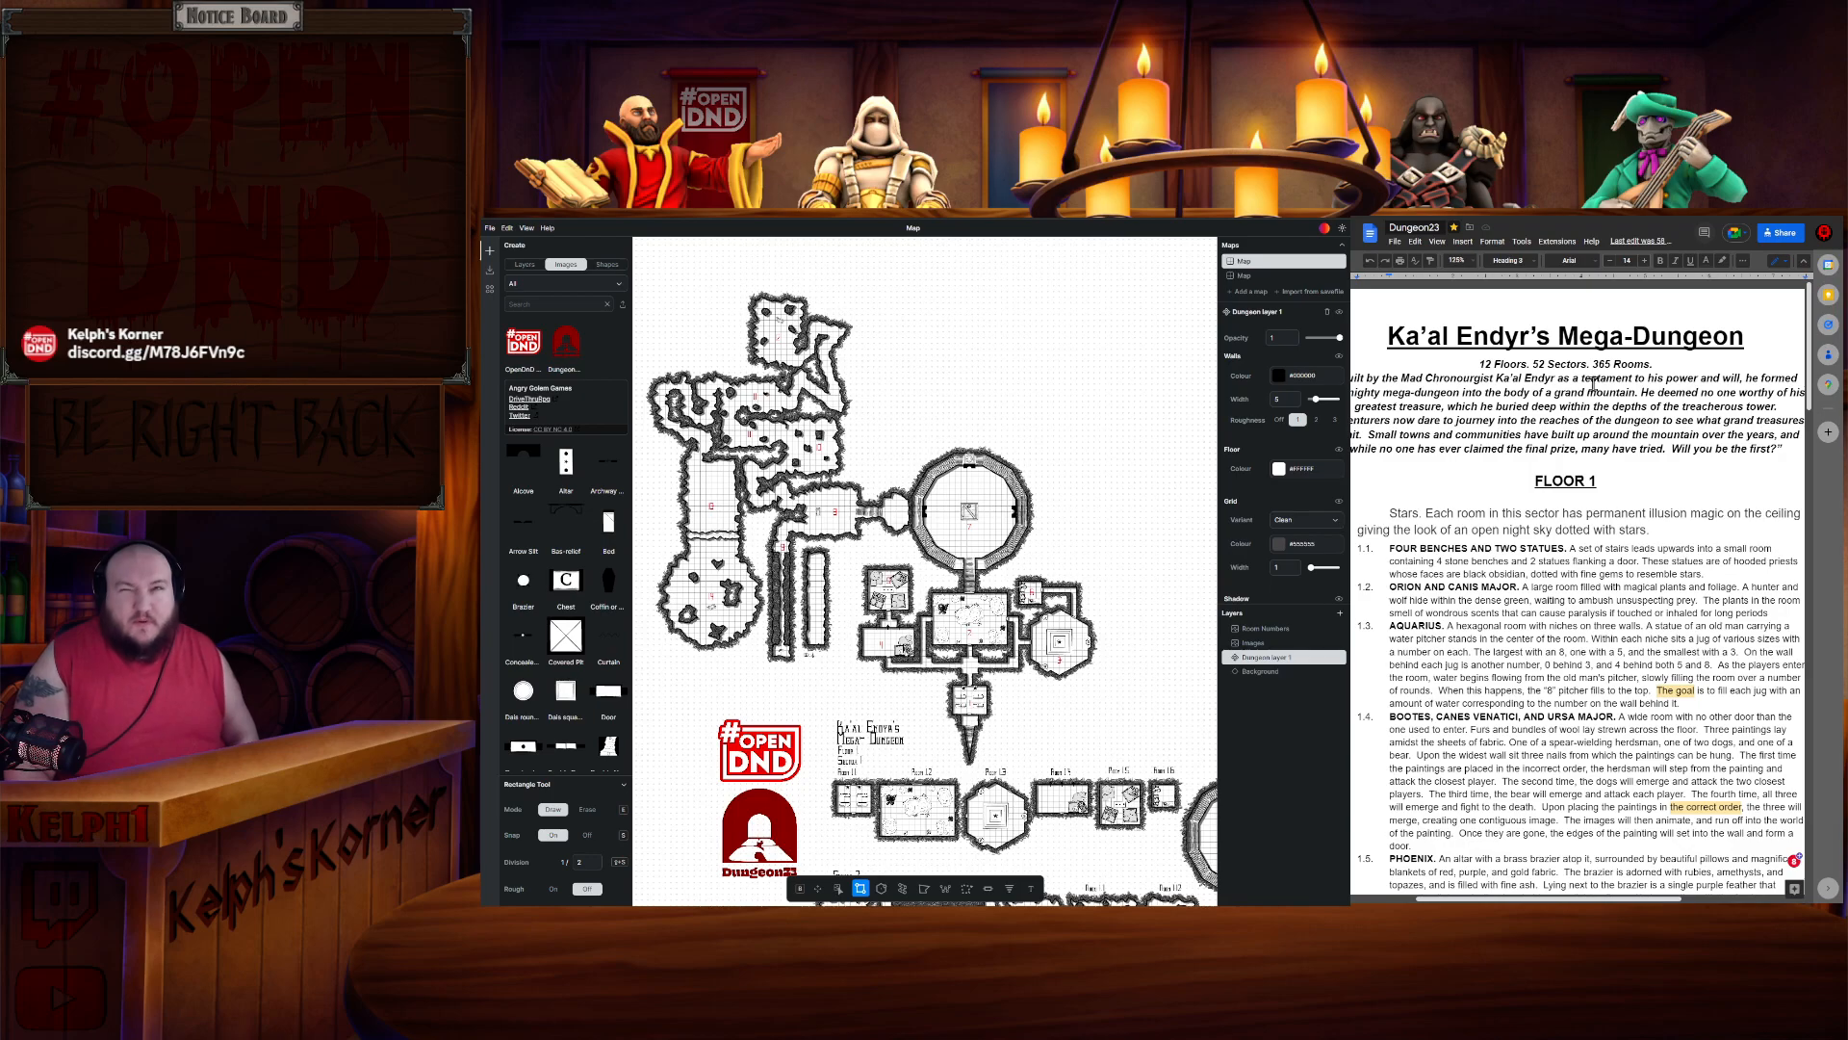
- Read through the dungeon document's title, Floor 1 rooms and Cold sector descriptions
{"action": "left_click_drag", "start_coordinate": [1397, 337], "coordinate": [1668, 345]}
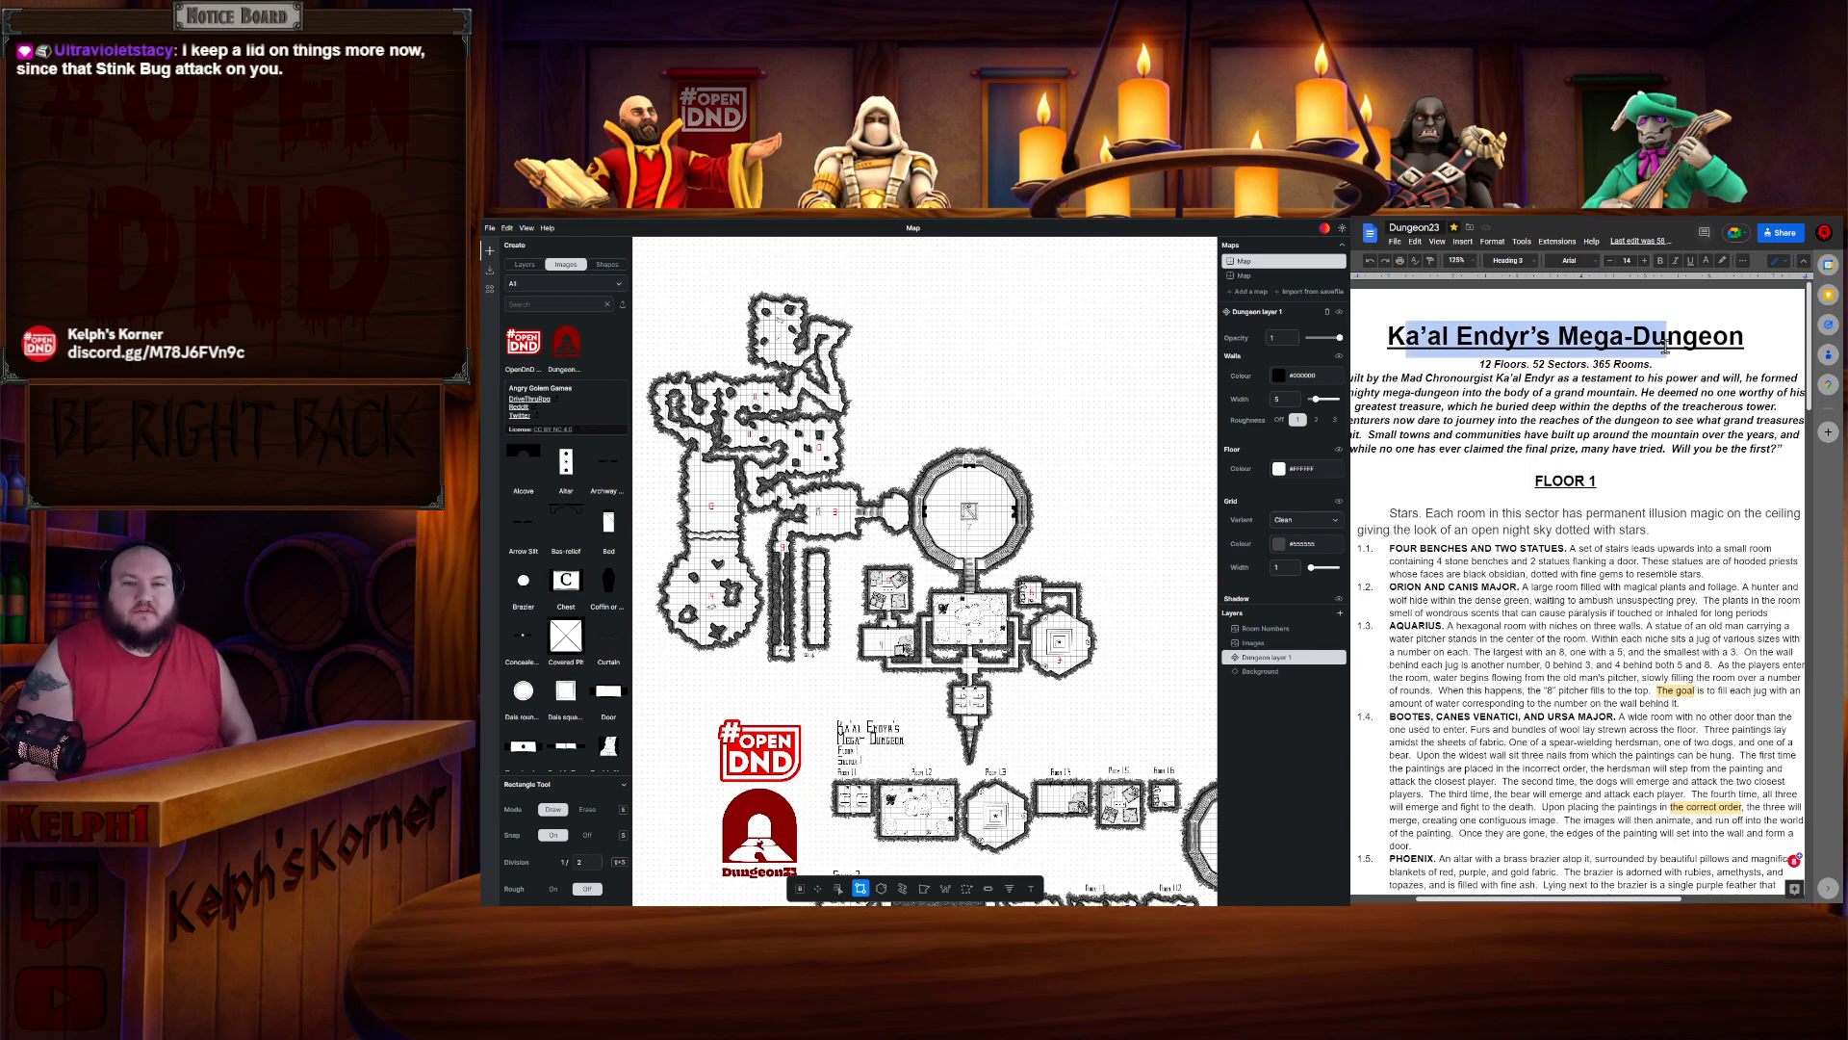
{"action": "left_click", "coordinate": [1672, 375]}
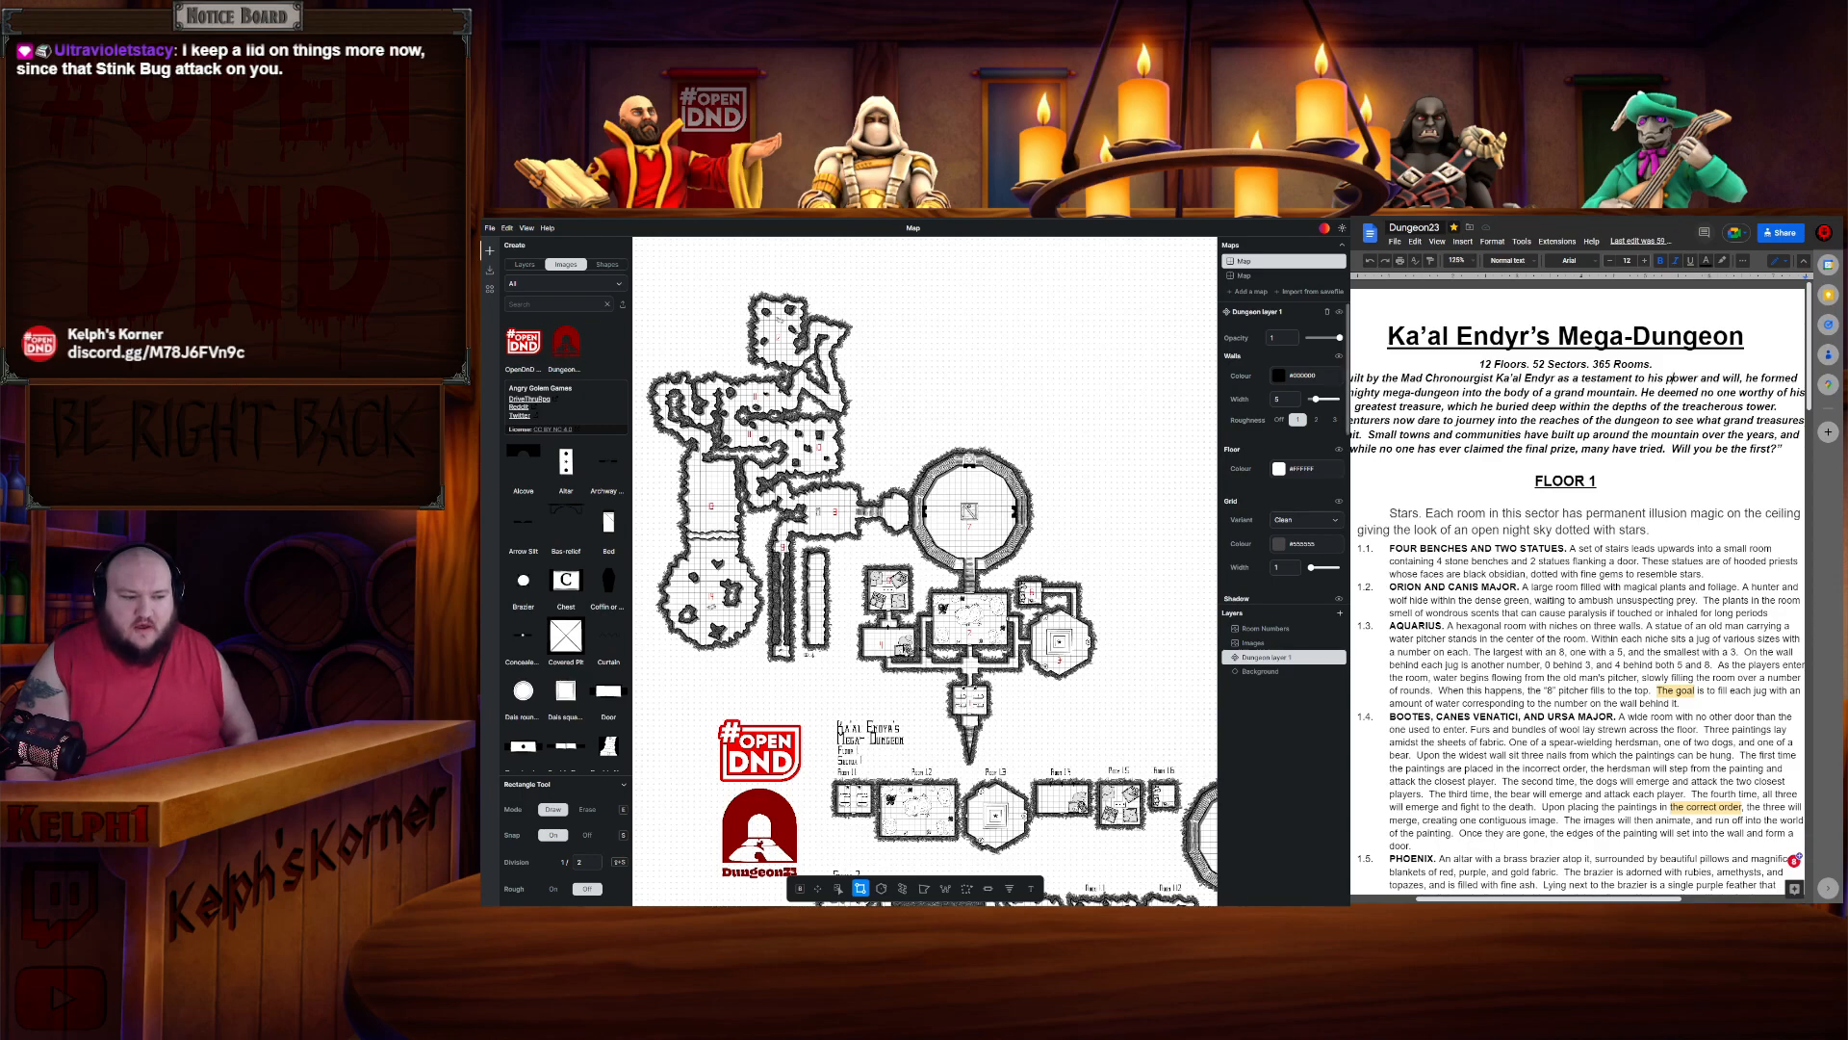
{"action": "scroll", "coordinate": [1492, 496], "scroll_direction": "down", "scroll_amount": 10}
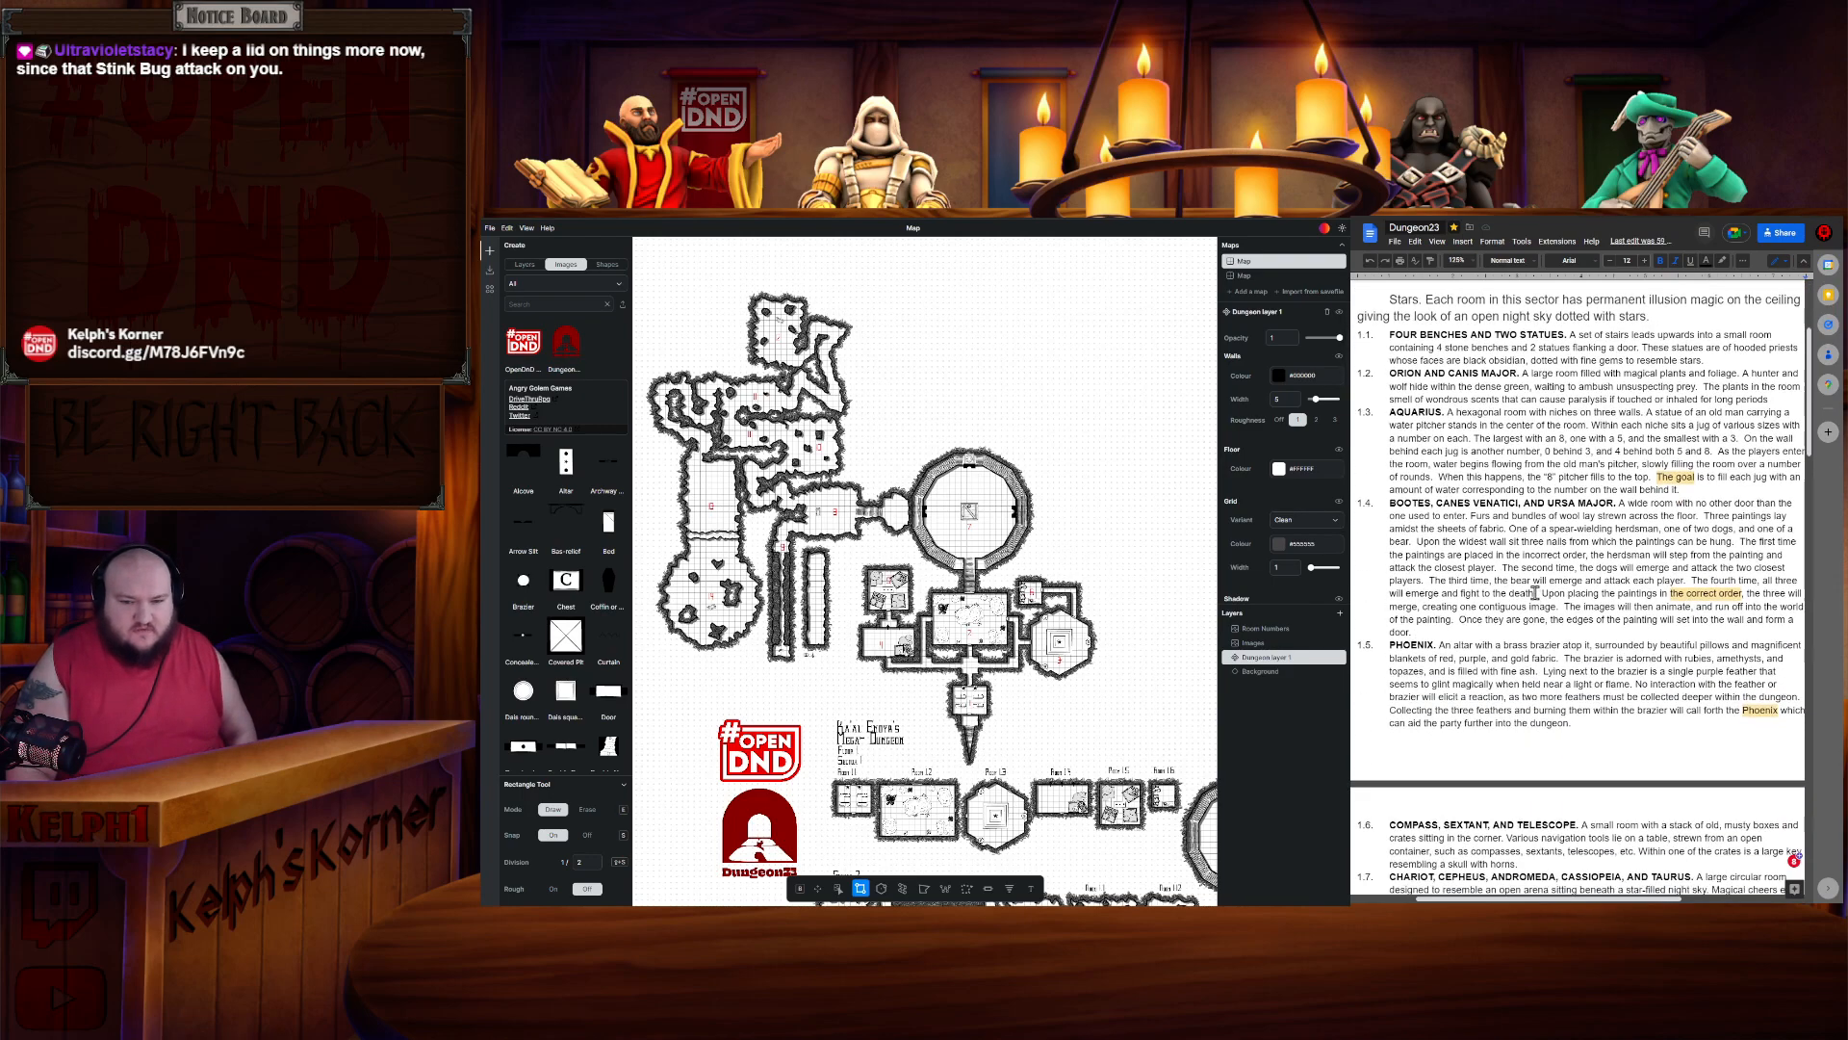
{"action": "scroll", "coordinate": [1534, 593], "scroll_direction": "down", "scroll_amount": 5}
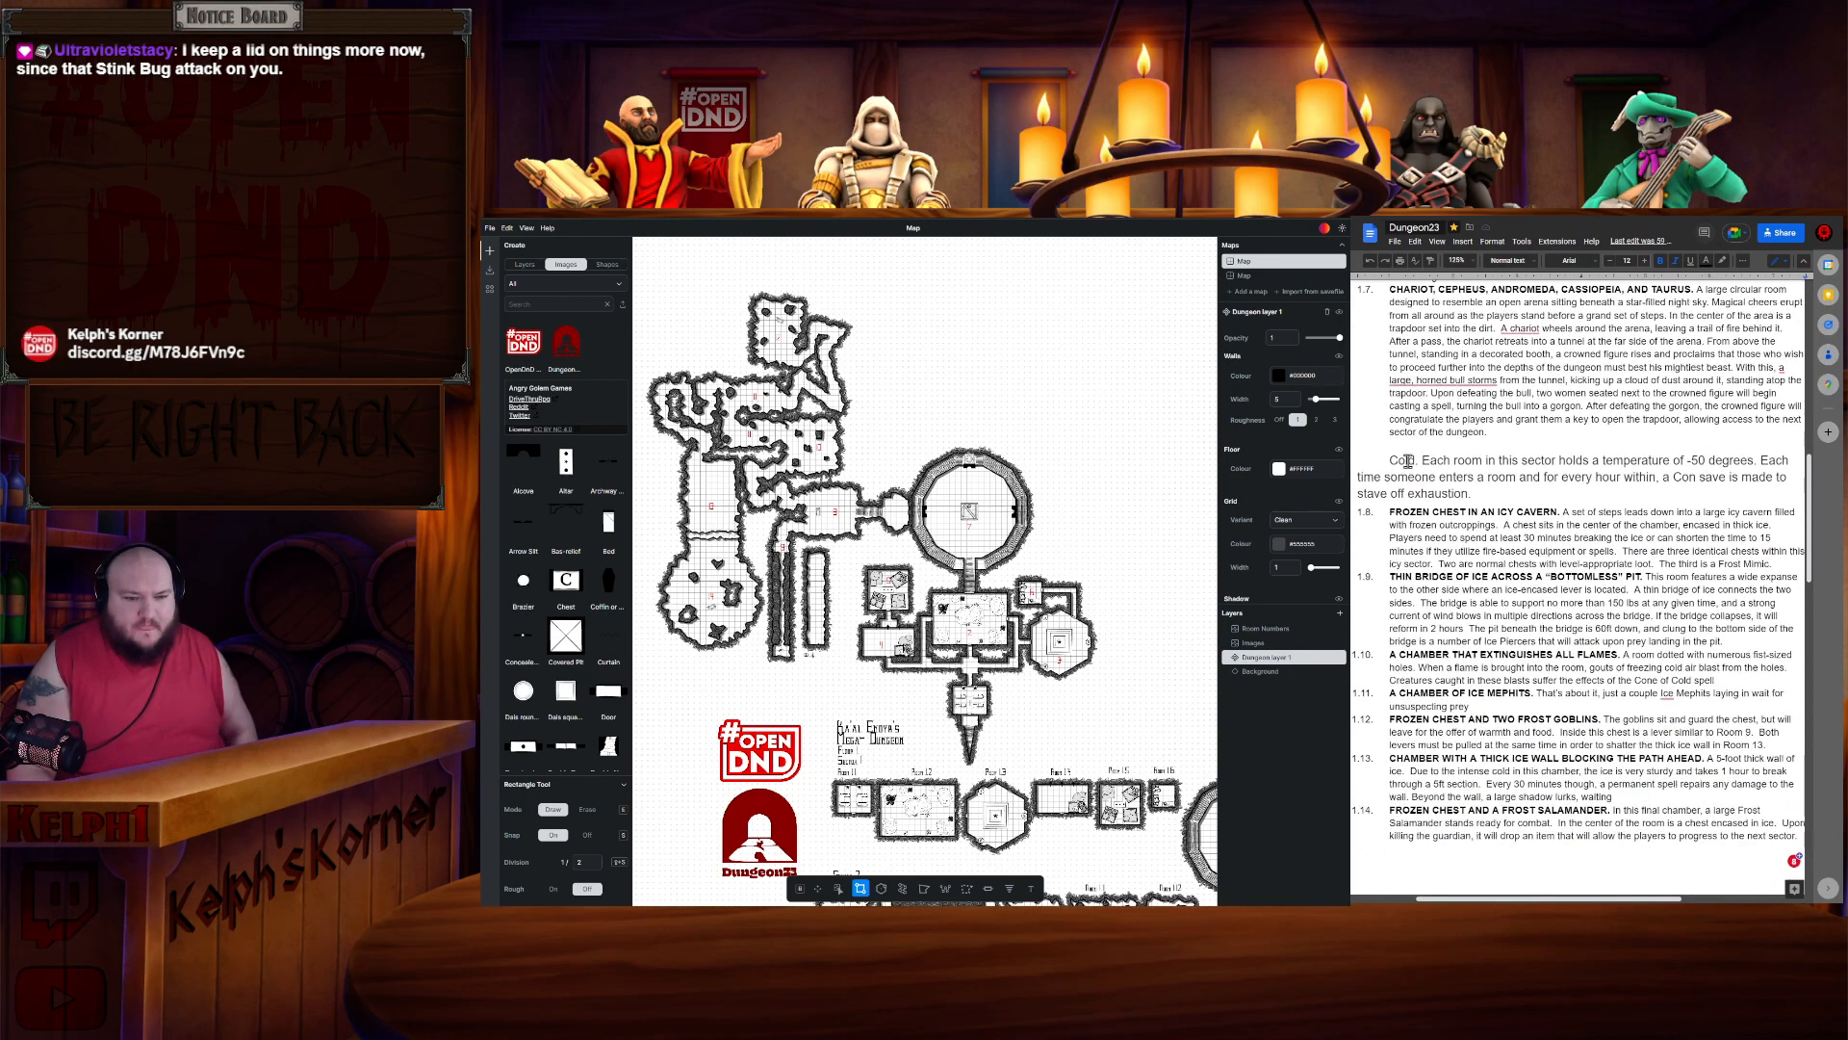
{"action": "scroll", "coordinate": [1401, 469], "scroll_direction": "down", "scroll_amount": 3}
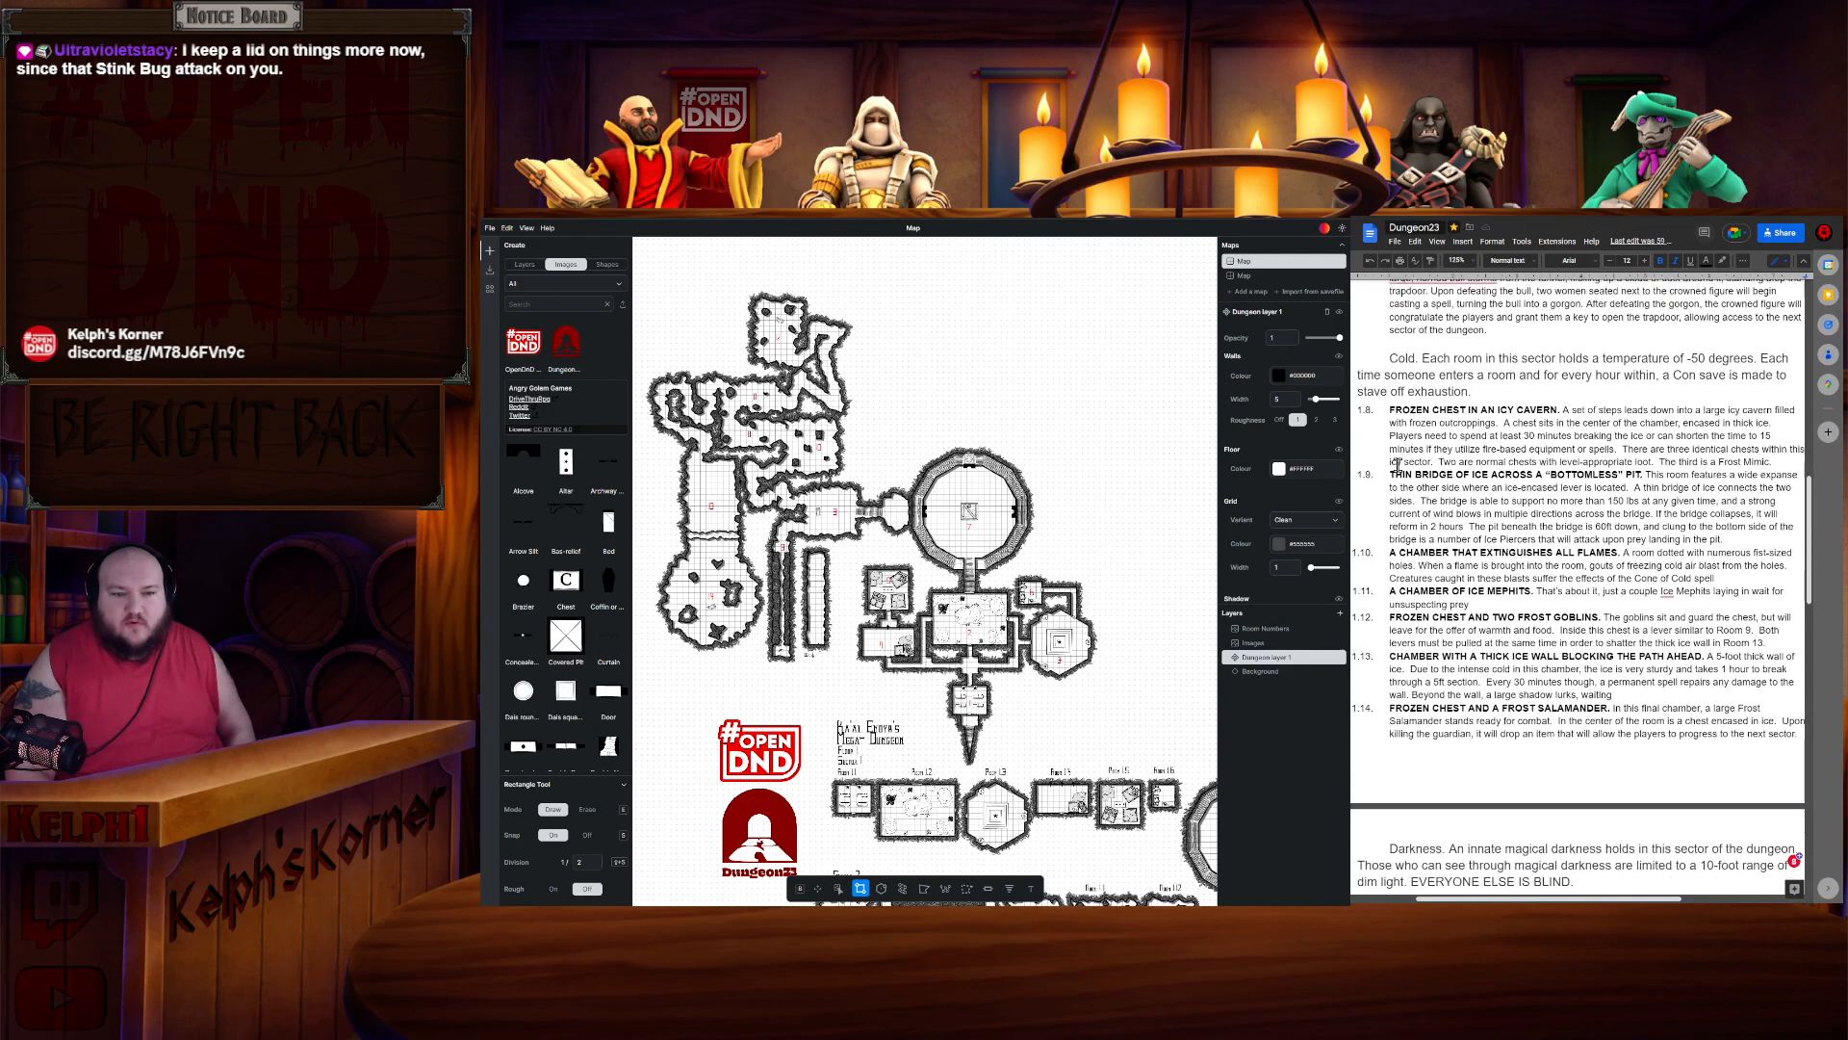
{"action": "scroll", "coordinate": [1412, 437], "scroll_direction": "up", "scroll_amount": 3}
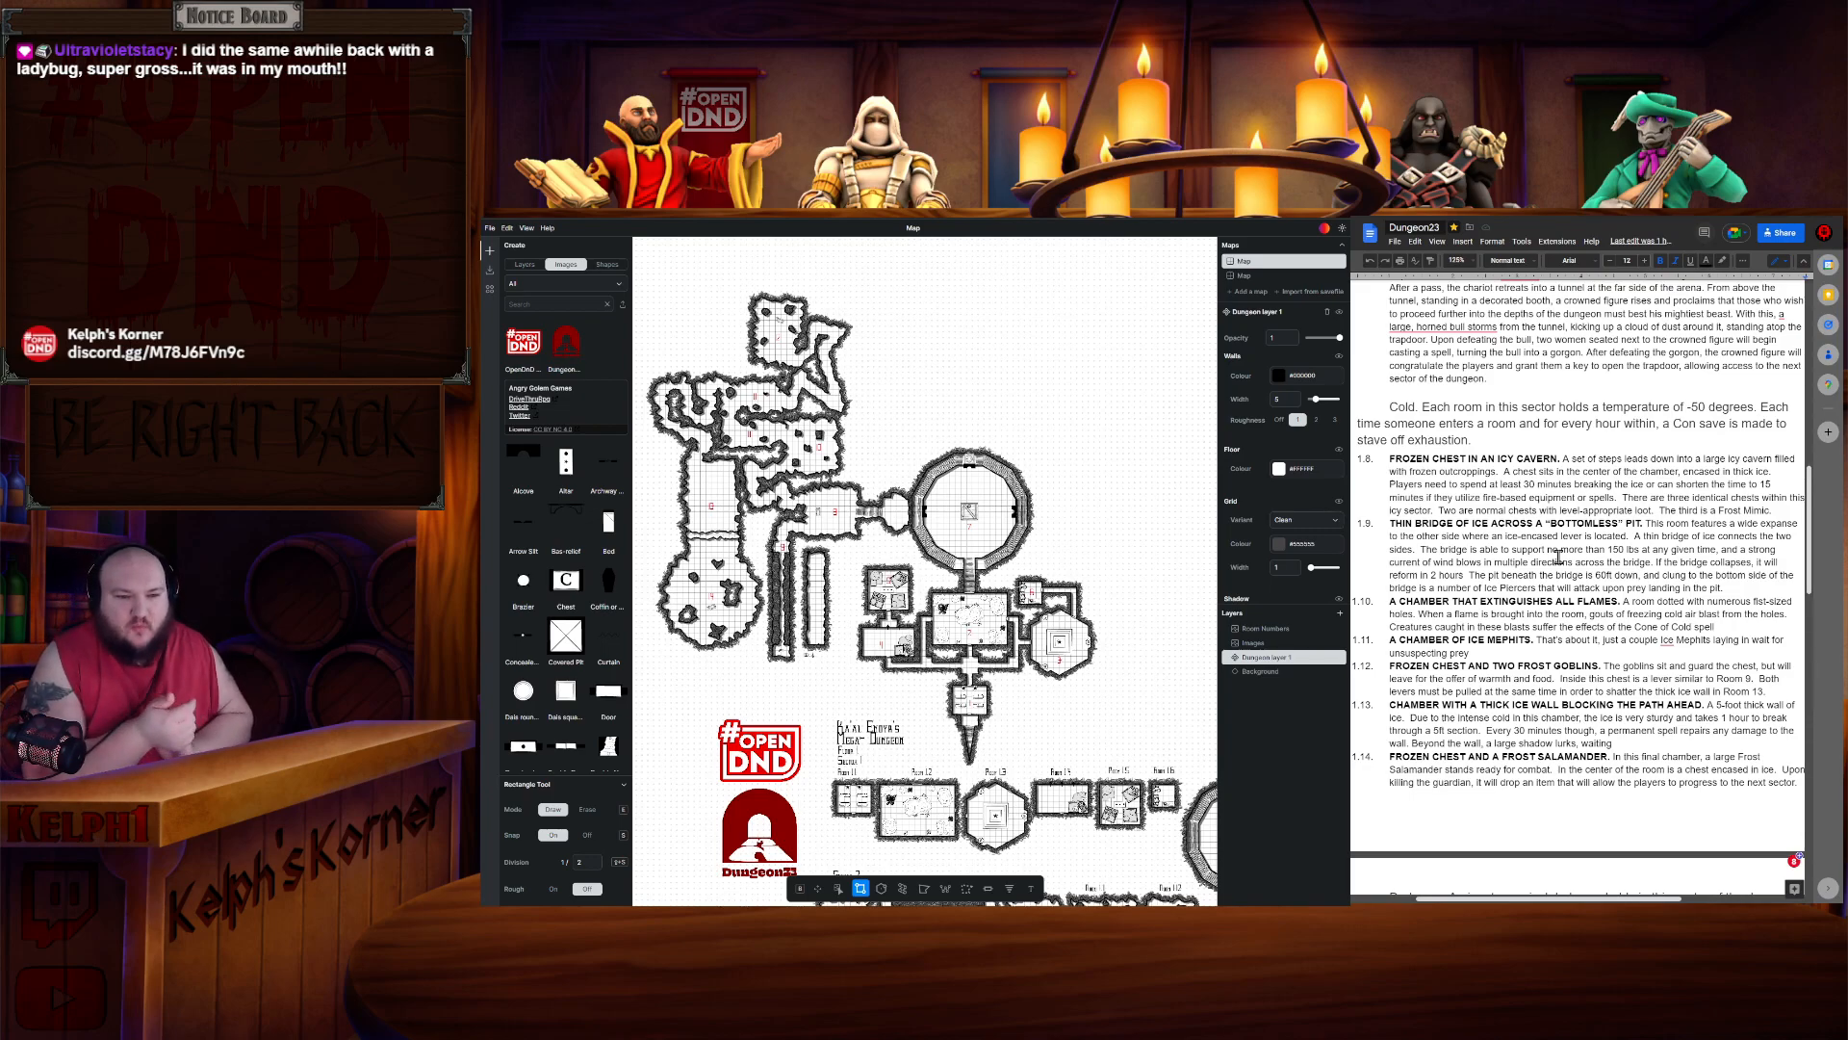
{"action": "scroll", "coordinate": [1558, 557], "scroll_direction": "up", "scroll_amount": 15}
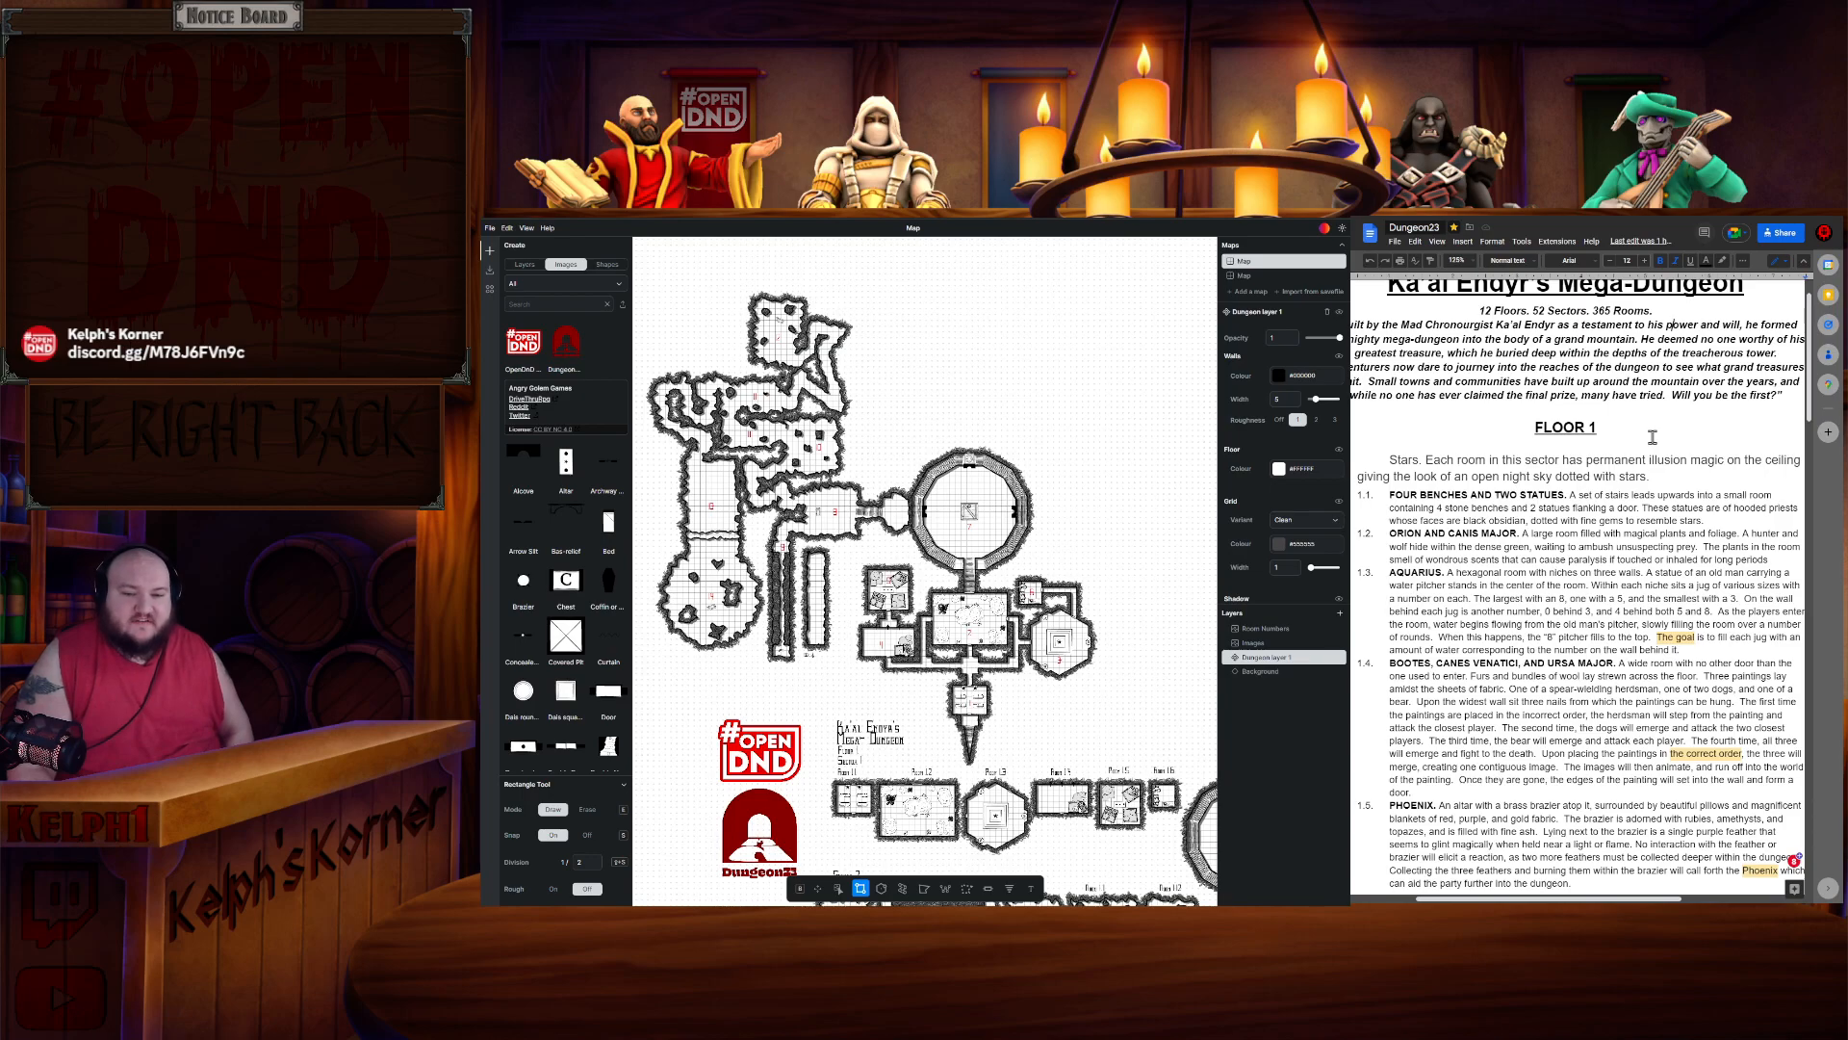
{"action": "scroll", "coordinate": [1652, 437], "scroll_direction": "down", "scroll_amount": 12}
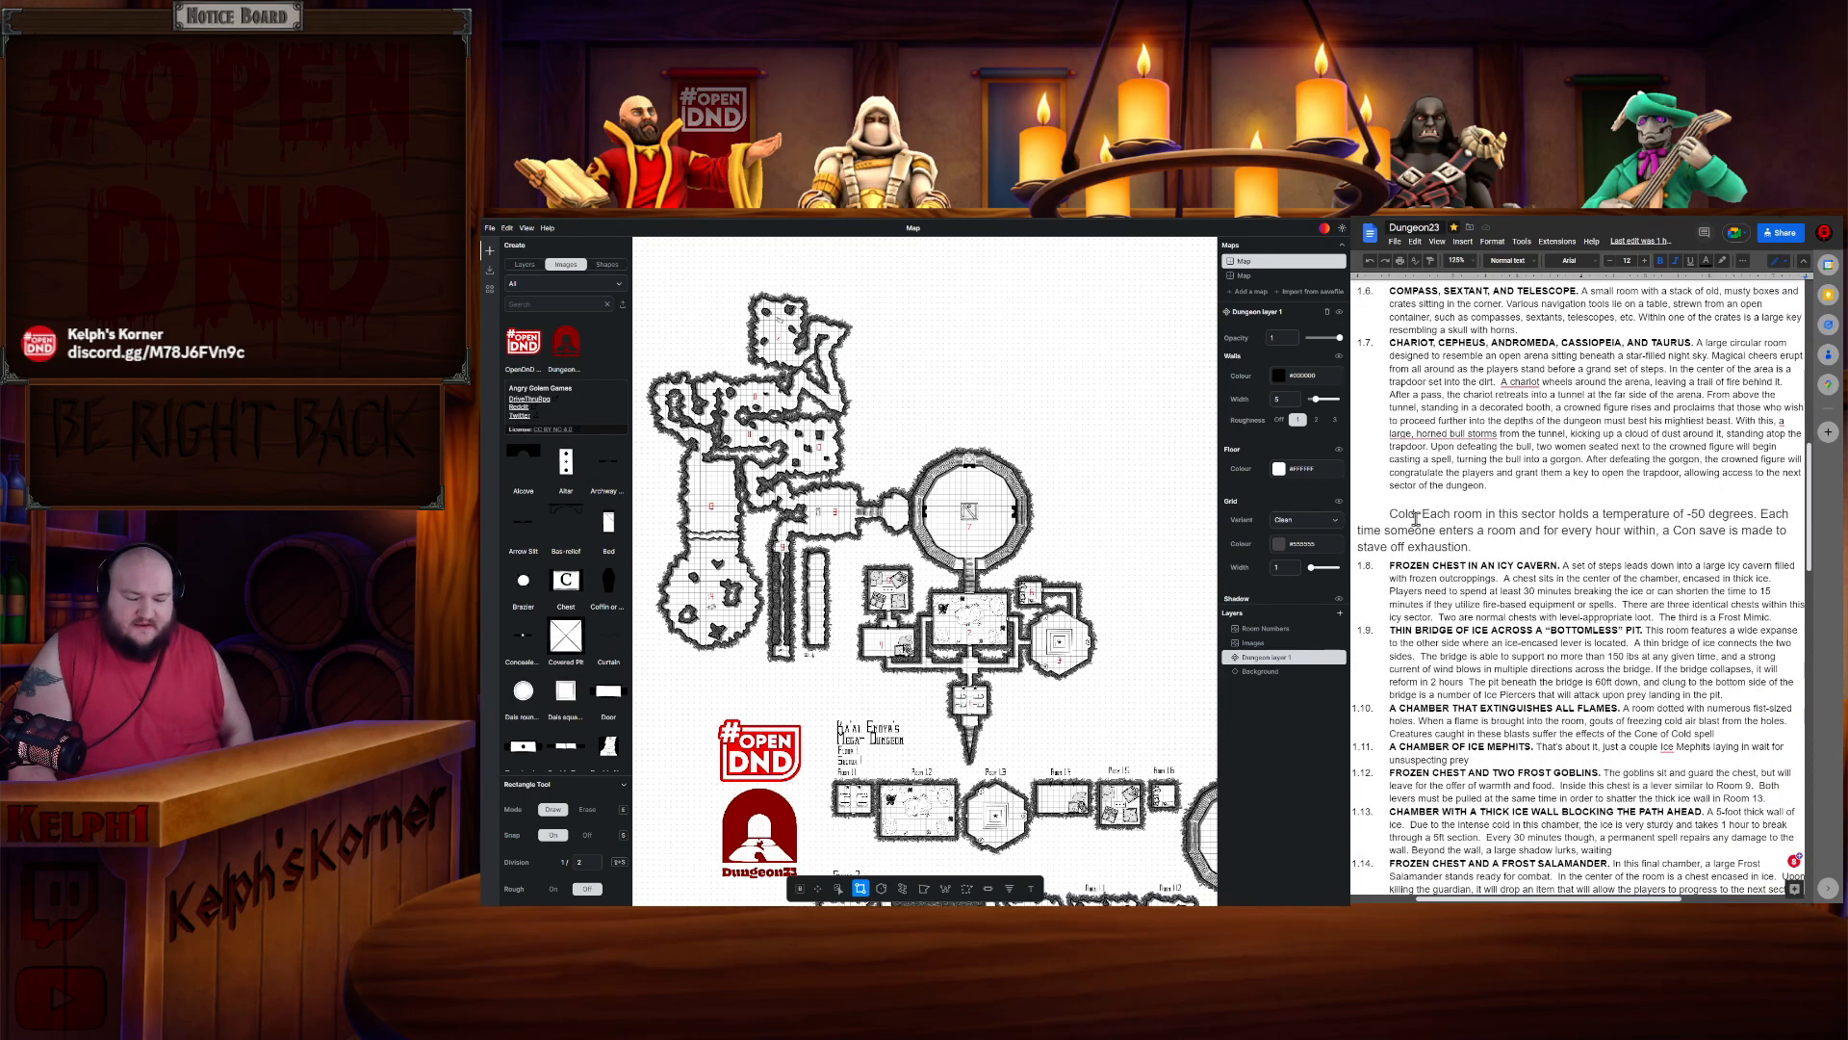
- Add a period after the word "Cold" at the start of the Cold sector introduction
{"action": "left_click", "coordinate": [1416, 518]}
{"action": "type", "text": "."}
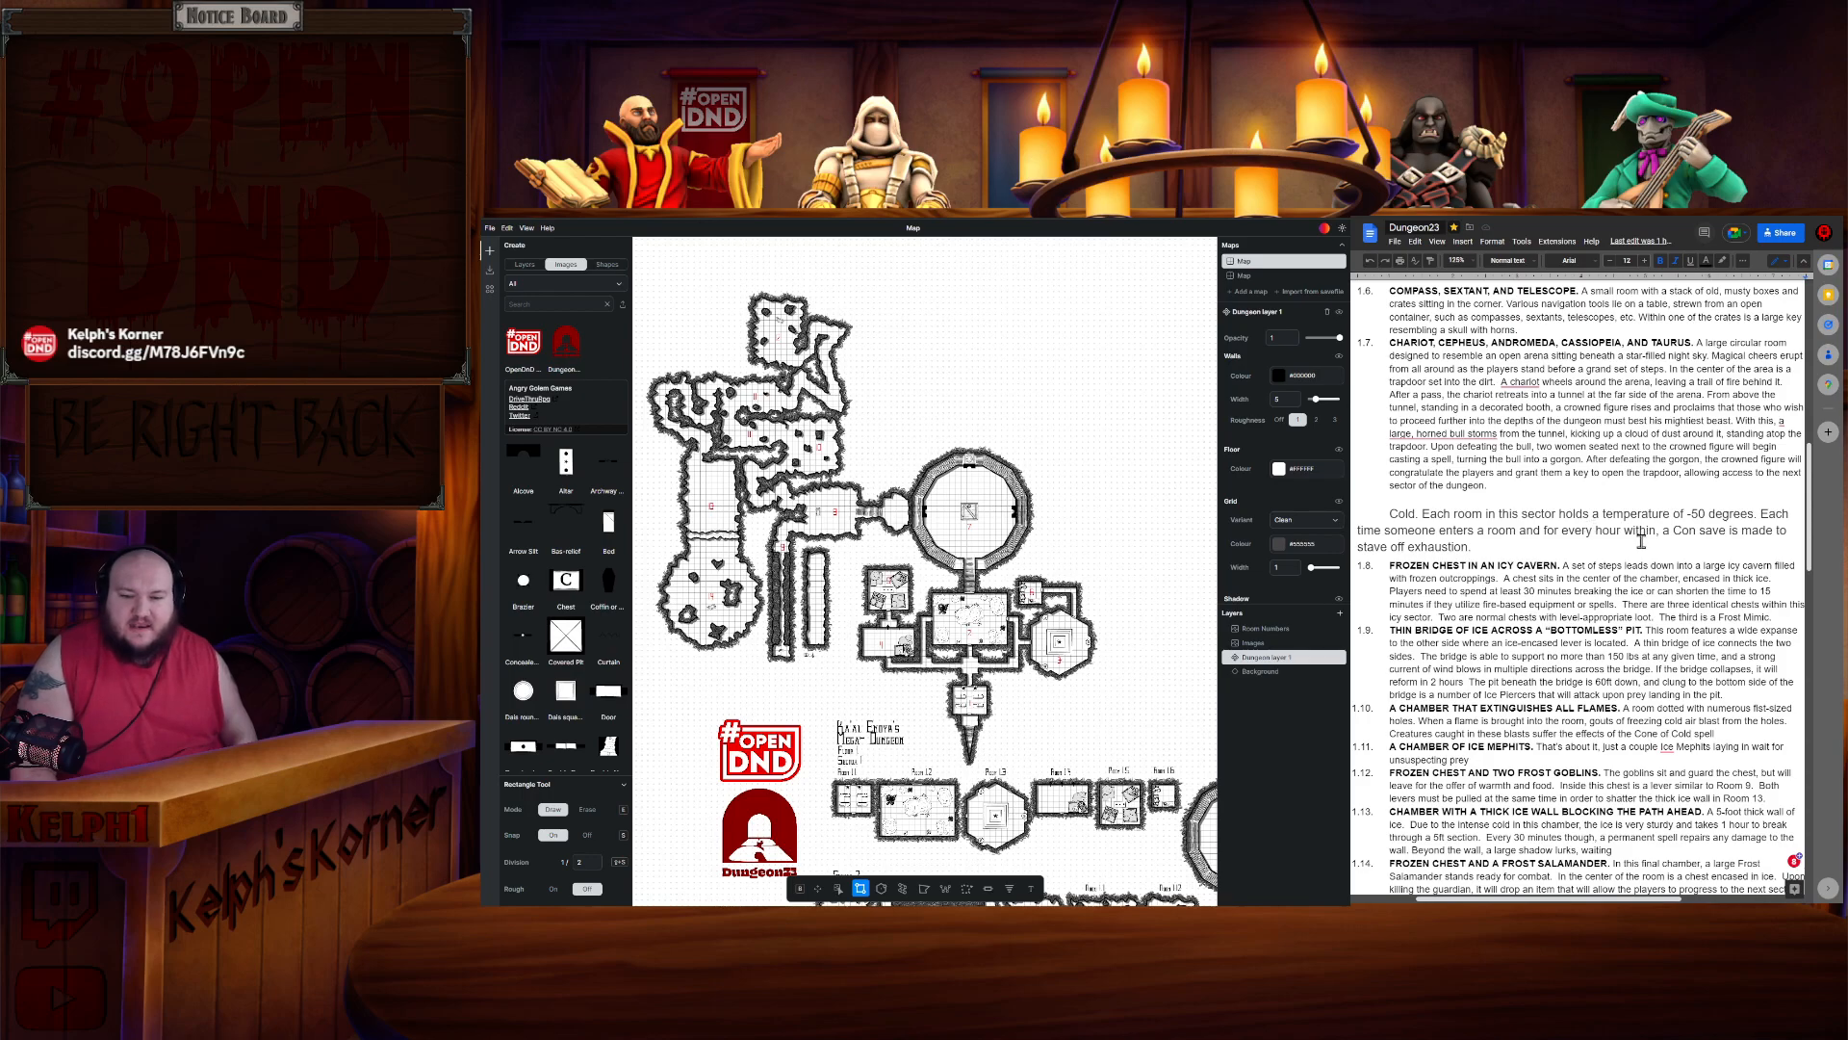
- Correct "5-feet" and "10-feet" to "5 feet" and "10 feet" in the dark room entry of the Darkness sector
{"action": "scroll", "coordinate": [1643, 537], "scroll_direction": "down", "scroll_amount": 6}
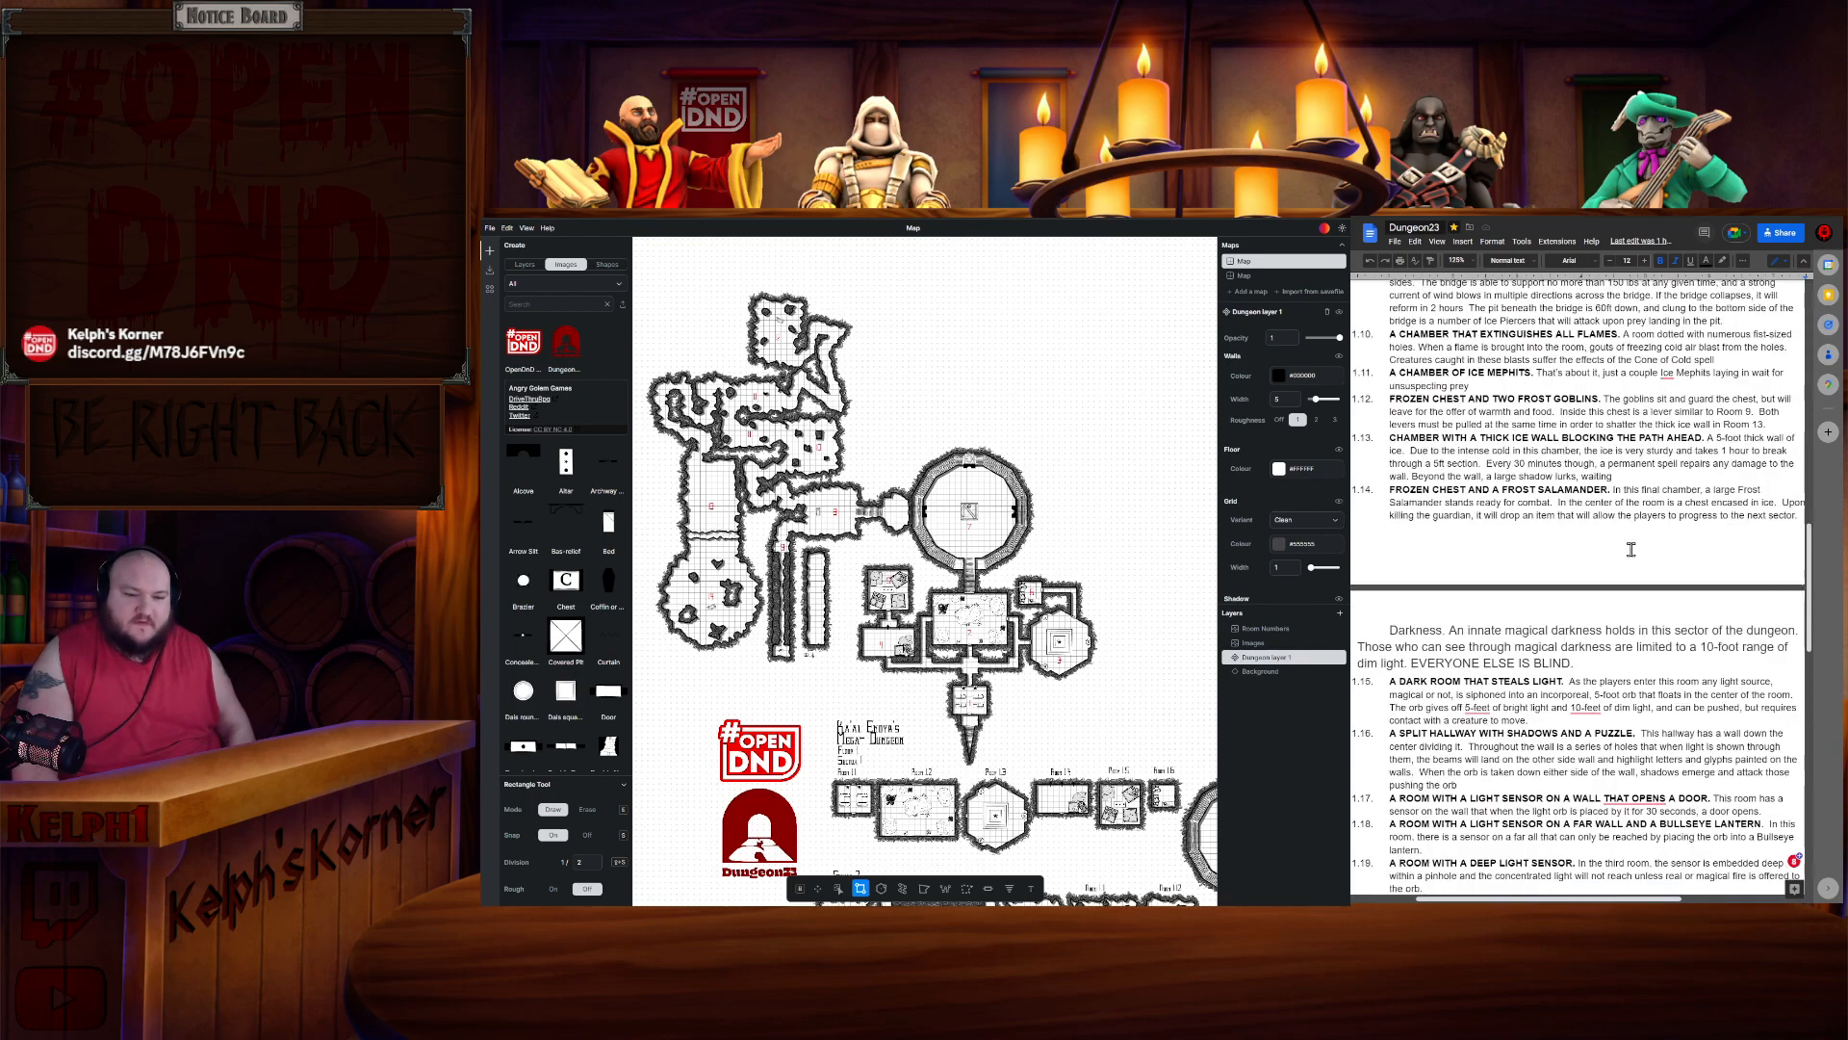
{"action": "scroll", "coordinate": [1597, 550], "scroll_direction": "up", "scroll_amount": 1}
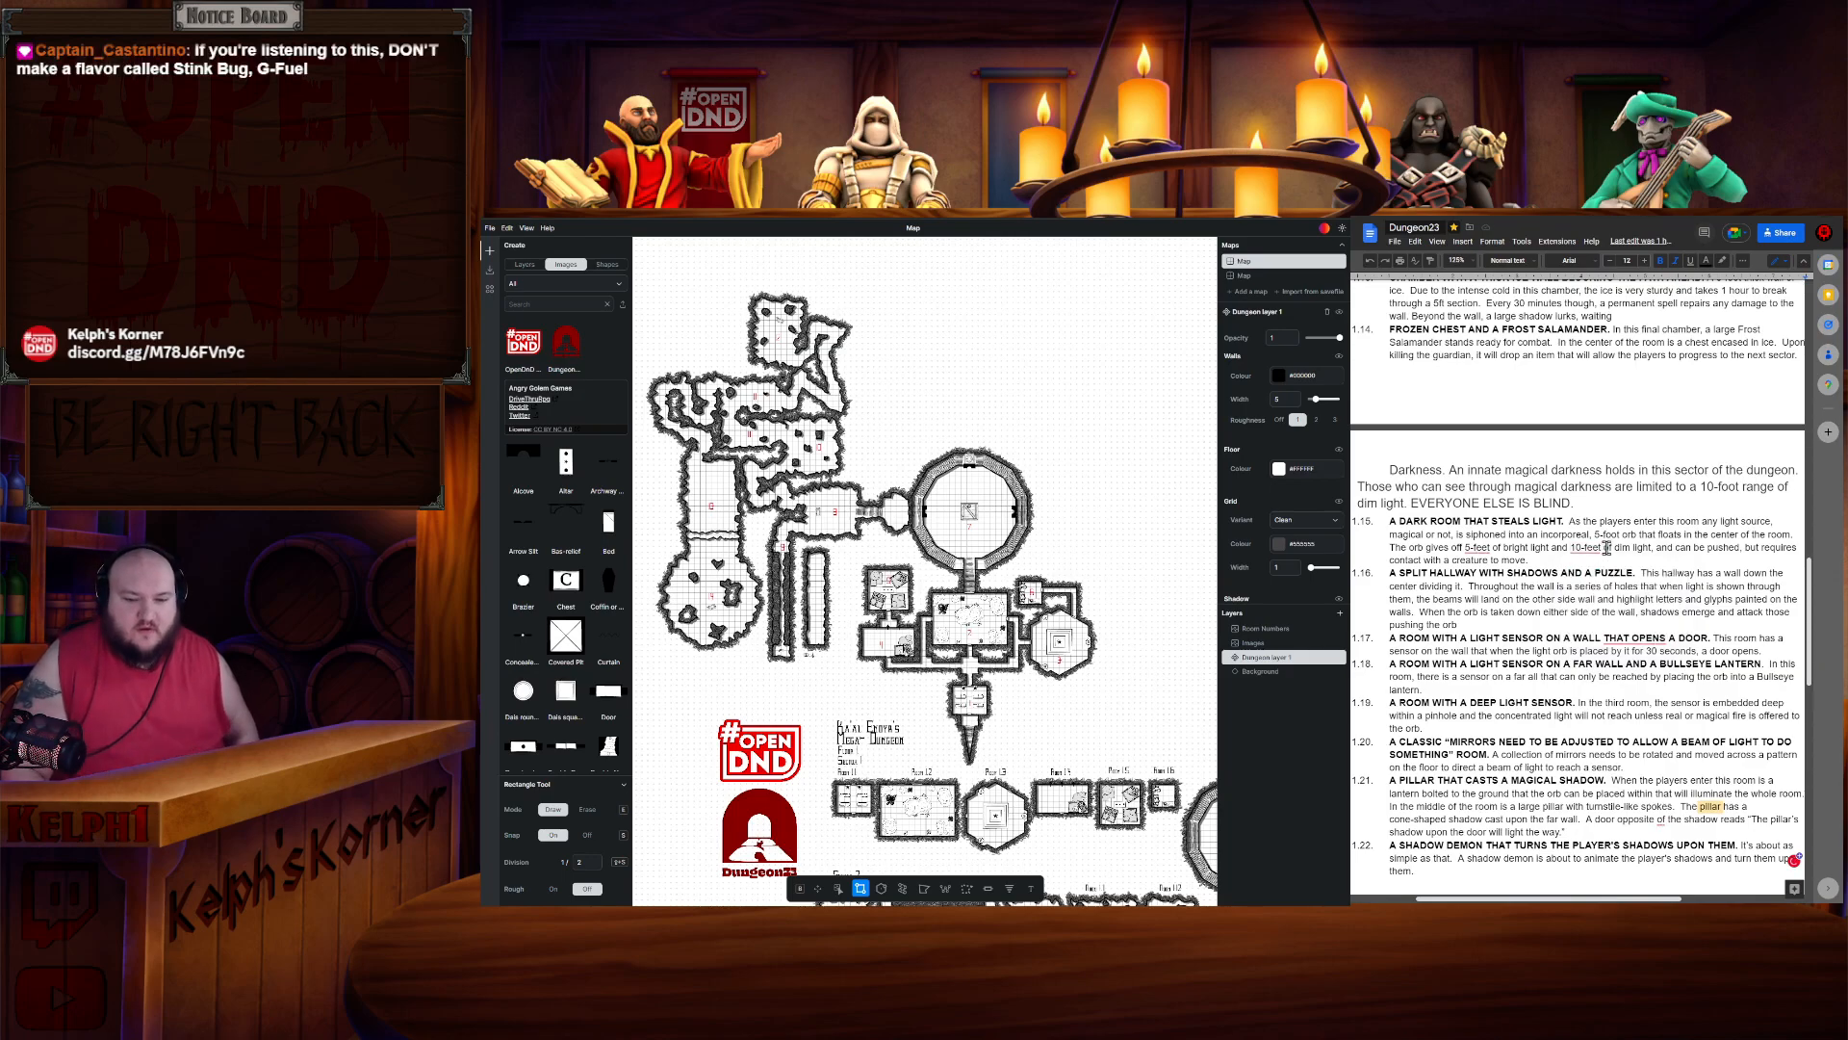
{"action": "left_click", "coordinate": [1604, 575]}
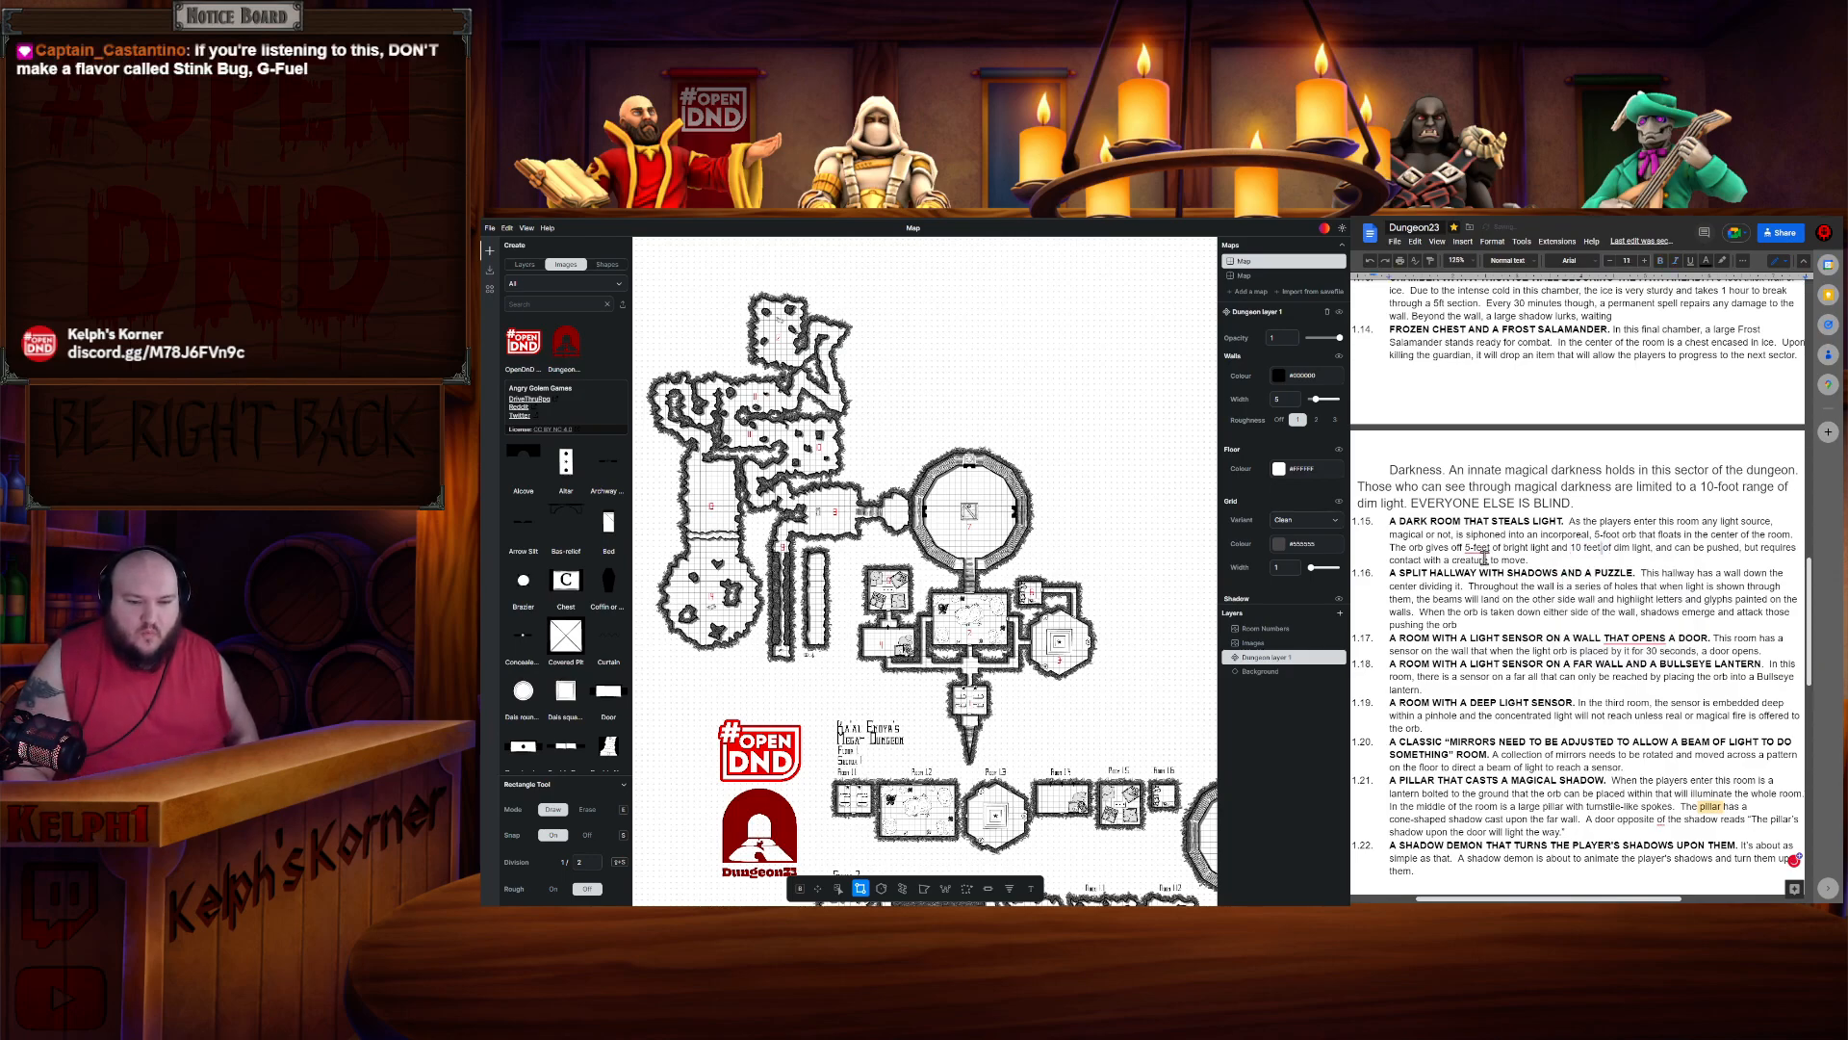
{"action": "left_click", "coordinate": [1490, 578]}
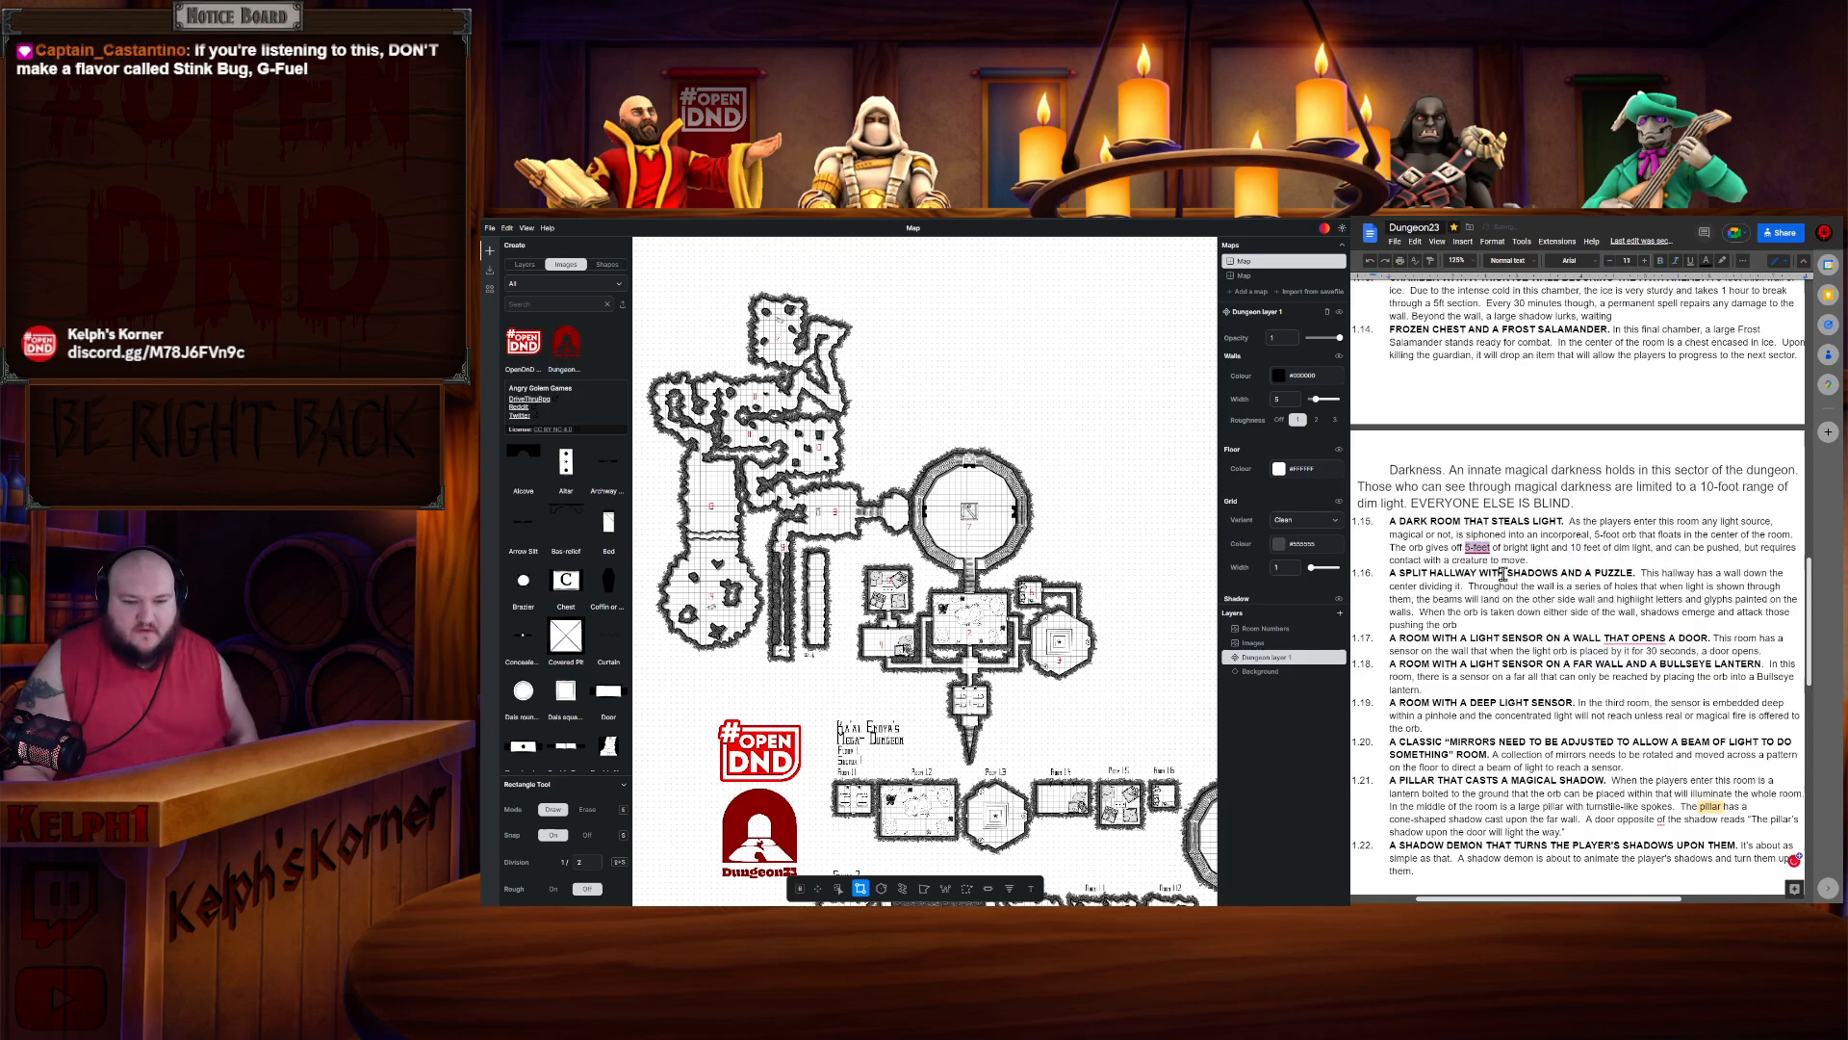
{"action": "left_click", "coordinate": [1642, 668]}
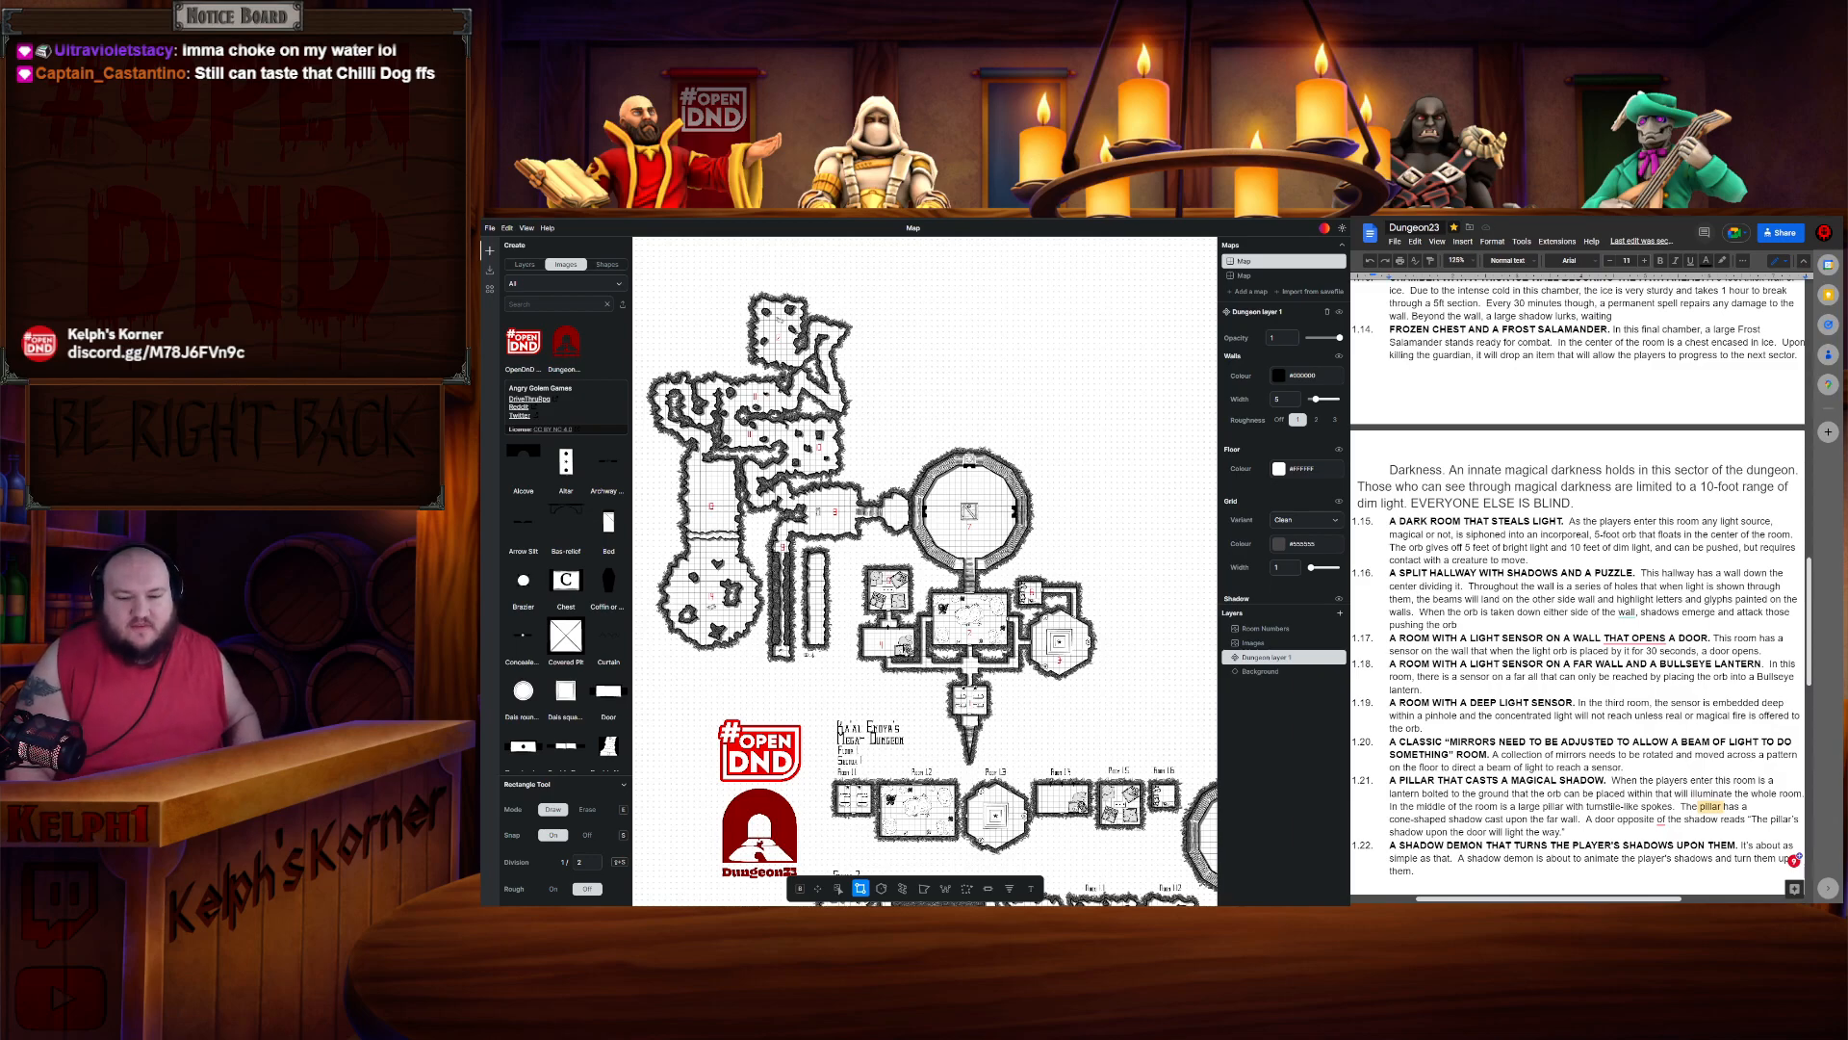
{"action": "mouse_move", "coordinate": [1627, 613]}
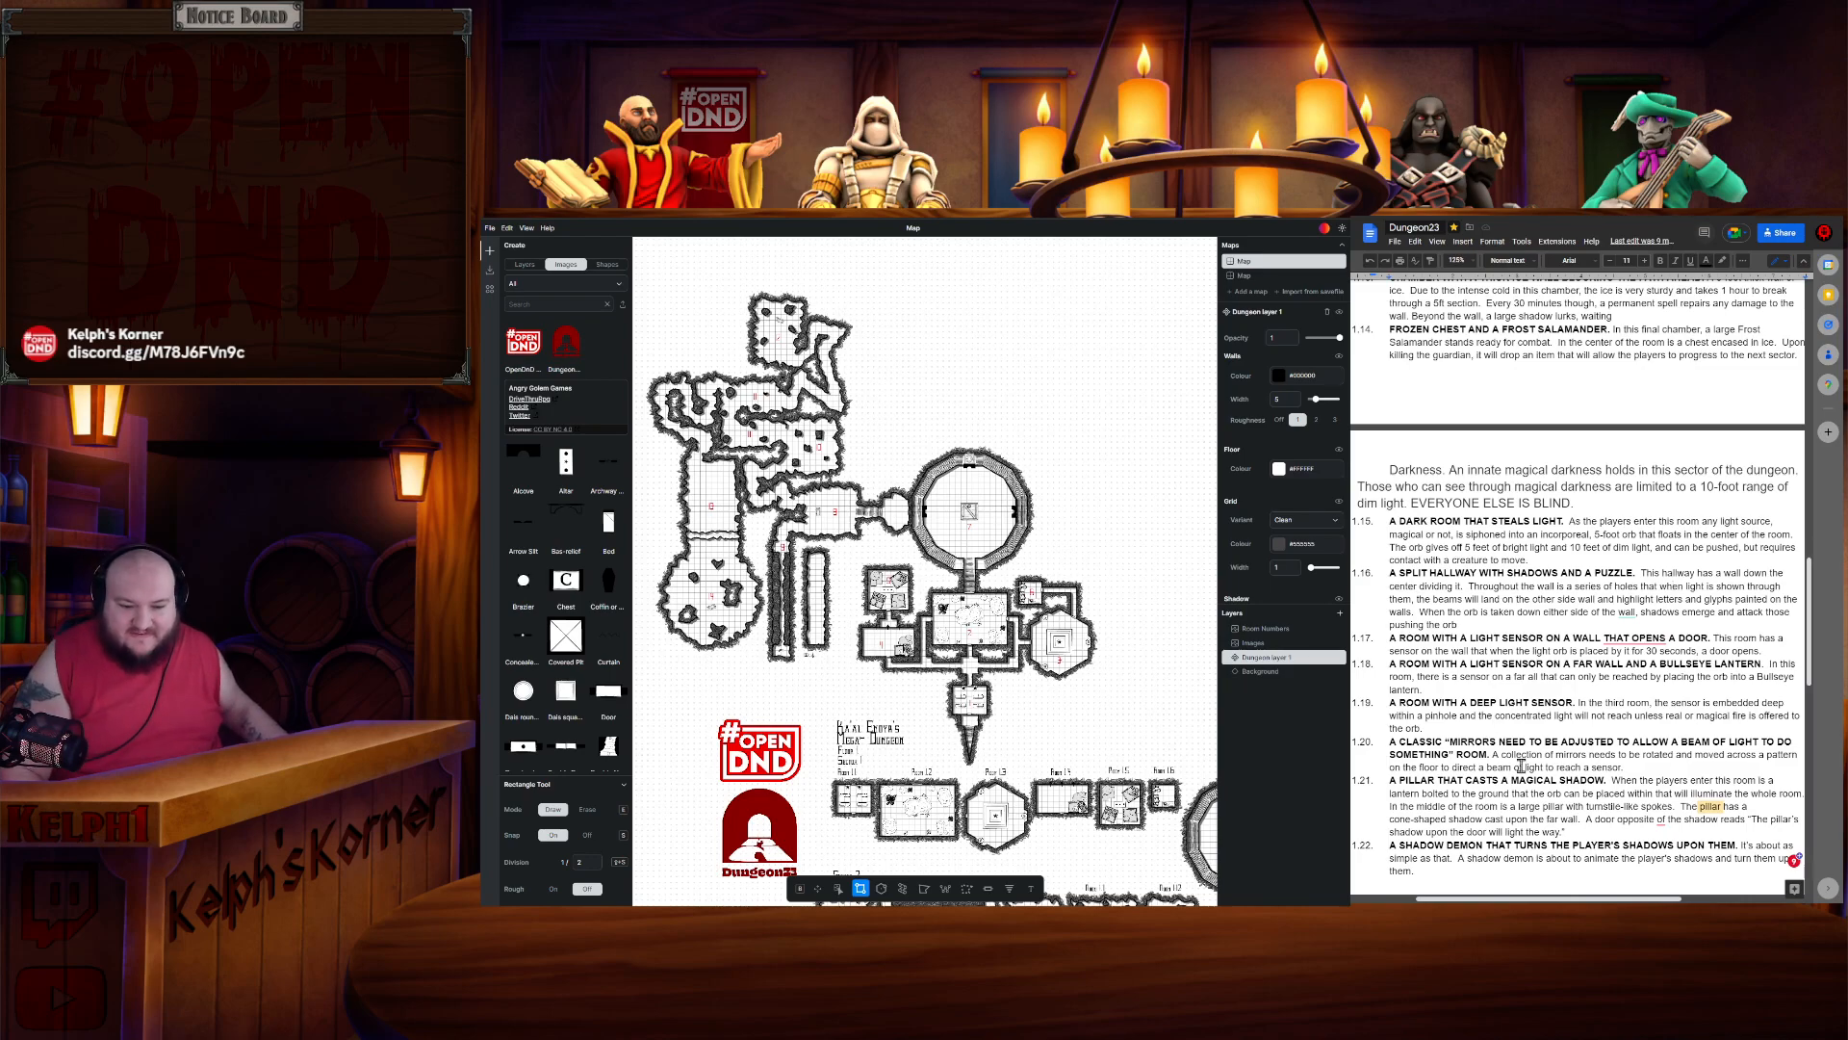
{"action": "scroll", "coordinate": [1510, 714], "scroll_direction": "down", "scroll_amount": 3}
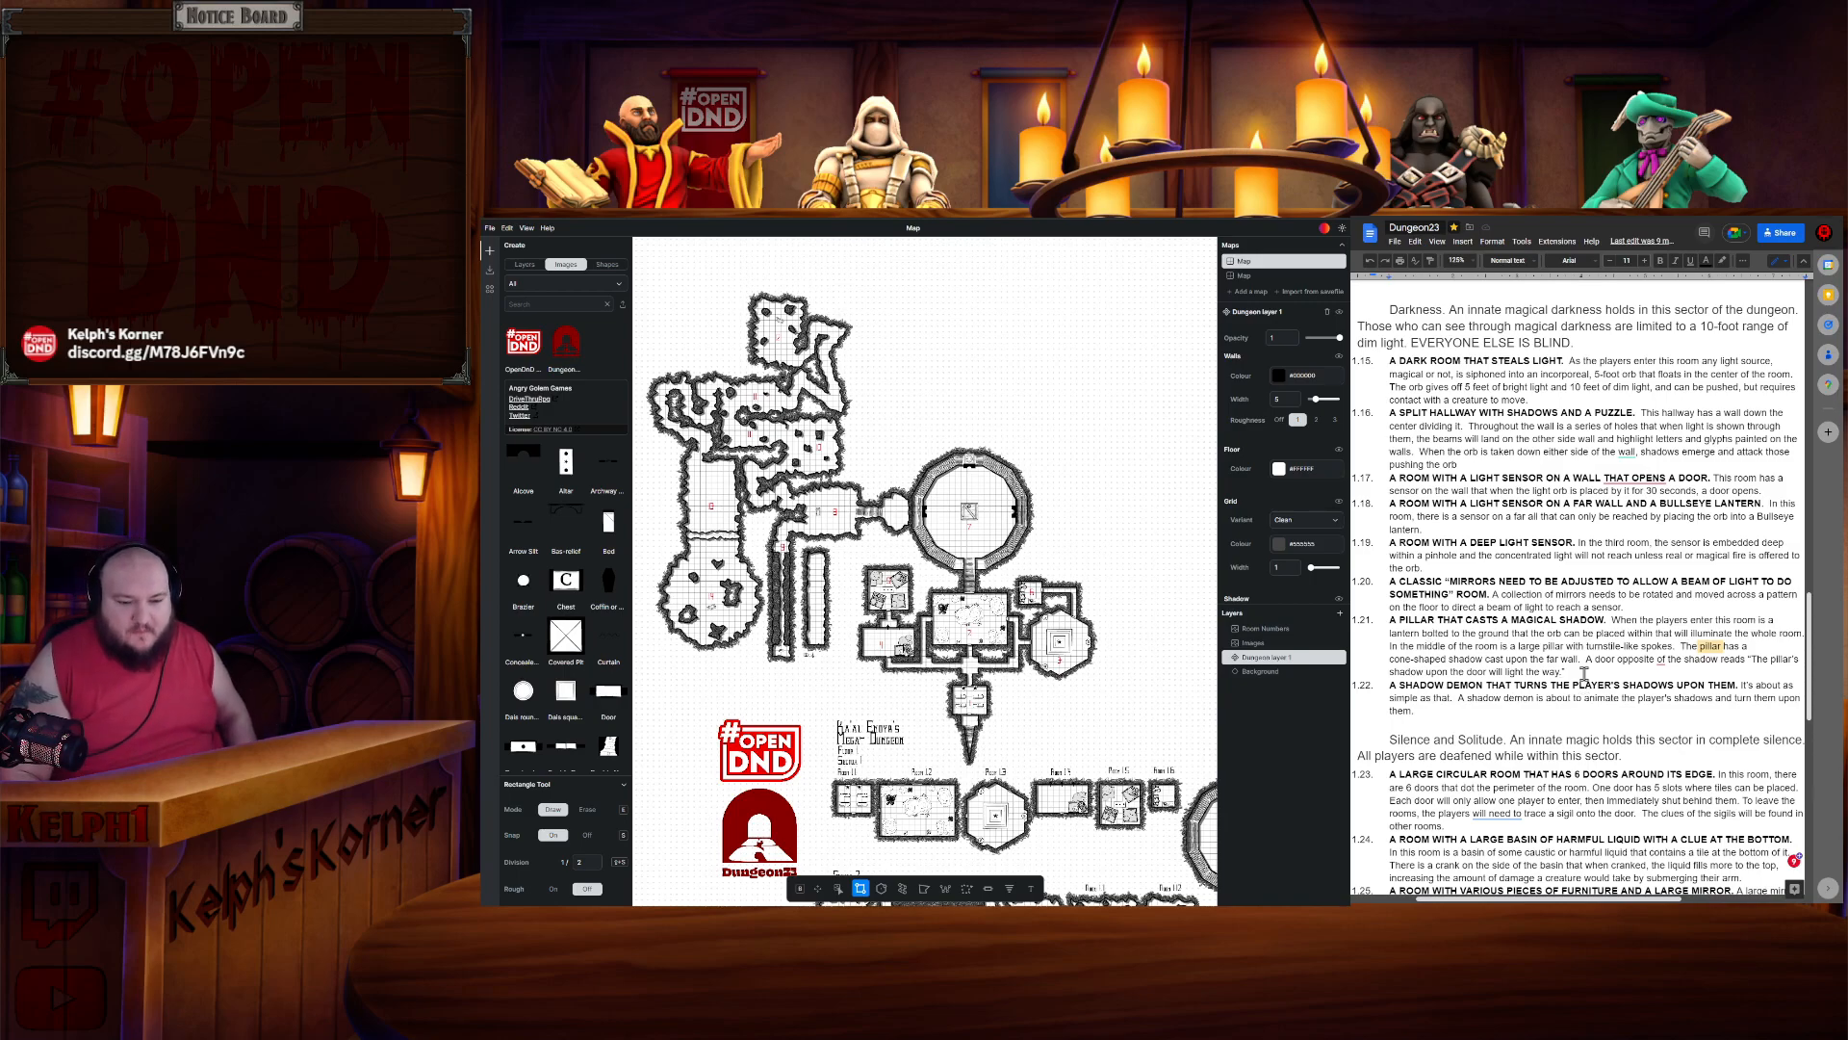
{"action": "scroll", "coordinate": [1584, 684], "scroll_direction": "up", "scroll_amount": 2}
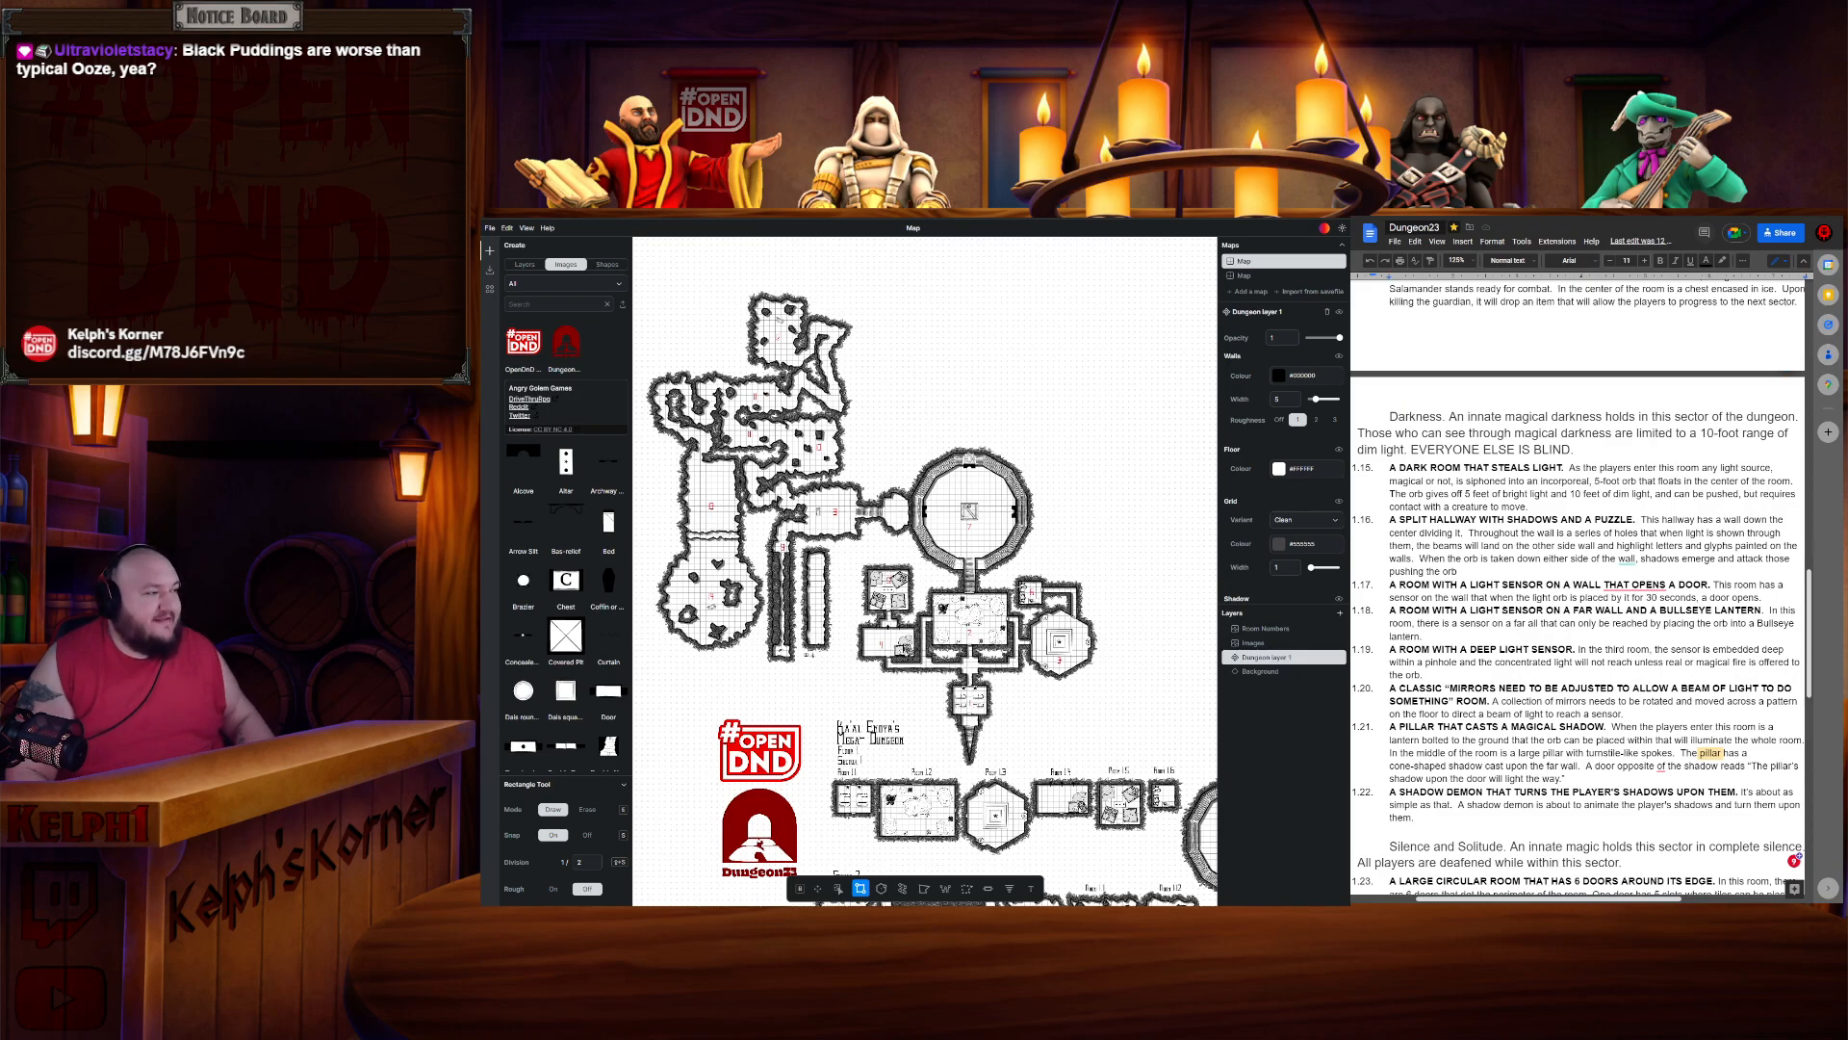
- Switch to the 5etools browser window and open the Bestiary showing the Black Pudding entry
{"action": "left_click", "coordinate": [792, 221]}
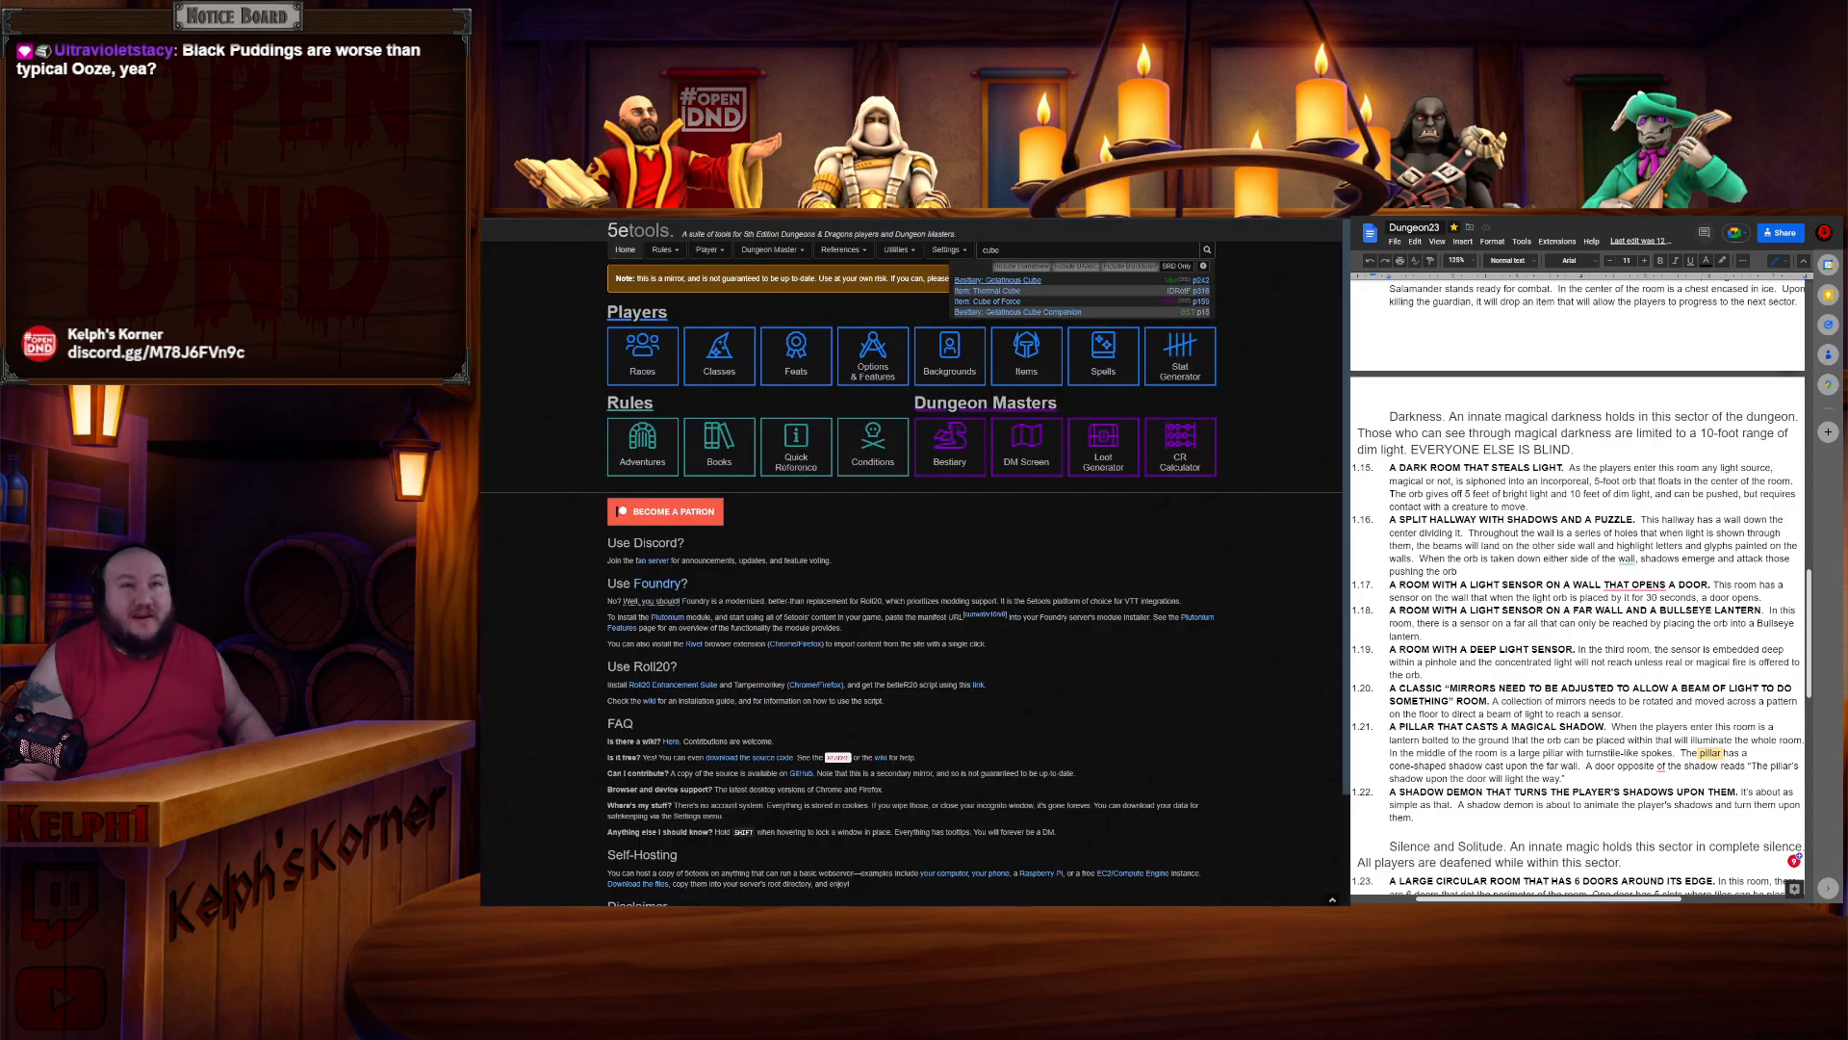
{"action": "left_click", "coordinate": [1101, 536]}
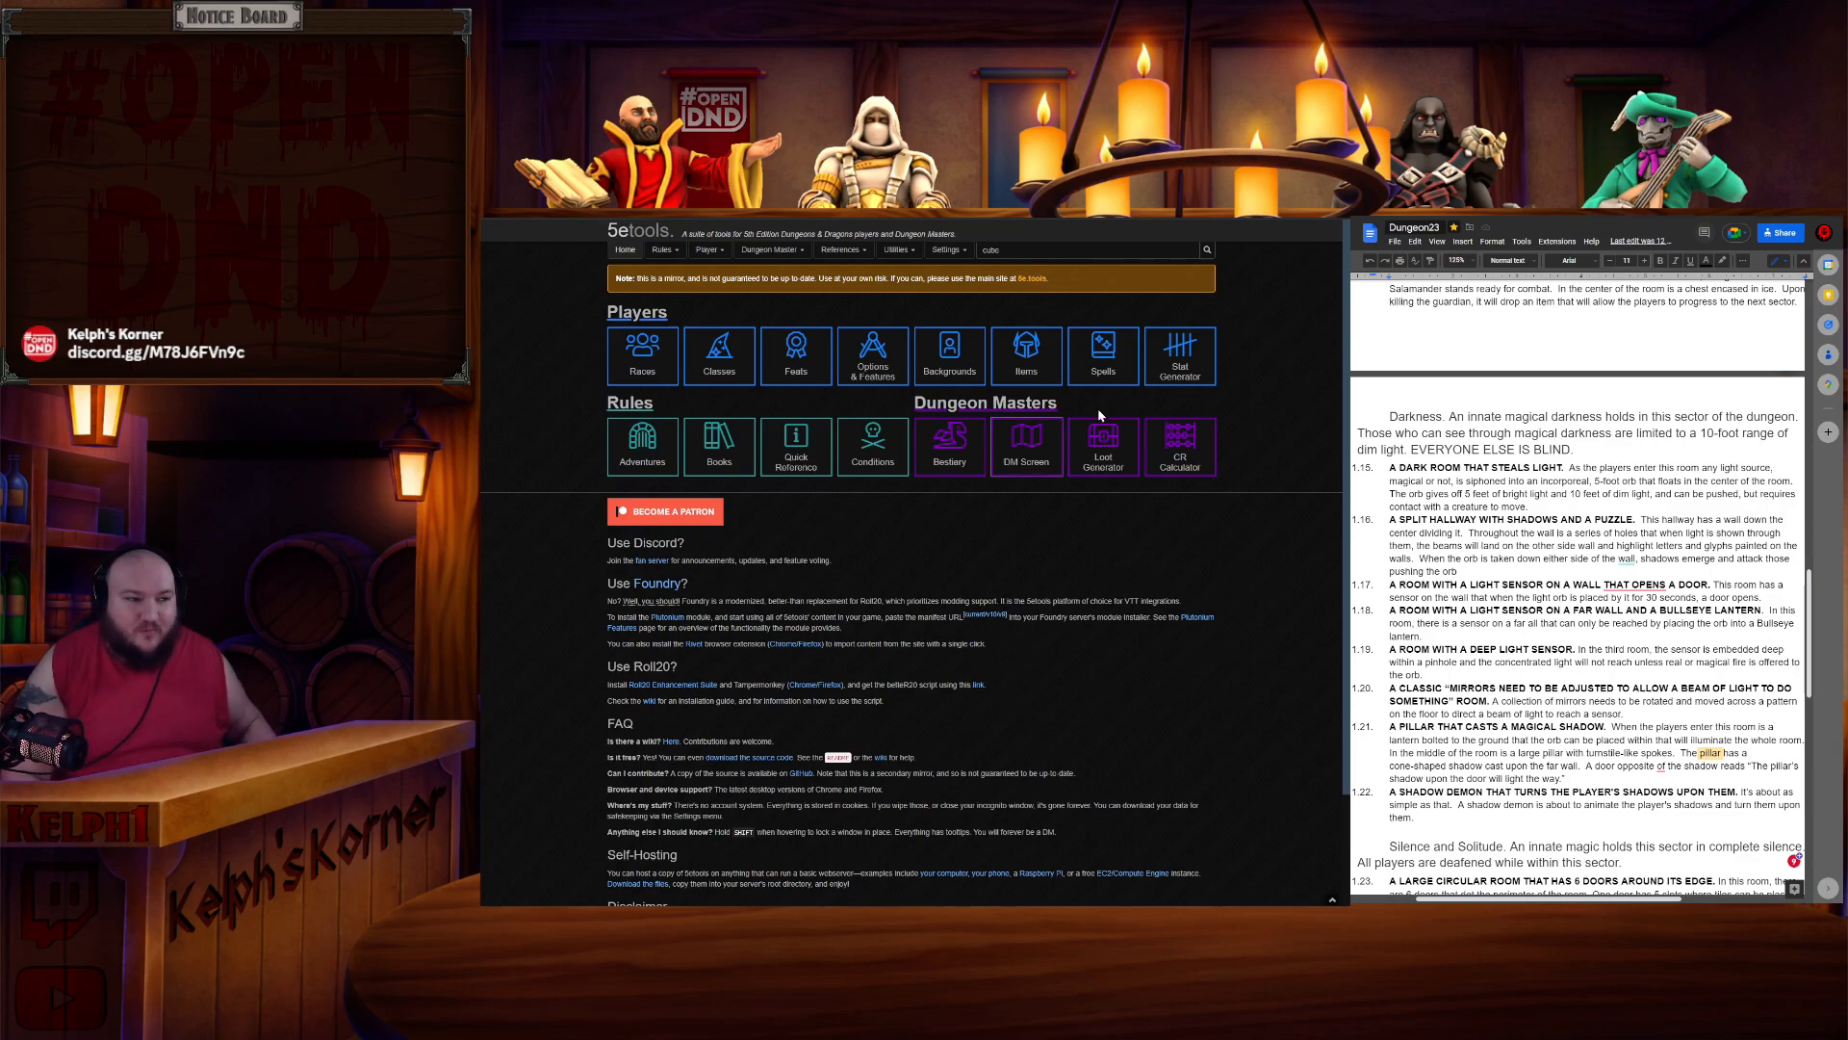
{"action": "left_click", "coordinate": [1028, 283]}
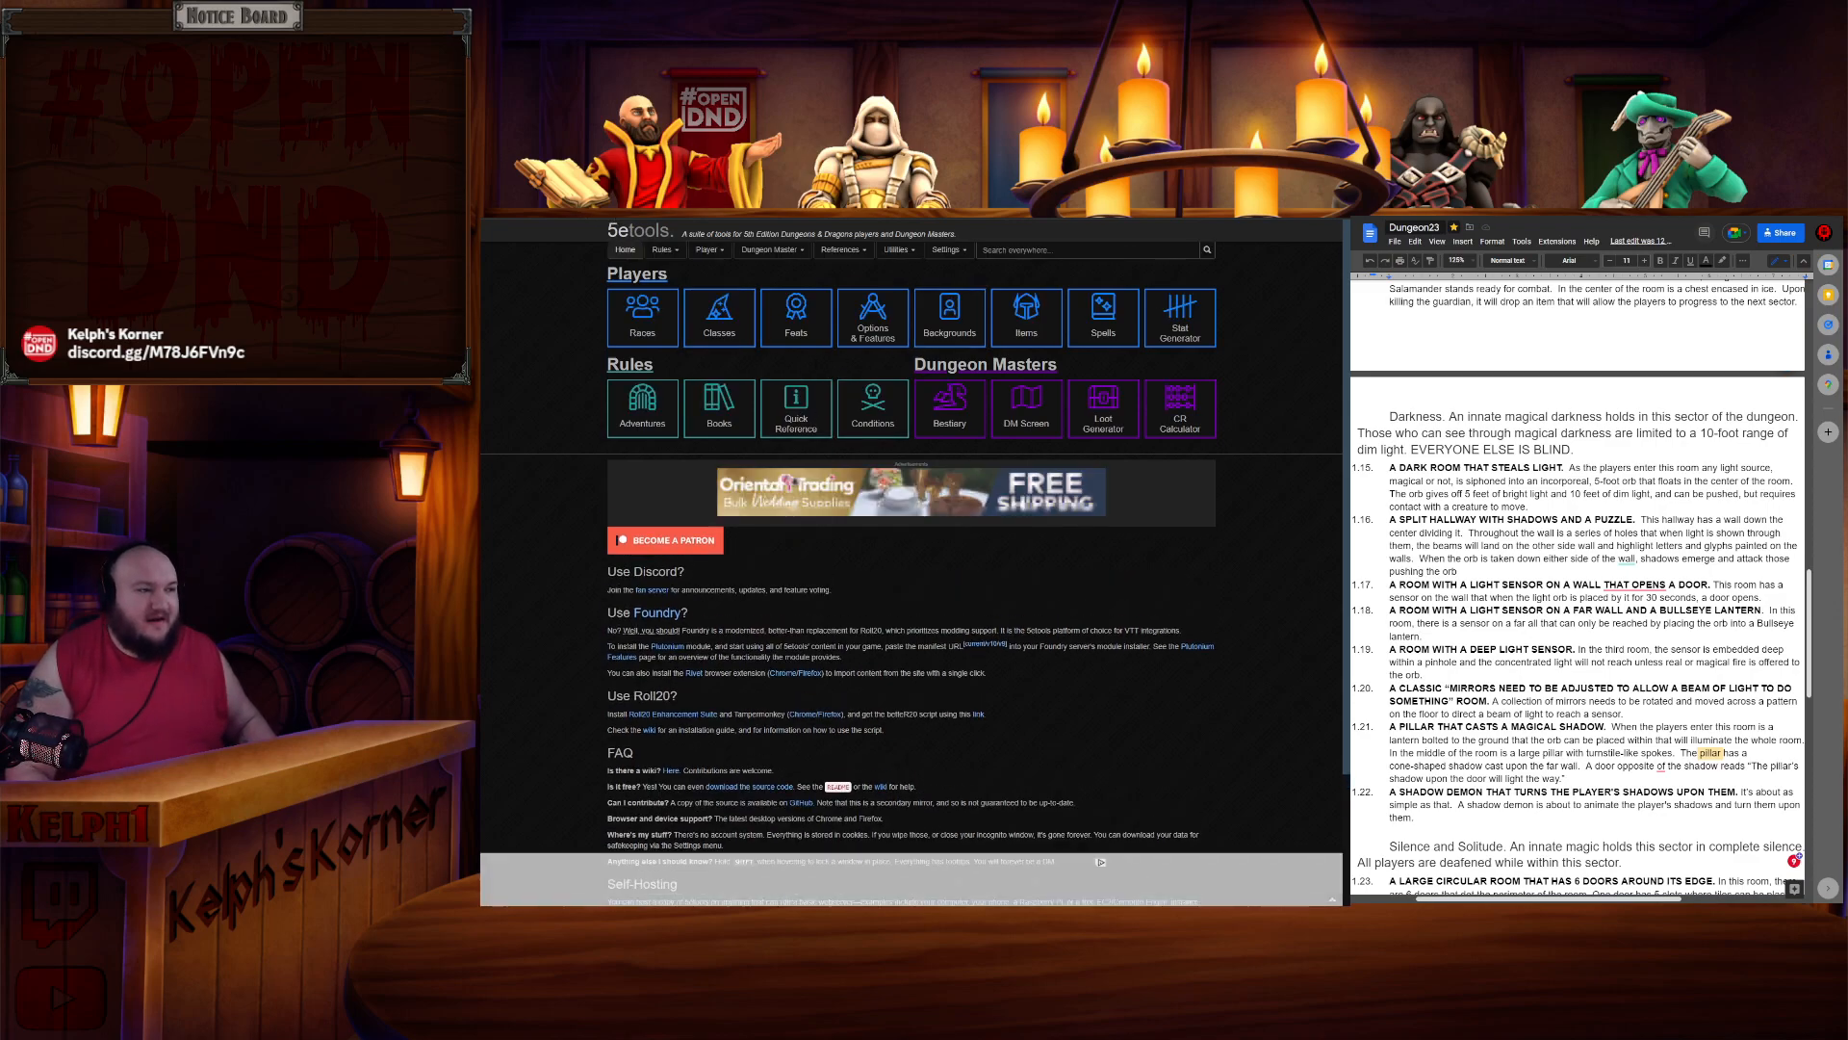
{"action": "left_click", "coordinate": [790, 402]}
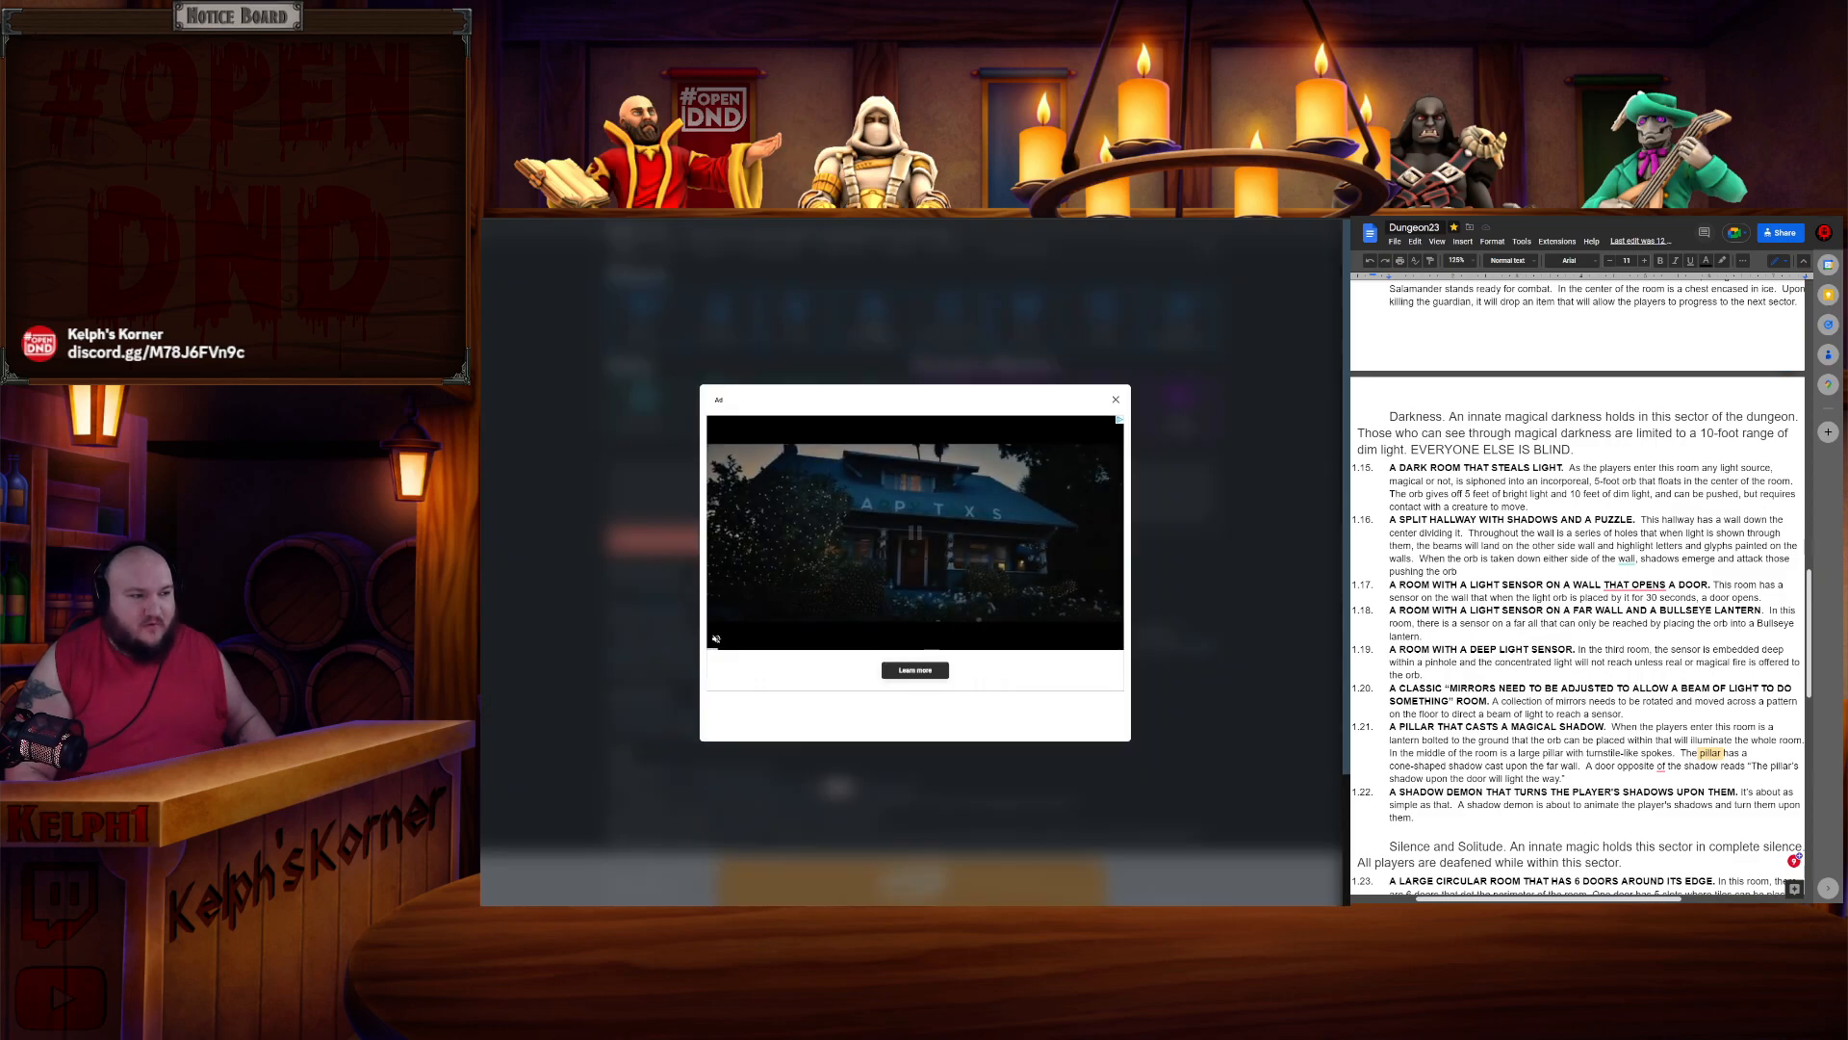
{"action": "left_click", "coordinate": [1115, 398]}
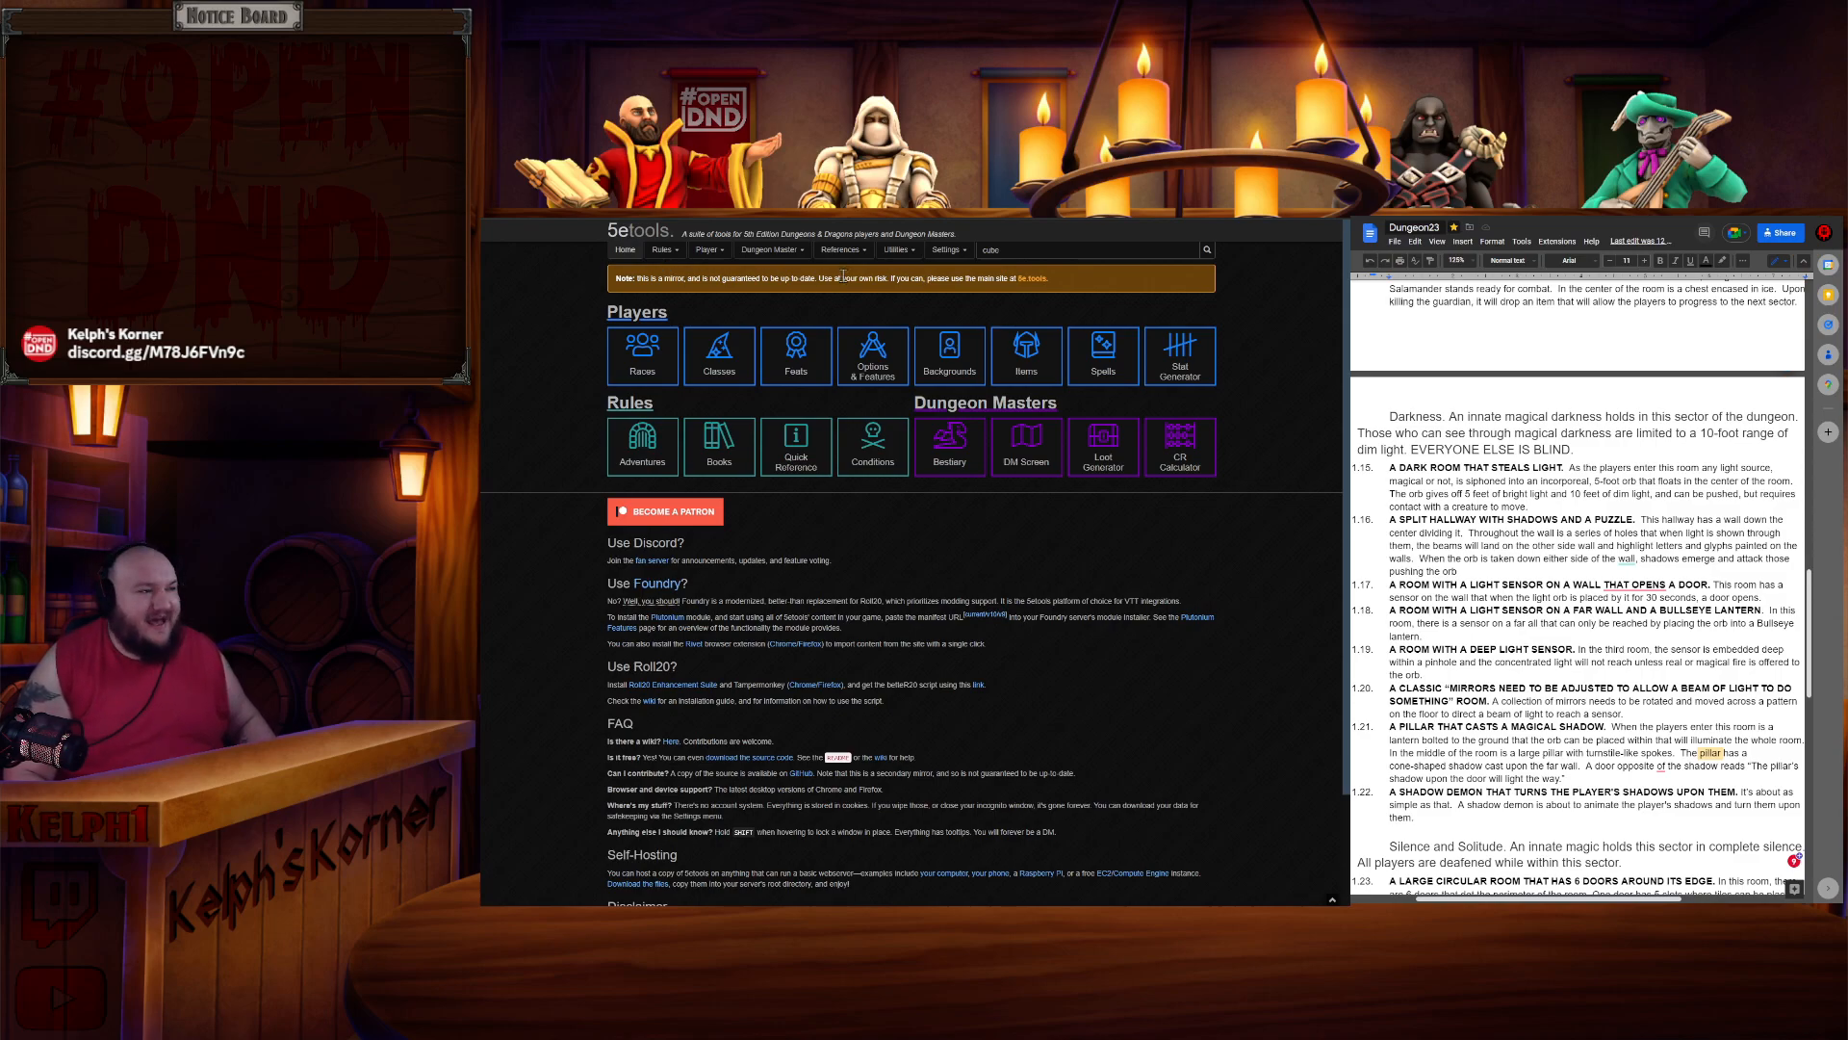
{"action": "key", "text": "alt+Left"}
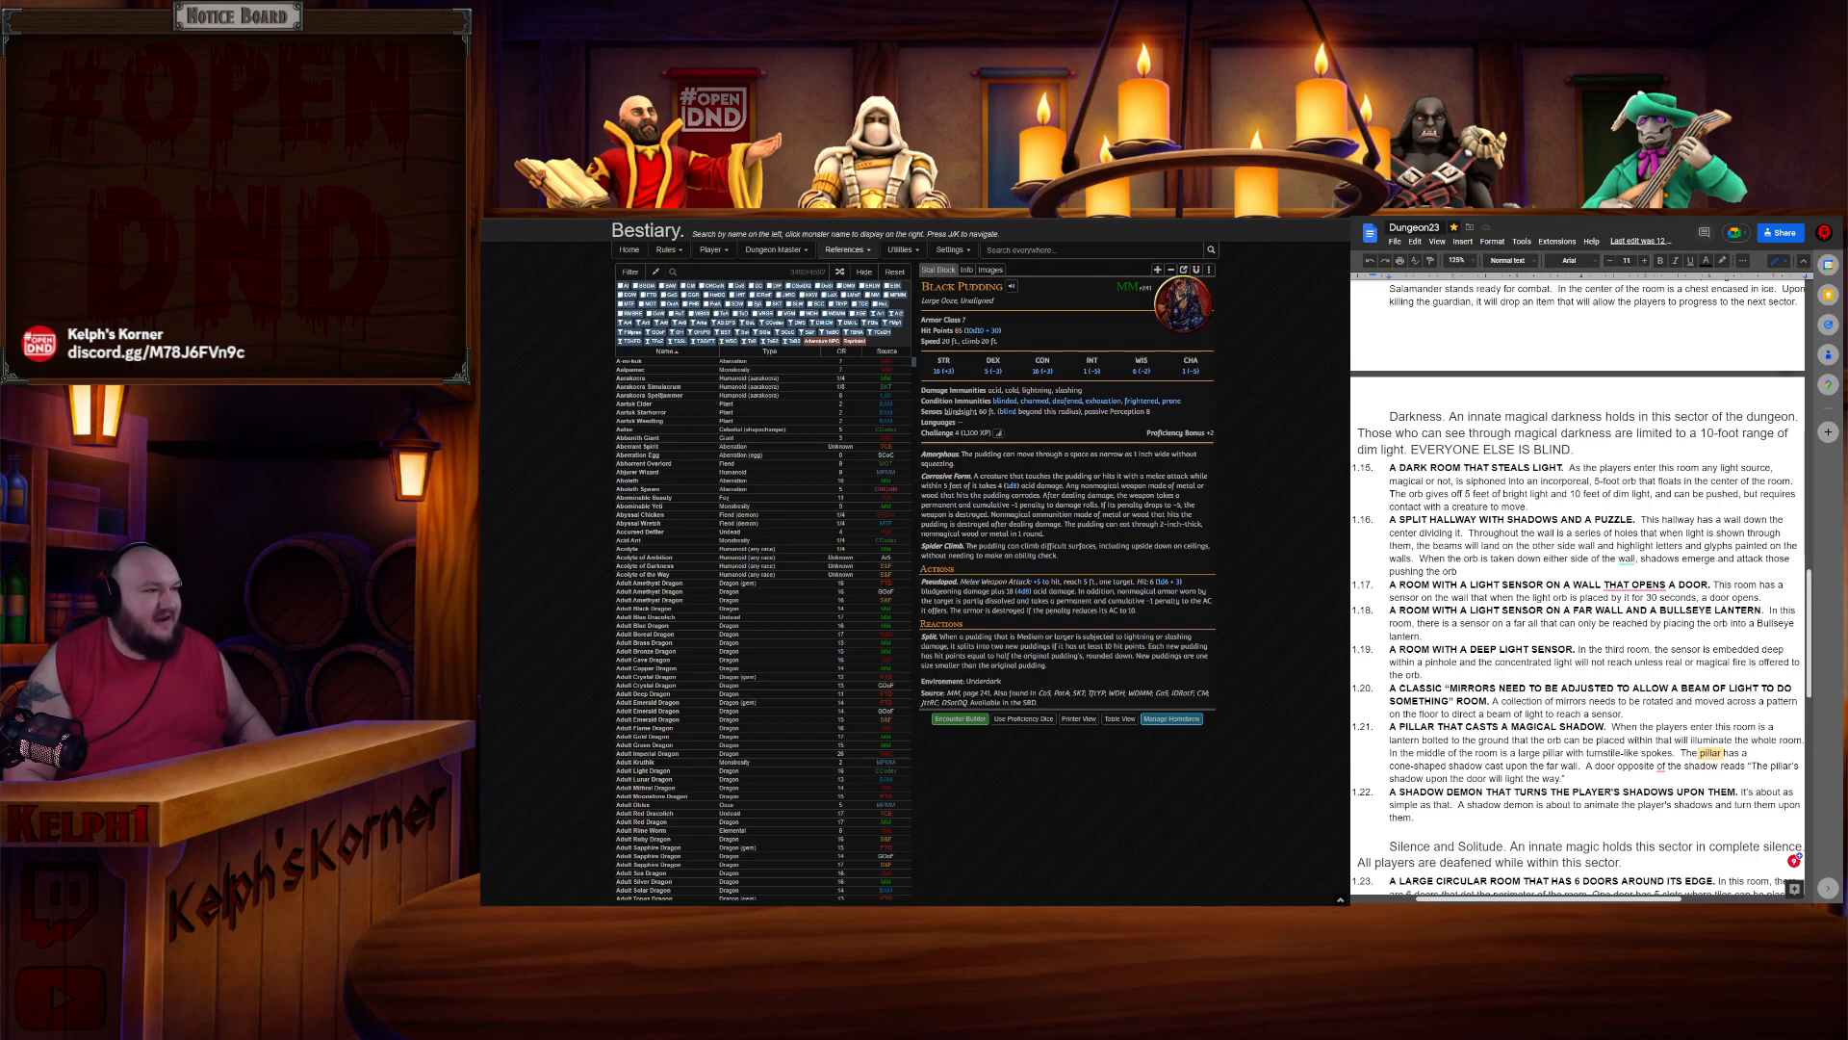
- Compare the Black Pudding and Gelatinous Cube stat blocks across browser tabs at a larger page zoom
{"action": "key", "text": "ctrl+Tab"}
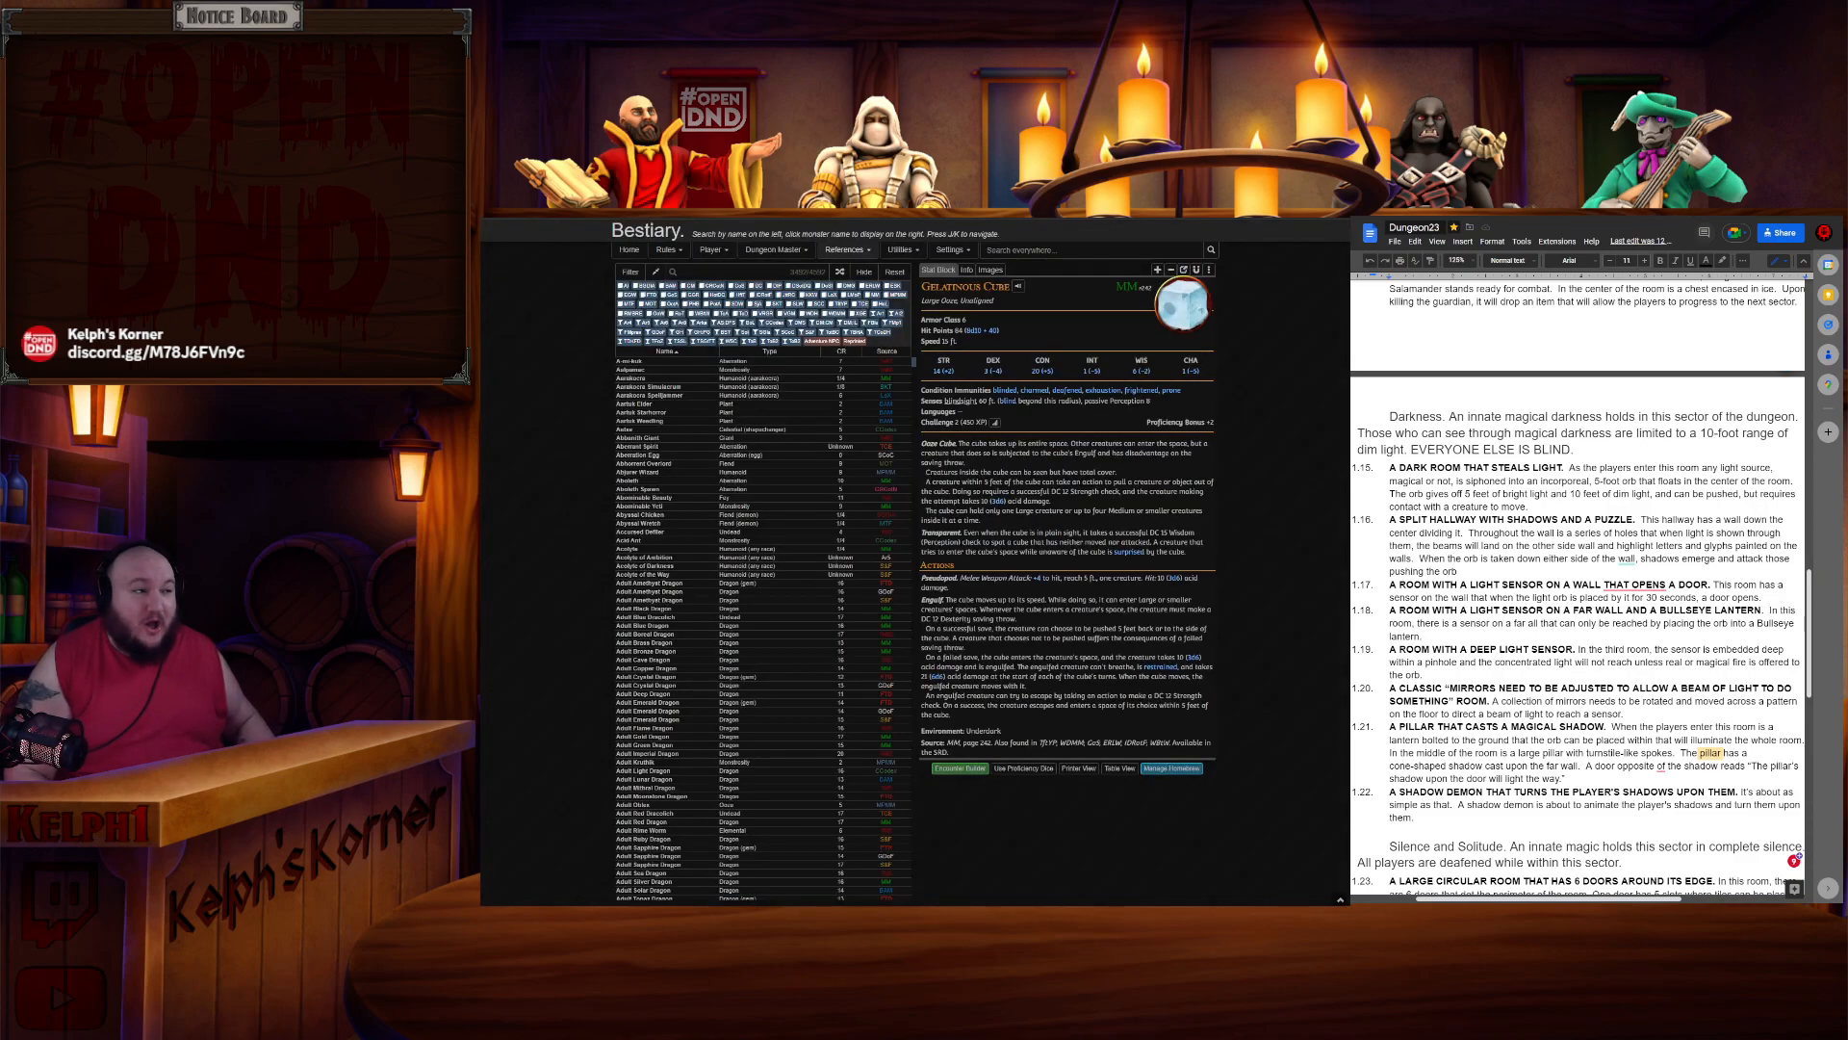
{"action": "key", "text": "ctrl+shift+Tab"}
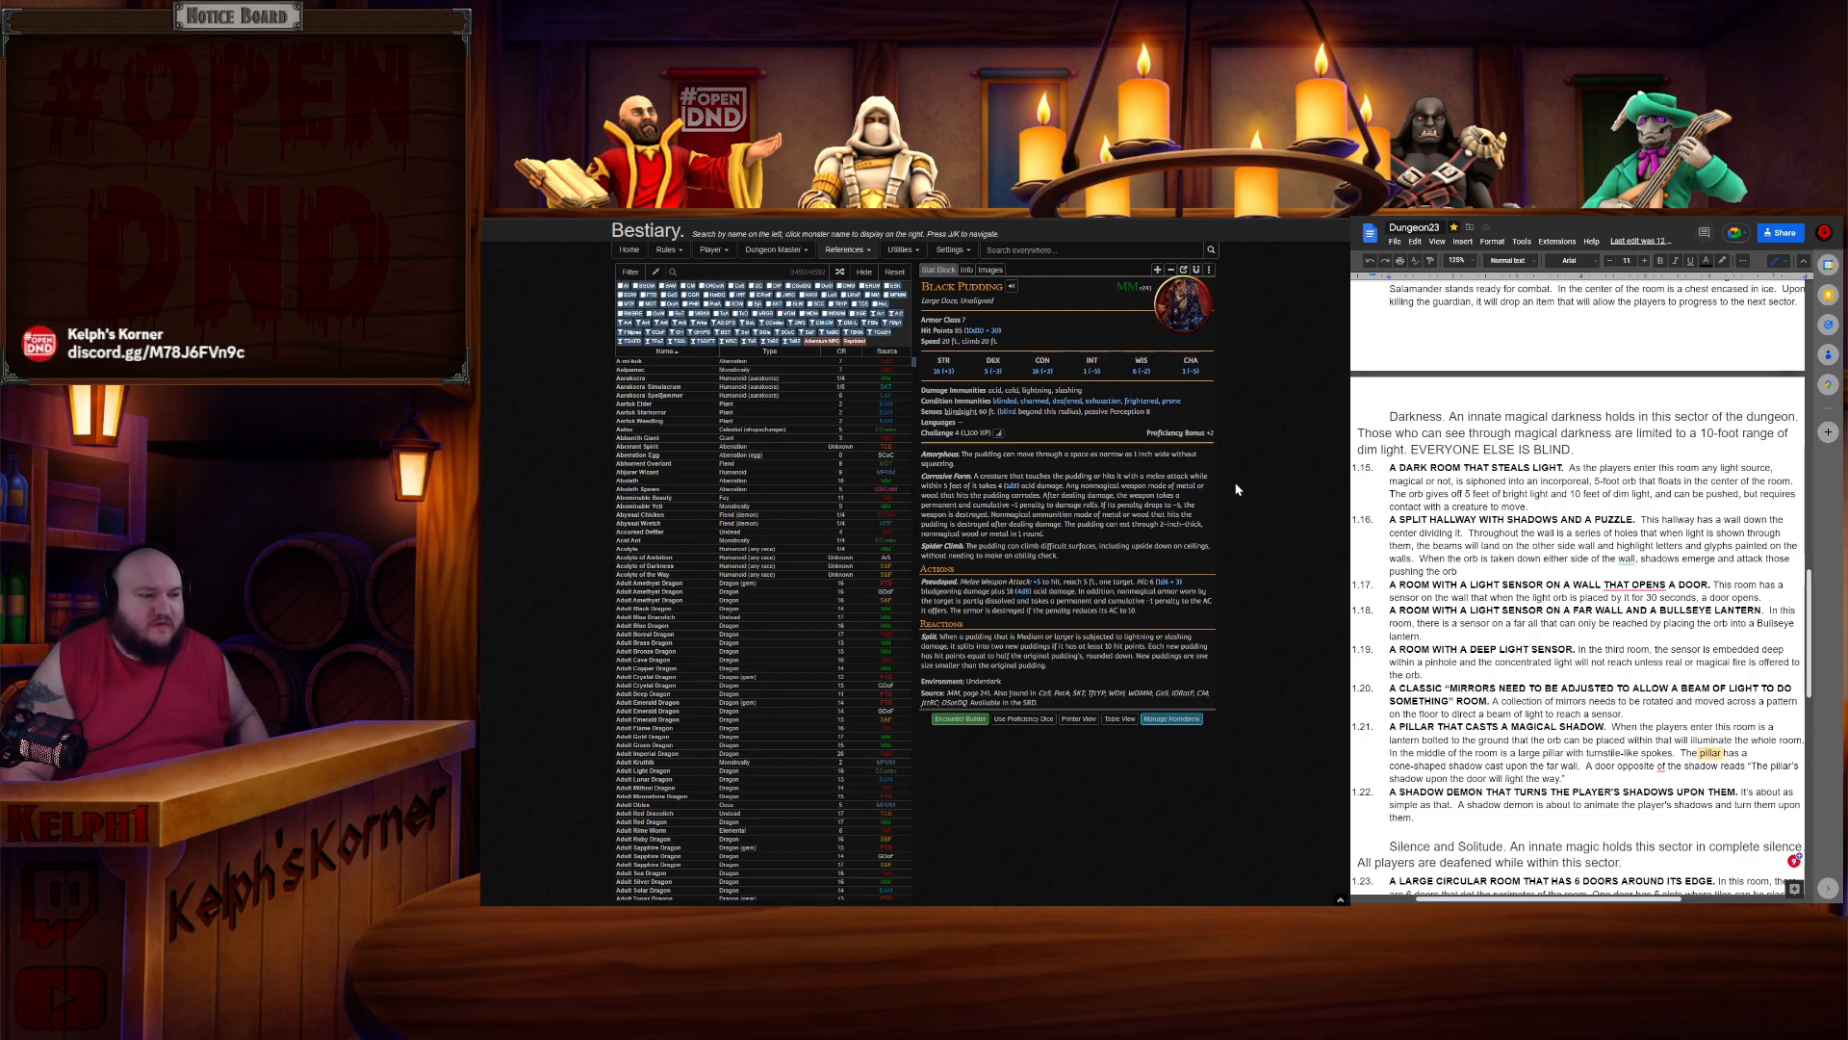
{"action": "key", "text": "ctrl+plus"}
{"action": "key", "text": "ctrl+plus"}
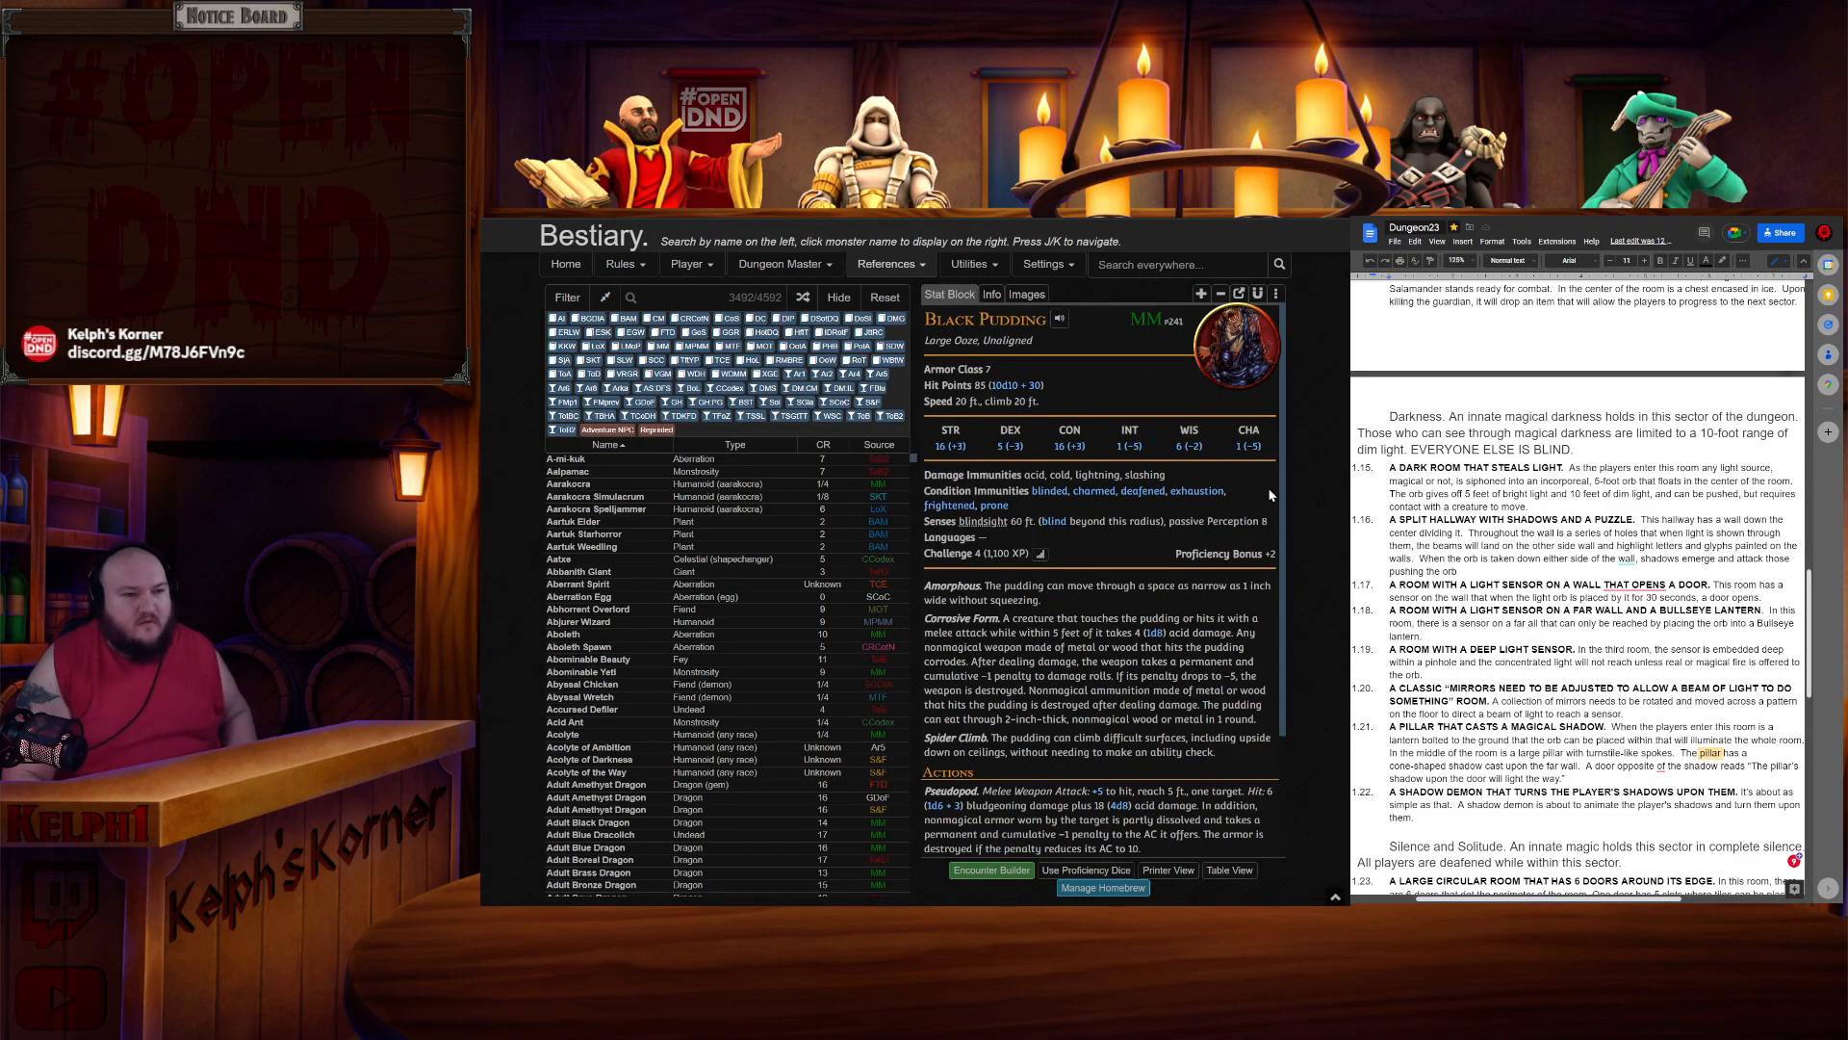
{"action": "key", "text": "ctrl+plus"}
{"action": "scroll", "coordinate": [1270, 495], "scroll_direction": "down", "scroll_amount": 5}
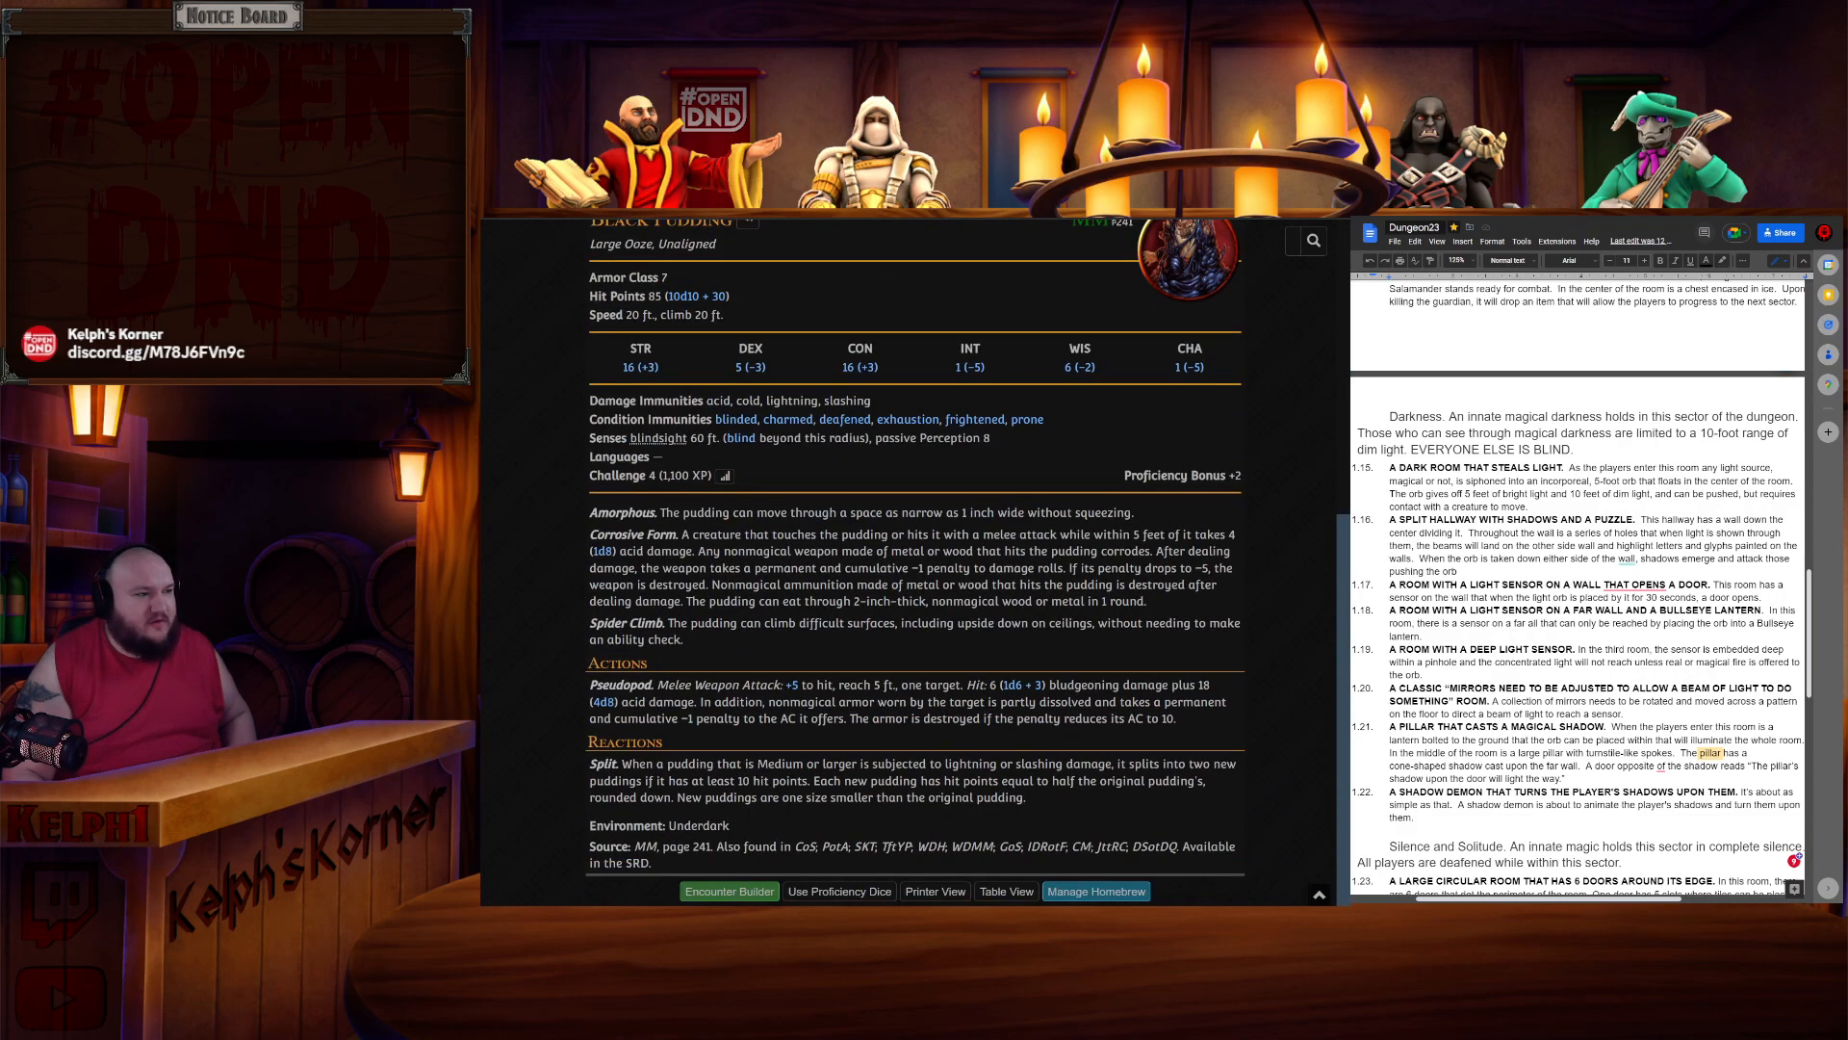
{"action": "key", "text": "ctrl+Tab"}
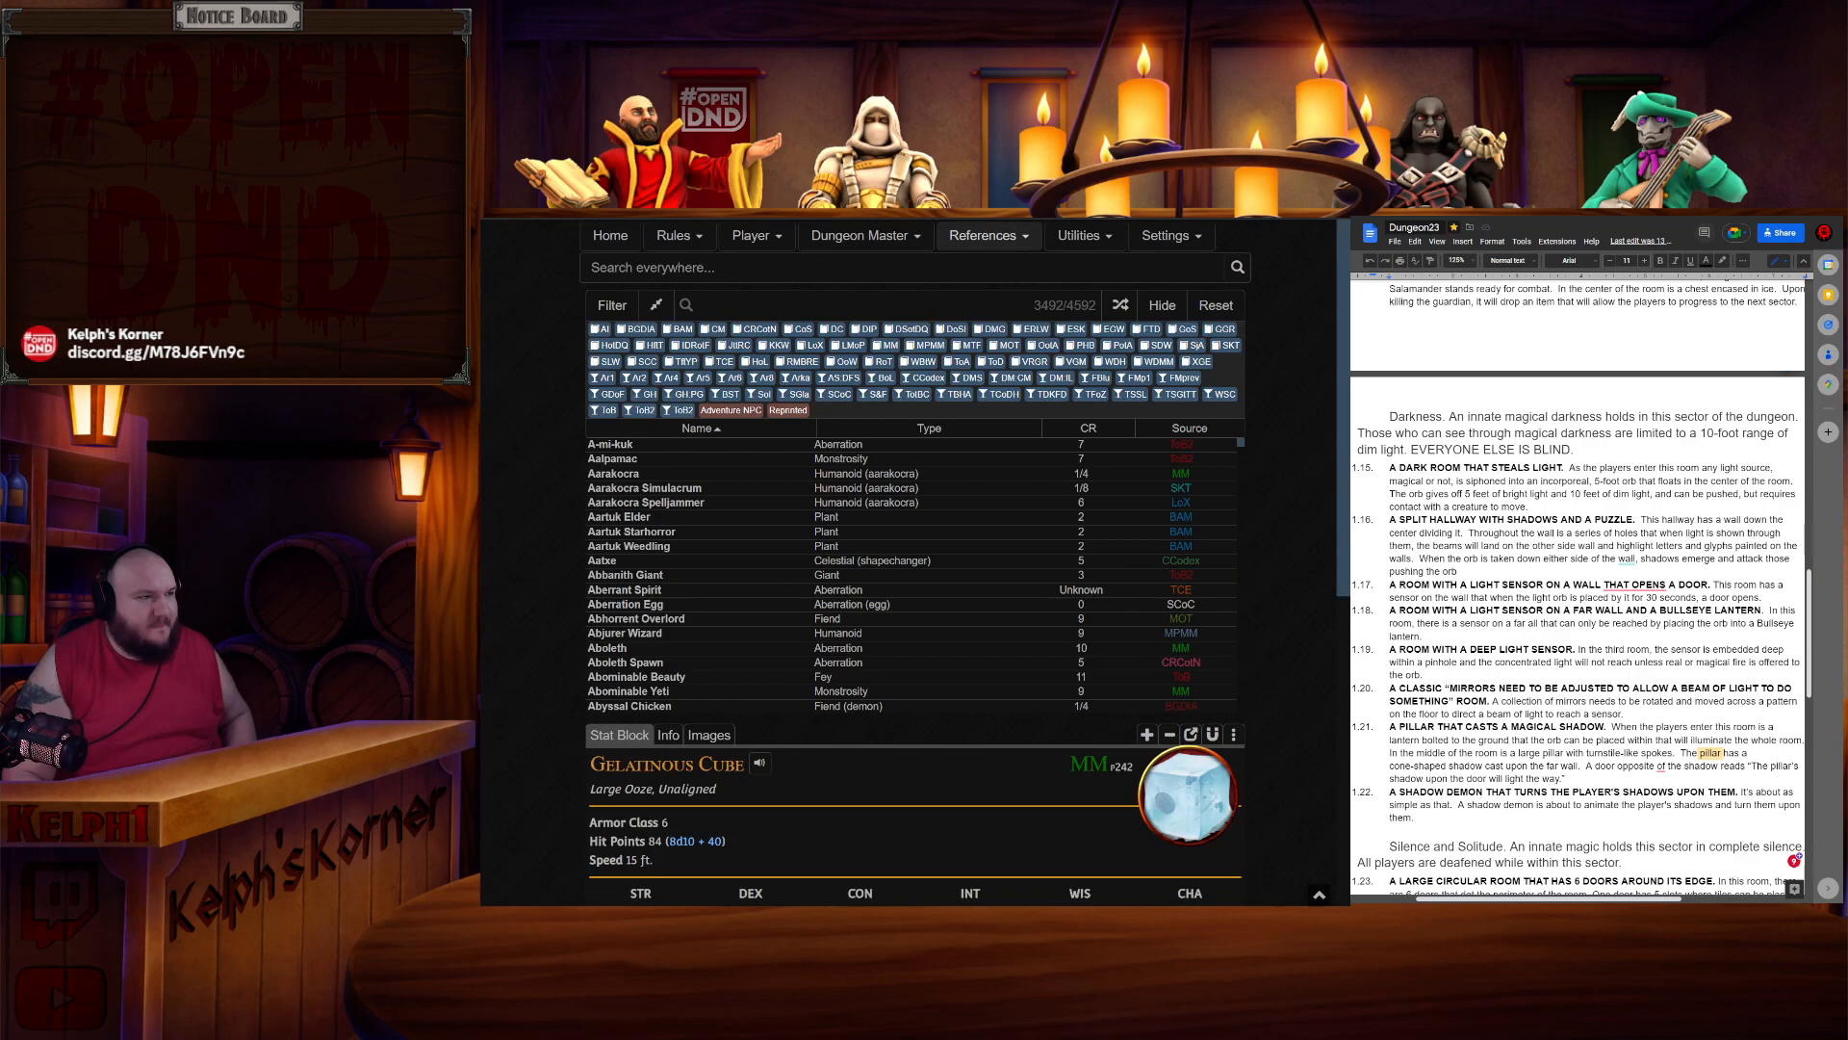
{"action": "key", "text": "ctrl+shift+Tab"}
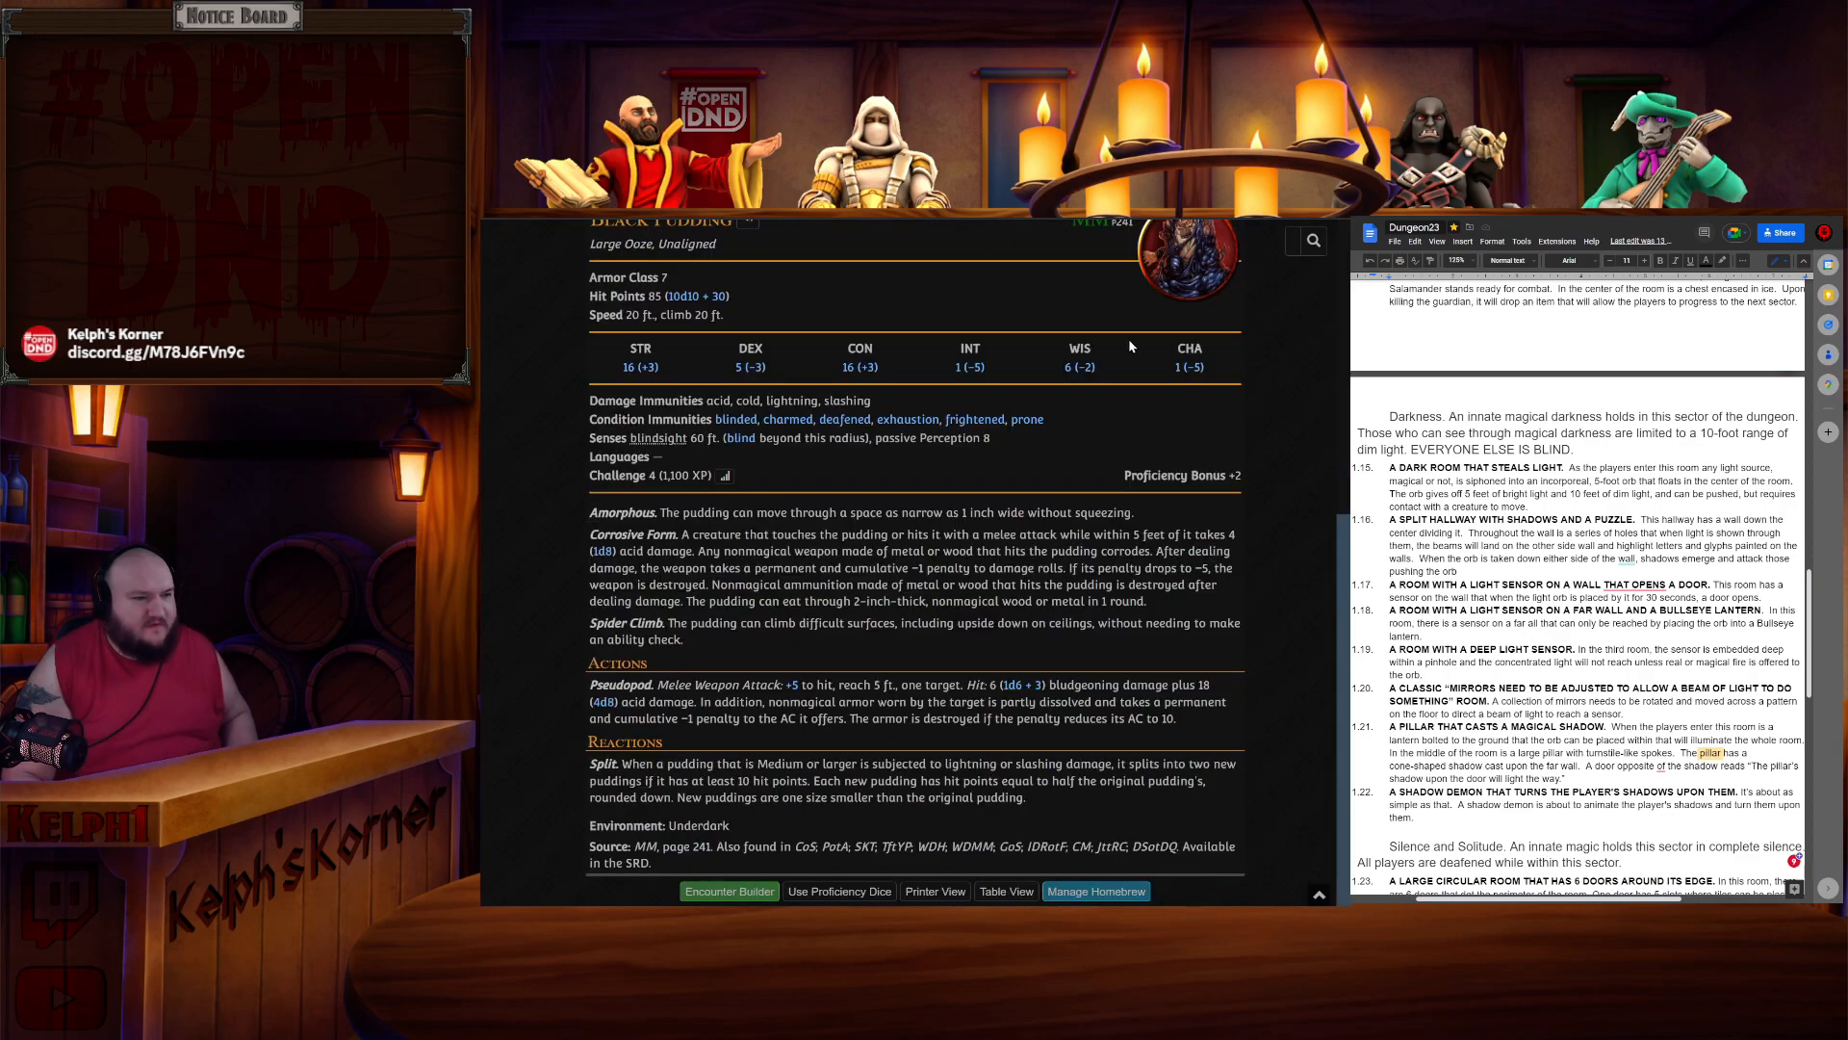
{"action": "key", "text": "ctrl+minus"}
{"action": "key", "text": "ctrl+minus"}
{"action": "key", "text": "ctrl+minus"}
{"action": "mouse_move", "coordinate": [1172, 298]}
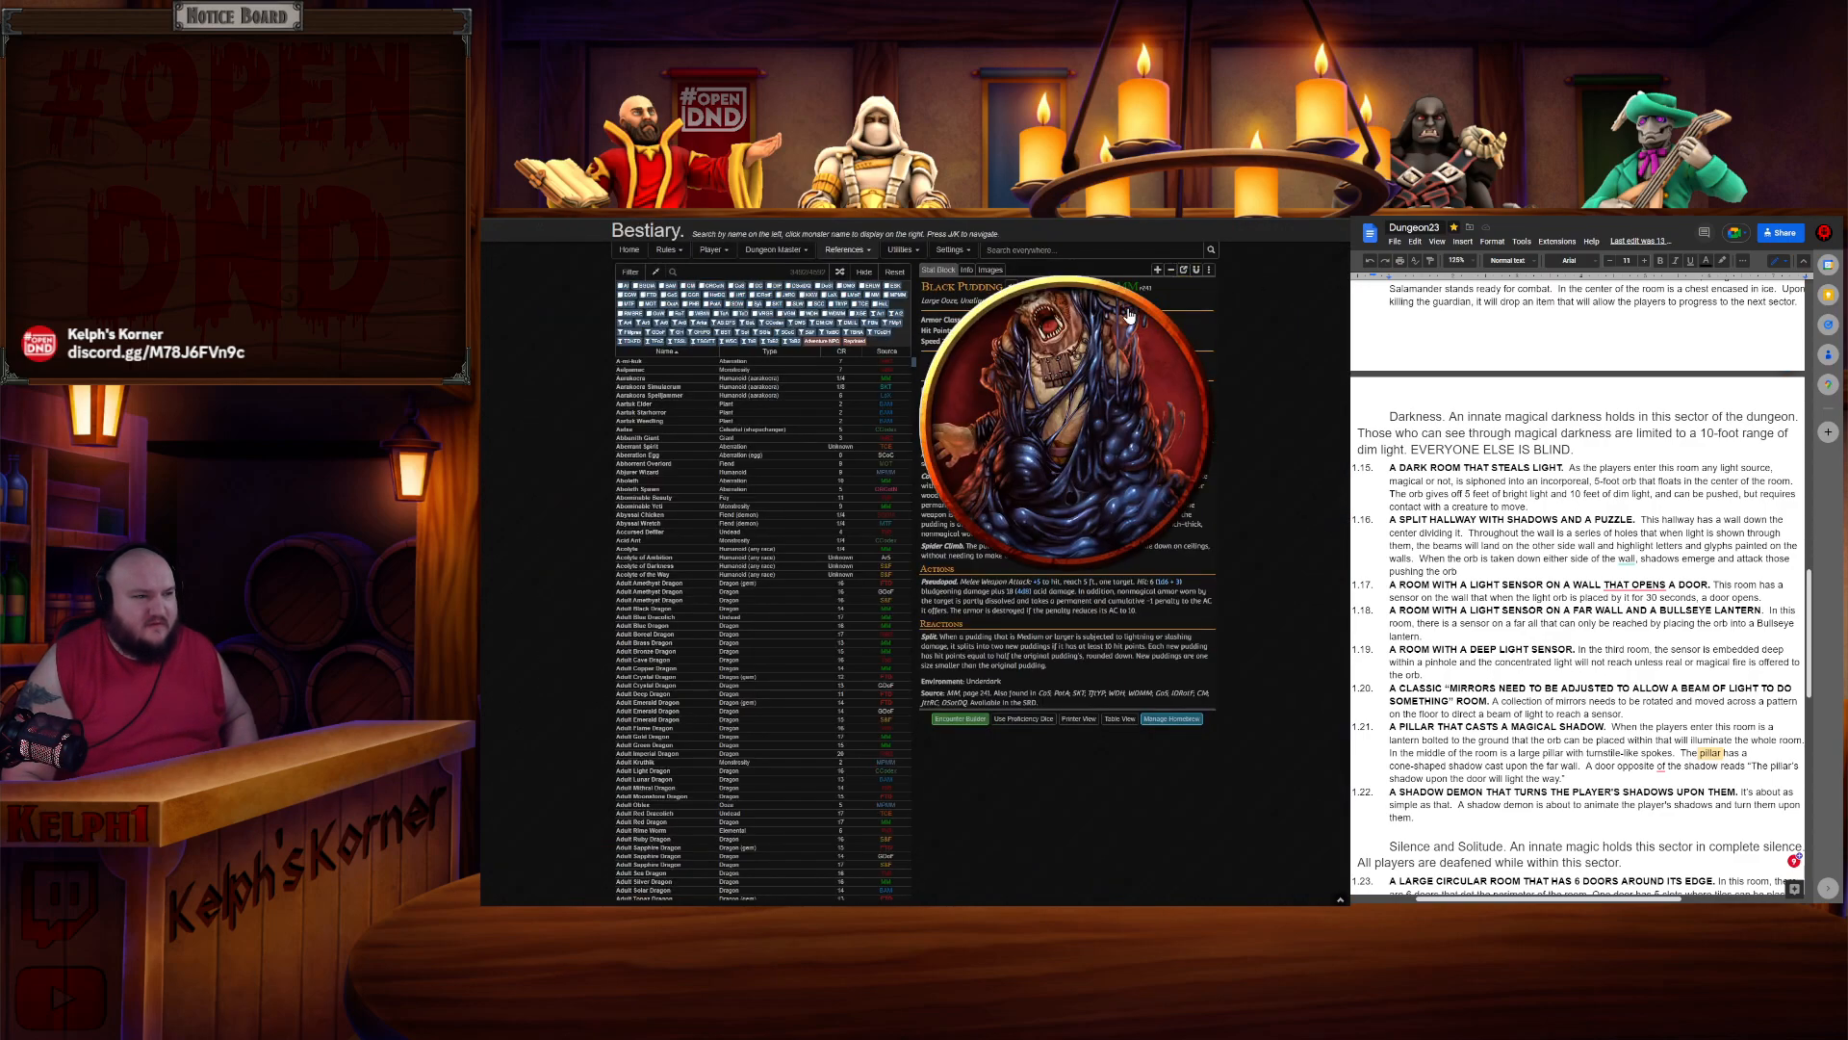
{"action": "key", "text": "ctrl+plus"}
- Pop out the Black Pudding stat block into a floating window placed over the monster list
{"action": "left_click", "coordinate": [1211, 275]}
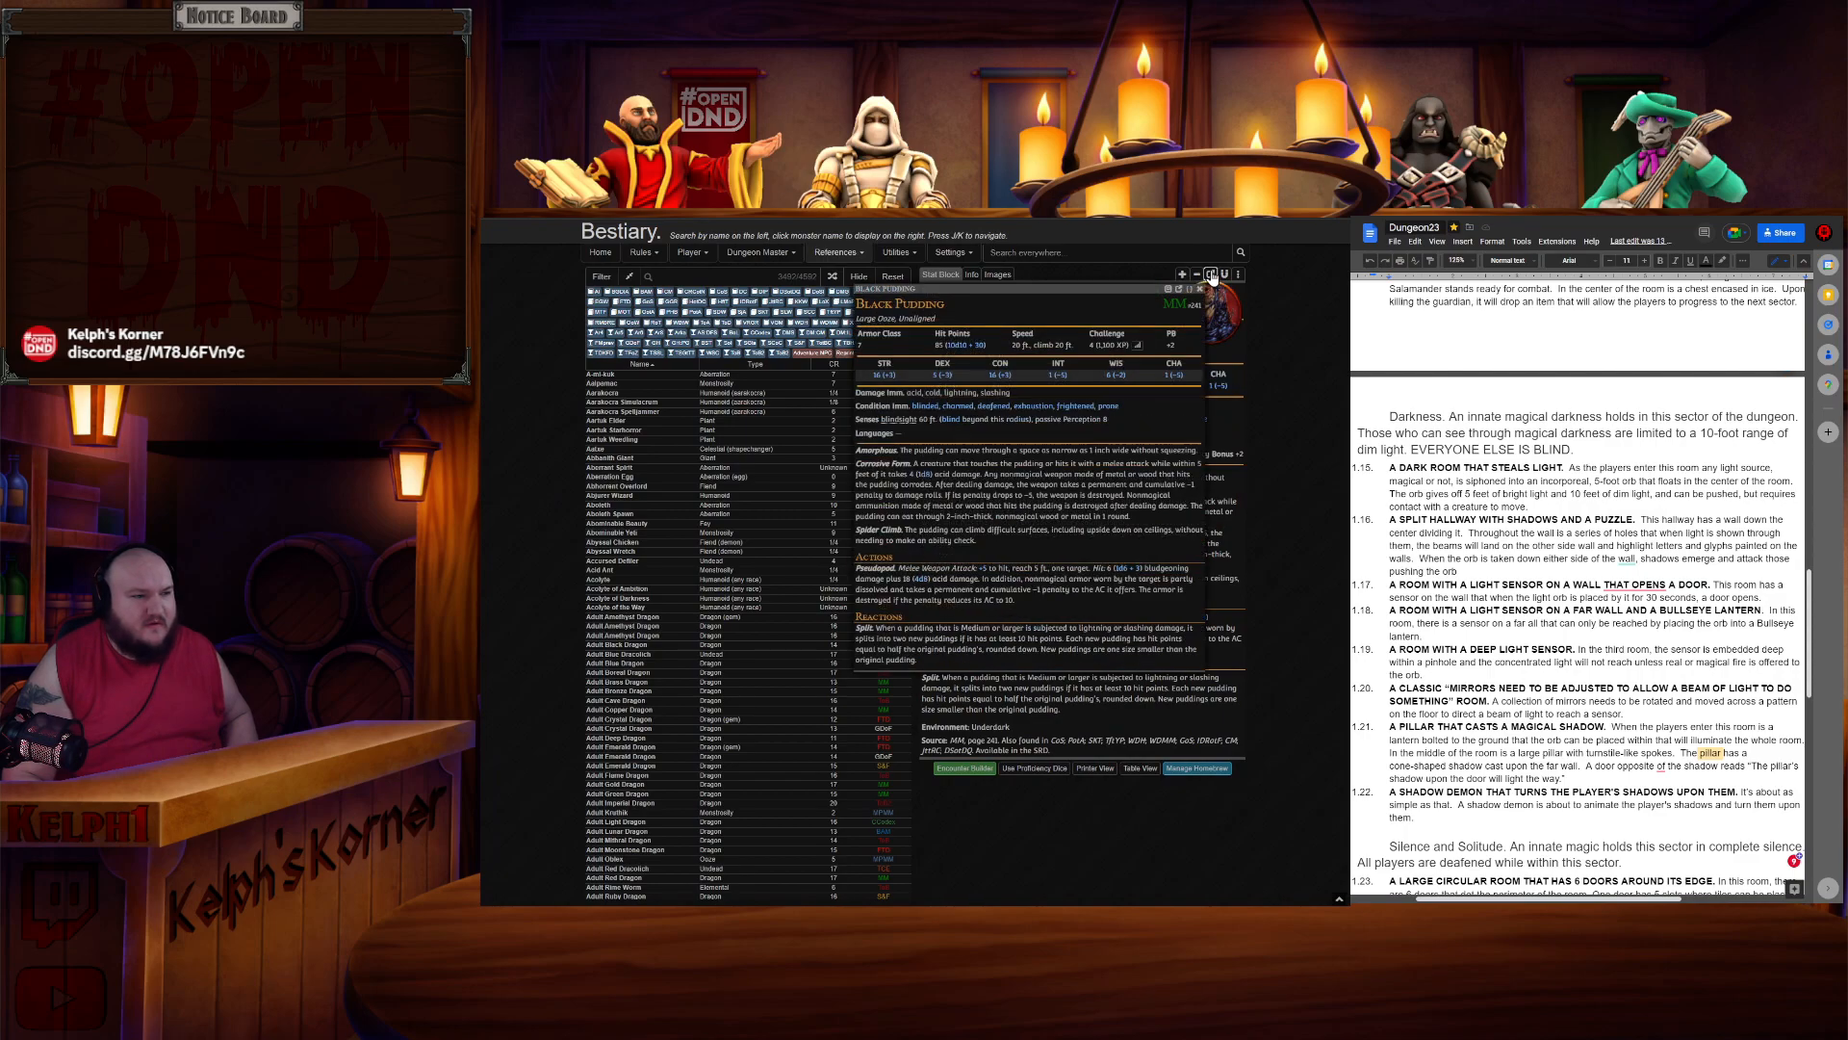
{"action": "left_click_drag", "start_coordinate": [1047, 289], "coordinate": [729, 279]}
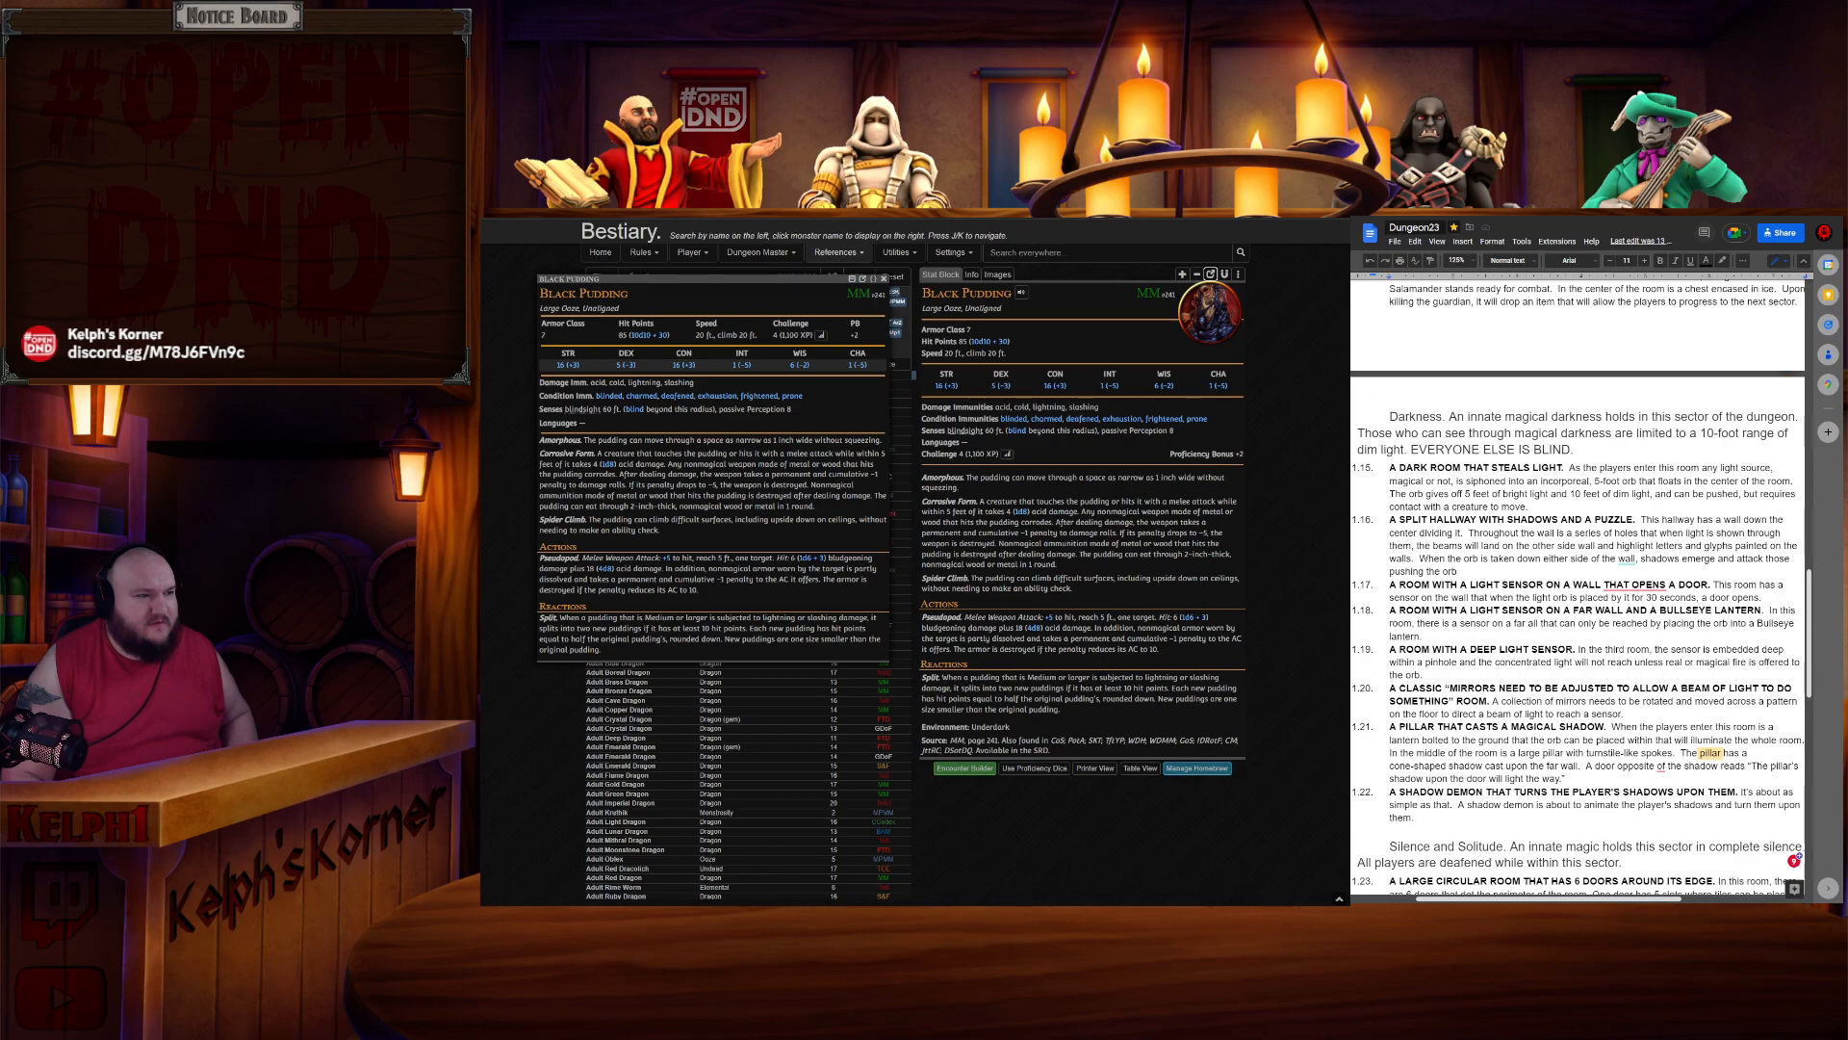
- Search the Bestiary for "gelat" and open the Gelatinous Cube Companion entry
{"action": "left_click", "coordinate": [1031, 249]}
{"action": "type", "text": "elat"}
{"action": "left_click", "coordinate": [1076, 281]}
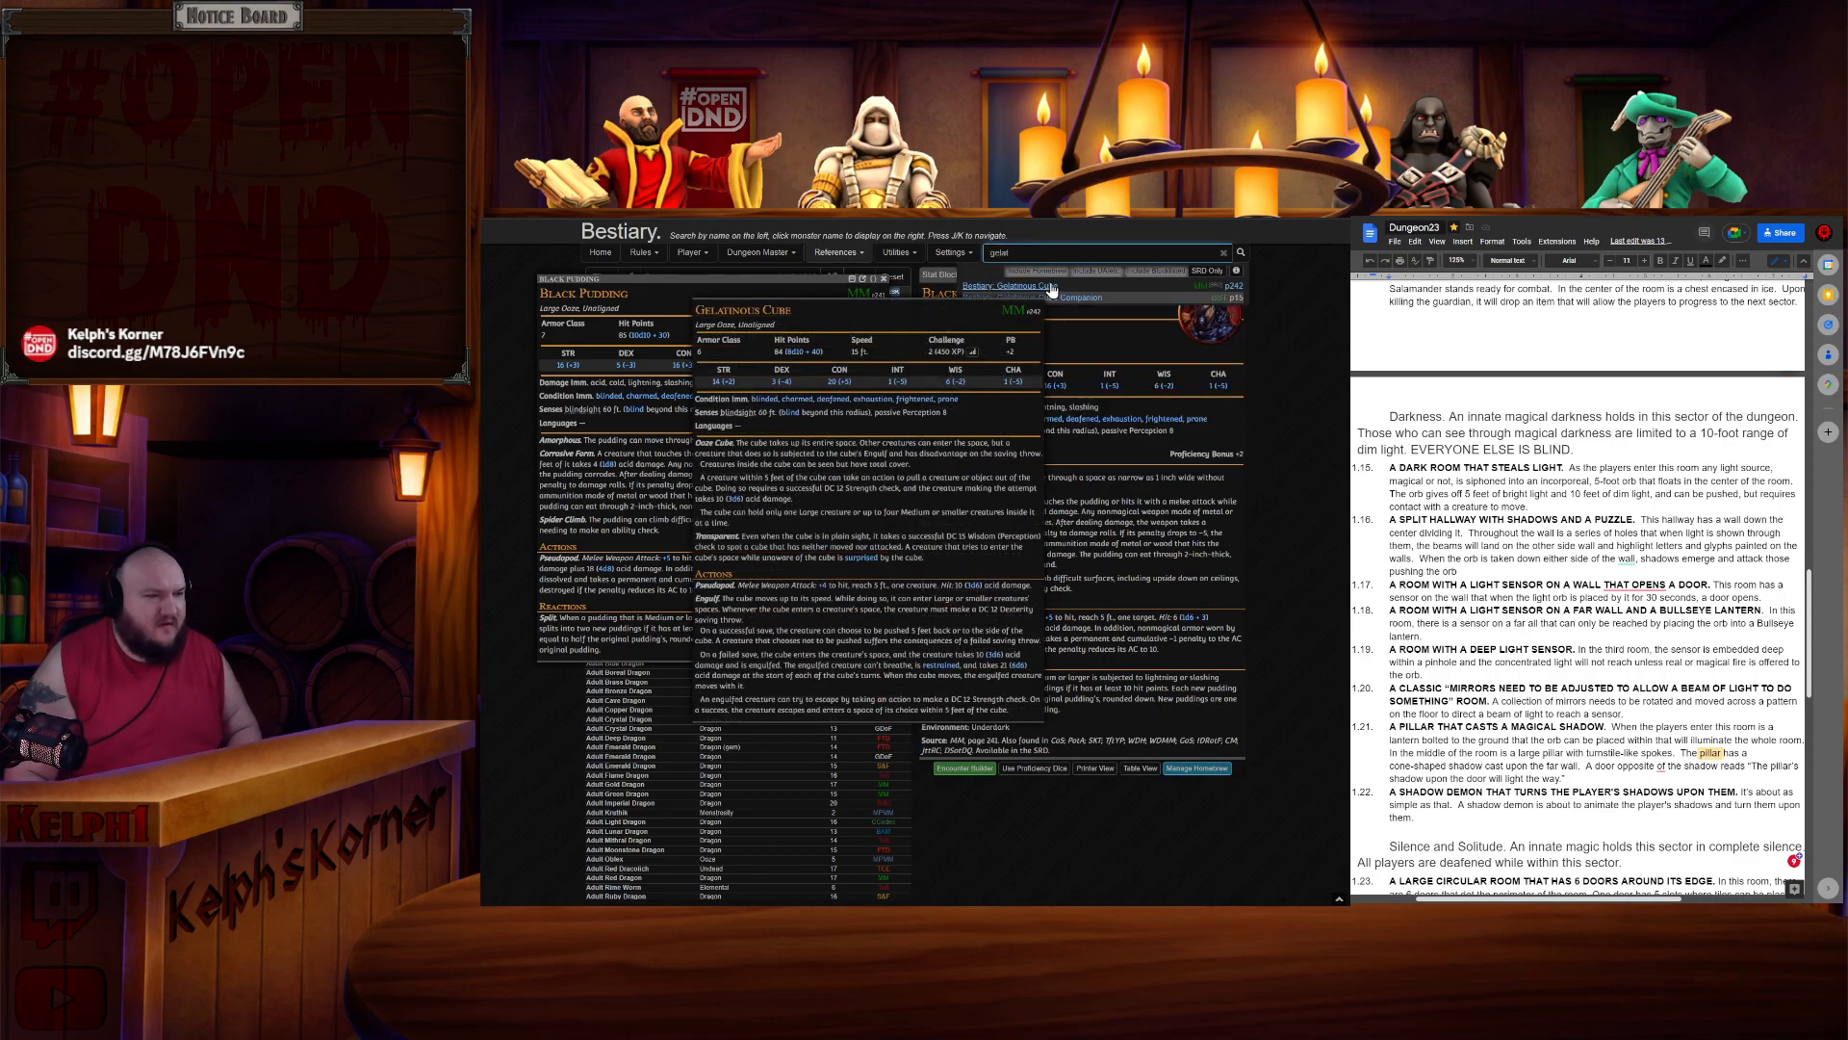
{"action": "left_click", "coordinate": [1071, 251]}
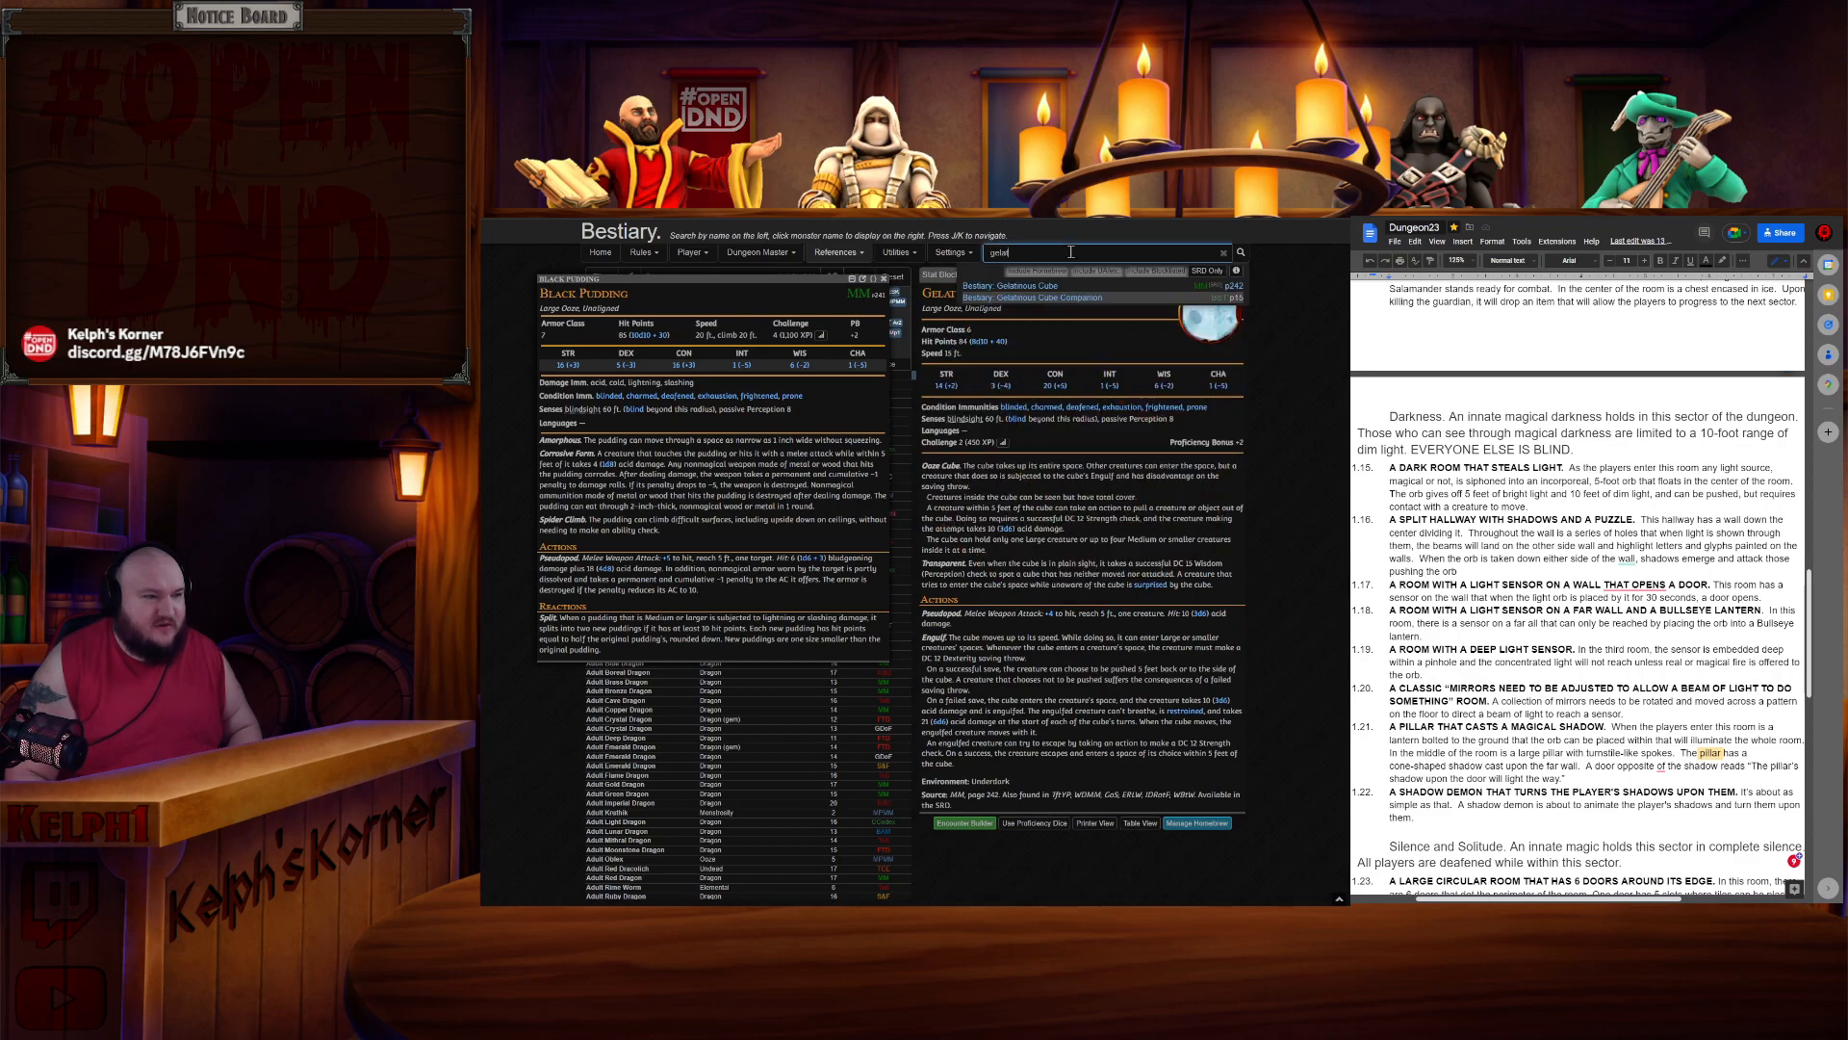
{"action": "left_click", "coordinate": [1032, 298]}
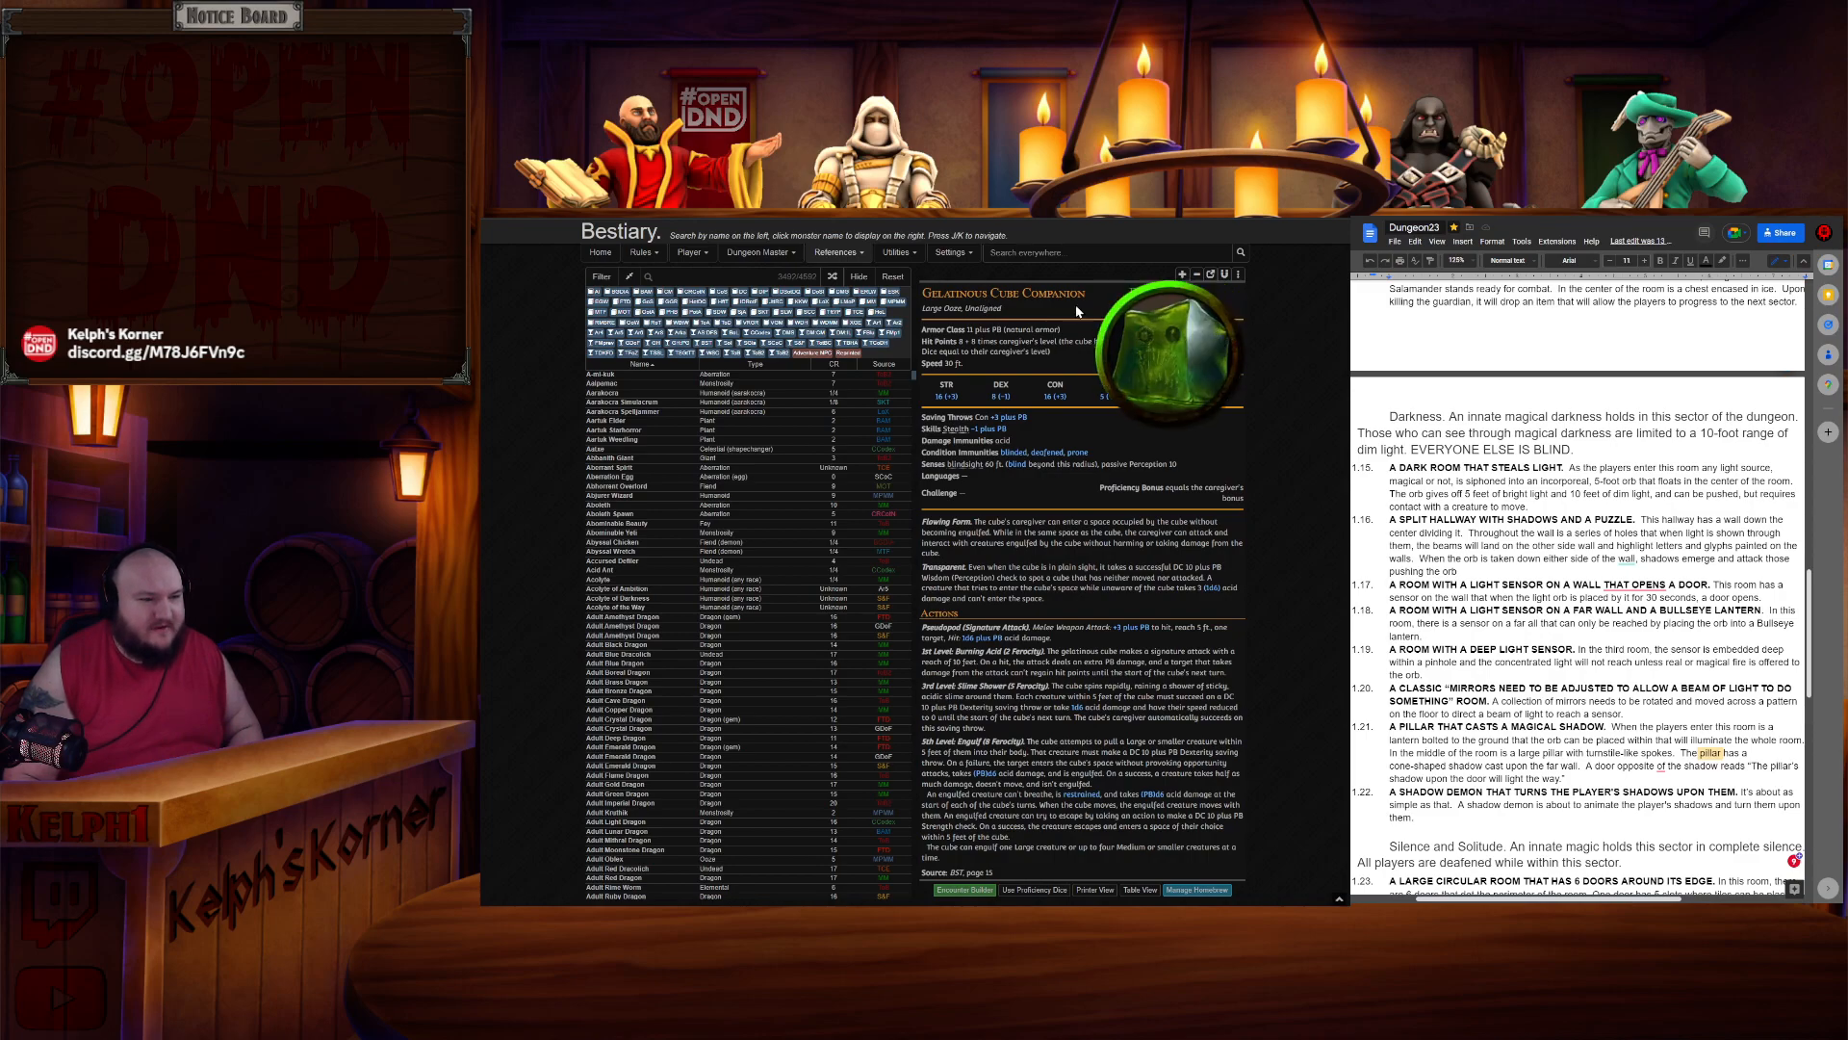
- Open the Gelatinous Cube entry in the other tab and pop its stat block out into a floating window
{"action": "key", "text": "ctrl+Tab"}
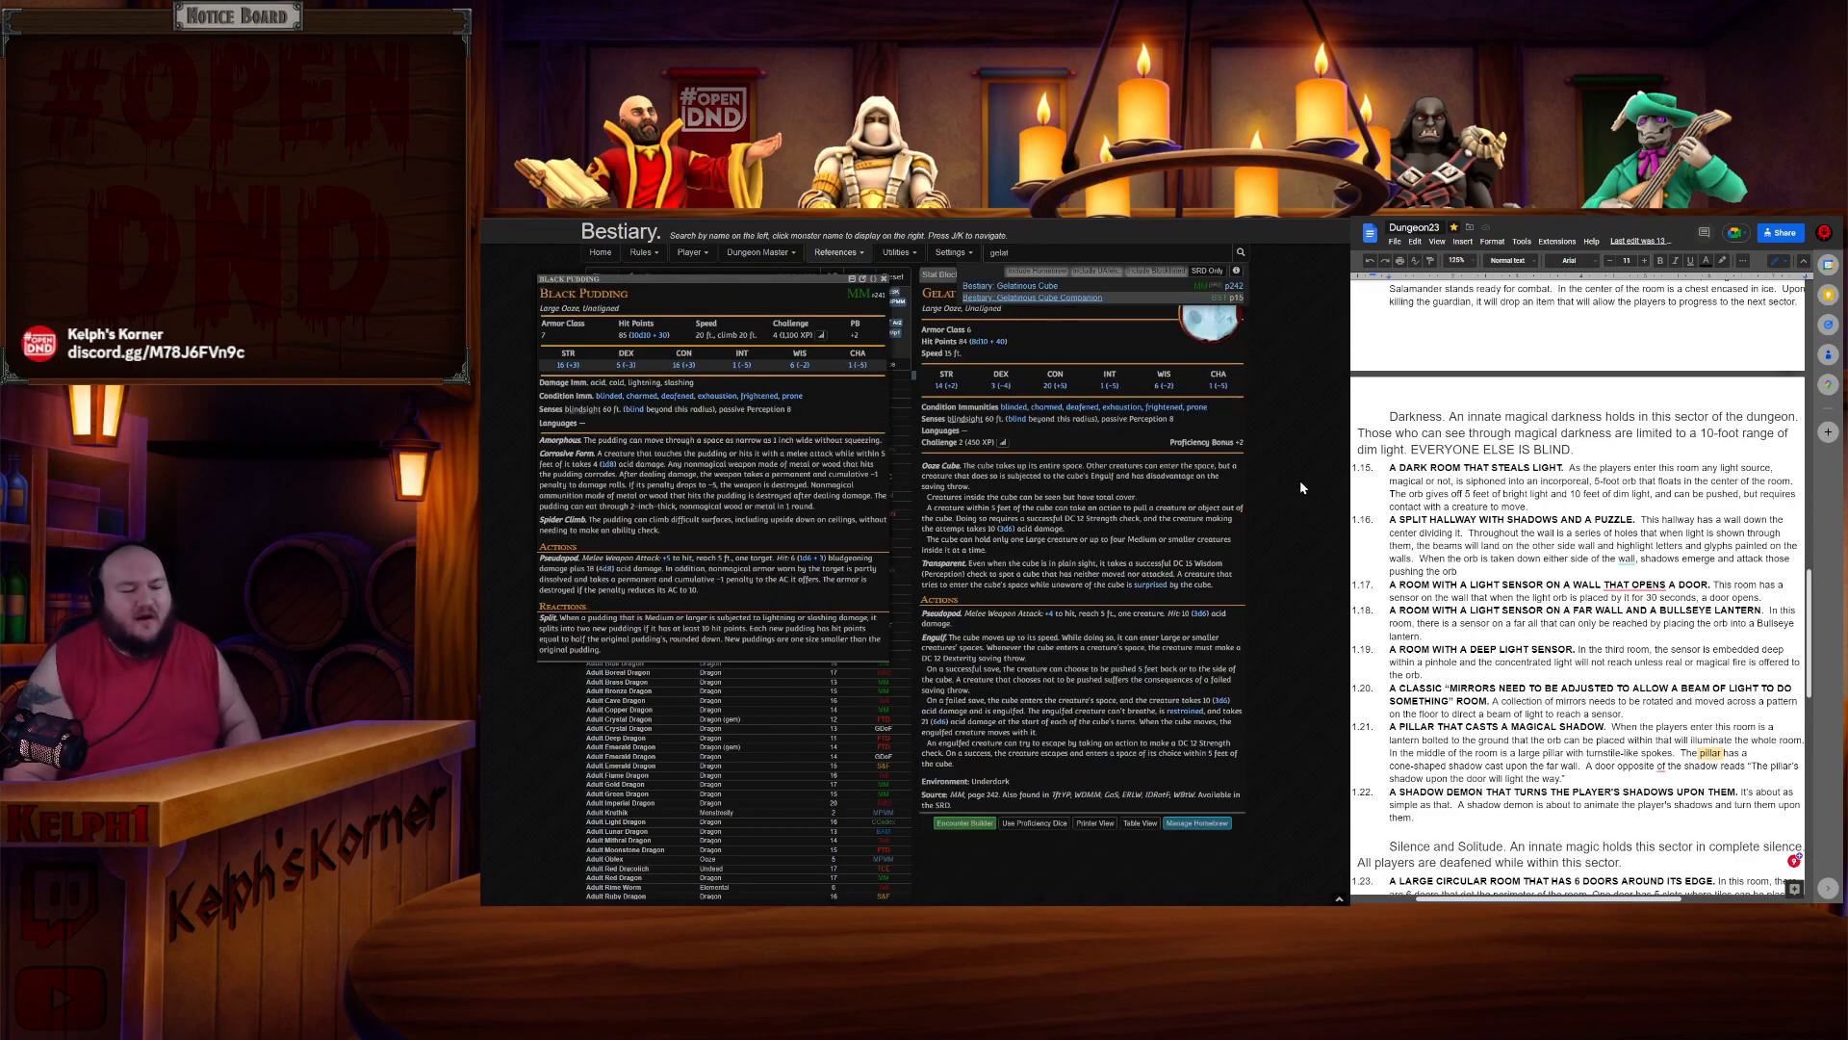
{"action": "left_click", "coordinate": [1299, 489]}
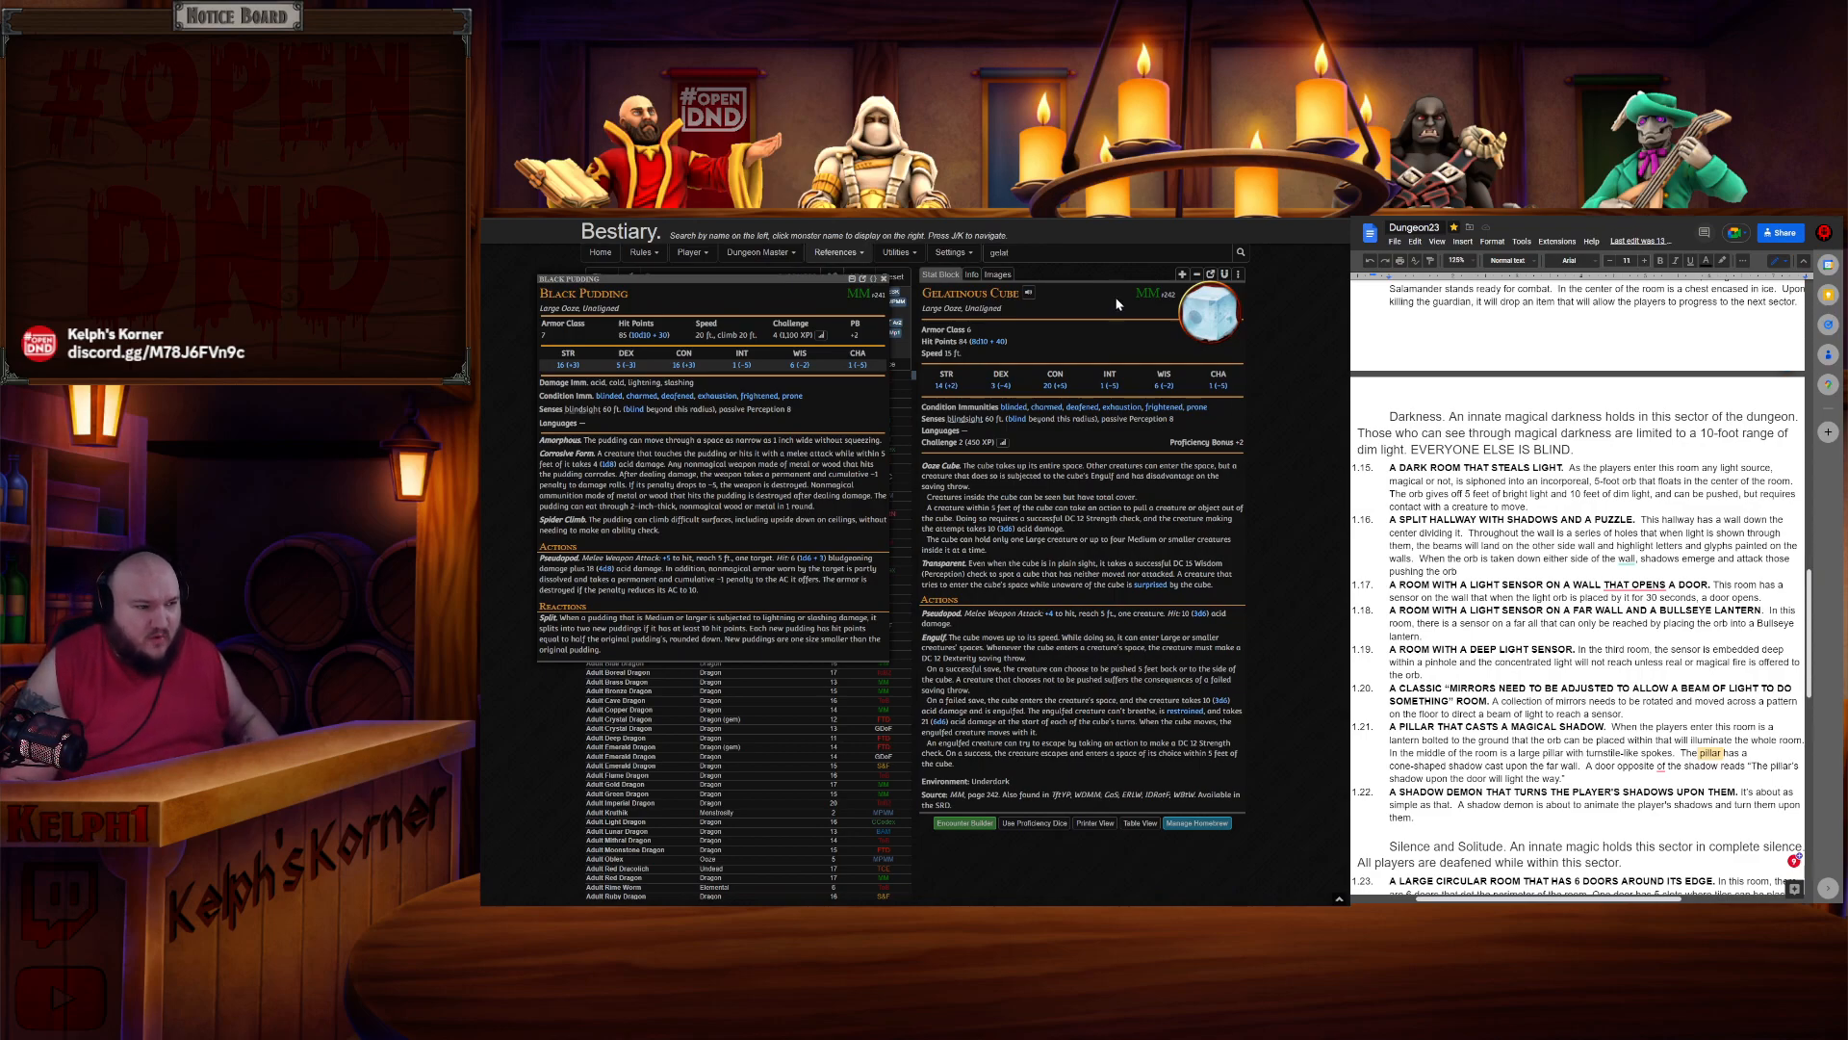
{"action": "left_click", "coordinate": [1216, 283]}
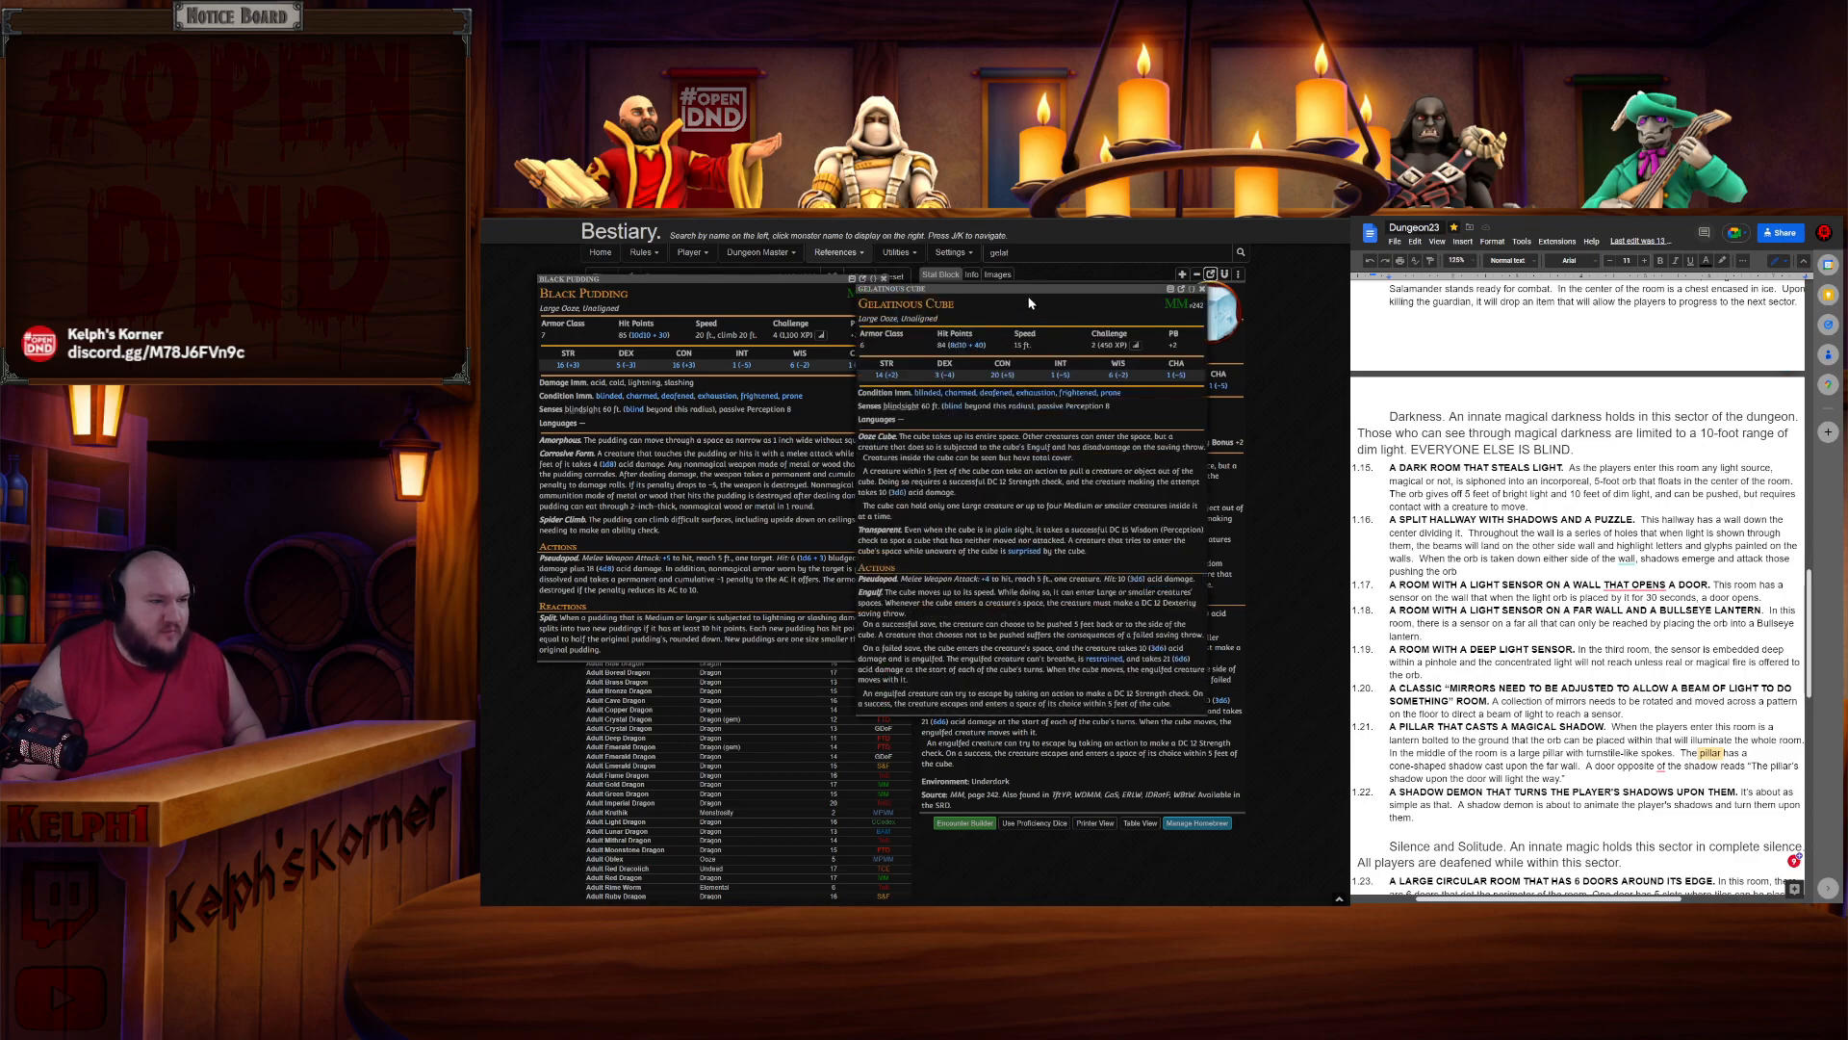
- Arrange the floating windows with Black Pudding at the top left and Gelatinous Cube below it
{"action": "left_click_drag", "start_coordinate": [1044, 289], "coordinate": [748, 551]}
{"action": "left_click_drag", "start_coordinate": [698, 286], "coordinate": [658, 238]}
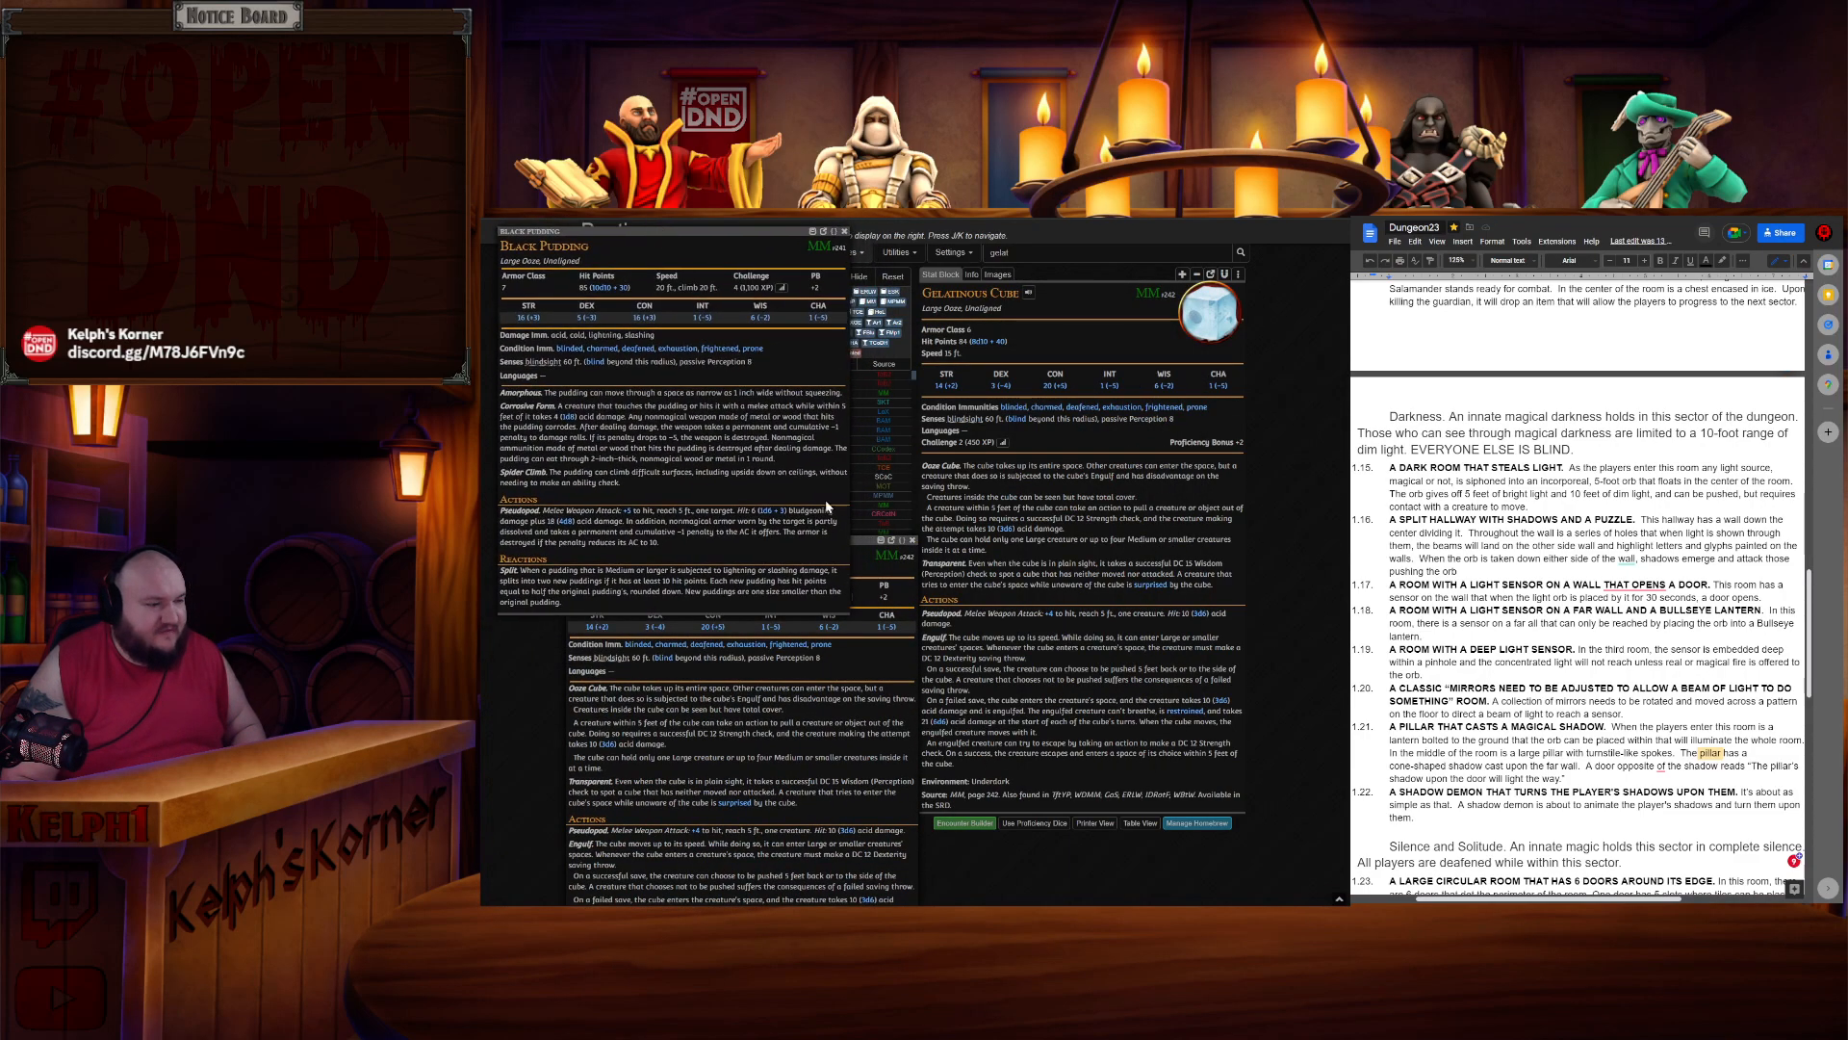
{"action": "left_click_drag", "start_coordinate": [862, 543], "coordinate": [791, 548]}
- Search the Bestiary for "ochr" and open the Ochre Jelly entry
{"action": "left_click_drag", "start_coordinate": [1066, 254], "coordinate": [949, 250]}
{"action": "type", "text": "ochr"}
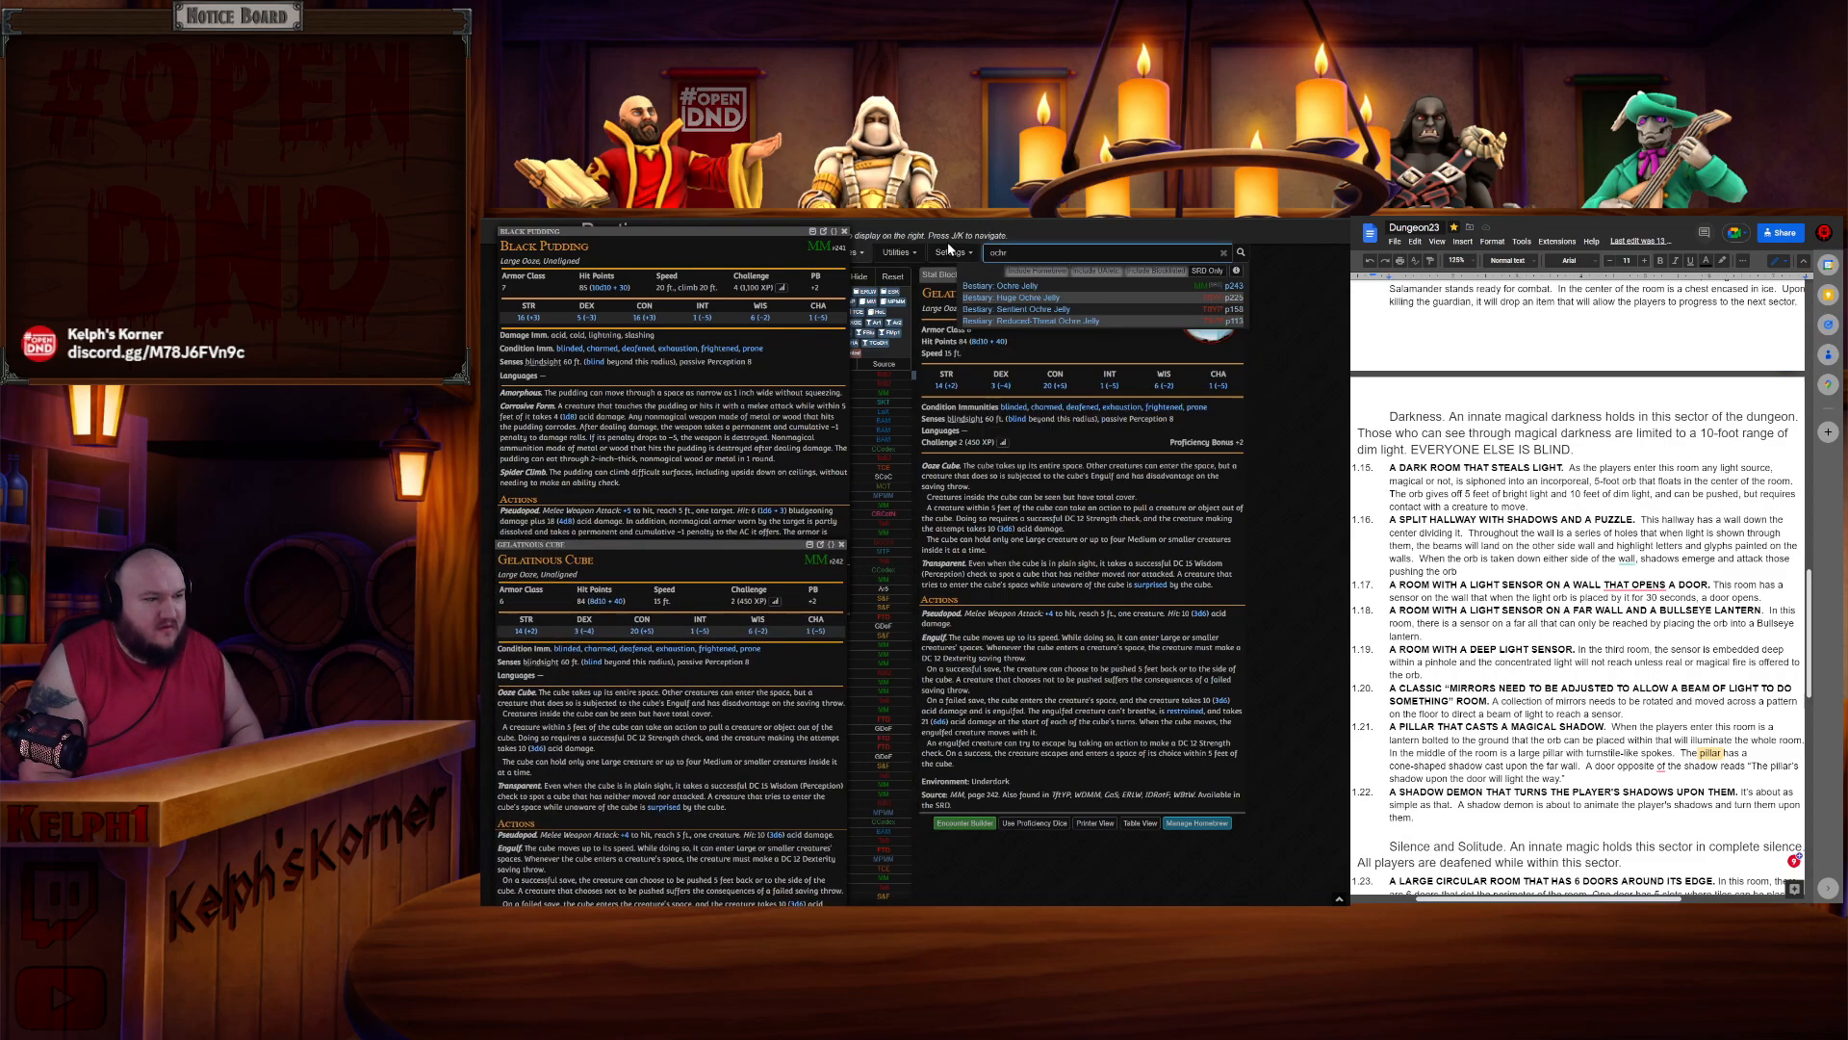
{"action": "left_click", "coordinate": [1111, 289]}
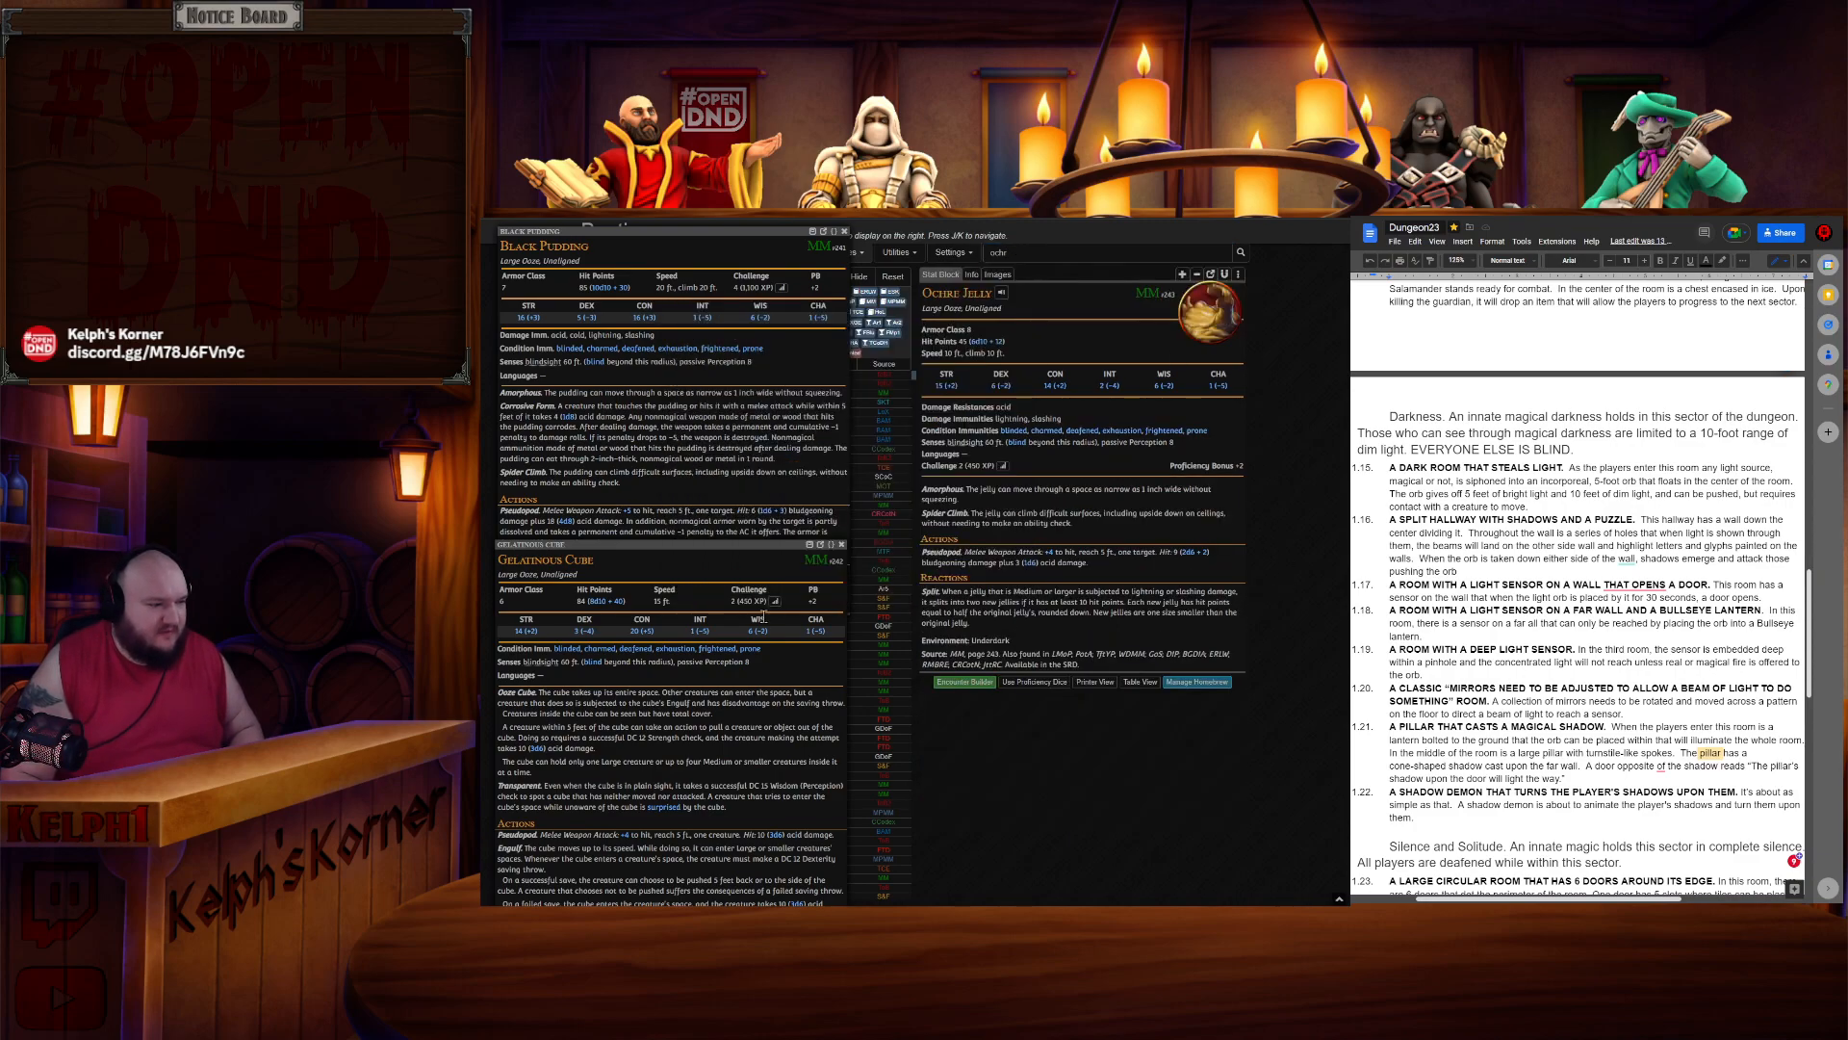
- Move the Gelatinous Cube window to the top left and the Black Pudding window beside the Ochre Jelly entry
{"action": "left_click_drag", "start_coordinate": [727, 558], "coordinate": [1209, 529]}
{"action": "left_click_drag", "start_coordinate": [738, 556], "coordinate": [752, 265]}
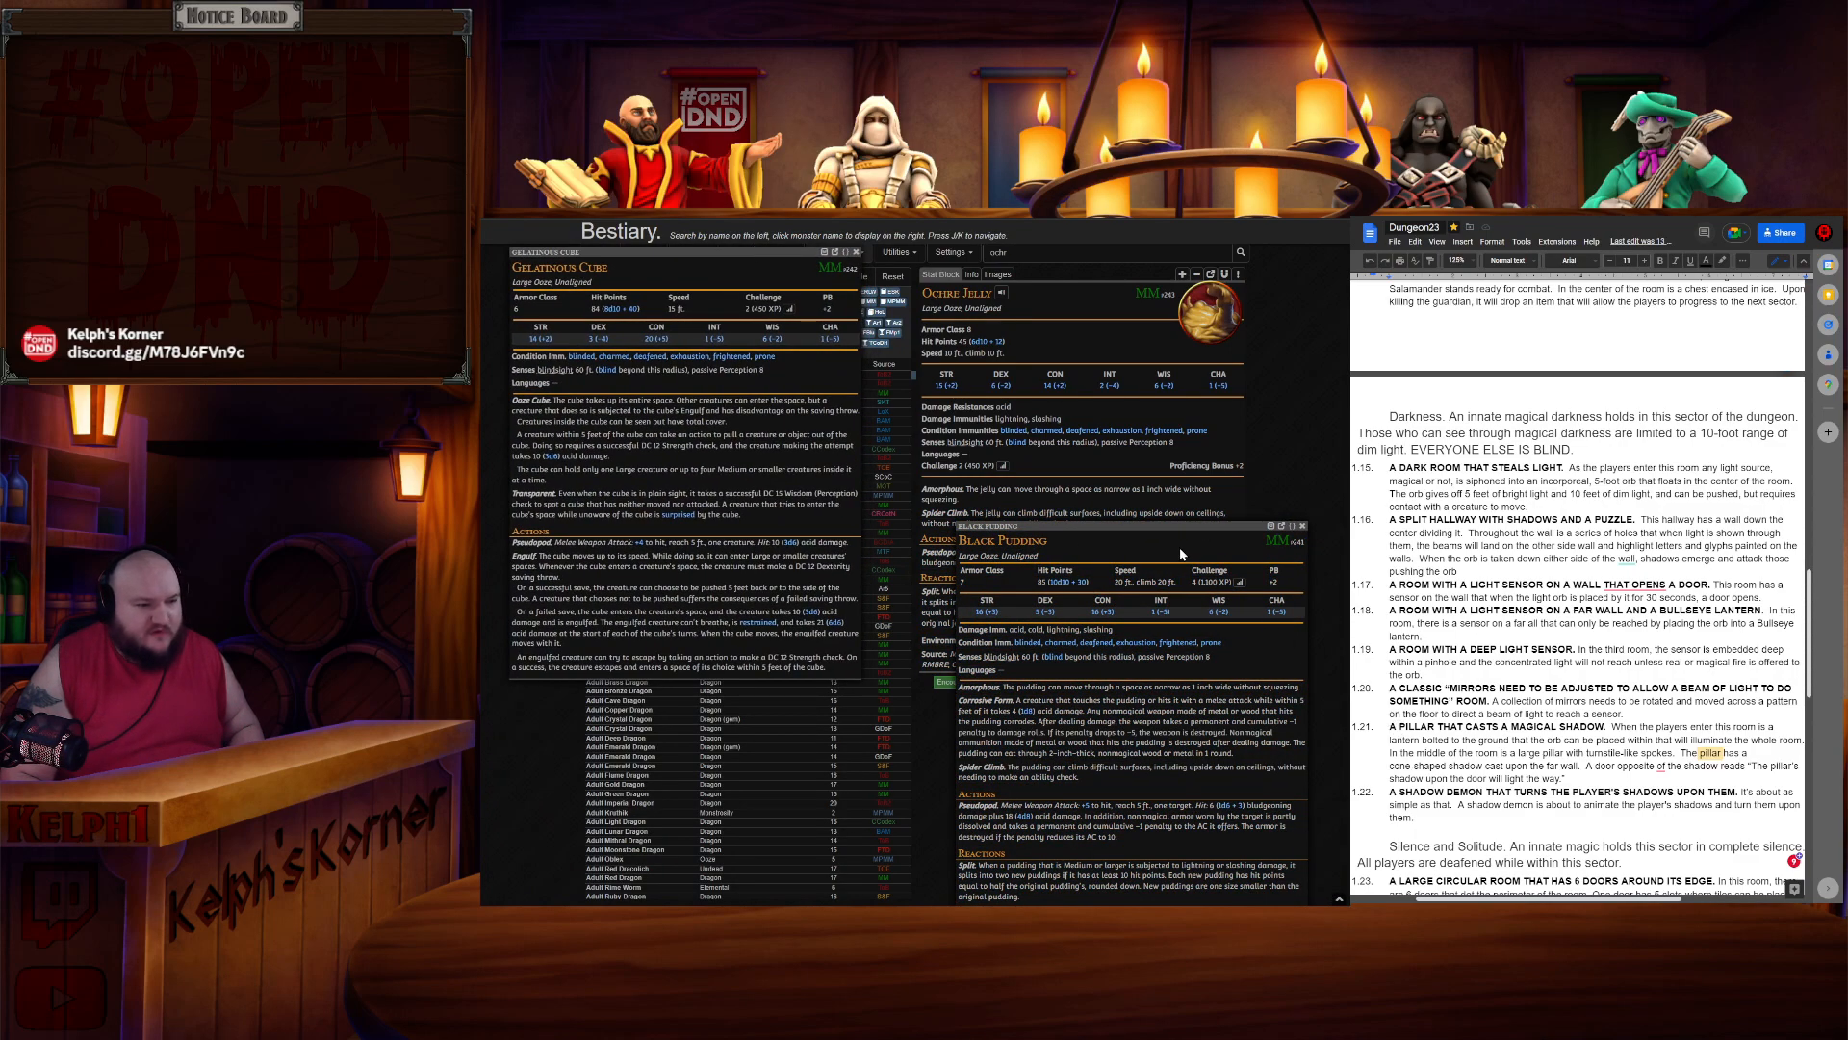
{"action": "left_click_drag", "start_coordinate": [1180, 525], "coordinate": [1228, 495]}
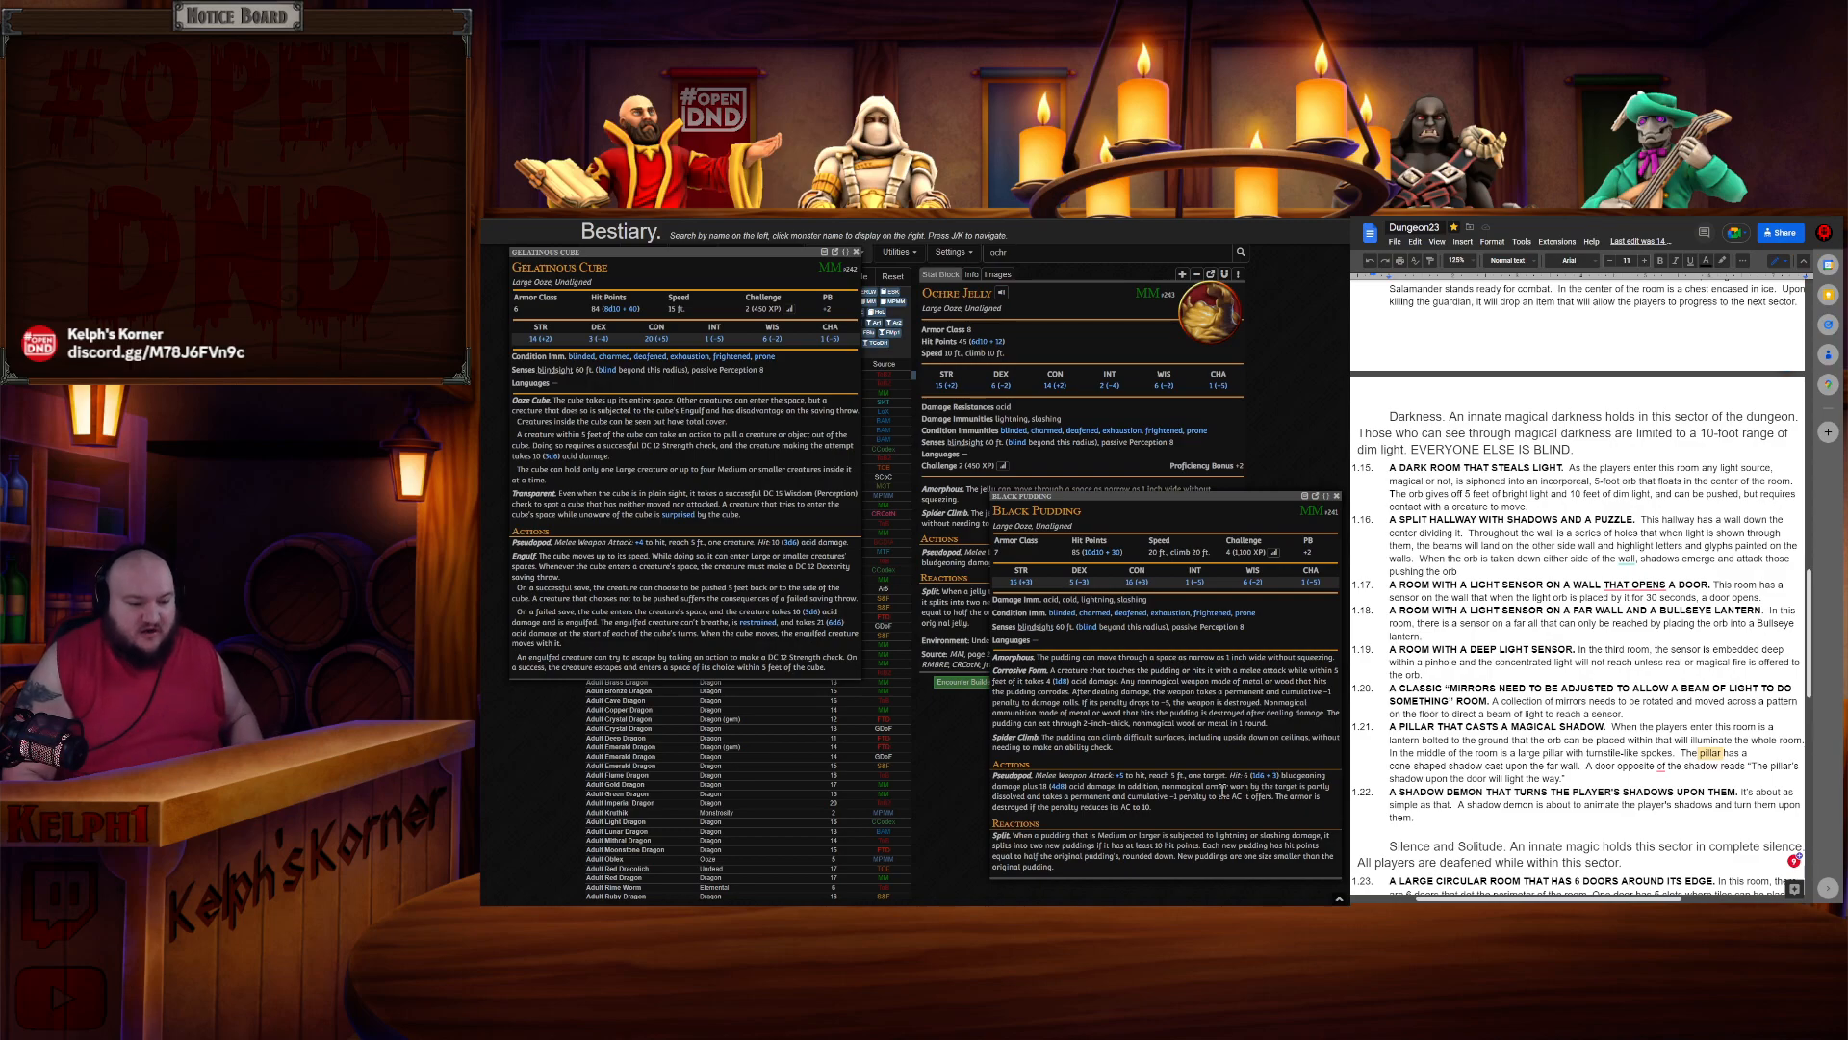
- Zoom the page in and raise the Black Pudding window over the Ochre Jelly stat block
{"action": "key", "text": "ctrl+plus"}
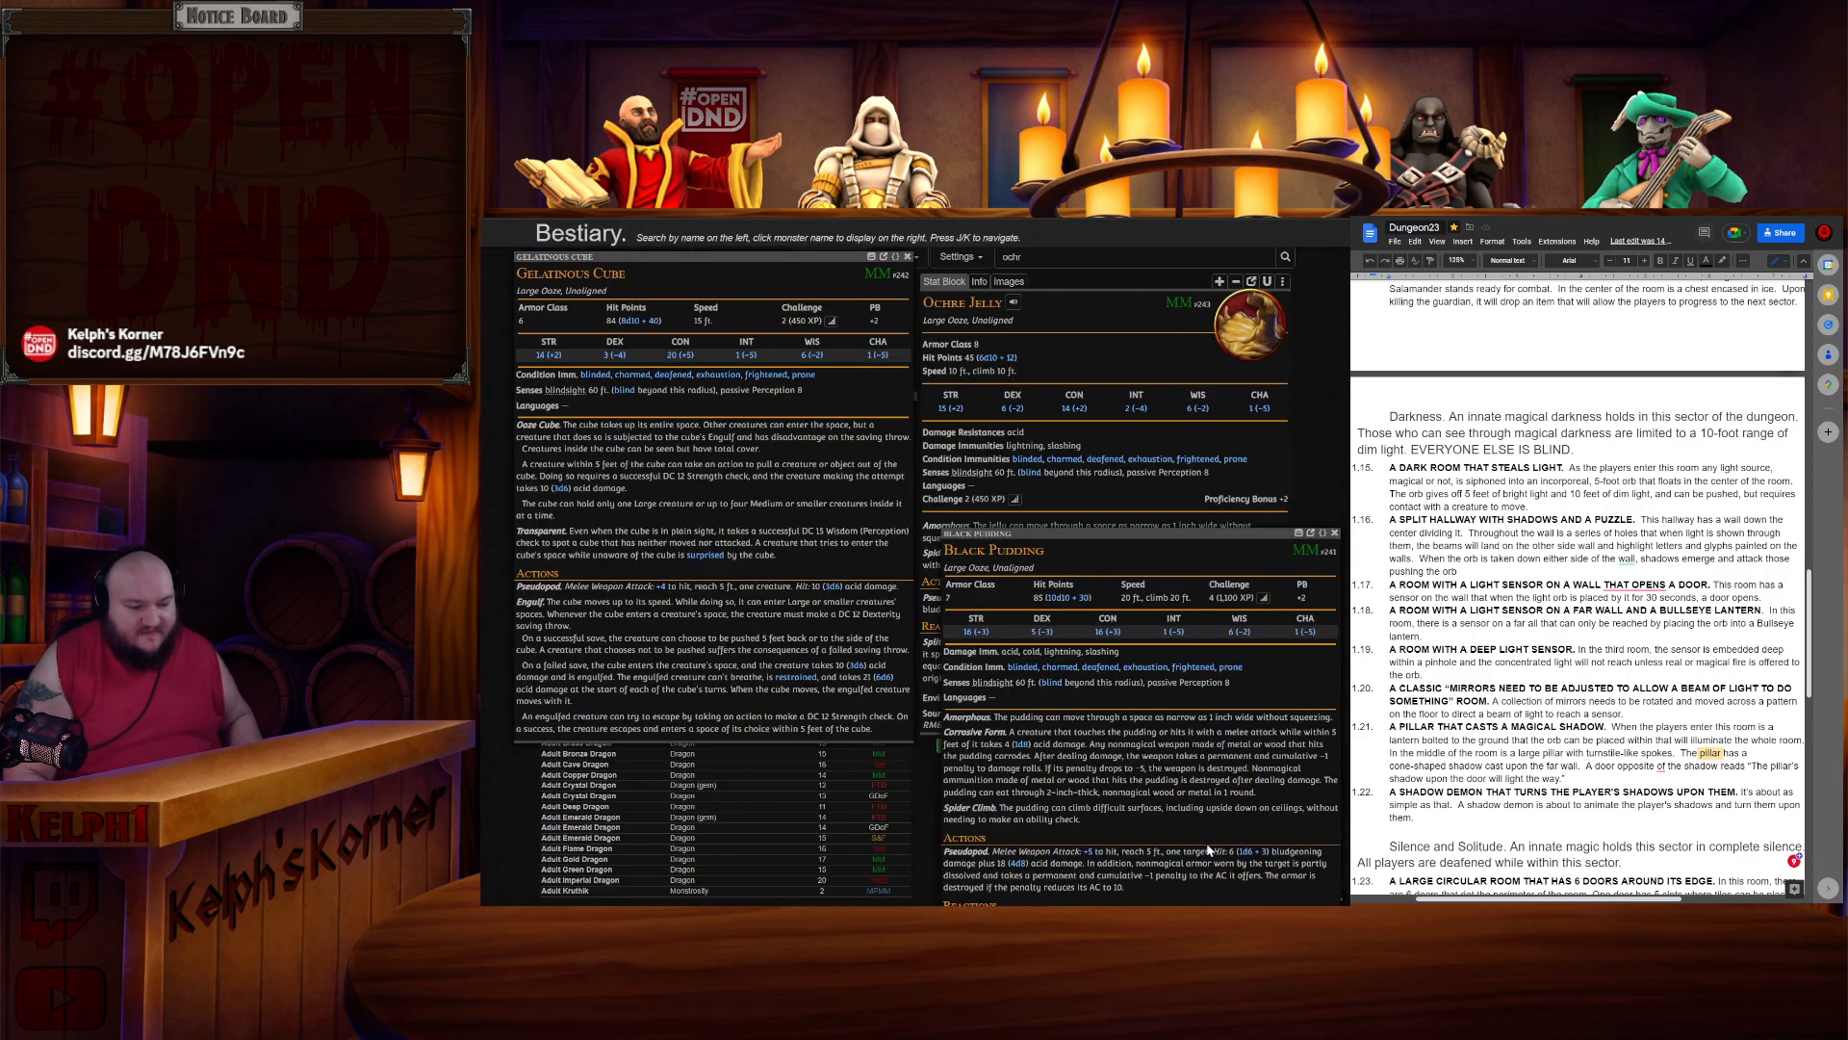
{"action": "left_click_drag", "start_coordinate": [1166, 534], "coordinate": [1155, 331]}
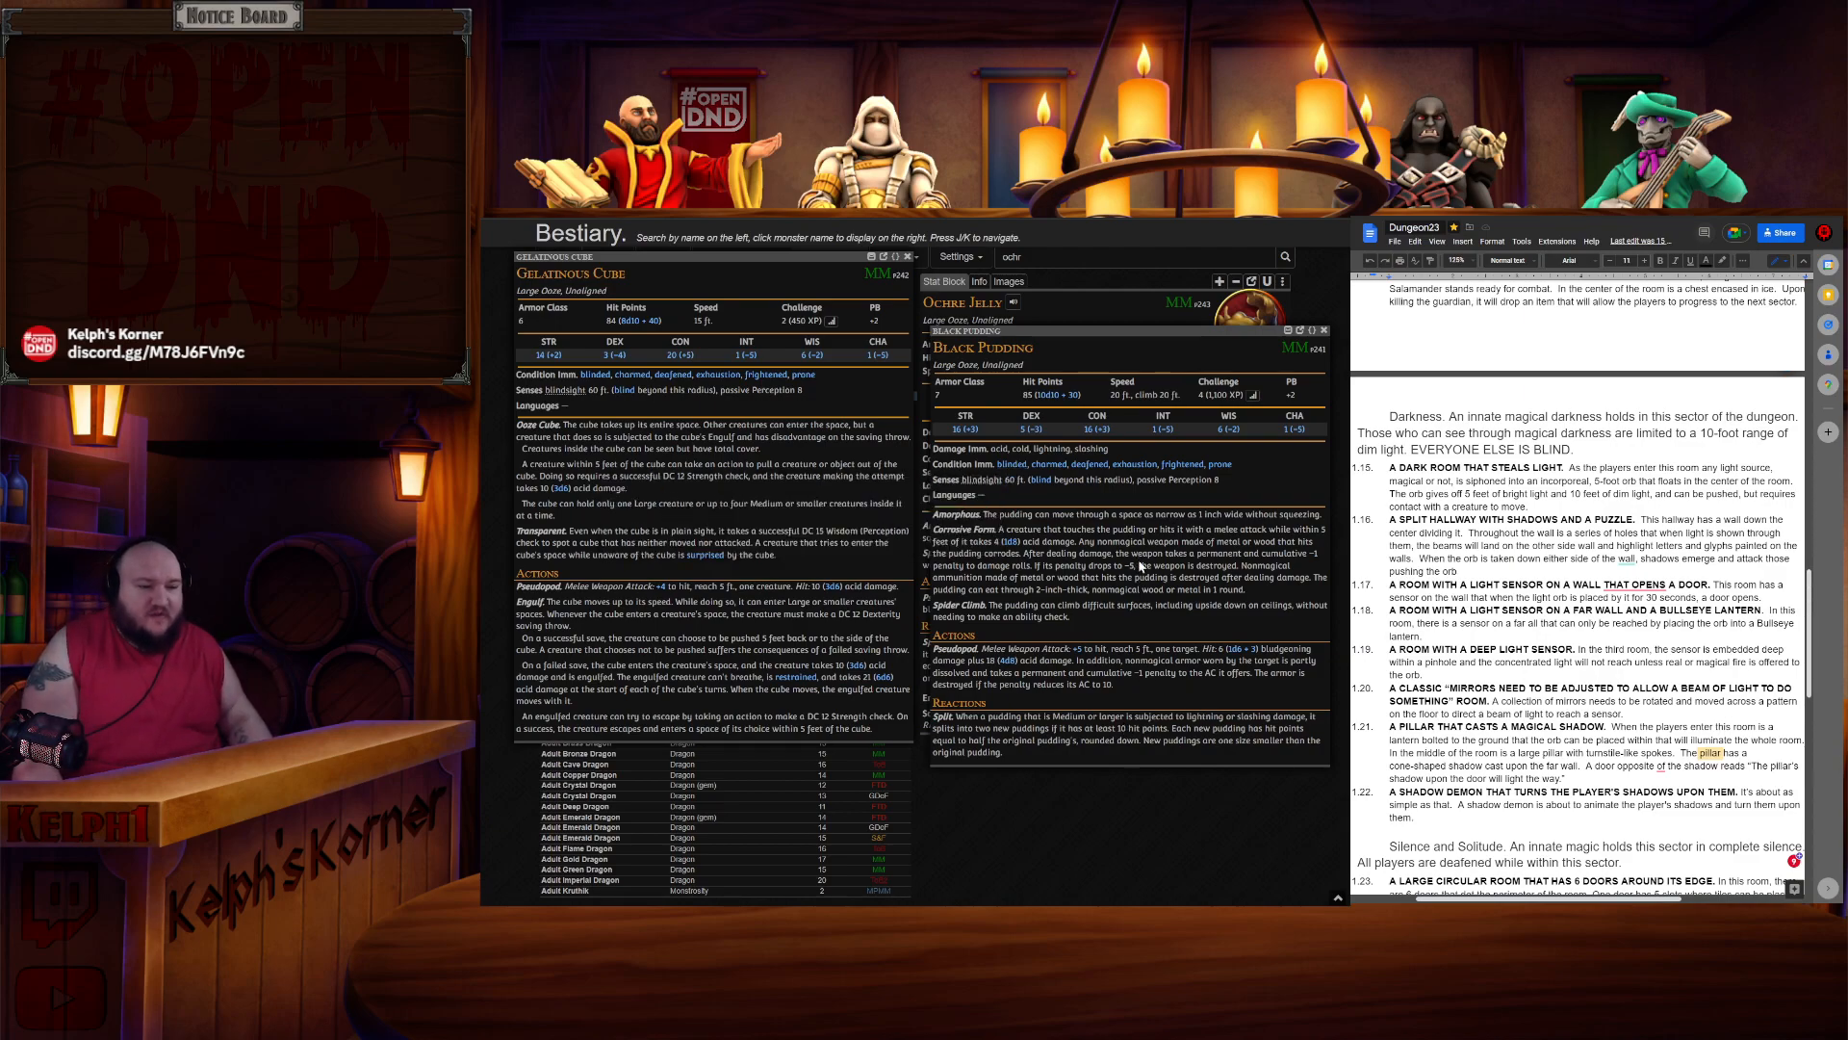
- Compare the Black Pudding stat block with the Gelatinous Cube by moving its window across and back
{"action": "mouse_move", "coordinate": [1230, 466]}
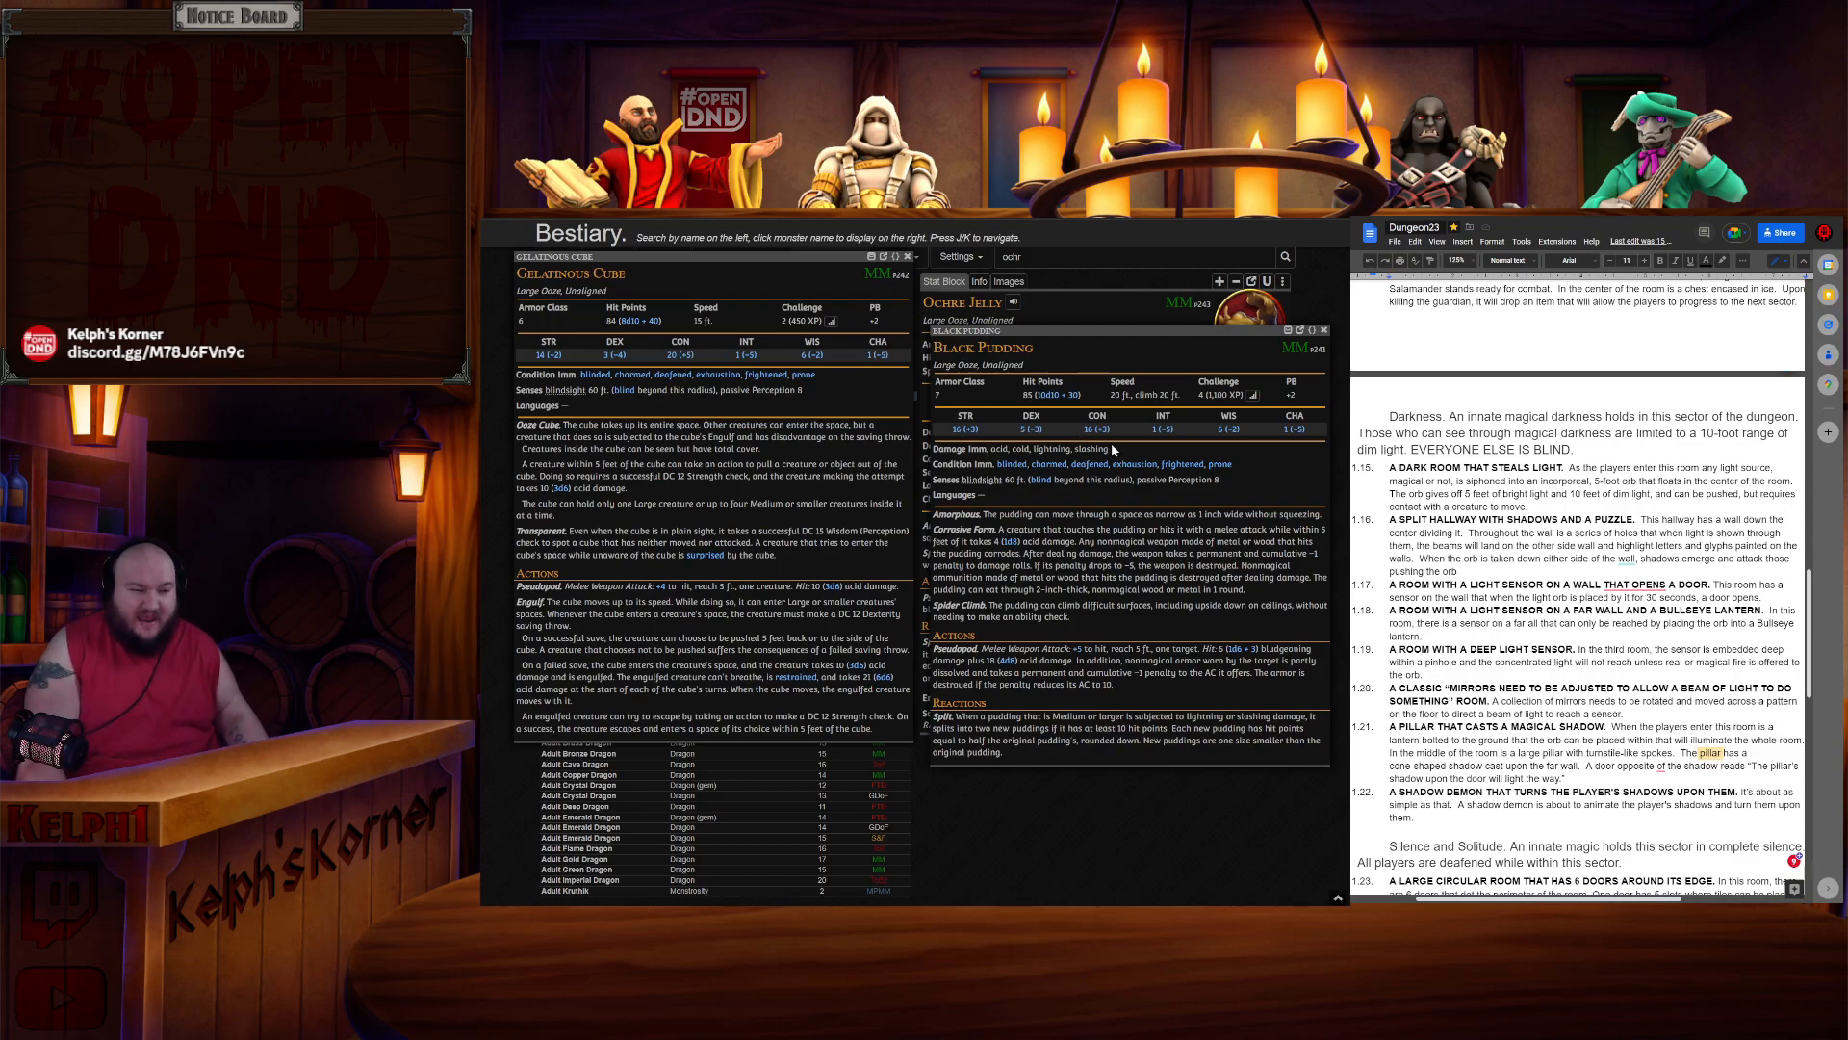
{"action": "left_click_drag", "start_coordinate": [1111, 448], "coordinate": [1075, 448]}
{"action": "left_click", "coordinate": [1078, 448]}
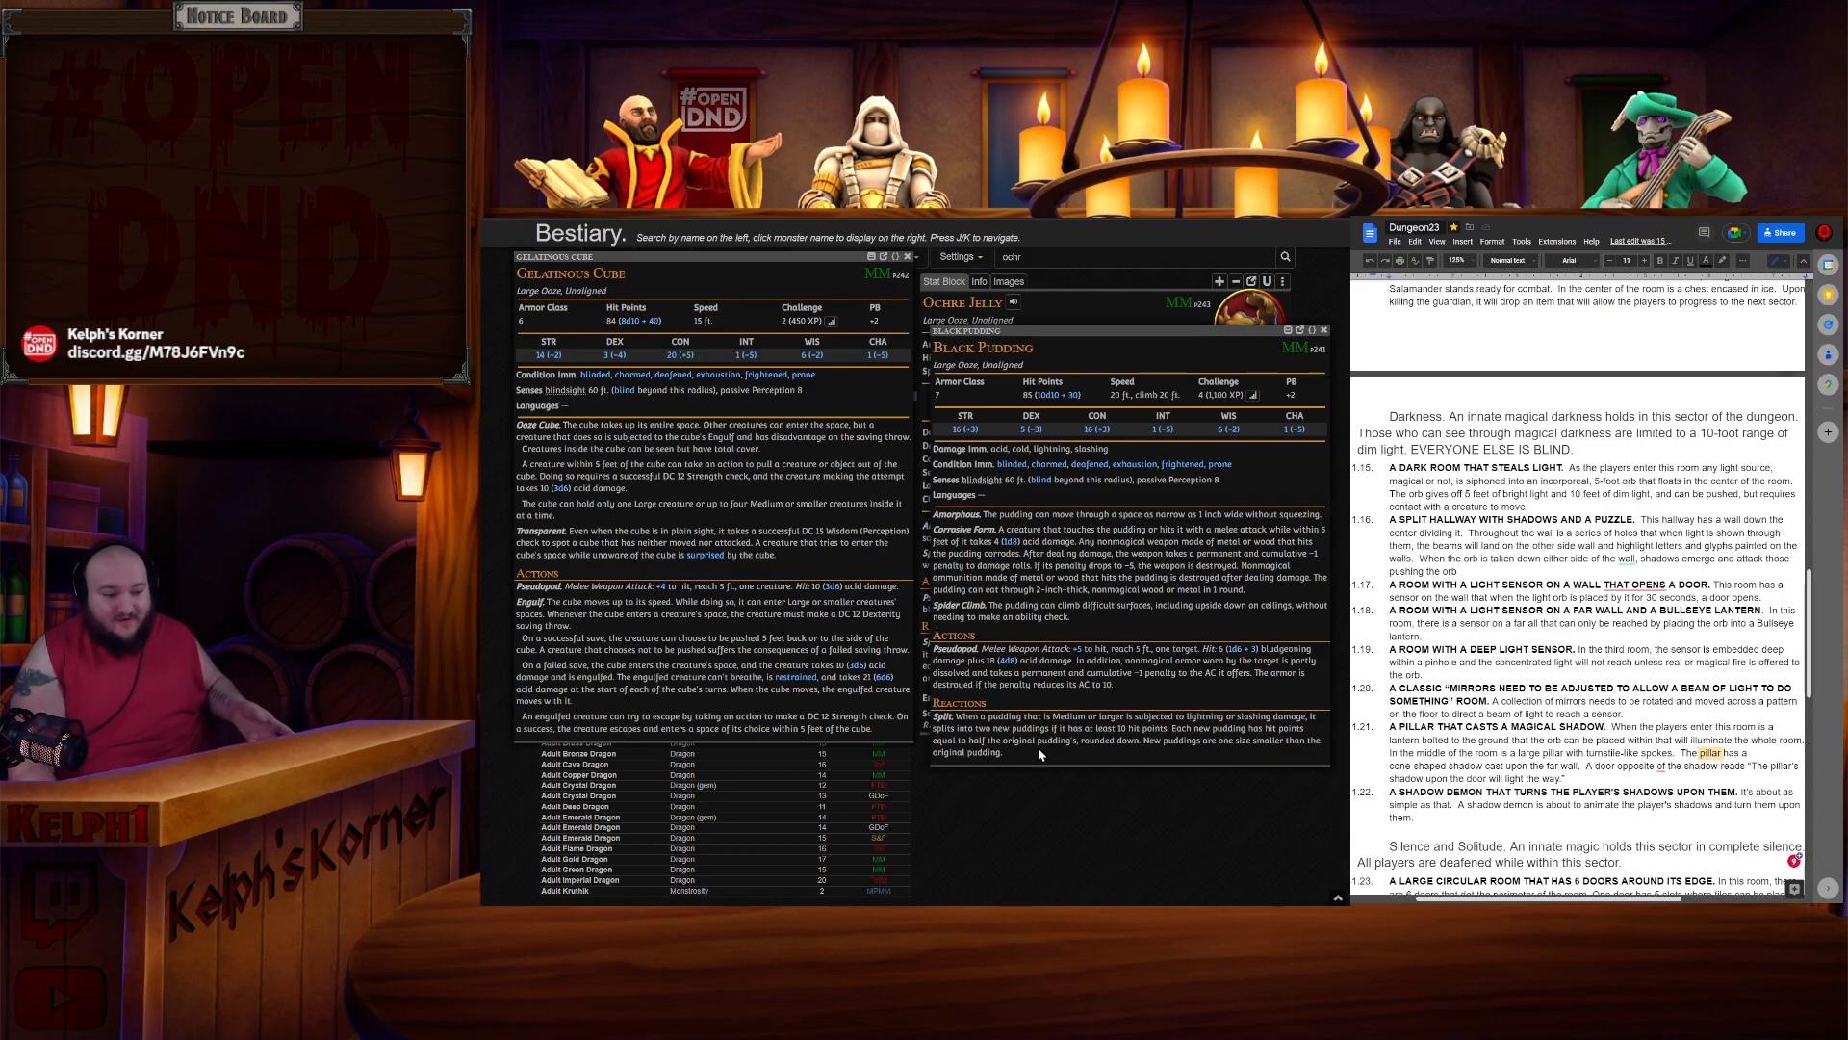
{"action": "left_click_drag", "start_coordinate": [1240, 331], "coordinate": [811, 271]}
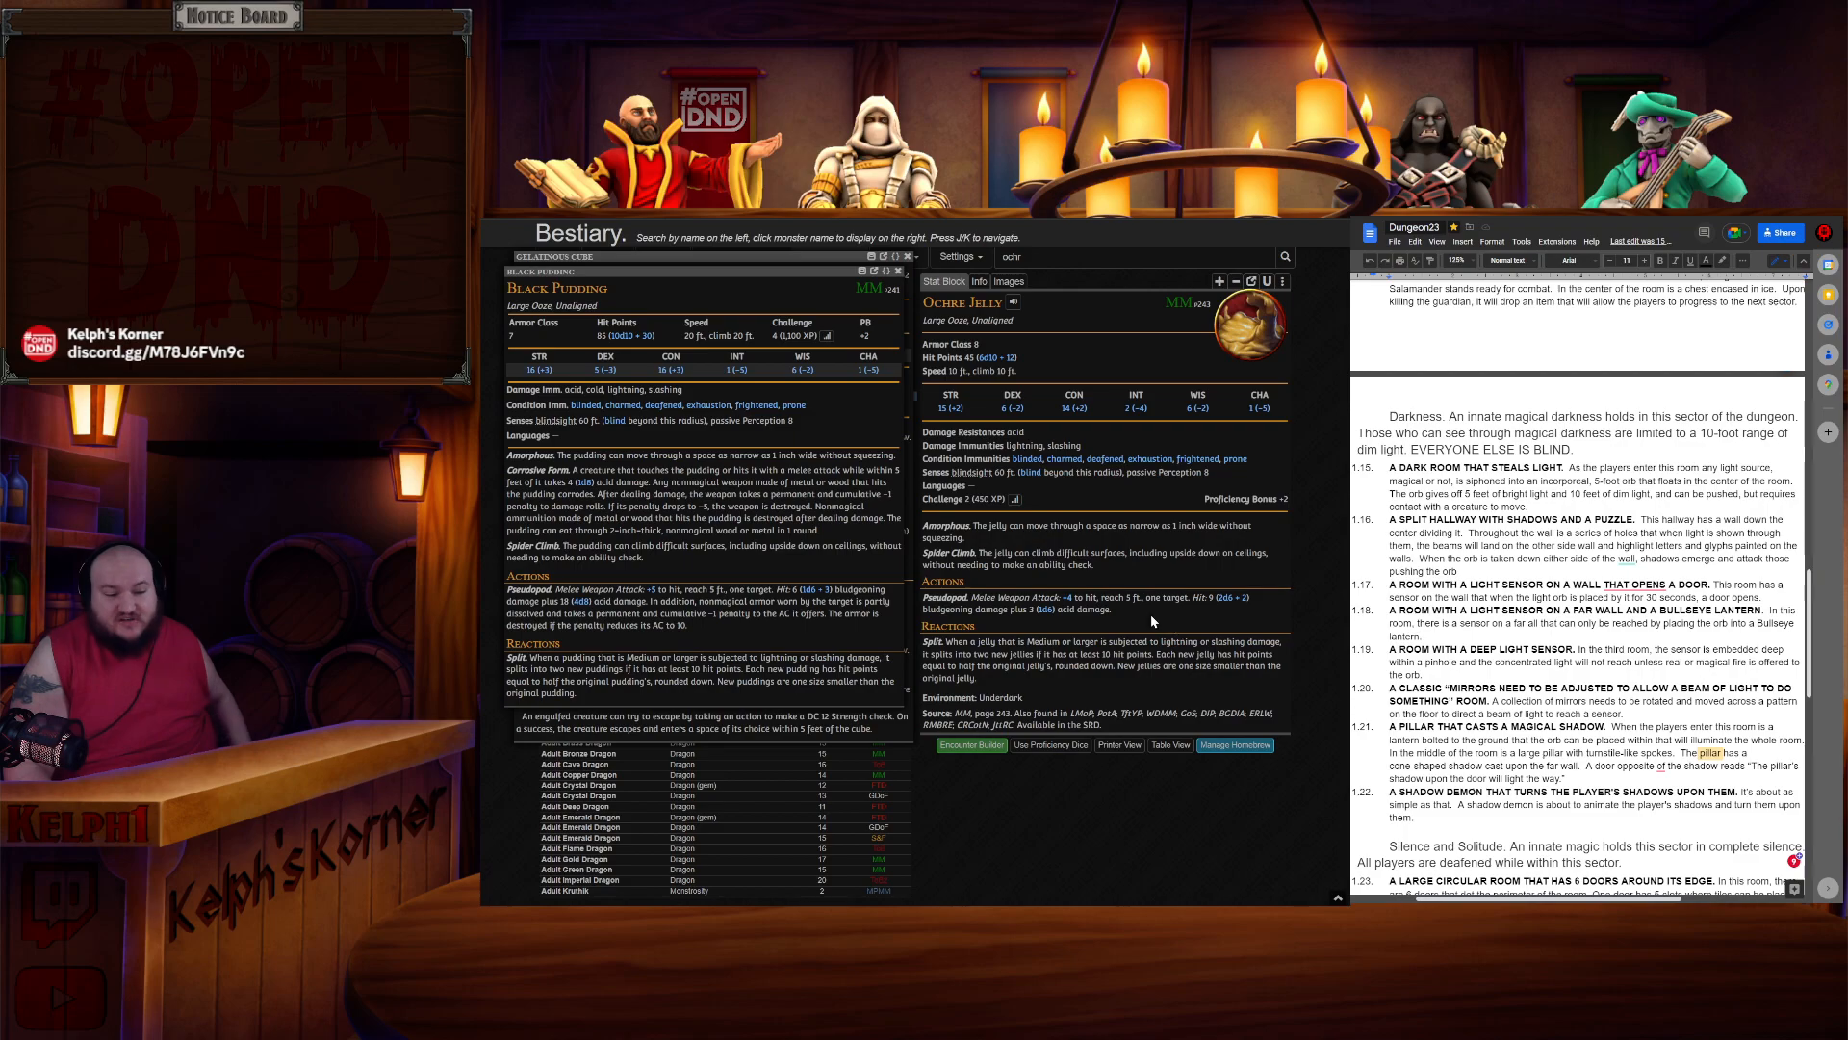
{"action": "left_click_drag", "start_coordinate": [845, 267], "coordinate": [1267, 280]}
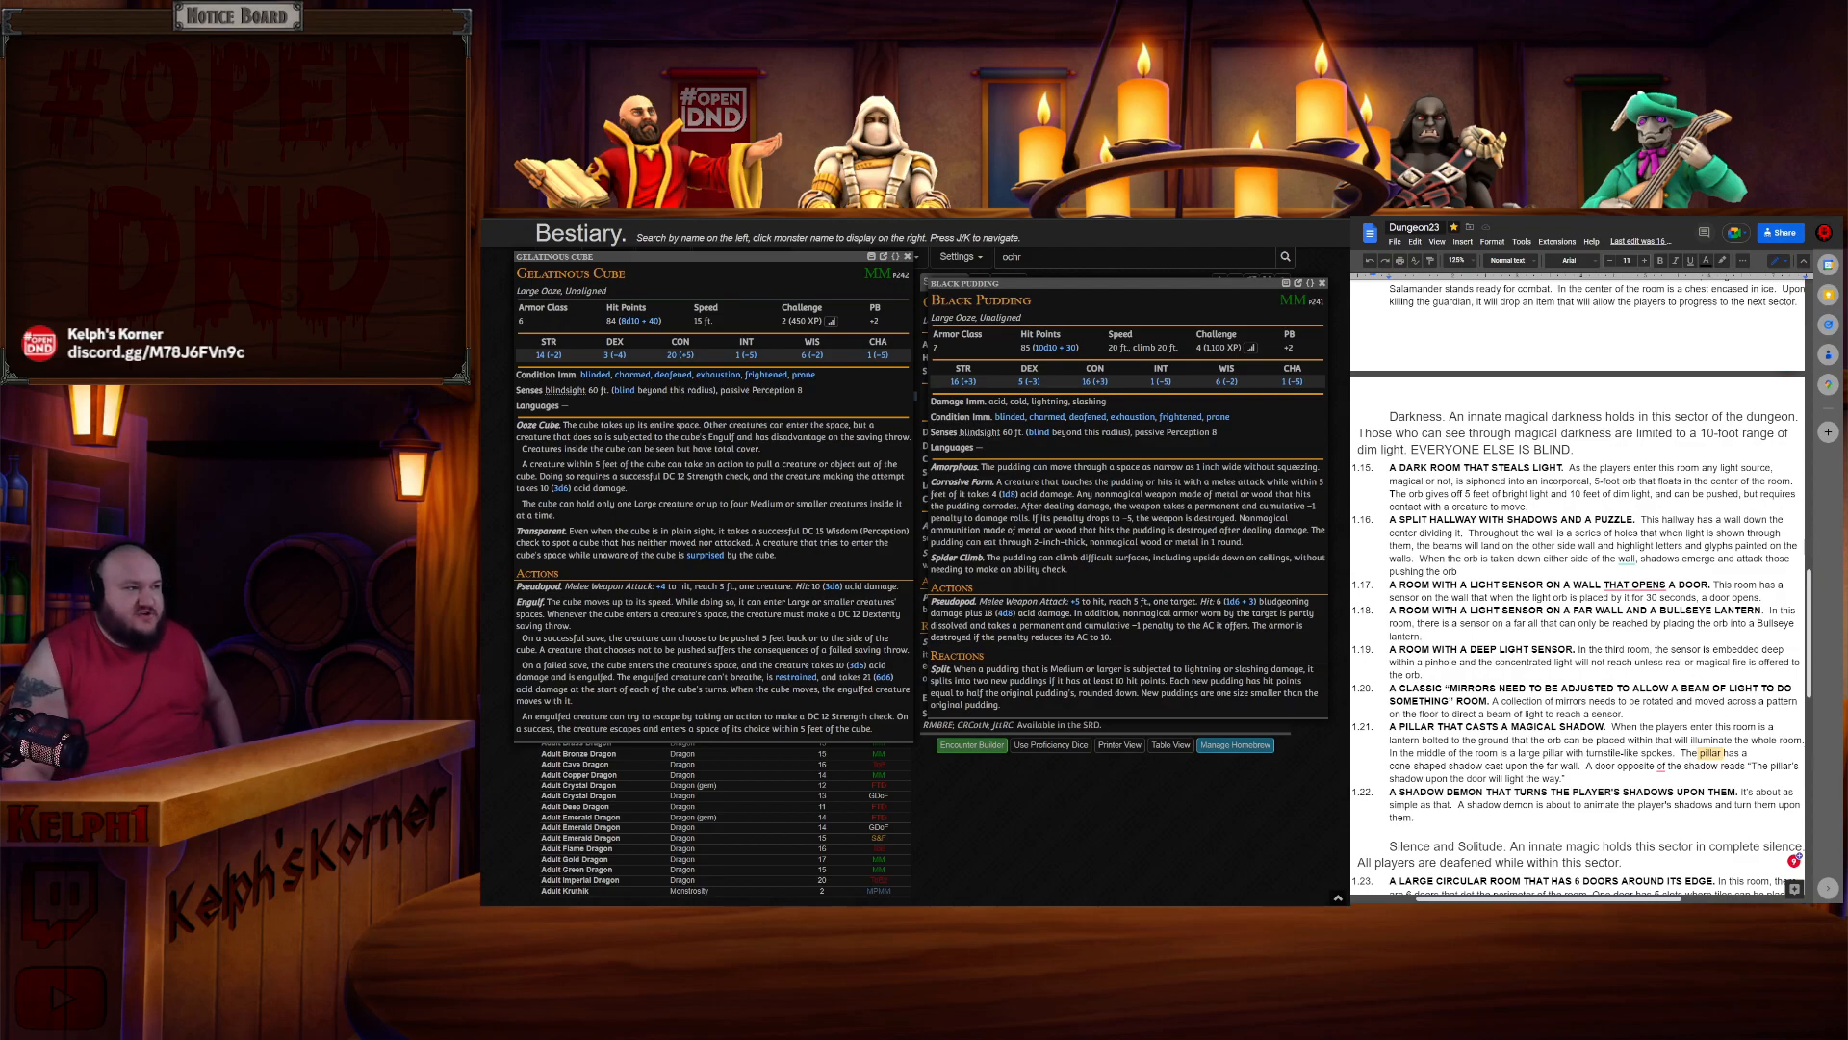
- Switch to the dungeon map and pan around the Section 1 rooms
{"action": "key", "text": "ctrl+Tab"}
{"action": "scroll", "coordinate": [1008, 637], "scroll_direction": "up", "scroll_amount": 5}
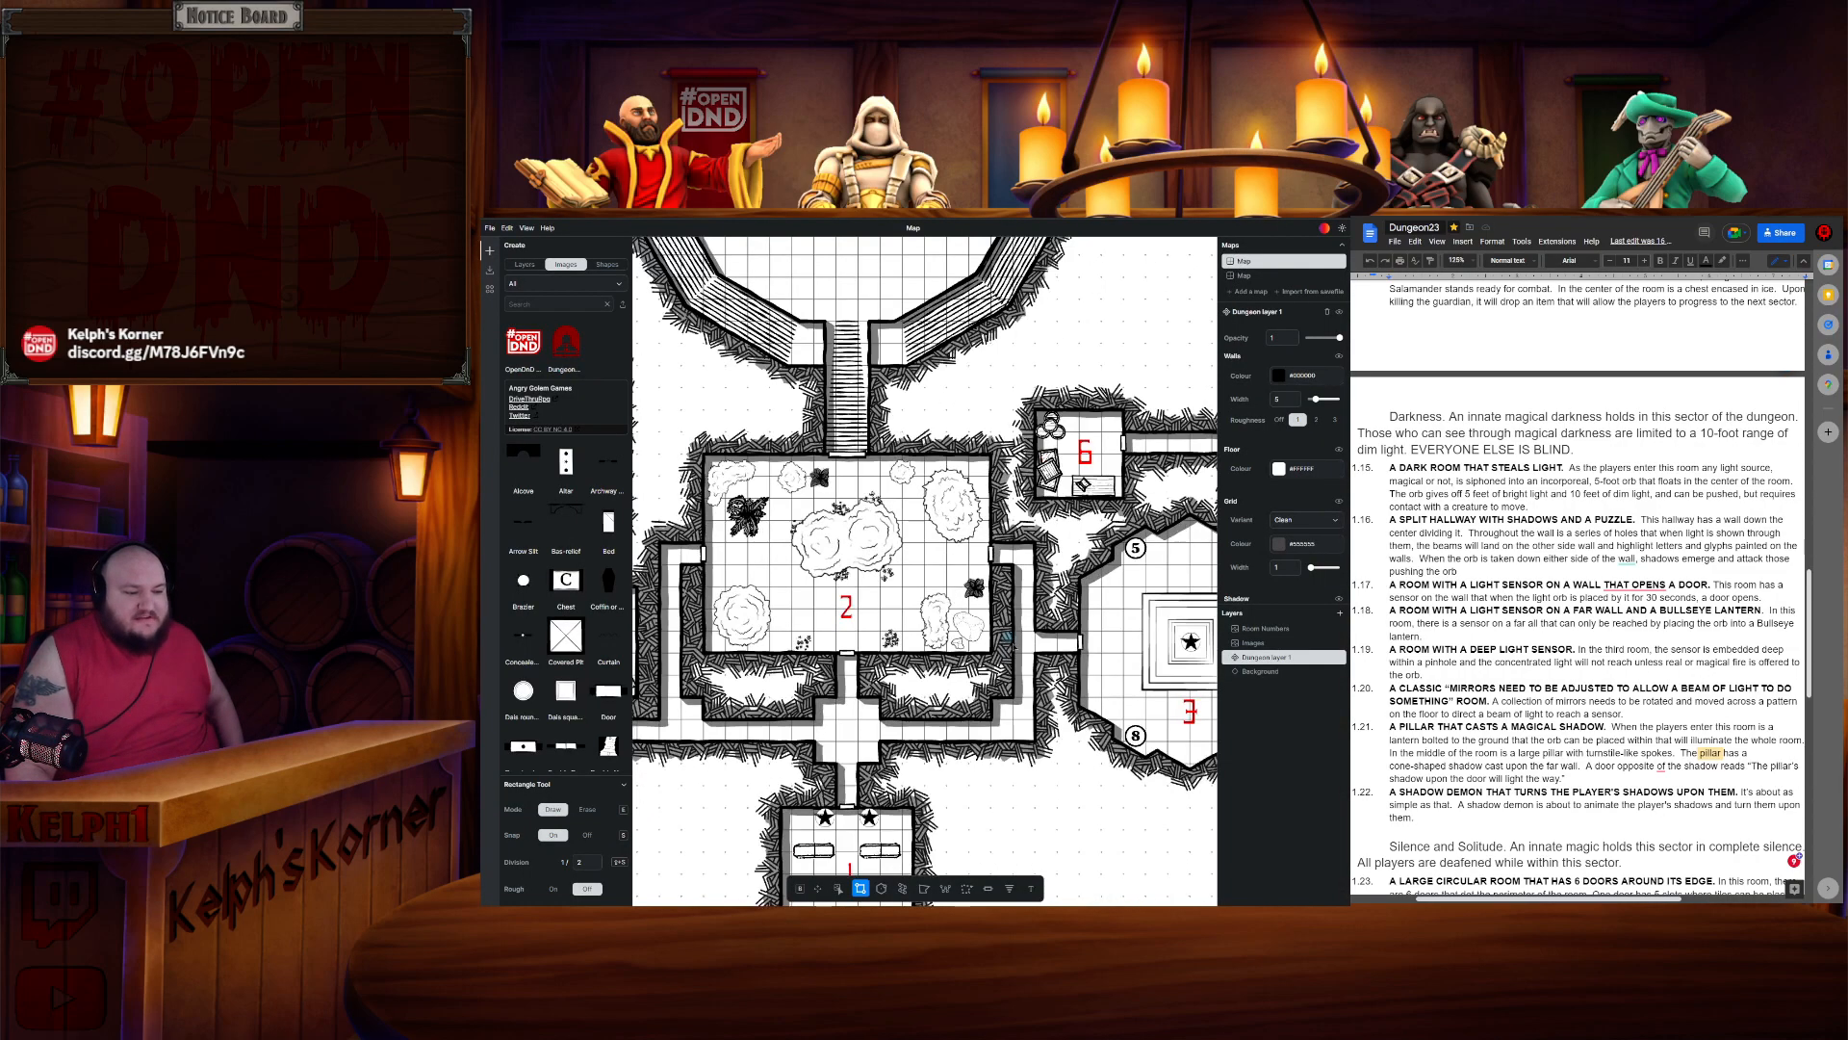
{"action": "left_click_drag", "start_coordinate": [984, 736], "coordinate": [1110, 633]}
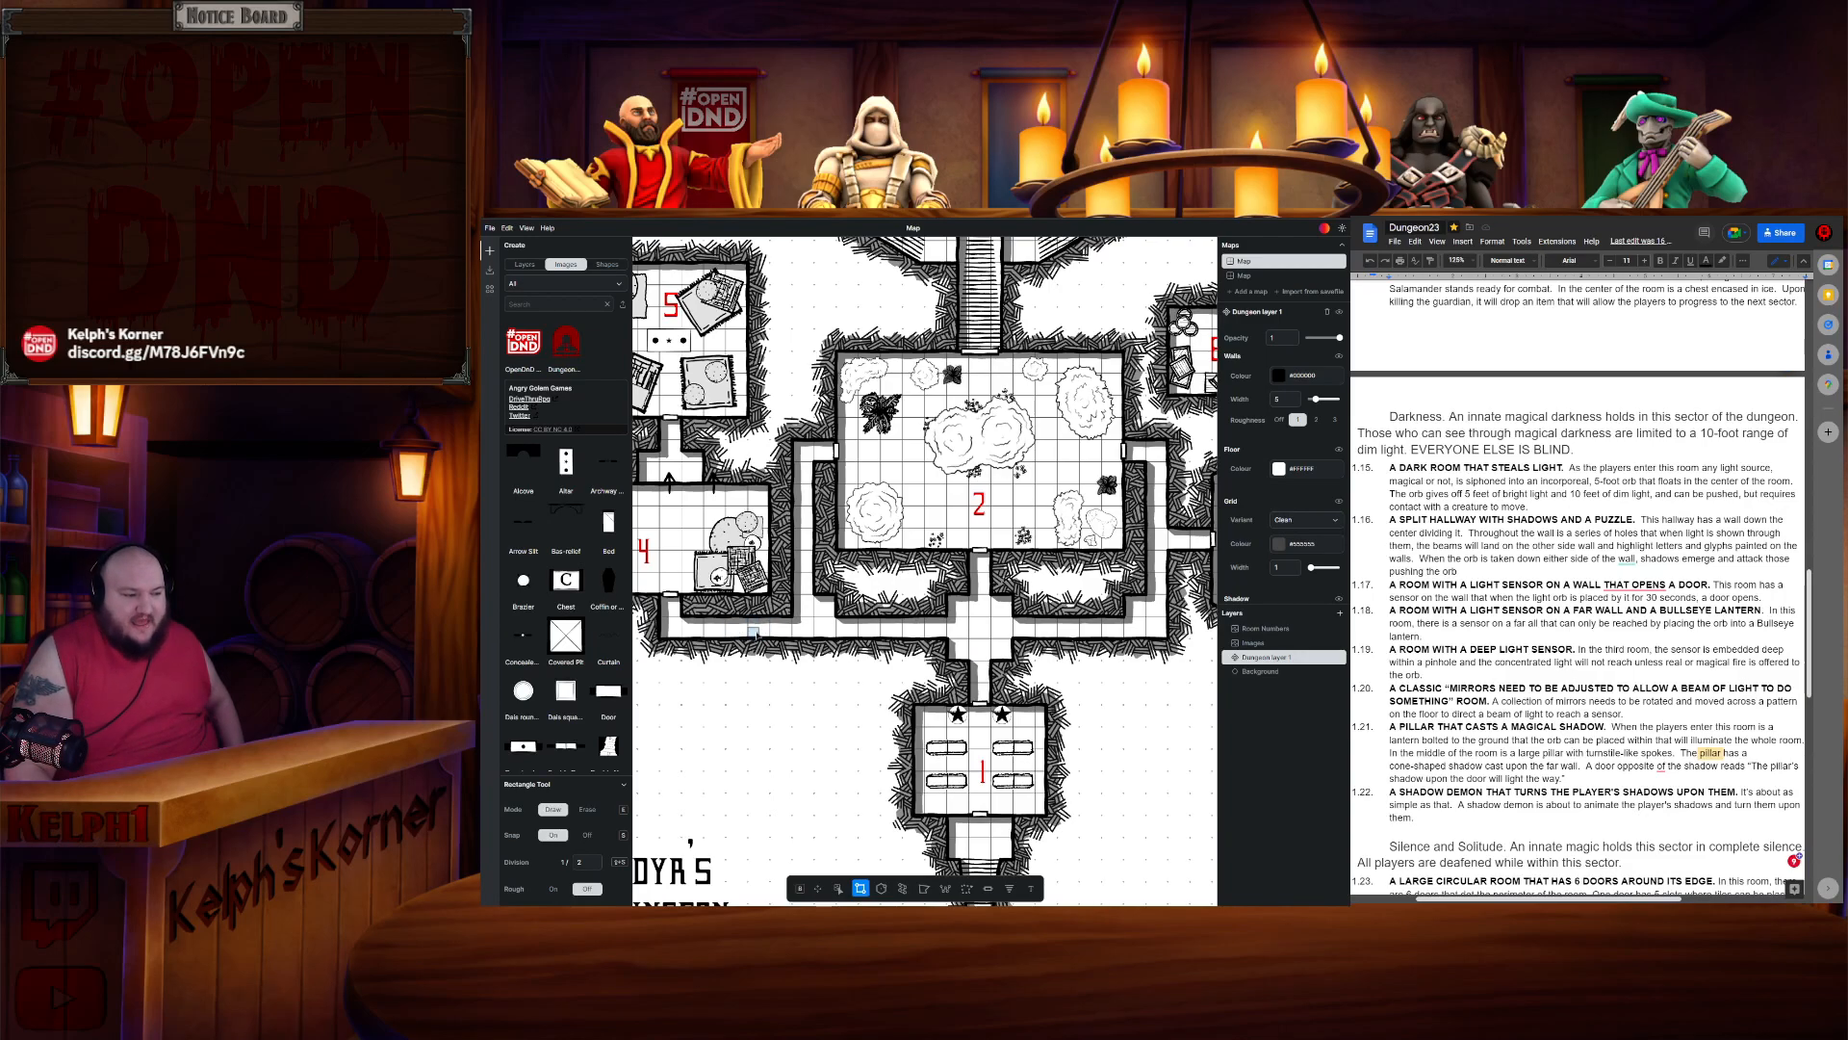
{"action": "scroll", "coordinate": [823, 616], "scroll_direction": "down", "scroll_amount": 3}
{"action": "scroll", "coordinate": [885, 635], "scroll_direction": "up", "scroll_amount": 3}
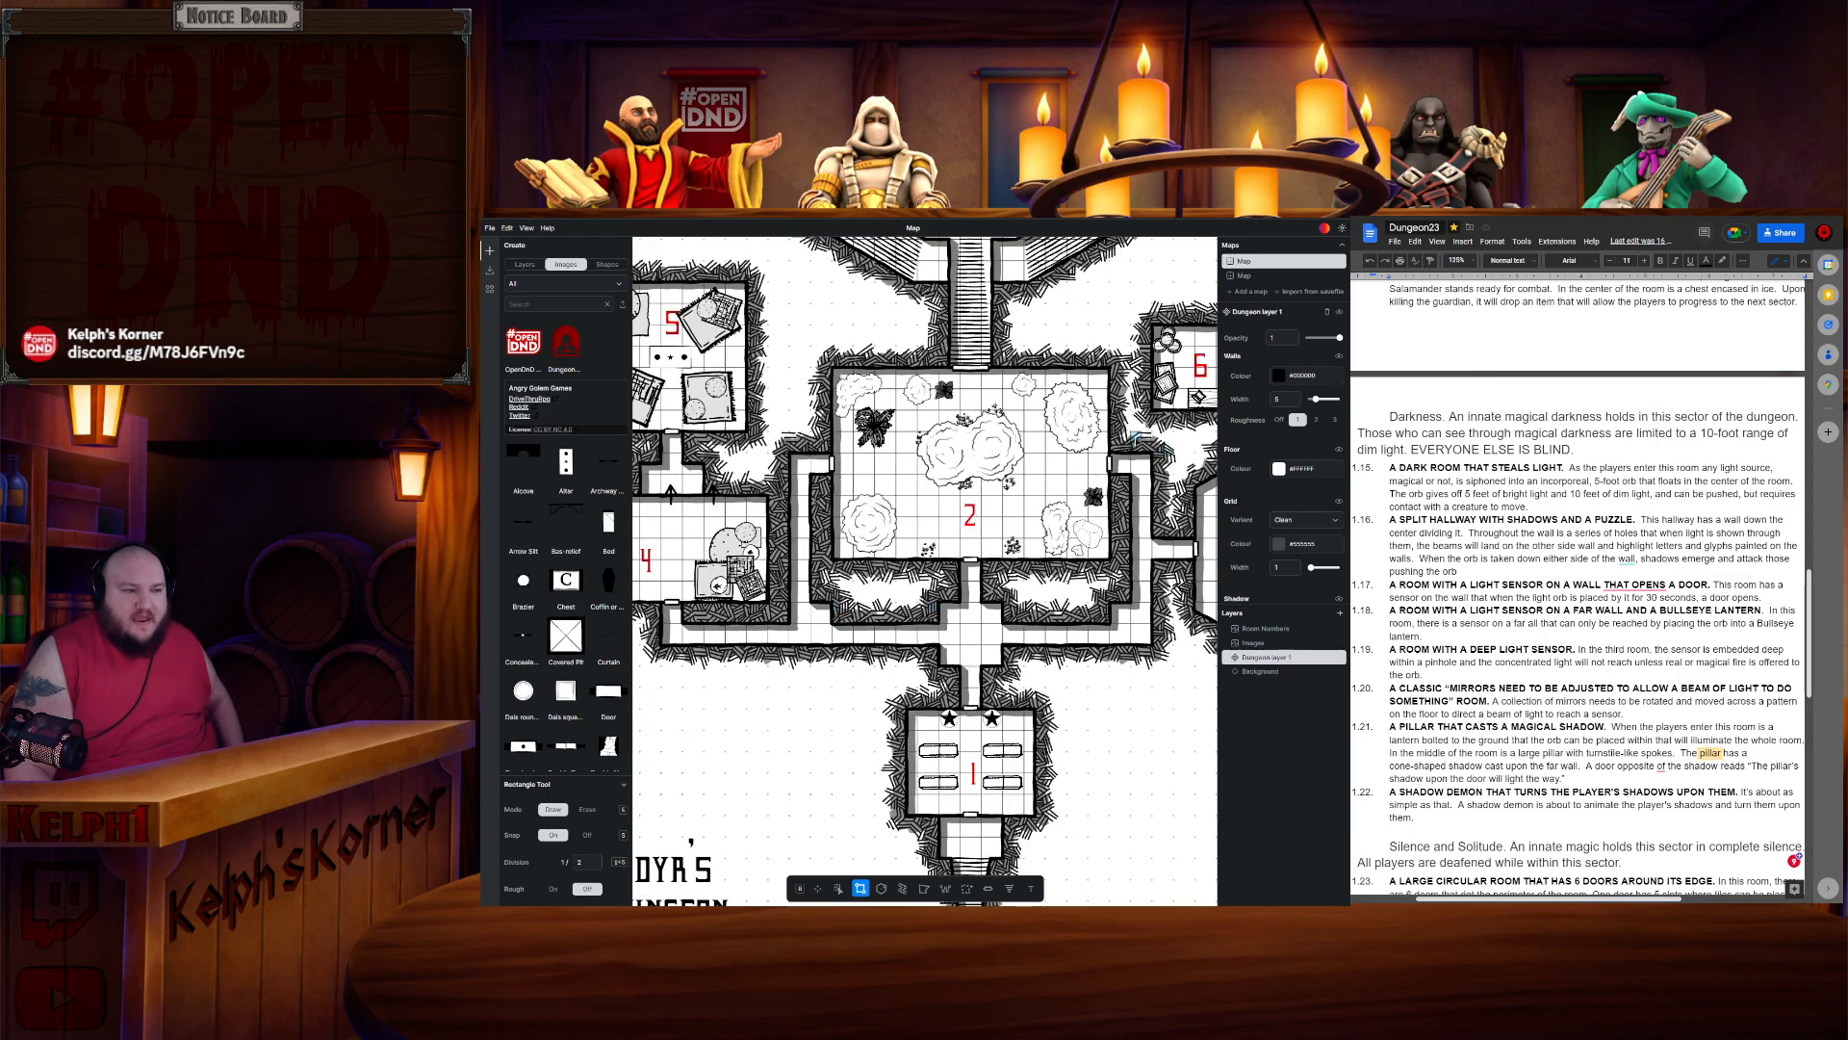
{"action": "left_click_drag", "start_coordinate": [1136, 438], "coordinate": [1075, 624]}
{"action": "scroll", "coordinate": [1077, 627], "scroll_direction": "down", "scroll_amount": 5}
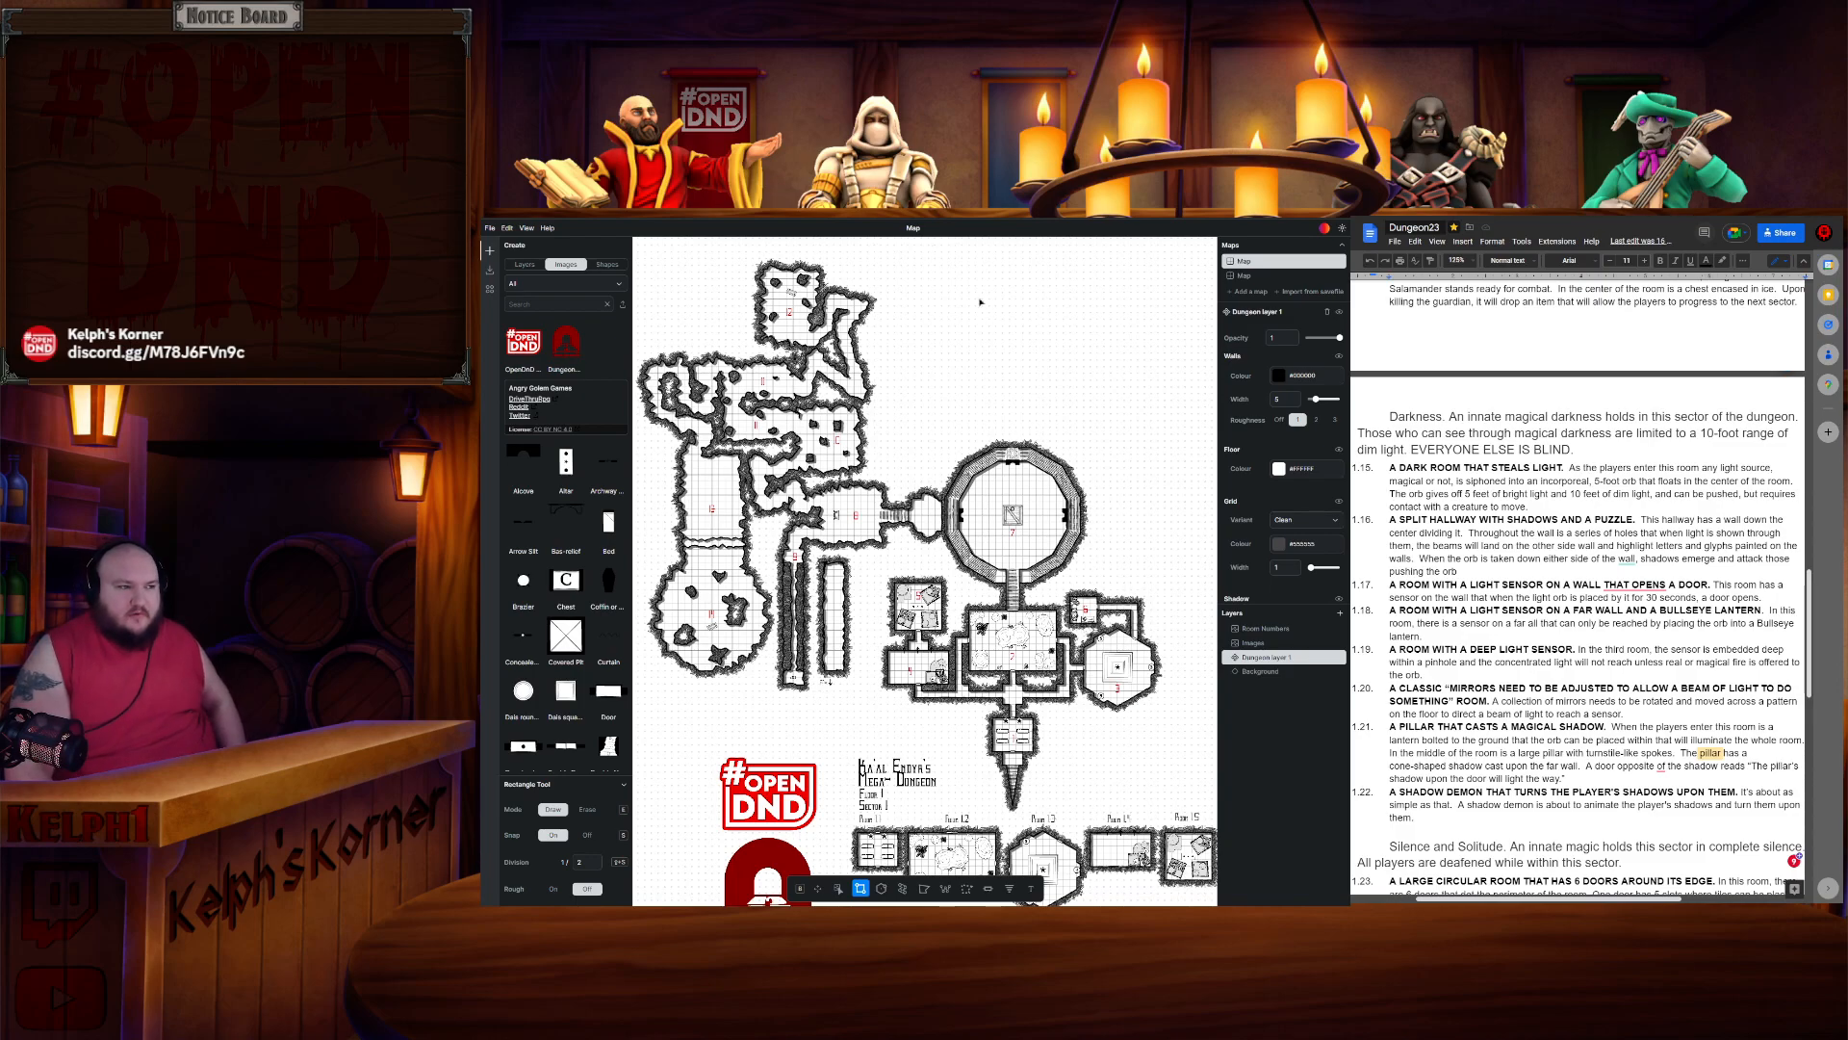
- Return to the Bestiary and read through the Gelatinous Cube's Ooze Cube trait and Engulf action
{"action": "key", "text": "ctrl+Tab"}
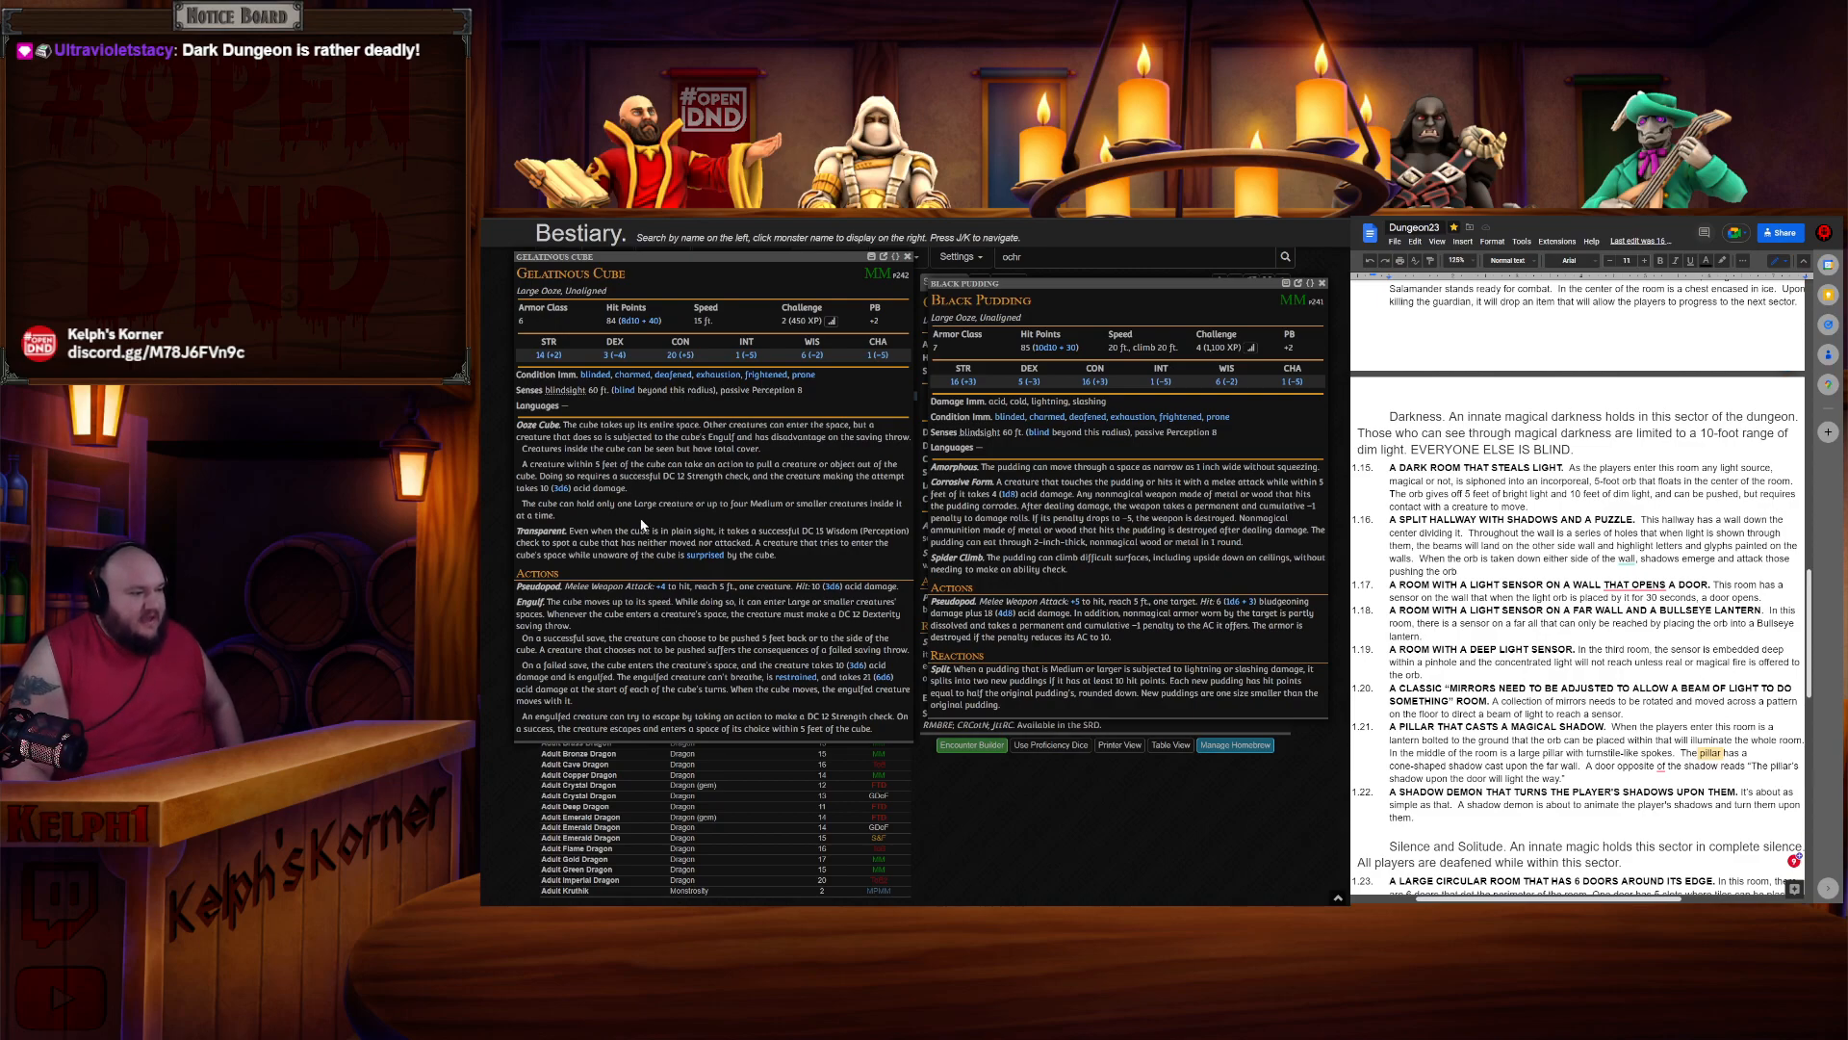
{"action": "left_click_drag", "start_coordinate": [579, 425], "coordinate": [676, 470]}
{"action": "left_click", "coordinate": [663, 469]}
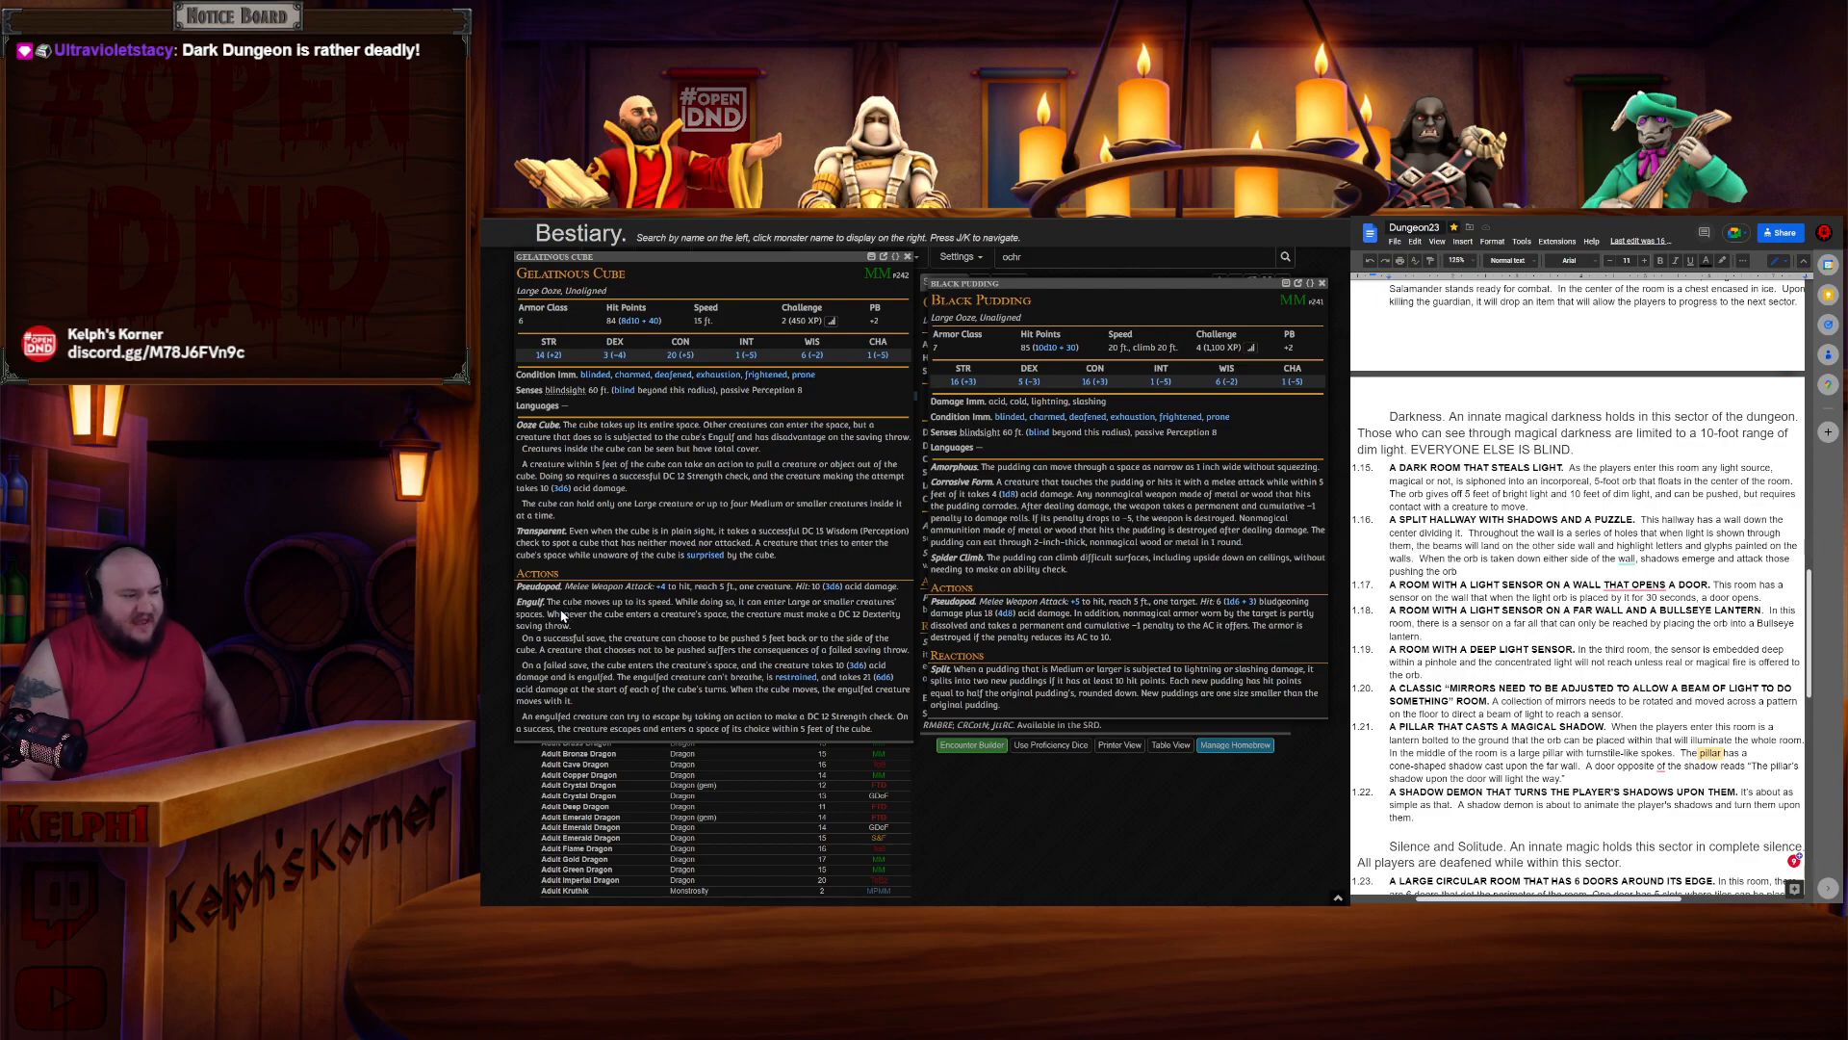
{"action": "left_click_drag", "start_coordinate": [546, 602], "coordinate": [643, 630]}
{"action": "left_click", "coordinate": [643, 635]}
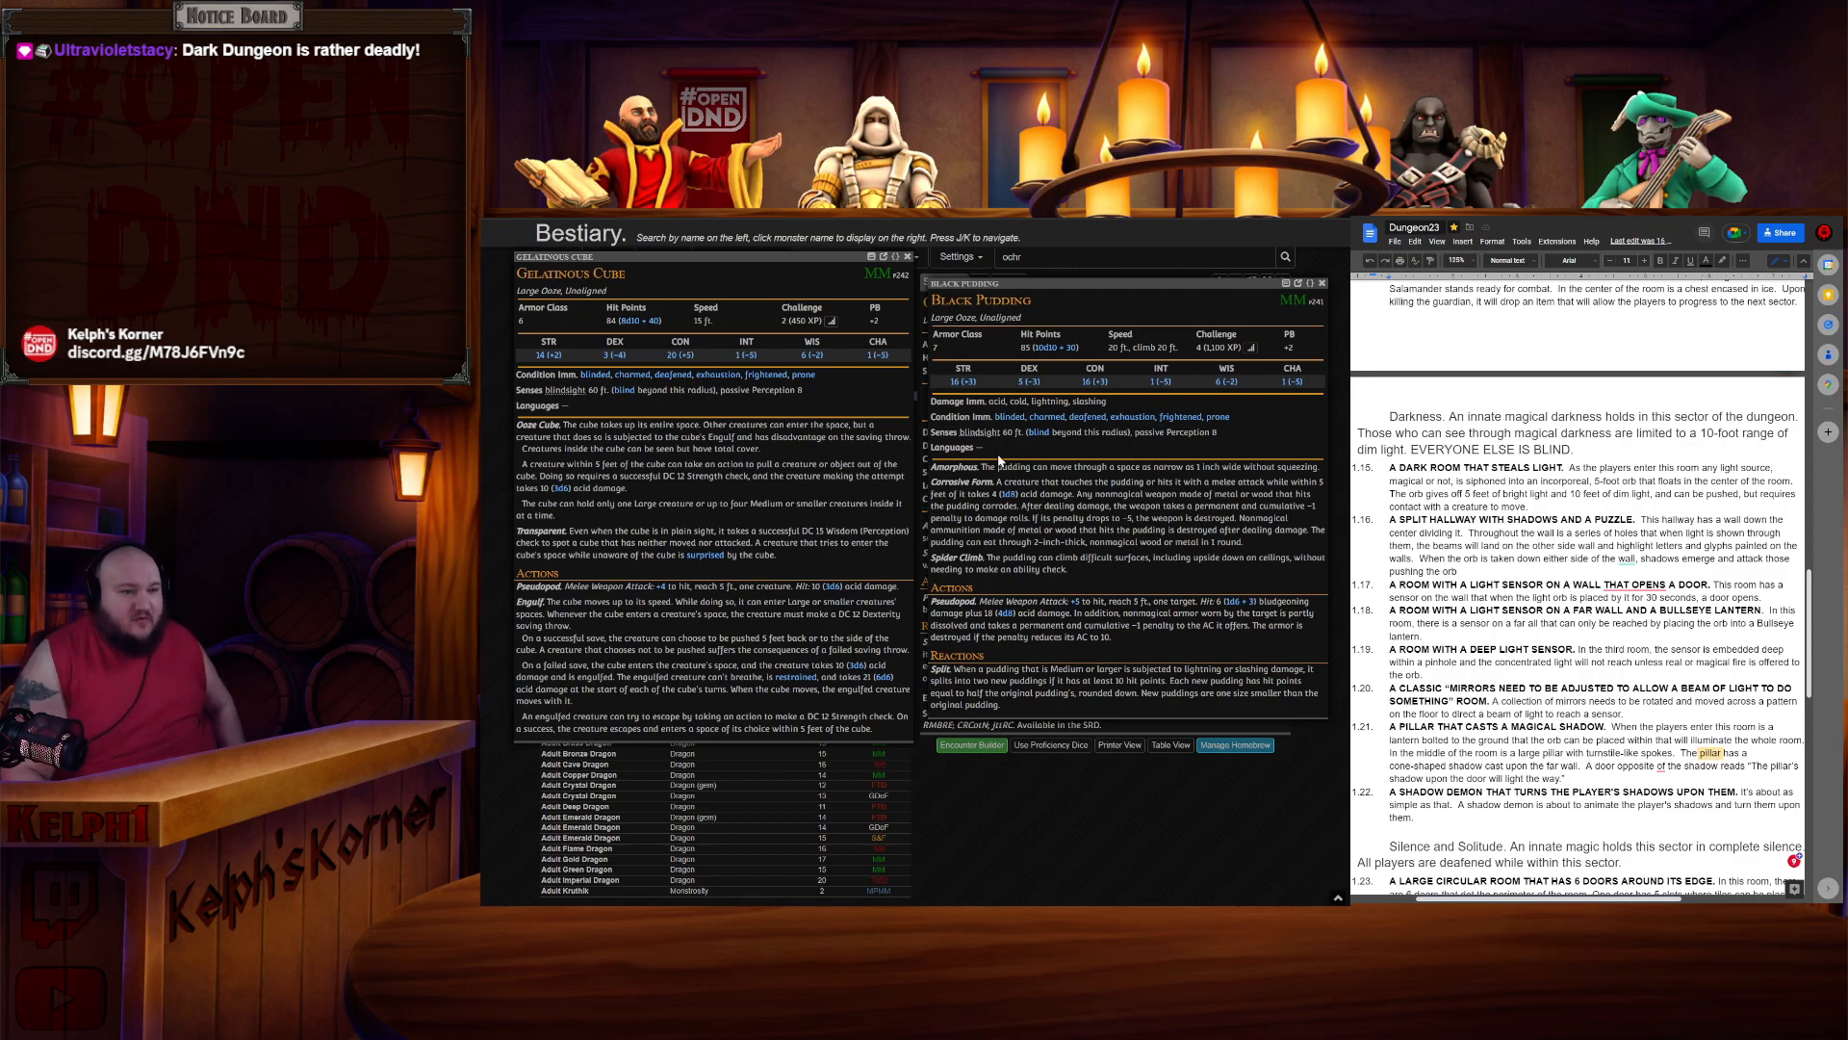
- Close both floating stat block windows and switch back to the dungeon map
{"action": "left_click", "coordinate": [1323, 283]}
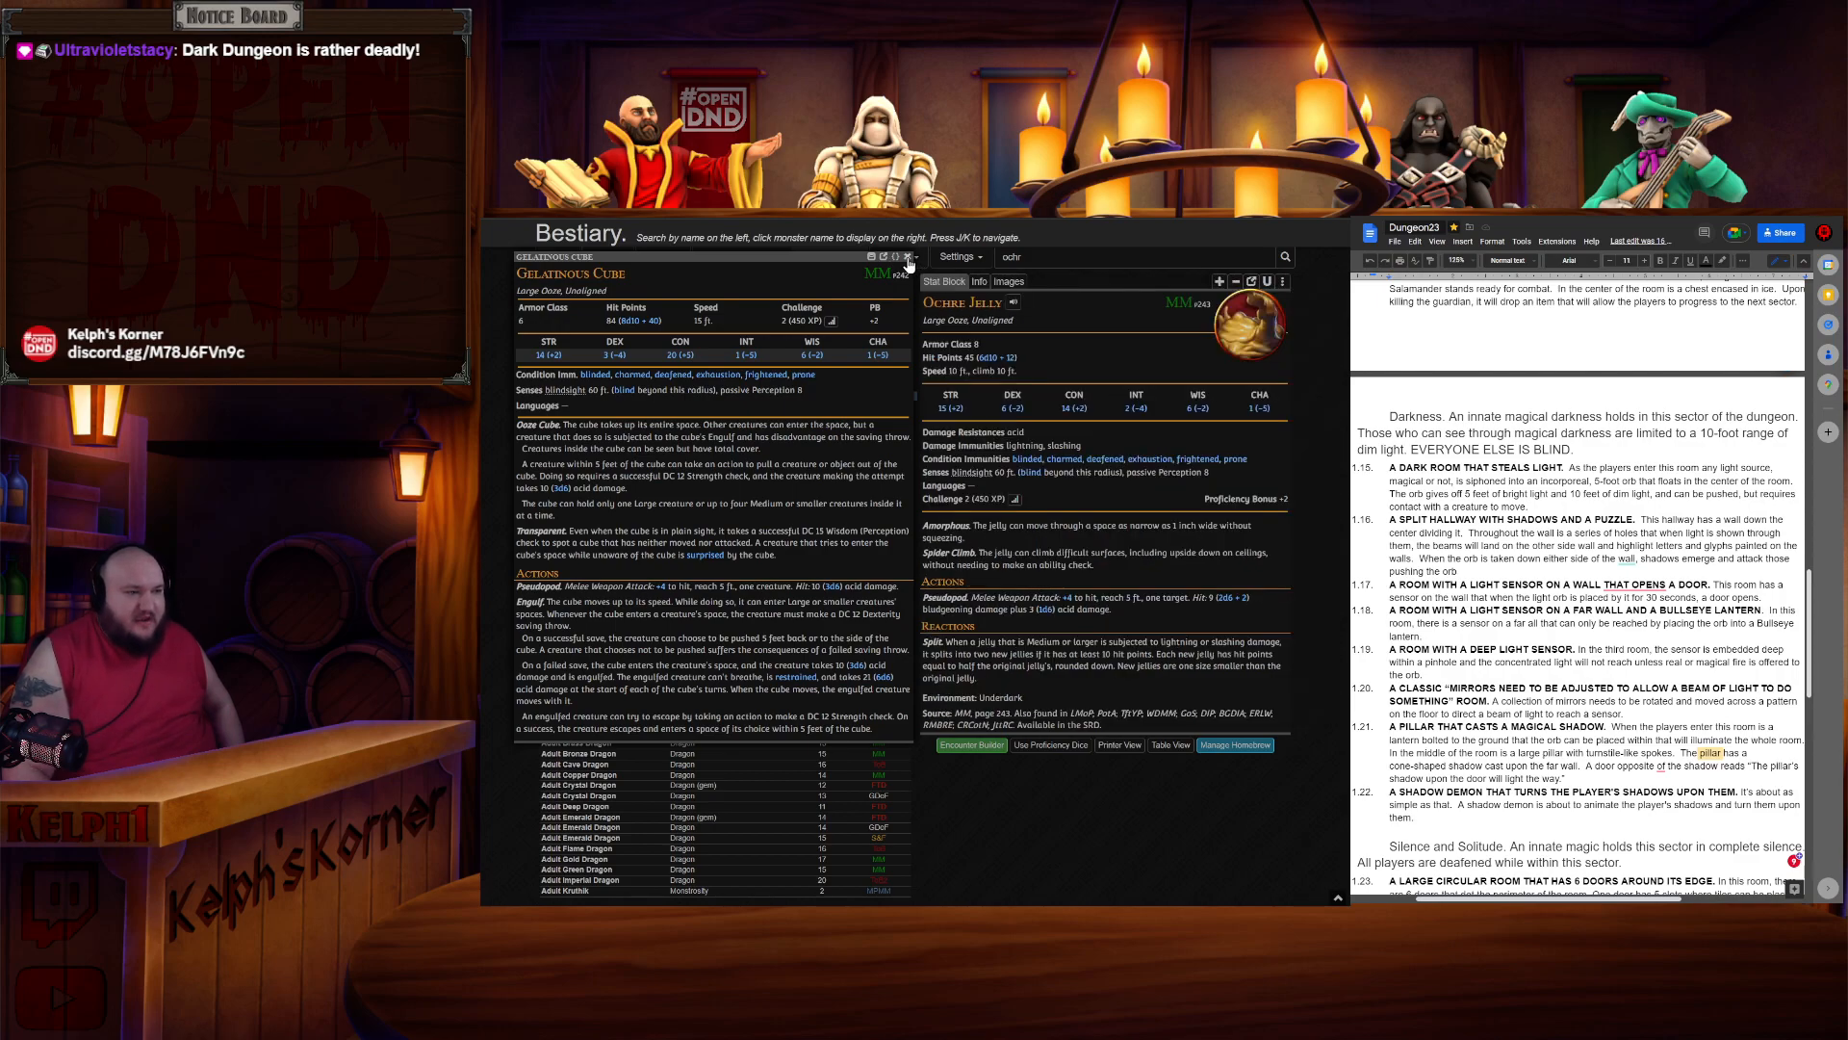
{"action": "left_click", "coordinate": [906, 256]}
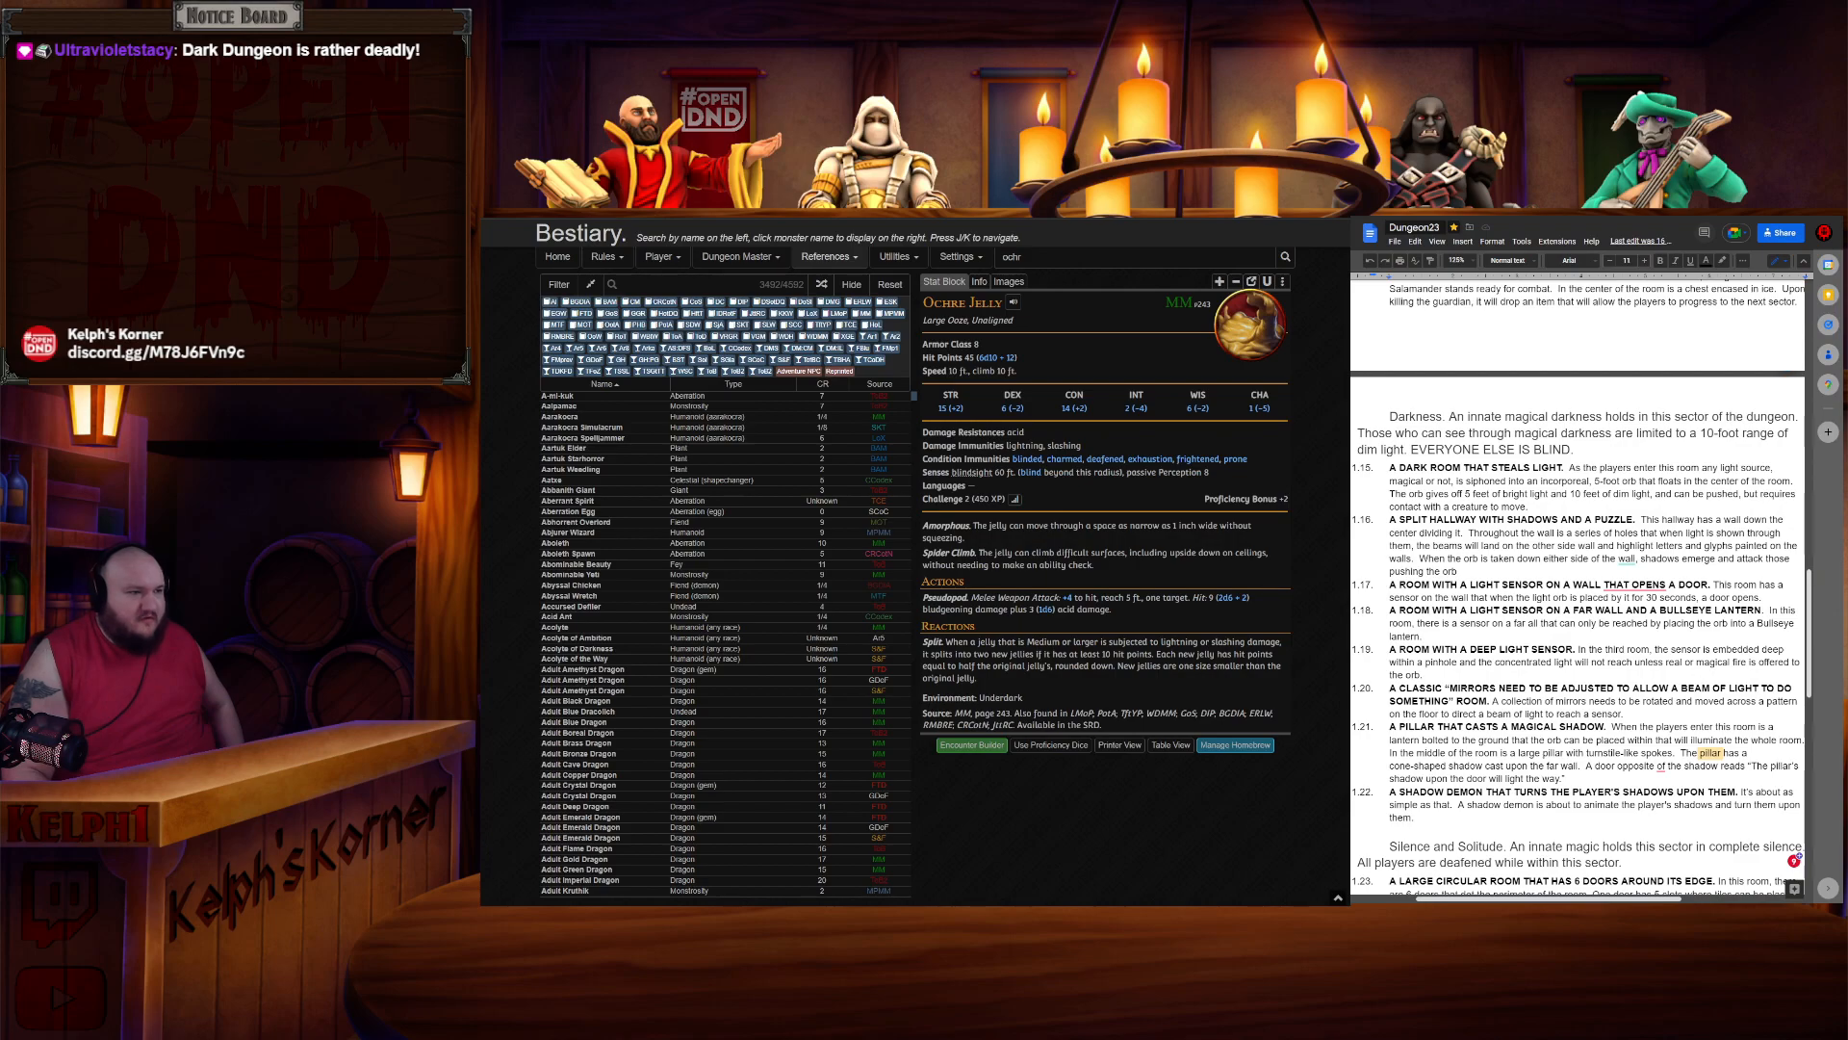
{"action": "key", "text": "ctrl+Tab"}
{"action": "key", "text": "ctrl+Tab"}
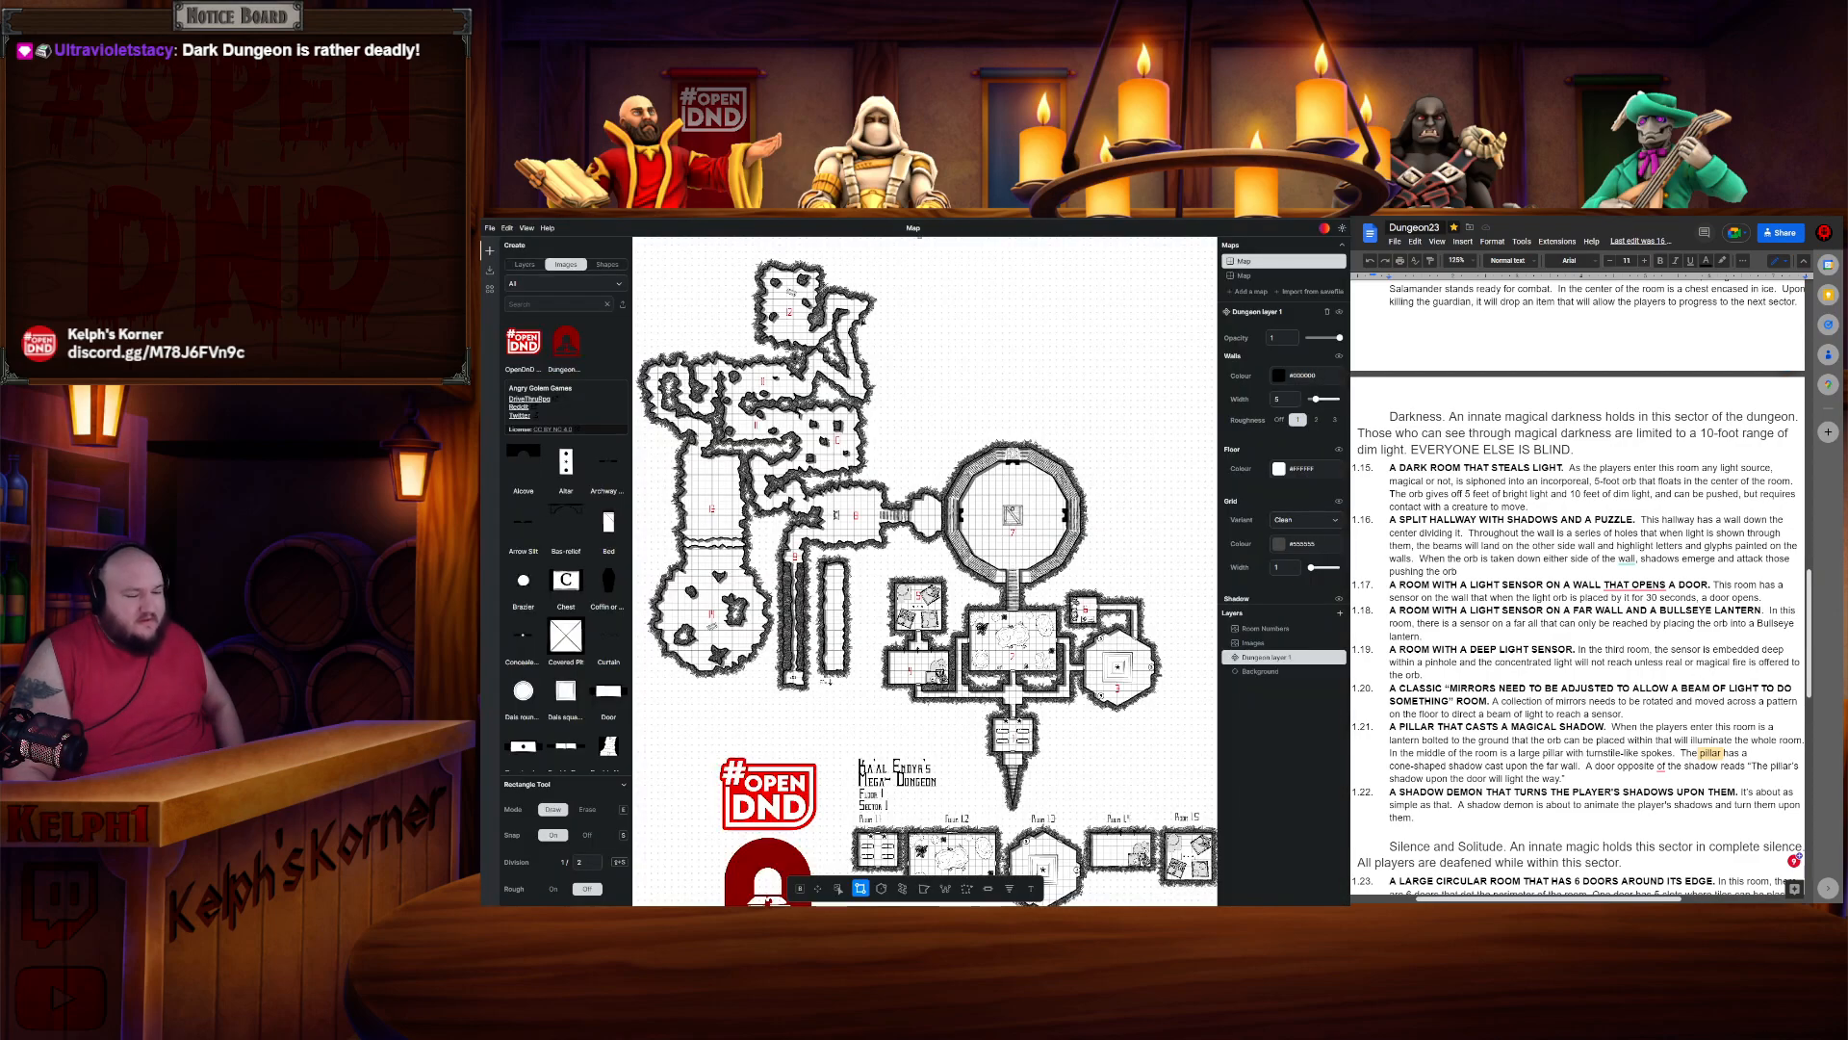
- Review the map's Section 1 rooms alongside the room descriptions around entry 1.22 in the document
{"action": "scroll", "coordinate": [1060, 687], "scroll_direction": "up", "scroll_amount": 4}
{"action": "scroll", "coordinate": [1057, 686], "scroll_direction": "down", "scroll_amount": 5}
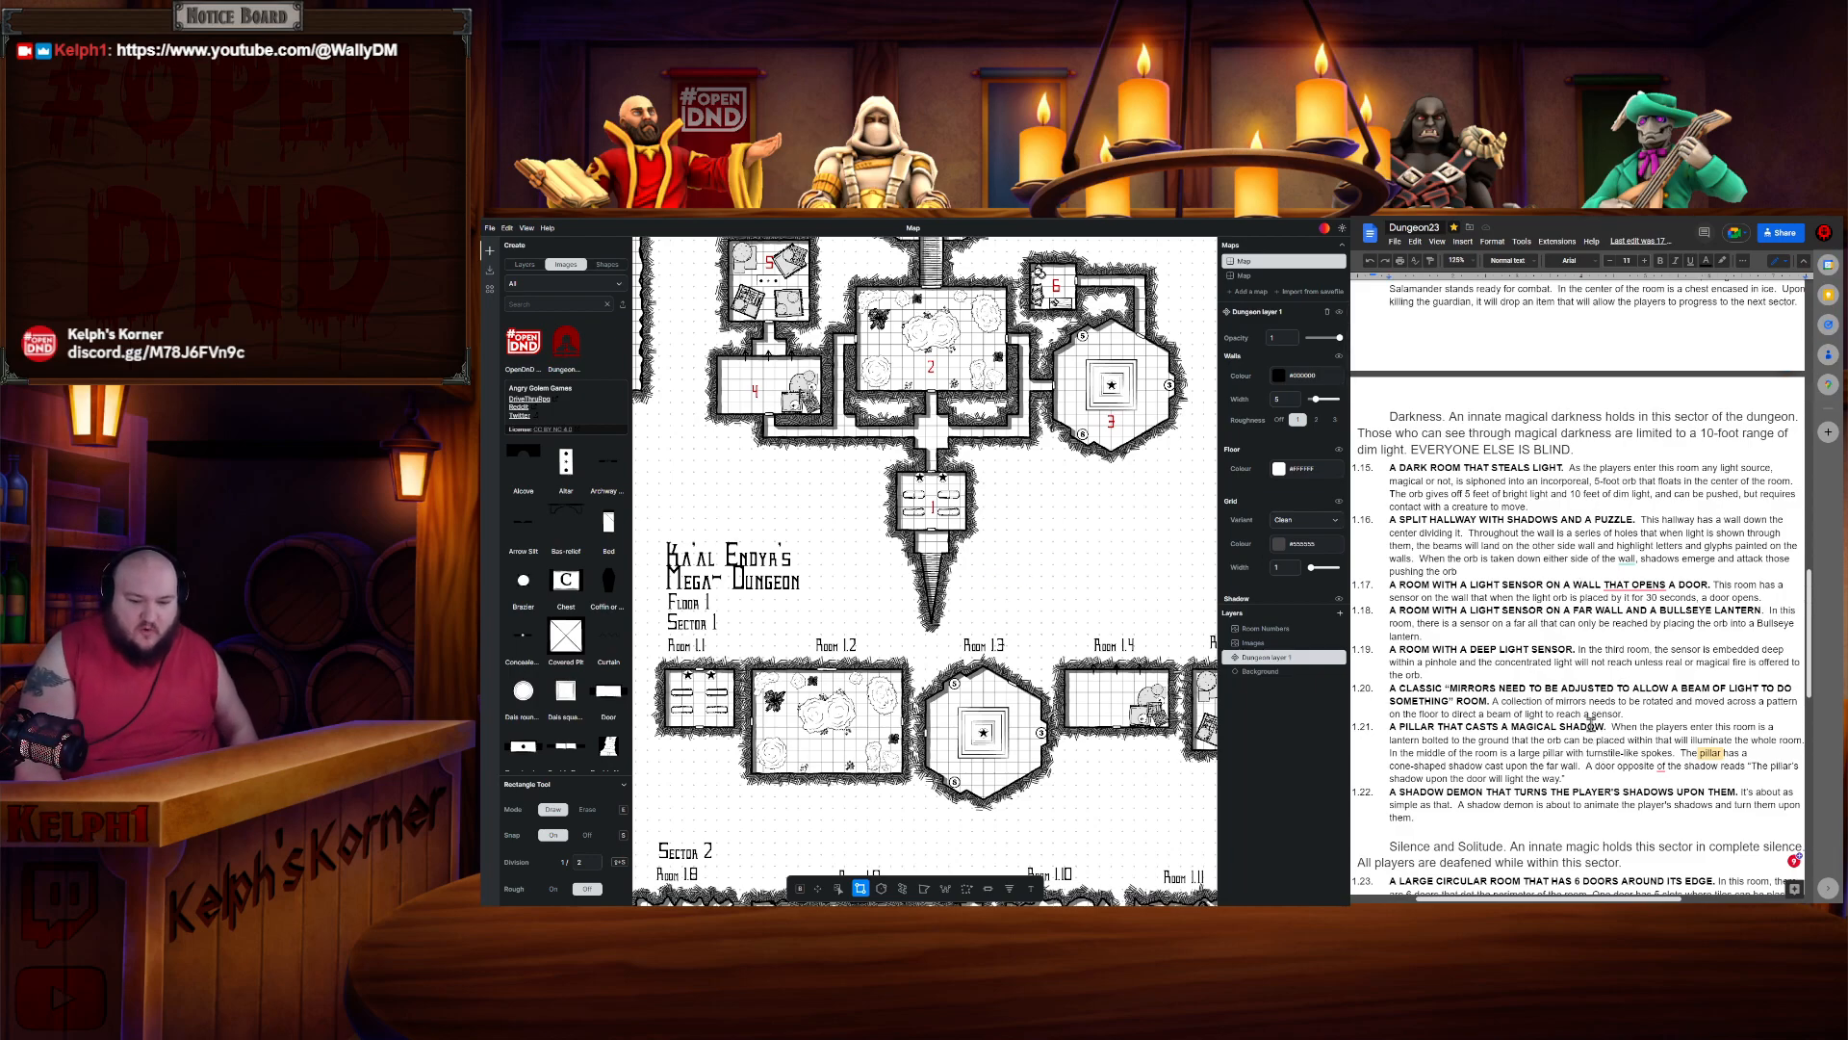
{"action": "scroll", "coordinate": [1593, 729], "scroll_direction": "down", "scroll_amount": 1}
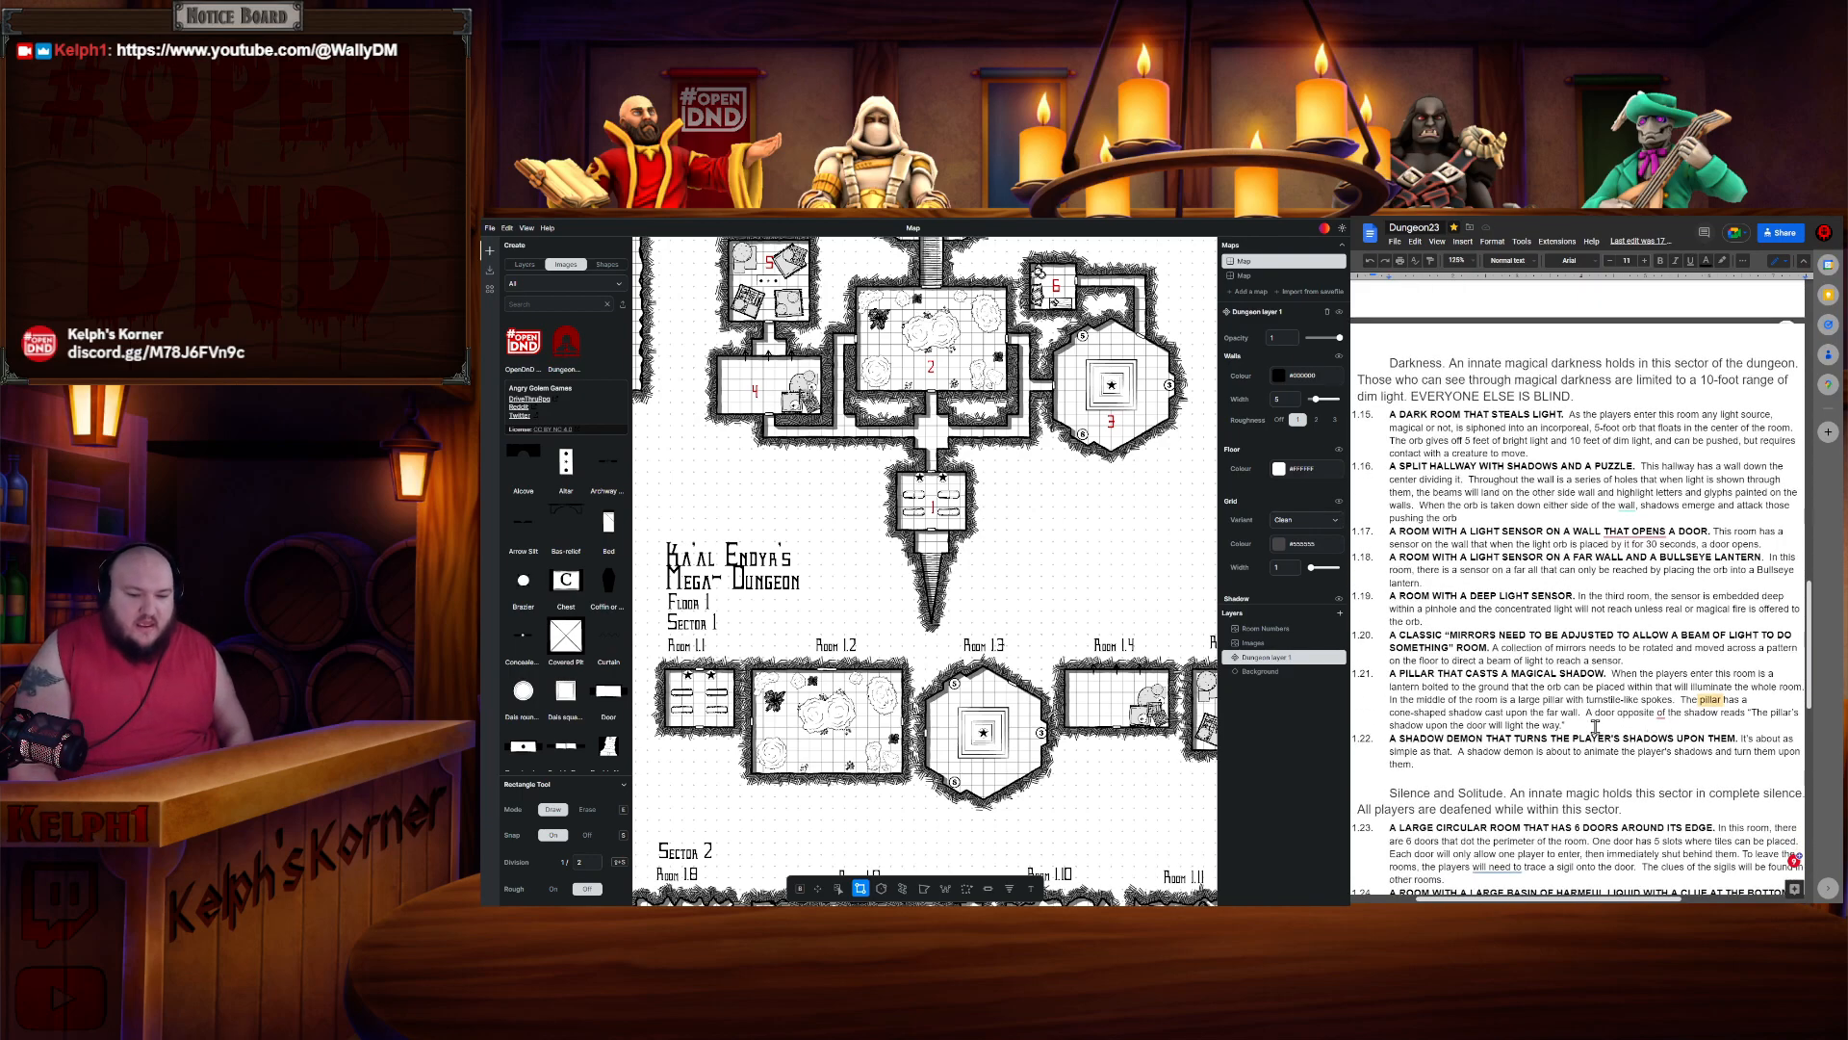
{"action": "scroll", "coordinate": [1627, 707], "scroll_direction": "down", "scroll_amount": 2}
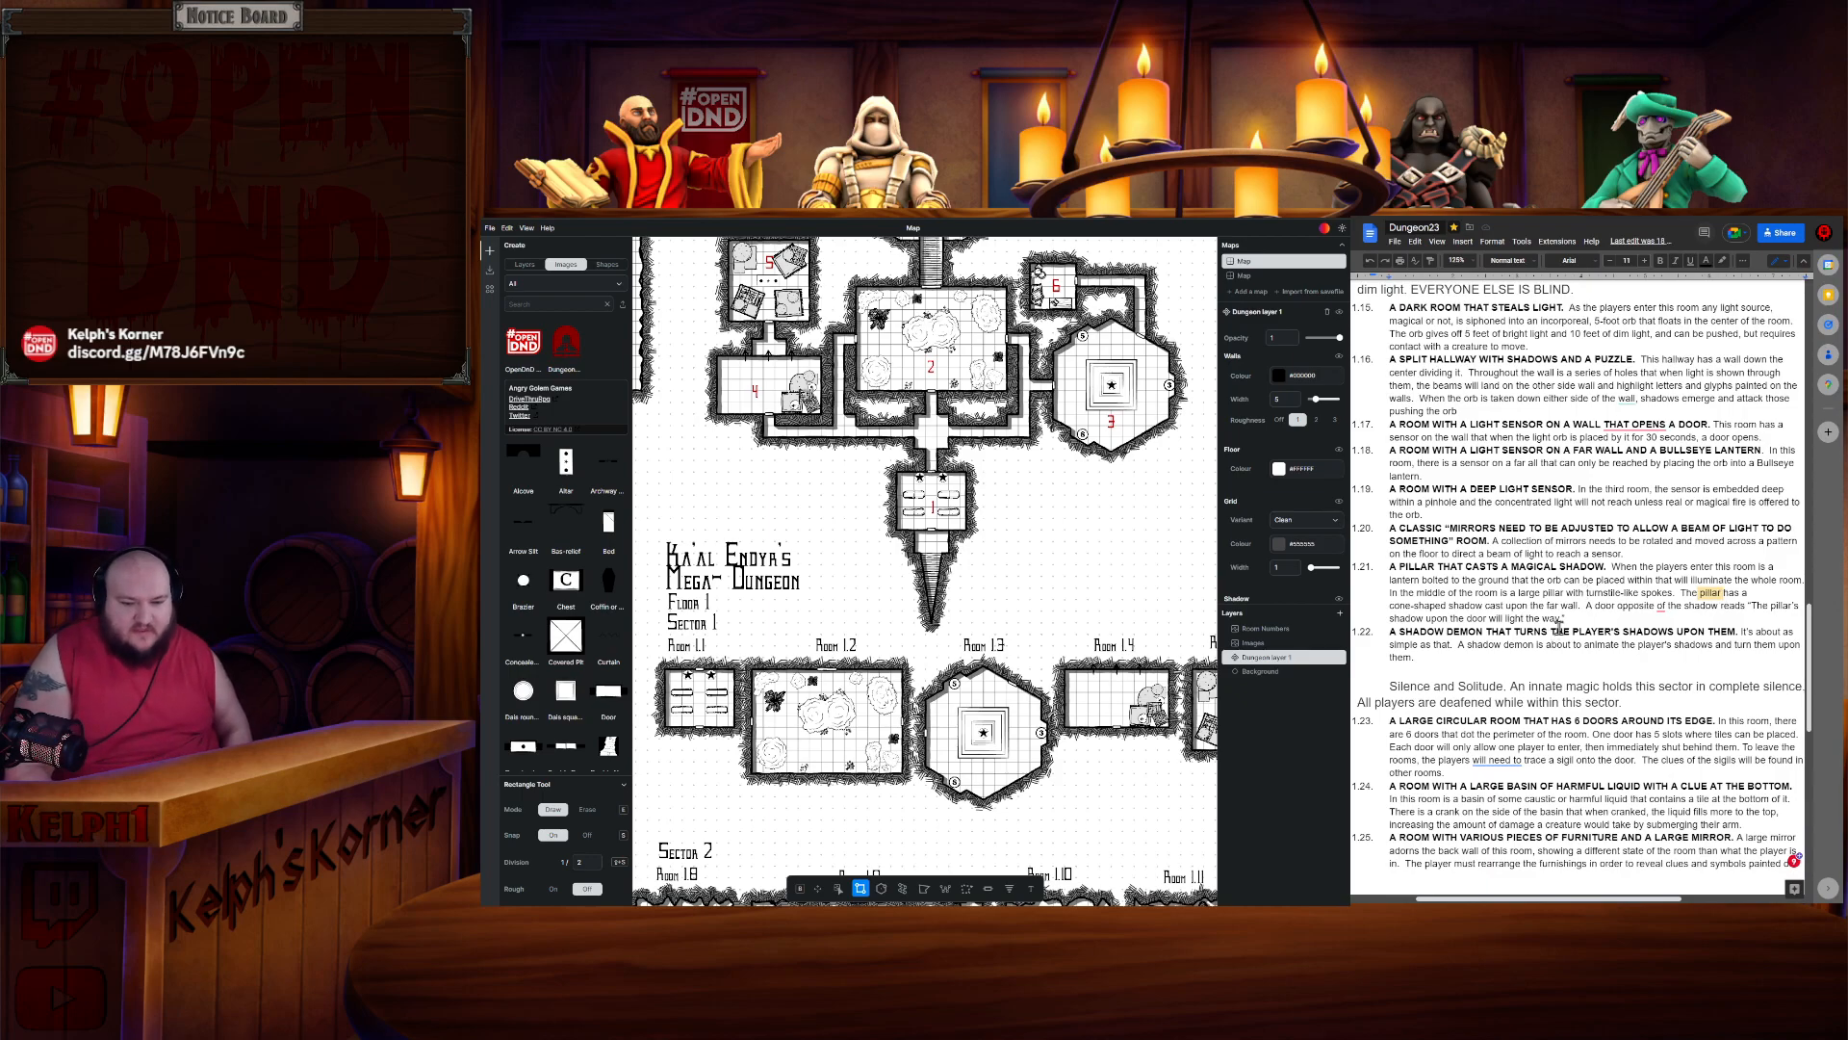
{"action": "scroll", "coordinate": [1620, 668], "scroll_direction": "up", "scroll_amount": 2}
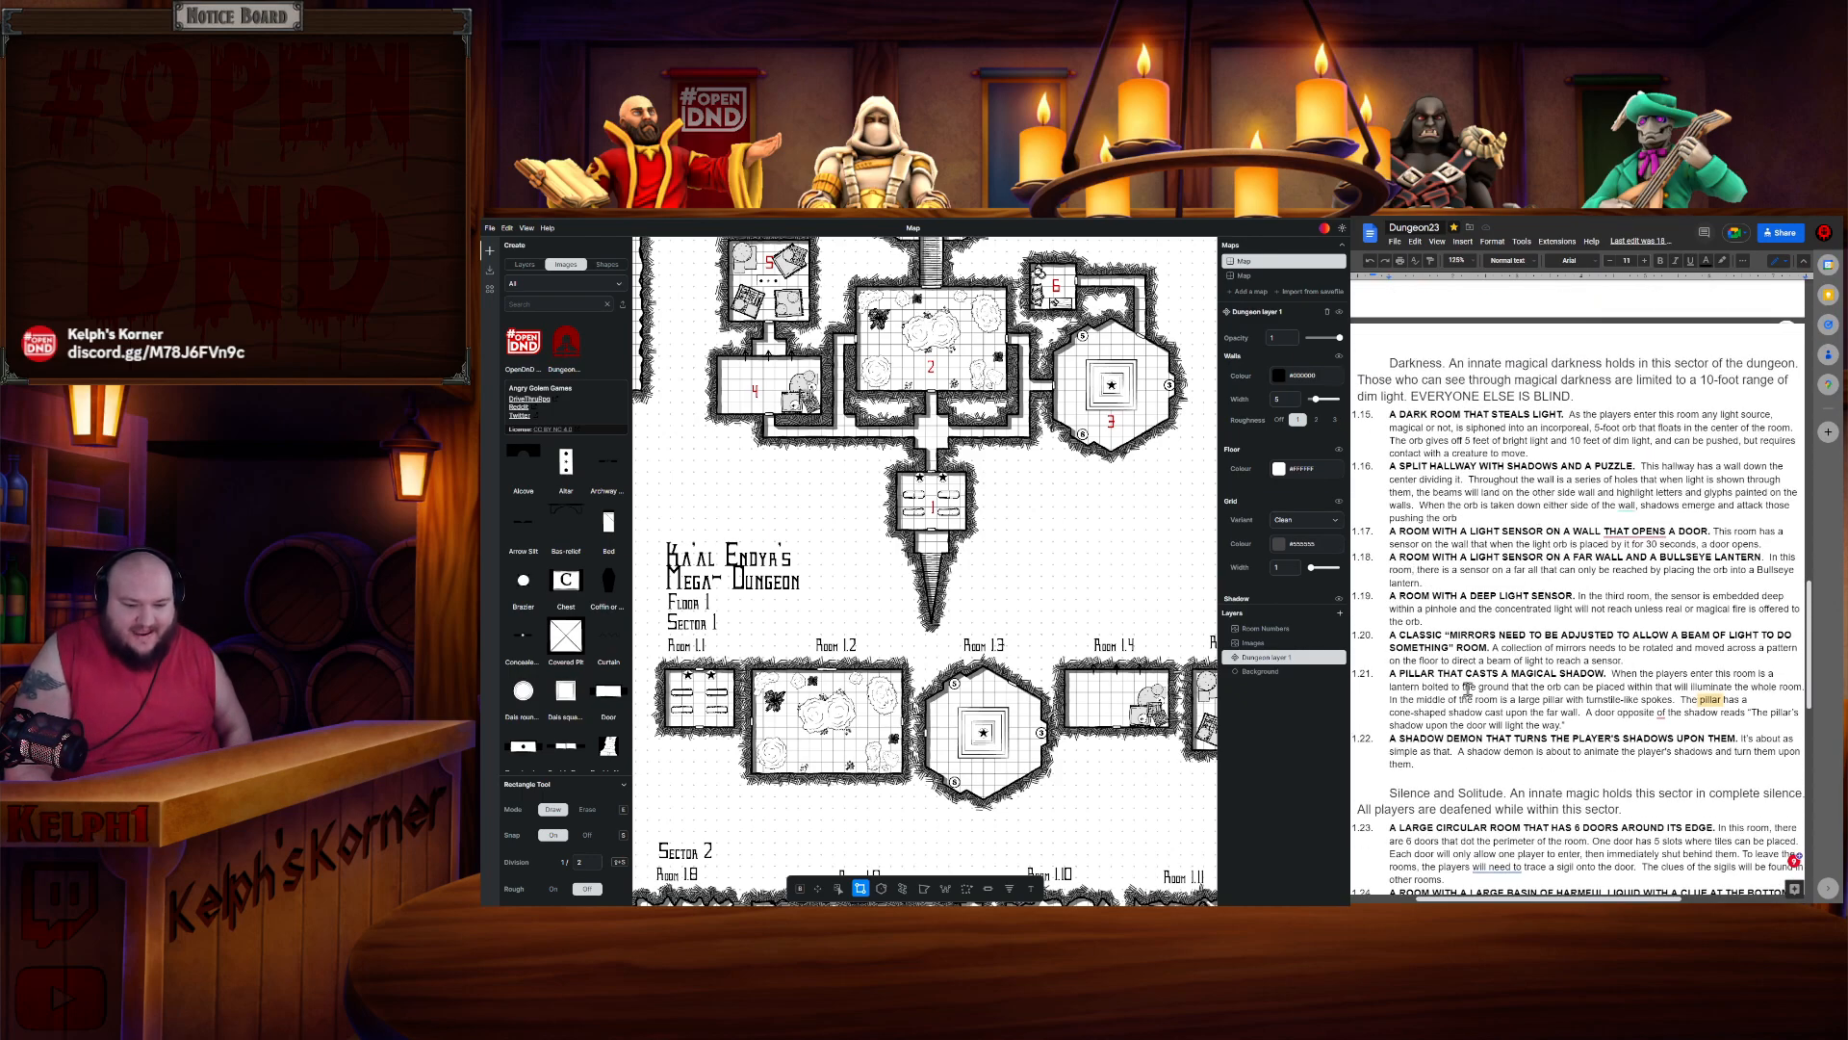
{"action": "left_click_drag", "start_coordinate": [1389, 739], "coordinate": [1435, 739]}
{"action": "left_click", "coordinate": [1434, 738]}
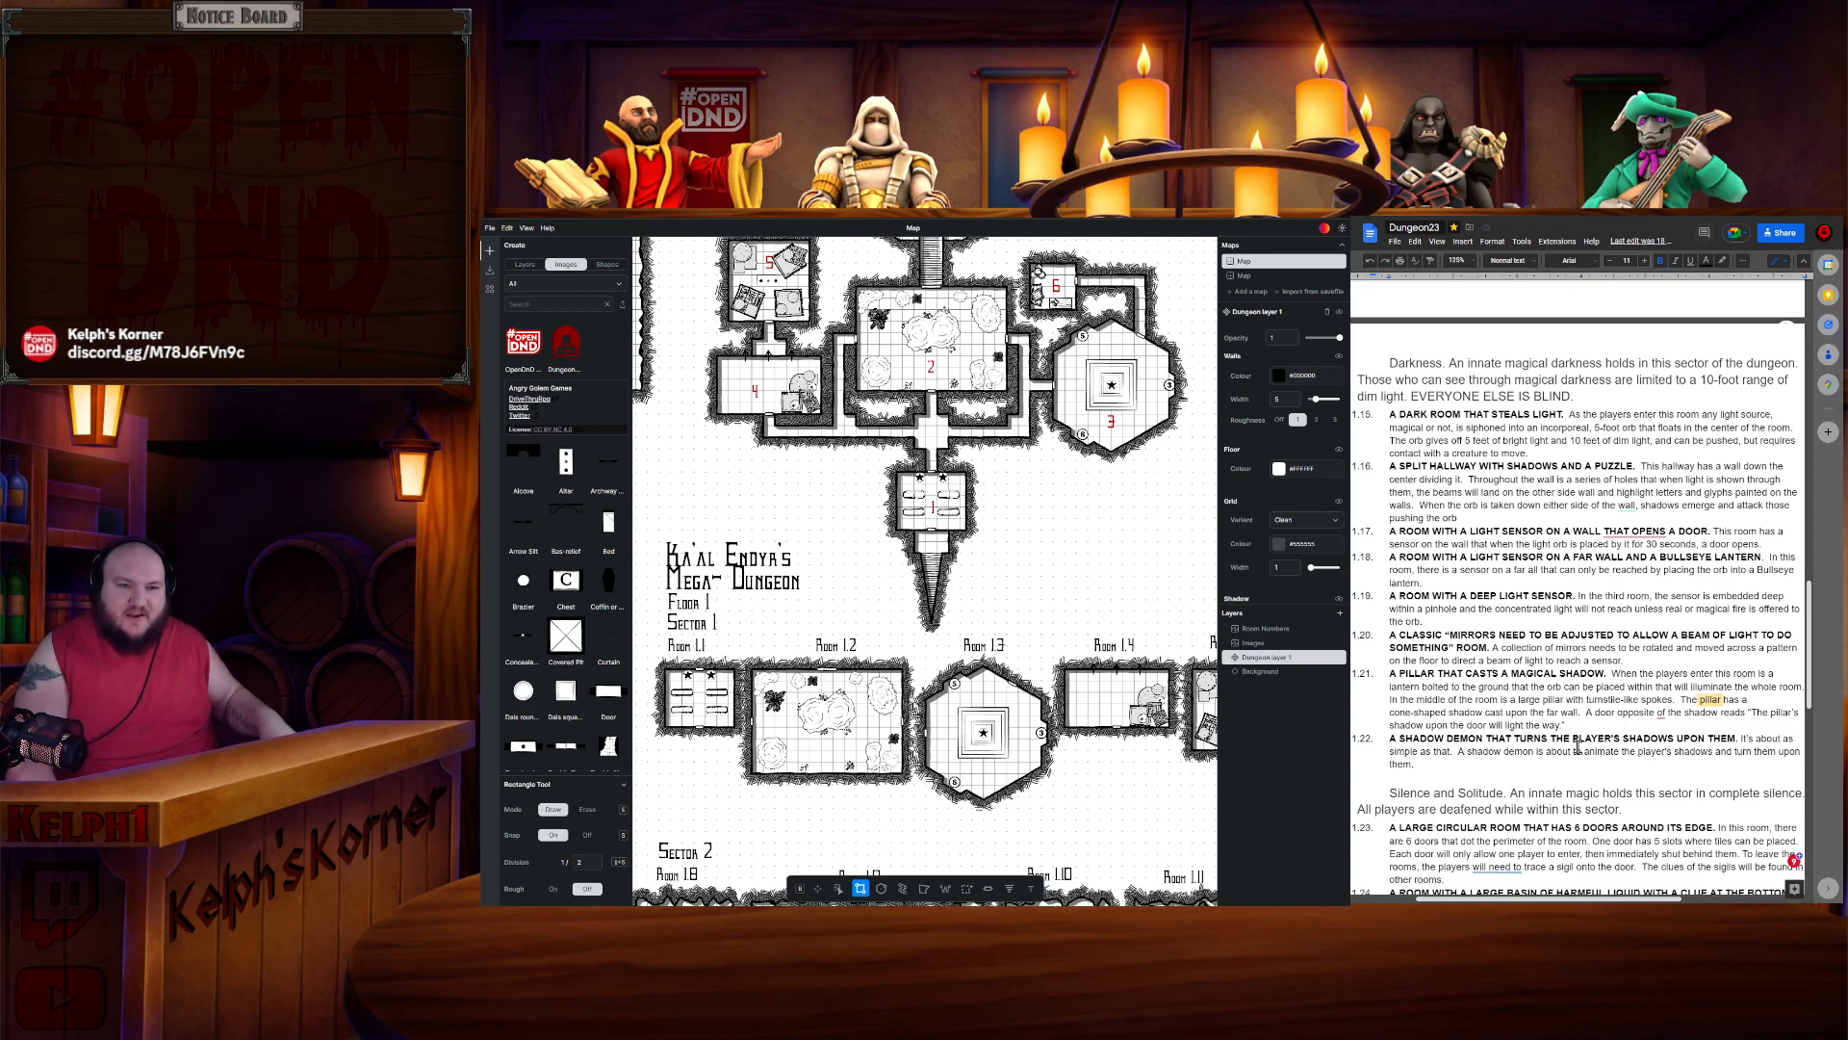
- Search 5etools for "shadow" and open the Detached Shadow bestiary entry
{"action": "key", "text": "ctrl+Tab"}
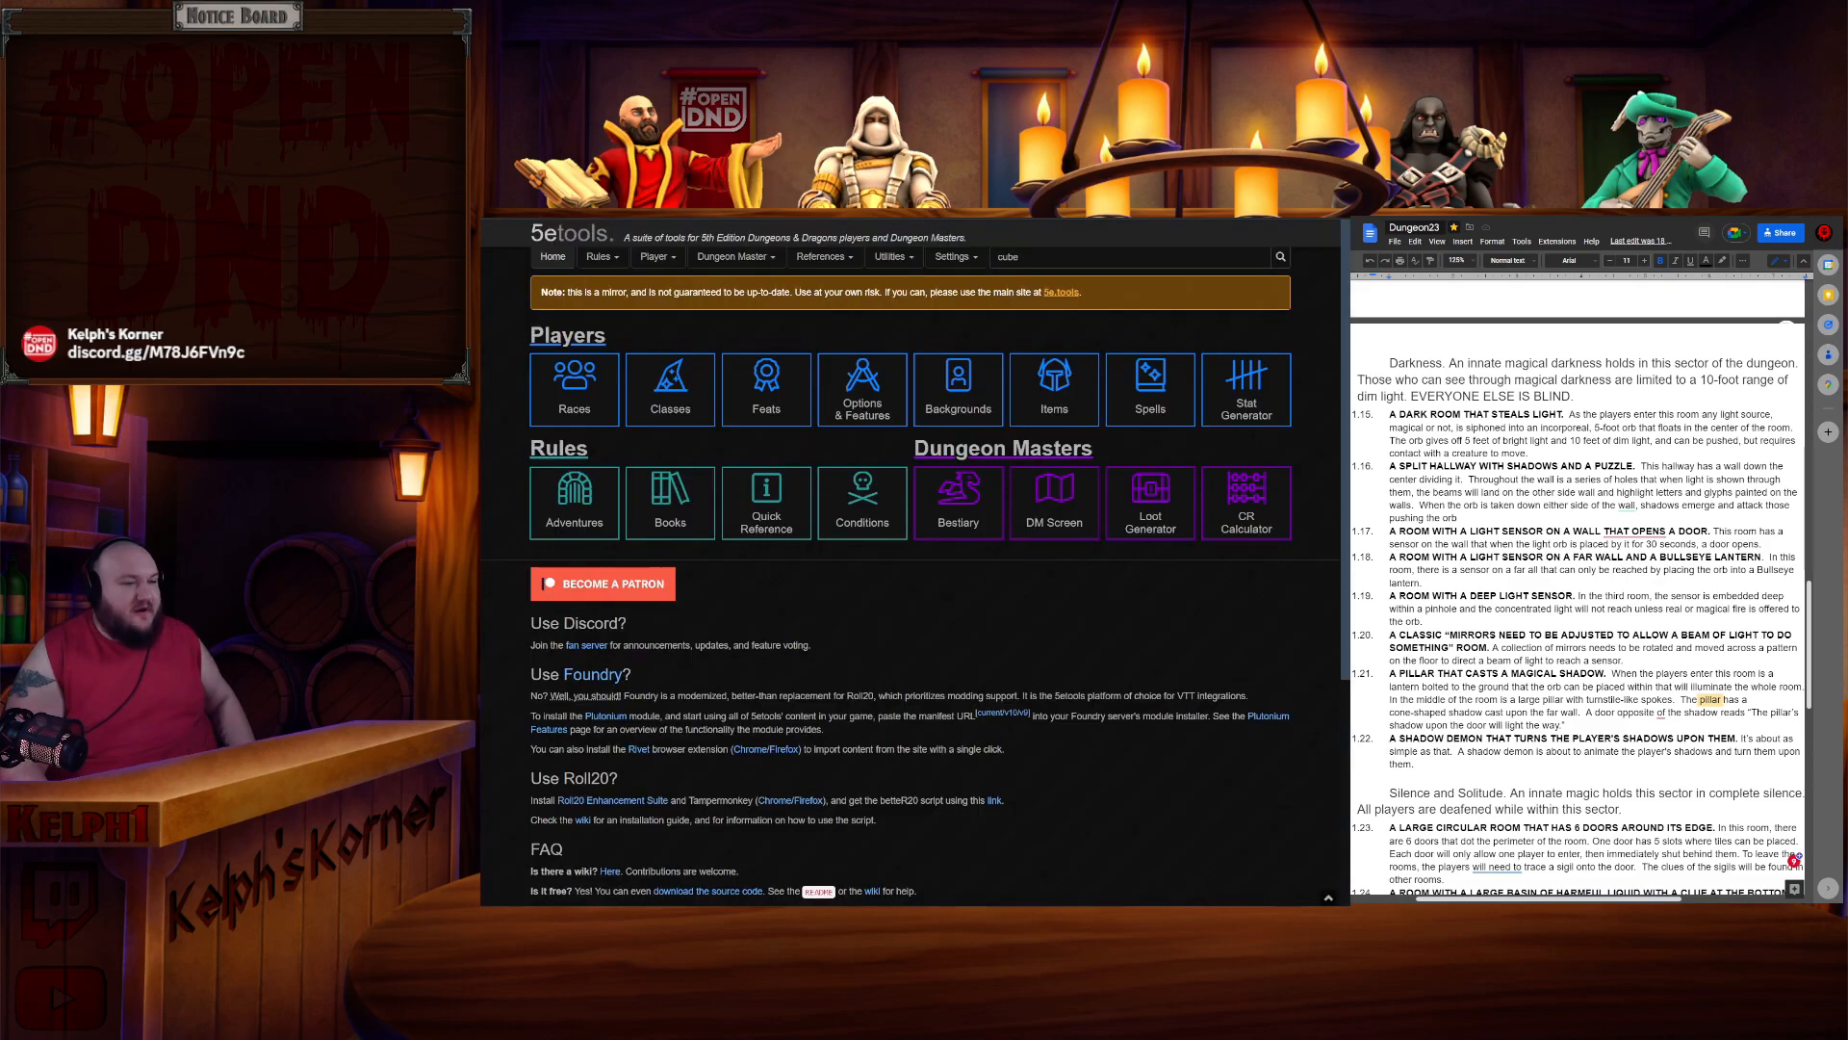
{"action": "left_click", "coordinate": [1097, 256]}
{"action": "type", "text": "stolen"}
{"action": "key", "text": "BackSpace"}
{"action": "type", "text": "hadow"}
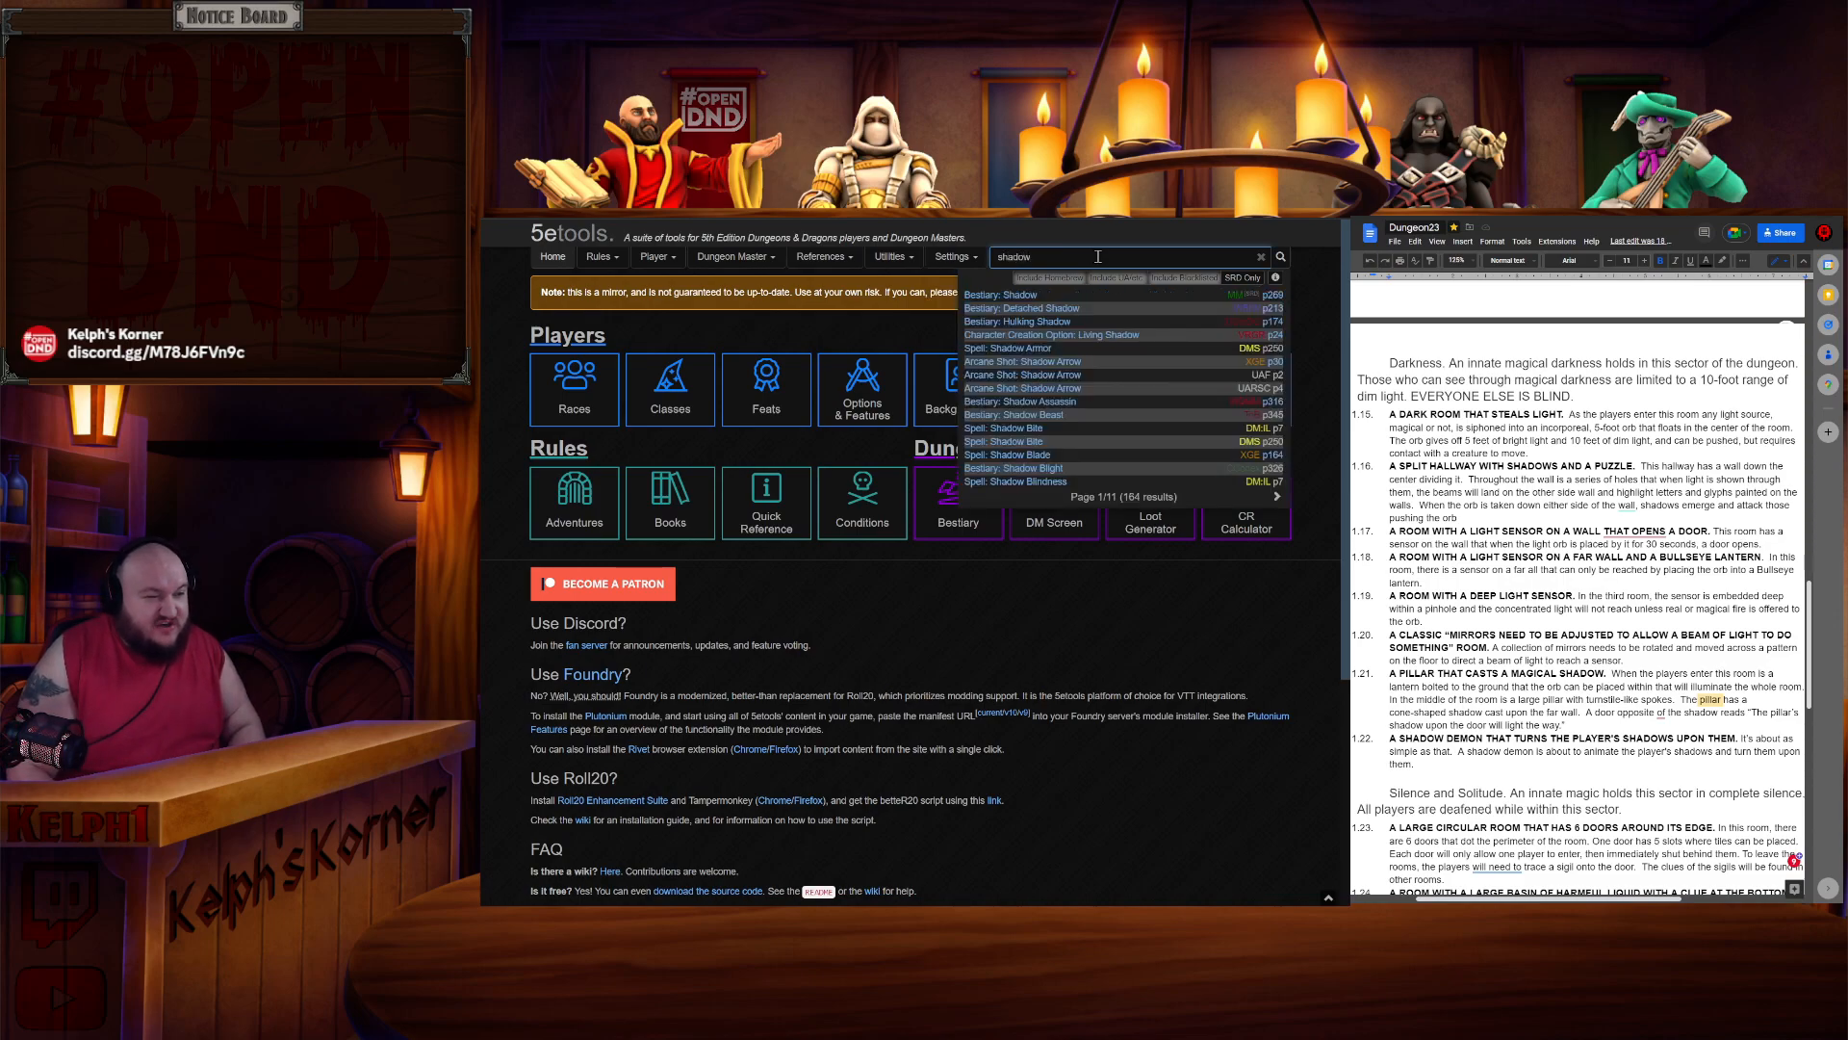
{"action": "mouse_move", "coordinate": [1047, 314]}
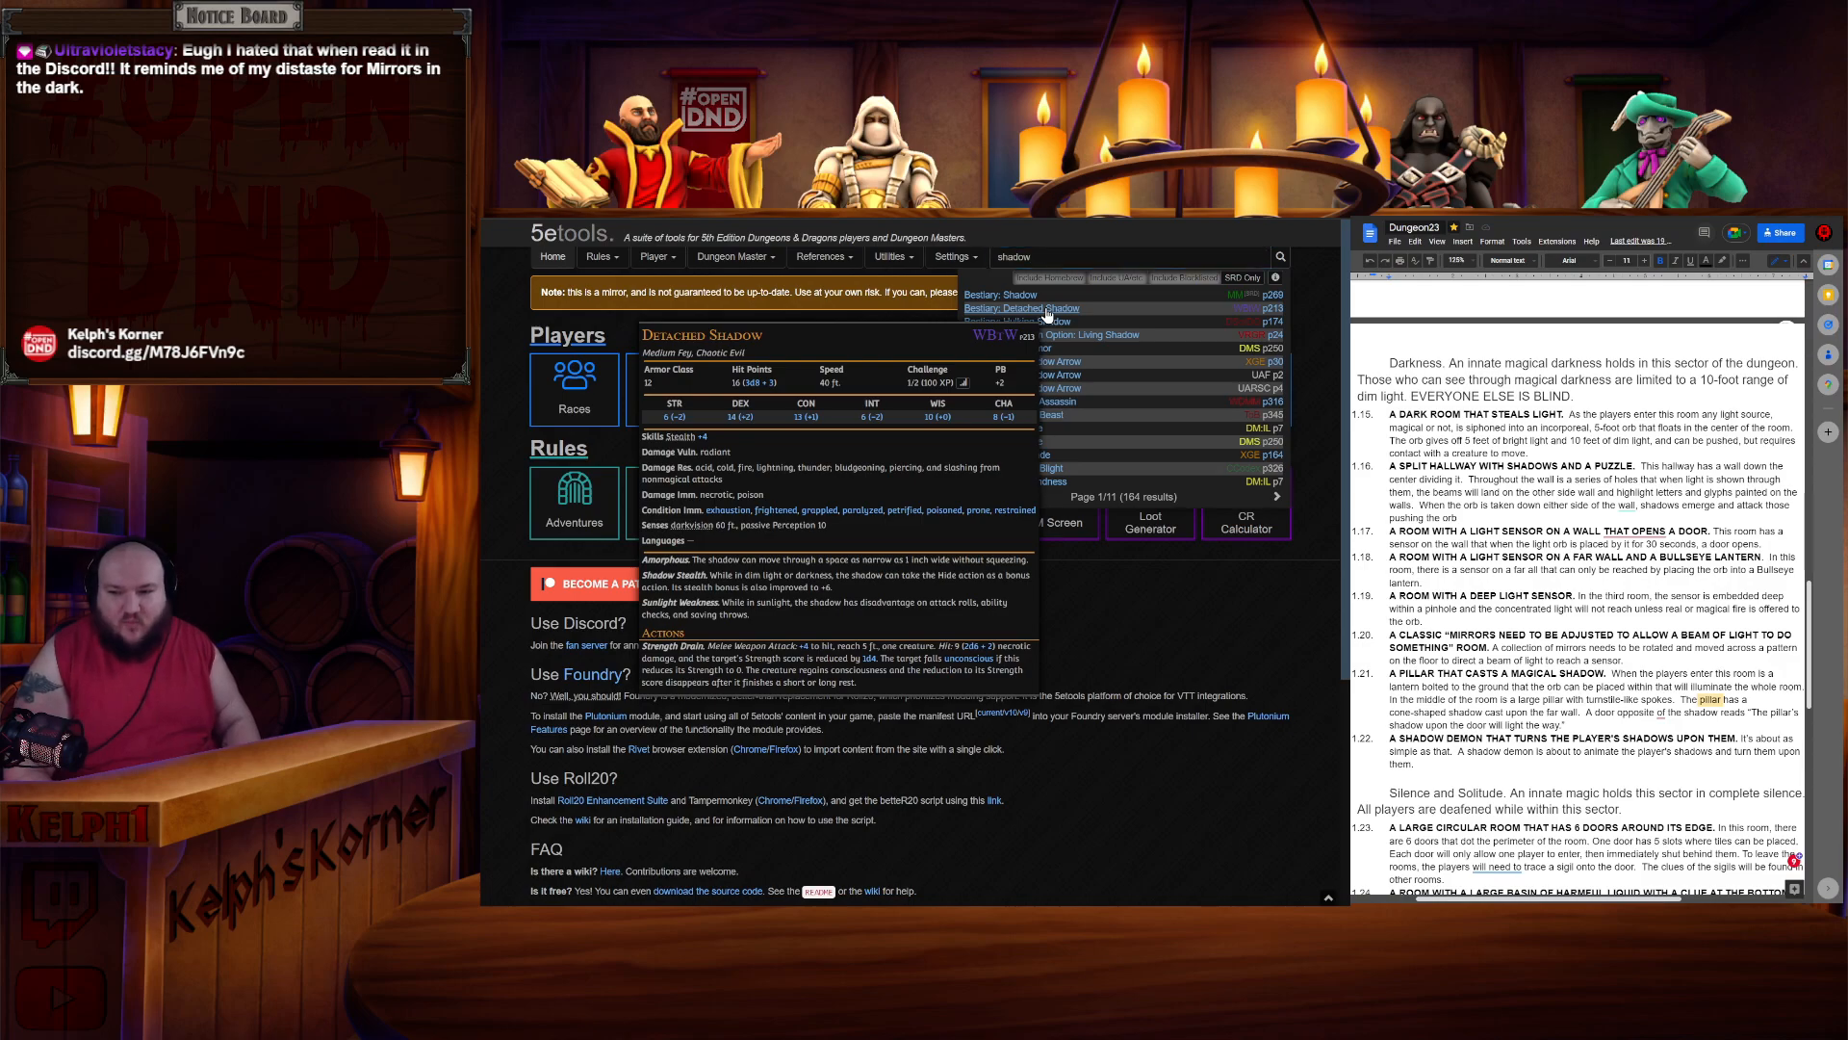
{"action": "left_click", "coordinate": [1001, 309]}
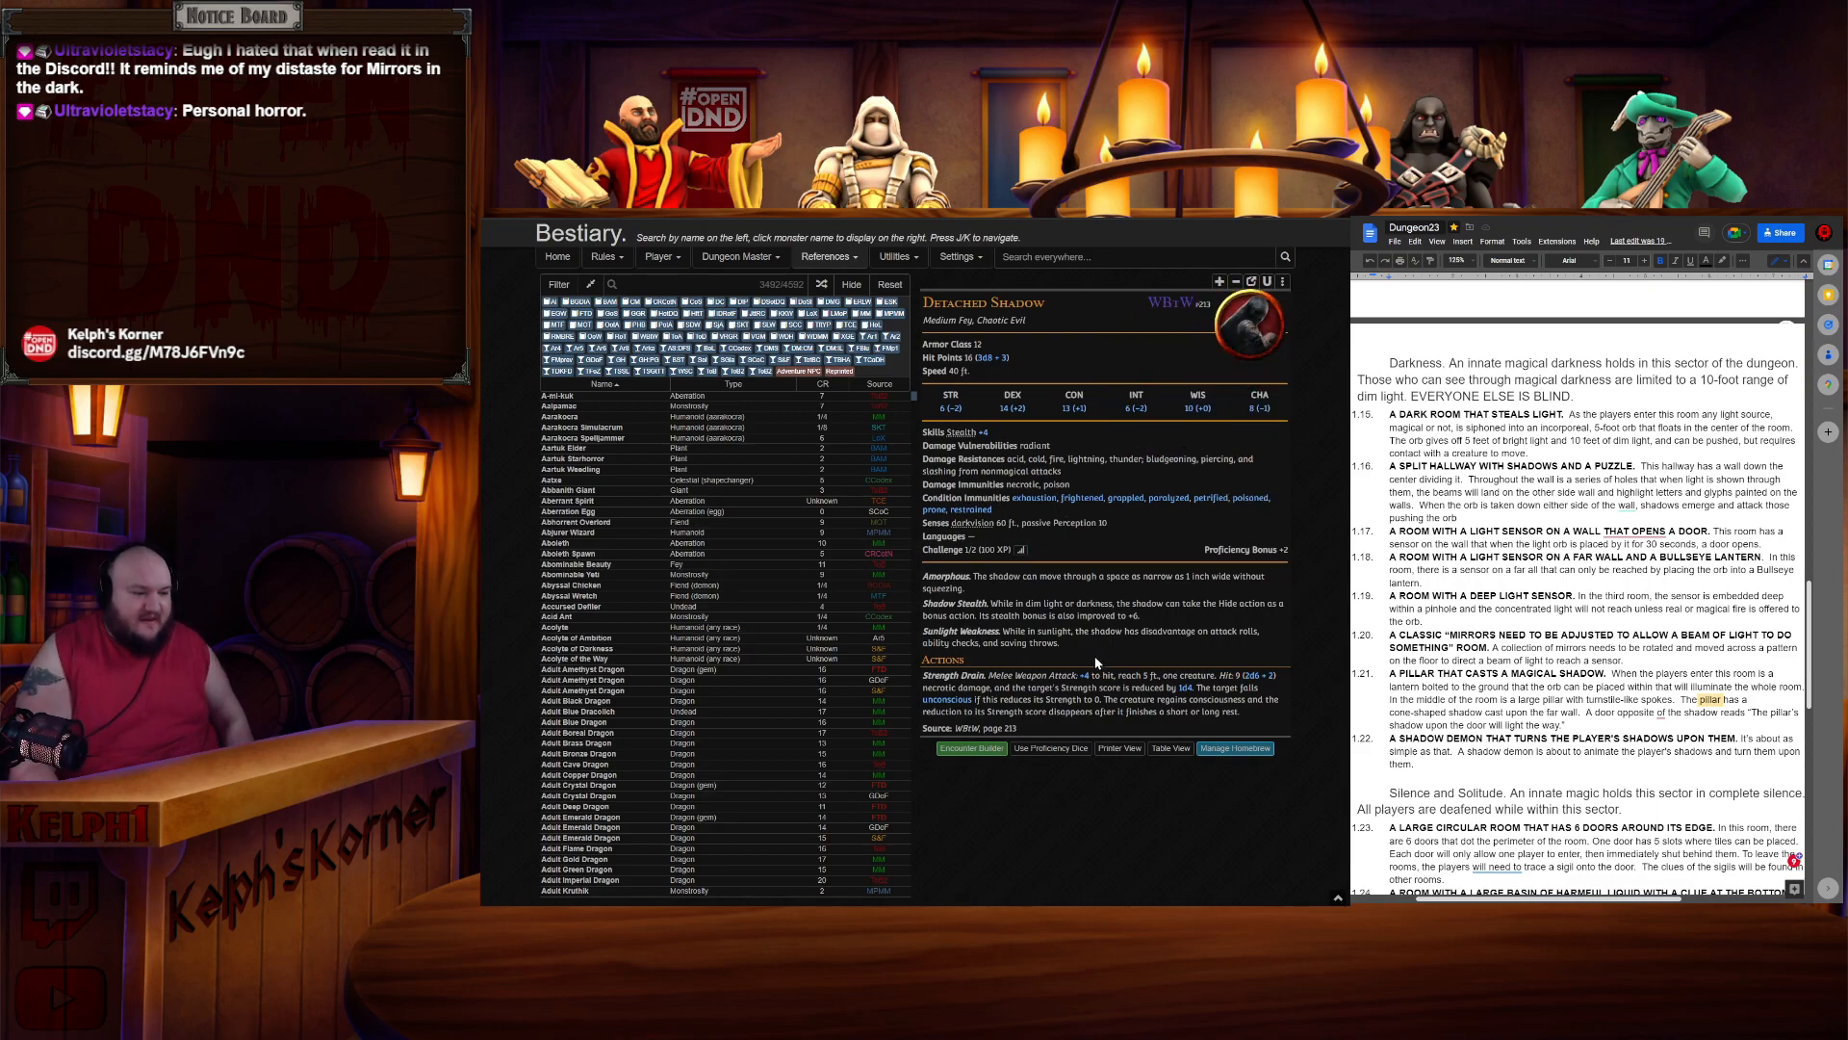
- Search 5etools for "shadow" and open the Shadow bestiary entry
{"action": "left_click", "coordinate": [1050, 258]}
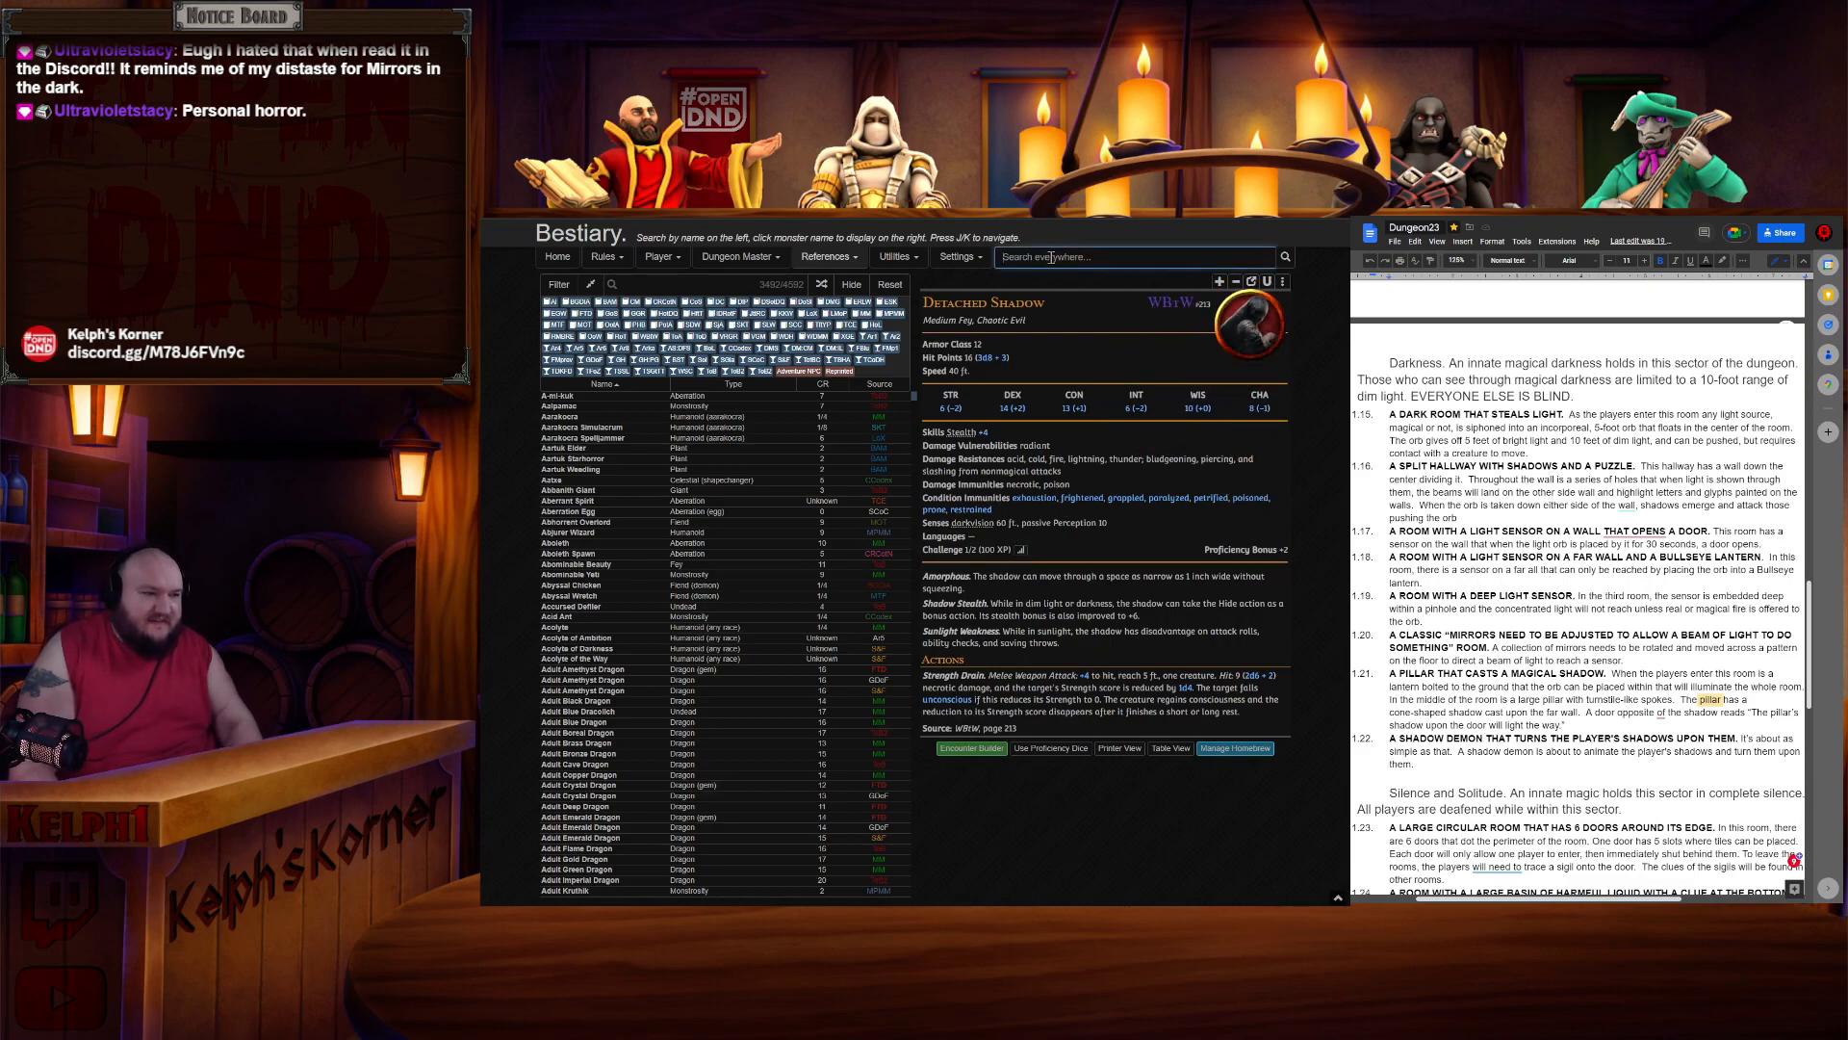
{"action": "type", "text": "shoa"}
{"action": "key", "text": "BackSpace"}
{"action": "type", "text": "adow"}
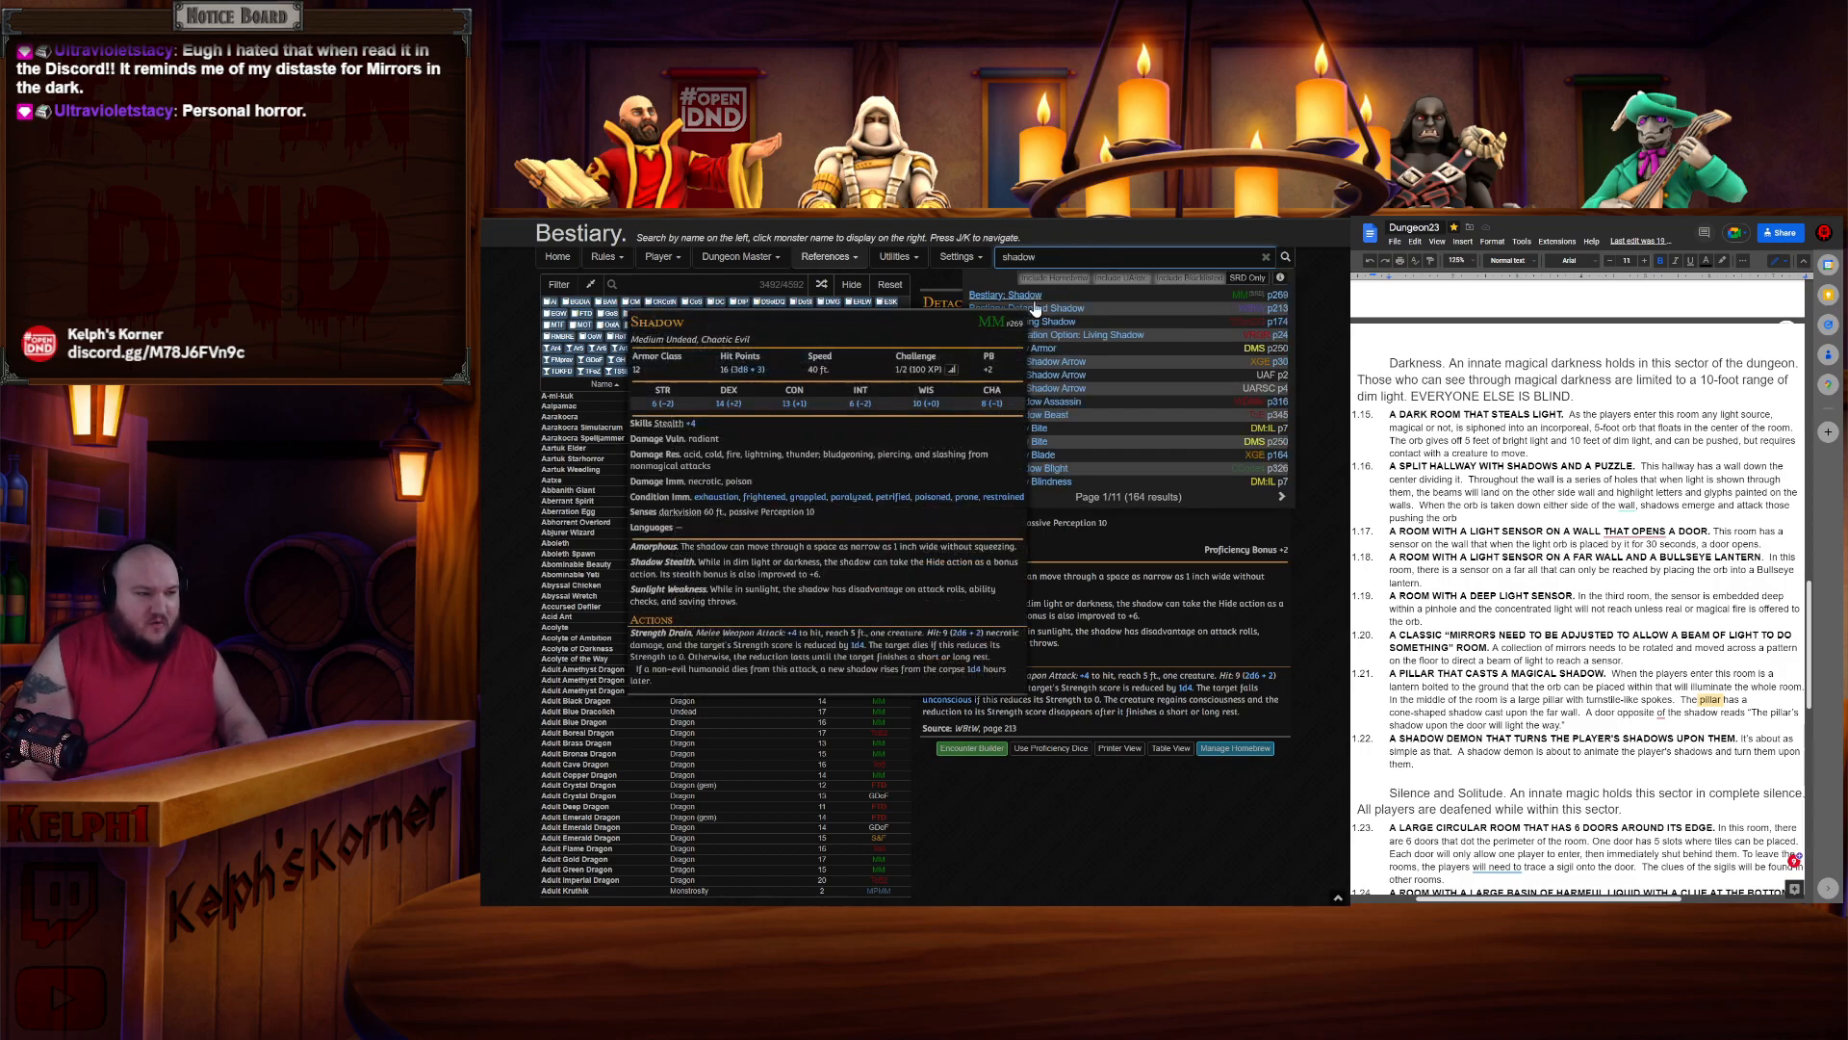
{"action": "left_click", "coordinate": [1033, 305]}
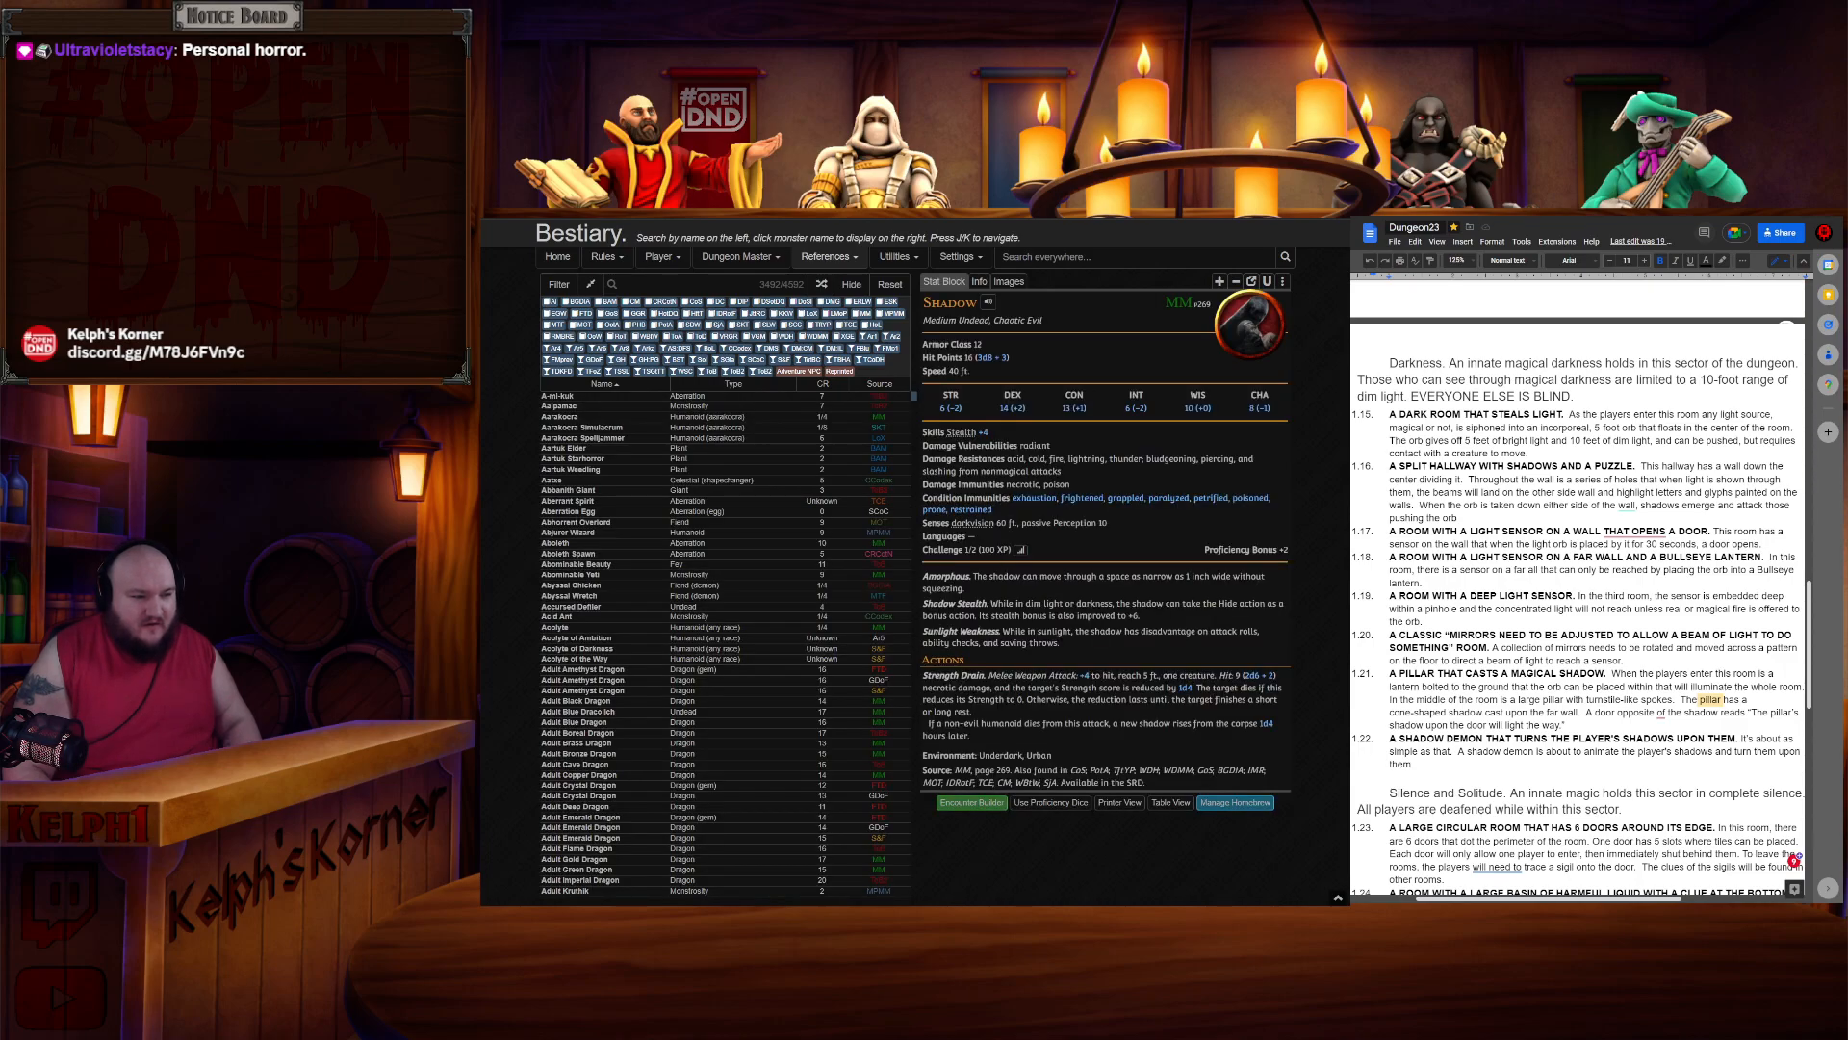
- Compare the Shadow and Detached Shadow stat blocks, highlighting the Detached Shadow's Strength Drain text
{"action": "type", "text": "shadow"}
{"action": "left_click", "coordinate": [1299, 757]}
{"action": "key", "text": "ctrl+Tab"}
{"action": "key", "text": "ctrl+shift+Tab"}
{"action": "key", "text": "ctrl+Tab"}
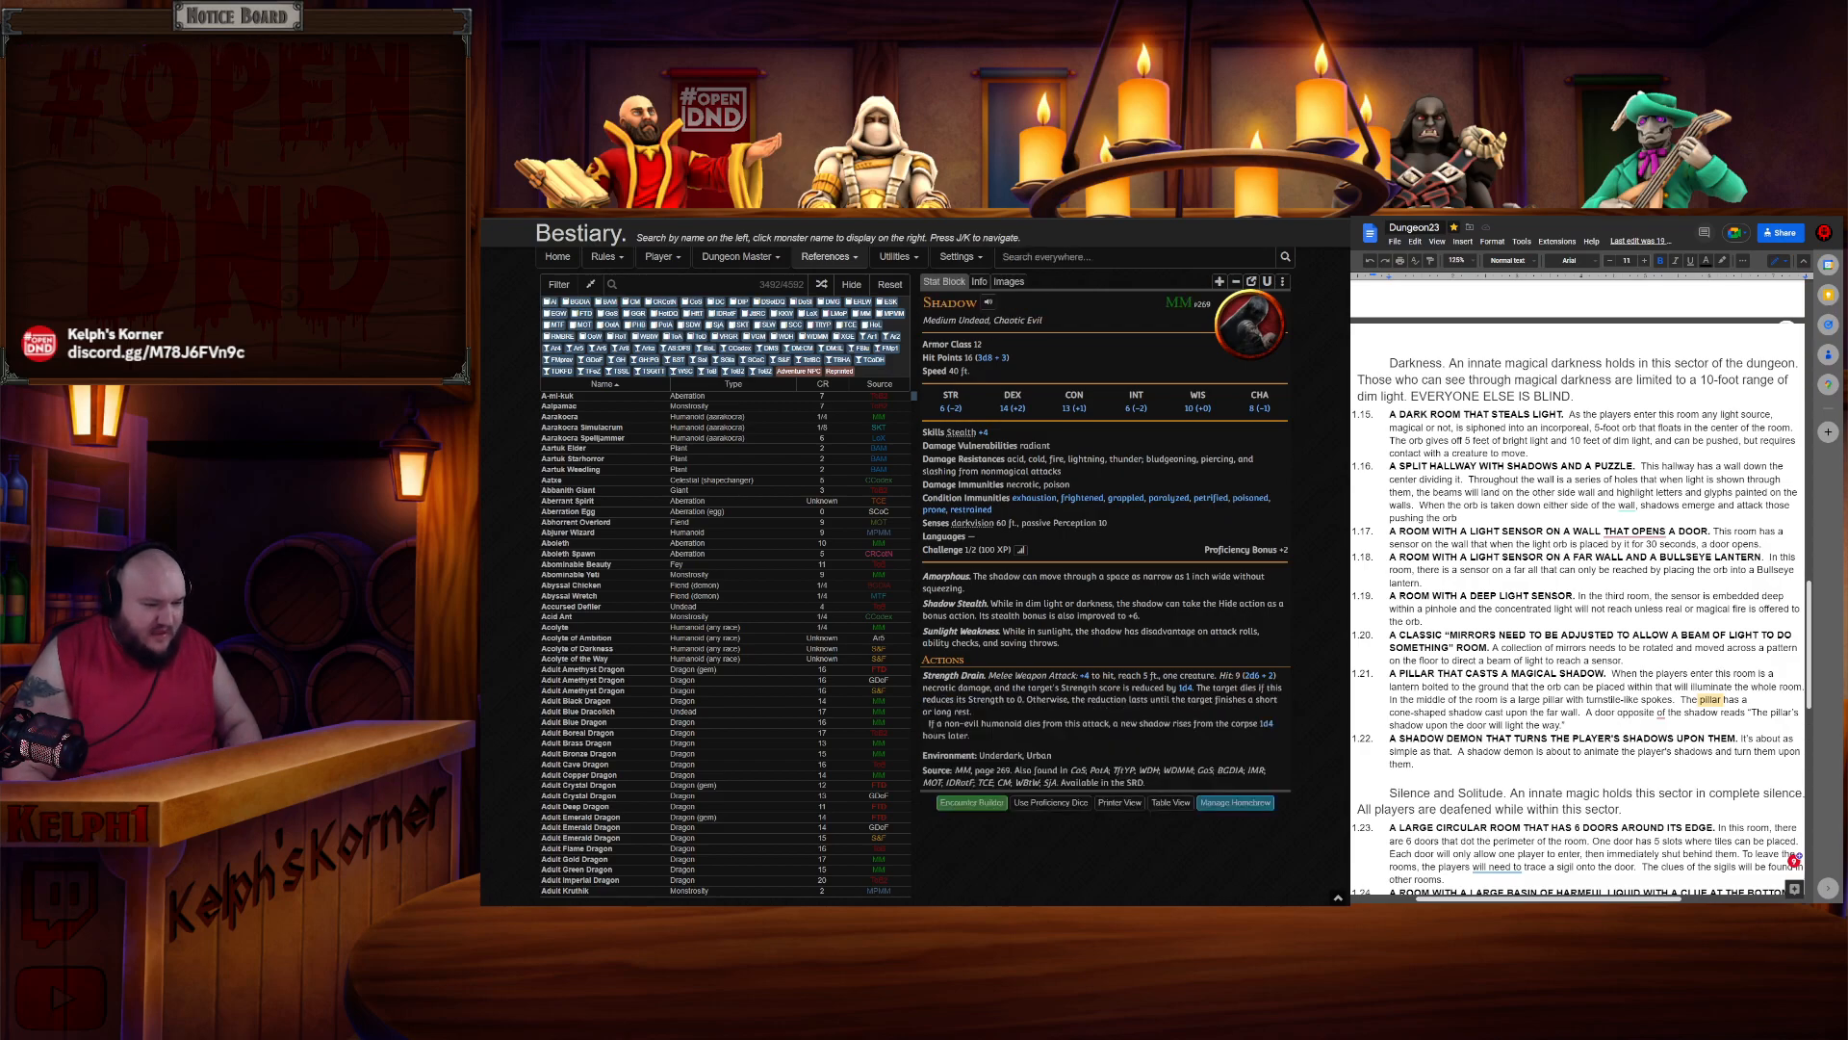
{"action": "key", "text": "ctrl+shift+Tab"}
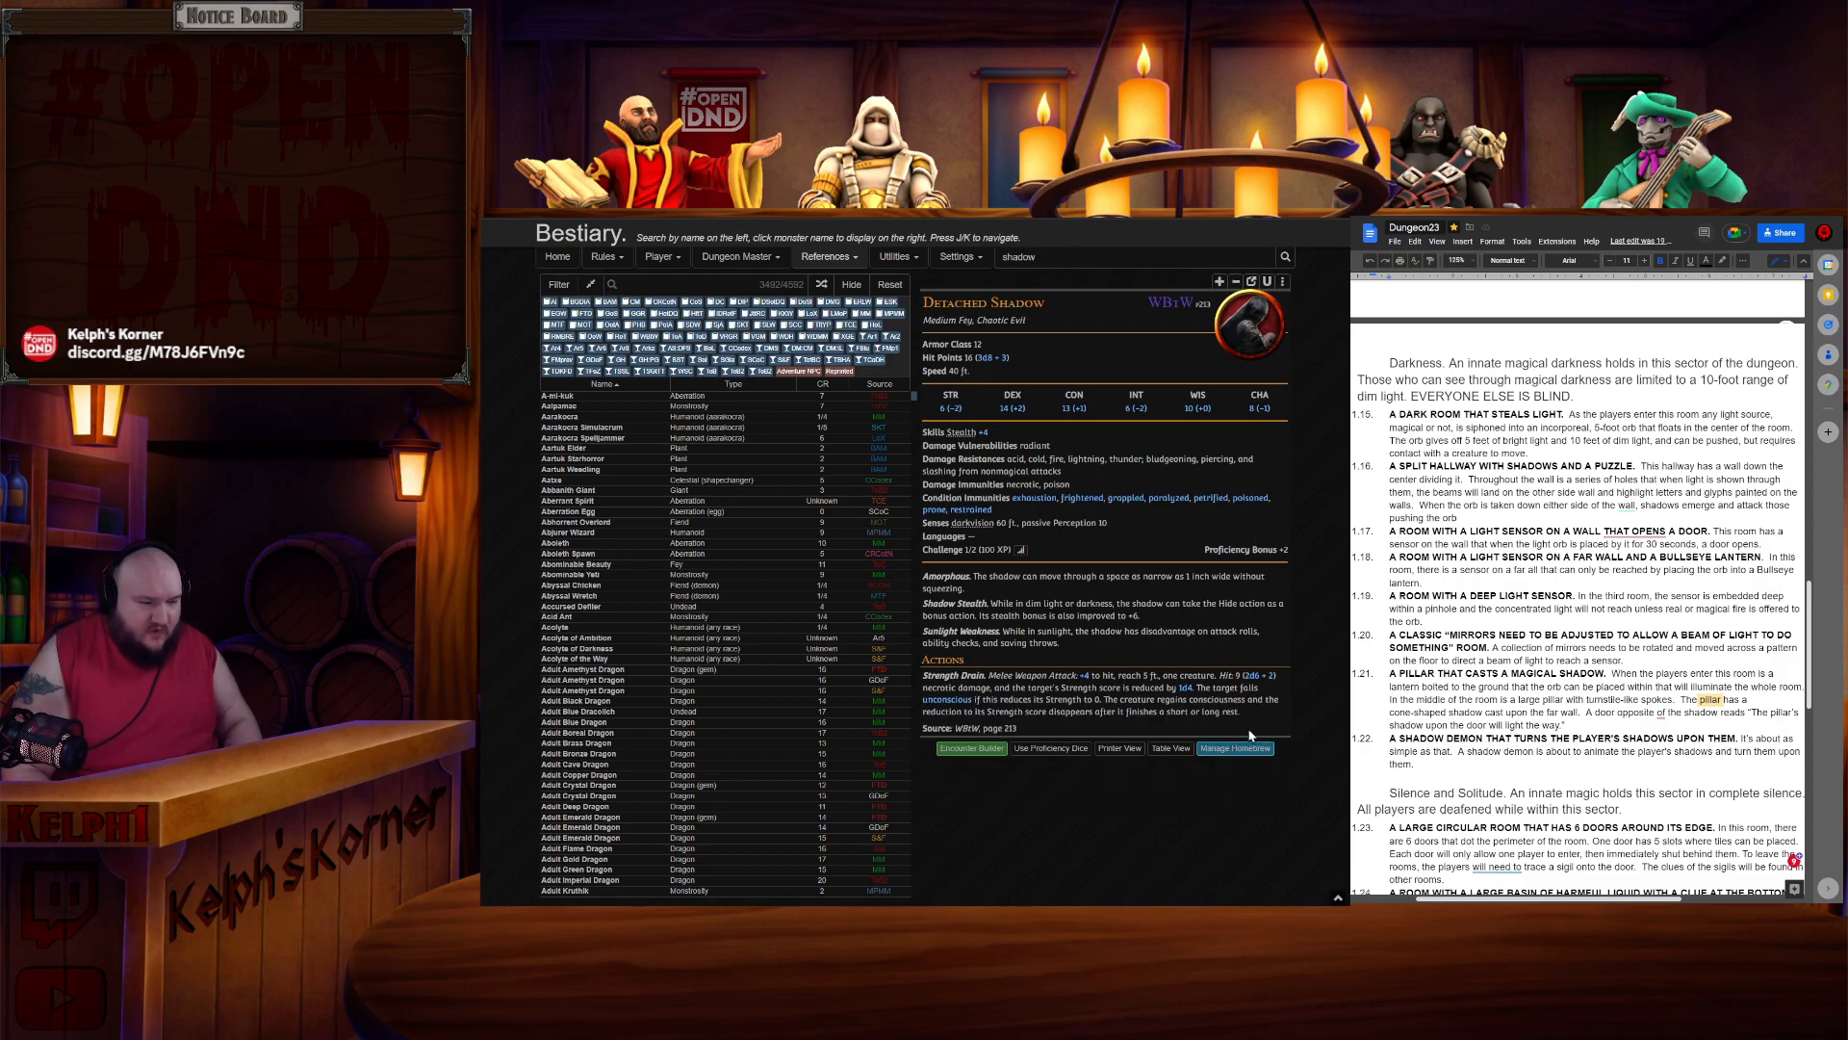
{"action": "key", "text": "ctrl+Tab"}
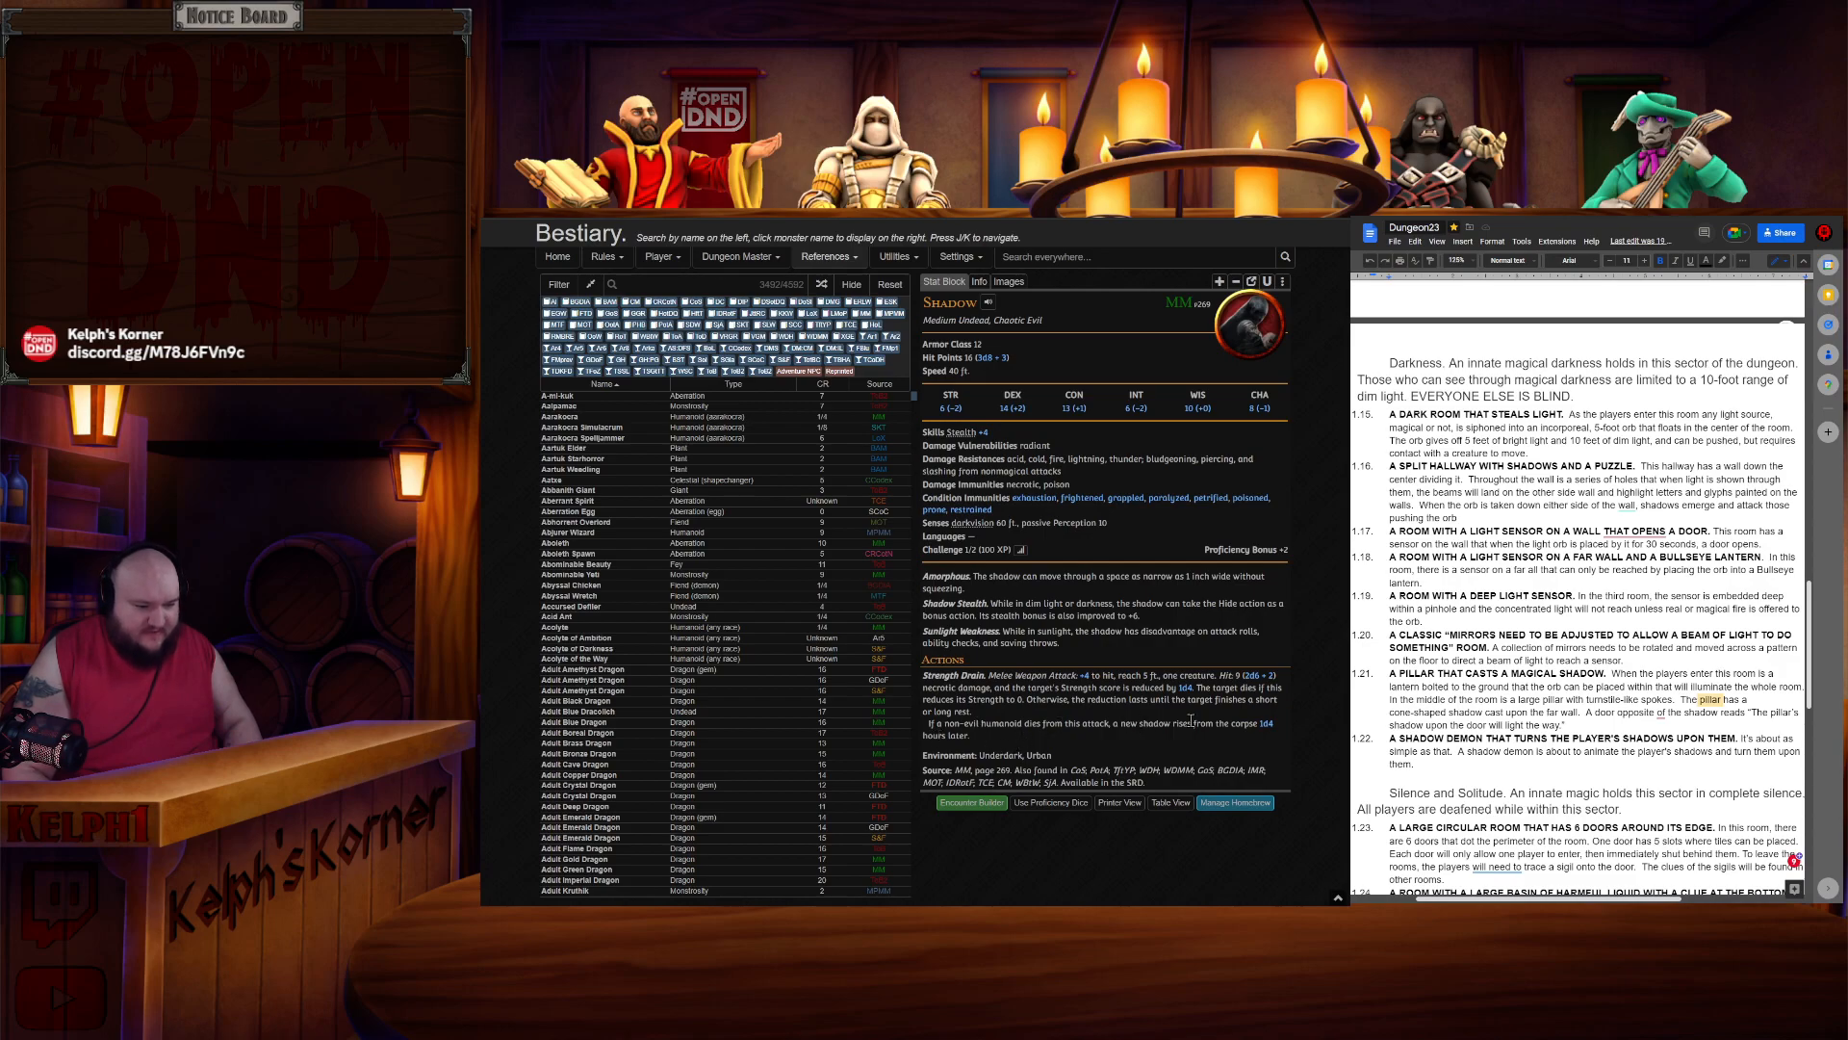
{"action": "key", "text": "ctrl+Tab"}
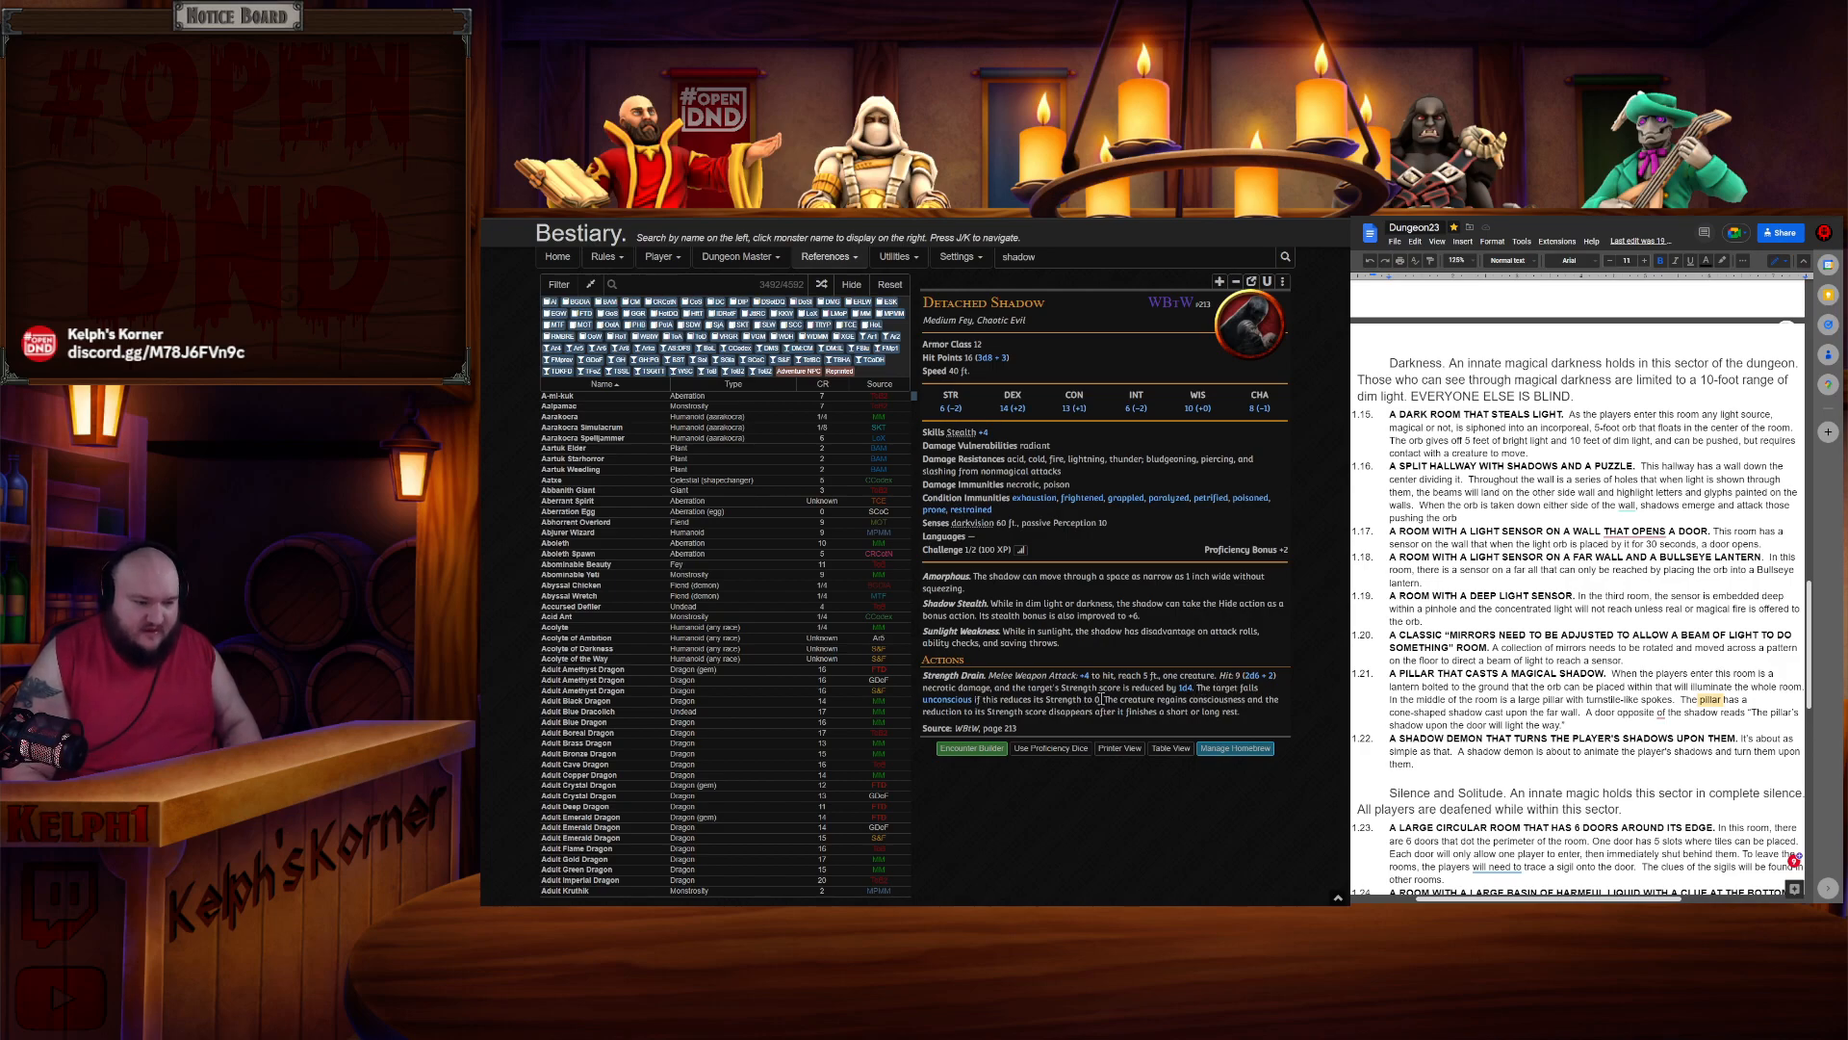
{"action": "left_click_drag", "start_coordinate": [1103, 699], "coordinate": [1243, 701]}
{"action": "left_click", "coordinate": [1268, 722]}
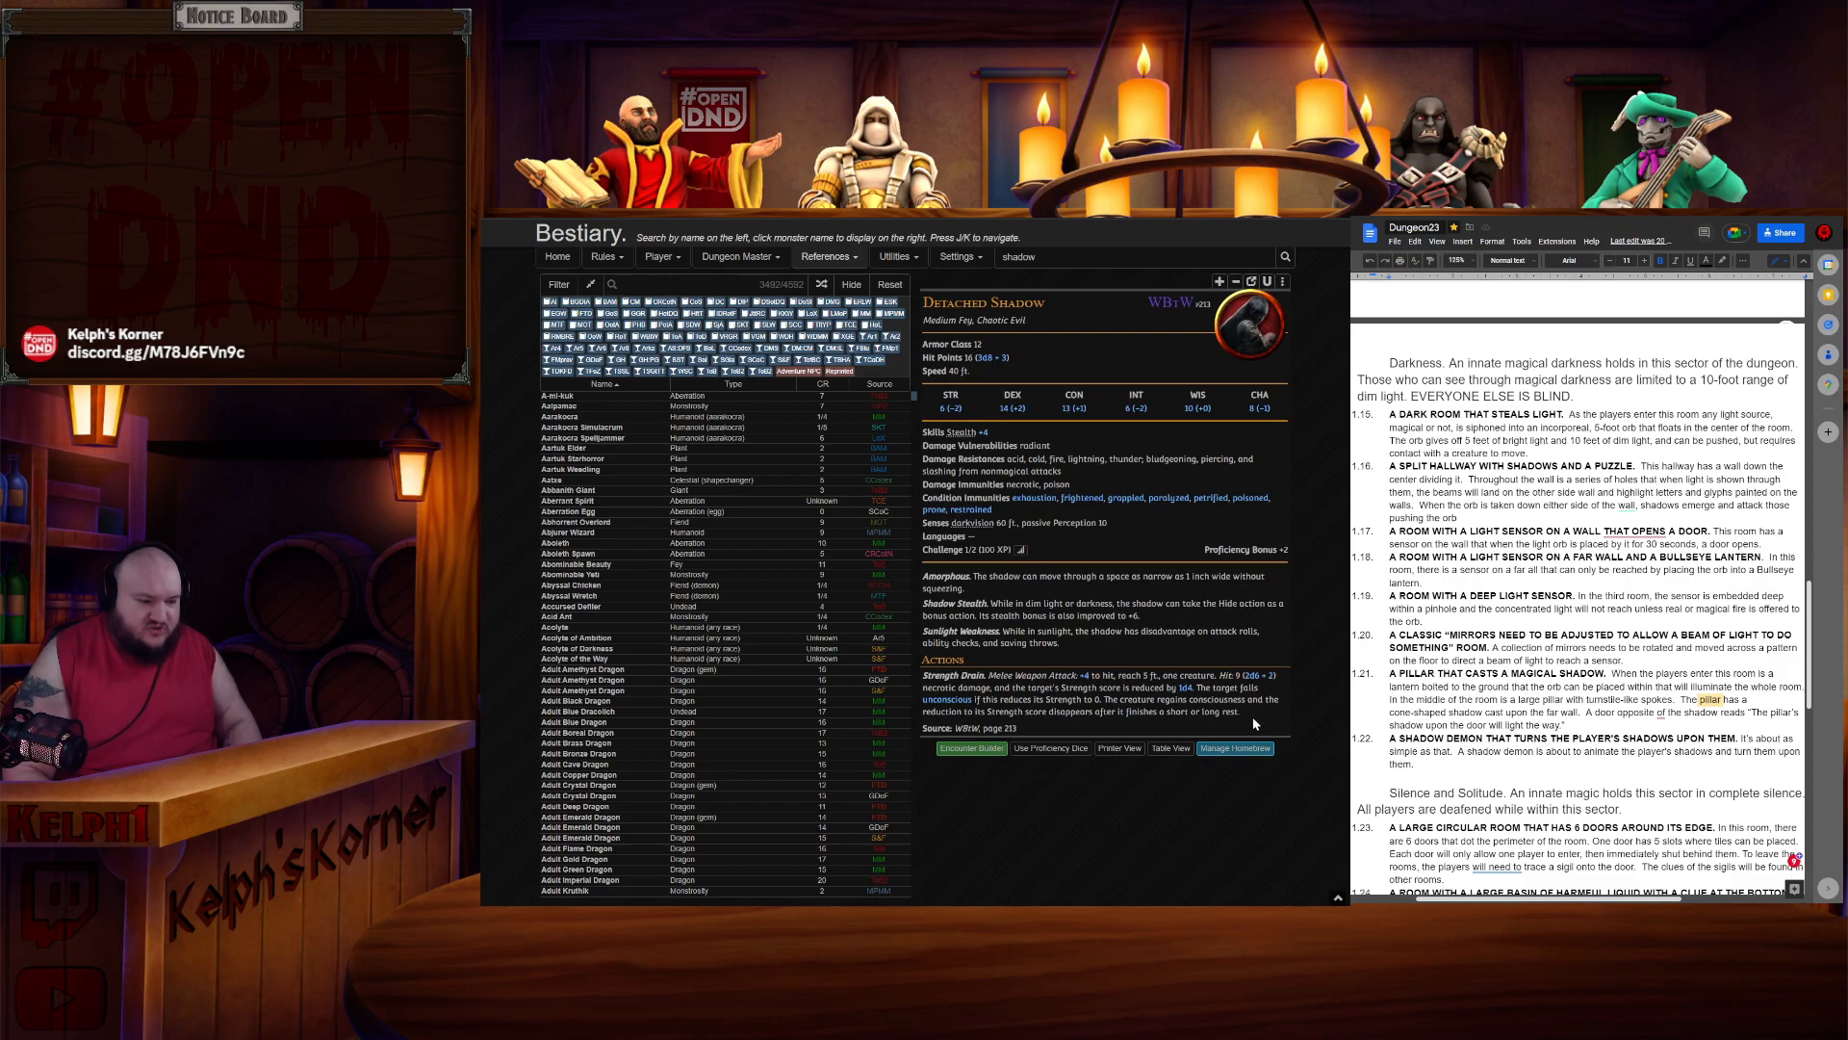
{"action": "left_click_drag", "start_coordinate": [1048, 712], "coordinate": [1169, 700]}
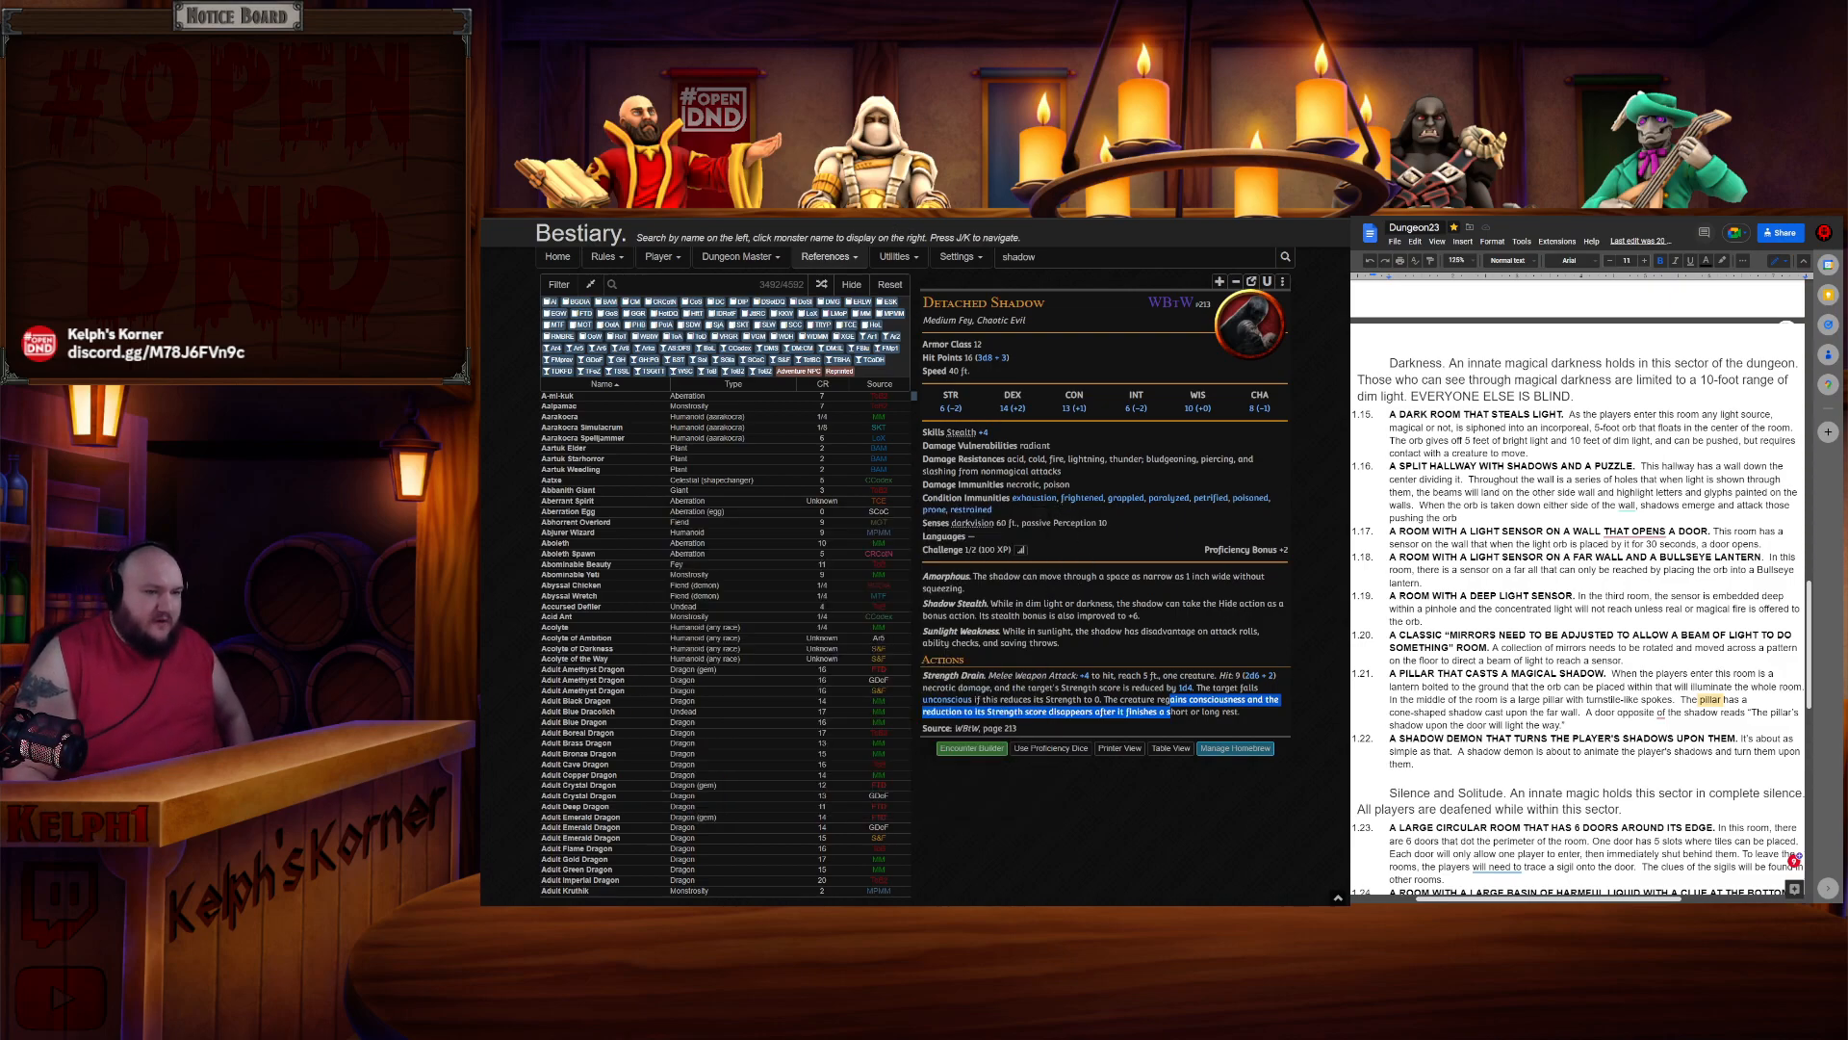
{"action": "key", "text": "ctrl+shift+Tab"}
{"action": "key", "text": "ctrl+Tab"}
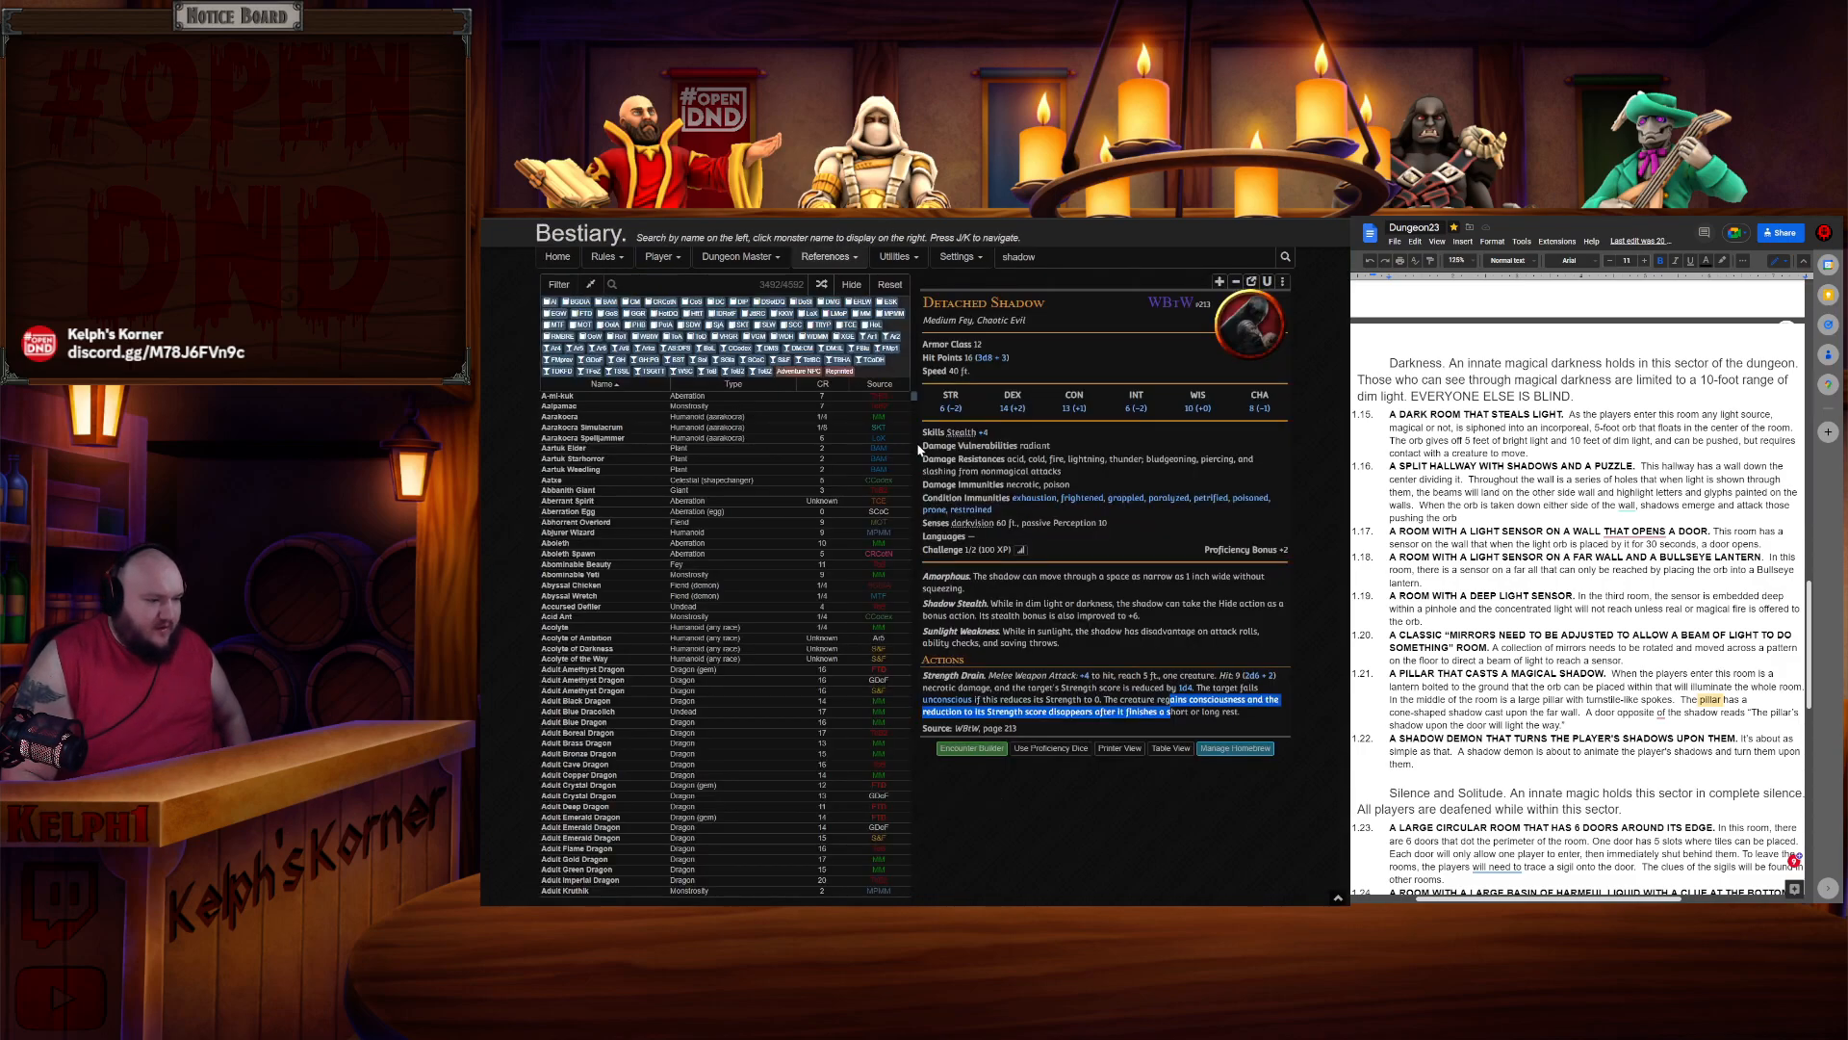
- Read through the document's room descriptions around the Silence and Solitude sector
{"action": "left_click", "coordinate": [1636, 704]}
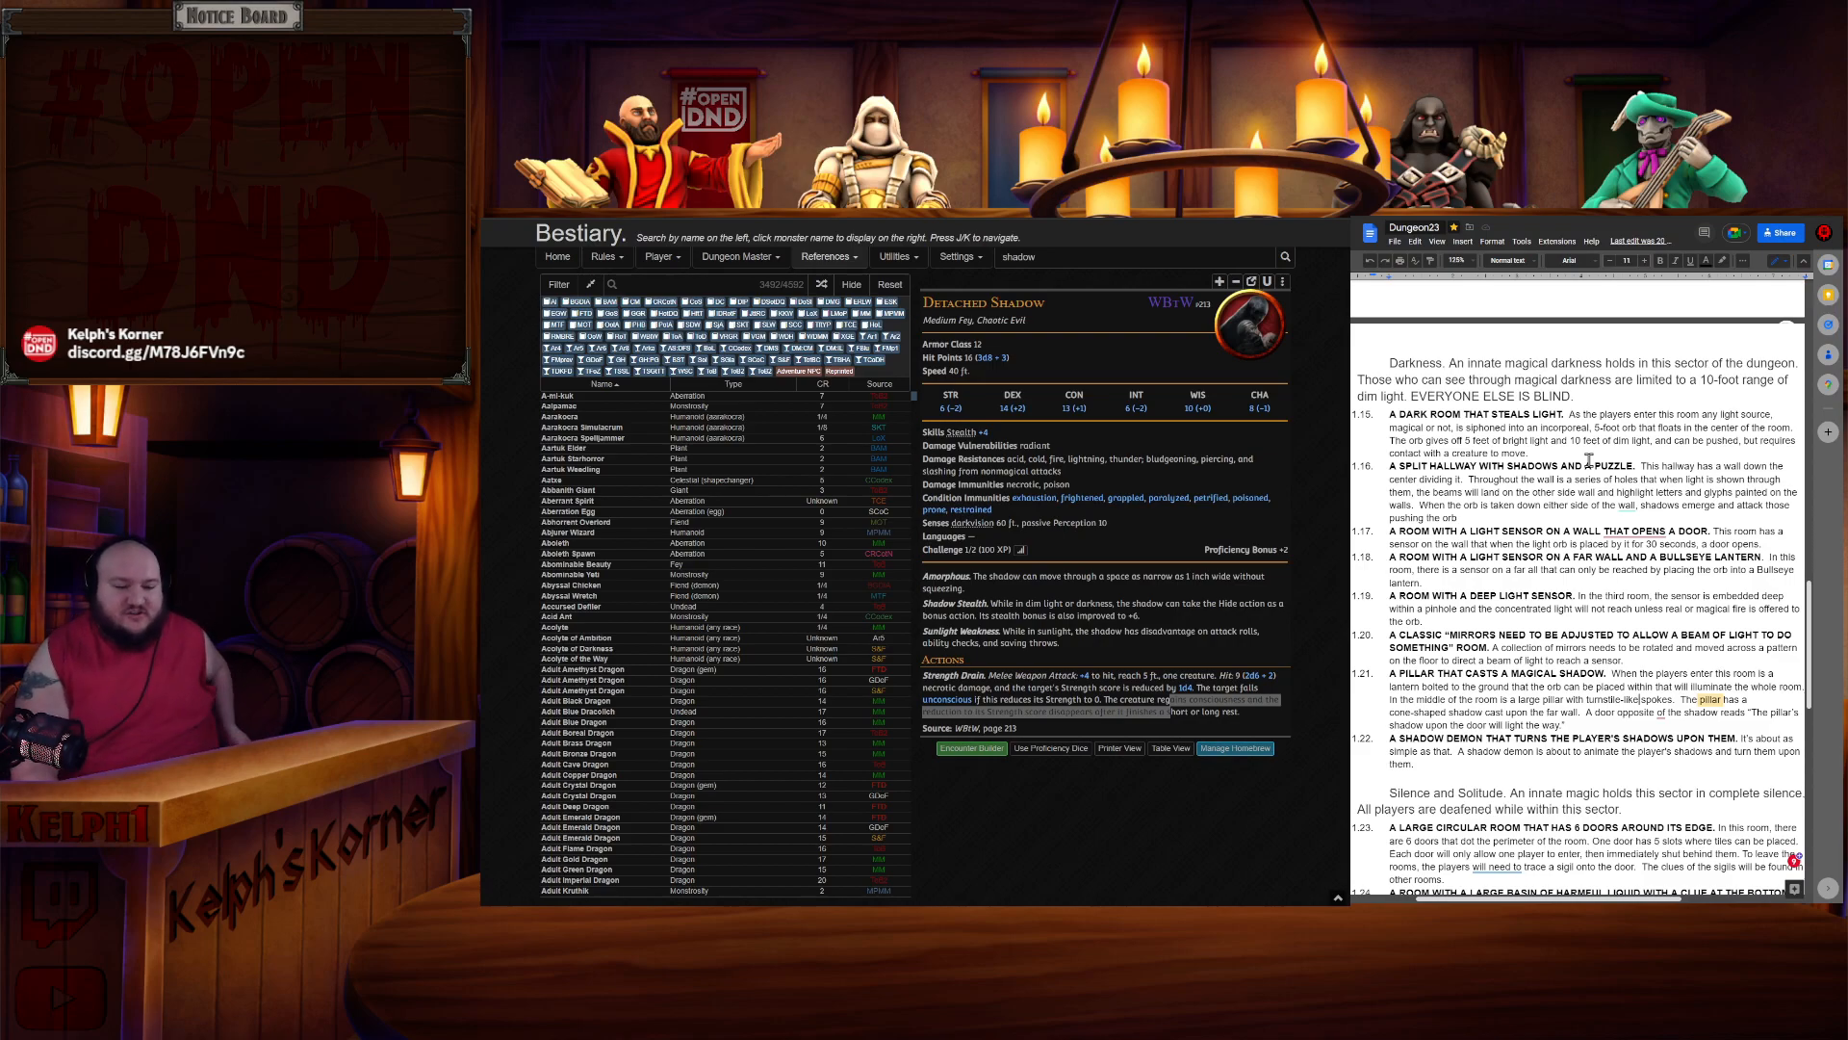
{"action": "scroll", "coordinate": [1571, 496], "scroll_direction": "down", "scroll_amount": 2}
{"action": "scroll", "coordinate": [1575, 501], "scroll_direction": "down", "scroll_amount": 1}
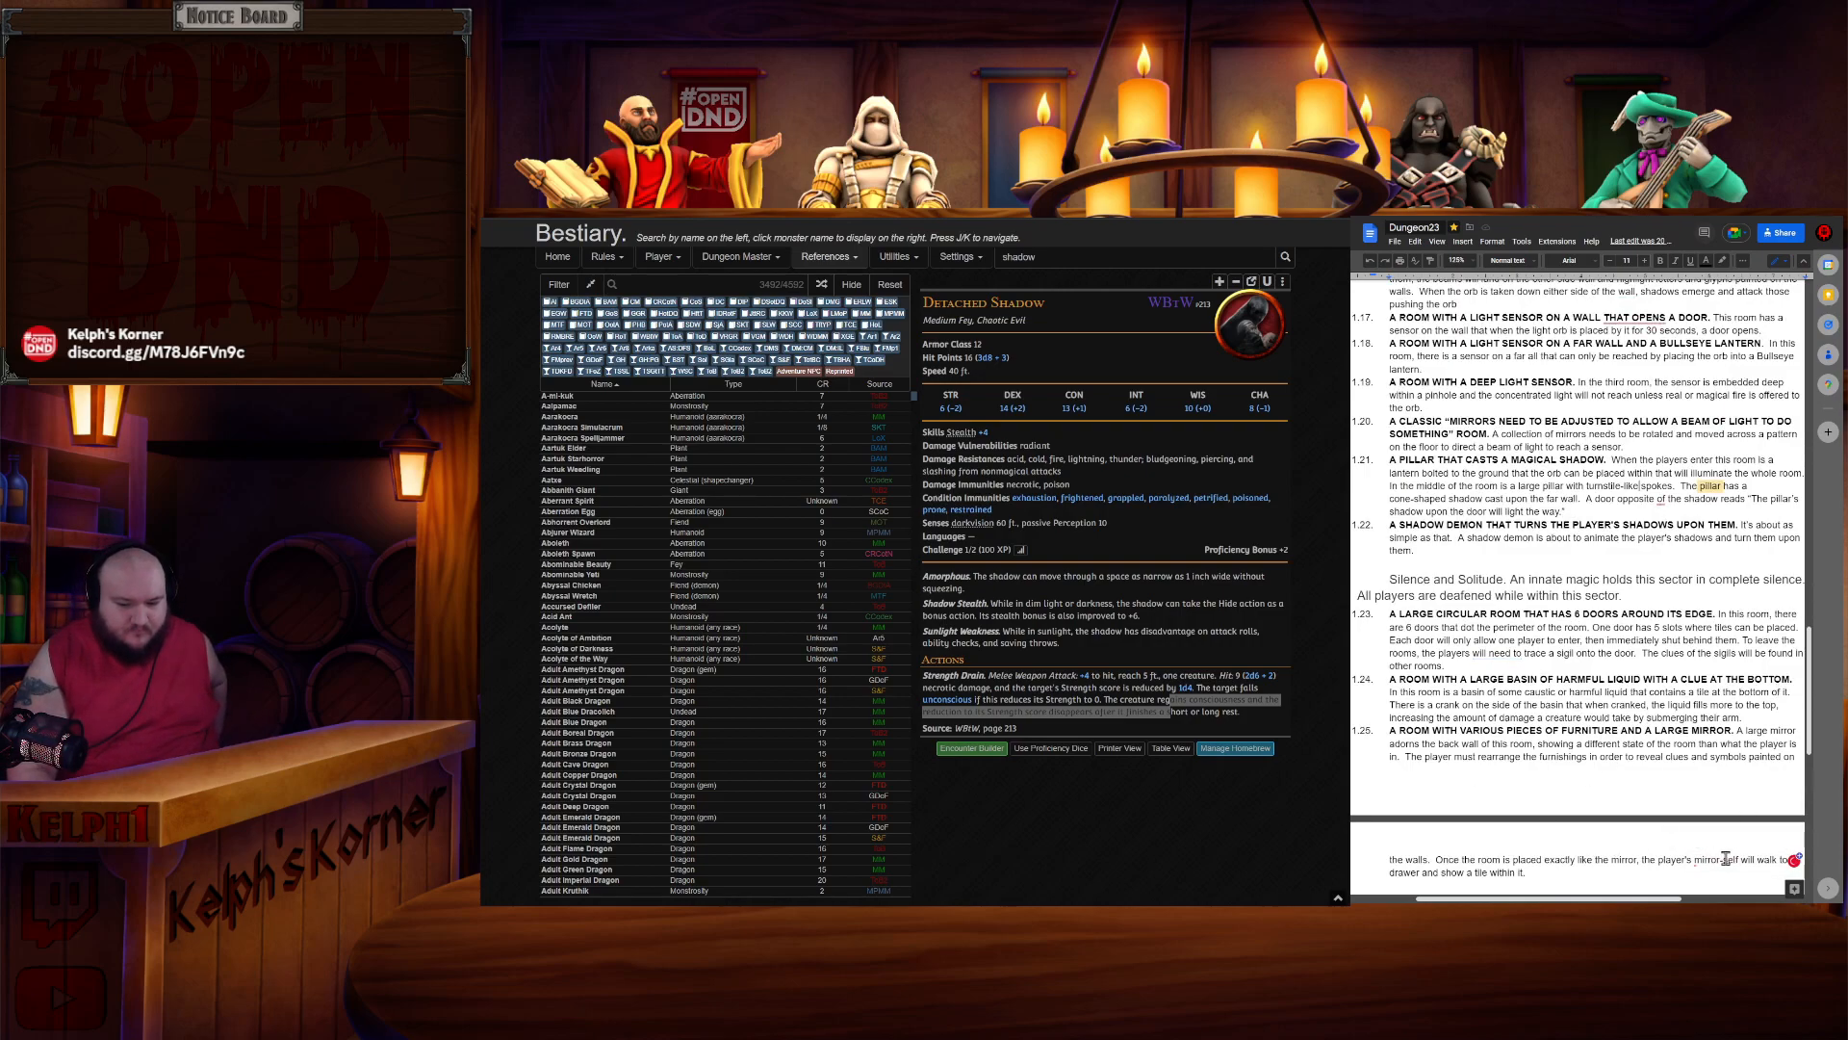
{"action": "mouse_move", "coordinate": [1726, 858]}
{"action": "left_click", "coordinate": [1727, 809]}
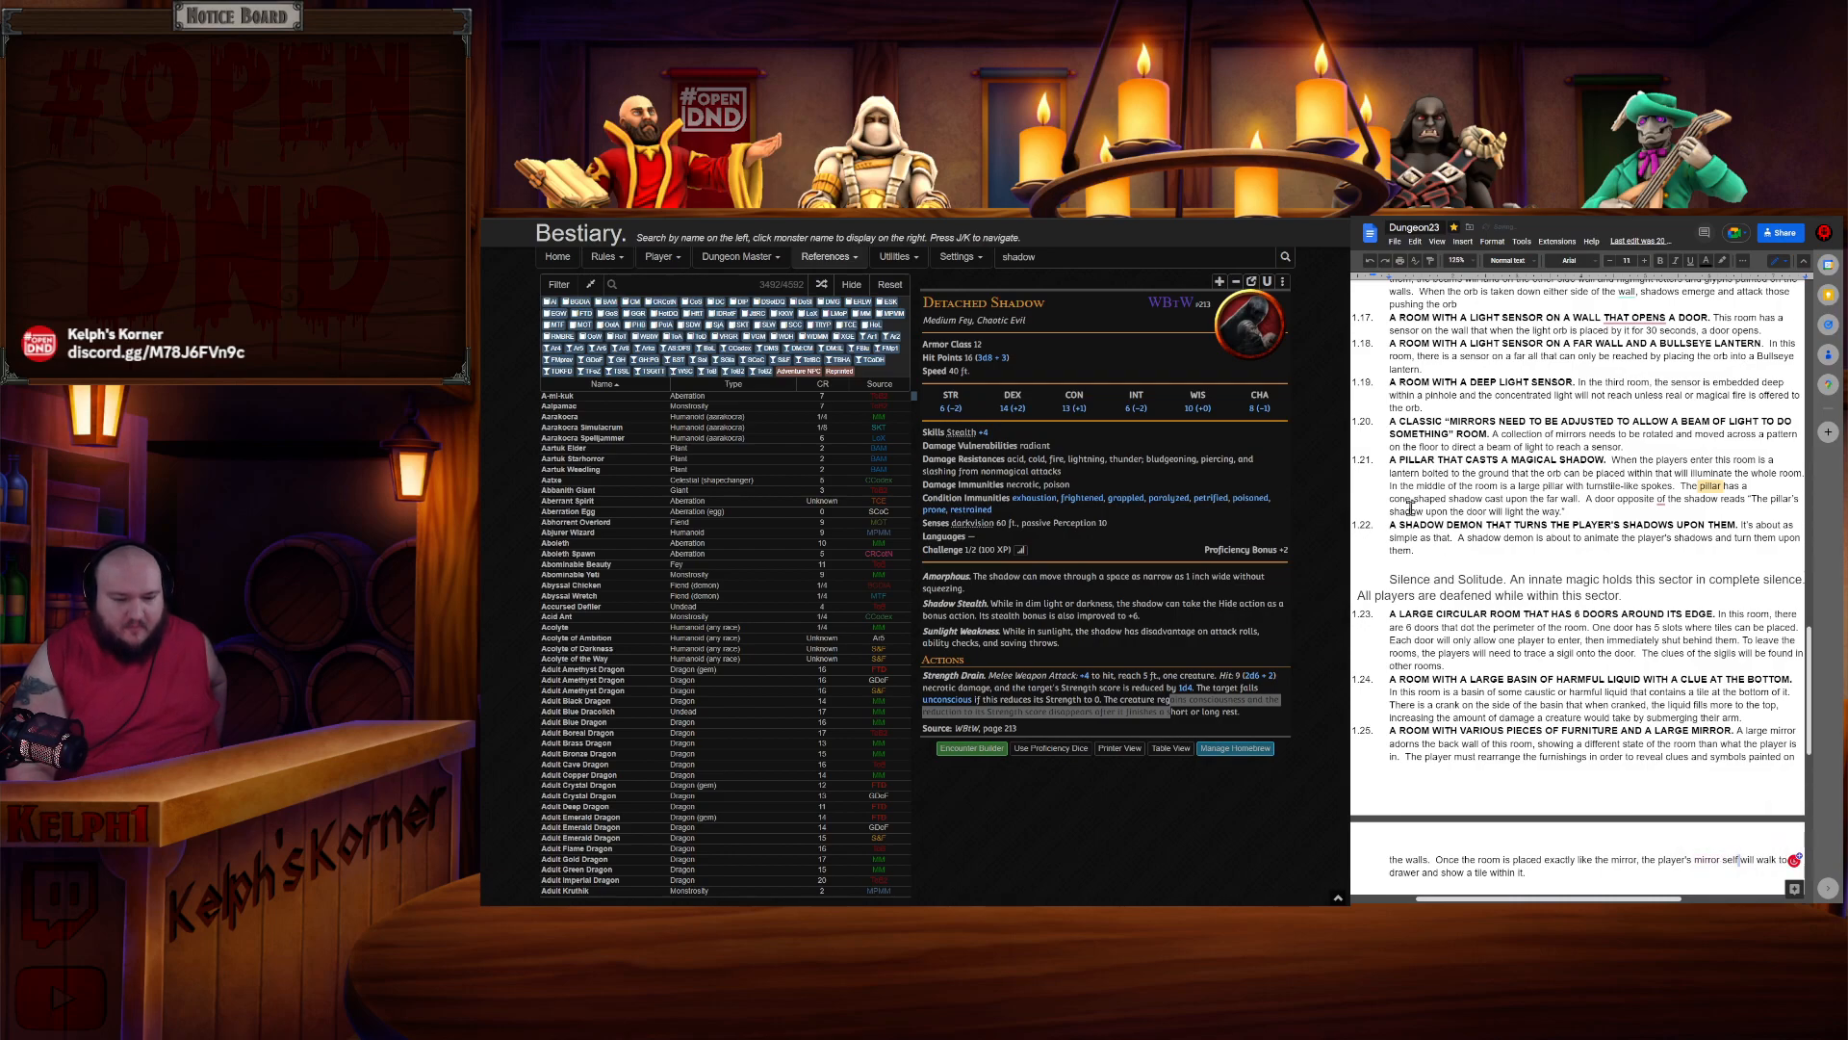
{"action": "left_click_drag", "start_coordinate": [1389, 578], "coordinate": [1628, 595]}
{"action": "left_click", "coordinate": [1628, 596]}
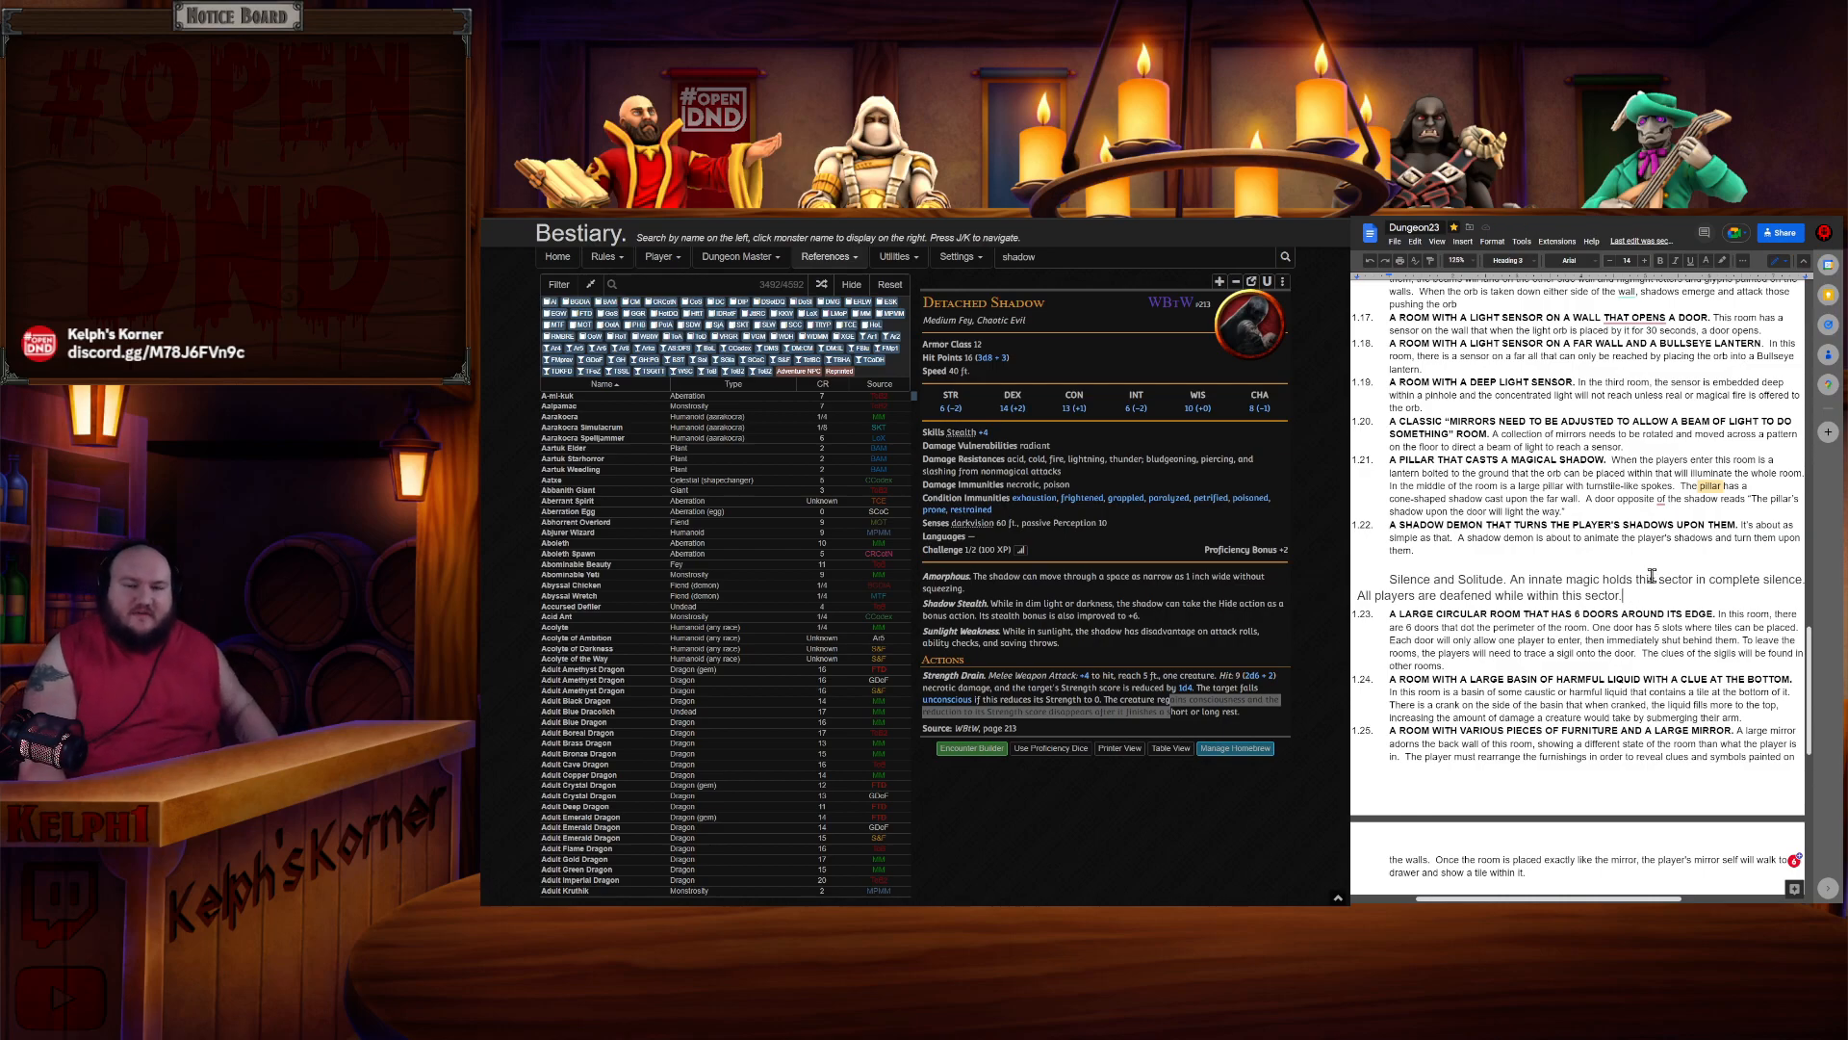
{"action": "scroll", "coordinate": [1627, 559], "scroll_direction": "up", "scroll_amount": 10}
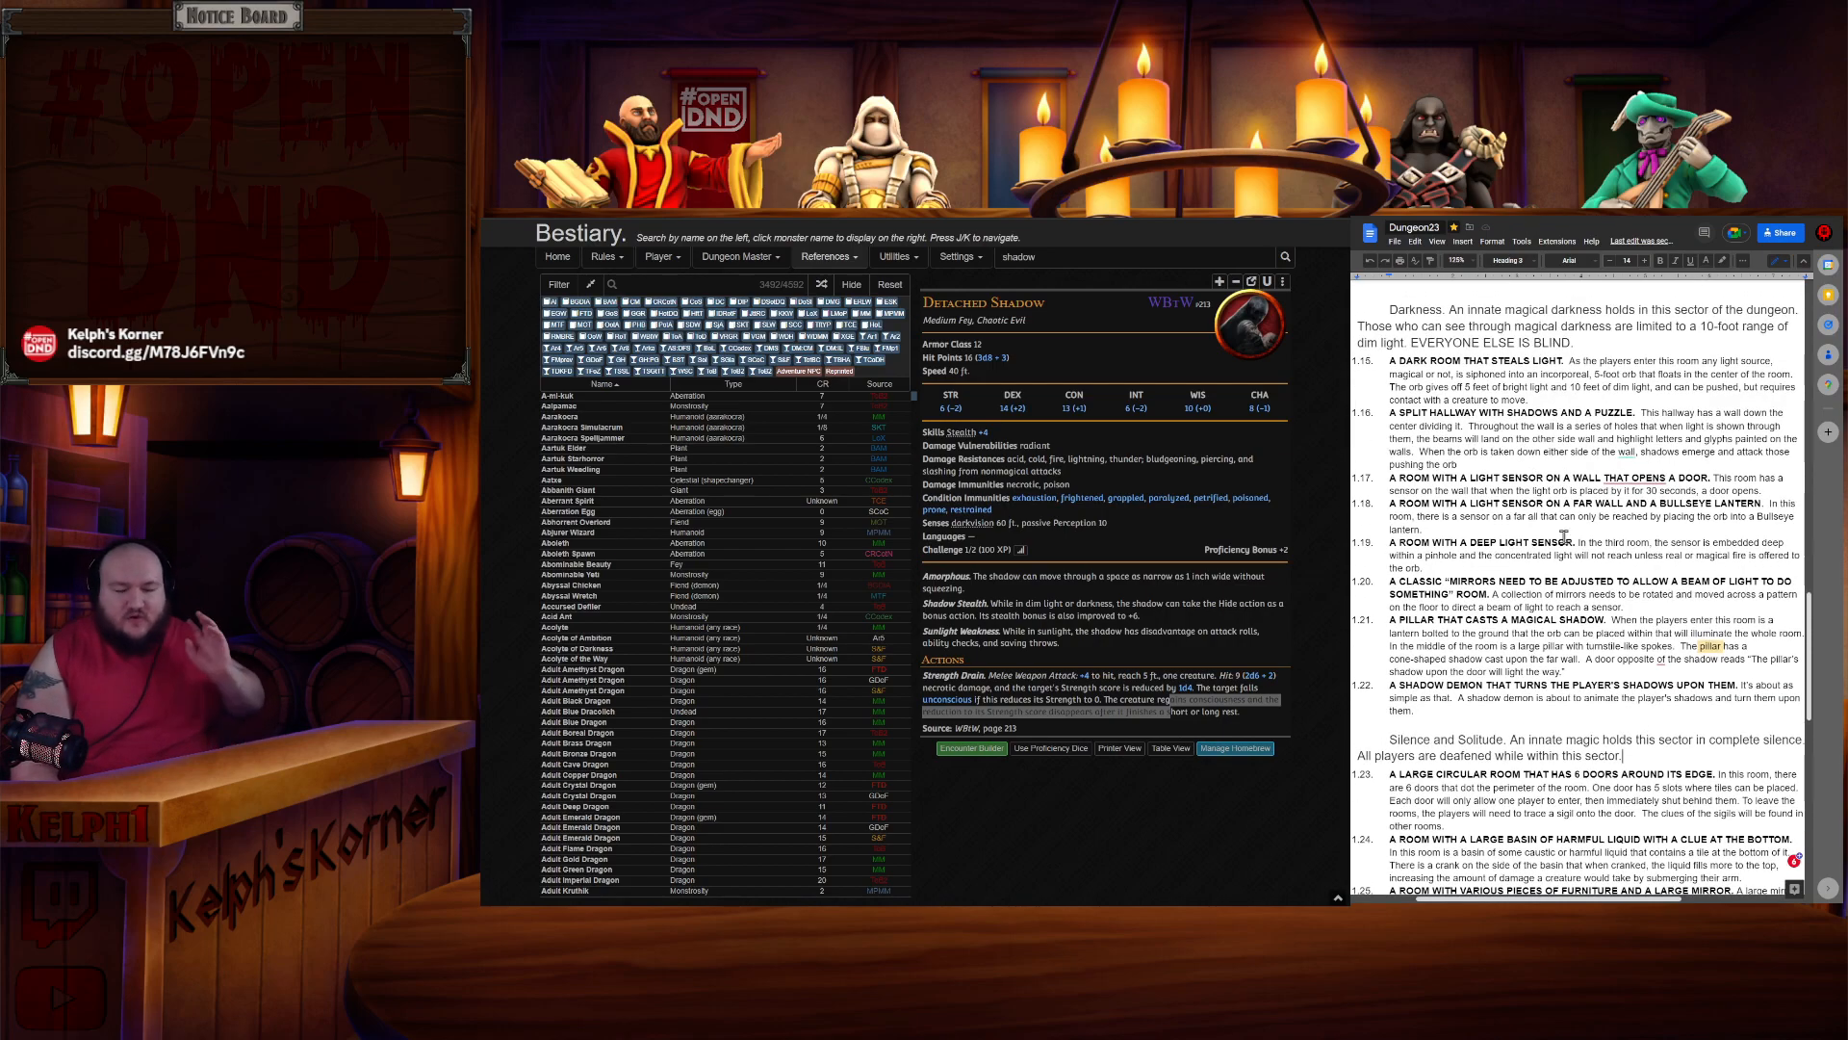
{"action": "scroll", "coordinate": [1578, 537], "scroll_direction": "down", "scroll_amount": 6}
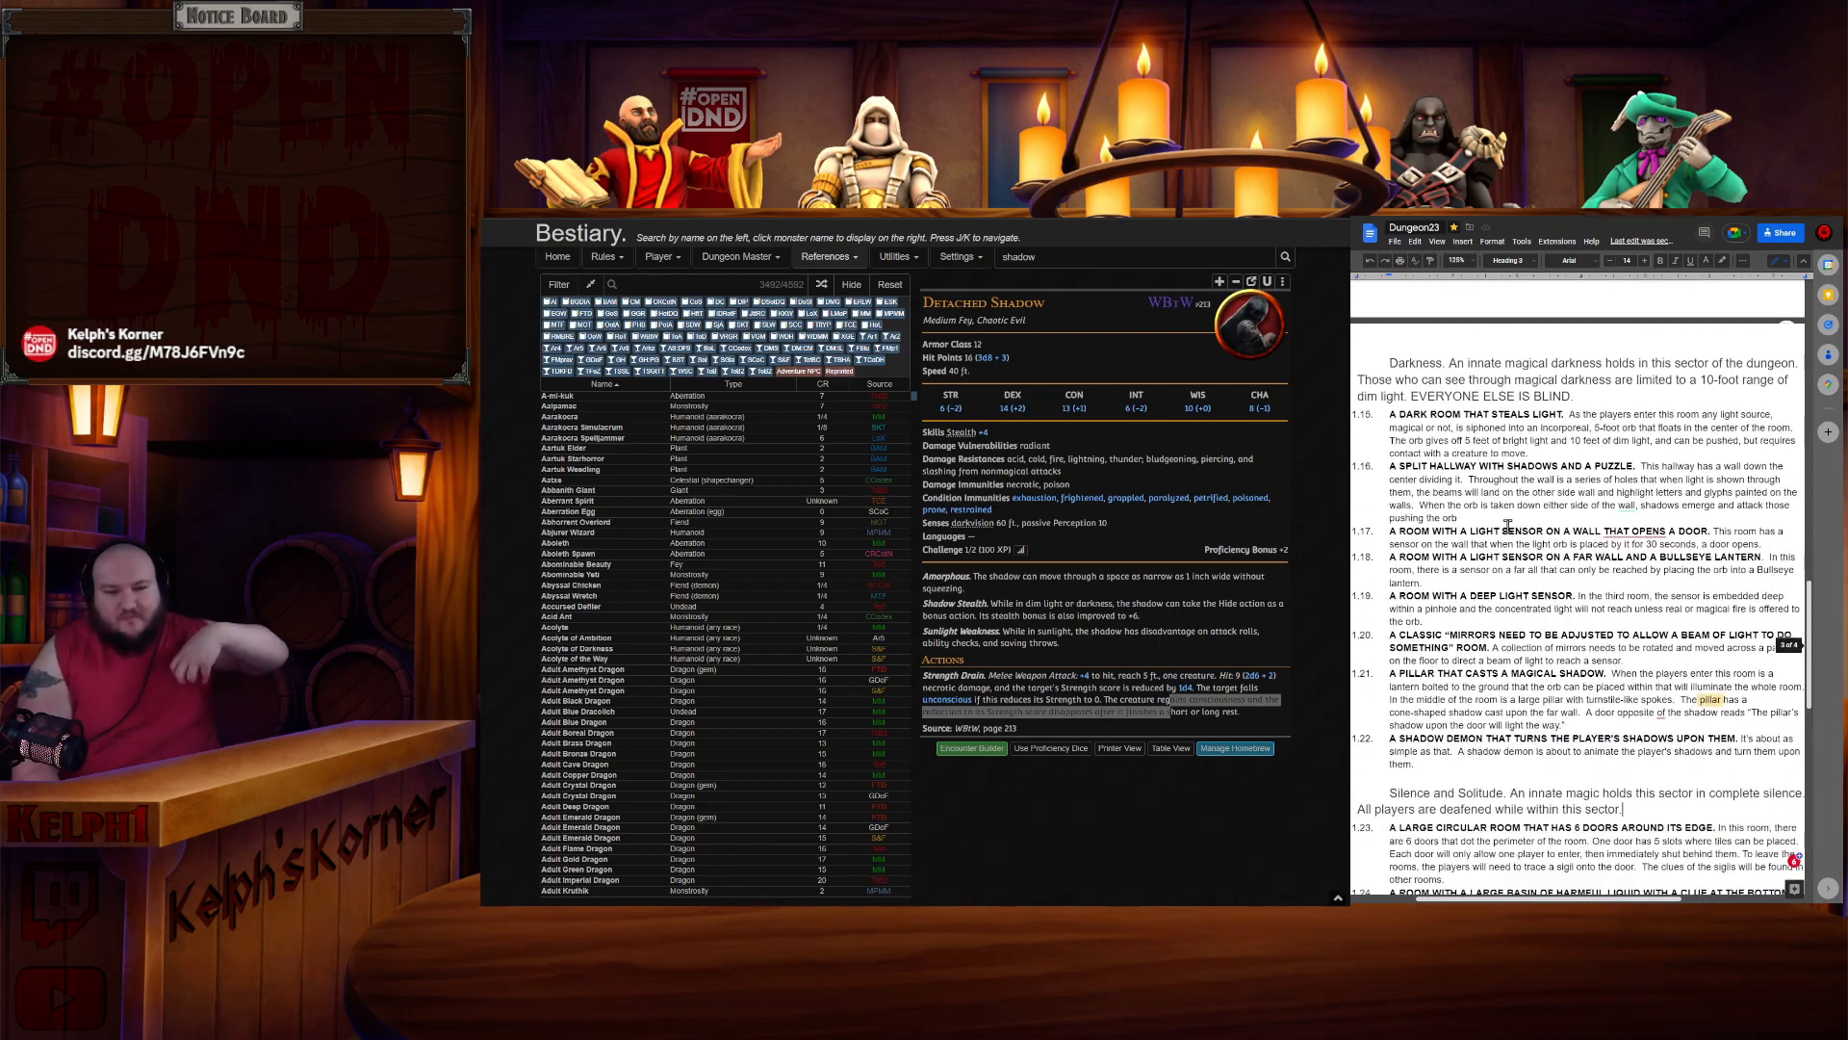
{"action": "scroll", "coordinate": [1532, 499], "scroll_direction": "down", "scroll_amount": 5}
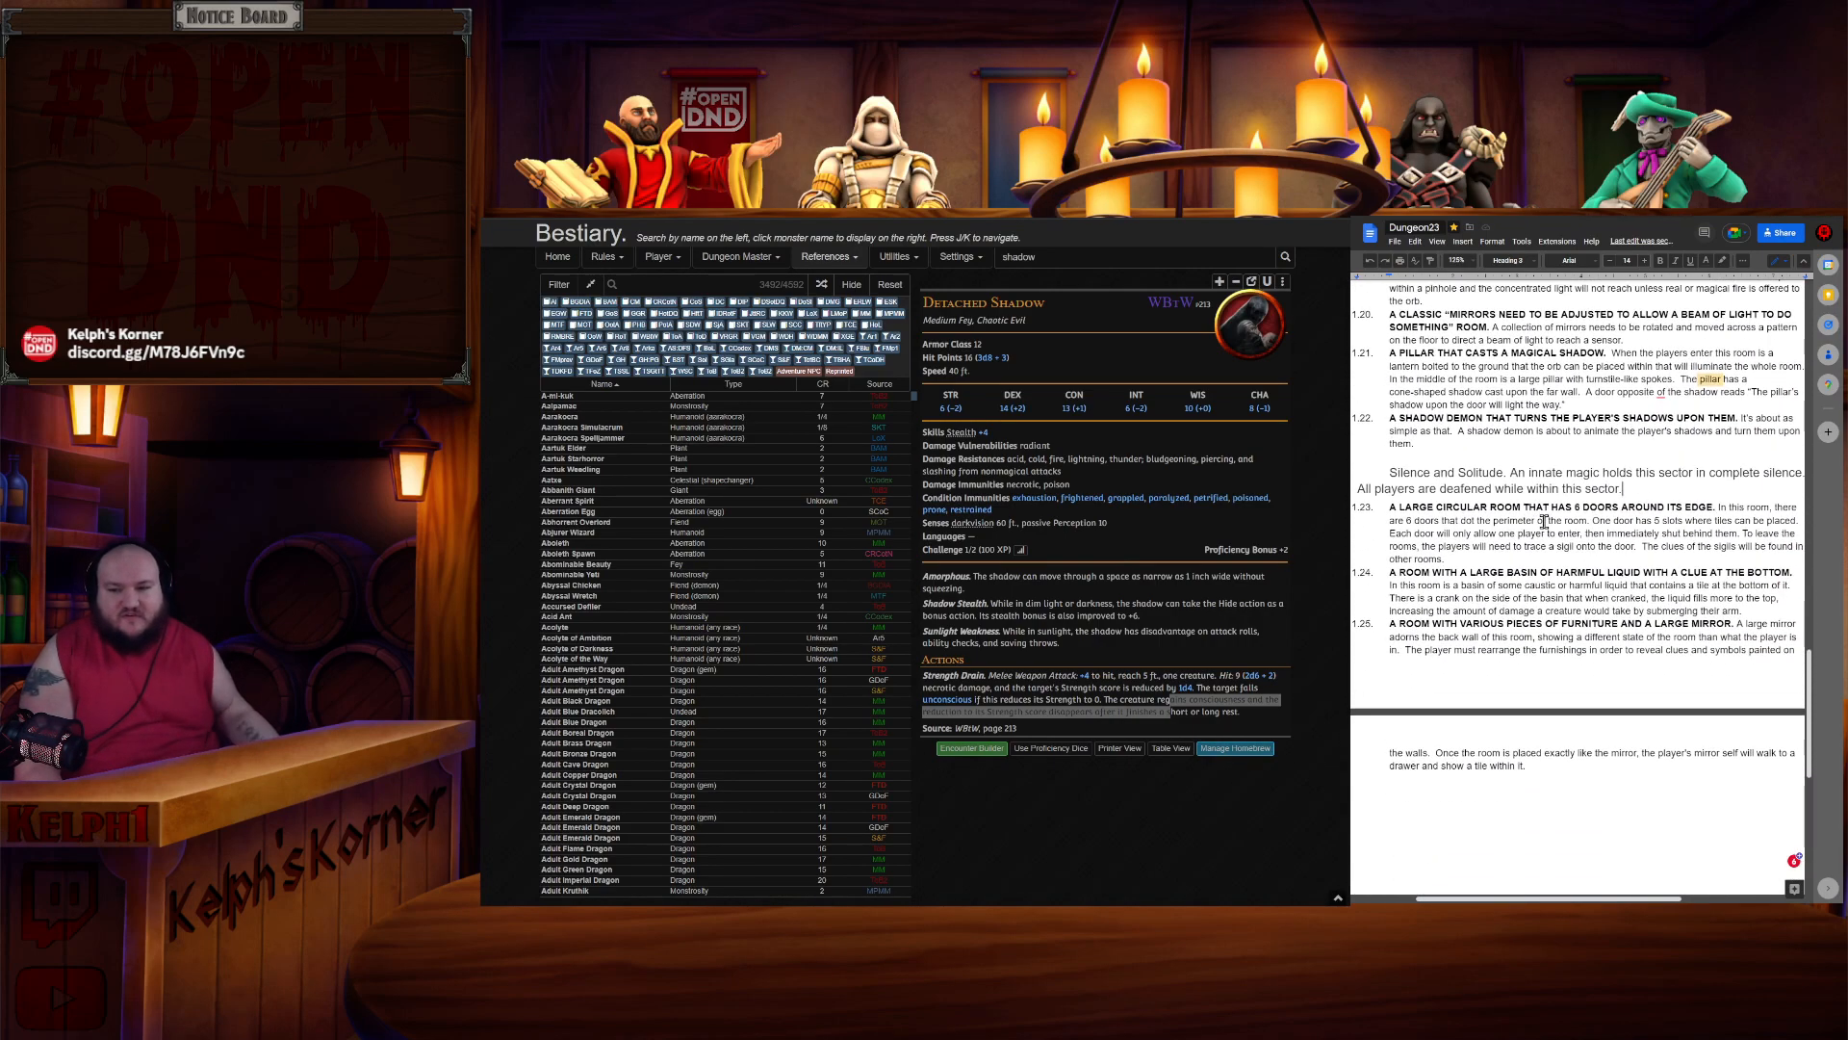
{"action": "scroll", "coordinate": [1543, 521], "scroll_direction": "up", "scroll_amount": 2}
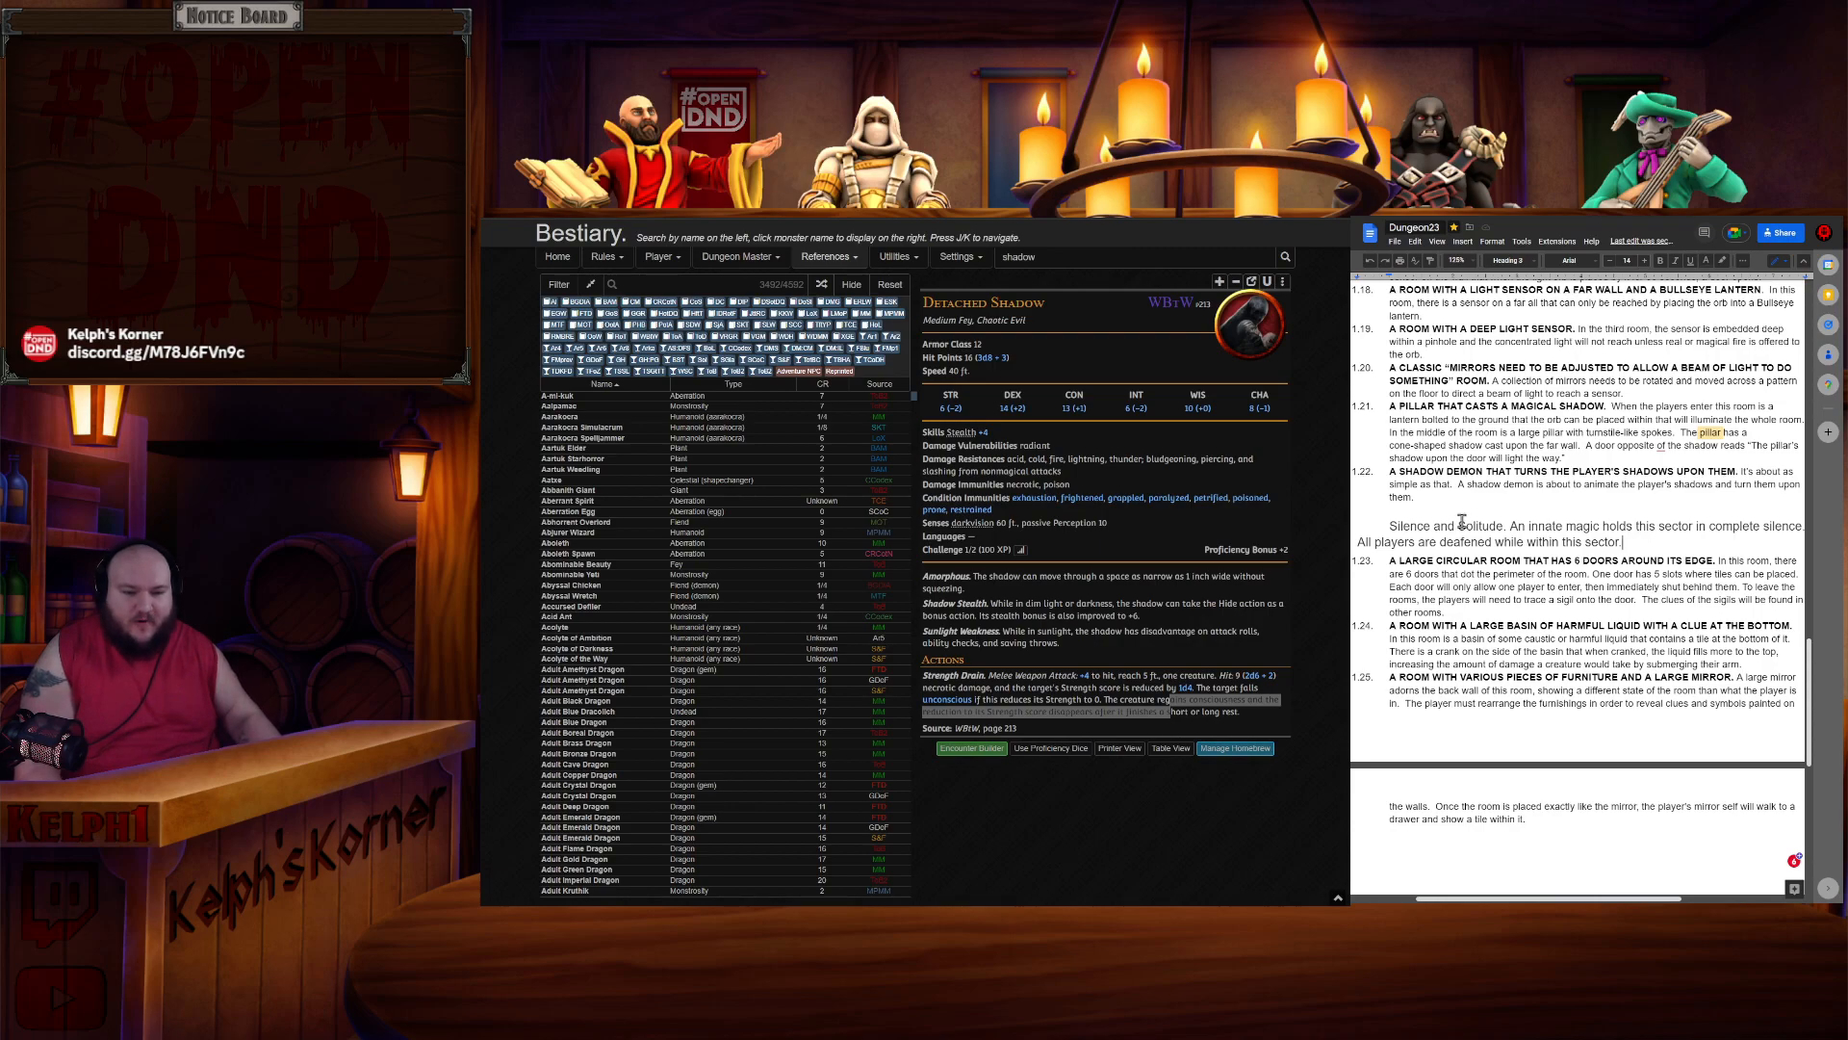
{"action": "middle_click", "coordinate": [1571, 613]}
{"action": "middle_click", "coordinate": [1573, 614]}
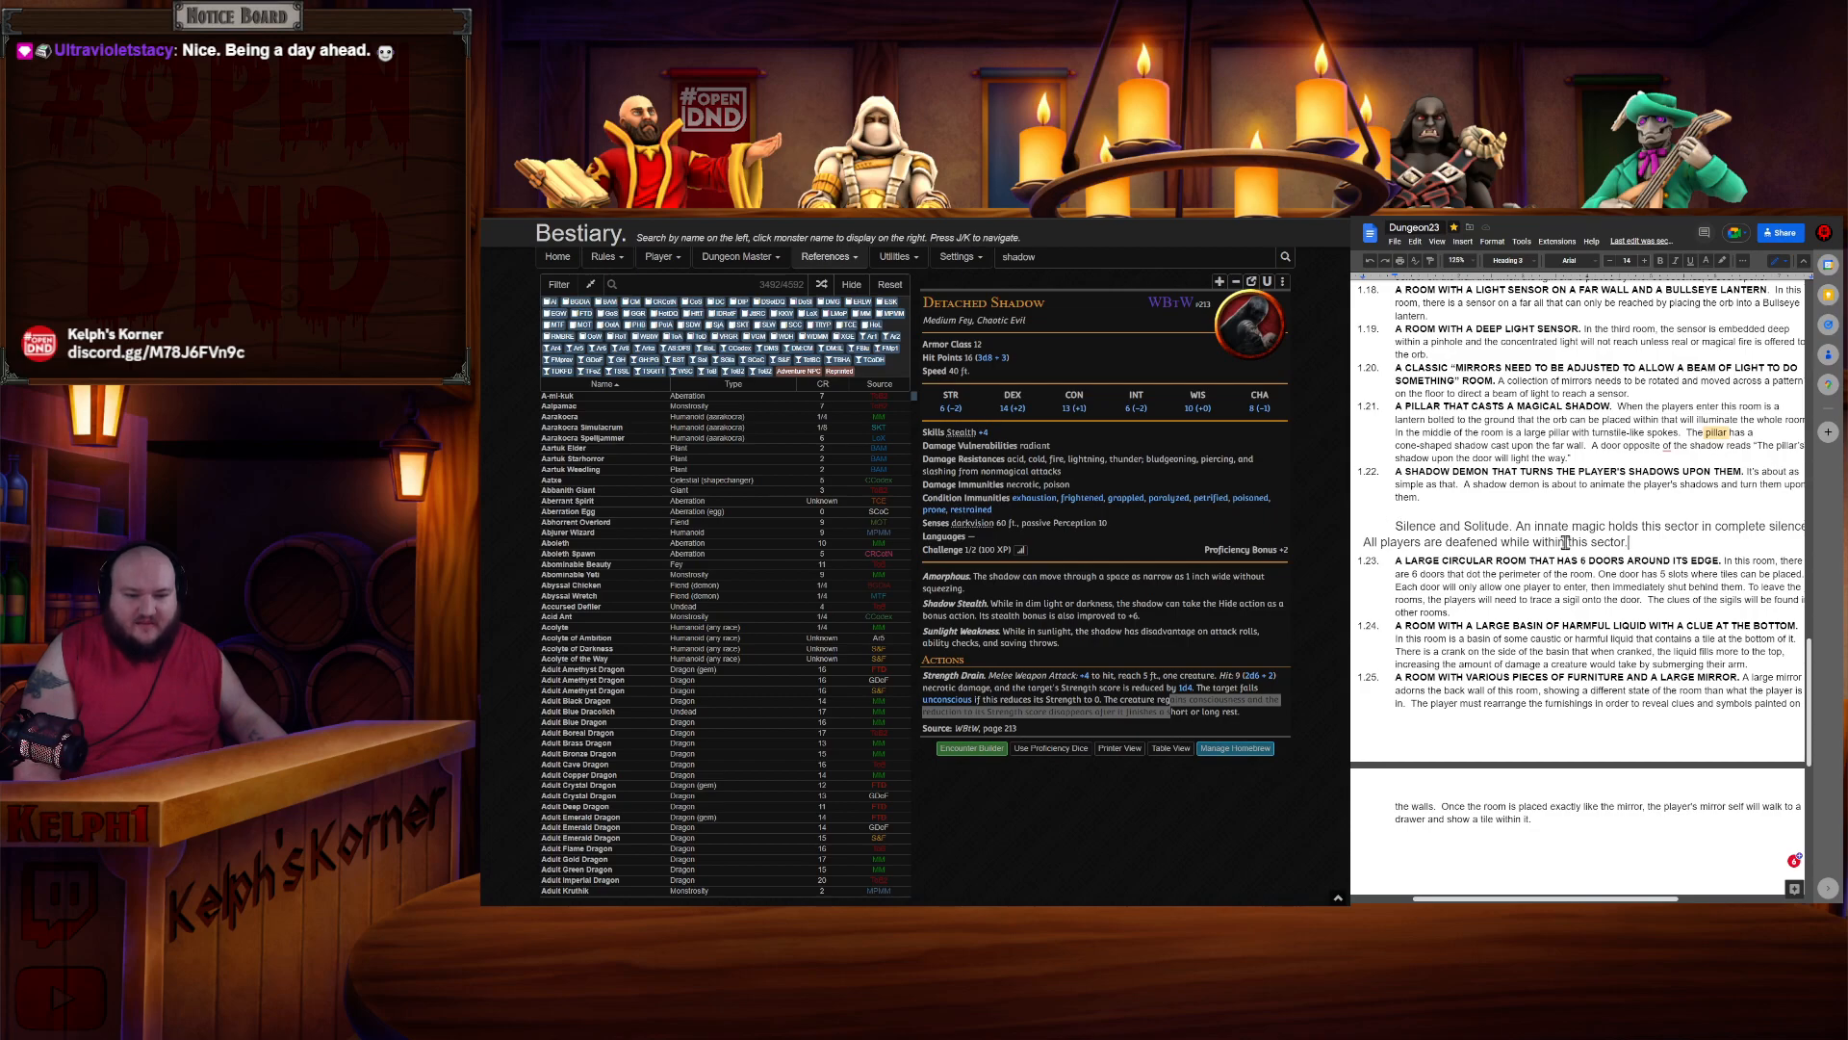
{"action": "scroll", "coordinate": [1733, 543], "scroll_direction": "right", "scroll_amount": 2}
{"action": "scroll", "coordinate": [1680, 564], "scroll_direction": "left", "scroll_amount": 2}
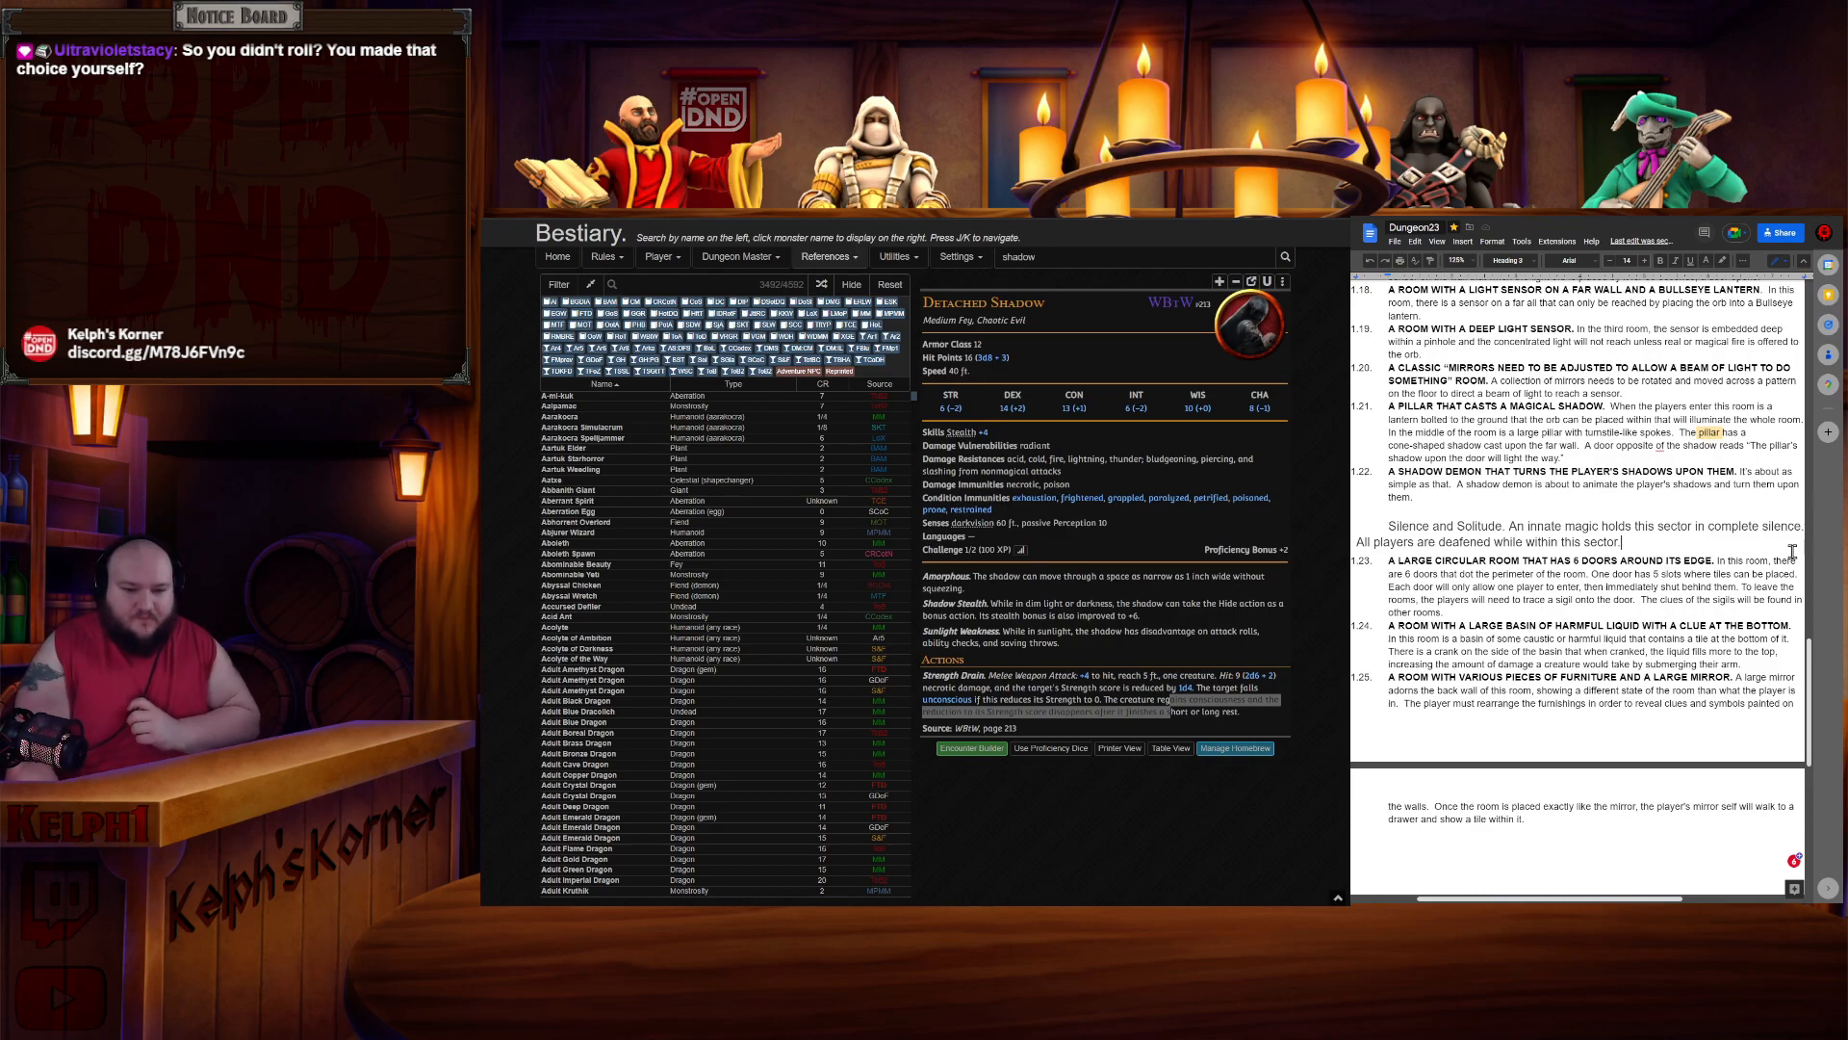
{"action": "left_click", "coordinate": [1460, 561]}
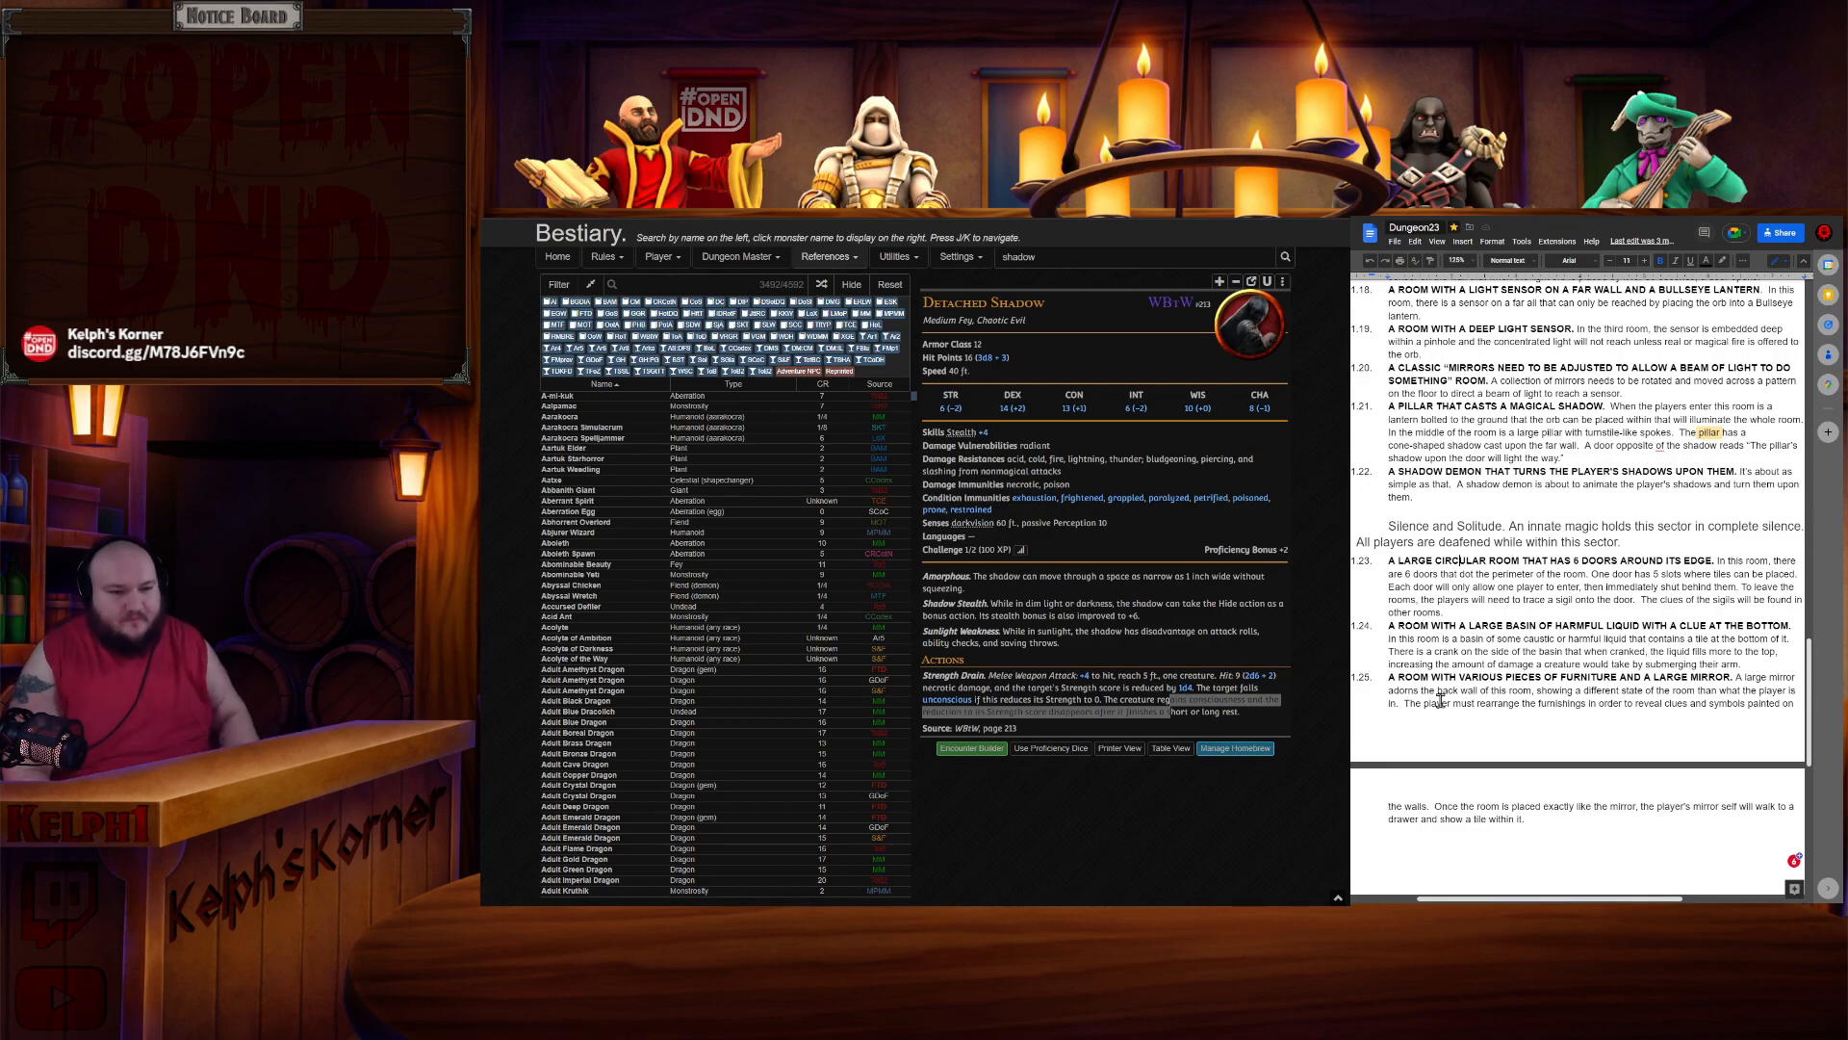
{"action": "scroll", "coordinate": [1645, 651], "scroll_direction": "up", "scroll_amount": 5}
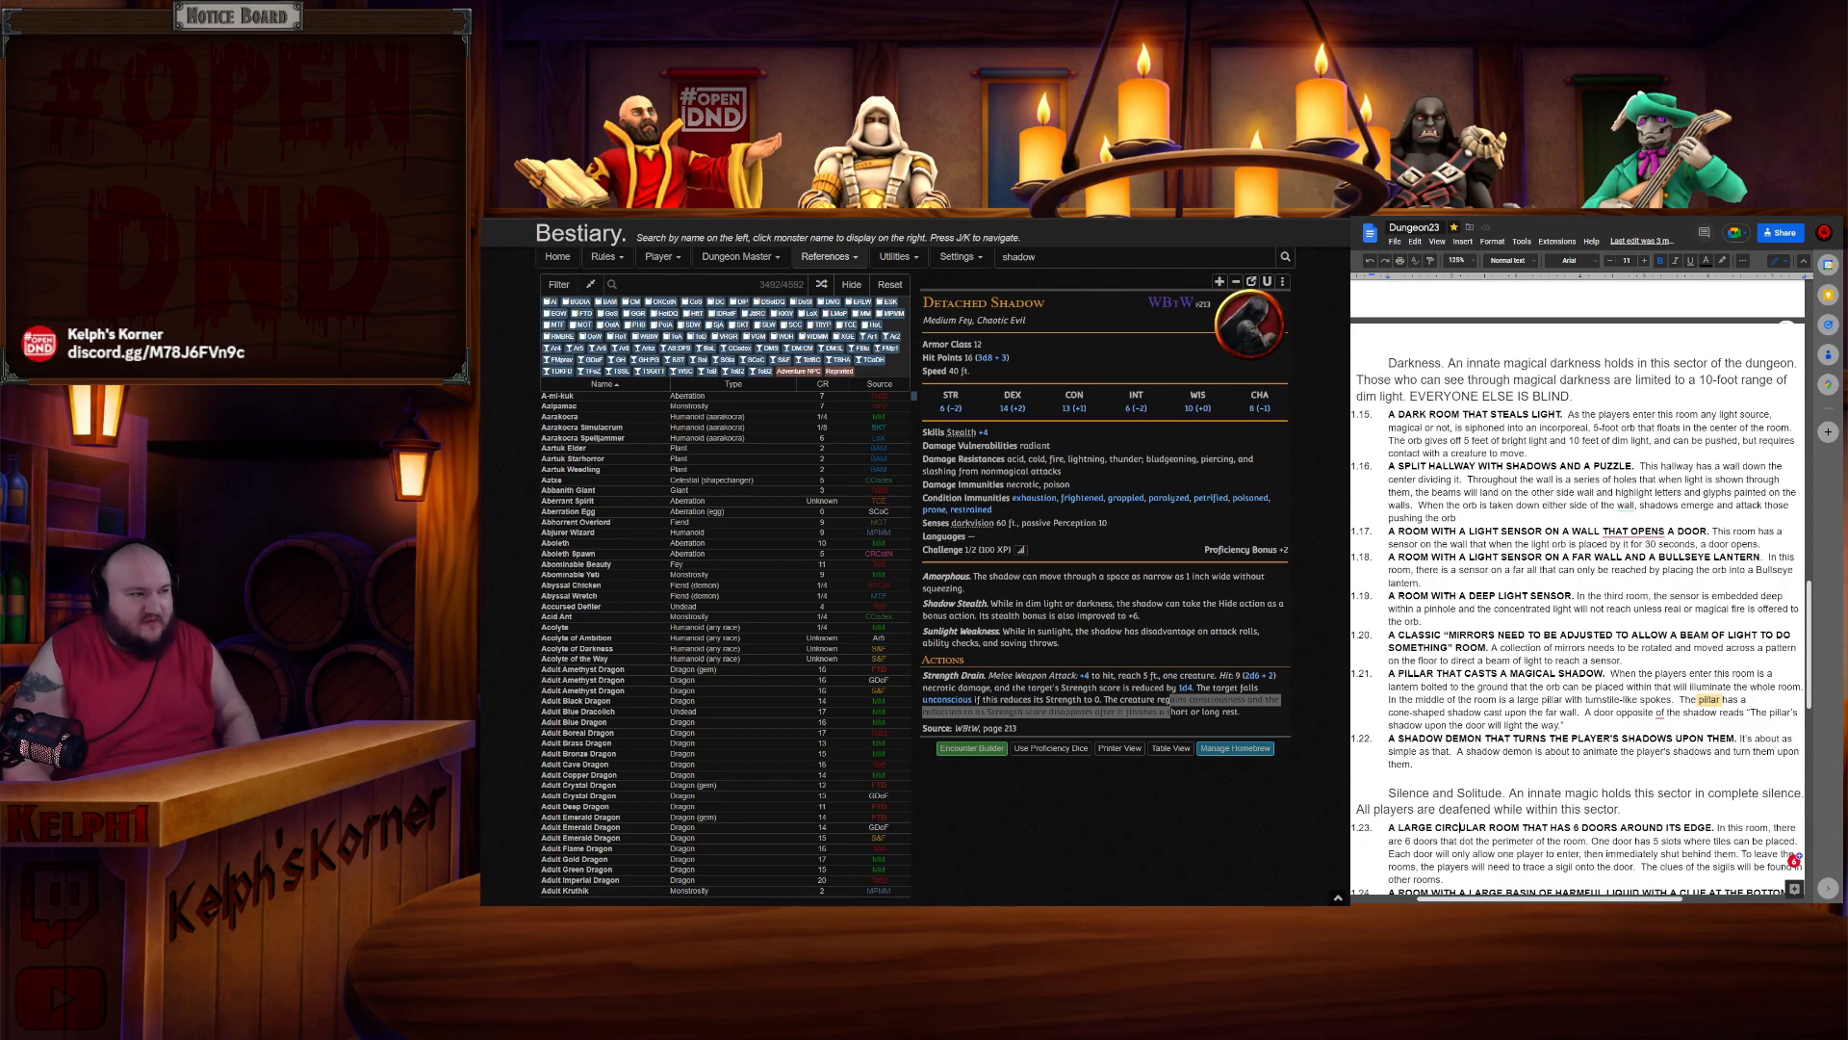
- Duplicate the Sector 2 label on the dungeon map, move the copy below the Sector 2 rooms, and rename it Sector 3
{"action": "key", "text": "alt+Tab"}
{"action": "scroll", "coordinate": [897, 683], "scroll_direction": "down", "scroll_amount": 5}
{"action": "left_click_drag", "start_coordinate": [899, 675], "coordinate": [910, 426]}
{"action": "scroll", "coordinate": [929, 534], "scroll_direction": "up", "scroll_amount": 5}
{"action": "left_click_drag", "start_coordinate": [939, 598], "coordinate": [1031, 527]}
{"action": "left_click_drag", "start_coordinate": [932, 616], "coordinate": [844, 661]}
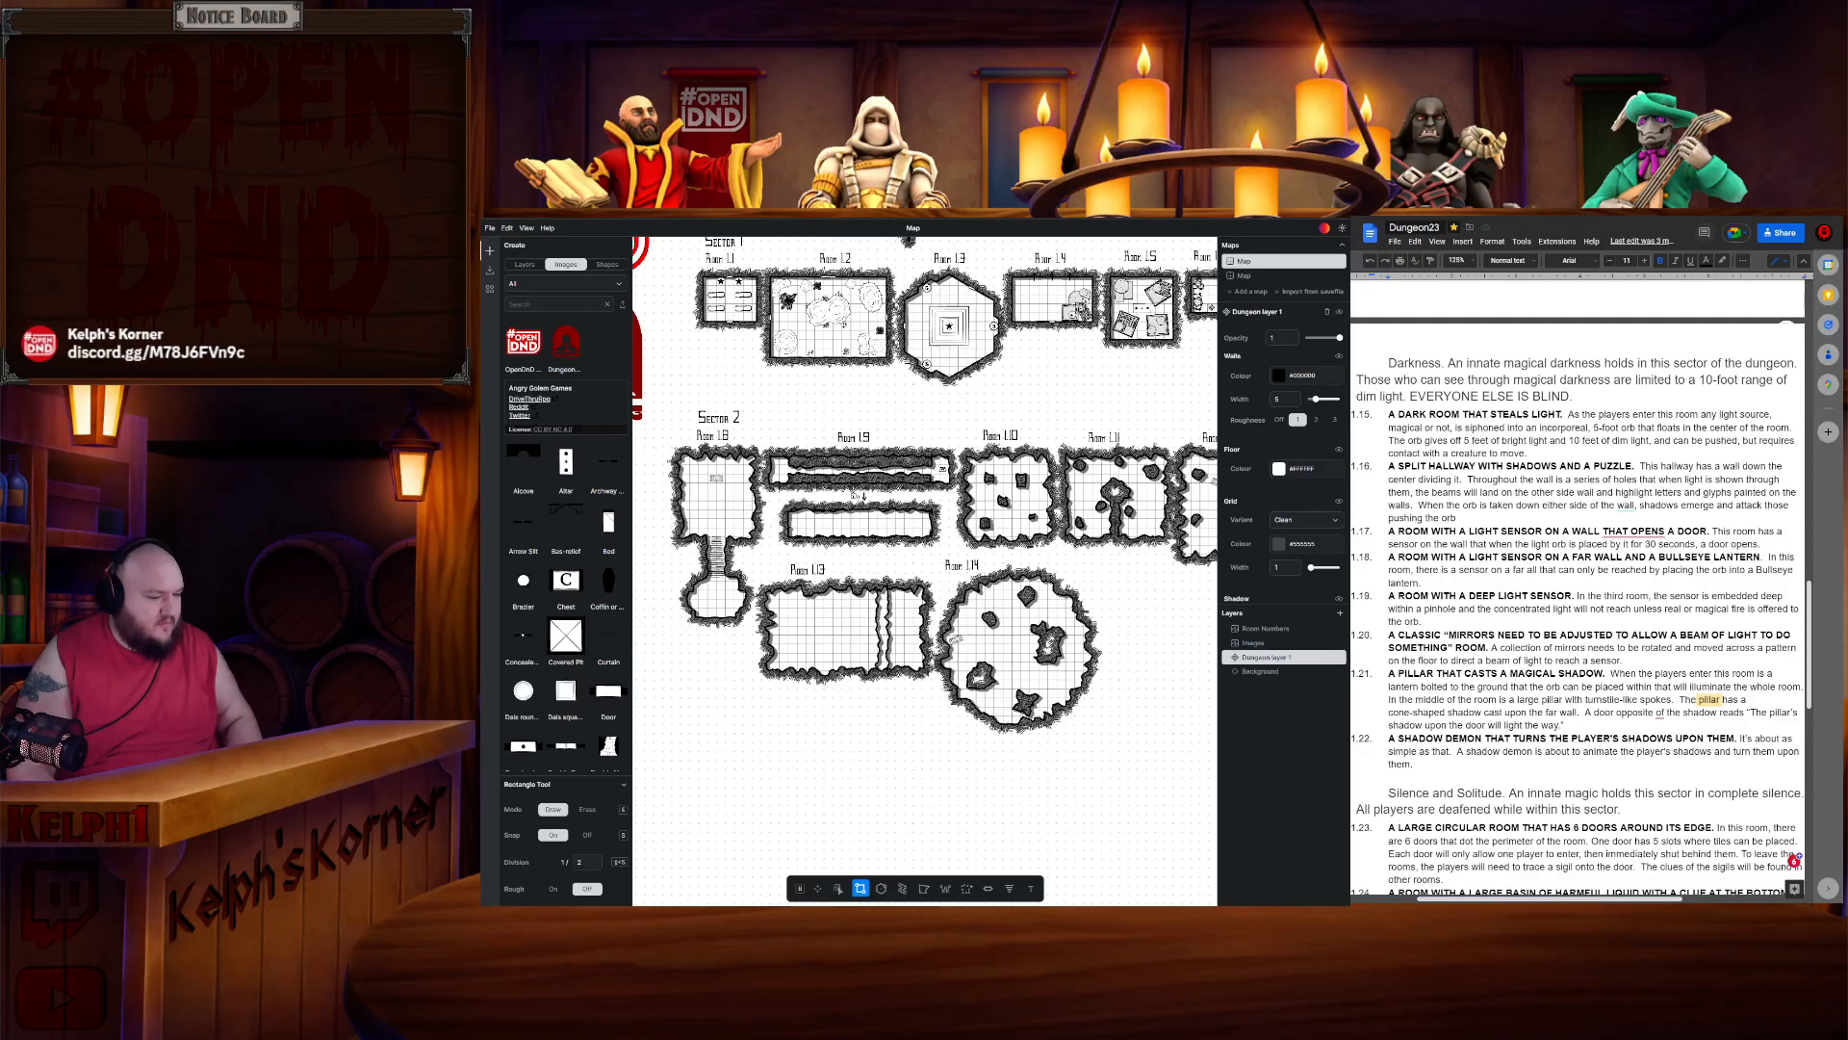
{"action": "left_click", "coordinate": [839, 887]}
{"action": "left_click", "coordinate": [717, 416]}
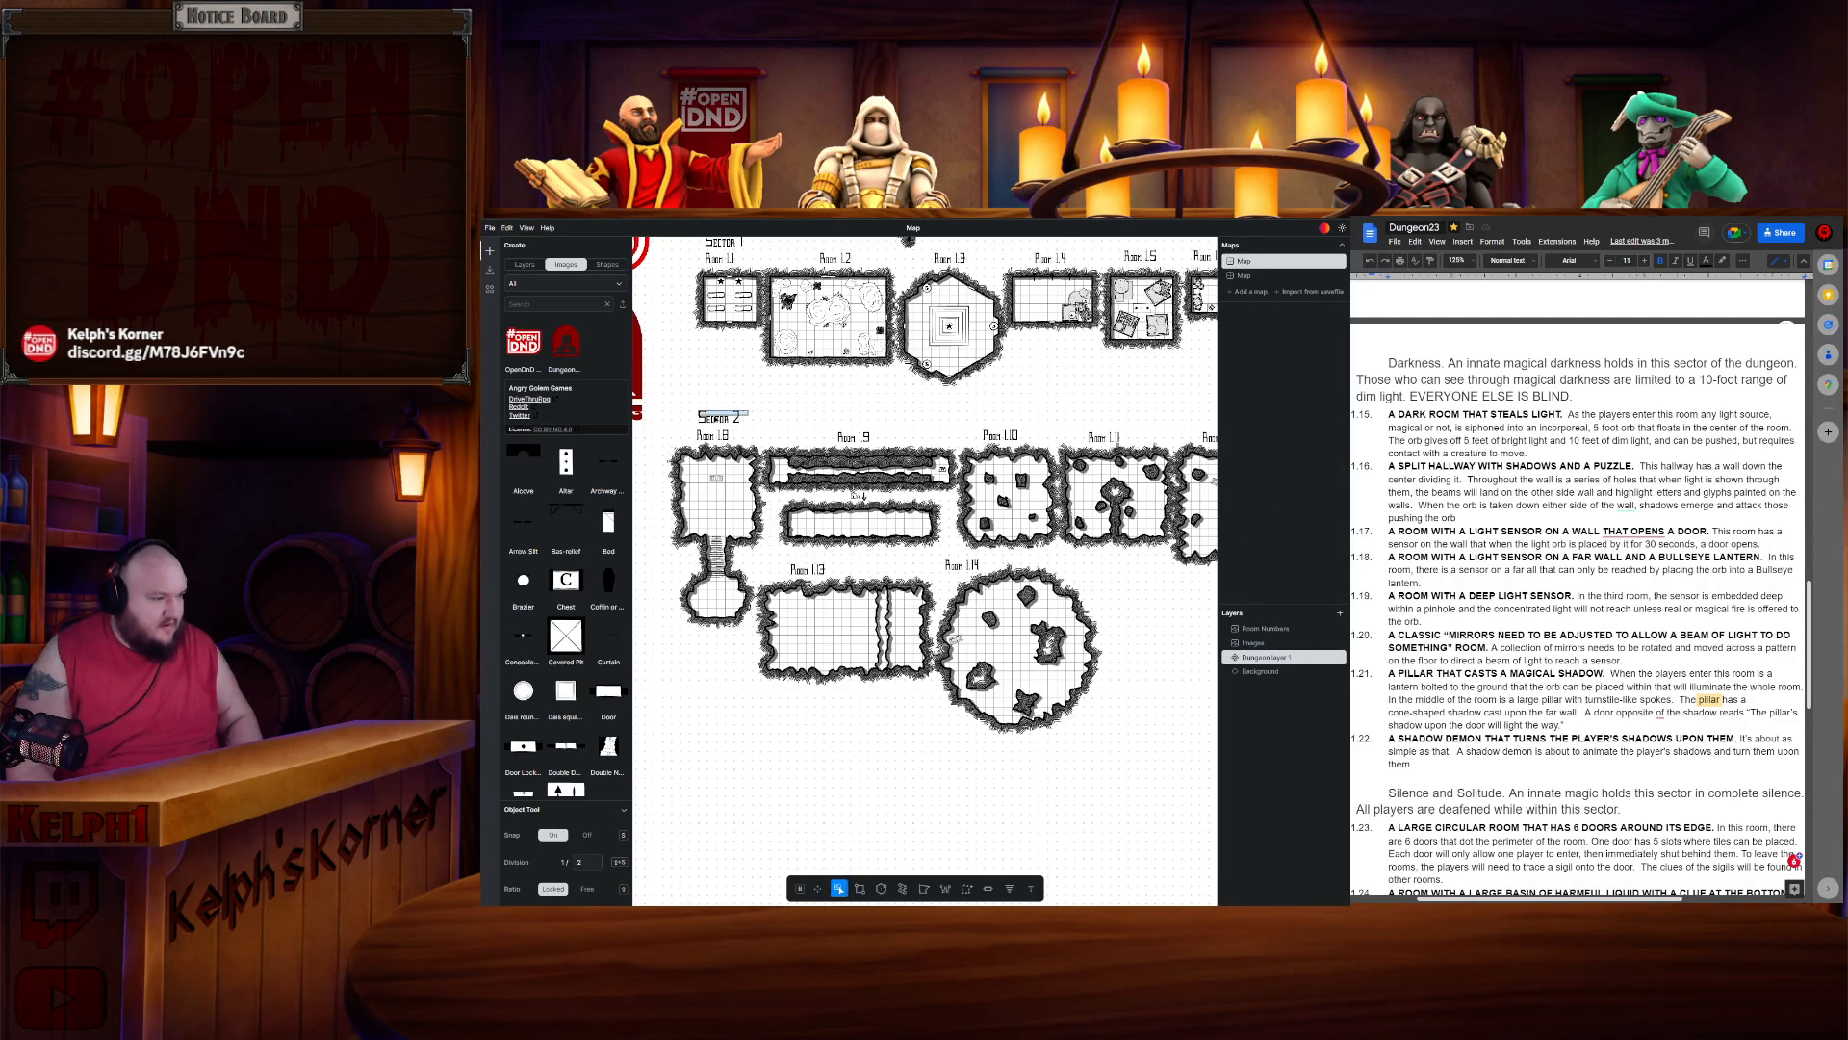
{"action": "key", "text": "ctrl+c"}
{"action": "key", "text": "ctrl+v"}
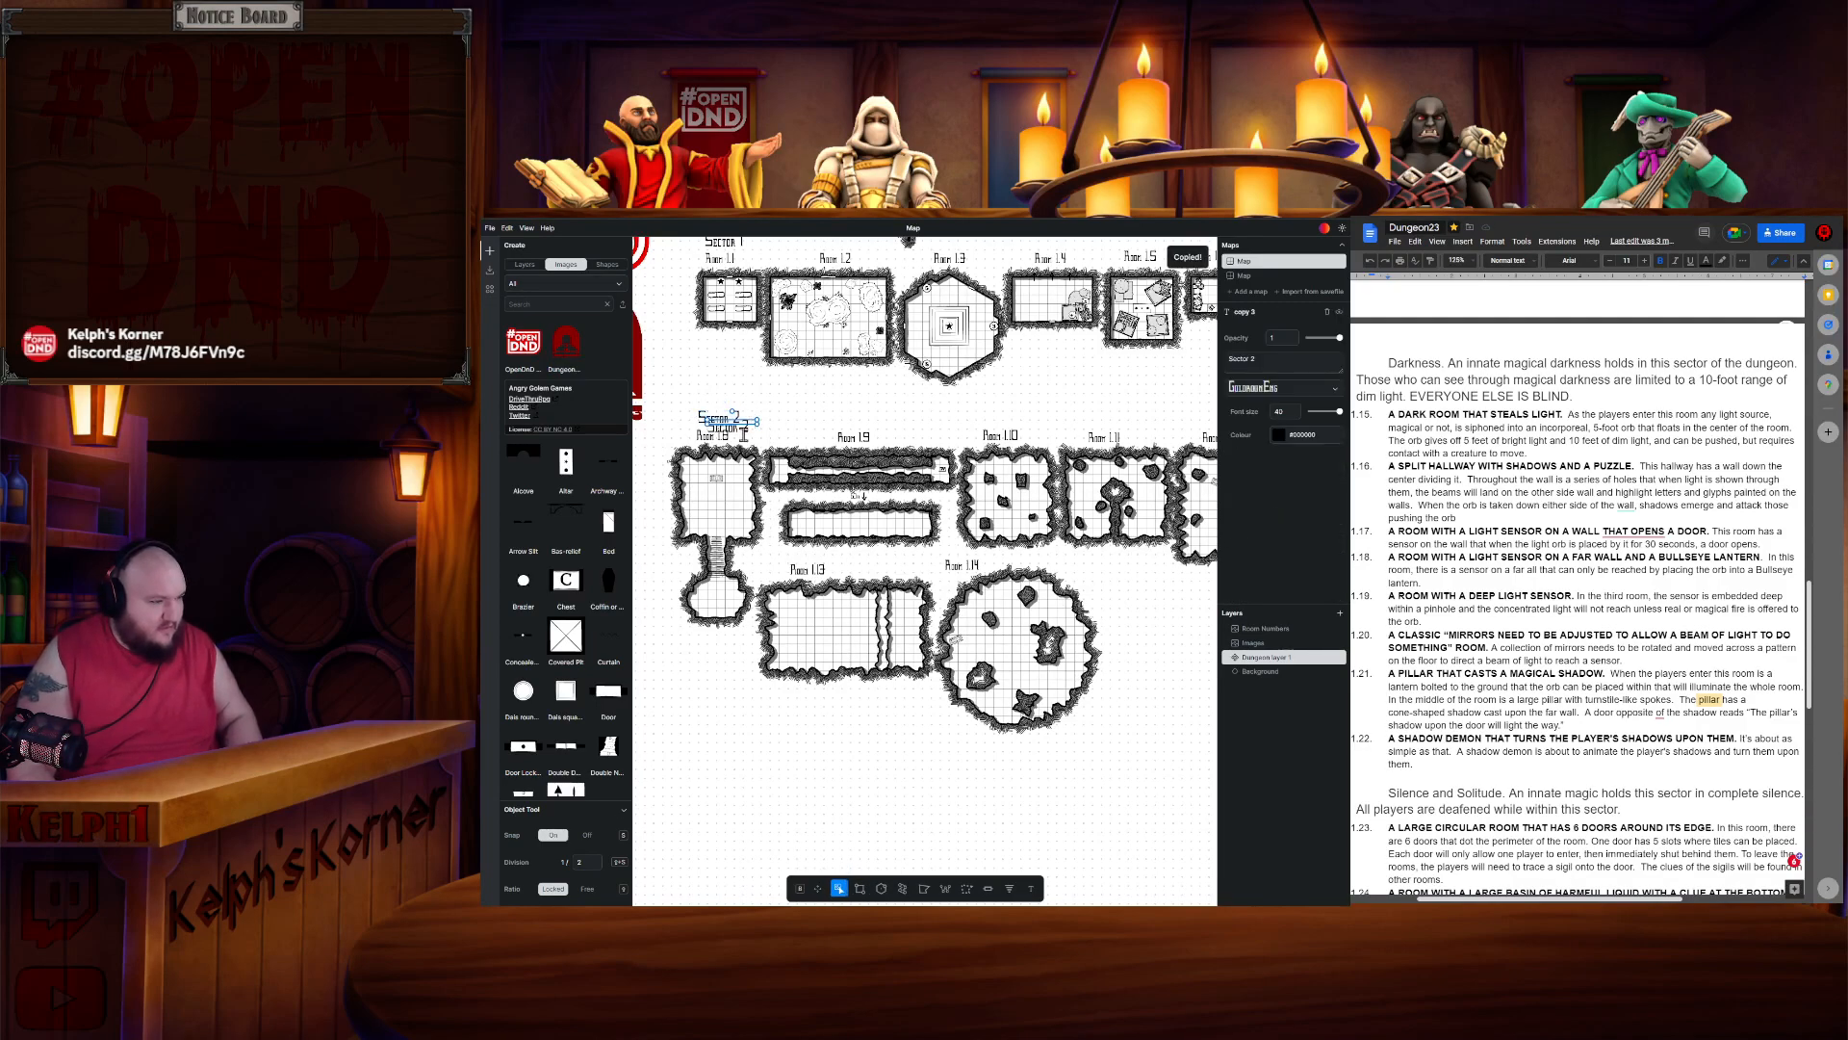
{"action": "left_click", "coordinate": [747, 426]}
{"action": "left_click_drag", "start_coordinate": [734, 424], "coordinate": [714, 727]}
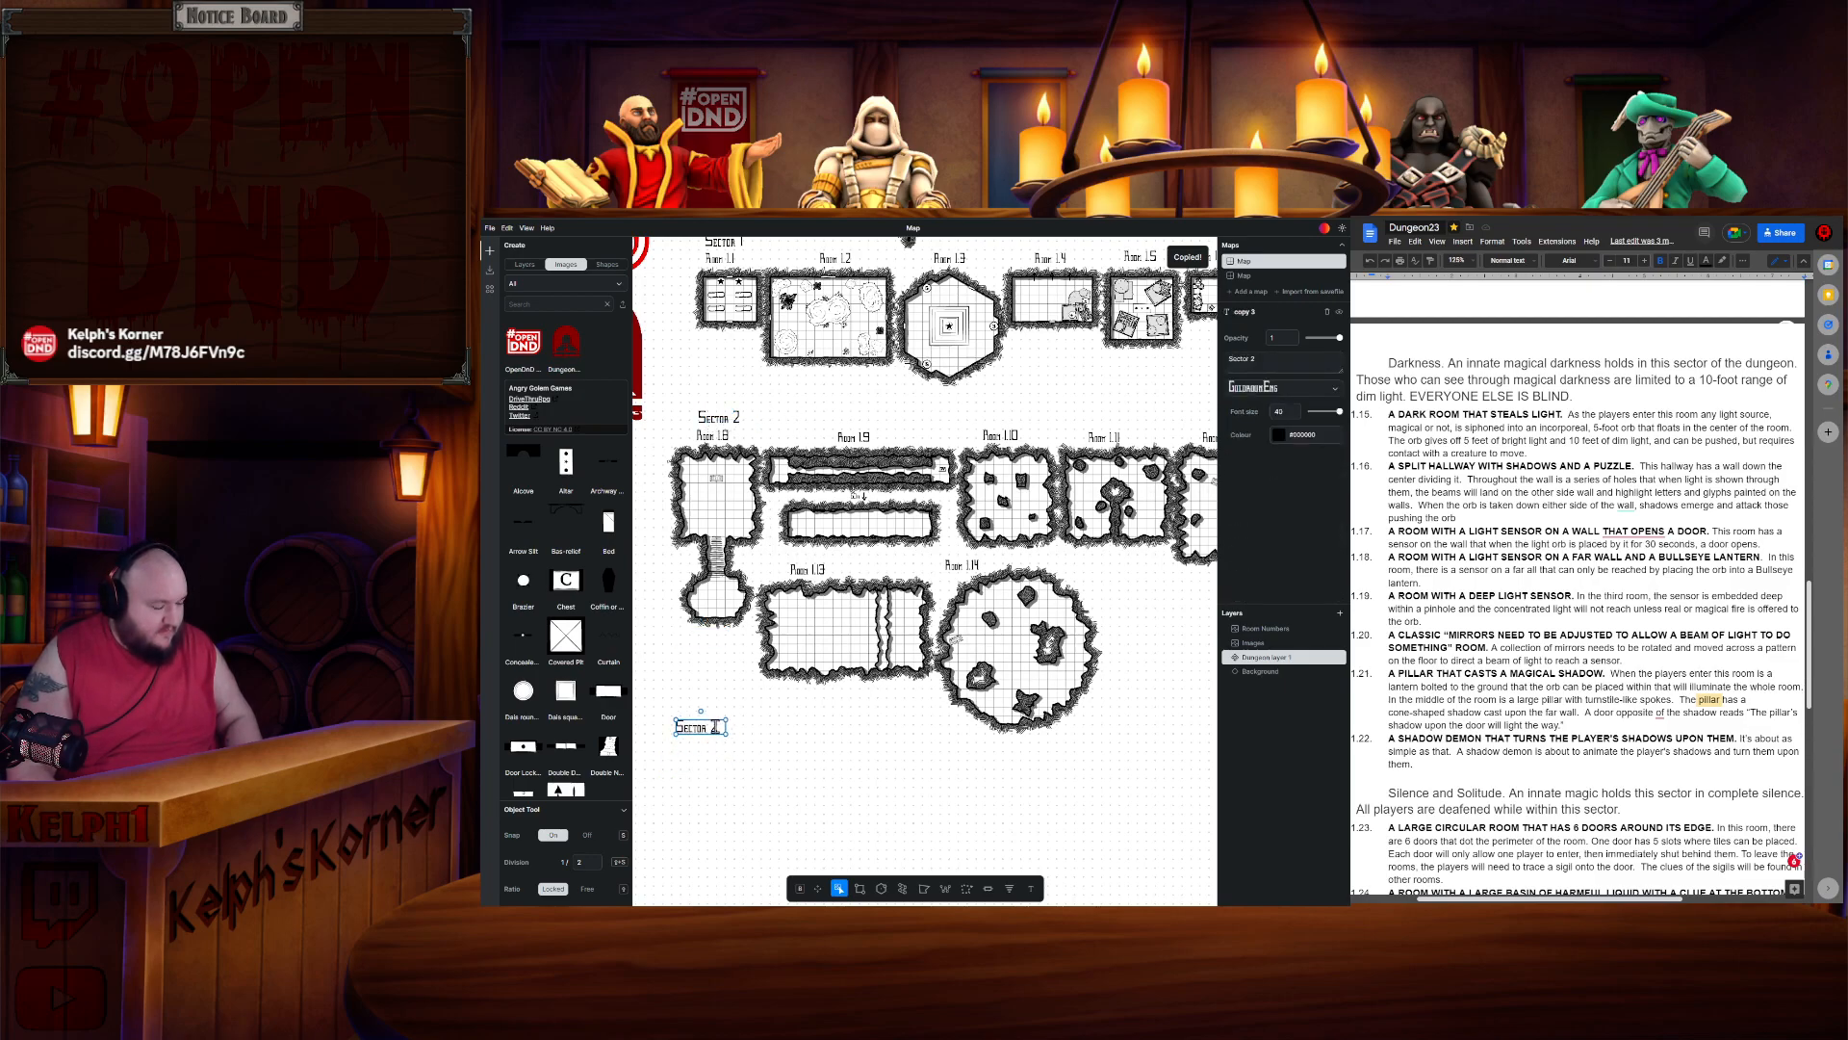
{"action": "key", "text": "BackSpace"}
{"action": "type", "text": "3"}
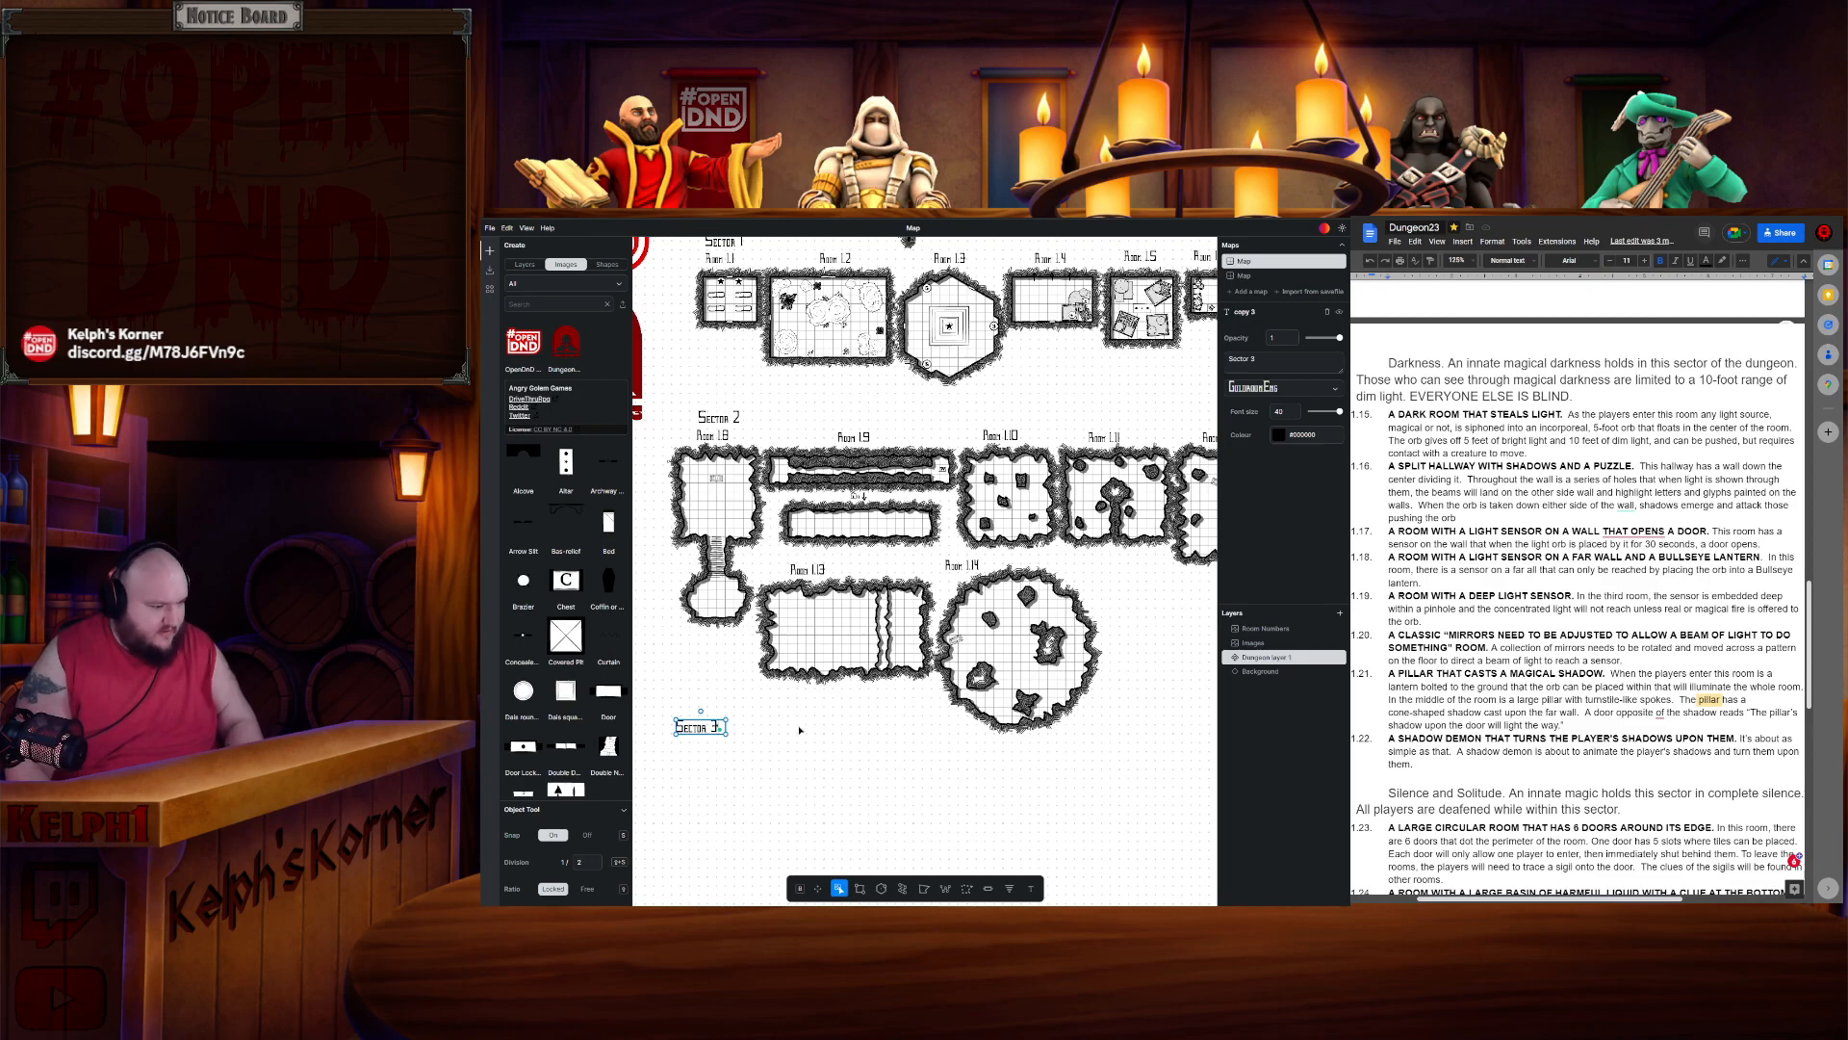
- Ungroup the map's title block and rename its sector label to "Sector 1. STARS", widening the text box
{"action": "scroll", "coordinate": [780, 387], "scroll_direction": "up", "scroll_amount": 3}
{"action": "scroll", "coordinate": [787, 399], "scroll_direction": "down", "scroll_amount": 2}
{"action": "left_click_drag", "start_coordinate": [786, 399], "coordinate": [835, 566]}
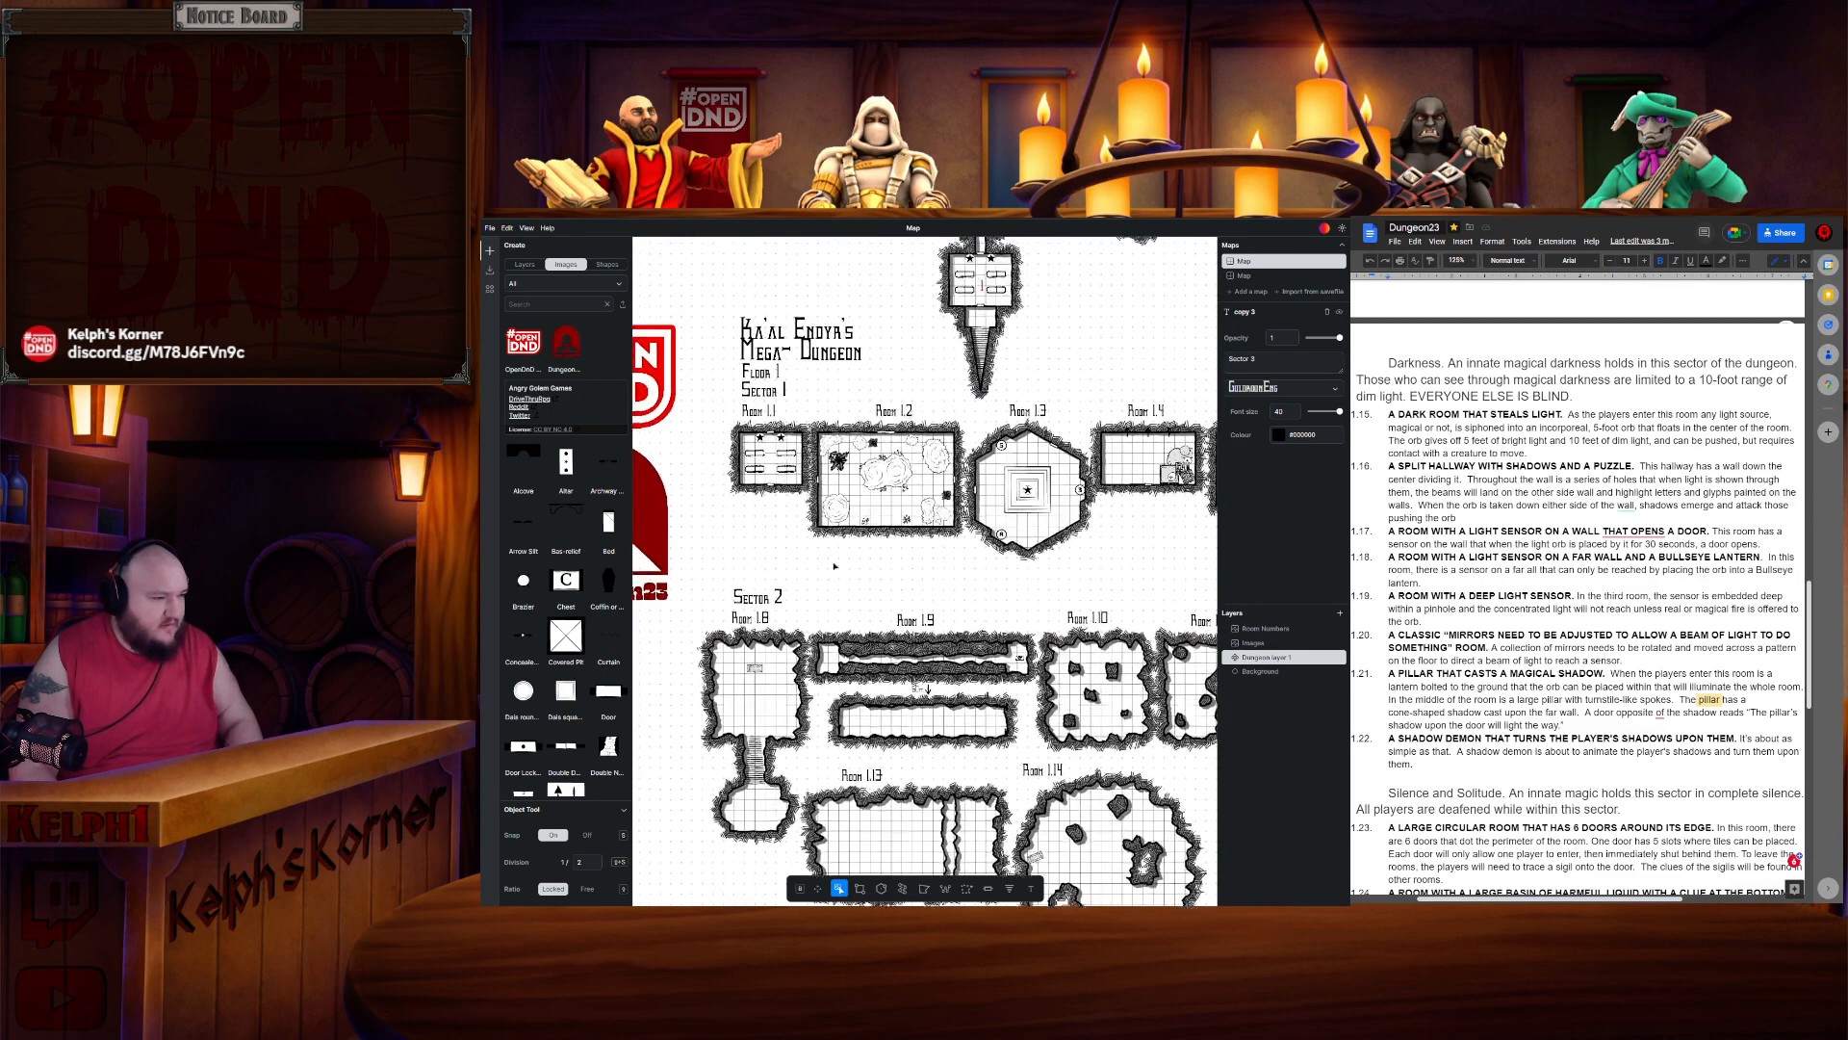
{"action": "left_click", "coordinate": [773, 395]}
{"action": "left_click", "coordinate": [773, 395]}
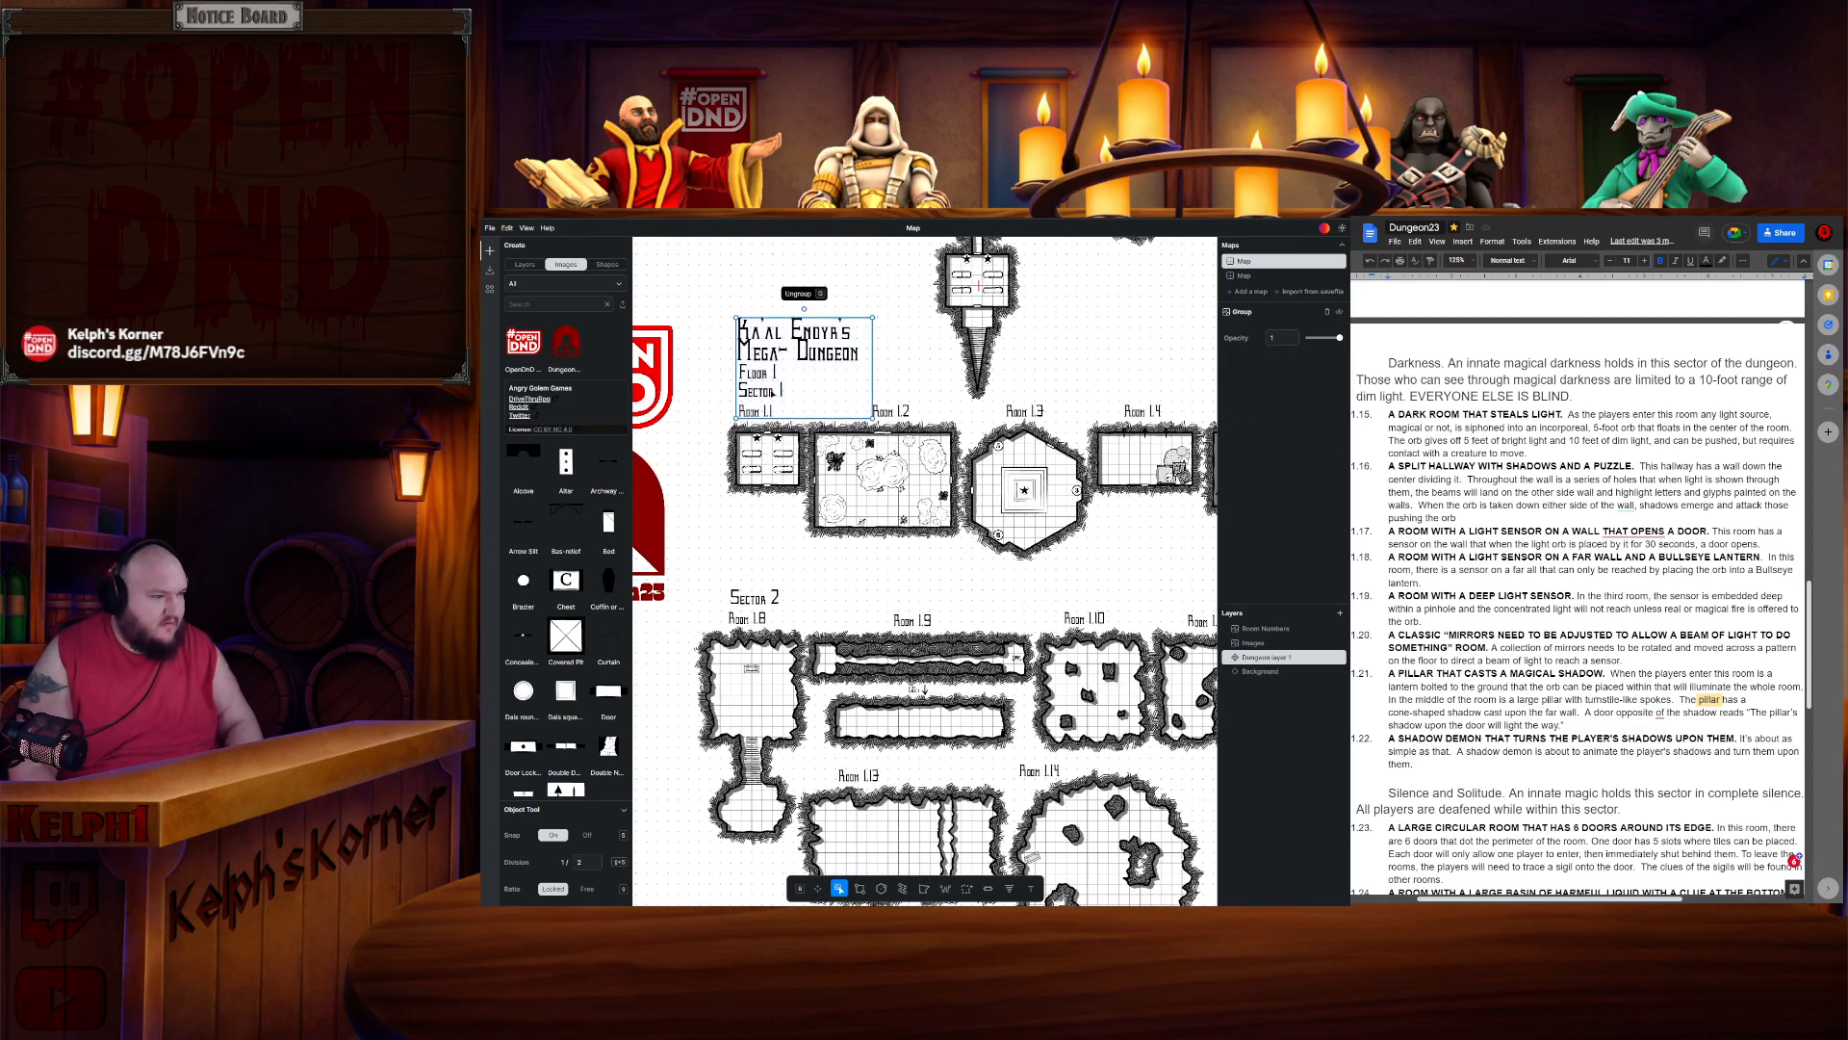
{"action": "key", "text": "ctrl+shift+g"}
{"action": "left_click", "coordinate": [754, 553]}
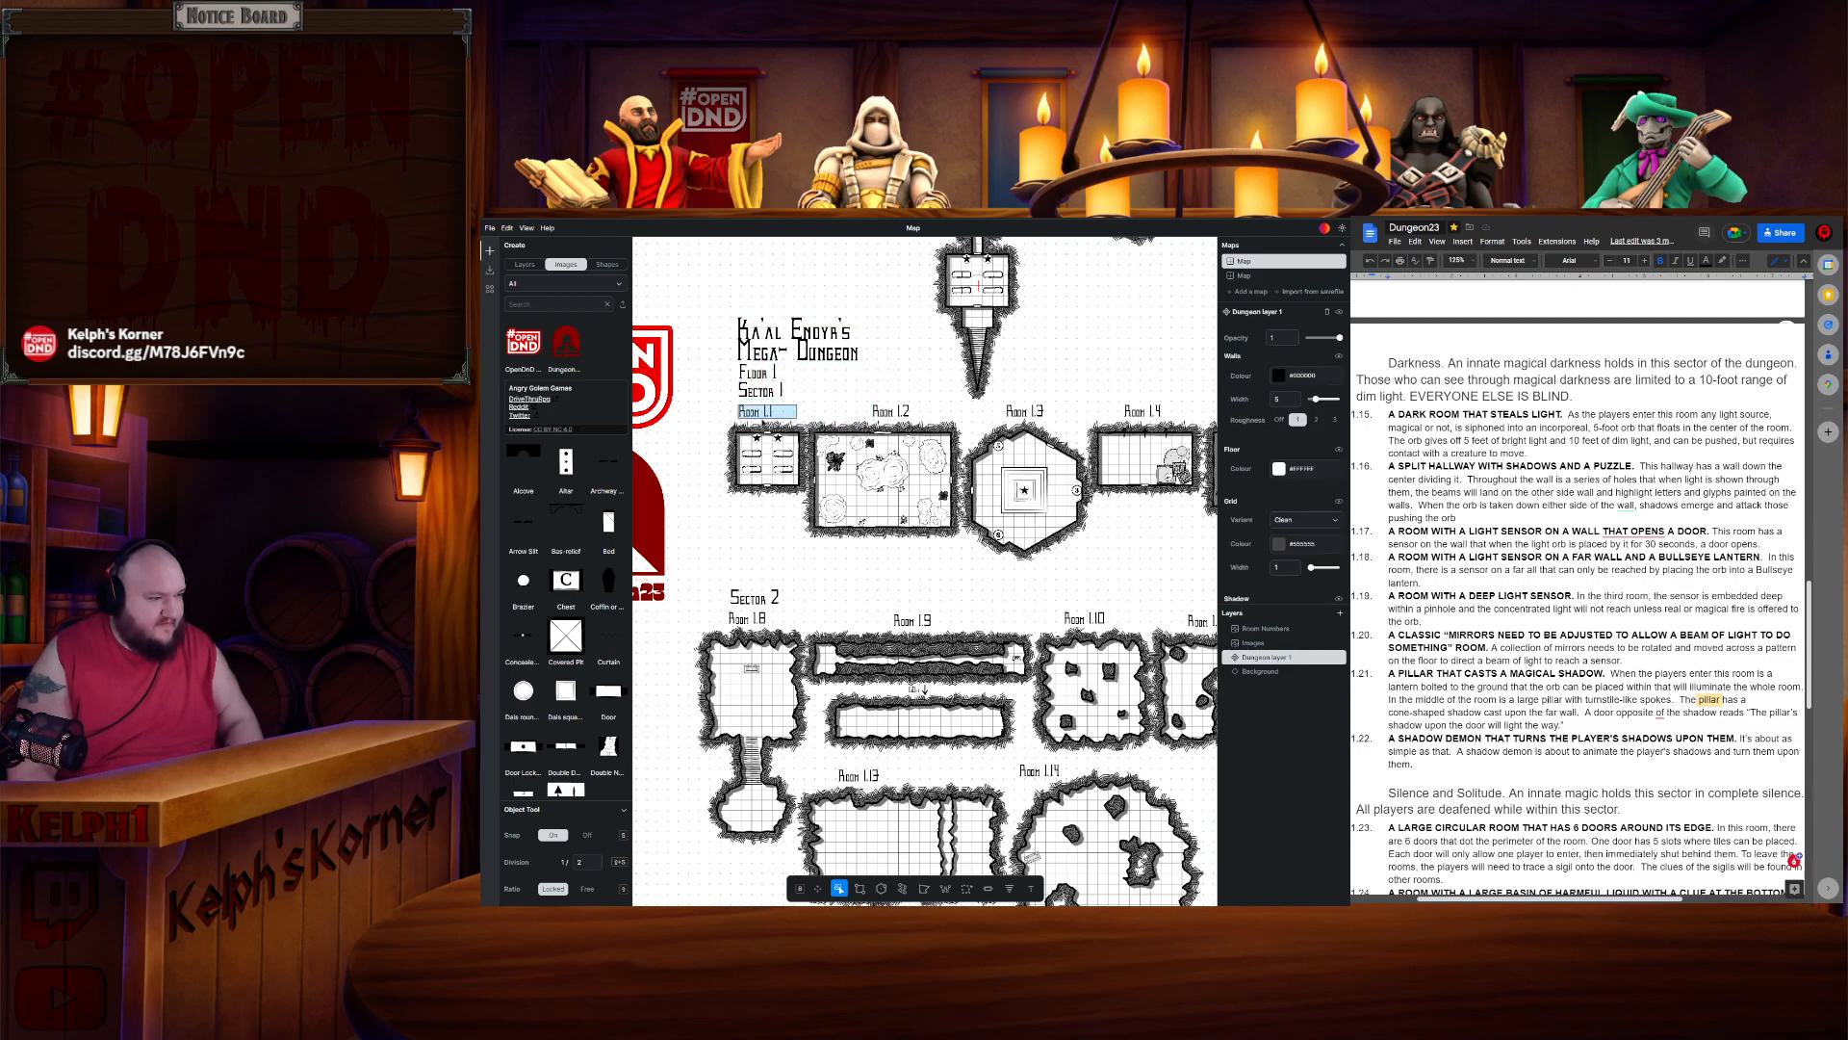
{"action": "left_click", "coordinate": [787, 393]}
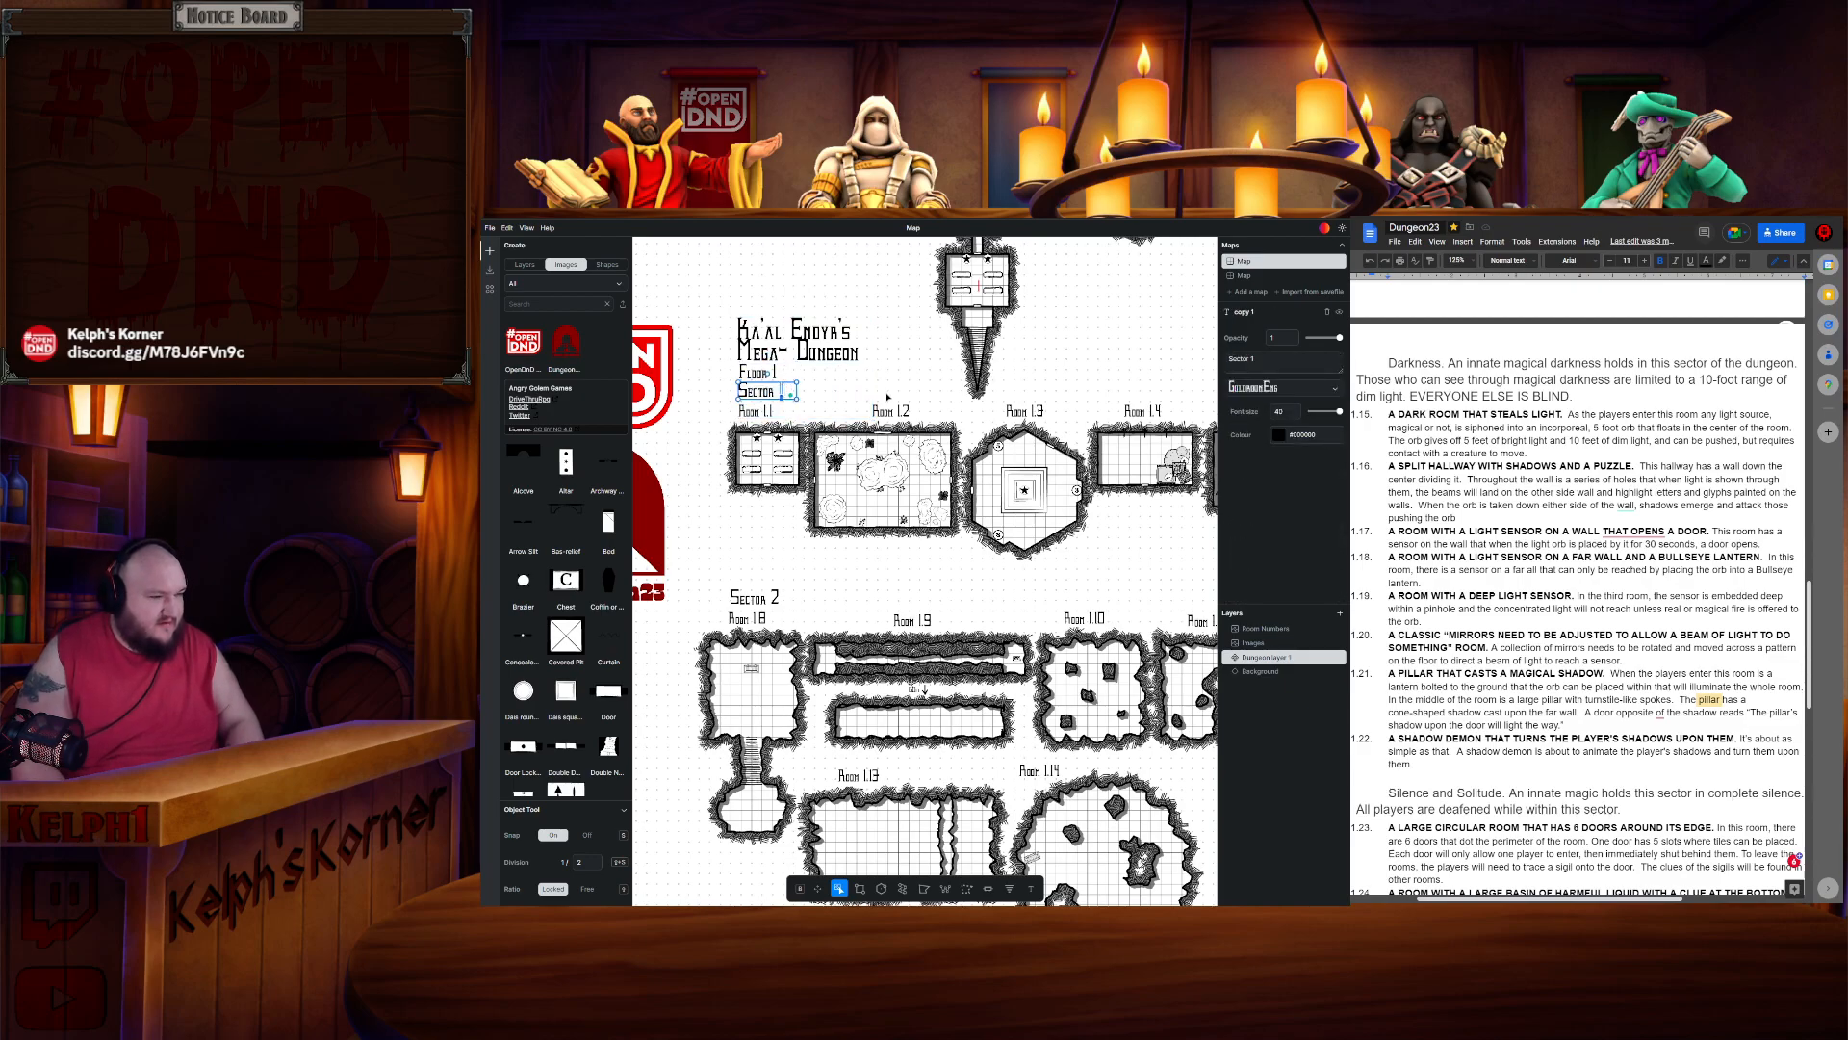
{"action": "type", "text": "."}
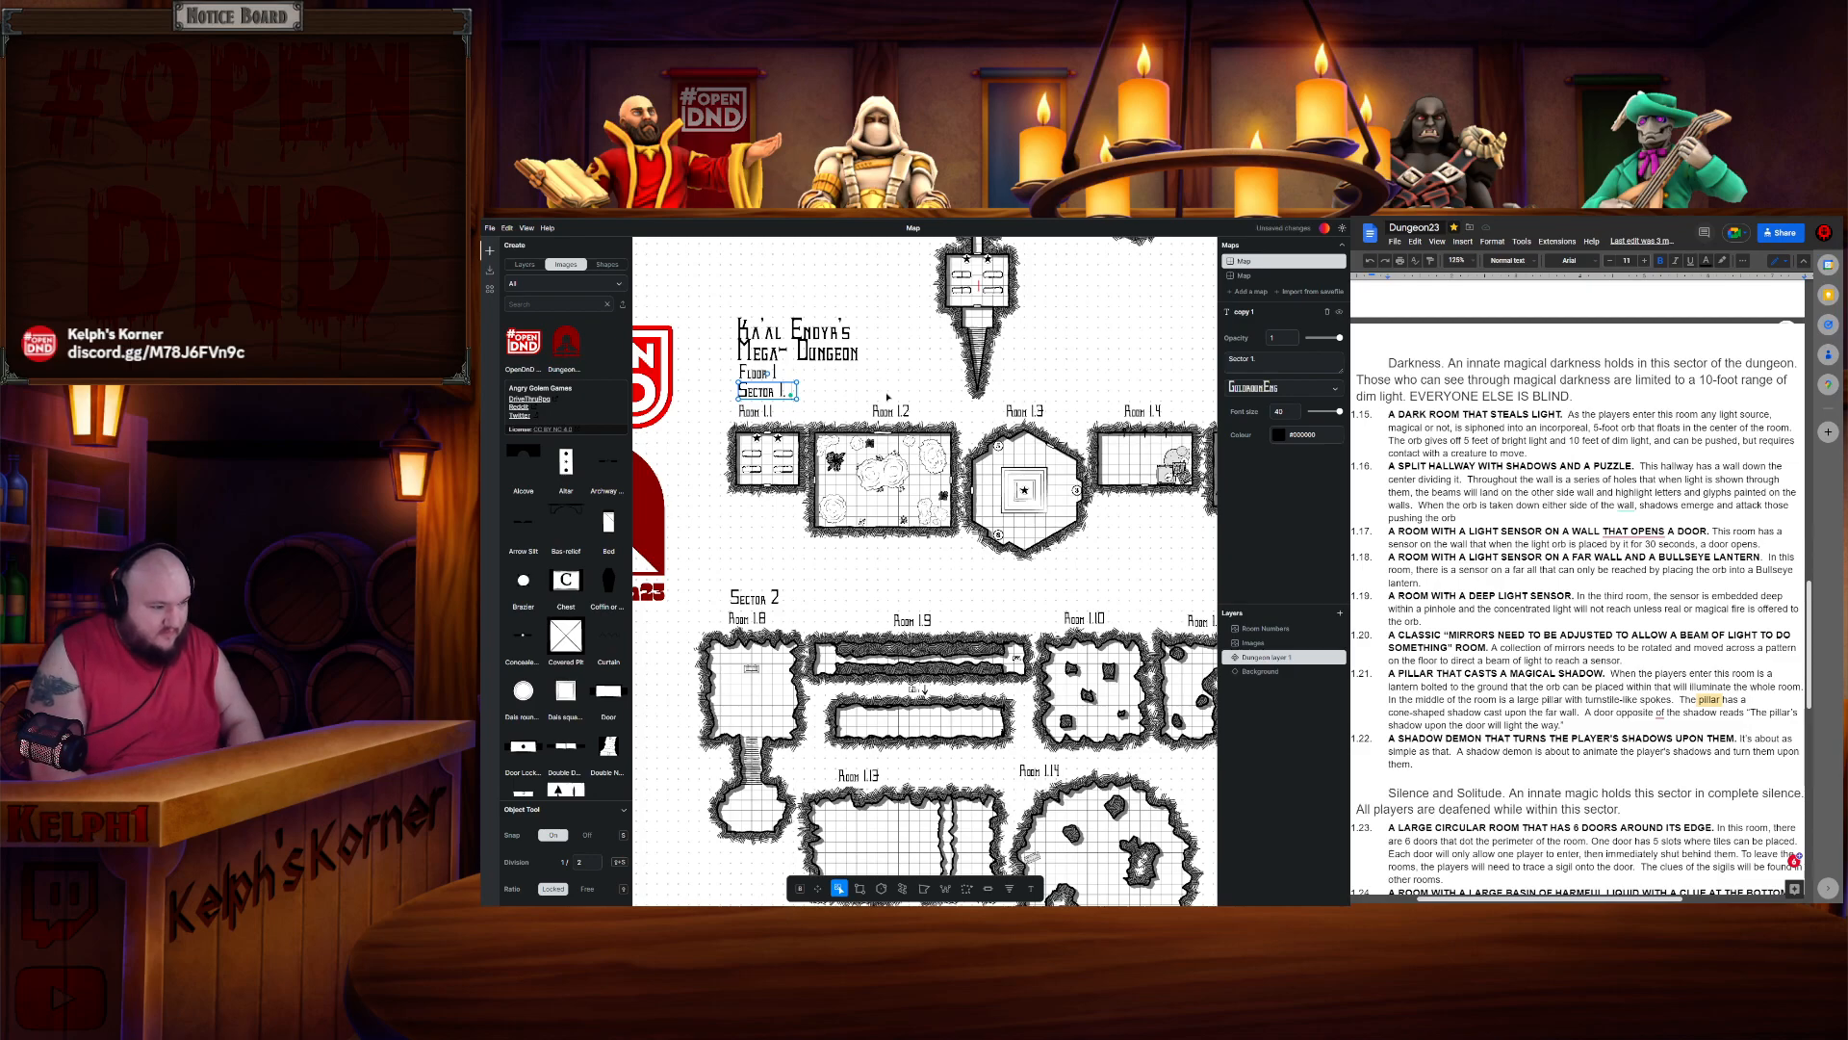
{"action": "type", "text": " STARS"}
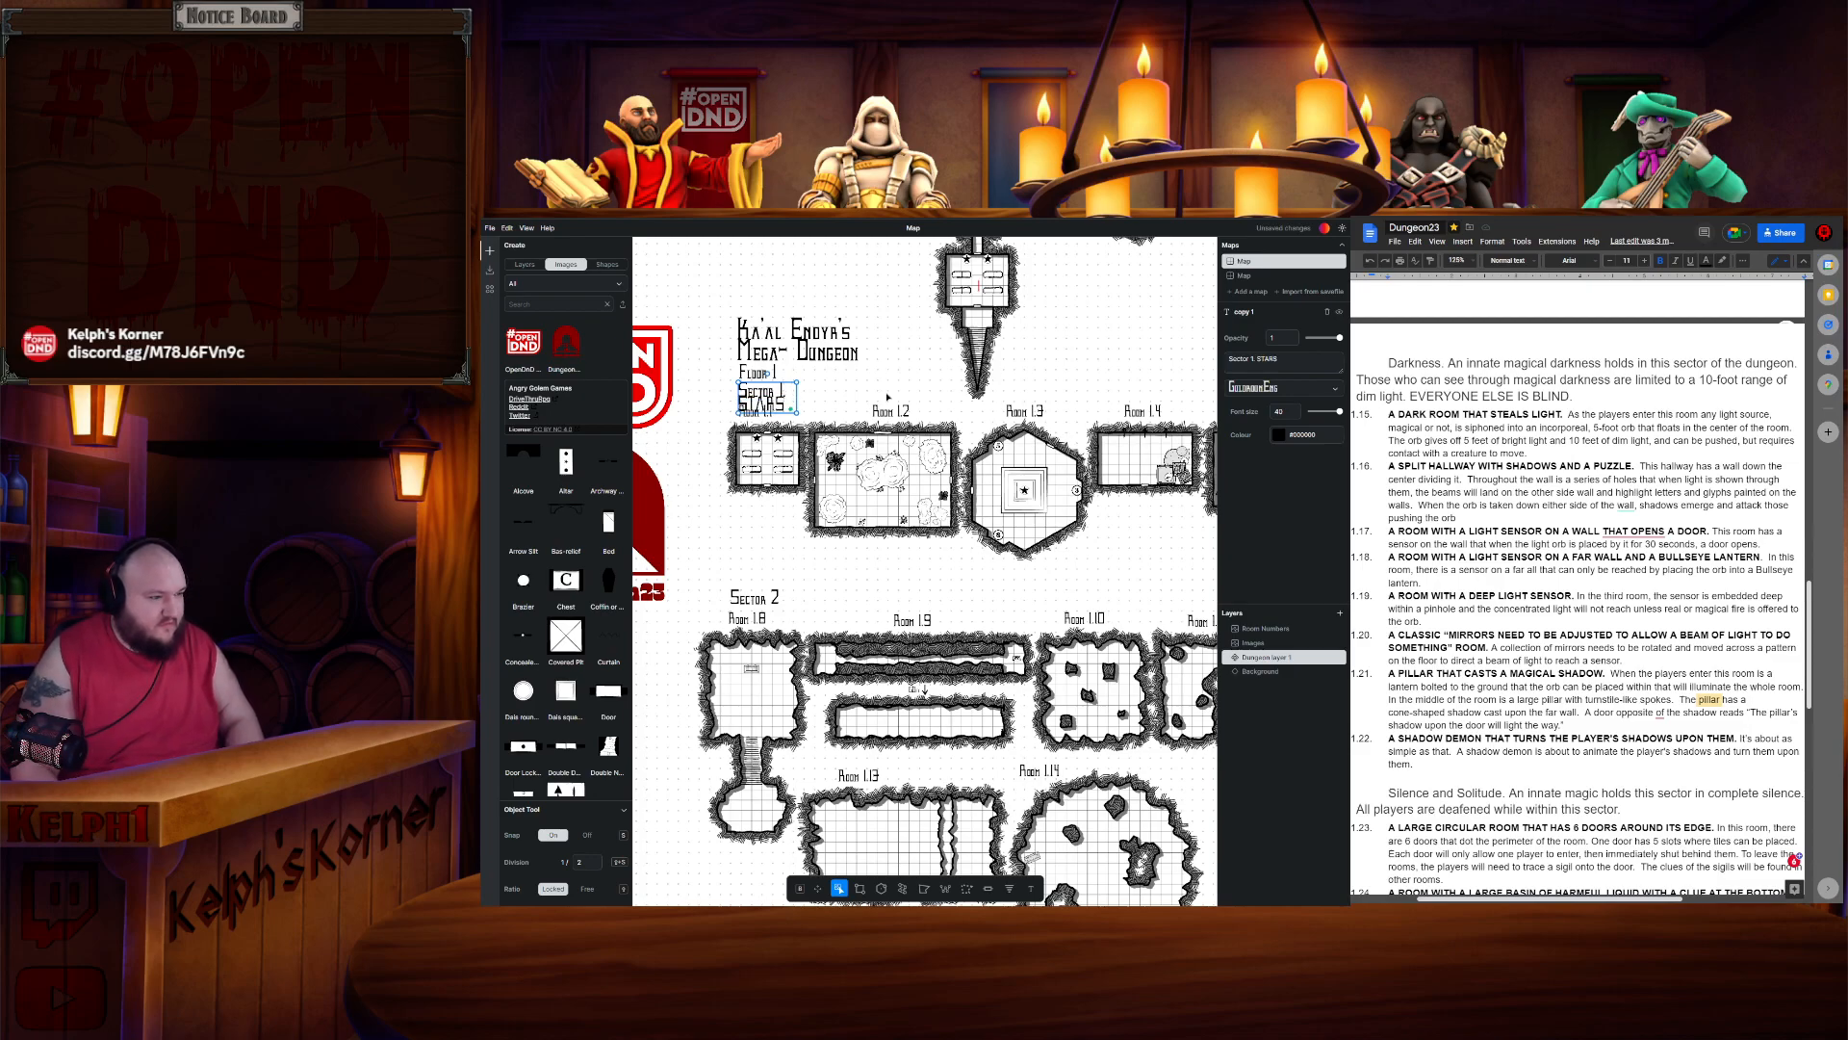
{"action": "left_click_drag", "start_coordinate": [797, 382], "coordinate": [847, 384]}
- Rename the Sector 2 map label to "Sector 2. COLD"
{"action": "left_click", "coordinate": [760, 598]}
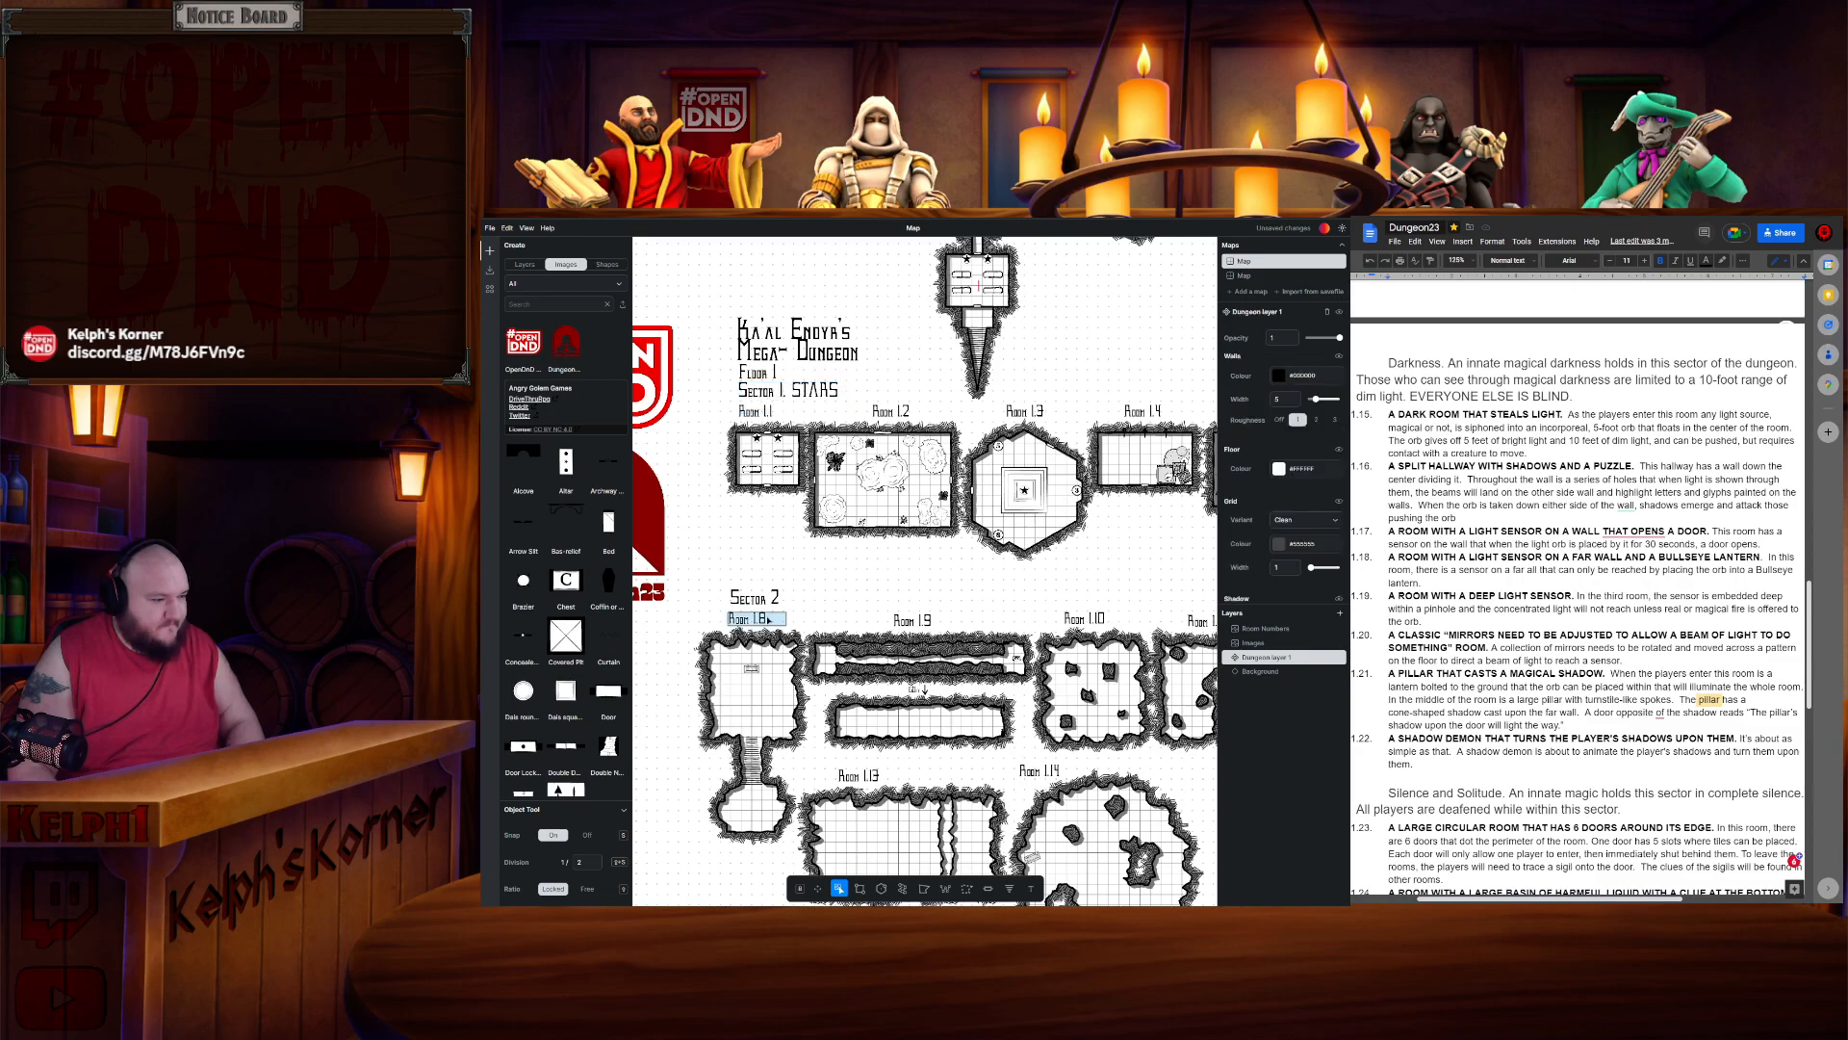
{"action": "double_click", "coordinate": [760, 598]}
{"action": "left_click_drag", "start_coordinate": [788, 598], "coordinate": [860, 597]}
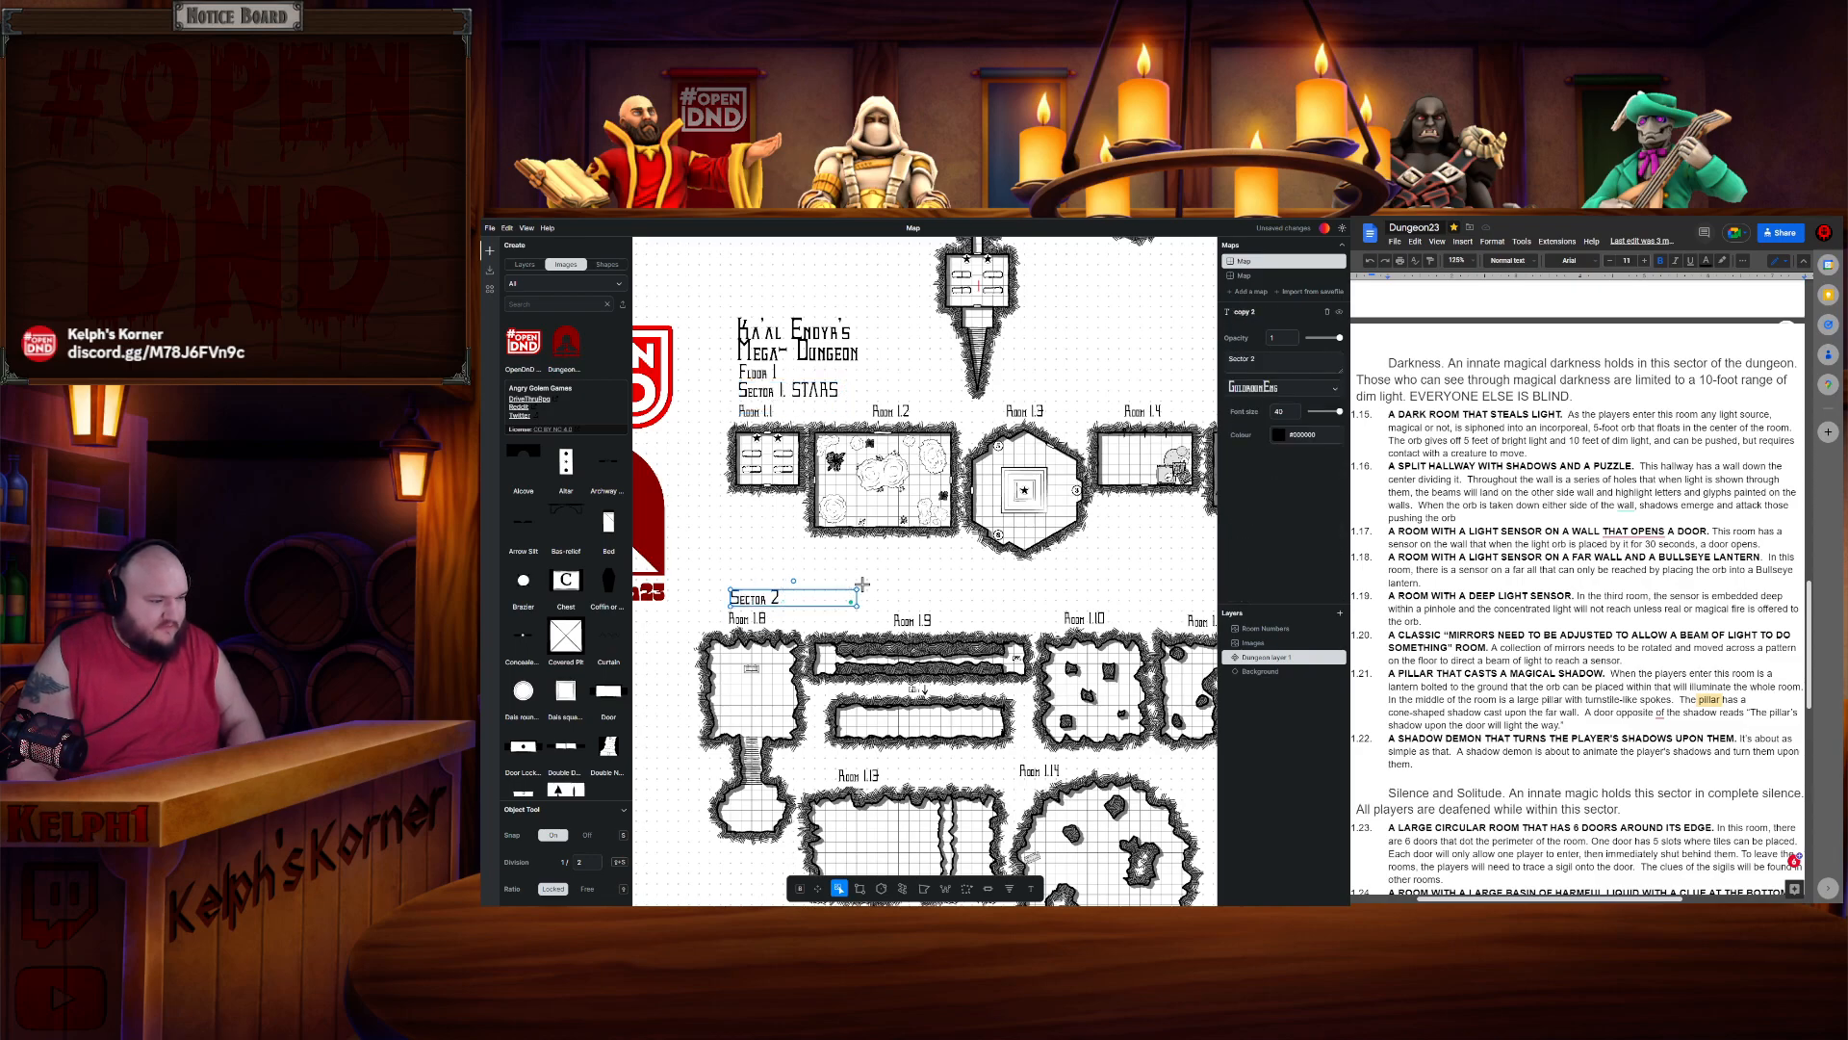
{"action": "type", "text": ". COLD"}
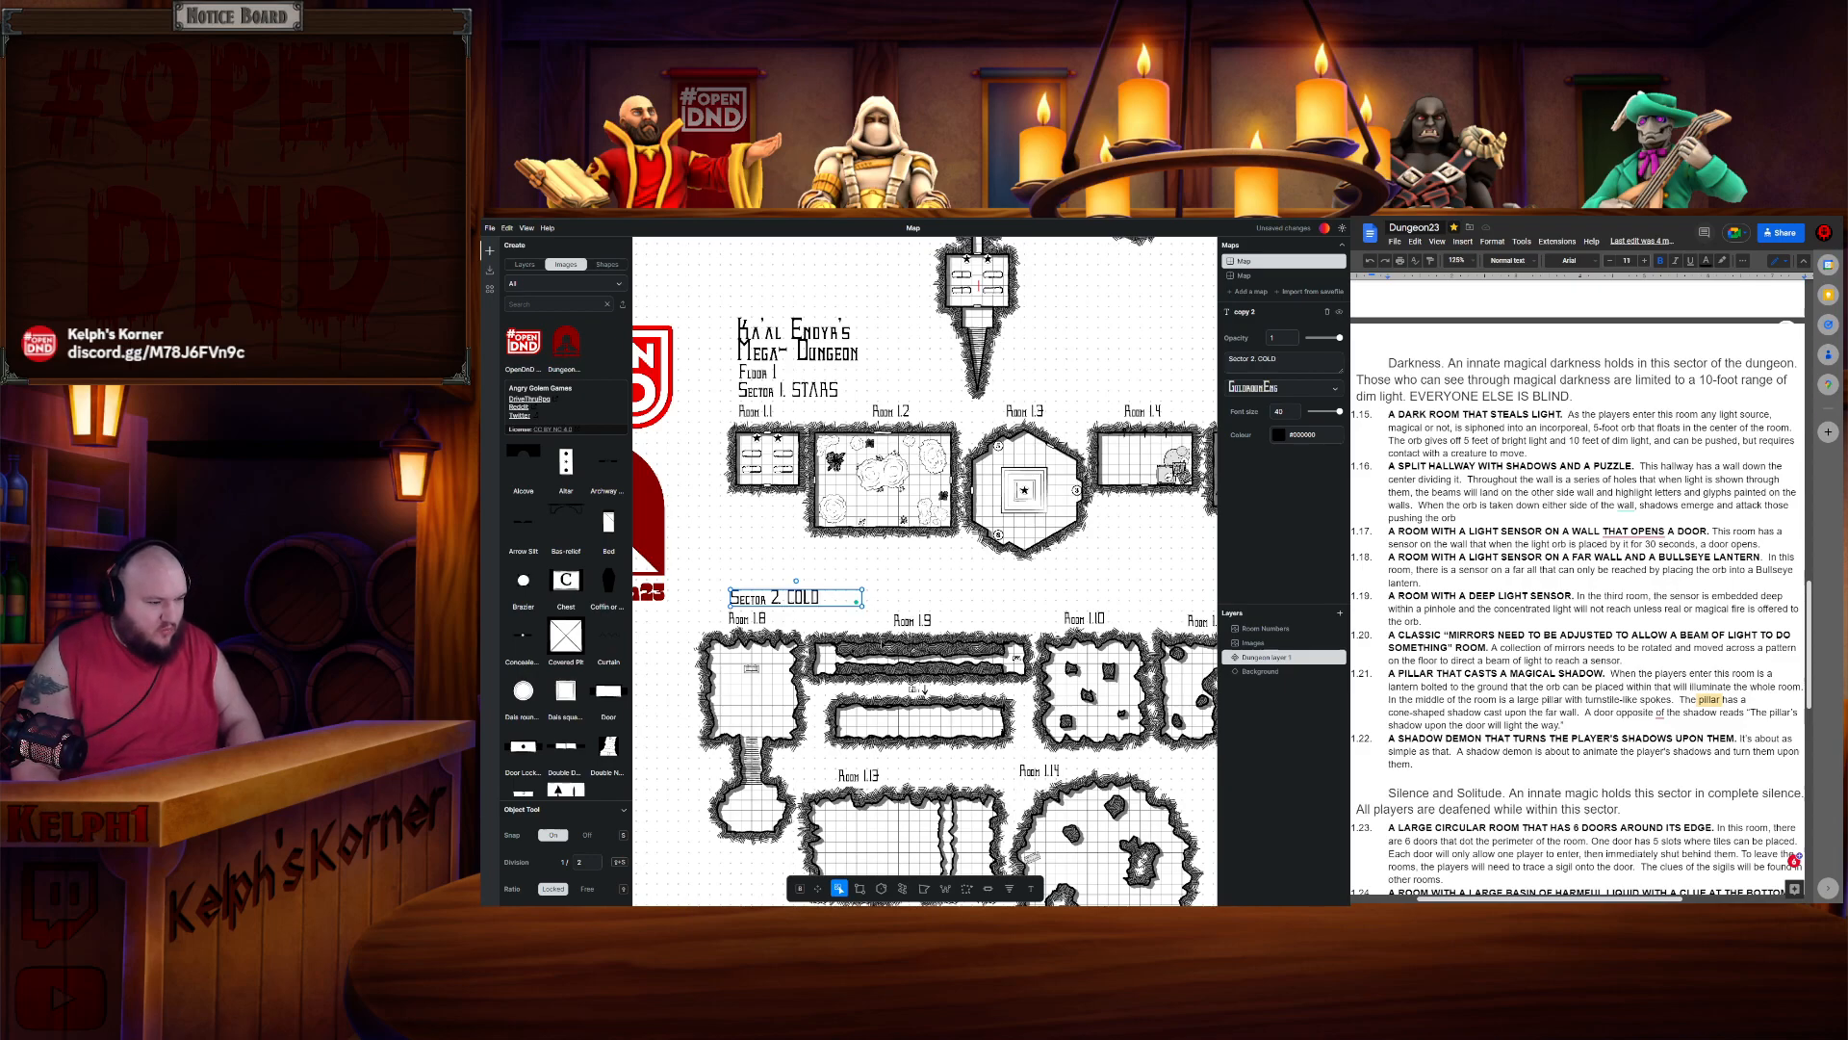
- Rename the Sector 3 map label to "Sector 3. DARKNESS"
{"action": "scroll", "coordinate": [882, 643], "scroll_direction": "down", "scroll_amount": 5}
{"action": "scroll", "coordinate": [872, 678], "scroll_direction": "up", "scroll_amount": 3}
{"action": "left_click_drag", "start_coordinate": [796, 739], "coordinate": [796, 548]}
{"action": "left_click", "coordinate": [786, 670]}
{"action": "left_click_drag", "start_coordinate": [791, 668], "coordinate": [843, 666]}
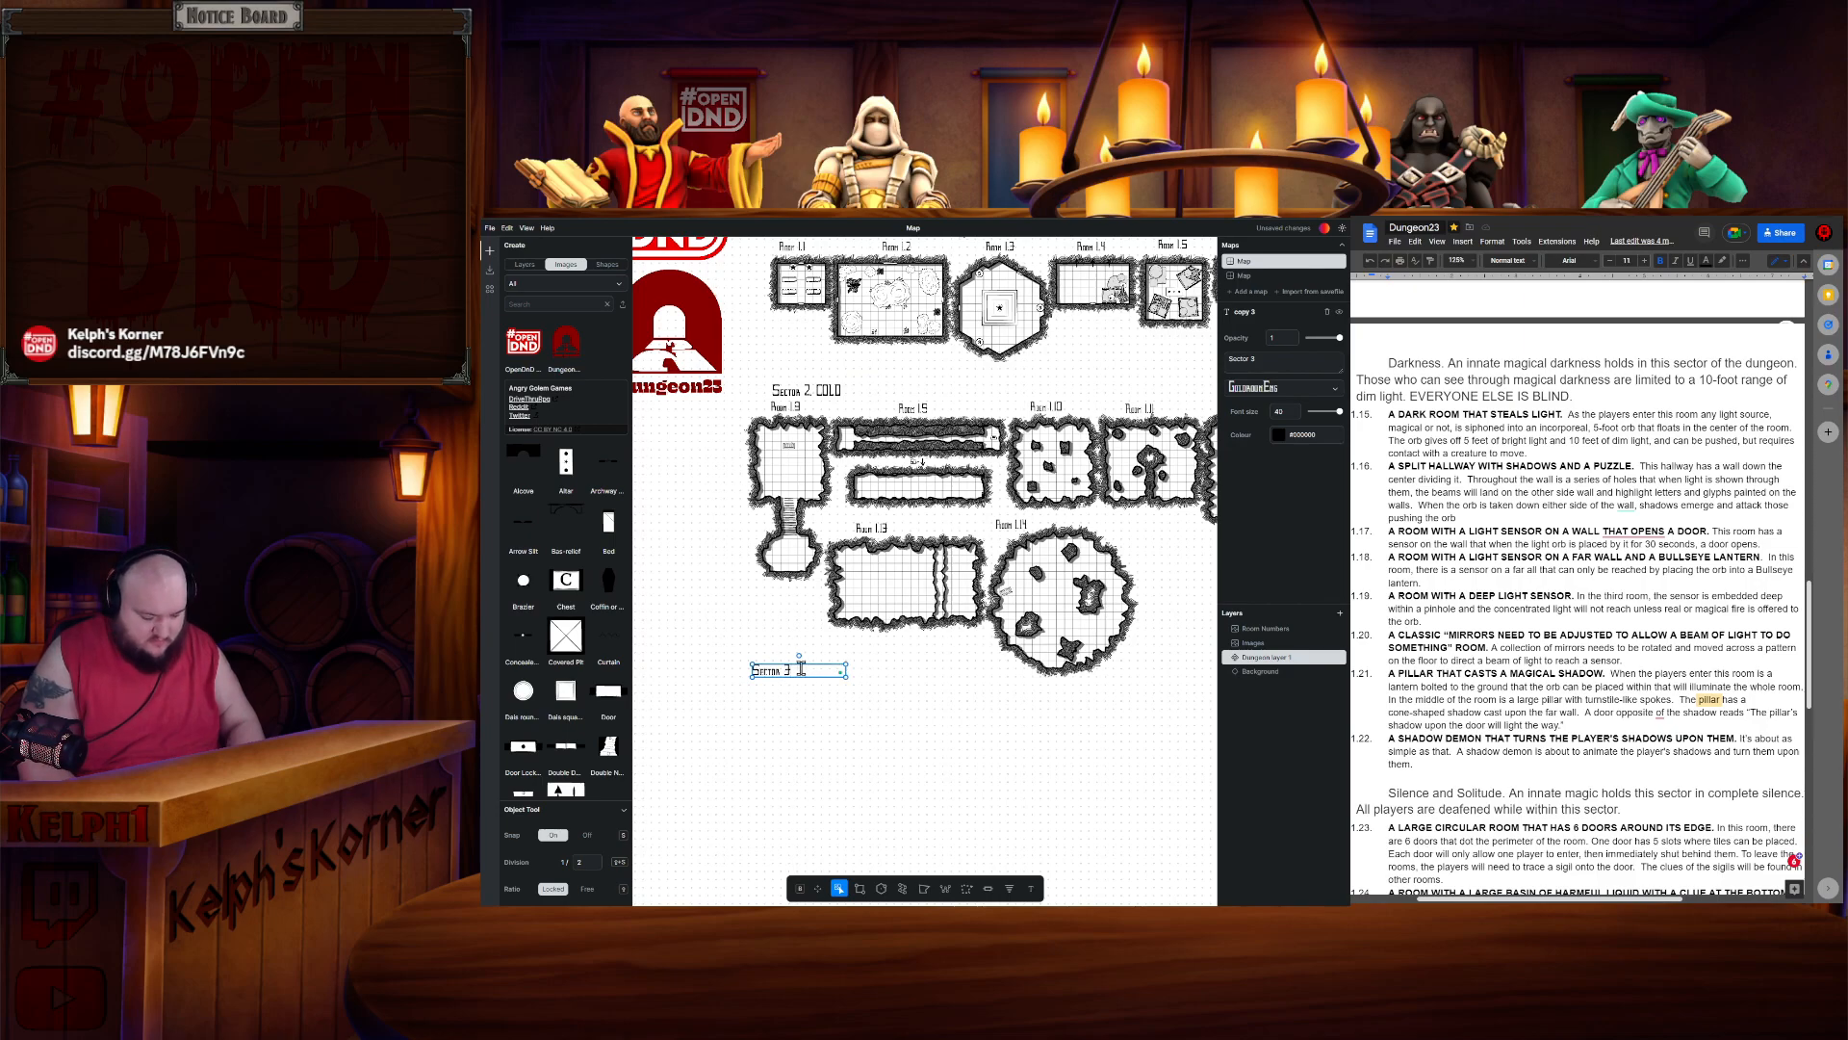
{"action": "type", "text": "DARKNE"}
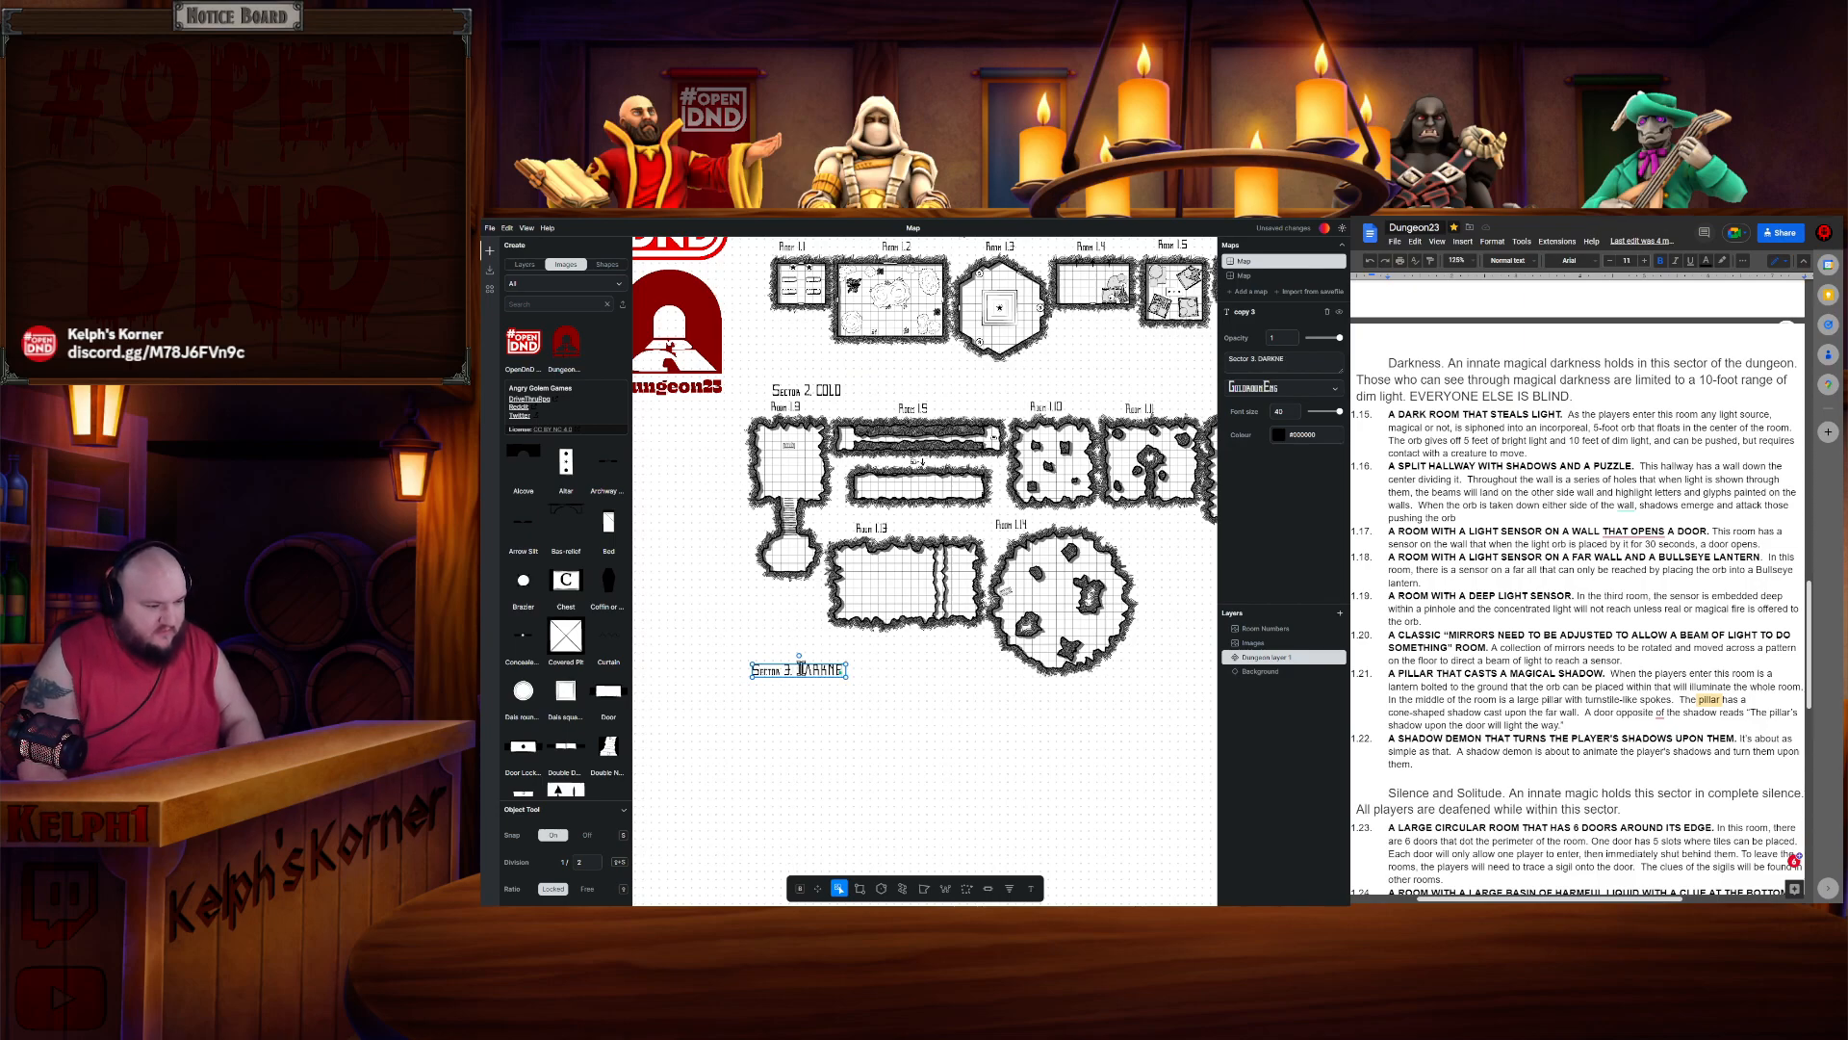
{"action": "type", "text": "SS"}
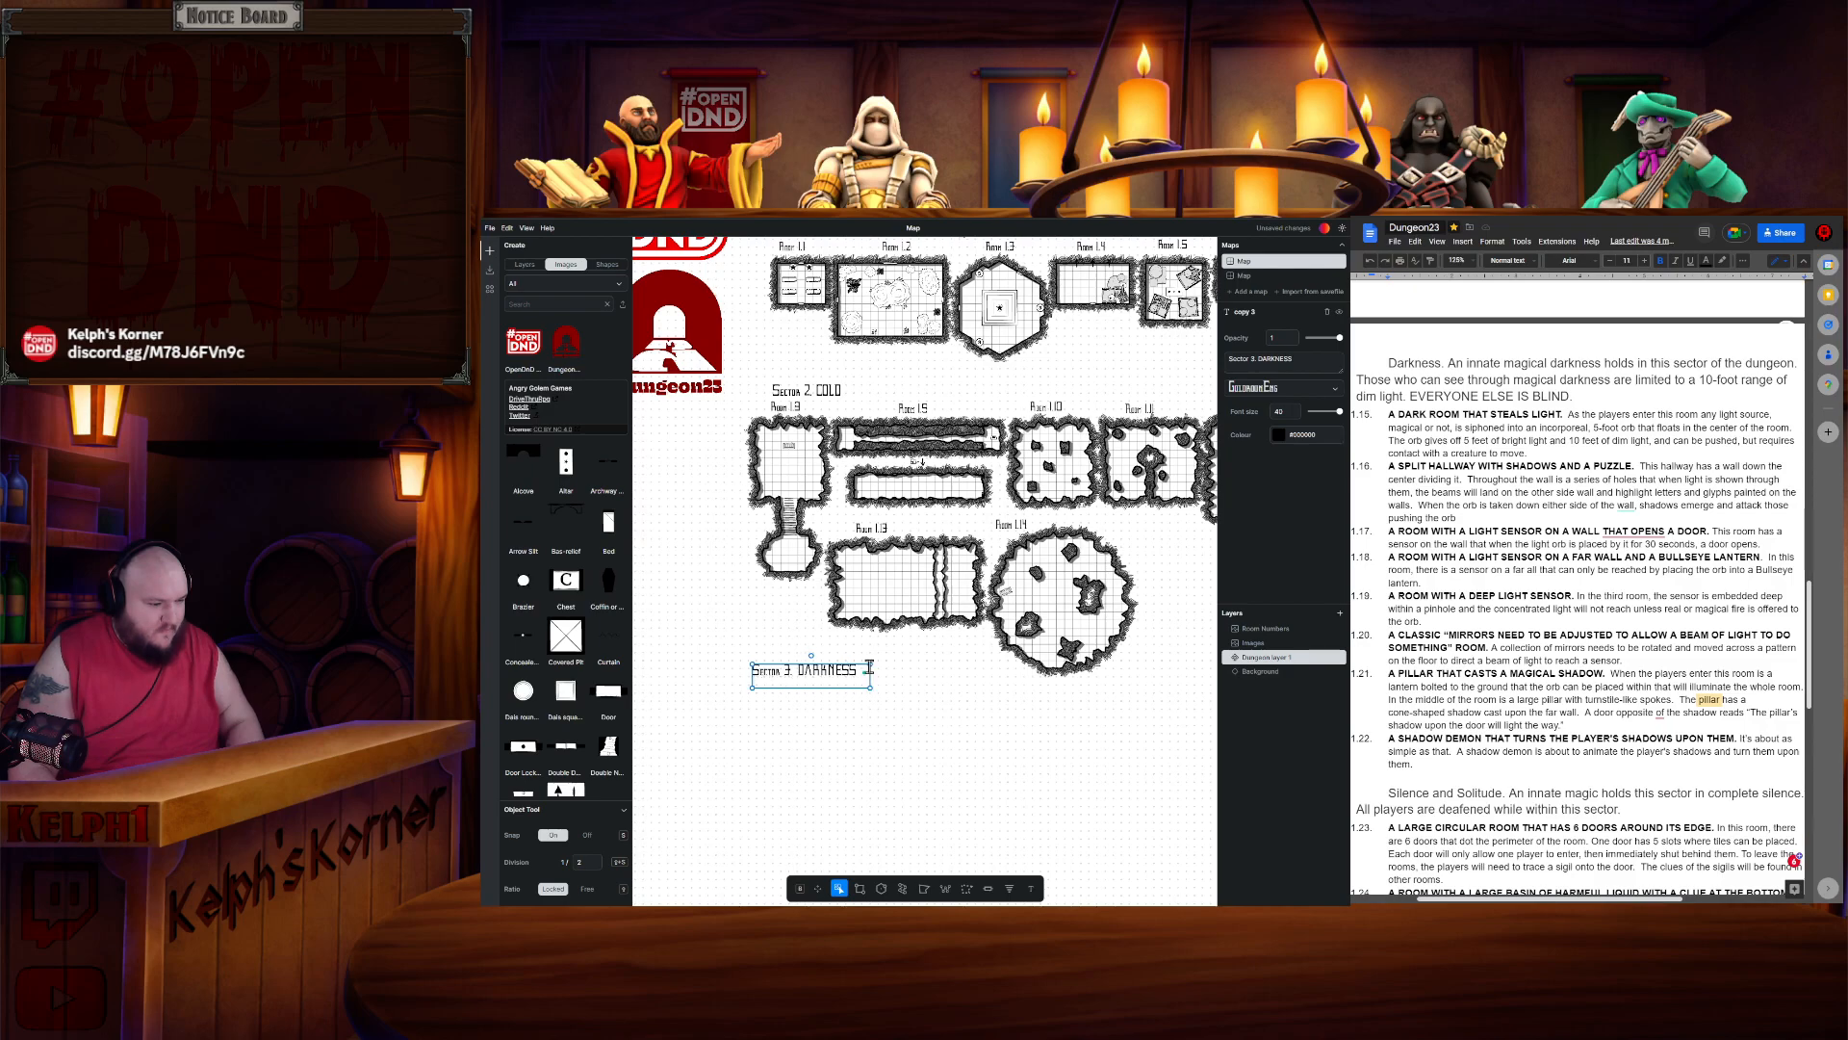
{"action": "left_click", "coordinate": [898, 669]}
- Draw a square room just below the Sector 3 label with the Rectangle tool
{"action": "scroll", "coordinate": [898, 669], "scroll_direction": "up", "scroll_amount": 5}
{"action": "scroll", "coordinate": [898, 669], "scroll_direction": "down", "scroll_amount": 2}
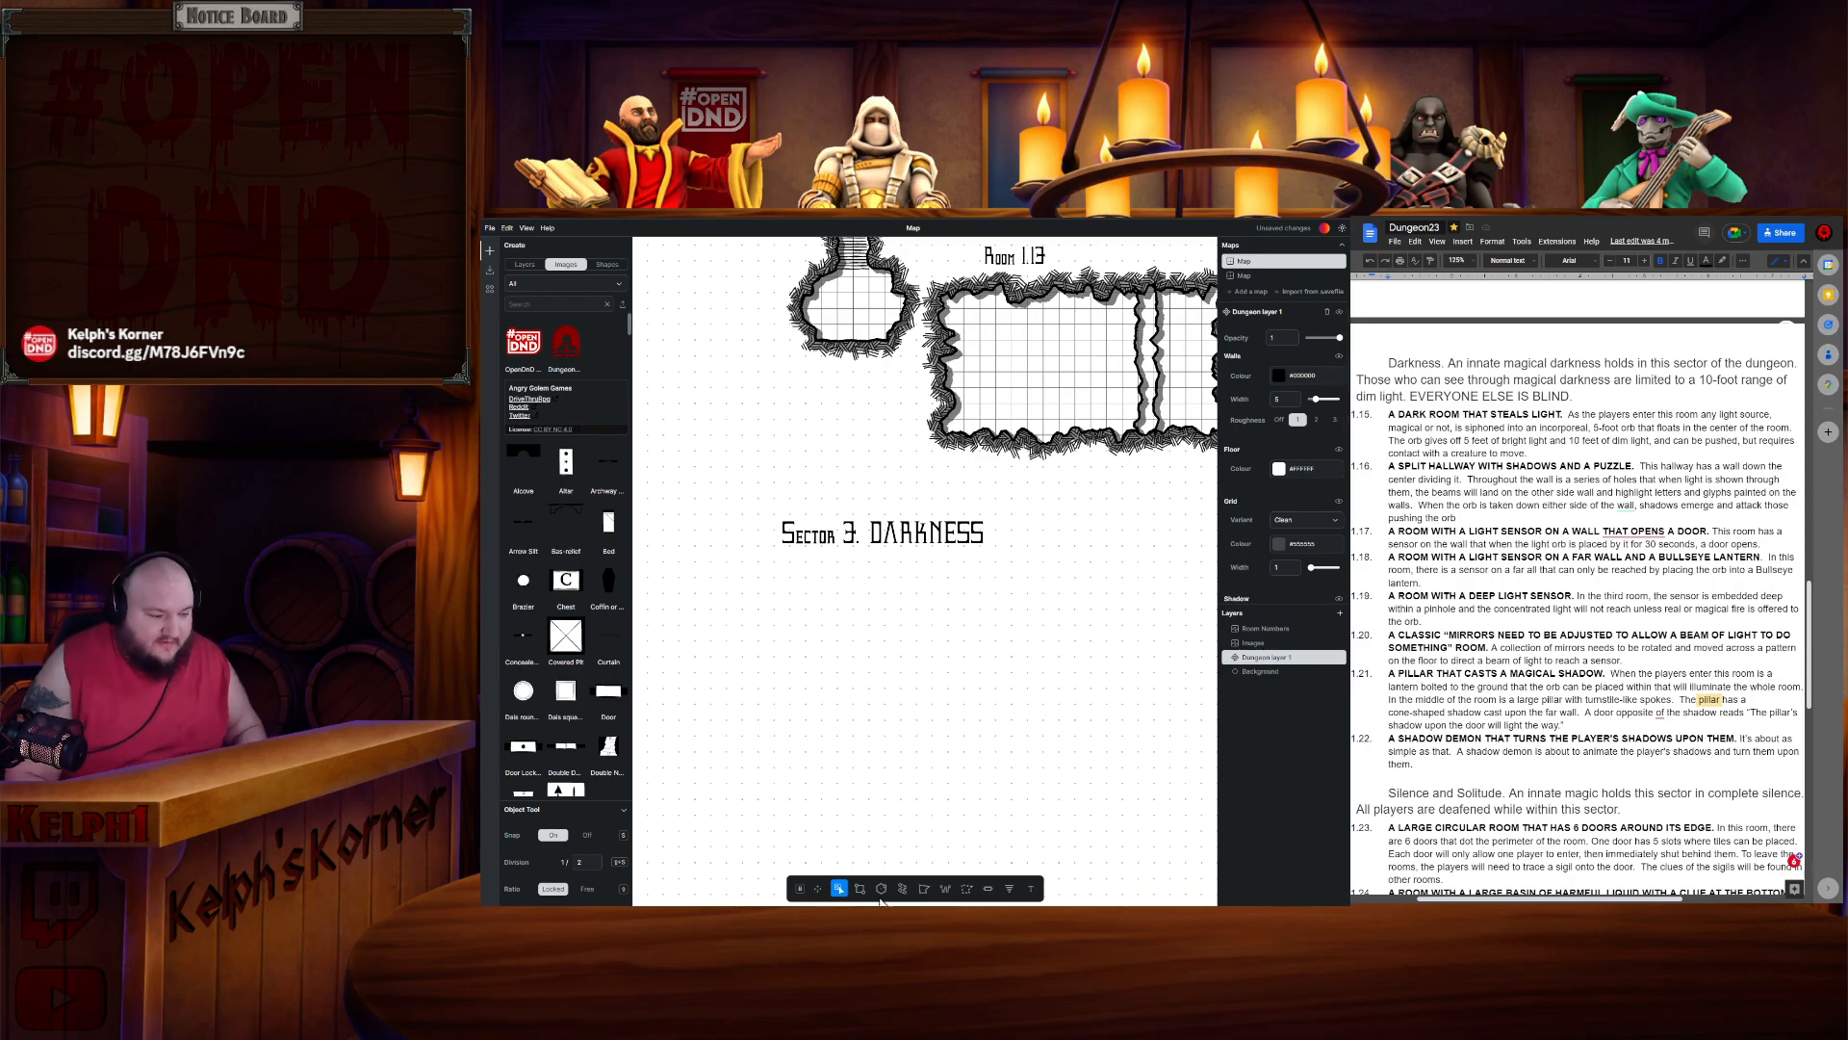
{"action": "left_click", "coordinate": [860, 888]}
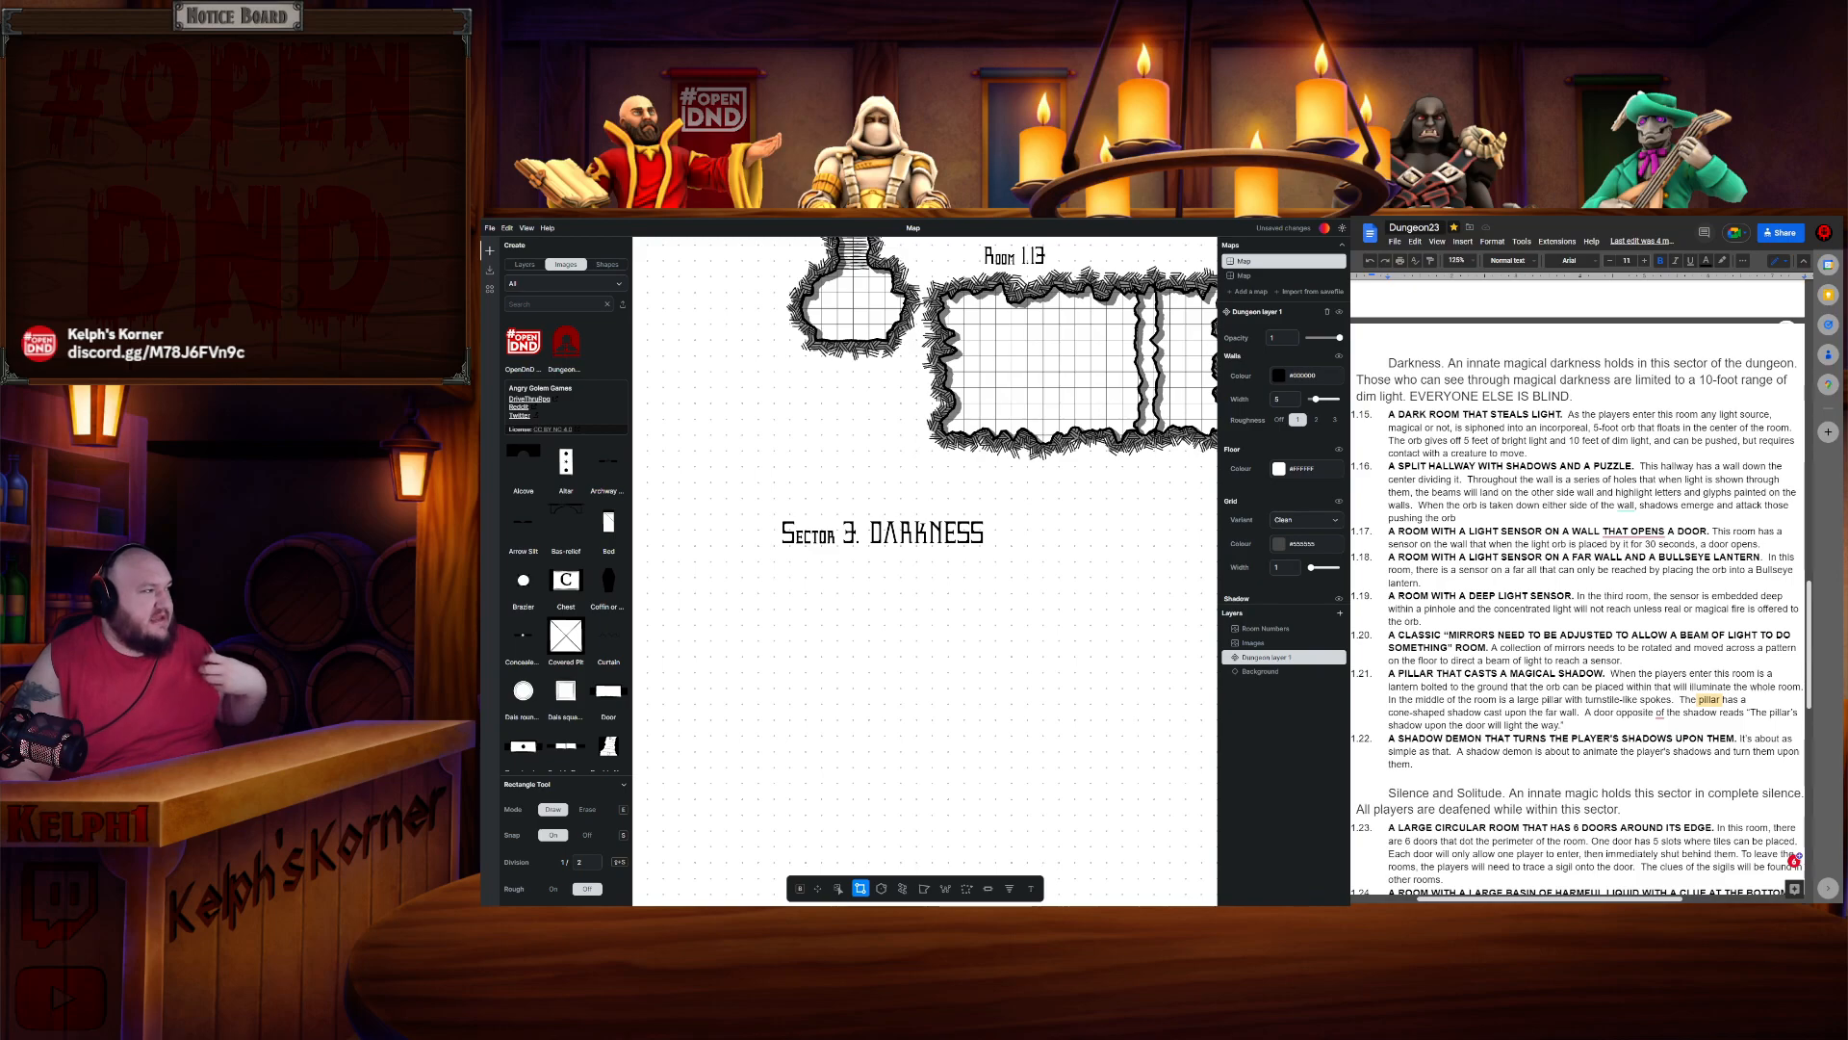
{"action": "left_click_drag", "start_coordinate": [909, 287], "coordinate": [839, 676]}
{"action": "mouse_move", "coordinate": [1193, 544]}
{"action": "left_mouse_down"}
{"action": "mouse_move", "coordinate": [1064, 435]}
{"action": "mouse_move", "coordinate": [1095, 621]}
{"action": "mouse_move", "coordinate": [1080, 613]}
{"action": "left_mouse_up"}
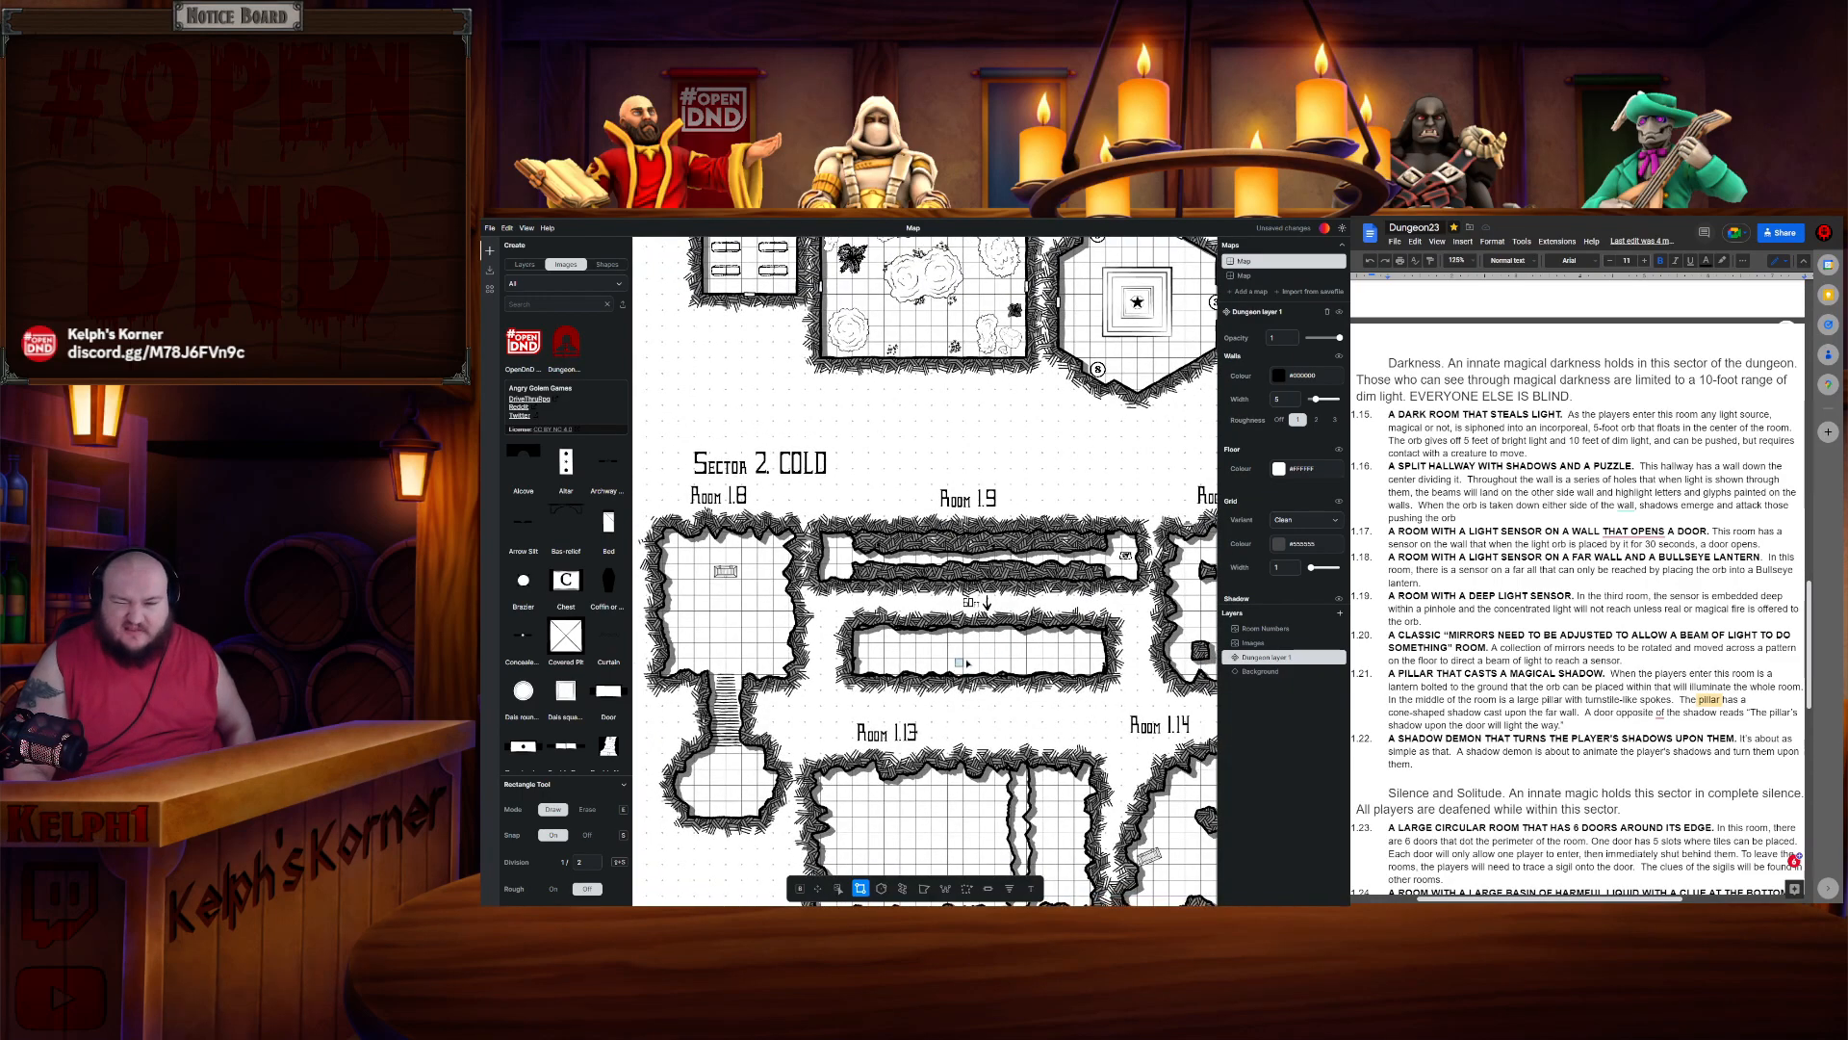
{"action": "mouse_move", "coordinate": [1182, 379]}
{"action": "left_mouse_down"}
{"action": "mouse_move", "coordinate": [1158, 604]}
{"action": "mouse_move", "coordinate": [844, 605]}
{"action": "left_mouse_up"}
{"action": "left_click_drag", "start_coordinate": [1124, 635], "coordinate": [870, 652]}
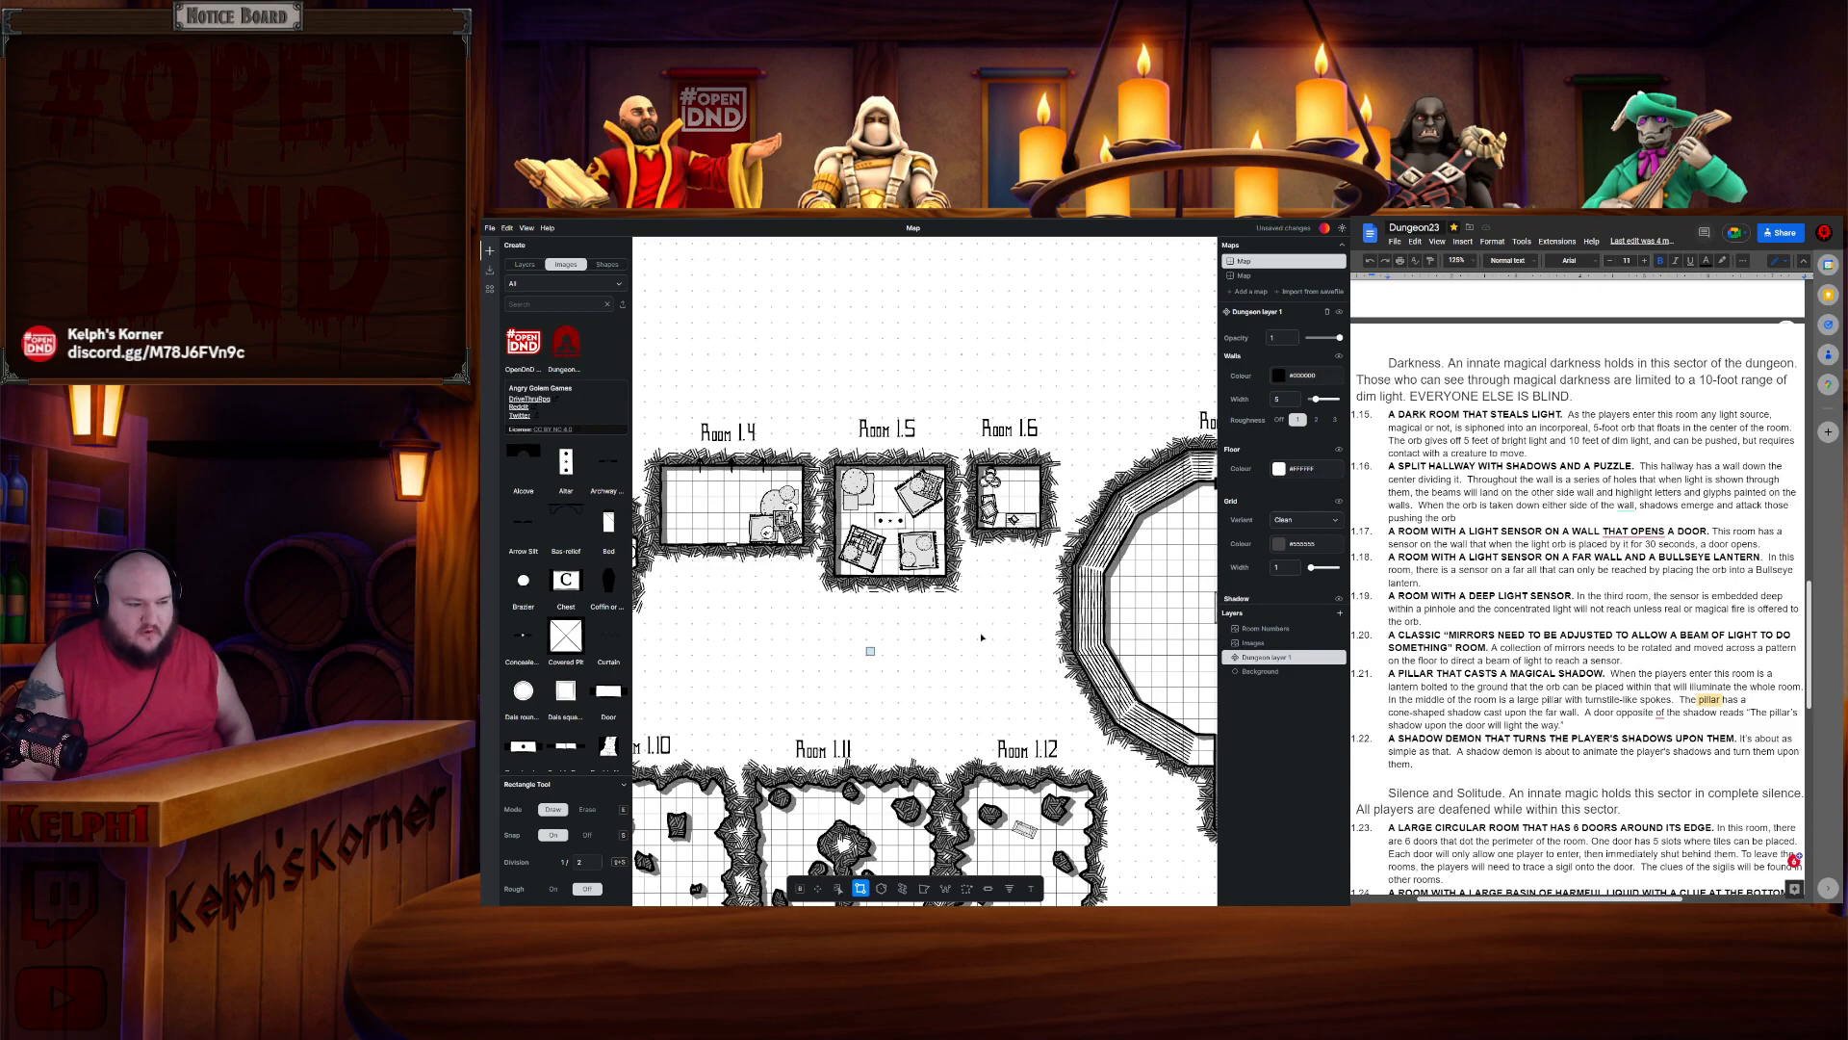
{"action": "left_click_drag", "start_coordinate": [1063, 627], "coordinate": [925, 514]}
{"action": "left_click_drag", "start_coordinate": [944, 702], "coordinate": [1079, 325]}
{"action": "left_click_drag", "start_coordinate": [789, 693], "coordinate": [1168, 429]}
{"action": "mouse_move", "coordinate": [823, 630]}
{"action": "left_mouse_down"}
{"action": "mouse_move", "coordinate": [1086, 448]}
{"action": "mouse_move", "coordinate": [1016, 614]}
{"action": "left_mouse_up"}
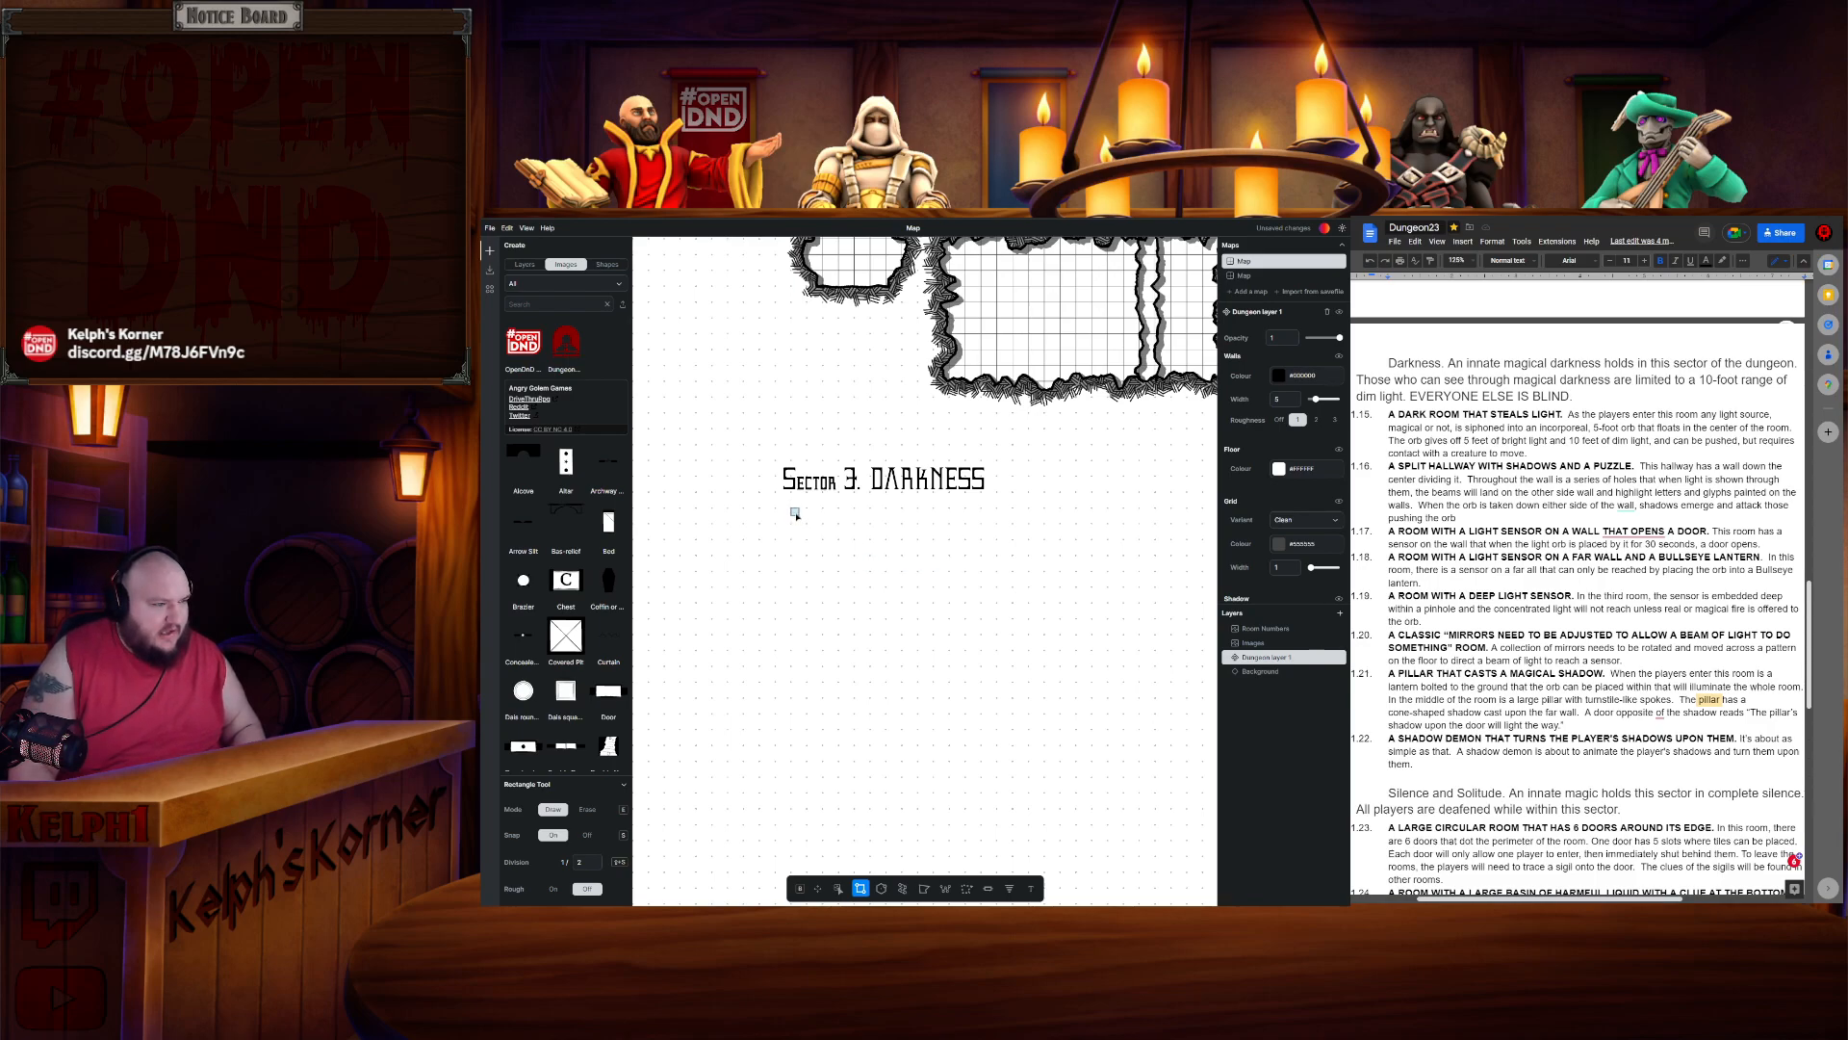
{"action": "left_click_drag", "start_coordinate": [794, 512], "coordinate": [898, 618]}
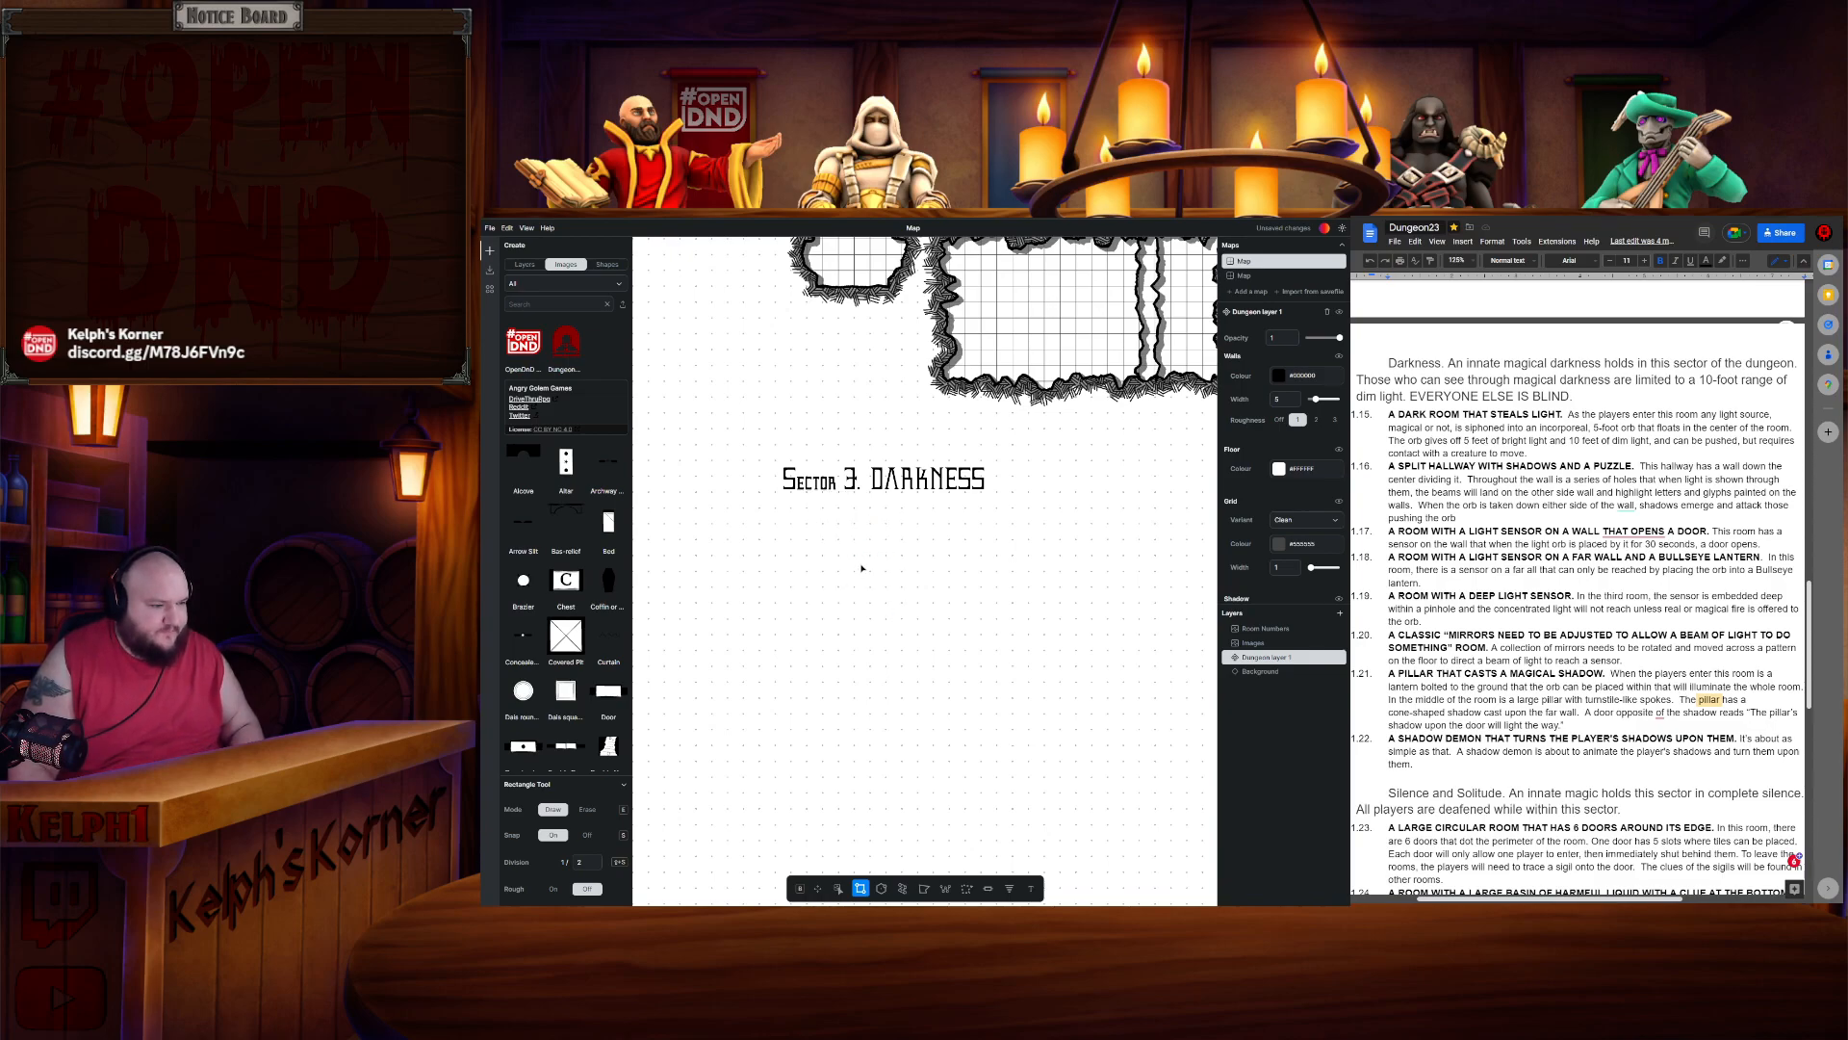
{"action": "scroll", "coordinate": [861, 568], "scroll_direction": "up", "scroll_amount": 3}
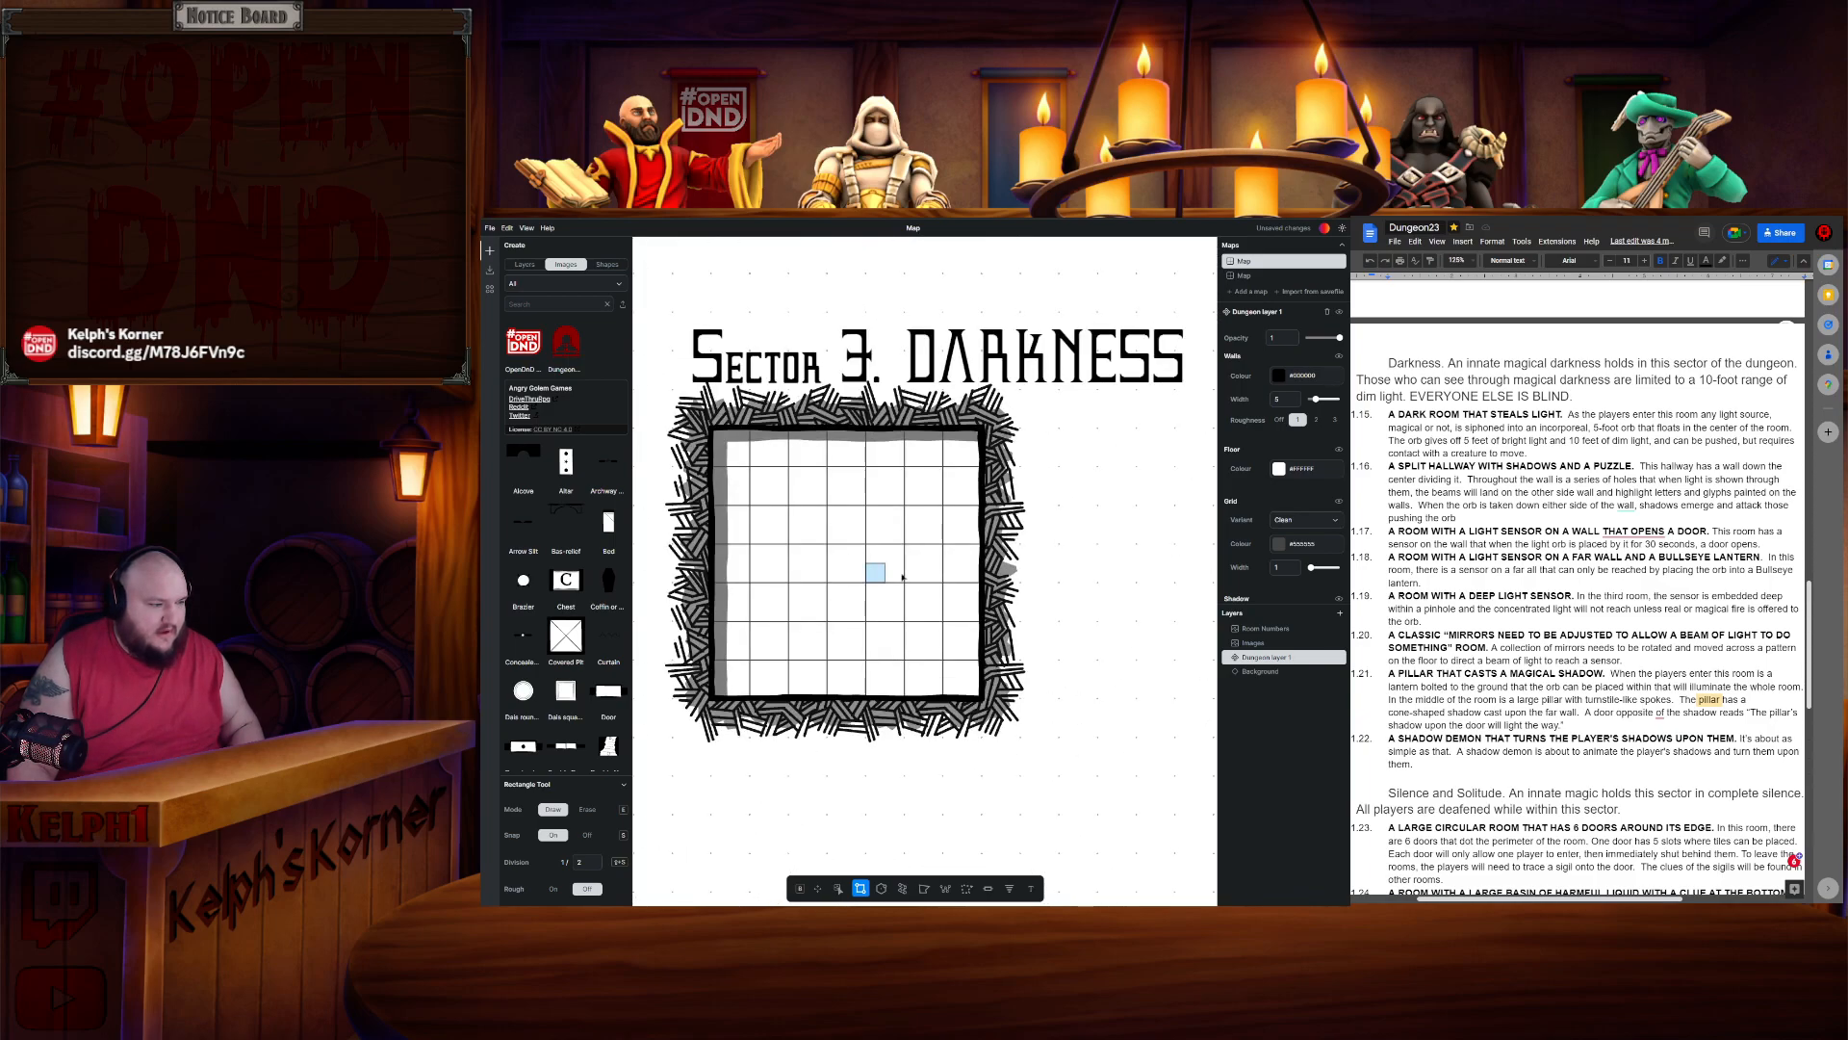
- Place a brazier inside the new square room and move it toward the room's centre
{"action": "left_click", "coordinate": [532, 587]}
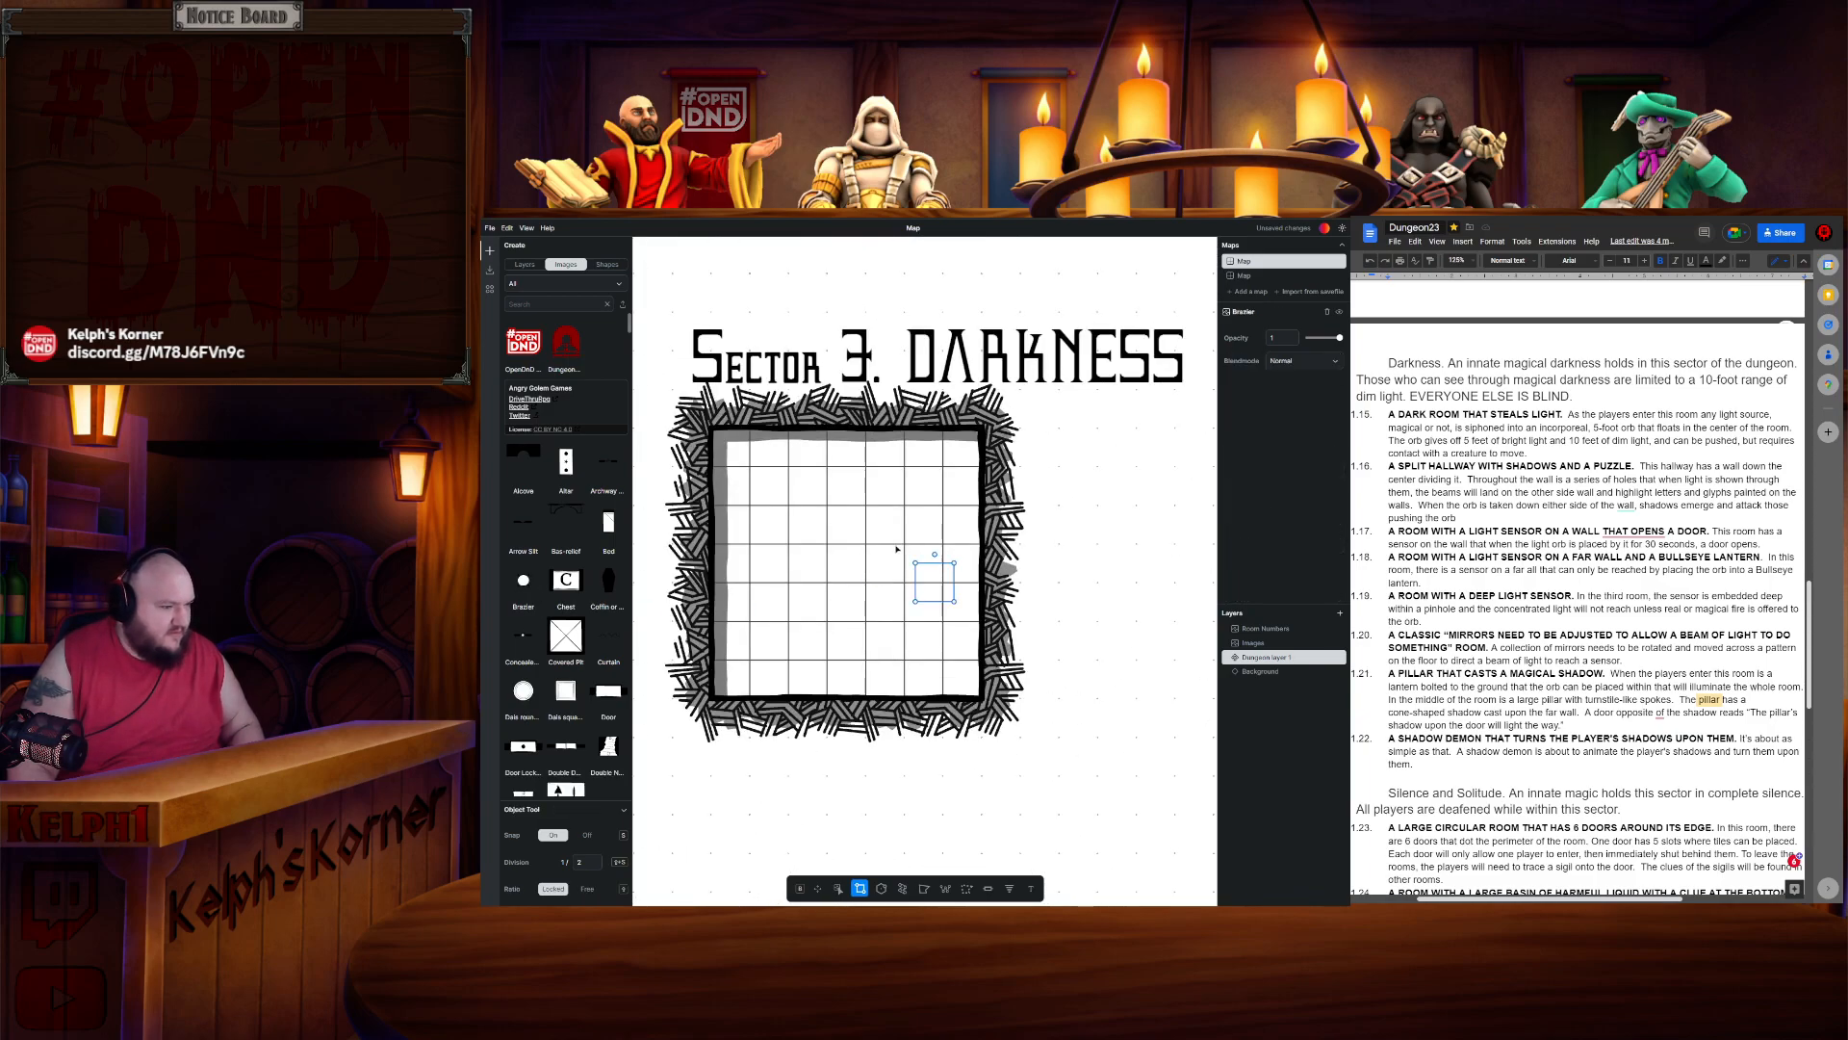
{"action": "left_click_drag", "start_coordinate": [937, 590], "coordinate": [848, 570]}
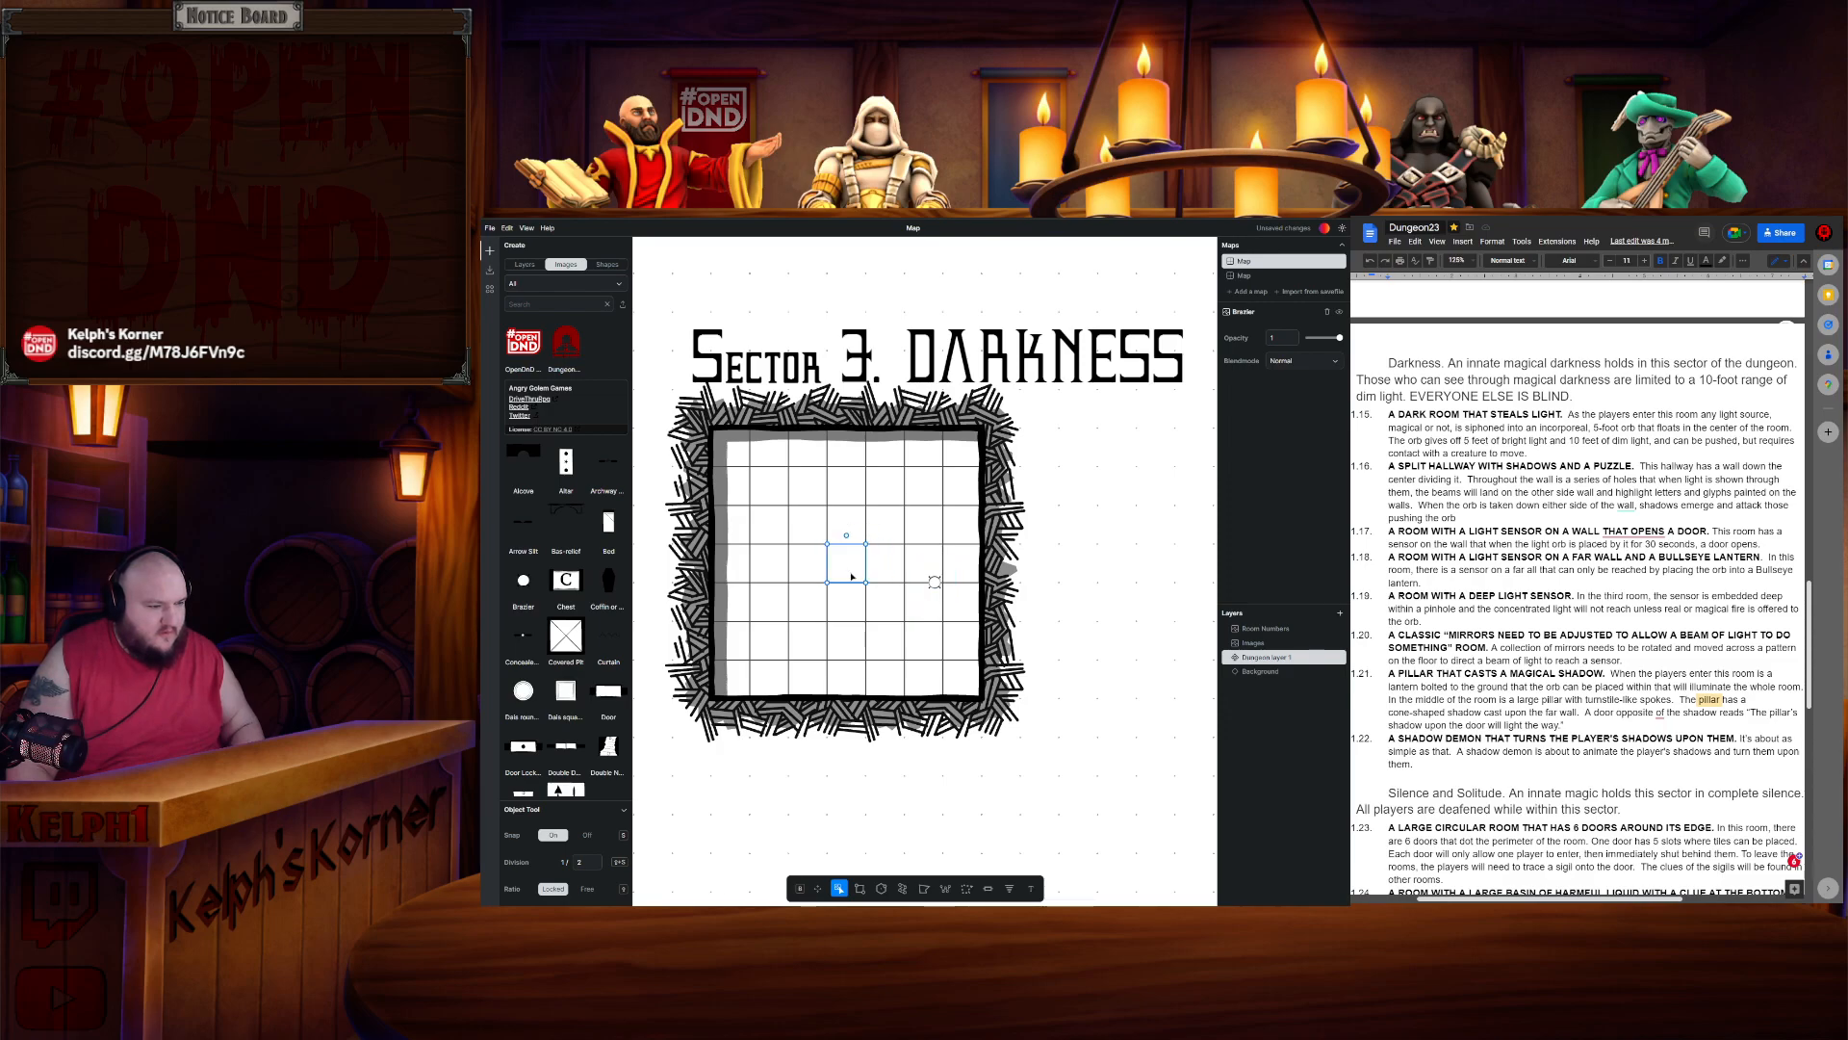
{"action": "left_click", "coordinate": [921, 568]}
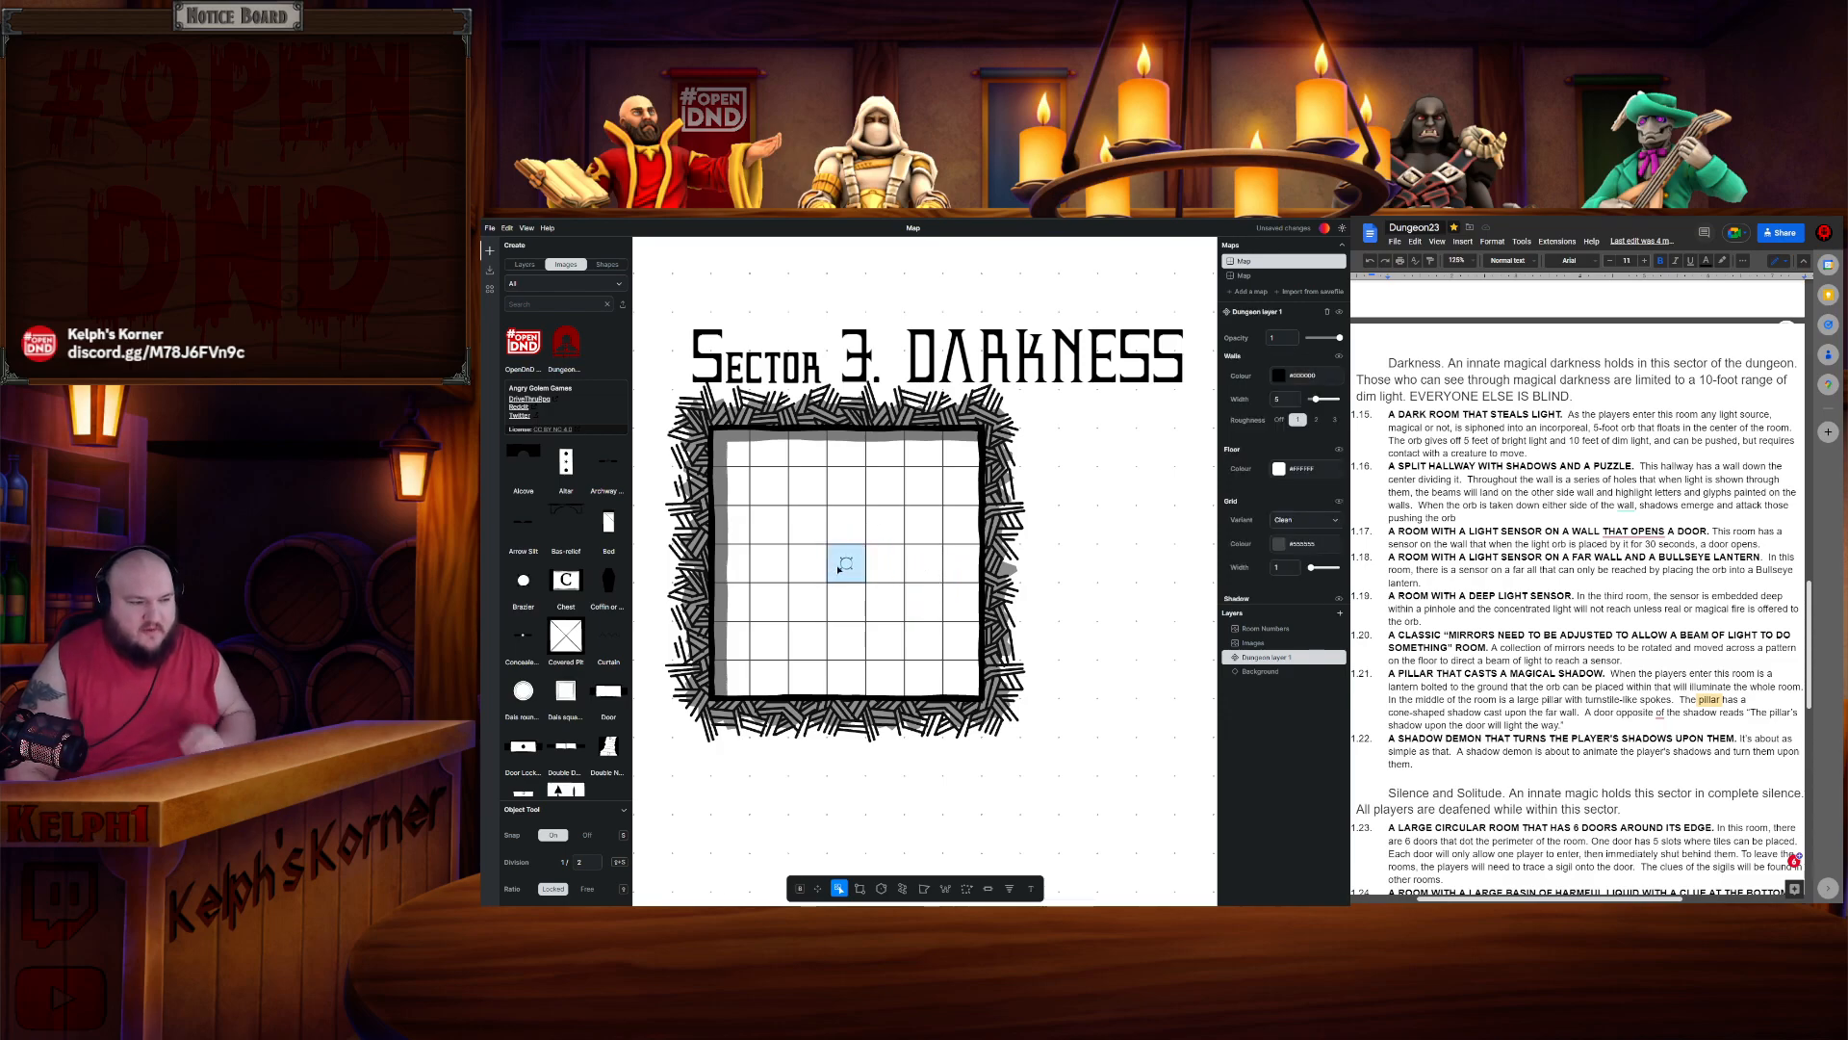
- Draw a long rectangular room to the right of the square room
{"action": "scroll", "coordinate": [931, 574], "scroll_direction": "down", "scroll_amount": 4}
{"action": "left_click_drag", "start_coordinate": [1040, 579], "coordinate": [872, 556]}
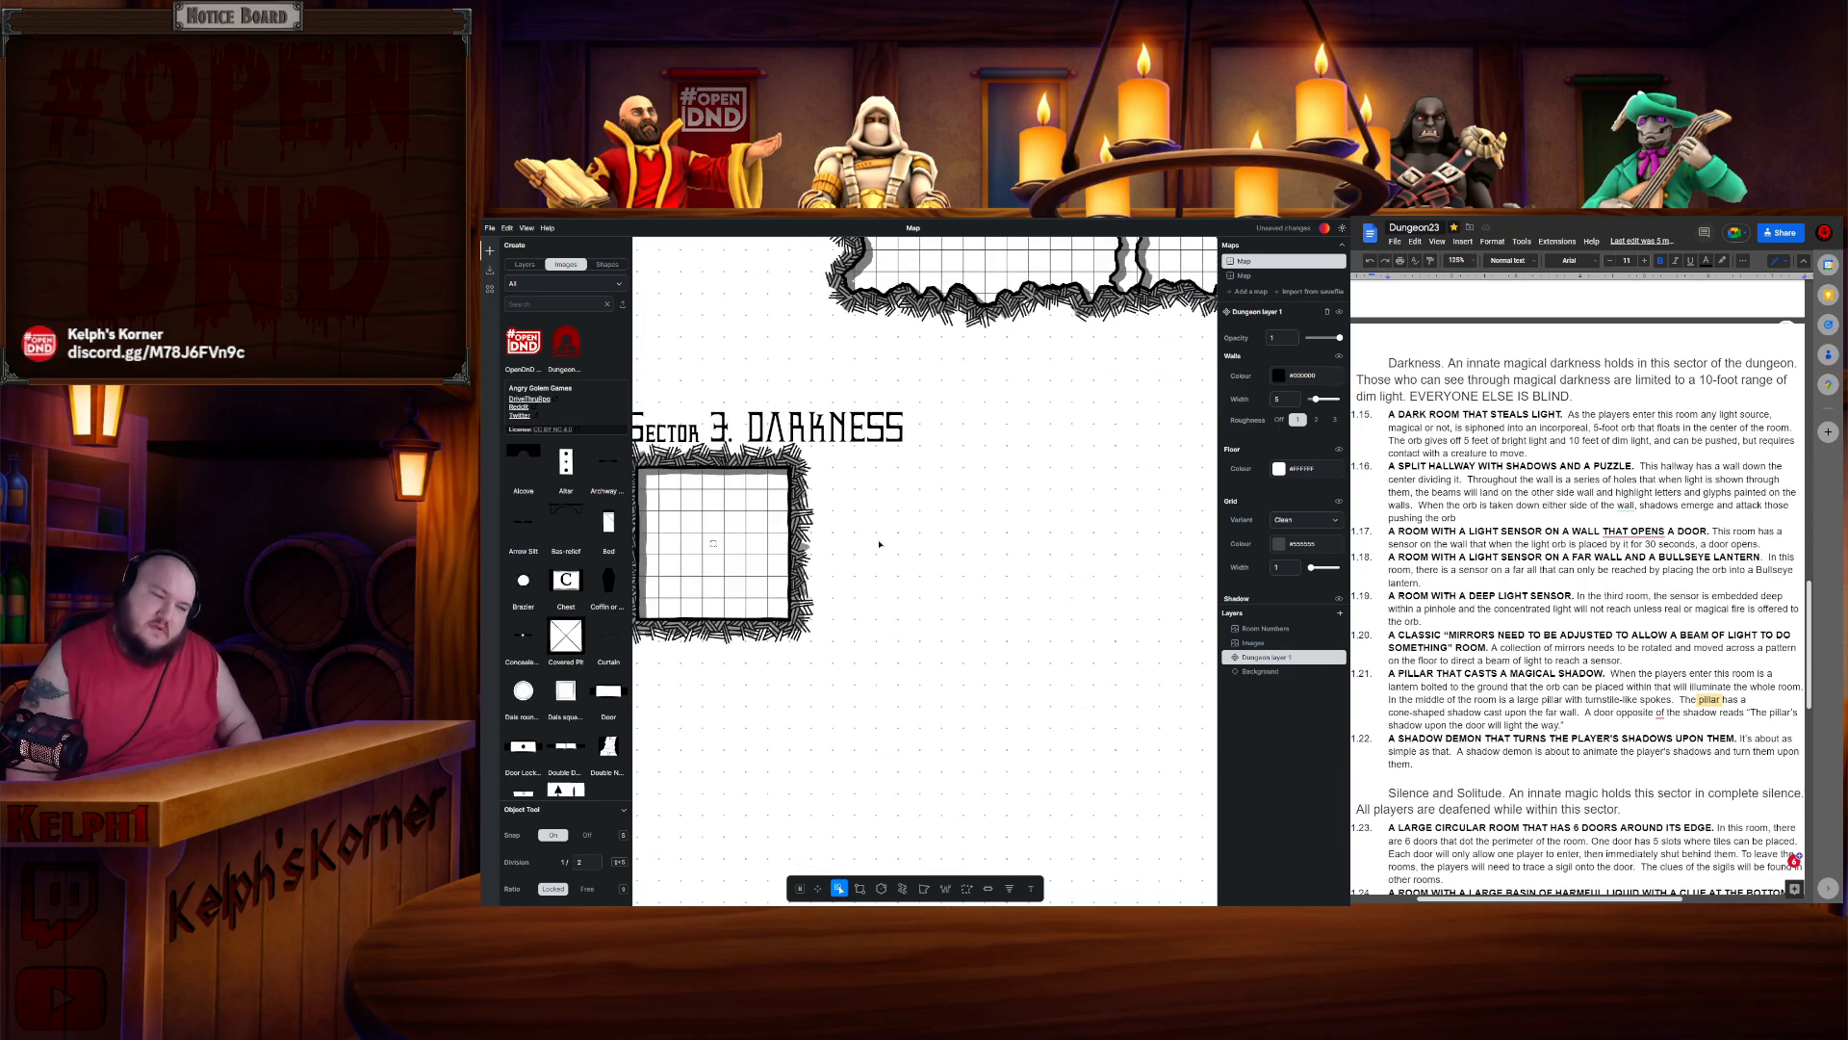
{"action": "left_click", "coordinate": [859, 888]}
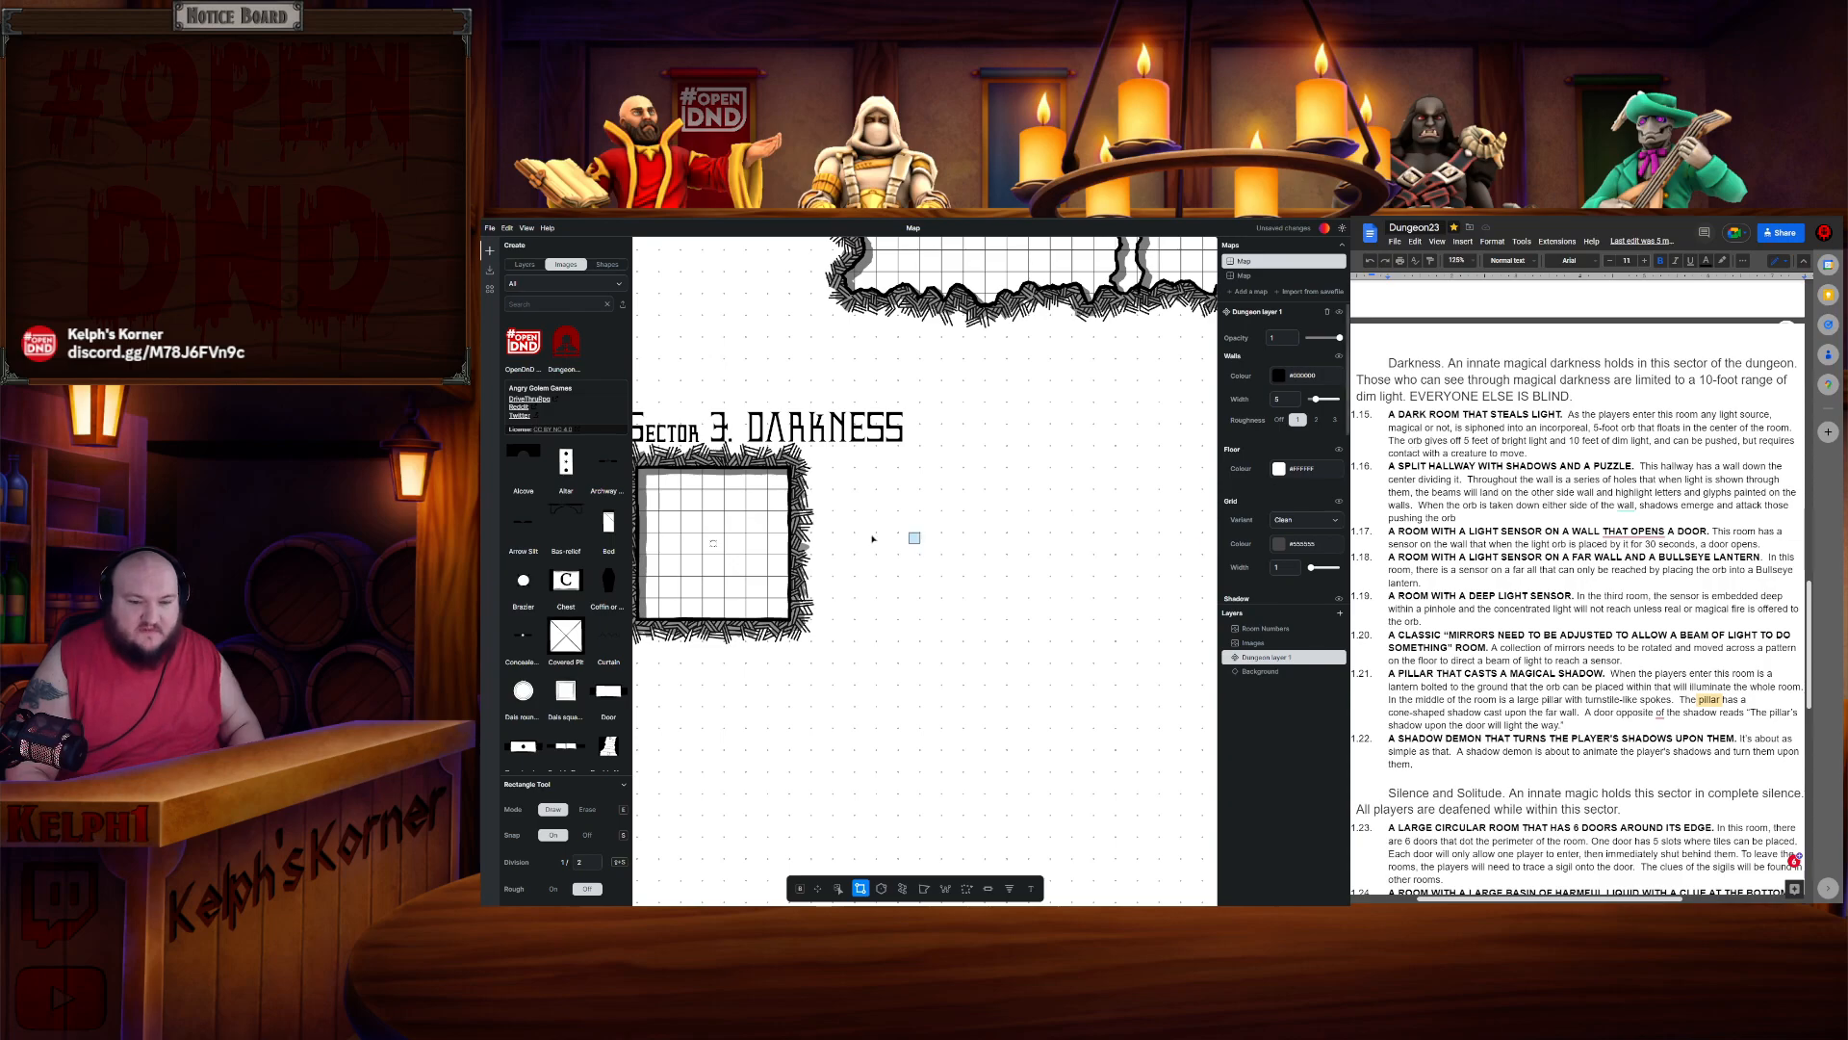
{"action": "scroll", "coordinate": [806, 520], "scroll_direction": "down", "scroll_amount": 3}
{"action": "left_click_drag", "start_coordinate": [882, 533], "coordinate": [790, 529]}
{"action": "scroll", "coordinate": [790, 529], "scroll_direction": "up", "scroll_amount": 2}
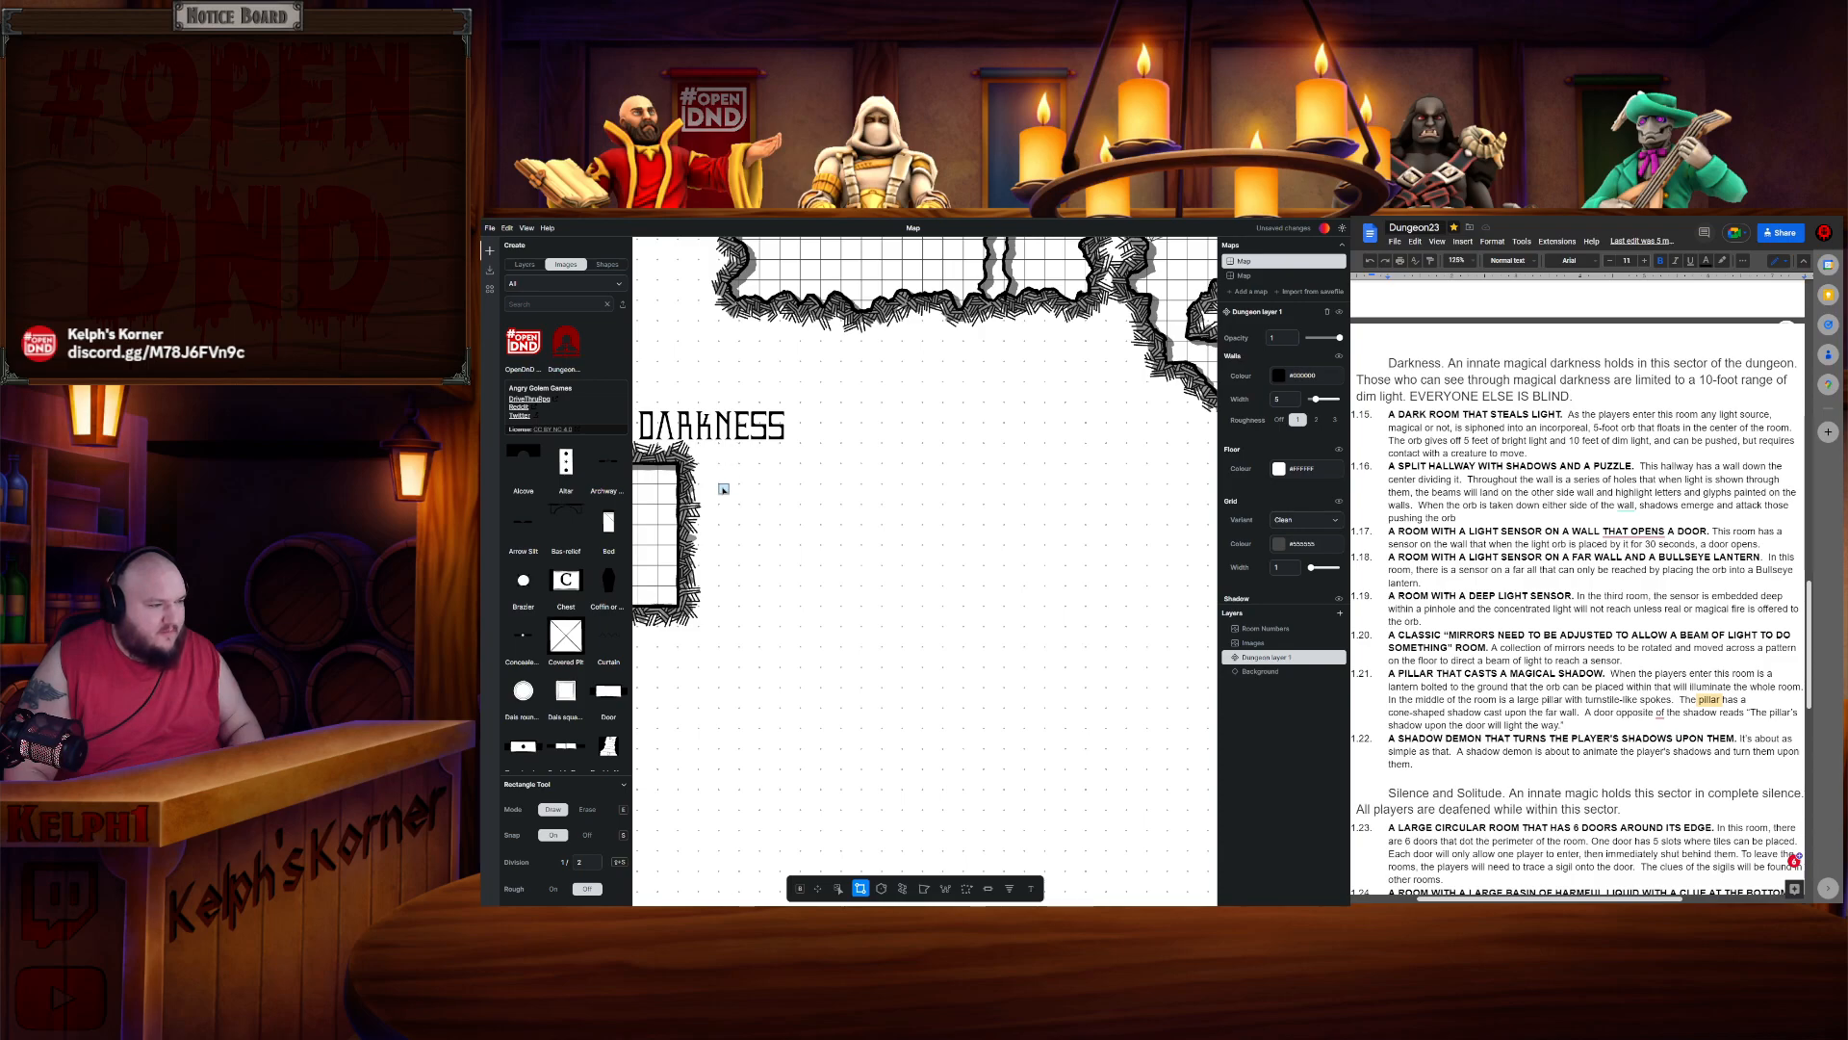
{"action": "left_click_drag", "start_coordinate": [724, 488], "coordinate": [962, 585]}
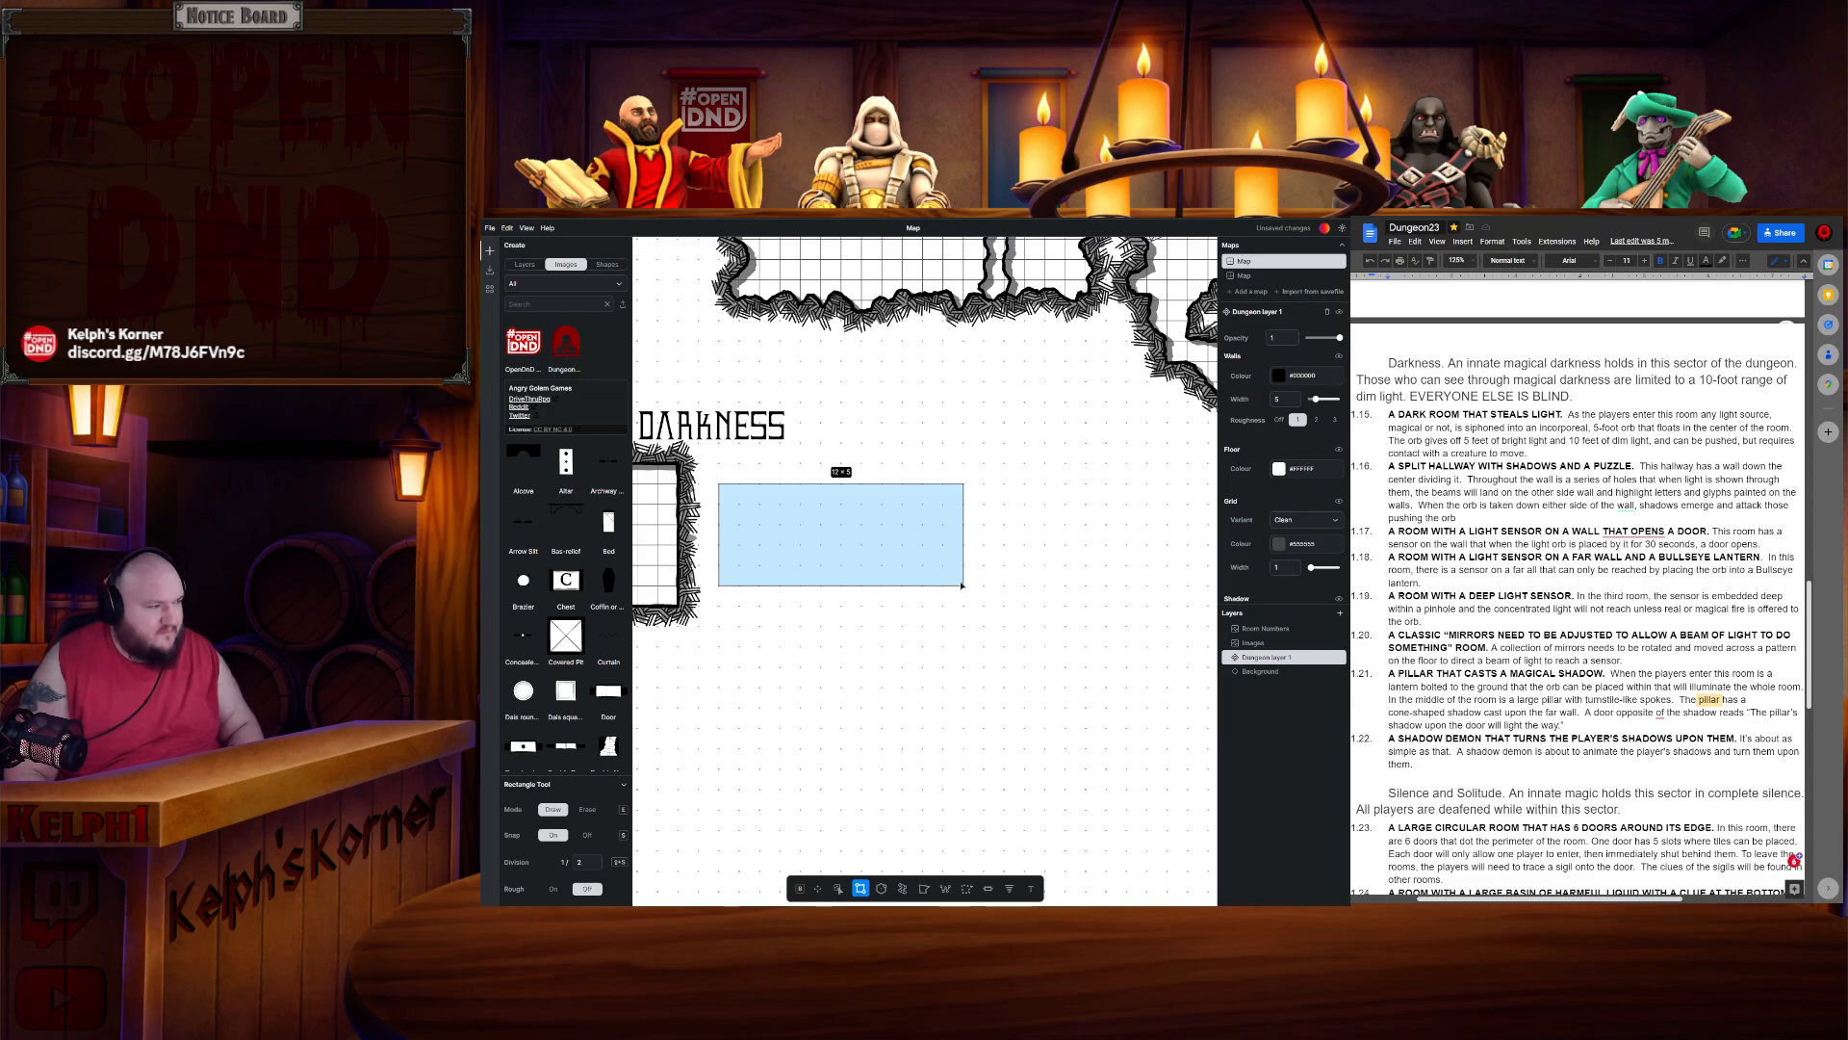
{"action": "key", "text": "Escape"}
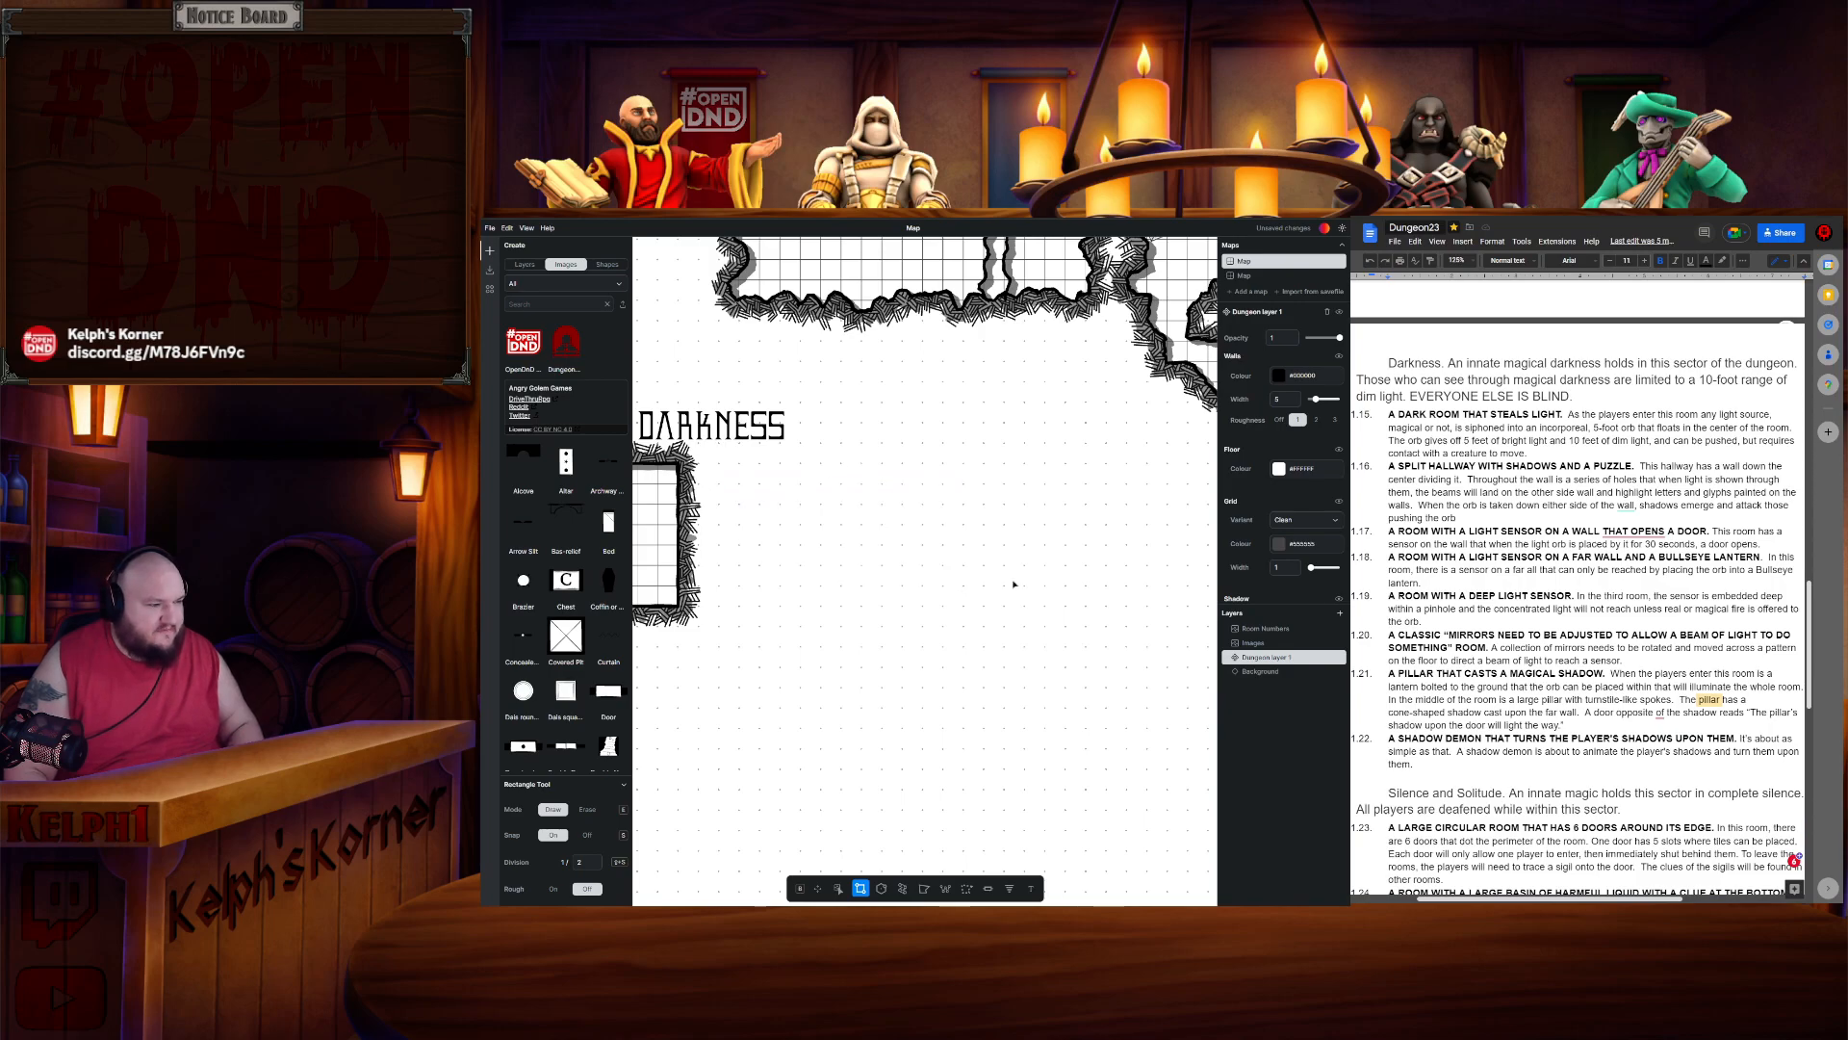
- Try dividing the long room with a horizontal and a vertical wall, then undo those walls
{"action": "scroll", "coordinate": [719, 543], "scroll_direction": "up", "scroll_amount": 3}
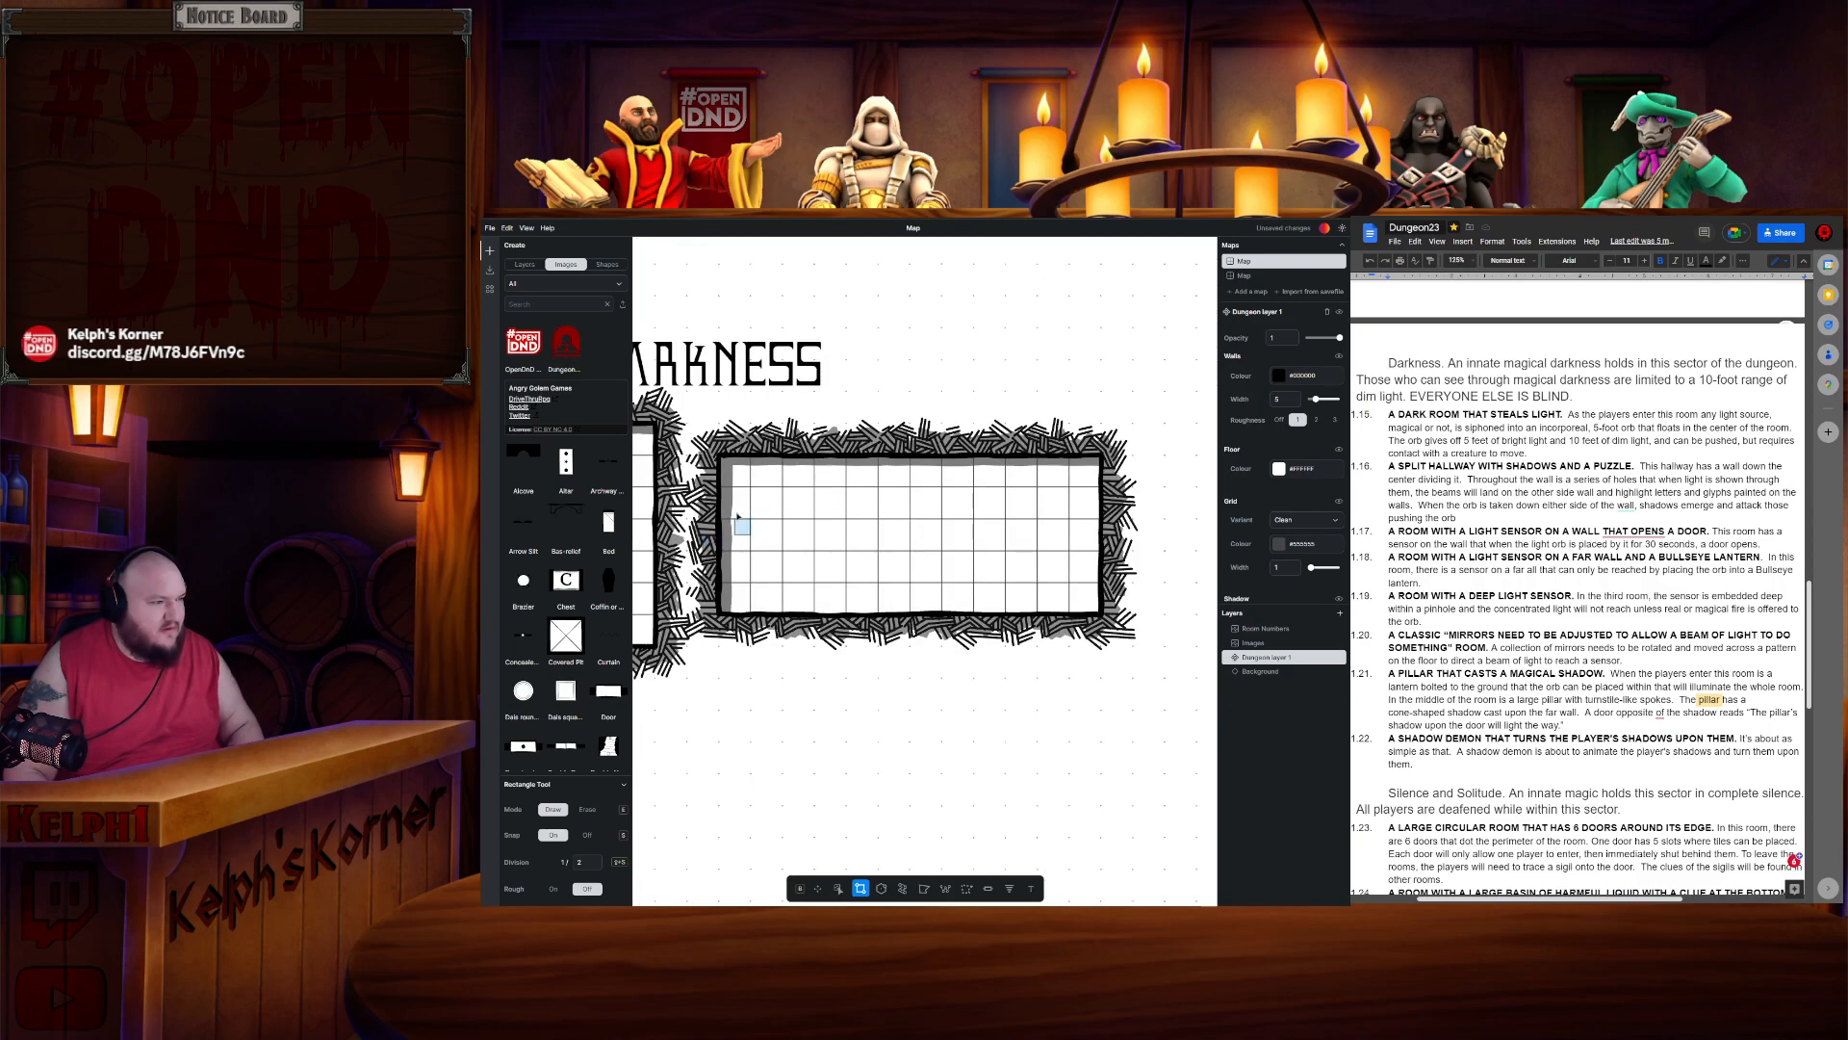
{"action": "left_click", "coordinate": [945, 890]}
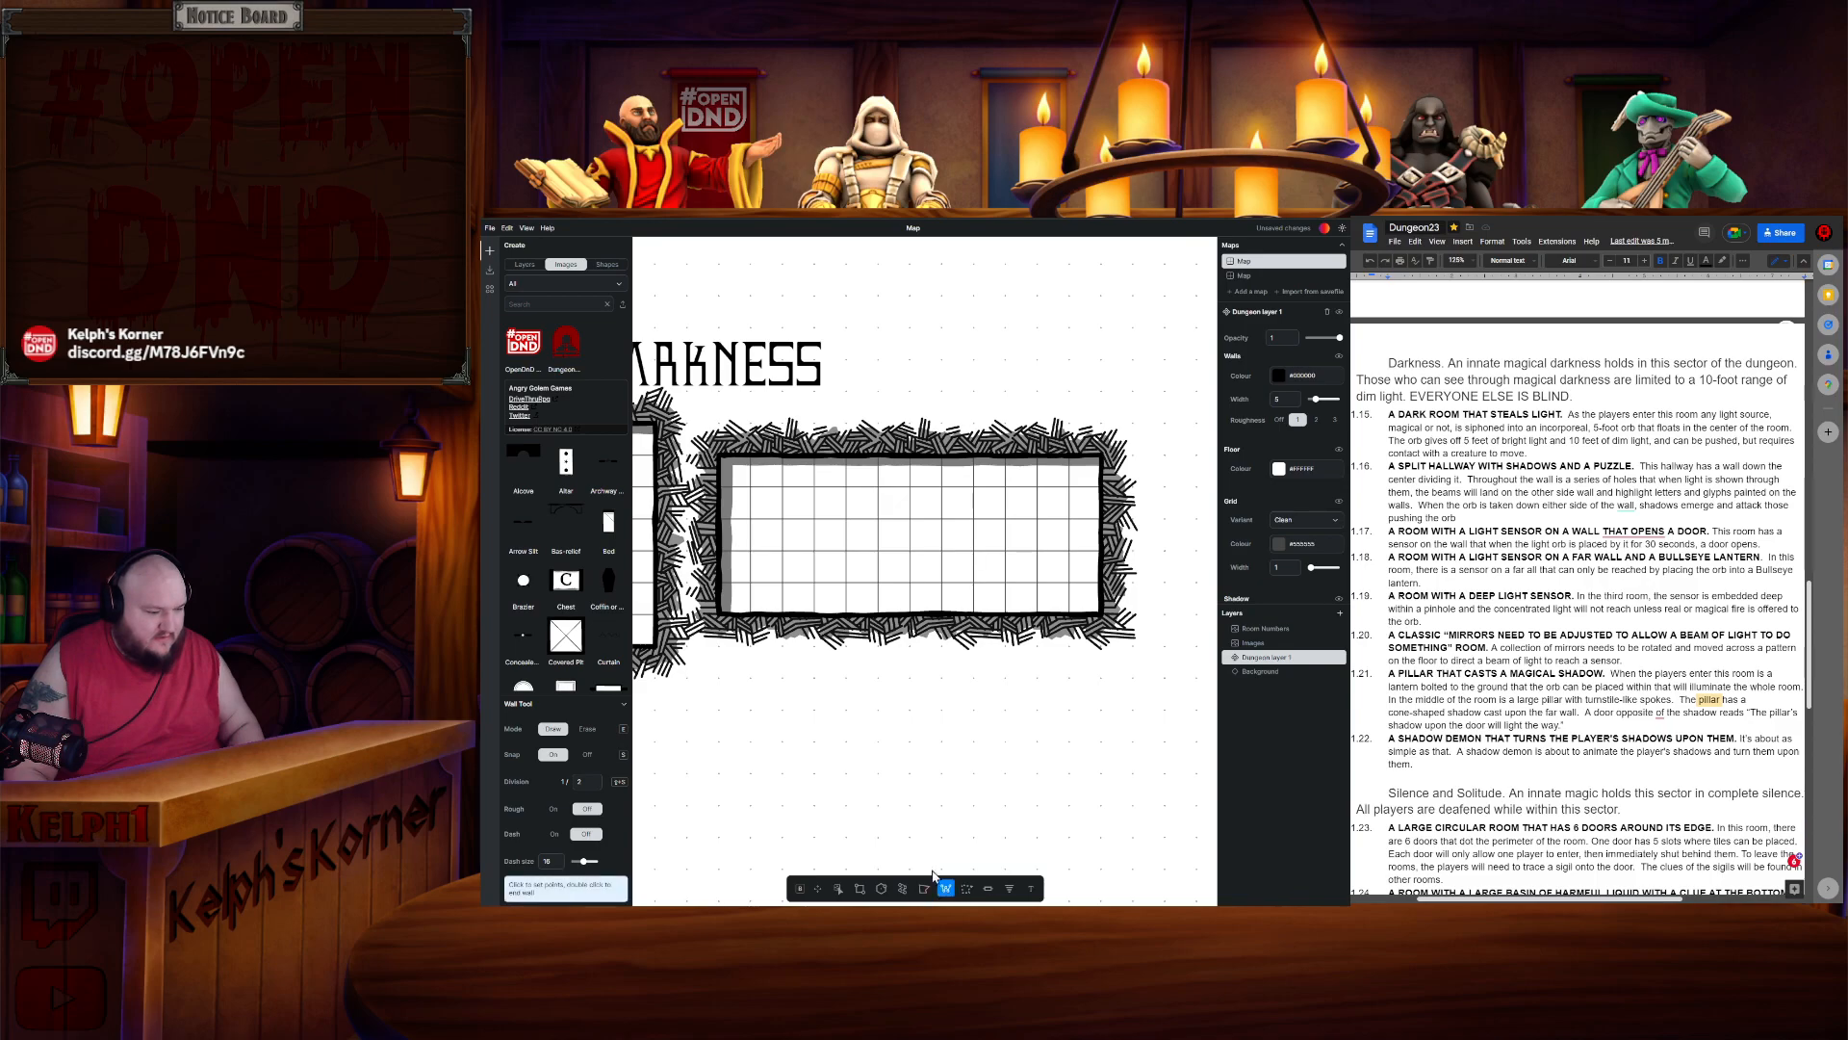
{"action": "left_click", "coordinate": [731, 541]}
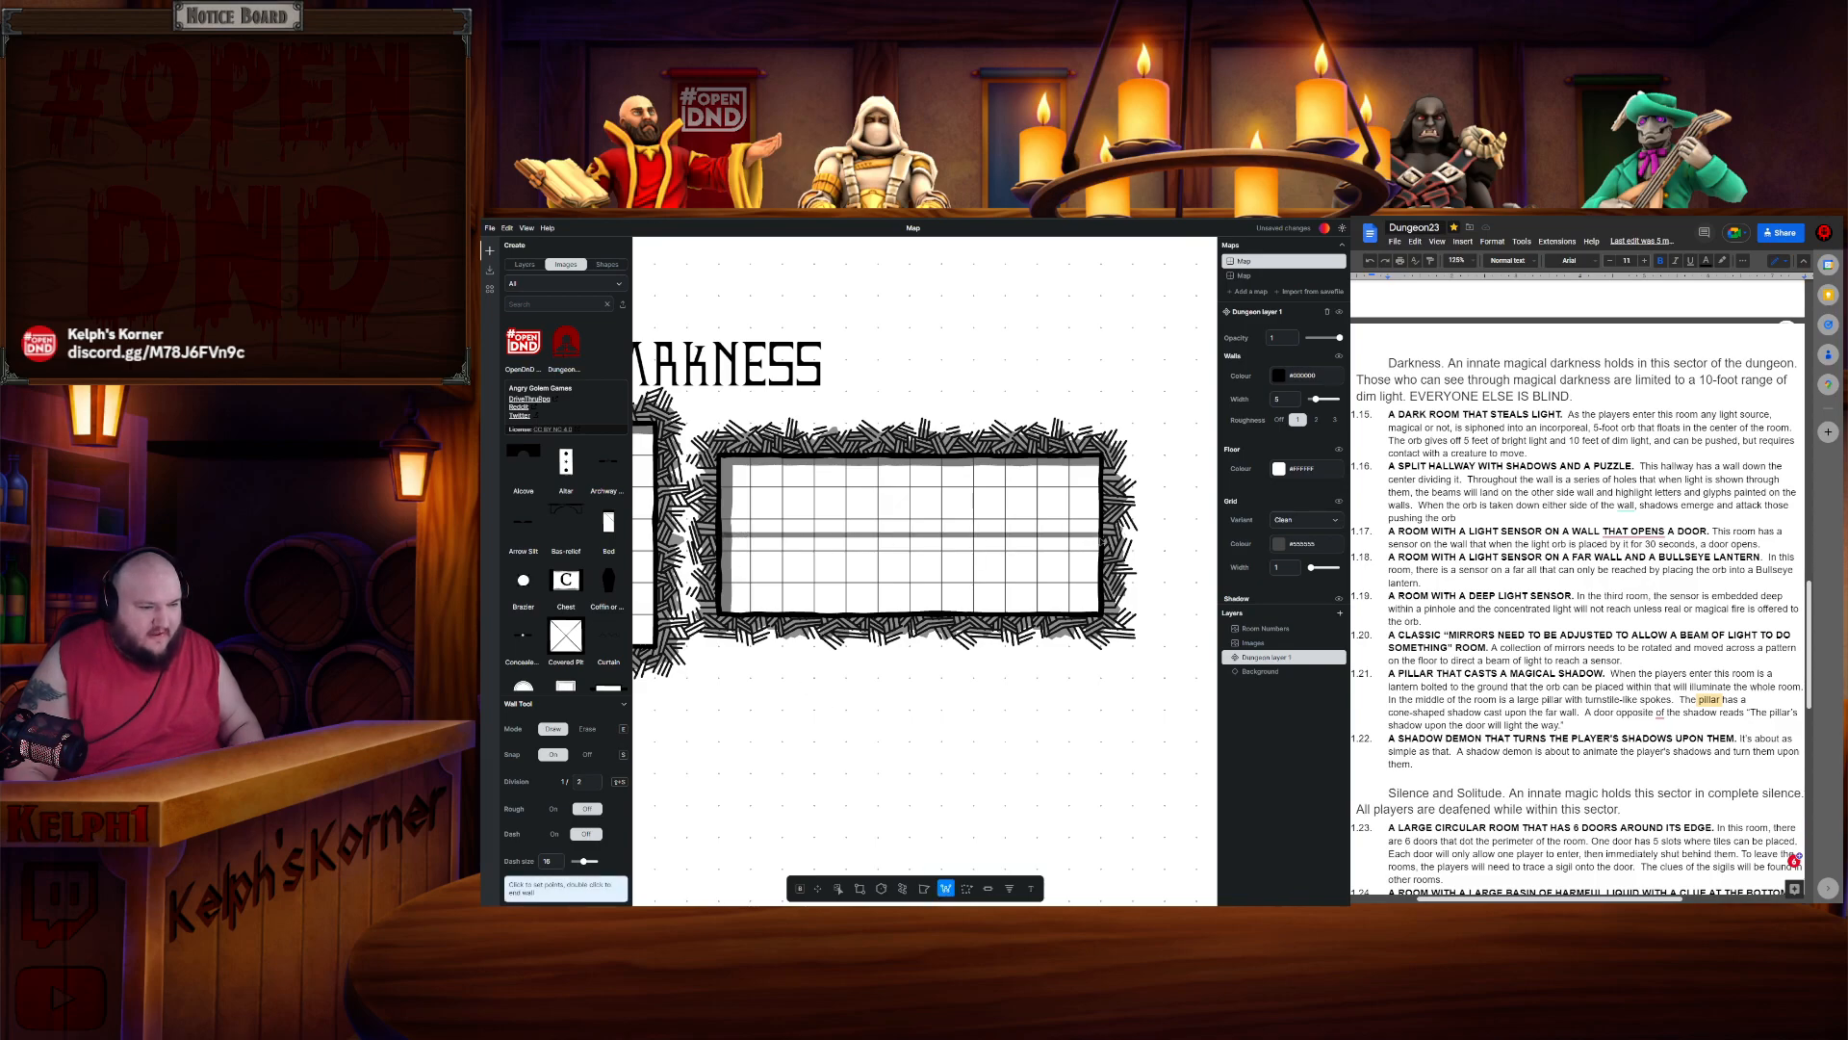
{"action": "key", "text": "Escape"}
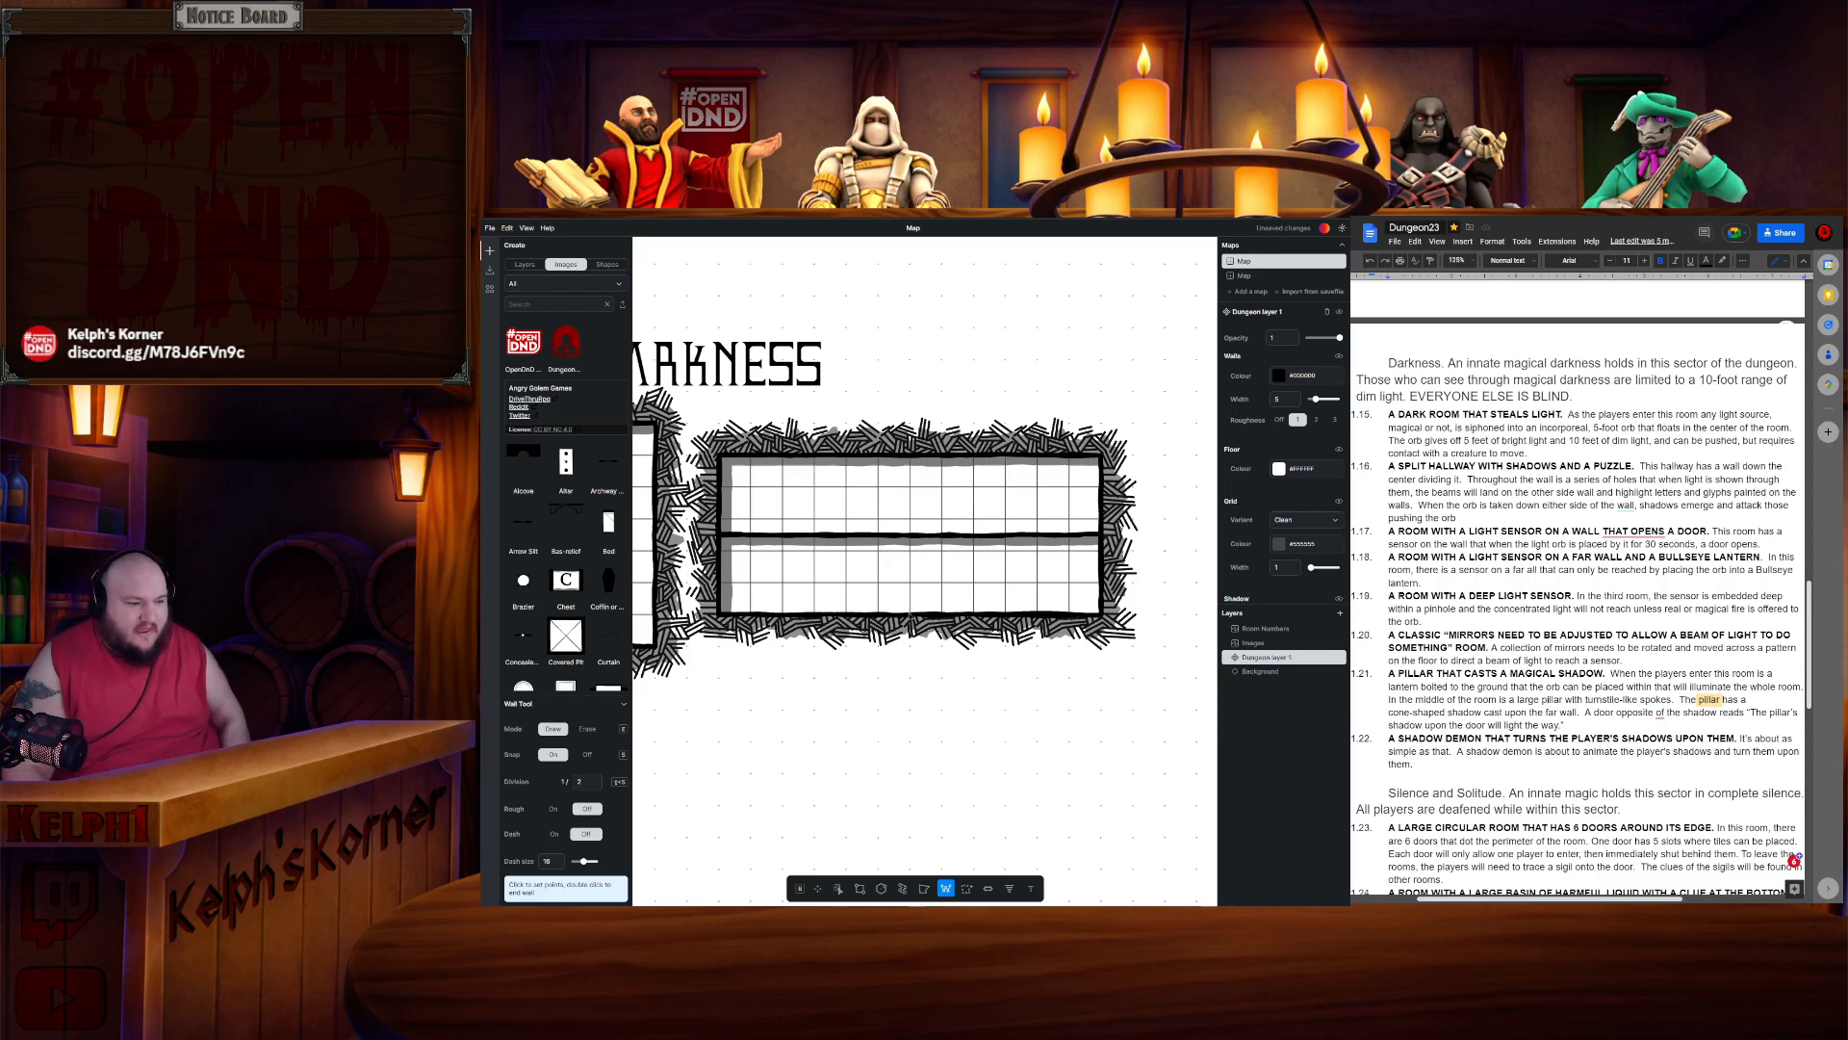
{"action": "left_click", "coordinate": [909, 614]}
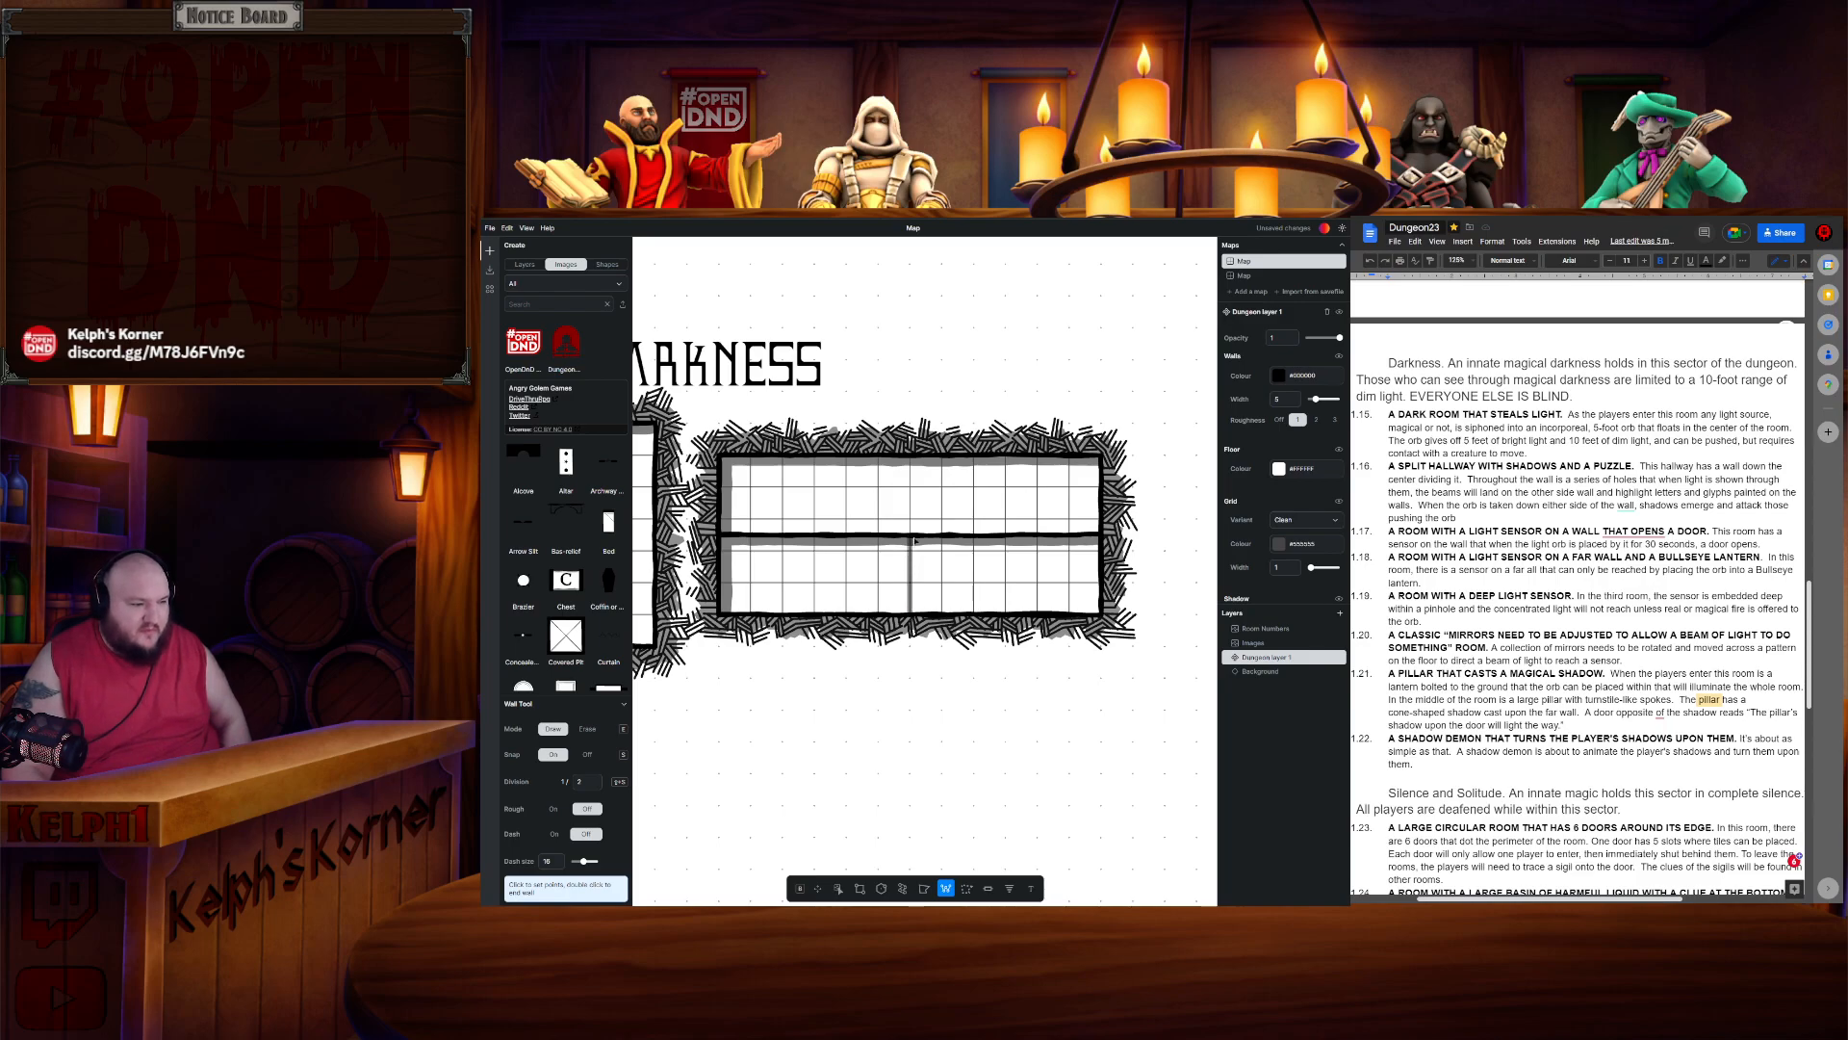
{"action": "key", "text": "Escape"}
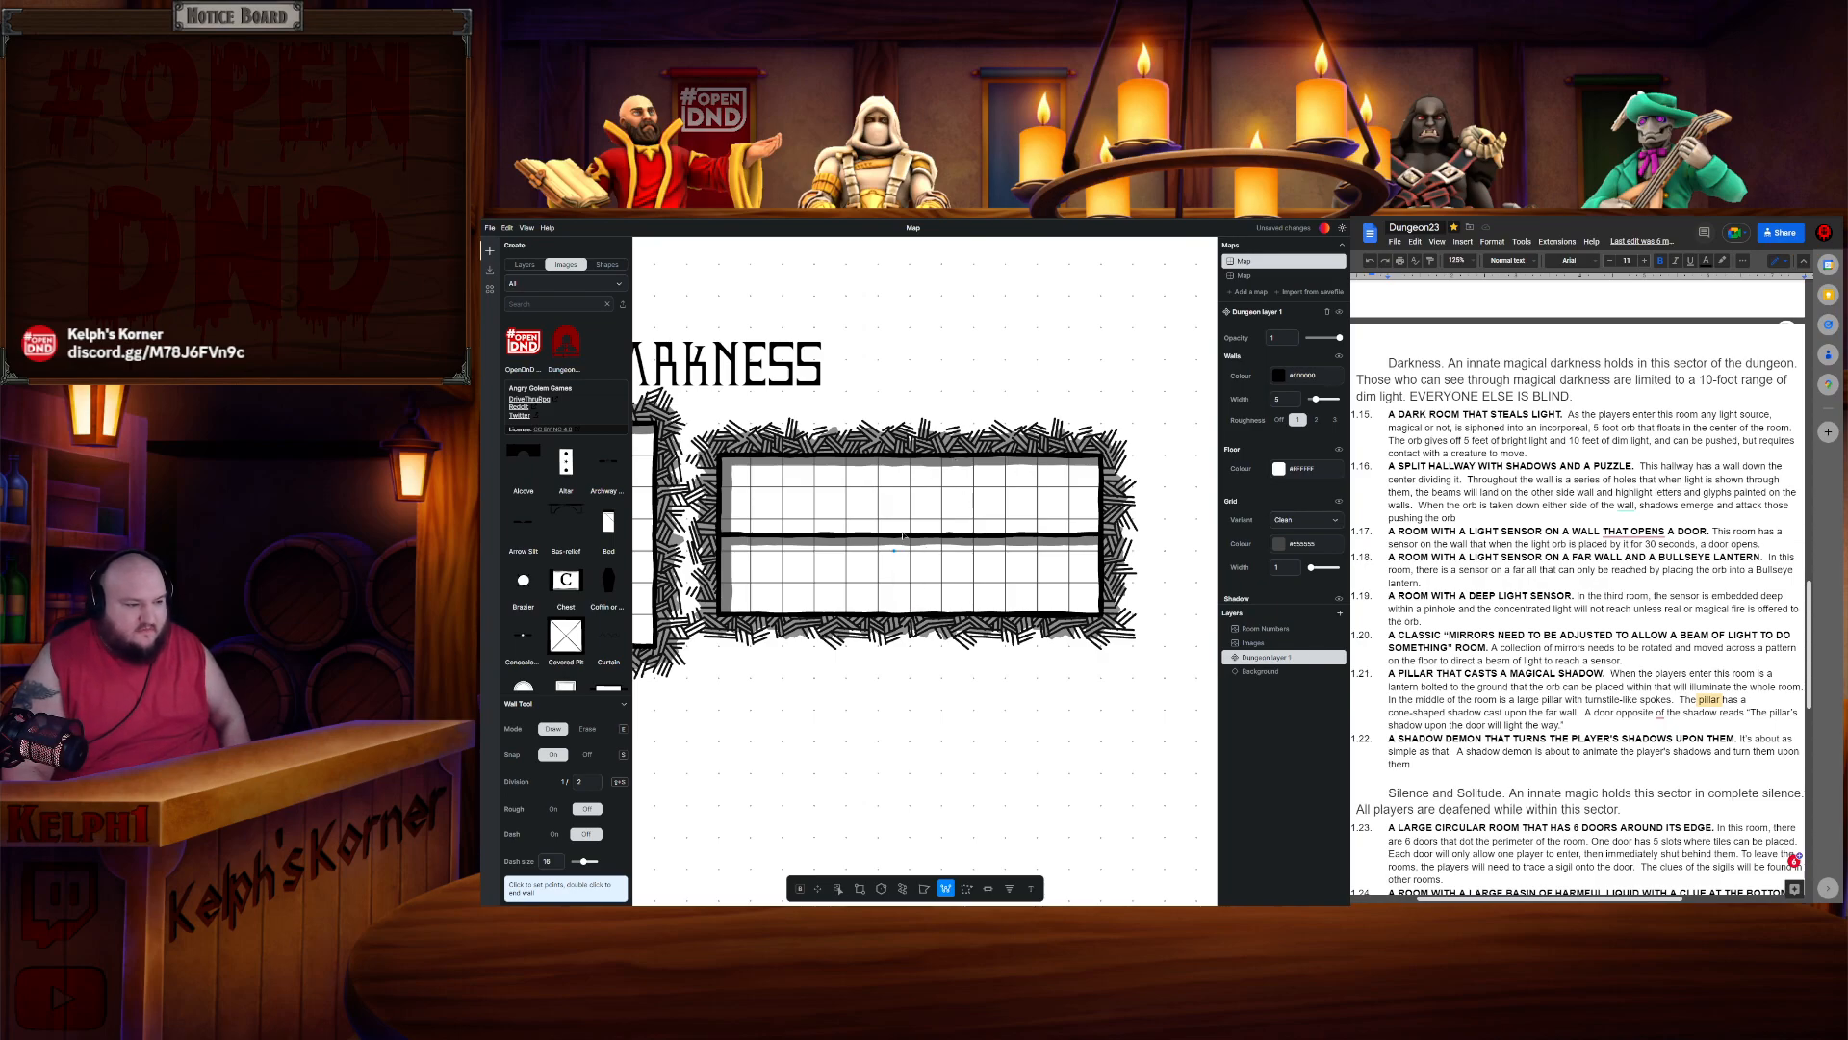
{"action": "double_click", "coordinate": [911, 608]}
{"action": "key", "text": "ctrl+z"}
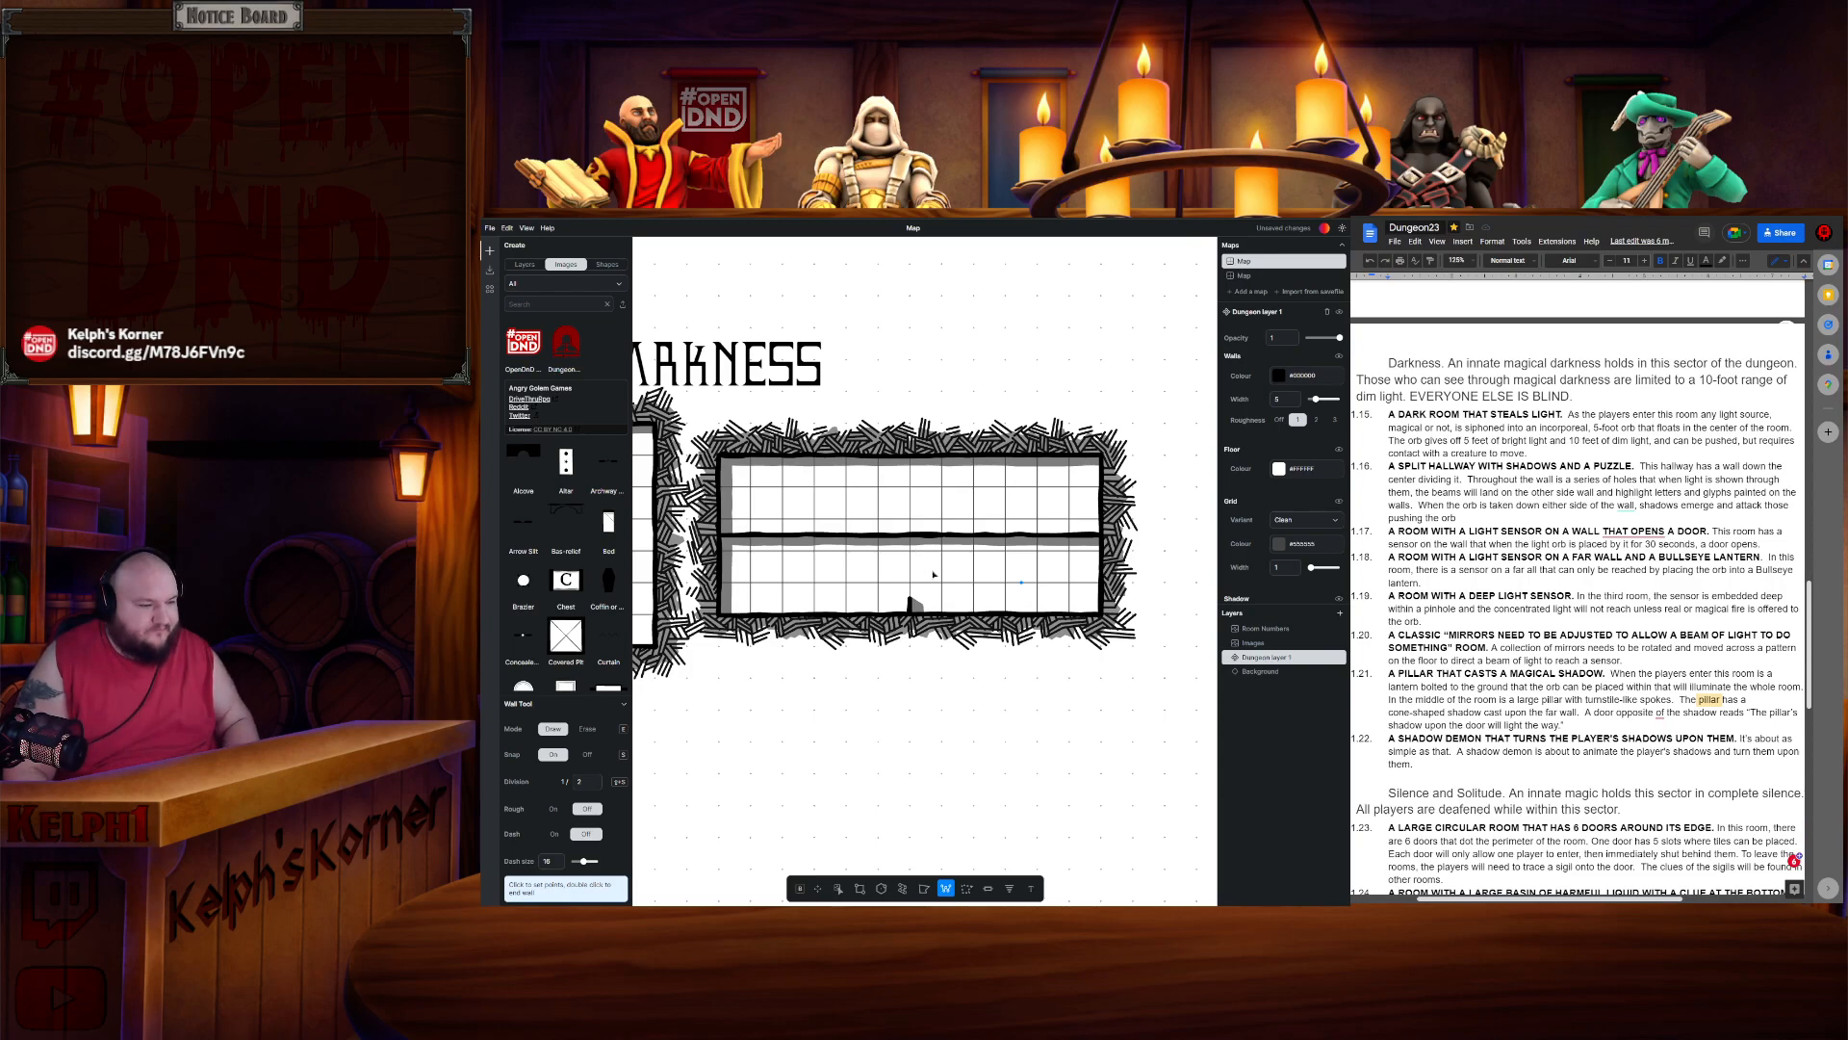
{"action": "key", "text": "ctrl+z"}
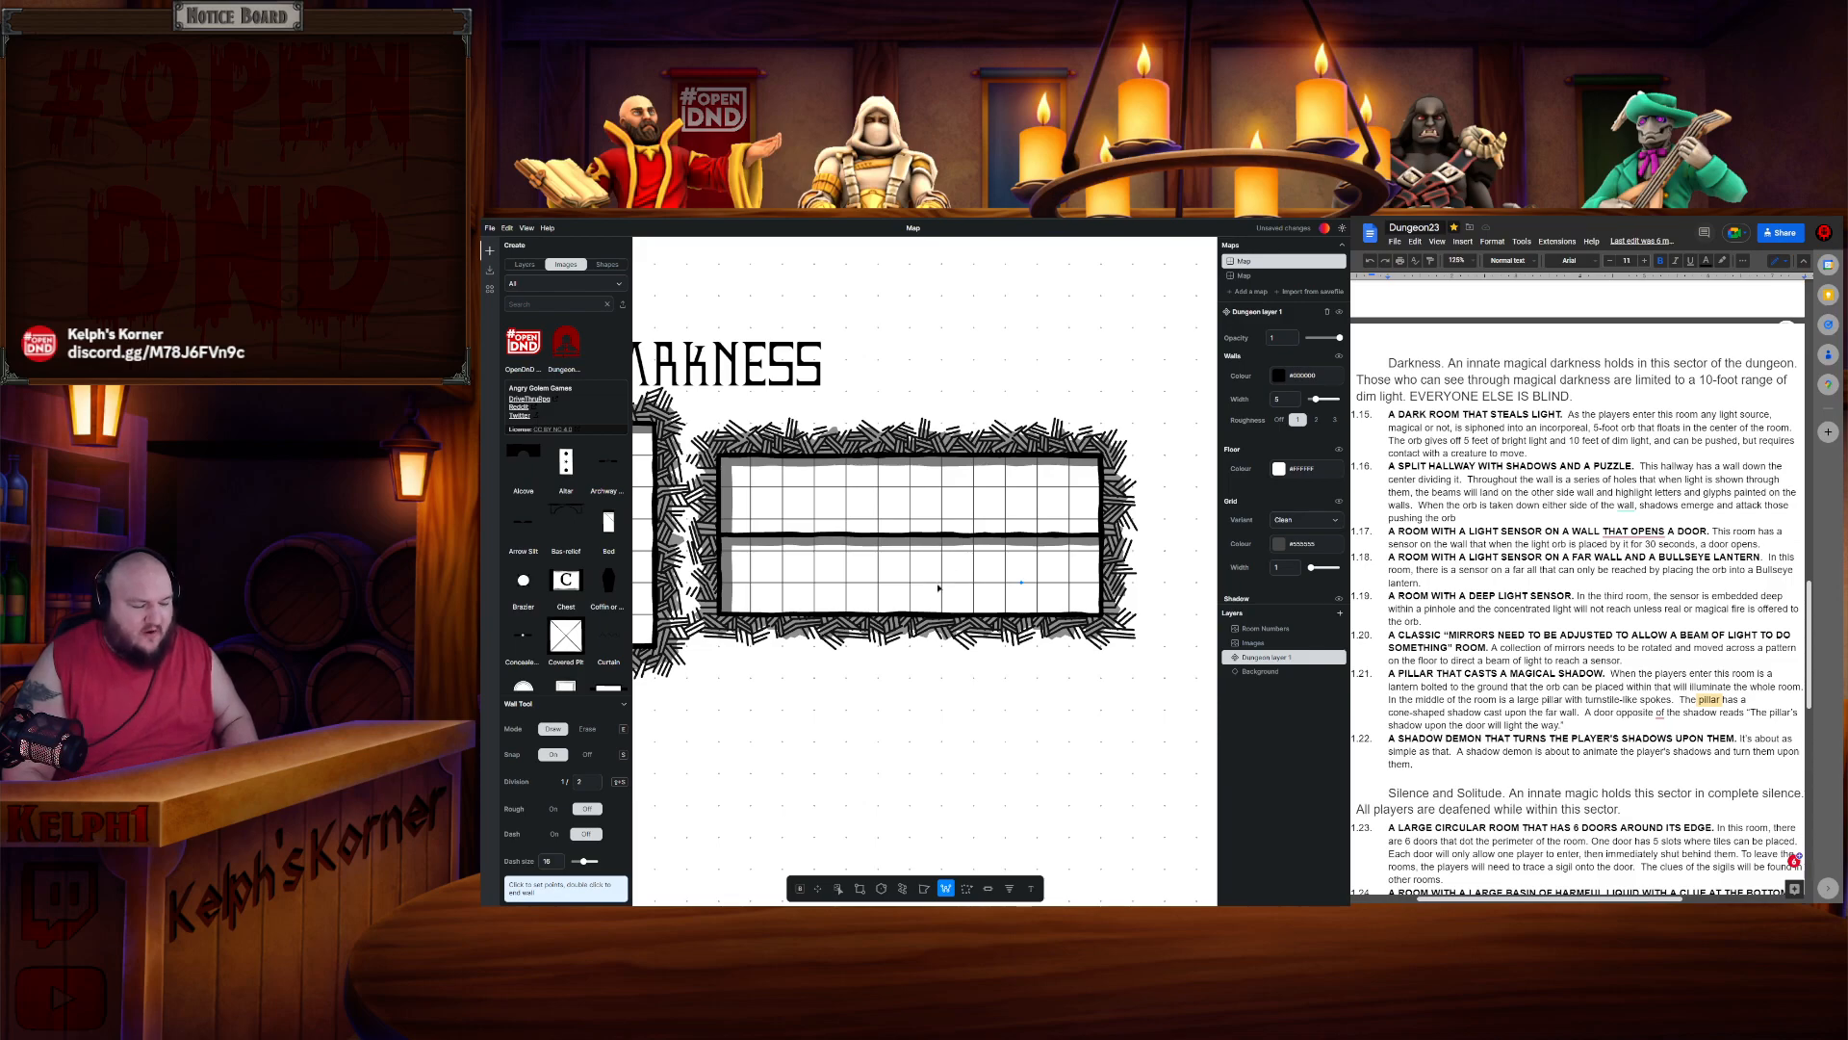
{"action": "key", "text": "ctrl+z"}
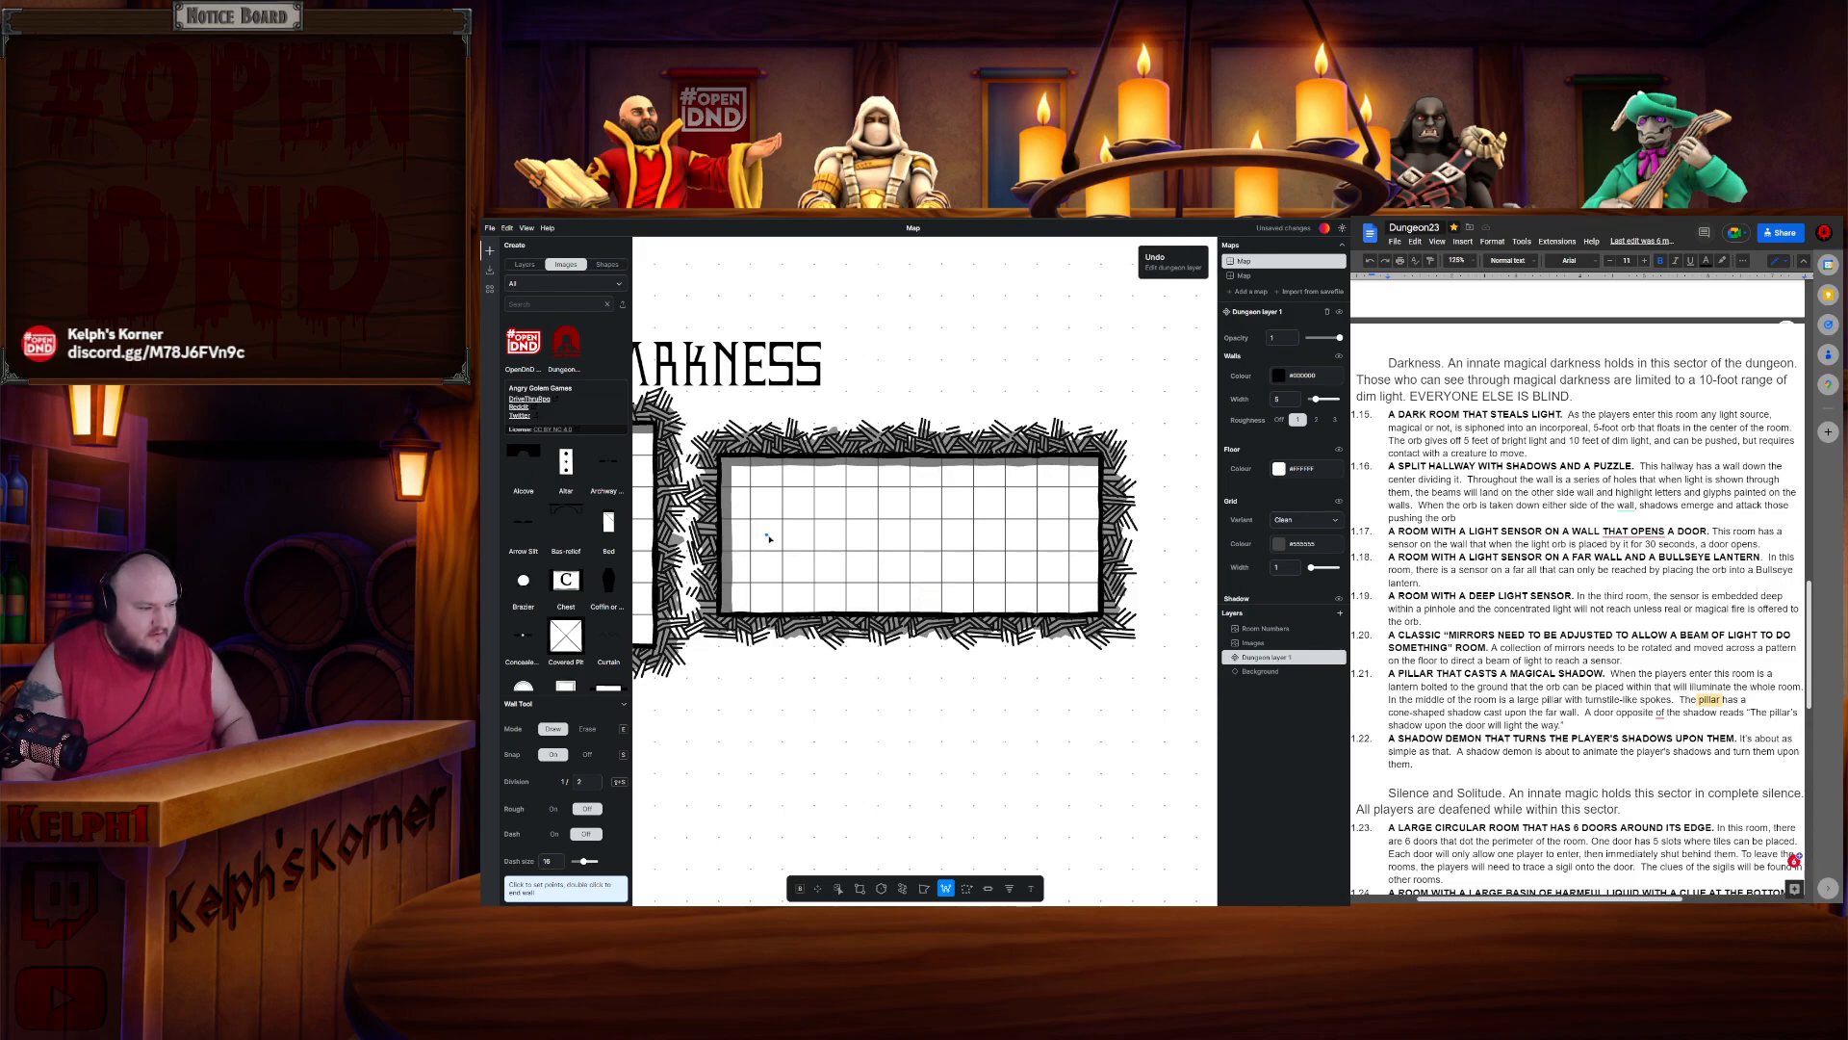
- Split the long room into four cells with a horizontal wall along its length and a vertical wall across its middle
{"action": "left_click", "coordinate": [721, 538]}
{"action": "double_click", "coordinate": [1102, 537]}
{"action": "key", "text": "ctrl+shift+z"}
{"action": "left_click", "coordinate": [911, 613]}
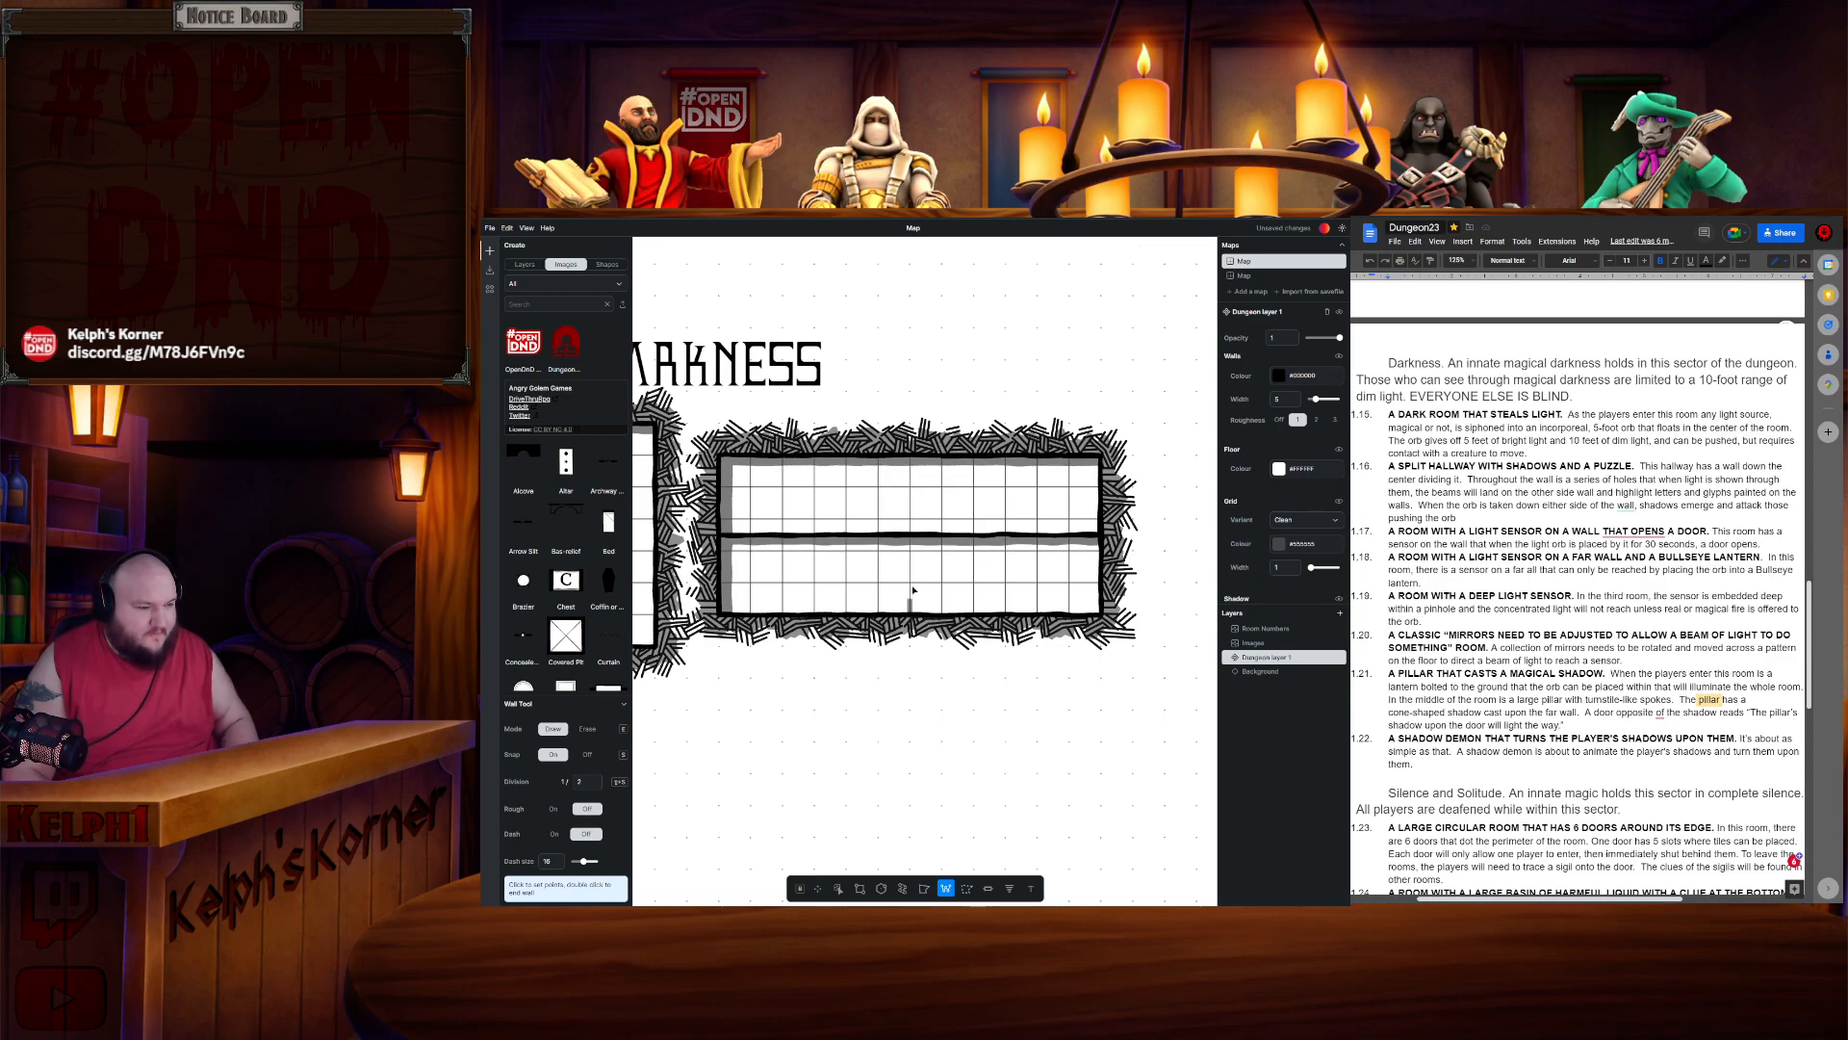
{"action": "double_click", "coordinate": [914, 459]}
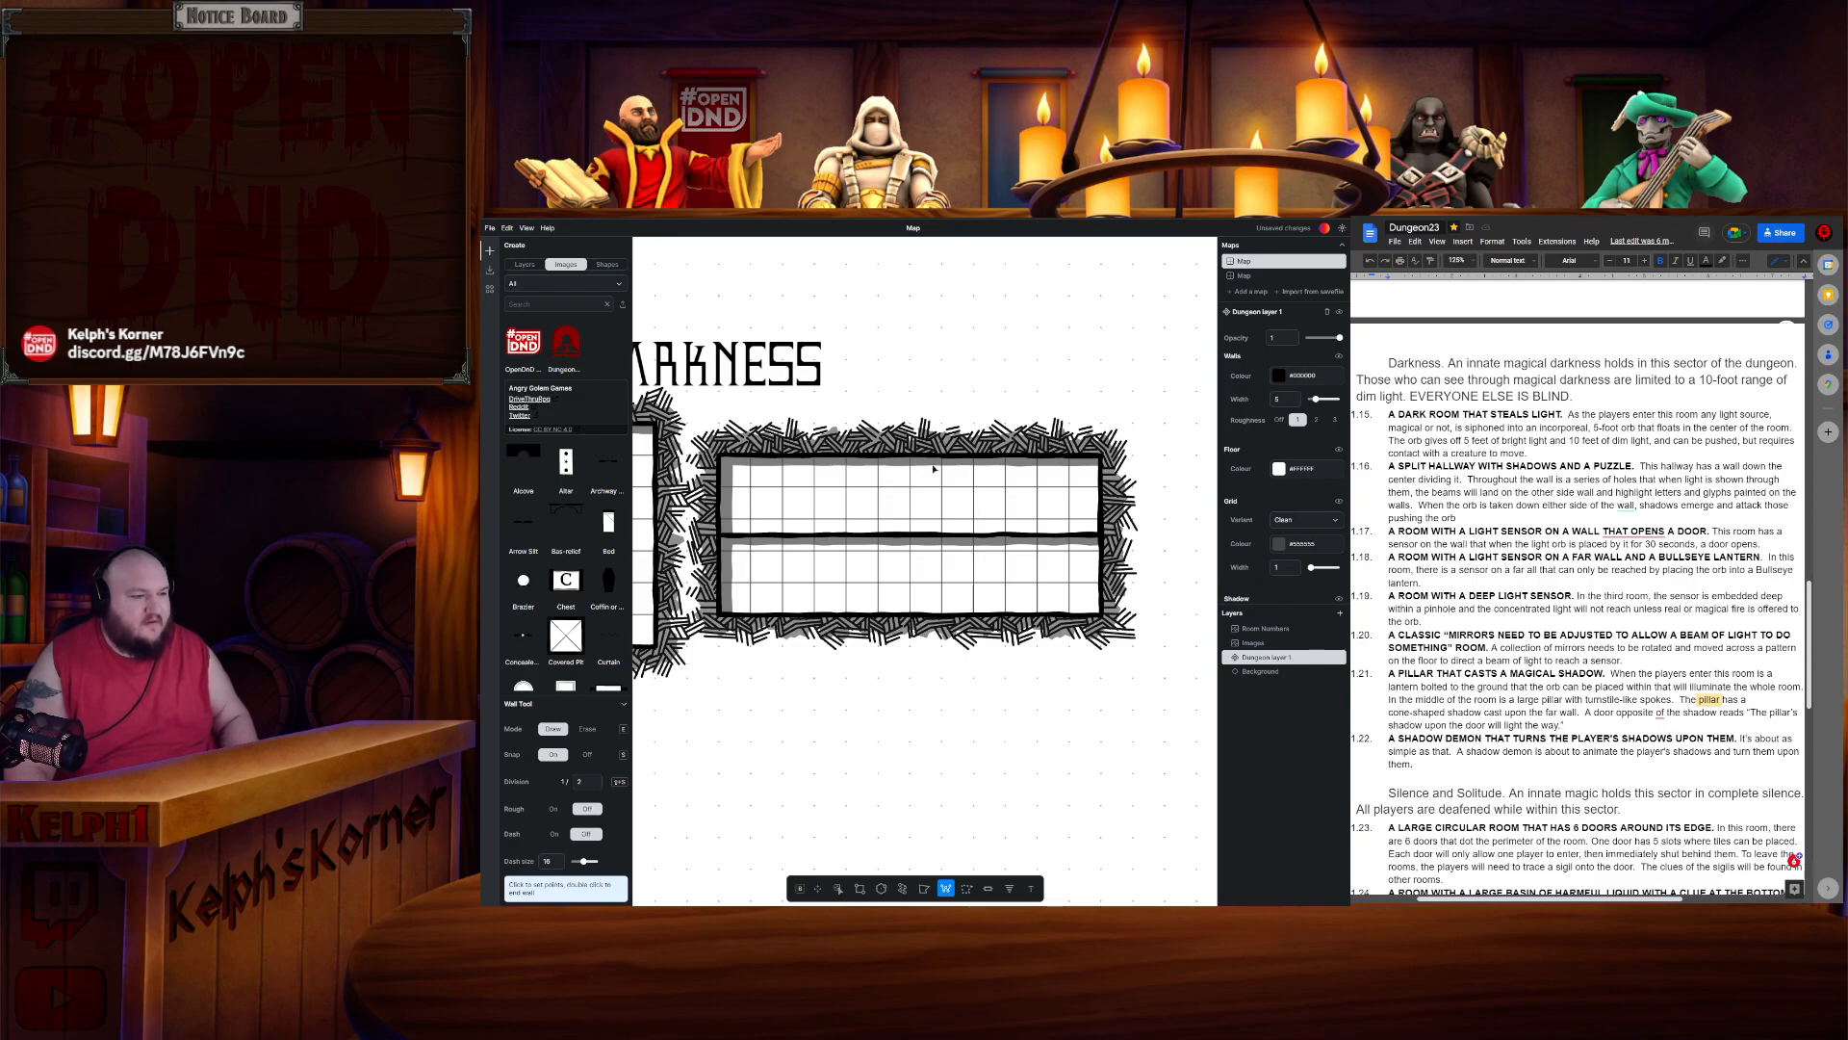
- Add doors in the vertical dividing wall, one in the lower half and one in the upper half
{"action": "left_click", "coordinate": [989, 889]}
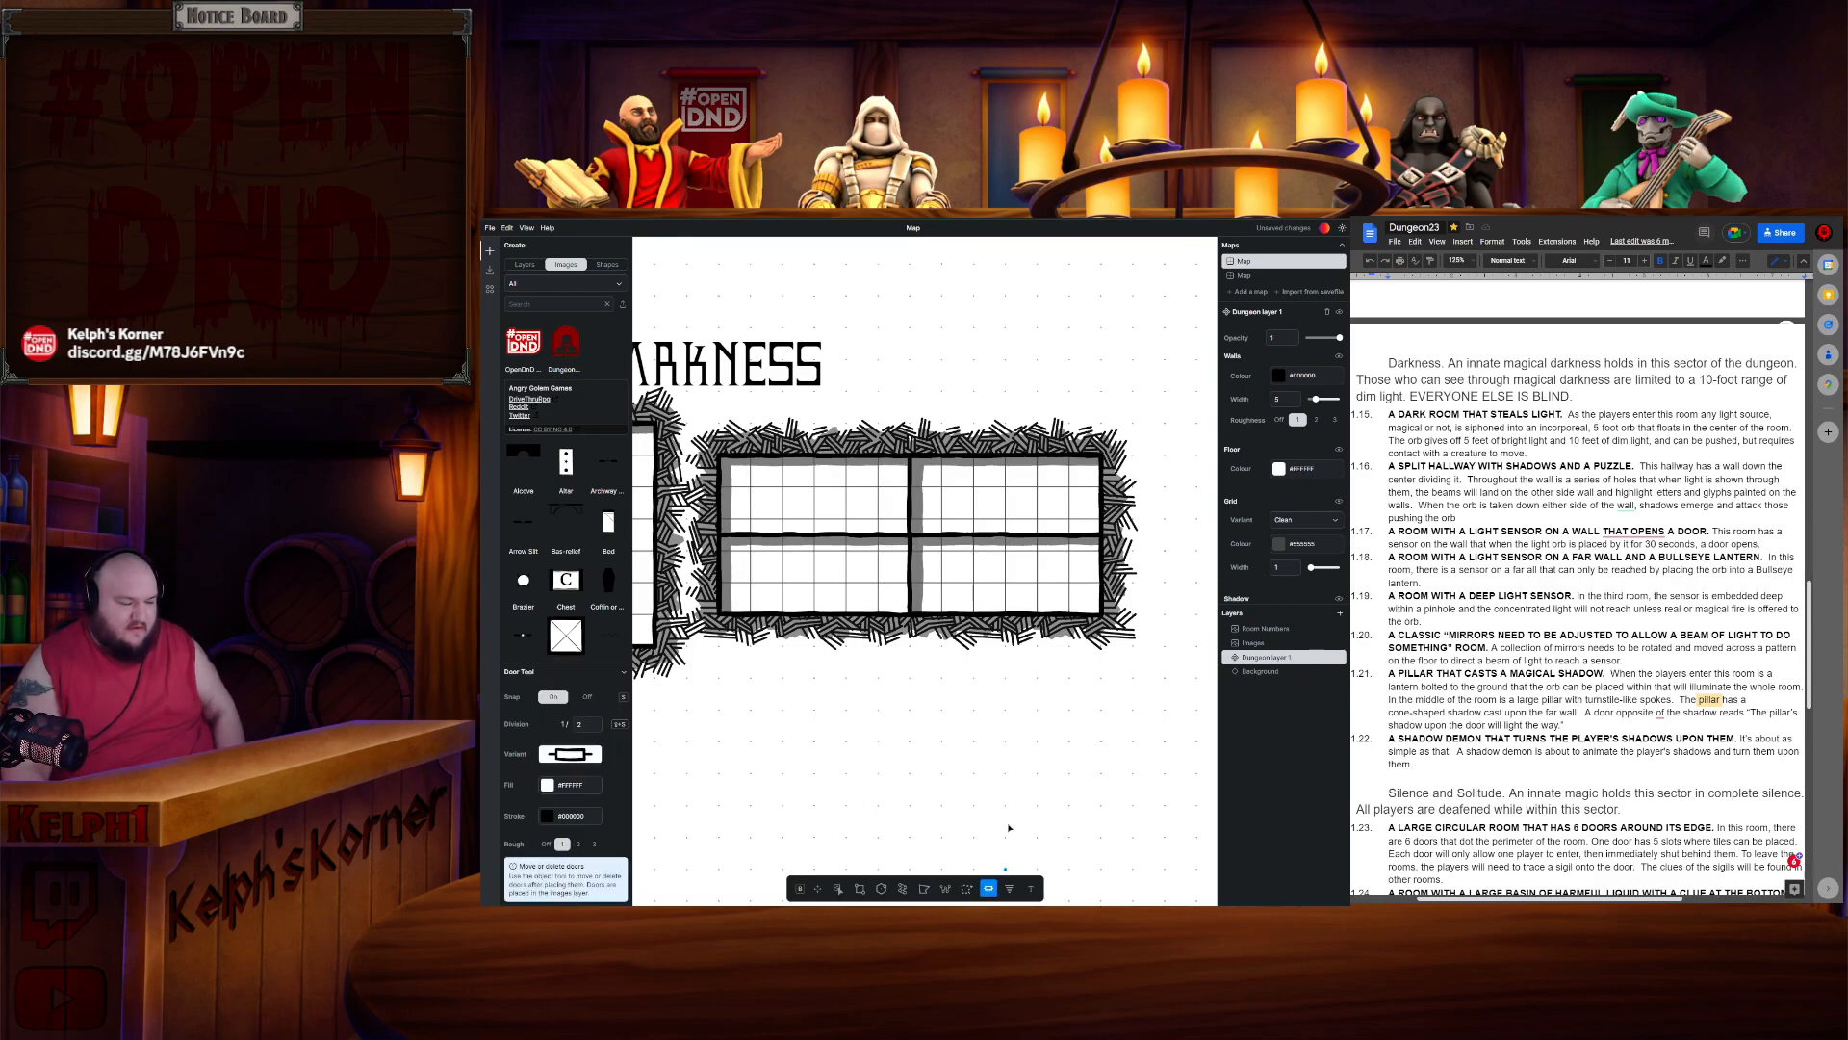
{"action": "left_click", "coordinate": [911, 573]}
{"action": "left_click", "coordinate": [912, 480]}
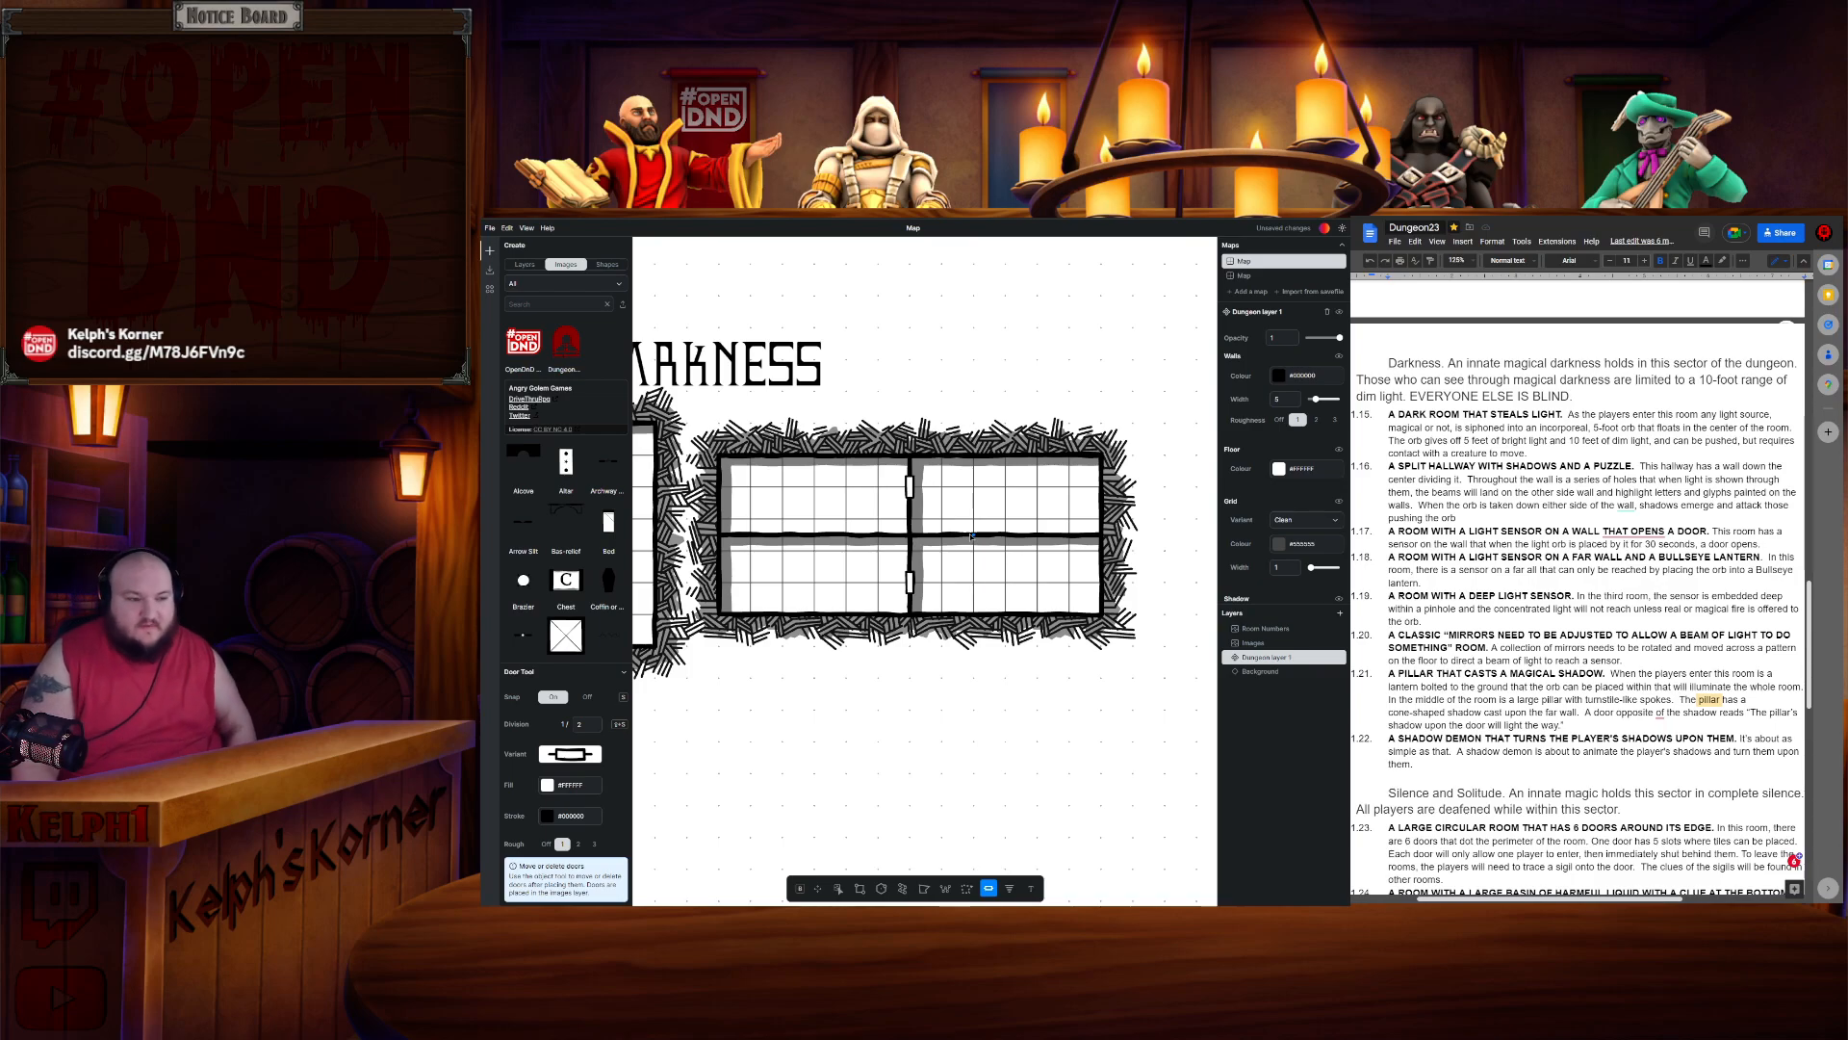
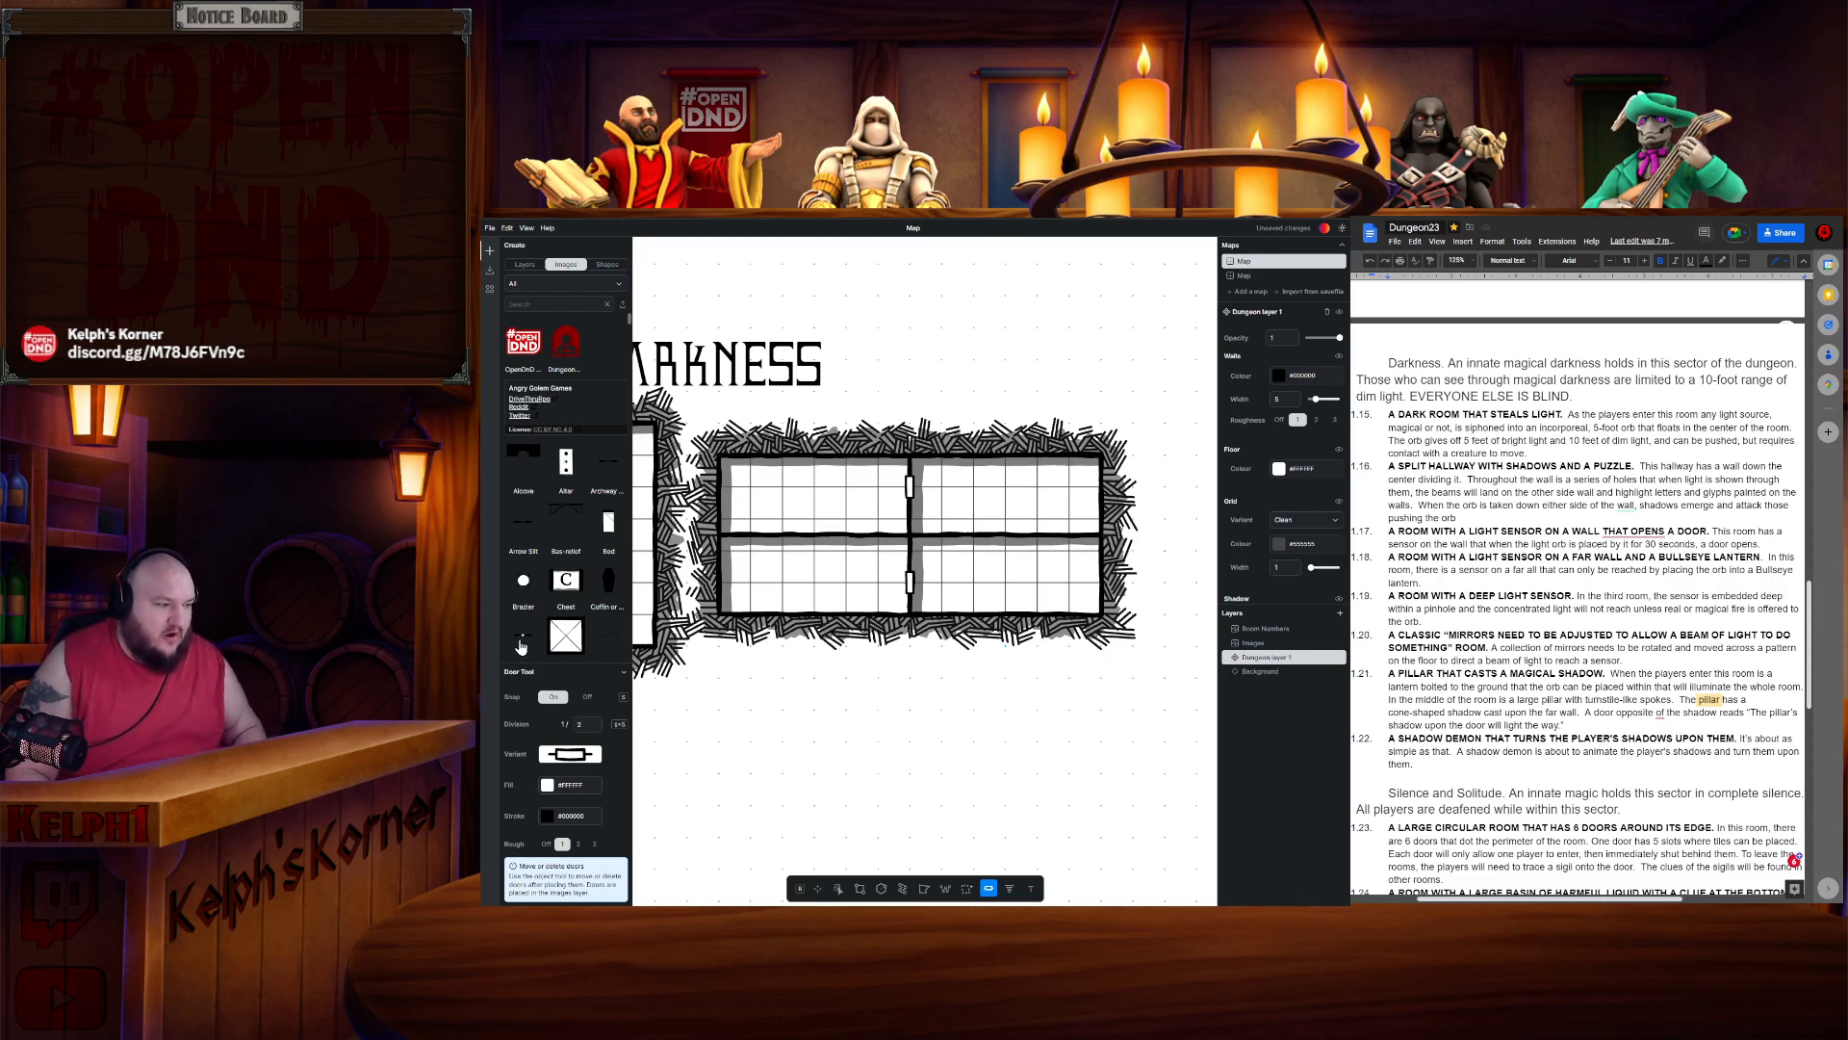
- Place concealed door symbols in the upper and lower right-hand cells of the split long room
{"action": "left_click_drag", "start_coordinate": [522, 635], "coordinate": [961, 595]}
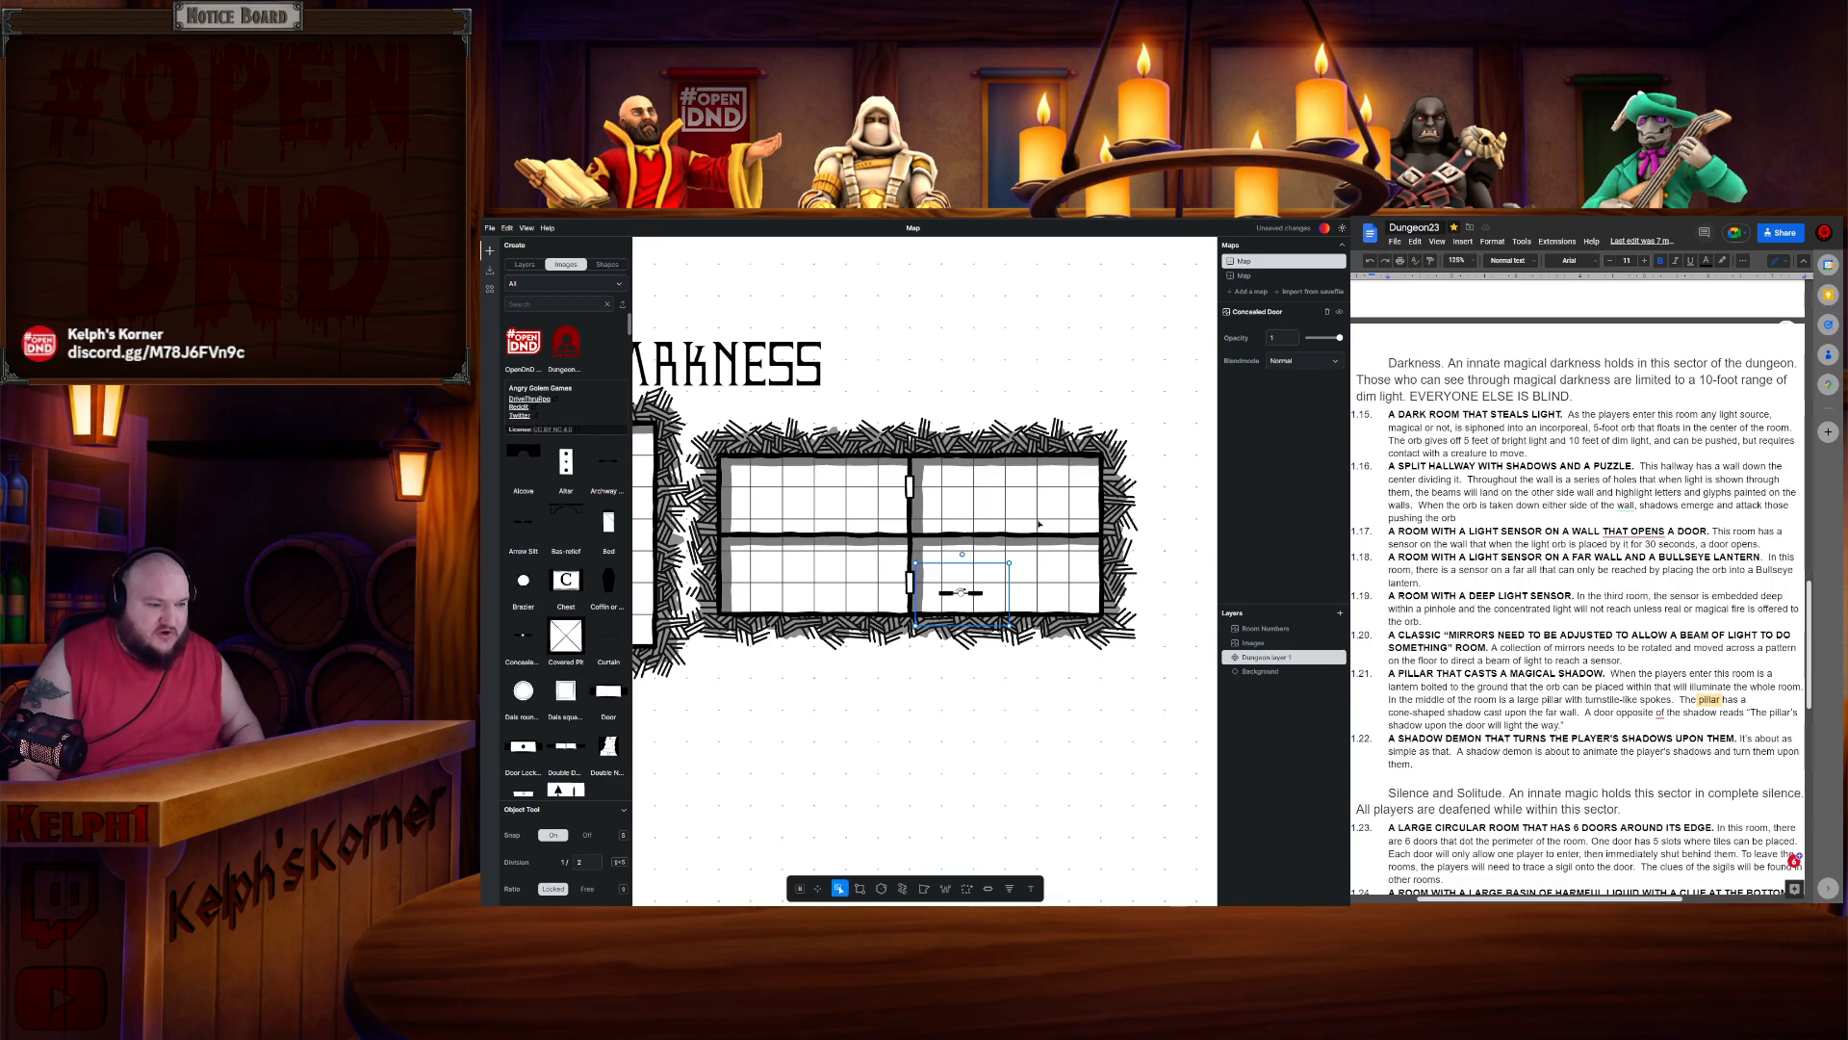
{"action": "left_click_drag", "start_coordinate": [1023, 538], "coordinate": [1004, 501]}
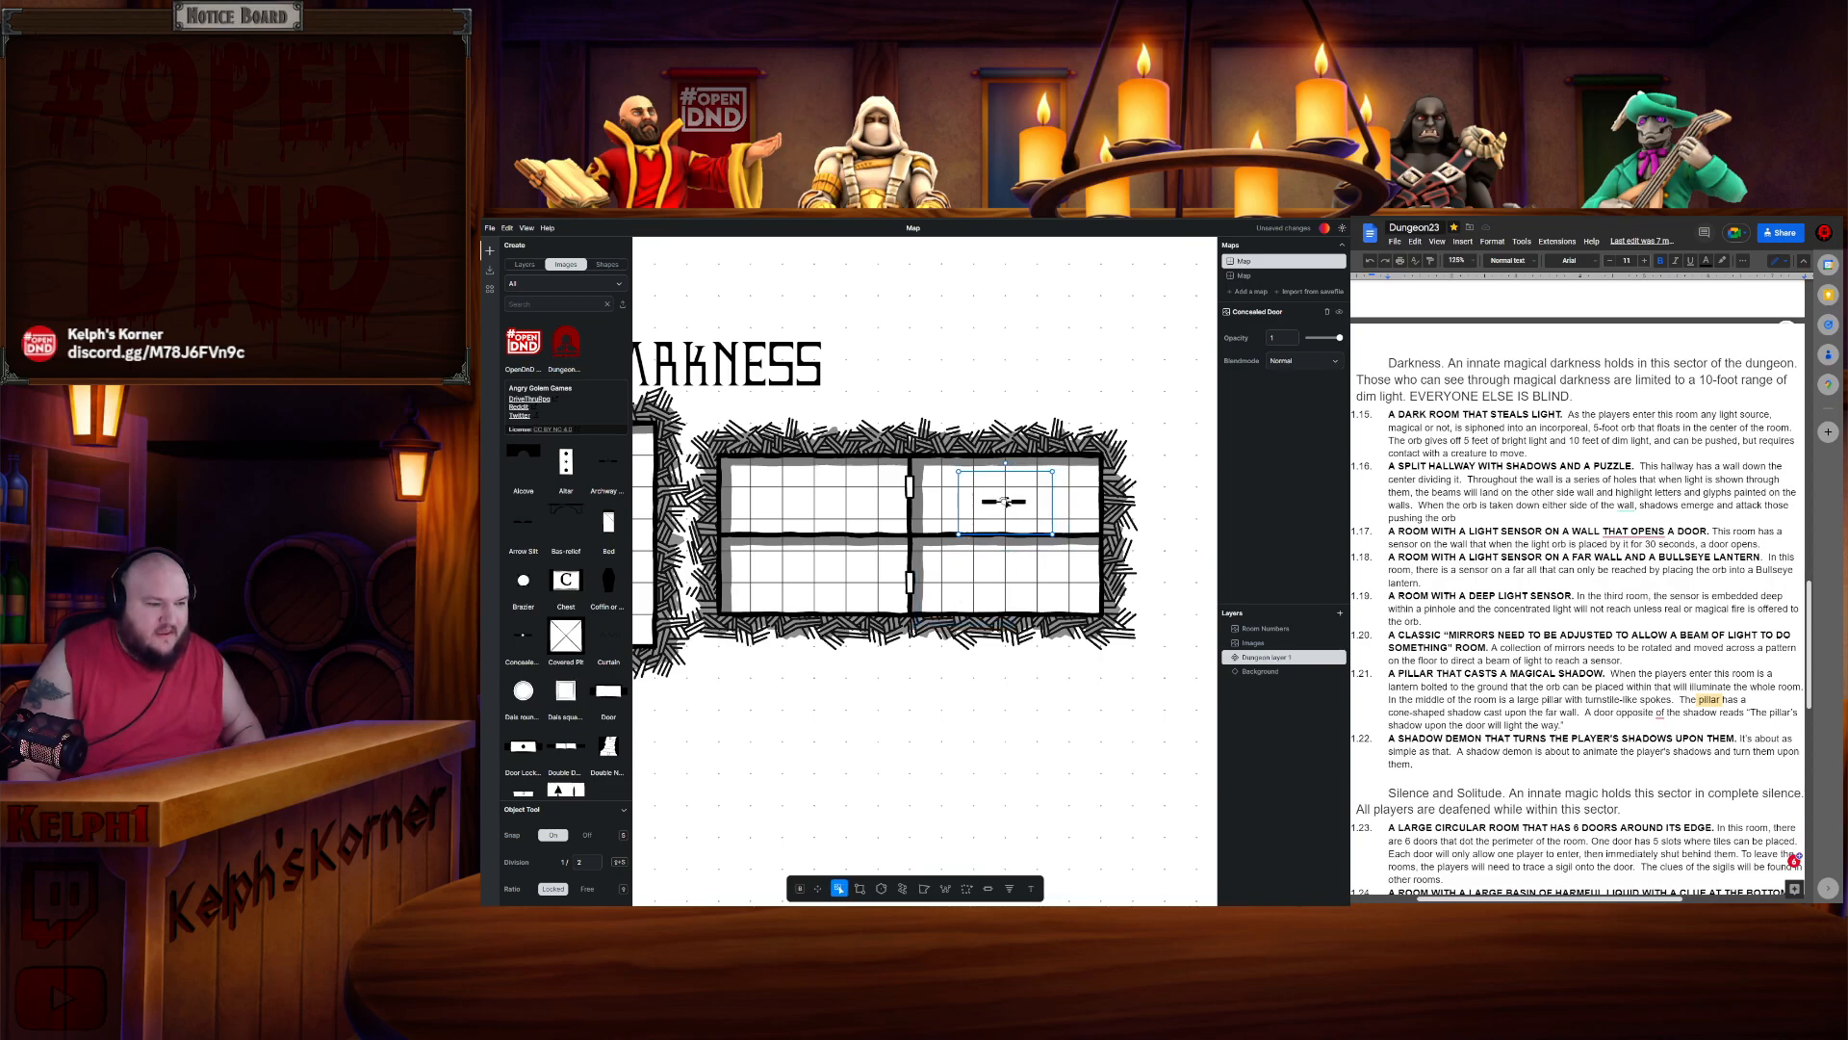
{"action": "key", "text": "ctrl+c"}
{"action": "key", "text": "ctrl+v"}
{"action": "key", "text": "ctrl+v"}
{"action": "left_click_drag", "start_coordinate": [1012, 527], "coordinate": [1000, 512]}
{"action": "left_click_drag", "start_coordinate": [1012, 586], "coordinate": [1008, 577]}
{"action": "left_click", "coordinate": [1013, 505]}
{"action": "mouse_move", "coordinate": [1011, 499]}
{"action": "left_mouse_down"}
{"action": "mouse_move", "coordinate": [1016, 528]}
{"action": "mouse_move", "coordinate": [1016, 499]}
{"action": "left_mouse_up"}
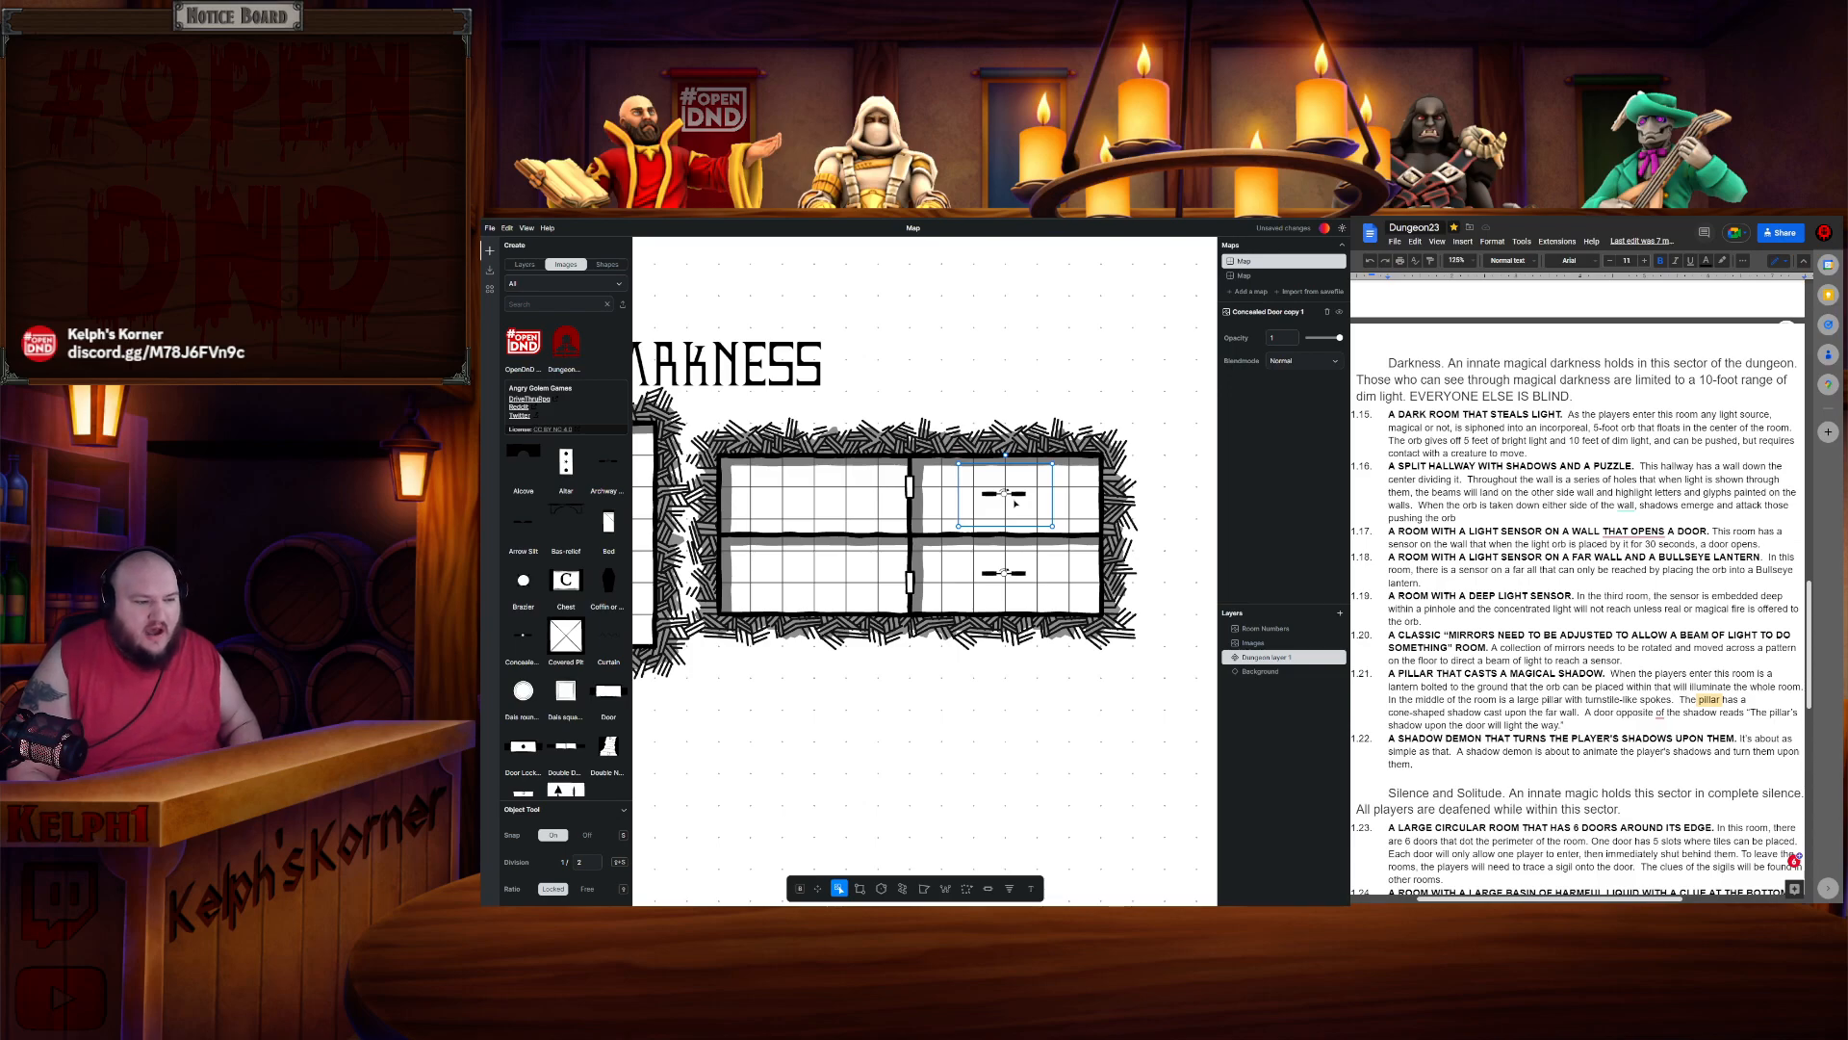
{"action": "left_click", "coordinate": [1077, 501]}
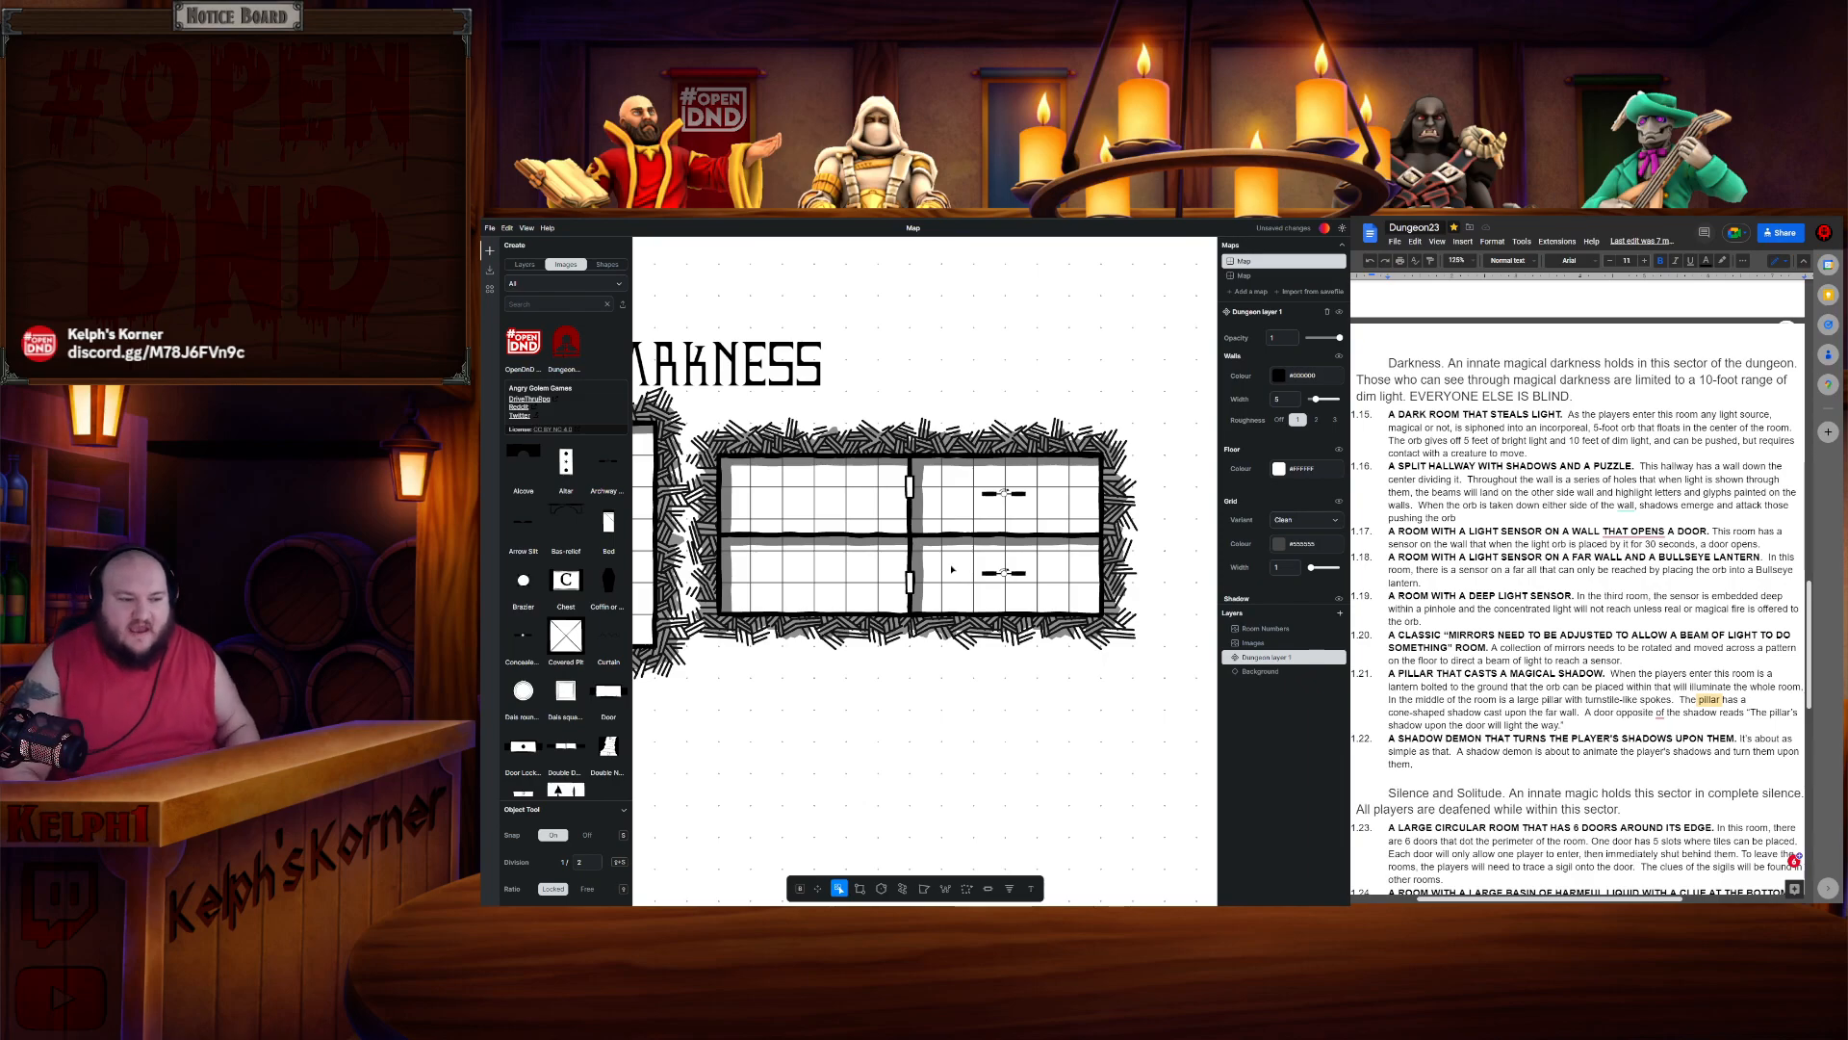
- Draw a new rectangular room to the right of the split long room
{"action": "scroll", "coordinate": [963, 568], "scroll_direction": "down", "scroll_amount": 3}
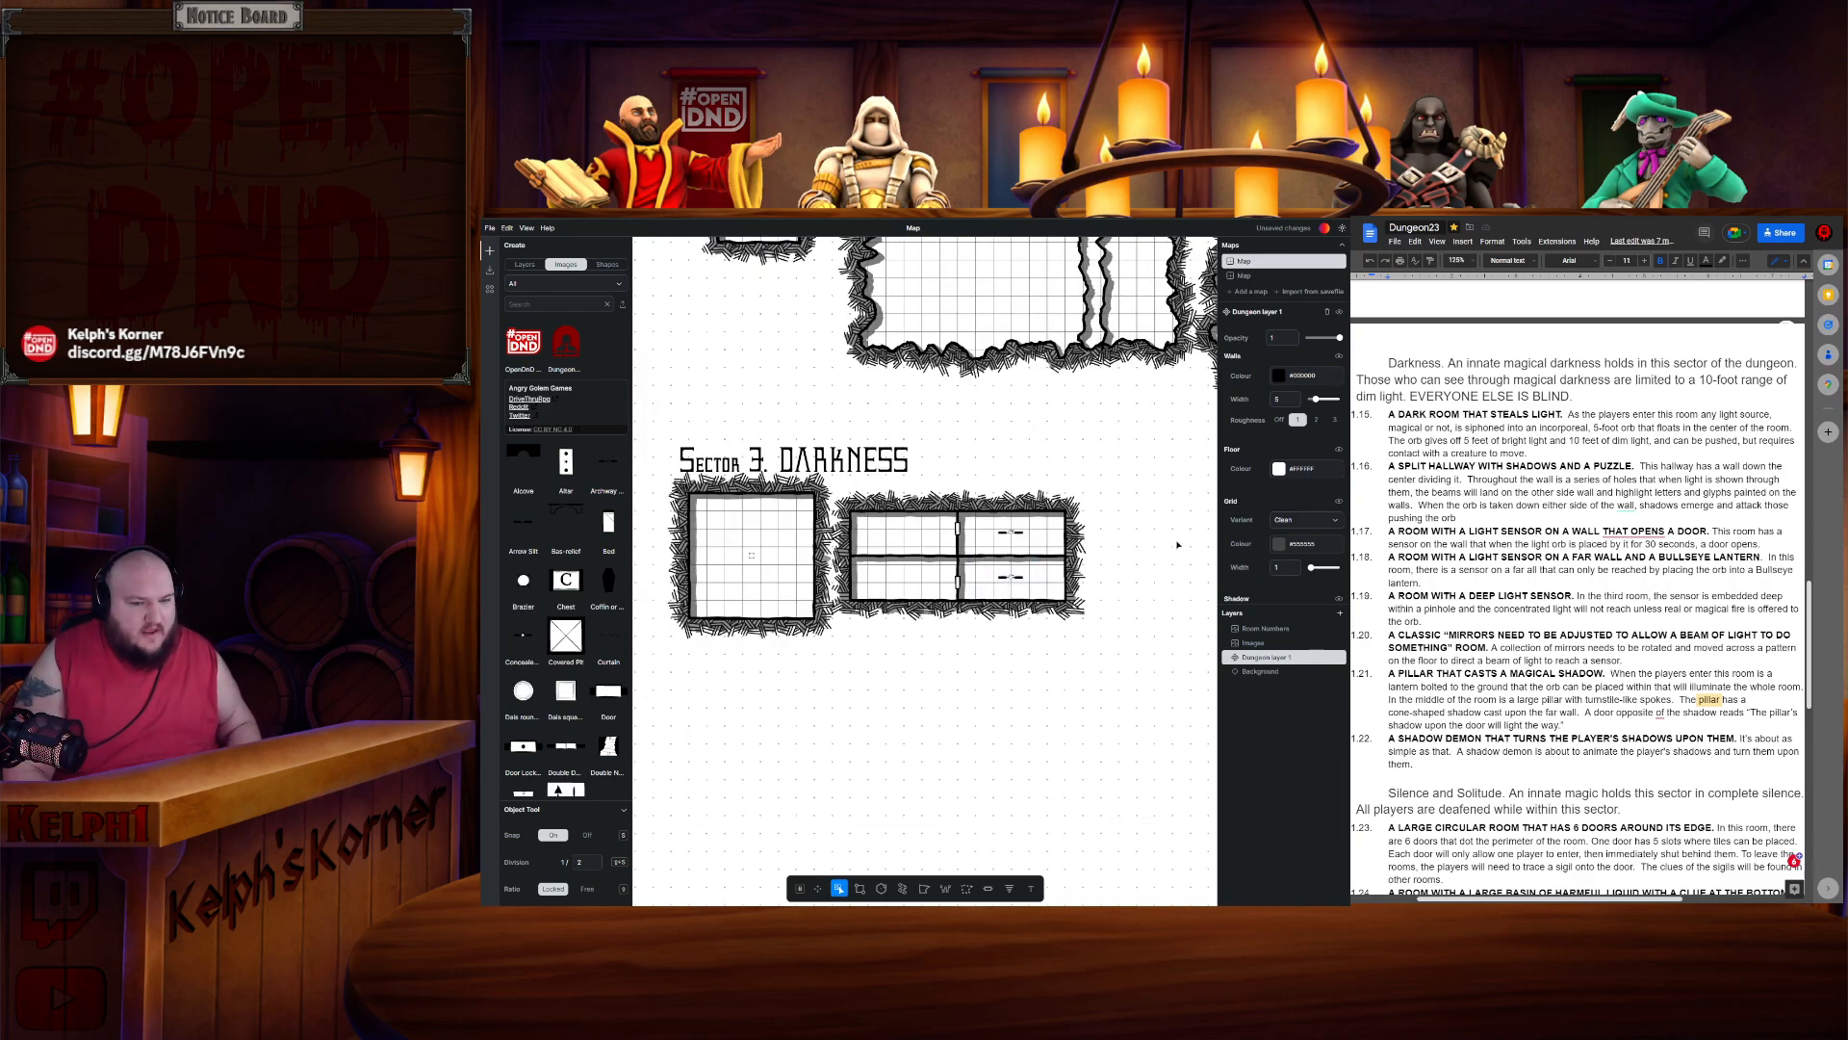
{"action": "left_click_drag", "start_coordinate": [1188, 543], "coordinate": [937, 548]}
{"action": "scroll", "coordinate": [940, 550], "scroll_direction": "up", "scroll_amount": 2}
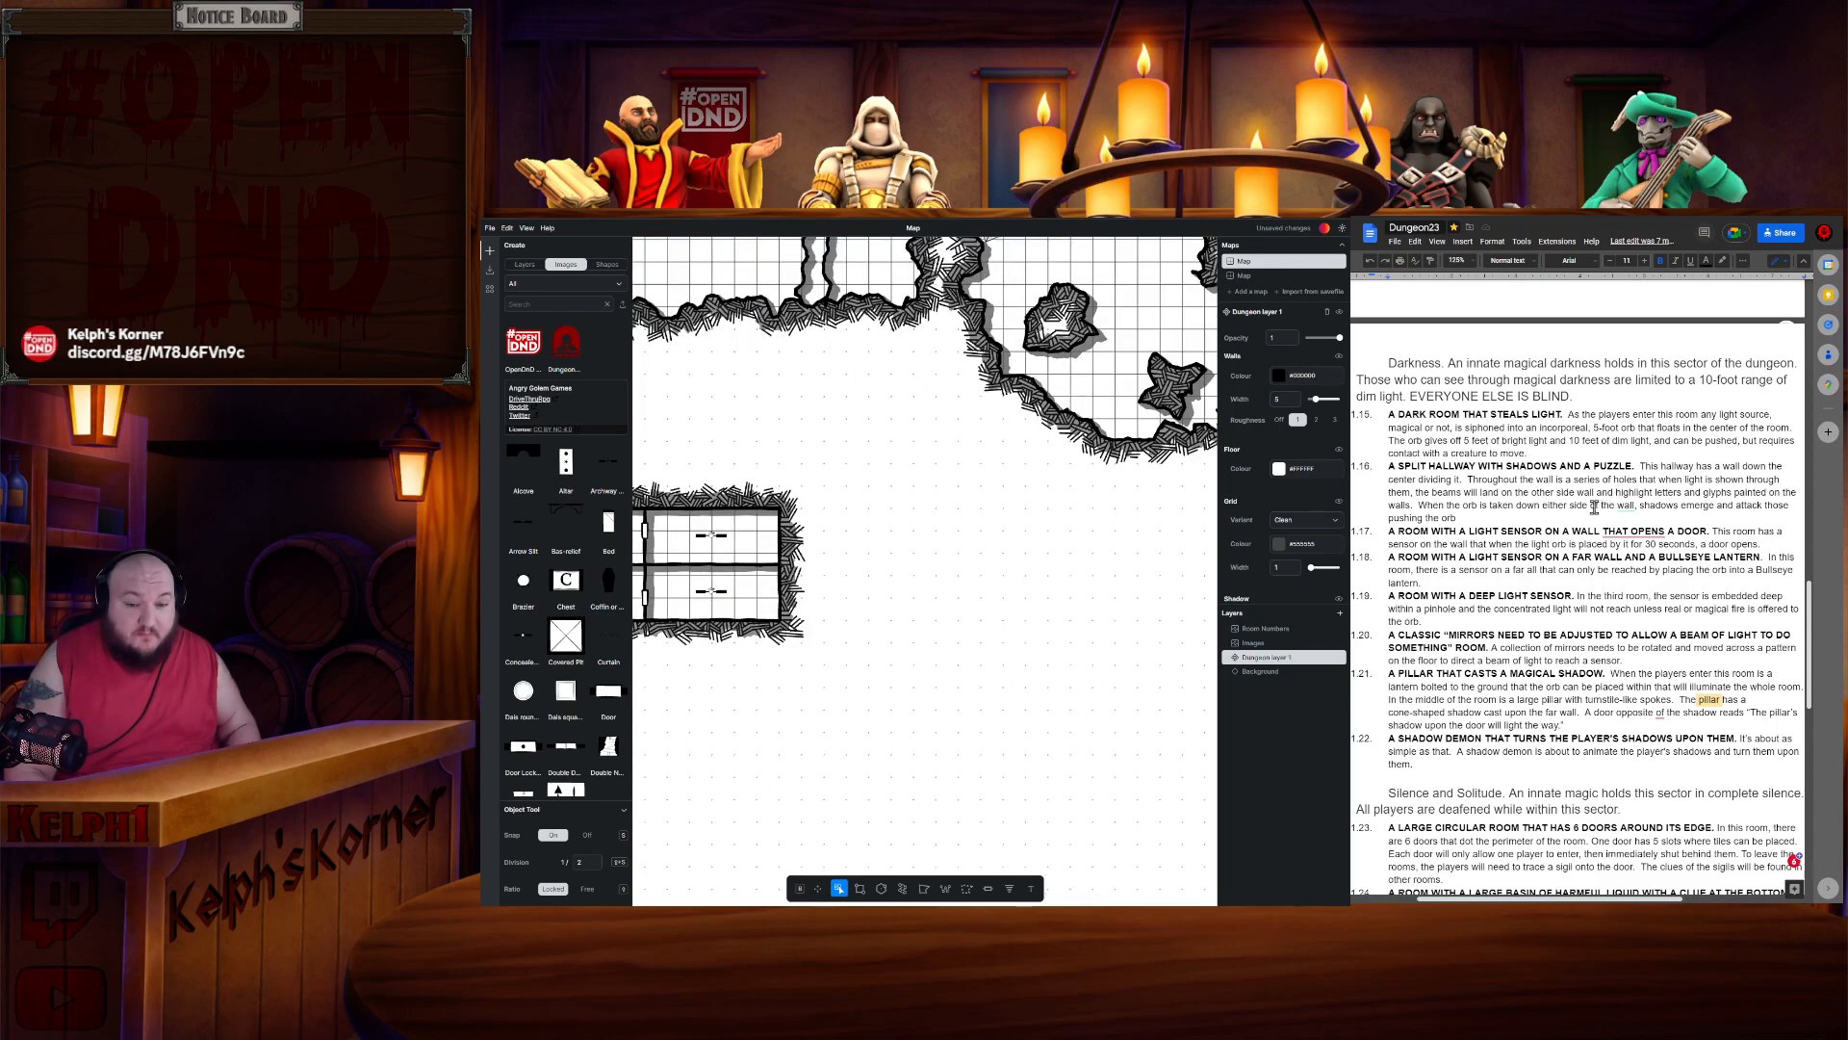
{"action": "left_click", "coordinate": [860, 888]}
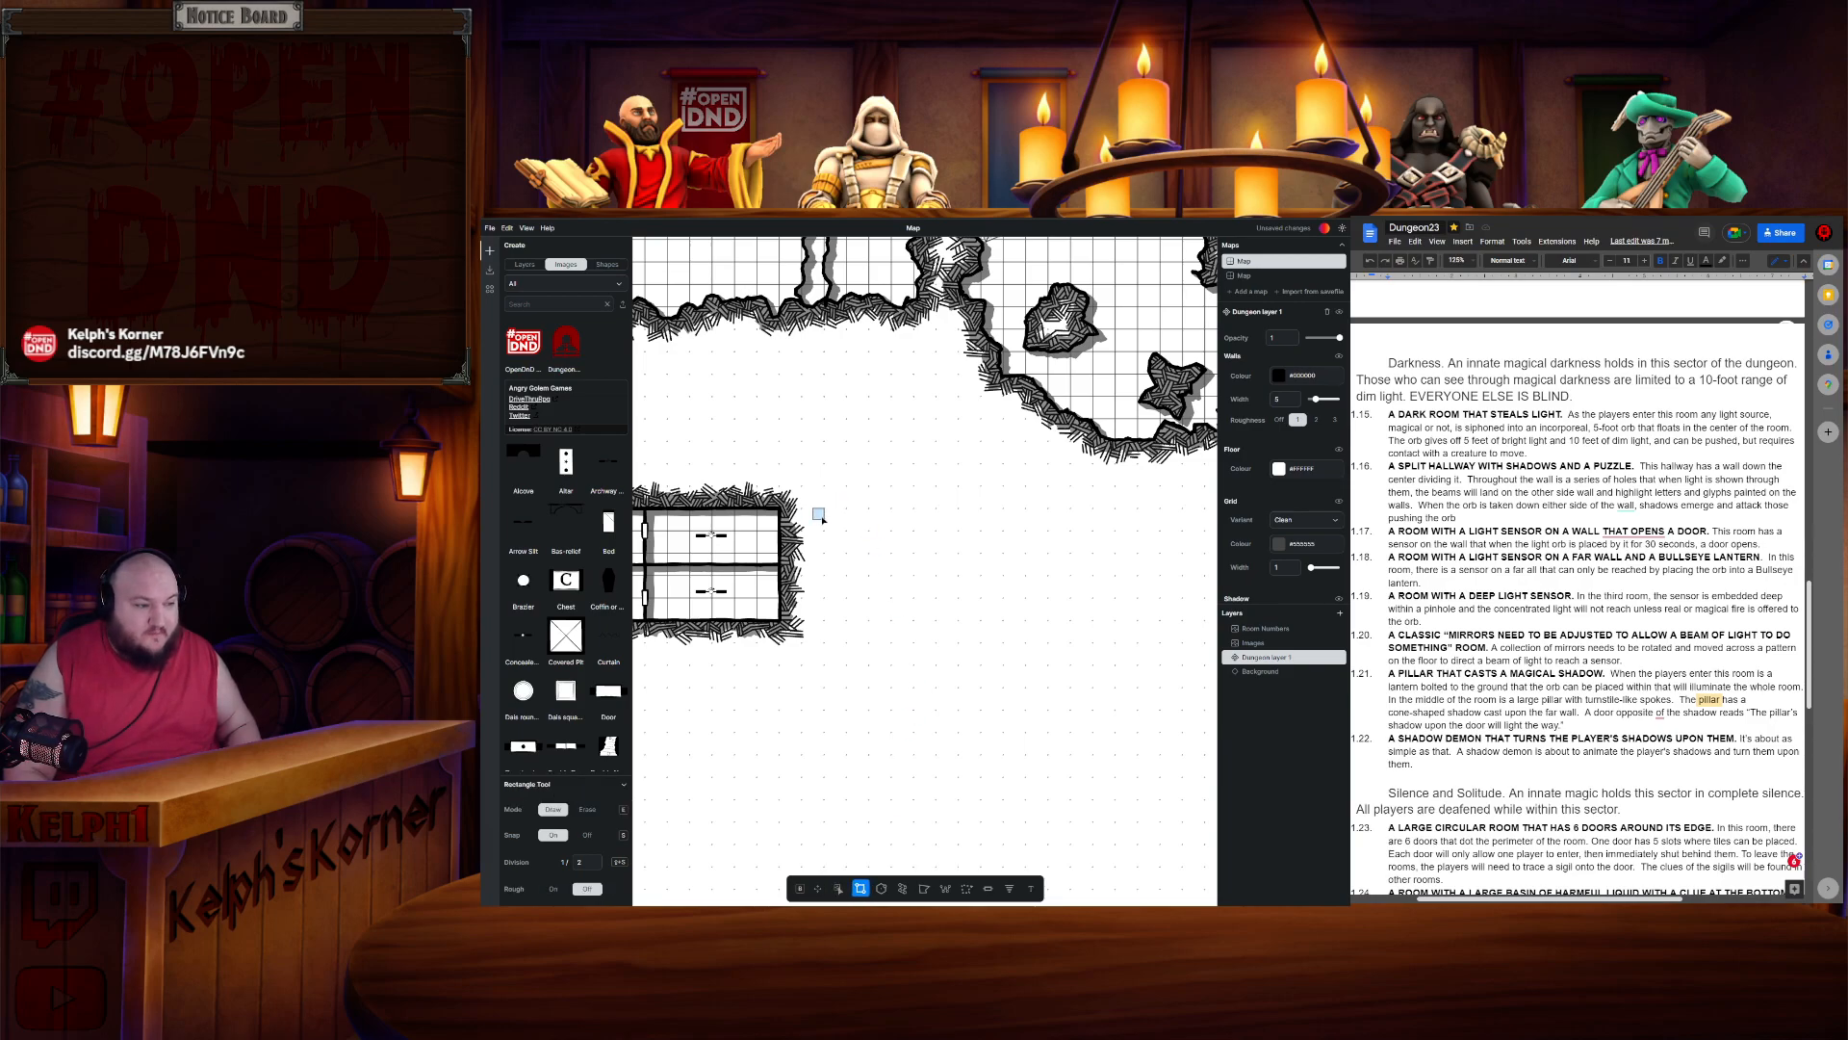
{"action": "mouse_move", "coordinate": [830, 514]}
{"action": "left_mouse_down"}
{"action": "mouse_move", "coordinate": [958, 583]}
{"action": "mouse_move", "coordinate": [1151, 614]}
{"action": "left_mouse_up"}
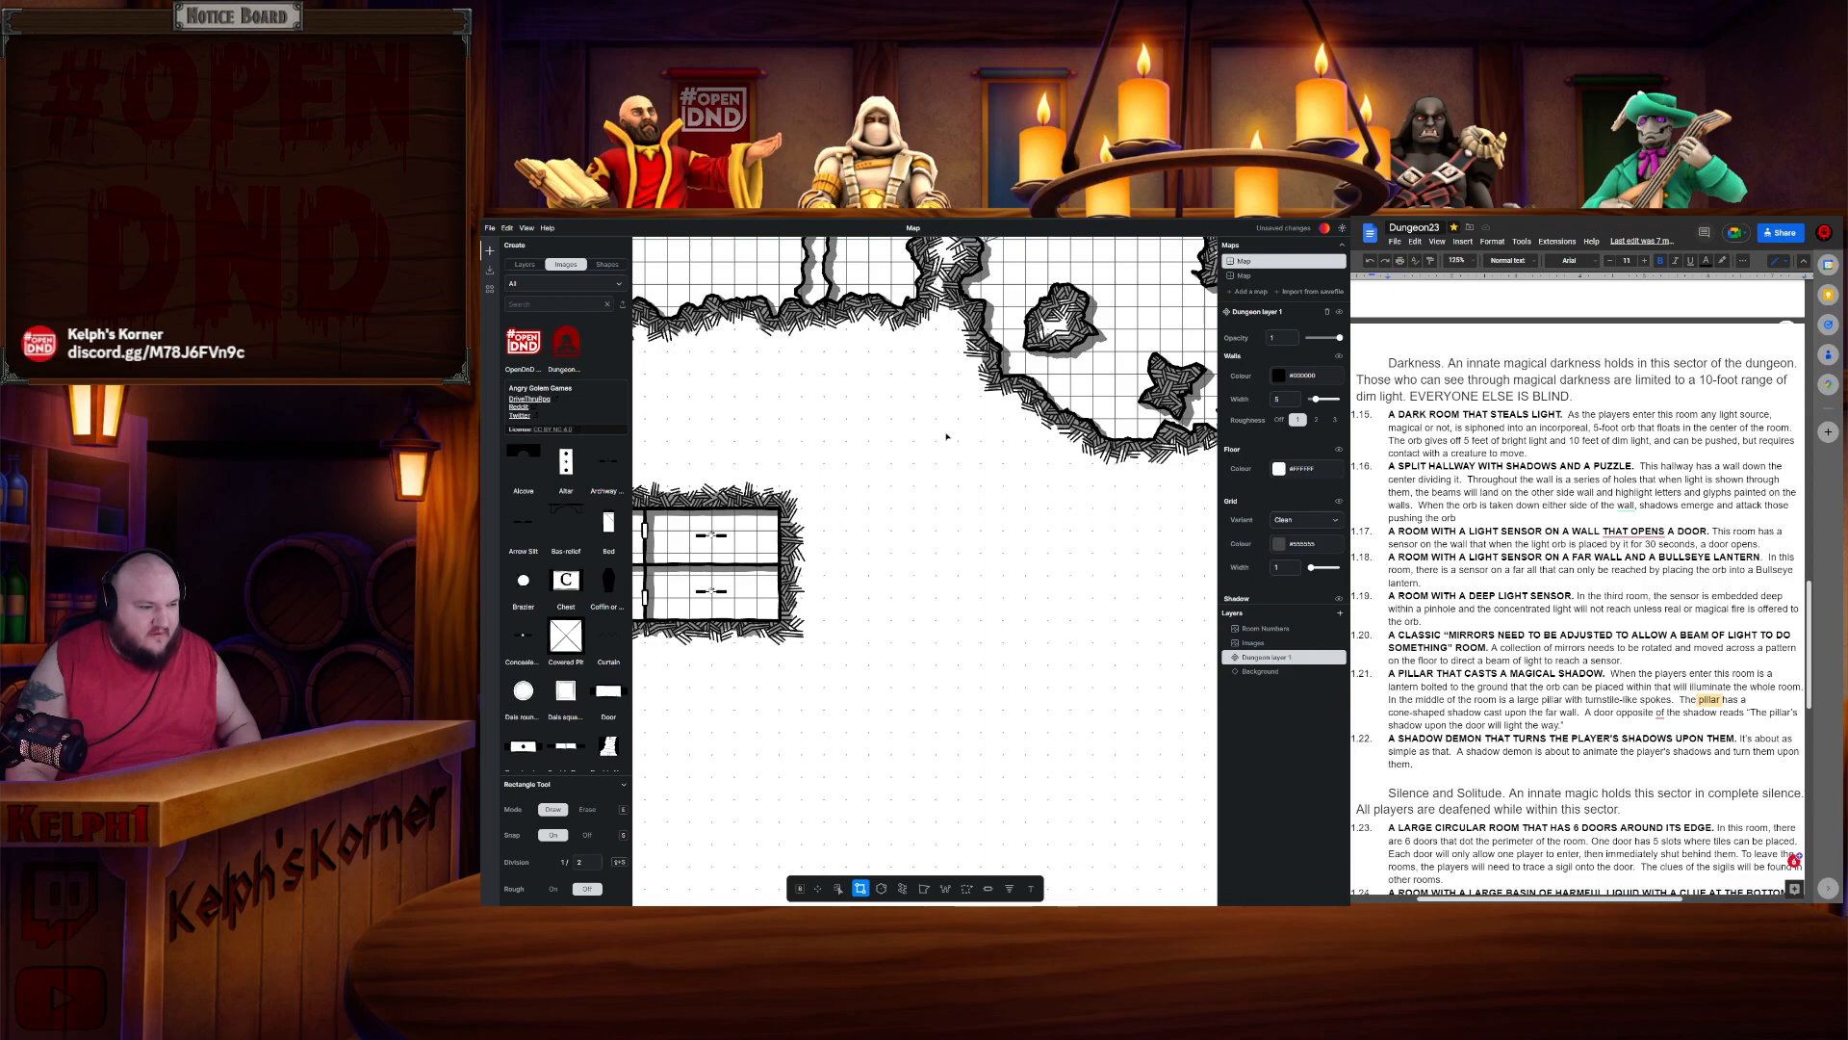
- Divide the new room into three sections with two vertical walls
{"action": "left_click", "coordinate": [944, 888]}
{"action": "left_click", "coordinate": [936, 508]}
{"action": "double_click", "coordinate": [938, 620]}
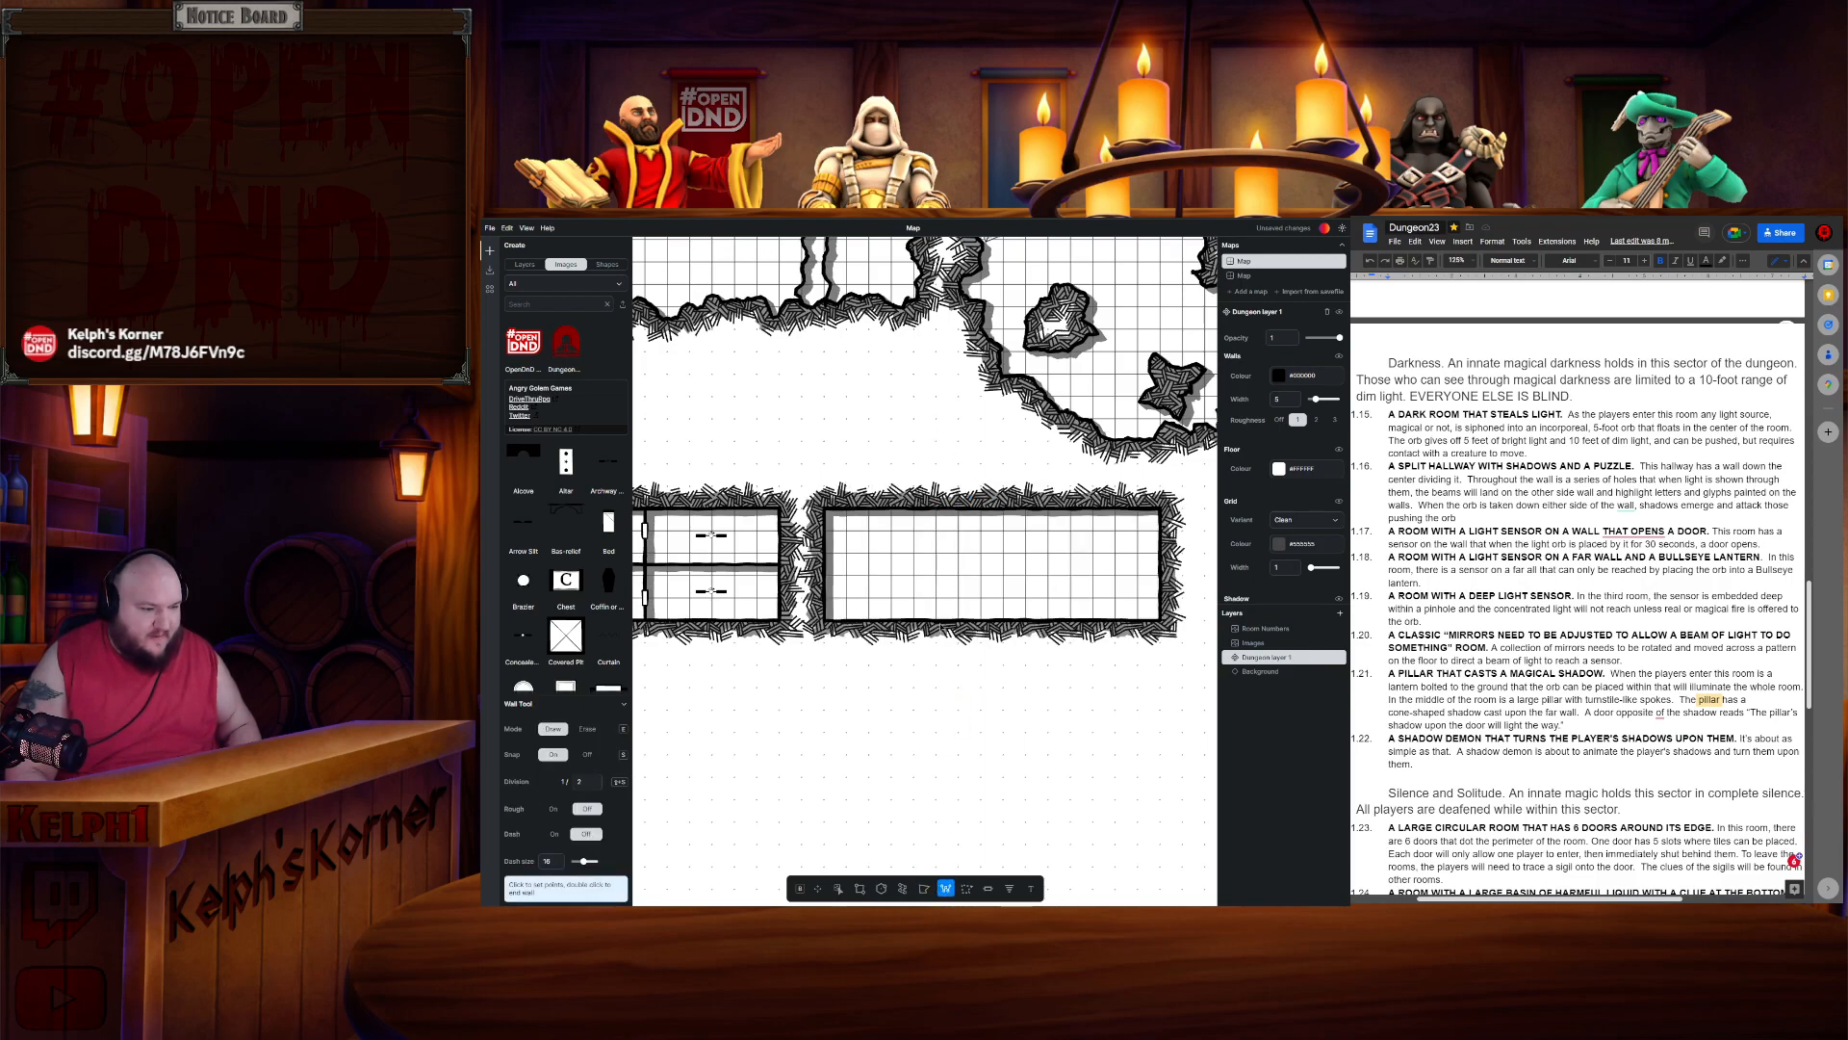
{"action": "left_click", "coordinate": [1050, 513]}
{"action": "double_click", "coordinate": [1047, 622]}
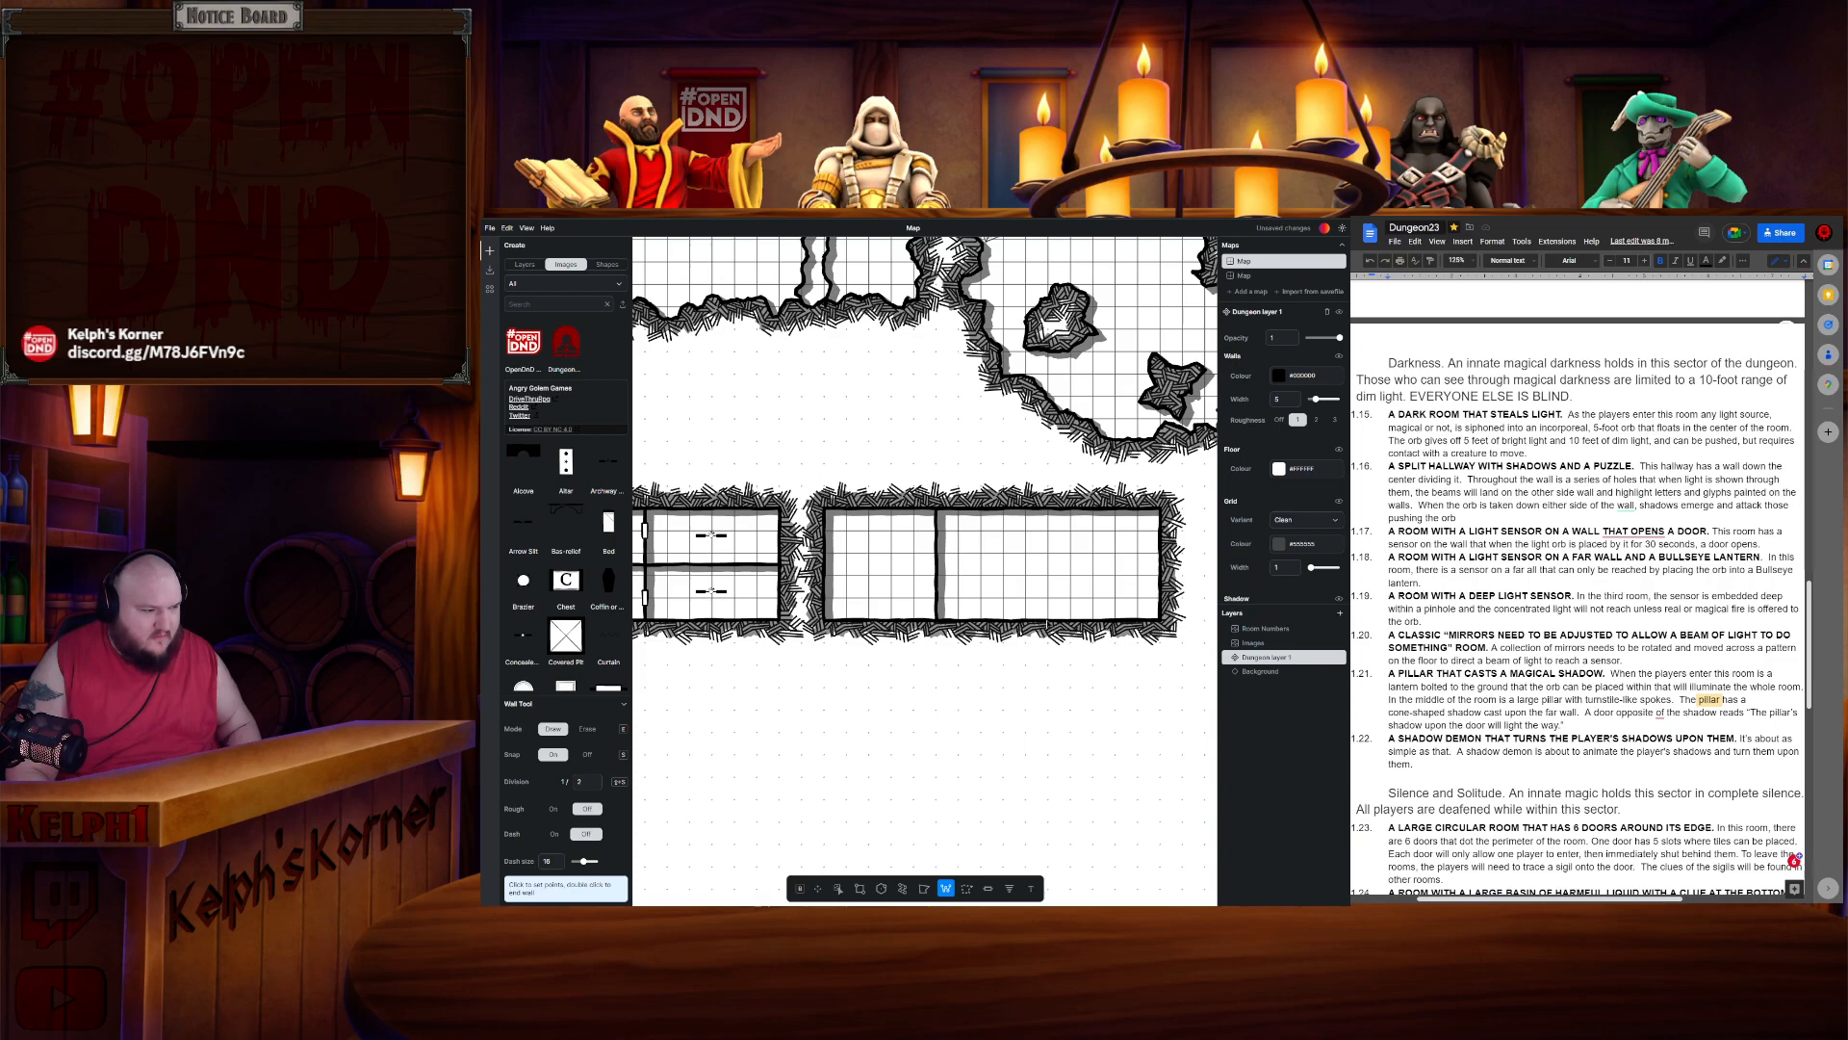
- Draw a thin room below the middle section and wall in a connecting space between them
{"action": "left_click", "coordinate": [861, 888]}
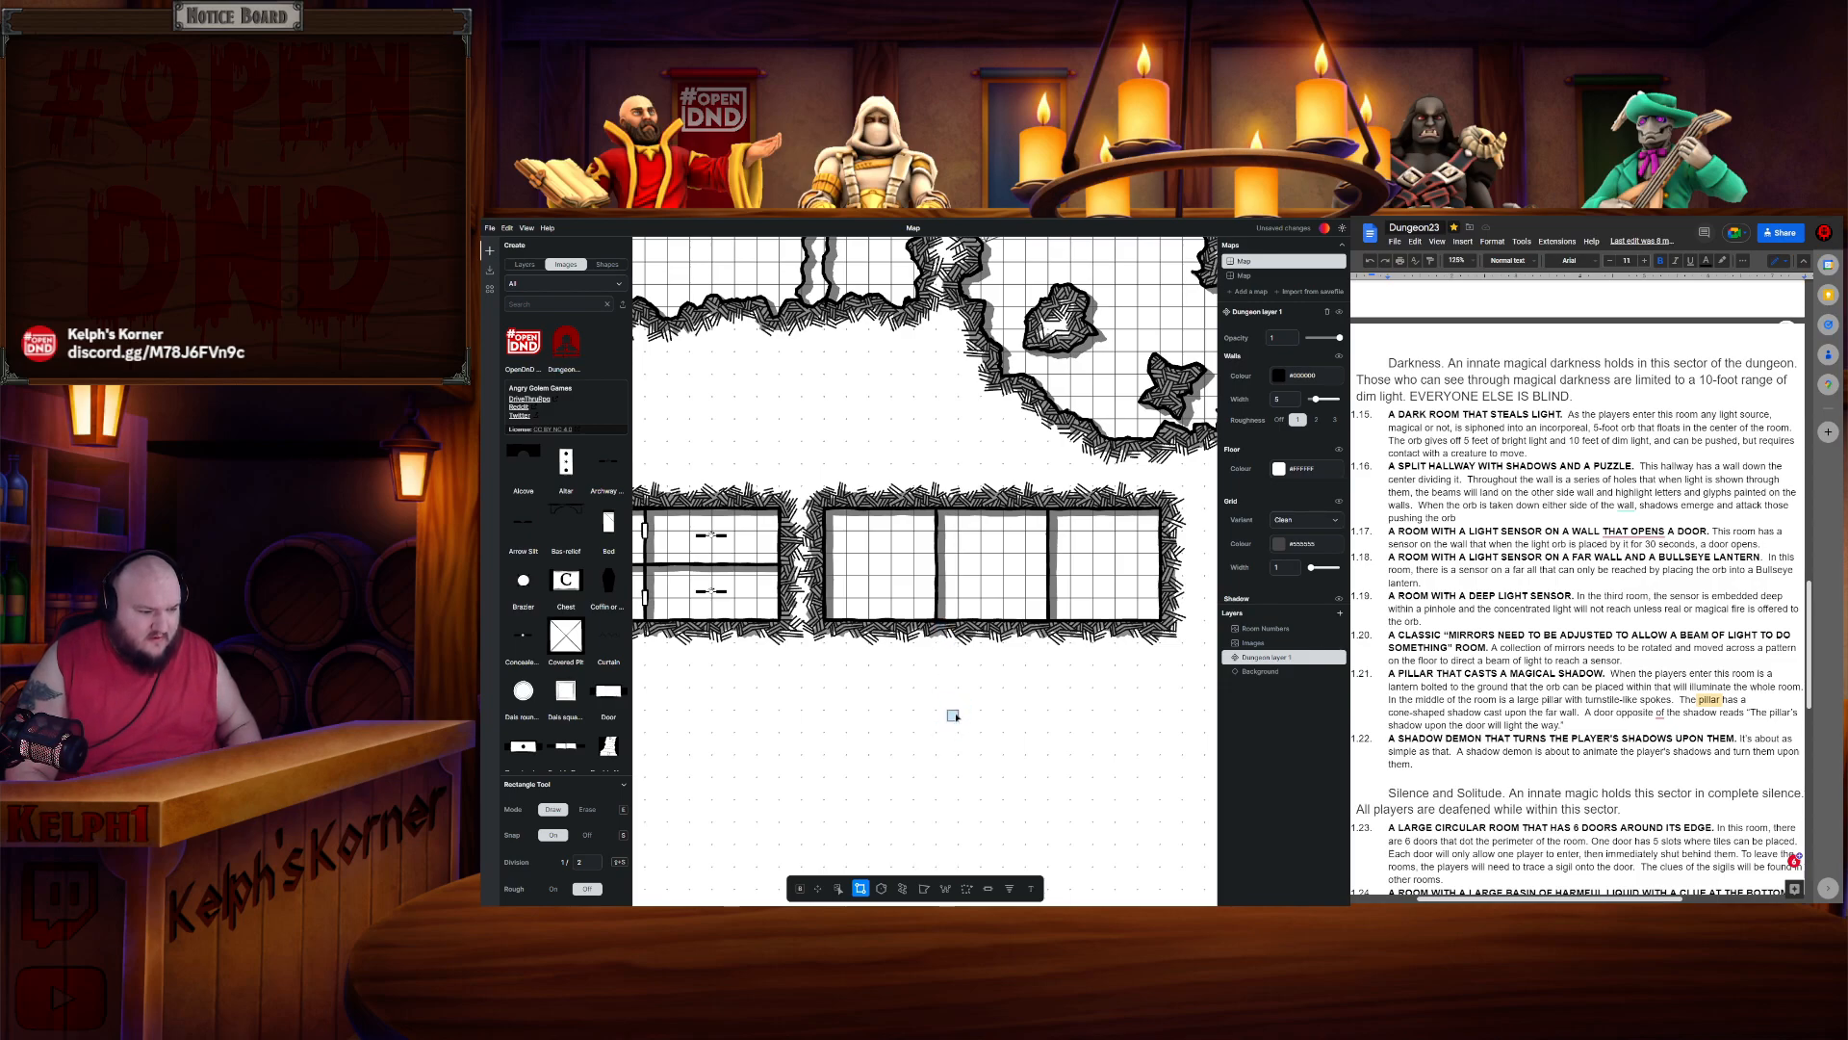
{"action": "left_click_drag", "start_coordinate": [941, 705], "coordinate": [1045, 699]}
{"action": "left_click", "coordinate": [945, 887]}
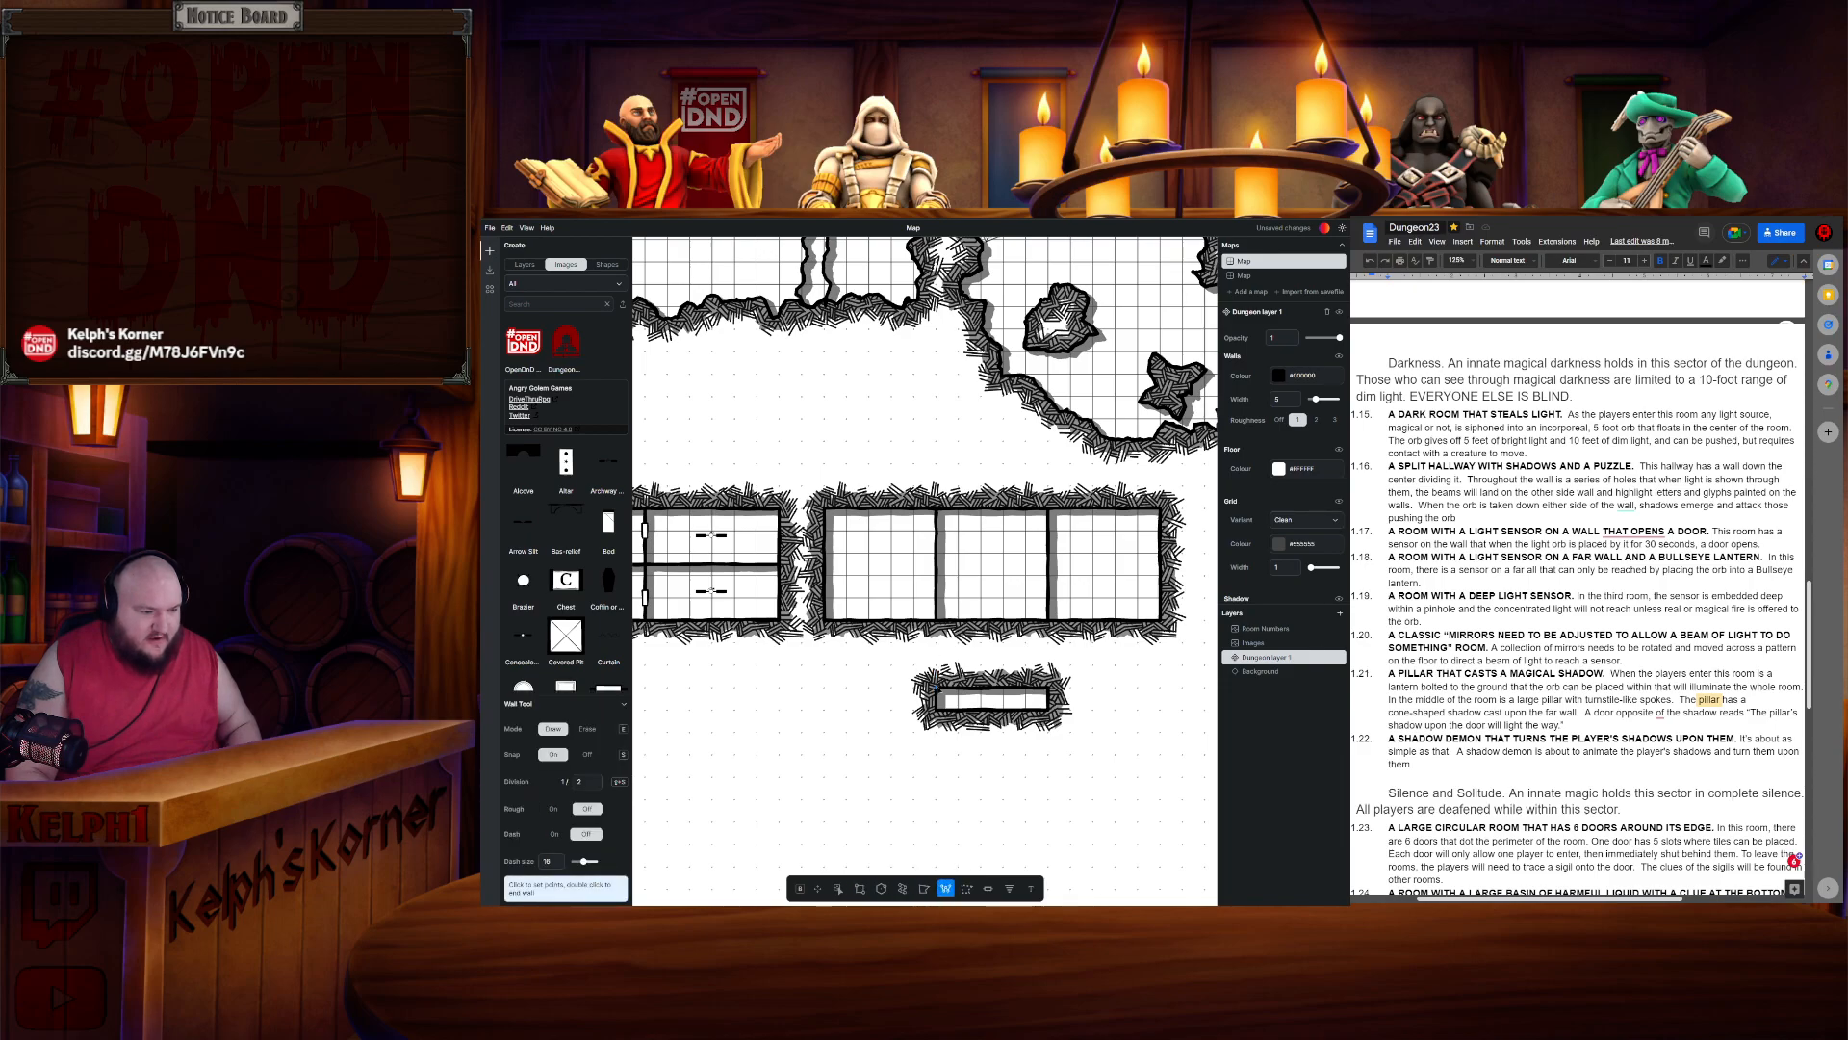
{"action": "left_click", "coordinate": [937, 689]}
{"action": "left_click", "coordinate": [937, 622]}
{"action": "left_click", "coordinate": [1047, 623]}
{"action": "key", "text": "Escape"}
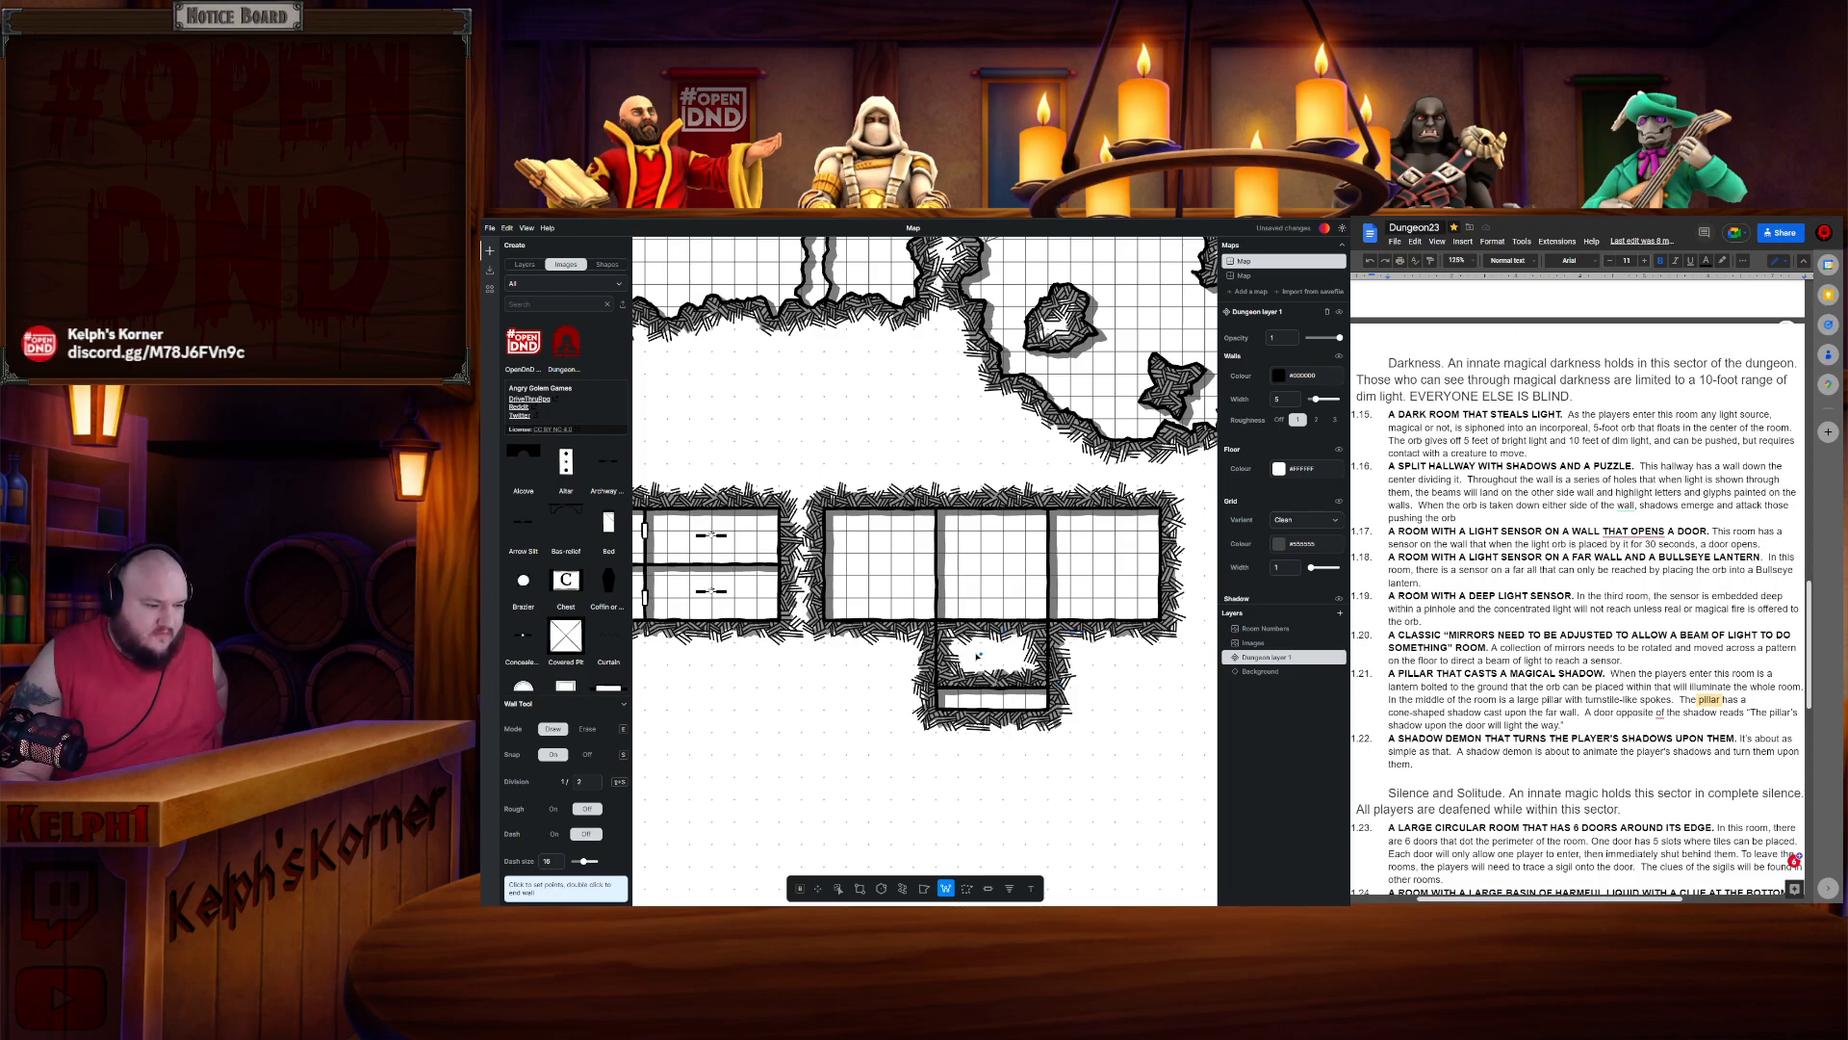
- Reshape the thin lower room by adding a rectangle over it and erasing a strip along its top
{"action": "scroll", "coordinate": [980, 617], "scroll_direction": "up", "scroll_amount": 3}
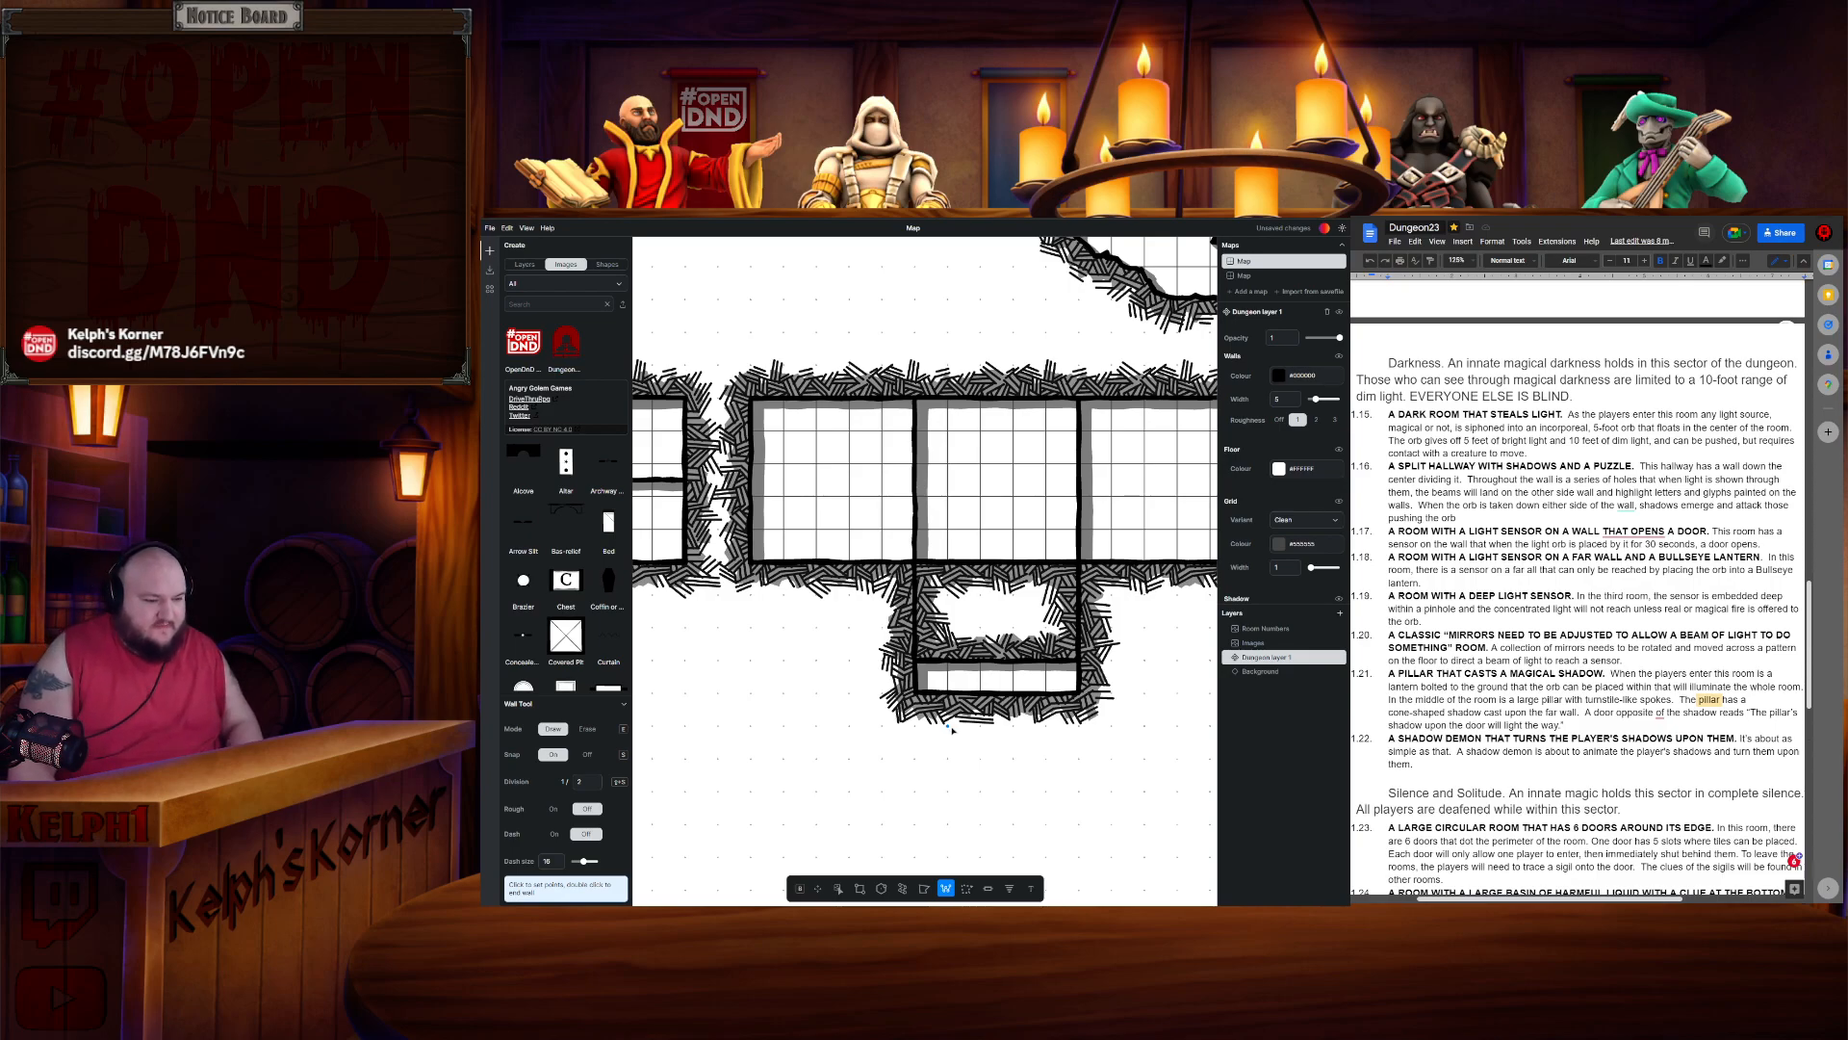
{"action": "scroll", "coordinate": [980, 712], "scroll_direction": "down", "scroll_amount": 1}
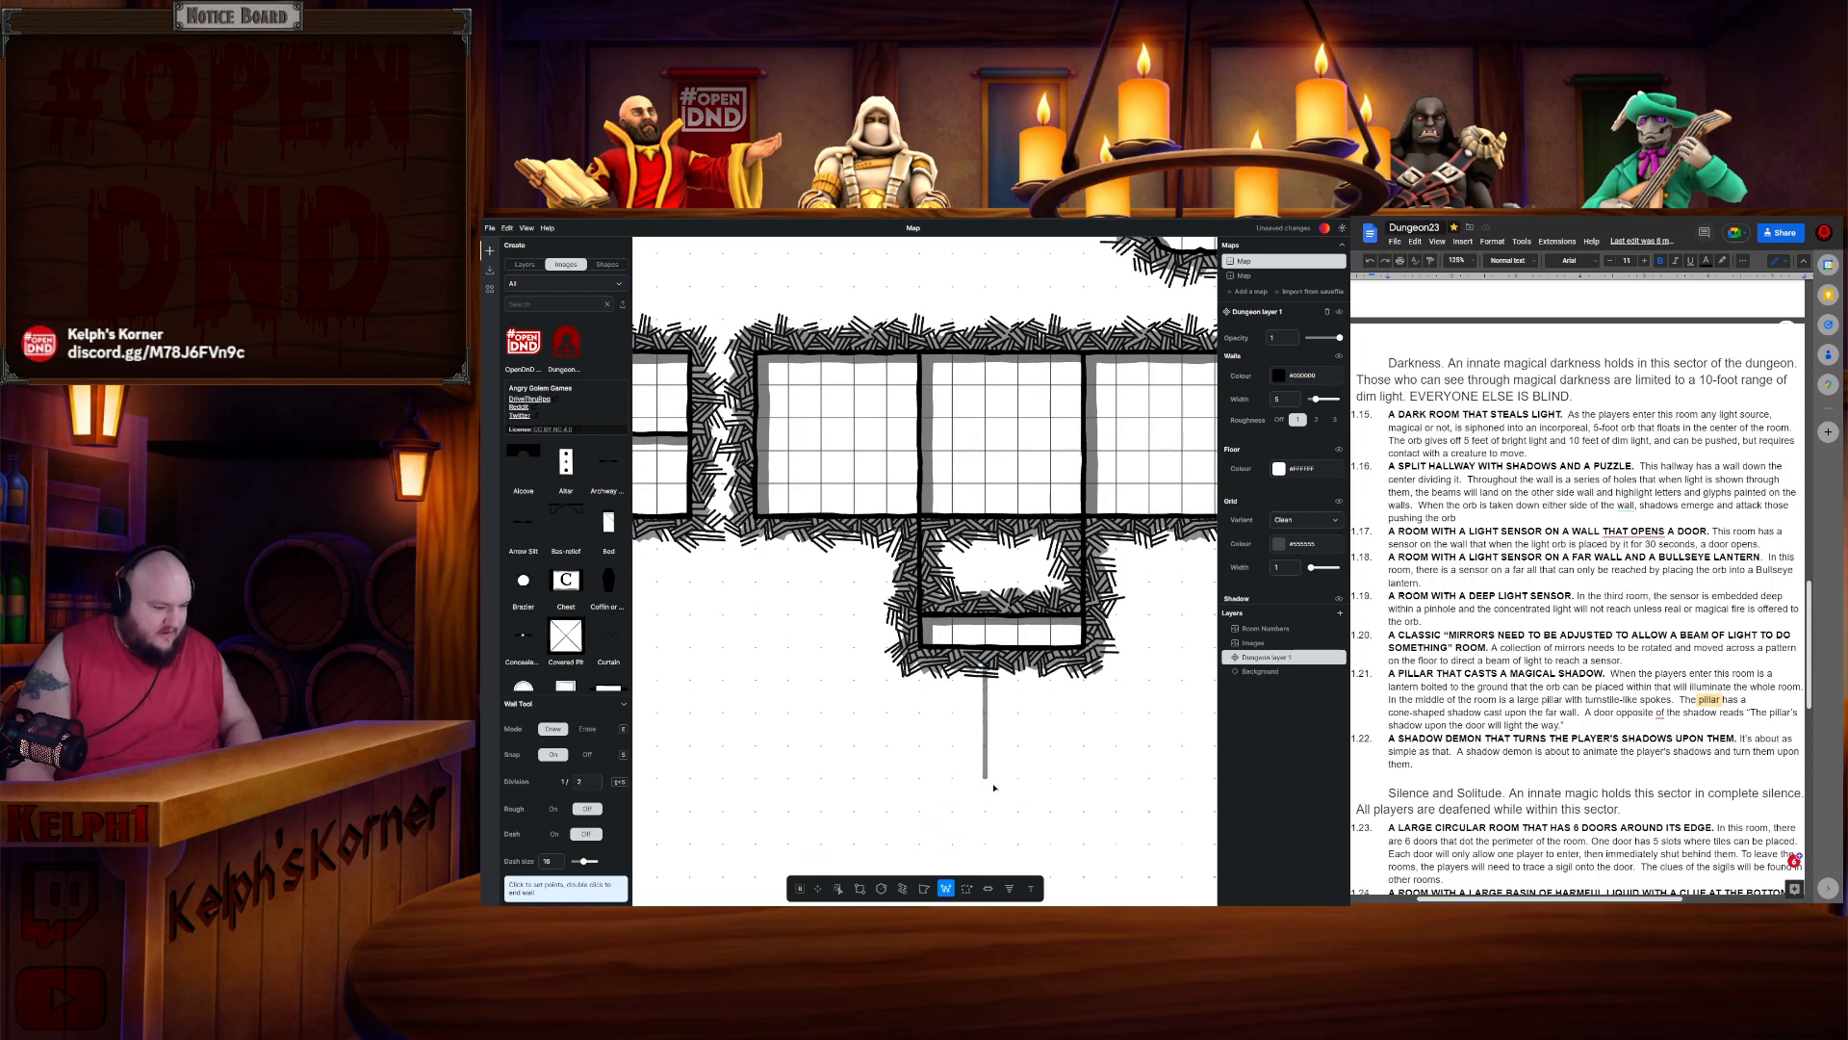
{"action": "left_click", "coordinate": [859, 887]}
{"action": "mouse_move", "coordinate": [921, 632]}
{"action": "left_mouse_down"}
{"action": "mouse_move", "coordinate": [1084, 662]}
{"action": "mouse_move", "coordinate": [1068, 677]}
{"action": "left_mouse_up"}
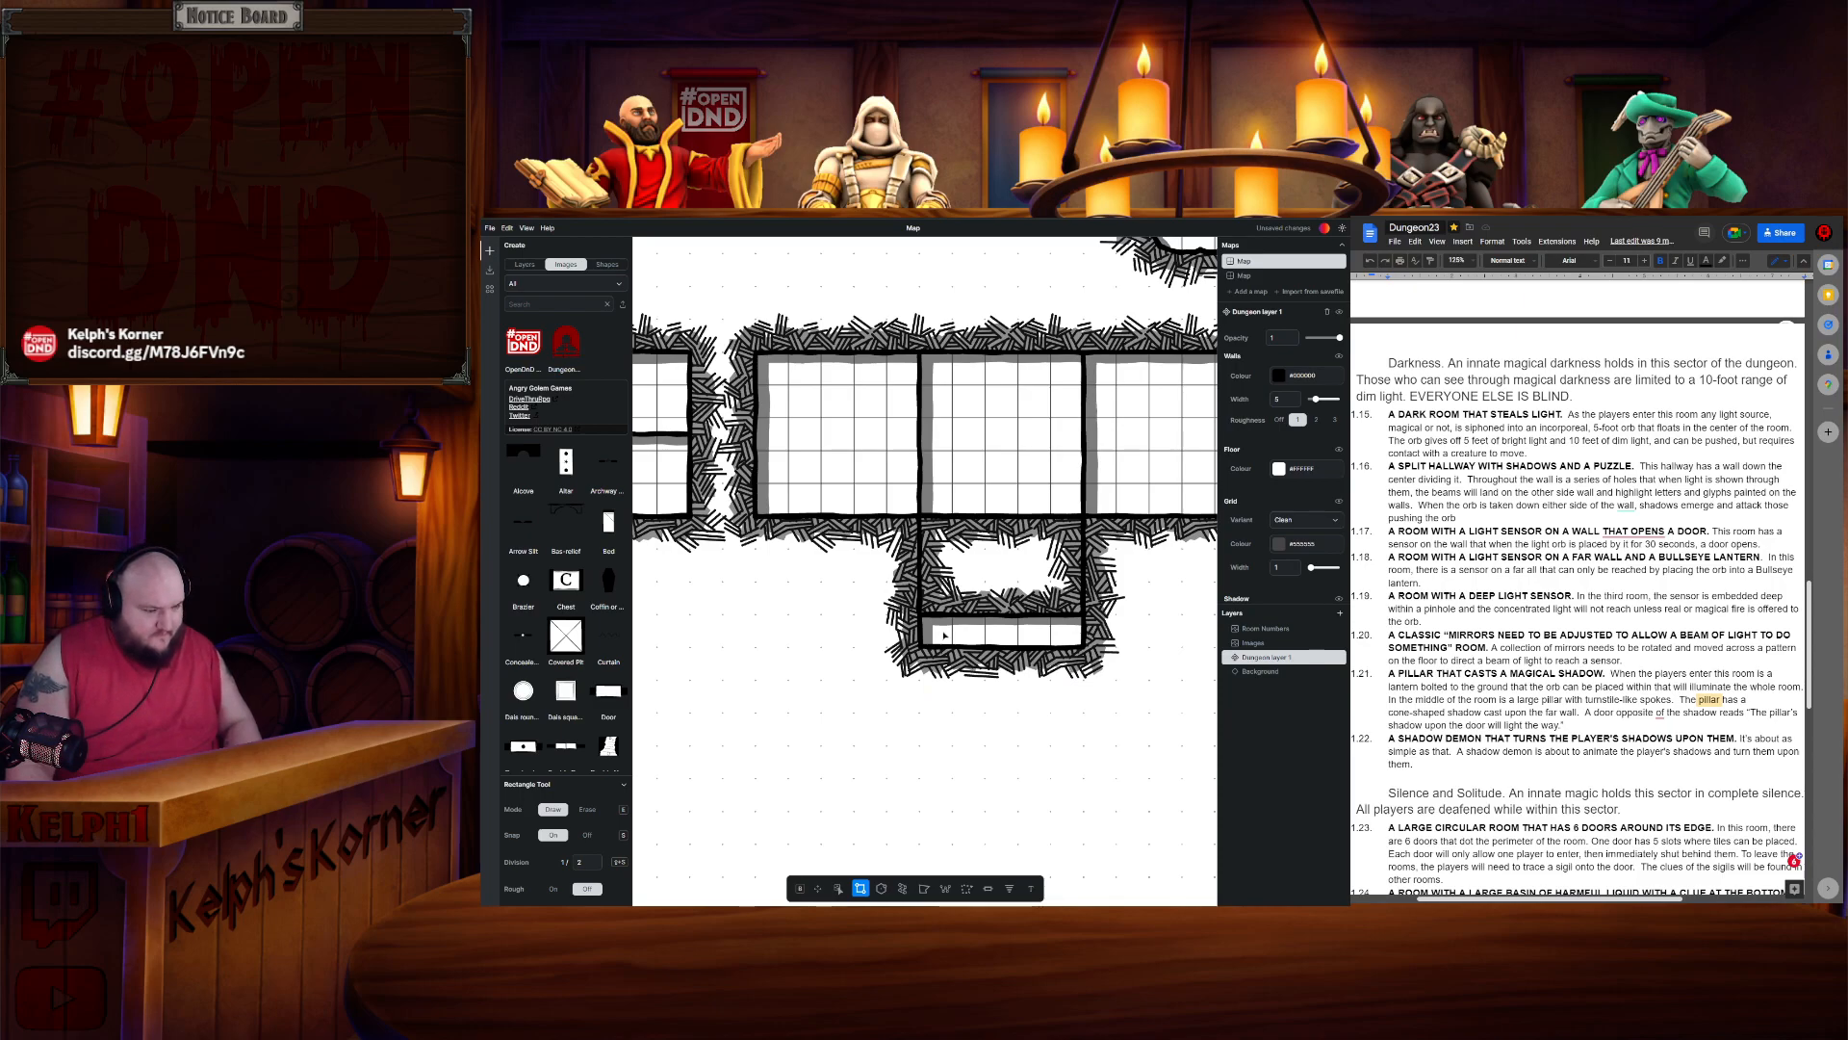
{"action": "key", "text": "e"}
{"action": "left_click_drag", "start_coordinate": [924, 622], "coordinate": [1079, 647]}
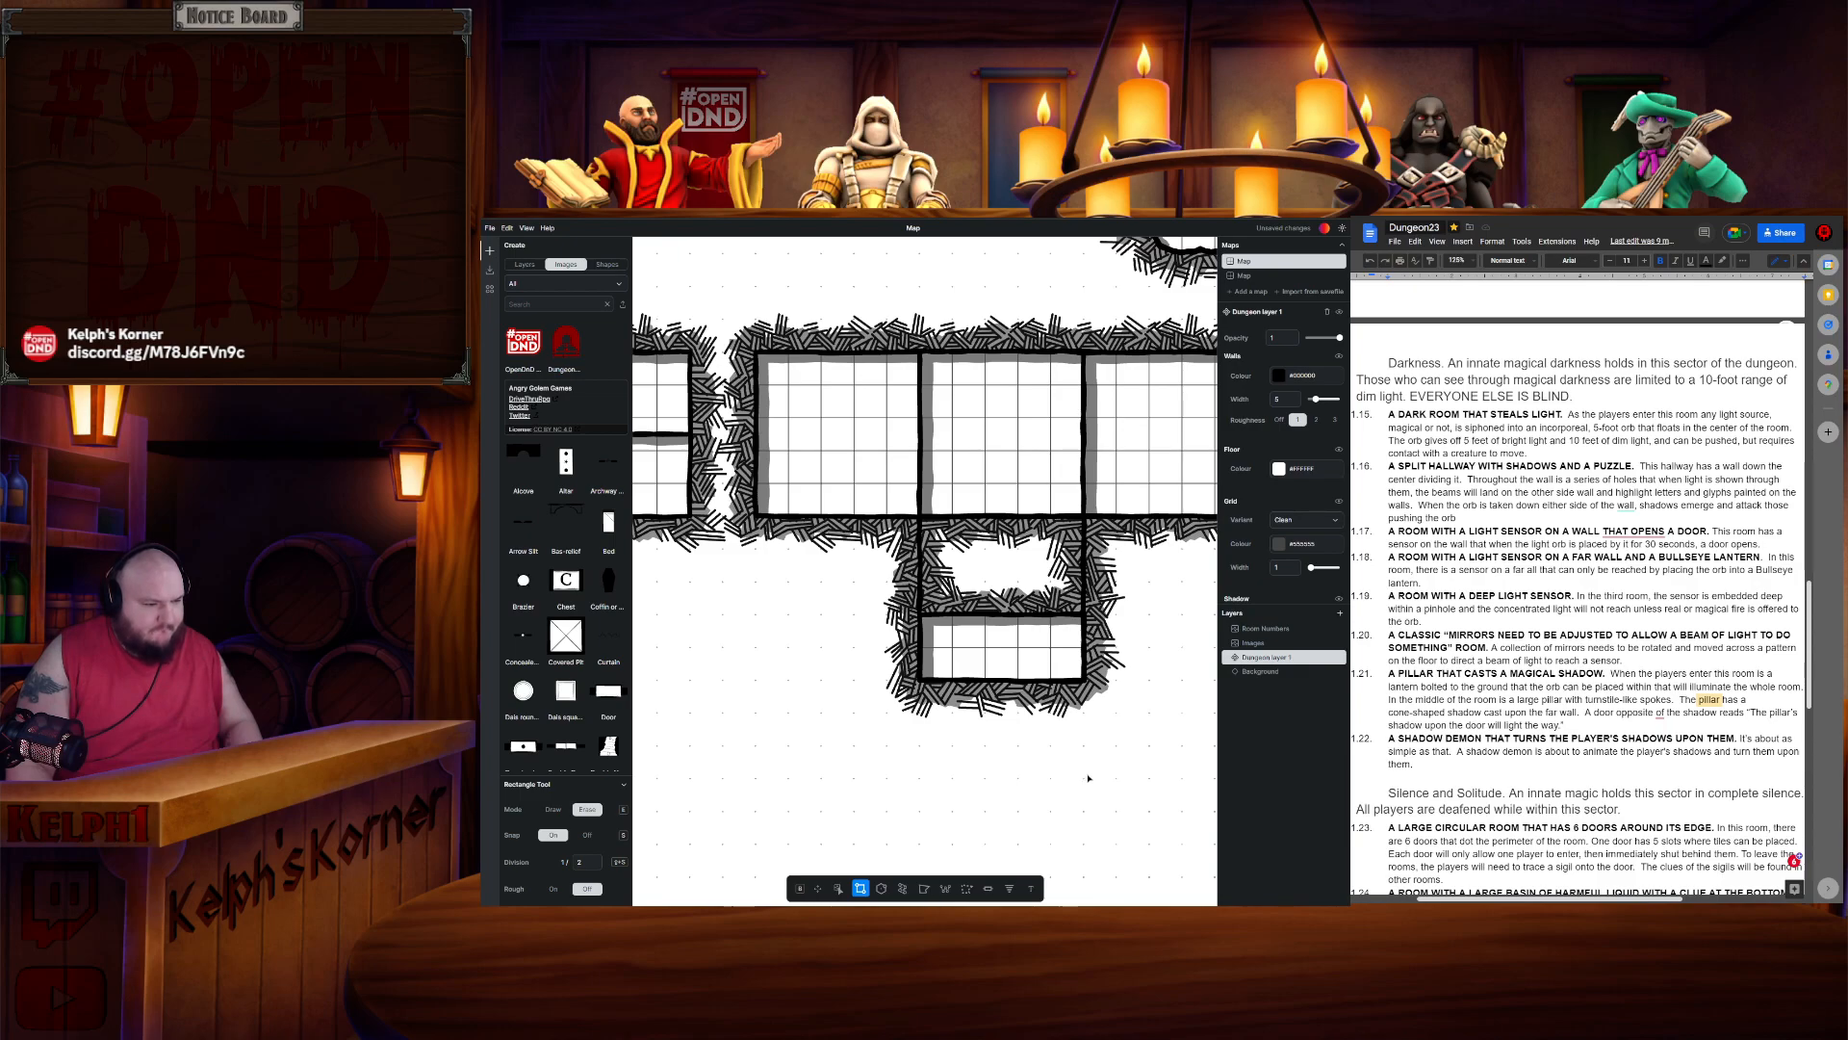
- Erase part of the wall between the thin room and the space above it using the wall tool's erase mode
{"action": "left_click", "coordinate": [945, 888]}
{"action": "key", "text": "e"}
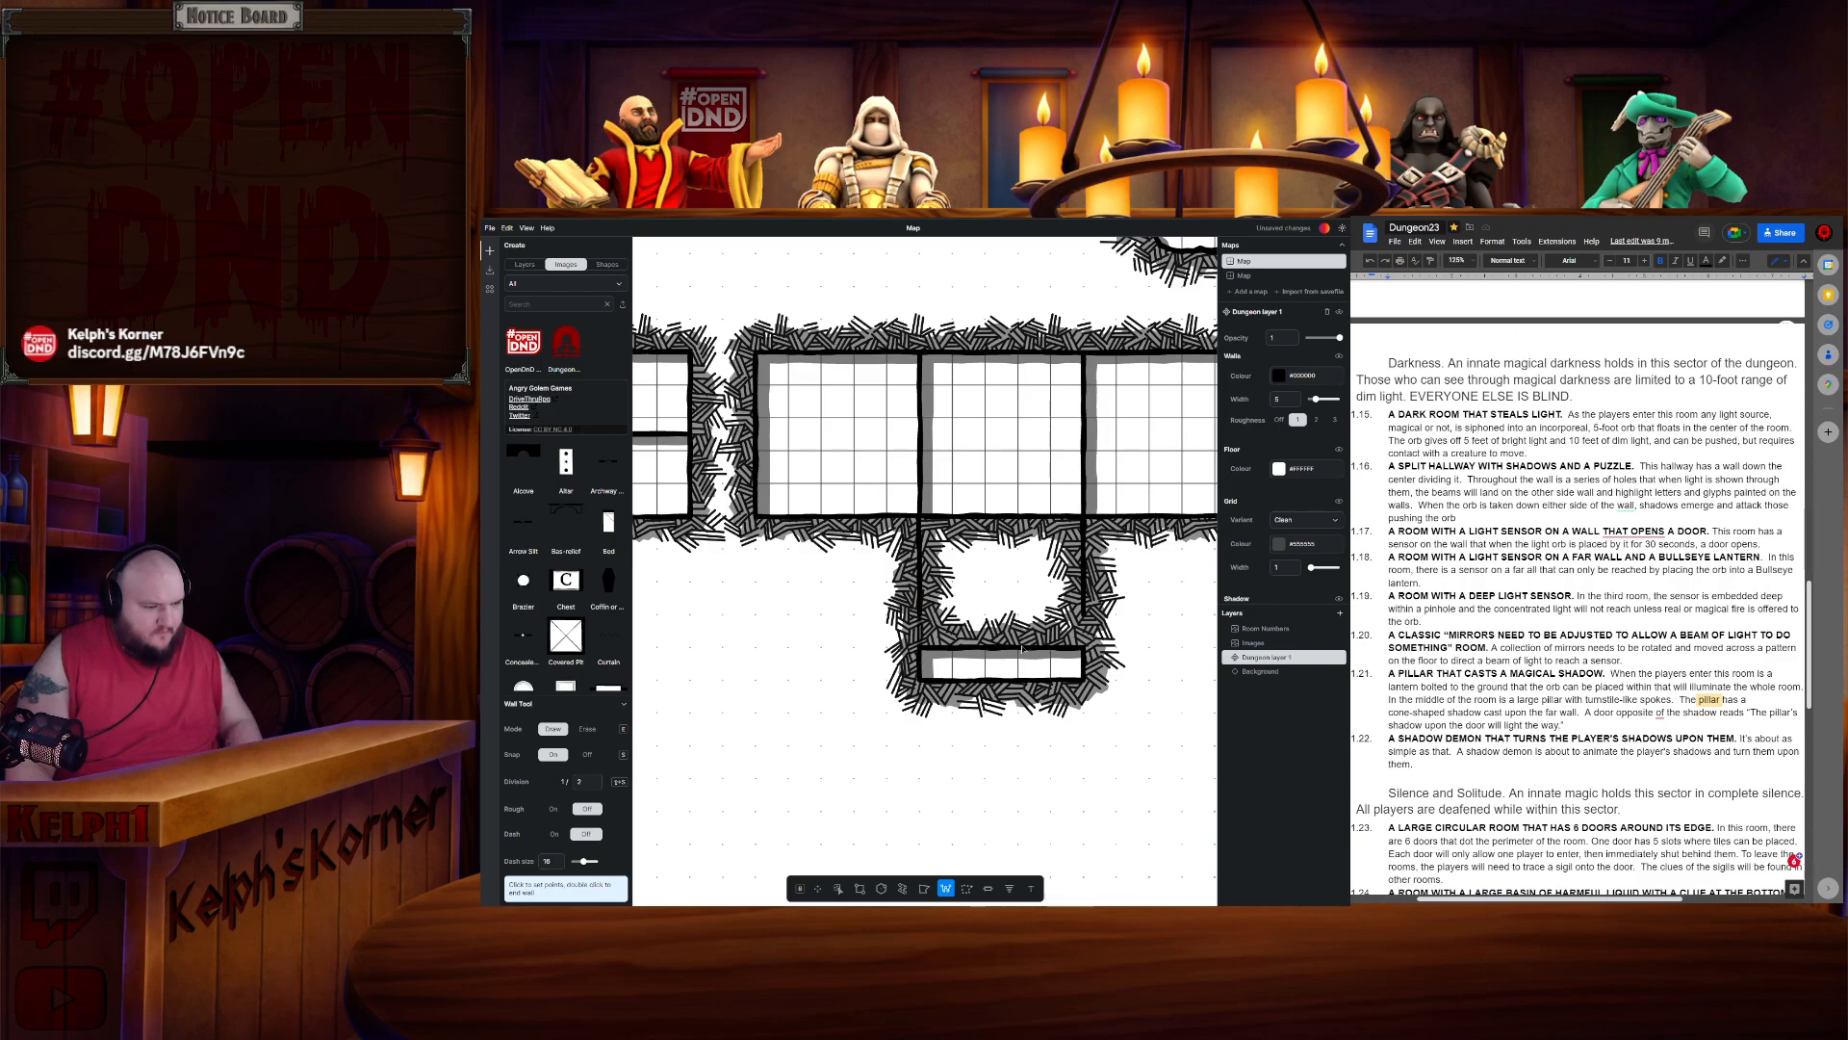
{"action": "left_click", "coordinate": [1082, 651]}
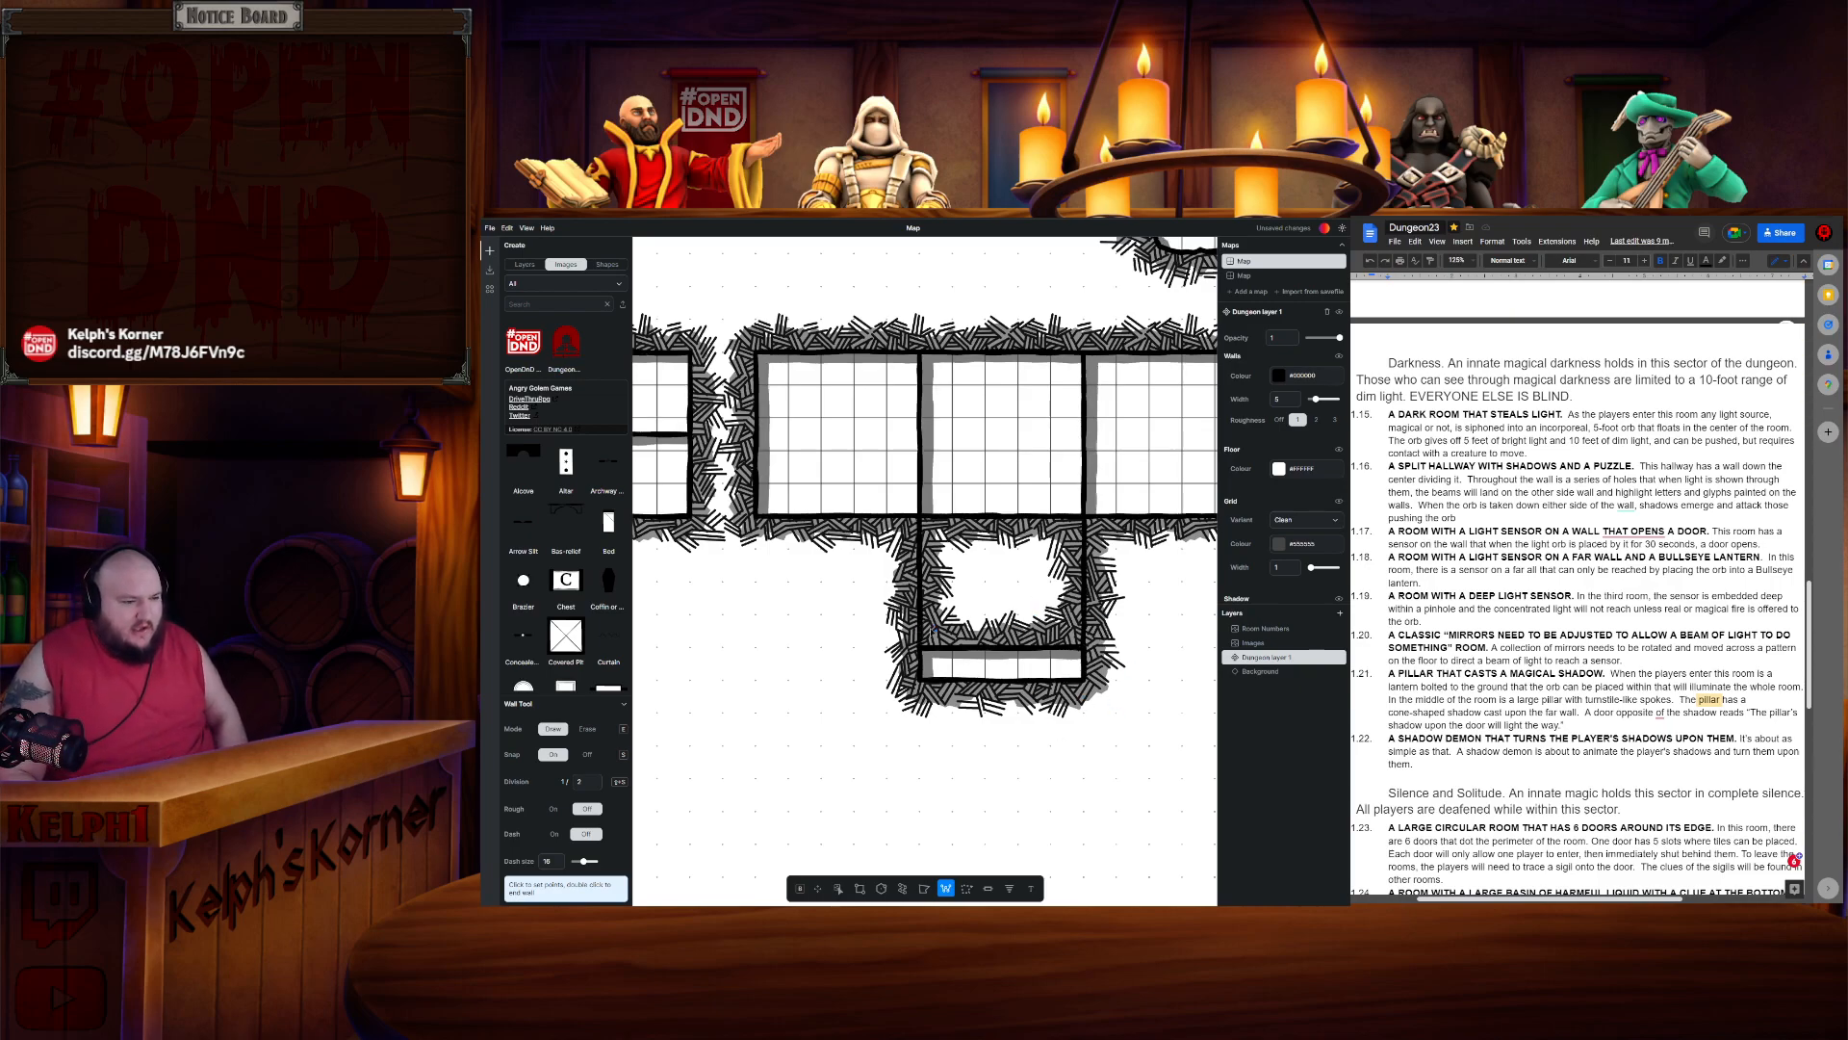
{"action": "left_click", "coordinate": [982, 645]}
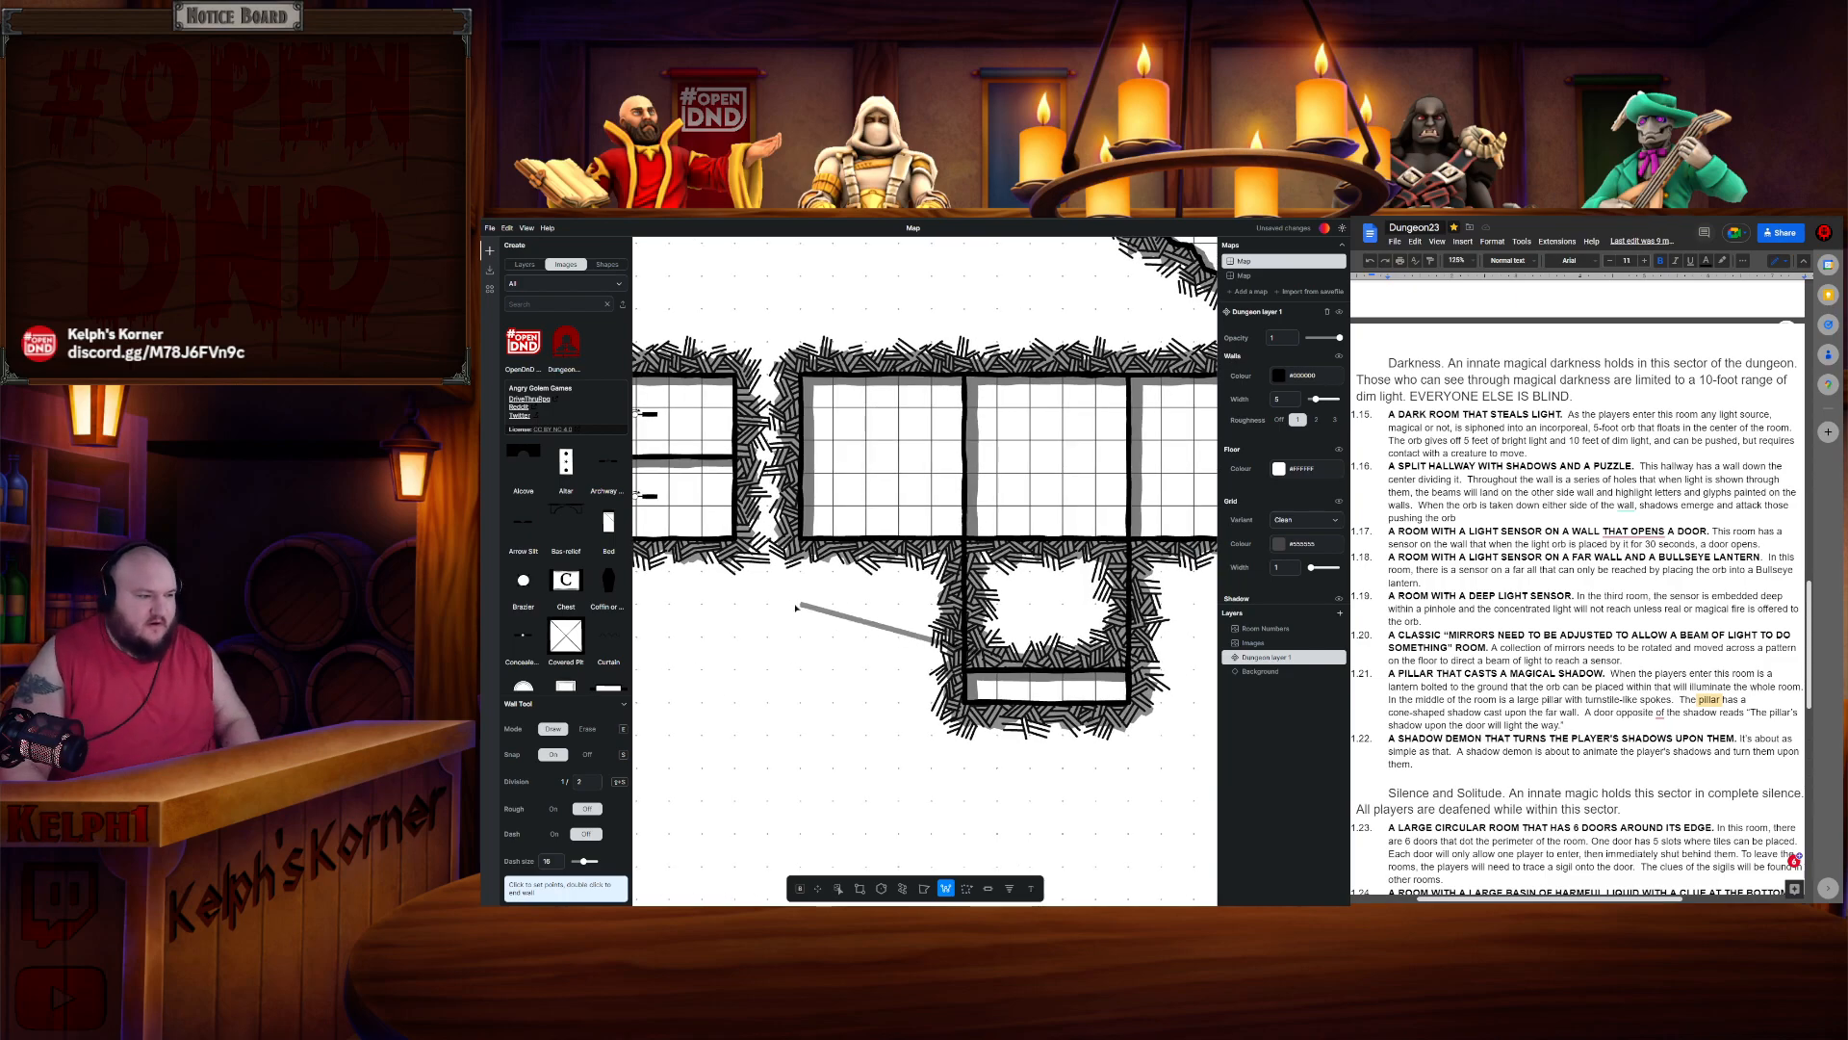
{"action": "left_click_drag", "start_coordinate": [796, 607], "coordinate": [864, 607]}
{"action": "key", "text": "Escape"}
- Copy a concealed door from the split room and place the copy on the thin lower room's wall
{"action": "left_click", "coordinate": [839, 889]}
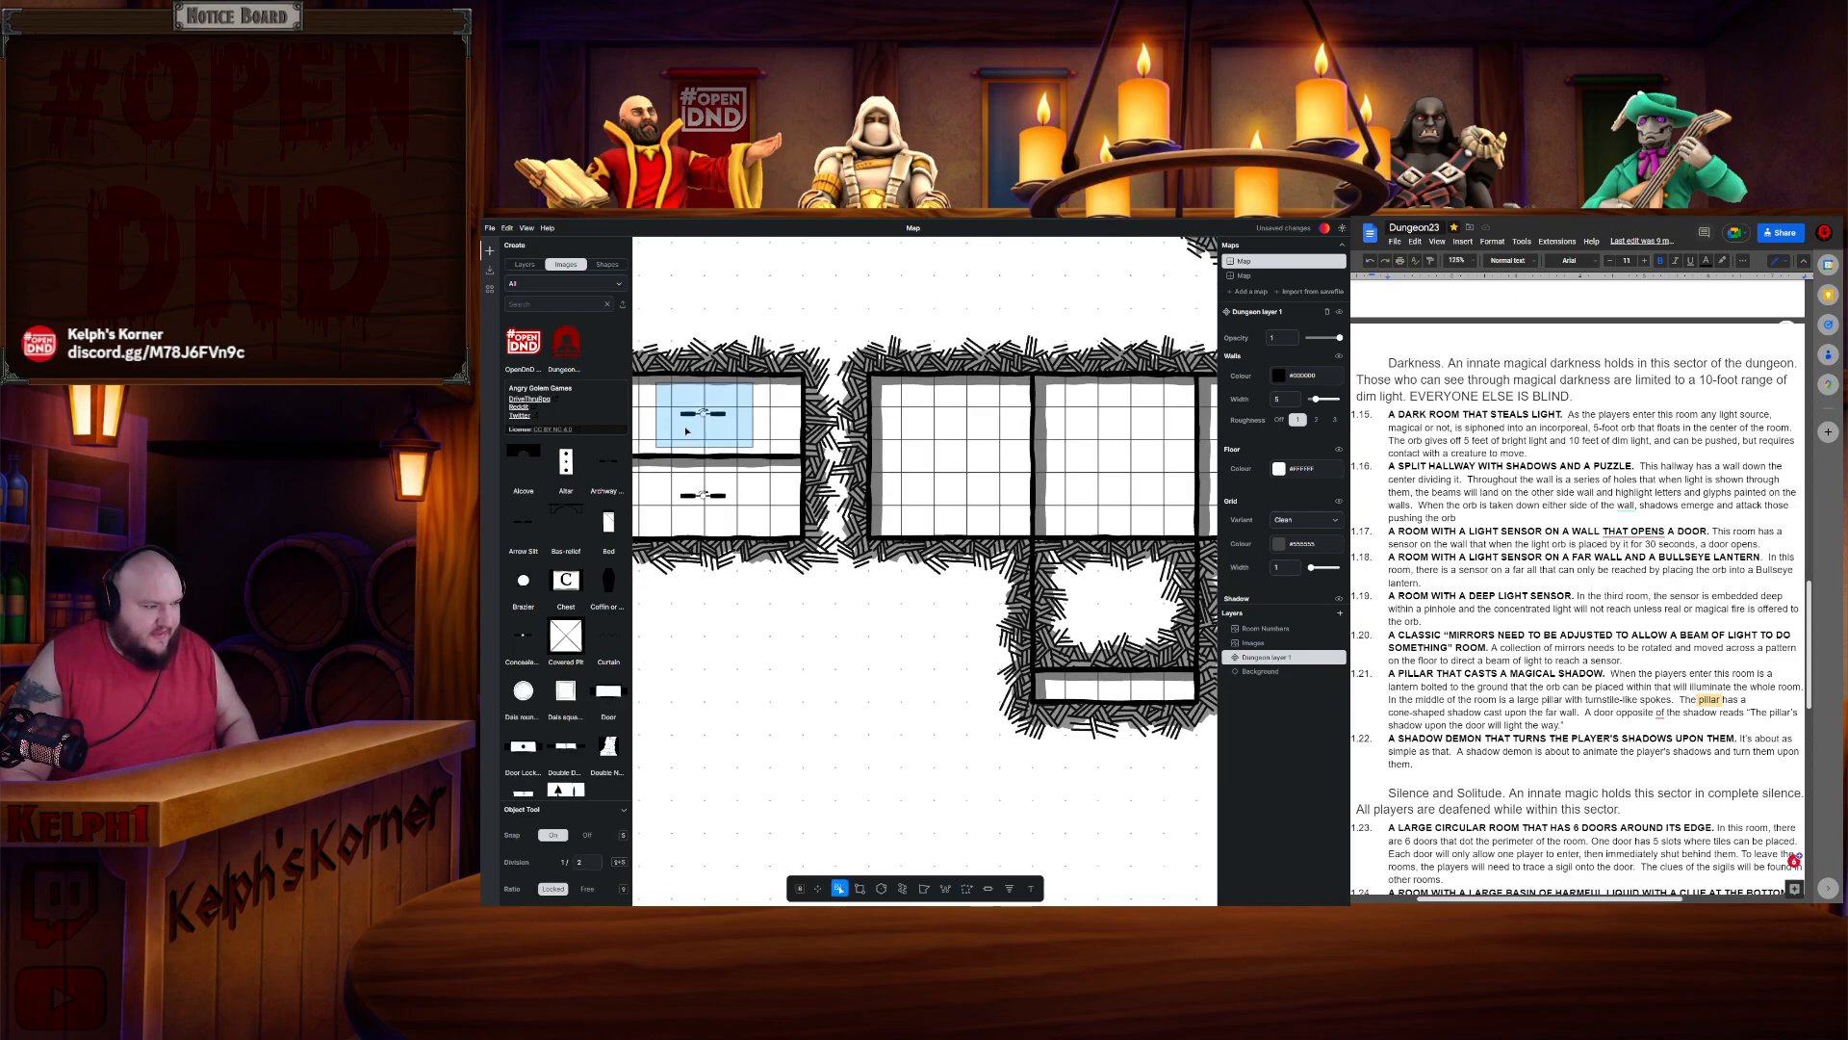
{"action": "left_click", "coordinate": [698, 497]}
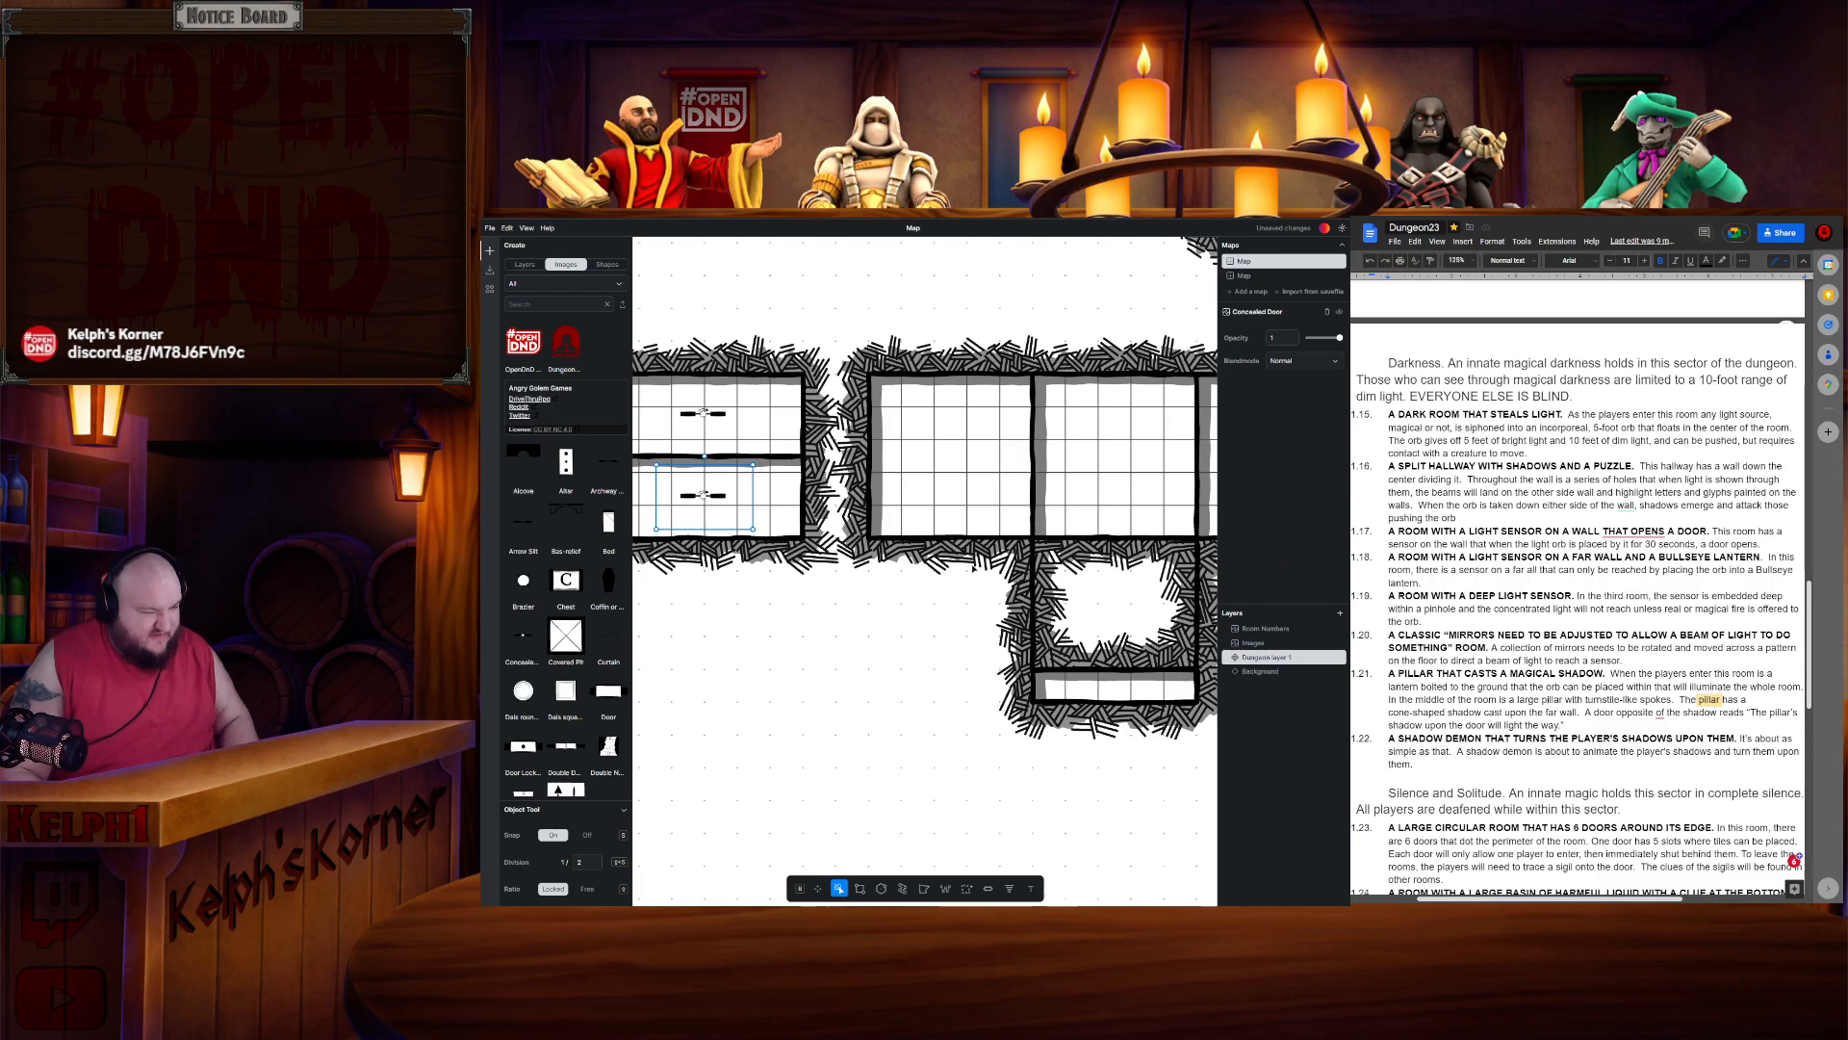
{"action": "key", "text": "ctrl+c"}
{"action": "key", "text": "ctrl+v"}
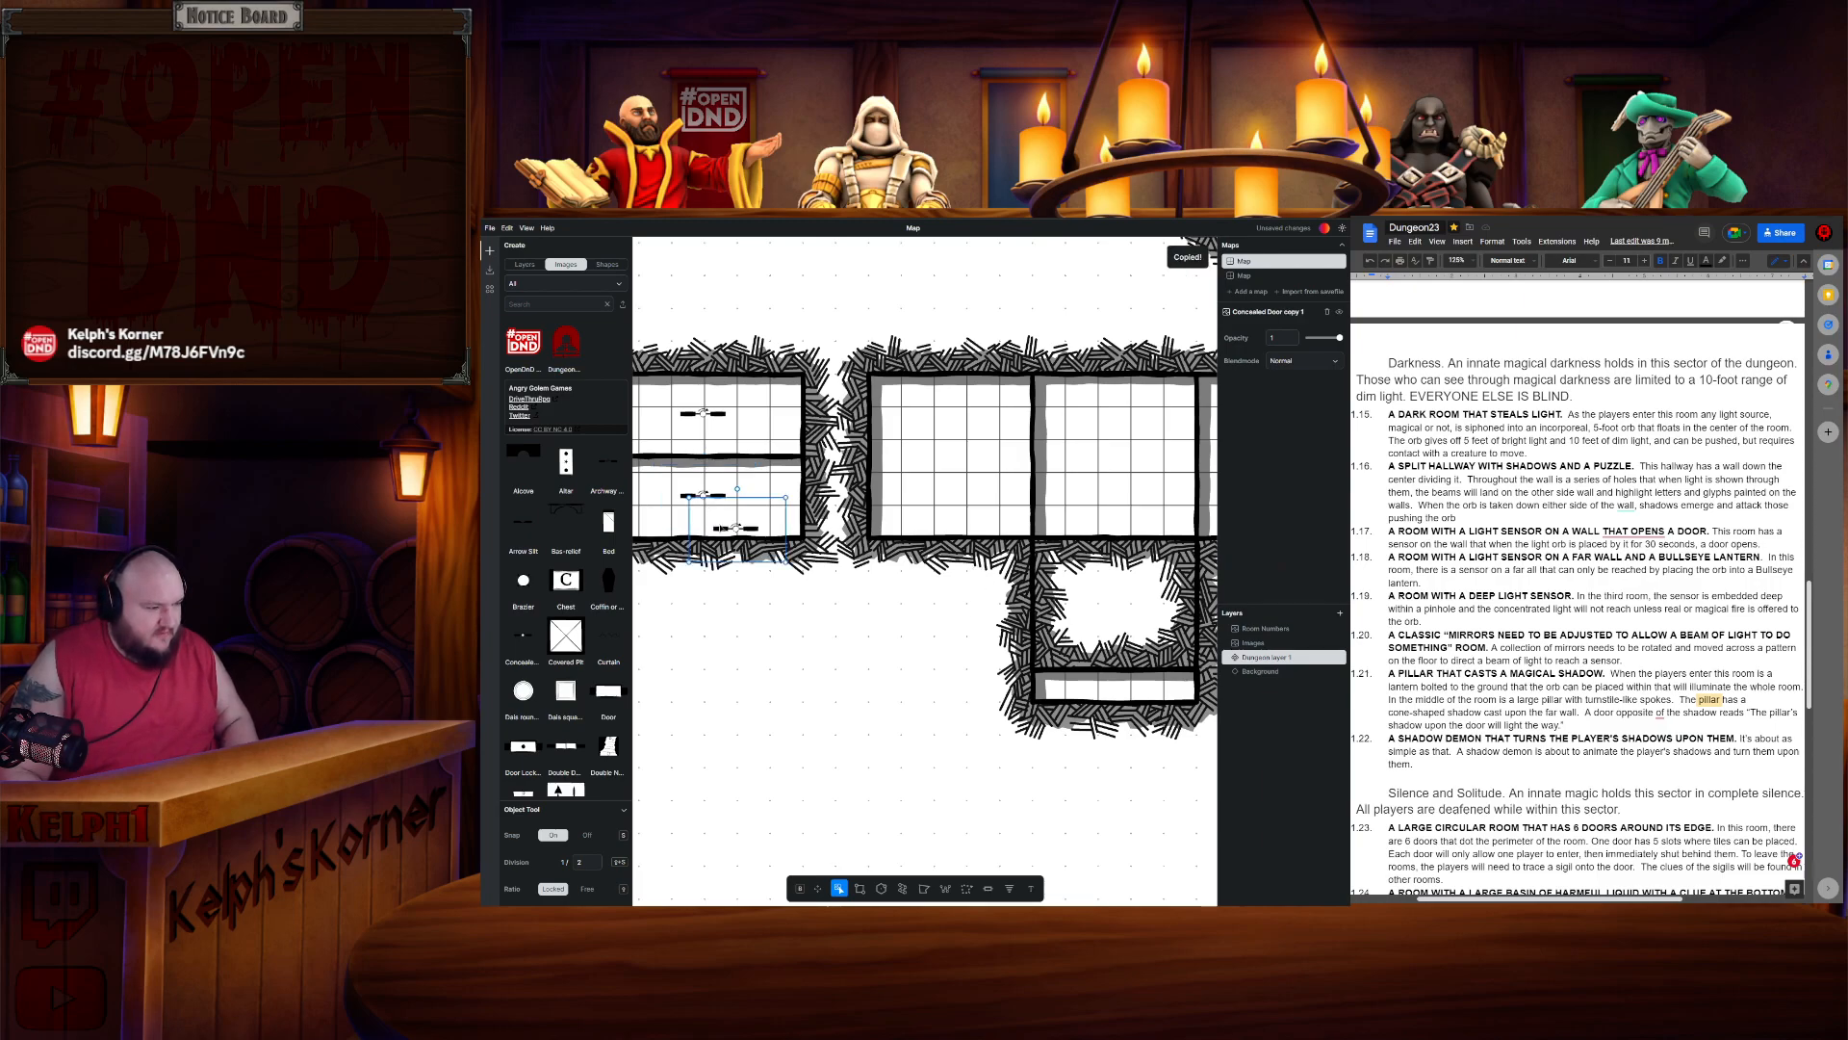
{"action": "left_click_drag", "start_coordinate": [938, 515], "coordinate": [958, 536]}
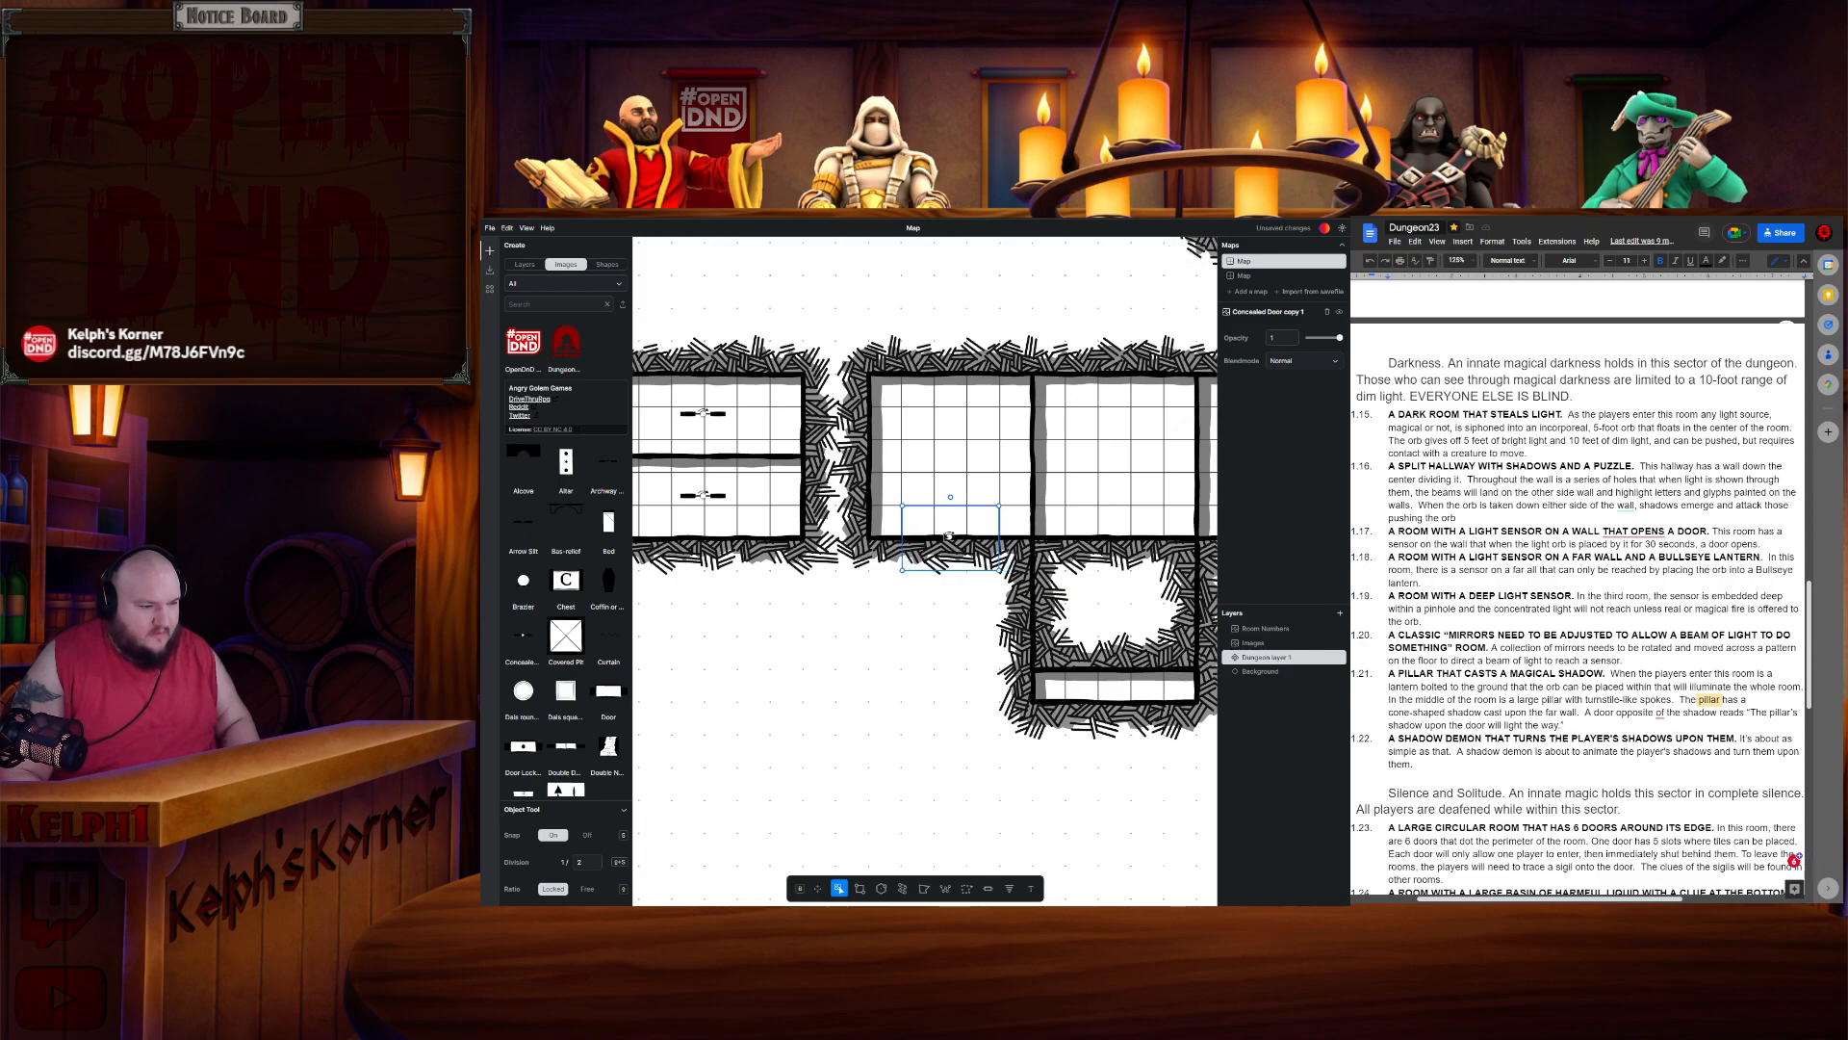
{"action": "left_click_drag", "start_coordinate": [977, 651], "coordinate": [807, 566]}
{"action": "left_click_drag", "start_coordinate": [788, 412], "coordinate": [785, 515]}
{"action": "left_click", "coordinate": [784, 515]}
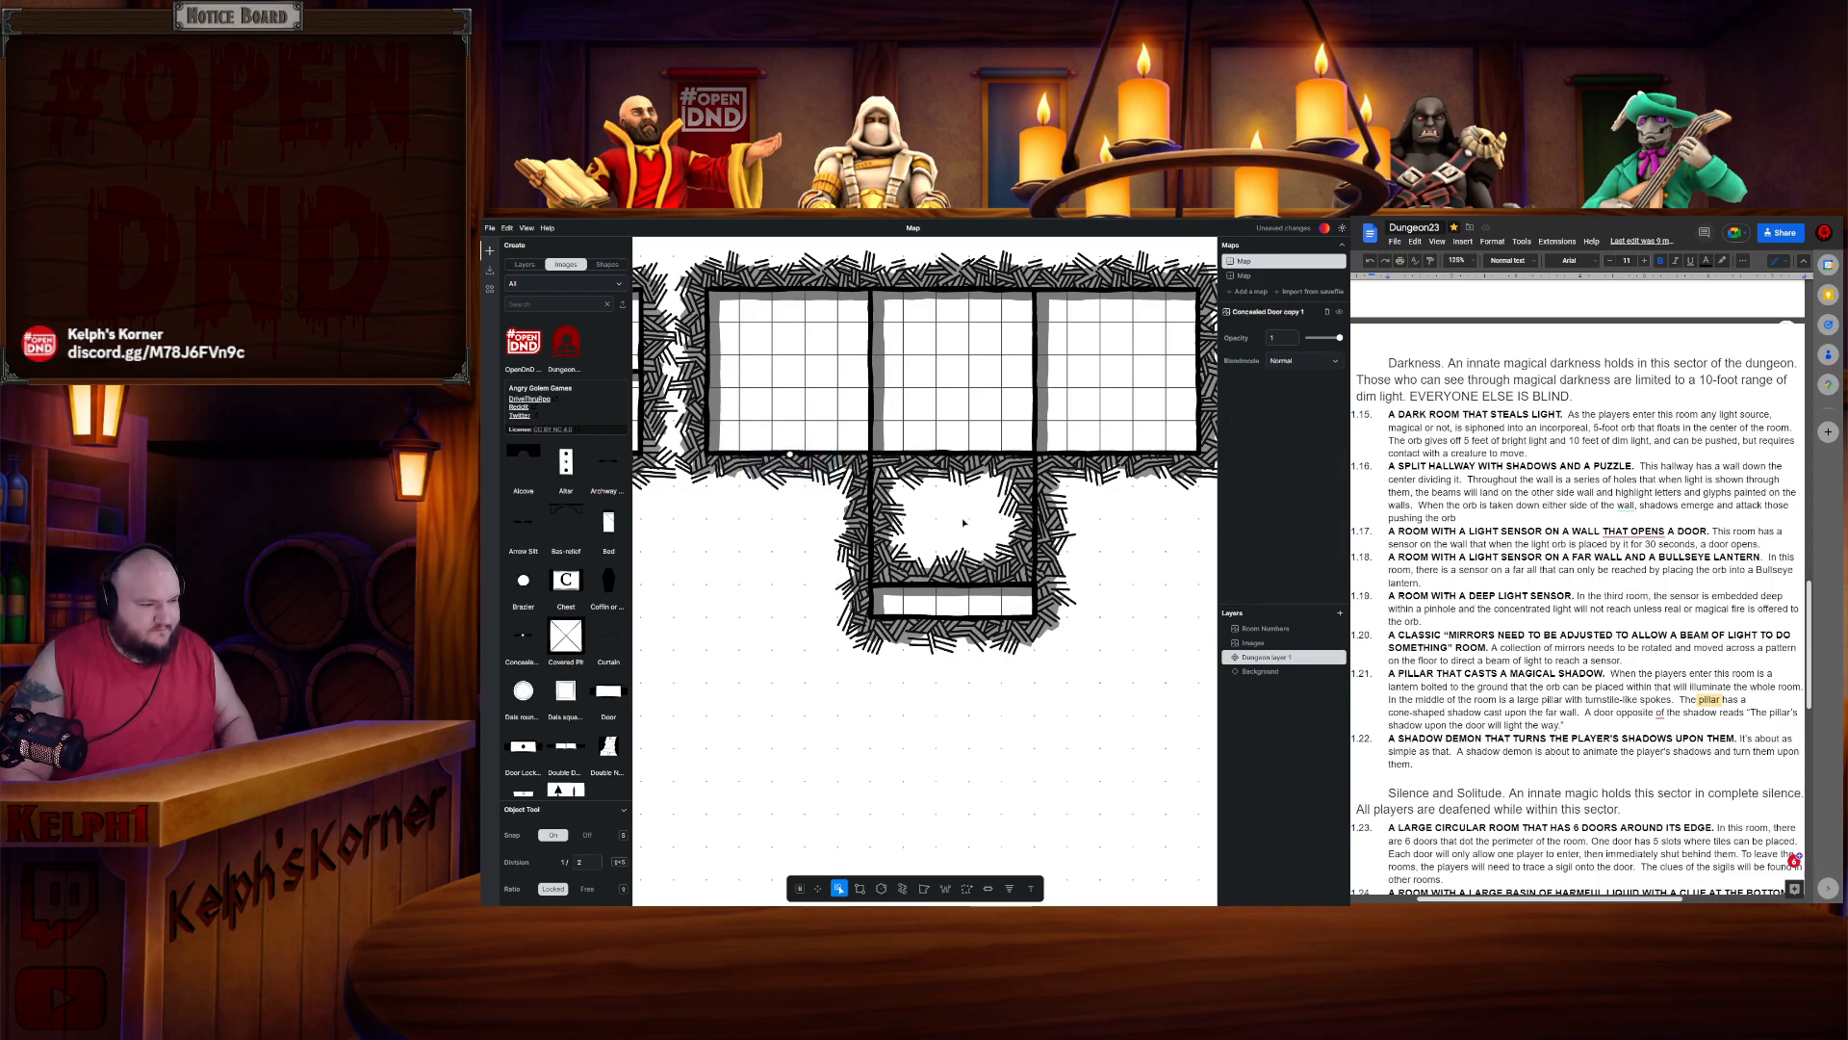
{"action": "left_click_drag", "start_coordinate": [724, 565], "coordinate": [886, 581]}
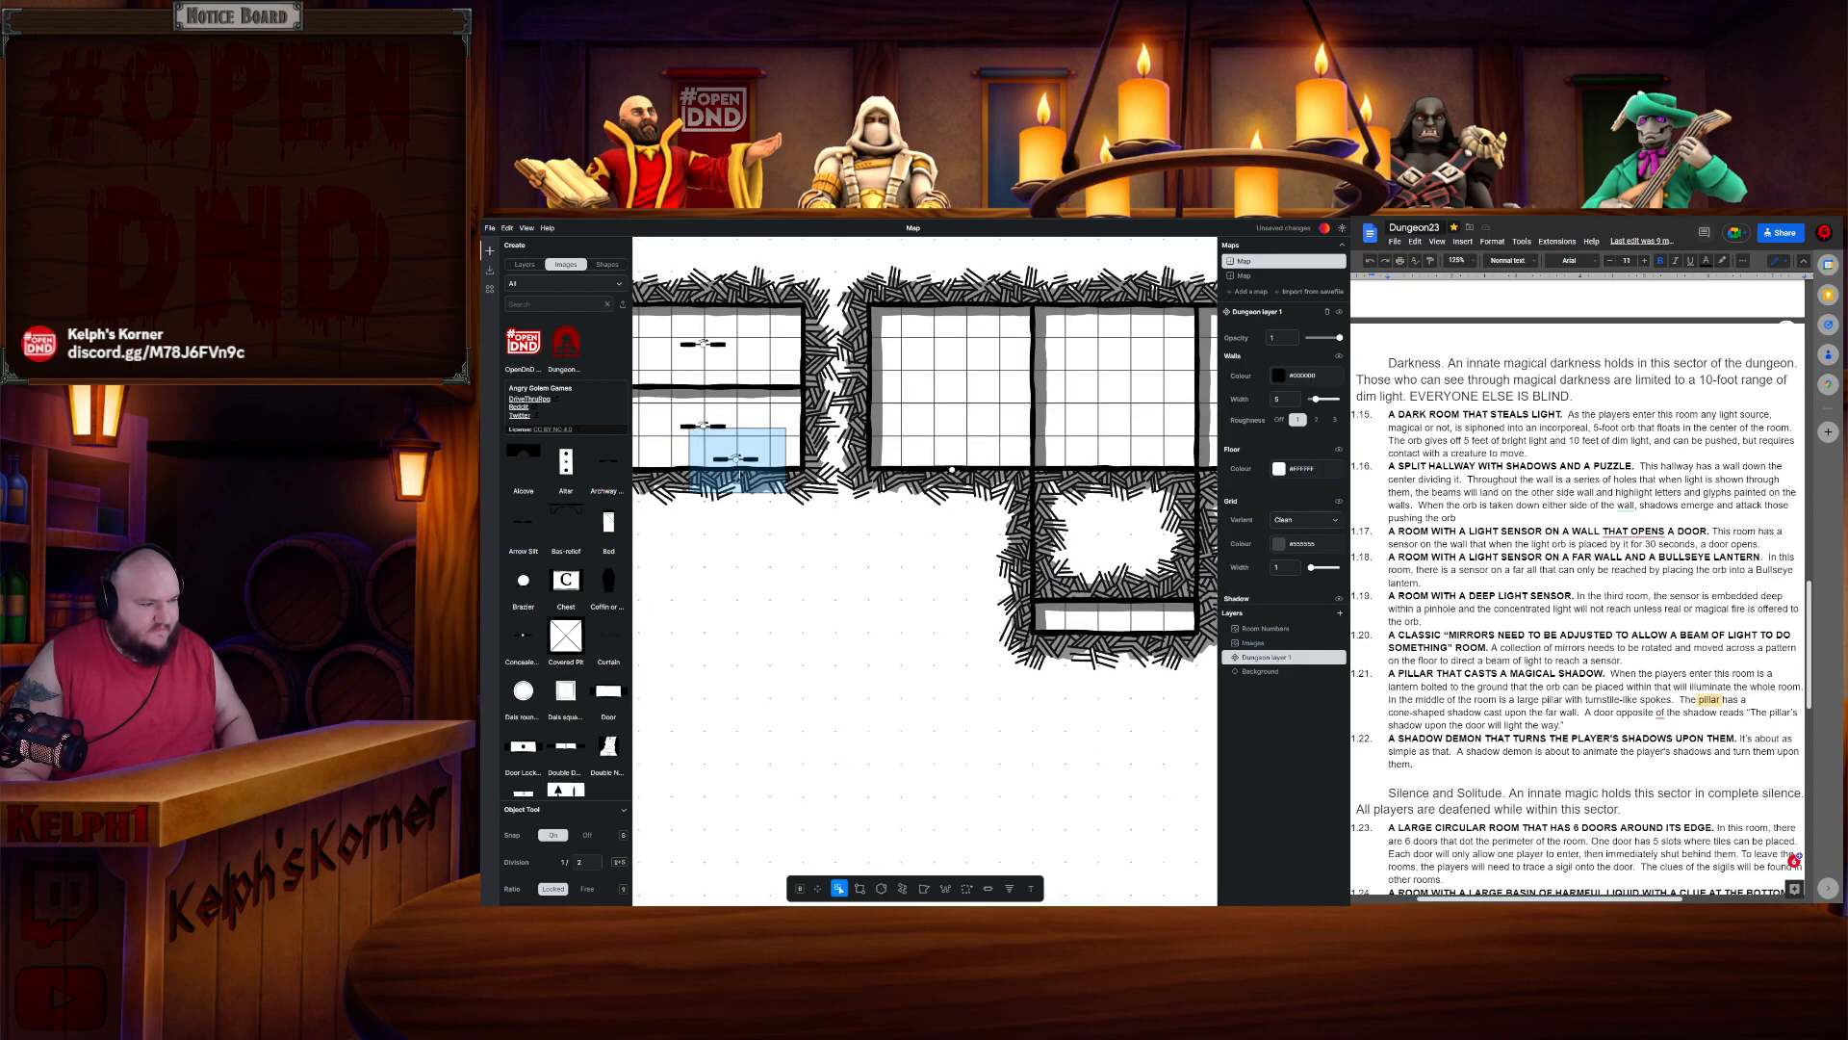
{"action": "left_click_drag", "start_coordinate": [807, 512], "coordinate": [918, 753]}
{"action": "left_click", "coordinate": [933, 743]}
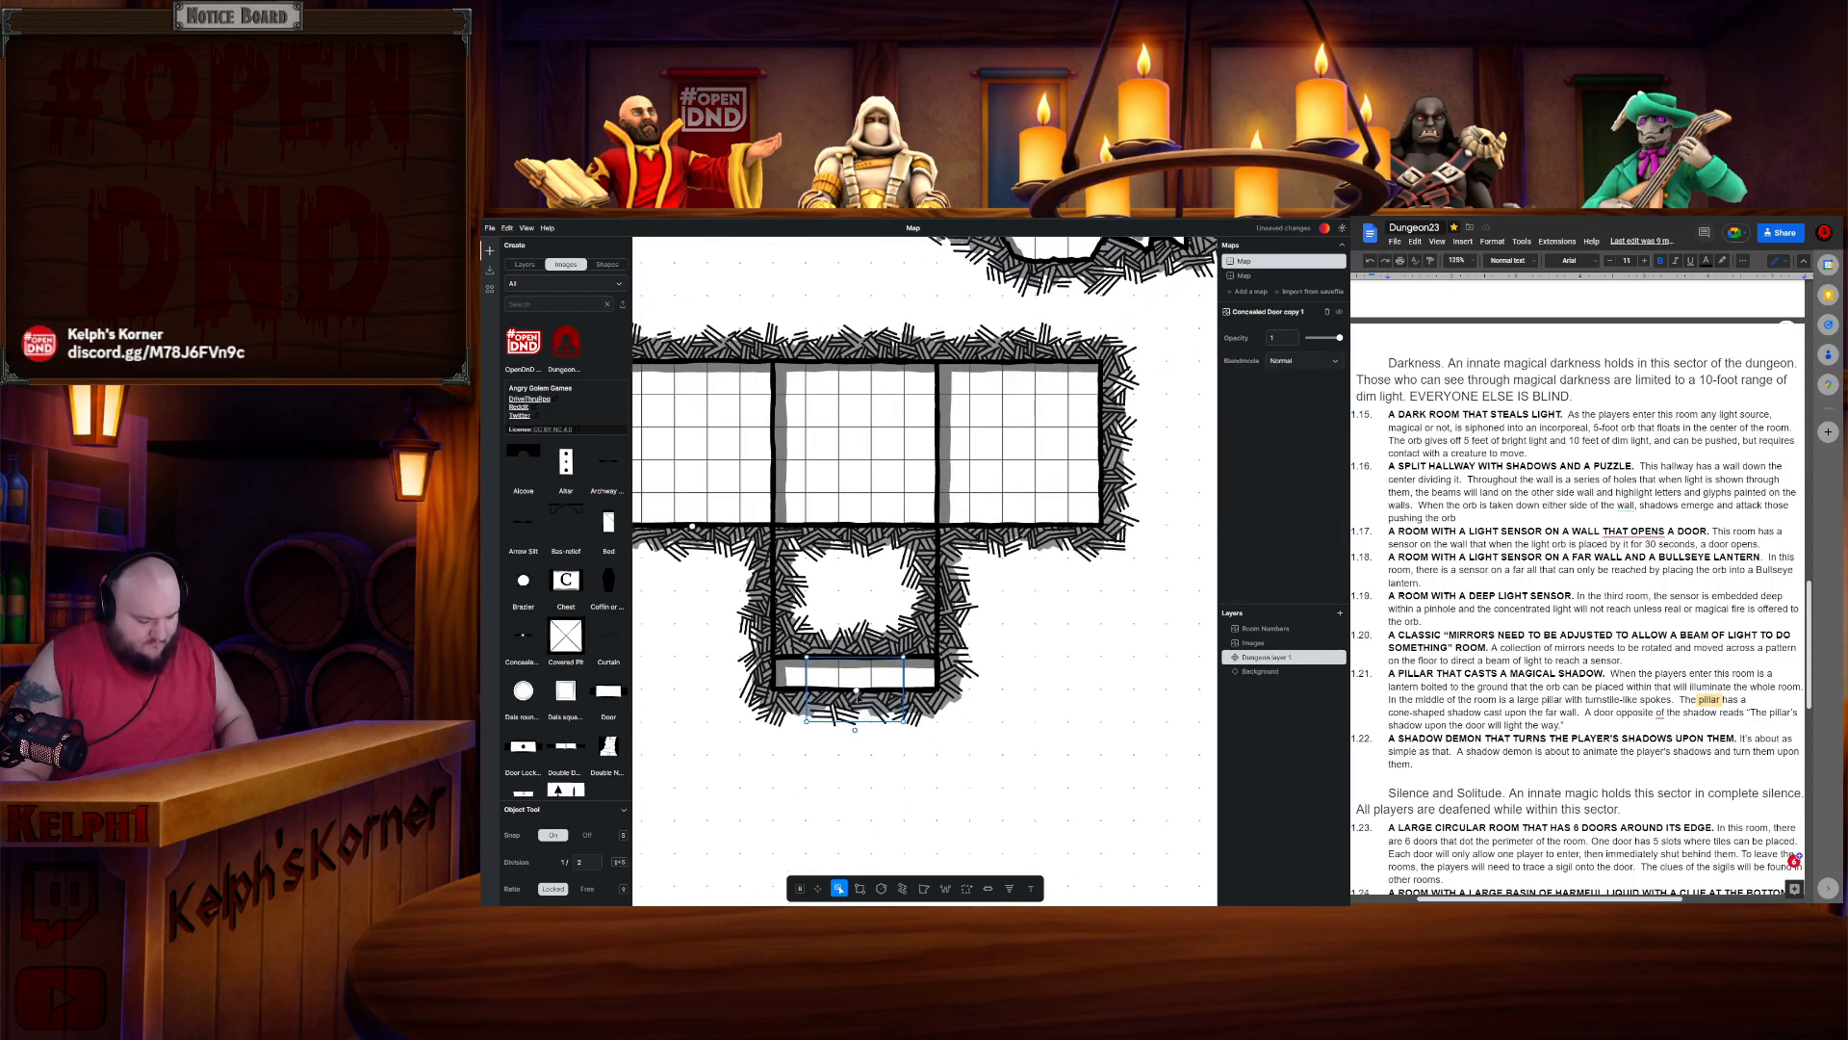
{"action": "left_click", "coordinate": [1122, 640]}
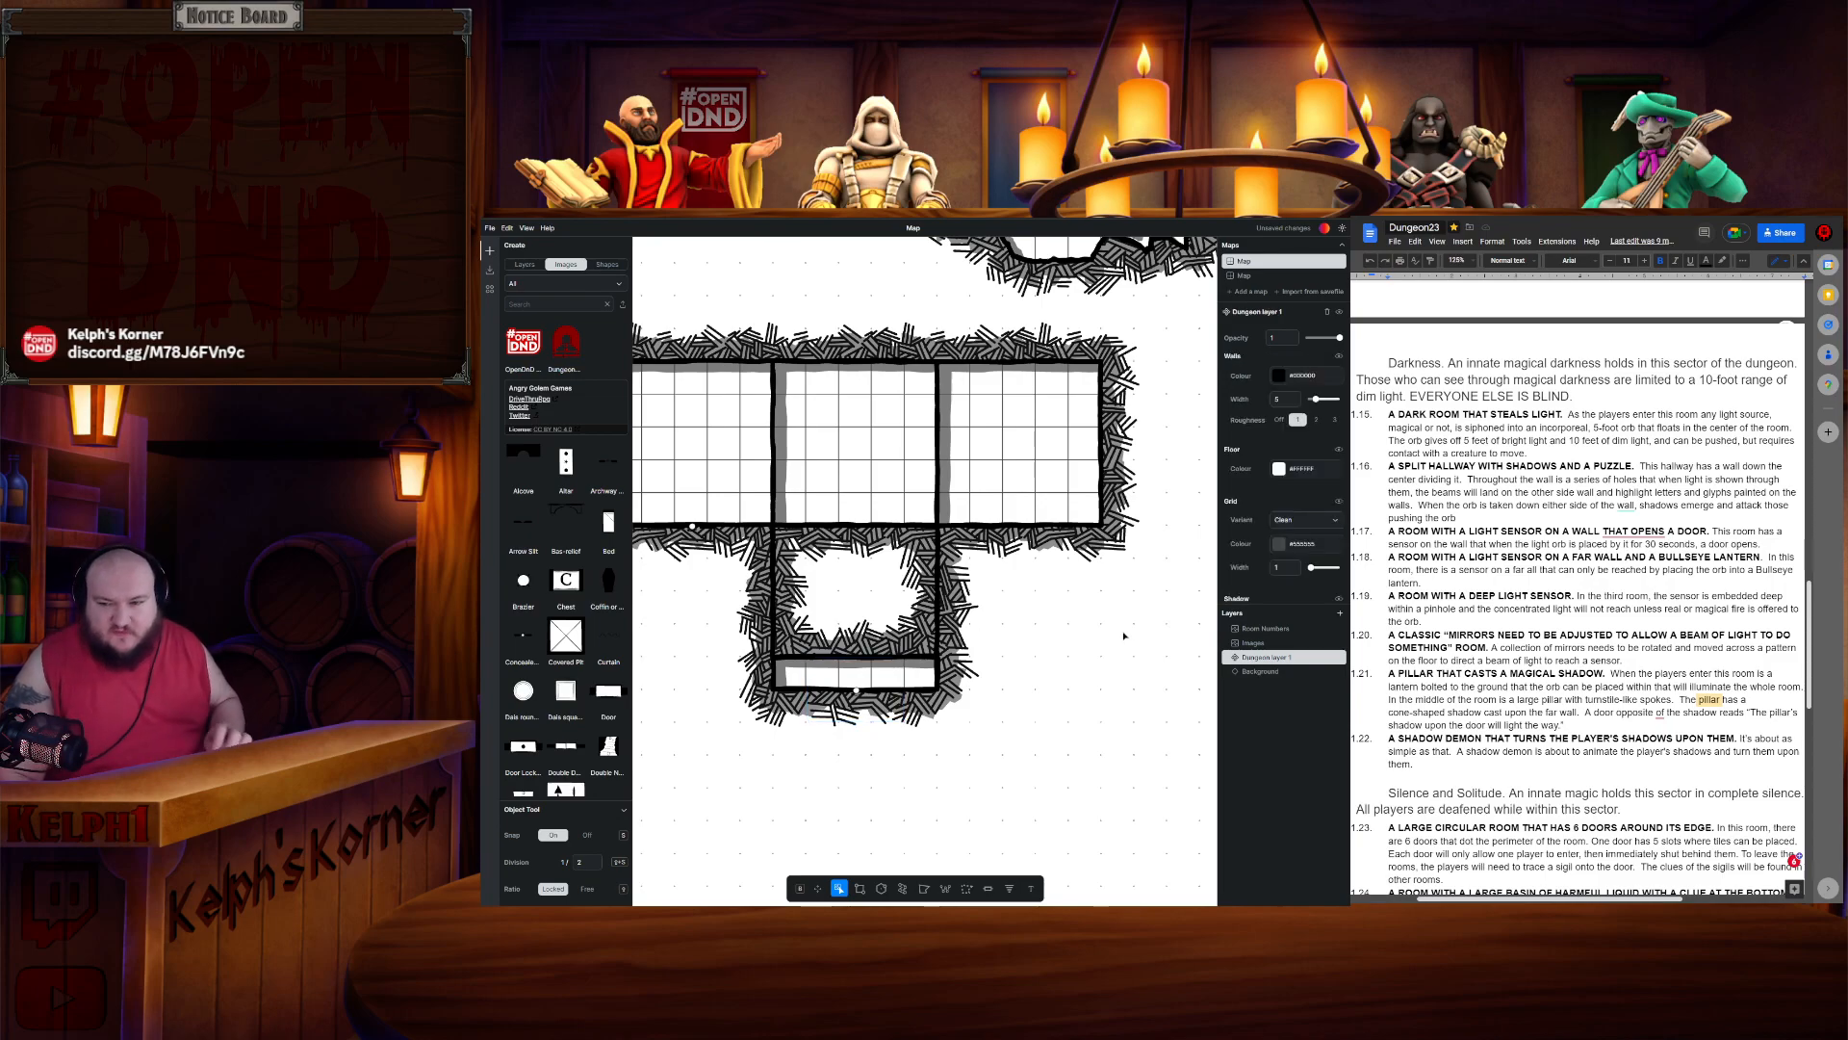
- Draw a narrow tapering corridor extending down from the three-section room with the Polygon tool
{"action": "left_click", "coordinate": [924, 890]}
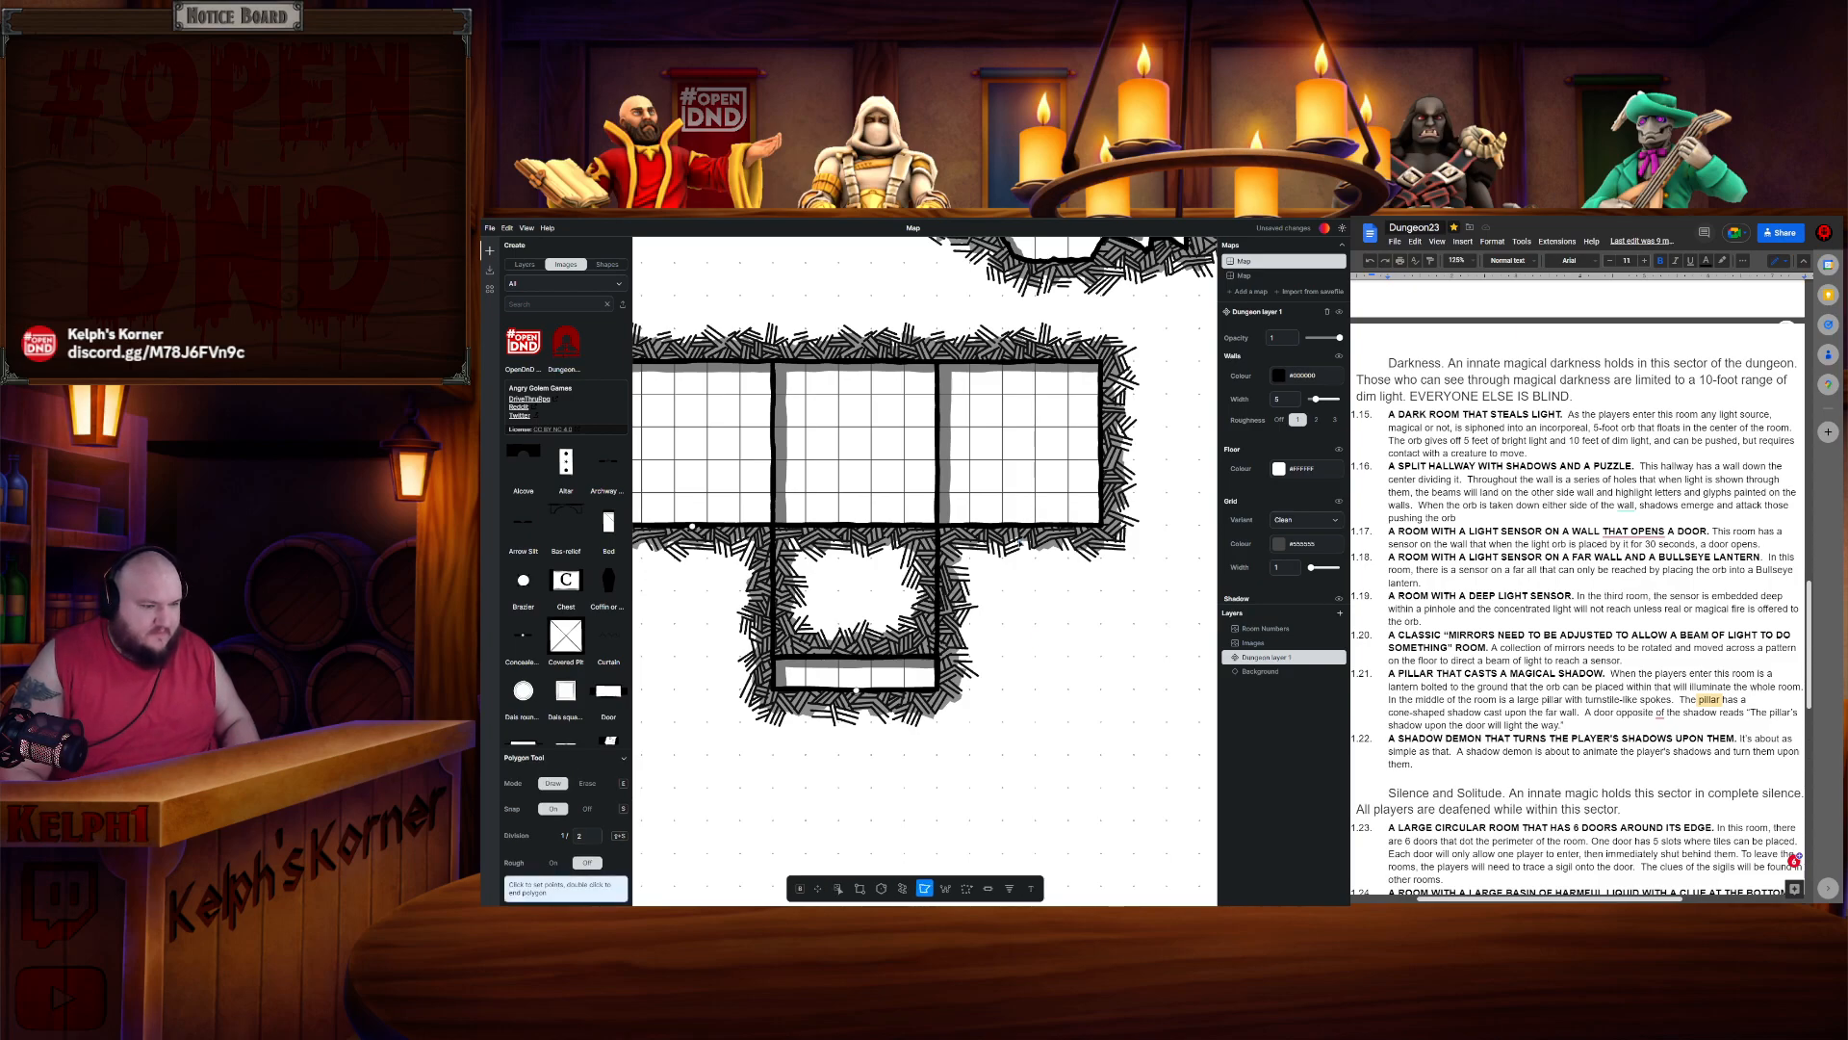
{"action": "left_click", "coordinate": [1002, 527]}
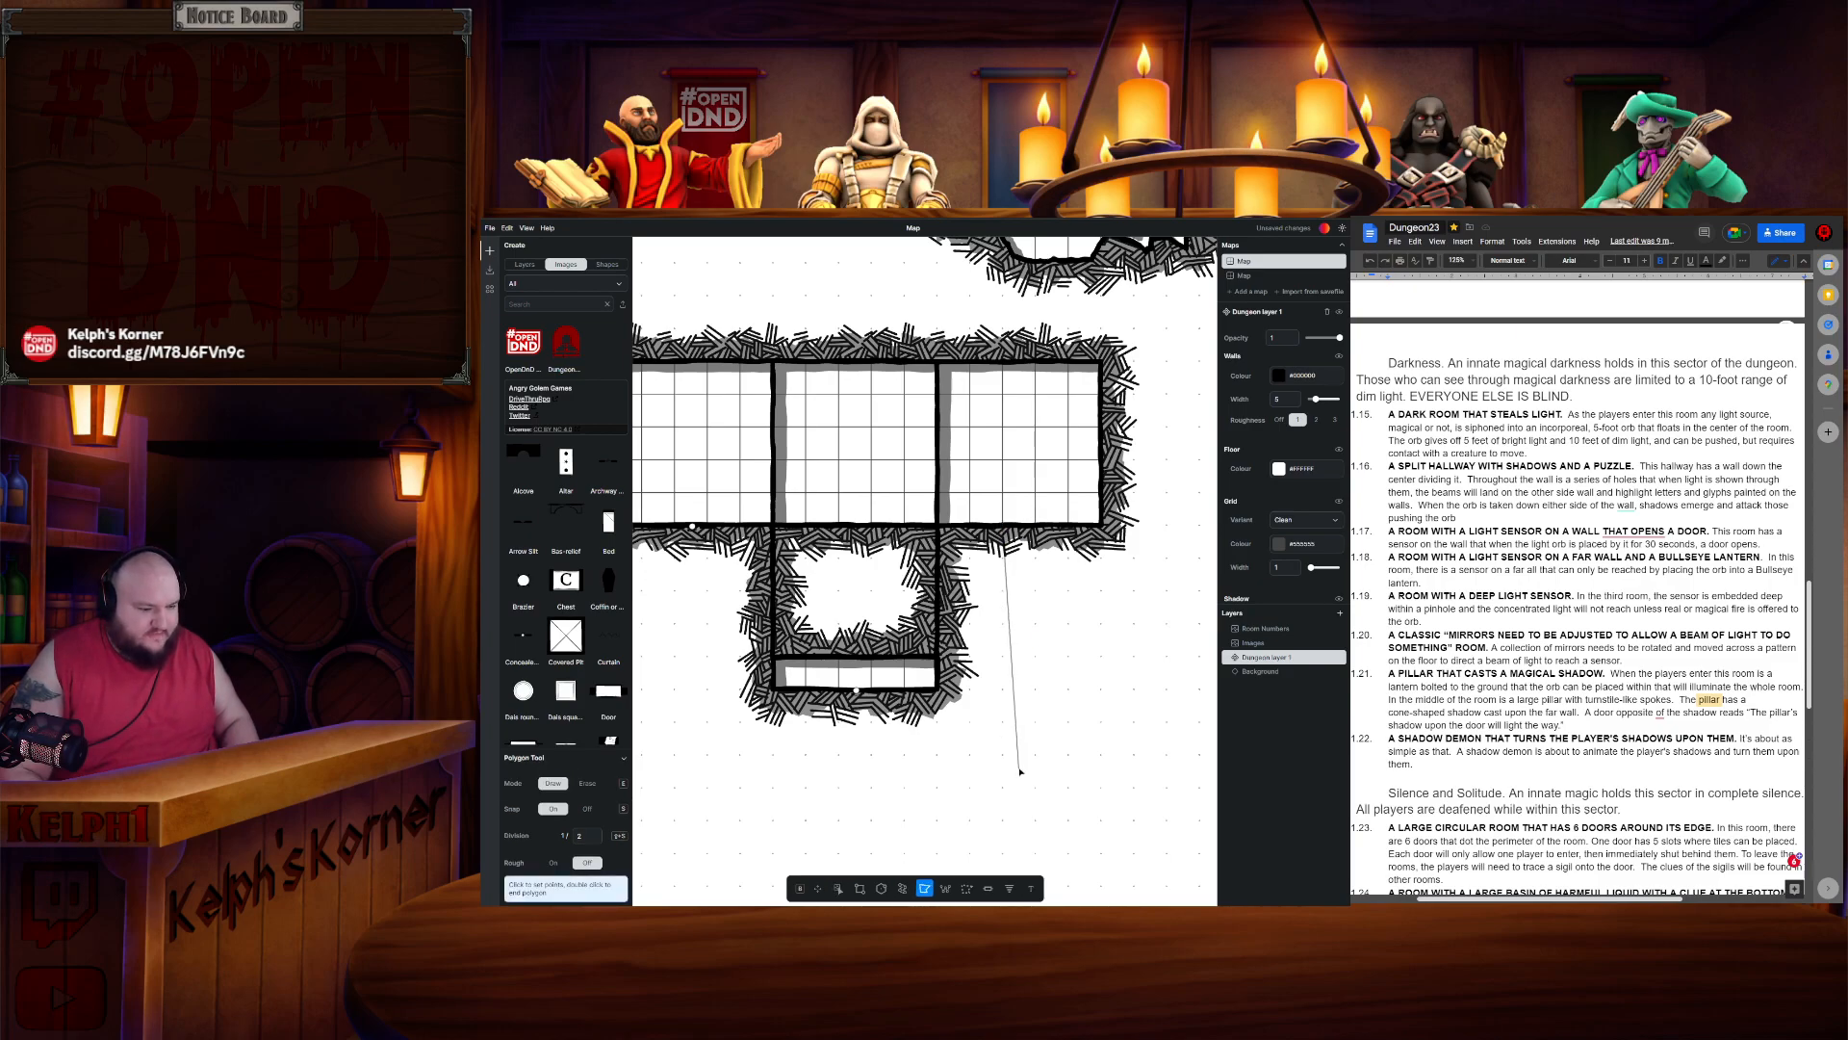
{"action": "left_click", "coordinate": [1018, 754]}
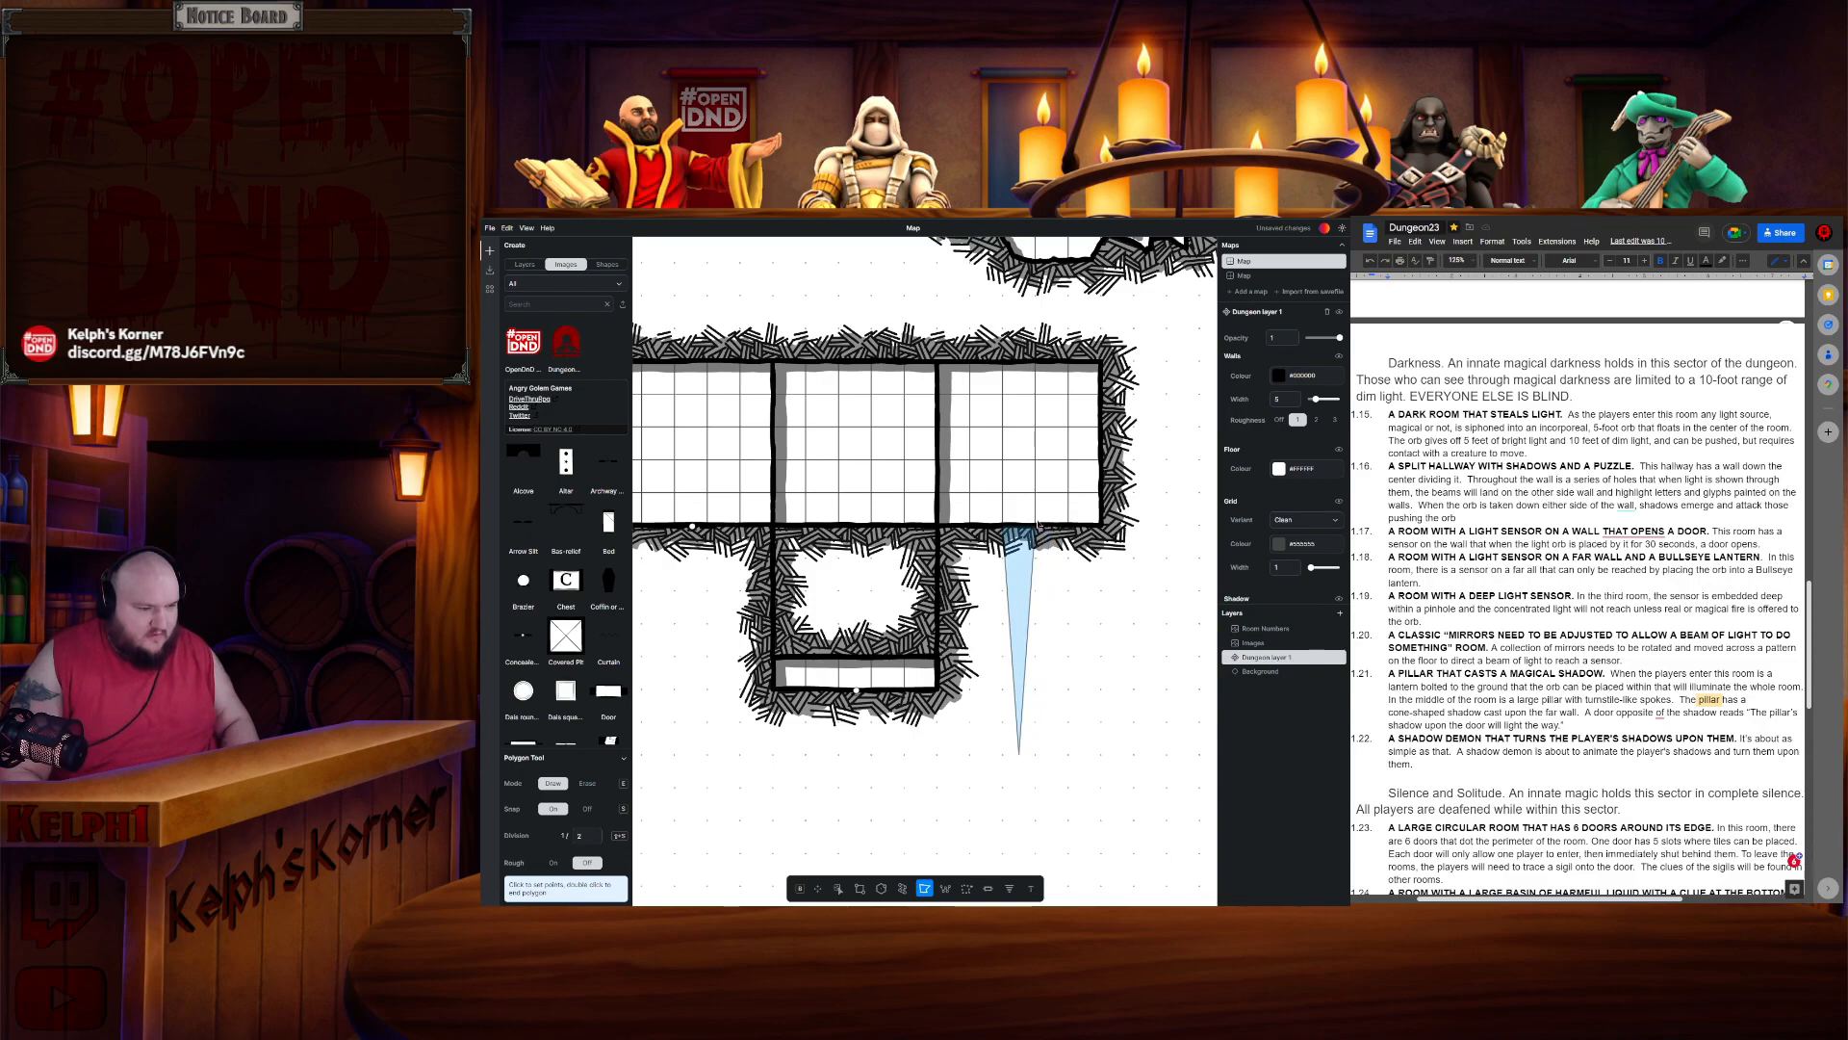
{"action": "key", "text": "Escape"}
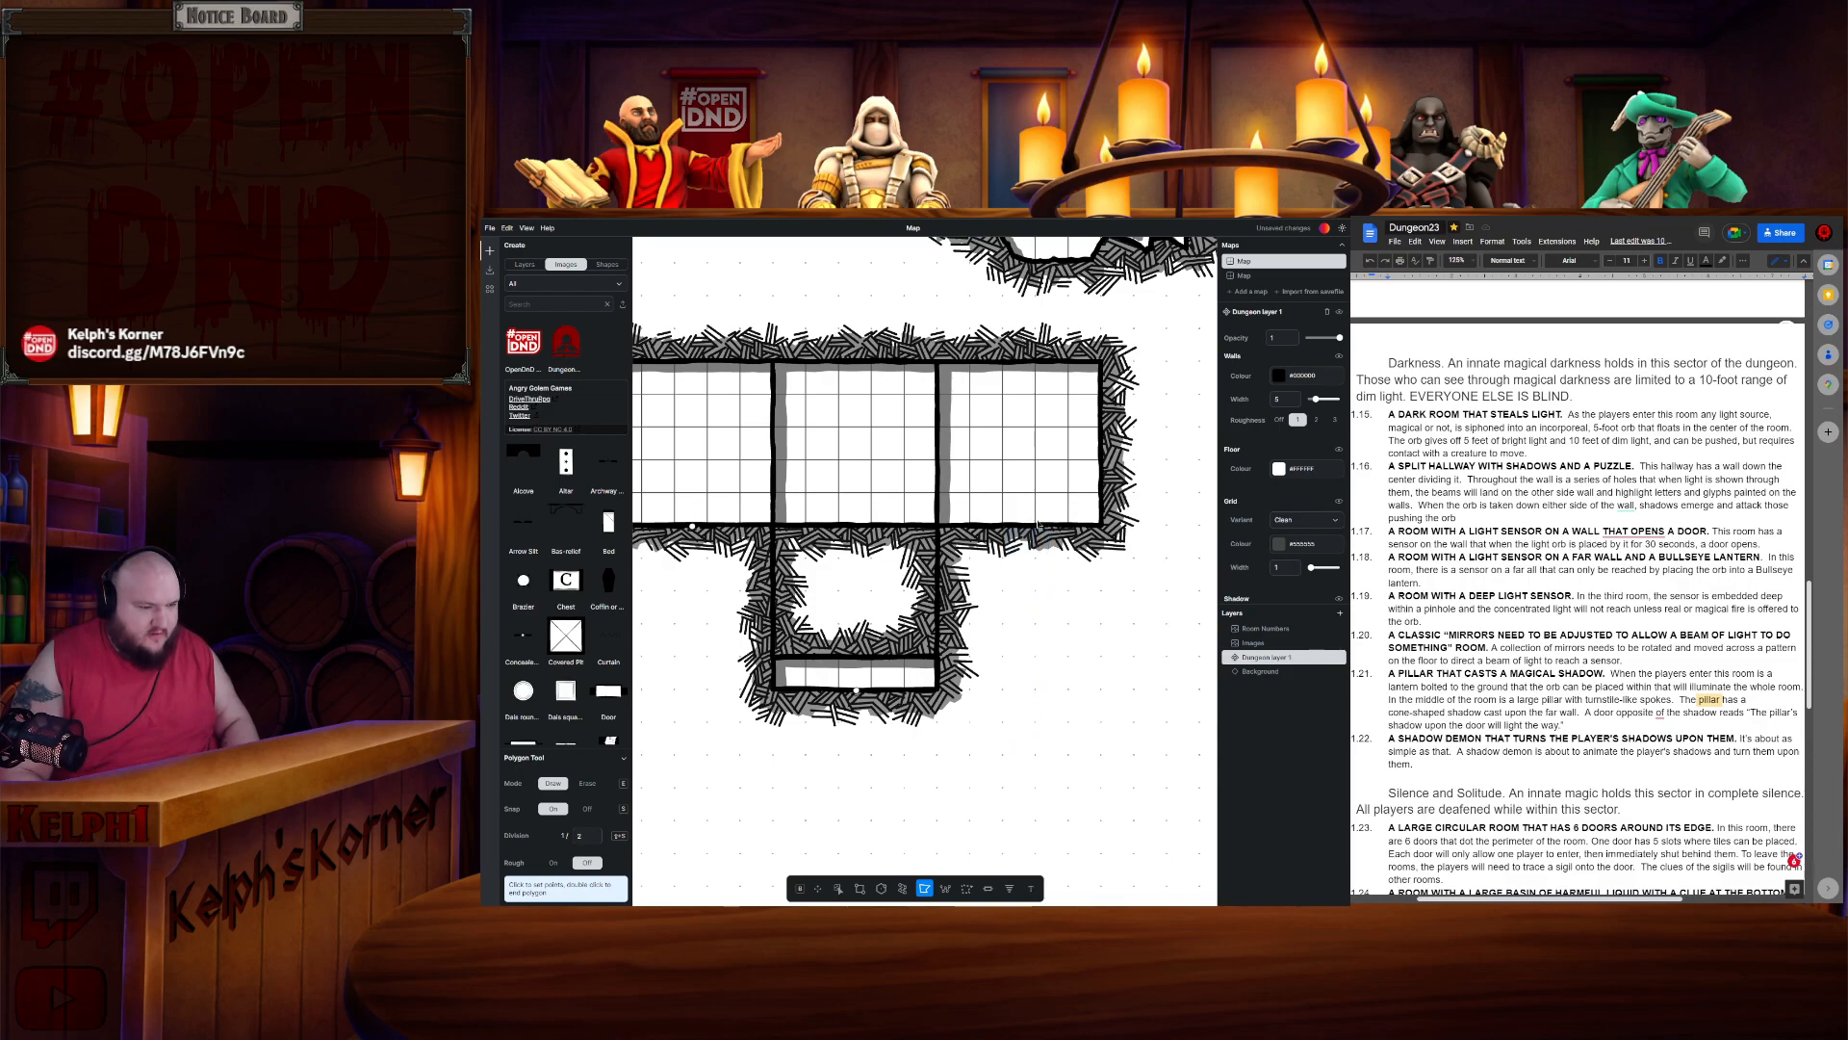
{"action": "double_click", "coordinate": [1035, 526]}
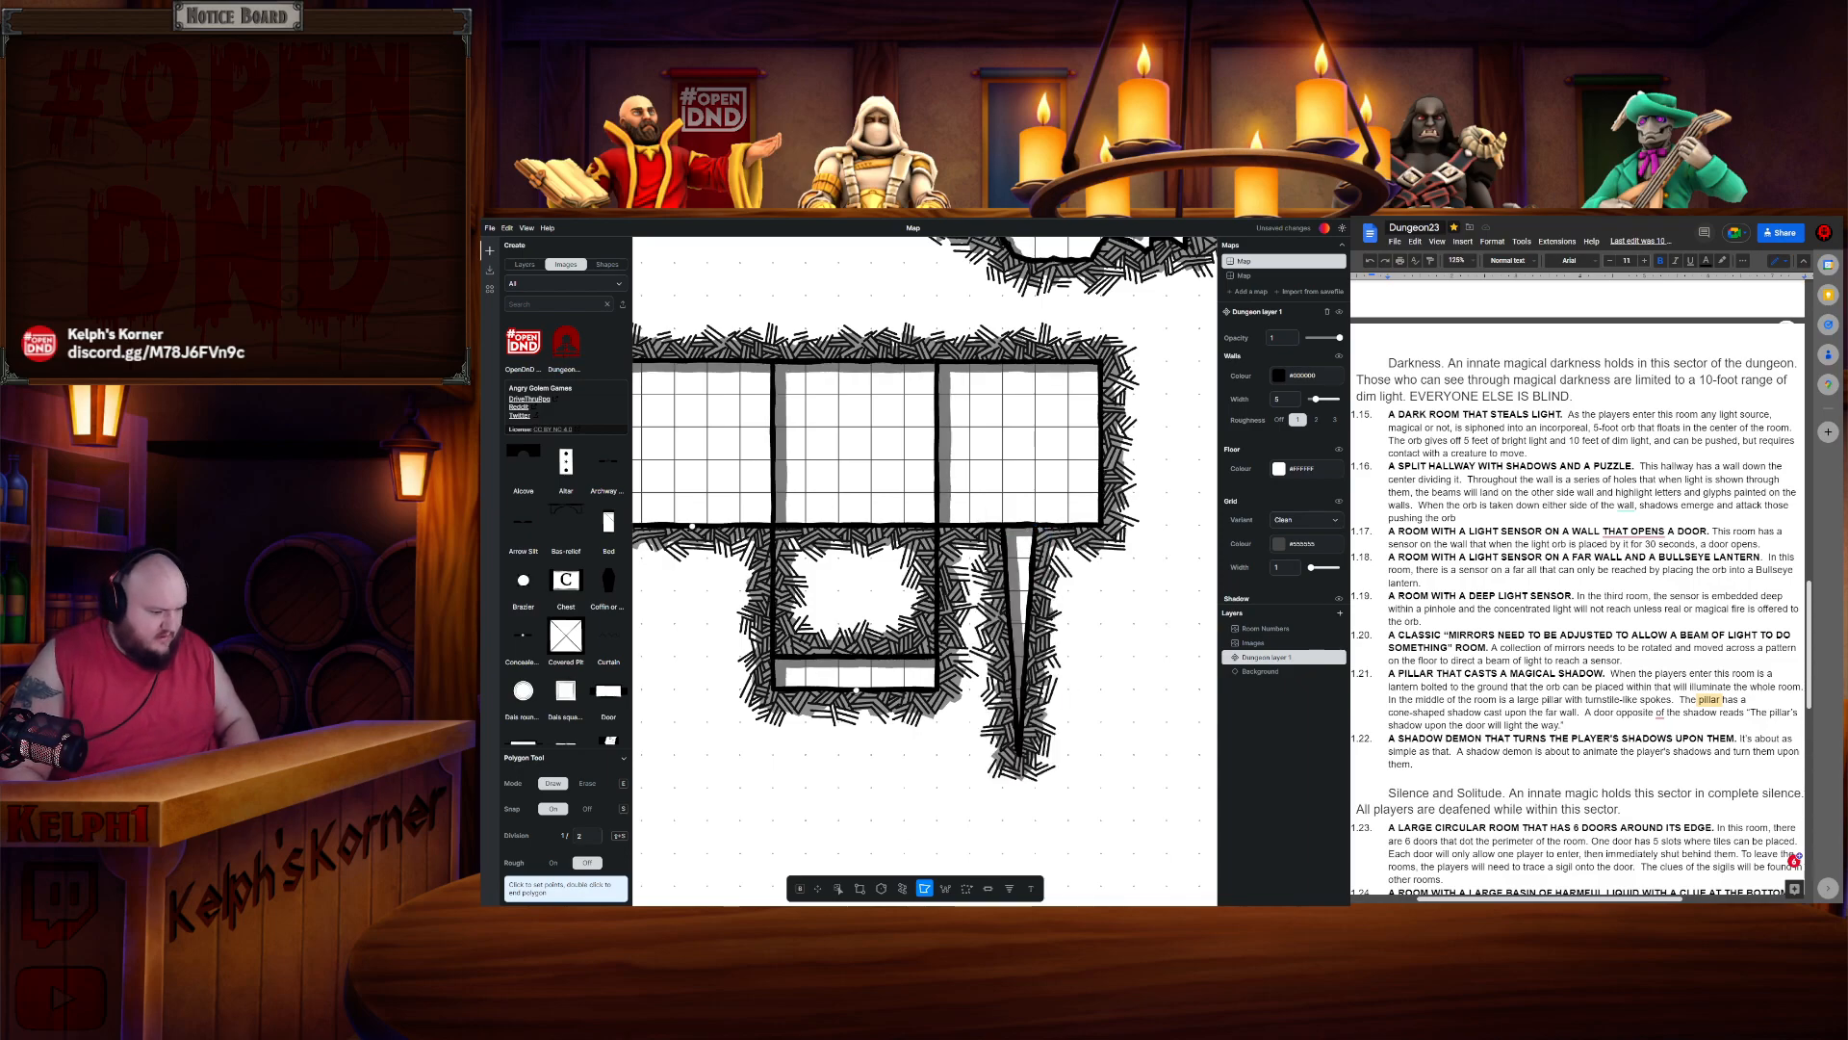
- Copy the concealed door from the thin lower room and place the copy at the lower end of the tapering corridor
{"action": "left_click", "coordinate": [838, 888]}
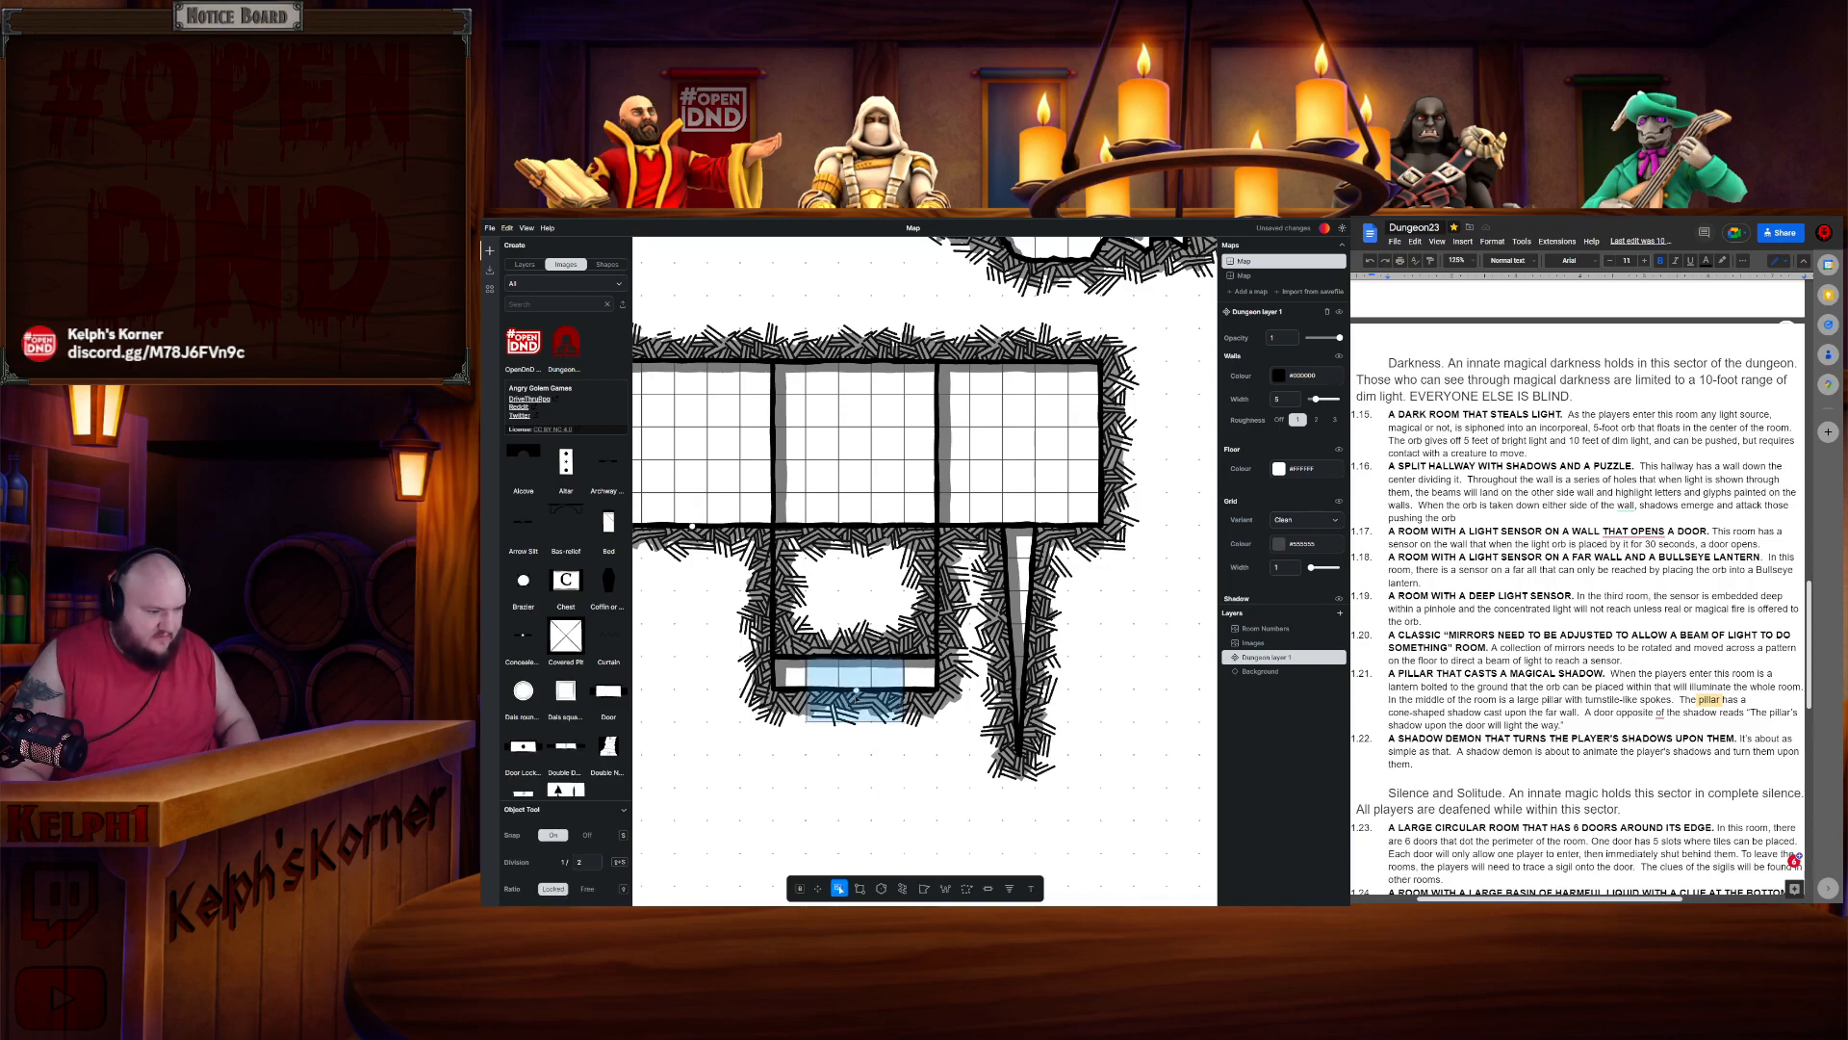
{"action": "left_click", "coordinate": [856, 692]}
{"action": "key", "text": "ctrl+c"}
{"action": "key", "text": "ctrl+v"}
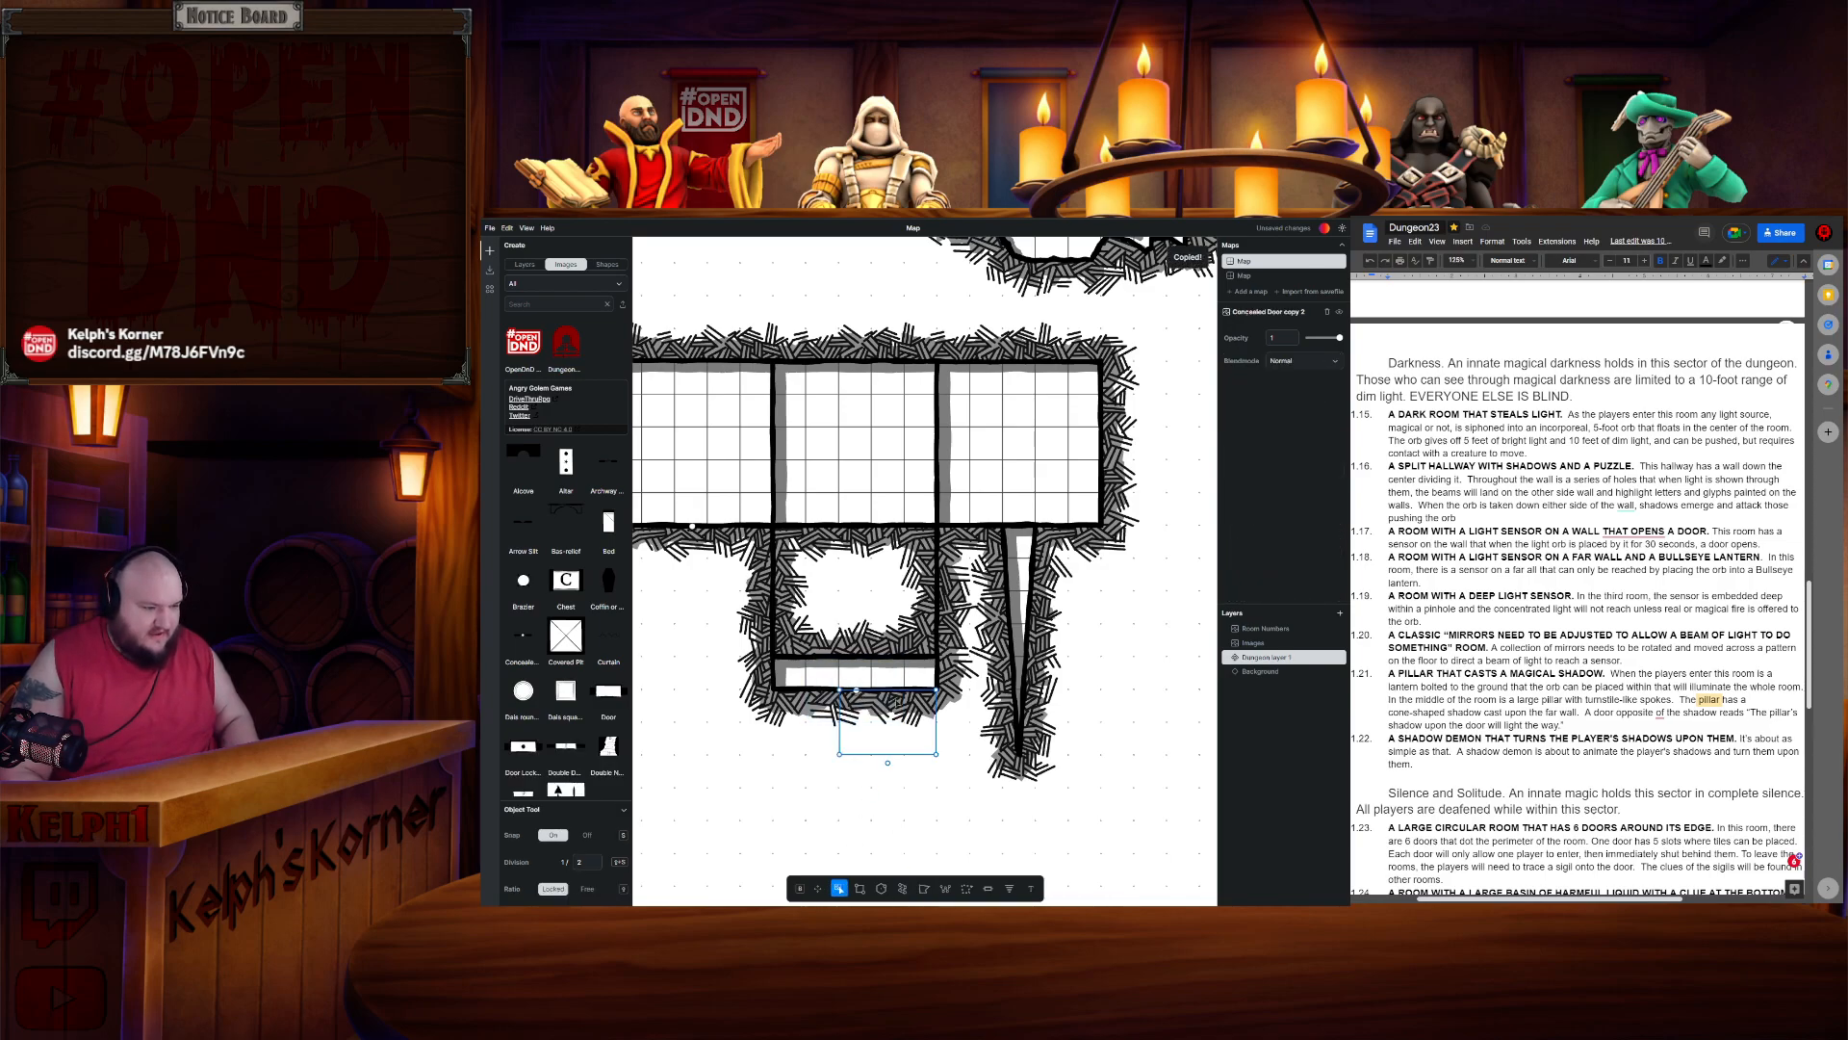
{"action": "left_click_drag", "start_coordinate": [893, 725], "coordinate": [1027, 723]}
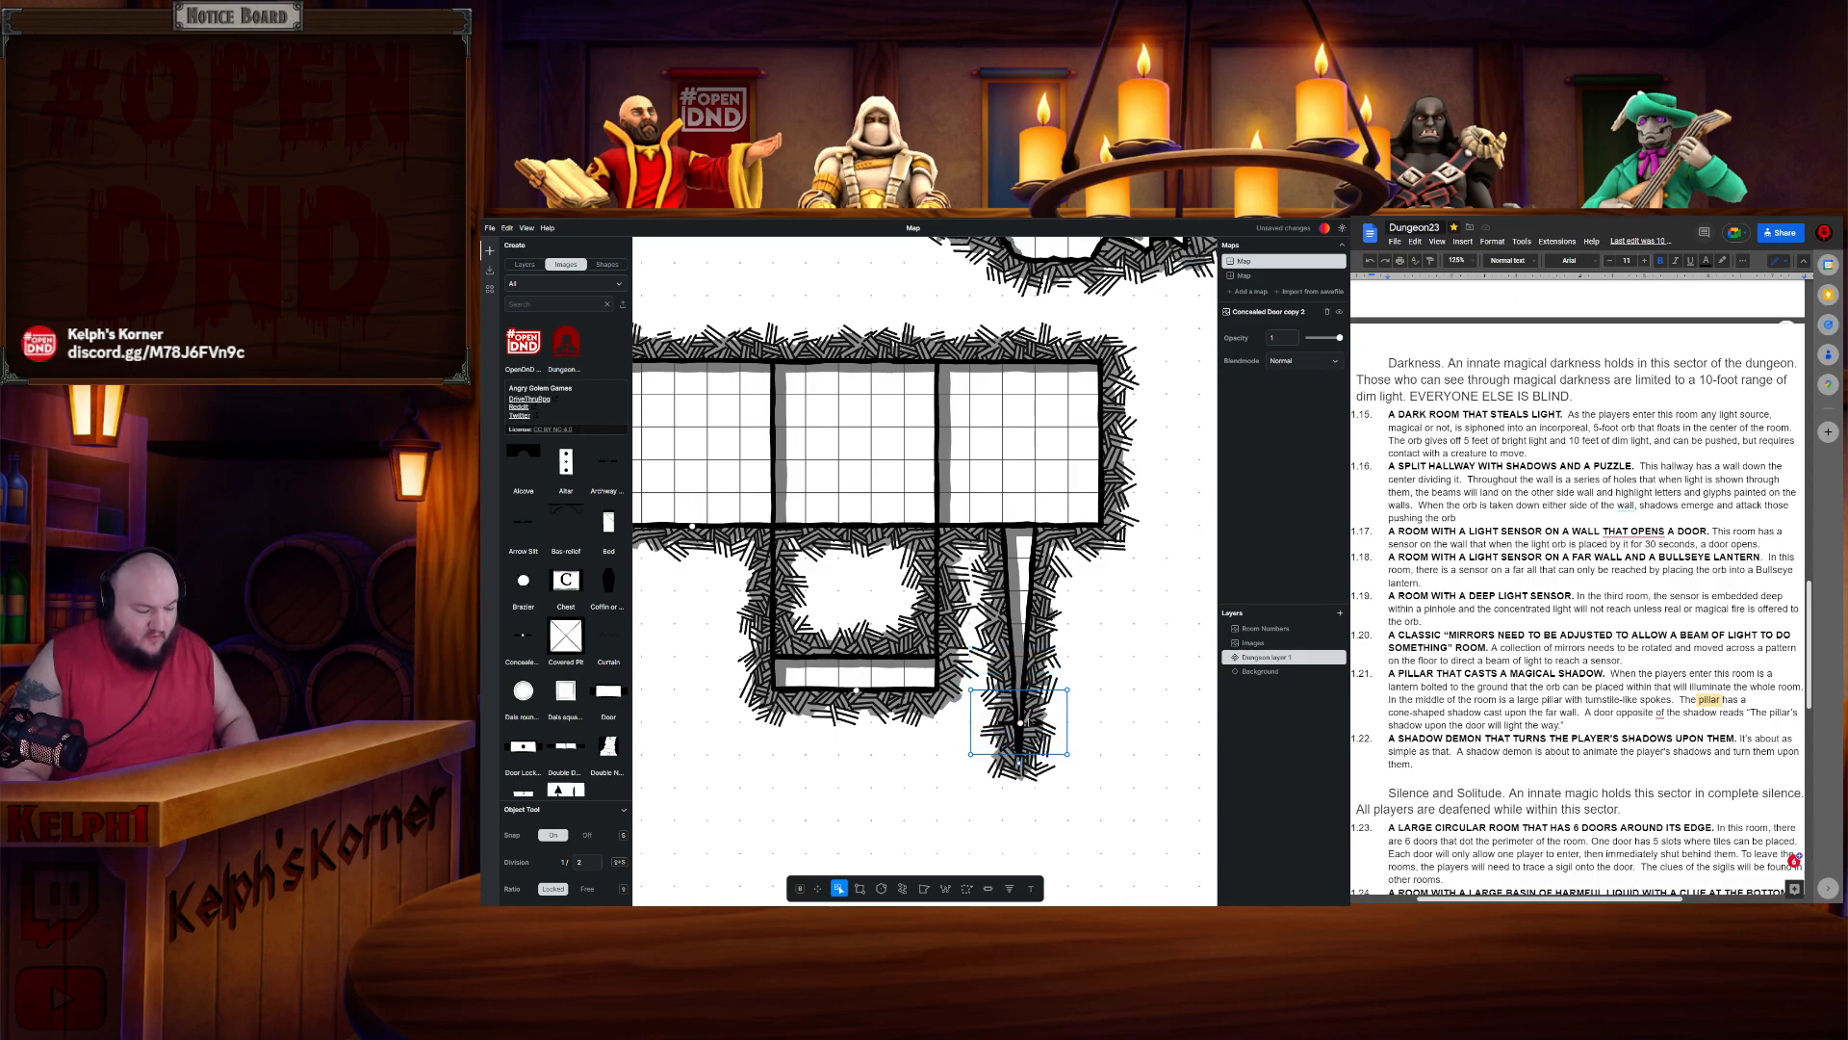
{"action": "left_click", "coordinate": [826, 611]}
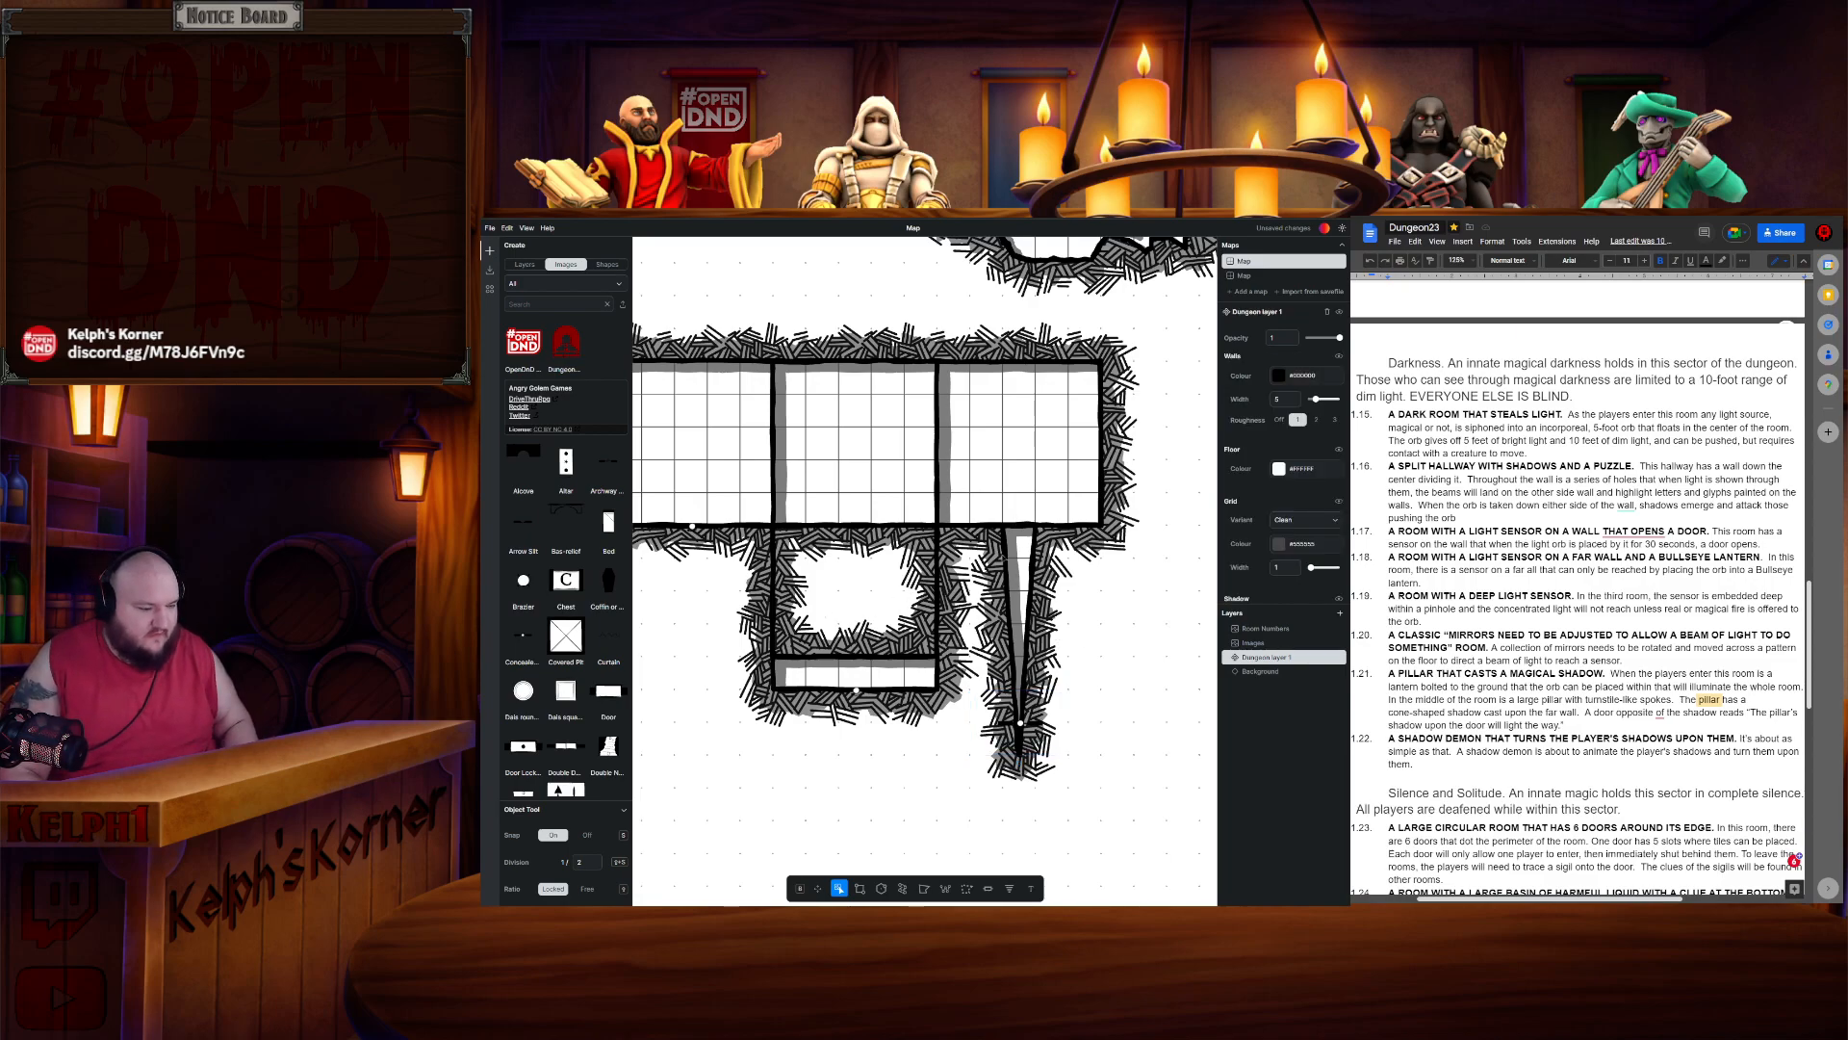
{"action": "left_click", "coordinate": [860, 889]}
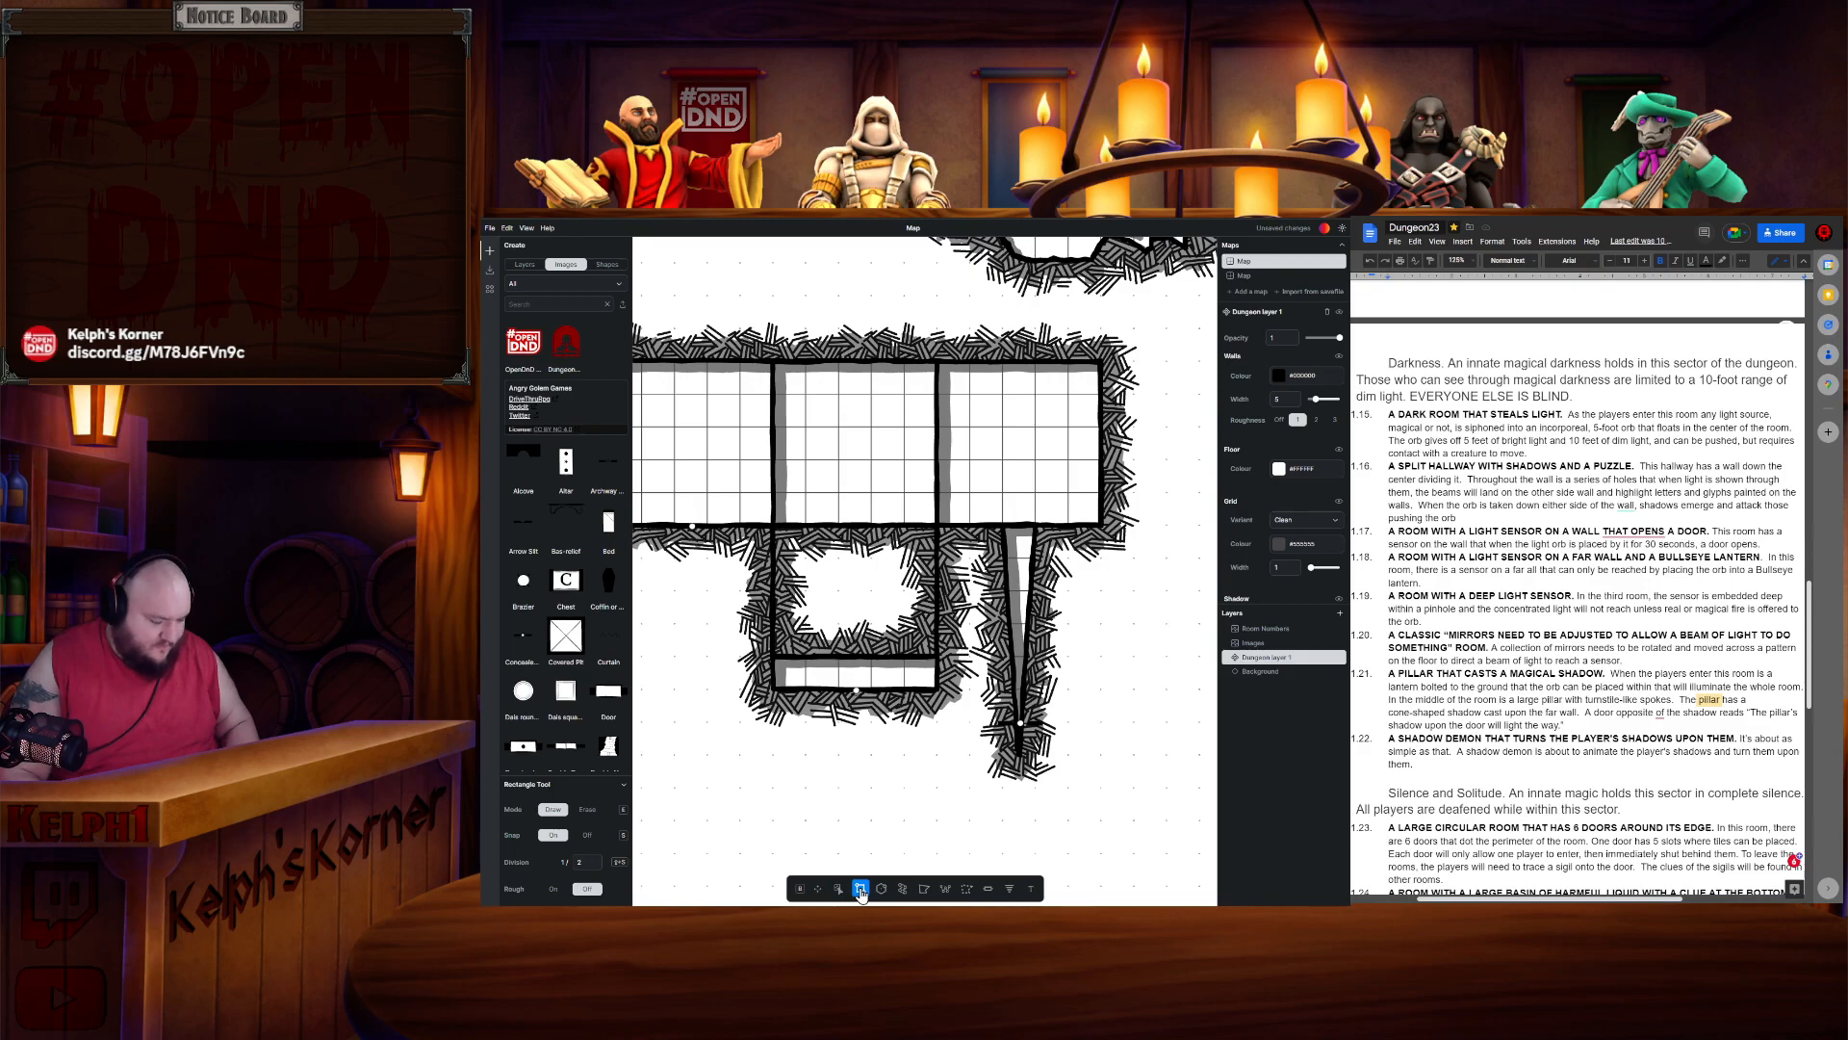
{"action": "key", "text": "e"}
{"action": "left_click_drag", "start_coordinate": [1012, 517], "coordinate": [1027, 537]}
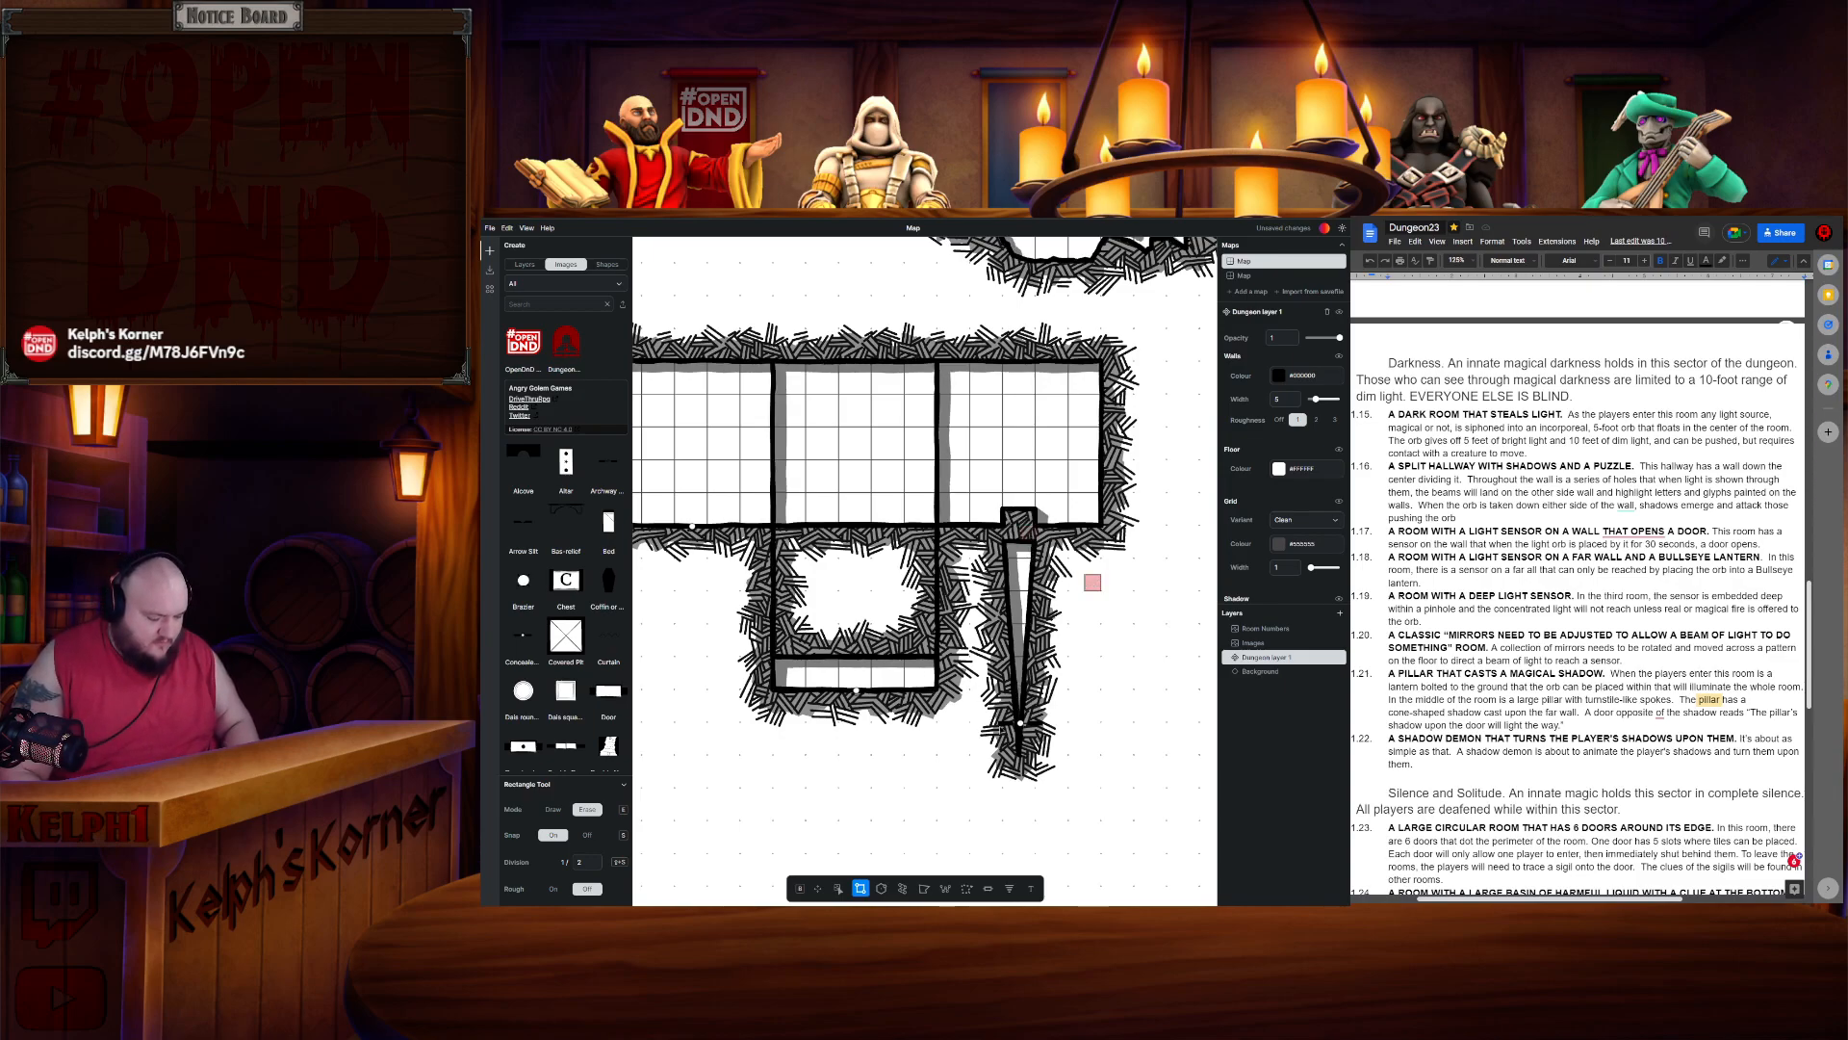
{"action": "key", "text": "ctrl+z"}
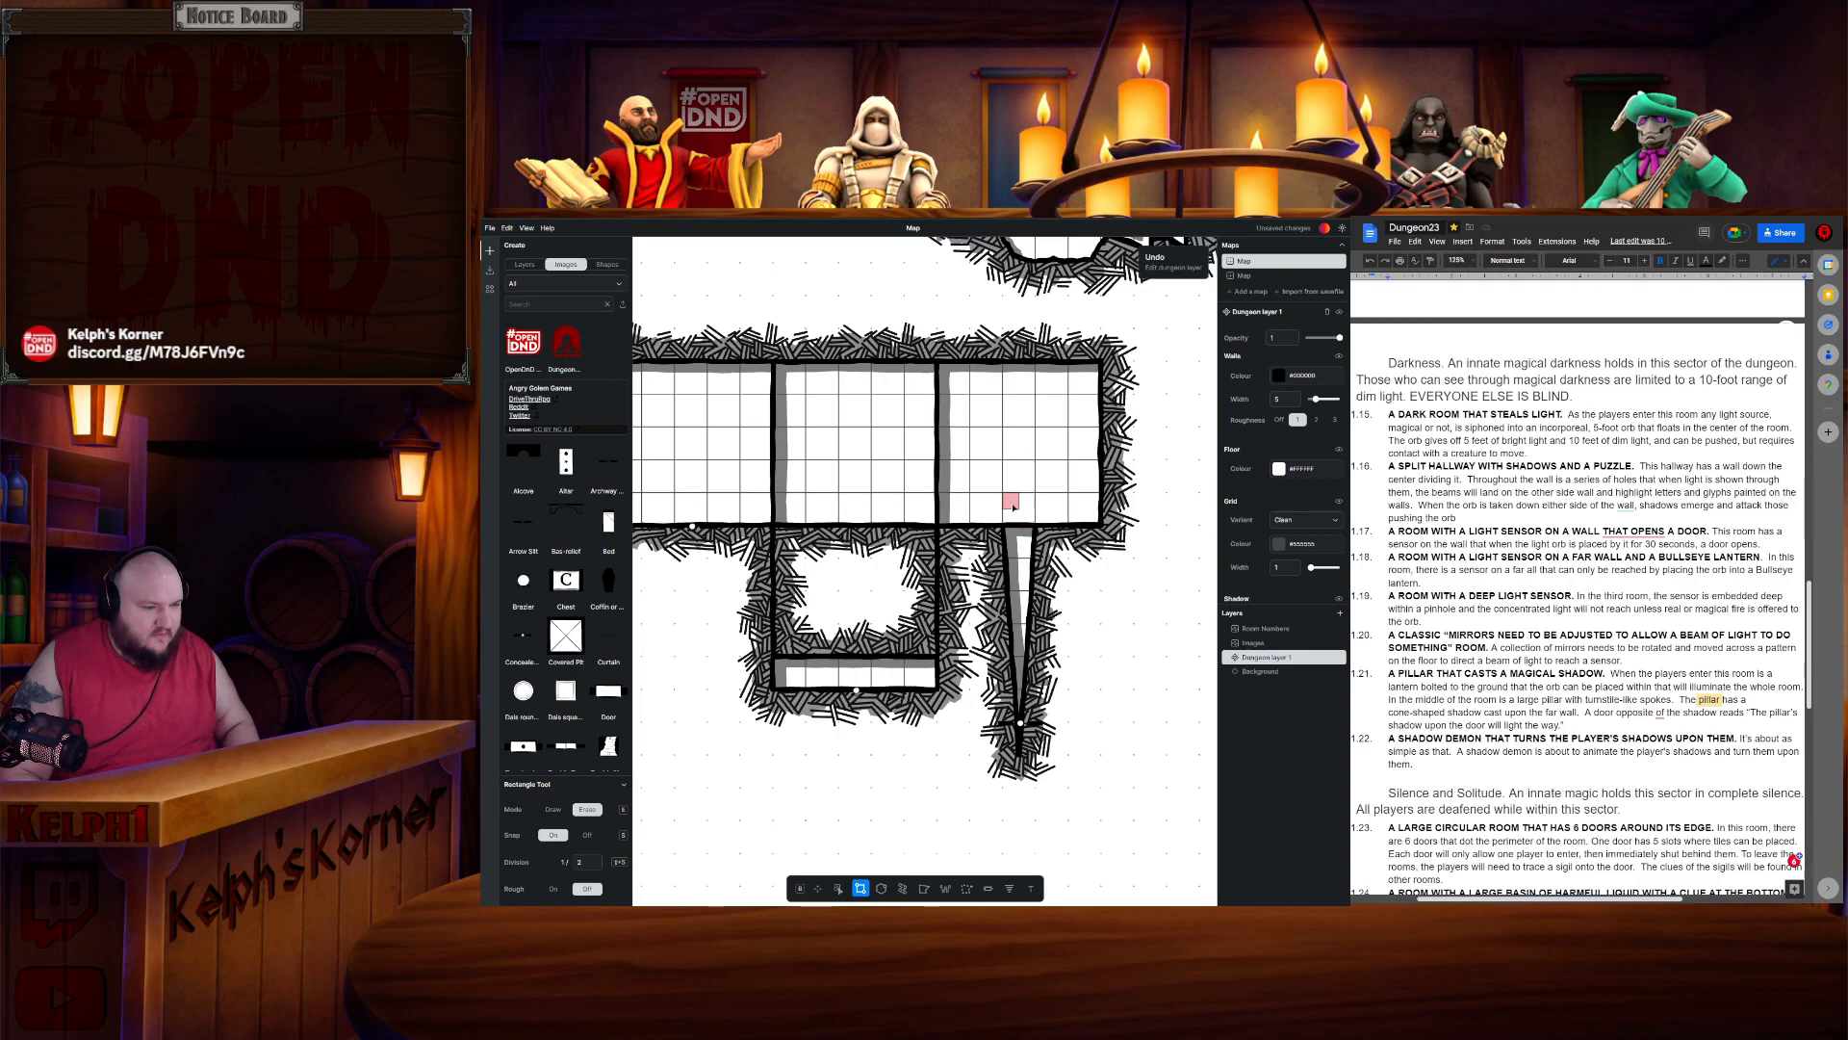
{"action": "key", "text": "e"}
{"action": "left_click_drag", "start_coordinate": [1005, 511], "coordinate": [1028, 529]}
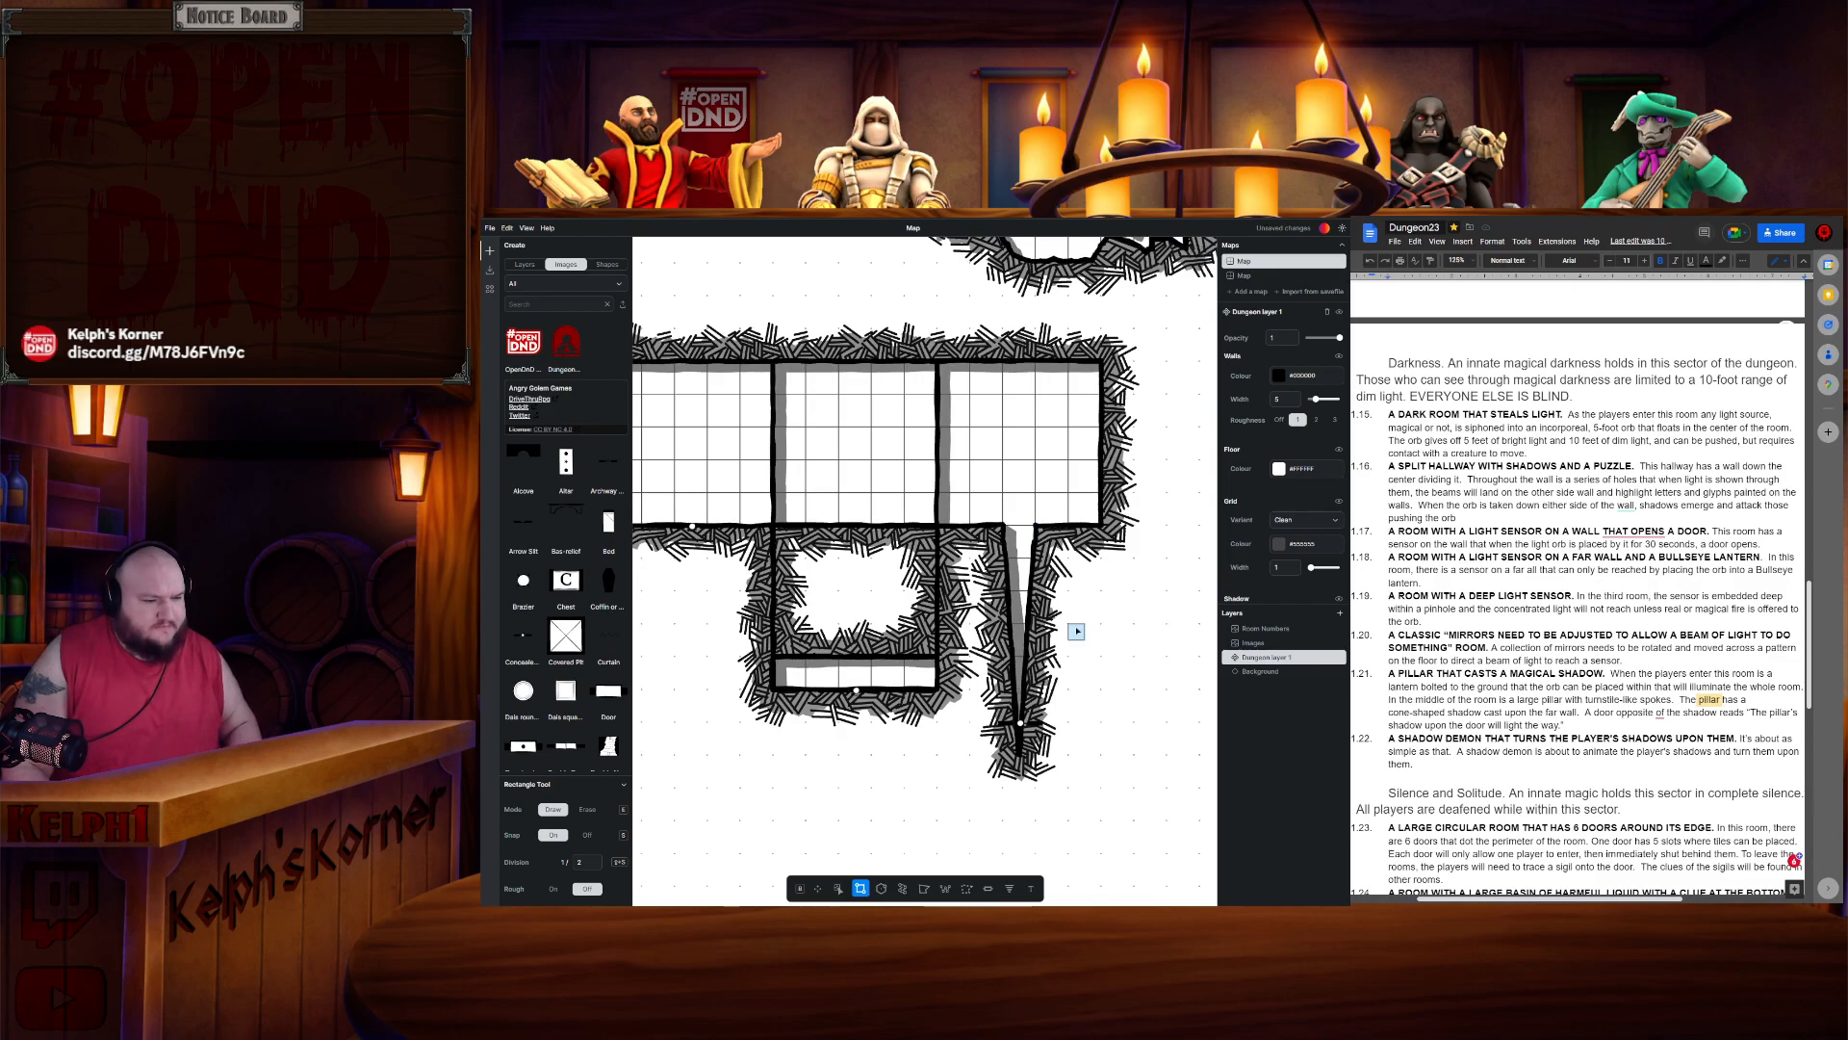
{"action": "scroll", "coordinate": [1071, 630], "scroll_direction": "down", "scroll_amount": 1}
{"action": "scroll", "coordinate": [1049, 611], "scroll_direction": "up", "scroll_amount": 2}
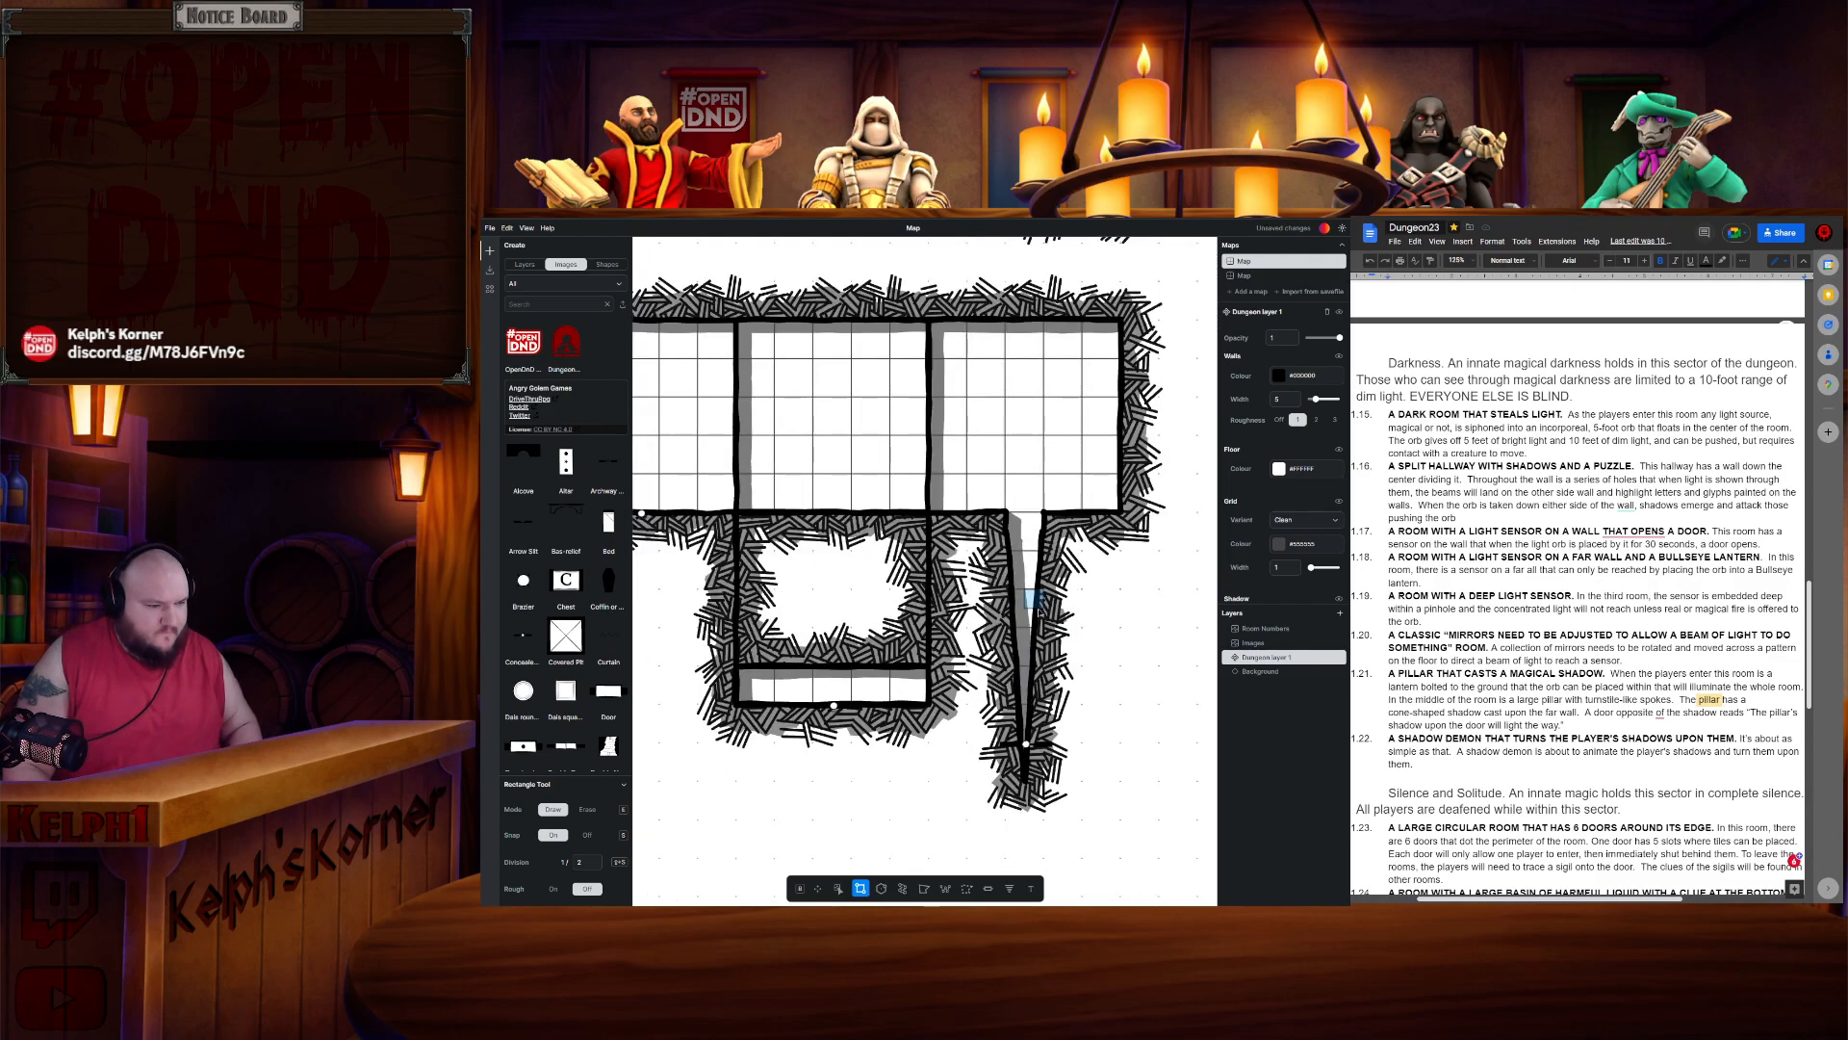
{"action": "key", "text": "ctrl+z"}
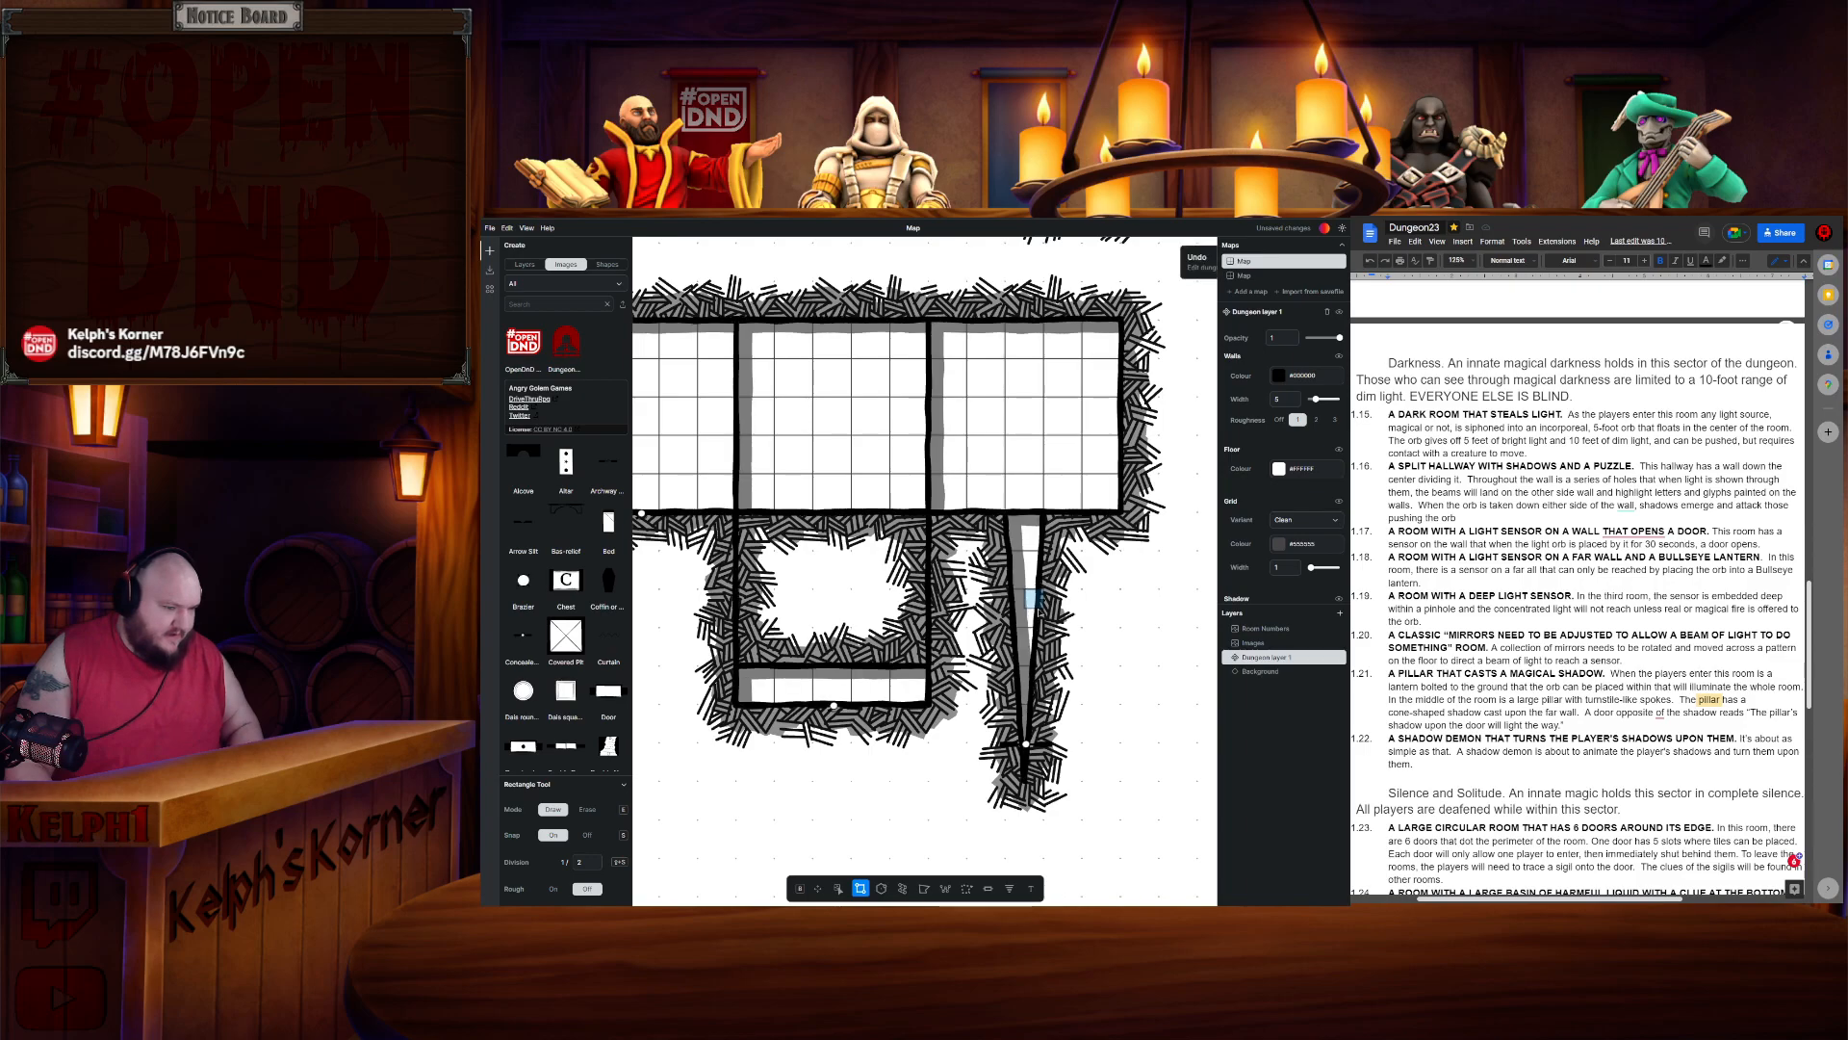
- Try to draw a small rectangle at the corridor's top with snap divisions set to 4, then reset the divisions to 2
{"action": "double_click", "coordinate": [586, 866]}
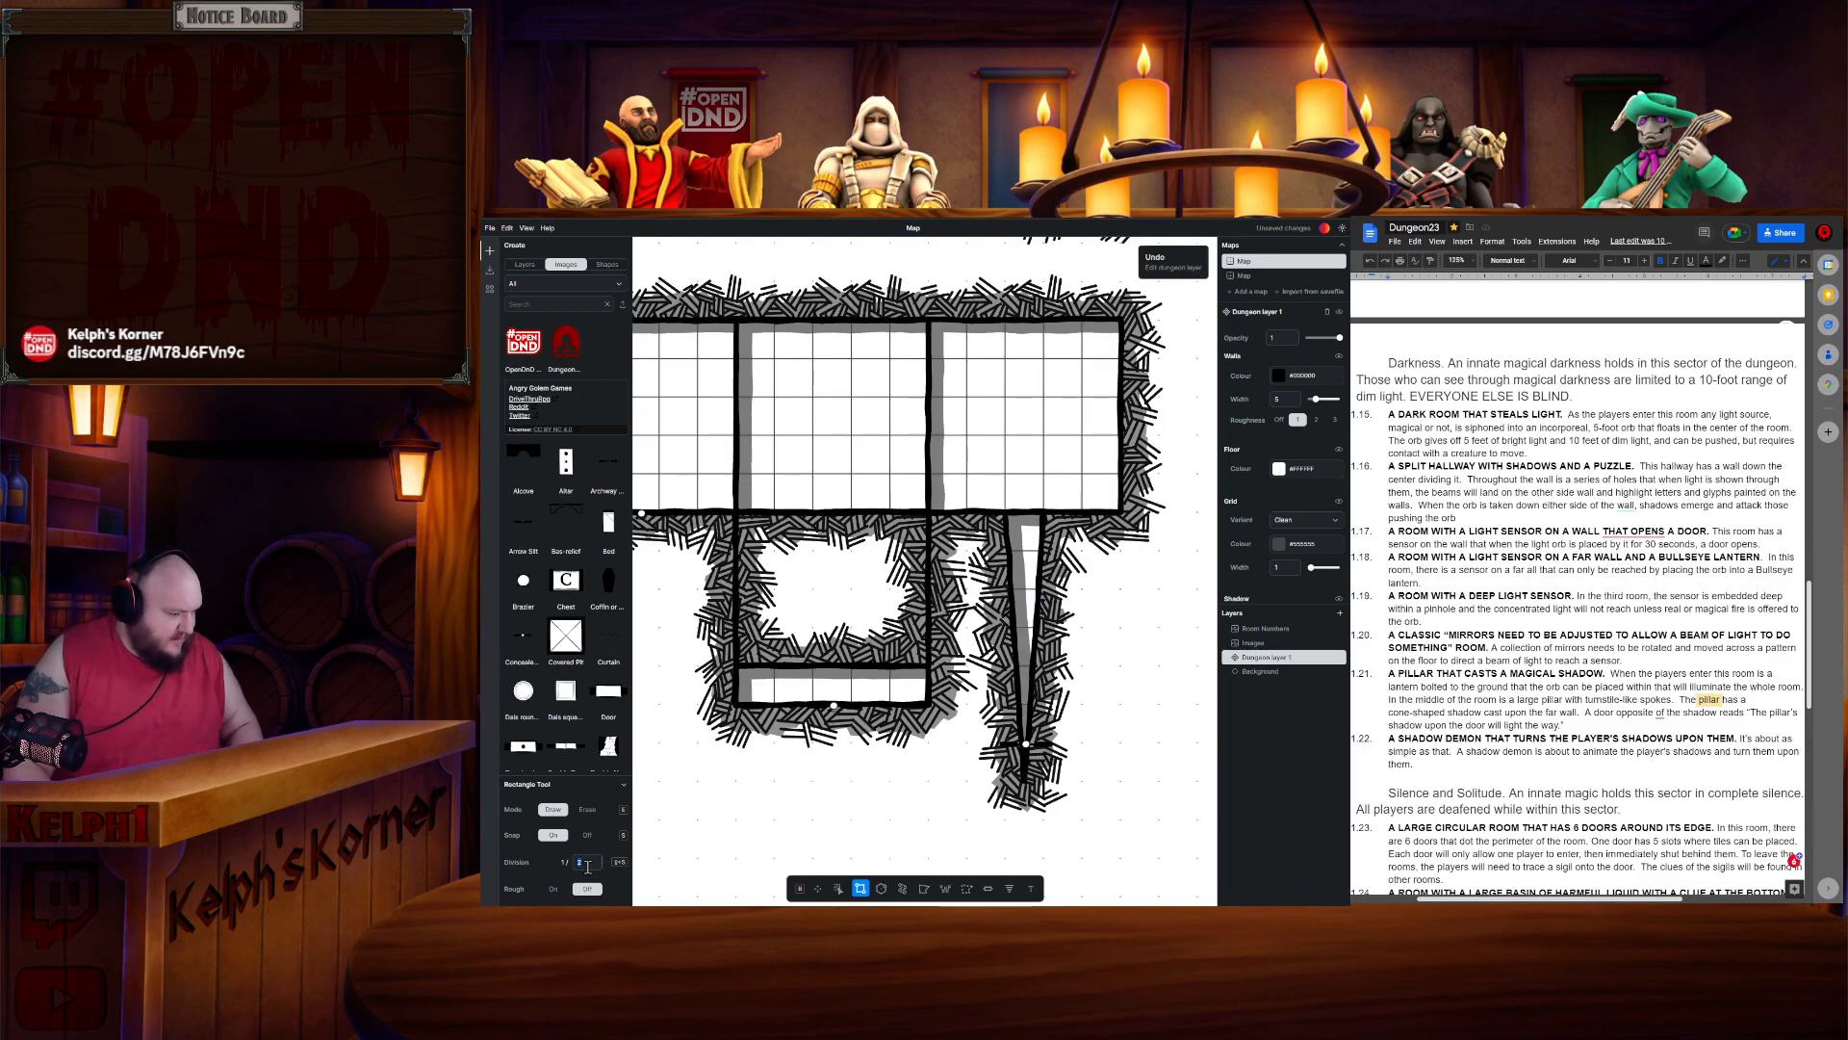
{"action": "type", "text": "4"}
{"action": "left_click_drag", "start_coordinate": [986, 446], "coordinate": [1030, 520]}
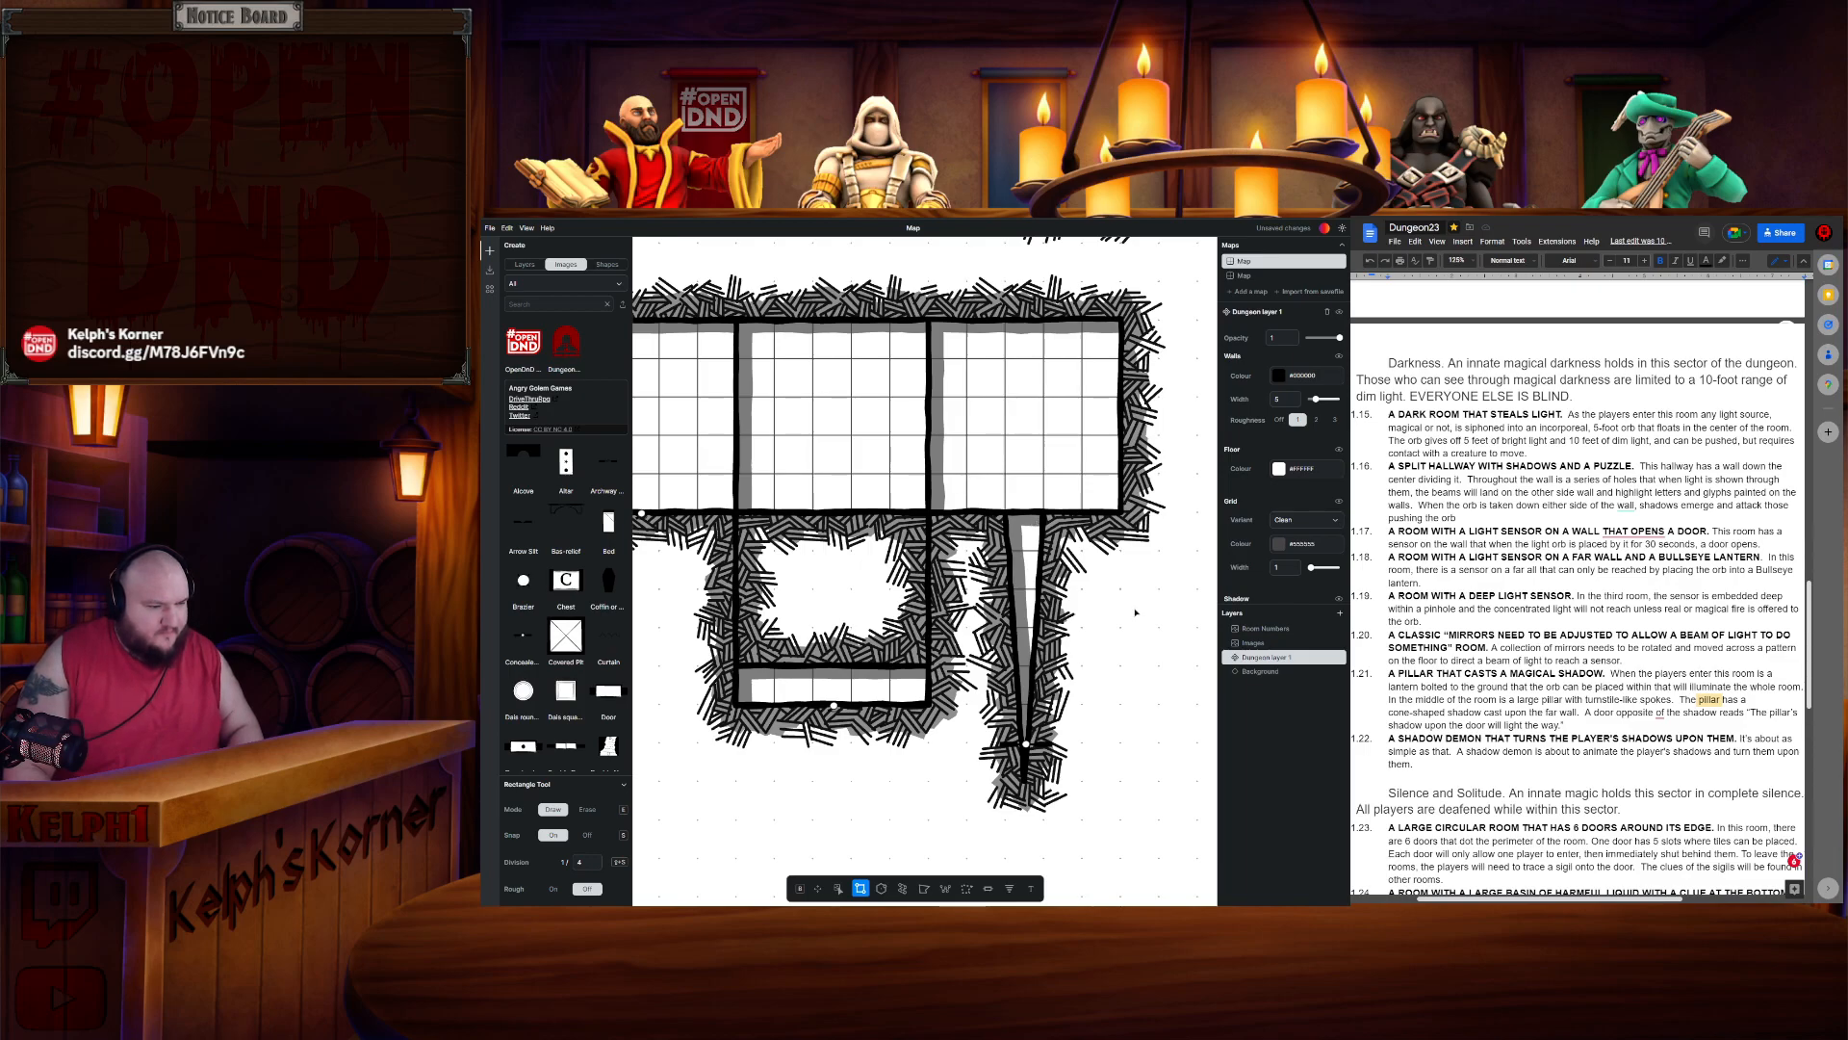
{"action": "double_click", "coordinate": [583, 862]}
{"action": "type", "text": "2"}
{"action": "left_click_drag", "start_coordinate": [757, 800], "coordinate": [758, 803]}
- Move the 'Sector 3. Darkness' label up, further above the first Darkness room
{"action": "scroll", "coordinate": [919, 771], "scroll_direction": "down", "scroll_amount": 3}
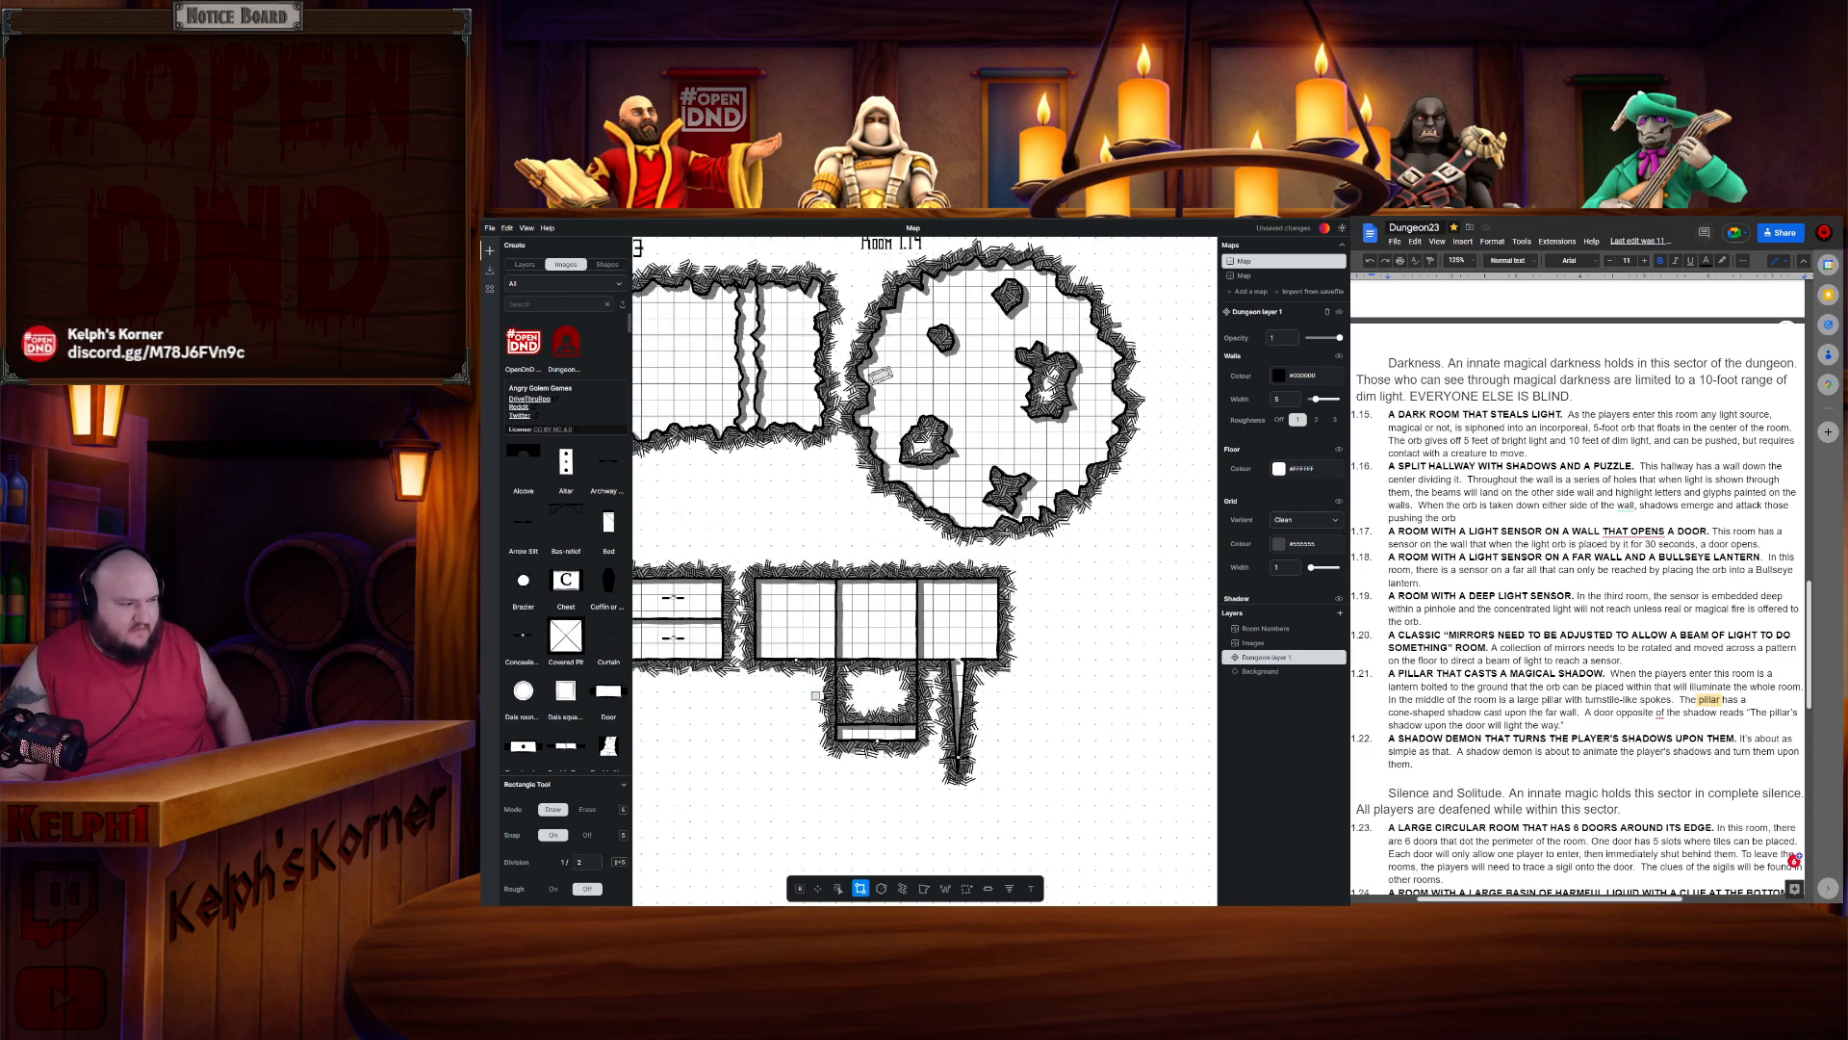
{"action": "scroll", "coordinate": [1085, 684], "scroll_direction": "left", "scroll_amount": 5}
{"action": "scroll", "coordinate": [1084, 684], "scroll_direction": "right", "scroll_amount": 5}
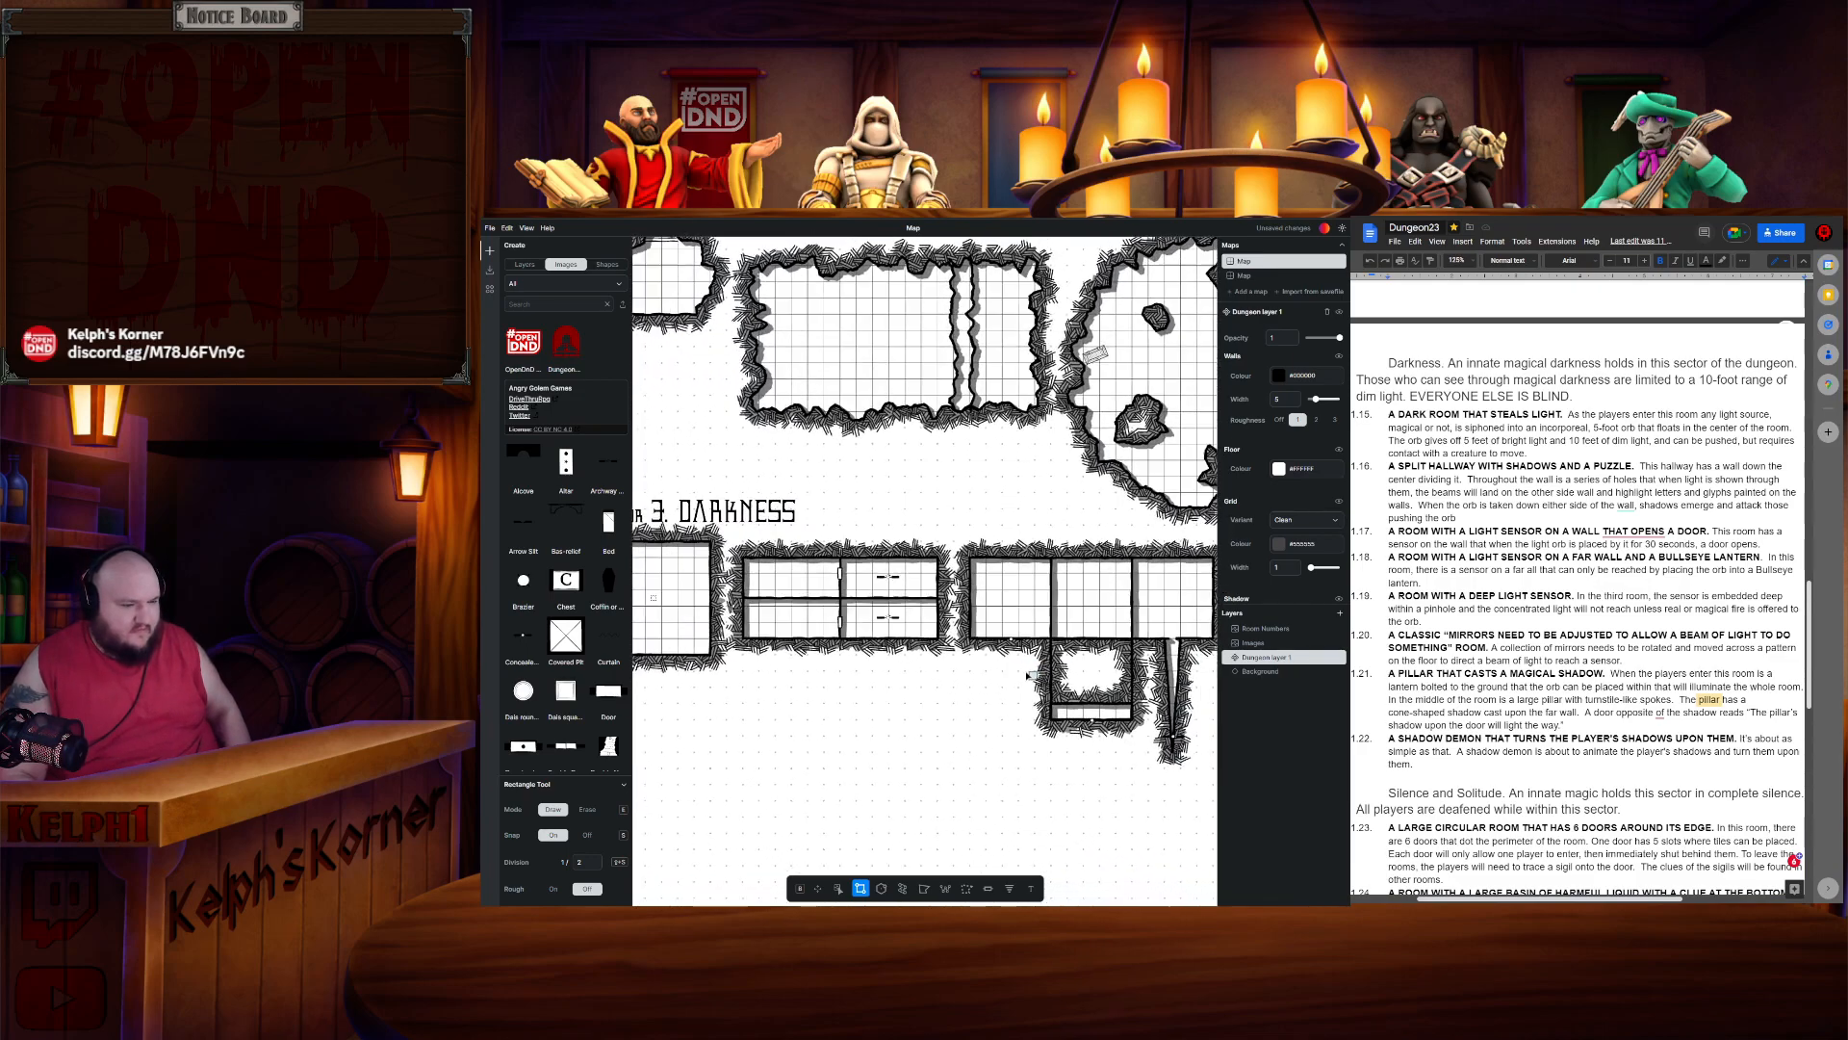
{"action": "scroll", "coordinate": [999, 667], "scroll_direction": "down", "scroll_amount": 3}
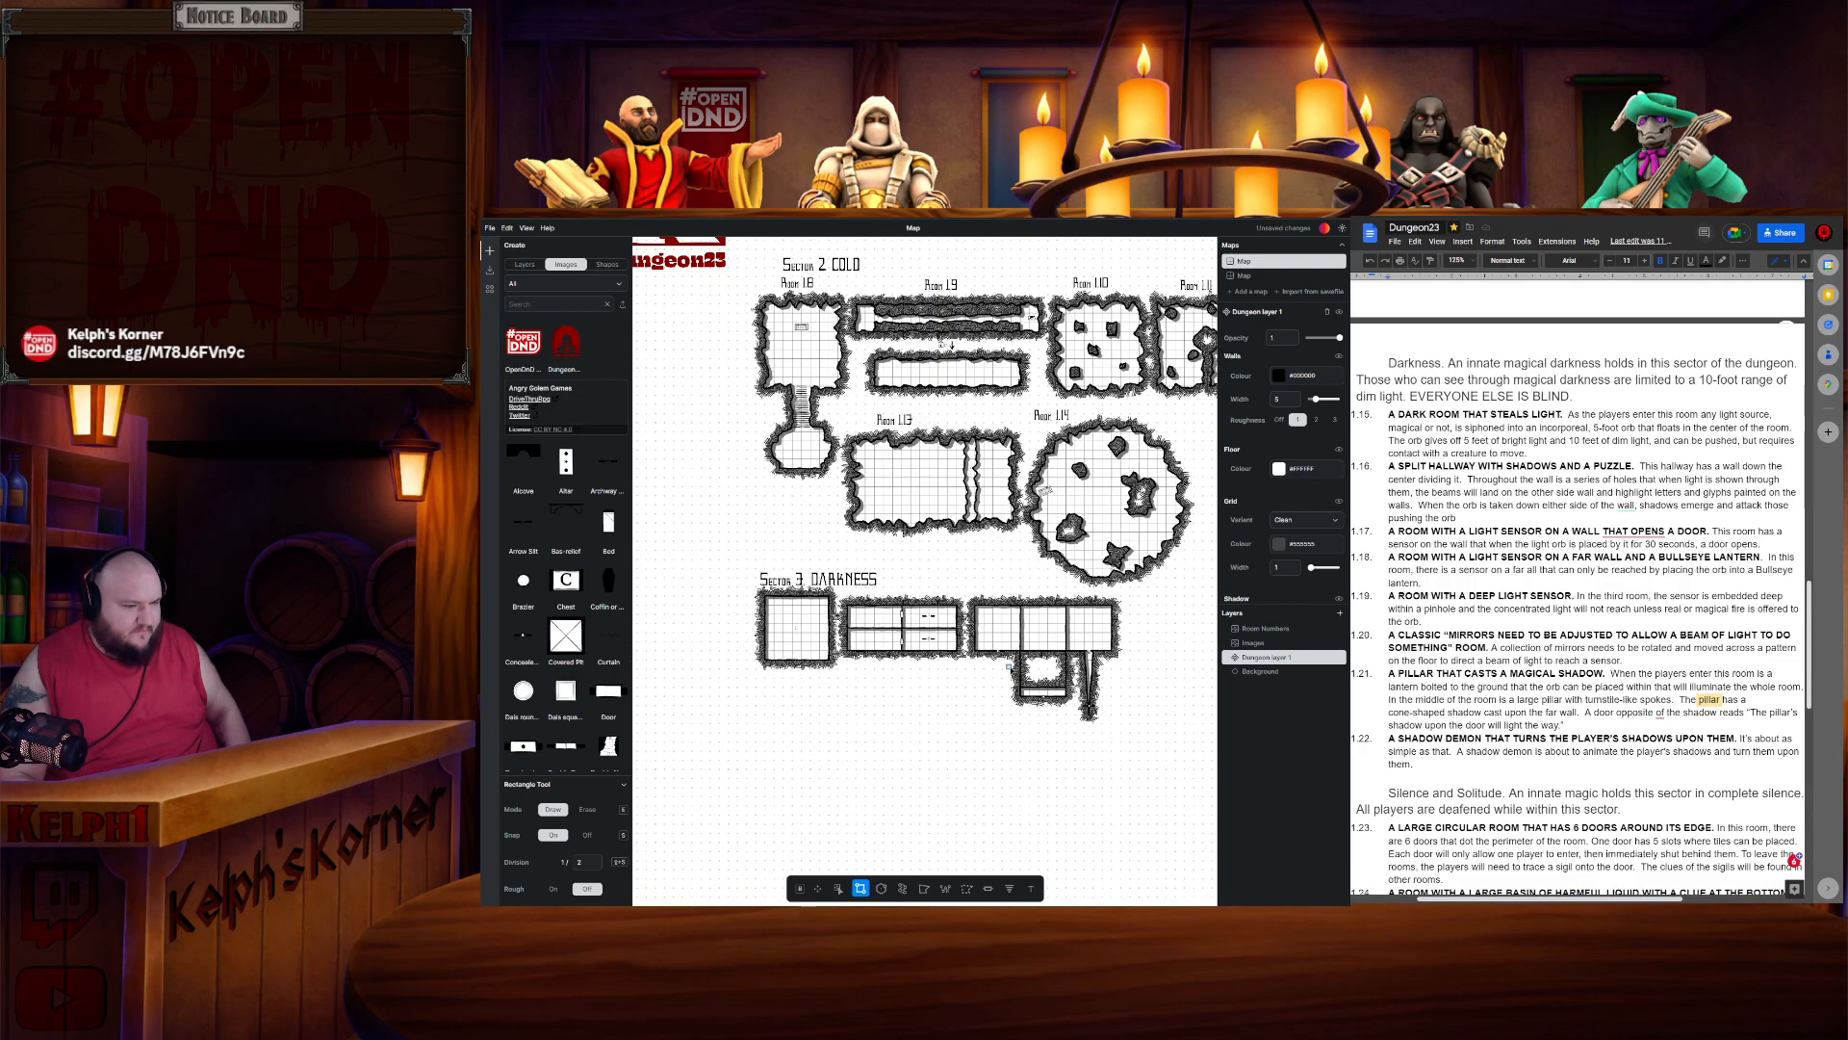
{"action": "scroll", "coordinate": [1006, 664], "scroll_direction": "up", "scroll_amount": 4}
{"action": "scroll", "coordinate": [1015, 657], "scroll_direction": "down", "scroll_amount": 2}
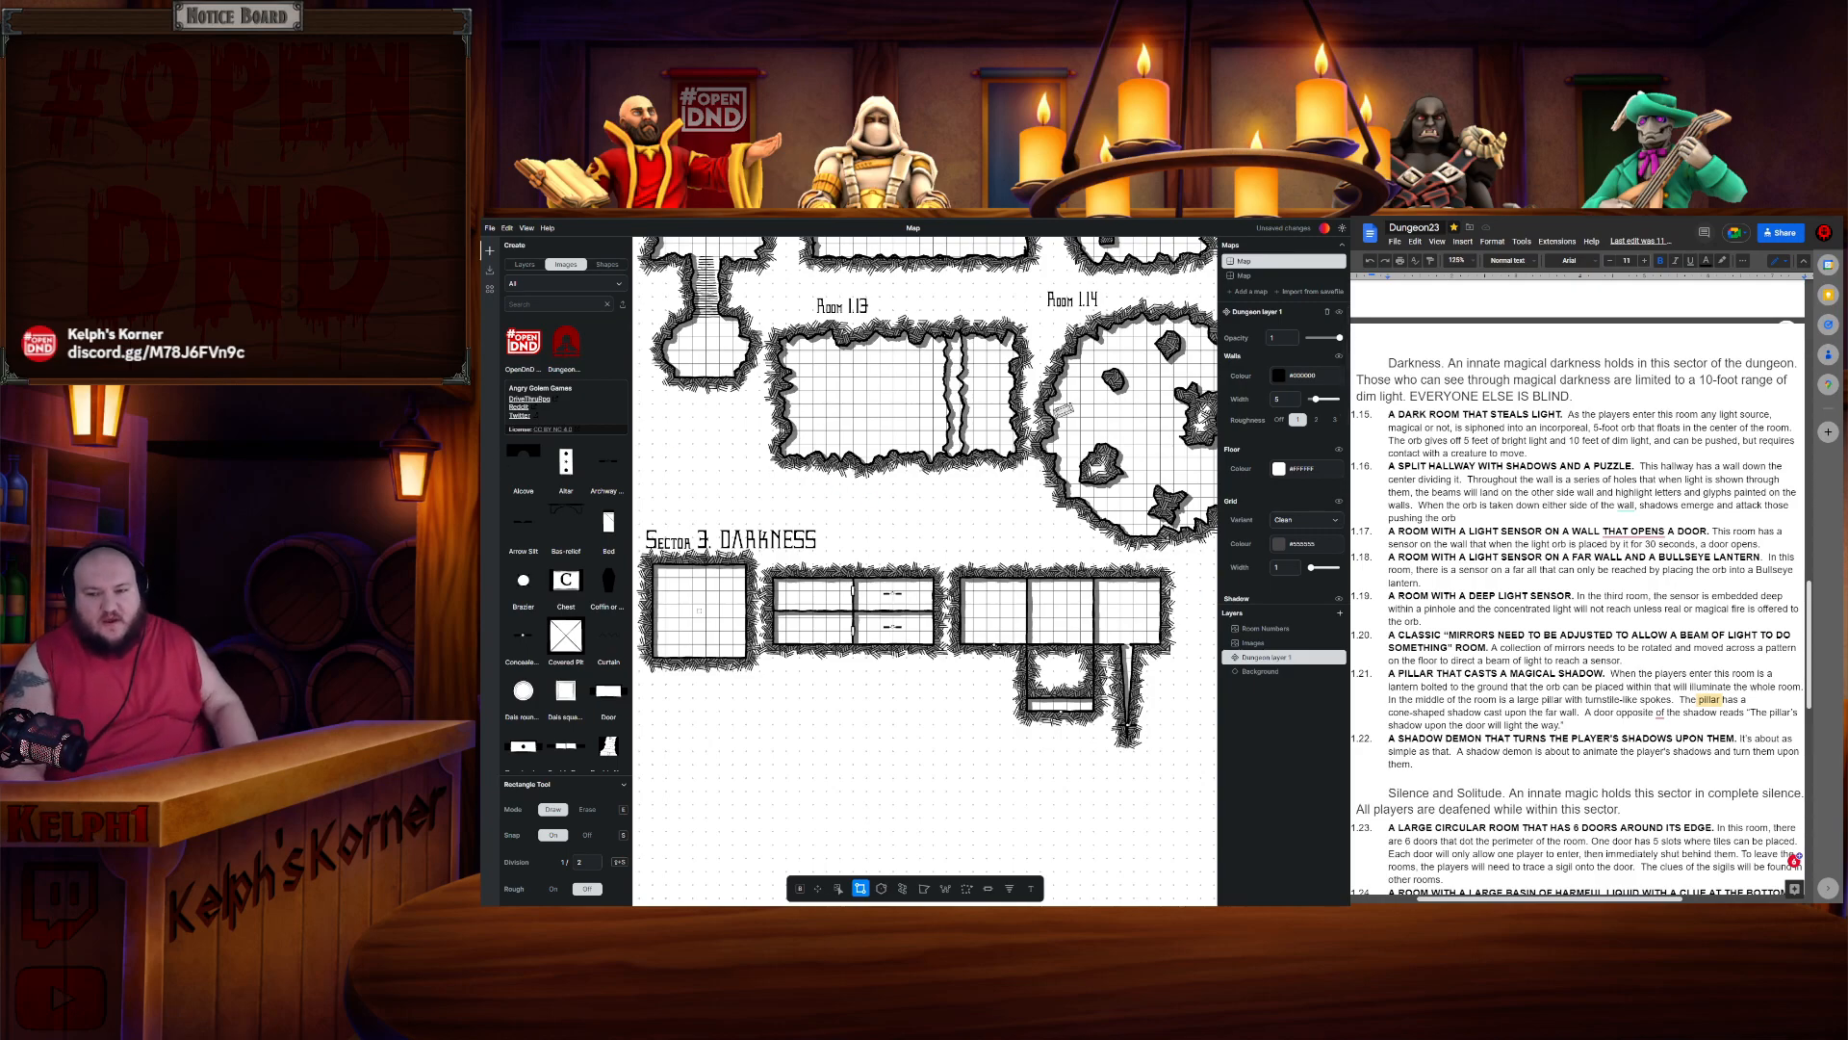
{"action": "scroll", "coordinate": [1055, 614], "scroll_direction": "up", "scroll_amount": 3}
{"action": "left_click_drag", "start_coordinate": [1055, 614], "coordinate": [1024, 645]}
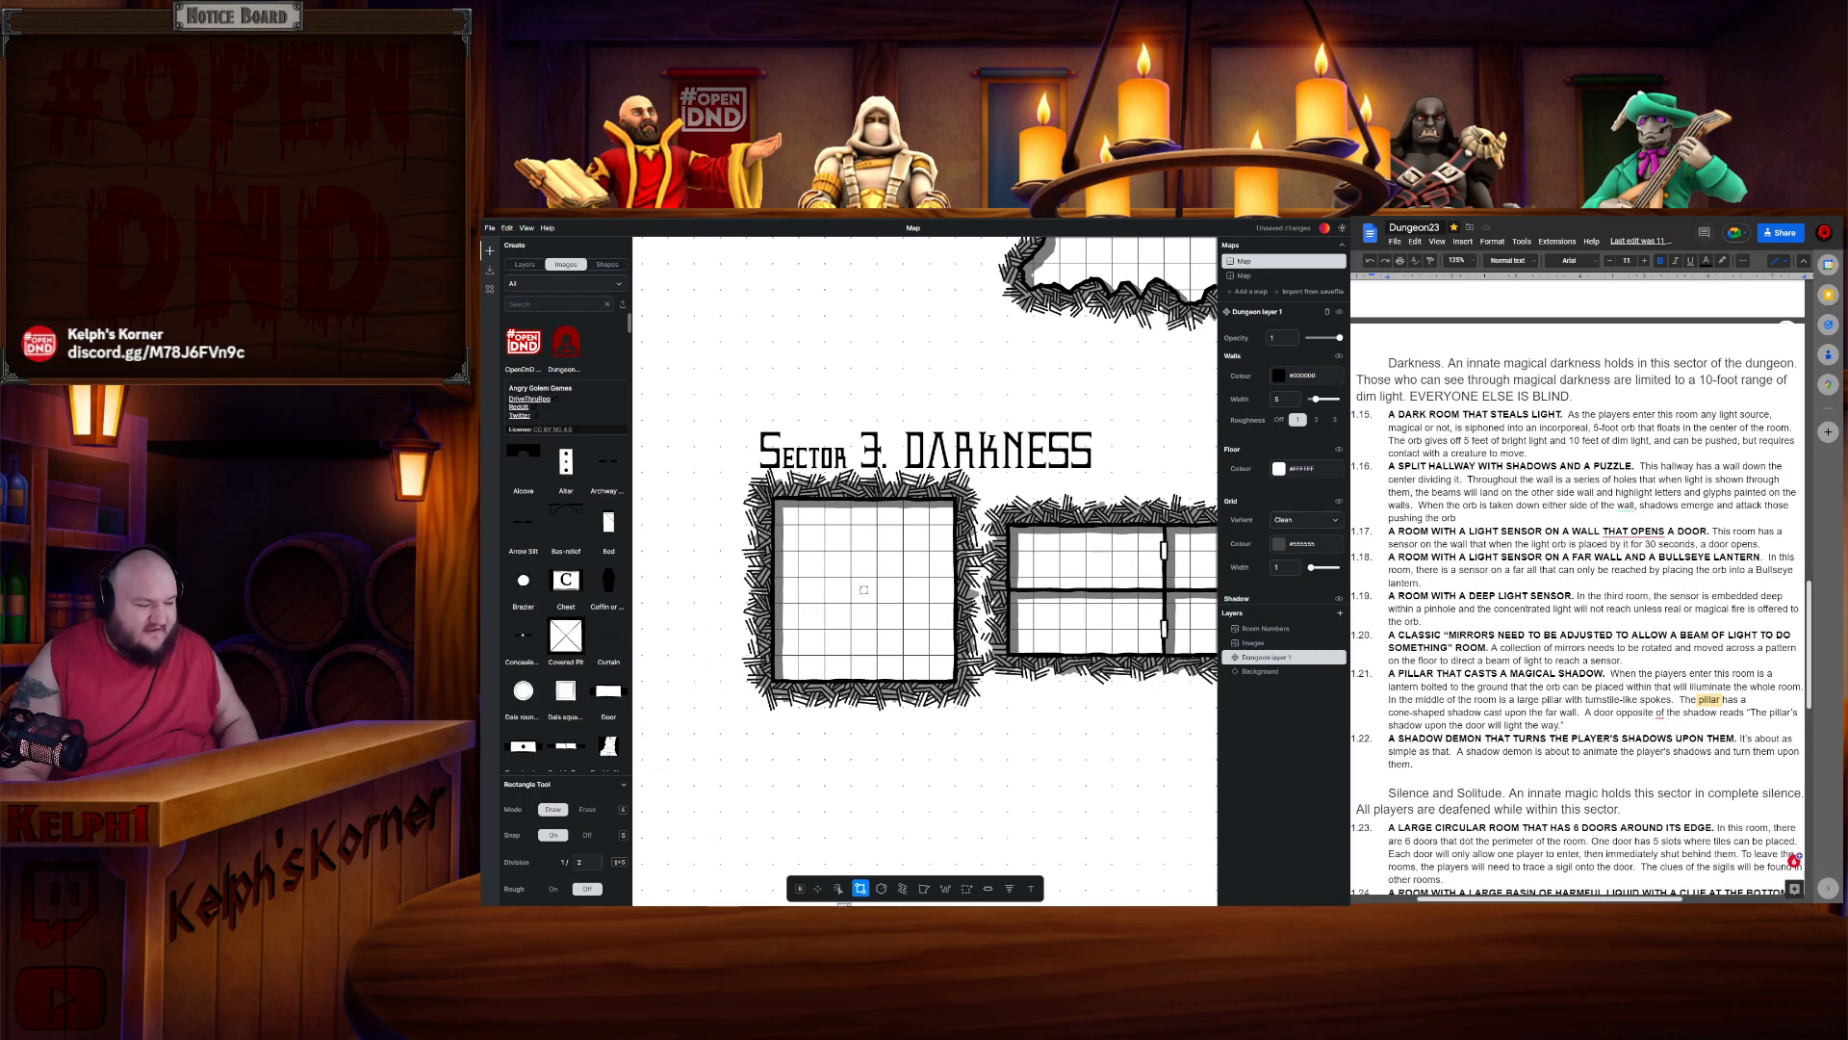
{"action": "left_click", "coordinate": [839, 888]}
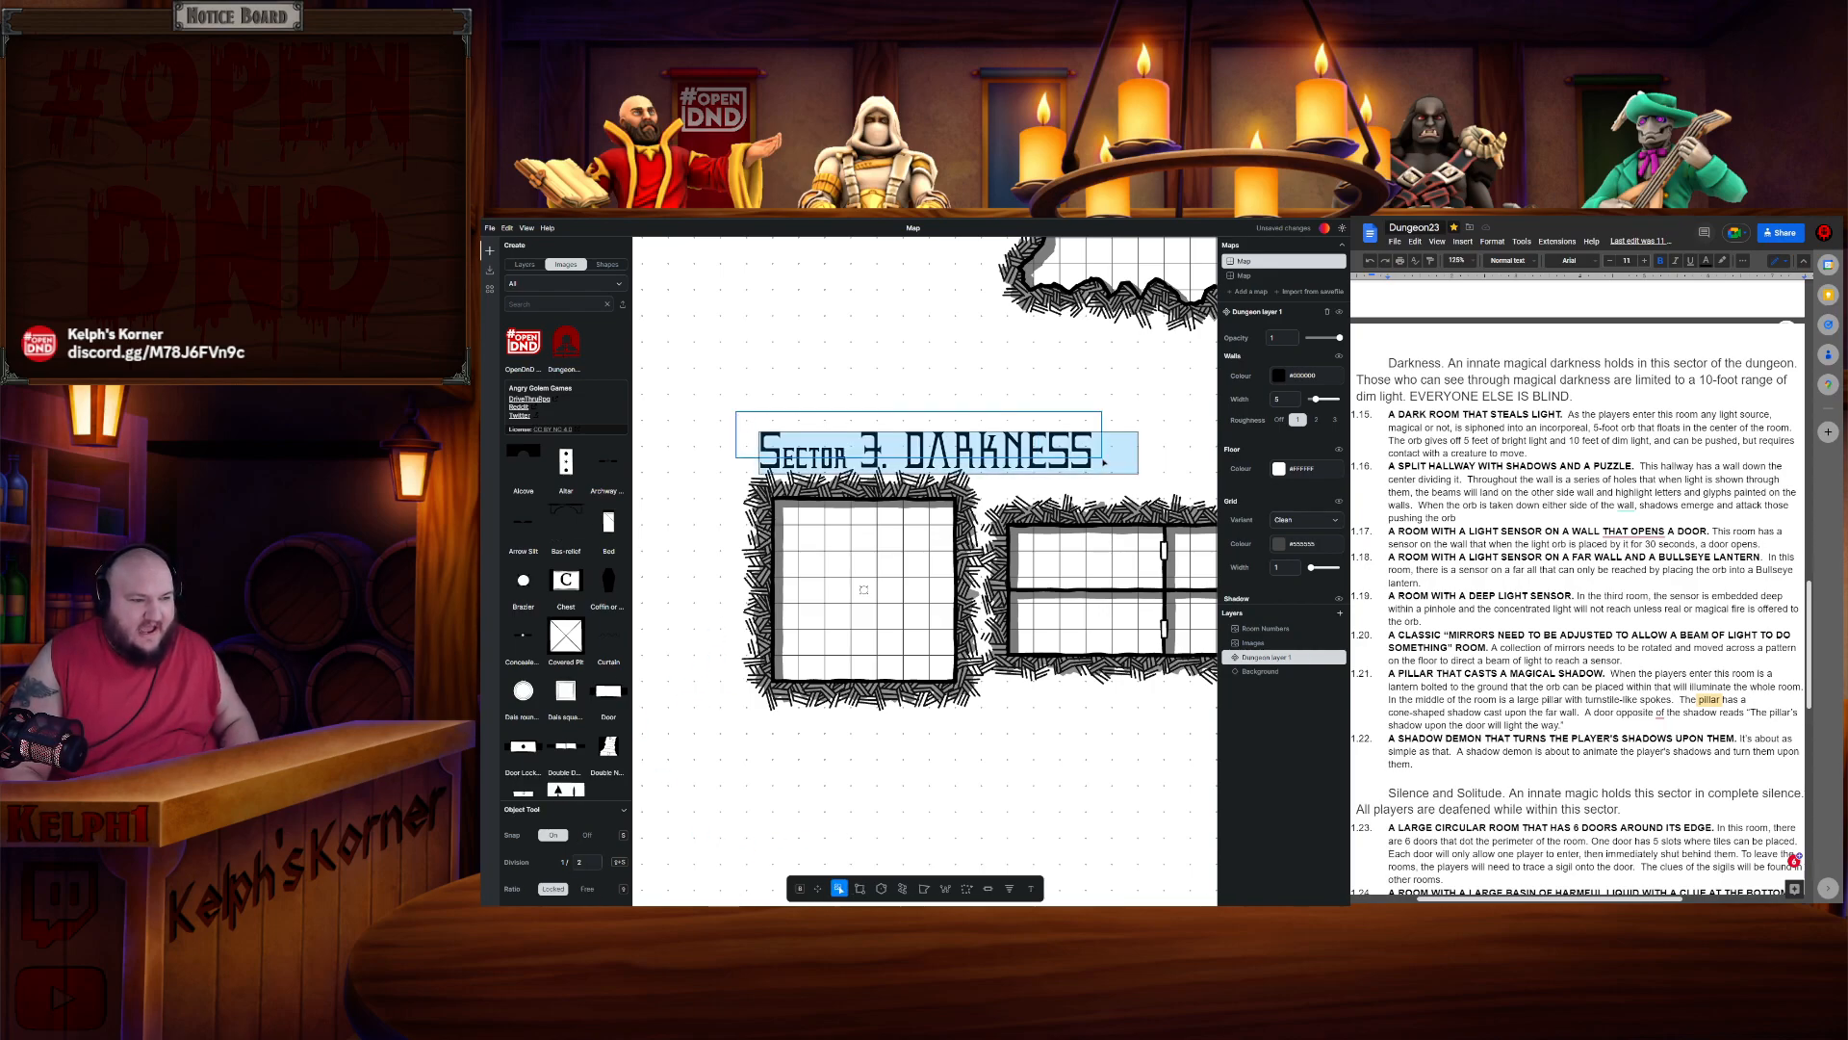
{"action": "left_click", "coordinate": [1024, 441]}
{"action": "left_click", "coordinate": [1023, 393]}
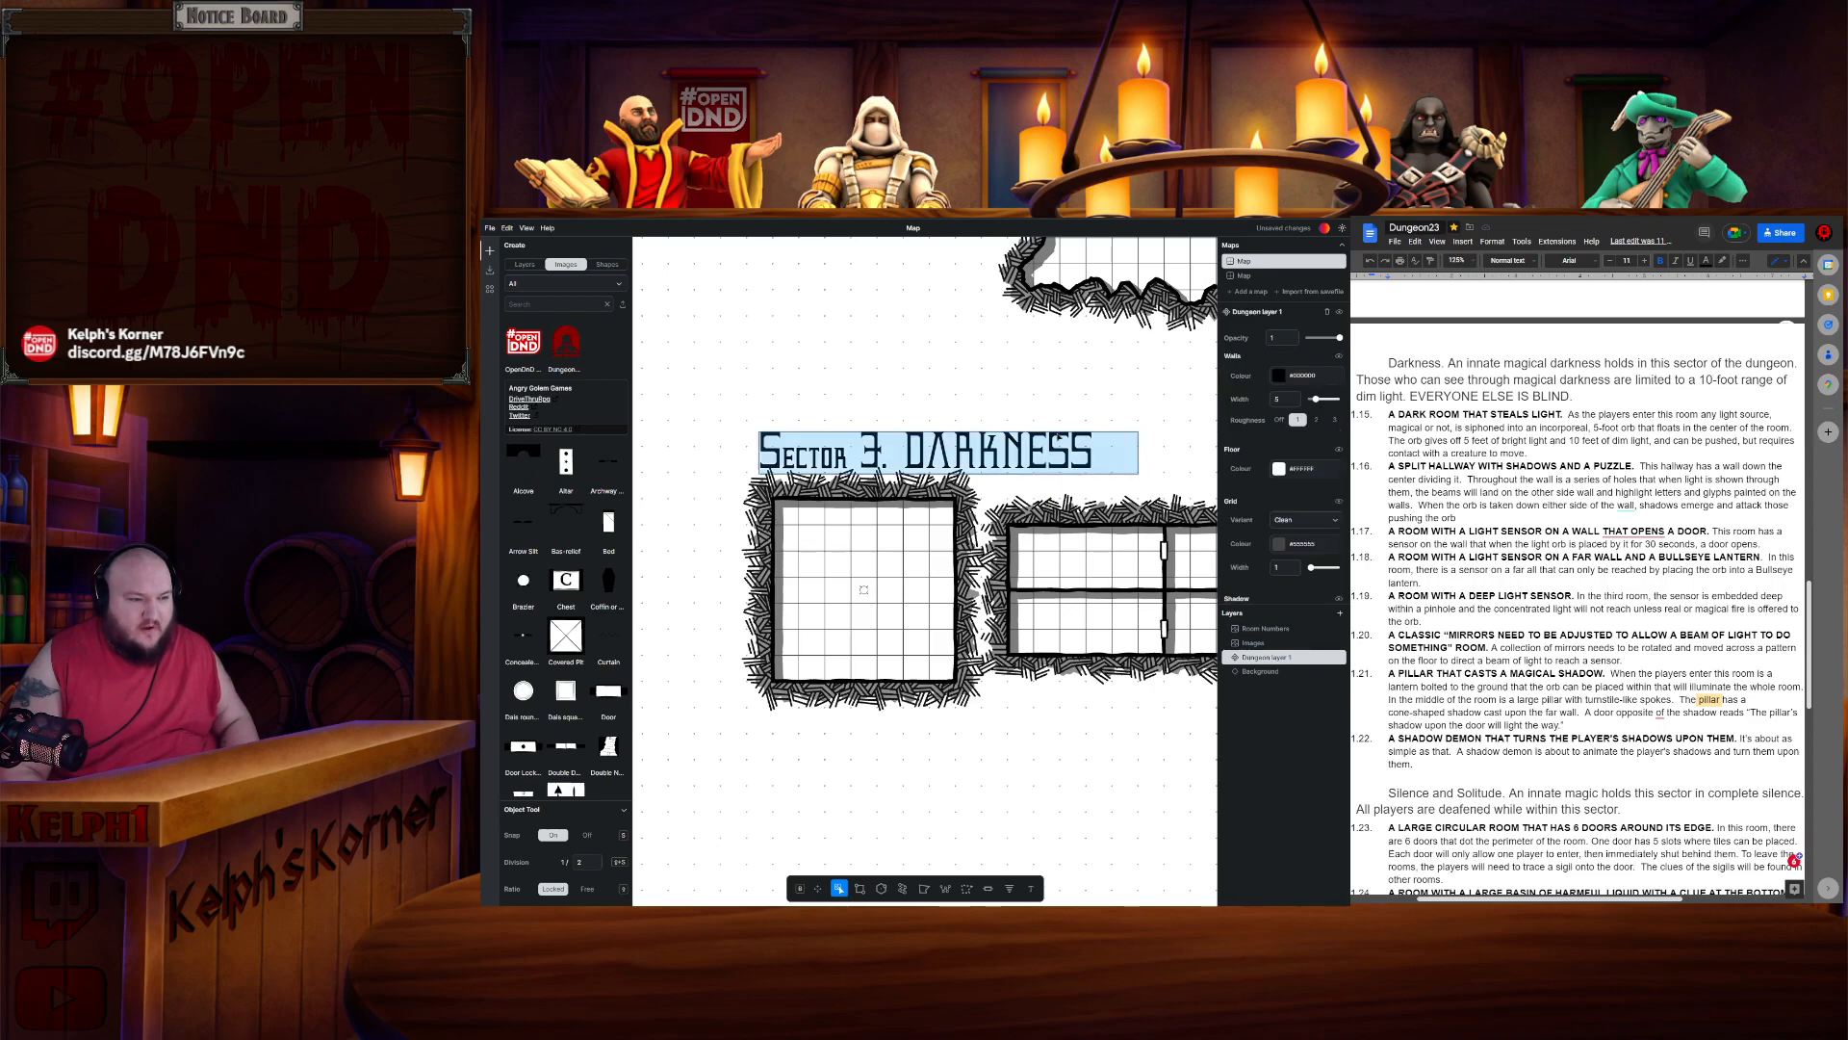
{"action": "left_click_drag", "start_coordinate": [1046, 449], "coordinate": [1046, 420]}
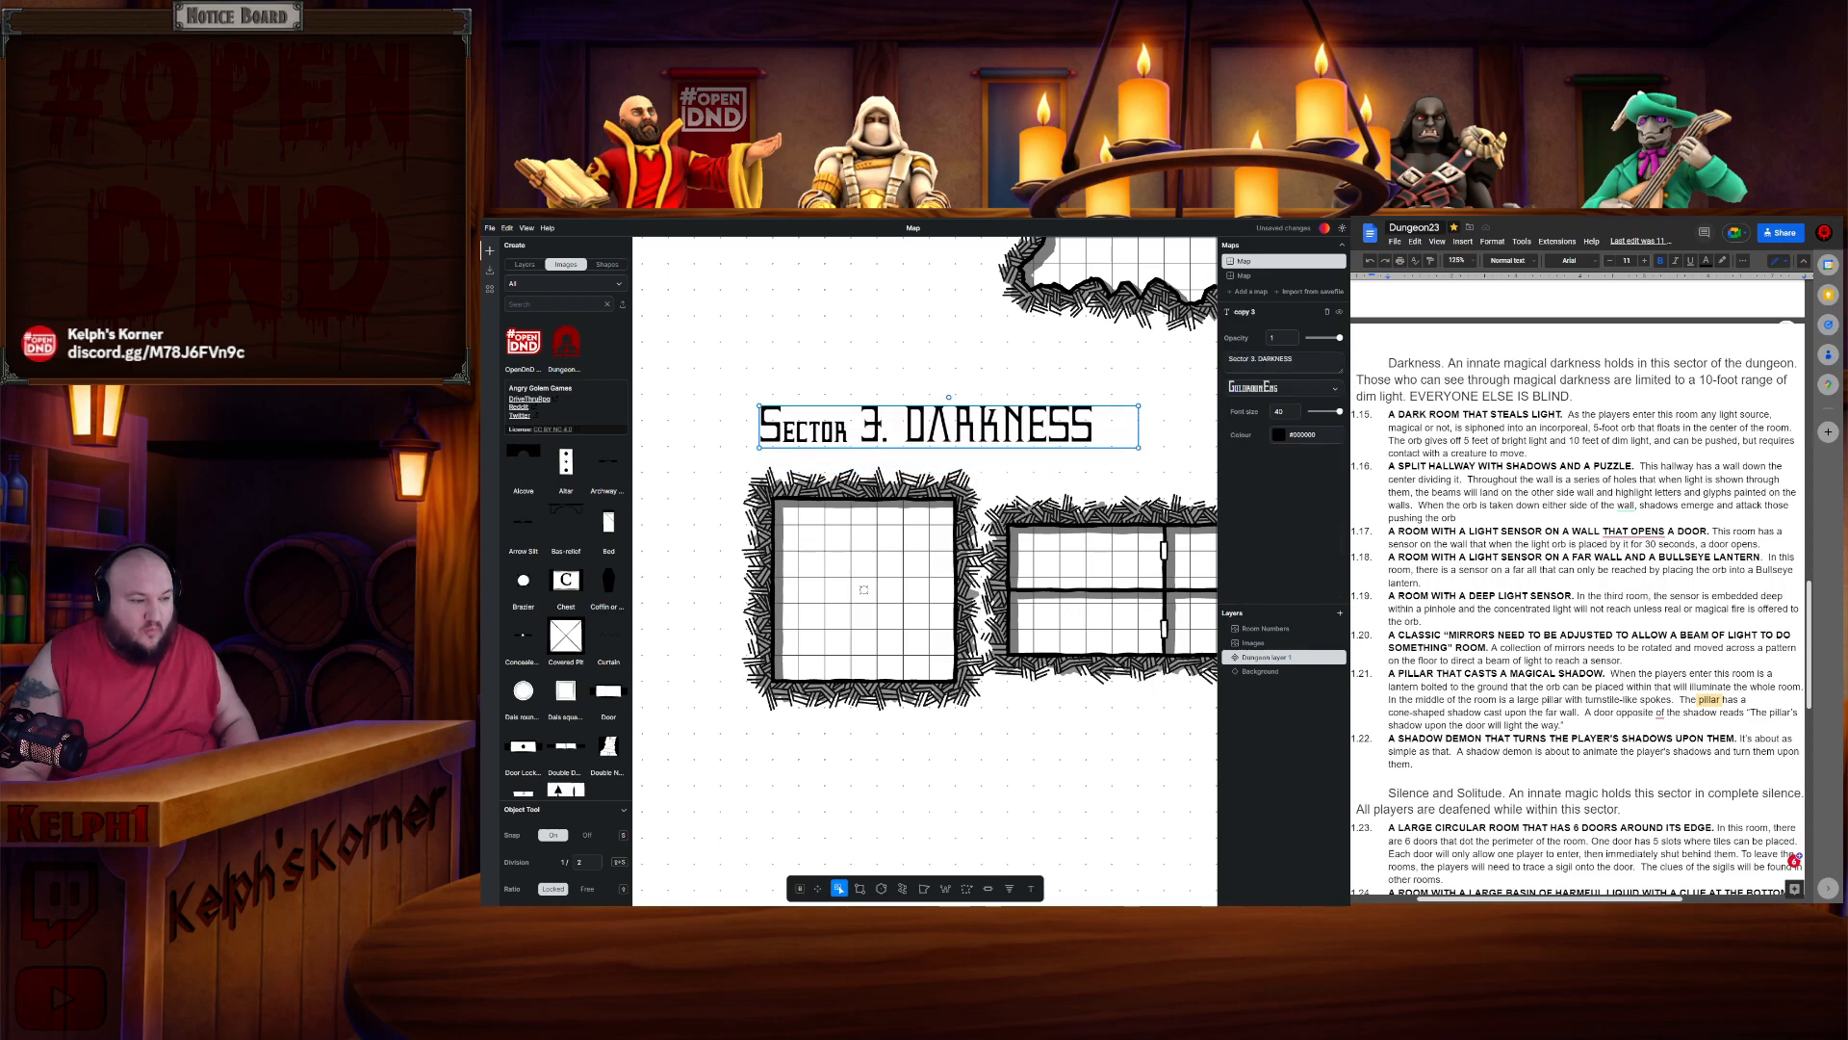
- Cut the first Darkness room with a polygon selection and paste it slightly to the right
{"action": "left_click", "coordinate": [808, 853]}
{"action": "left_click", "coordinate": [965, 891]}
{"action": "left_click", "coordinate": [734, 486]}
{"action": "left_click", "coordinate": [720, 706]}
{"action": "left_click", "coordinate": [994, 706]}
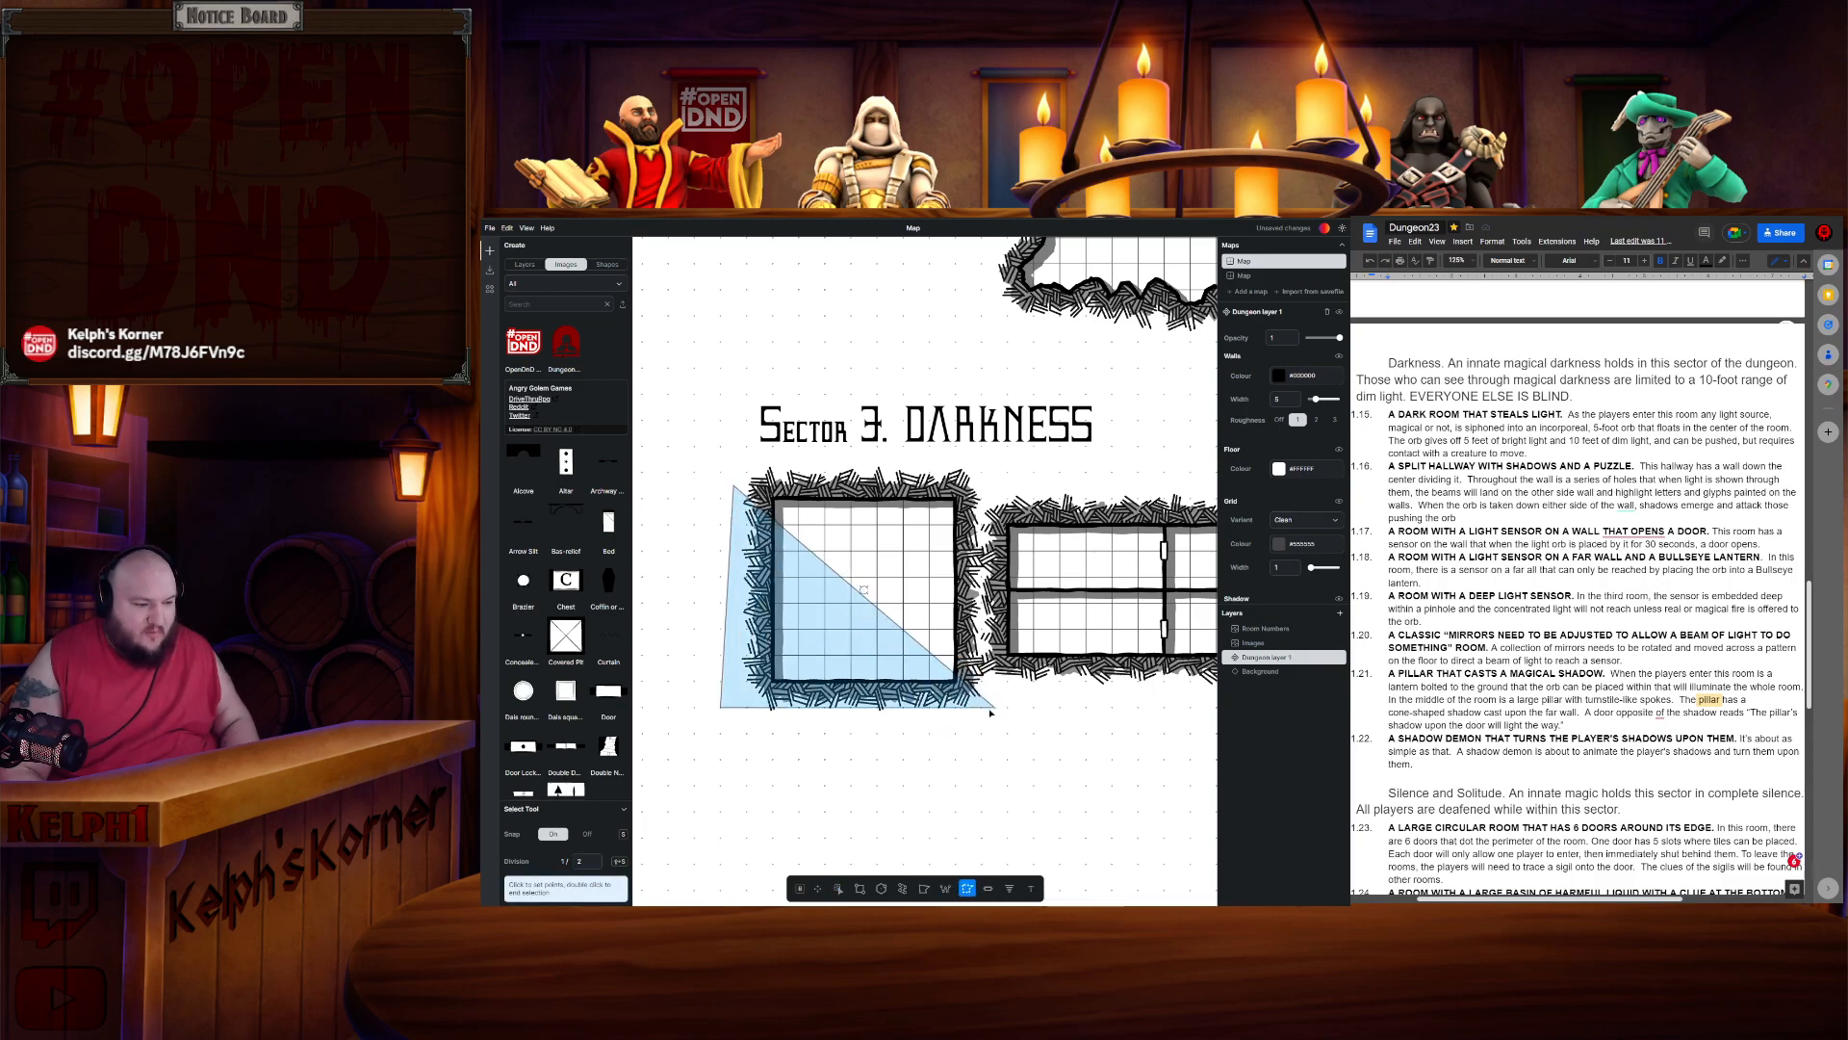
{"action": "double_click", "coordinate": [978, 464]}
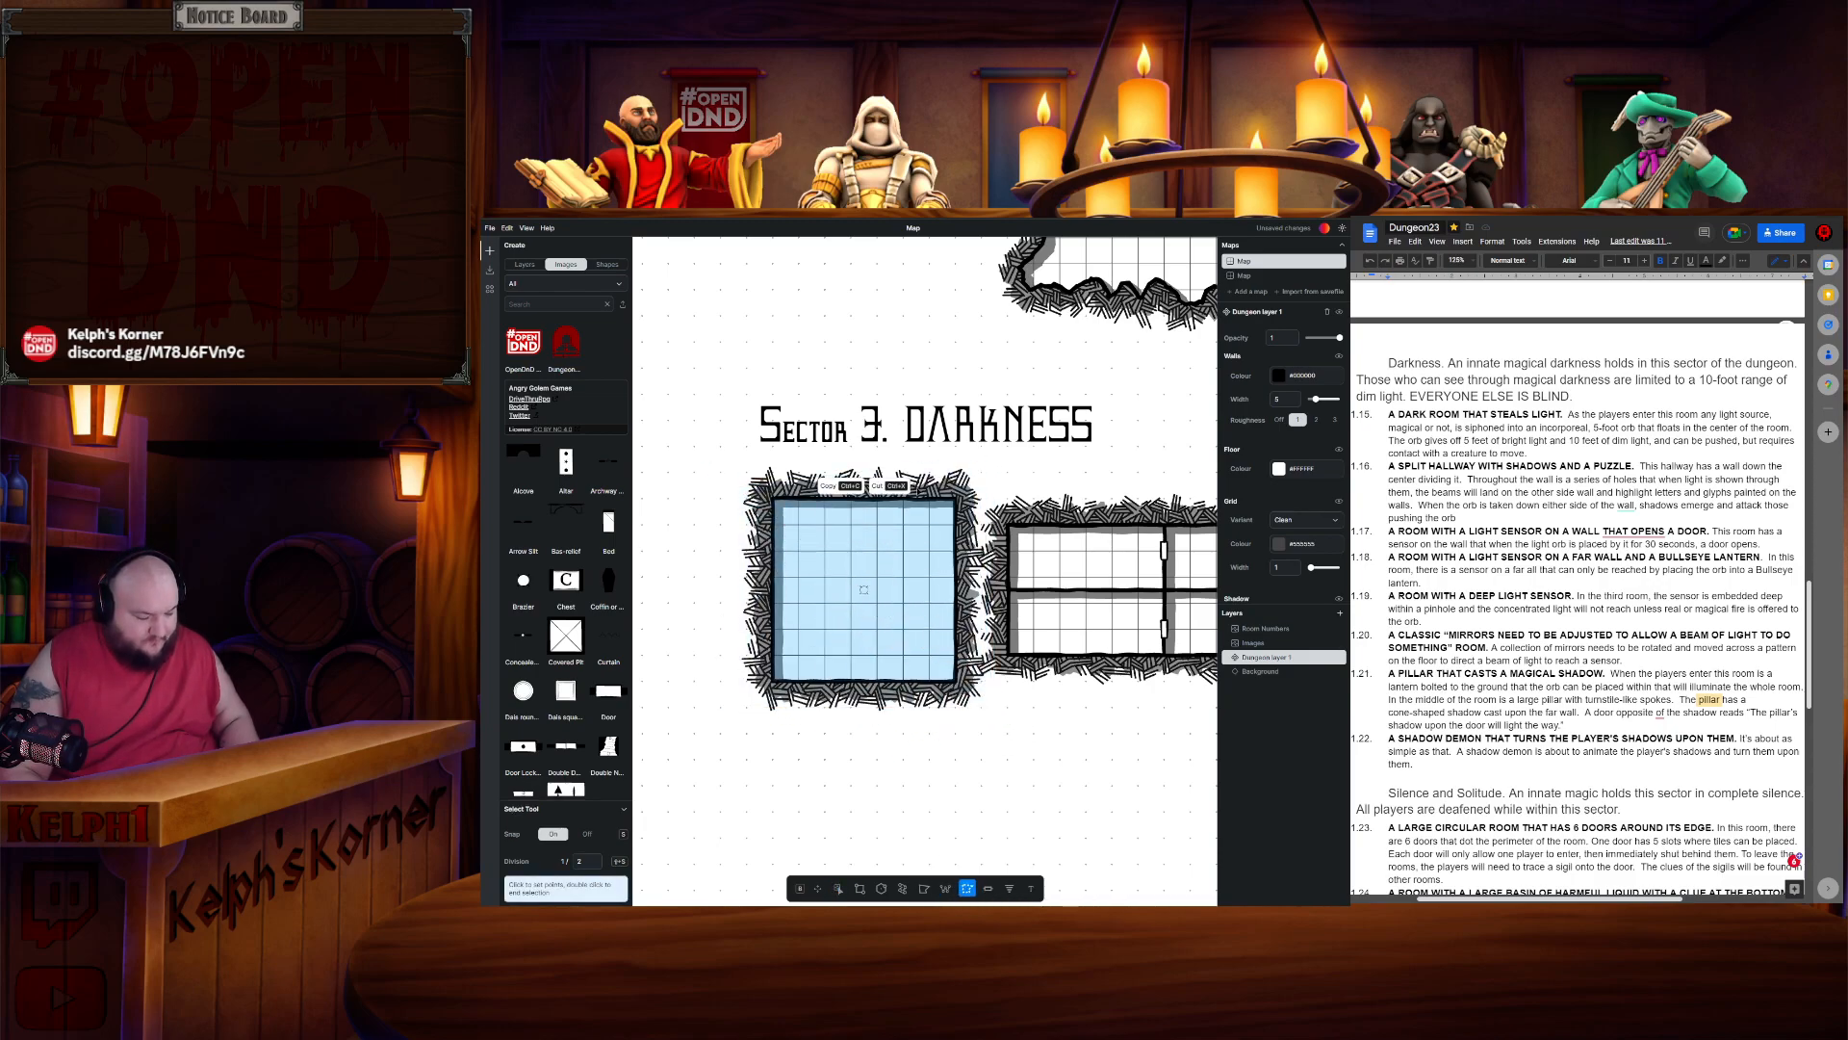
{"action": "key", "text": "Escape"}
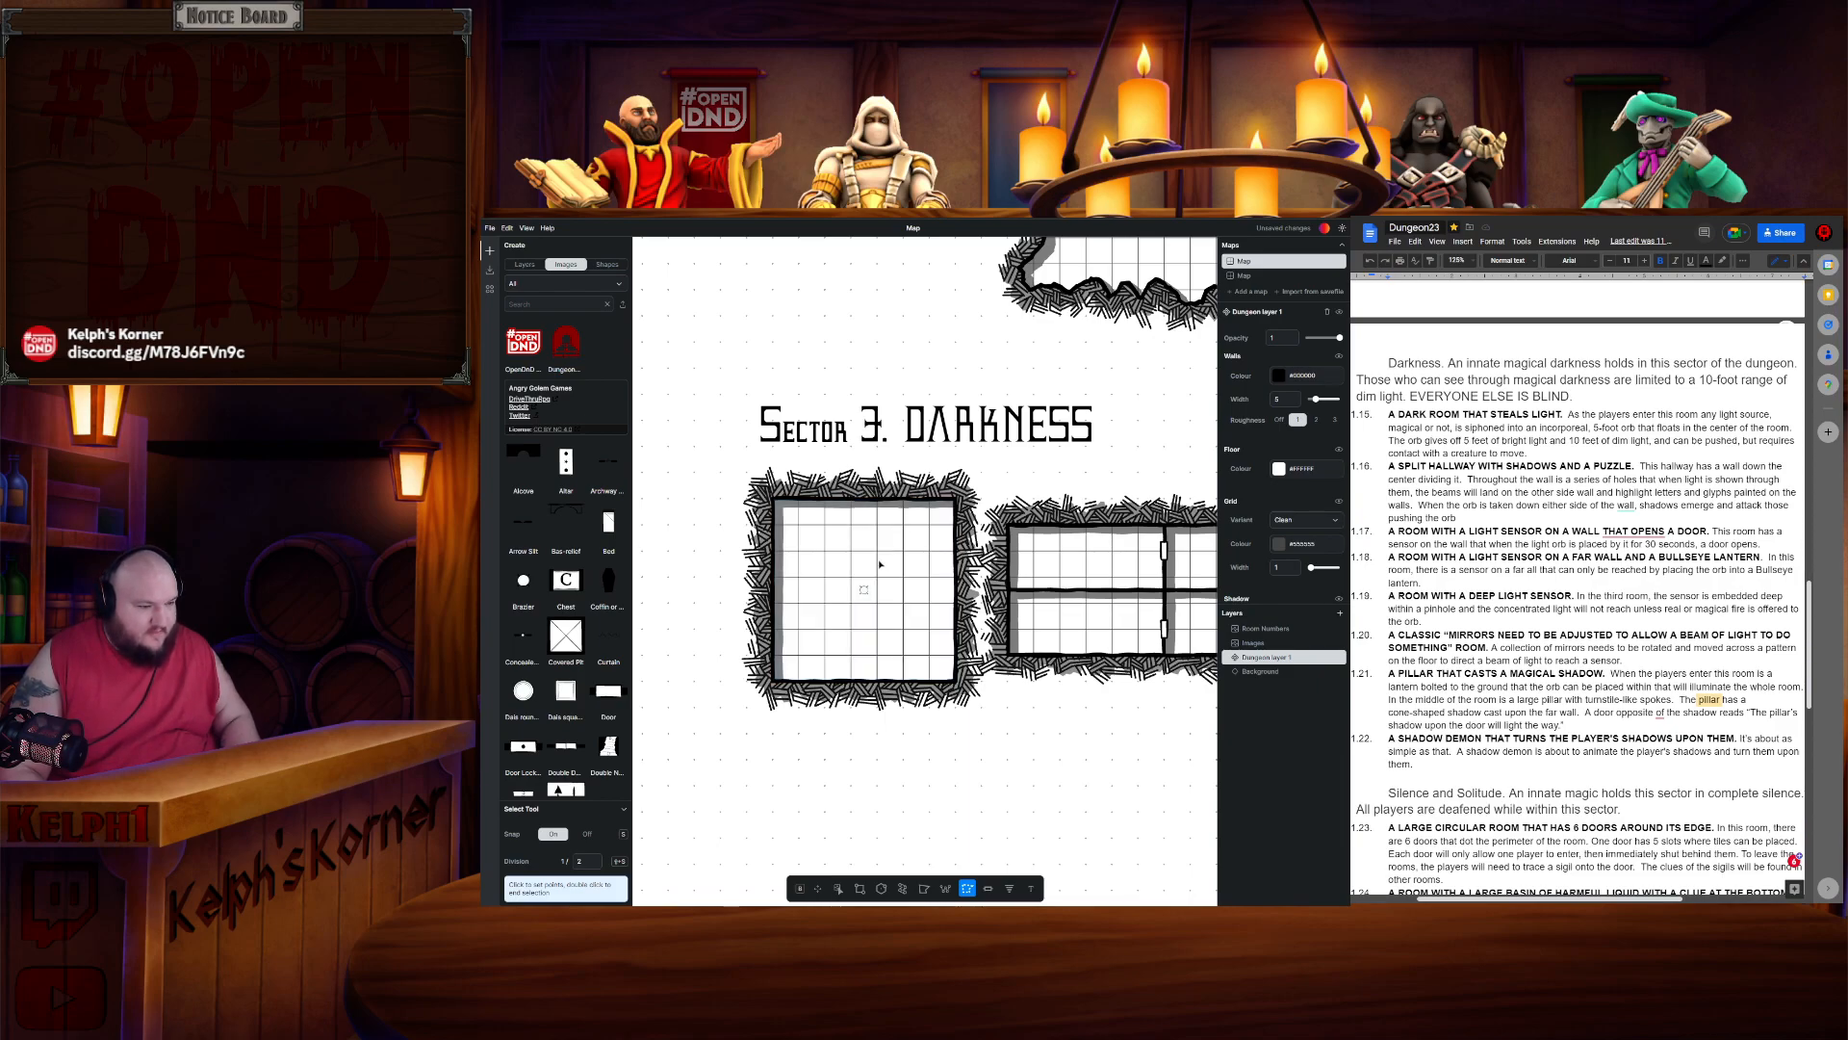
{"action": "key", "text": "ctrl+x"}
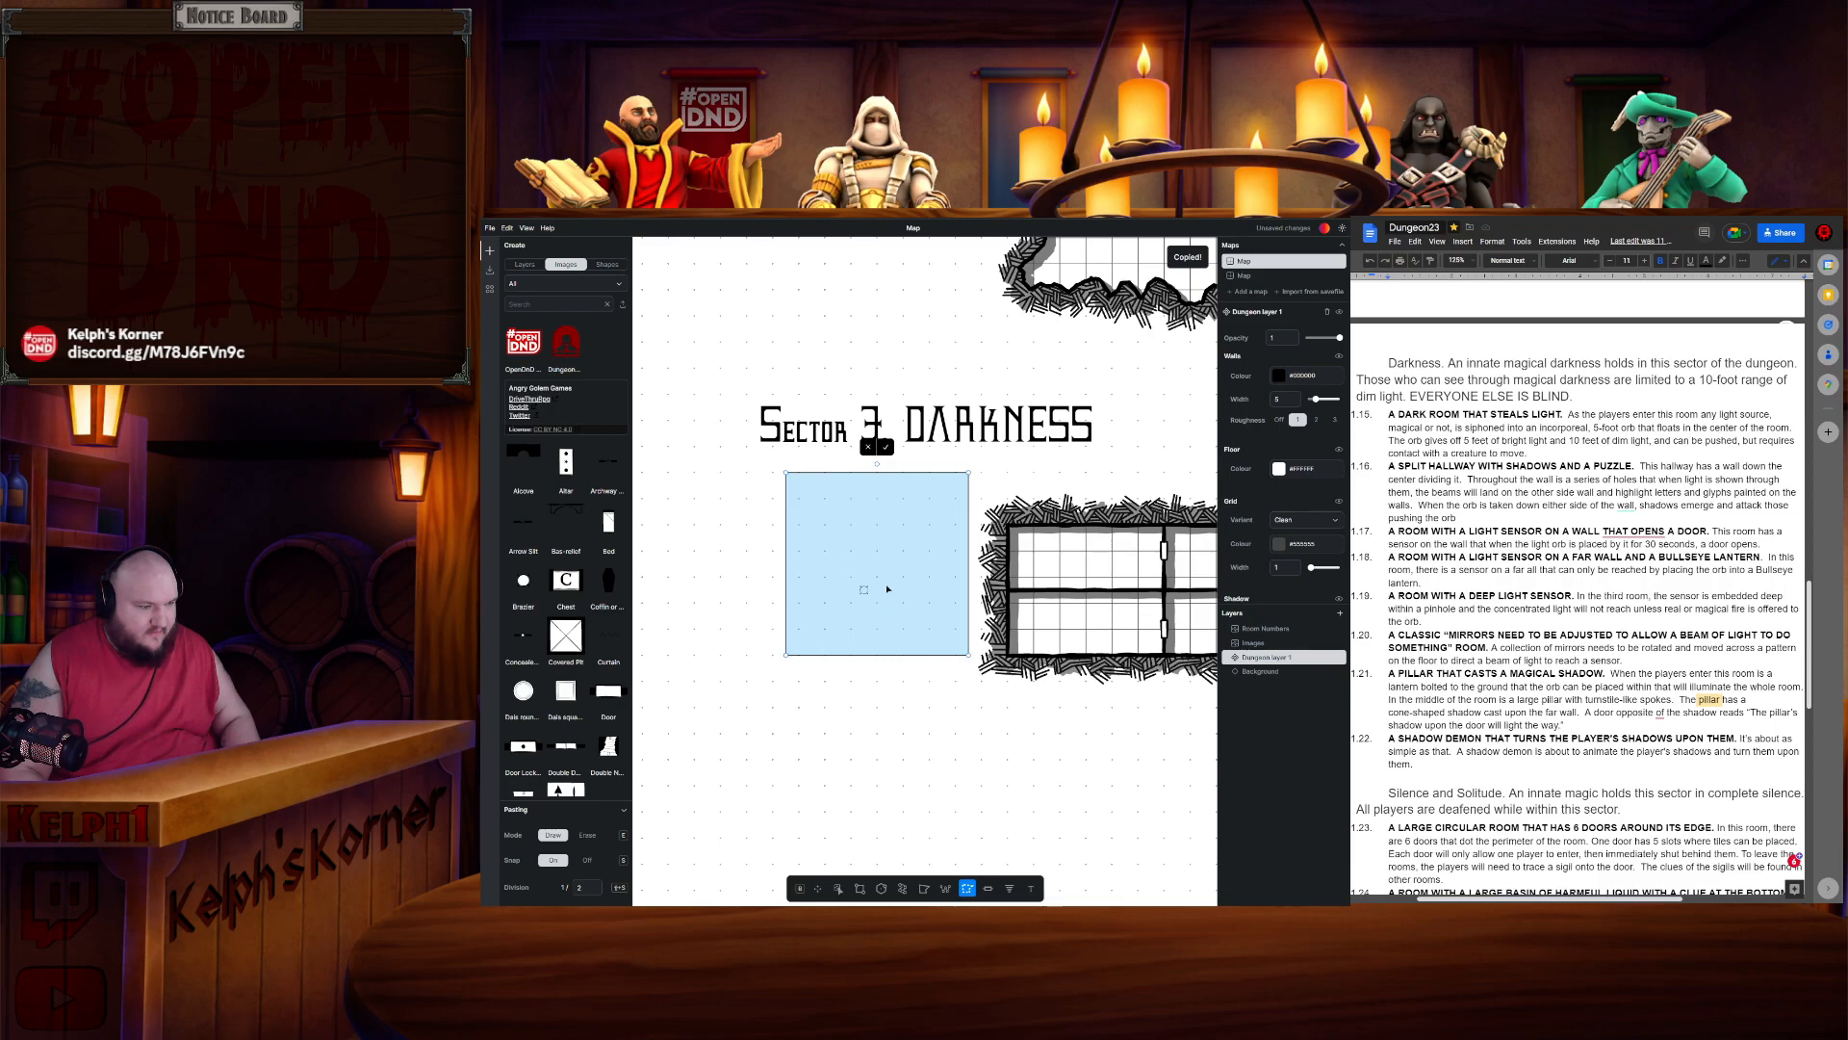
{"action": "left_click", "coordinate": [869, 447]}
{"action": "left_click", "coordinate": [839, 891]}
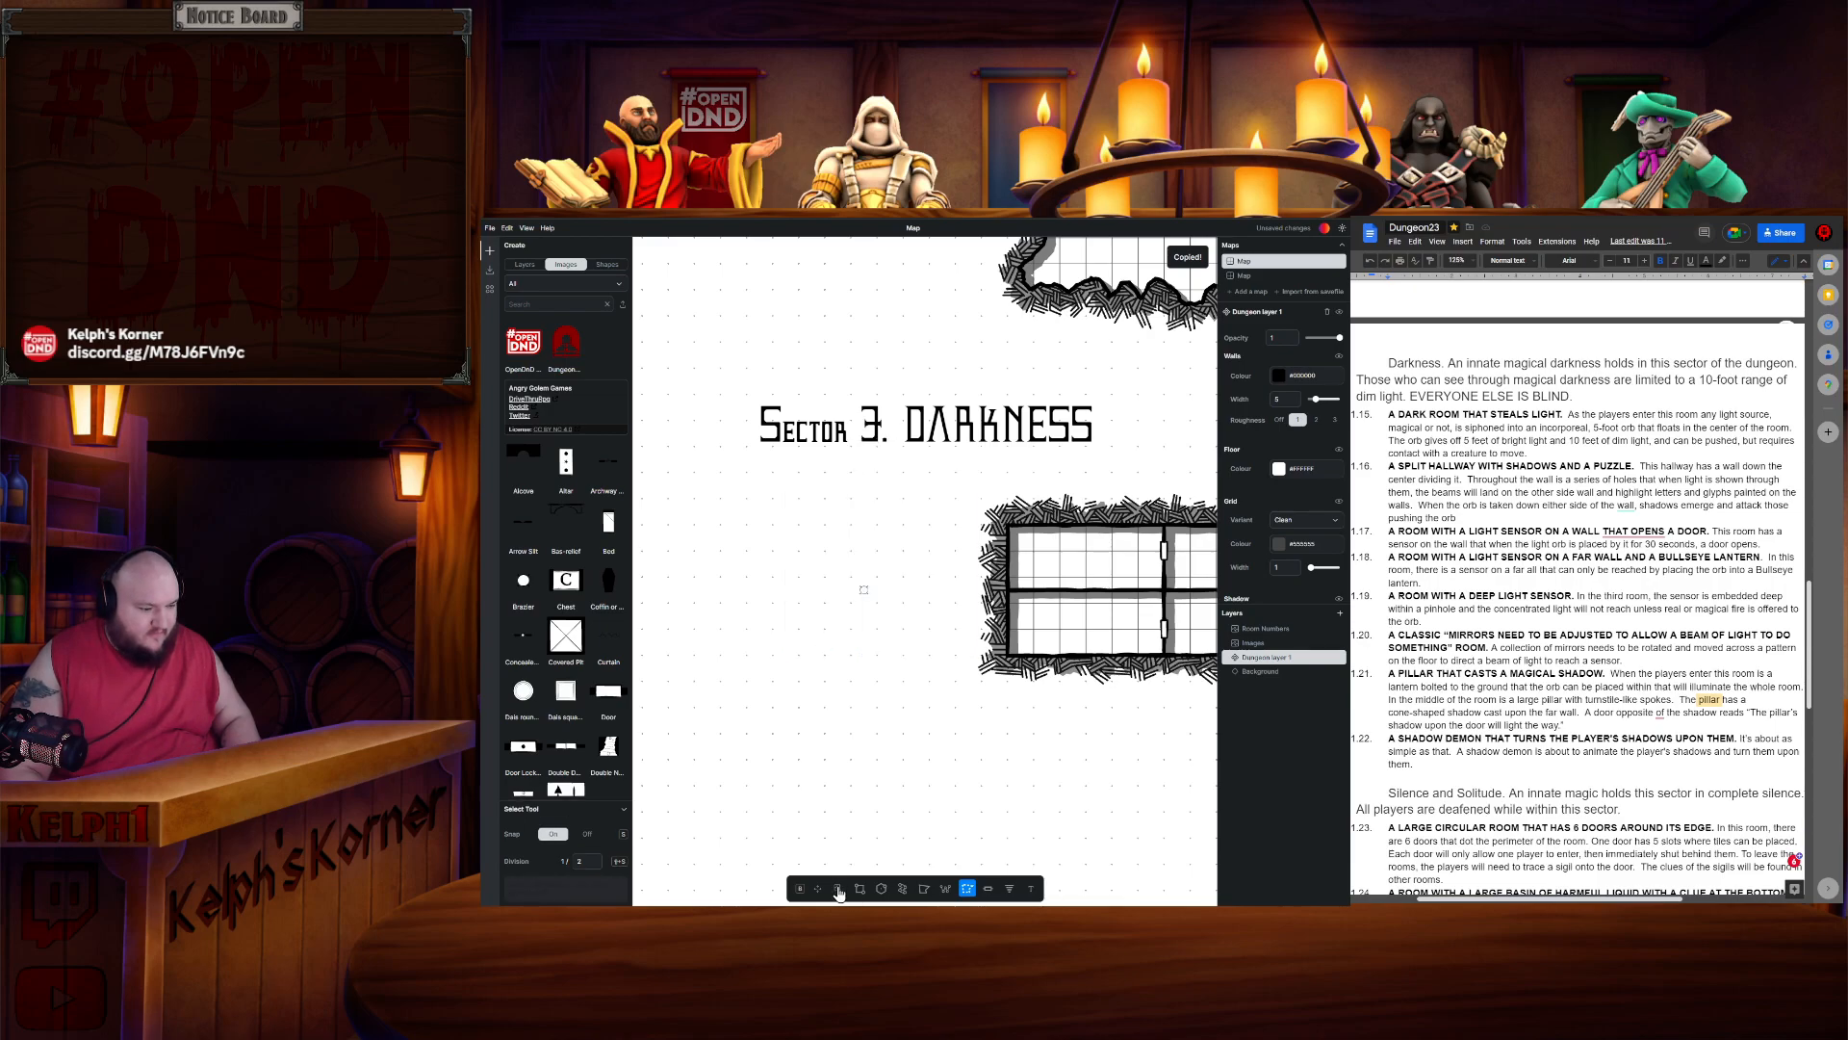
- Cut the first Darkness room again and paste it shifted slightly back to the left, aligned under the label
{"action": "left_click", "coordinate": [878, 566]}
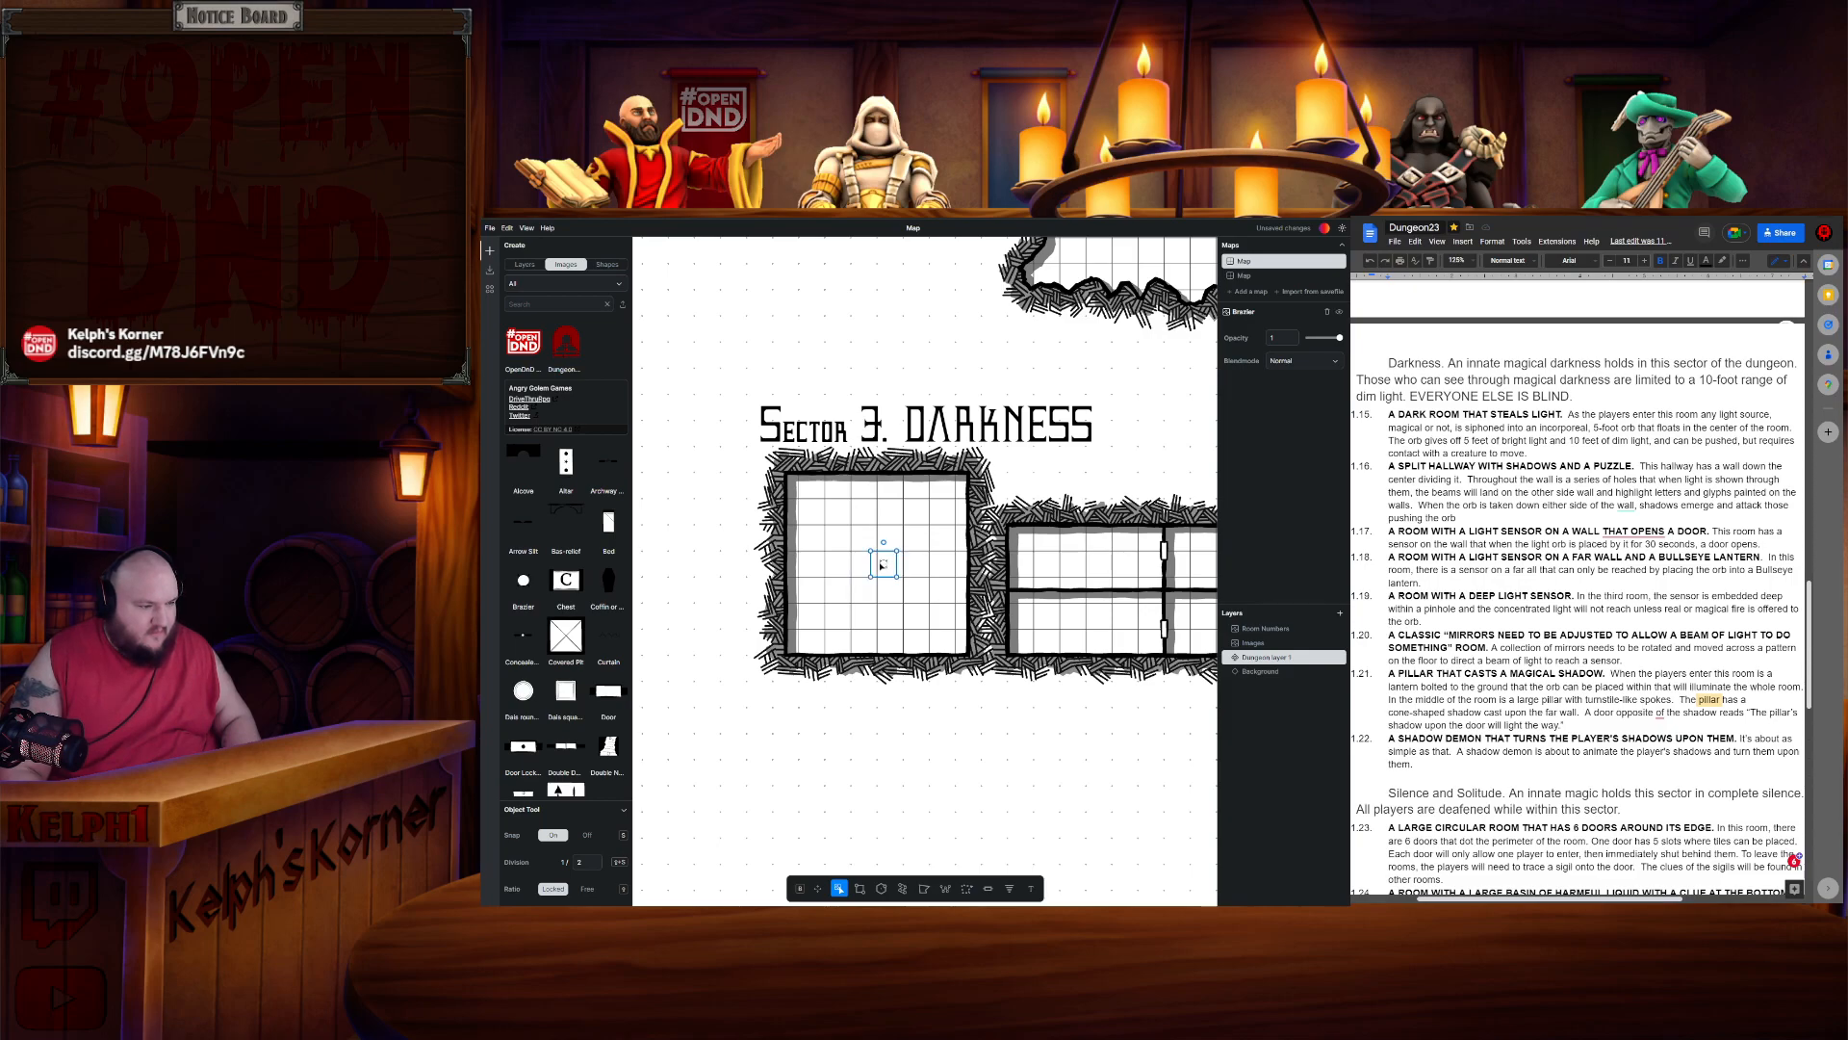
{"action": "left_click_drag", "start_coordinate": [881, 566], "coordinate": [877, 566]}
{"action": "left_click", "coordinate": [921, 722]}
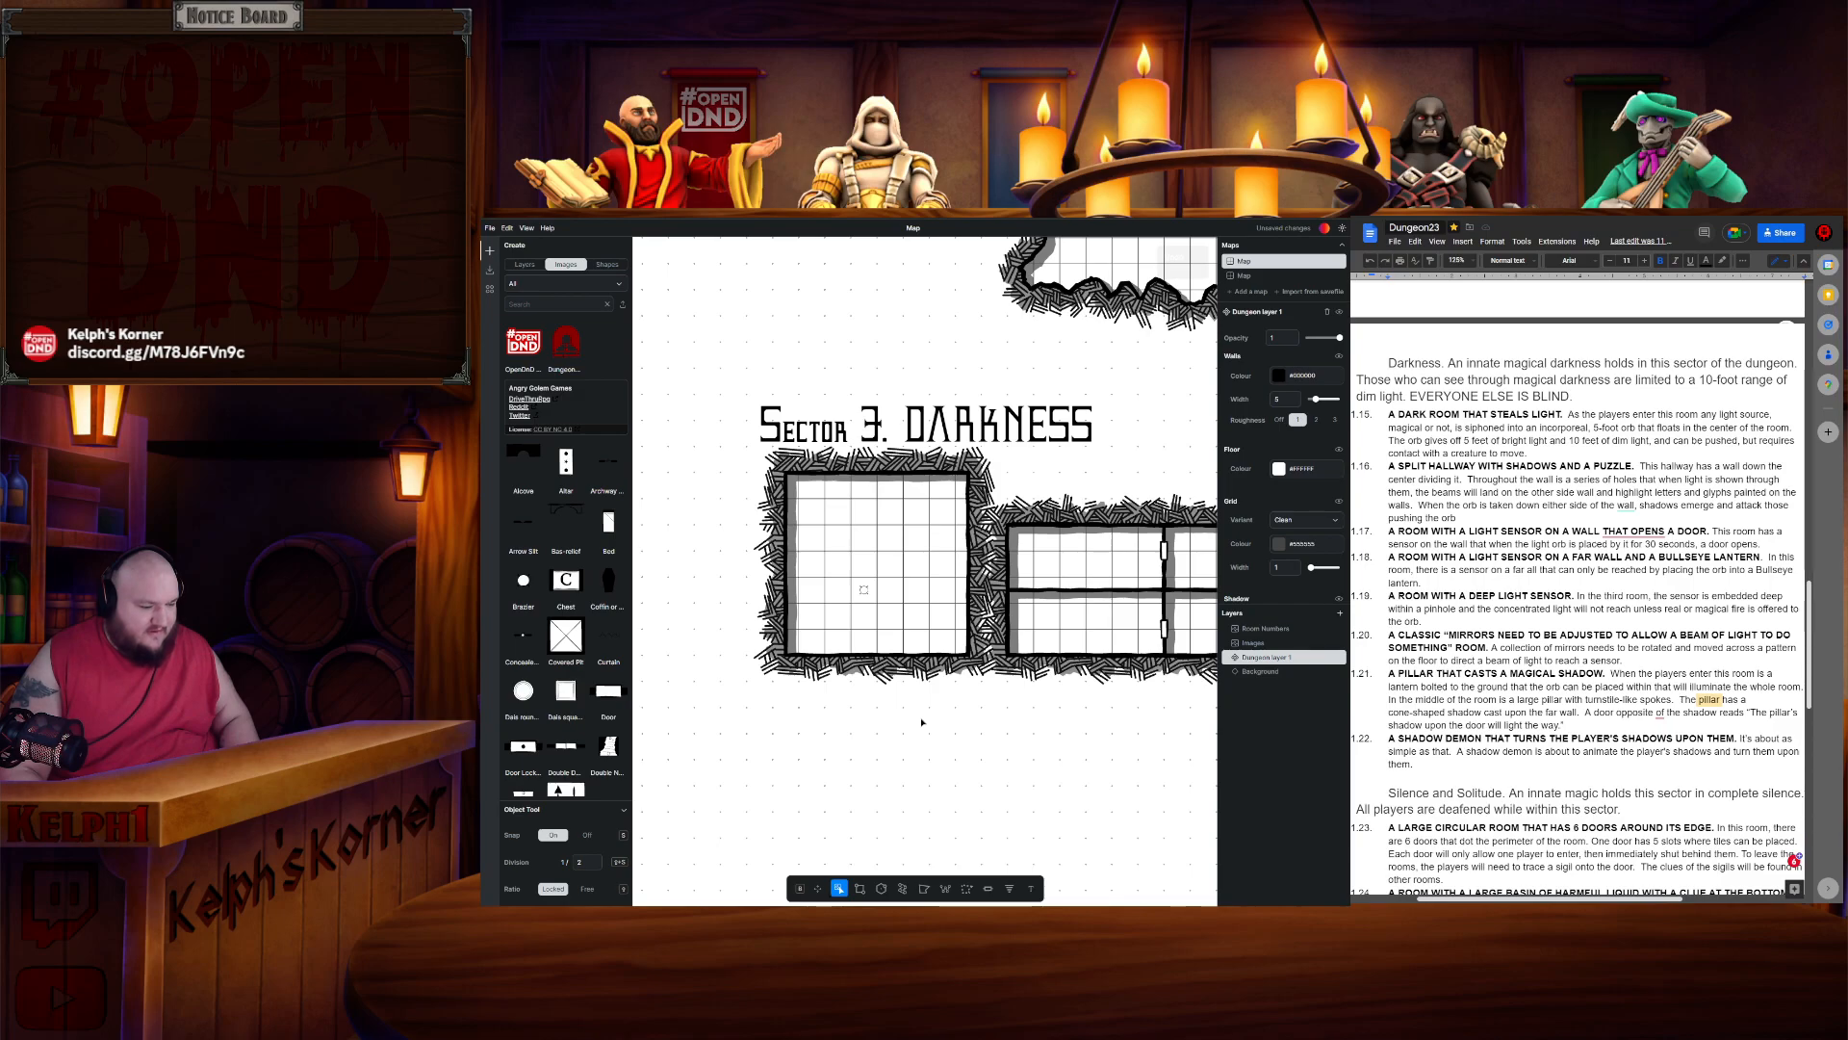
{"action": "key", "text": "ctrl+x"}
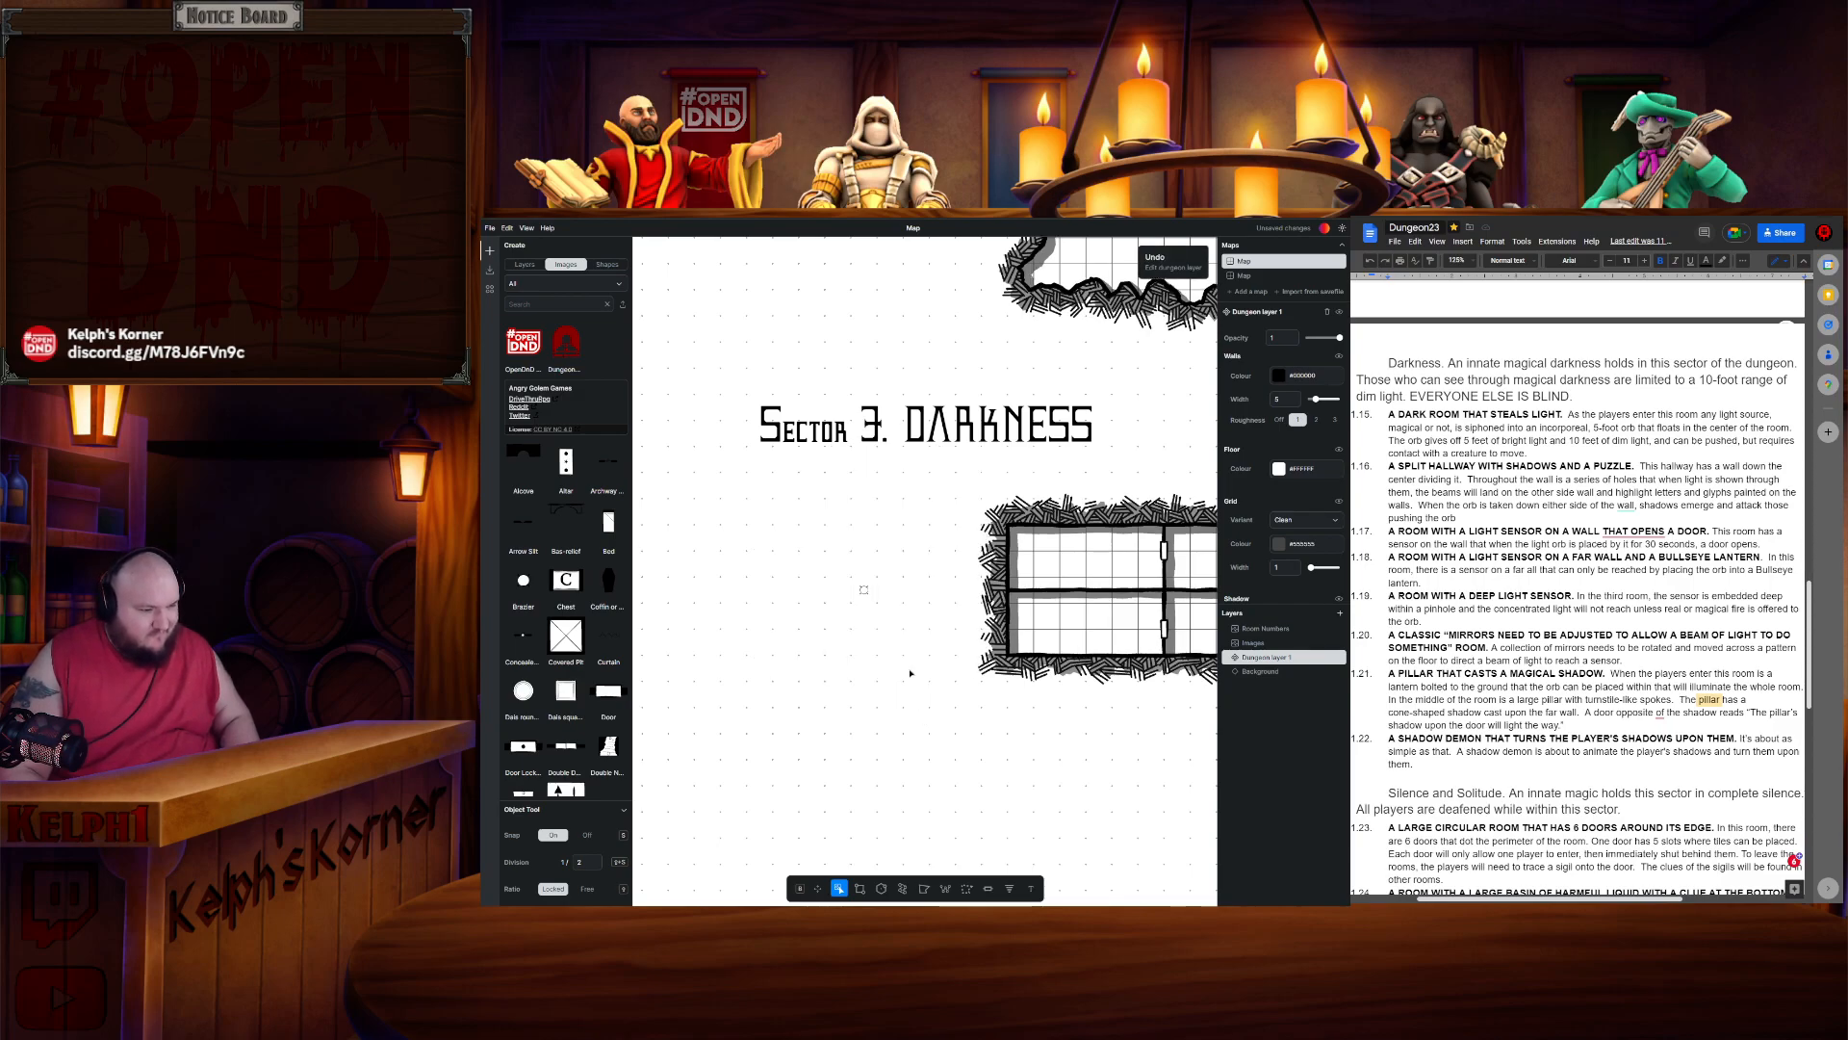
{"action": "key", "text": "ctrl+v"}
{"action": "left_click_drag", "start_coordinate": [936, 609], "coordinate": [896, 608]}
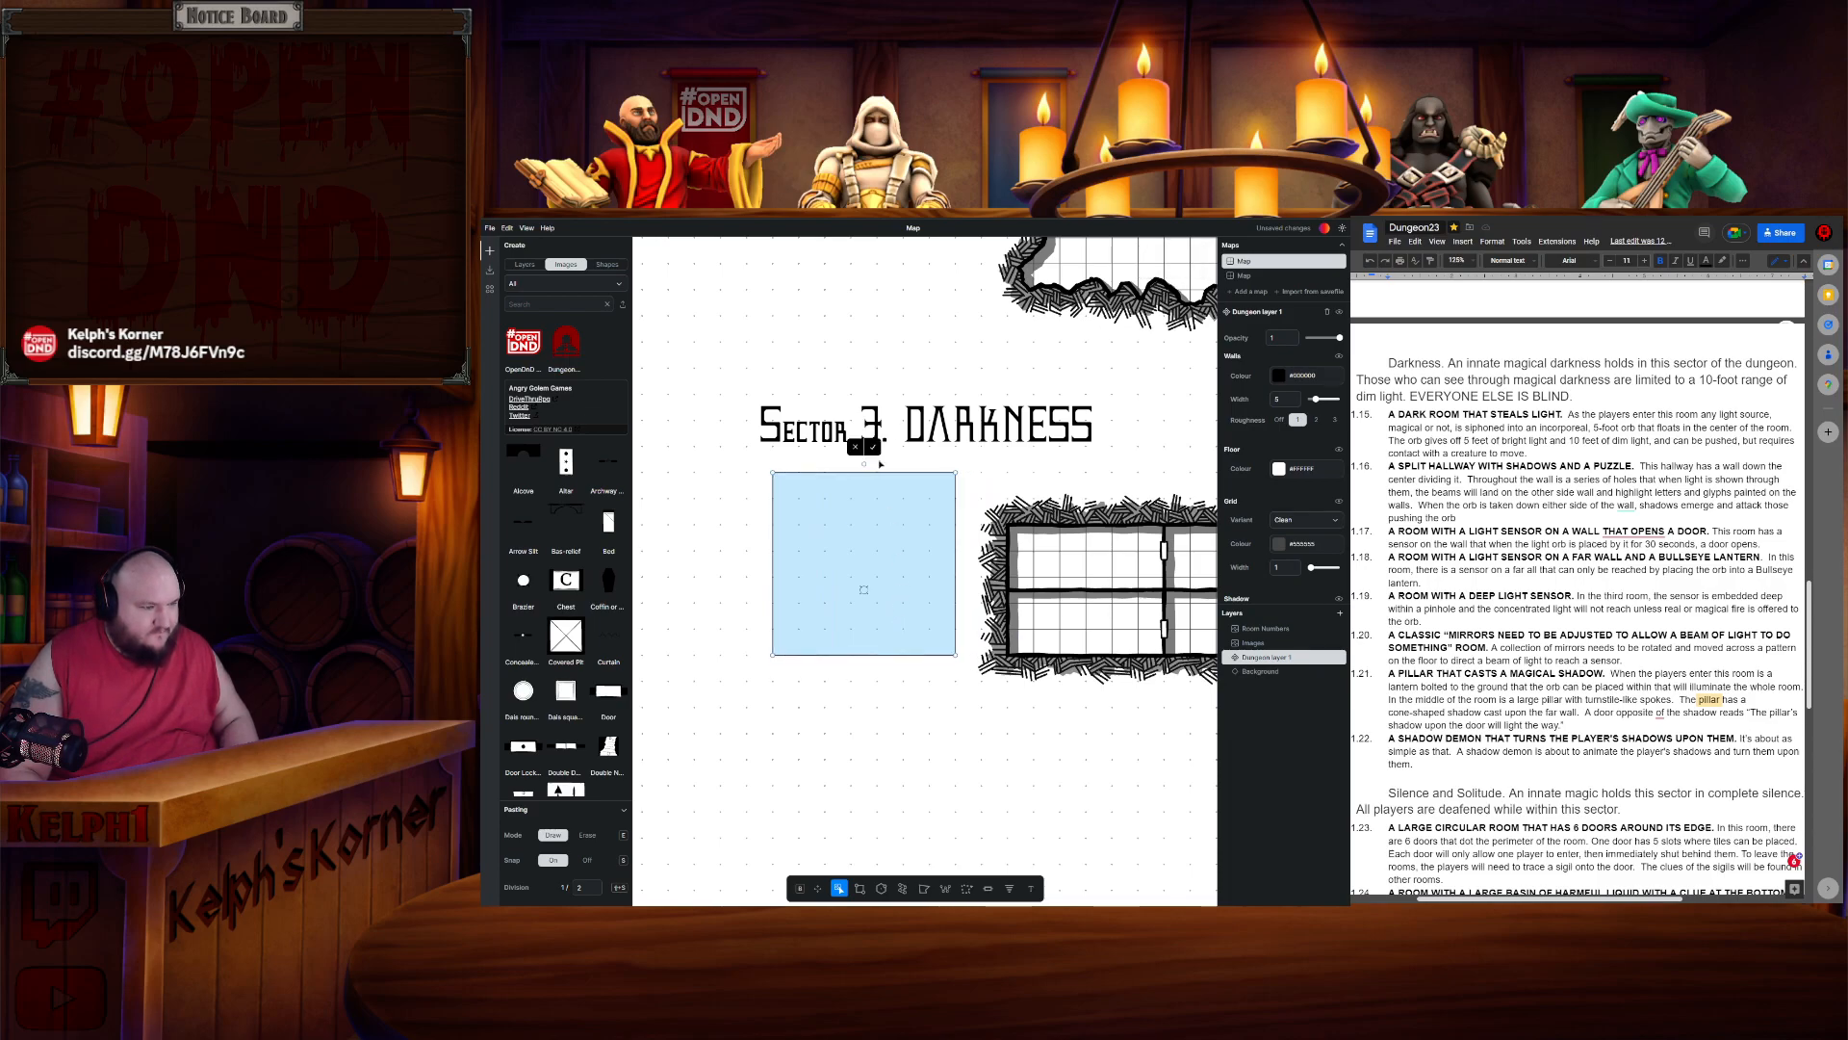
{"action": "left_click", "coordinate": [873, 447]}
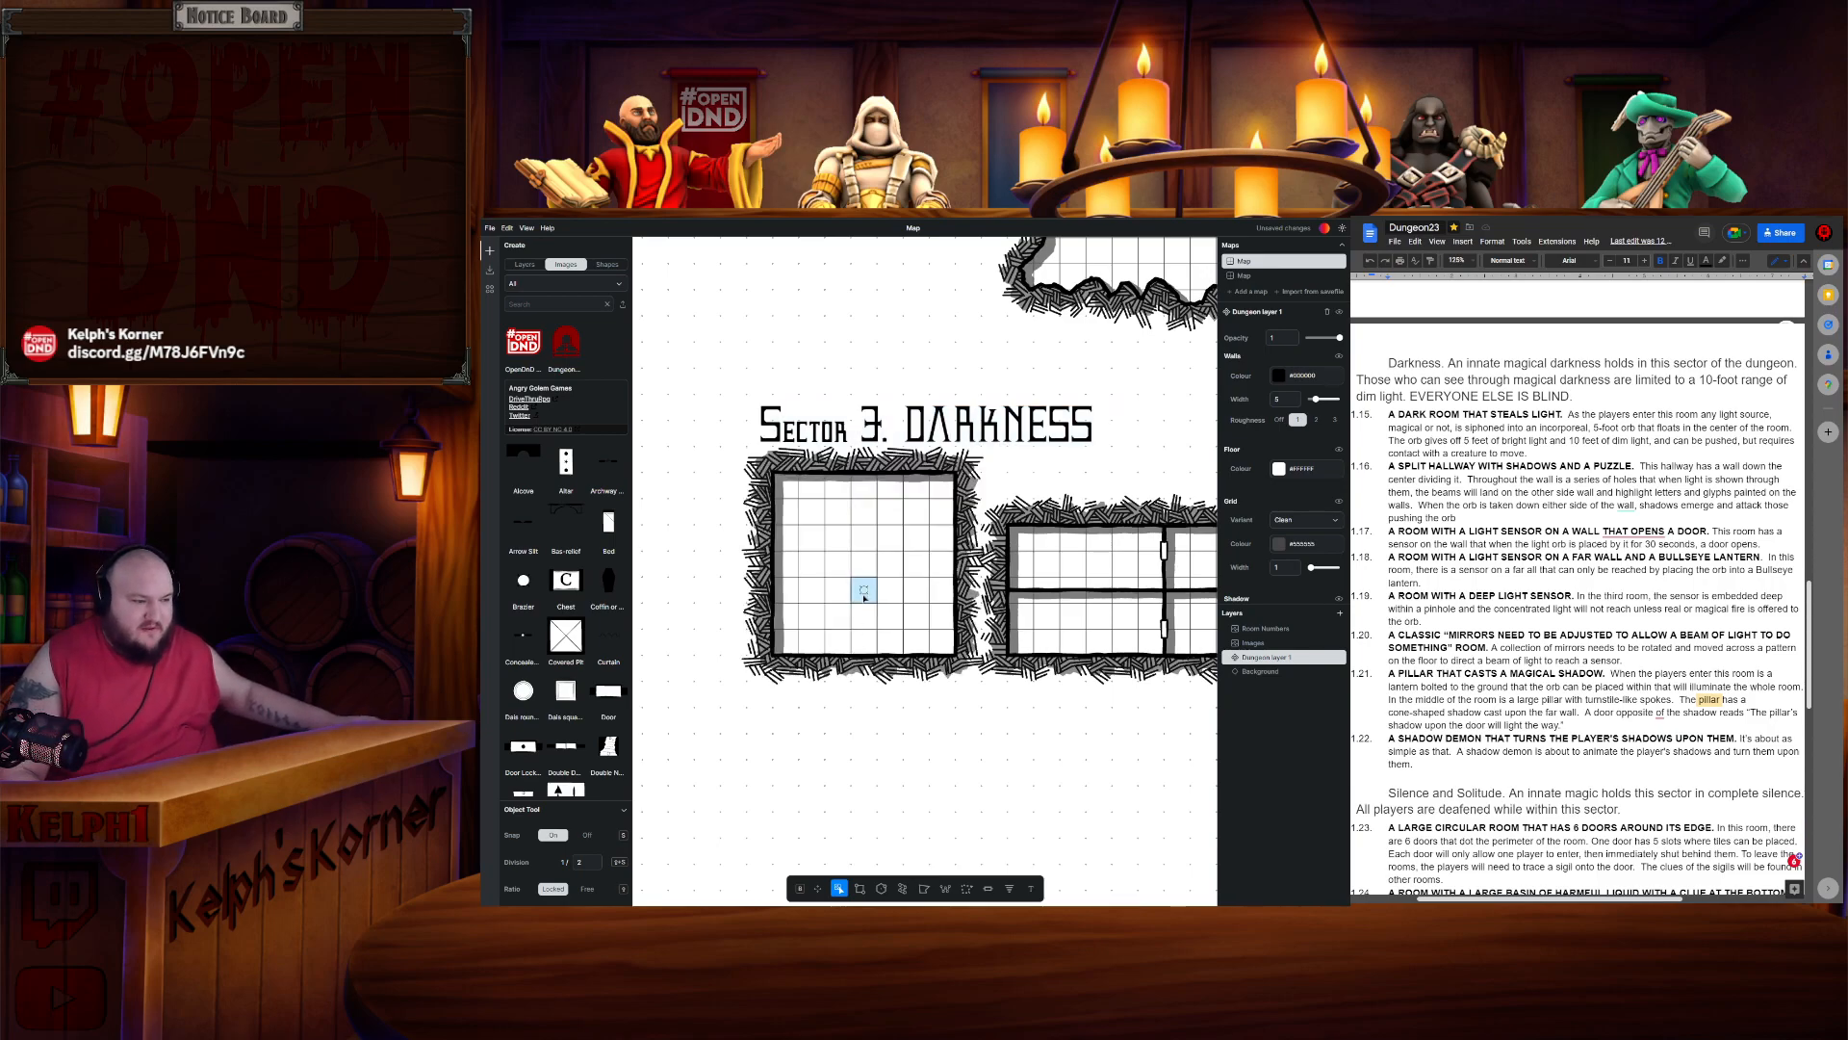
{"action": "left_click", "coordinate": [863, 566]}
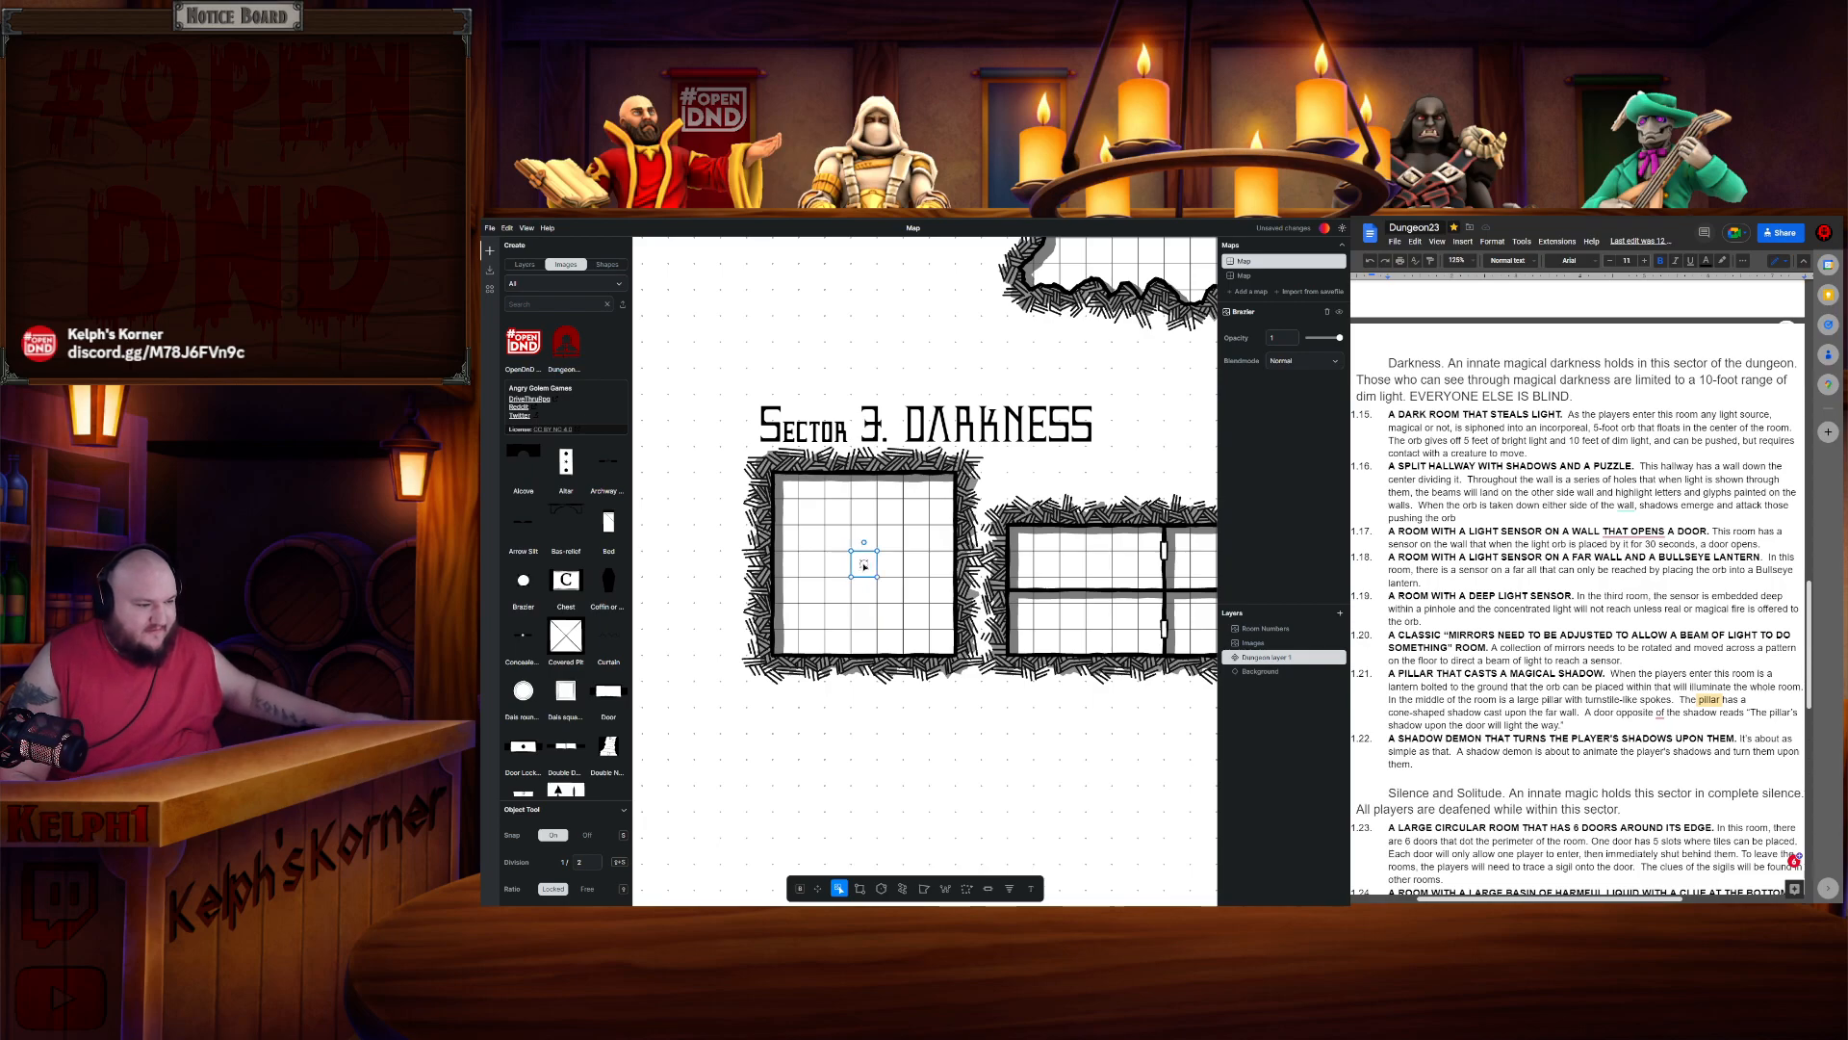
{"action": "left_click", "coordinate": [909, 614]}
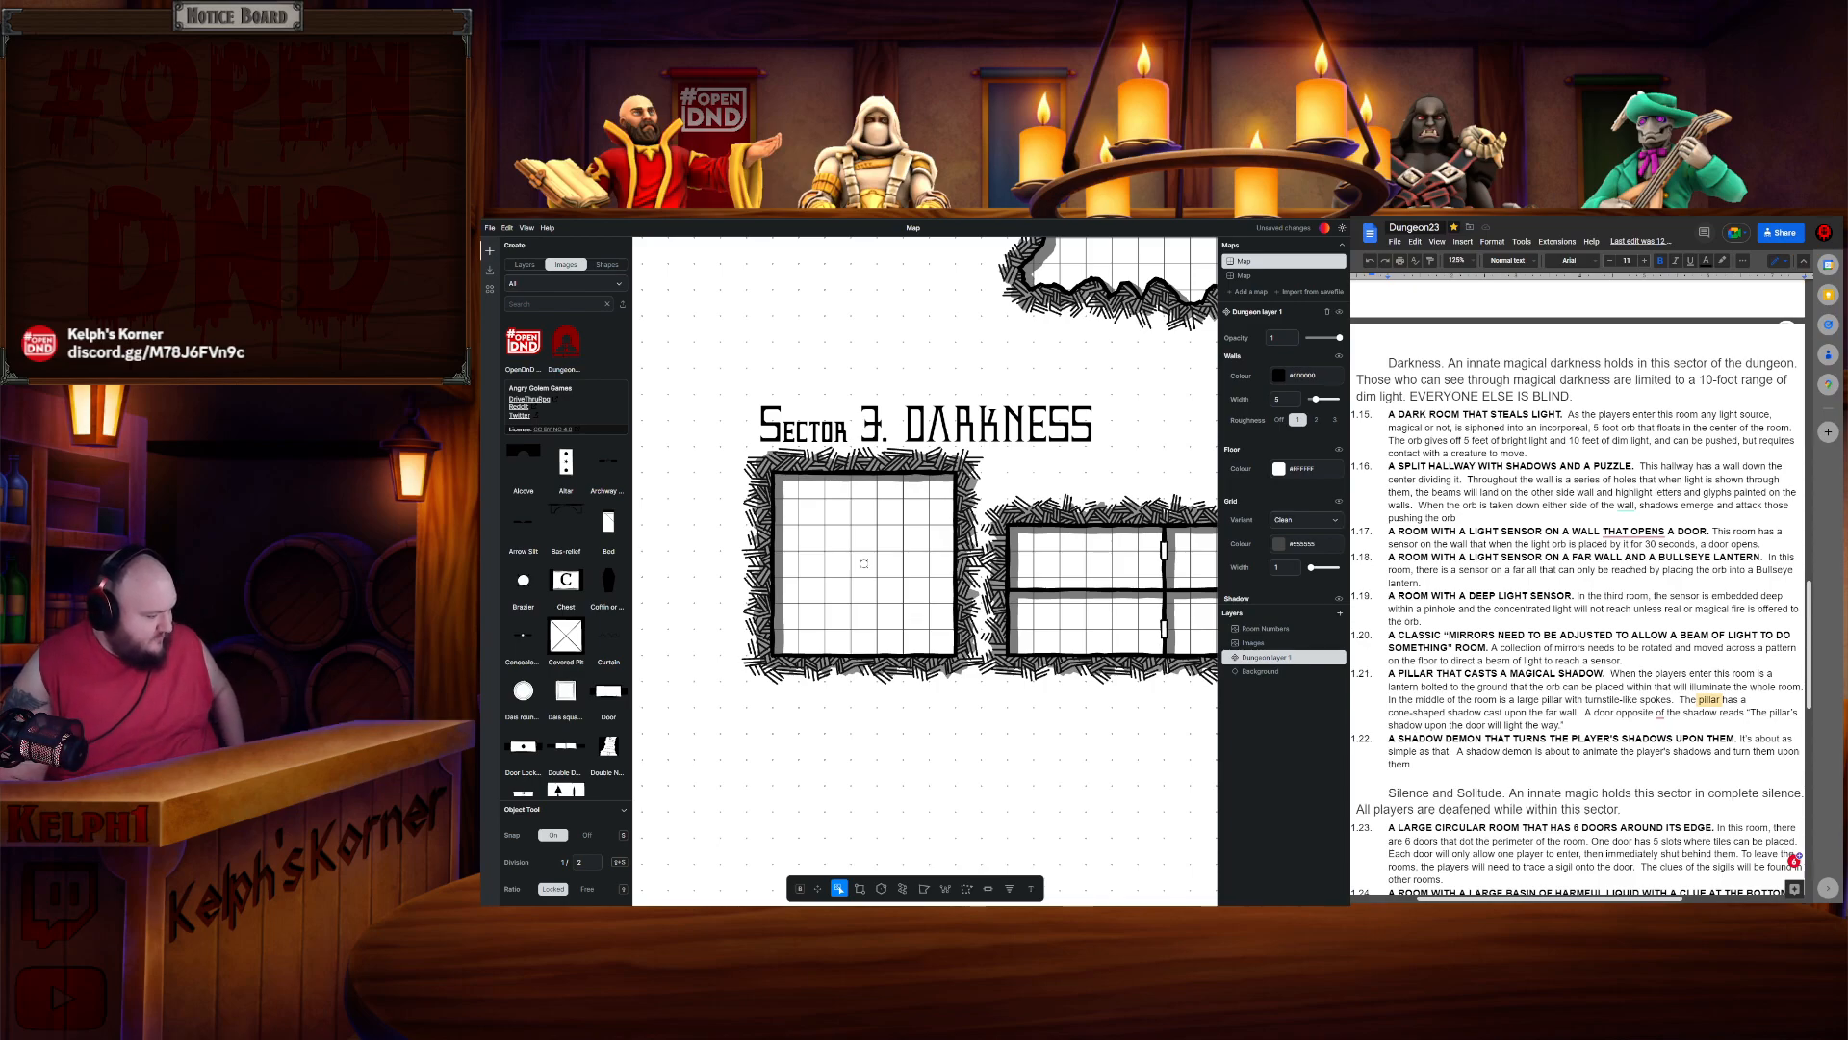
- Draw a large rectangular room below the first two Darkness rooms
{"action": "scroll", "coordinate": [994, 611], "scroll_direction": "down", "scroll_amount": 1}
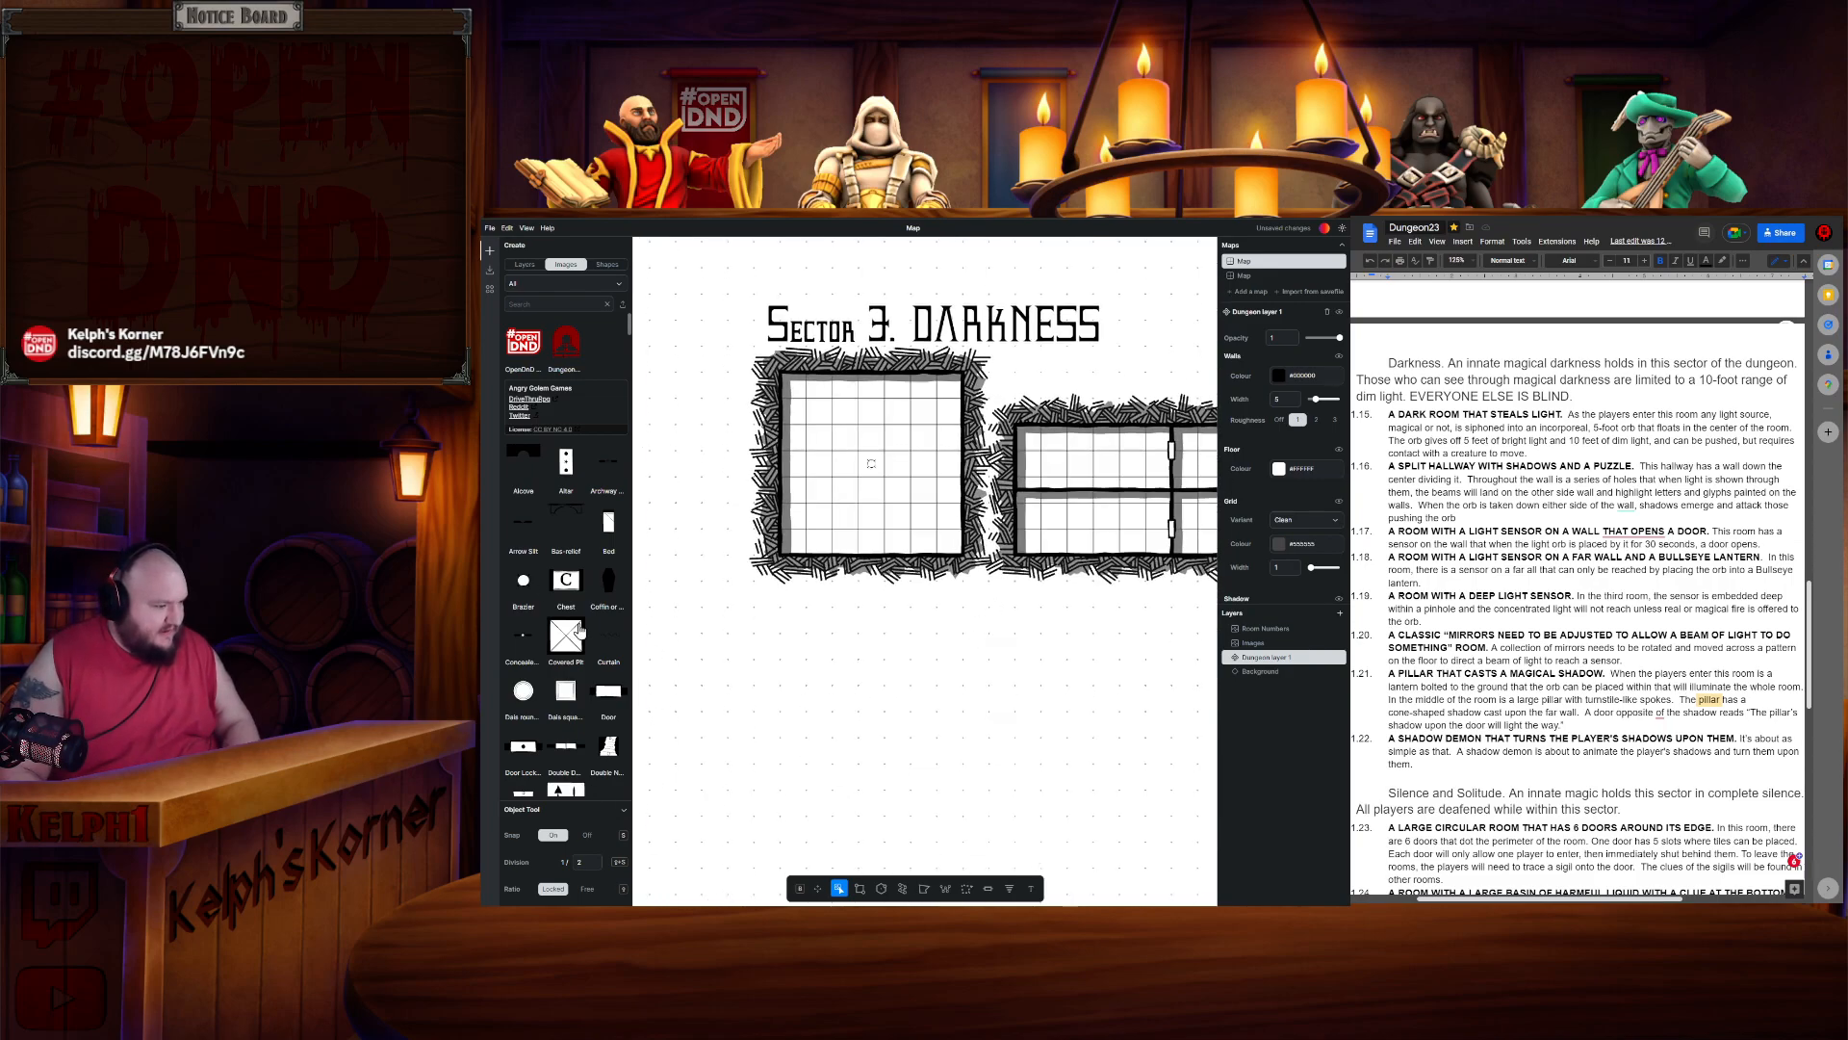
{"action": "scroll", "coordinate": [960, 645], "scroll_direction": "down", "scroll_amount": 1}
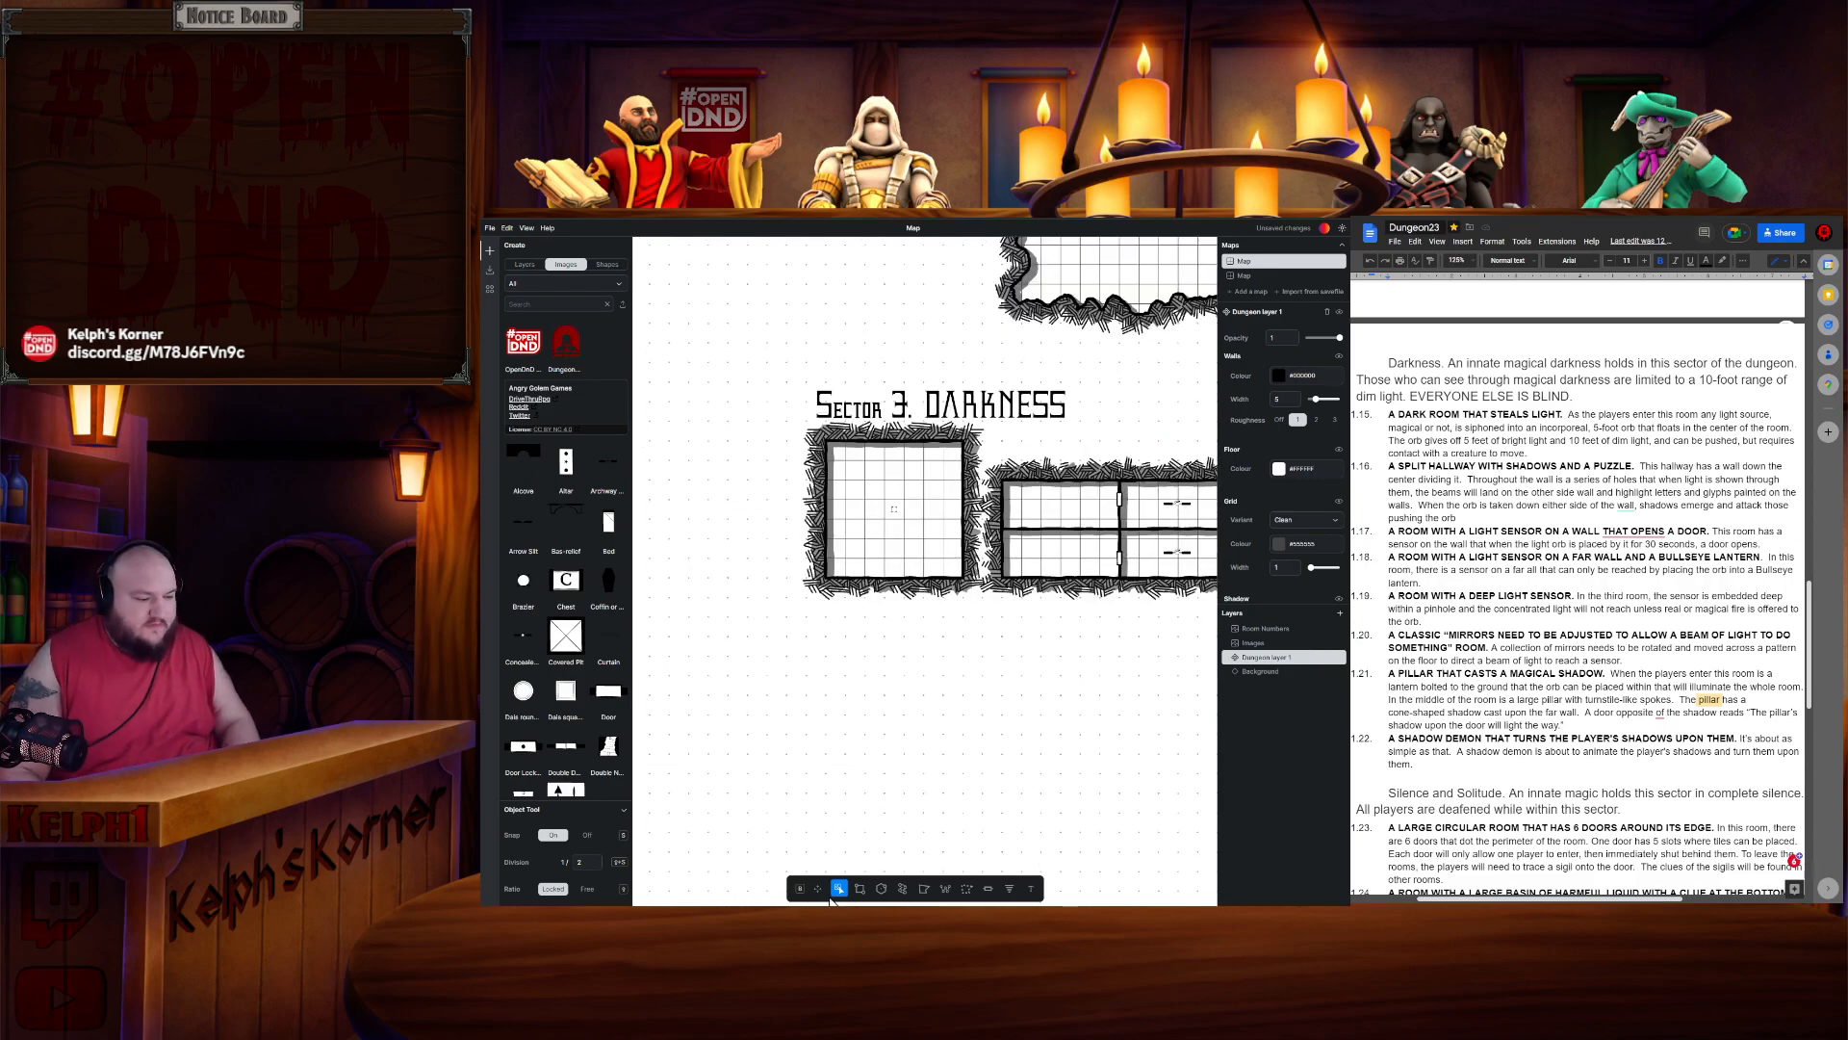
{"action": "left_click", "coordinate": [860, 888]}
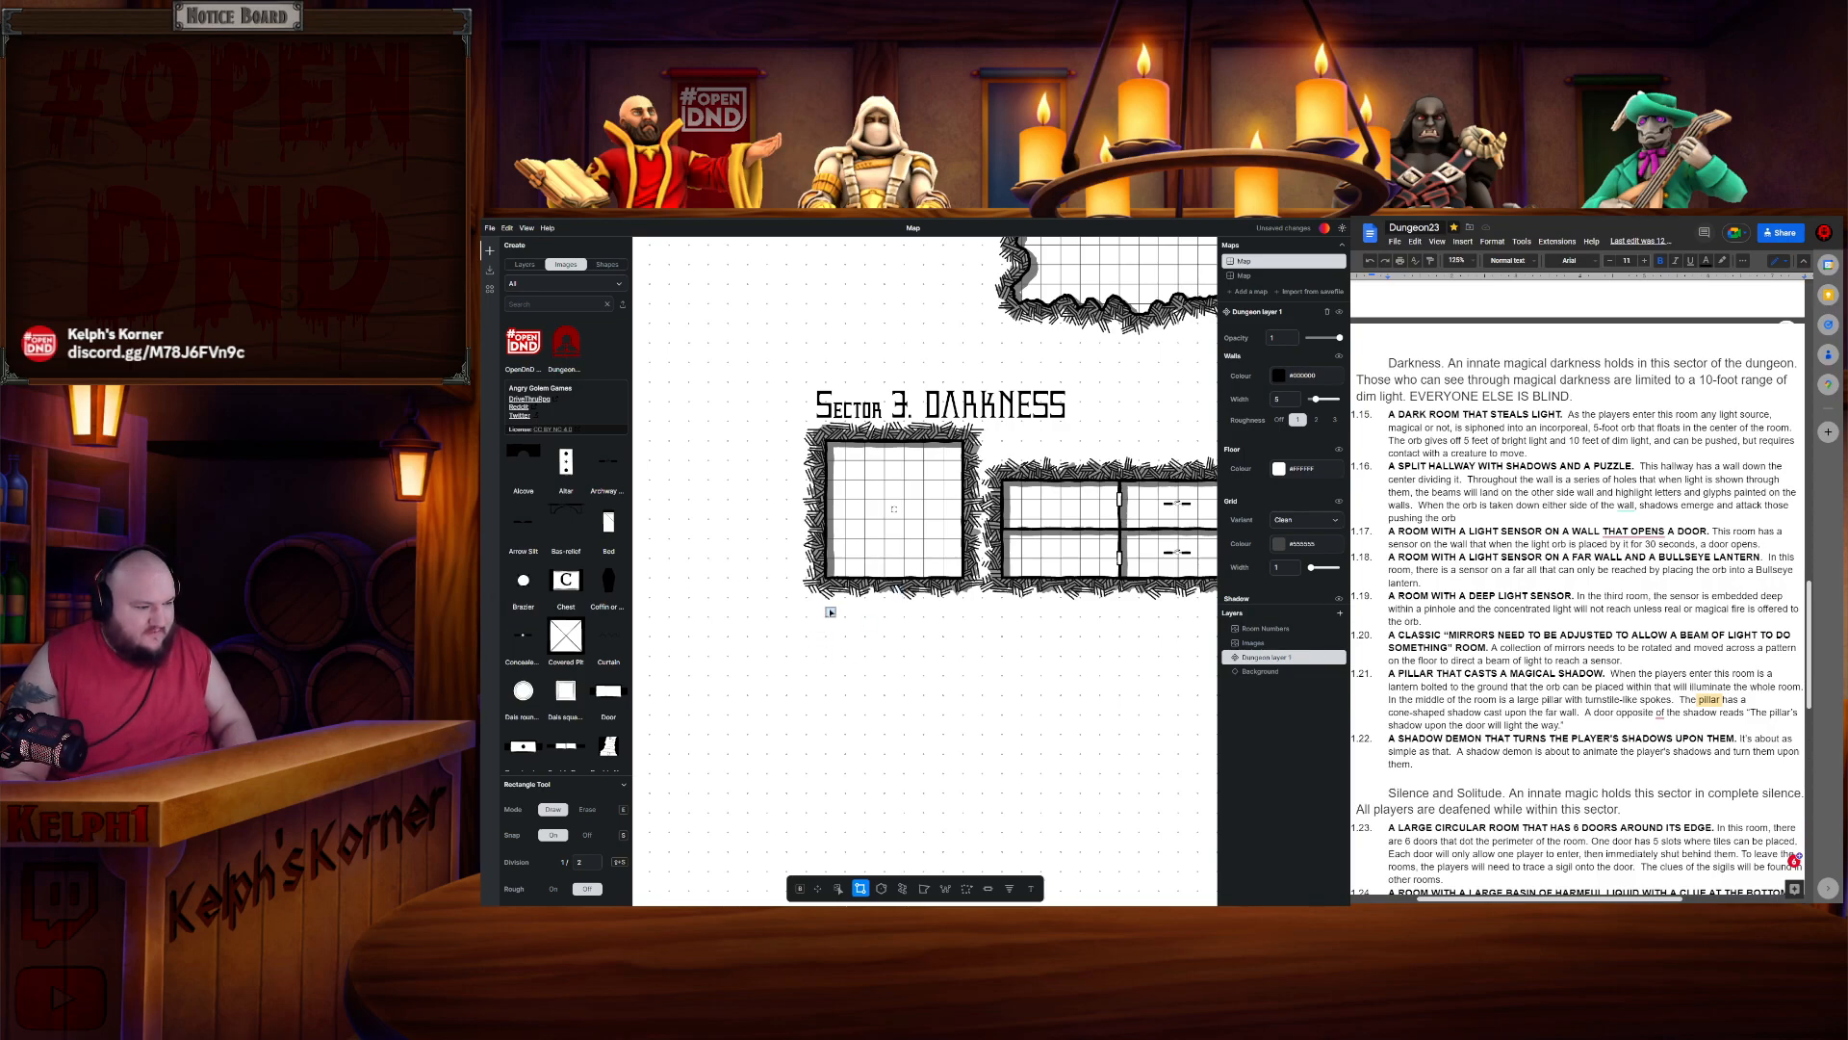
{"action": "left_click_drag", "start_coordinate": [827, 599], "coordinate": [1194, 810]}
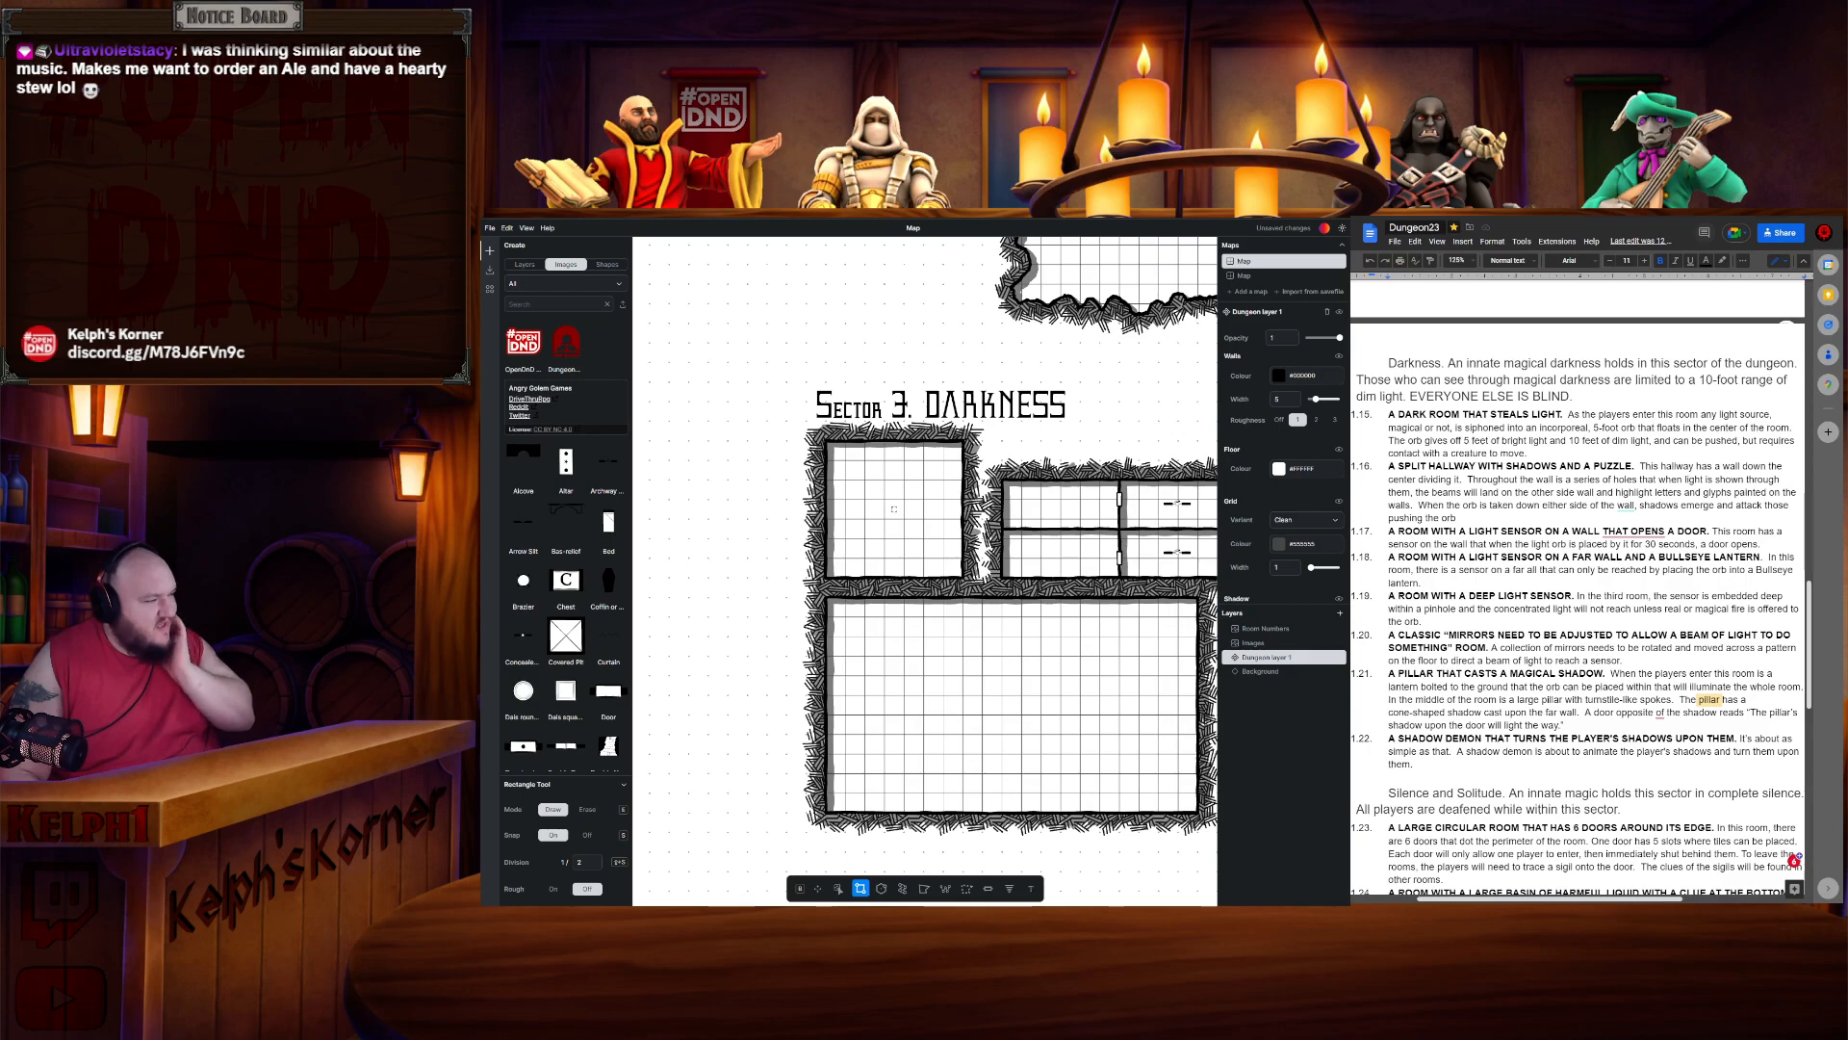
- Place a covered pit and a slide trap in the middle of the large room
{"action": "left_click_drag", "start_coordinate": [724, 635], "coordinate": [672, 527]}
{"action": "left_click", "coordinate": [569, 627]}
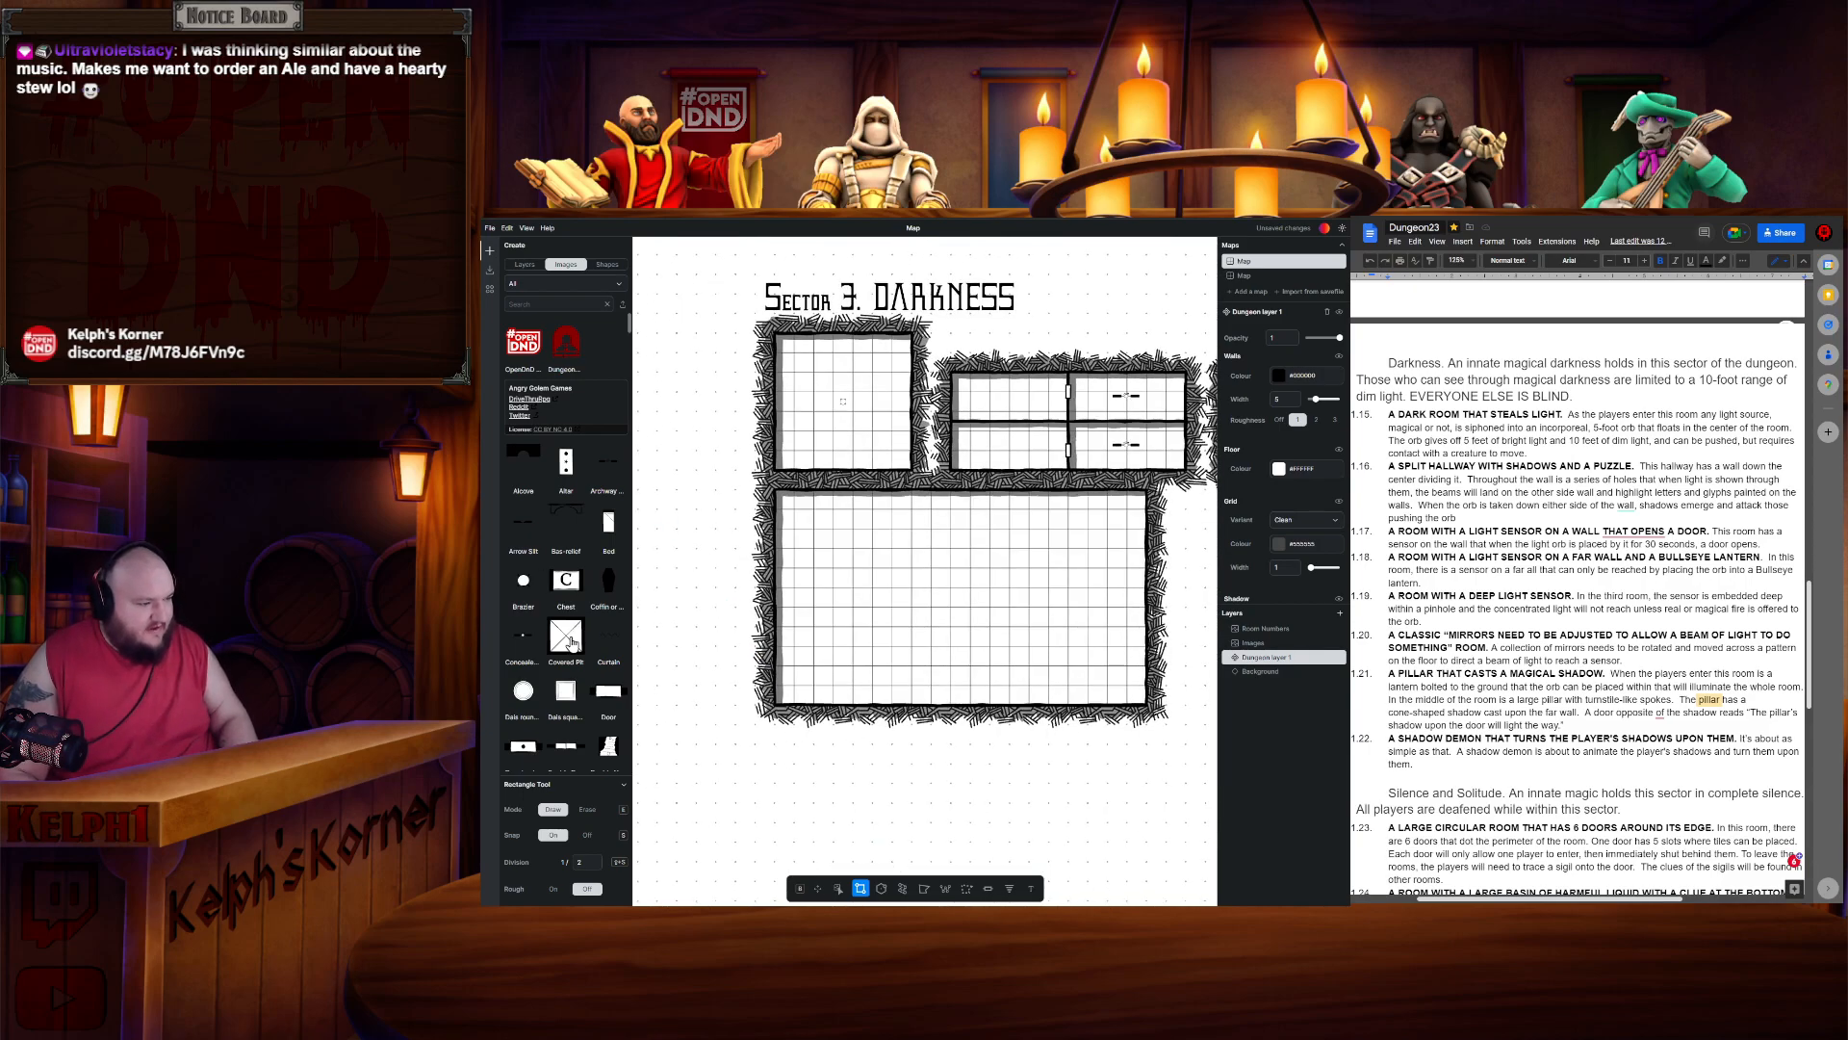
{"action": "scroll", "coordinate": [577, 665], "scroll_direction": "down", "scroll_amount": 2}
{"action": "scroll", "coordinate": [577, 678], "scroll_direction": "down", "scroll_amount": 6}
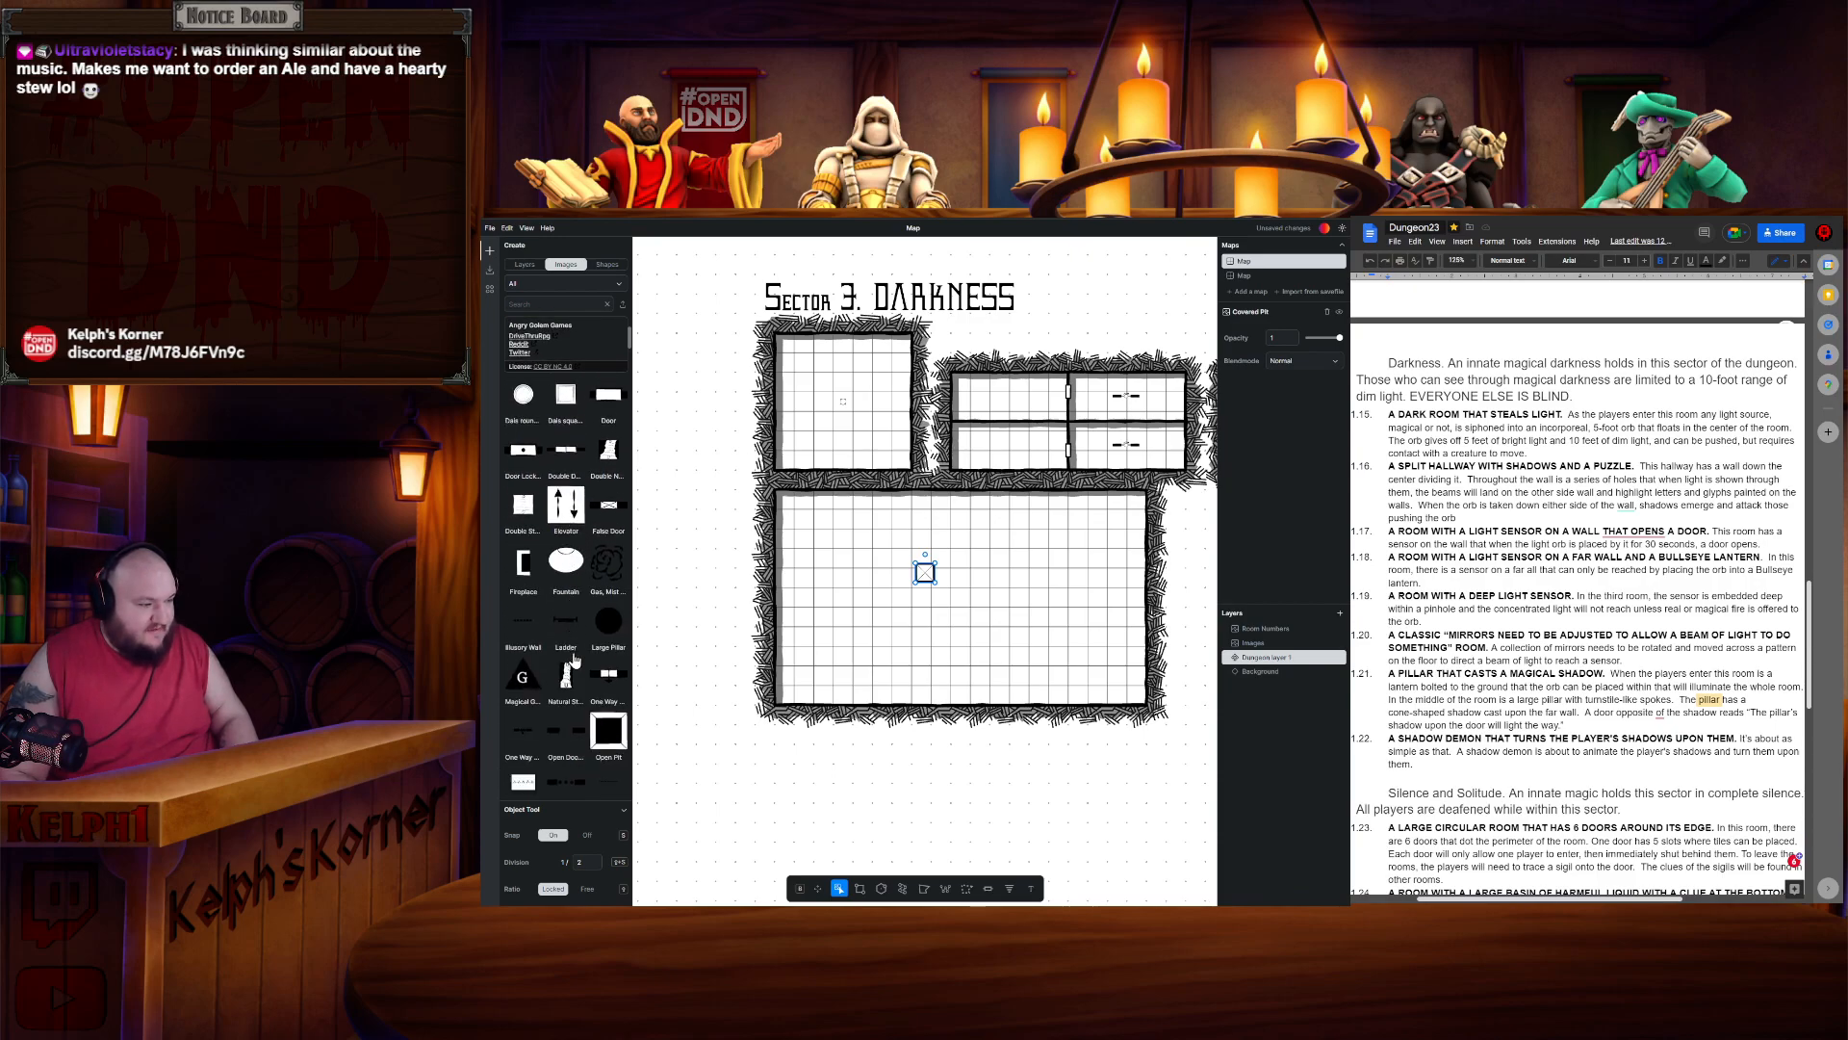
{"action": "left_click", "coordinate": [526, 710]}
- Add a statue and move it into the large room's lower-right corner
{"action": "scroll", "coordinate": [592, 598], "scroll_direction": "up", "scroll_amount": 8}
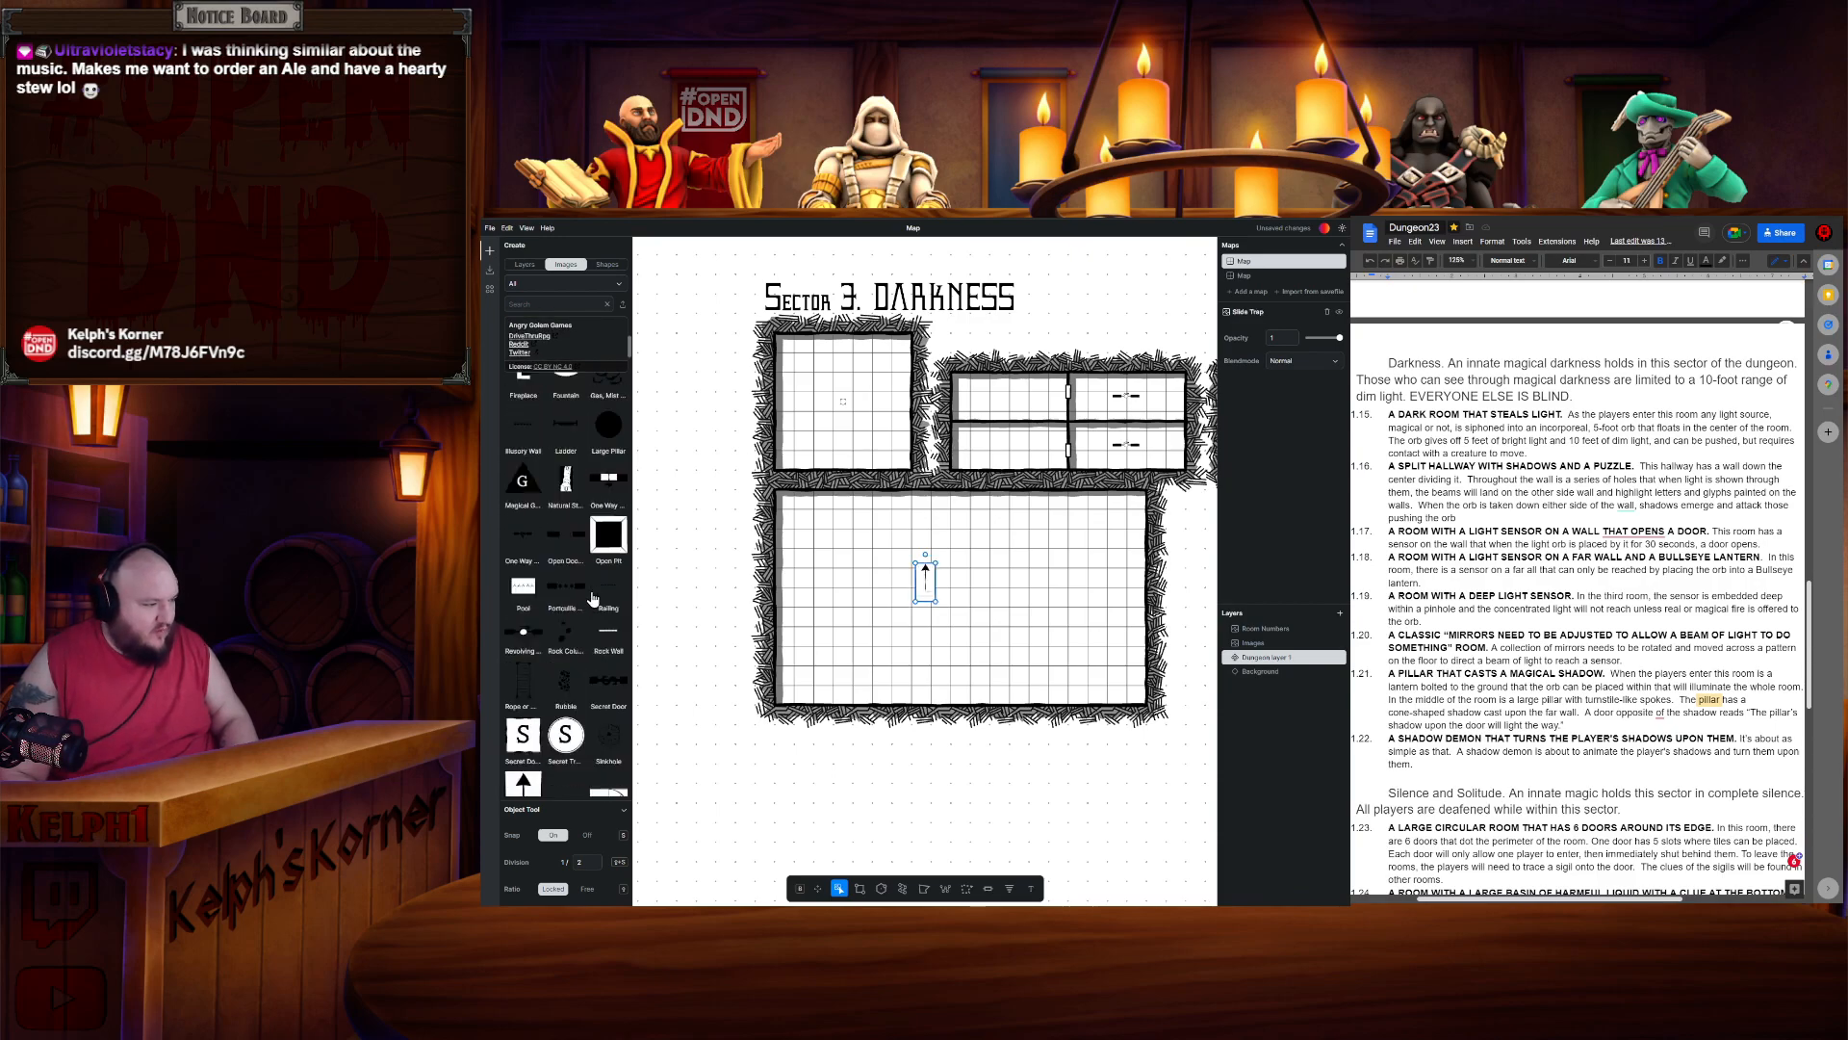
{"action": "scroll", "coordinate": [592, 597], "scroll_direction": "down", "scroll_amount": 8}
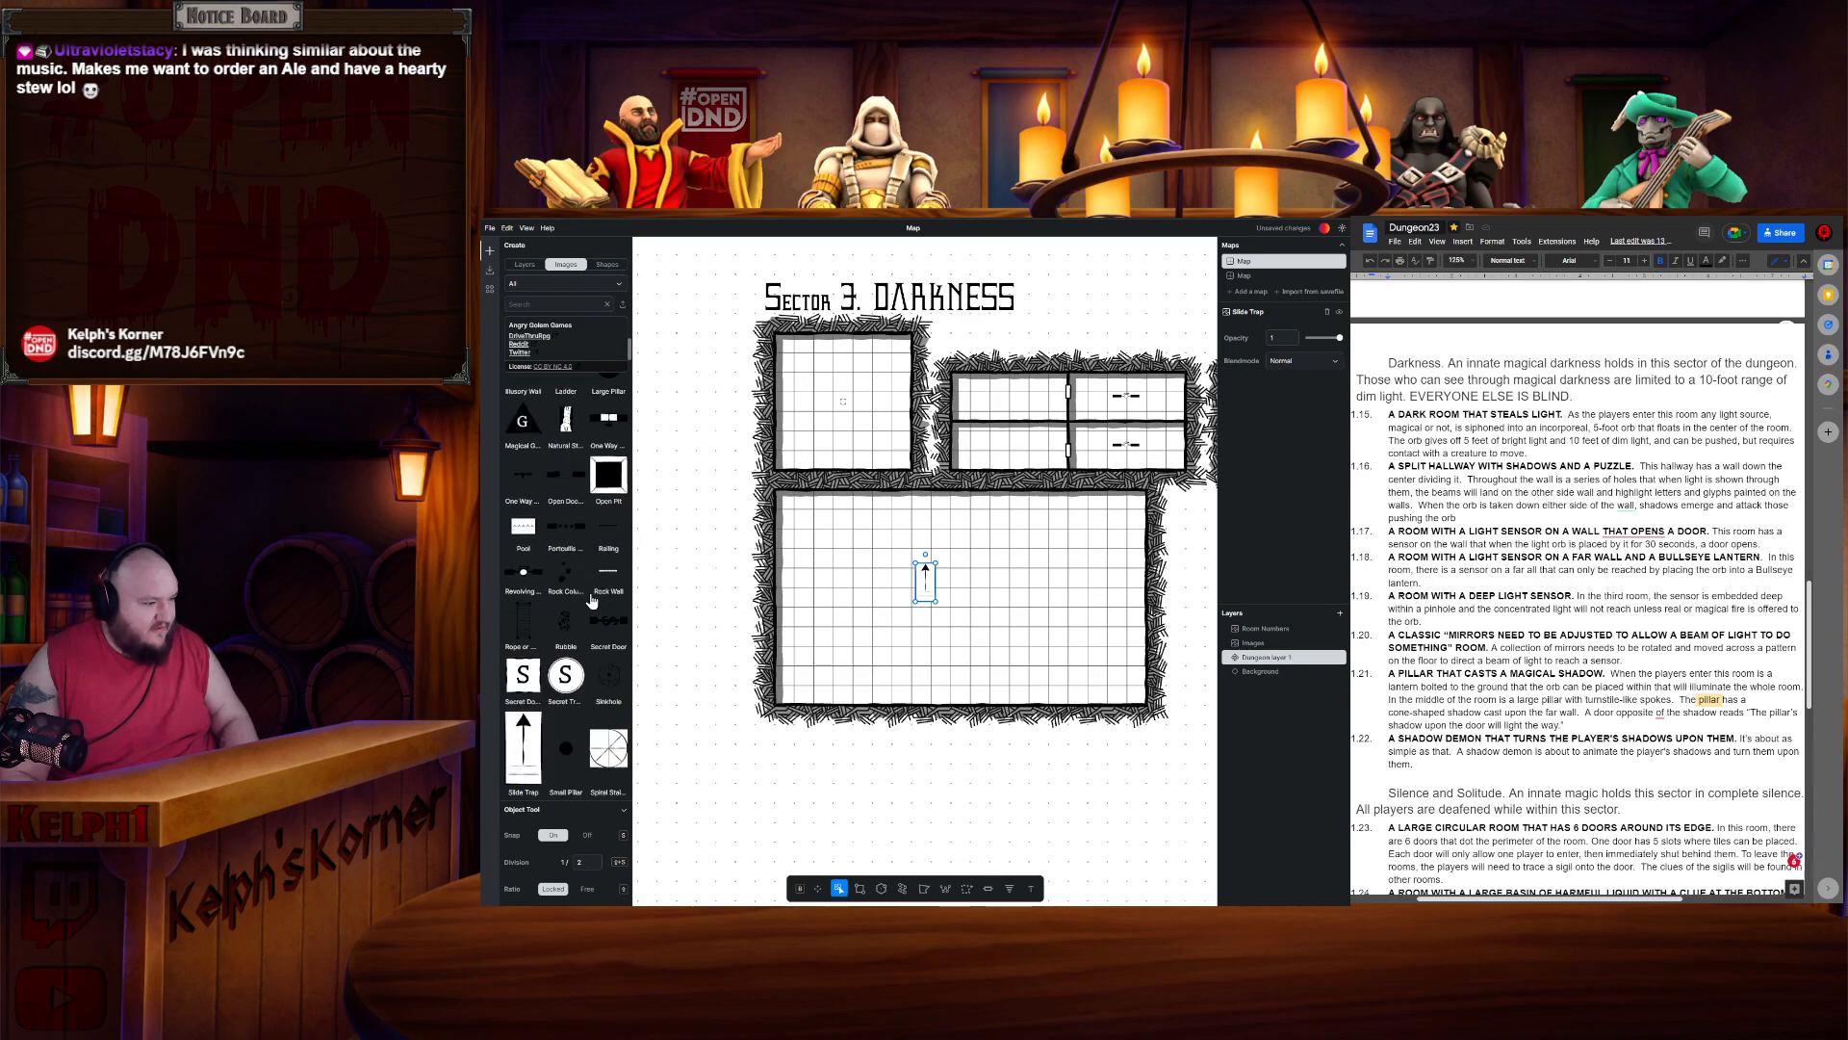
{"action": "left_click", "coordinate": [566, 576]}
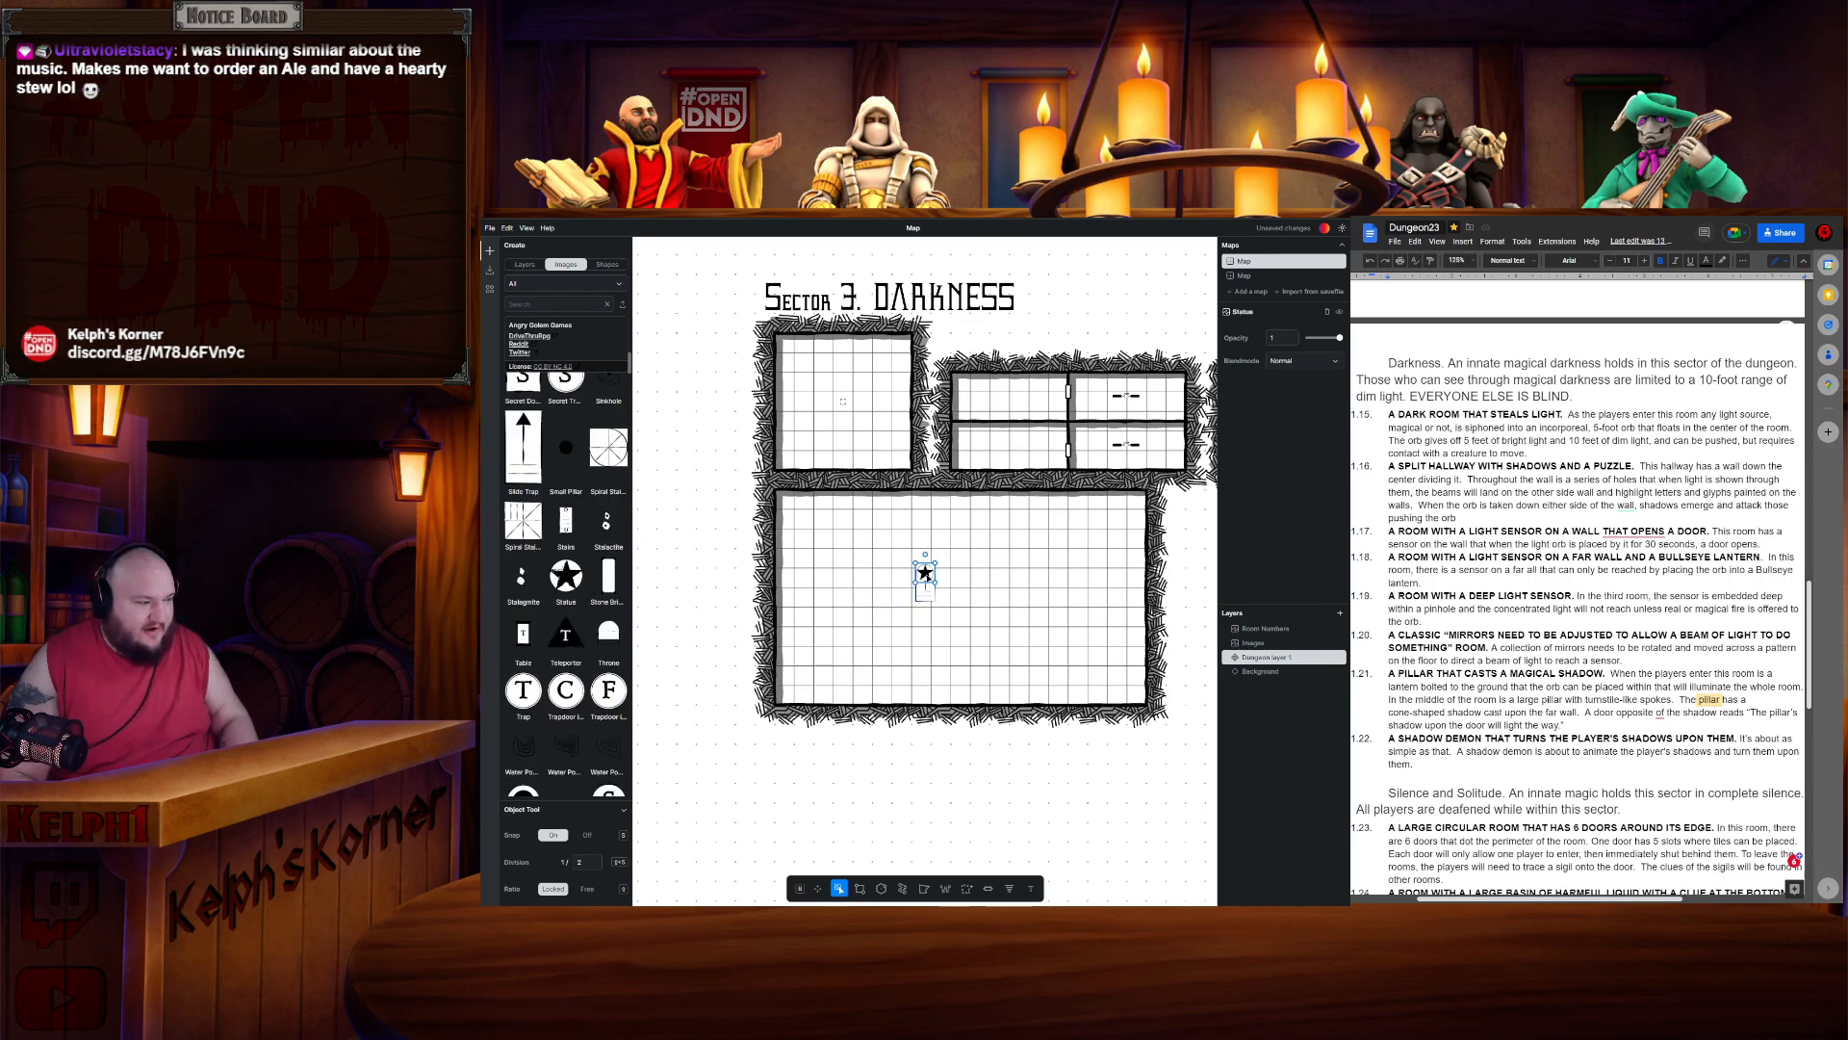
{"action": "left_click_drag", "start_coordinate": [1077, 647], "coordinate": [1120, 679]}
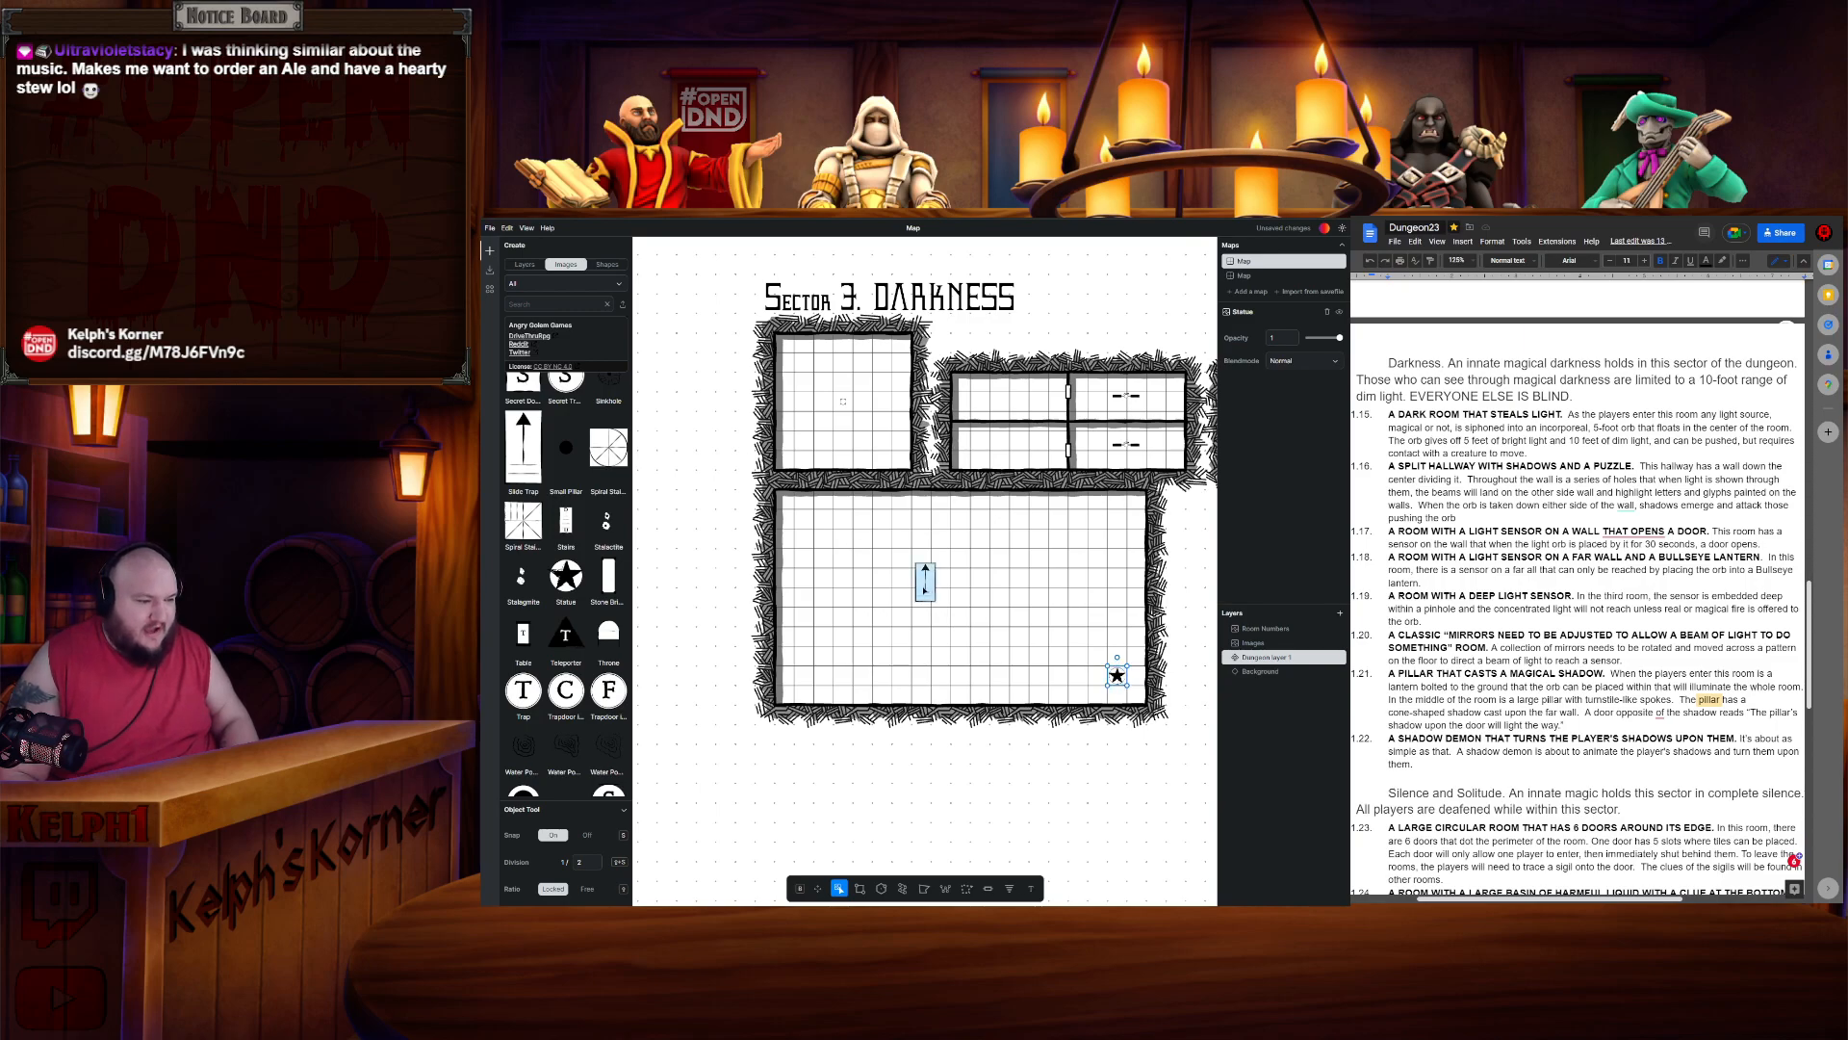
- Move the slide trap against the large room's lower-left wall and rotate it to point right
{"action": "left_click_drag", "start_coordinate": [923, 589], "coordinate": [873, 647]}
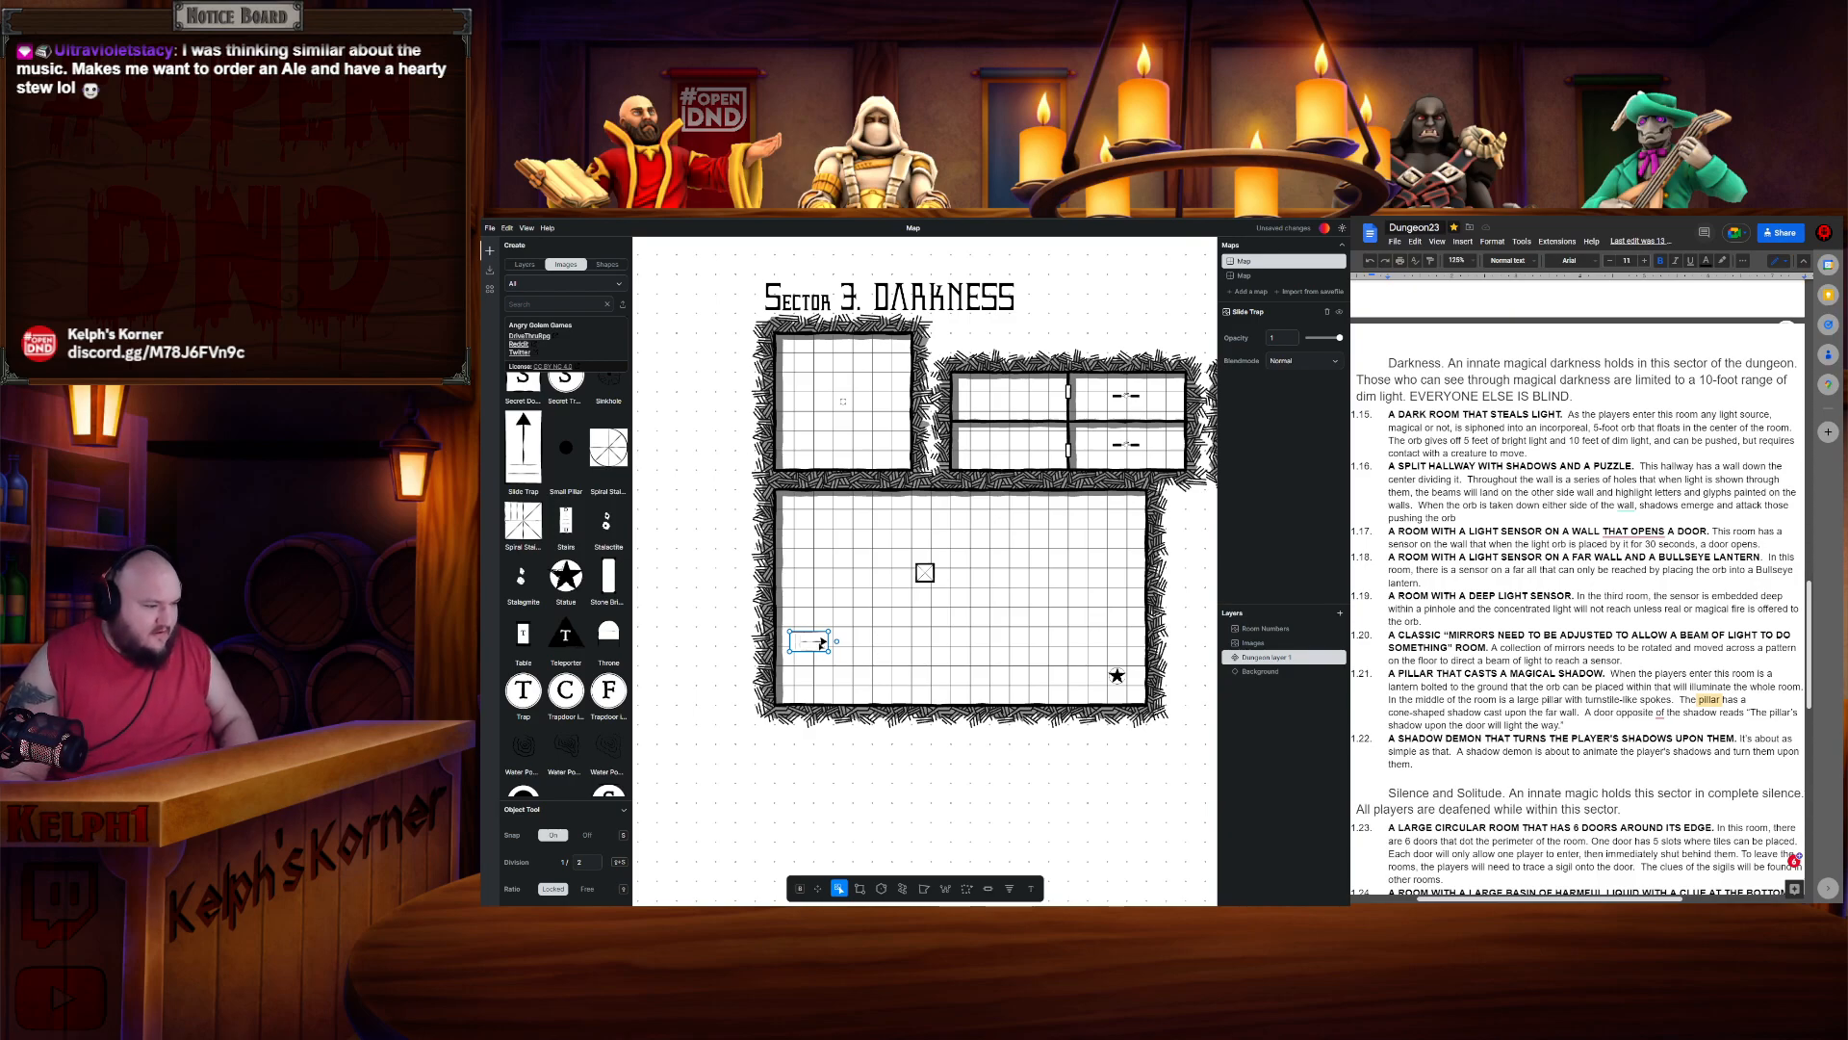
{"action": "mouse_move", "coordinate": [812, 680]}
{"action": "left_mouse_down"}
{"action": "mouse_move", "coordinate": [785, 678]}
{"action": "mouse_move", "coordinate": [804, 679]}
{"action": "left_mouse_up"}
{"action": "left_click", "coordinate": [837, 655]}
- Place a small pillar at the start of the slide trap in the large room
{"action": "scroll", "coordinate": [778, 675], "scroll_direction": "up", "scroll_amount": 1}
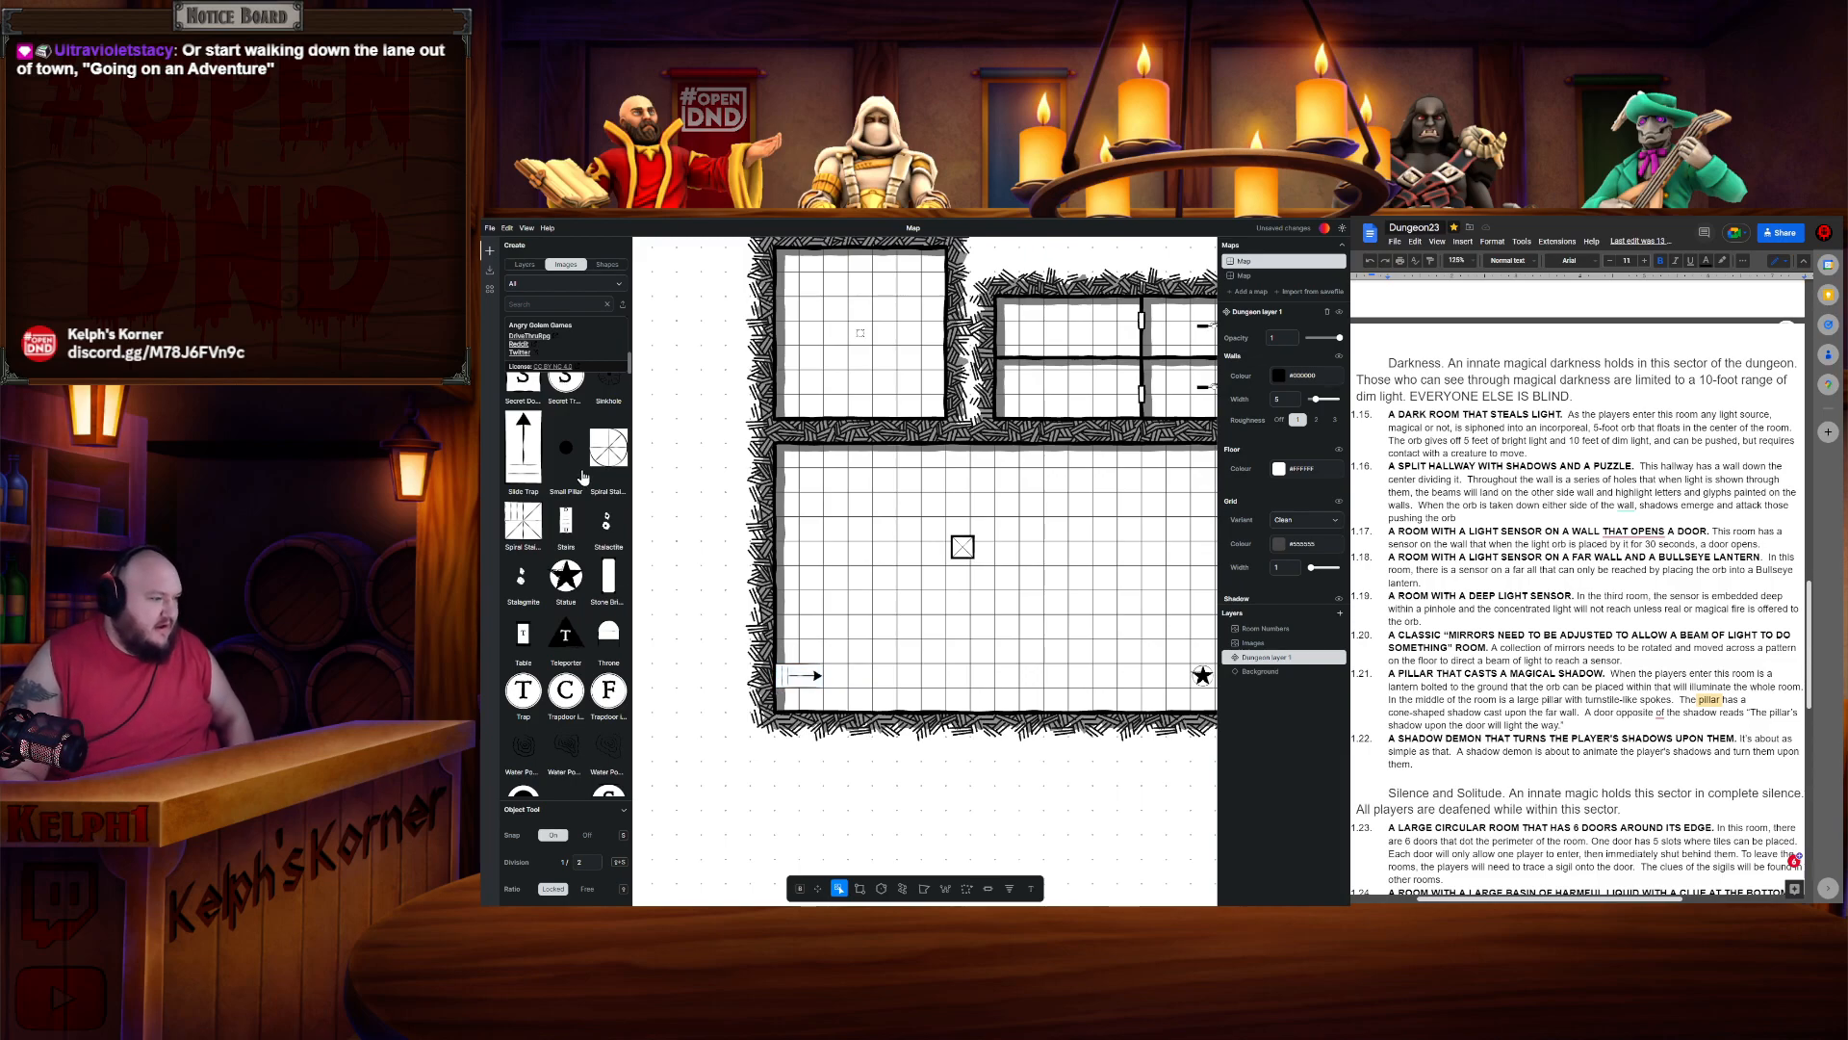
{"action": "scroll", "coordinate": [585, 486], "scroll_direction": "up", "scroll_amount": 10}
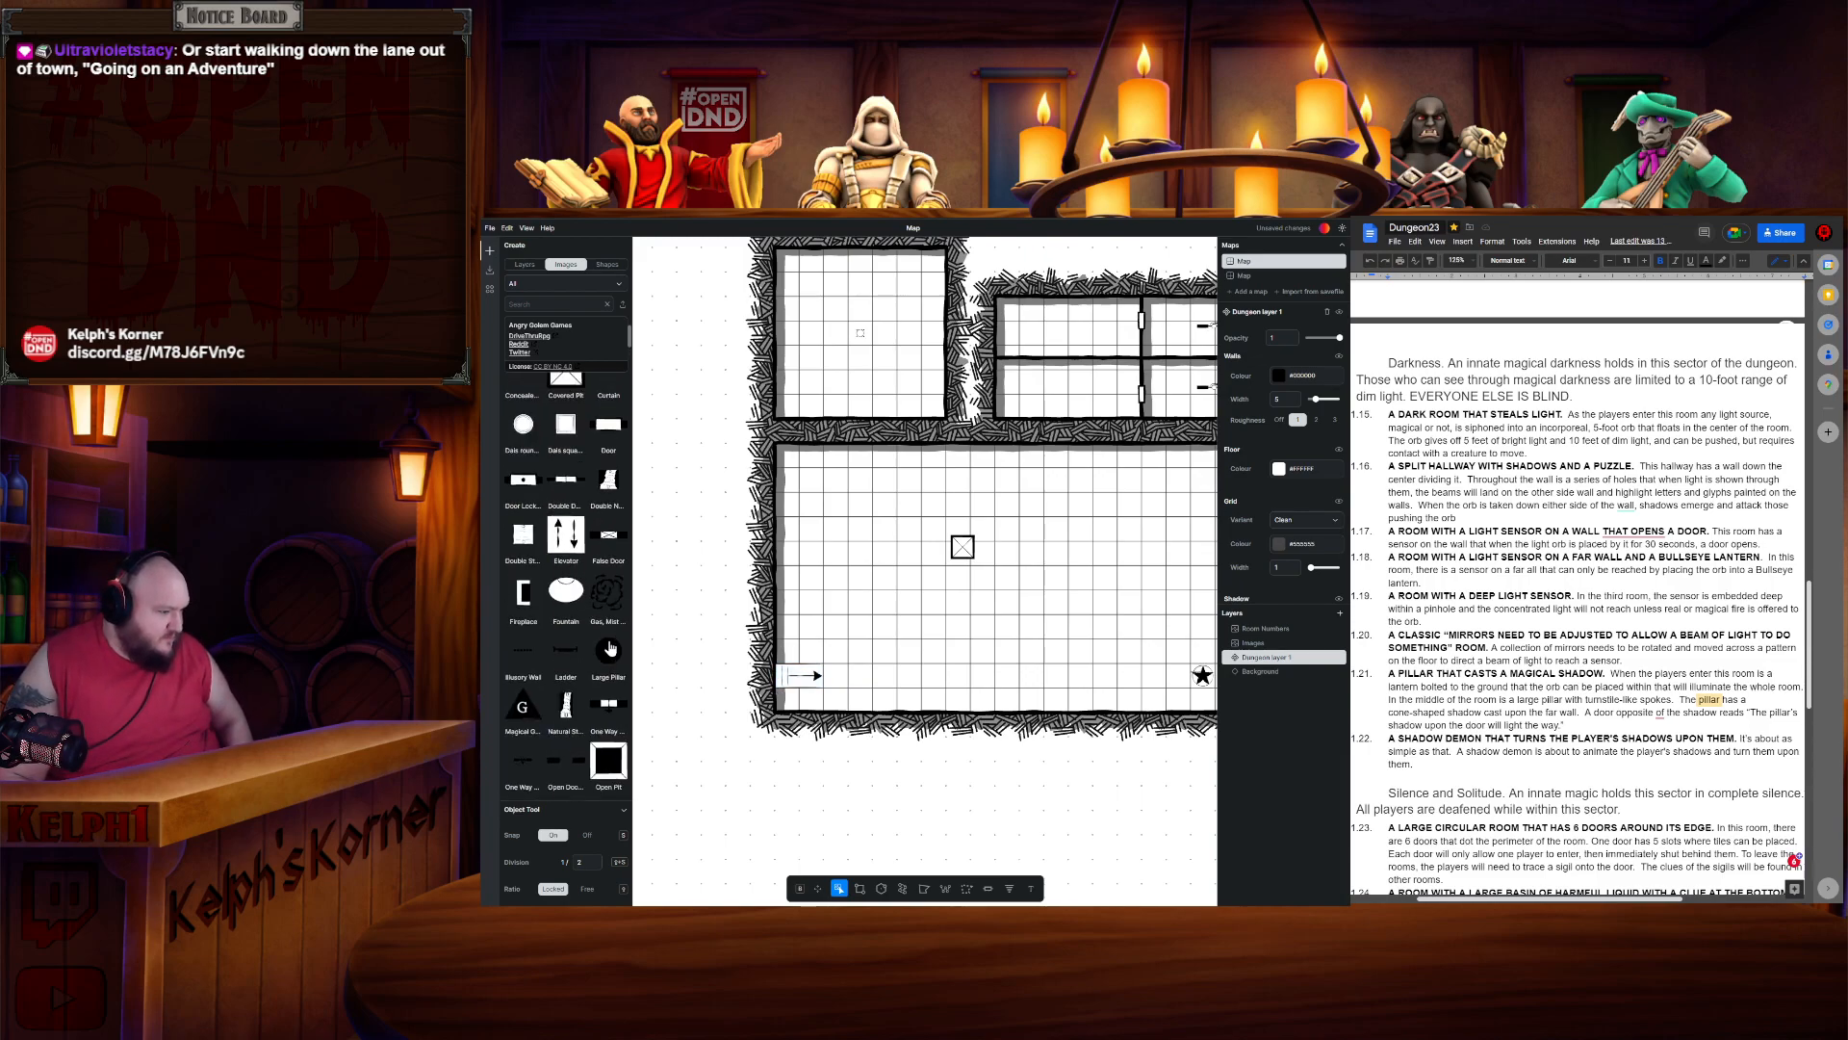
{"action": "scroll", "coordinate": [587, 626], "scroll_direction": "down", "scroll_amount": 8}
{"action": "left_click_drag", "start_coordinate": [573, 613], "coordinate": [787, 676]}
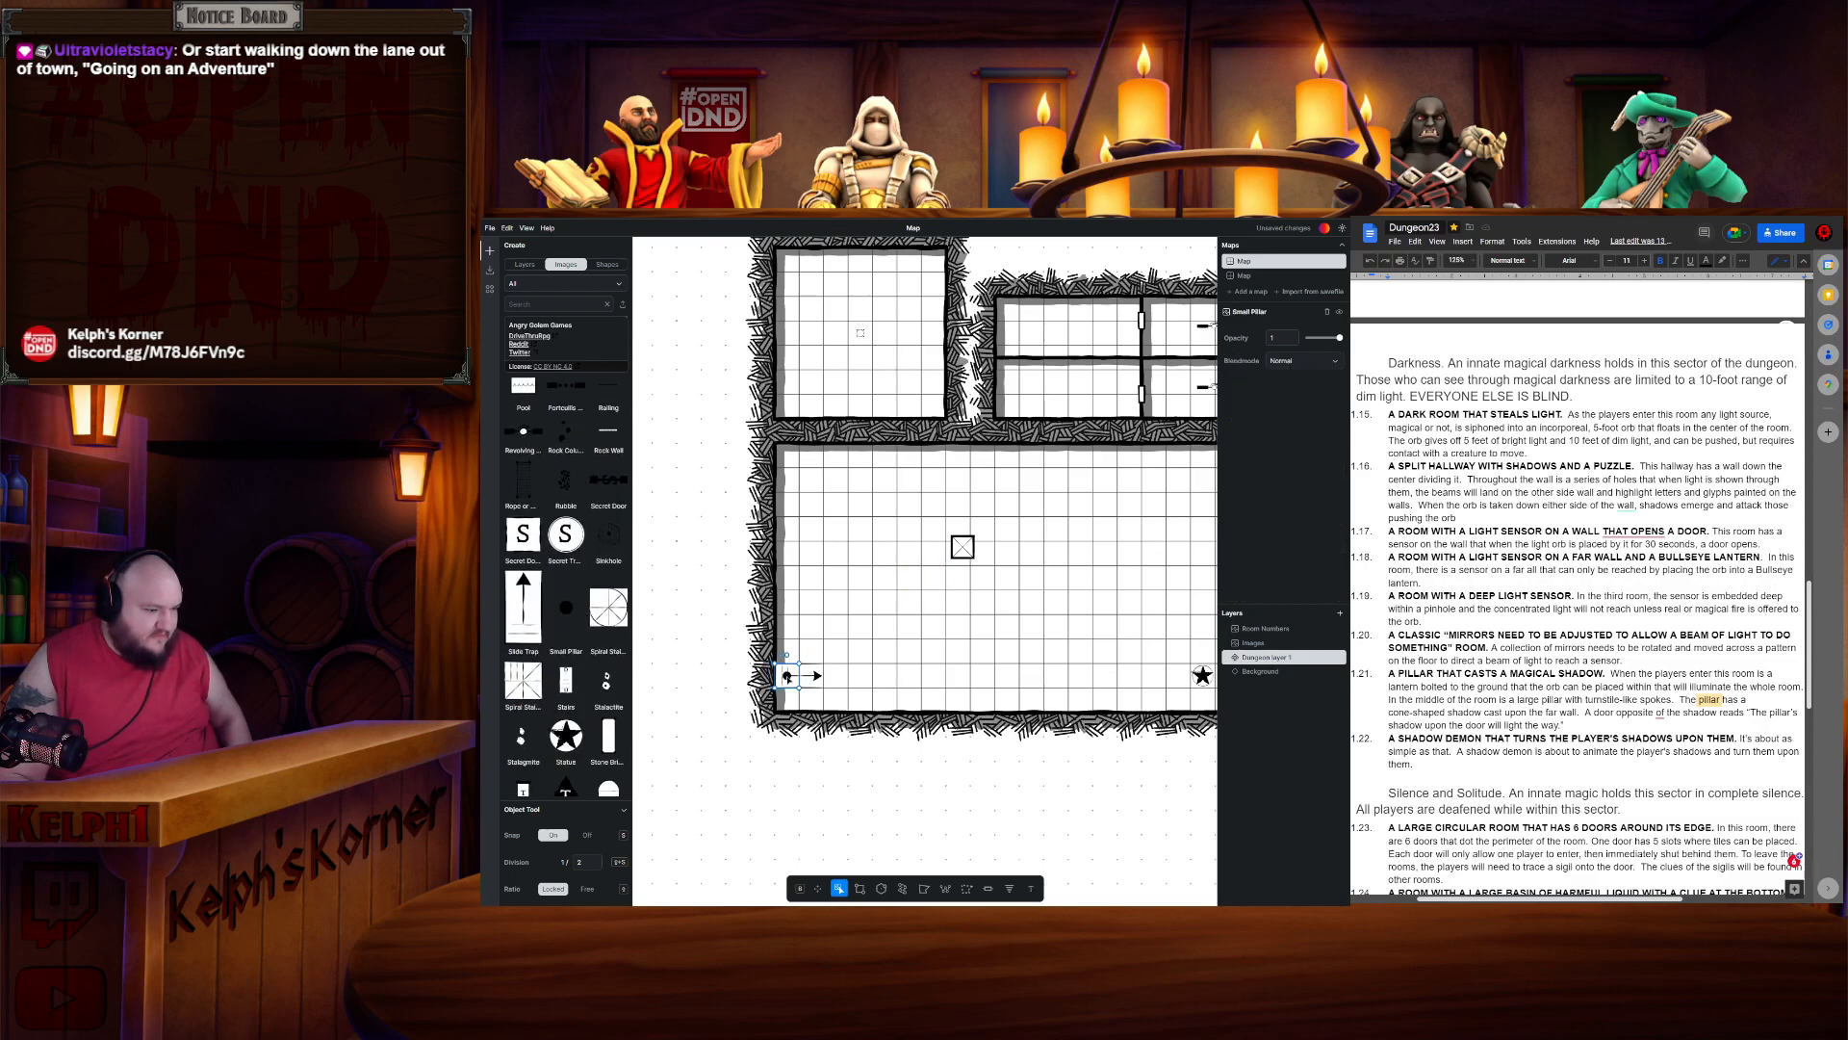
{"action": "left_click", "coordinate": [898, 626]}
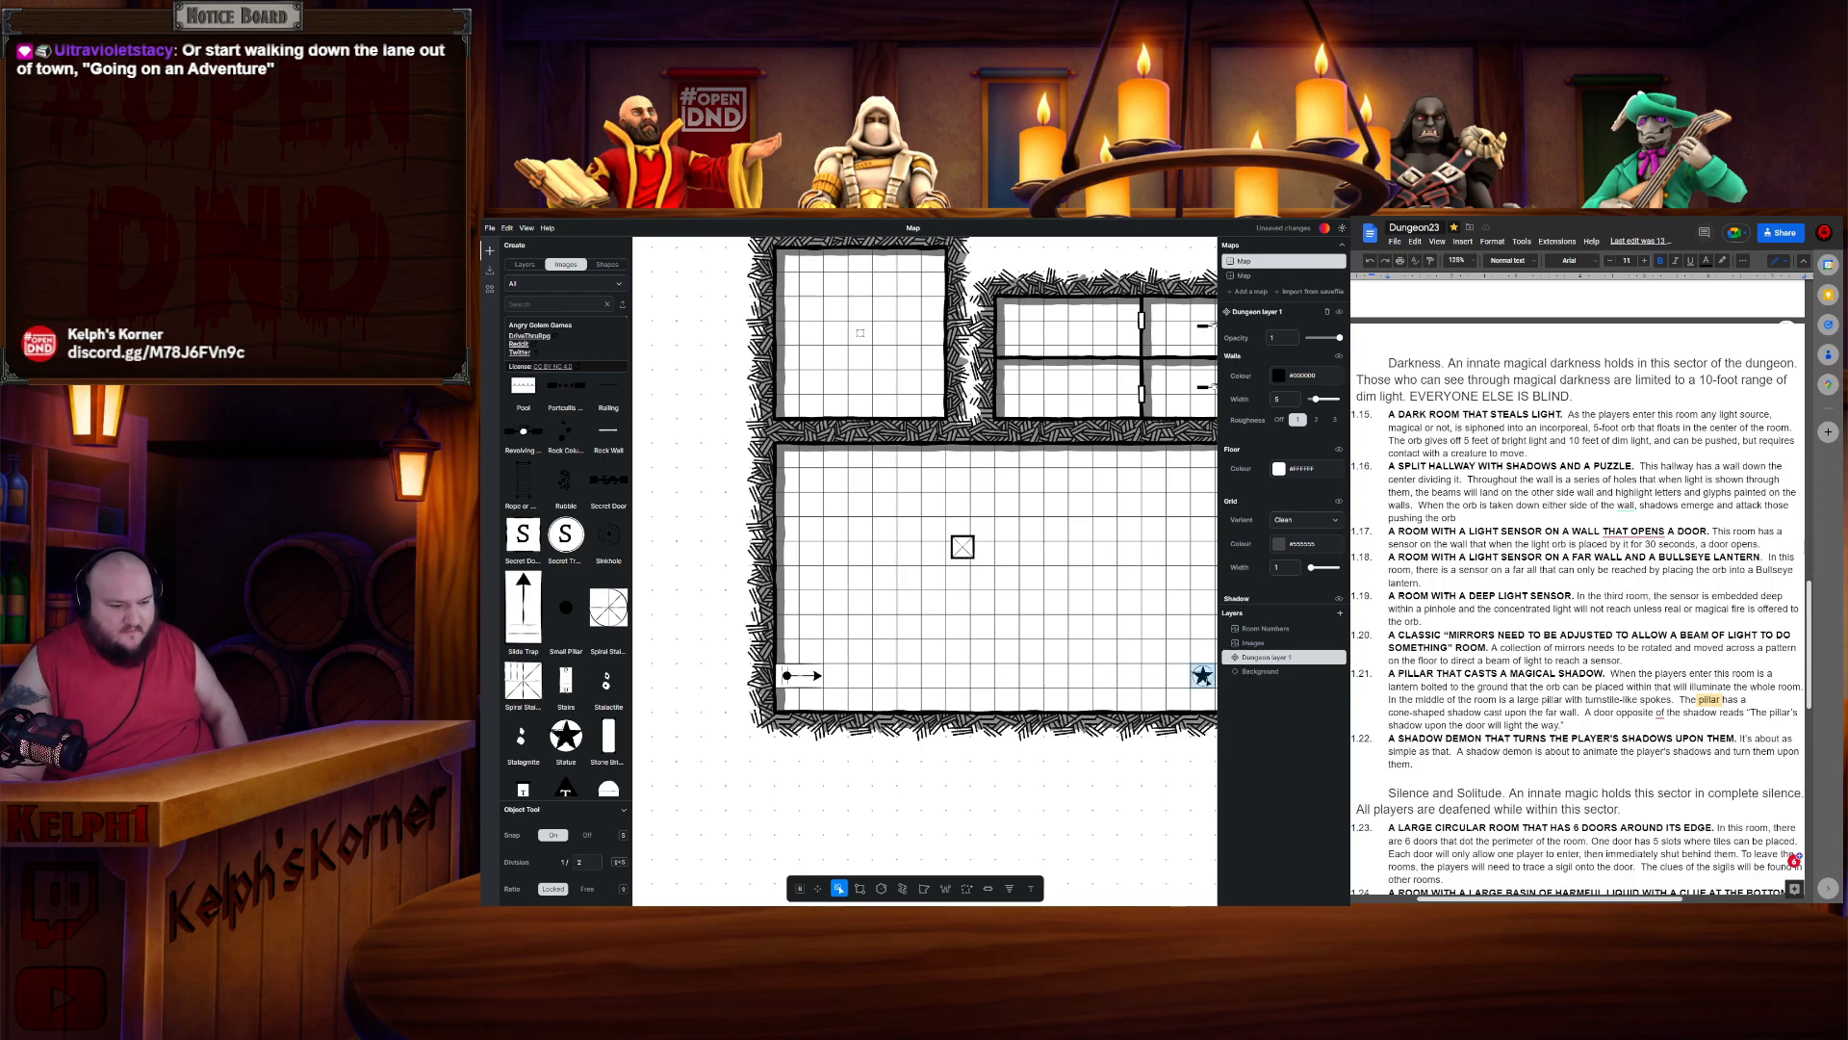
- Browse the asset library for wall and pillar assets to furnish the large room
{"action": "scroll", "coordinate": [1155, 683], "scroll_direction": "right", "scroll_amount": 2}
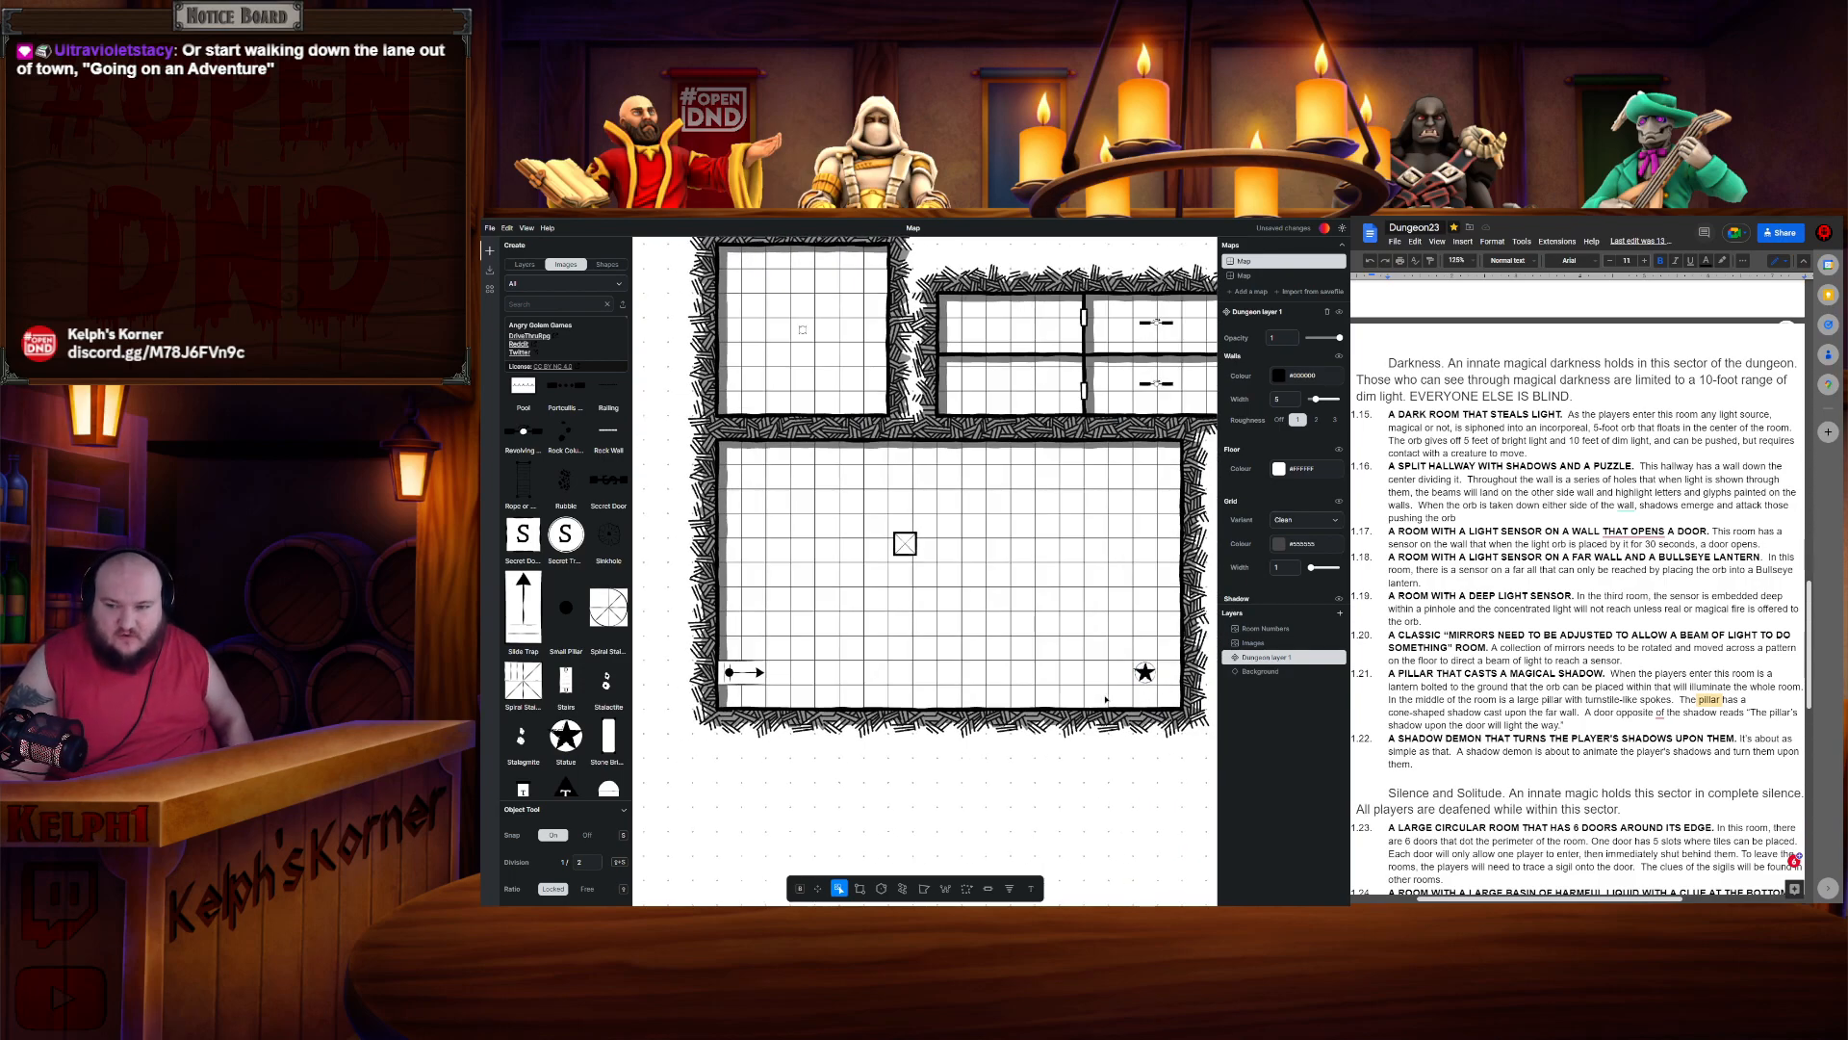
{"action": "scroll", "coordinate": [1074, 530], "scroll_direction": "right", "scroll_amount": 10}
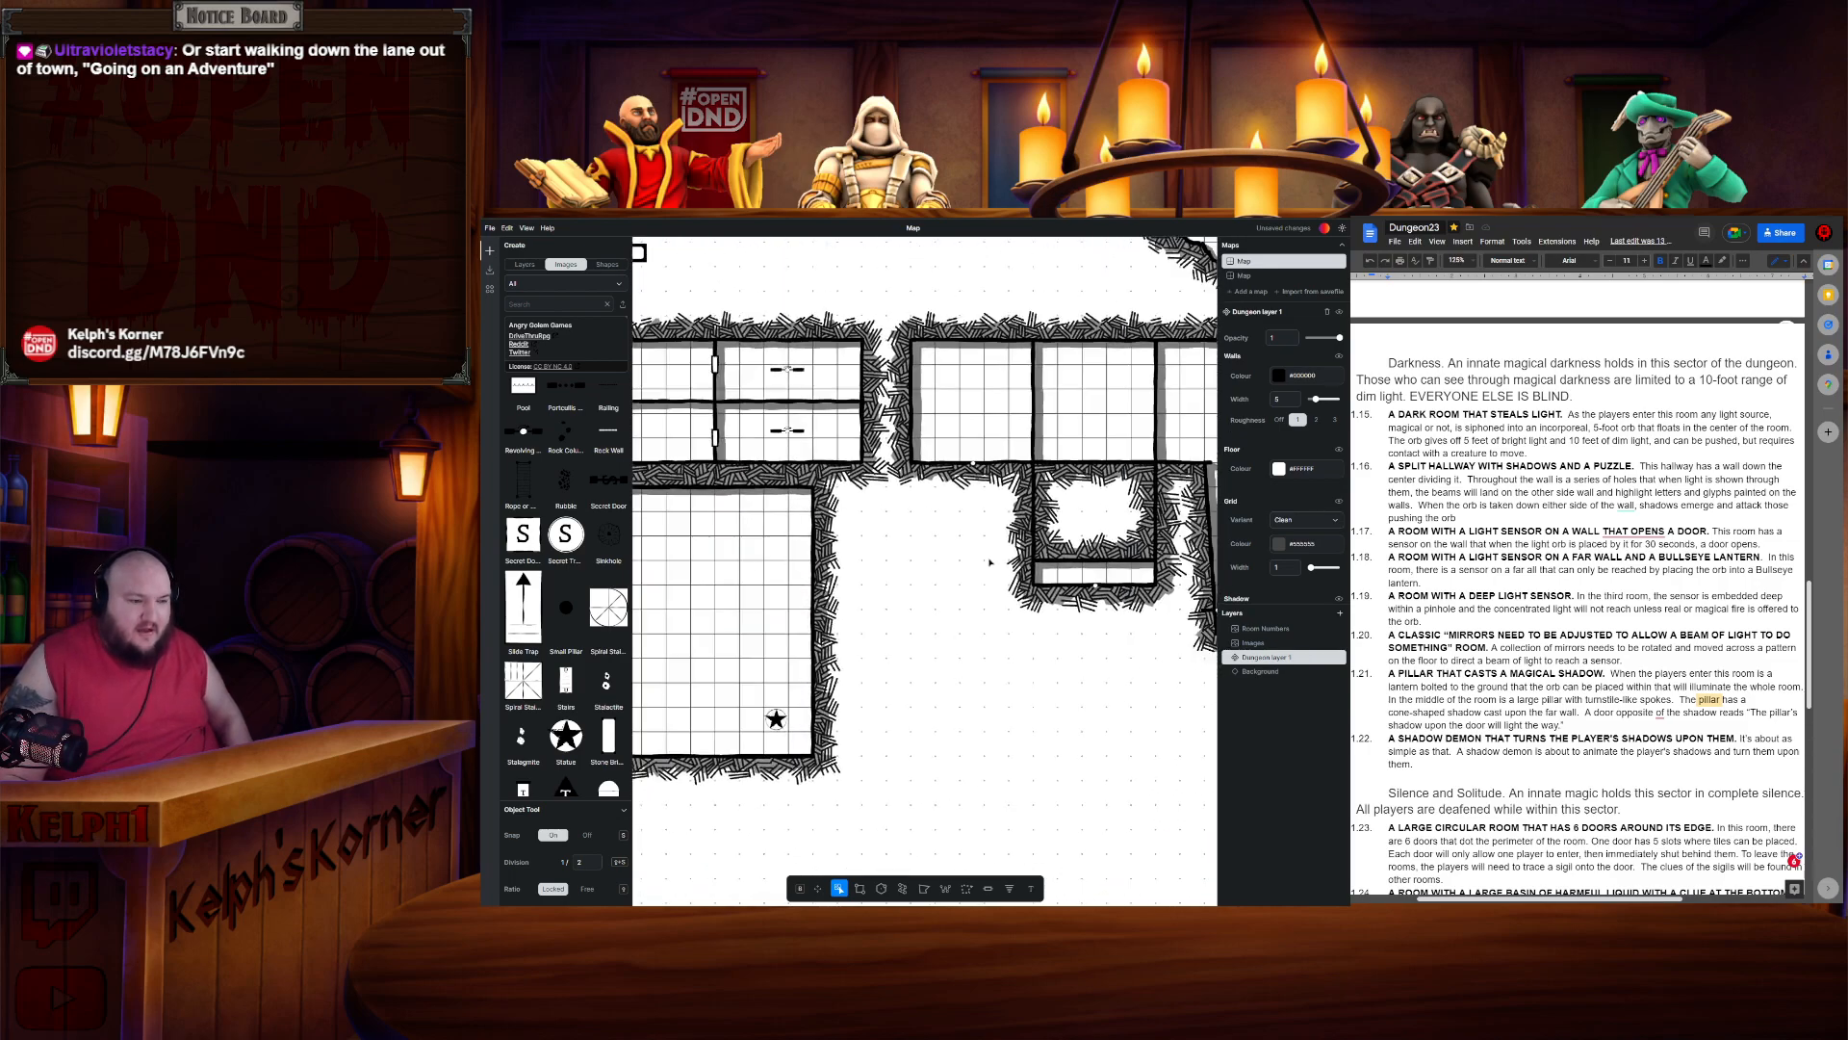
{"action": "scroll", "coordinate": [794, 633], "scroll_direction": "left", "scroll_amount": 9}
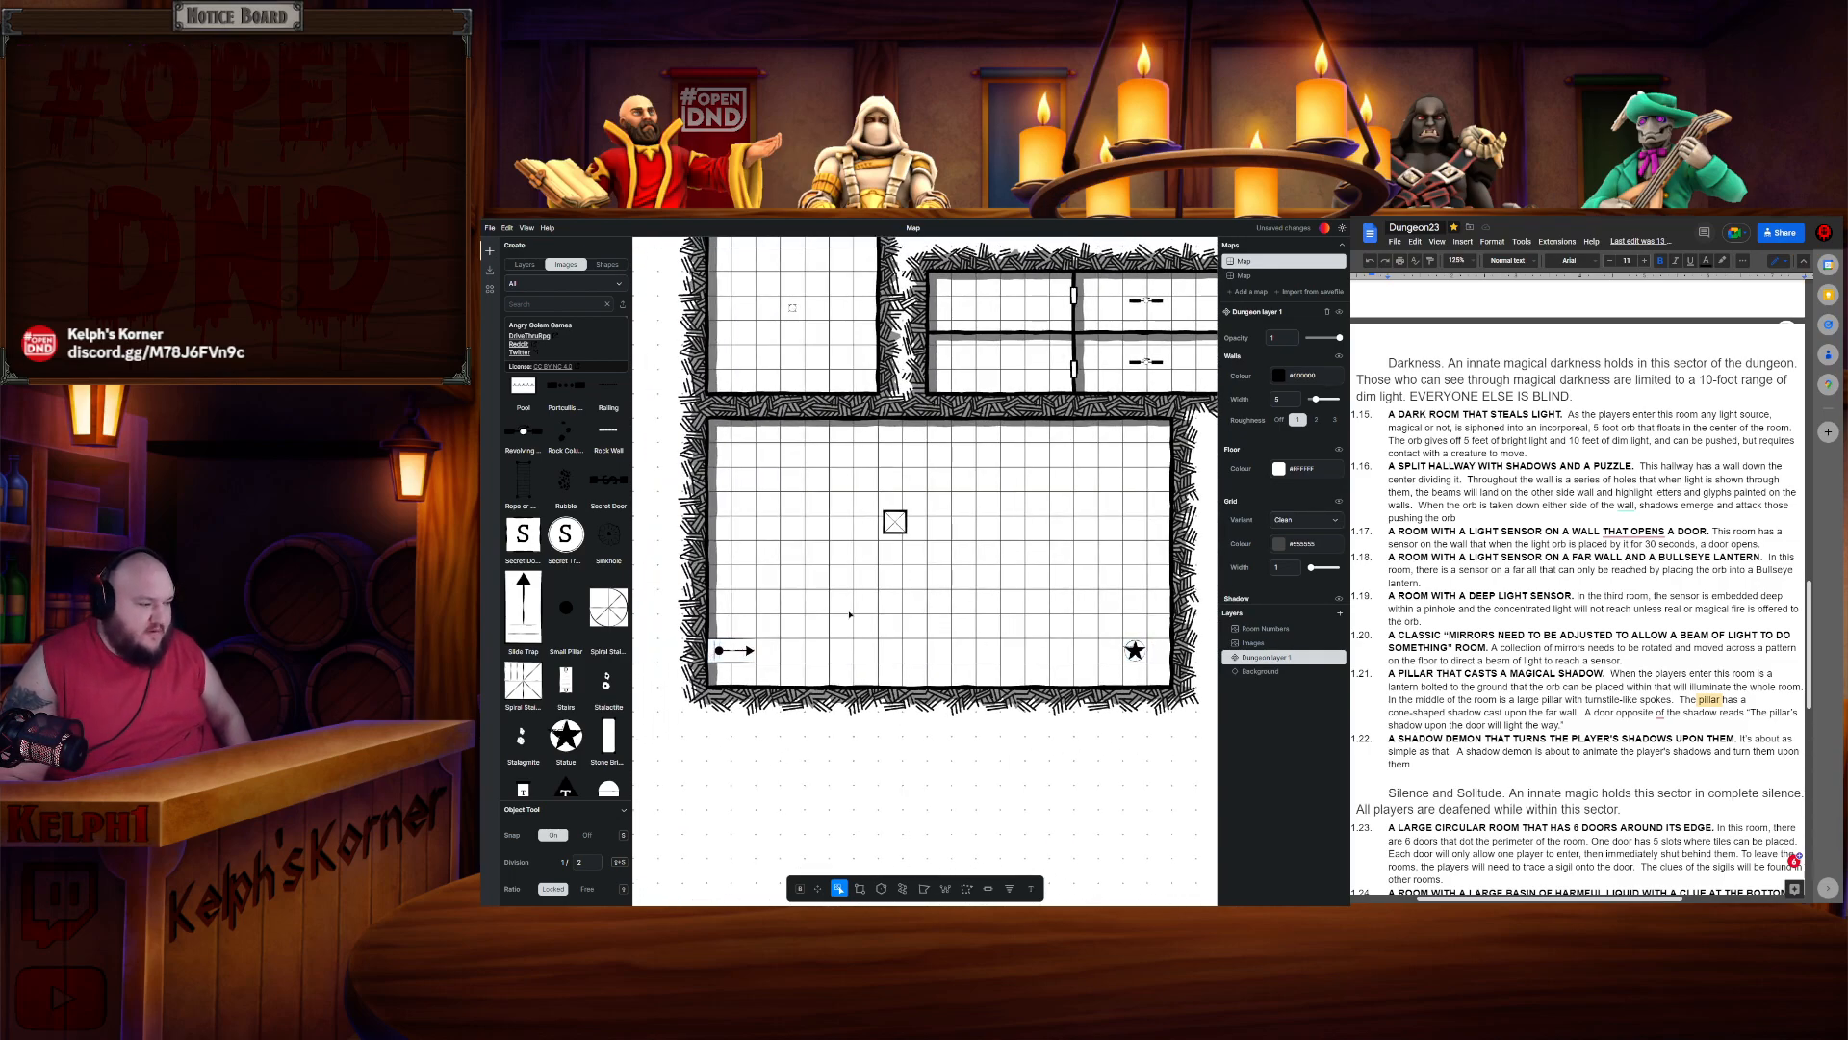
{"action": "scroll", "coordinate": [576, 762], "scroll_direction": "down", "scroll_amount": 3}
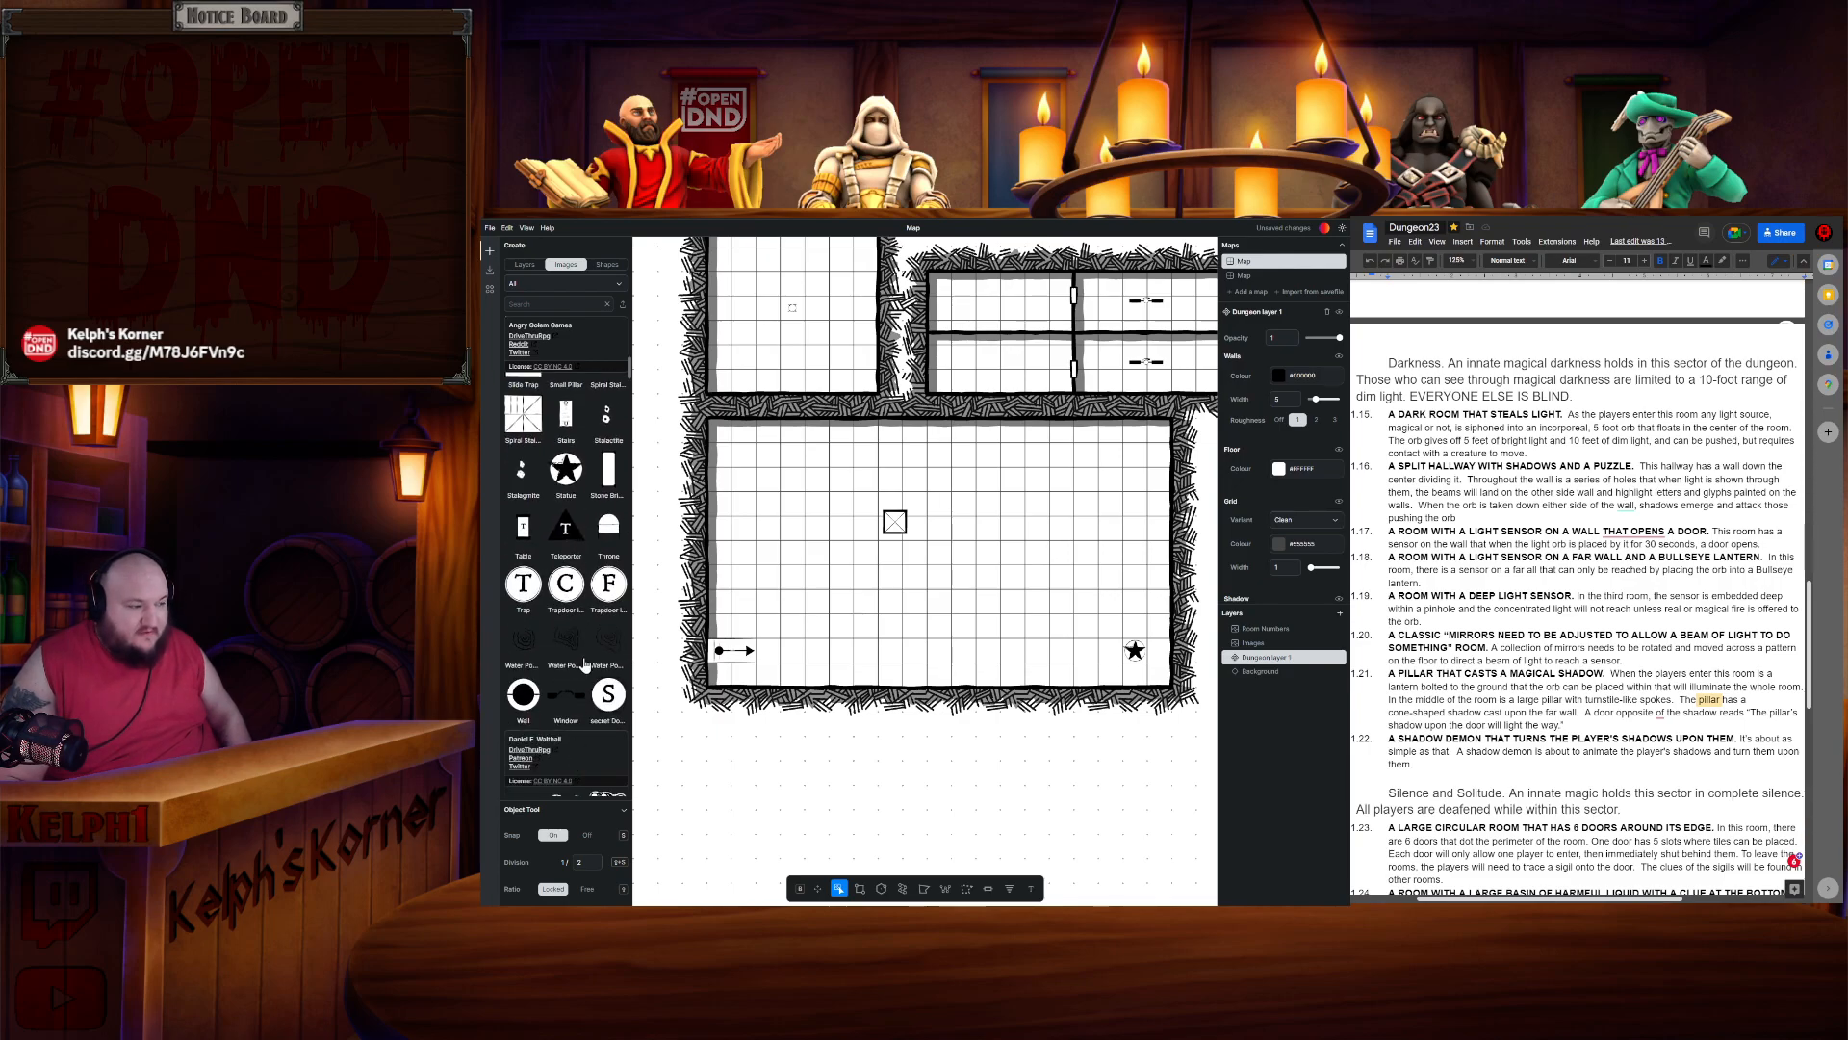
{"action": "scroll", "coordinate": [592, 663], "scroll_direction": "down", "scroll_amount": 3}
{"action": "scroll", "coordinate": [568, 654], "scroll_direction": "down", "scroll_amount": 6}
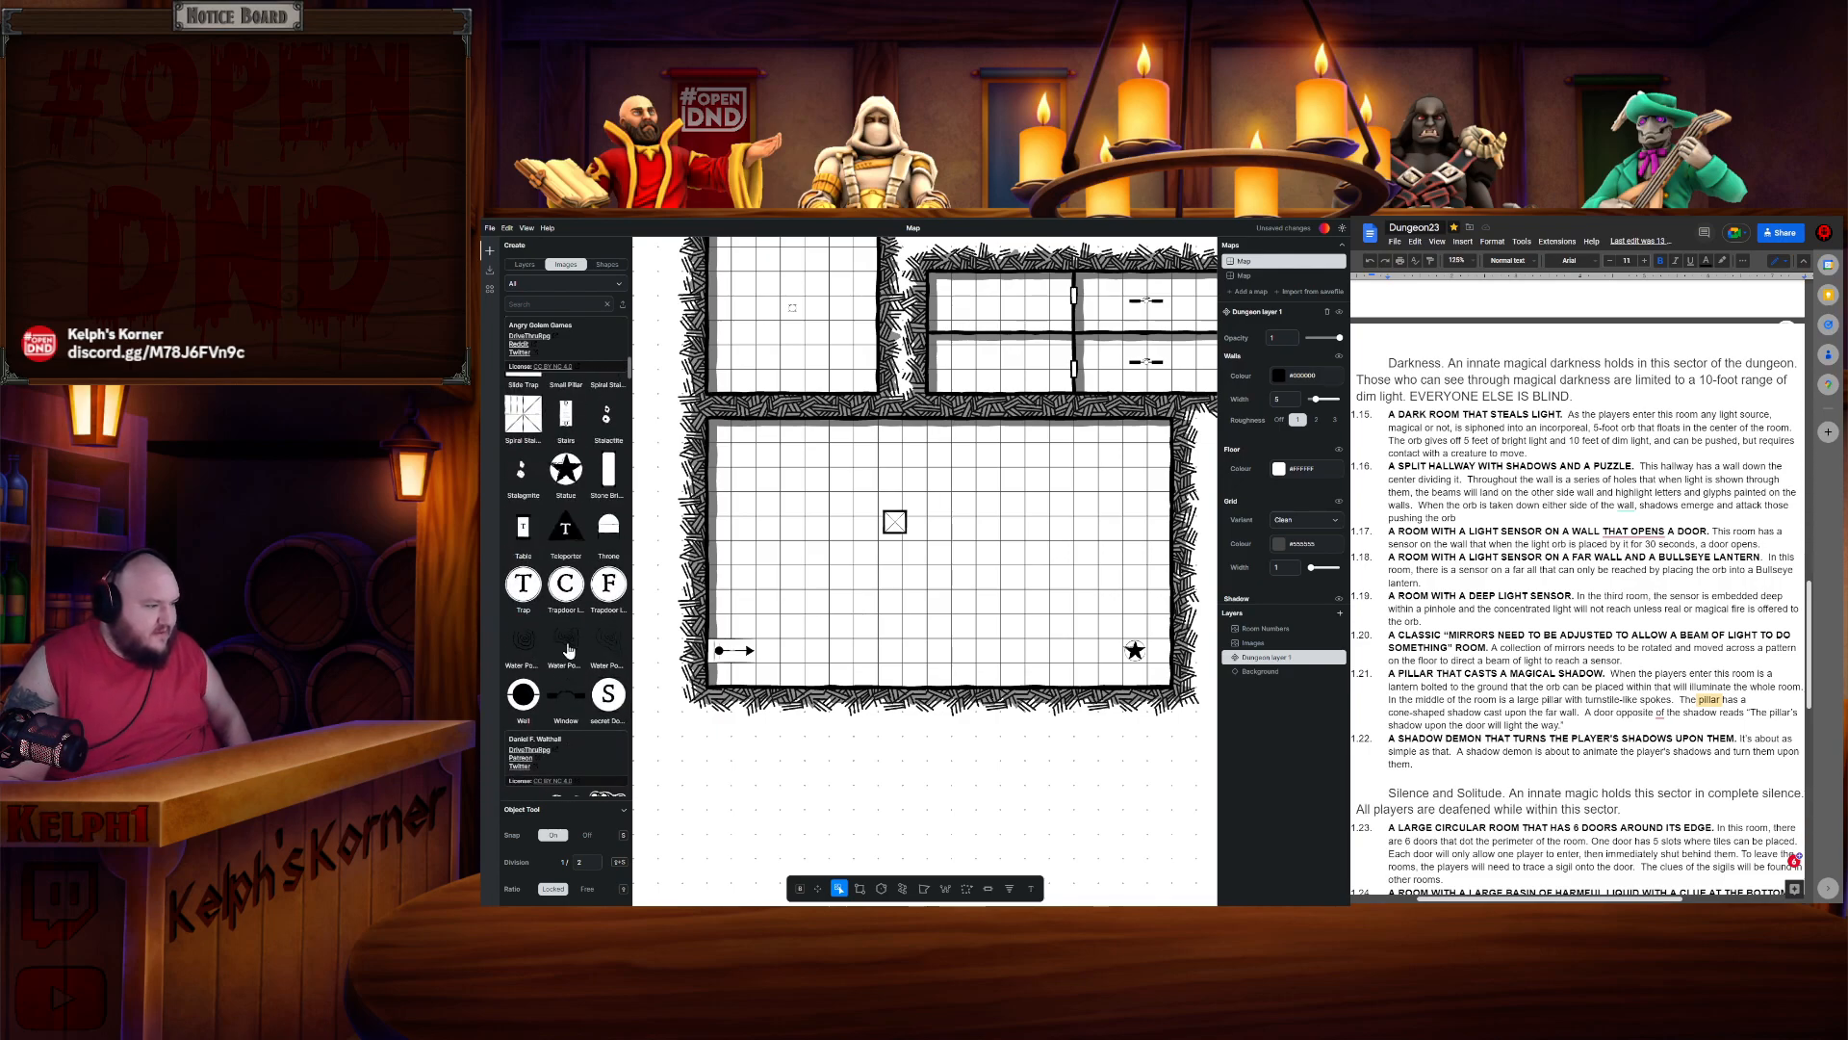
{"action": "scroll", "coordinate": [577, 635], "scroll_direction": "up", "scroll_amount": 15}
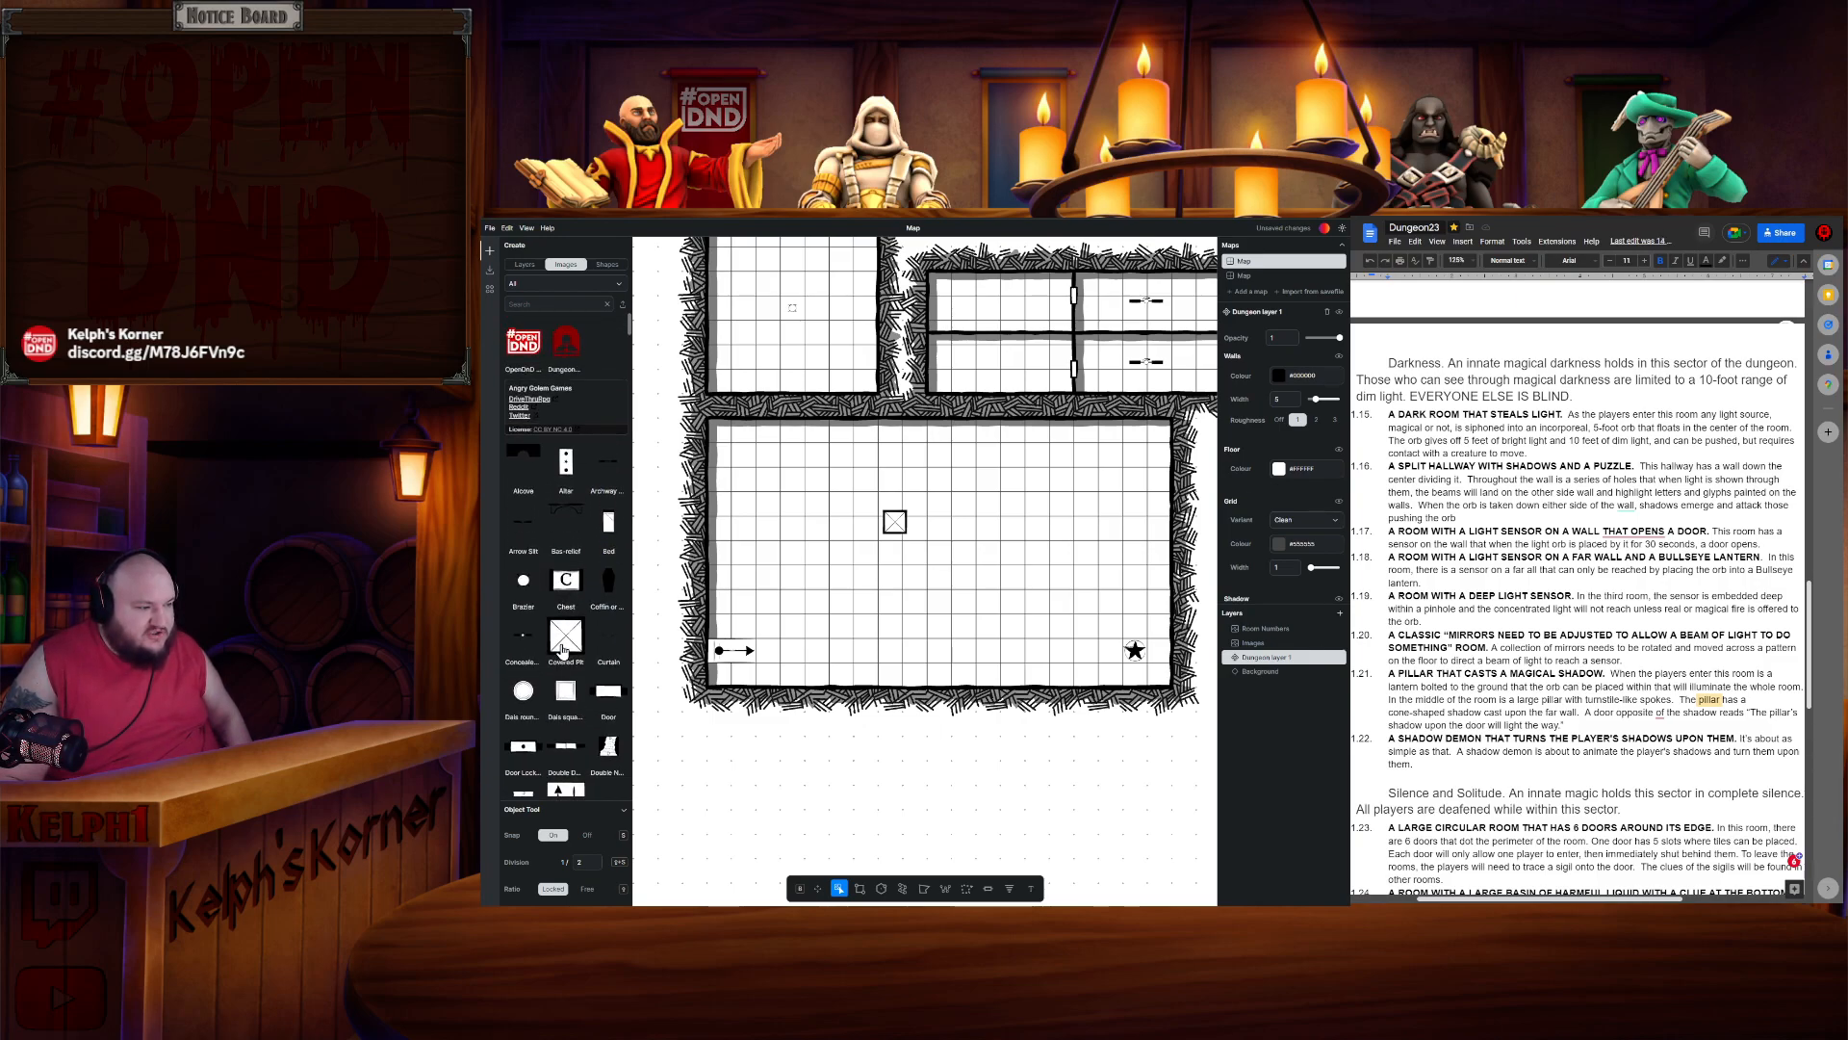
{"action": "scroll", "coordinate": [563, 650], "scroll_direction": "down", "scroll_amount": 10}
{"action": "scroll", "coordinate": [556, 647], "scroll_direction": "up", "scroll_amount": 10}
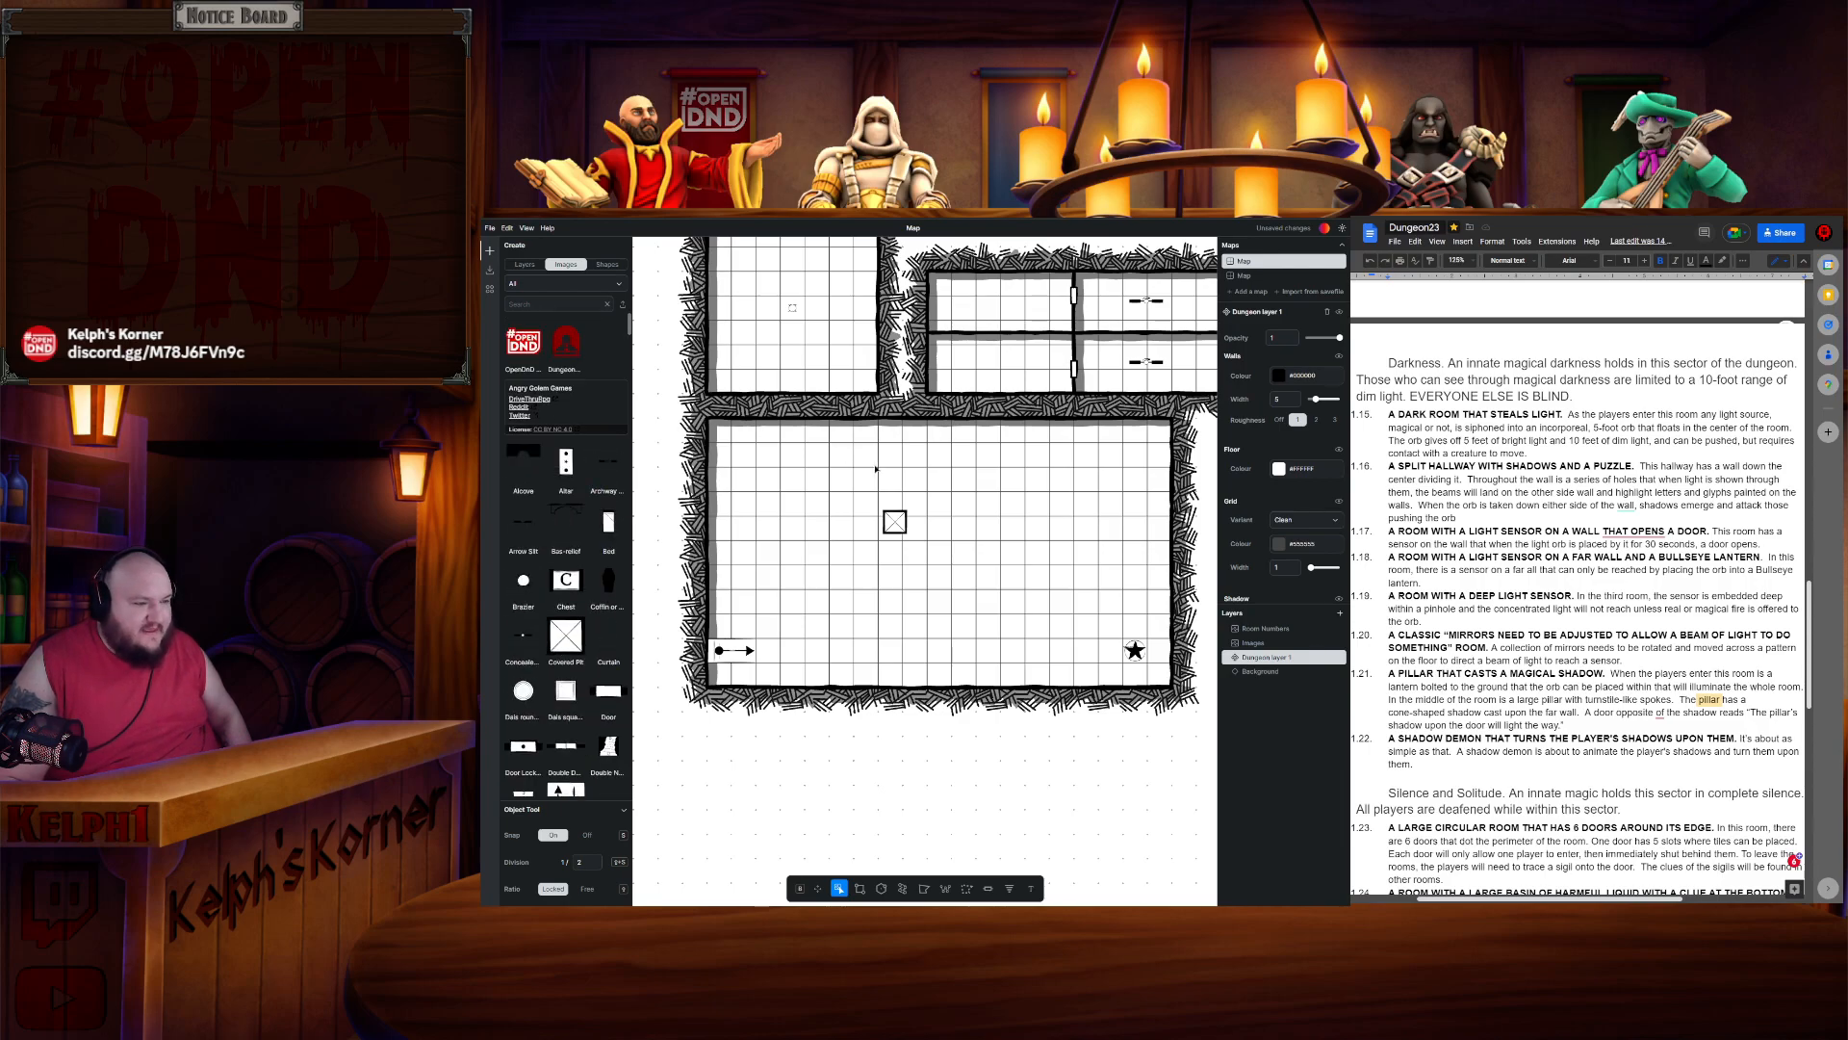
{"action": "scroll", "coordinate": [640, 549], "scroll_direction": "down", "scroll_amount": 12}
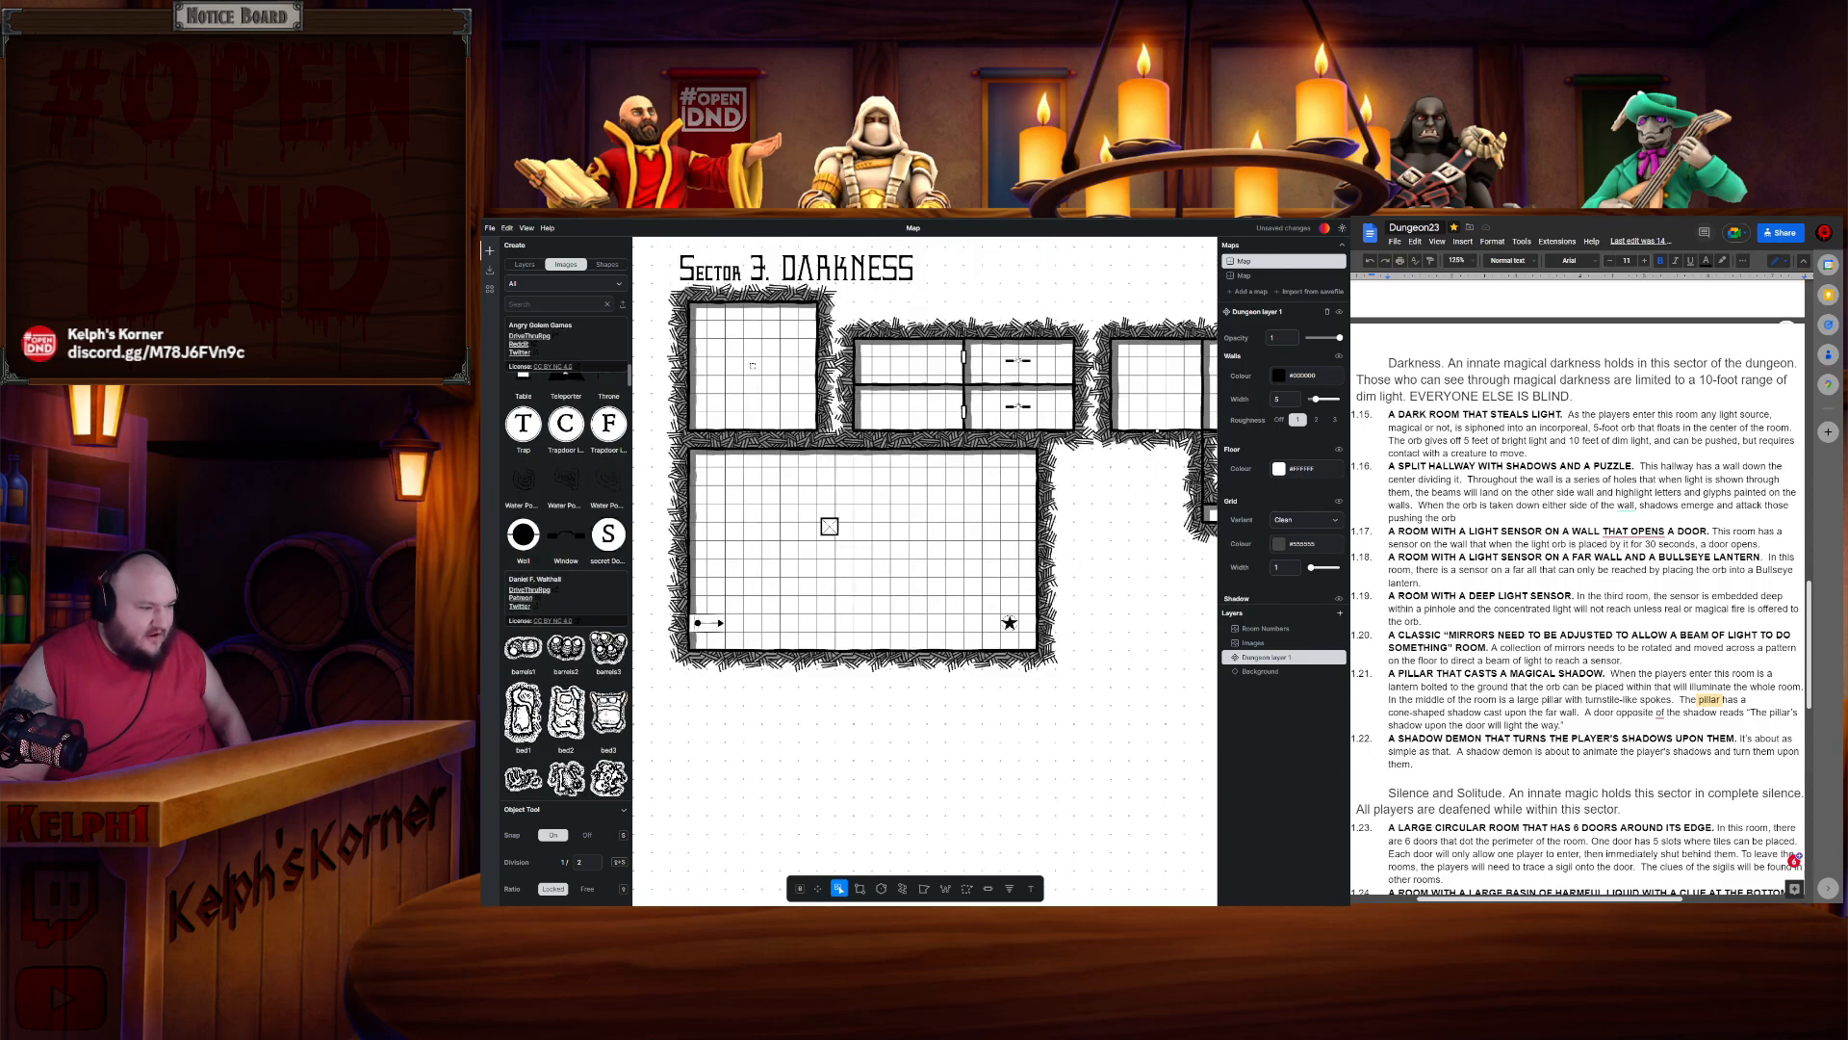
{"action": "scroll", "coordinate": [643, 558], "scroll_direction": "up", "scroll_amount": 5}
{"action": "scroll", "coordinate": [582, 584], "scroll_direction": "down", "scroll_amount": 10}
{"action": "scroll", "coordinate": [580, 584], "scroll_direction": "down", "scroll_amount": 15}
{"action": "scroll", "coordinate": [578, 520], "scroll_direction": "down", "scroll_amount": 10}
{"action": "scroll", "coordinate": [596, 531], "scroll_direction": "down", "scroll_amount": 10}
{"action": "scroll", "coordinate": [601, 538], "scroll_direction": "down", "scroll_amount": 10}
{"action": "scroll", "coordinate": [607, 542], "scroll_direction": "down", "scroll_amount": 10}
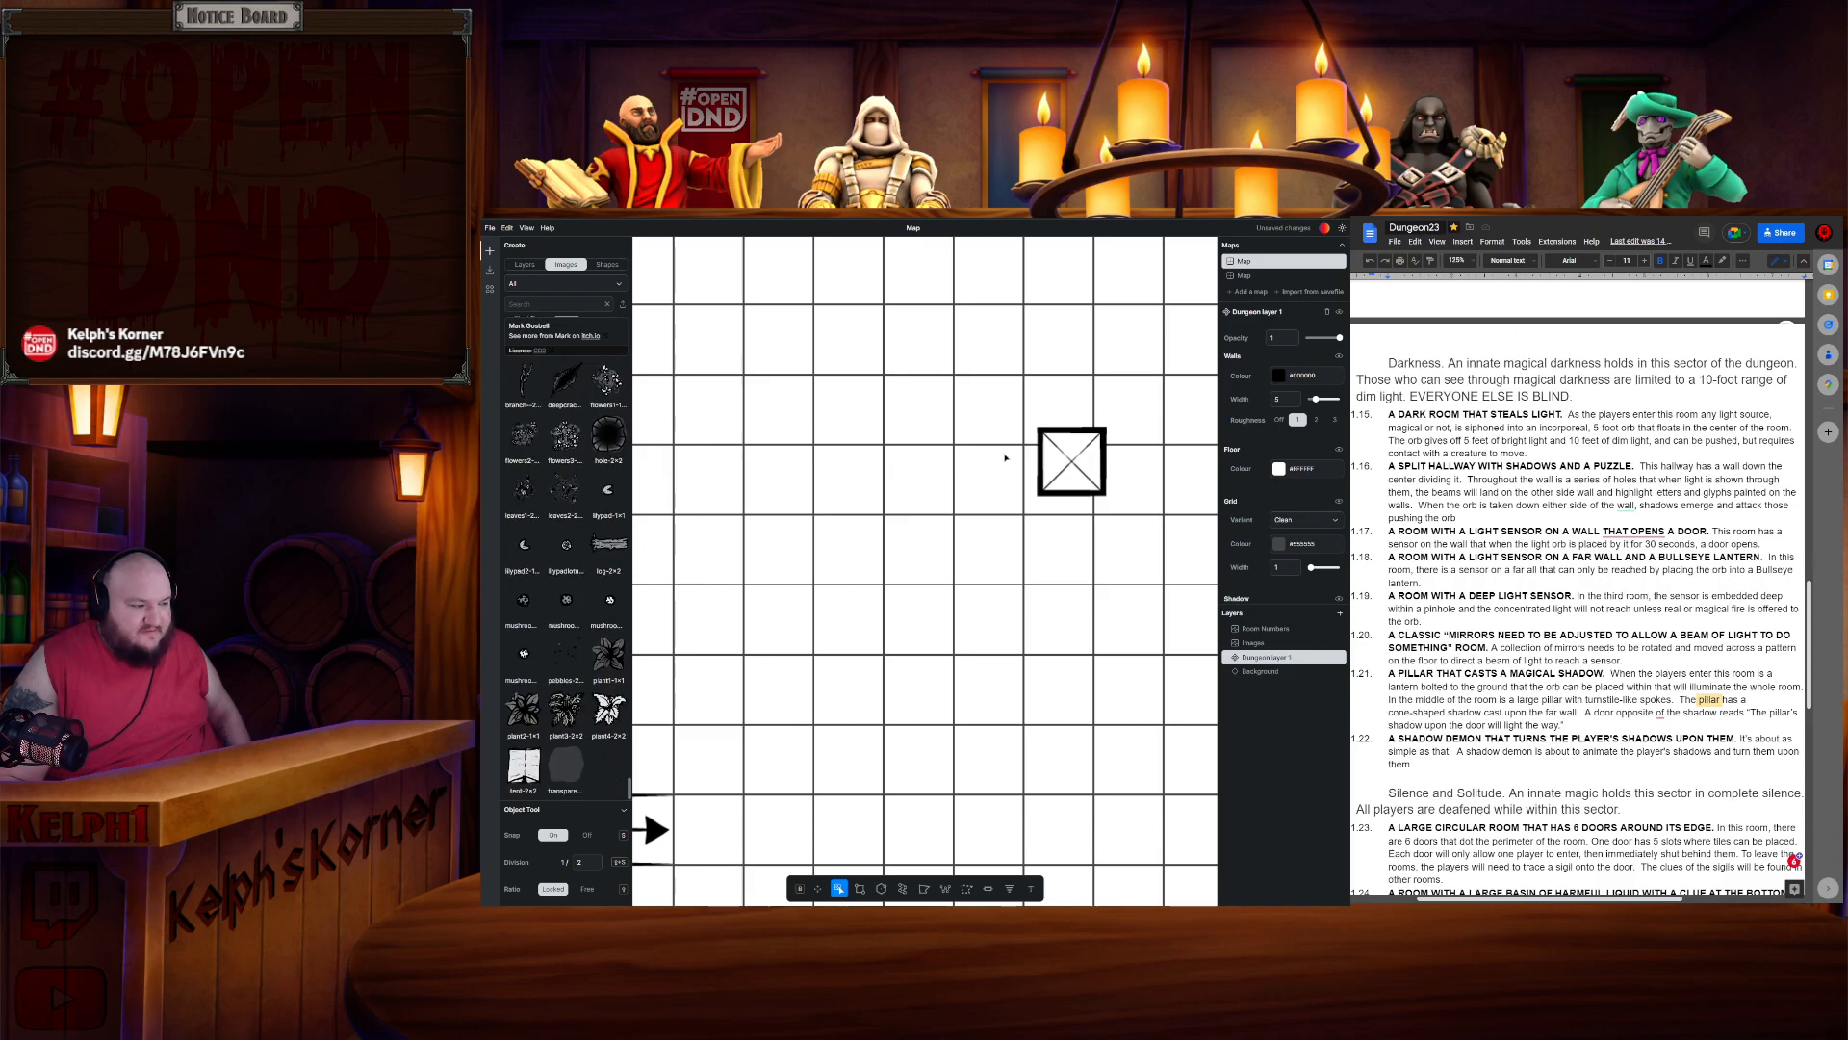
{"action": "scroll", "coordinate": [1071, 456], "scroll_direction": "down", "scroll_amount": 5}
{"action": "scroll", "coordinate": [1066, 449], "scroll_direction": "up", "scroll_amount": 3}
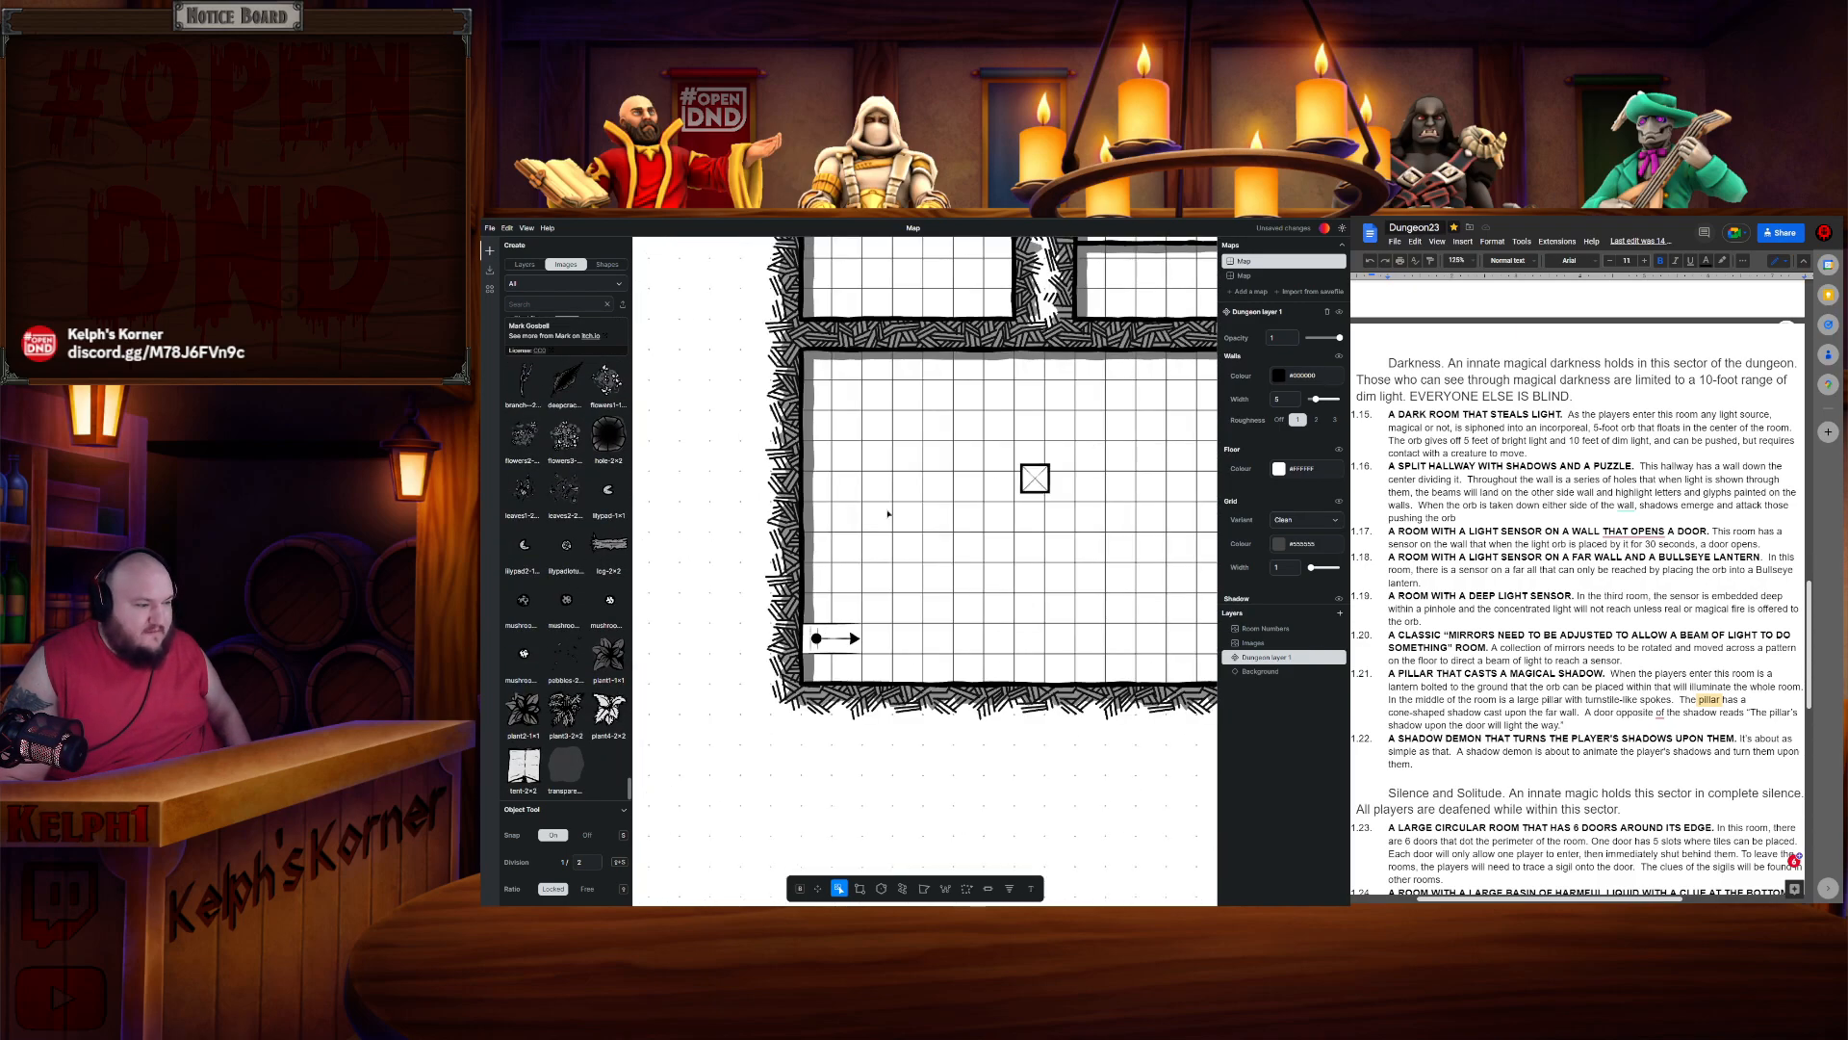
{"action": "left_click_drag", "start_coordinate": [632, 790], "coordinate": [626, 324]}
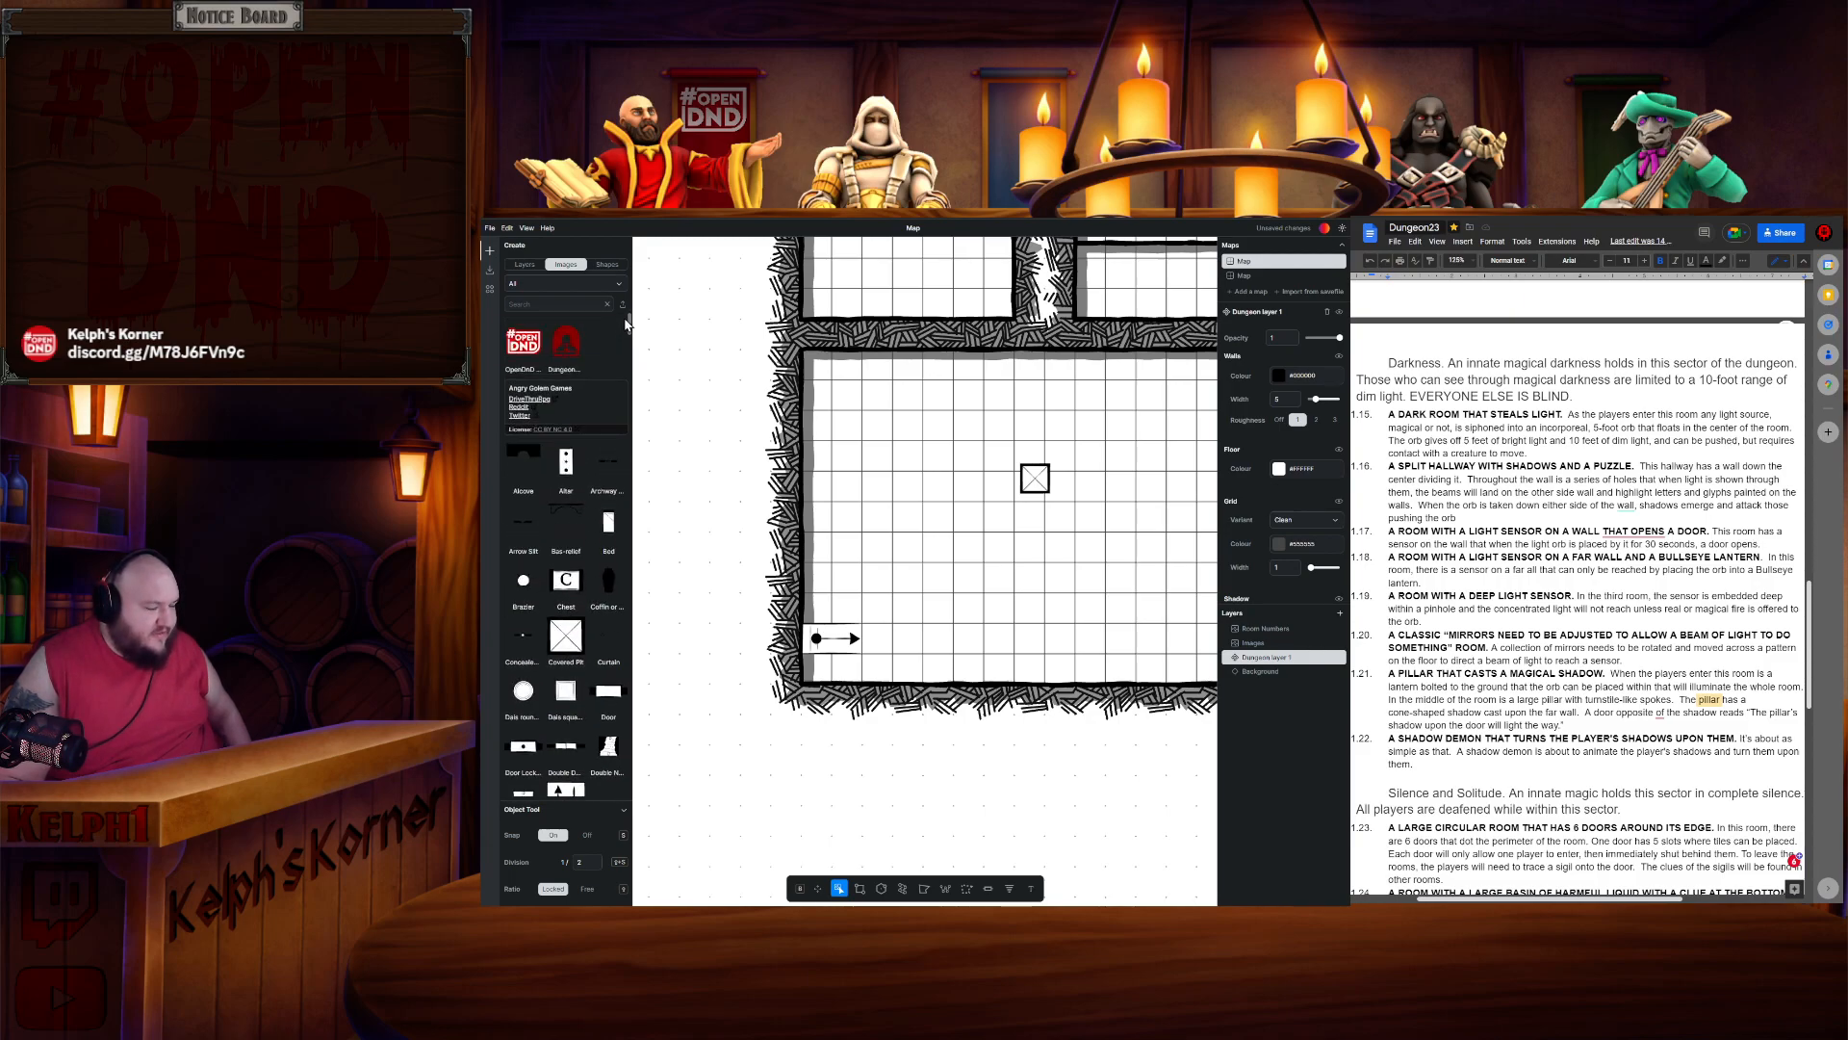
{"action": "scroll", "coordinate": [552, 660], "scroll_direction": "down", "scroll_amount": 3}
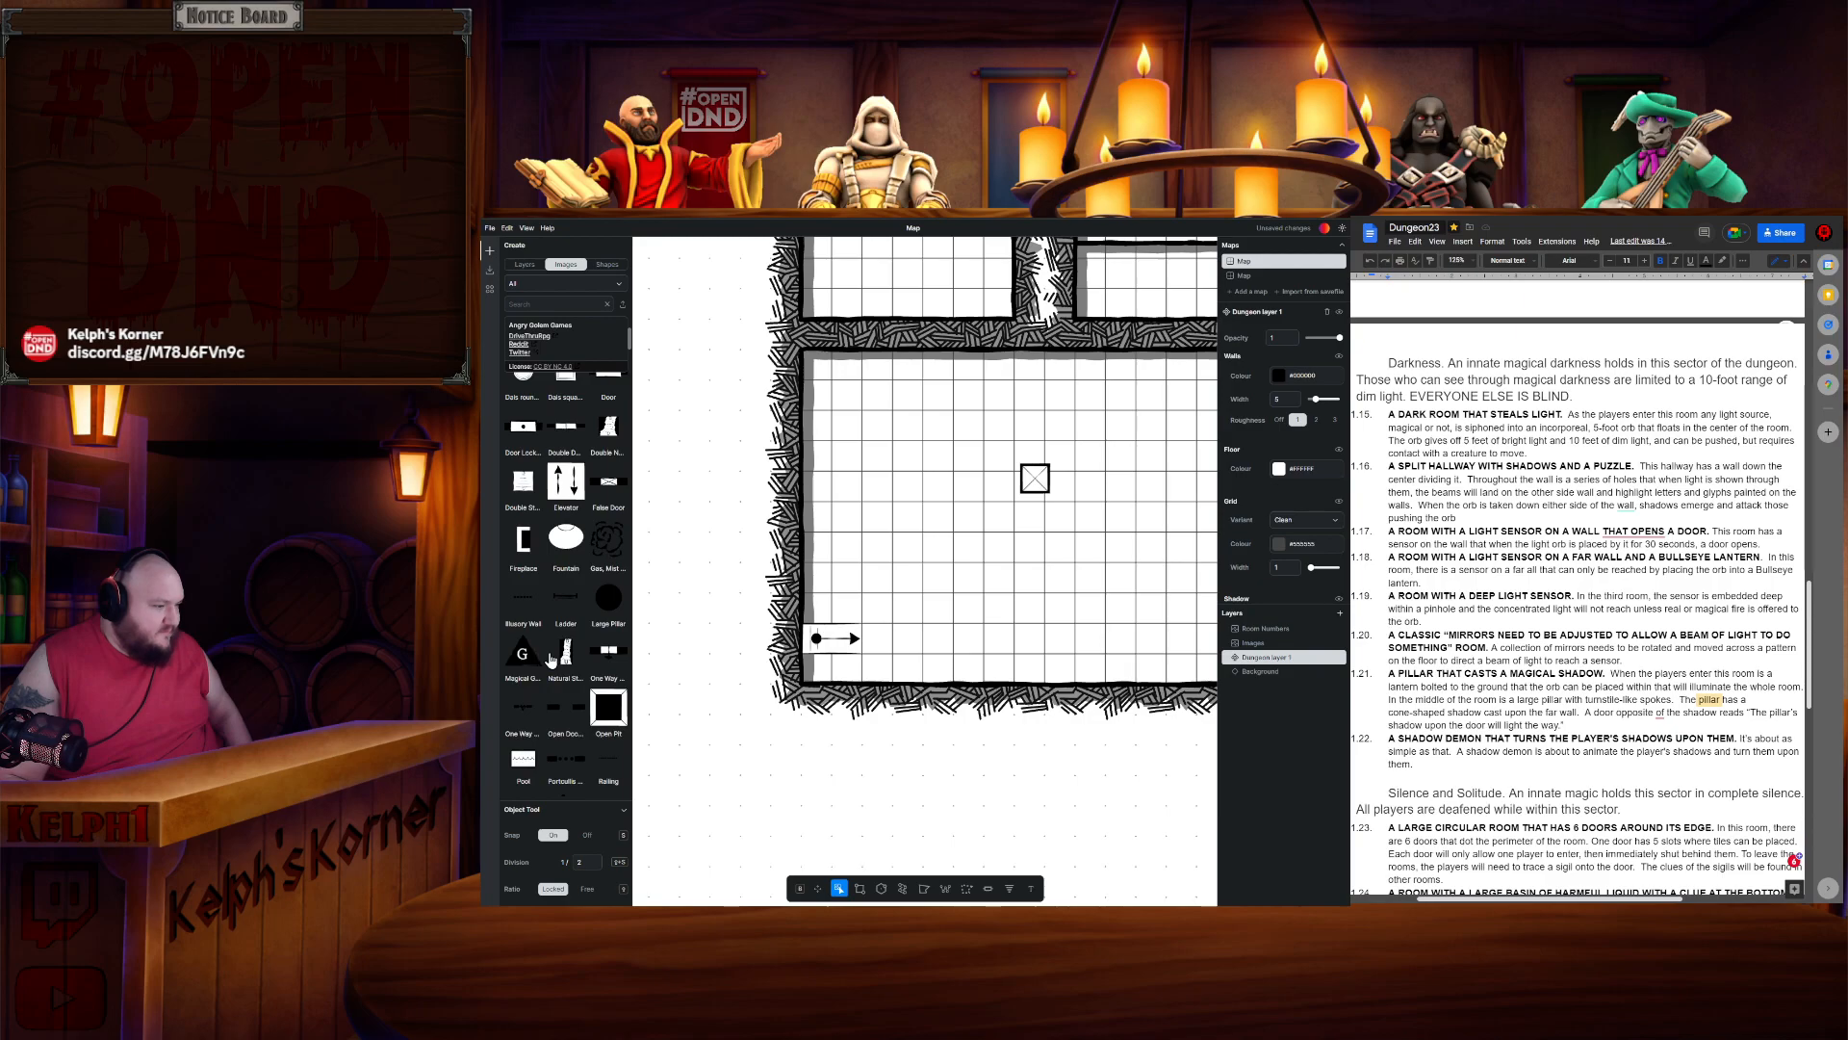
{"action": "scroll", "coordinate": [548, 659], "scroll_direction": "down", "scroll_amount": 3}
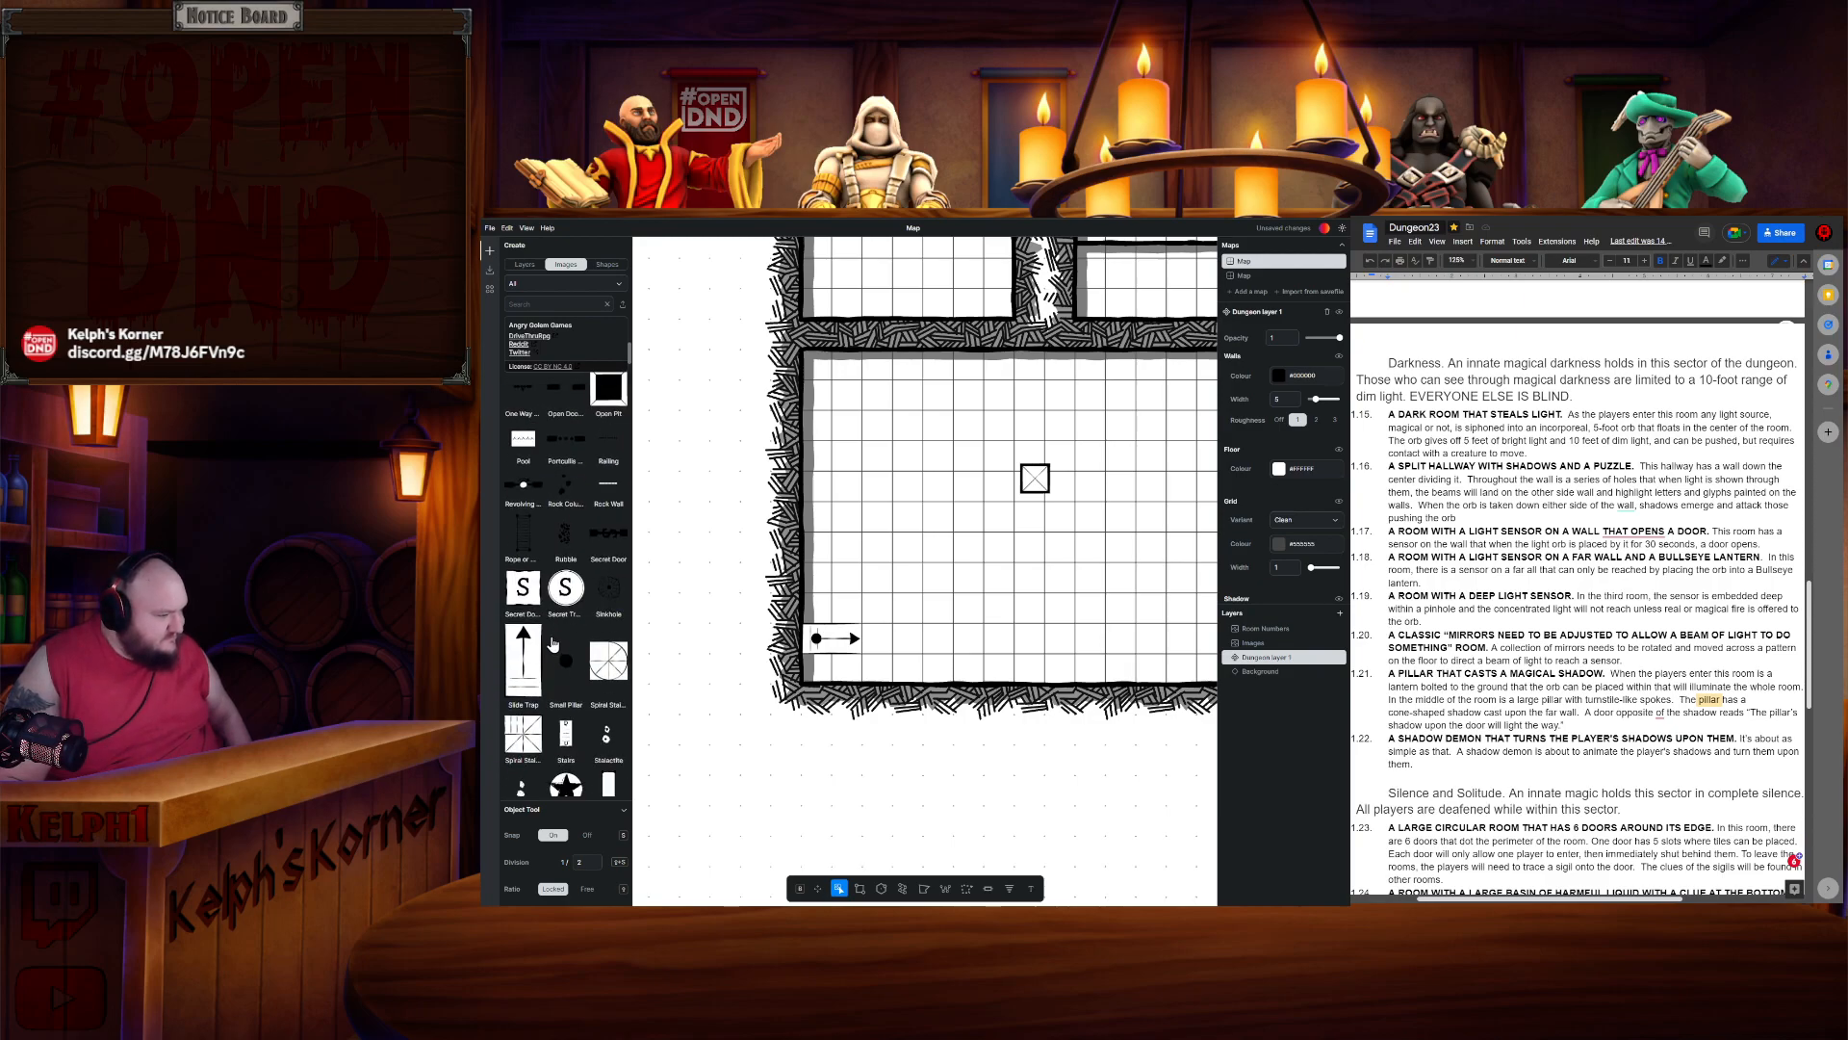
{"action": "scroll", "coordinate": [553, 643], "scroll_direction": "down", "scroll_amount": 2}
{"action": "scroll", "coordinate": [582, 576], "scroll_direction": "down", "scroll_amount": 2}
{"action": "scroll", "coordinate": [582, 575], "scroll_direction": "up", "scroll_amount": 2}
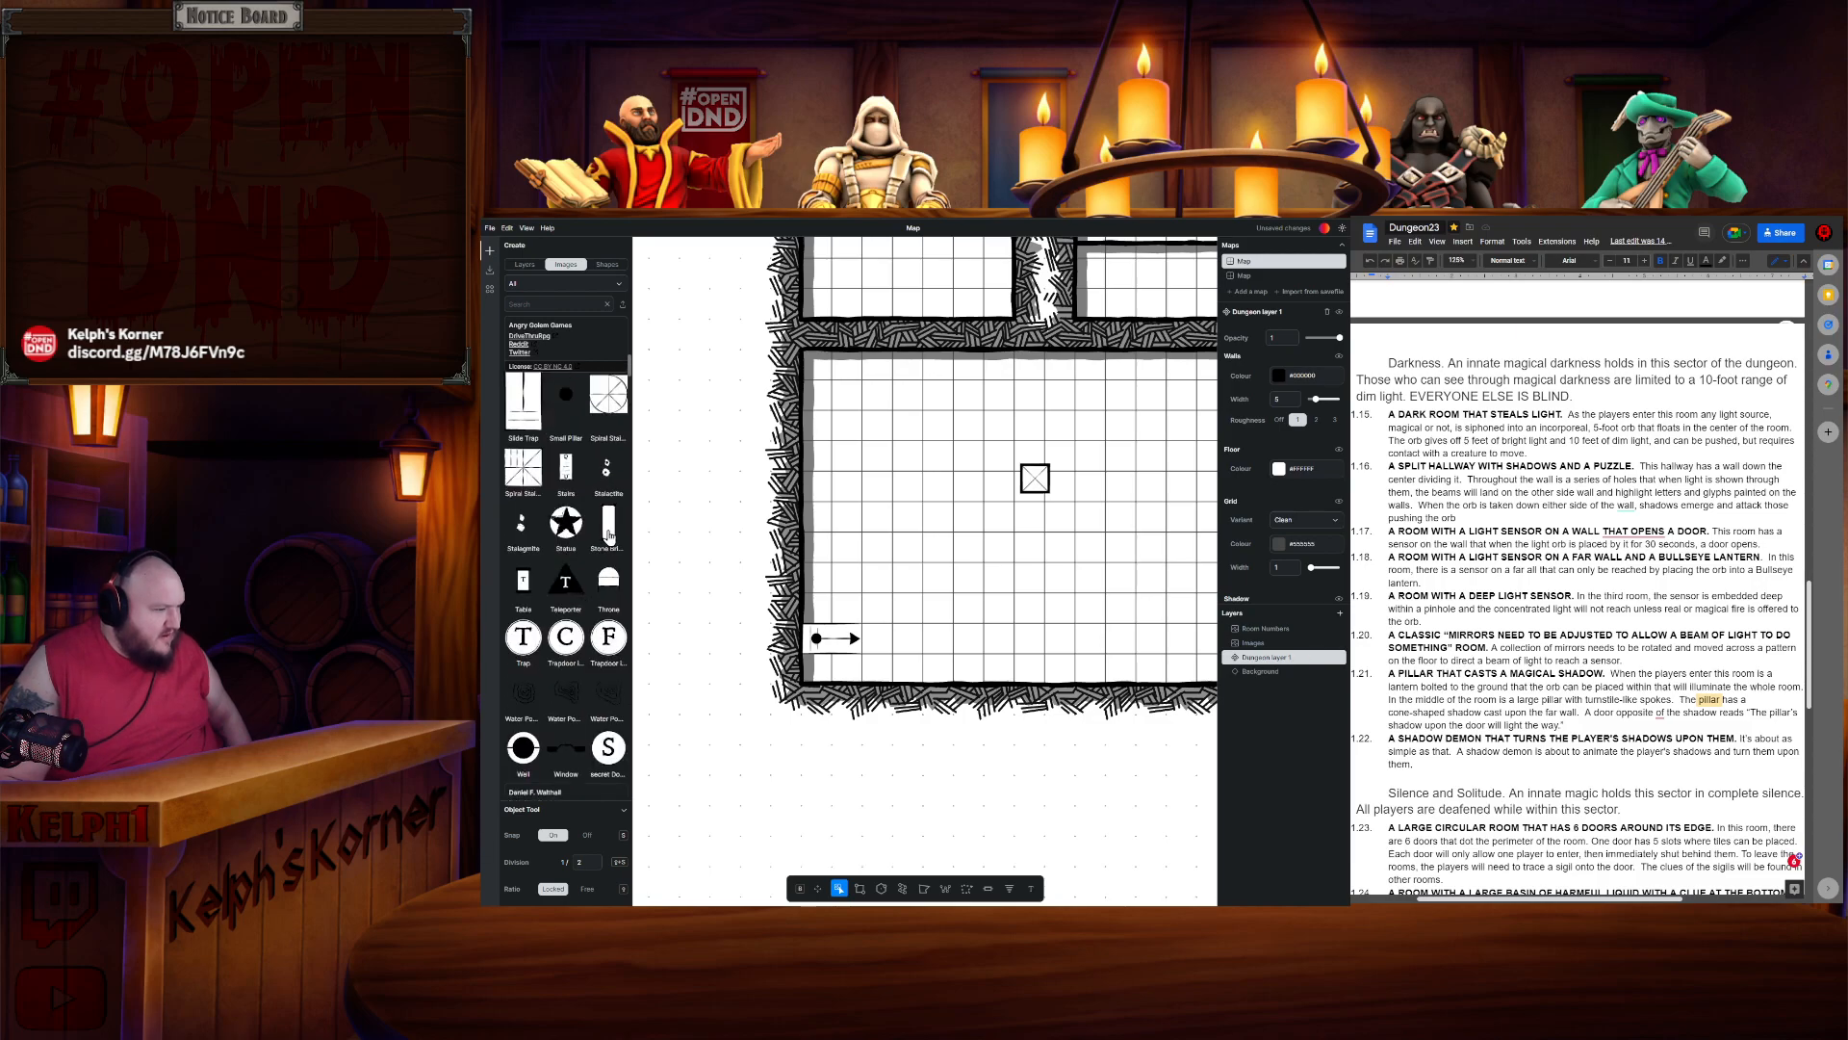
{"action": "left_click_drag", "start_coordinate": [609, 524], "coordinate": [927, 532]}
{"action": "key", "text": "Delete"}
{"action": "scroll", "coordinate": [578, 559], "scroll_direction": "up", "scroll_amount": 2}
{"action": "scroll", "coordinate": [604, 537], "scroll_direction": "up", "scroll_amount": 2}
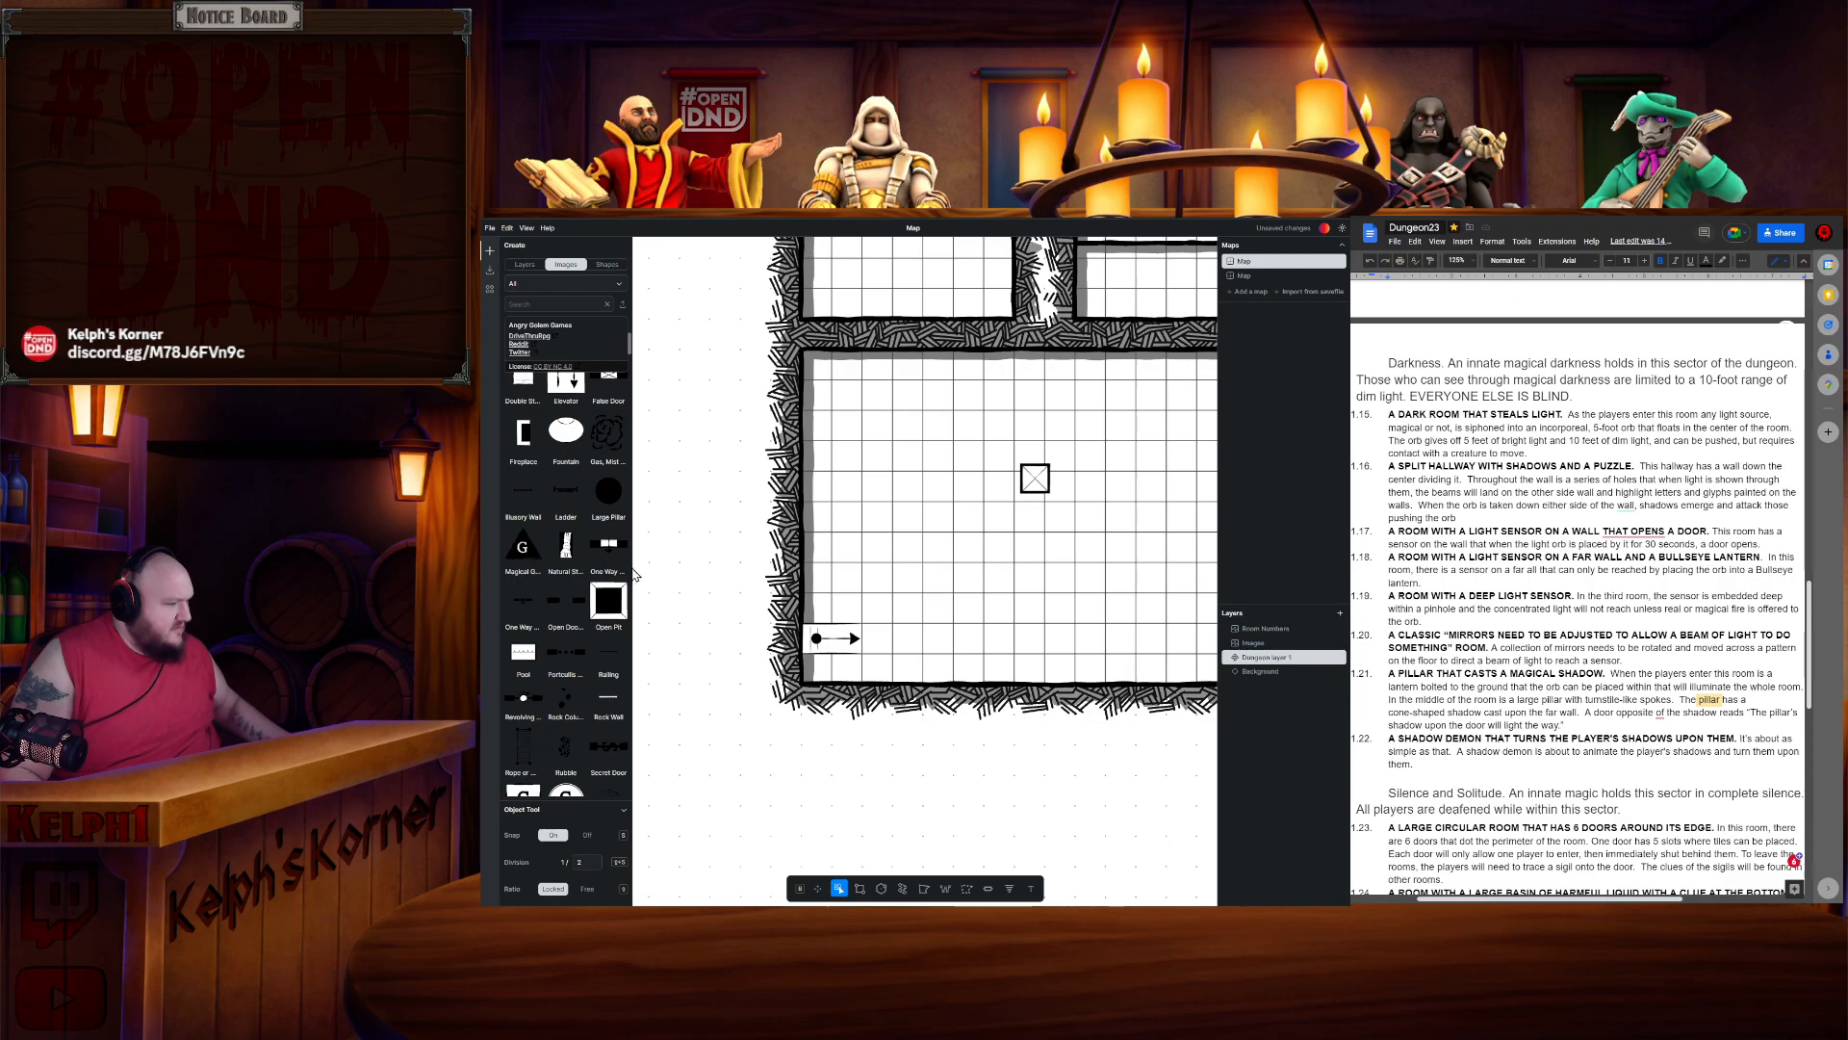
{"action": "left_click", "coordinate": [608, 699]}
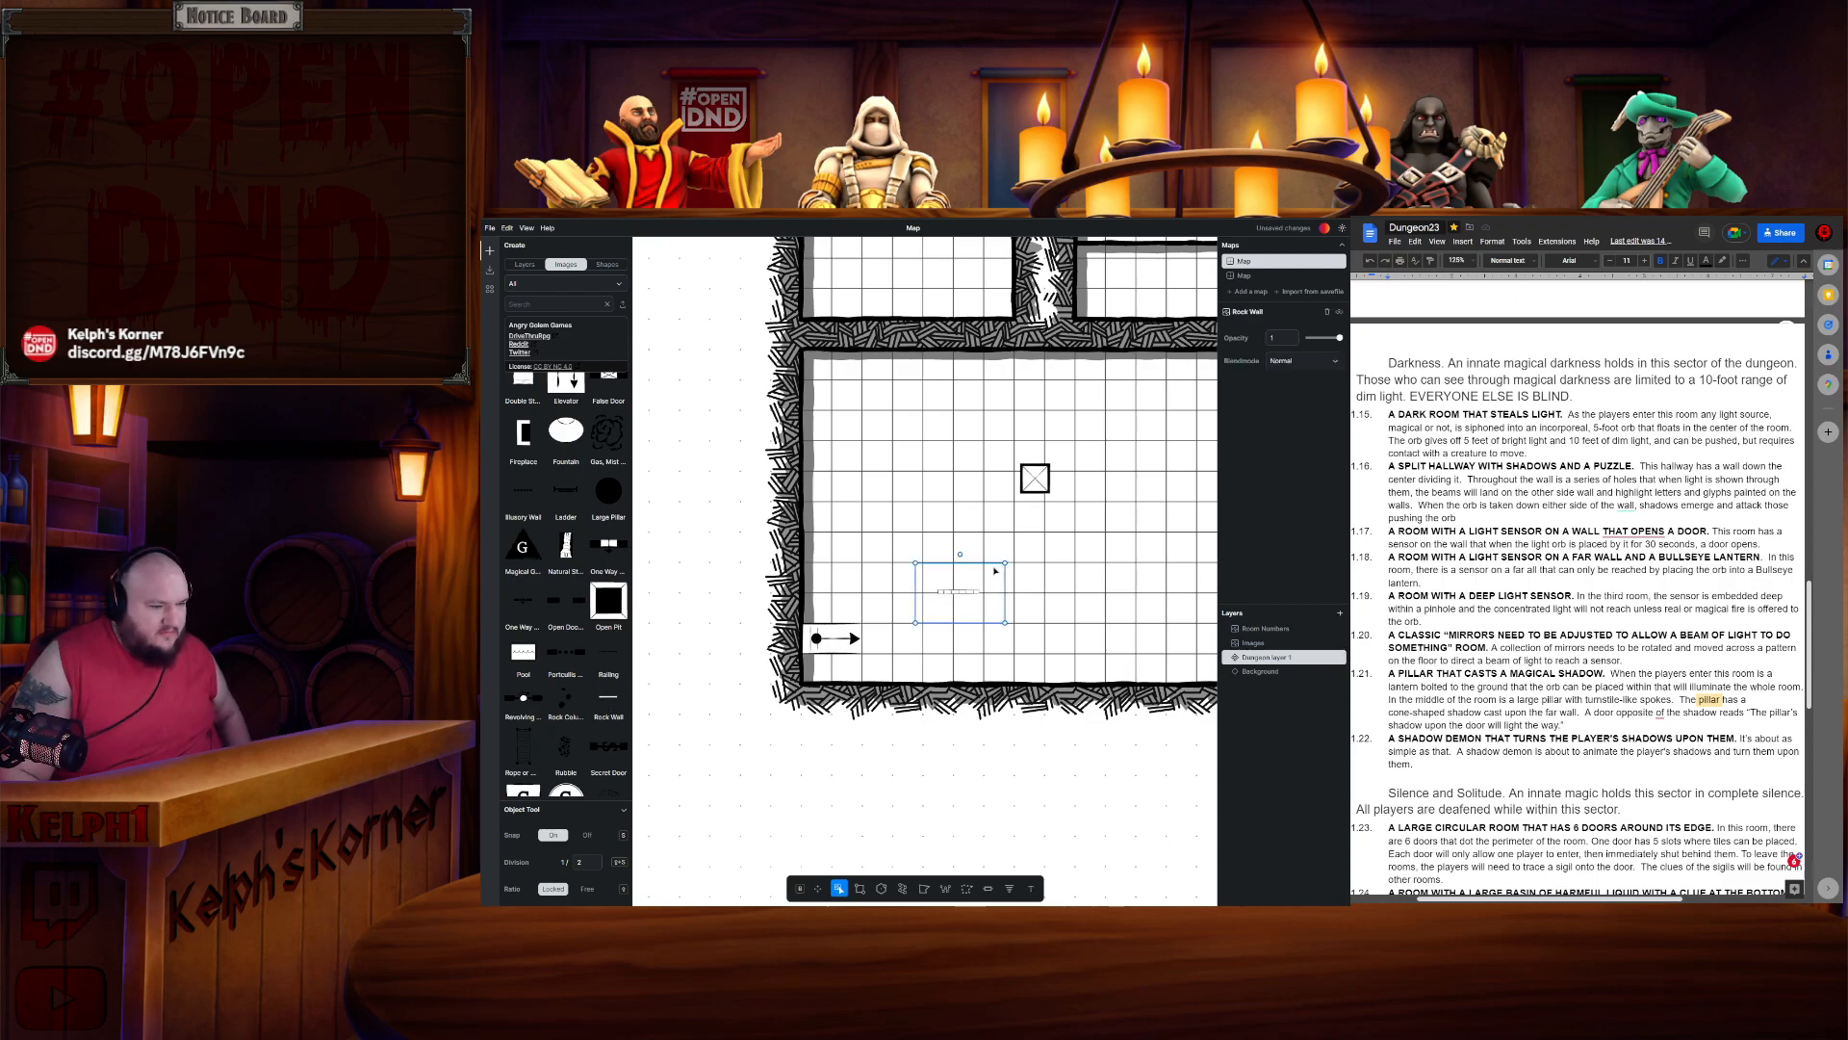
{"action": "left_click_drag", "start_coordinate": [959, 554], "coordinate": [928, 594]}
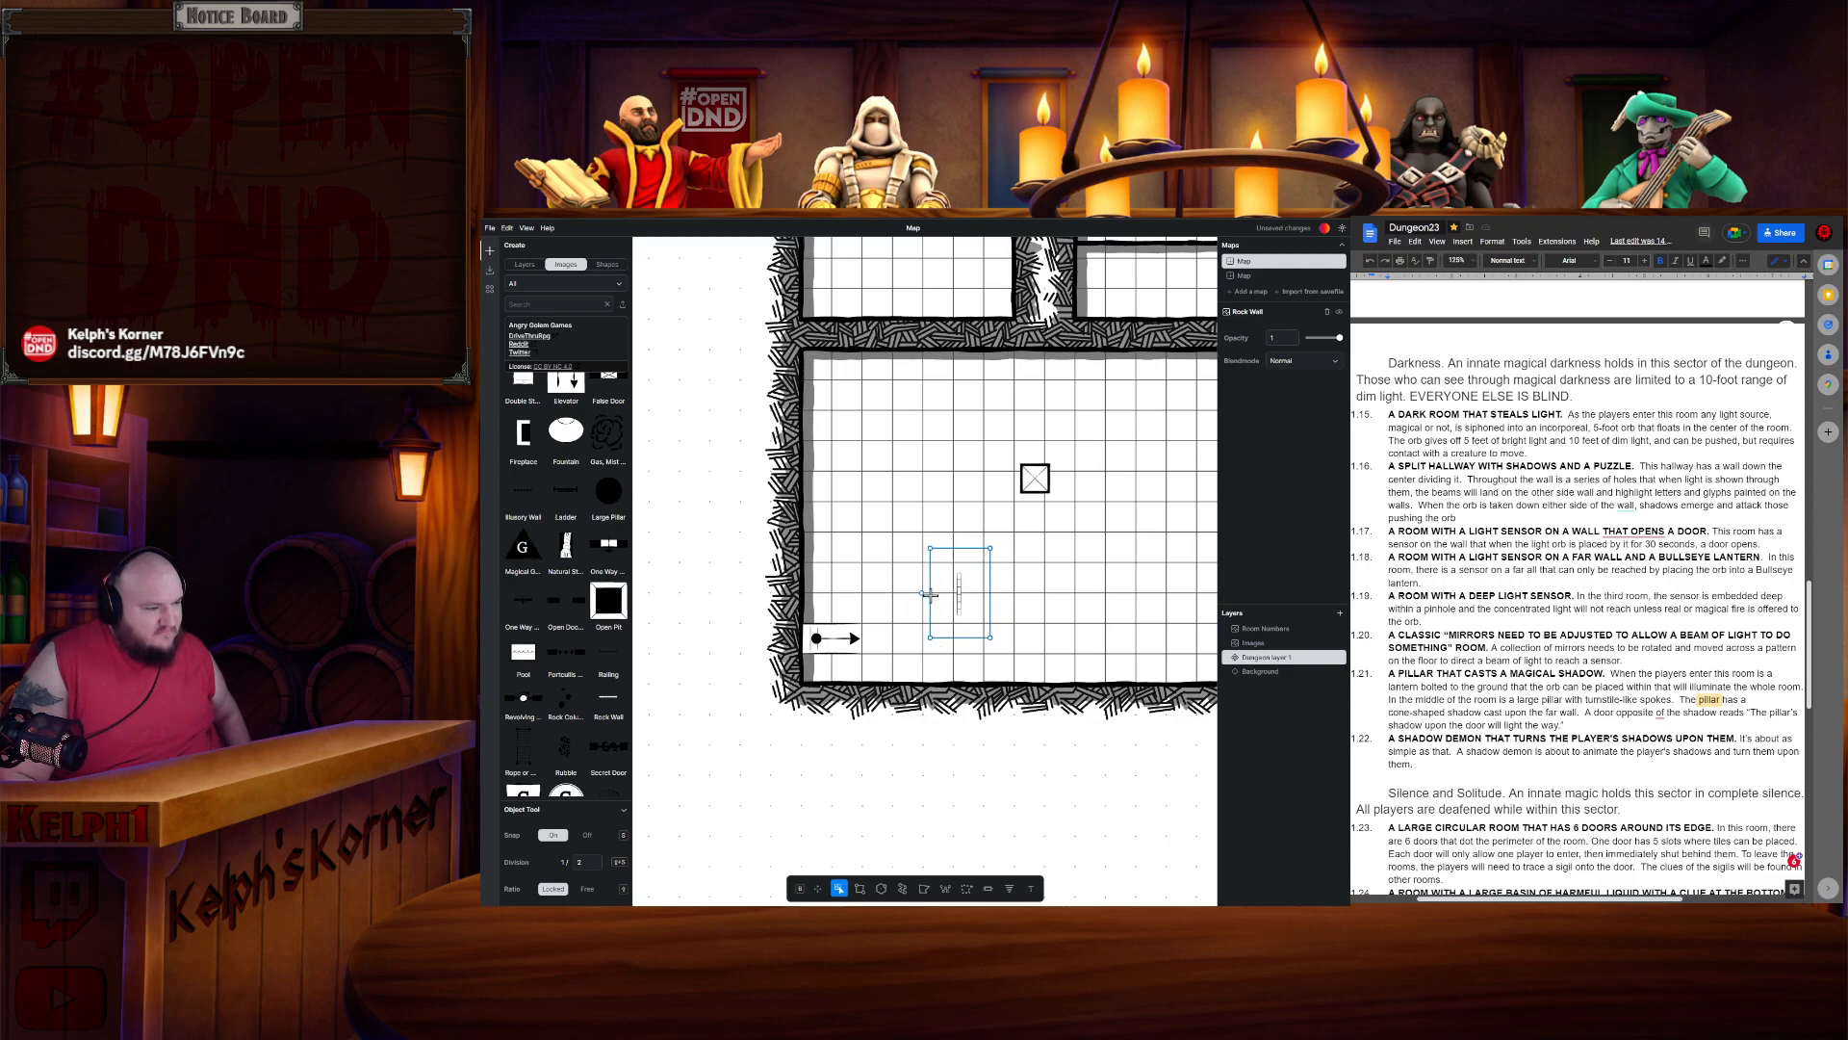
{"action": "key", "text": "Delete"}
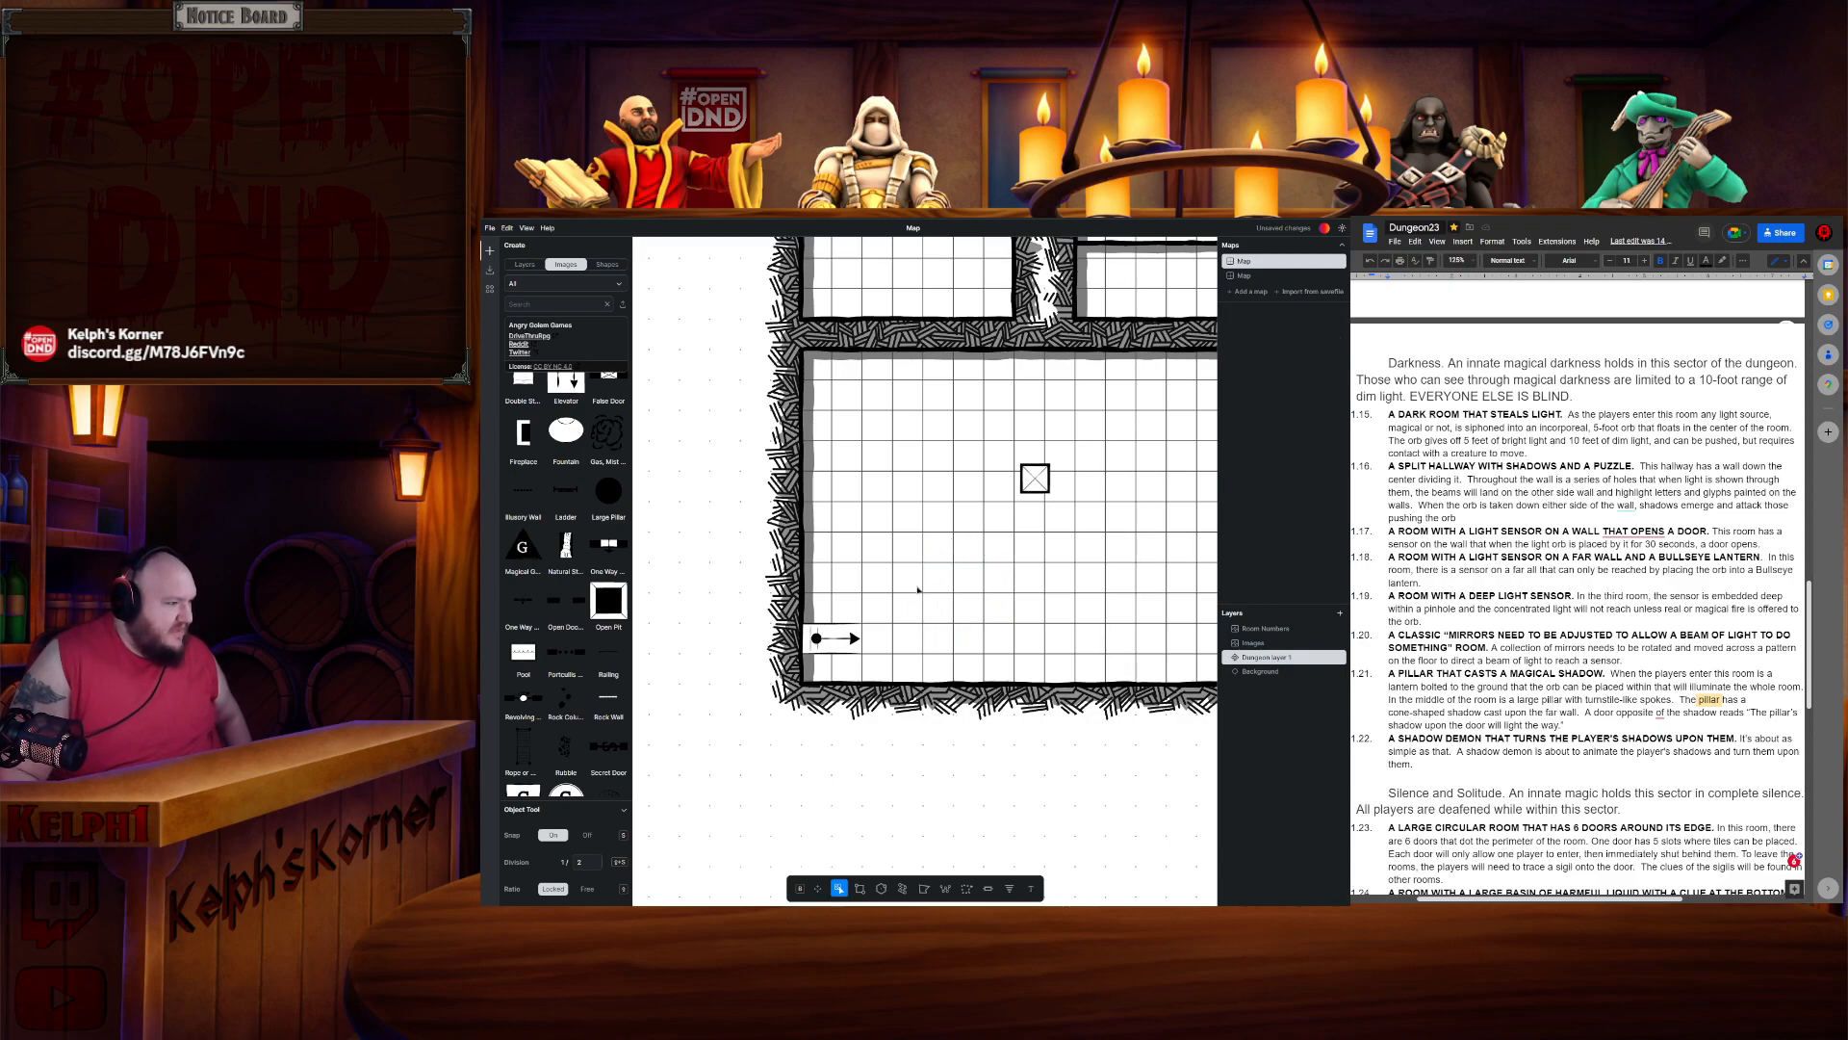
{"action": "scroll", "coordinate": [542, 460], "scroll_direction": "up", "scroll_amount": 3}
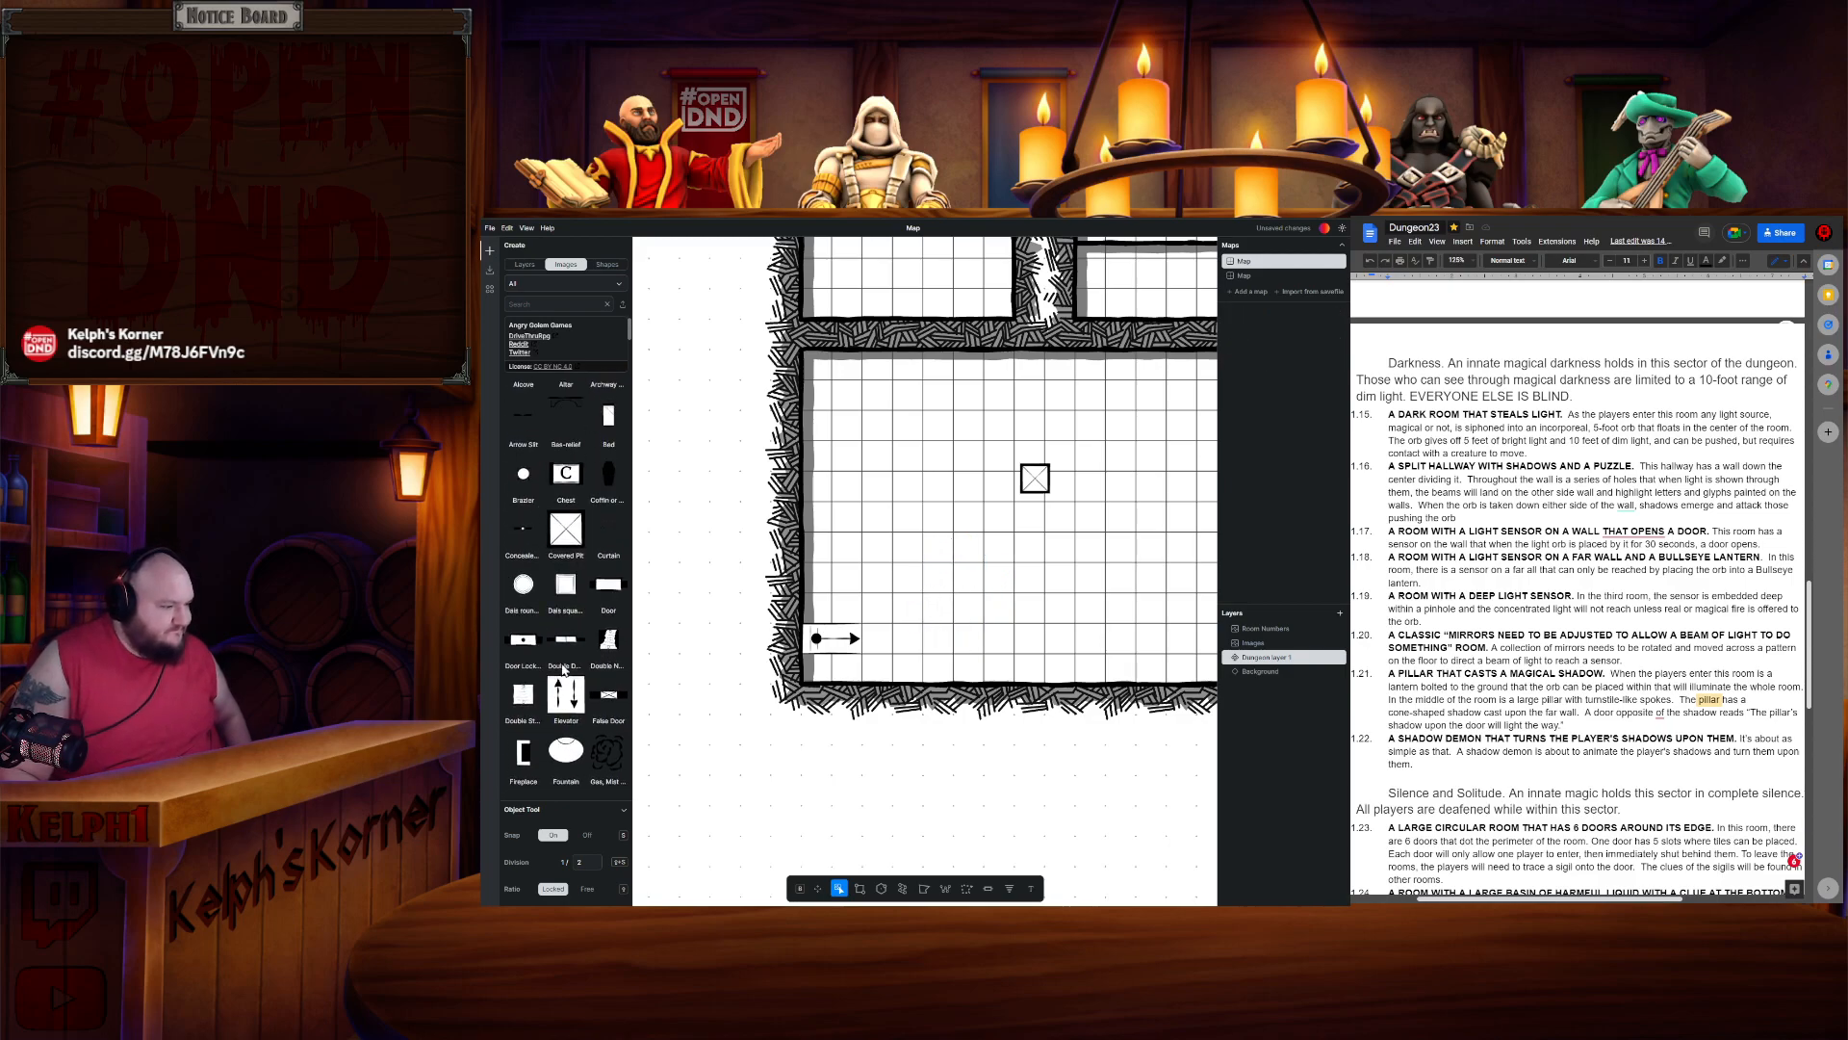
{"action": "left_click", "coordinate": [522, 708]}
{"action": "key", "text": "Delete"}
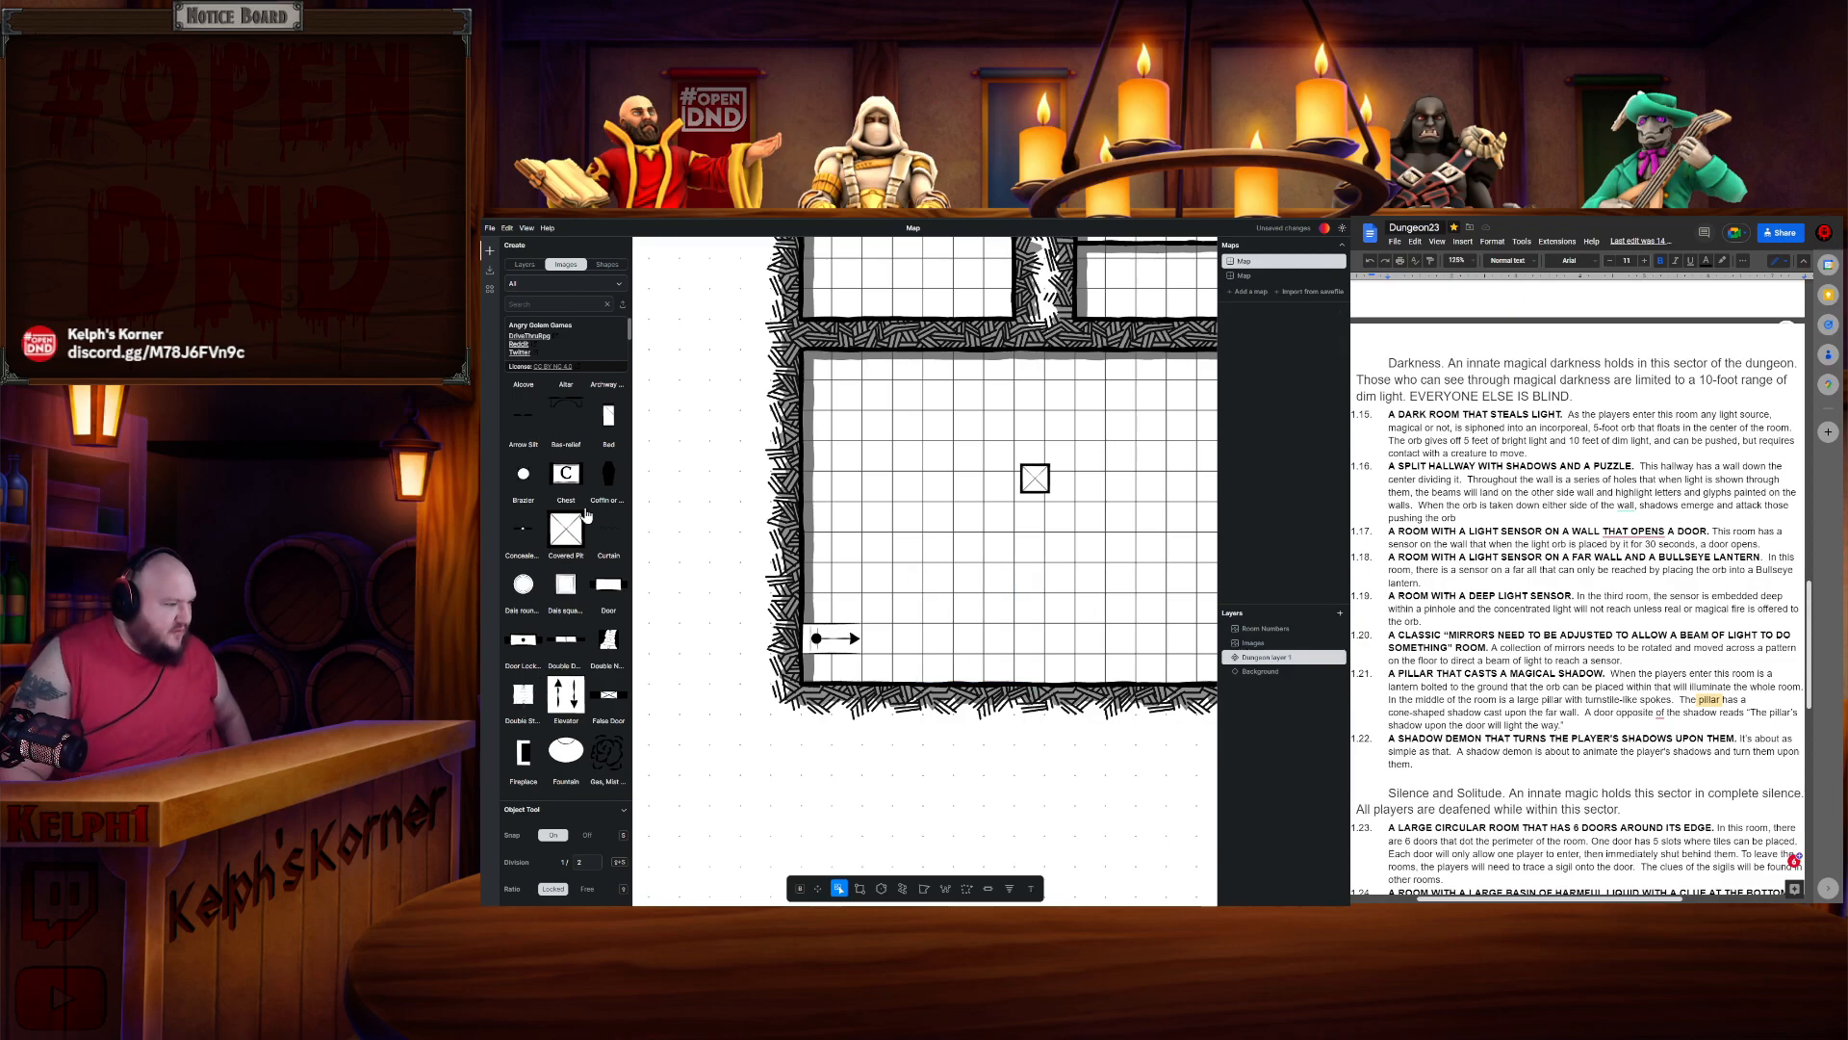
- Move the covered pit next to the slide trap's end in the large room and paste a copy one square above it
{"action": "scroll", "coordinate": [577, 523], "scroll_direction": "up", "scroll_amount": 2}
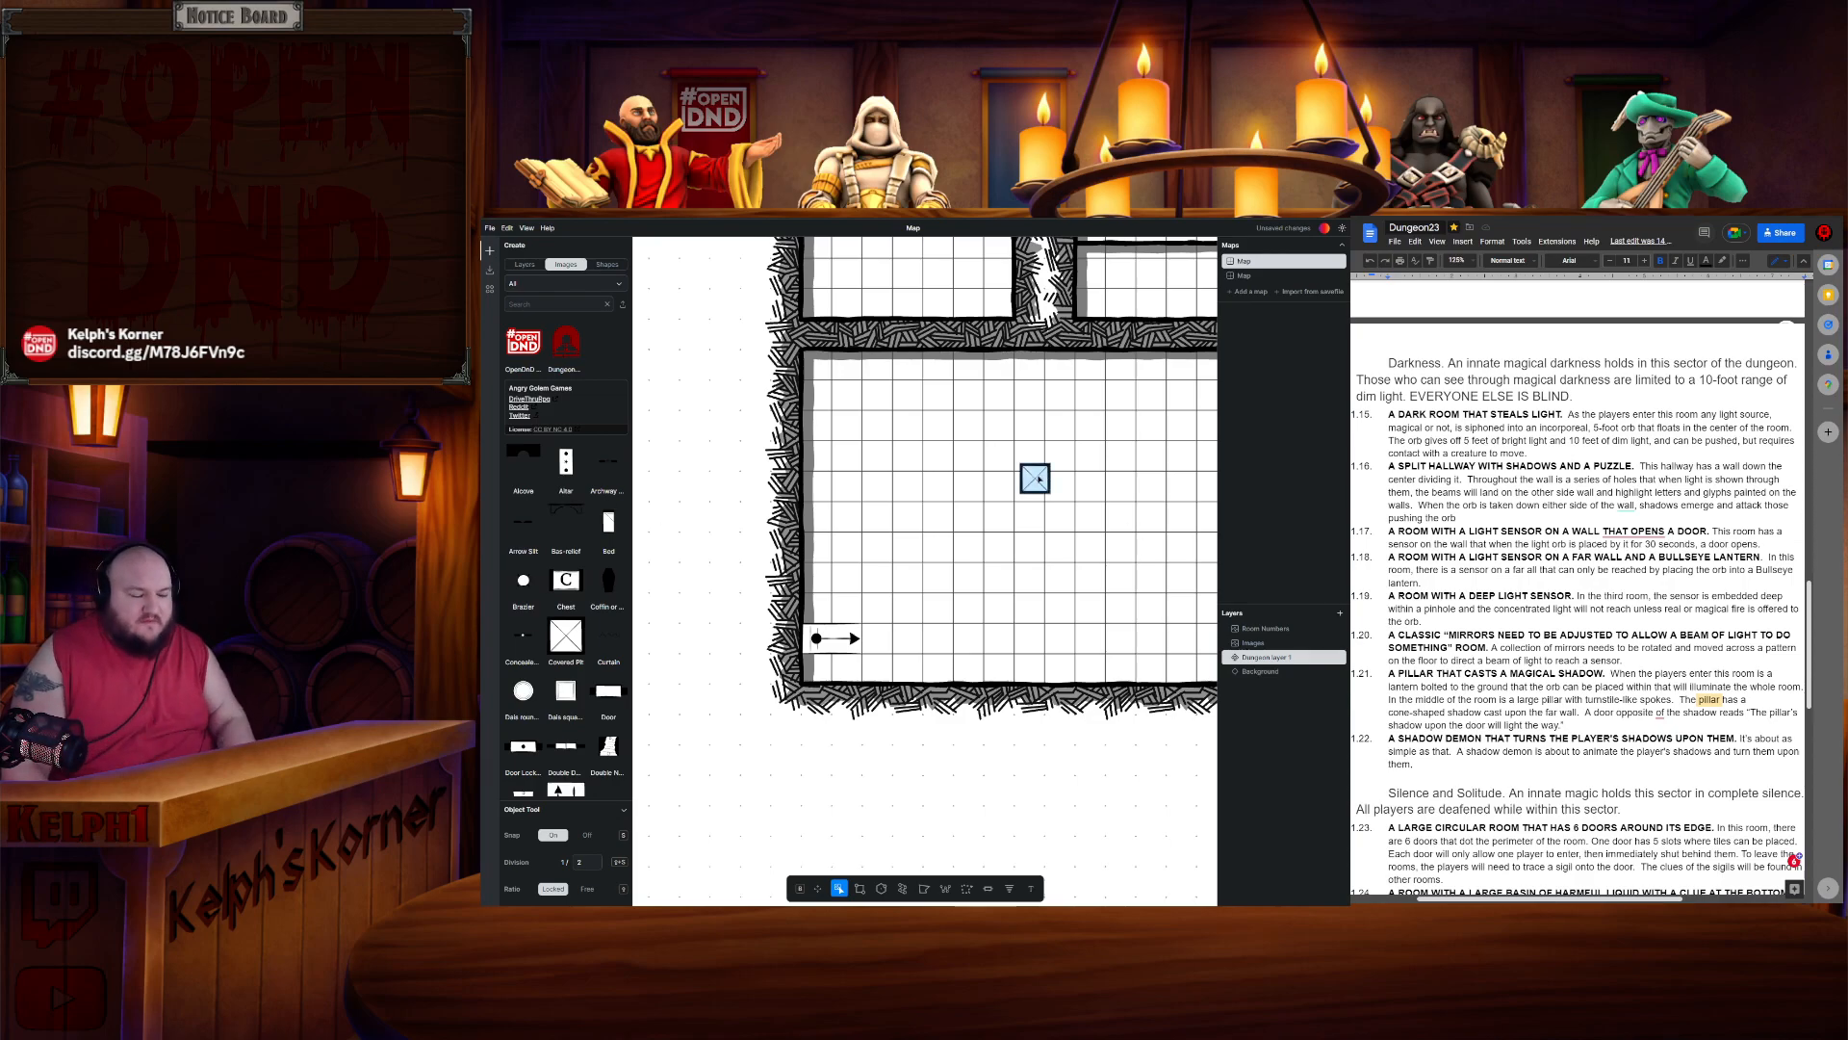
{"action": "left_click", "coordinate": [1039, 479]}
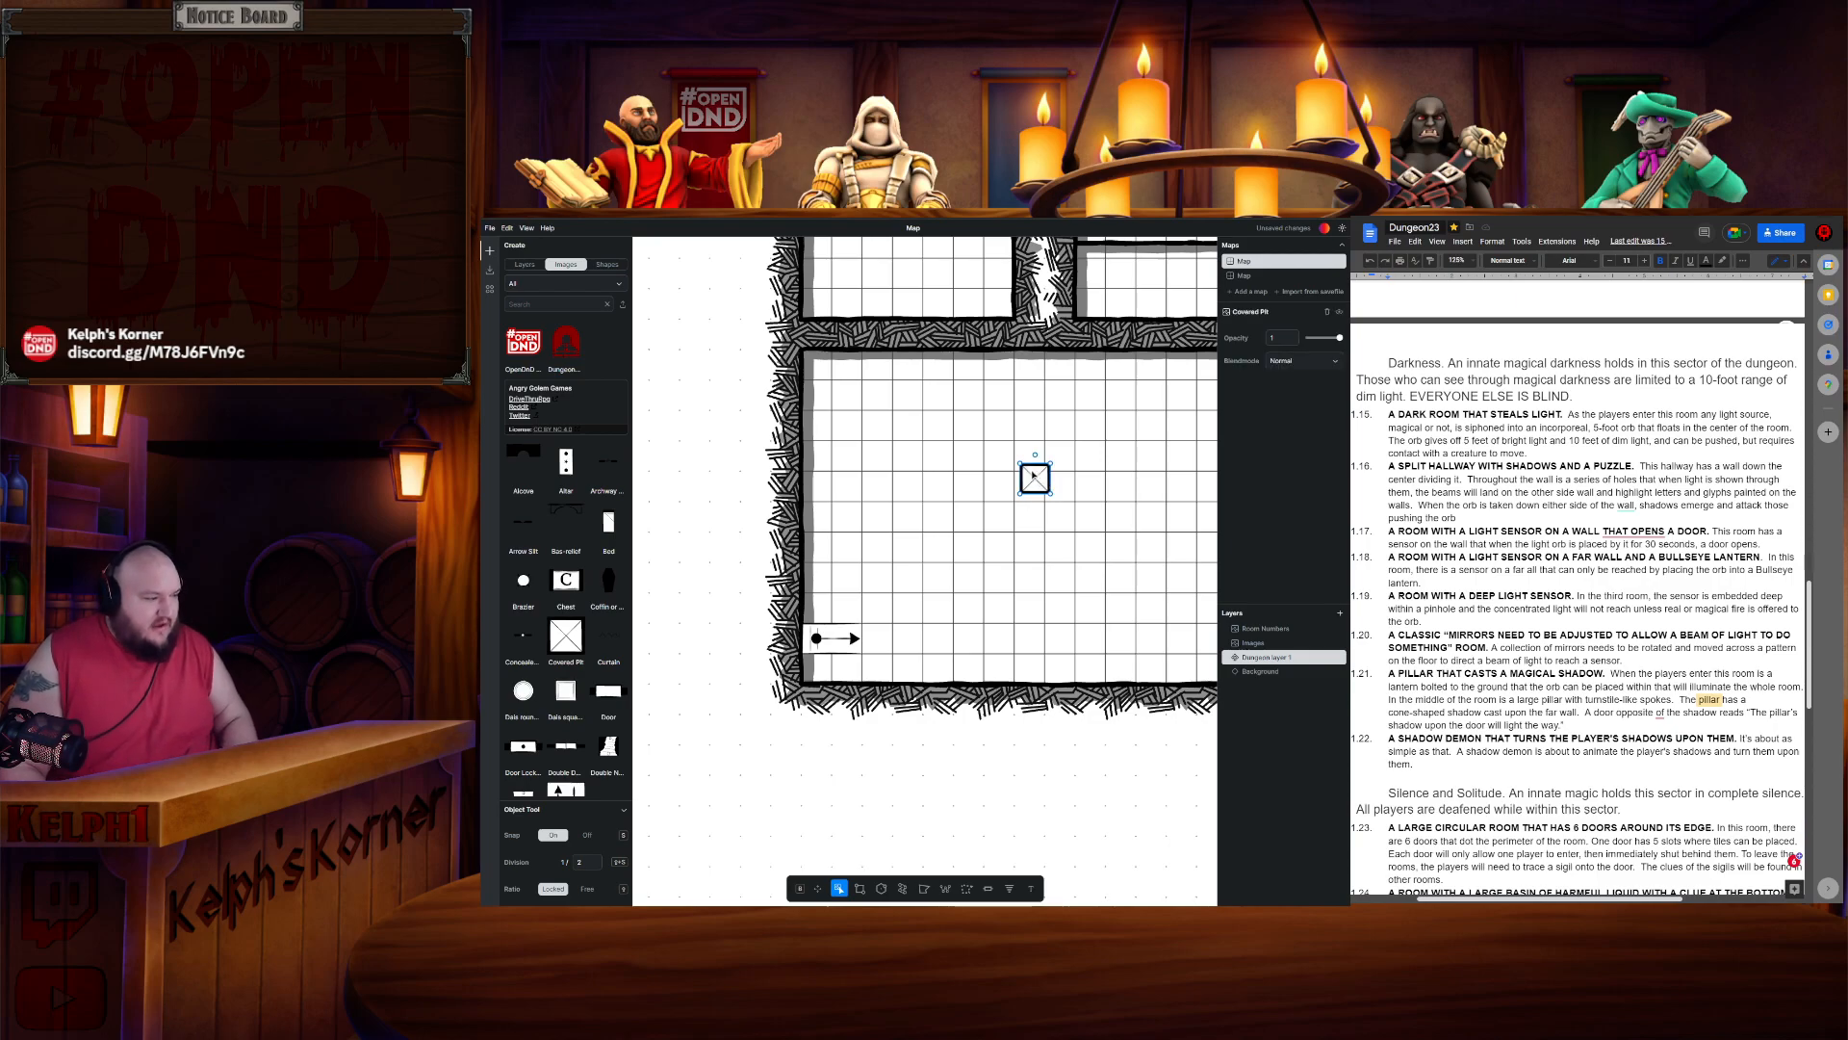
{"action": "left_click_drag", "start_coordinate": [1037, 475], "coordinate": [931, 635]}
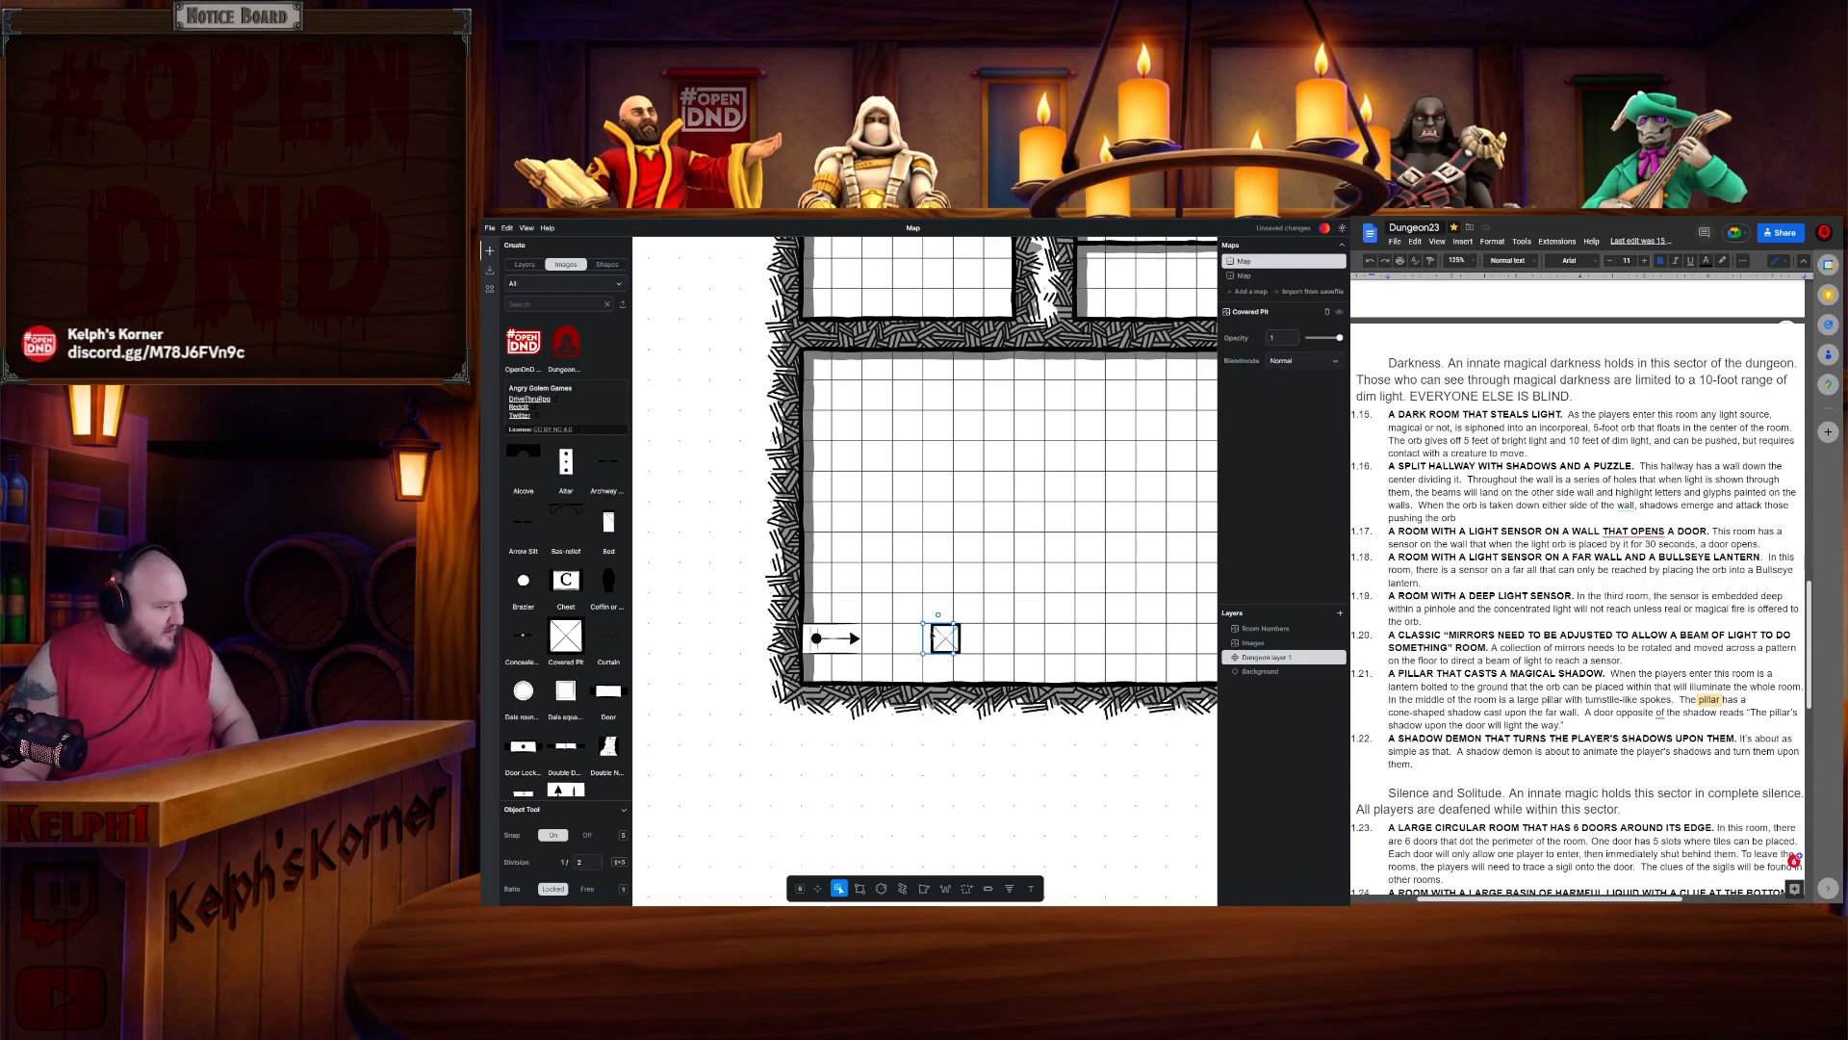
{"action": "key", "text": "ctrl+c"}
{"action": "key", "text": "ctrl+v"}
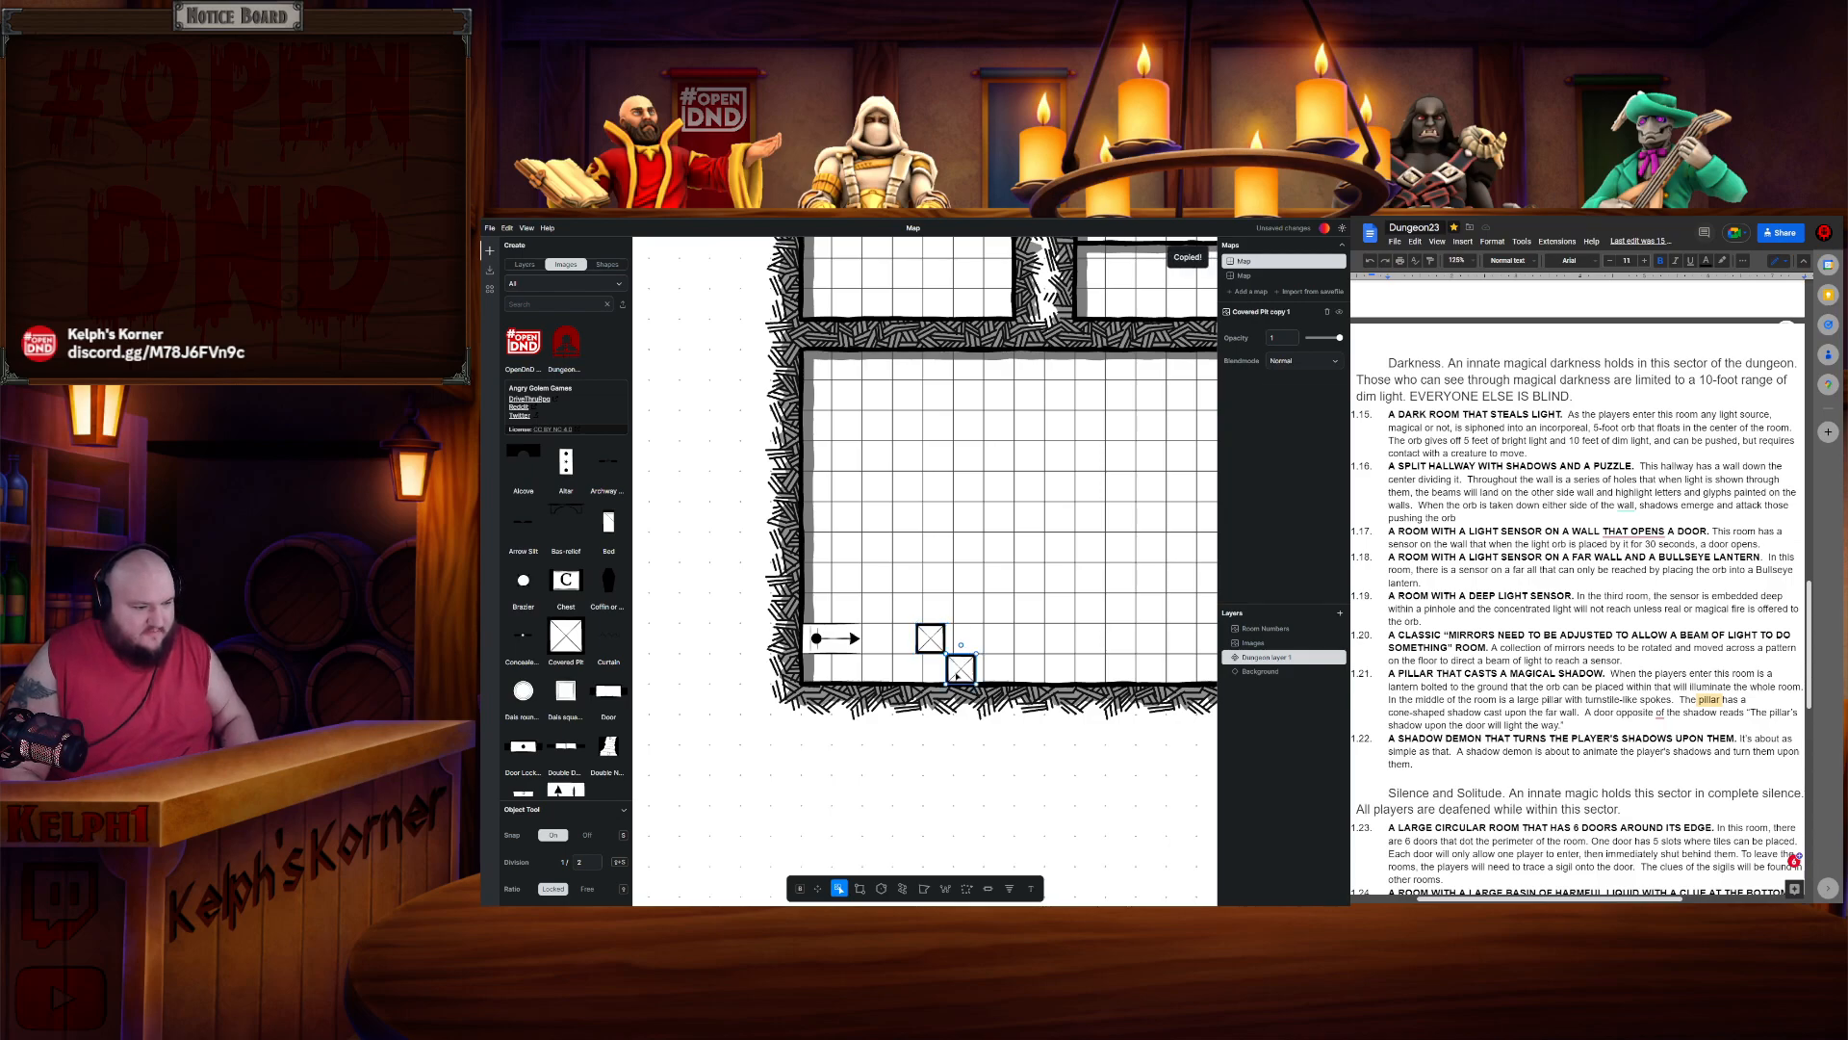
{"action": "left_click_drag", "start_coordinate": [931, 639], "coordinate": [937, 573]}
{"action": "left_click", "coordinate": [1008, 608]}
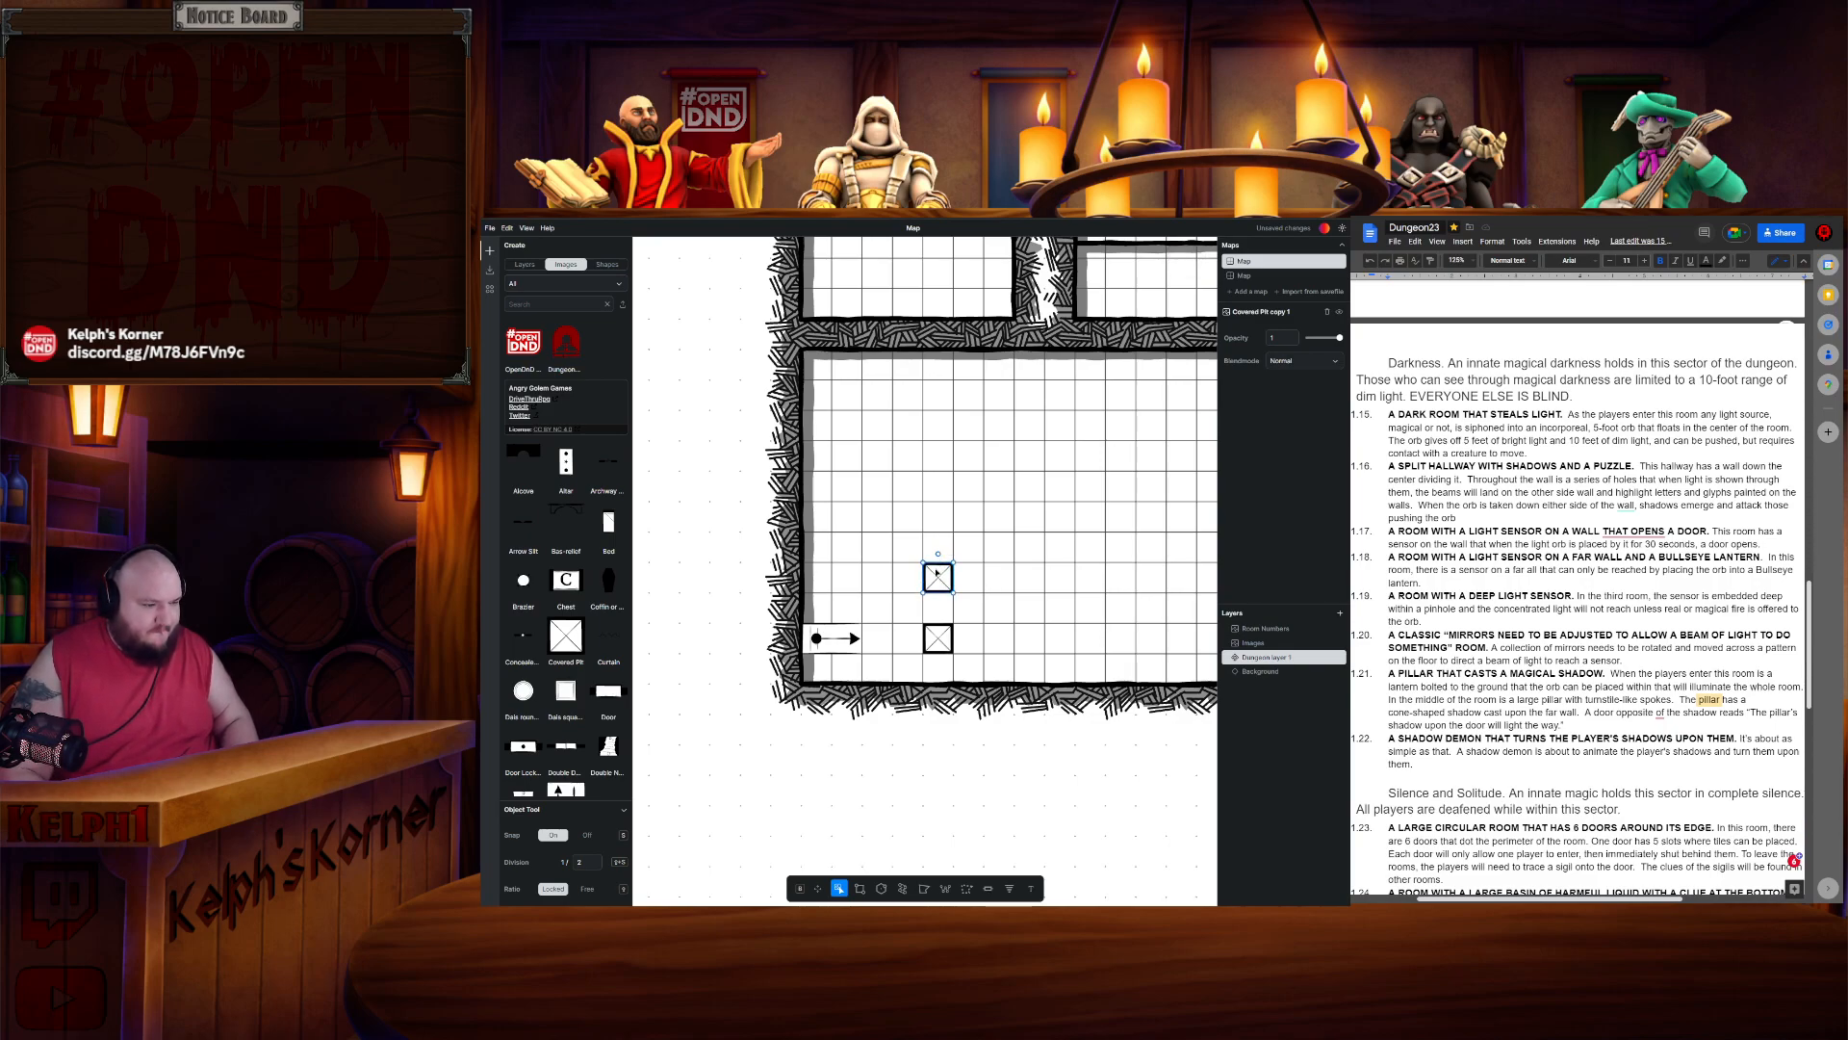
- Set the object tool's distance value to 1
{"action": "double_click", "coordinate": [589, 861]}
{"action": "type", "text": "1"}
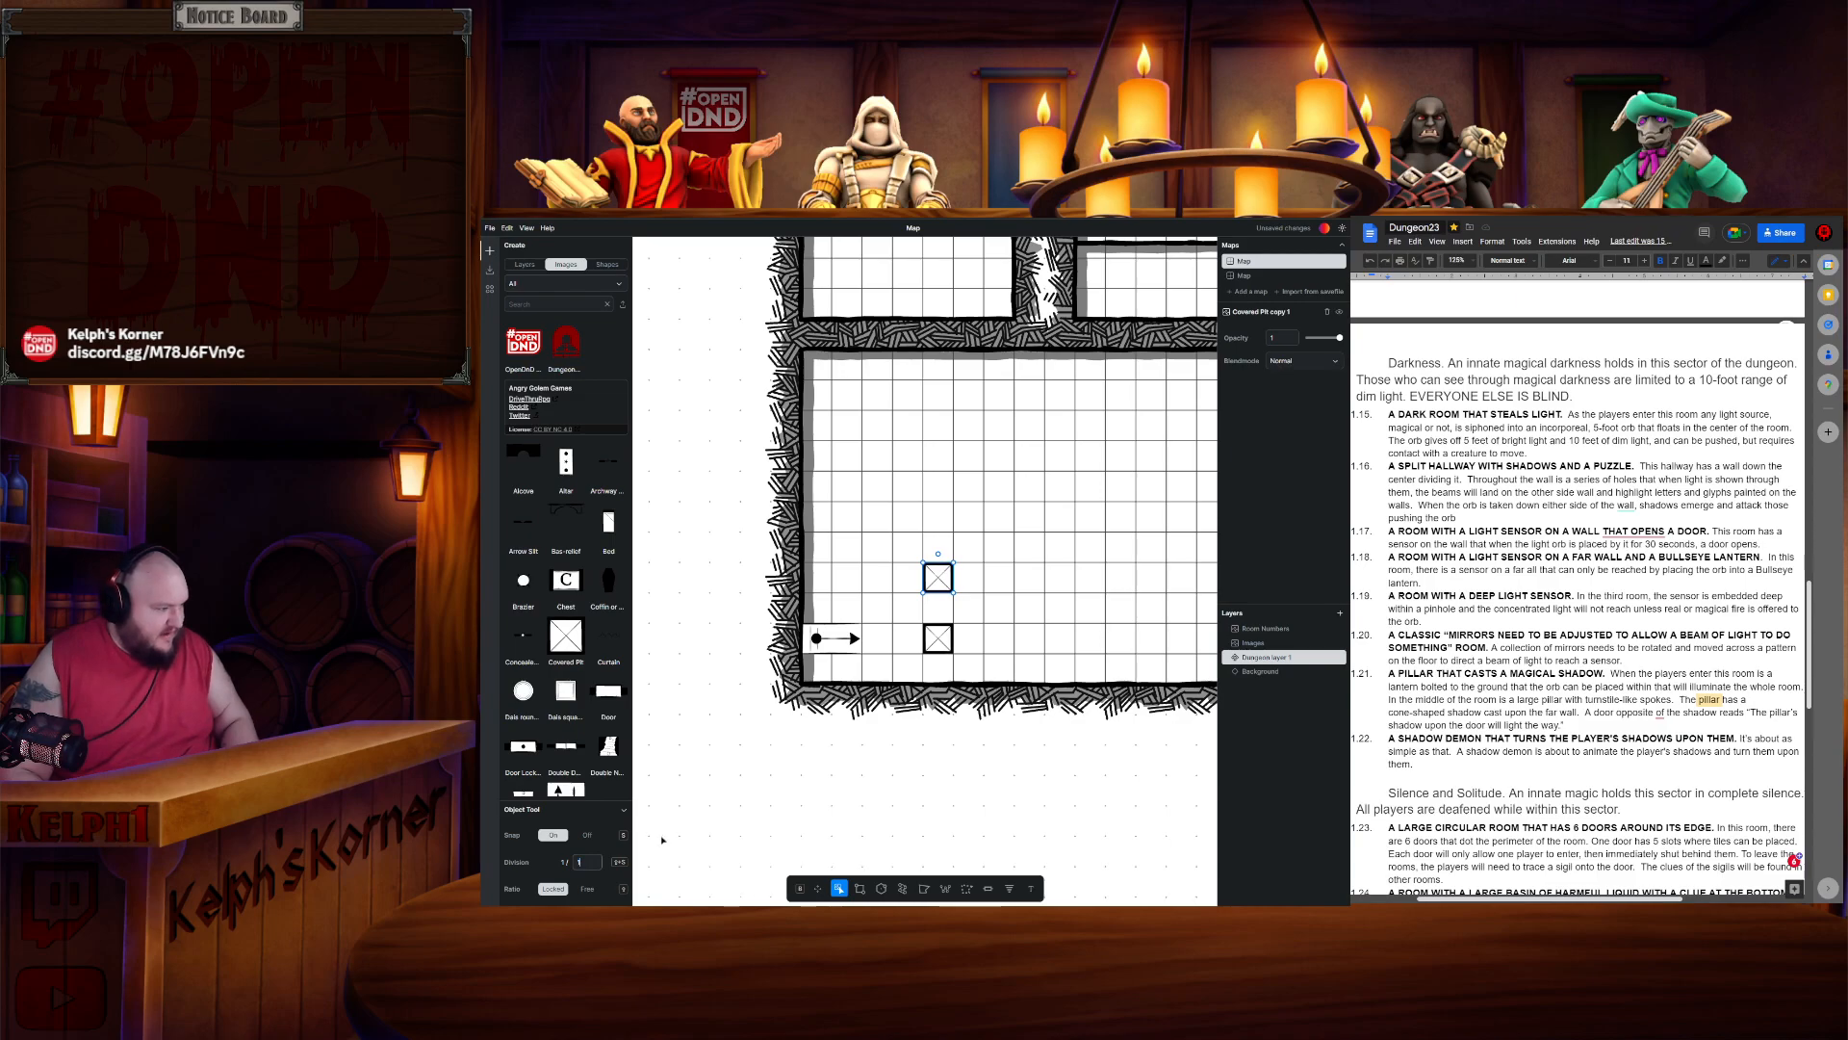
{"action": "left_click", "coordinate": [936, 802]}
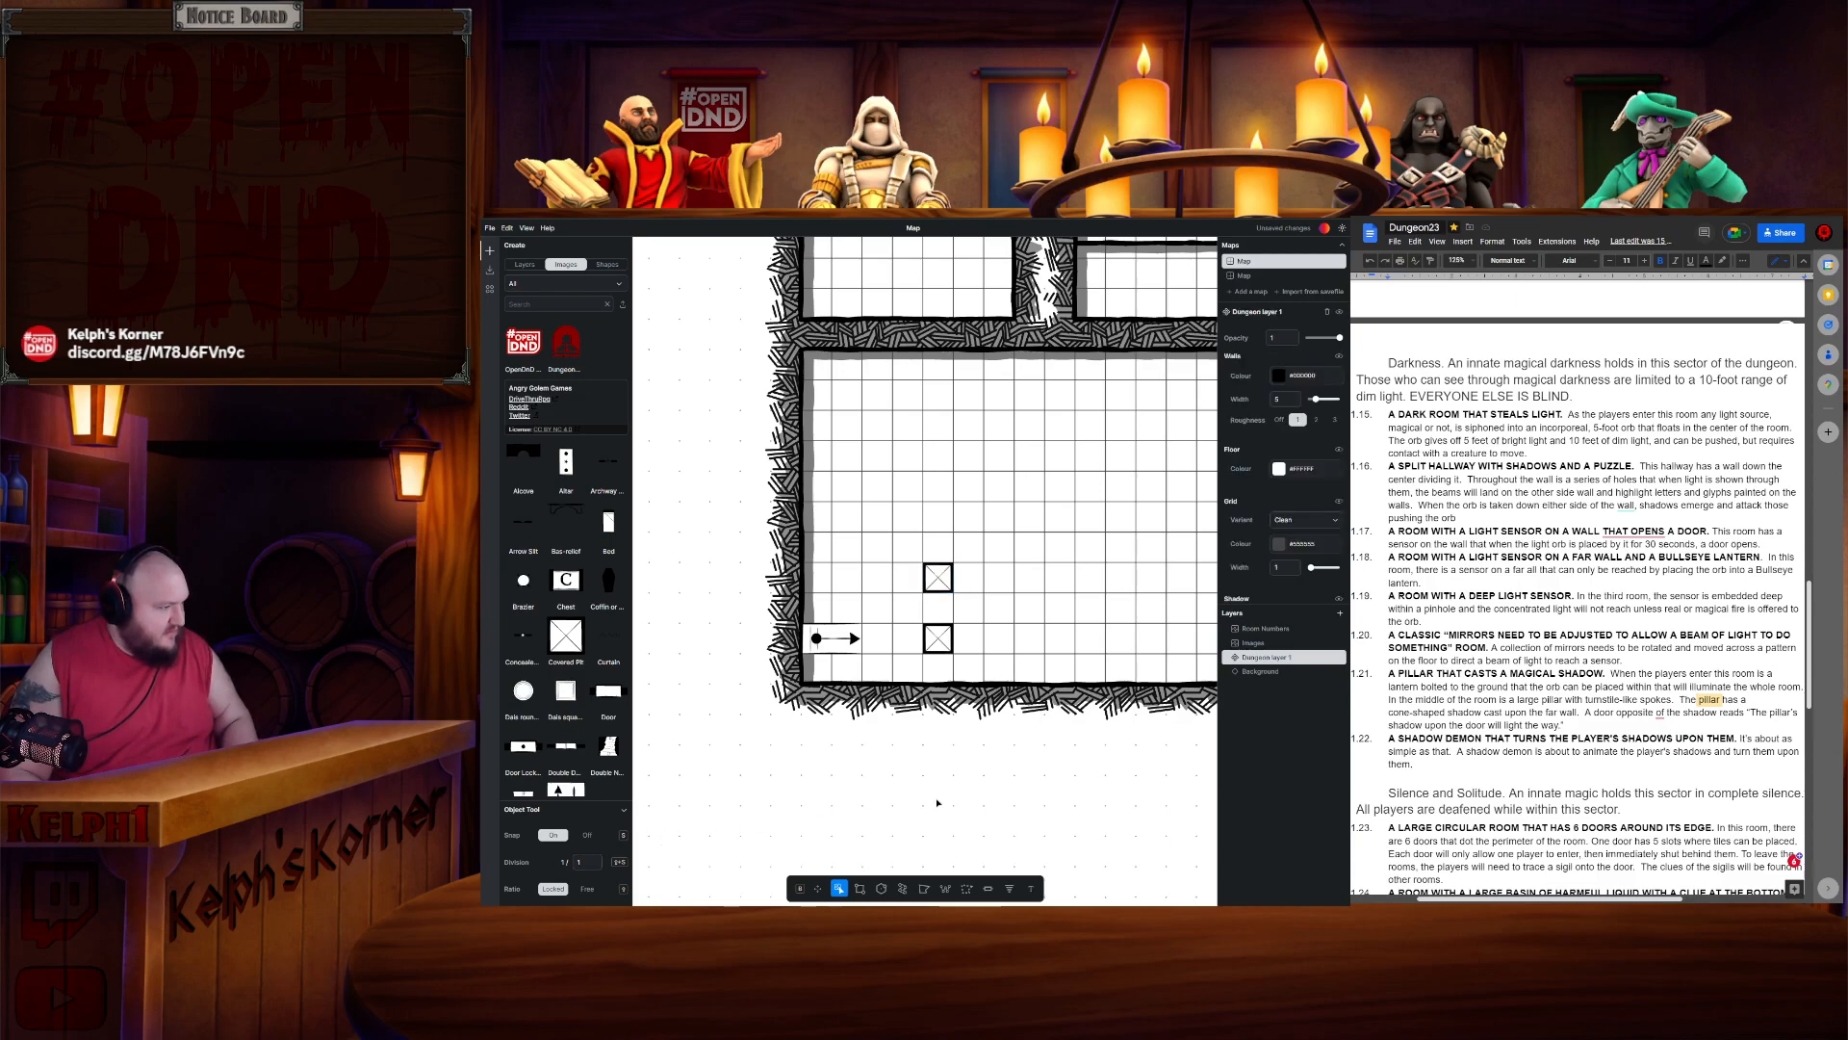
- Paste more covered pits in a diagonal line, along the large room's left wall and in its upper-right corner
{"action": "left_click_drag", "start_coordinate": [1039, 564], "coordinate": [929, 563]}
{"action": "key", "text": "ctrl+v"}
{"action": "left_click_drag", "start_coordinate": [859, 666], "coordinate": [859, 555]}
{"action": "key", "text": "ctrl+v"}
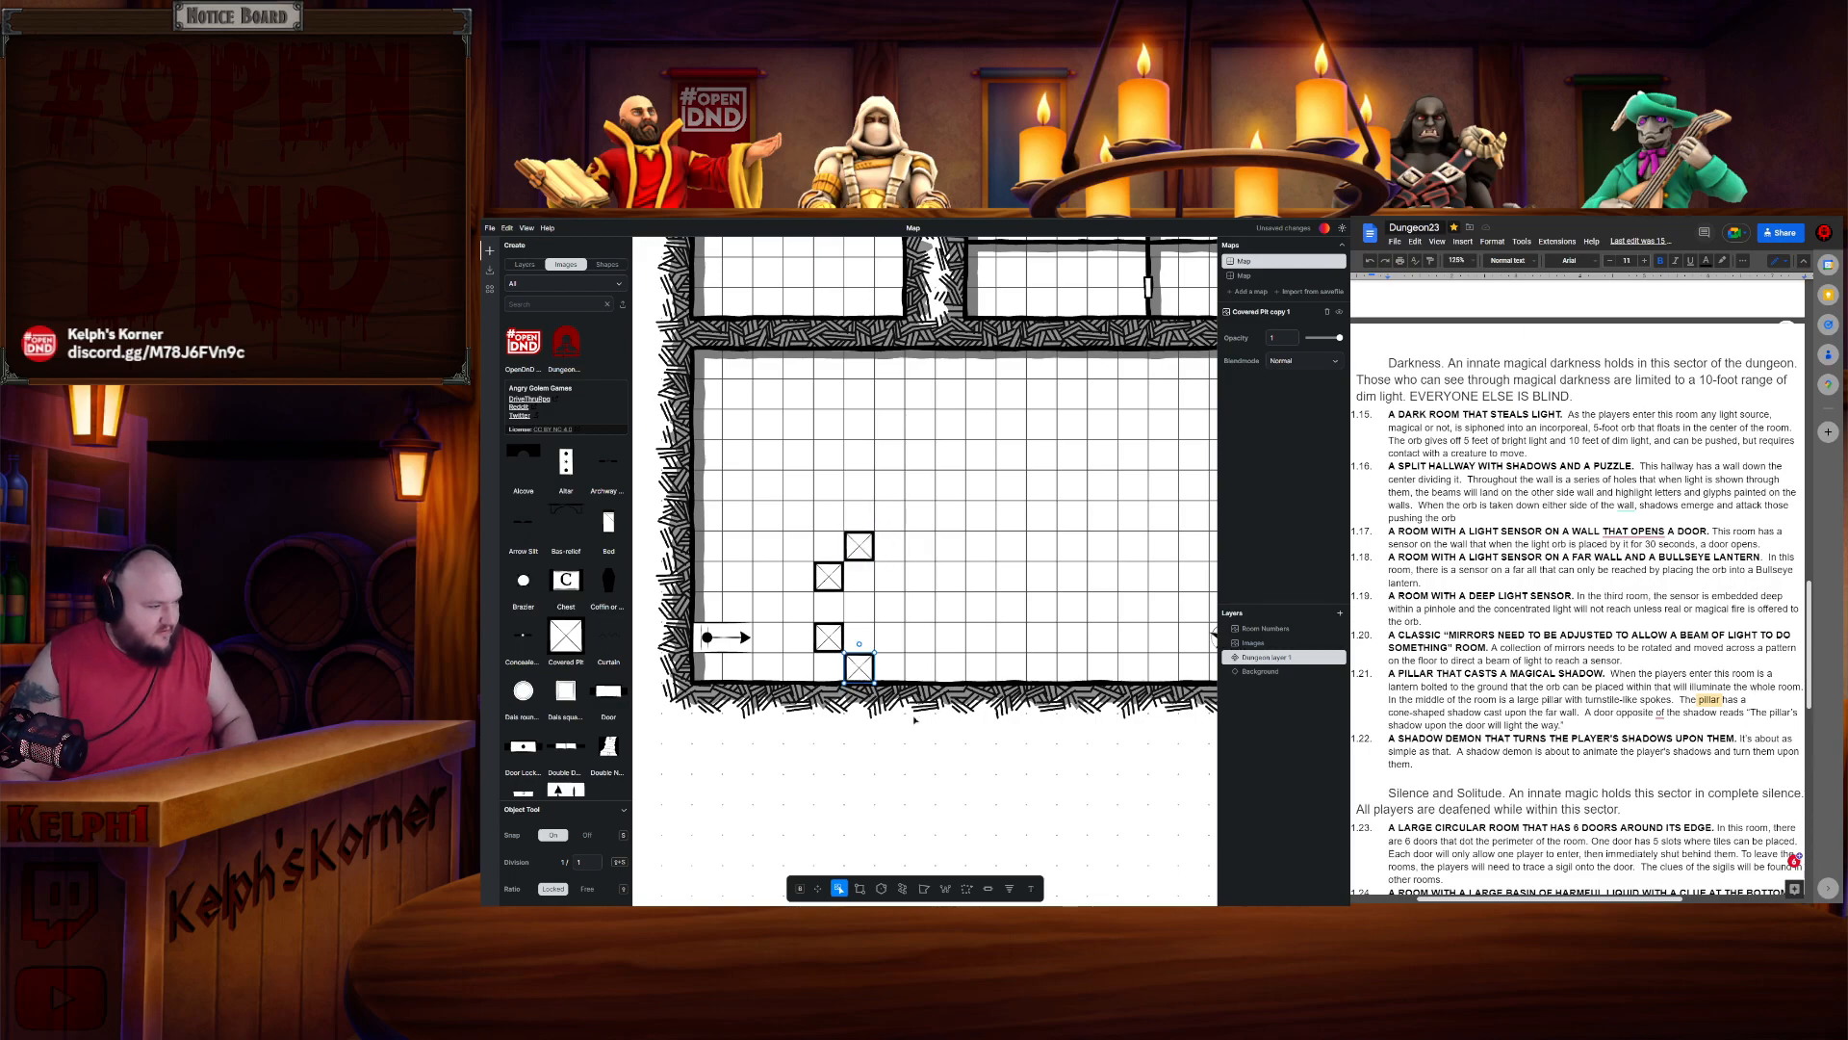
{"action": "left_click_drag", "start_coordinate": [858, 667], "coordinate": [736, 546]}
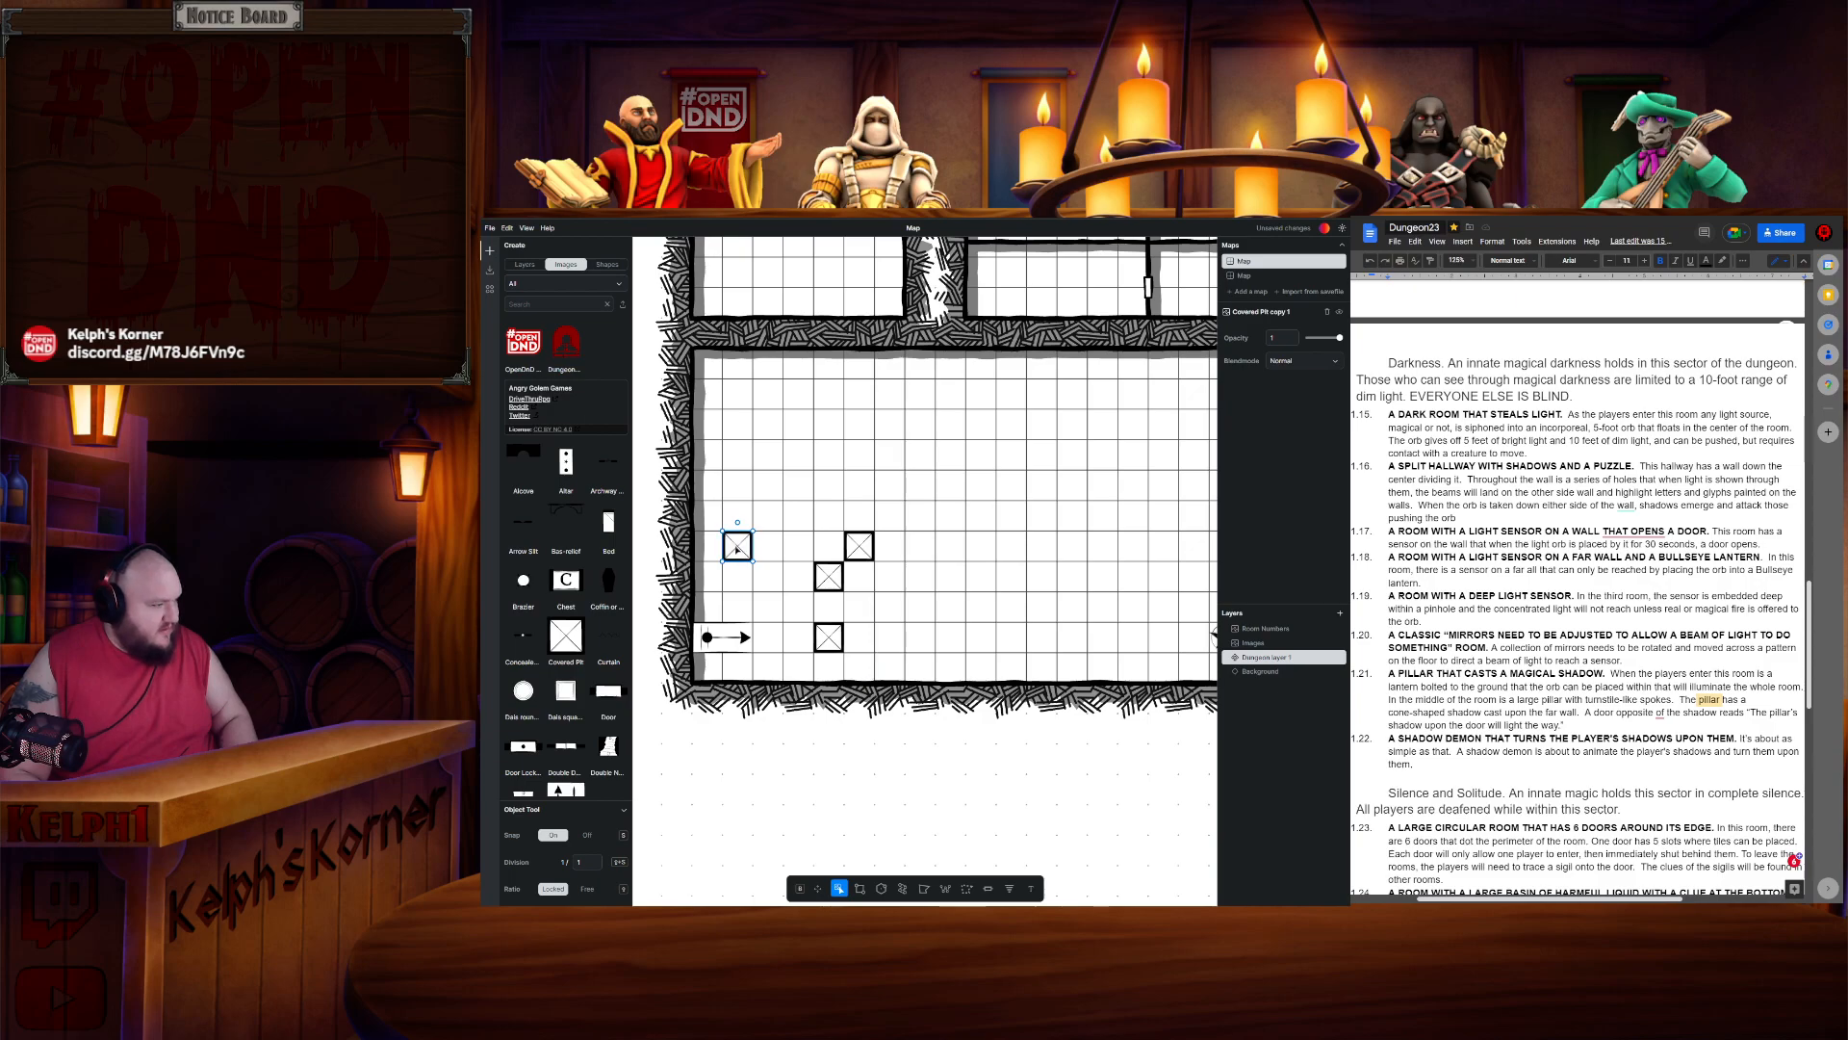
{"action": "key", "text": "ctrl+v"}
{"action": "left_click_drag", "start_coordinate": [859, 666], "coordinate": [738, 396]}
{"action": "key", "text": "ctrl+v"}
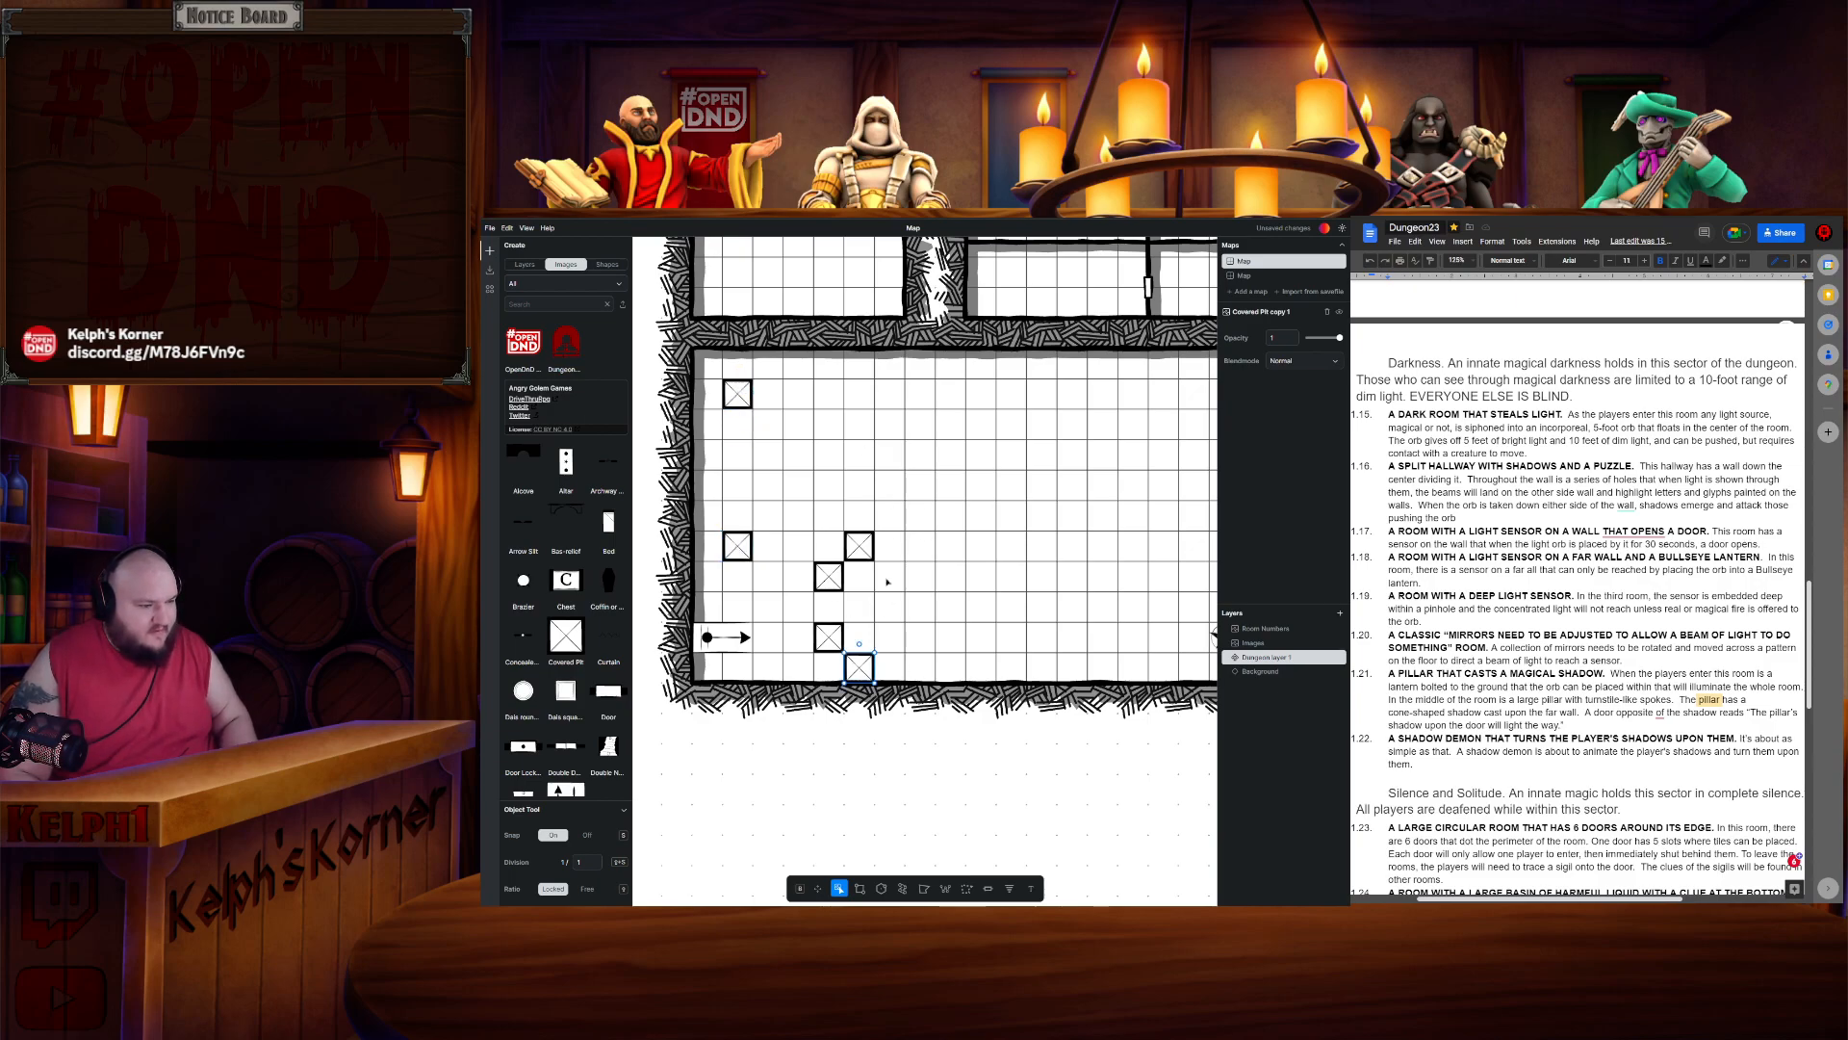
{"action": "left_click_drag", "start_coordinate": [861, 670], "coordinate": [1080, 414]}
{"action": "scroll", "coordinate": [1078, 412], "scroll_direction": "down", "scroll_amount": 2}
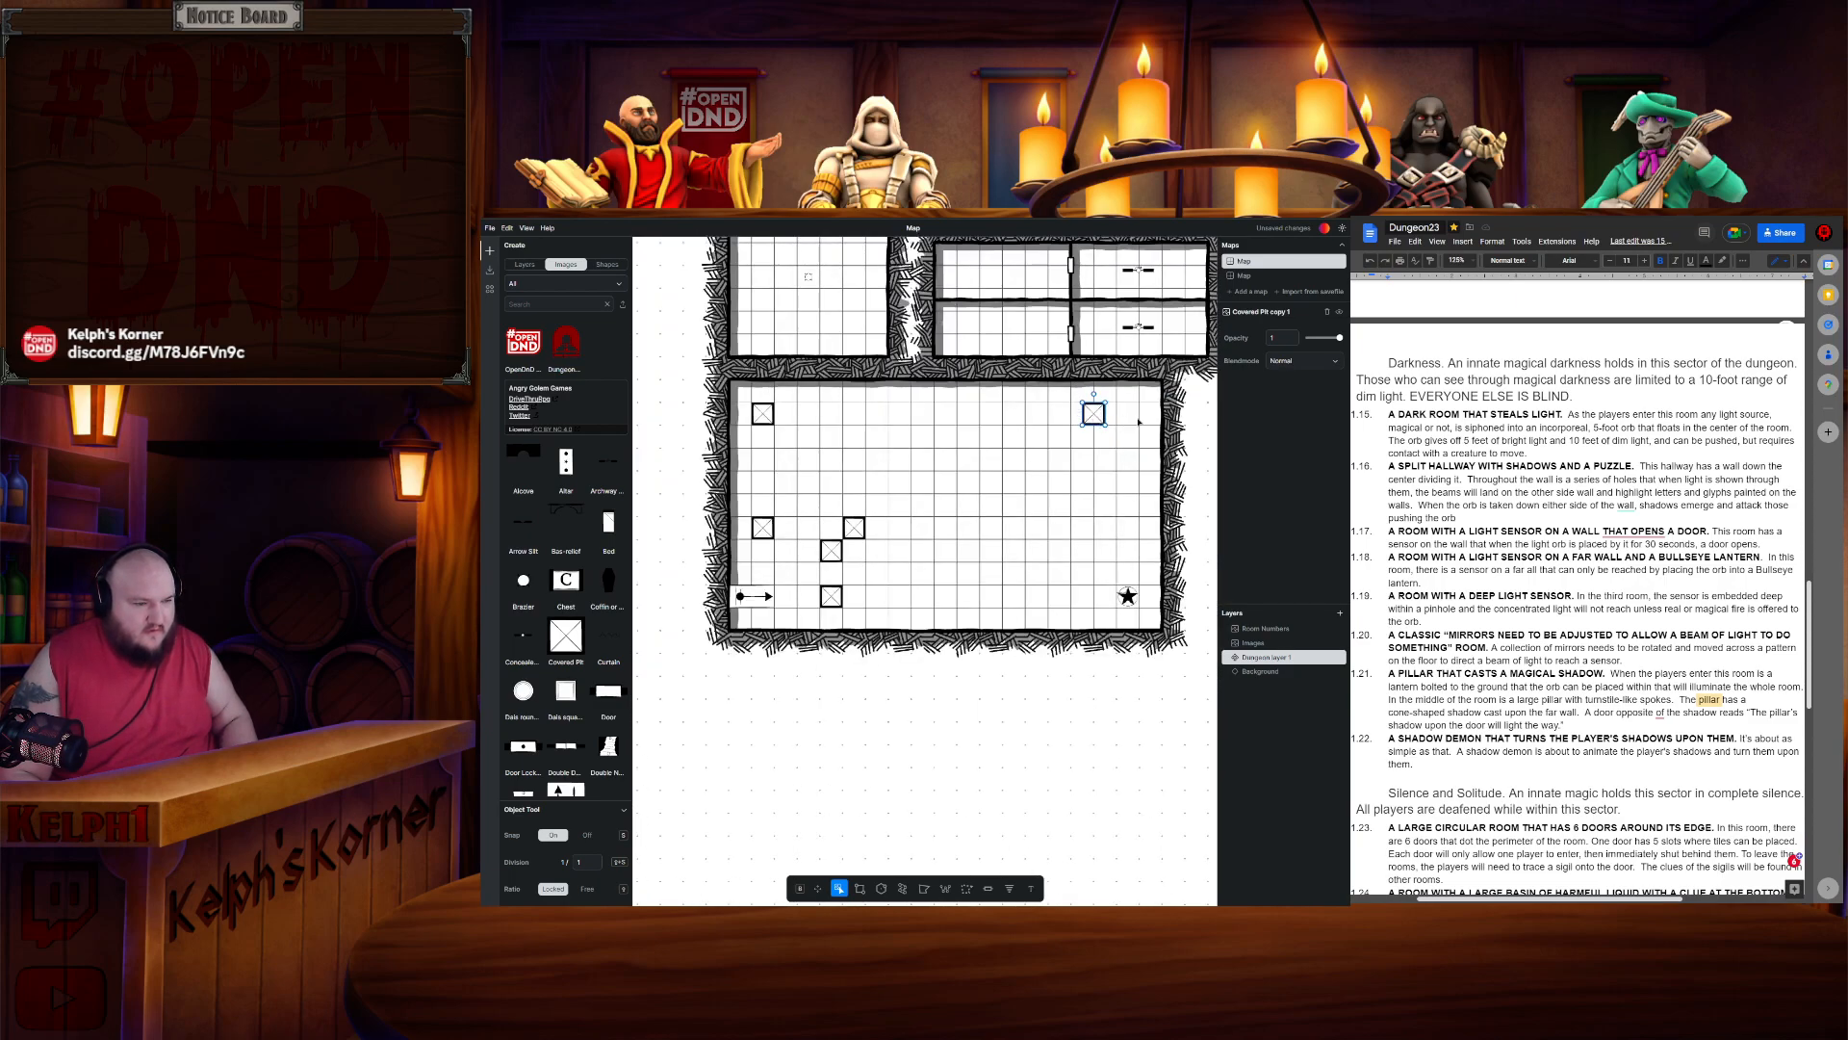
- Paste further covered pits along the large room's top wall and in its right half
{"action": "left_click_drag", "start_coordinate": [1094, 414], "coordinate": [1036, 416]}
{"action": "key", "text": "ctrl+c"}
{"action": "key", "text": "ctrl+v"}
{"action": "key", "text": "ctrl+v"}
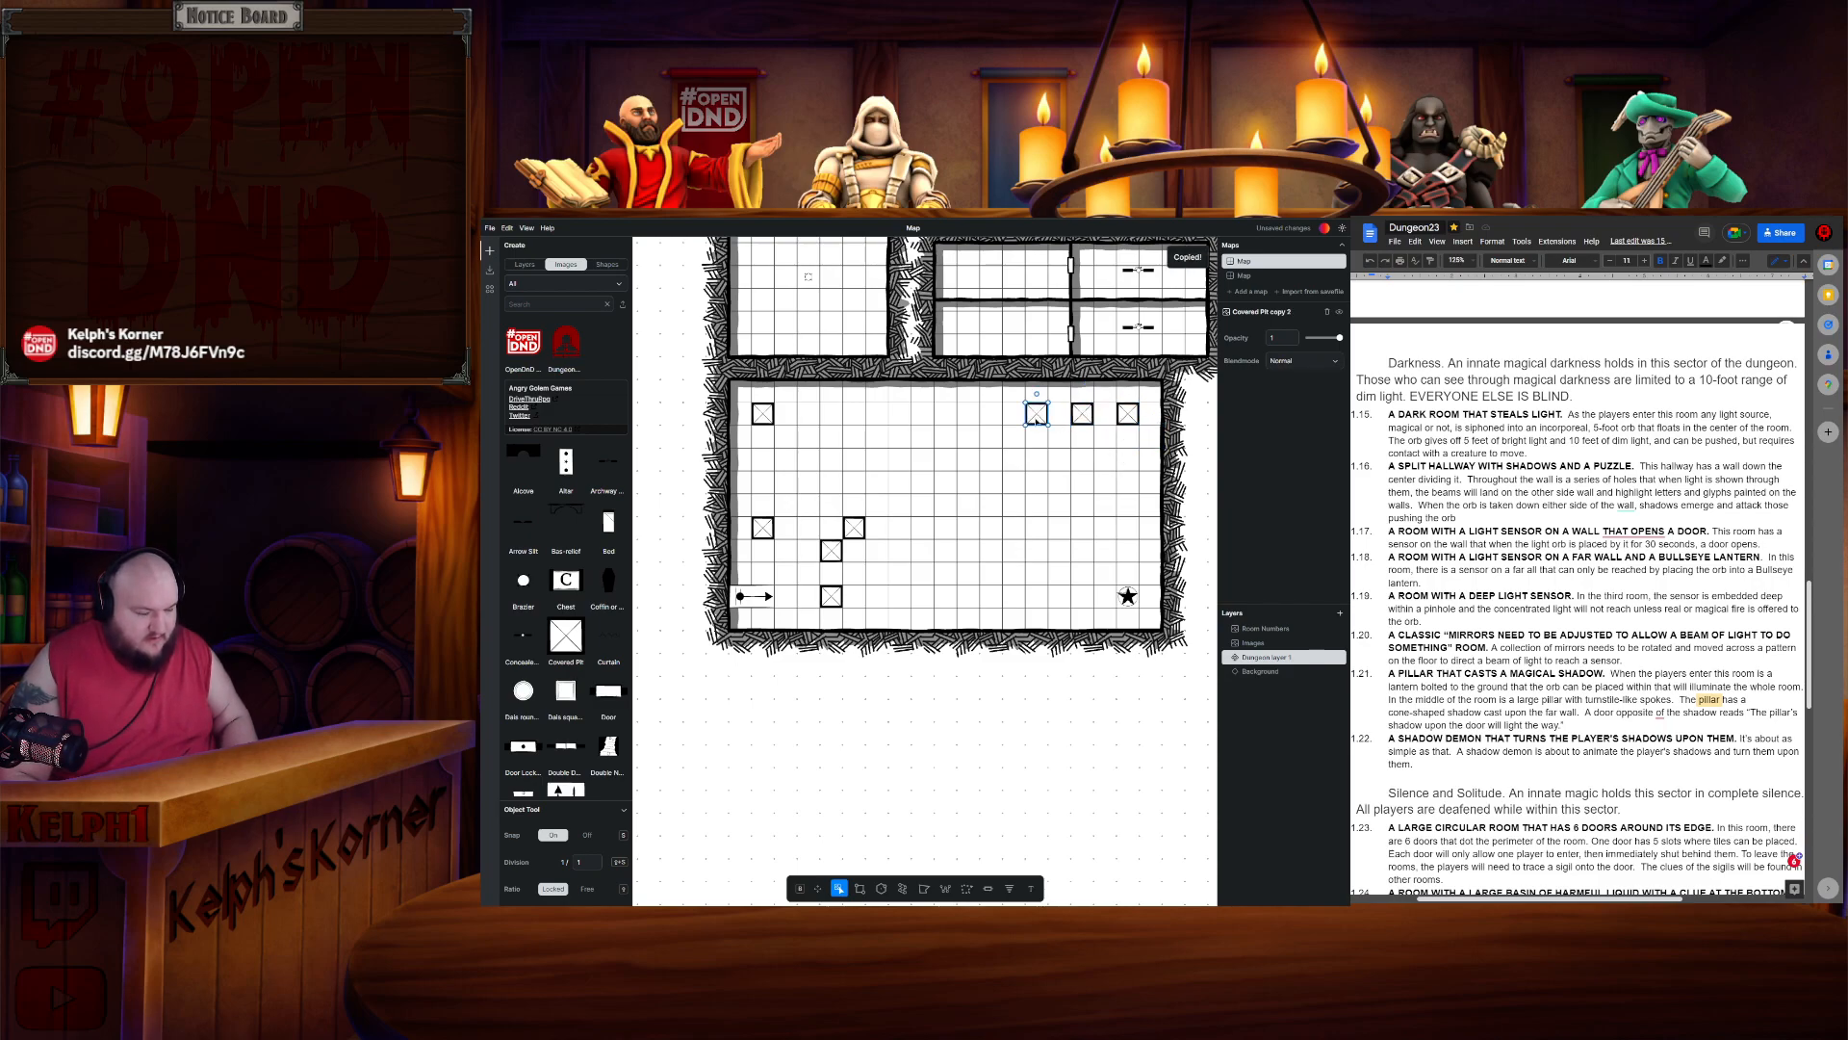
{"action": "key", "text": "ctrl+c"}
{"action": "key", "text": "ctrl+v"}
{"action": "left_click_drag", "start_coordinate": [1063, 440], "coordinate": [1040, 505]}
{"action": "key", "text": "ctrl+v"}
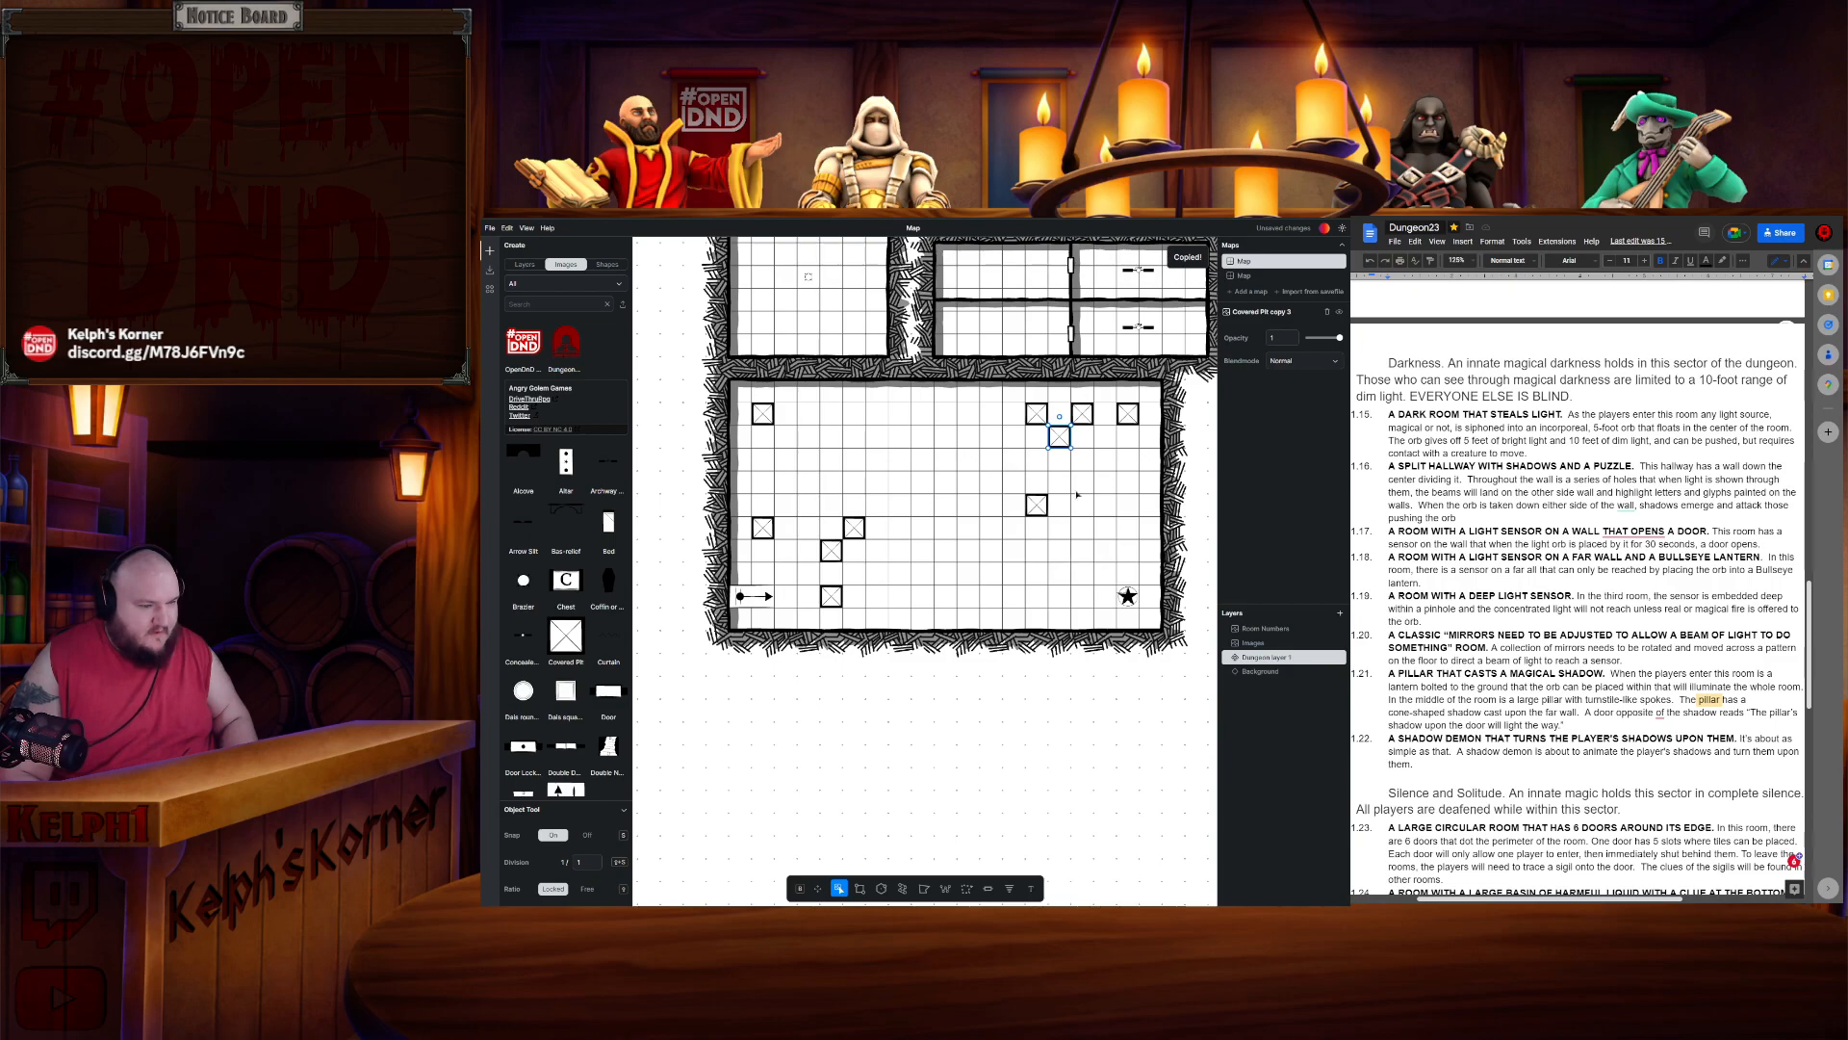
{"action": "left_click_drag", "start_coordinate": [1057, 441], "coordinate": [1079, 599]}
{"action": "key", "text": "ctrl+v"}
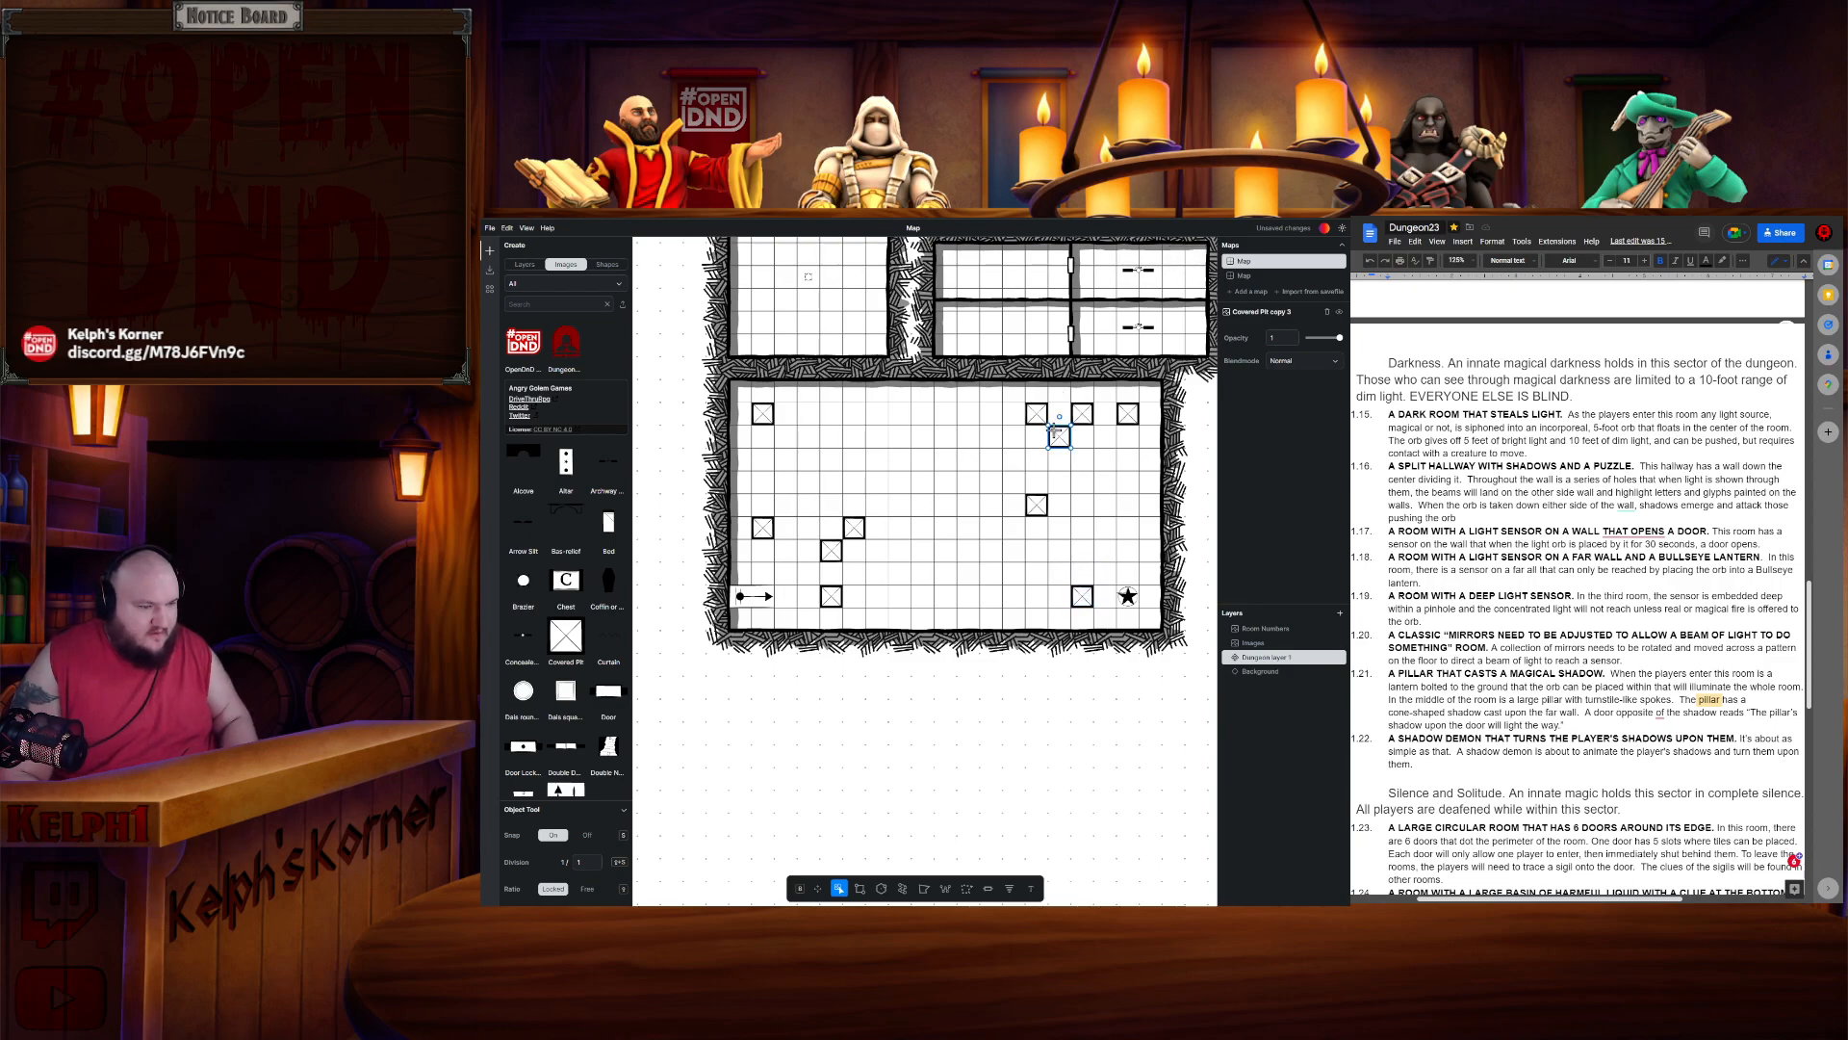
- Paste more covered pits scattered through the large room's middle to complete the pillar grid
{"action": "left_click_drag", "start_coordinate": [1059, 445], "coordinate": [972, 515]}
{"action": "key", "text": "ctrl+v"}
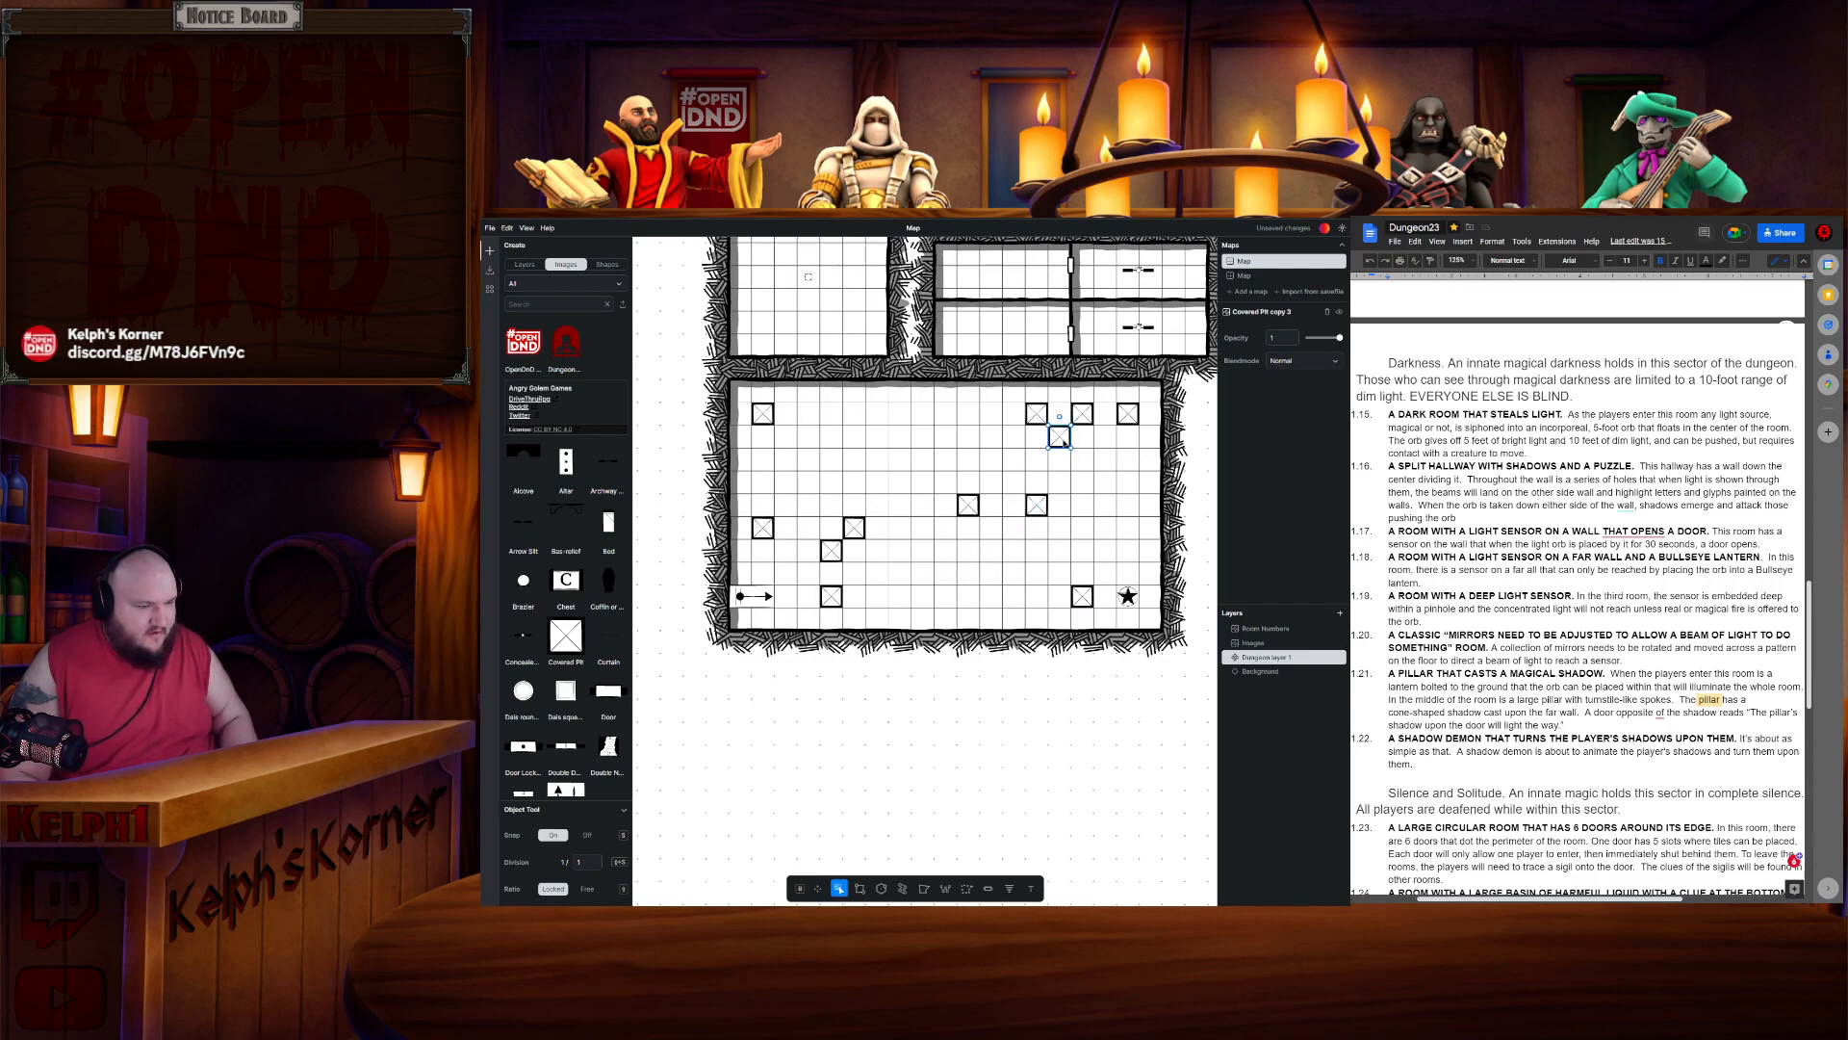
{"action": "left_click_drag", "start_coordinate": [1059, 438], "coordinate": [973, 600]}
{"action": "key", "text": "ctrl+v"}
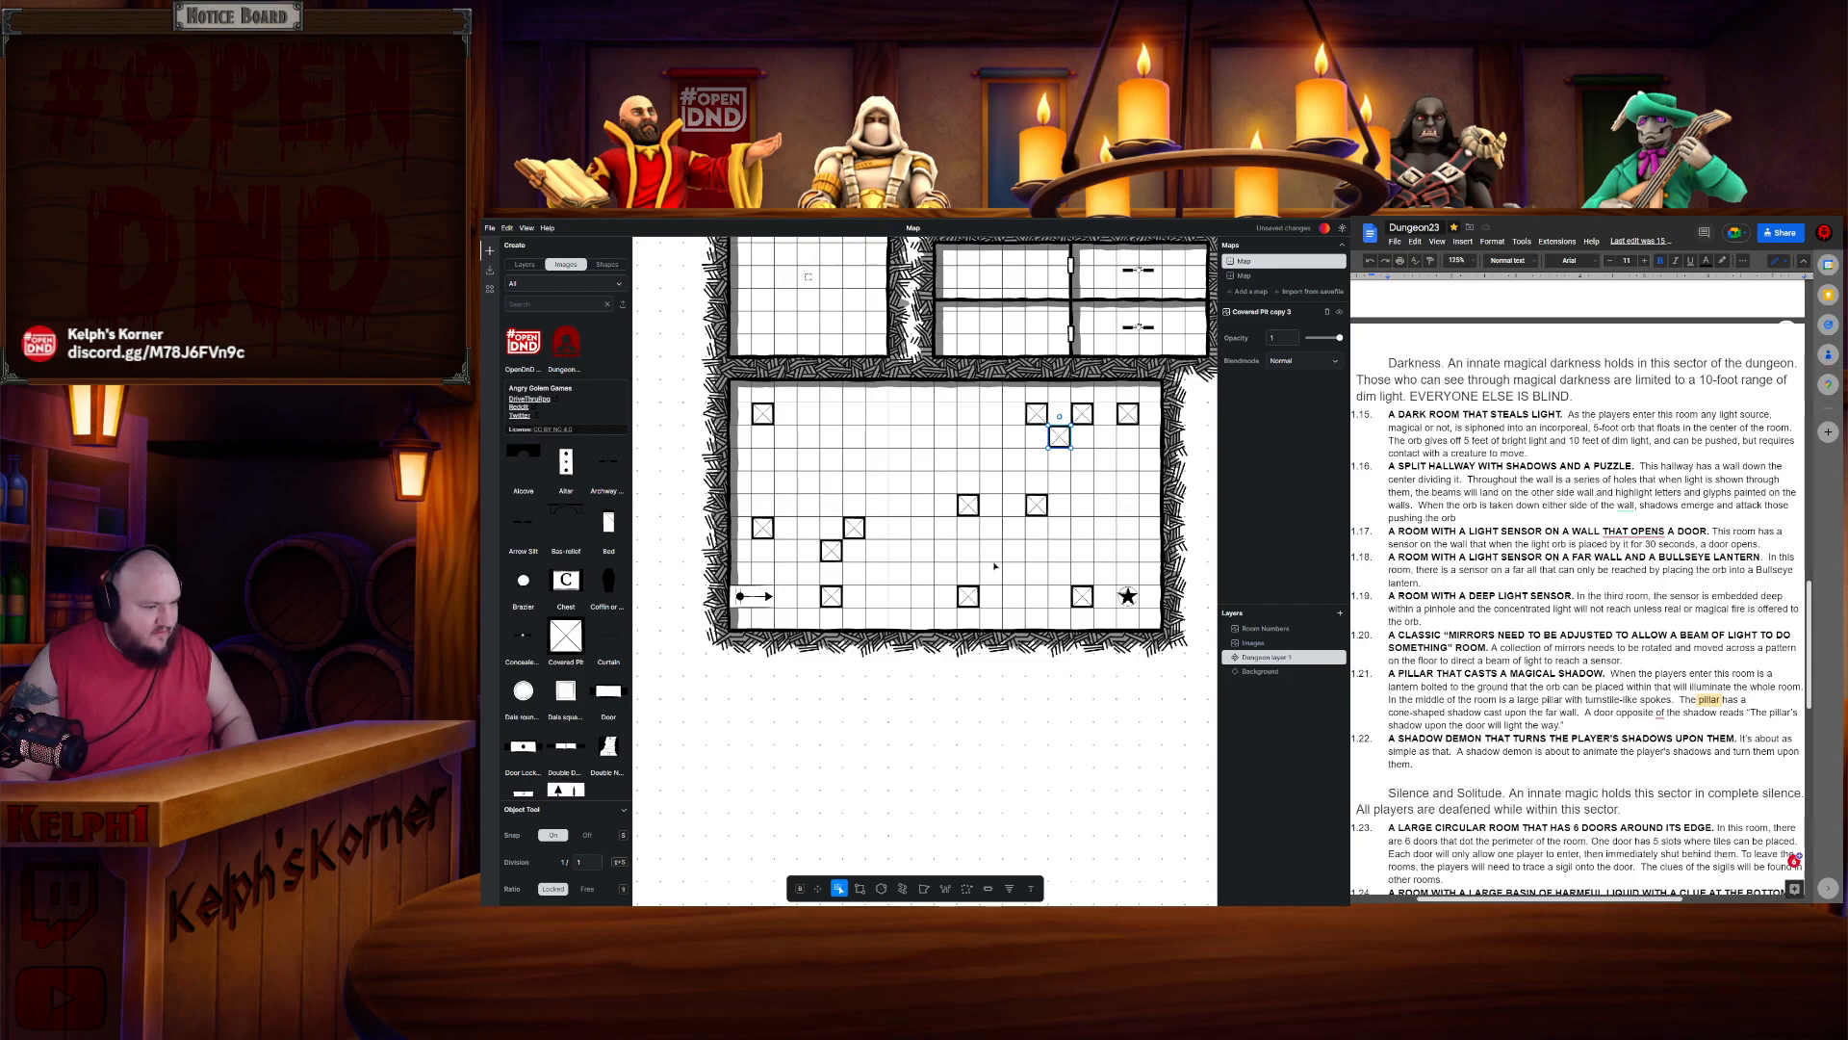
{"action": "left_click_drag", "start_coordinate": [1054, 442], "coordinate": [929, 552]}
{"action": "key", "text": "ctrl+v"}
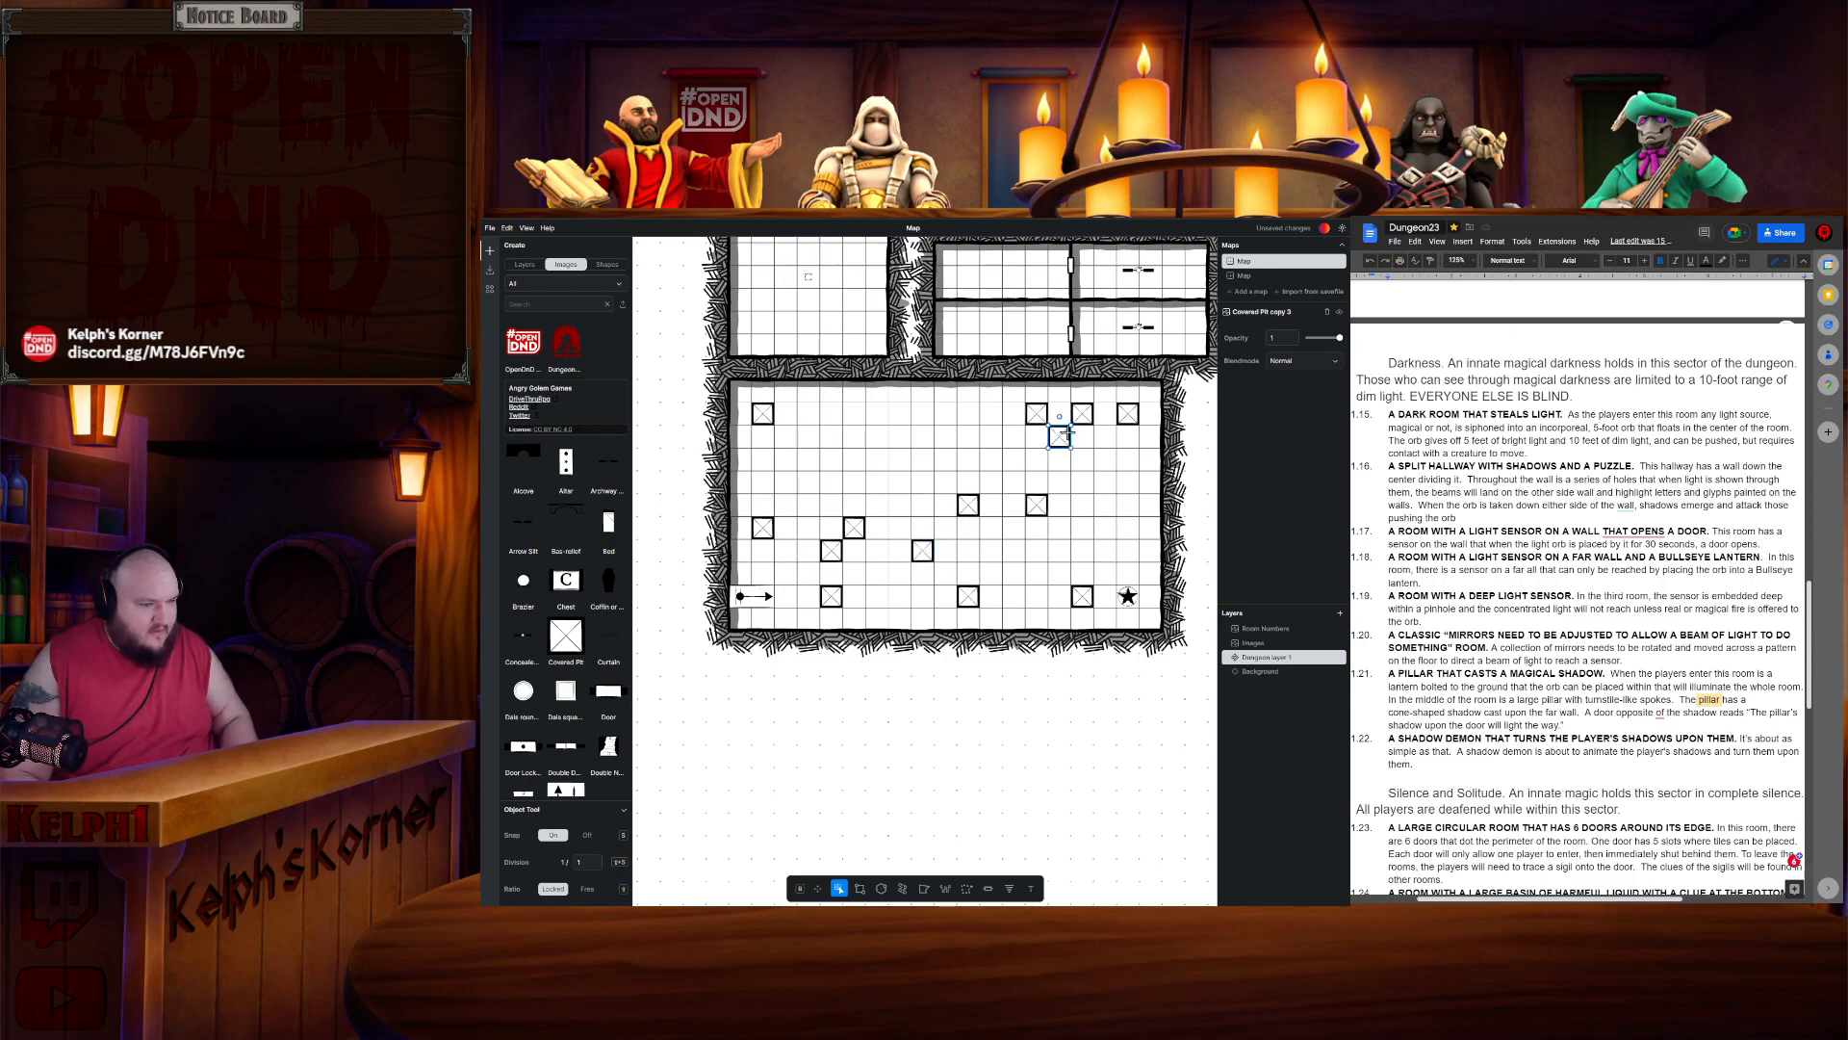
{"action": "left_click_drag", "start_coordinate": [1056, 440], "coordinate": [928, 467]}
{"action": "key", "text": "ctrl+v"}
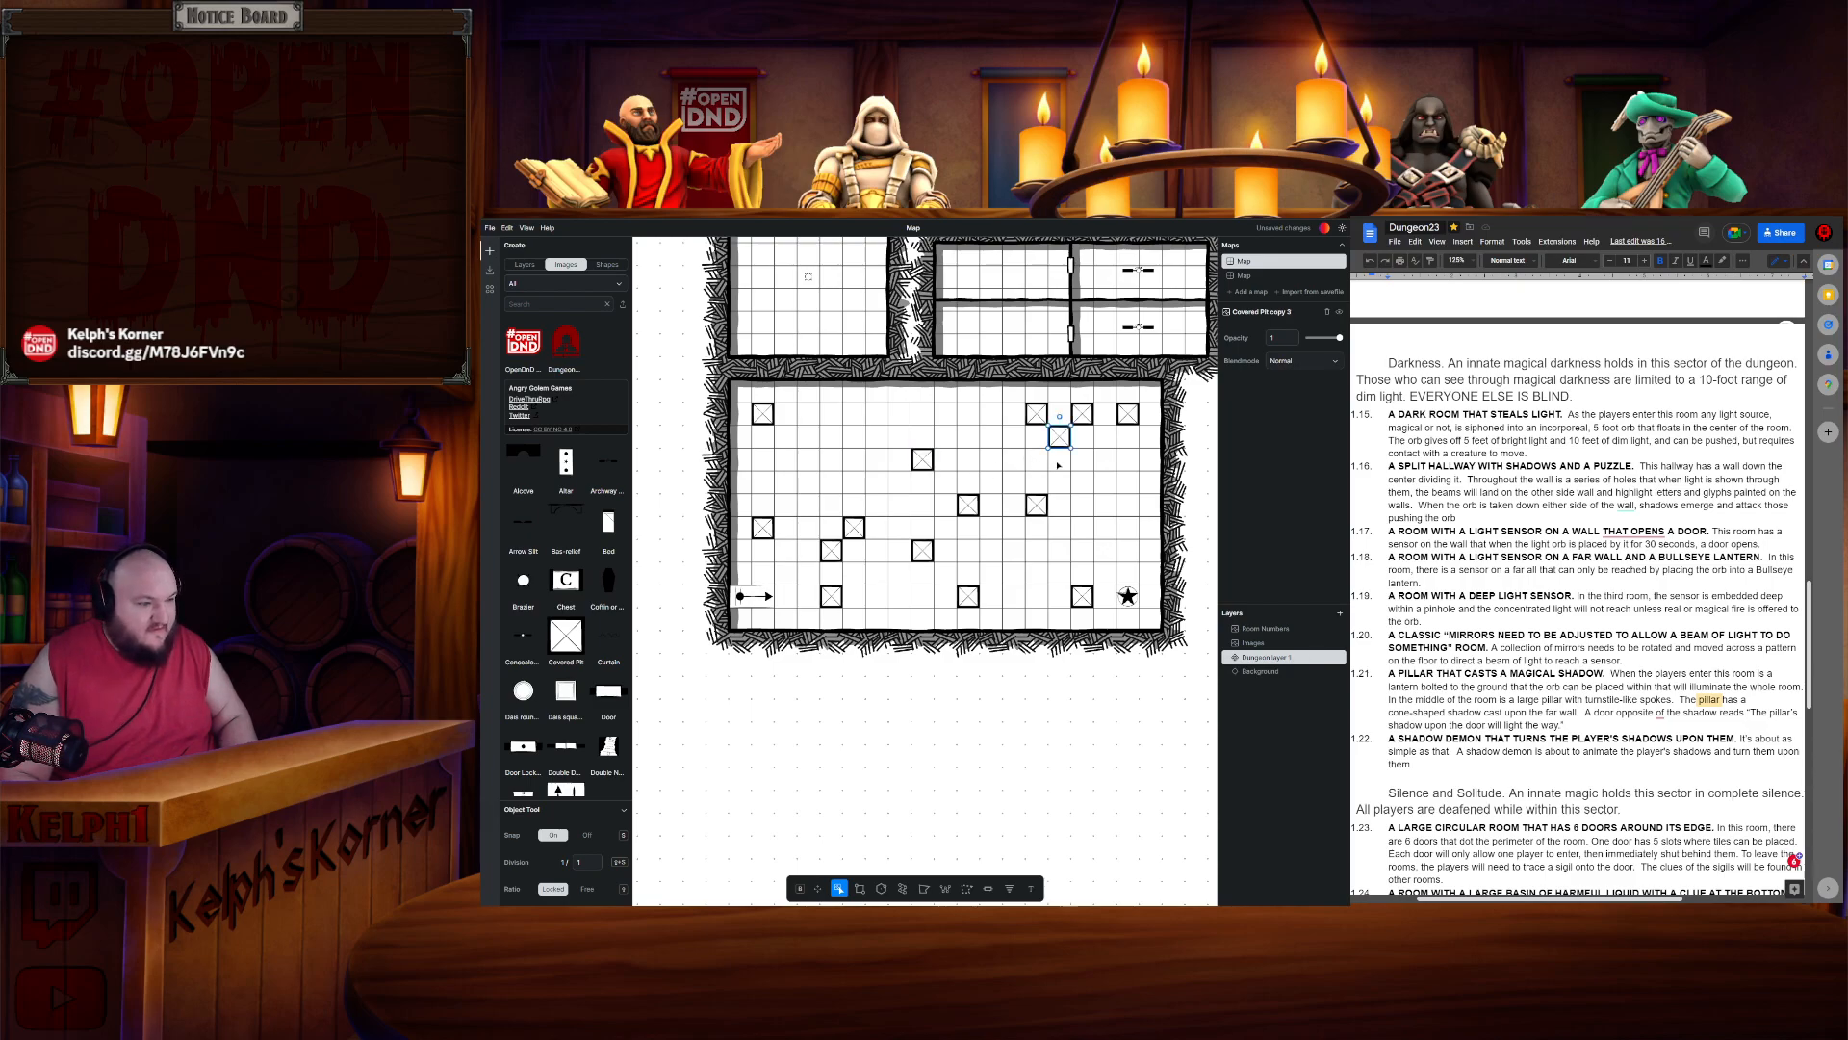
{"action": "left_click_drag", "start_coordinate": [1059, 436], "coordinate": [854, 464]}
{"action": "left_click", "coordinate": [987, 466]}
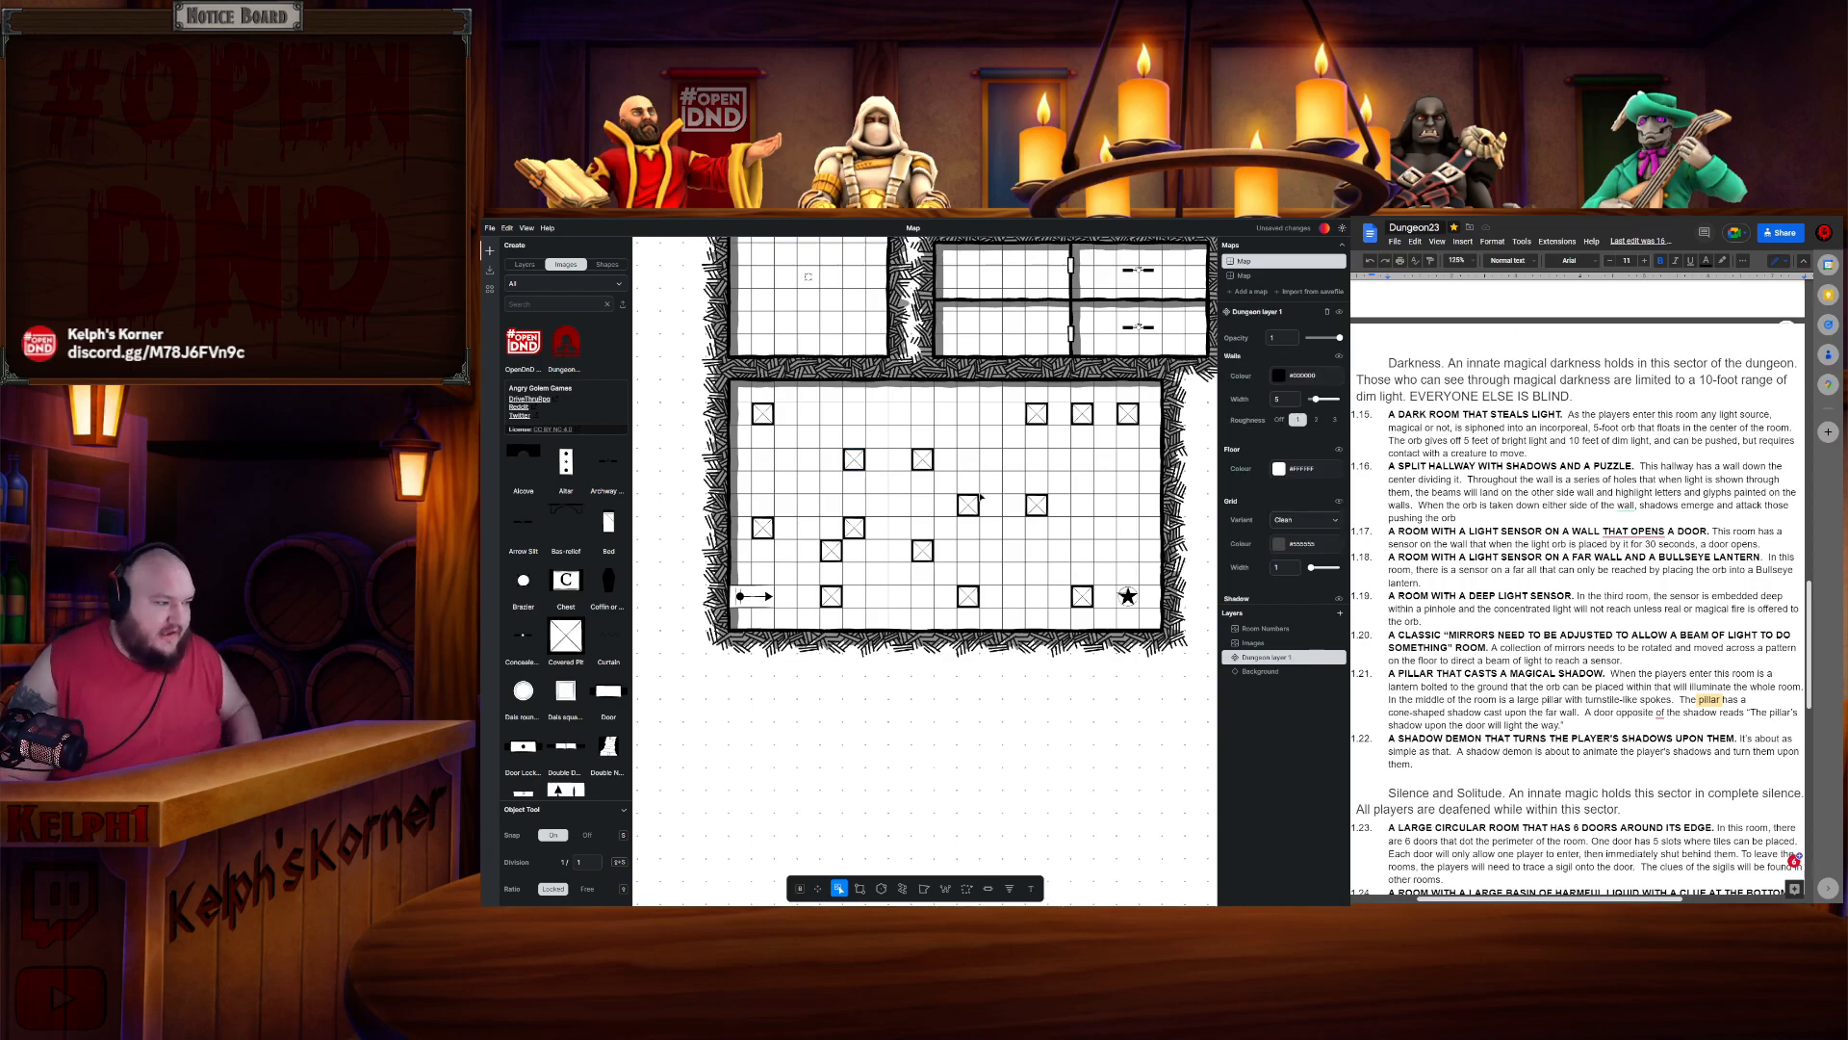
- Place an Illusory Wall between two pillars and paste copies near the lower right and upper middle of the room
{"action": "scroll", "coordinate": [576, 651], "scroll_direction": "down", "scroll_amount": 5}
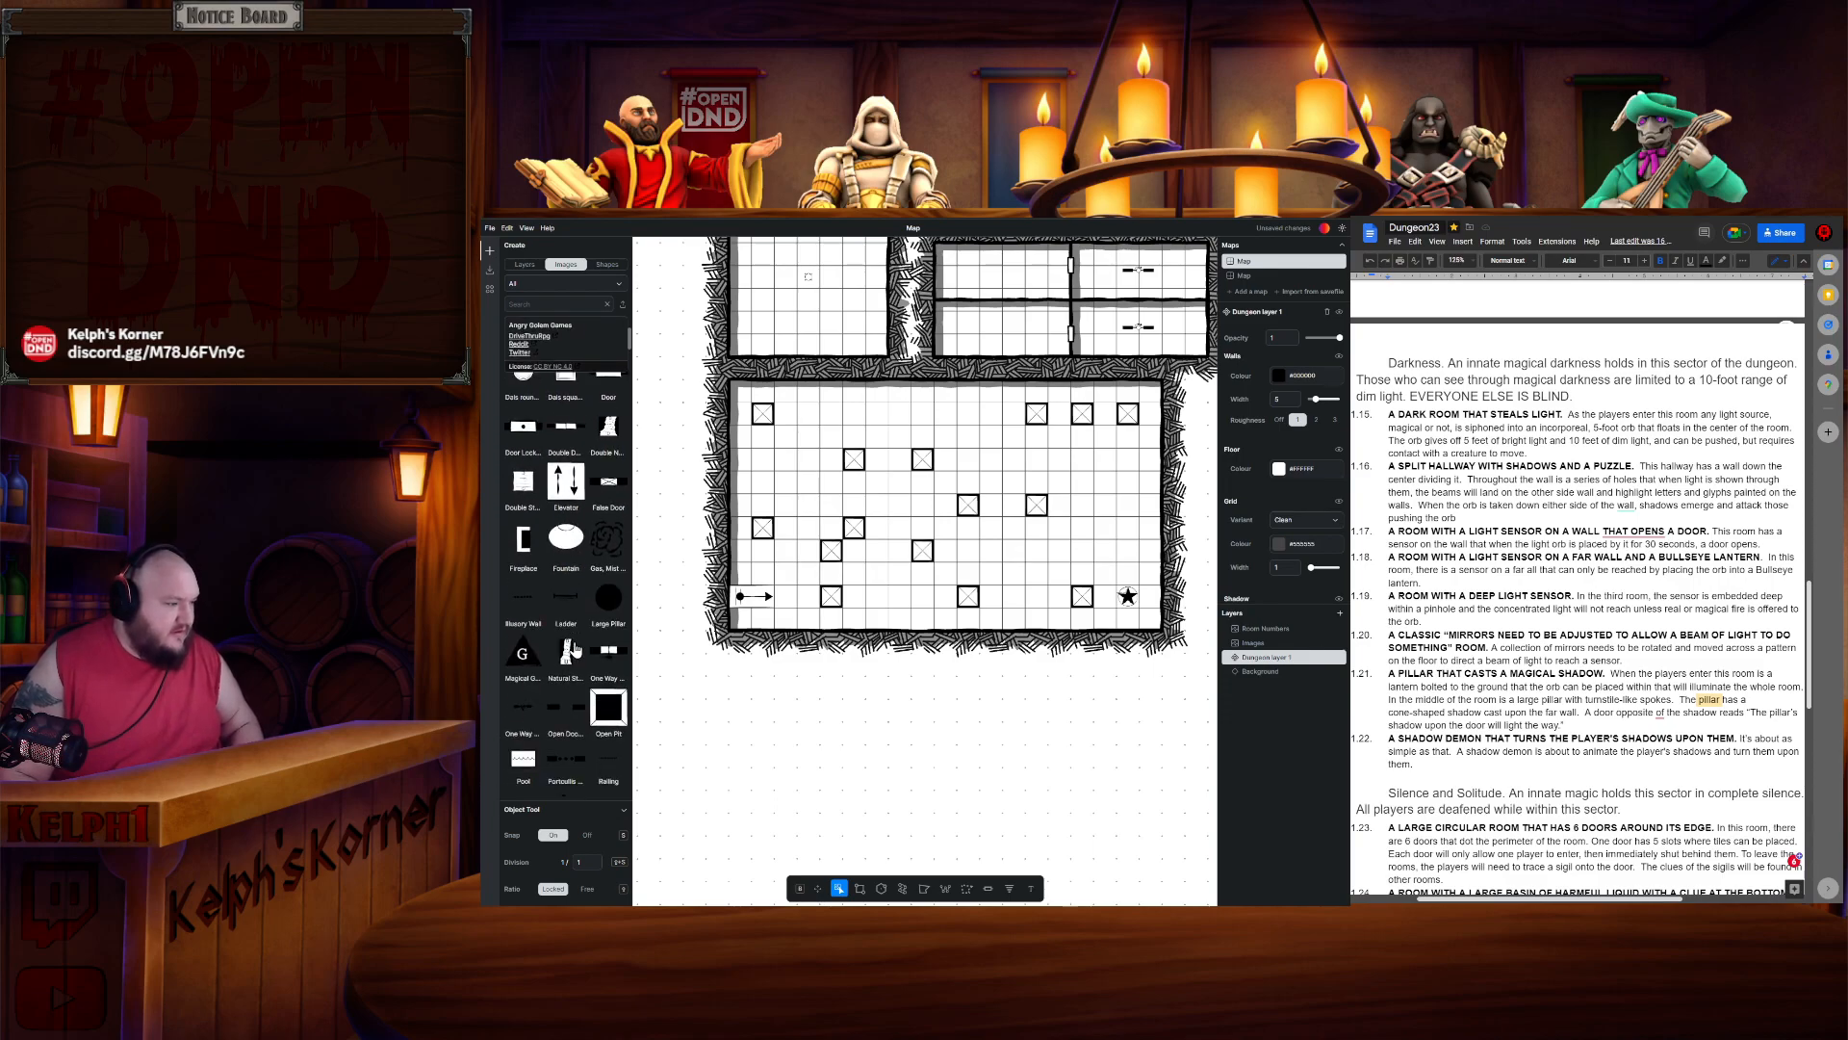
{"action": "left_click_drag", "start_coordinate": [522, 609], "coordinate": [802, 552]}
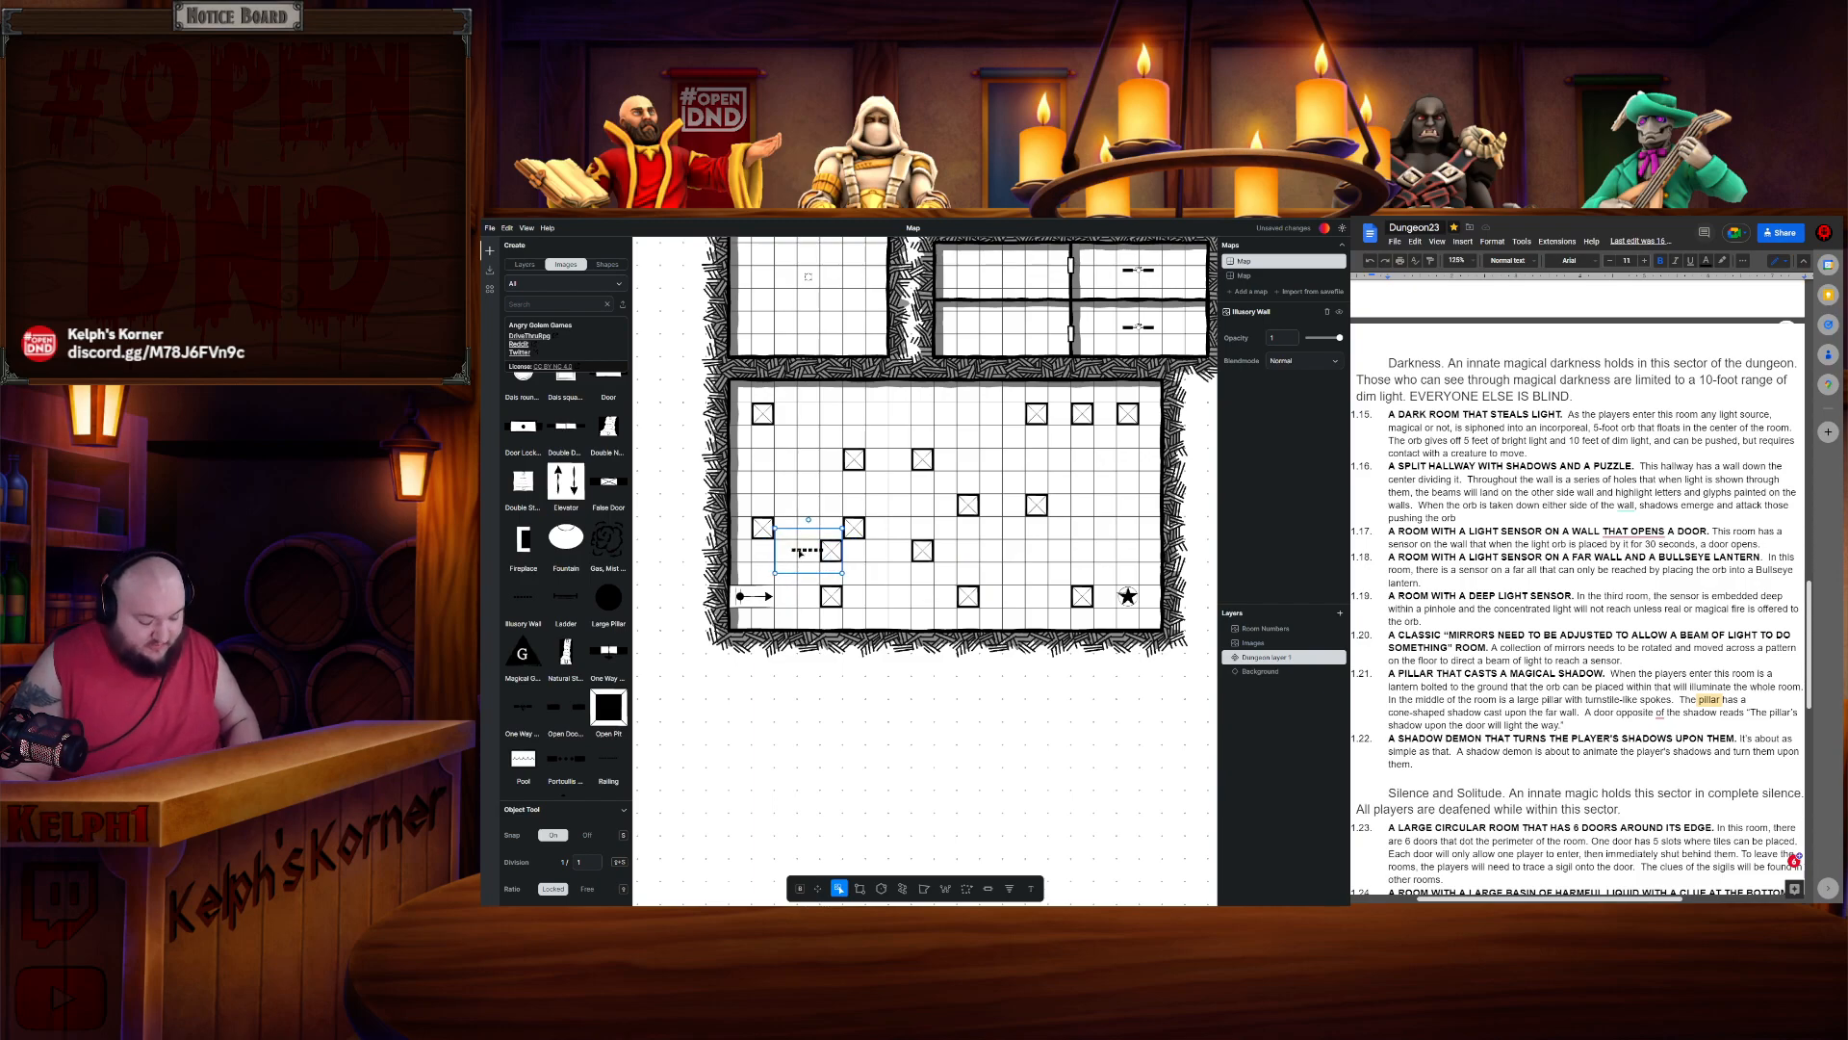
{"action": "key", "text": "ctrl+c"}
{"action": "key", "text": "ctrl+v"}
{"action": "left_click_drag", "start_coordinate": [828, 576], "coordinate": [991, 599]}
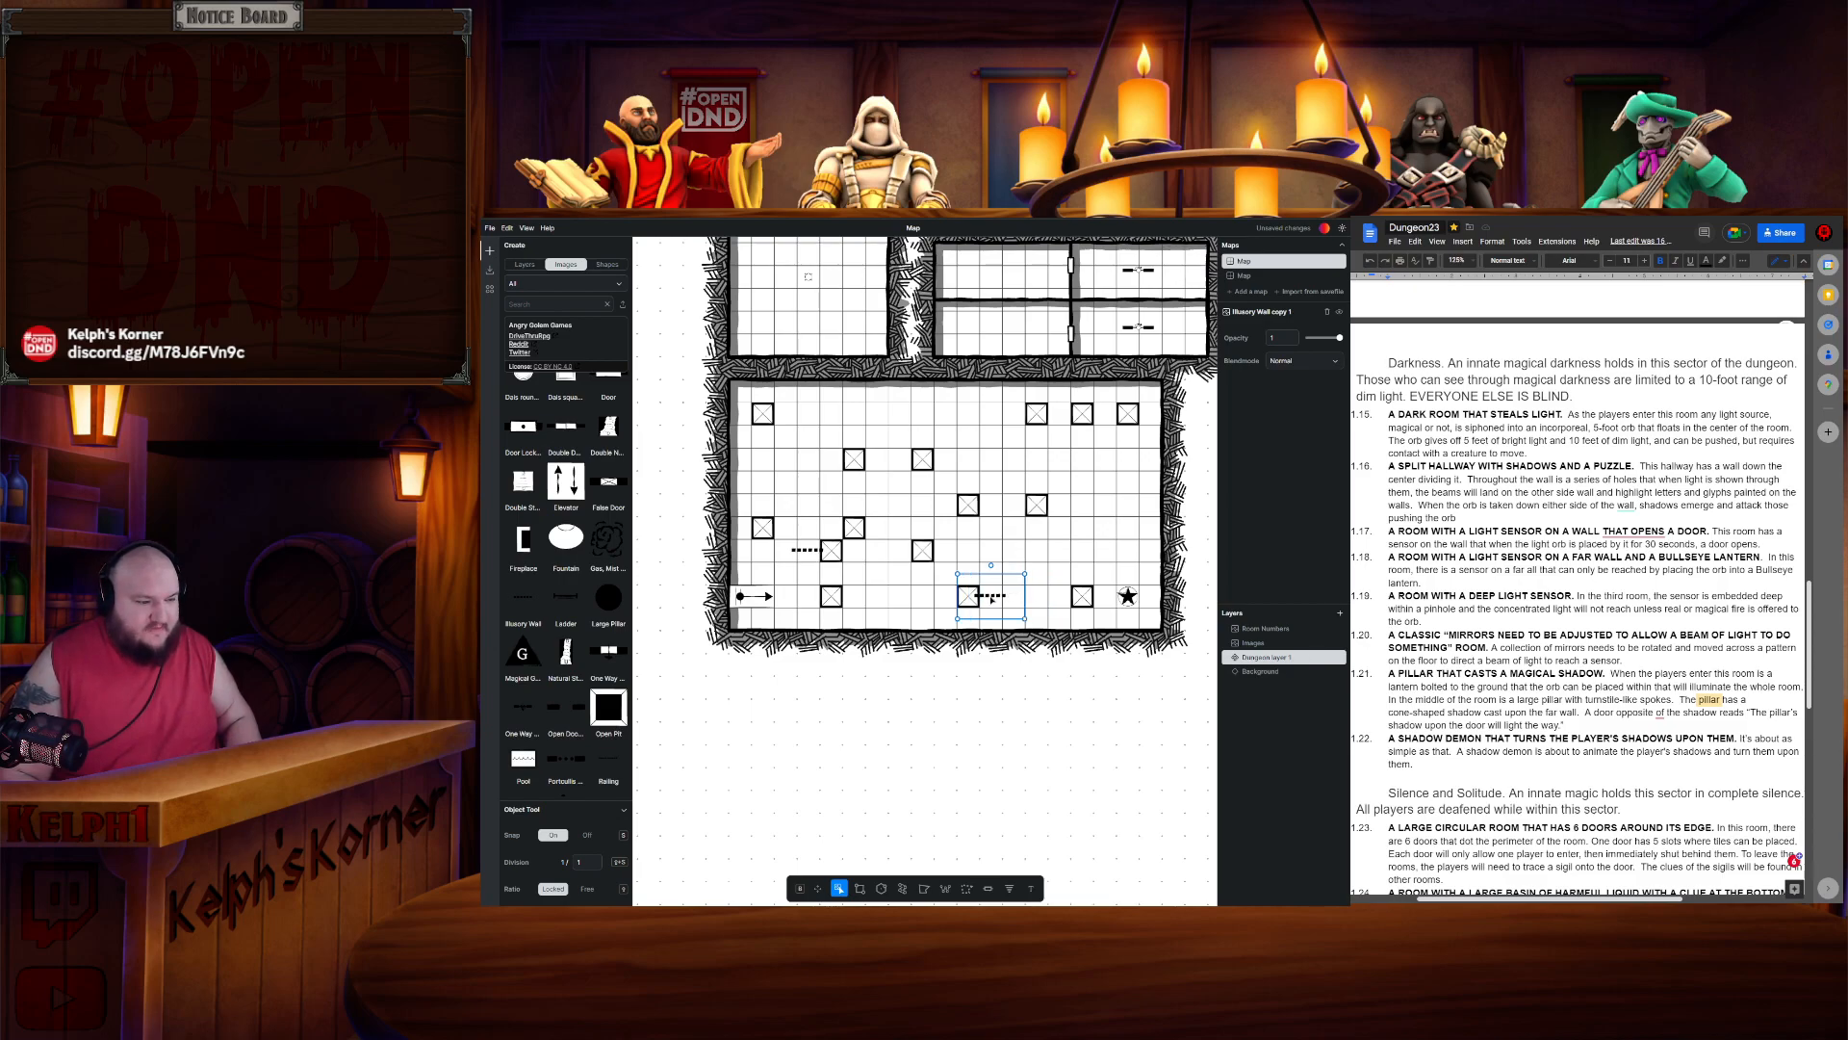
{"action": "key", "text": "ctrl+v"}
{"action": "left_click_drag", "start_coordinate": [845, 579], "coordinate": [951, 462]}
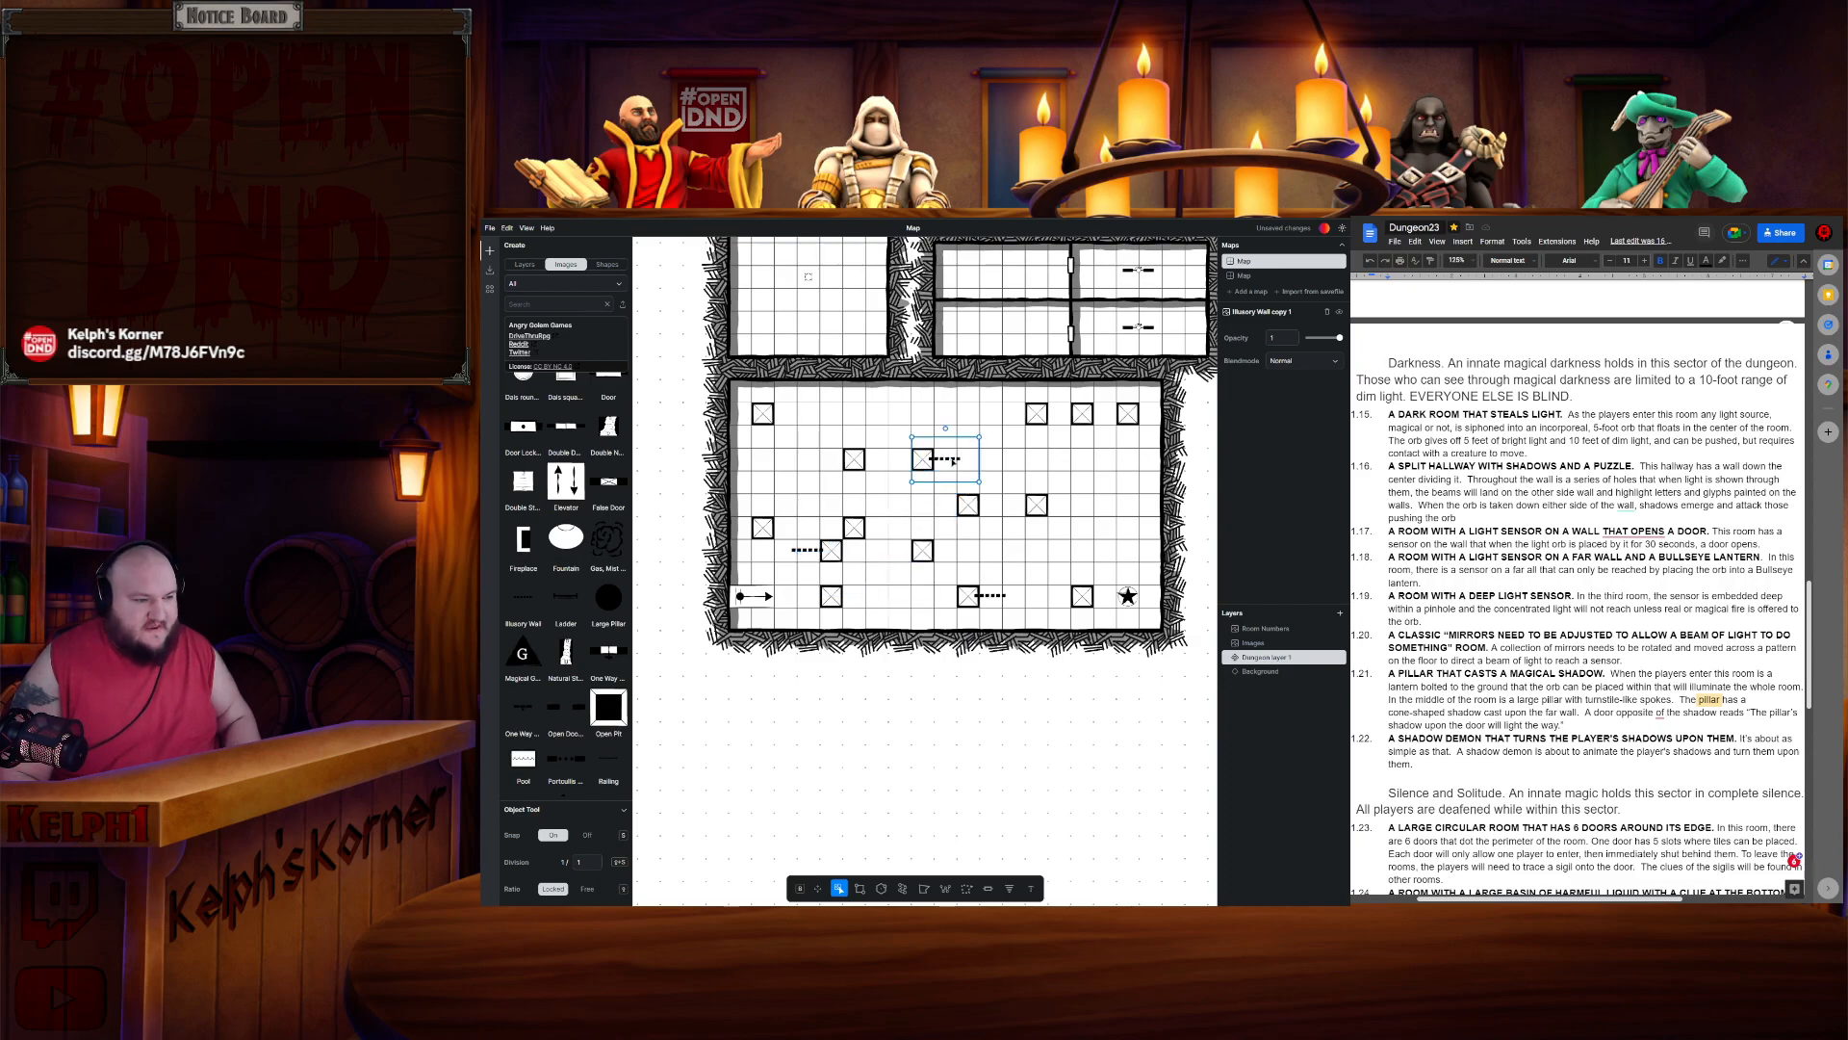
- Paste vertical illusory wall copies near the room's left pillars and at the top middle
{"action": "key", "text": "ctrl+v"}
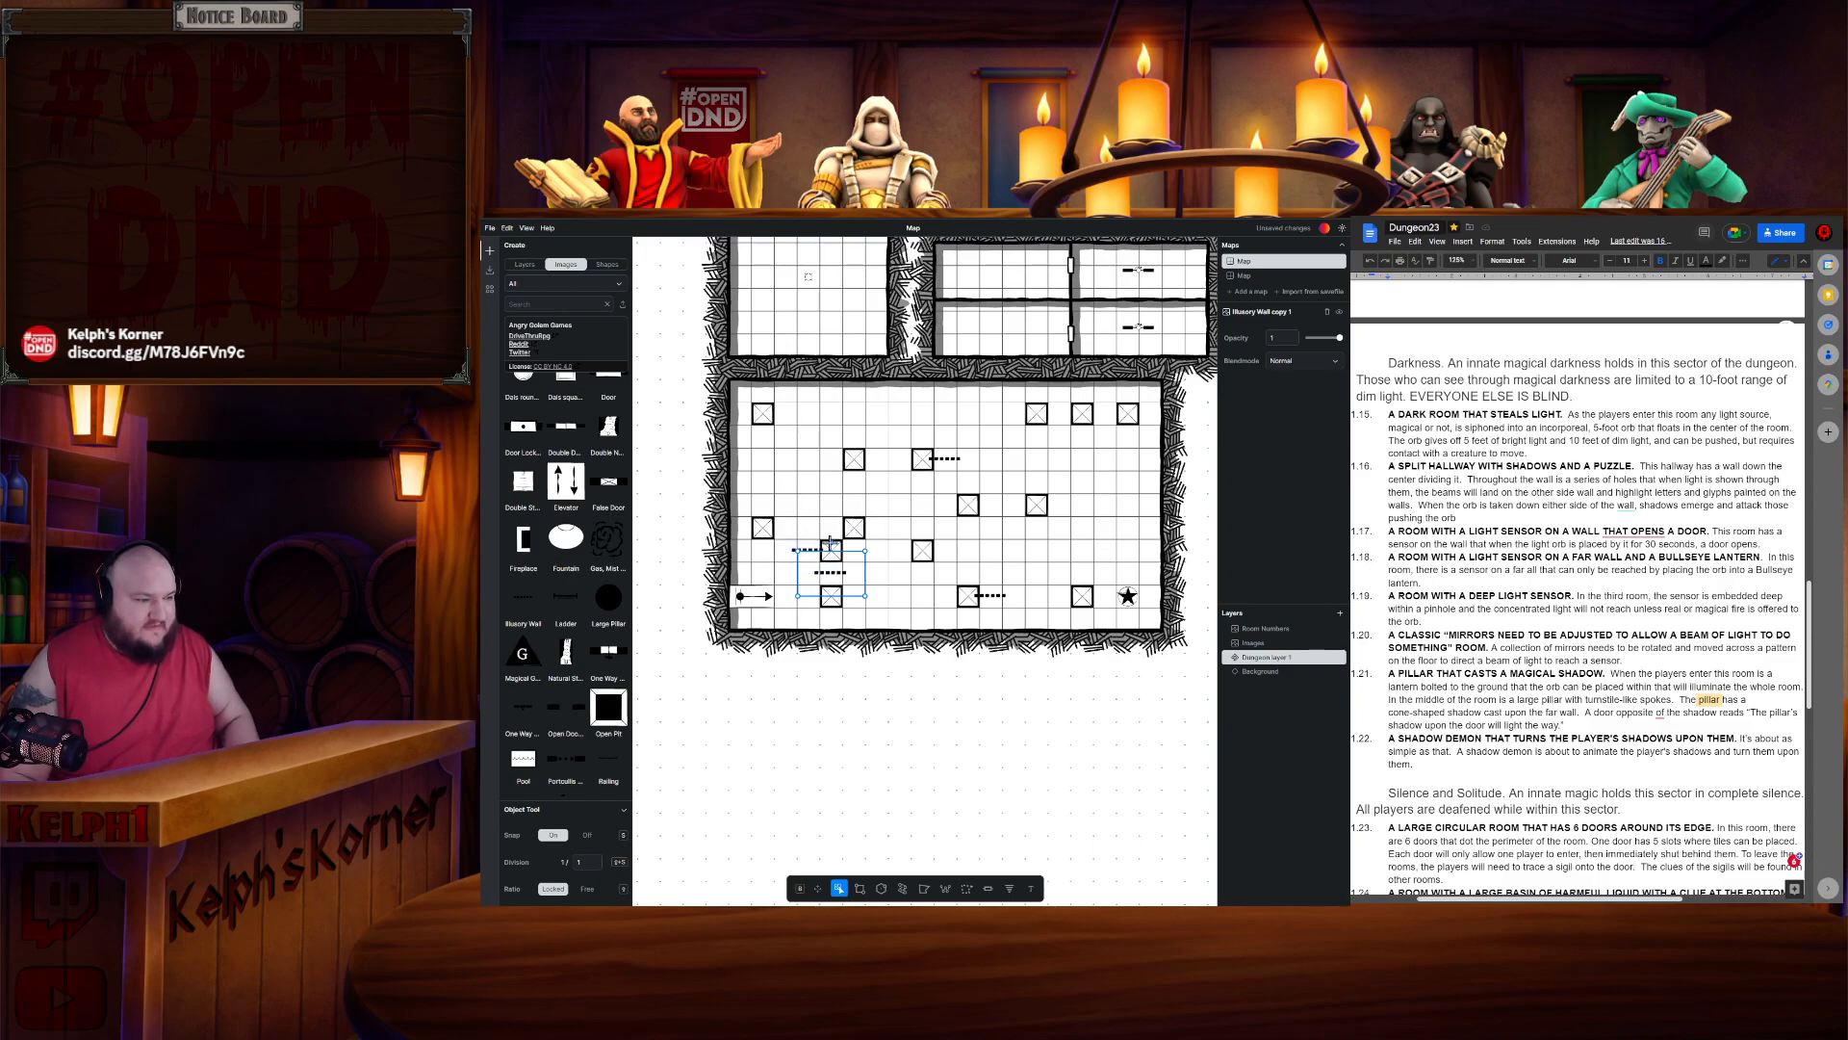
{"action": "left_click_drag", "start_coordinate": [867, 551], "coordinate": [765, 508]}
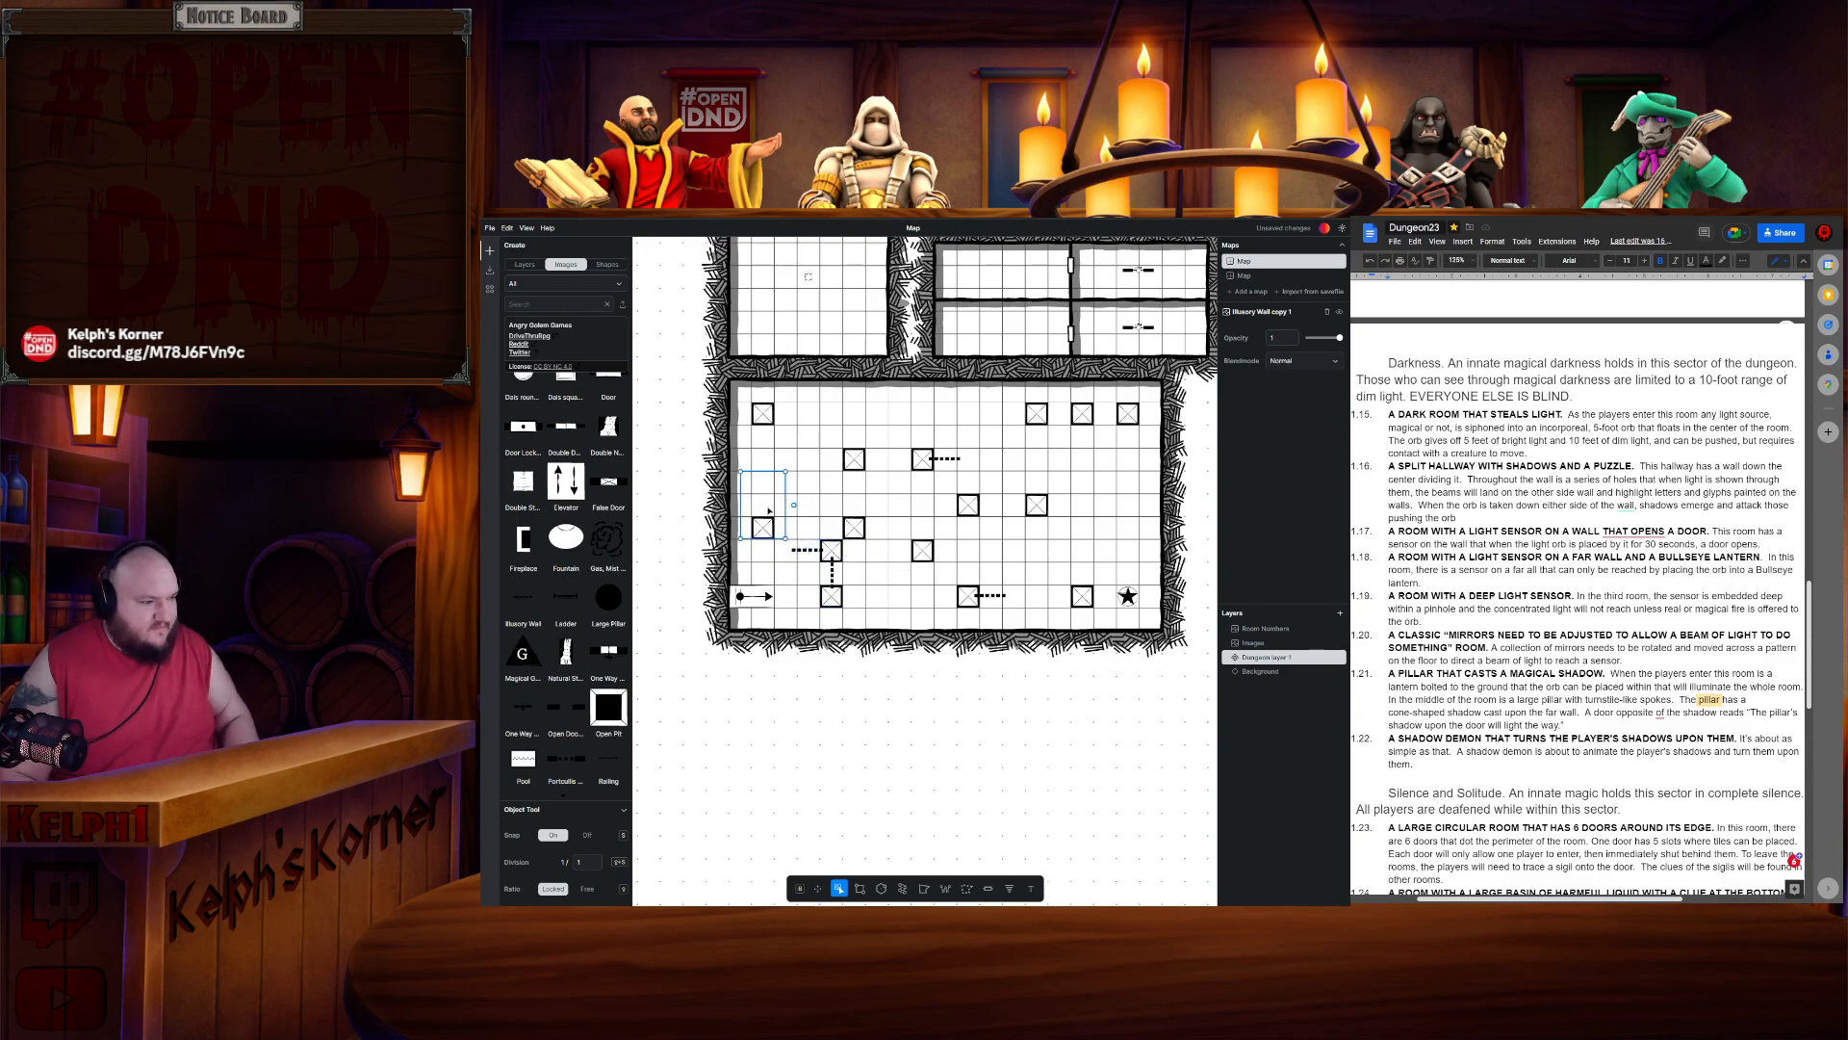
{"action": "key", "text": "ctrl+c"}
{"action": "key", "text": "ctrl+v"}
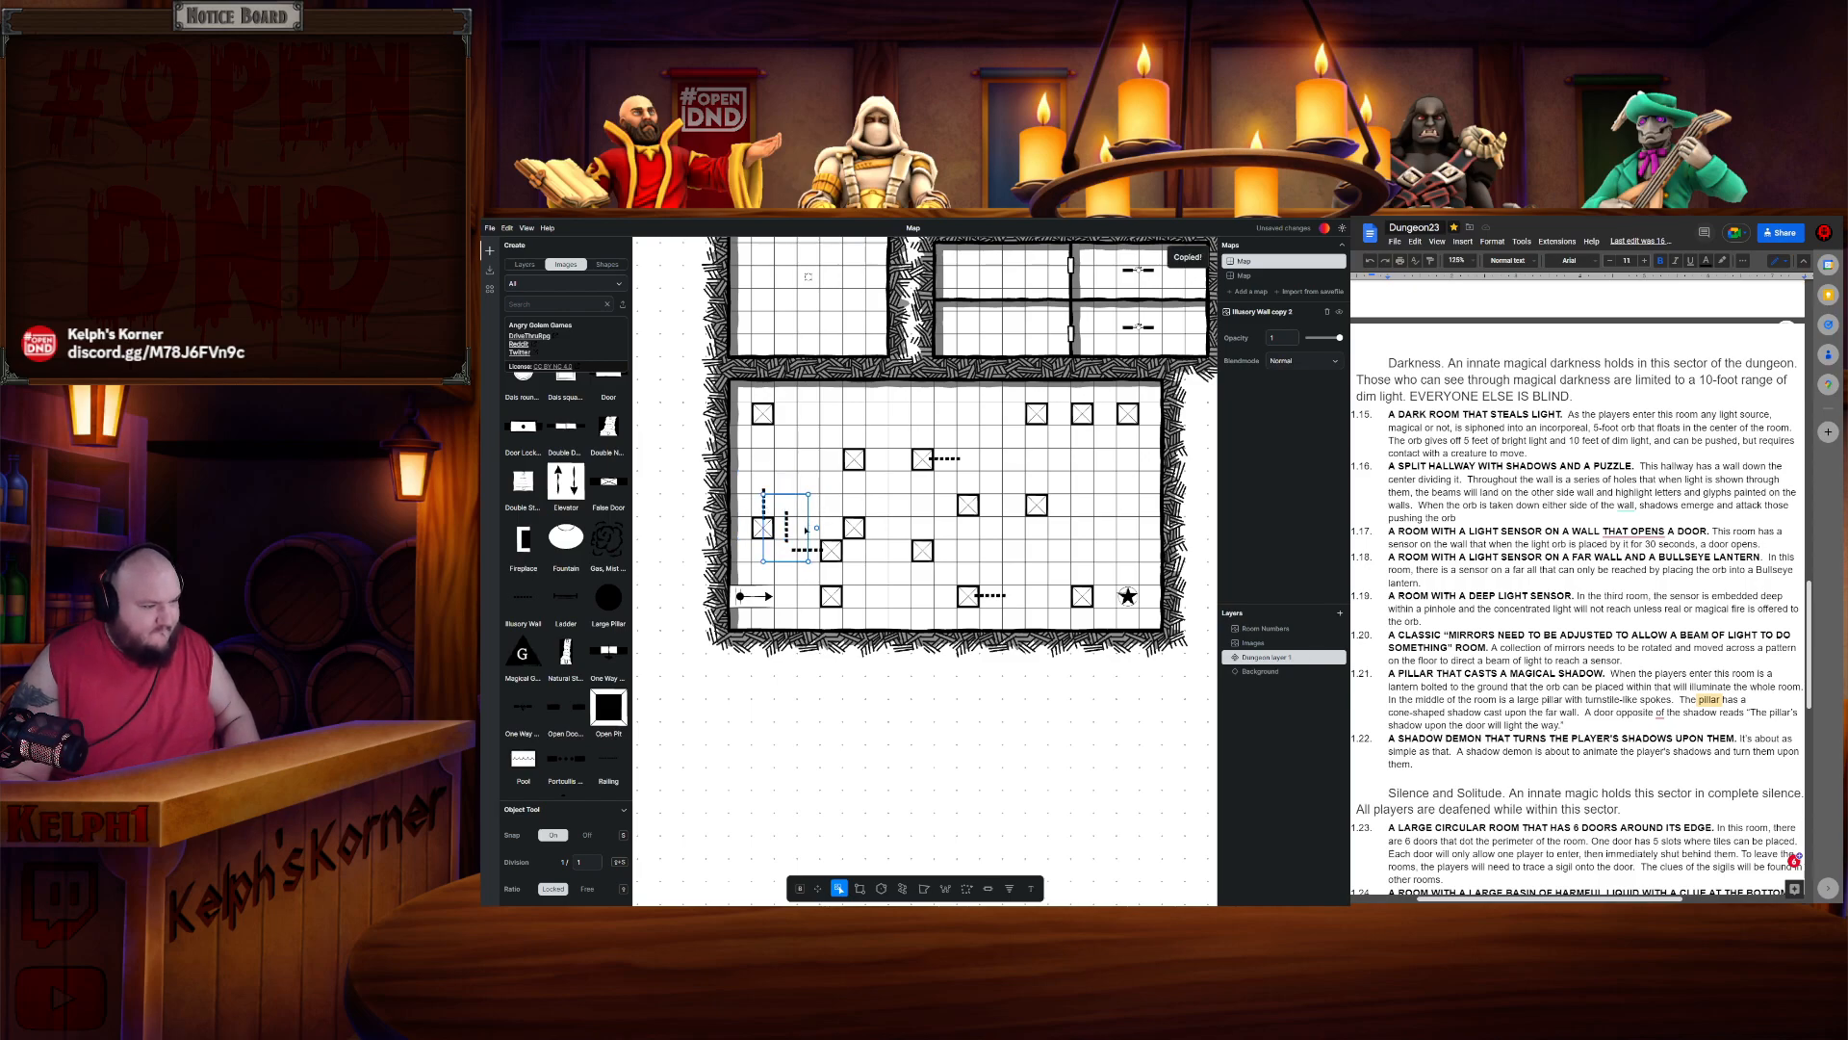
{"action": "left_click_drag", "start_coordinate": [870, 439], "coordinate": [855, 438]}
{"action": "key", "text": "ctrl+v"}
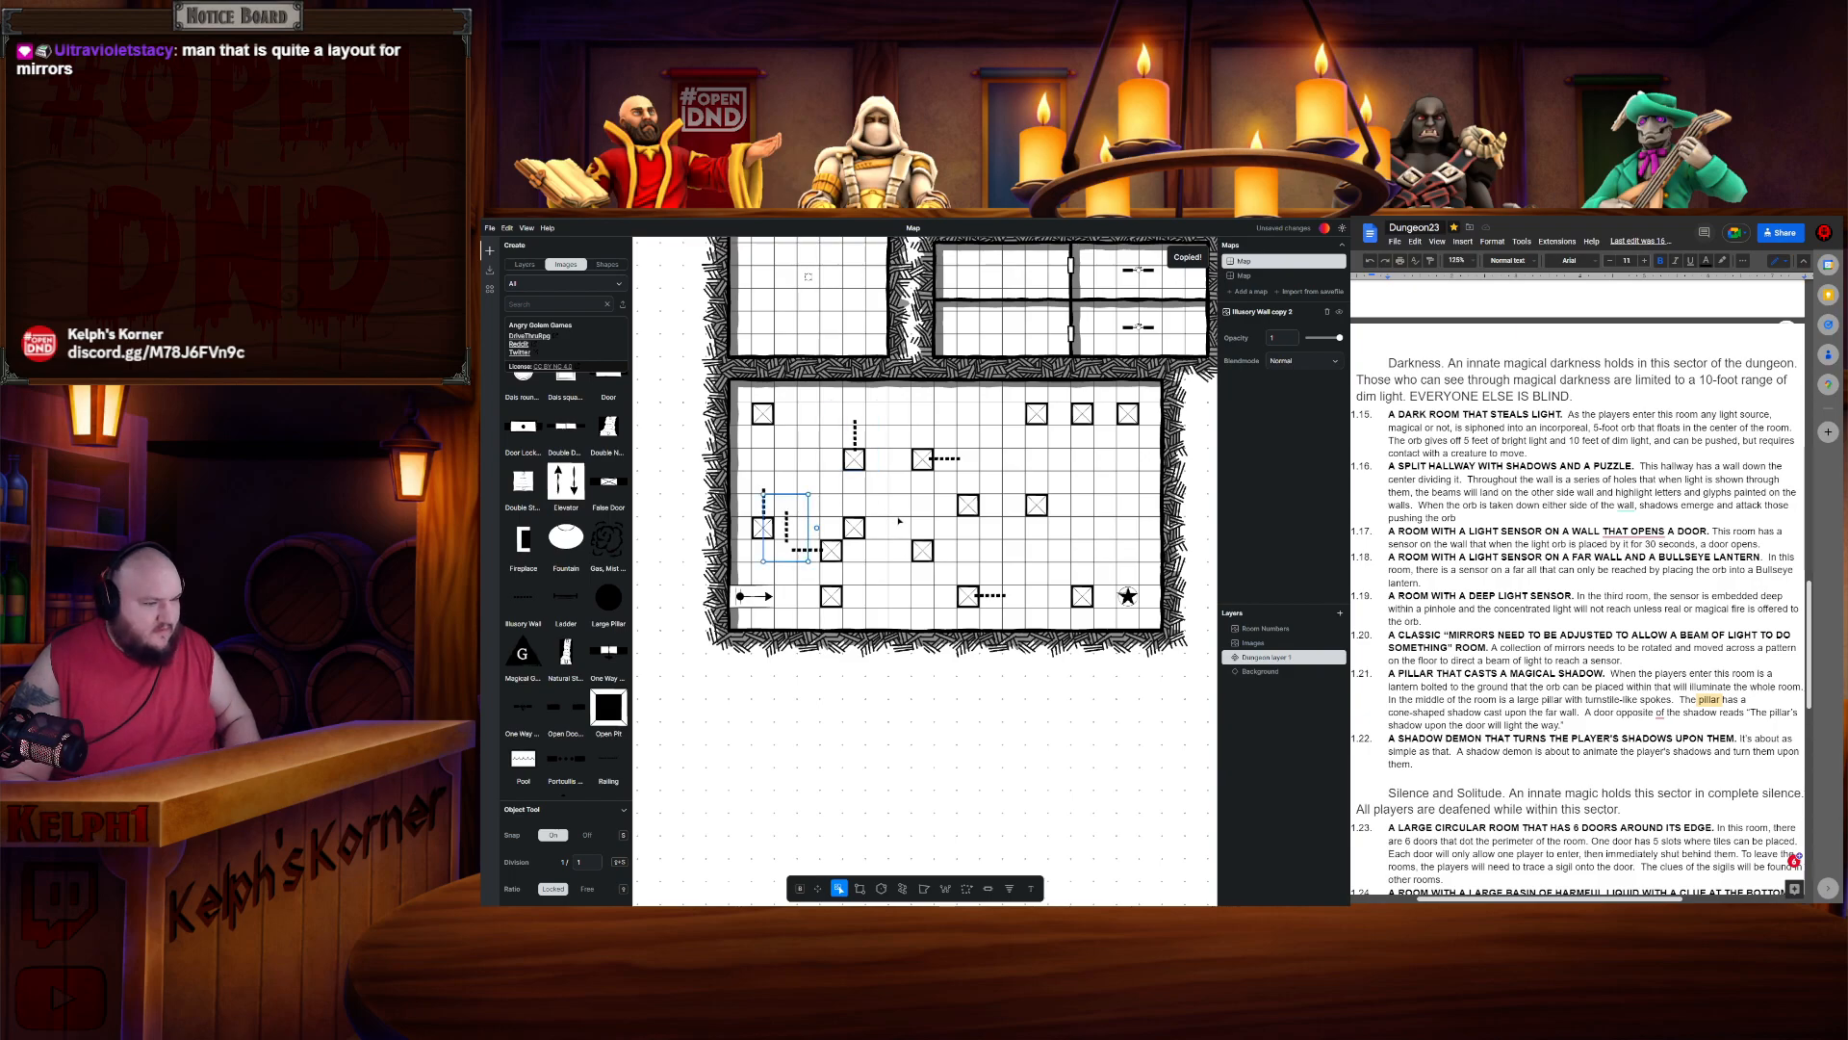
- Paste more vertical illusory walls between pillars in the room's center and right side
{"action": "left_click_drag", "start_coordinate": [785, 527], "coordinate": [922, 573]}
{"action": "key", "text": "ctrl+v"}
{"action": "left_click_drag", "start_coordinate": [787, 527], "coordinate": [1041, 523]}
{"action": "key", "text": "ctrl+v"}
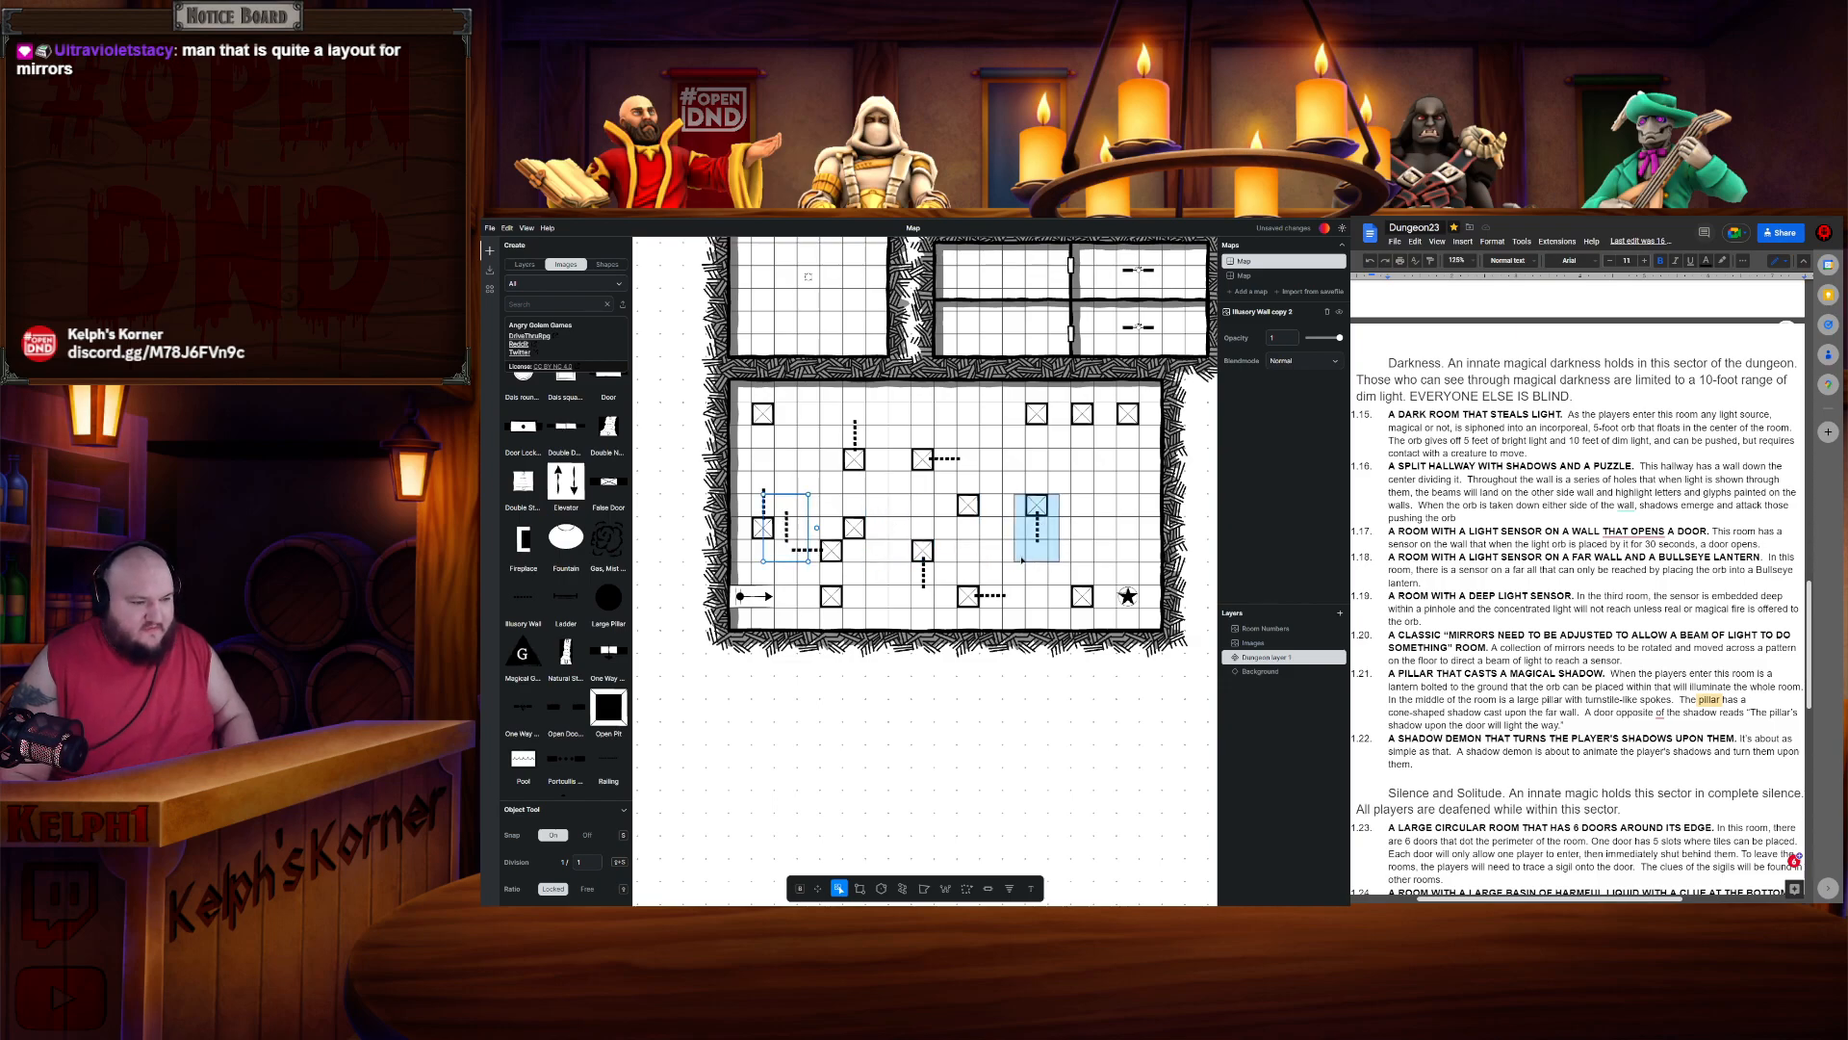
{"action": "left_click_drag", "start_coordinate": [1050, 573], "coordinate": [1085, 579]}
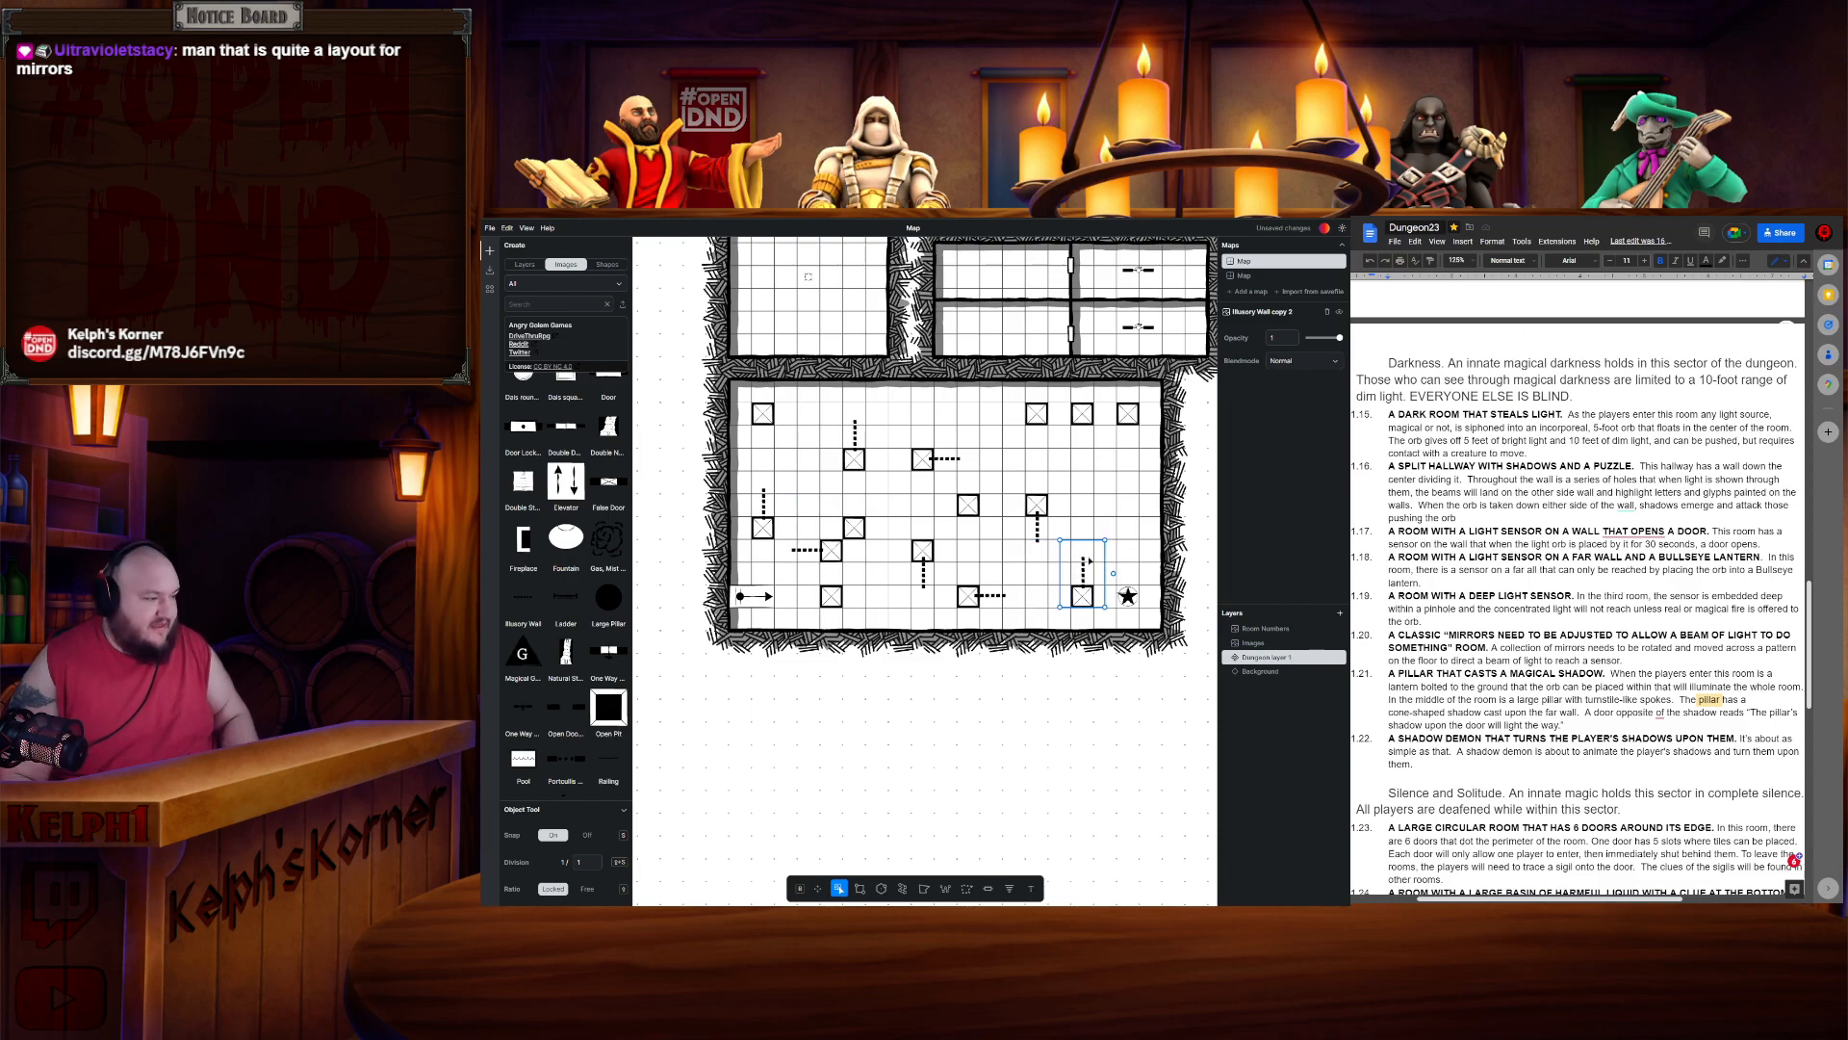
{"action": "left_click", "coordinate": [1094, 502]}
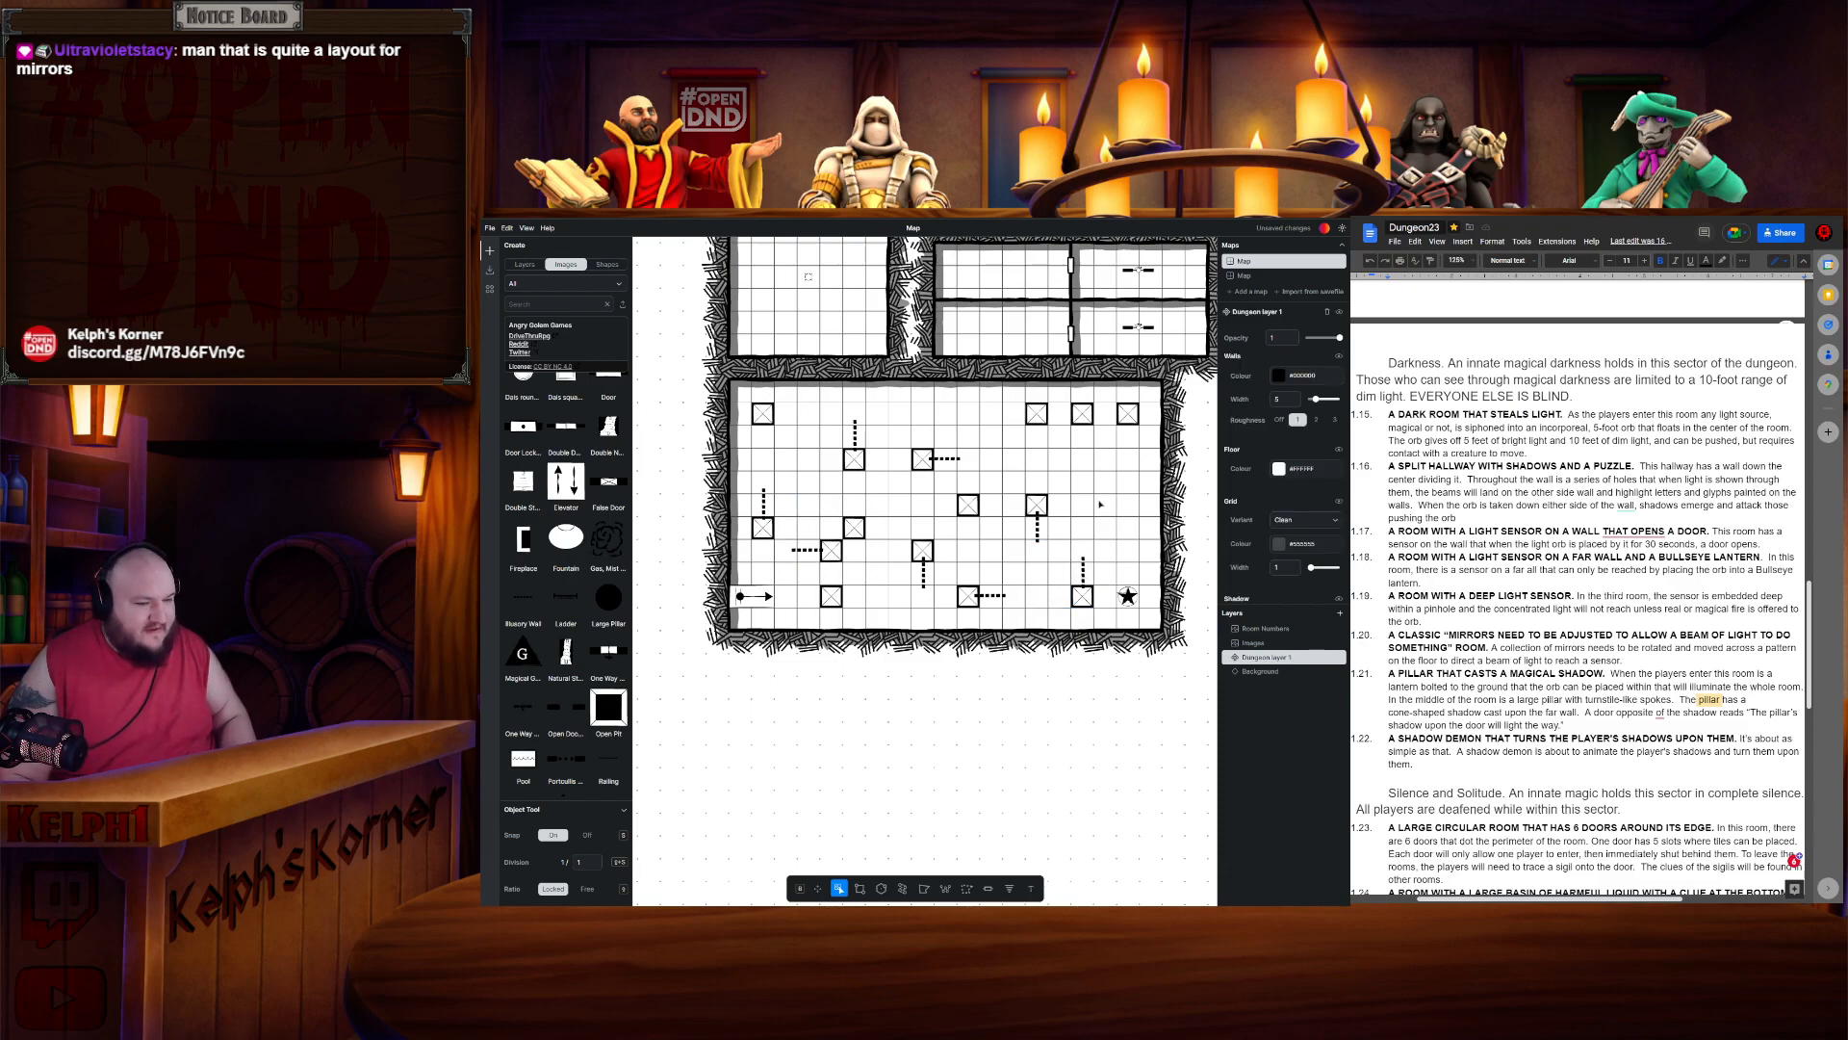
- Draw a wall segment with the Wall tool across the room's left side between the pillars
{"action": "left_click", "coordinate": [945, 886]}
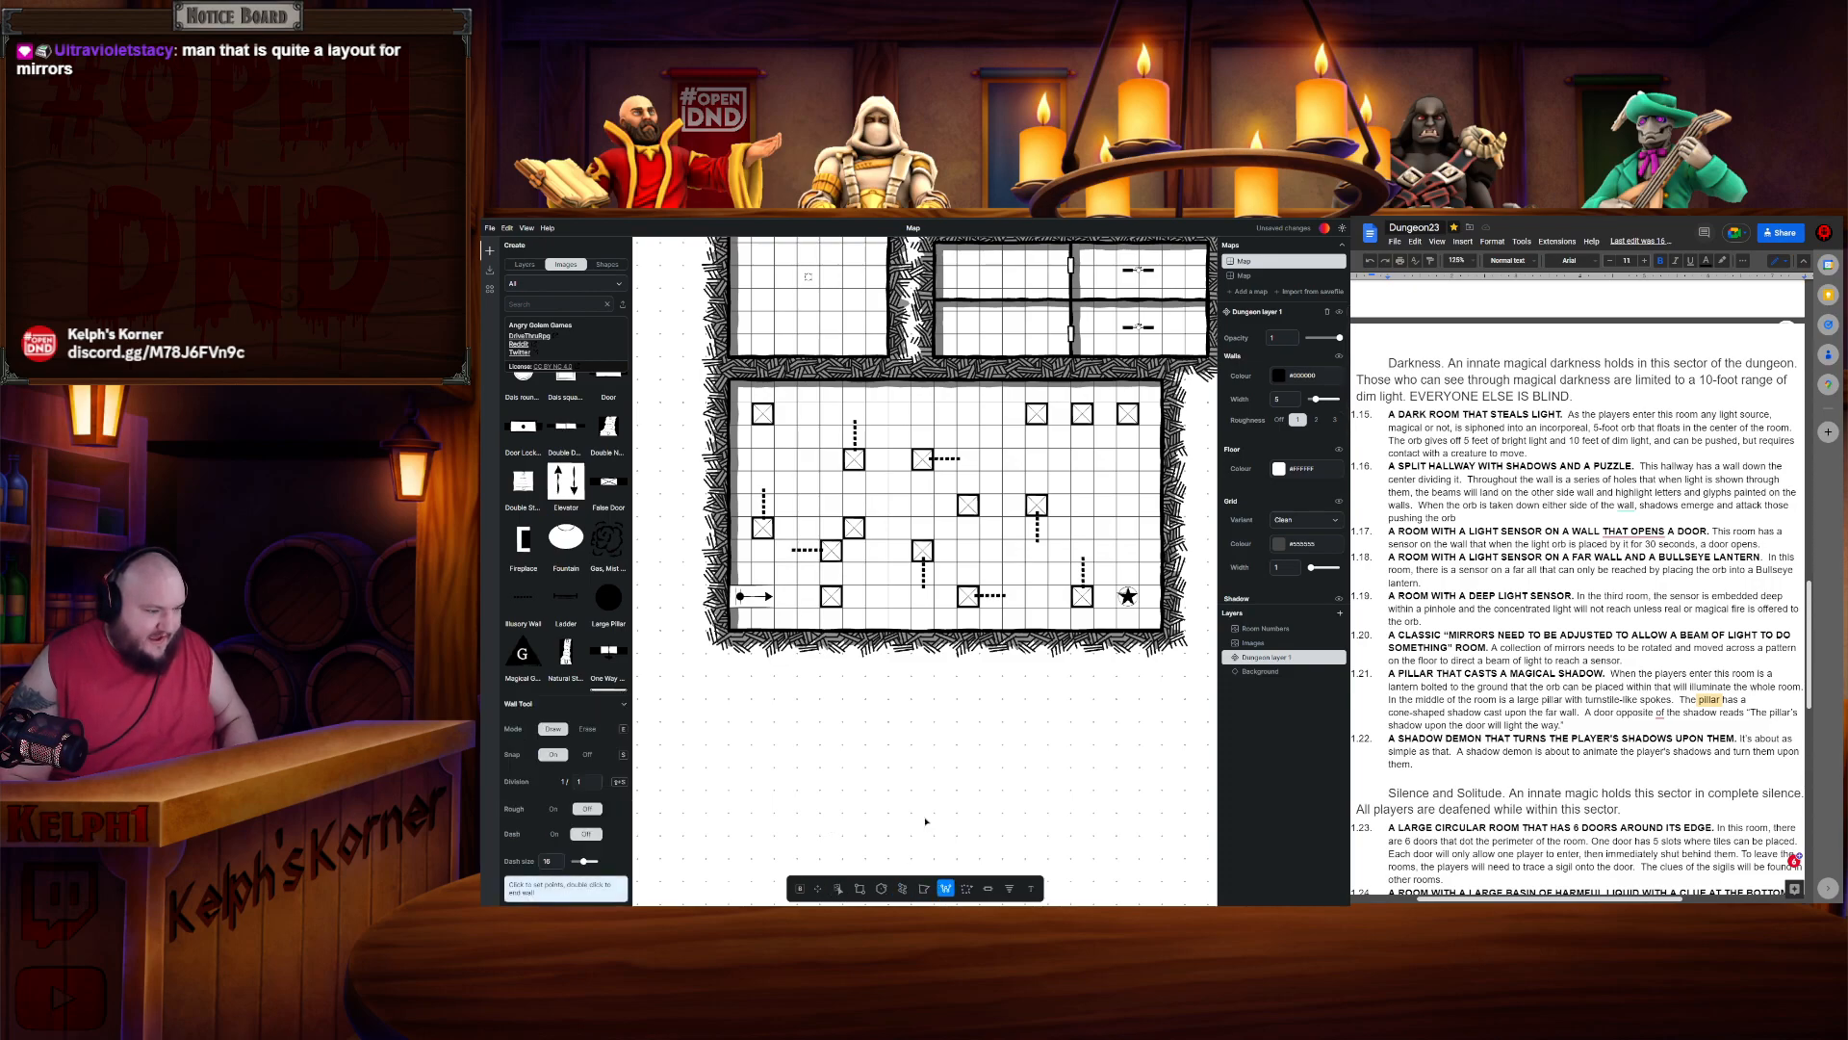
{"action": "left_click", "coordinate": [742, 549]}
{"action": "key", "text": "Escape"}
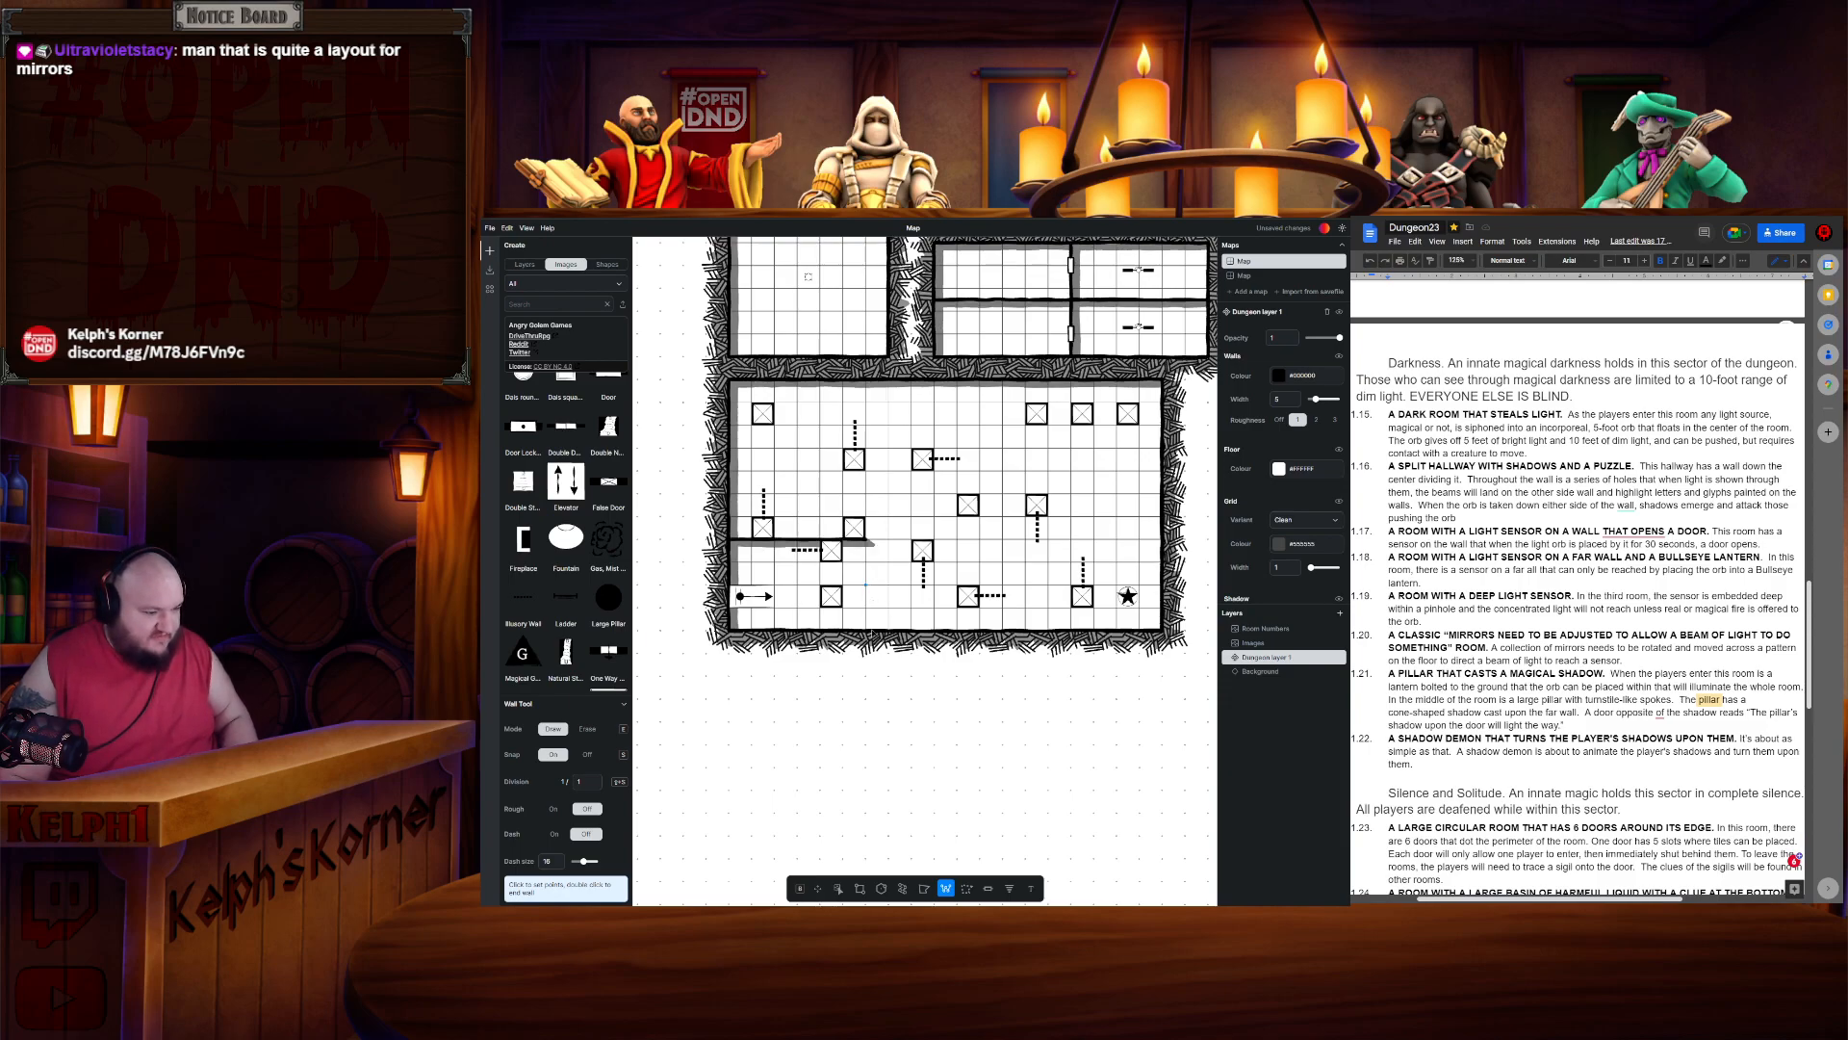
- Set the Wall tool's distance to 3 and undo the last edit
{"action": "double_click", "coordinate": [598, 779]}
{"action": "type", "text": "3"}
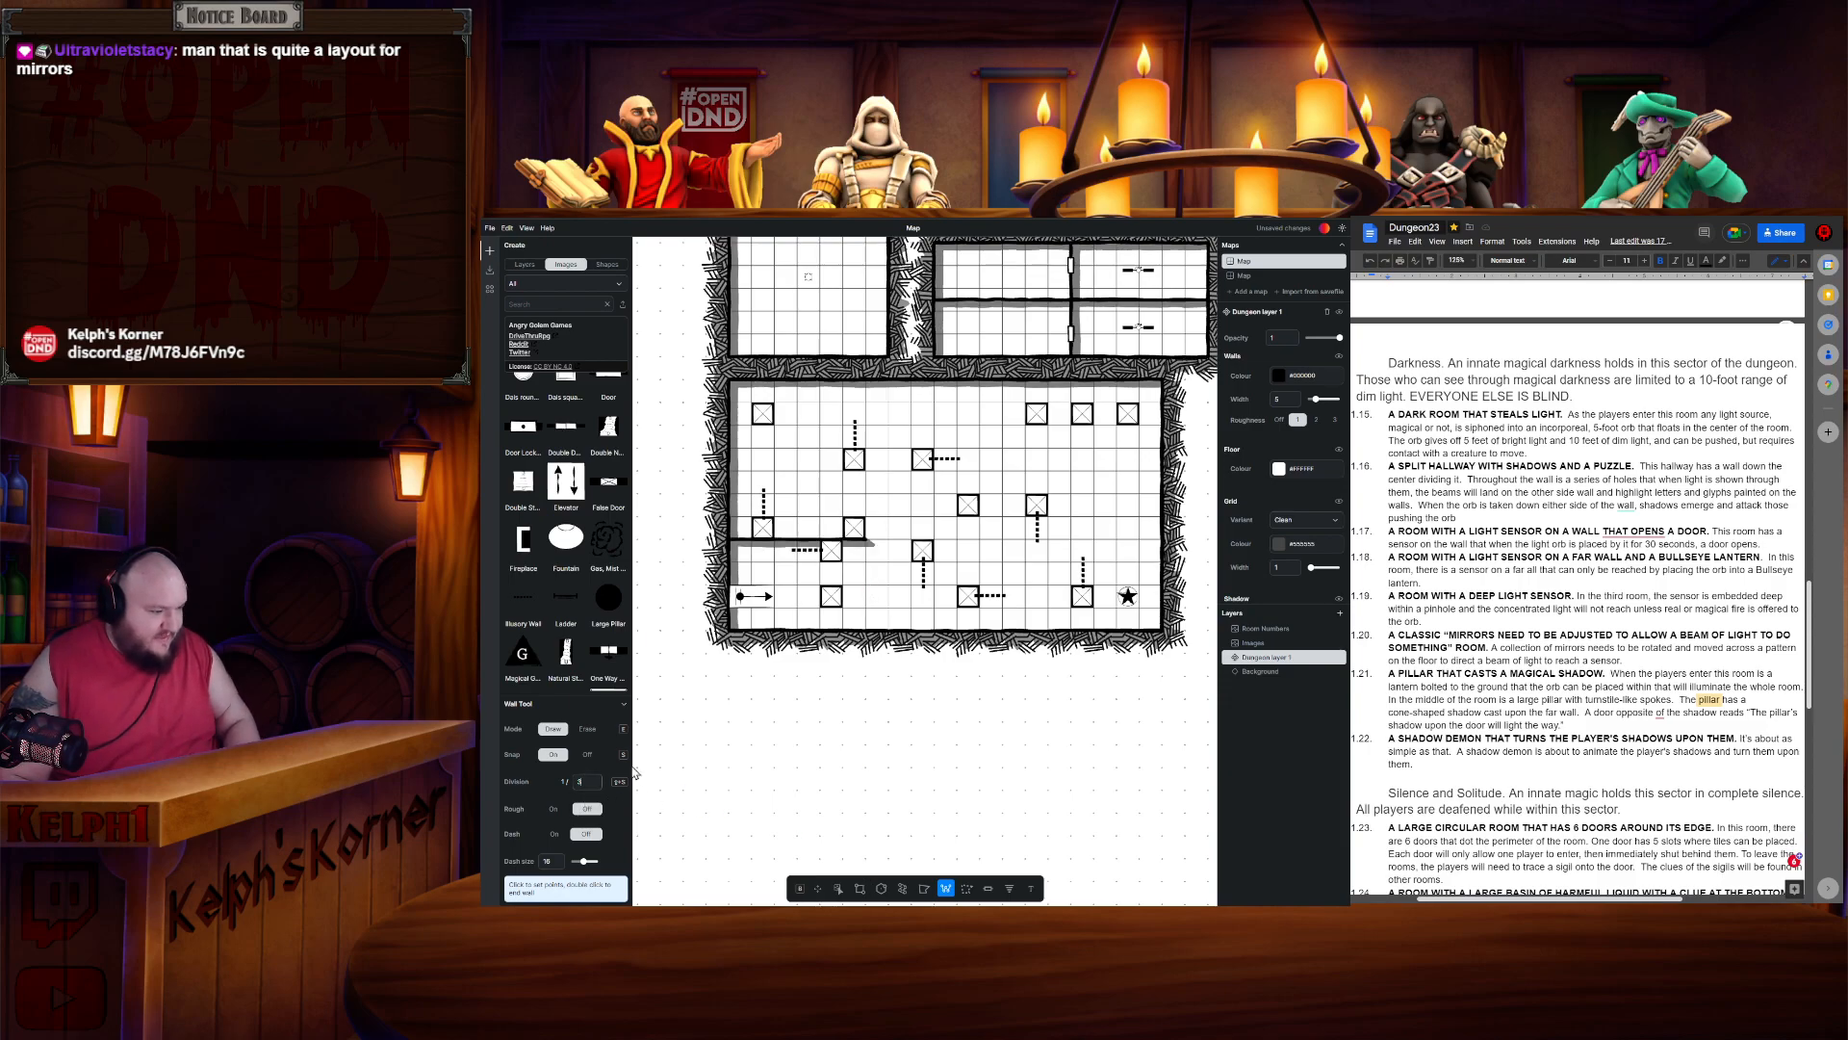
{"action": "key", "text": "shift+s"}
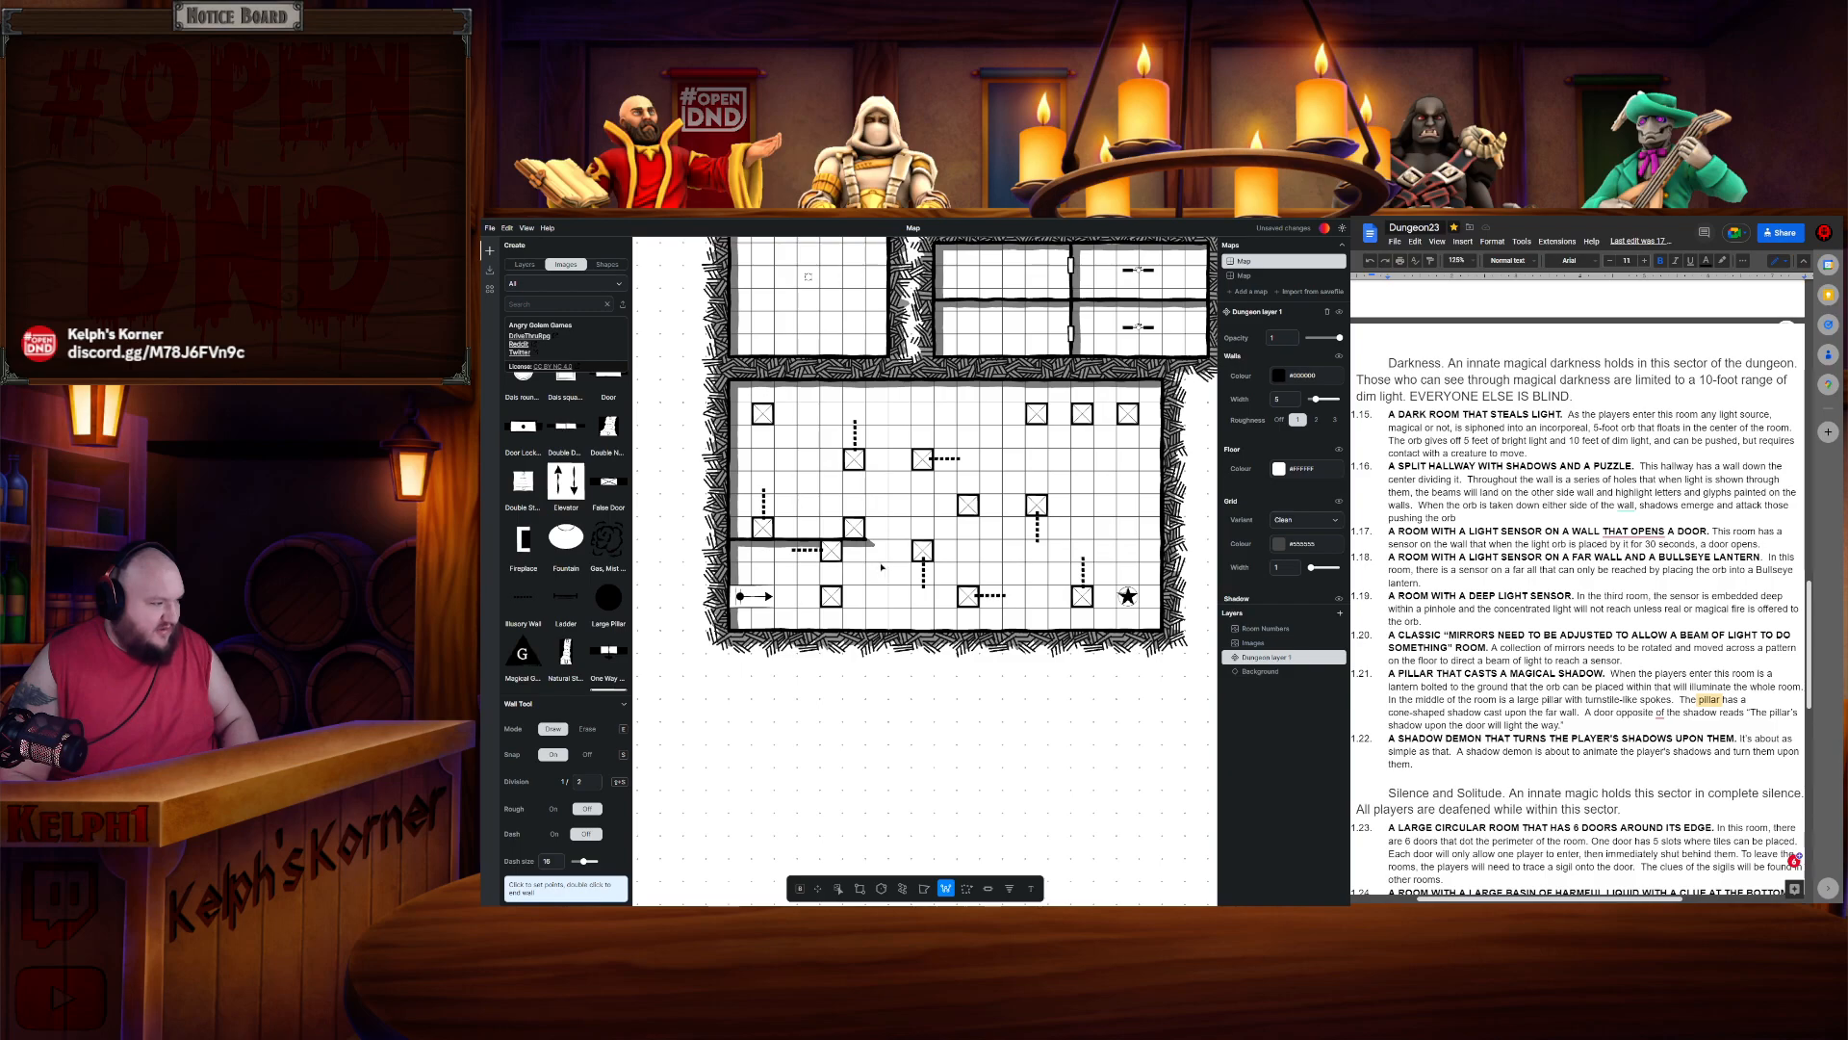
{"action": "key", "text": "ctrl+z"}
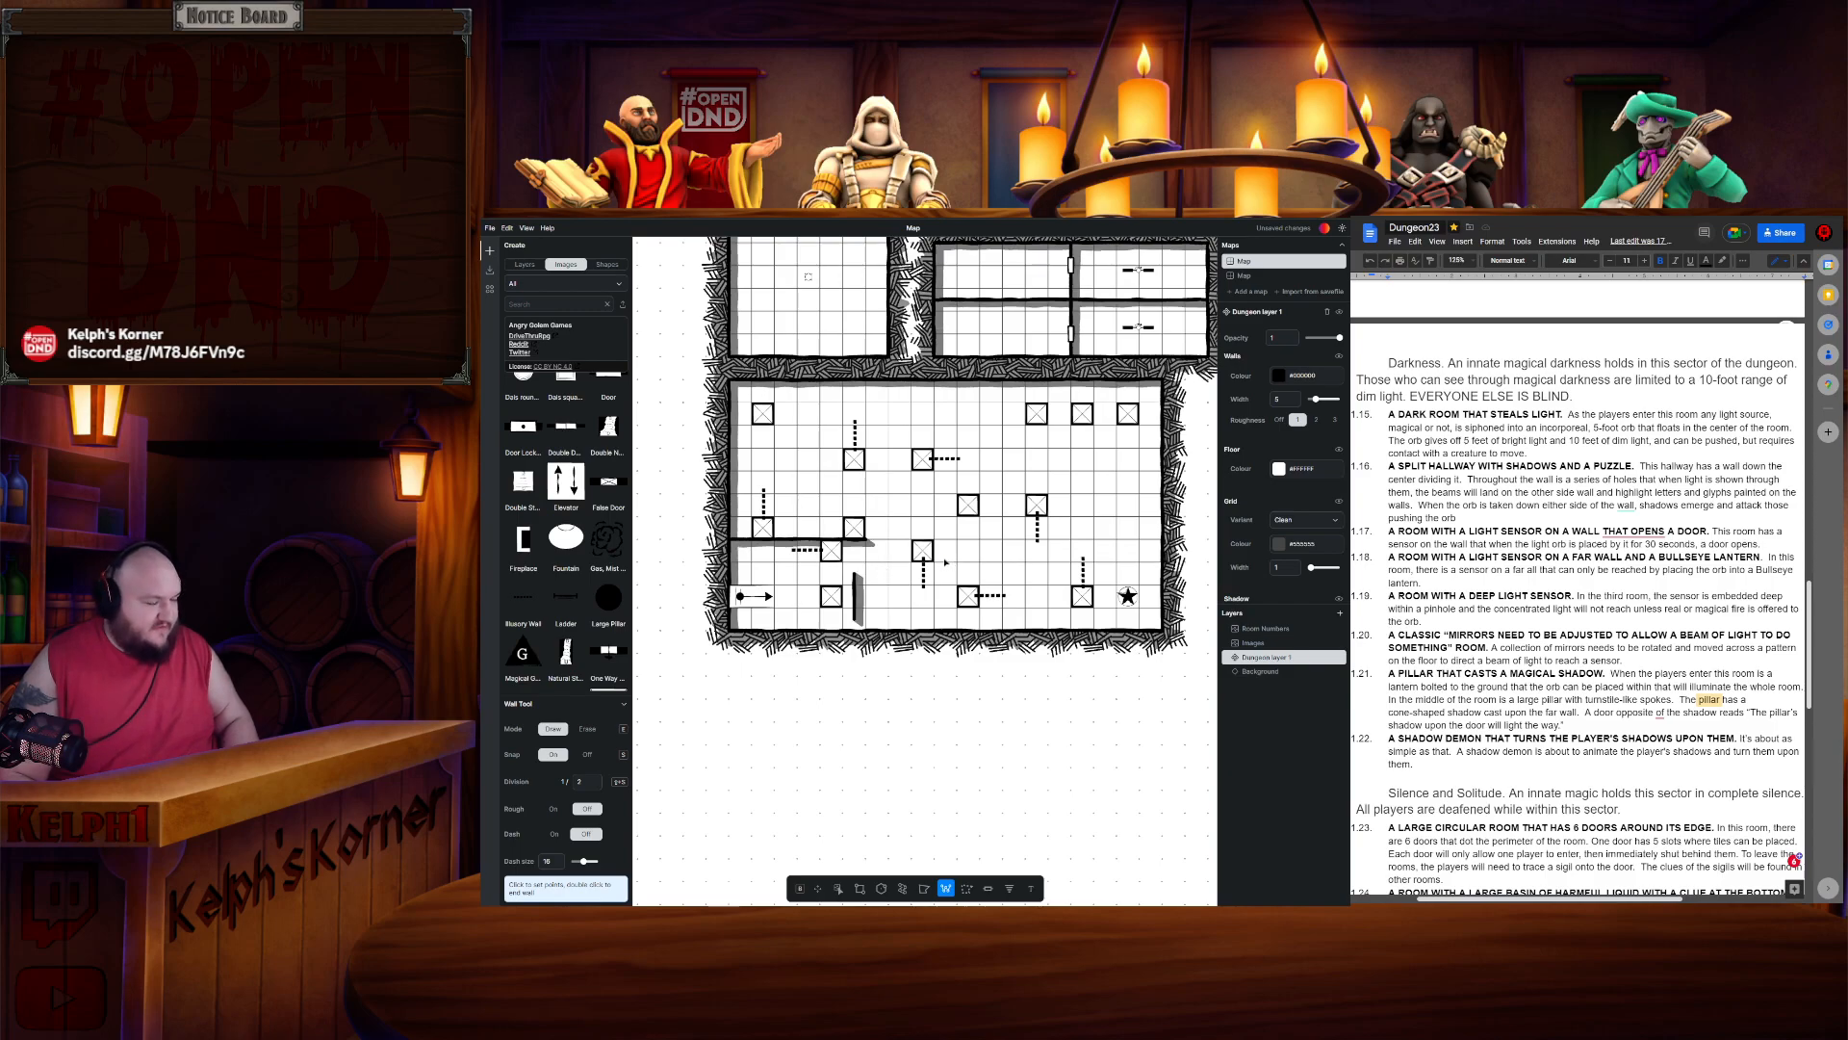
- Draw a vertical wall segment in the room's center and a short horizontal wall at the top middle
{"action": "left_click", "coordinate": [946, 563]}
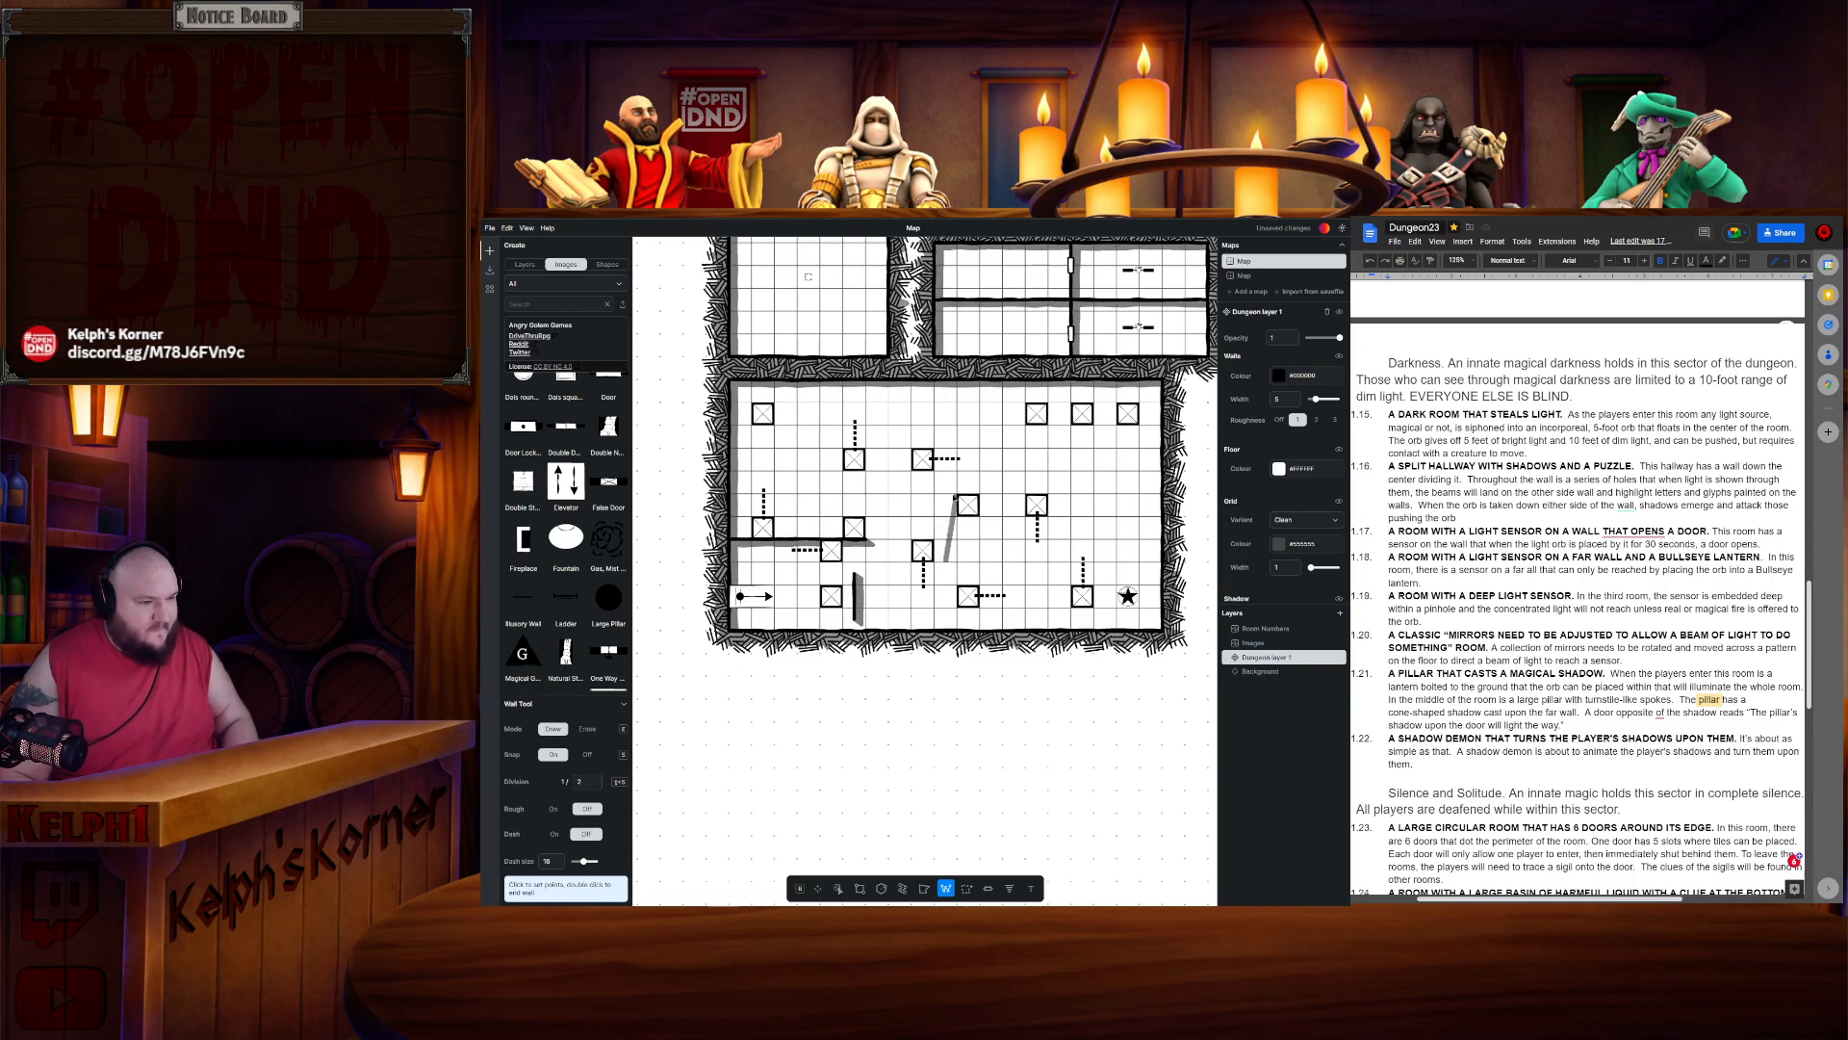
{"action": "key", "text": "Escape"}
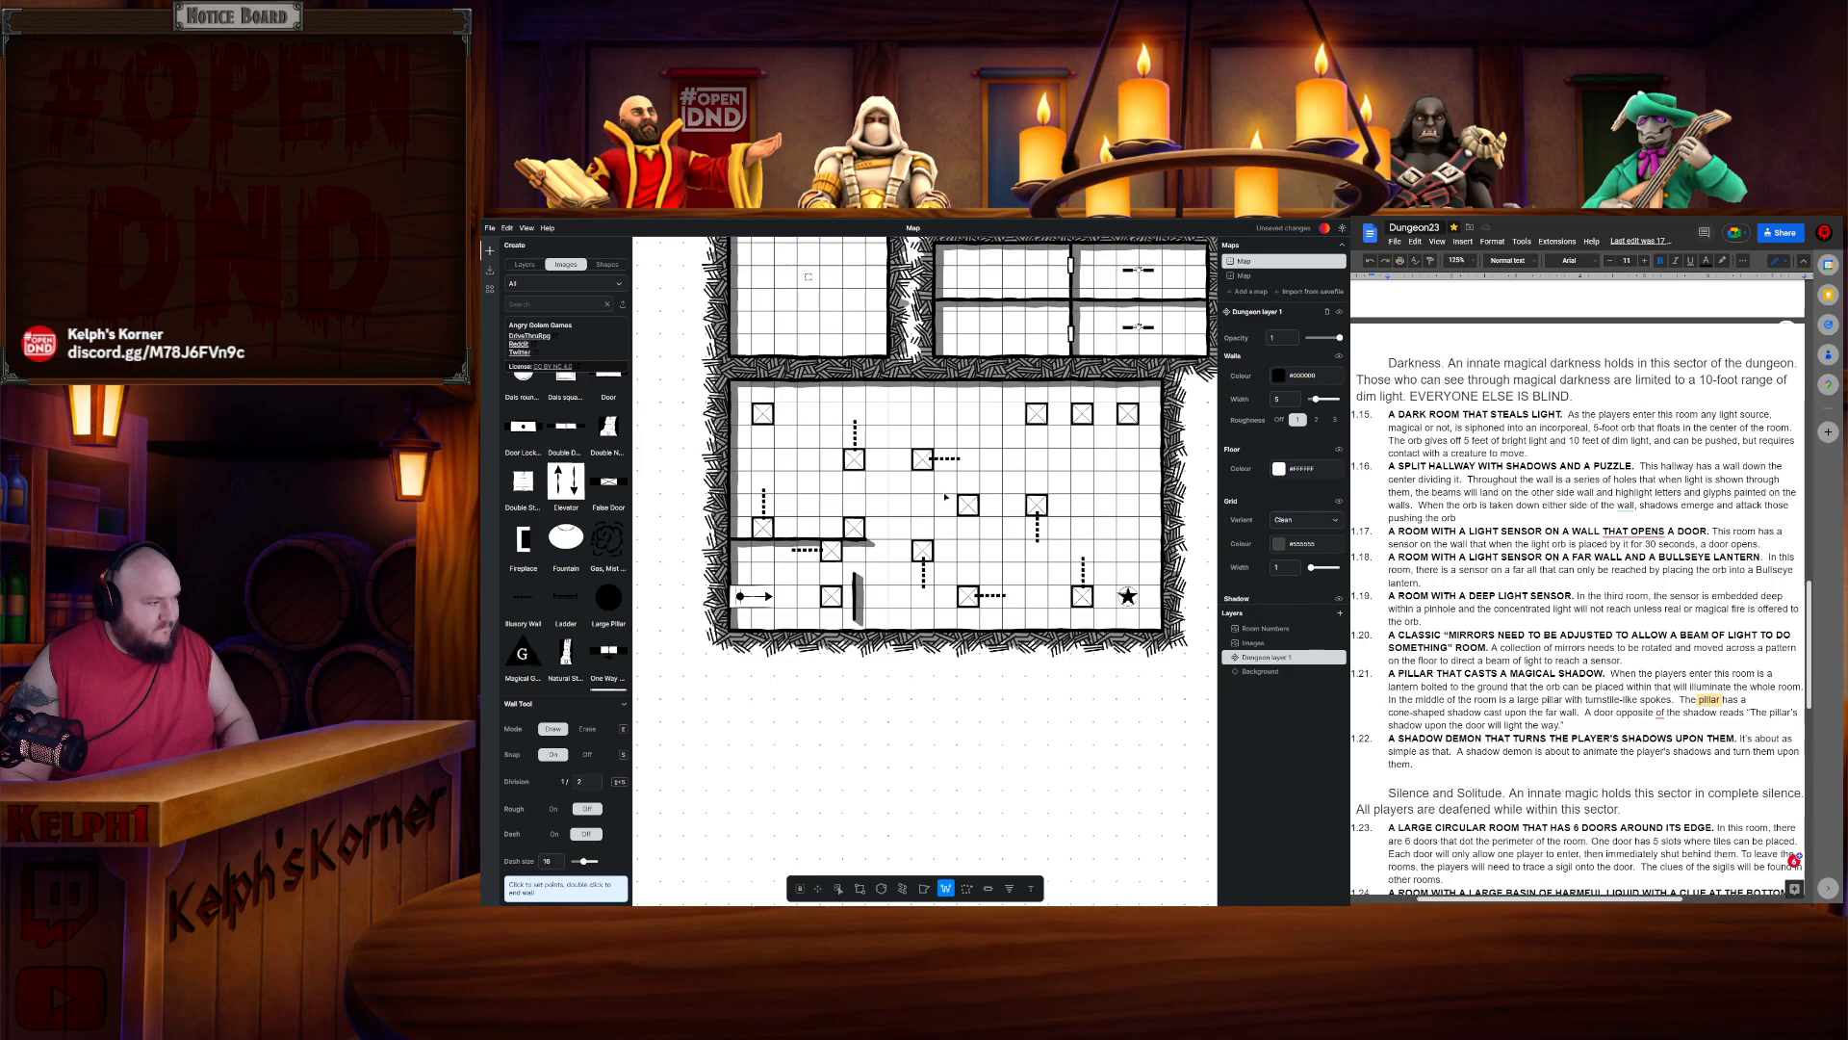
{"action": "left_click", "coordinate": [901, 438]}
{"action": "key", "text": "Escape"}
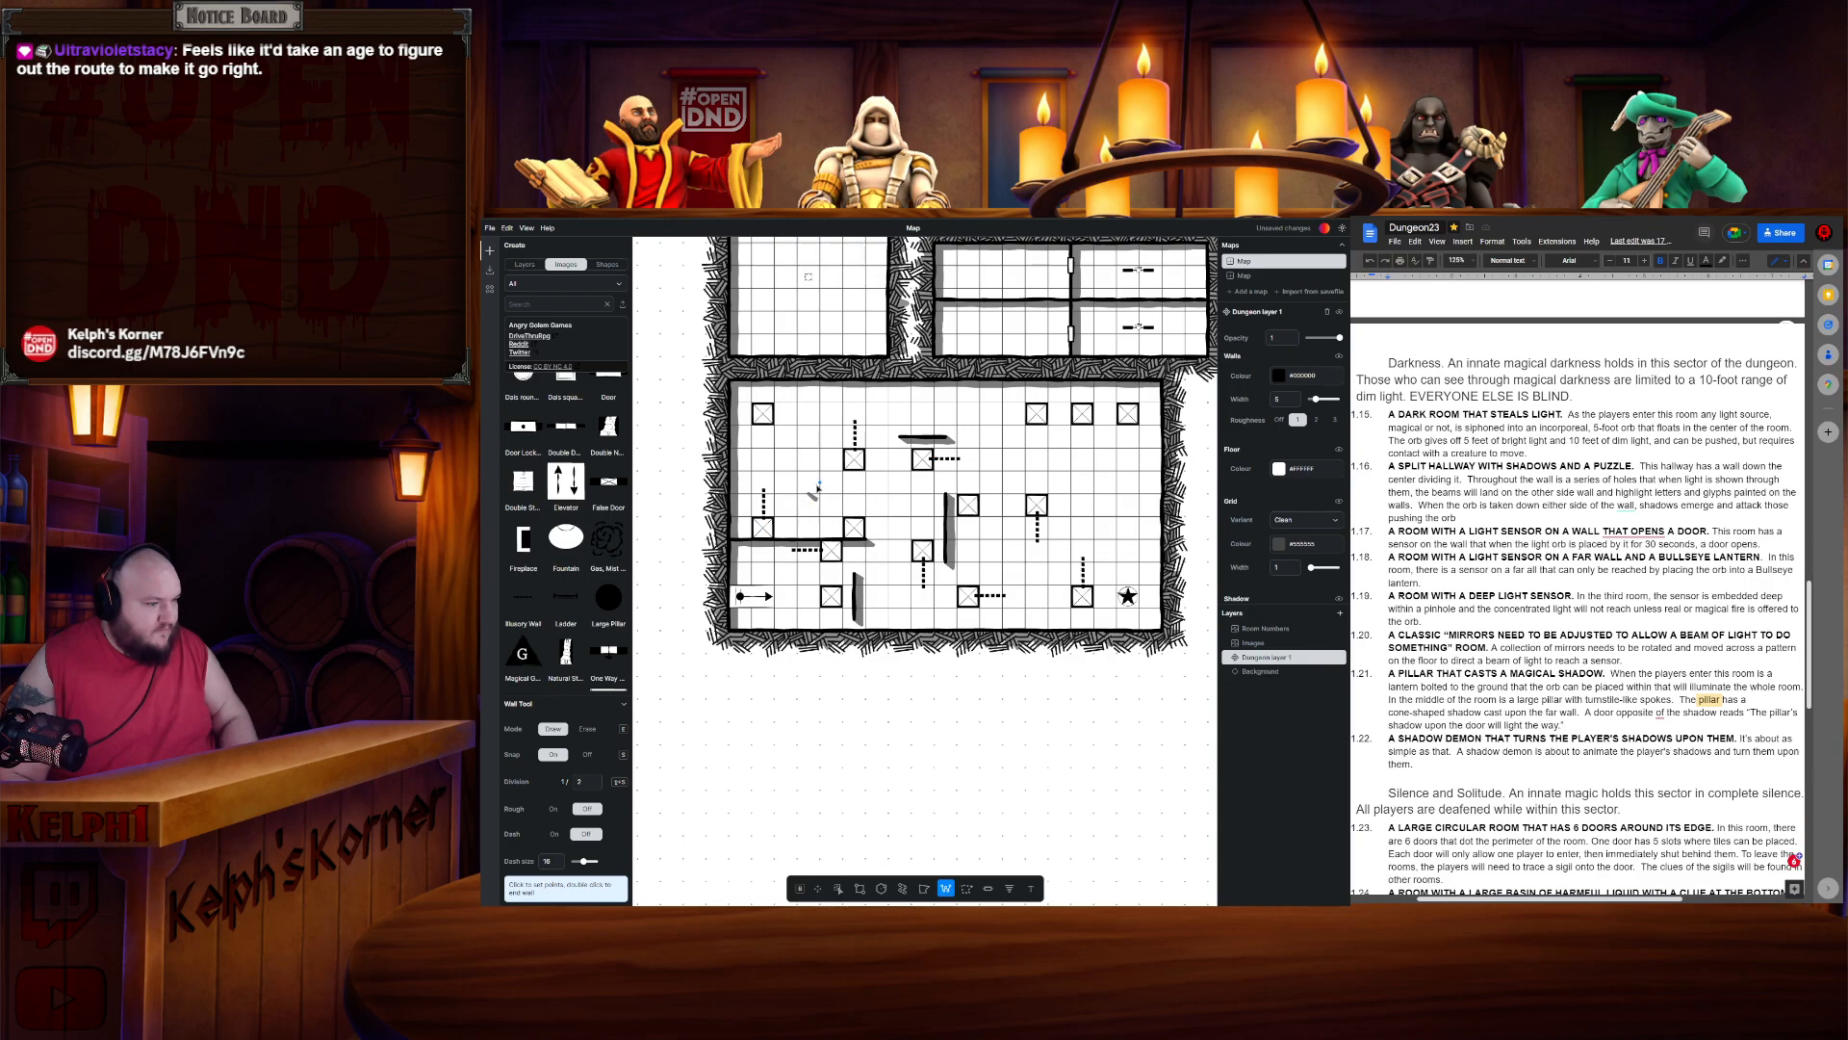
- Draw vertical wall segments beside the upper-left pillars and in the upper center-right of the room
{"action": "left_click", "coordinate": [811, 495]}
{"action": "double_click", "coordinate": [813, 445]}
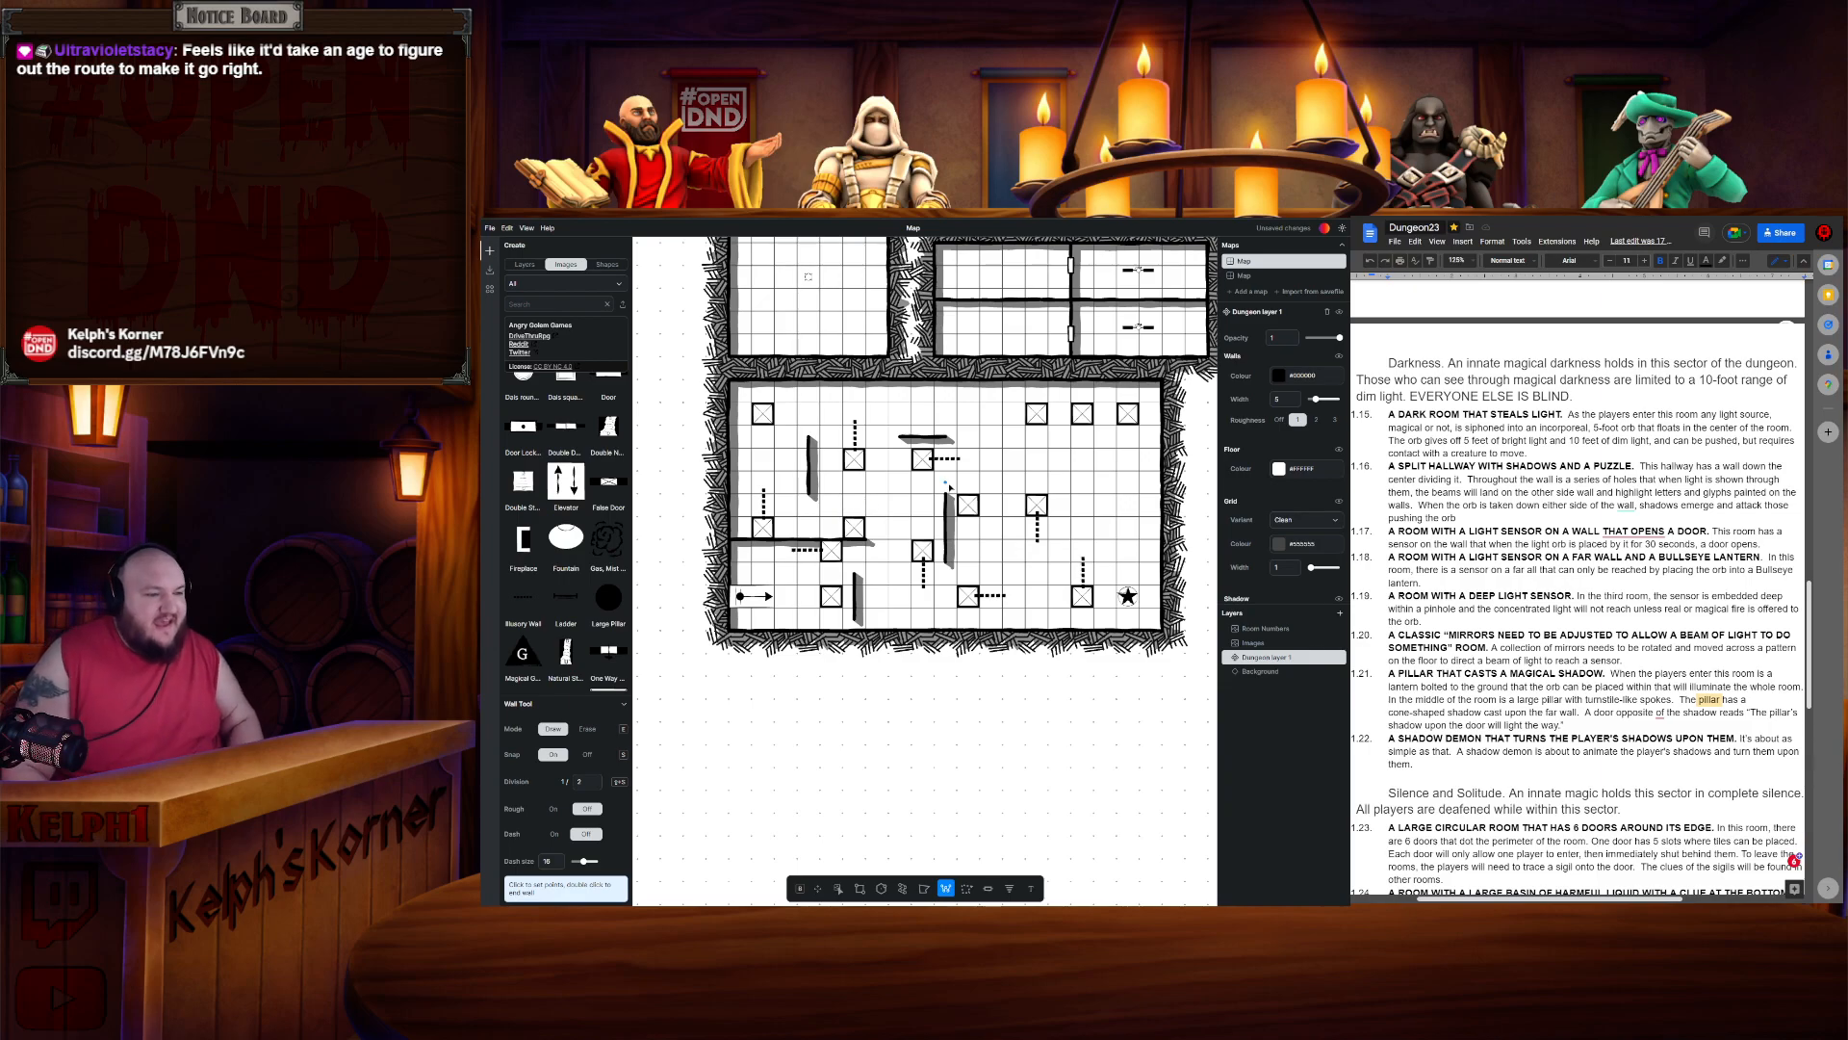
{"action": "left_click", "coordinate": [1015, 439]}
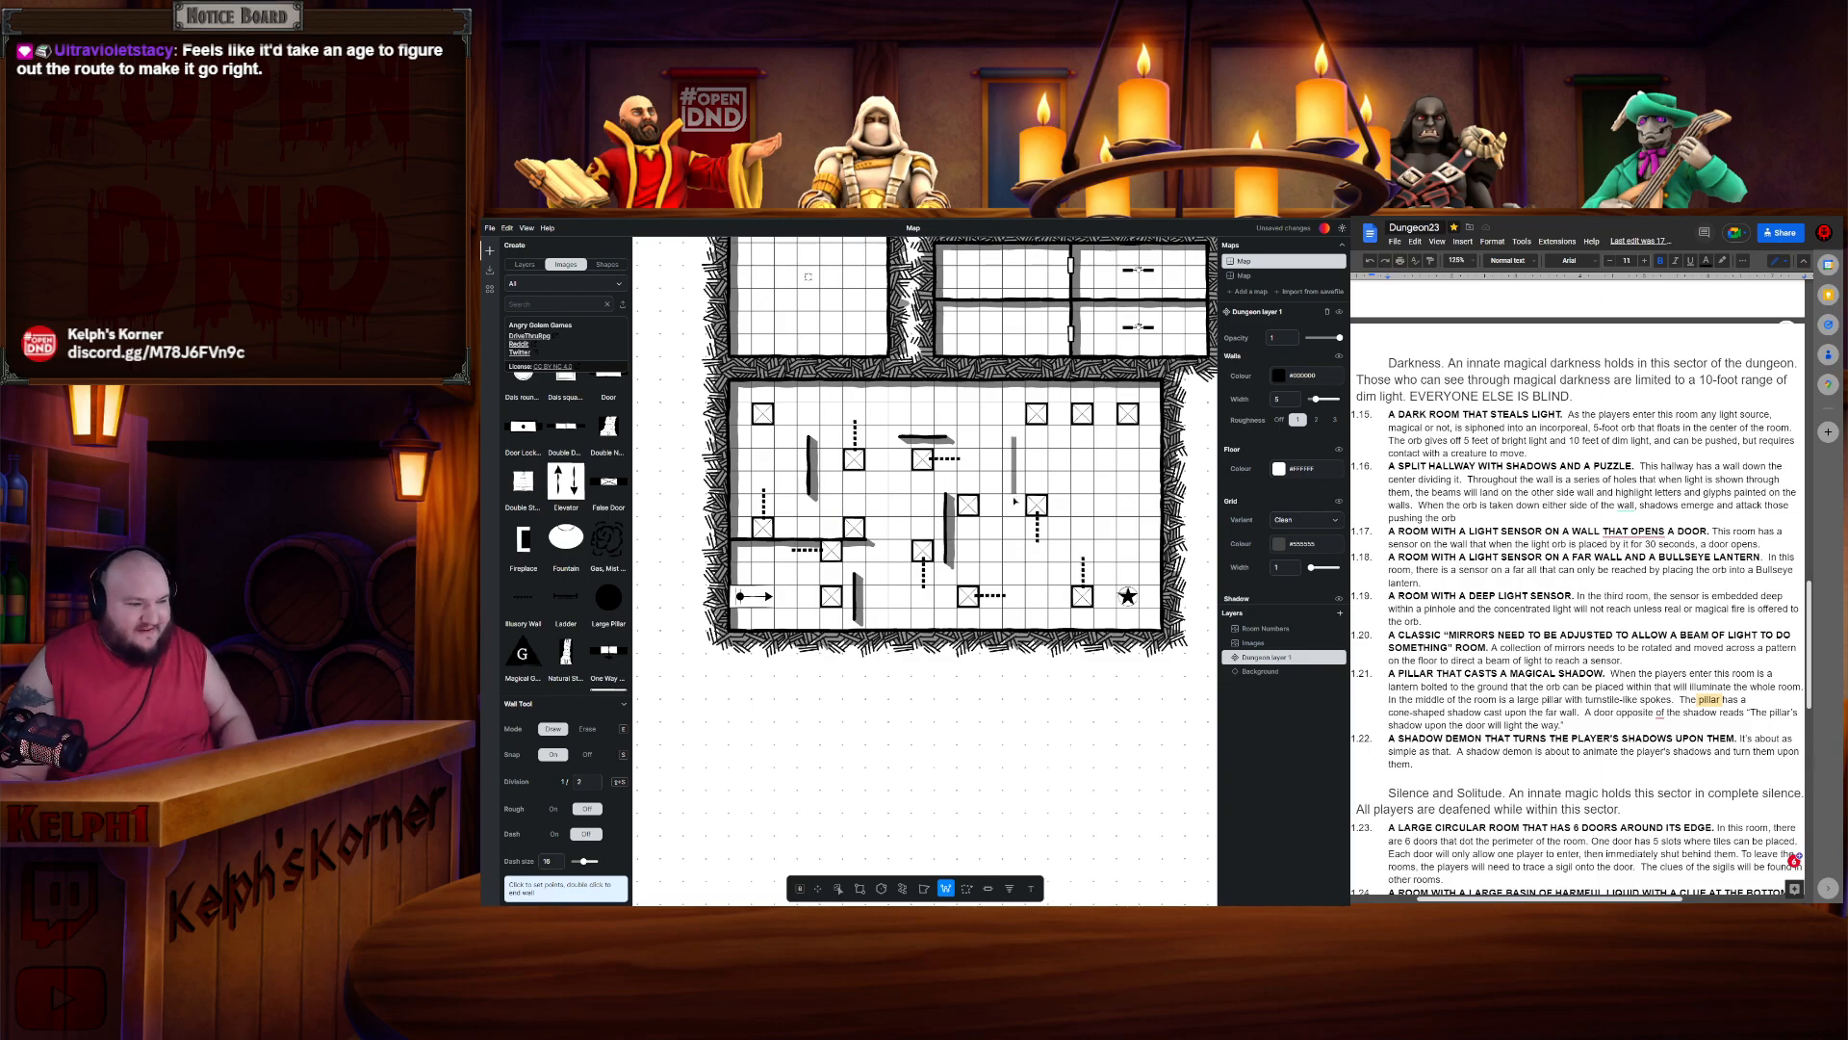
{"action": "key", "text": "Escape"}
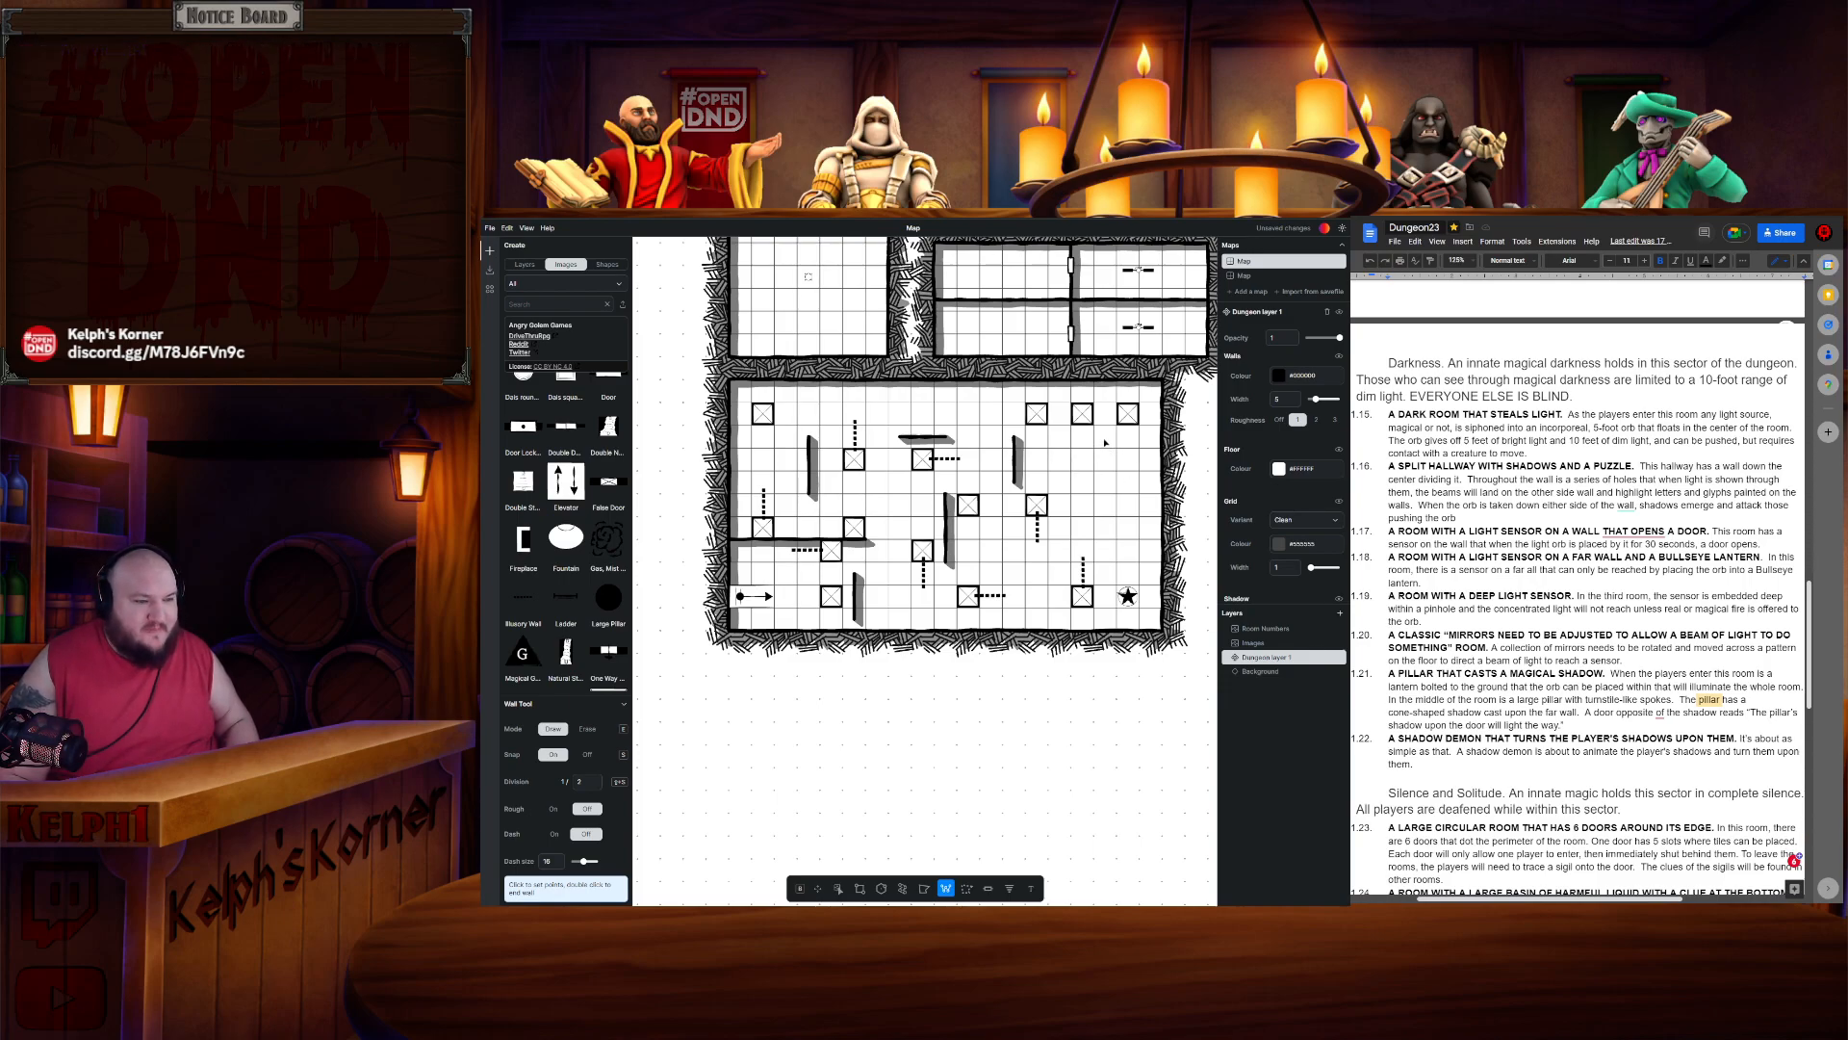
- Draw a short horizontal wall and a vertical wall segment near the room's upper right side
{"action": "left_click", "coordinate": [1105, 439]}
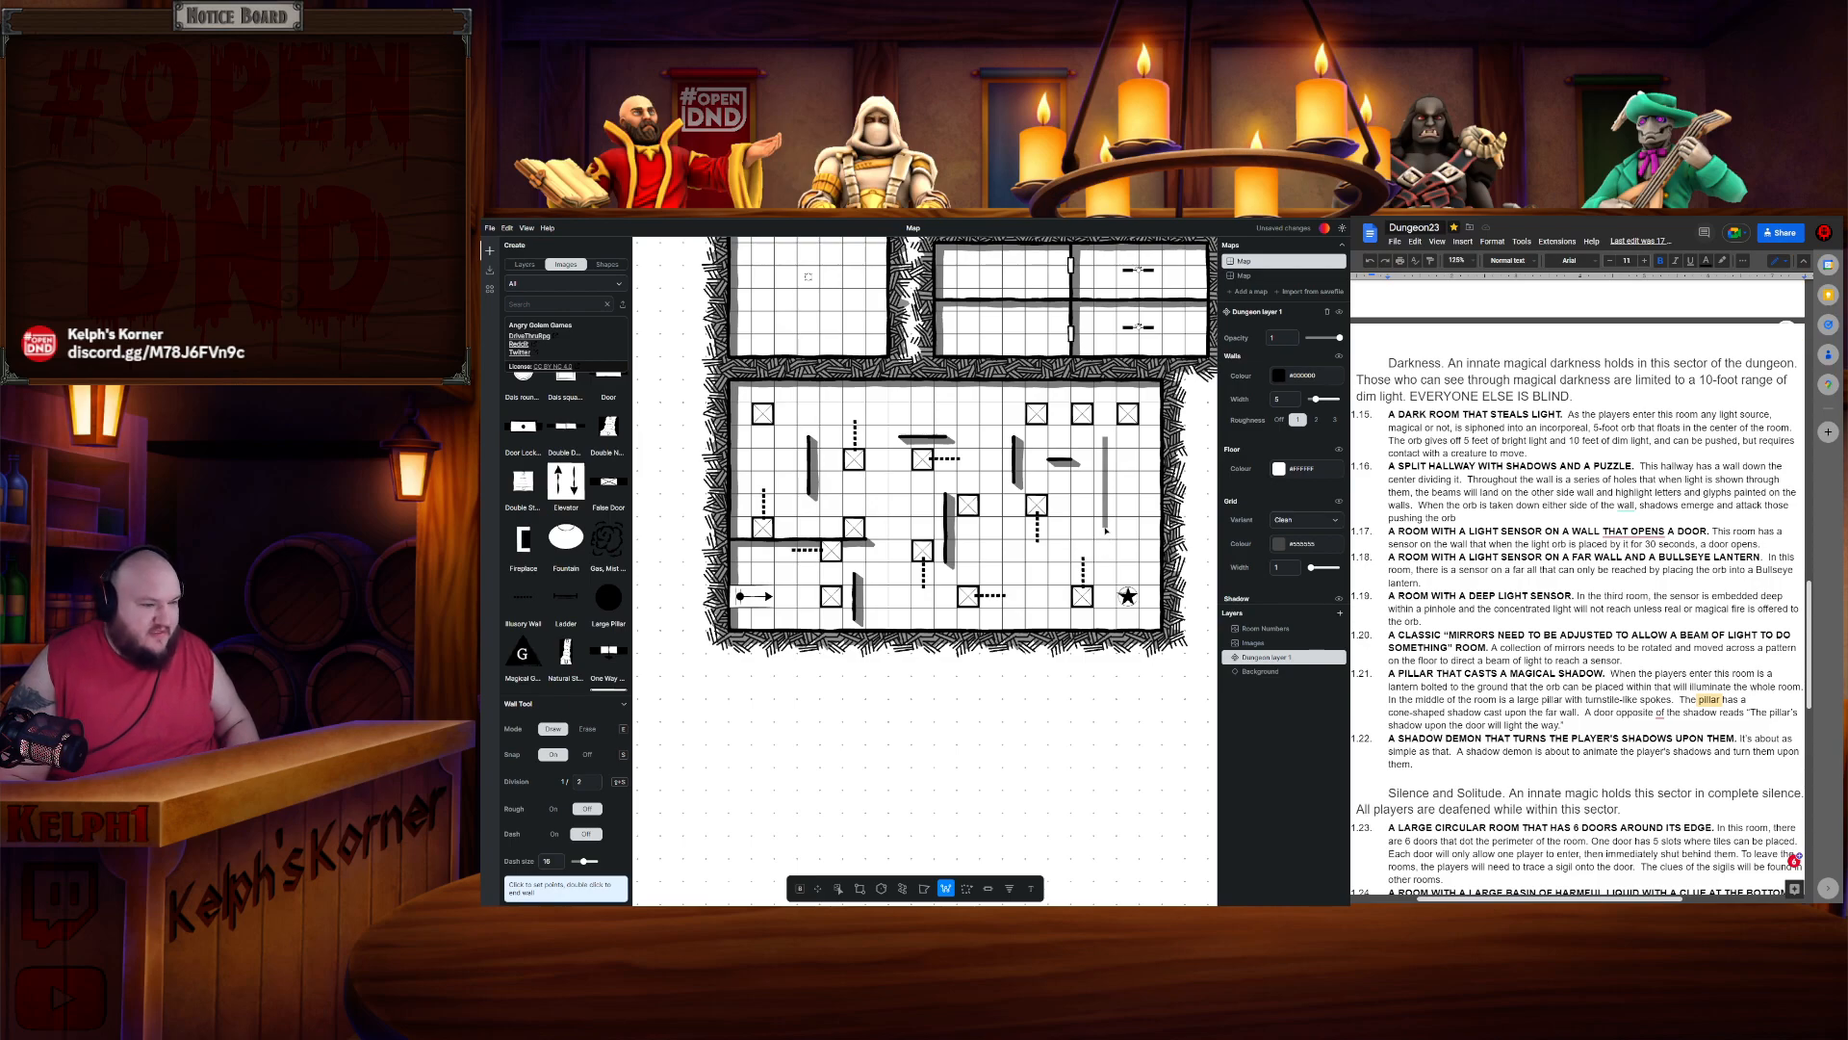
{"action": "key", "text": "Escape"}
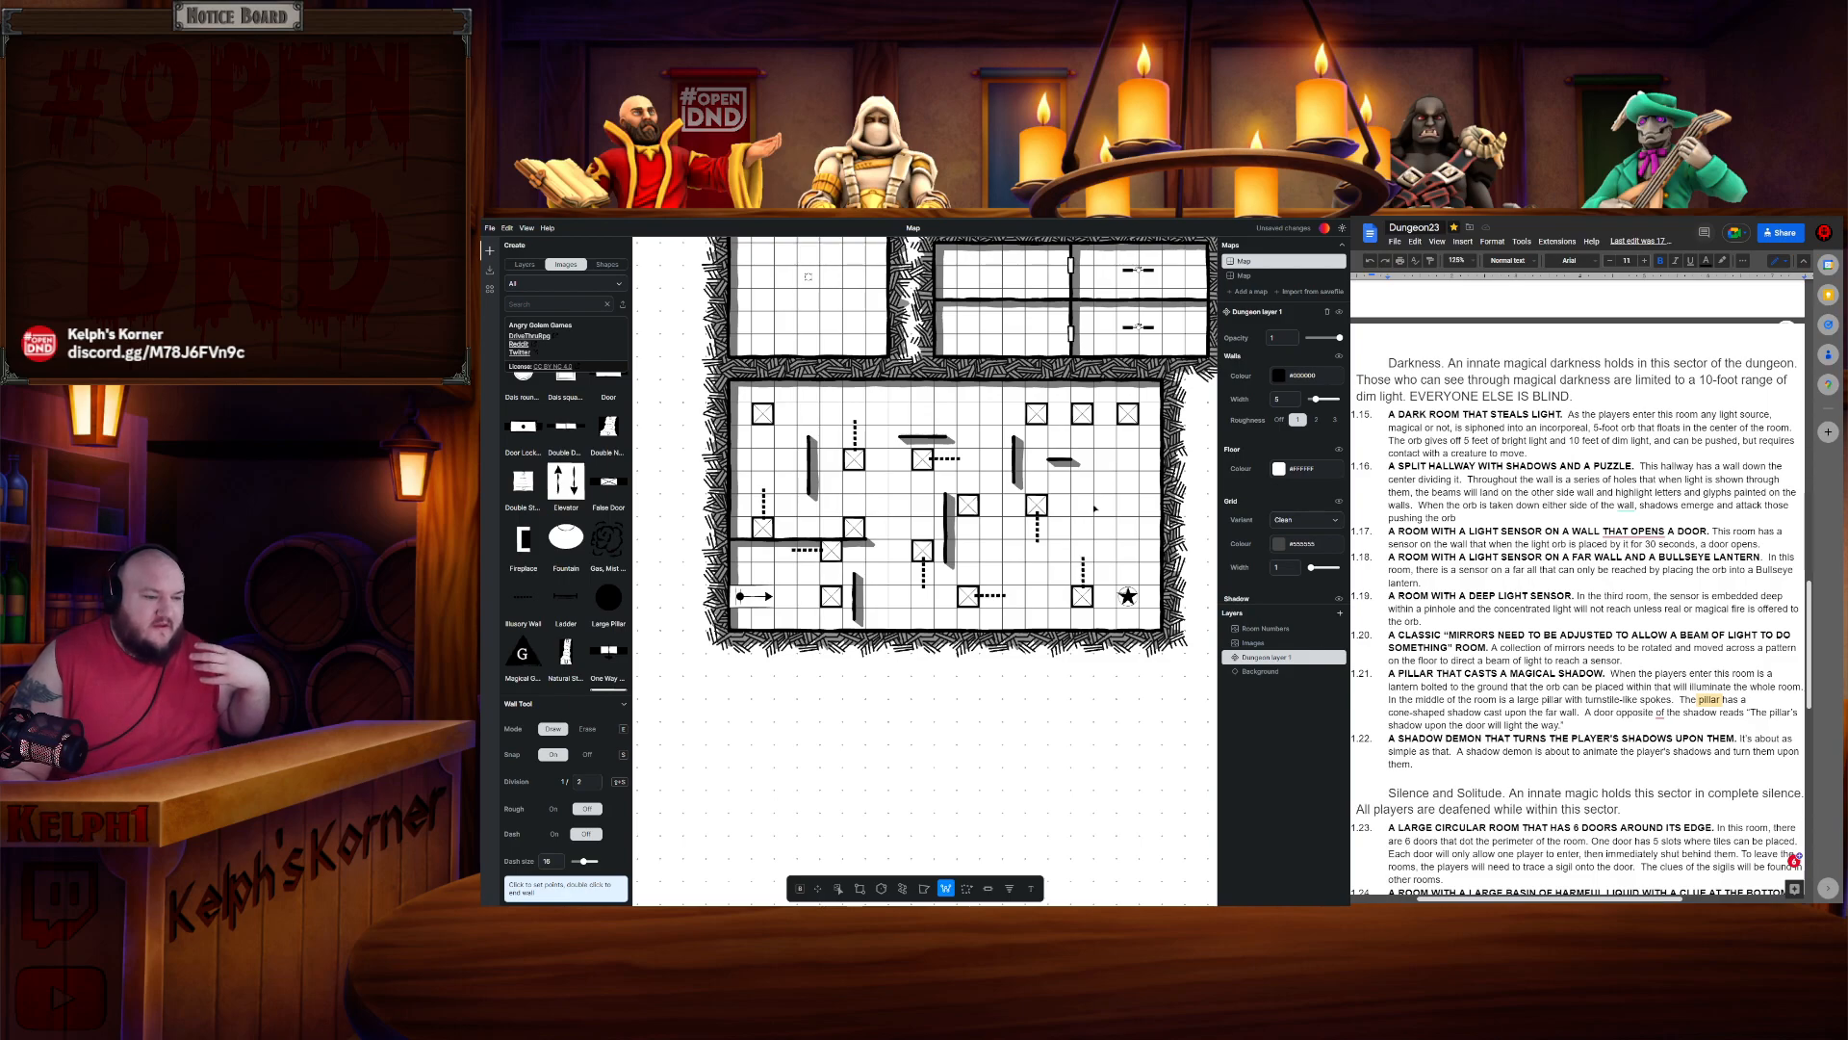
{"action": "double_click", "coordinate": [1094, 508]}
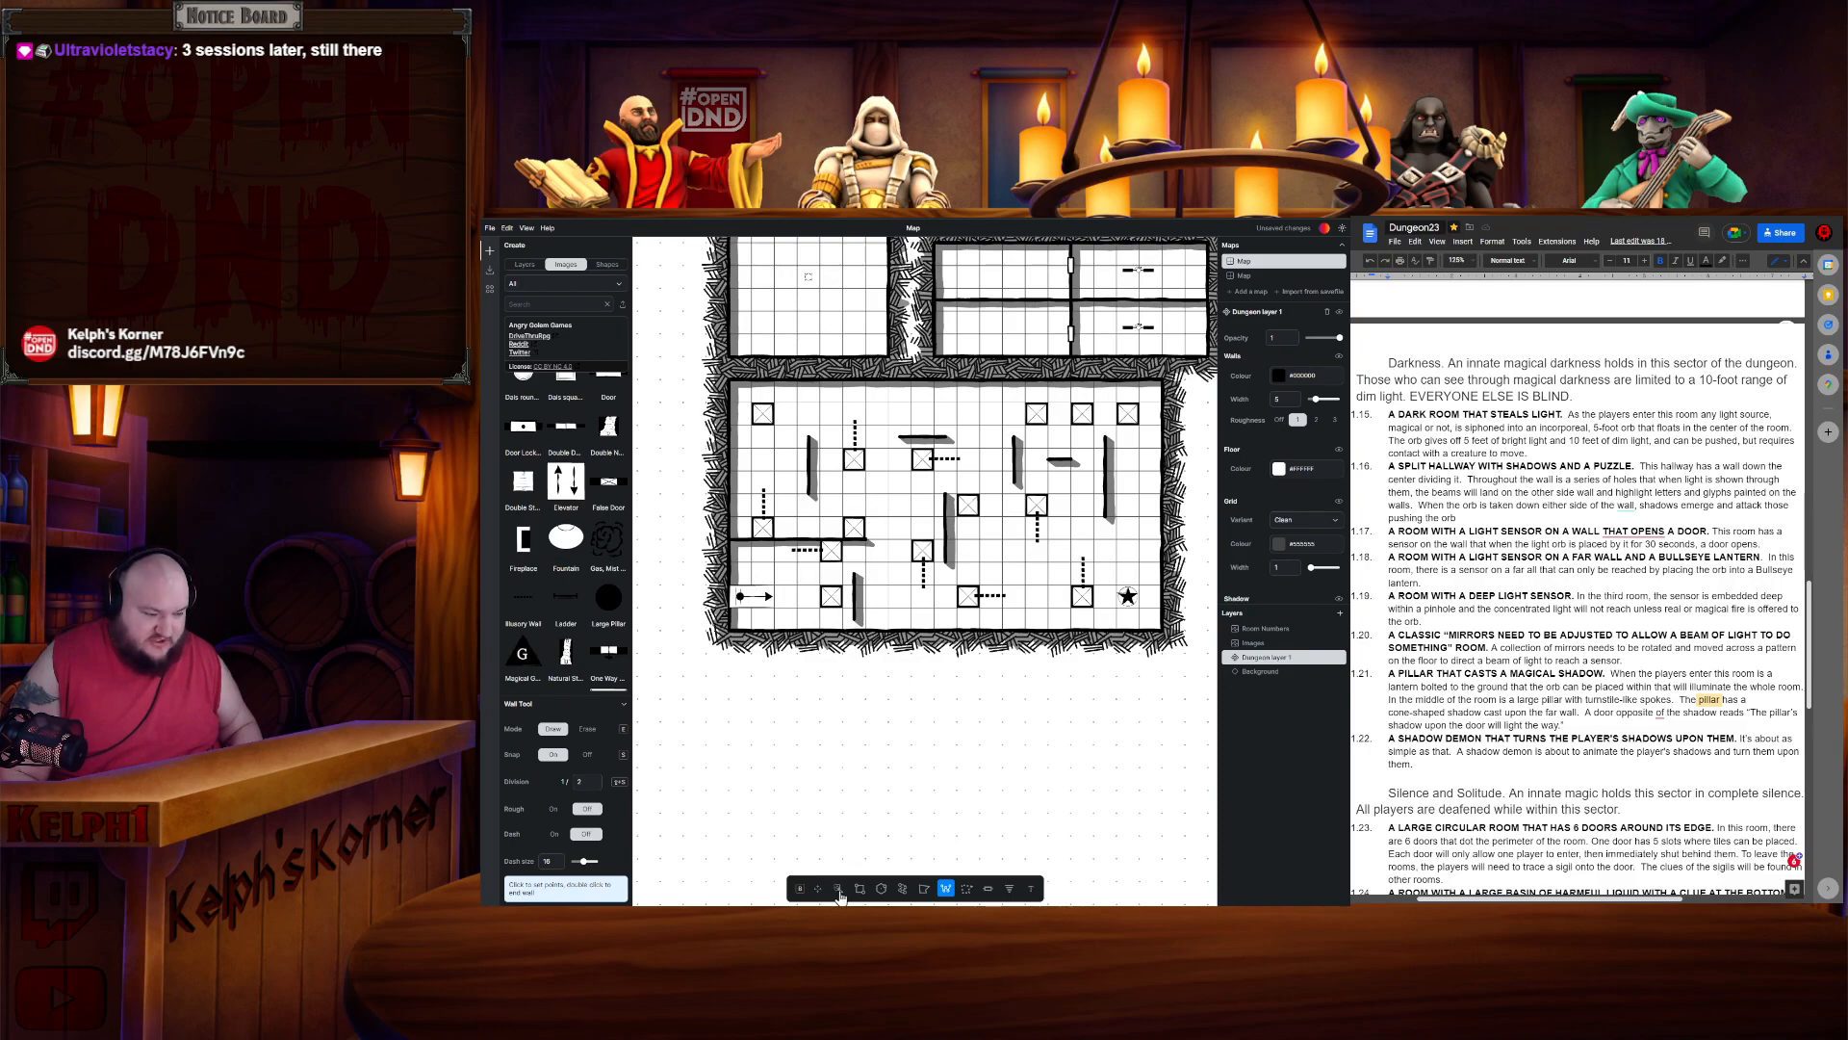
- Try to draw a rectangle beside the upper-right pillars, undoing the first attempt
{"action": "left_click", "coordinate": [837, 889]}
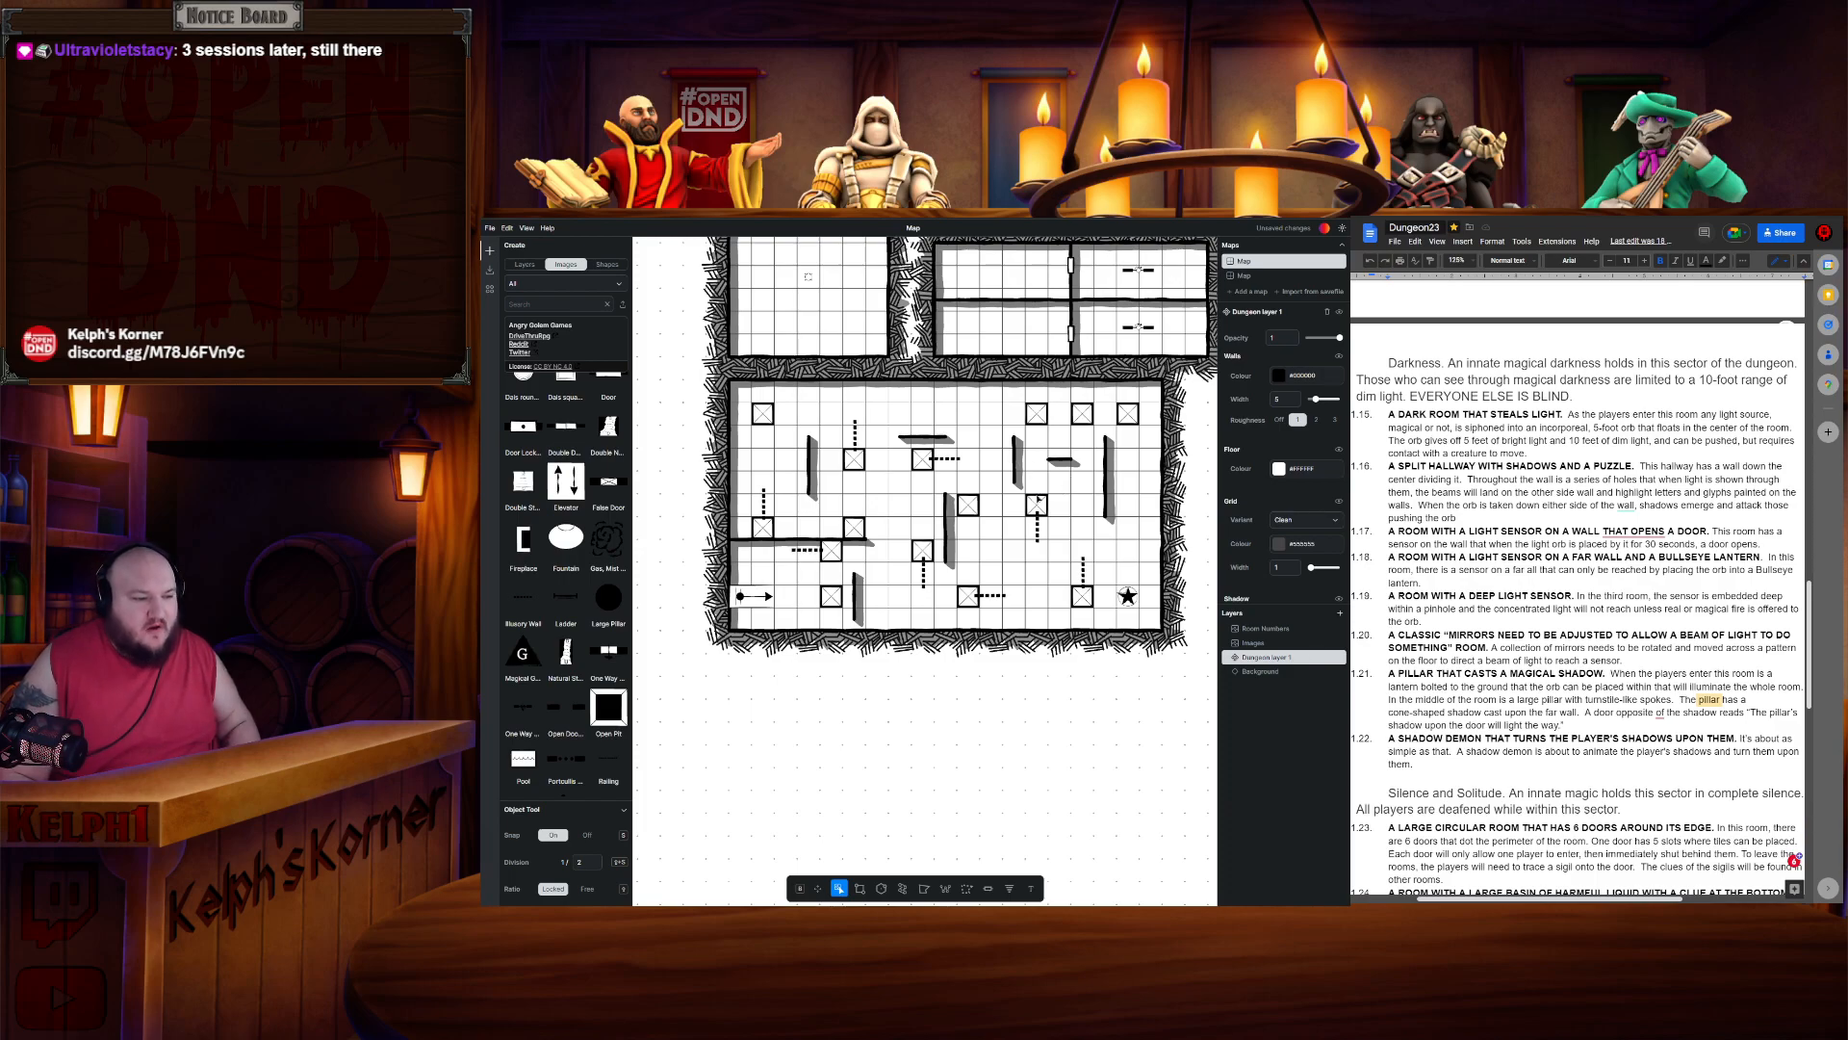
{"action": "left_click", "coordinate": [1039, 506]}
{"action": "left_click", "coordinate": [1024, 461]}
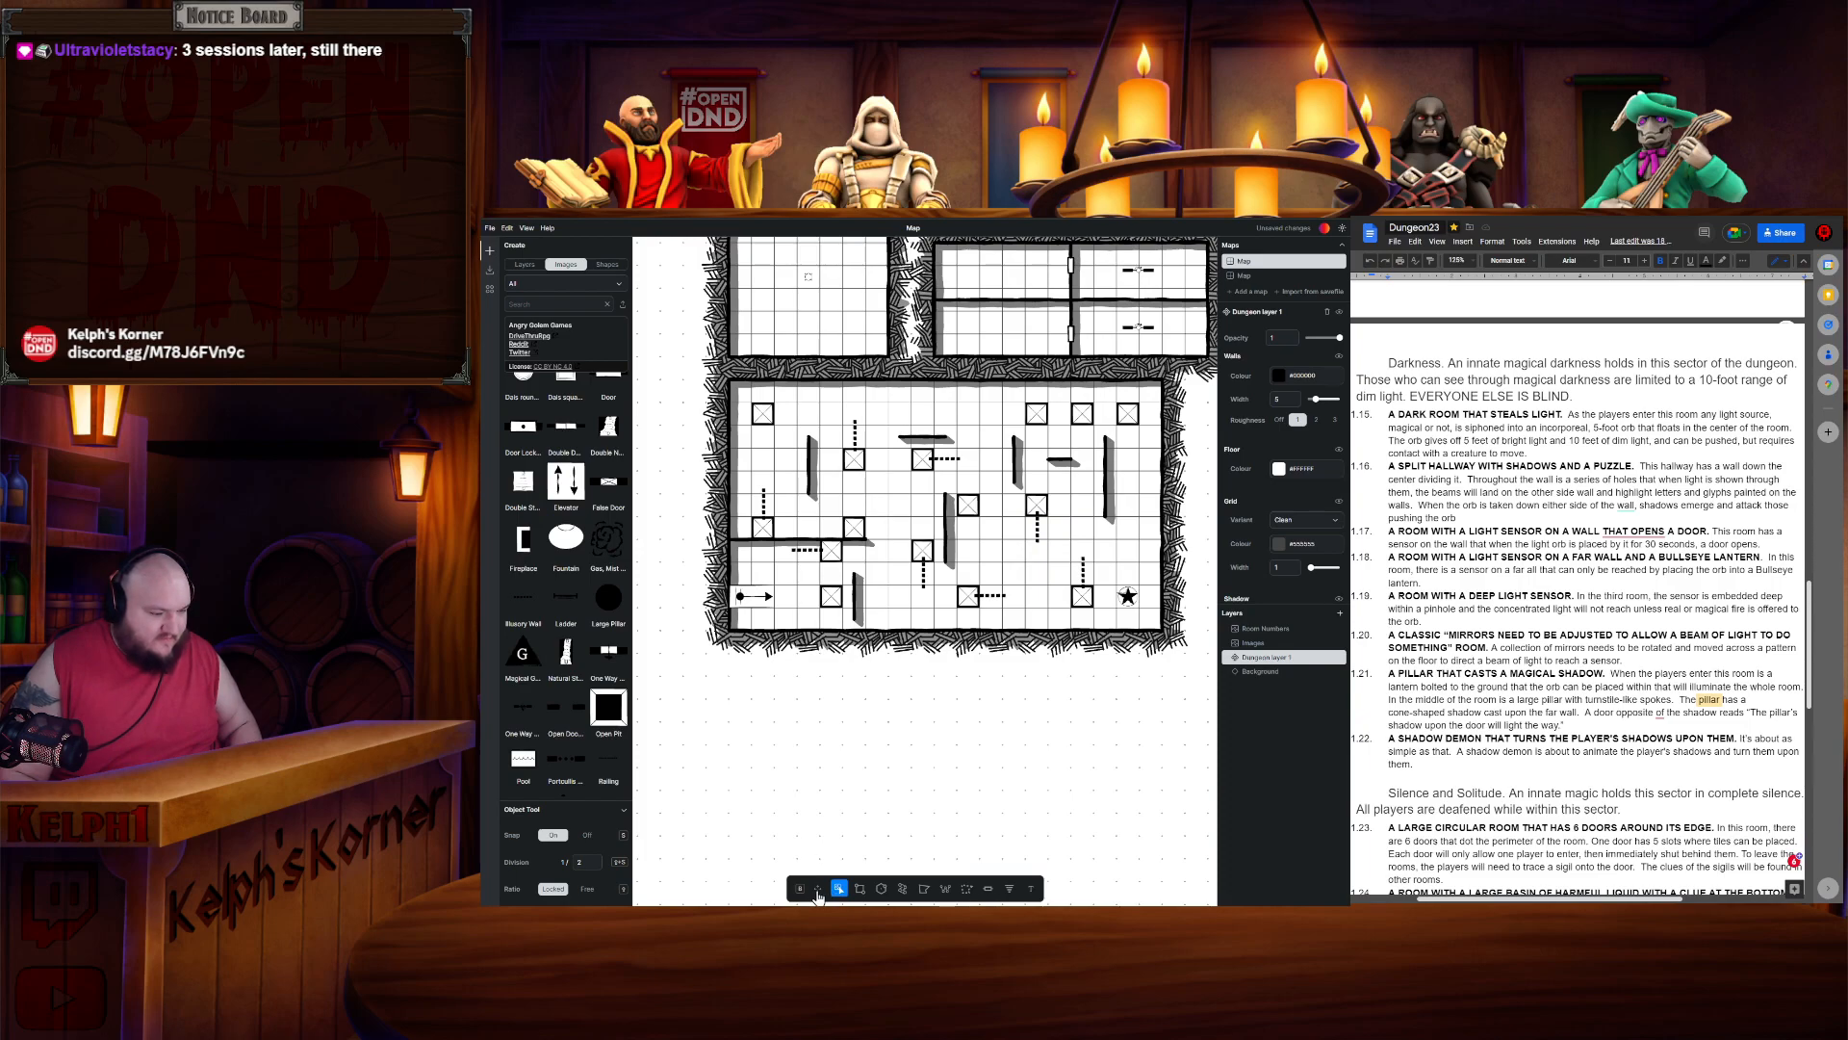
{"action": "left_click", "coordinate": [860, 888]}
{"action": "left_click_drag", "start_coordinate": [1004, 426], "coordinate": [1026, 487]}
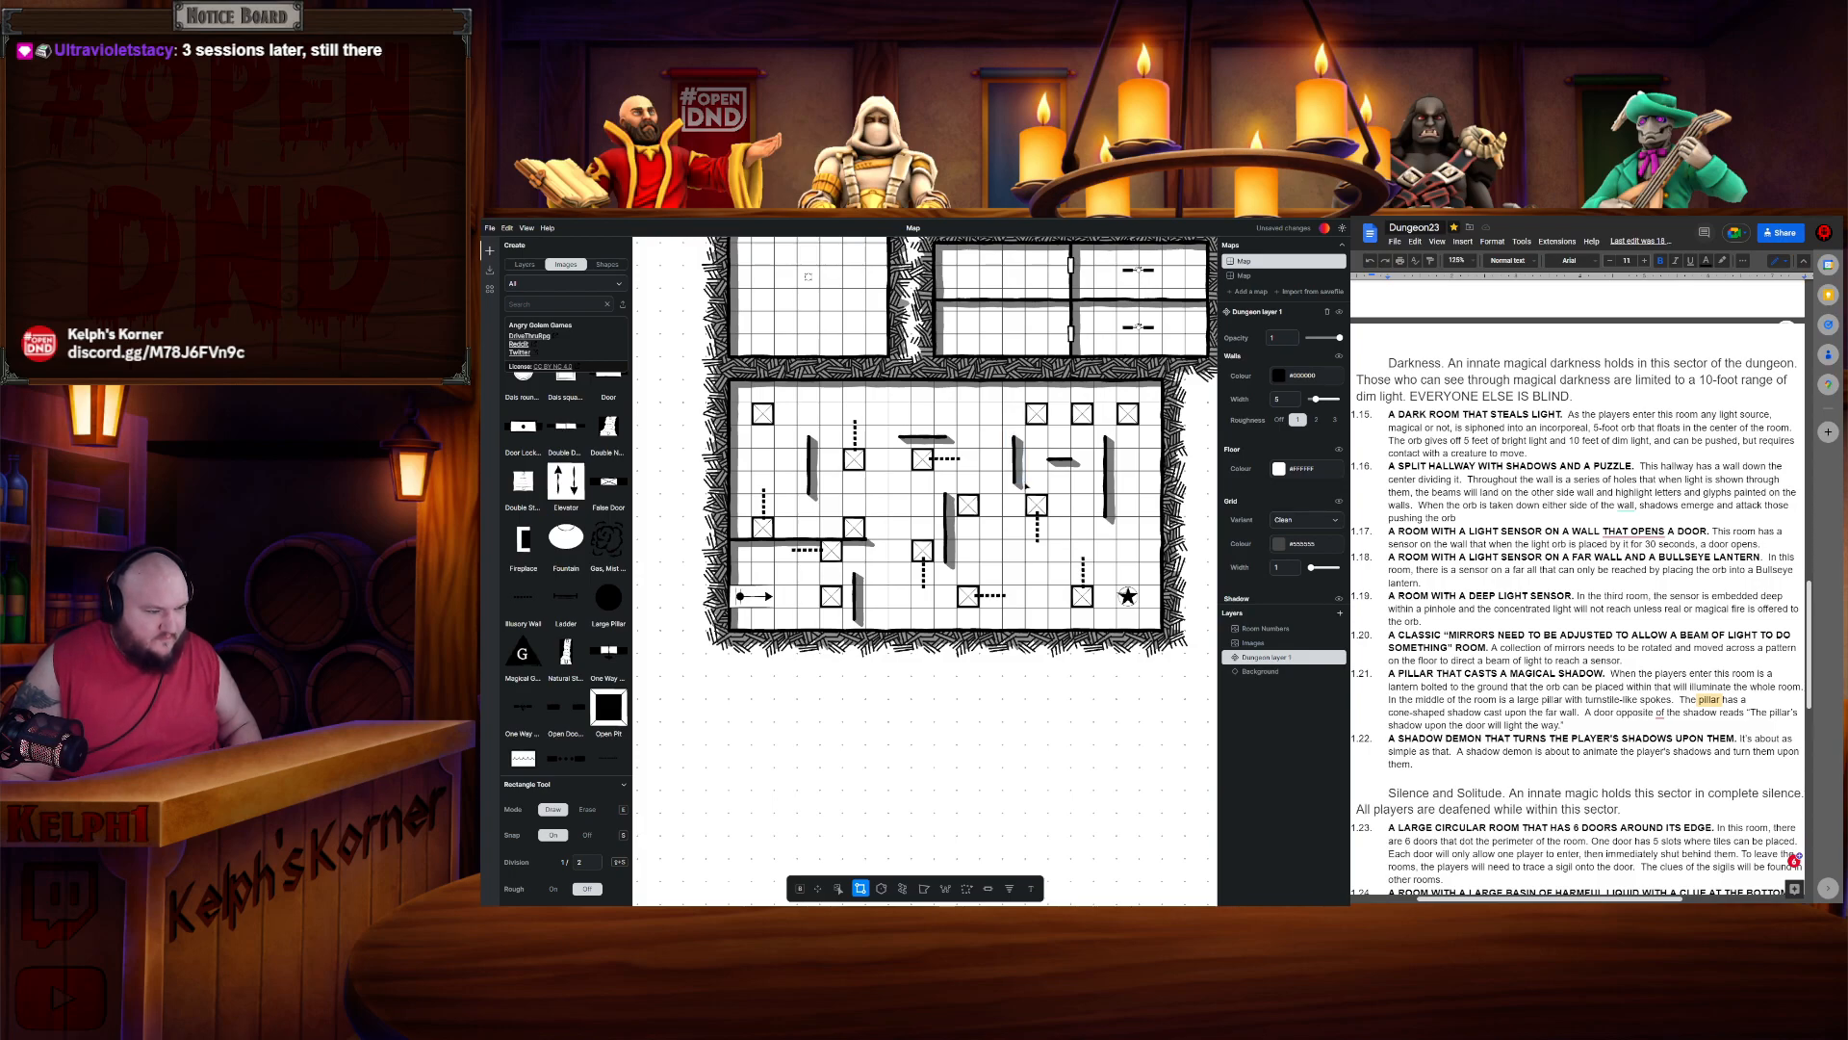
{"action": "key", "text": "ctrl+z"}
{"action": "left_click_drag", "start_coordinate": [1006, 479], "coordinate": [1024, 490]}
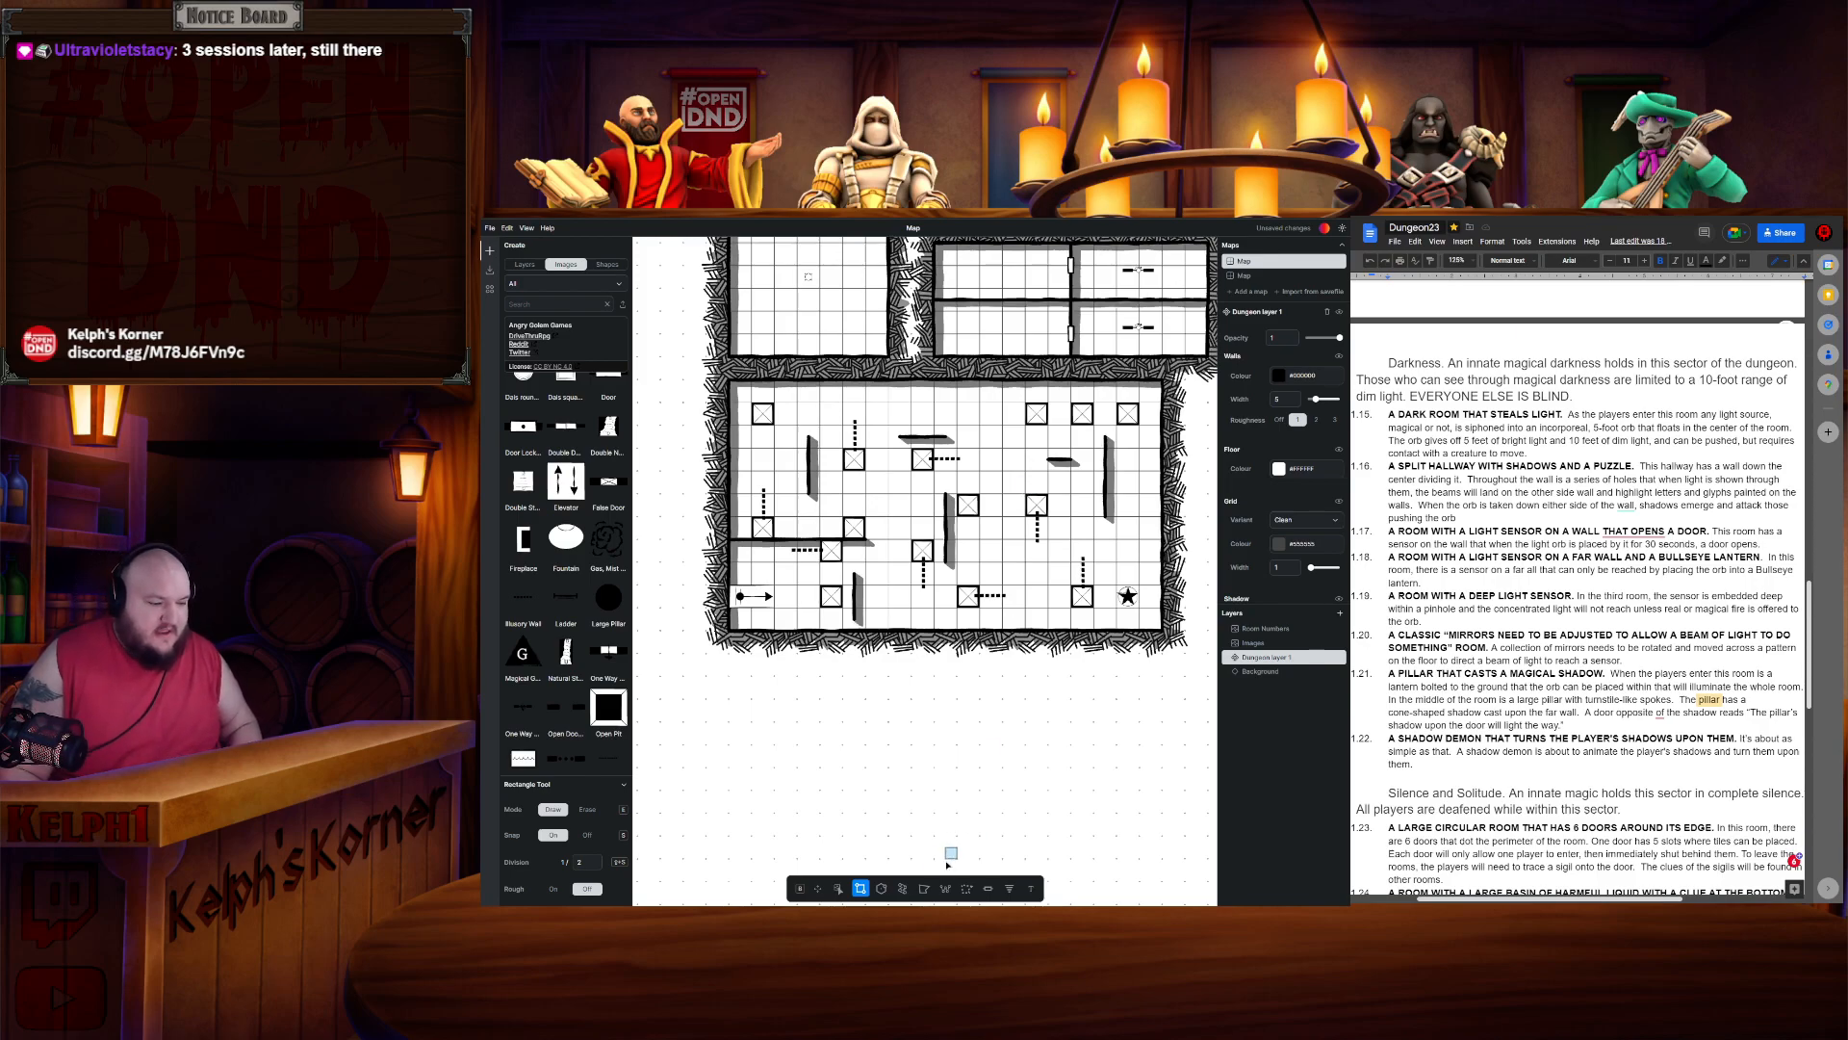
- Copy one of the room's pillars and paste a copy near the upper-right illusory walls
{"action": "left_click", "coordinate": [839, 887]}
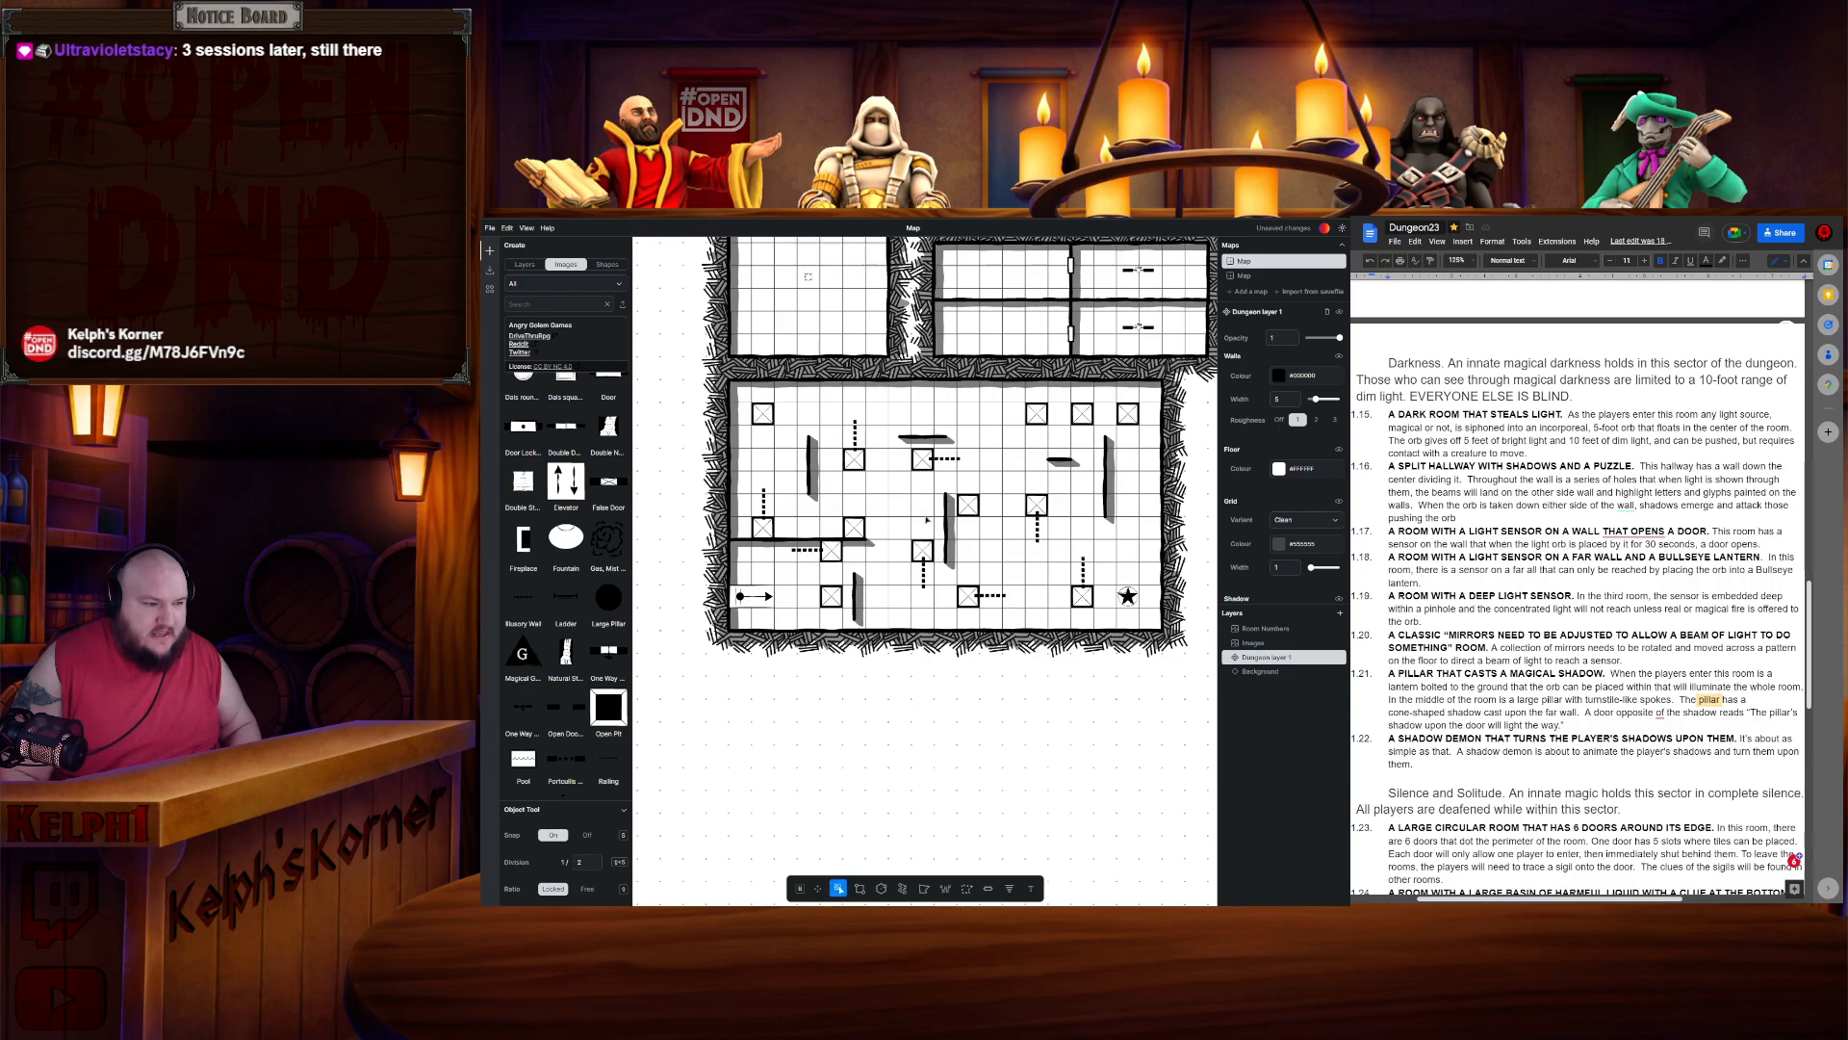
{"action": "left_click", "coordinate": [936, 467]}
{"action": "left_click", "coordinate": [968, 505]}
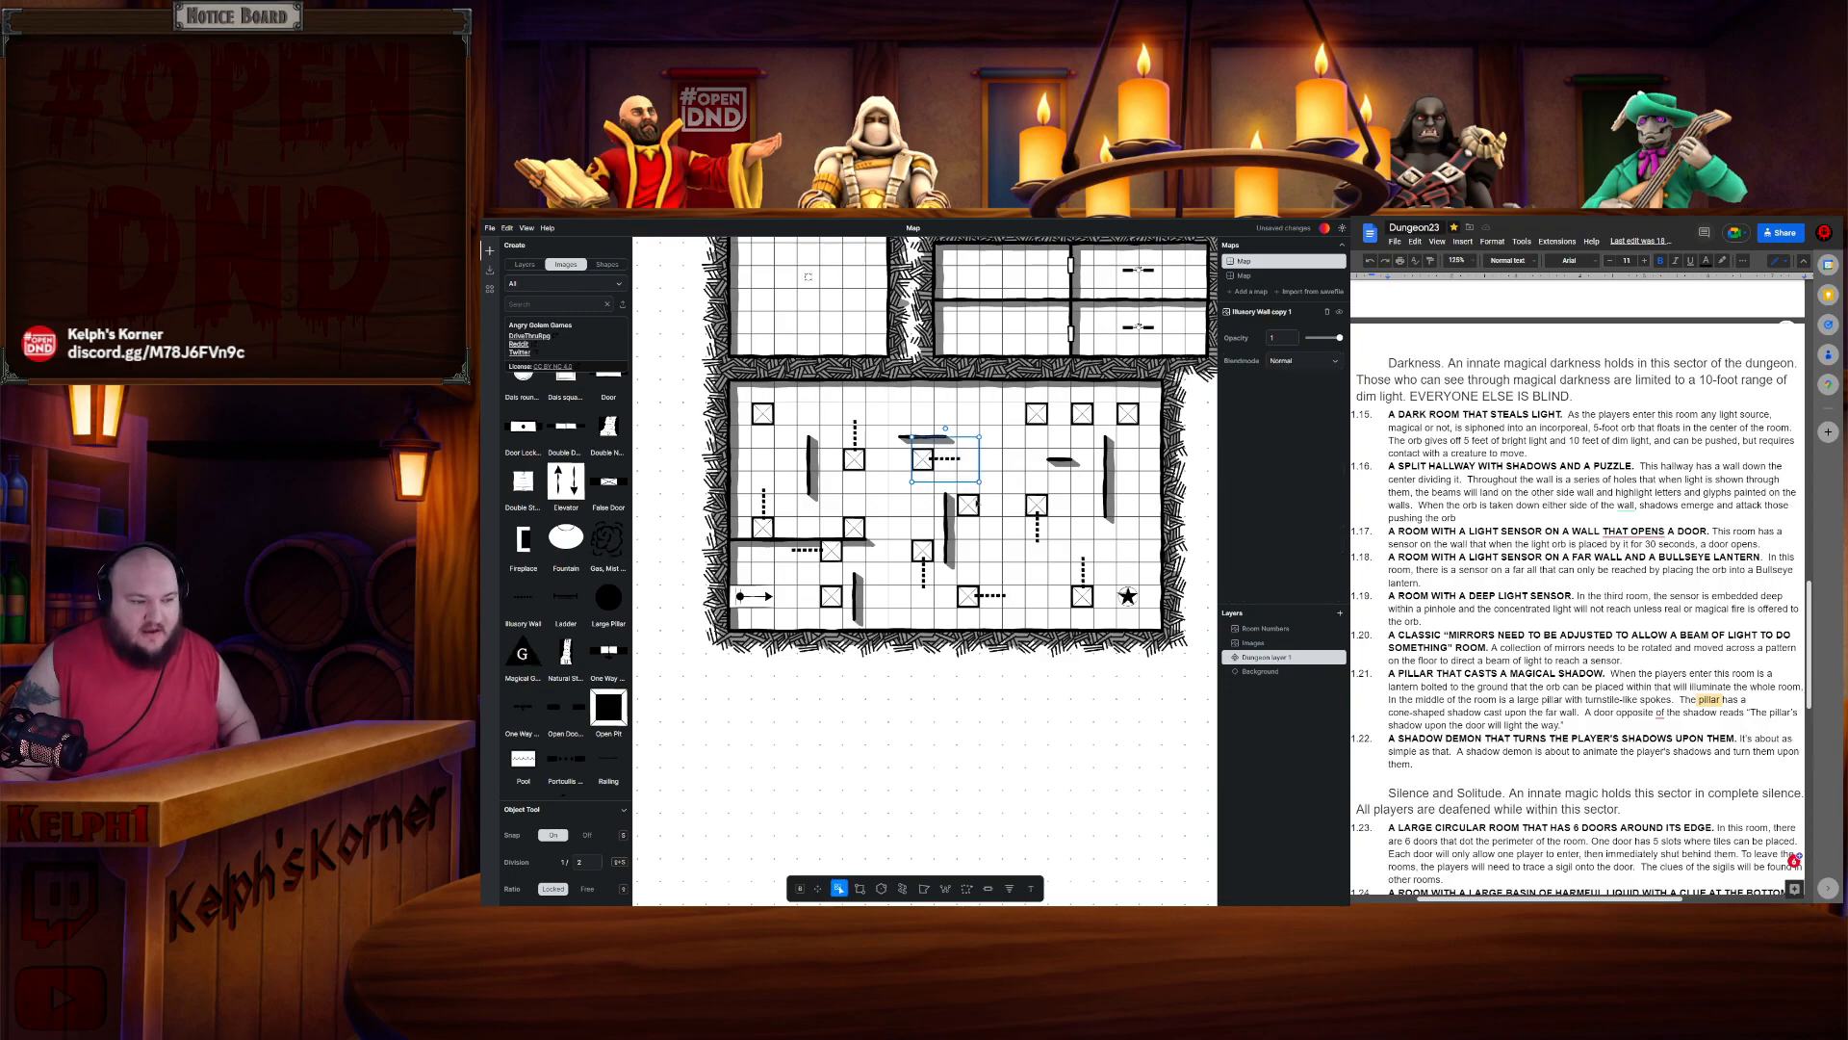
{"action": "key", "text": "ctrl+c"}
{"action": "key", "text": "ctrl+v"}
{"action": "left_click_drag", "start_coordinate": [986, 529], "coordinate": [1013, 460]}
{"action": "left_click", "coordinate": [1023, 486]}
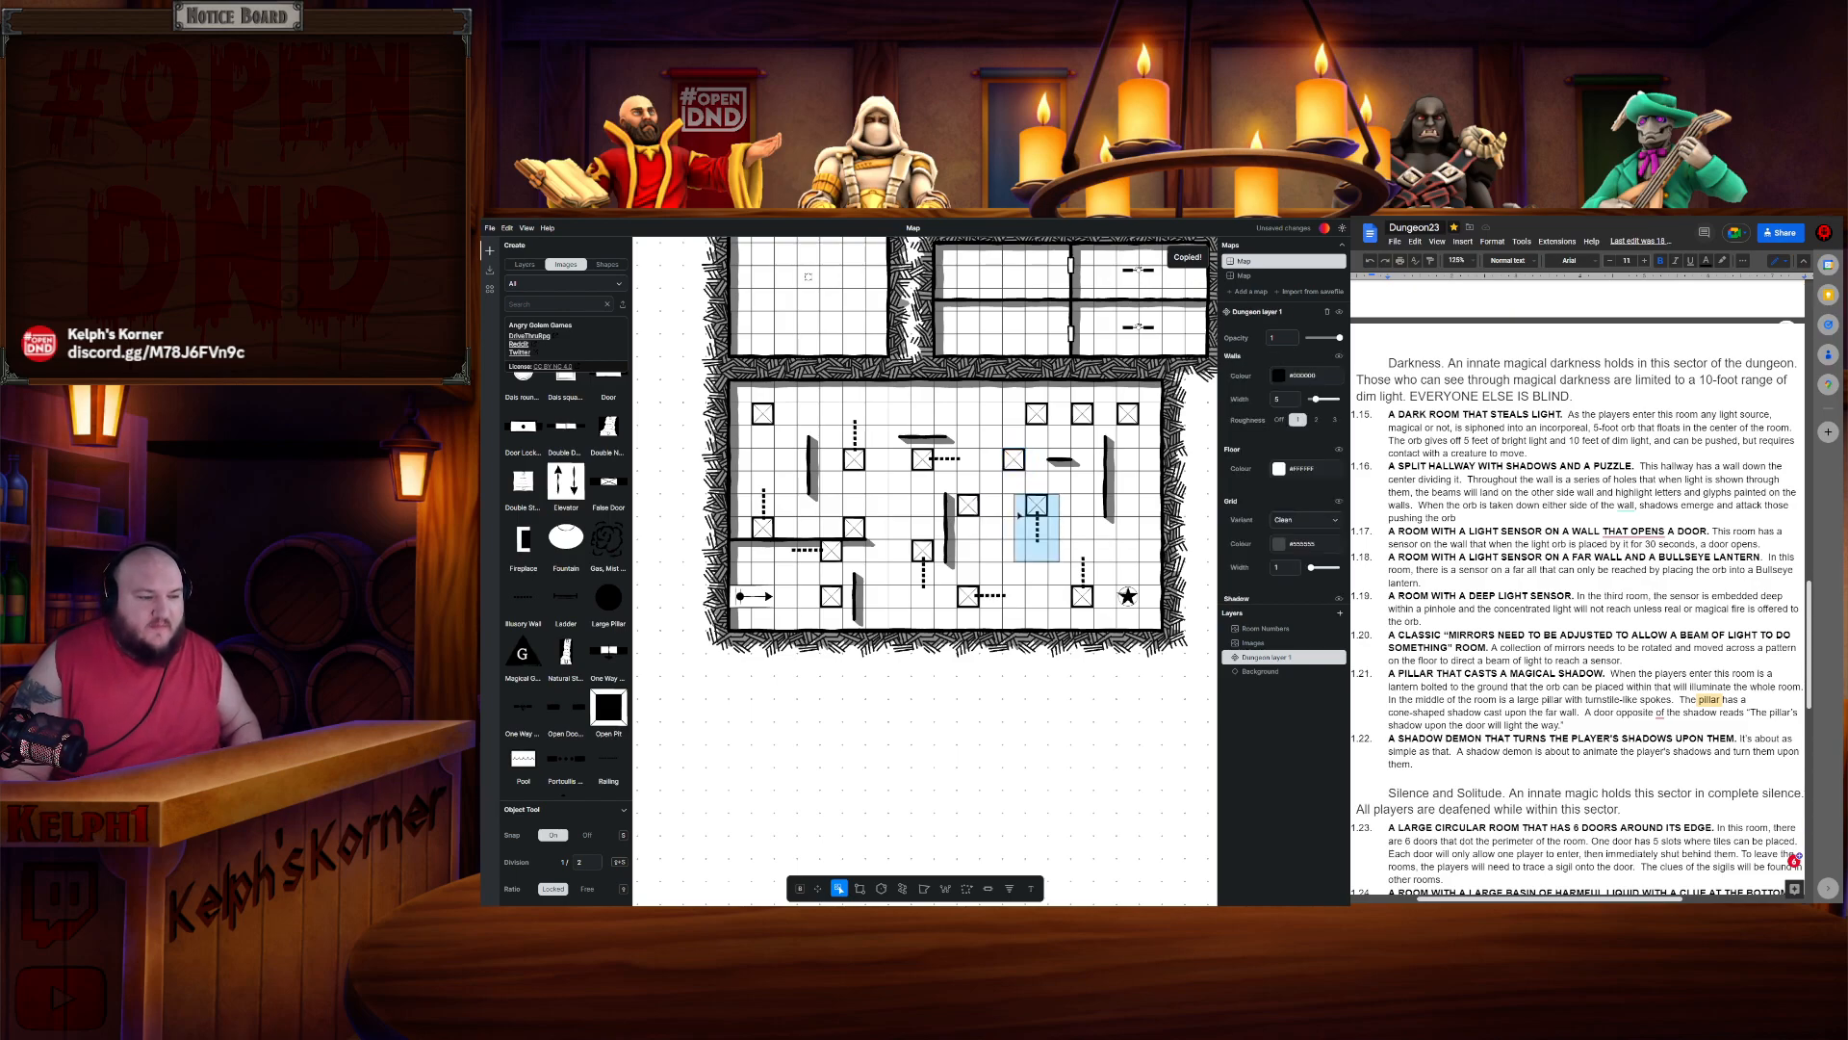
- Paste another pillar copy and place it near the room's right side by the star
{"action": "key", "text": "ctrl+v"}
{"action": "left_click_drag", "start_coordinate": [991, 528], "coordinate": [1100, 550]}
{"action": "key", "text": "ctrl+v"}
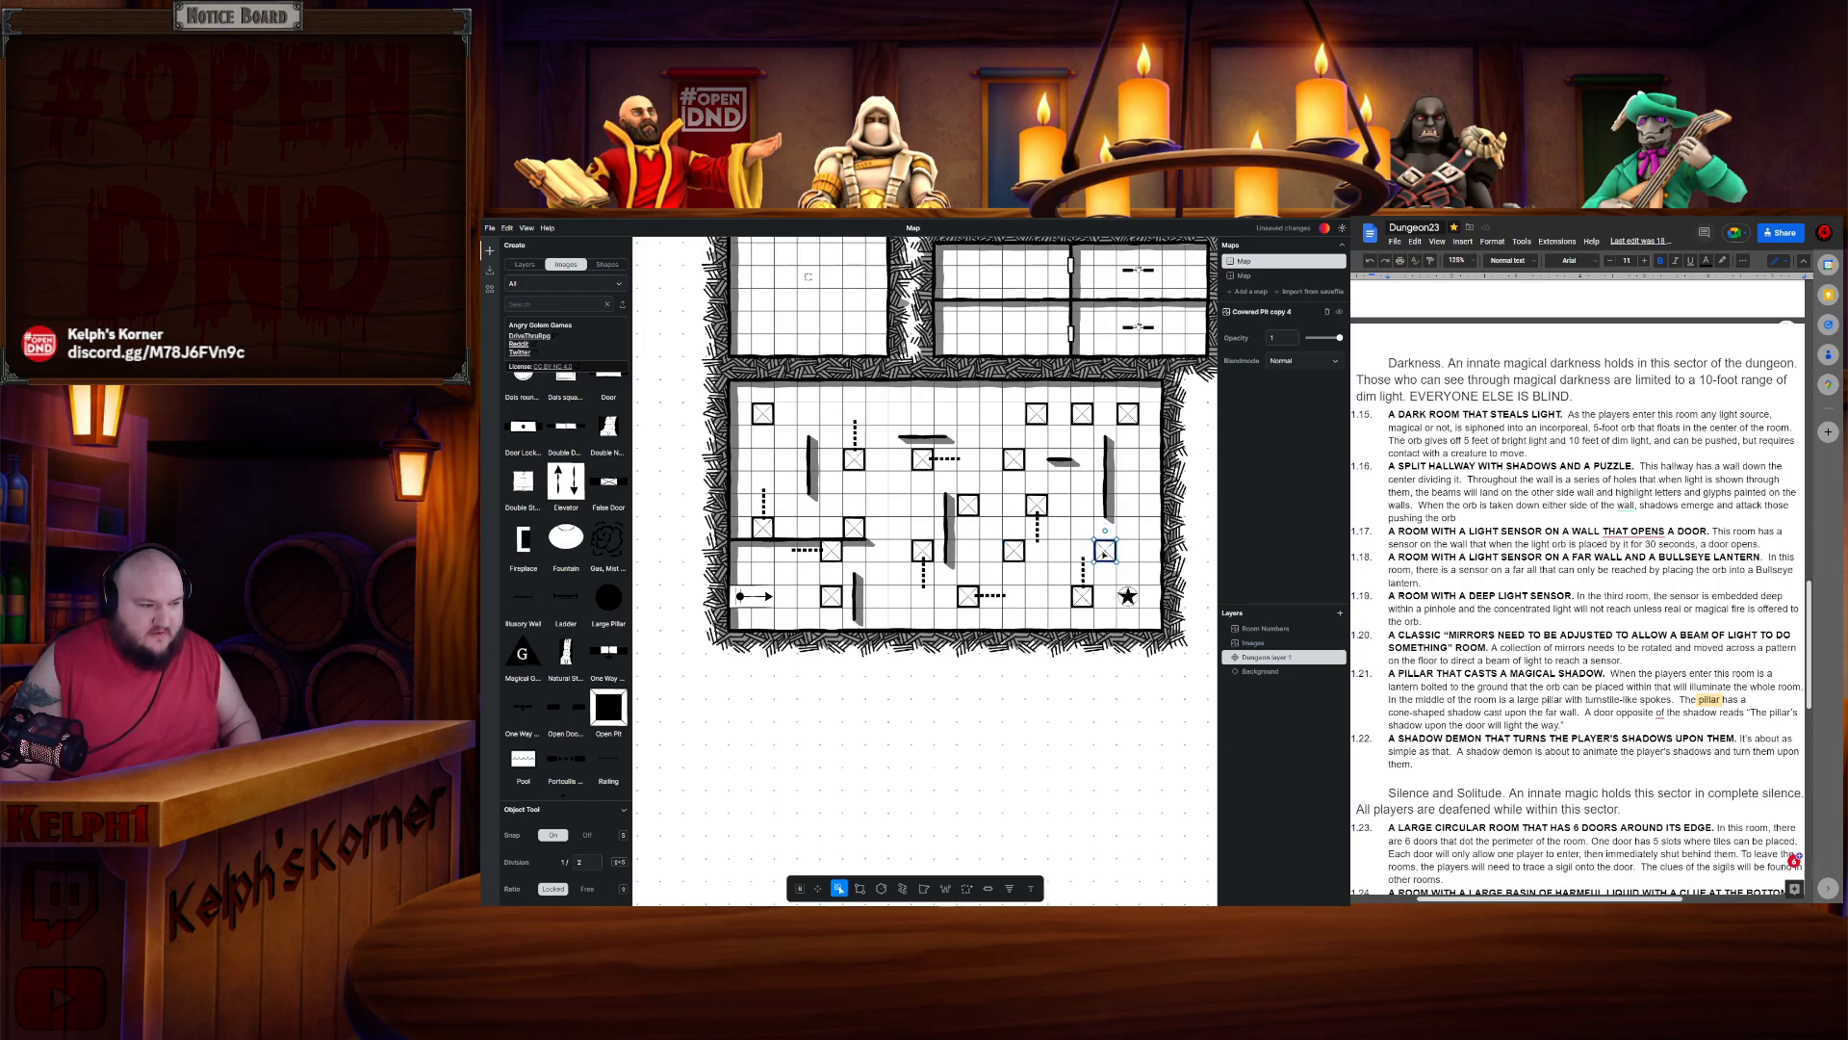
- Paste one more pillar copy and place it at the middle of the room's bottom edge
{"action": "left_click", "coordinate": [877, 505]}
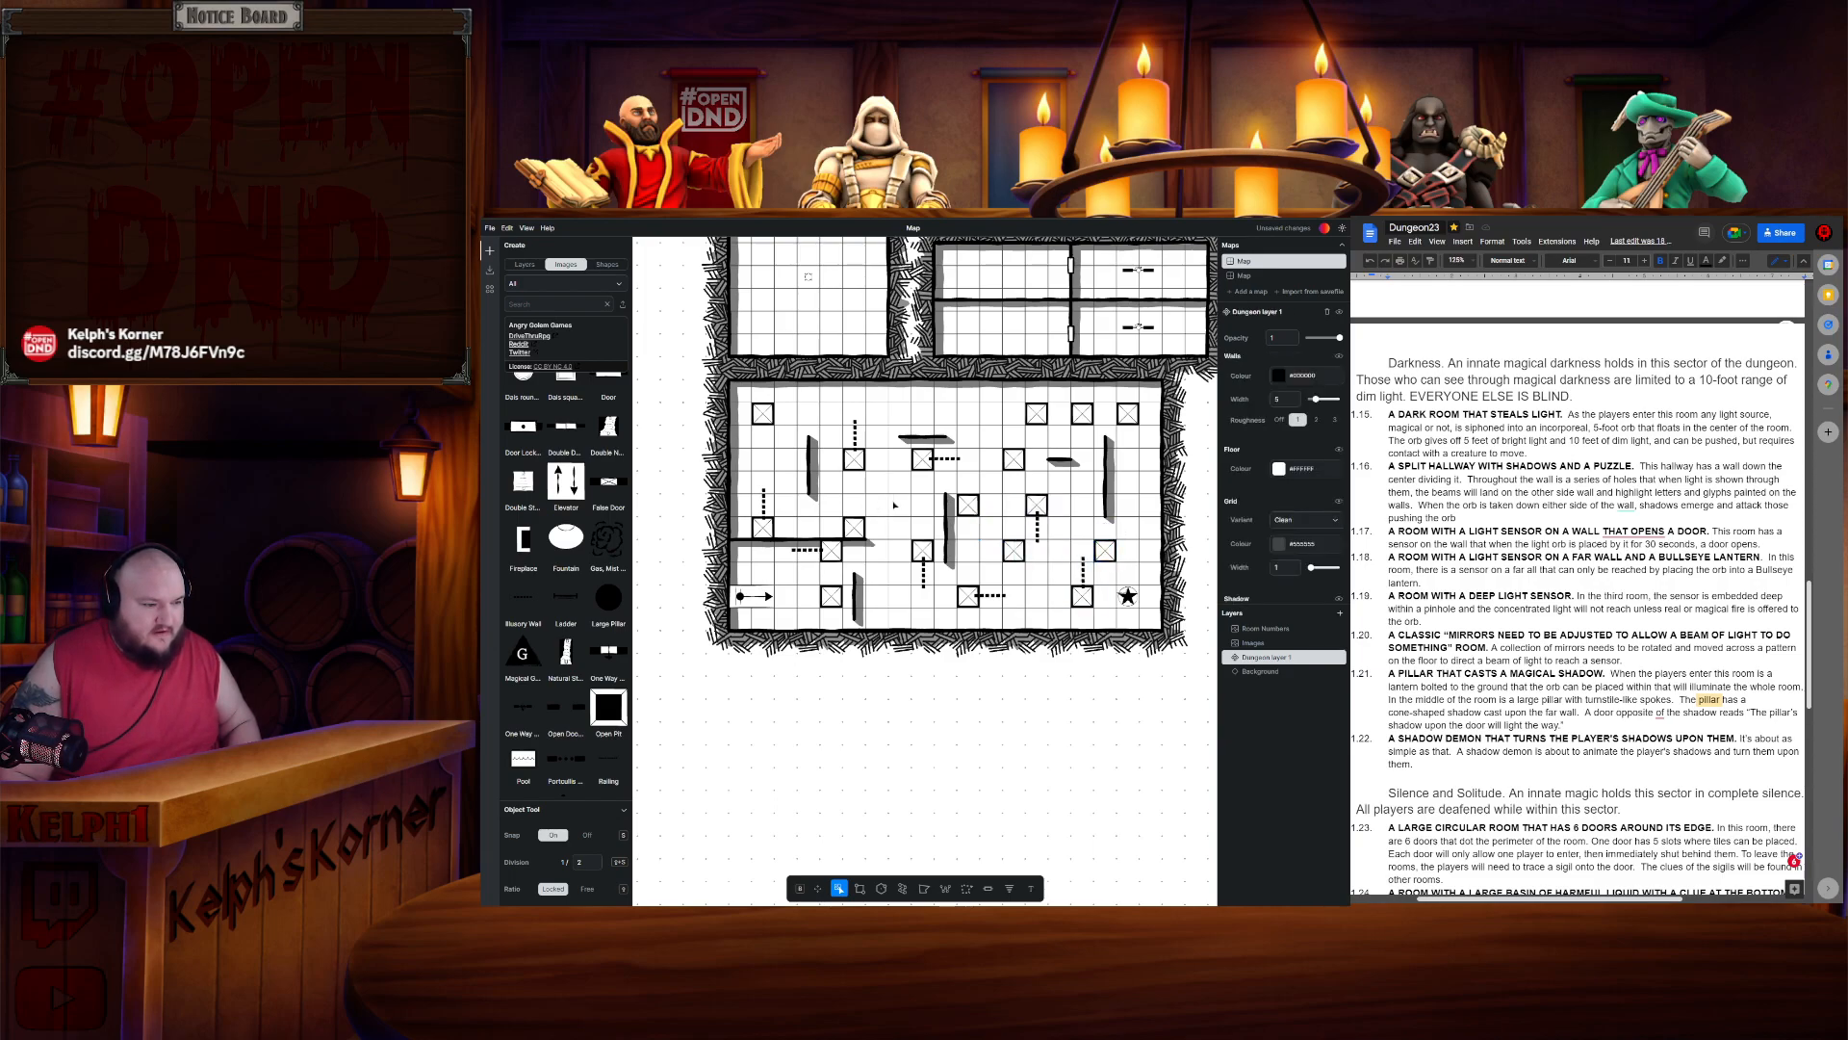
{"action": "key", "text": "ctrl+v"}
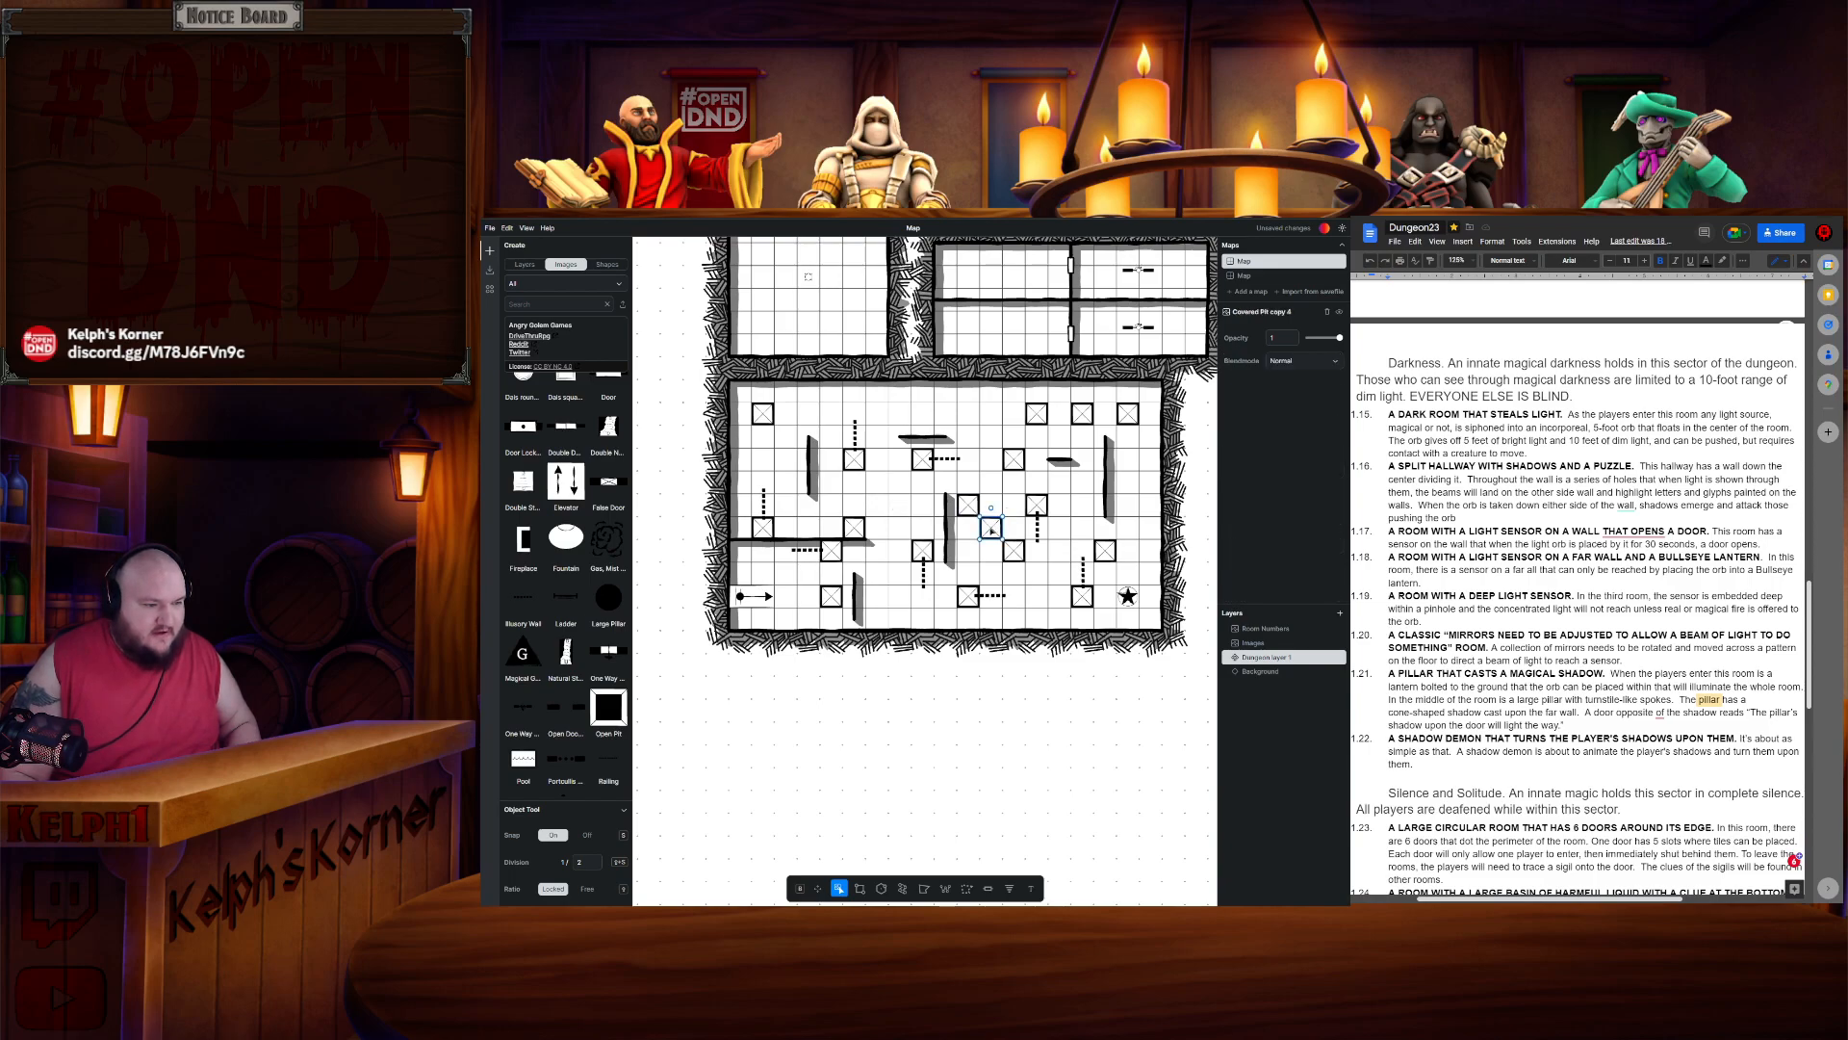
{"action": "left_click", "coordinate": [925, 614]}
{"action": "left_click_drag", "start_coordinate": [927, 616], "coordinate": [922, 621]}
{"action": "left_click", "coordinate": [887, 594]}
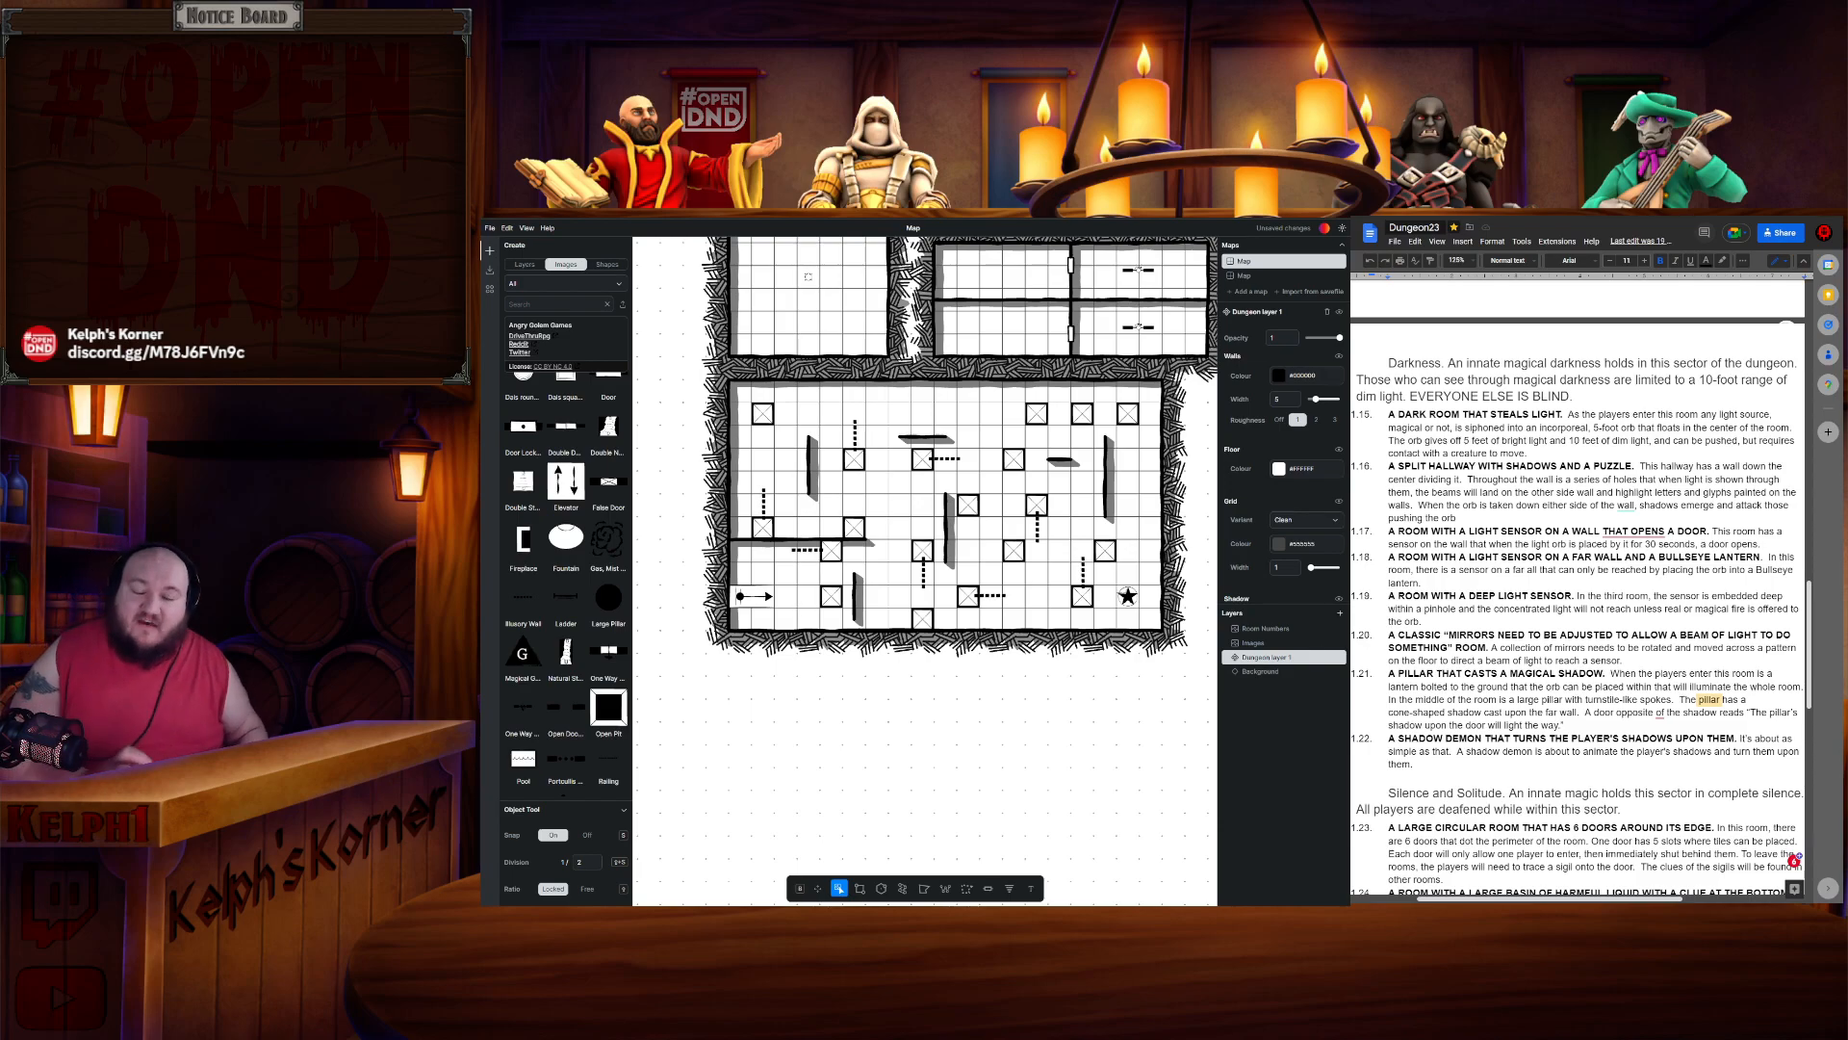
- Scroll through the document's sector descriptions and inspect the objects placed in the mirror puzzle room
{"action": "scroll", "coordinate": [1579, 577], "scroll_direction": "up", "scroll_amount": 10}
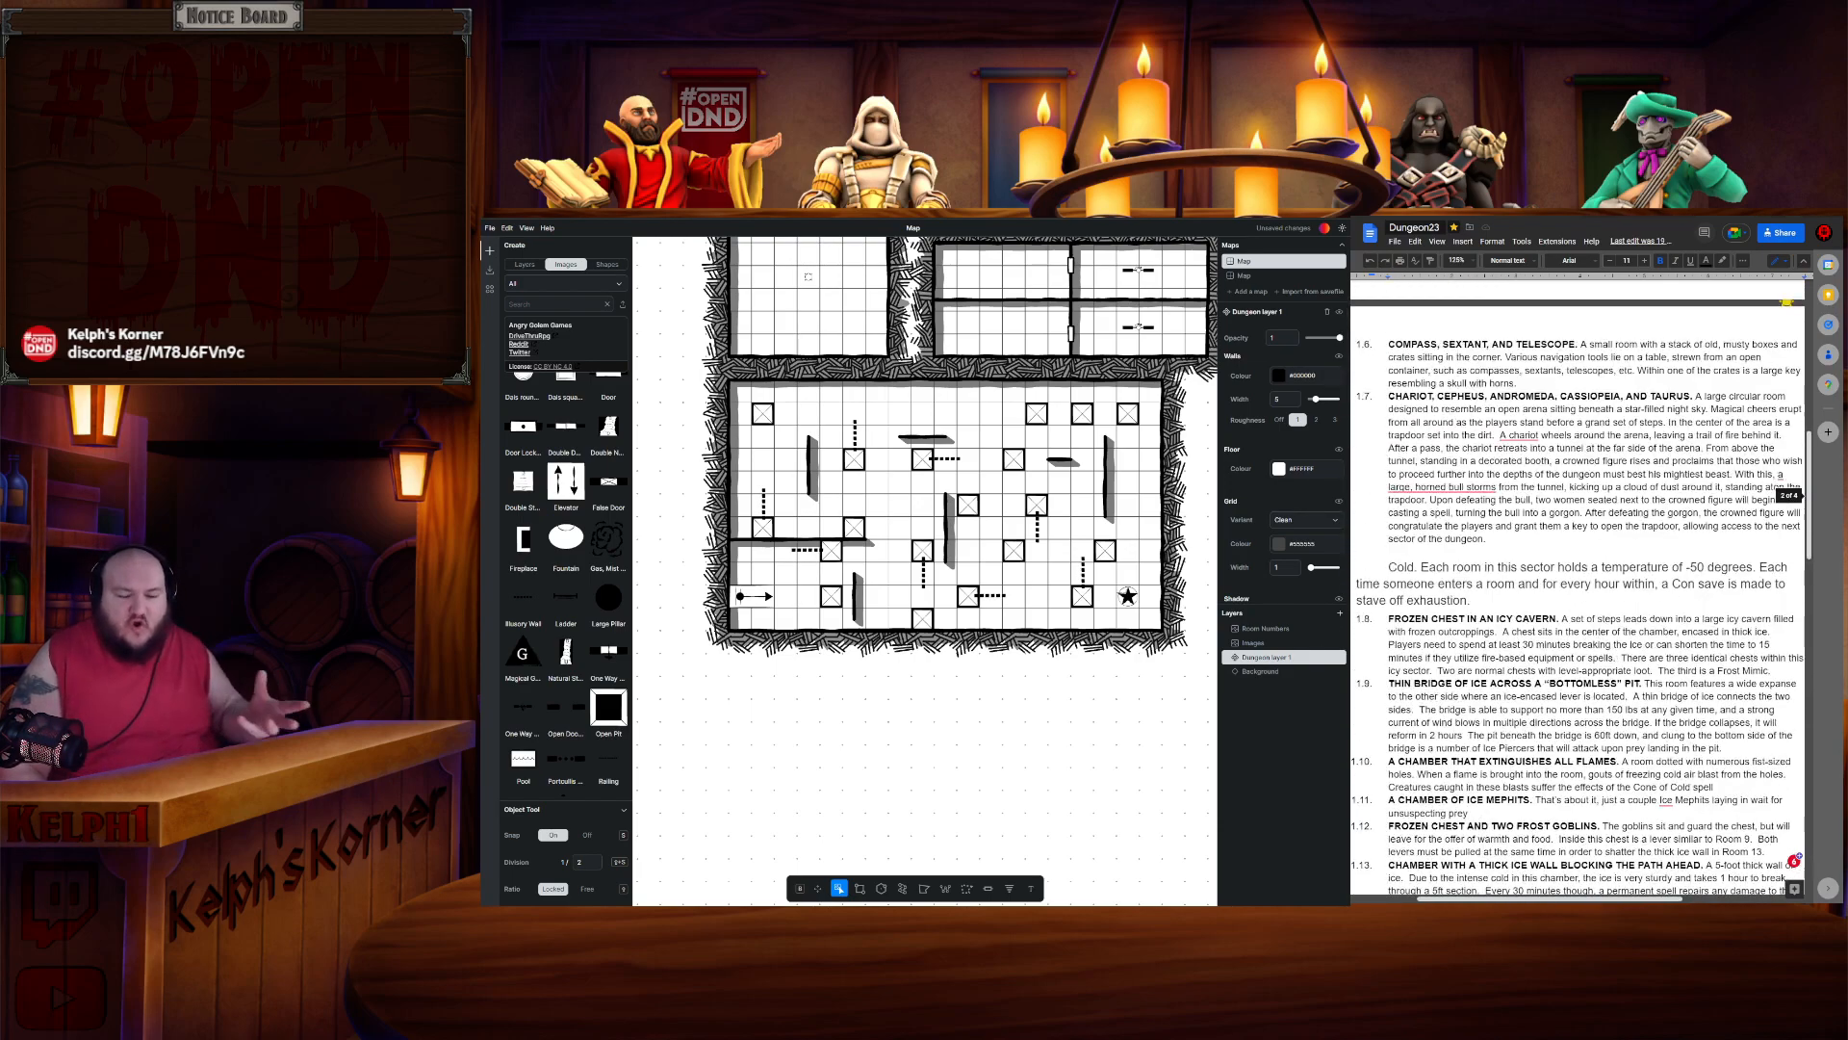
{"action": "scroll", "coordinate": [1579, 577], "scroll_direction": "up", "scroll_amount": 1}
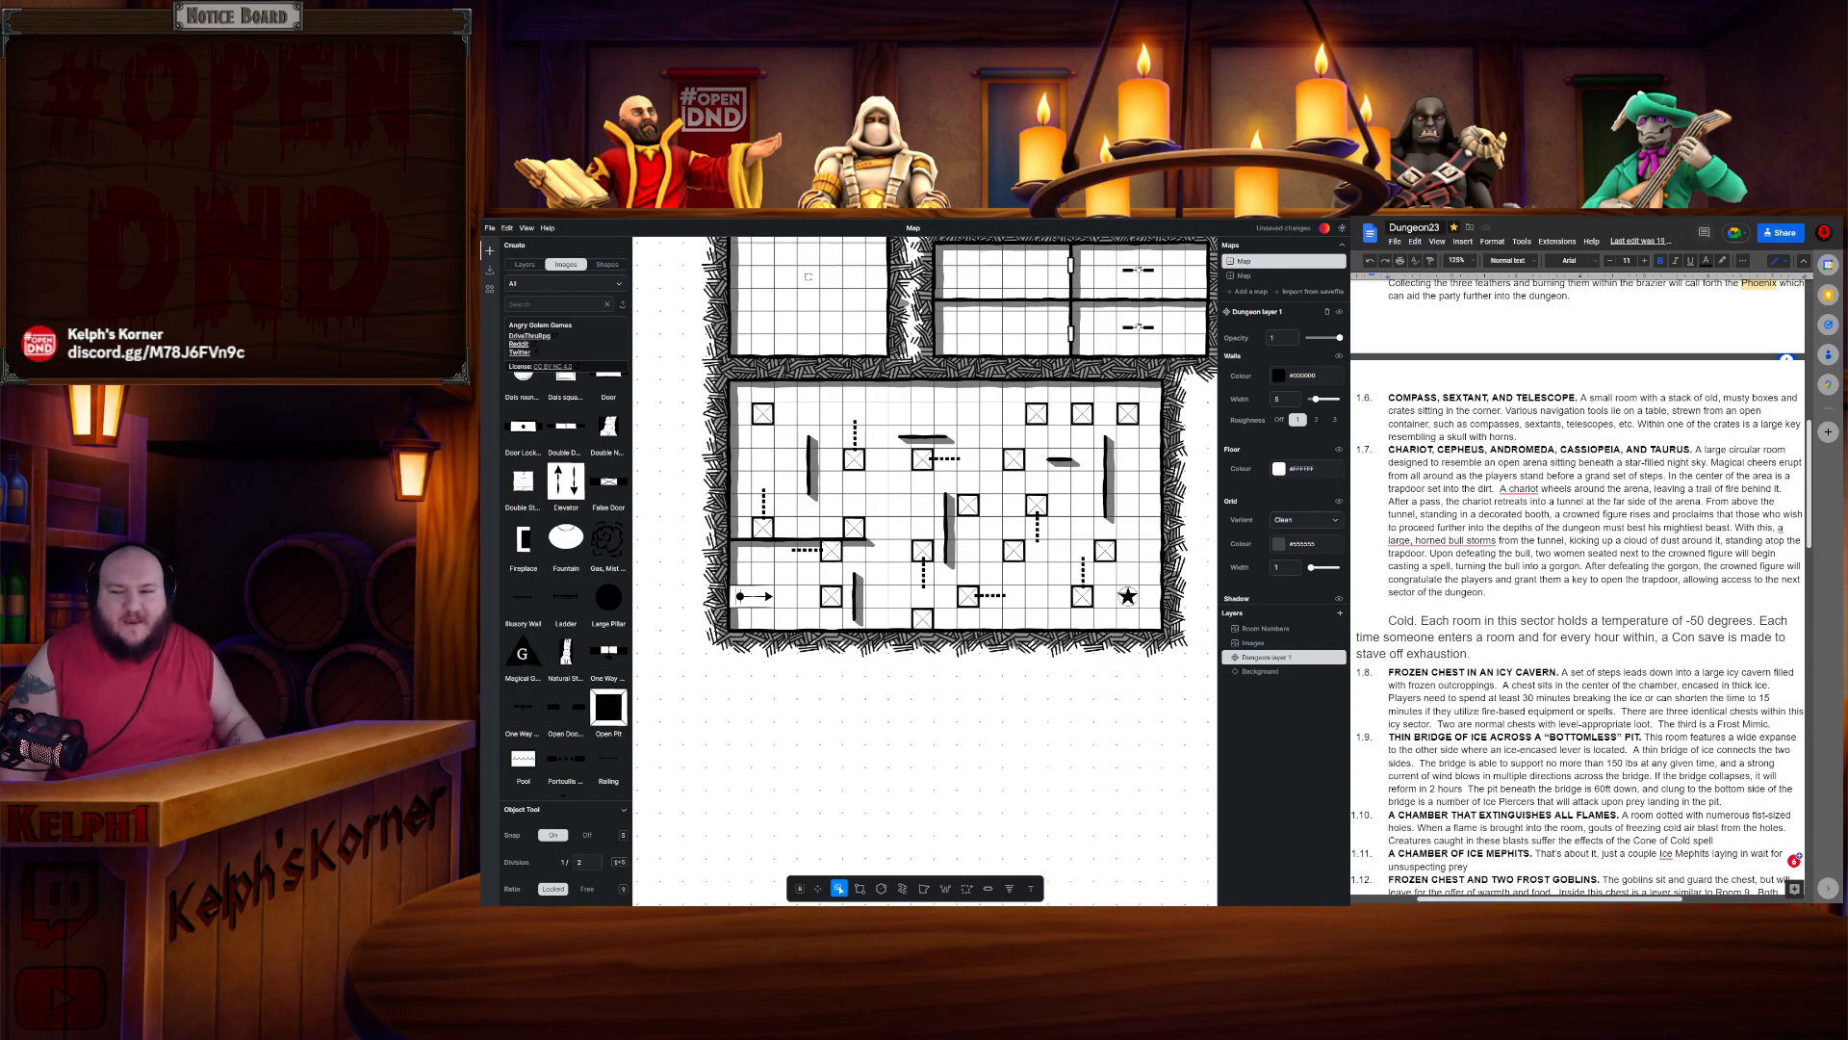
{"action": "scroll", "coordinate": [1578, 578], "scroll_direction": "down", "scroll_amount": 4}
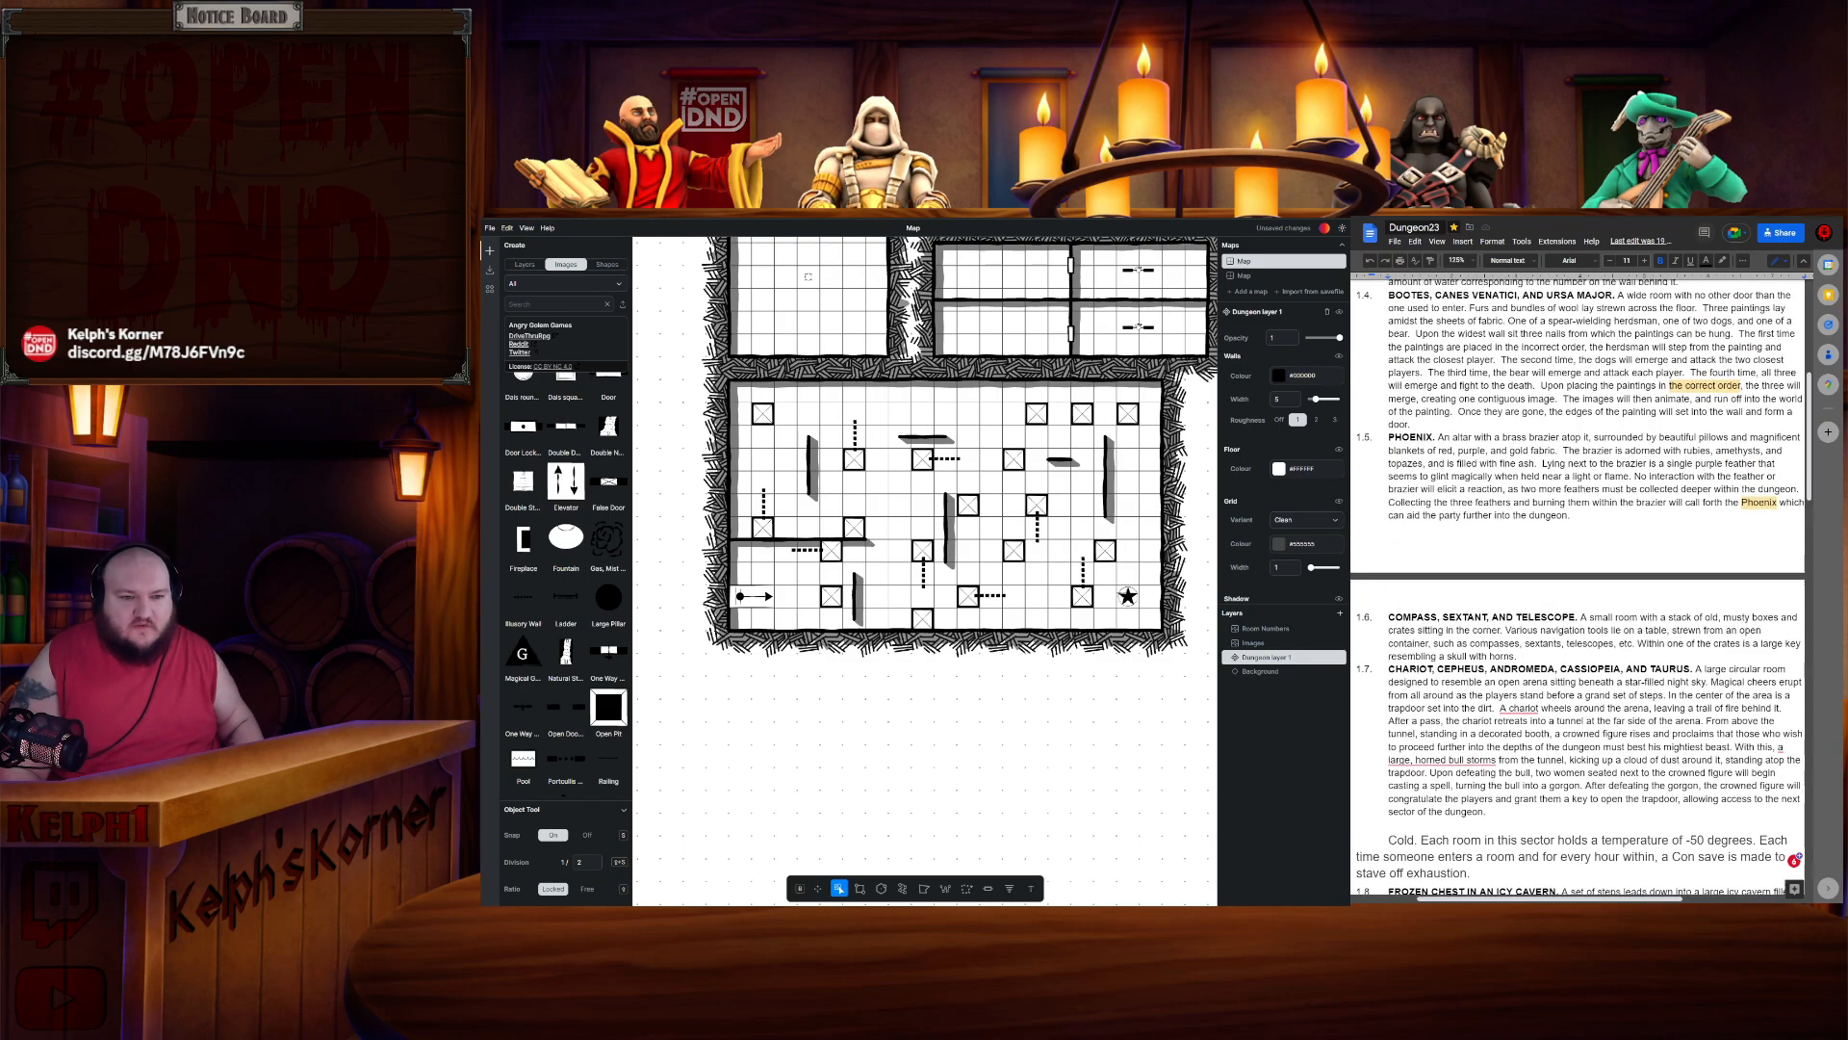
{"action": "scroll", "coordinate": [1579, 578], "scroll_direction": "down", "scroll_amount": 12}
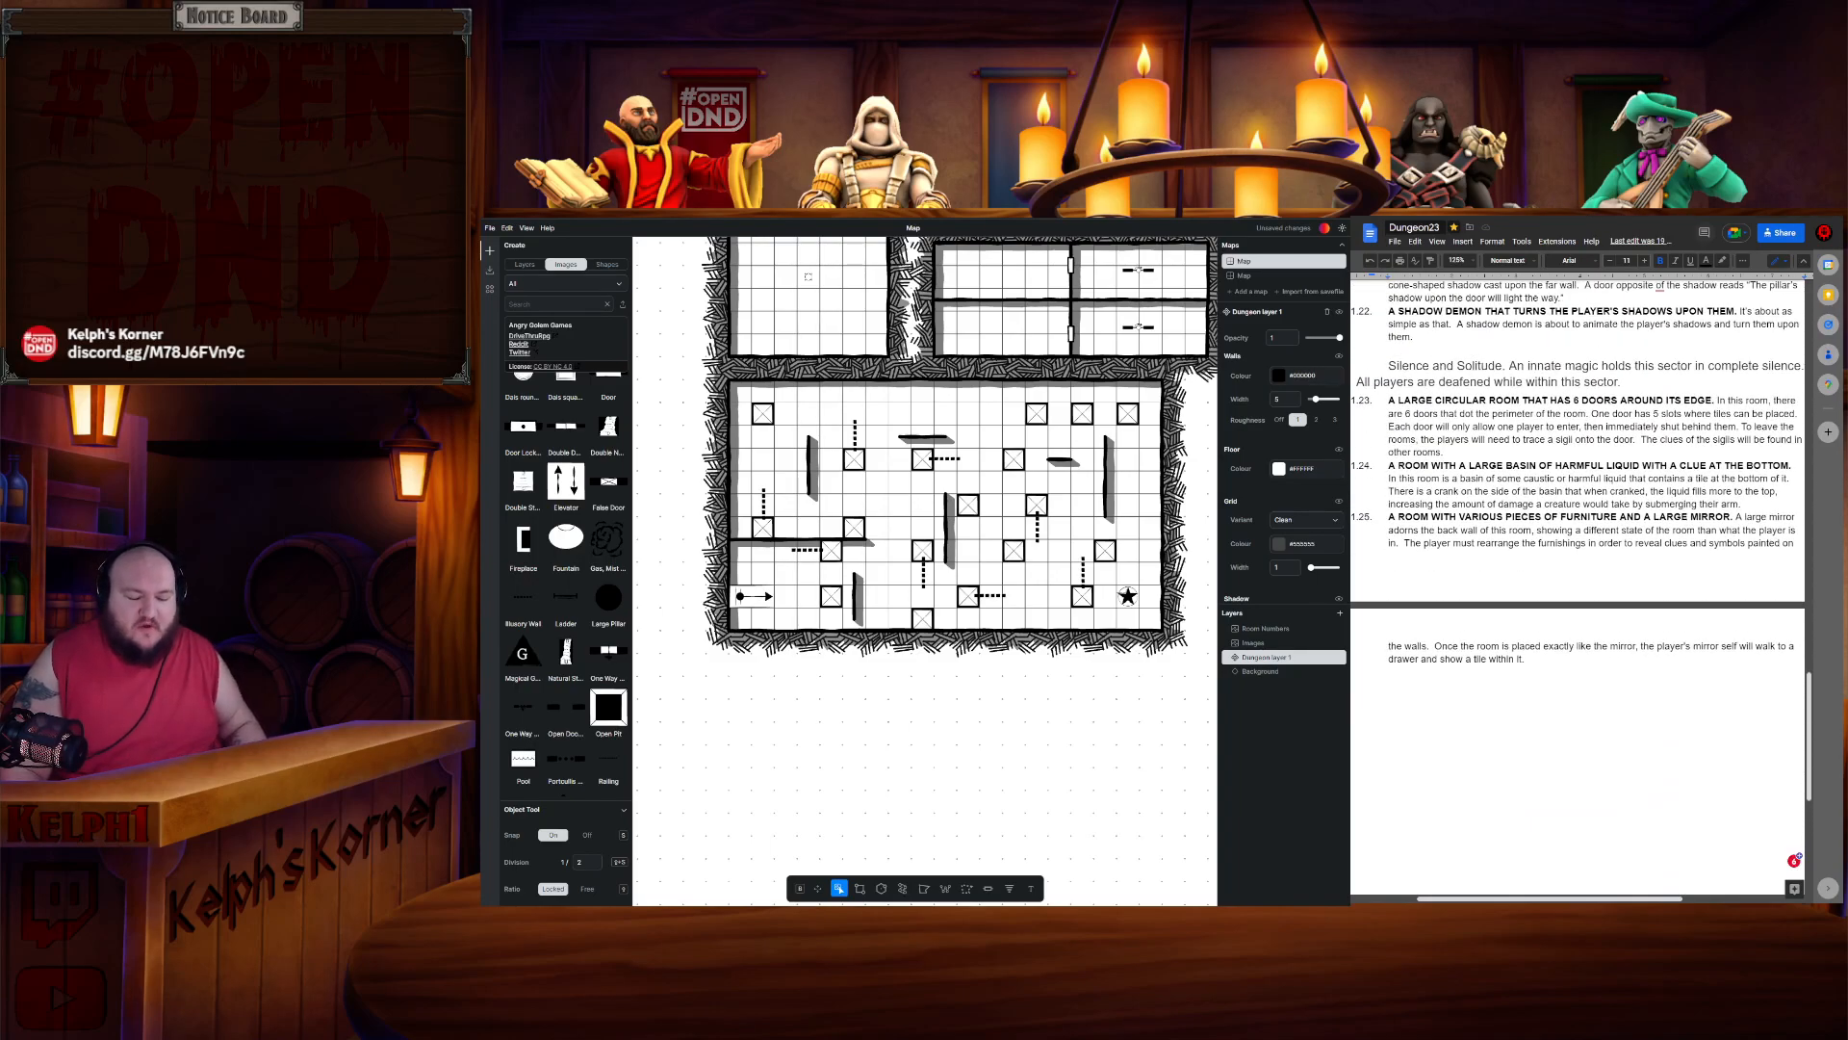
{"action": "scroll", "coordinate": [1579, 578], "scroll_direction": "up", "scroll_amount": 3}
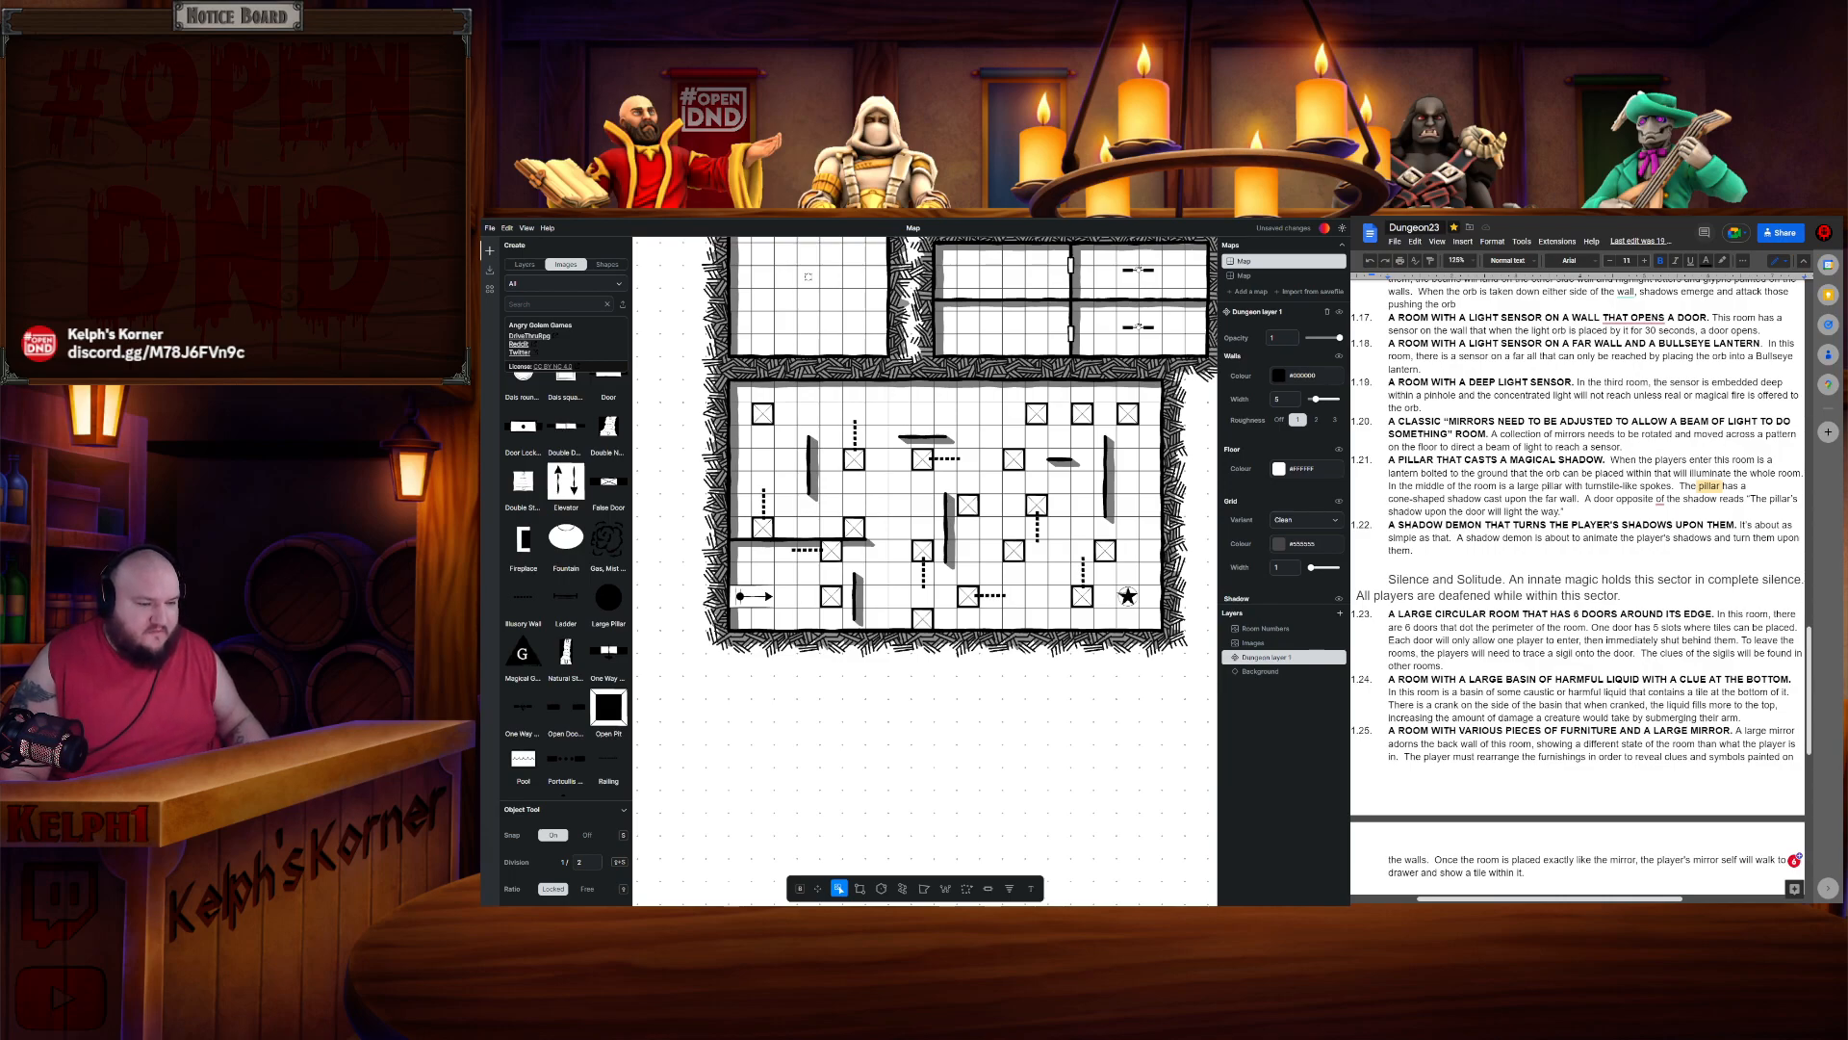
{"action": "scroll", "coordinate": [1057, 465], "scroll_direction": "right", "scroll_amount": 2}
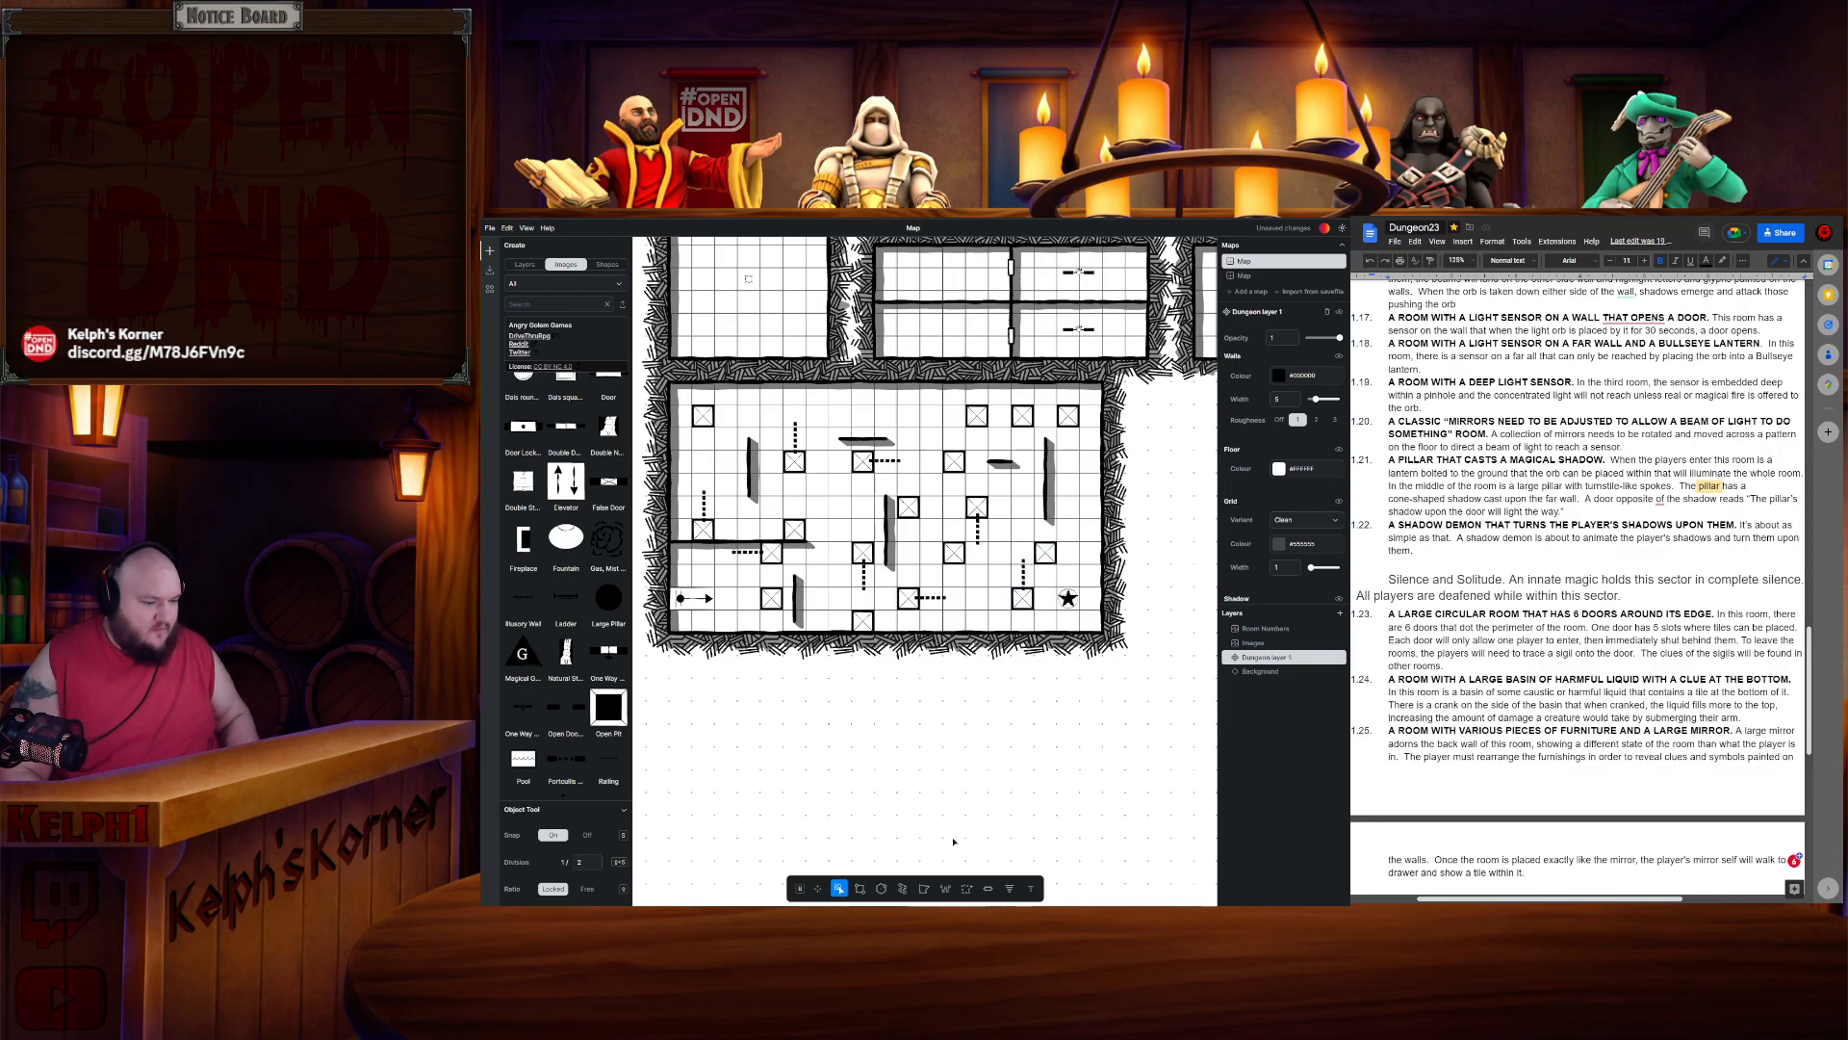
{"action": "left_click", "coordinate": [979, 540]}
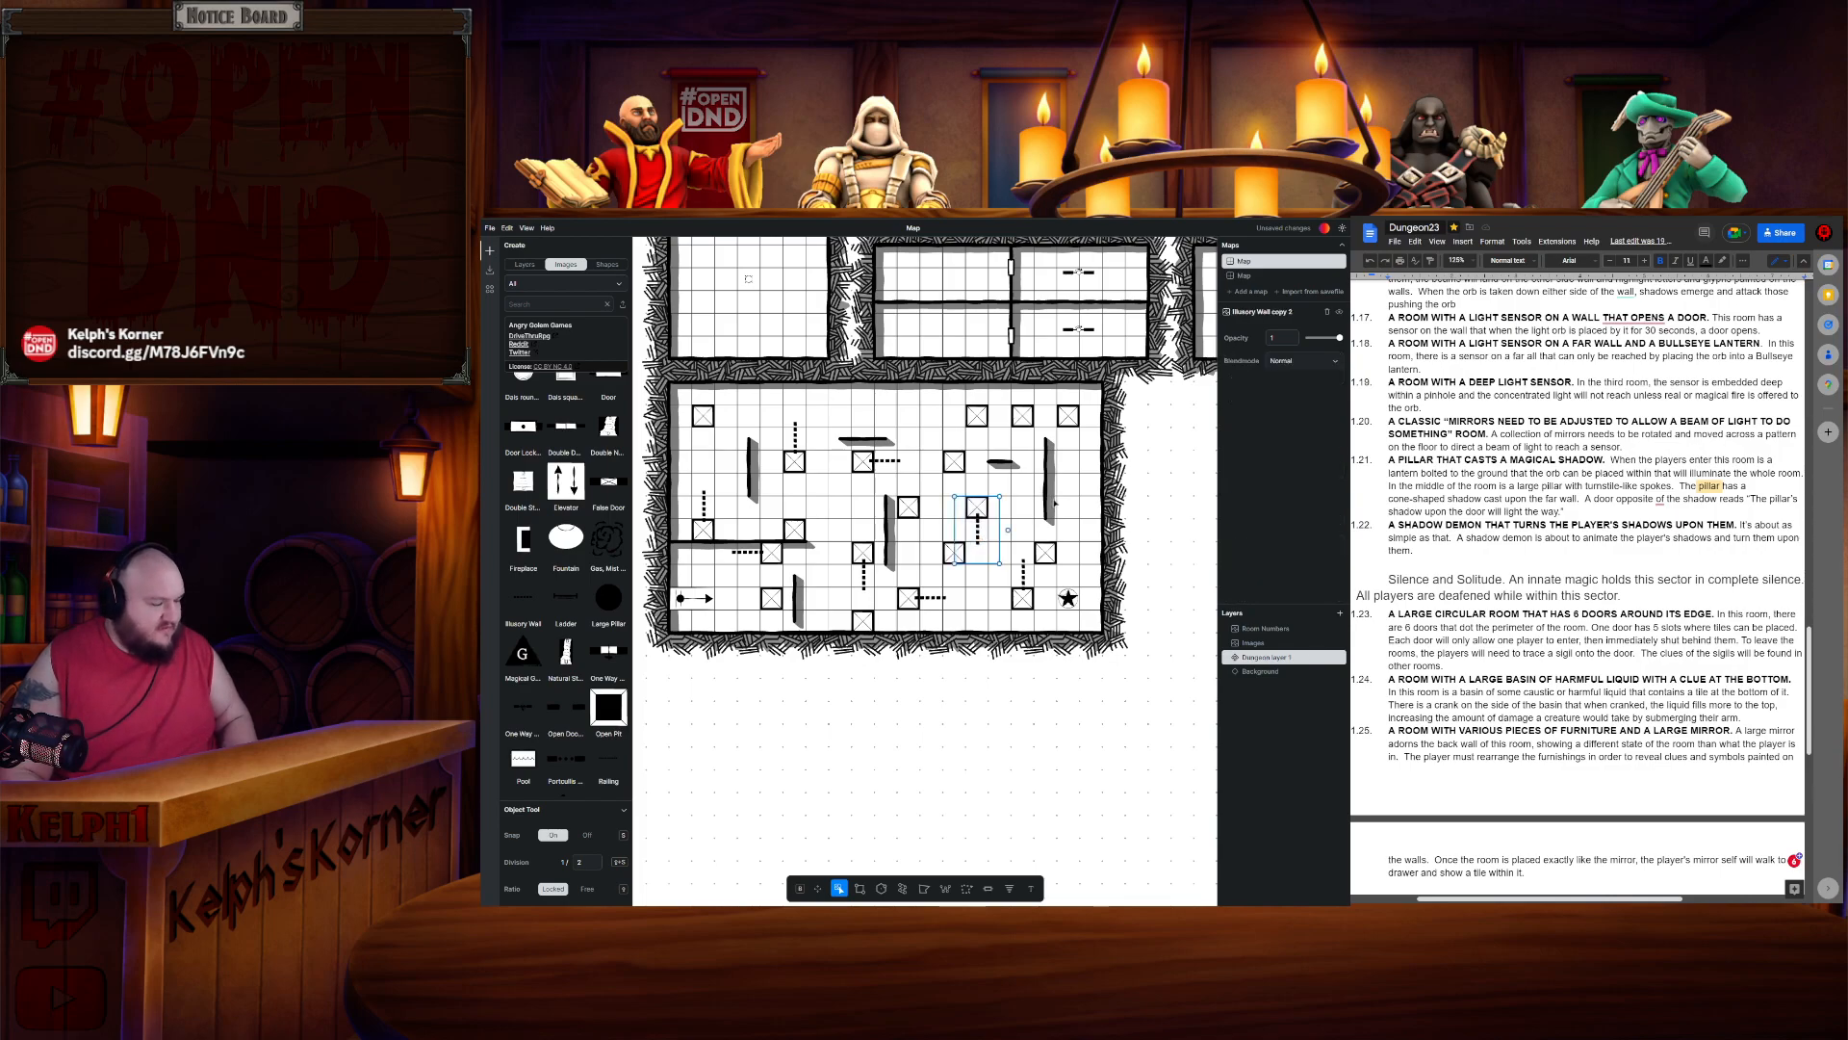
{"action": "left_click", "coordinate": [1090, 506]}
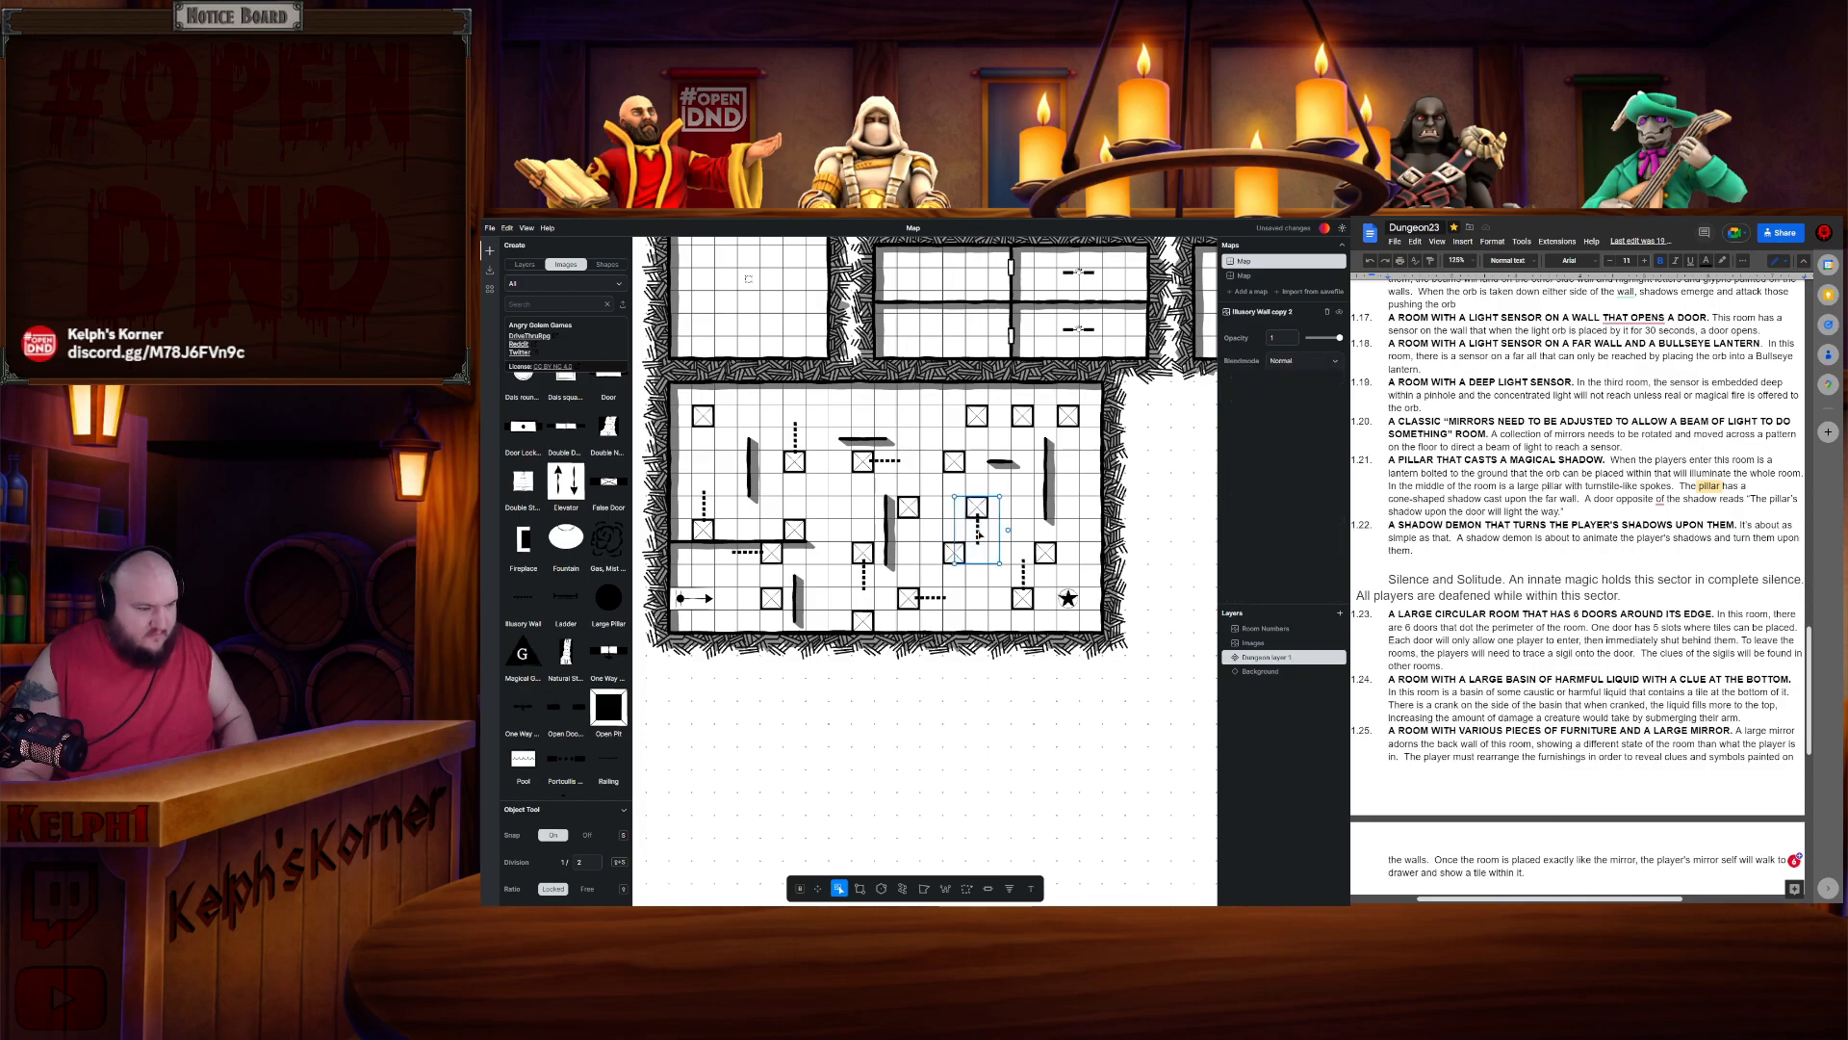
{"action": "left_click", "coordinate": [1033, 464]}
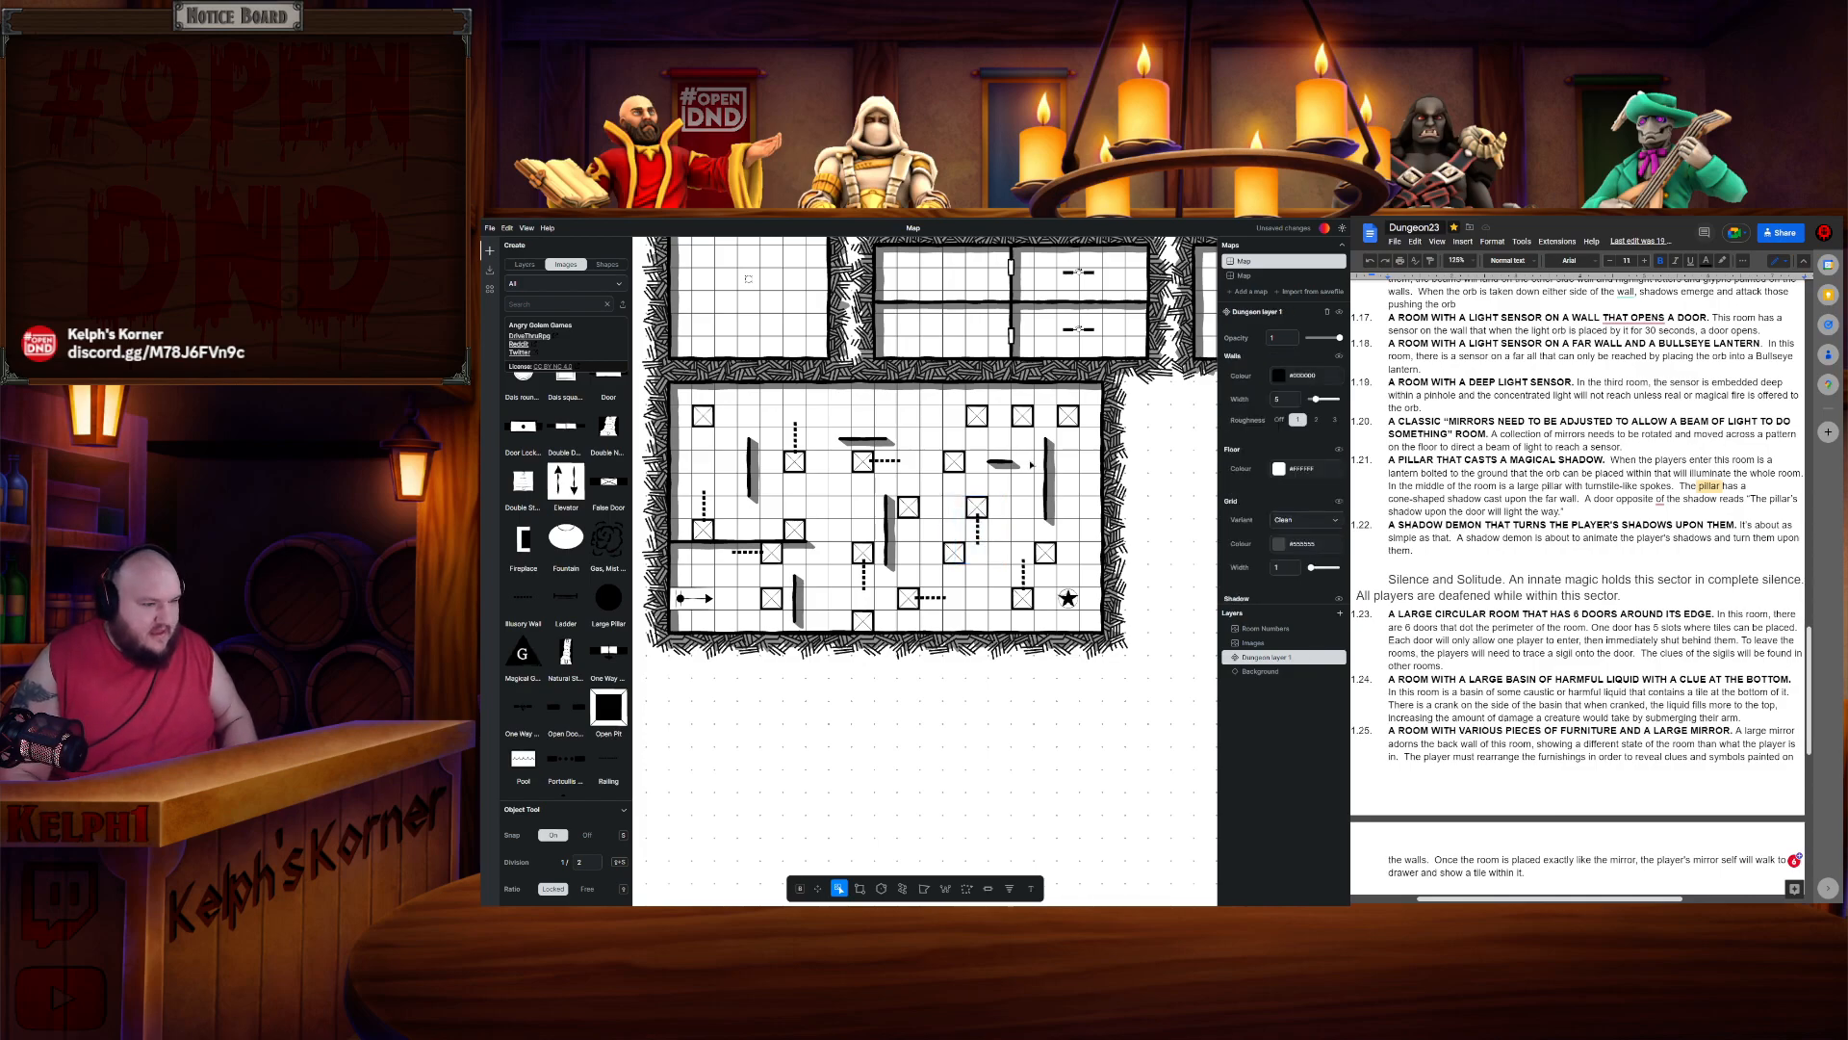
{"action": "left_click", "coordinate": [997, 549]}
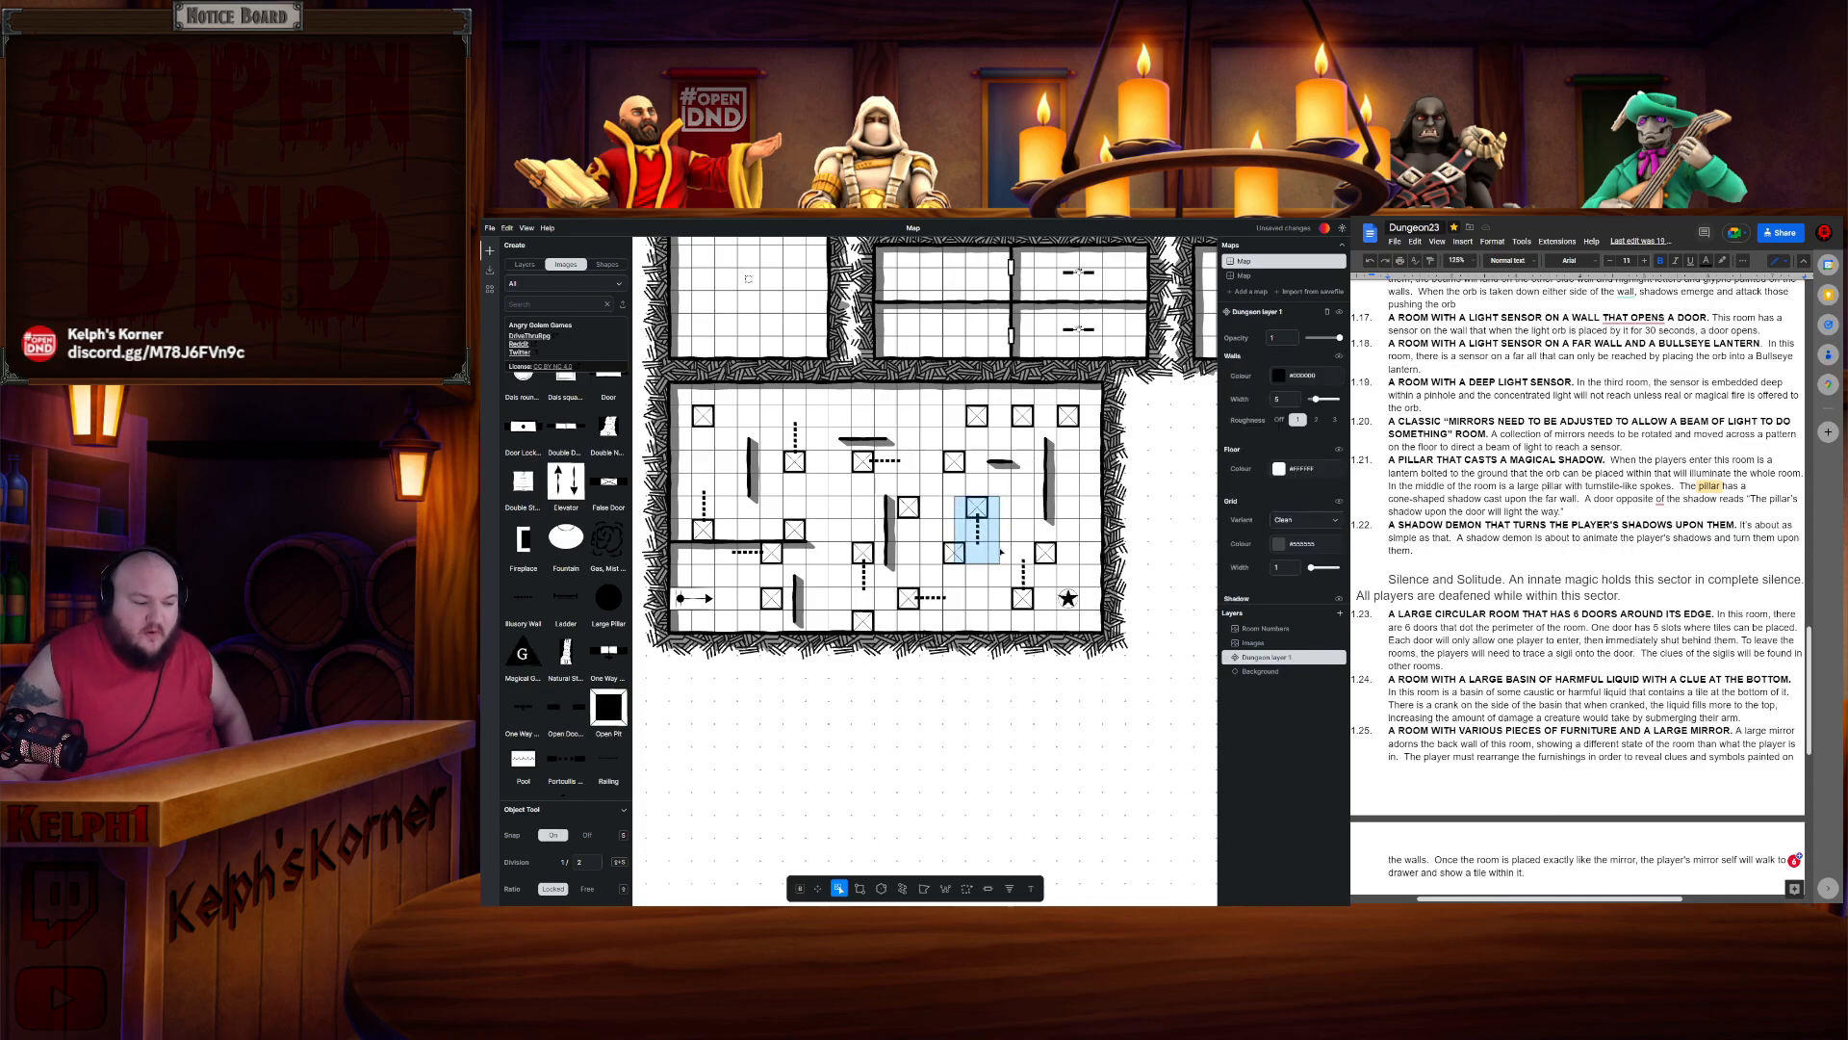
- Try setting the wall colour to red with the Wall tool, then undo the colour change
{"action": "left_click", "coordinate": [945, 887]}
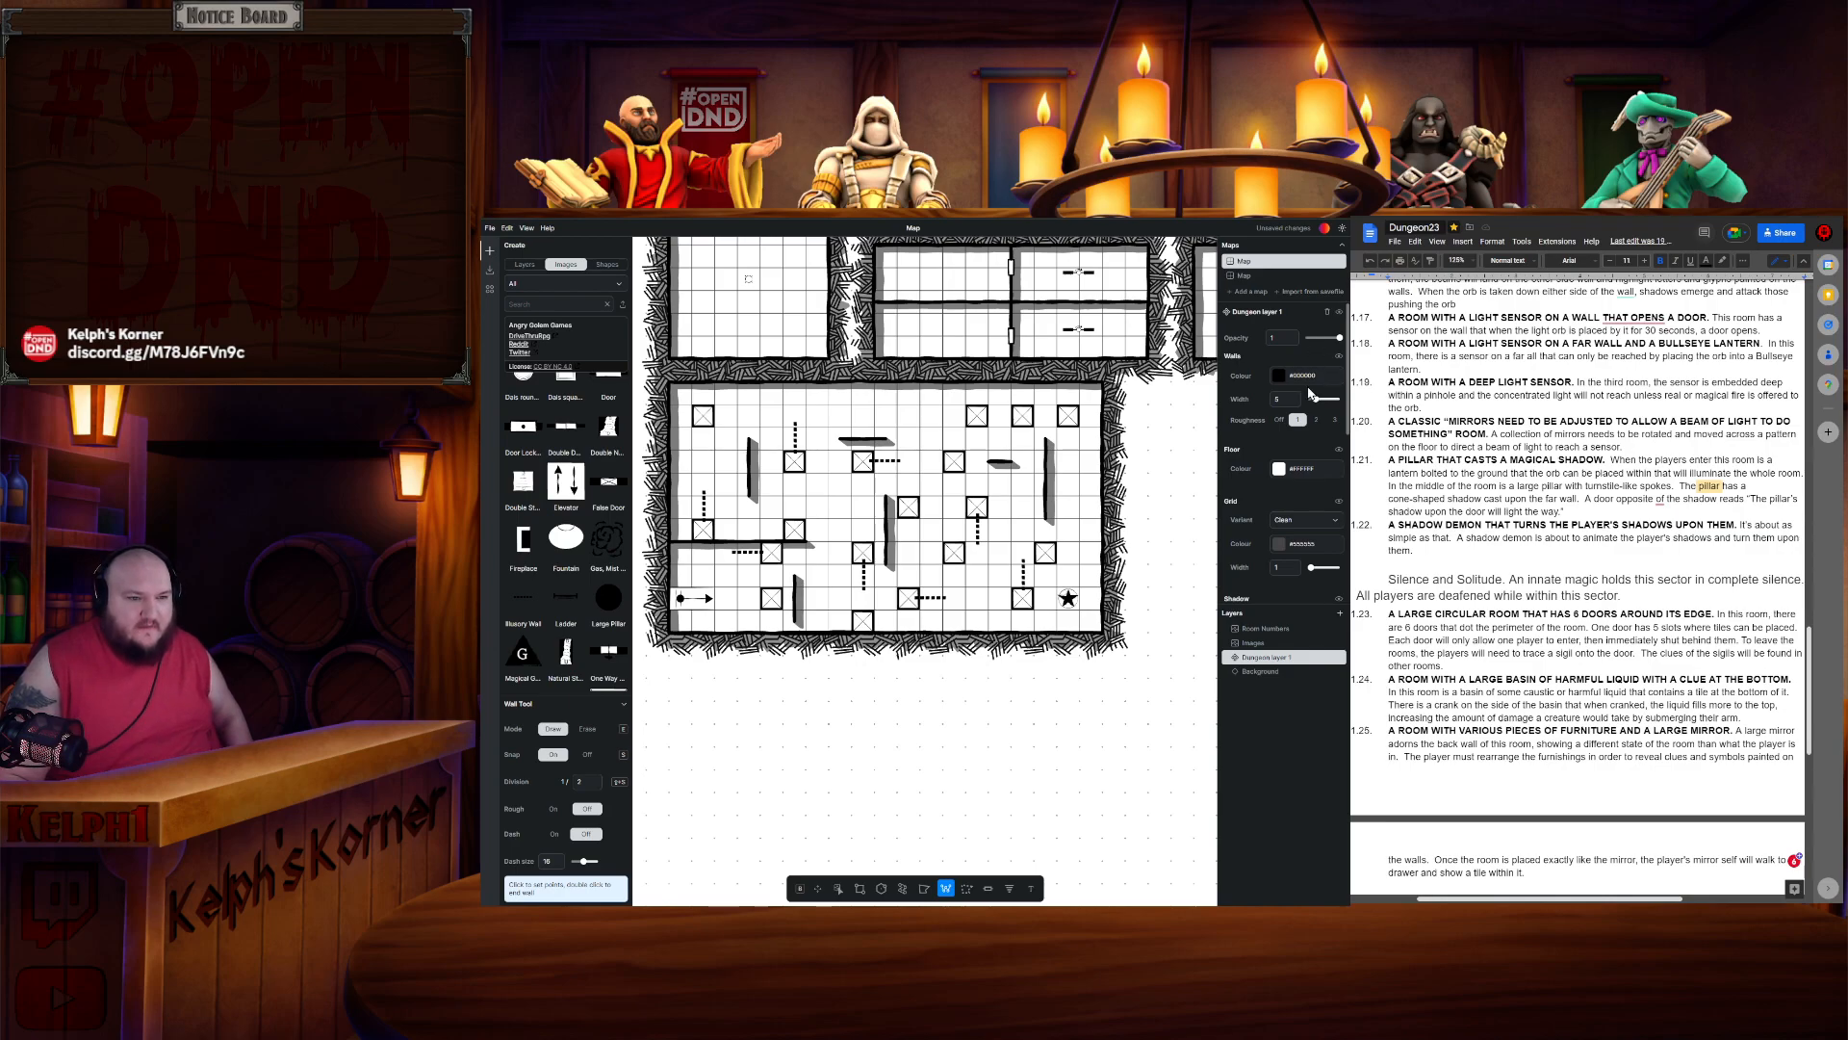
{"action": "left_click", "coordinate": [1312, 380]}
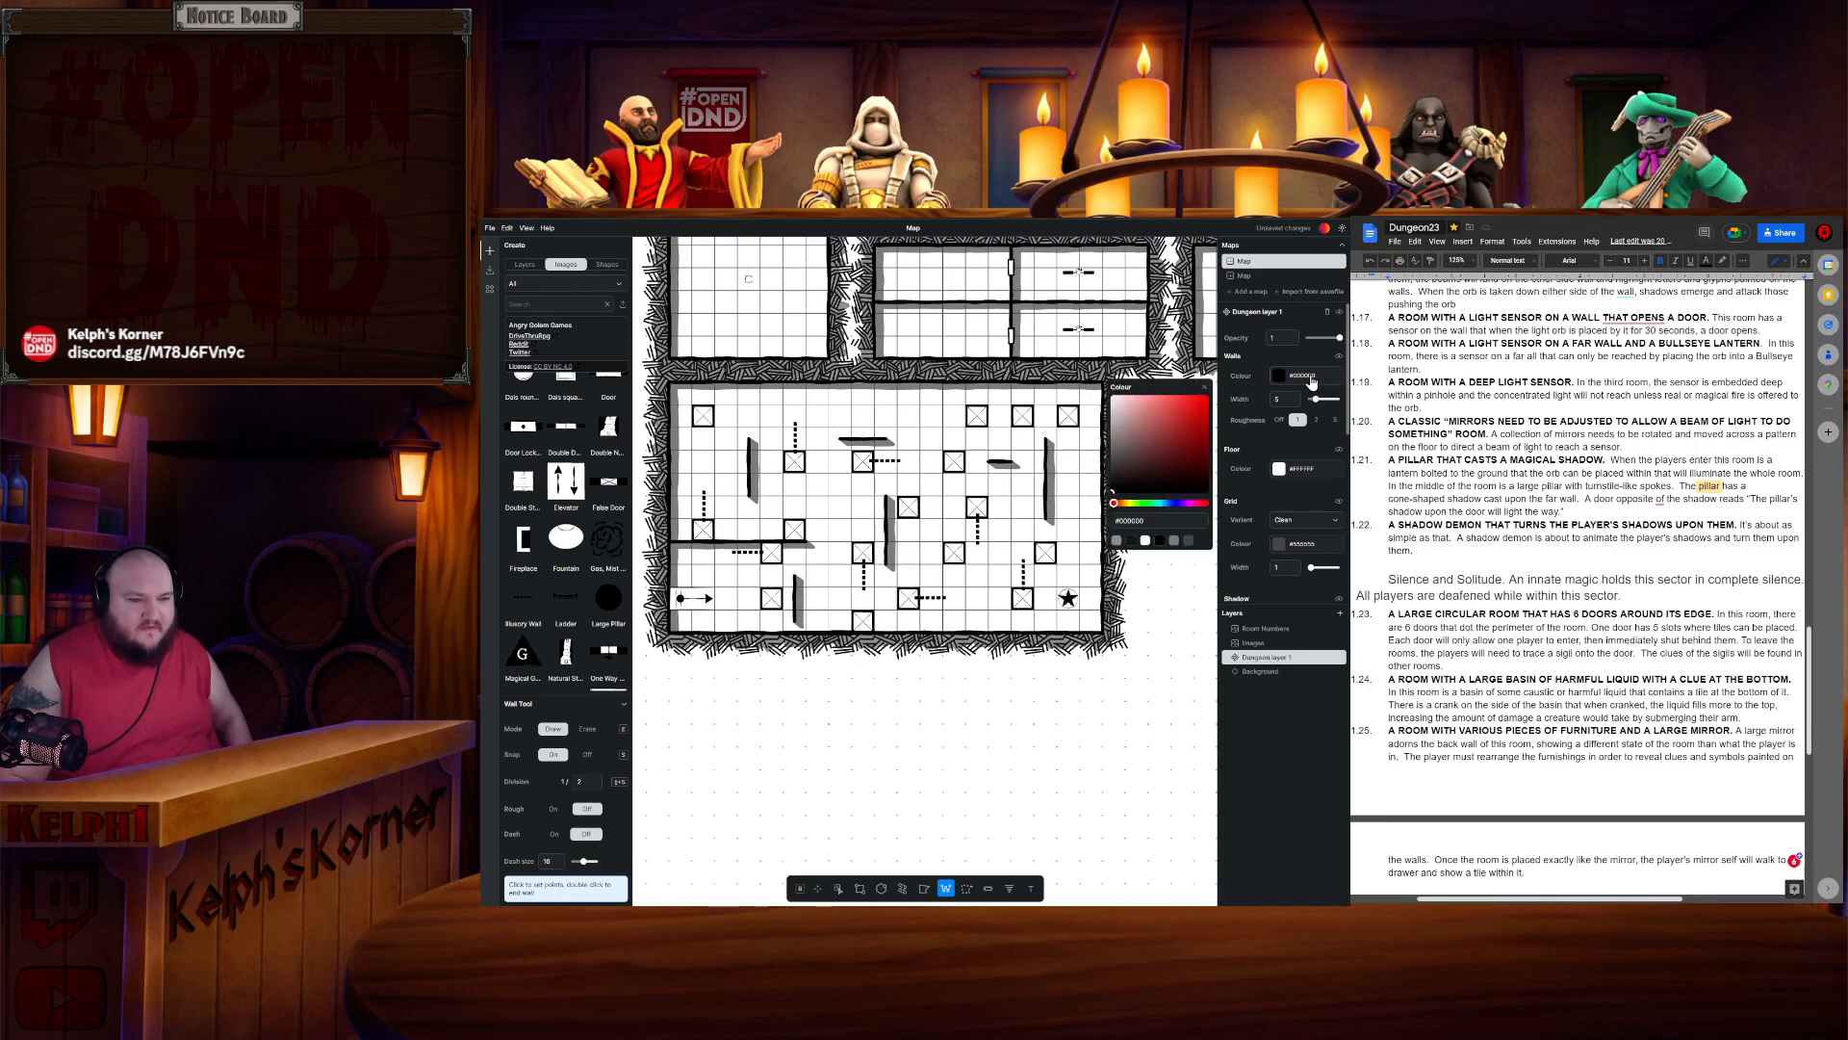
{"action": "left_click", "coordinate": [1208, 396]}
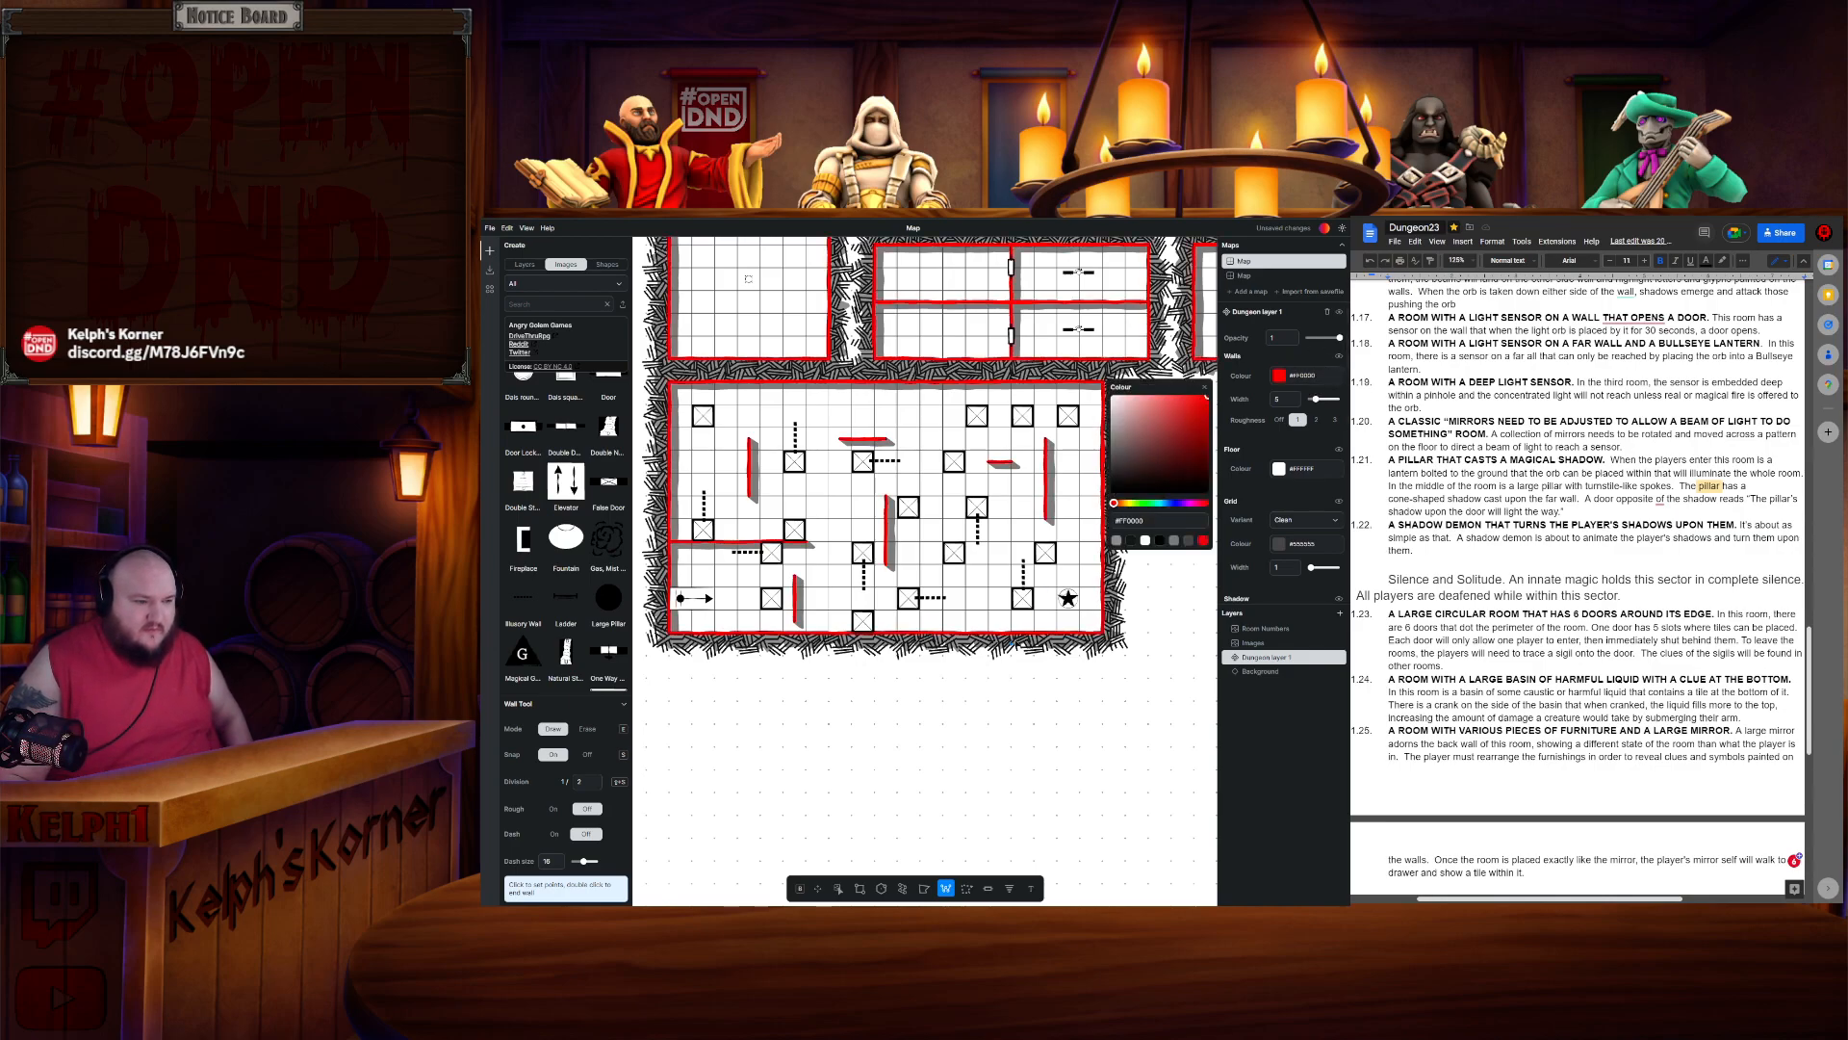
{"action": "key", "text": "ctrl+z"}
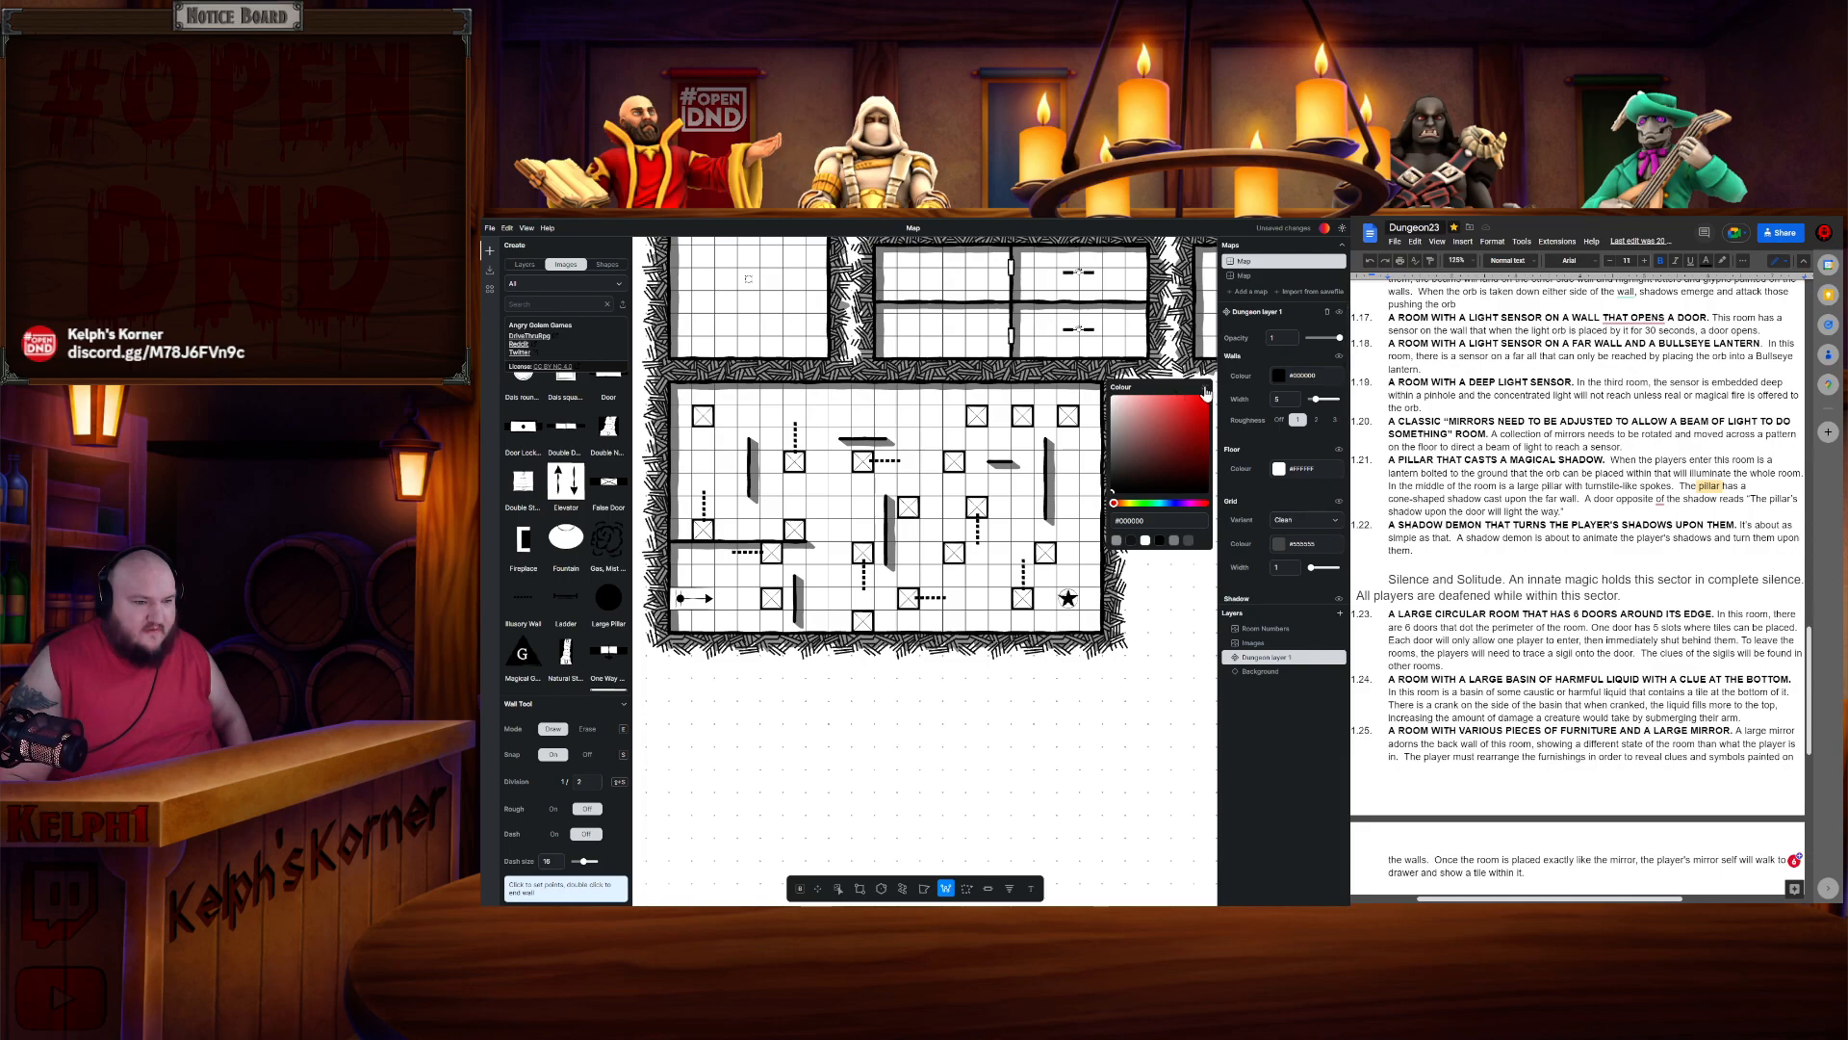
{"action": "left_click", "coordinate": [1137, 472]}
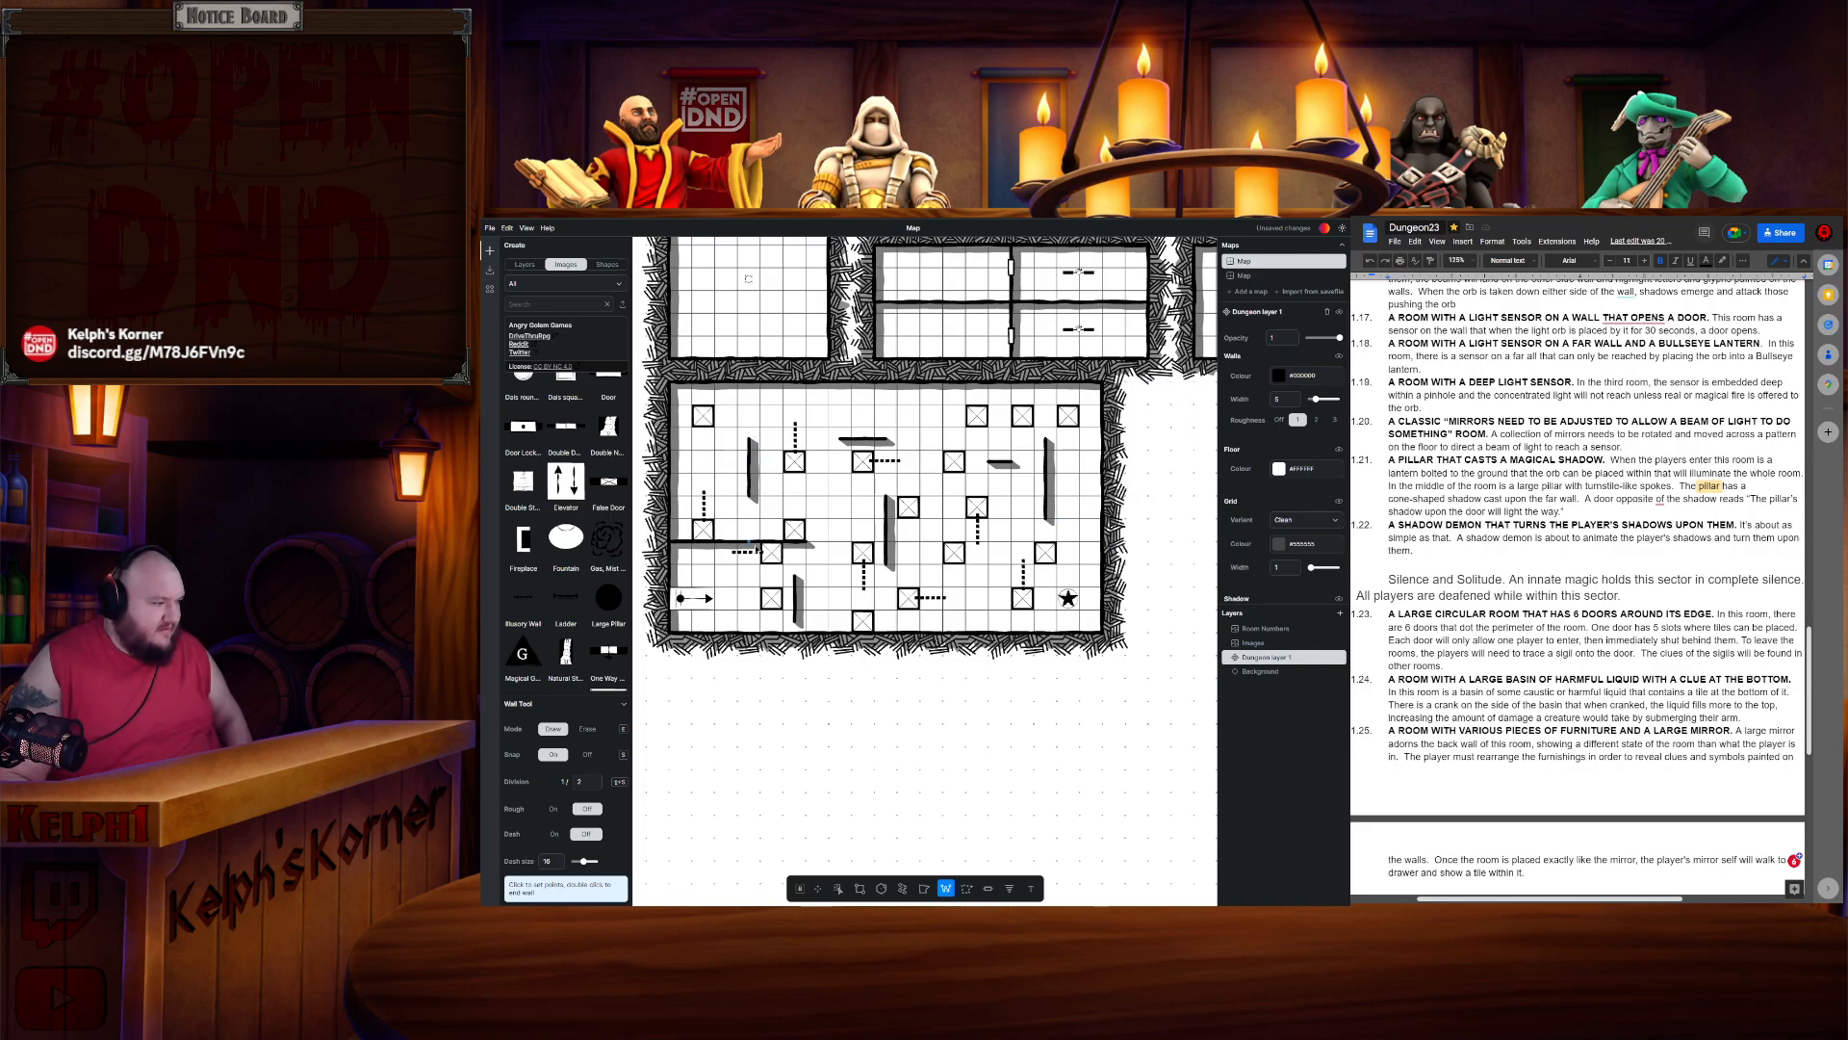
- Trace a light-beam path from the arrow through the mirror puzzle room's pillars with the Wall tool, then cancel it
{"action": "scroll", "coordinate": [566, 611], "scroll_direction": "up", "scroll_amount": 3}
{"action": "scroll", "coordinate": [573, 619], "scroll_direction": "down", "scroll_amount": 4}
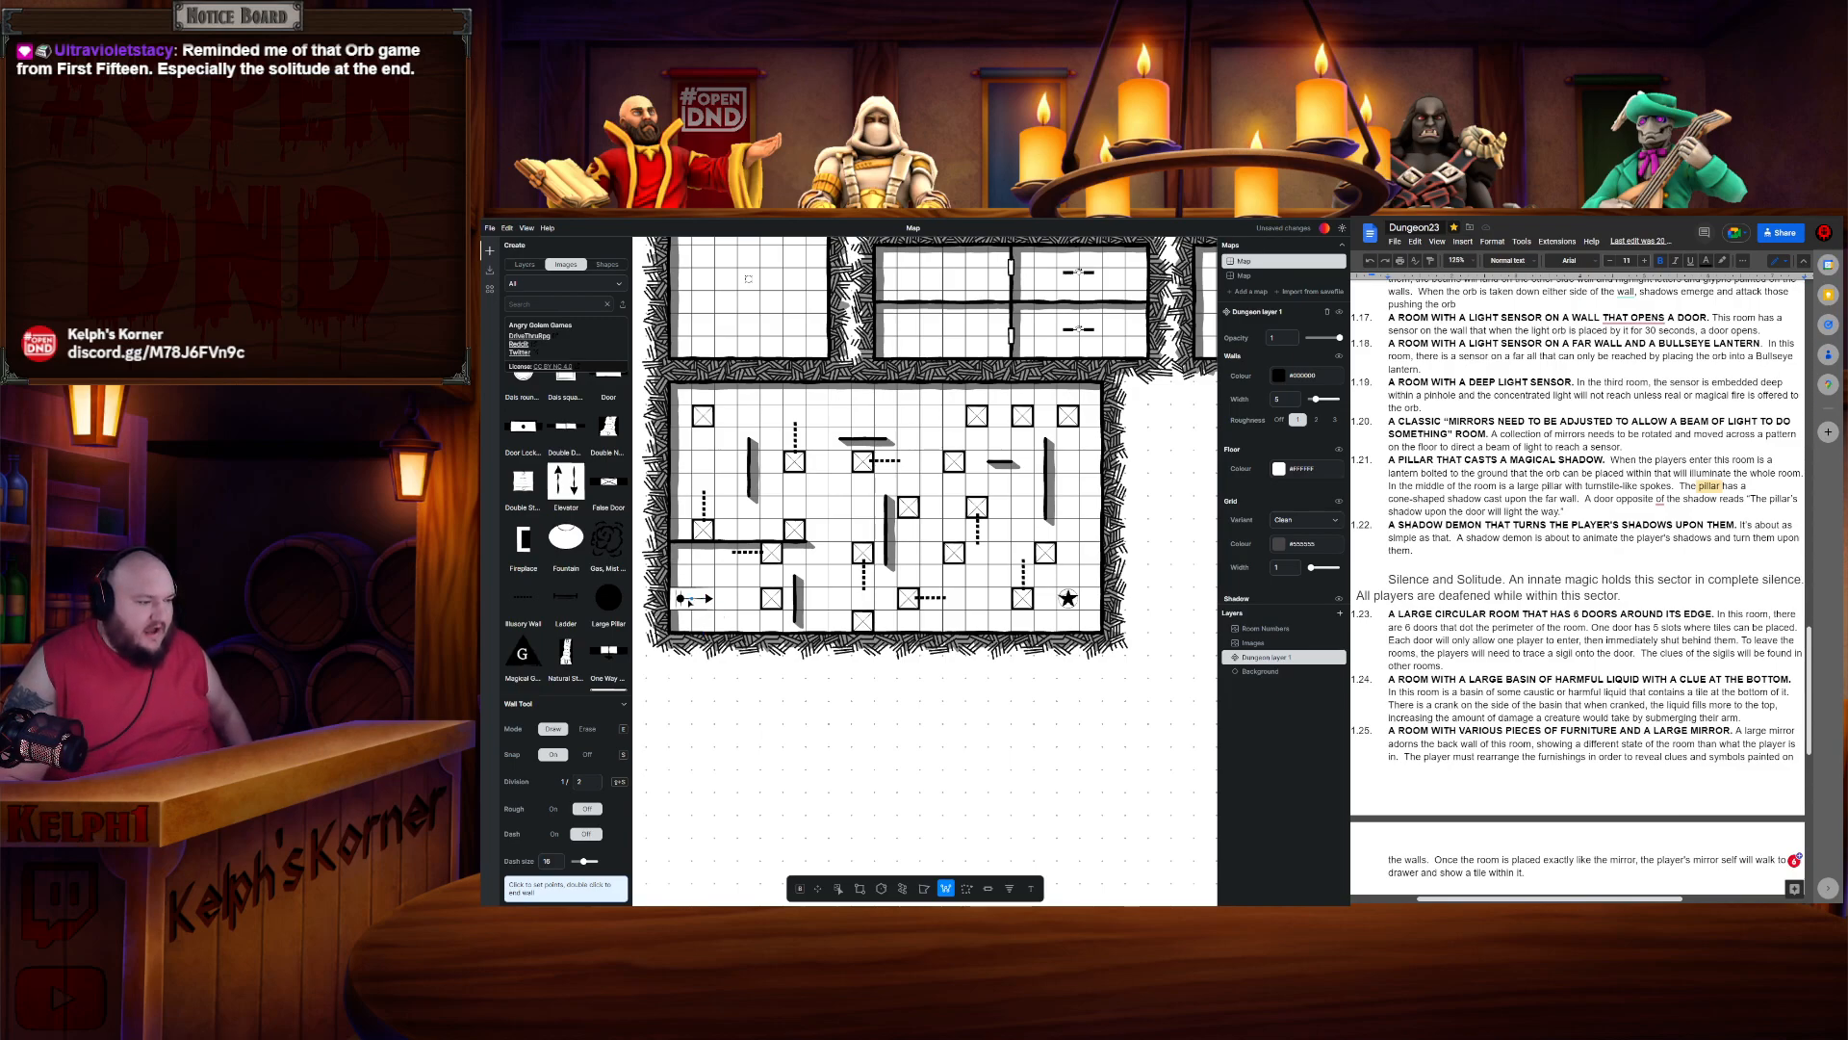
{"action": "left_click", "coordinate": [690, 602]}
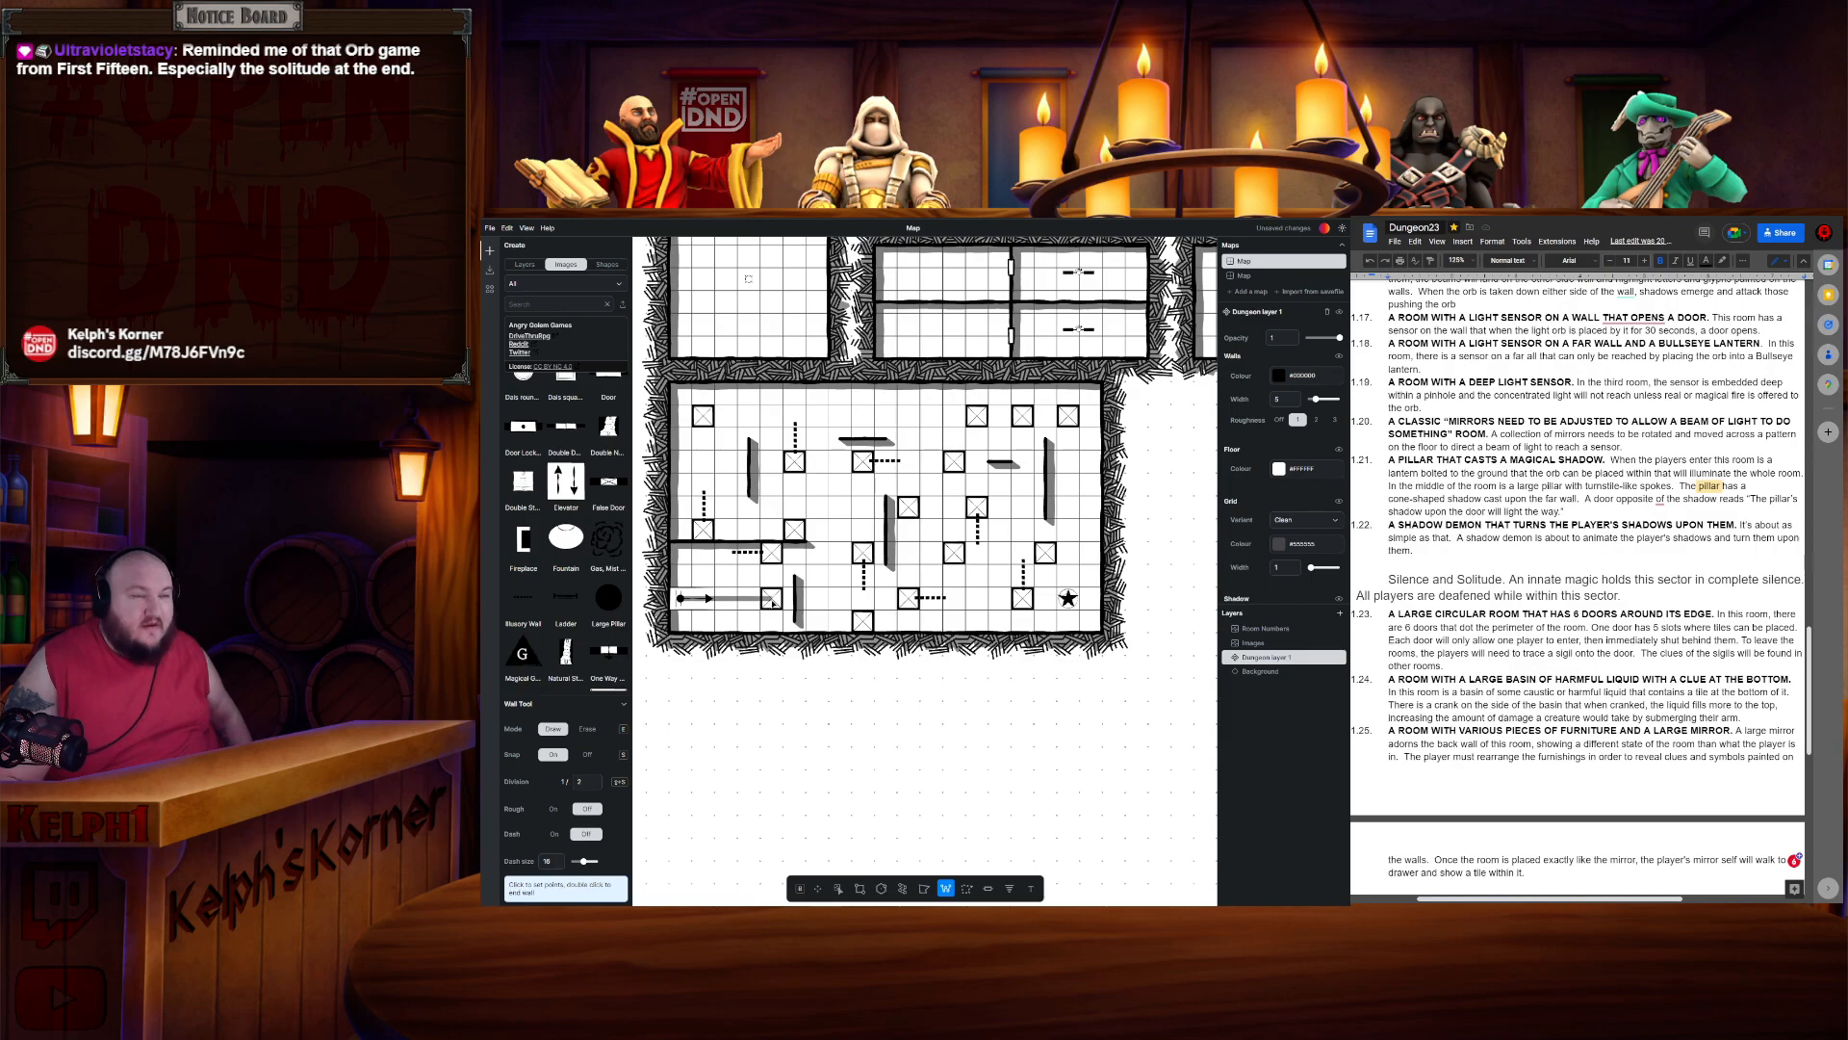
{"action": "scroll", "coordinate": [771, 612], "scroll_direction": "up", "scroll_amount": 2}
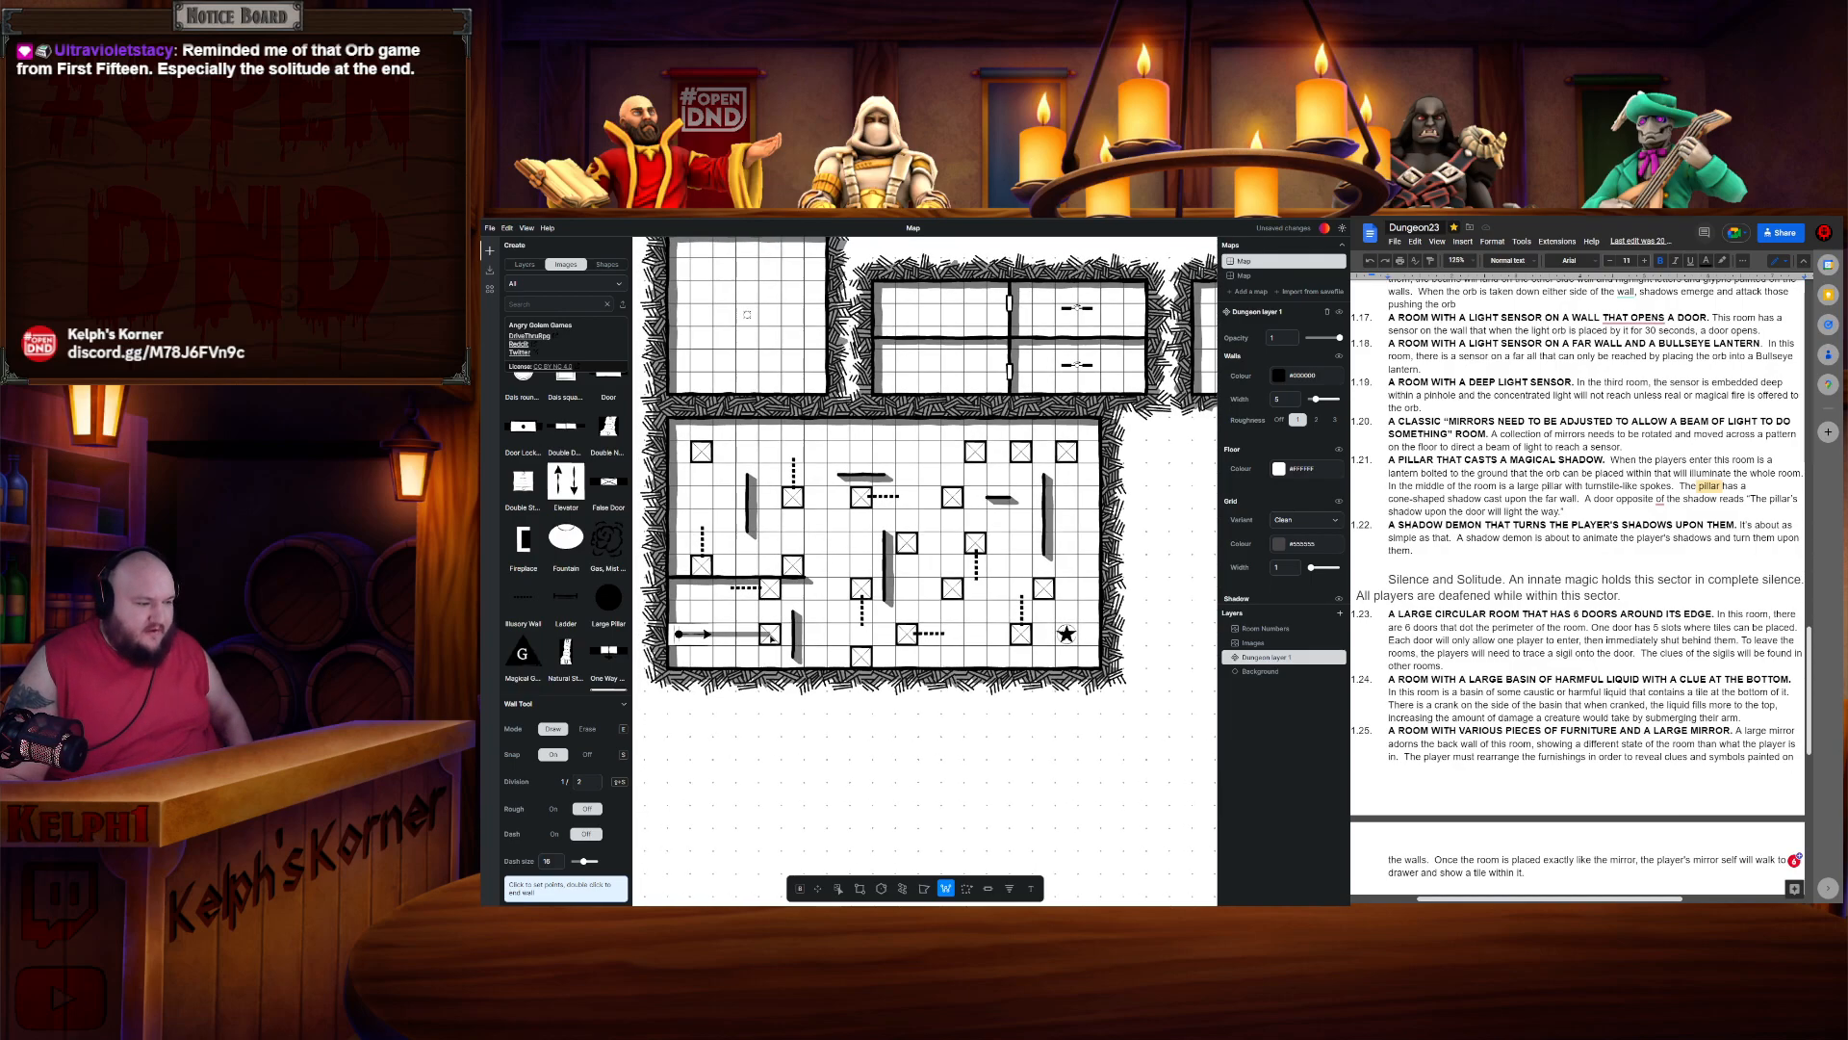
{"action": "scroll", "coordinate": [772, 618], "scroll_direction": "up", "scroll_amount": 1}
{"action": "left_click_drag", "start_coordinate": [773, 633], "coordinate": [788, 638]}
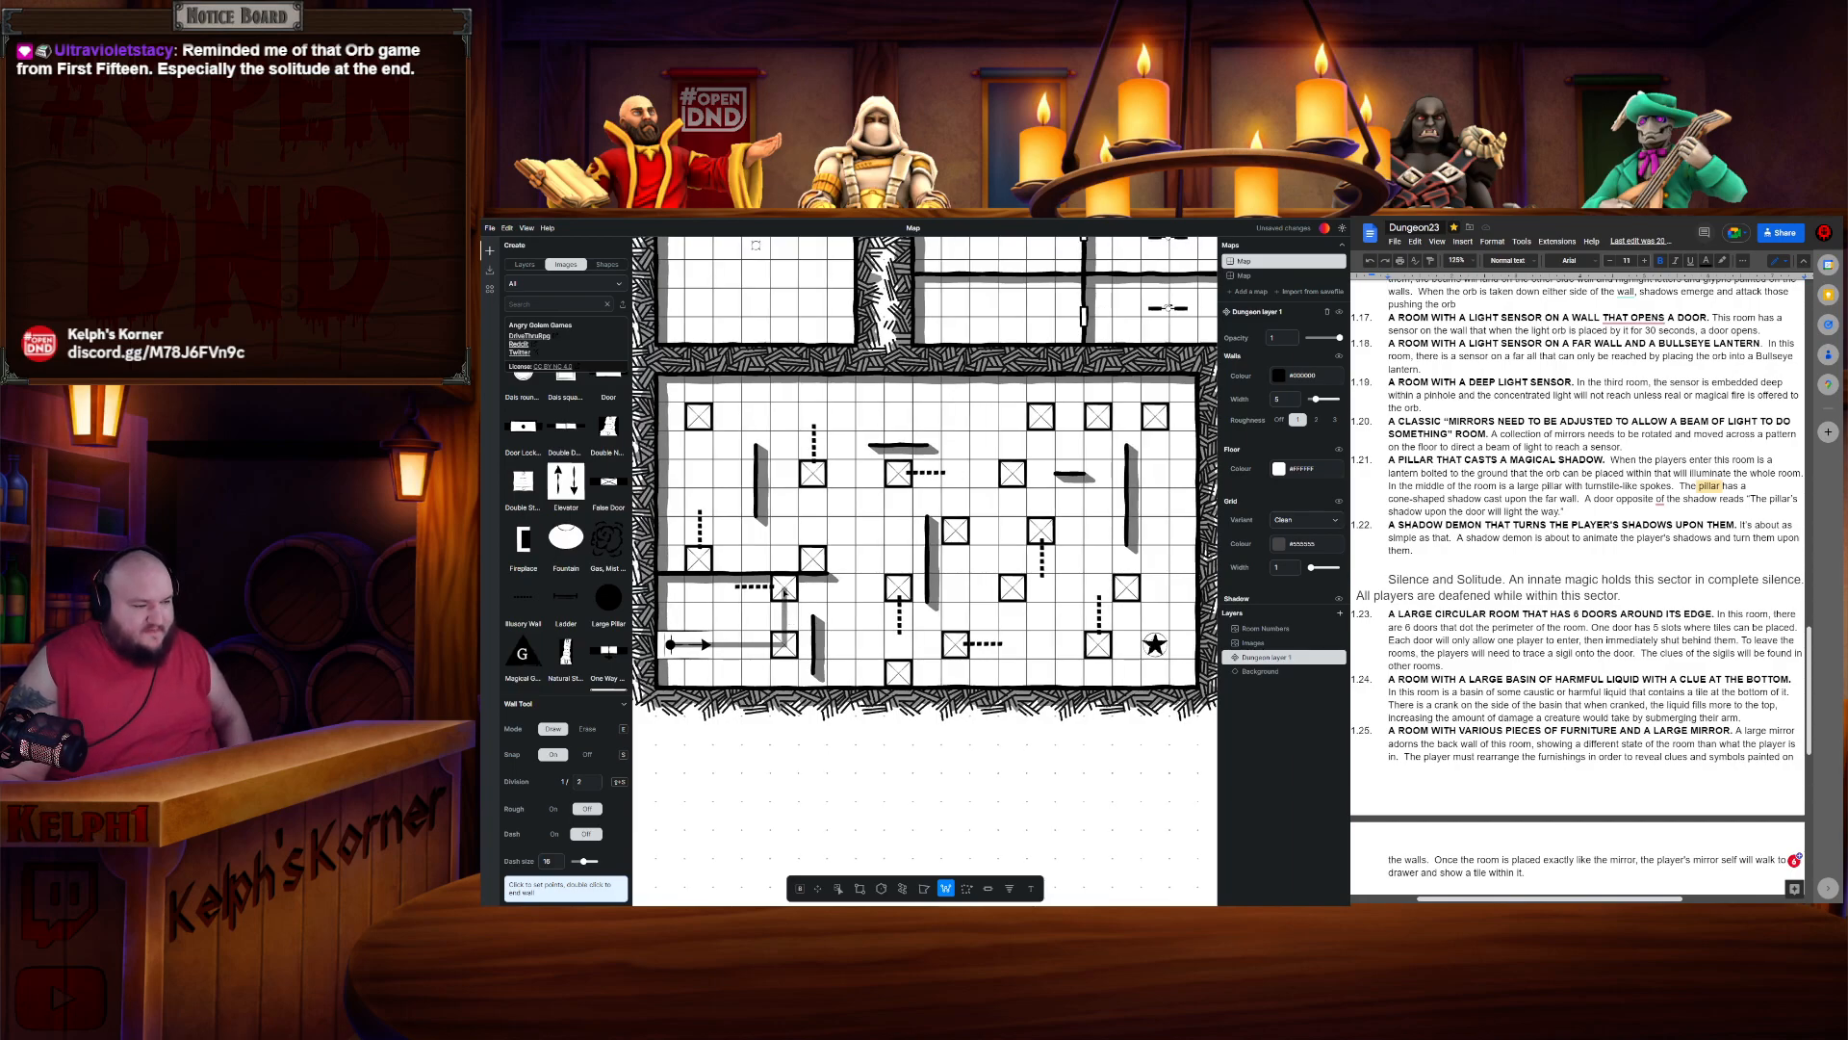
{"action": "left_click", "coordinate": [785, 587]}
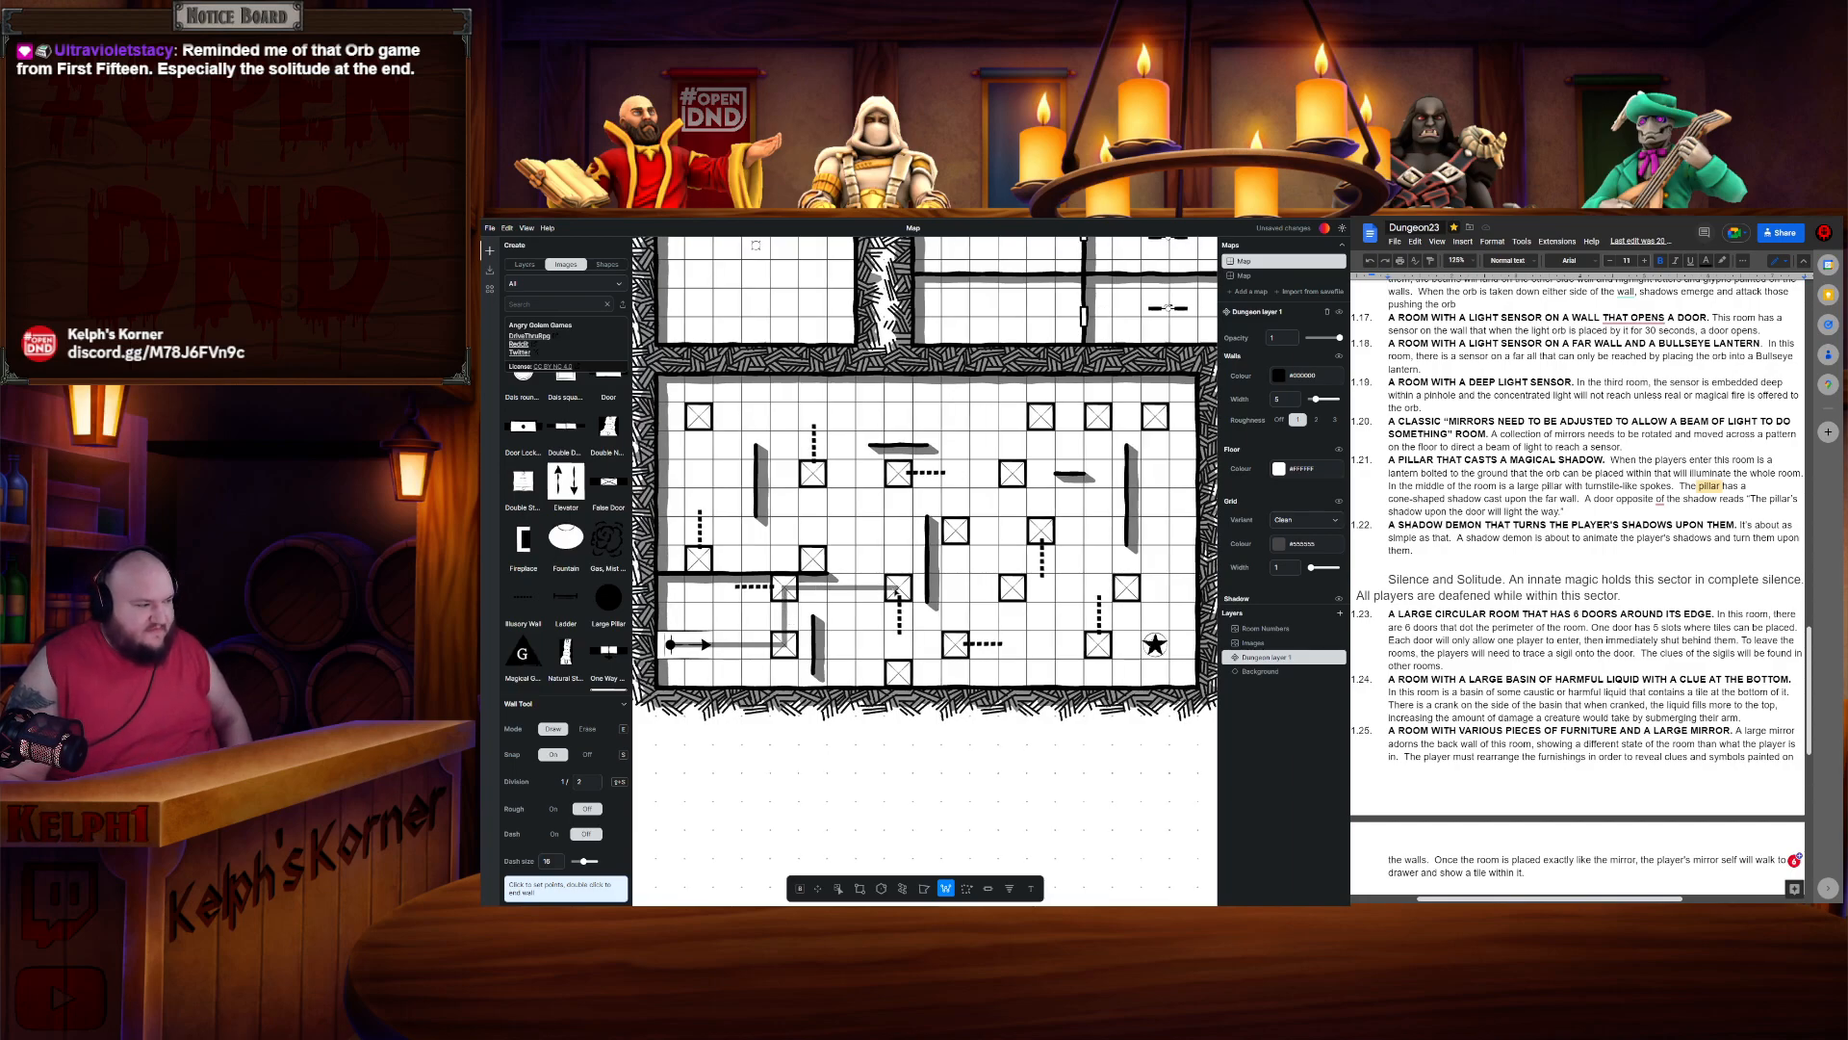
{"action": "left_click", "coordinate": [897, 587]}
{"action": "left_click", "coordinate": [897, 474]}
{"action": "left_click", "coordinate": [813, 474]}
{"action": "left_click", "coordinate": [812, 559]}
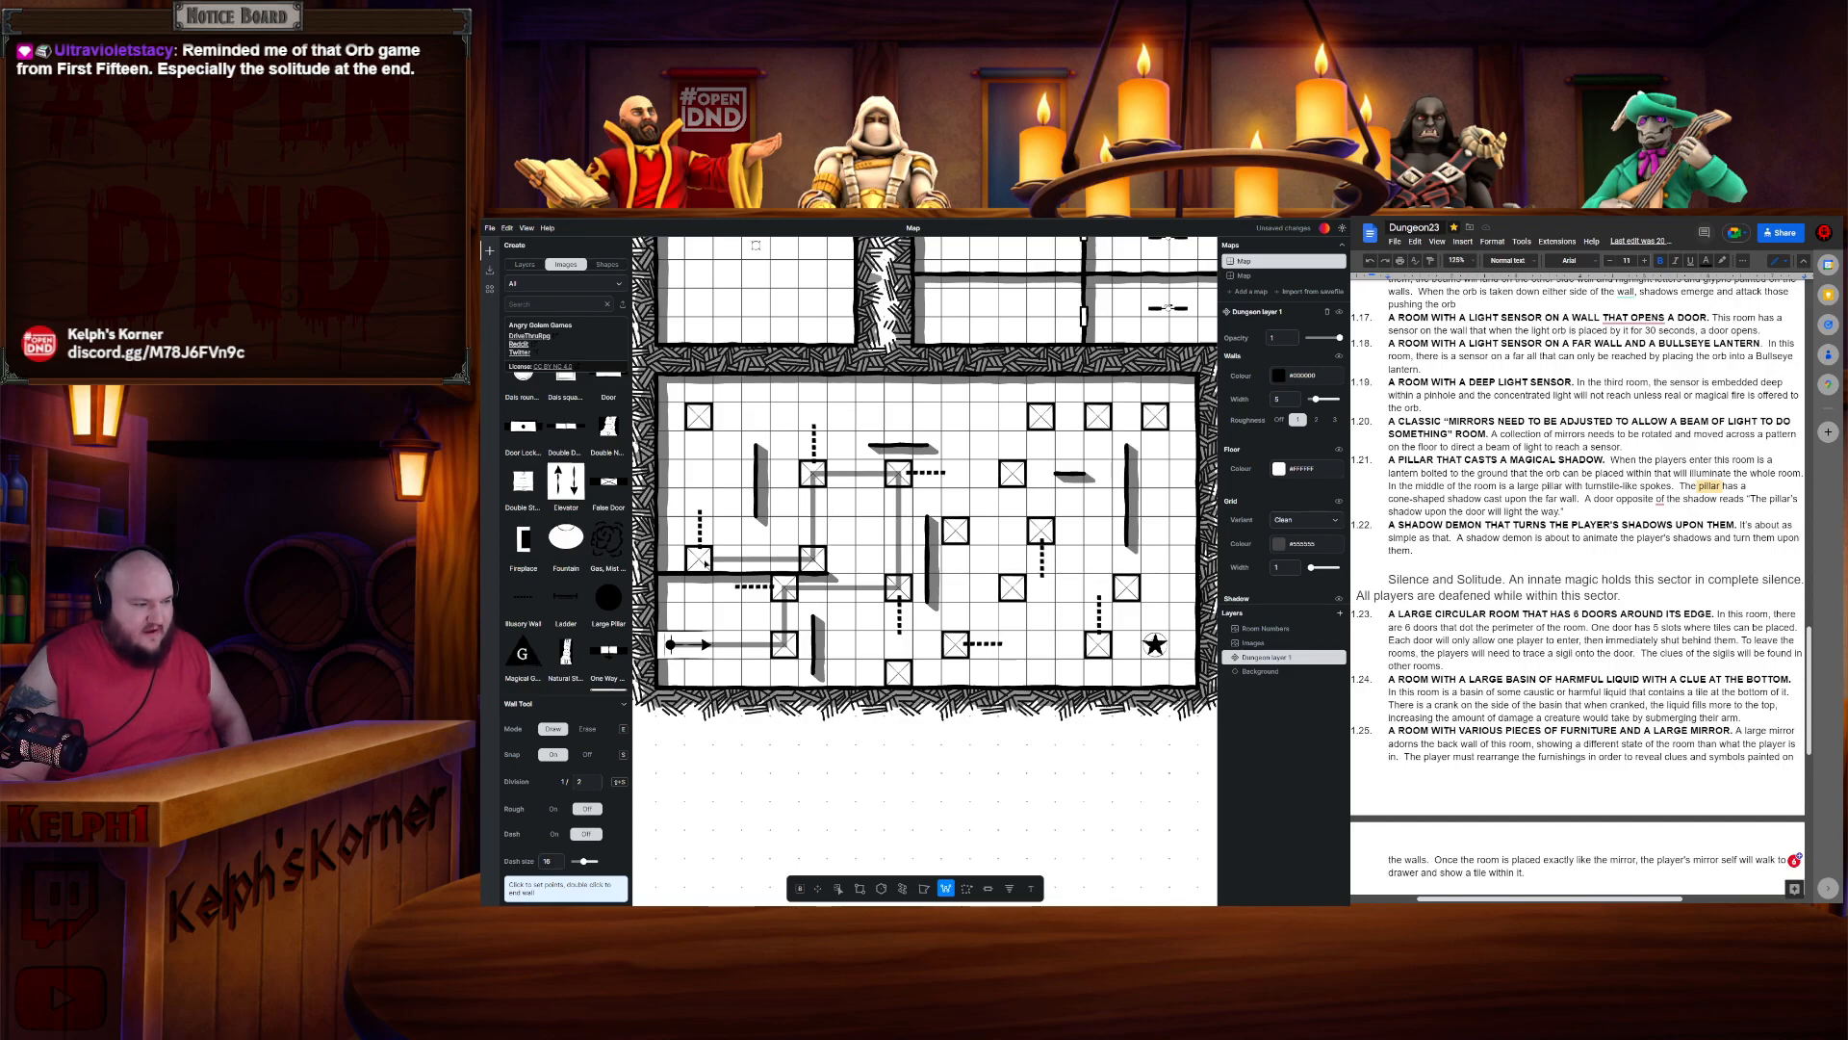
{"action": "left_click", "coordinate": [700, 559]}
{"action": "left_click", "coordinate": [700, 416]}
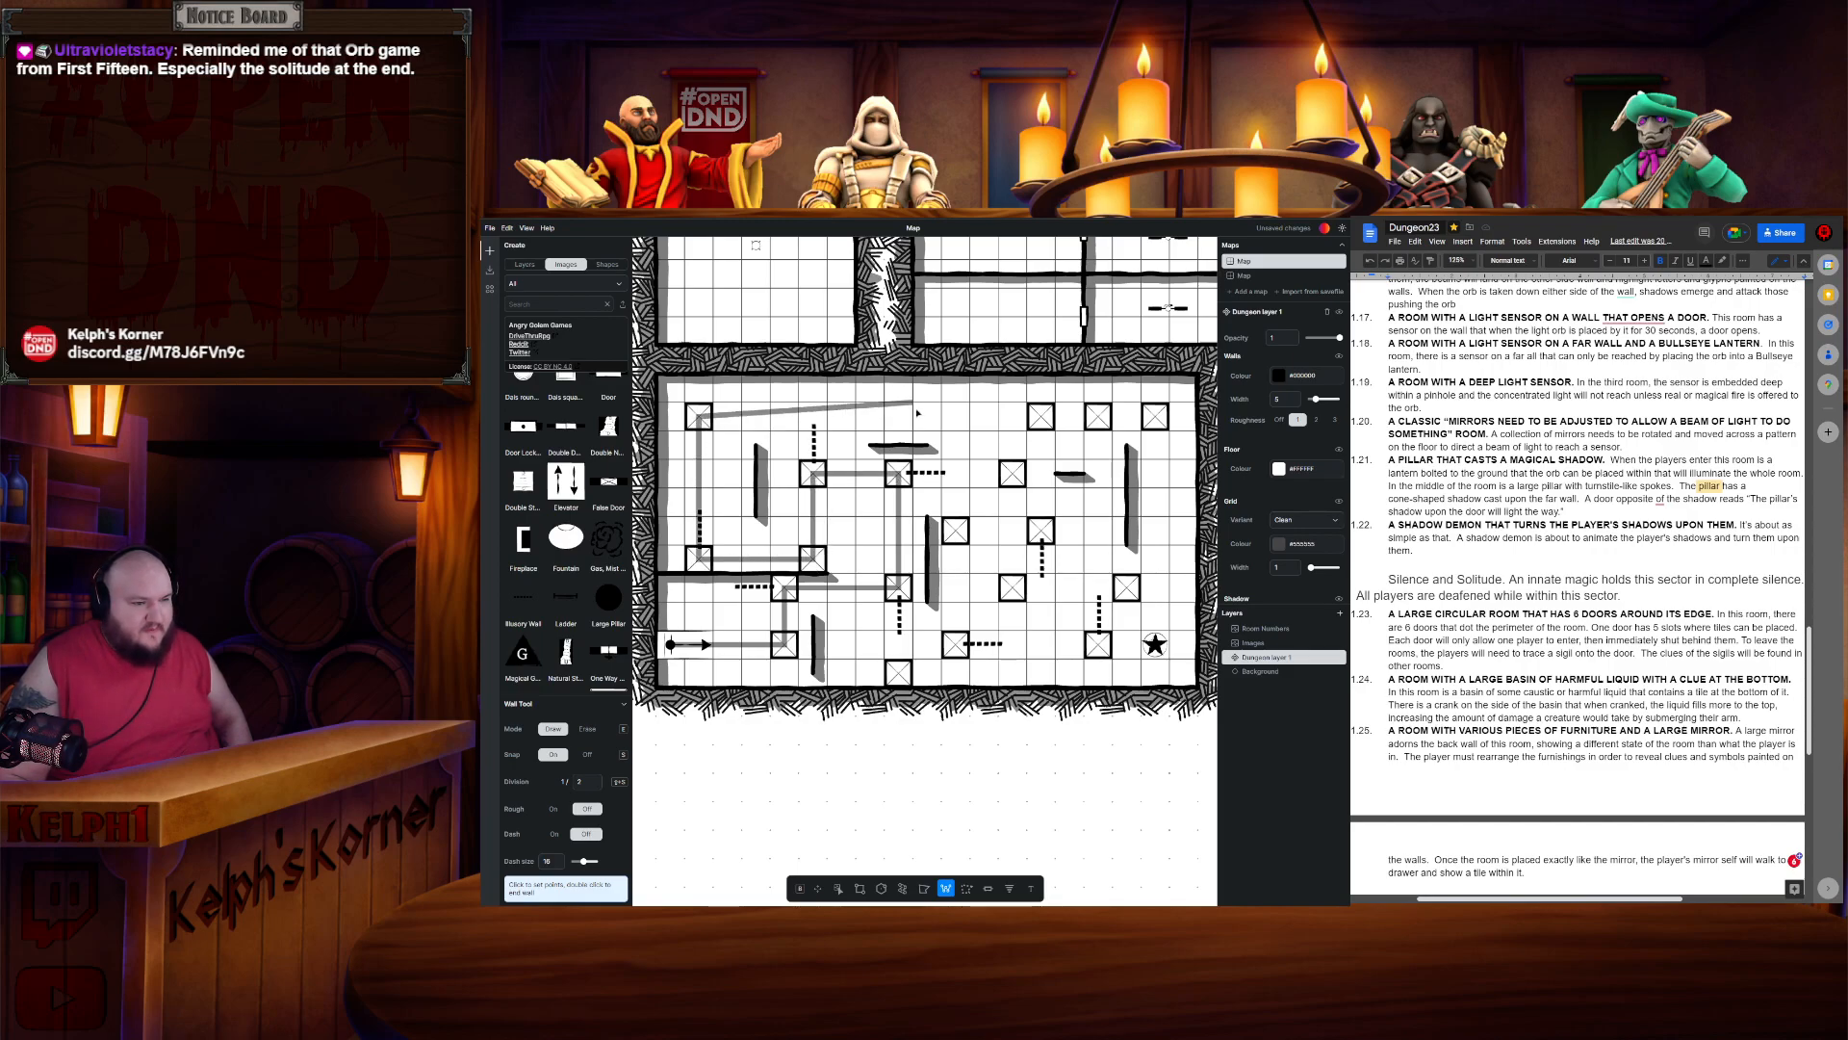
{"action": "left_click", "coordinate": [1039, 416]}
{"action": "left_click", "coordinate": [1039, 530]}
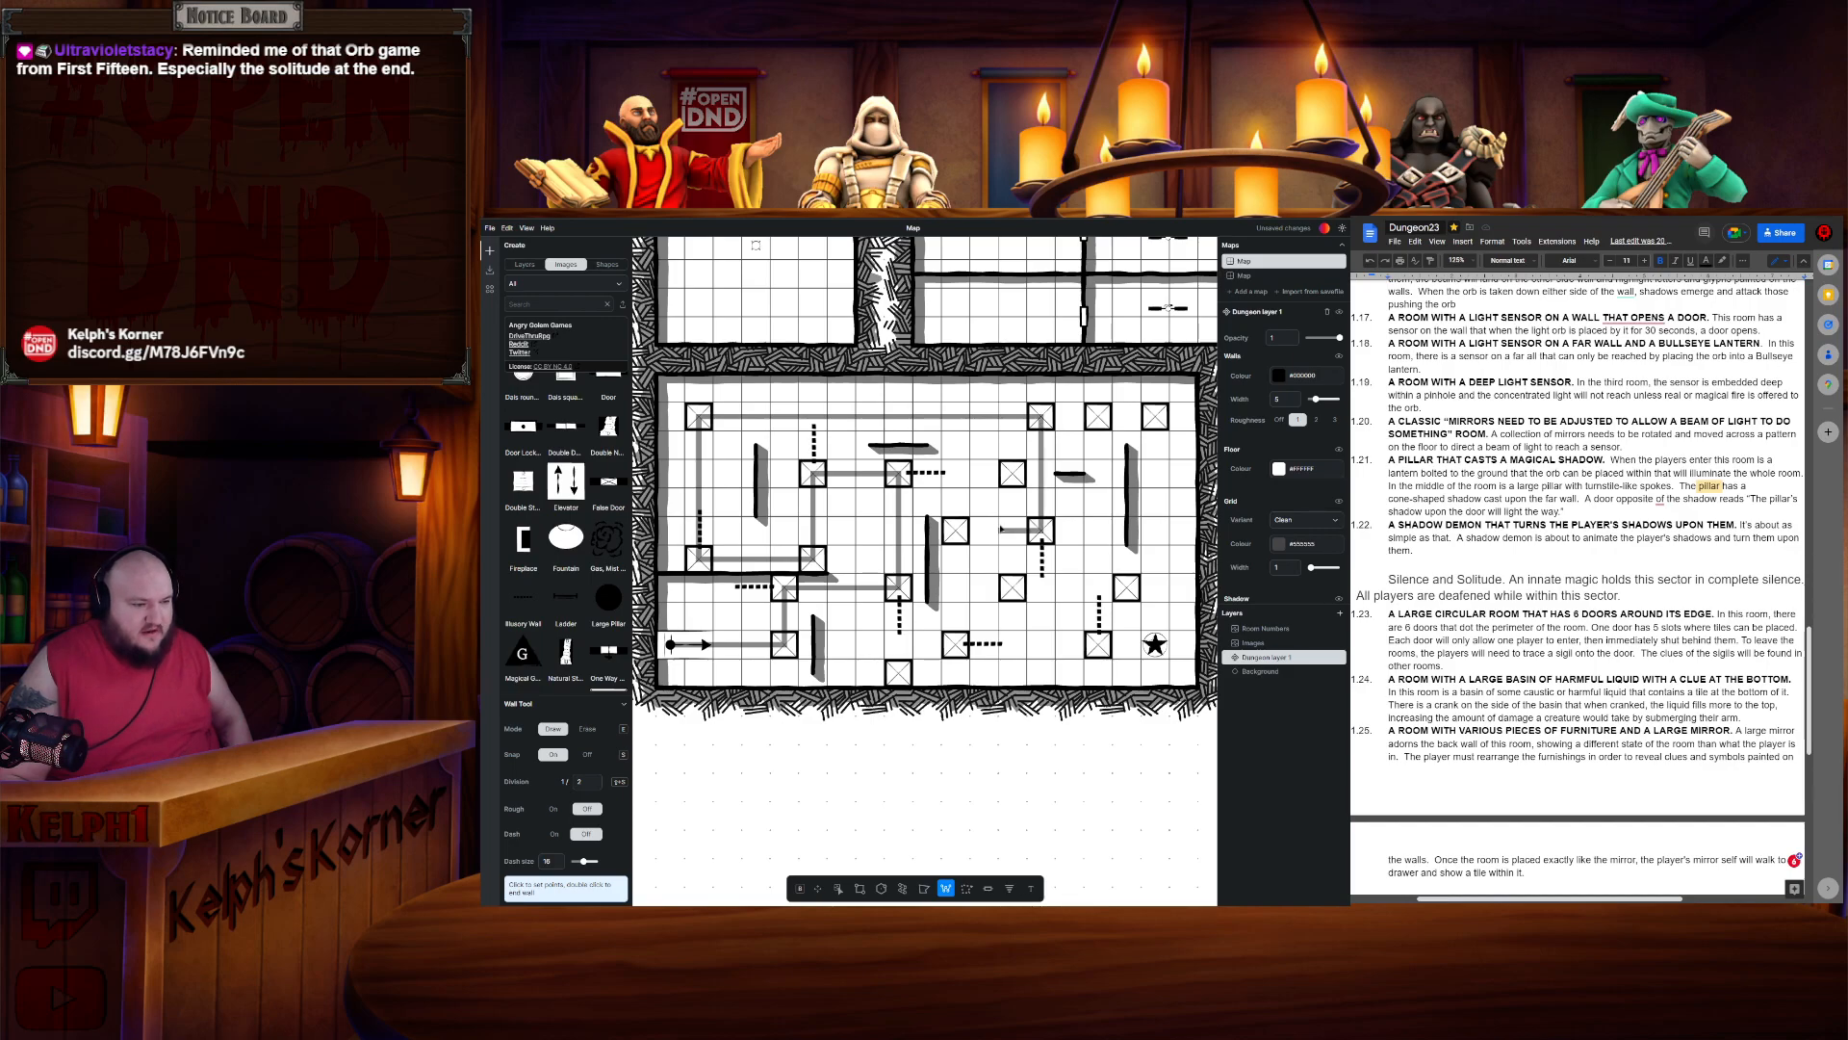
{"action": "left_click", "coordinate": [955, 531]}
{"action": "left_click", "coordinate": [956, 644]}
{"action": "left_click", "coordinate": [1099, 644]}
{"action": "left_click", "coordinate": [1099, 416]}
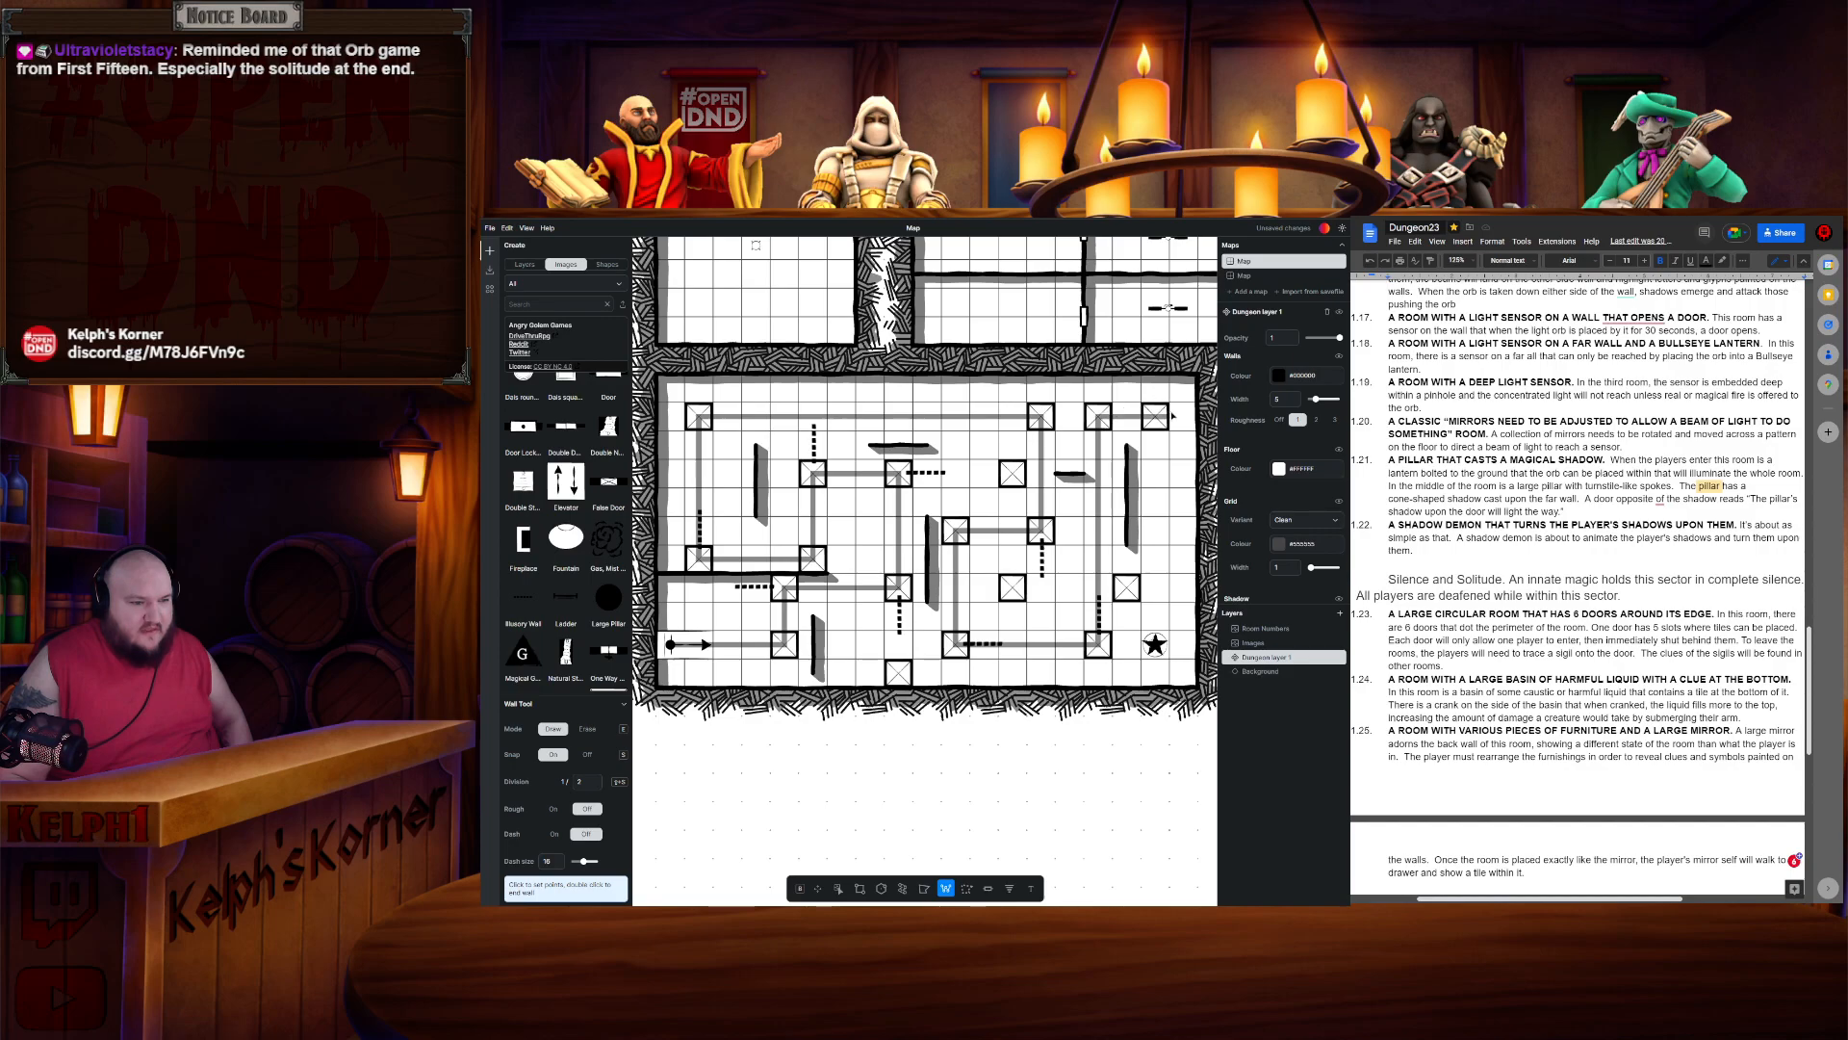
{"action": "left_click", "coordinate": [1155, 415]}
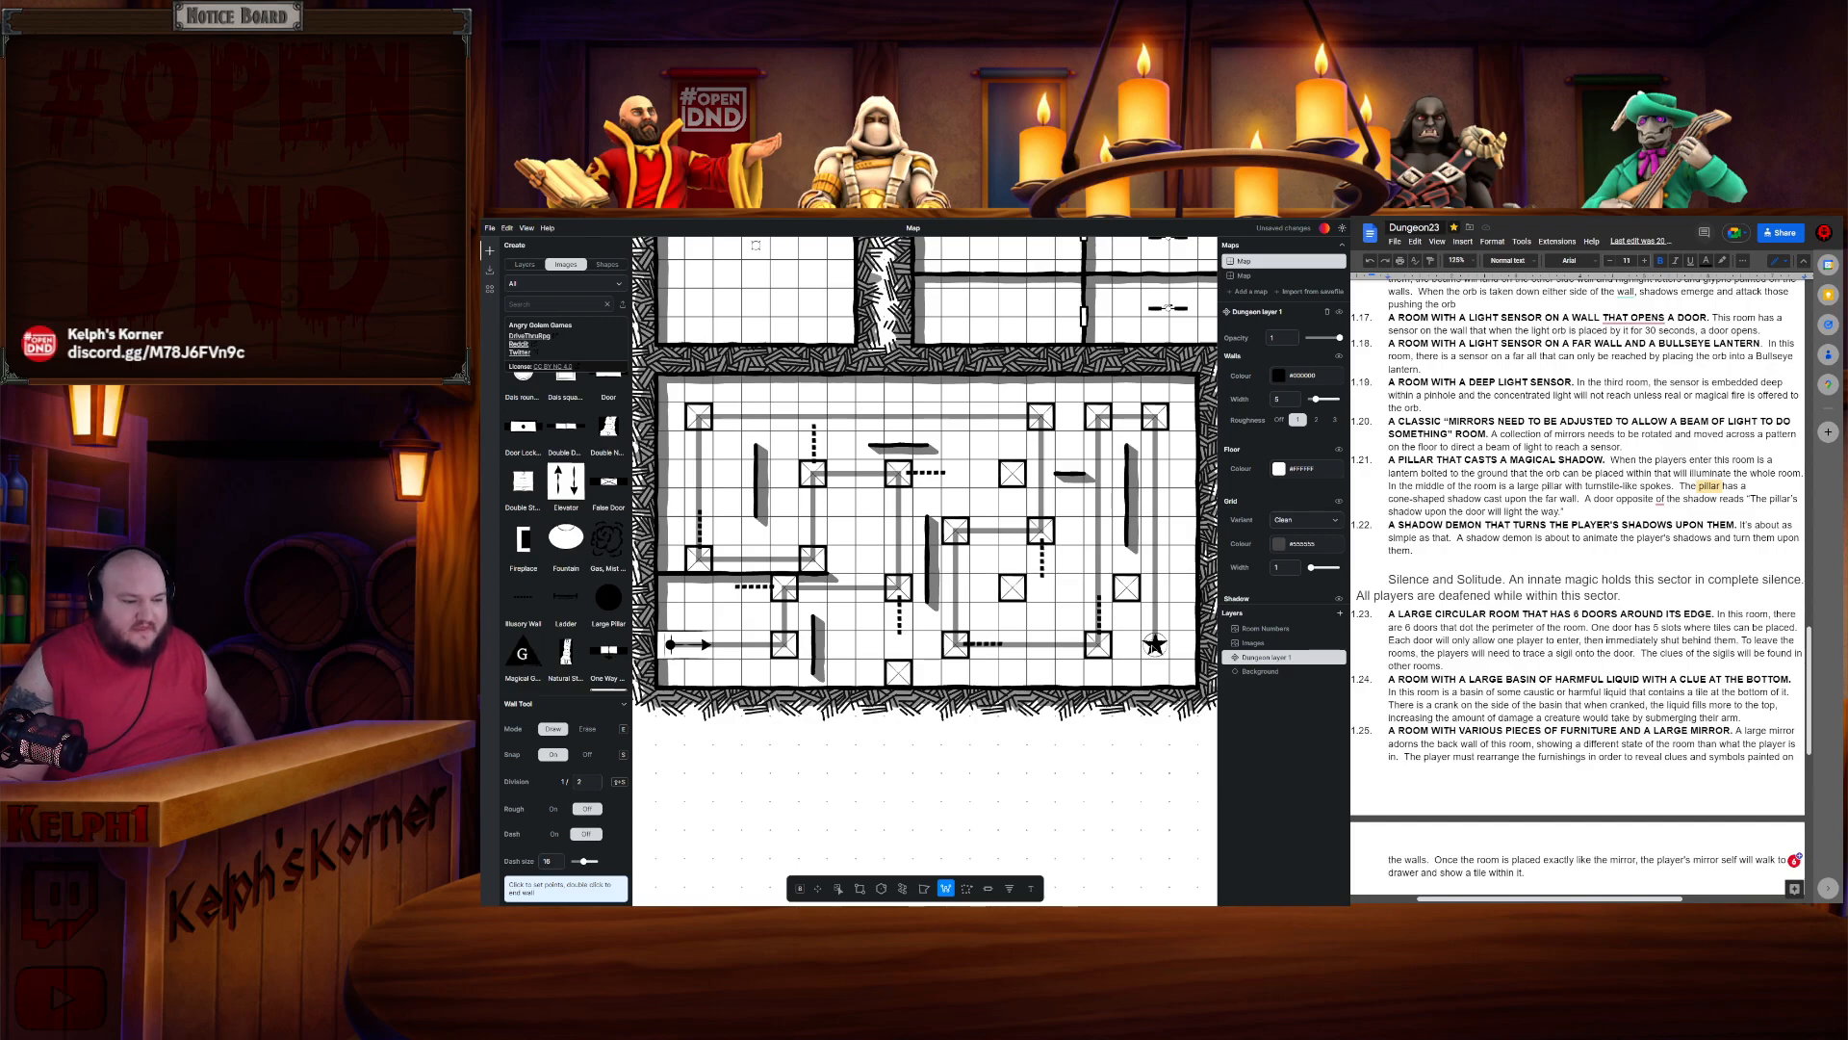
{"action": "key", "text": "Escape"}
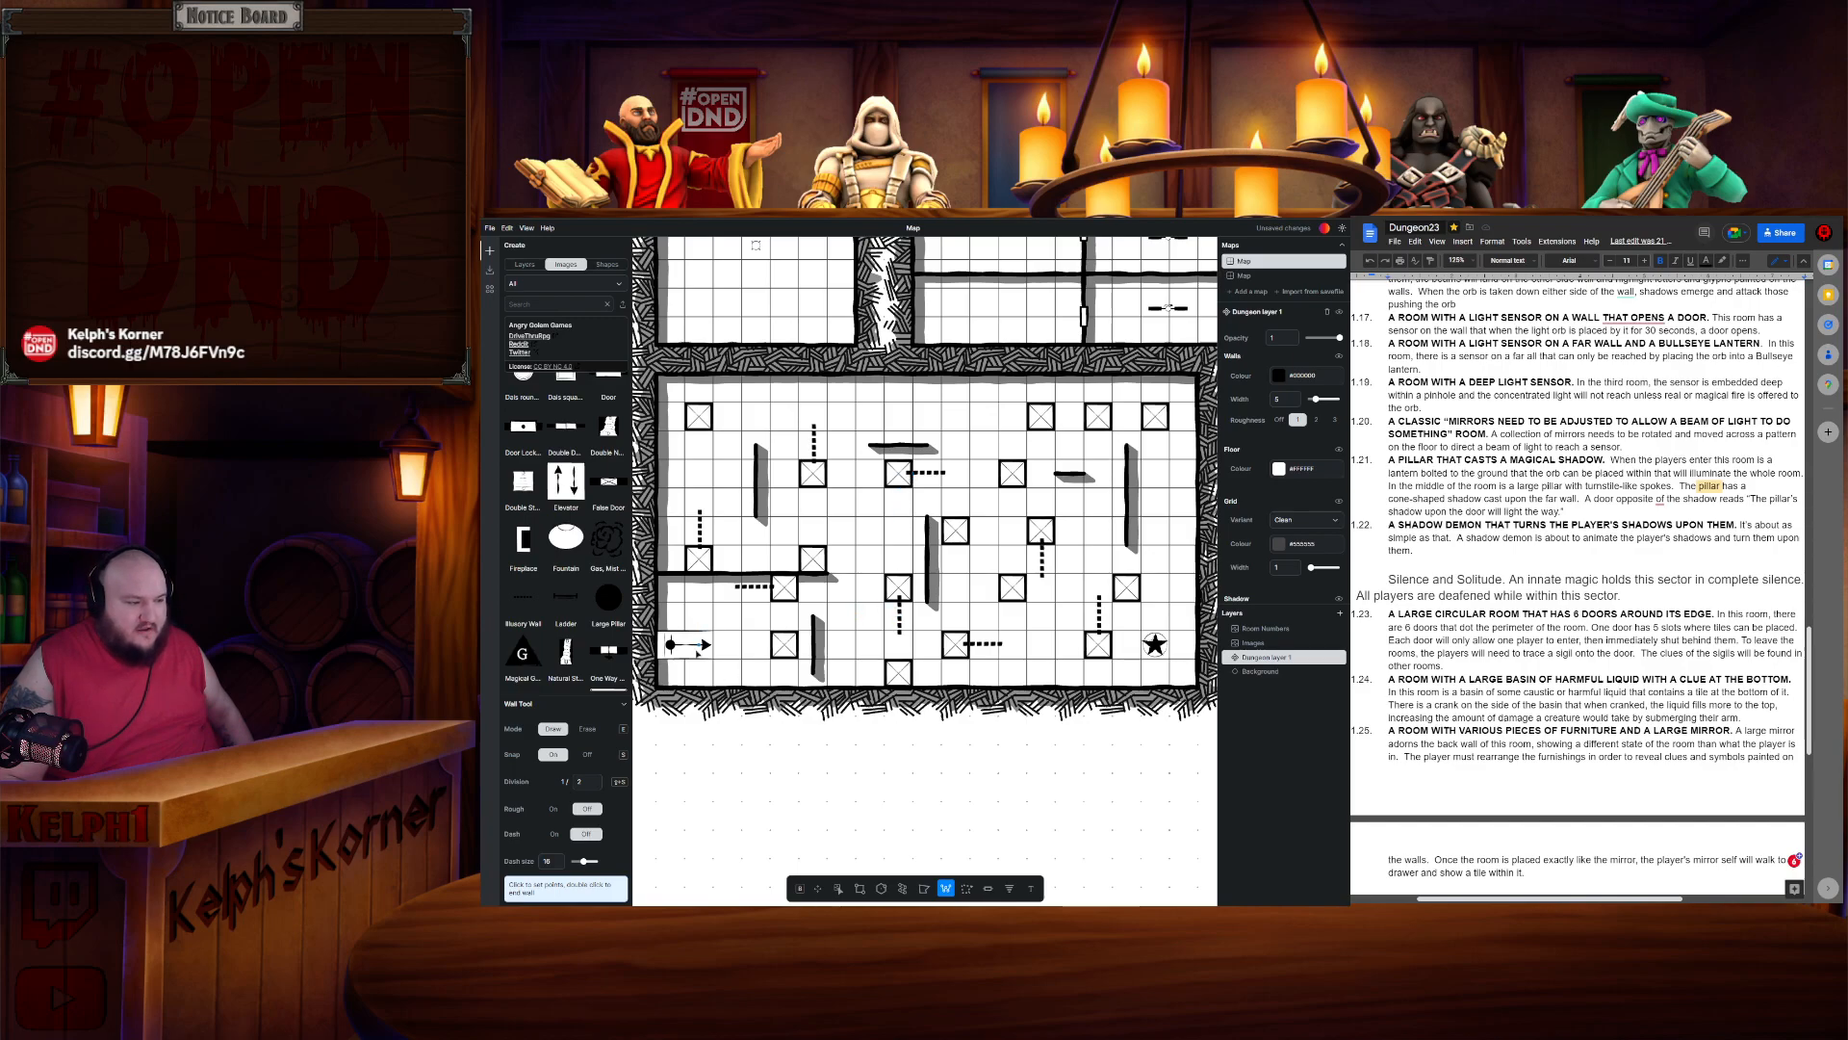
- Trace a shorter beam path from the arrow toward the room's lower middle and cancel it
{"action": "left_click", "coordinate": [670, 644]}
{"action": "left_click", "coordinate": [785, 644]}
{"action": "left_click", "coordinate": [784, 588]}
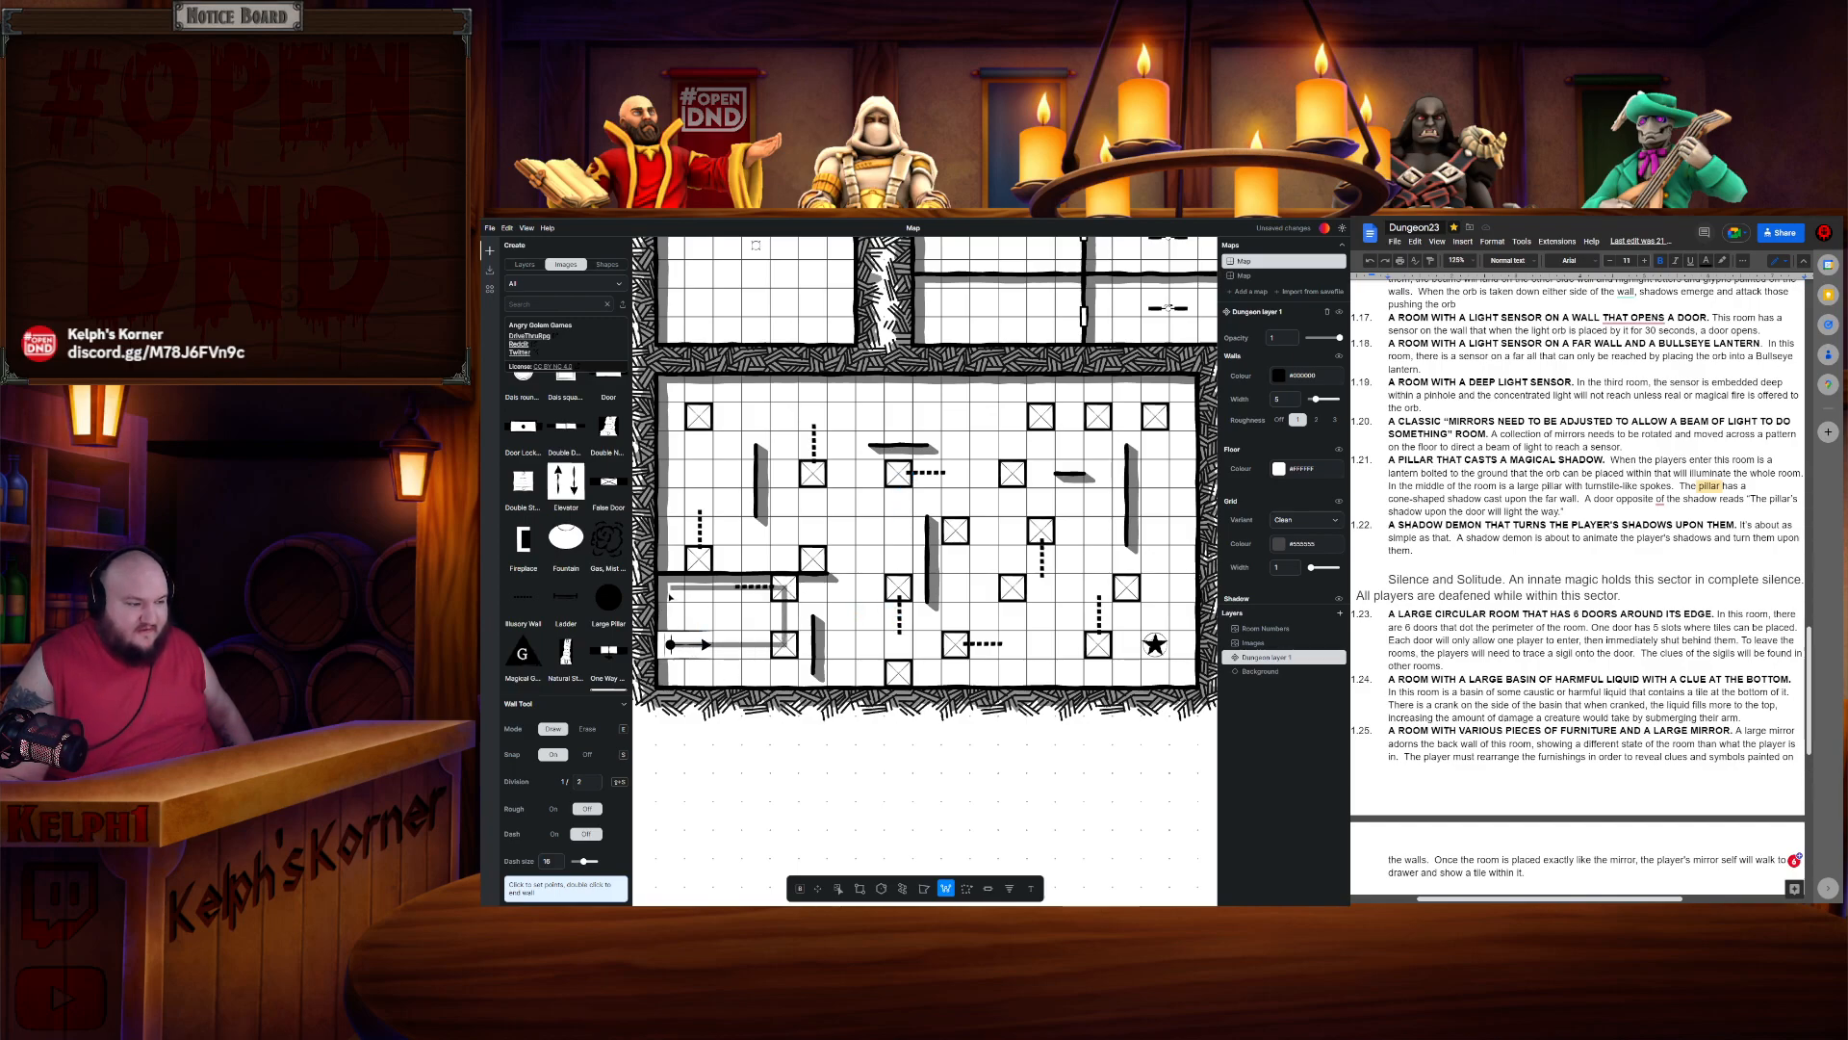
{"action": "left_click", "coordinate": [904, 591]}
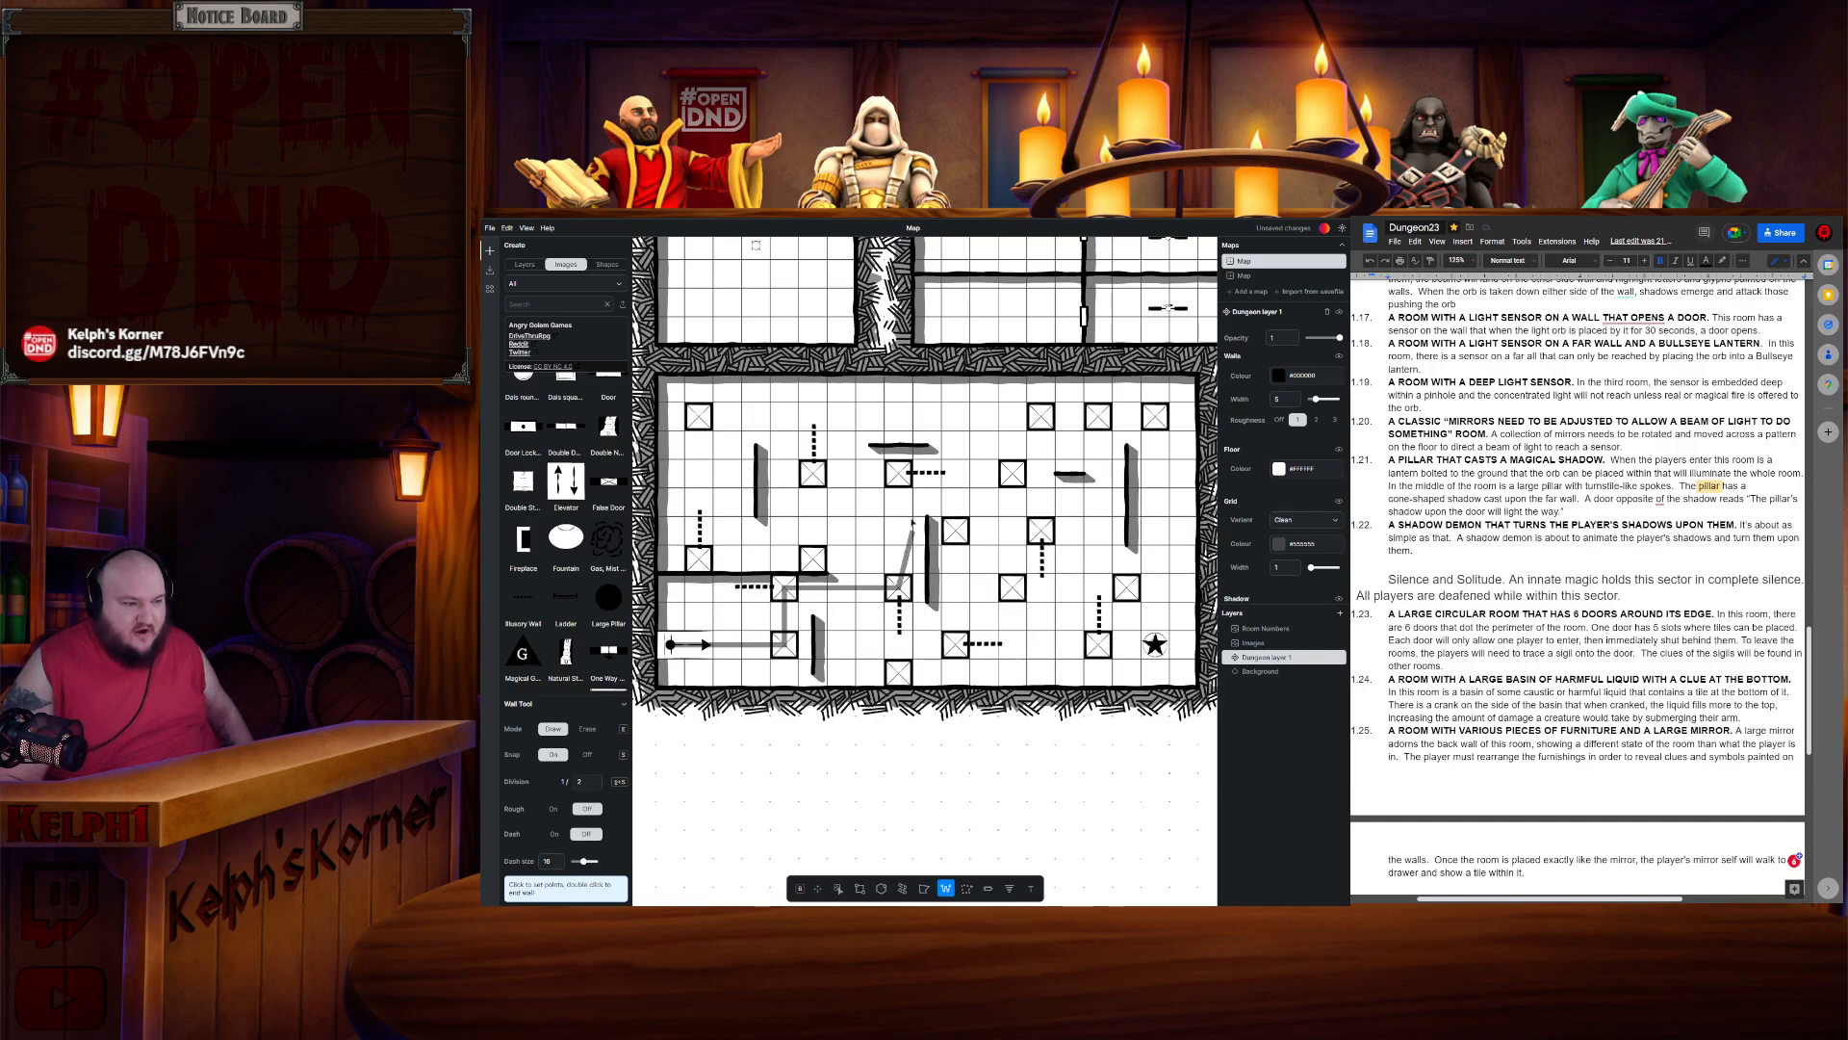
{"action": "left_click", "coordinate": [899, 674]}
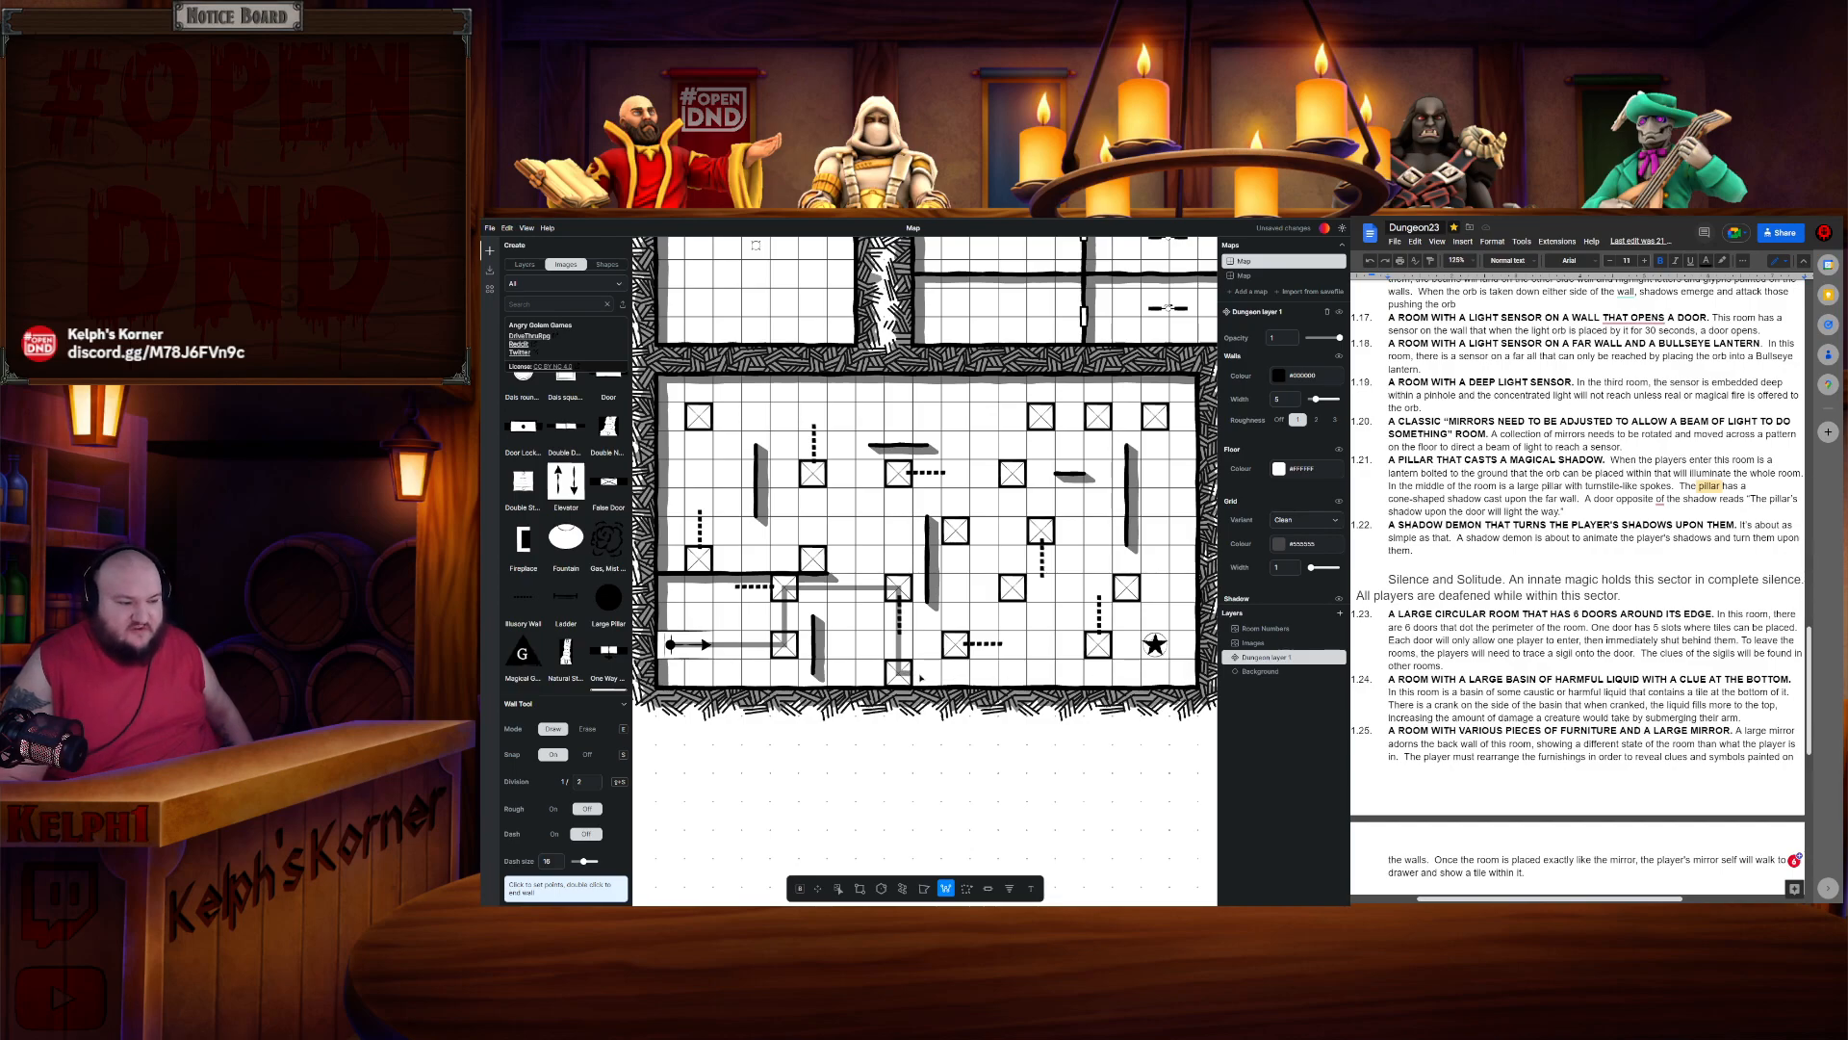
{"action": "key", "text": "Escape"}
- Trace another beam path from the arrow around the central pillars to the right side and cancel it
{"action": "left_click", "coordinate": [671, 645]}
{"action": "left_click", "coordinate": [784, 645]}
{"action": "left_click", "coordinate": [785, 588]}
{"action": "left_click", "coordinate": [899, 588]}
{"action": "left_click", "coordinate": [899, 473]}
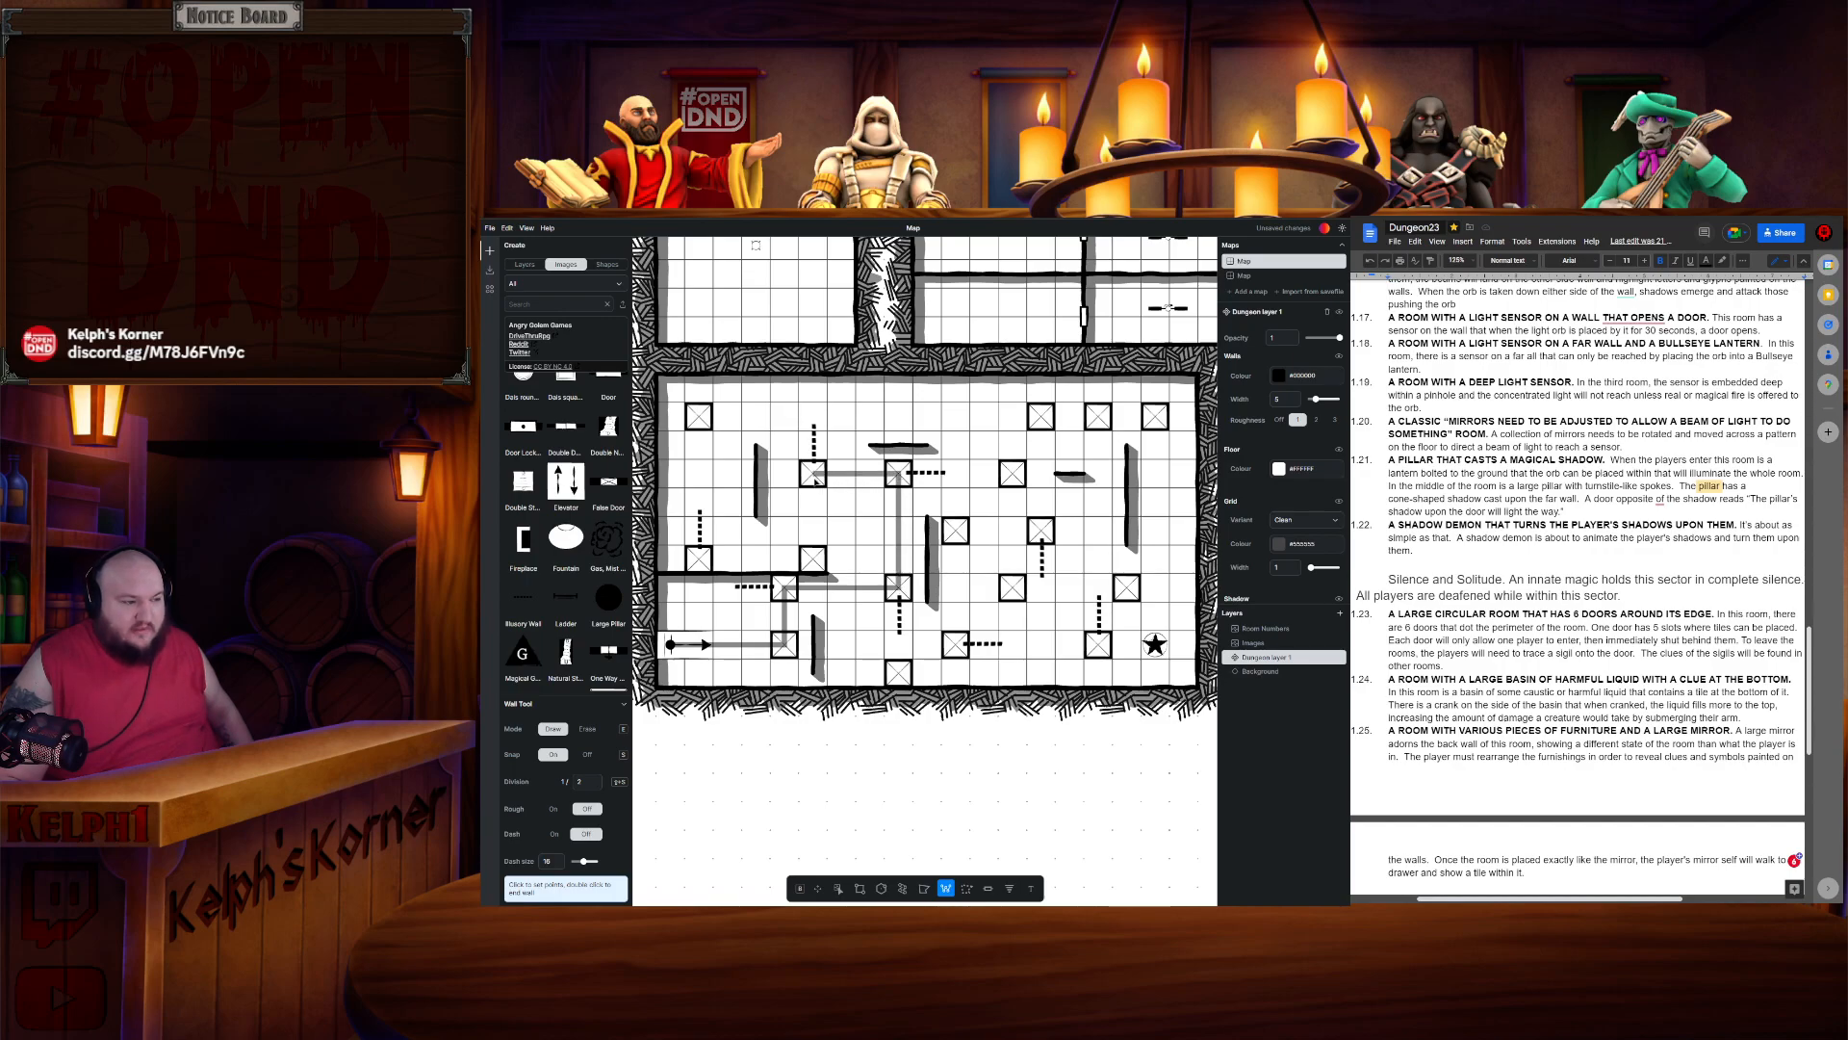
{"action": "left_click", "coordinate": [1011, 473]}
{"action": "left_click", "coordinate": [1012, 587]}
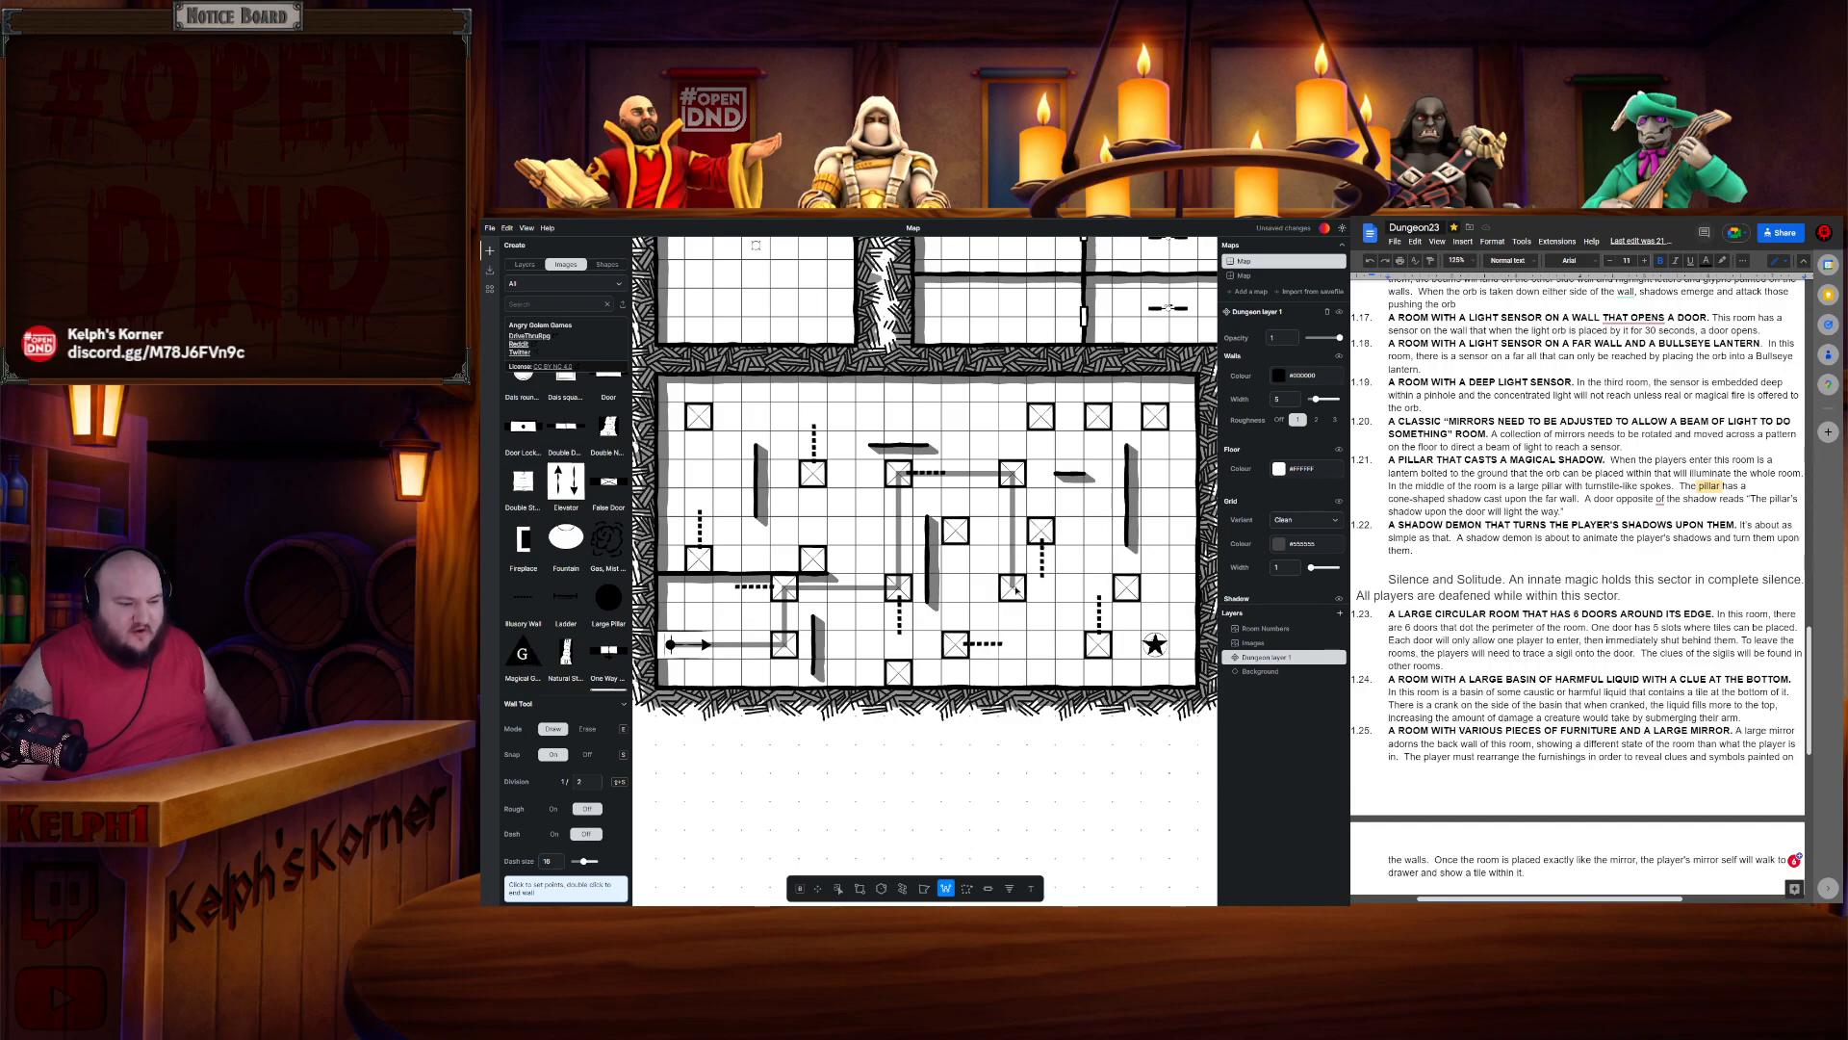
{"action": "left_click", "coordinate": [1127, 588]}
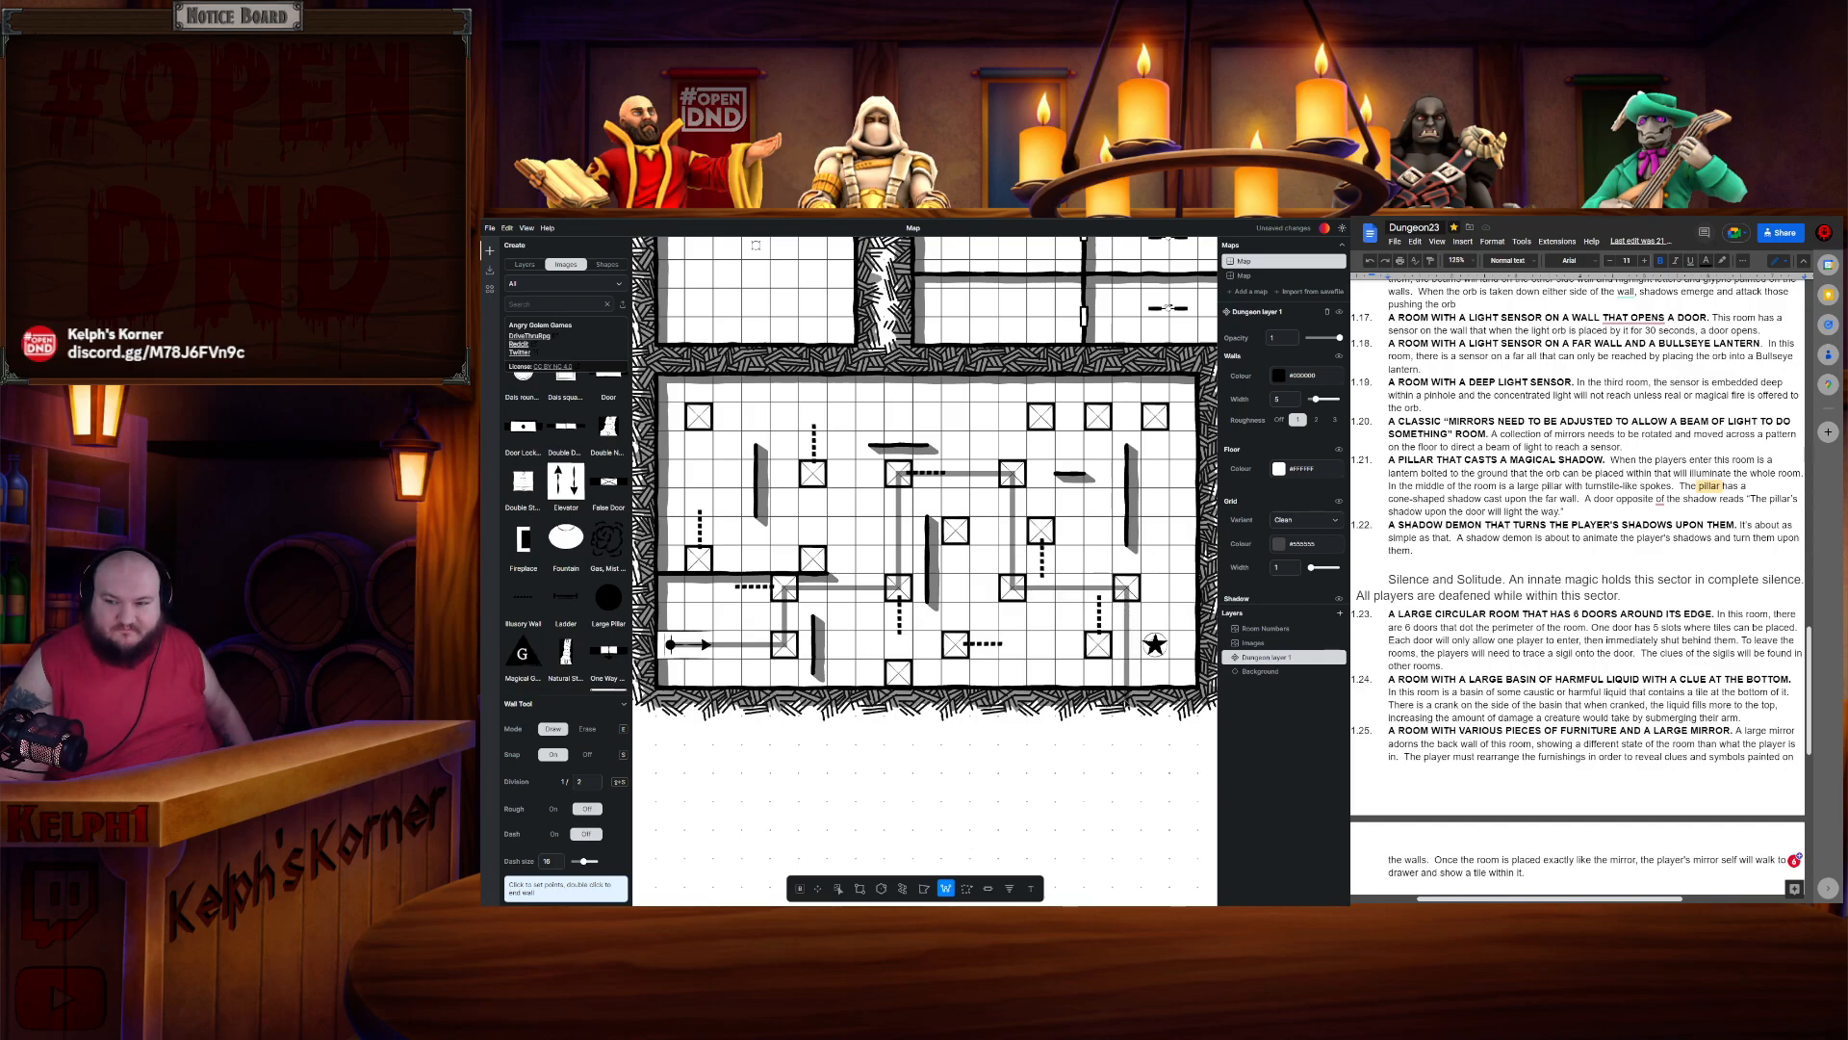
{"action": "key", "text": "Escape"}
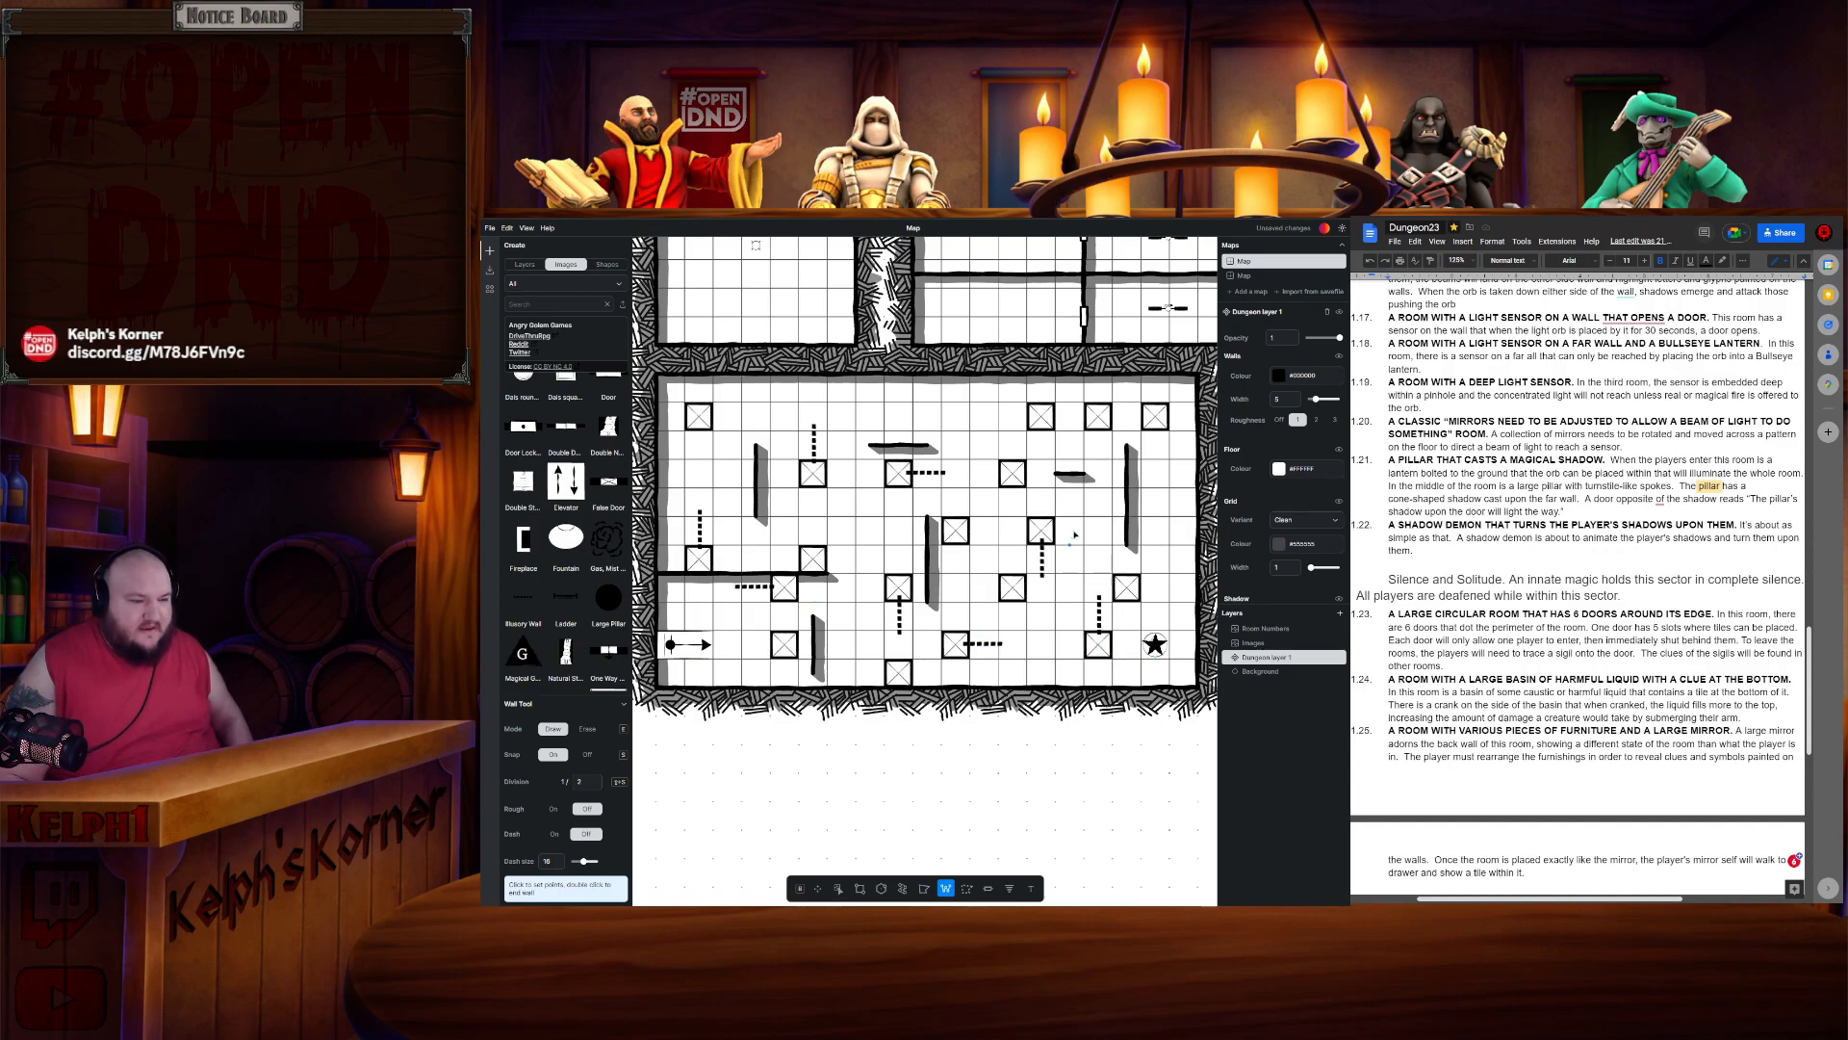
- Trace a beam path from the upper right pillar down to the bottom row pillars and cancel it
{"action": "left_click", "coordinate": [997, 419]}
{"action": "left_click", "coordinate": [1043, 417]}
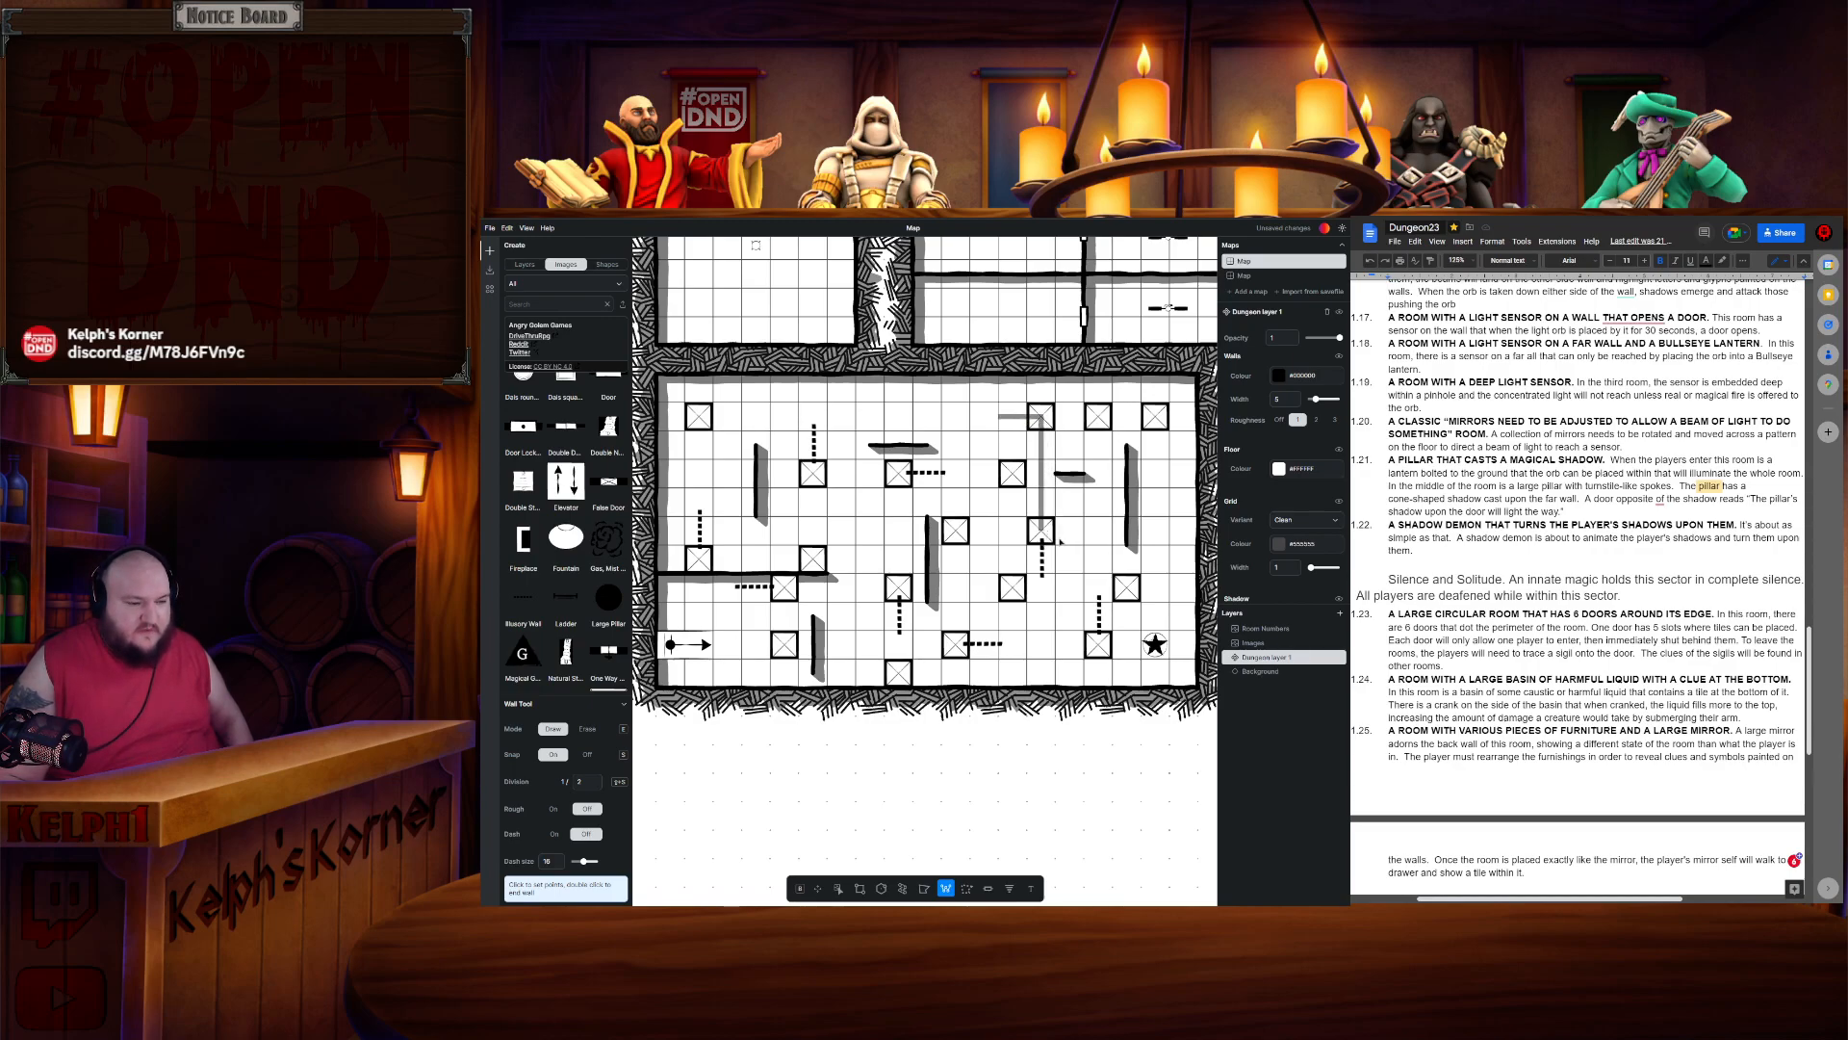
{"action": "left_click", "coordinate": [1043, 533]}
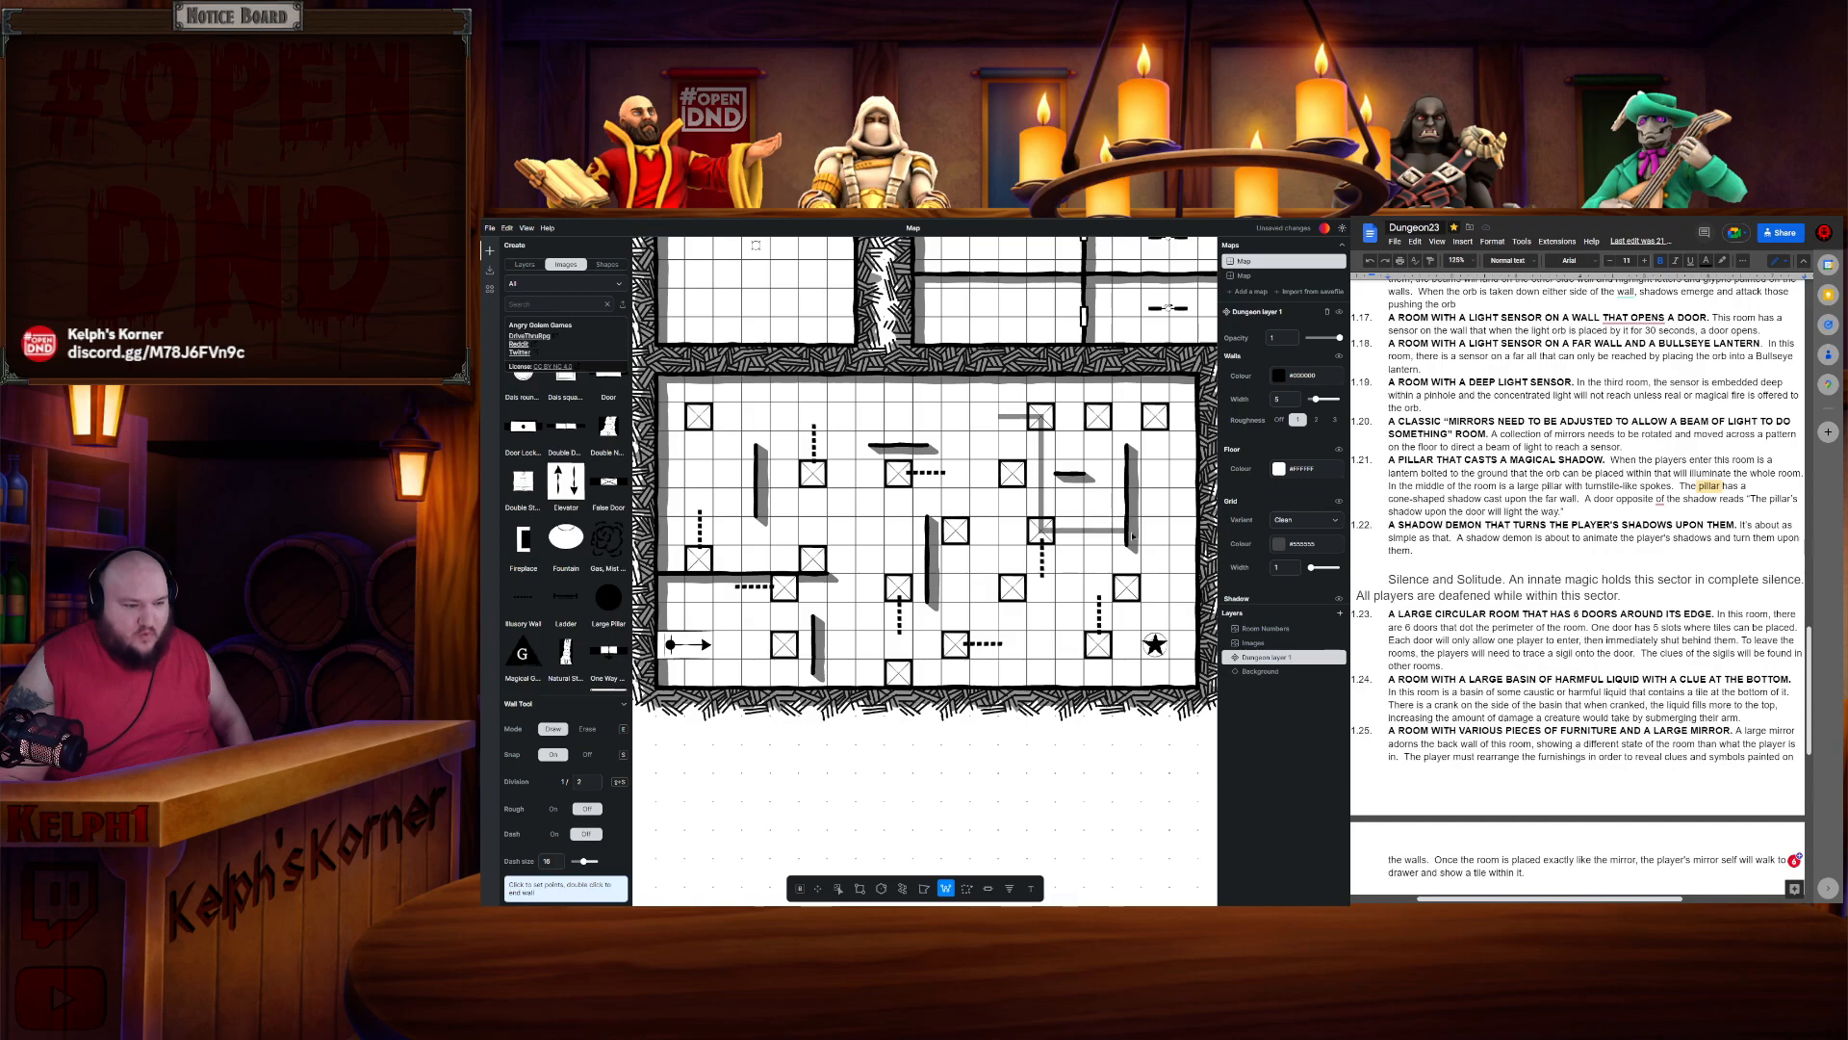
{"action": "left_click", "coordinate": [956, 533]}
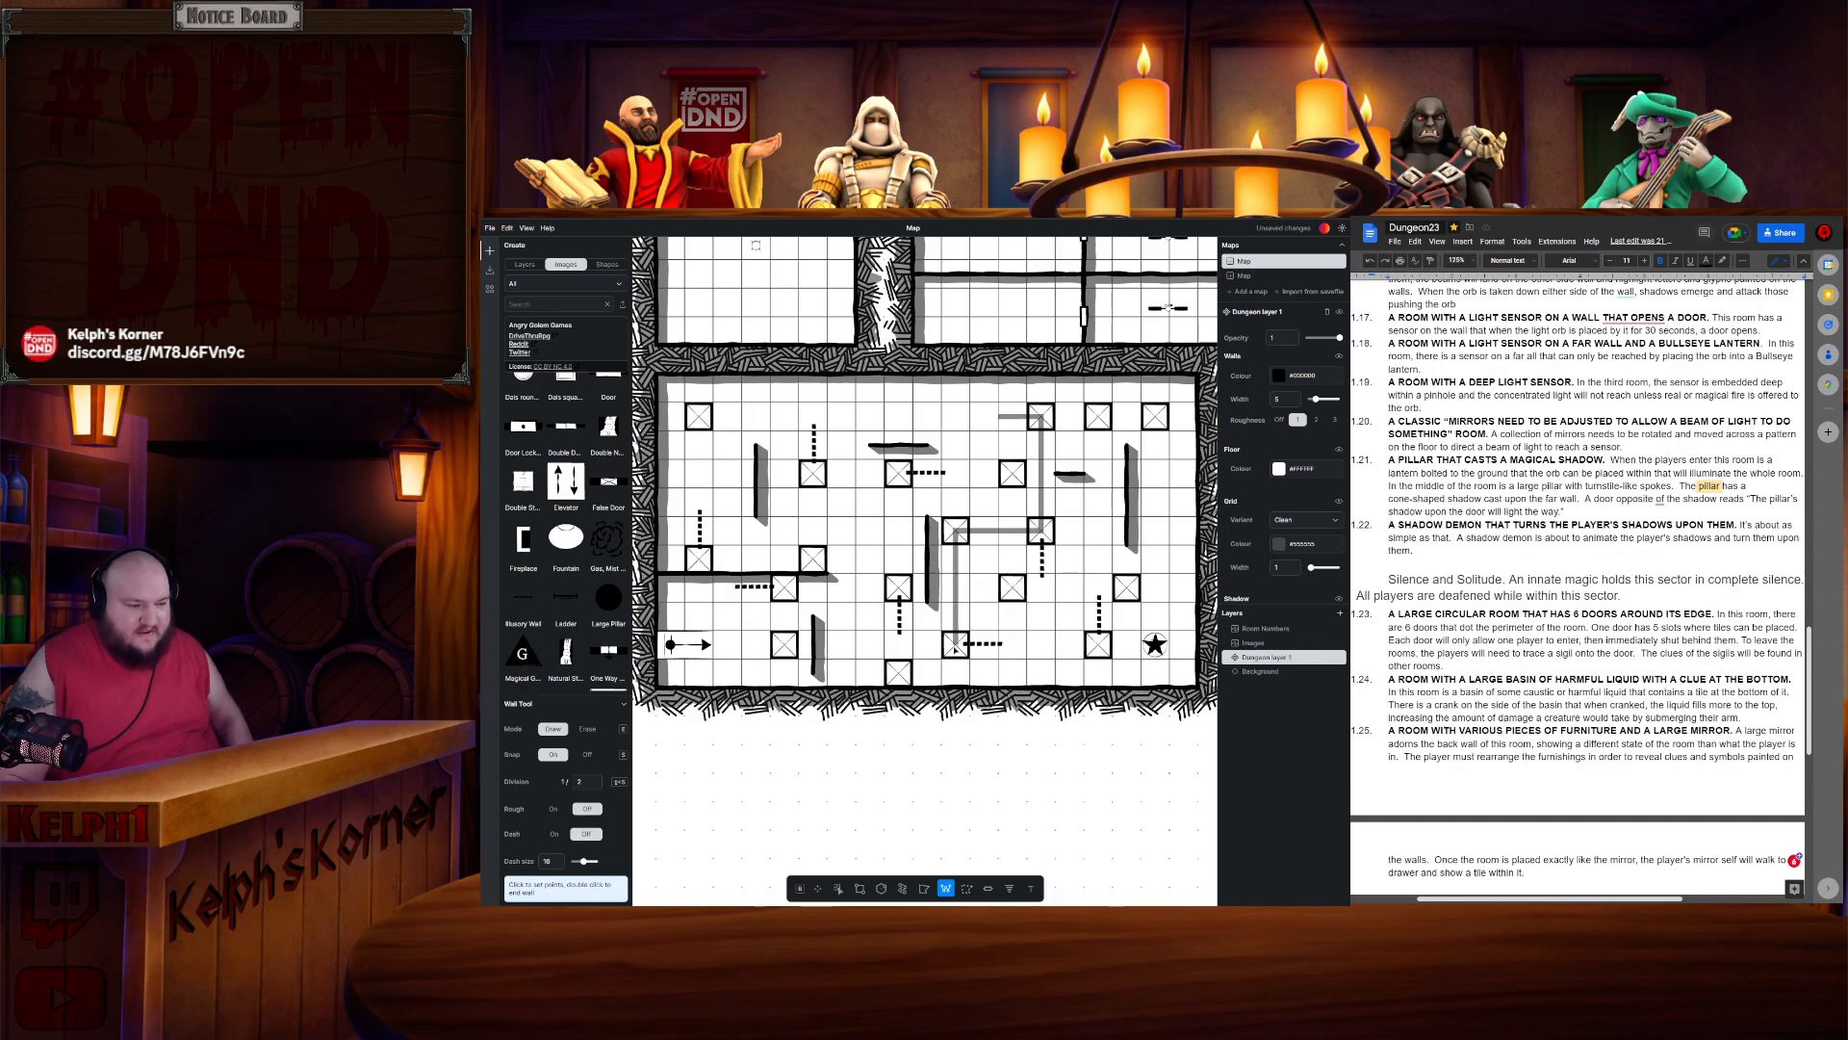
{"action": "left_click", "coordinate": [957, 644]}
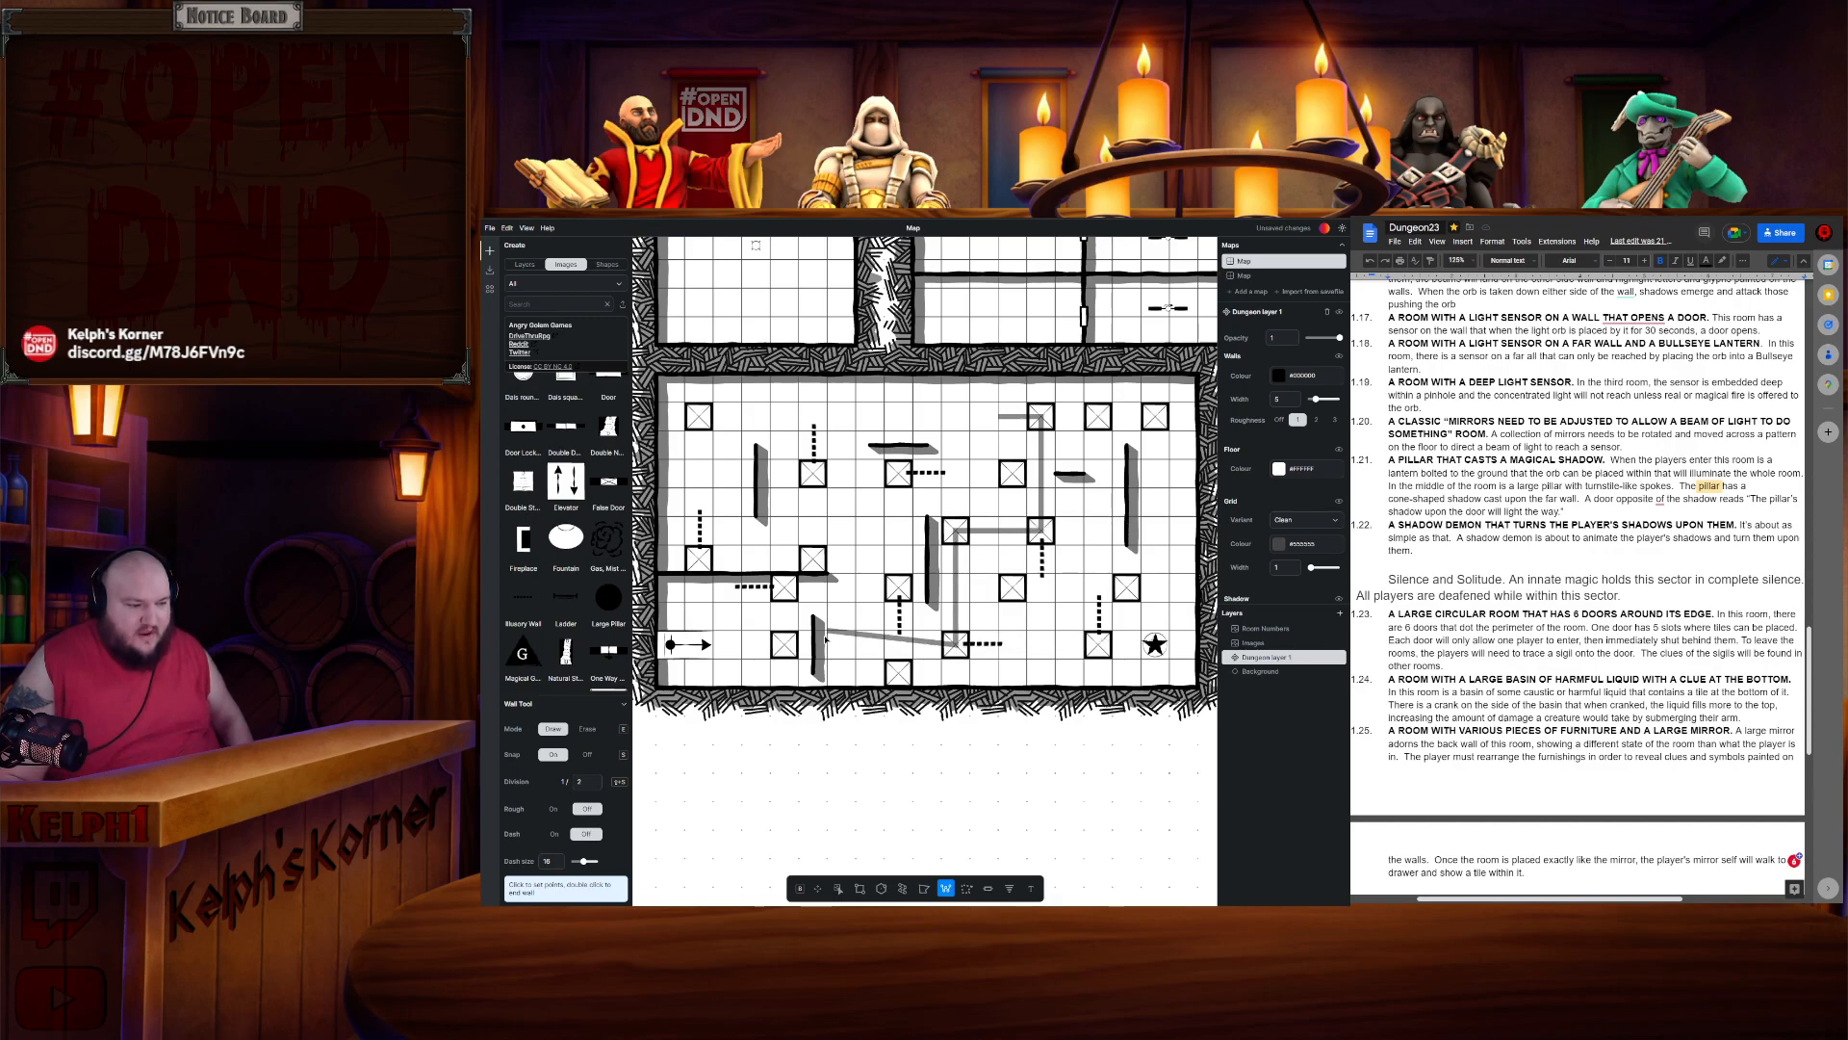
{"action": "left_click", "coordinate": [1097, 643]}
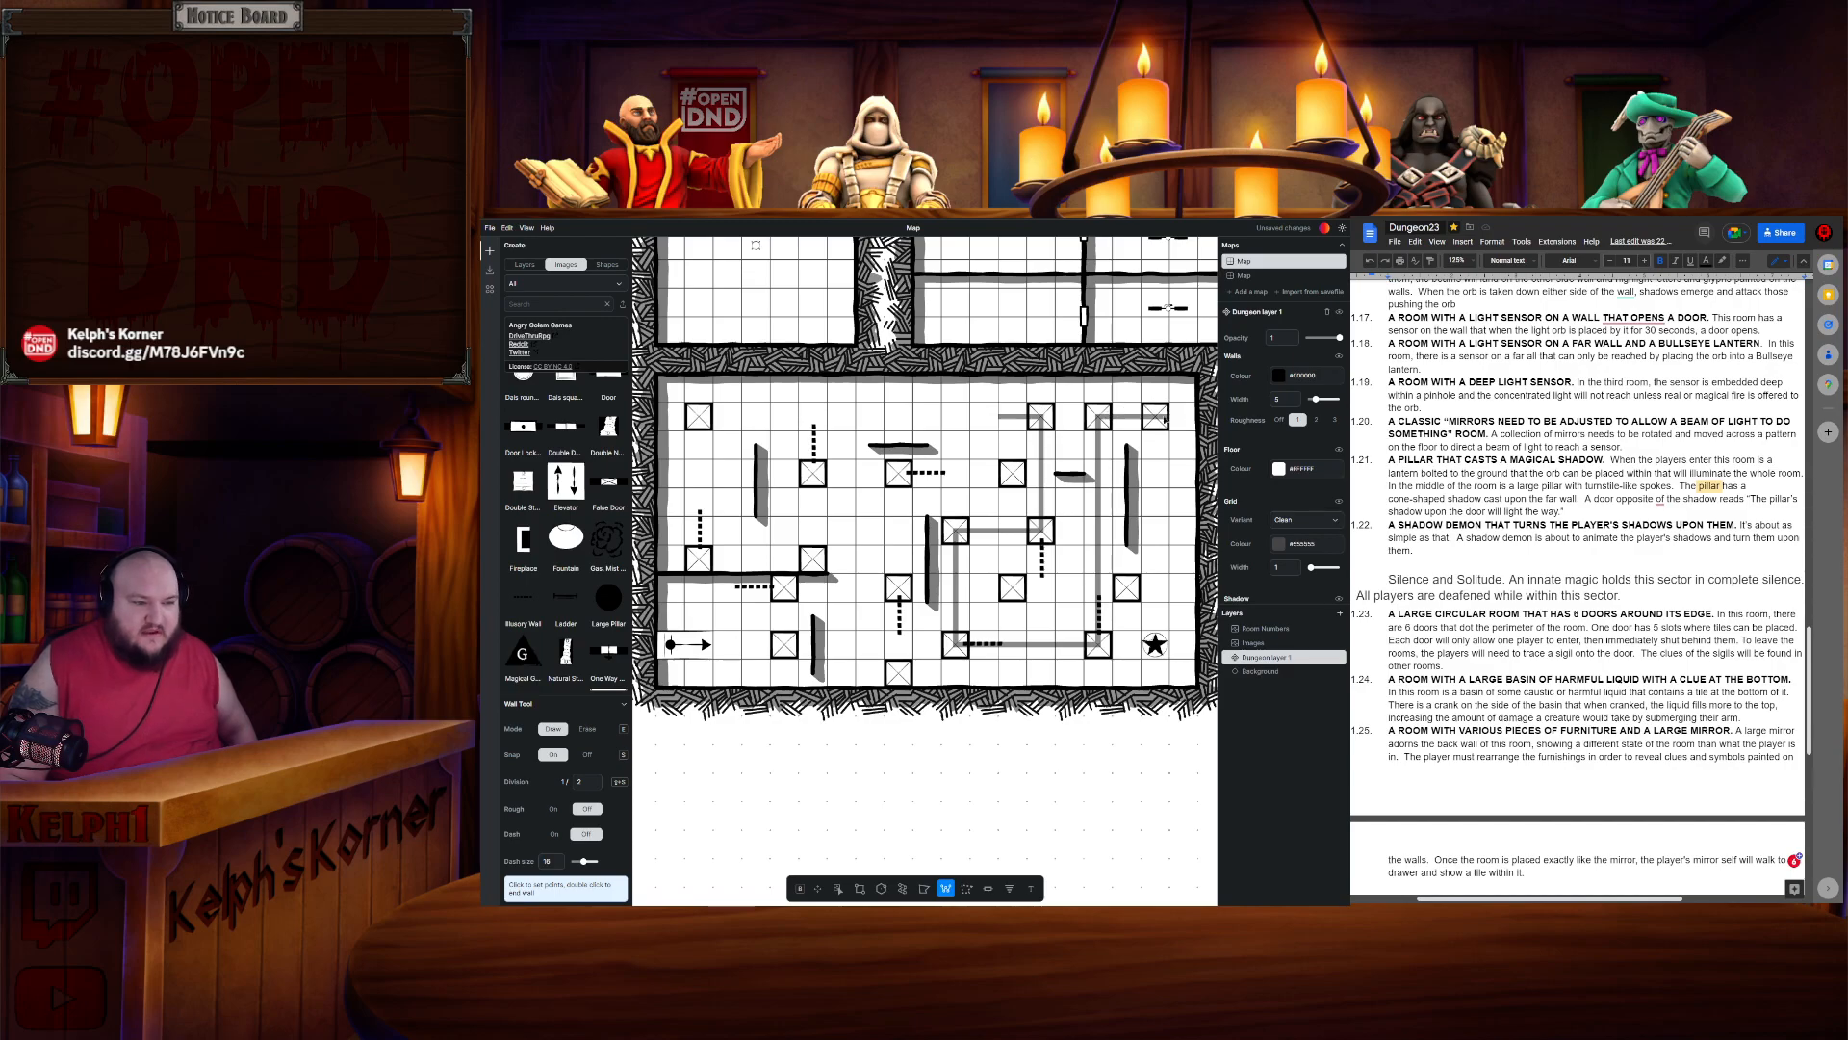
{"action": "key", "text": "Escape"}
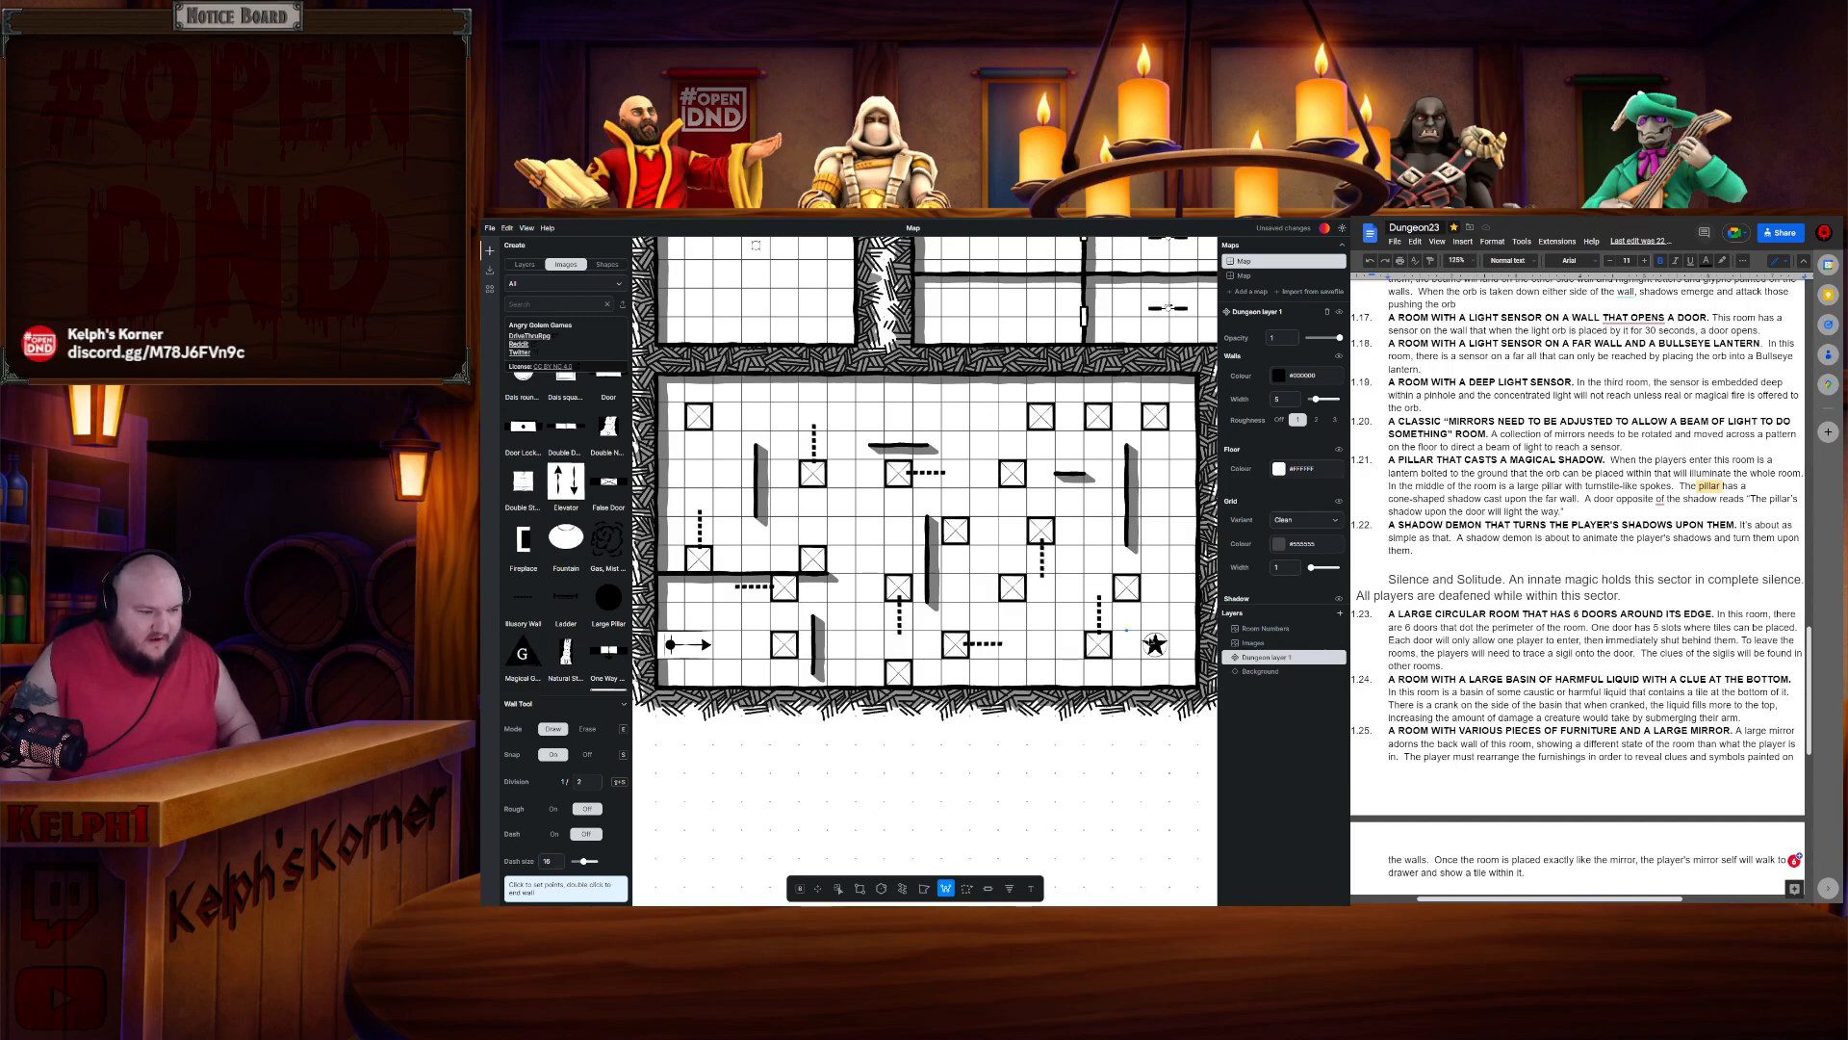
{"action": "scroll", "coordinate": [924, 616], "scroll_direction": "down", "scroll_amount": 3}
{"action": "left_click", "coordinate": [924, 616]}
{"action": "scroll", "coordinate": [924, 616], "scroll_direction": "down", "scroll_amount": 2}
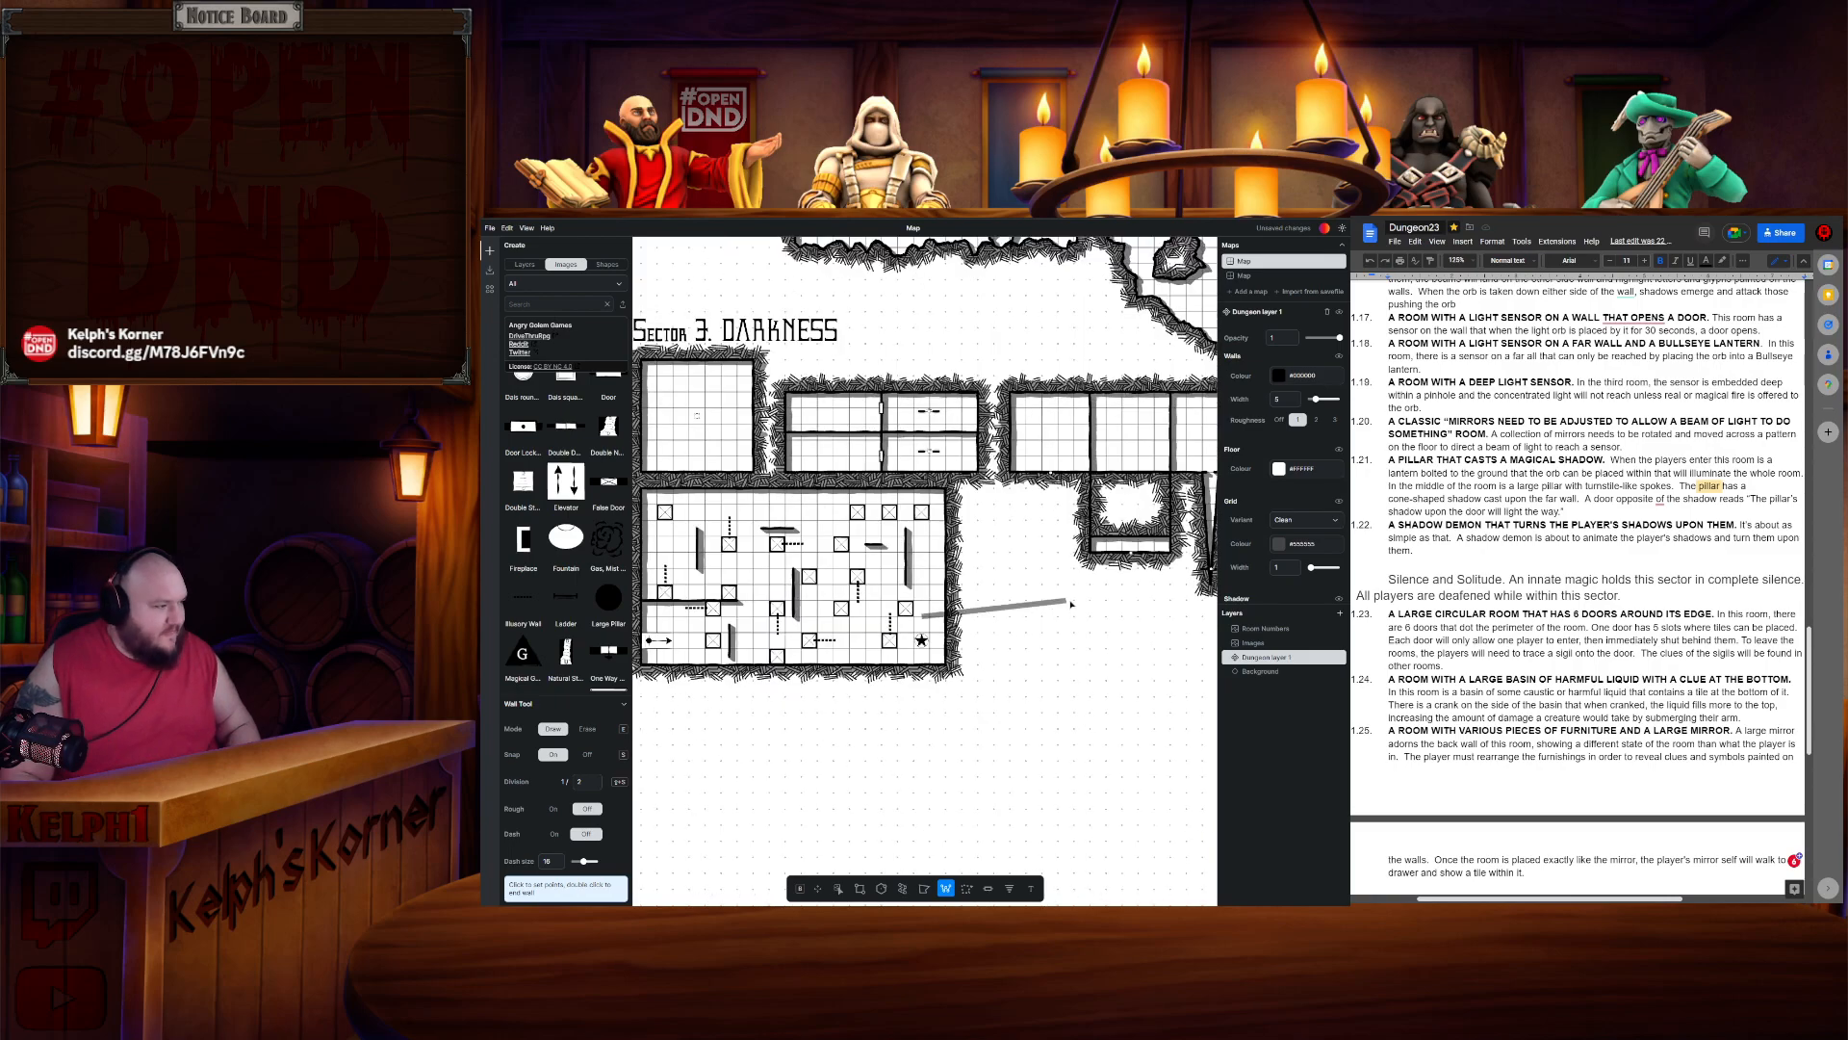
{"action": "key", "text": "Escape"}
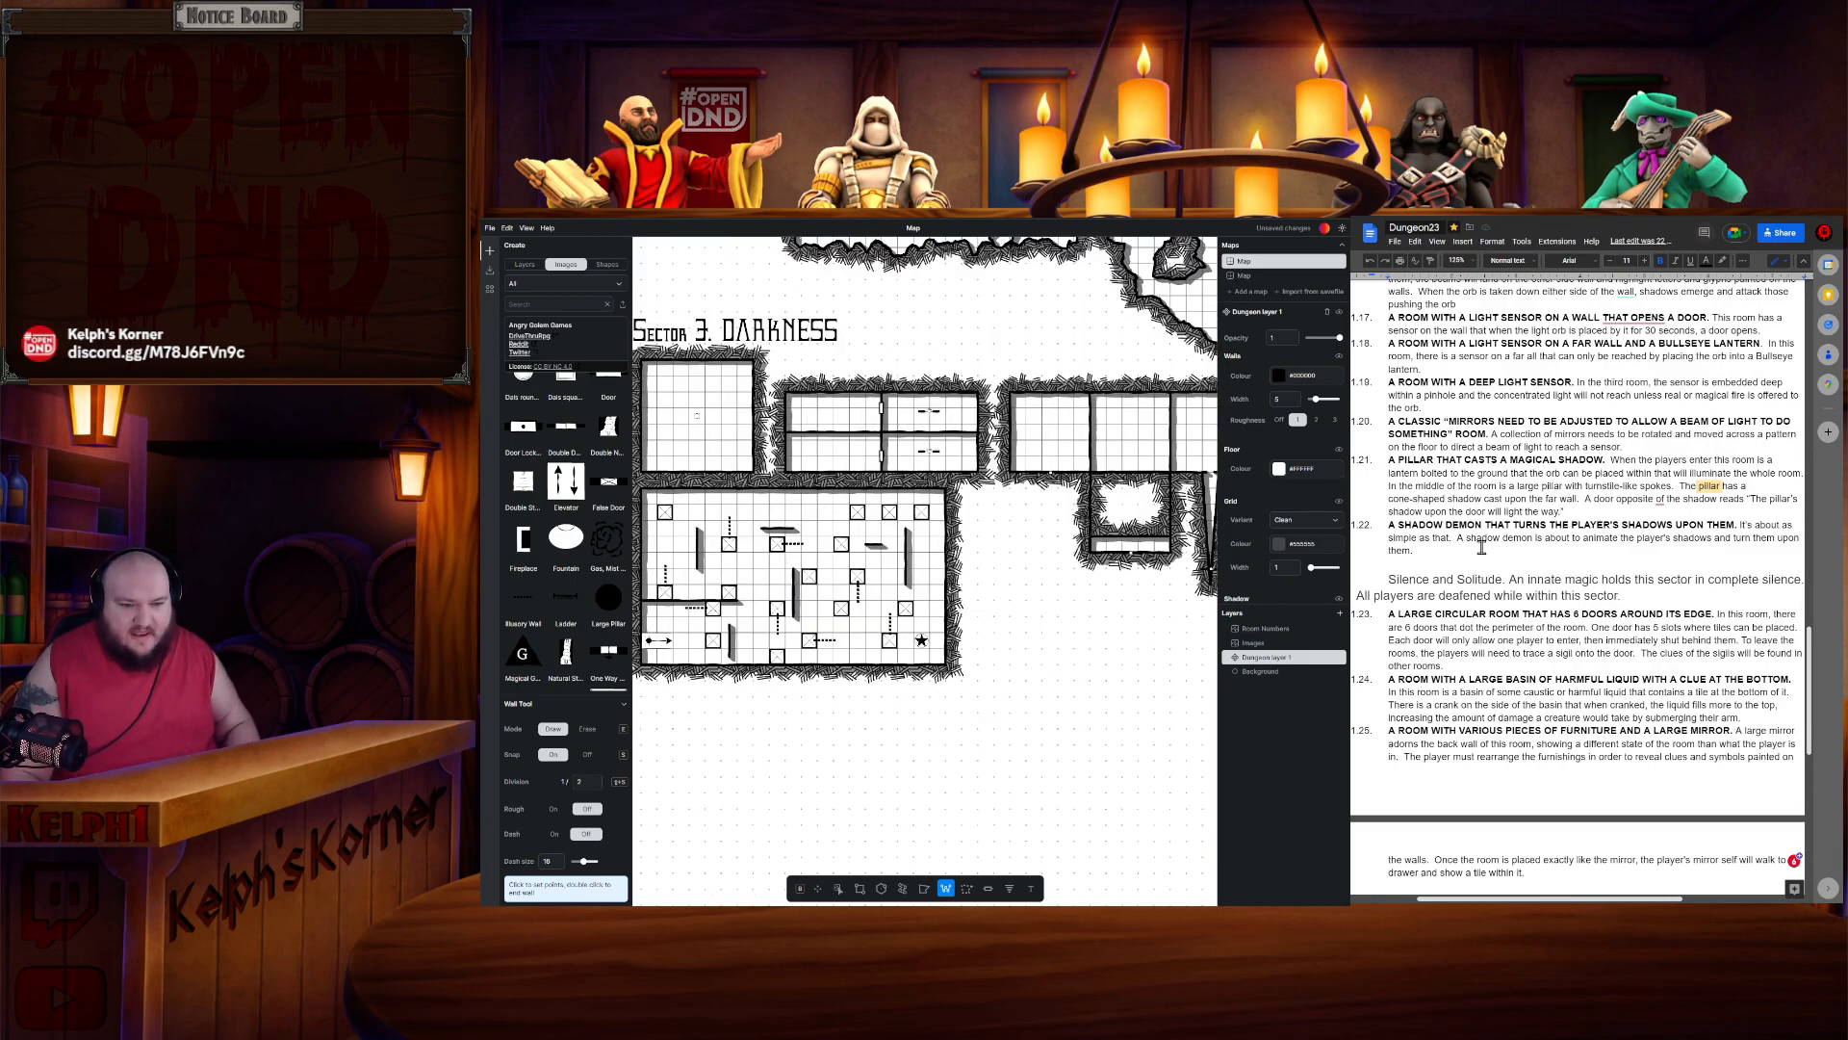
{"action": "scroll", "coordinate": [1548, 548], "scroll_direction": "up", "scroll_amount": 1}
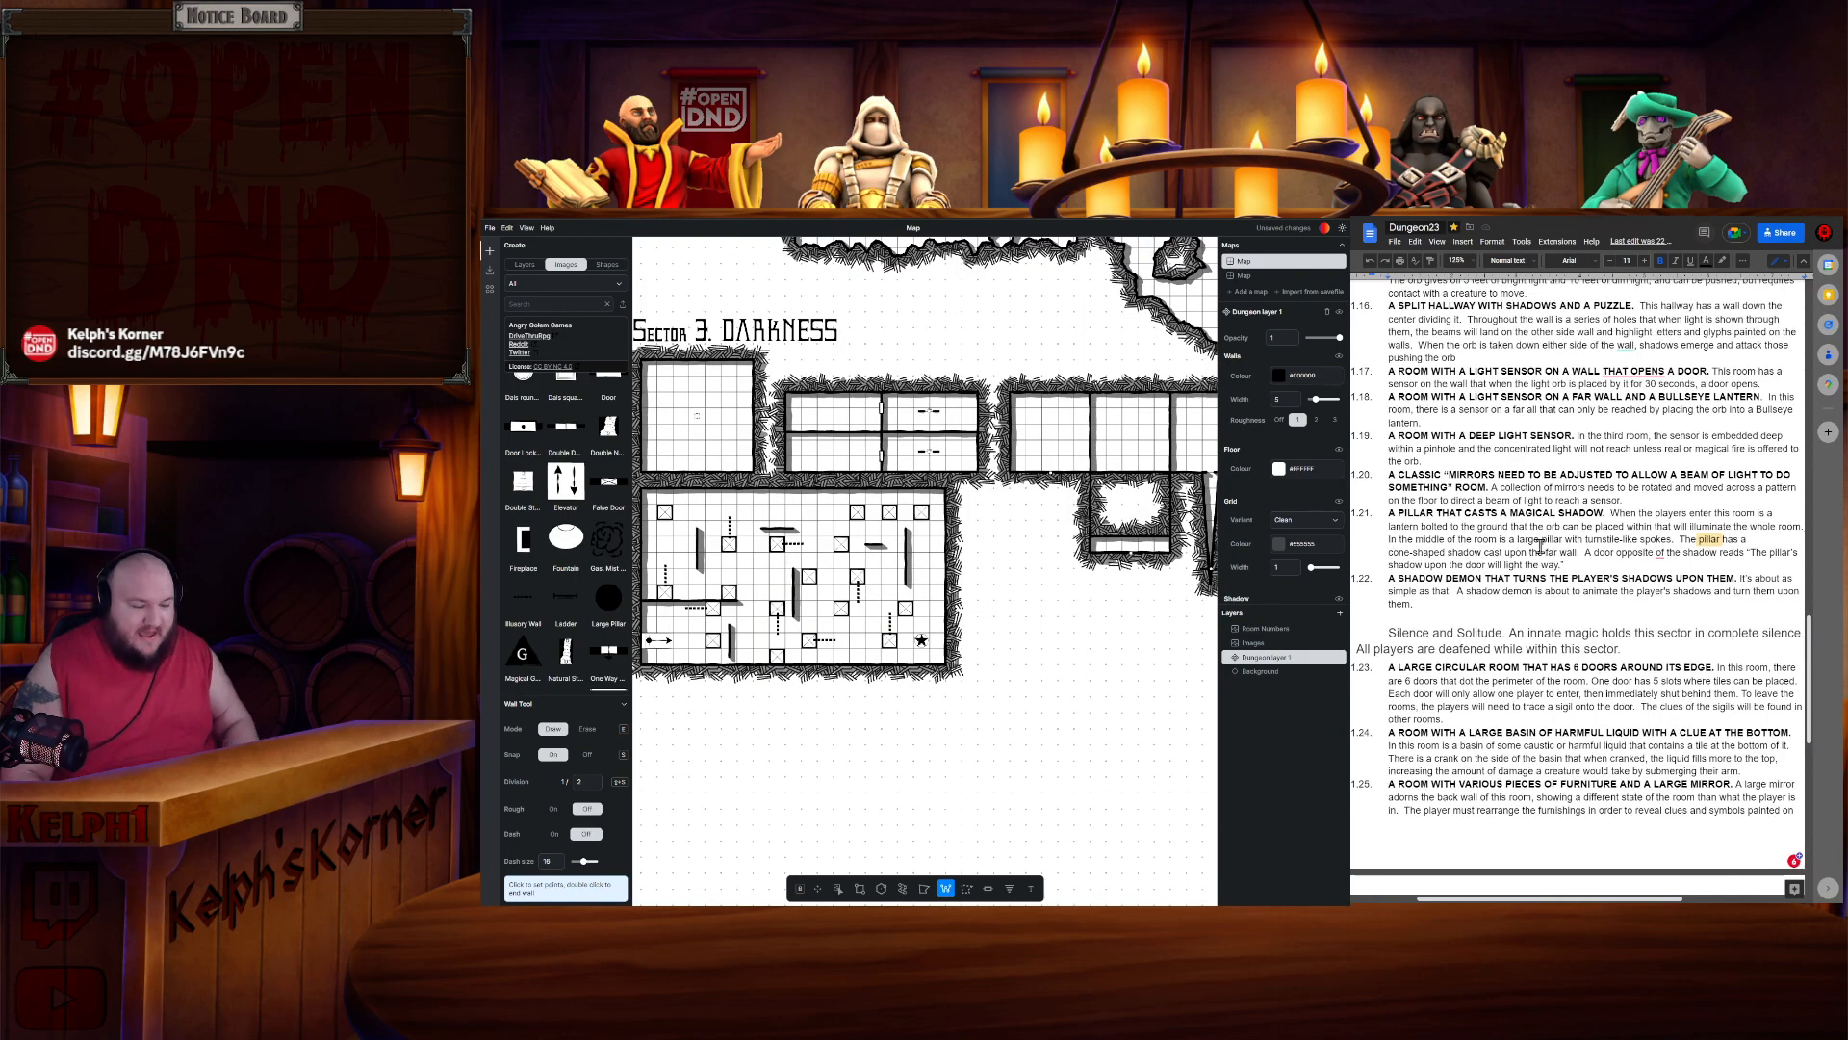
- Draw a new rectangular room to the right of the mirror puzzle room with the Rectangle tool
{"action": "left_click", "coordinate": [860, 887]}
{"action": "scroll", "coordinate": [1023, 526], "scroll_direction": "up", "scroll_amount": 2}
{"action": "left_click_drag", "start_coordinate": [1039, 522], "coordinate": [940, 446]}
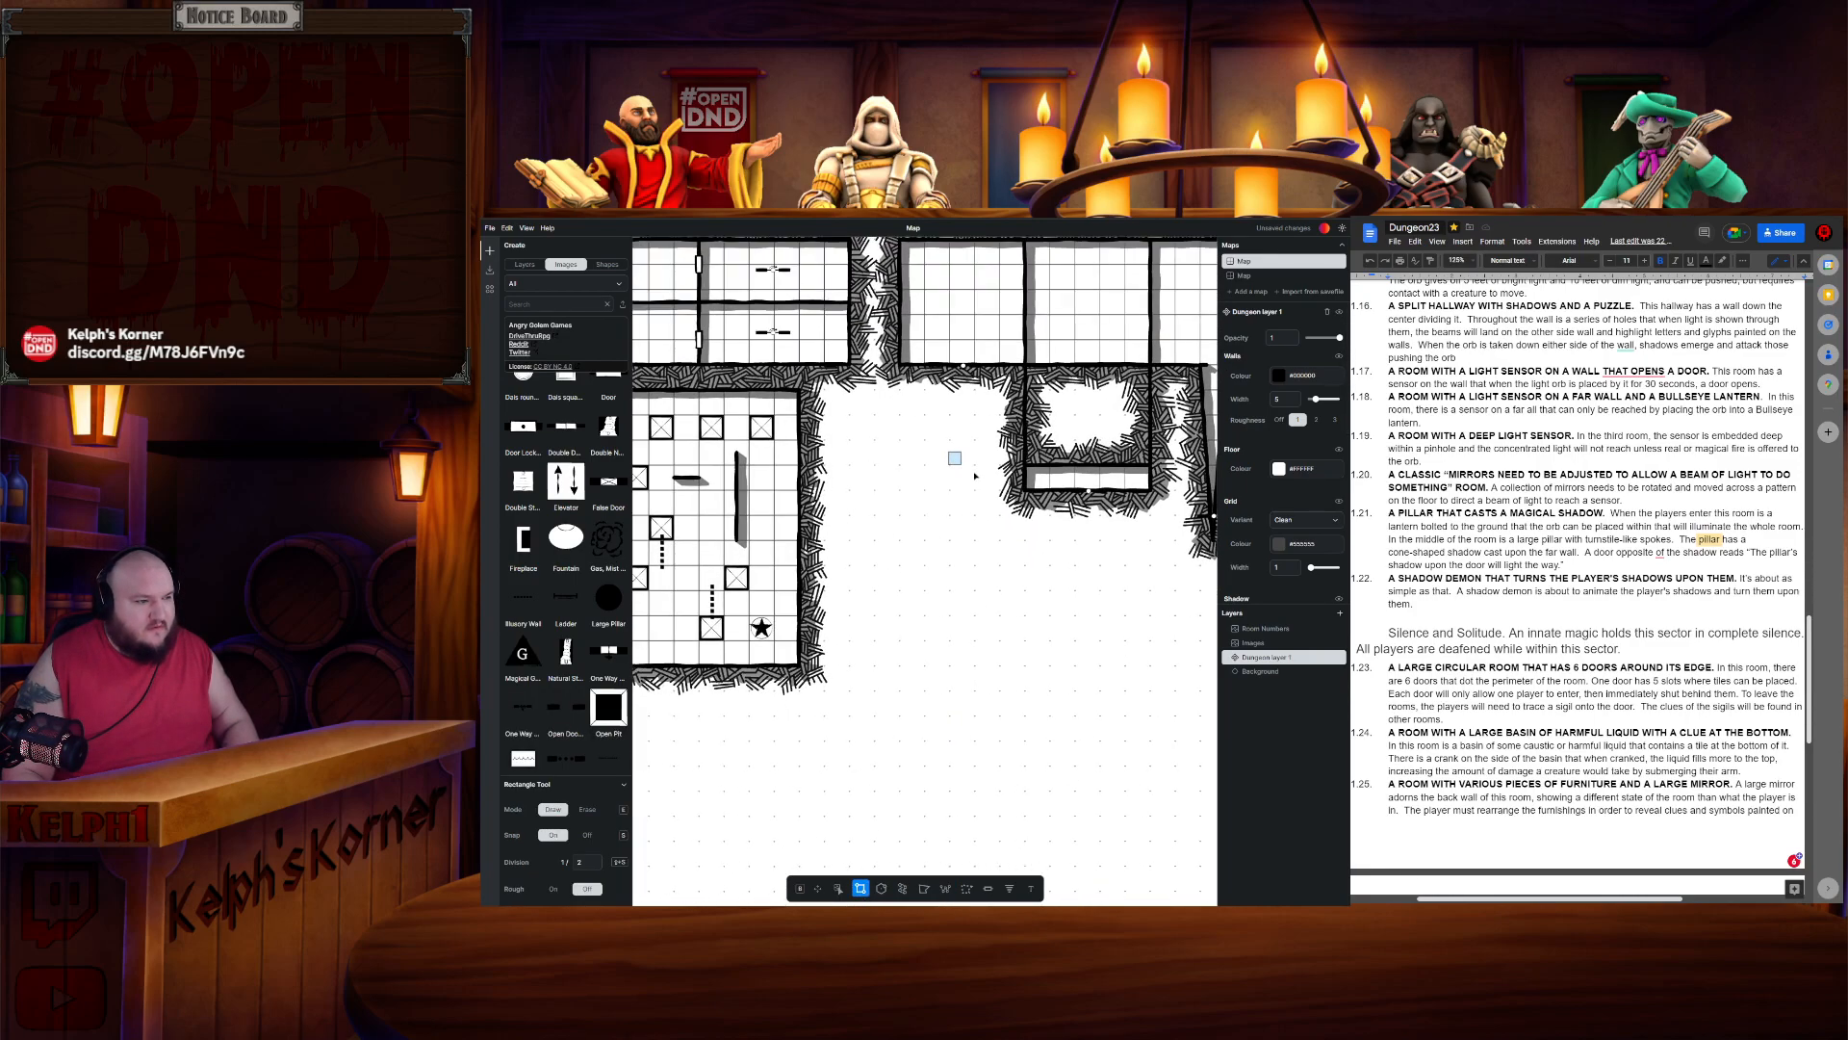
{"action": "left_click_drag", "start_coordinate": [834, 397], "coordinate": [995, 612]}
{"action": "key", "text": "ctrl+z"}
{"action": "left_click_drag", "start_coordinate": [832, 395], "coordinate": [990, 619]}
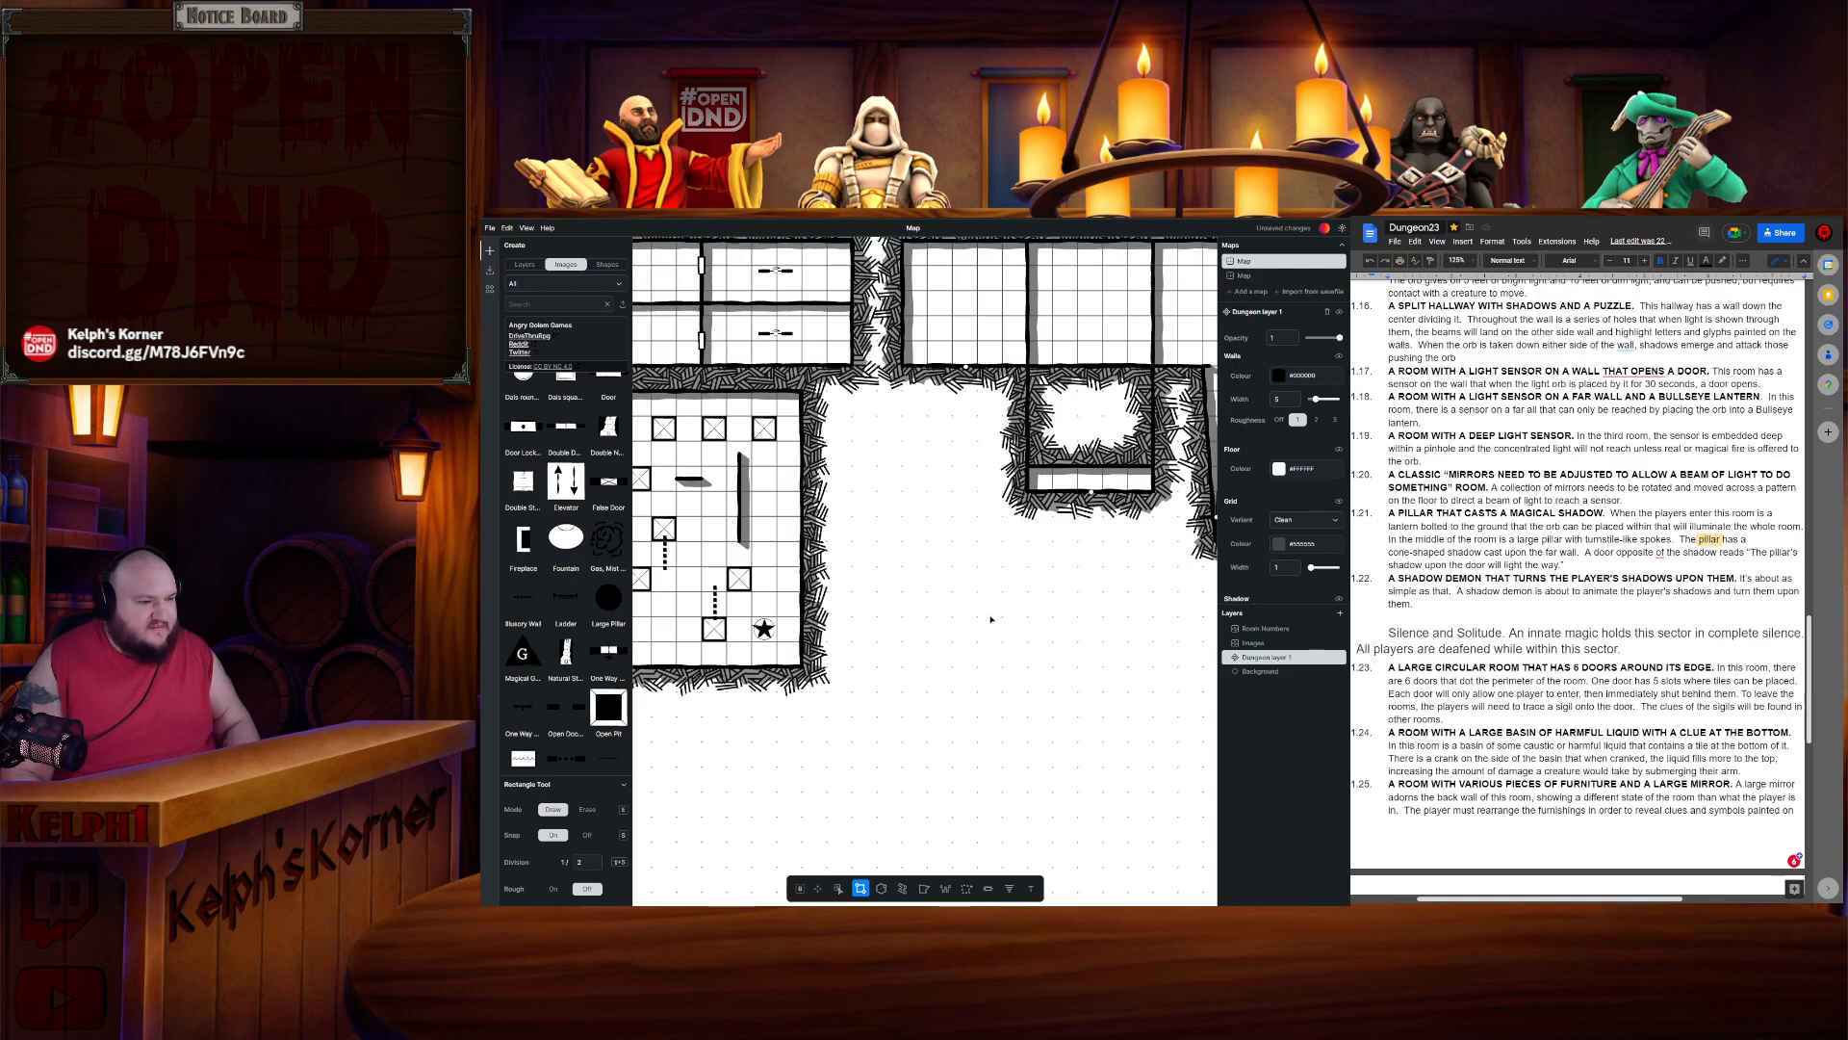
{"action": "left_click_drag", "start_coordinate": [995, 602], "coordinate": [996, 603]}
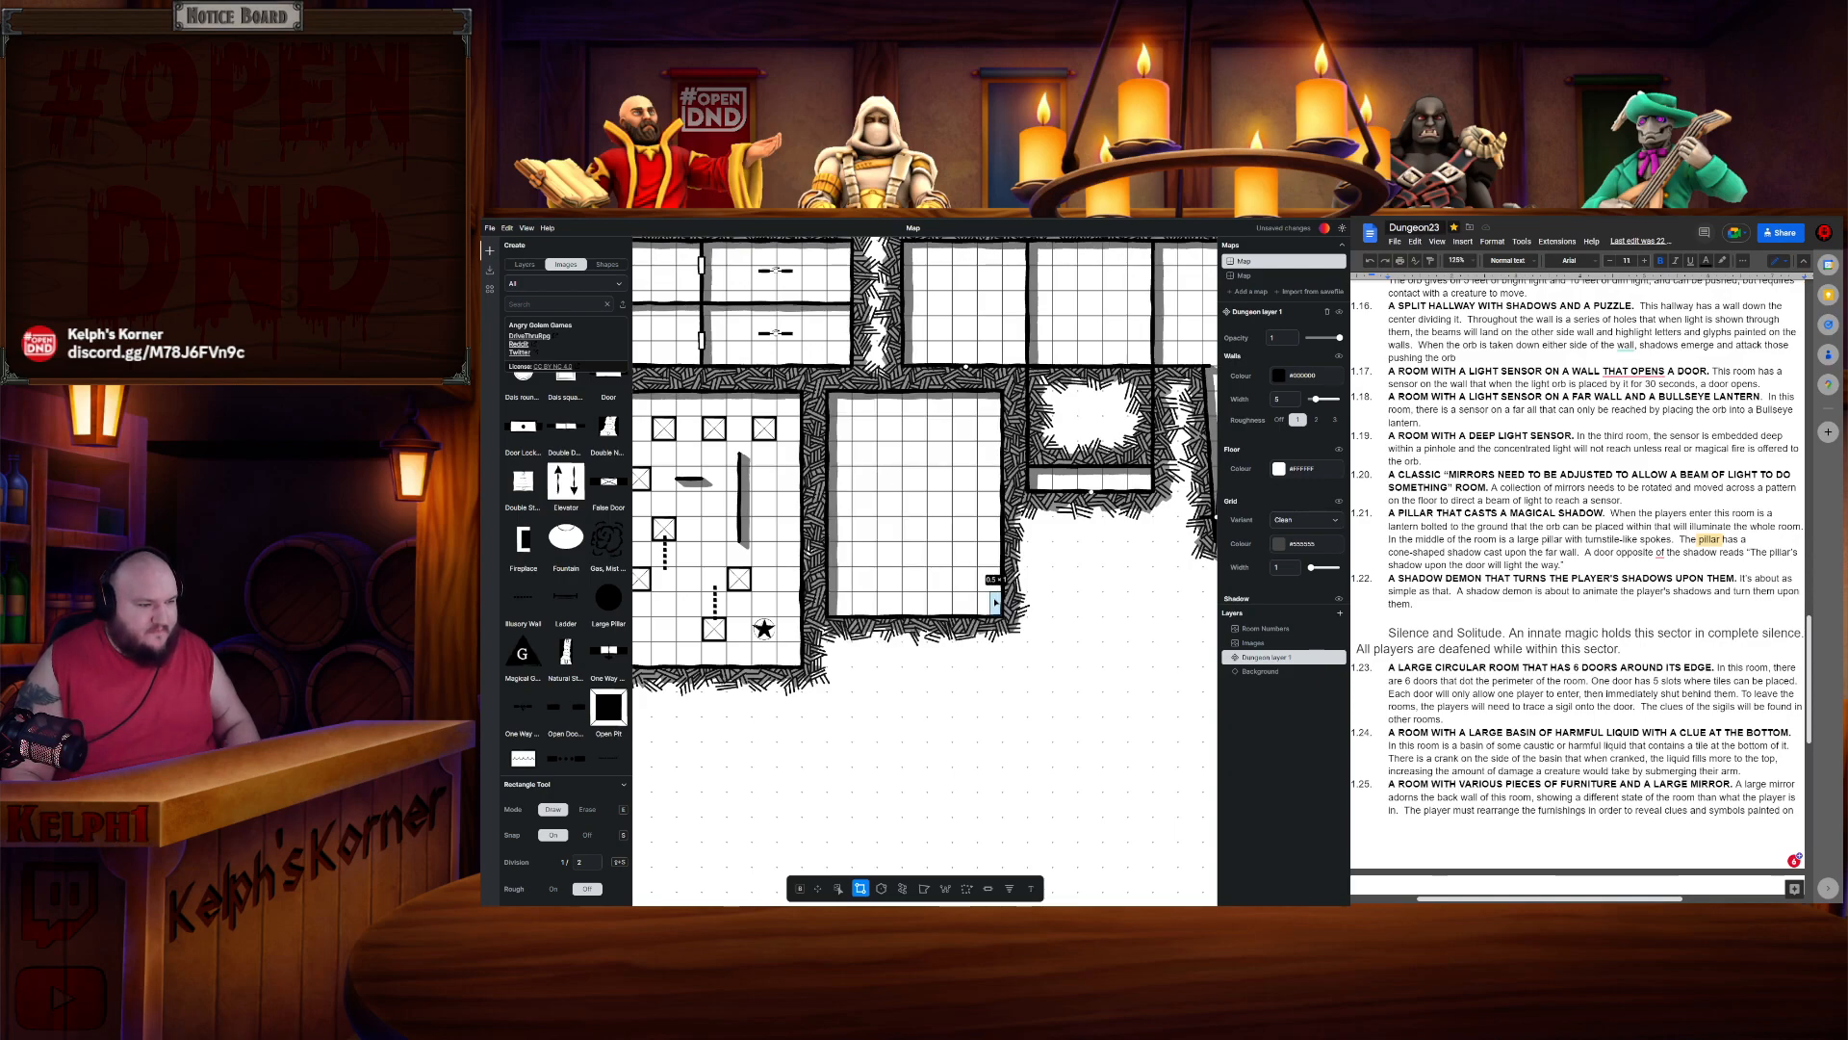
{"action": "scroll", "coordinate": [996, 601], "scroll_direction": "down", "scroll_amount": 5}
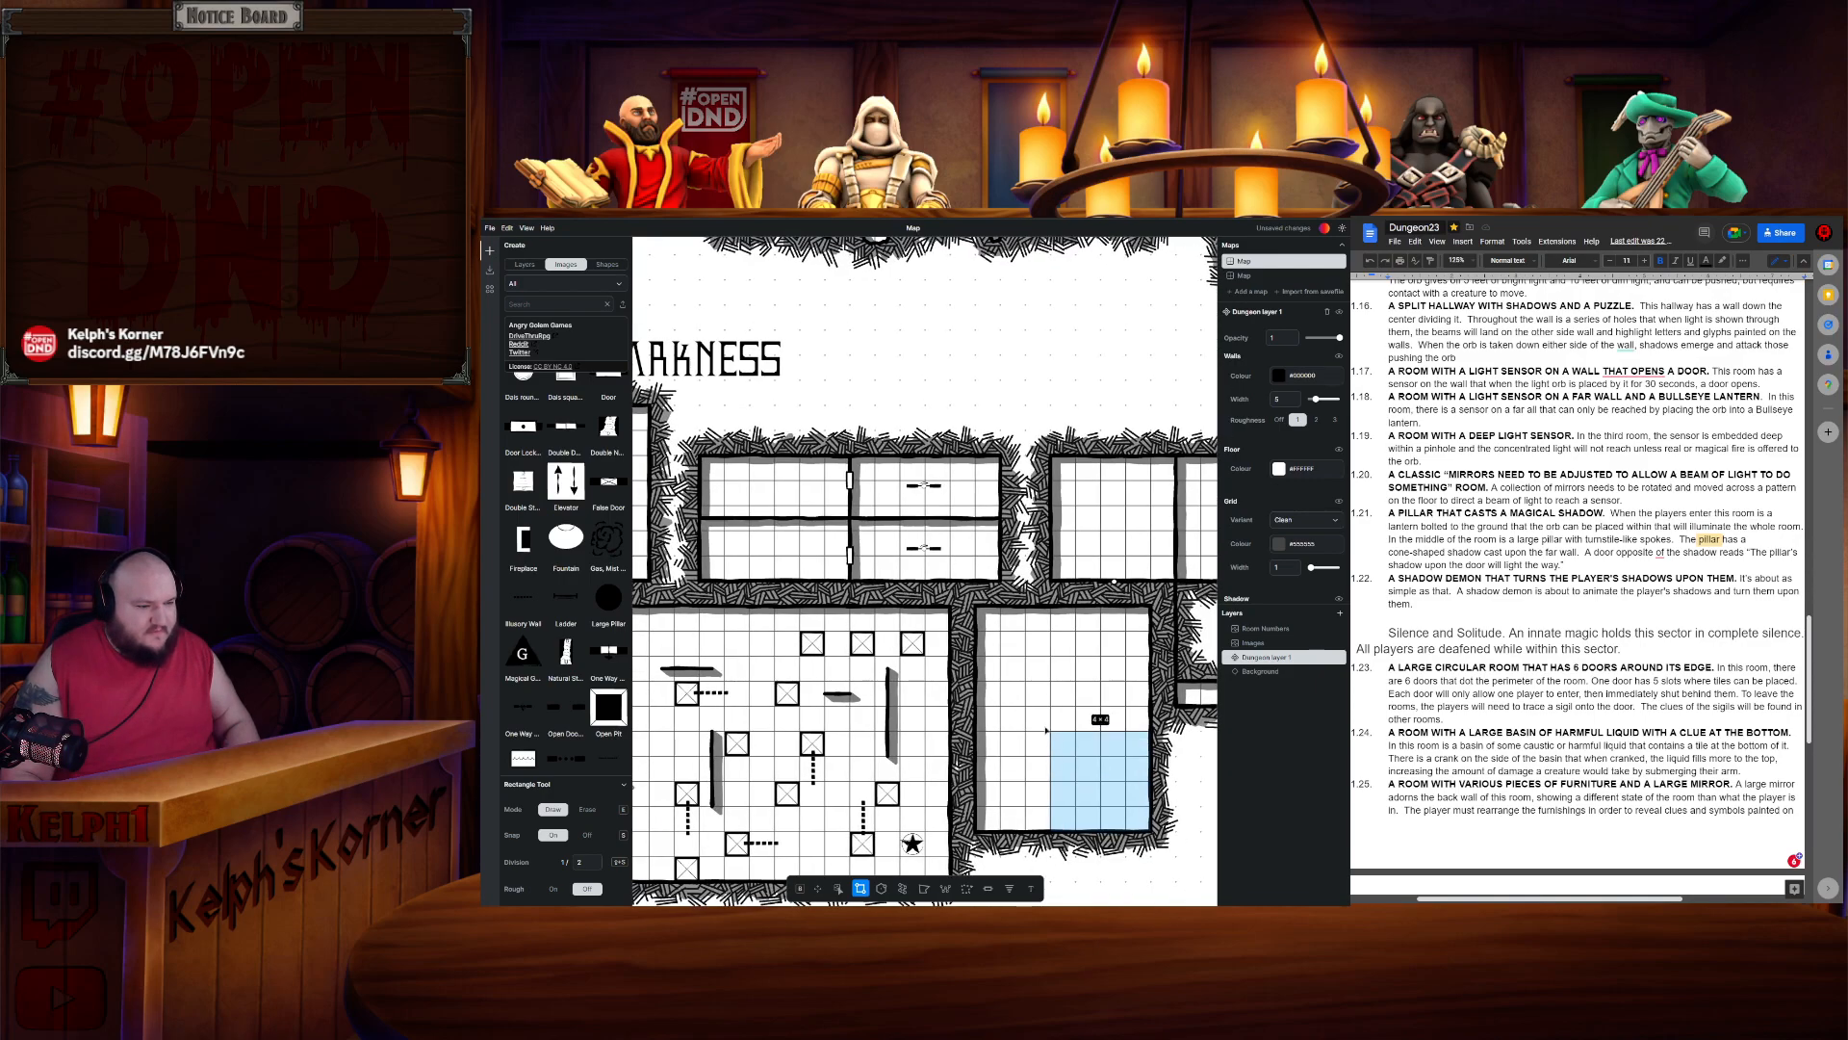
{"action": "scroll", "coordinate": [977, 536], "scroll_direction": "up", "scroll_amount": 4}
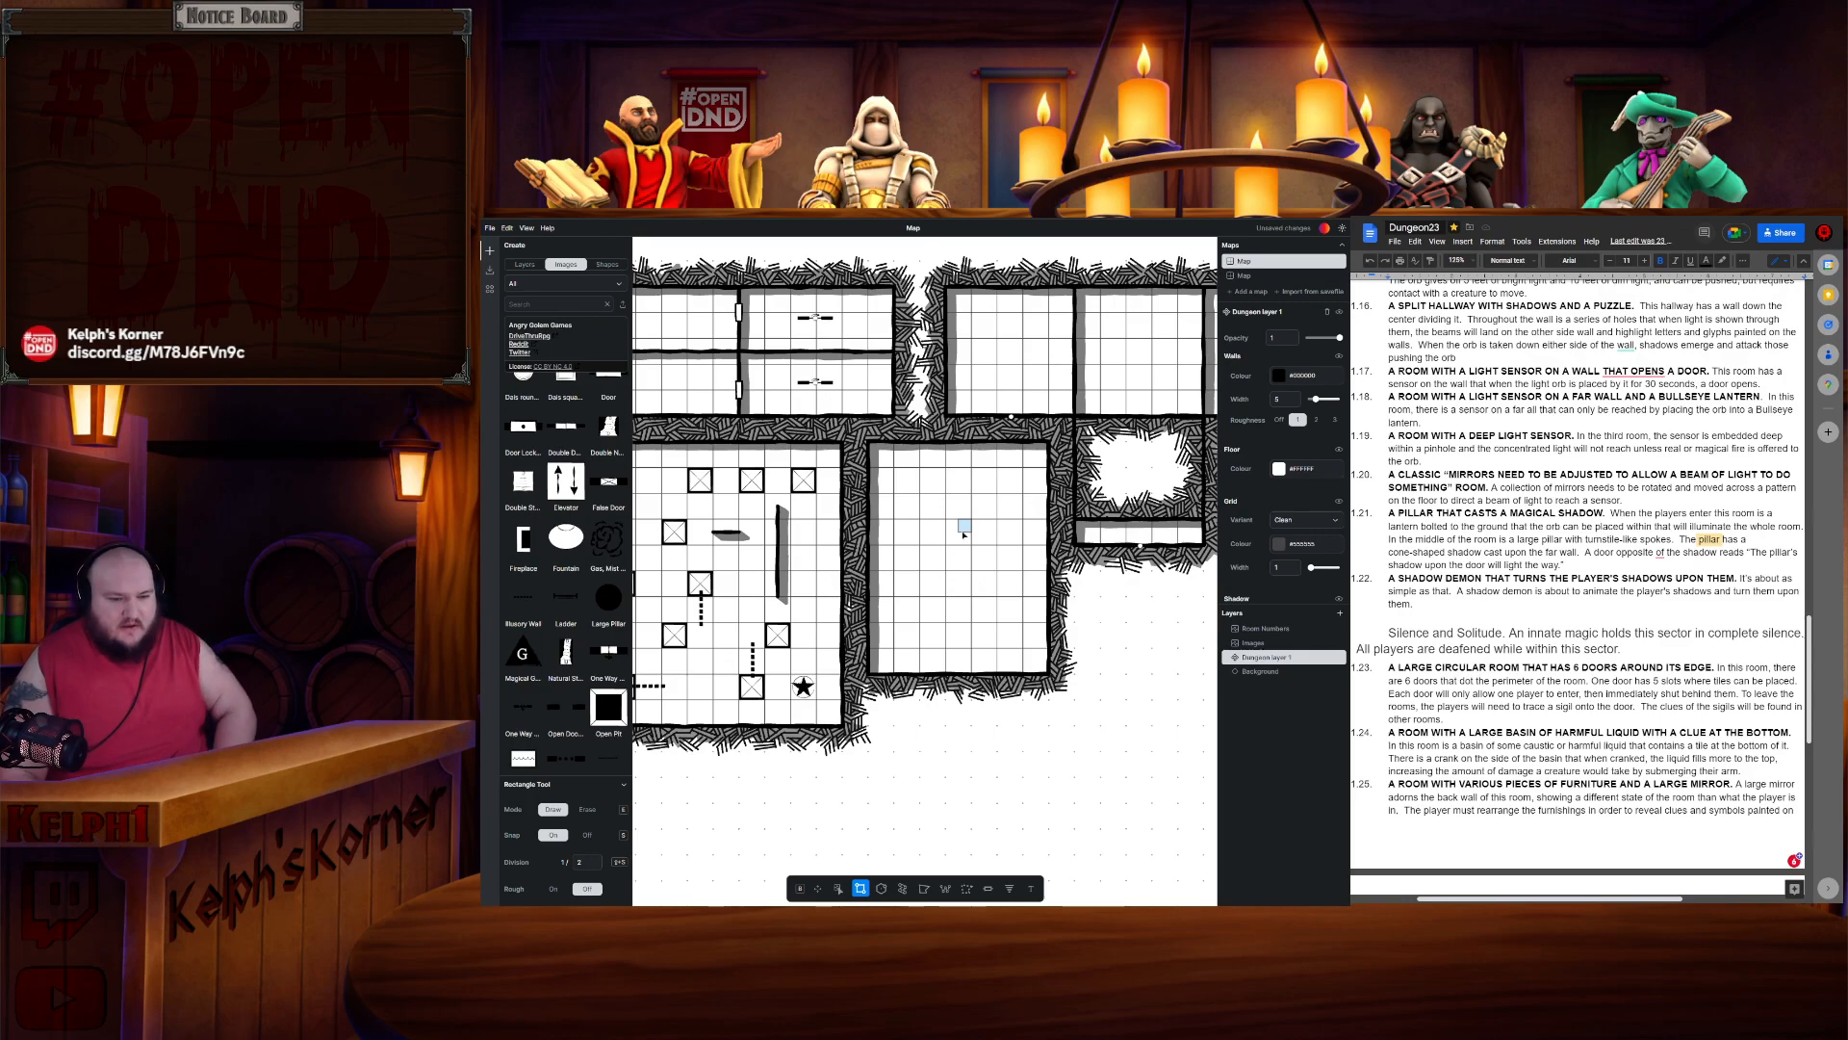
- Cut a small twelve-sided polygon near the top of the new room with the Regular Polygon tool in erase mode
{"action": "left_click", "coordinate": [882, 890]}
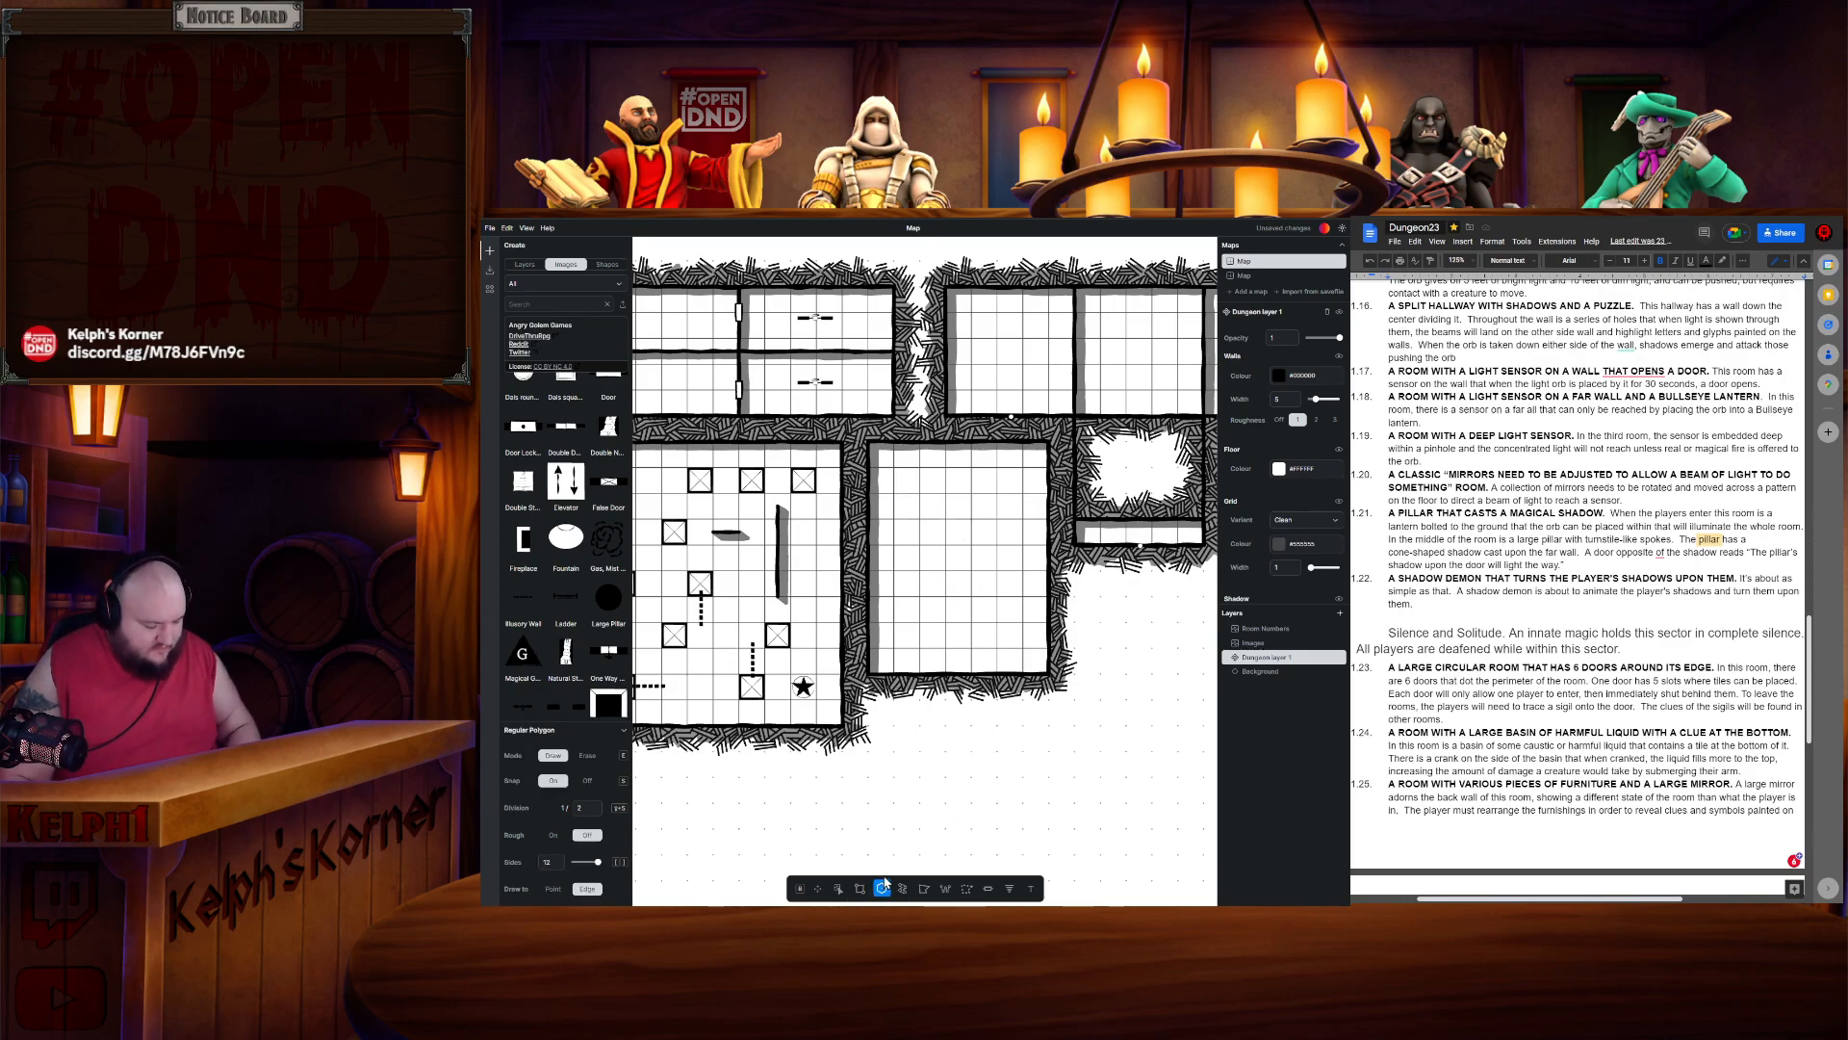
{"action": "key", "text": "e"}
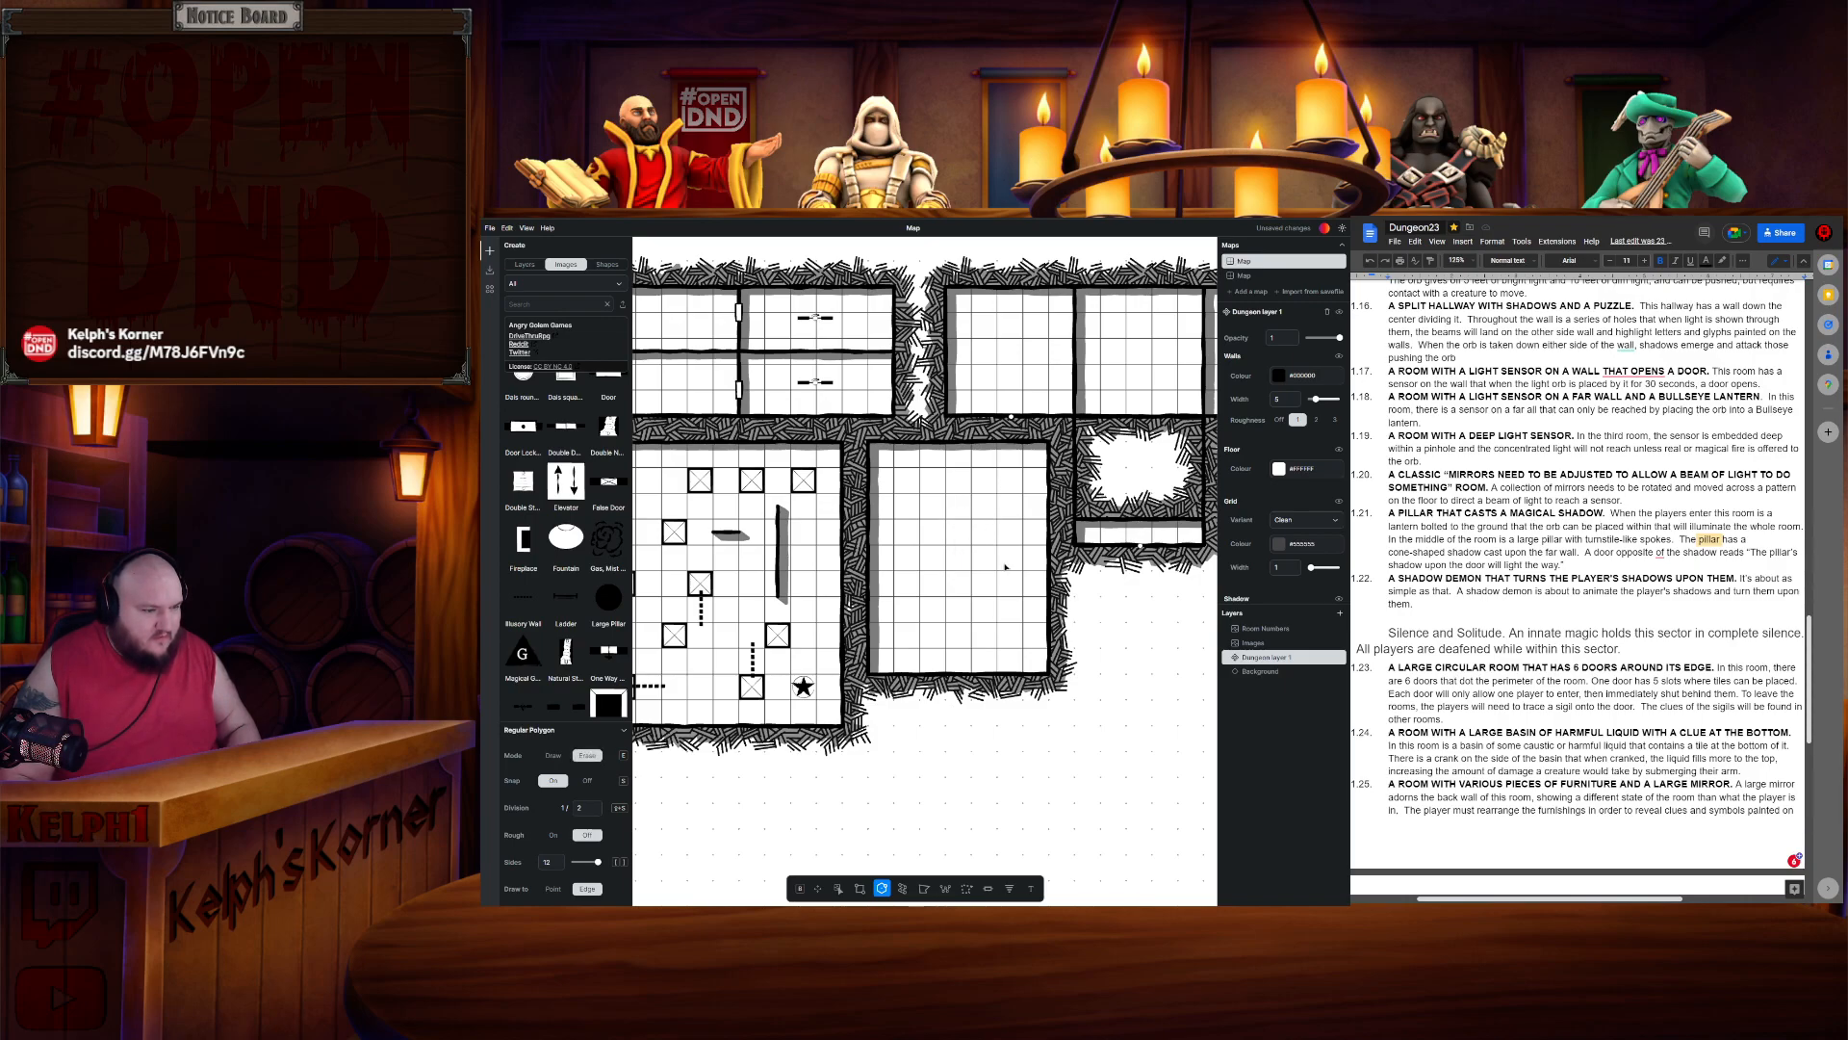
{"action": "mouse_move", "coordinate": [958, 506]}
{"action": "left_mouse_down"}
{"action": "mouse_move", "coordinate": [1005, 513]}
{"action": "mouse_move", "coordinate": [989, 514]}
{"action": "left_mouse_up"}
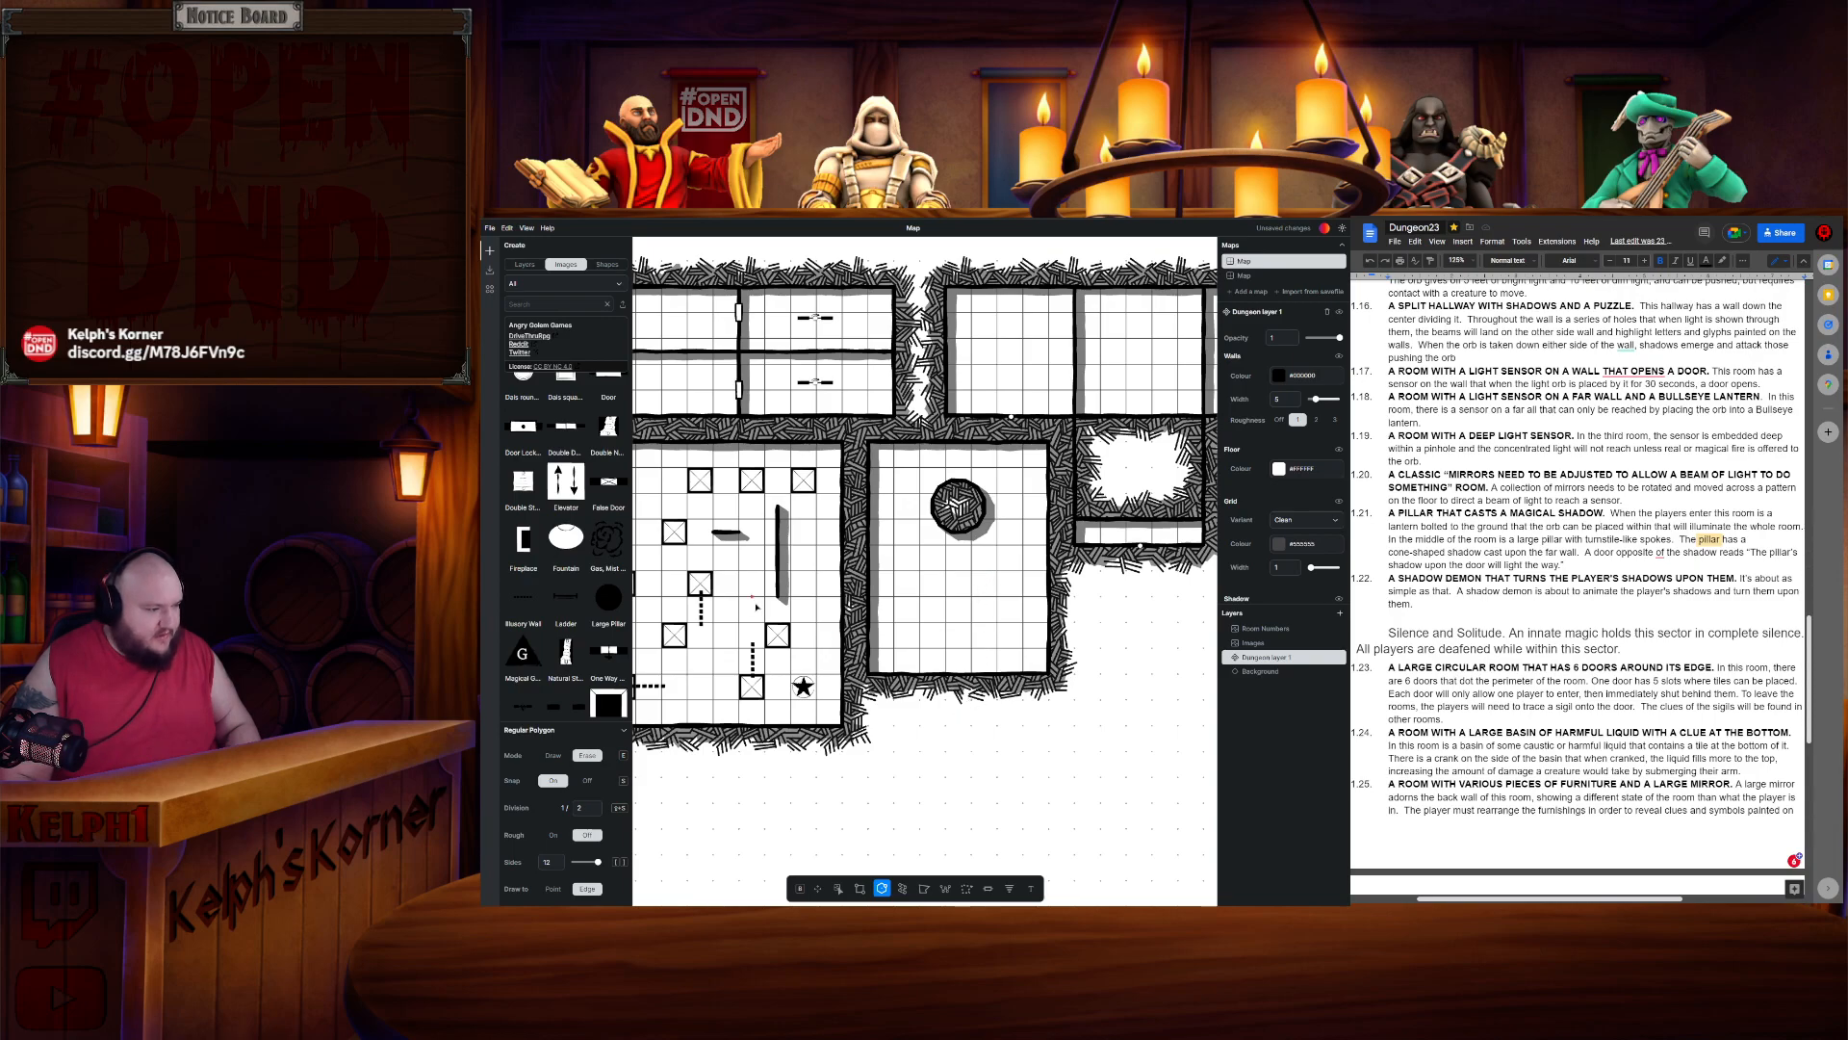
- Place a large pillar in the lower middle of the new room
{"action": "left_click", "coordinate": [838, 888]}
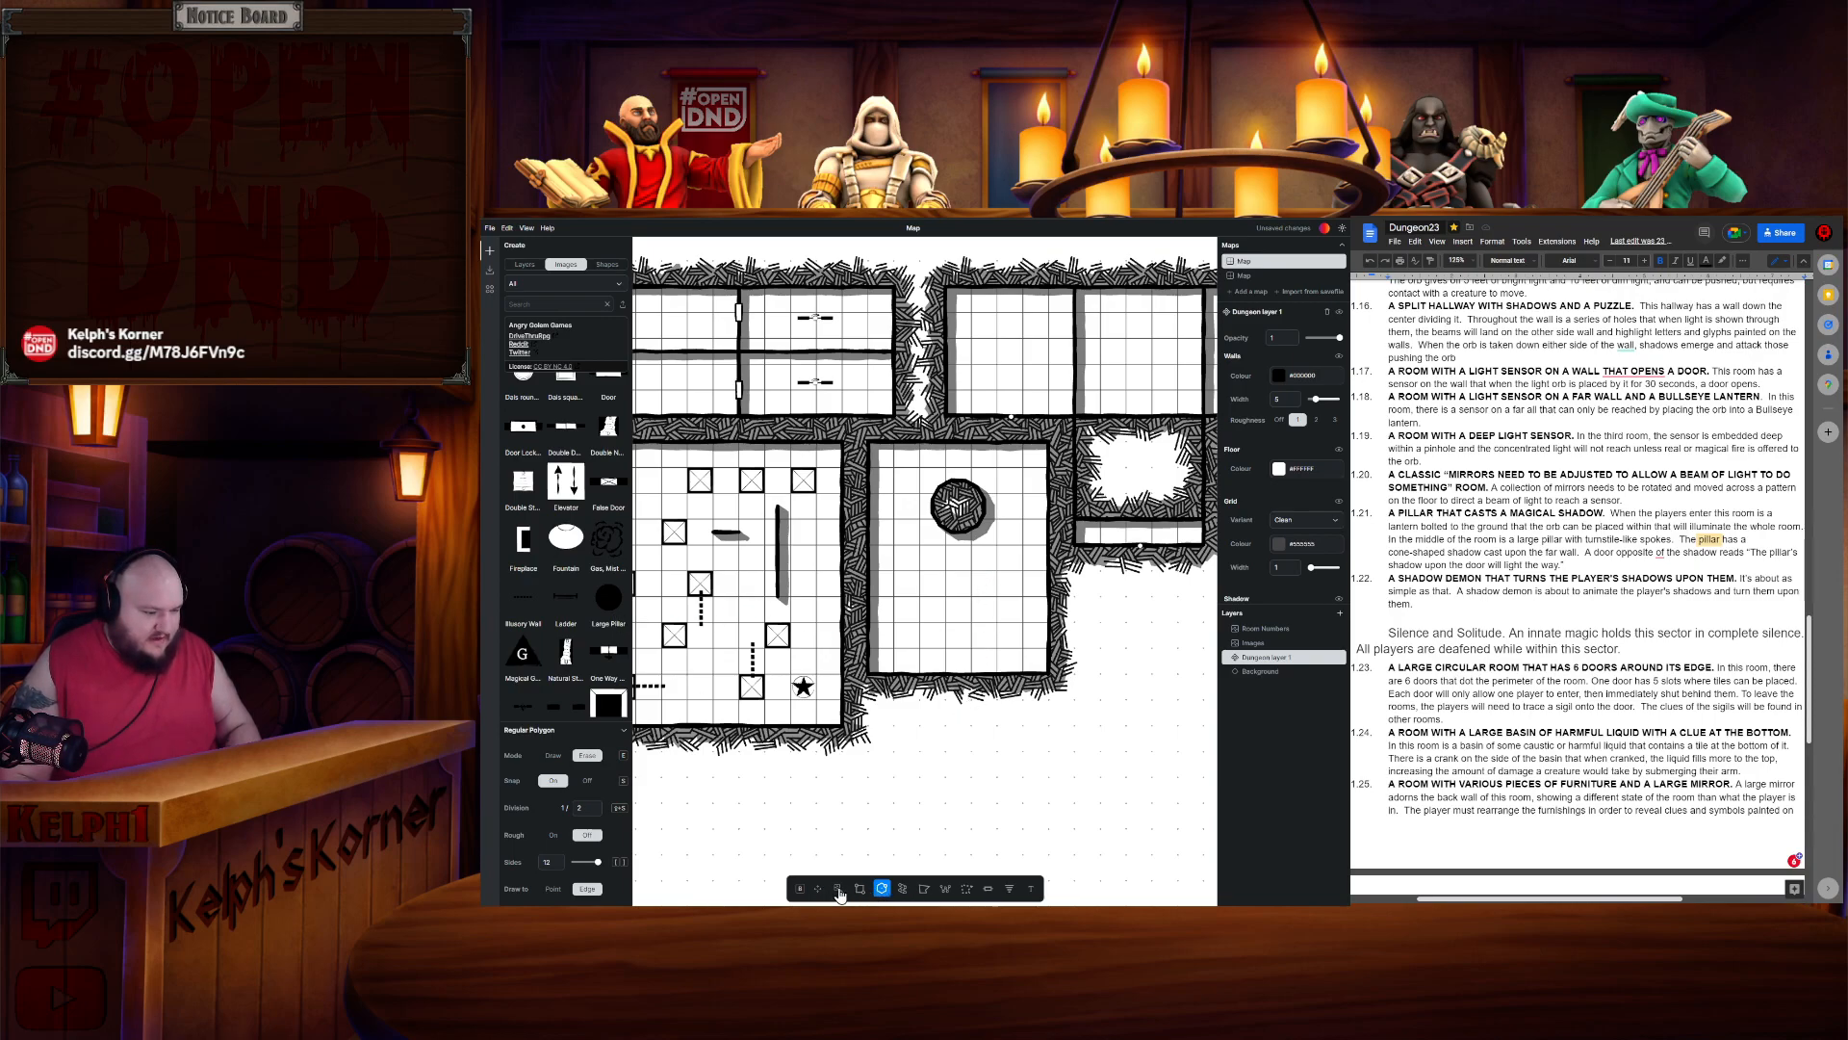
{"action": "left_click_drag", "start_coordinate": [611, 610], "coordinate": [961, 611]}
{"action": "left_click", "coordinate": [1004, 615]}
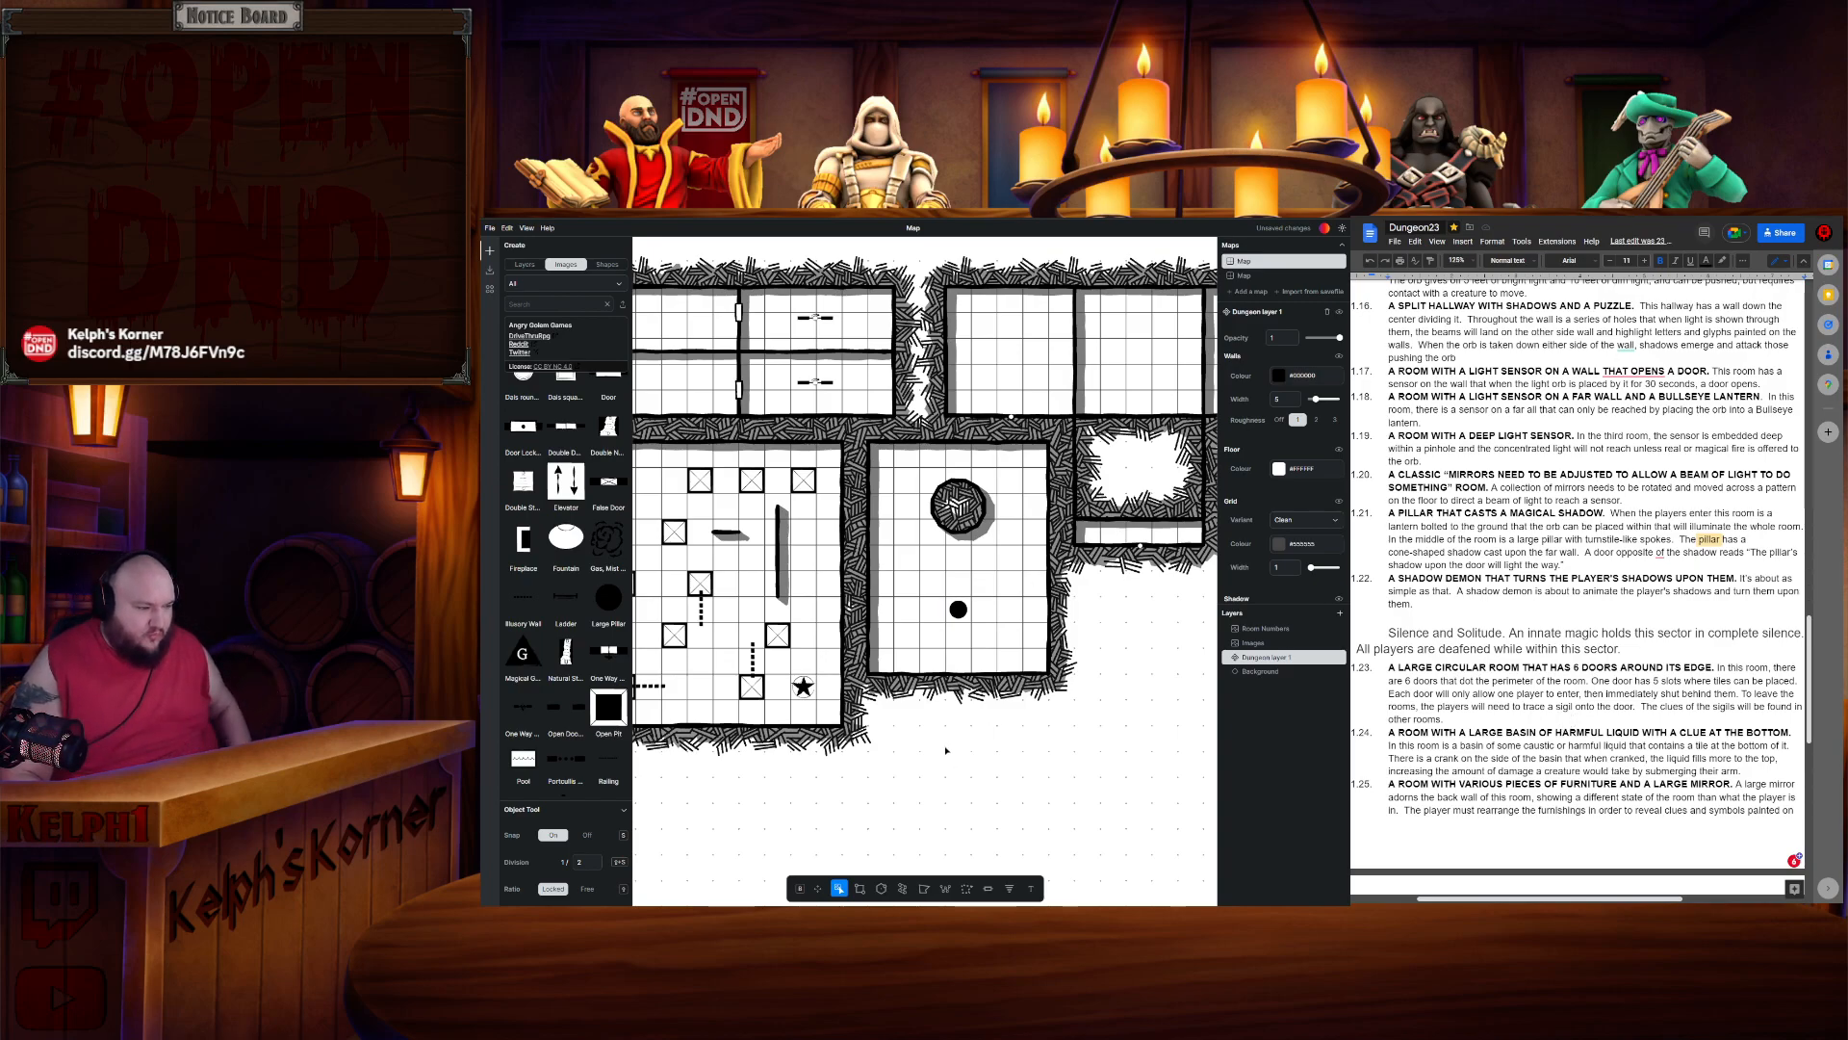
- Place a magical glyph symbol over the orb near the room's top and enlarge it
{"action": "left_click", "coordinate": [528, 666]}
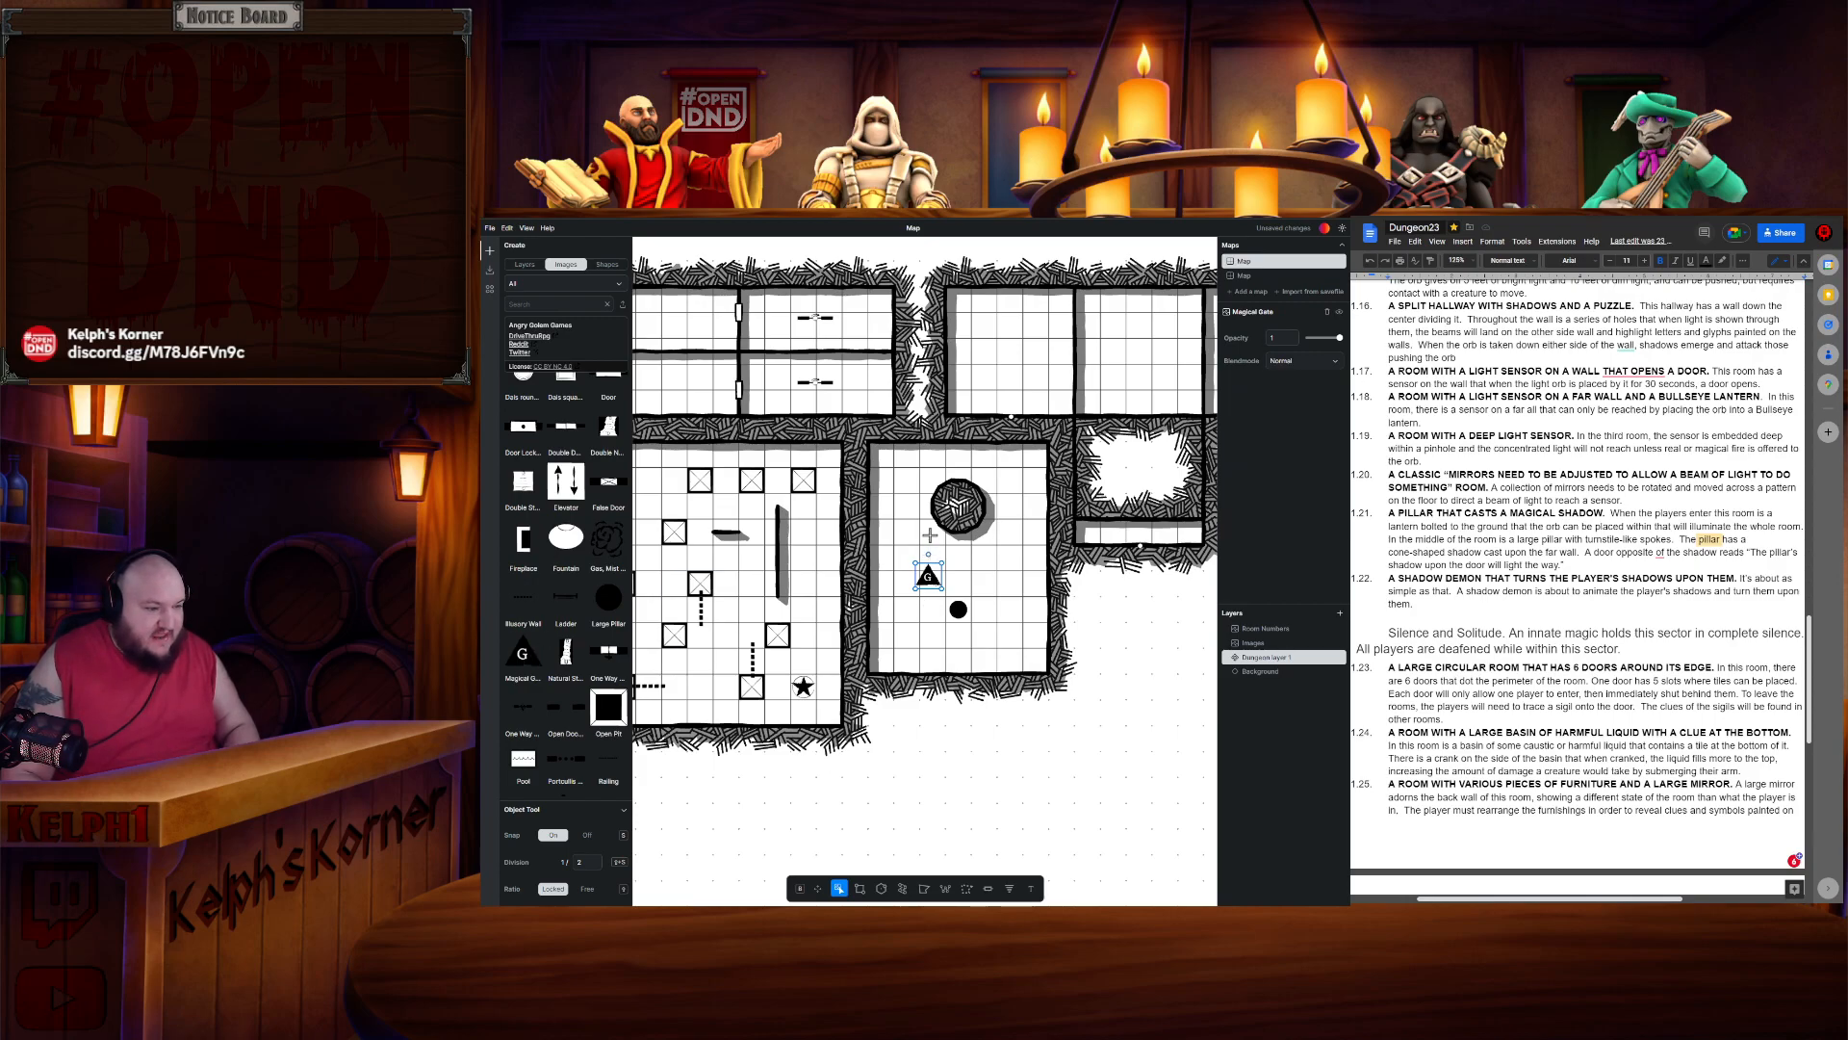
{"action": "left_click_drag", "start_coordinate": [941, 561], "coordinate": [981, 663]}
{"action": "left_click_drag", "start_coordinate": [965, 568], "coordinate": [968, 502]}
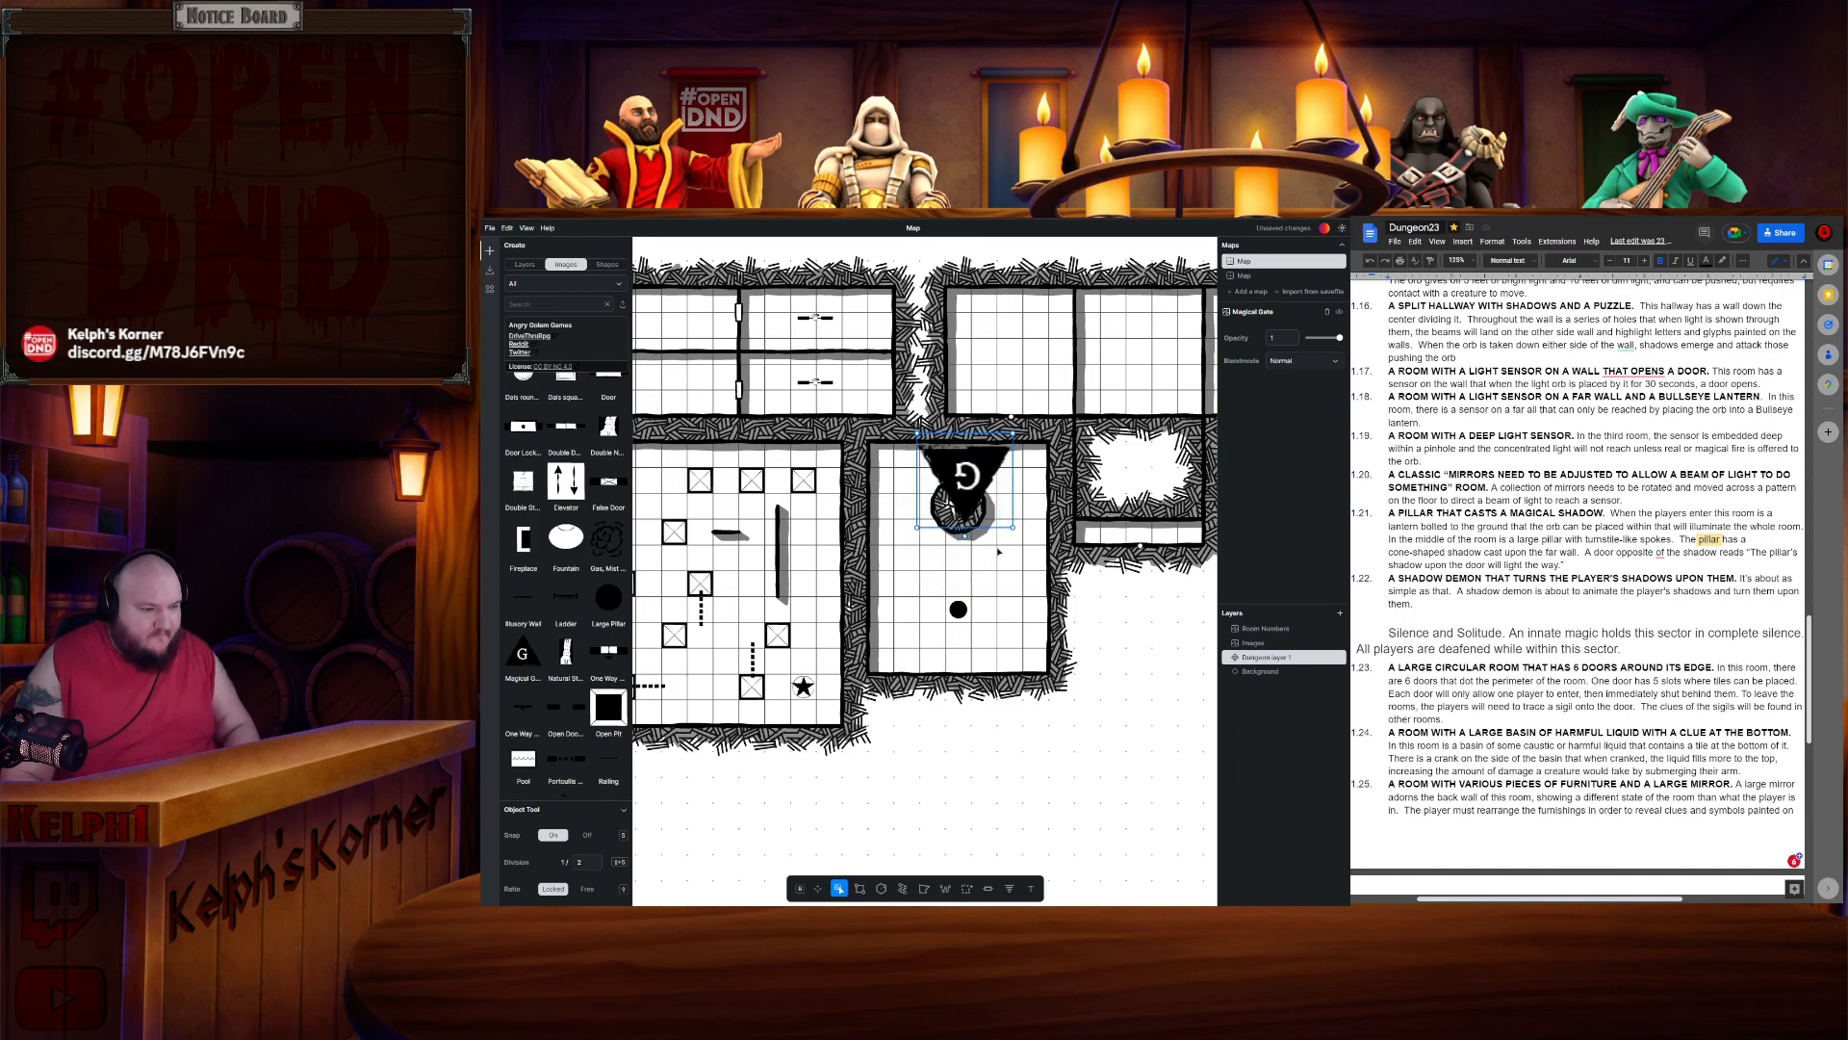
{"action": "left_click_drag", "start_coordinate": [1013, 527], "coordinate": [1059, 574]}
{"action": "left_click_drag", "start_coordinate": [962, 503], "coordinate": [951, 499]}
{"action": "left_click_drag", "start_coordinate": [1029, 556], "coordinate": [1021, 547]}
{"action": "left_click_drag", "start_coordinate": [963, 478], "coordinate": [968, 481]}
{"action": "scroll", "coordinate": [568, 561], "scroll_direction": "down", "scroll_amount": 6}
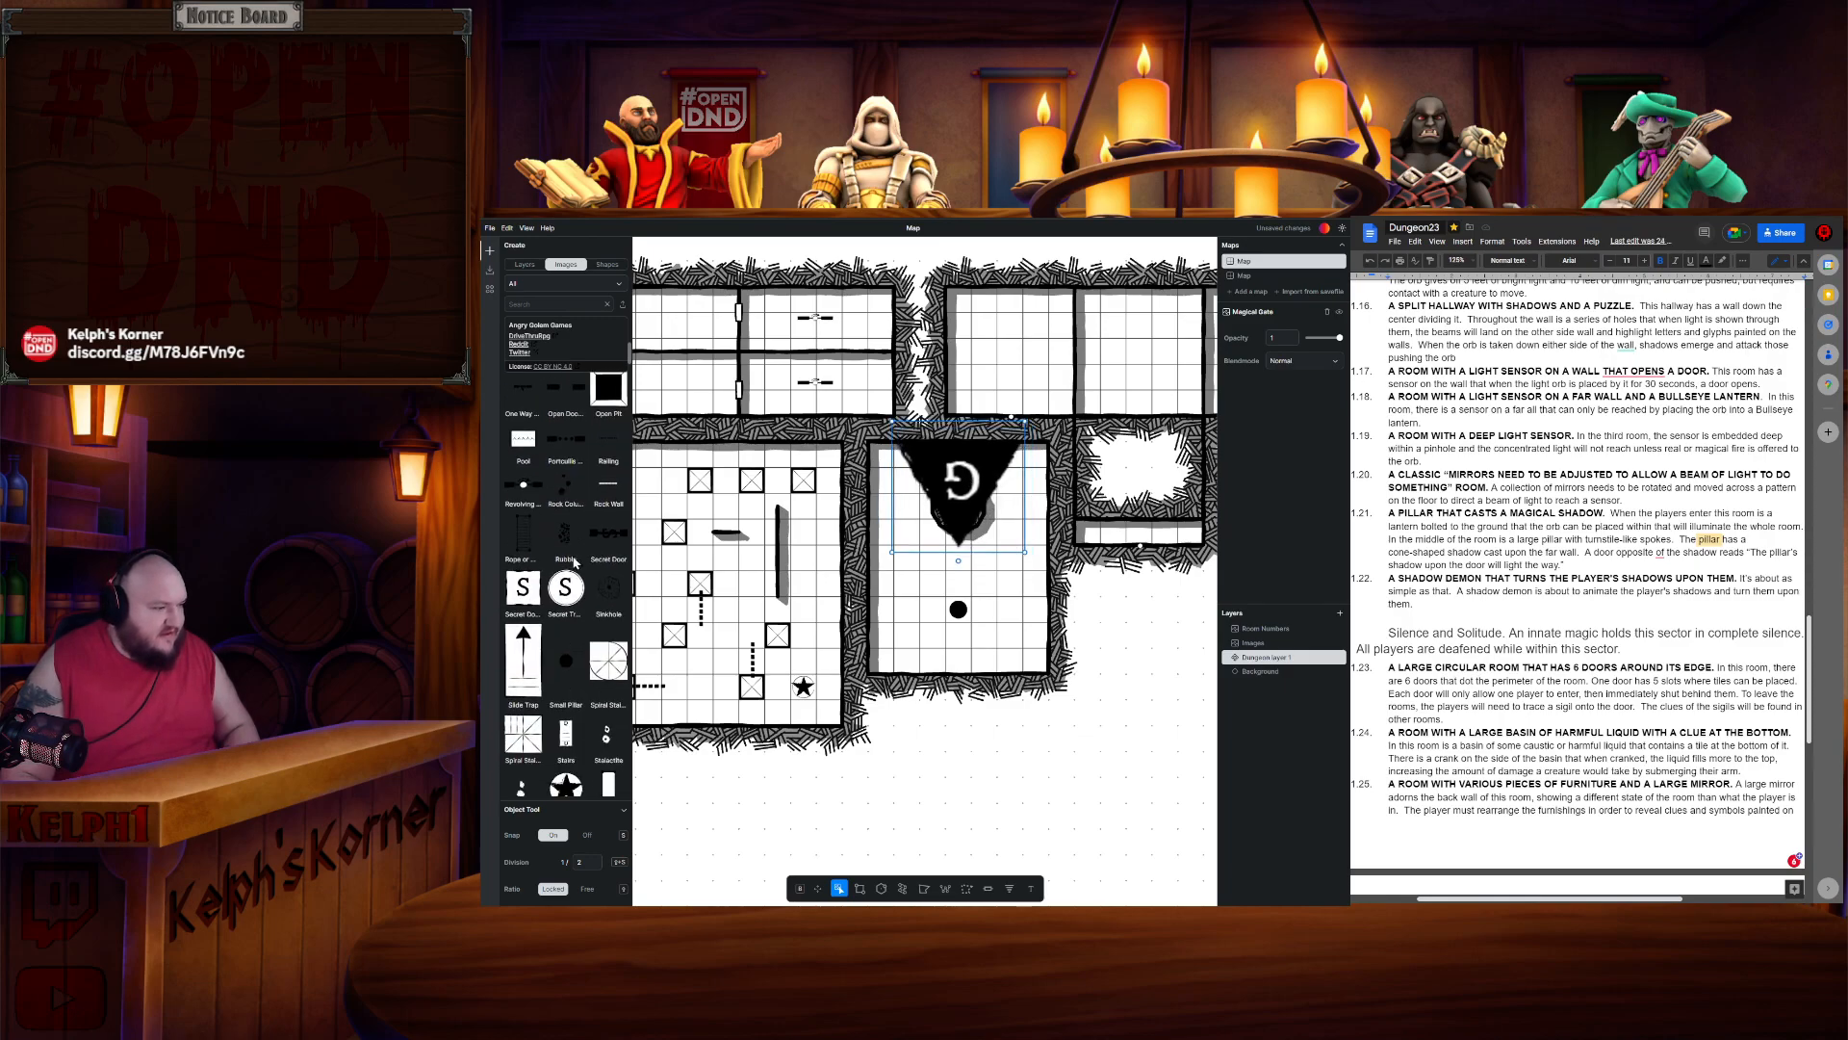
{"action": "scroll", "coordinate": [576, 586], "scroll_direction": "up", "scroll_amount": 5}
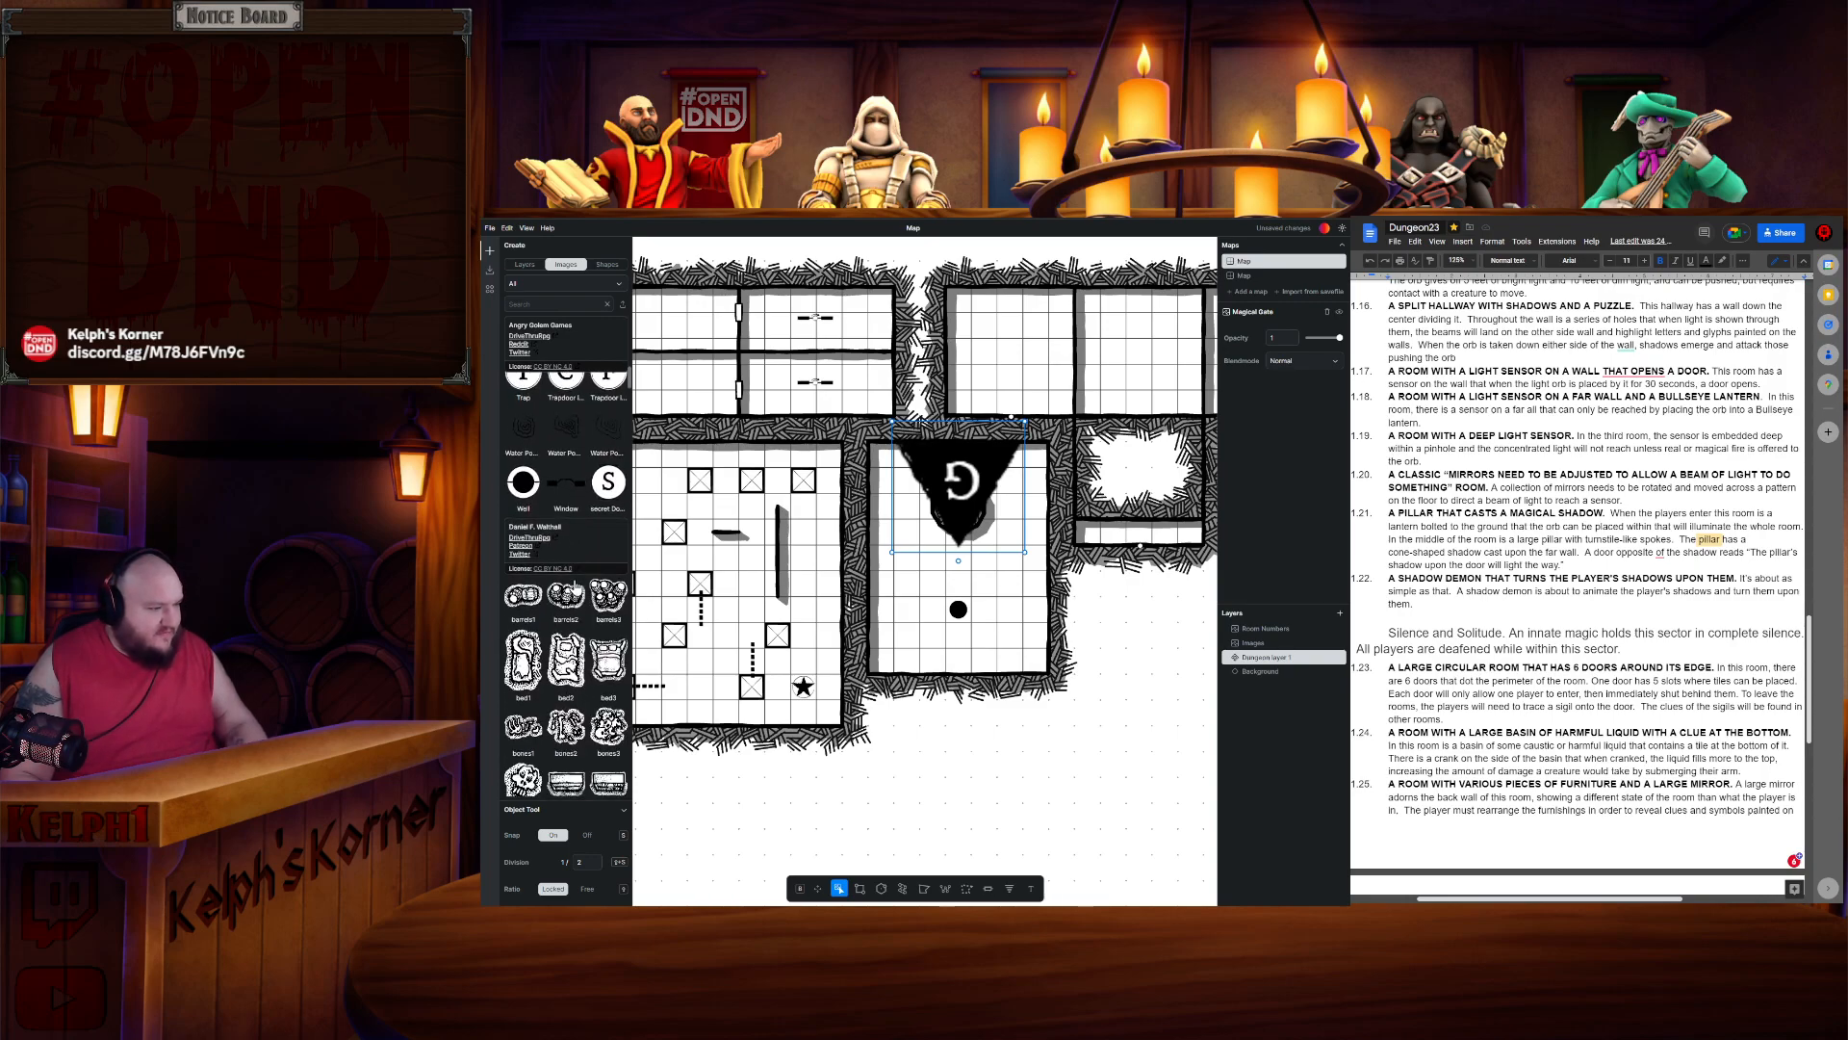
{"action": "scroll", "coordinate": [578, 584], "scroll_direction": "up", "scroll_amount": 4}
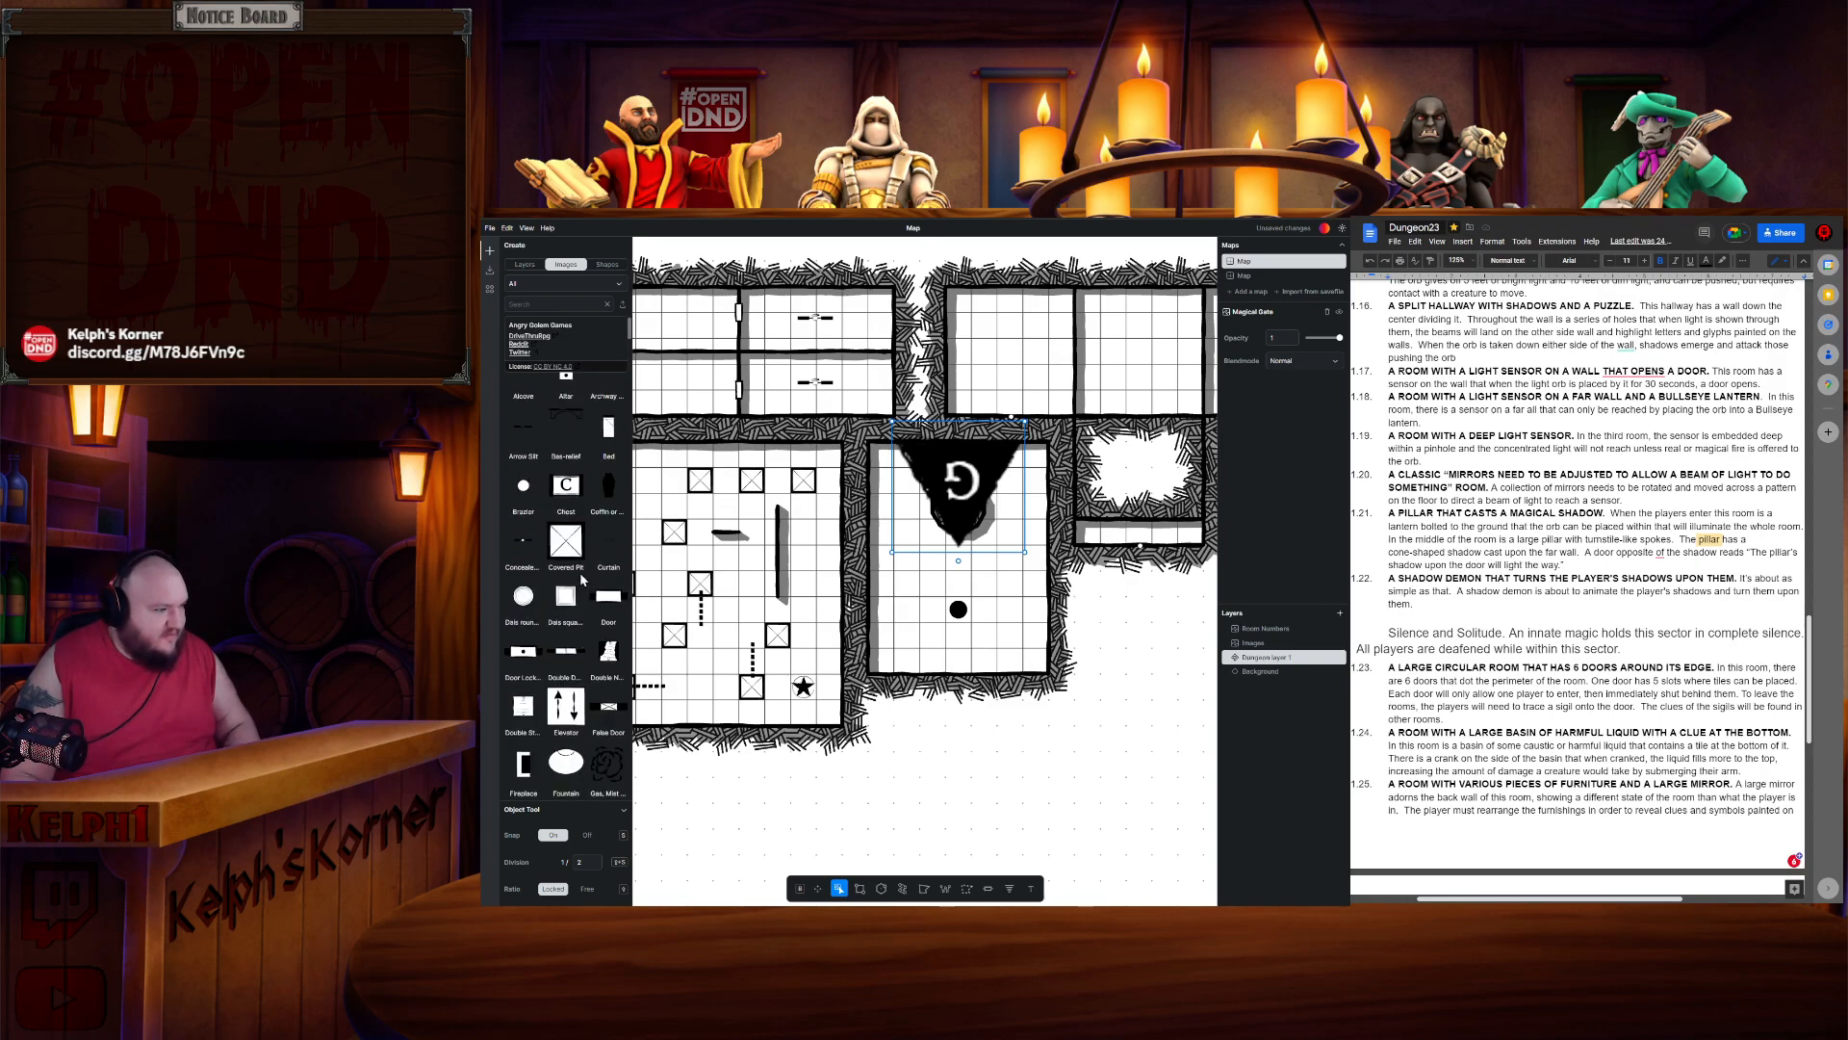
{"action": "left_click", "coordinate": [1114, 601]}
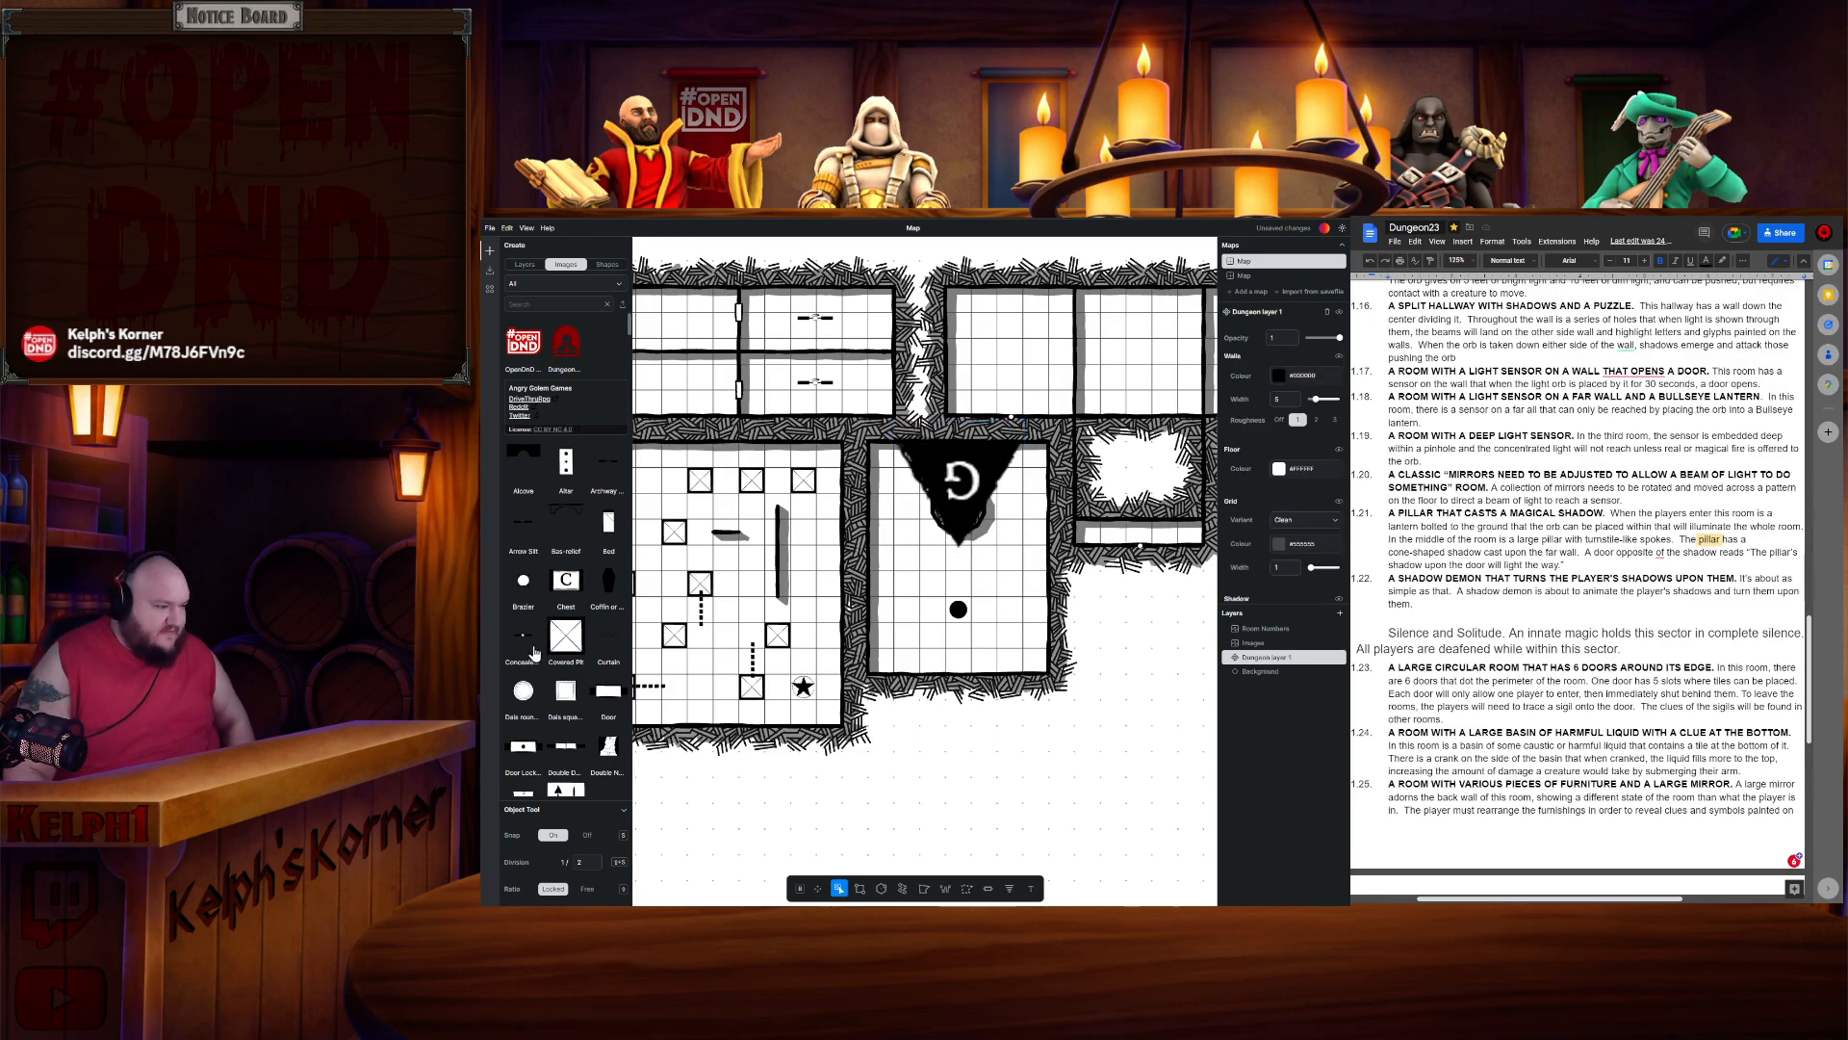
{"action": "scroll", "coordinate": [592, 612], "scroll_direction": "down", "scroll_amount": 4}
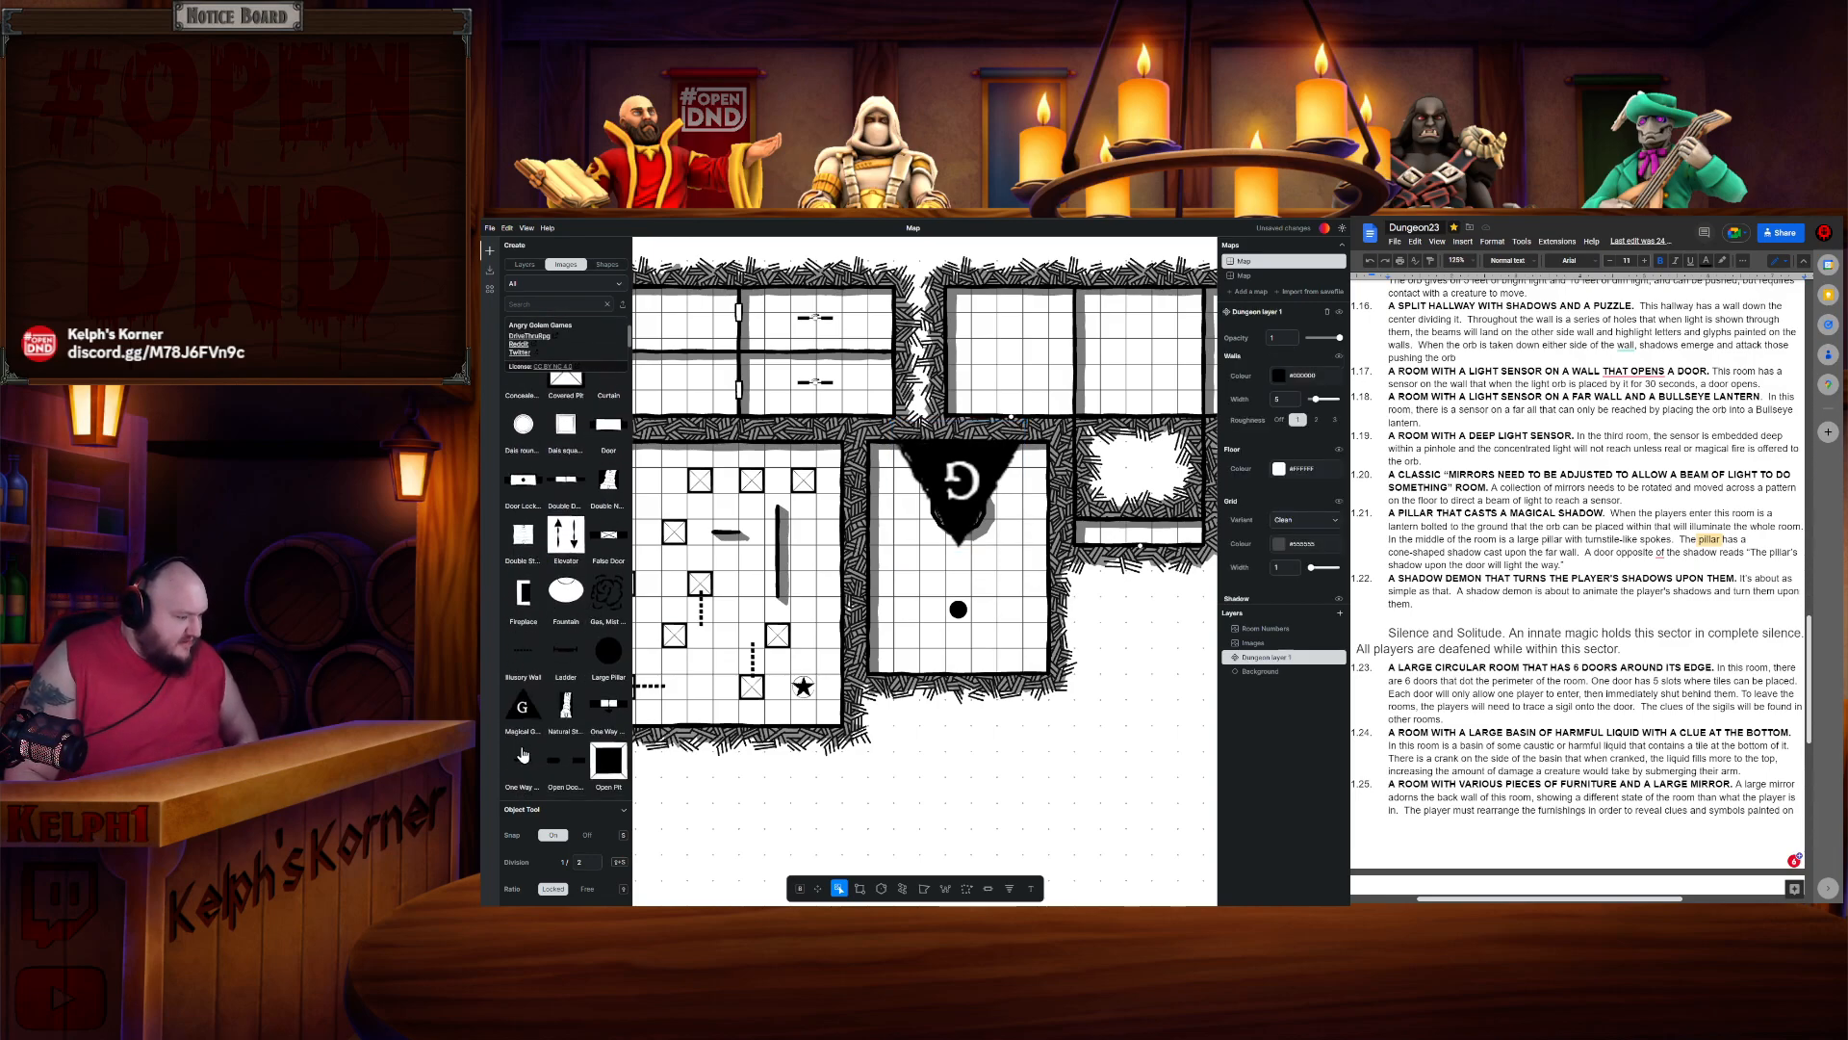
{"action": "left_click", "coordinate": [569, 769]}
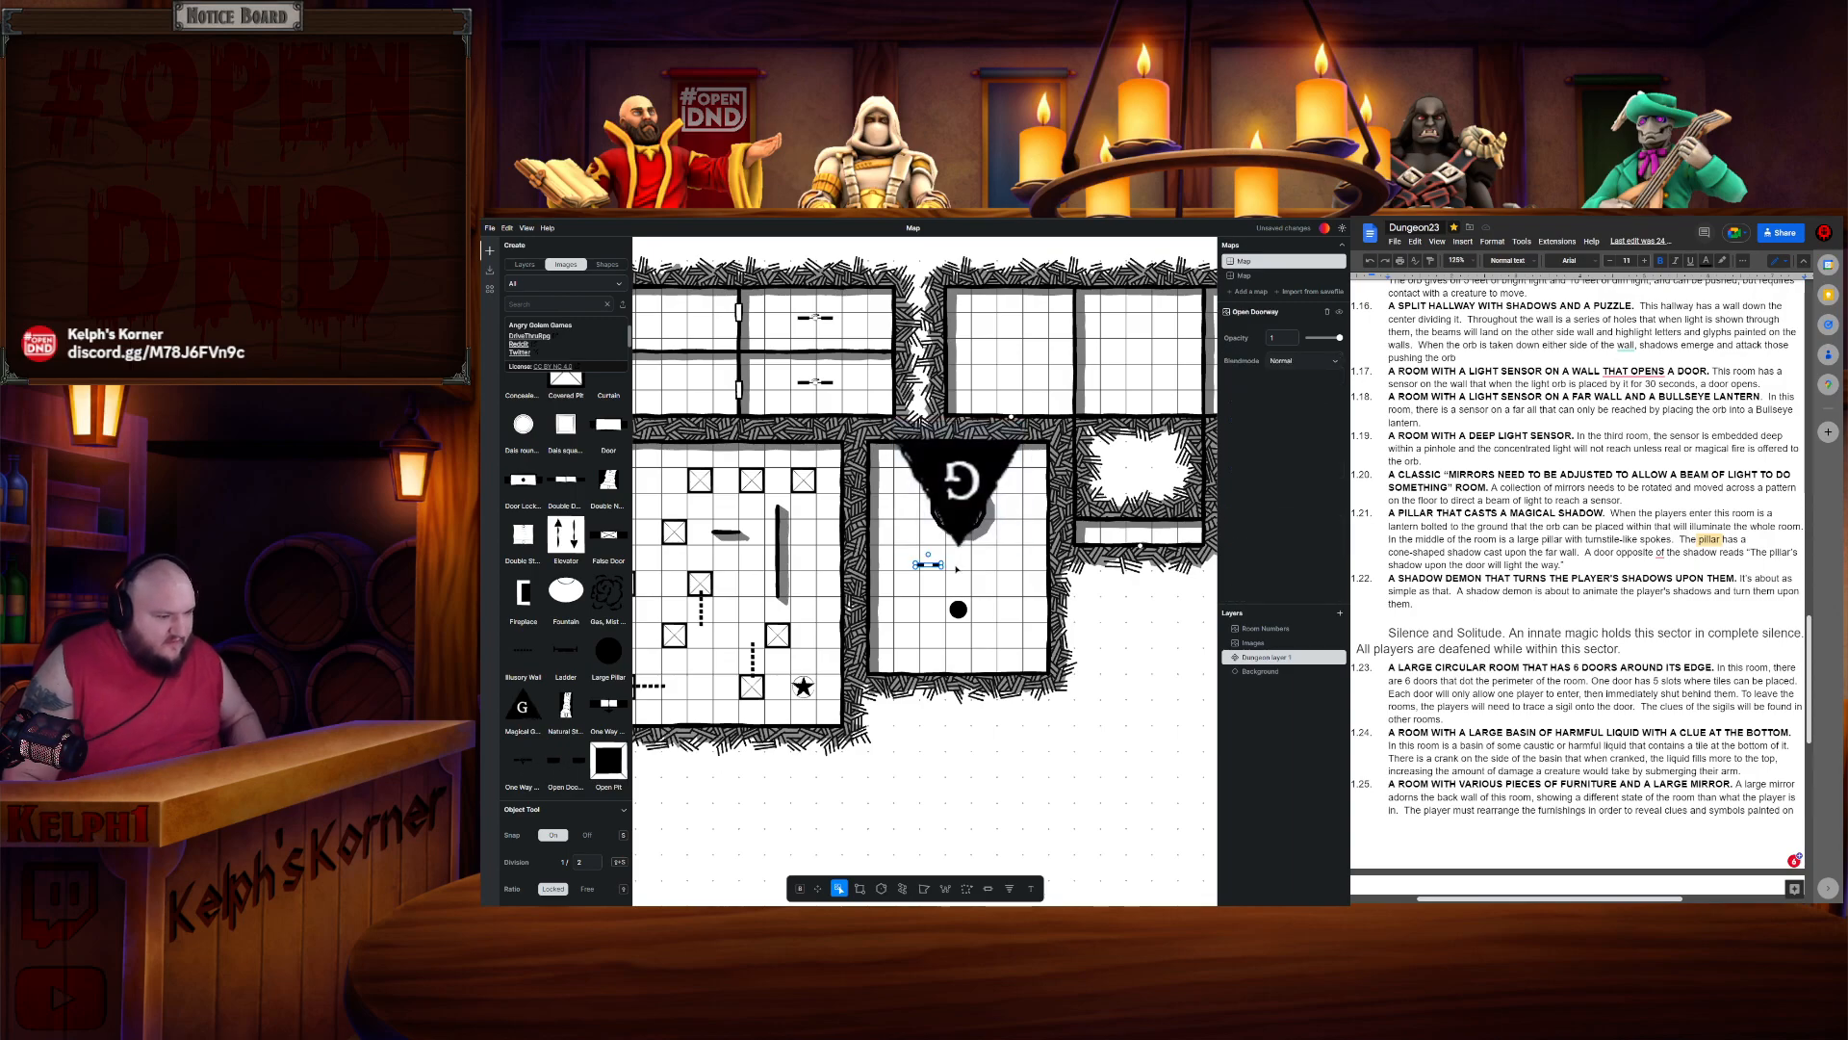
{"action": "left_click_drag", "start_coordinate": [942, 567], "coordinate": [956, 568]}
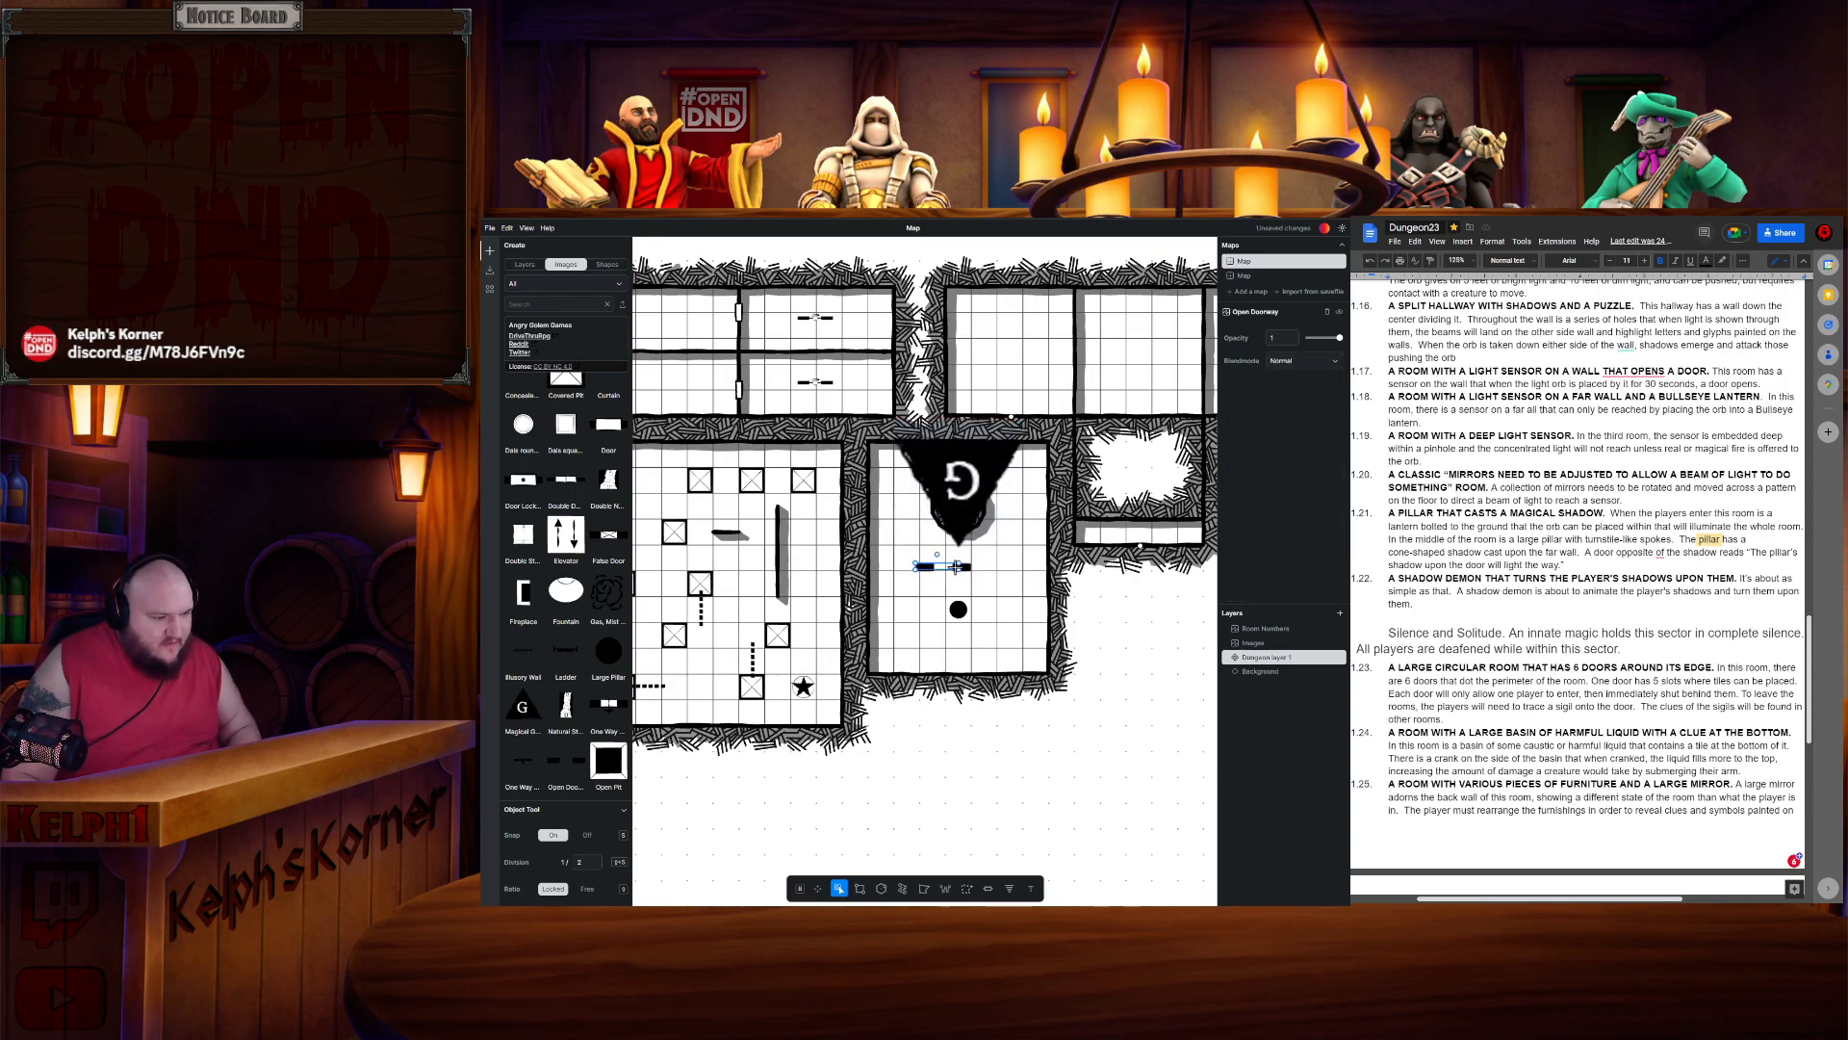
{"action": "key", "text": "Delete"}
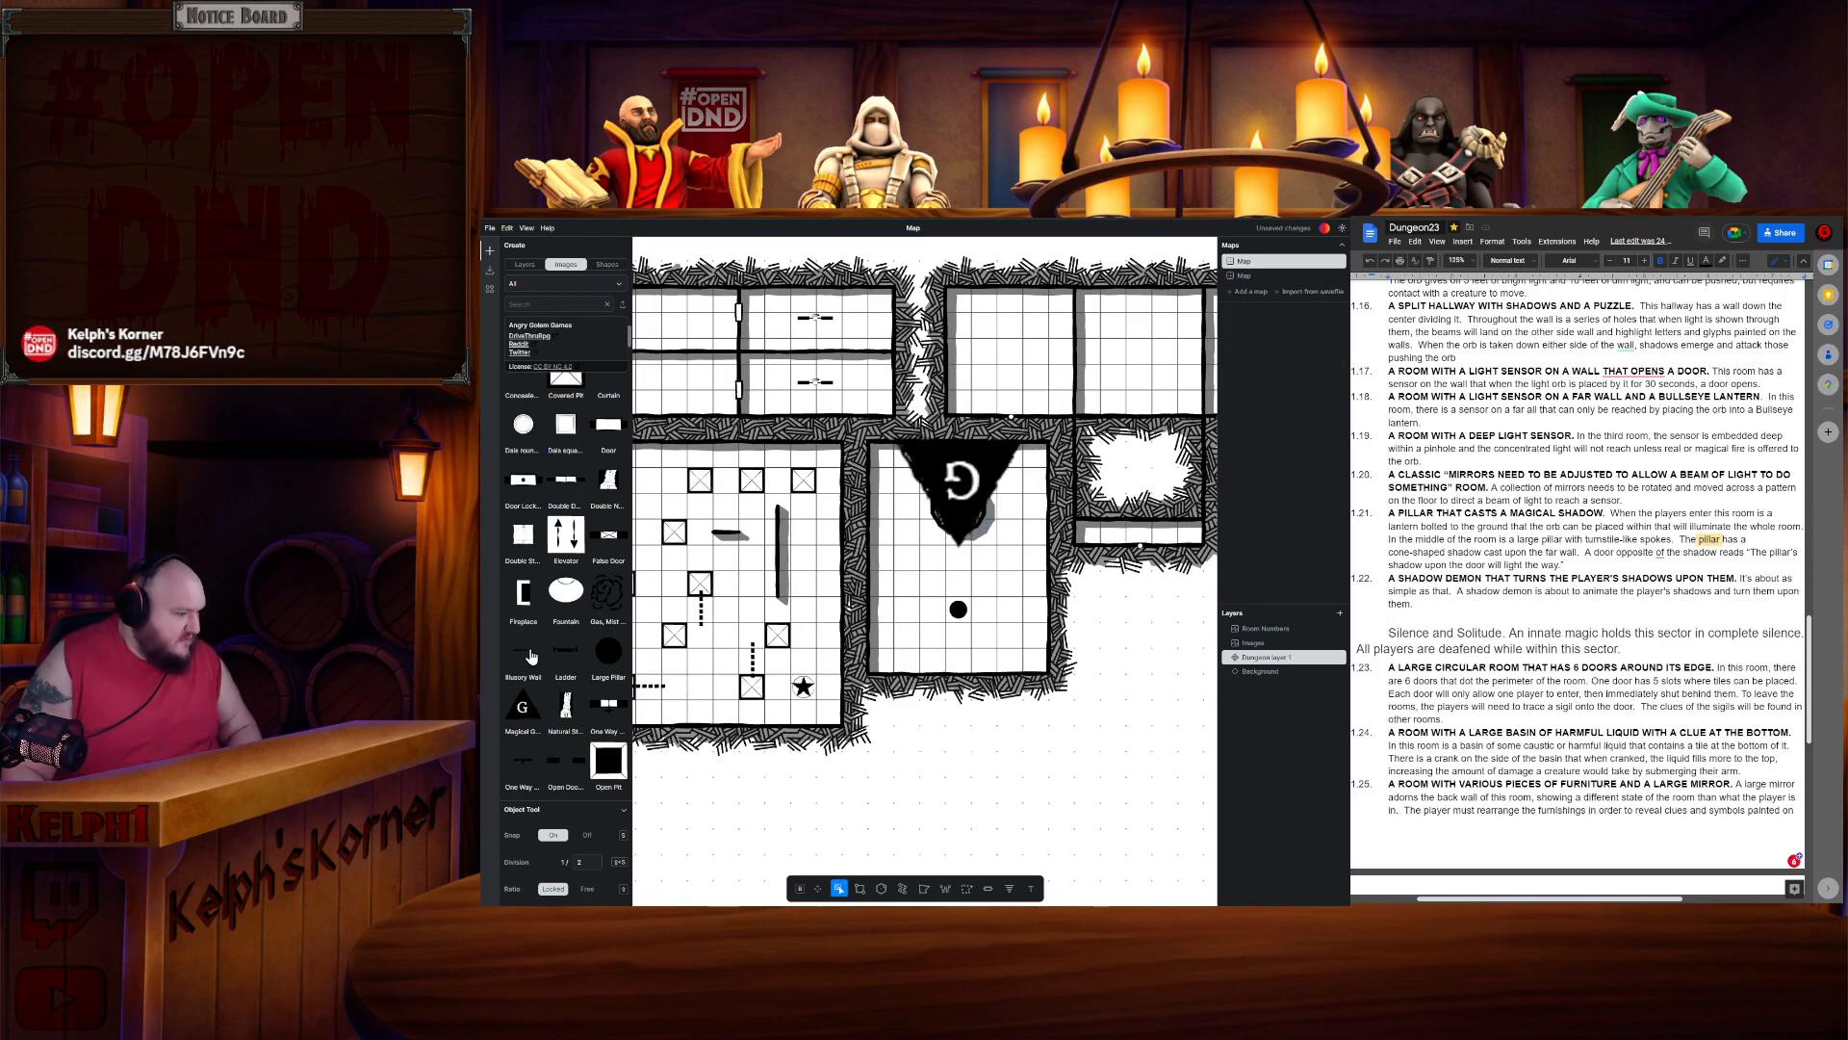
- Move the magical glyph outside the room's lower right corner, discarding a rock wall tried across the orb
{"action": "scroll", "coordinate": [532, 756], "scroll_direction": "down", "scroll_amount": 3}
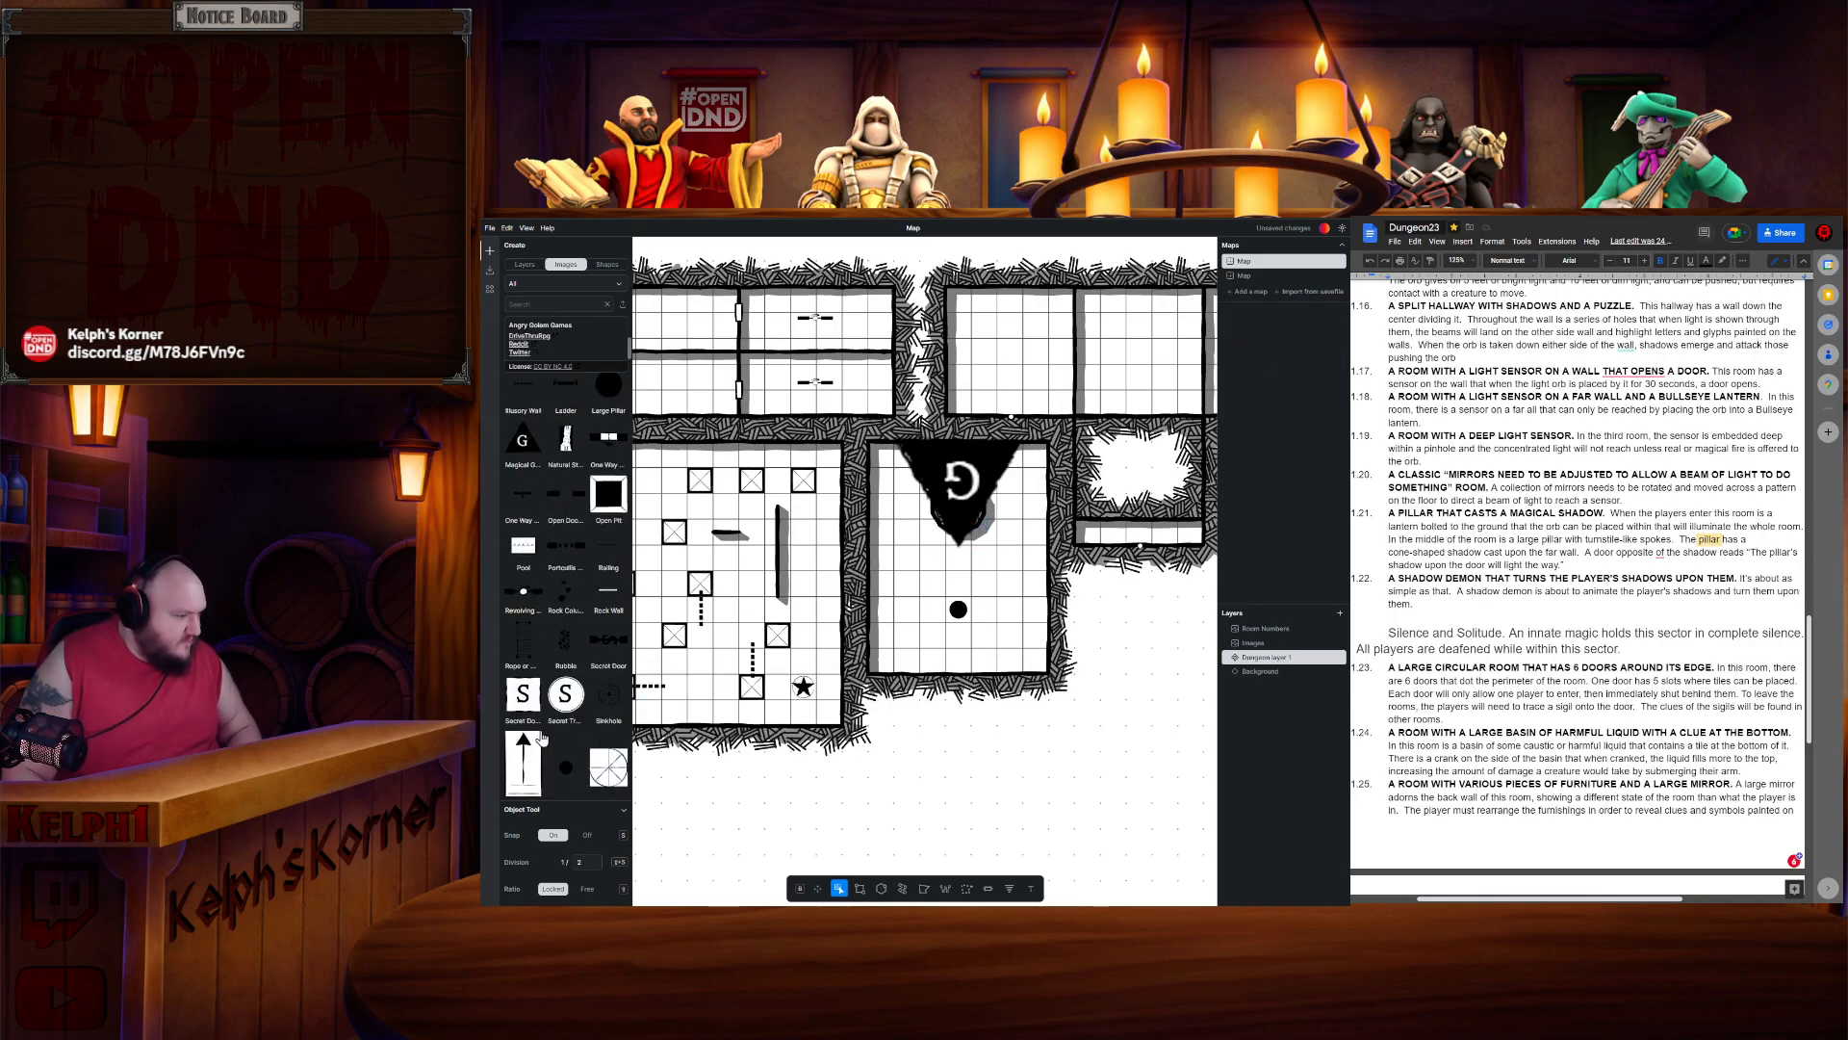
{"action": "scroll", "coordinate": [570, 724], "scroll_direction": "up", "scroll_amount": 1}
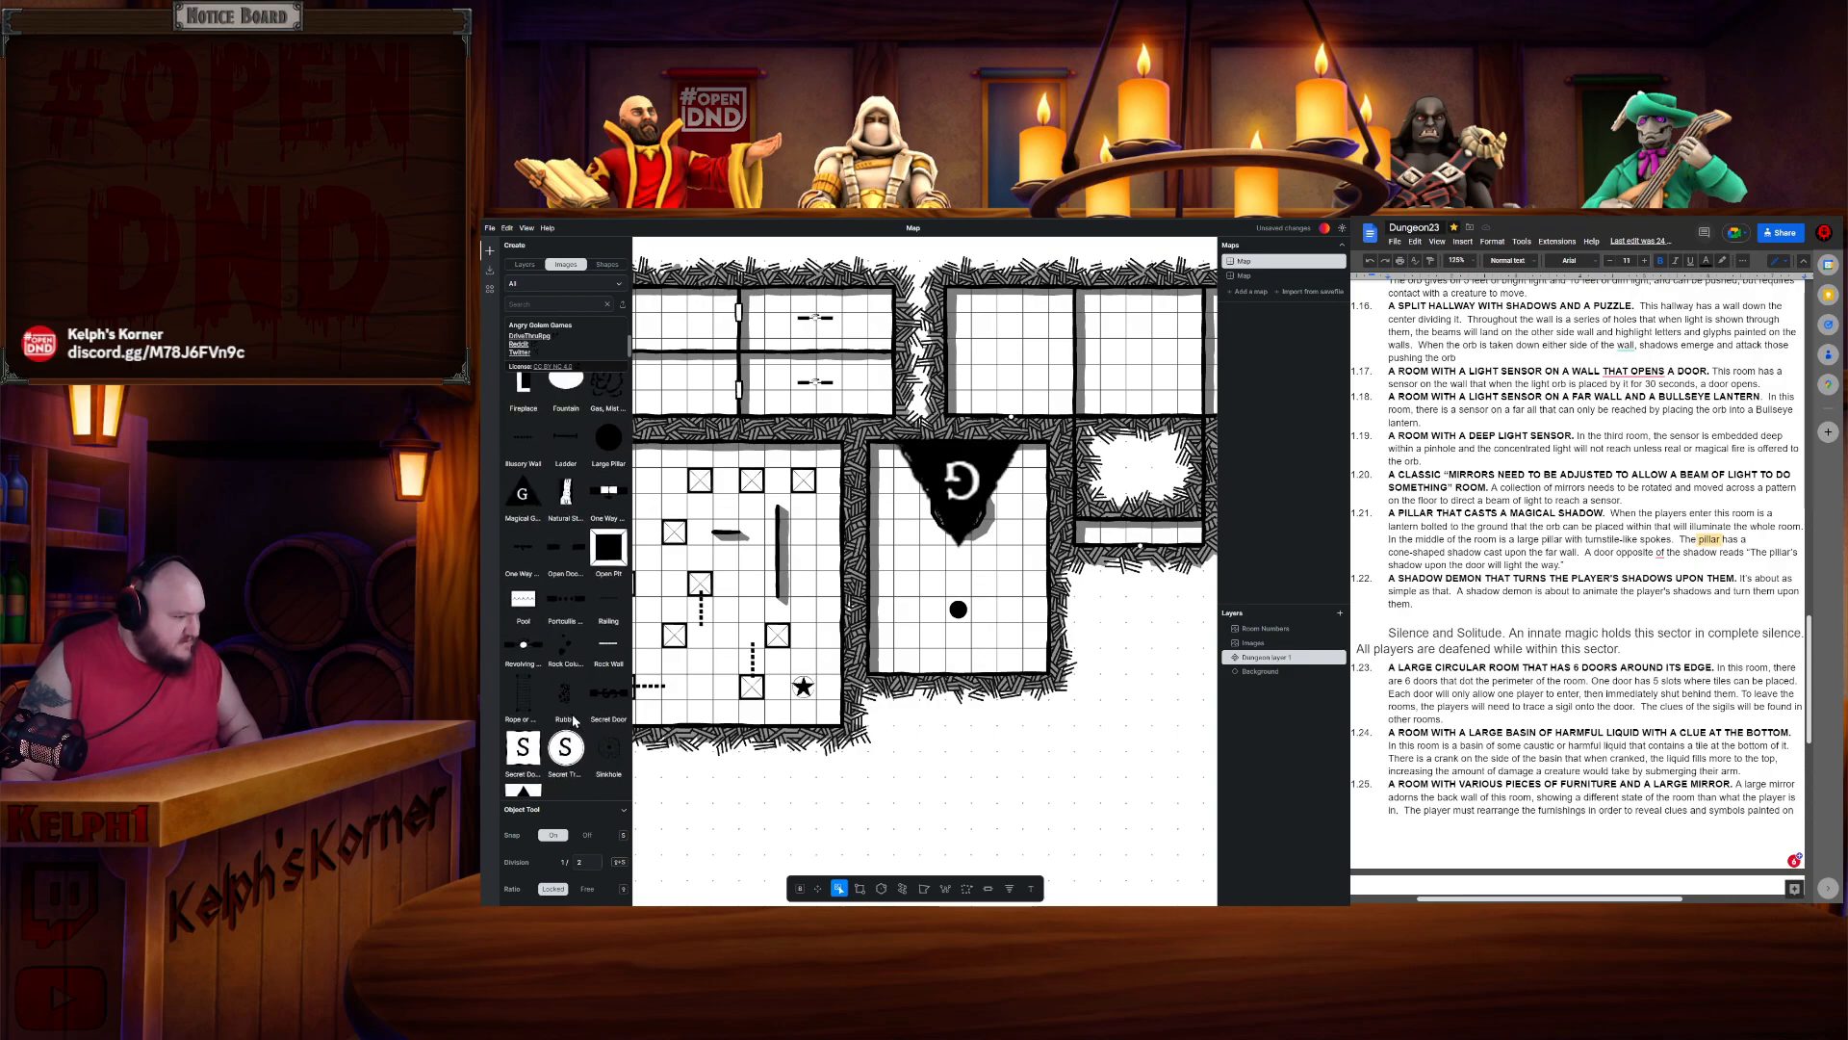
{"action": "left_click_drag", "start_coordinate": [612, 648], "coordinate": [981, 511]}
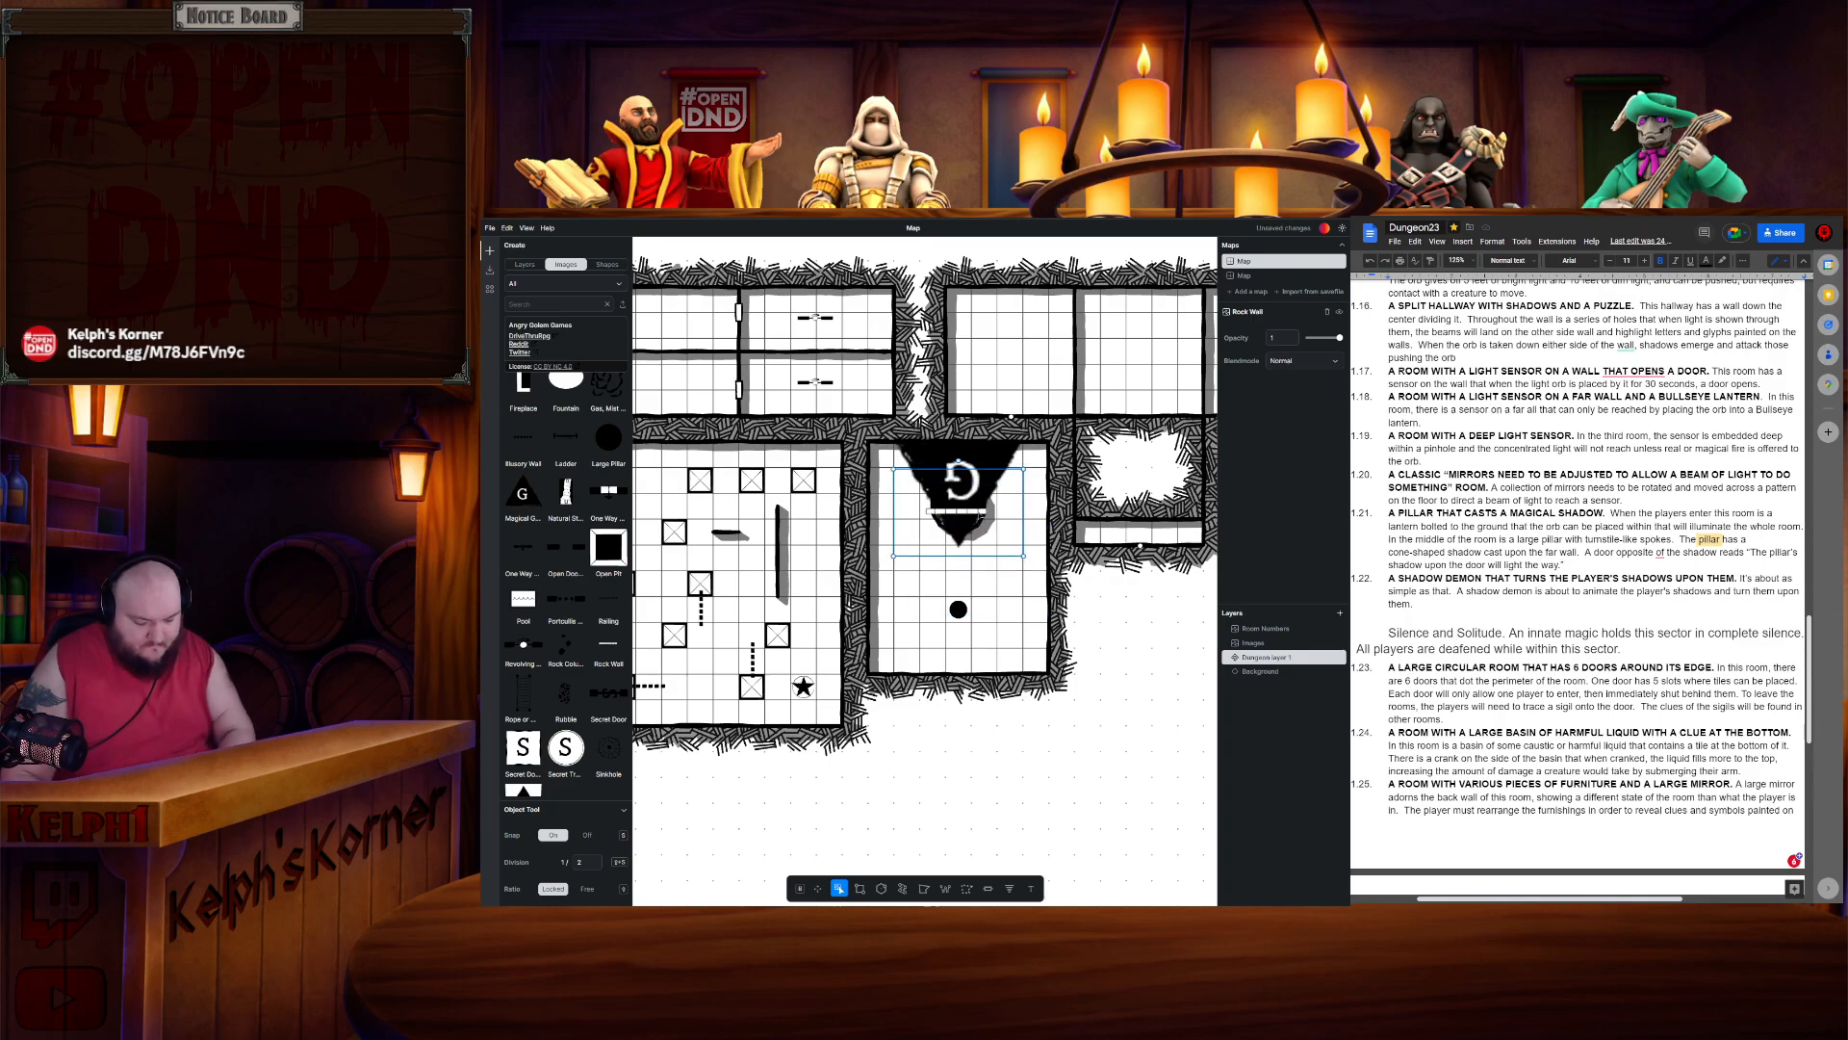
{"action": "left_click_drag", "start_coordinate": [1025, 557], "coordinate": [1044, 564]}
{"action": "left_click", "coordinate": [992, 509]}
{"action": "left_click_drag", "start_coordinate": [998, 518], "coordinate": [1147, 633]}
{"action": "left_click", "coordinate": [988, 526]}
{"action": "left_click_drag", "start_coordinate": [989, 524], "coordinate": [975, 515]}
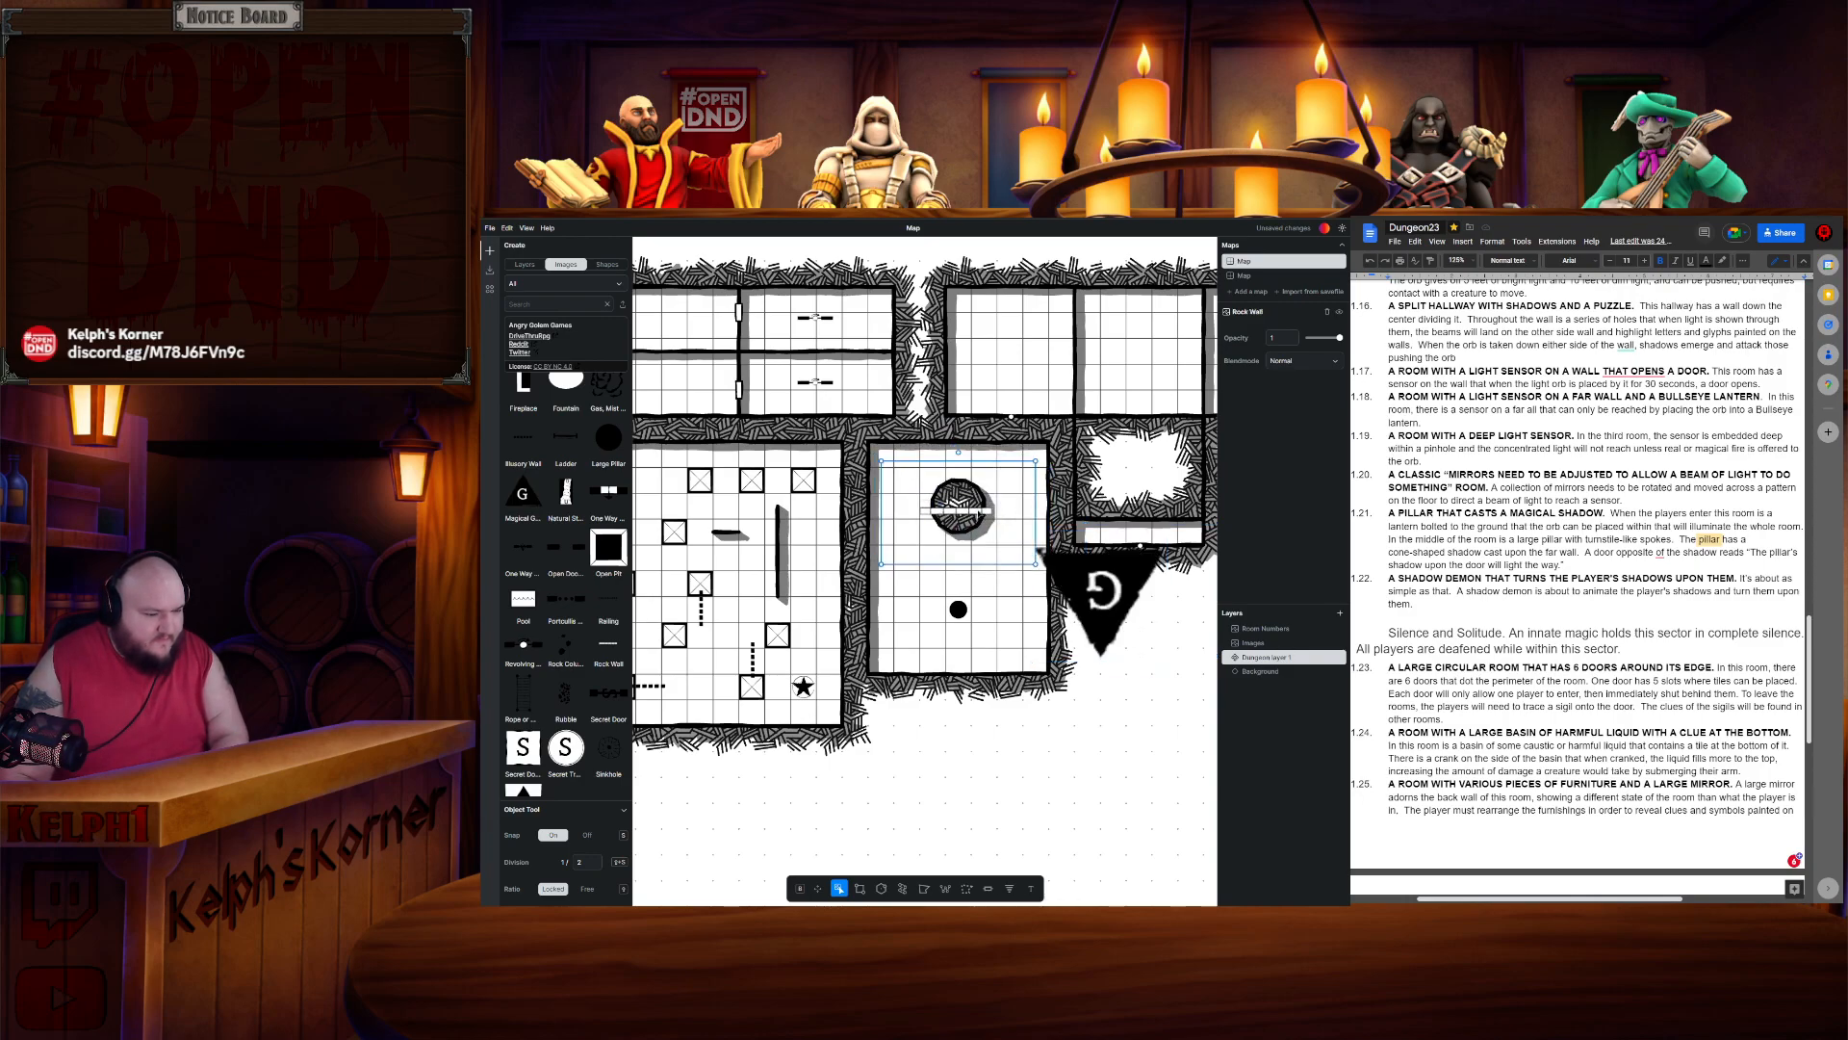
{"action": "key", "text": "Delete"}
- Place a railing horizontally through the orb and align it with the orb's centre
{"action": "left_click_drag", "start_coordinate": [609, 598], "coordinate": [967, 582]}
{"action": "left_click_drag", "start_coordinate": [1078, 521], "coordinate": [1114, 480]}
{"action": "left_click_drag", "start_coordinate": [995, 554], "coordinate": [951, 512]}
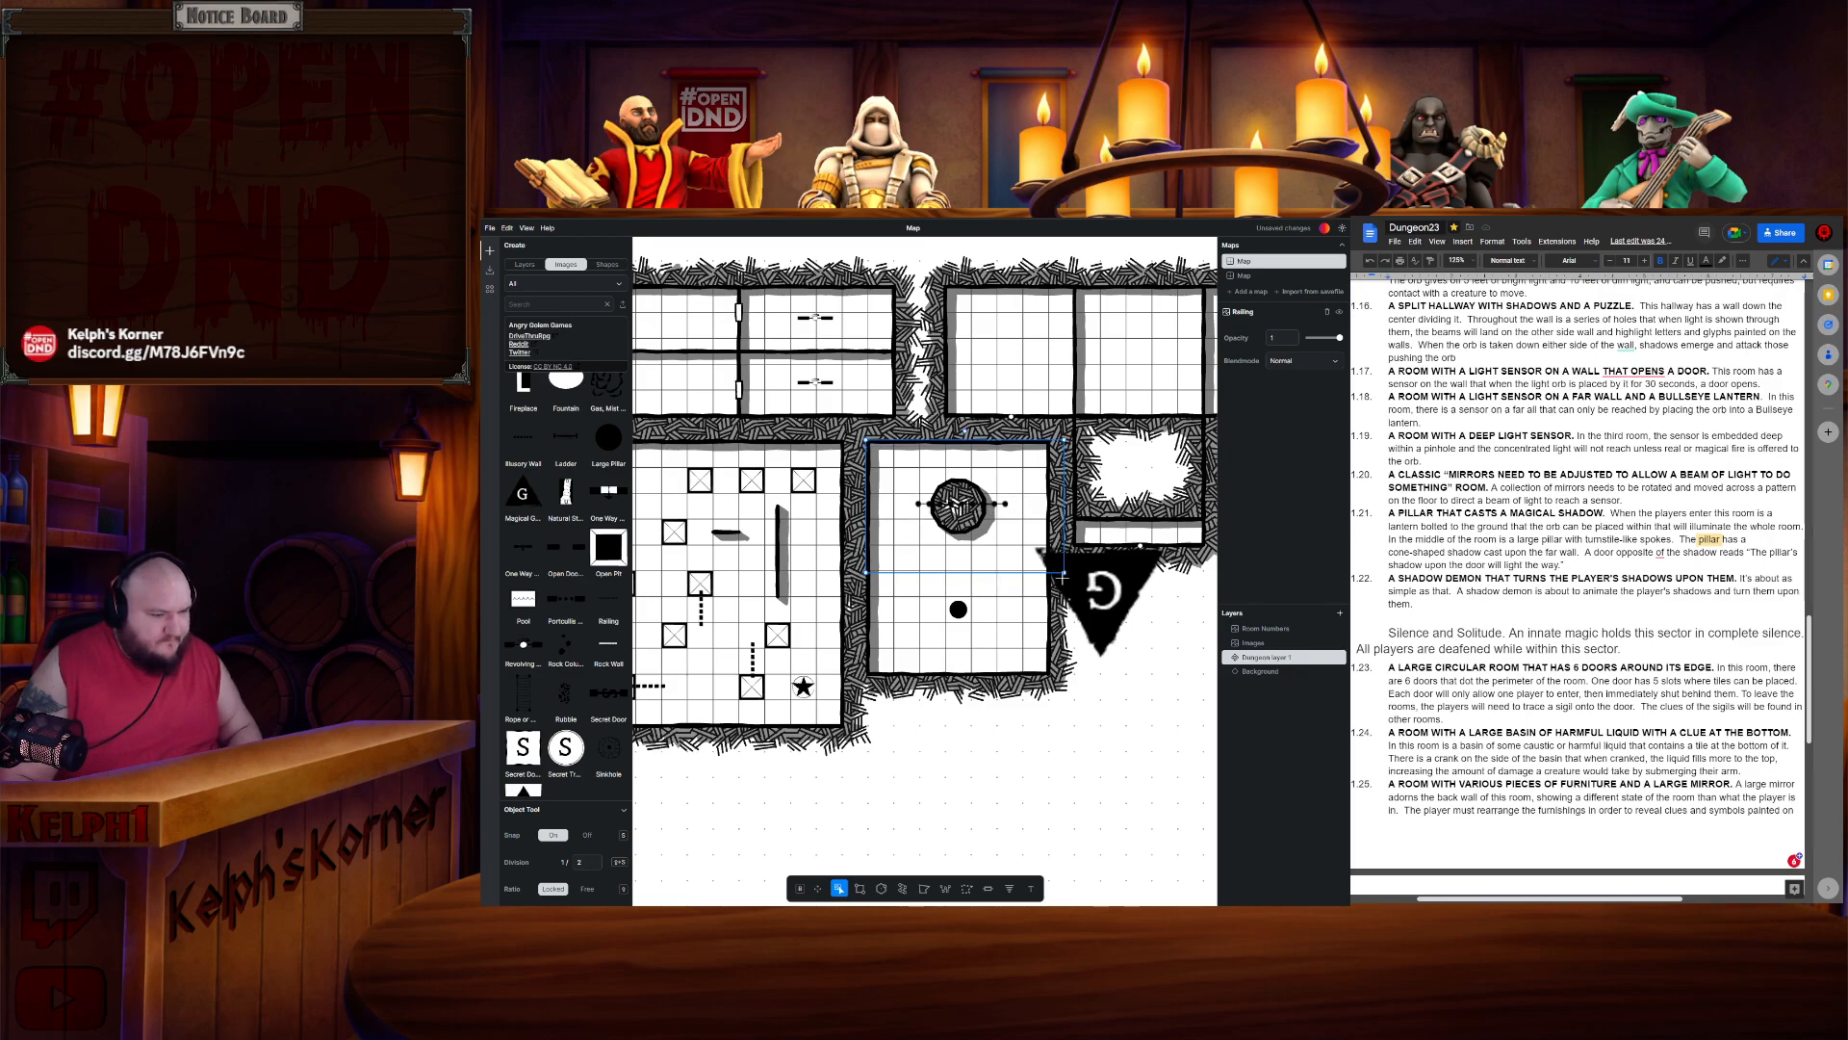
{"action": "left_click_drag", "start_coordinate": [866, 572], "coordinate": [852, 581]}
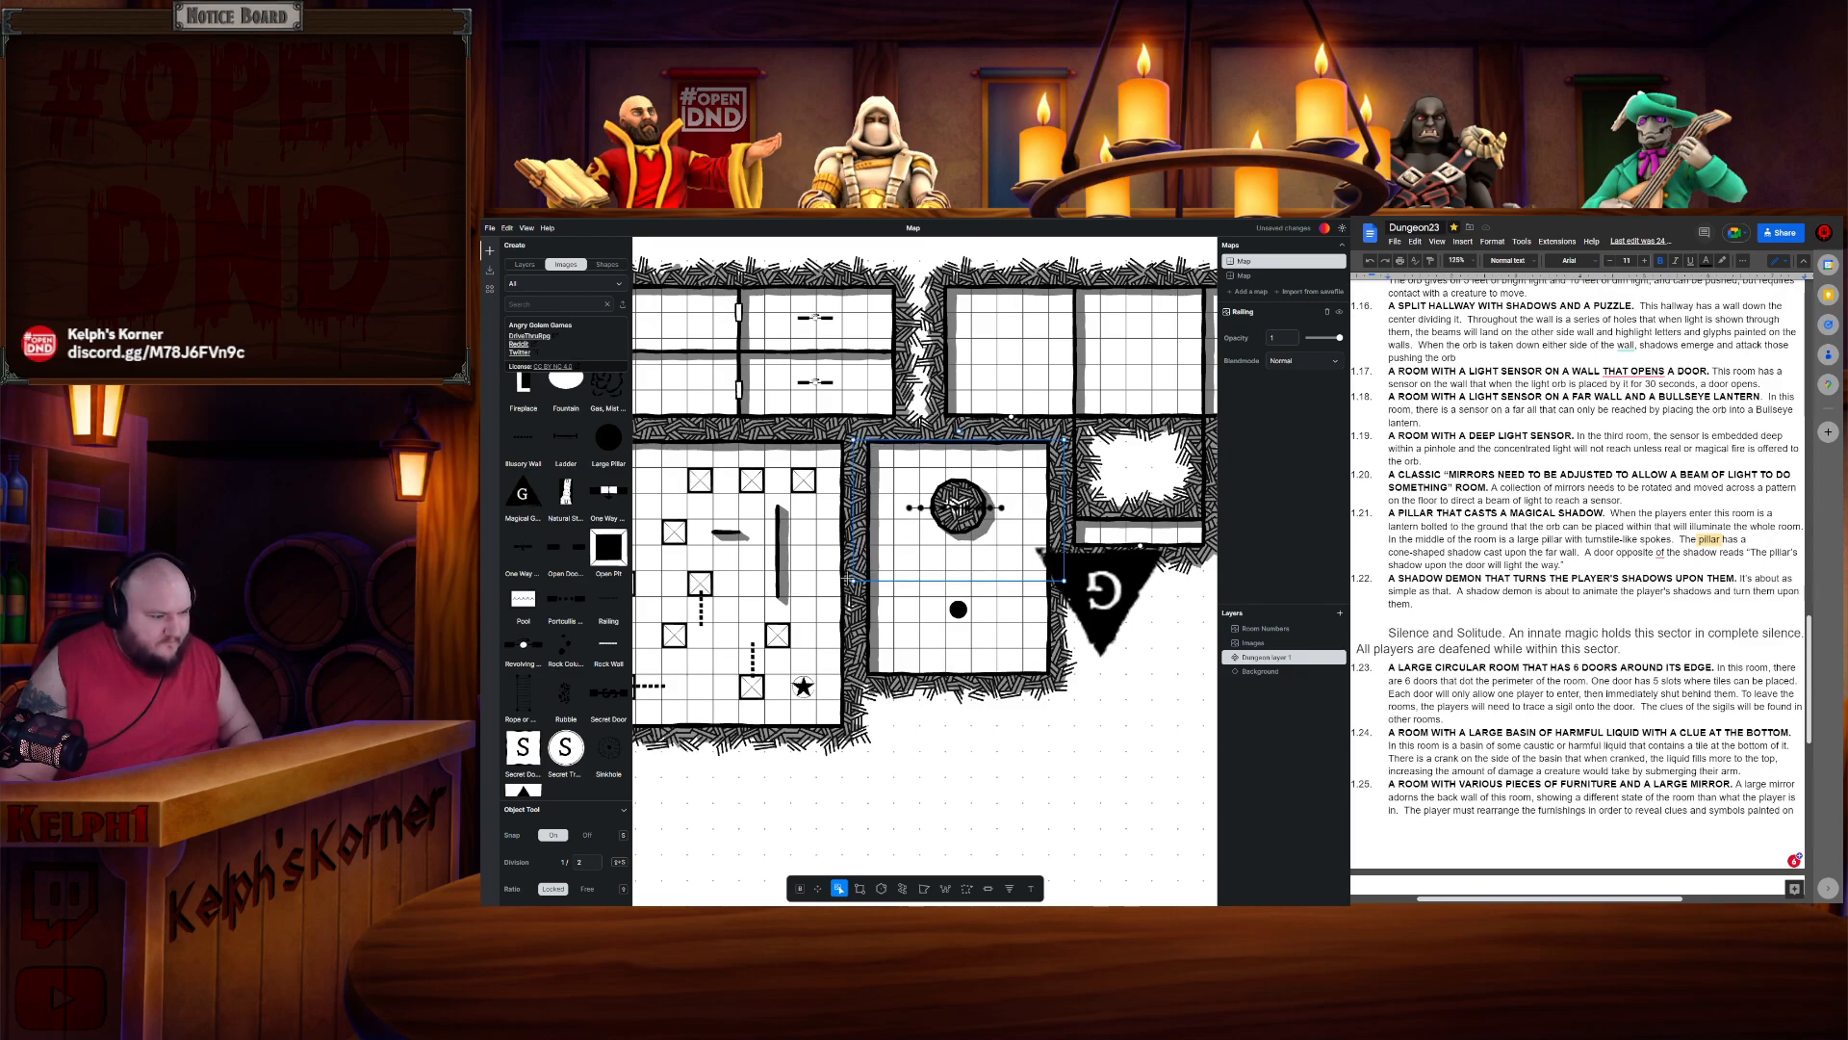
{"action": "left_click_drag", "start_coordinate": [974, 510], "coordinate": [973, 506]}
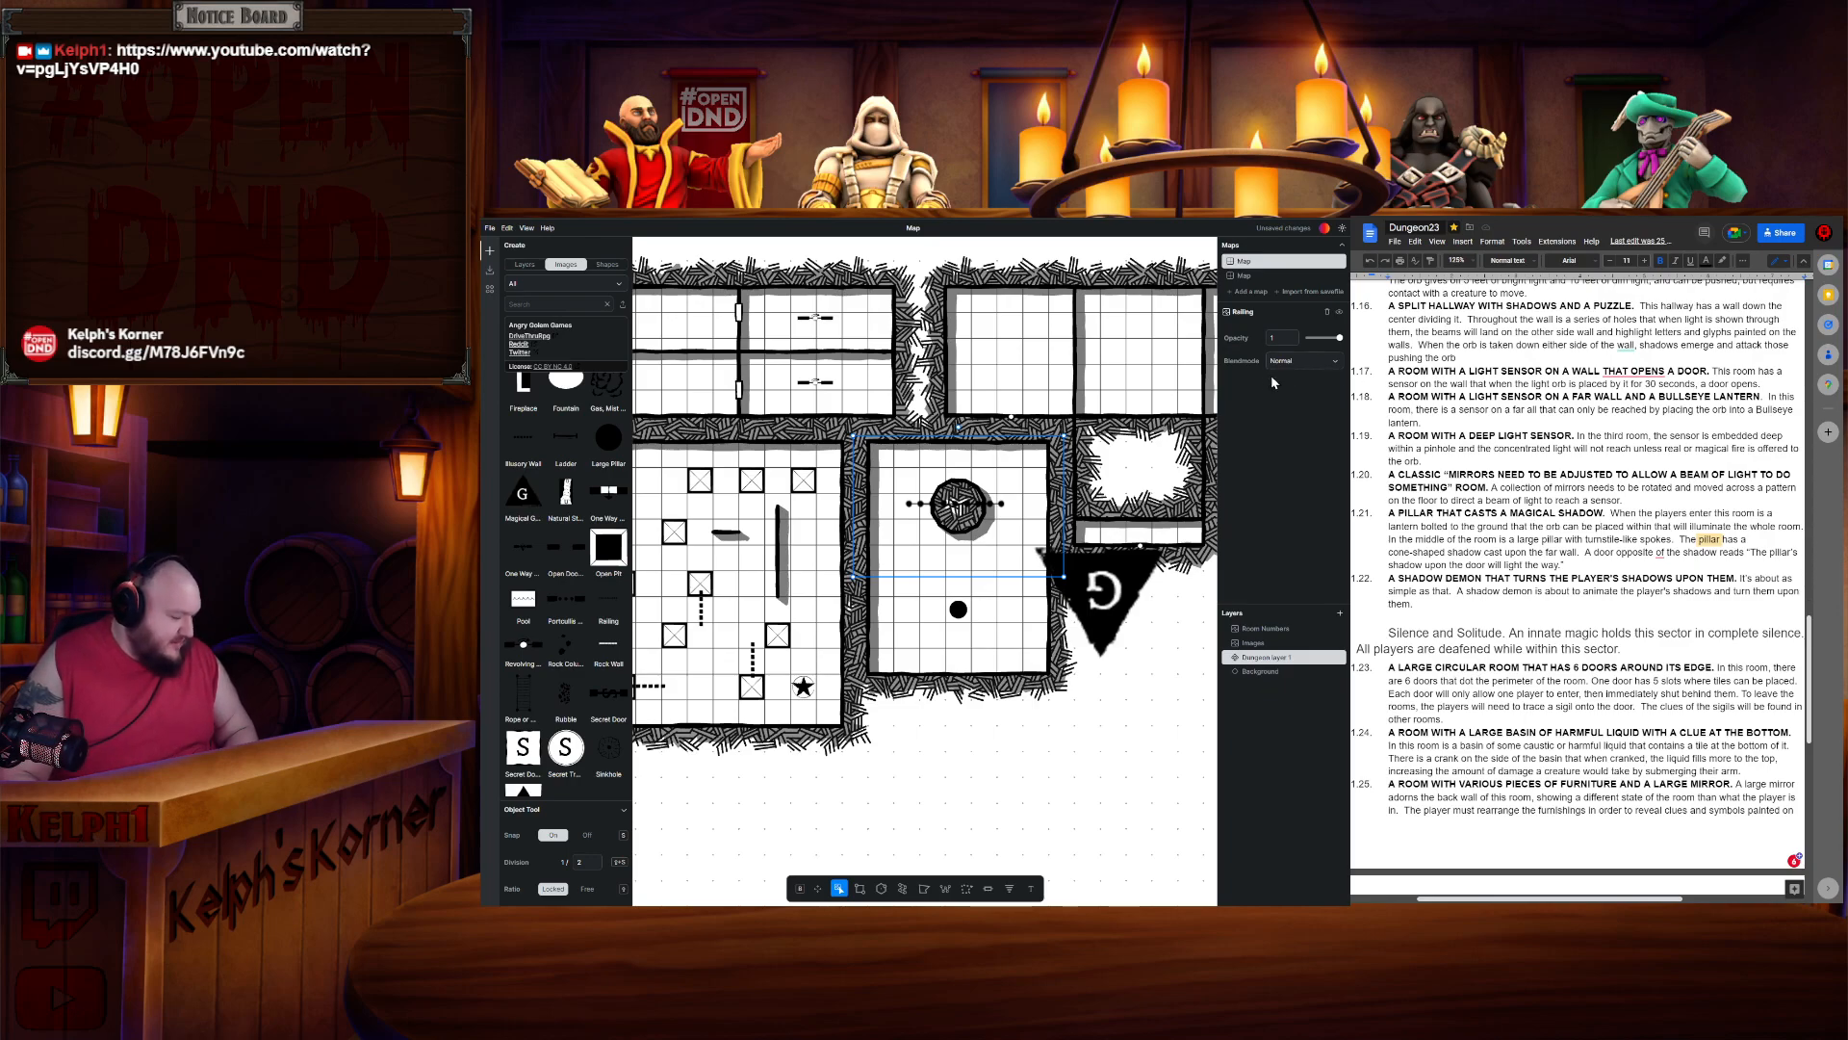
{"action": "left_click_drag", "start_coordinate": [853, 436], "coordinate": [866, 444]}
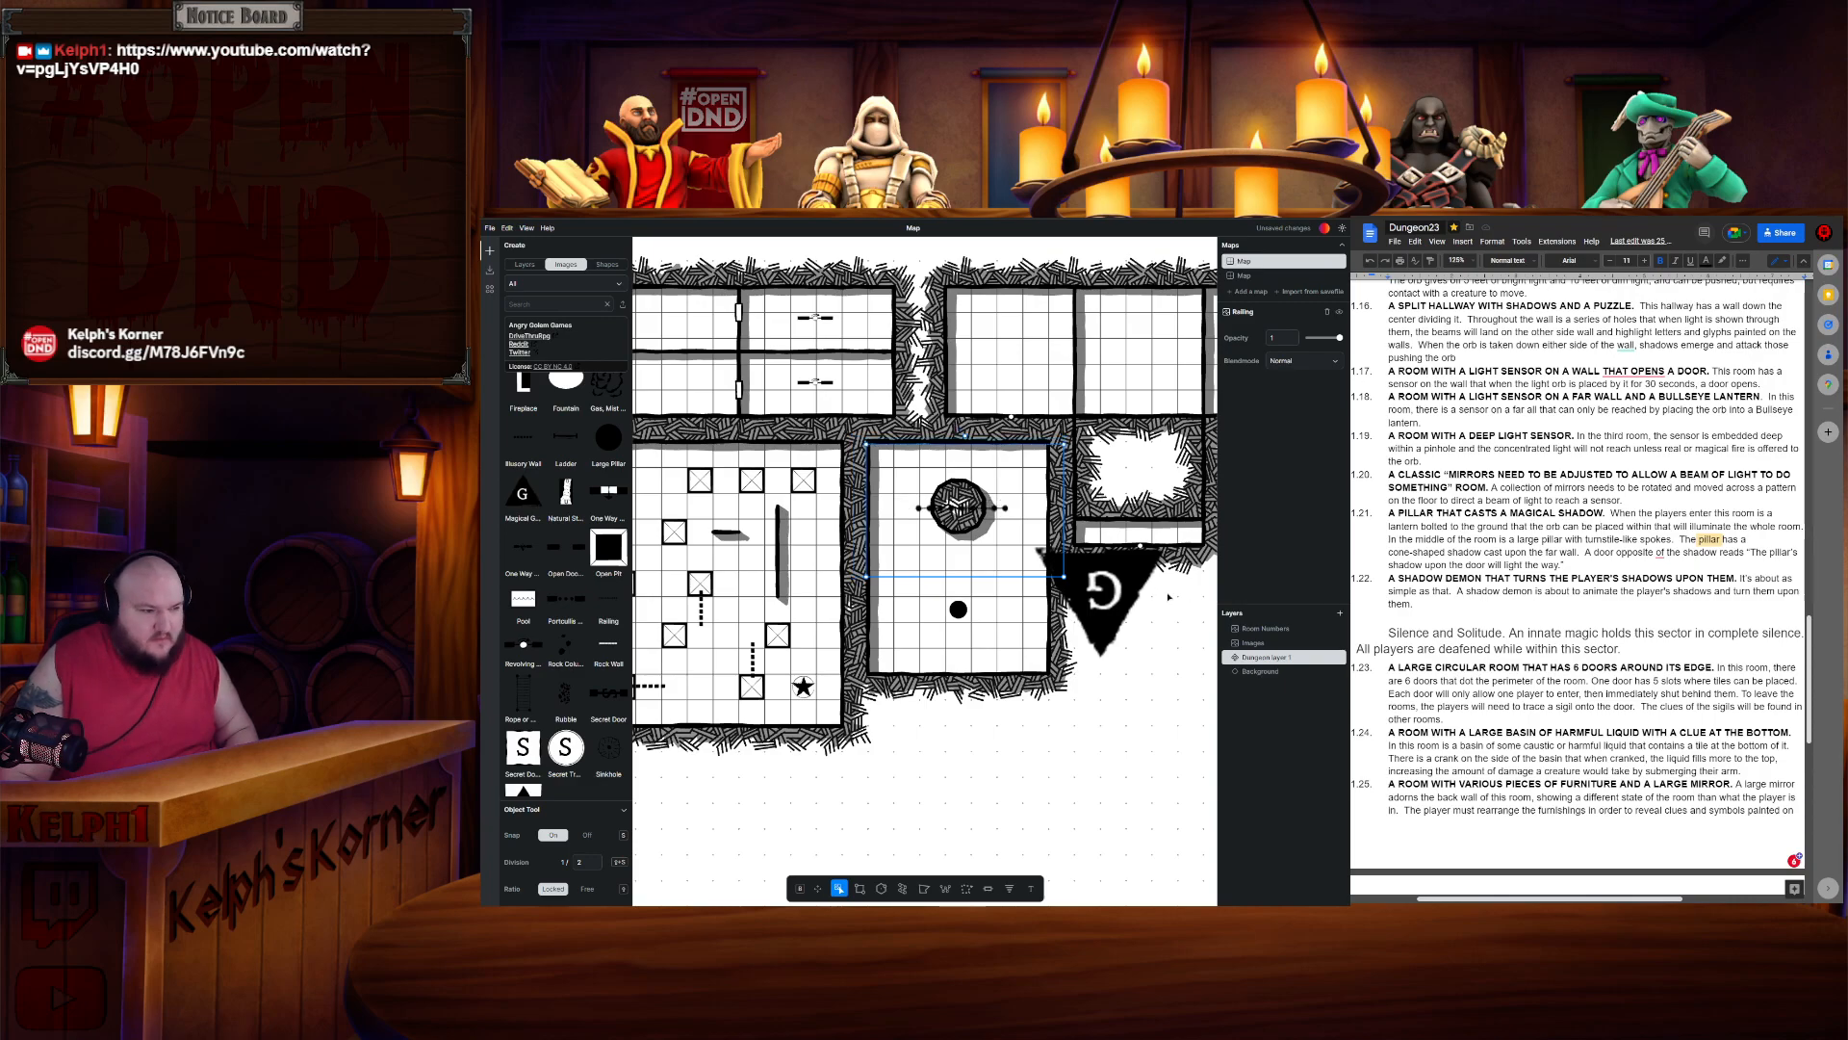
{"action": "left_click_drag", "start_coordinate": [1063, 576], "coordinate": [1054, 561]}
{"action": "left_click_drag", "start_coordinate": [981, 505], "coordinate": [962, 502]}
{"action": "left_click_drag", "start_coordinate": [873, 567], "coordinate": [867, 570]}
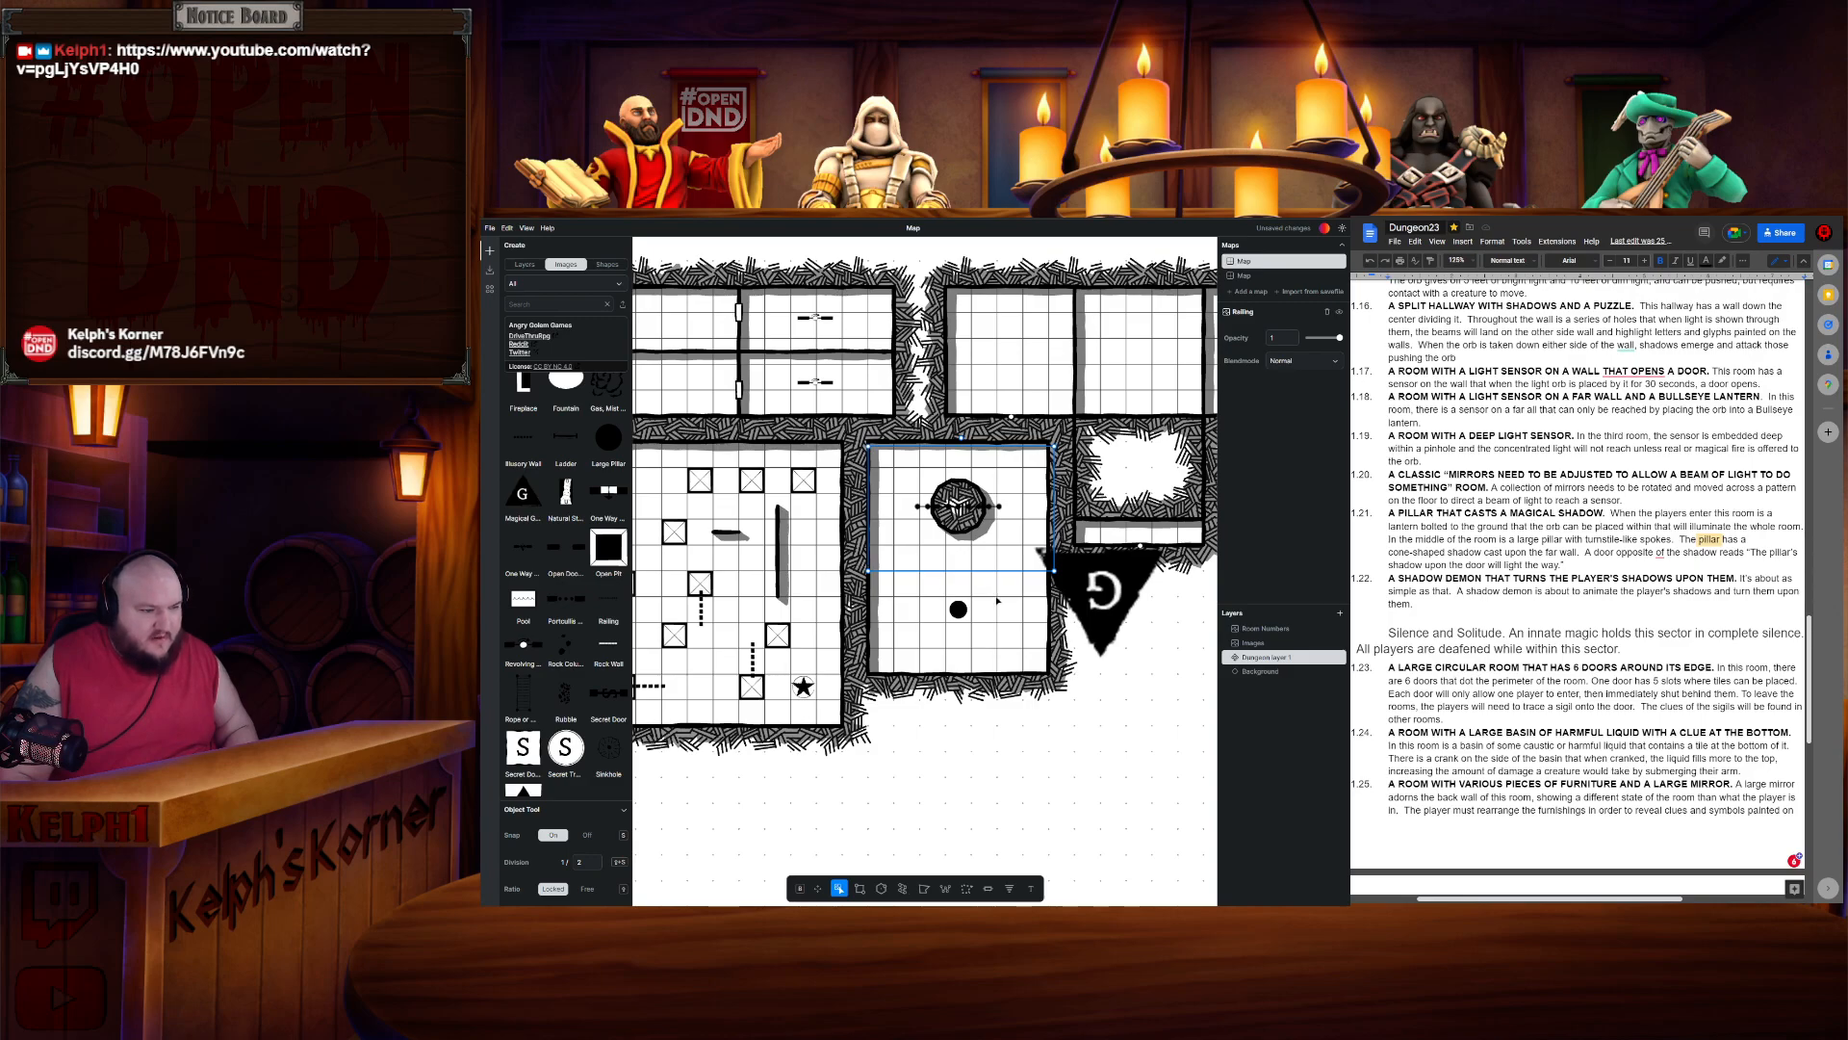
- Duplicate the railing and rotate the copy vertically through the orb to form a cross
{"action": "key", "text": "ctrl+c"}
{"action": "key", "text": "ctrl+v"}
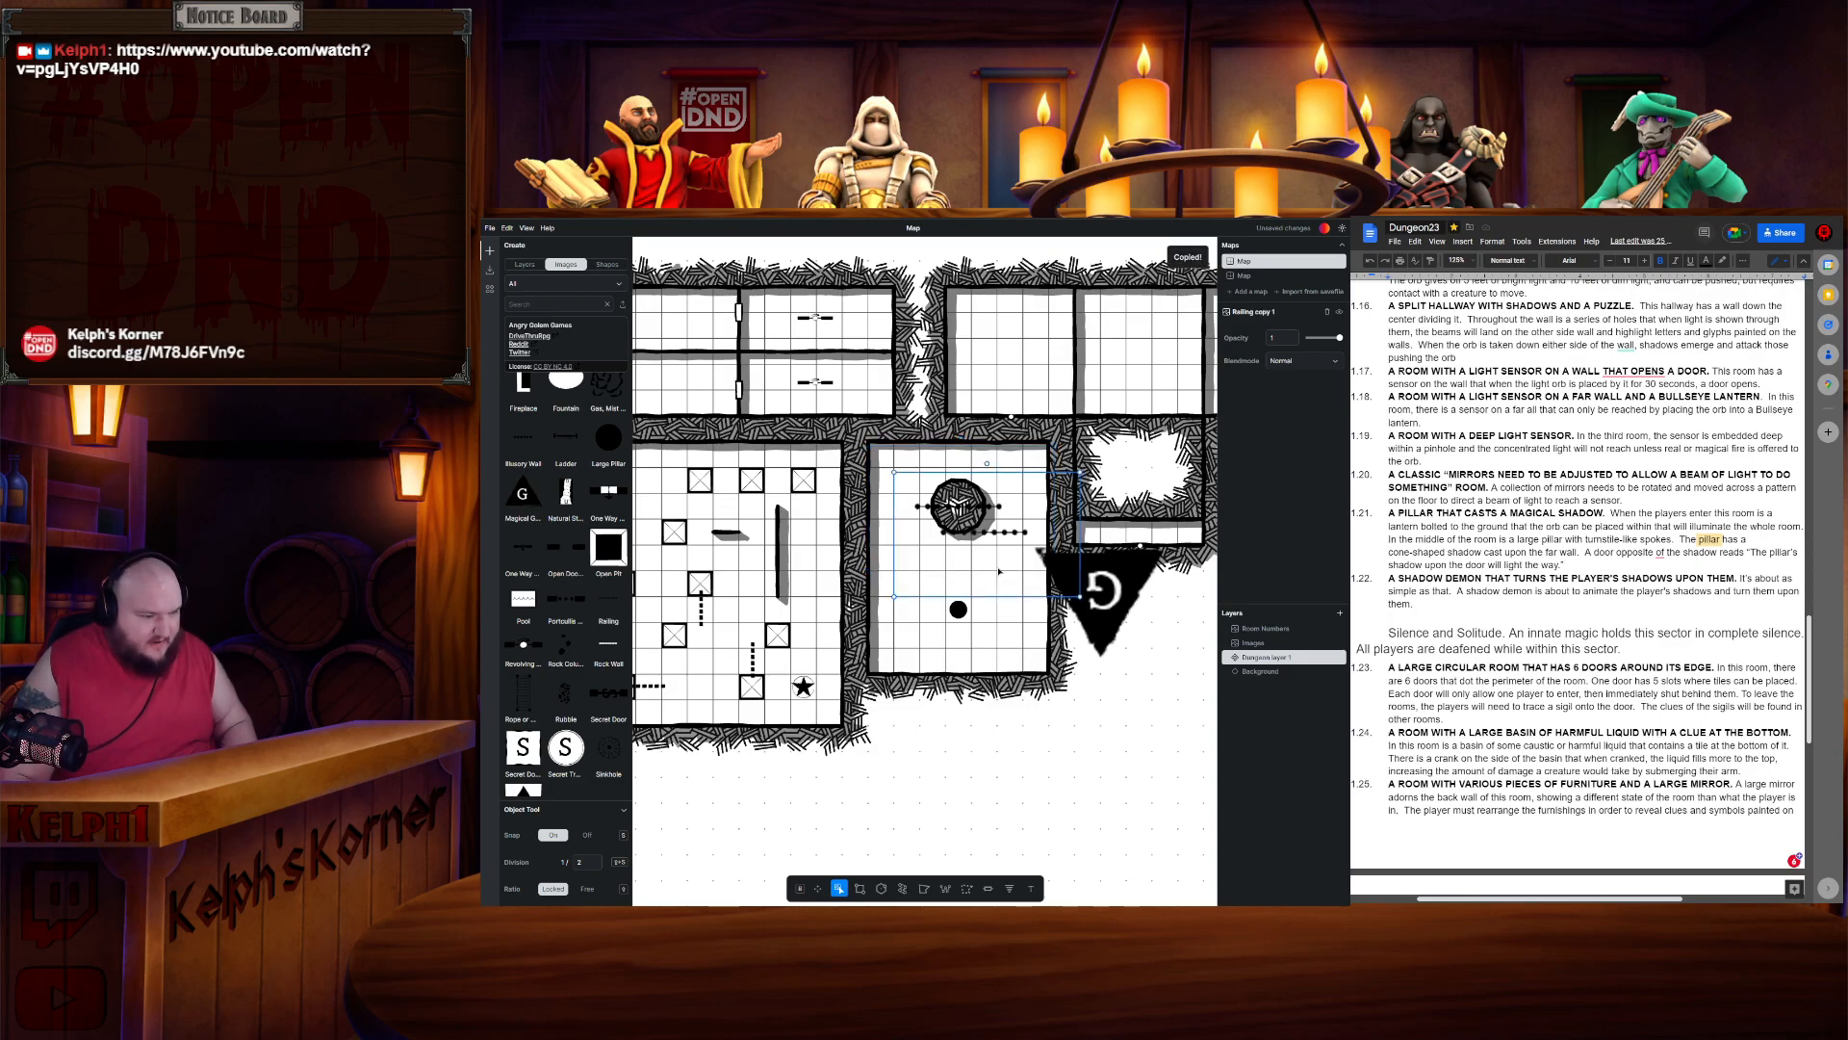
{"action": "left_click_drag", "start_coordinate": [1038, 551], "coordinate": [1040, 554]}
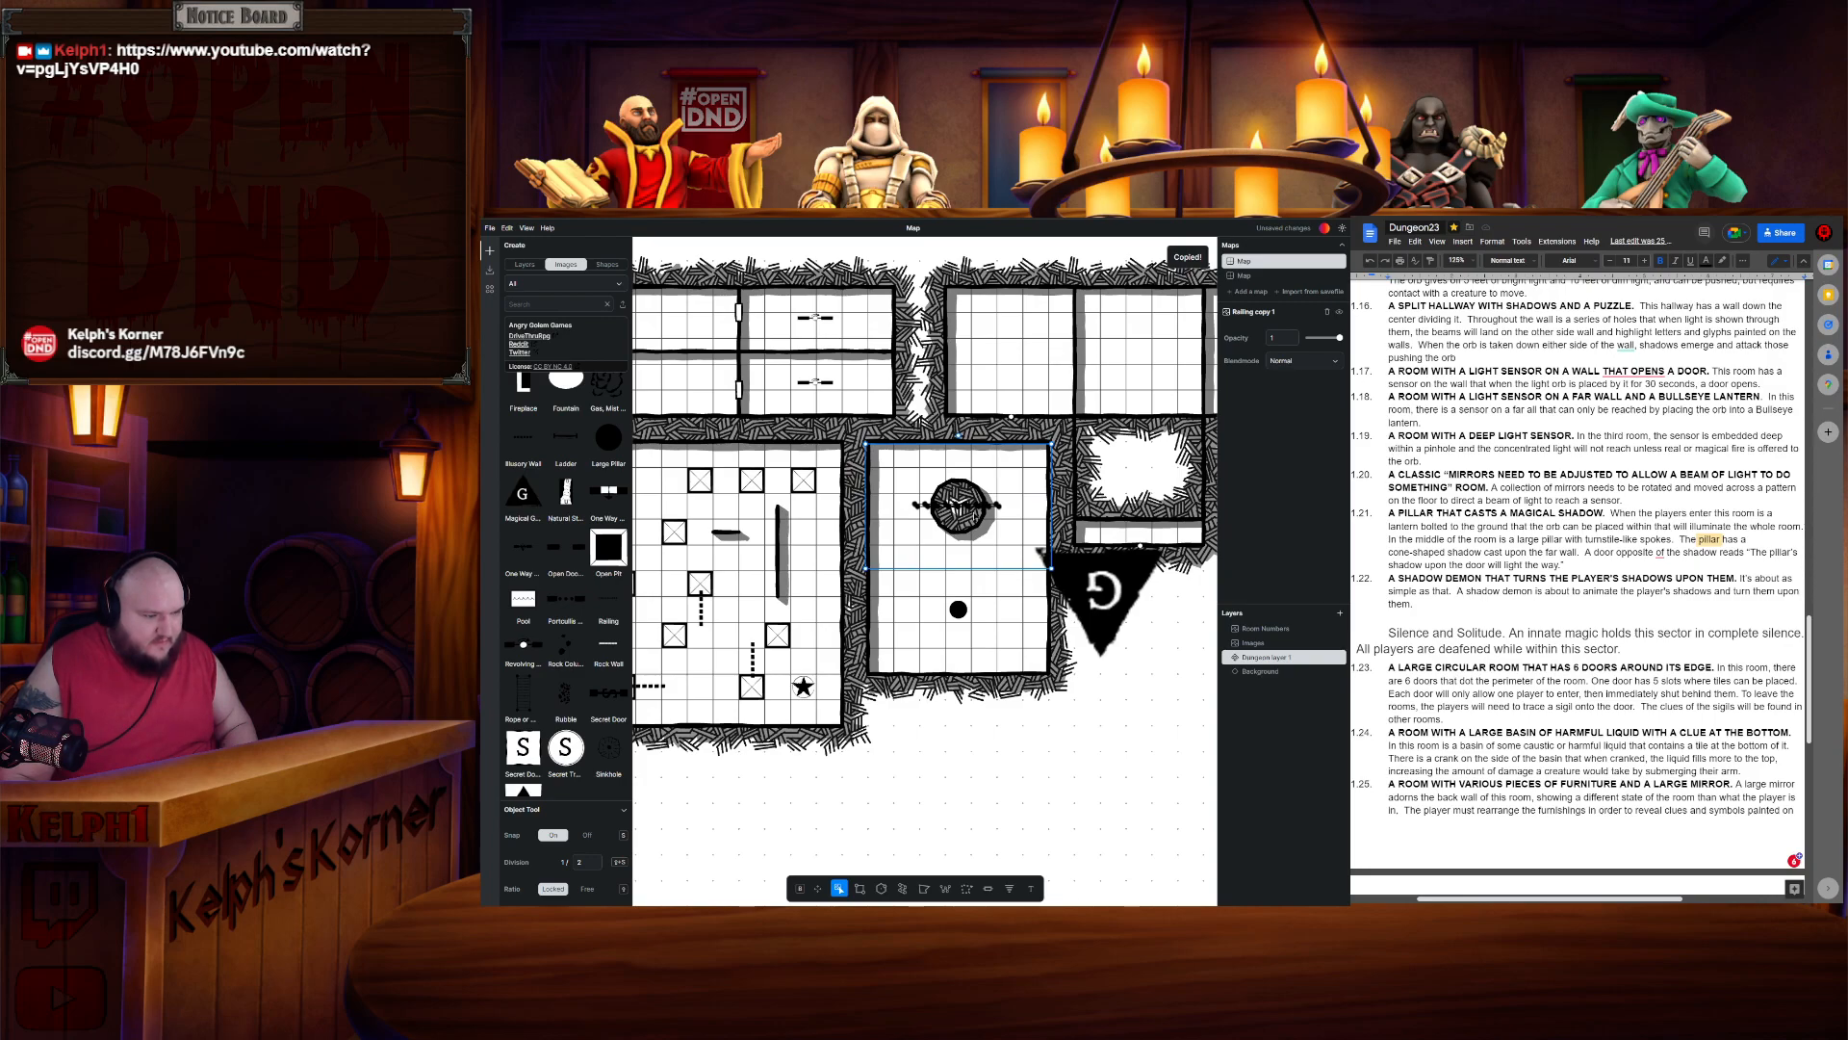
{"action": "left_click_drag", "start_coordinate": [976, 516], "coordinate": [980, 517]}
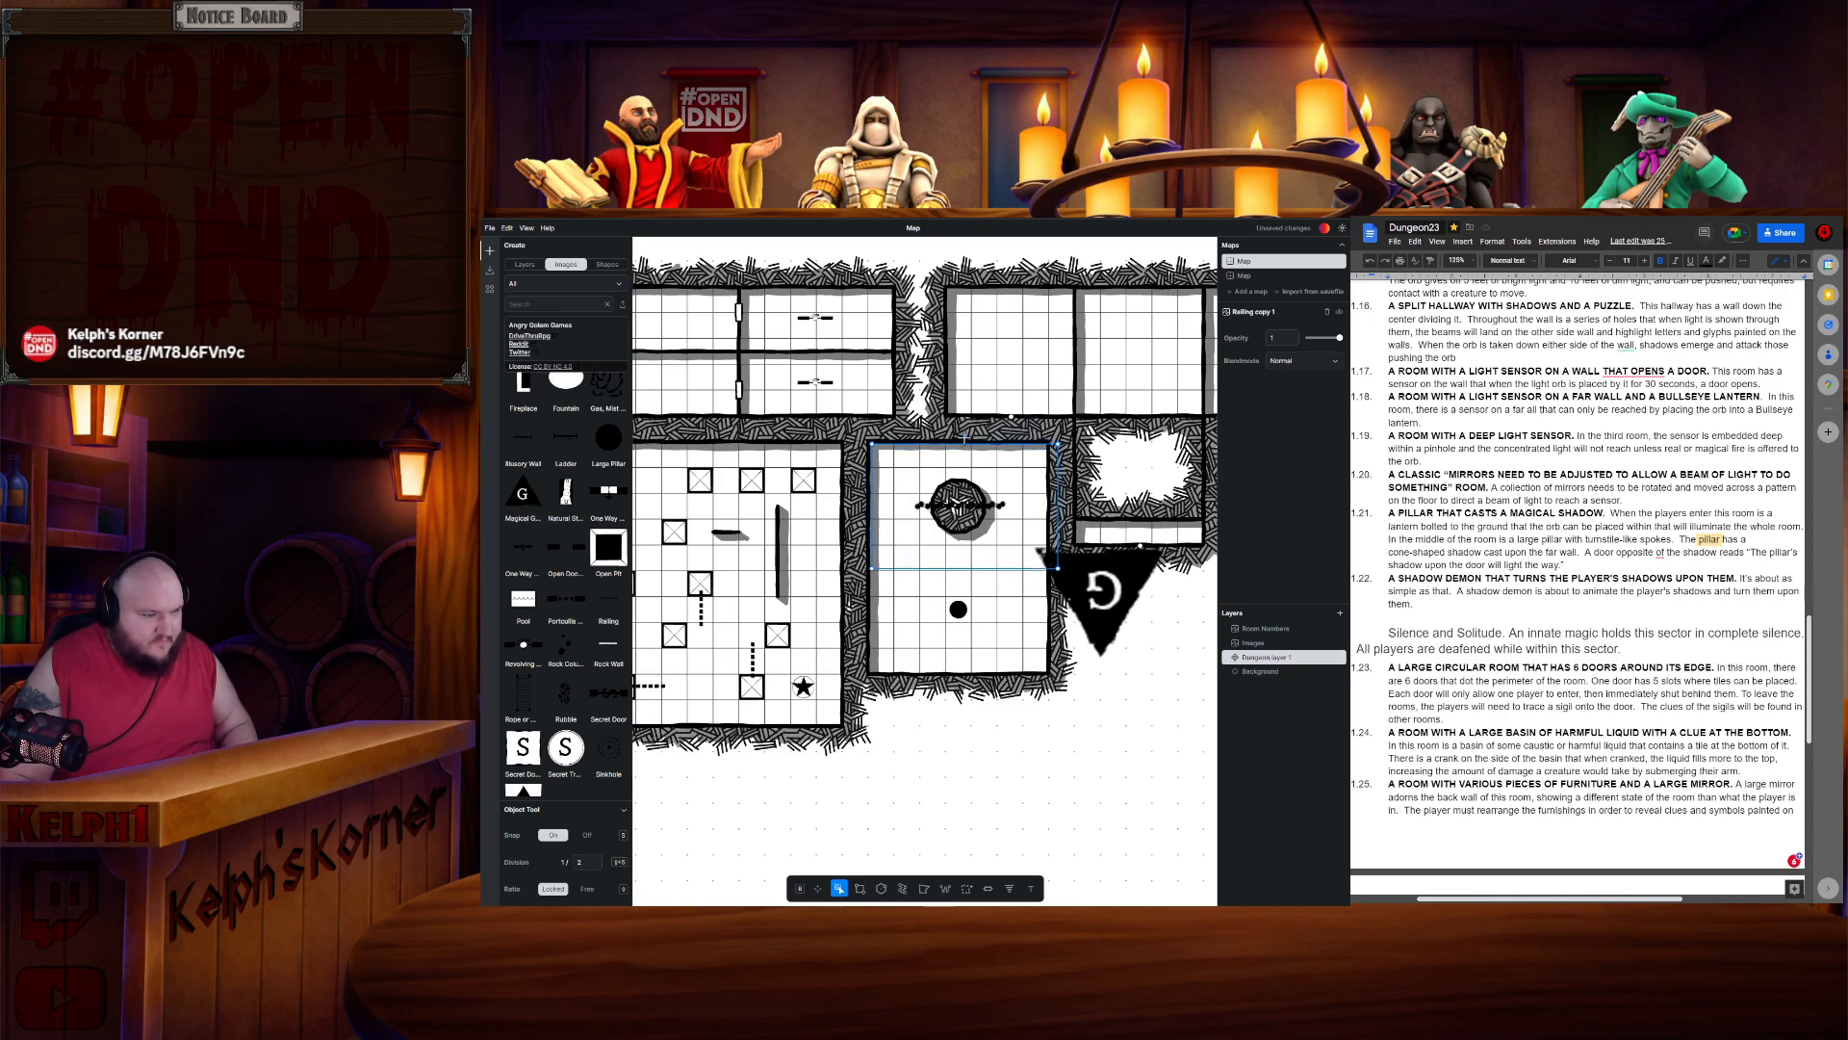
{"action": "left_click_drag", "start_coordinate": [964, 435], "coordinate": [986, 398]}
{"action": "left_click_drag", "start_coordinate": [1030, 478], "coordinate": [1035, 505]}
{"action": "left_click_drag", "start_coordinate": [962, 589], "coordinate": [946, 595]}
{"action": "left_click_drag", "start_coordinate": [955, 504], "coordinate": [961, 502]}
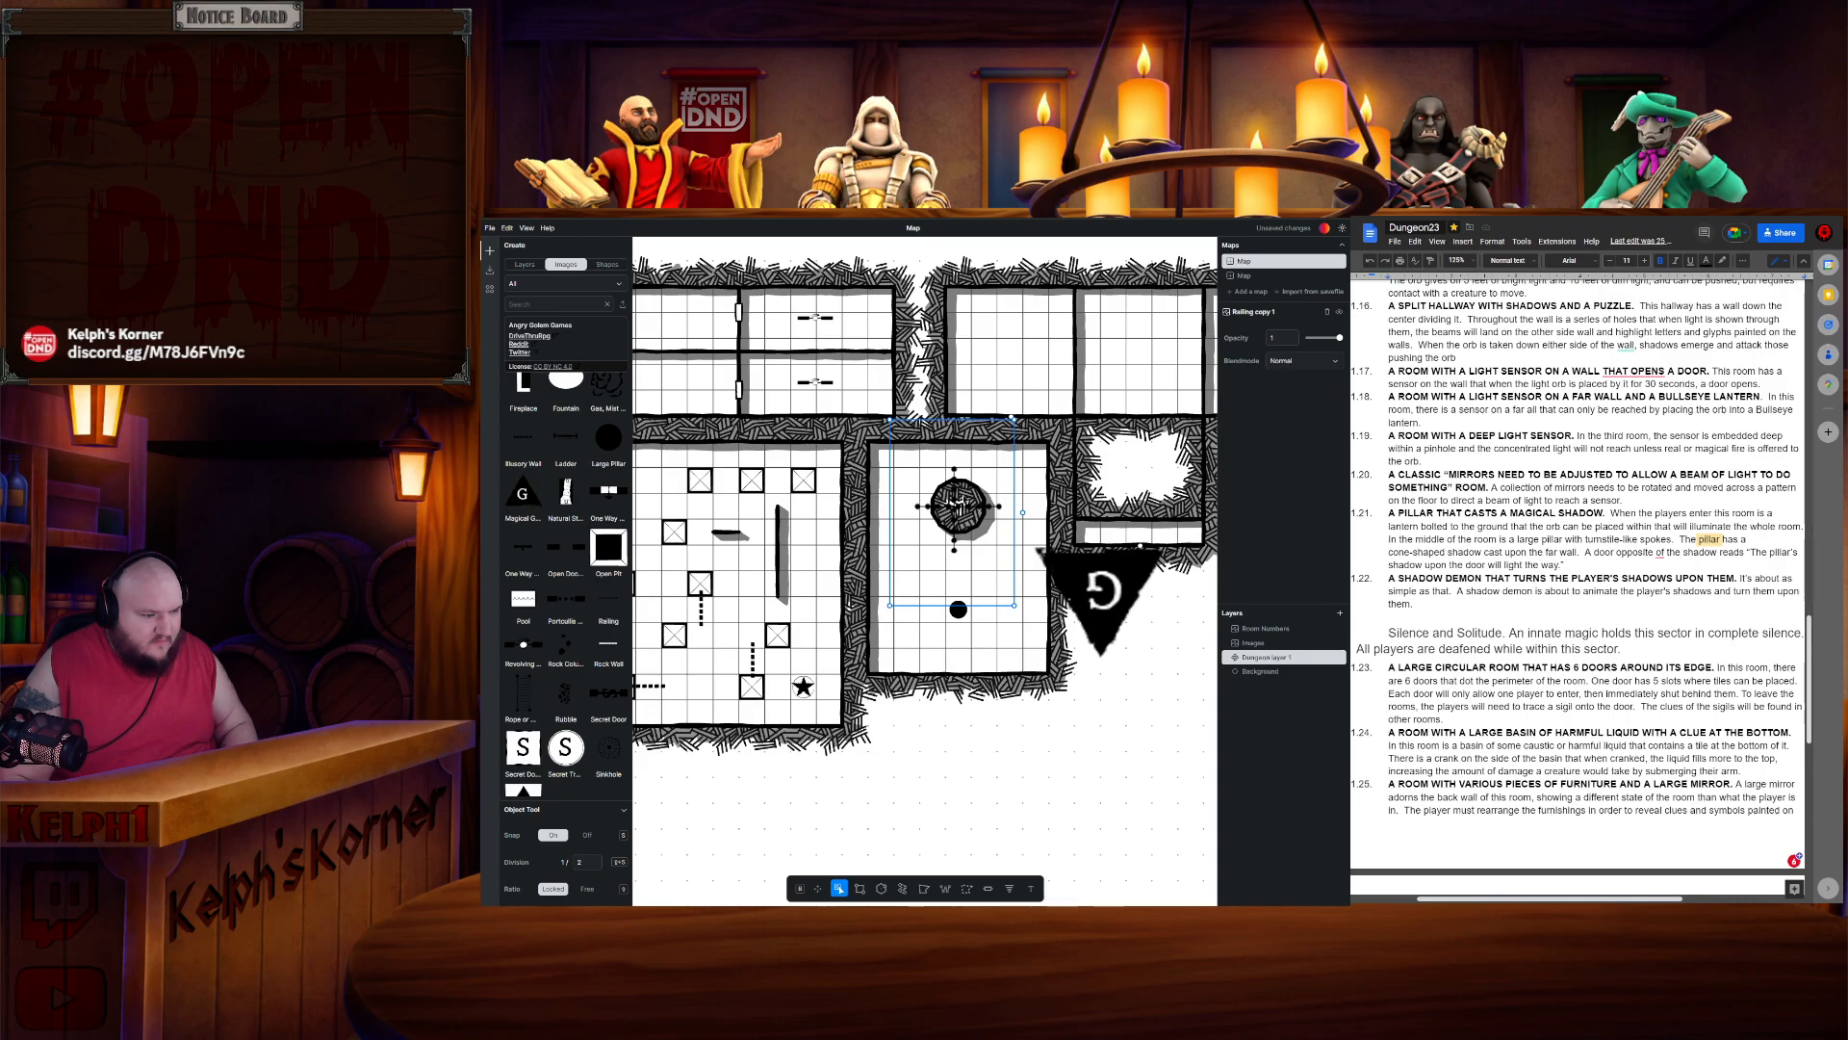
{"action": "left_click_drag", "start_coordinate": [957, 504], "coordinate": [962, 503]}
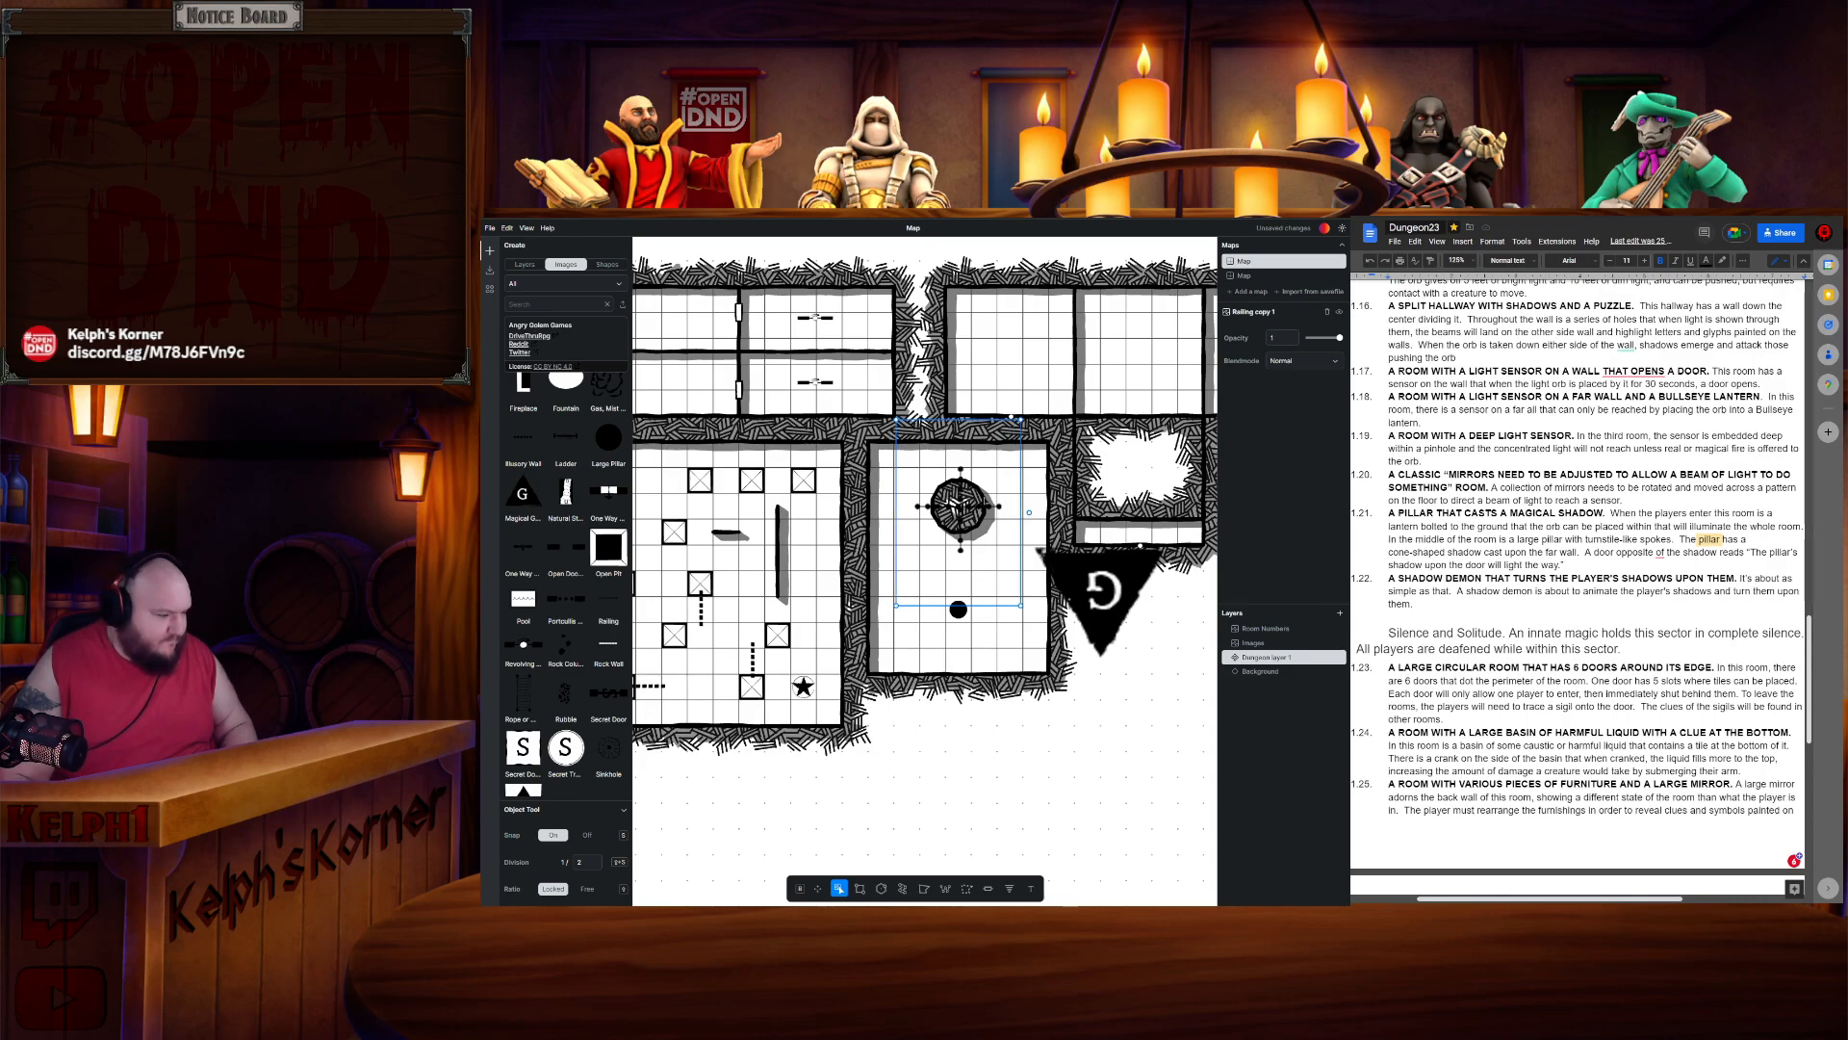
- Set the object snap division to 1/4
{"action": "left_click", "coordinate": [594, 863]}
{"action": "type", "text": "4"}
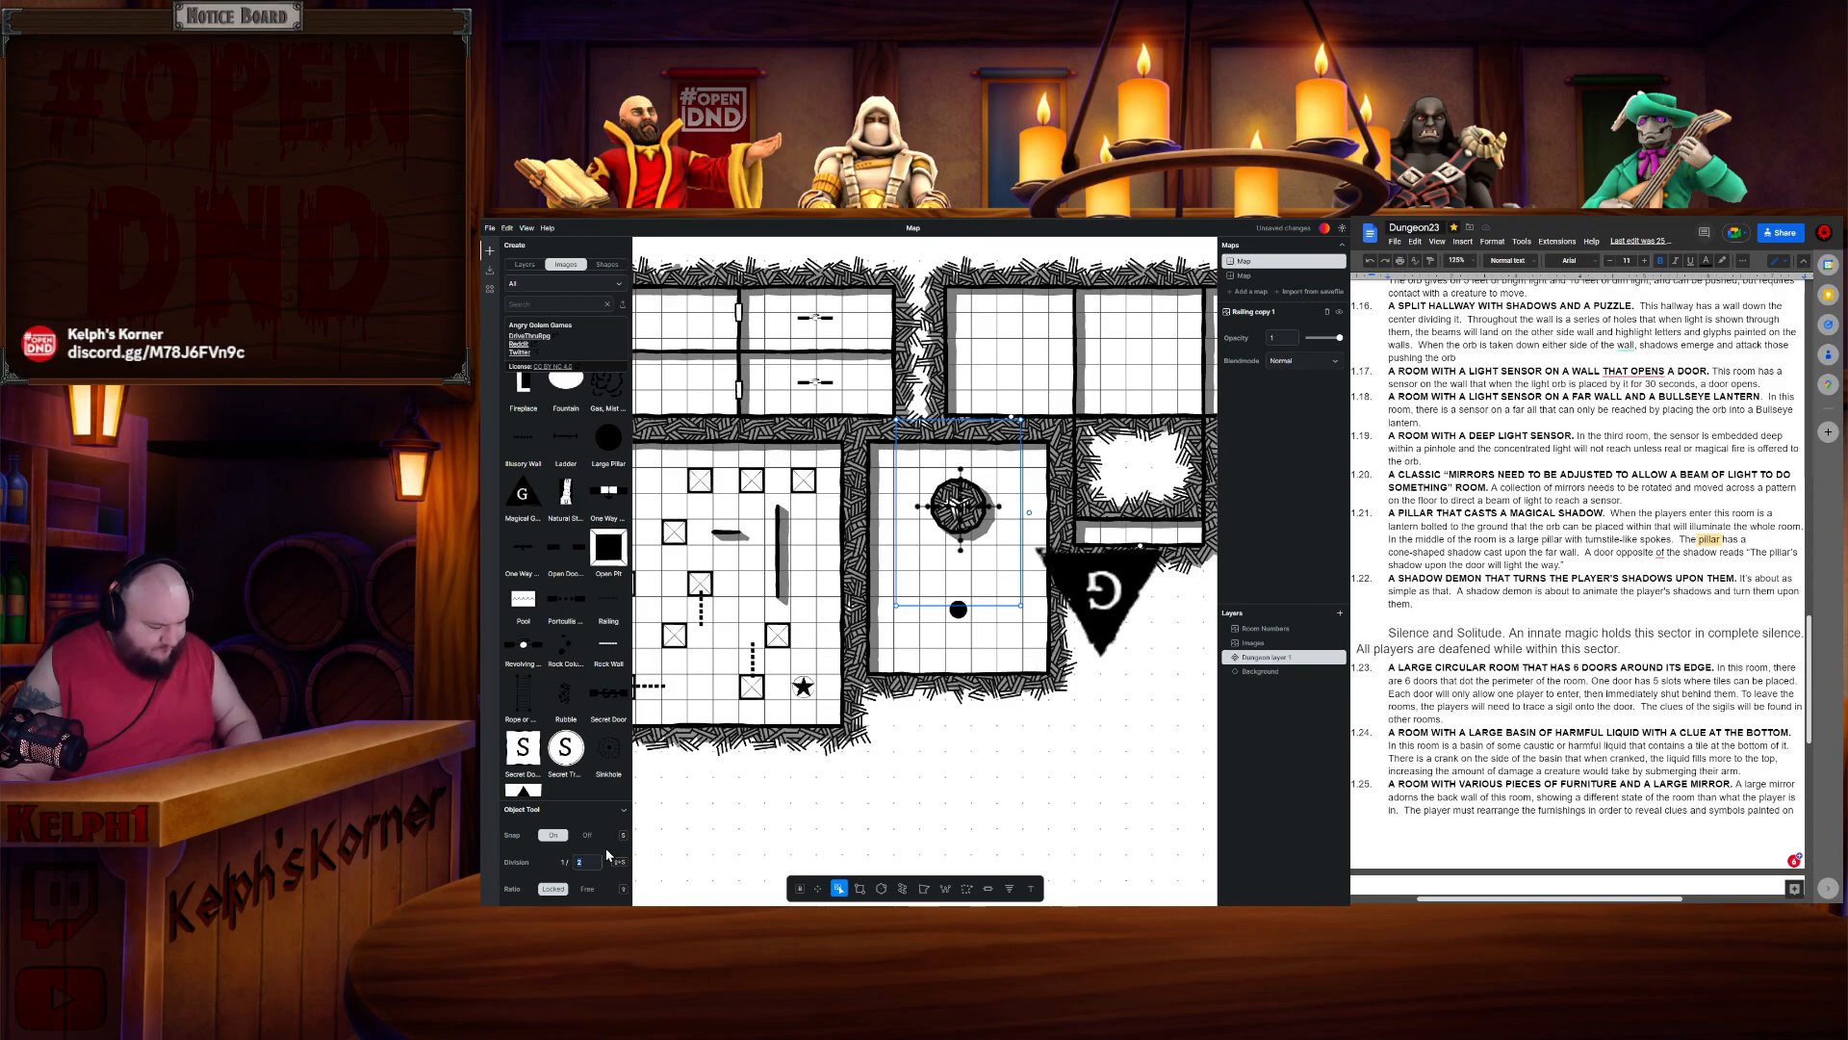
{"action": "left_click", "coordinate": [972, 492]}
{"action": "left_click", "coordinate": [969, 490]}
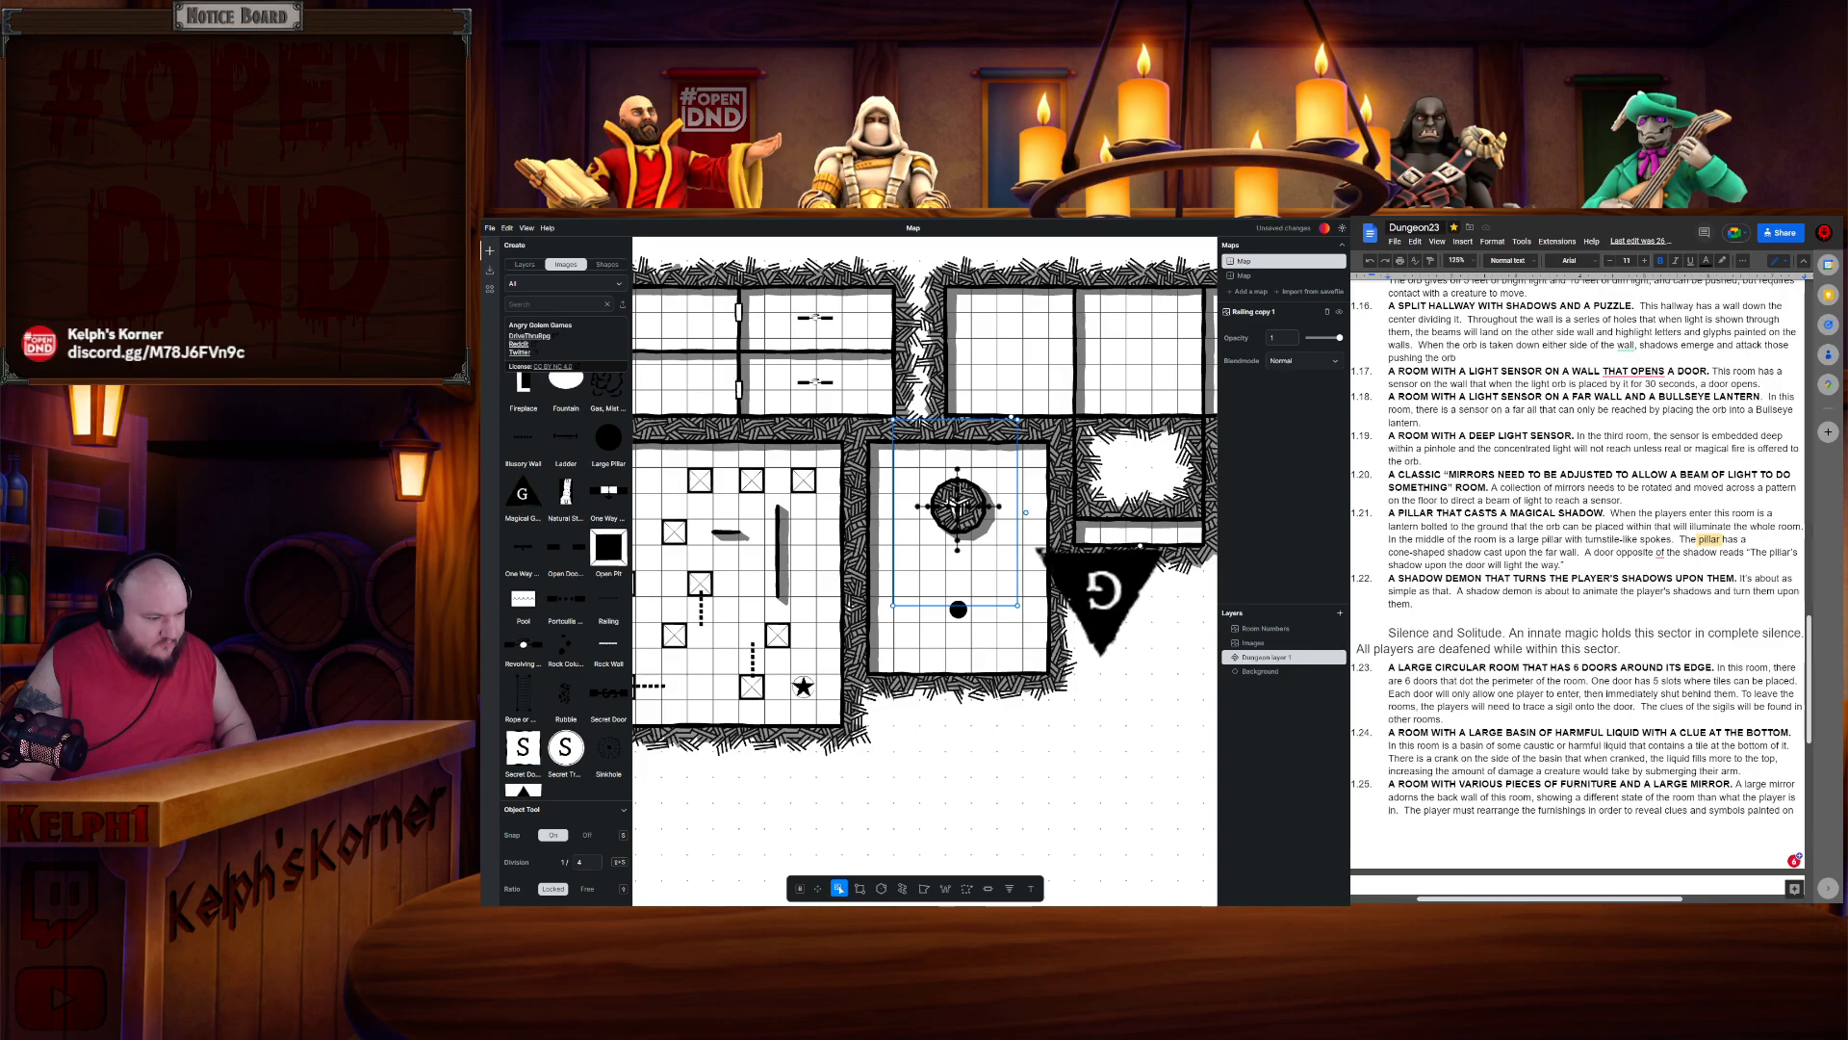
{"action": "left_click", "coordinate": [971, 495]}
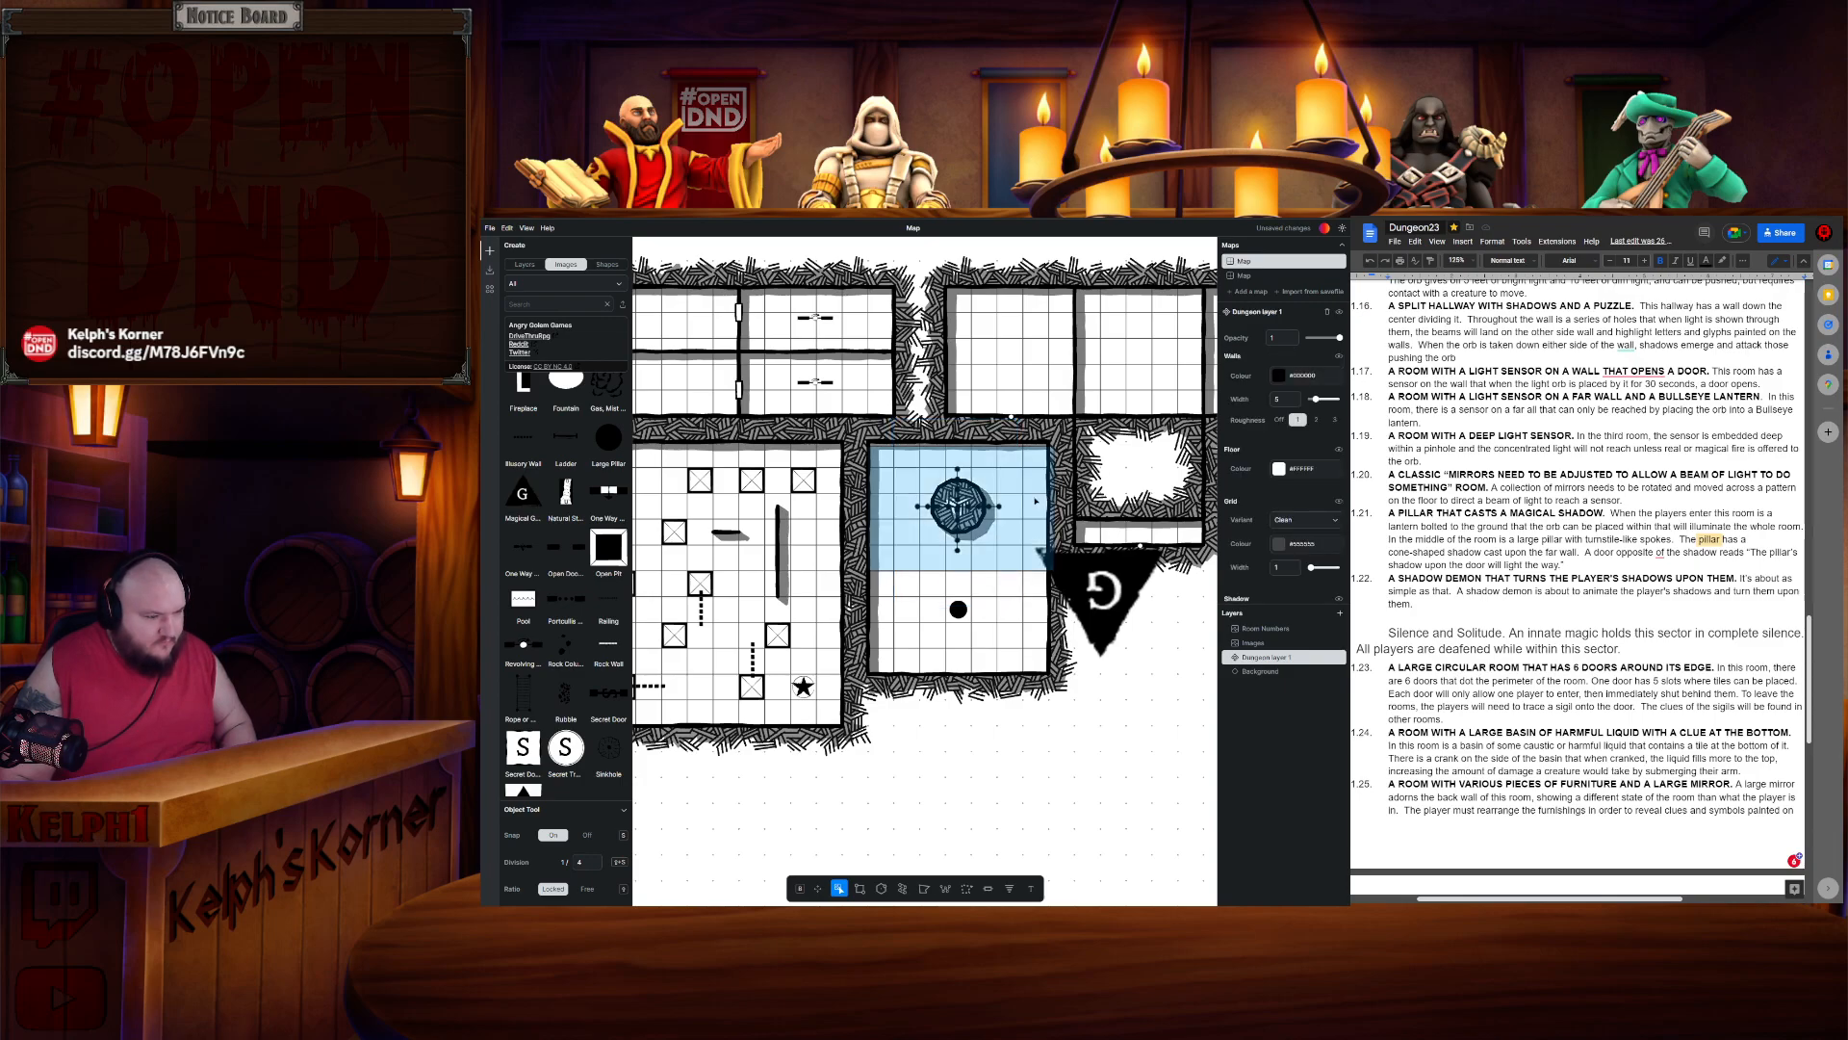
{"action": "left_click", "coordinate": [1041, 508]}
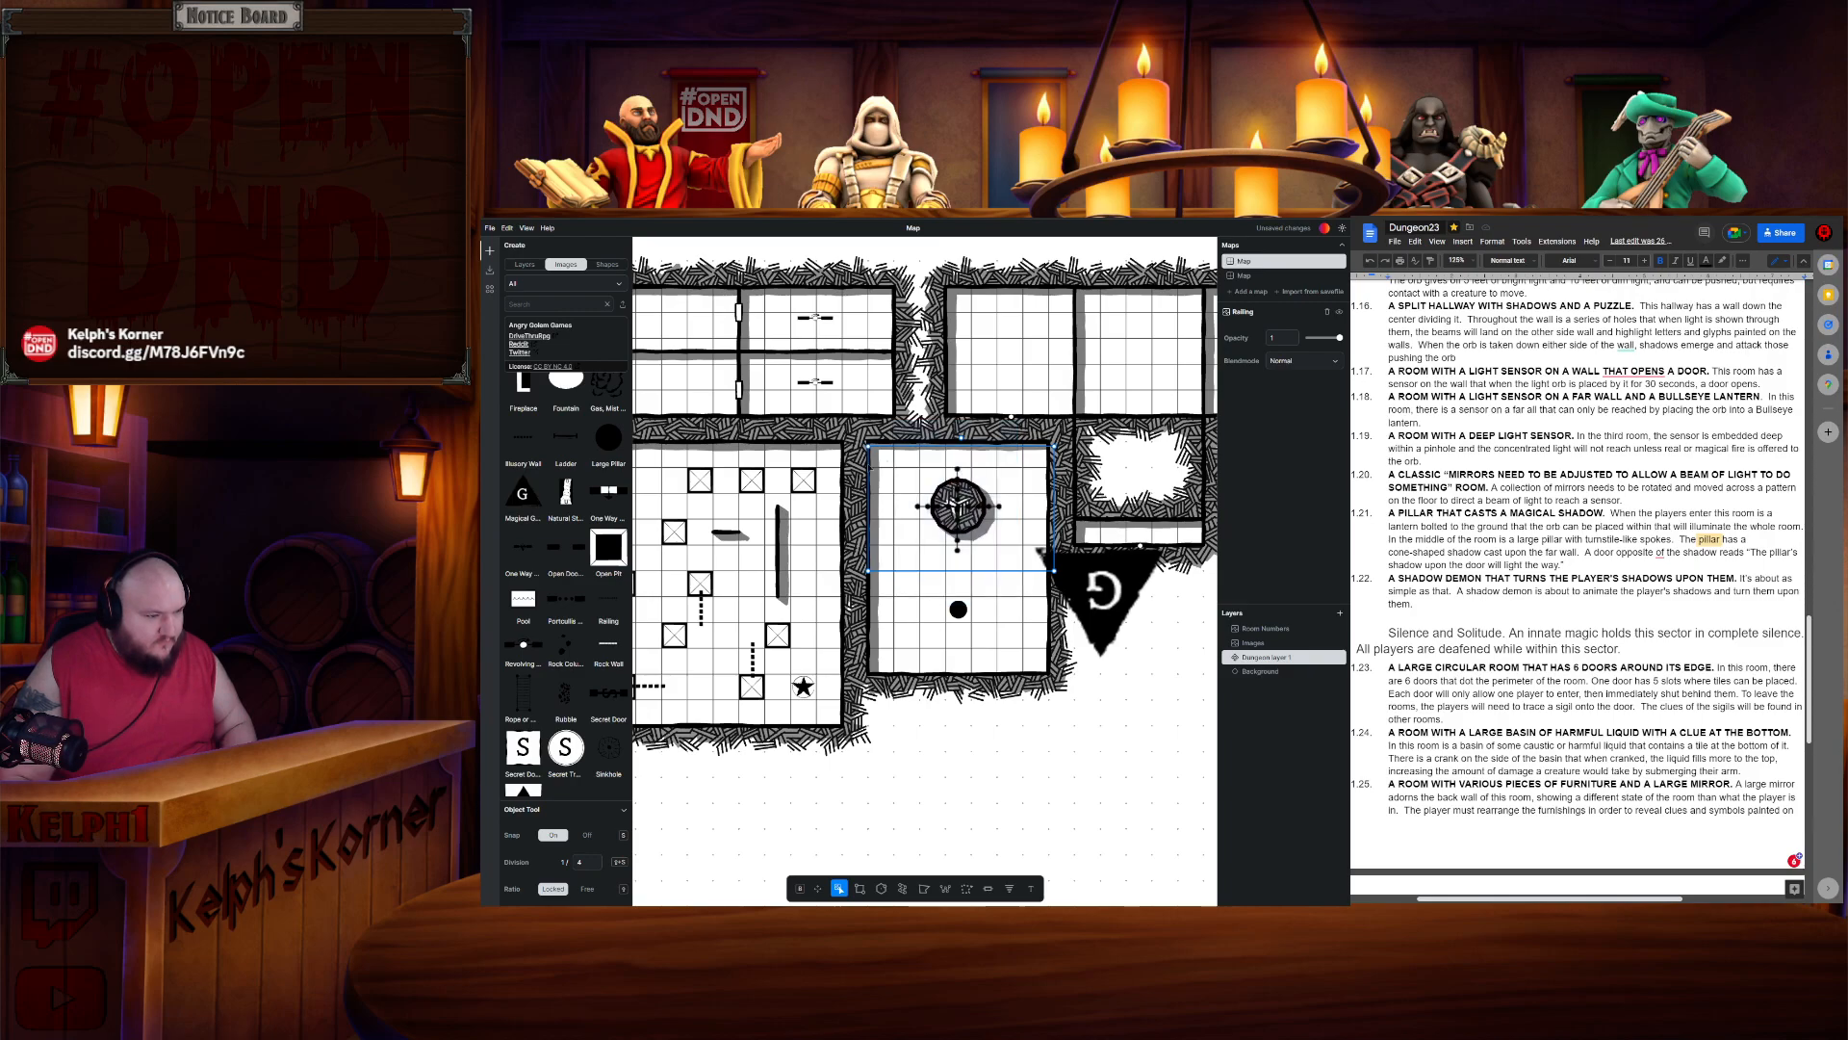
{"action": "left_click_drag", "start_coordinate": [869, 446], "coordinate": [896, 464]}
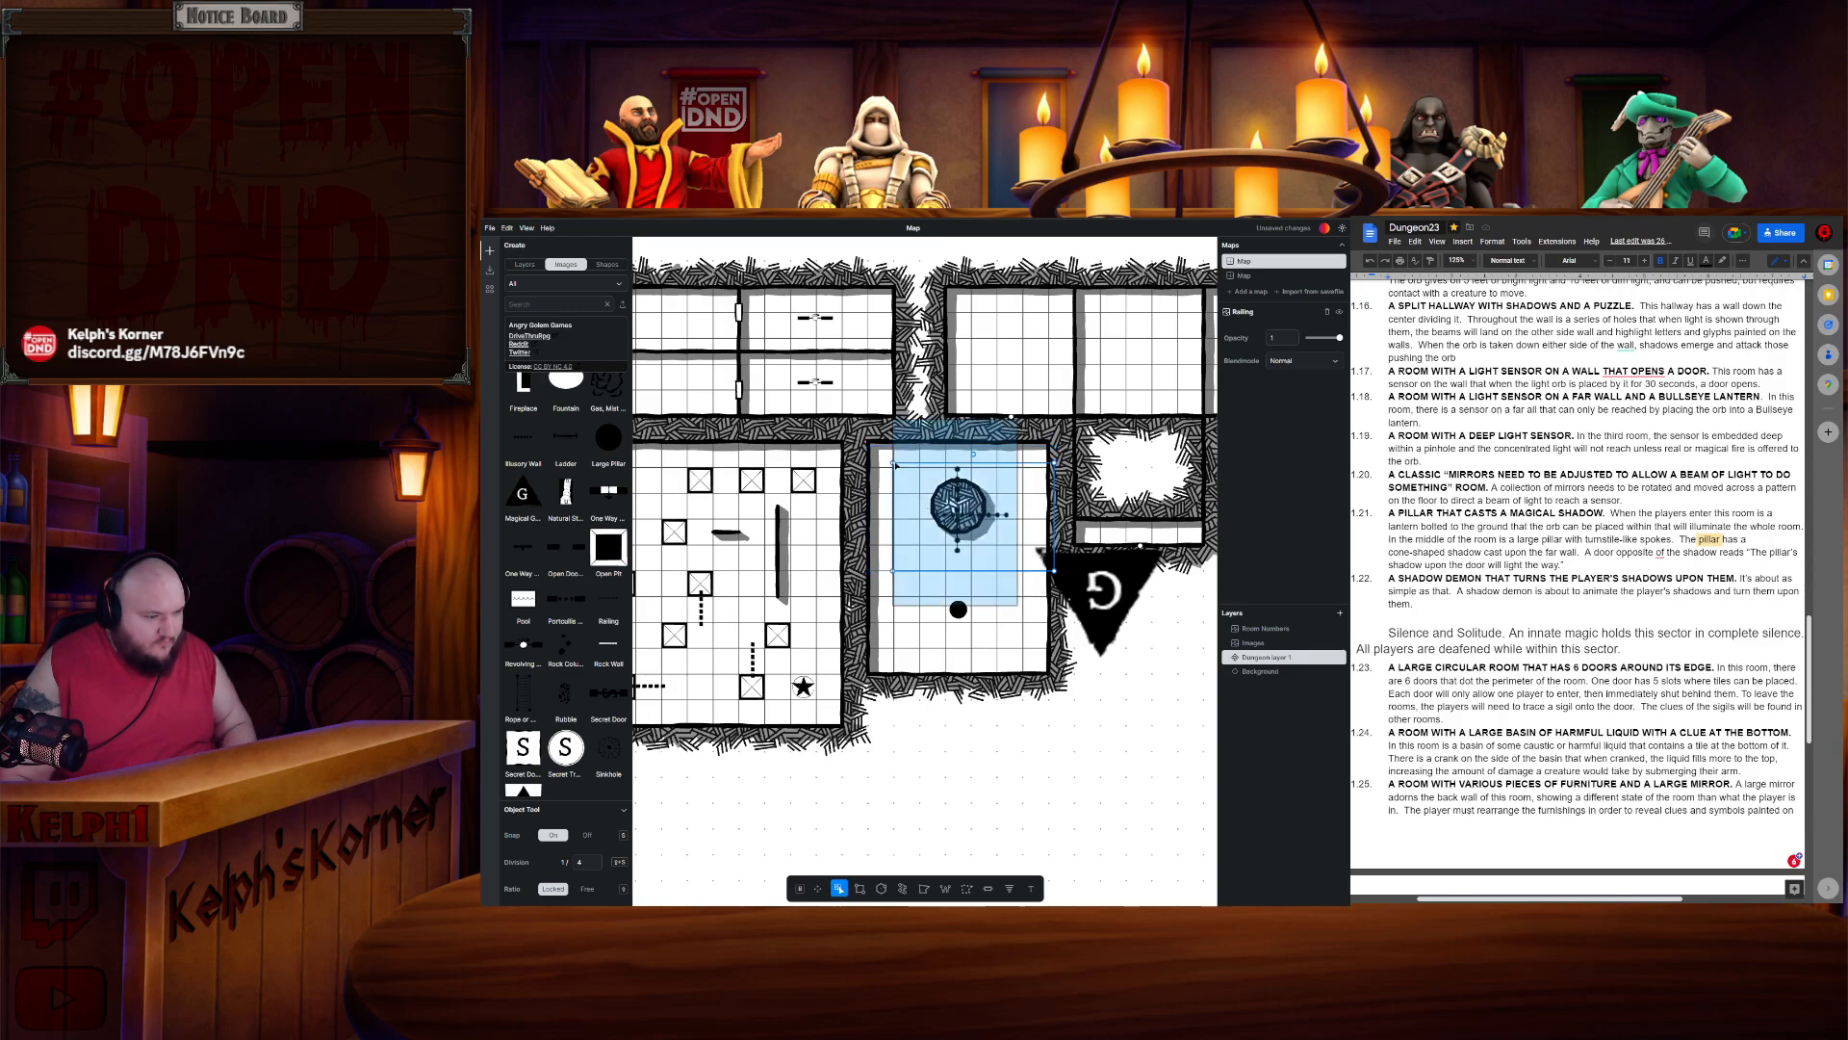
{"action": "left_click", "coordinate": [894, 453]}
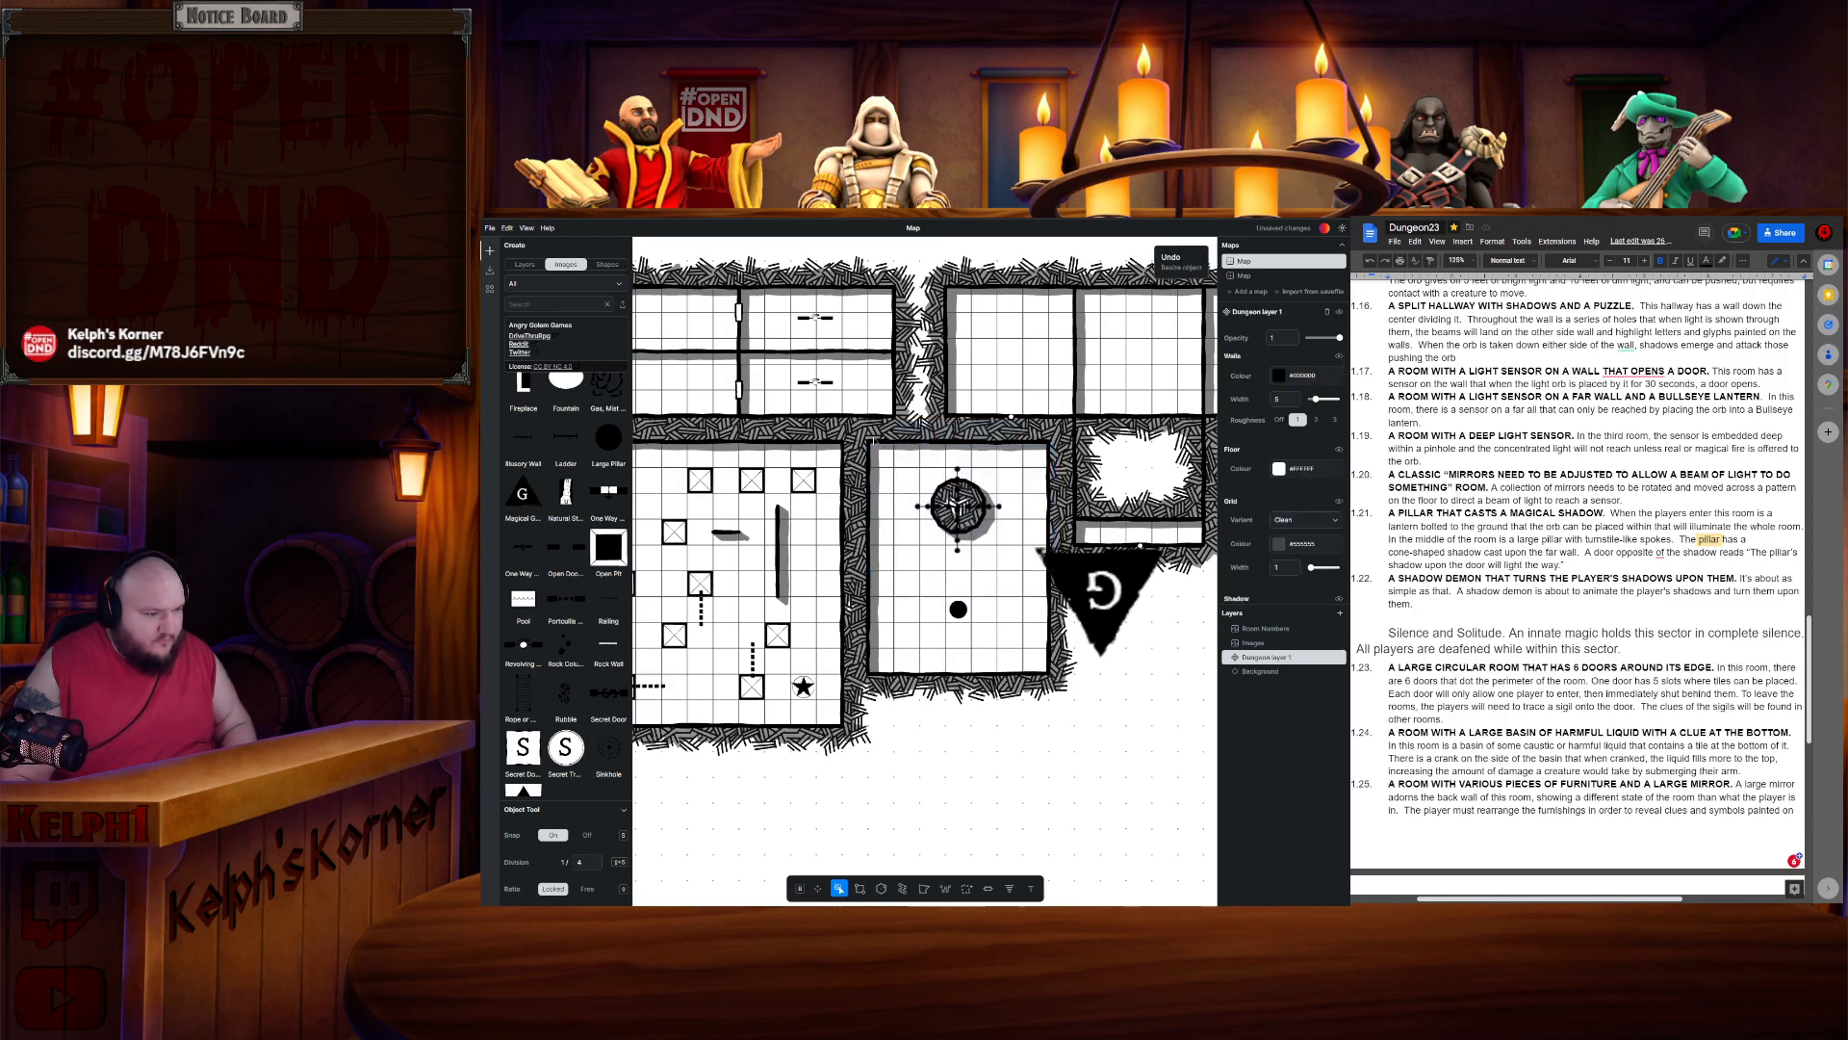
- Duplicate a railing and rotate the copy diagonally through the orb, nudging it into place
{"action": "left_click", "coordinate": [987, 459]}
{"action": "key", "text": "ctrl+c"}
{"action": "key", "text": "ctrl+v"}
{"action": "mouse_move", "coordinate": [984, 519]}
{"action": "left_mouse_down"}
{"action": "mouse_move", "coordinate": [952, 478]}
{"action": "mouse_move", "coordinate": [966, 516]}
{"action": "left_mouse_up"}
{"action": "left_click_drag", "start_coordinate": [980, 416], "coordinate": [1003, 424]}
{"action": "left_click_drag", "start_coordinate": [1009, 431], "coordinate": [1020, 442]}
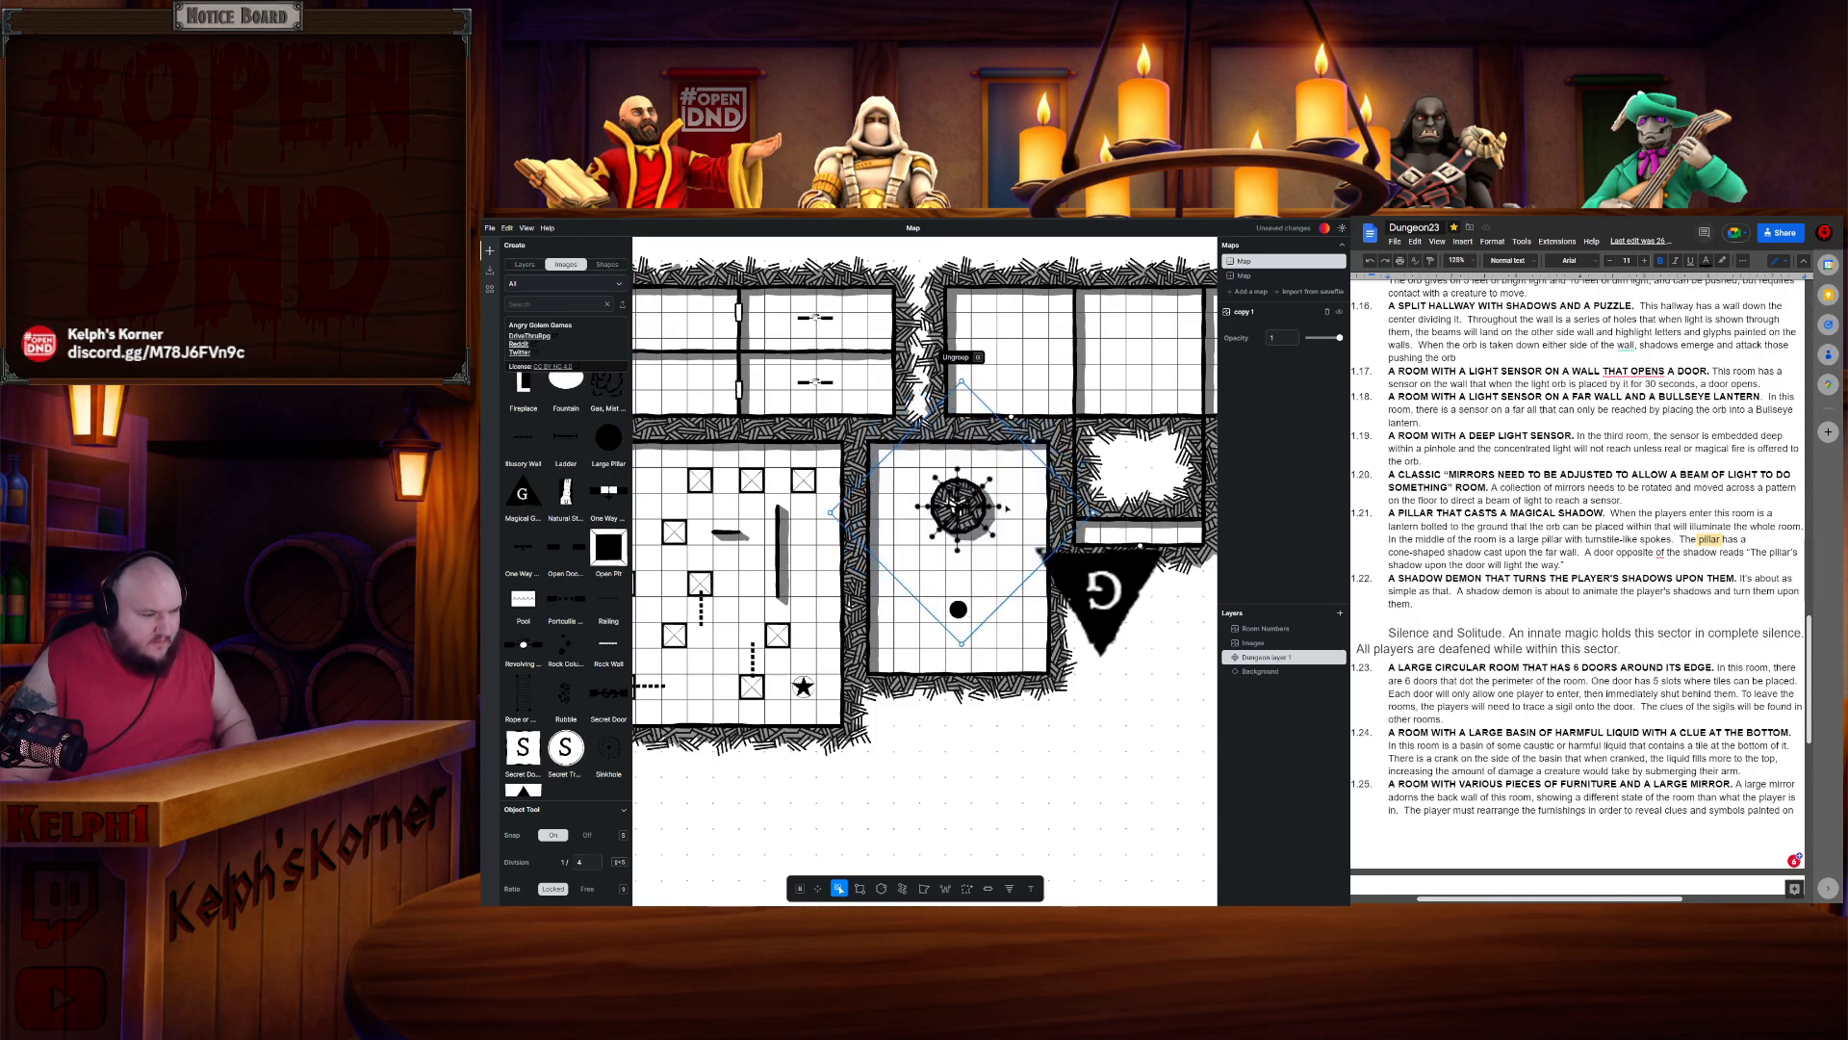
{"action": "key", "text": "Left"}
{"action": "key", "text": "Left"}
{"action": "key", "text": "Left"}
{"action": "key", "text": "Left"}
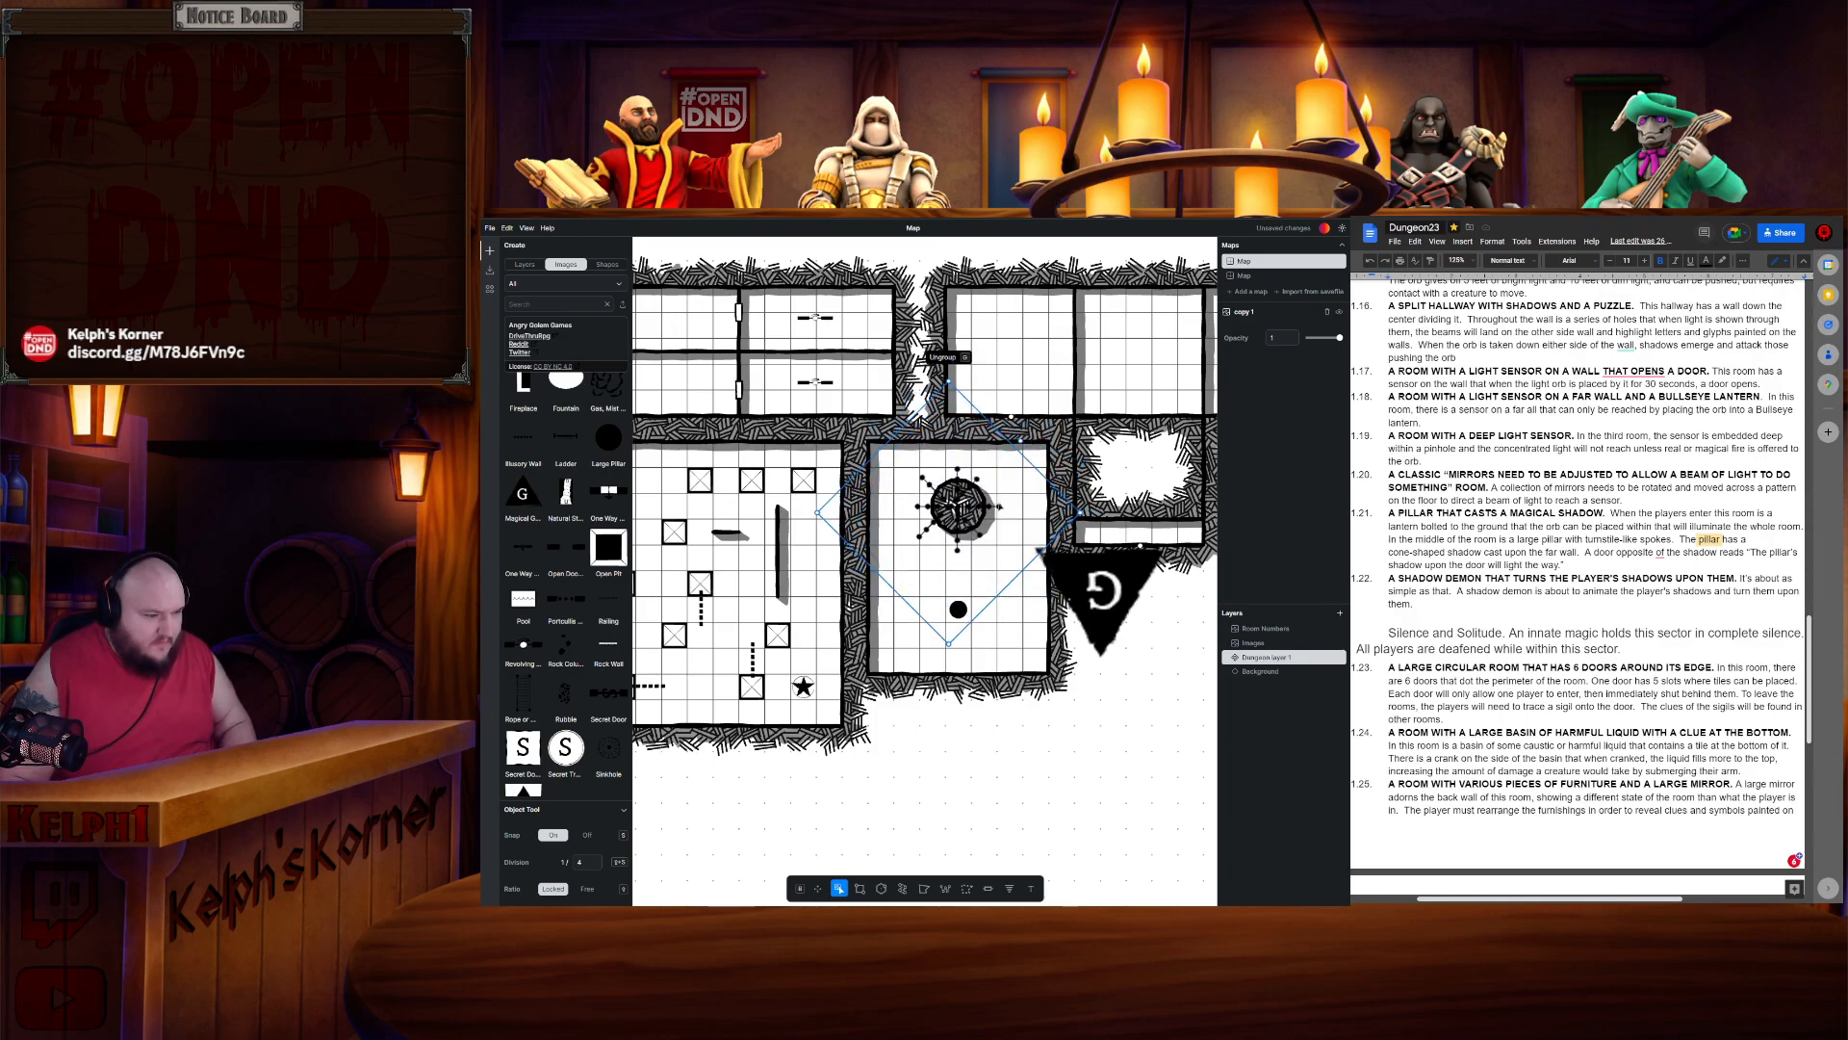
{"action": "key", "text": "Right"}
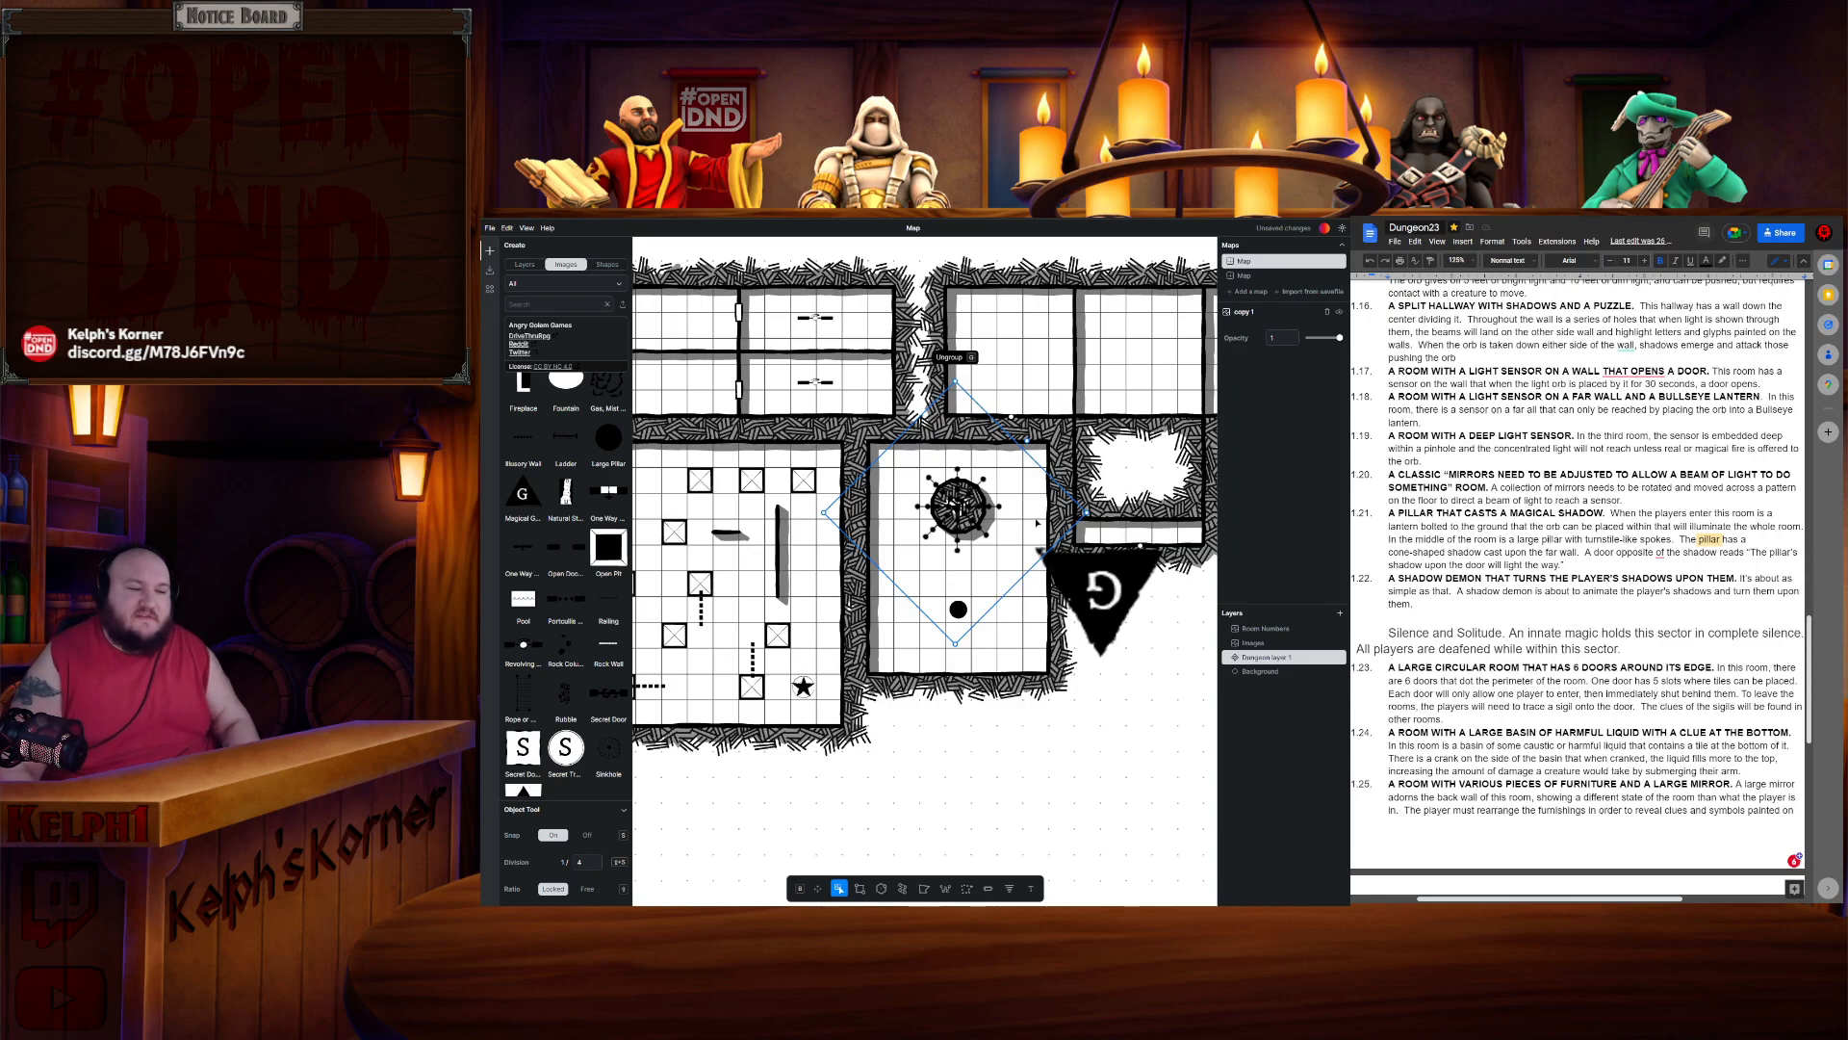
- Group the orb together with its crossed railings
{"action": "left_click", "coordinate": [1136, 713]}
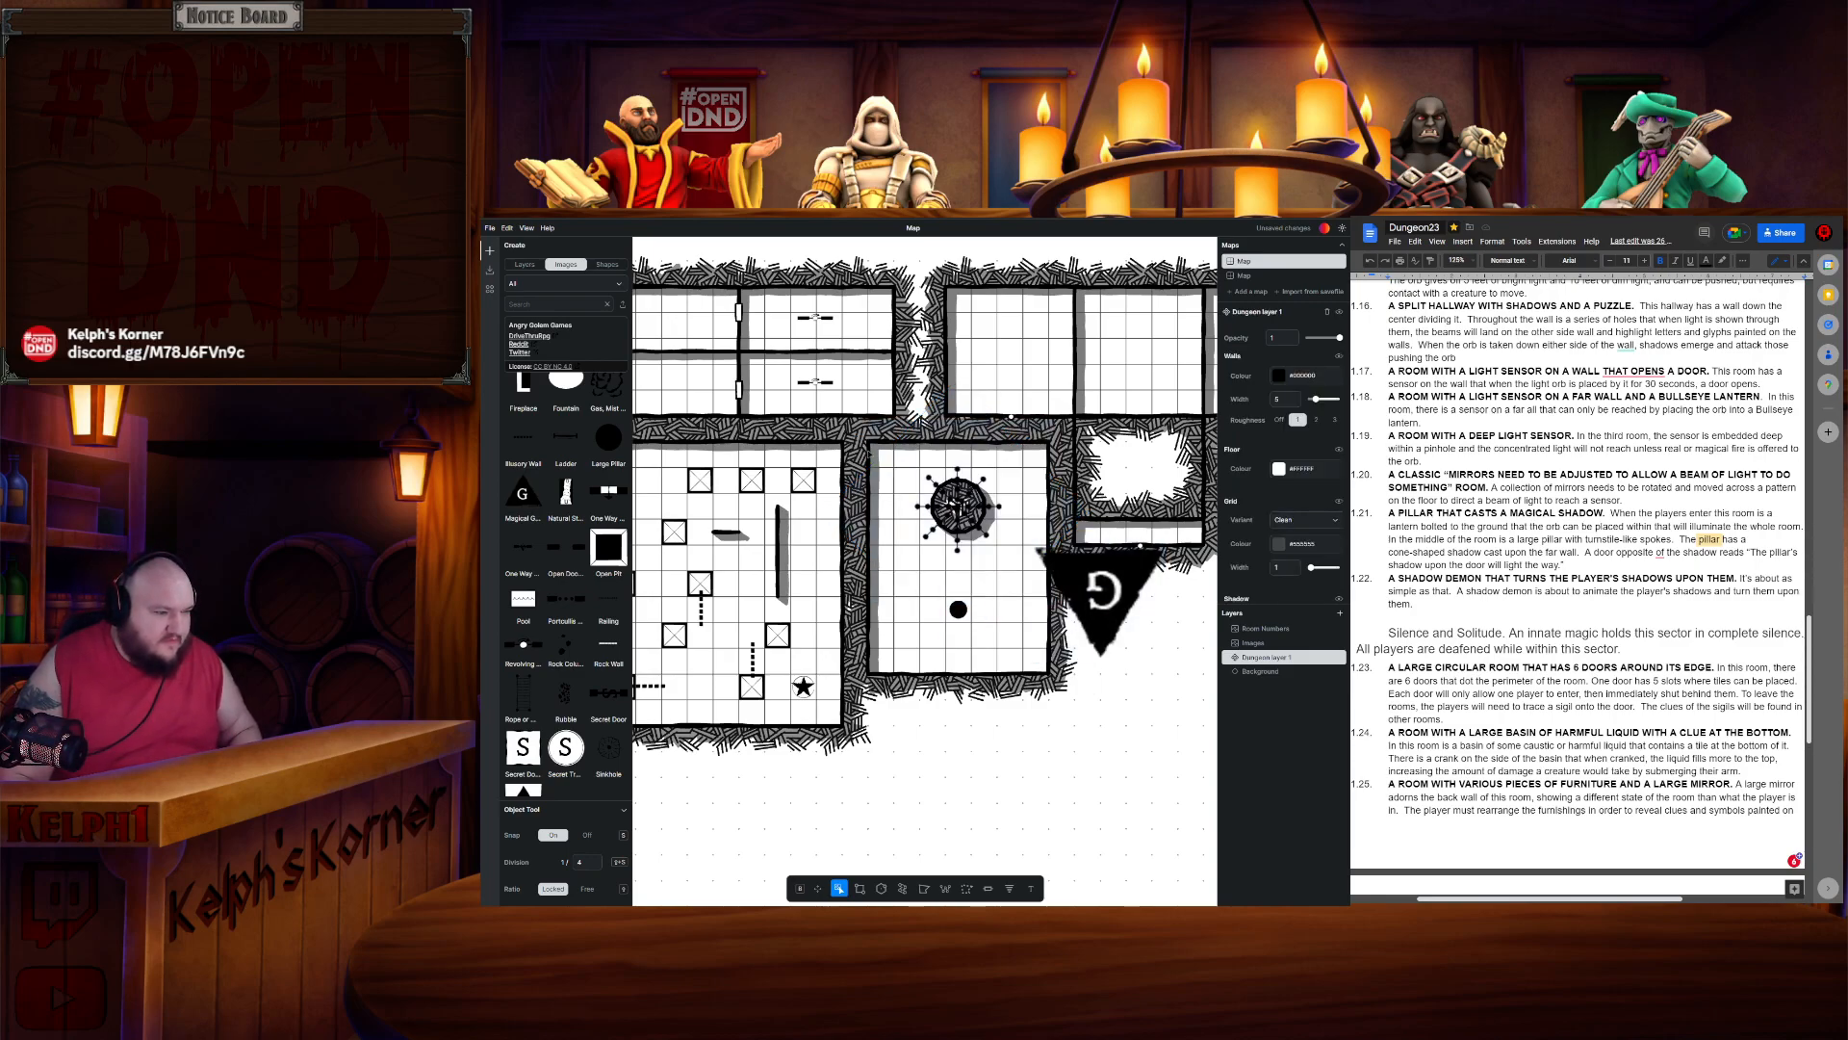
{"action": "left_click", "coordinate": [882, 460]}
{"action": "key", "text": "g"}
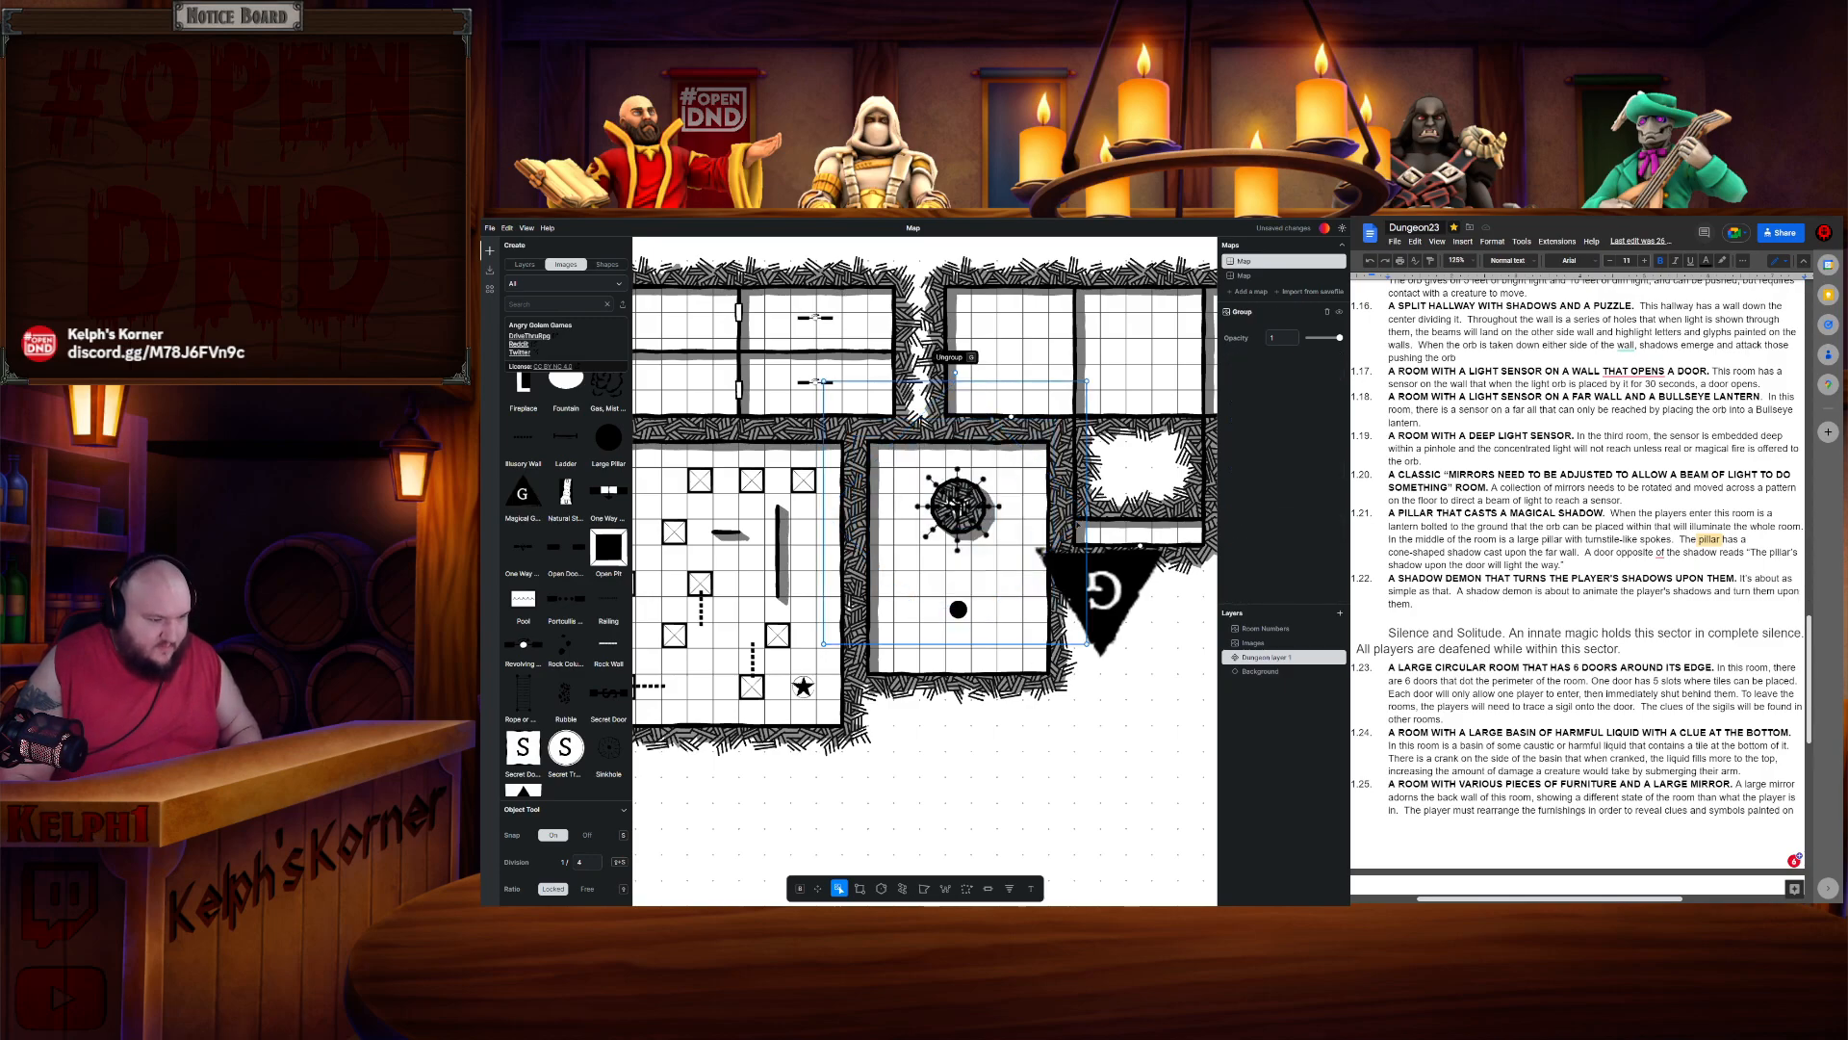
- Try moving the orb group within the room, then undo the move
{"action": "left_click", "coordinate": [1160, 712]}
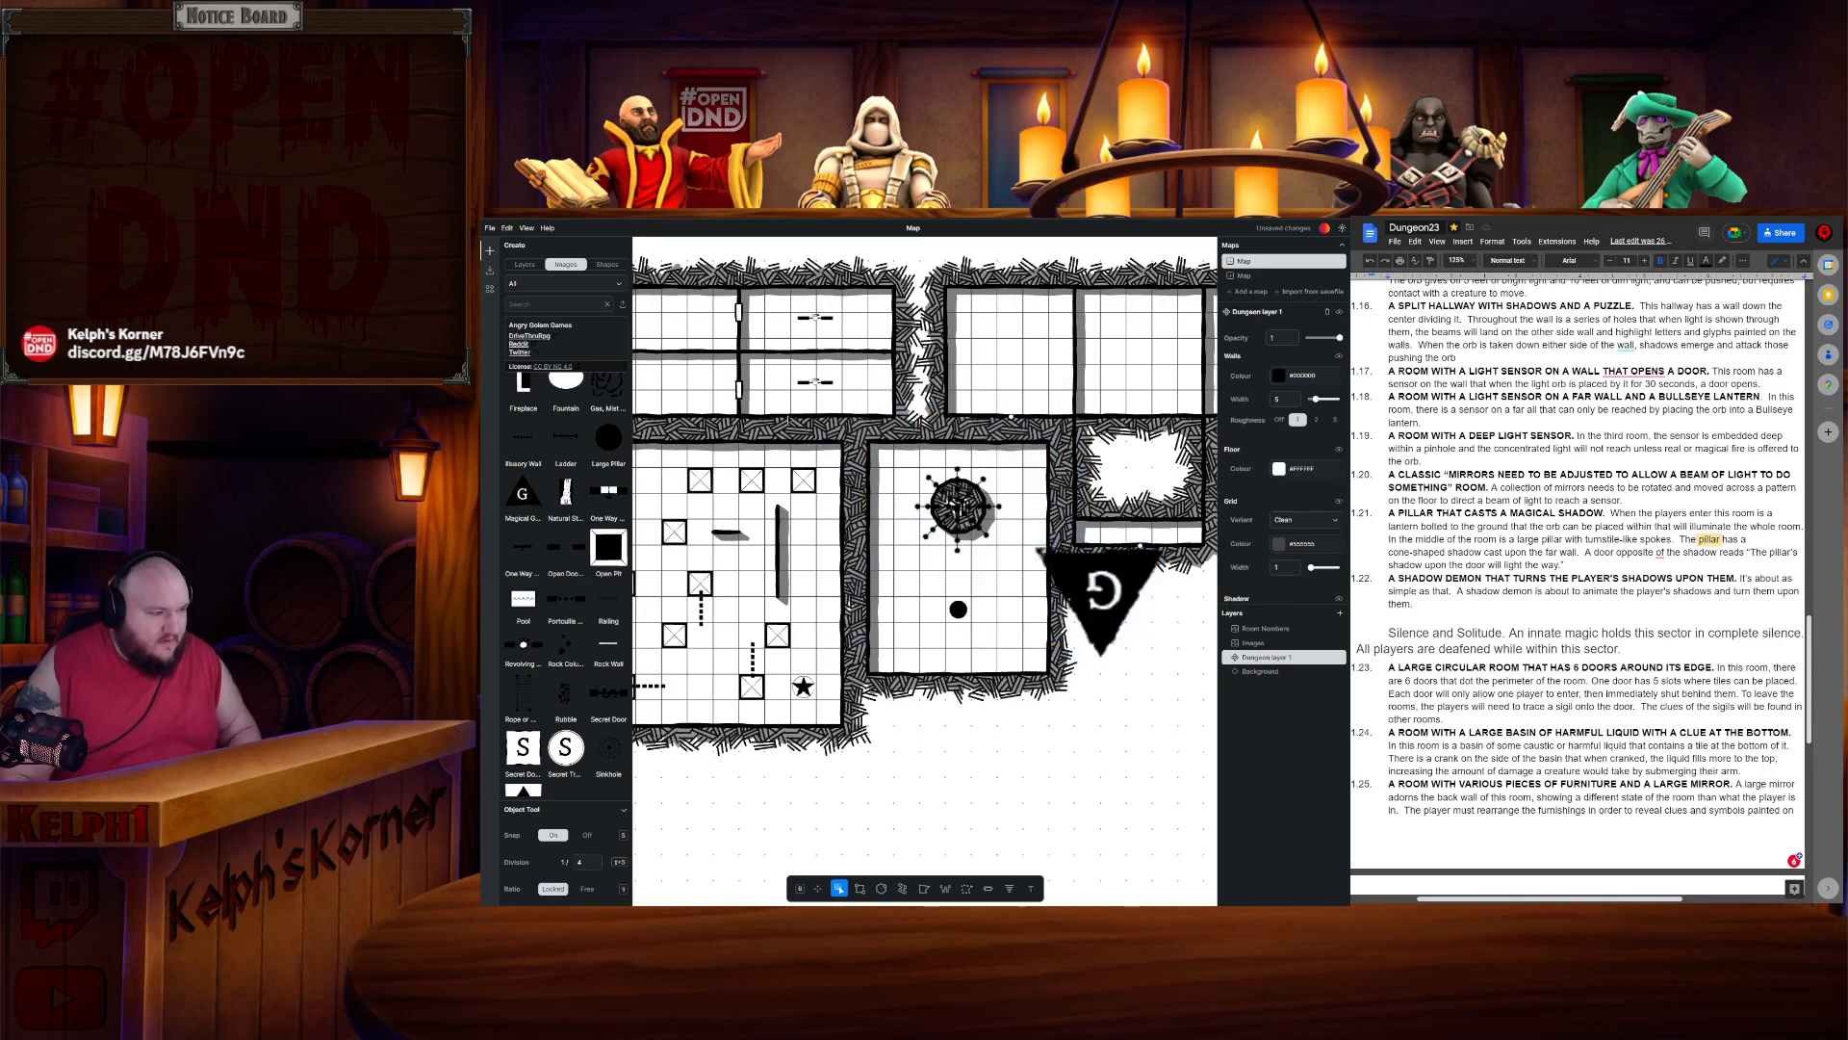
{"action": "left_click", "coordinate": [972, 534]}
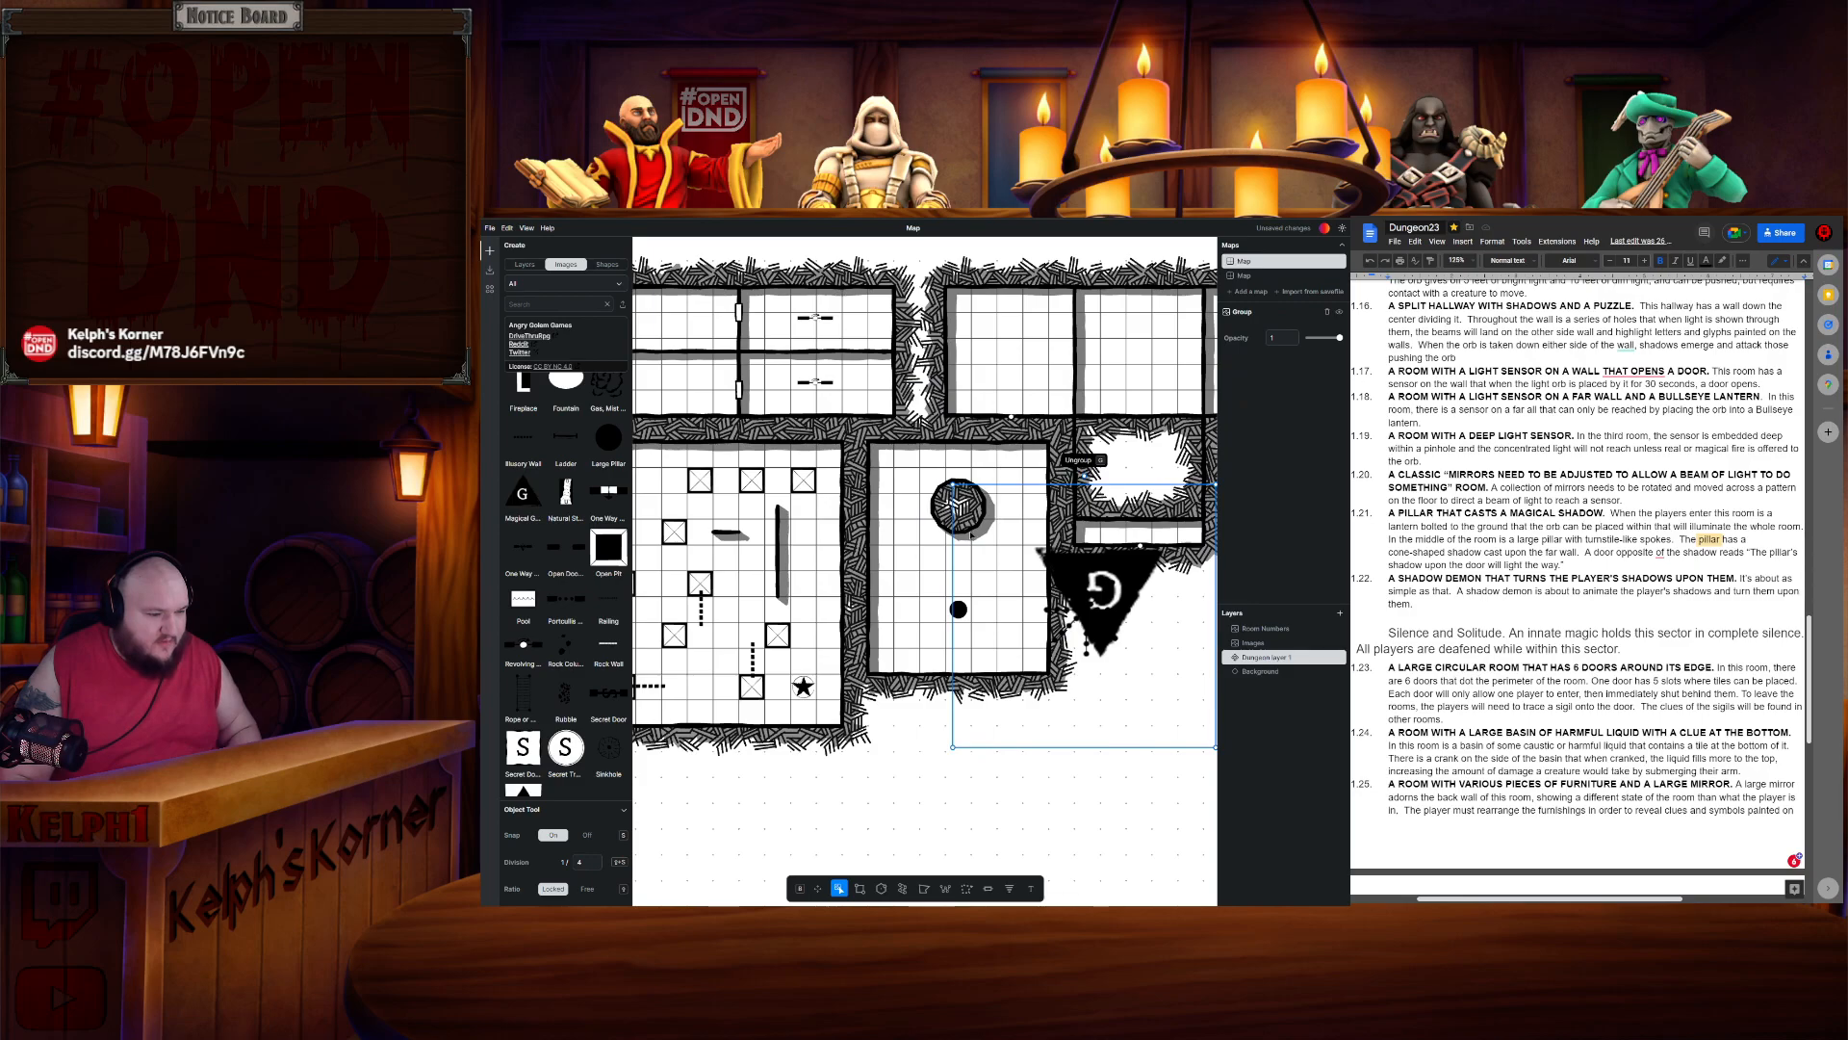
{"action": "left_click_drag", "start_coordinate": [973, 534], "coordinate": [1014, 660]}
{"action": "key", "text": "Escape"}
{"action": "left_click_drag", "start_coordinate": [1104, 407], "coordinate": [965, 517]}
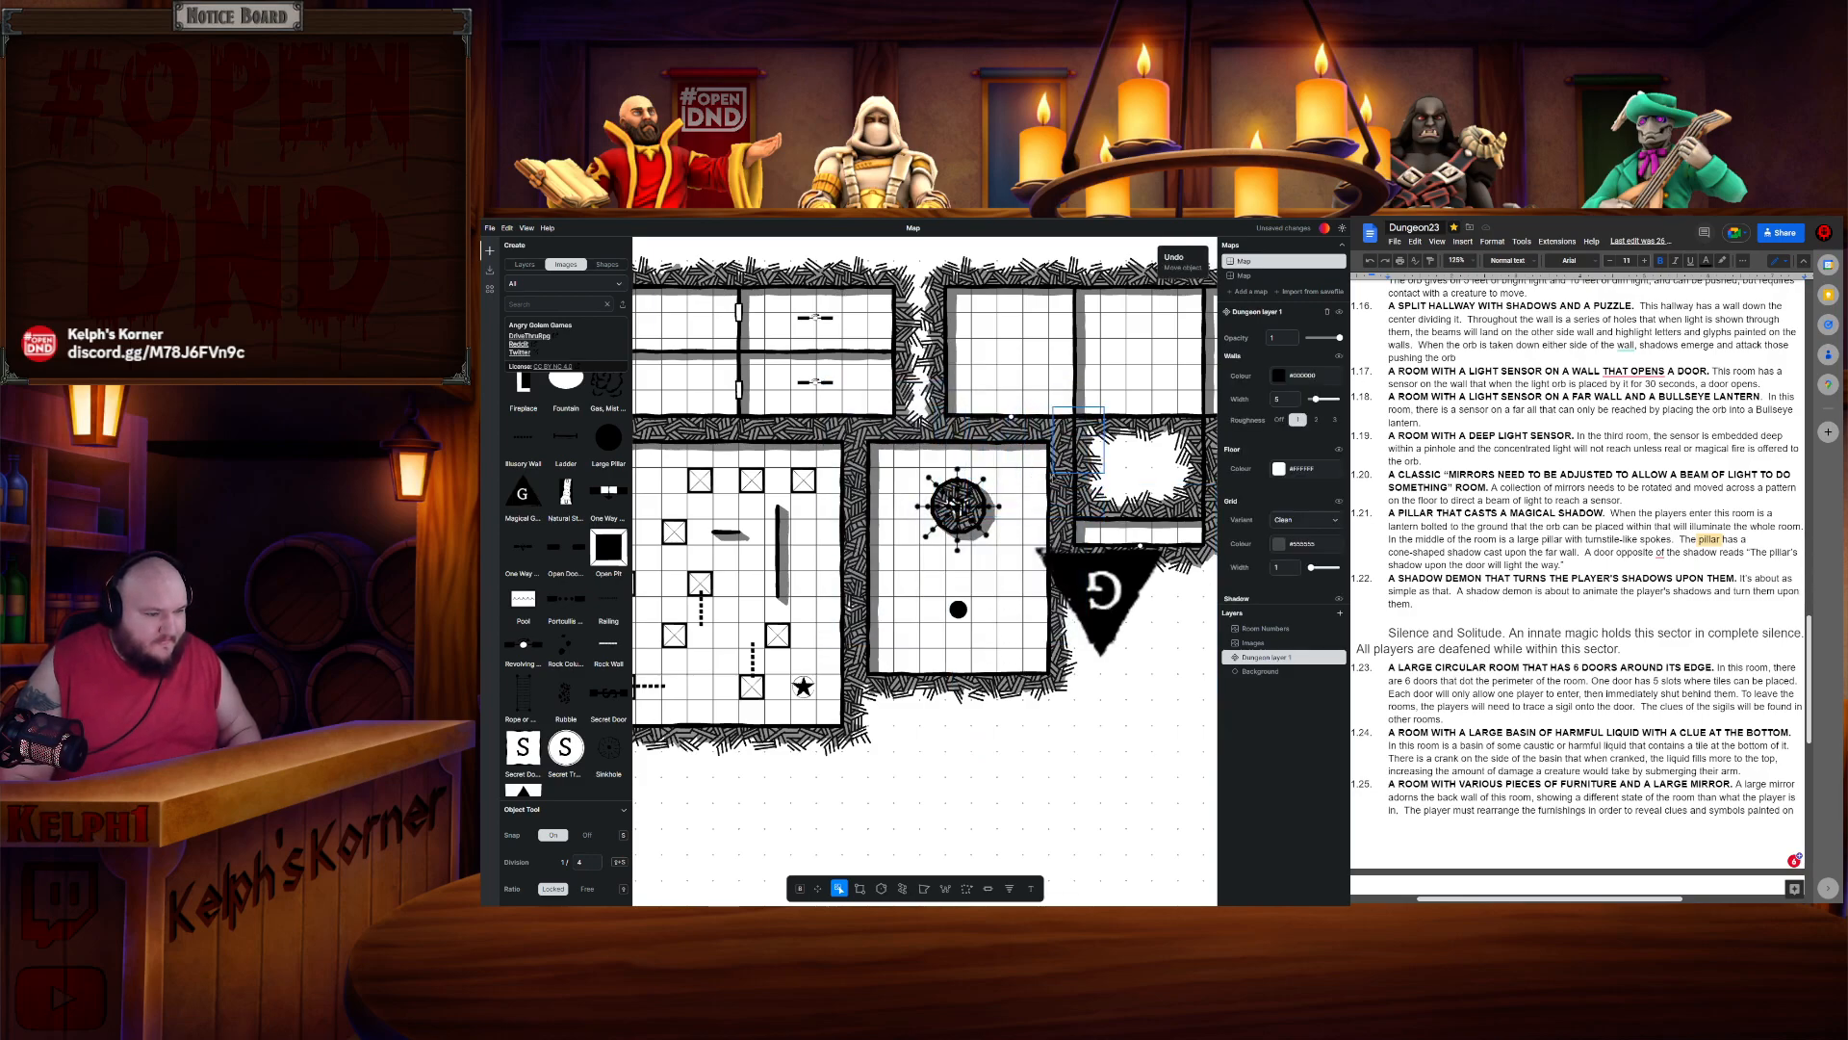
{"action": "right_click", "coordinate": [1055, 479]}
{"action": "left_click", "coordinate": [1119, 458]}
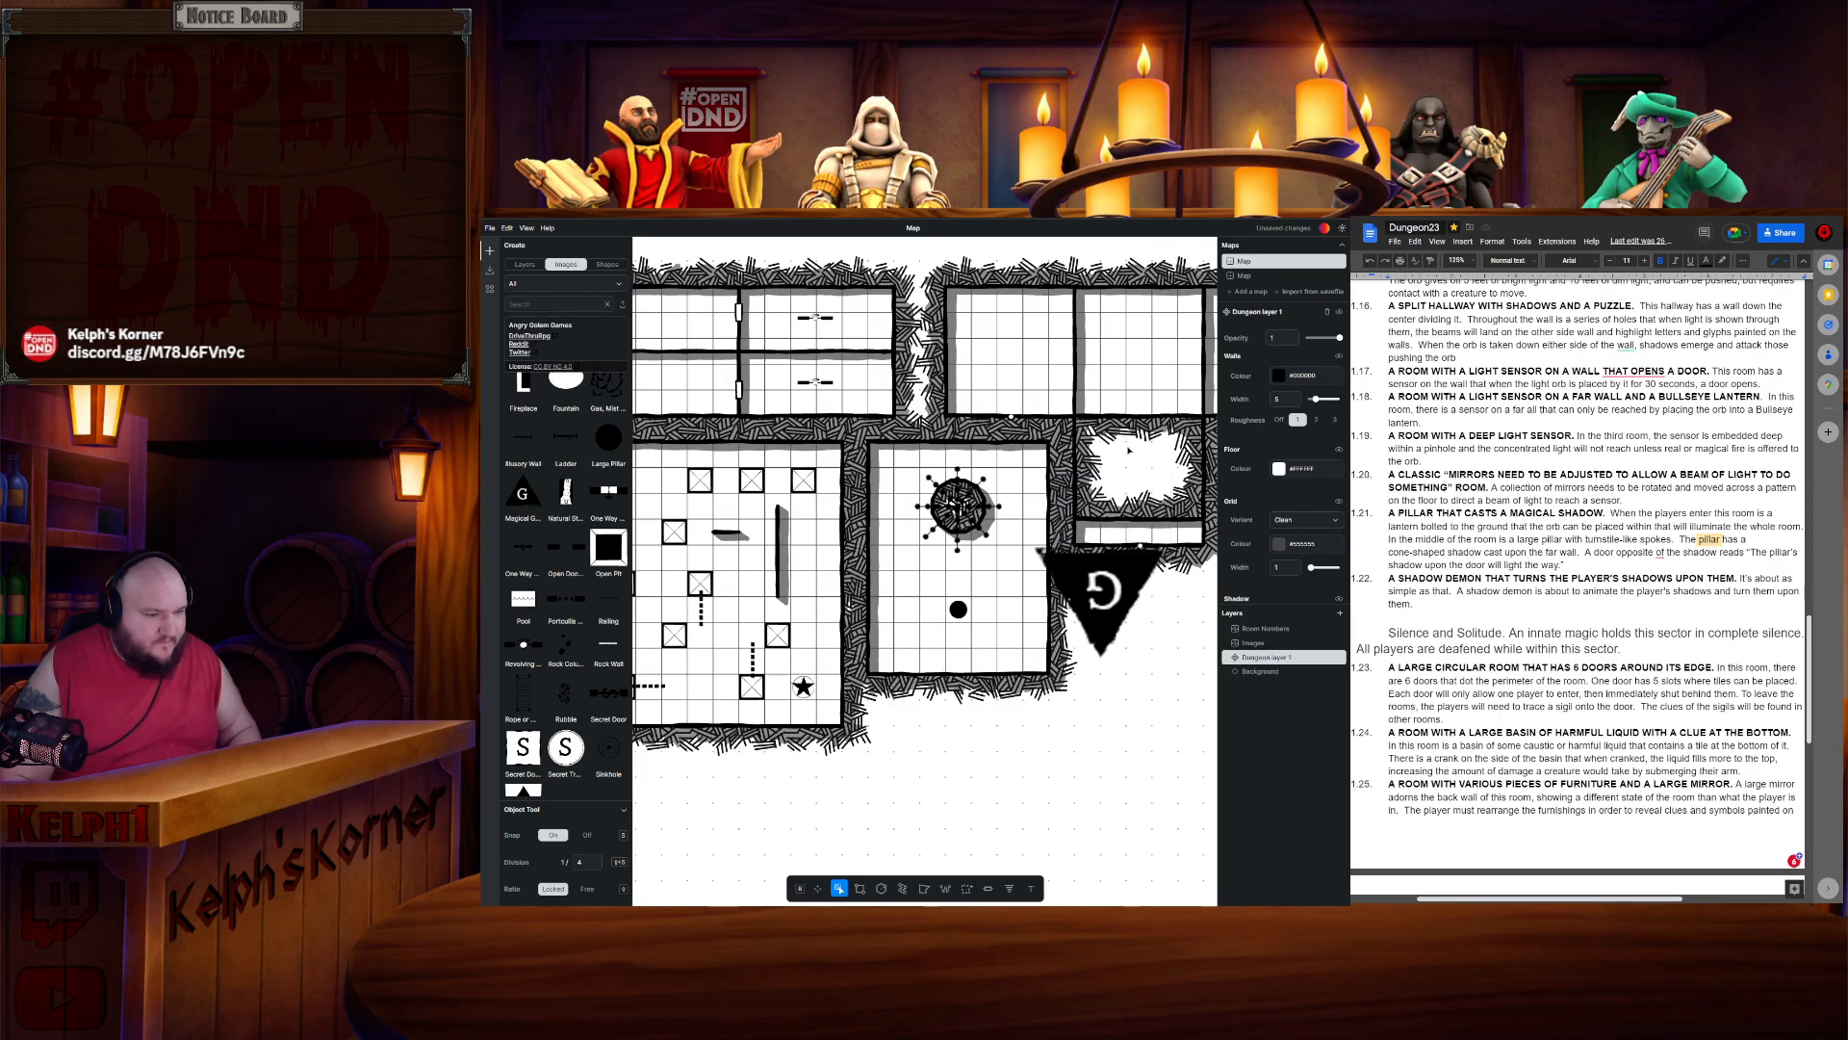
- Move the shadow demon symbol over the orb near the orb room's top wall, rotating and nudging it into place
{"action": "left_click", "coordinate": [992, 467]}
{"action": "key", "text": "g"}
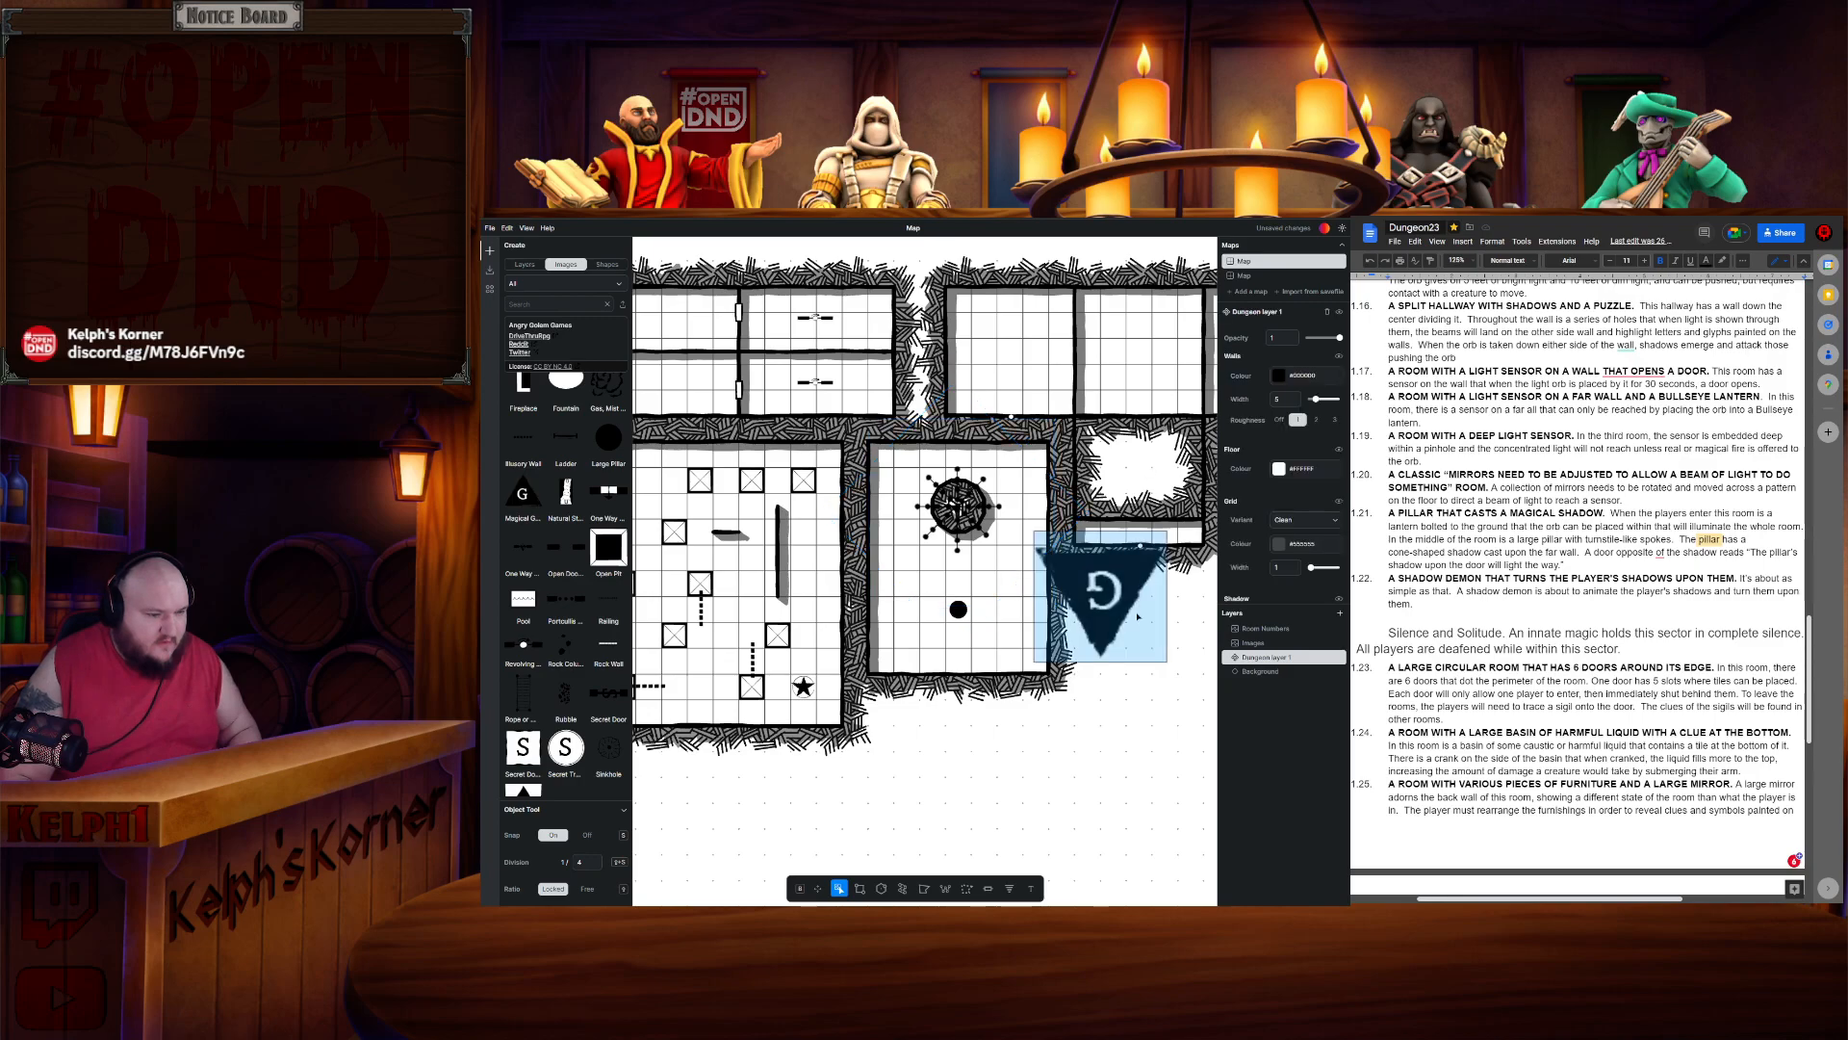
{"action": "left_click", "coordinate": [958, 502]}
{"action": "left_click_drag", "start_coordinate": [1120, 599], "coordinate": [970, 505]}
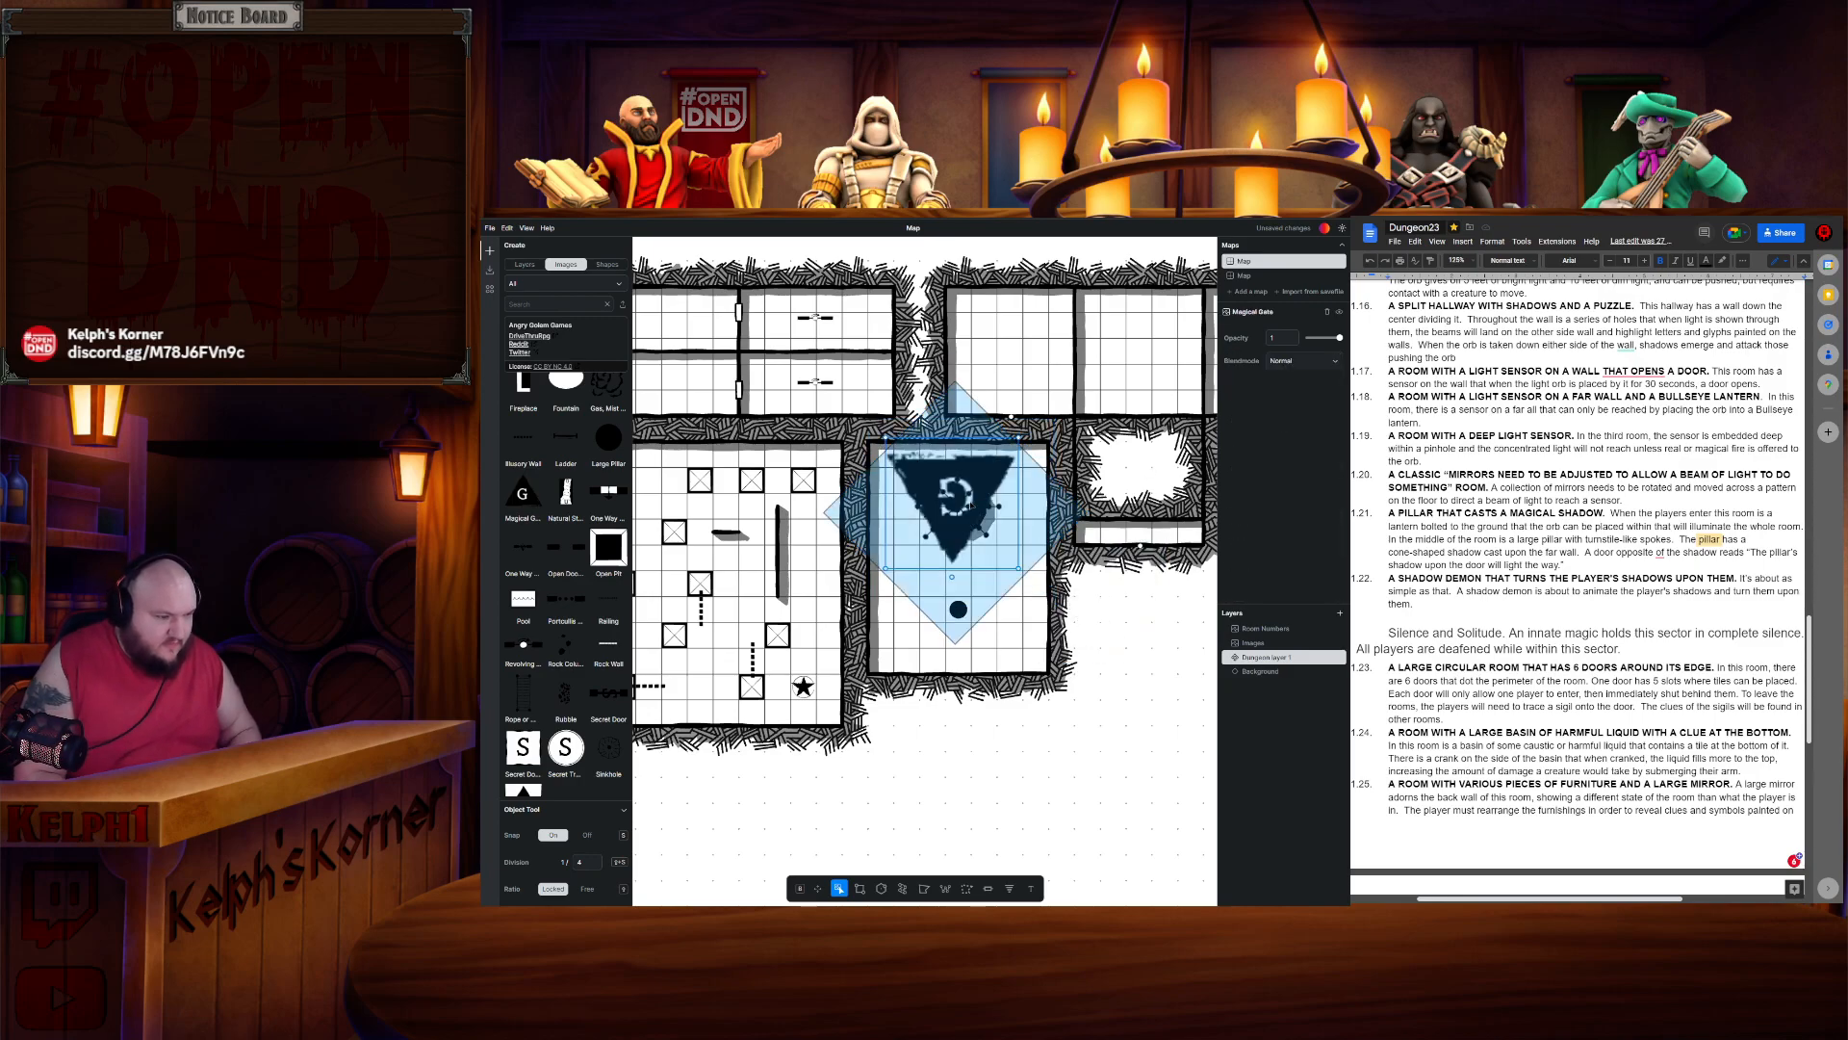
{"action": "key", "text": "]"}
{"action": "key", "text": "Up"}
{"action": "key", "text": "Up"}
{"action": "key", "text": "Right"}
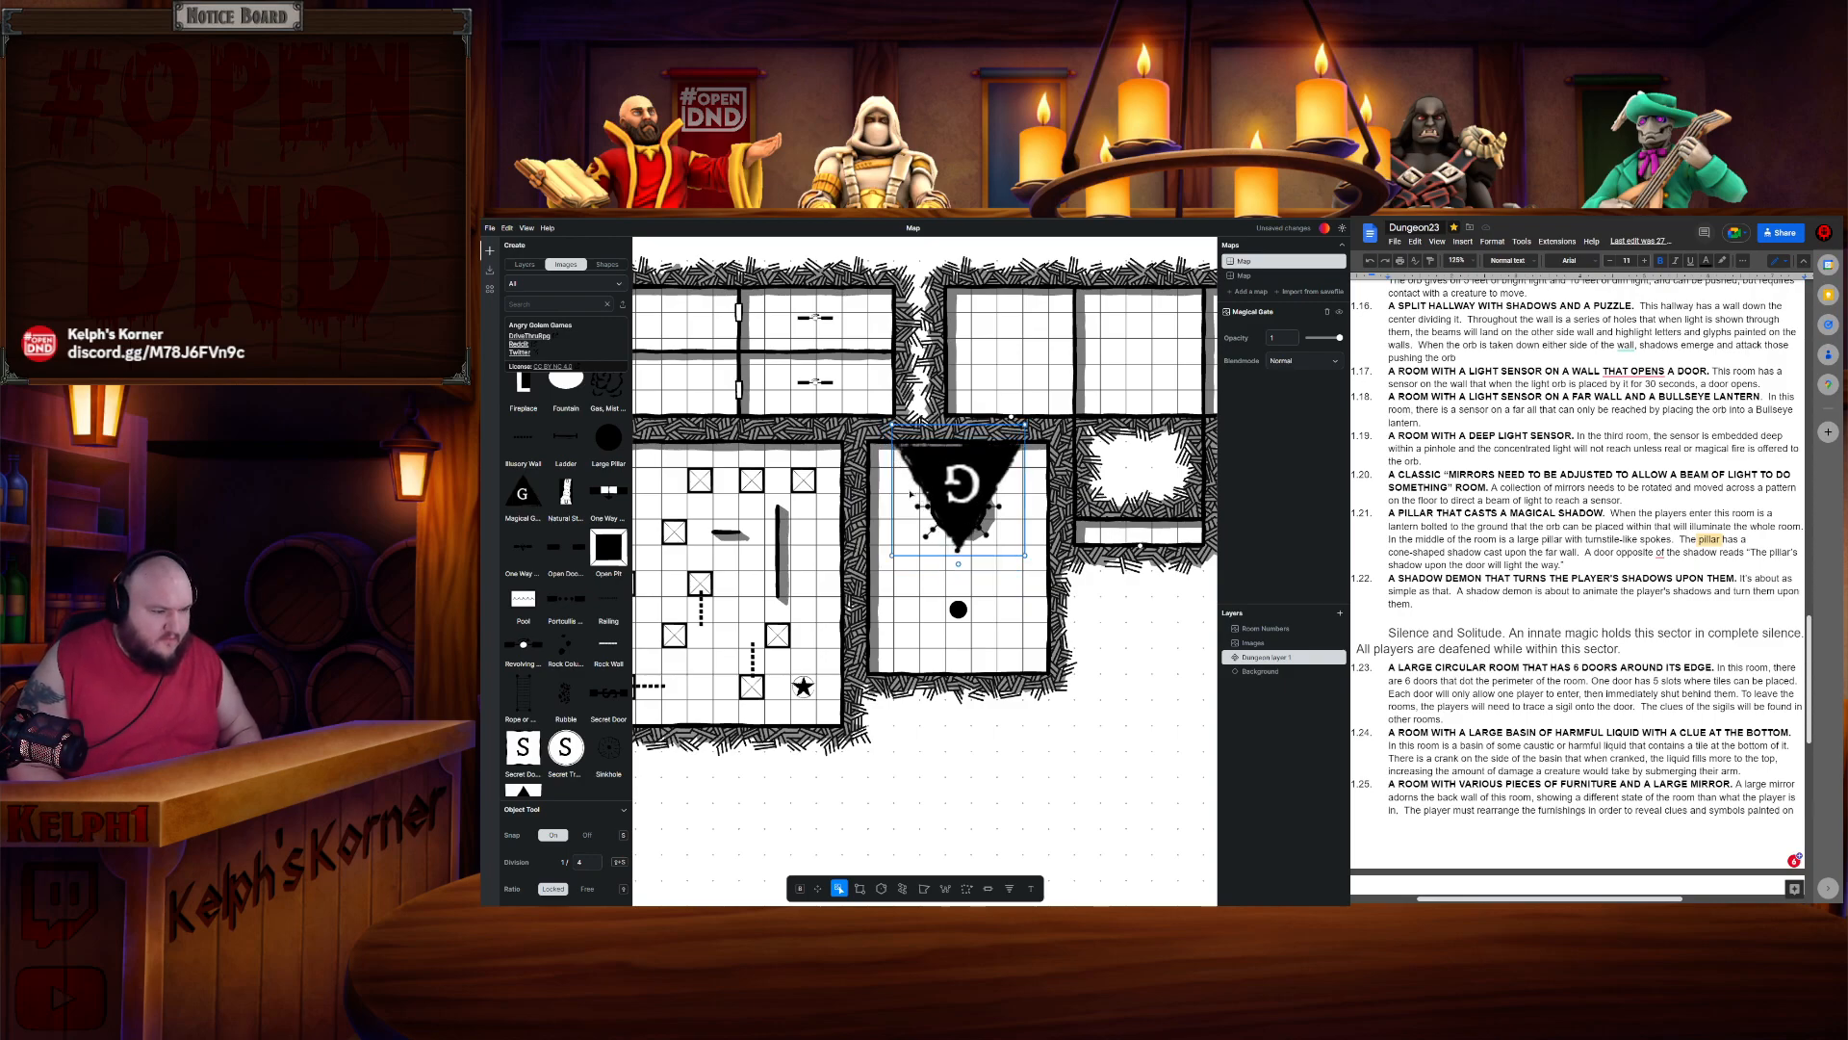
{"action": "key", "text": "Up"}
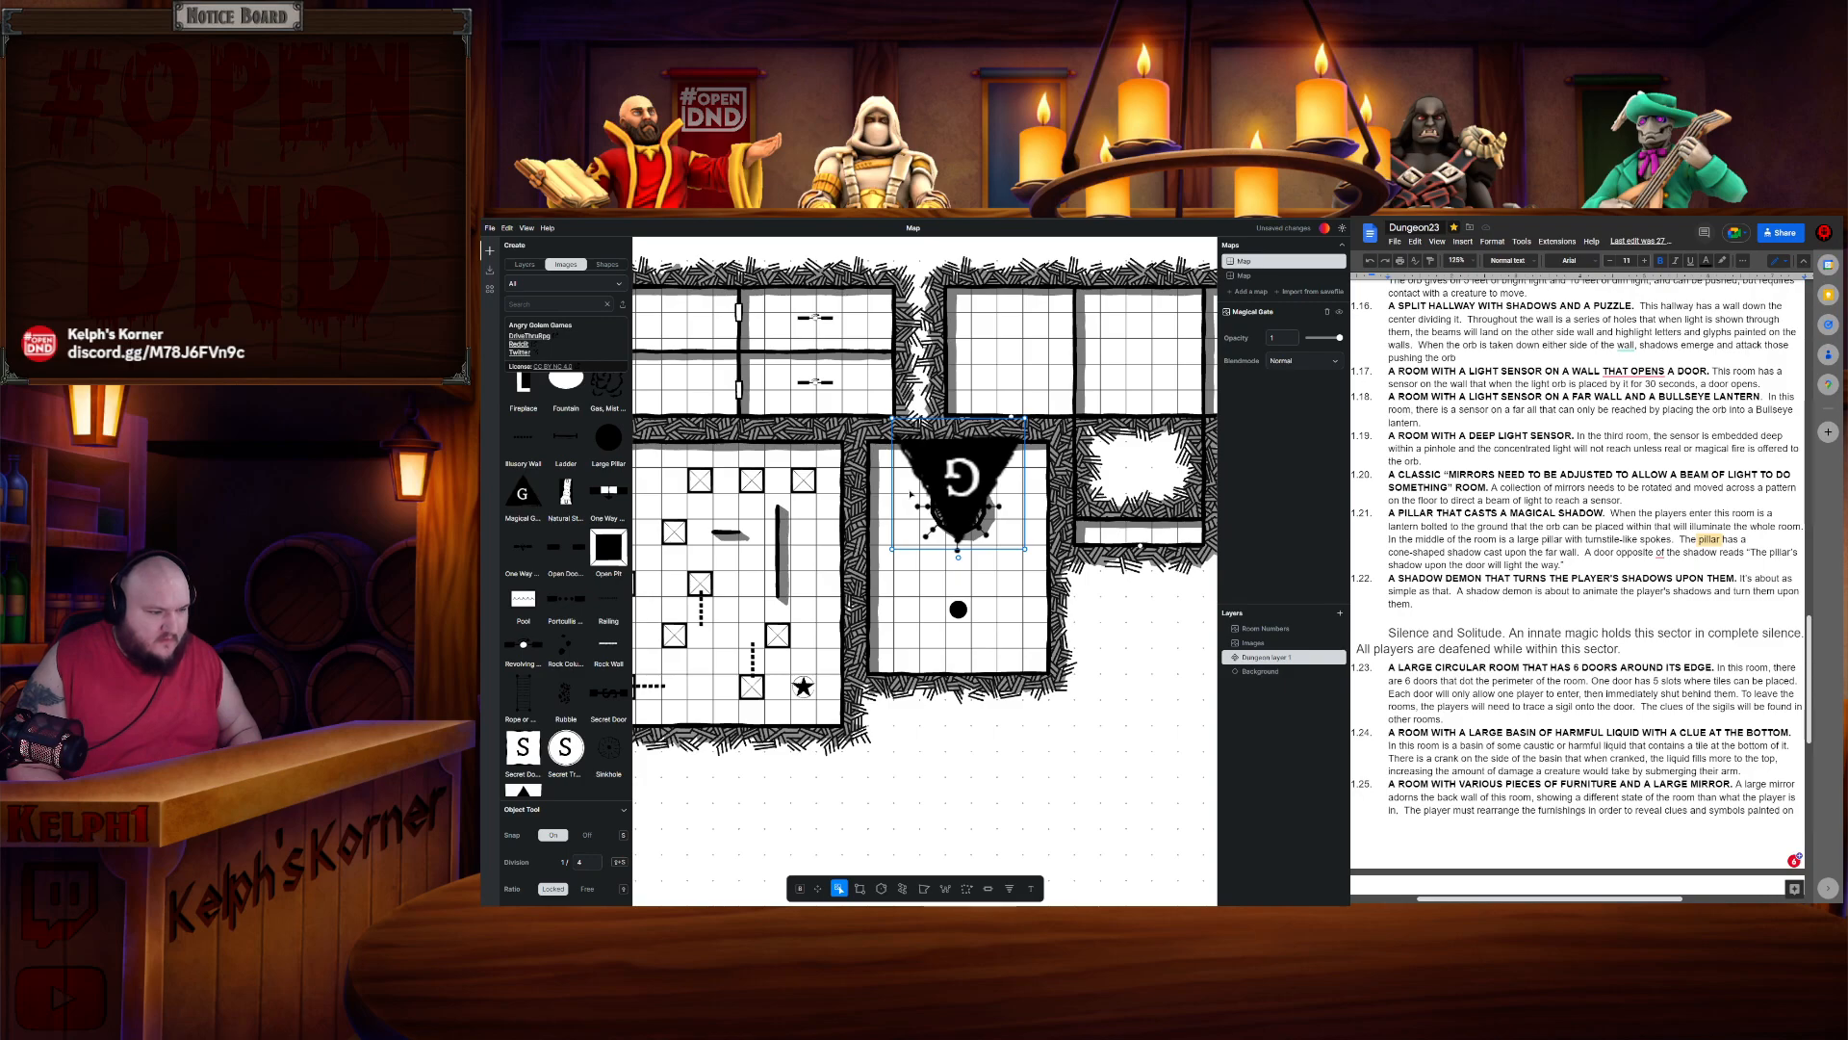
{"action": "key", "text": "Up"}
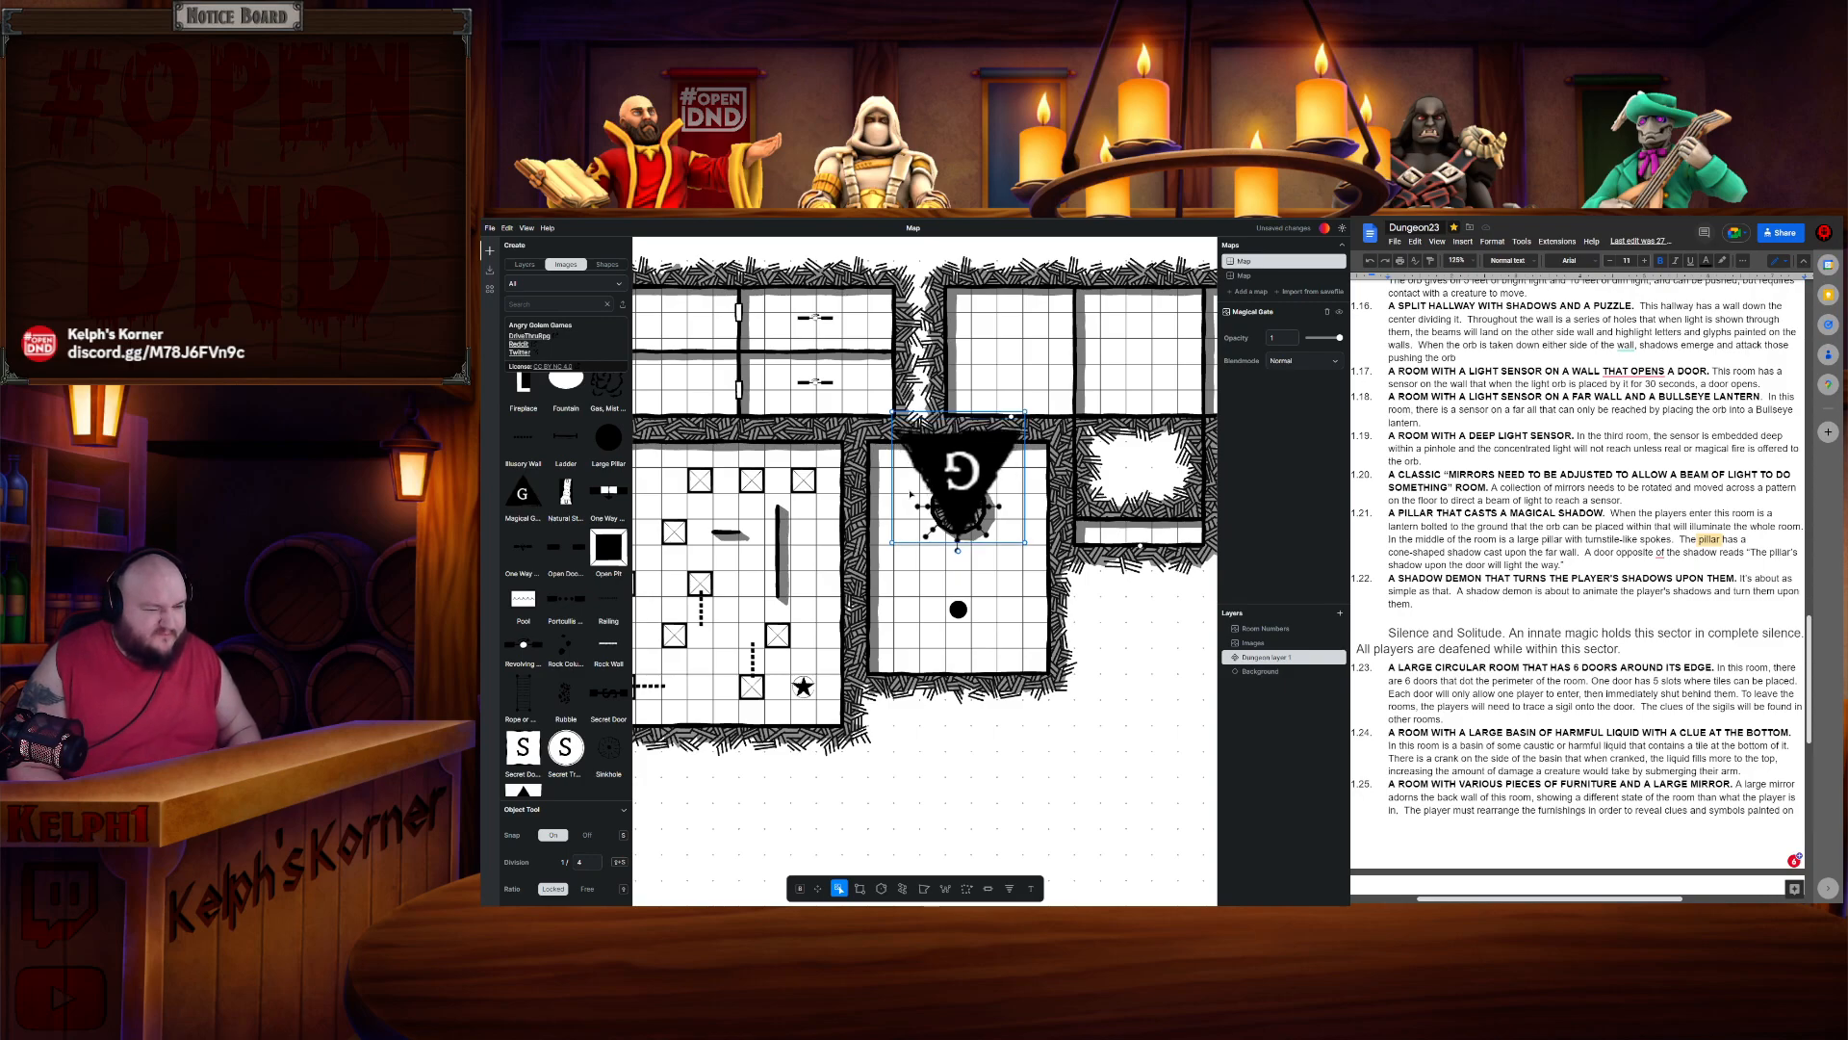
{"action": "key", "text": "Down"}
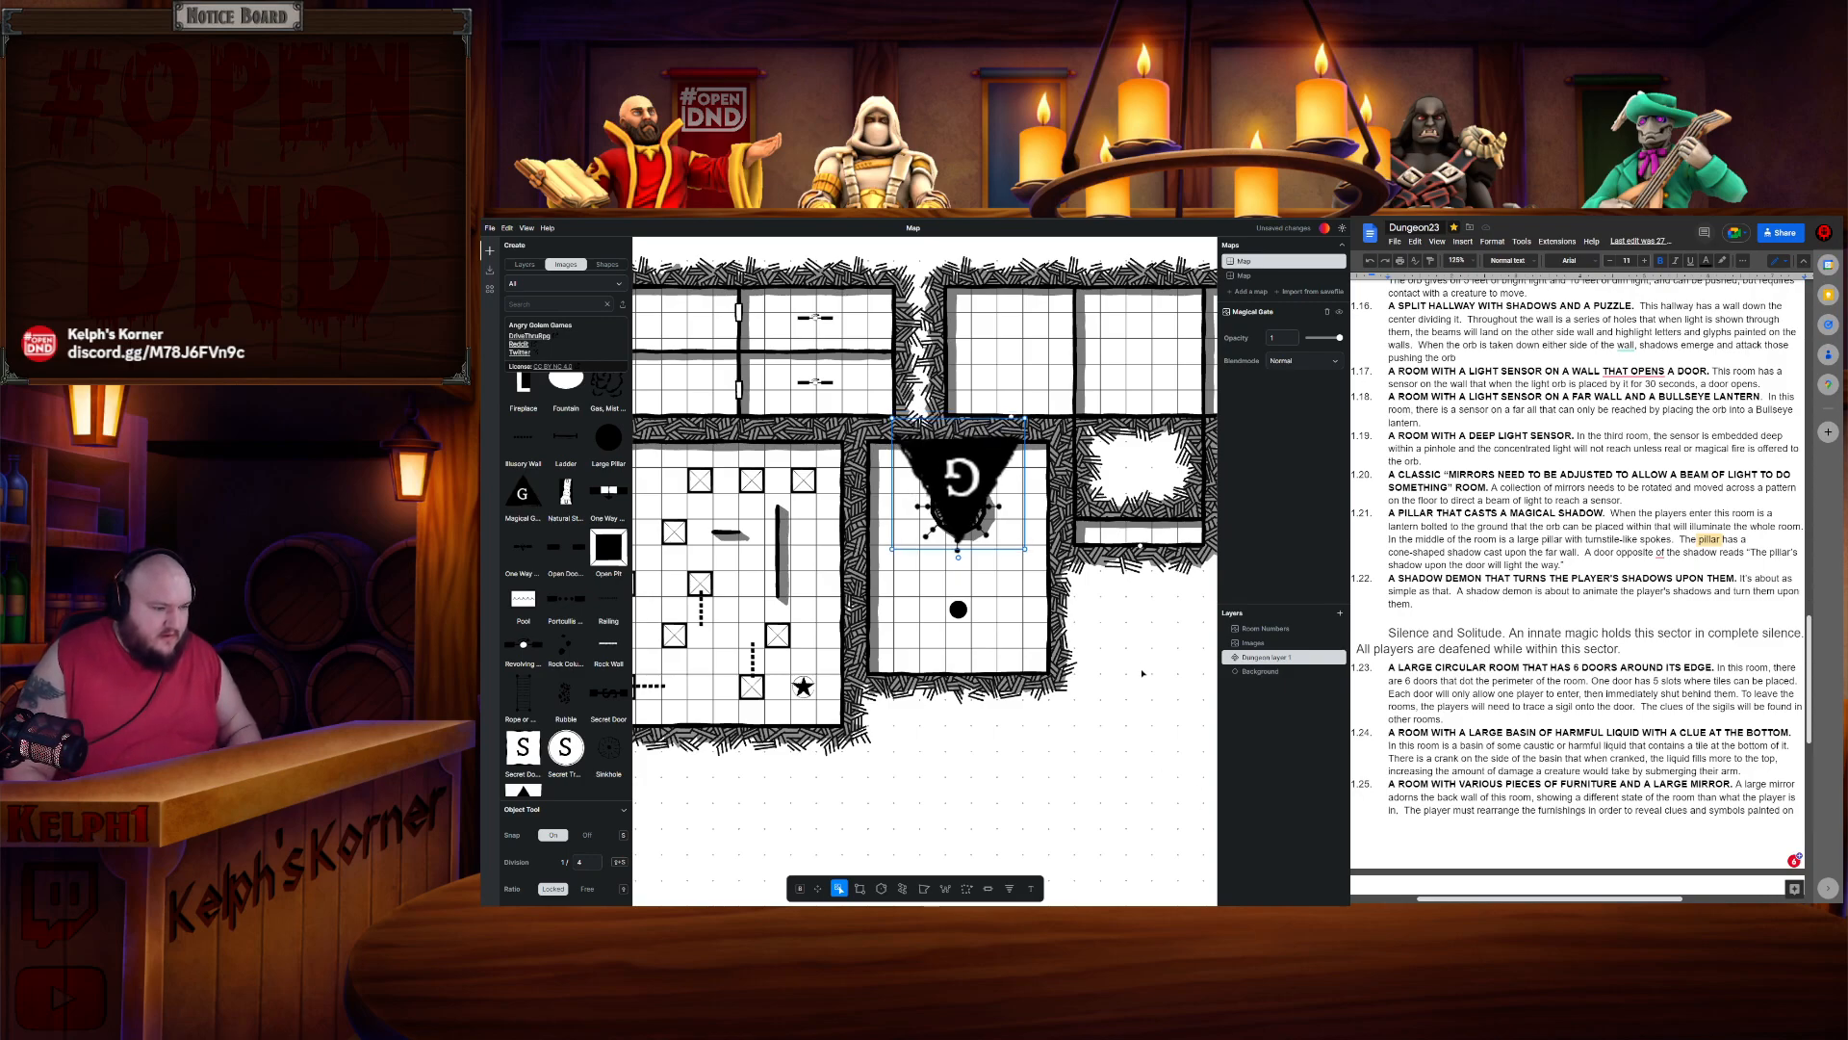
{"action": "key", "text": "Escape"}
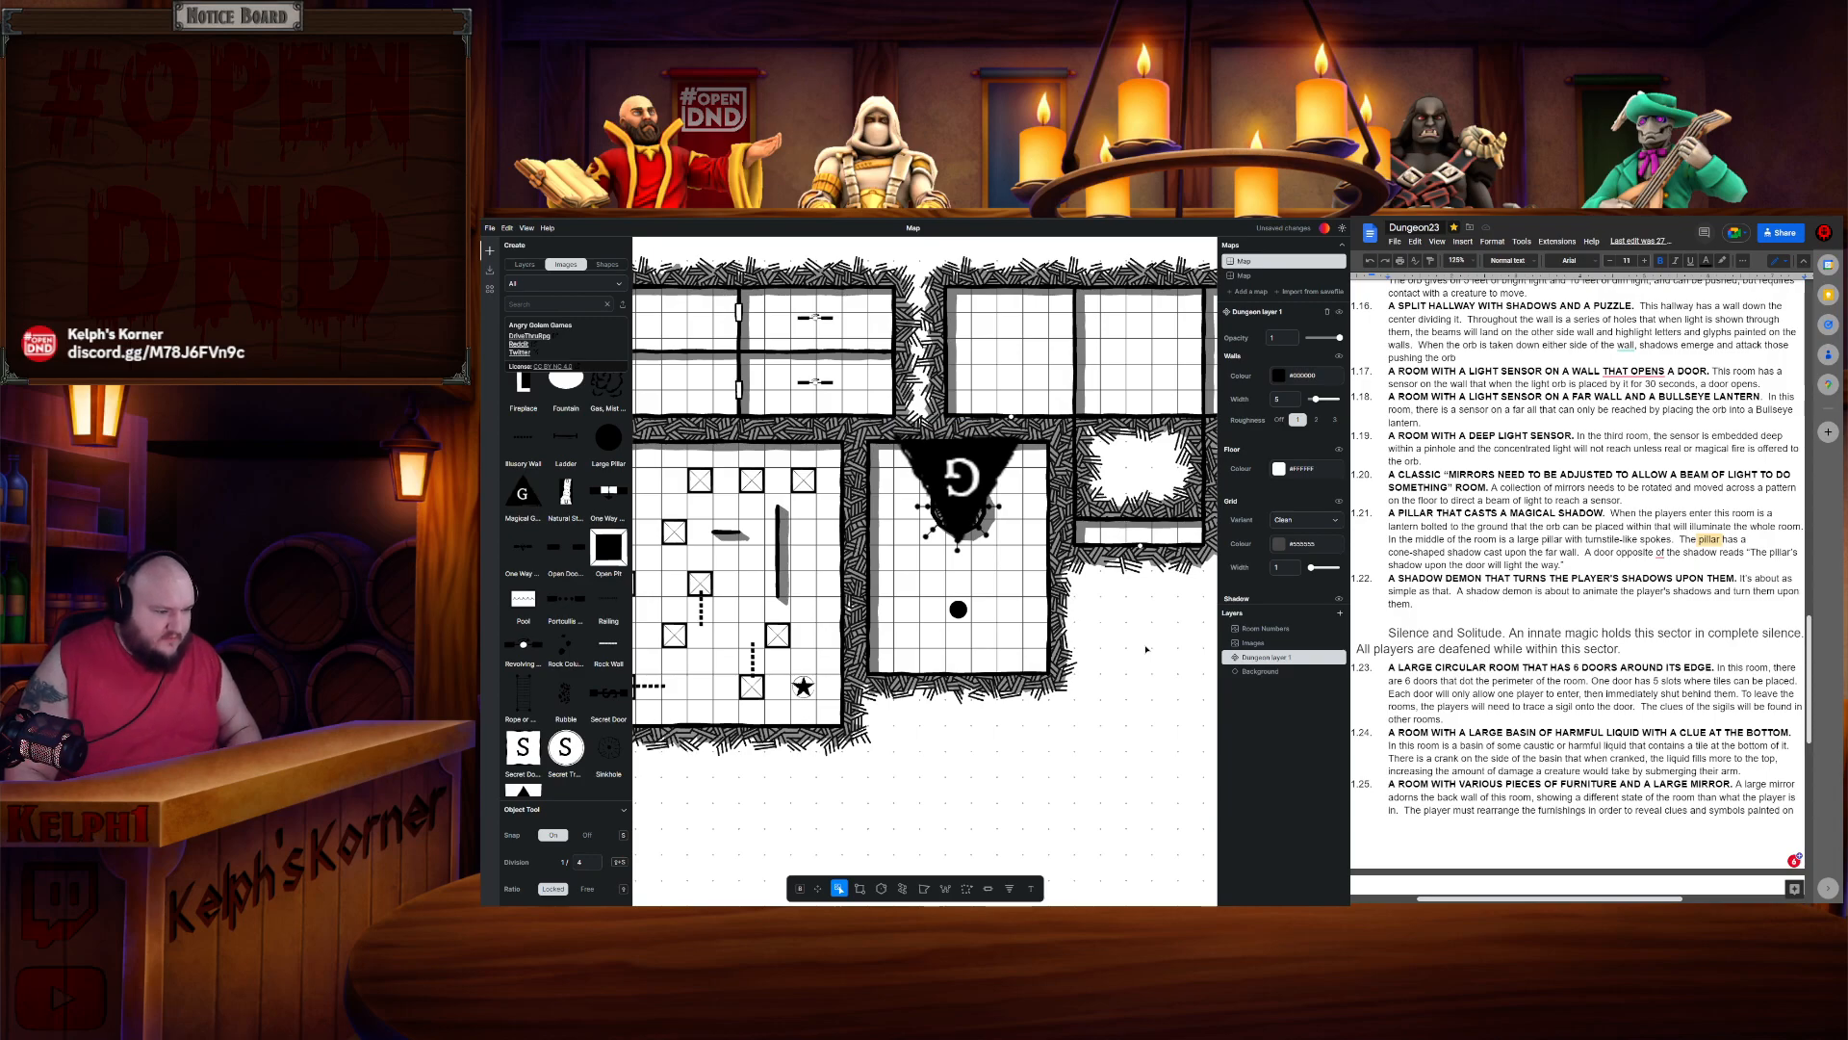
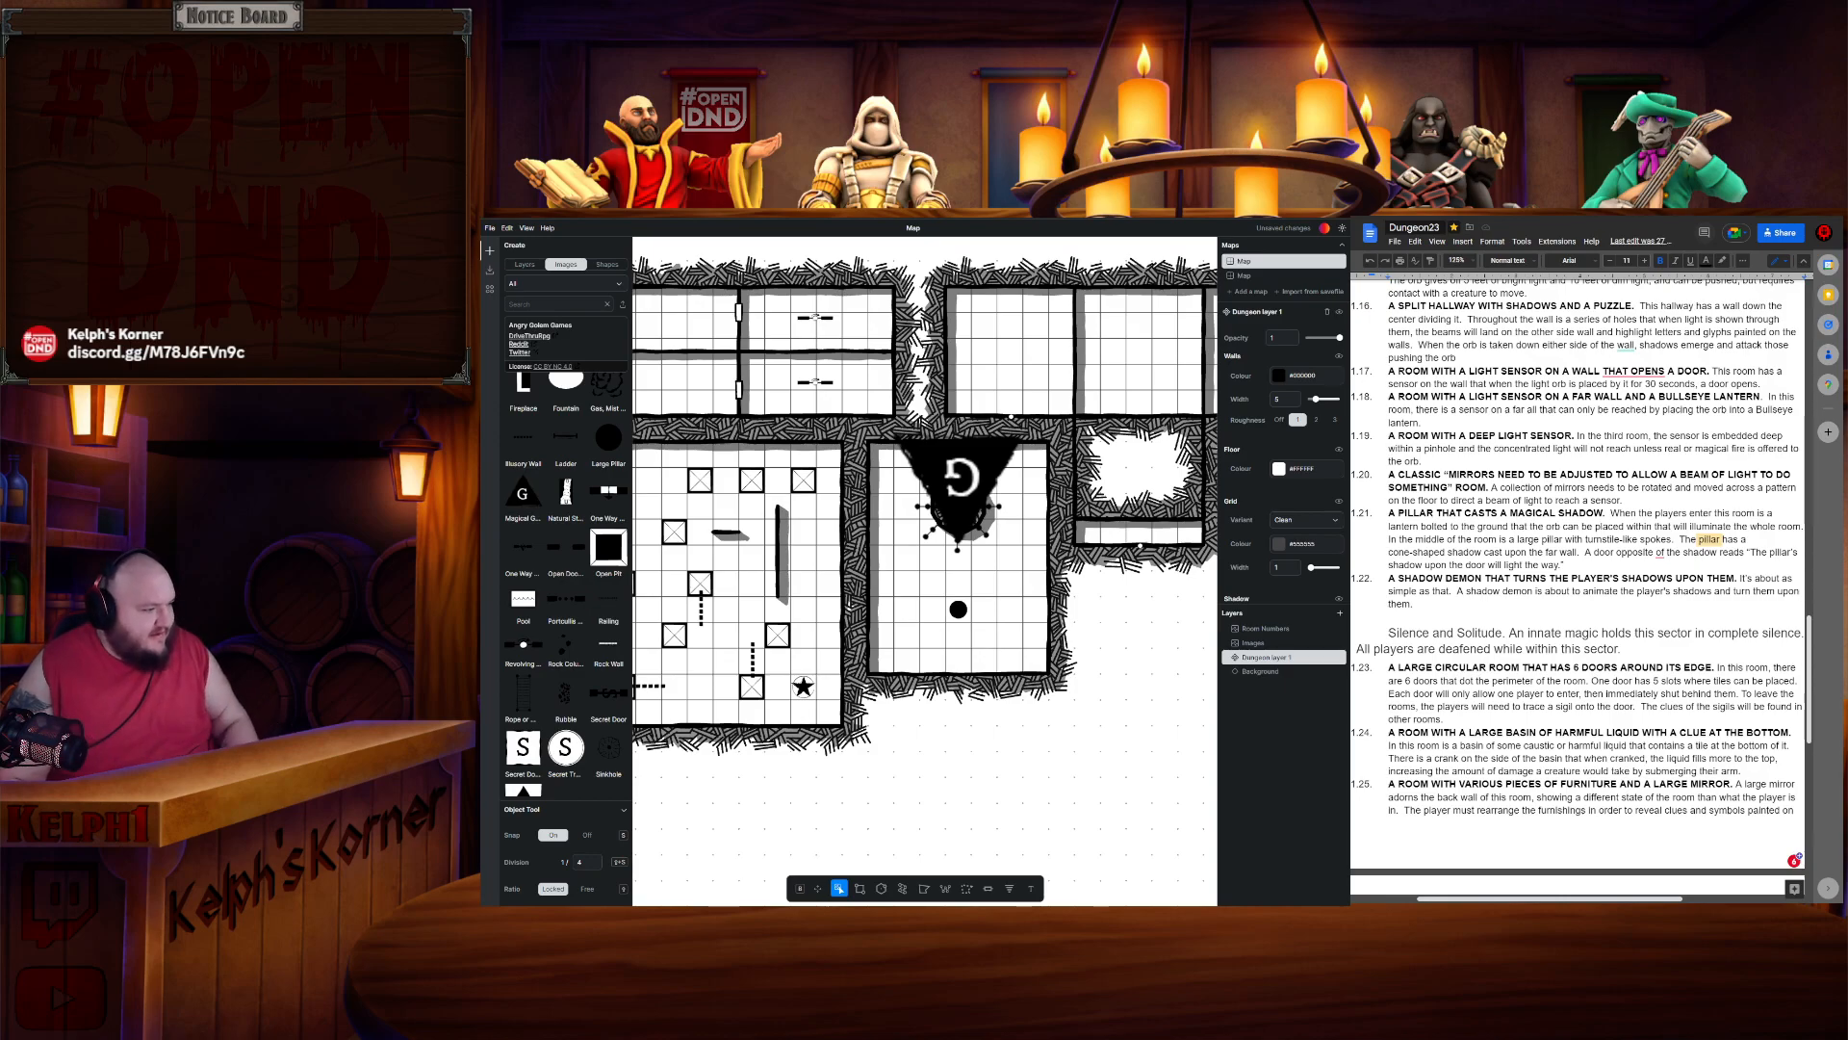
{"action": "scroll", "coordinate": [1154, 658], "scroll_direction": "up", "scroll_amount": 4}
{"action": "scroll", "coordinate": [1154, 659], "scroll_direction": "down", "scroll_amount": 2}
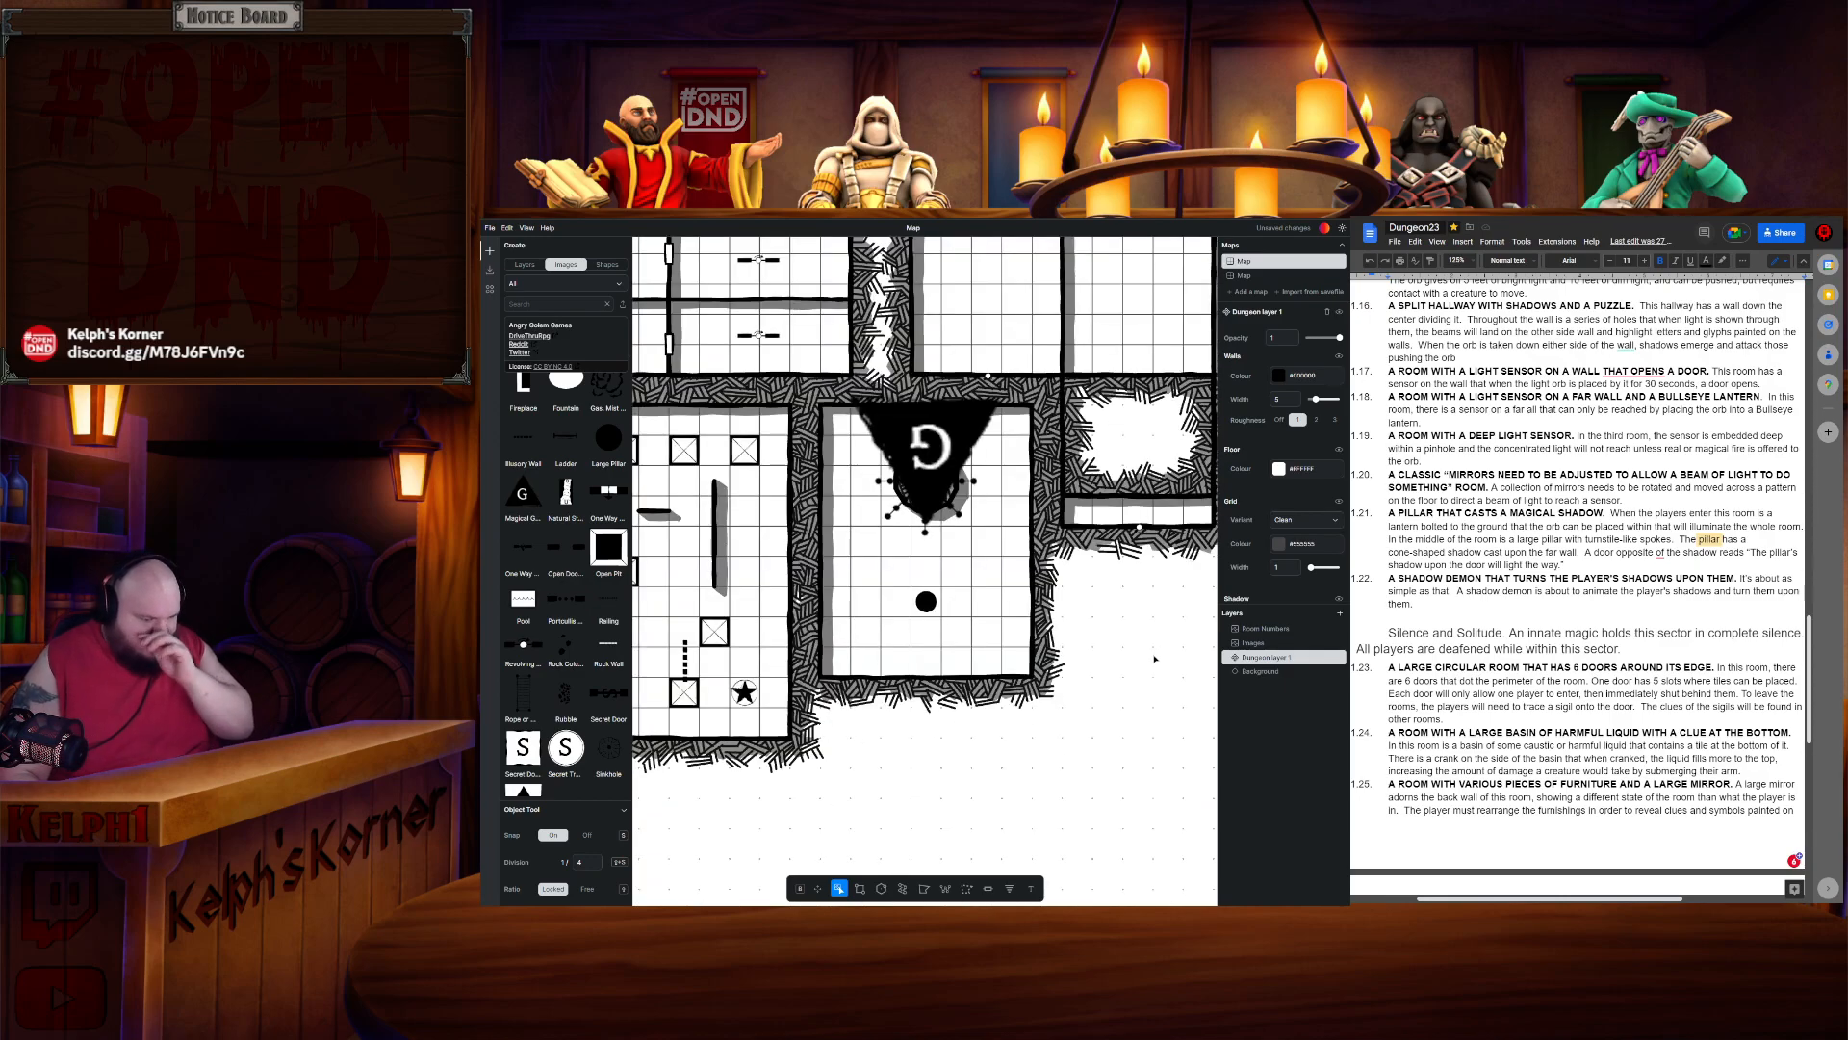
{"action": "left_click", "coordinate": [861, 894]}
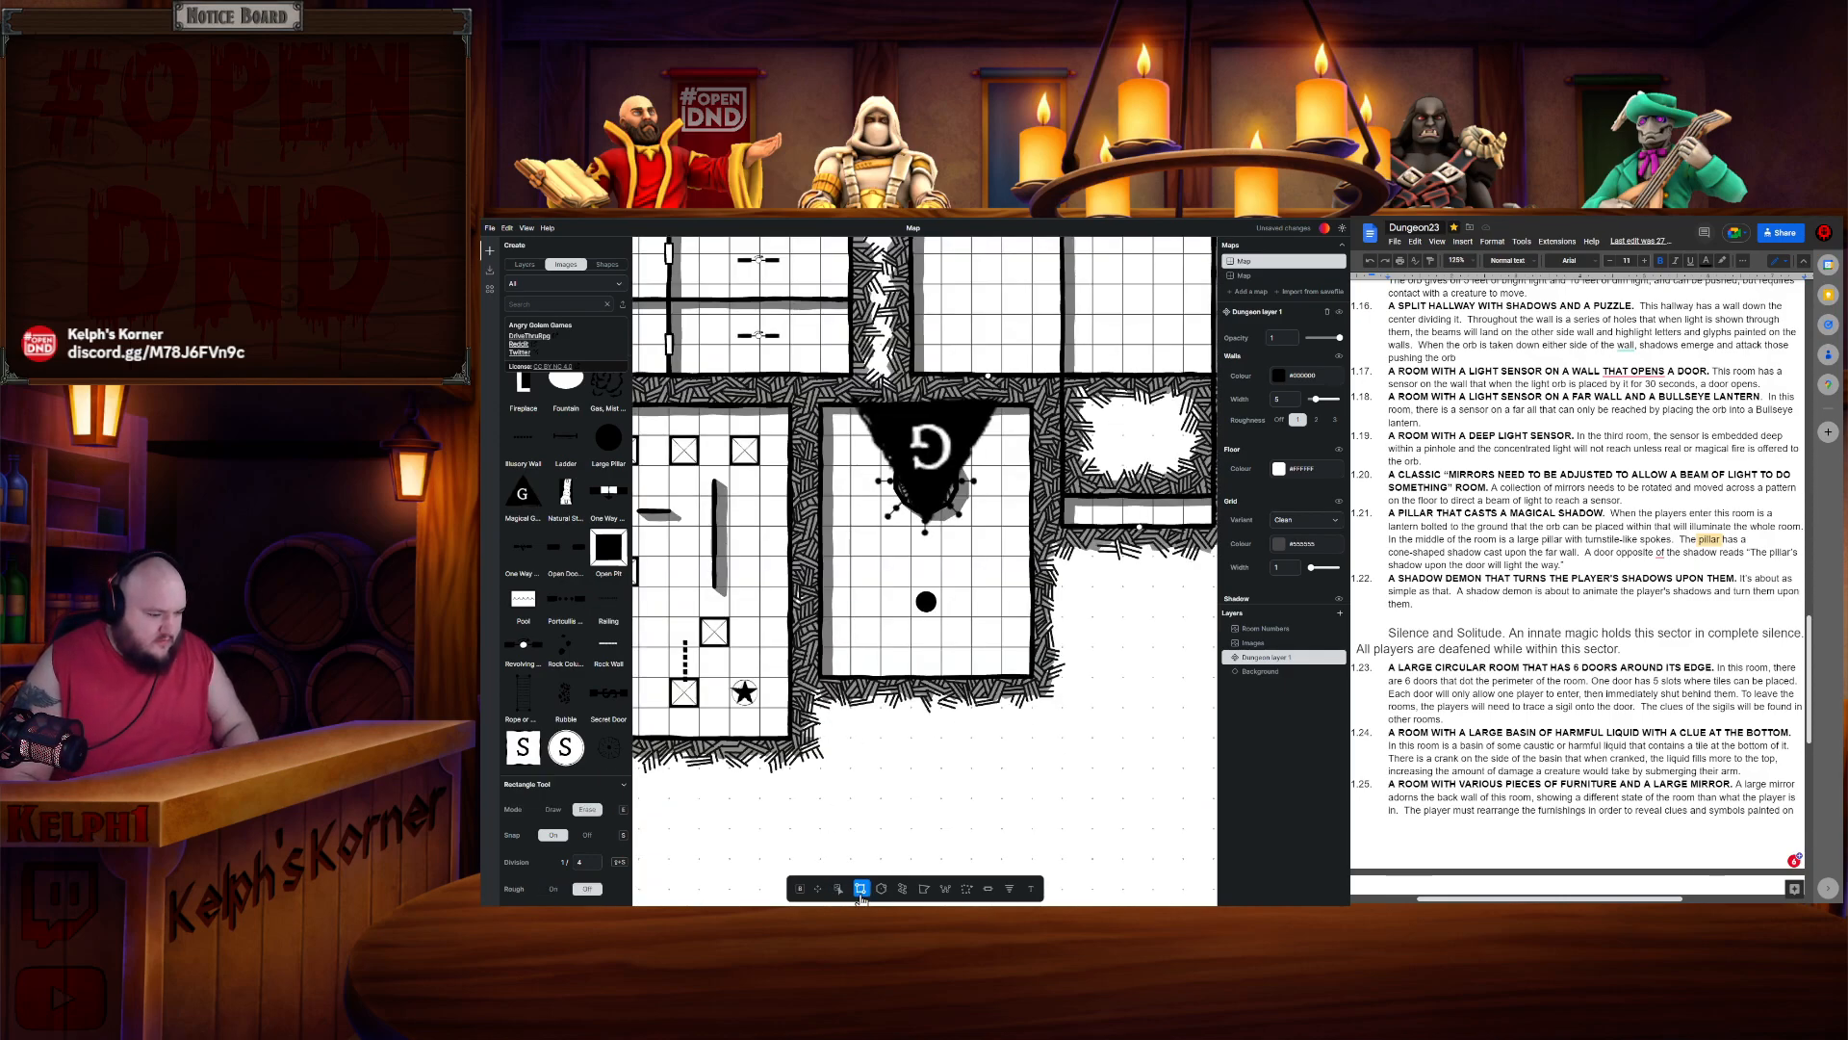
{"action": "key", "text": "e"}
{"action": "left_click_drag", "start_coordinate": [1005, 730], "coordinate": [829, 667]}
{"action": "scroll", "coordinate": [899, 642], "scroll_direction": "down", "scroll_amount": 5}
{"action": "scroll", "coordinate": [895, 573], "scroll_direction": "up", "scroll_amount": 4}
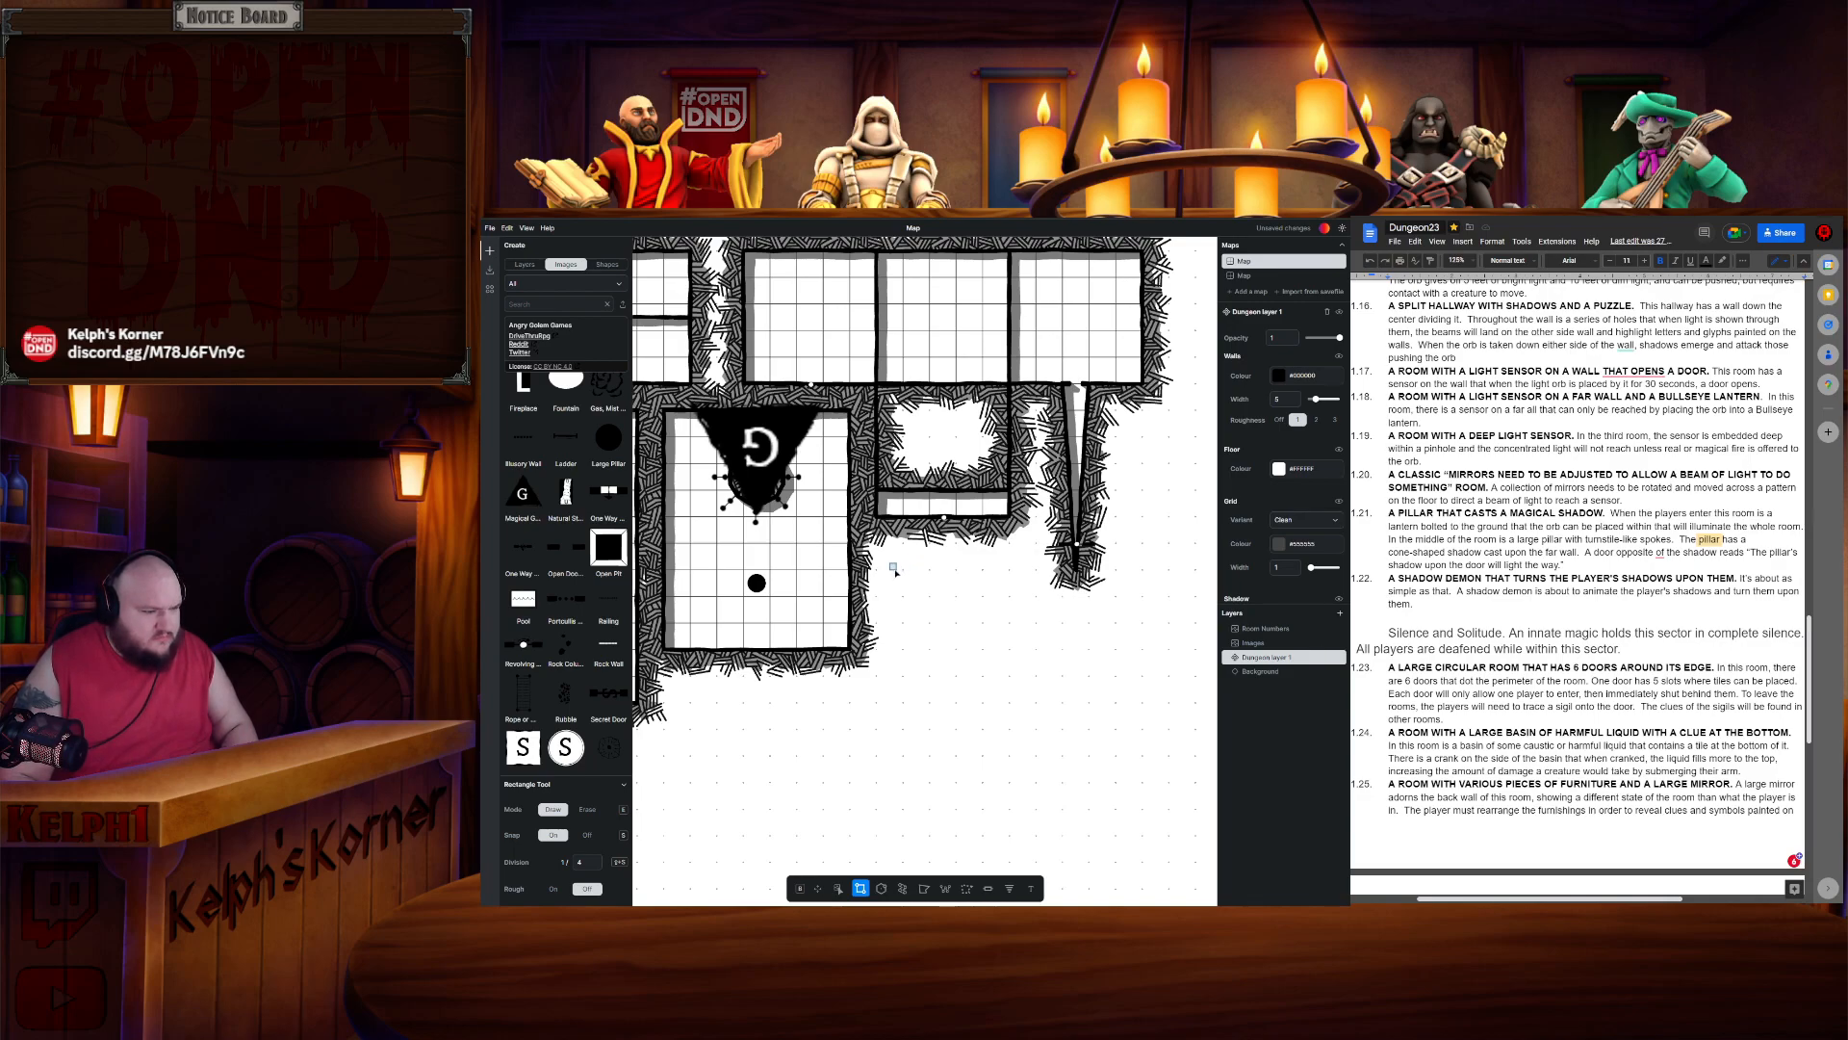
{"action": "left_click_drag", "start_coordinate": [878, 571], "coordinate": [1037, 731]}
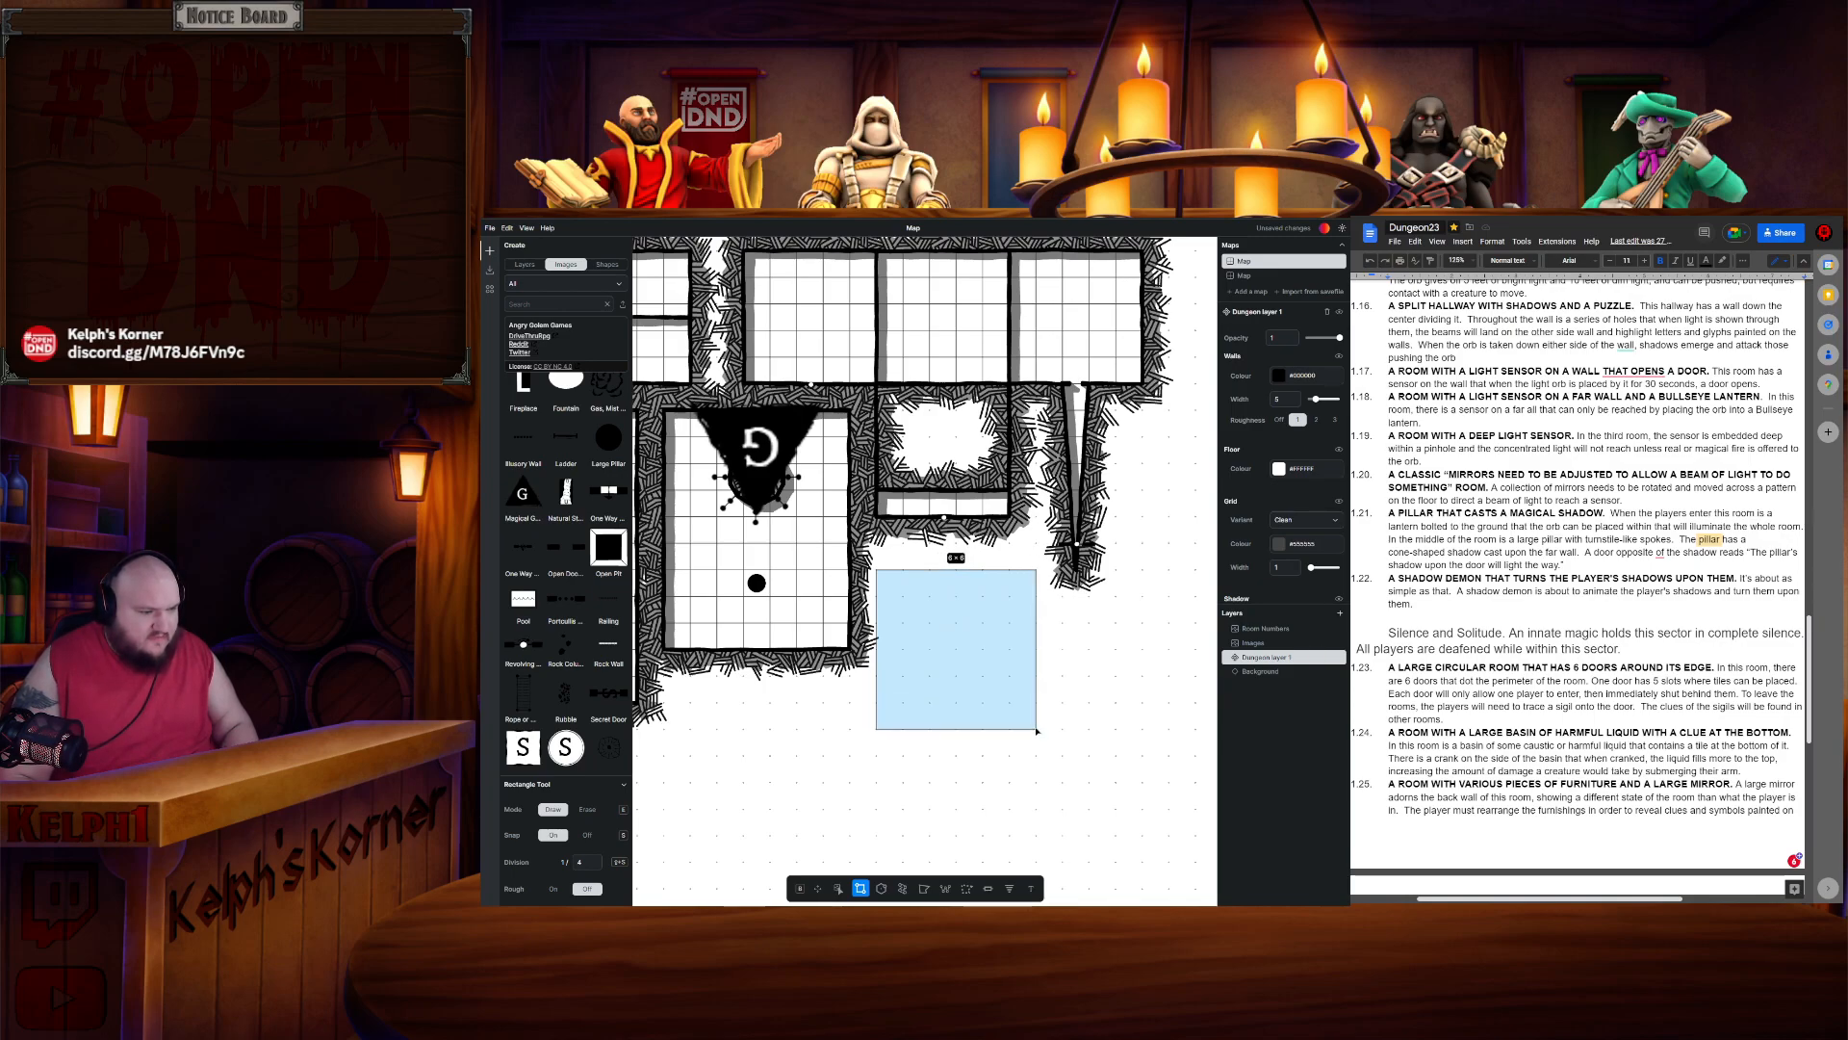
{"action": "key", "text": "Escape"}
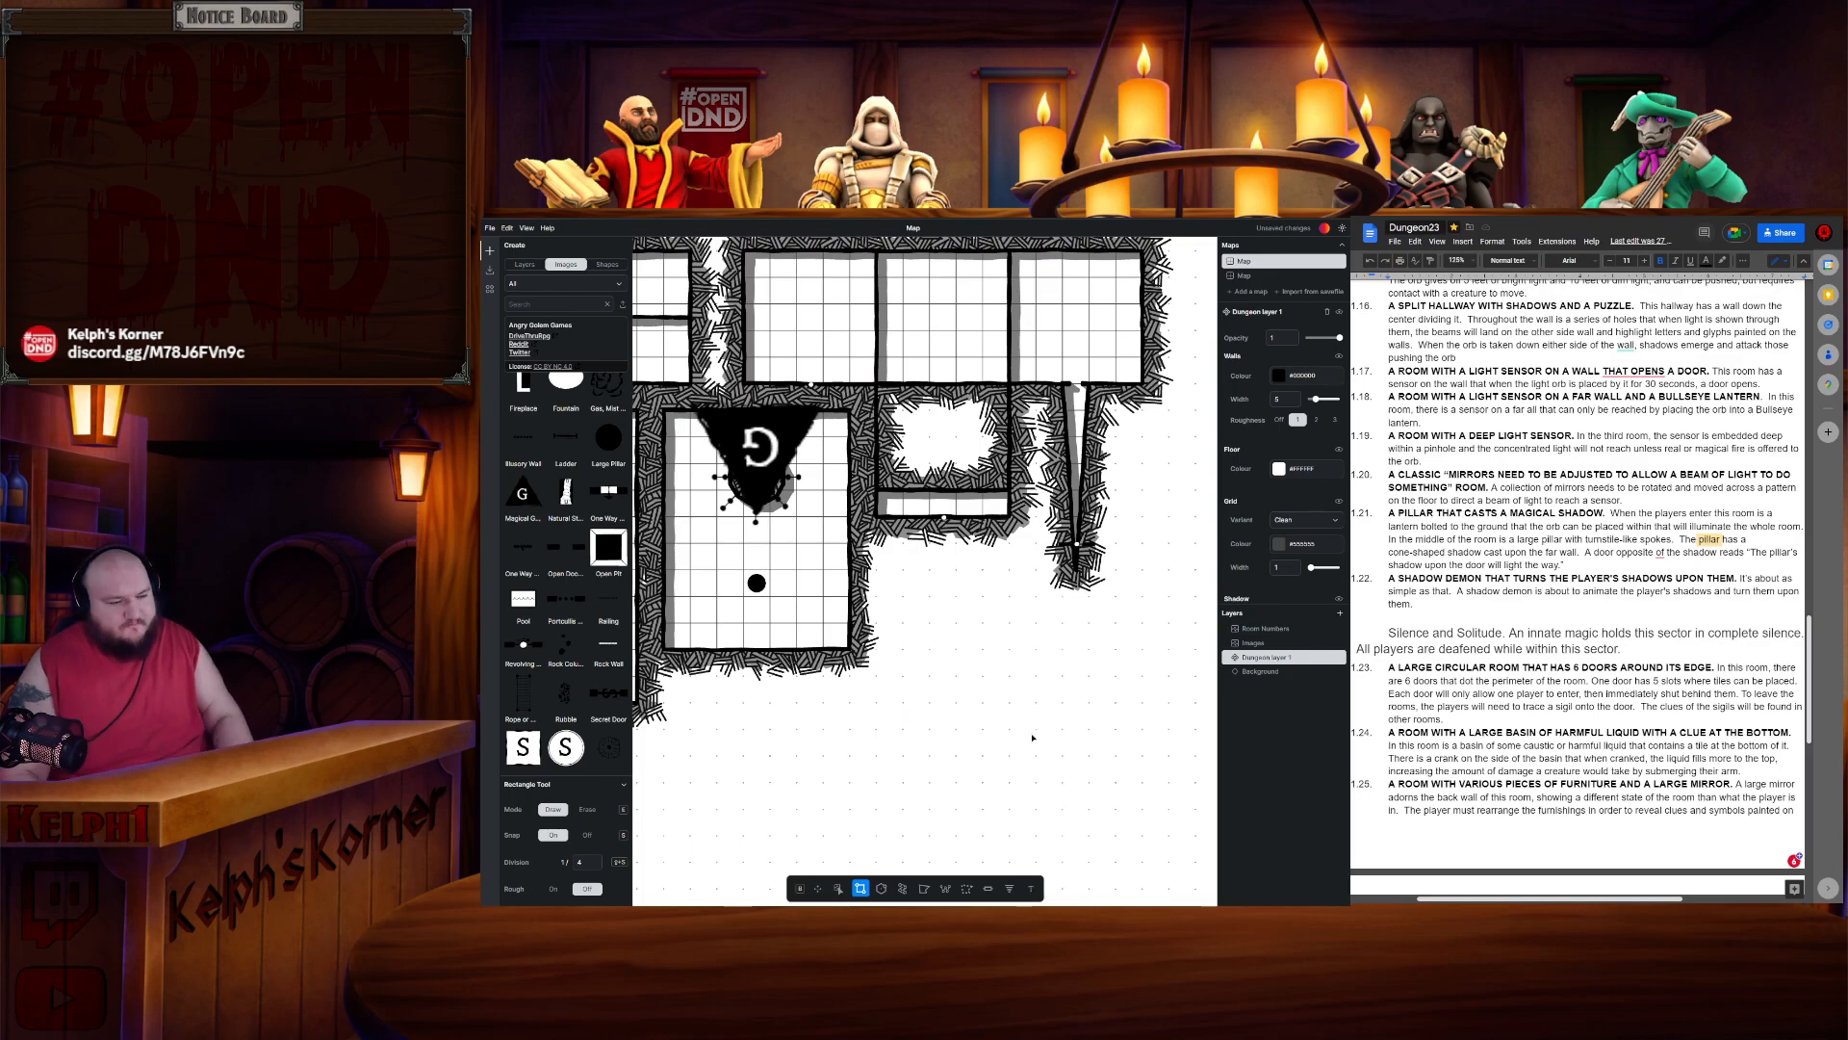
{"action": "scroll", "coordinate": [966, 560], "scroll_direction": "down", "scroll_amount": 8}
{"action": "mouse_move", "coordinate": [1033, 738]}
{"action": "left_mouse_down"}
{"action": "mouse_move", "coordinate": [919, 471]}
{"action": "mouse_move", "coordinate": [874, 448]}
{"action": "left_mouse_up"}
{"action": "key", "text": "Escape"}
{"action": "scroll", "coordinate": [966, 511], "scroll_direction": "up", "scroll_amount": 6}
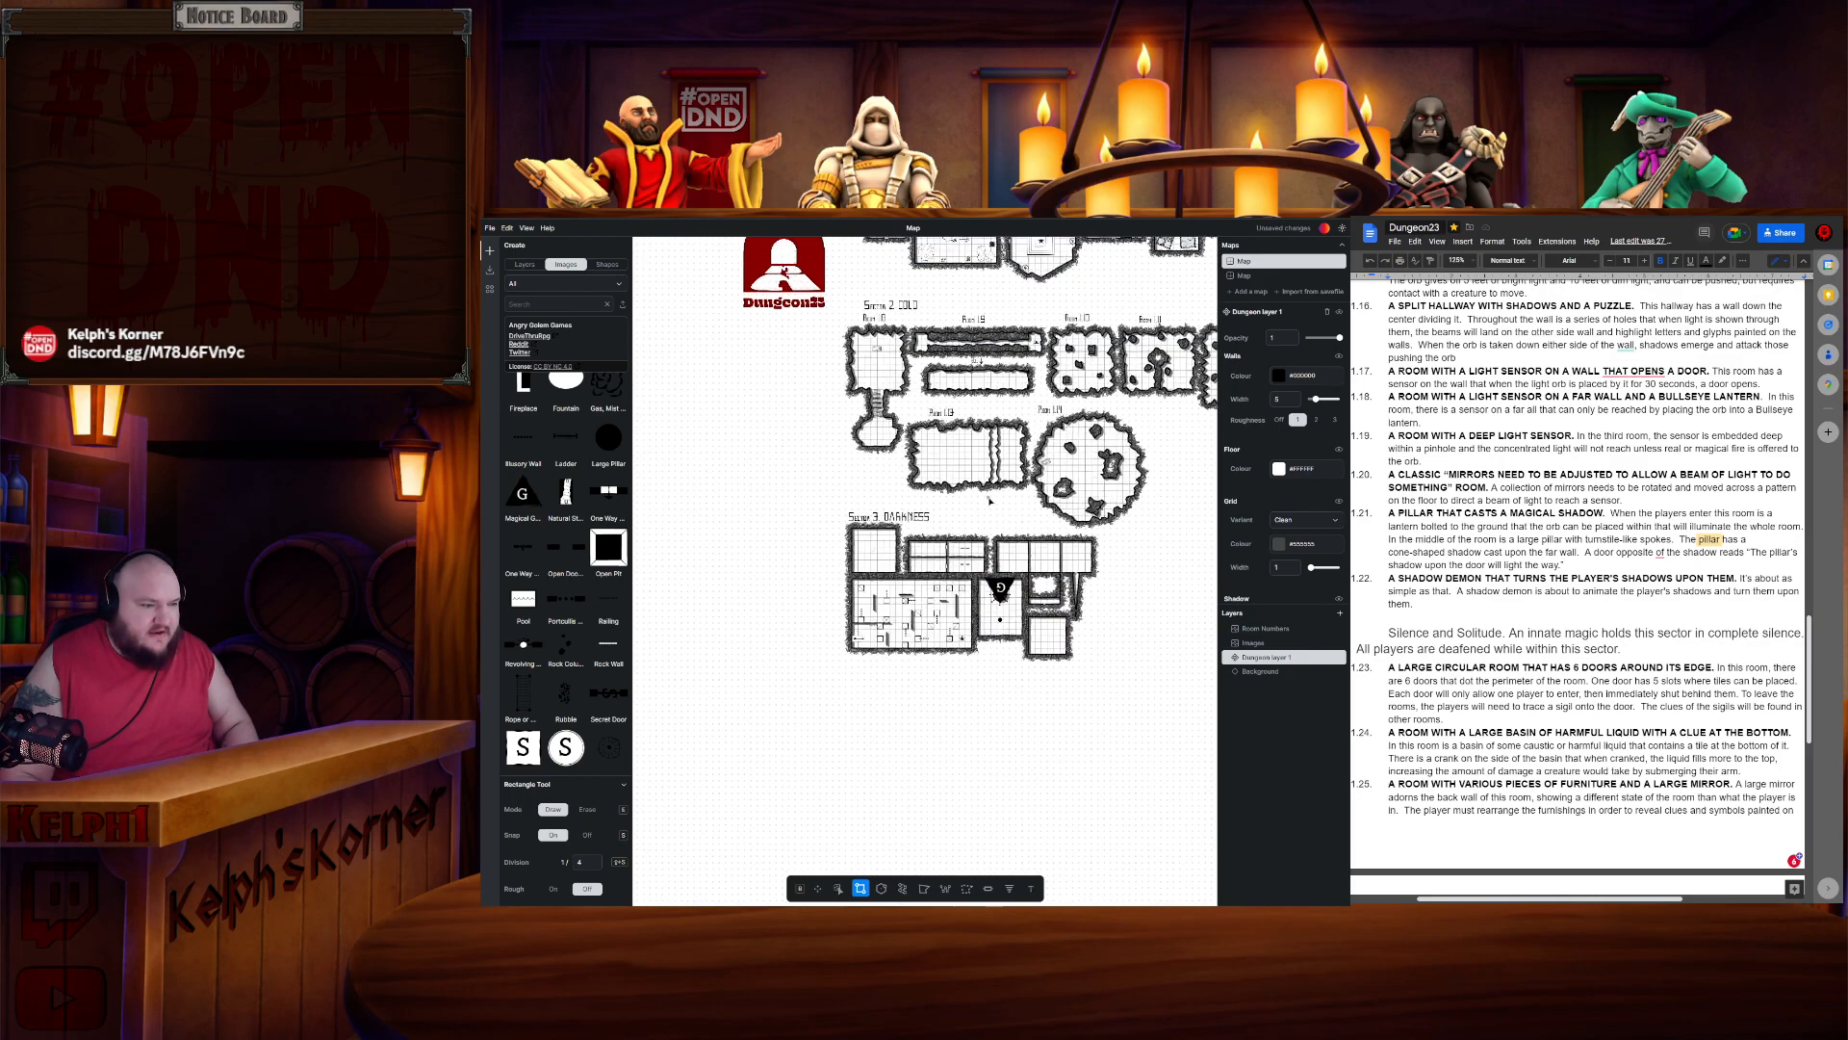
- Lasso-select the Sector 3 lower rooms, cut and paste them, and shift the pasted floors back into their original position
{"action": "scroll", "coordinate": [1005, 503], "scroll_direction": "down", "scroll_amount": 2}
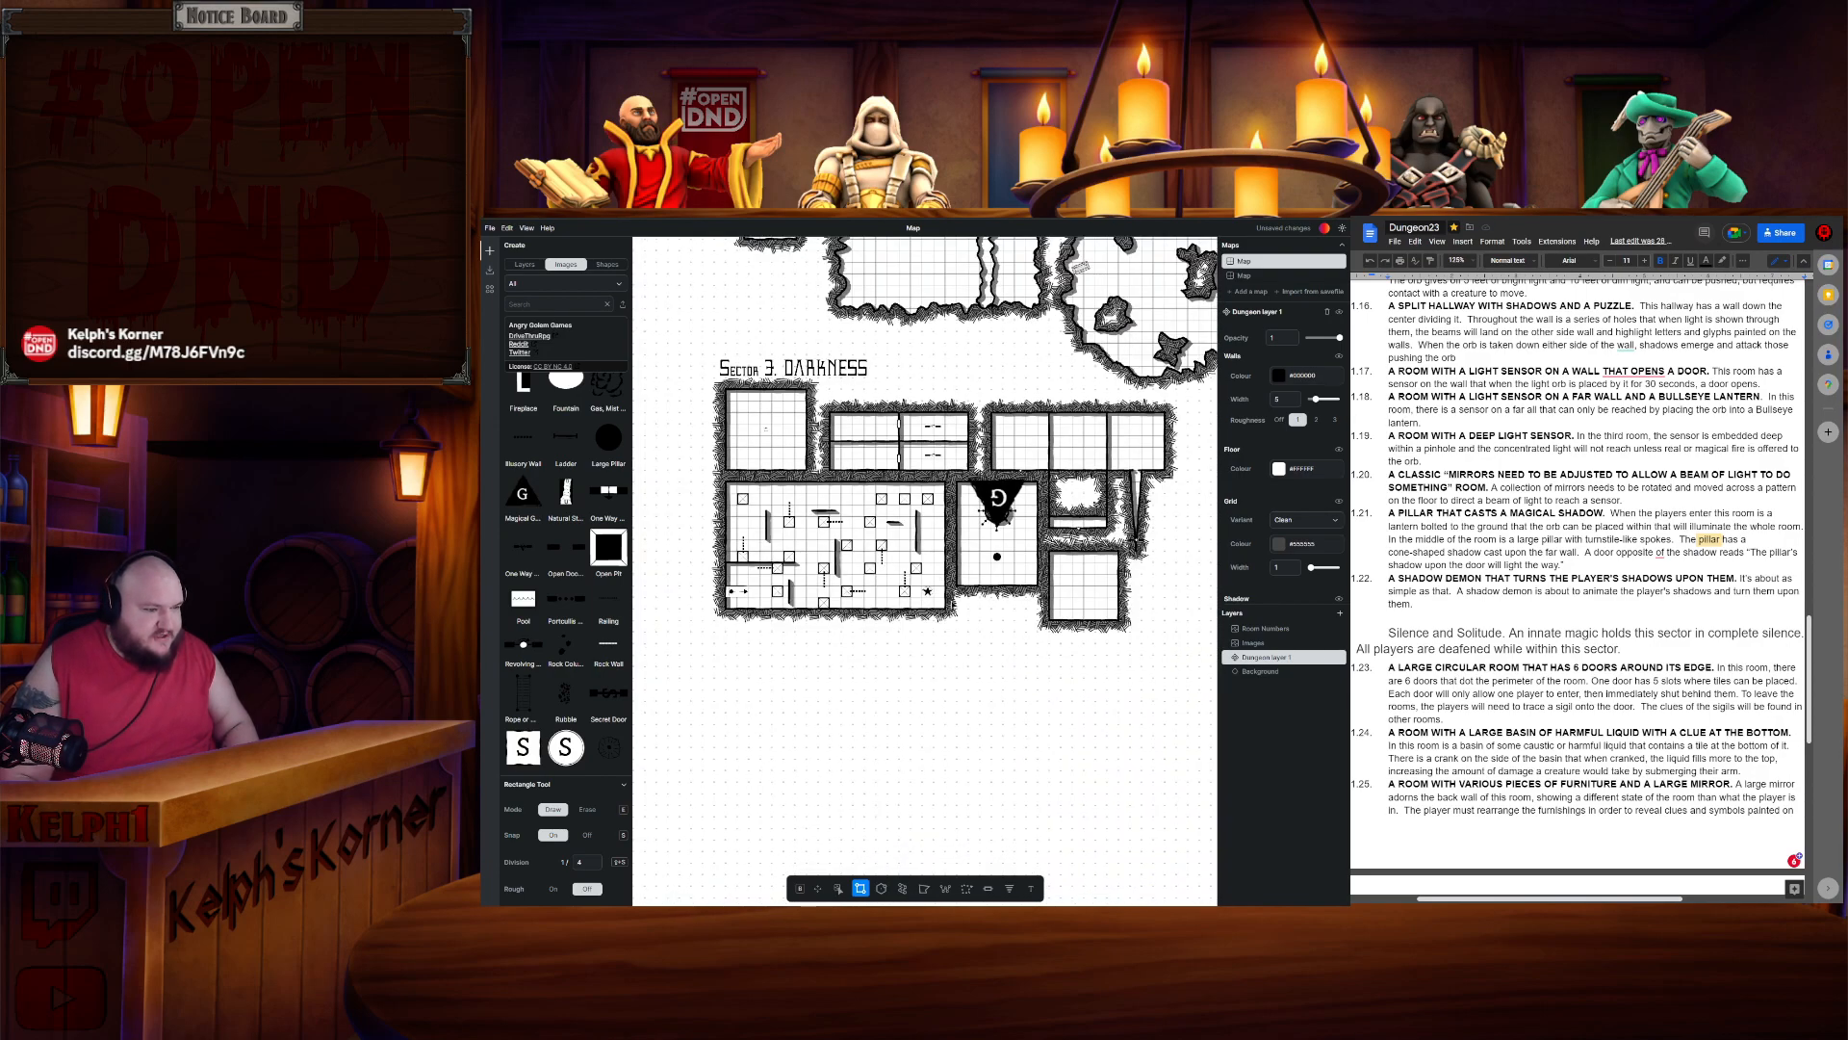
{"action": "left_click", "coordinate": [964, 892]}
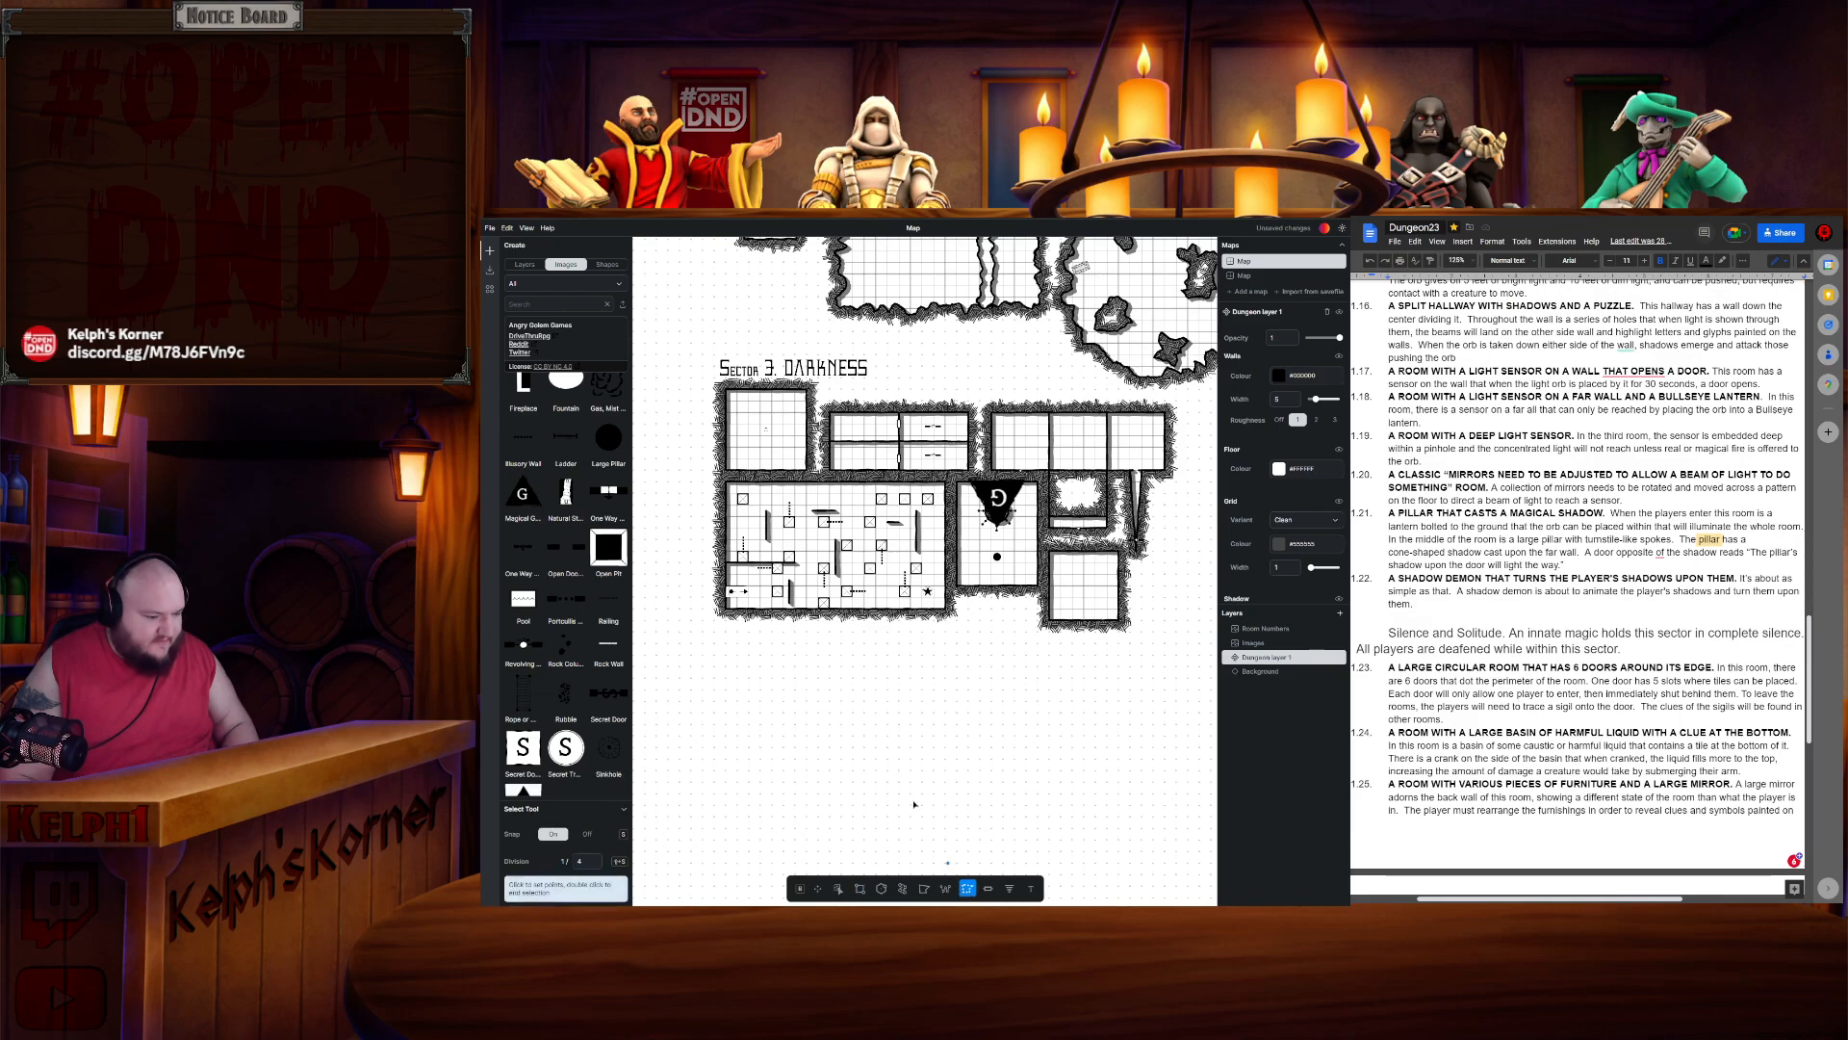
{"action": "double_click", "coordinate": [581, 860]}
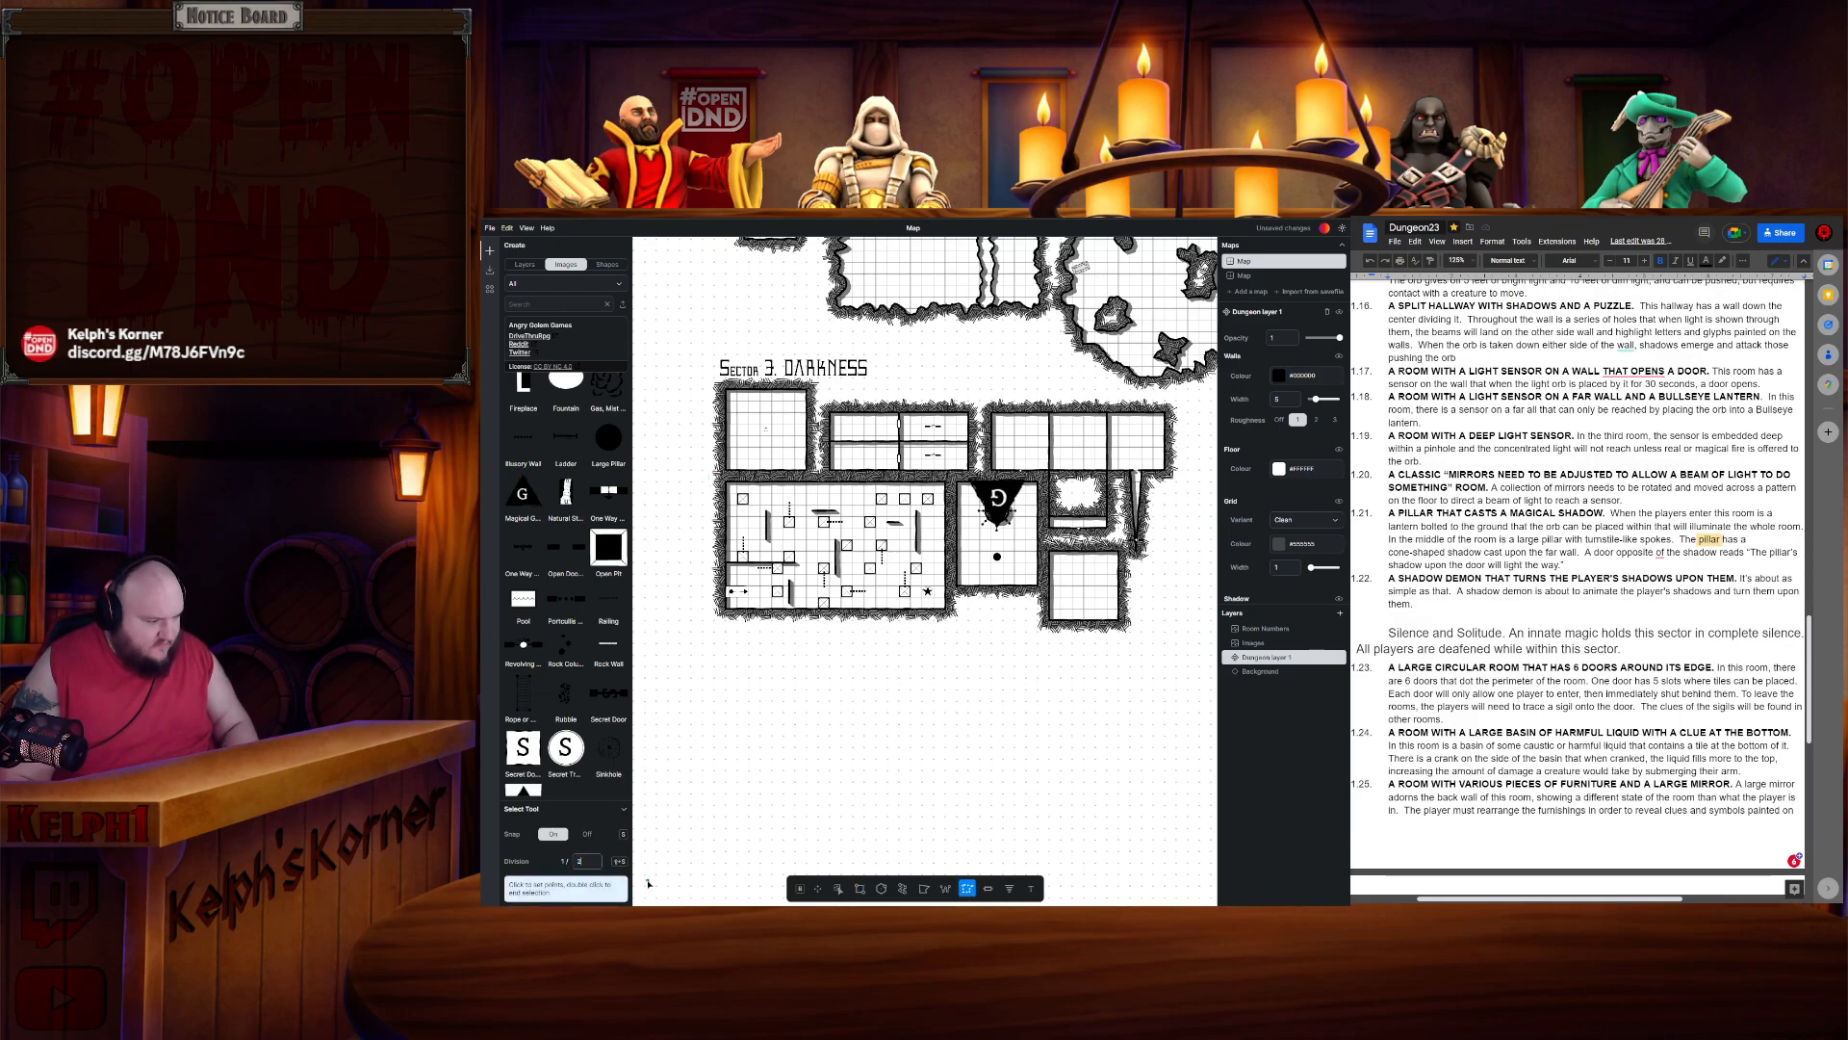
{"action": "left_click", "coordinate": [709, 475]}
{"action": "left_click", "coordinate": [712, 643]}
{"action": "left_click", "coordinate": [1154, 649]}
{"action": "left_click", "coordinate": [1153, 564]}
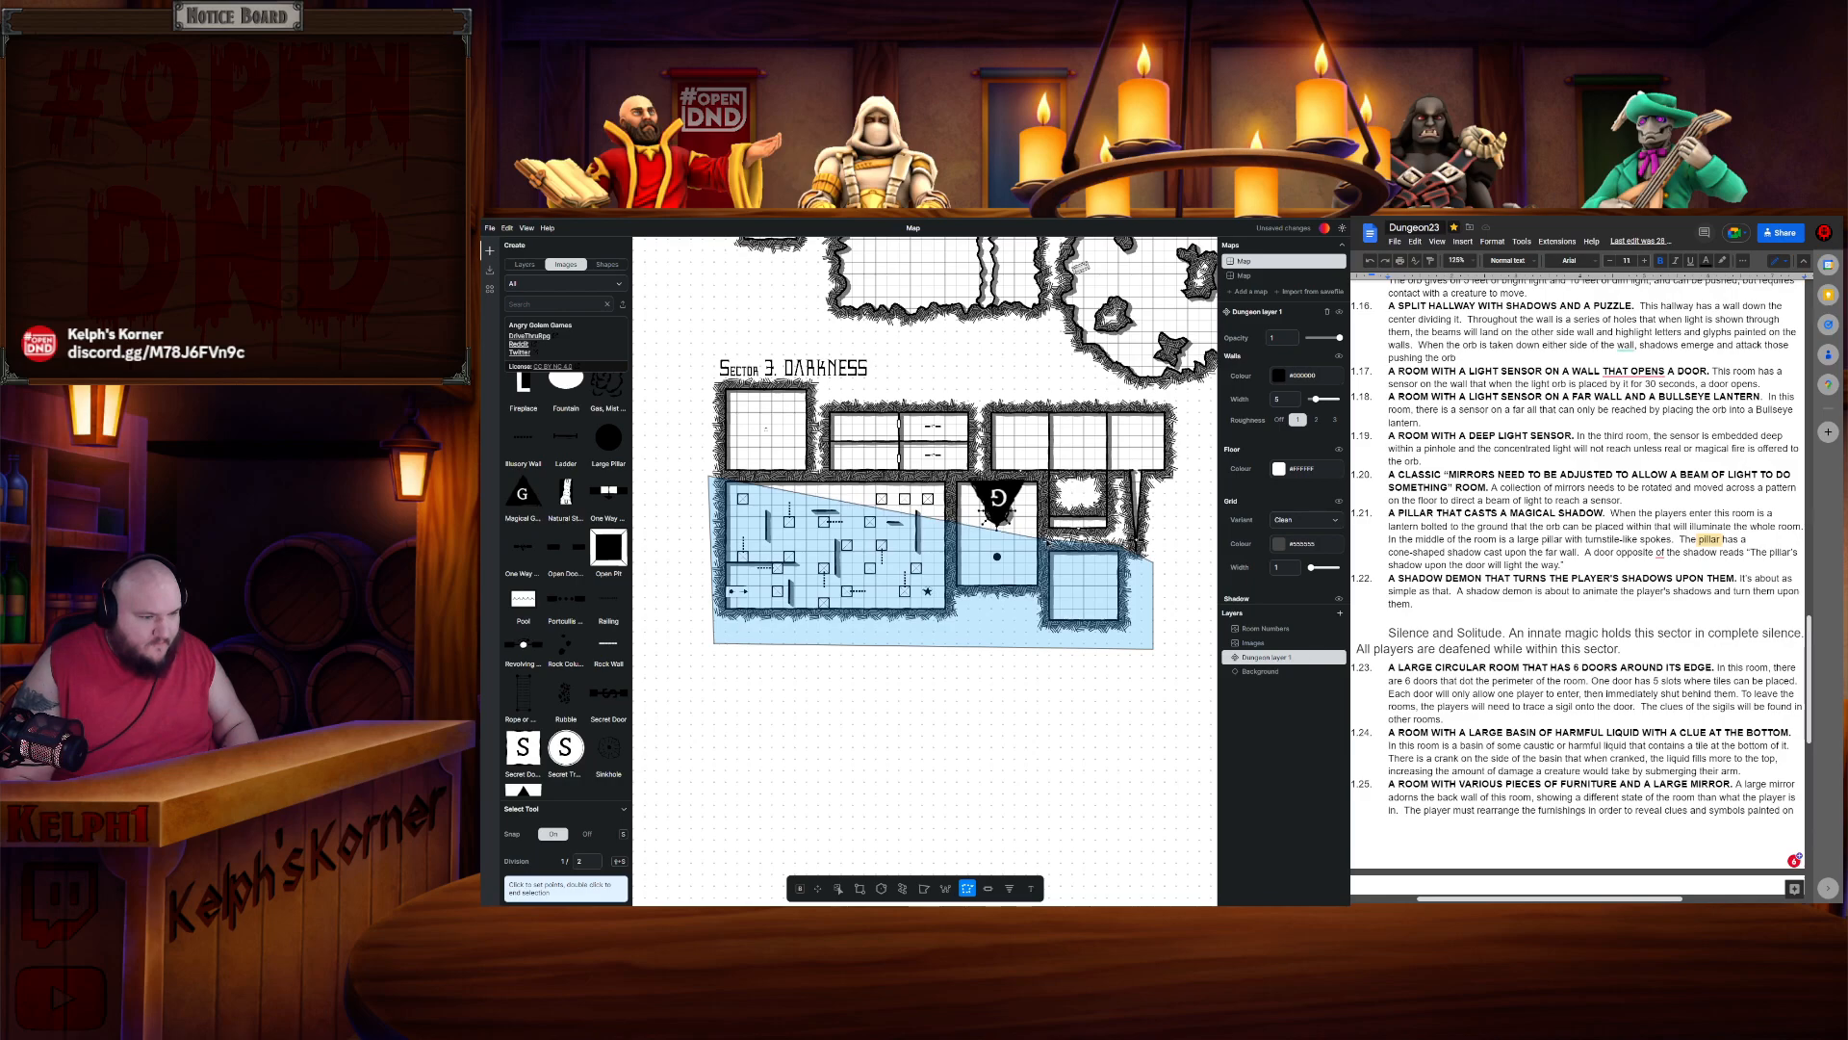
{"action": "double_click", "coordinate": [1045, 475]}
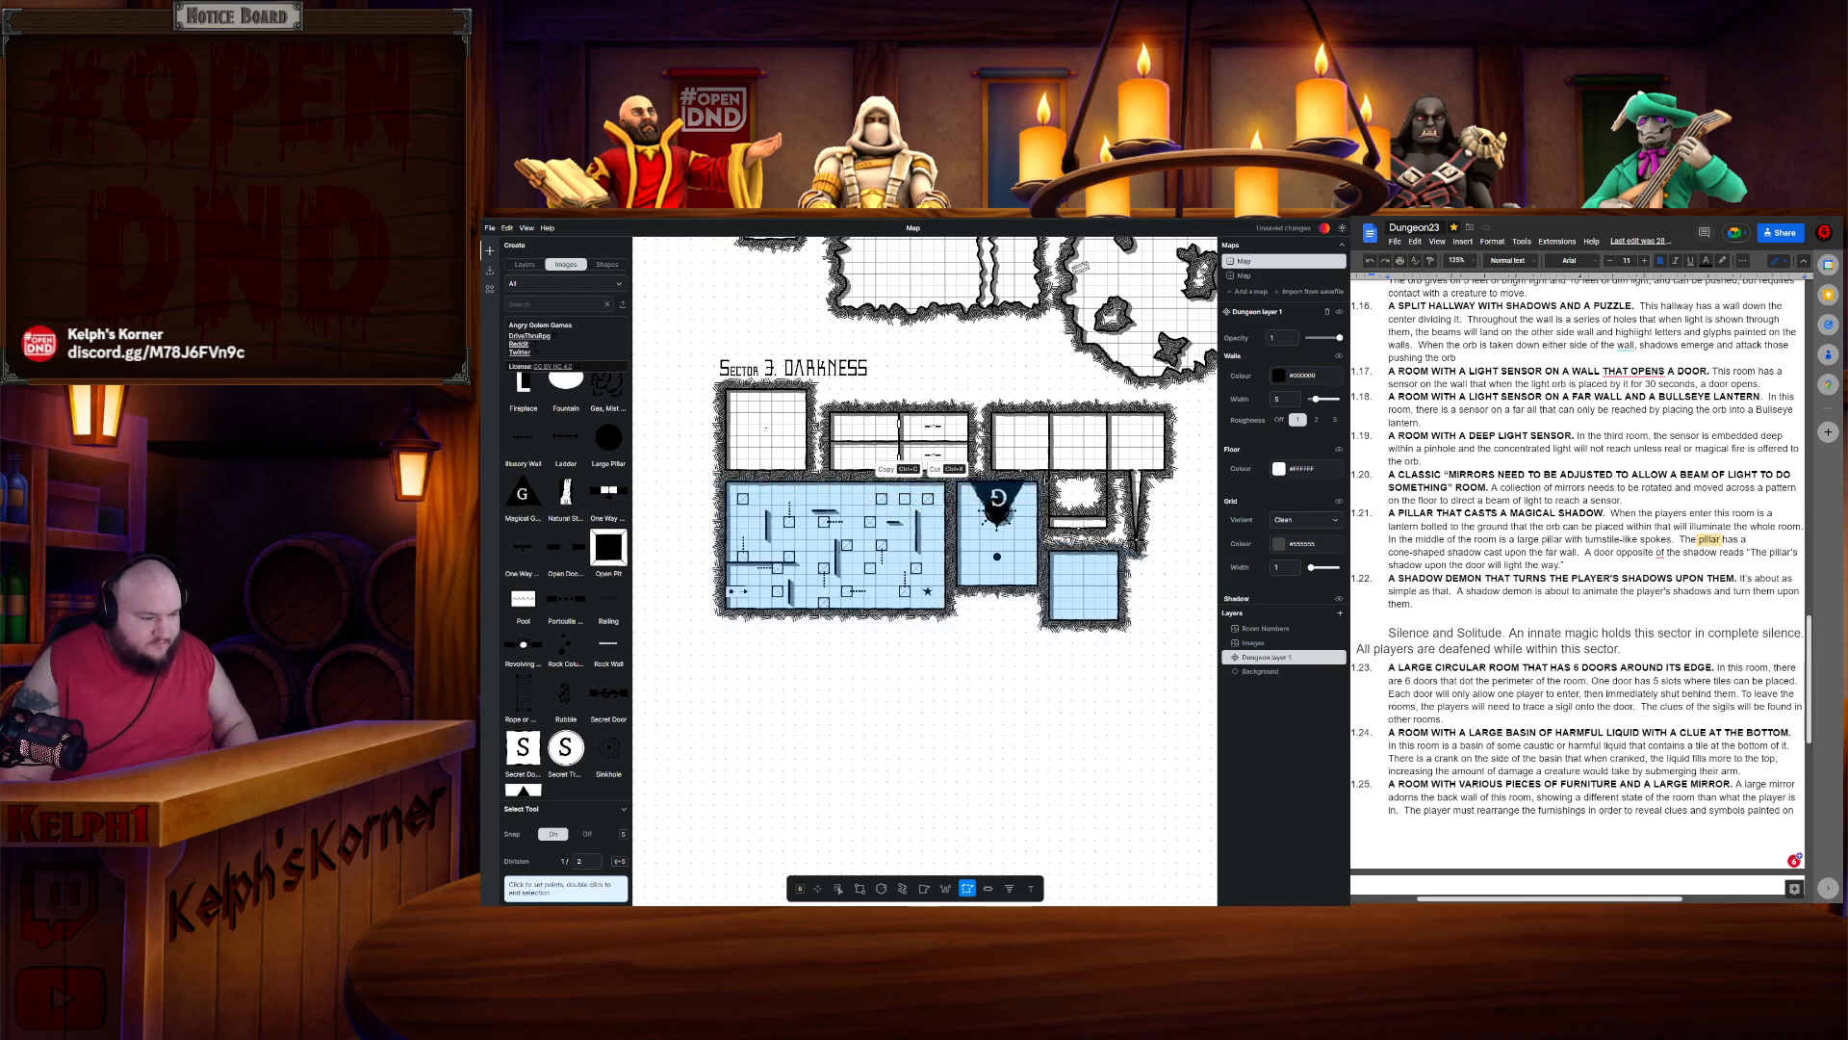
{"action": "key", "text": "Escape"}
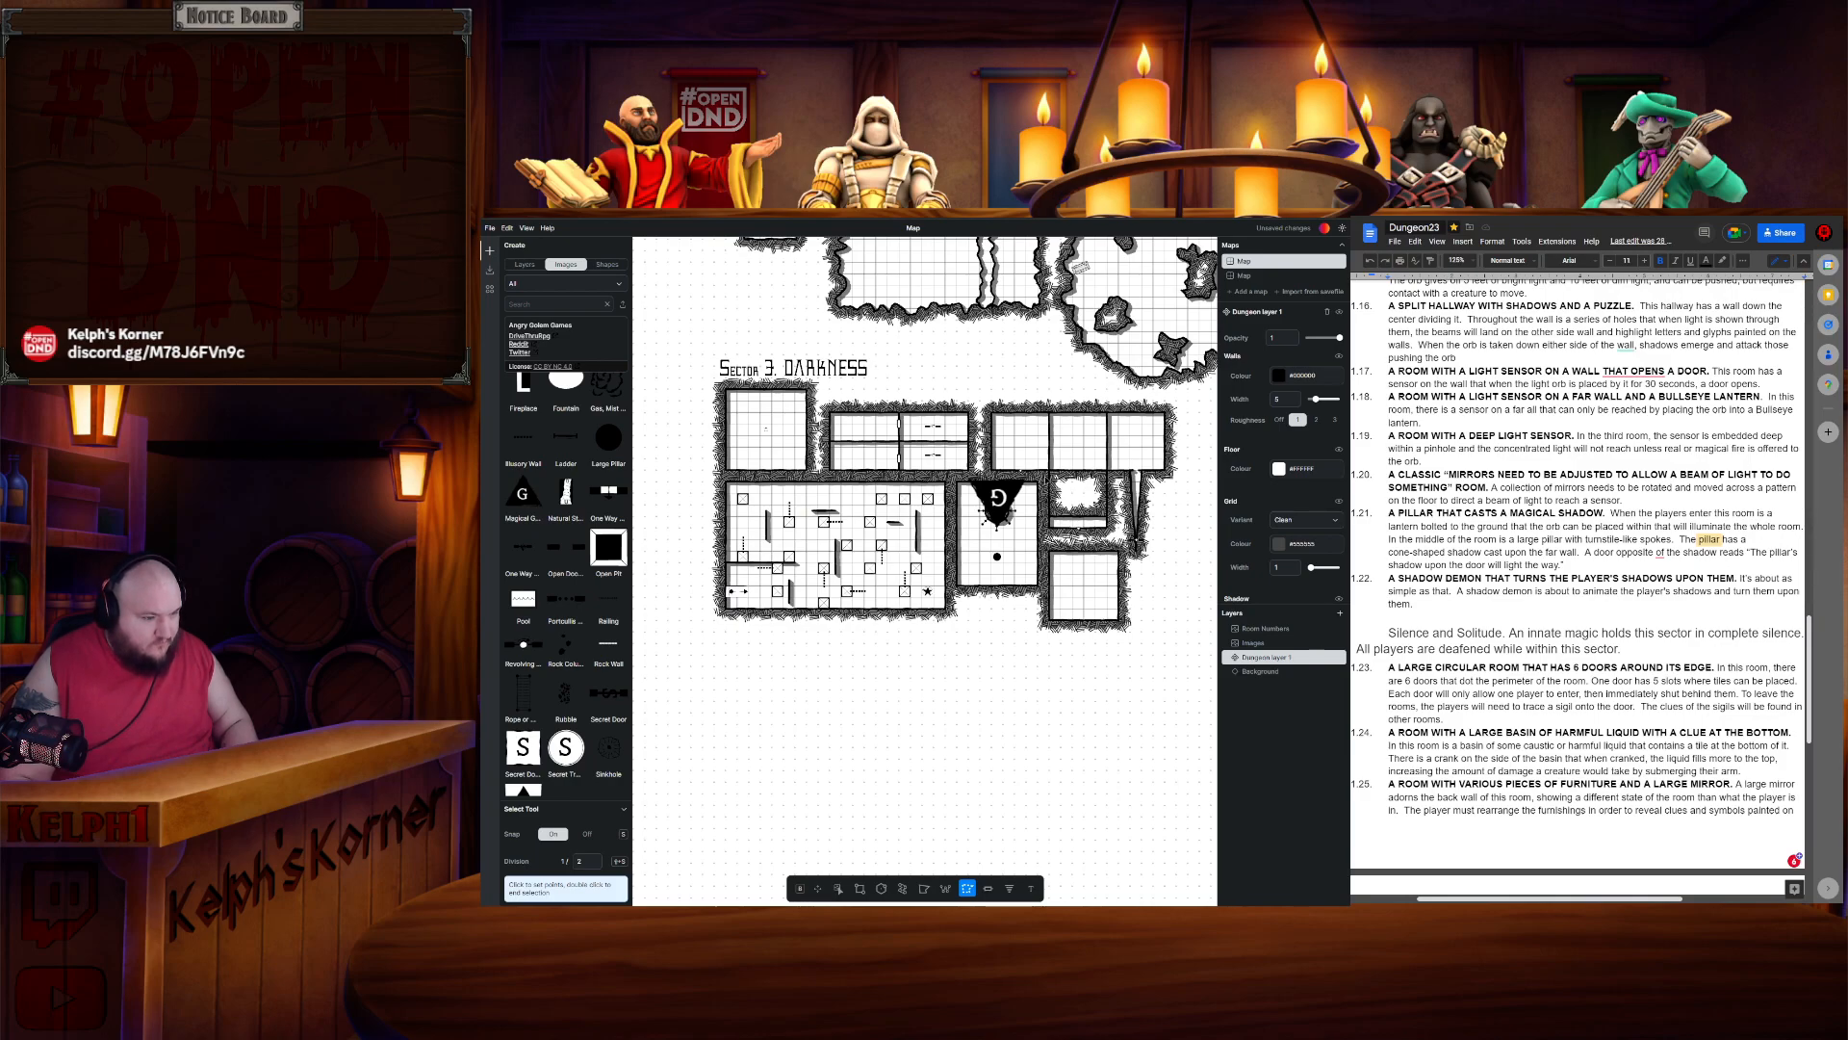
{"action": "key", "text": "ctrl+x"}
{"action": "key", "text": "ctrl+v"}
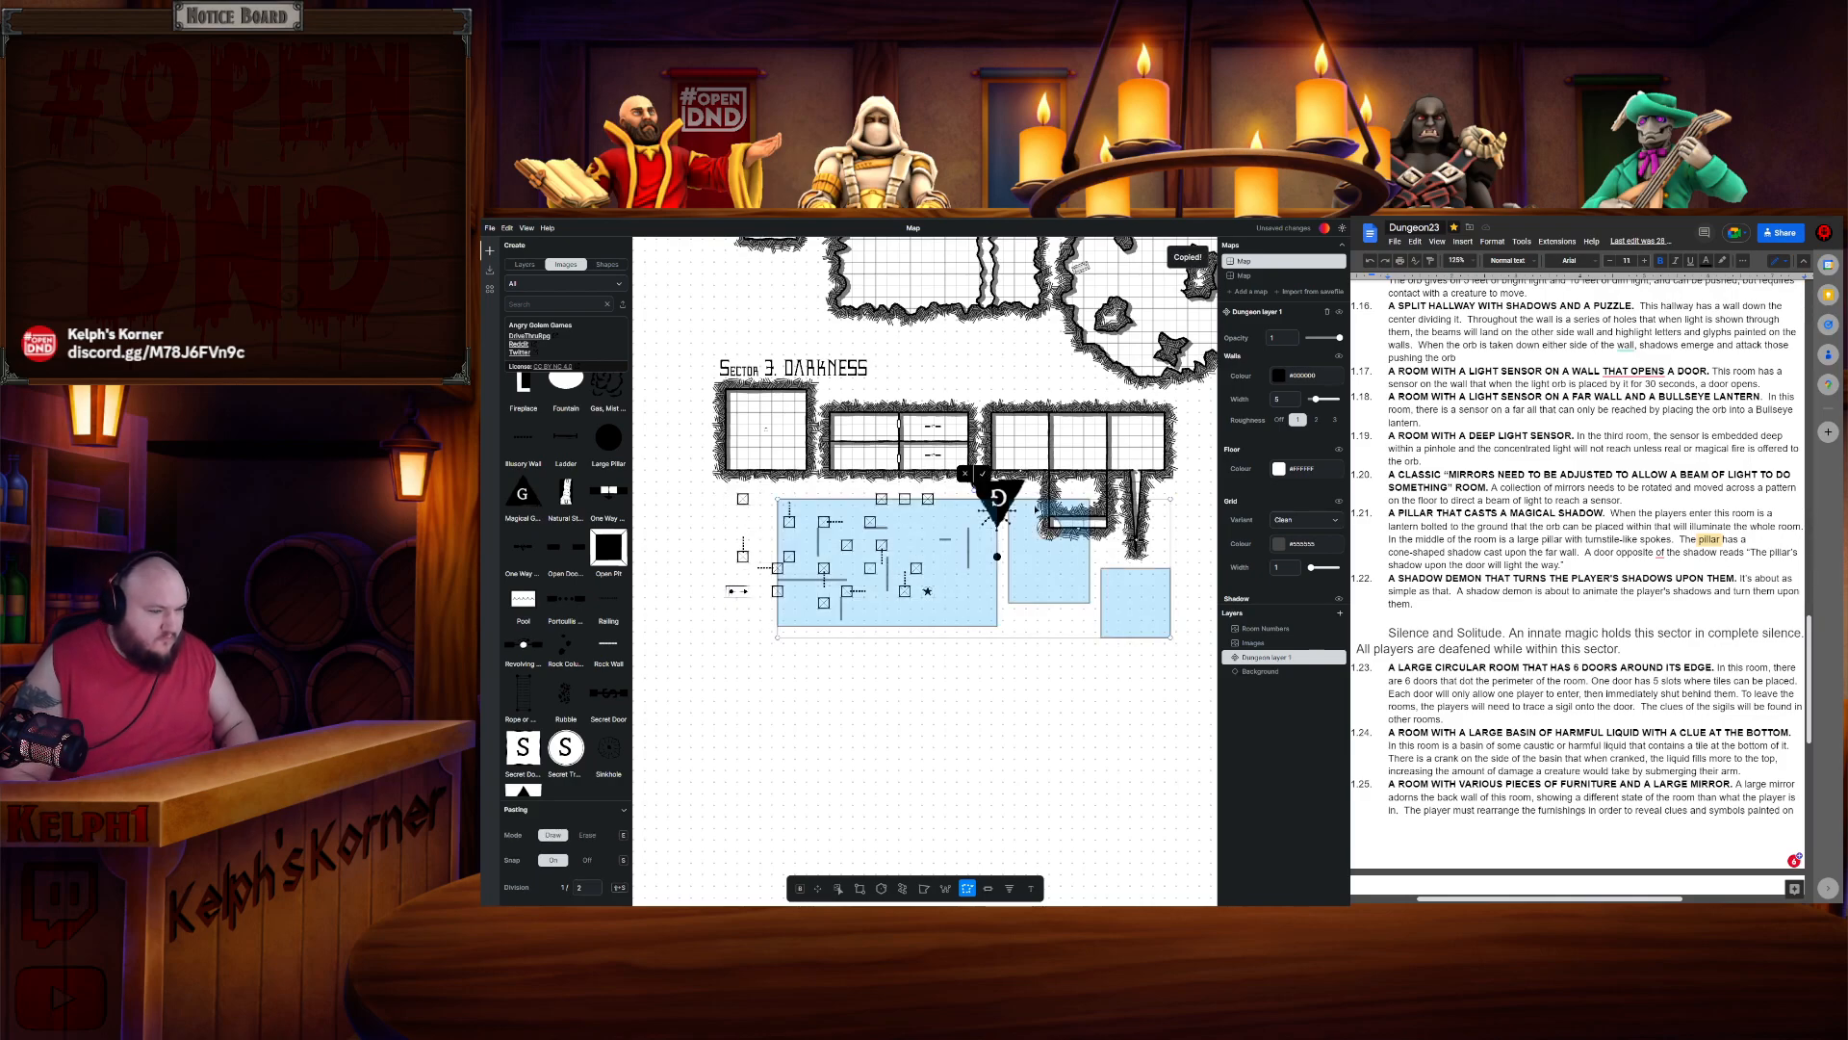
{"action": "left_click_drag", "start_coordinate": [1040, 591], "coordinate": [987, 597]}
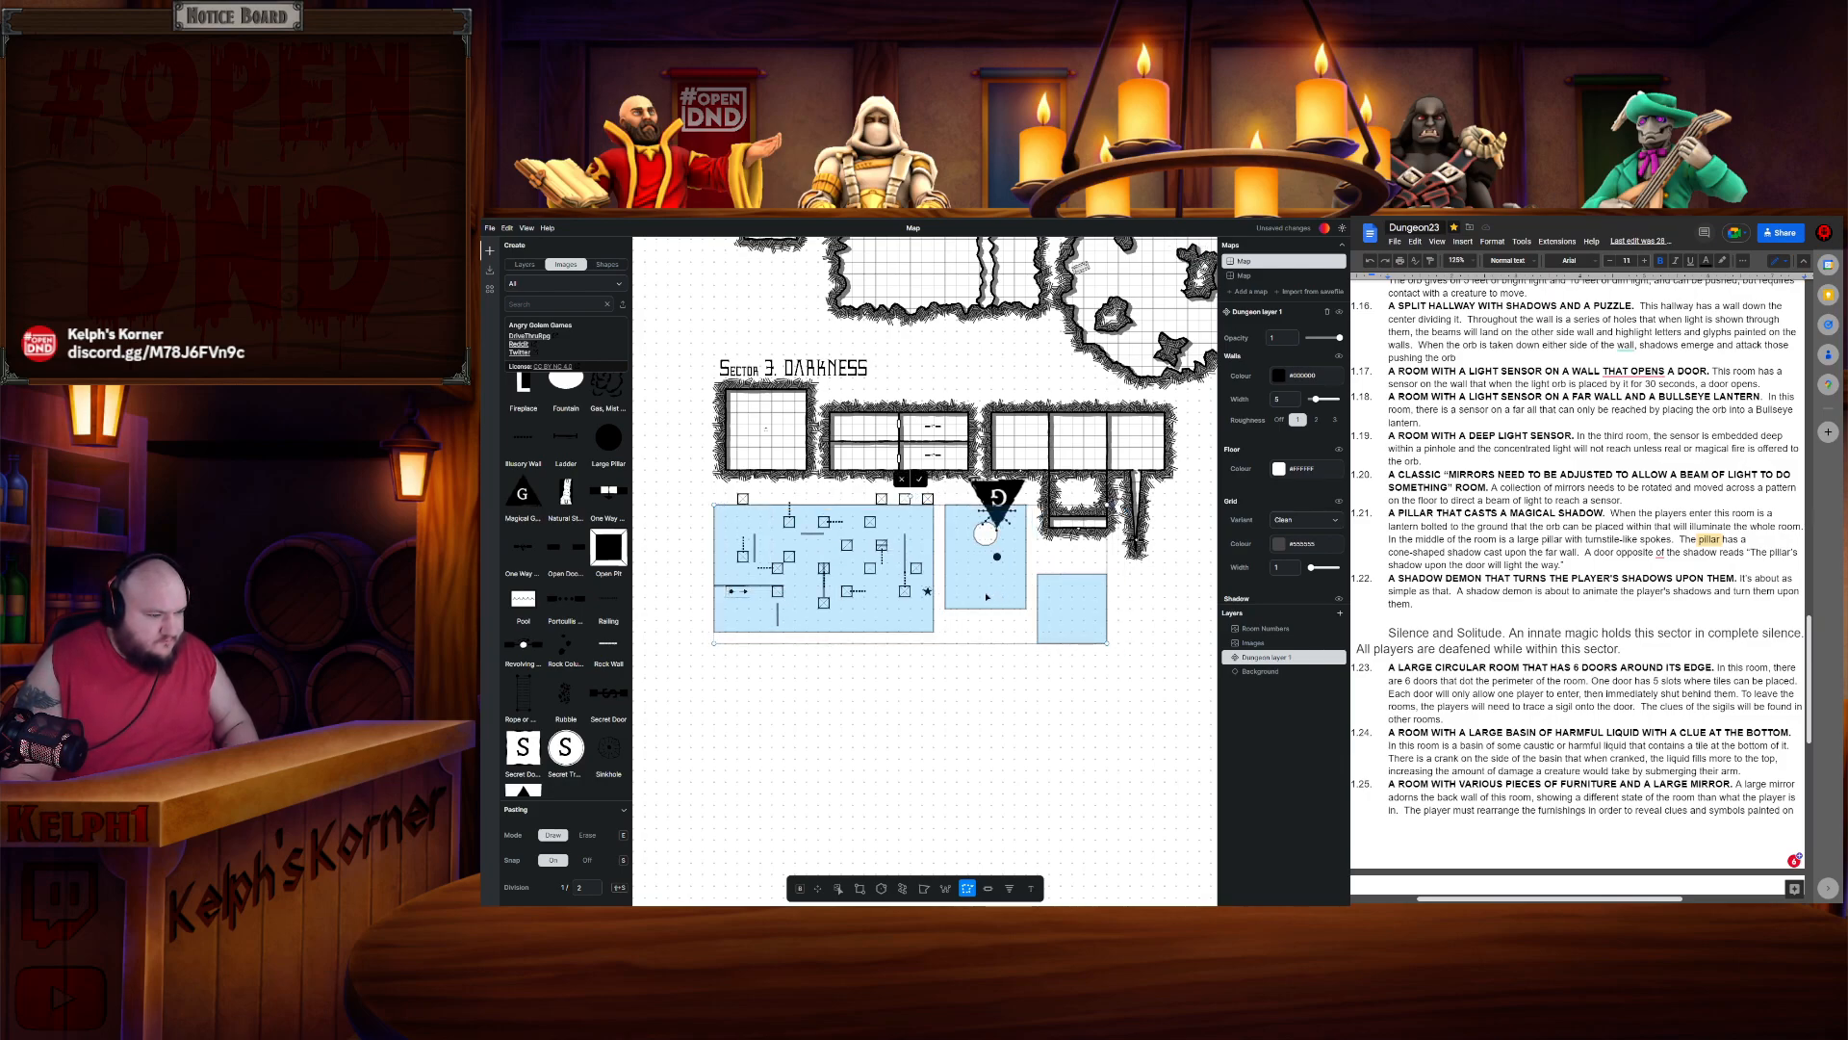
{"action": "left_click", "coordinate": [921, 482]}
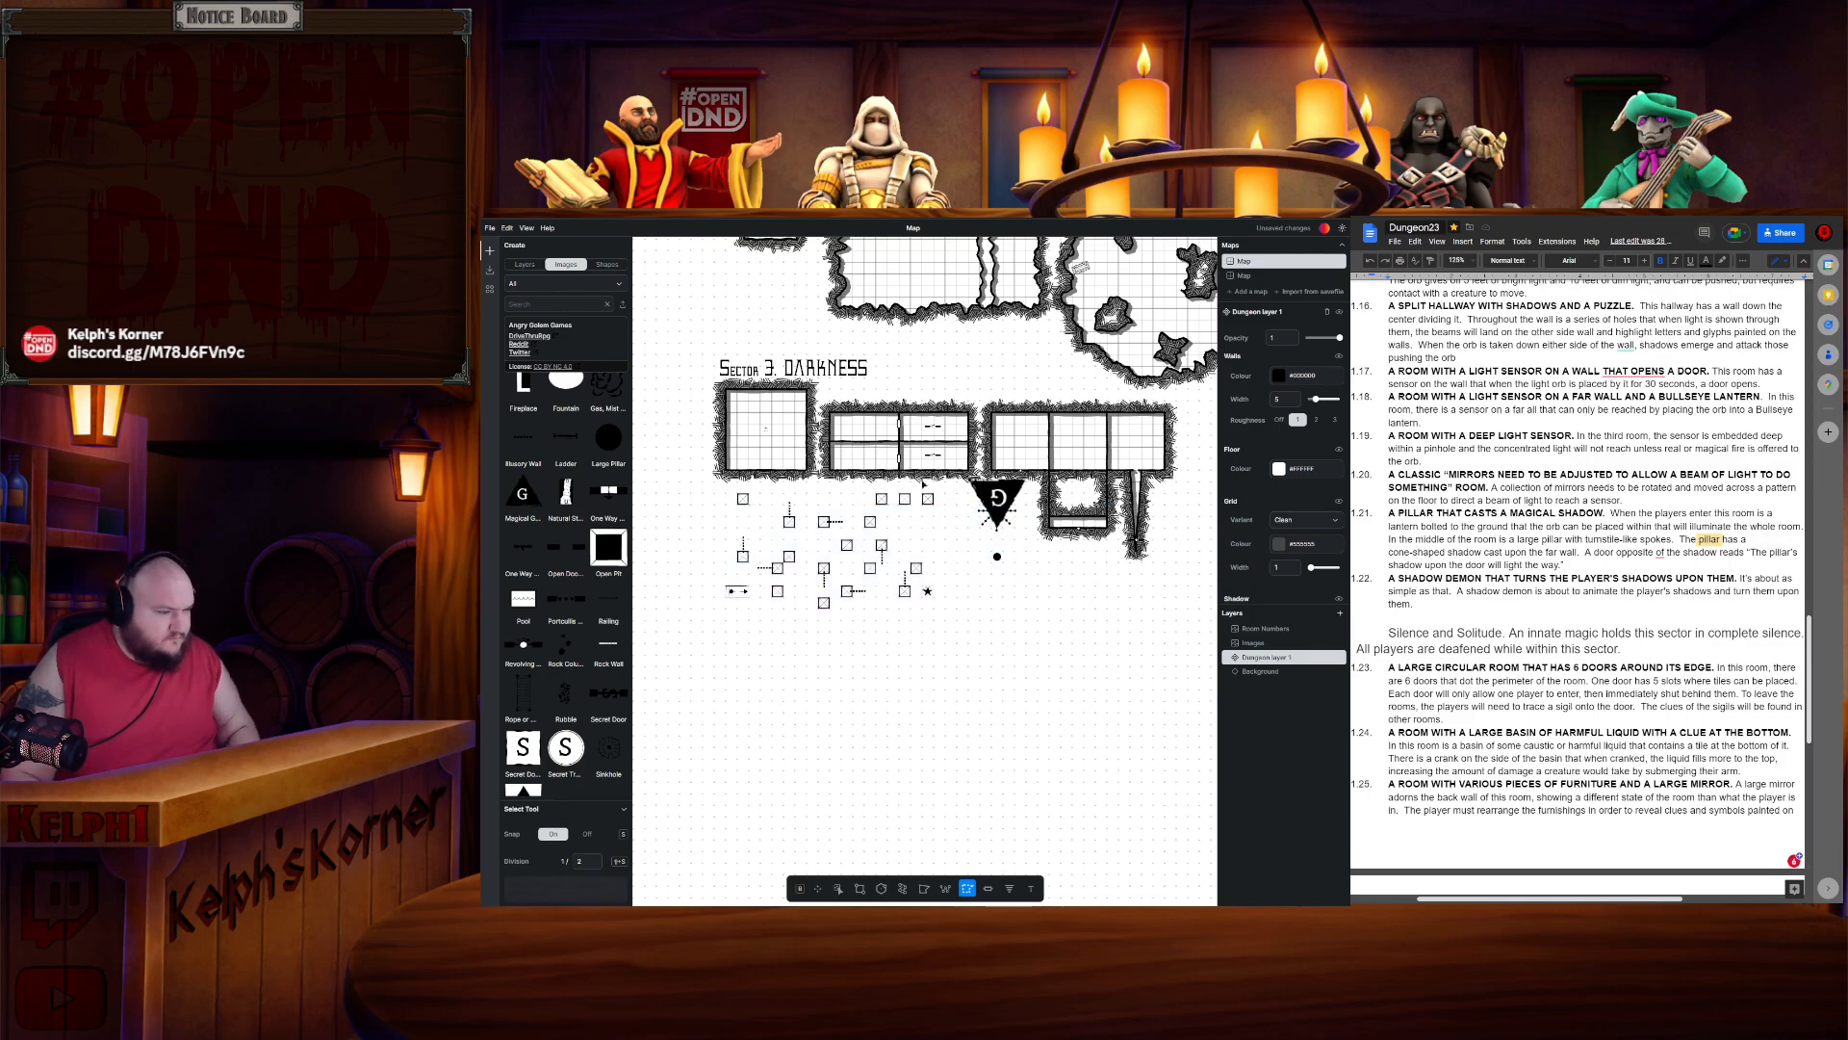
- Box-select the mirror room's furnishings and move them back inside the room walls
{"action": "left_click", "coordinate": [839, 887]}
{"action": "left_click_drag", "start_coordinate": [717, 489], "coordinate": [1123, 660]}
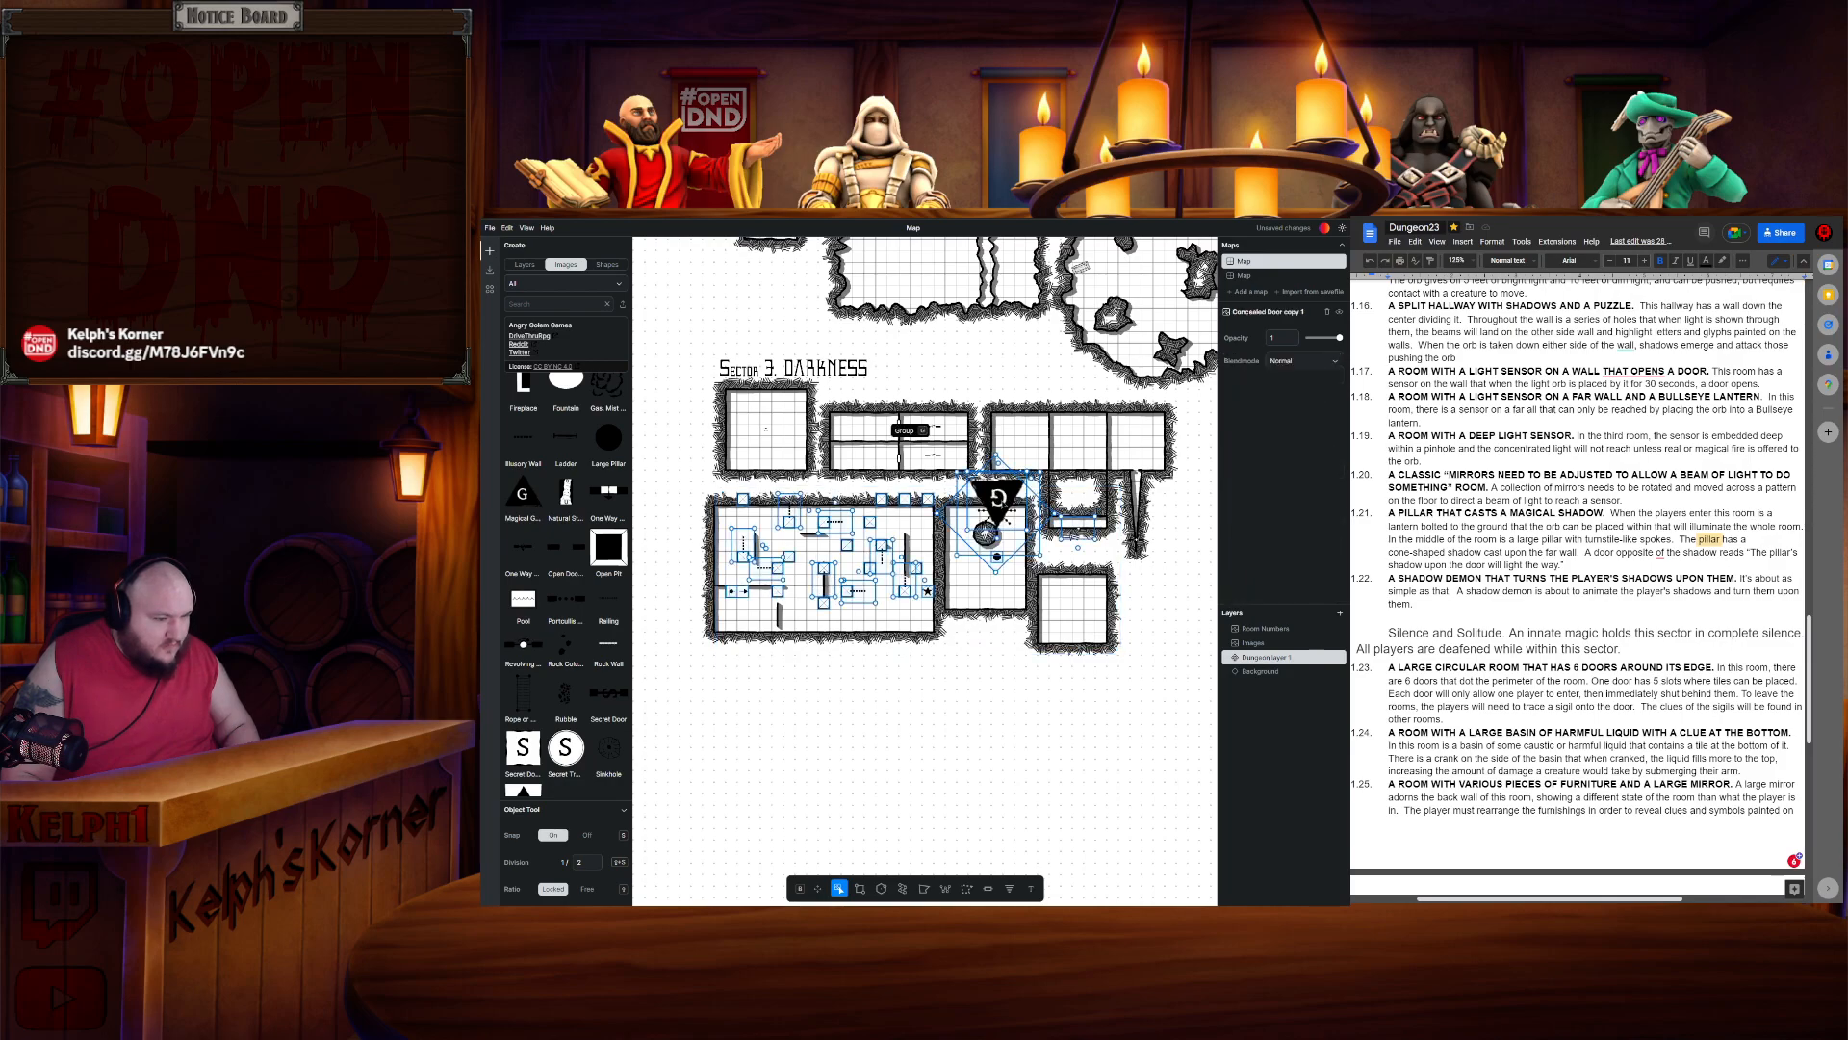
{"action": "scroll", "coordinate": [674, 567], "scroll_direction": "up", "scroll_amount": 5}
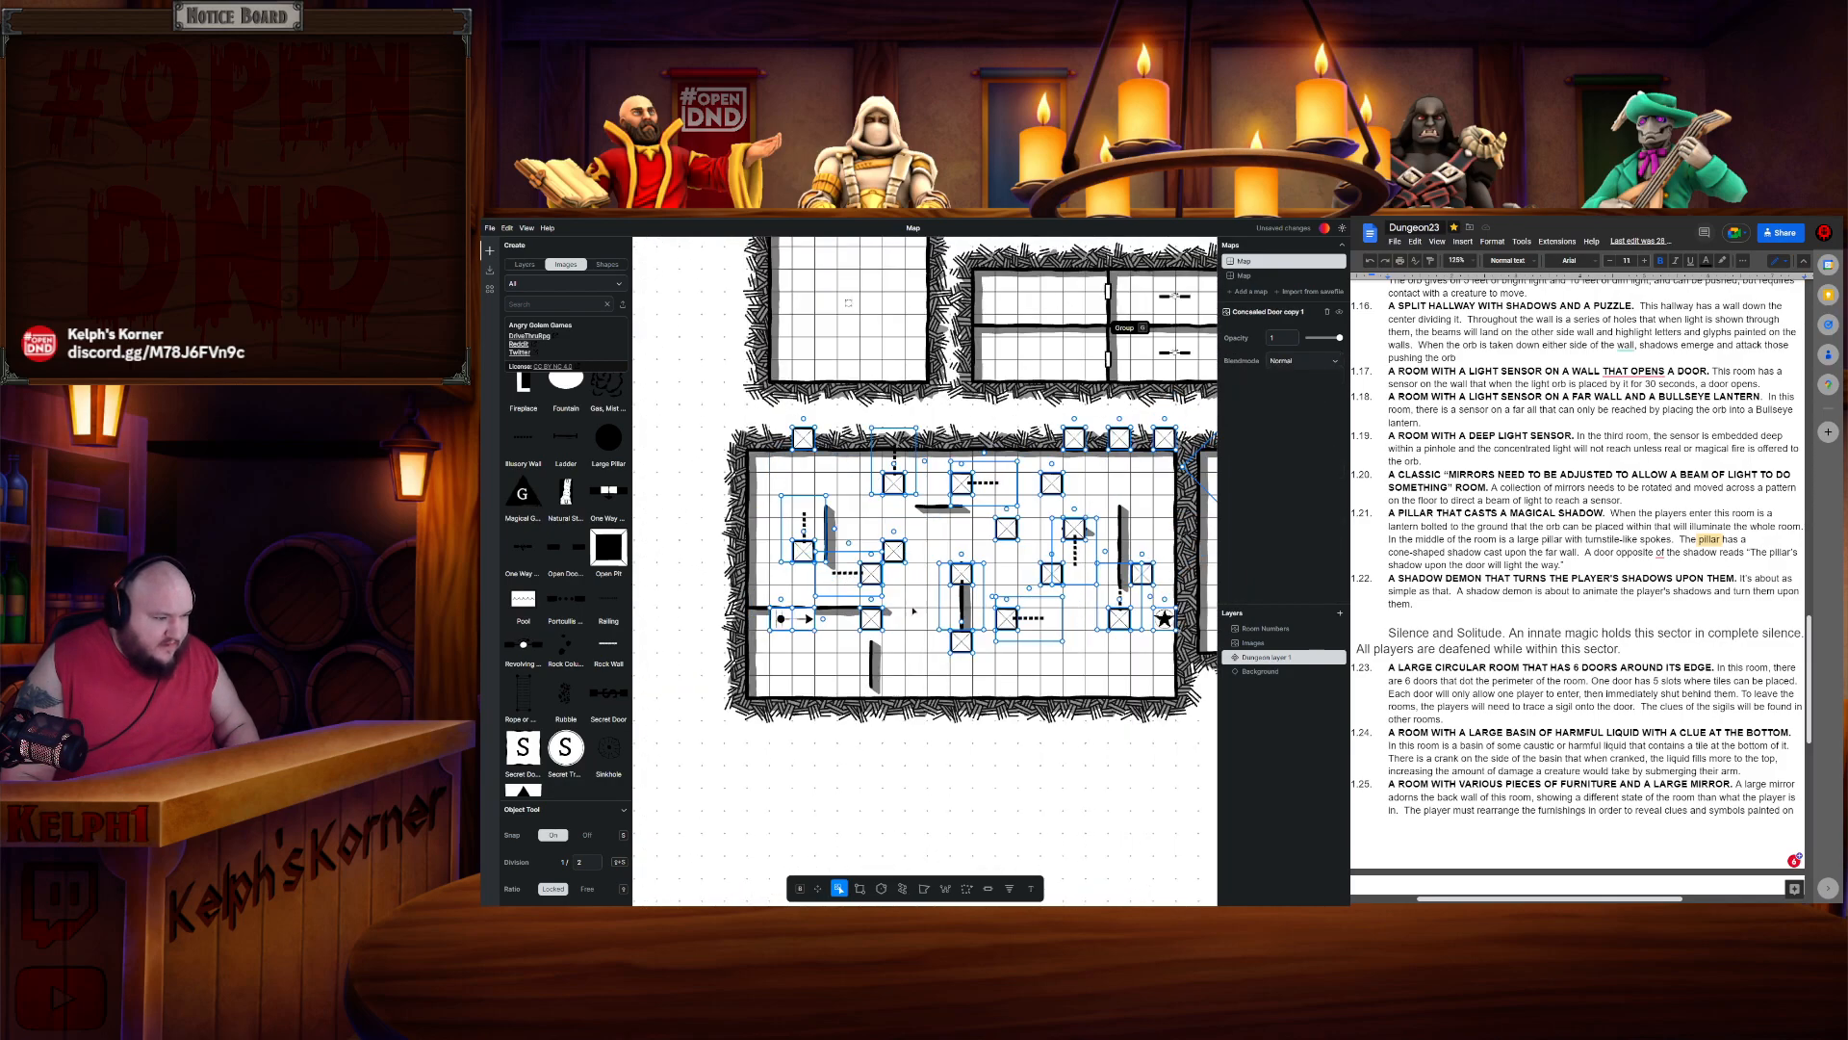
{"action": "left_click_drag", "start_coordinate": [810, 621], "coordinate": [789, 665]}
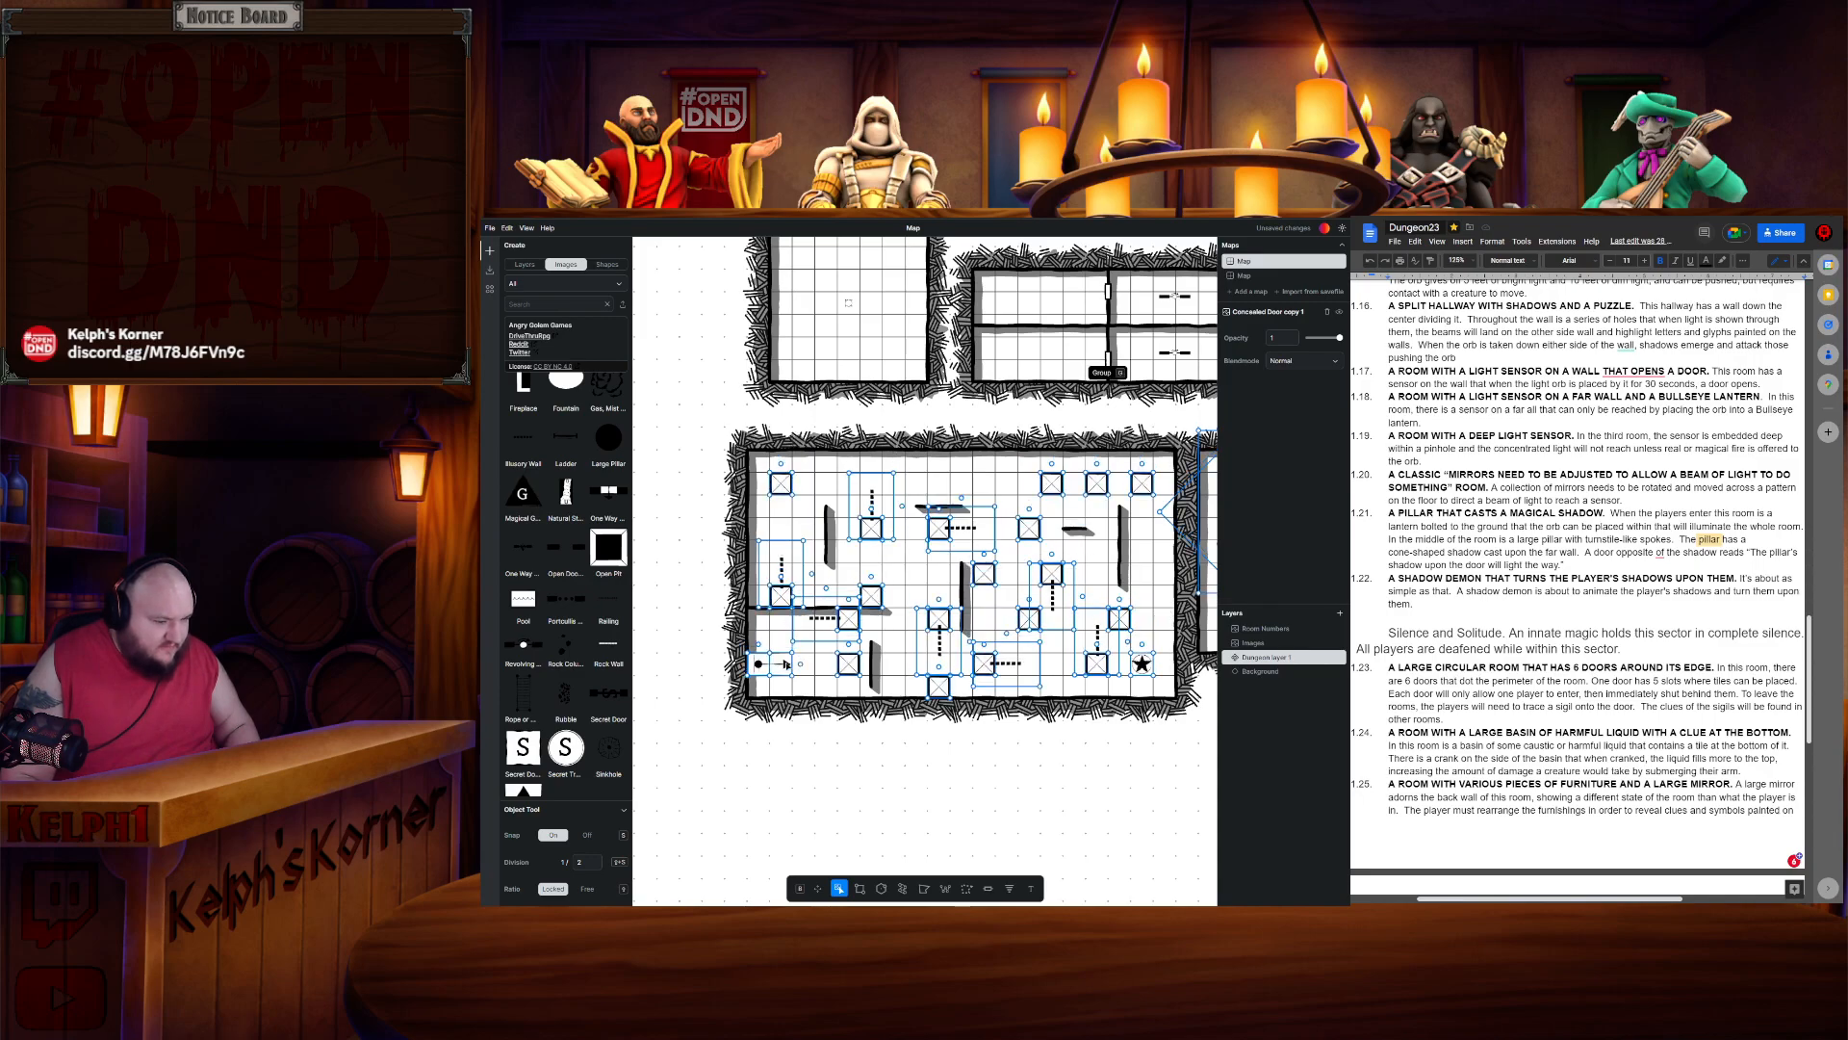
{"action": "left_click", "coordinate": [1103, 758]}
{"action": "left_click_drag", "start_coordinate": [1103, 756], "coordinate": [753, 752]}
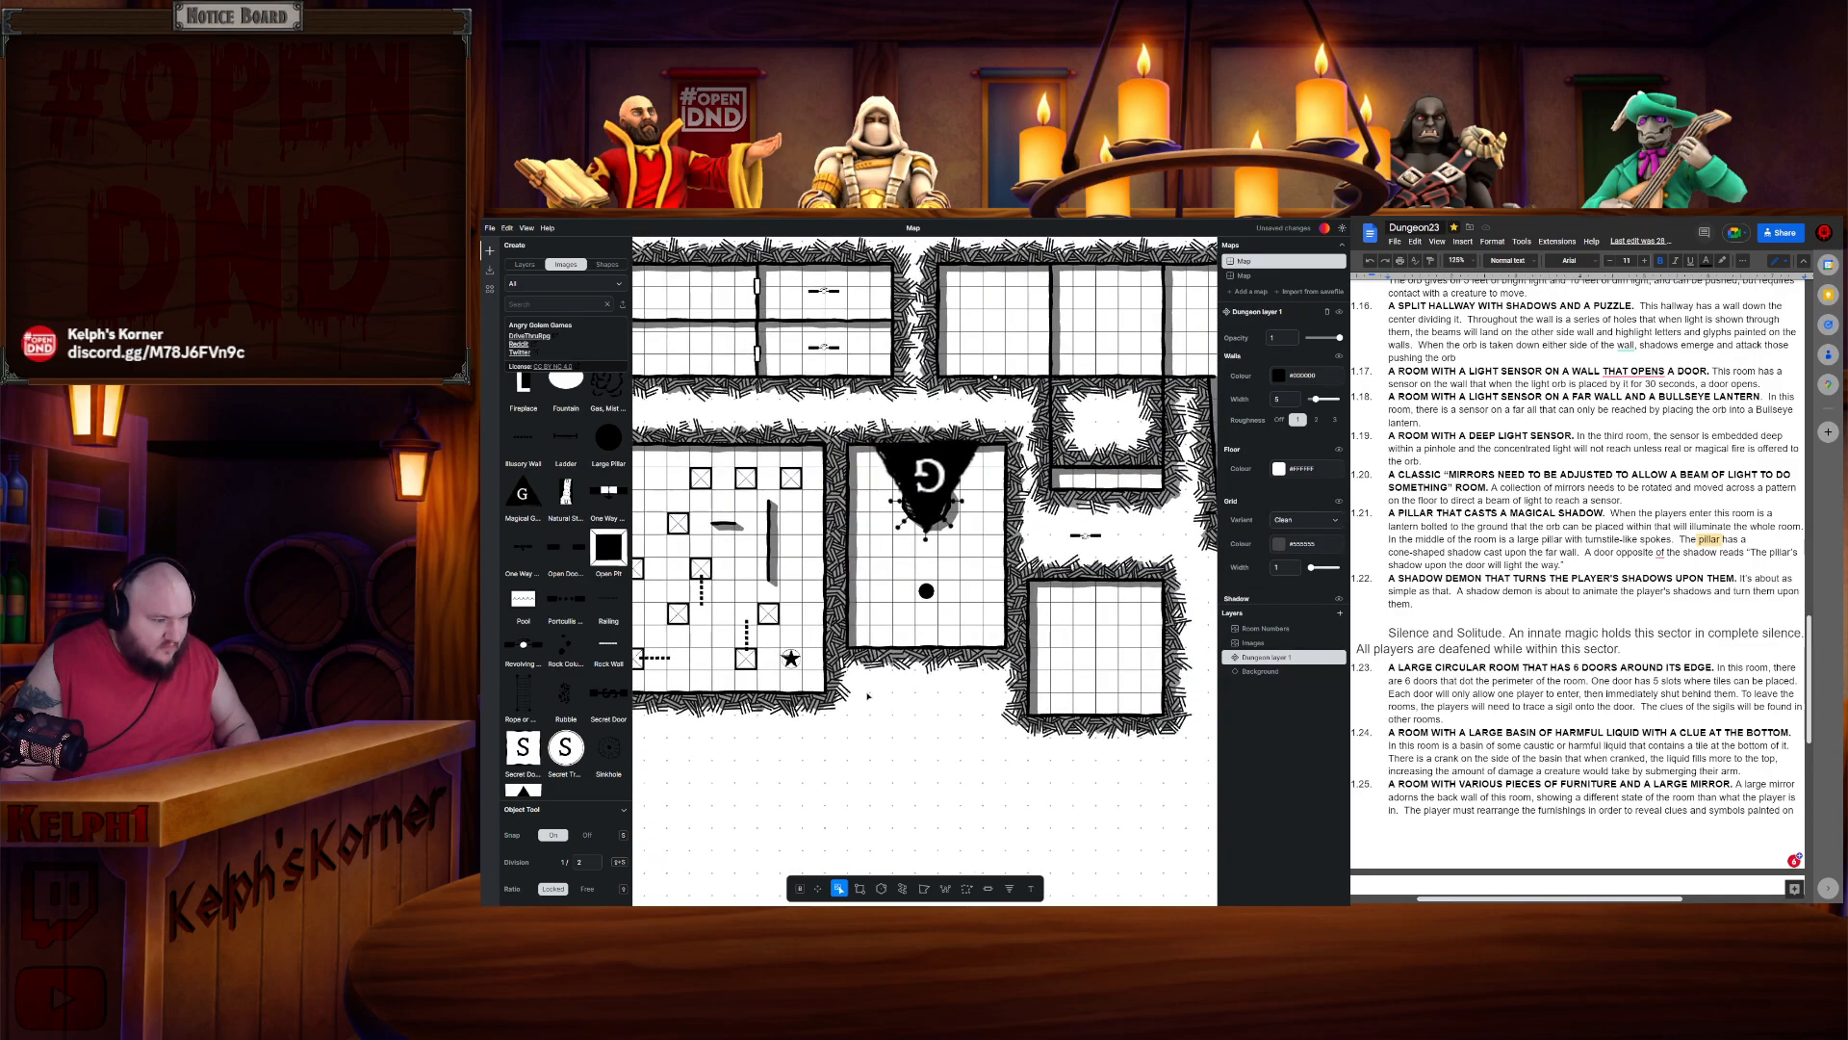
- Nudge the Sector 3. DARKNESS title slightly upward
{"action": "left_click_drag", "start_coordinate": [1107, 521], "coordinate": [1107, 521]}
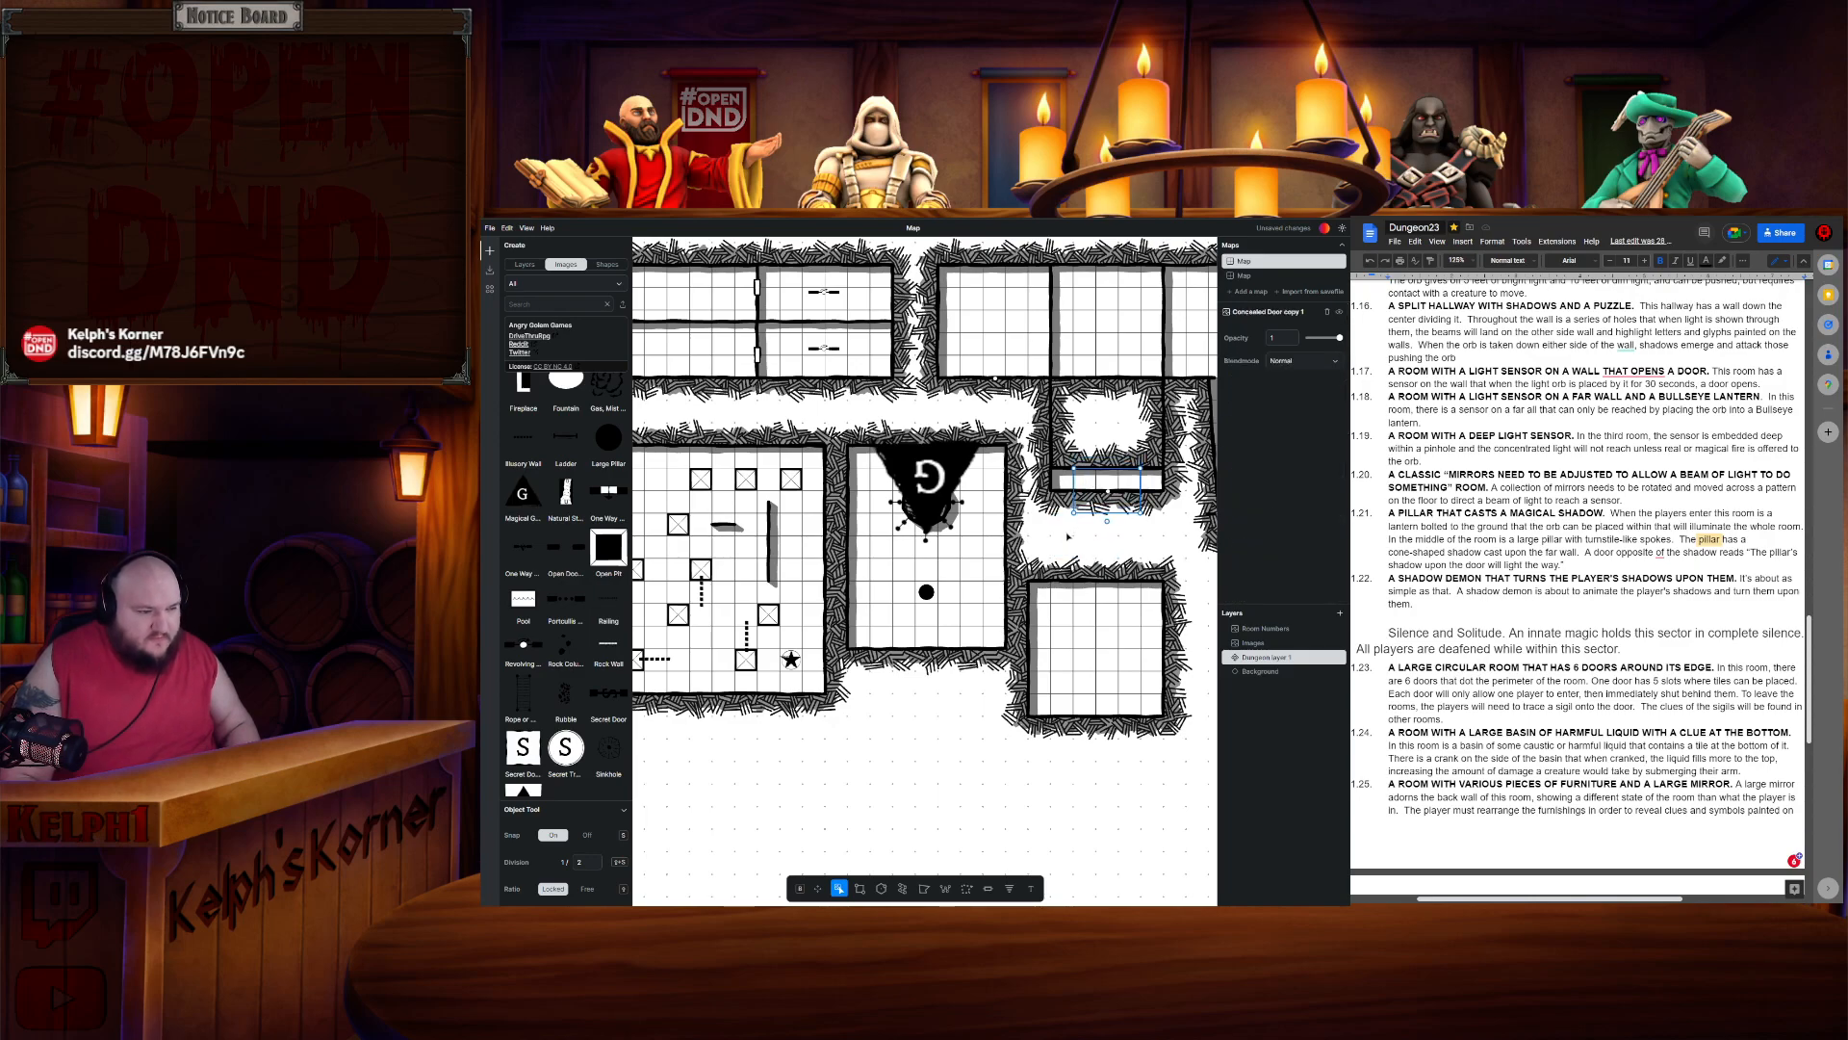
{"action": "key", "text": "Escape"}
{"action": "scroll", "coordinate": [1058, 534], "scroll_direction": "down", "scroll_amount": 5}
{"action": "scroll", "coordinate": [914, 404], "scroll_direction": "up", "scroll_amount": 3}
{"action": "left_click", "coordinate": [967, 466]}
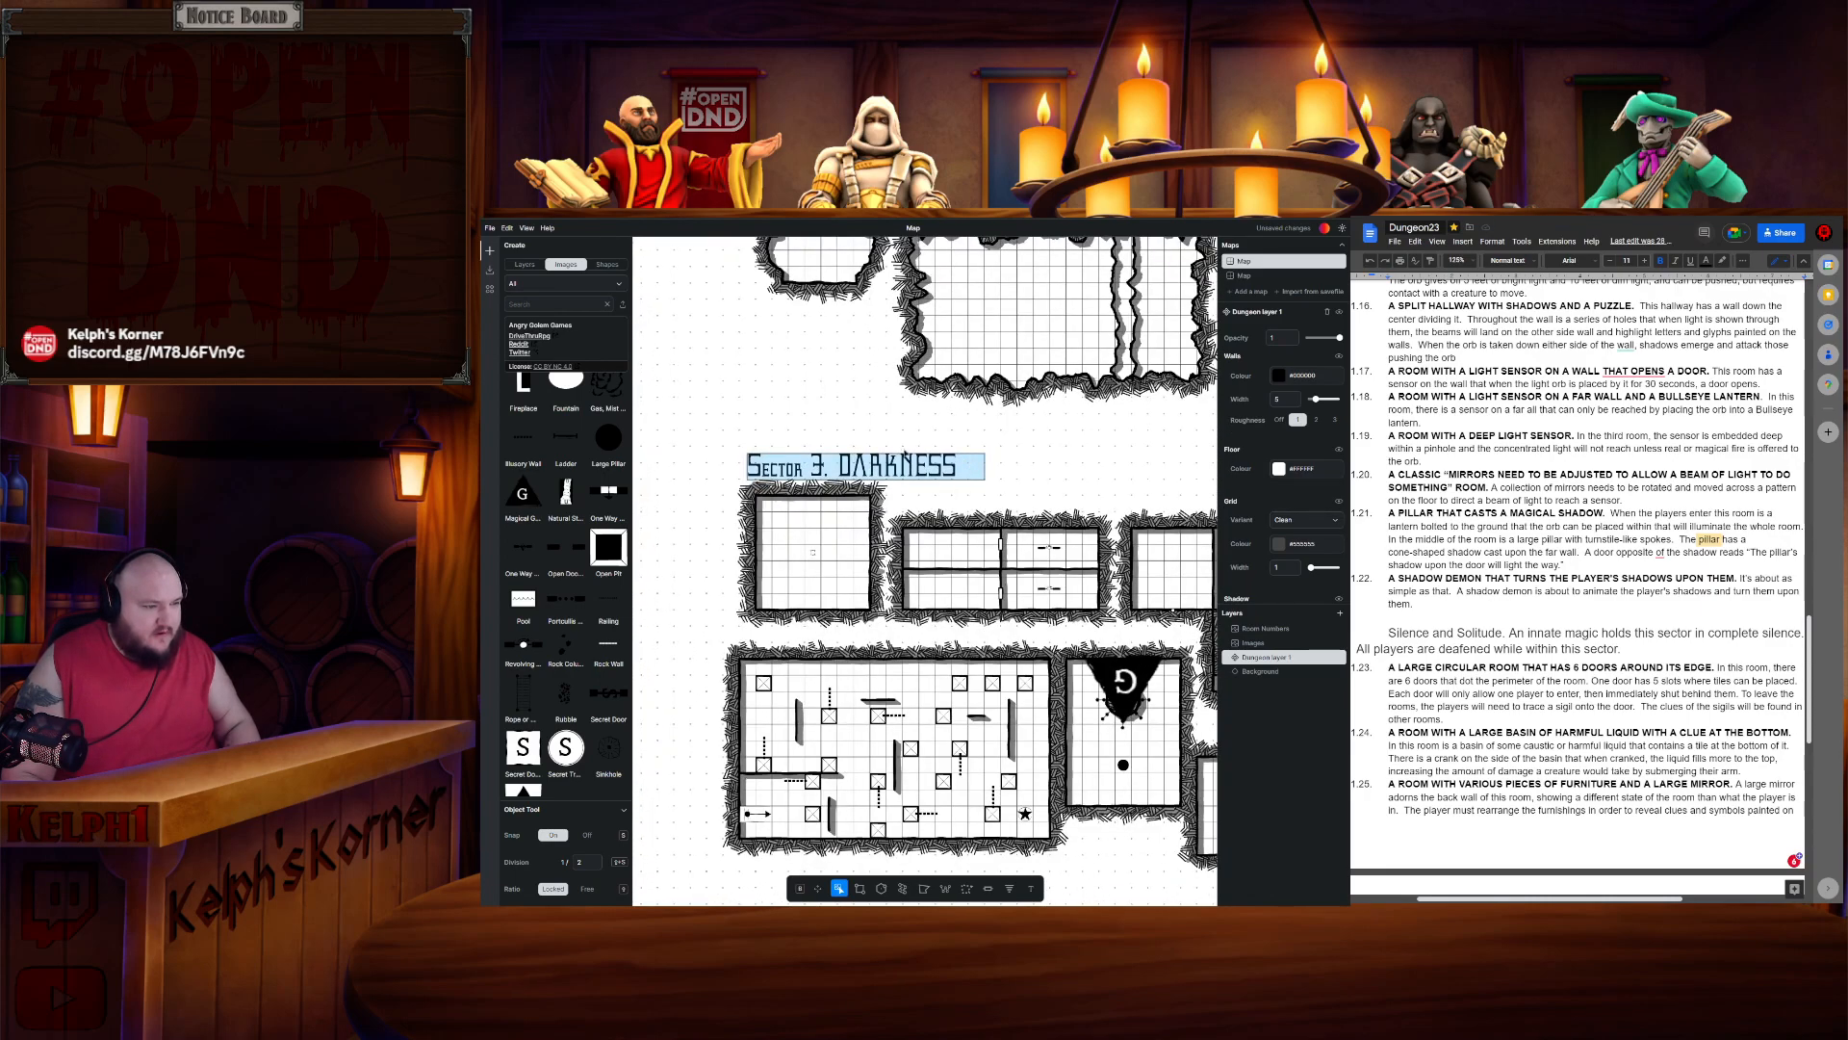
{"action": "left_click_drag", "start_coordinate": [909, 466], "coordinate": [904, 445]}
- Copy the Room 1.14 label, place the copy above Sector 3's first room, and rename it Room 1.15
{"action": "left_click", "coordinate": [1053, 460]}
{"action": "left_click_drag", "start_coordinate": [1053, 459], "coordinate": [744, 622]}
{"action": "left_click", "coordinate": [963, 354]}
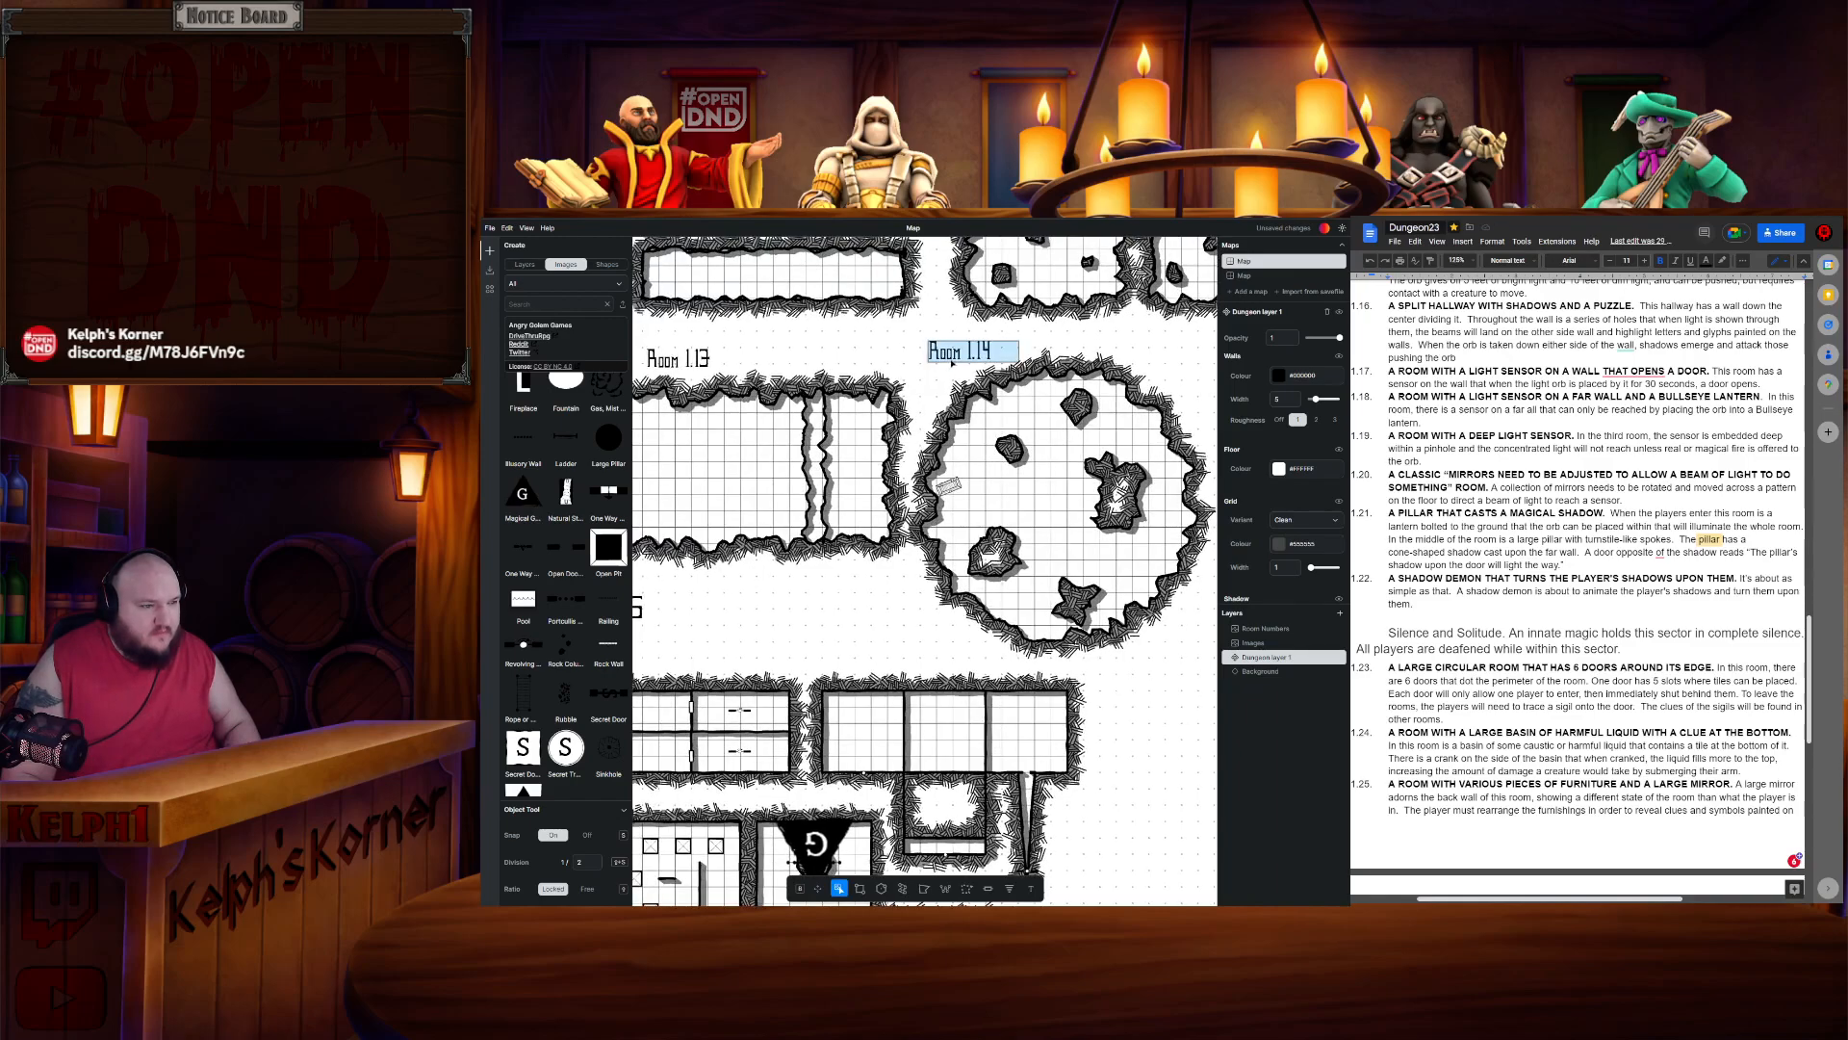
{"action": "key", "text": "ctrl+c"}
{"action": "left_click_drag", "start_coordinate": [914, 556], "coordinate": [1084, 484]}
{"action": "key", "text": "ctrl+v"}
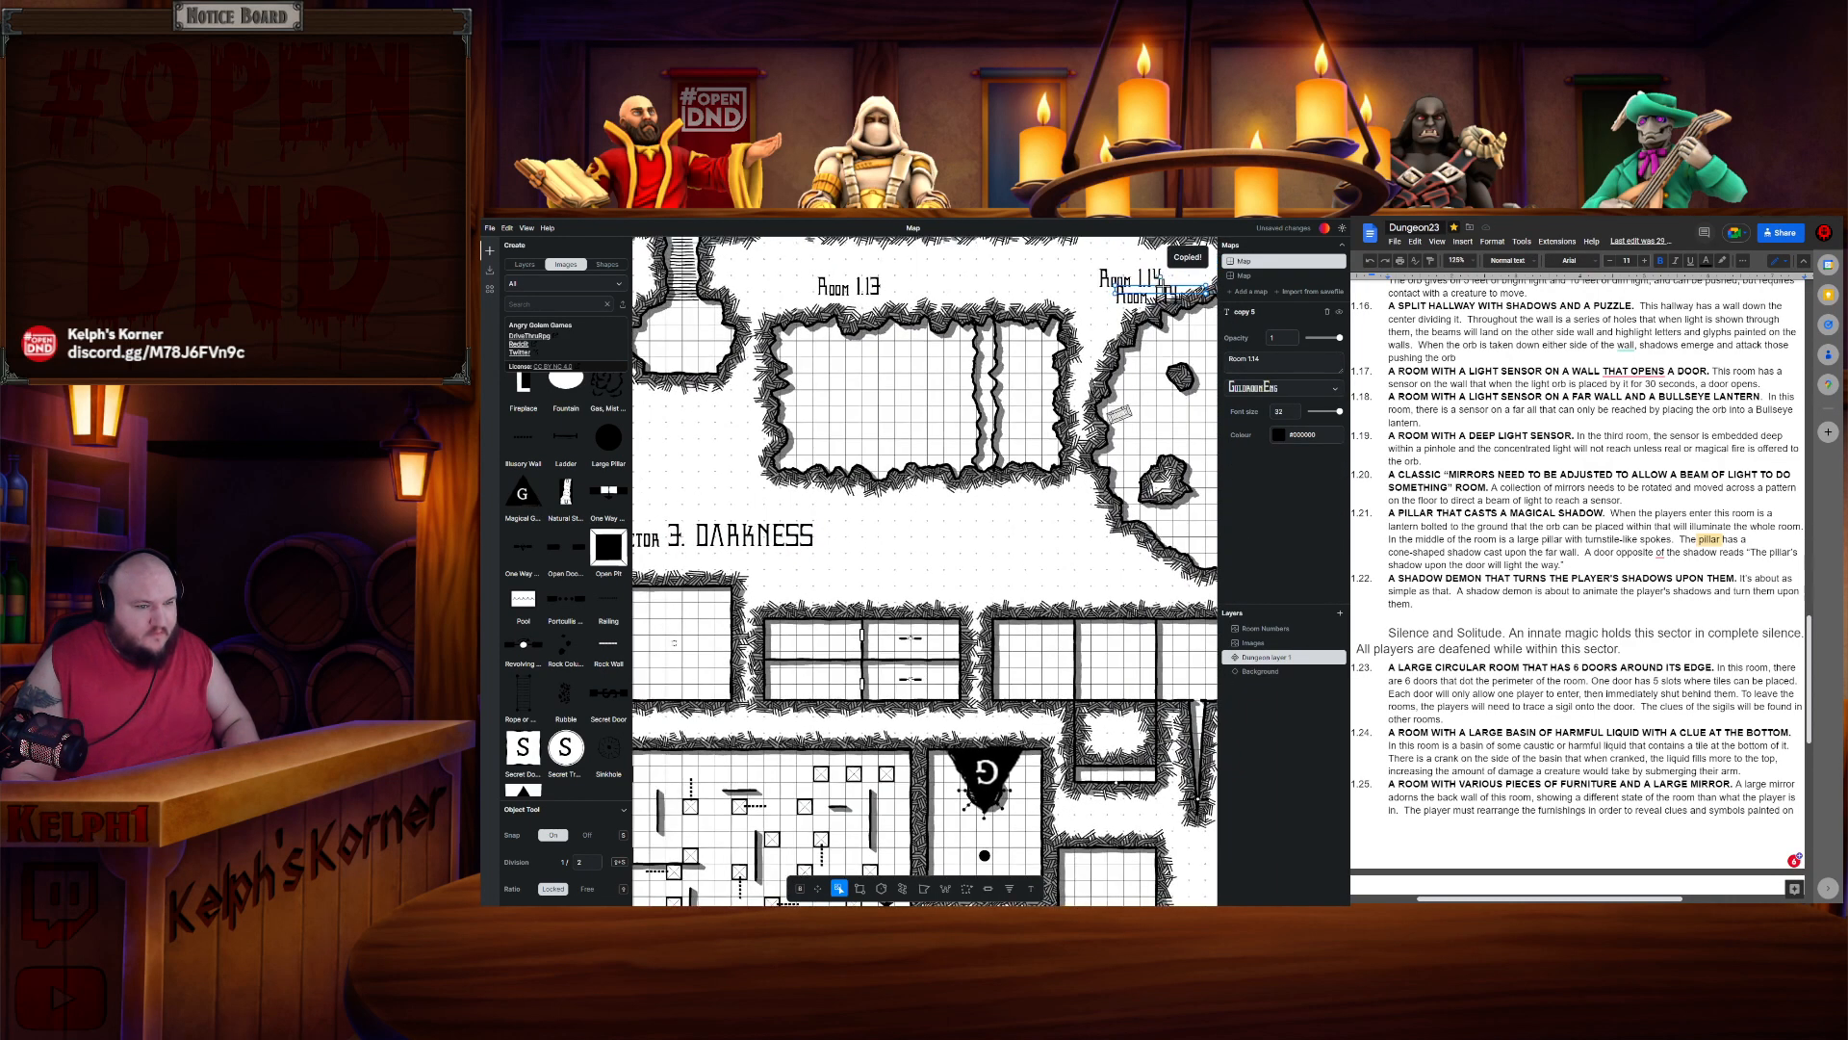
{"action": "key", "text": "Escape"}
{"action": "left_click_drag", "start_coordinate": [722, 513], "coordinate": [920, 537]}
{"action": "double_click", "coordinate": [918, 537]}
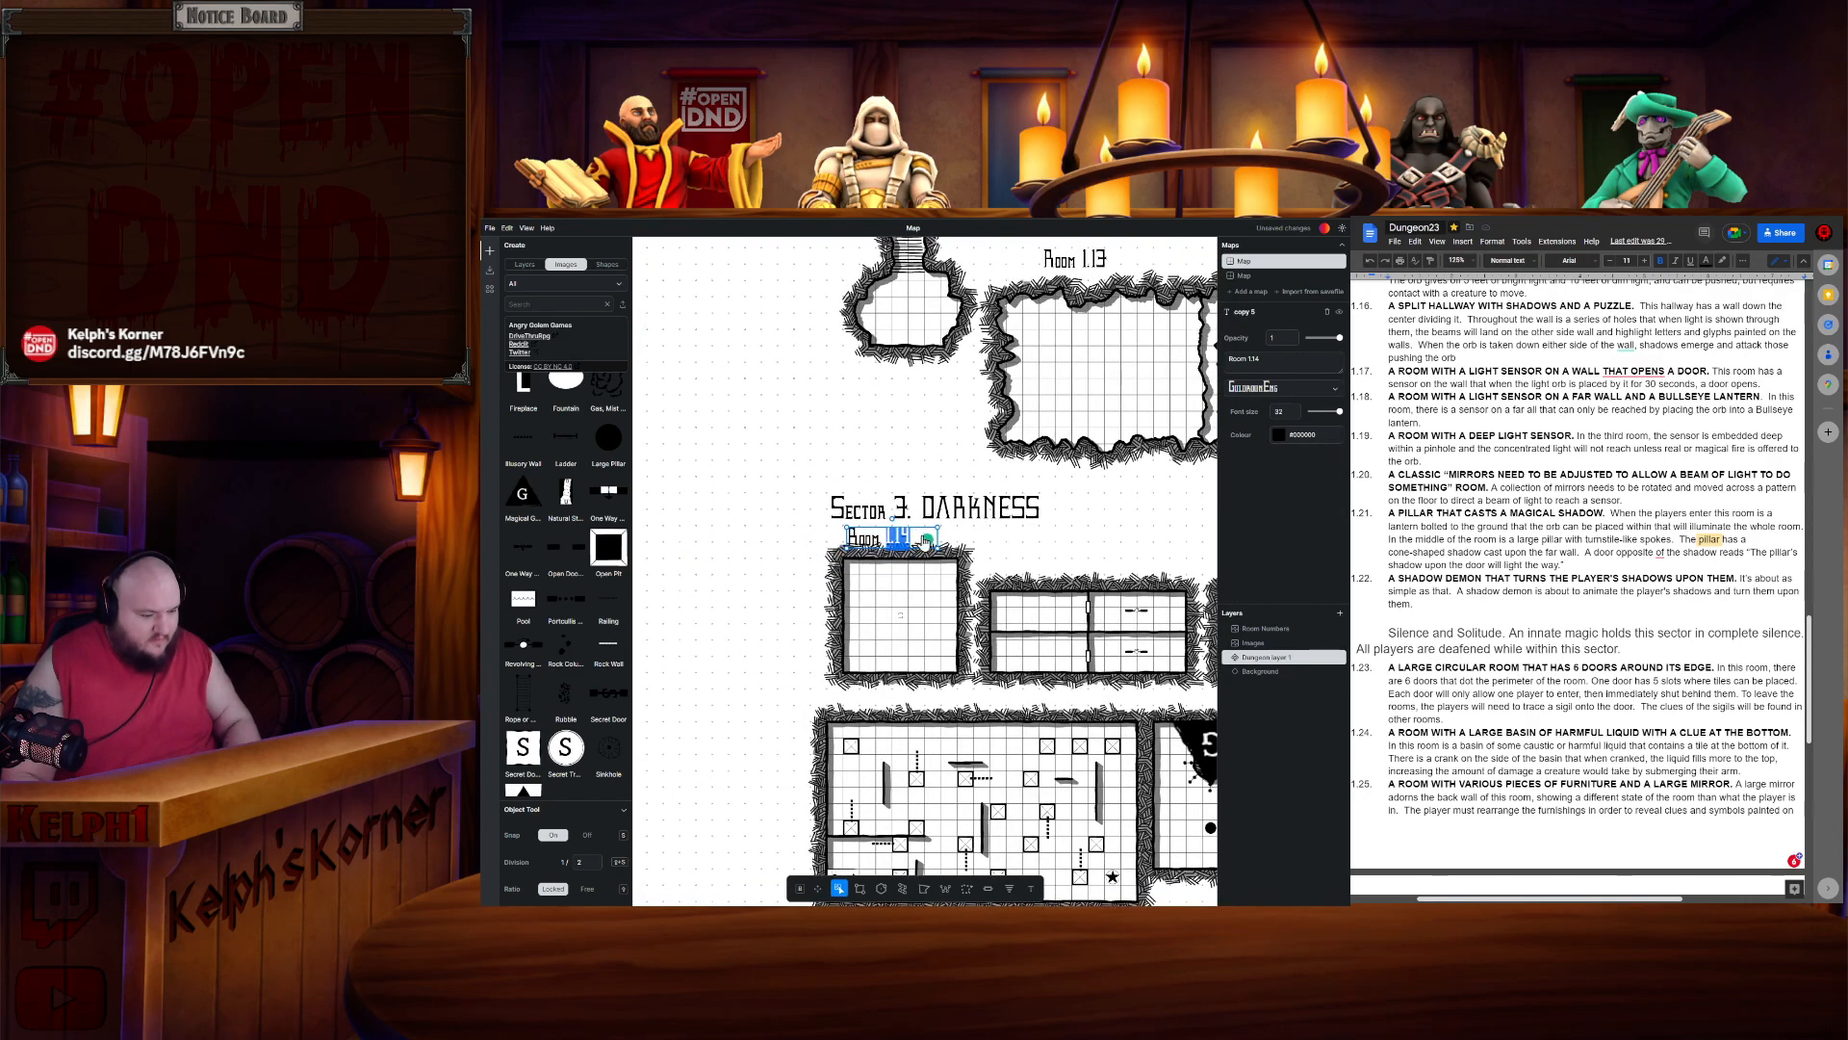
{"action": "type", "text": "1.15"}
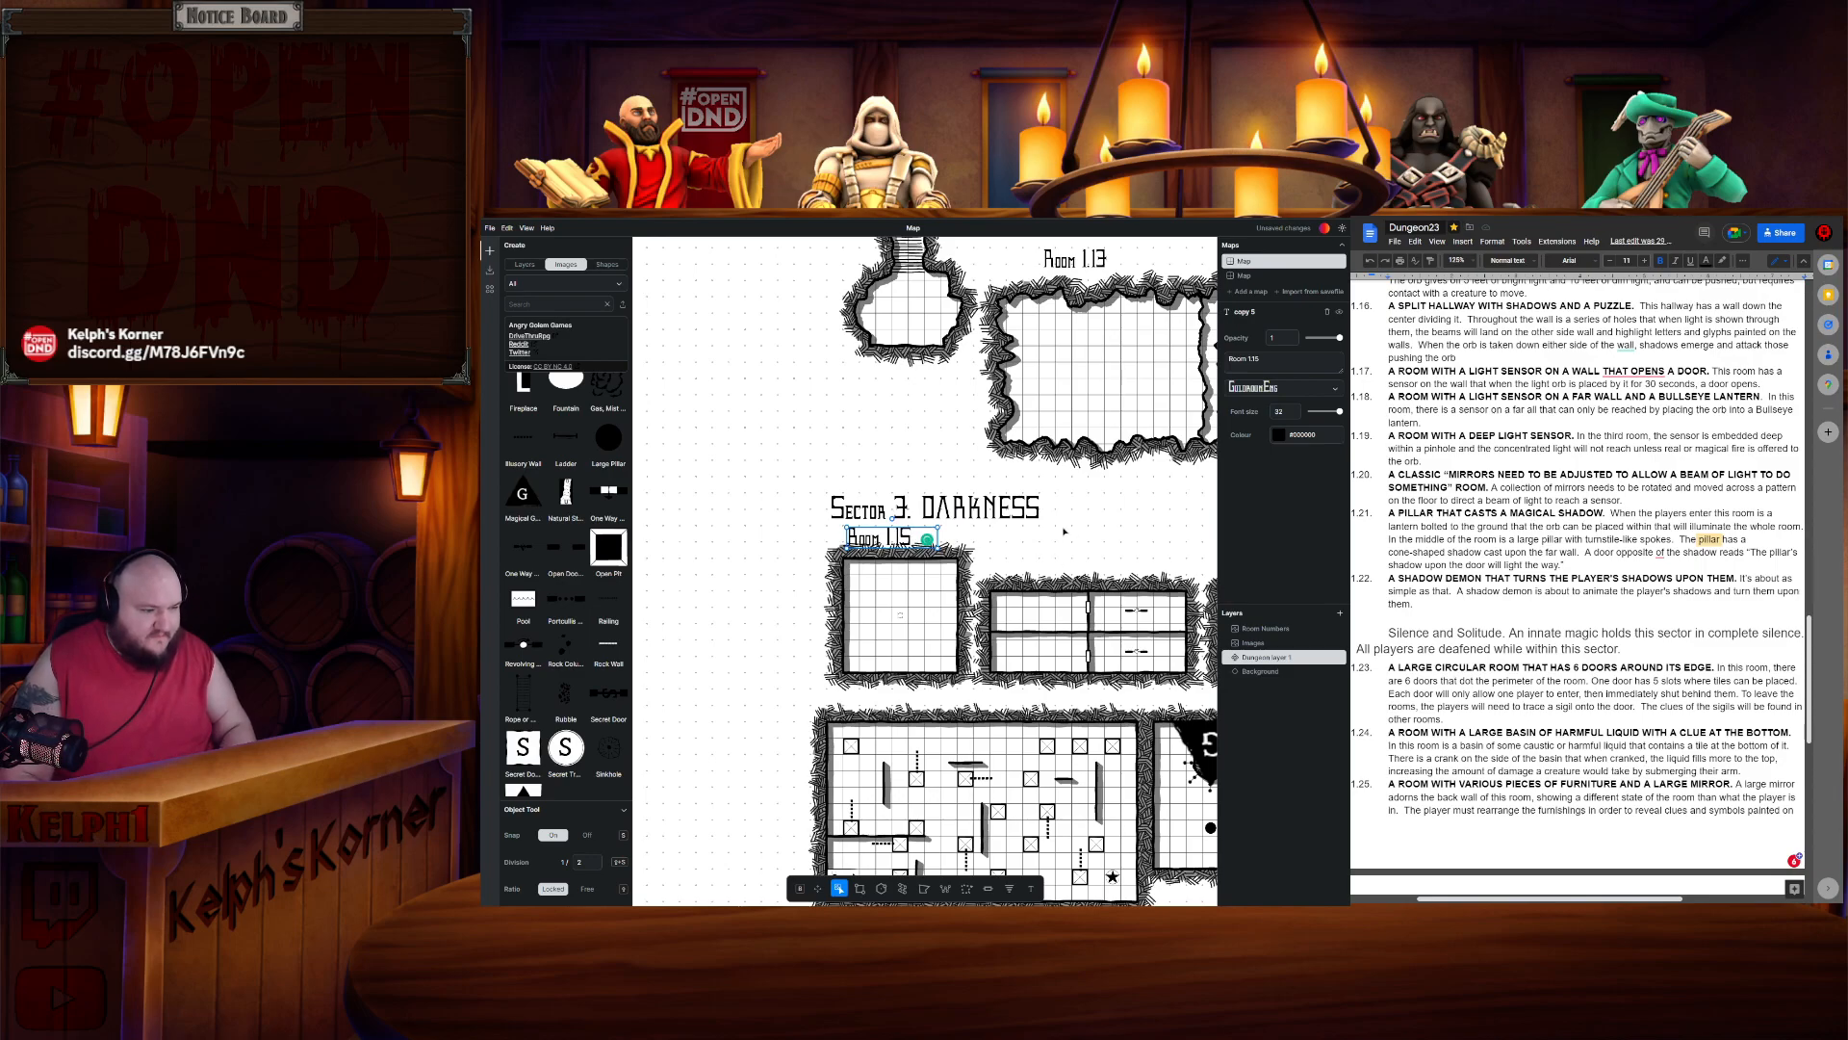
{"action": "key", "text": "Escape"}
- Duplicate the Room 1.15 label as Room 1.16 above the split hallway room
{"action": "left_click", "coordinate": [900, 539]}
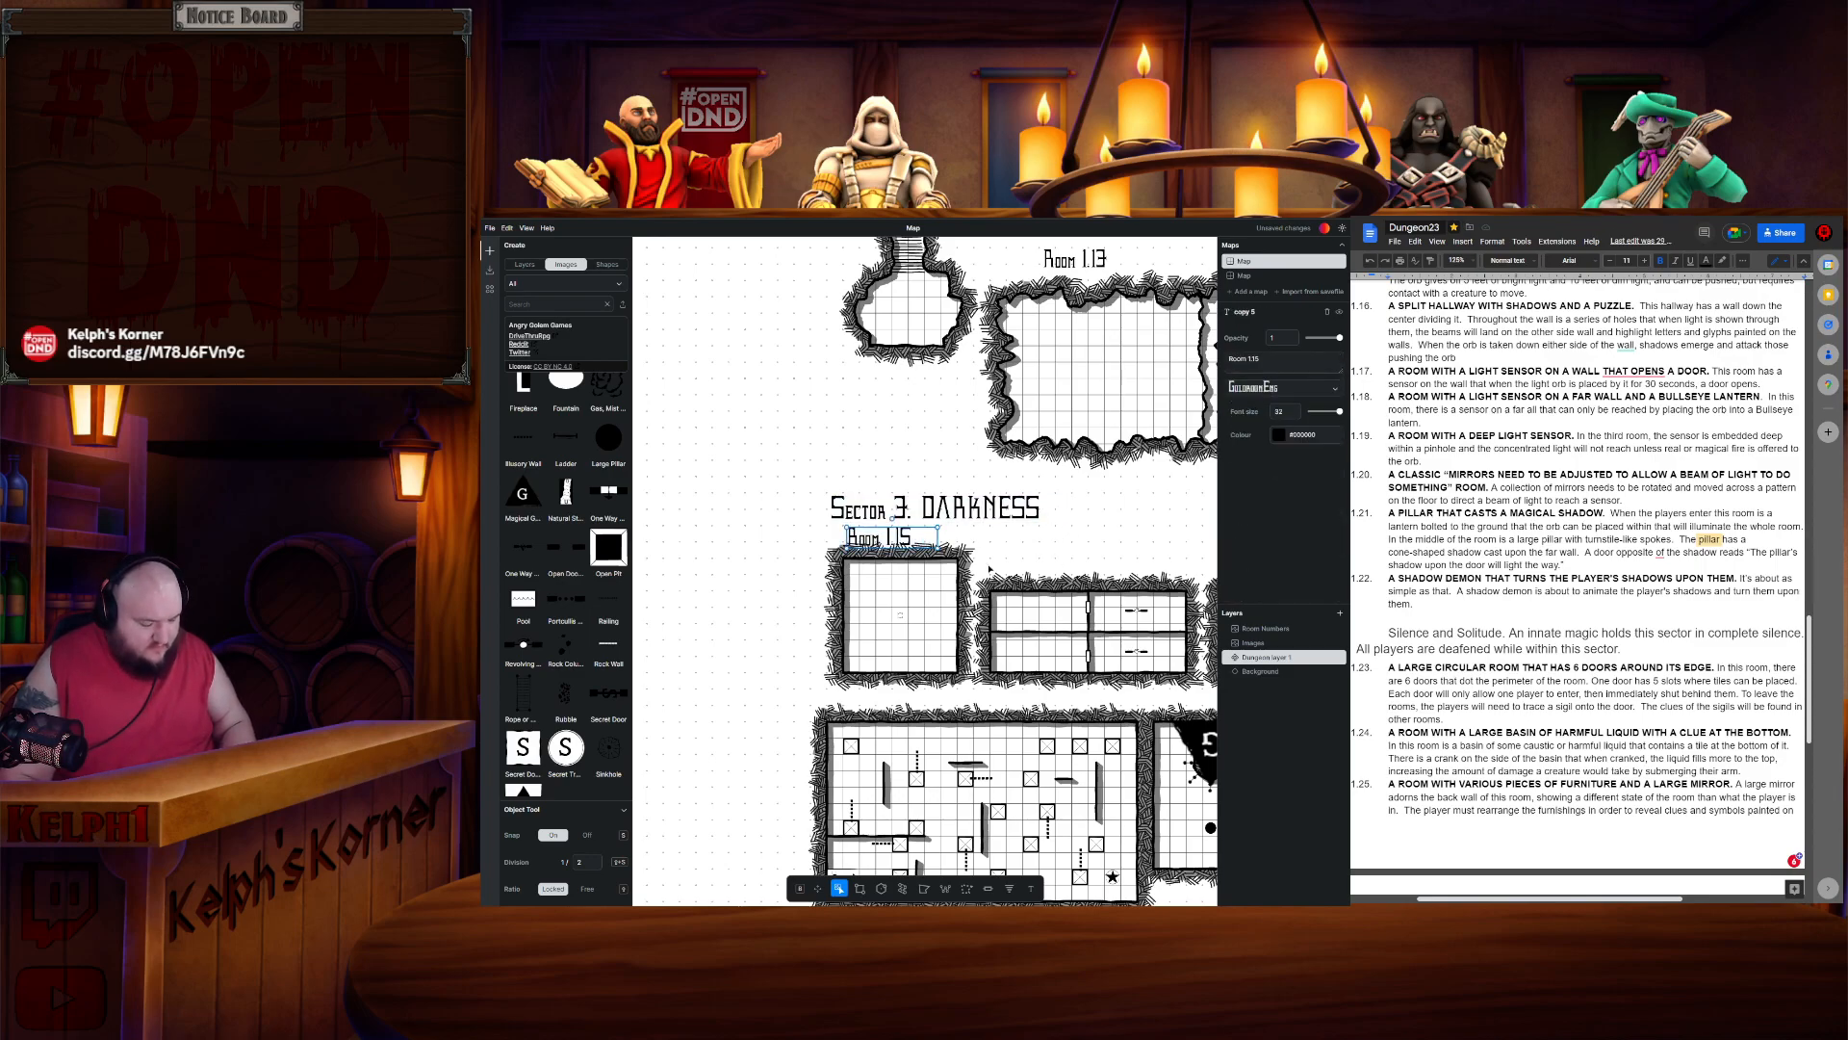
{"action": "key", "text": "ctrl+c"}
{"action": "key", "text": "ctrl+v"}
{"action": "left_click_drag", "start_coordinate": [1047, 558], "coordinate": [859, 570]}
{"action": "left_click", "coordinate": [732, 595]}
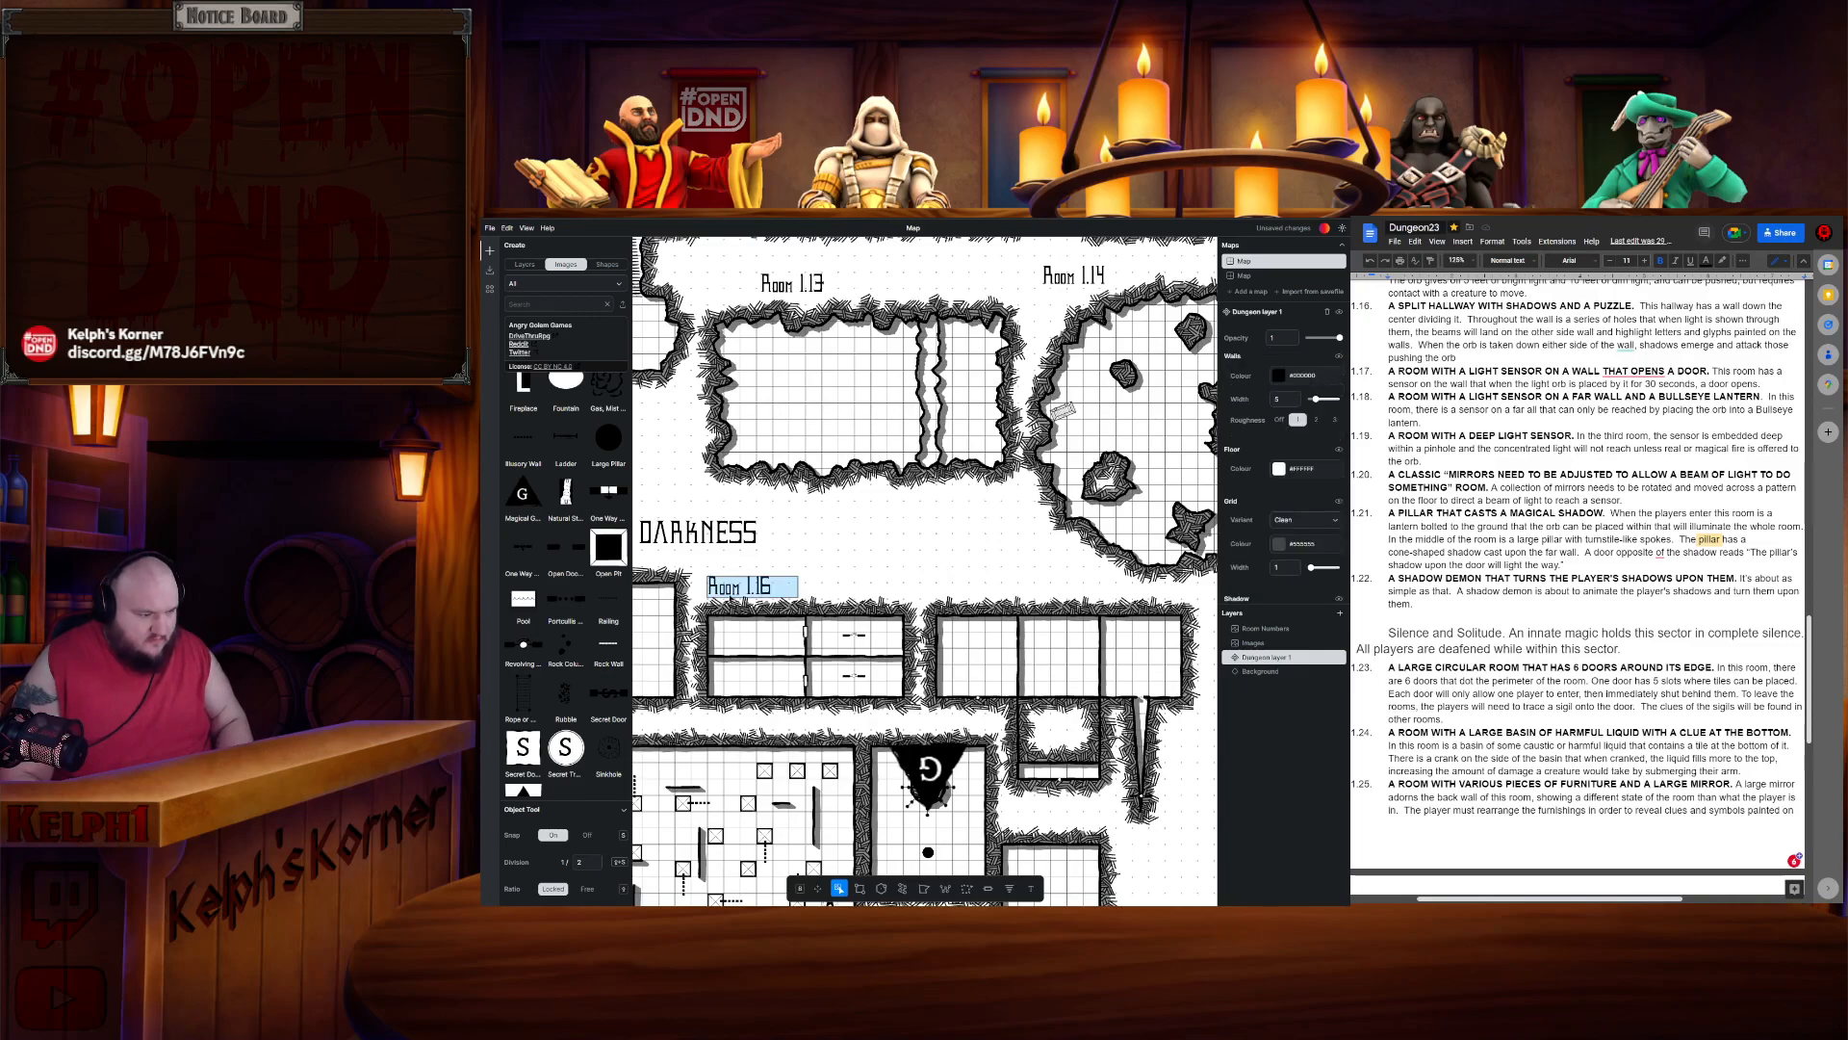
- Duplicate the Room 1.16 label over the next three rooms and rename it Room 1.17-19
{"action": "key", "text": "ctrl+c"}
{"action": "key", "text": "ctrl+v"}
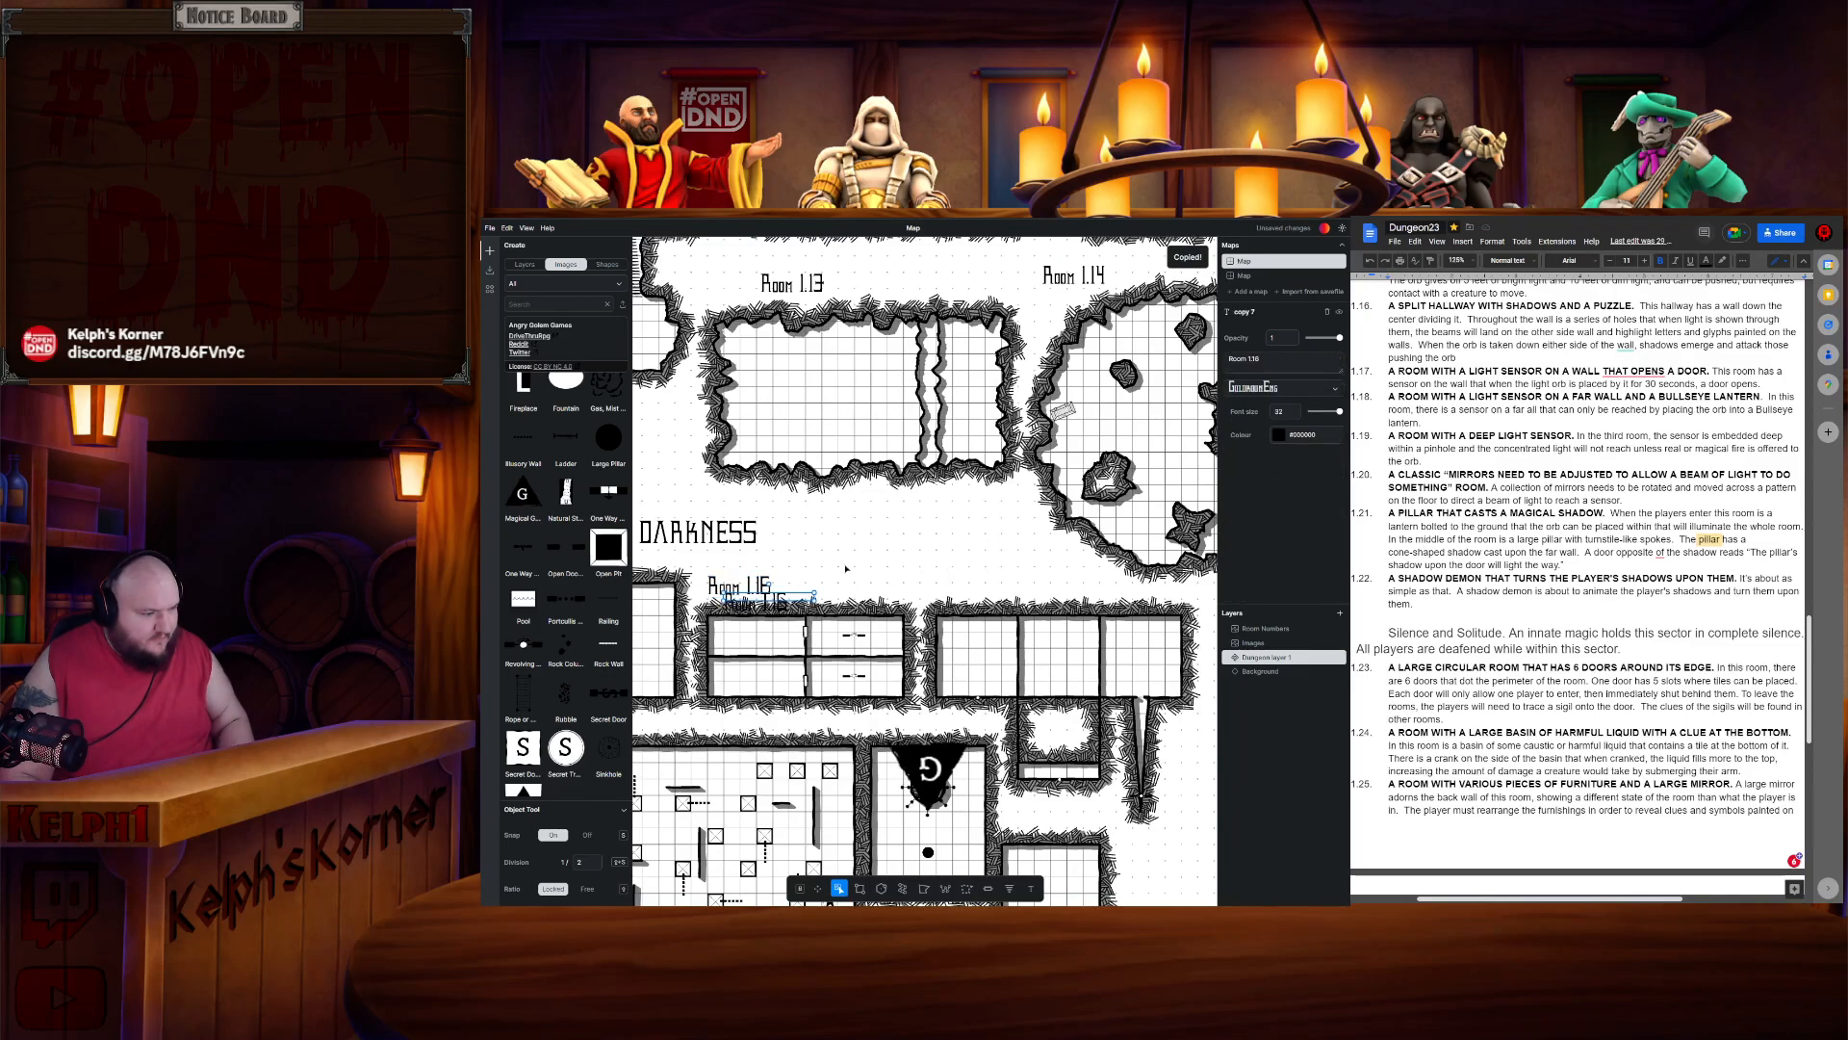
{"action": "left_click_drag", "start_coordinate": [772, 604], "coordinate": [1125, 584]}
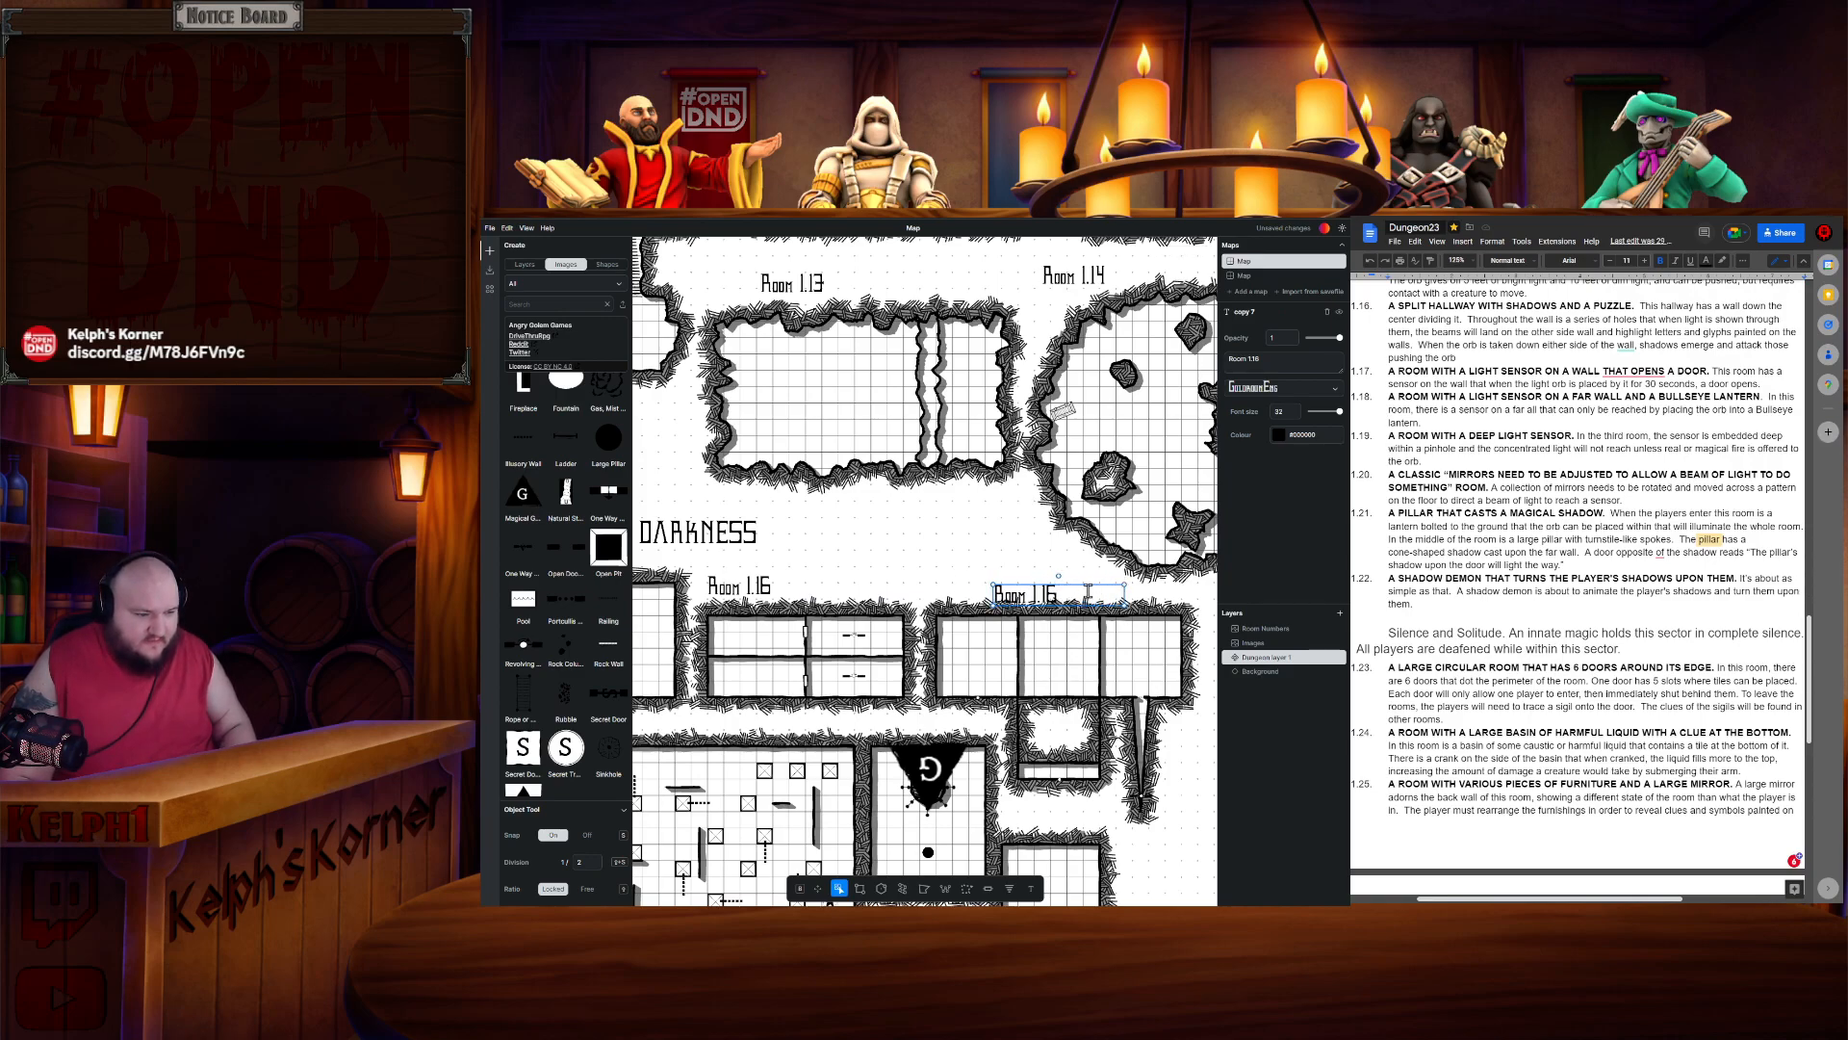
{"action": "key", "text": "BackSpace"}
{"action": "type", "text": "7-"}
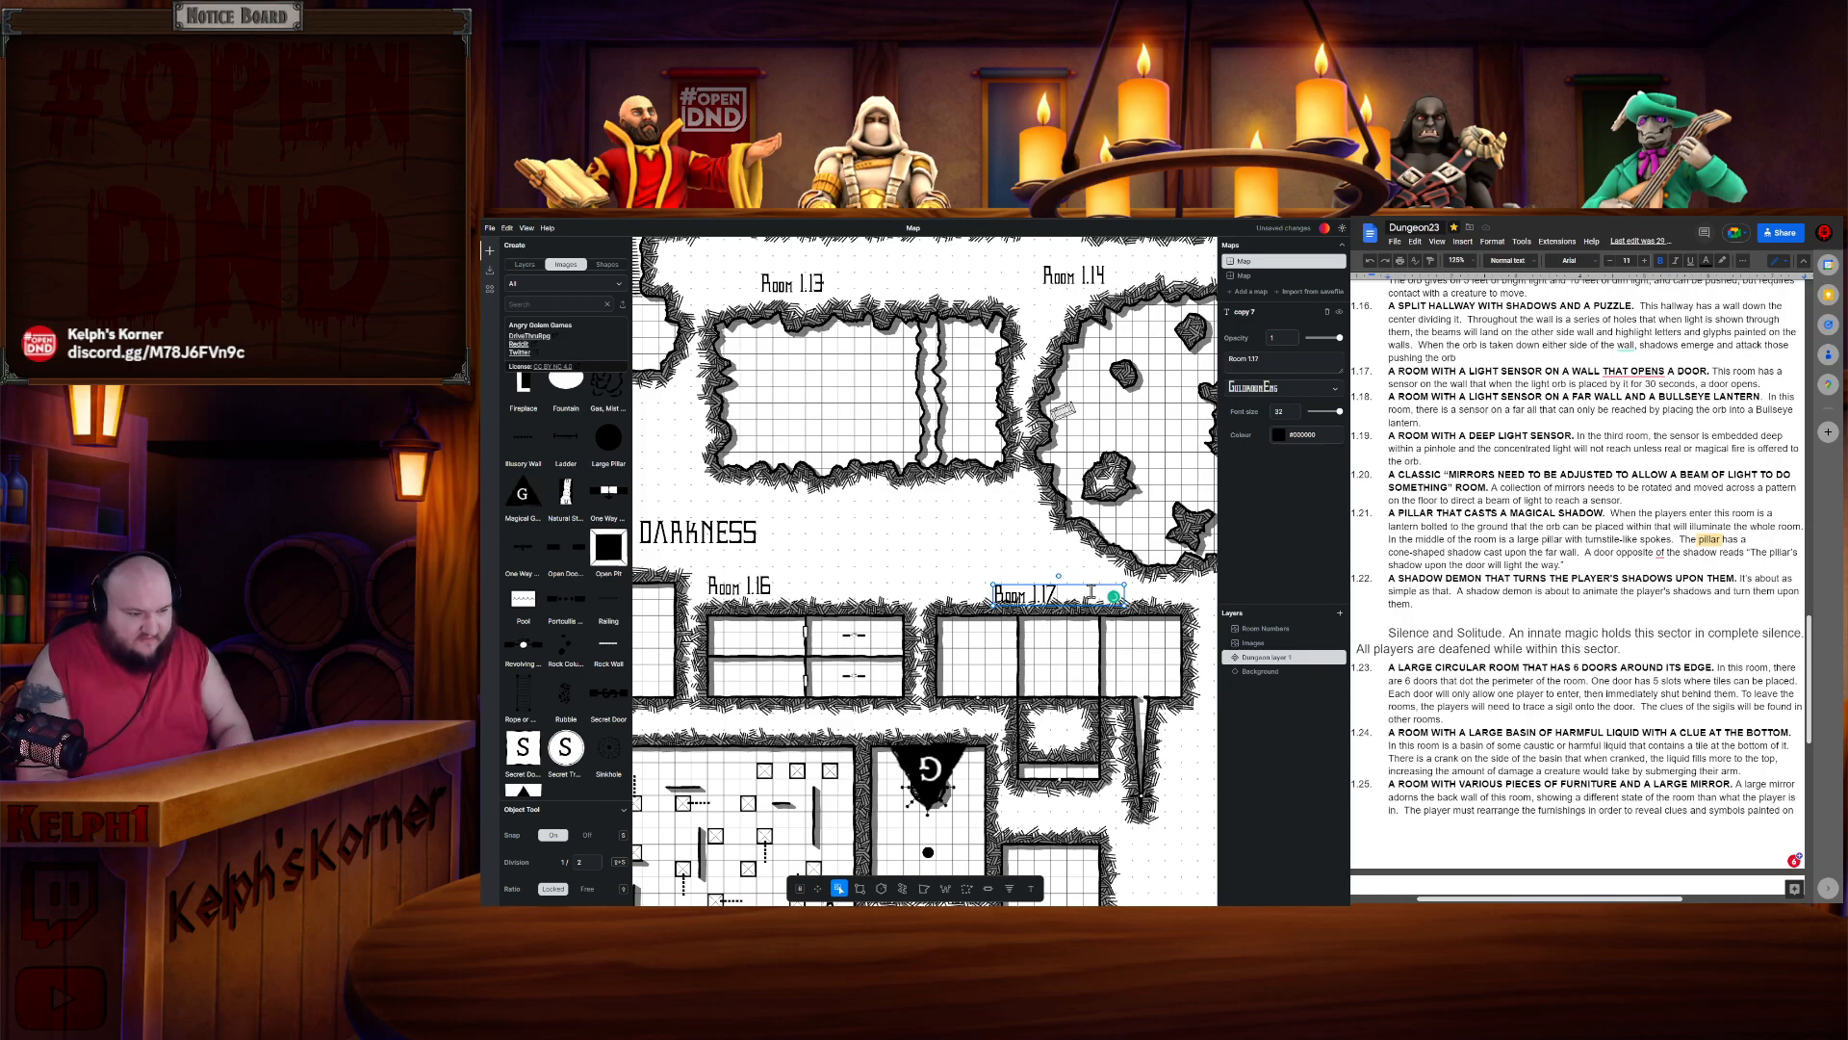
{"action": "type", "text": "19"}
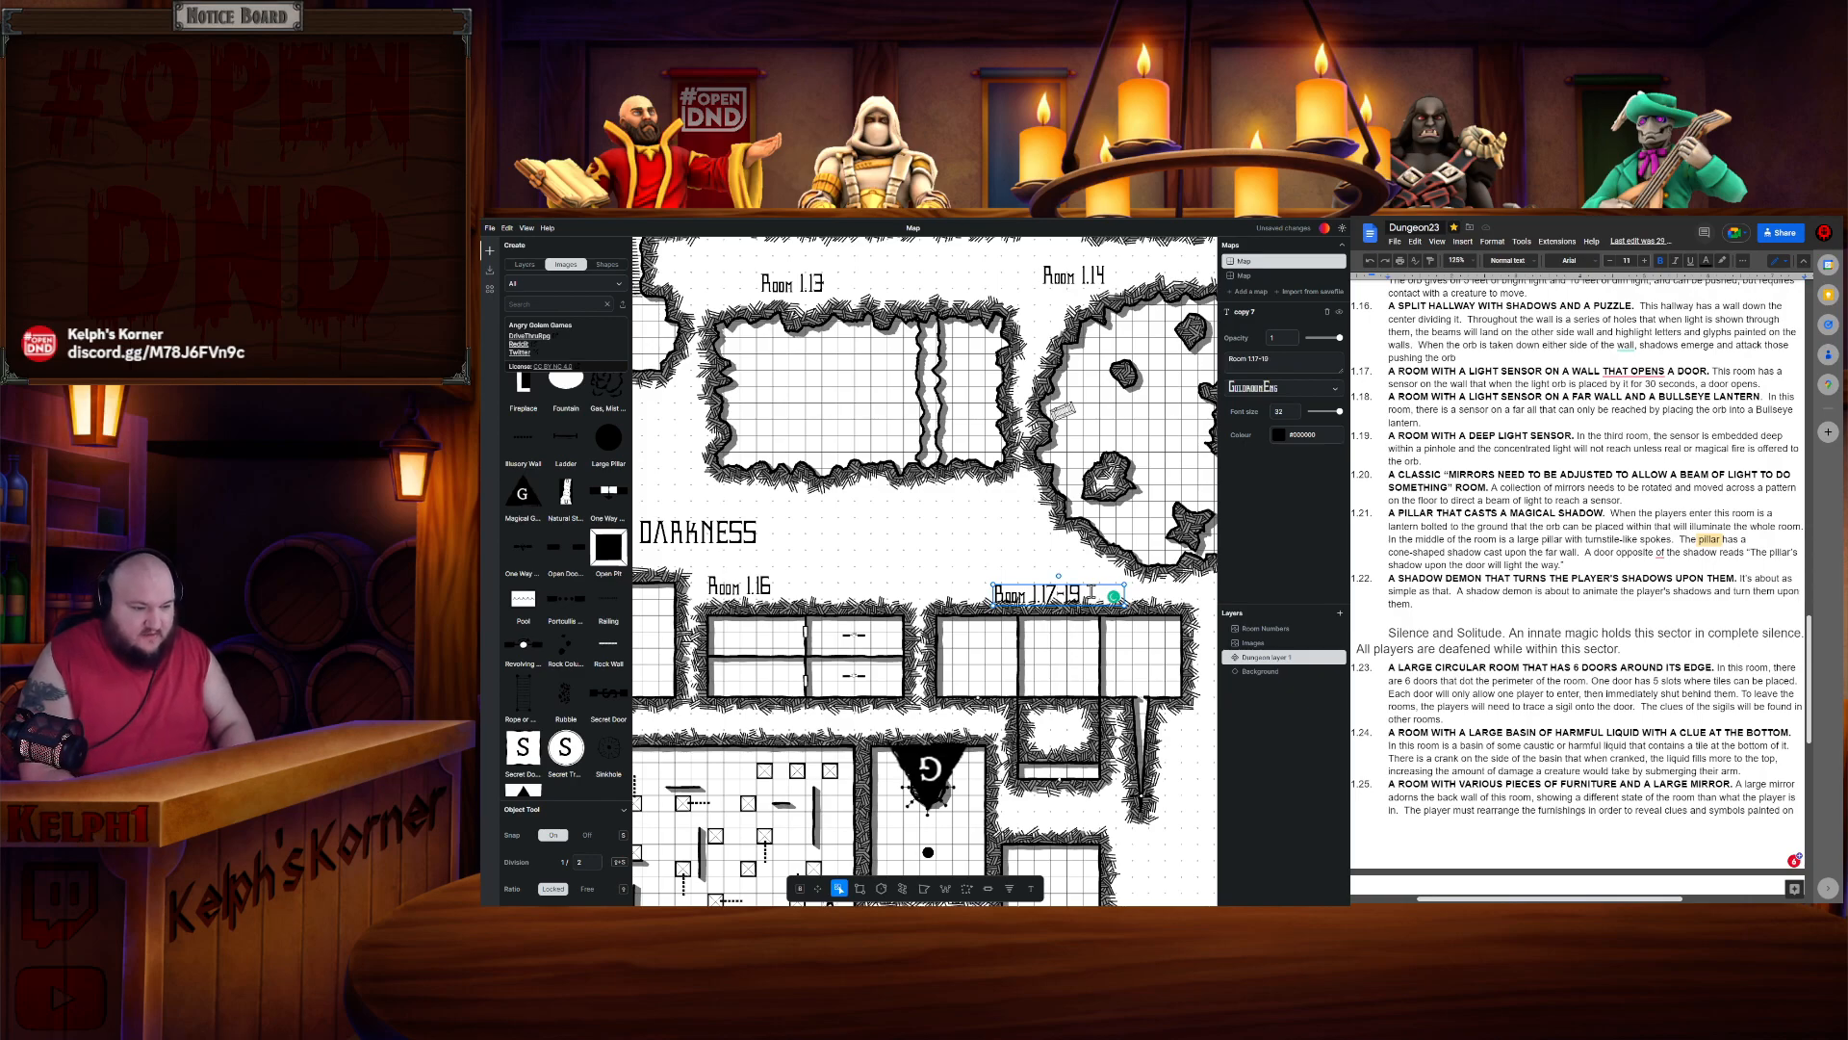
- Duplicate the Room 1.15 label above the mirror puzzle room and rename it Room 1.20
{"action": "left_click", "coordinate": [994, 548]}
{"action": "scroll", "coordinate": [914, 559], "scroll_direction": "left", "scroll_amount": 5}
{"action": "scroll", "coordinate": [914, 558], "scroll_direction": "down", "scroll_amount": 2}
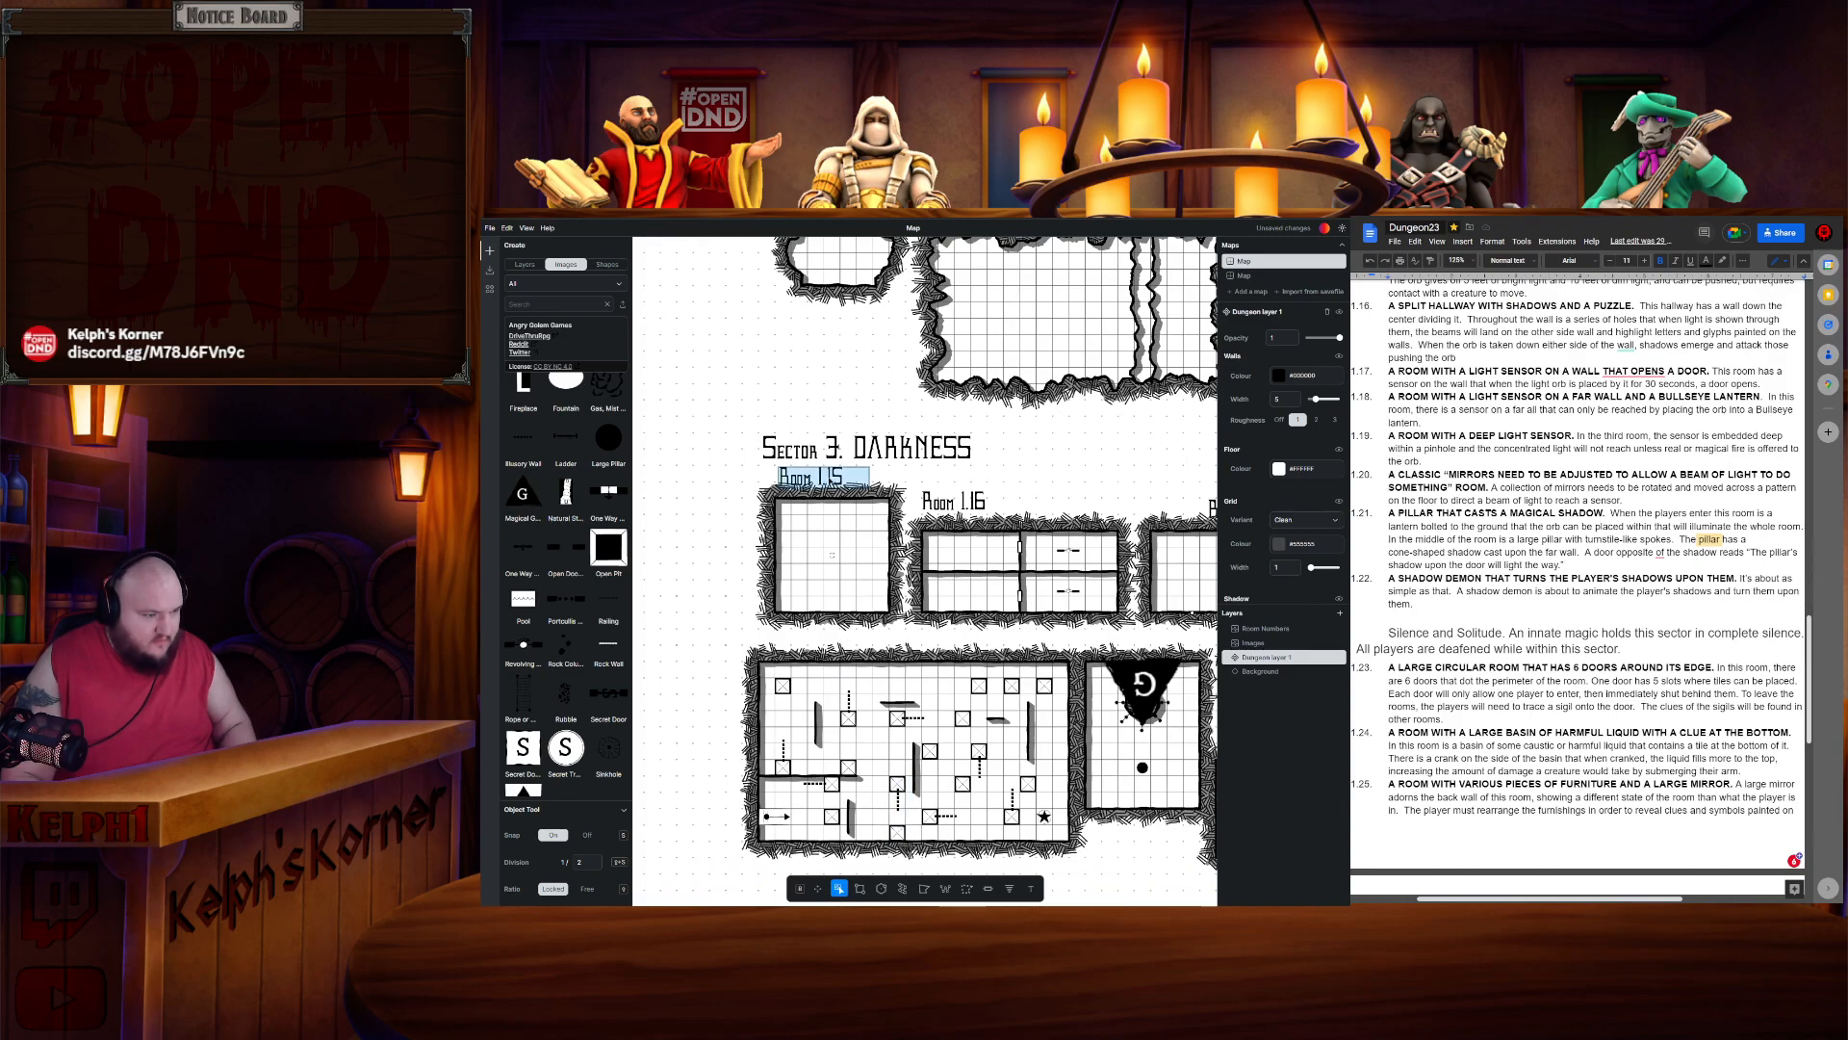
{"action": "left_click", "coordinate": [814, 476]}
{"action": "key", "text": "ctrl+c"}
{"action": "key", "text": "ctrl+v"}
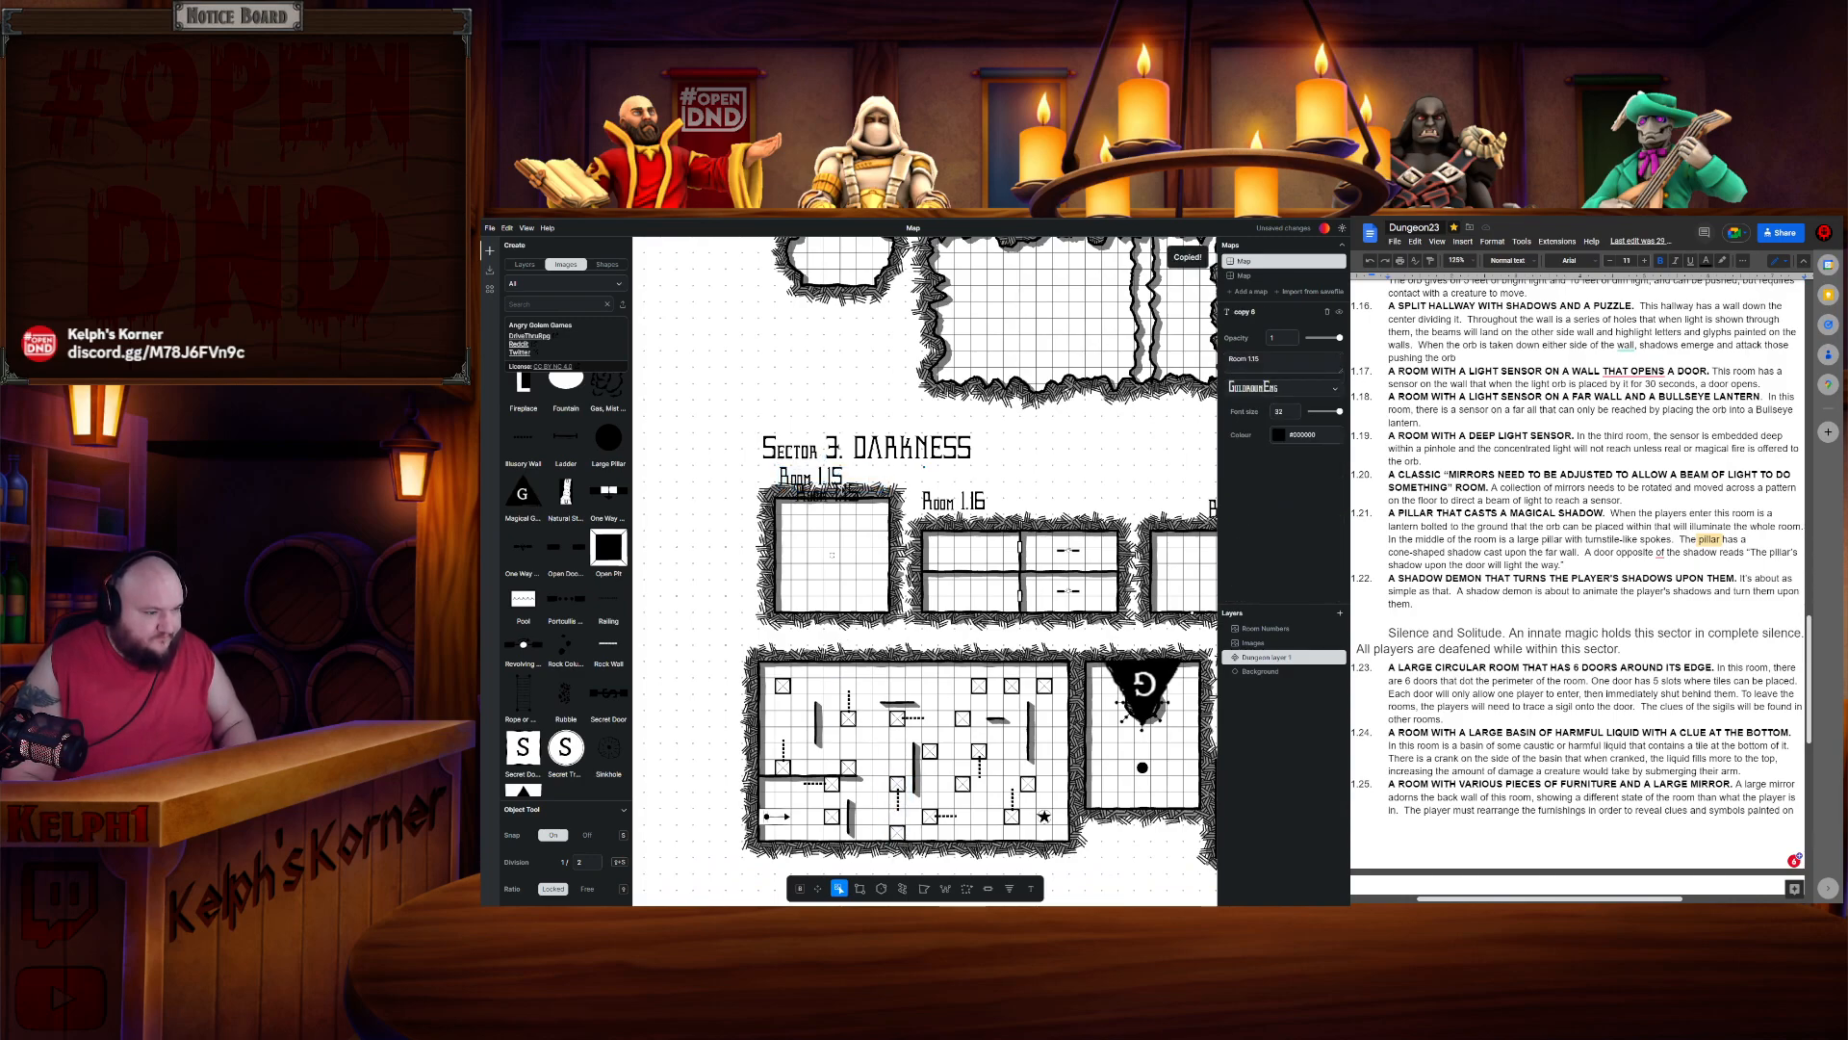
{"action": "left_click_drag", "start_coordinate": [855, 486], "coordinate": [824, 633]}
{"action": "key", "text": "BackSpace"}
{"action": "key", "text": "BackSpace"}
{"action": "type", "text": "20"}
{"action": "left_click", "coordinate": [912, 646]}
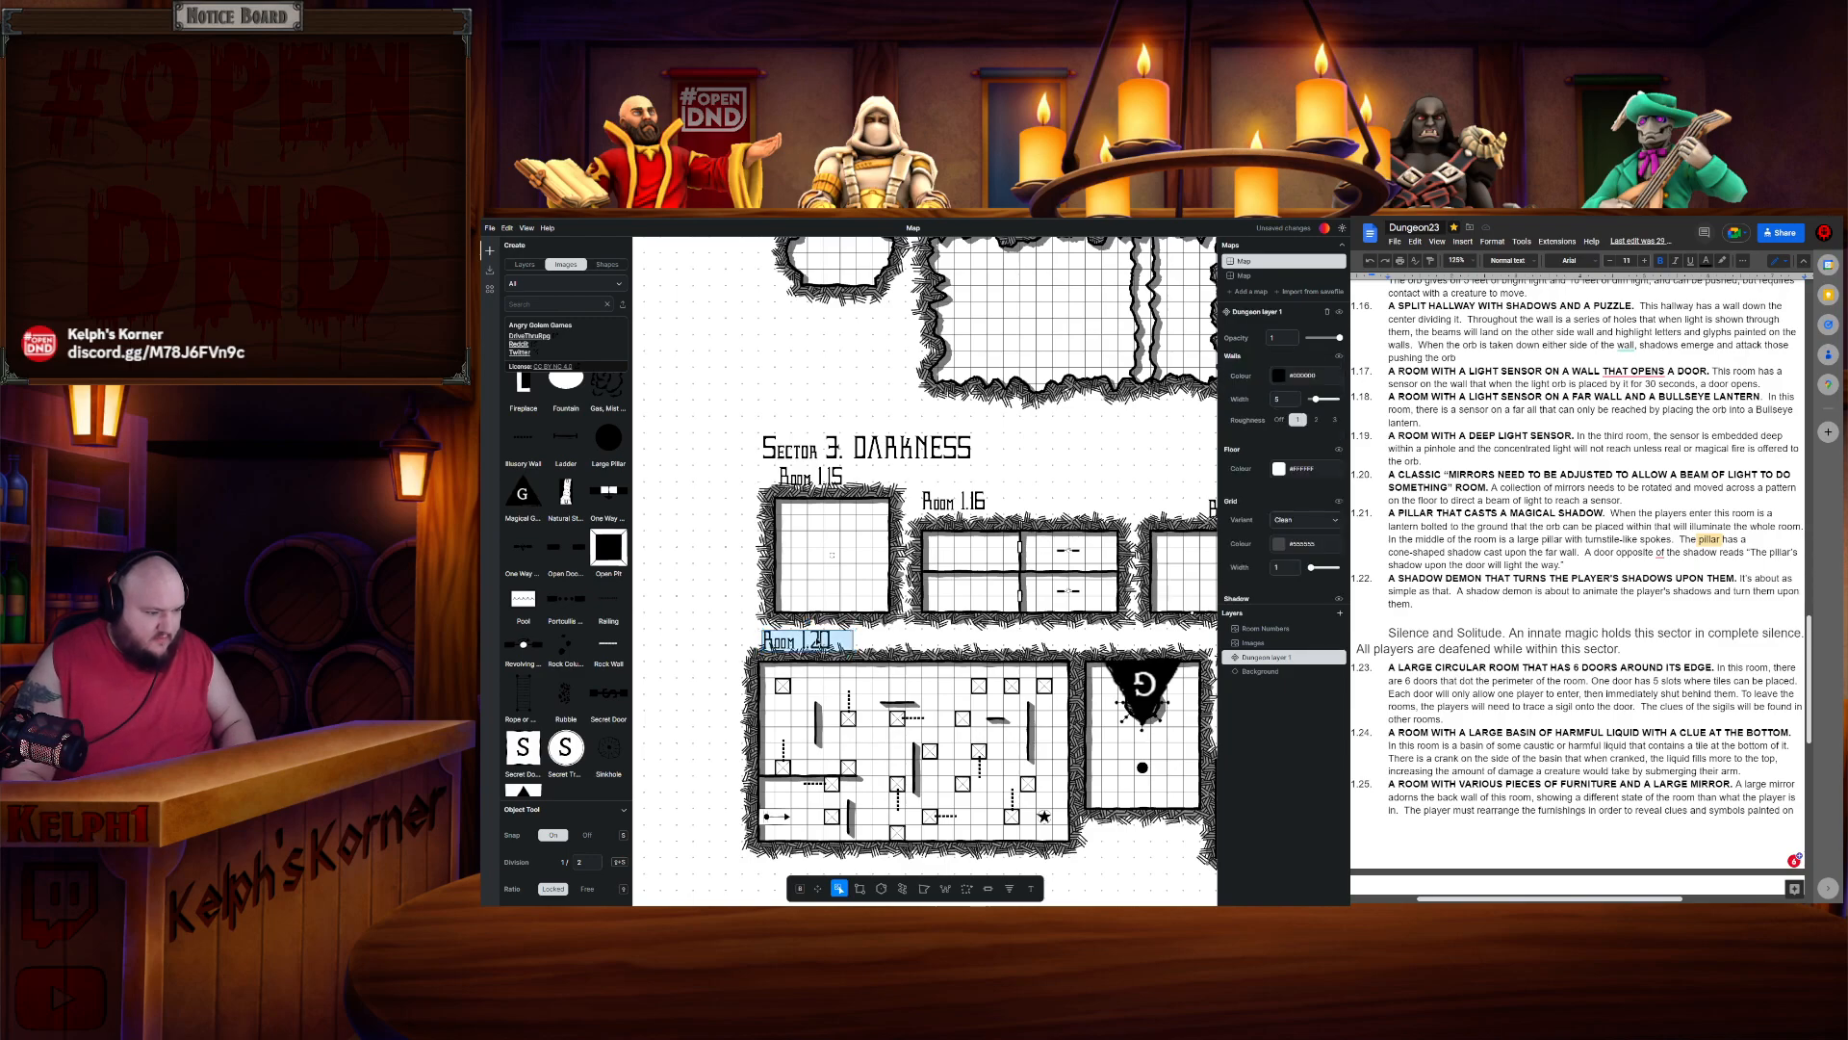
{"action": "left_click", "coordinate": [823, 643]}
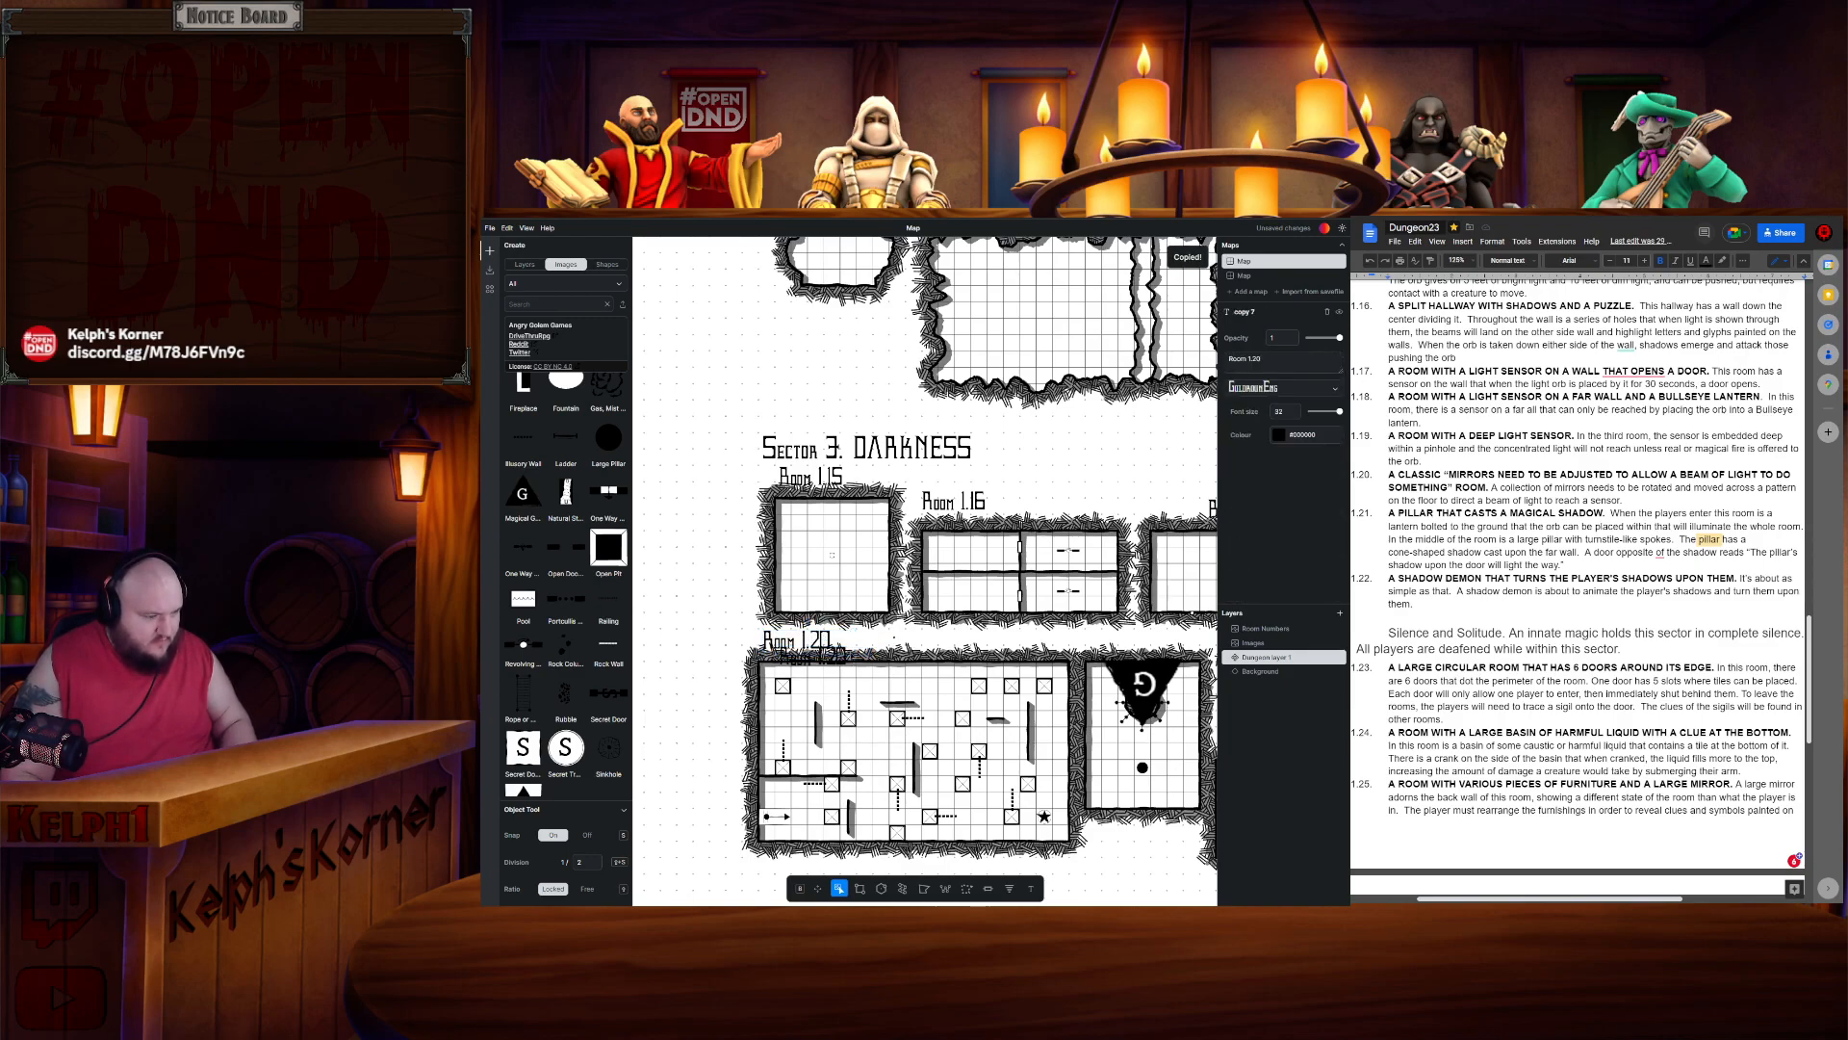
- Move the copied room label above the orb room and rename it Room 1.21
{"action": "left_click", "coordinate": [840, 656]}
{"action": "left_click_drag", "start_coordinate": [1171, 641], "coordinate": [1159, 641]}
{"action": "key", "text": "BackSpace"}
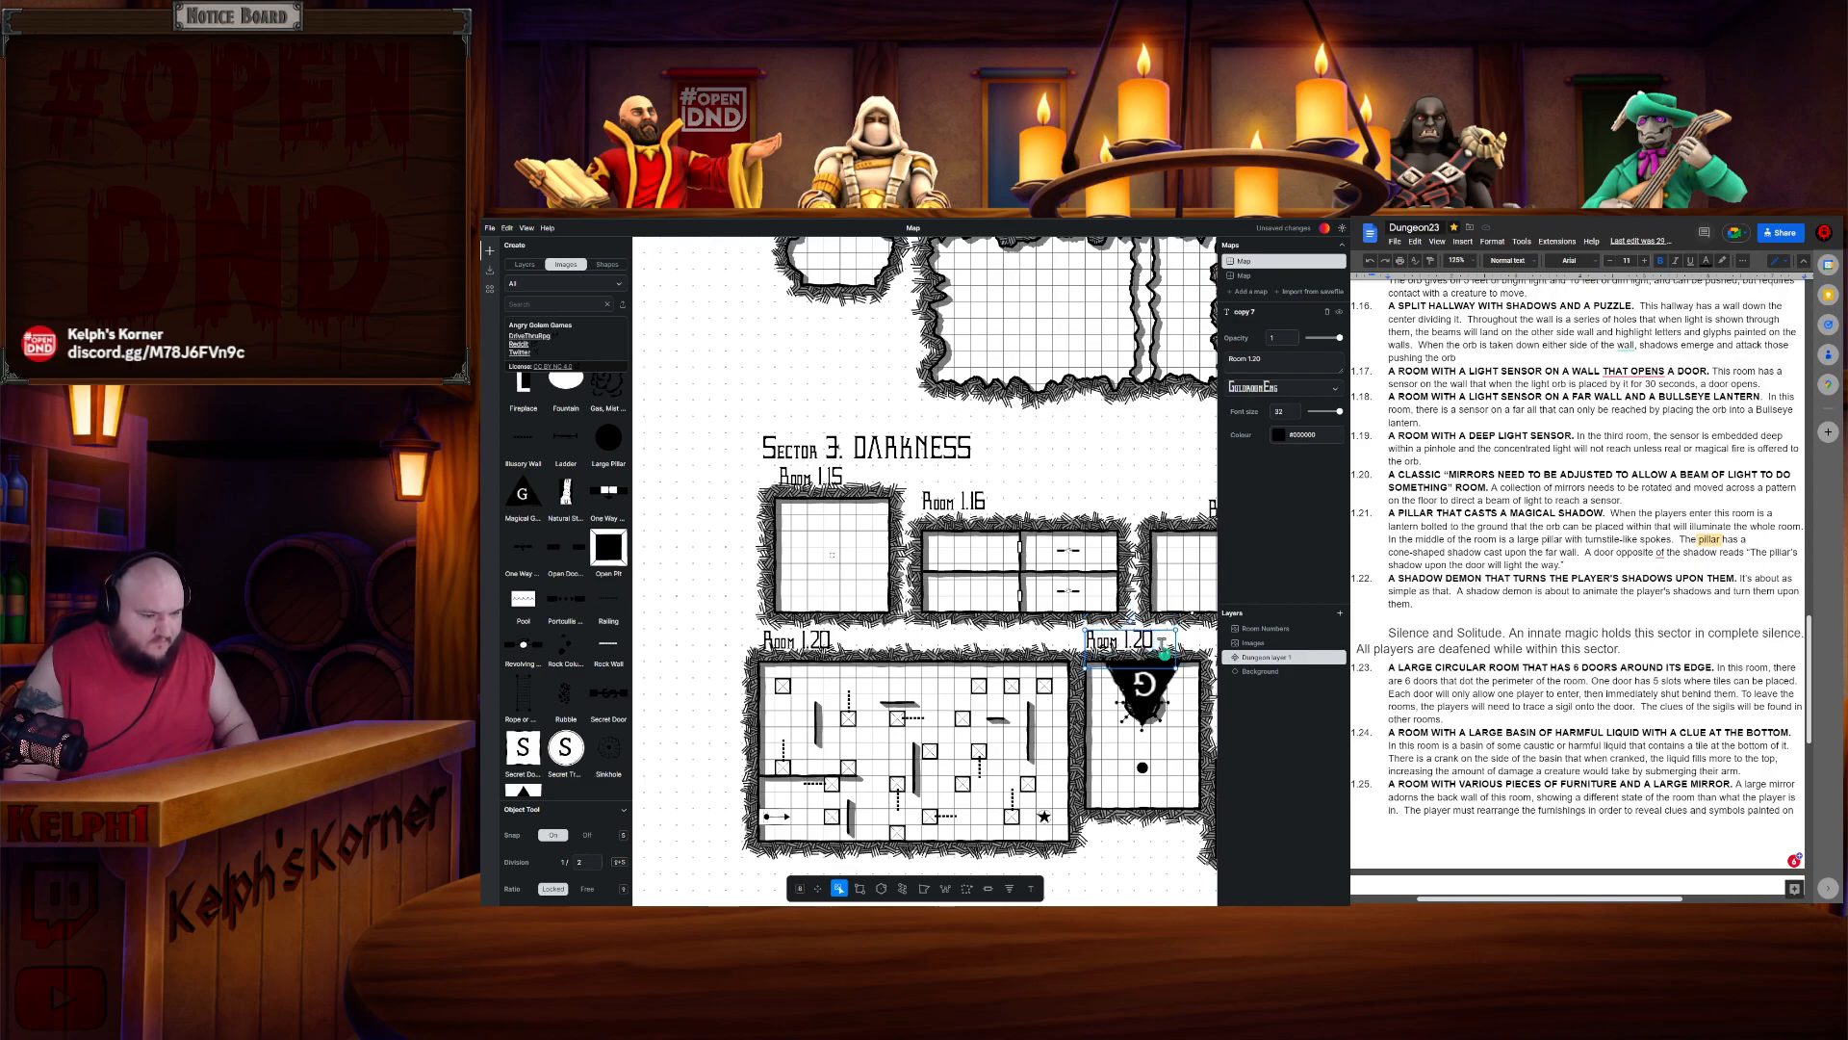
{"action": "key", "text": "BackSpace"}
{"action": "type", "text": "2"}
{"action": "key", "text": "BackSpace"}
{"action": "type", "text": "1"}
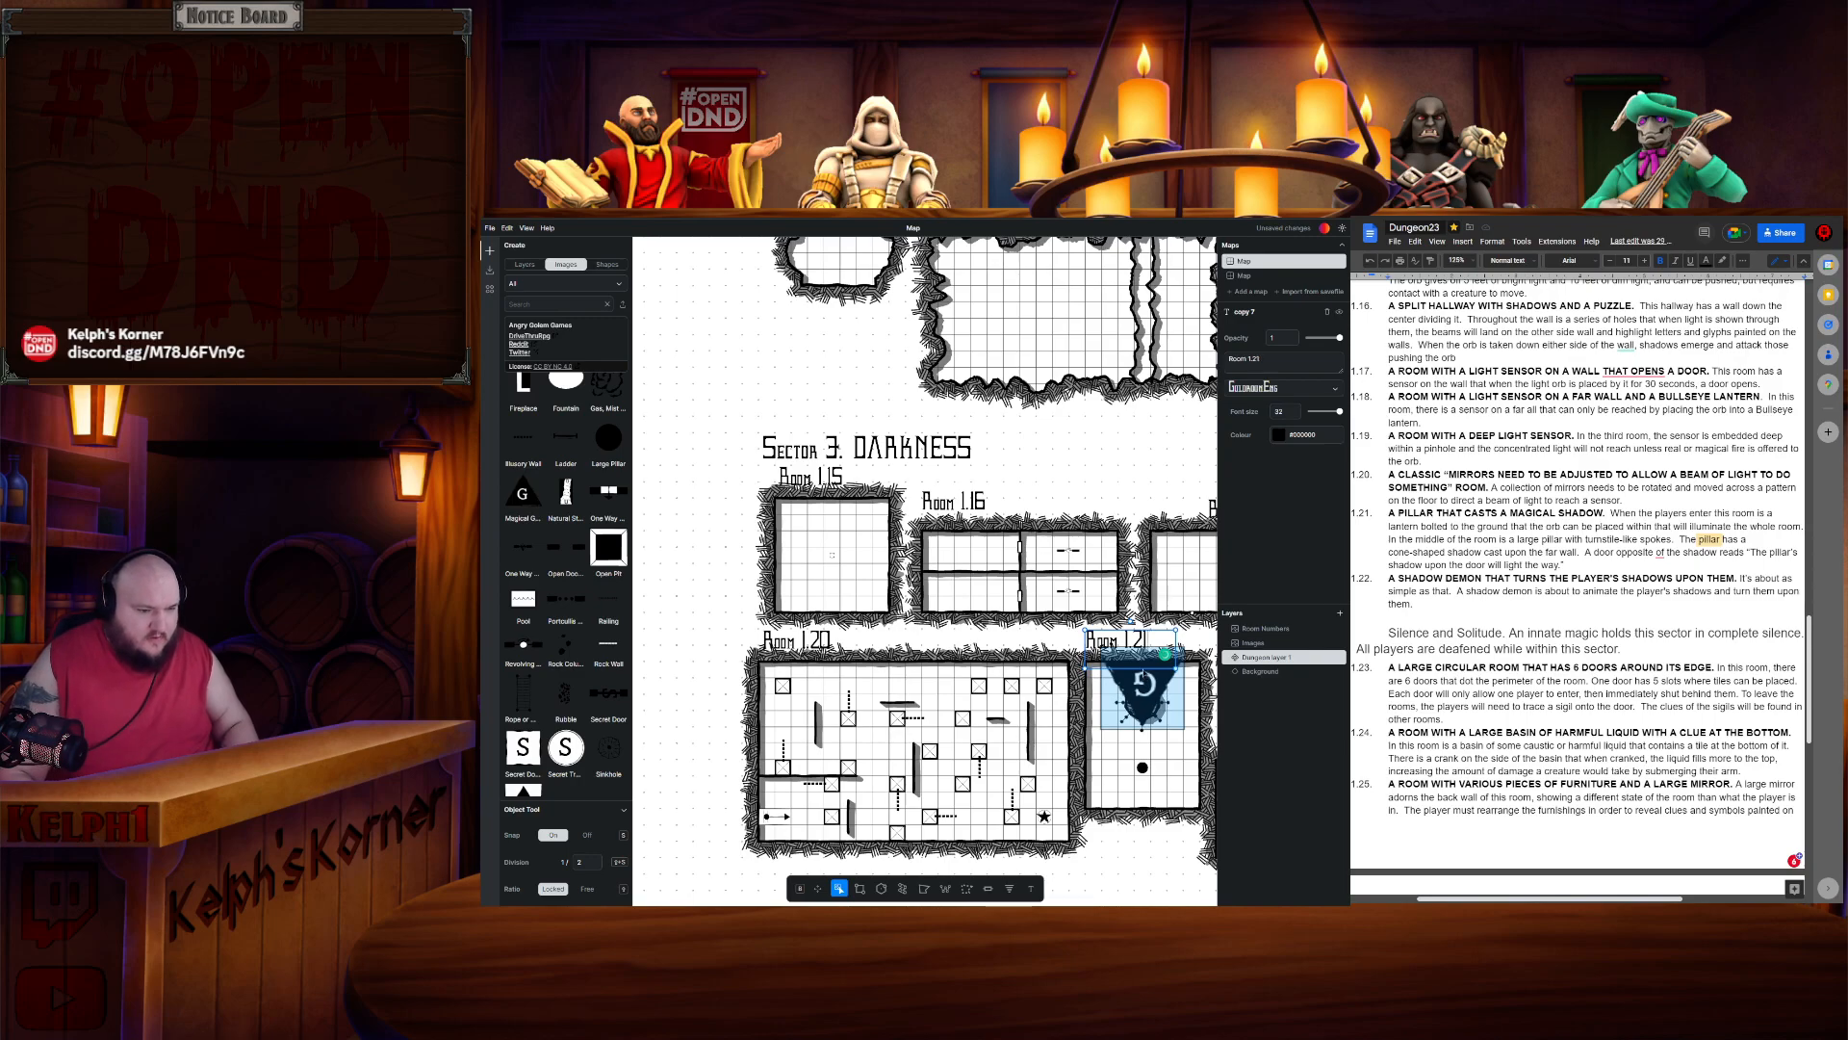
- Duplicate the Room 1.21 label above the small room beside it and rename it Room 1.22
{"action": "left_click_drag", "start_coordinate": [1162, 846], "coordinate": [932, 814]}
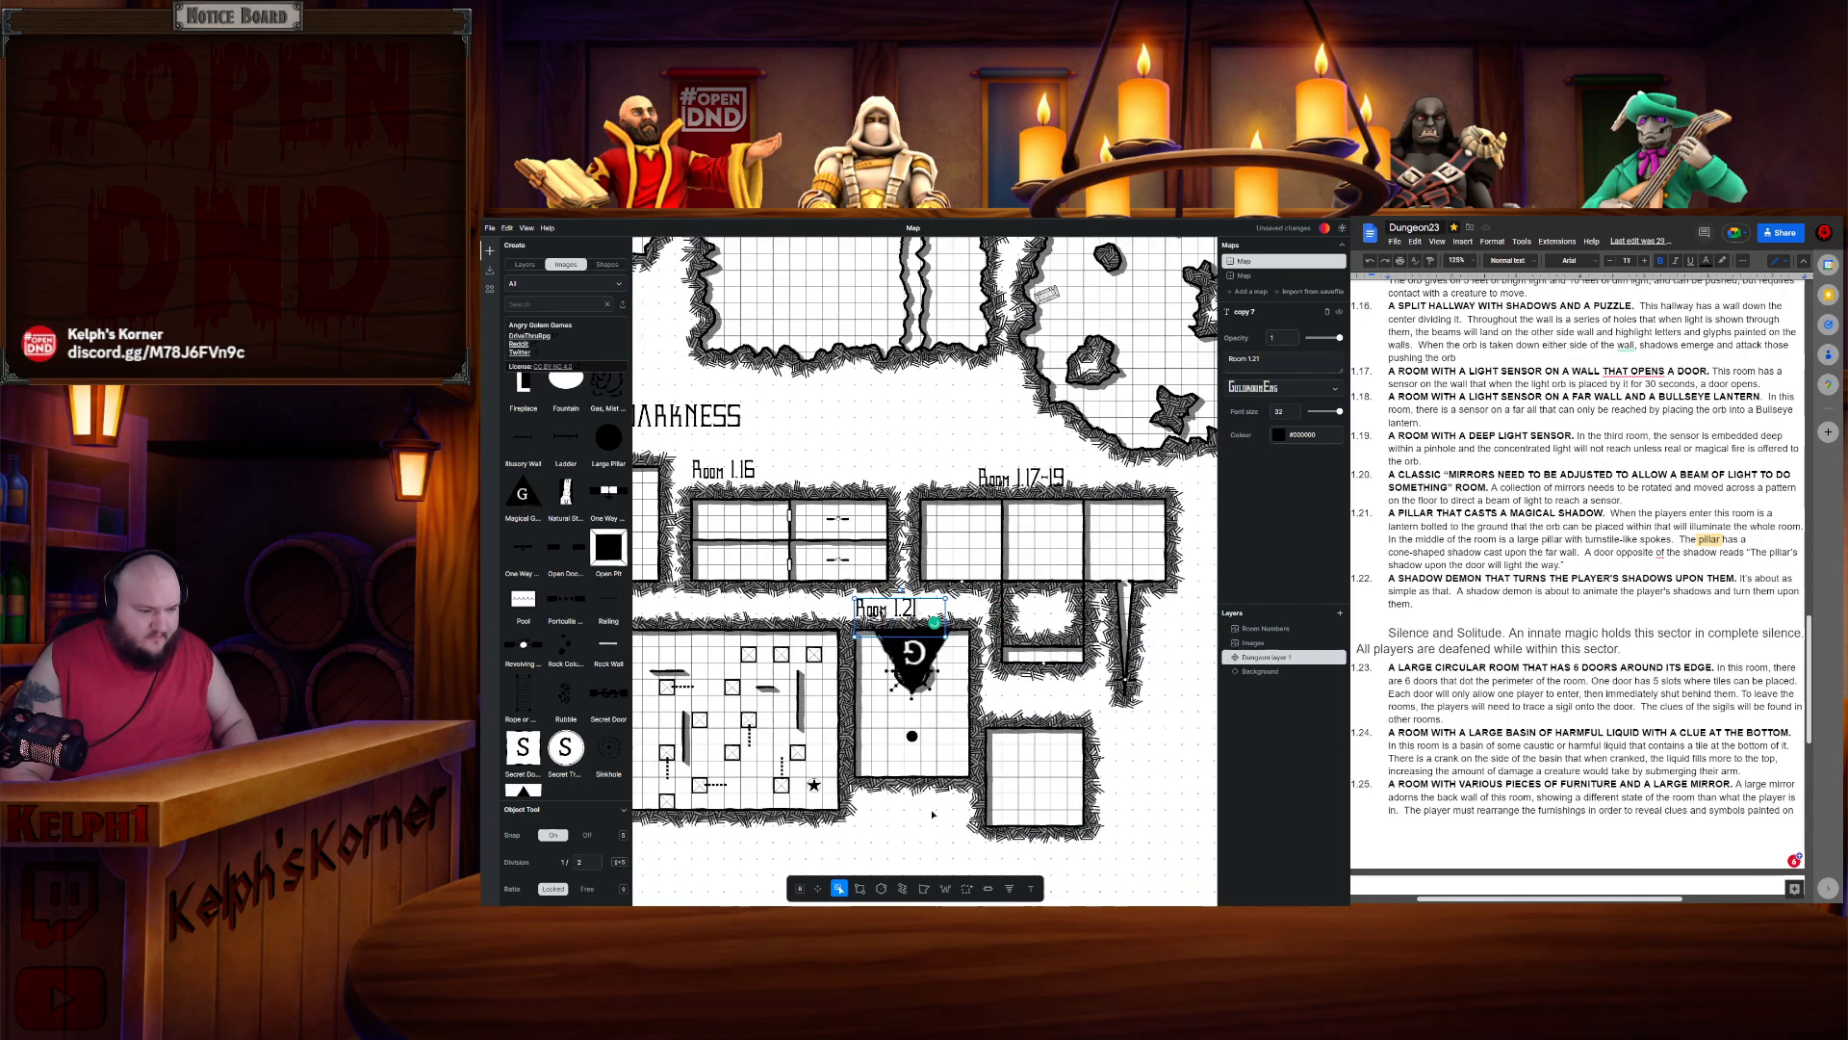
{"action": "left_click", "coordinate": [1052, 689]}
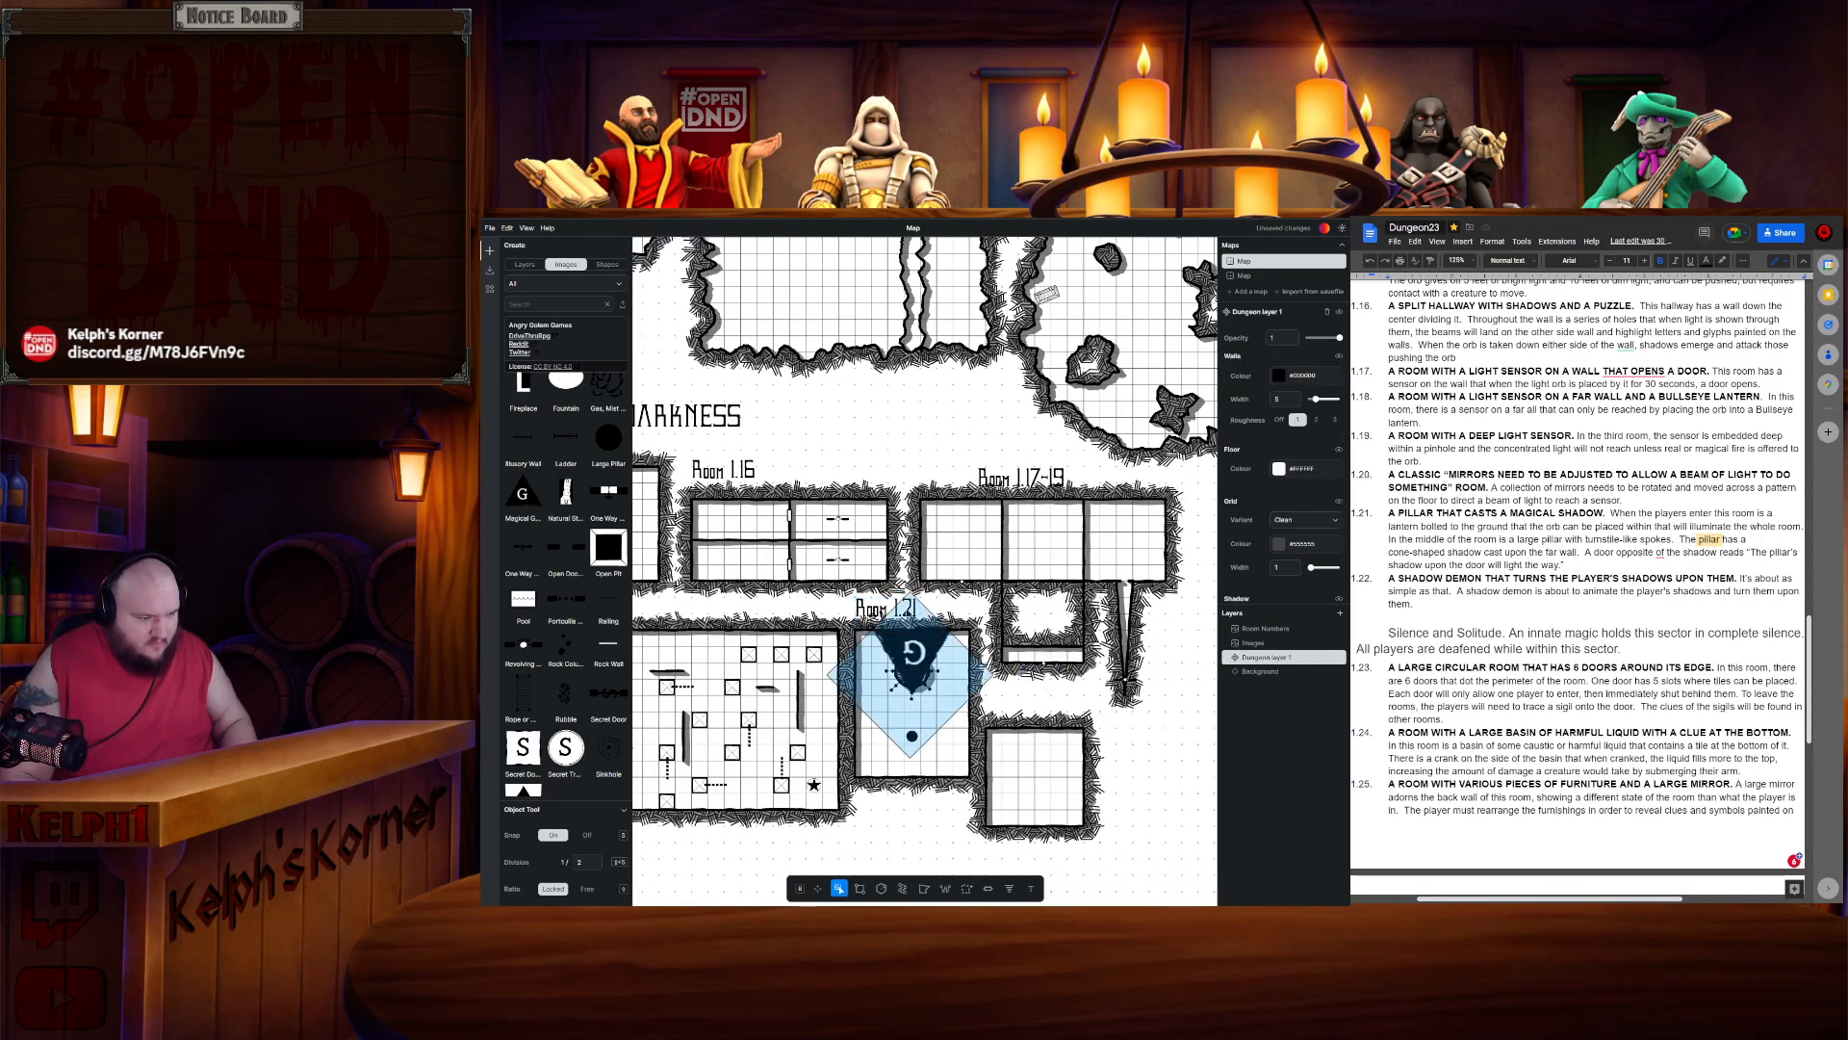
{"action": "left_click", "coordinate": [887, 610]}
{"action": "key", "text": "ctrl+c"}
{"action": "key", "text": "ctrl+v"}
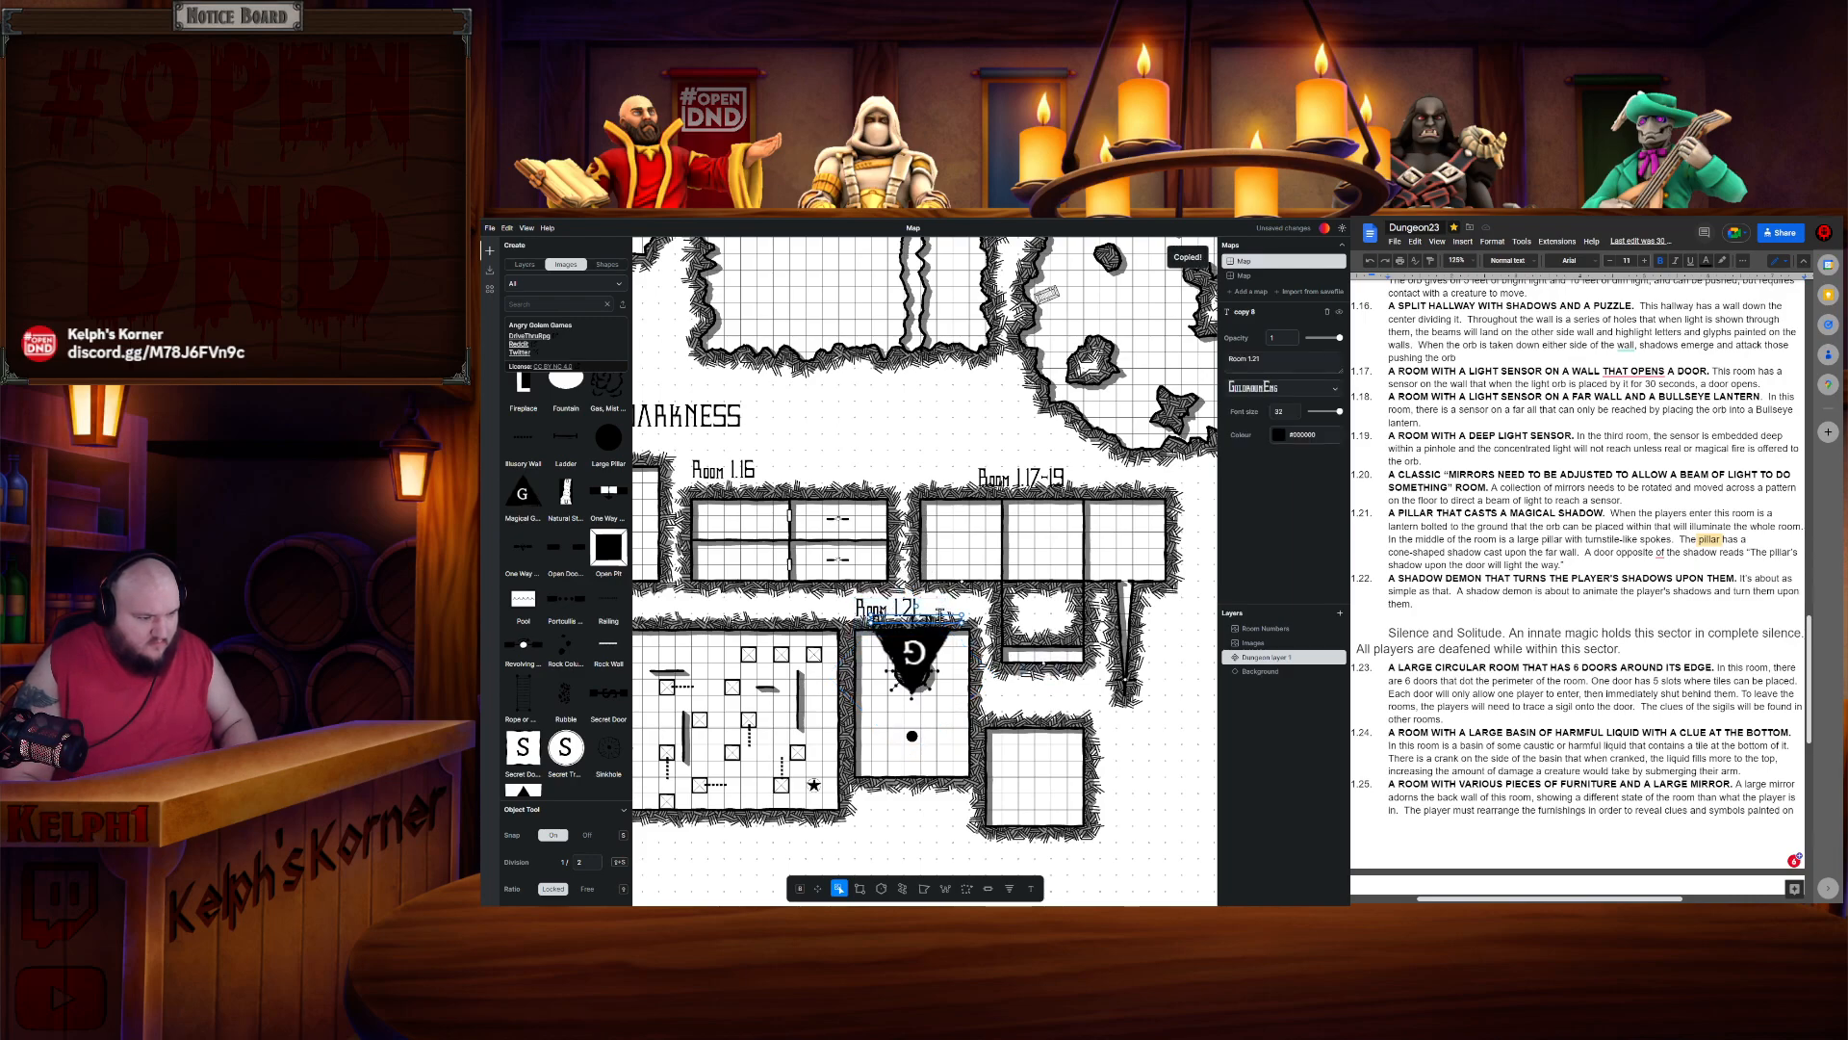
{"action": "left_click", "coordinate": [914, 633]}
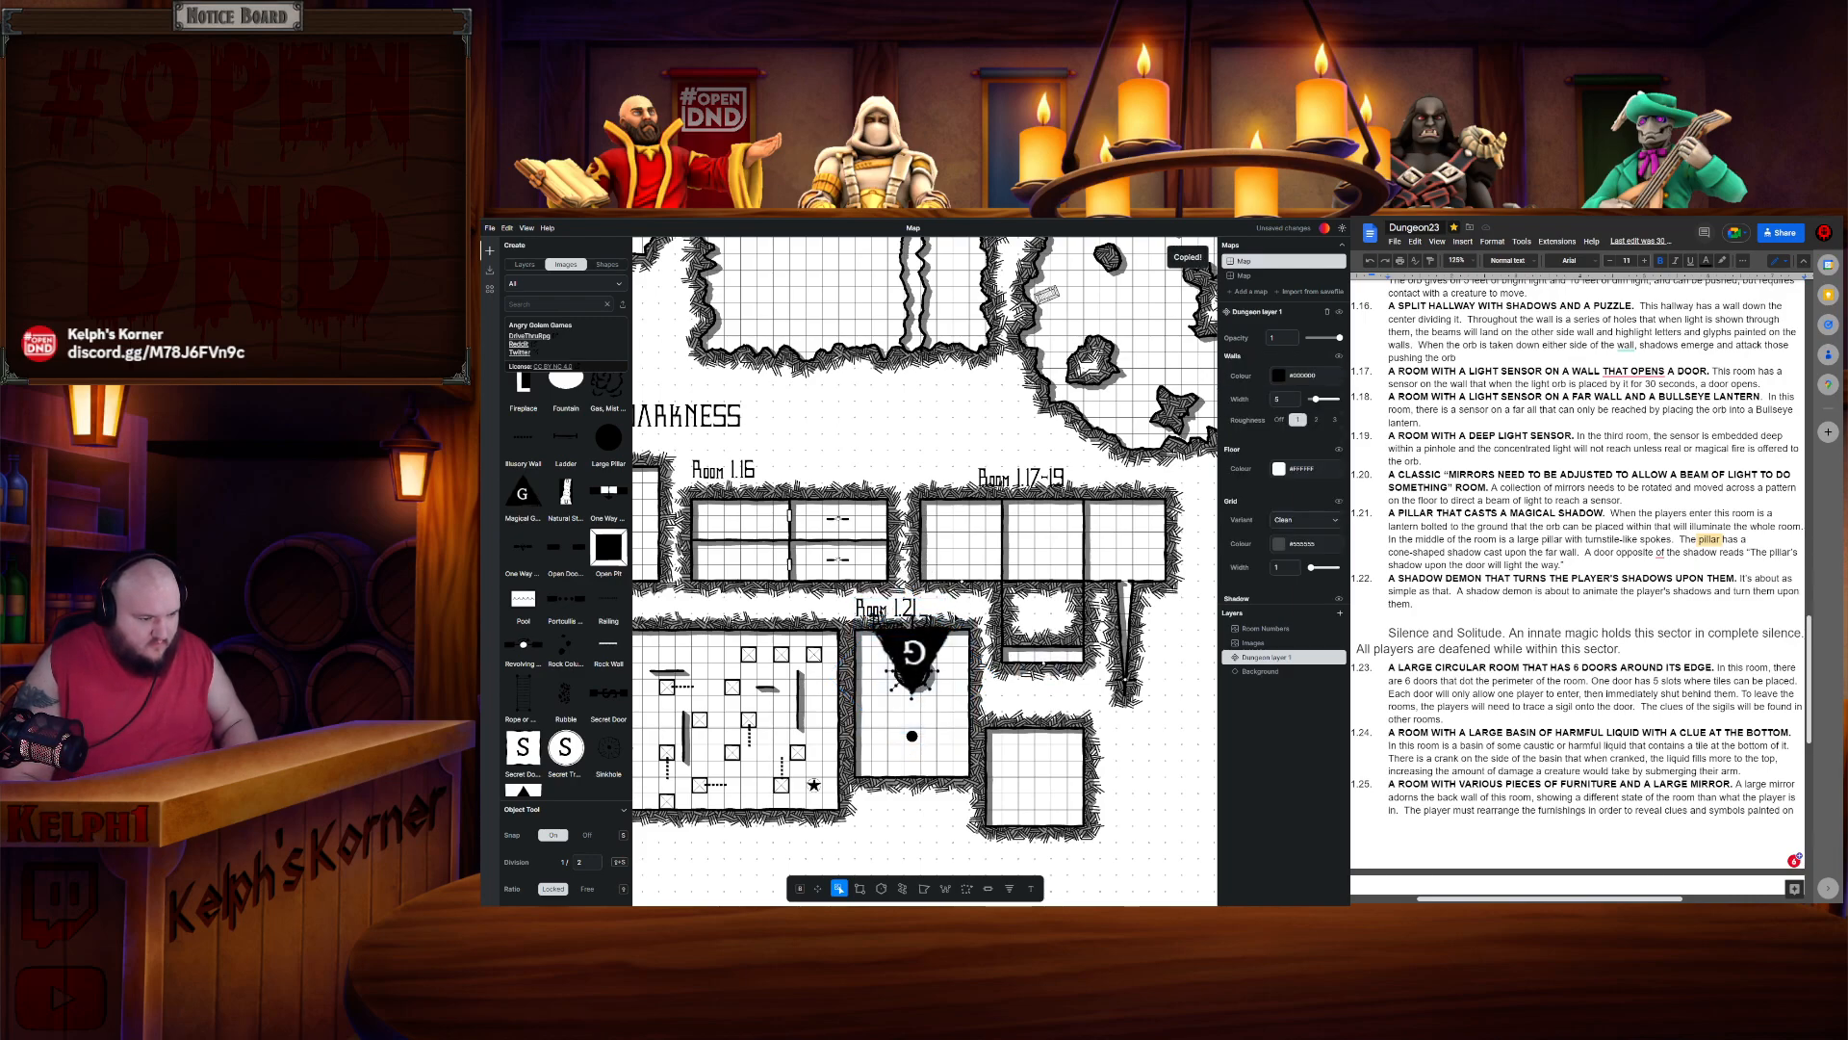
{"action": "left_click_drag", "start_coordinate": [910, 616], "coordinate": [1040, 703]}
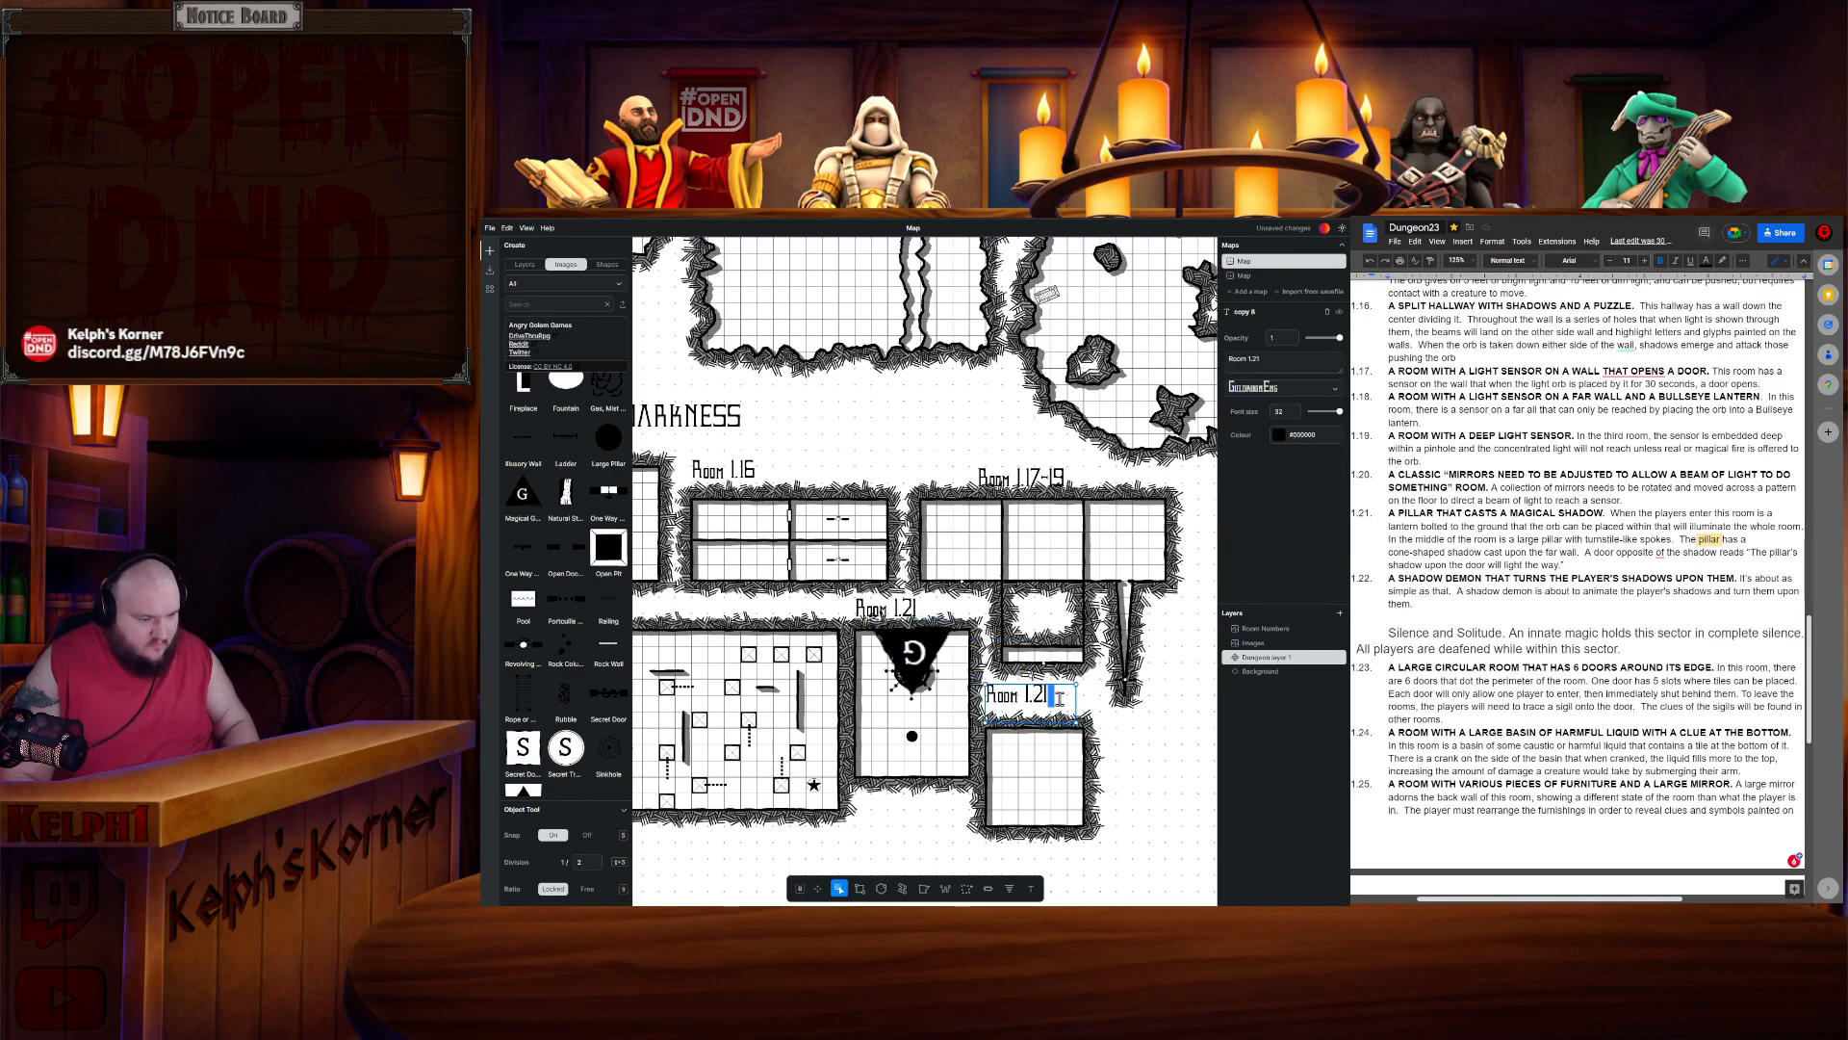
{"action": "key", "text": "BackSpace"}
{"action": "type", "text": "2"}
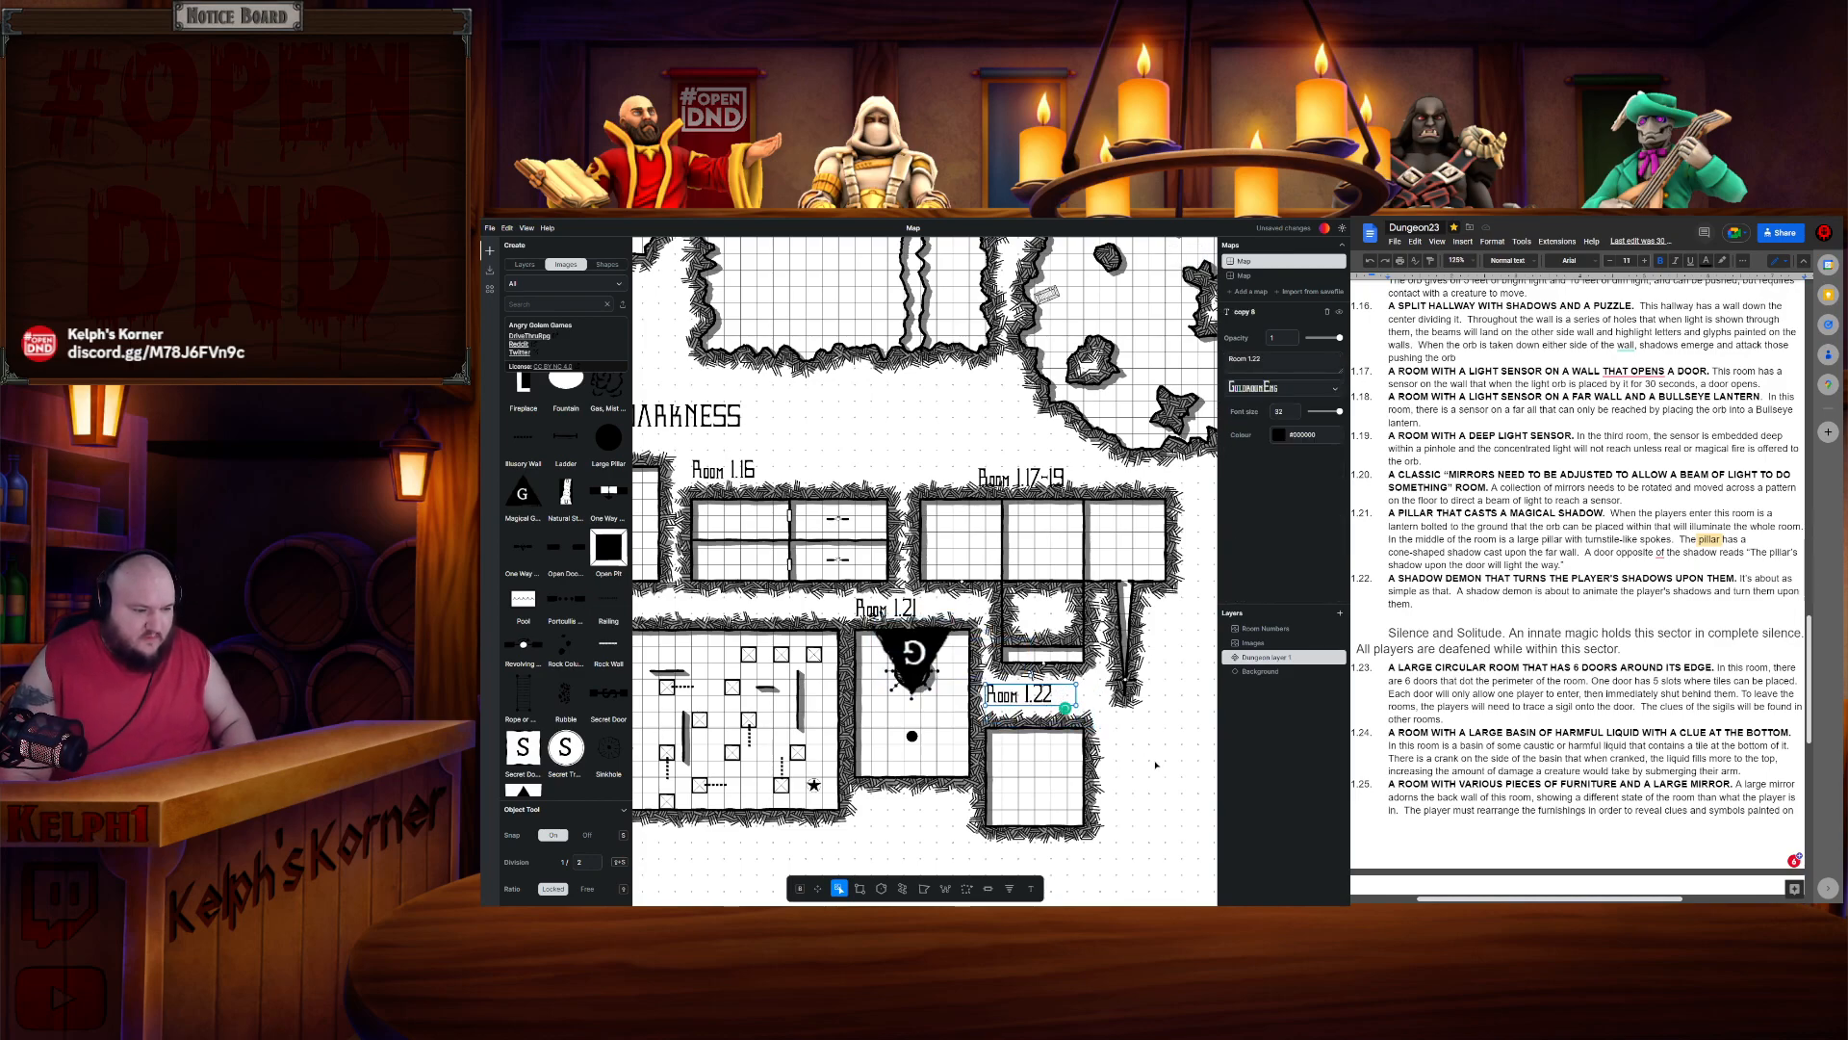
{"action": "left_click", "coordinate": [1156, 763]}
{"action": "left_click_drag", "start_coordinate": [1051, 696], "coordinate": [1055, 701]}
{"action": "left_click", "coordinate": [1137, 739]}
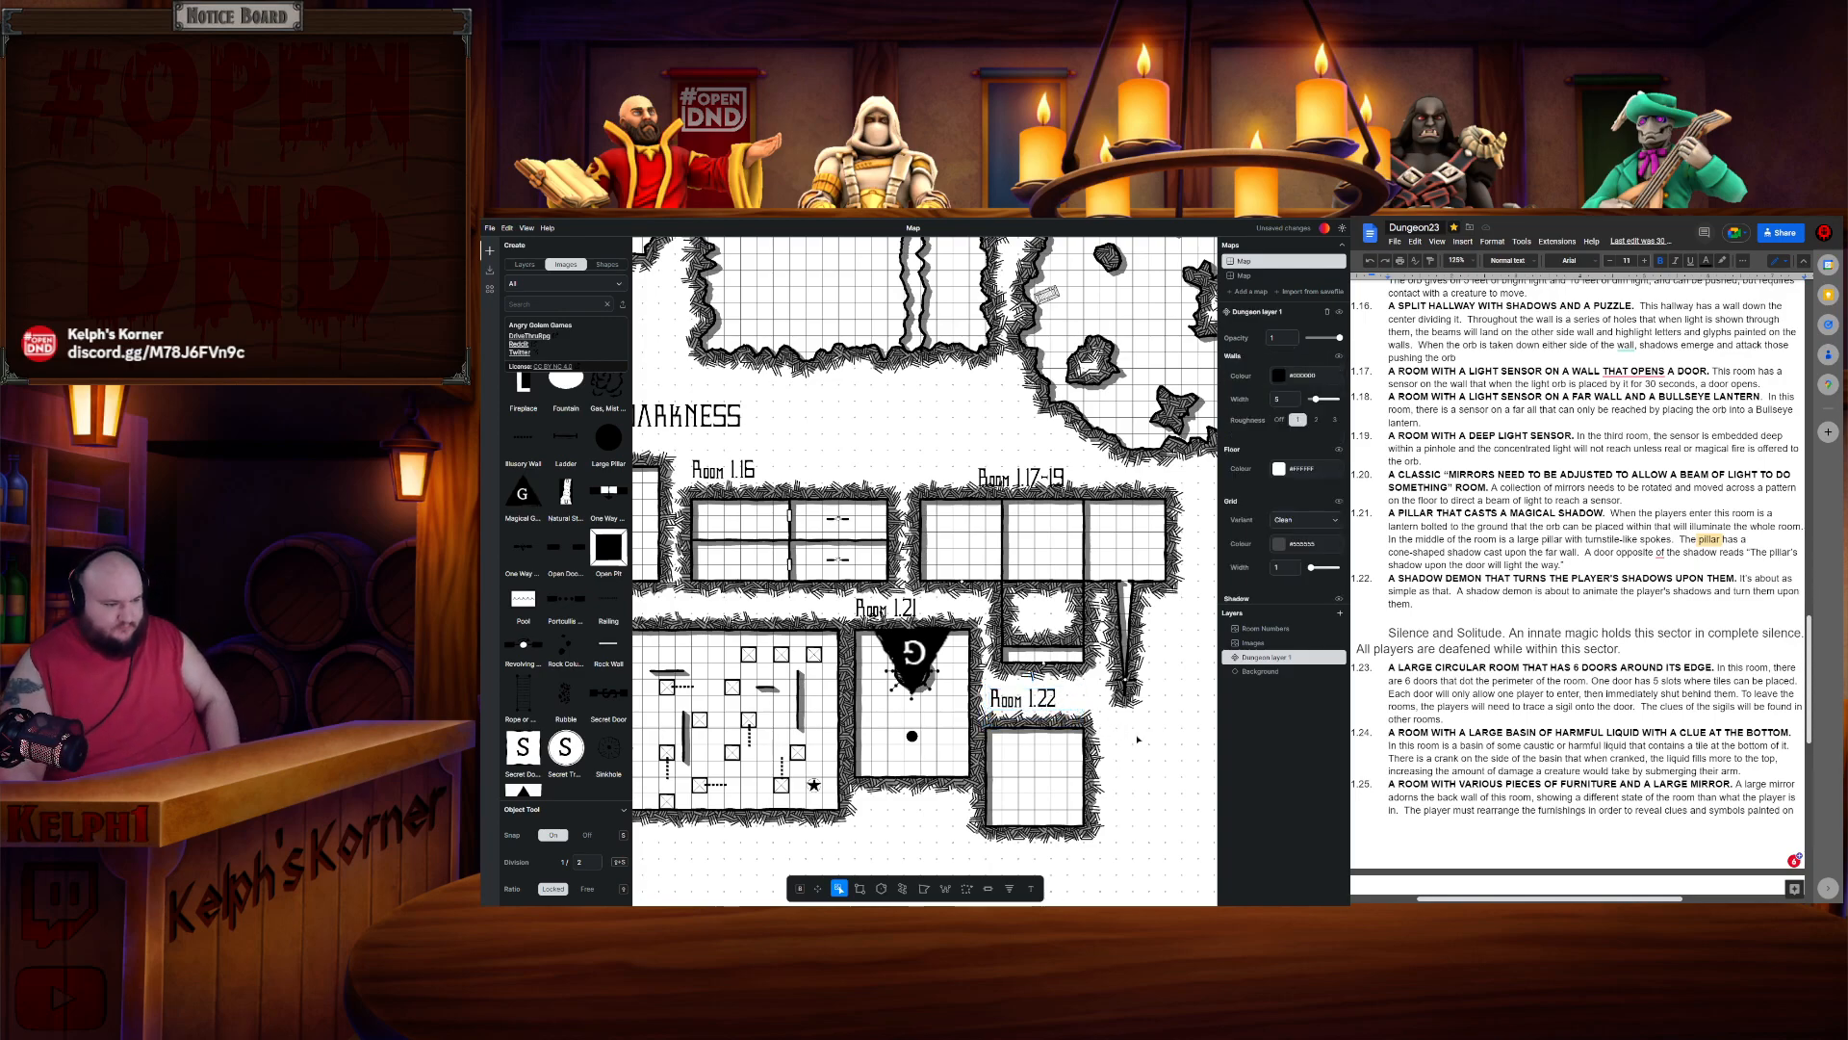
- Lasso-select all the Sector 3 rooms and copy them
{"action": "scroll", "coordinate": [1138, 740], "scroll_direction": "down", "scroll_amount": 2}
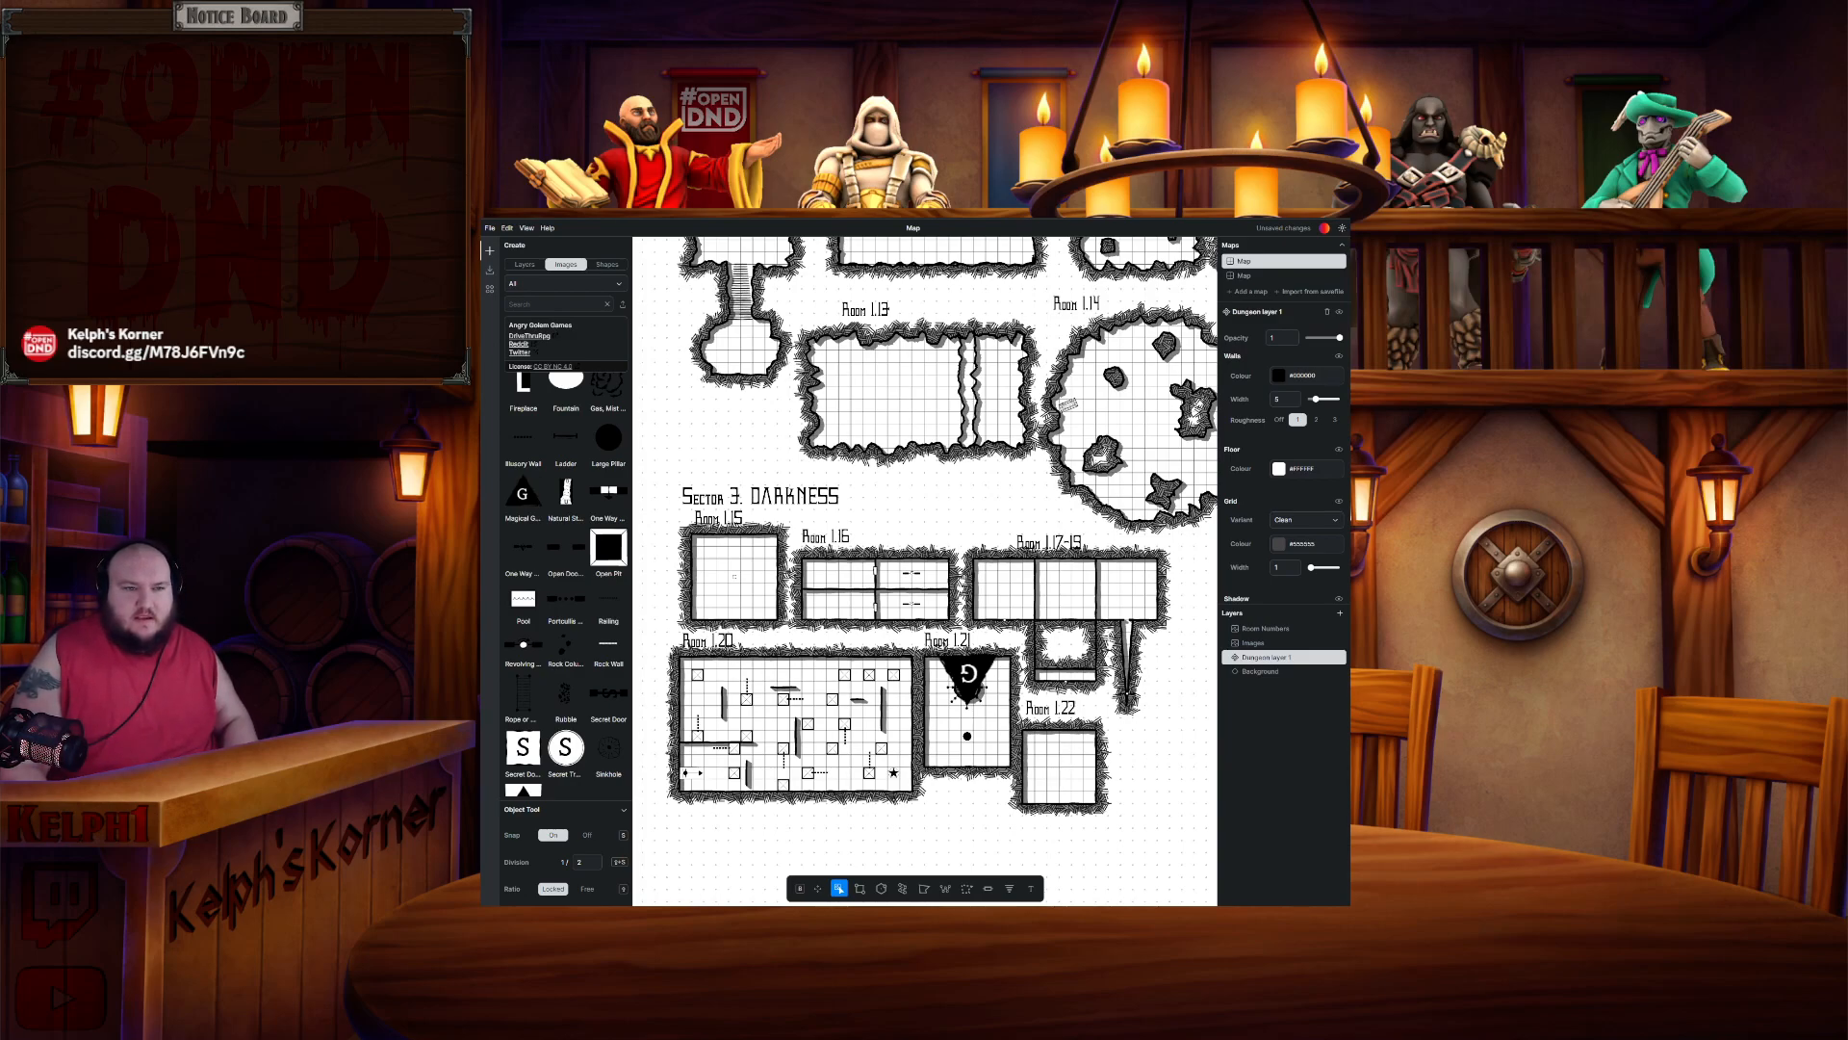
{"action": "left_click", "coordinate": [1301, 183]}
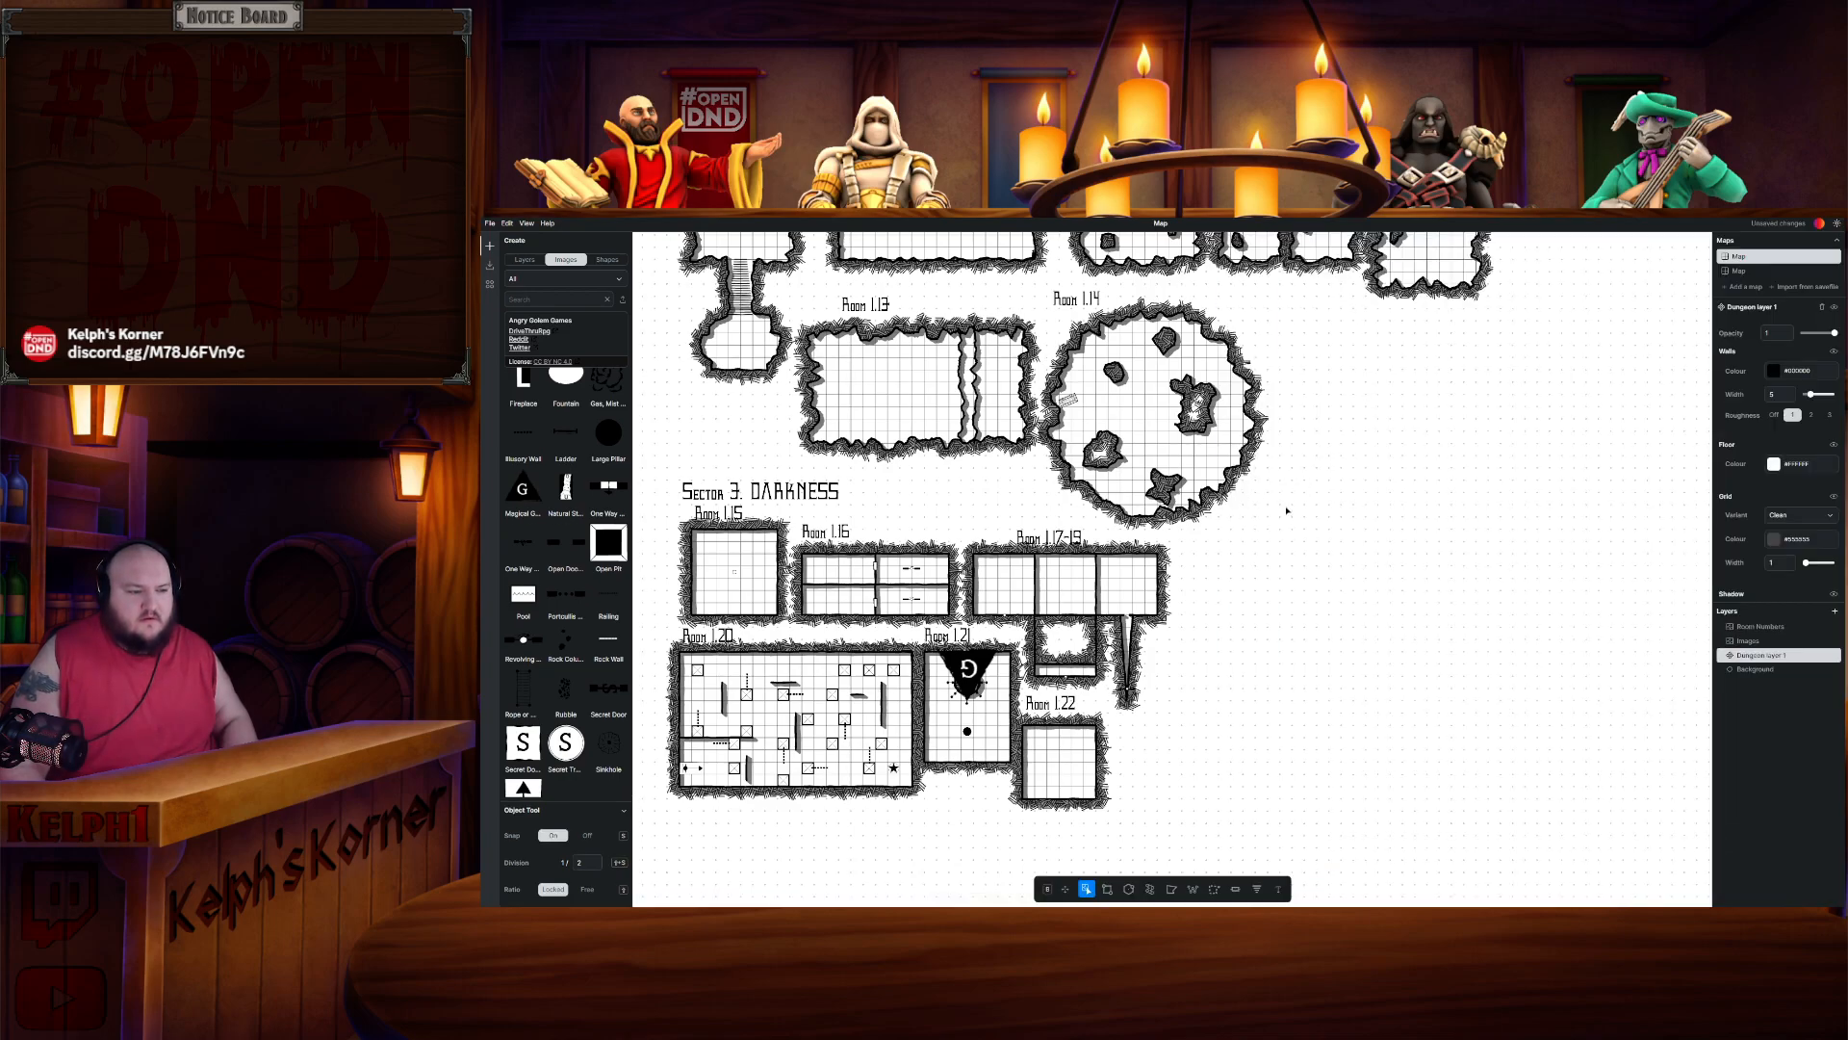
{"action": "left_click_drag", "start_coordinate": [1297, 603], "coordinate": [1452, 514]}
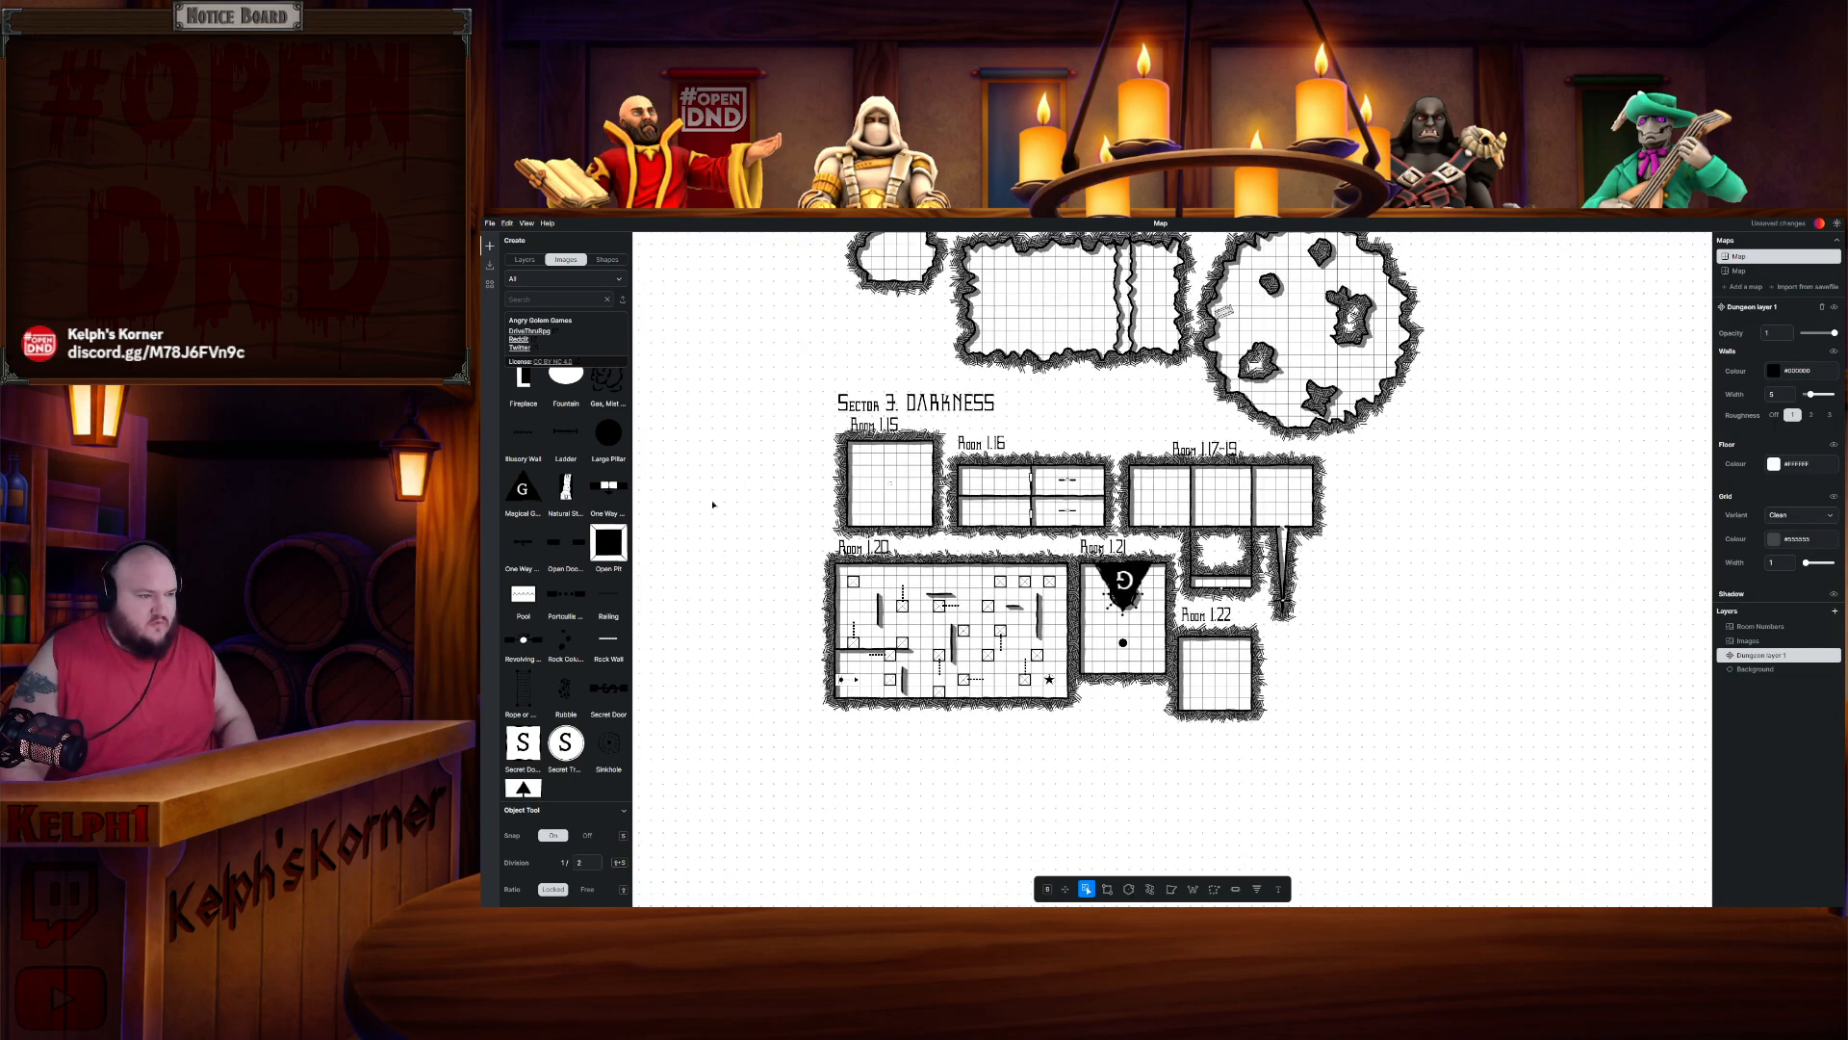
{"action": "left_click", "coordinate": [1214, 889]}
{"action": "left_click", "coordinate": [810, 427]}
{"action": "left_click", "coordinate": [785, 698]}
{"action": "left_click", "coordinate": [982, 776]}
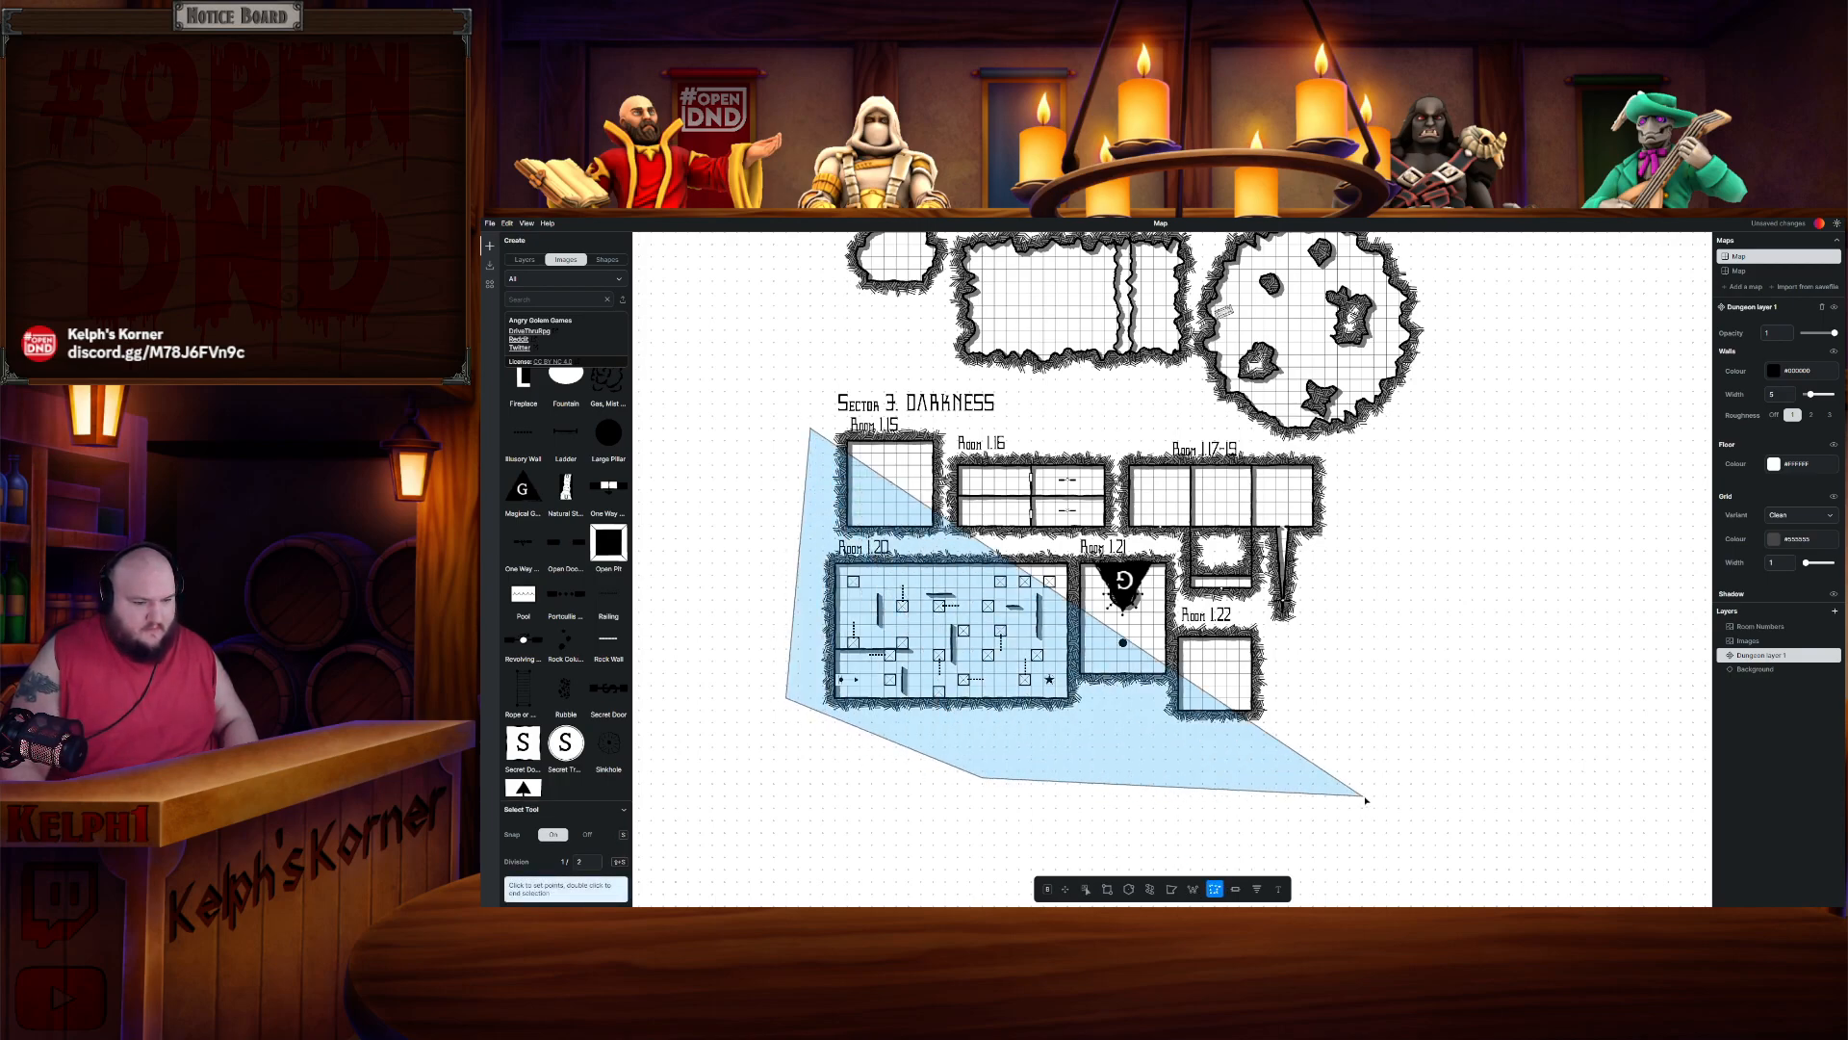
{"action": "left_click", "coordinate": [1362, 795]}
{"action": "left_click", "coordinate": [1375, 529]}
{"action": "left_click", "coordinate": [1356, 448]}
{"action": "left_click", "coordinate": [1042, 410]}
{"action": "double_click", "coordinate": [816, 412]}
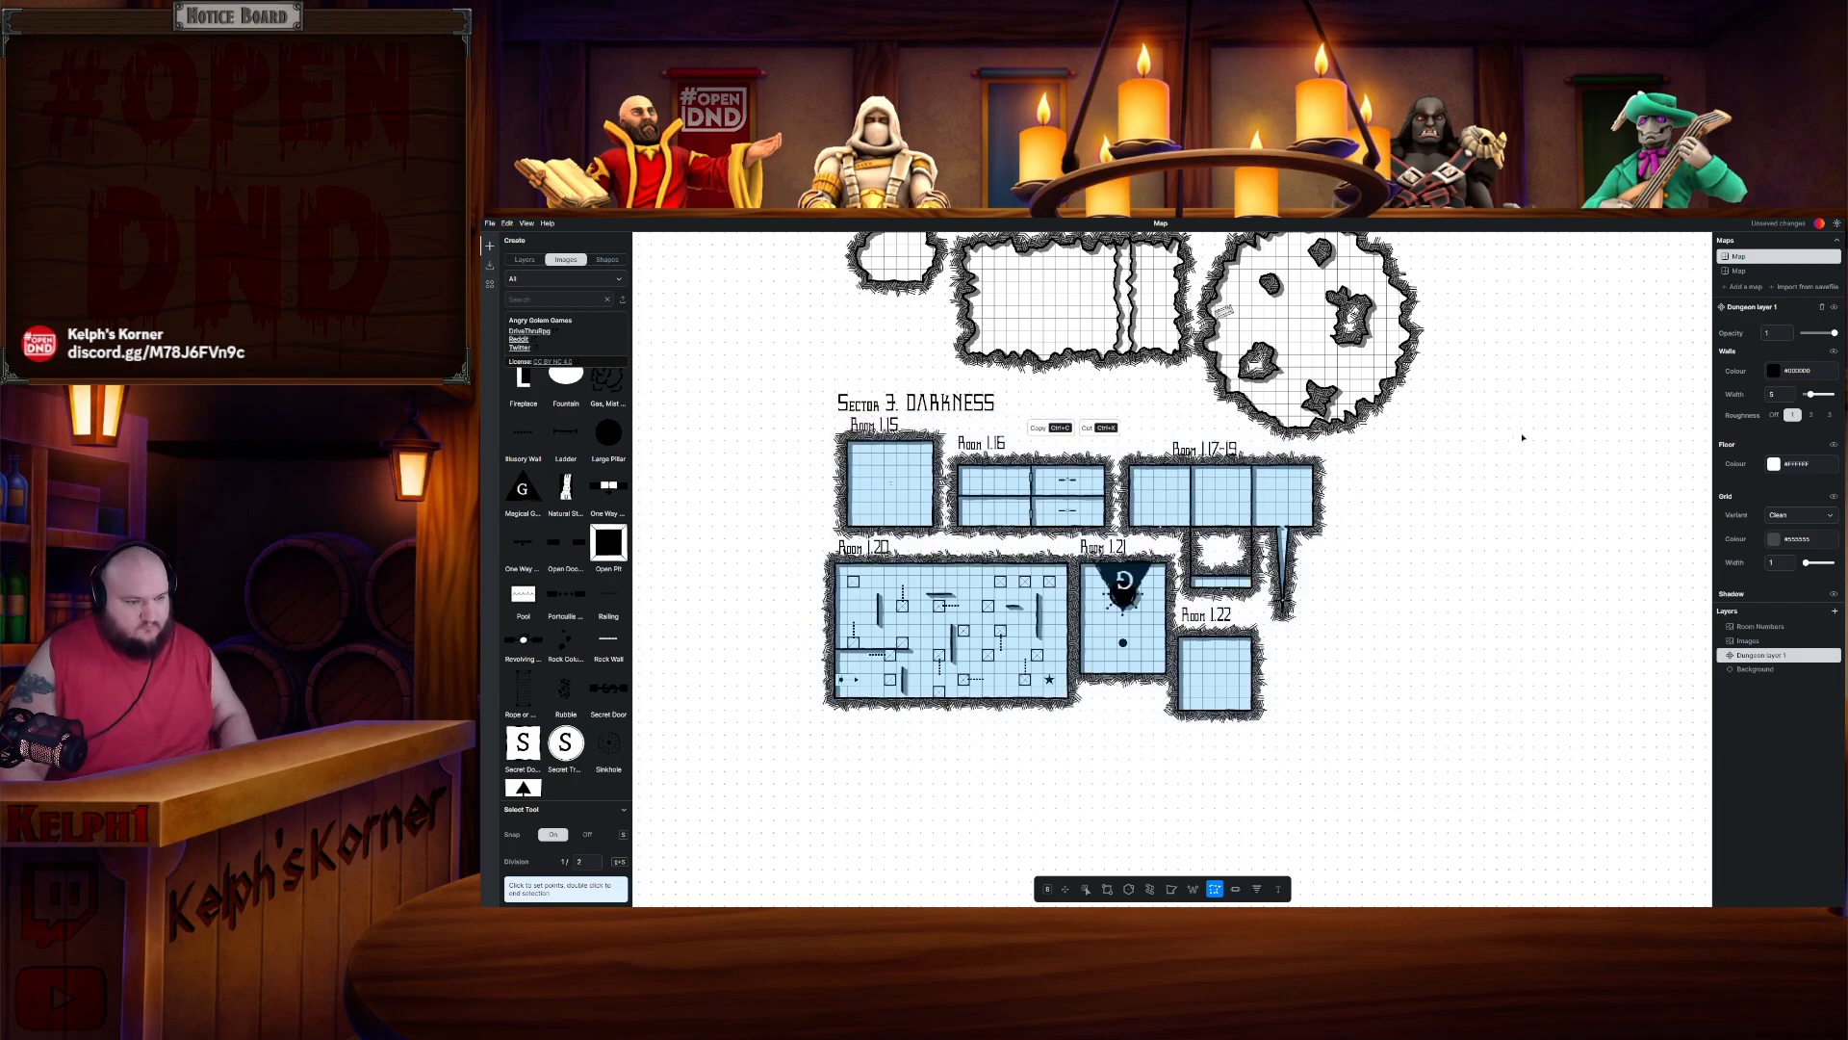
{"action": "key", "text": "ctrl+c"}
- Paste the copied Sector 3 rooms onto the floor map to the right of Room 3
{"action": "scroll", "coordinate": [1348, 539], "scroll_direction": "up", "scroll_amount": 15}
{"action": "left_click_drag", "start_coordinate": [1217, 643], "coordinate": [1217, 786]}
{"action": "left_click_drag", "start_coordinate": [1076, 549], "coordinate": [1280, 759]}
{"action": "key", "text": "Escape"}
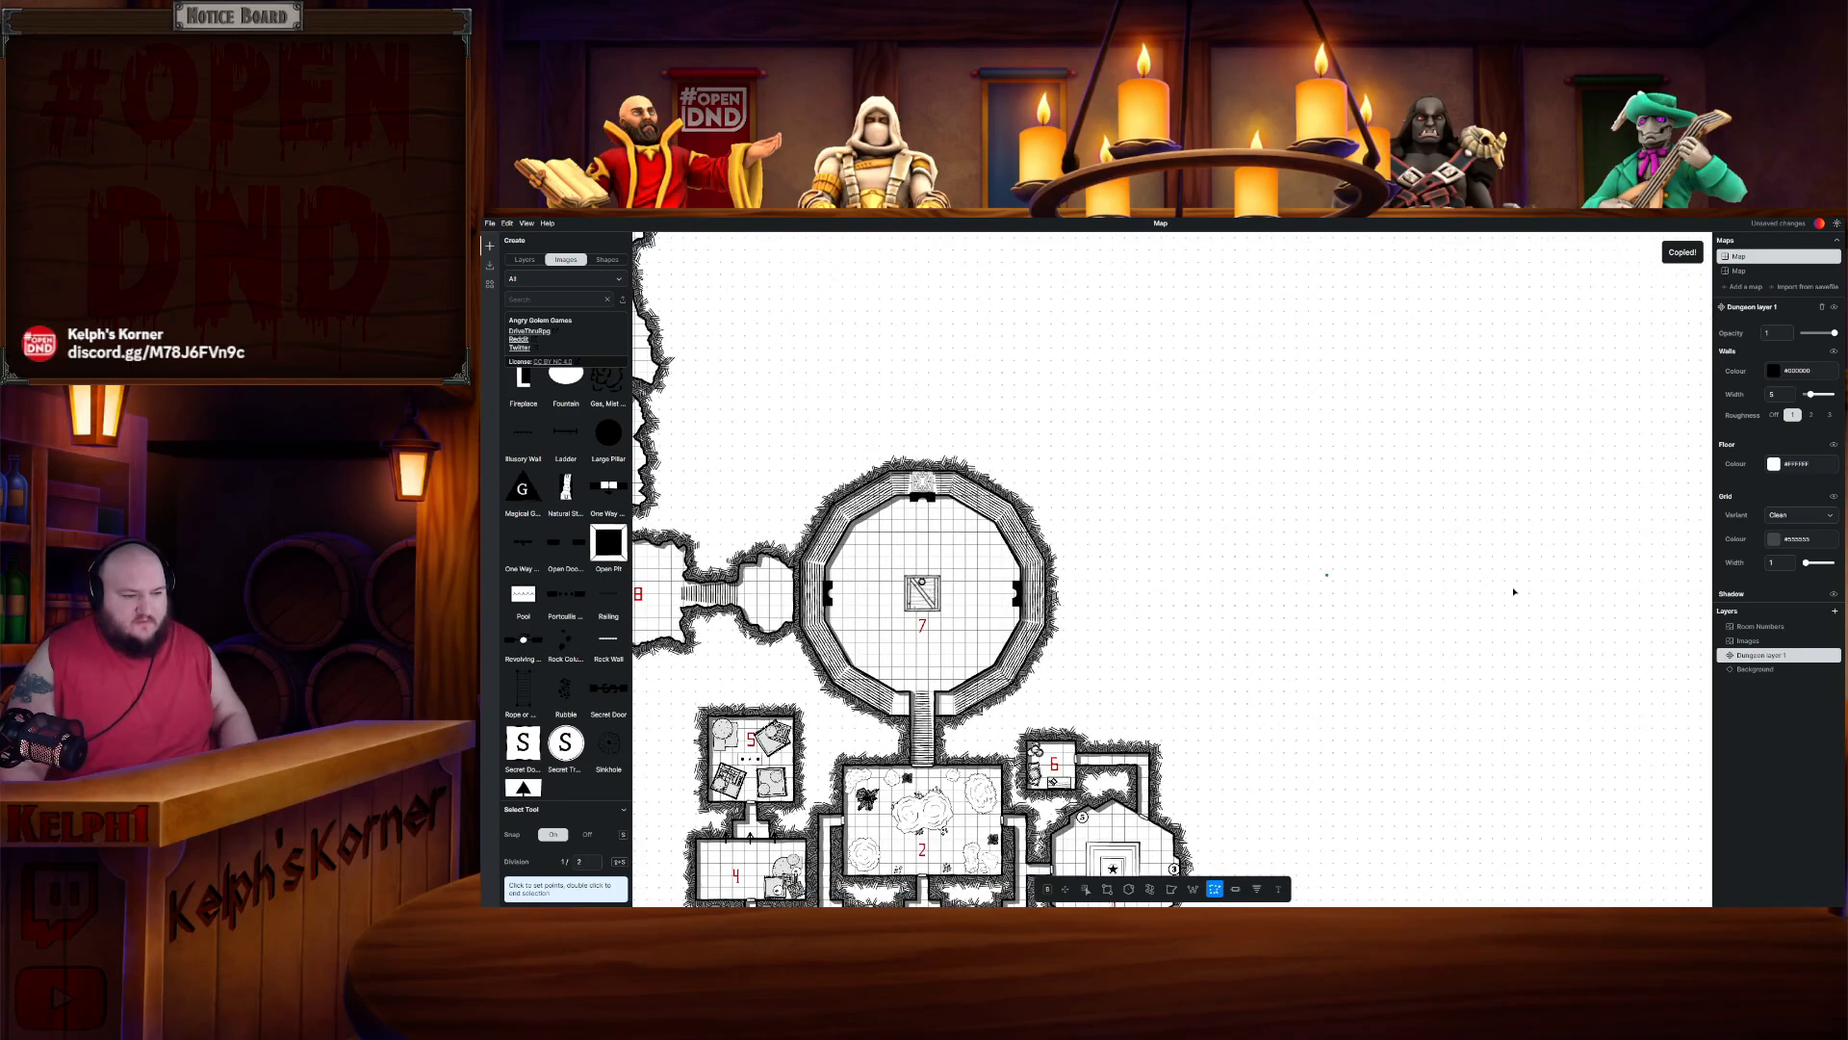
{"action": "left_click", "coordinate": [1036, 368]}
{"action": "key", "text": "Escape"}
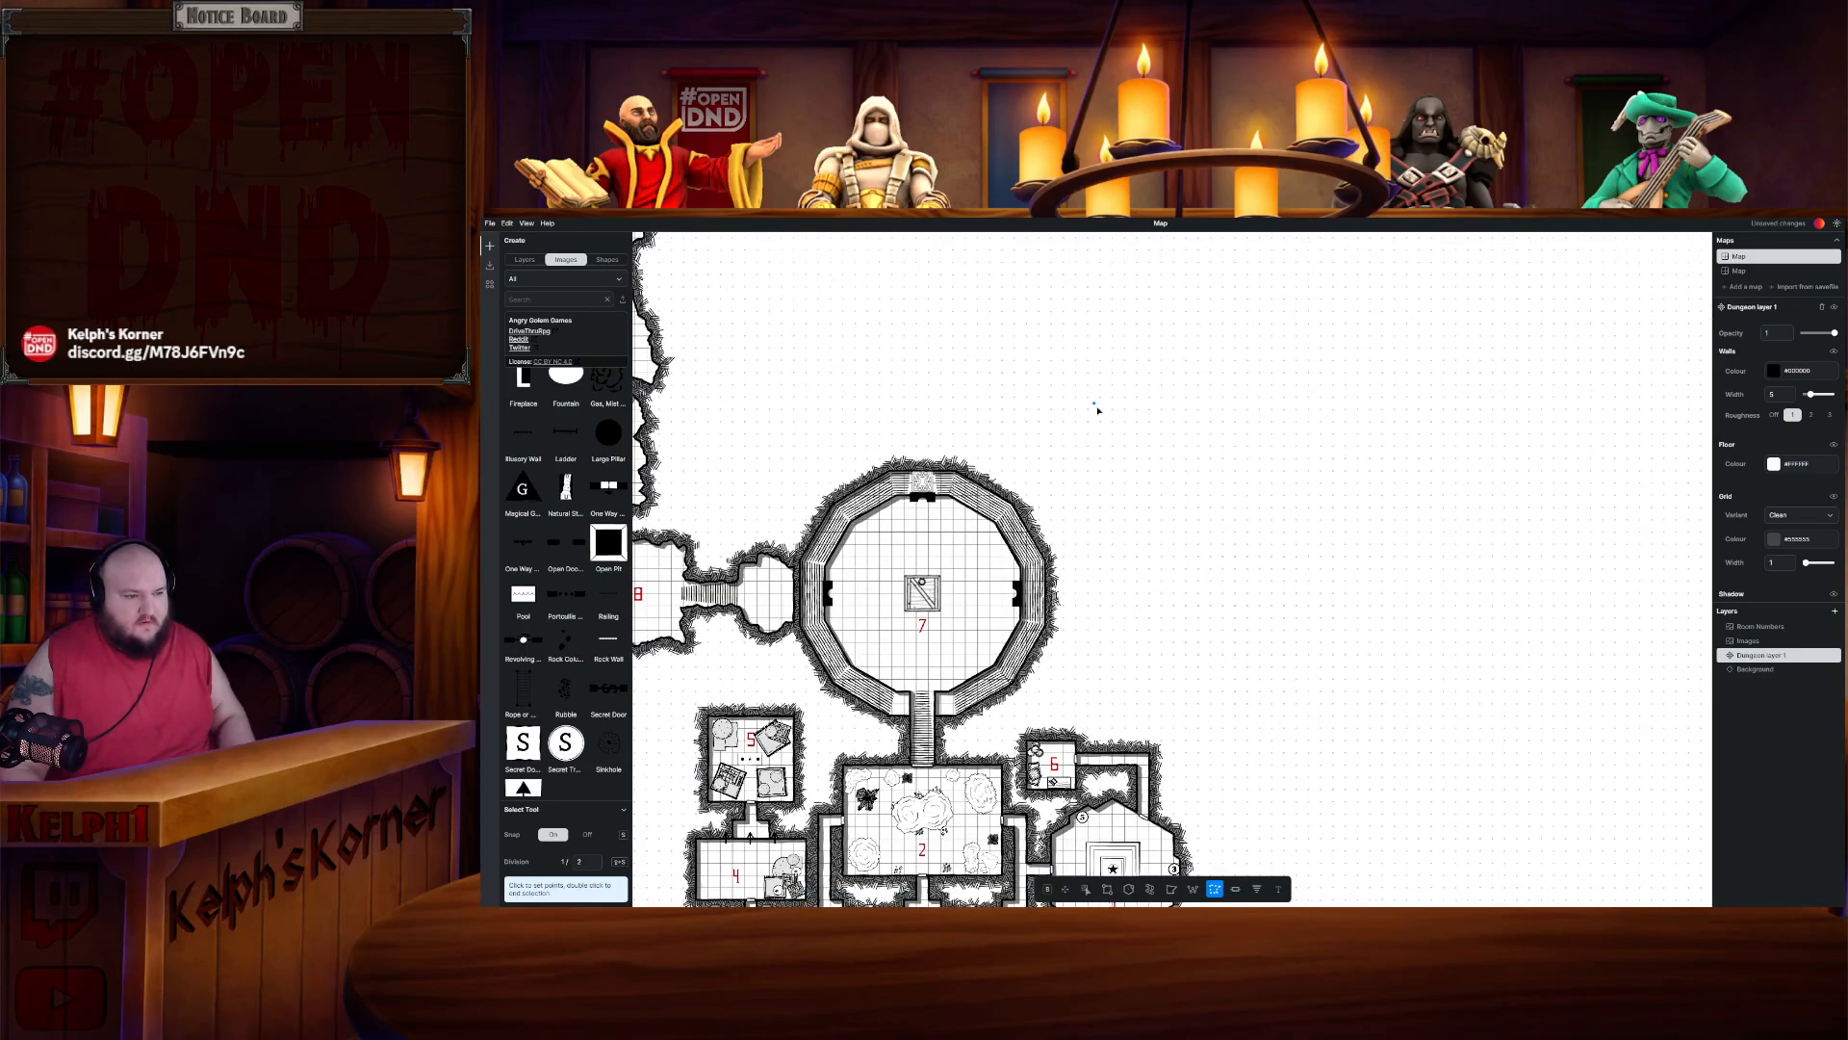
{"action": "key", "text": "ctrl+v"}
{"action": "left_click_drag", "start_coordinate": [1214, 628], "coordinate": [1347, 766]}
{"action": "left_click", "coordinate": [1401, 519]}
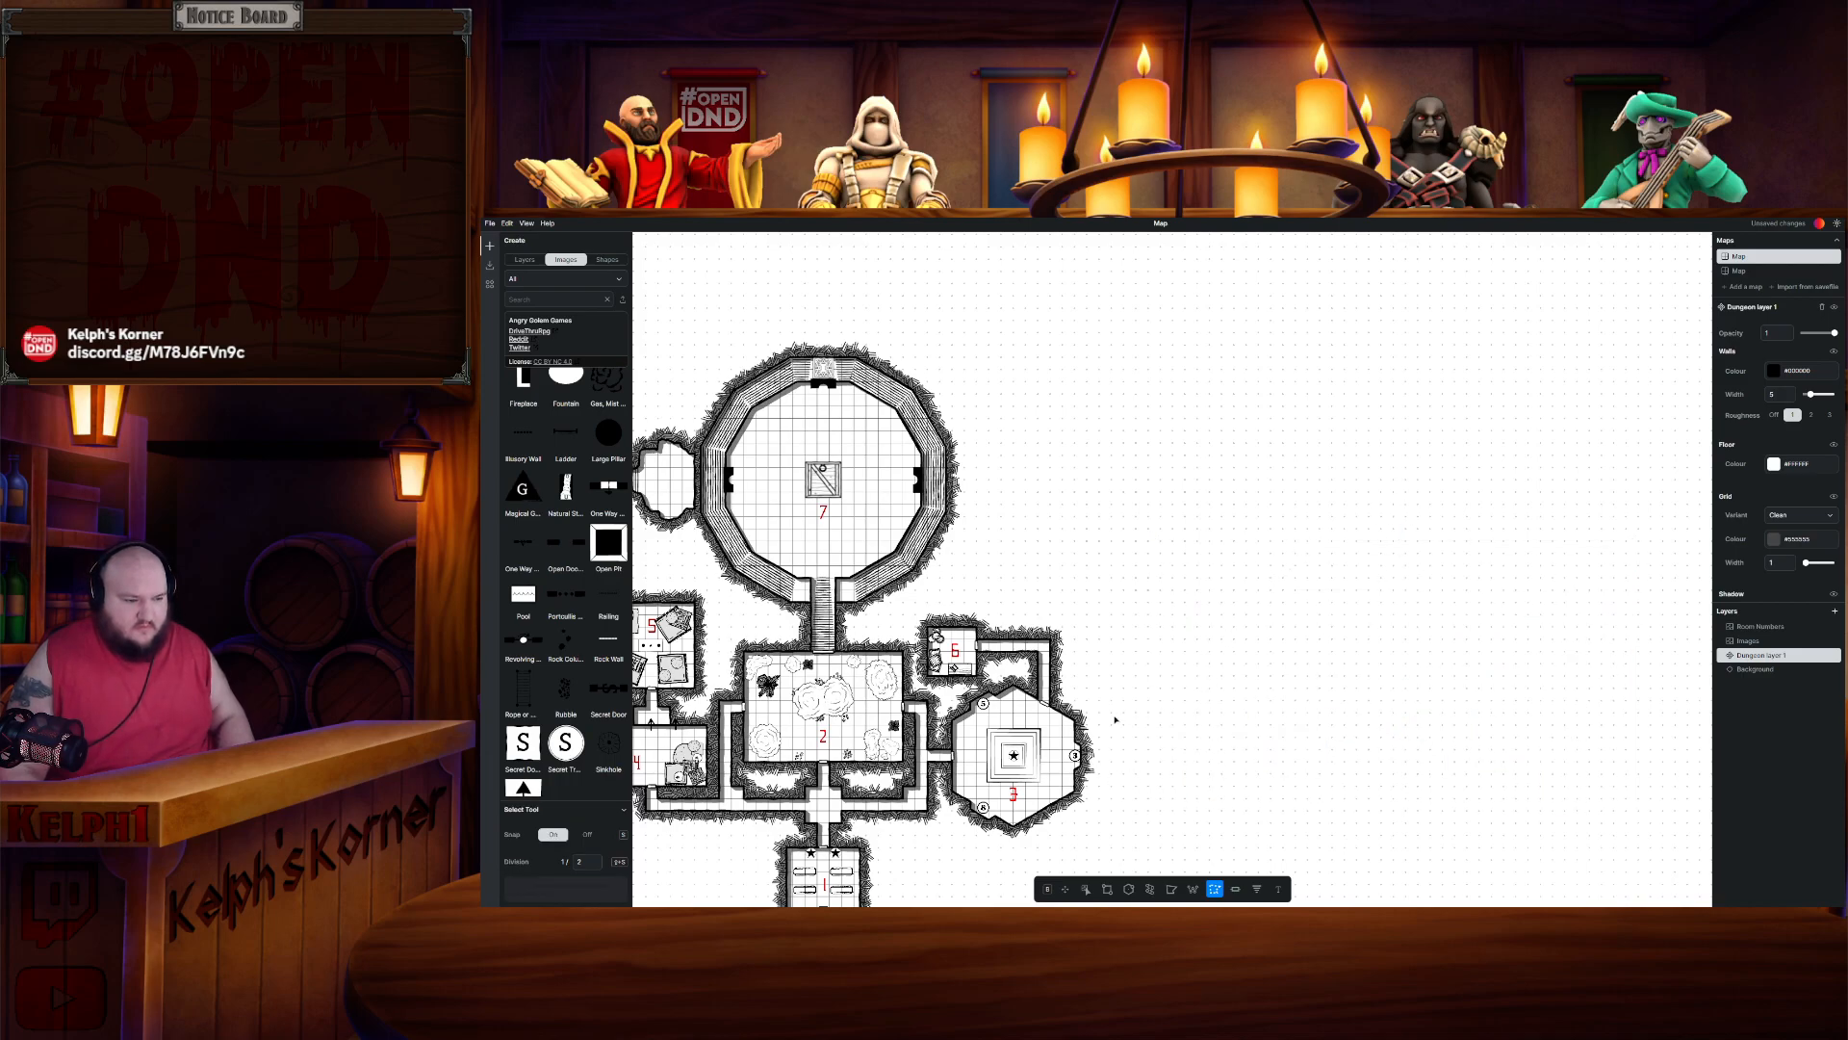
- Box-select the Sector 3 labels and furnishings and copy them
{"action": "left_click_drag", "start_coordinate": [1105, 774], "coordinate": [1309, 532]}
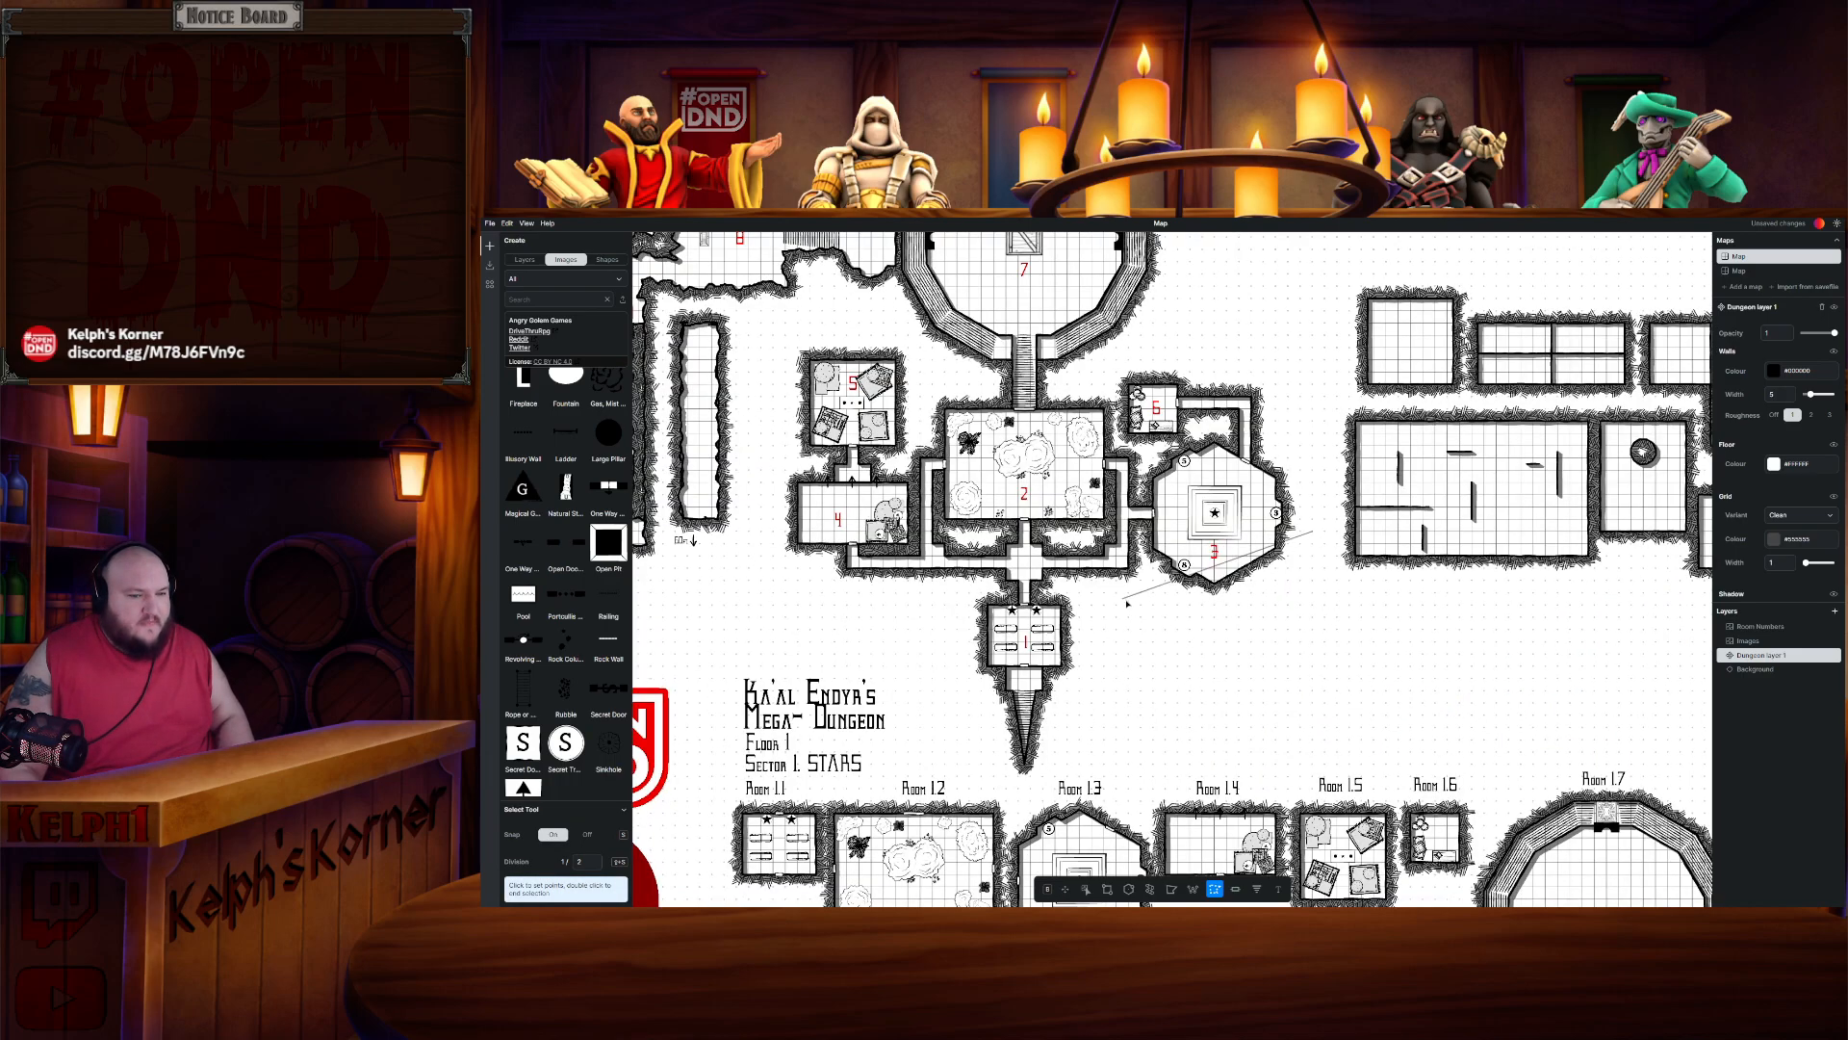
{"action": "left_click_drag", "start_coordinate": [1192, 683], "coordinate": [1414, 340]}
{"action": "mouse_move", "coordinate": [1208, 653]}
{"action": "left_mouse_down"}
{"action": "mouse_move", "coordinate": [1288, 509]}
{"action": "mouse_move", "coordinate": [1295, 223]}
{"action": "left_mouse_up"}
{"action": "left_click_drag", "start_coordinate": [1304, 582], "coordinate": [1296, 389]}
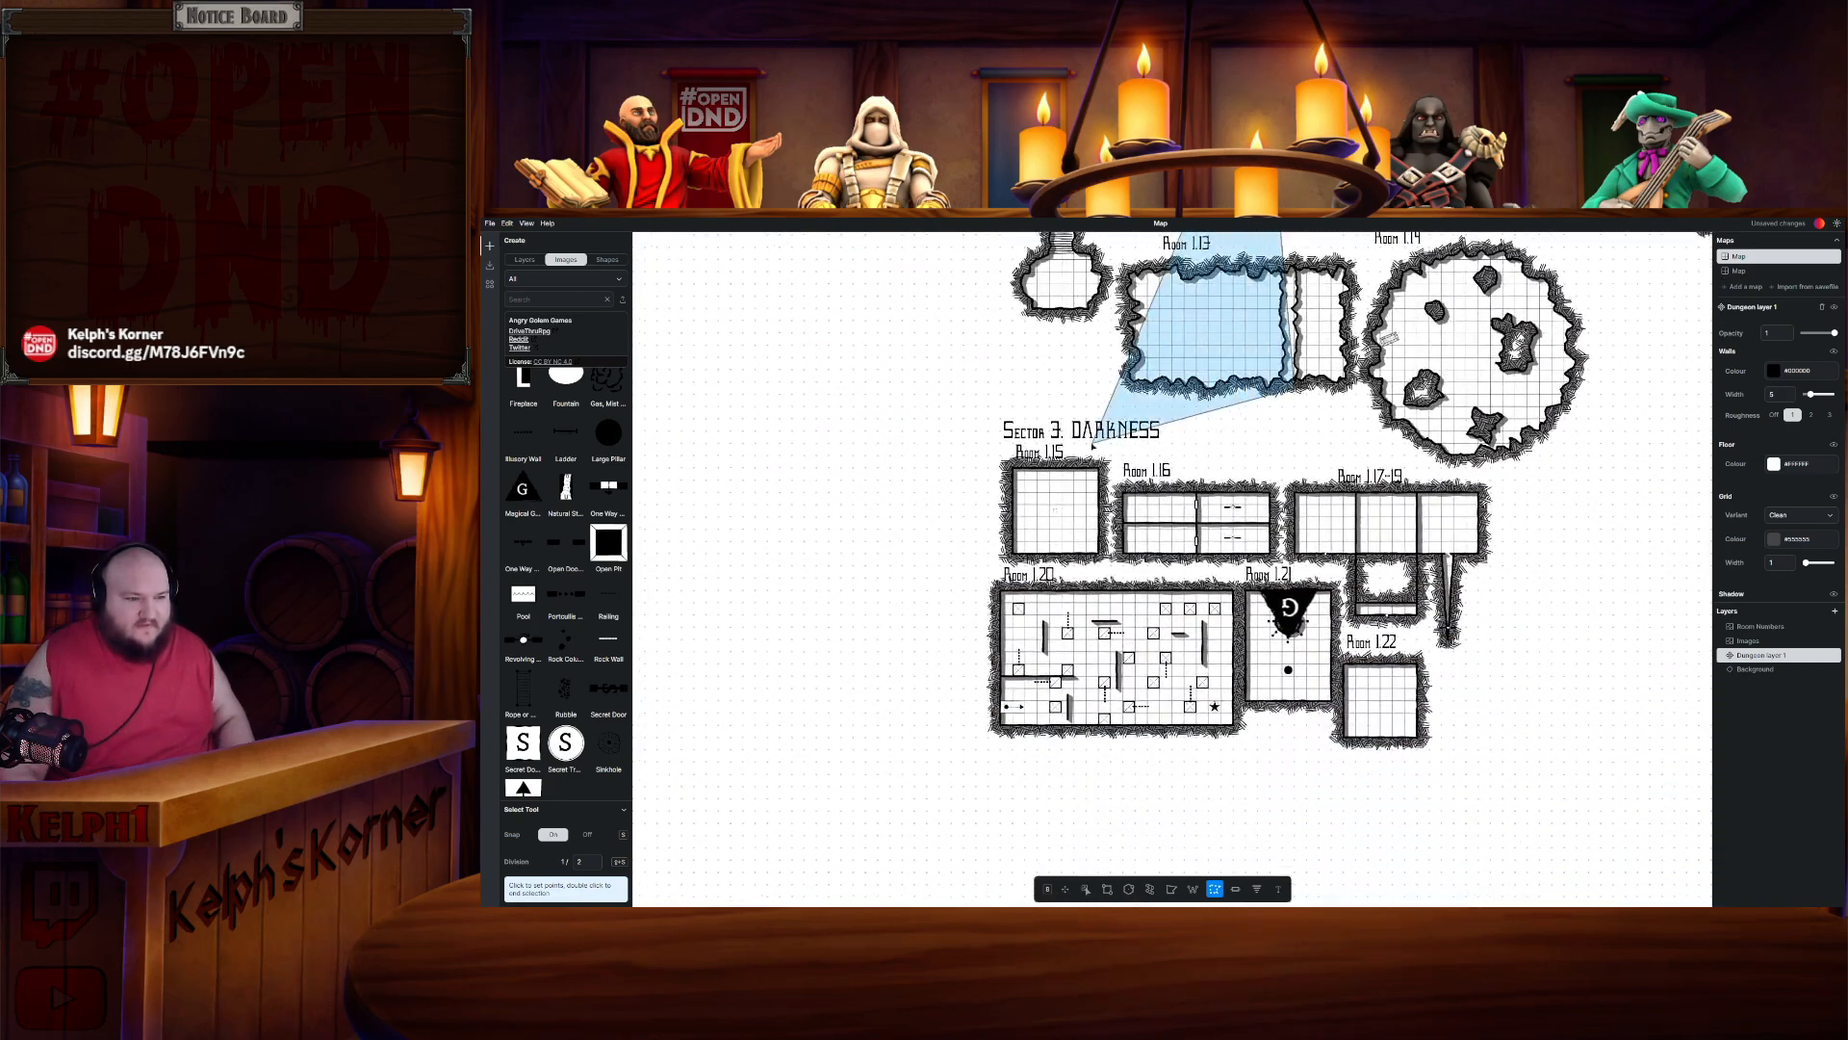
{"action": "left_click", "coordinate": [1083, 889]}
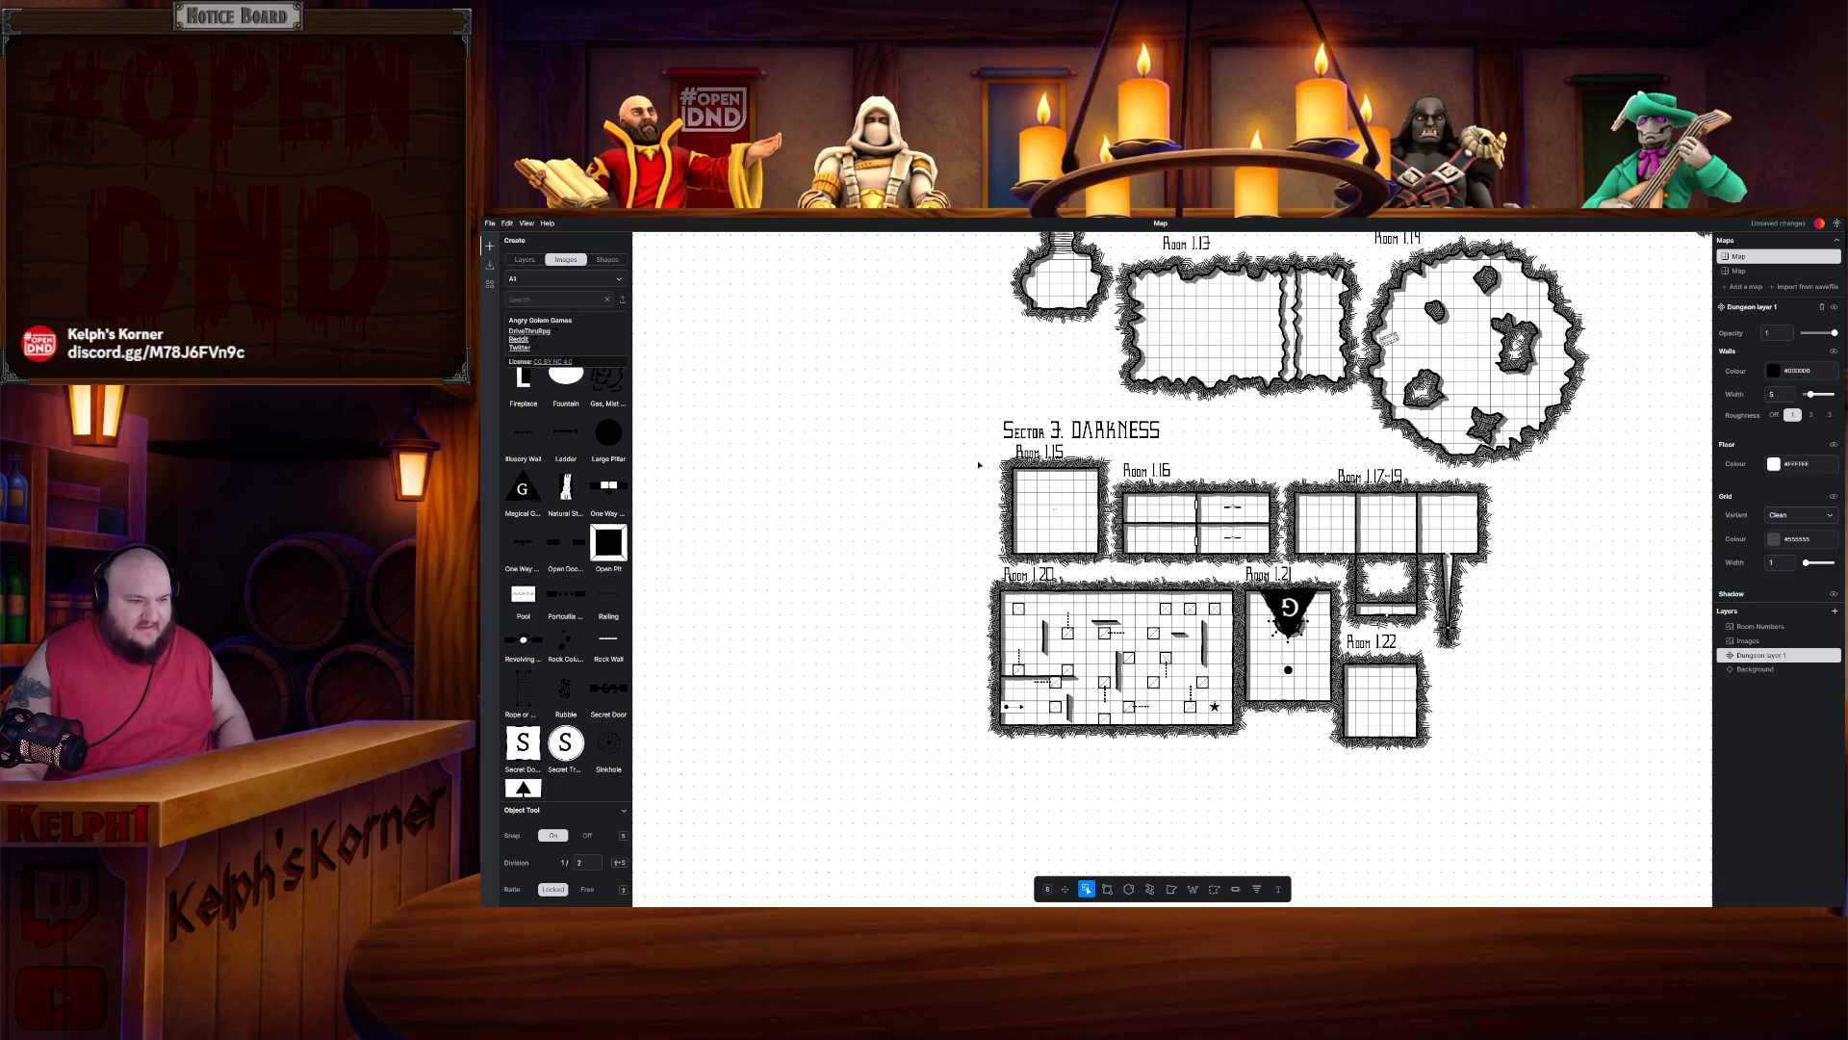
{"action": "left_click_drag", "start_coordinate": [954, 455], "coordinate": [1486, 728]}
{"action": "left_click", "coordinate": [891, 499]}
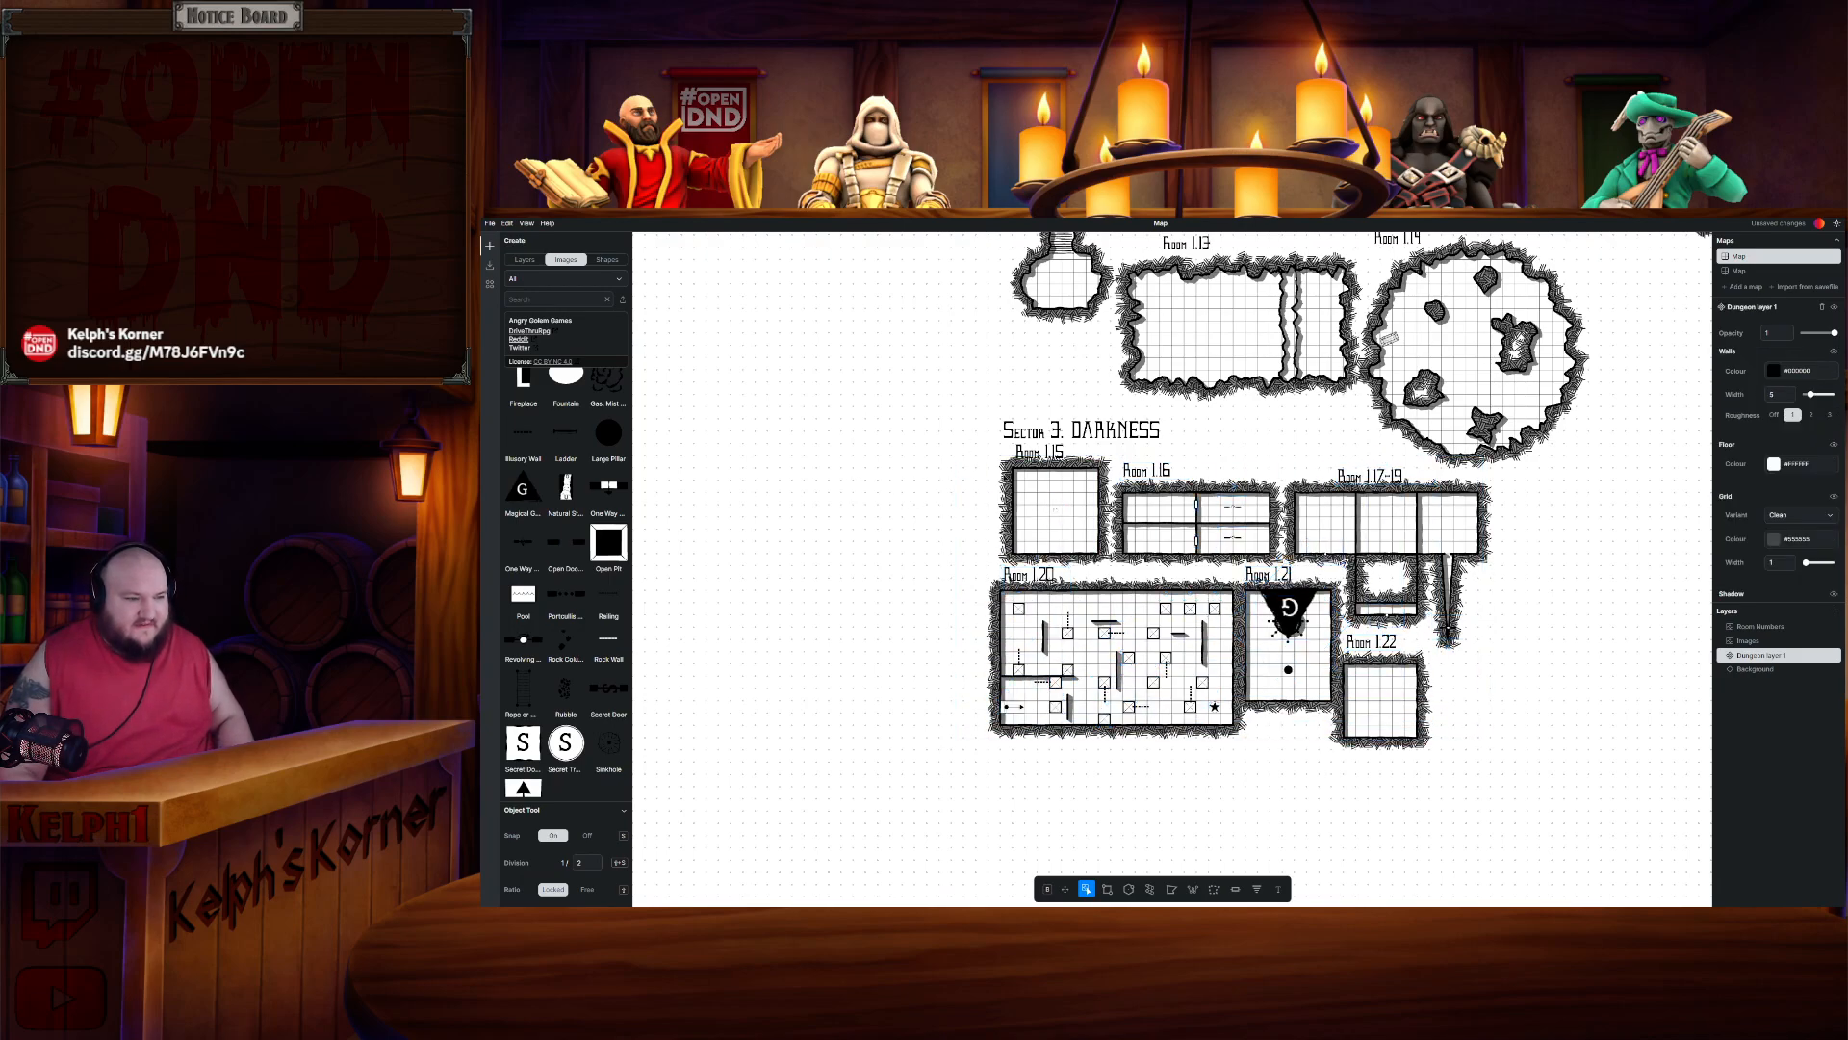
{"action": "left_click_drag", "start_coordinate": [956, 449], "coordinate": [1460, 765]}
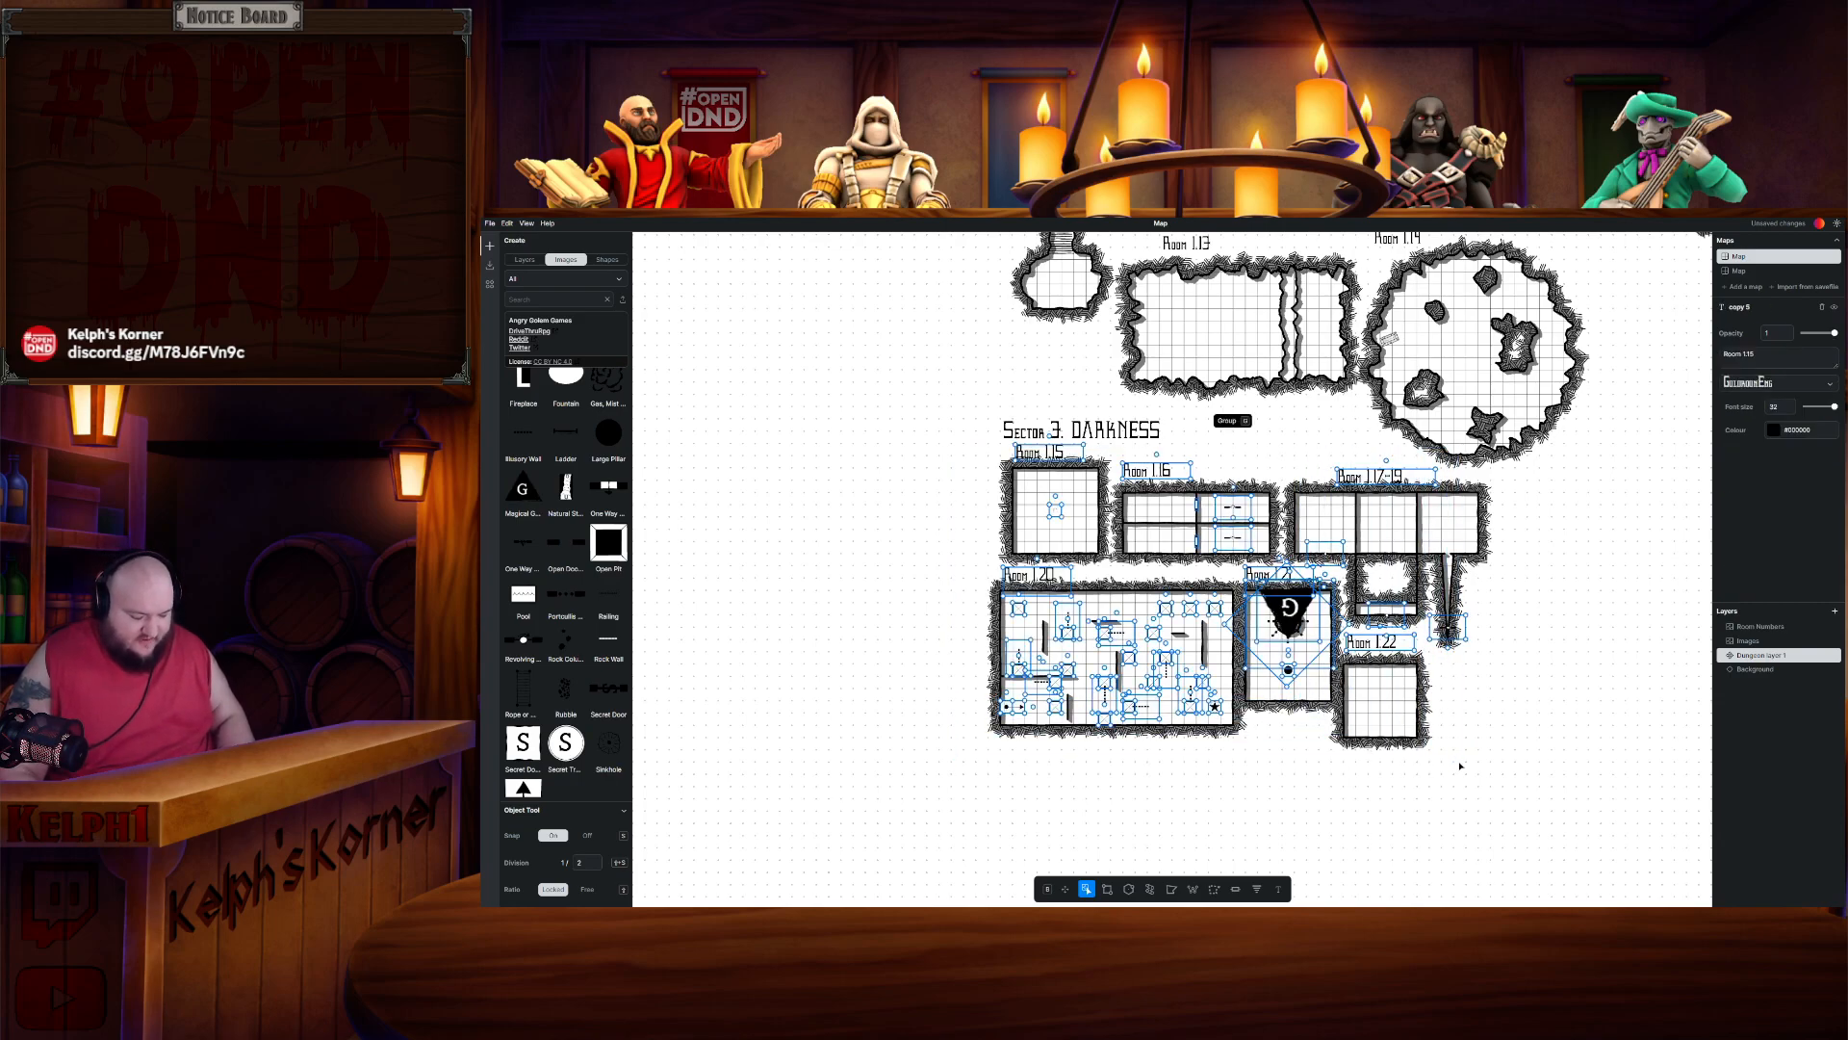
{"action": "key", "text": "ctrl+c"}
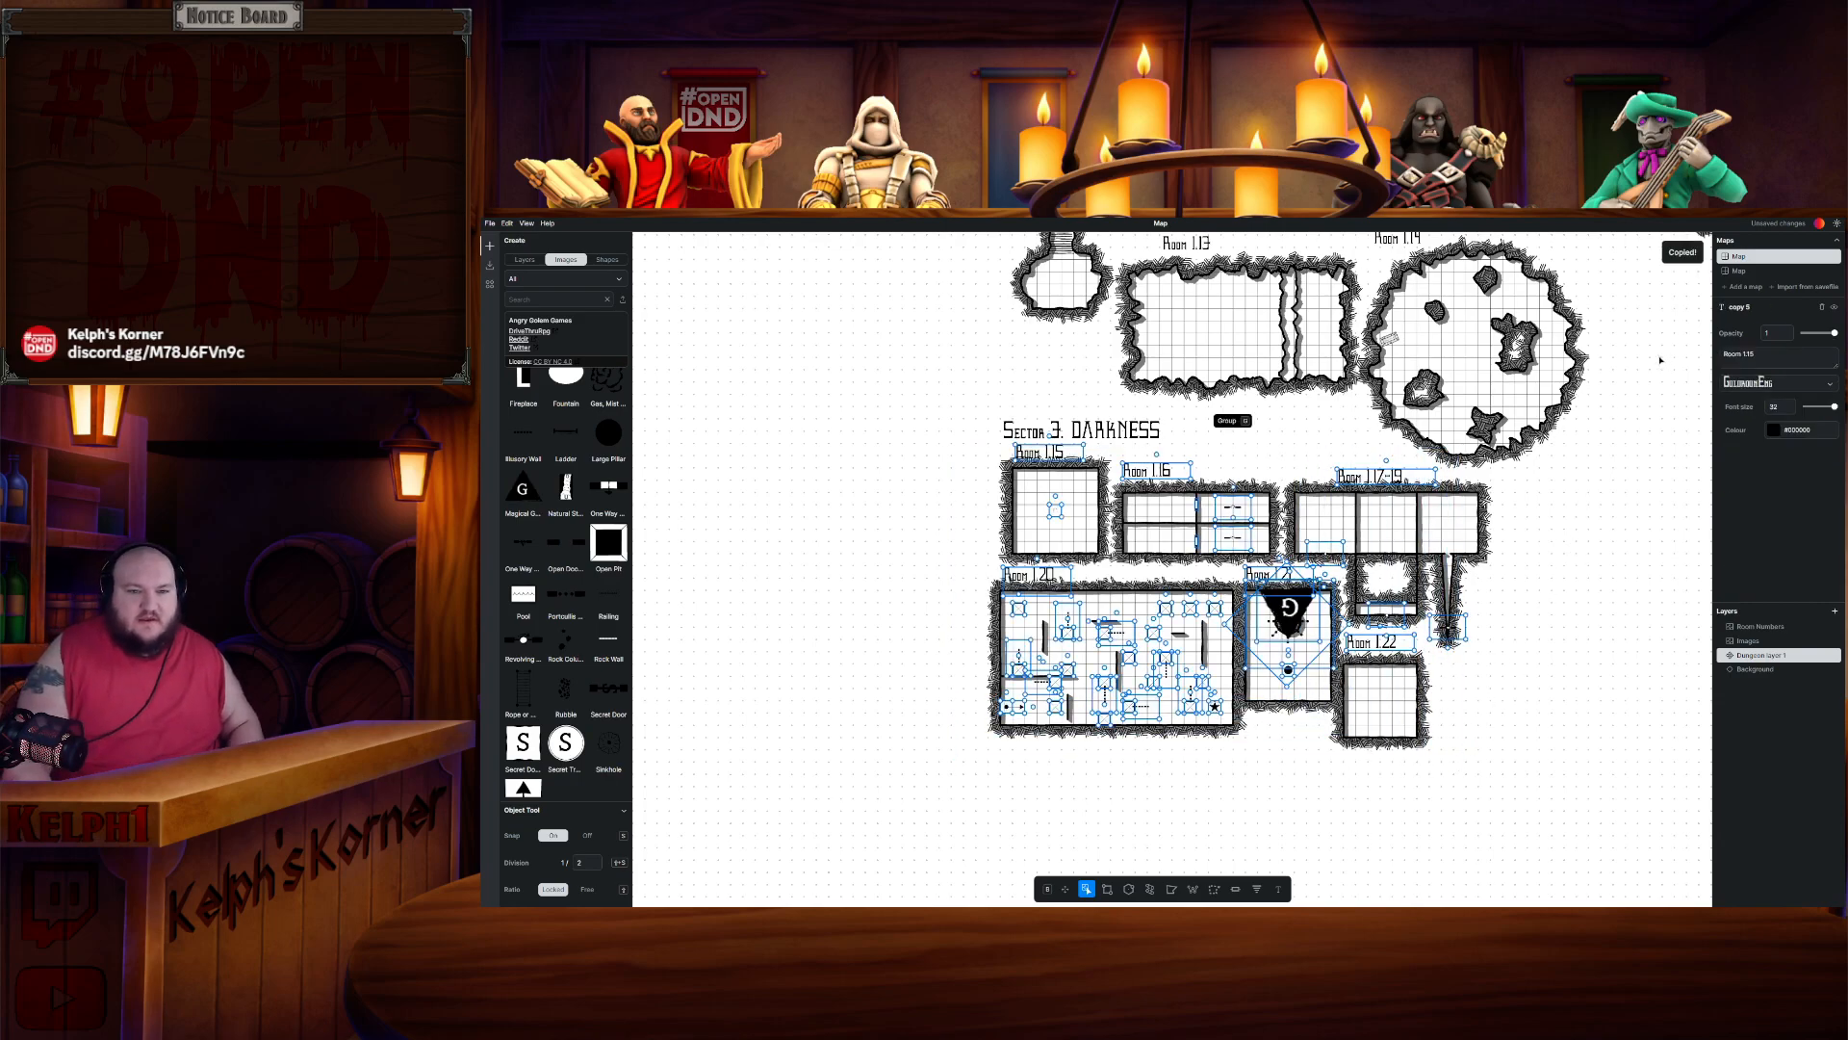
- Paste the labels and furnishings and align them onto the new Sector 3 rooms beside Room 3
{"action": "left_click_drag", "start_coordinate": [1663, 360], "coordinate": [1493, 510]}
{"action": "key", "text": "ctrl+v"}
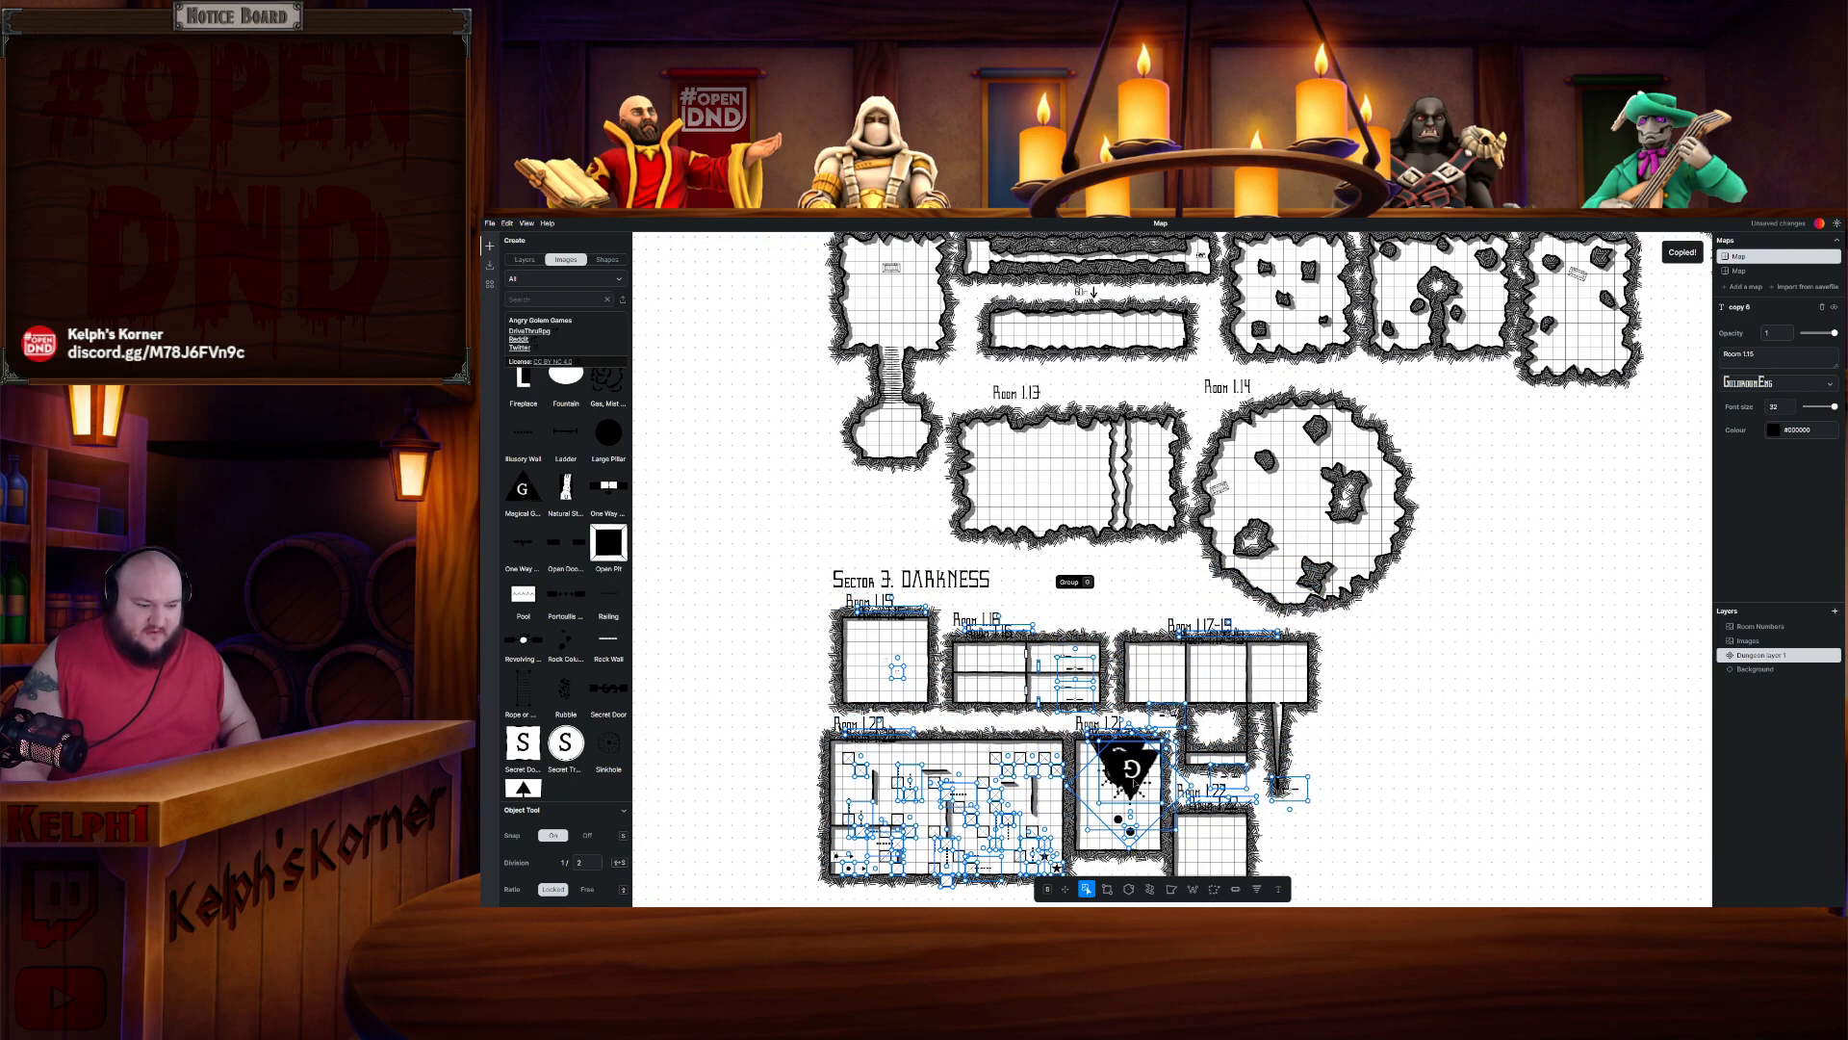
{"action": "left_click_drag", "start_coordinate": [1126, 780], "coordinate": [1318, 732]}
{"action": "left_click_drag", "start_coordinate": [1229, 497], "coordinate": [1171, 418]}
{"action": "scroll", "coordinate": [857, 458], "scroll_direction": "up", "scroll_amount": 5}
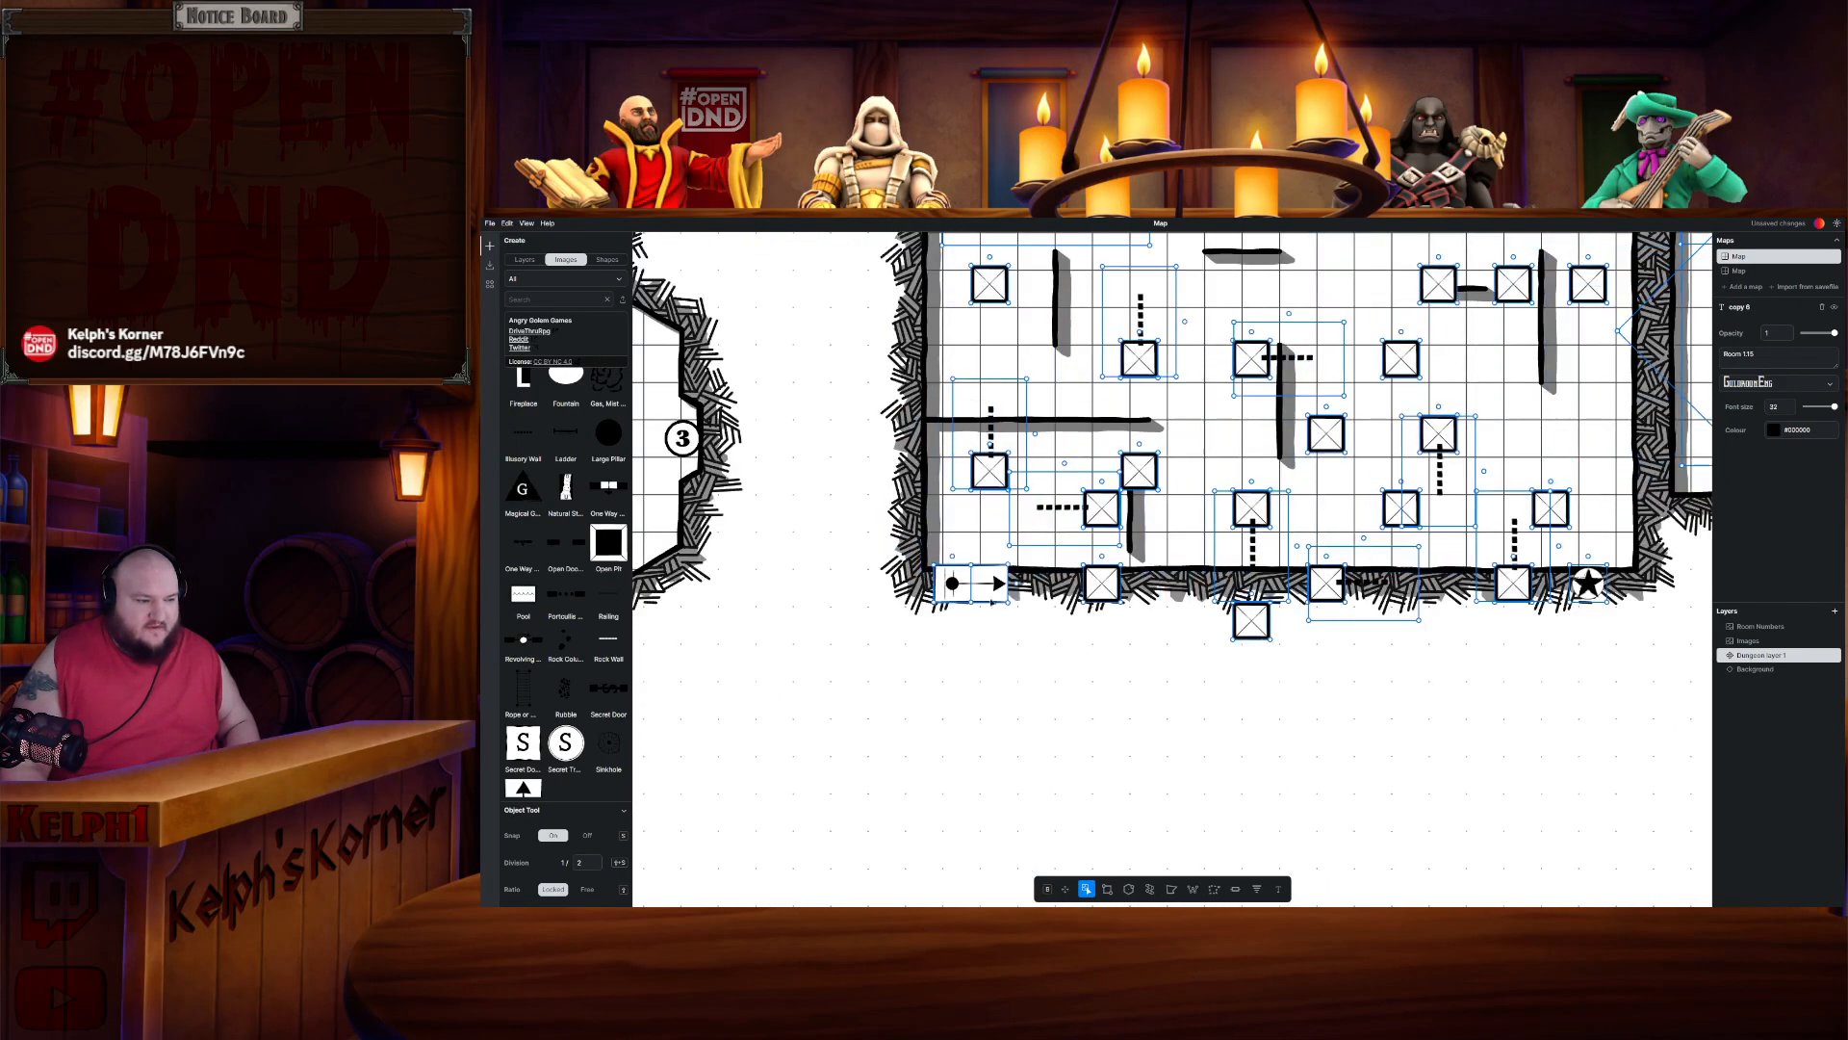
{"action": "left_click_drag", "start_coordinate": [993, 572], "coordinate": [1002, 511]}
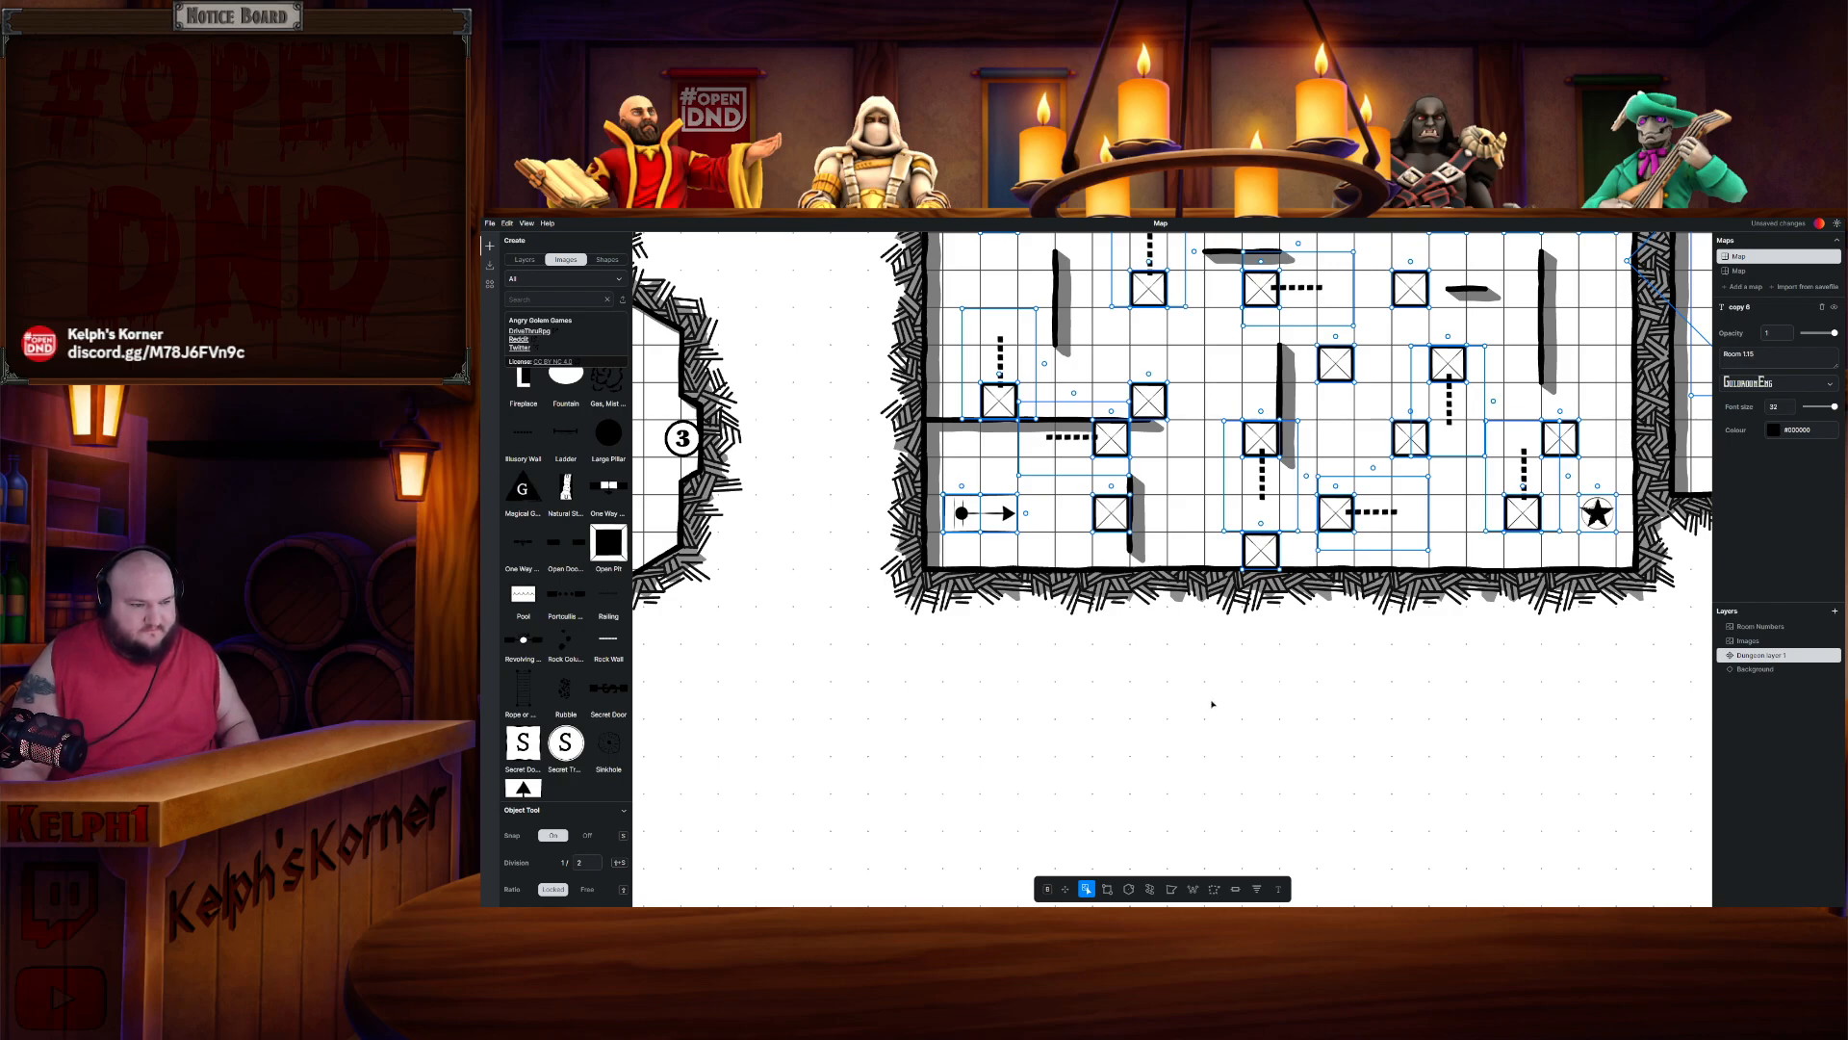
{"action": "scroll", "coordinate": [1214, 701], "scroll_direction": "down", "scroll_amount": 5}
{"action": "scroll", "coordinate": [1238, 683], "scroll_direction": "up", "scroll_amount": 2}
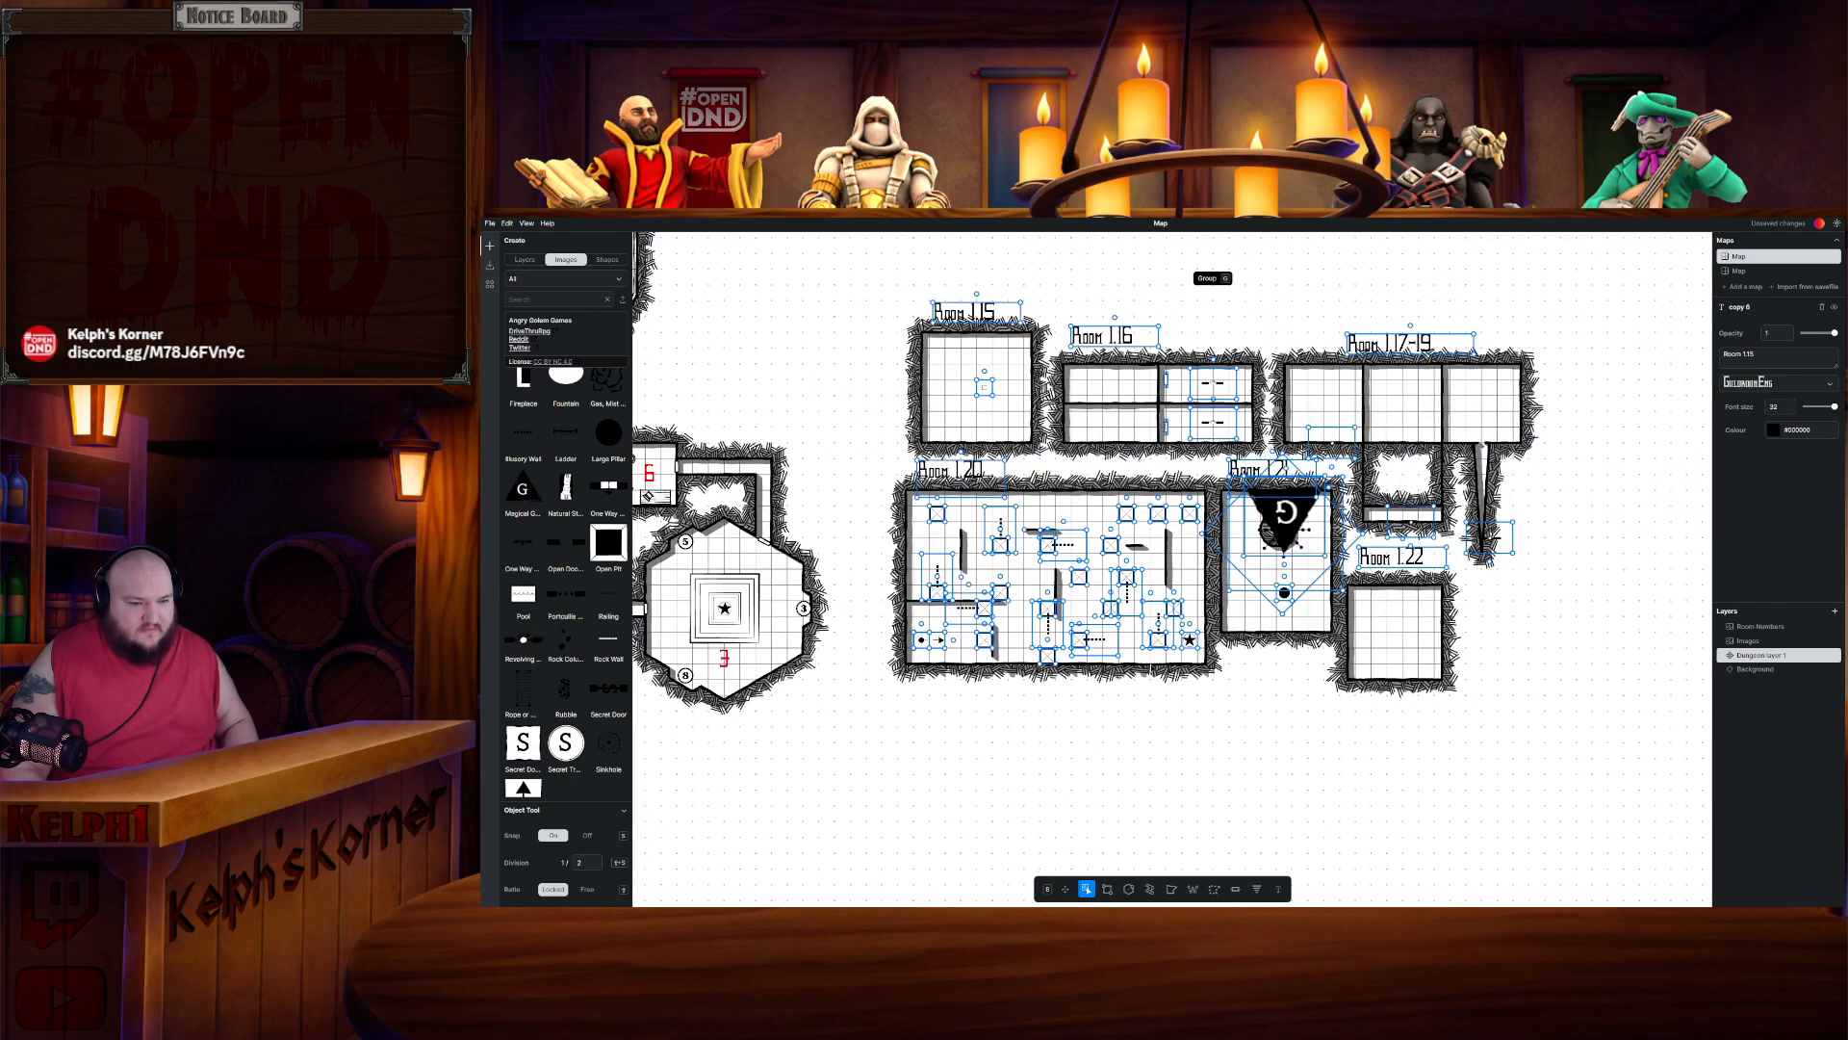
{"action": "left_click", "coordinate": [1323, 700]}
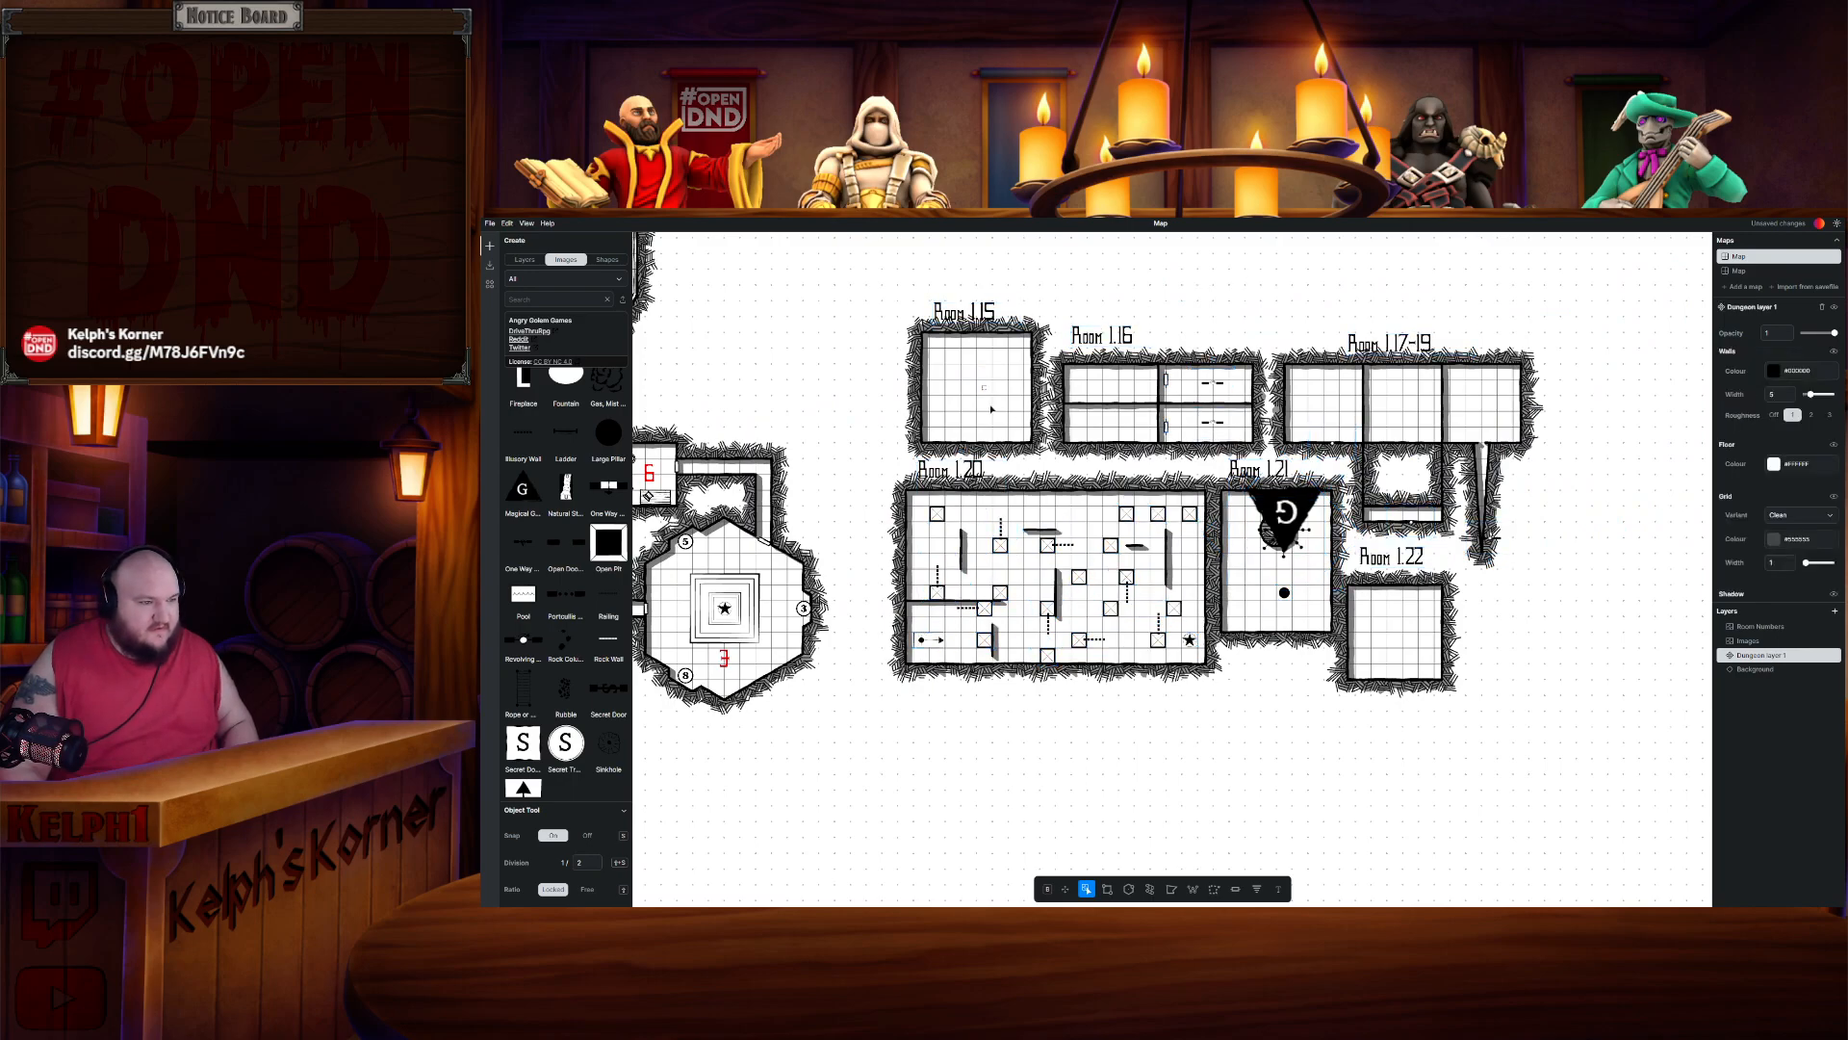
- Lasso-select the new Sector 3 rooms beside Room 3, copy them and paste the copy in place
{"action": "left_click", "coordinate": [1214, 889]}
{"action": "left_click", "coordinate": [859, 308]}
{"action": "left_click", "coordinate": [1630, 742]}
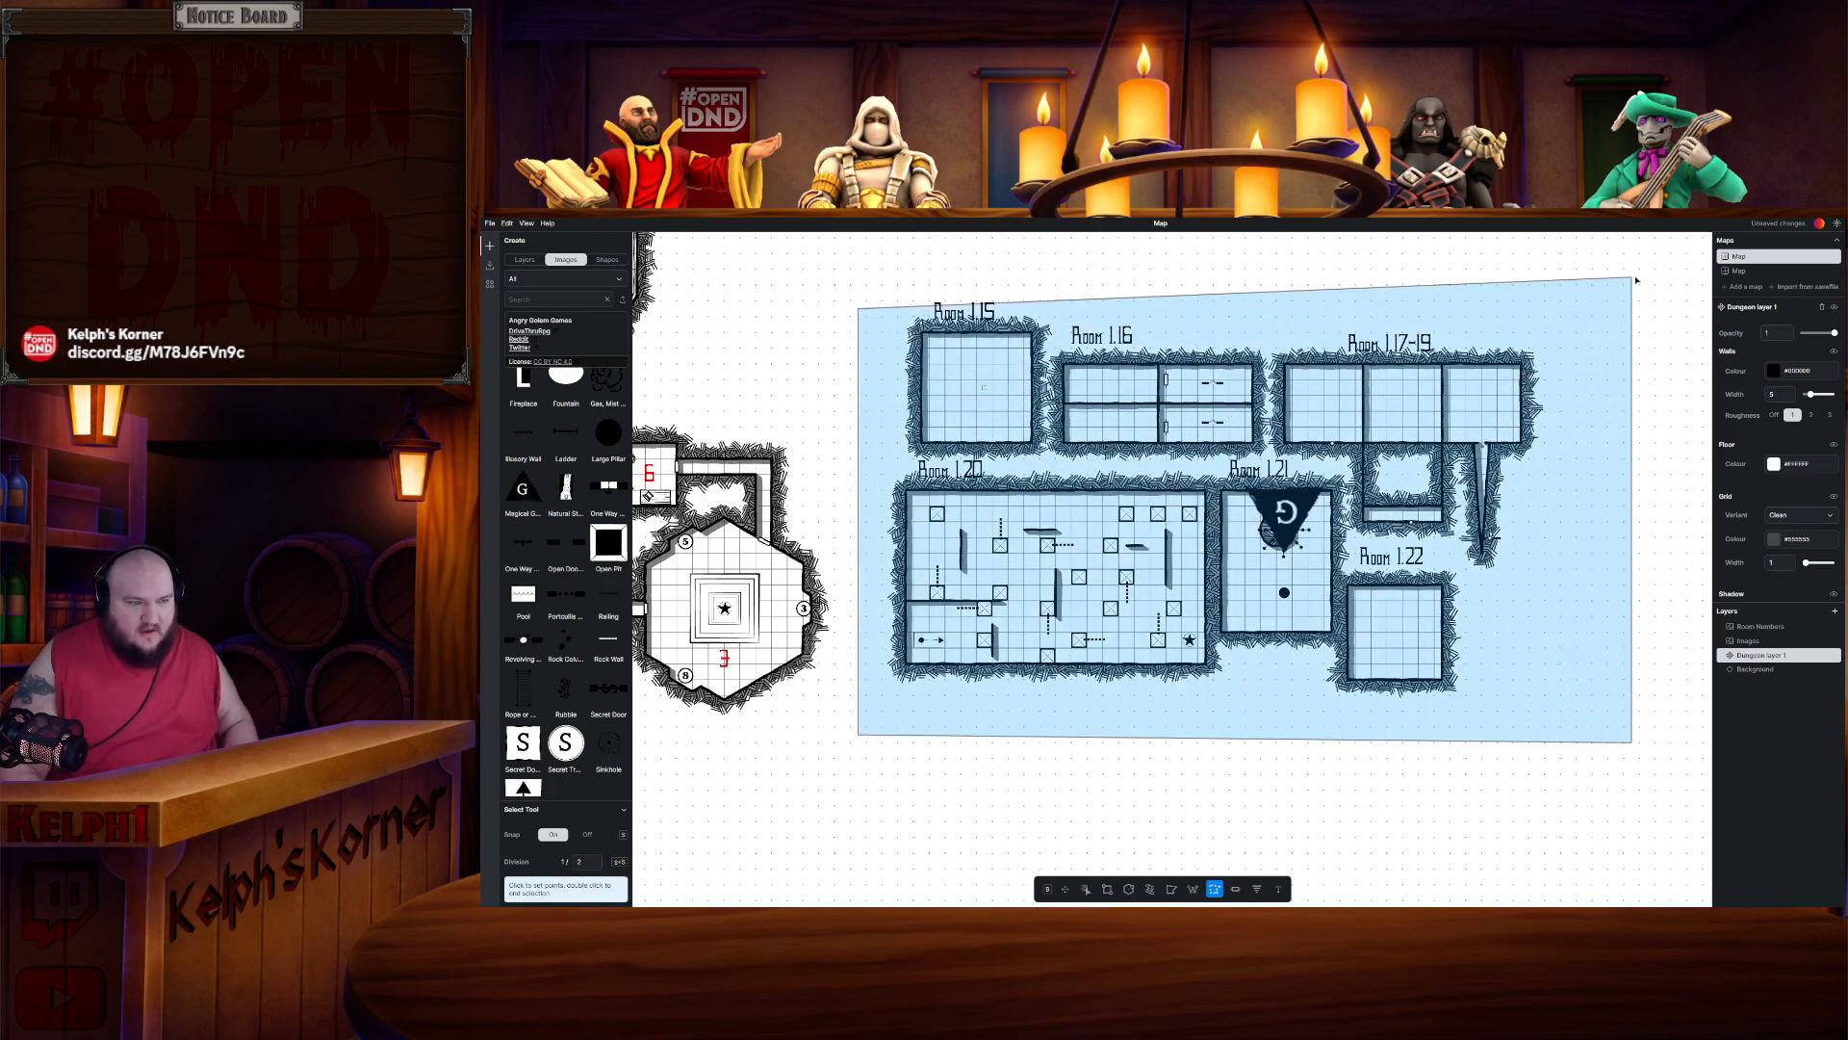
{"action": "double_click", "coordinate": [1635, 280]}
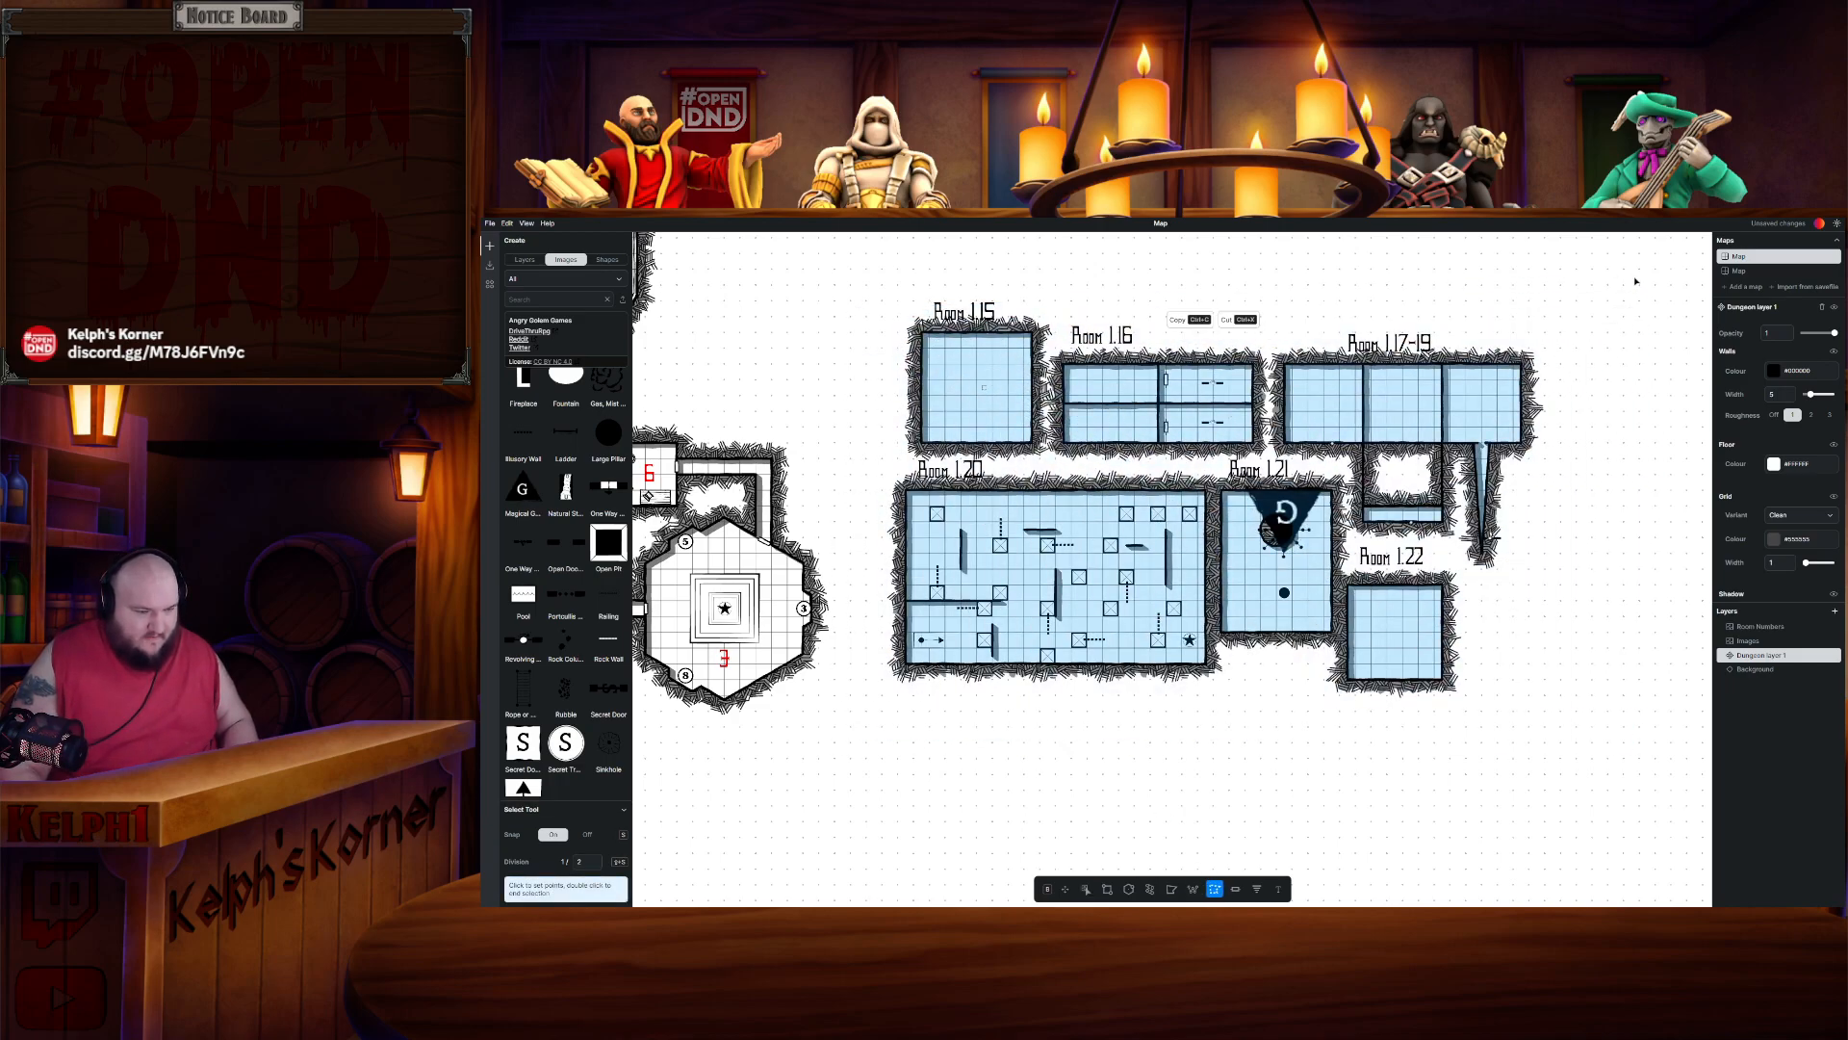
{"action": "key", "text": "ctrl+c"}
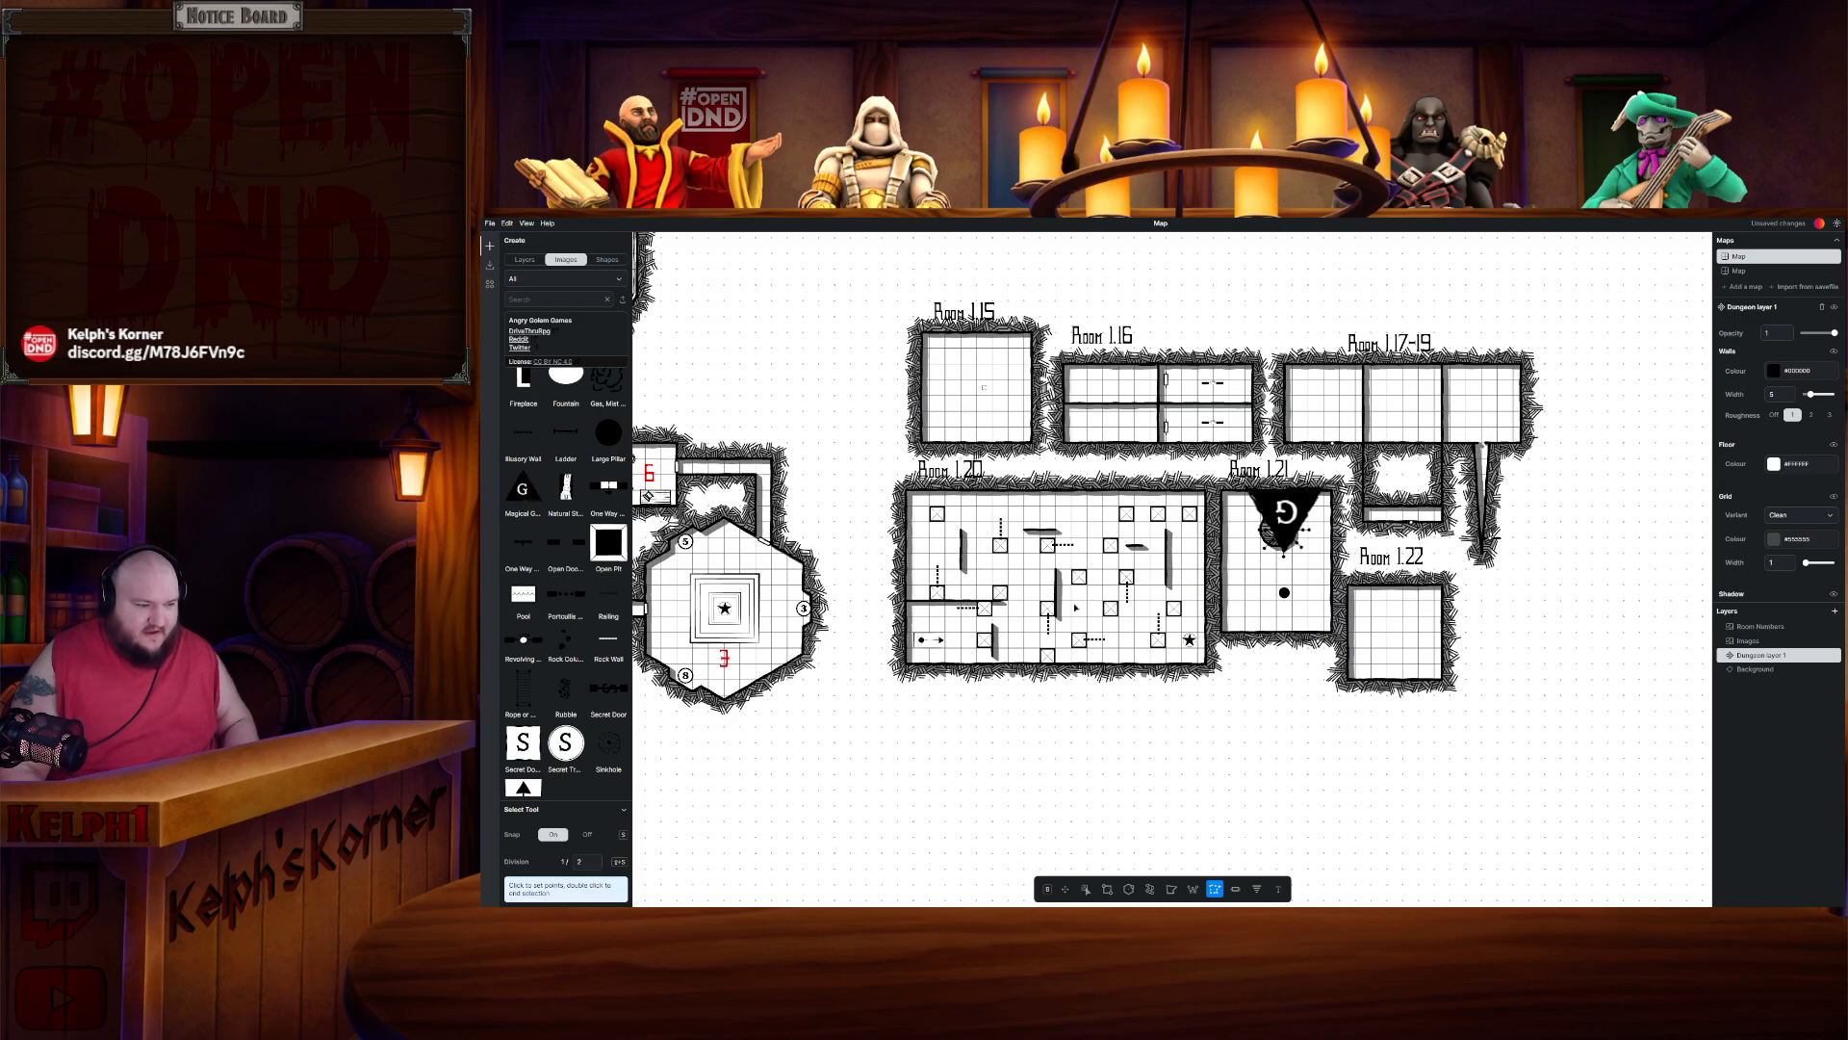
{"action": "key", "text": "ctrl+v"}
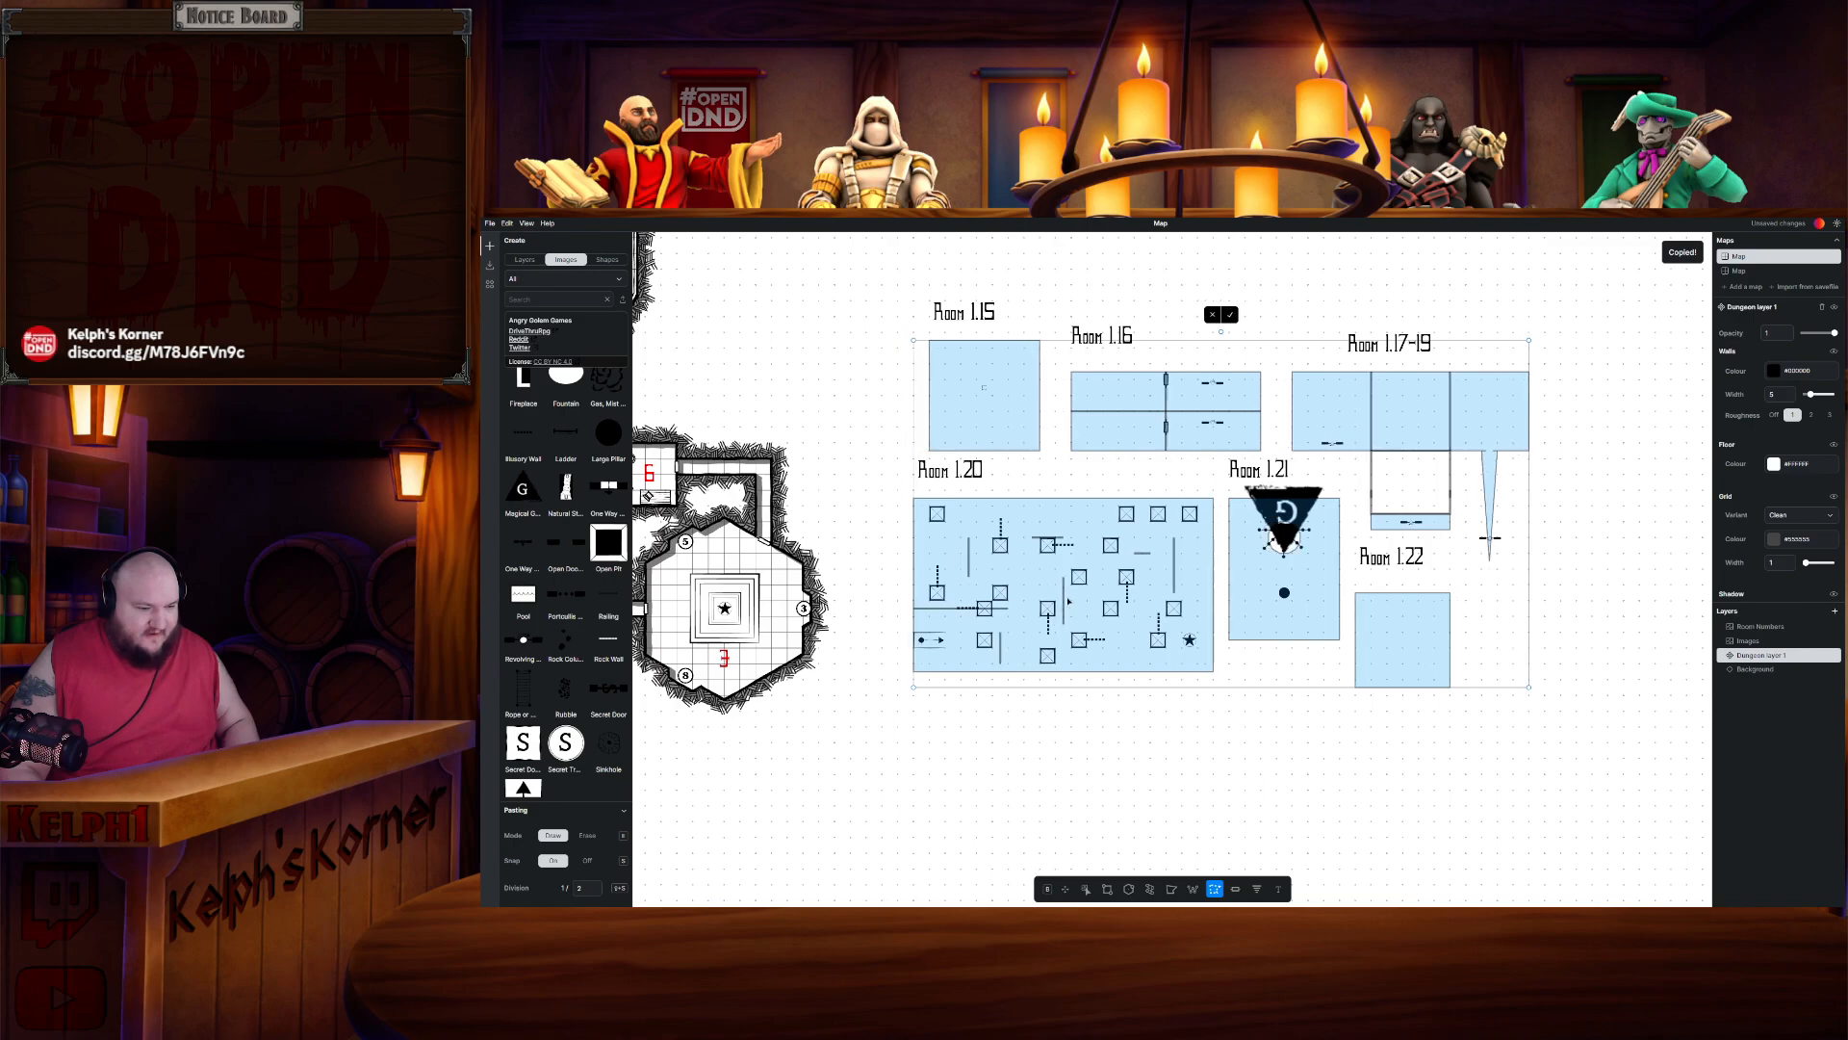
{"action": "left_click", "coordinate": [1232, 307]}
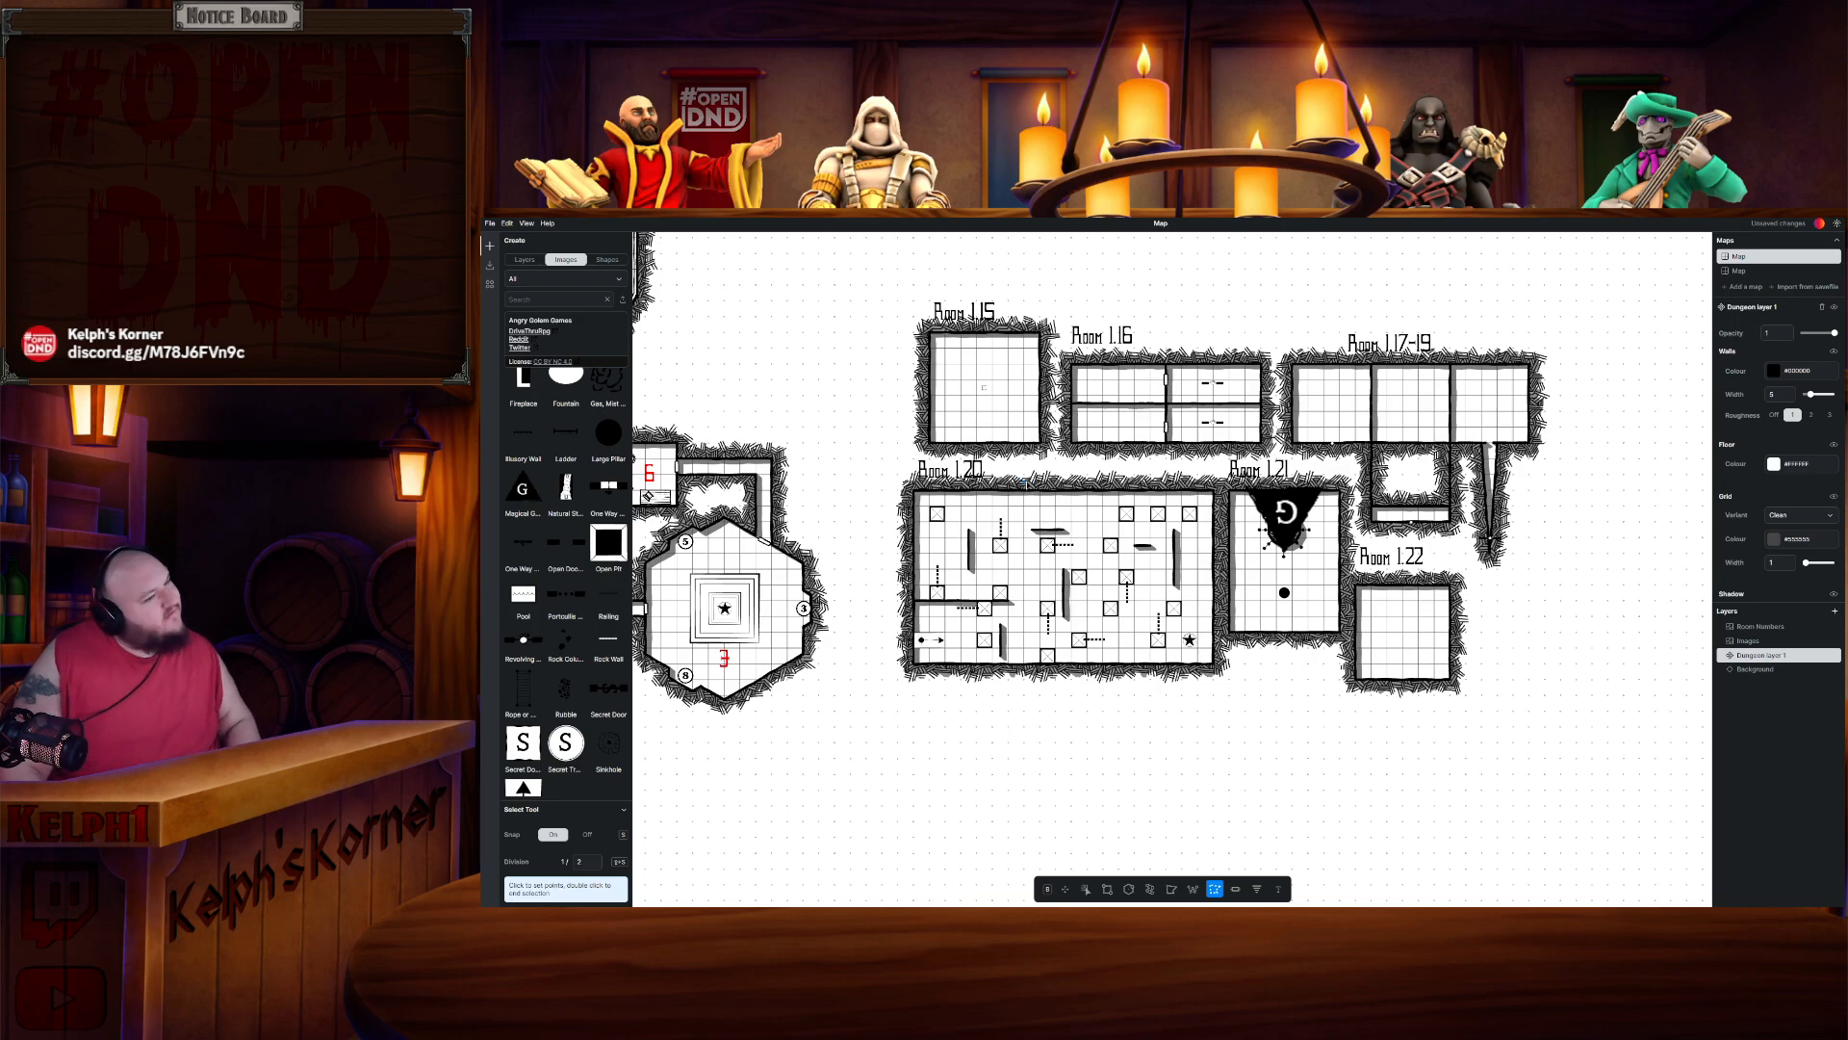
- Lasso-select Room 1.15, copy it and paste it against the east side of Room 7
{"action": "scroll", "coordinate": [1028, 610], "scroll_direction": "up", "scroll_amount": 6}
{"action": "scroll", "coordinate": [1028, 610], "scroll_direction": "left", "scroll_amount": 6}
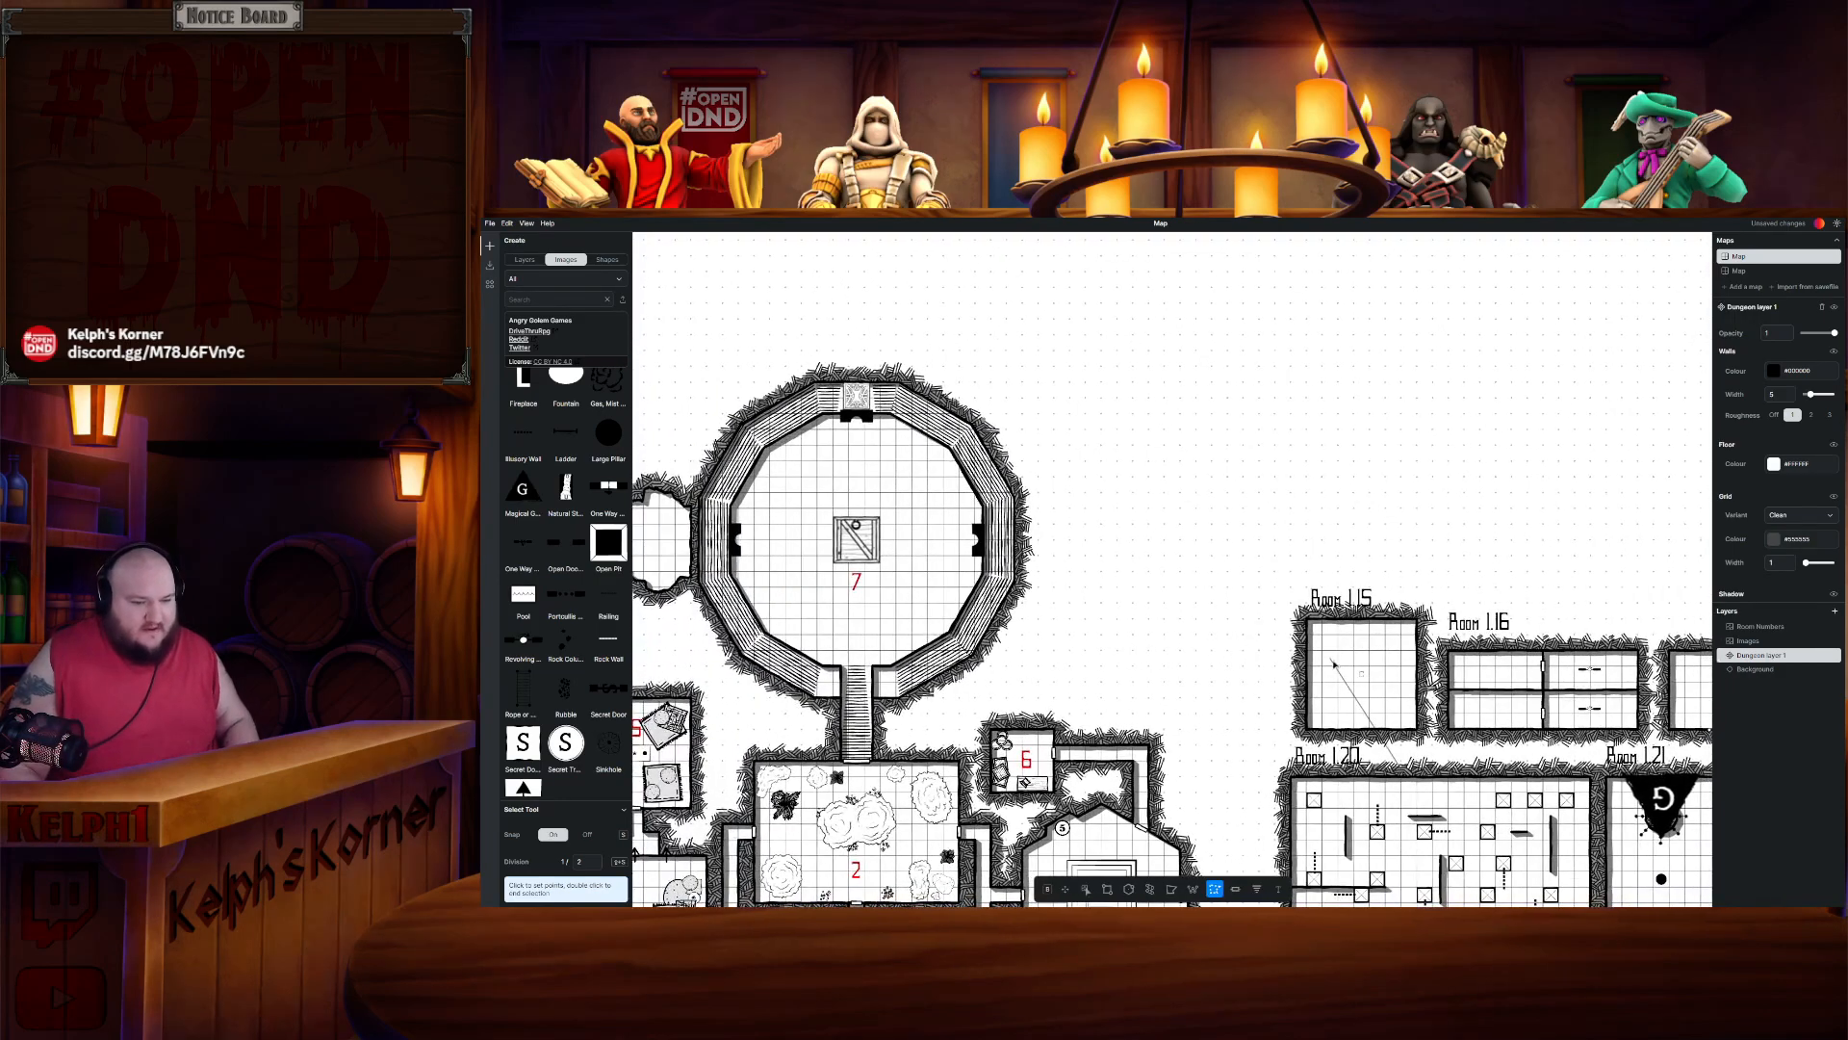
{"action": "left_click", "coordinate": [1286, 619]}
{"action": "left_click", "coordinate": [1291, 736]}
{"action": "left_click", "coordinate": [1419, 742]}
{"action": "double_click", "coordinate": [1421, 619]}
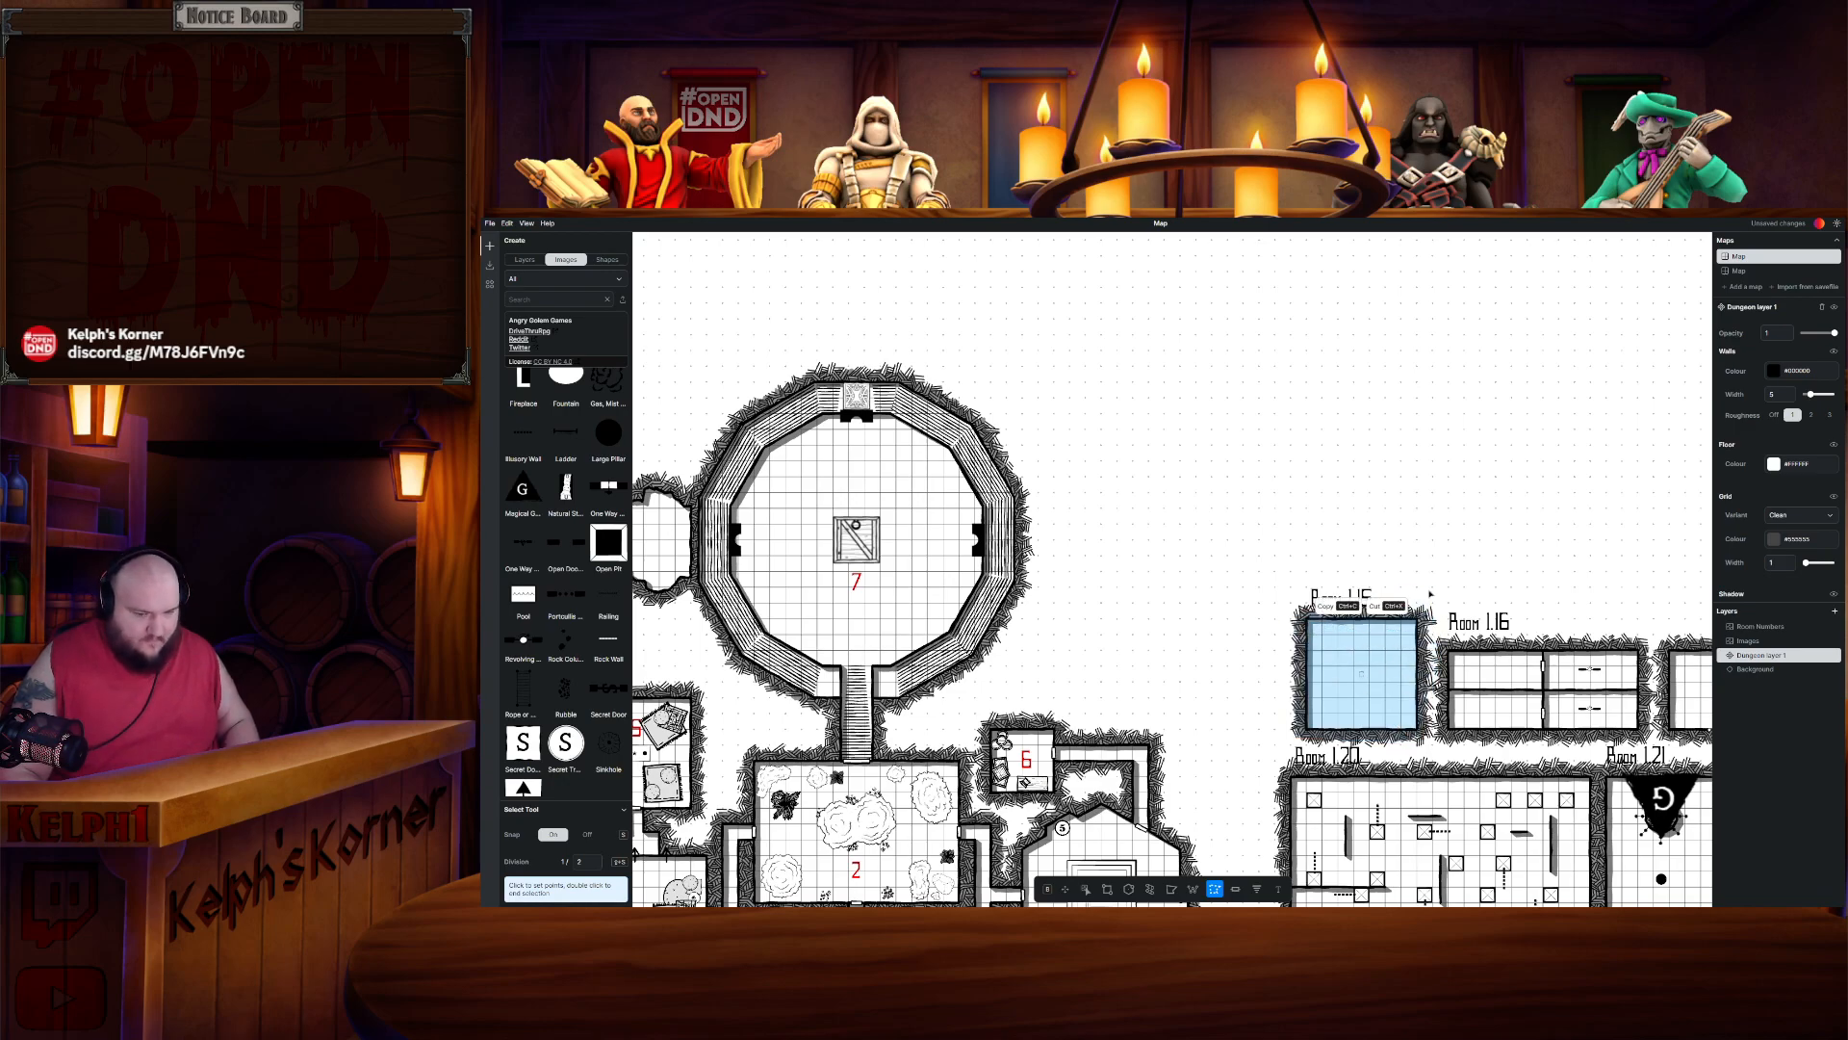
{"action": "key", "text": "ctrl+c"}
{"action": "key", "text": "ctrl+v"}
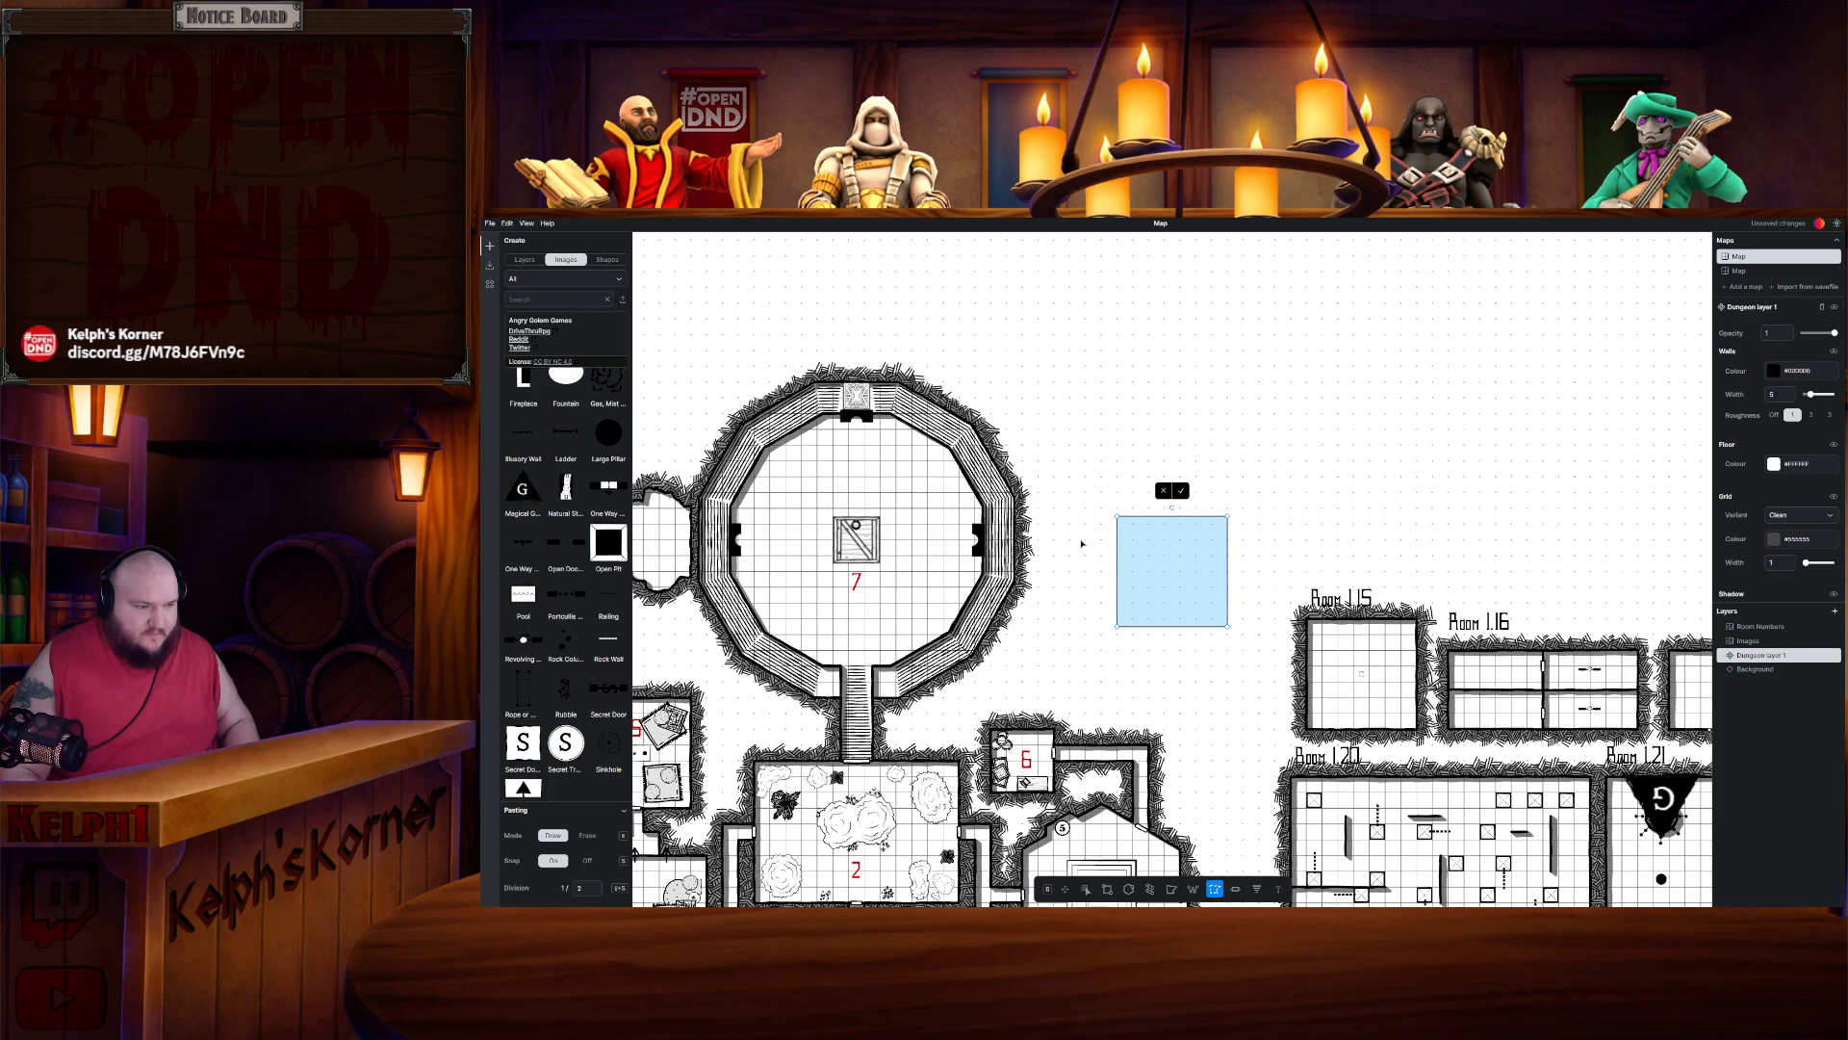
{"action": "left_click_drag", "start_coordinate": [1118, 541], "coordinate": [1064, 535]}
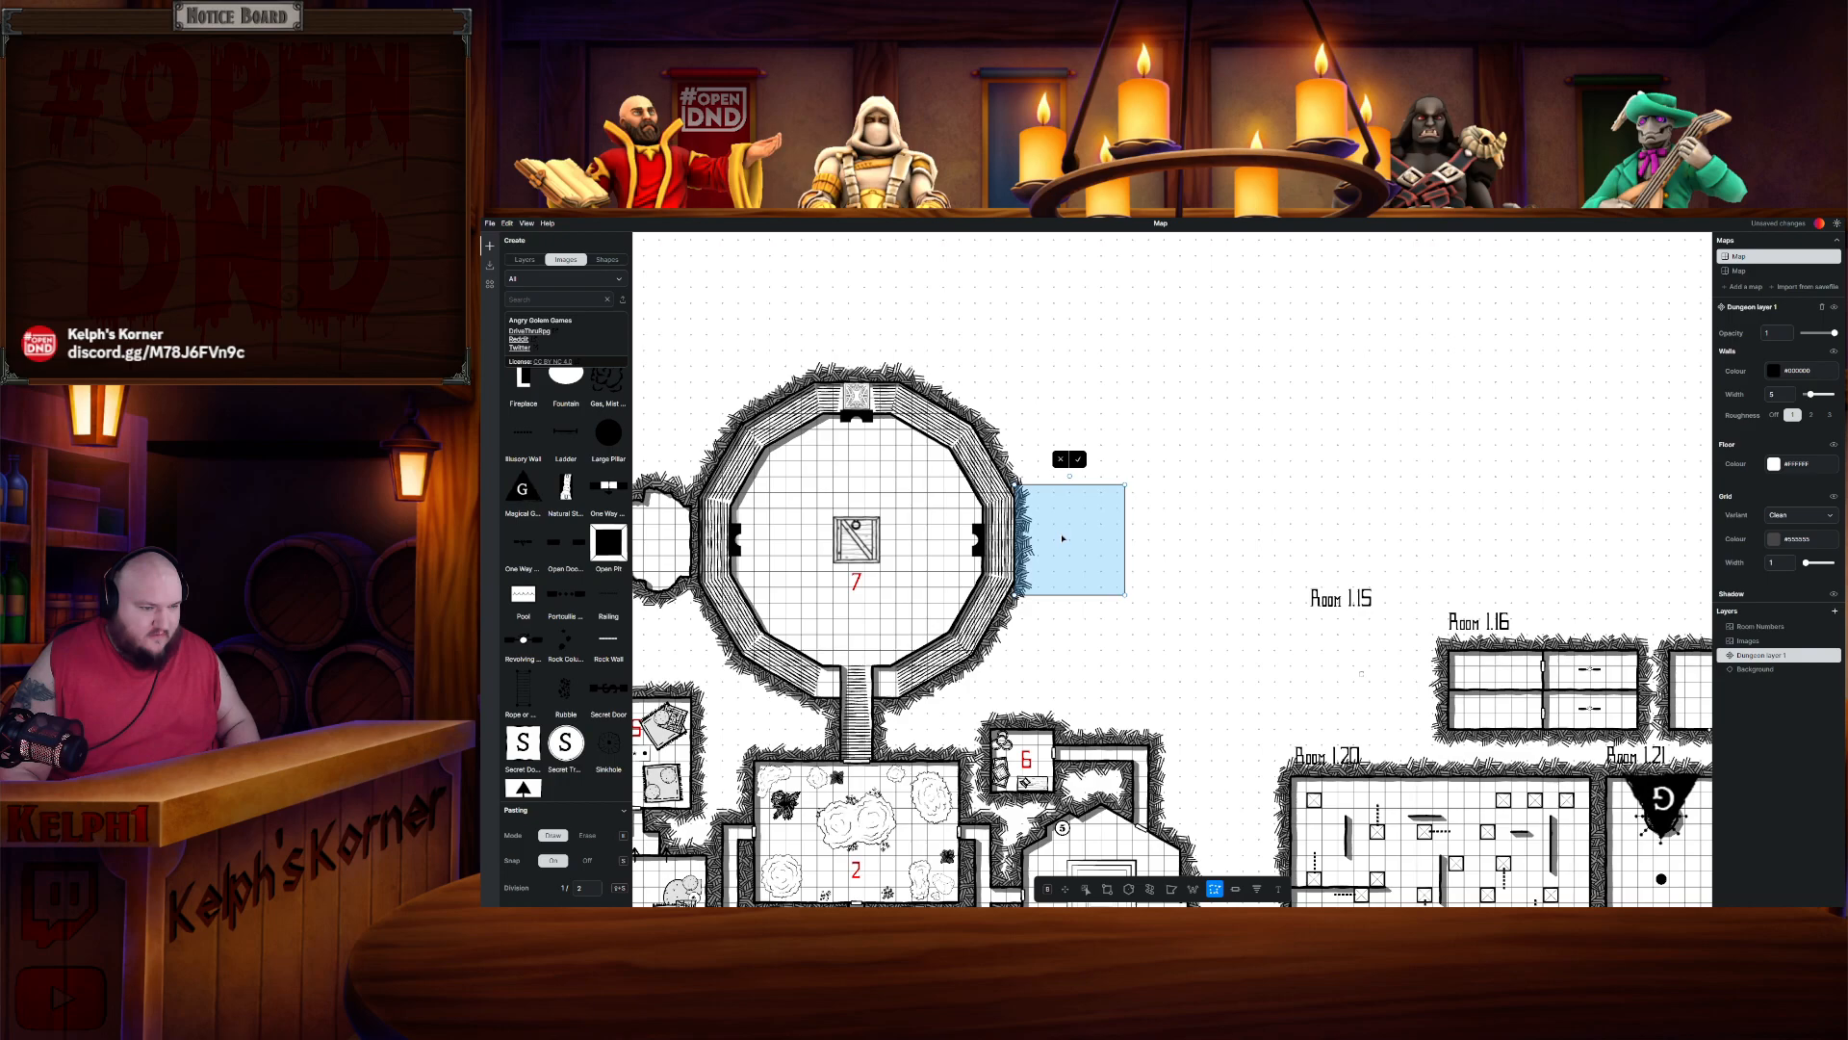
{"action": "left_click", "coordinate": [1079, 463]}
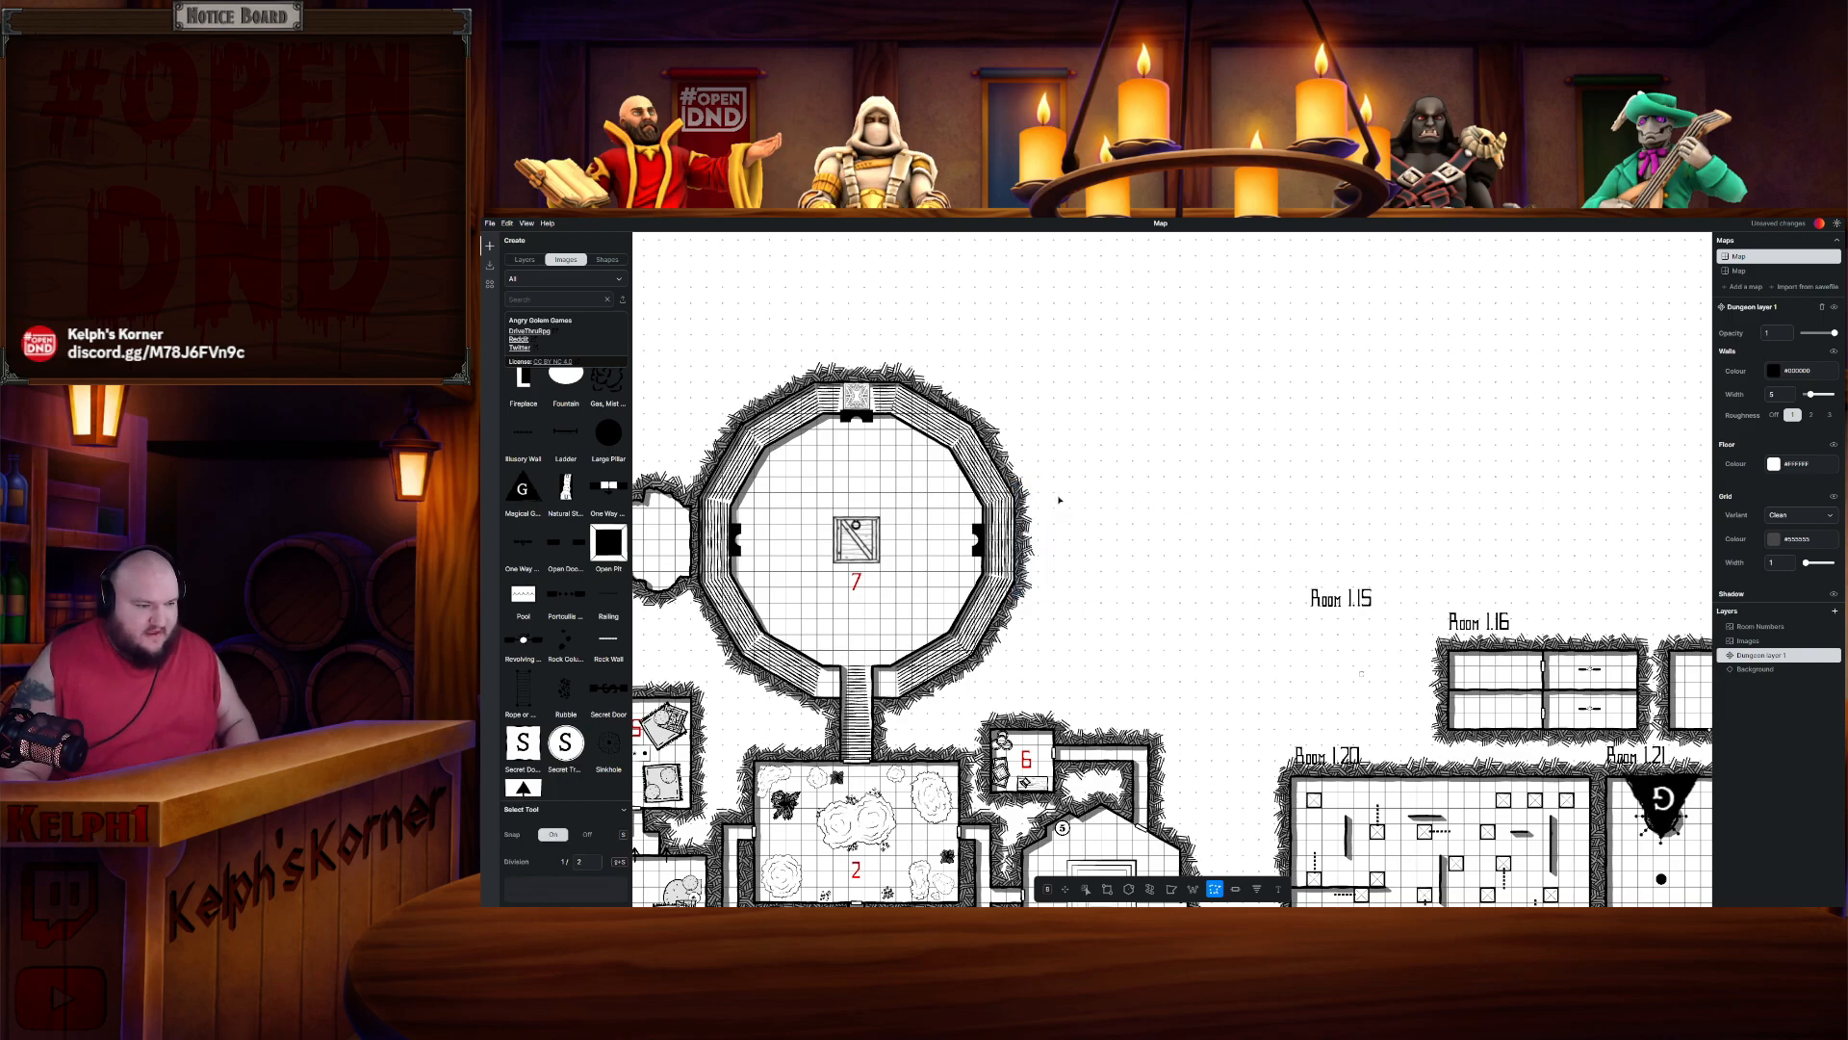
- Try to trim the pasted room's outer edges with the rectangle eraser
{"action": "scroll", "coordinate": [1079, 525], "scroll_direction": "up", "scroll_amount": 3}
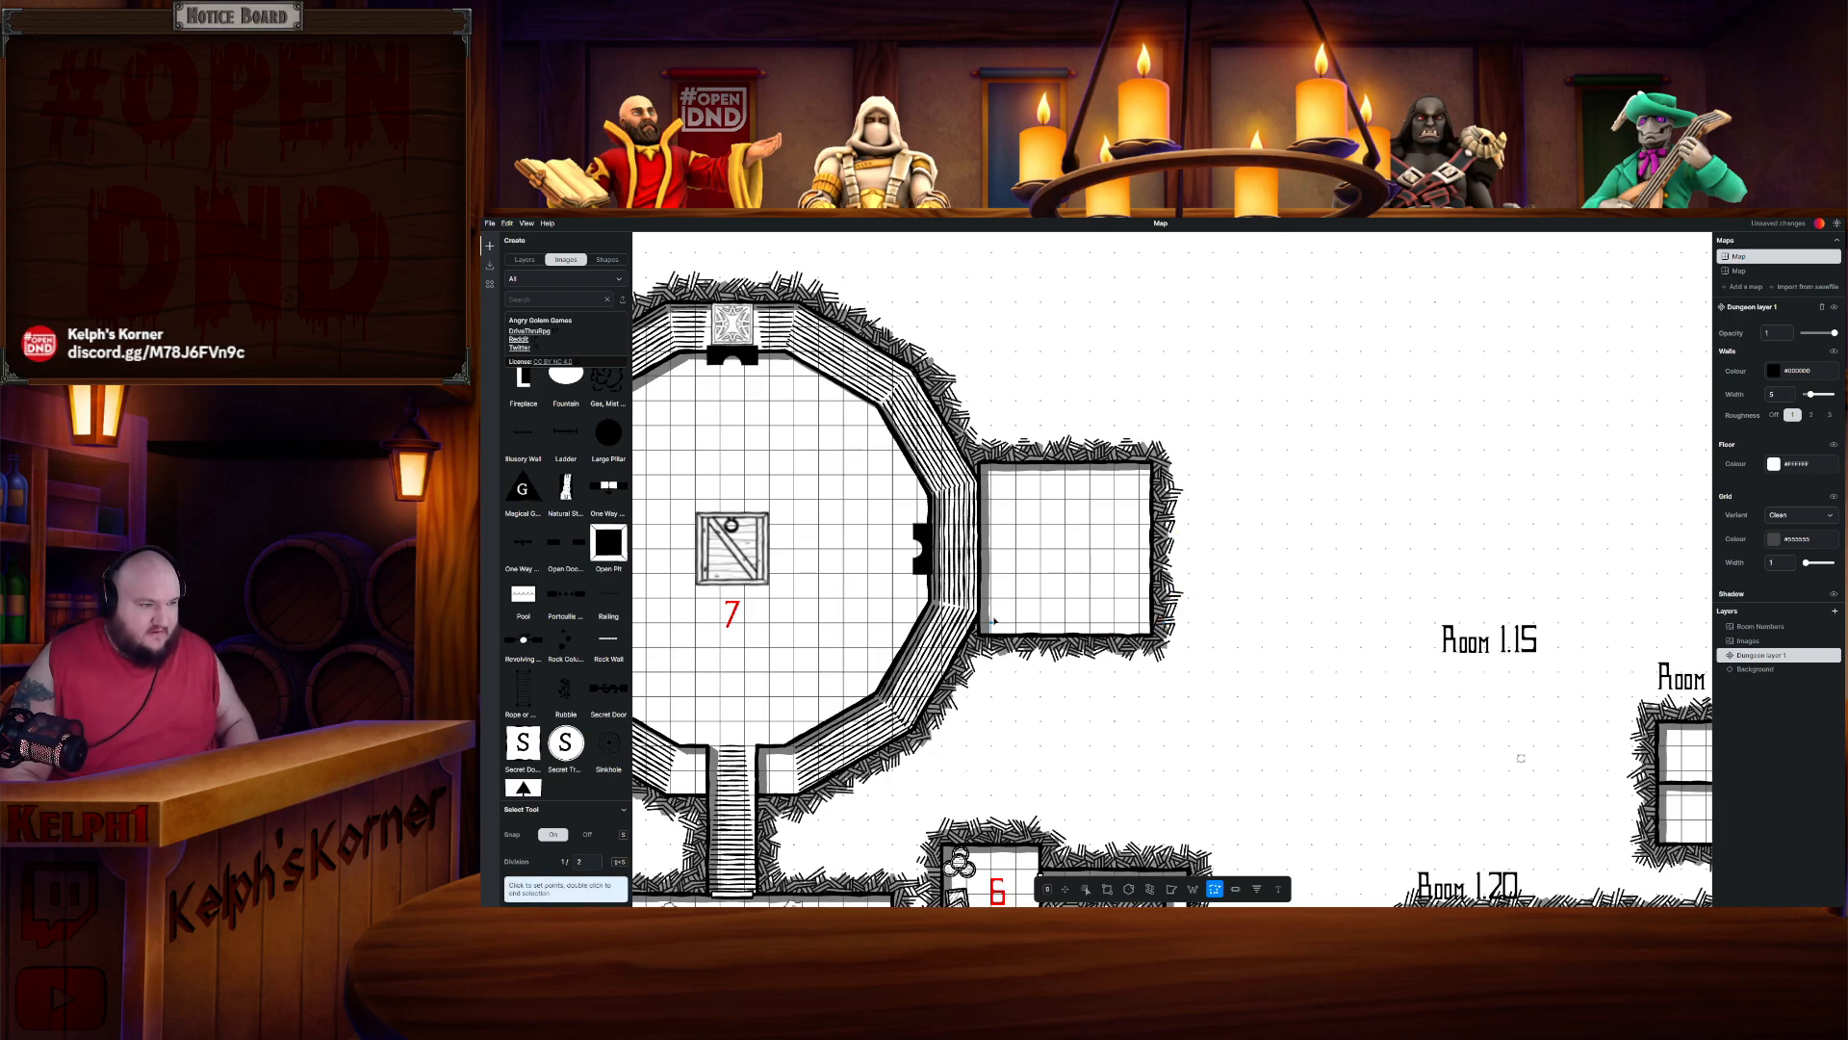
{"action": "scroll", "coordinate": [994, 620], "scroll_direction": "down", "scroll_amount": 3}
{"action": "scroll", "coordinate": [998, 585], "scroll_direction": "up", "scroll_amount": 2}
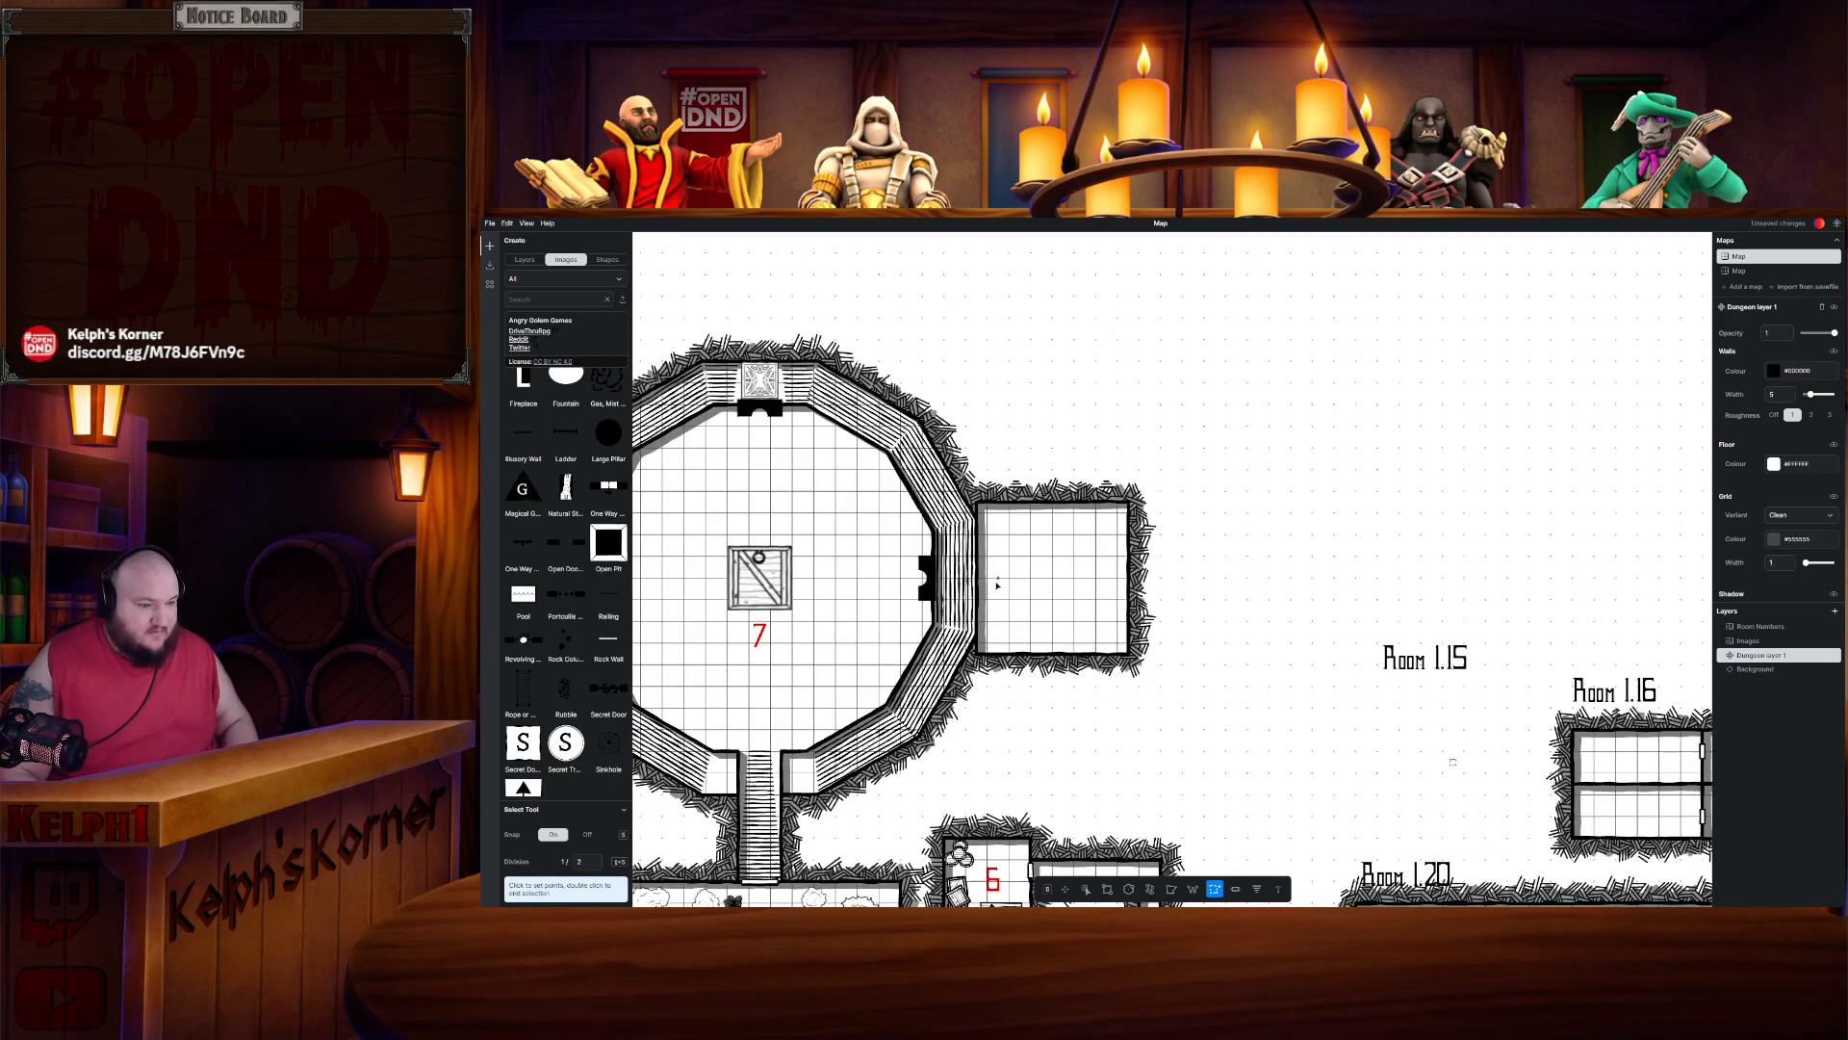
{"action": "left_click_drag", "start_coordinate": [1223, 558], "coordinate": [1187, 540]}
{"action": "scroll", "coordinate": [1169, 539], "scroll_direction": "up", "scroll_amount": 2}
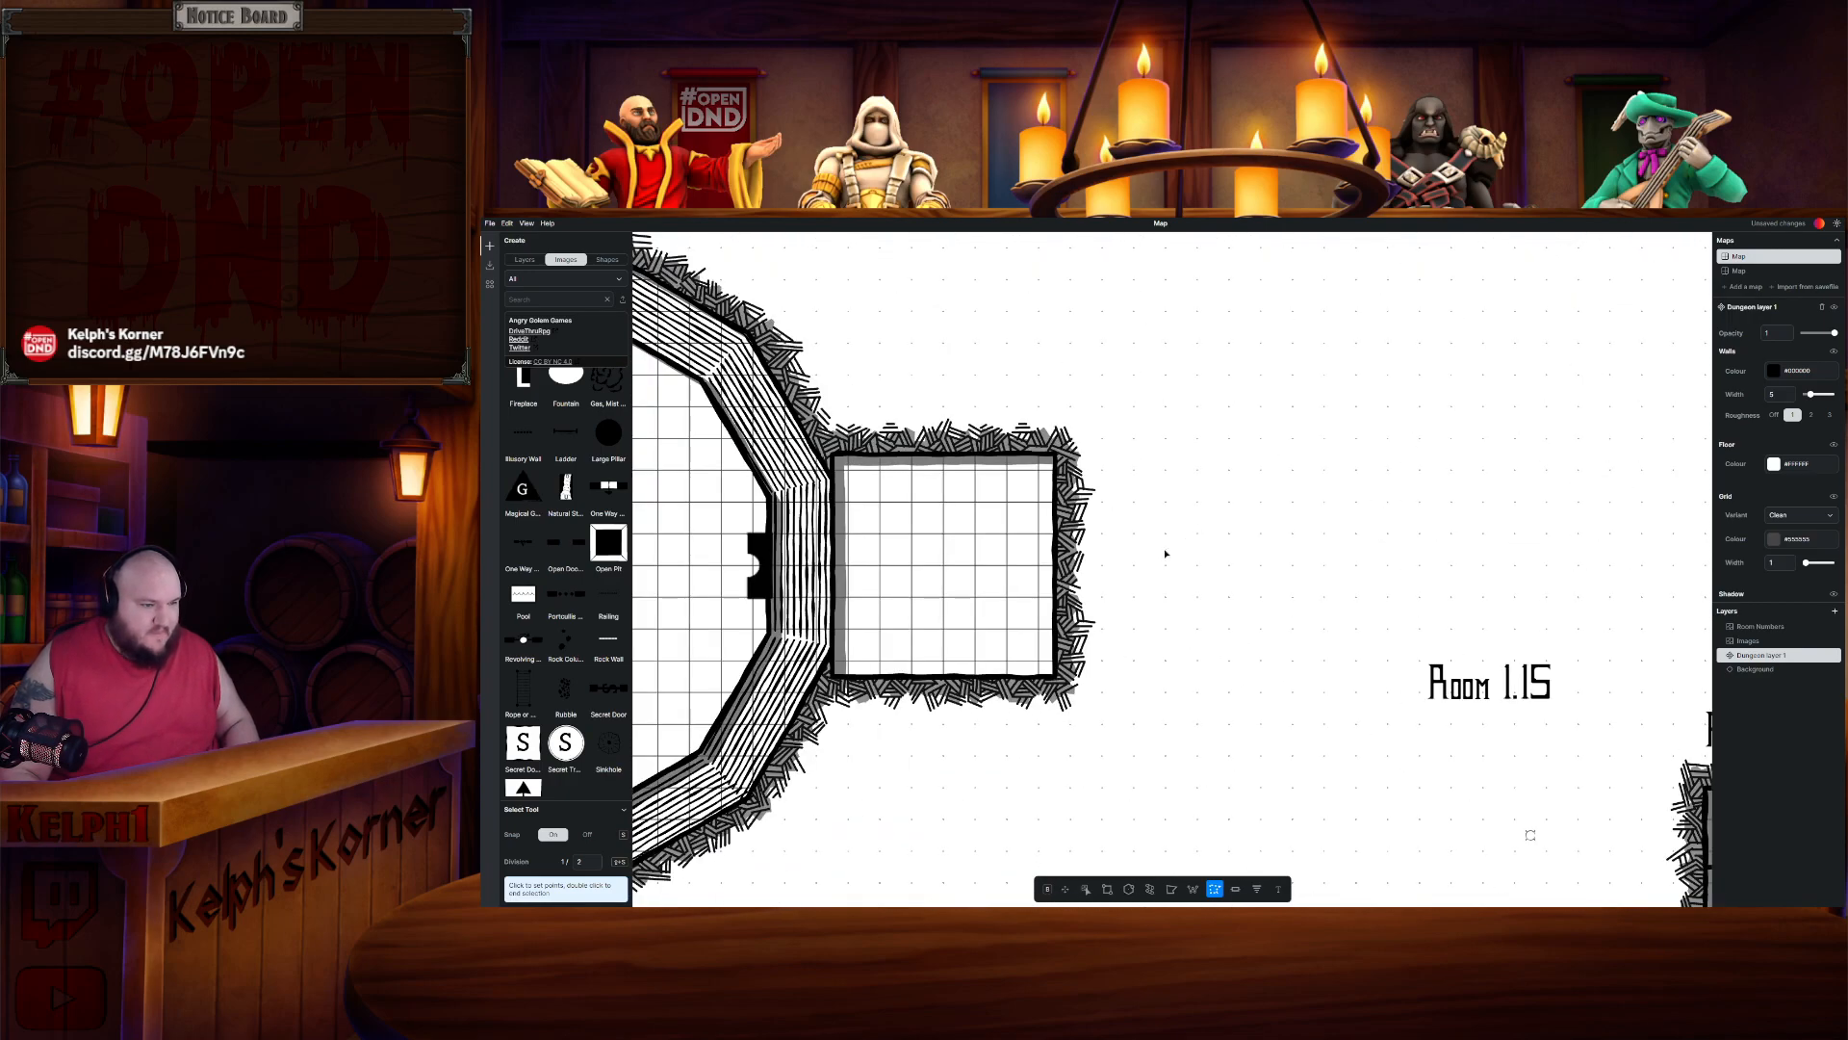
{"action": "left_click", "coordinate": [1107, 889]}
{"action": "mouse_move", "coordinate": [1100, 393]}
{"action": "left_mouse_down"}
{"action": "mouse_move", "coordinate": [1070, 421]}
{"action": "mouse_move", "coordinate": [992, 435]}
{"action": "mouse_move", "coordinate": [1067, 370]}
{"action": "mouse_move", "coordinate": [1082, 395]}
{"action": "mouse_move", "coordinate": [1063, 414]}
{"action": "mouse_move", "coordinate": [842, 466]}
{"action": "left_mouse_up"}
{"action": "key", "text": "e"}
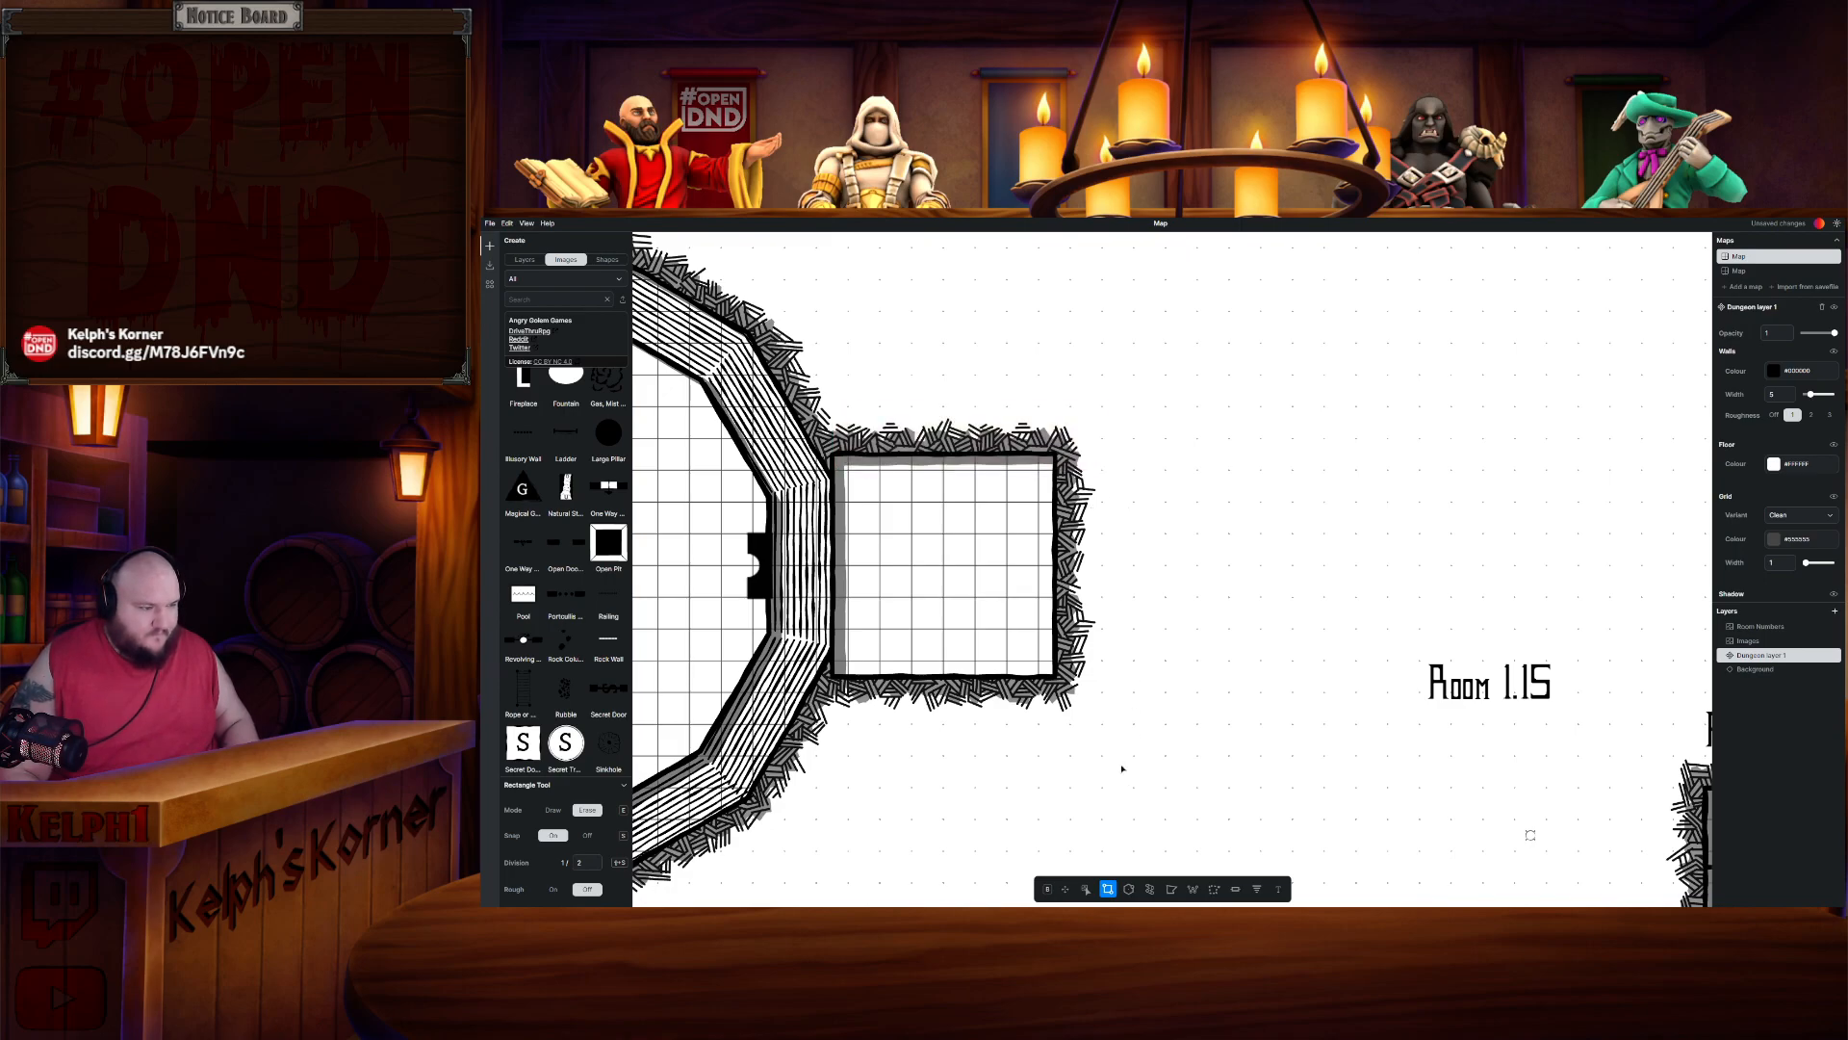
{"action": "left_click_drag", "start_coordinate": [1113, 722], "coordinate": [1097, 616]}
{"action": "left_click_drag", "start_coordinate": [1094, 685], "coordinate": [1050, 549]}
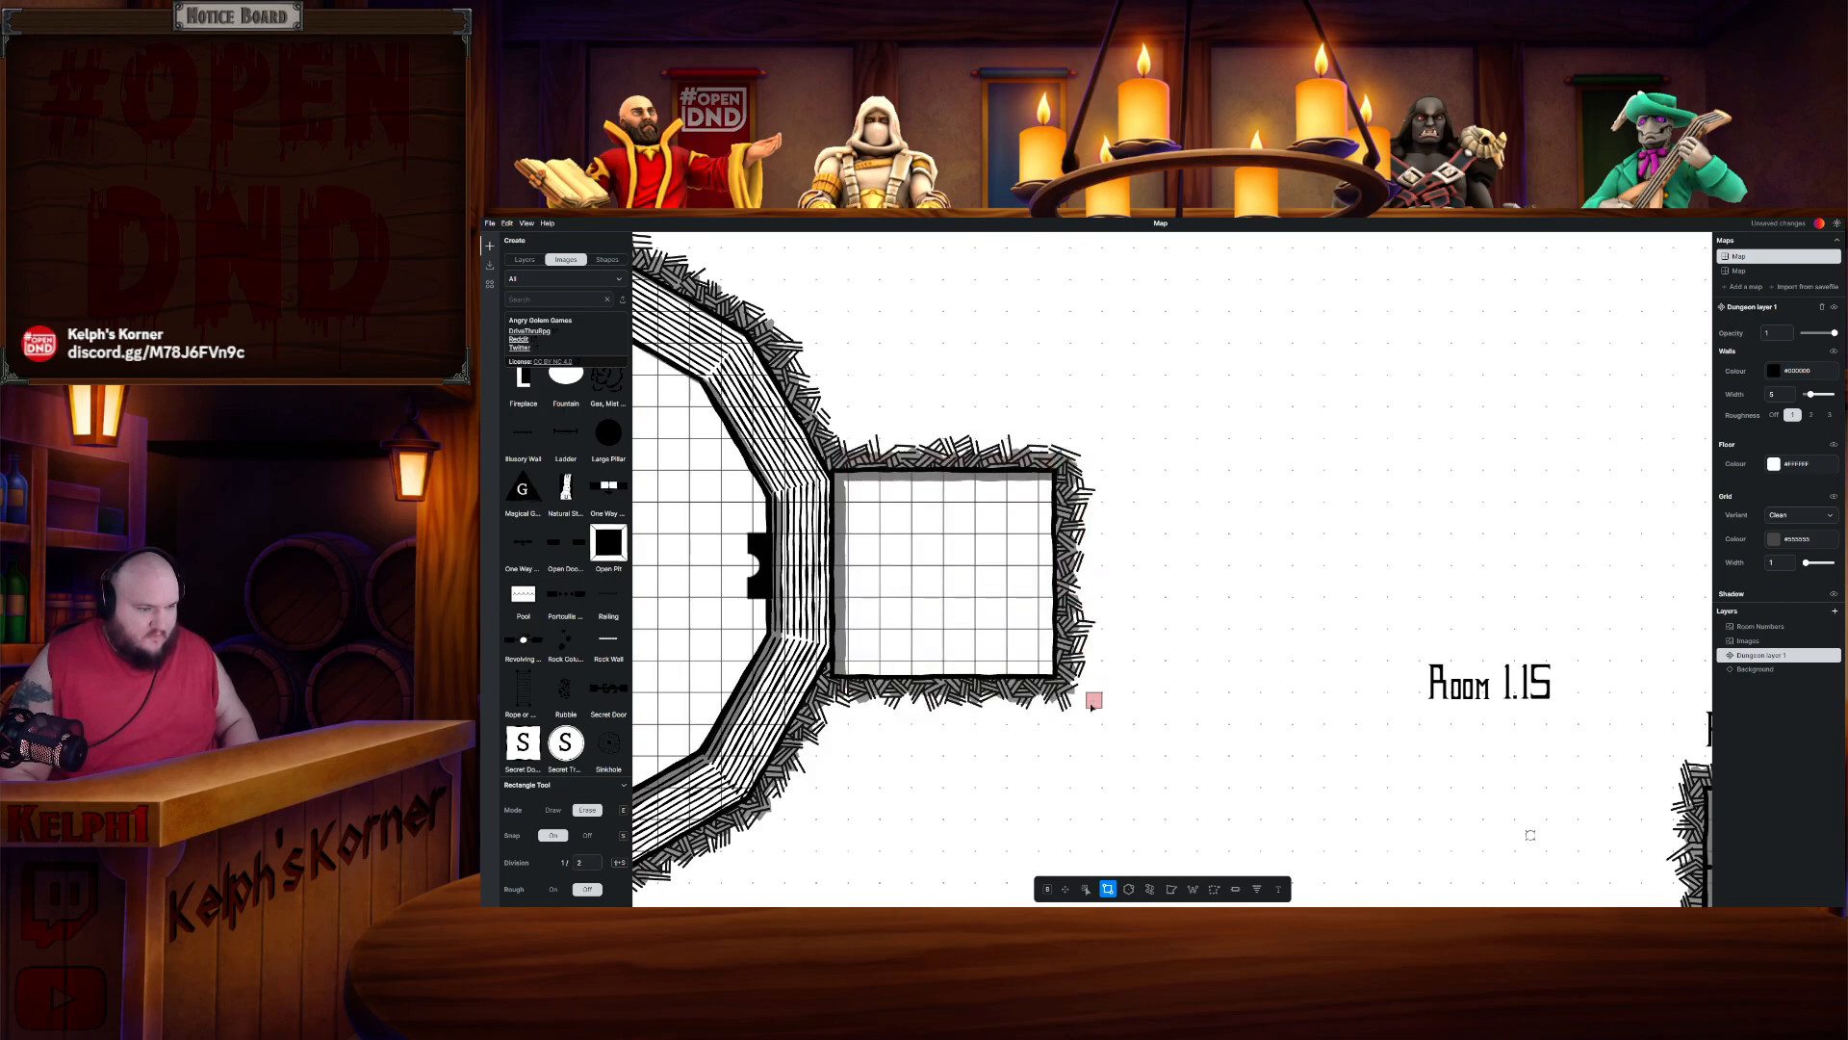
{"action": "left_click_drag", "start_coordinate": [1084, 703], "coordinate": [843, 668]}
{"action": "mouse_move", "coordinate": [1097, 443]}
{"action": "left_mouse_down"}
{"action": "mouse_move", "coordinate": [1041, 616]}
{"action": "mouse_move", "coordinate": [1047, 671]}
{"action": "left_mouse_up"}
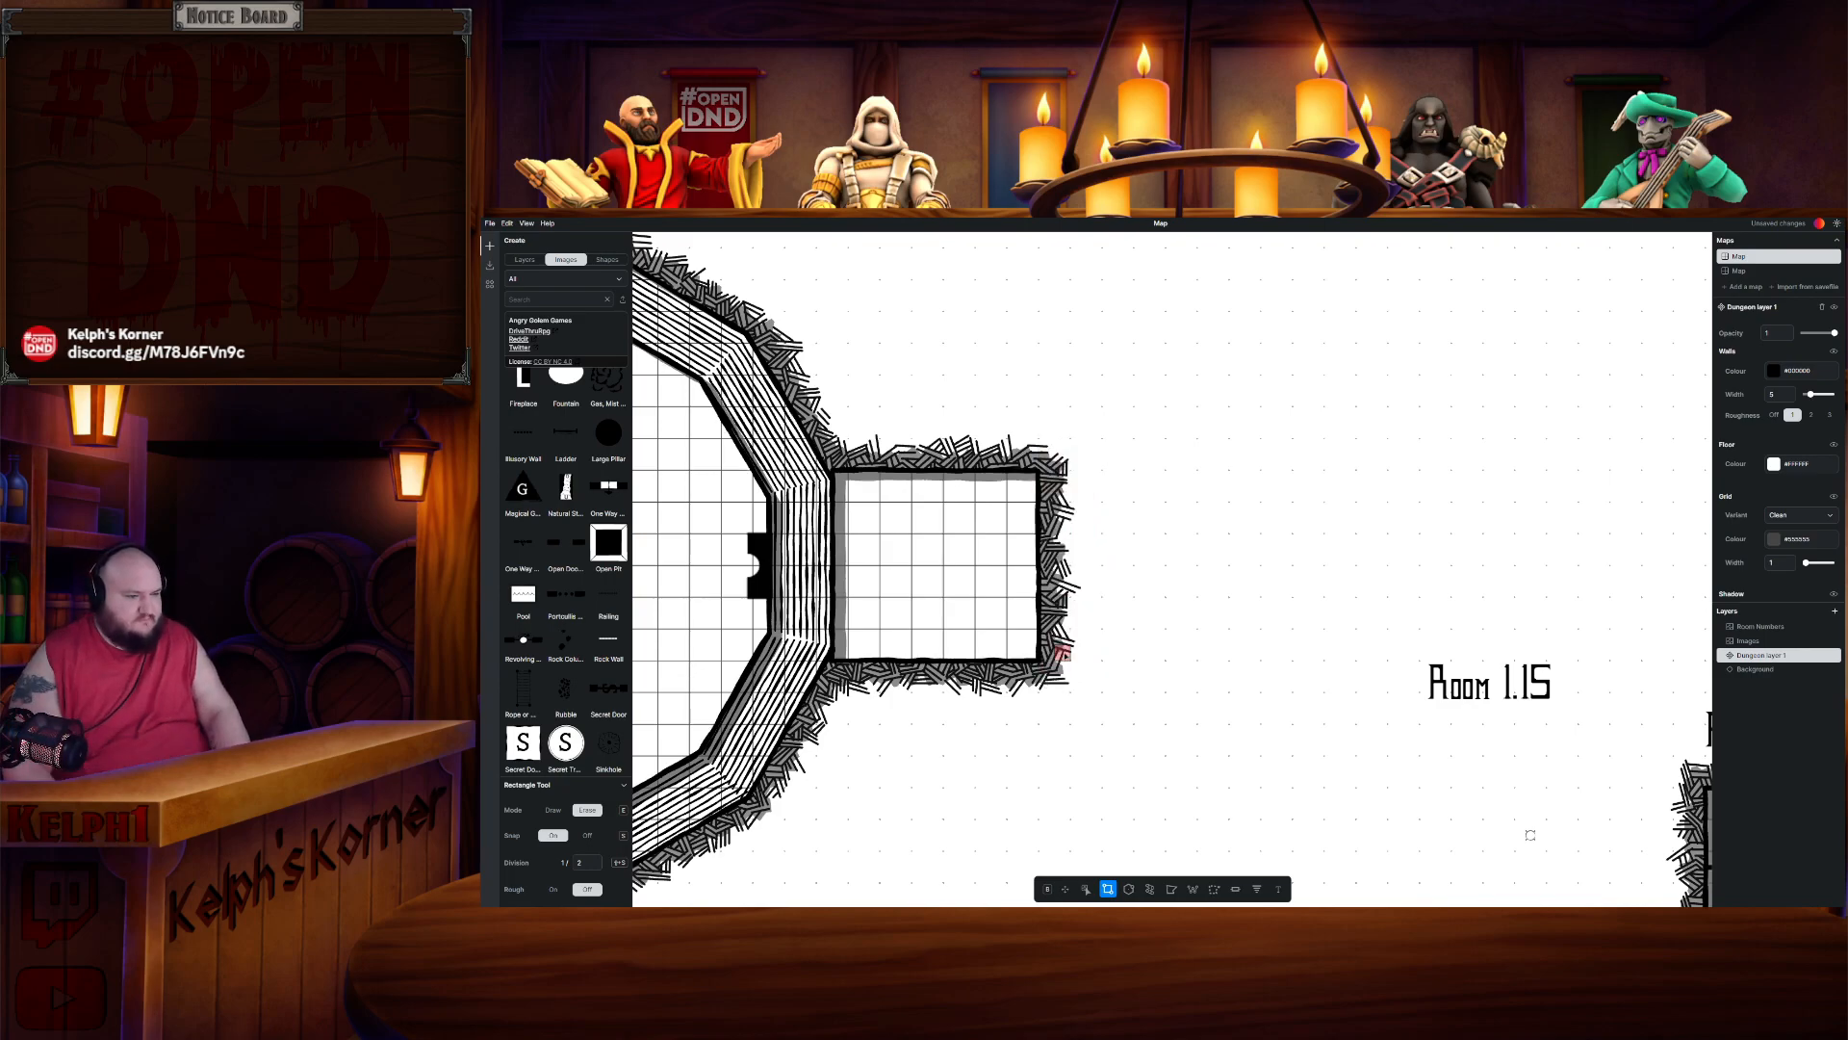
{"action": "scroll", "coordinate": [1058, 655], "scroll_direction": "down", "scroll_amount": 5}
{"action": "left_click_drag", "start_coordinate": [1058, 655], "coordinate": [1230, 631]}
{"action": "scroll", "coordinate": [860, 584], "scroll_direction": "up", "scroll_amount": 5}
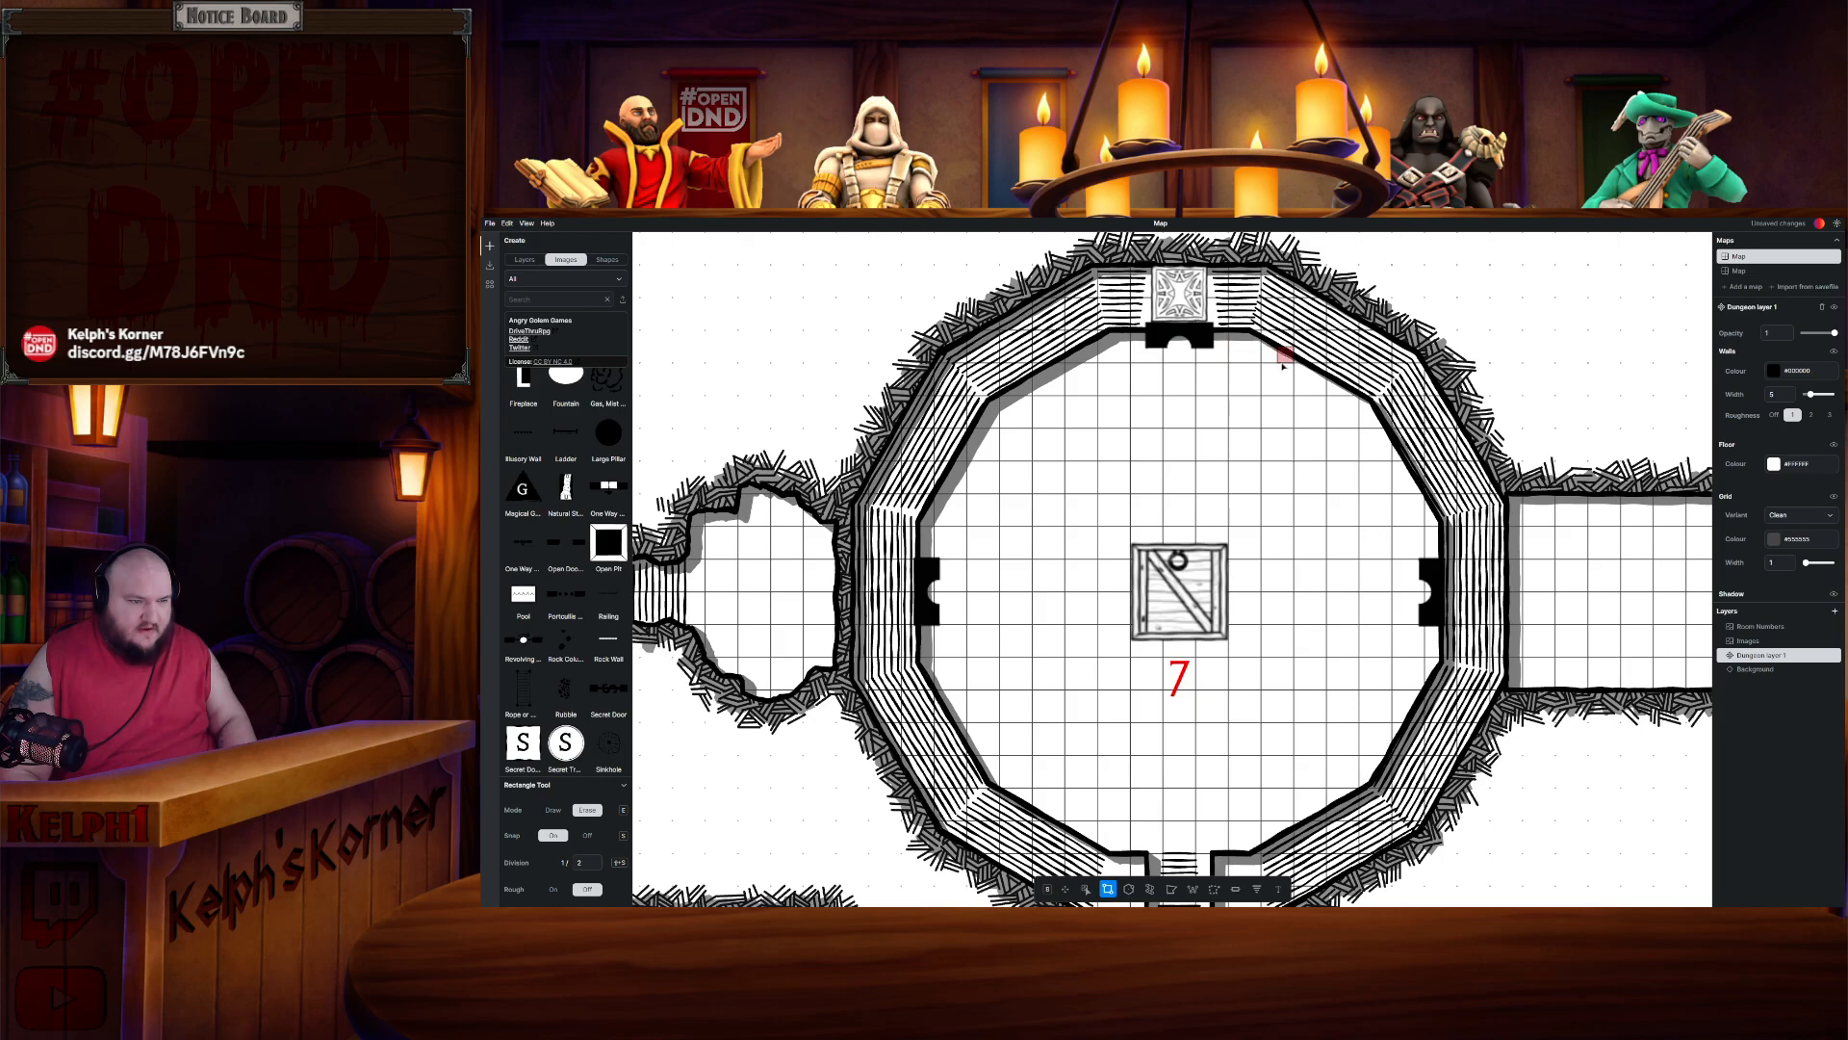
{"action": "left_click_drag", "start_coordinate": [1436, 503], "coordinate": [1260, 443]}
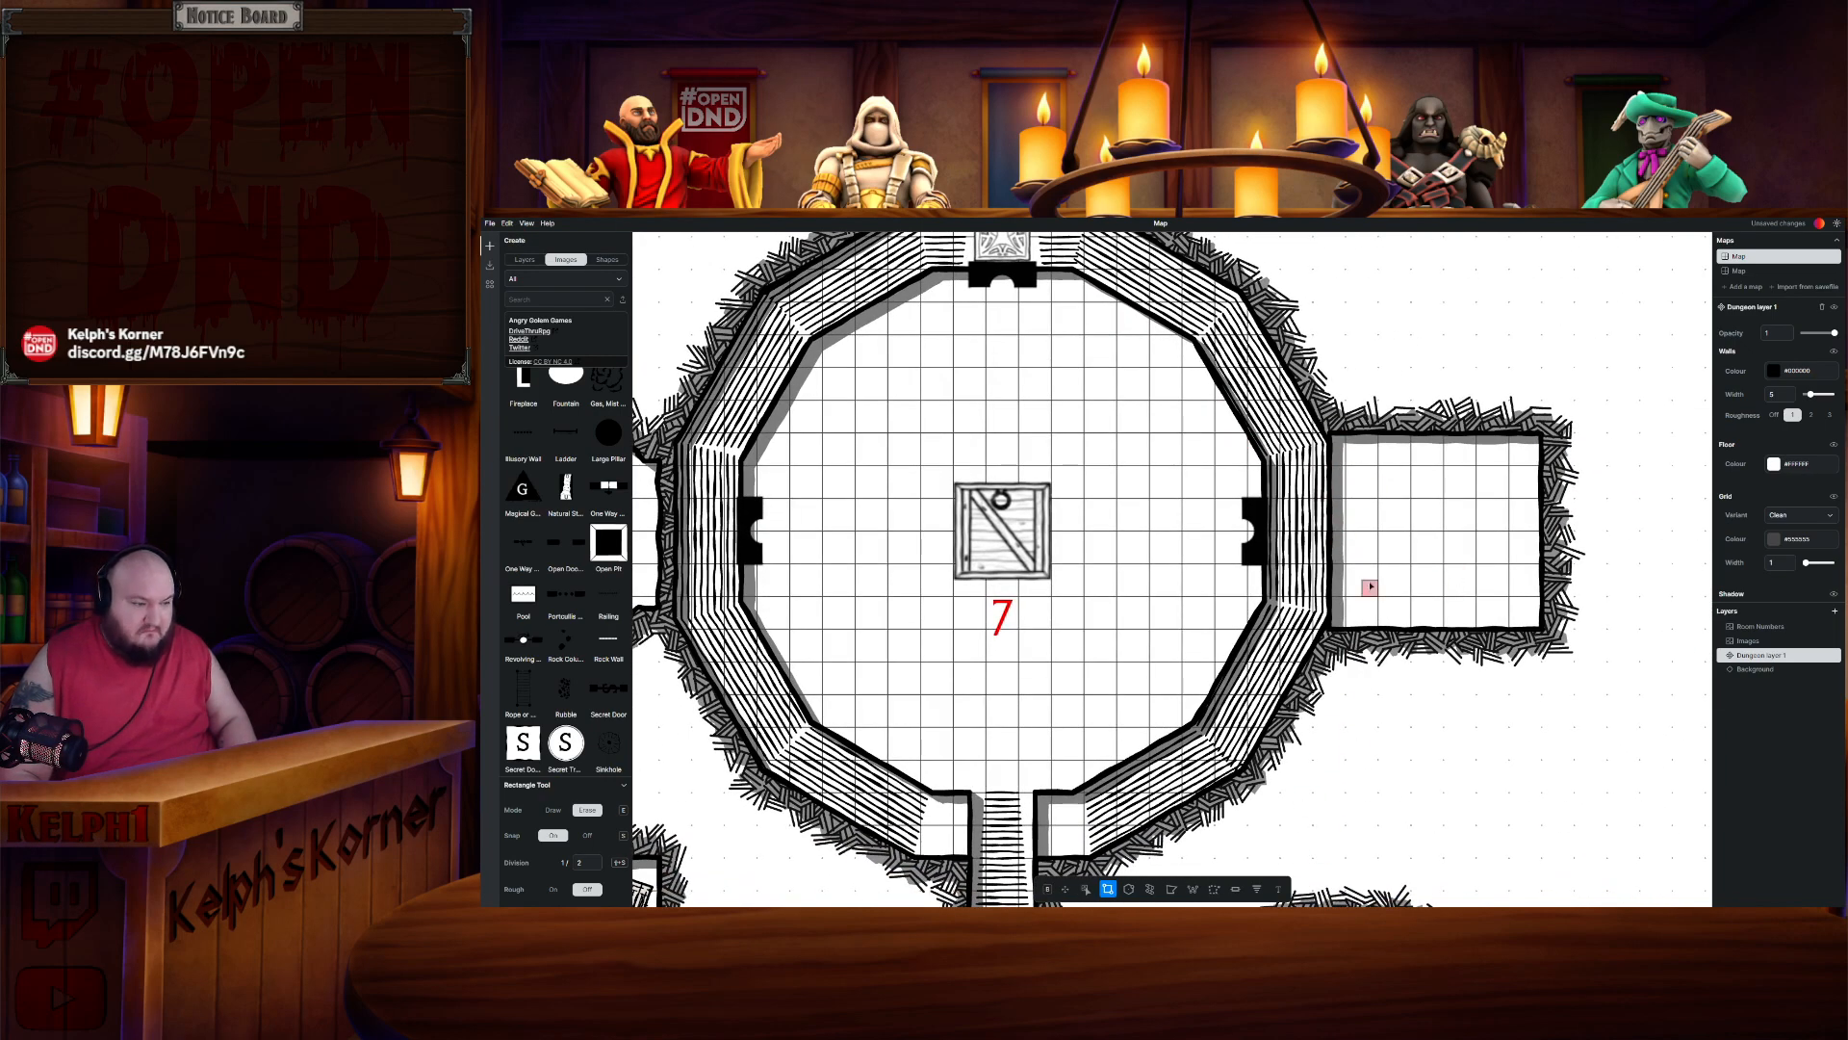
{"action": "left_click_drag", "start_coordinate": [1054, 602], "coordinate": [1239, 607]}
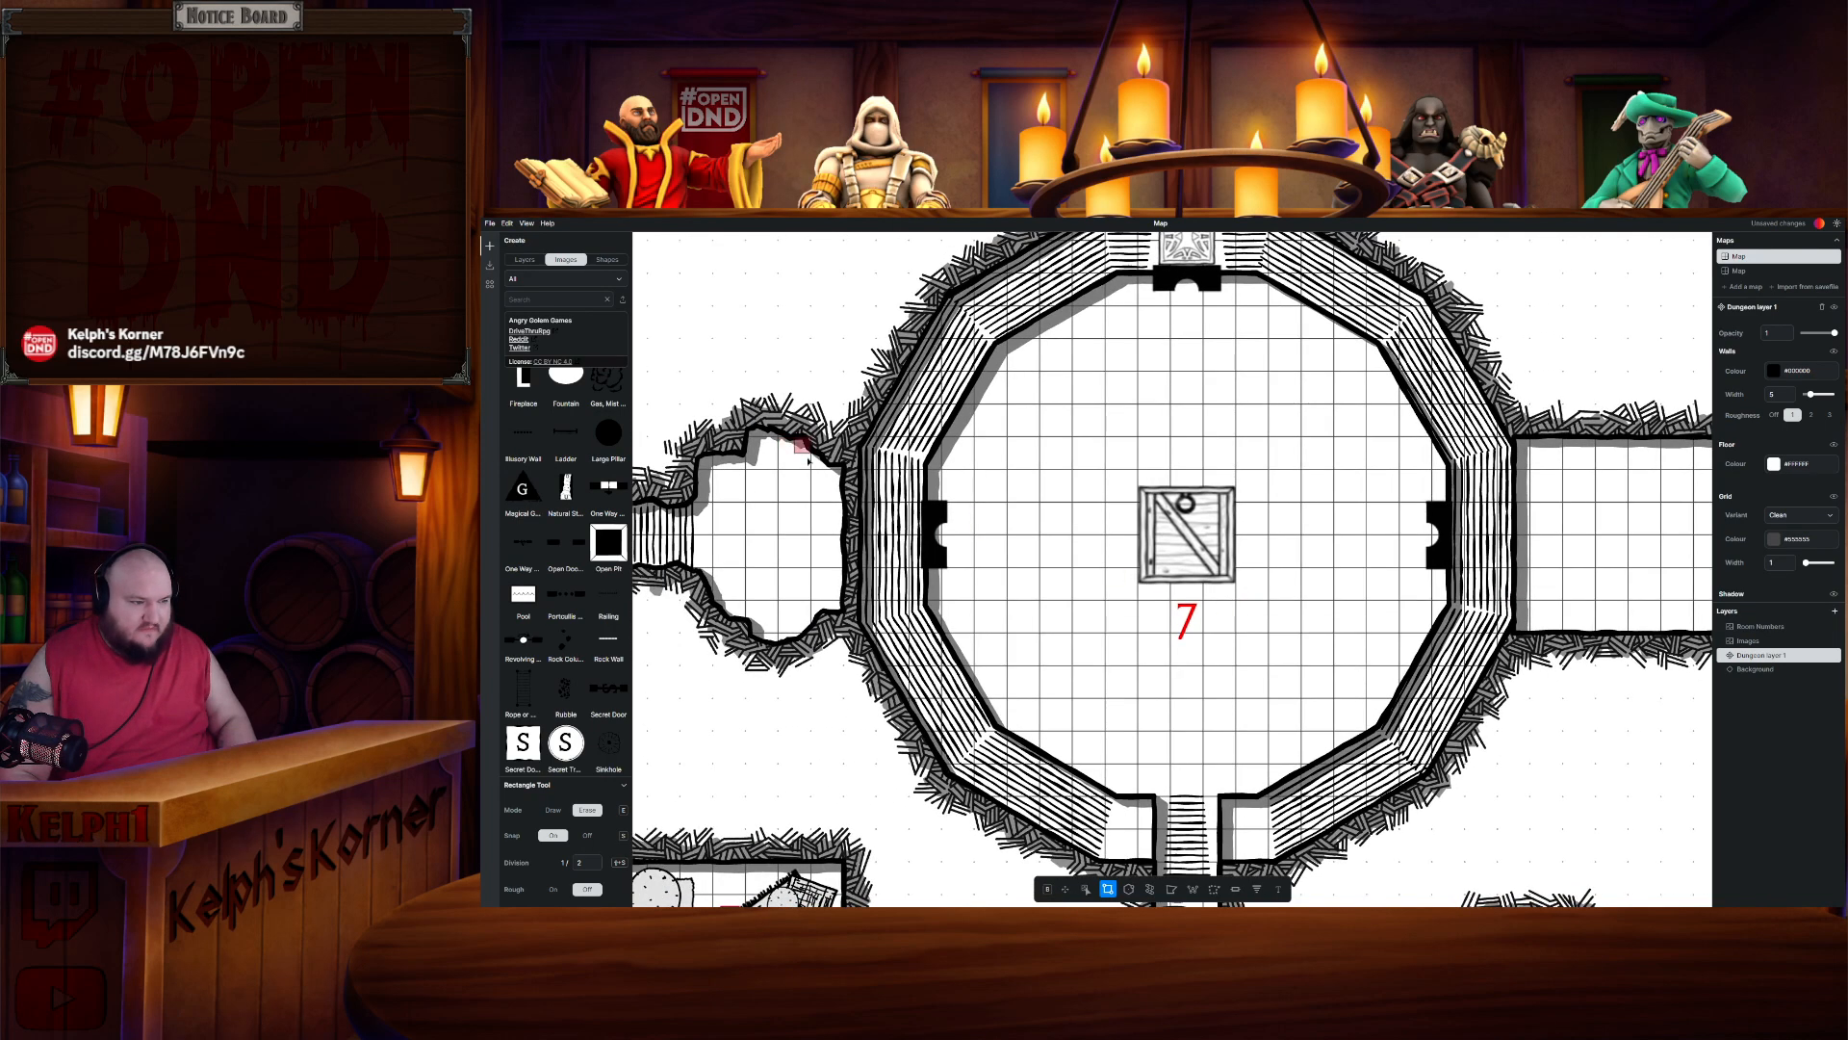
{"action": "left_click_drag", "start_coordinate": [1261, 510], "coordinate": [867, 486]}
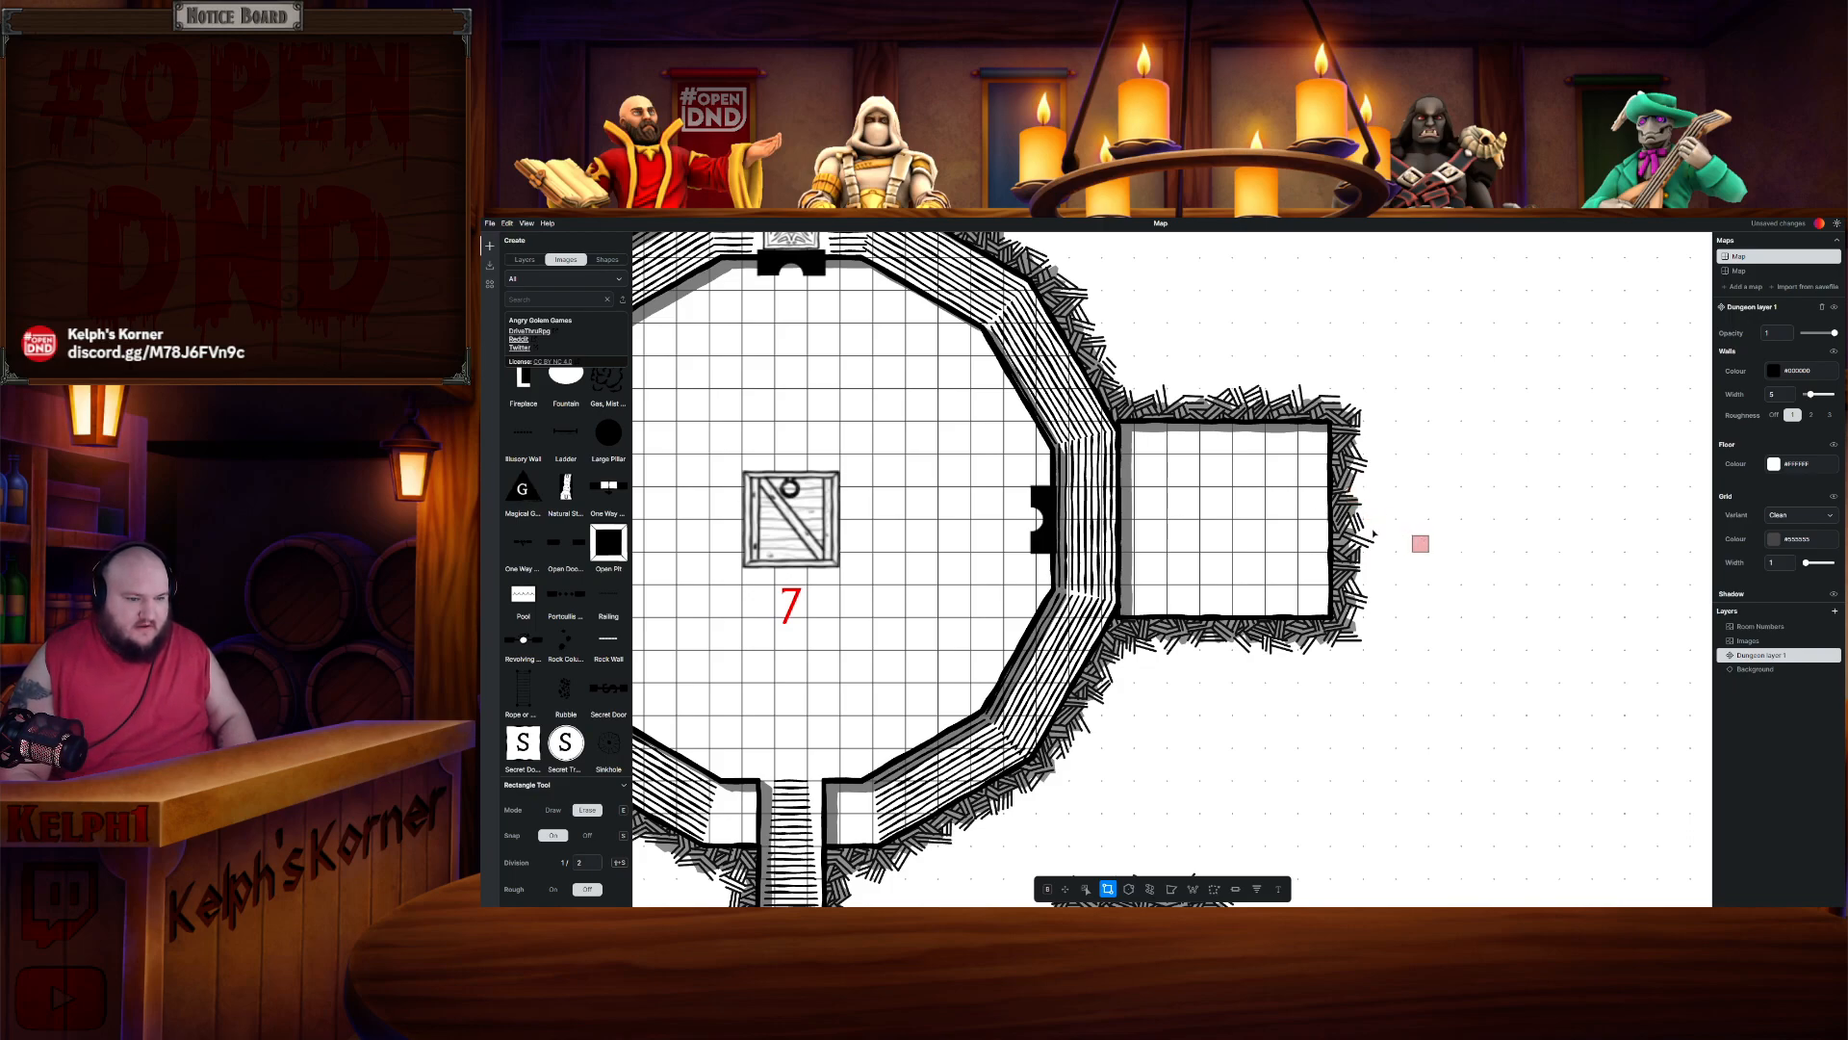
- Undo the last four edits around the pasted room
{"action": "key", "text": "ctrl+z"}
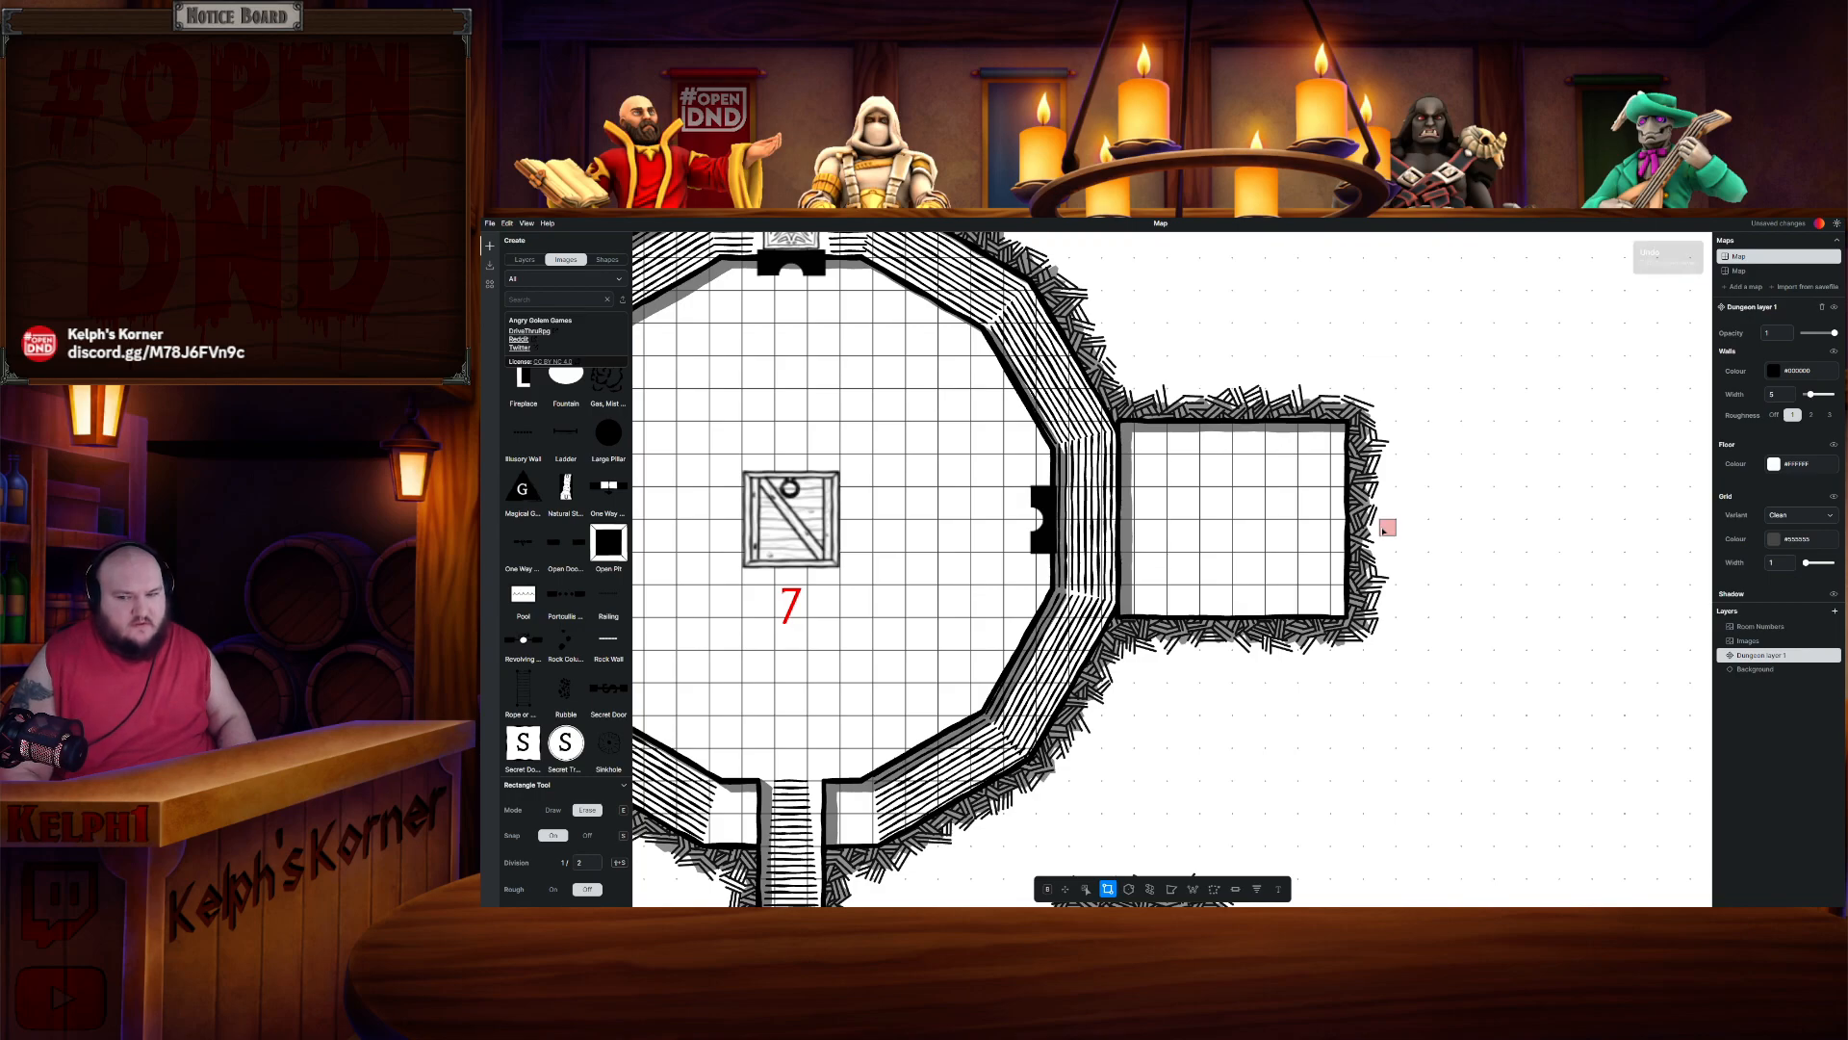
{"action": "key", "text": "ctrl+z"}
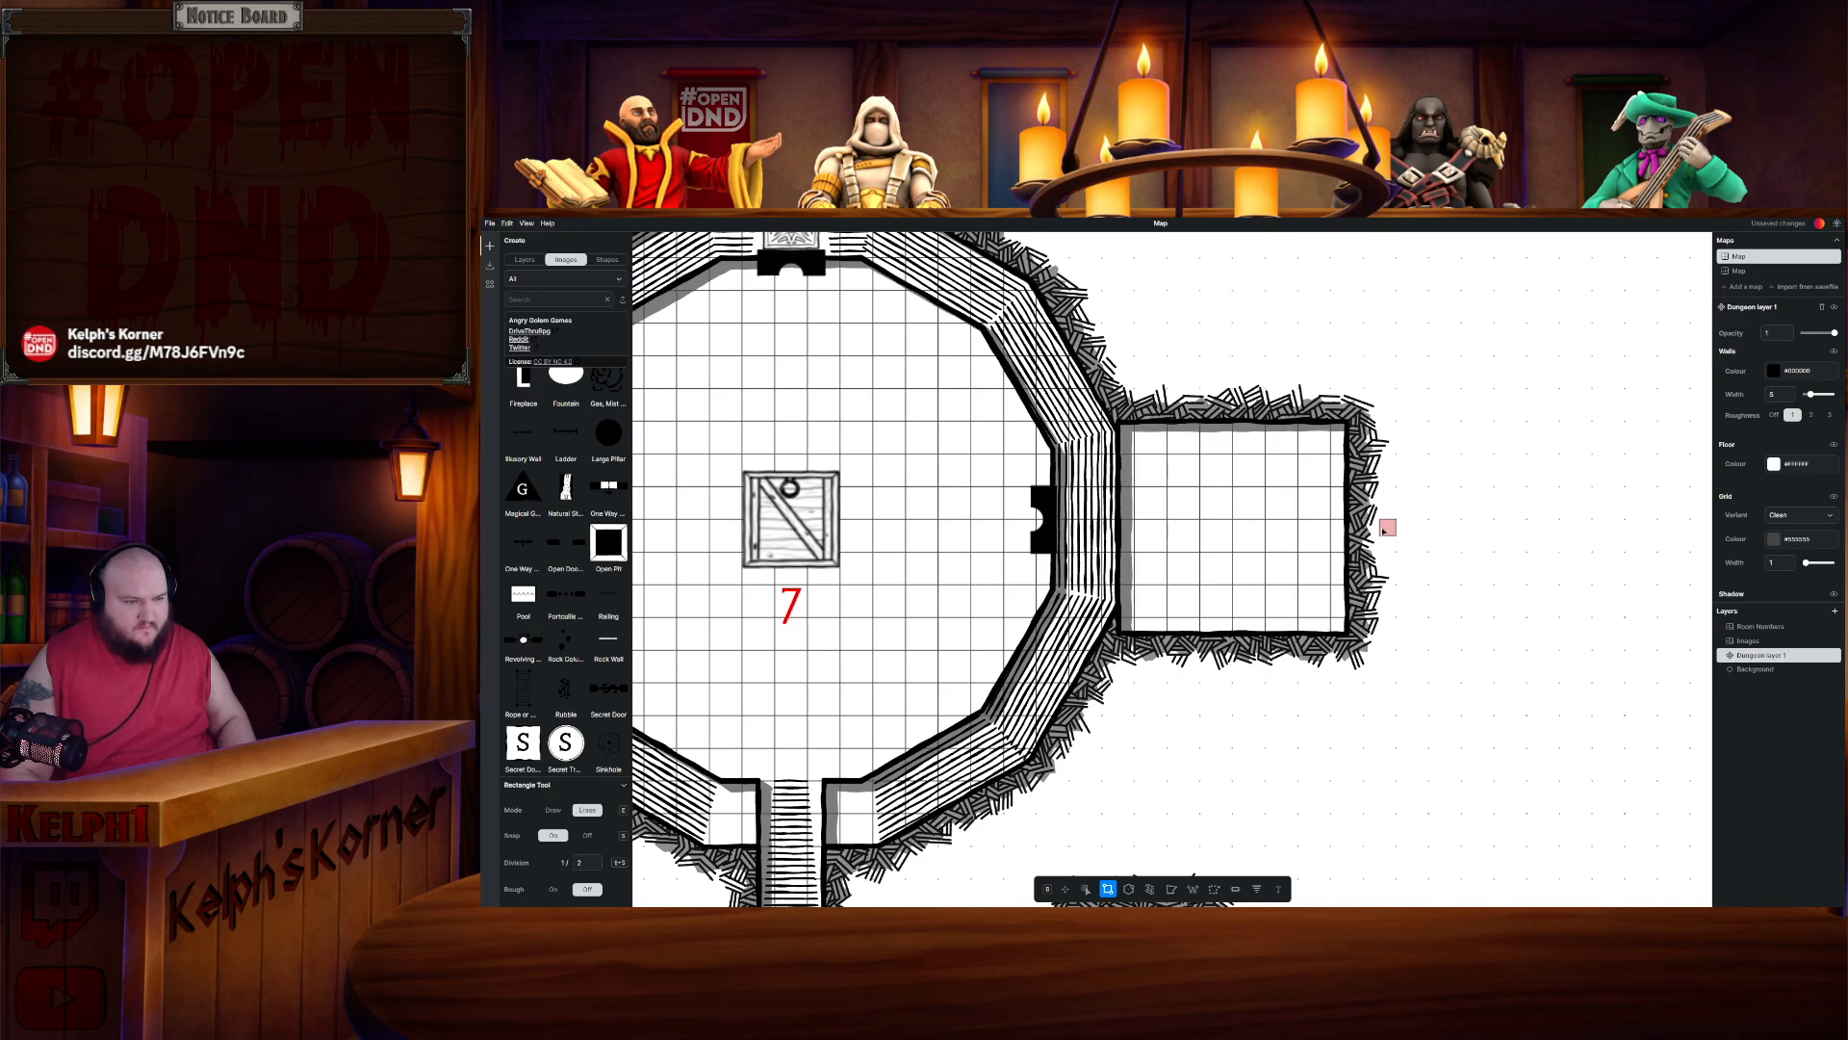
{"action": "key", "text": "ctrl+z"}
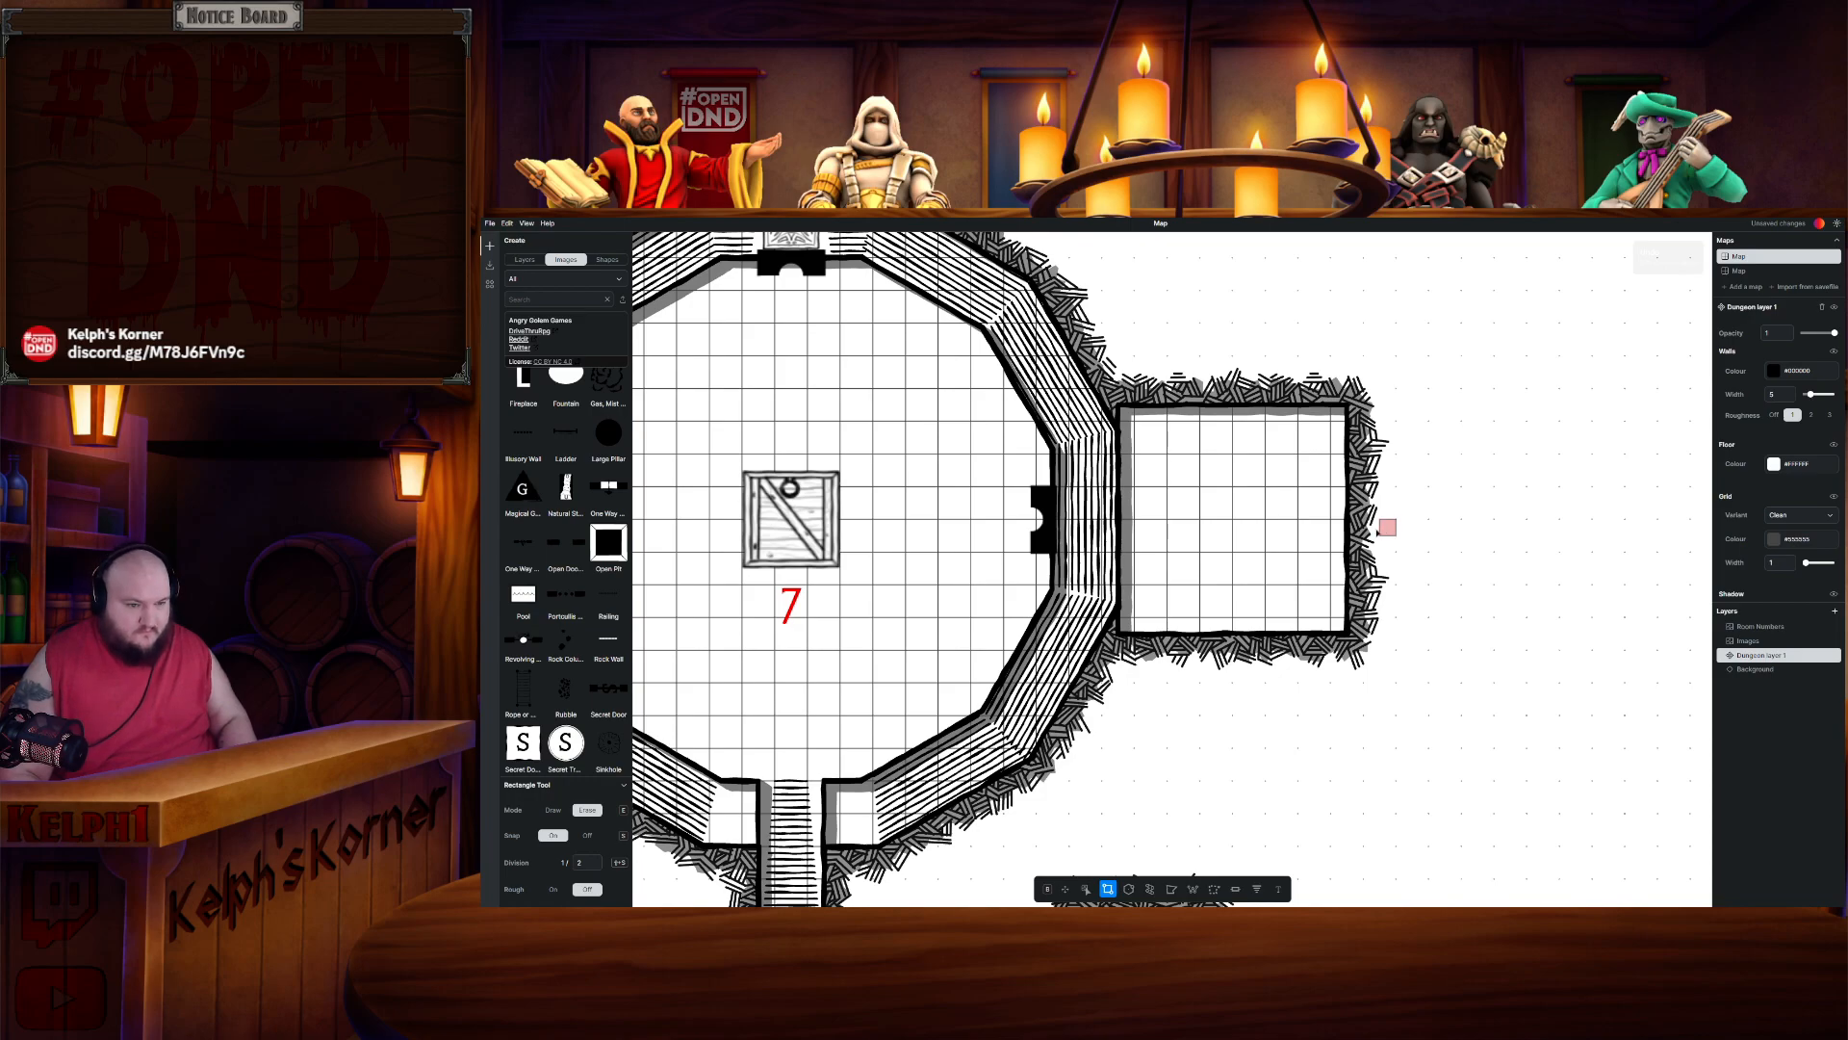
{"action": "key", "text": "ctrl+z"}
{"action": "key", "text": "e"}
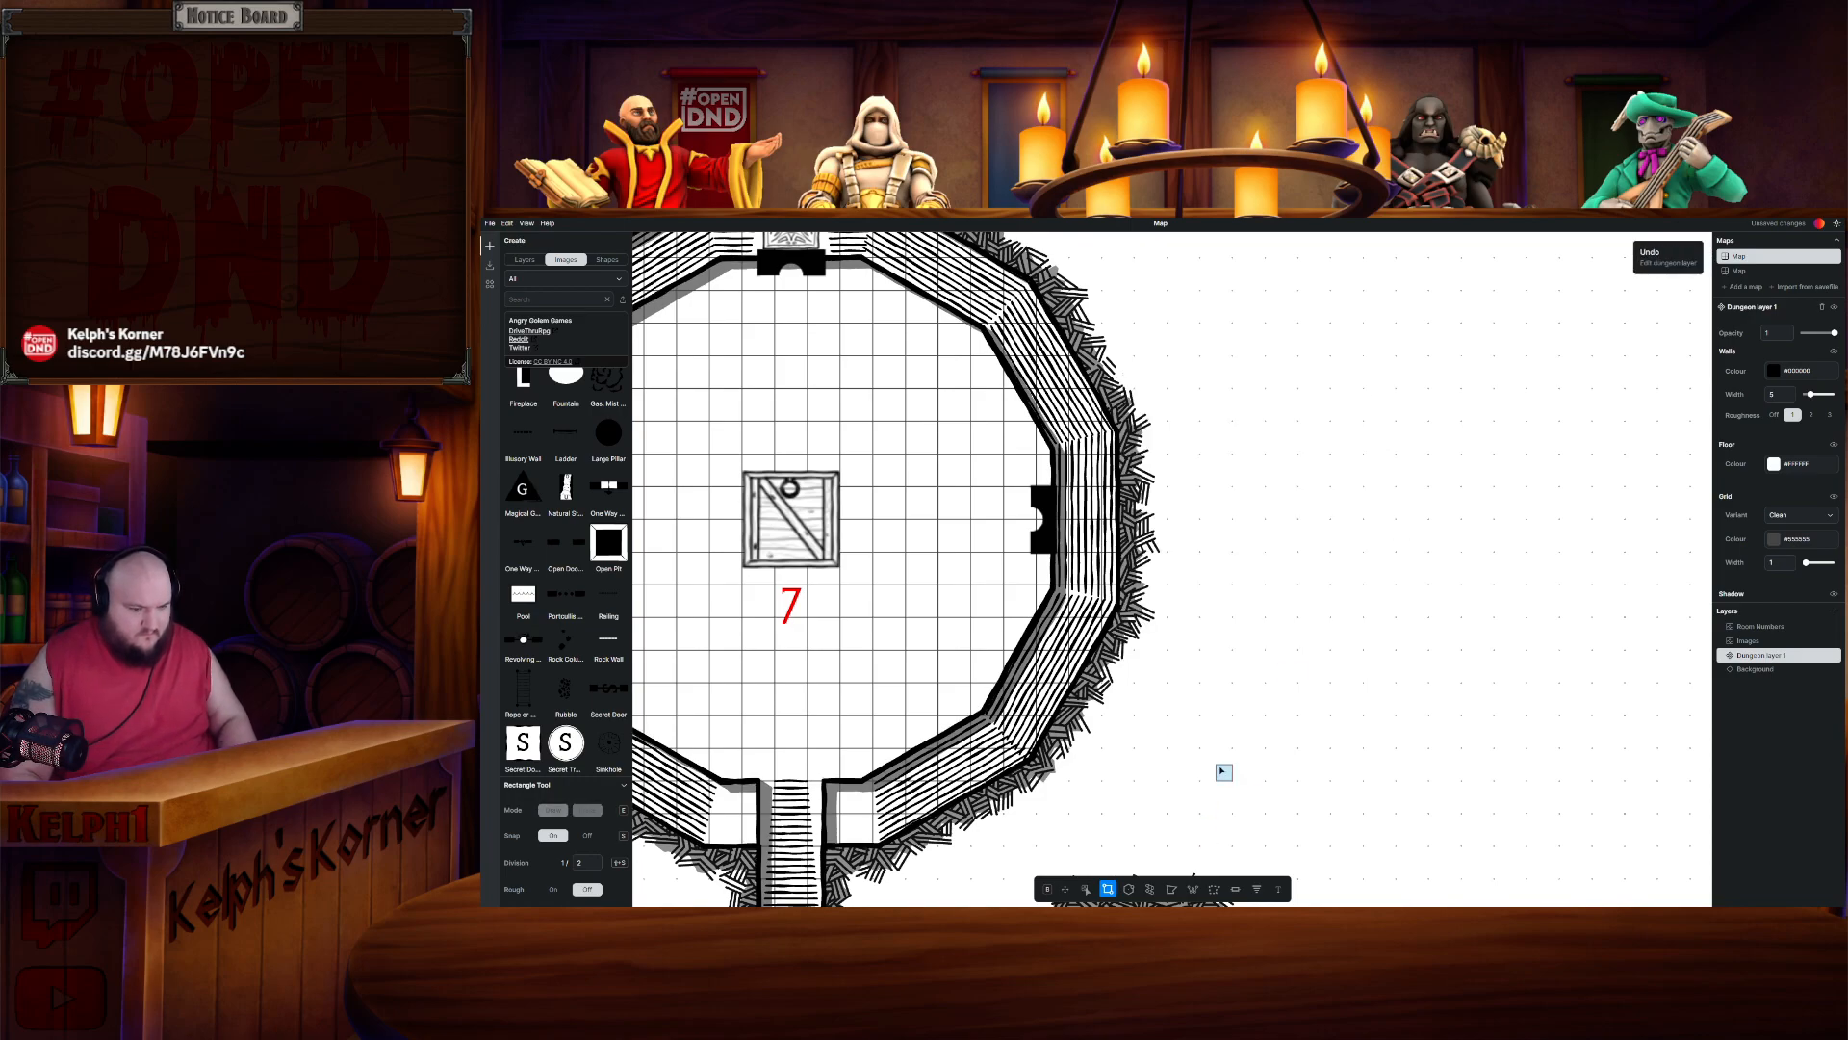
- Paste the copied Room 1.15 again against Room 7's east side and confirm it
{"action": "key", "text": "ctrl+v"}
{"action": "left_click_drag", "start_coordinate": [1281, 551], "coordinate": [1269, 519]}
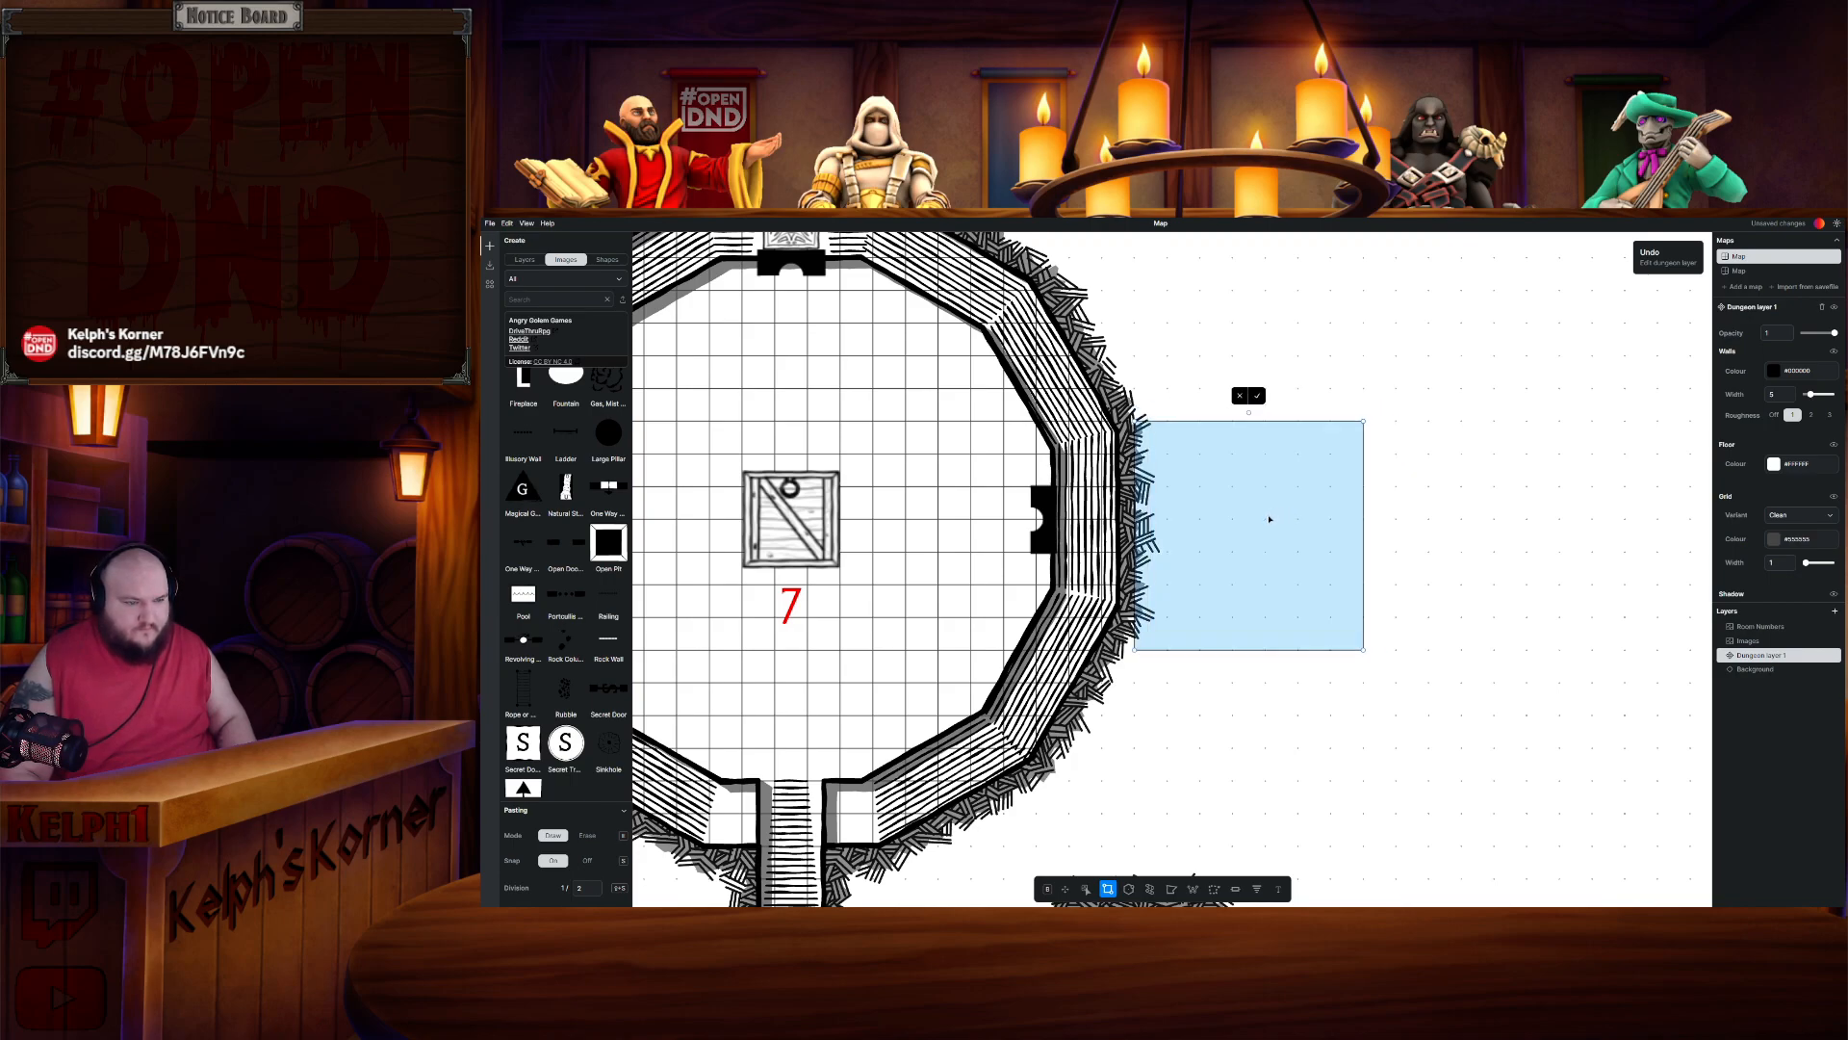
{"action": "left_click", "coordinate": [1259, 396]}
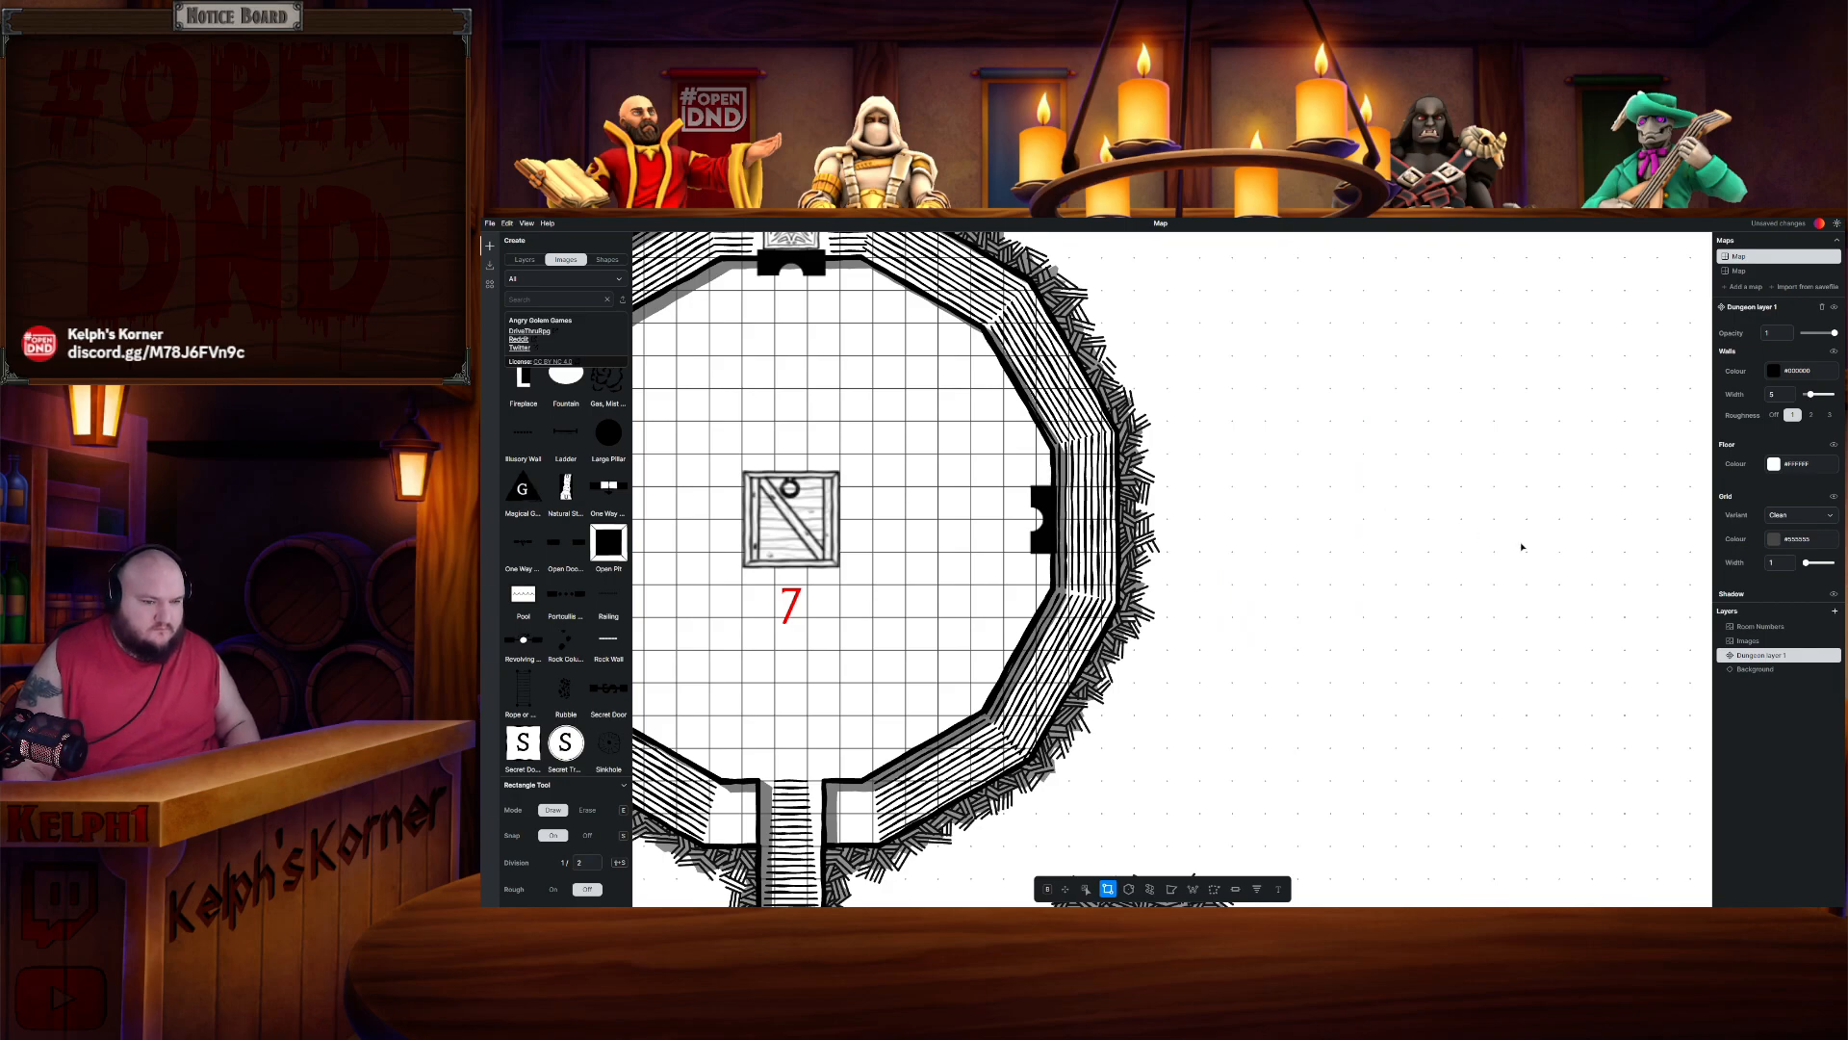
{"action": "left_click_drag", "start_coordinate": [1538, 544], "coordinate": [1084, 472]}
{"action": "scroll", "coordinate": [1168, 506], "scroll_direction": "down", "scroll_amount": 3}
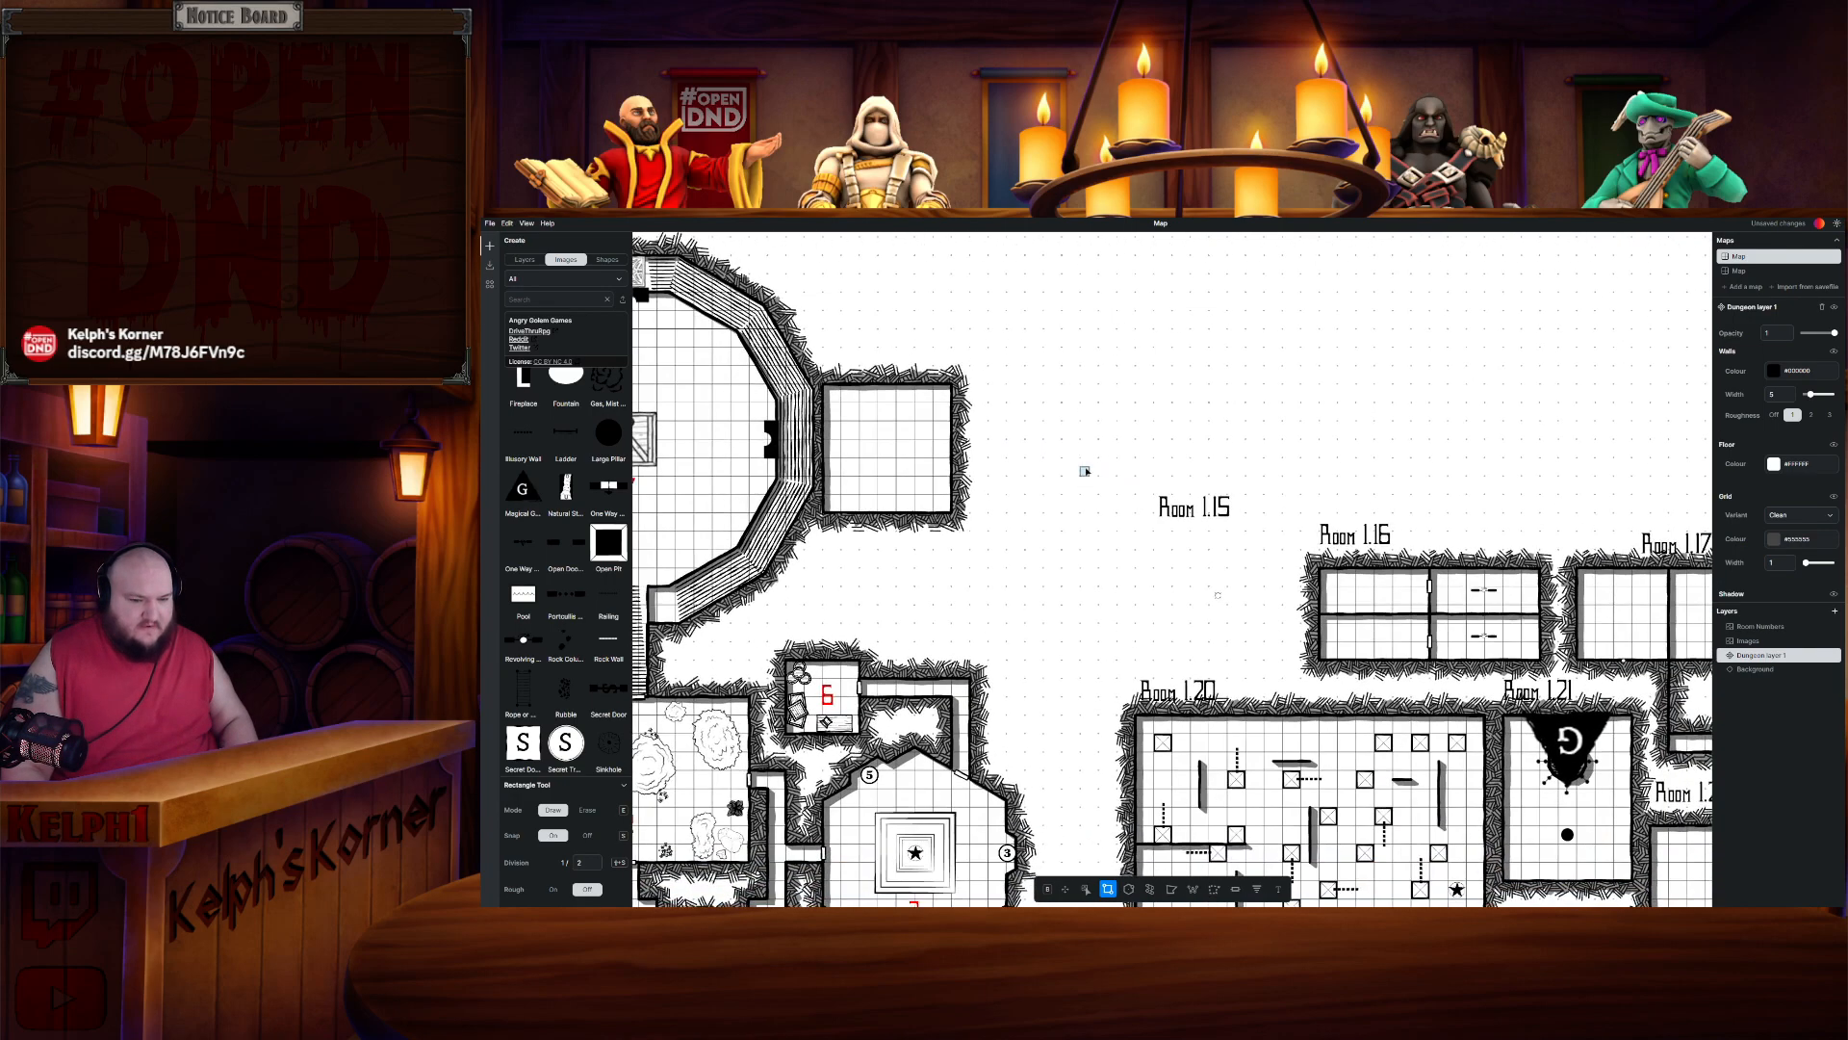
{"action": "left_click", "coordinate": [1086, 889]}
{"action": "key", "text": "ctrl+v"}
{"action": "left_click_drag", "start_coordinate": [887, 456], "coordinate": [887, 452]}
{"action": "key", "text": "Escape"}
- Lasso-select Room 1.16, cut it and paste it onto the east side of the relocated Room 1.15
{"action": "scroll", "coordinate": [1095, 494], "scroll_direction": "up", "scroll_amount": 1}
{"action": "left_click_drag", "start_coordinate": [1335, 616], "coordinate": [1264, 646]}
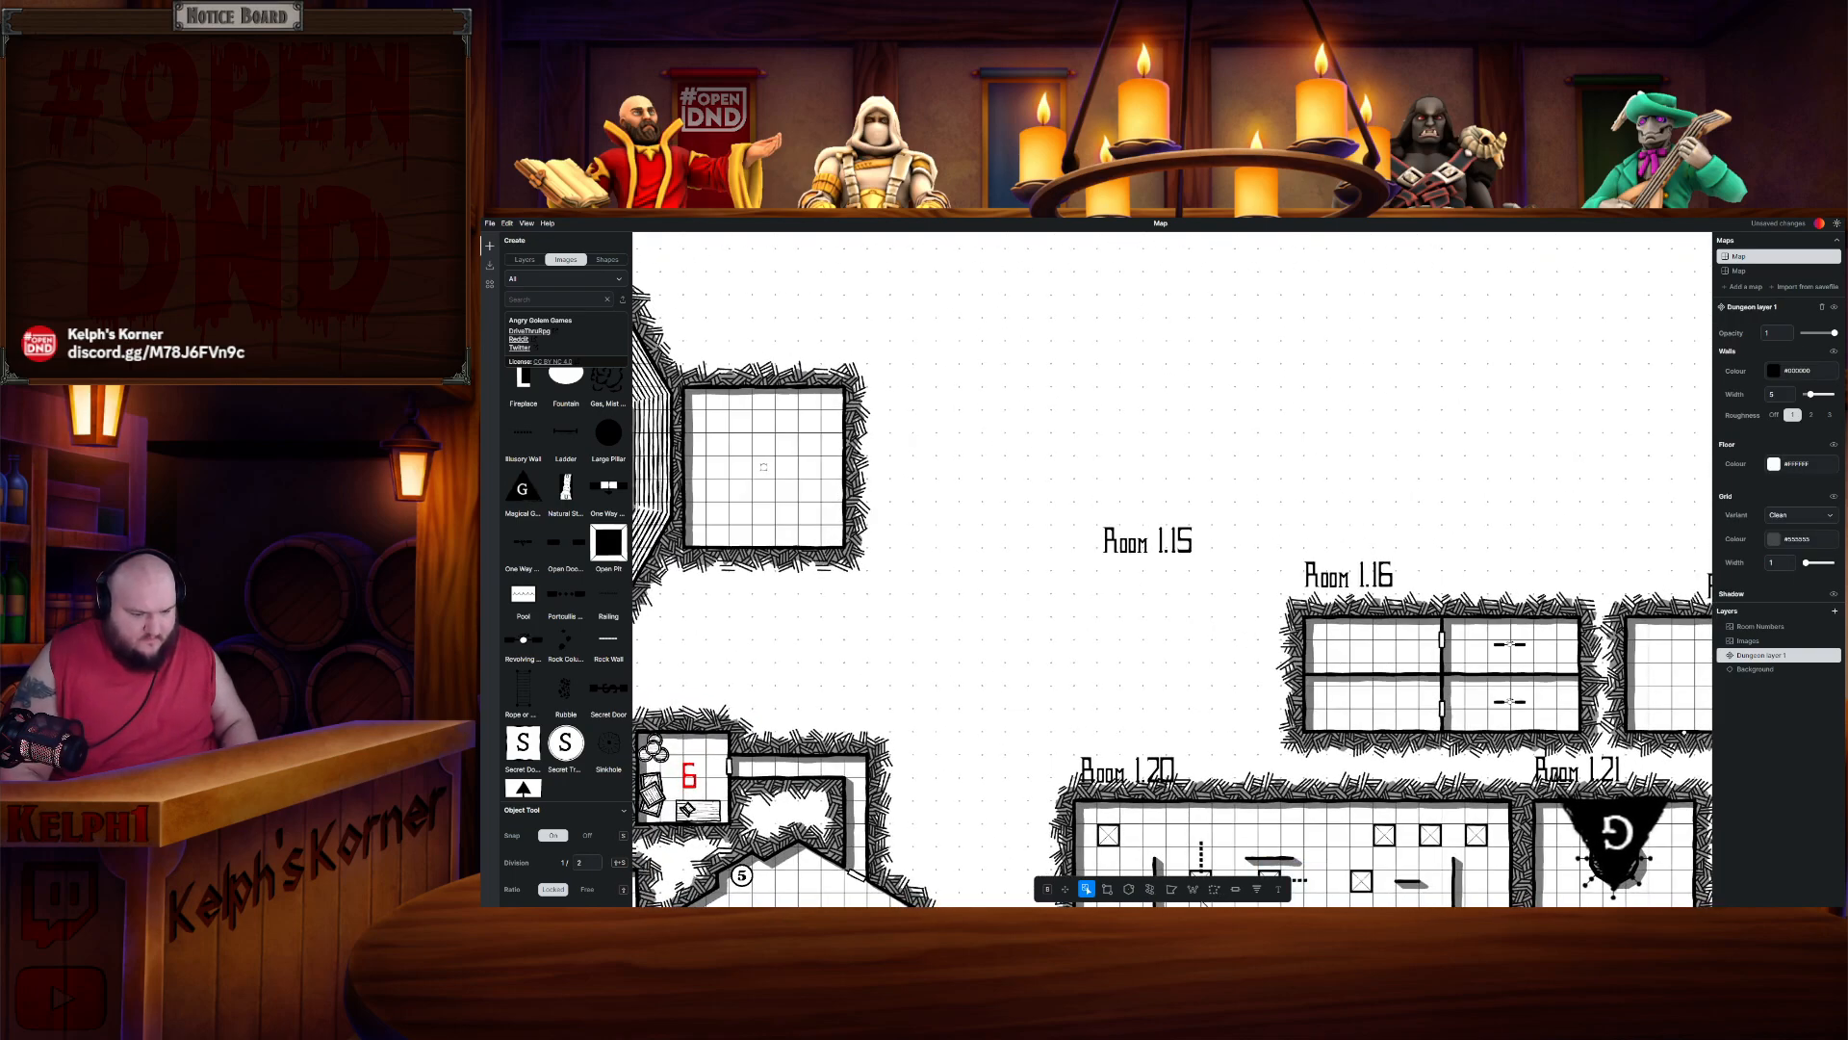
{"action": "left_click", "coordinate": [1215, 892]}
{"action": "left_click", "coordinate": [1259, 605]}
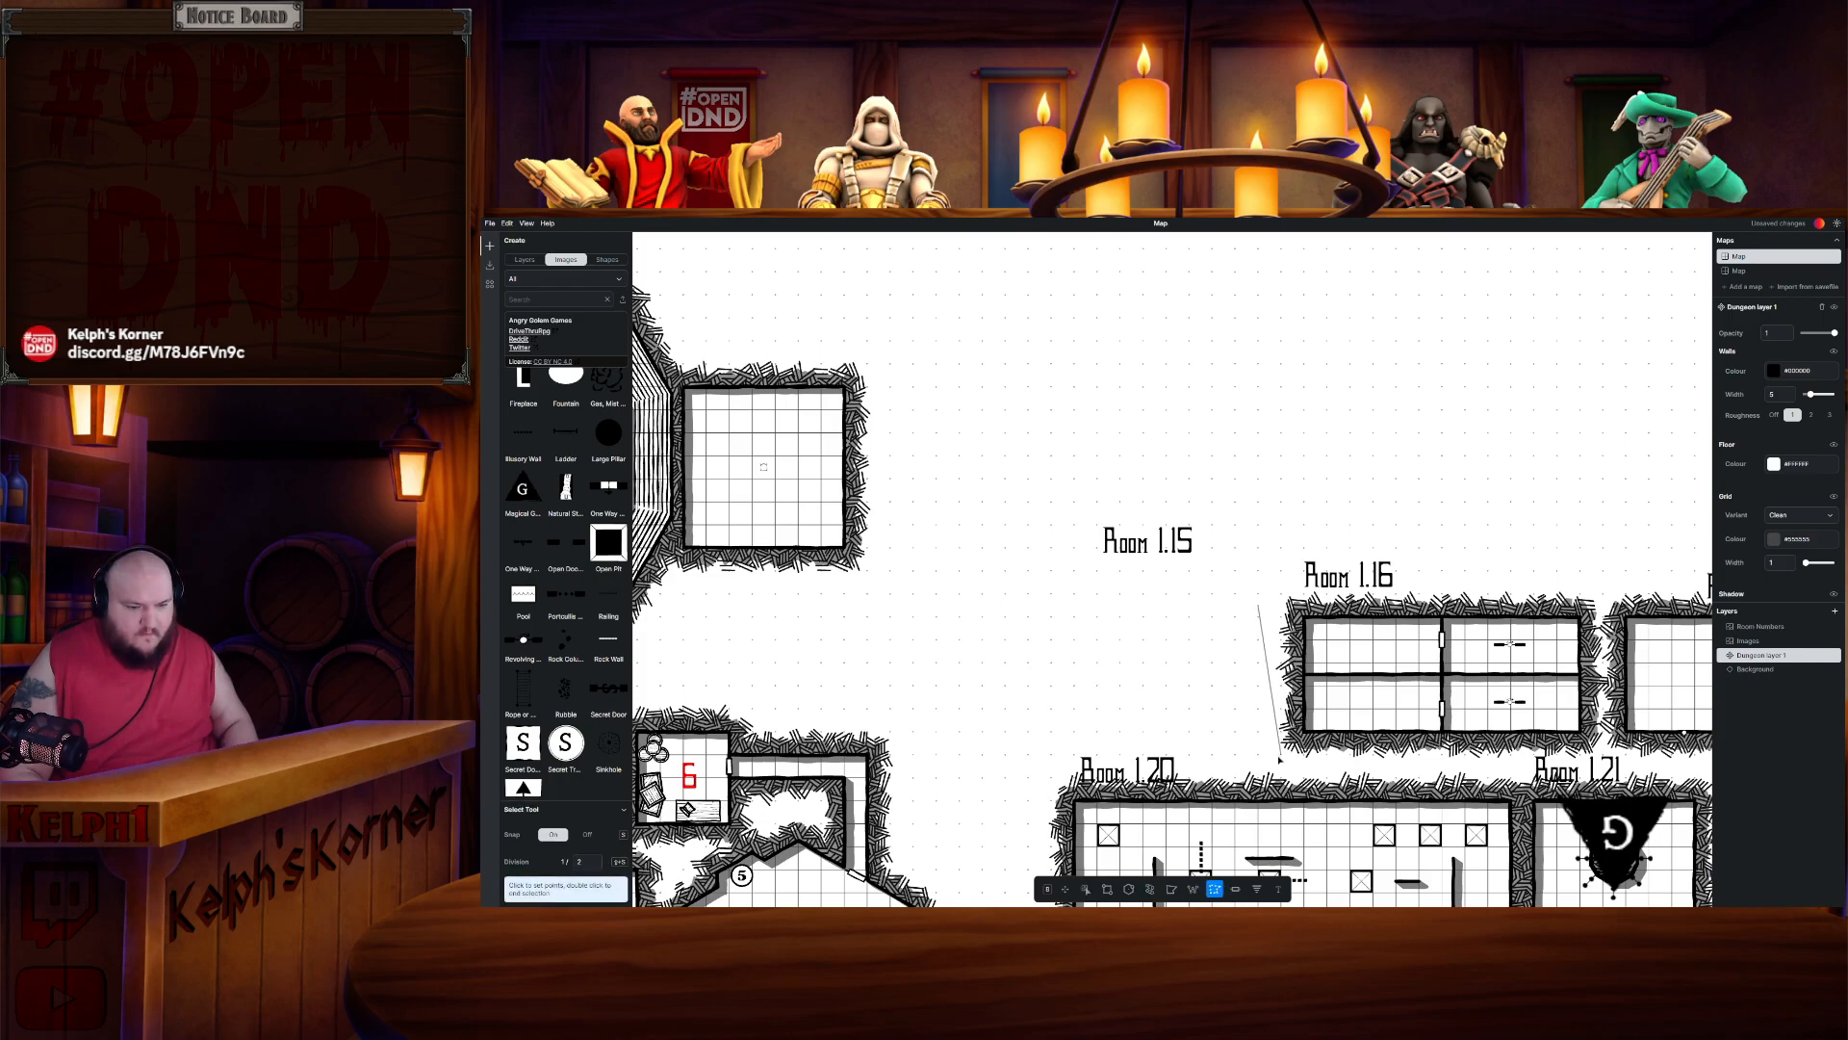
{"action": "left_click", "coordinate": [1280, 754]}
{"action": "left_click", "coordinate": [1588, 737]}
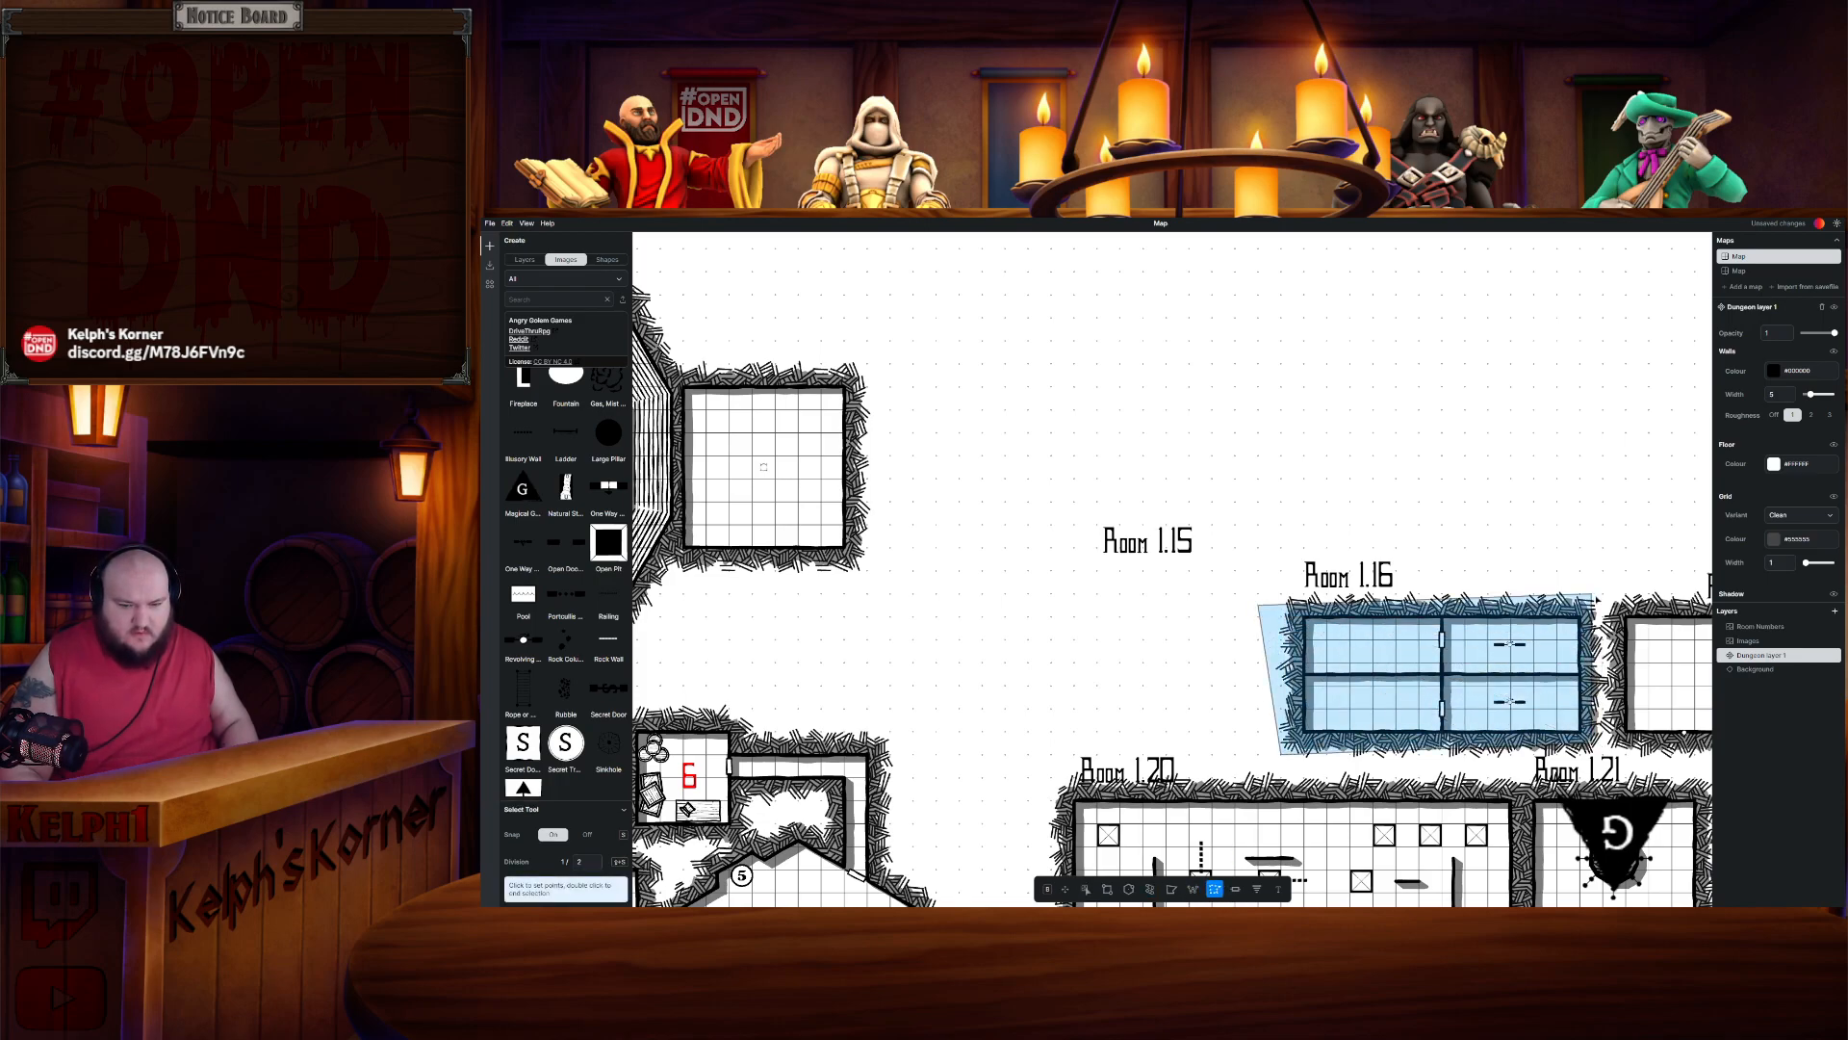
{"action": "double_click", "coordinate": [1601, 600]}
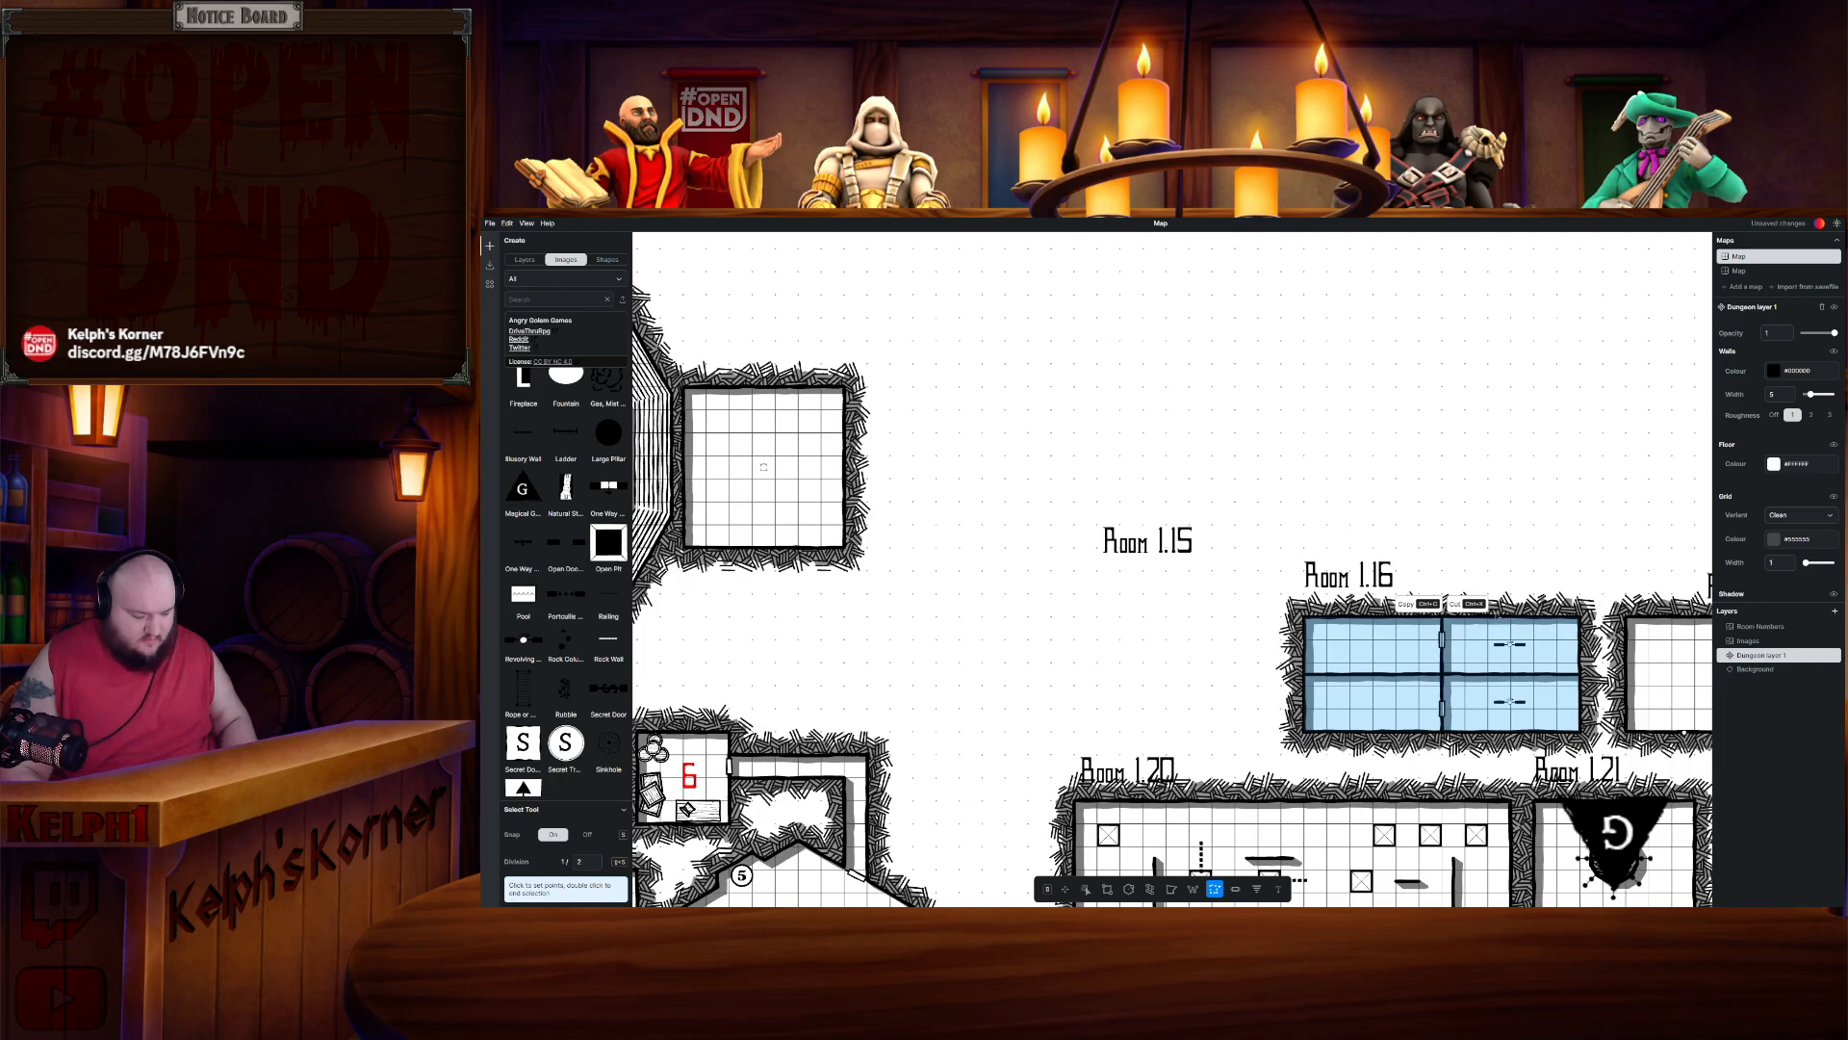
{"action": "key", "text": "Escape"}
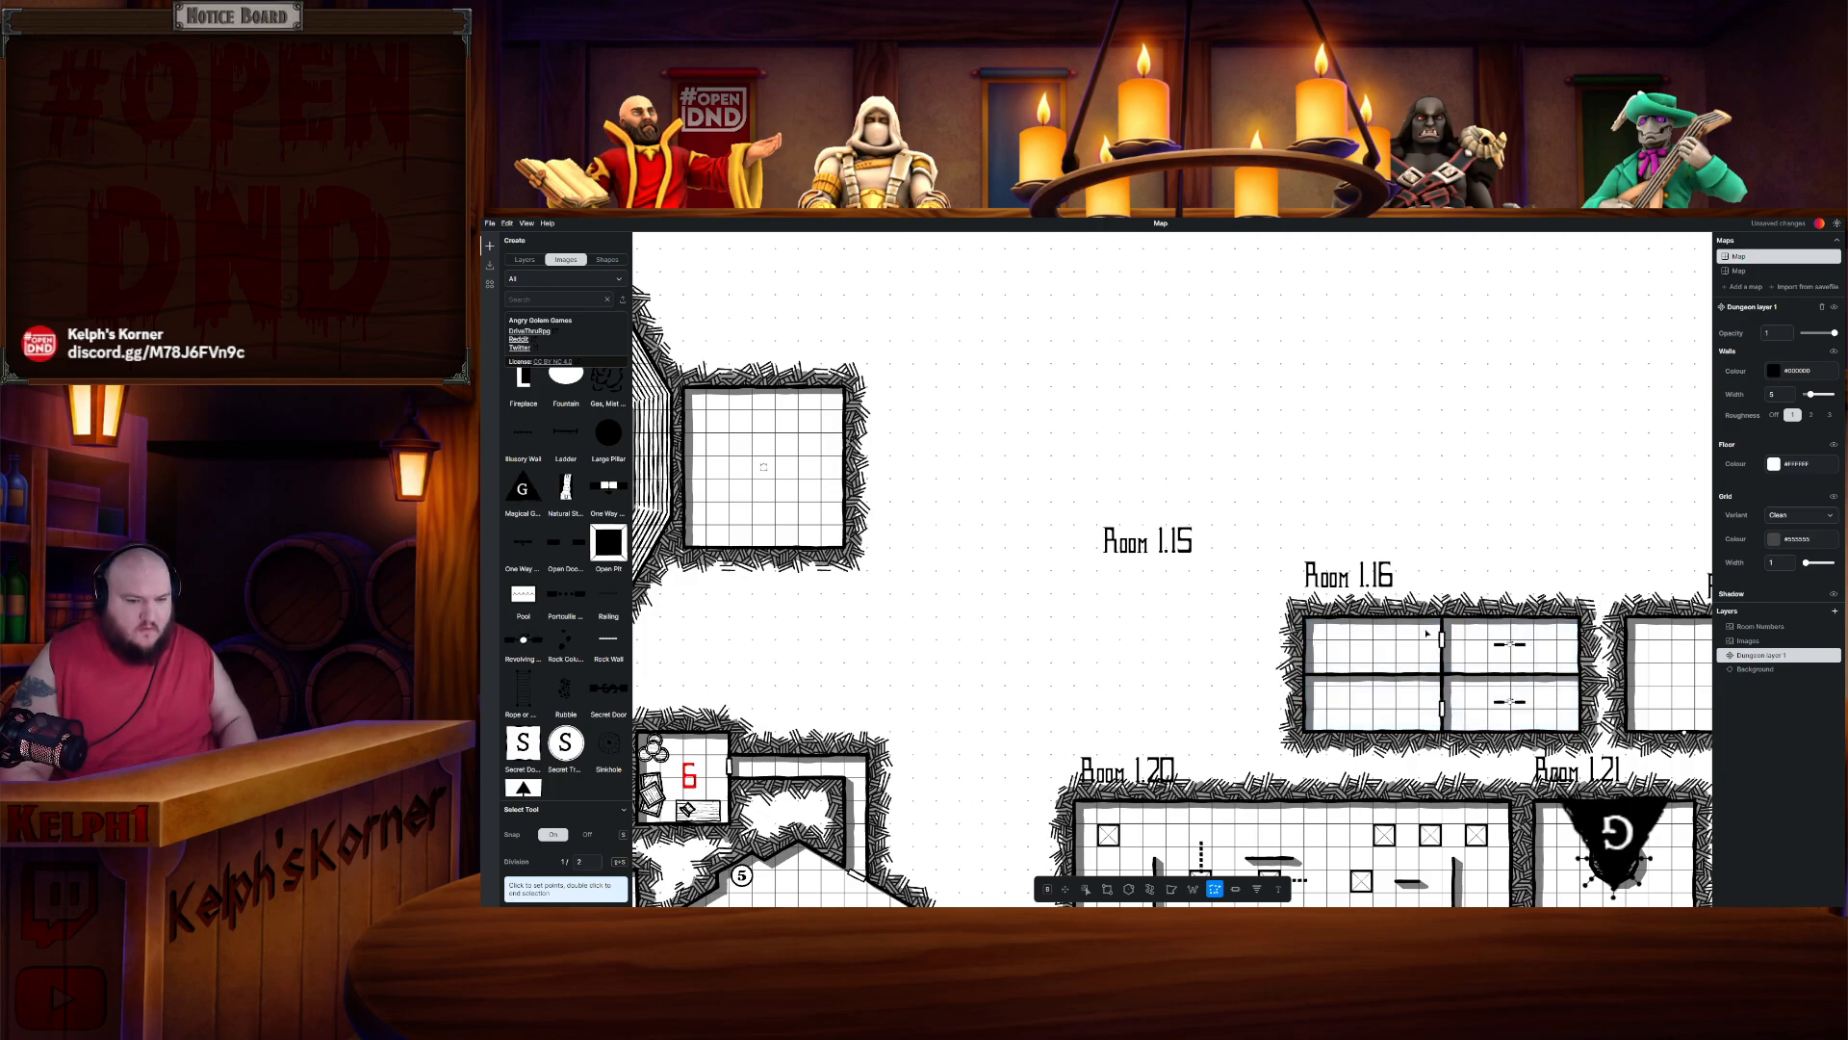
{"action": "key", "text": "ctrl+x"}
{"action": "key", "text": "ctrl+v"}
{"action": "left_click_drag", "start_coordinate": [1263, 542], "coordinate": [1067, 451]}
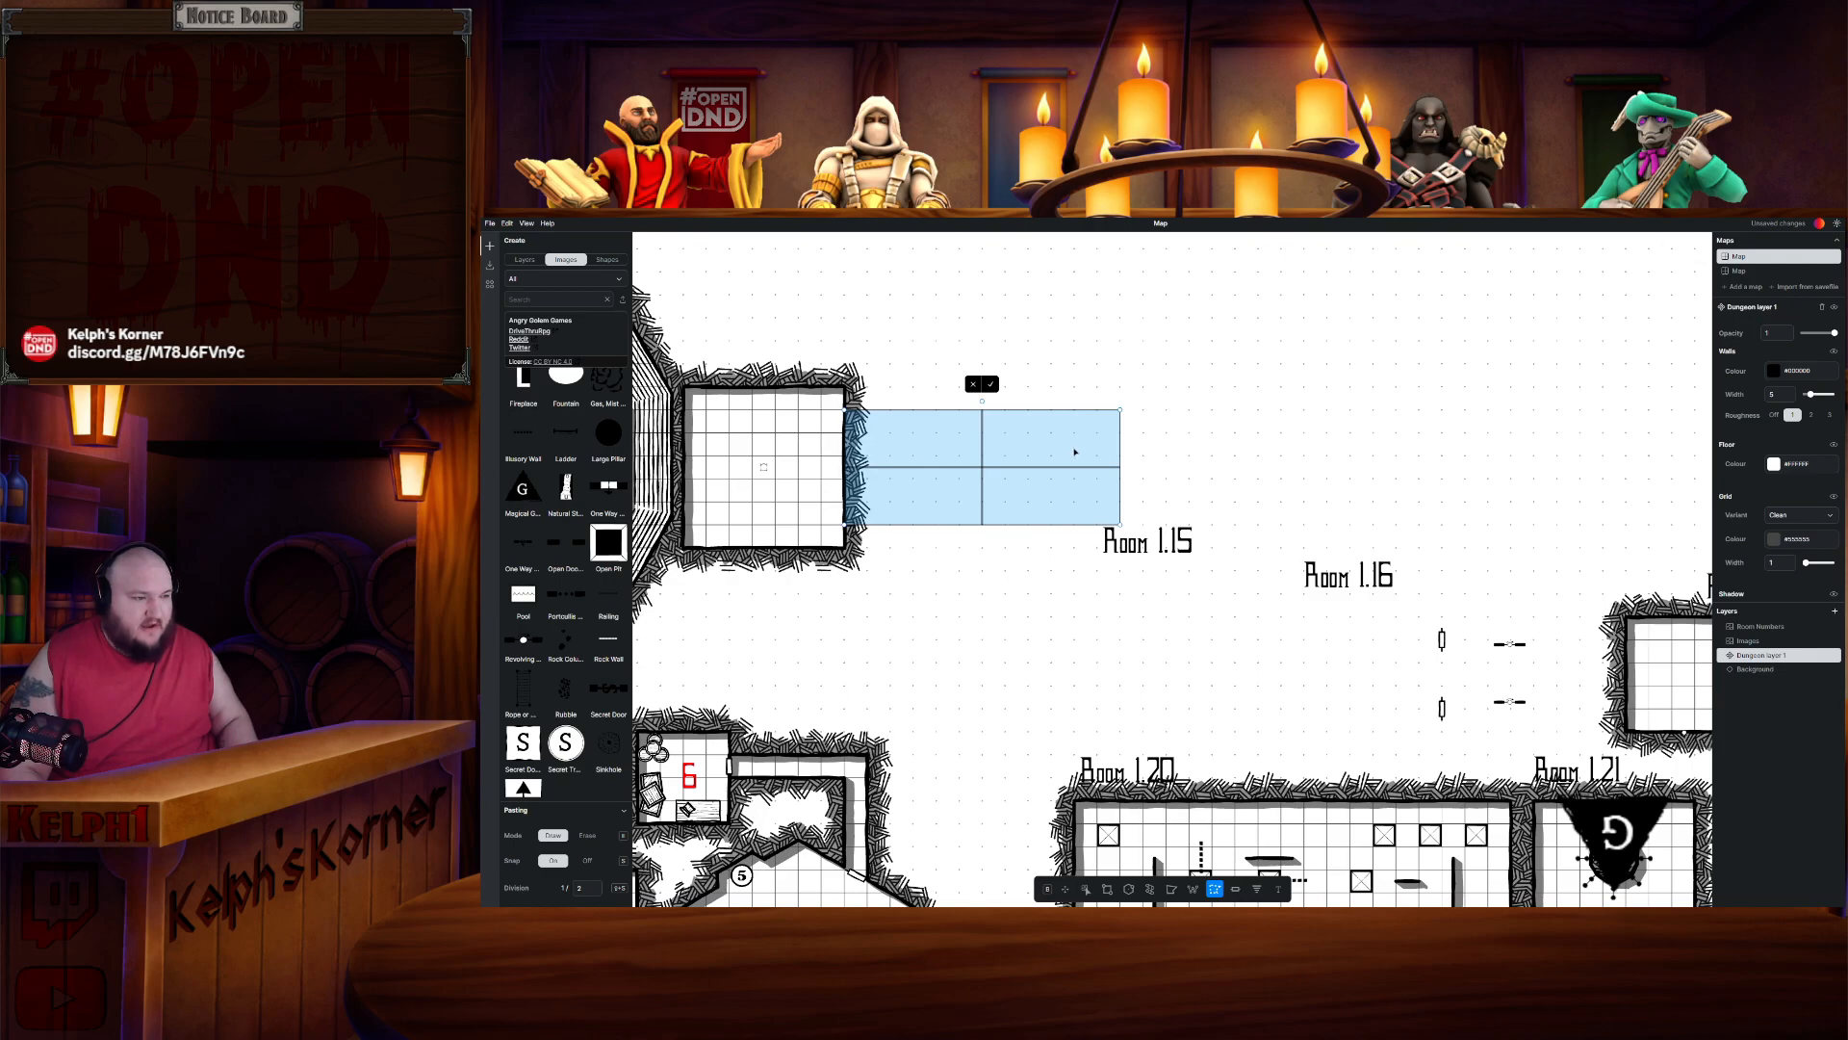
{"action": "left_click", "coordinate": [992, 386]}
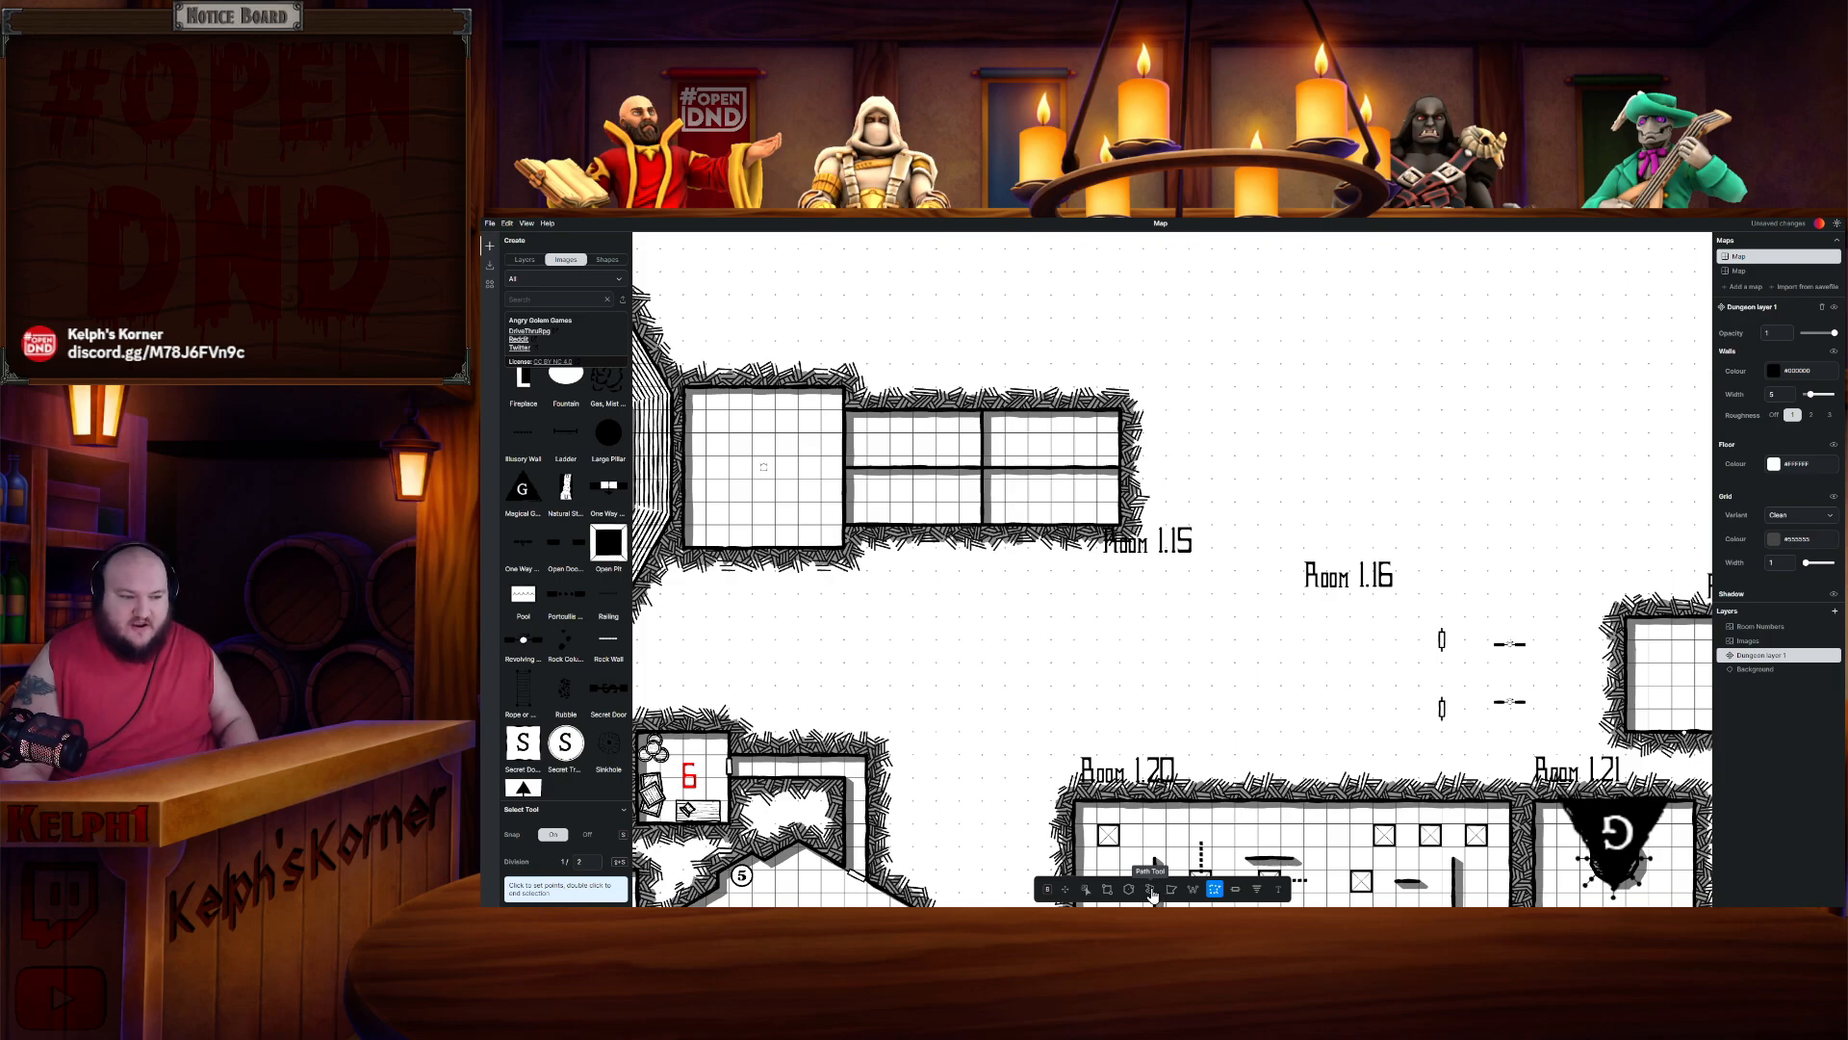
- Box-select Room 1.16's doors and furnishings and move them onto the relocated Room 1.16
{"action": "left_click", "coordinate": [1084, 890]}
{"action": "left_click_drag", "start_coordinate": [1410, 619], "coordinate": [1548, 737]}
{"action": "left_click_drag", "start_coordinate": [1508, 656], "coordinate": [1050, 443]}
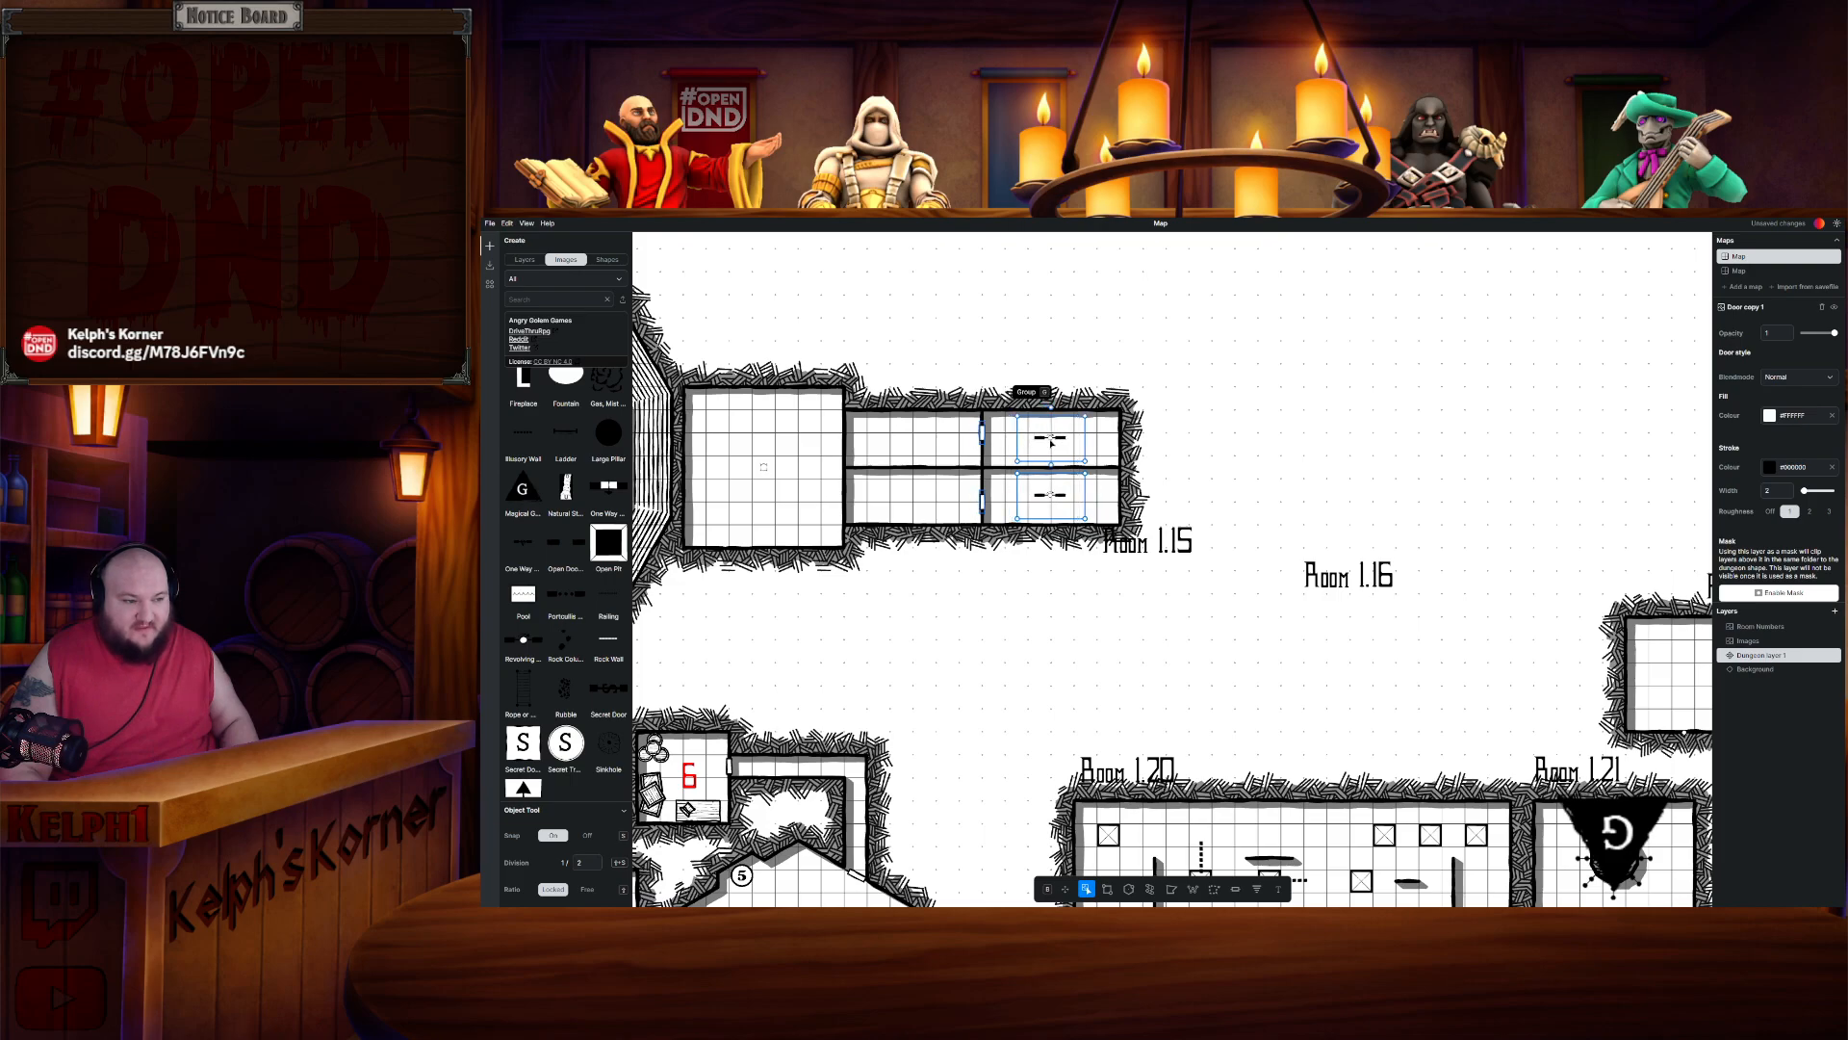
{"action": "left_click", "coordinate": [1252, 462]}
- Select the Room 1.15 and Room 1.16 labels and delete them
{"action": "scroll", "coordinate": [1256, 467], "scroll_direction": "down", "scroll_amount": 2}
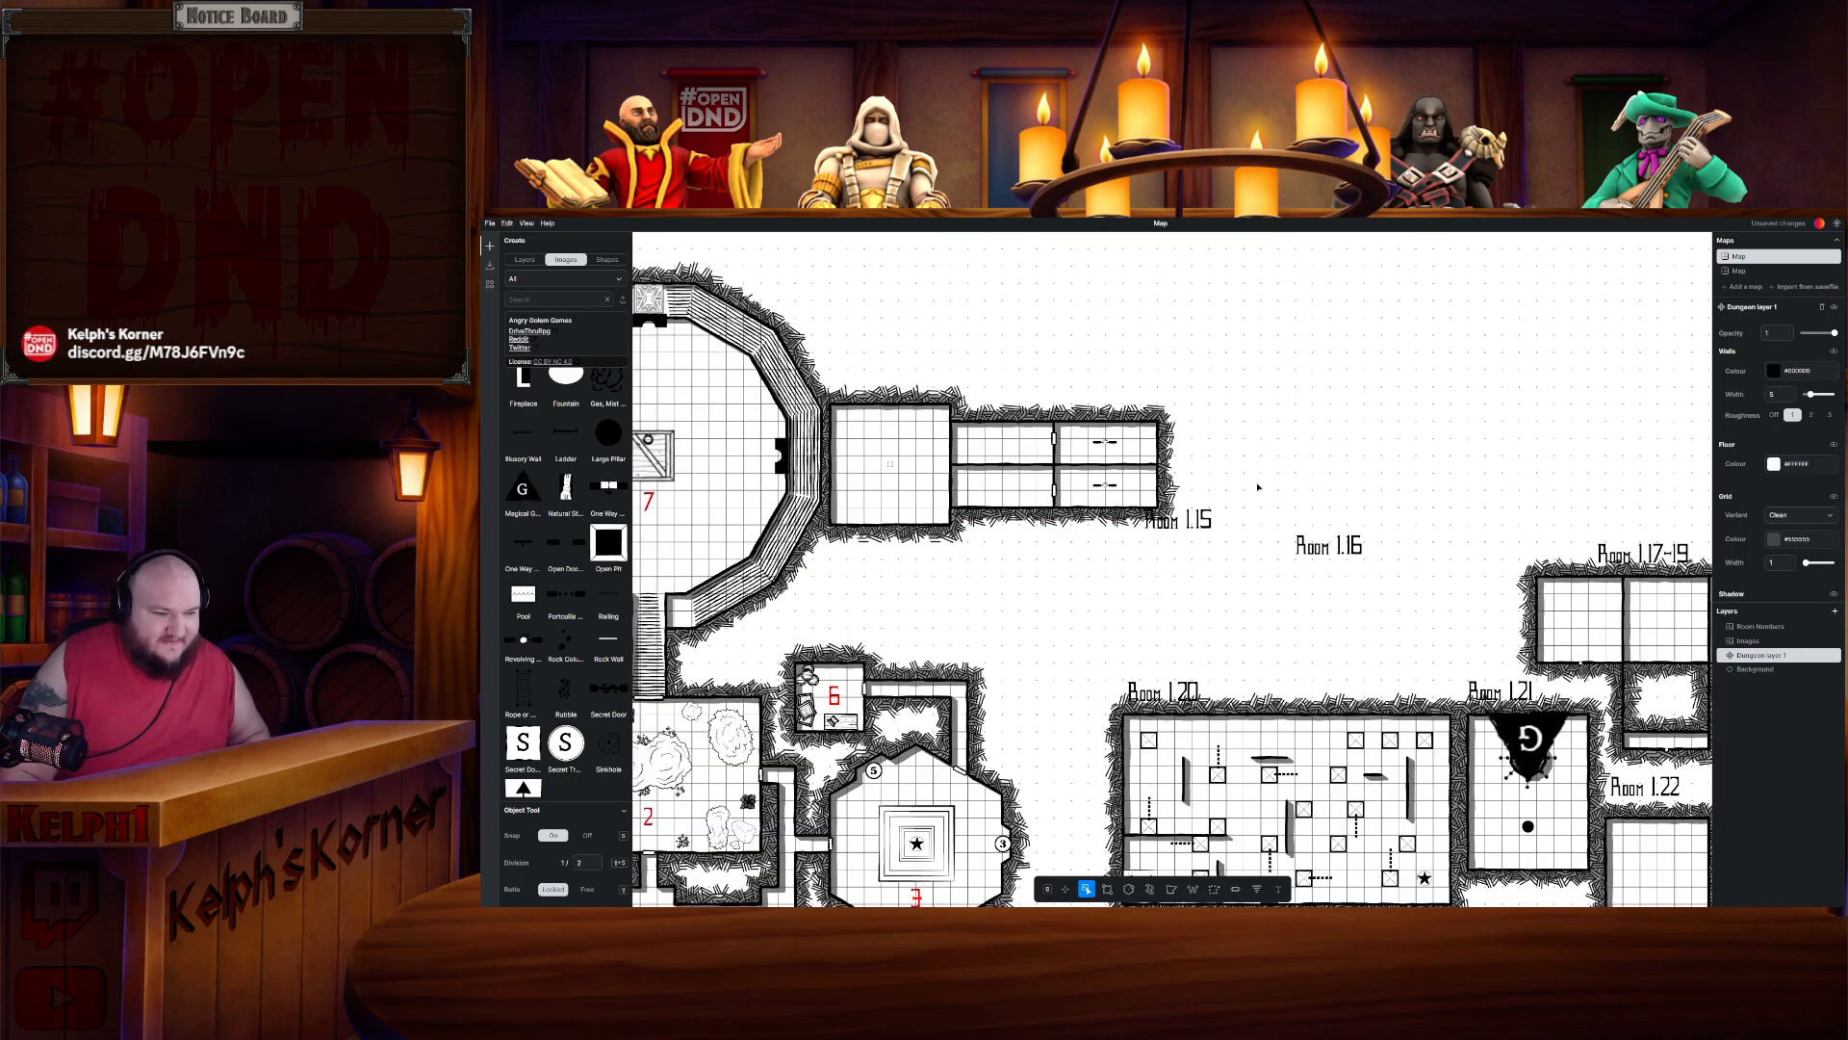
{"action": "scroll", "coordinate": [1264, 481], "scroll_direction": "up", "scroll_amount": 2}
{"action": "left_click", "coordinate": [1174, 525]}
{"action": "left_click_drag", "start_coordinate": [1175, 525], "coordinate": [1183, 595]}
{"action": "left_click_drag", "start_coordinate": [1436, 668], "coordinate": [1133, 555]}
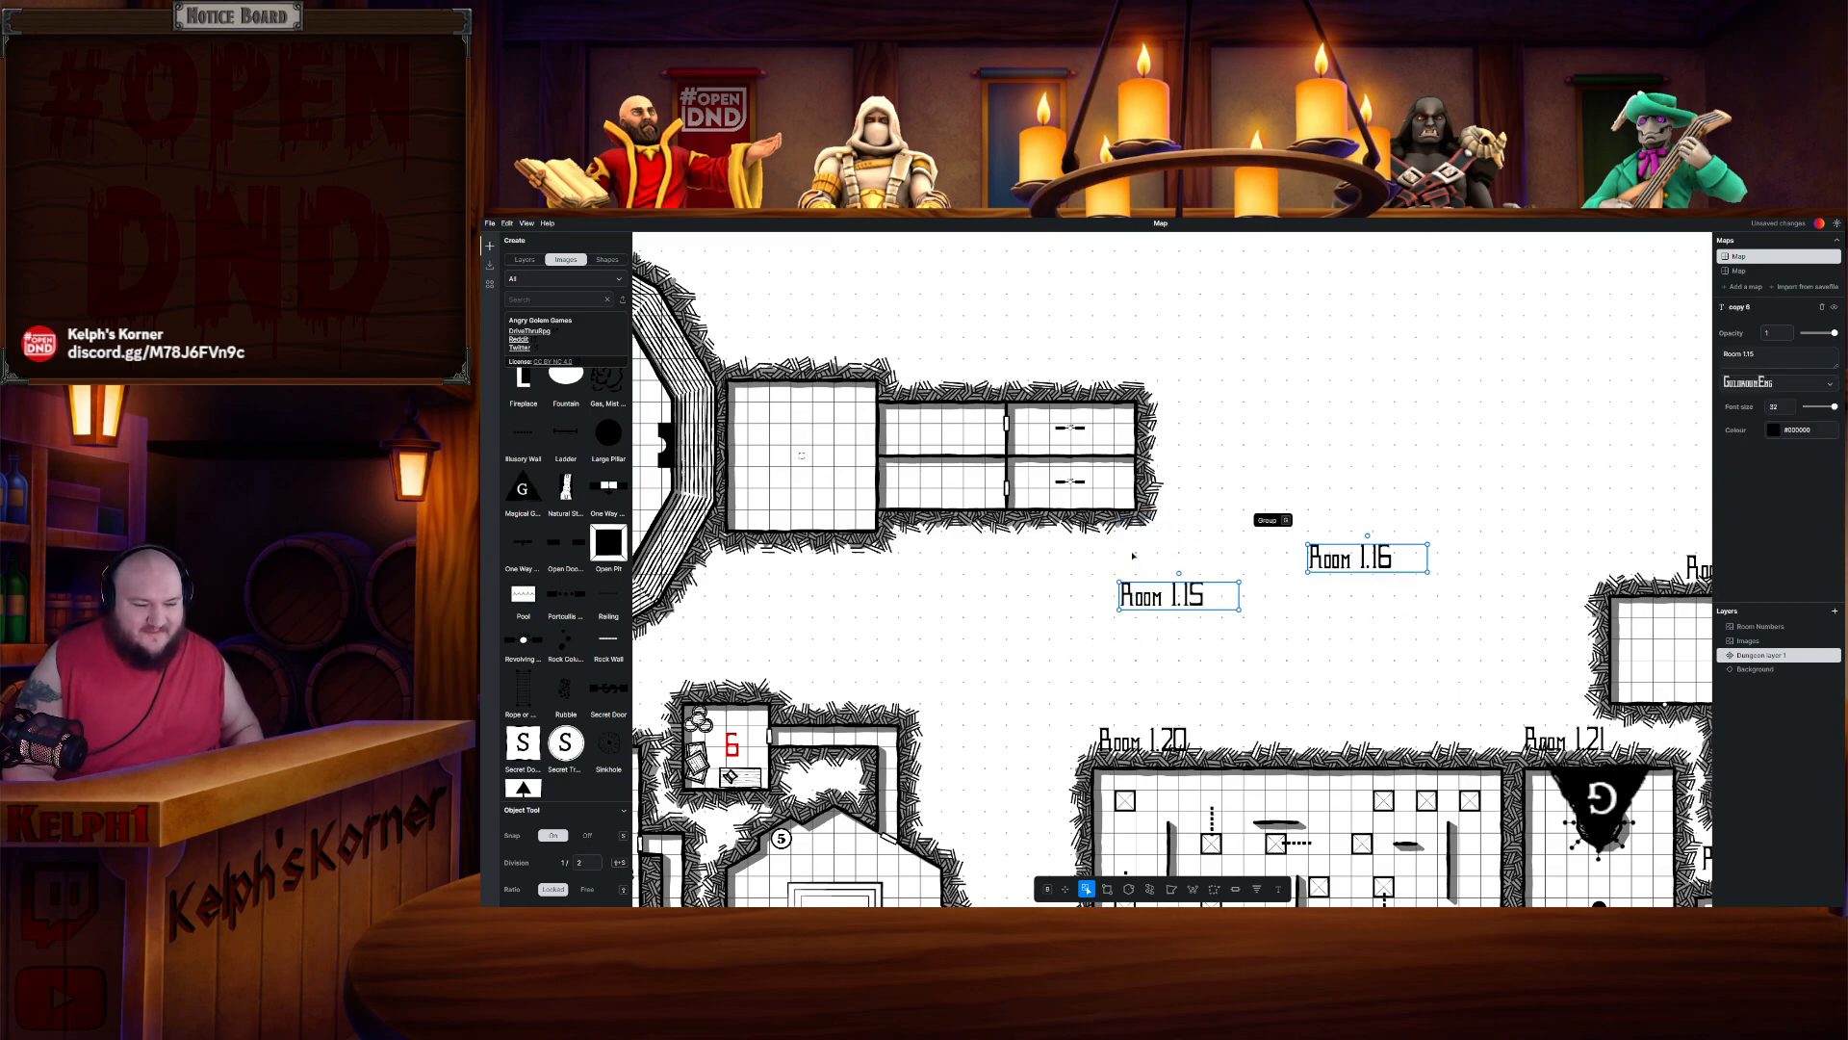
{"action": "key", "text": "Delete"}
- Lasso-select Rooms 1.17–19, then cut and paste them
{"action": "scroll", "coordinate": [1133, 555], "scroll_direction": "down", "scroll_amount": 2}
{"action": "scroll", "coordinate": [1224, 604], "scroll_direction": "up", "scroll_amount": 1}
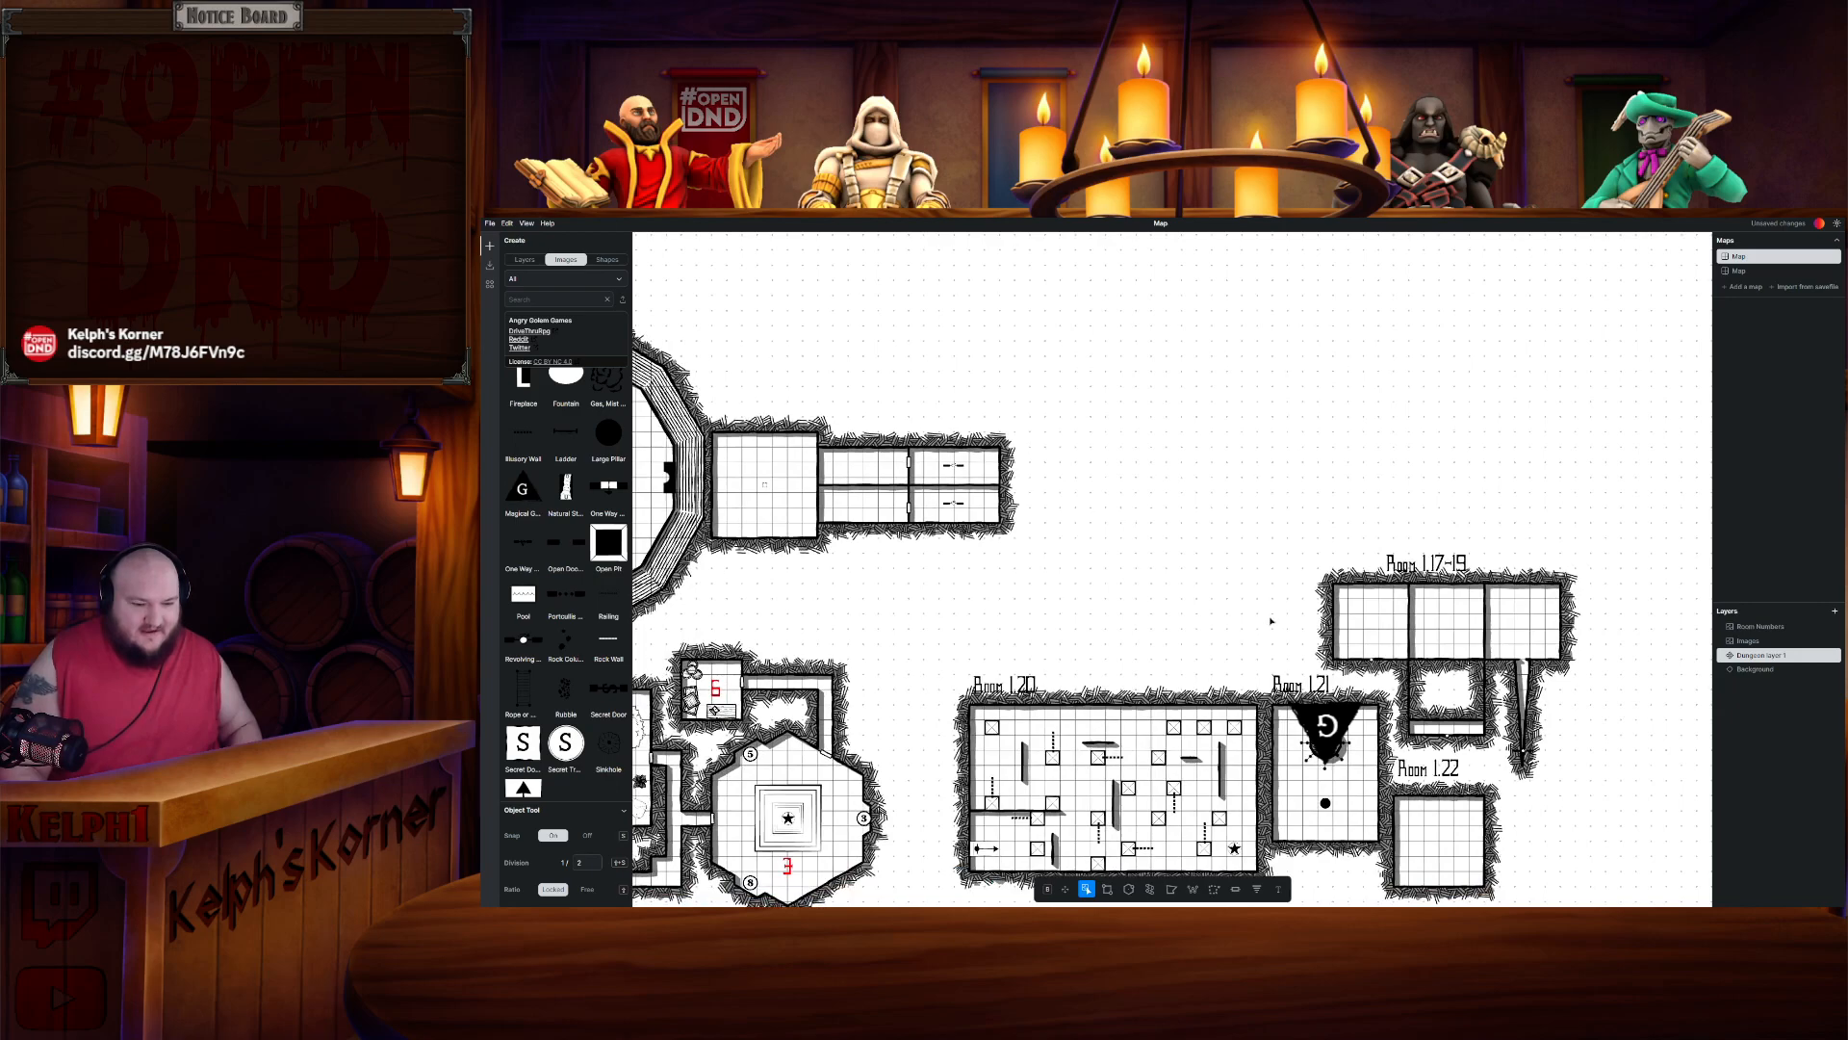
{"action": "left_click", "coordinate": [1214, 888]}
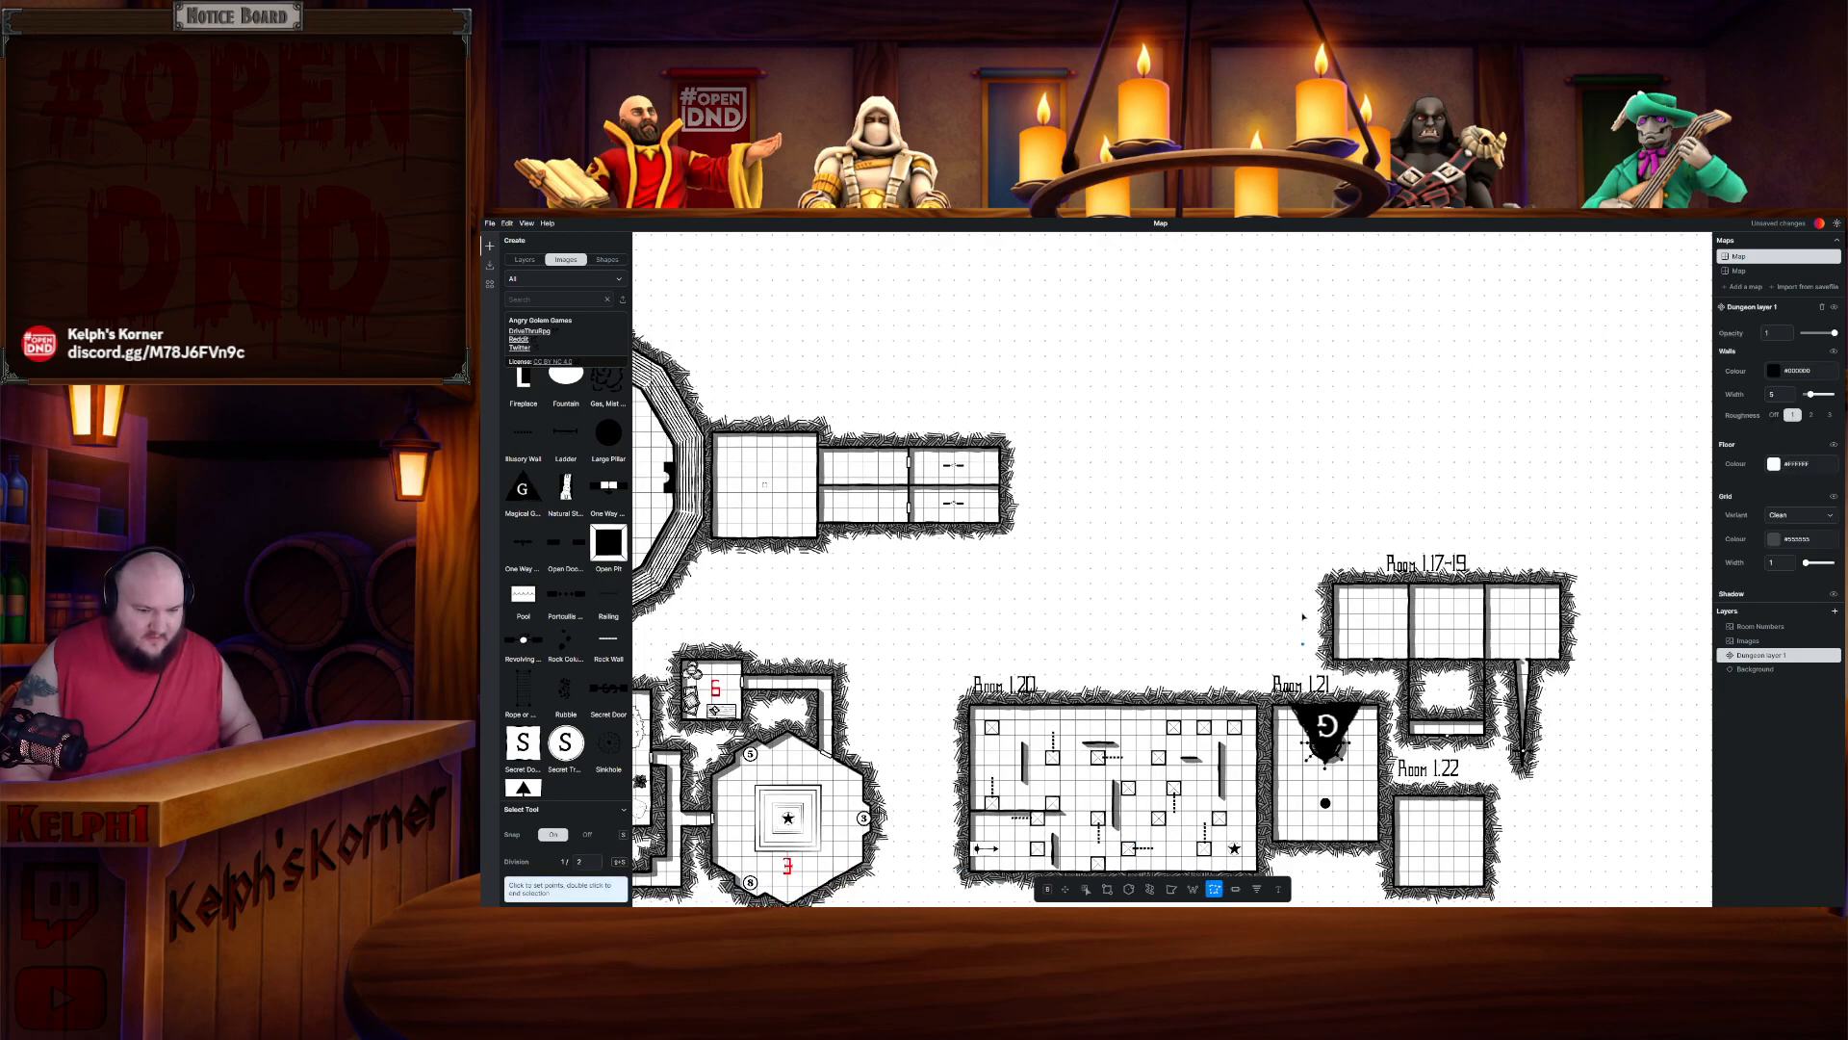
{"action": "left_click", "coordinate": [1321, 572]}
{"action": "left_click", "coordinate": [1326, 675]}
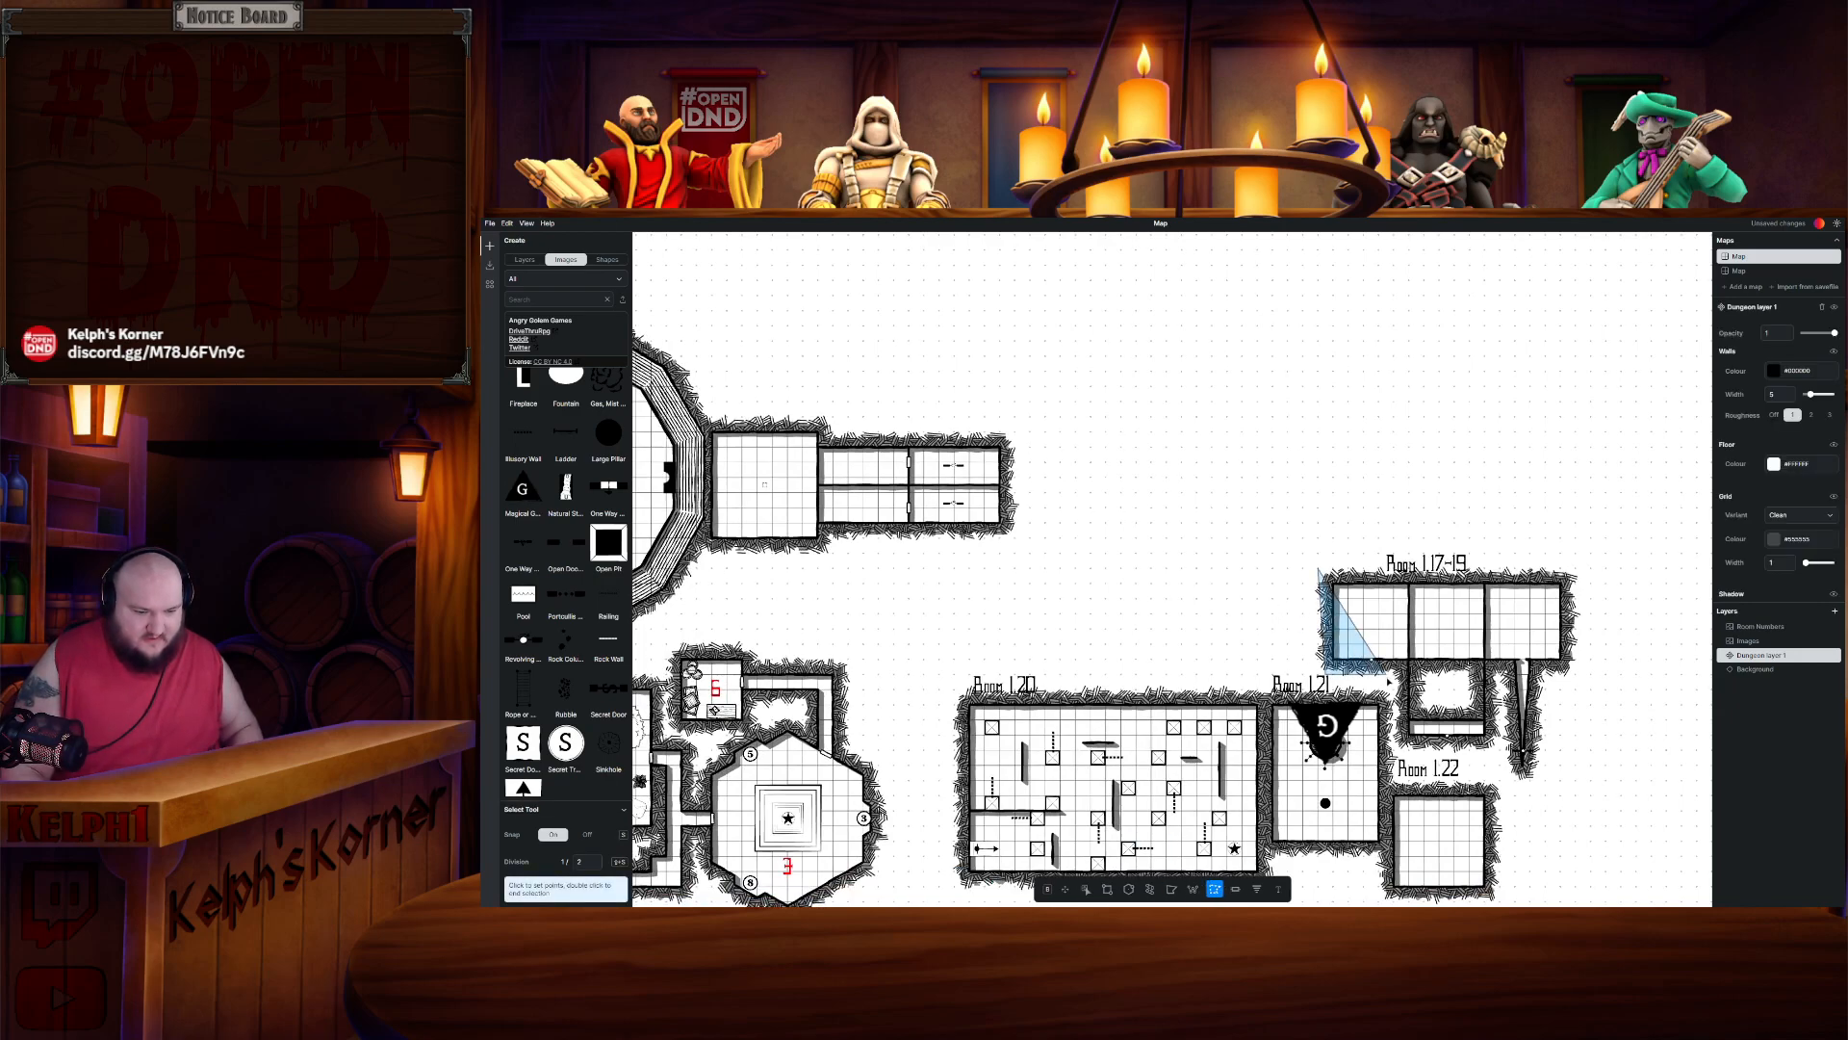
{"action": "left_click", "coordinate": [1393, 676]}
{"action": "left_click", "coordinate": [1397, 736]}
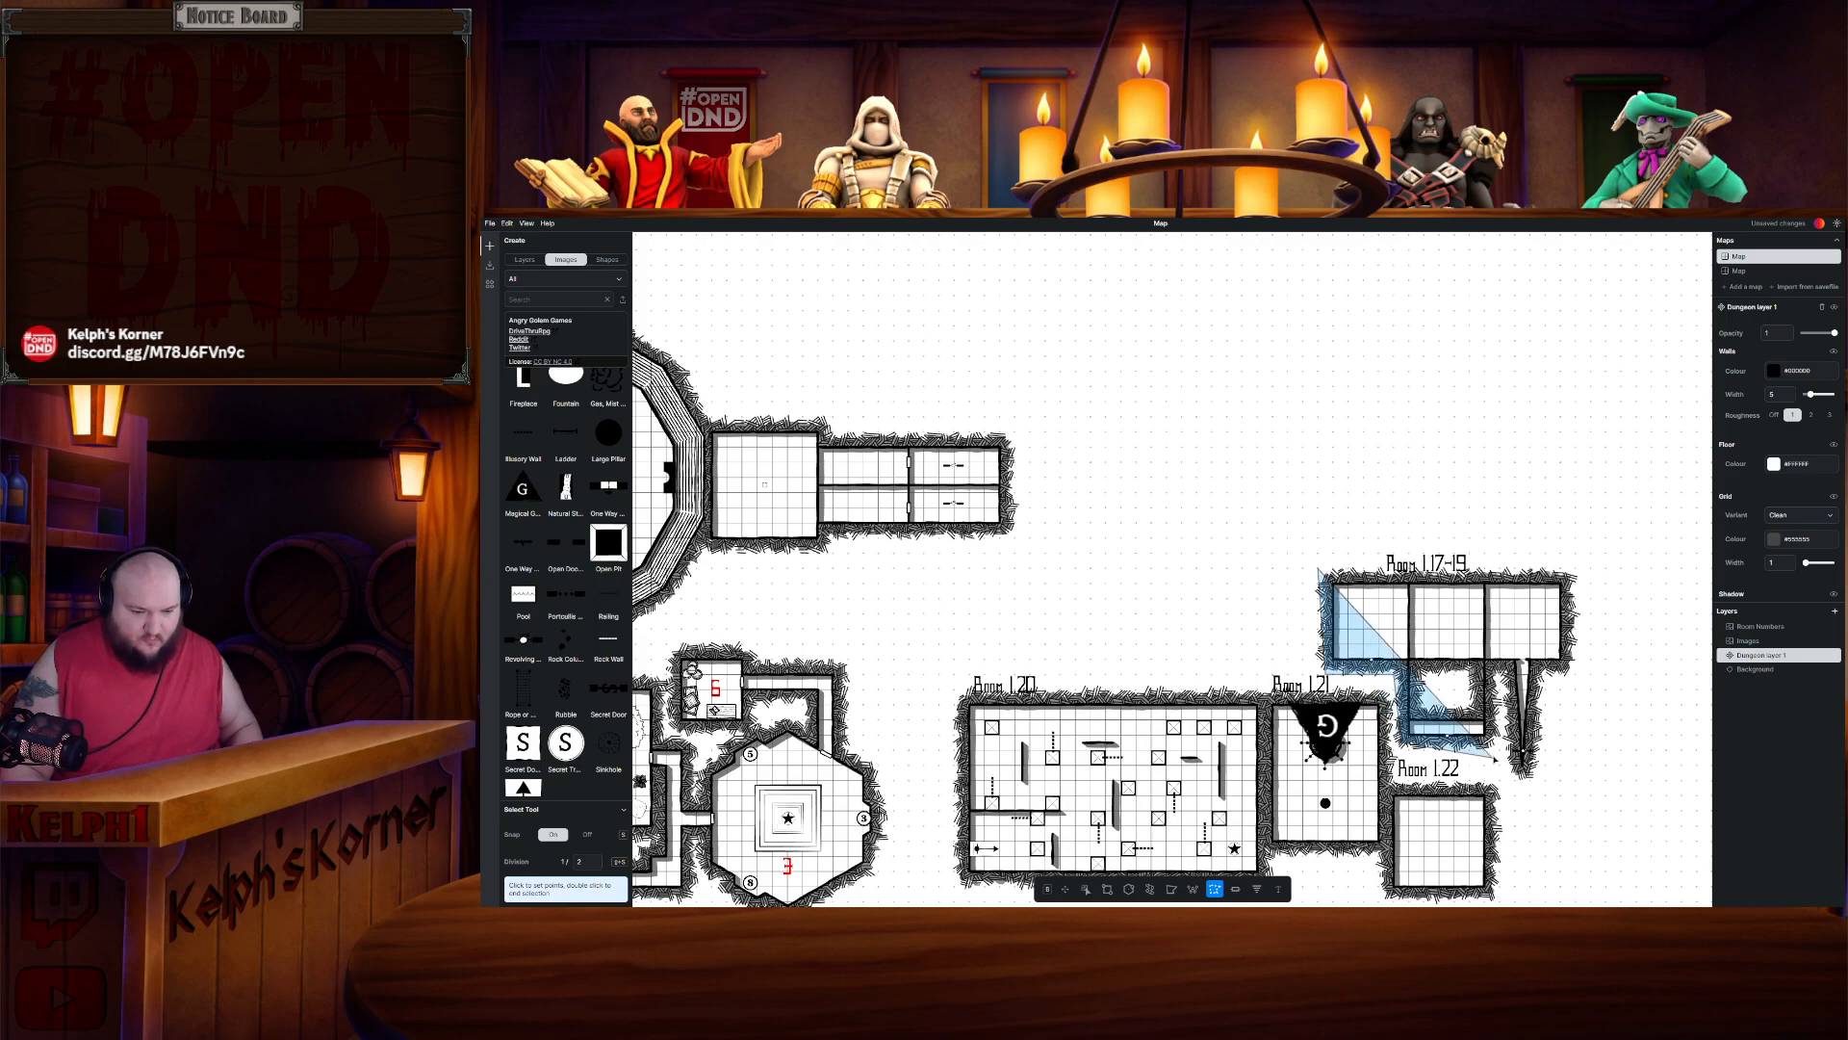
{"action": "left_click", "coordinate": [1545, 802]}
{"action": "double_click", "coordinate": [1623, 527]}
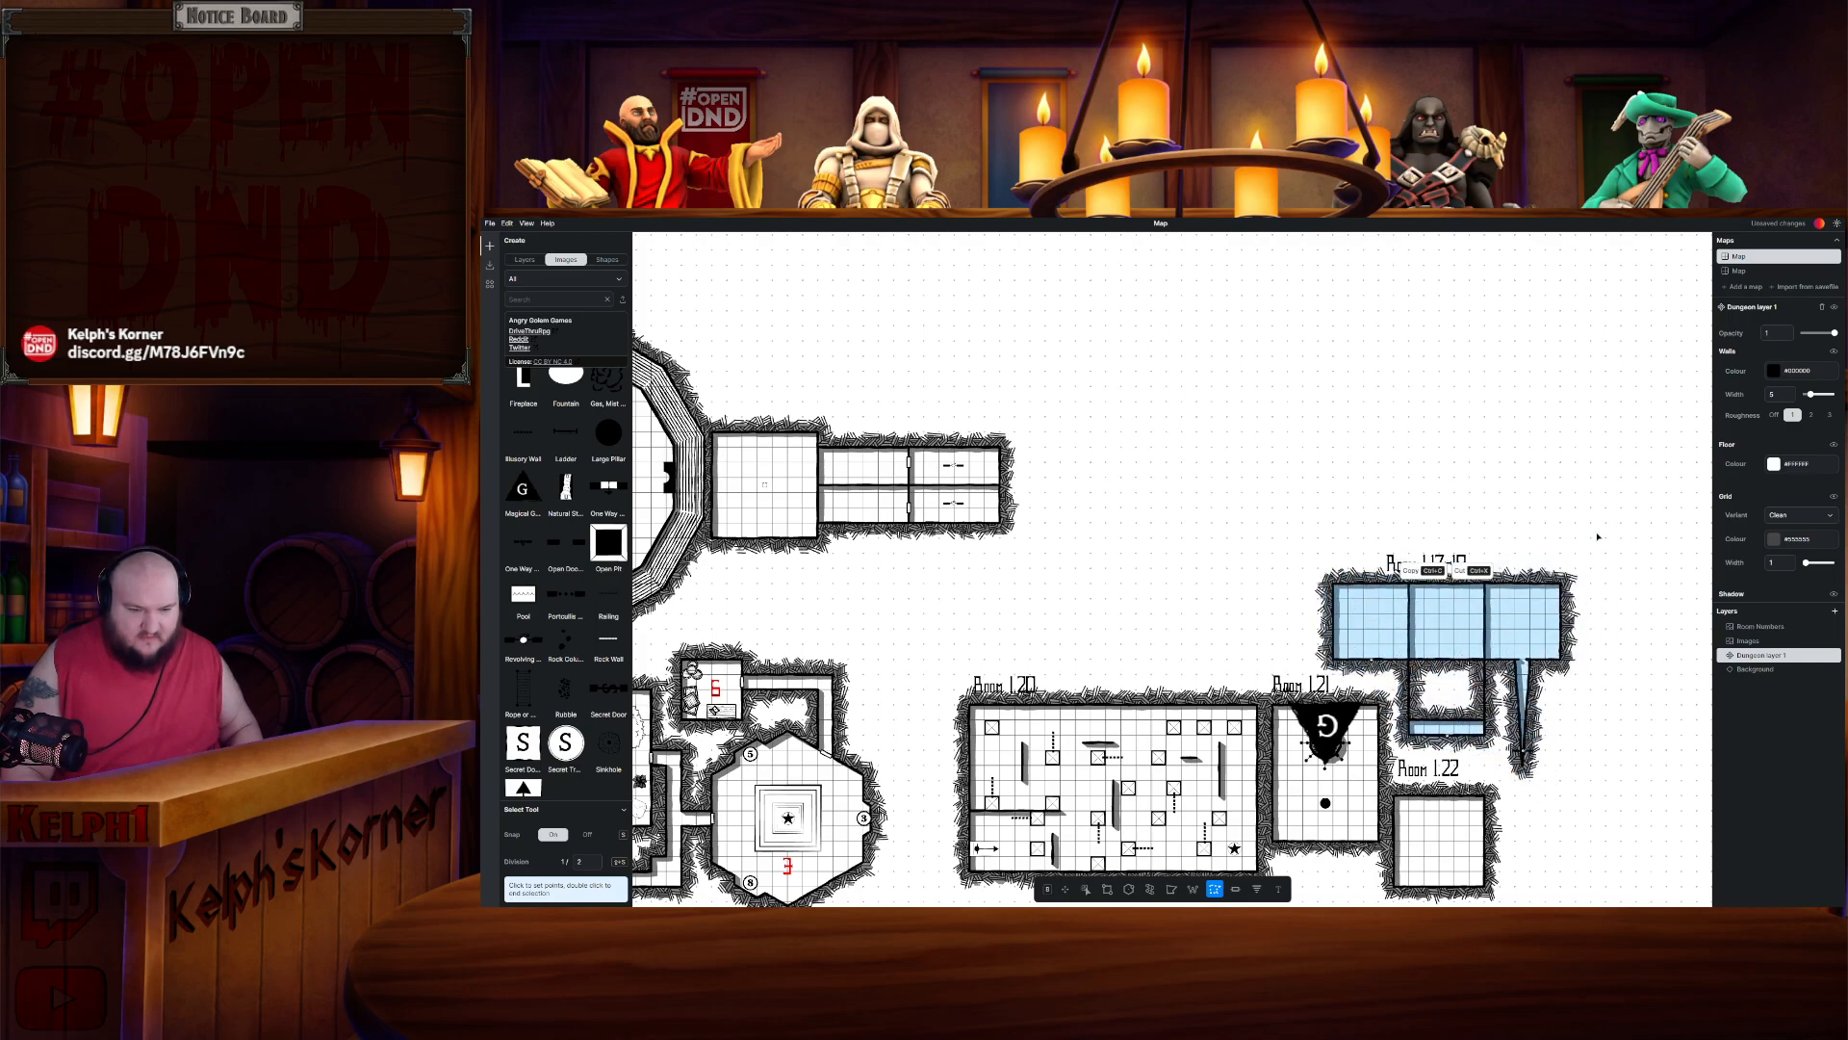
{"action": "key", "text": "Escape"}
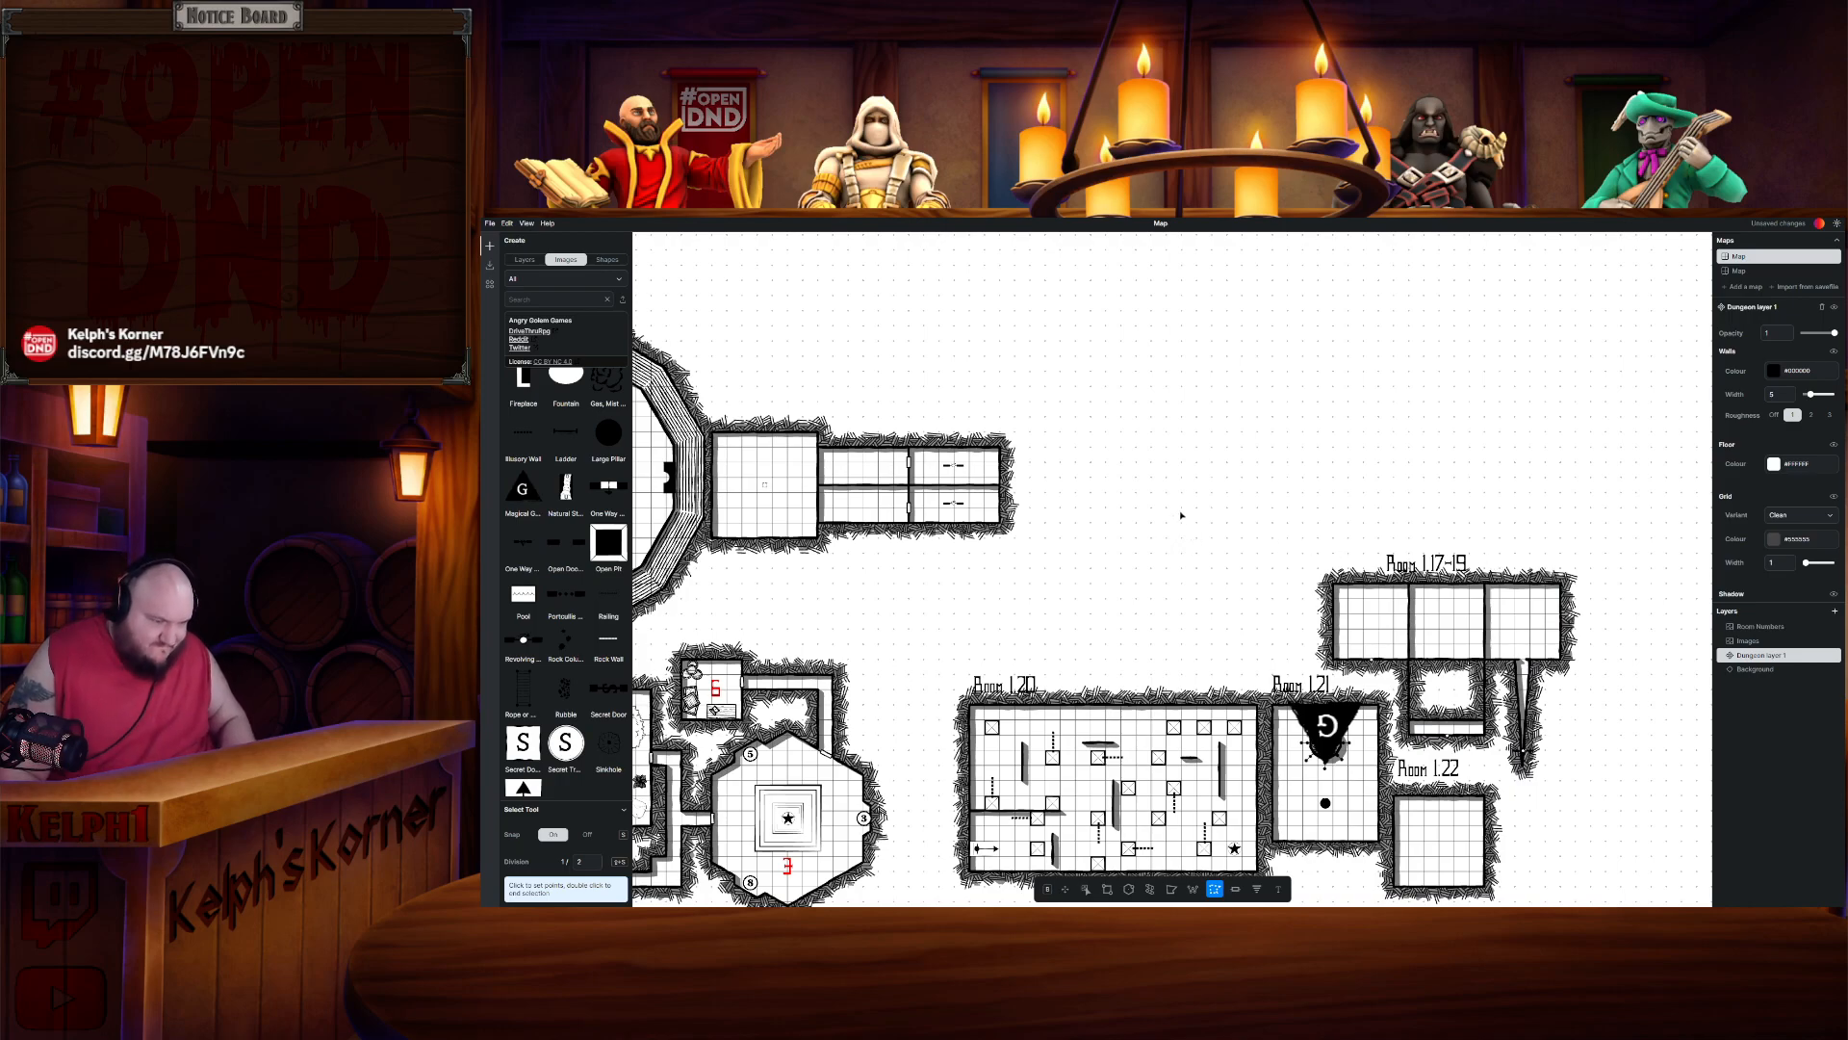
{"action": "key", "text": "ctrl+x"}
{"action": "key", "text": "ctrl+v"}
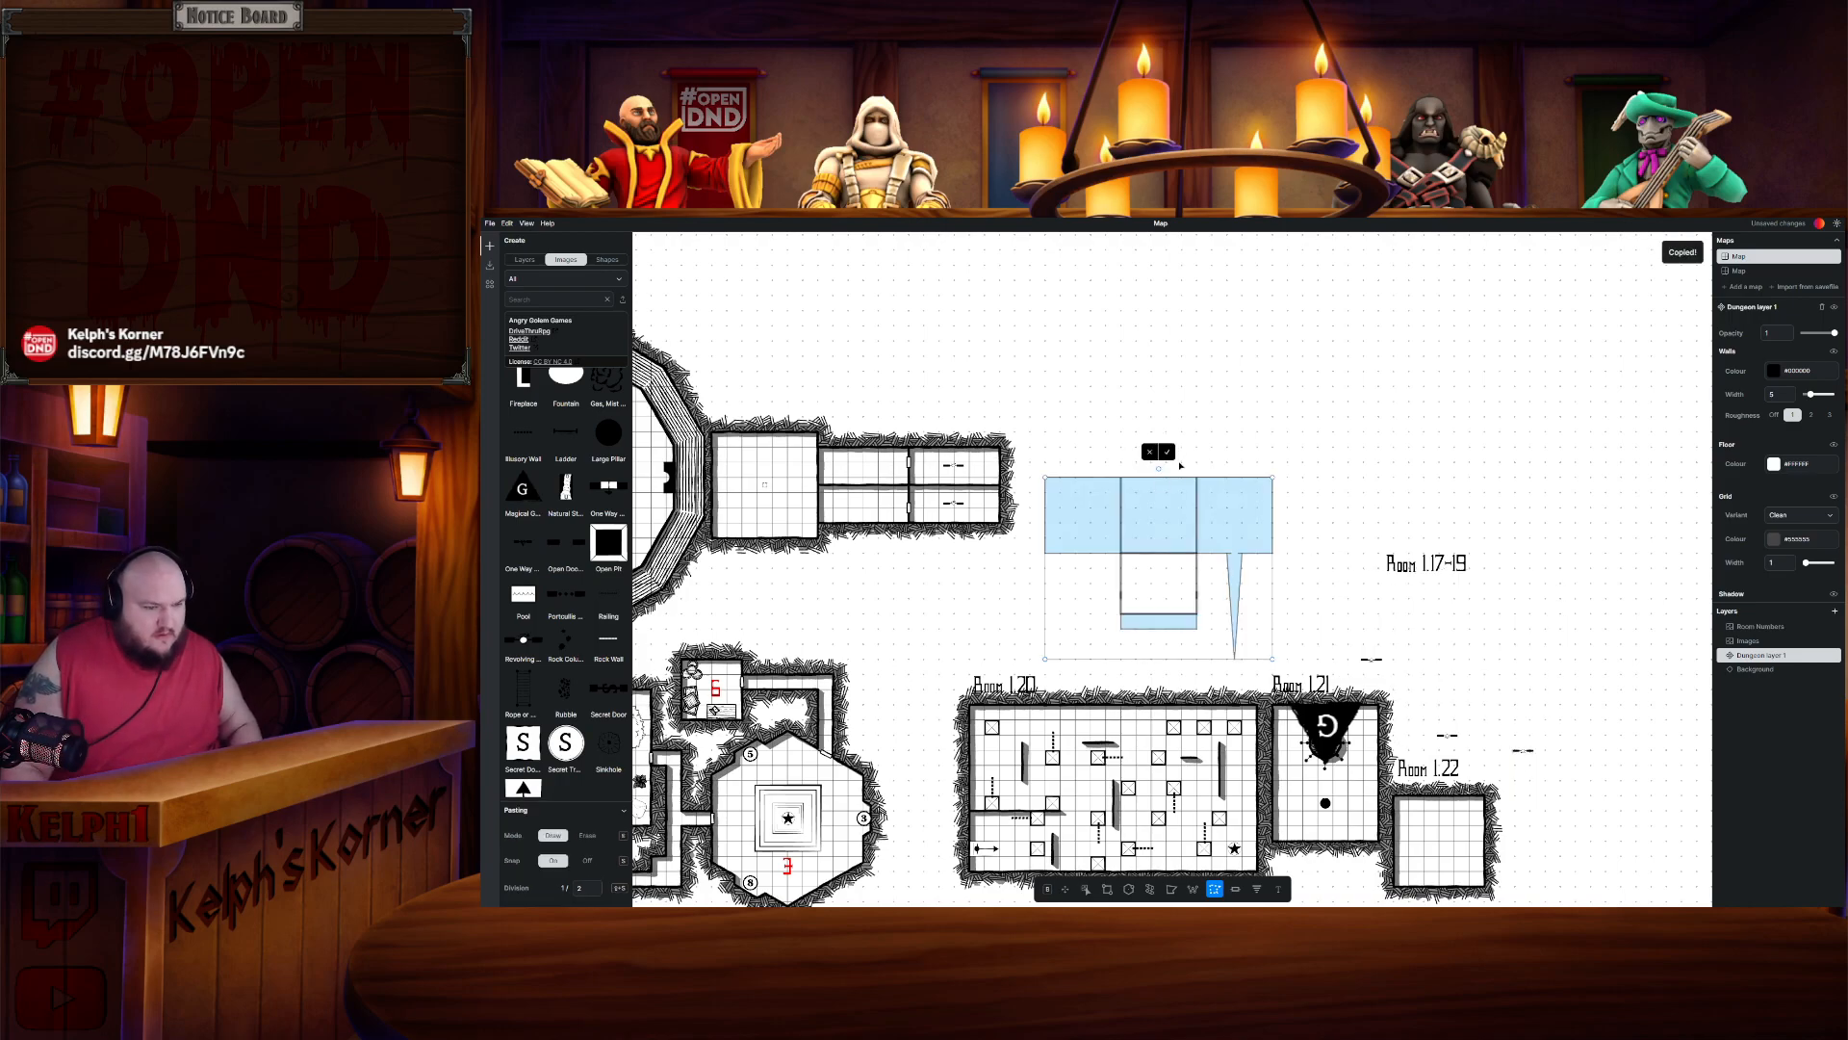
- Rotate the pasted Rooms 1.17–19 a quarter turn and attach them to the east end of Room 7's corridor, confirming placement
{"action": "left_click_drag", "start_coordinate": [1159, 470], "coordinate": [1022, 547]}
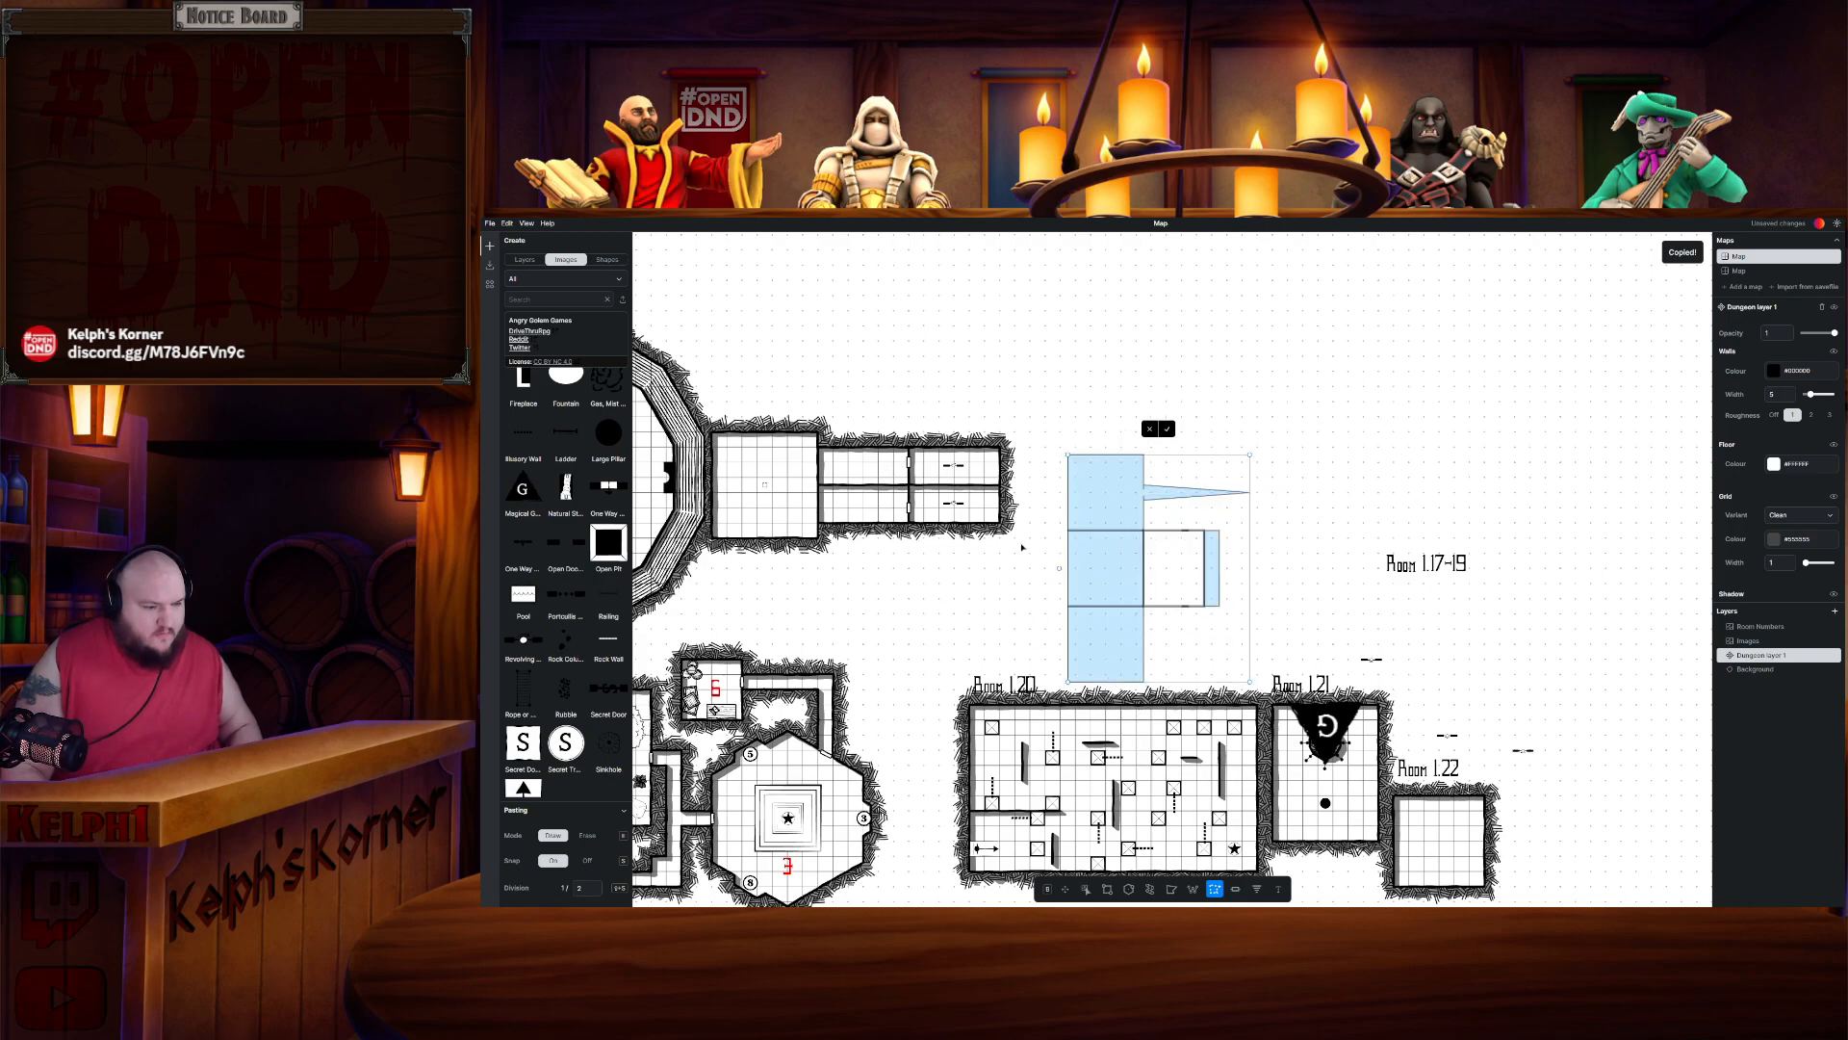
{"action": "left_click_drag", "start_coordinate": [1135, 623], "coordinate": [1070, 464]}
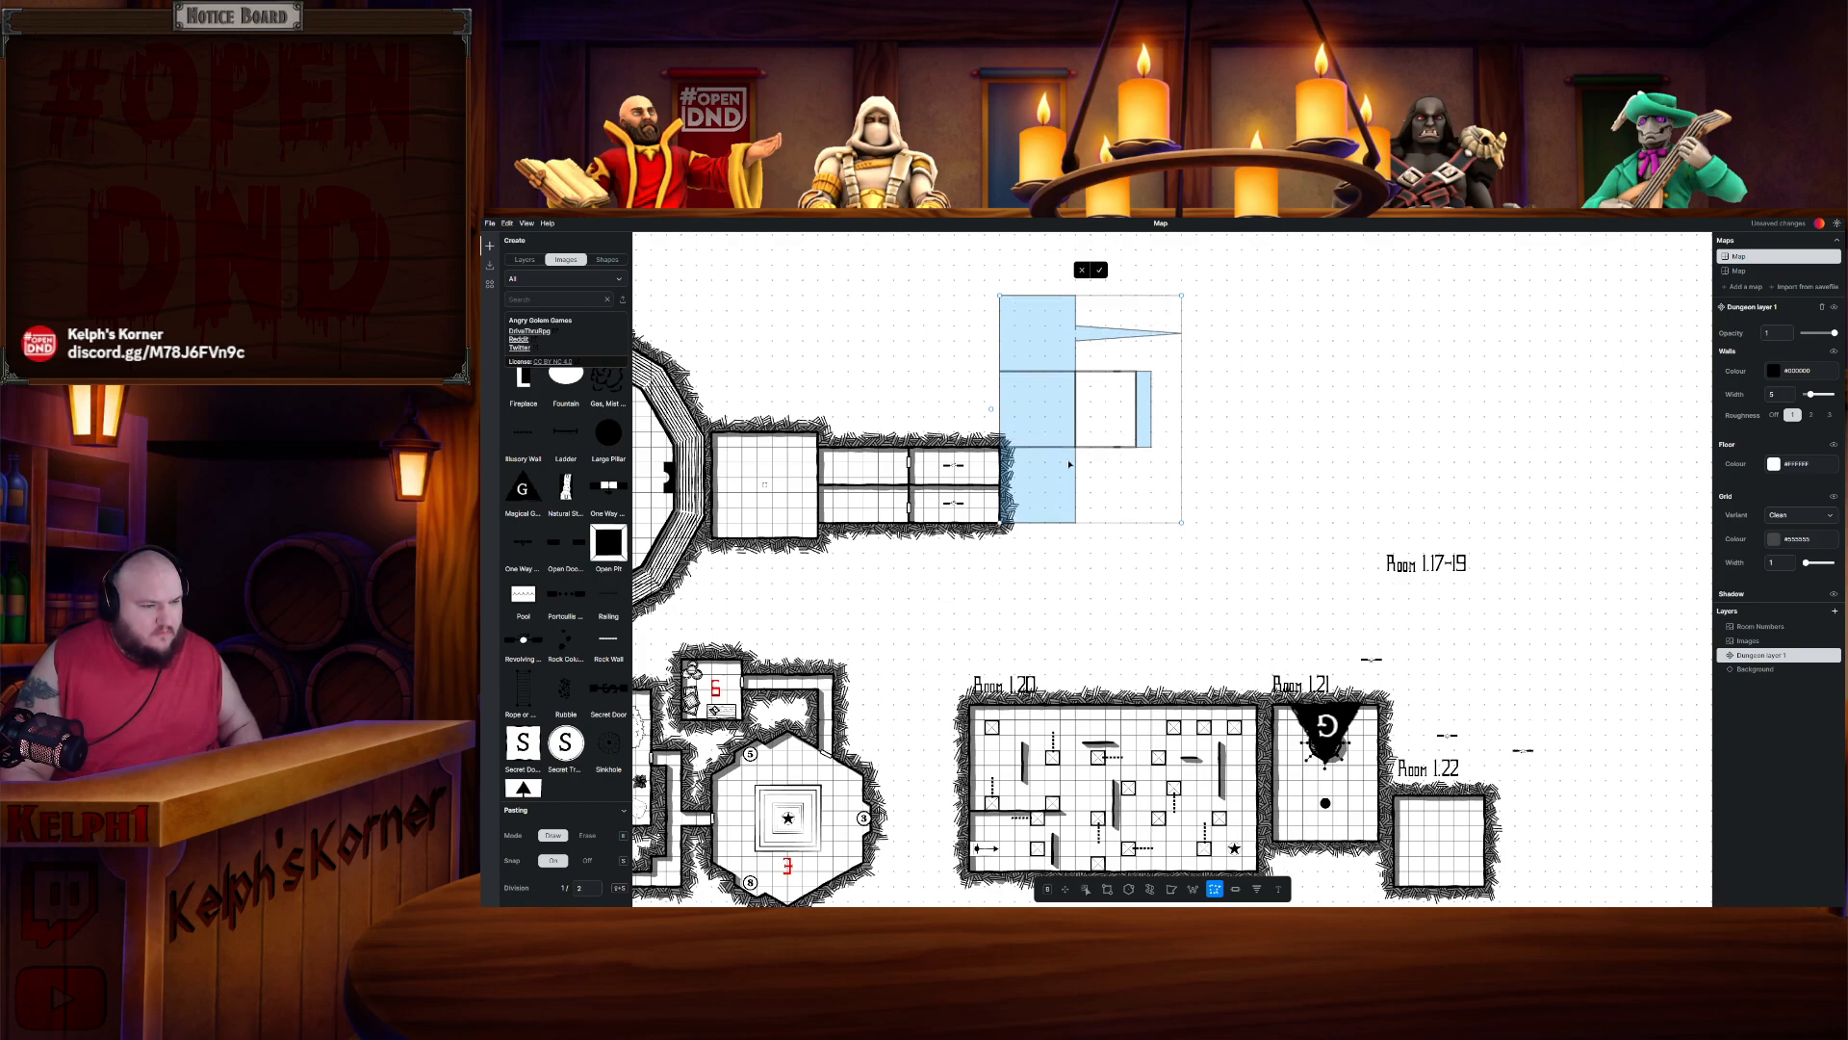
{"action": "left_click_drag", "start_coordinate": [1070, 464], "coordinate": [1077, 464]}
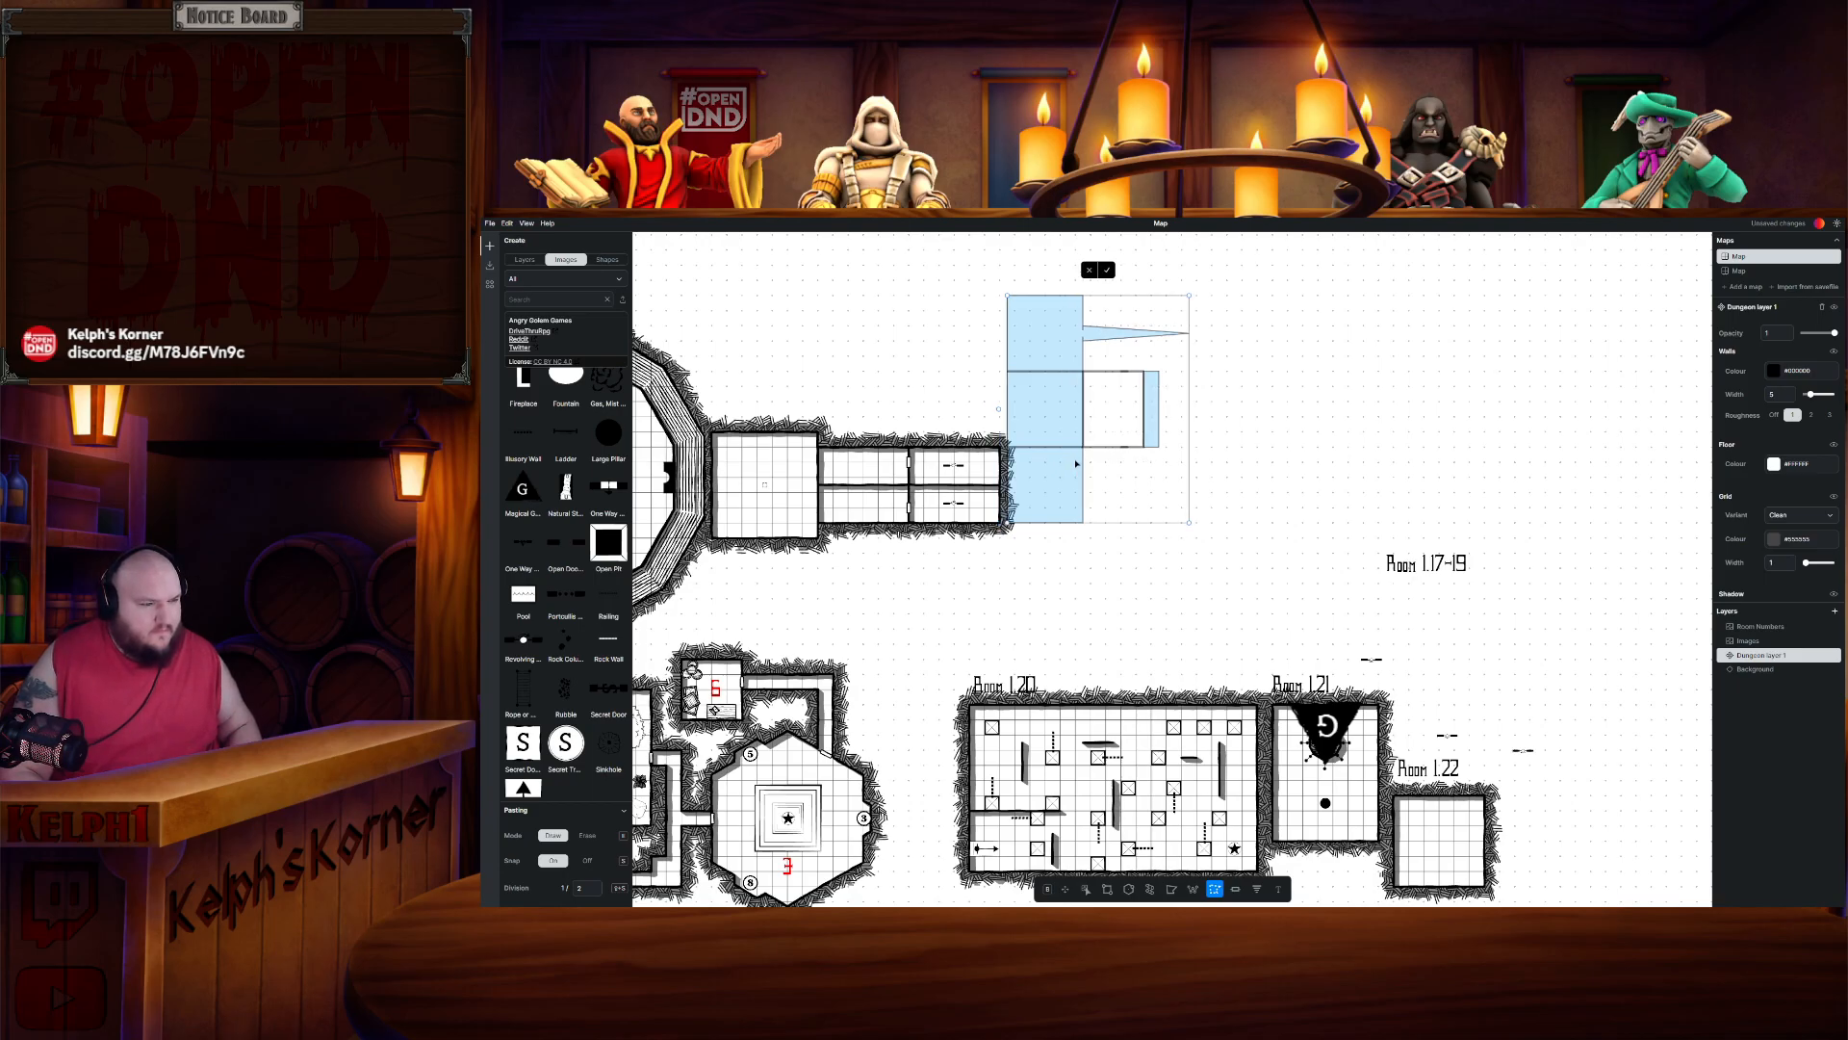
{"action": "left_click_drag", "start_coordinate": [940, 467], "coordinate": [1011, 455]}
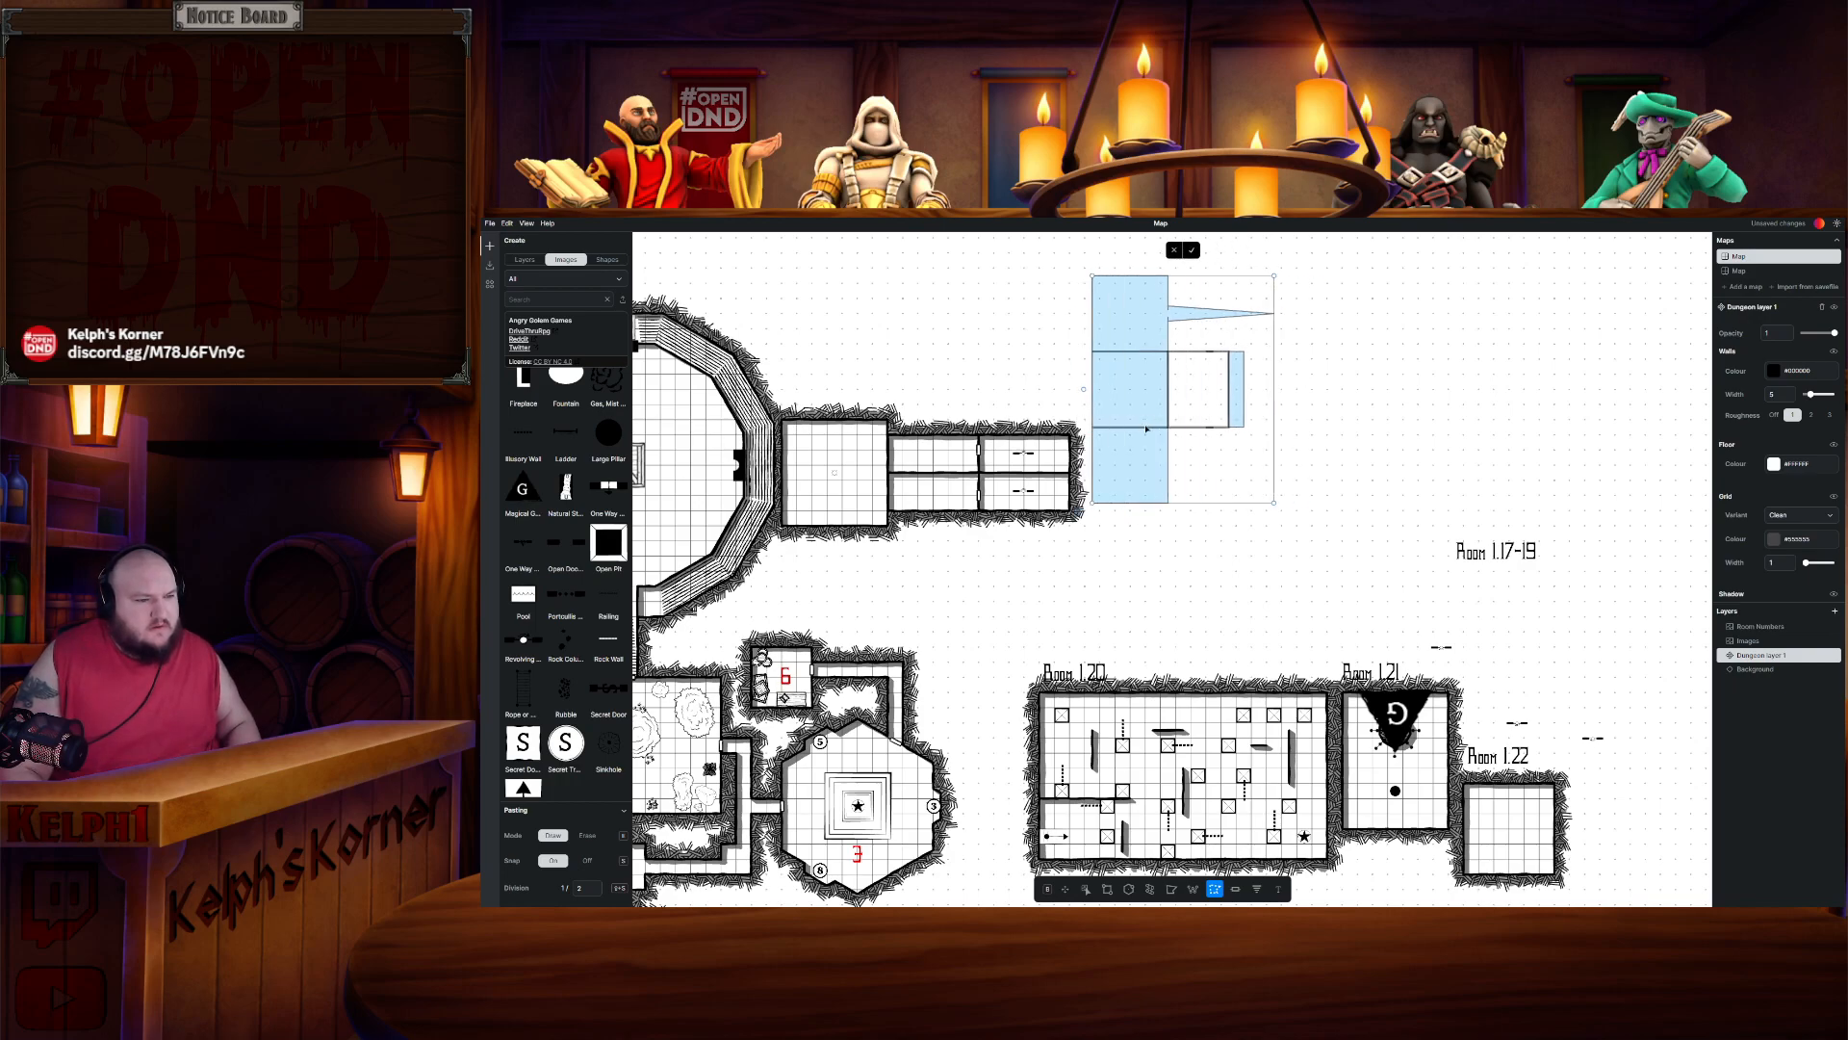
{"action": "left_click_drag", "start_coordinate": [1131, 440], "coordinate": [1165, 498]}
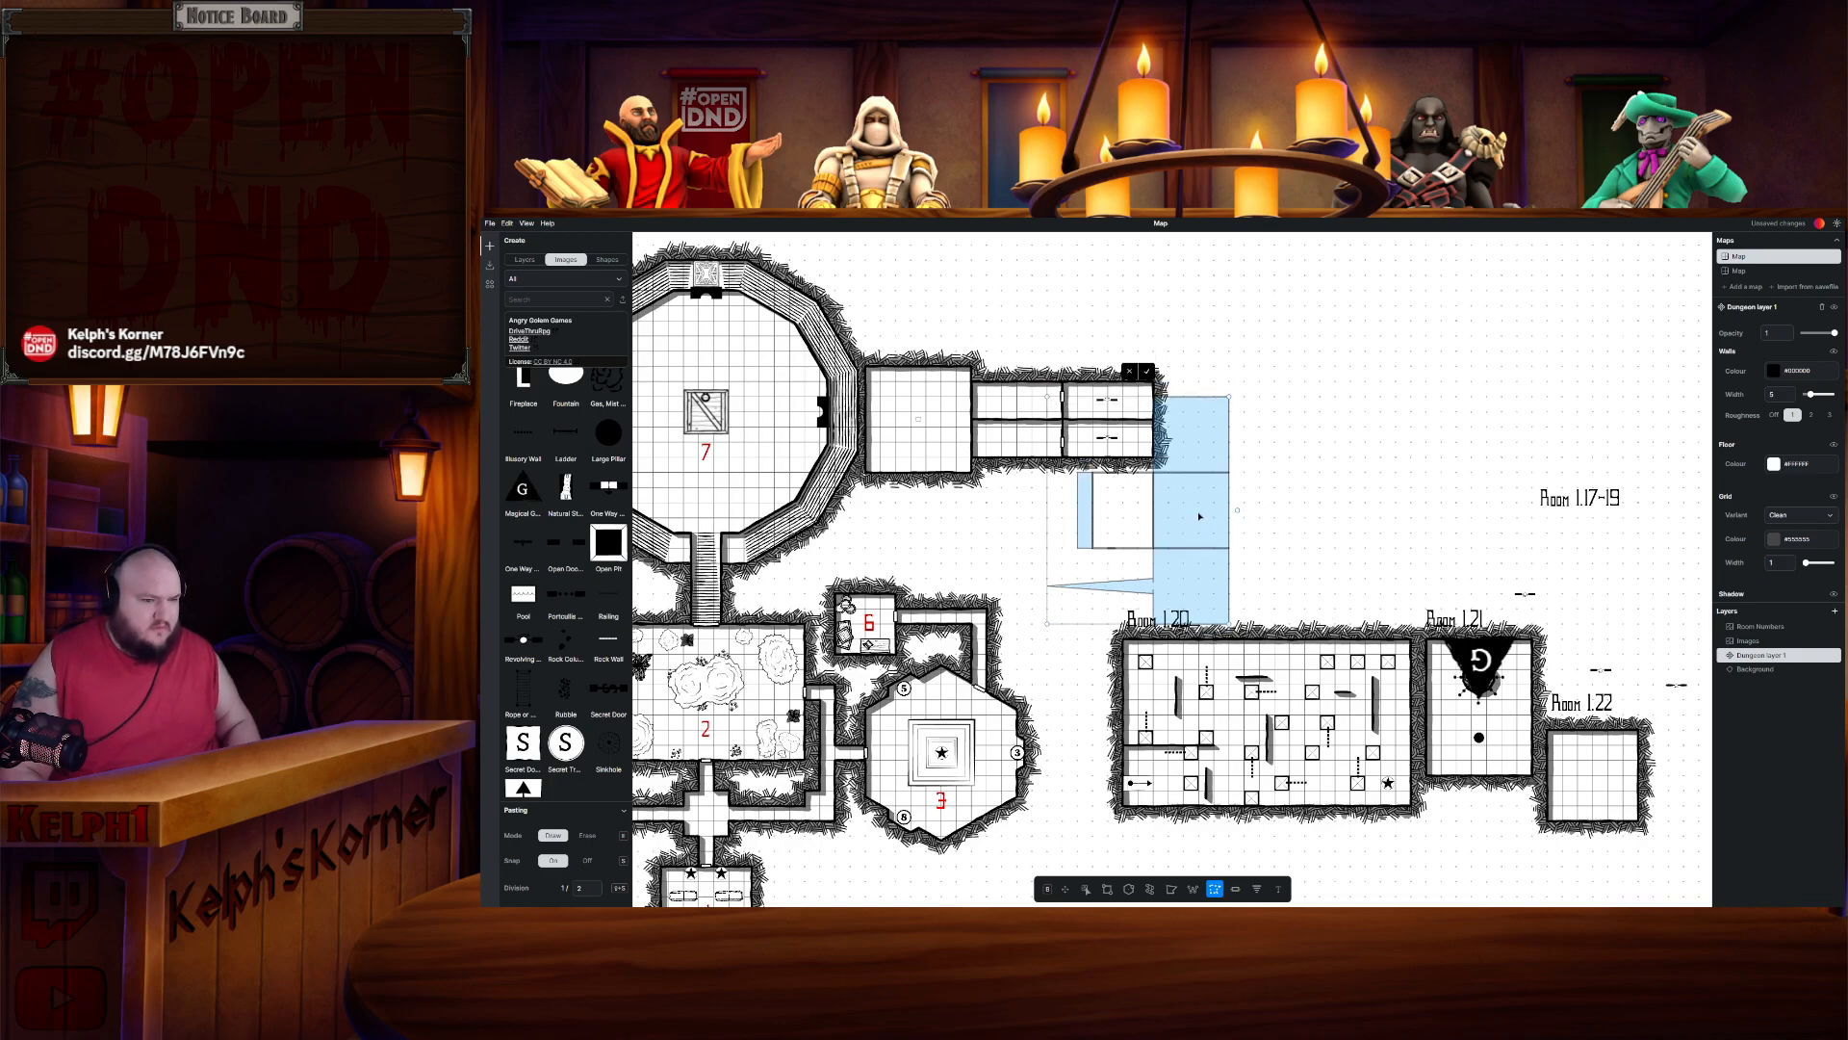
{"action": "left_click", "coordinate": [1148, 377]}
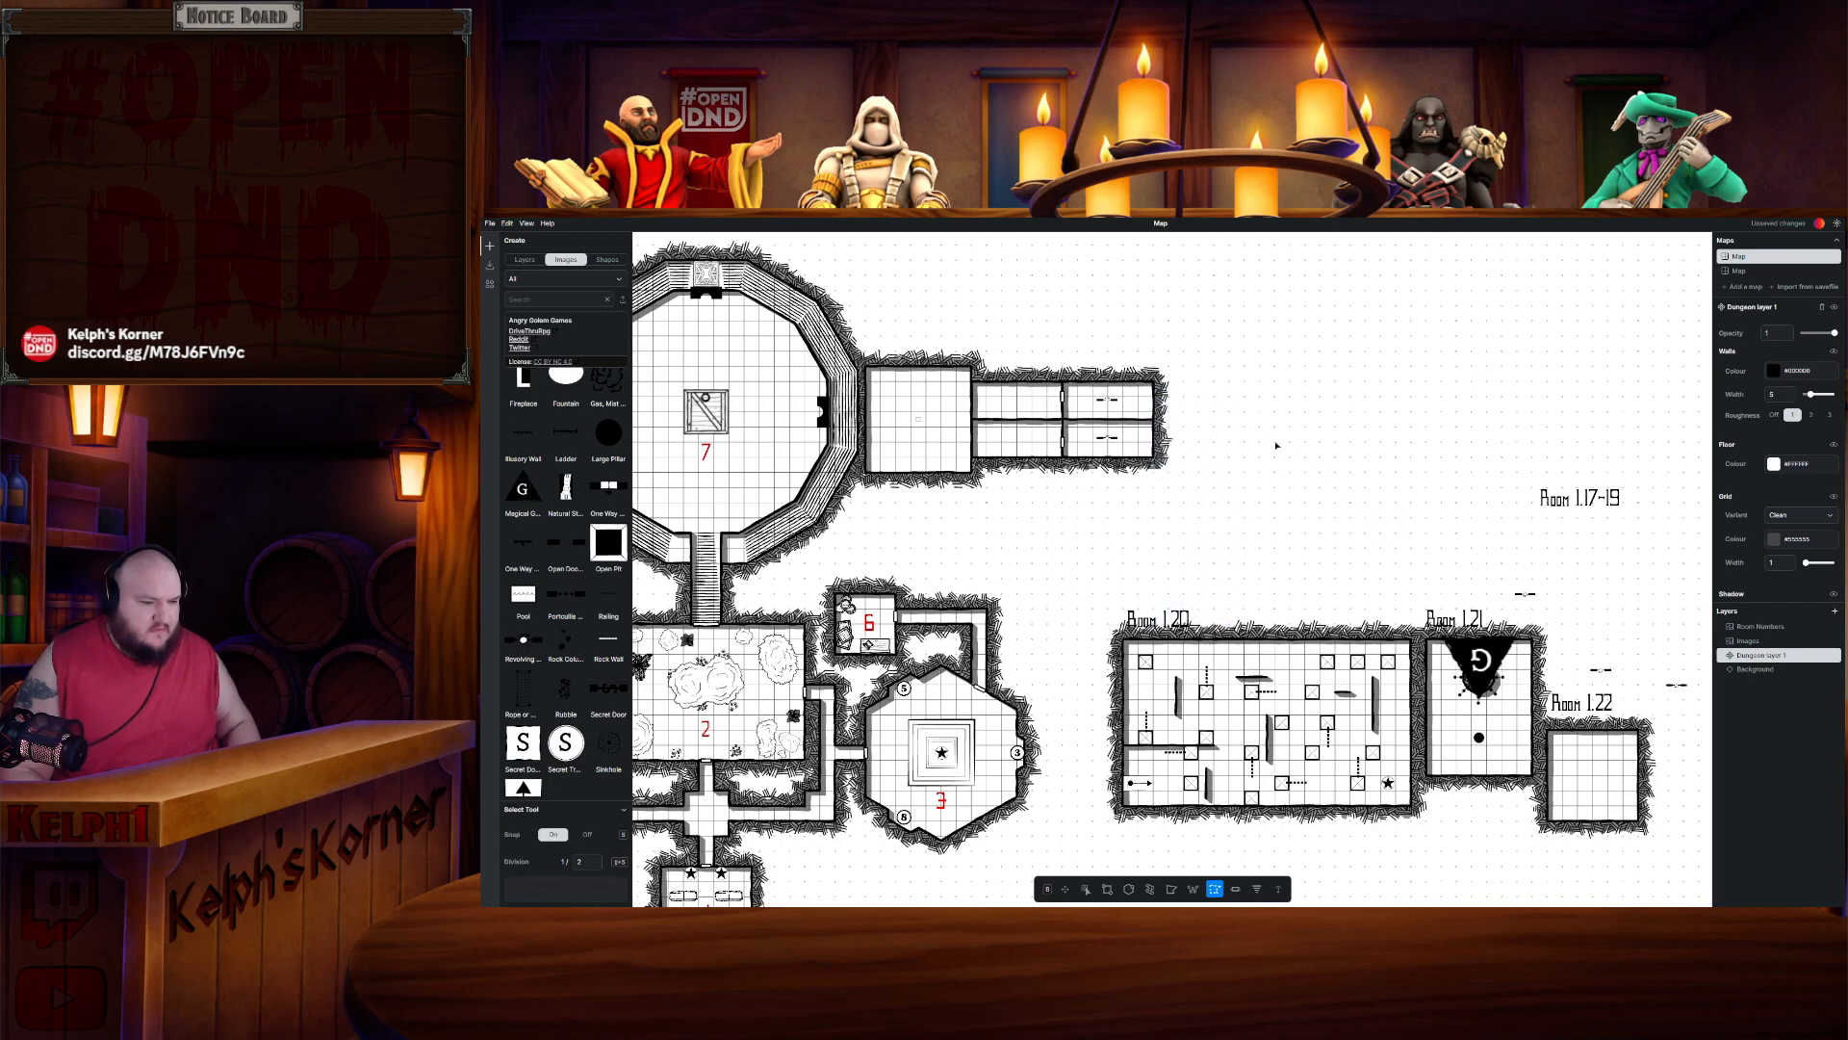
- Place doors between the relocated Rooms 1.17–19 chambers and on the lowest chamber's east wall
{"action": "scroll", "coordinate": [1394, 513], "scroll_direction": "down", "scroll_amount": 2}
{"action": "scroll", "coordinate": [1394, 513], "scroll_direction": "right", "scroll_amount": 2}
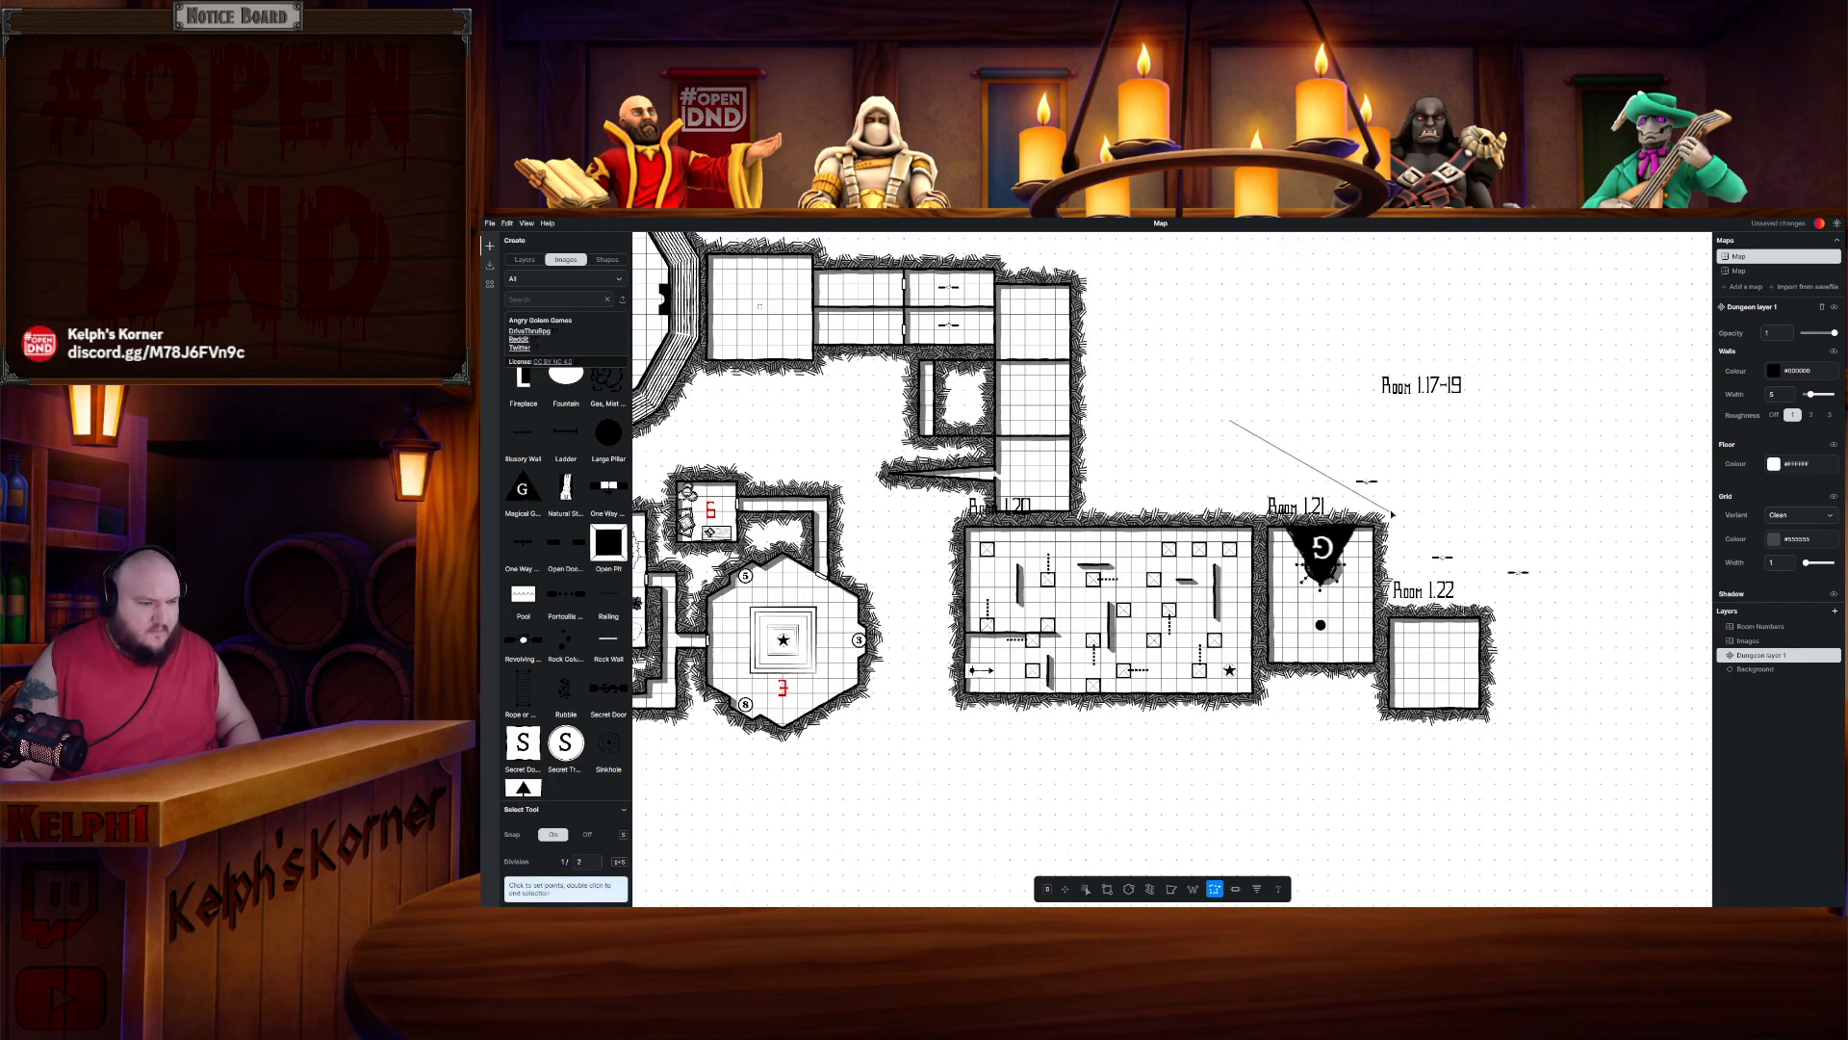
{"action": "scroll", "coordinate": [1045, 463], "scroll_direction": "up", "scroll_amount": 1}
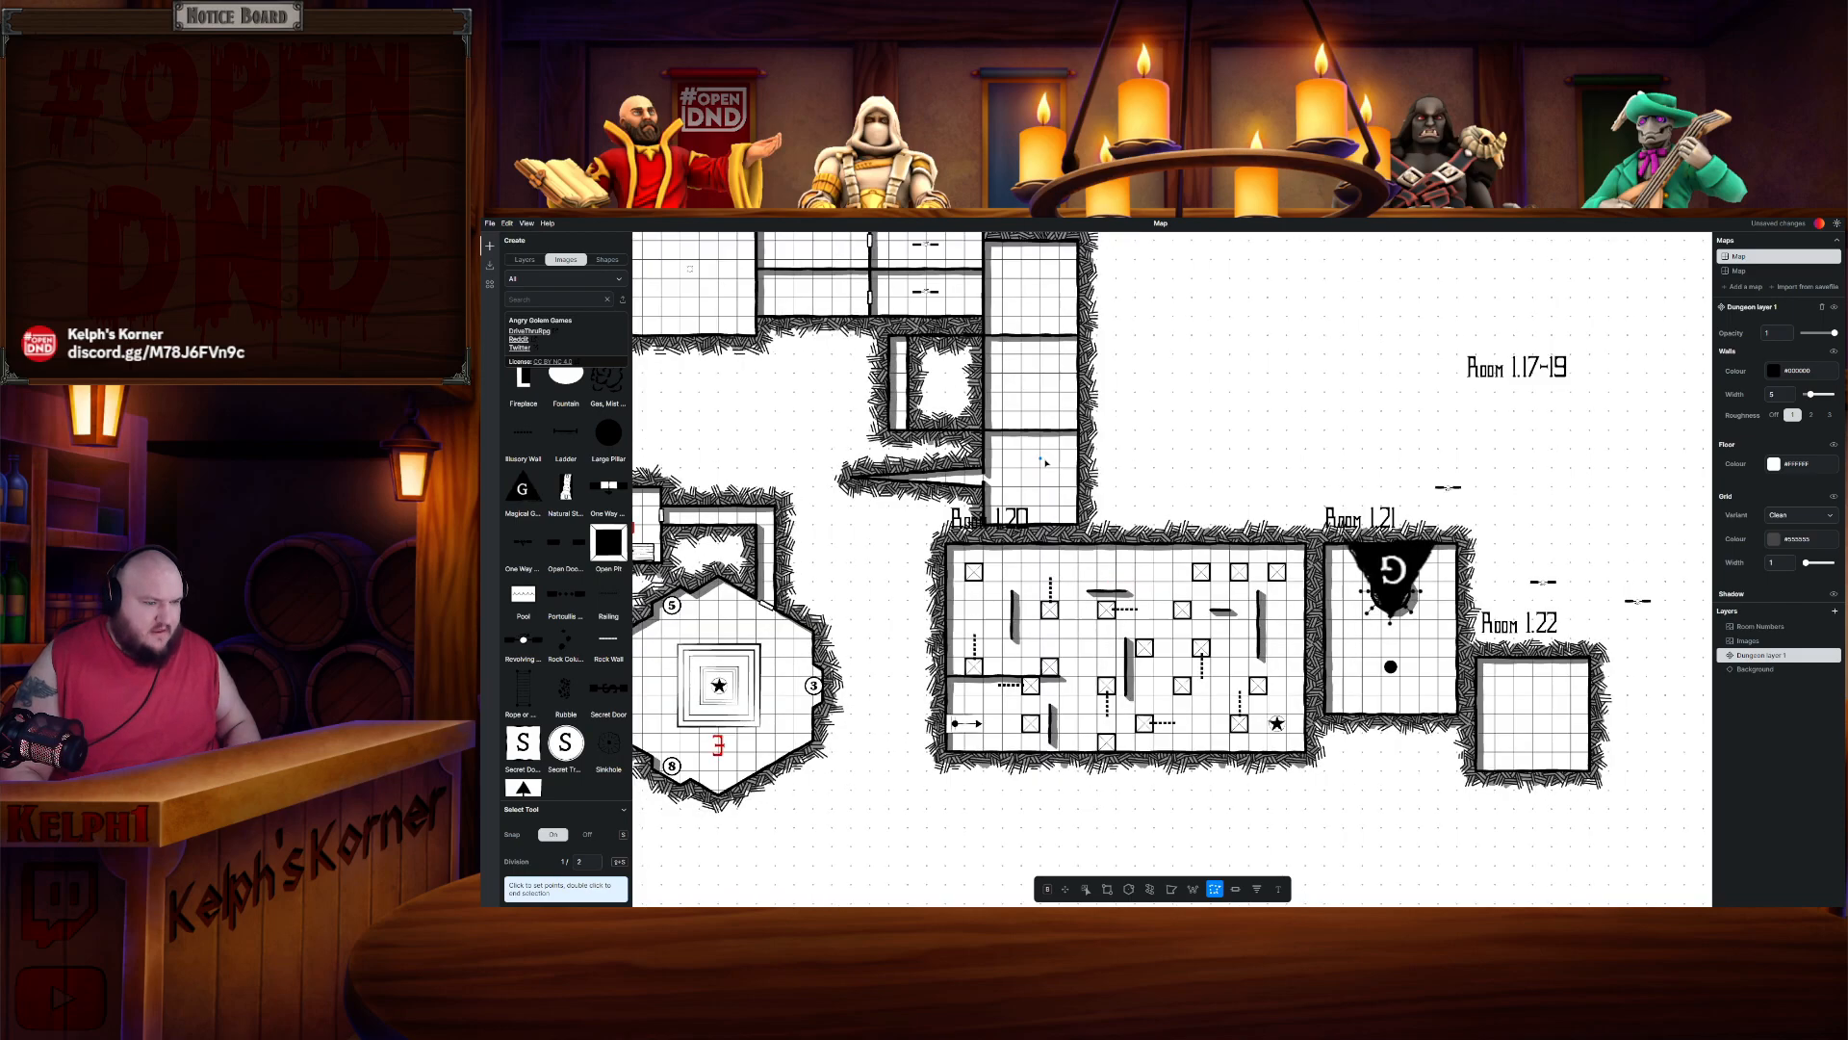
{"action": "left_click_drag", "start_coordinate": [1048, 467], "coordinate": [1121, 598]}
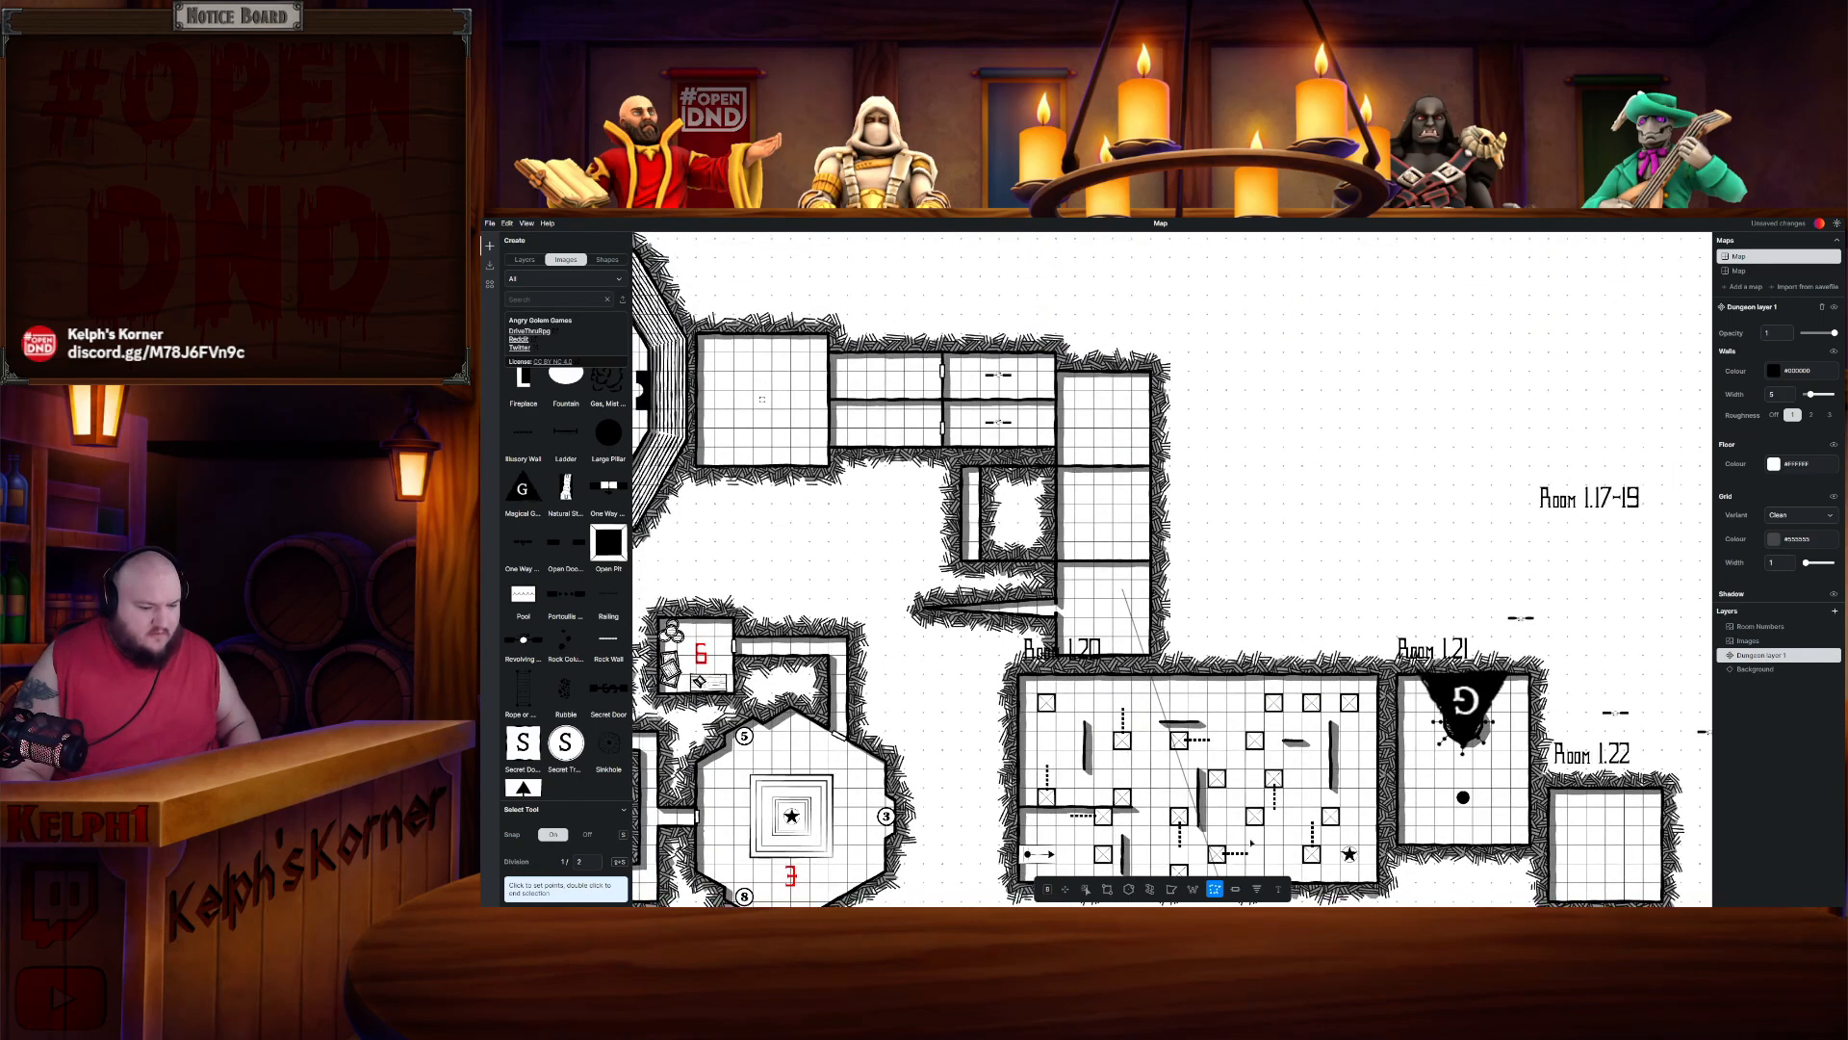
{"action": "left_click", "coordinate": [1236, 888]}
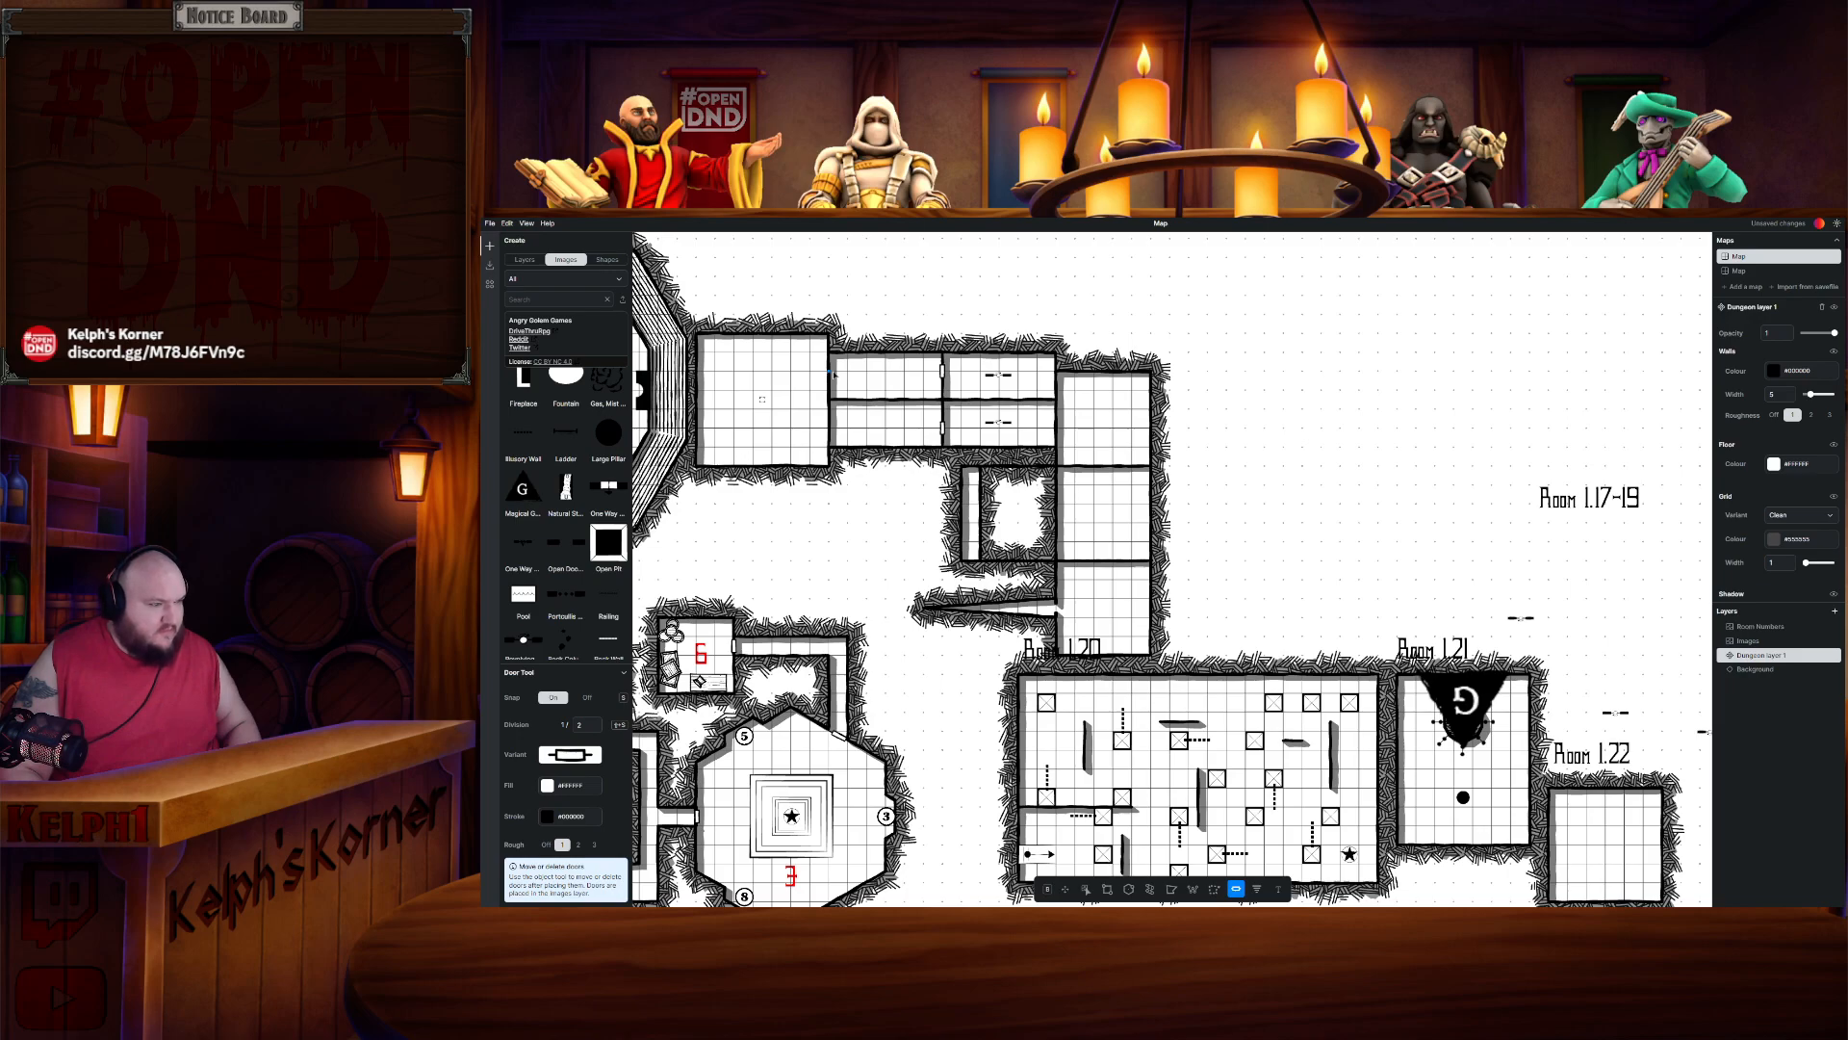
{"action": "left_click_drag", "start_coordinate": [821, 394], "coordinate": [830, 393]}
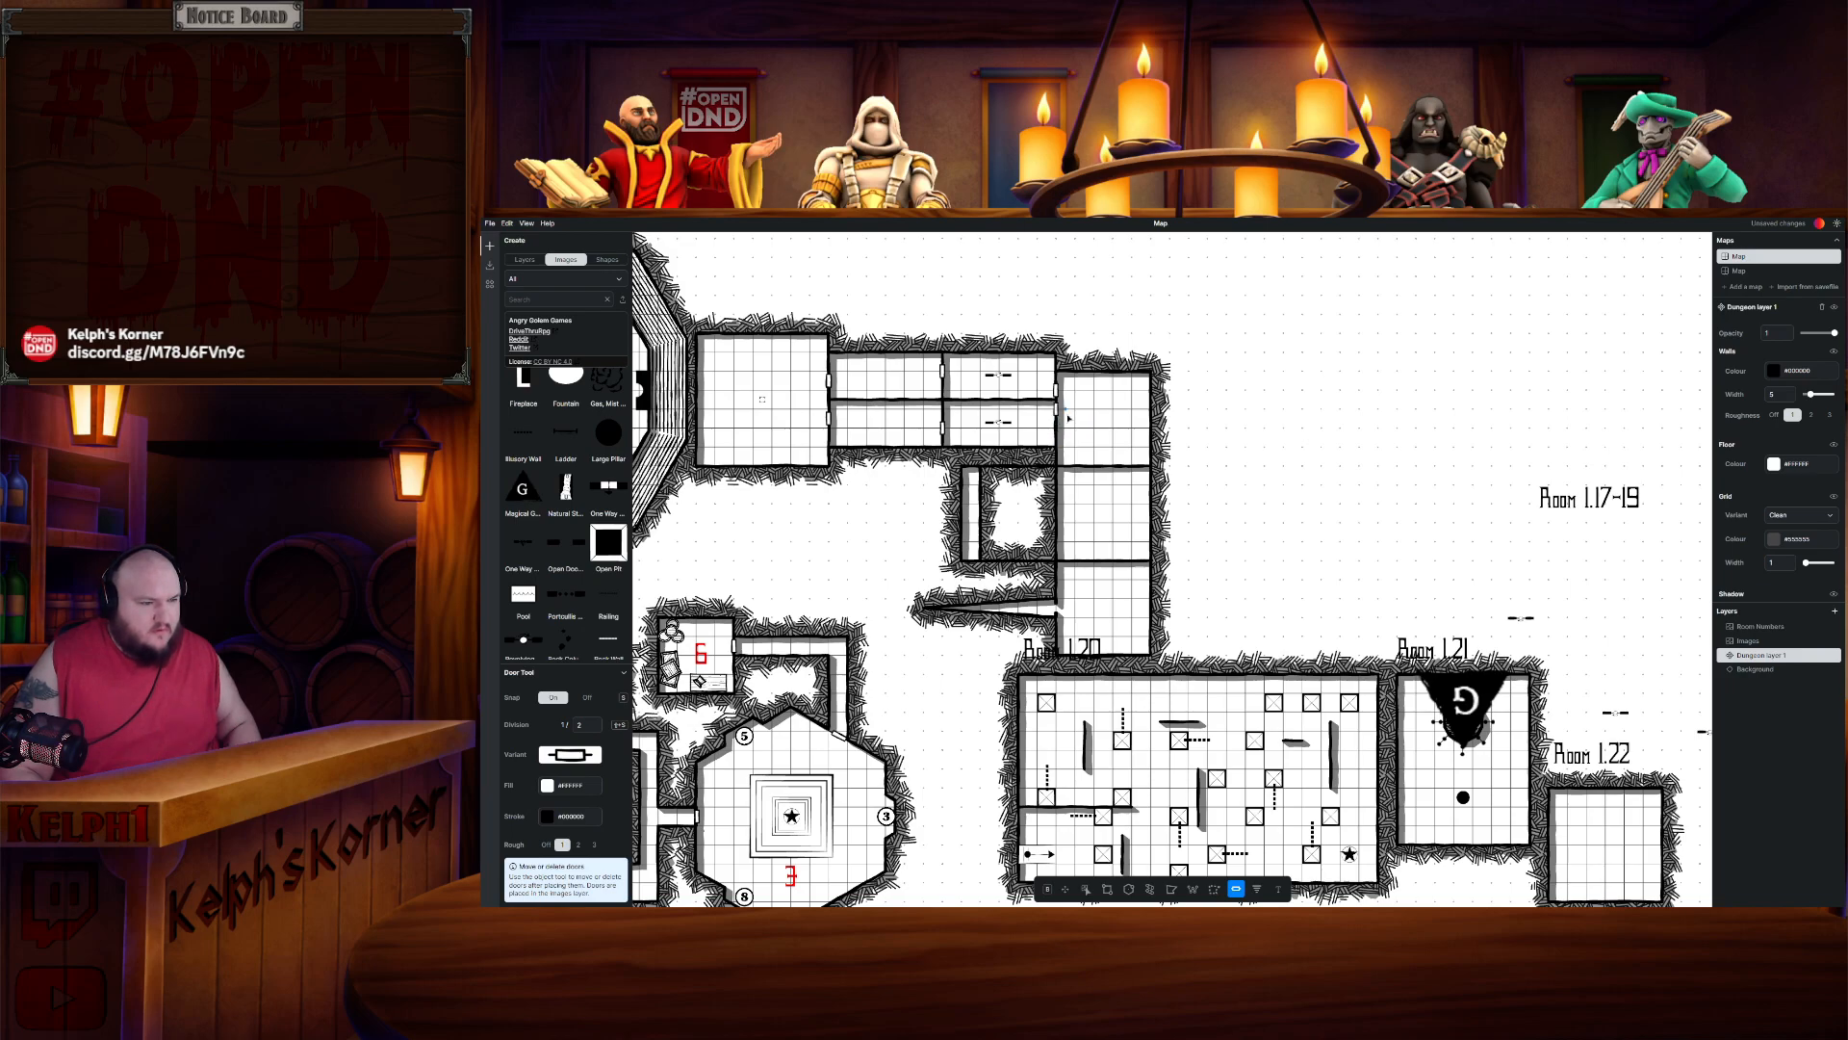
{"action": "scroll", "coordinate": [1079, 391], "scroll_direction": "up", "scroll_amount": 3}
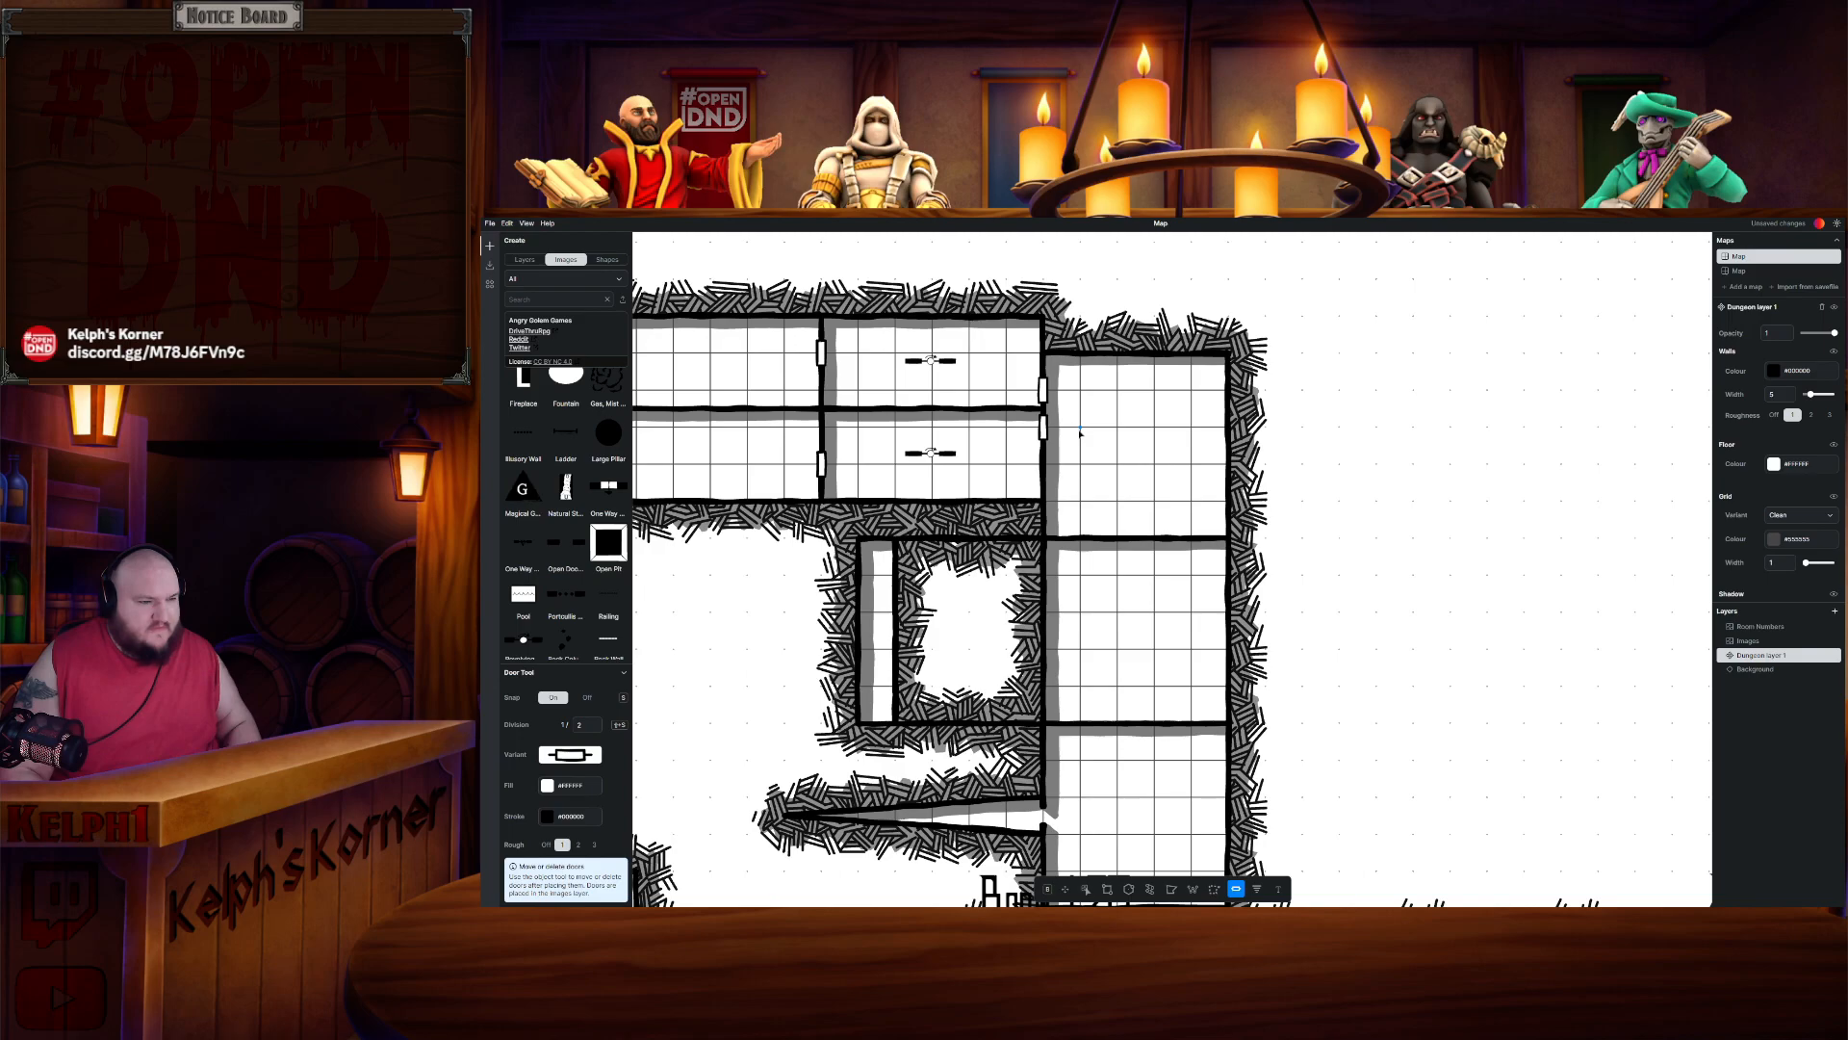
{"action": "scroll", "coordinate": [1136, 454], "scroll_direction": "down", "scroll_amount": 2}
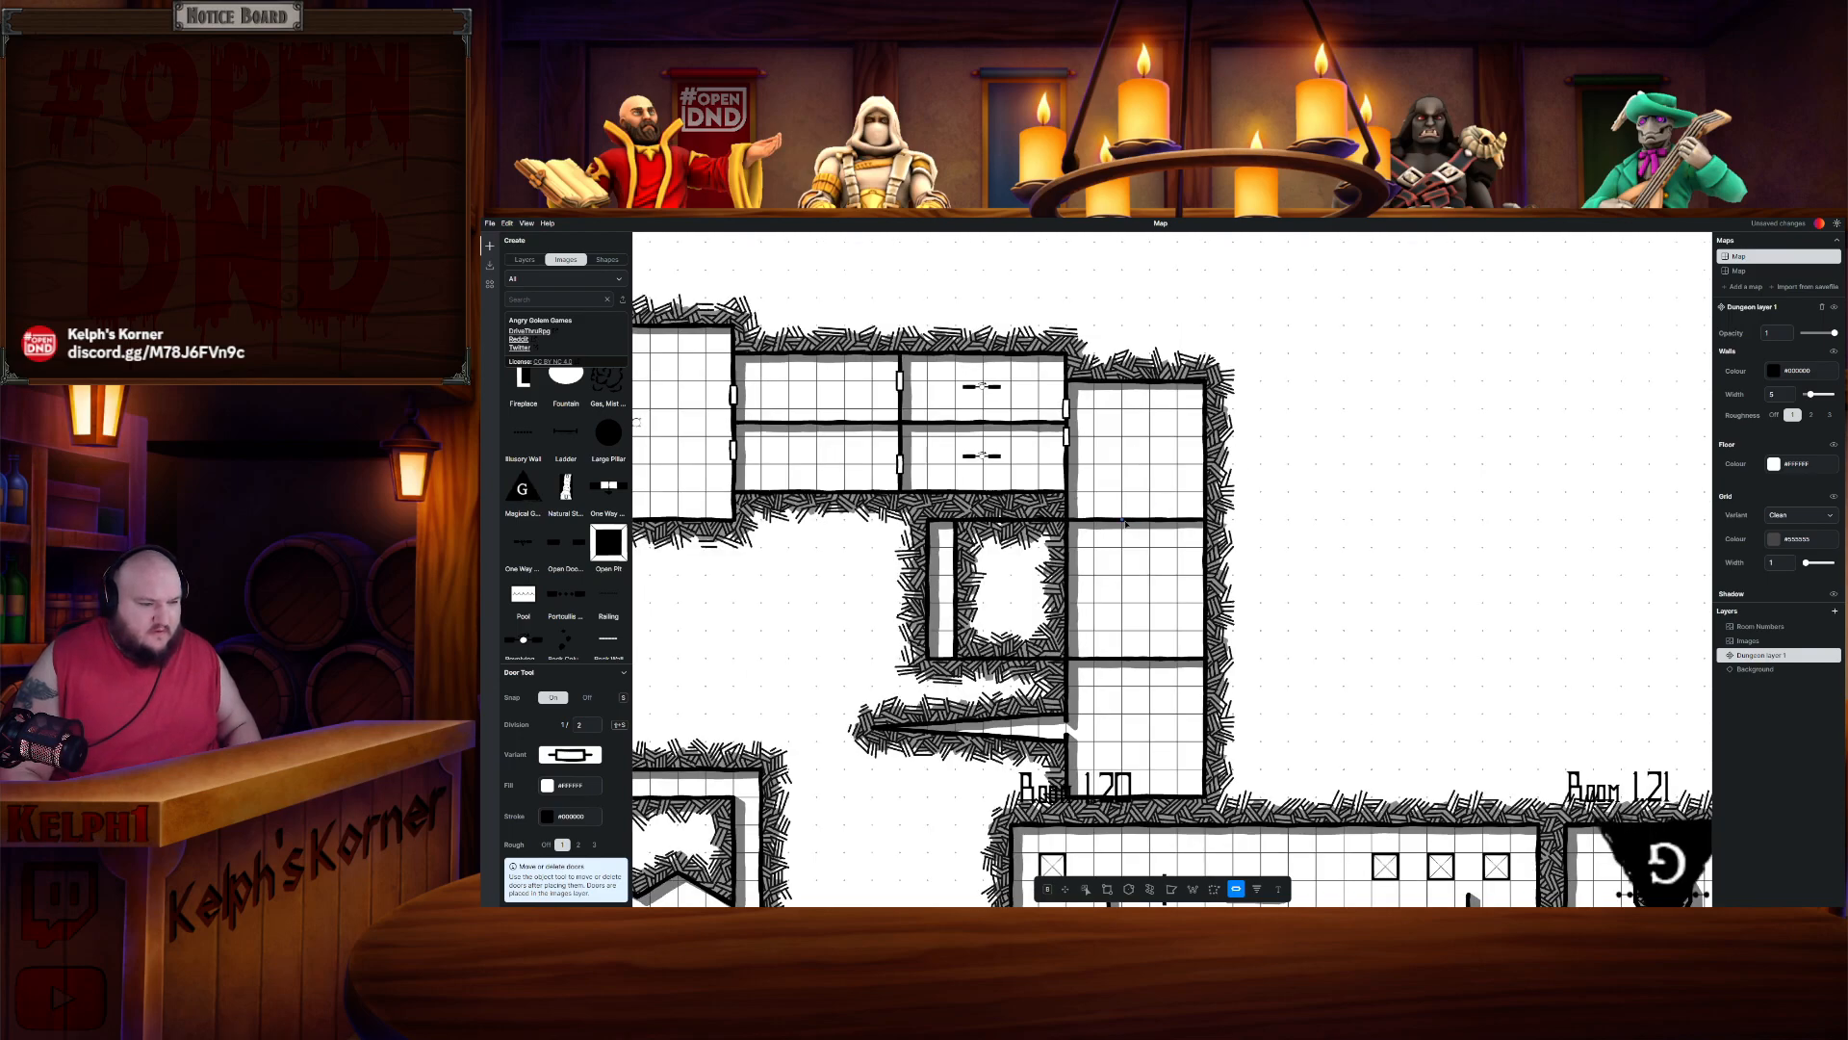
{"action": "left_click", "coordinate": [1124, 521]}
{"action": "scroll", "coordinate": [1128, 549], "scroll_direction": "down", "scroll_amount": 2}
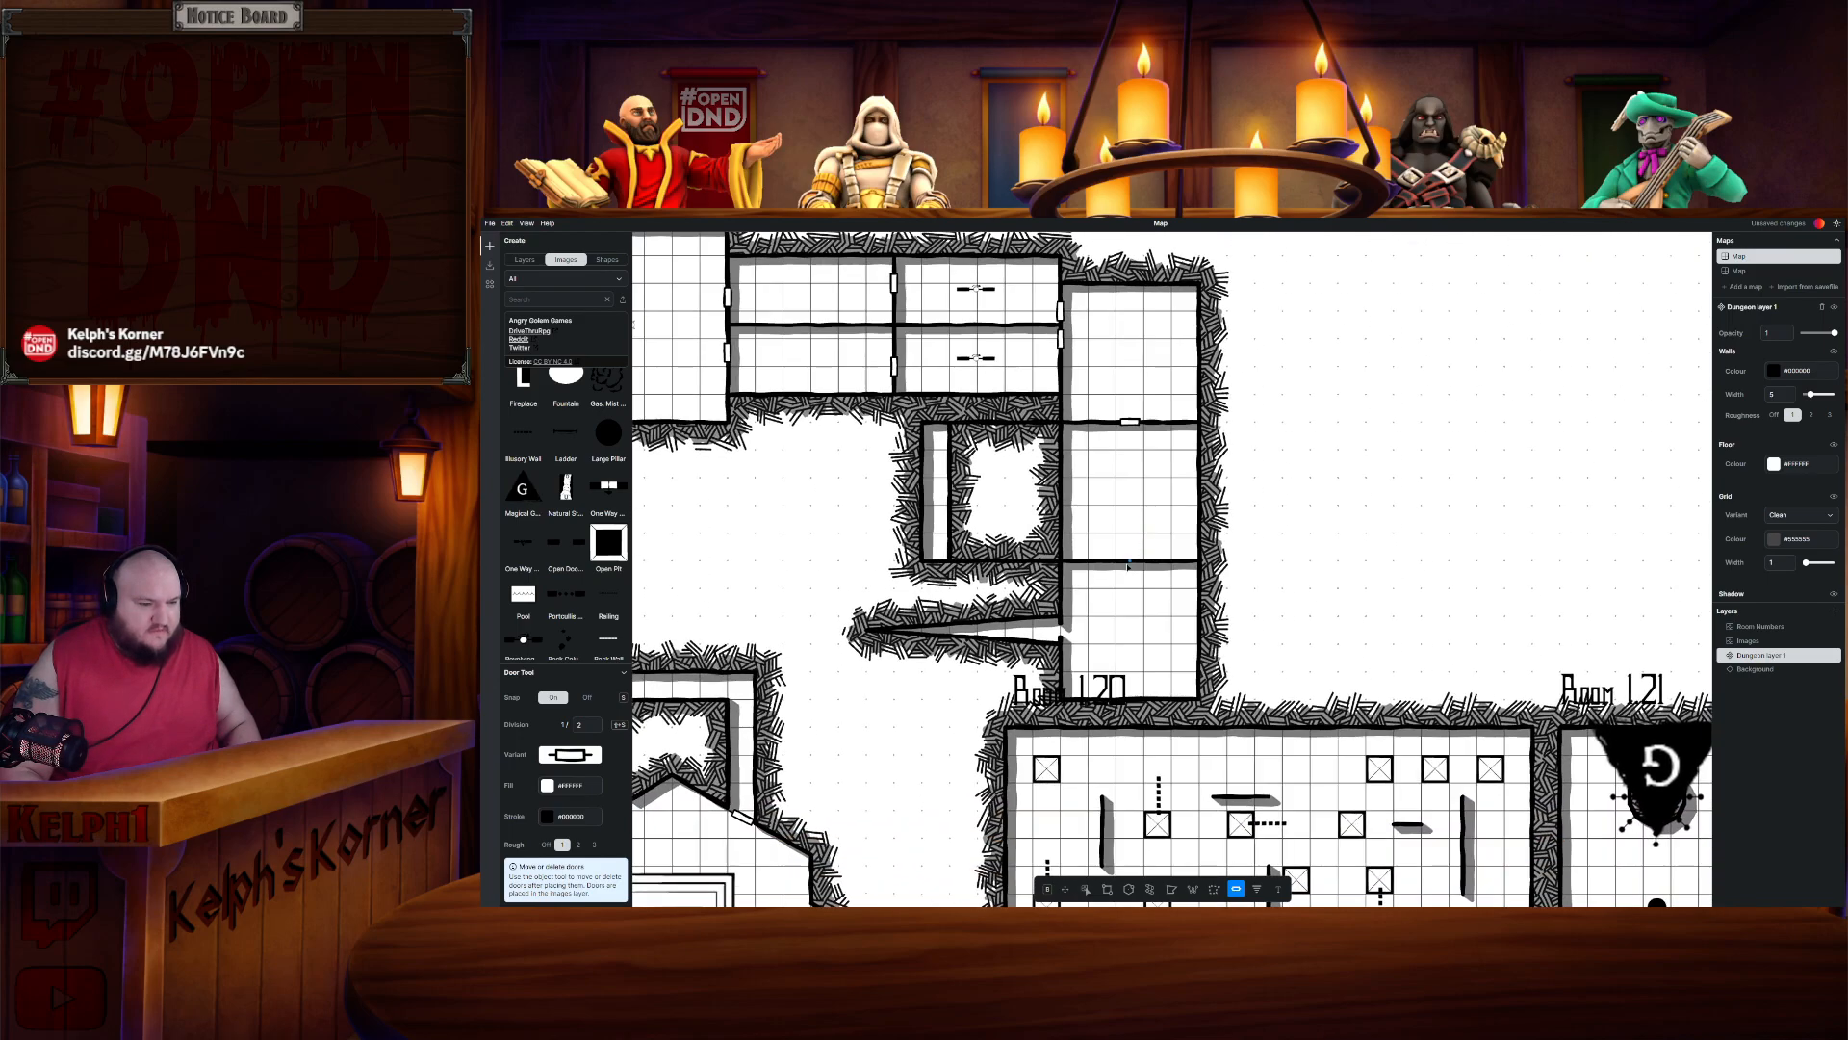
{"action": "left_click", "coordinate": [1142, 565]}
{"action": "scroll", "coordinate": [1145, 578], "scroll_direction": "down", "scroll_amount": 2}
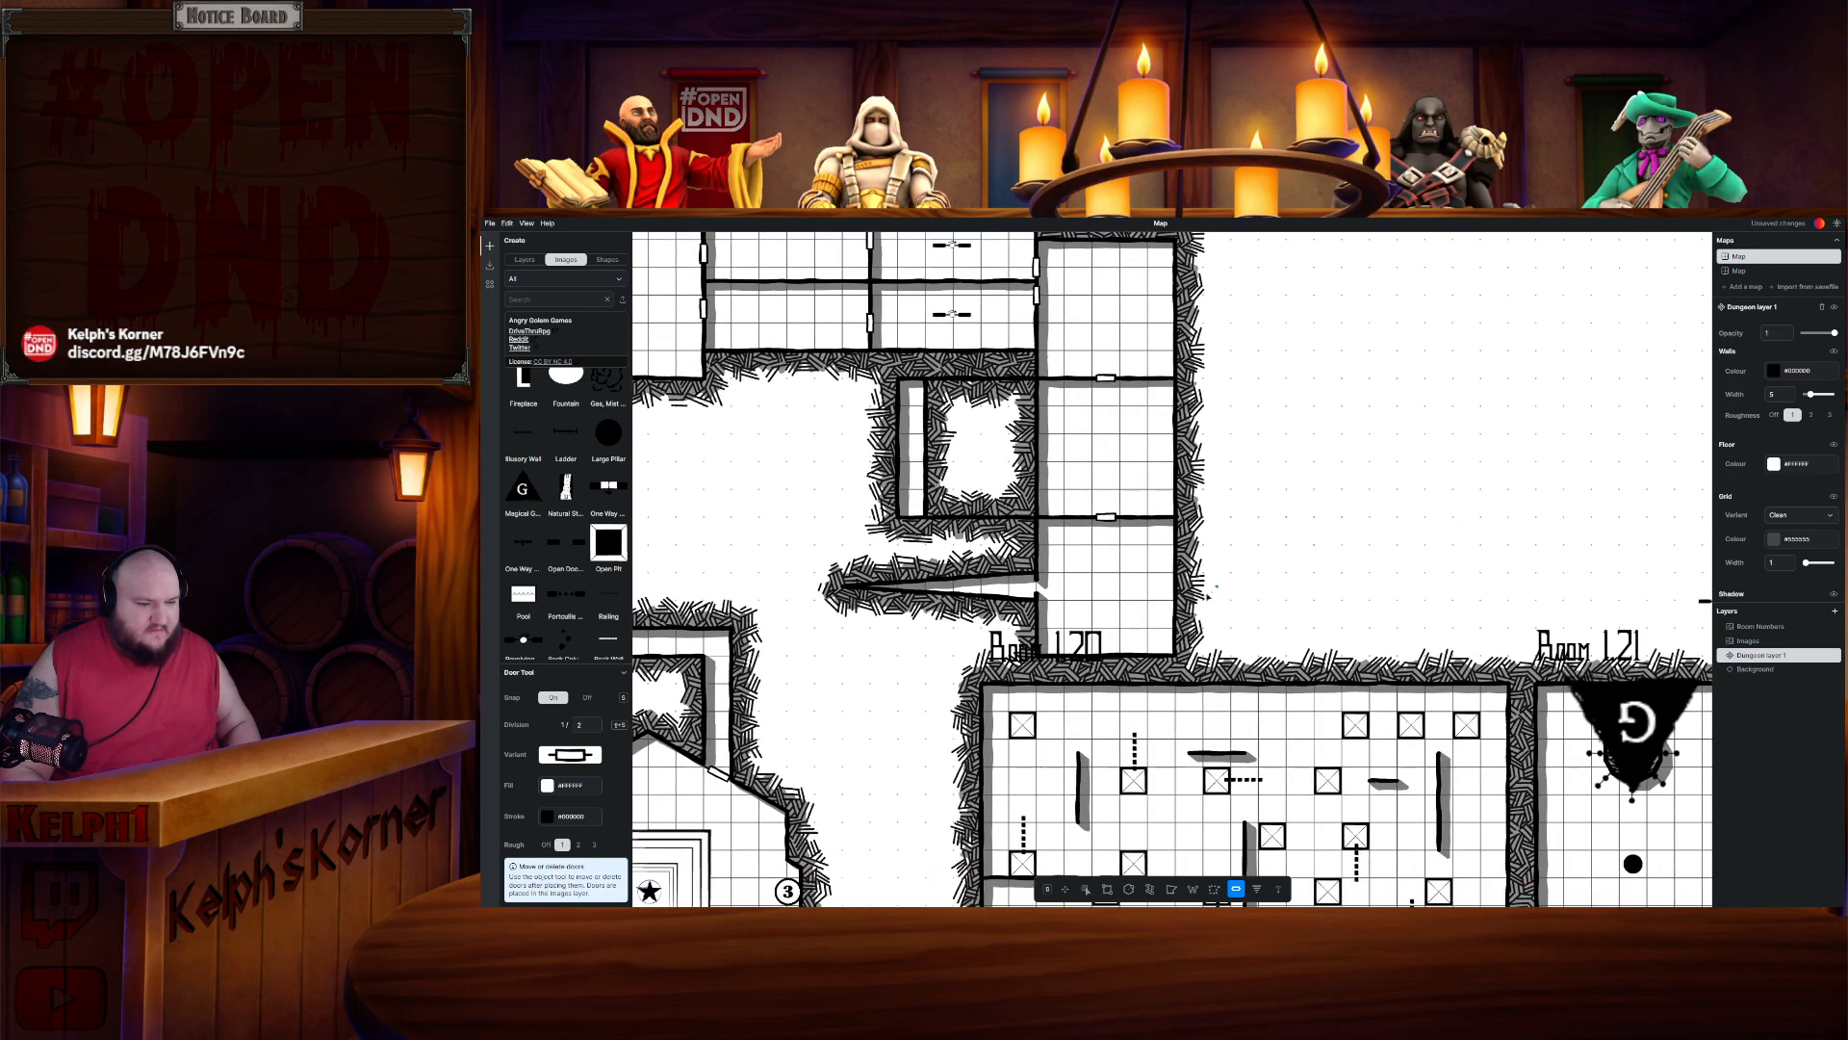
{"action": "left_click", "coordinate": [1179, 583]}
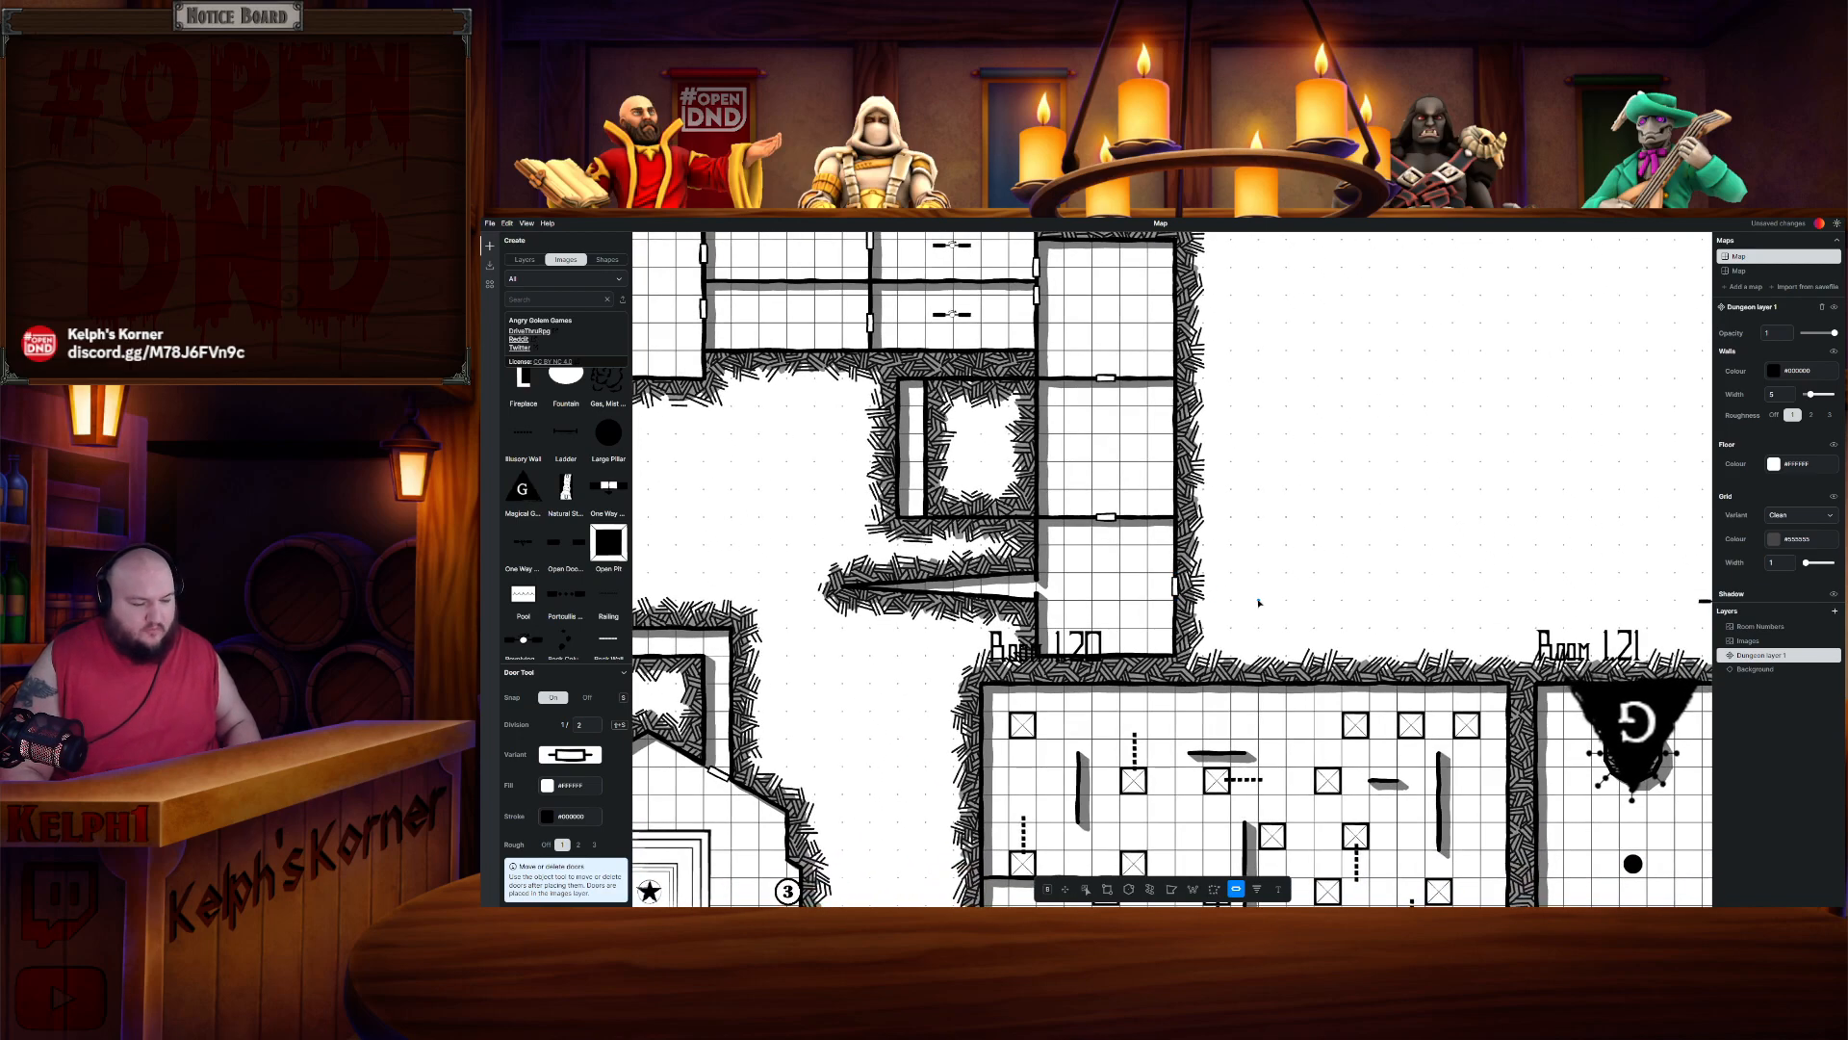
{"action": "scroll", "coordinate": [1258, 598], "scroll_direction": "down", "scroll_amount": 4}
{"action": "left_click_drag", "start_coordinate": [1285, 583], "coordinate": [1223, 439]}
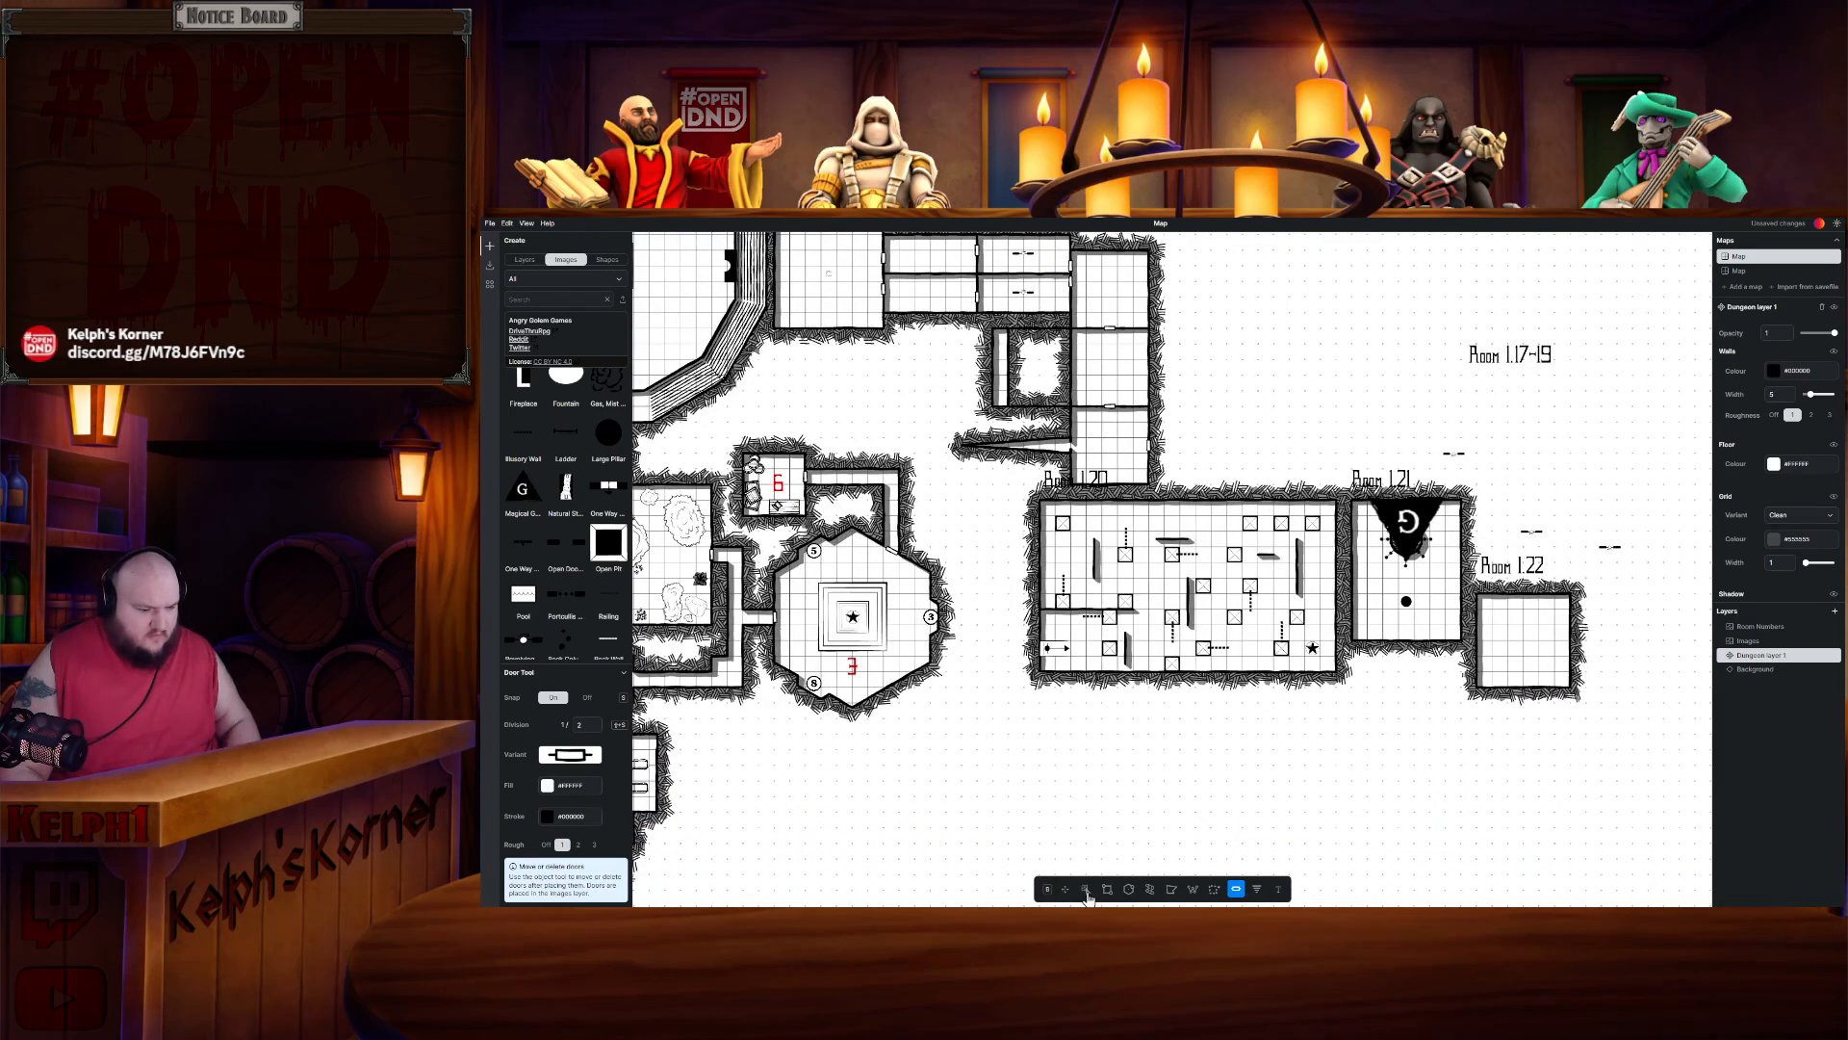
- Lasso-select Room 1.20's walls and floor and cut them
{"action": "left_click", "coordinate": [1213, 888]}
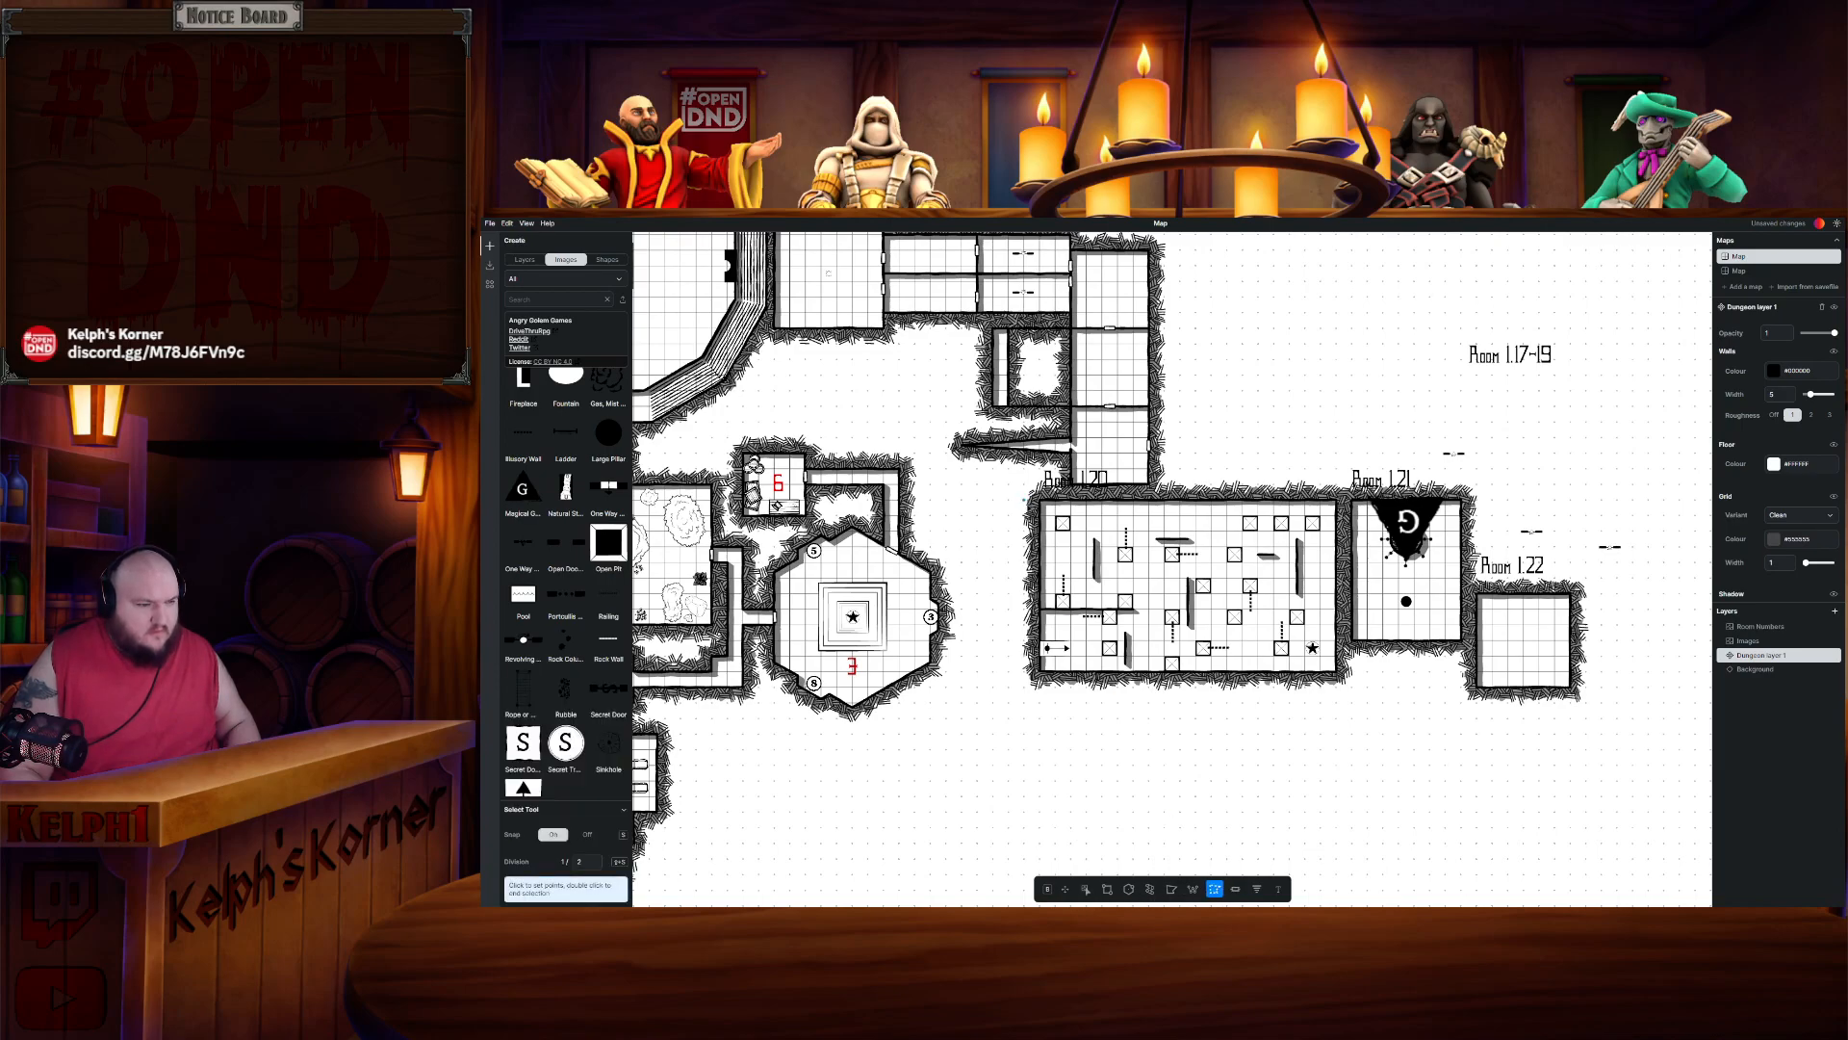
{"action": "left_click", "coordinate": [1030, 685]}
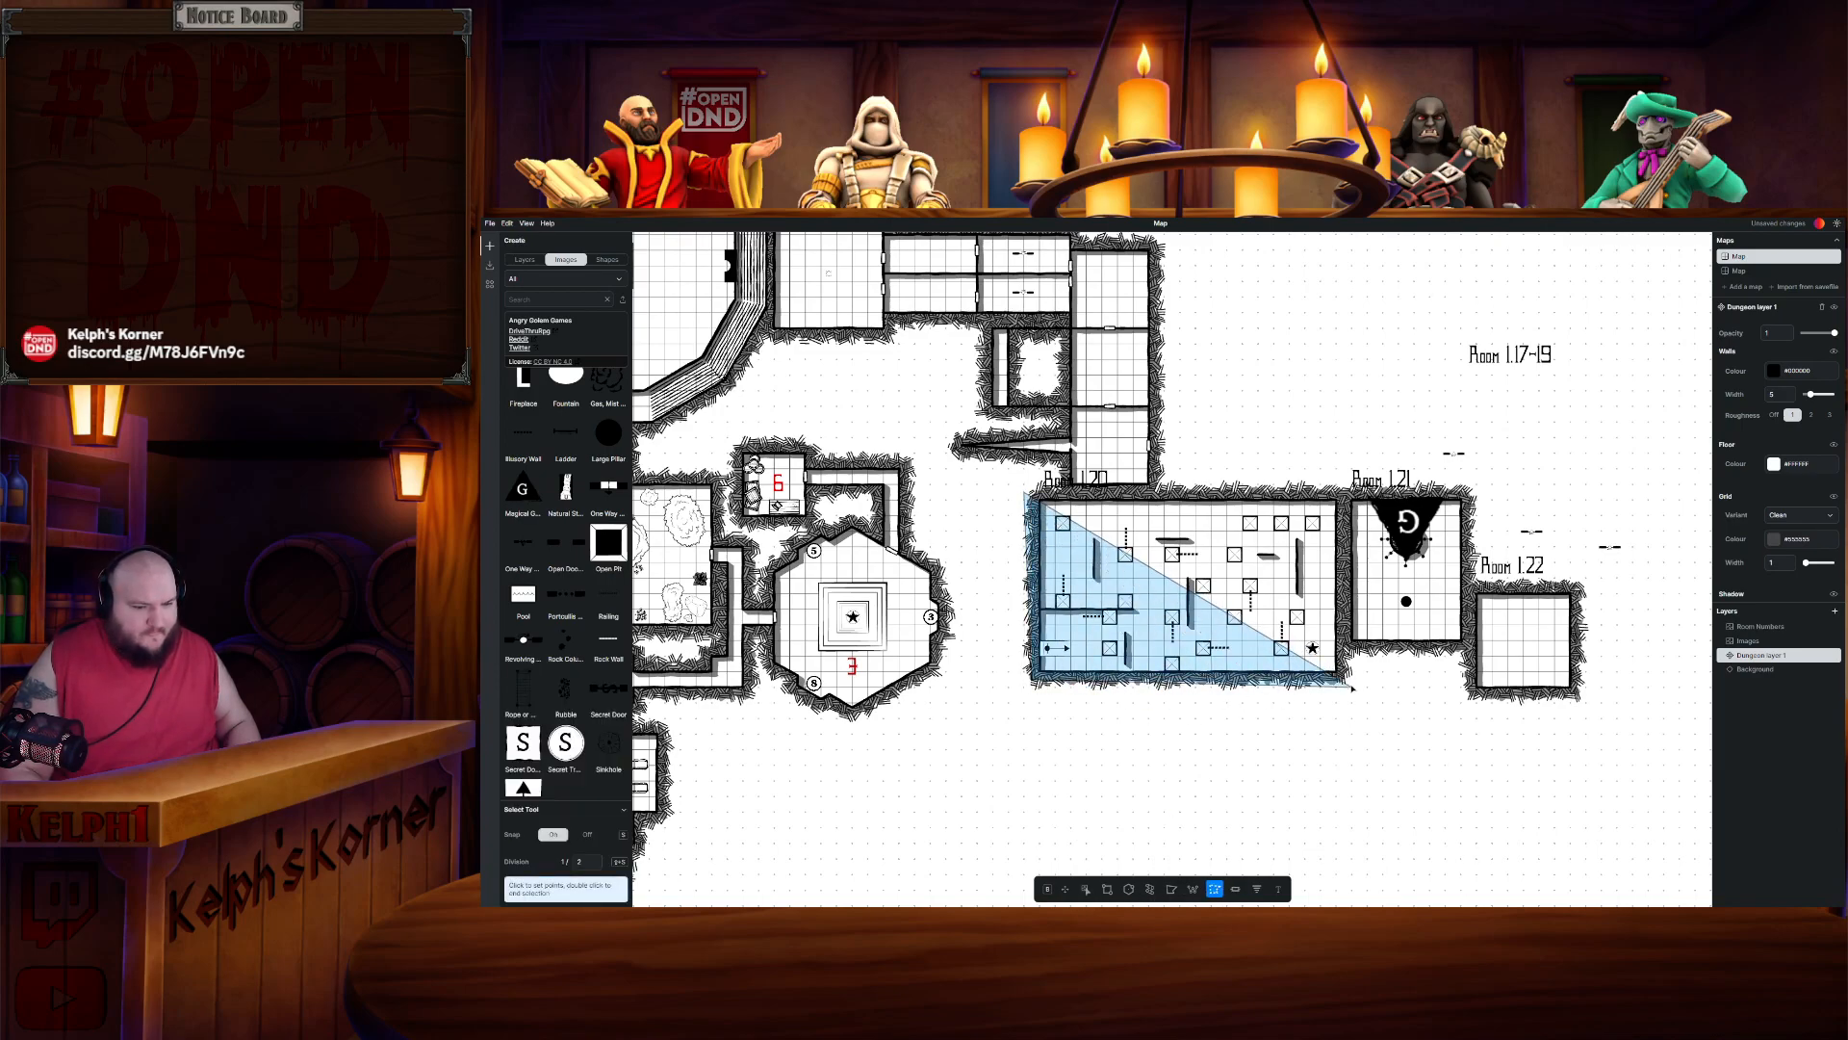
{"action": "left_click", "coordinate": [1350, 684]}
{"action": "left_click", "coordinate": [1349, 493]}
{"action": "double_click", "coordinate": [1030, 492]}
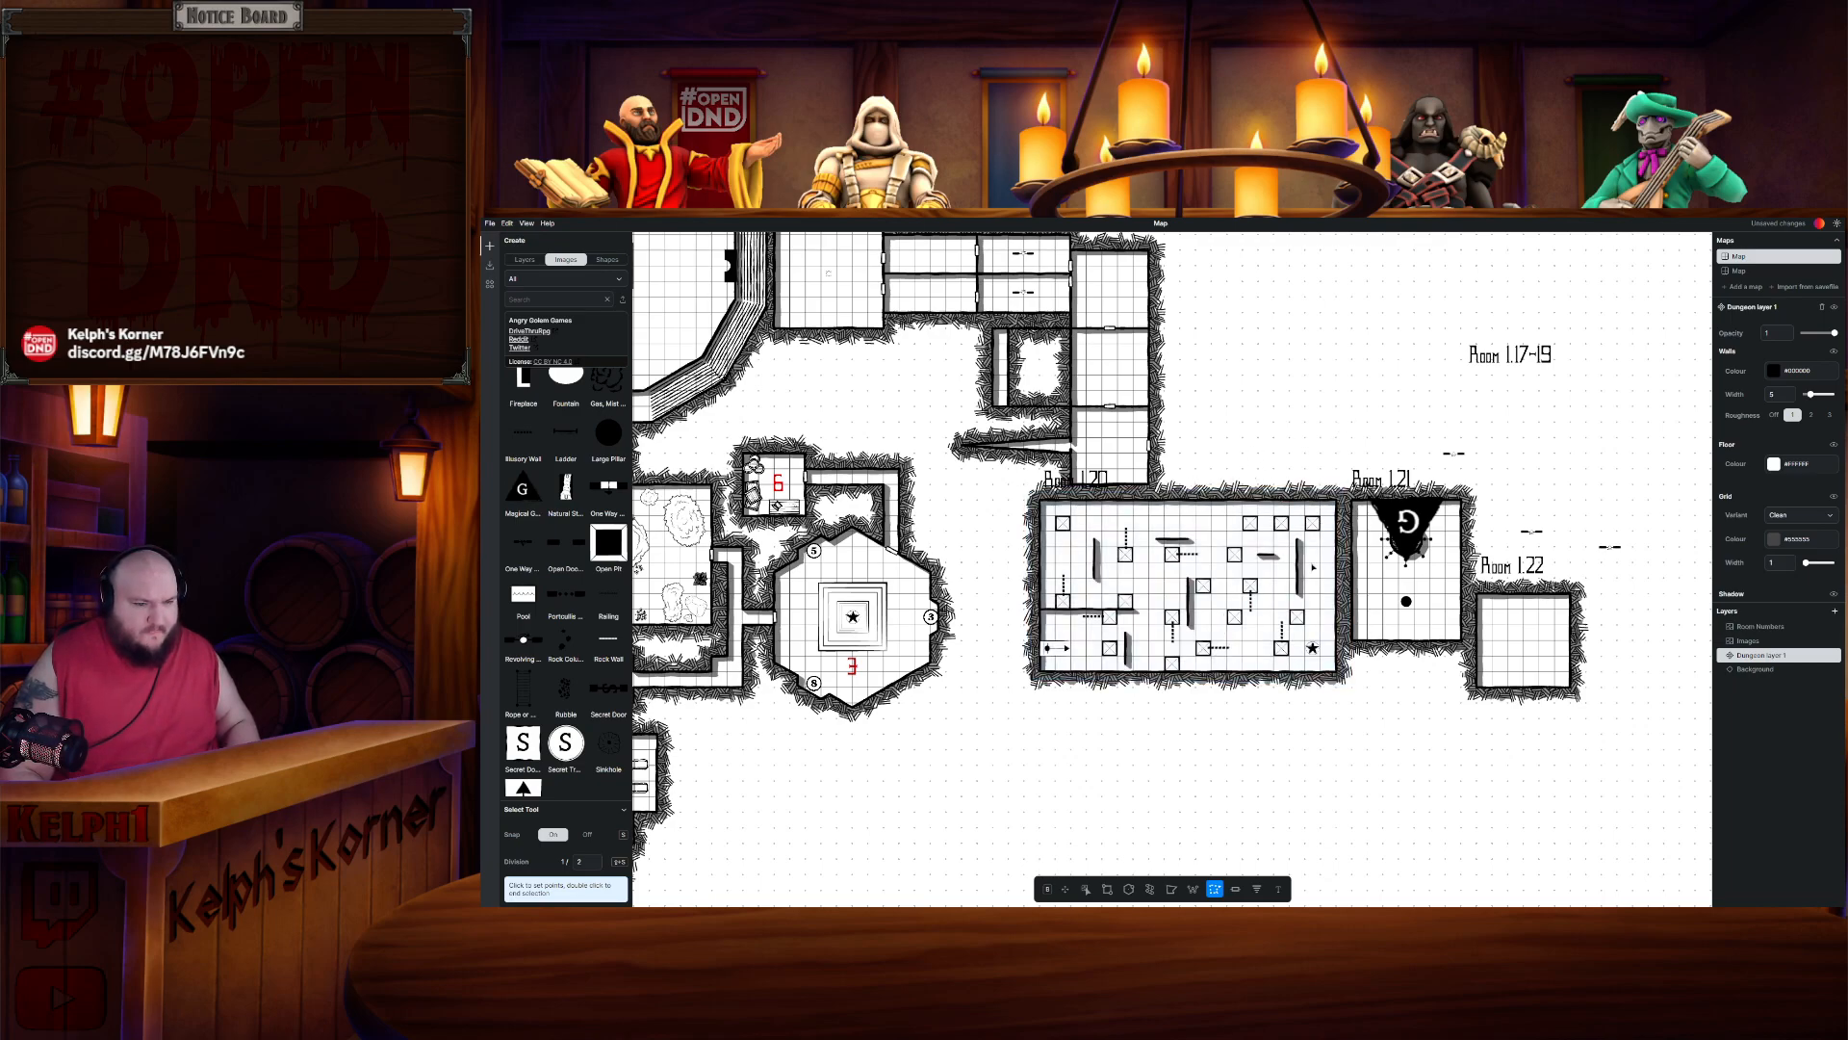
{"action": "key", "text": "ctrl+x"}
{"action": "key", "text": "Escape"}
{"action": "left_click_drag", "start_coordinate": [1235, 635], "coordinate": [1280, 505]}
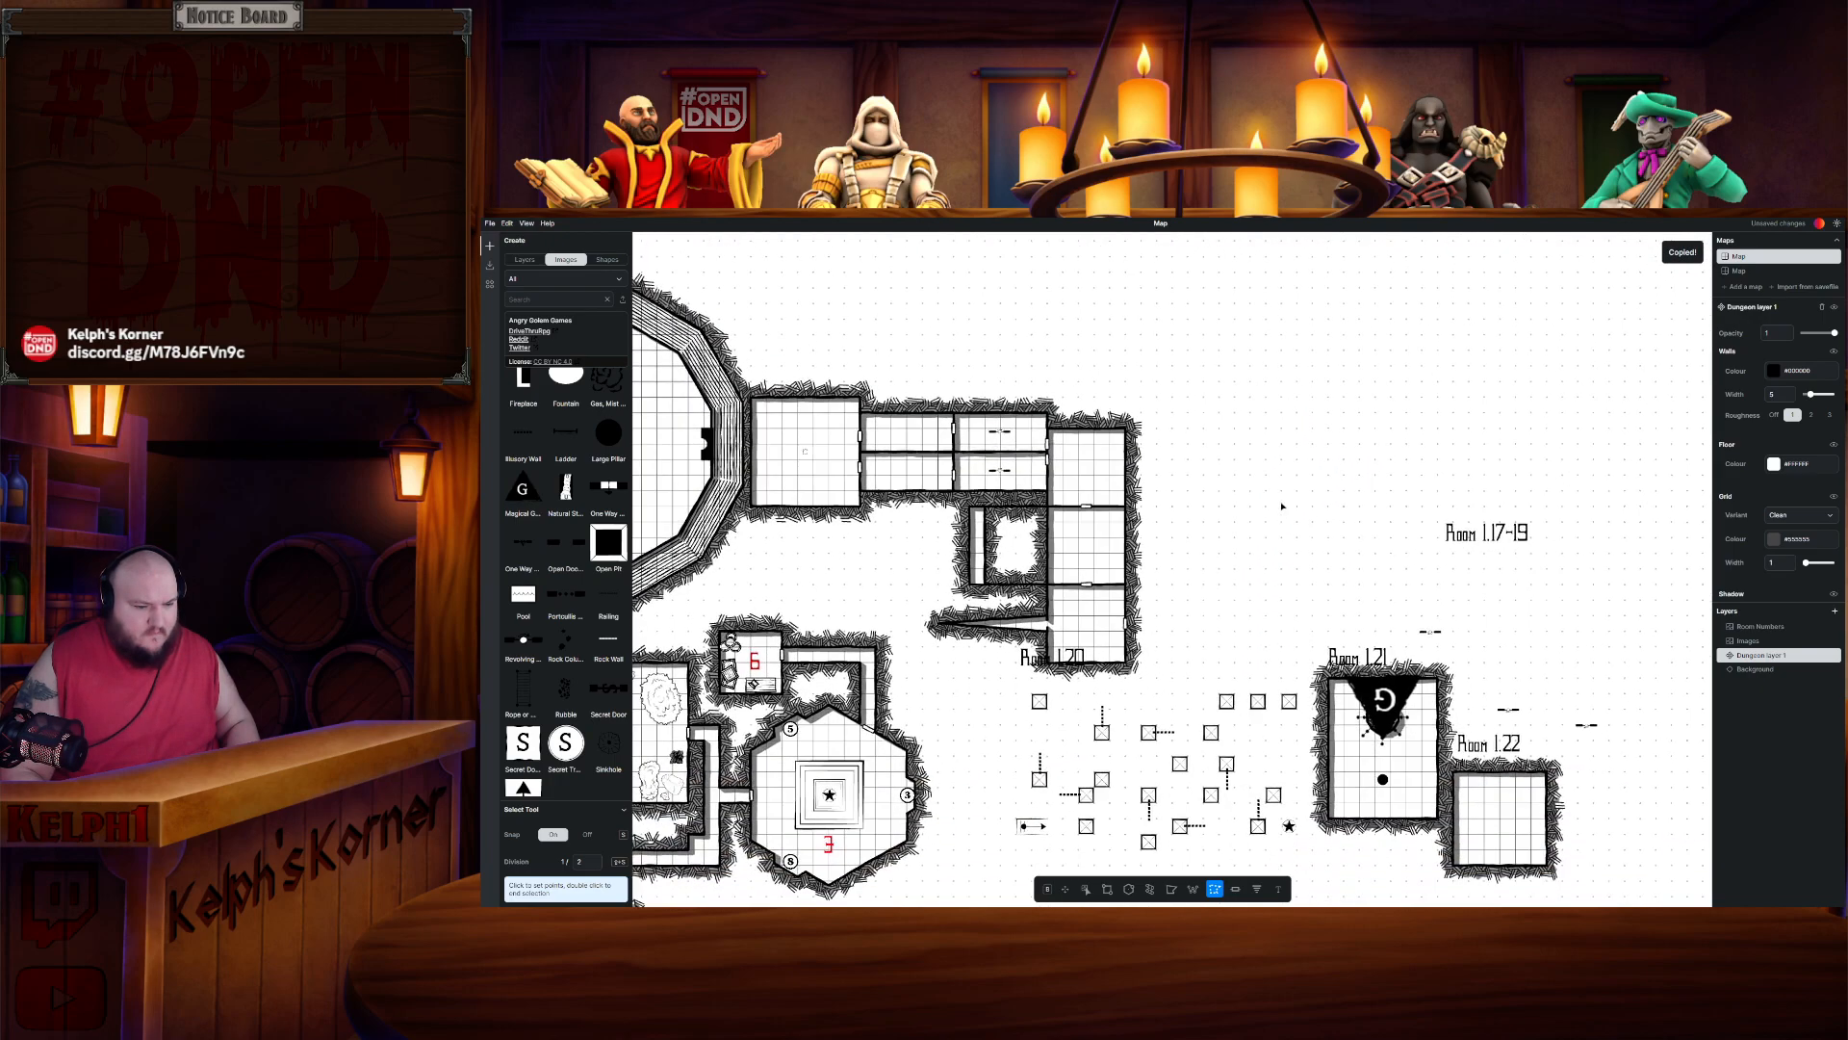
- Paste Room 1.20, rotate it upright, and place it alongside the east side of Rooms 1.17–19, confirming placement
{"action": "key", "text": "ctrl+v"}
{"action": "left_click_drag", "start_coordinate": [1182, 474], "coordinate": [1333, 556]}
{"action": "left_click_drag", "start_coordinate": [1221, 543], "coordinate": [1263, 538]}
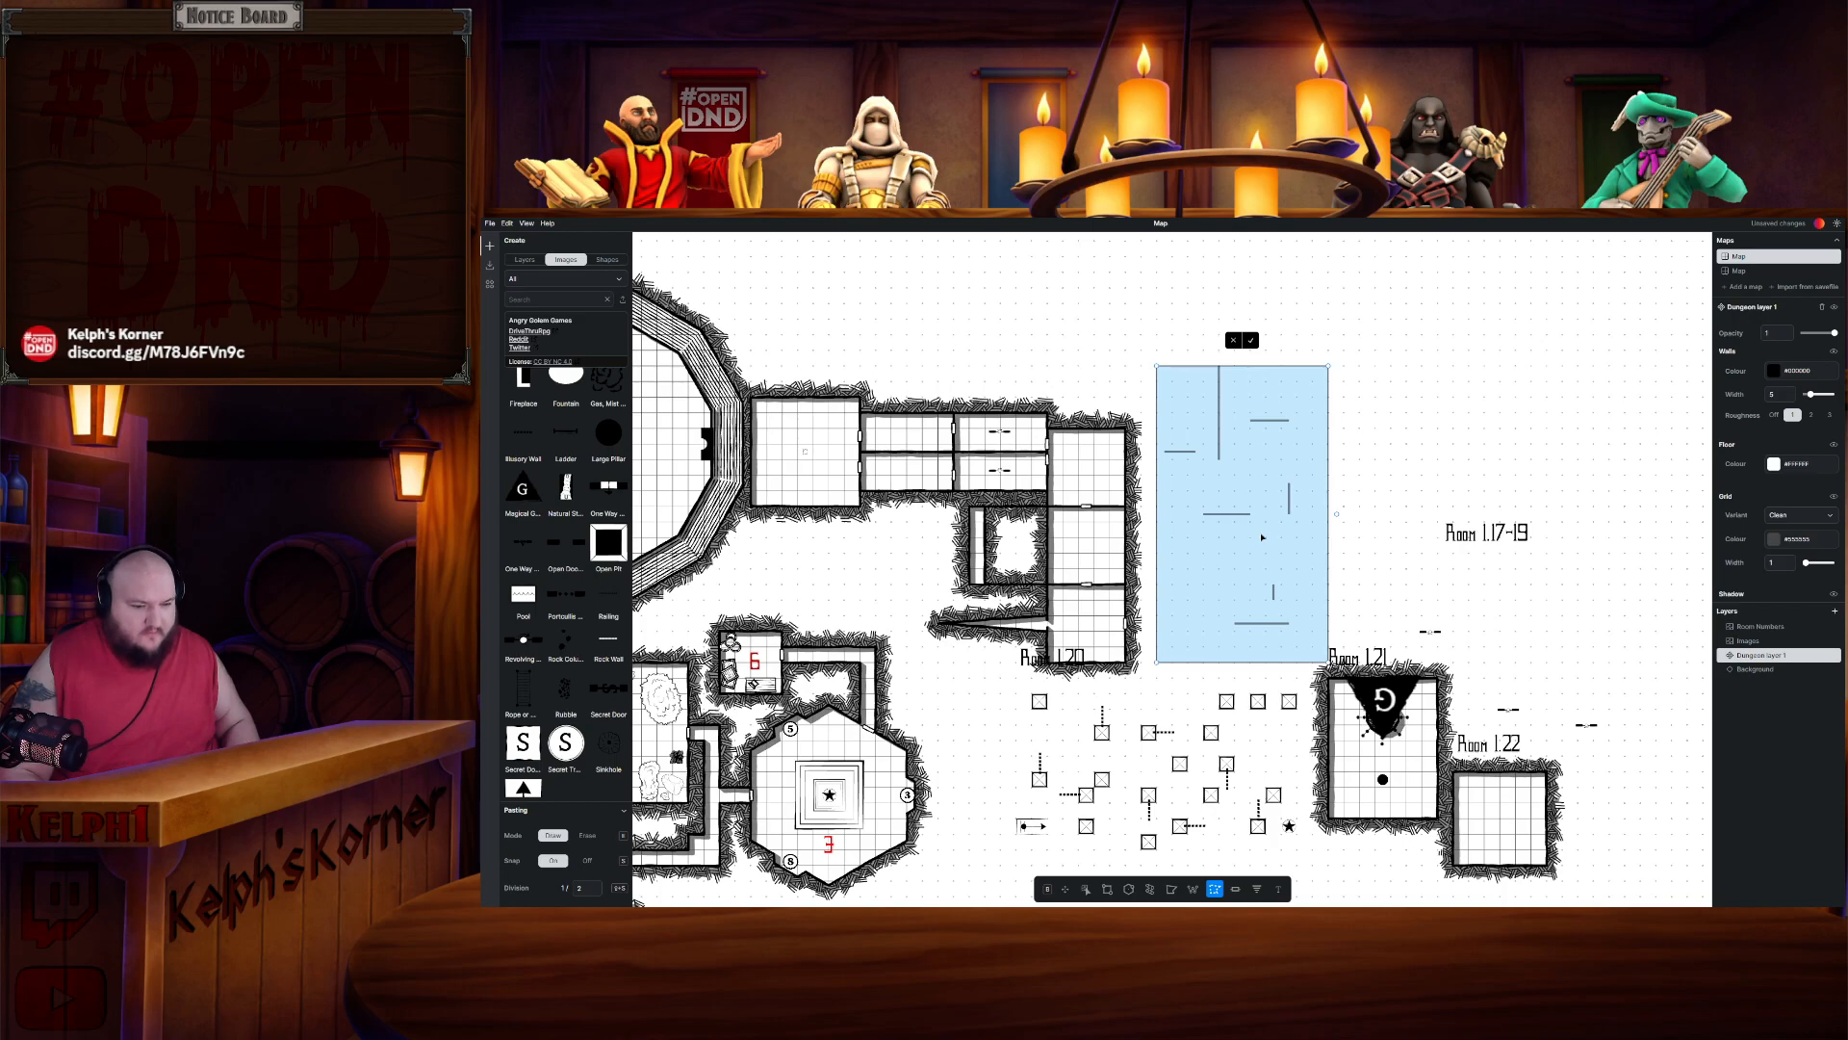
{"action": "left_click_drag", "start_coordinate": [1268, 539], "coordinate": [1274, 542]}
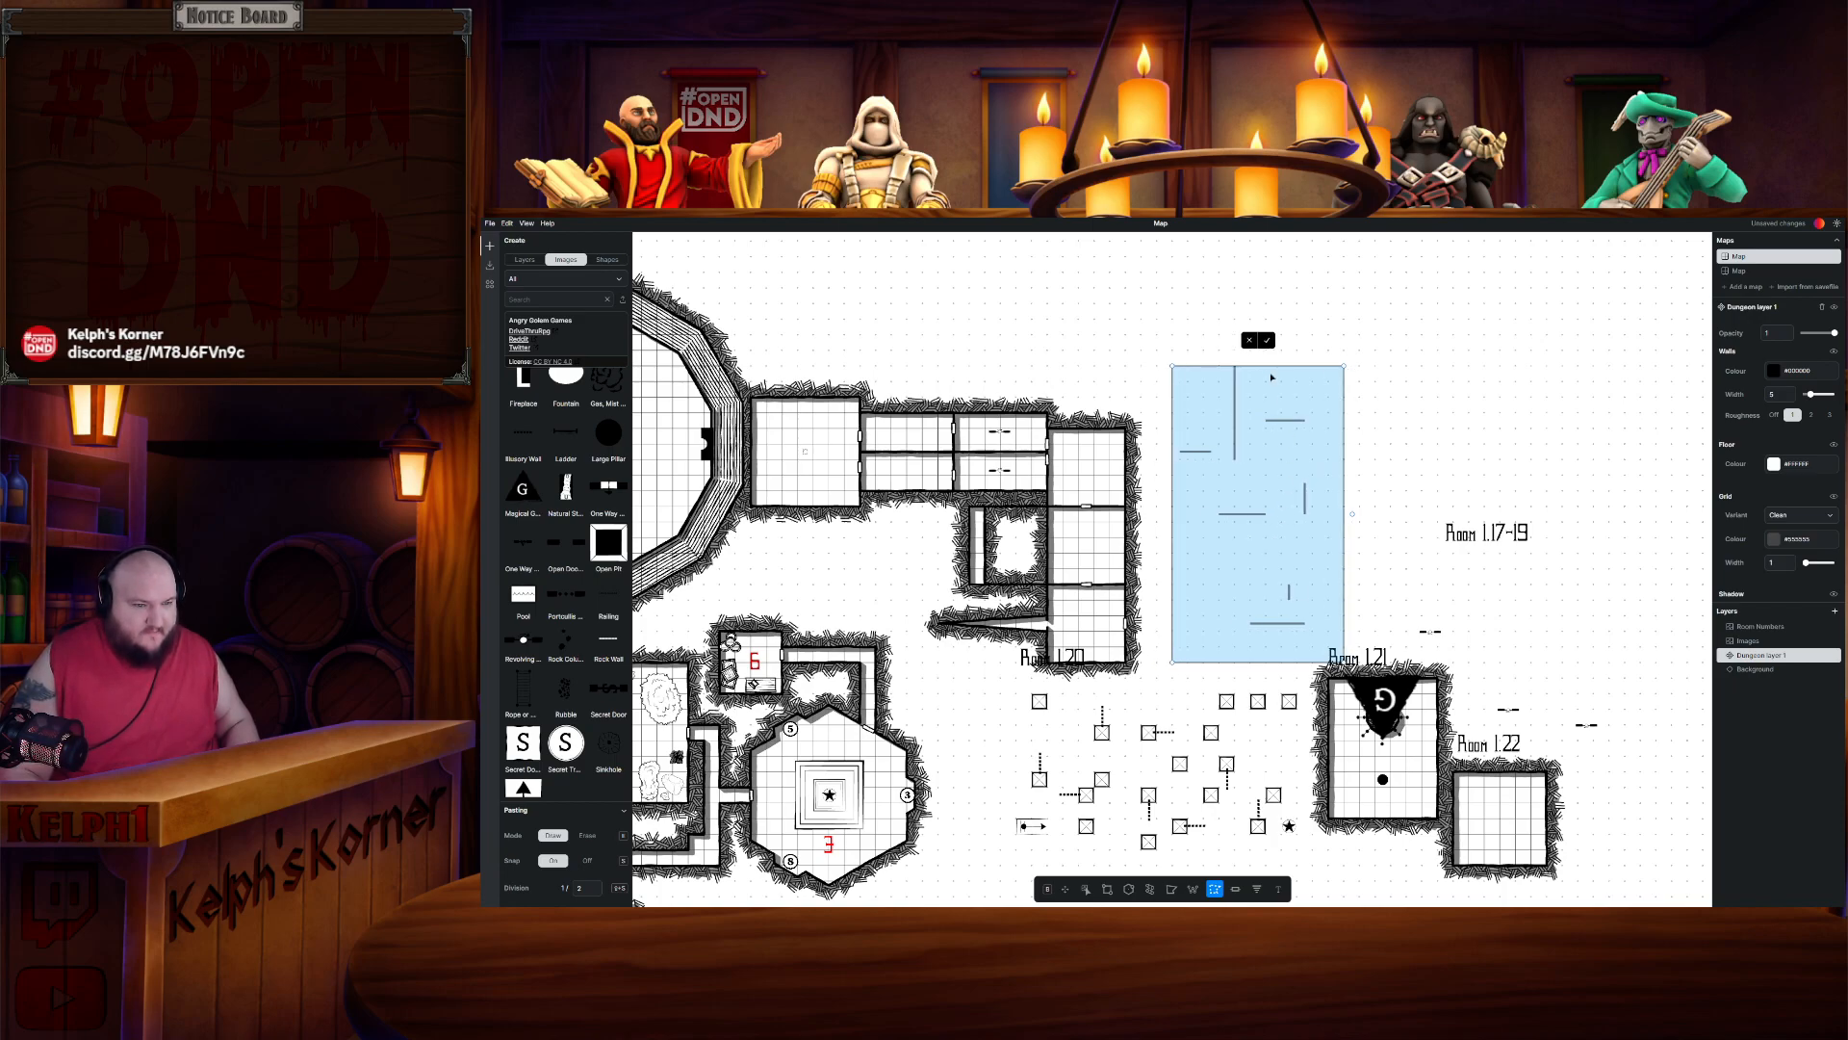
{"action": "left_click", "coordinate": [1267, 341]}
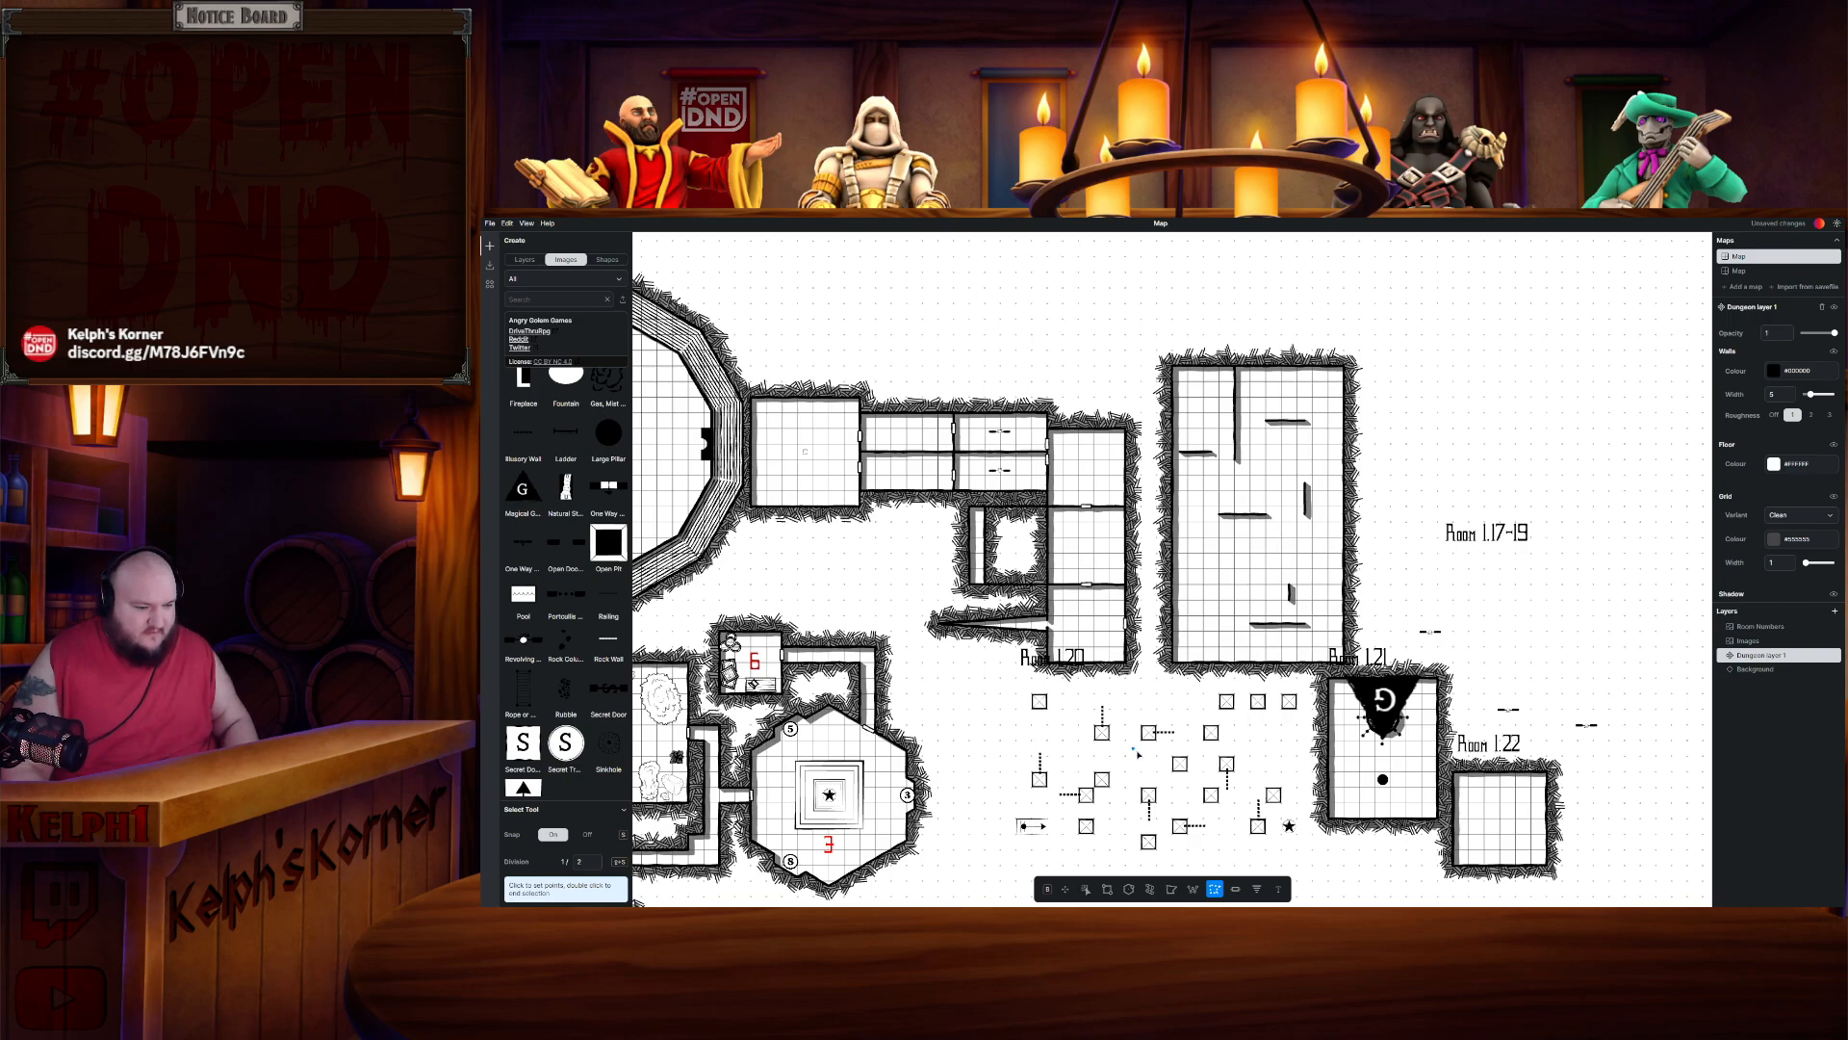
- Box-select Room 1.20's furnishings, group them, and move them into the relocated Room 1.20
{"action": "scroll", "coordinate": [1139, 754], "scroll_direction": "down", "scroll_amount": 1}
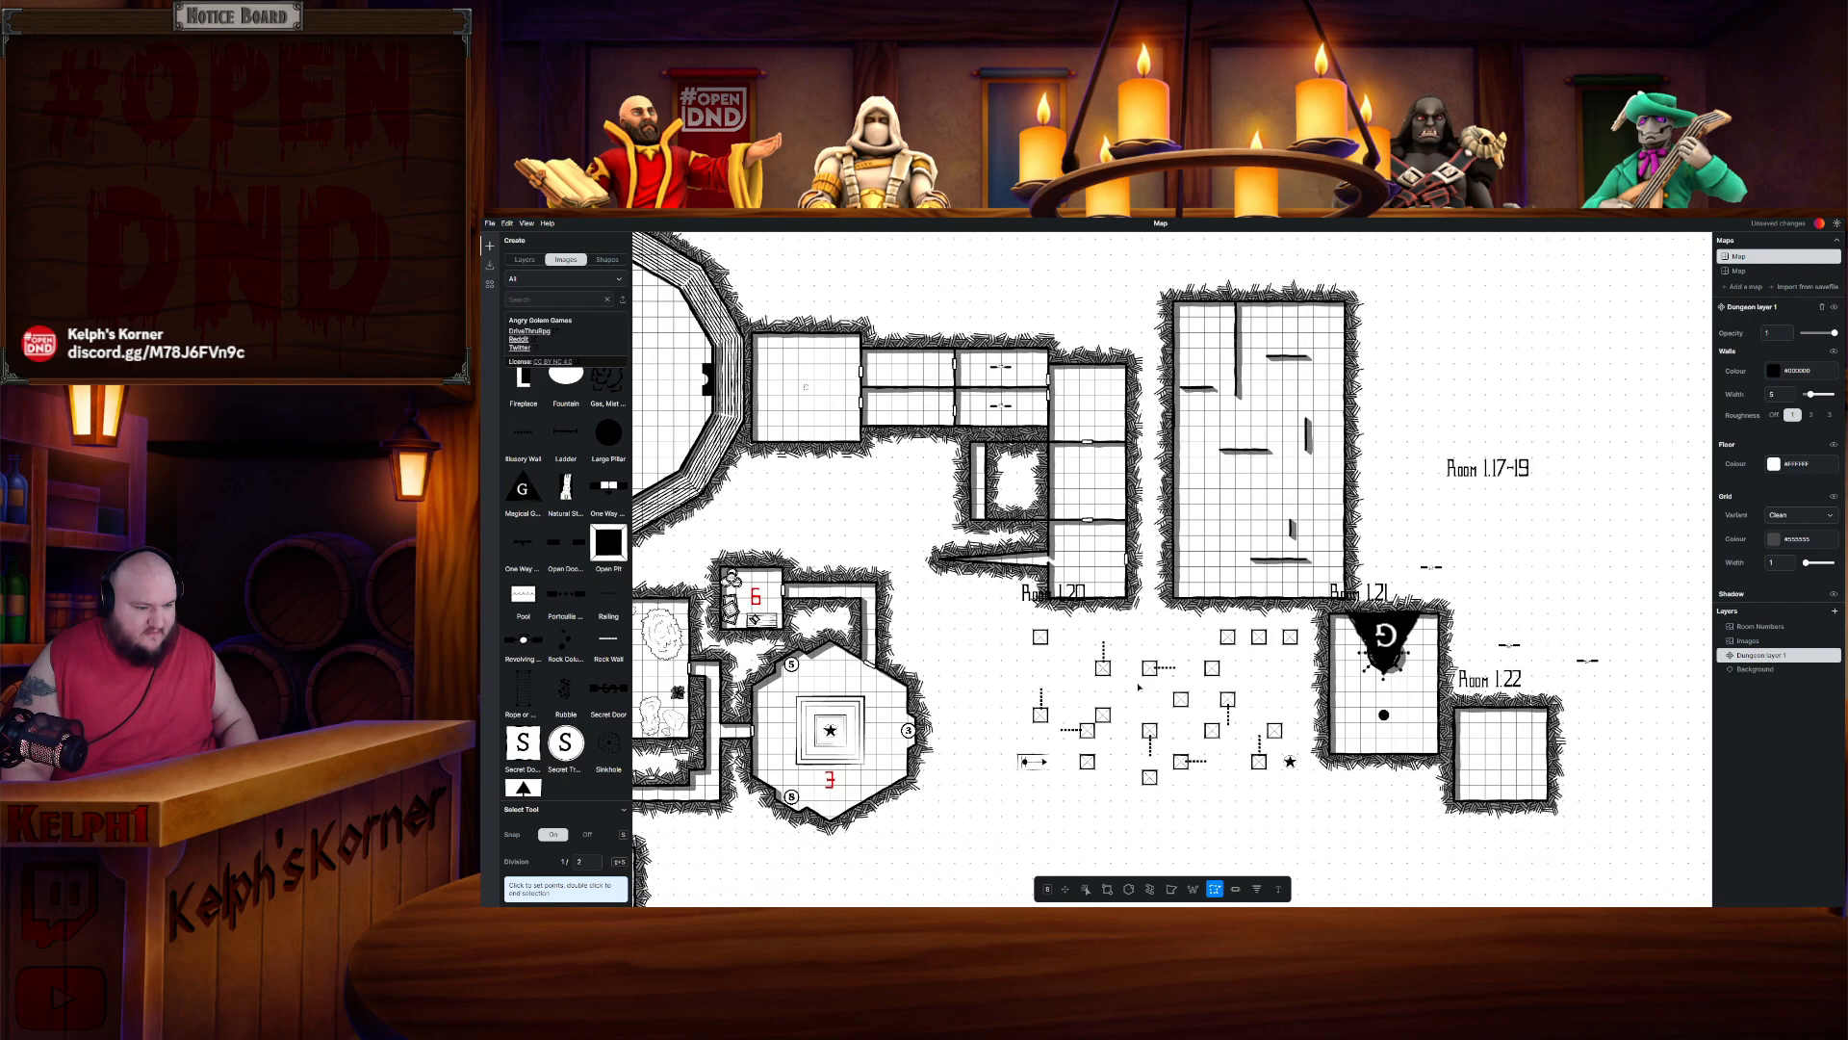
{"action": "left_click", "coordinate": [1086, 890]}
{"action": "left_click_drag", "start_coordinate": [1038, 653], "coordinate": [1315, 794]}
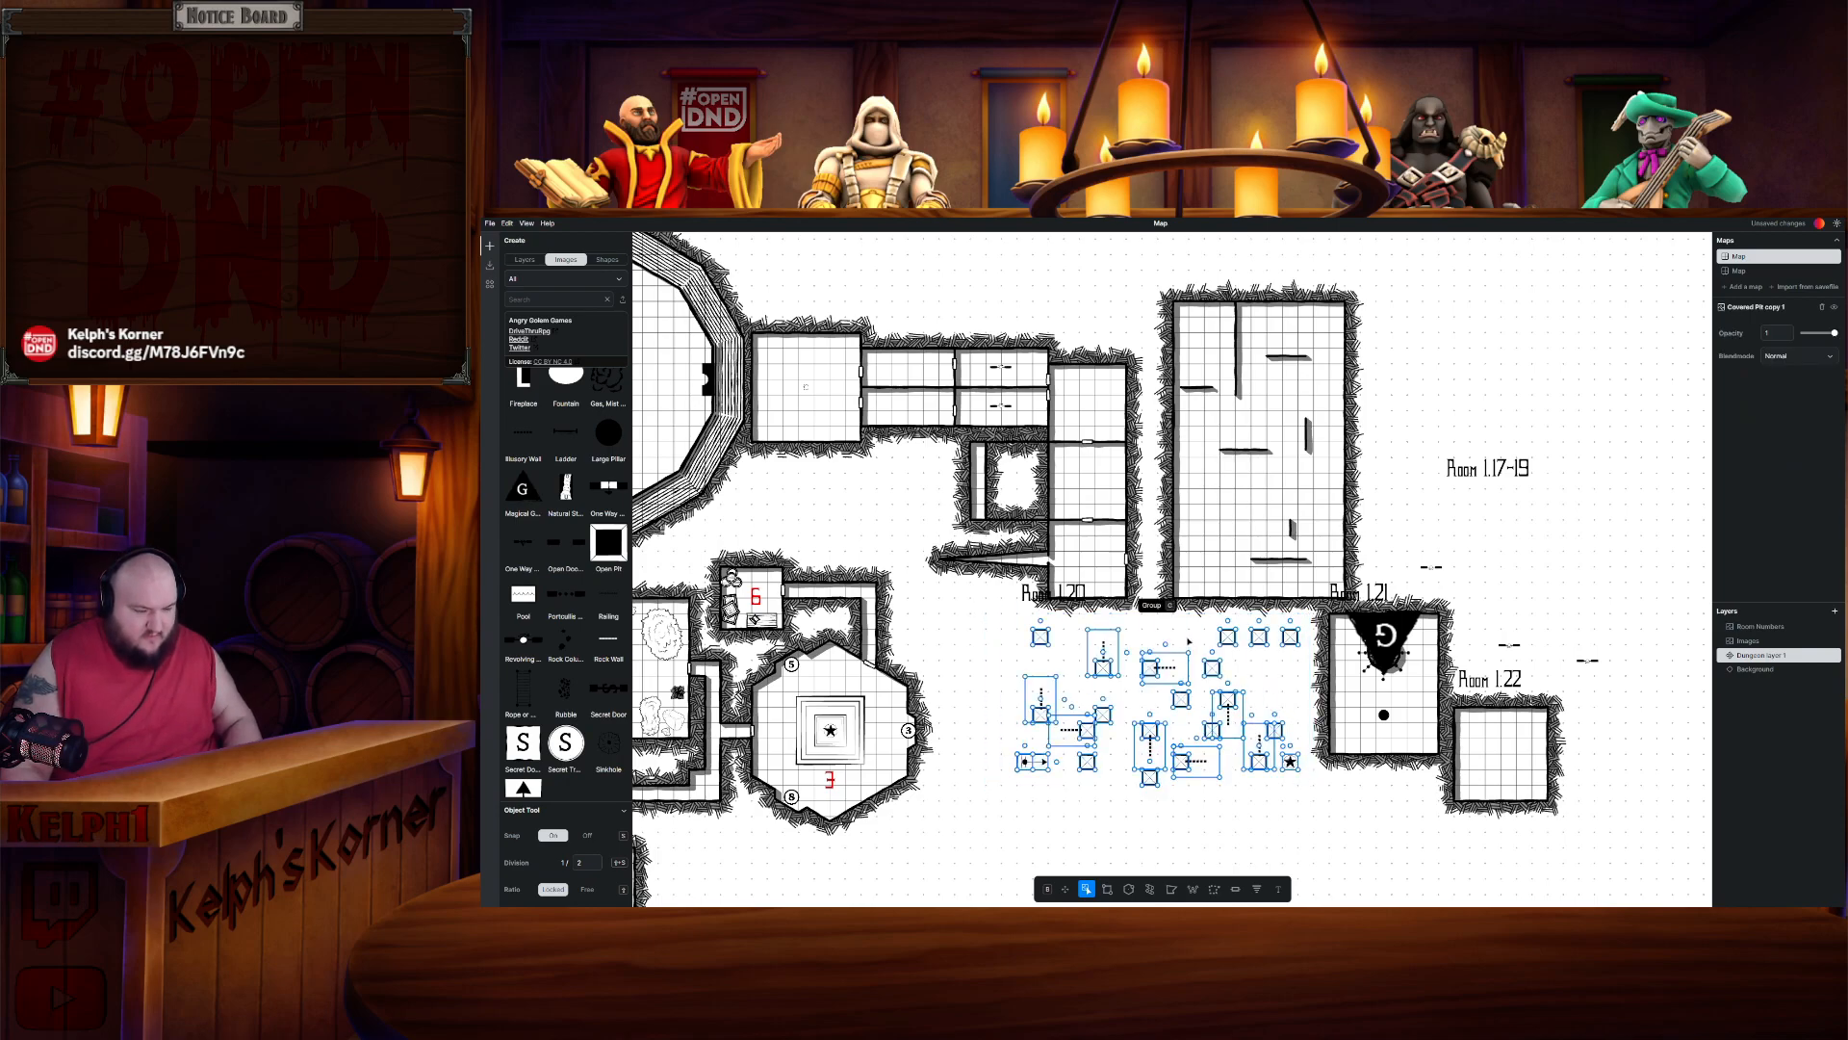
{"action": "key", "text": "ctrl+g"}
{"action": "left_click_drag", "start_coordinate": [1182, 624], "coordinate": [1291, 393]}
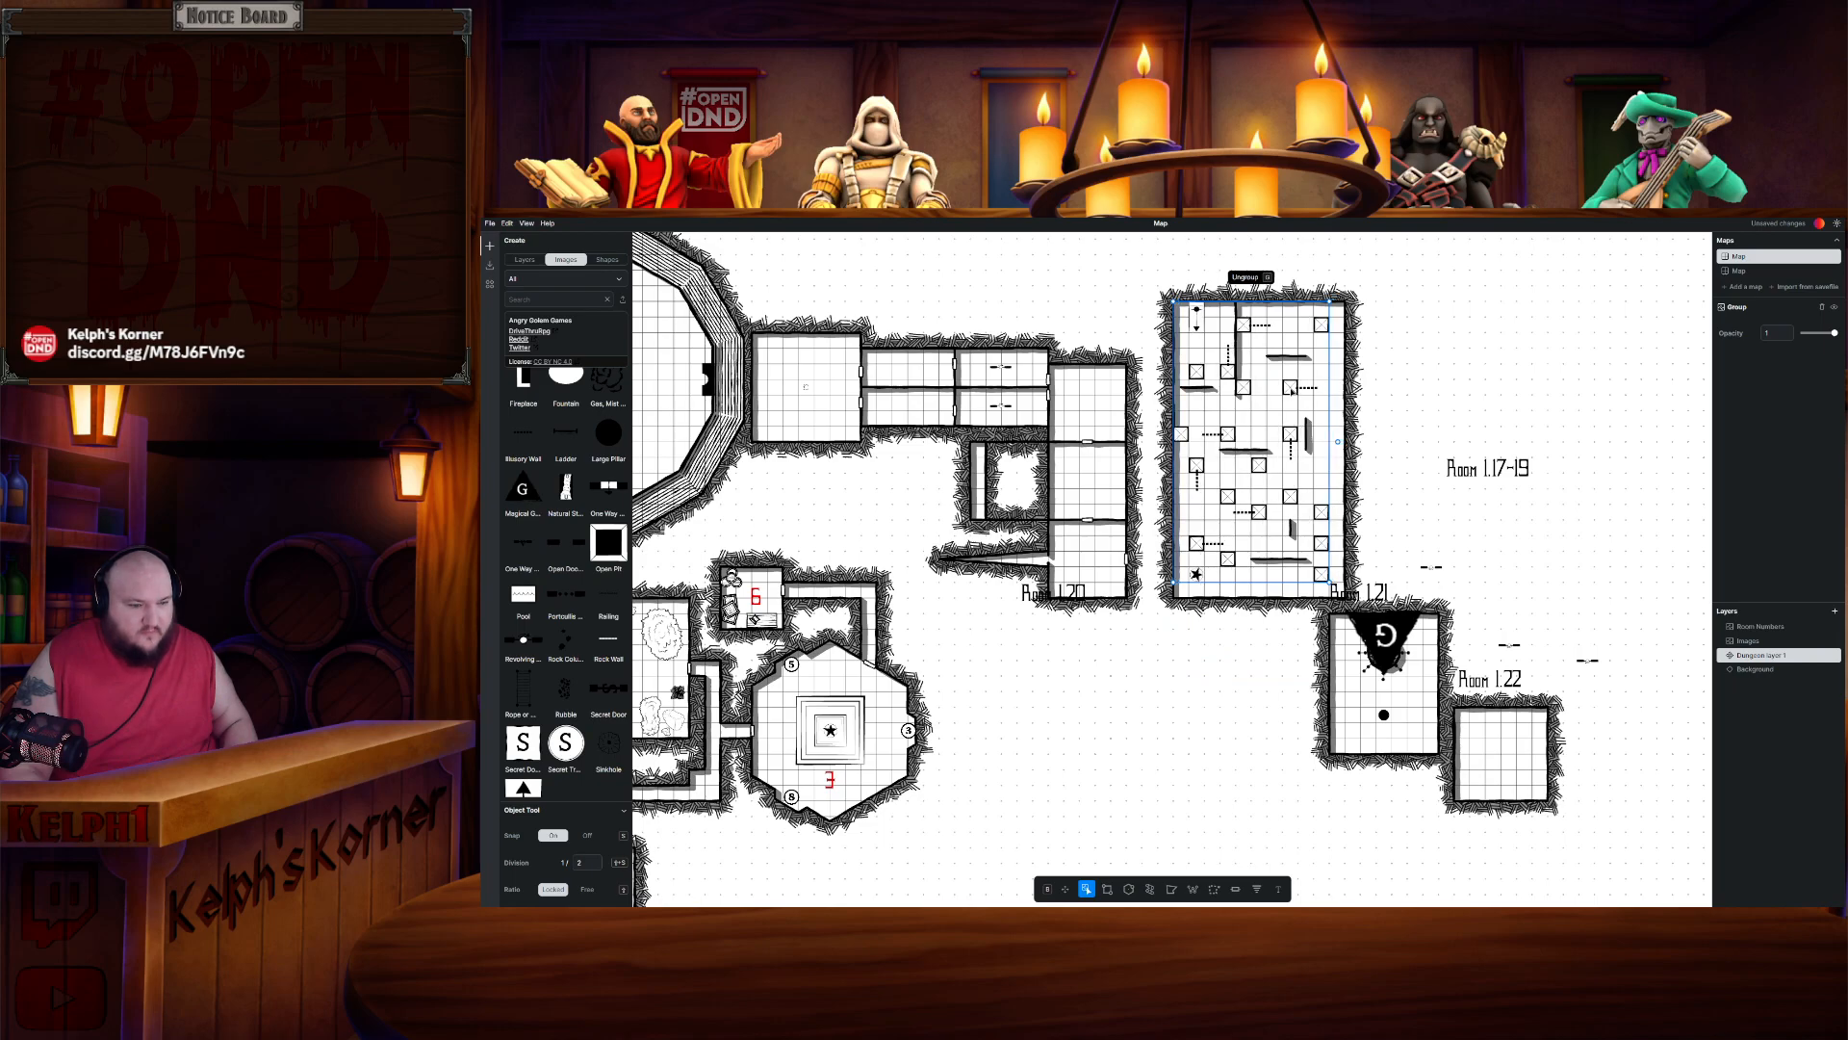
{"action": "left_click", "coordinate": [1420, 305]}
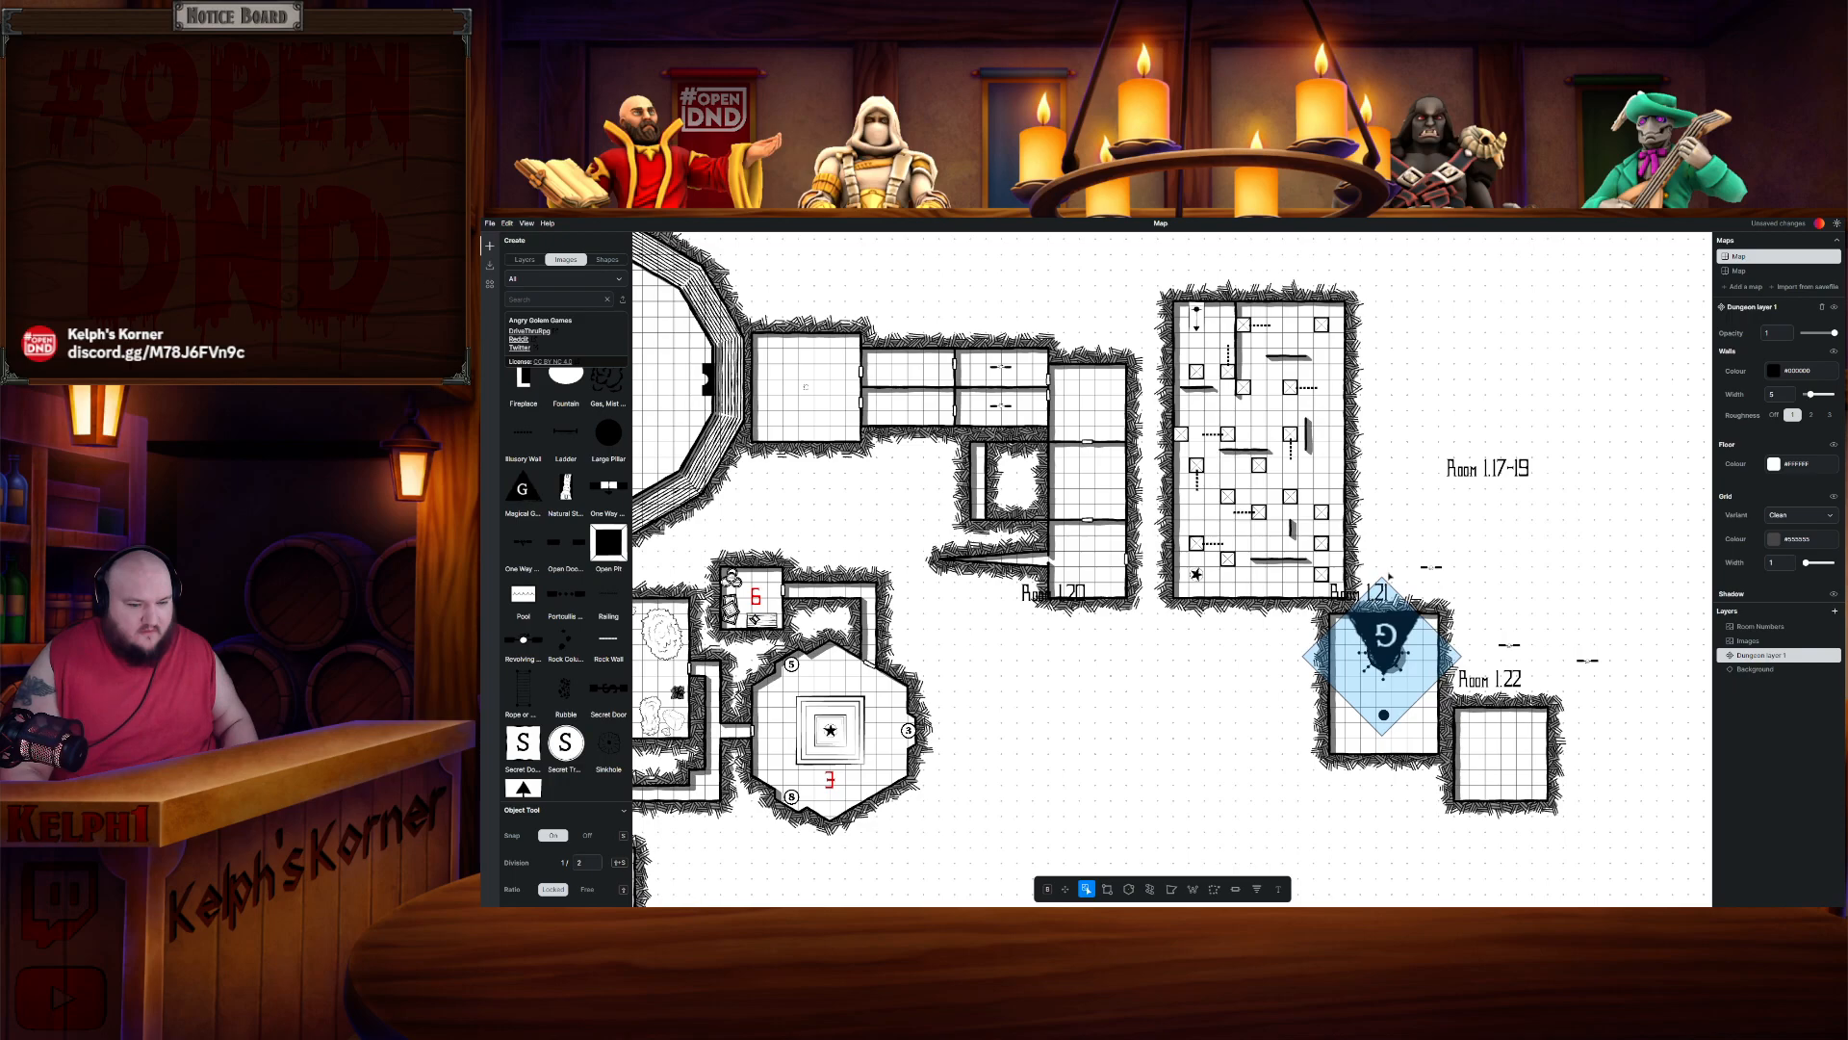
- Delete the old Room 1.21, Room 1.20 and Room 1.17–19 labels from the map
{"action": "left_click", "coordinate": [1358, 593]}
{"action": "key", "text": "Delete"}
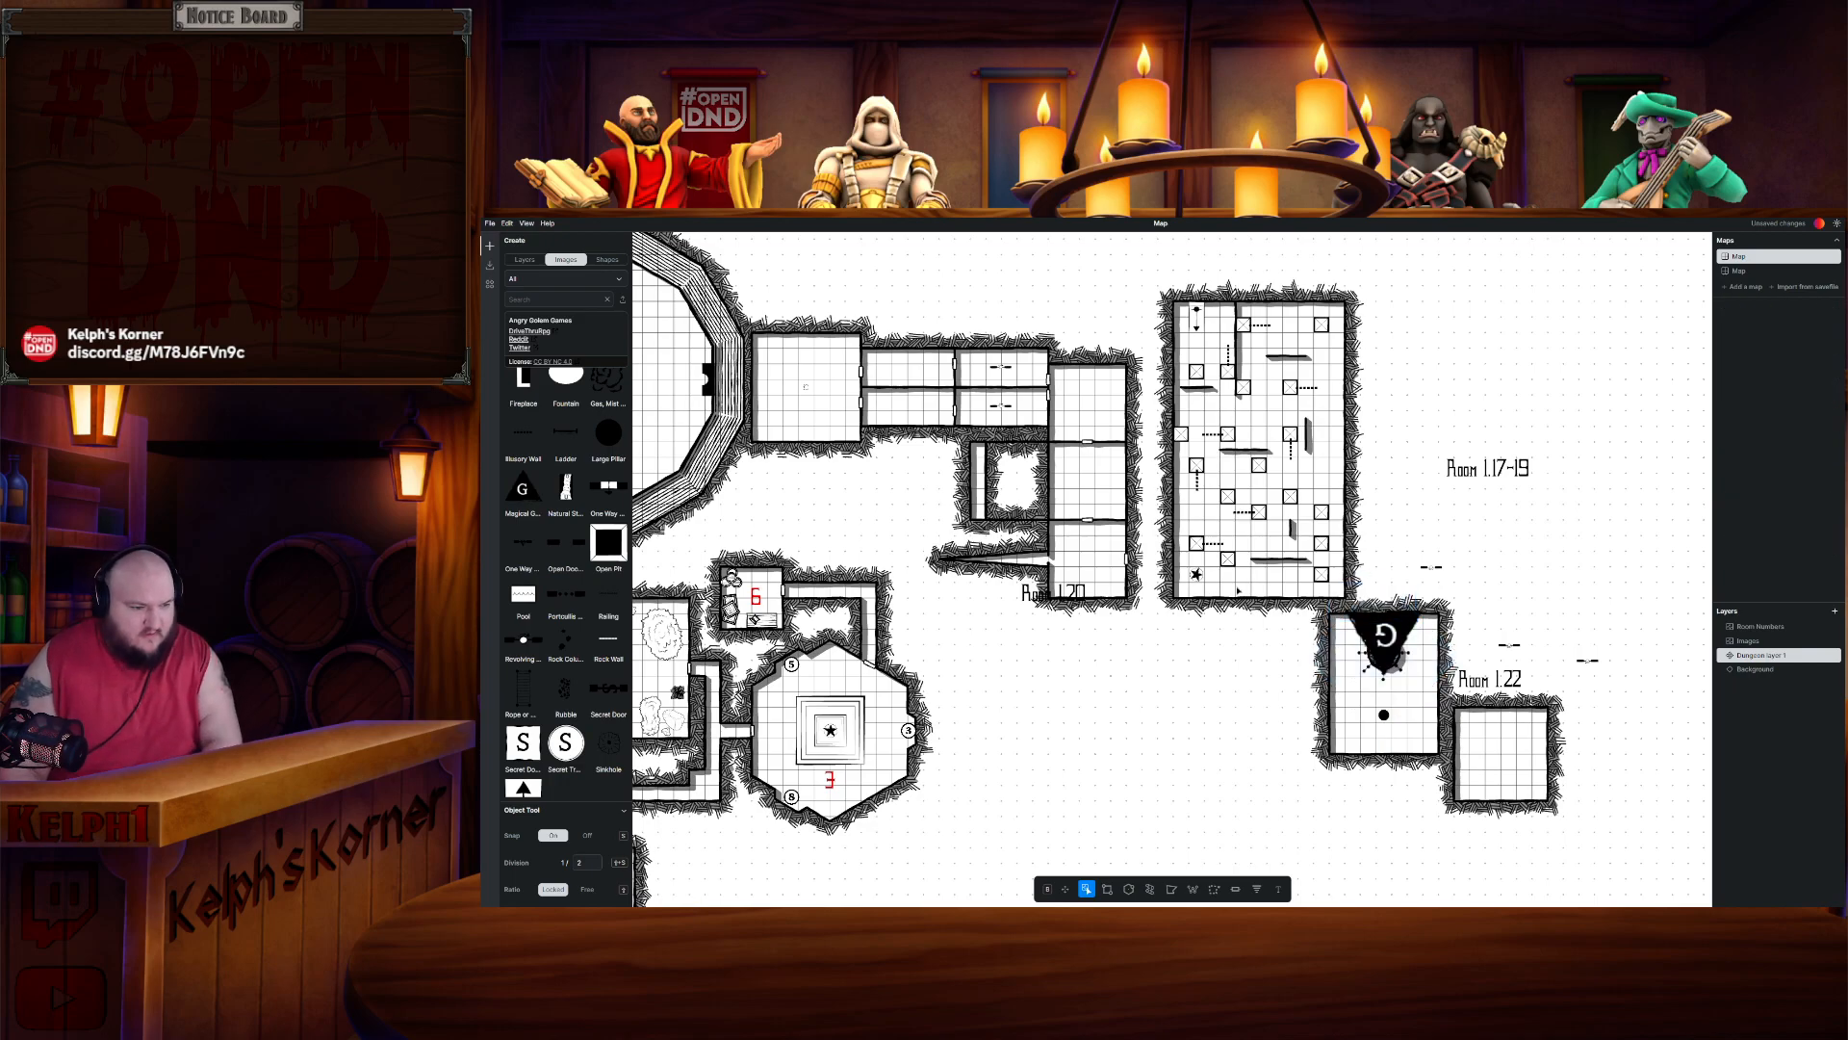
{"action": "left_click", "coordinate": [1068, 597]}
{"action": "key", "text": "Delete"}
{"action": "left_click", "coordinate": [1479, 467]}
{"action": "key", "text": "Delete"}
- Draw a short corridor linking the lowest chamber of Rooms 1.17–19 to Room 1.20's west wall
{"action": "scroll", "coordinate": [1401, 361], "scroll_direction": "up", "scroll_amount": 3}
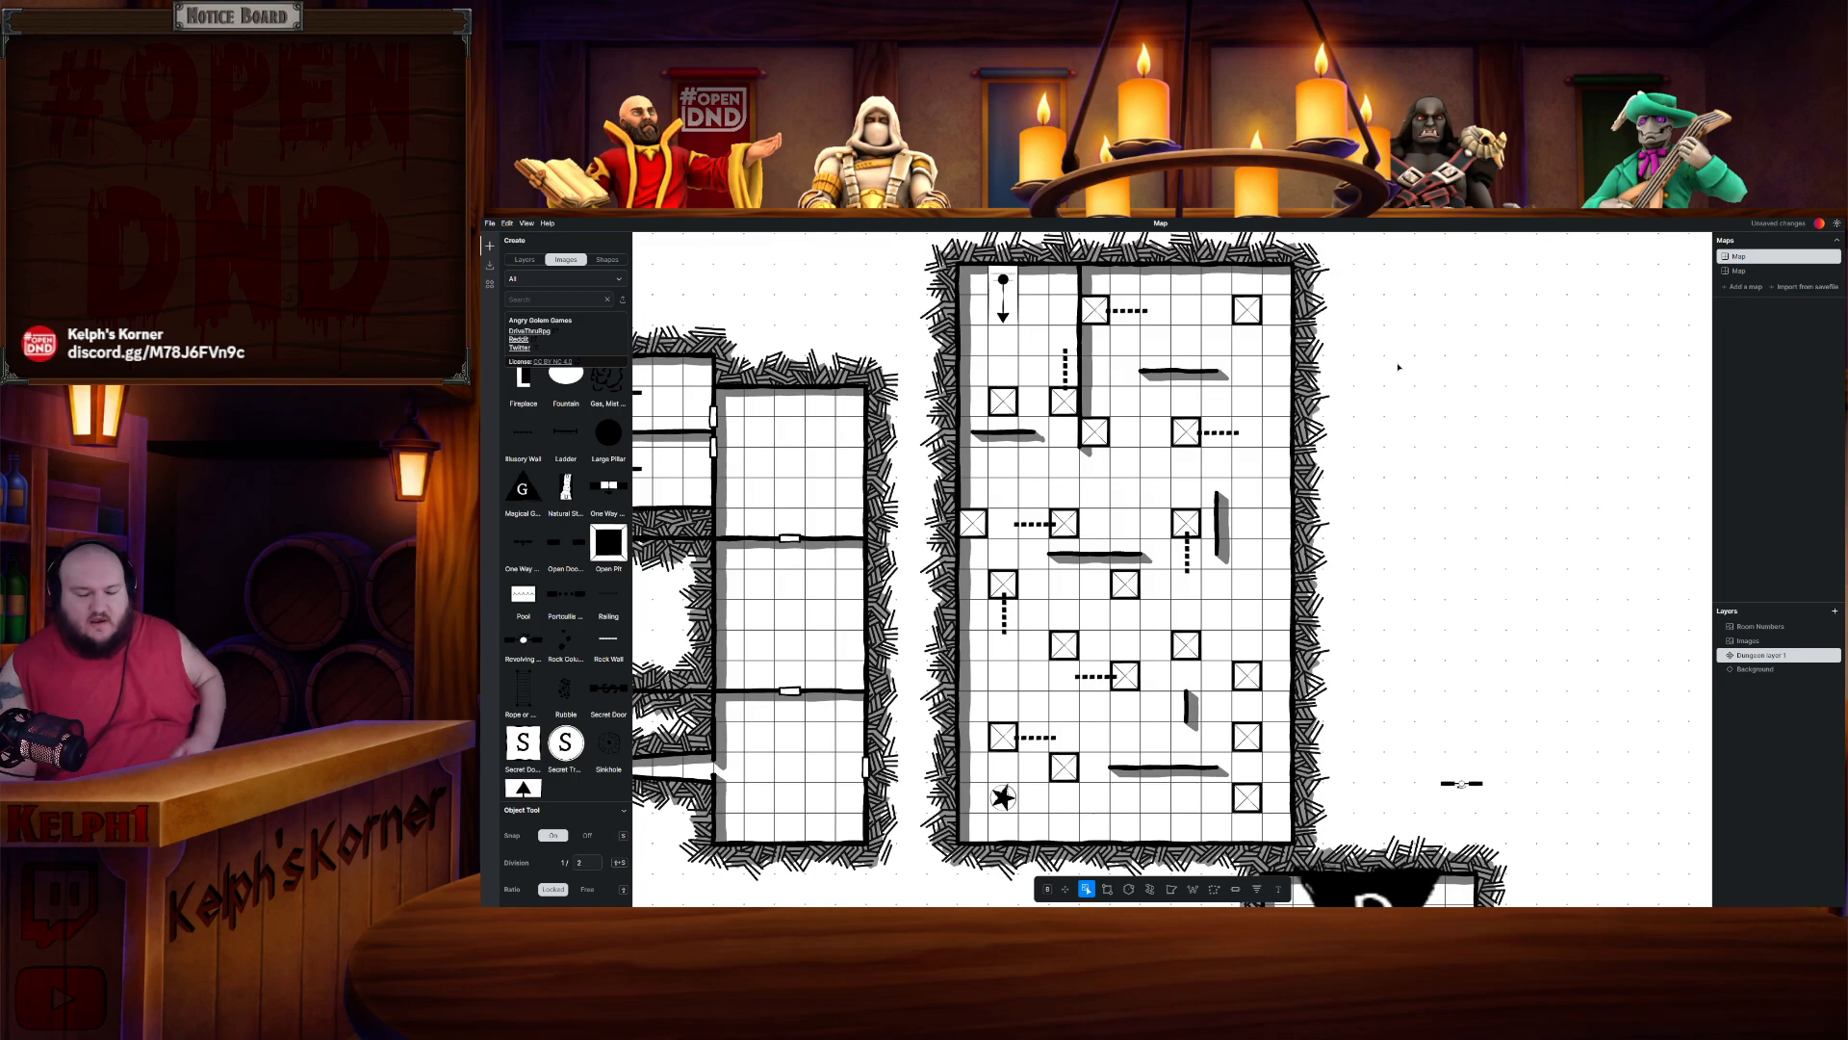
{"action": "left_click_drag", "start_coordinate": [900, 822], "coordinate": [1041, 801]}
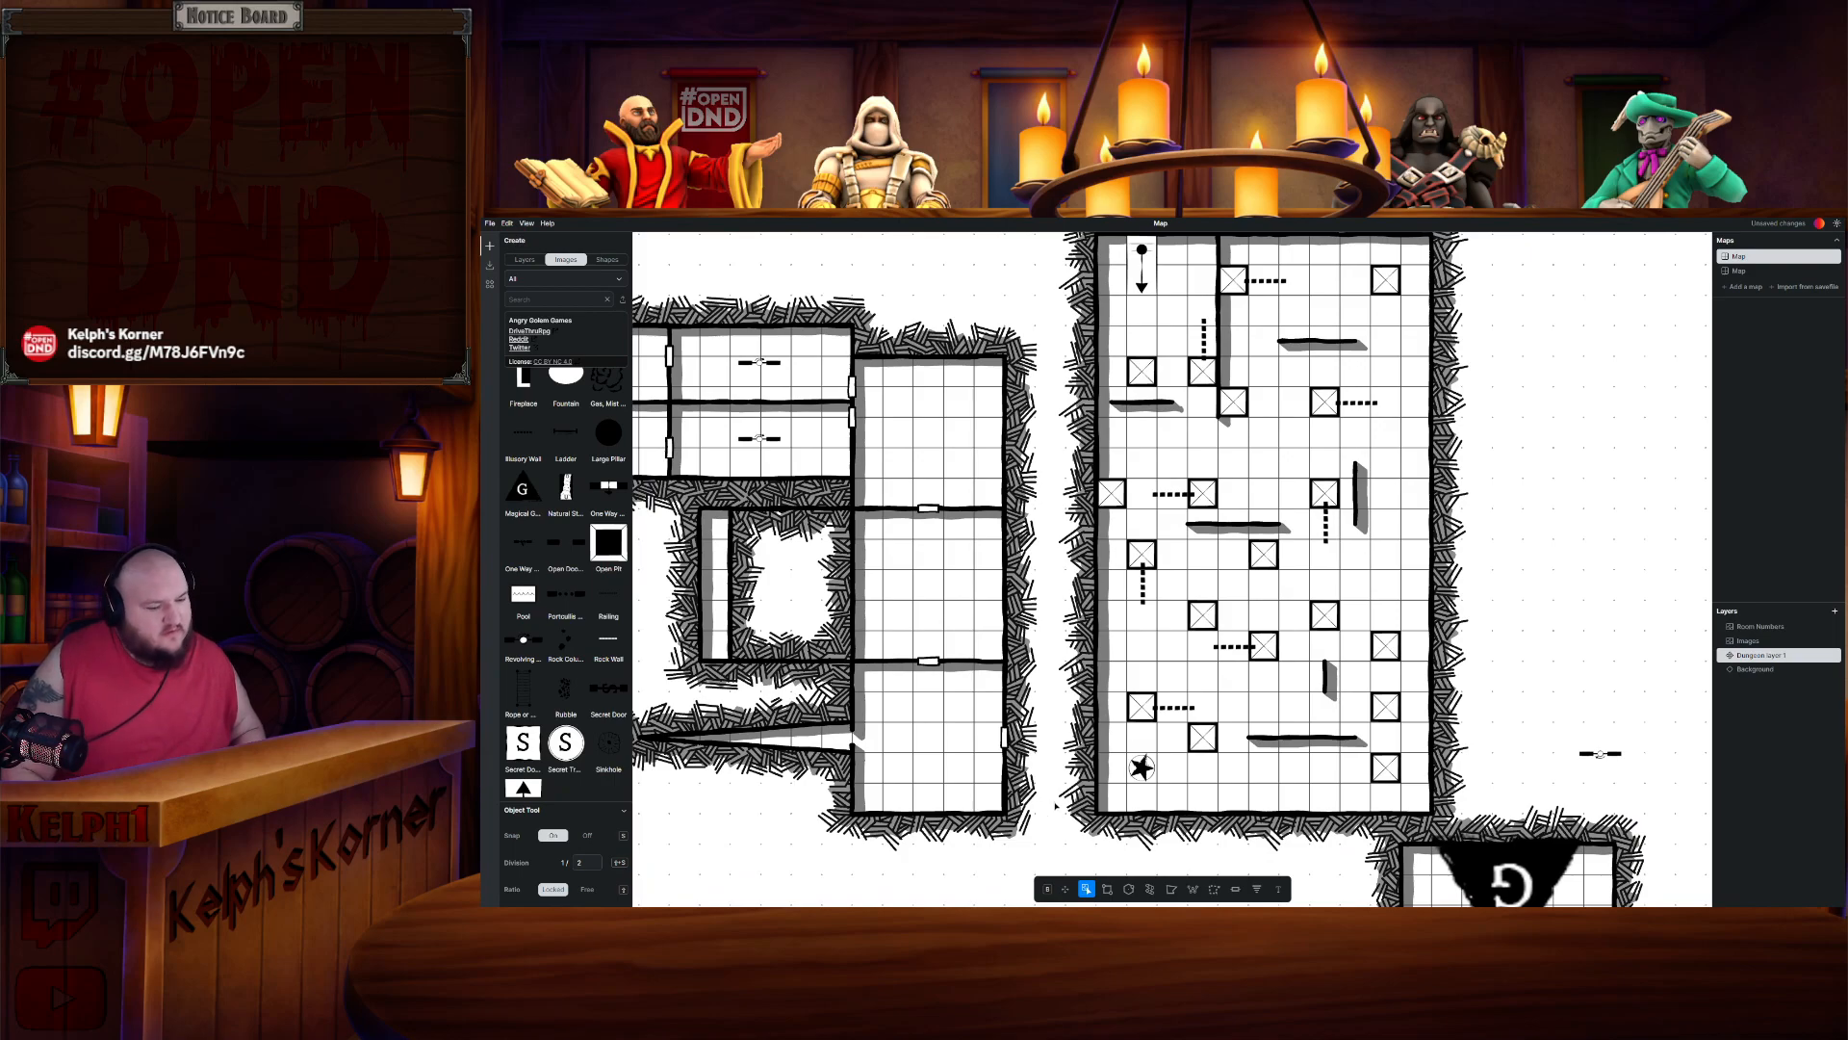
{"action": "left_click", "coordinate": [1107, 889]}
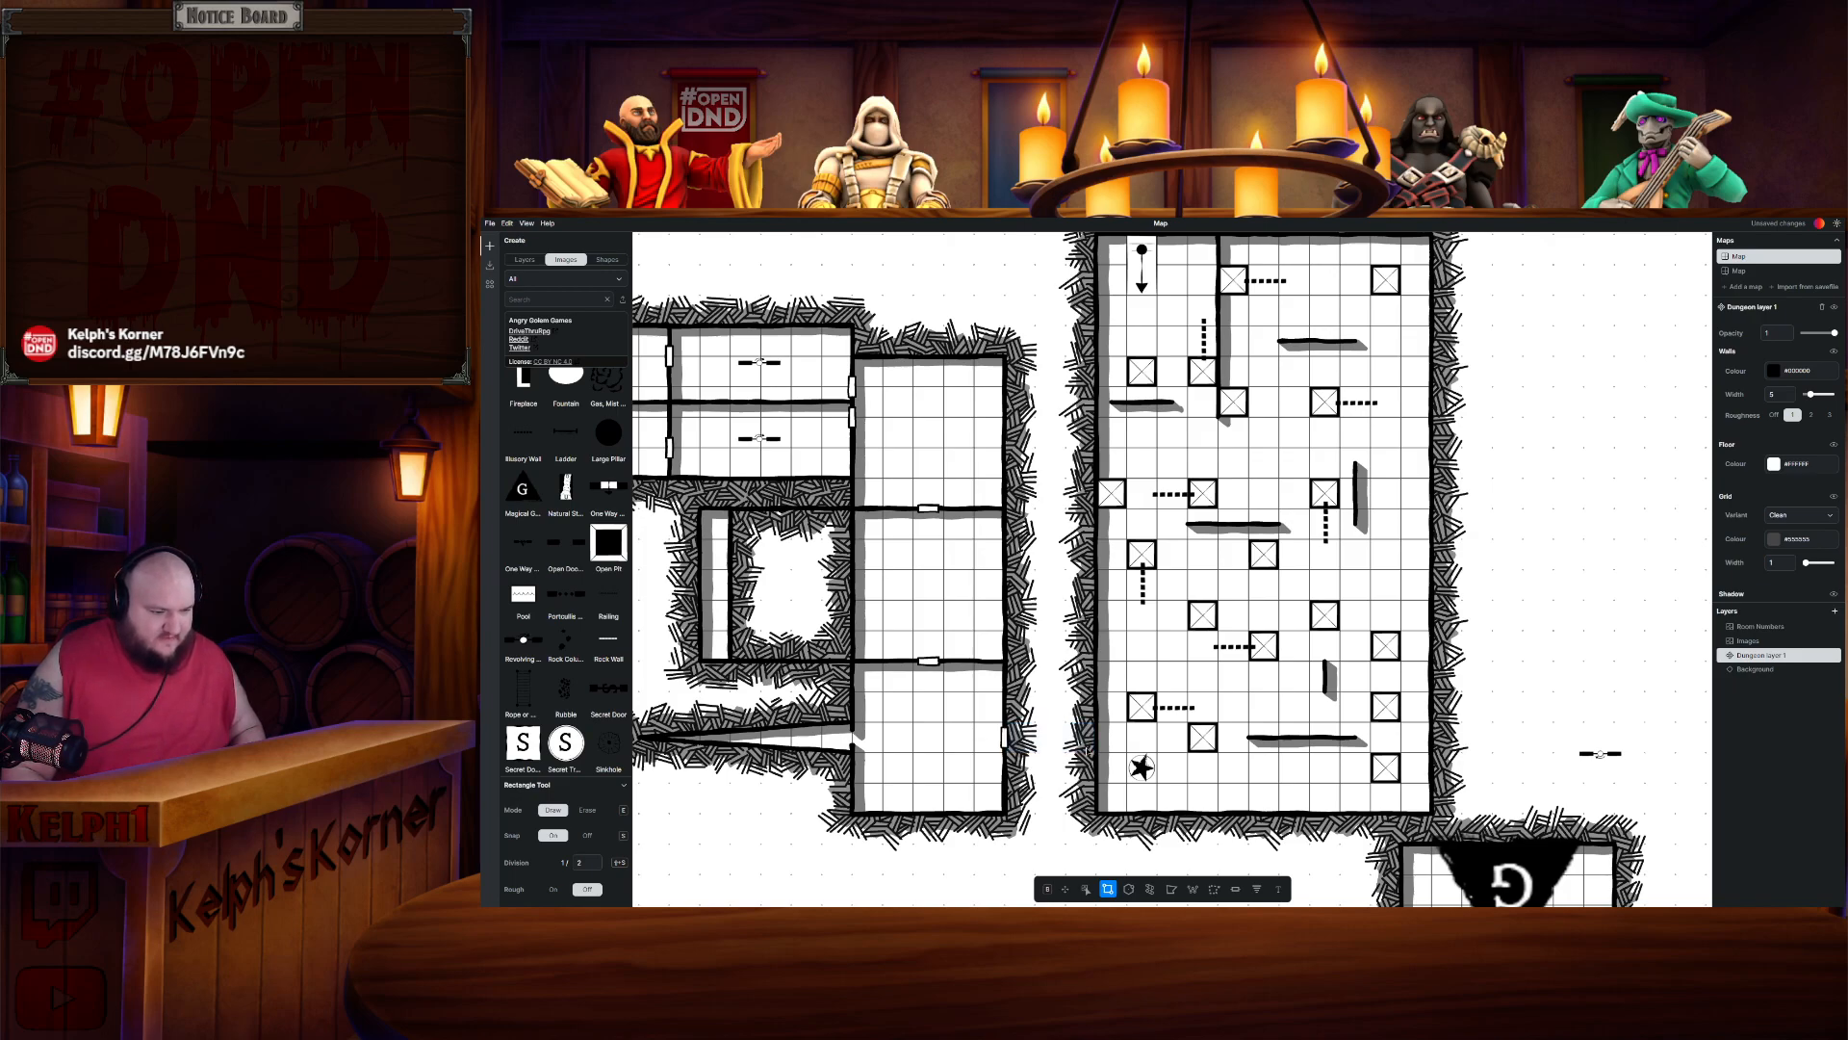
{"action": "left_click_drag", "start_coordinate": [1087, 751], "coordinate": [1091, 751]}
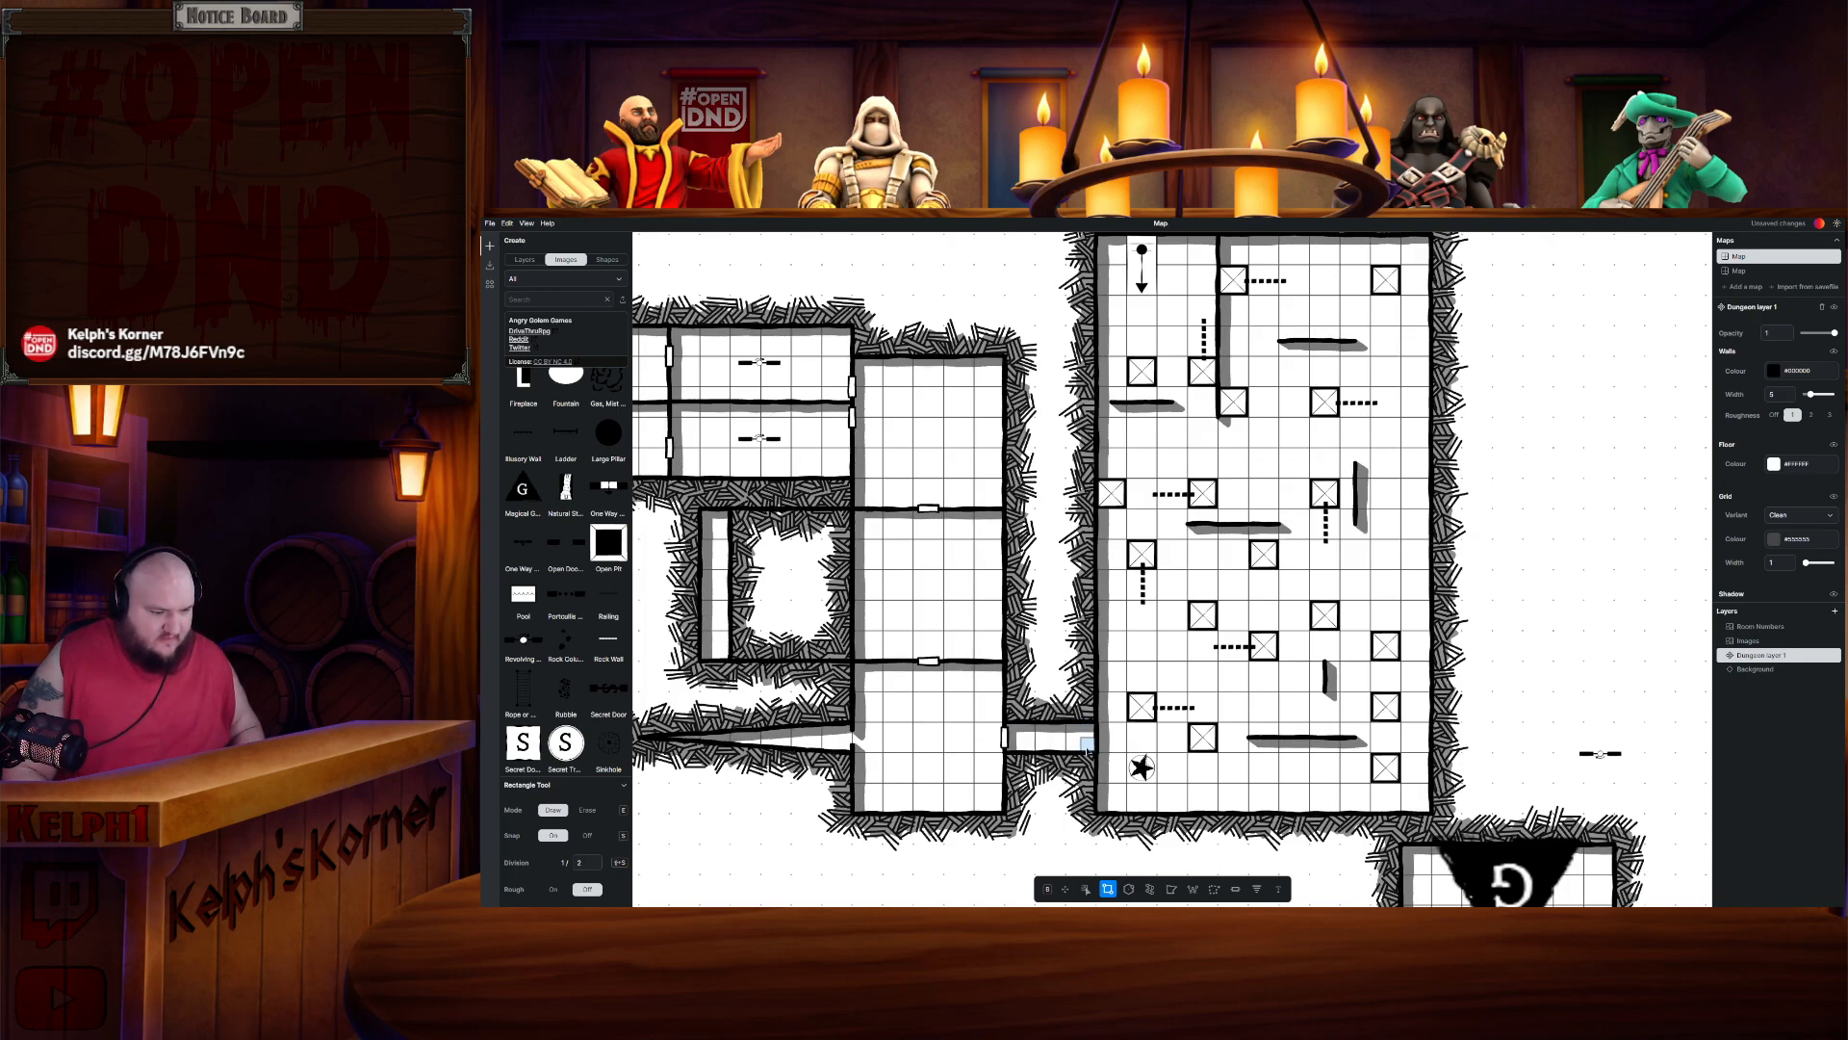
{"action": "left_click", "coordinate": [1235, 889]}
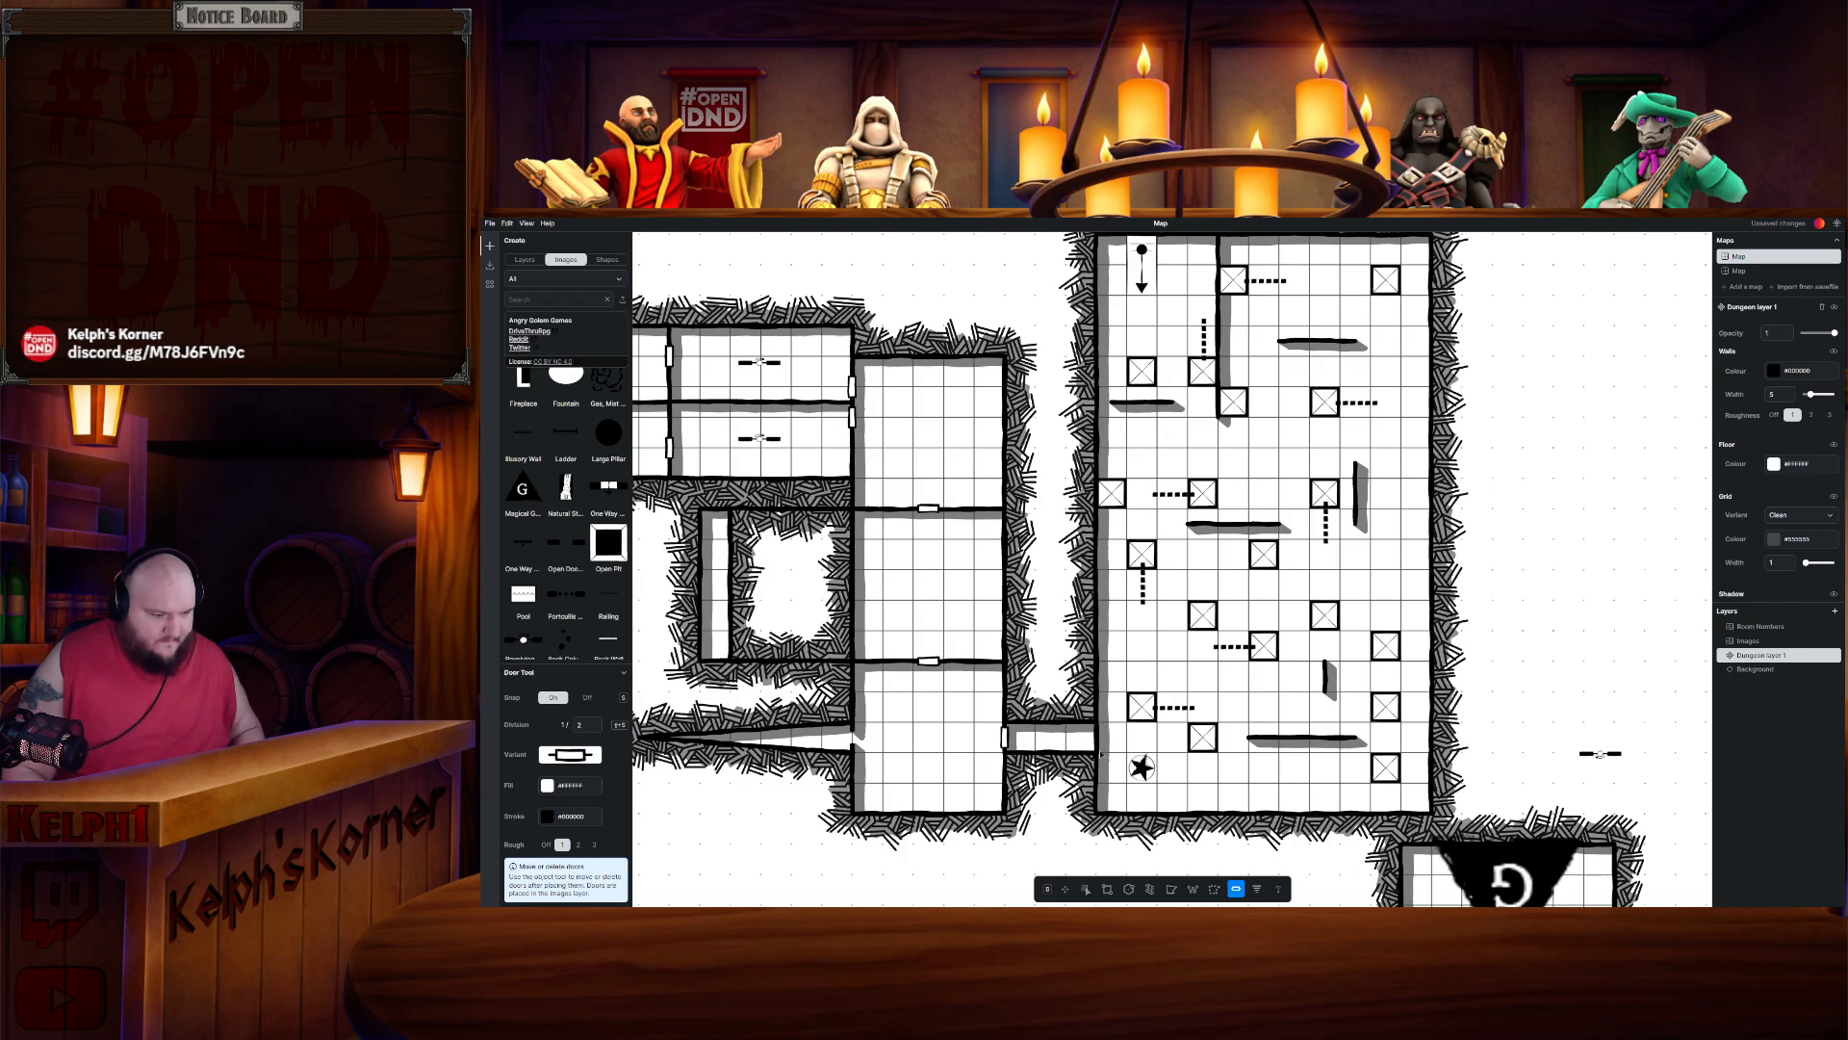
{"action": "scroll", "coordinate": [1136, 747], "scroll_direction": "up", "scroll_amount": 3}
{"action": "scroll", "coordinate": [1175, 738], "scroll_direction": "down", "scroll_amount": 2}
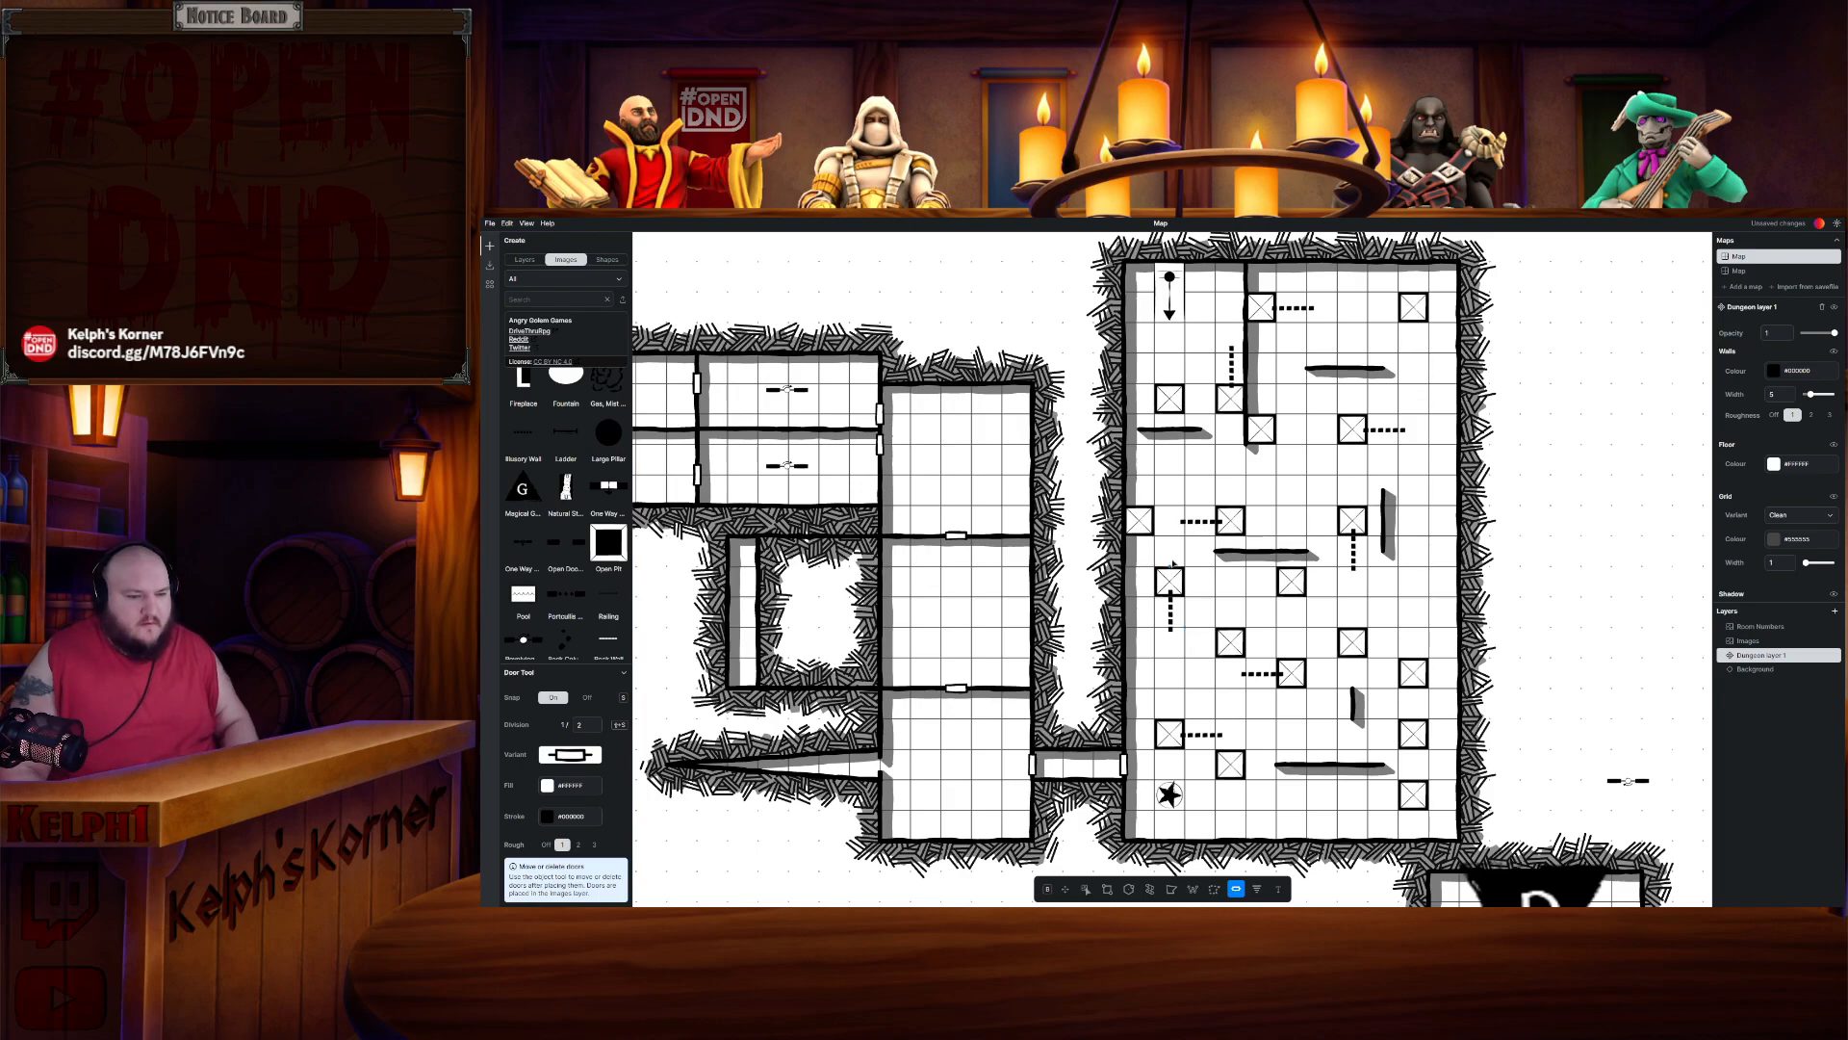
{"action": "scroll", "coordinate": [1535, 676], "scroll_direction": "down", "scroll_amount": 1}
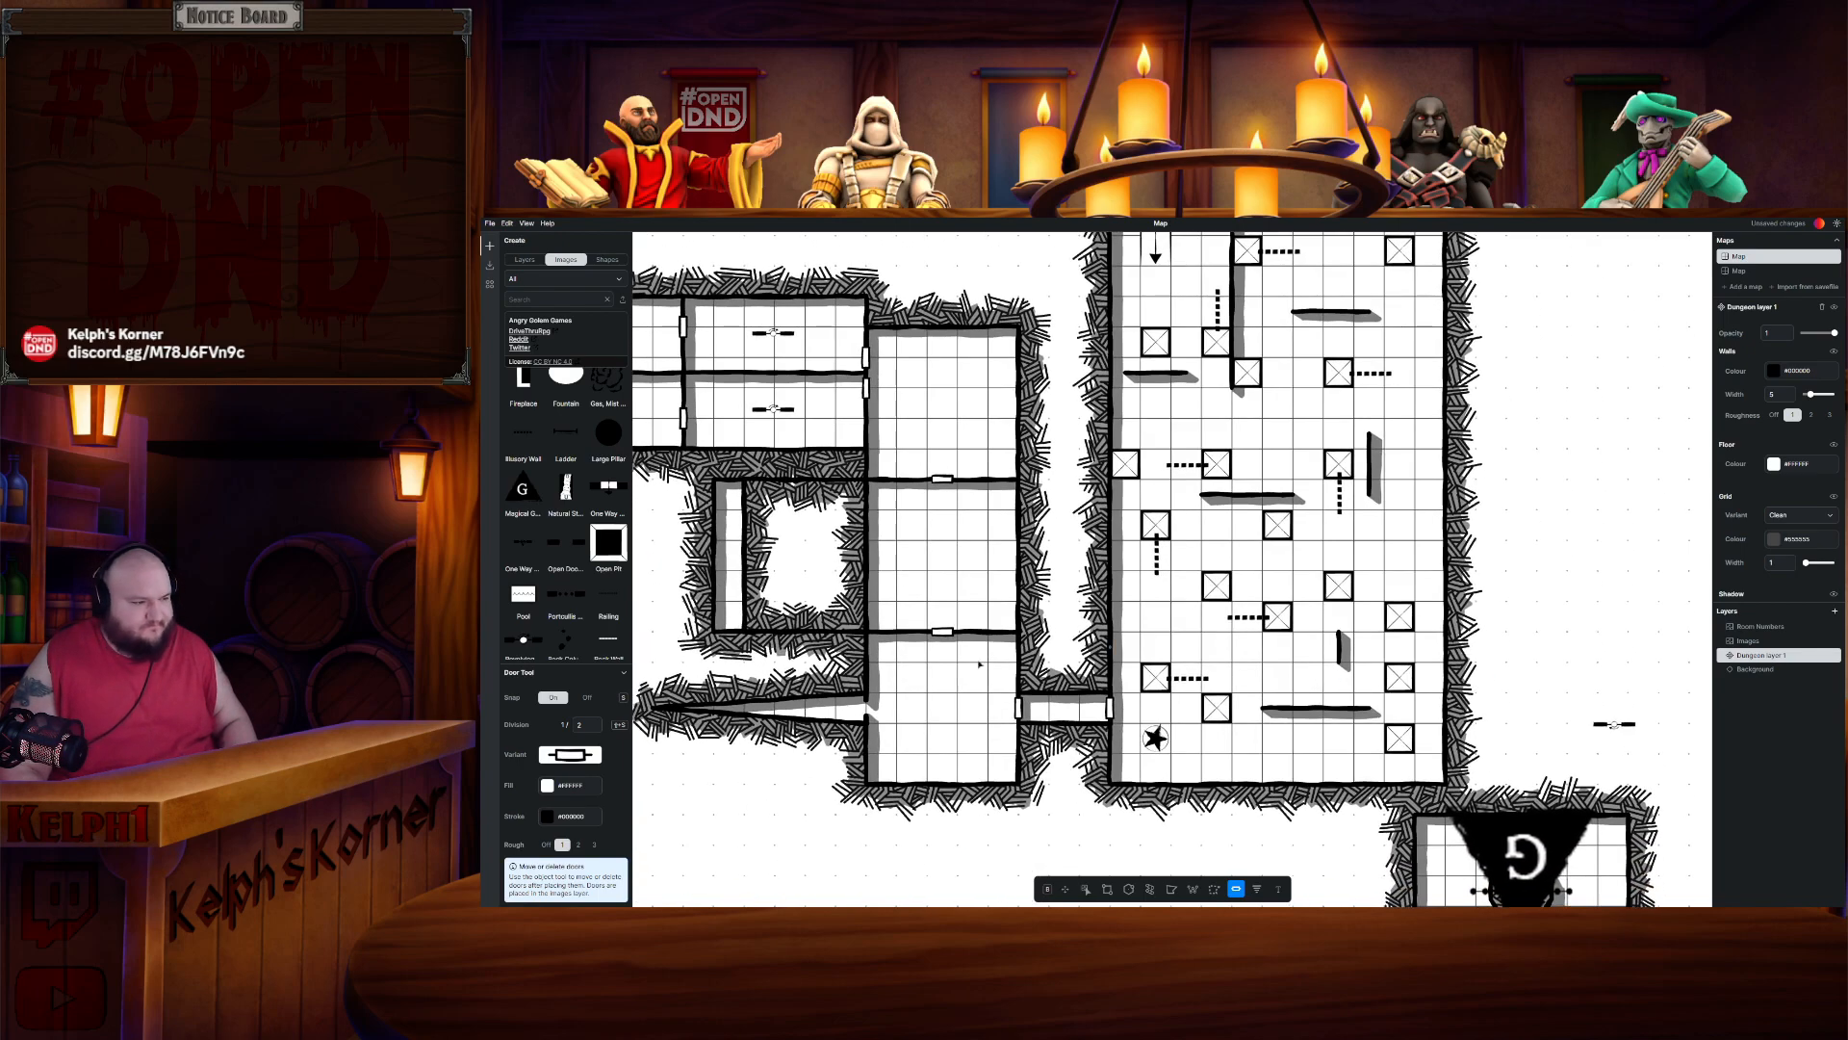
- Move the stray concealed door onto the east wall of the upper-right chamber of Rooms 1.17–19
{"action": "left_click", "coordinate": [1086, 889]}
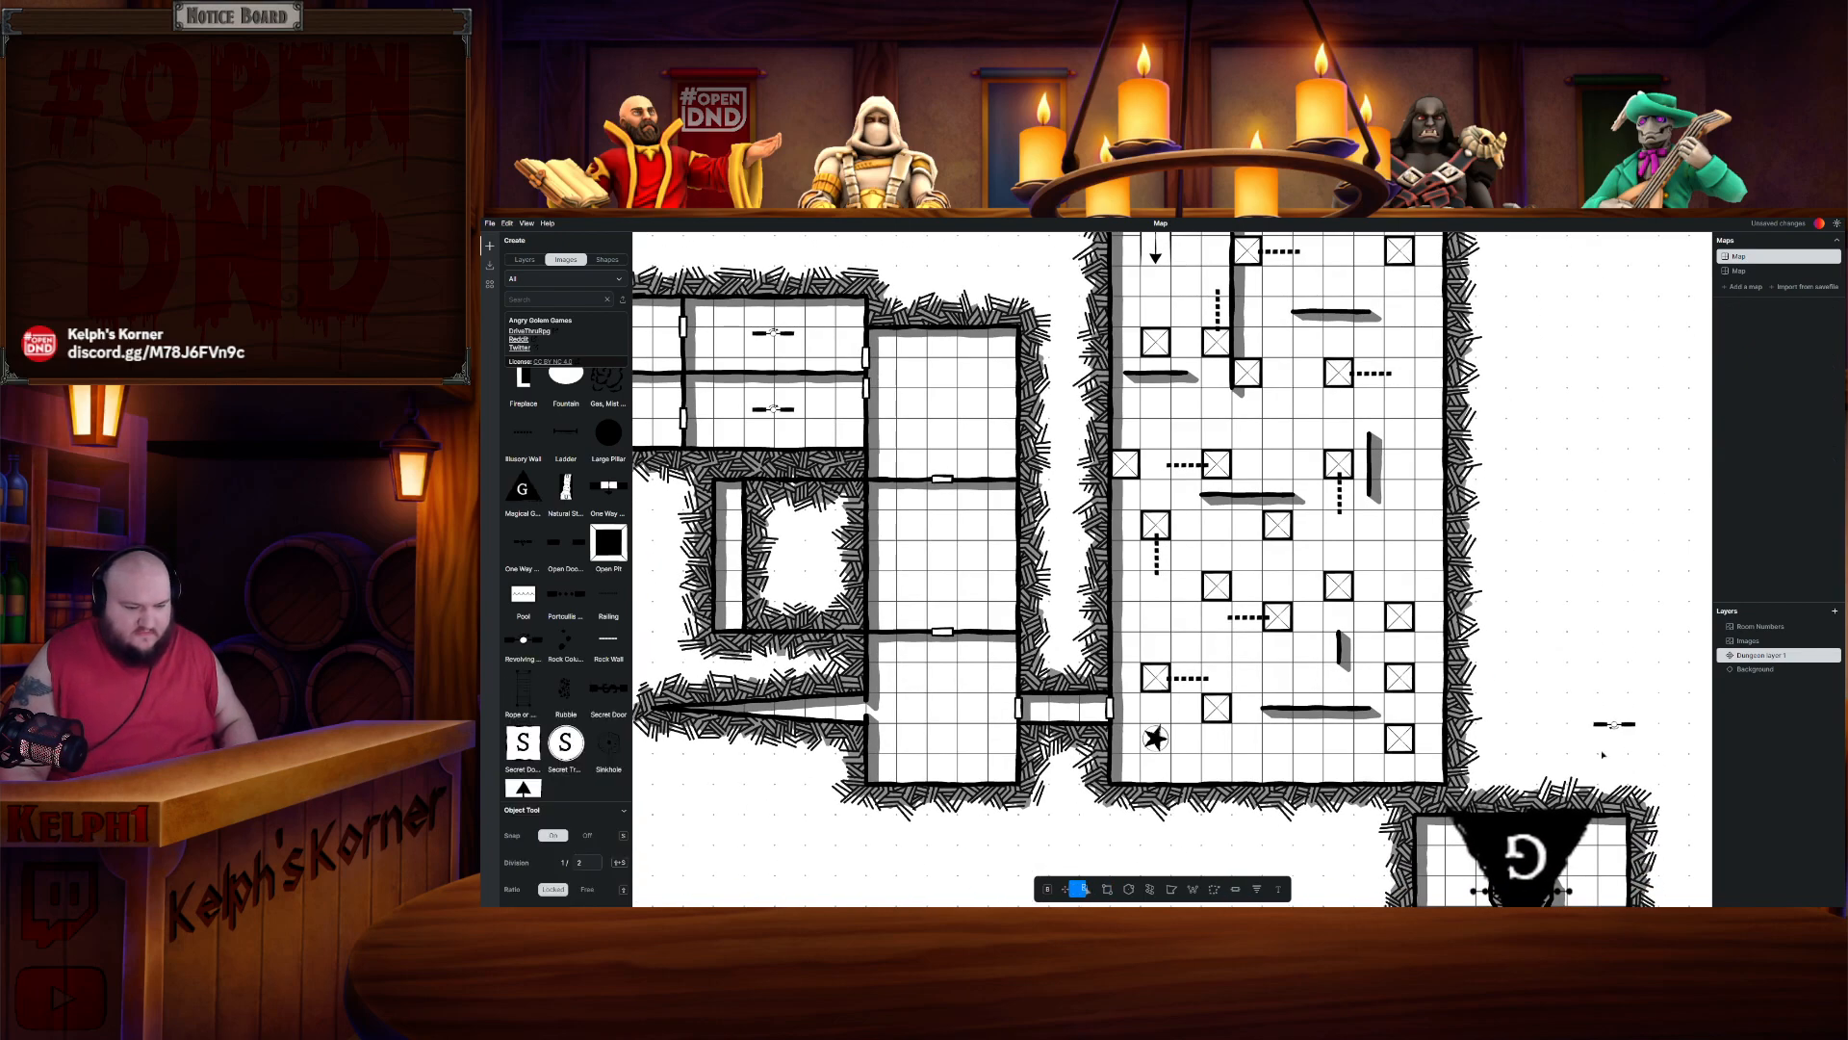
{"action": "left_click", "coordinate": [1614, 724]}
{"action": "left_click_drag", "start_coordinate": [860, 599], "coordinate": [1124, 605]}
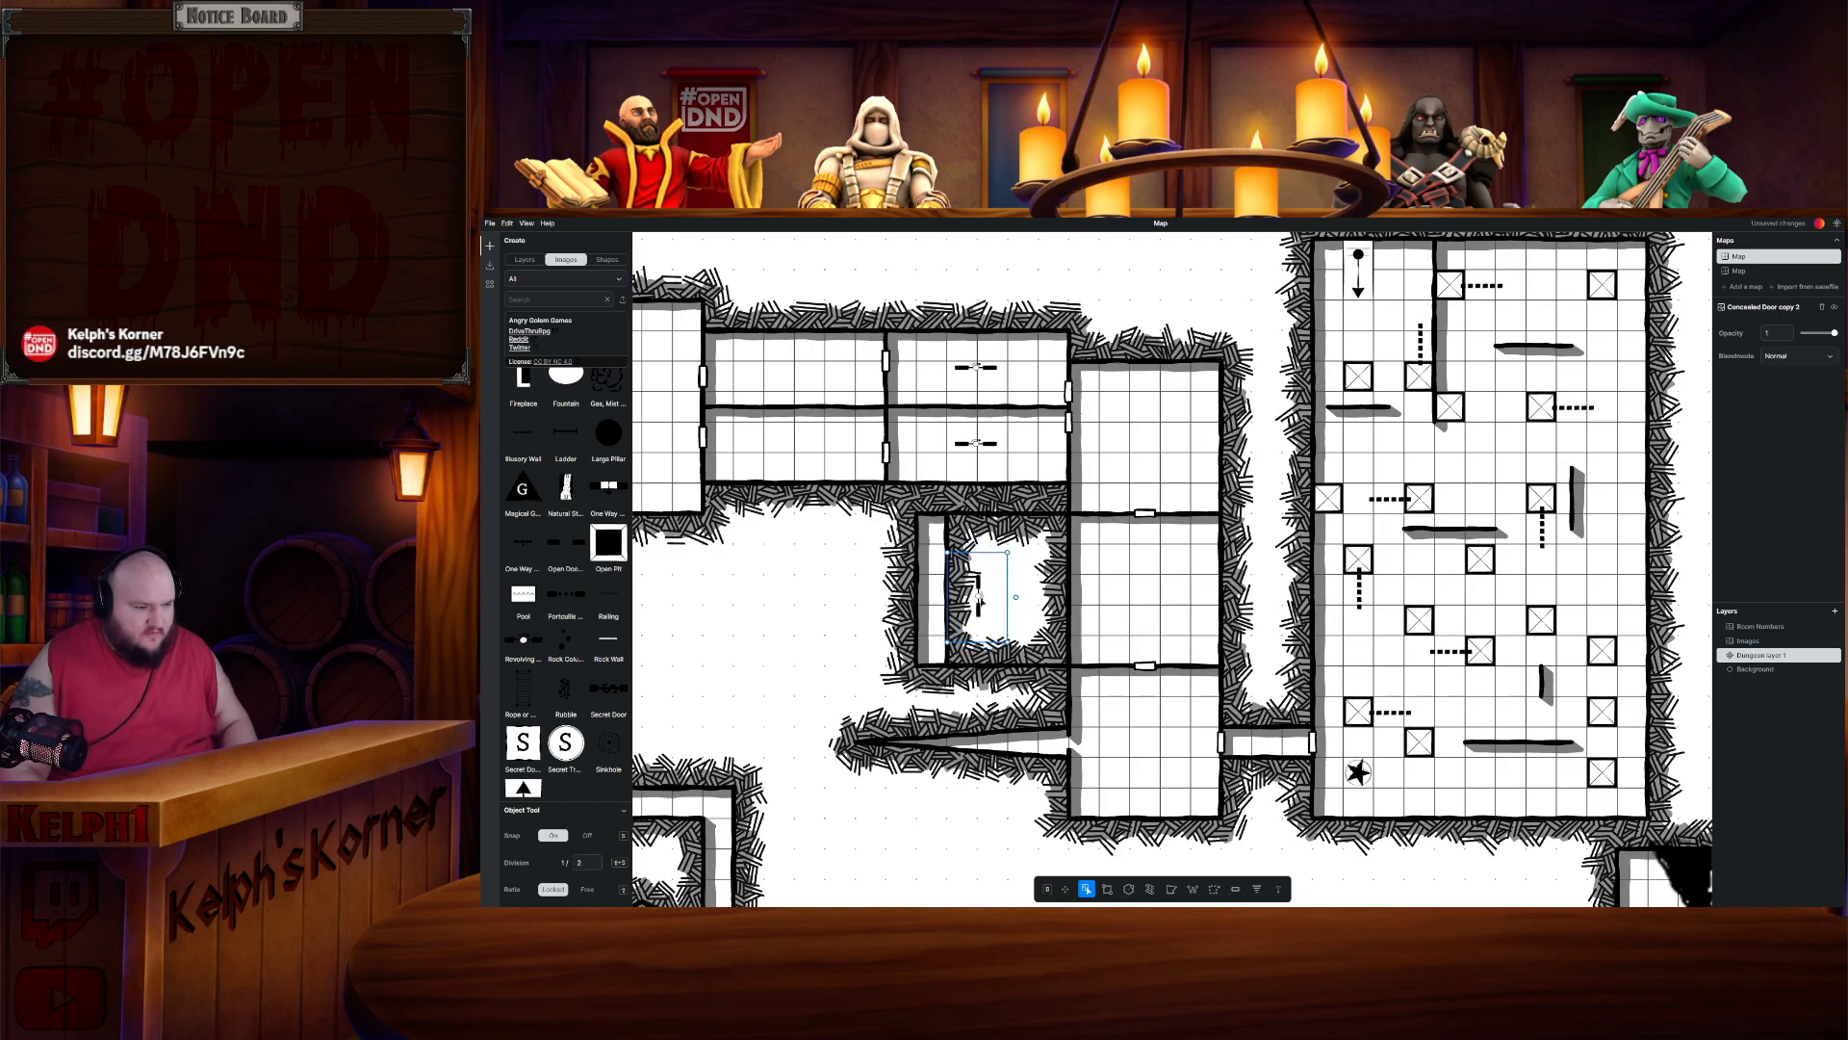
{"action": "left_click_drag", "start_coordinate": [979, 594], "coordinate": [1220, 437]}
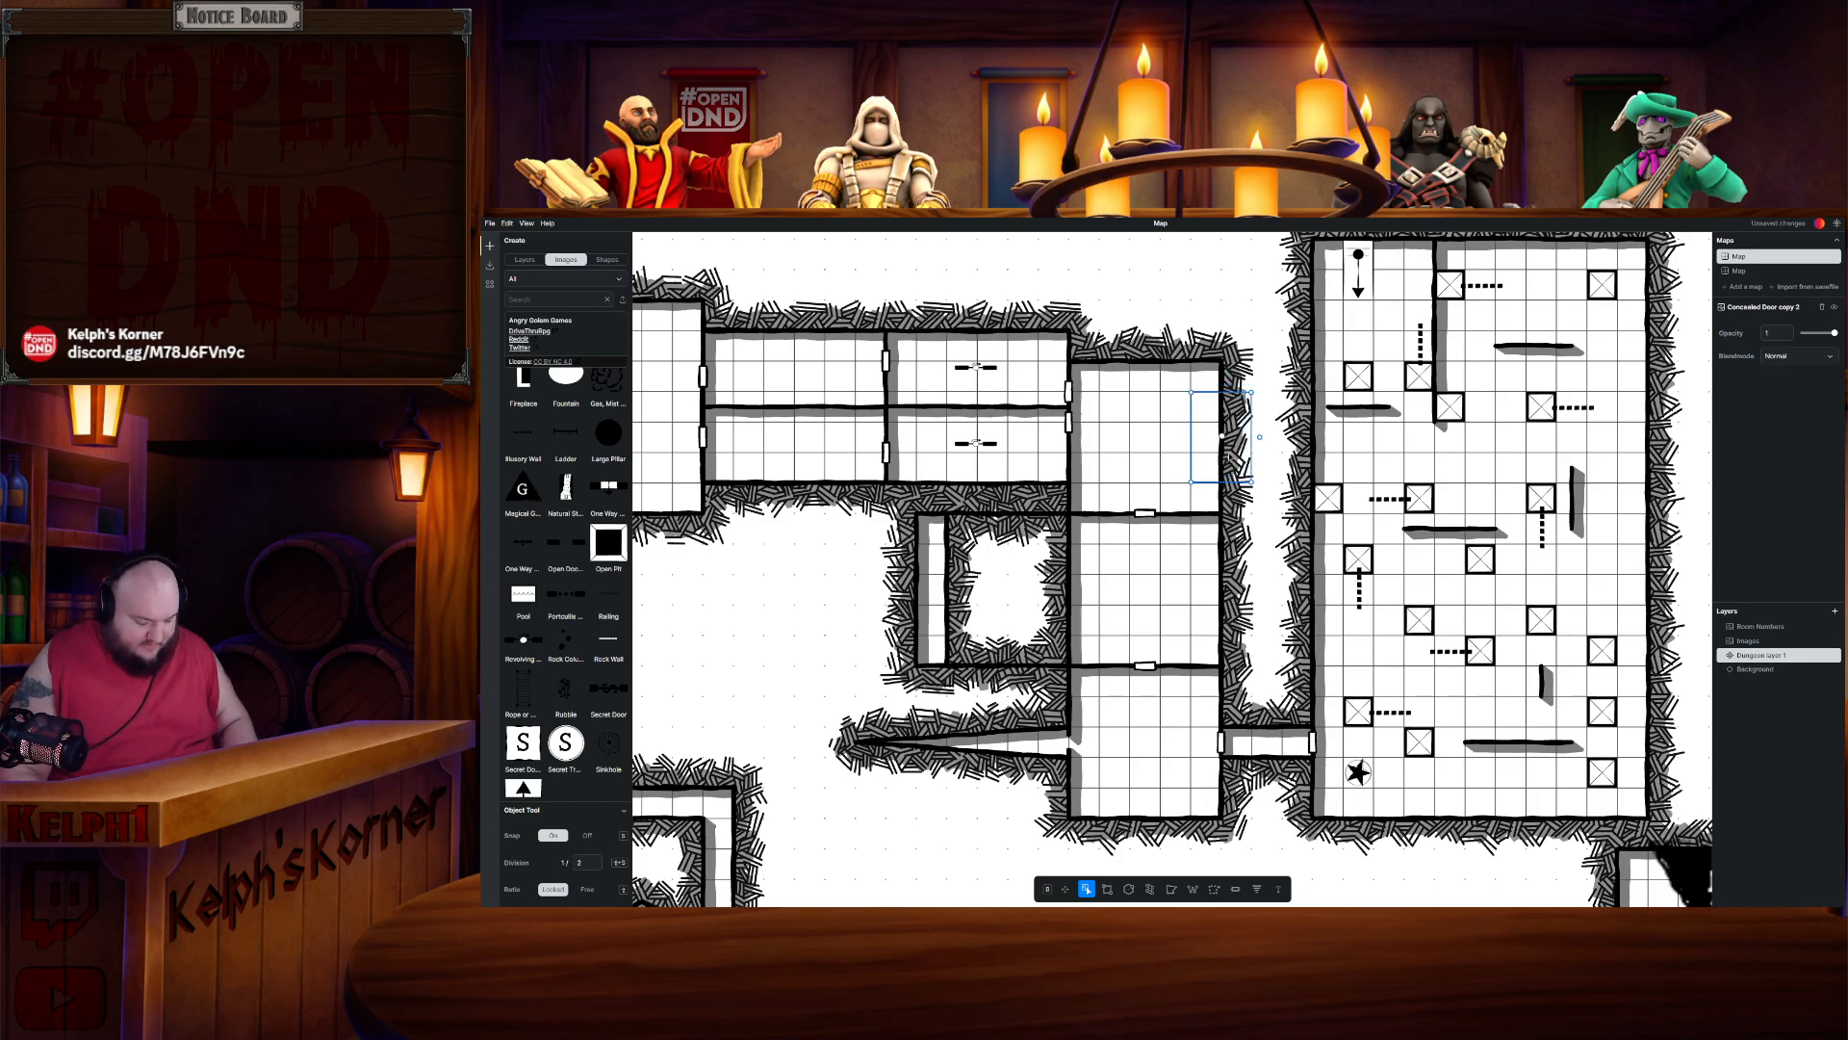
- Duplicate the concealed door and place the copy in the narrow western passage below the inner chamber
{"action": "key", "text": "ctrl+c"}
{"action": "key", "text": "ctrl+v"}
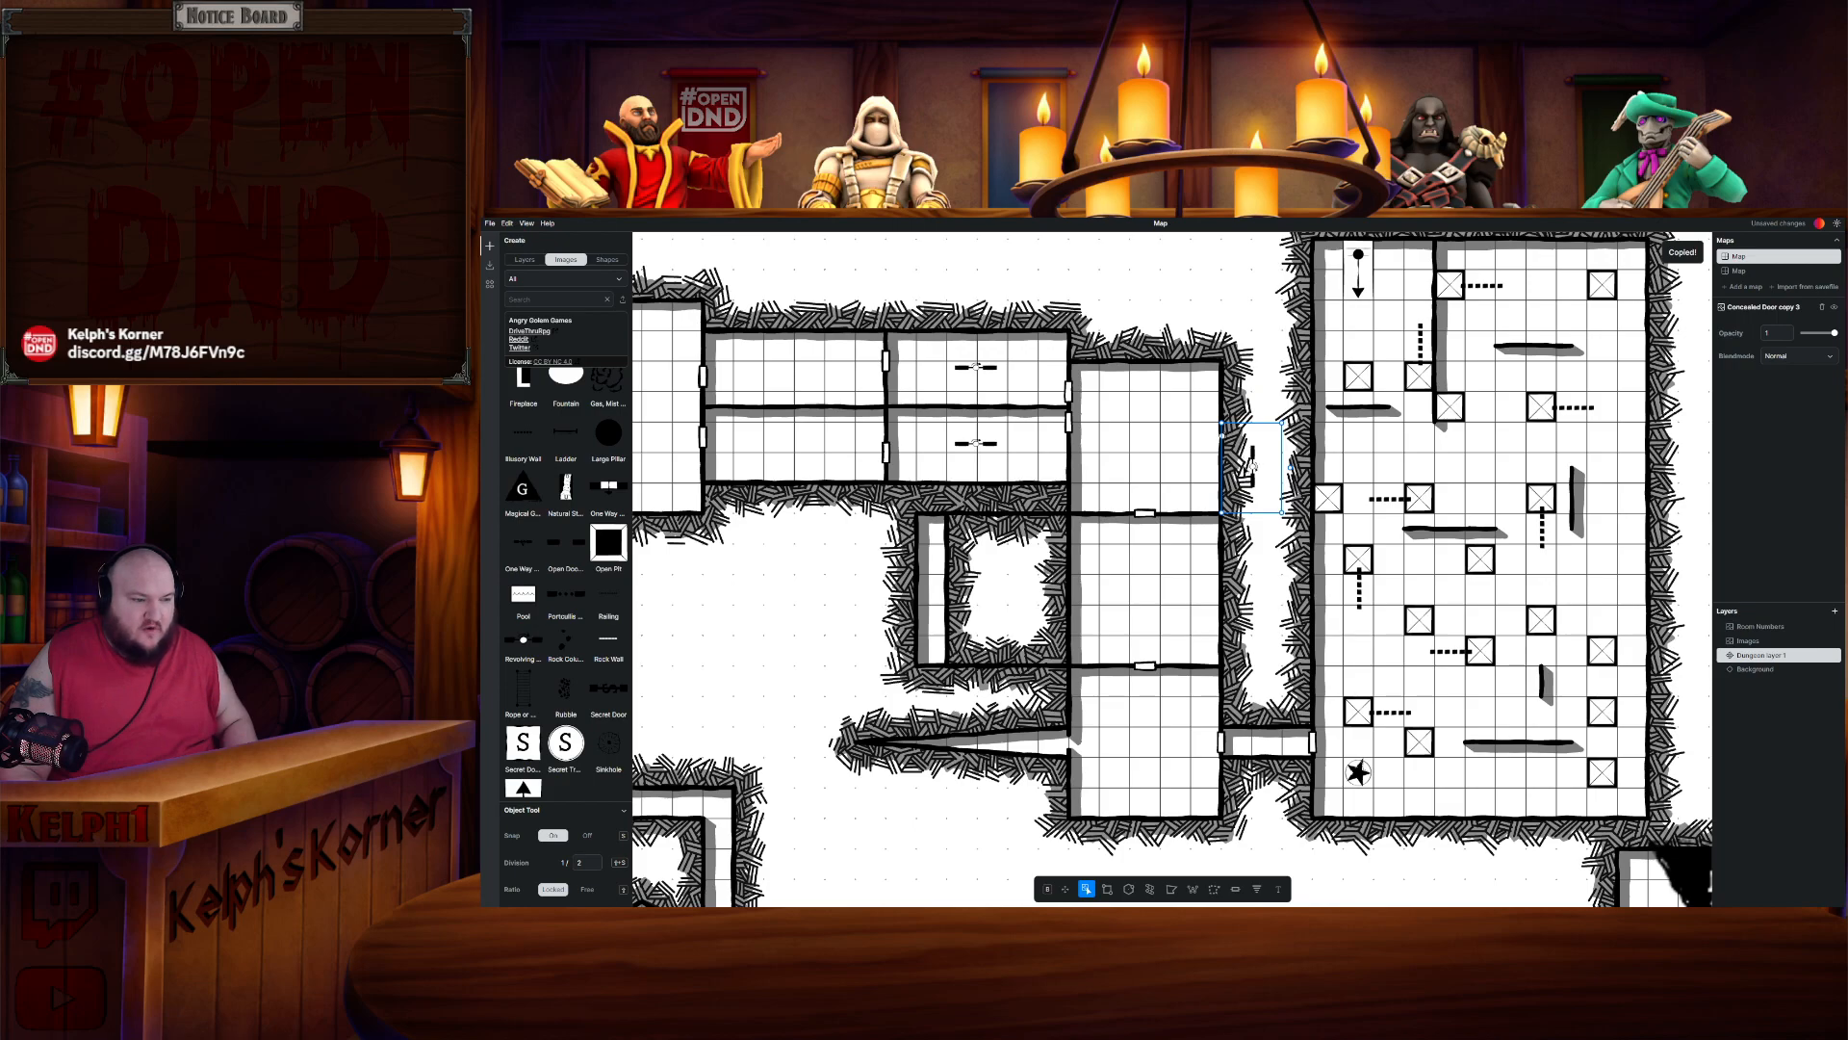
{"action": "left_click_drag", "start_coordinate": [1254, 465], "coordinate": [919, 594]}
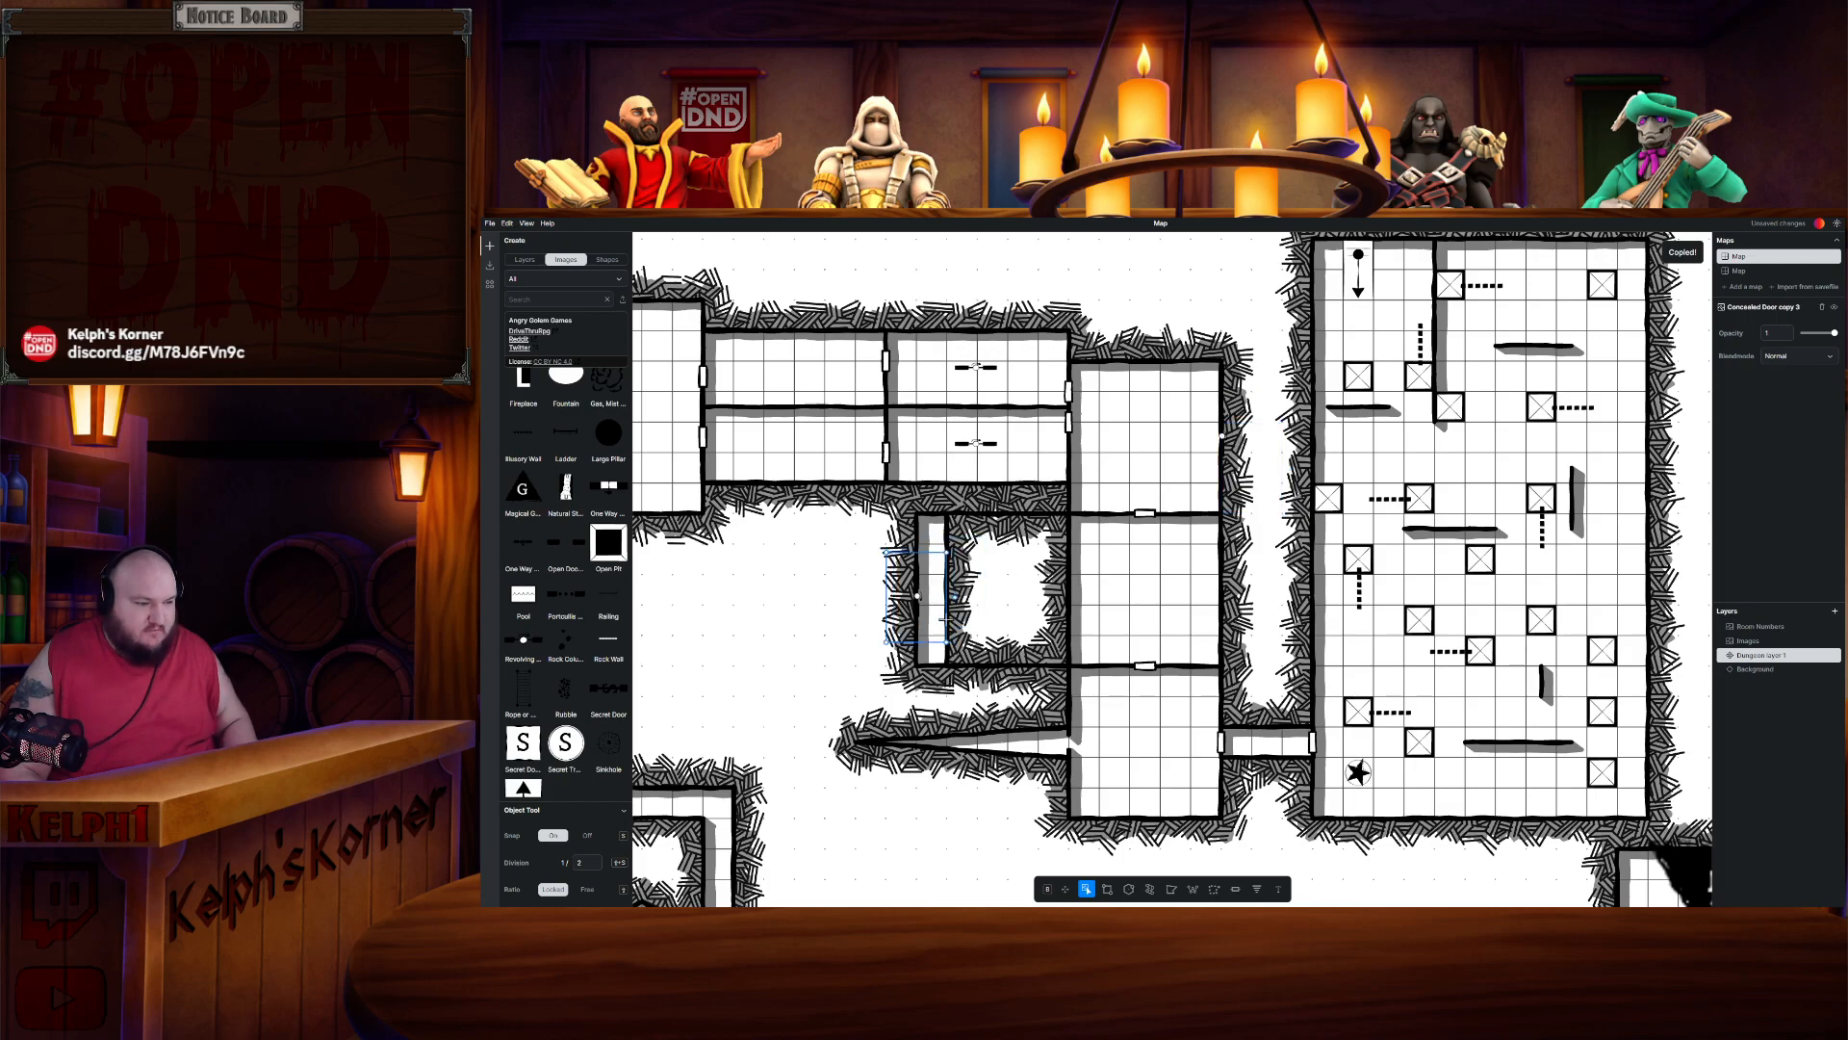
{"action": "key", "text": "ctrl+z"}
{"action": "left_click_drag", "start_coordinate": [1253, 465], "coordinate": [908, 739]}
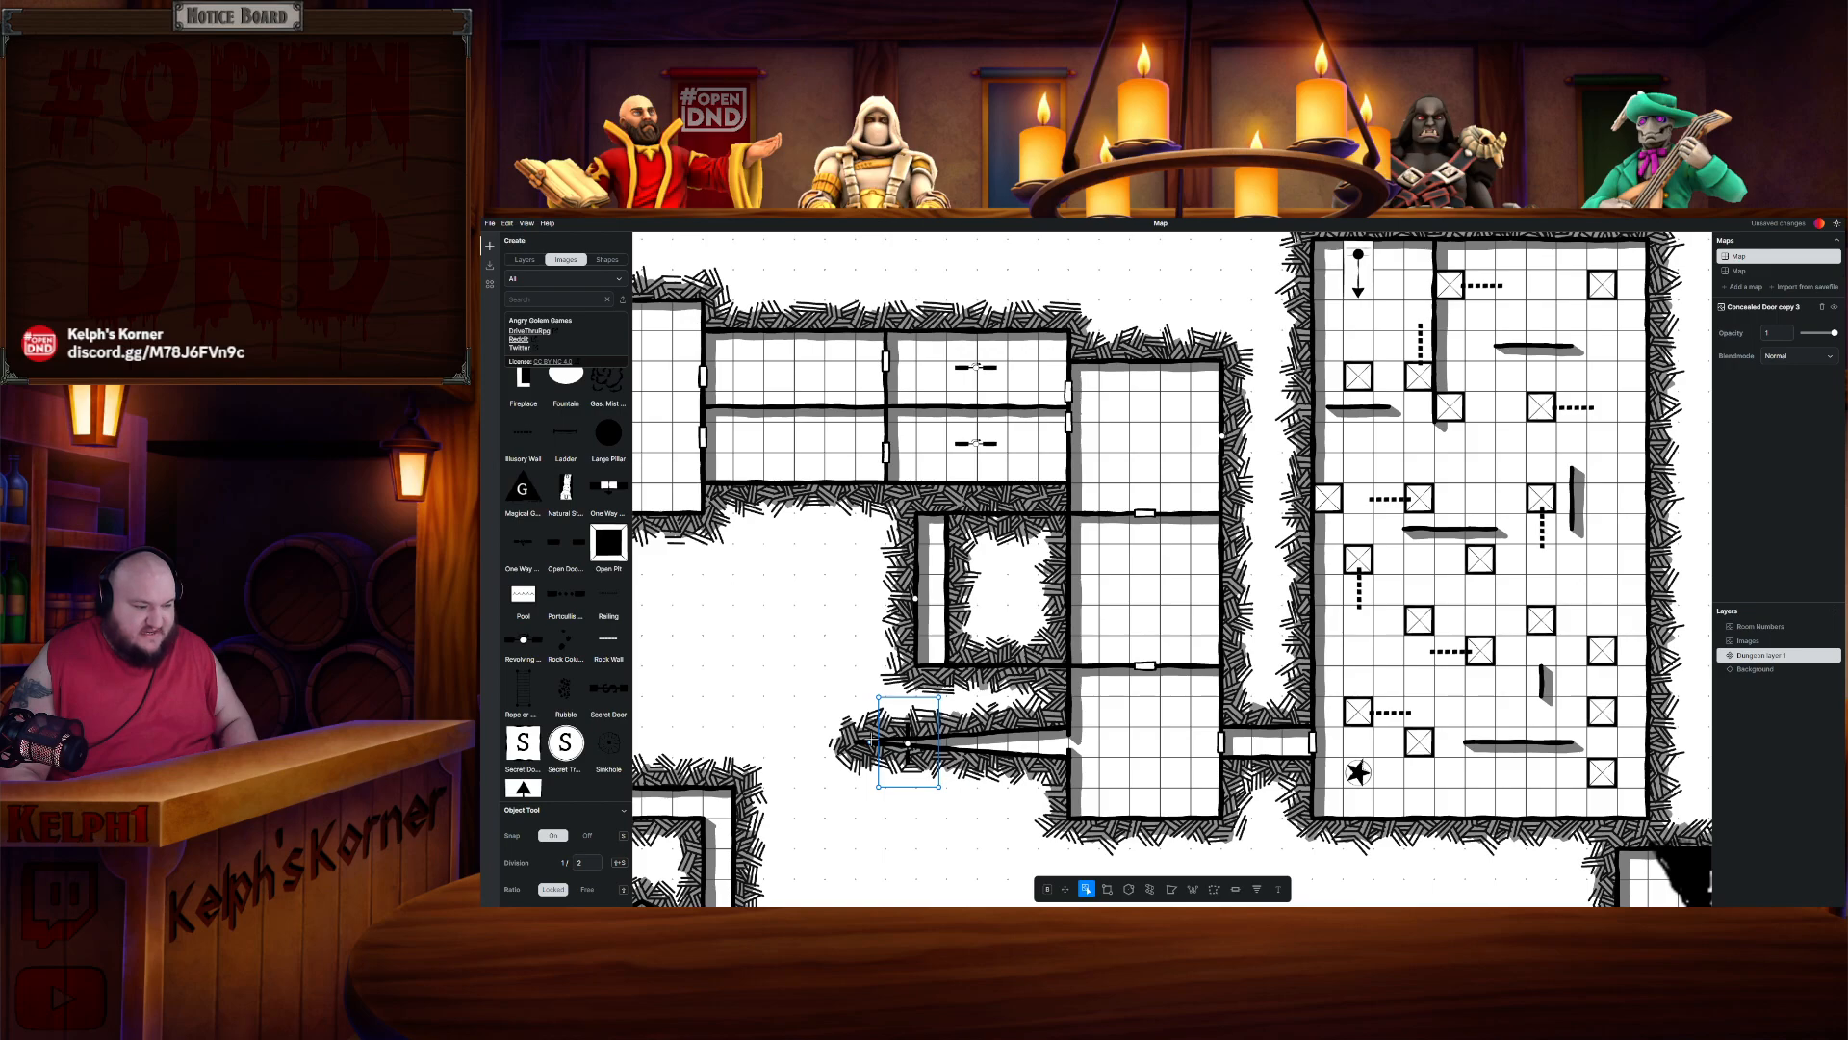
- Inspect the layout of Room 1.20 and the rooms to its south-east
{"action": "left_click", "coordinate": [1099, 820]}
{"action": "left_click_drag", "start_coordinate": [1099, 820], "coordinate": [1037, 588]}
{"action": "scroll", "coordinate": [1201, 670], "scroll_direction": "down", "scroll_amount": 5}
{"action": "left_click_drag", "start_coordinate": [1305, 711], "coordinate": [1164, 720]}
{"action": "scroll", "coordinate": [1173, 585], "scroll_direction": "up", "scroll_amount": 3}
{"action": "scroll", "coordinate": [1173, 586], "scroll_direction": "up", "scroll_amount": 3}
{"action": "left_click", "coordinate": [1205, 555]}
{"action": "scroll", "coordinate": [1164, 720], "scroll_direction": "down", "scroll_amount": 4}
{"action": "left_click_drag", "start_coordinate": [1025, 684], "coordinate": [1174, 762]}
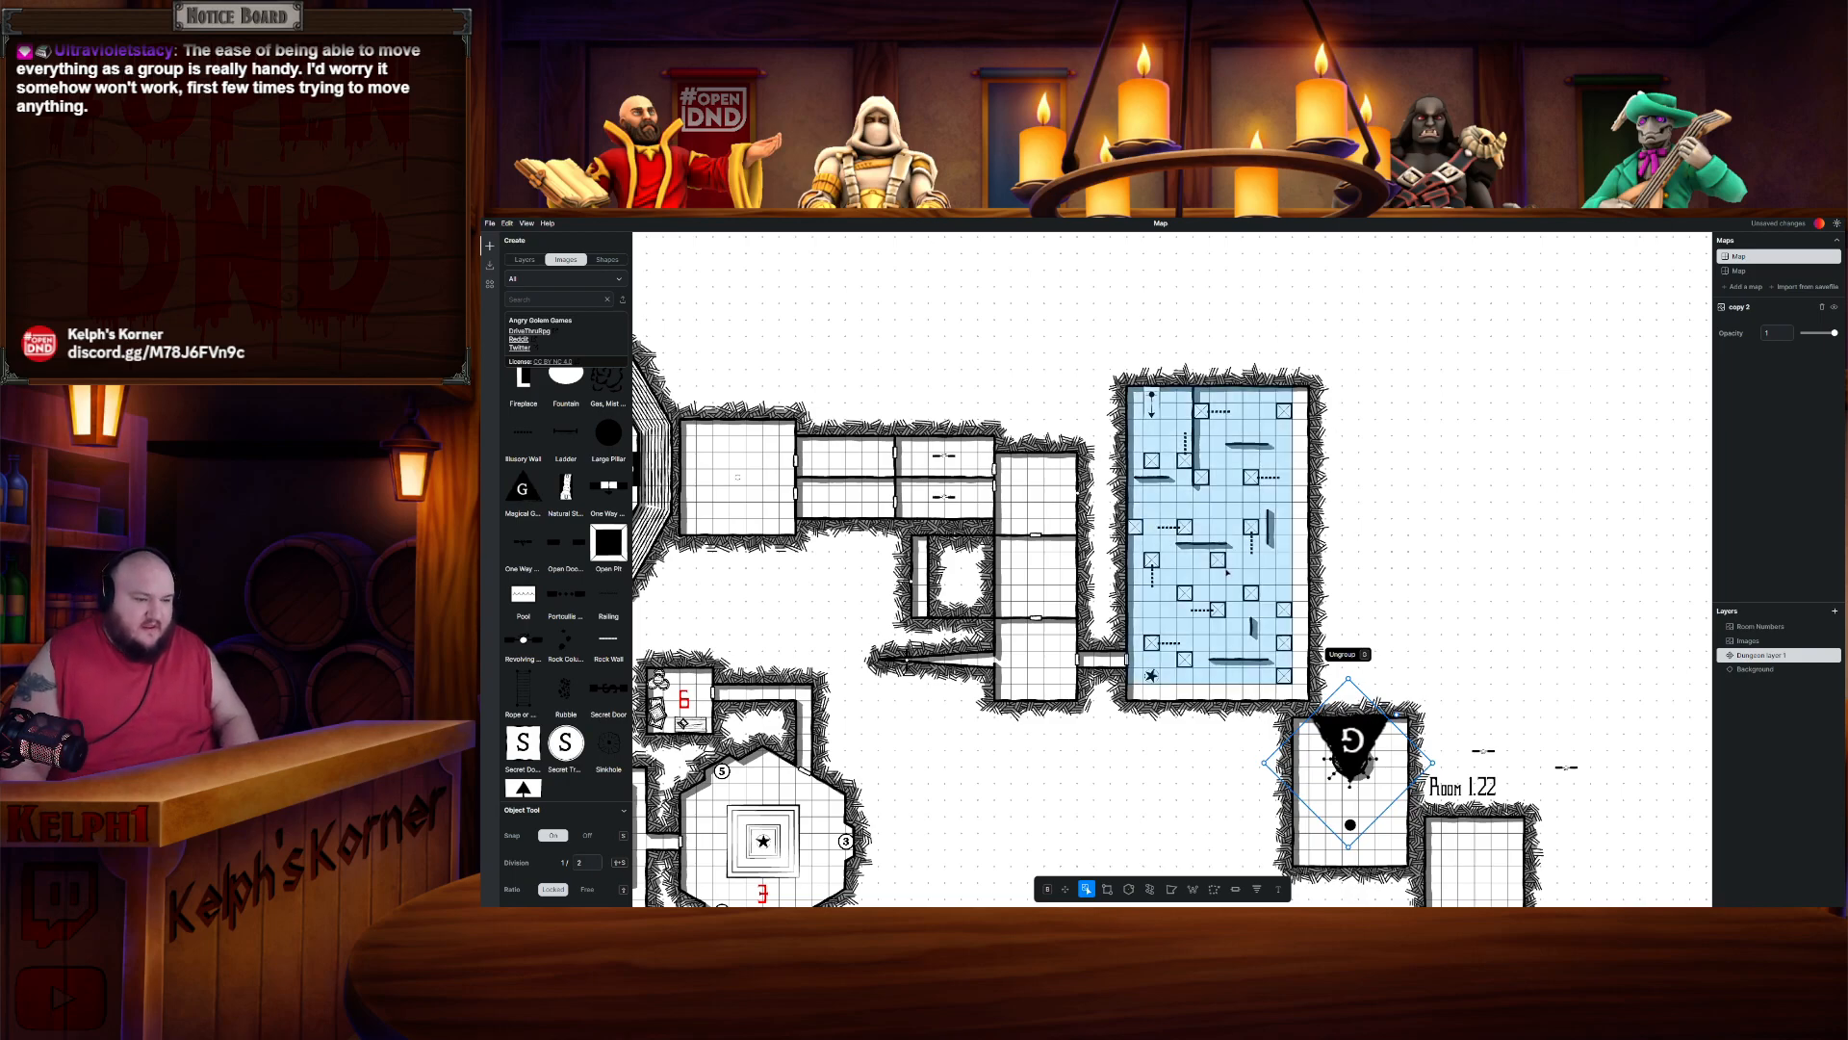
{"action": "scroll", "coordinate": [878, 395], "scroll_direction": "up", "scroll_amount": 2}
{"action": "scroll", "coordinate": [1116, 472], "scroll_direction": "down", "scroll_amount": 2}
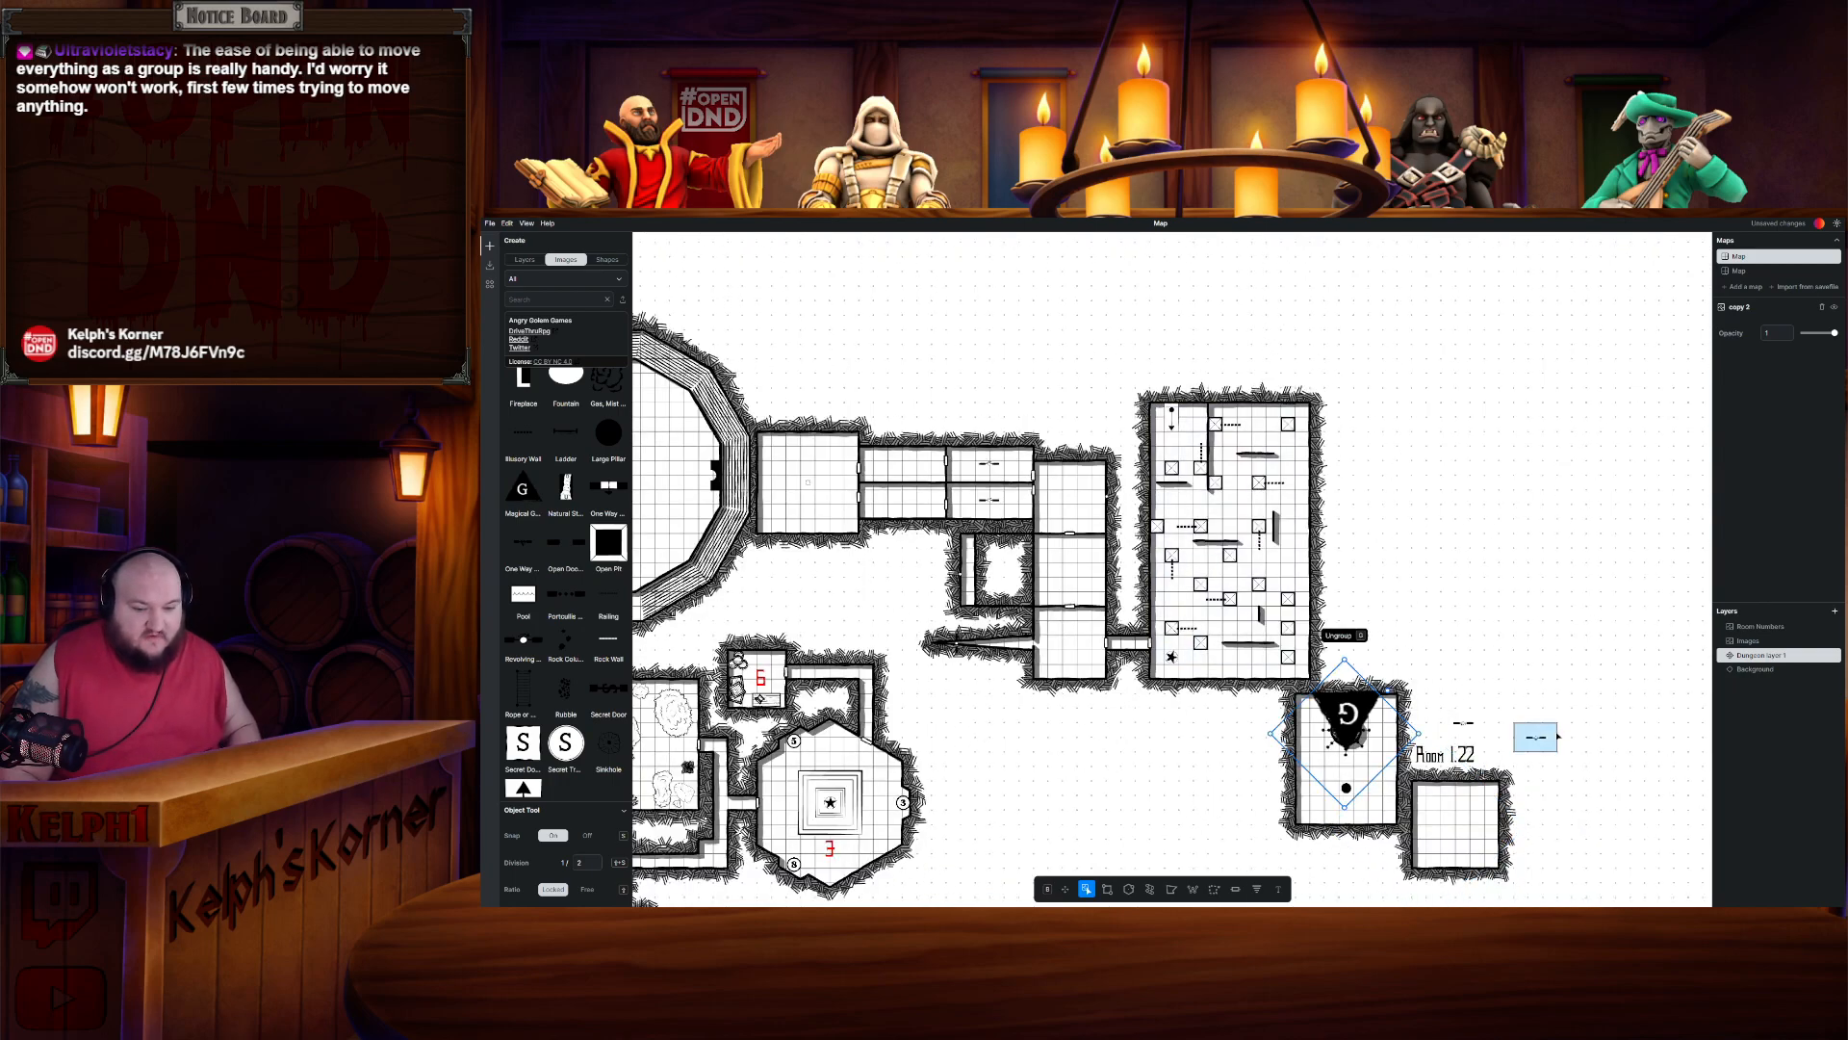
- Delete the Room 1.22 label and the stray door markers around Room 1.22
{"action": "left_click", "coordinate": [1555, 722]}
{"action": "left_click_drag", "start_coordinate": [1602, 676], "coordinate": [1415, 770]}
{"action": "key", "text": "Delete"}
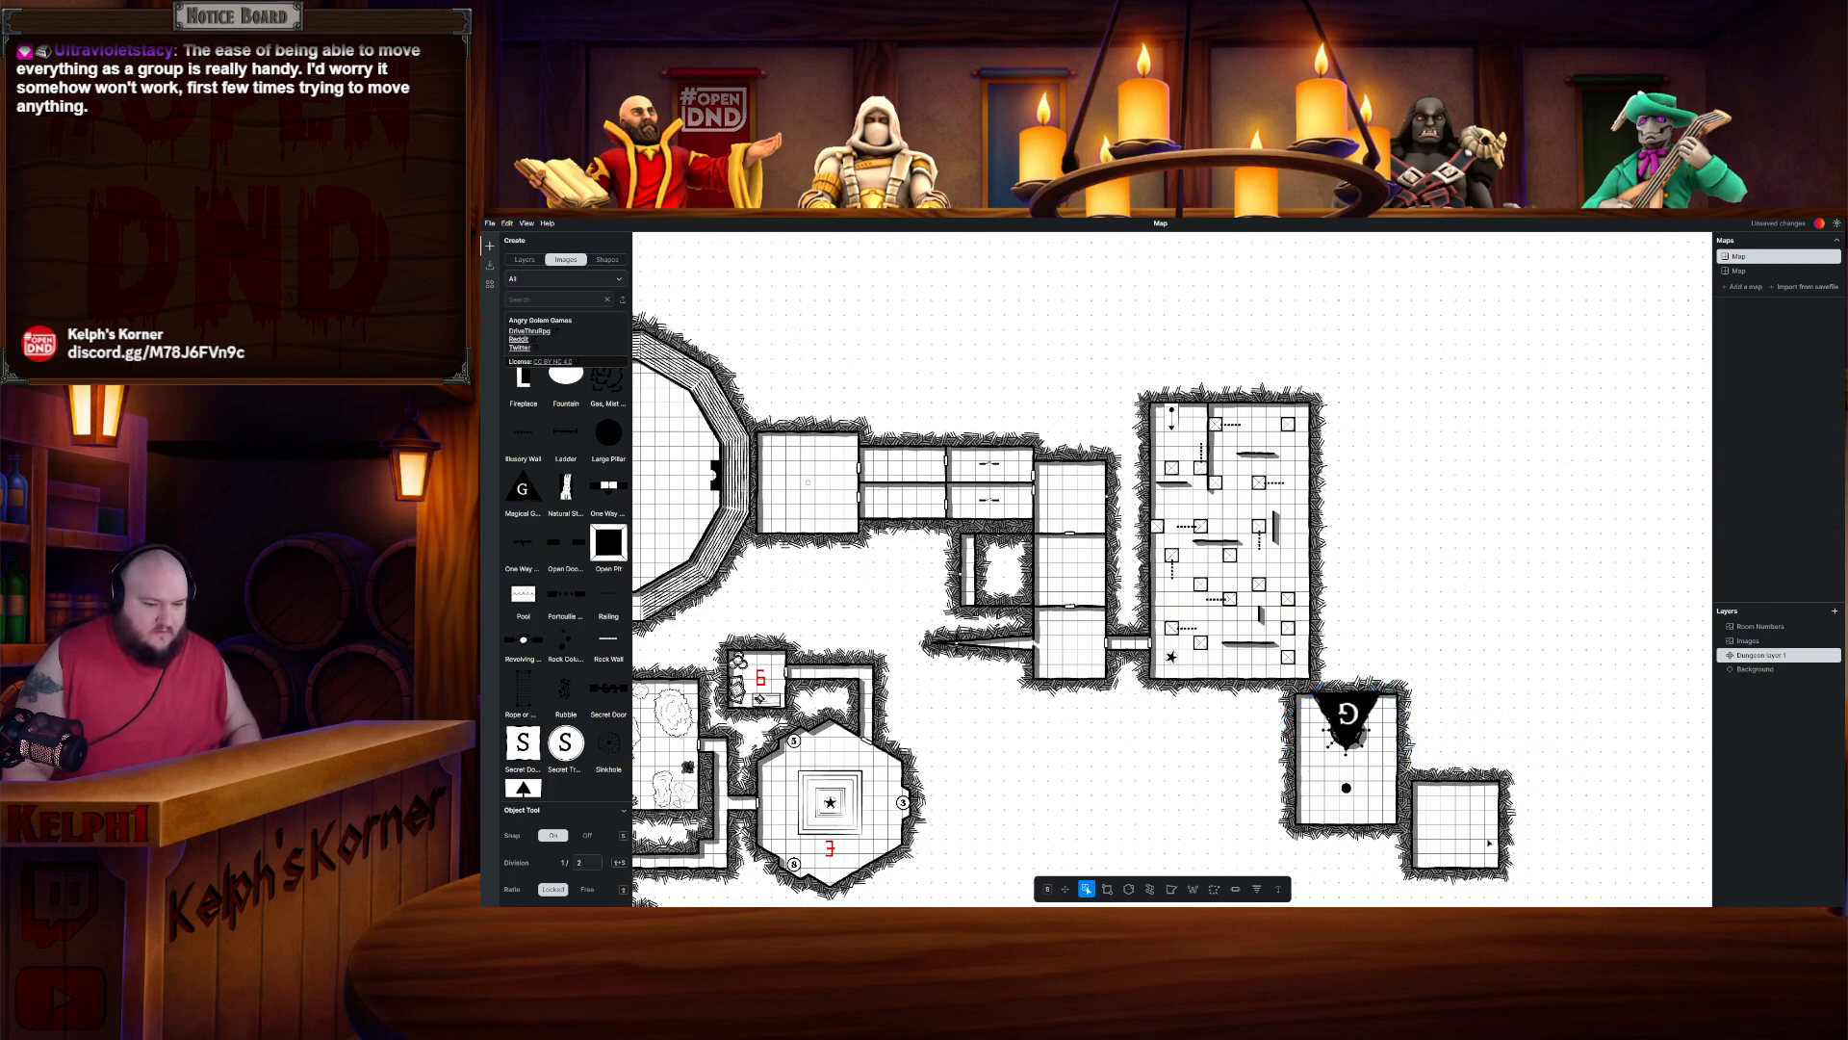
{"action": "left_click_drag", "start_coordinate": [1345, 623], "coordinate": [1497, 678]}
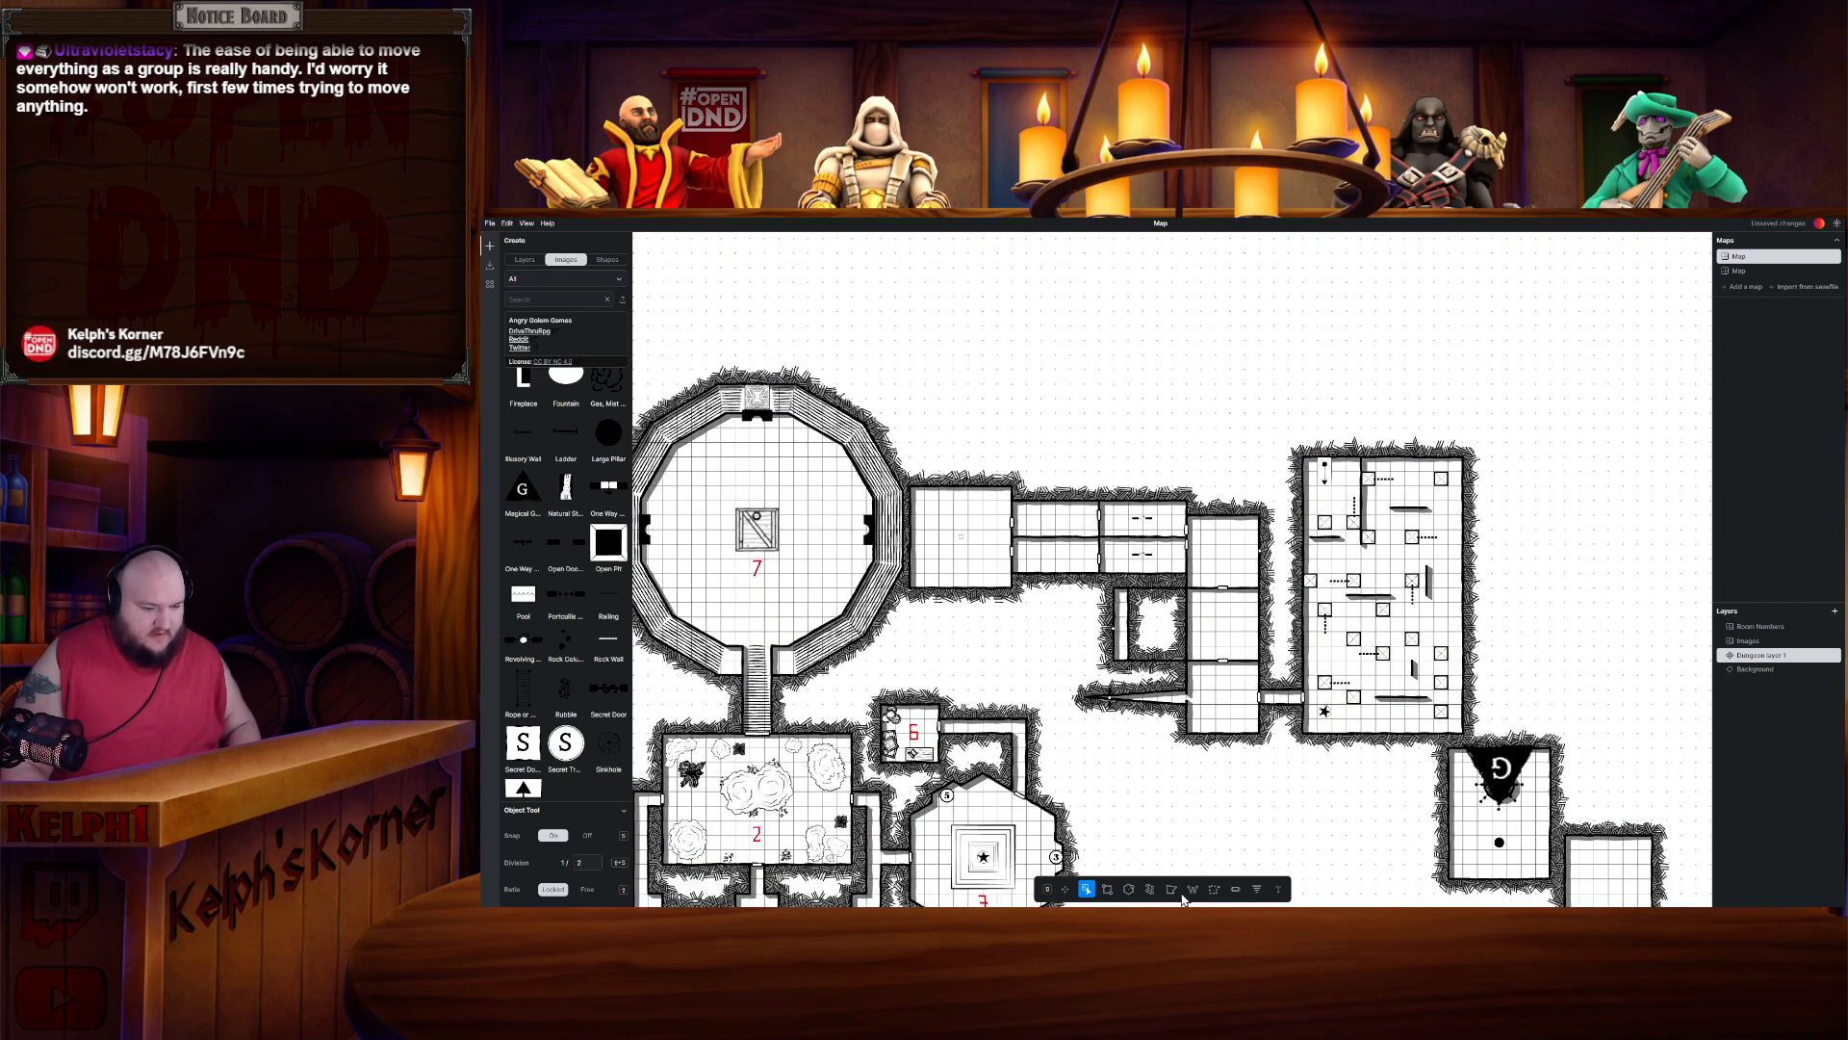
{"action": "left_click", "coordinate": [1237, 889]}
{"action": "scroll", "coordinate": [1301, 471], "scroll_direction": "up", "scroll_amount": 4}
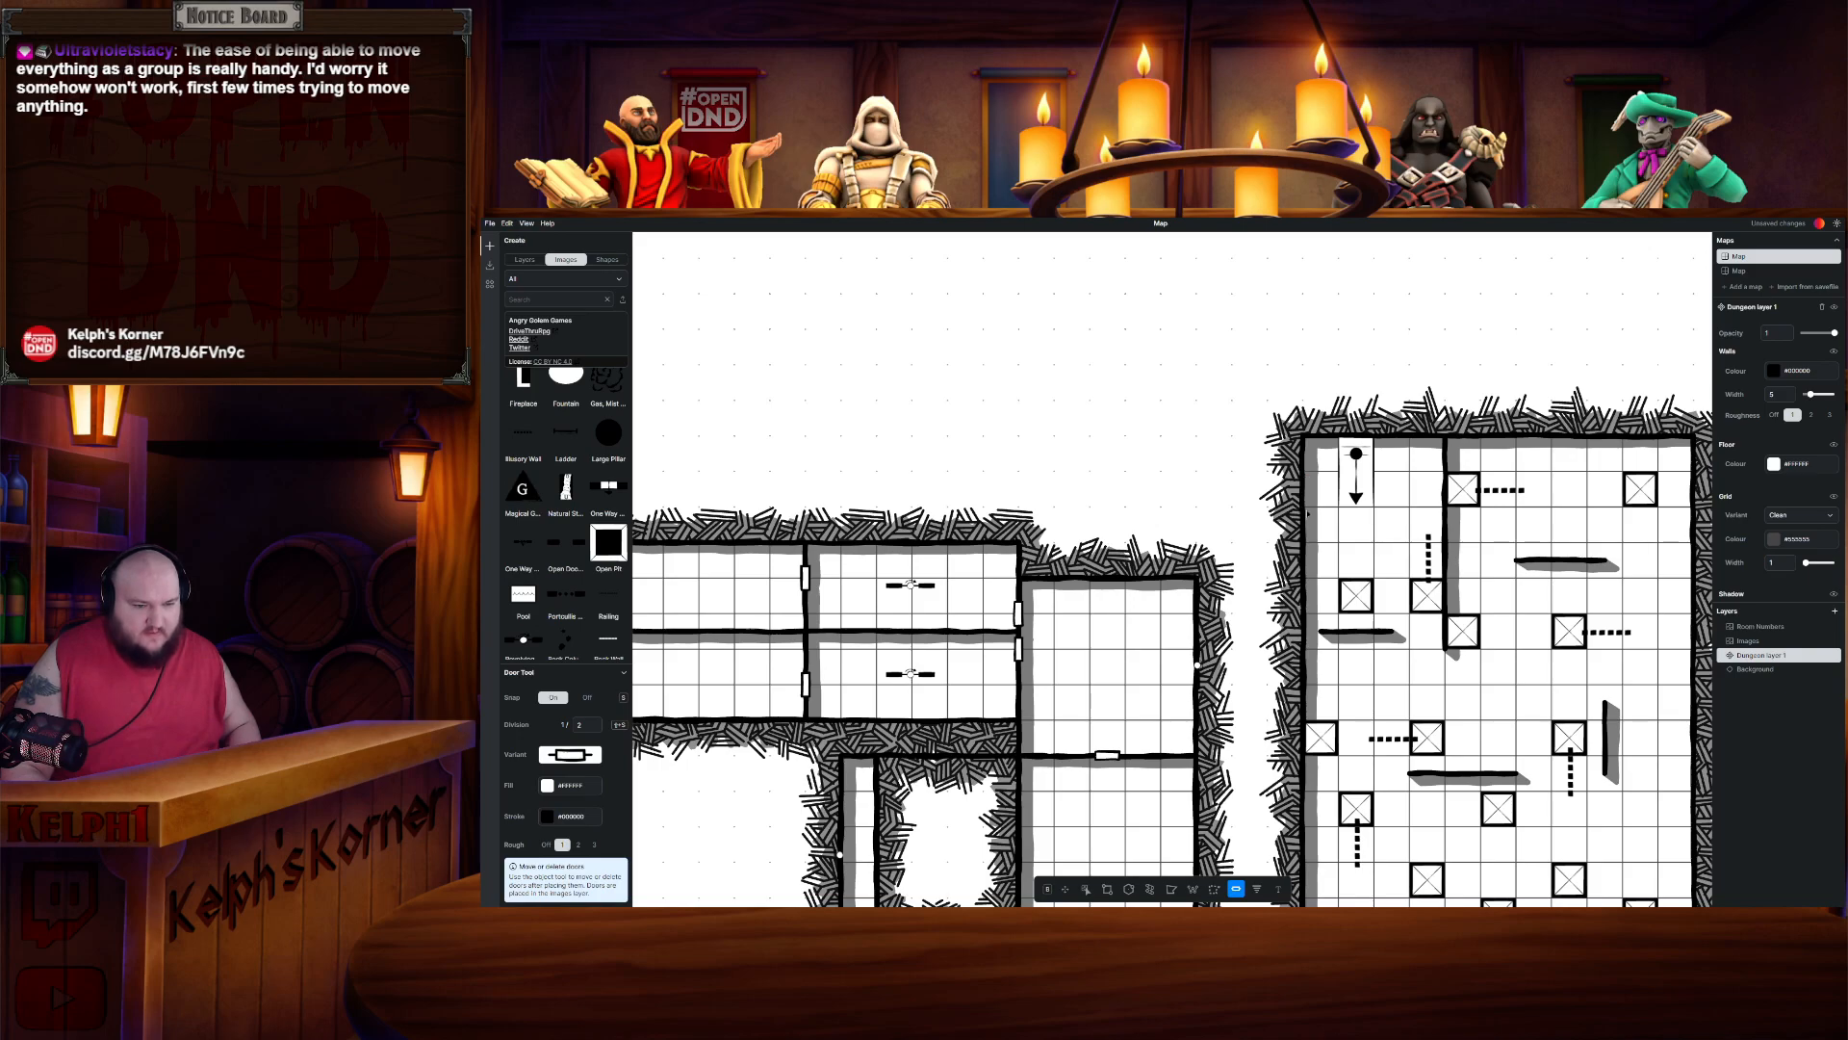
{"action": "scroll", "coordinate": [1223, 526], "scroll_direction": "down", "scroll_amount": 5}
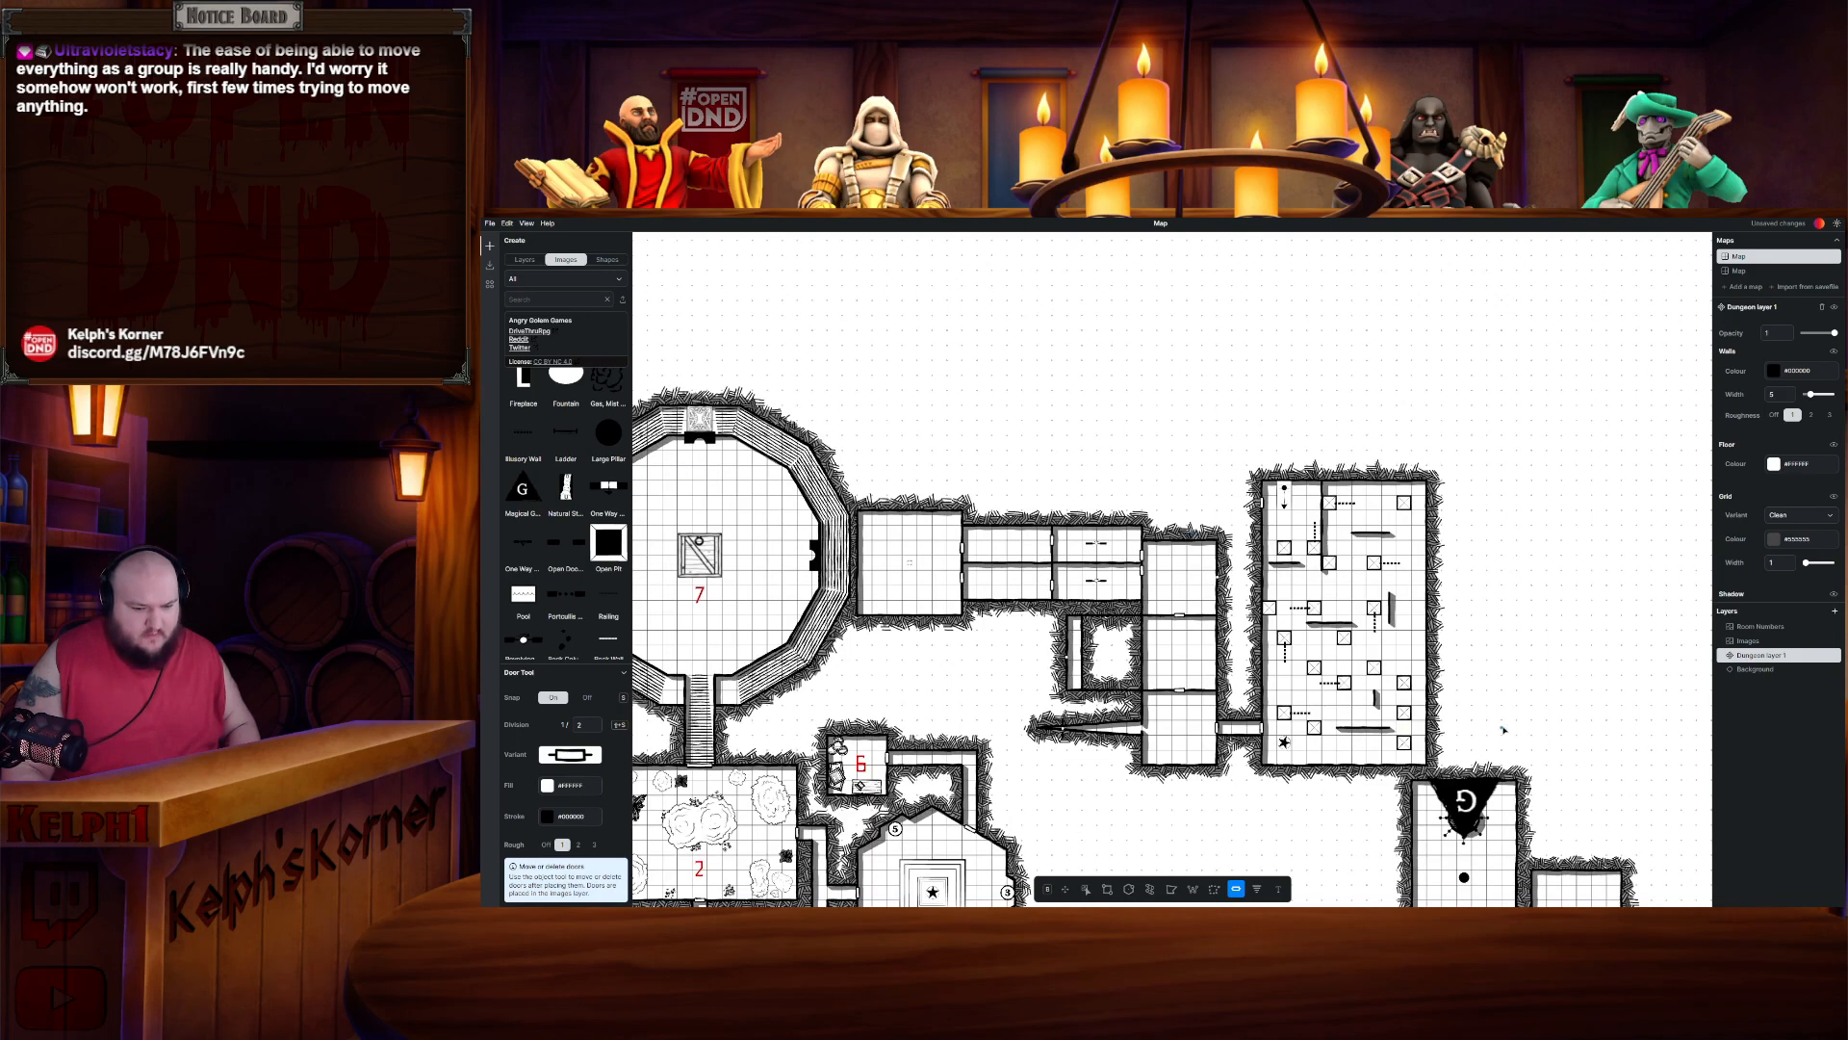
{"action": "left_click_drag", "start_coordinate": [1487, 652], "coordinate": [1454, 580]}
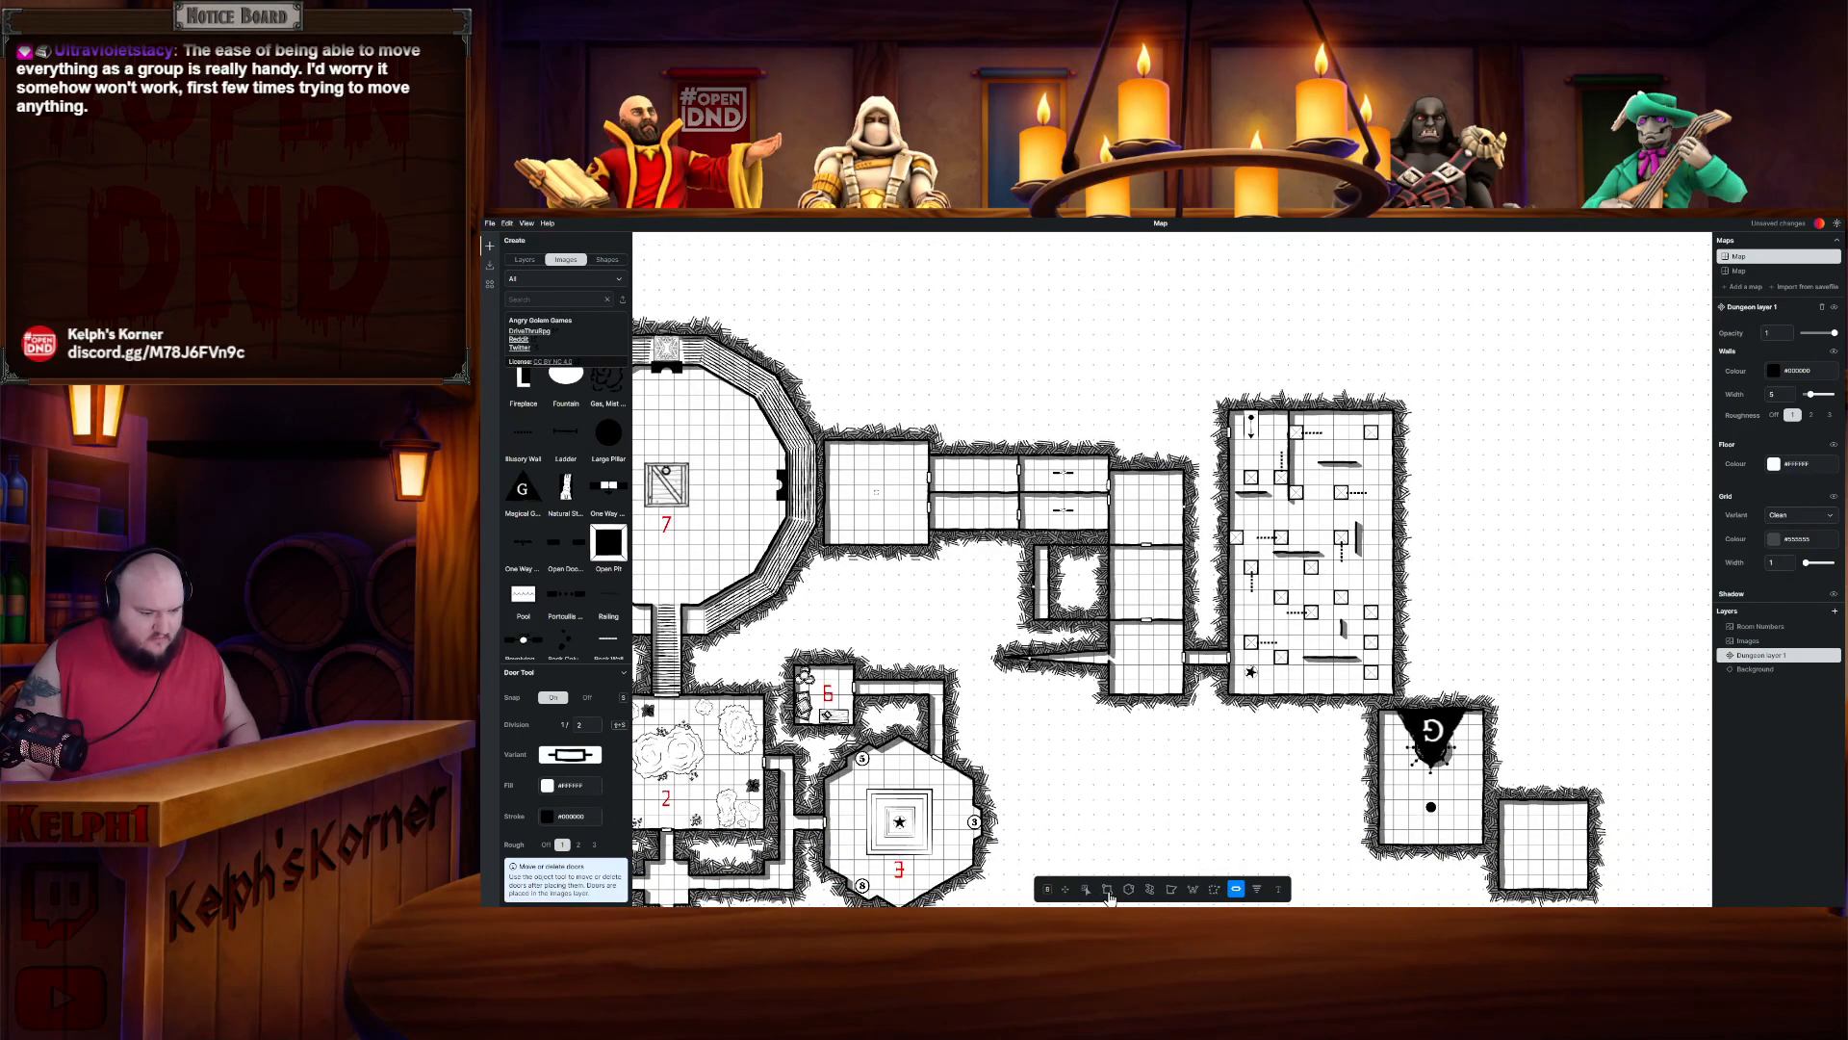
- Lasso-select the walls and floors of Rooms 1.21 and 1.22 and cut them
{"action": "left_click", "coordinate": [1214, 889]}
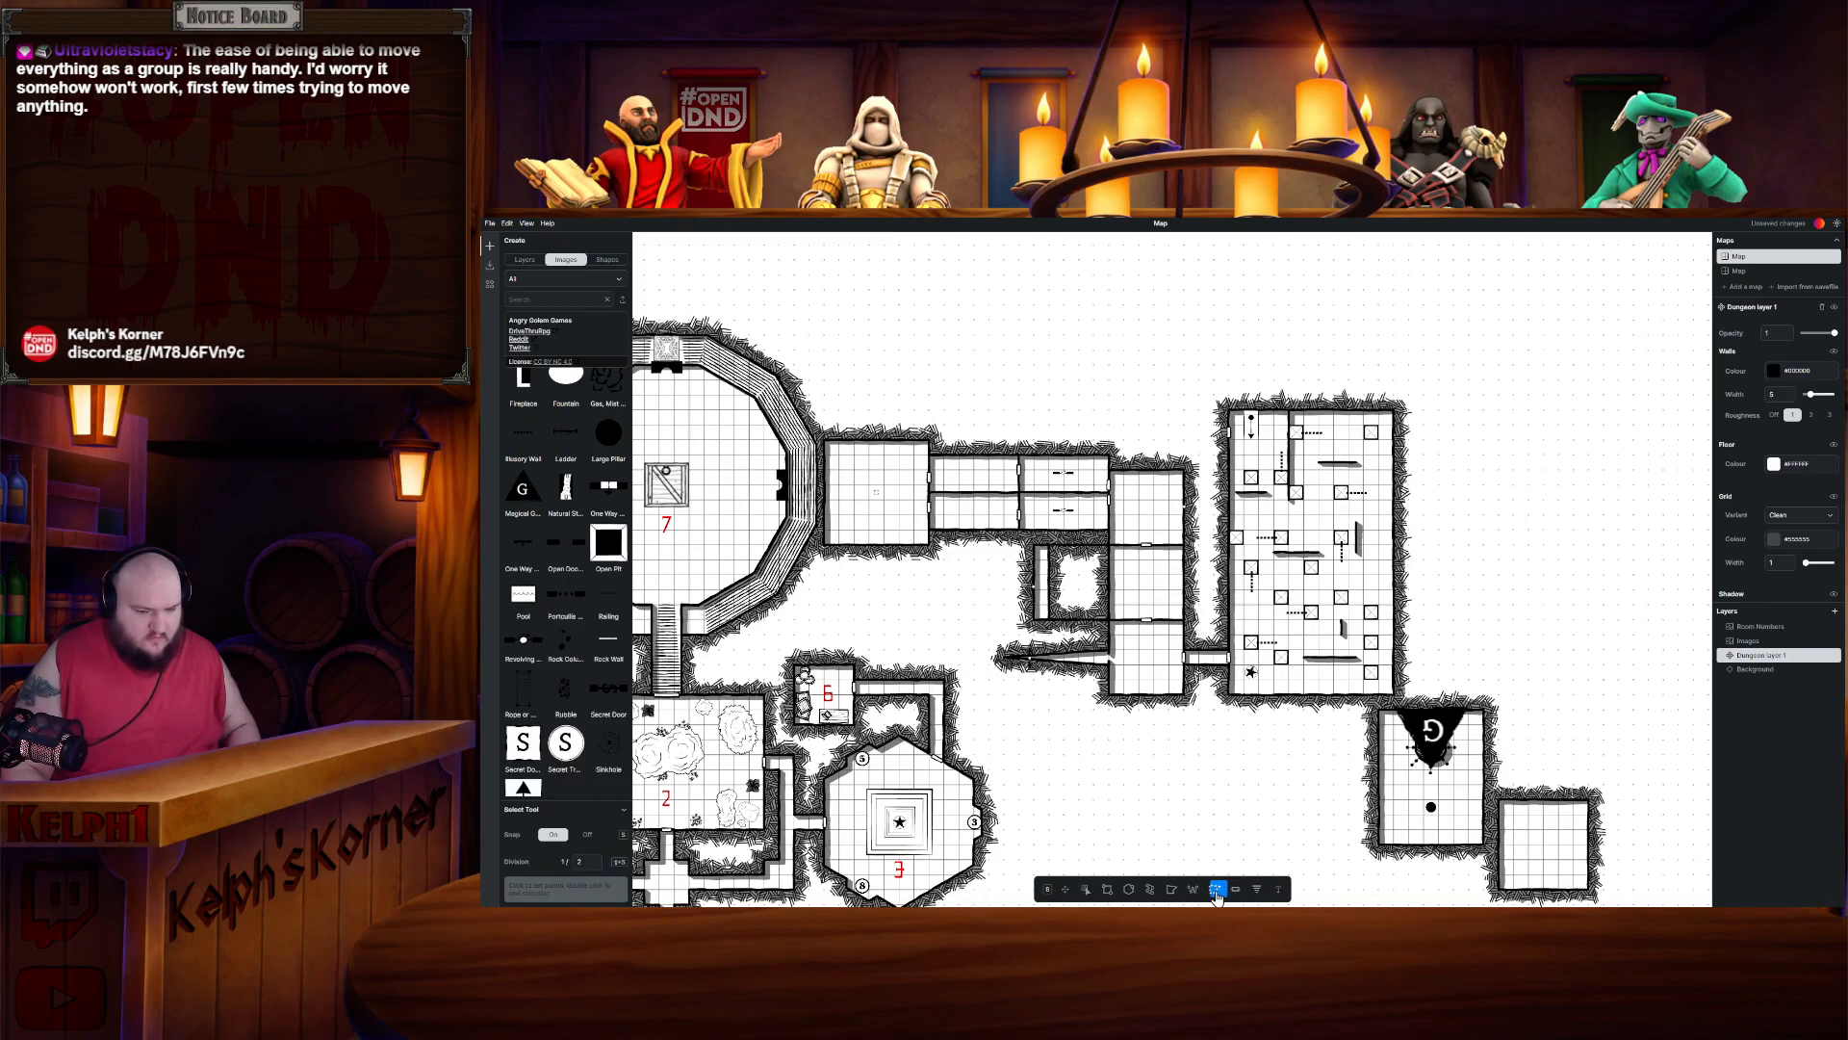
{"action": "left_click", "coordinate": [1369, 708]}
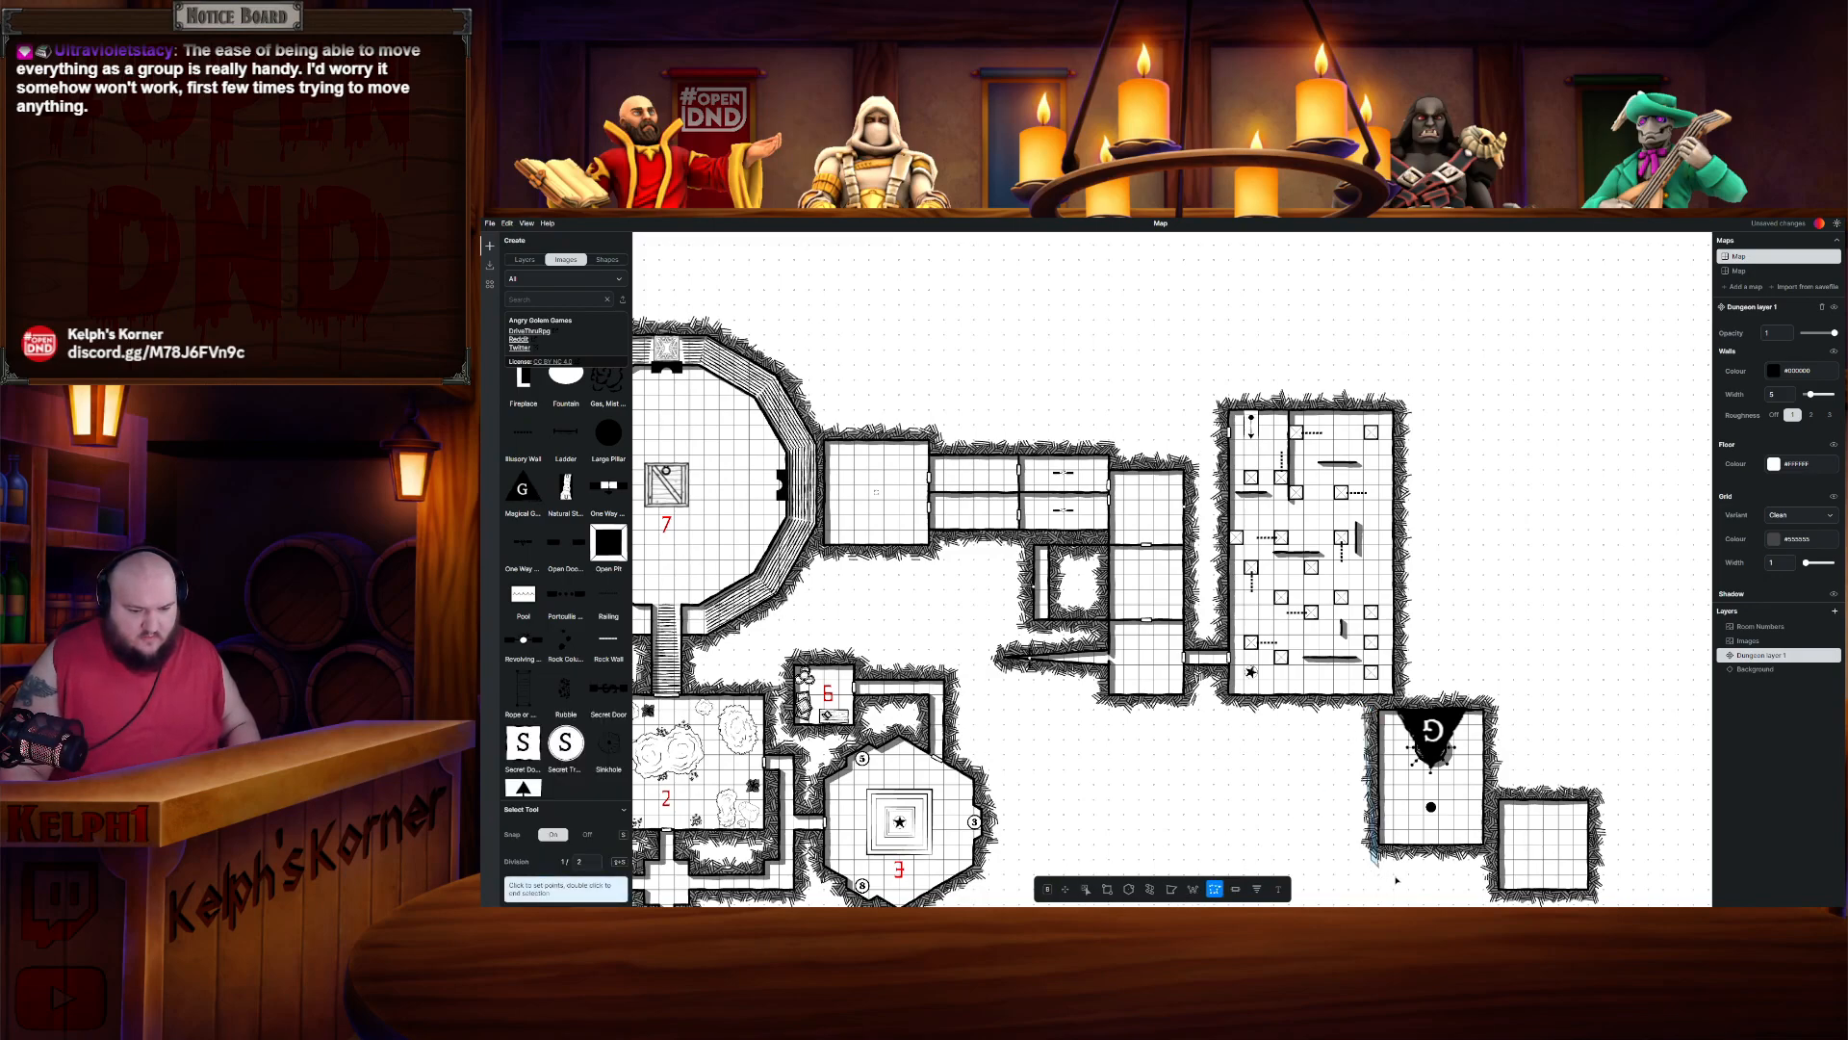
{"action": "left_click", "coordinate": [1371, 853]}
{"action": "left_click", "coordinate": [1499, 899]}
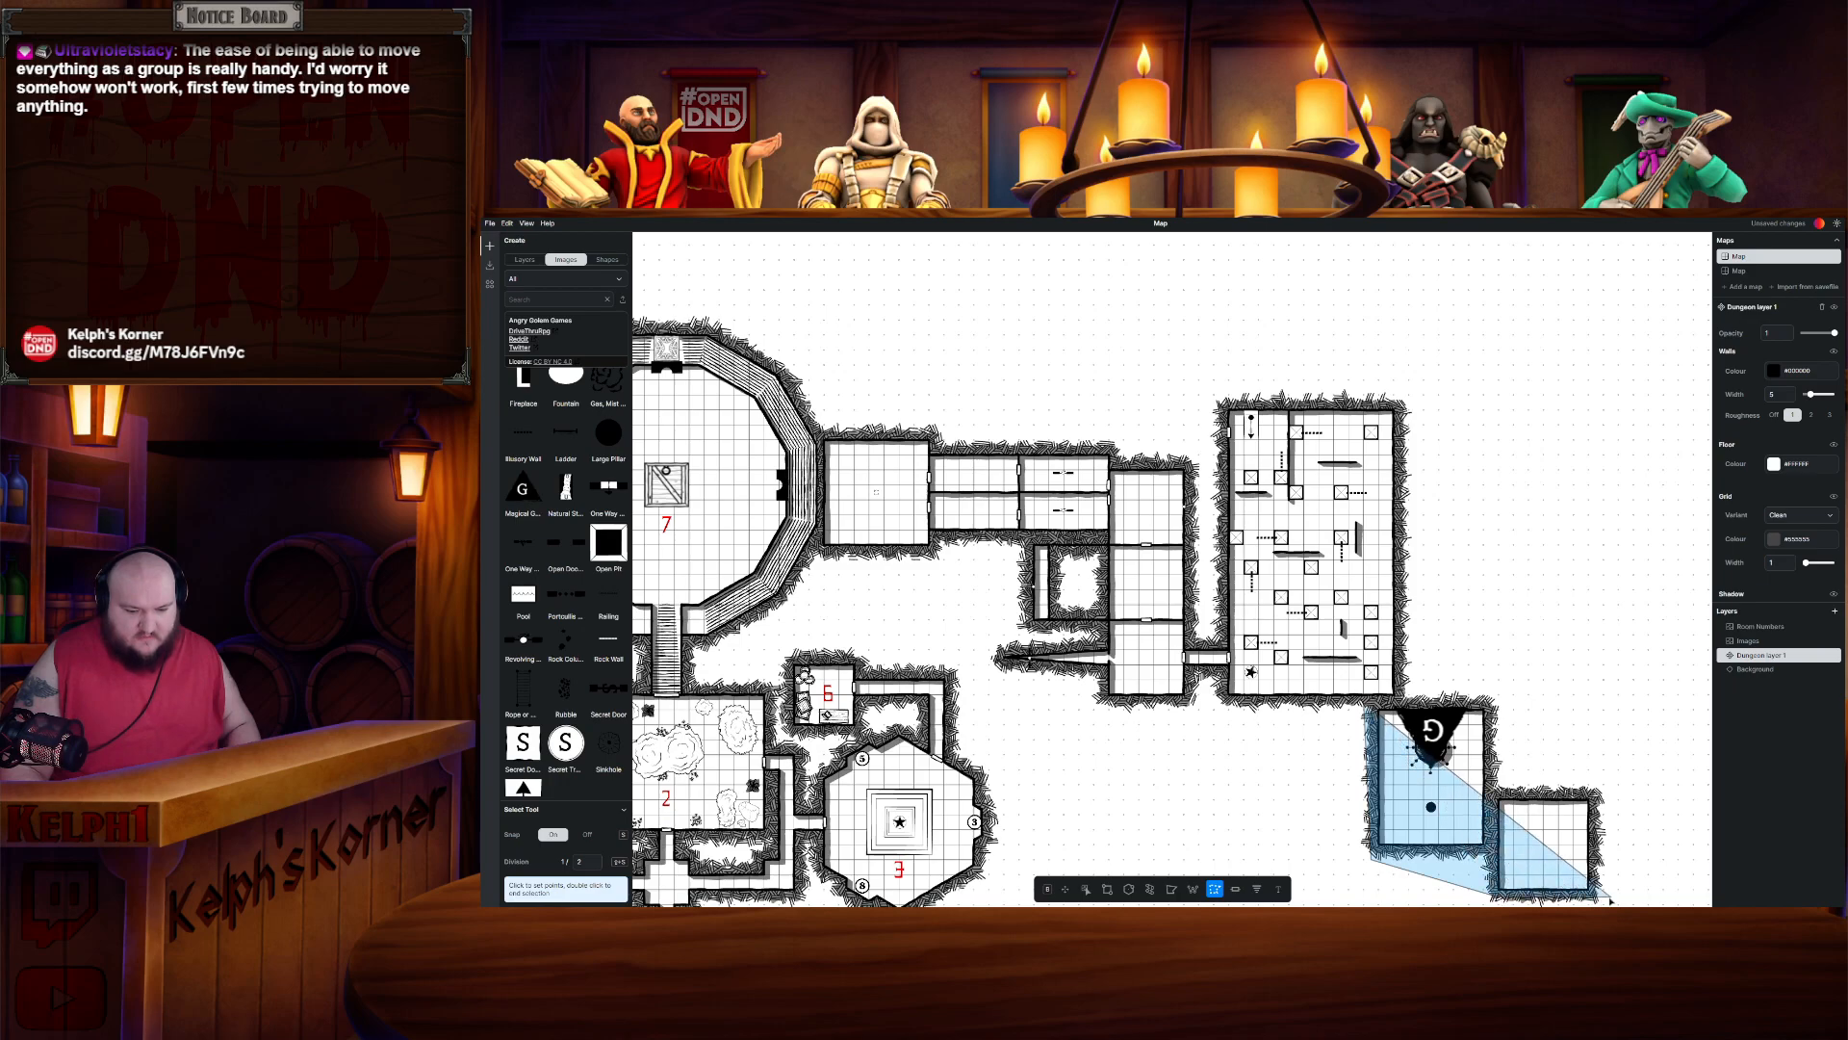
{"action": "left_click", "coordinate": [1615, 895]}
{"action": "left_click", "coordinate": [1620, 778]}
{"action": "left_click", "coordinate": [1505, 785]}
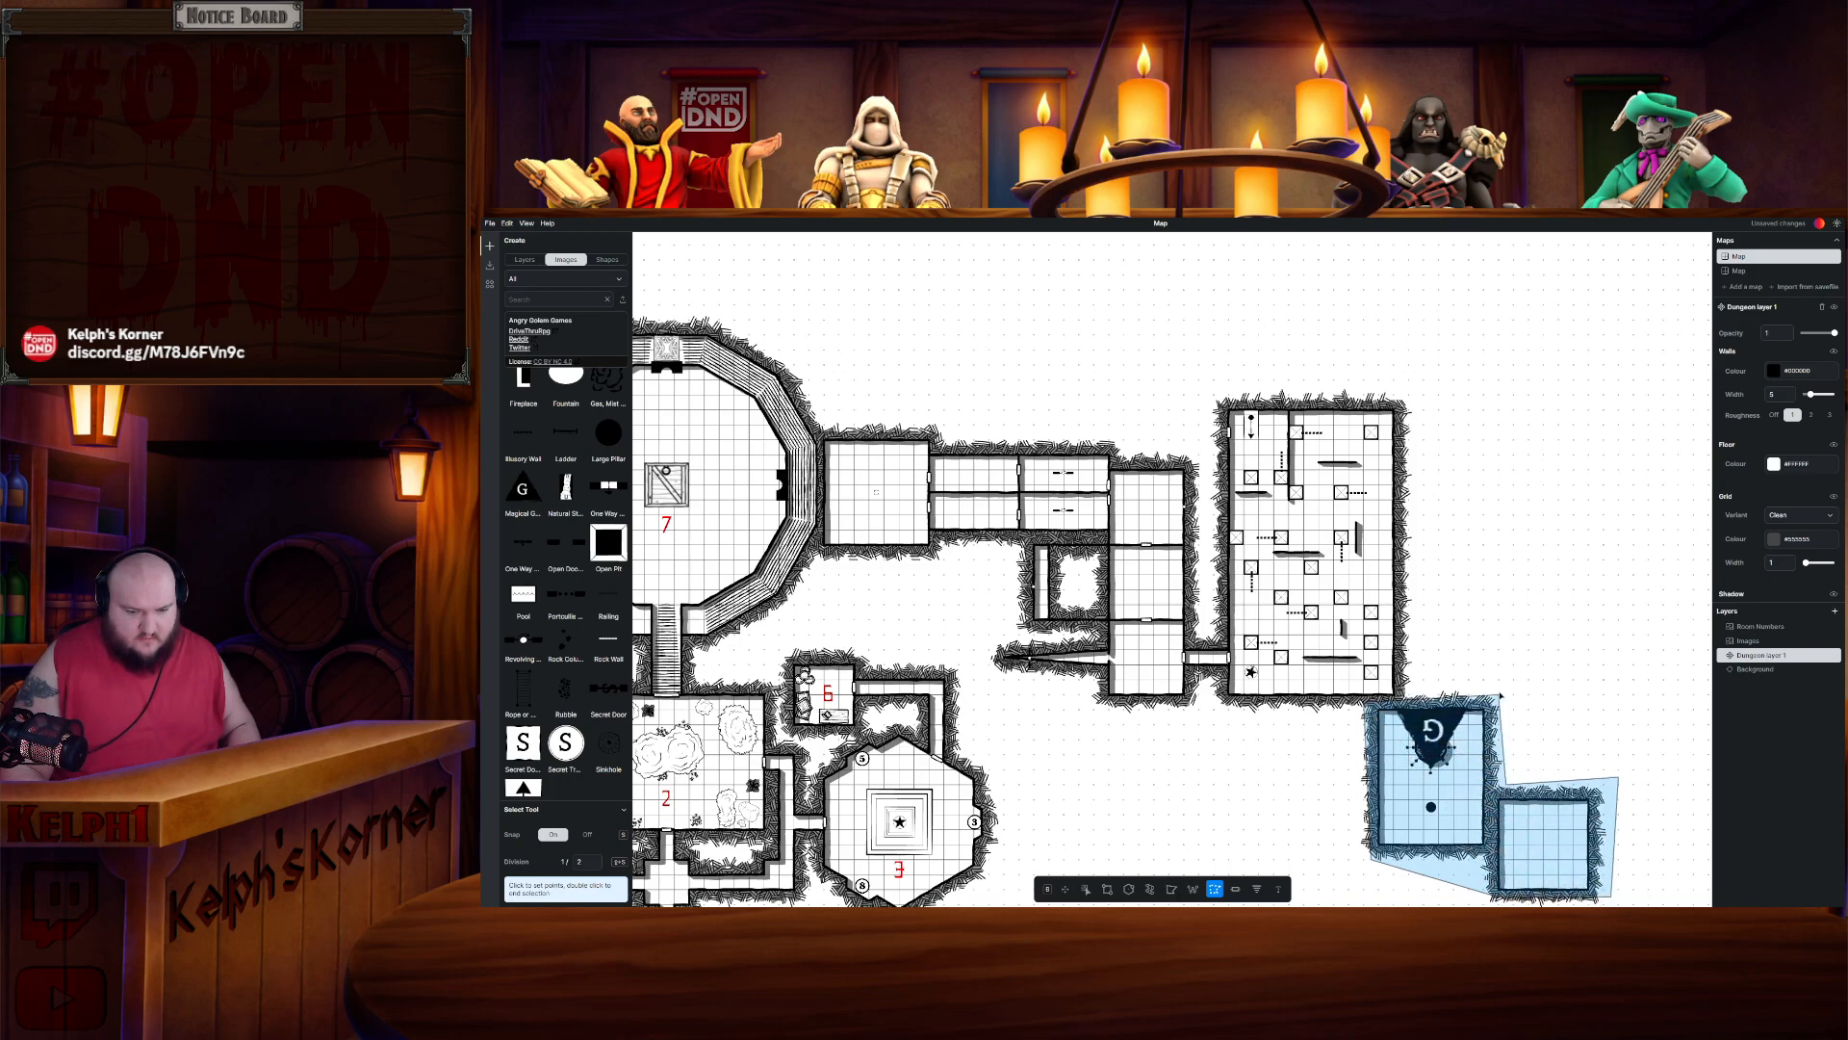
{"action": "double_click", "coordinate": [1500, 695]}
{"action": "left_click", "coordinate": [1499, 697]}
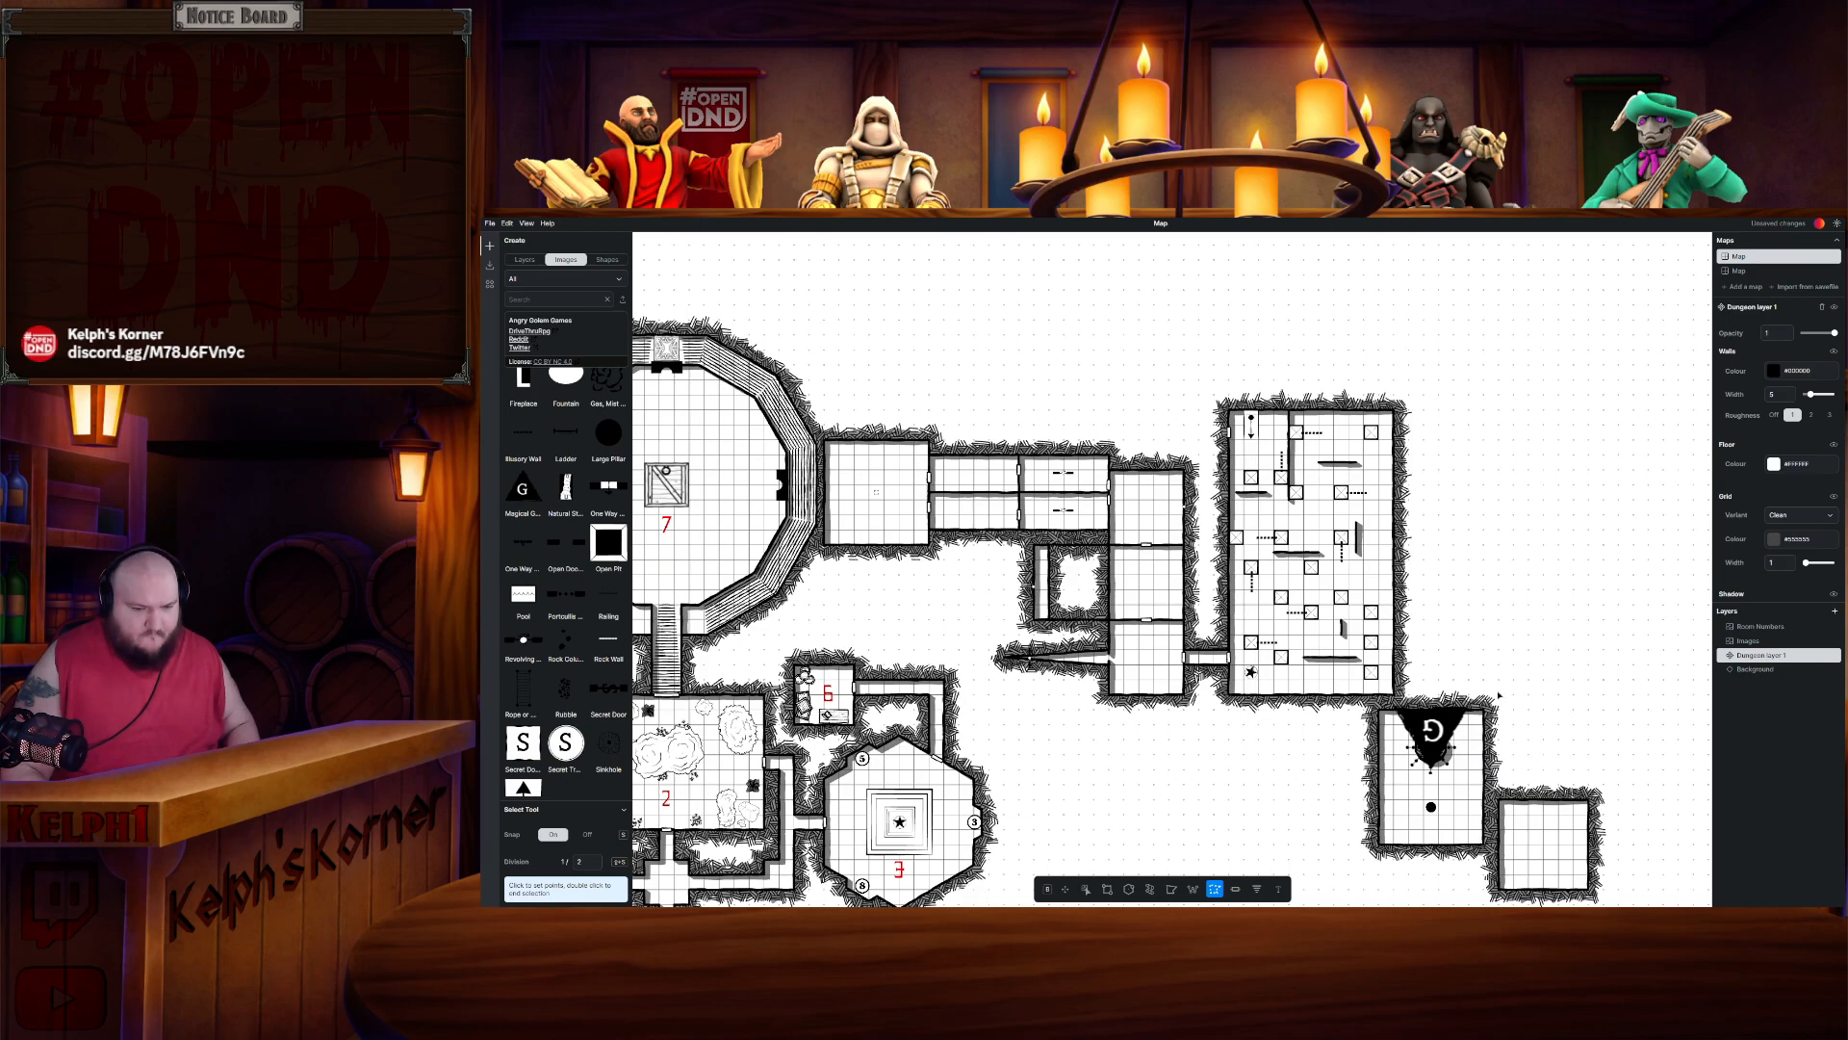
{"action": "key", "text": "ctrl+x"}
- Paste Rooms 1.21–1.22, rotate them, and place them north-east of Room 1.20, confirming placement
{"action": "key", "text": "ctrl+v"}
{"action": "left_click_drag", "start_coordinate": [1155, 482], "coordinate": [1089, 350]}
{"action": "left_click_drag", "start_coordinate": [1050, 261], "coordinate": [1622, 441]}
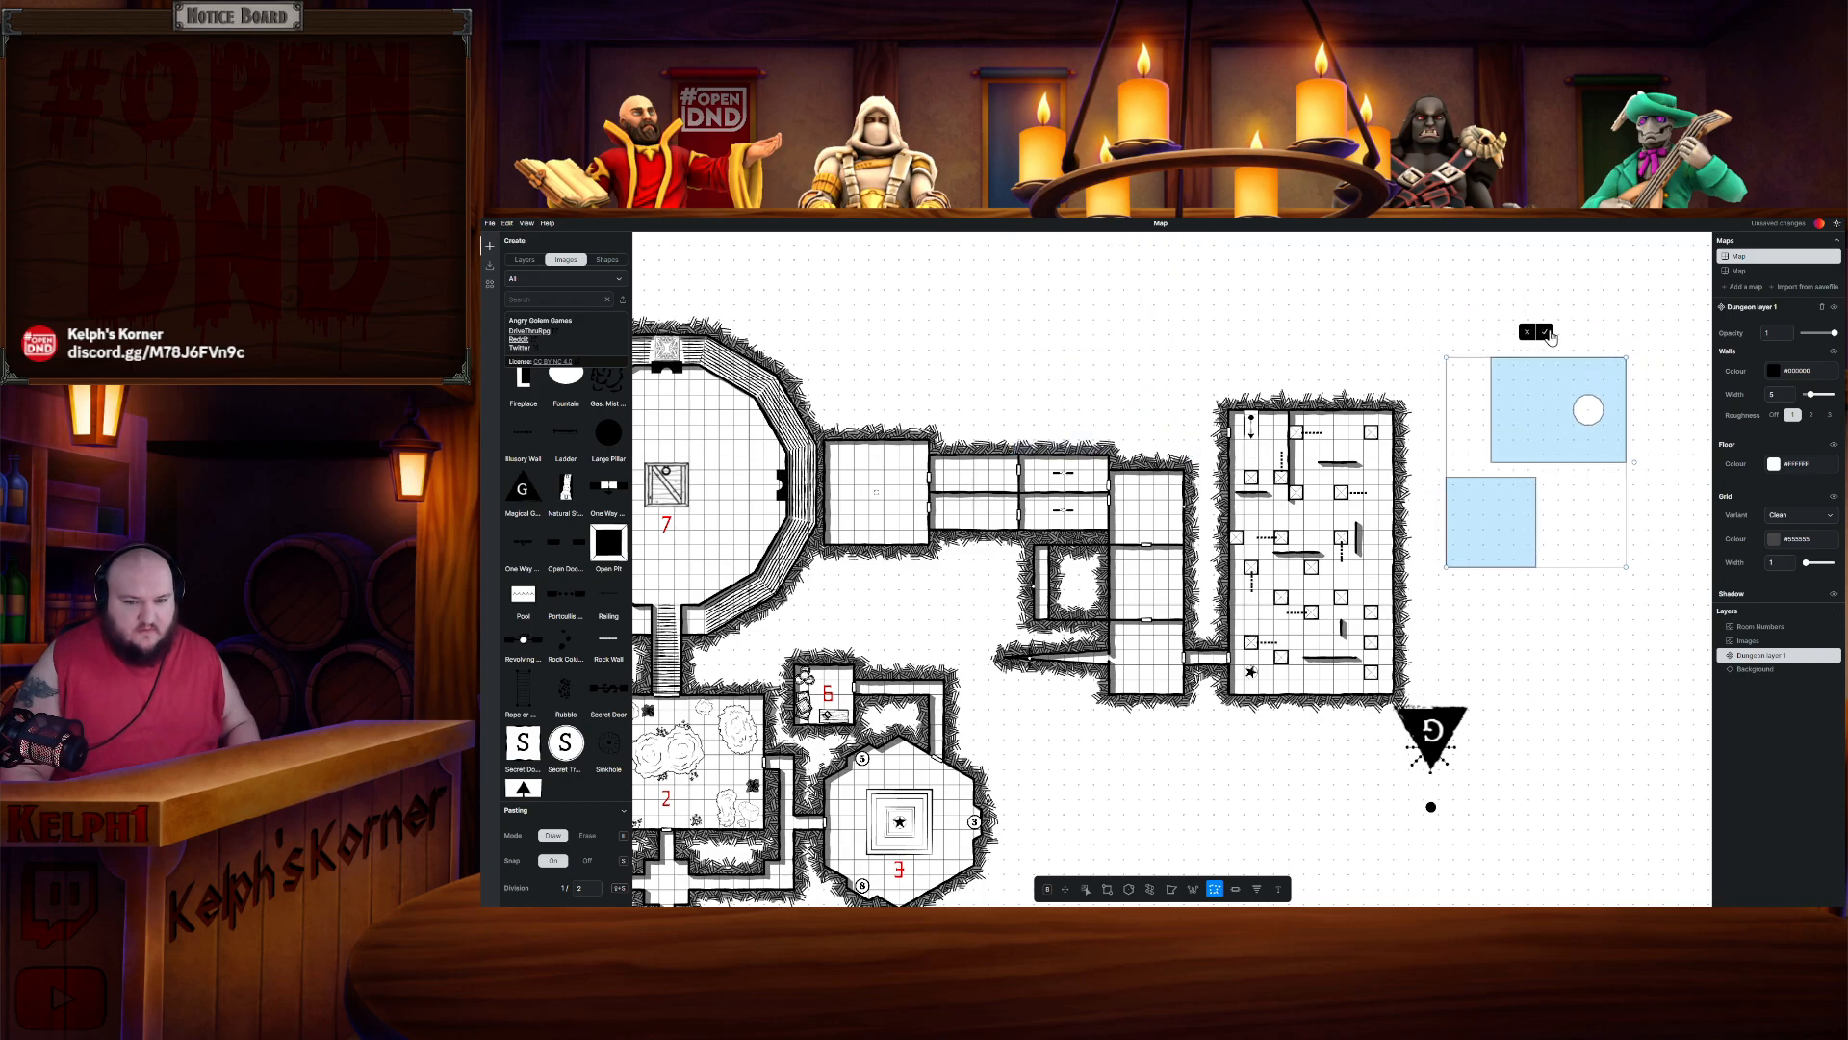
{"action": "left_click_drag", "start_coordinate": [1634, 462], "coordinate": [1516, 334]}
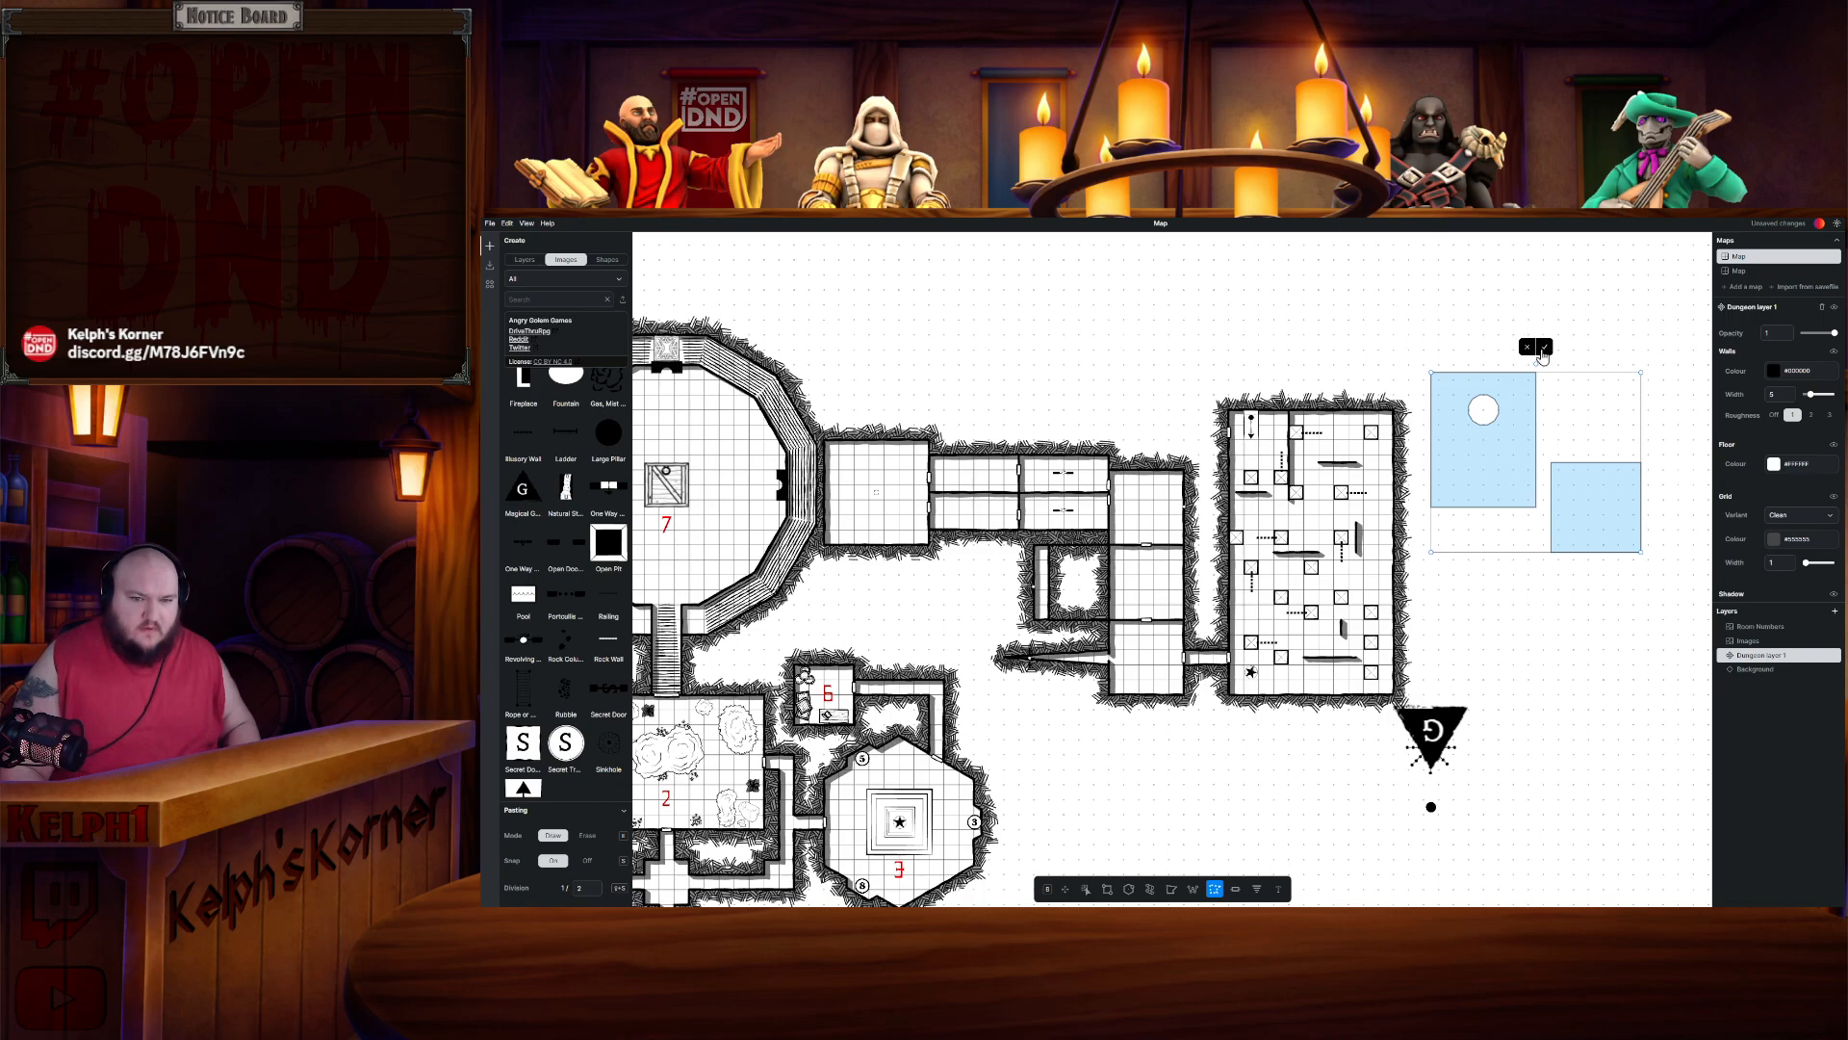
{"action": "left_click", "coordinate": [1545, 348]}
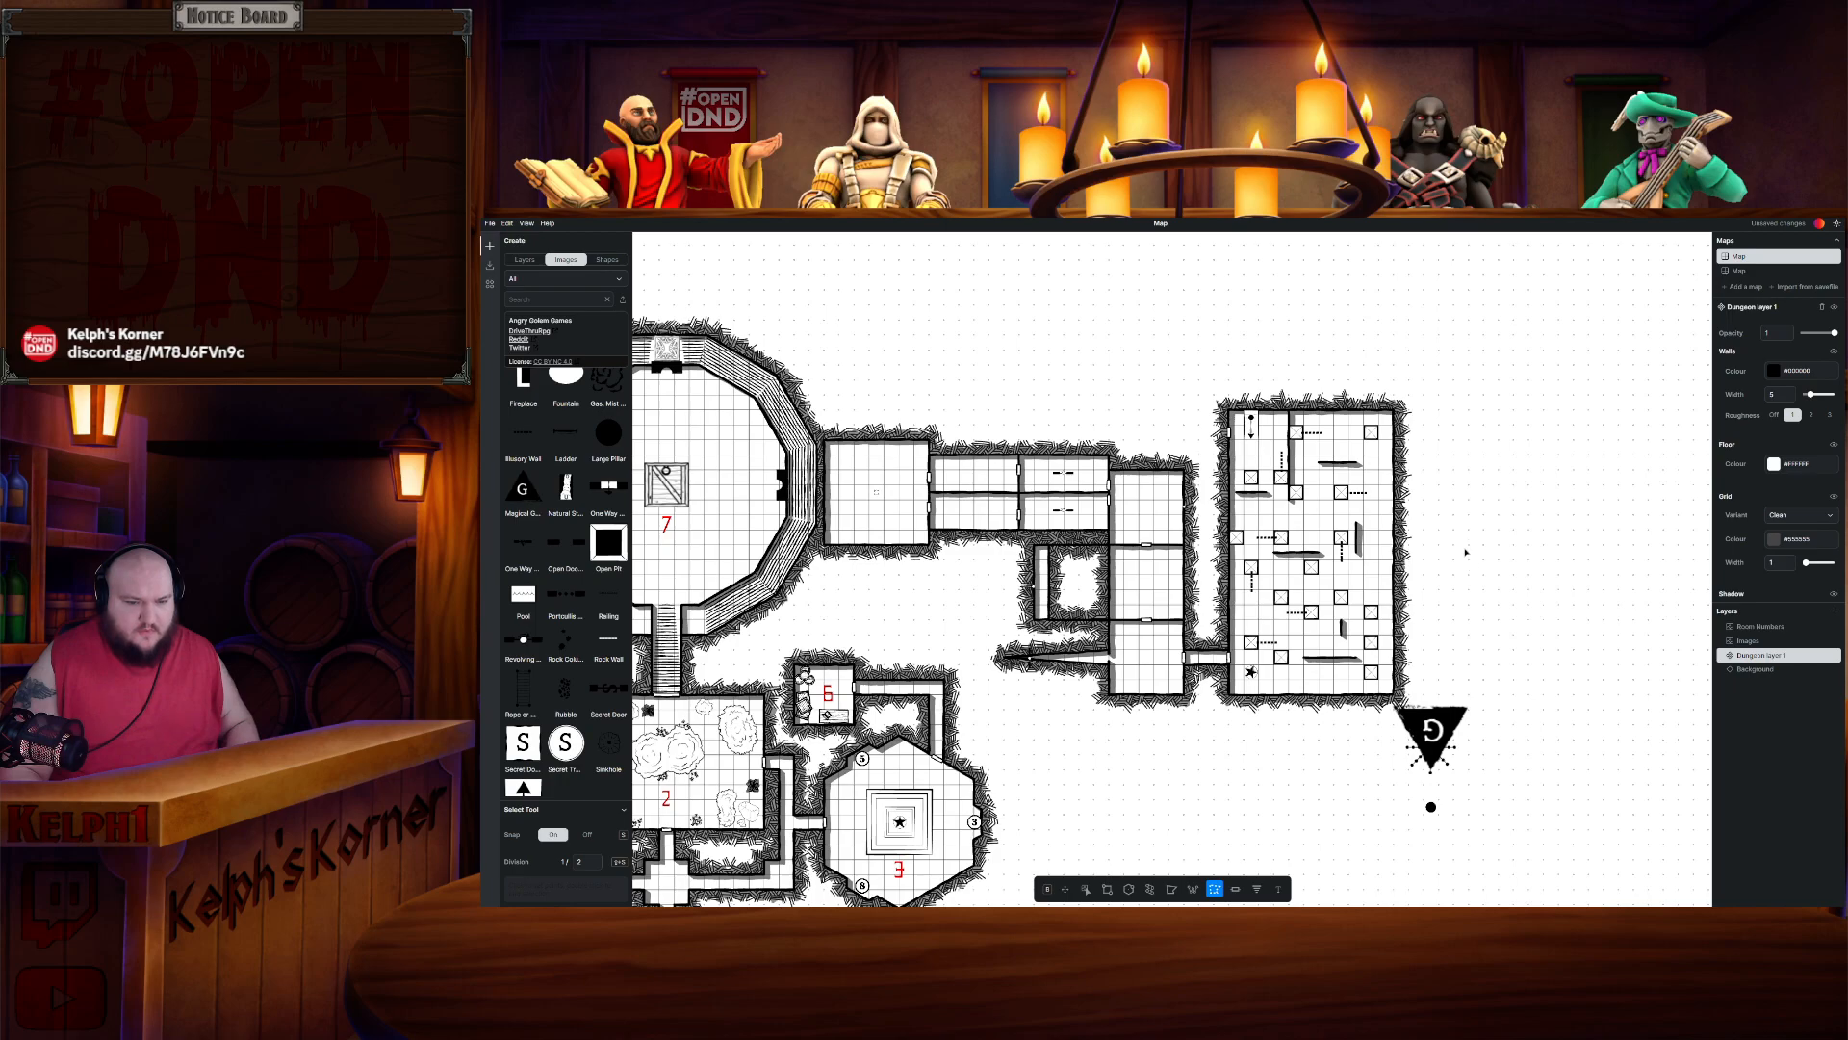
- Undo the last change, then lasso-select Room 1.21's walls and floor and cut it
{"action": "key", "text": "ctrl+z"}
{"action": "left_click_drag", "start_coordinate": [1500, 514], "coordinate": [1474, 560]}
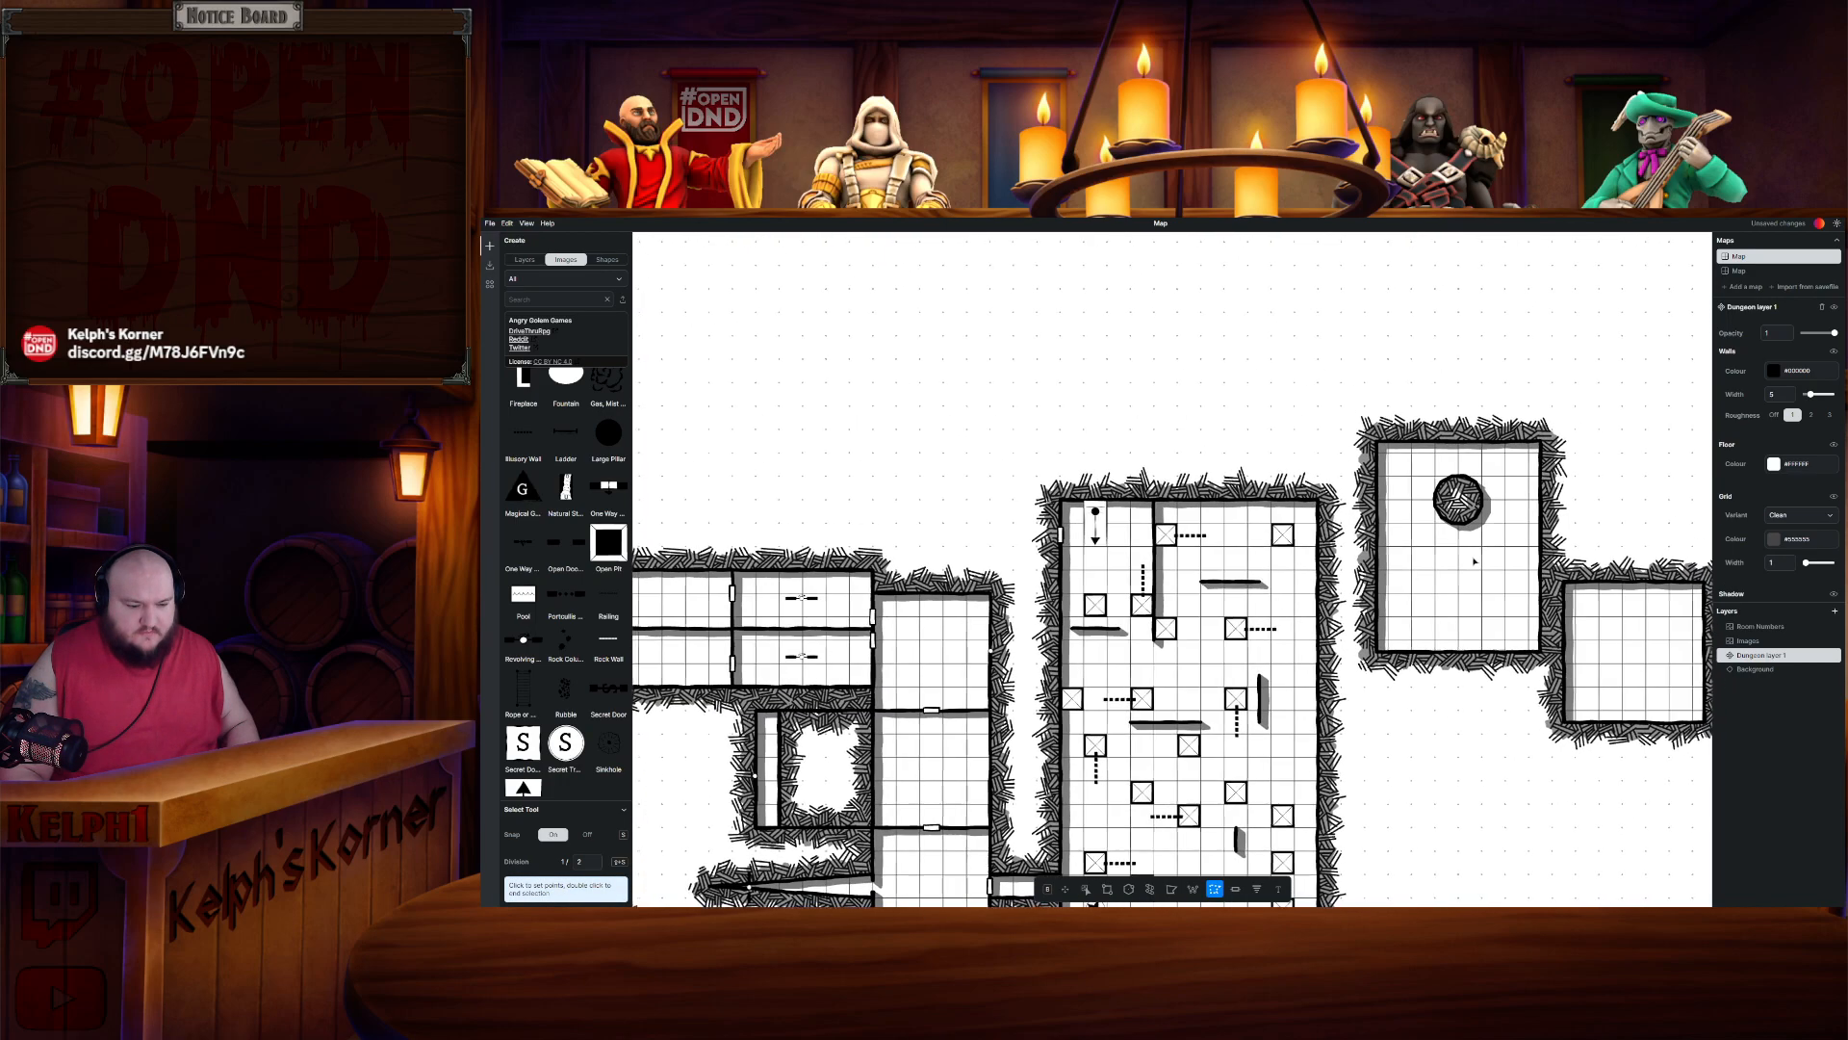
{"action": "scroll", "coordinate": [1458, 539], "scroll_direction": "down", "scroll_amount": 2}
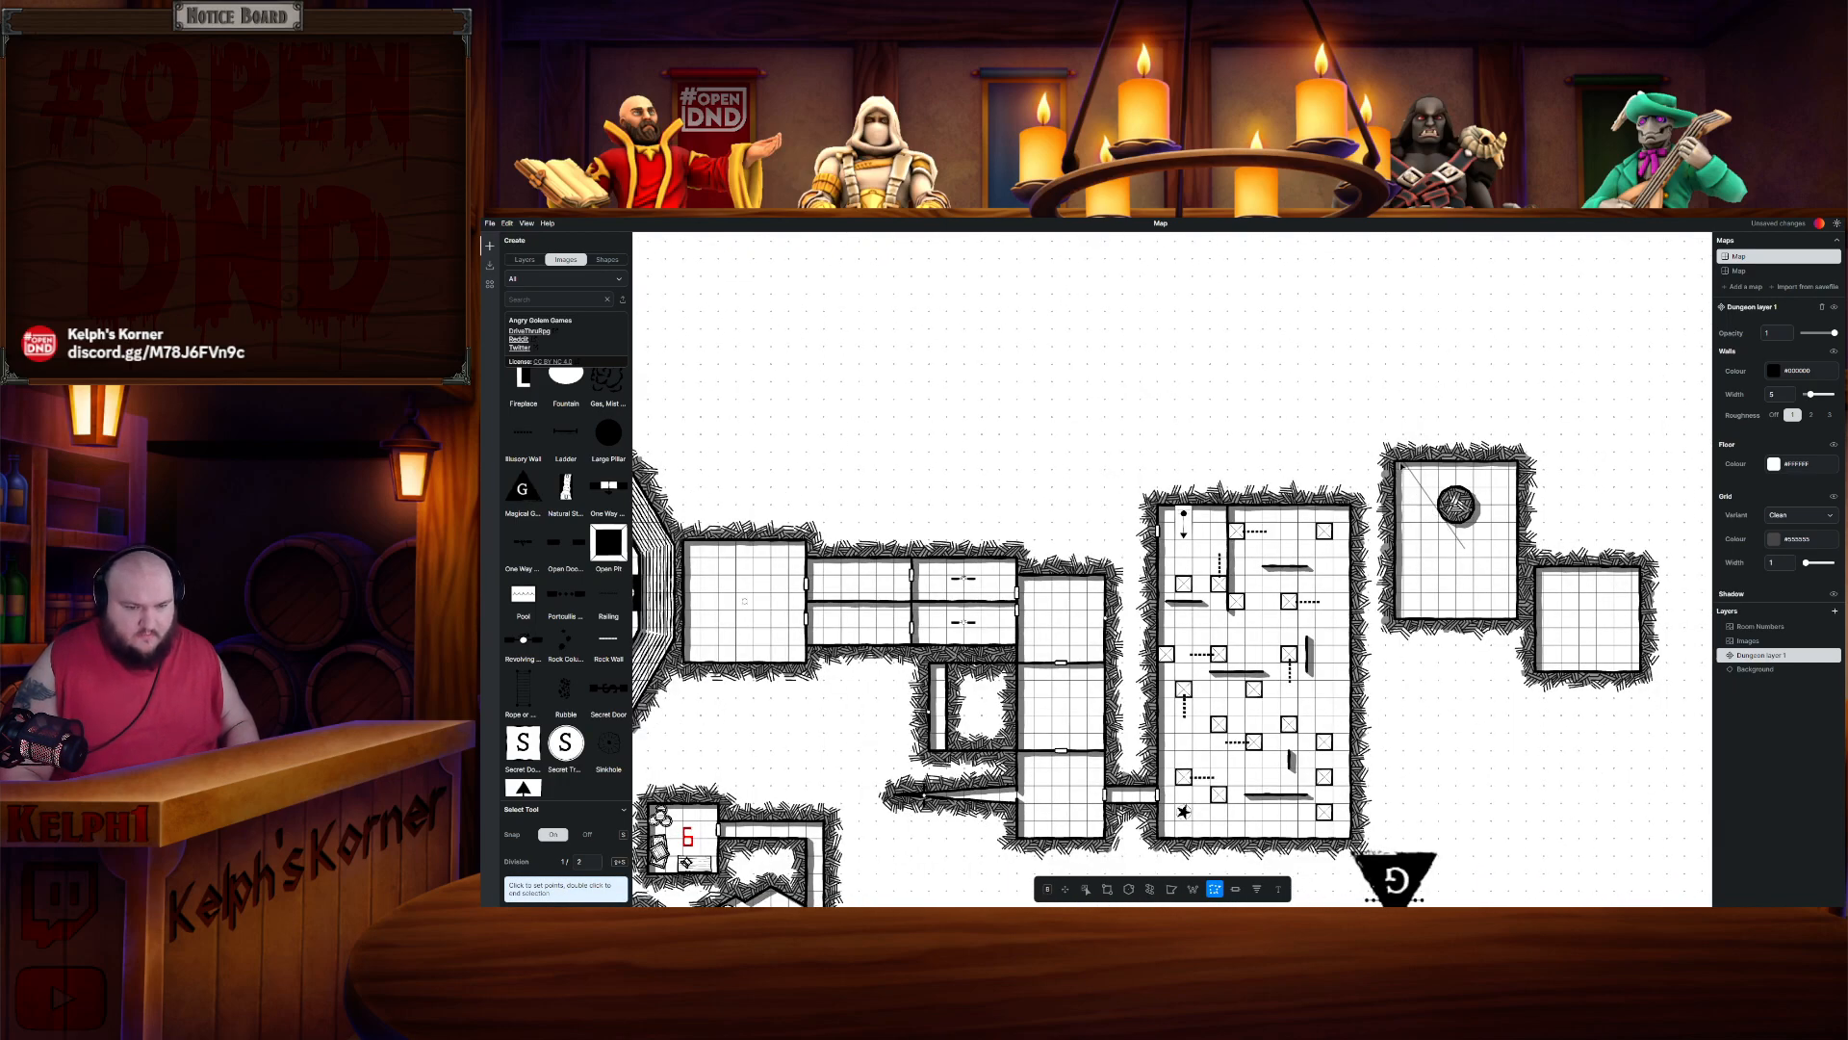
{"action": "left_click", "coordinate": [1376, 452]}
{"action": "left_click", "coordinate": [1377, 633]}
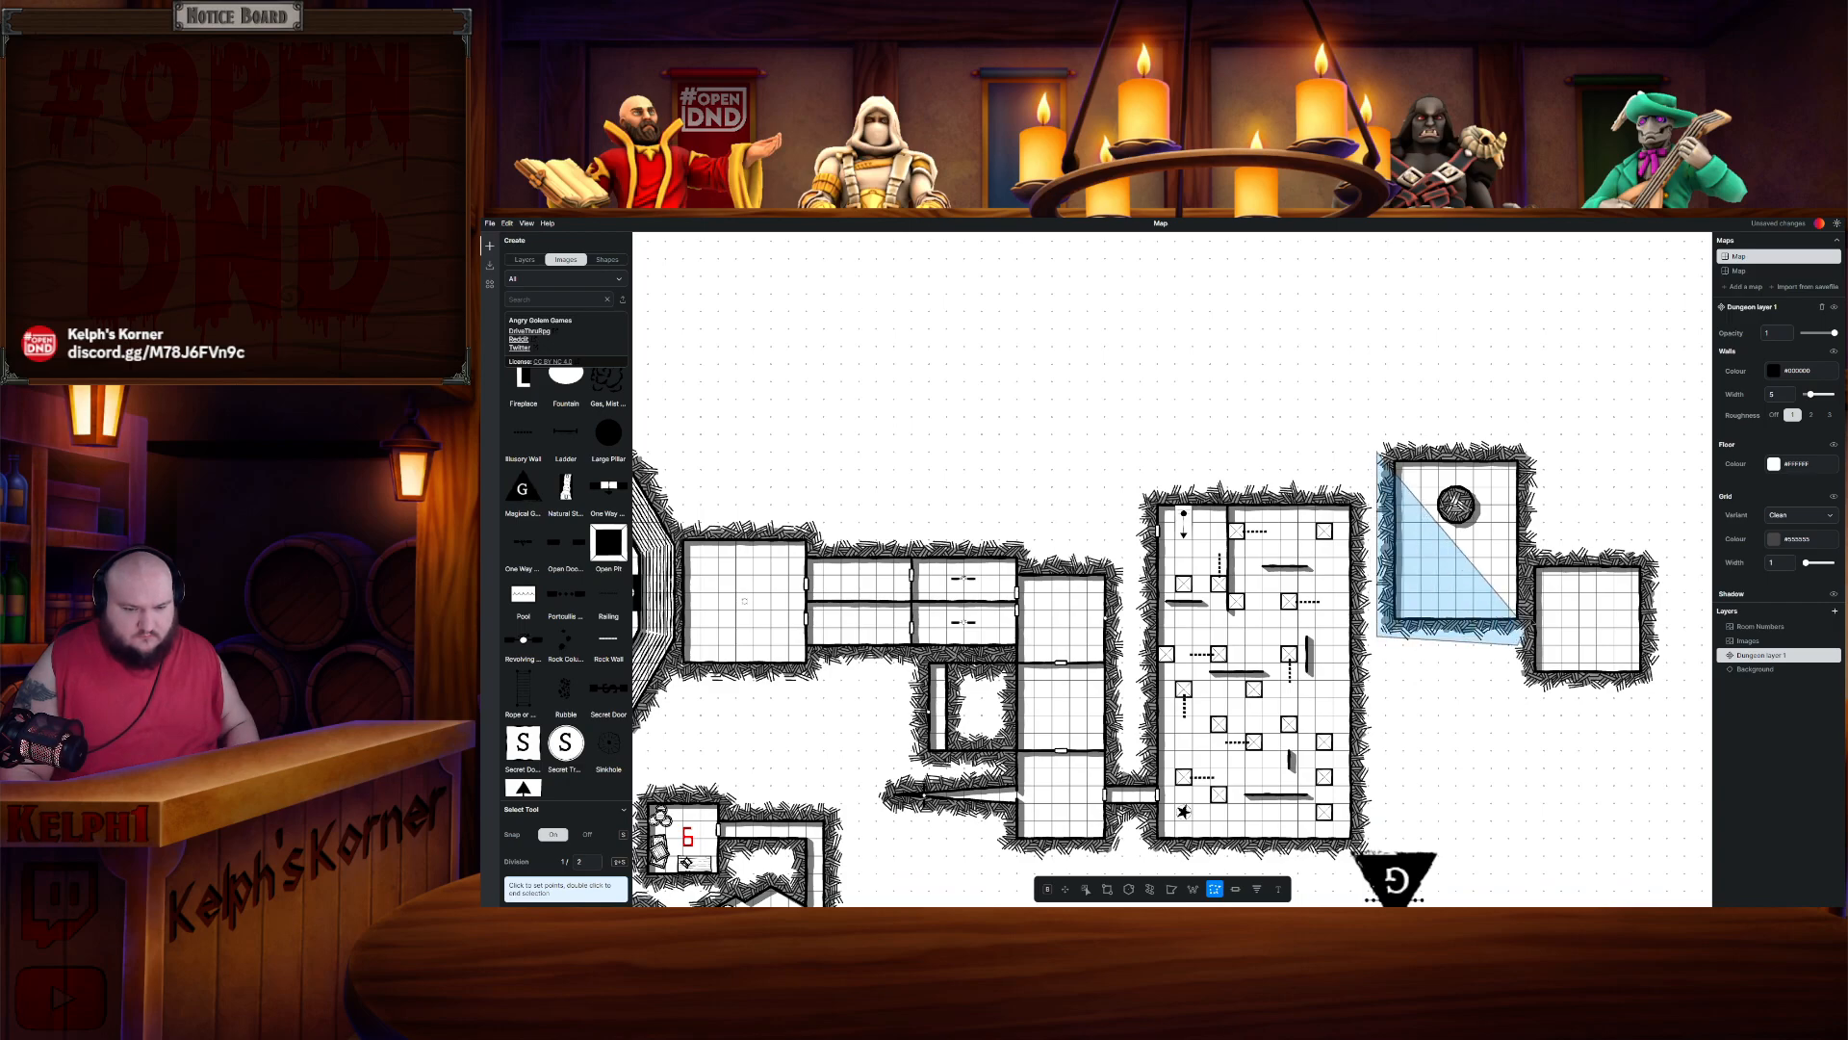
{"action": "left_click", "coordinate": [1535, 644]}
{"action": "double_click", "coordinate": [1532, 439]}
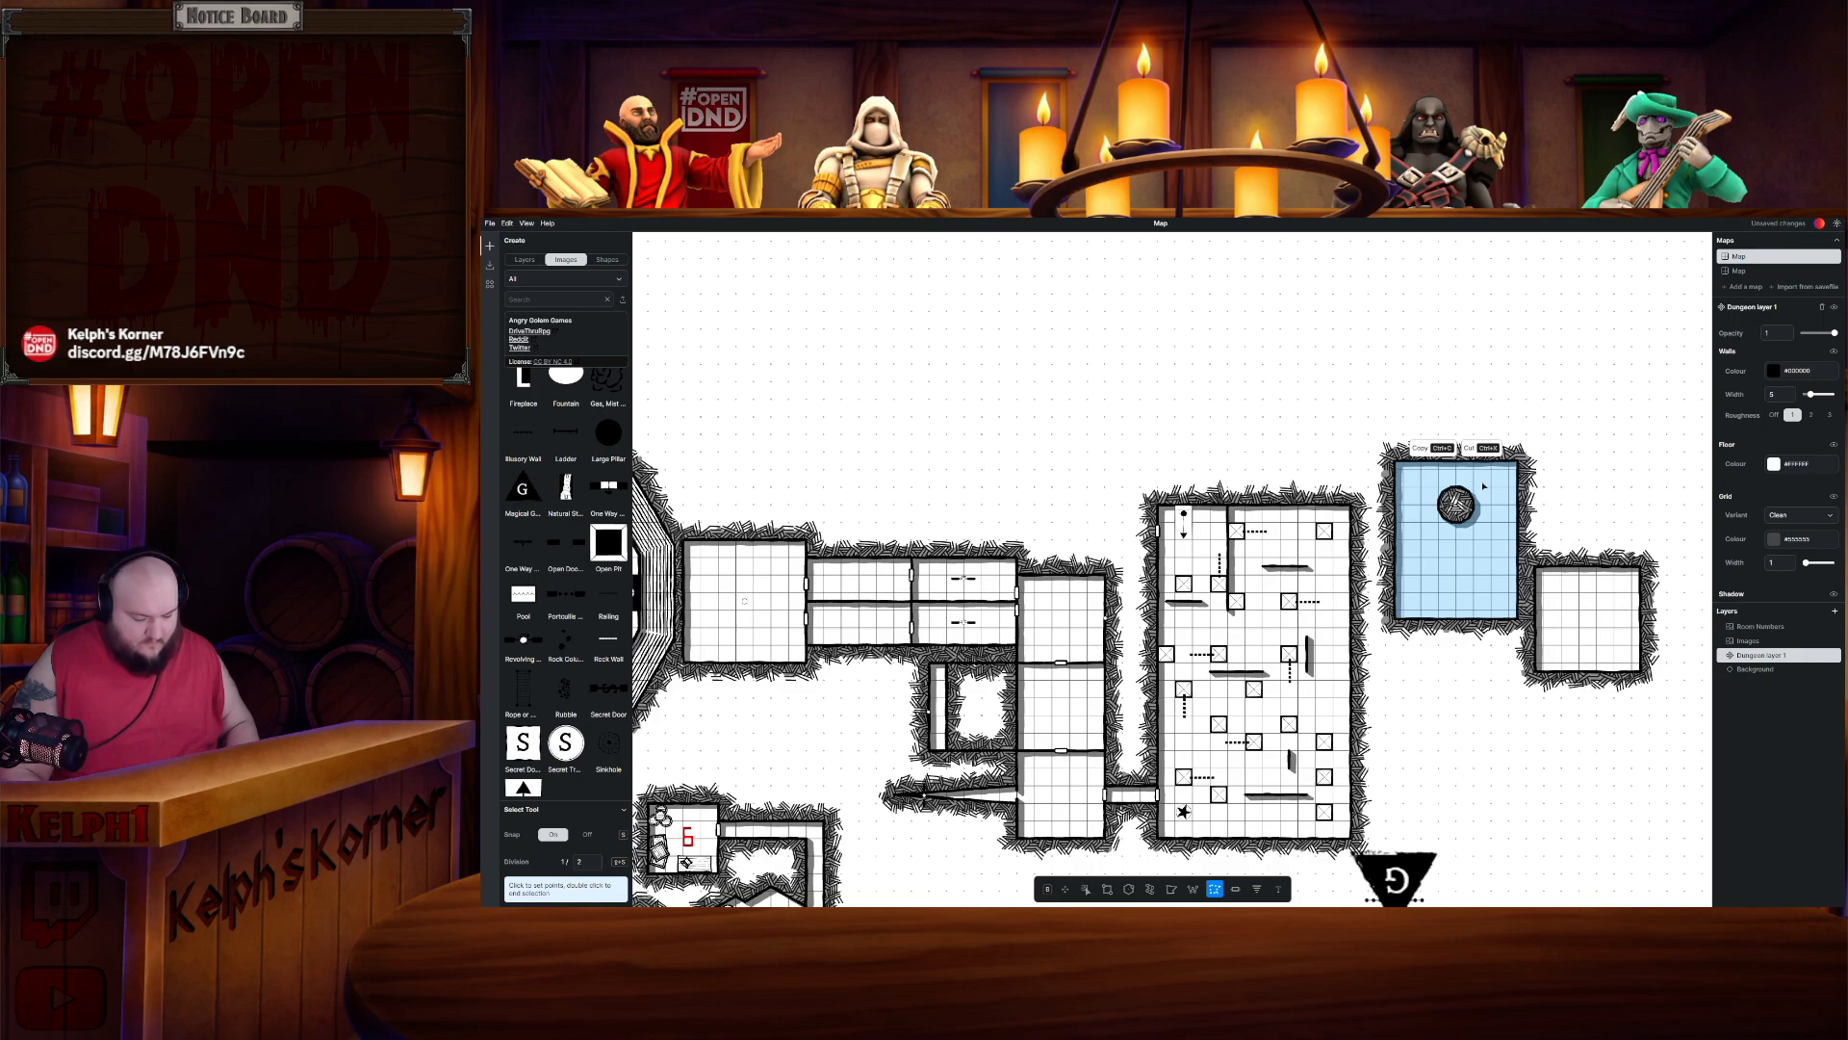
{"action": "key", "text": "Escape"}
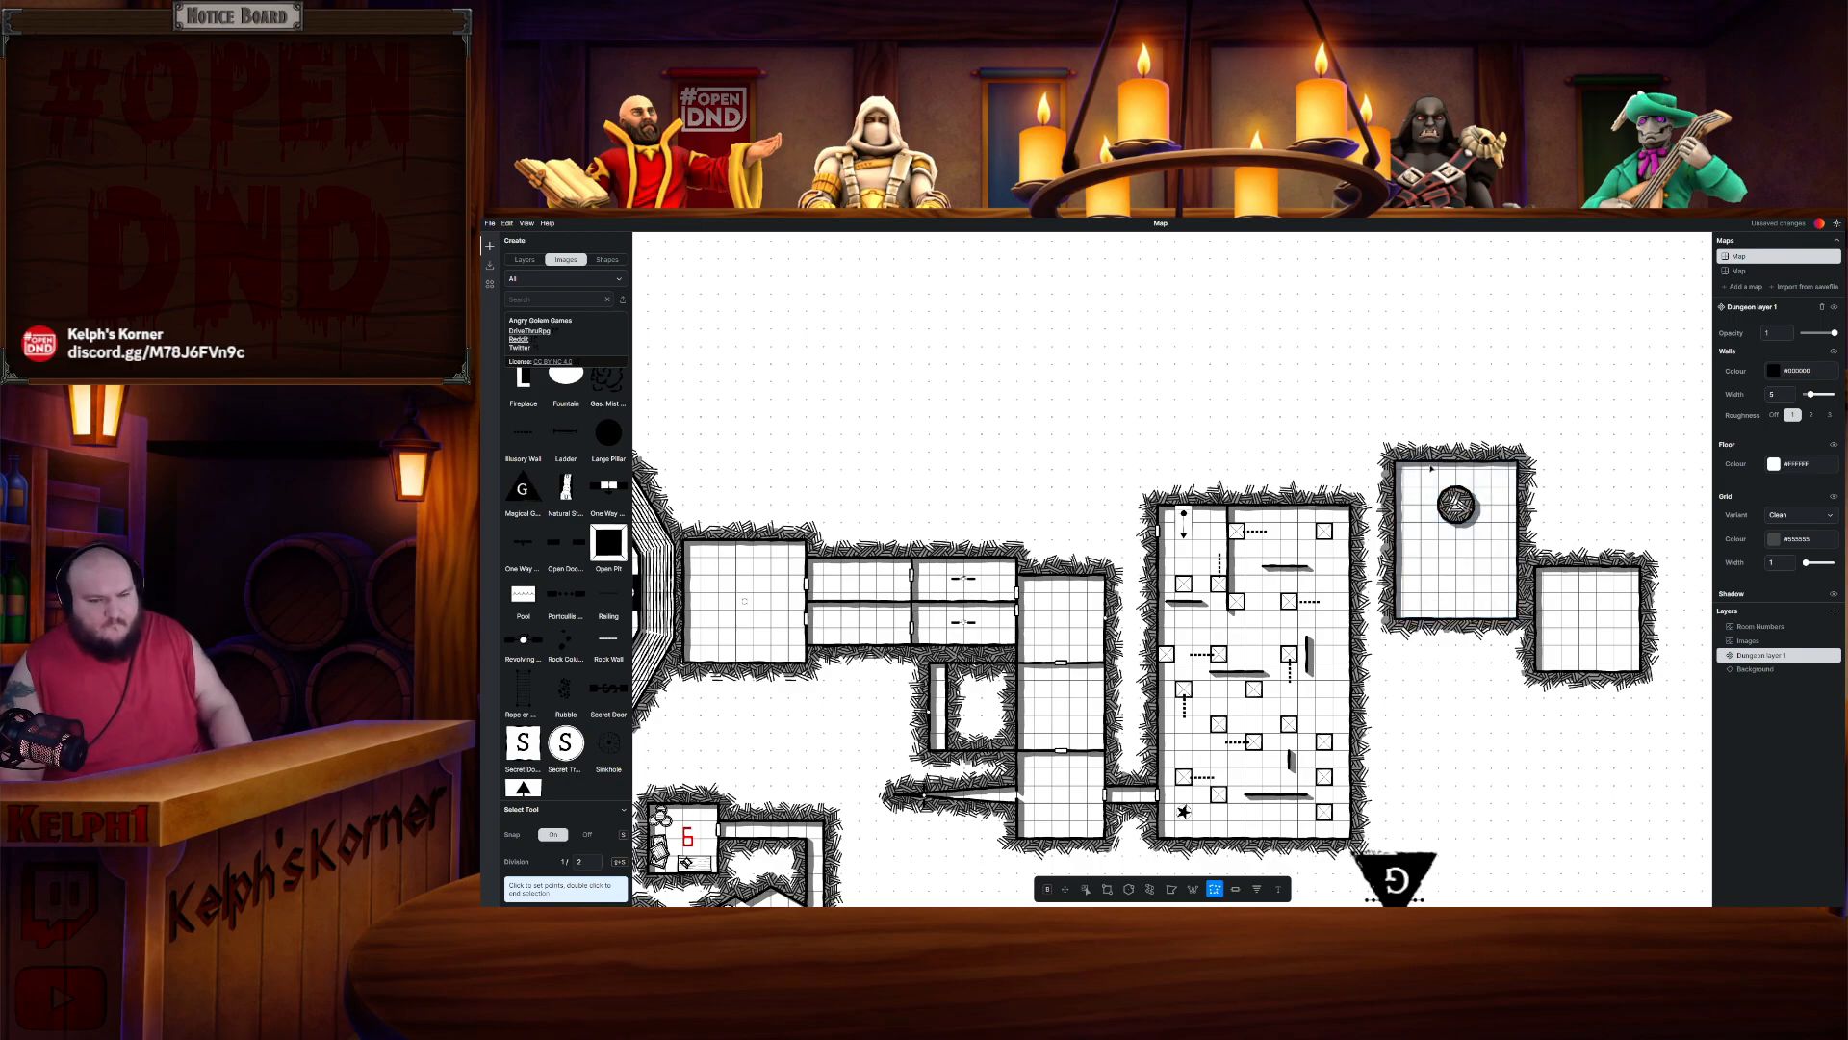
{"action": "key", "text": "ctrl+x"}
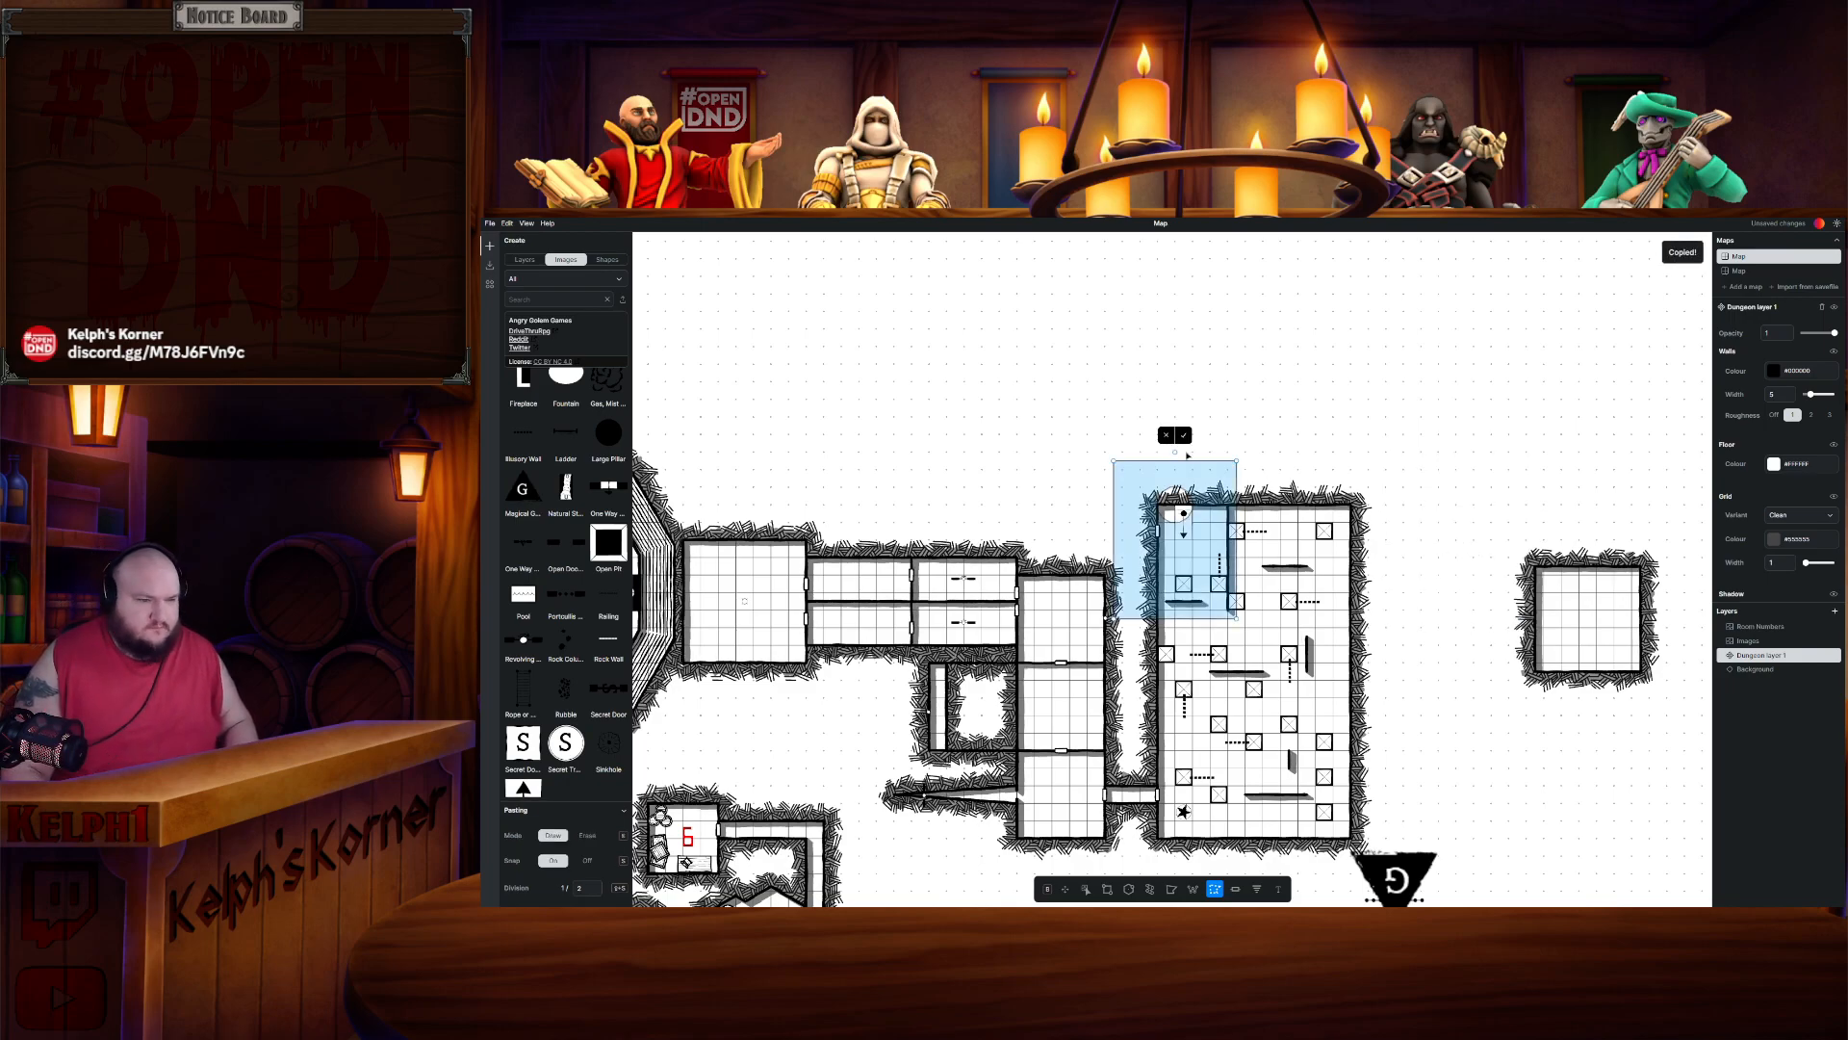
- Position the pasted Room 1.21 directly north of Room 1.20 and confirm the placement
{"action": "left_click_drag", "start_coordinate": [1208, 485], "coordinate": [1110, 523]}
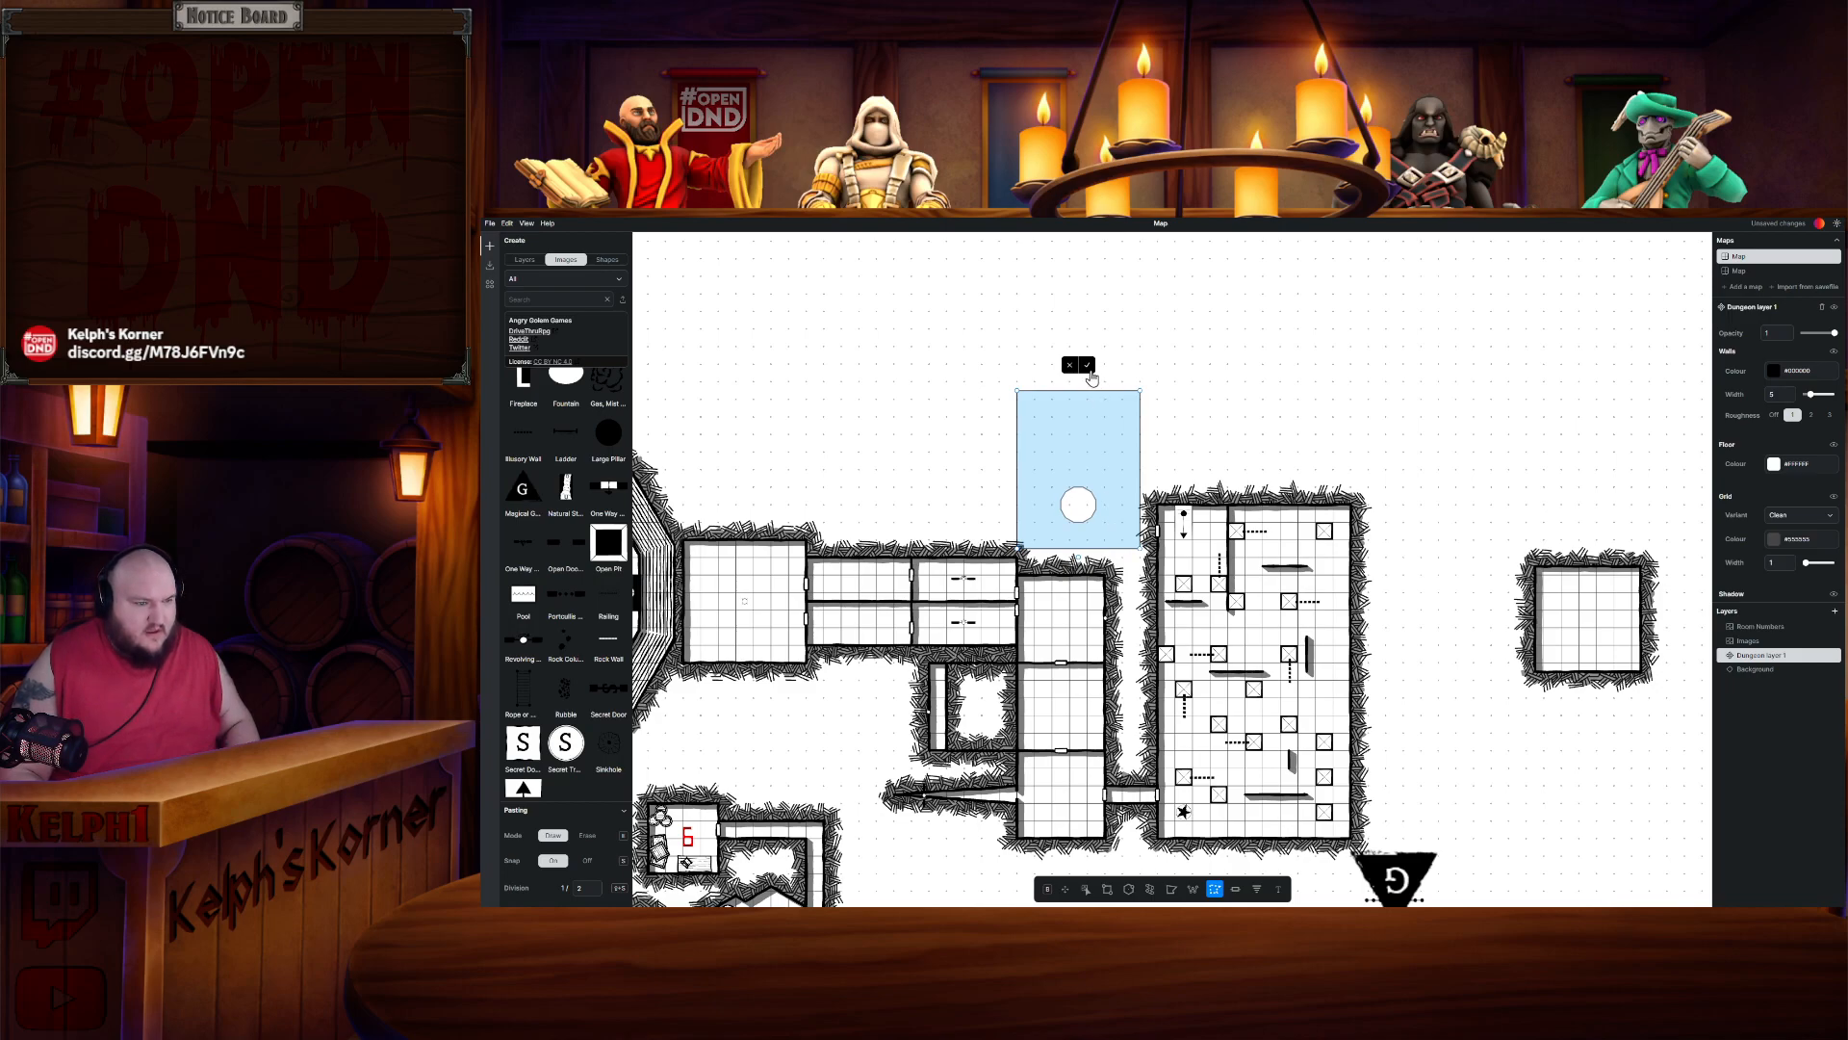
{"action": "left_click", "coordinate": [1086, 365]}
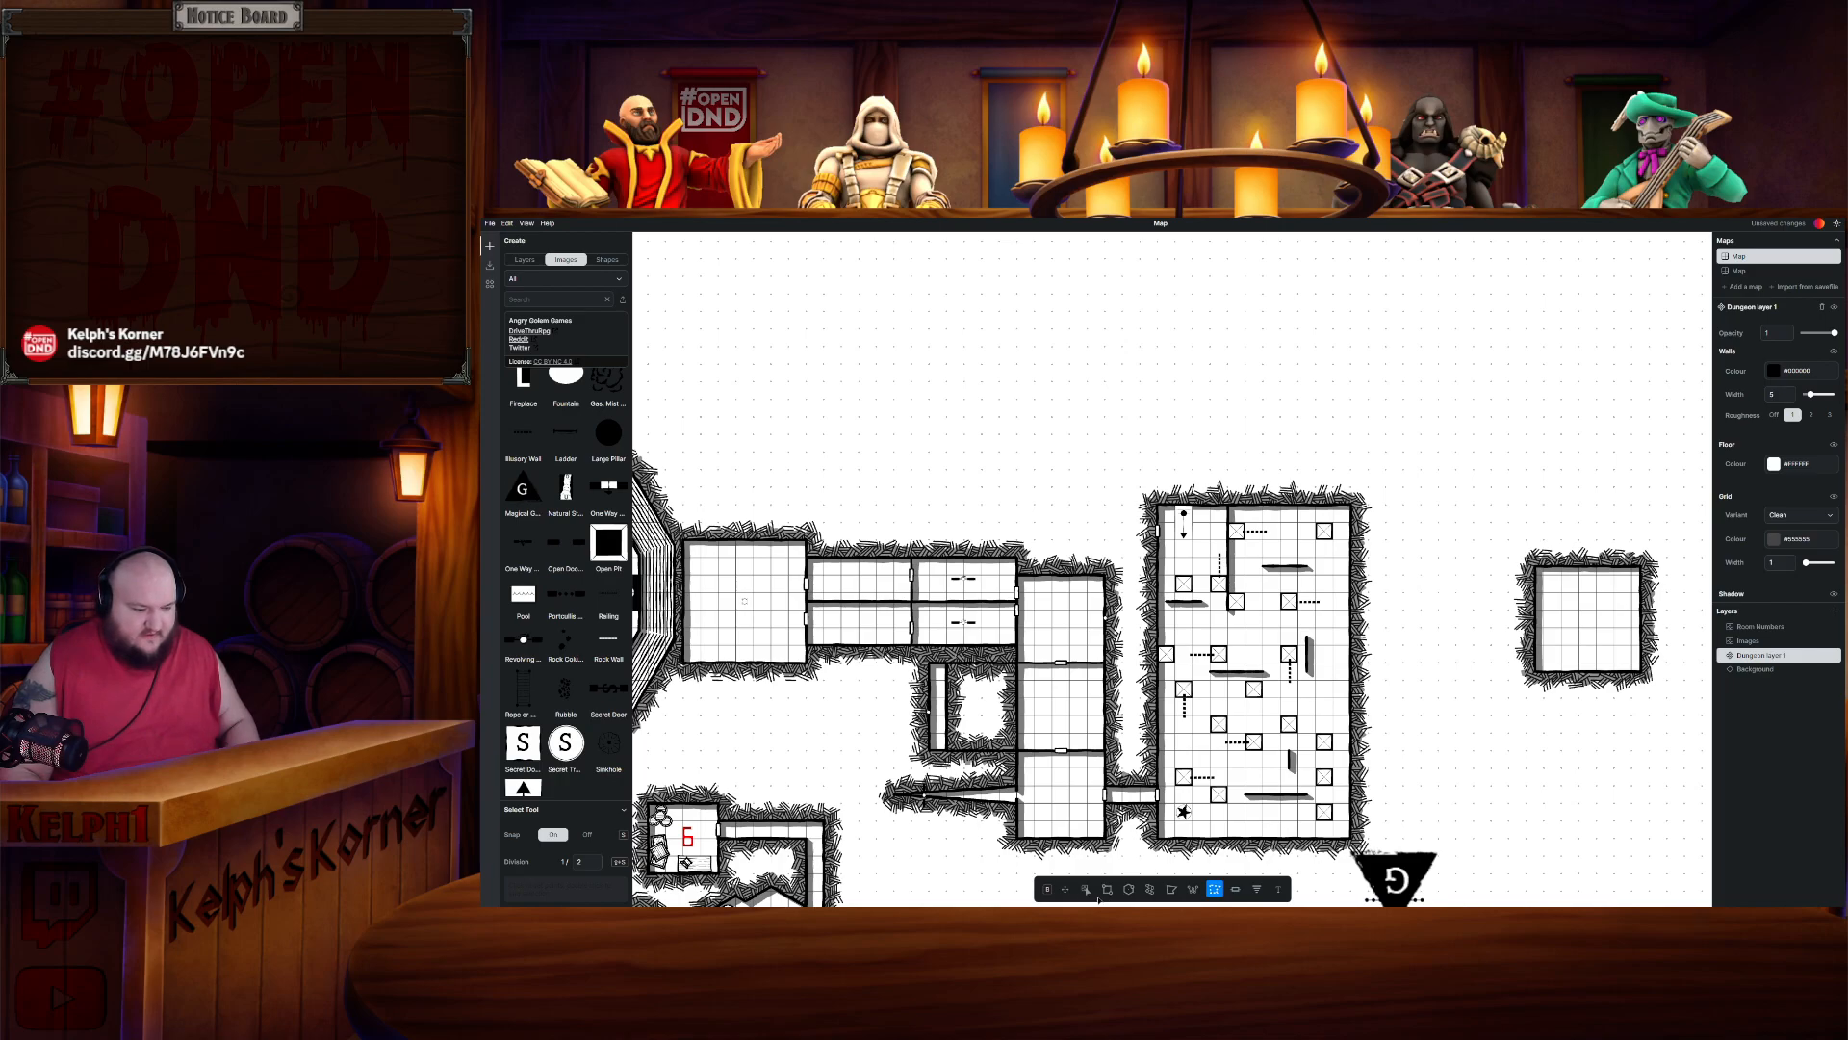
- Lasso-select and cut the detached square Room 1.22, then paste it north of Room 1.21 and confirm placement
{"action": "left_click", "coordinate": [1491, 530]}
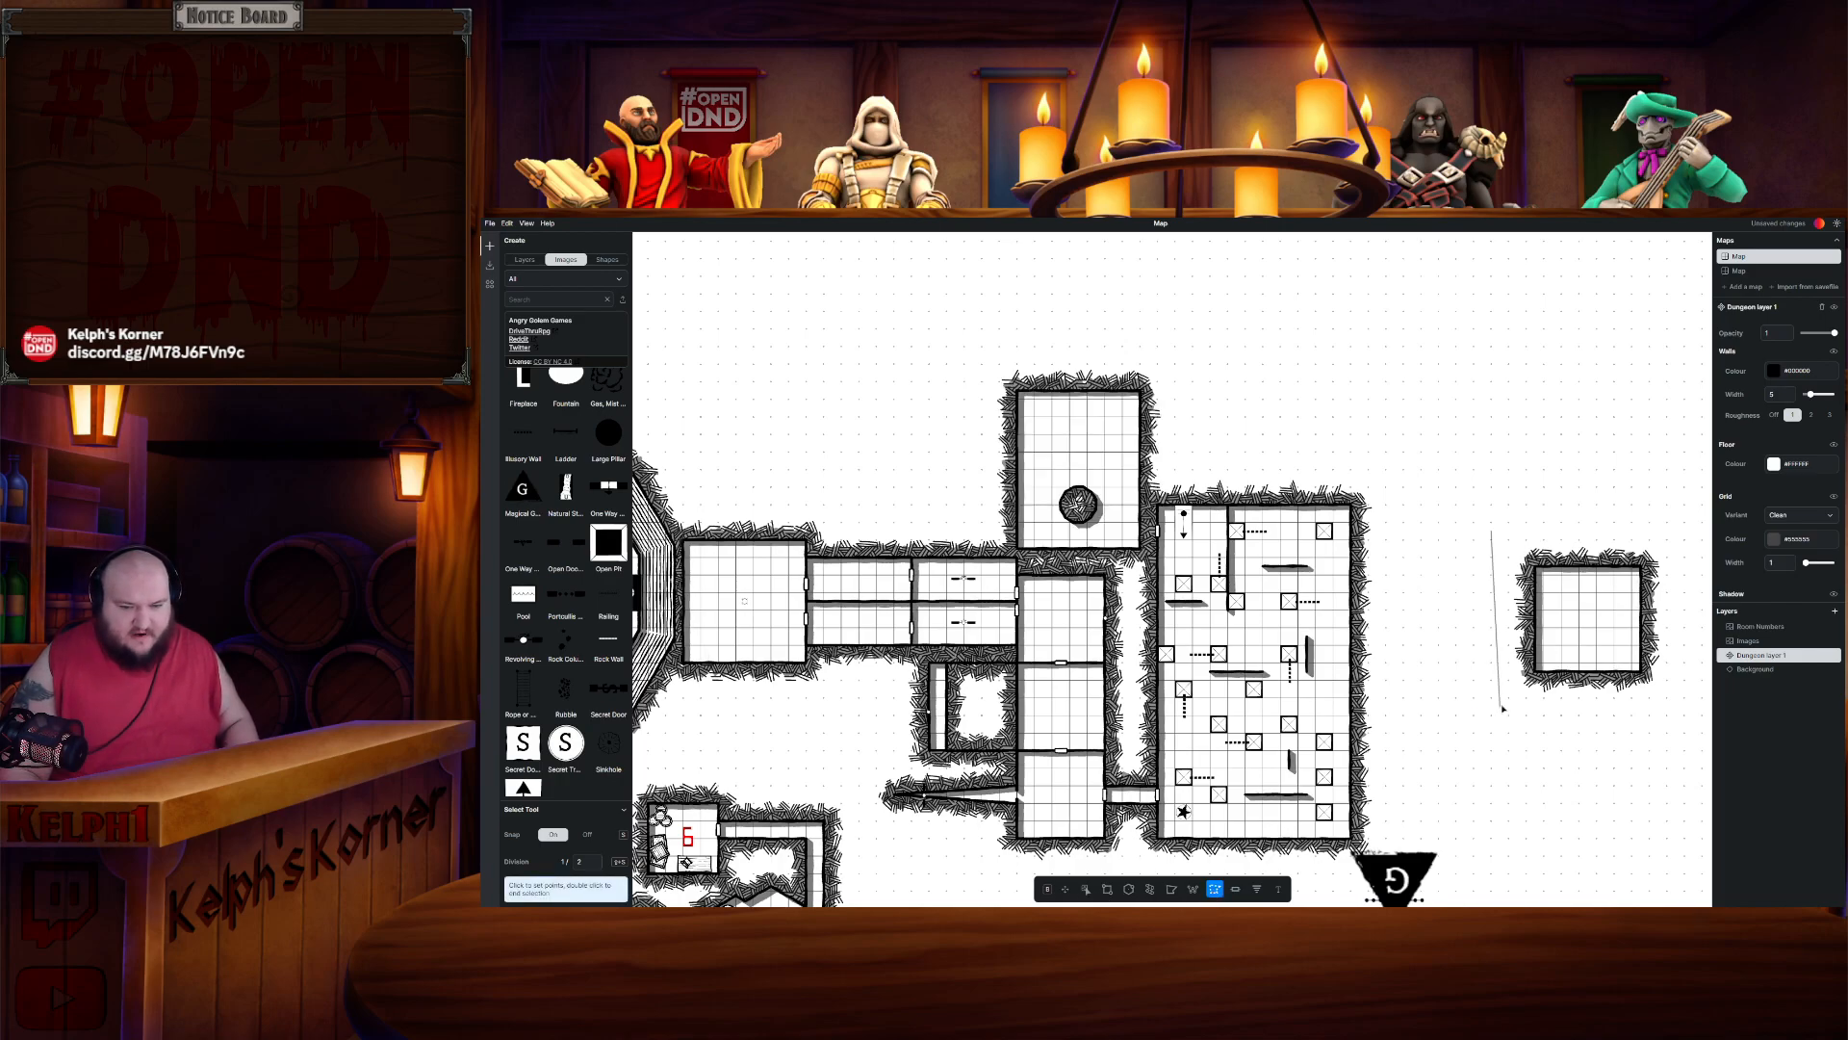
{"action": "left_click", "coordinate": [1501, 708]}
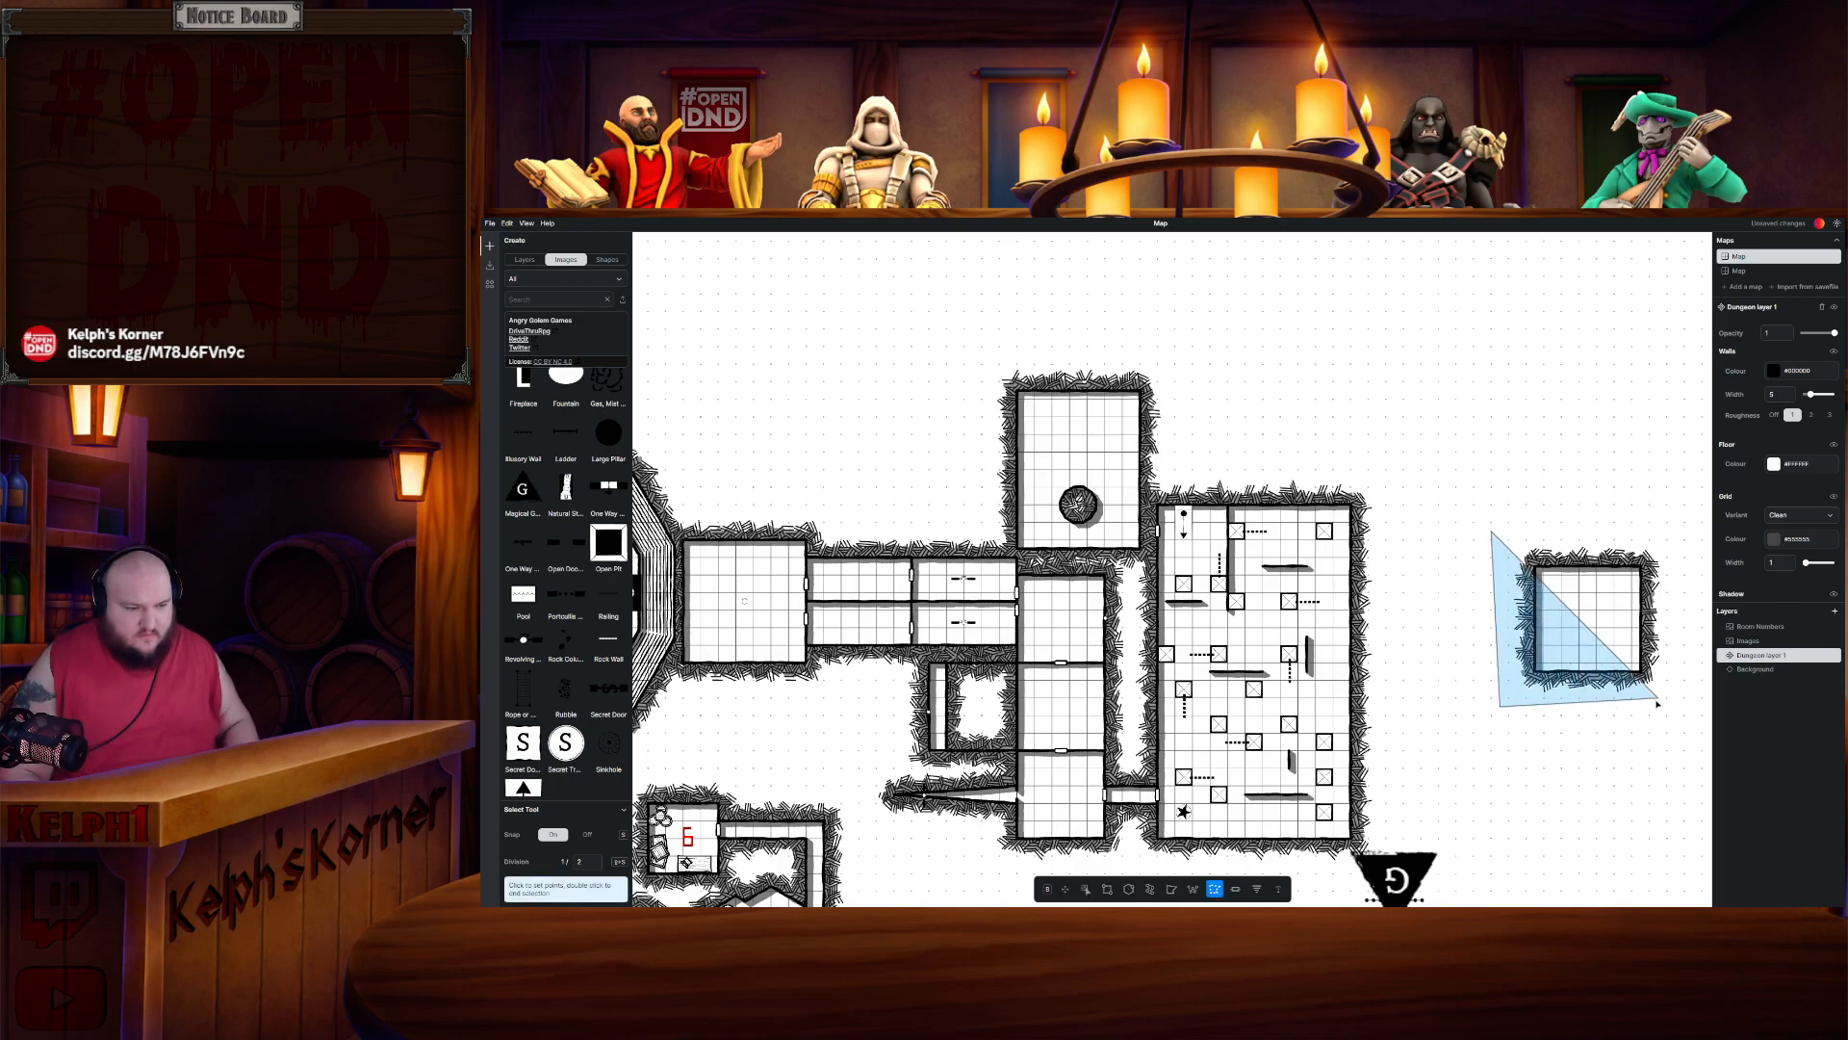
{"action": "left_click", "coordinate": [1652, 697]}
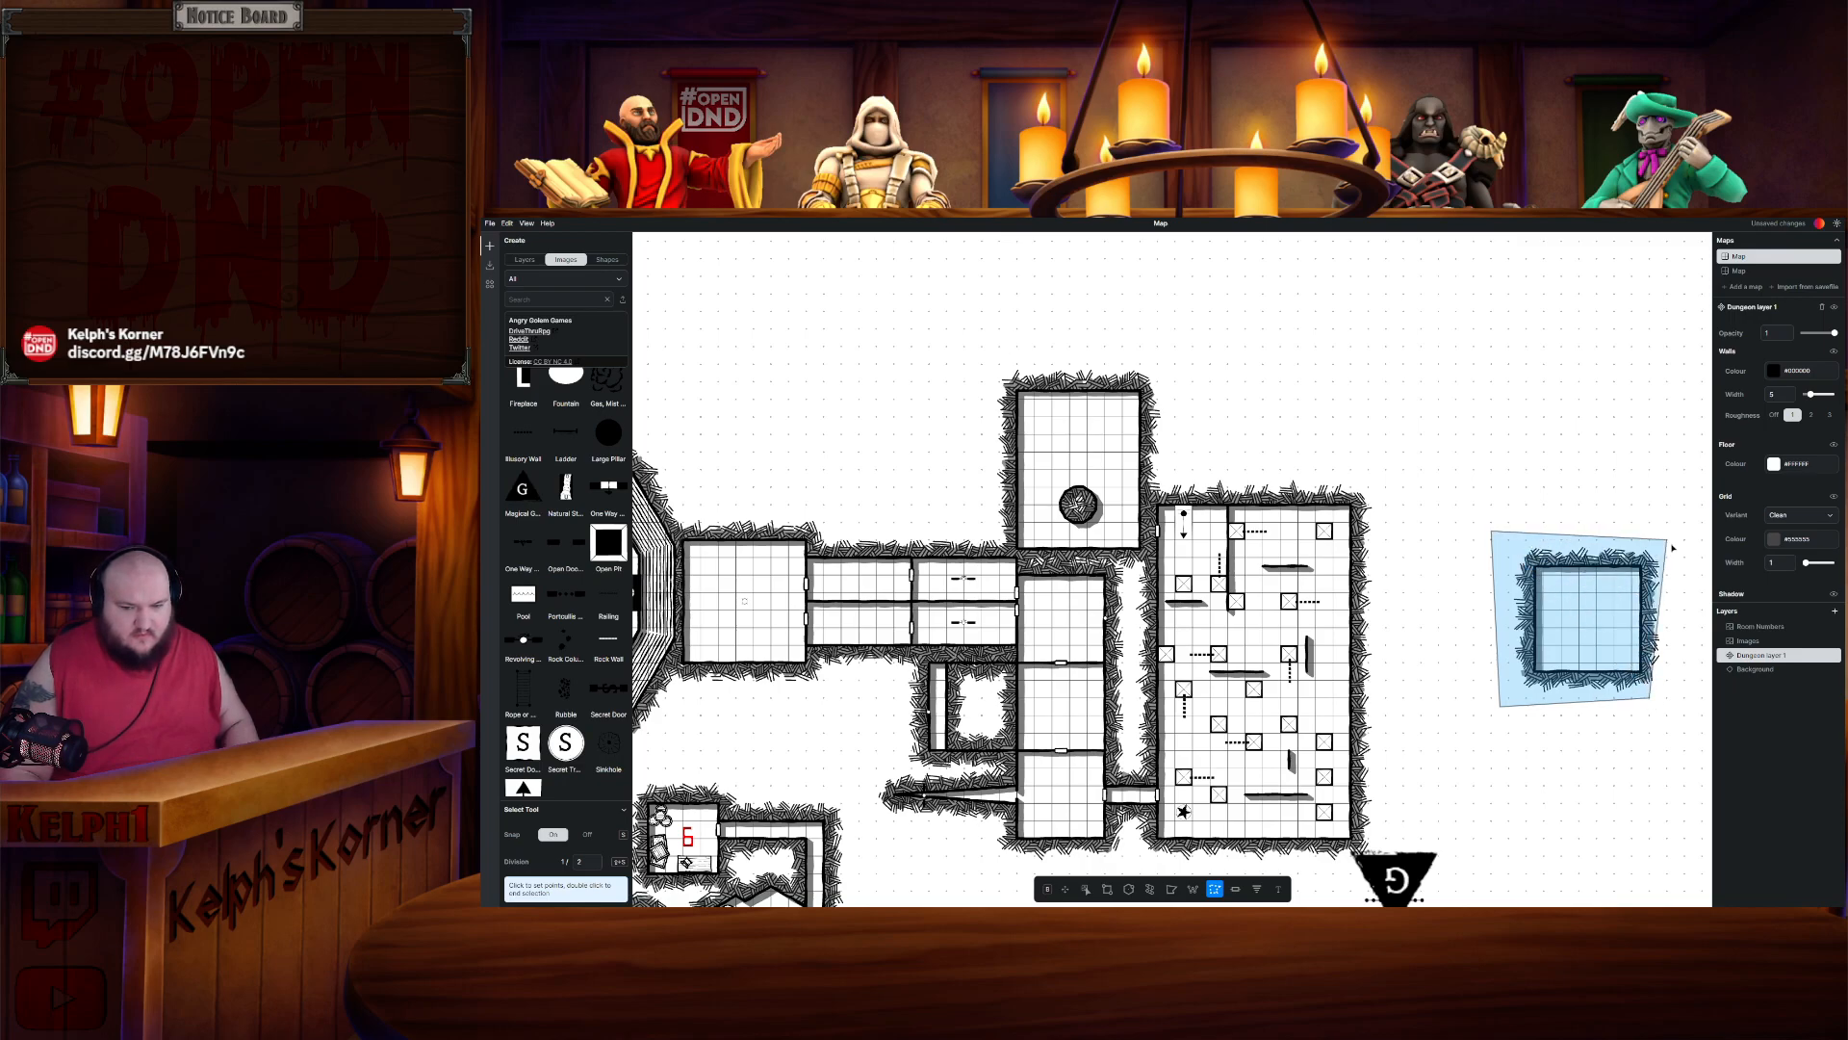
{"action": "double_click", "coordinate": [1666, 547]}
{"action": "left_click", "coordinate": [1612, 565]}
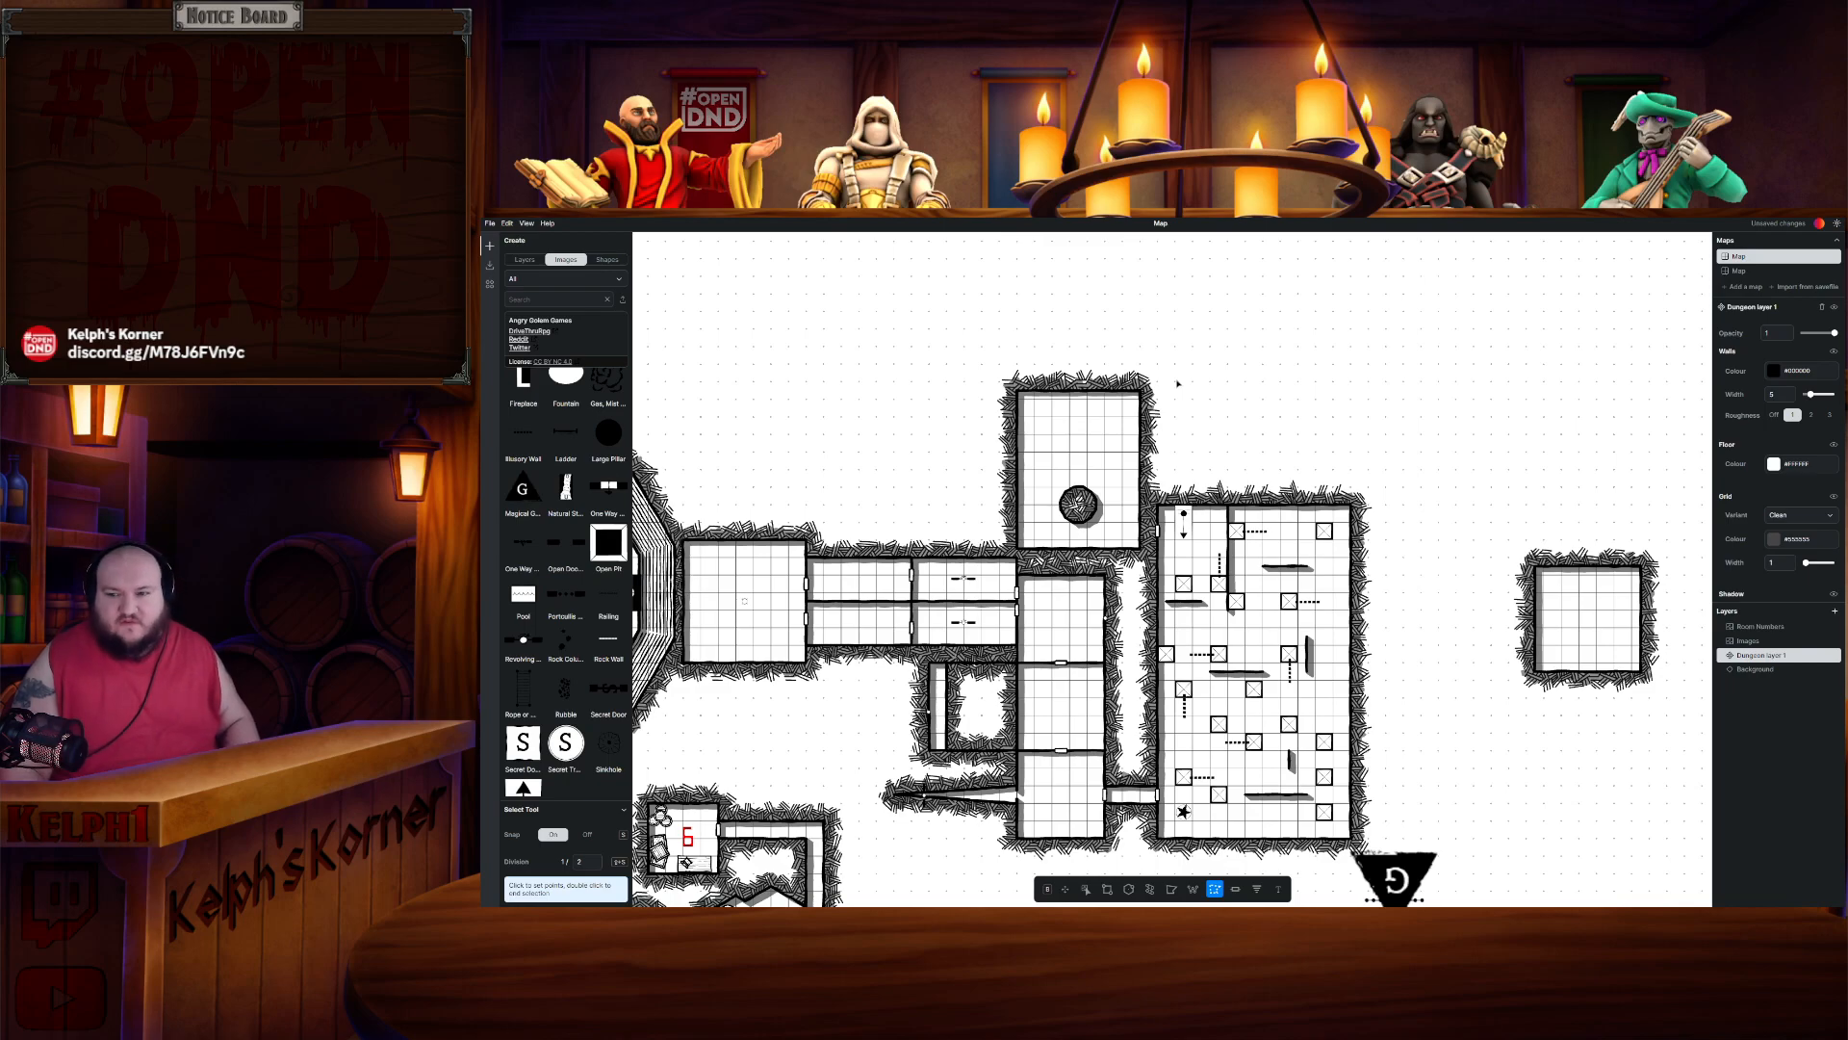
{"action": "key", "text": "ctrl+v"}
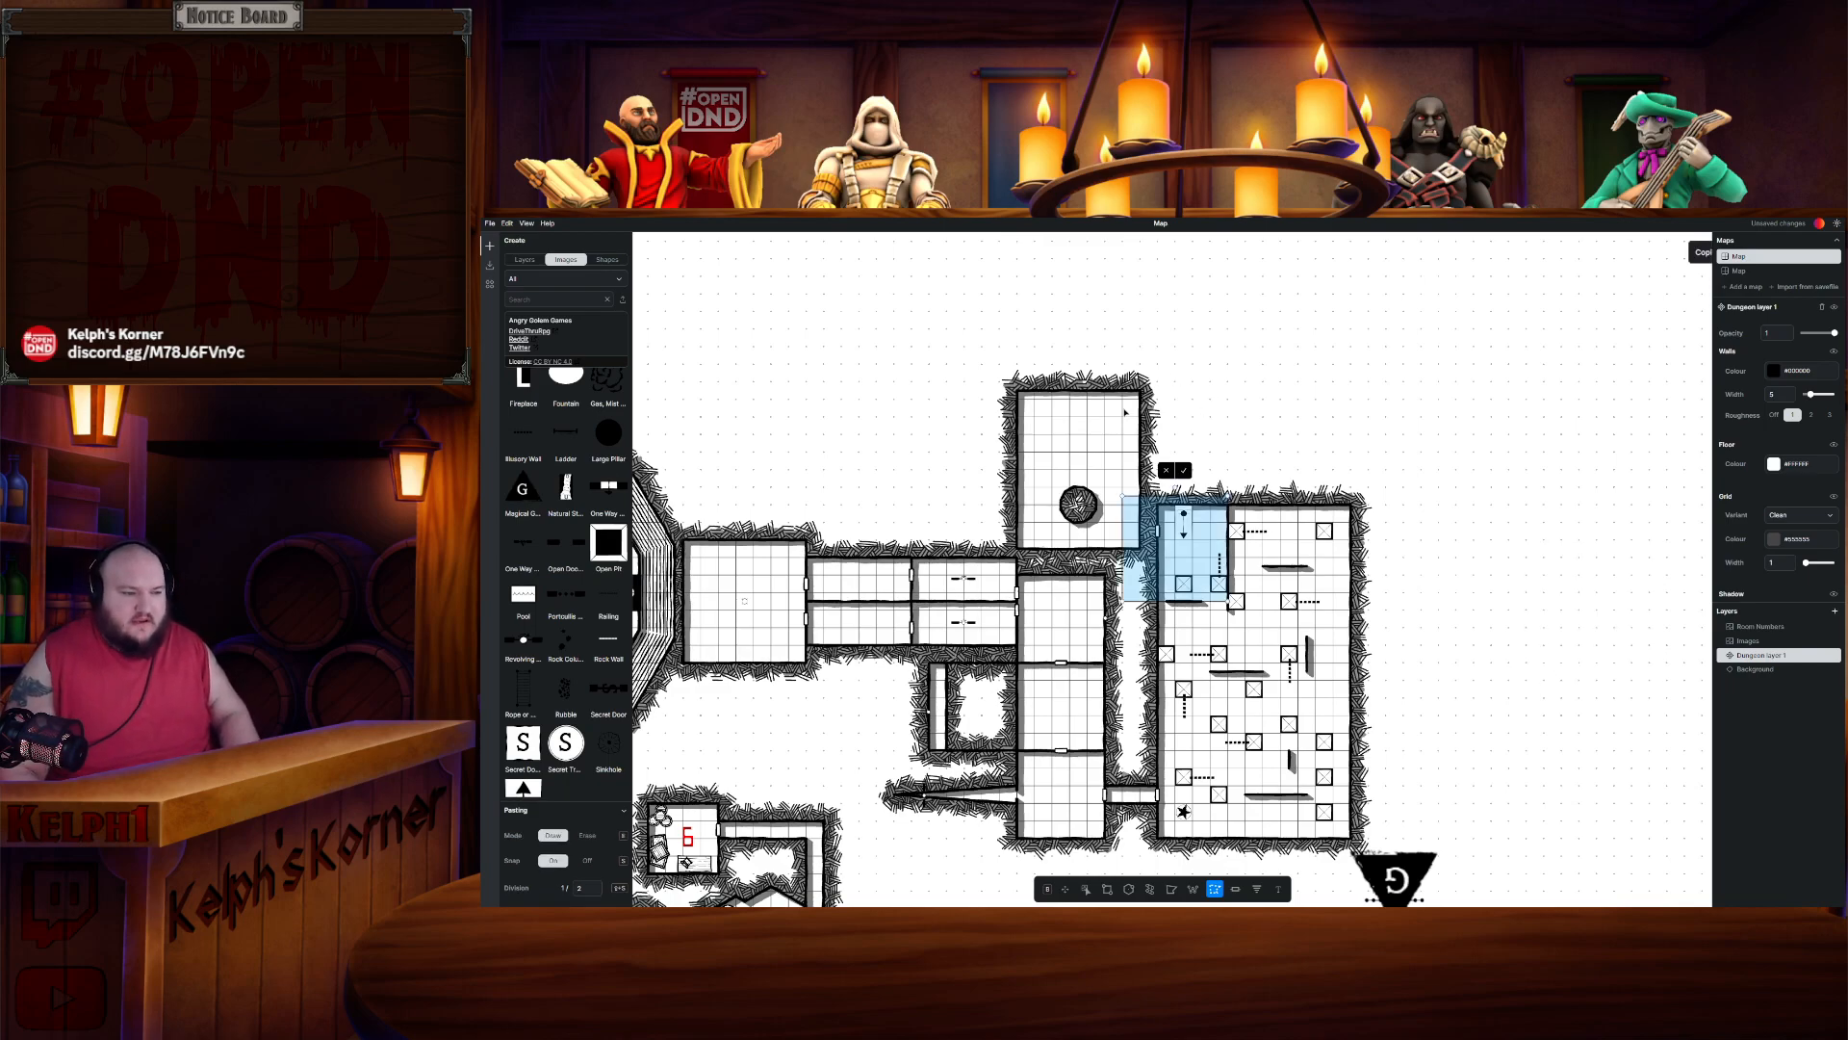
{"action": "left_click_drag", "start_coordinate": [1205, 566], "coordinate": [1107, 355]}
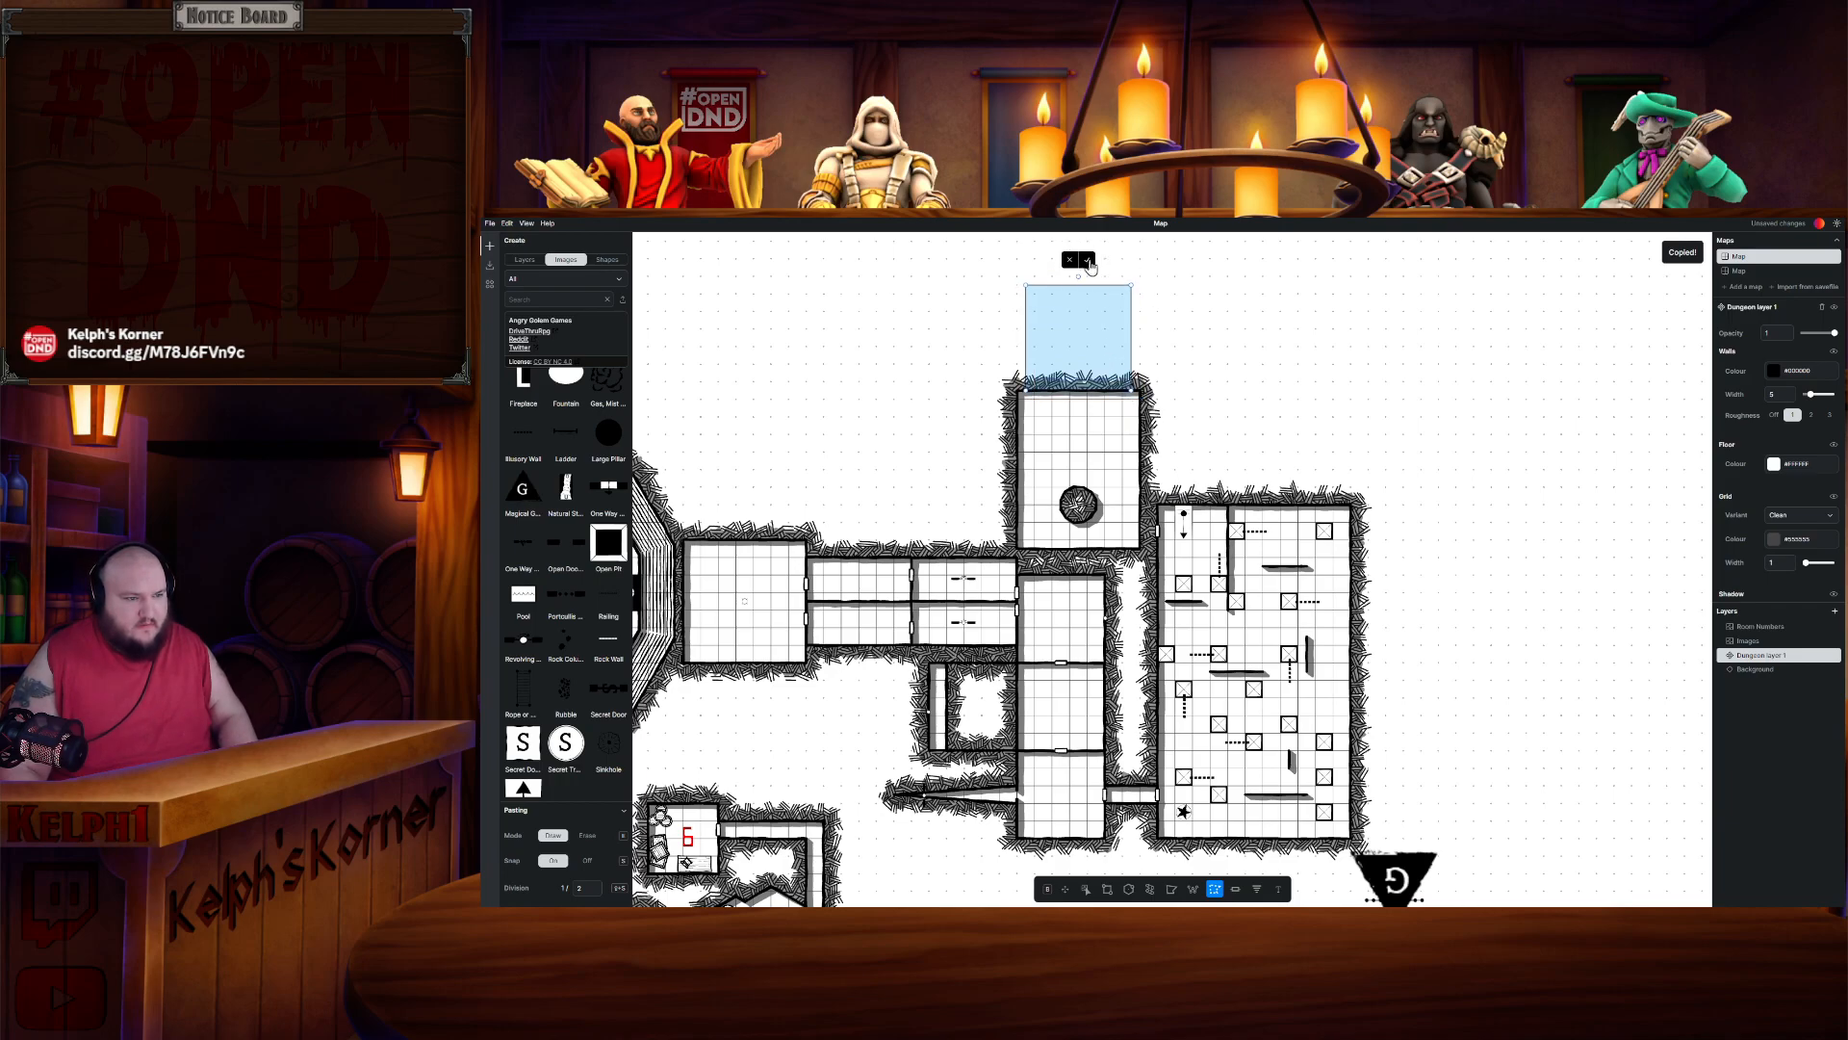
{"action": "left_click", "coordinate": [1088, 262]}
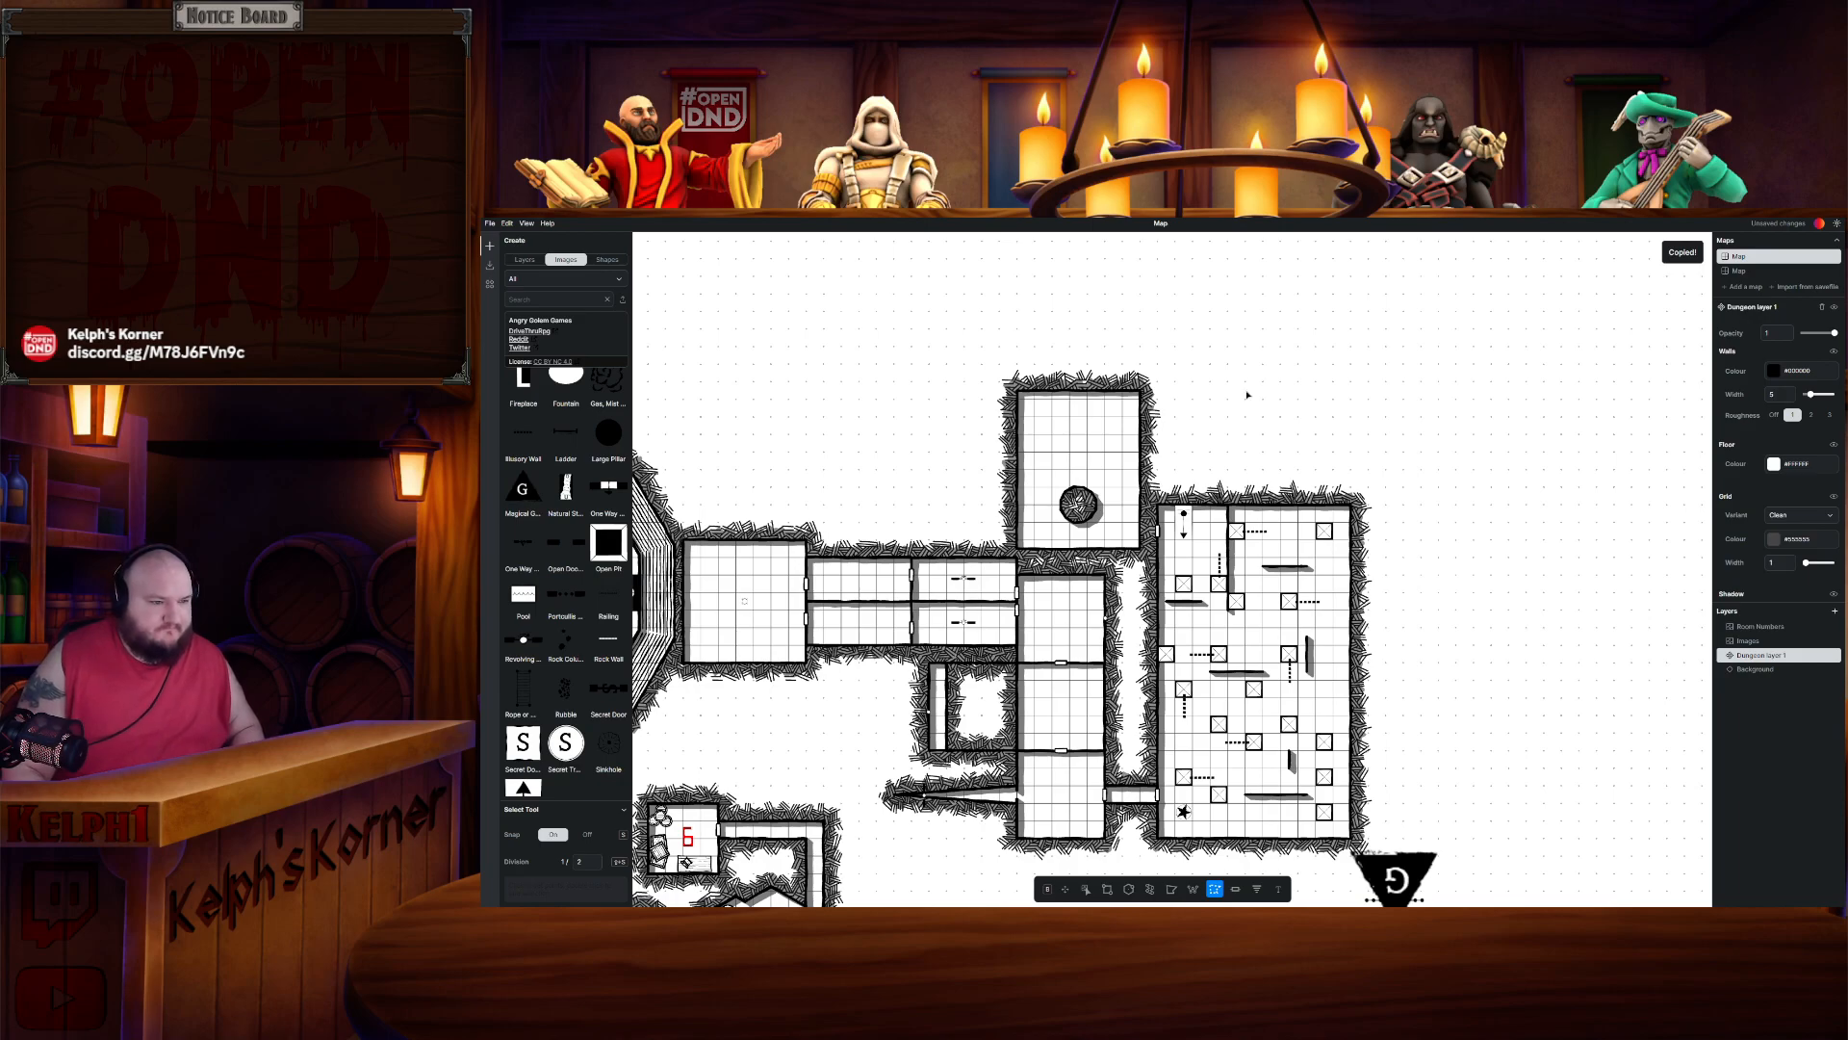
- Move the G stairs marker from south-east of the map into Room 1.21, north of Room 1.20
{"action": "left_click_drag", "start_coordinate": [1422, 708], "coordinate": [1395, 555]}
{"action": "left_click", "coordinate": [1395, 554]}
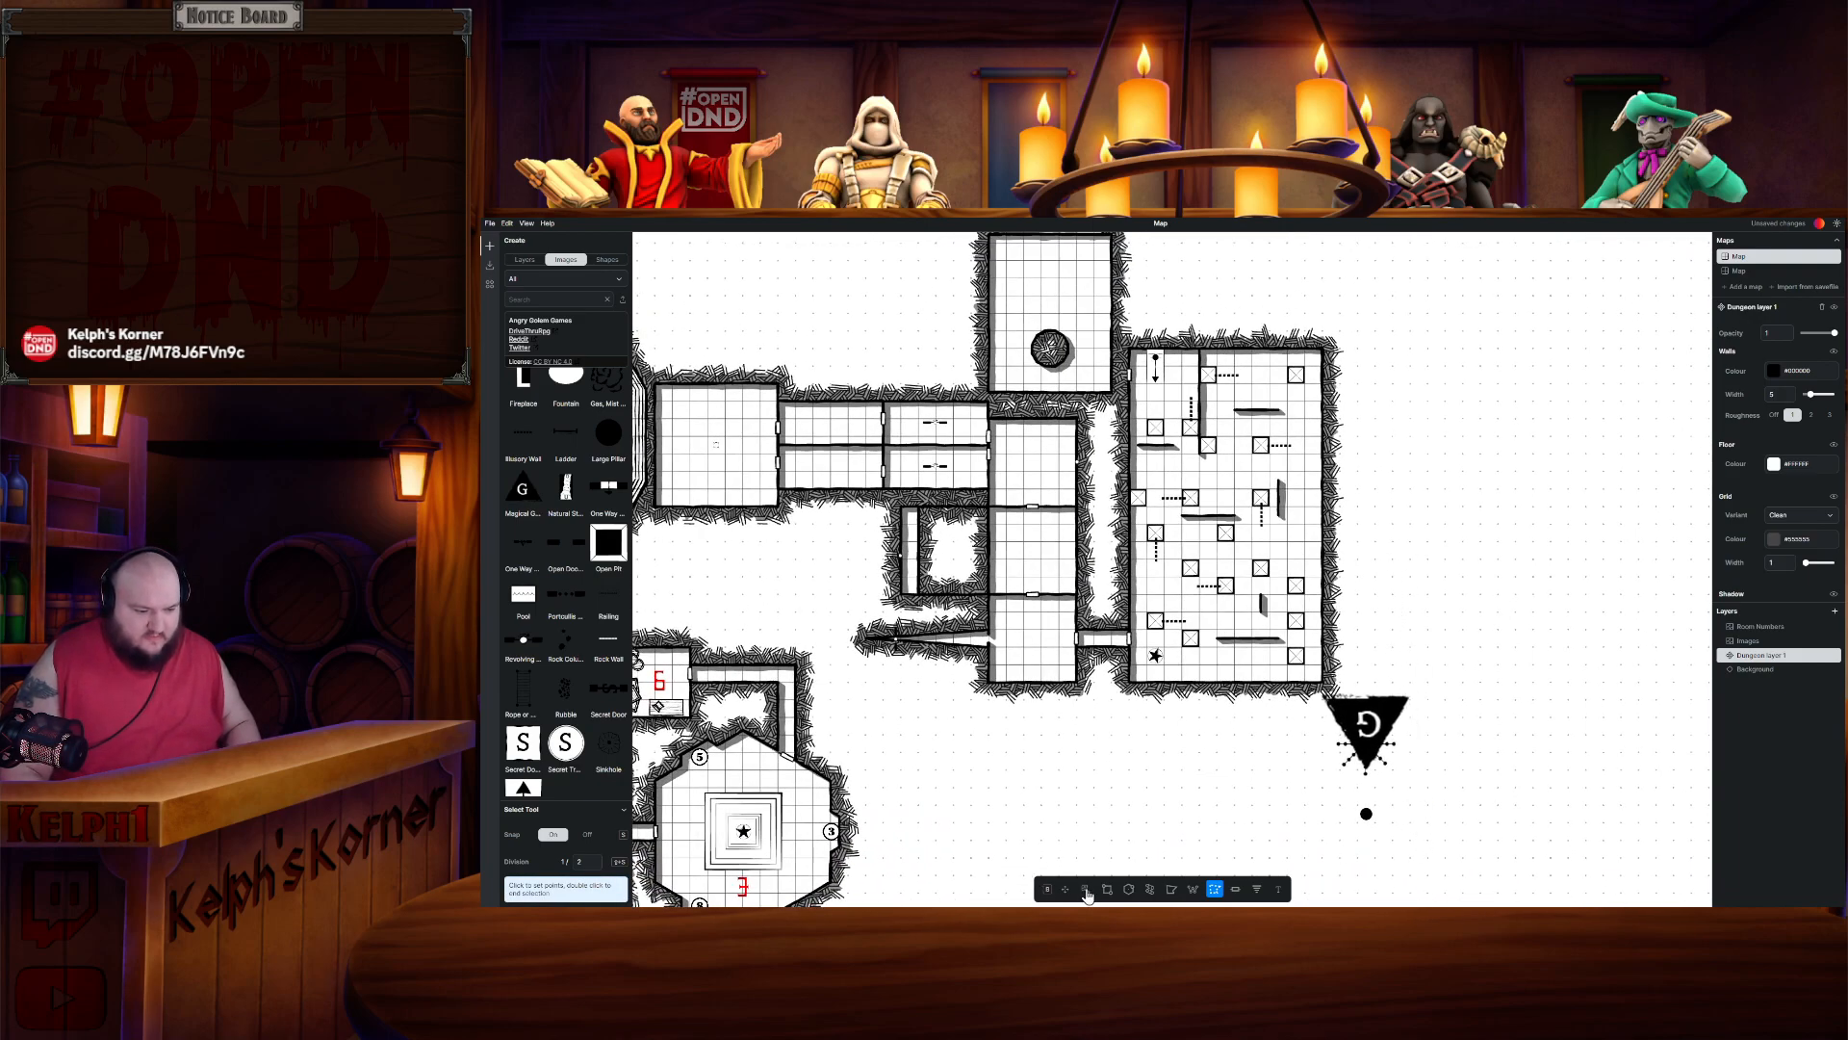
{"action": "left_click", "coordinate": [1086, 888]}
{"action": "left_click", "coordinate": [1332, 725]}
{"action": "left_click_drag", "start_coordinate": [1331, 724], "coordinate": [1317, 699]}
{"action": "left_click", "coordinate": [1375, 640]}
{"action": "left_click_drag", "start_coordinate": [1366, 650], "coordinate": [1053, 371]}
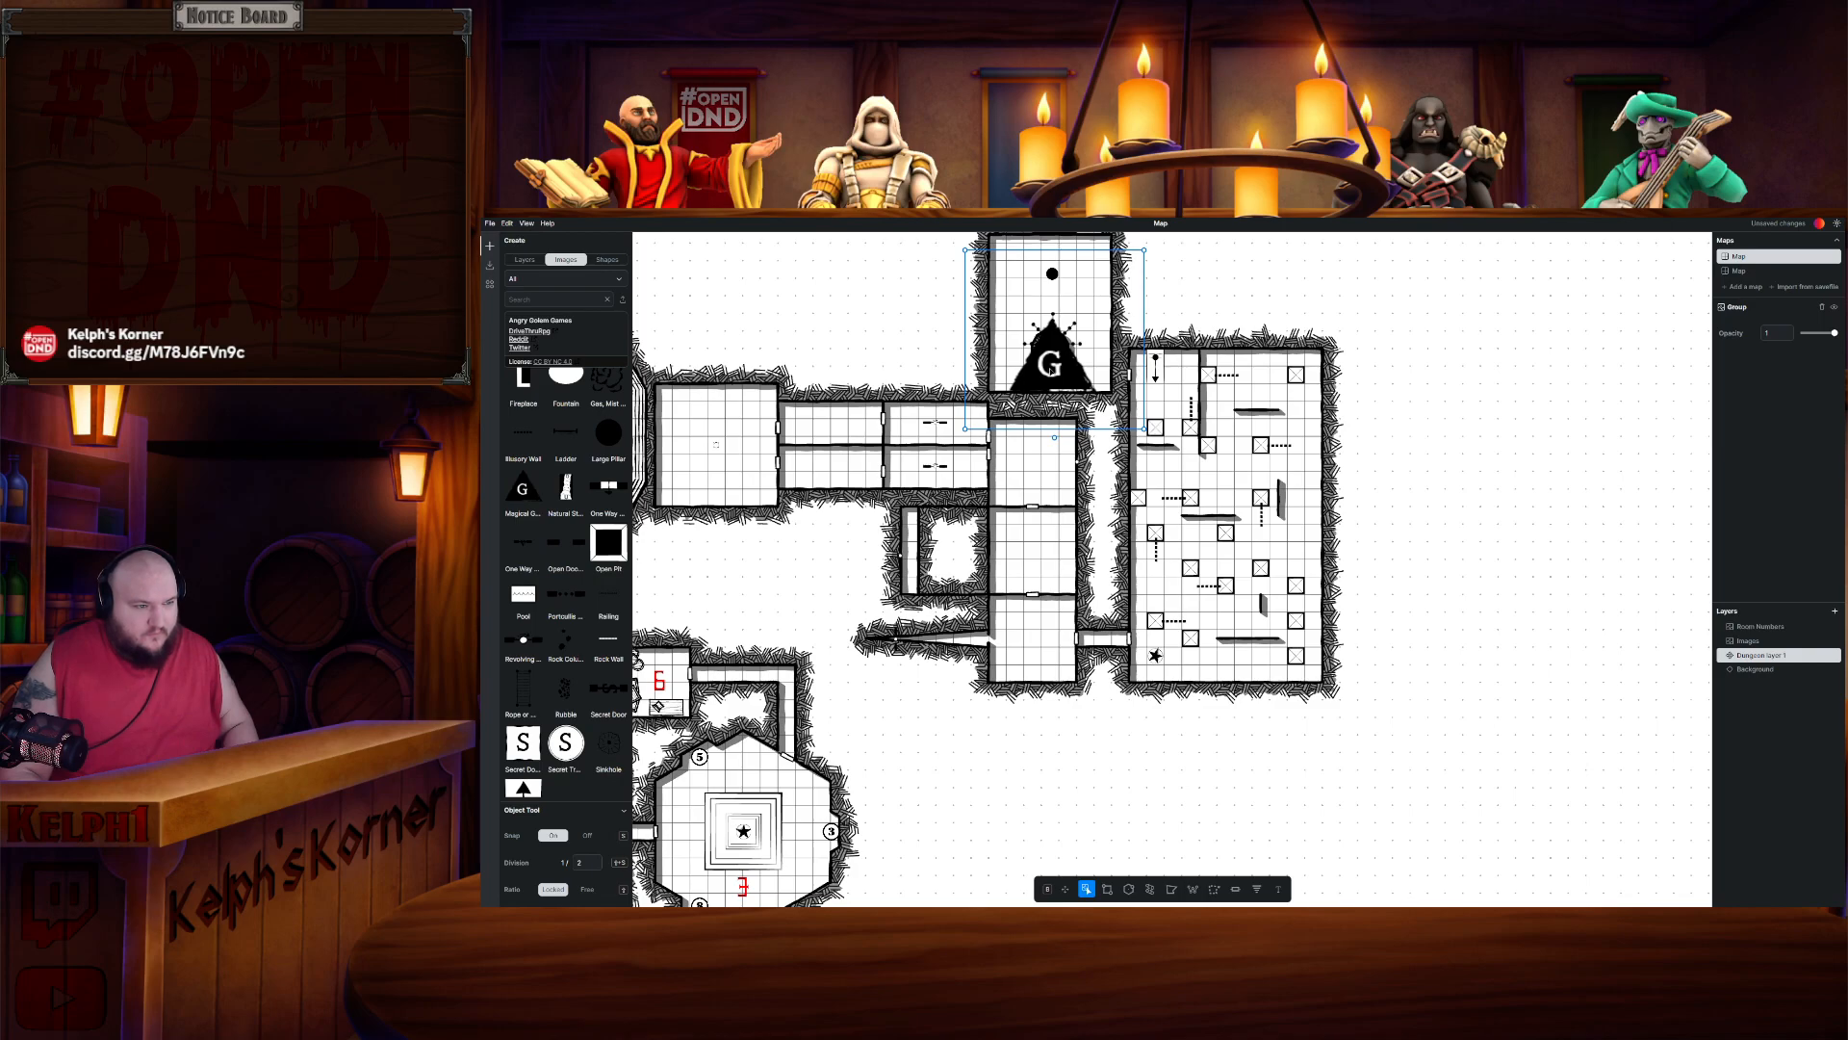
- Add doors on Room 1.21's east wall and in the wall between Rooms 1.21 and 1.22
{"action": "left_click", "coordinate": [1203, 303]}
{"action": "scroll", "coordinate": [1134, 325], "scroll_direction": "up", "scroll_amount": 2}
{"action": "left_click_drag", "start_coordinate": [1217, 297], "coordinate": [1387, 422]}
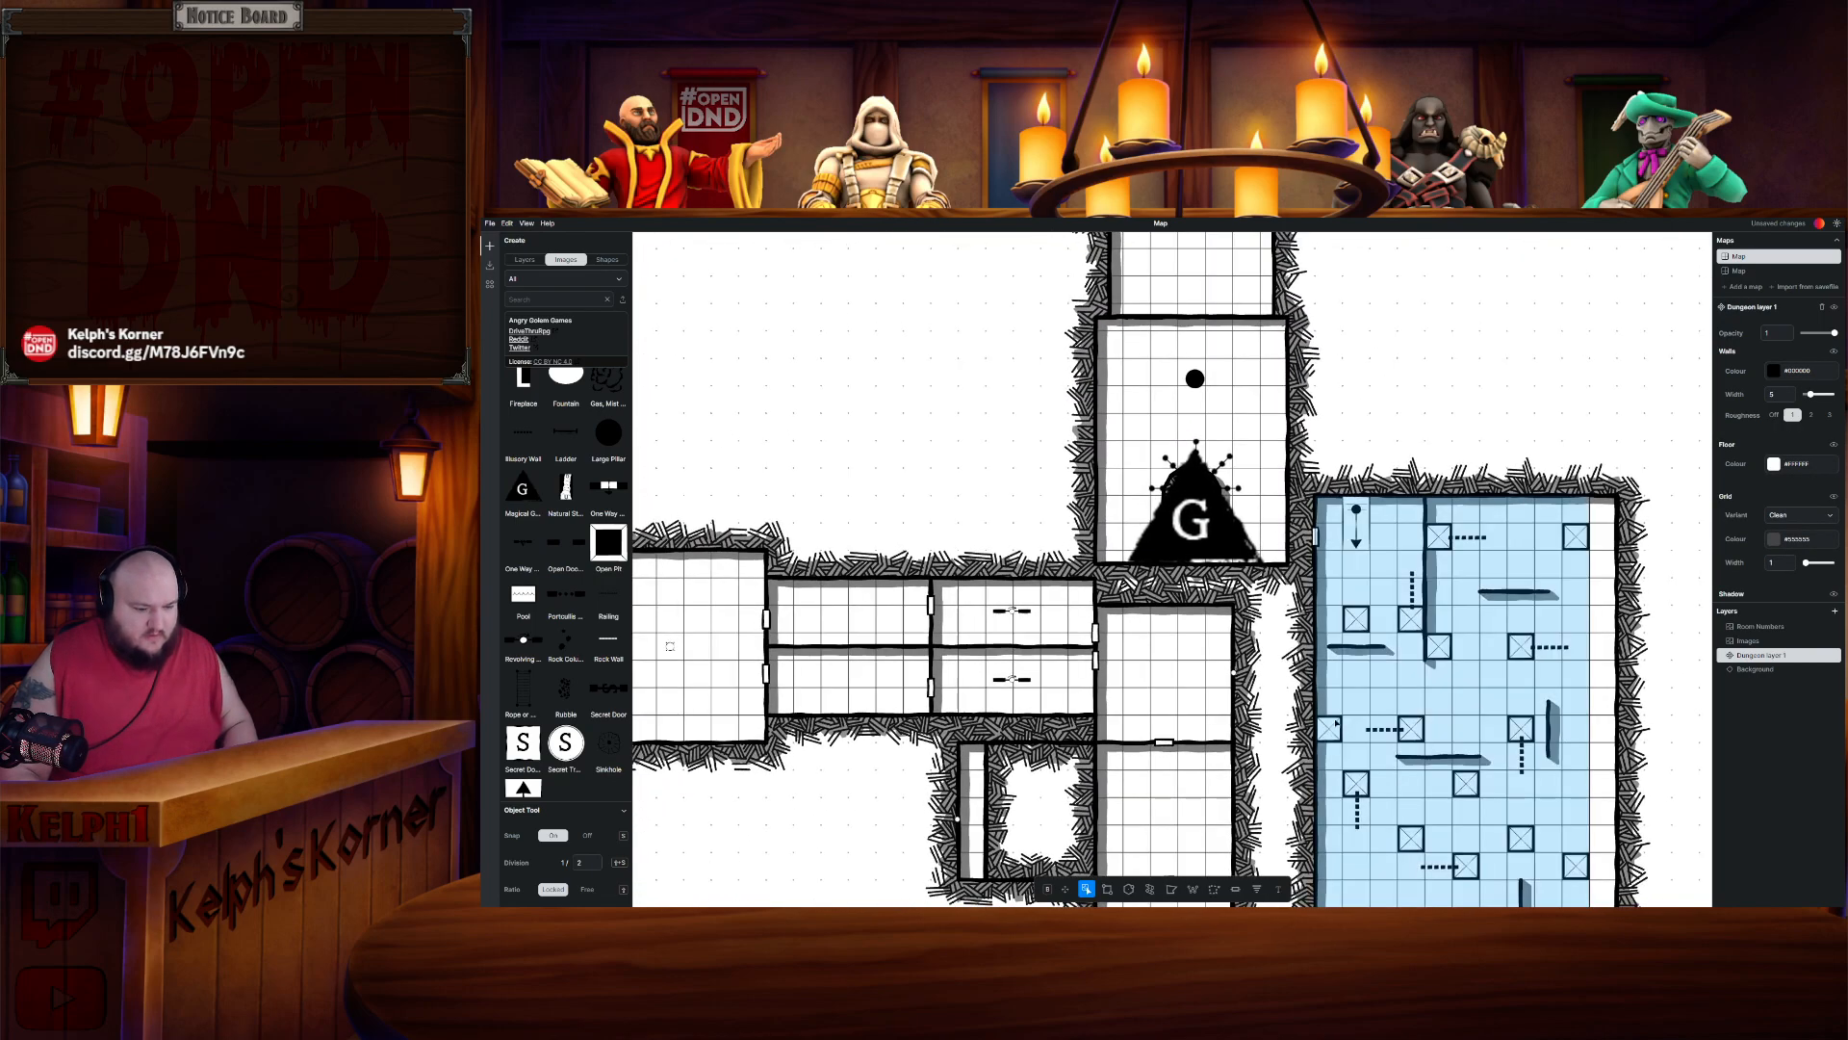
{"action": "left_click", "coordinate": [1236, 888]}
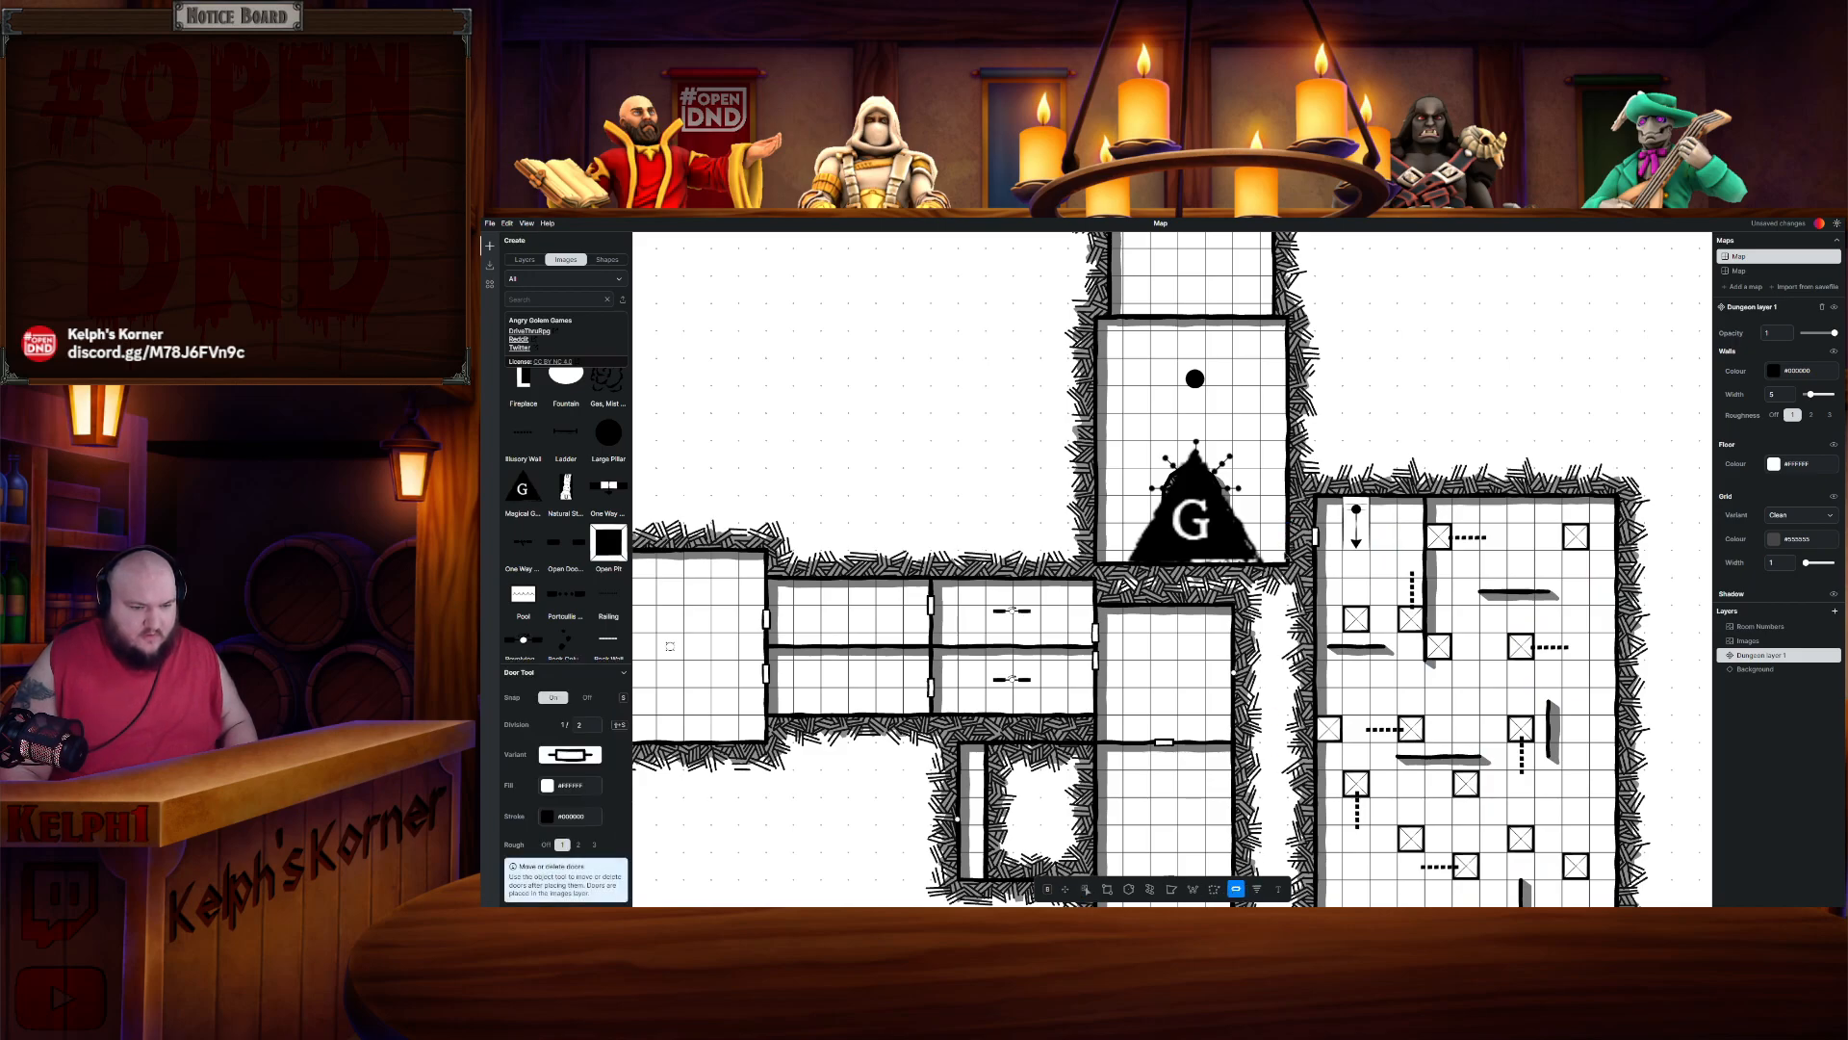
{"action": "left_click", "coordinate": [1291, 532]}
{"action": "left_click_drag", "start_coordinate": [1274, 468], "coordinate": [1273, 566]}
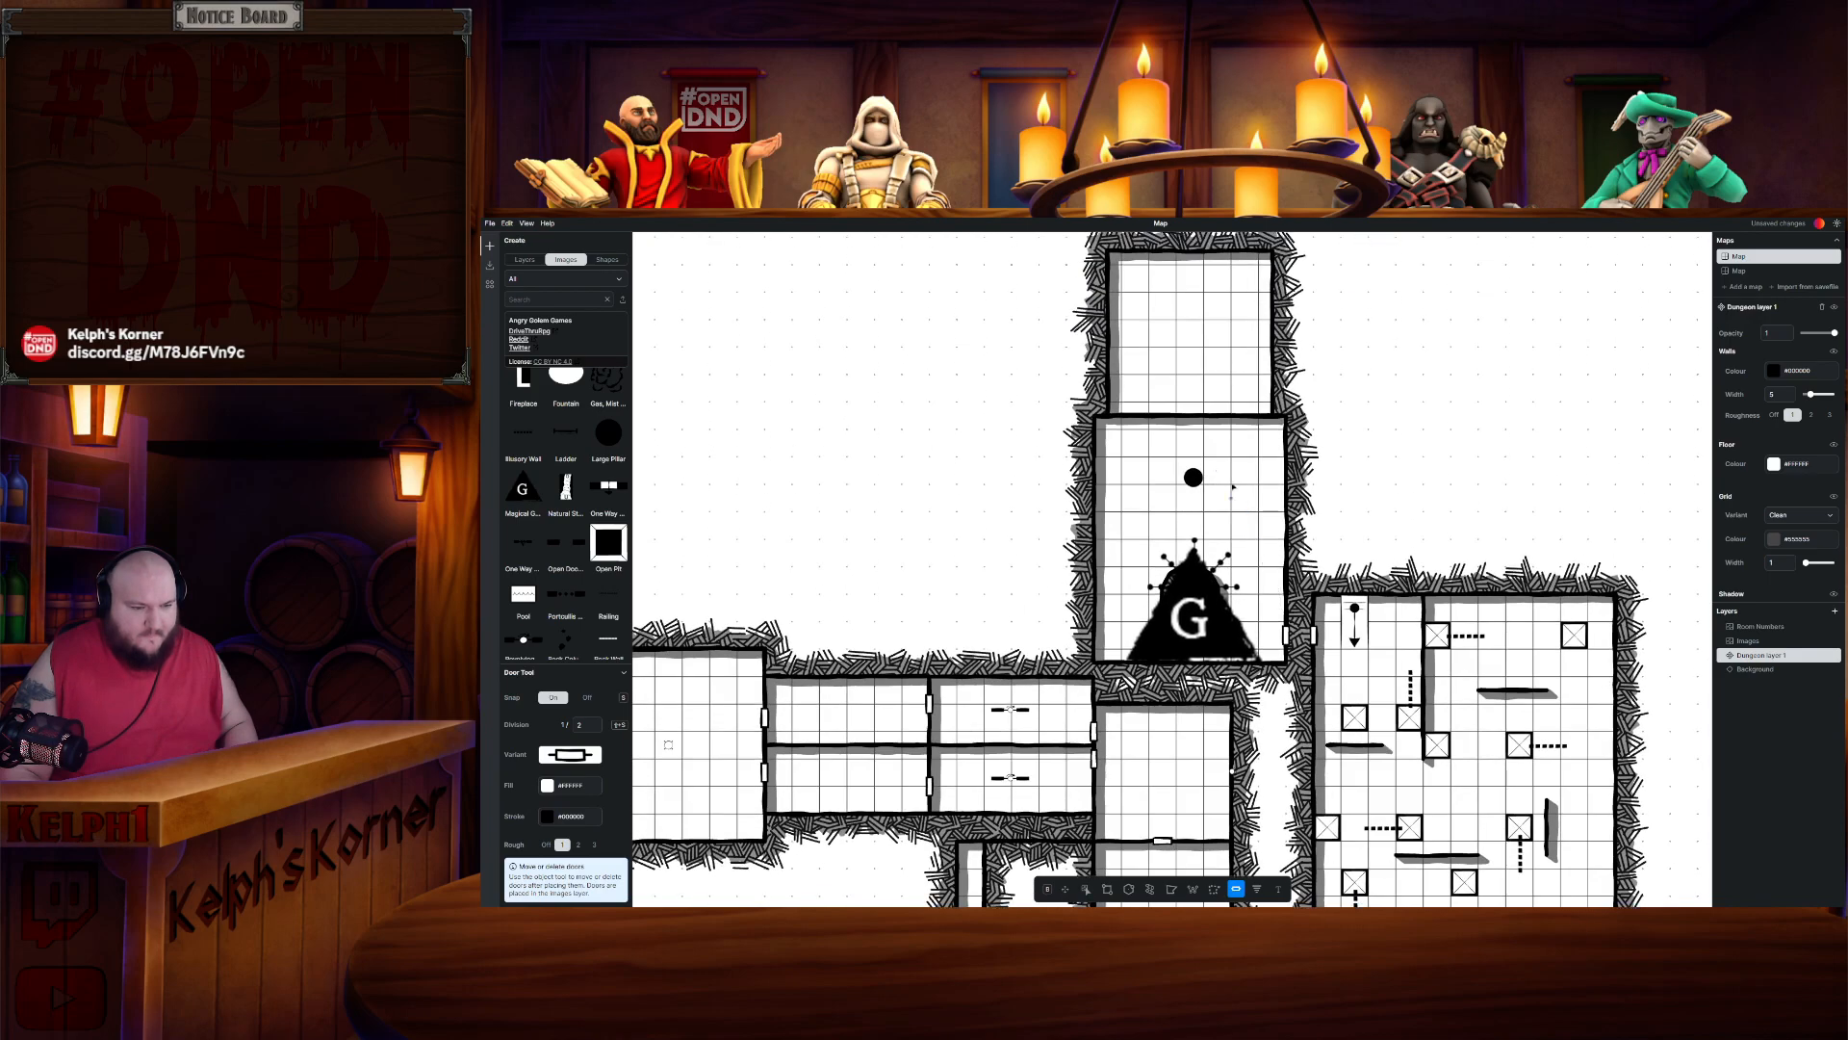
{"action": "left_click", "coordinate": [1190, 417]}
- Erase wall sections in the room just east of Room 7 using the rectangle tool in erase mode
{"action": "left_click", "coordinate": [1107, 888]}
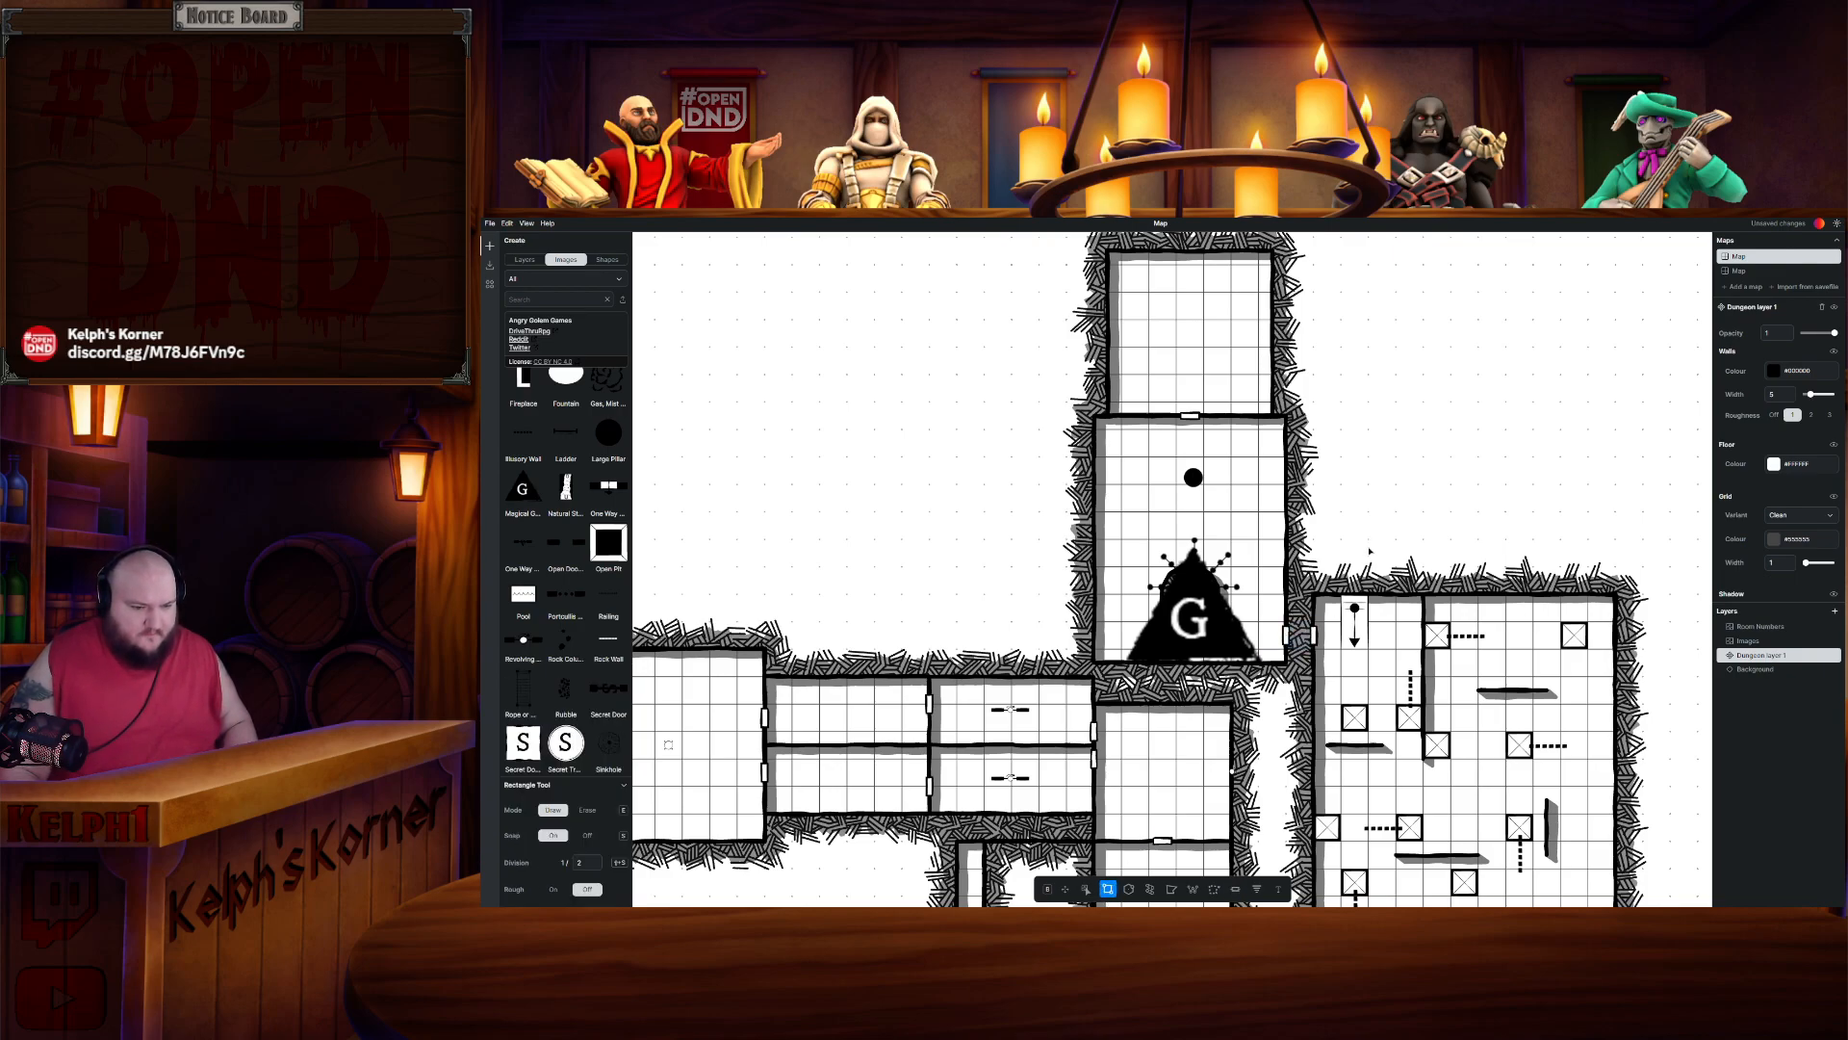
{"action": "scroll", "coordinate": [1384, 493], "scroll_direction": "down", "scroll_amount": 4}
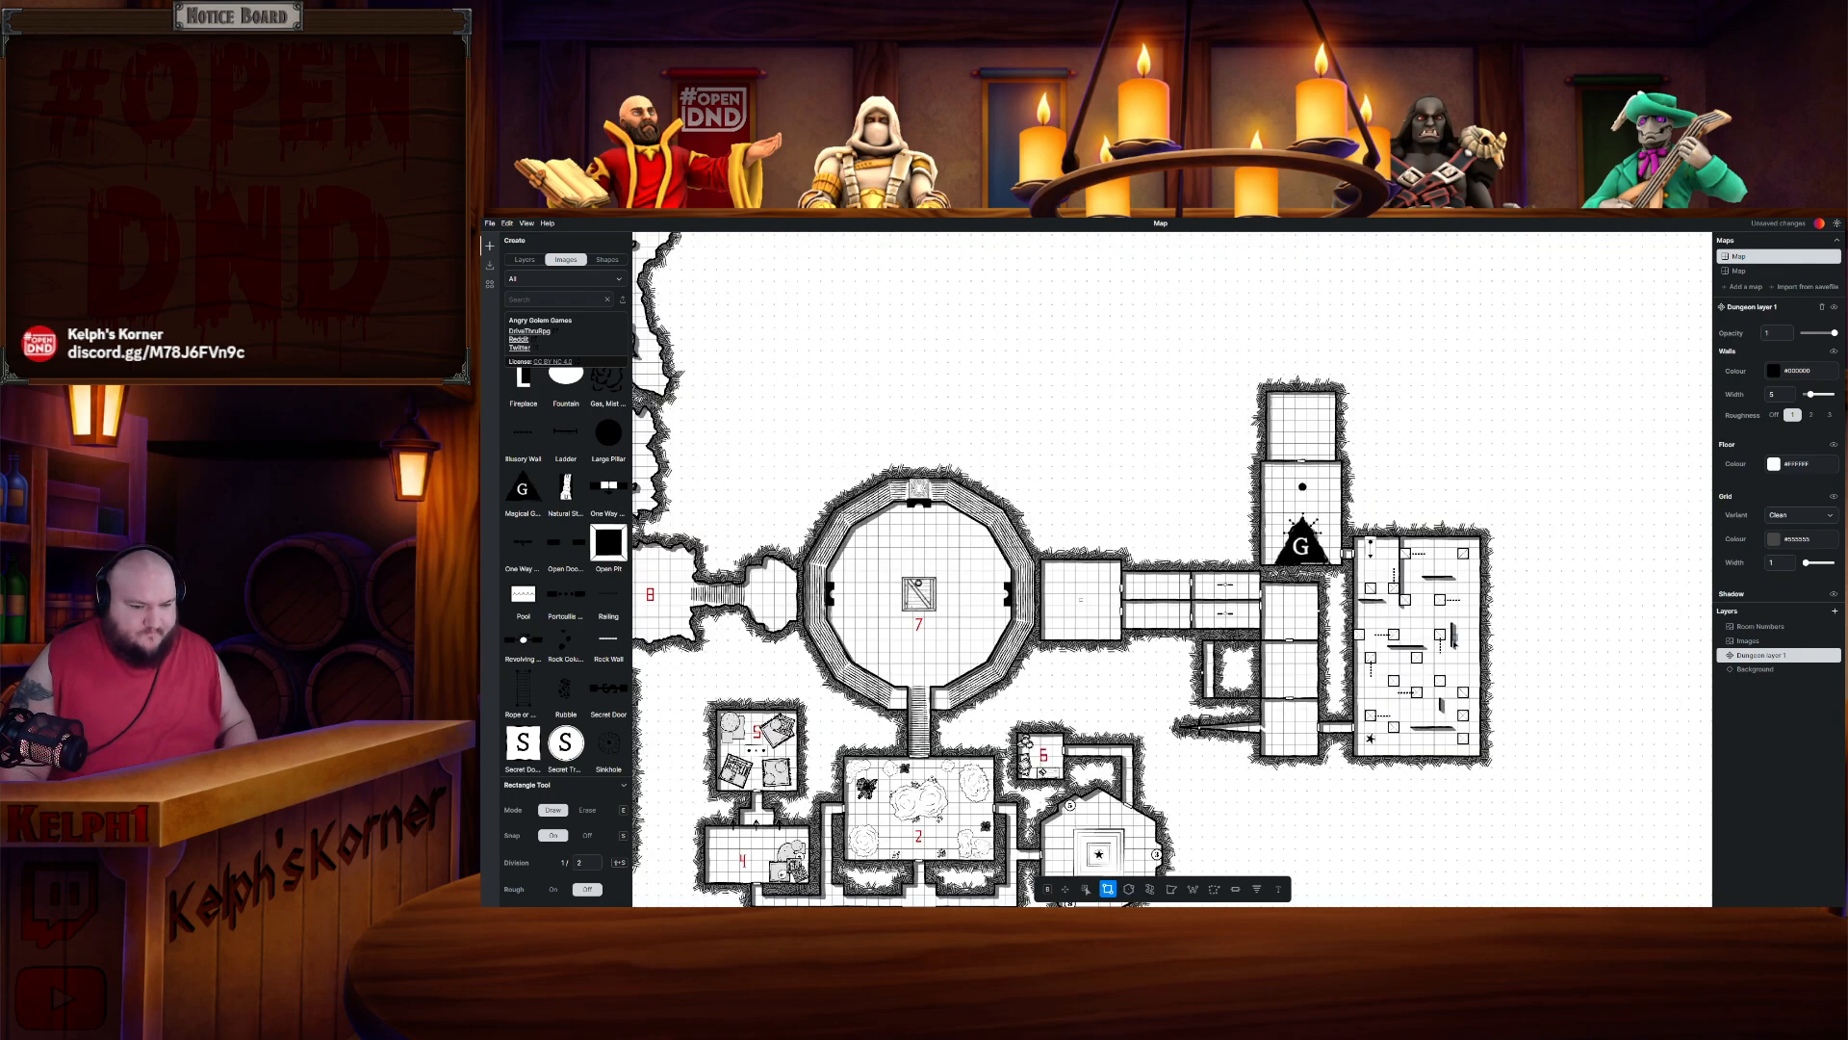
{"action": "scroll", "coordinate": [1109, 544], "scroll_direction": "down", "scroll_amount": 3}
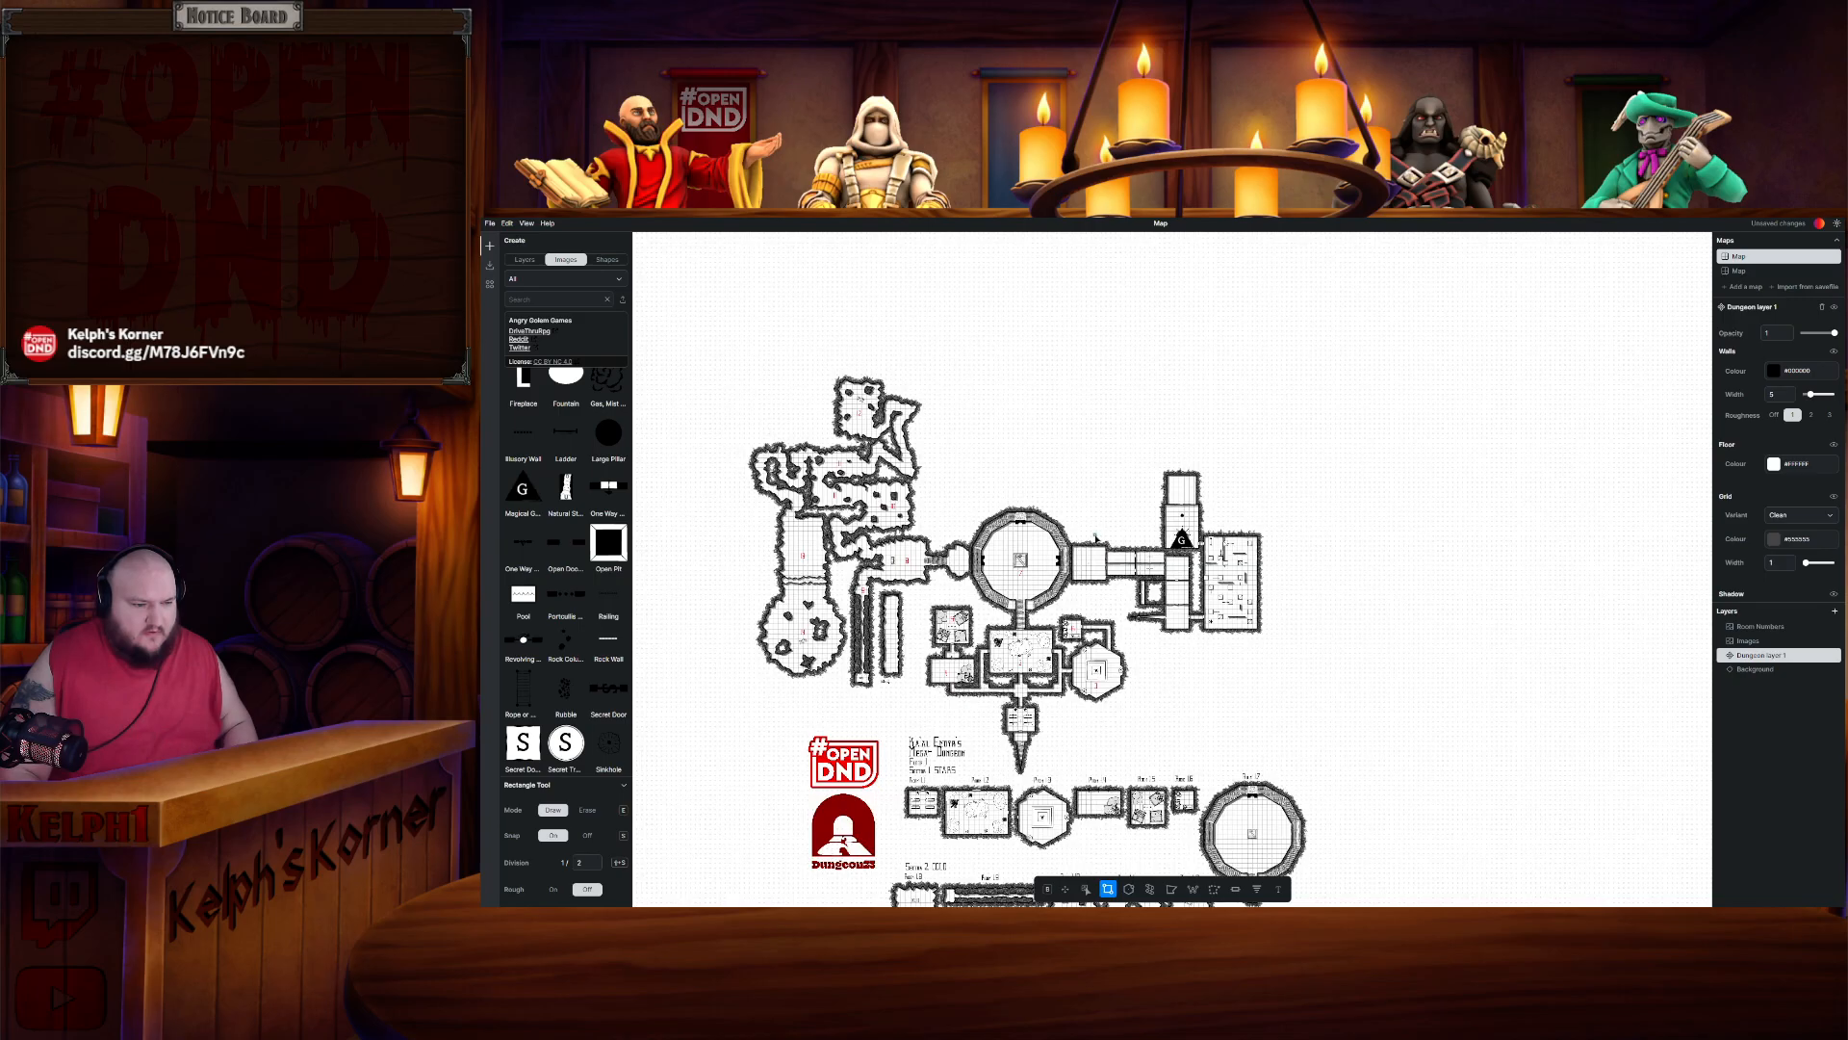
{"action": "scroll", "coordinate": [1109, 544], "scroll_direction": "up", "scroll_amount": 3}
{"action": "scroll", "coordinate": [1182, 475], "scroll_direction": "up", "scroll_amount": 1}
{"action": "scroll", "coordinate": [1182, 476], "scroll_direction": "up", "scroll_amount": 2}
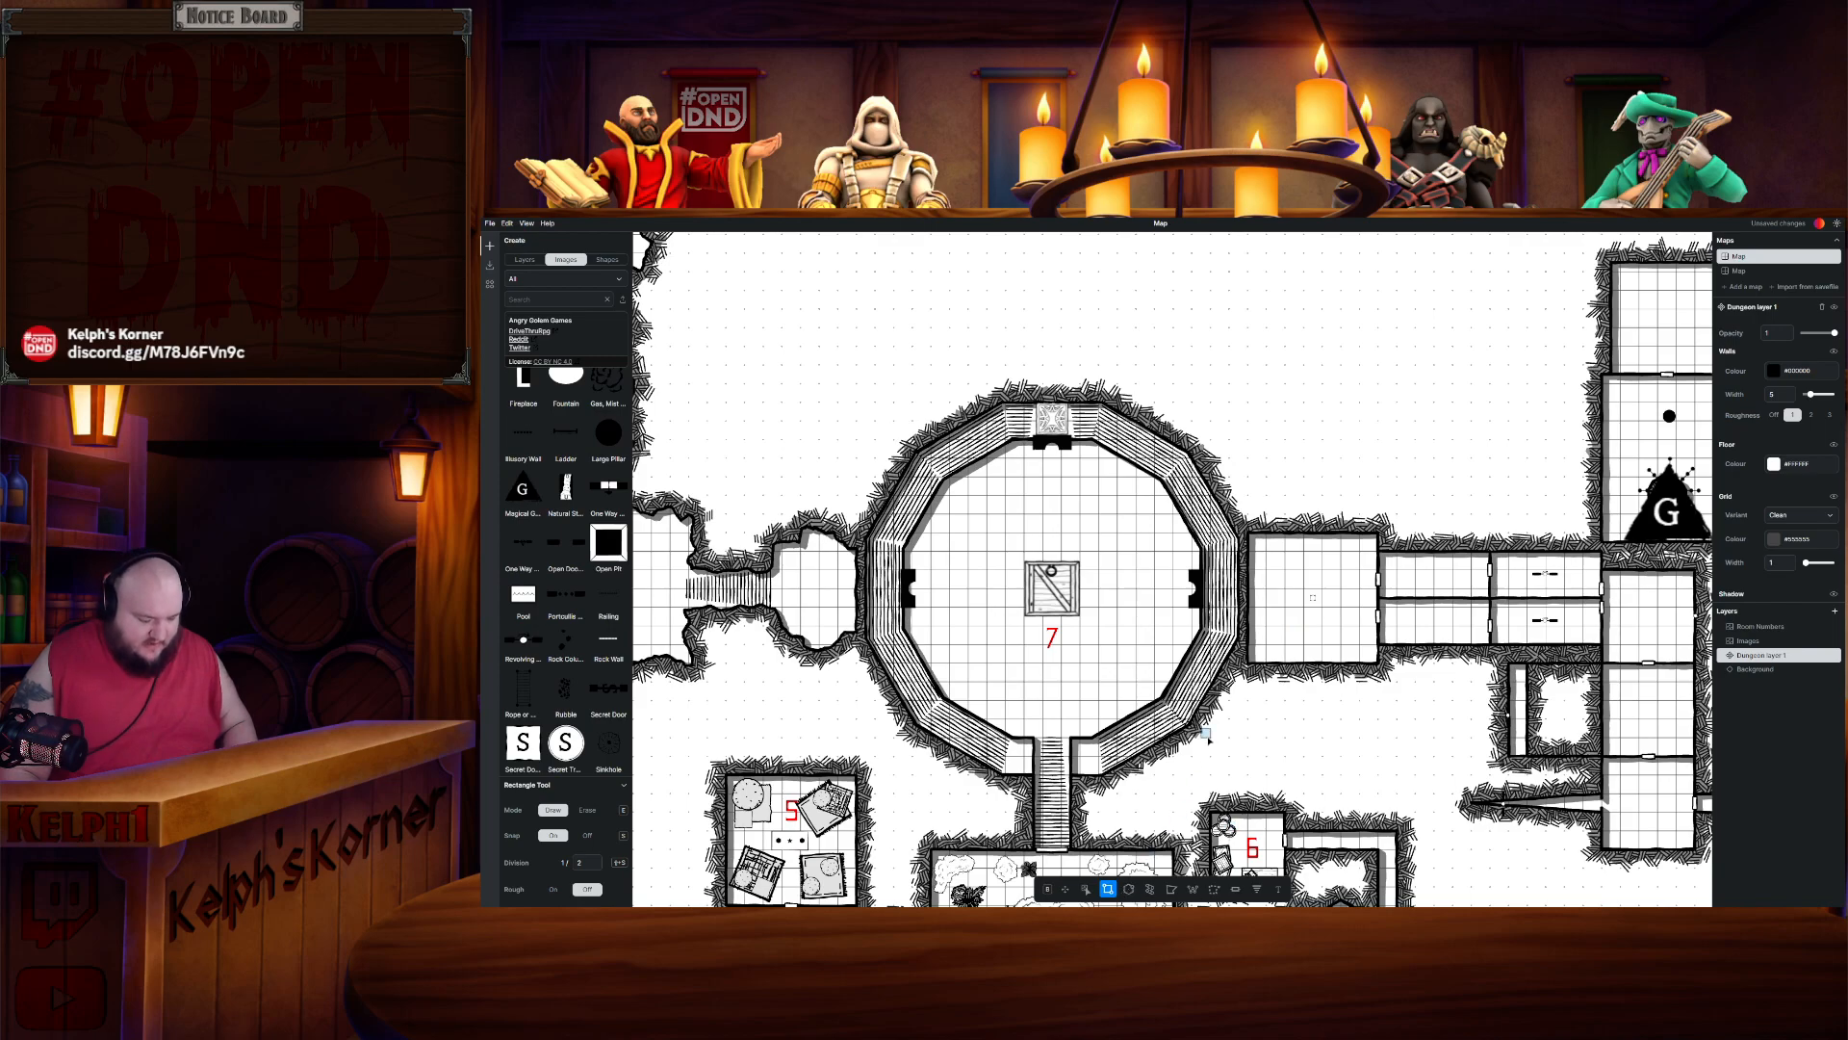
{"action": "key", "text": "e"}
{"action": "mouse_move", "coordinate": [1242, 525]}
{"action": "left_mouse_down"}
{"action": "mouse_move", "coordinate": [1405, 535]}
{"action": "mouse_move", "coordinate": [1389, 548]}
{"action": "mouse_move", "coordinate": [1384, 488]}
{"action": "mouse_move", "coordinate": [1245, 549]}
{"action": "left_mouse_up"}
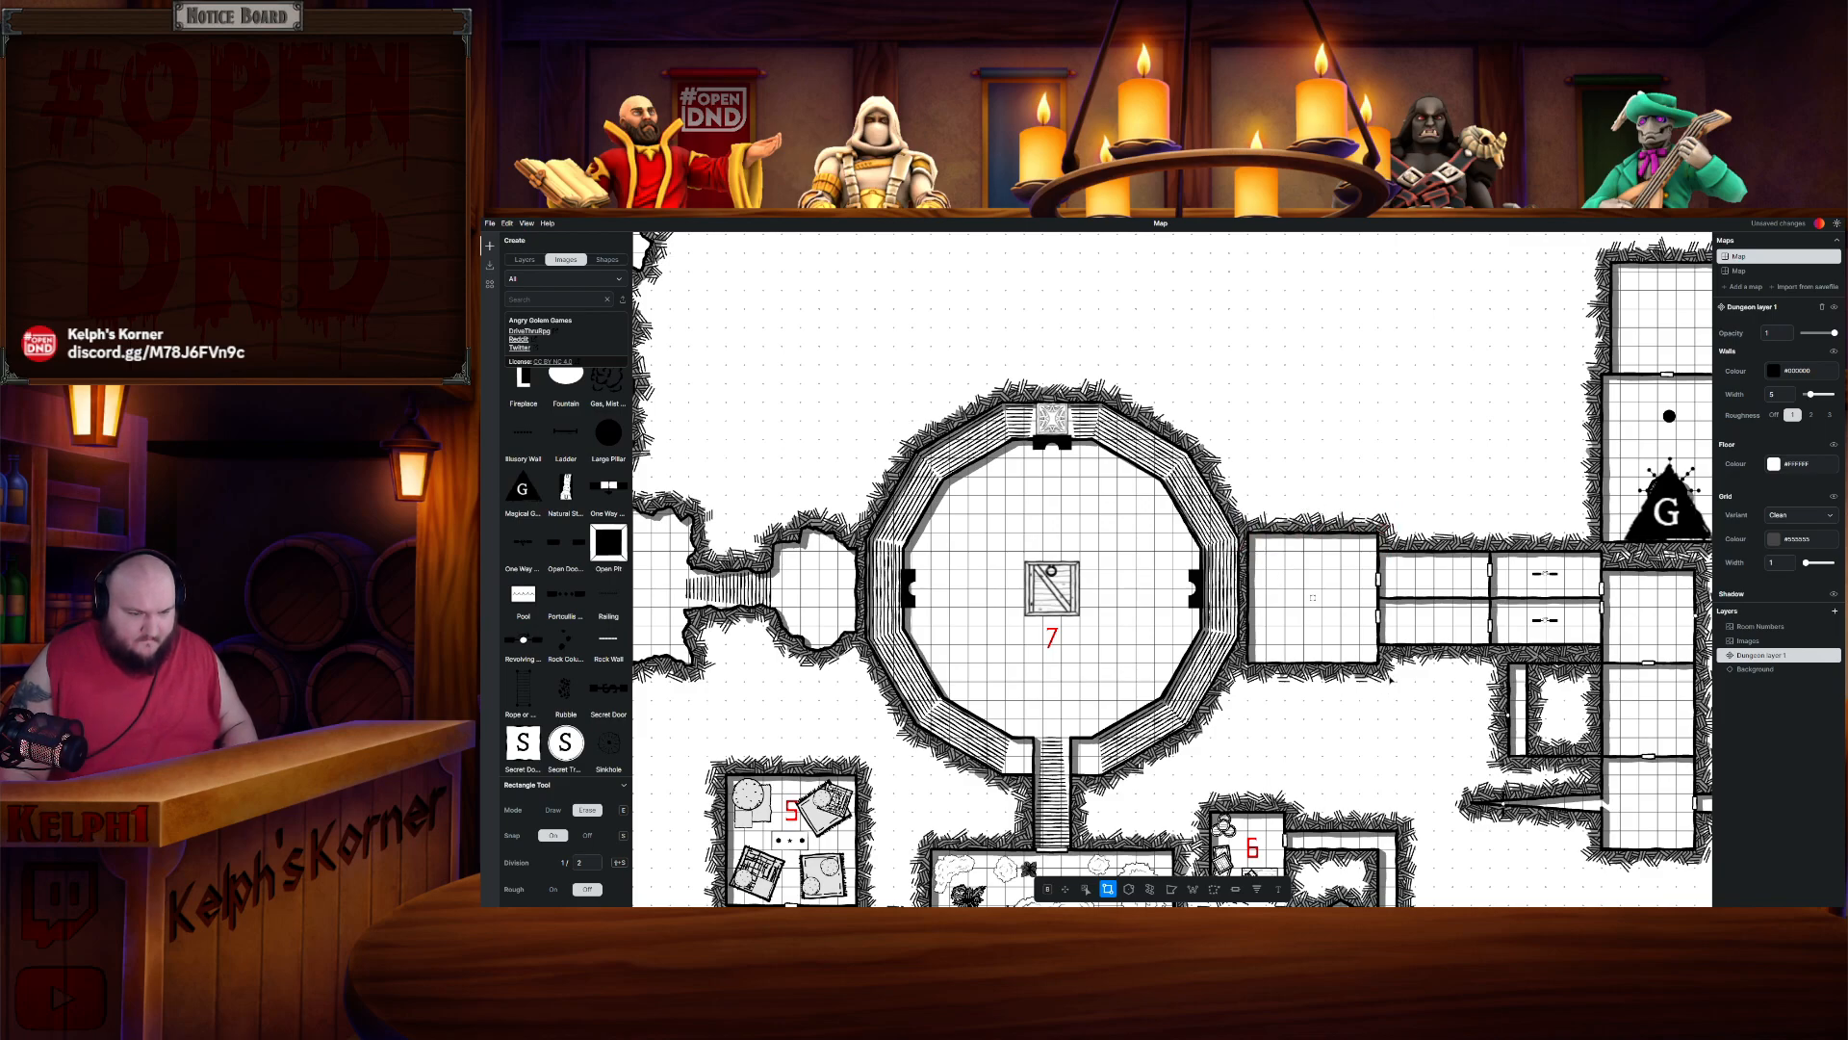
{"action": "left_click_drag", "start_coordinate": [1390, 680], "coordinate": [1248, 652]}
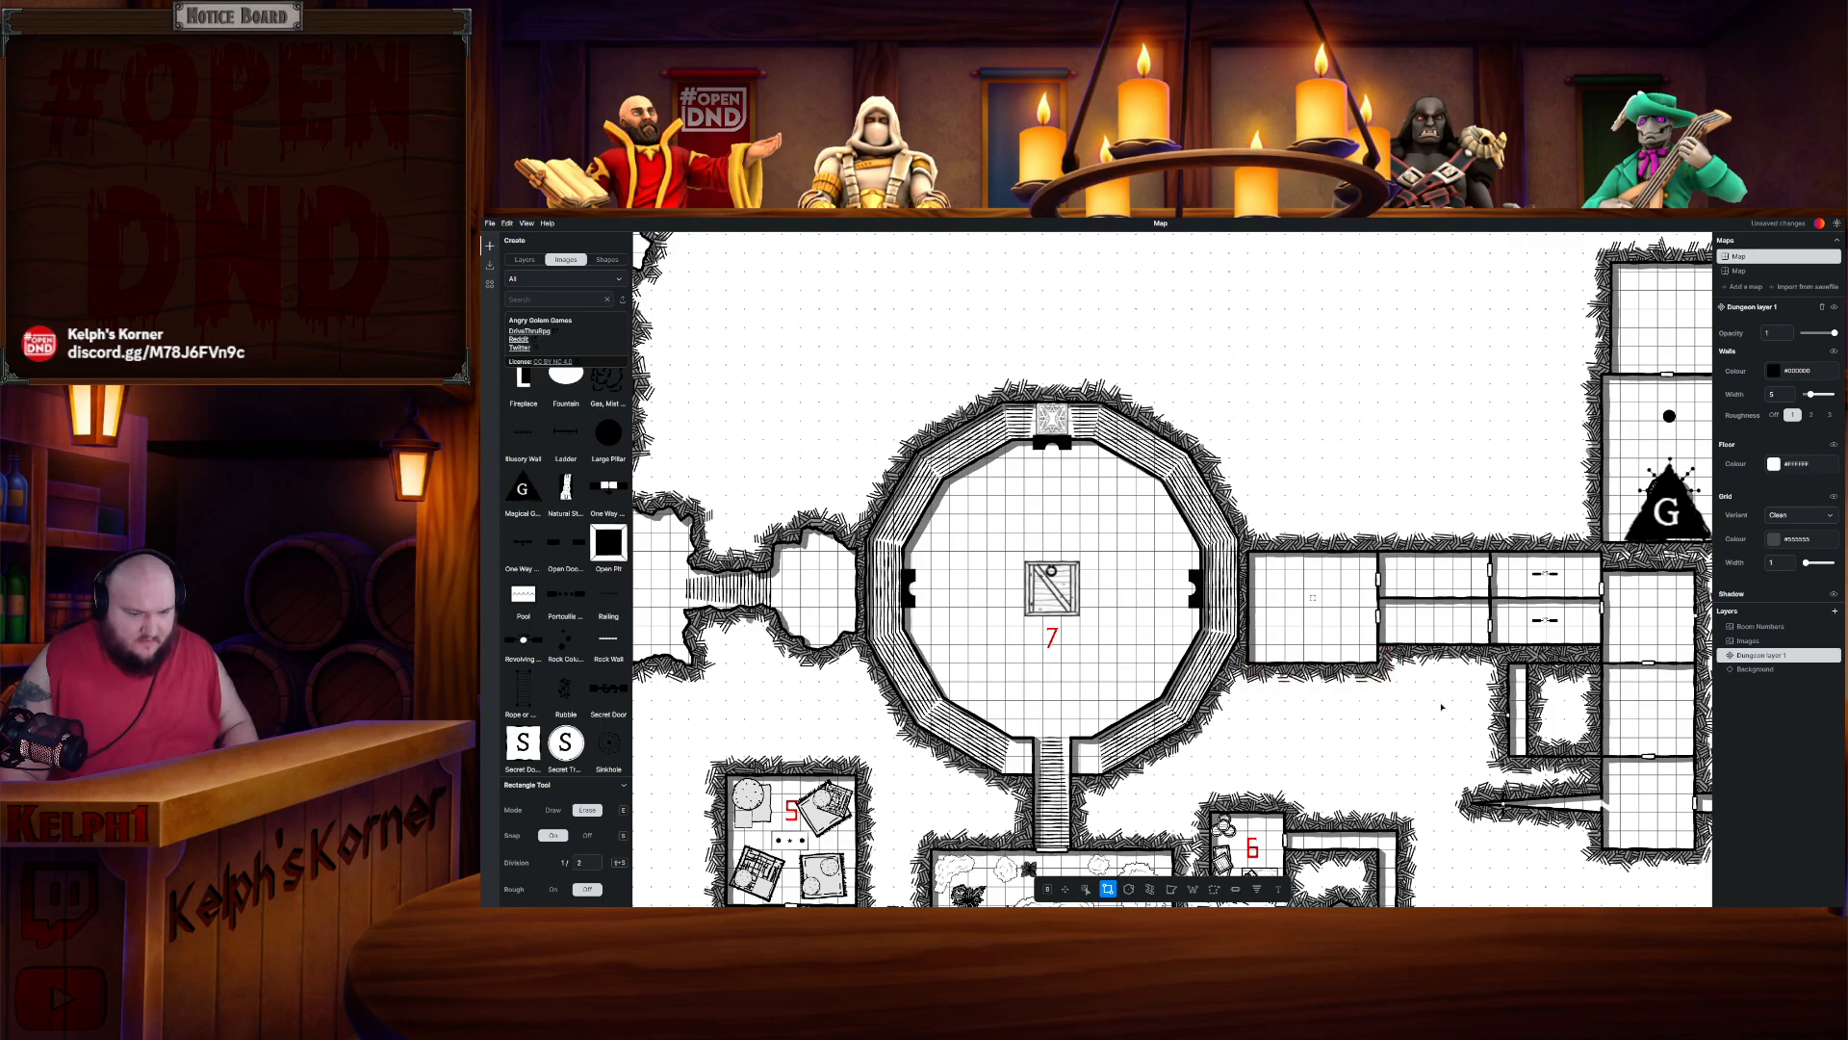
- Switch to the Room Numbers layer and select the Room 14 label
{"action": "scroll", "coordinate": [1290, 566], "scroll_direction": "down", "scroll_amount": 5}
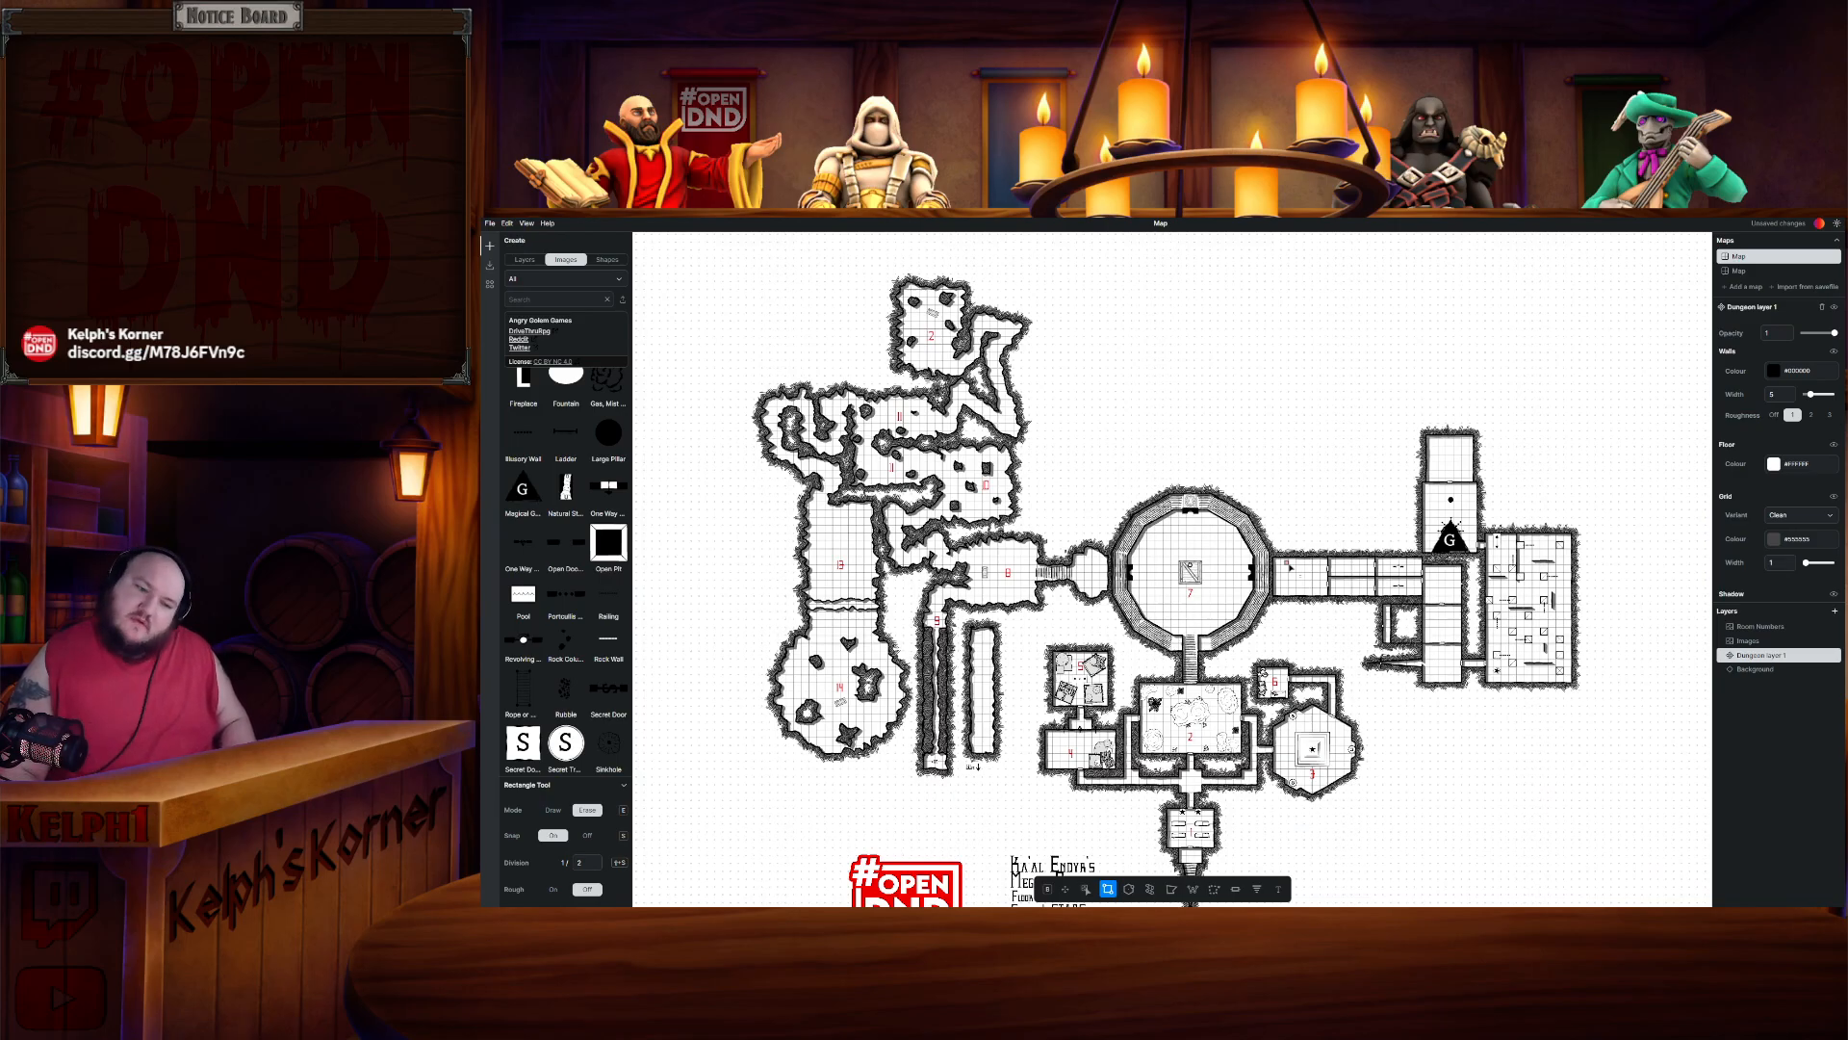
{"action": "scroll", "coordinate": [1305, 575], "scroll_direction": "up", "scroll_amount": 5}
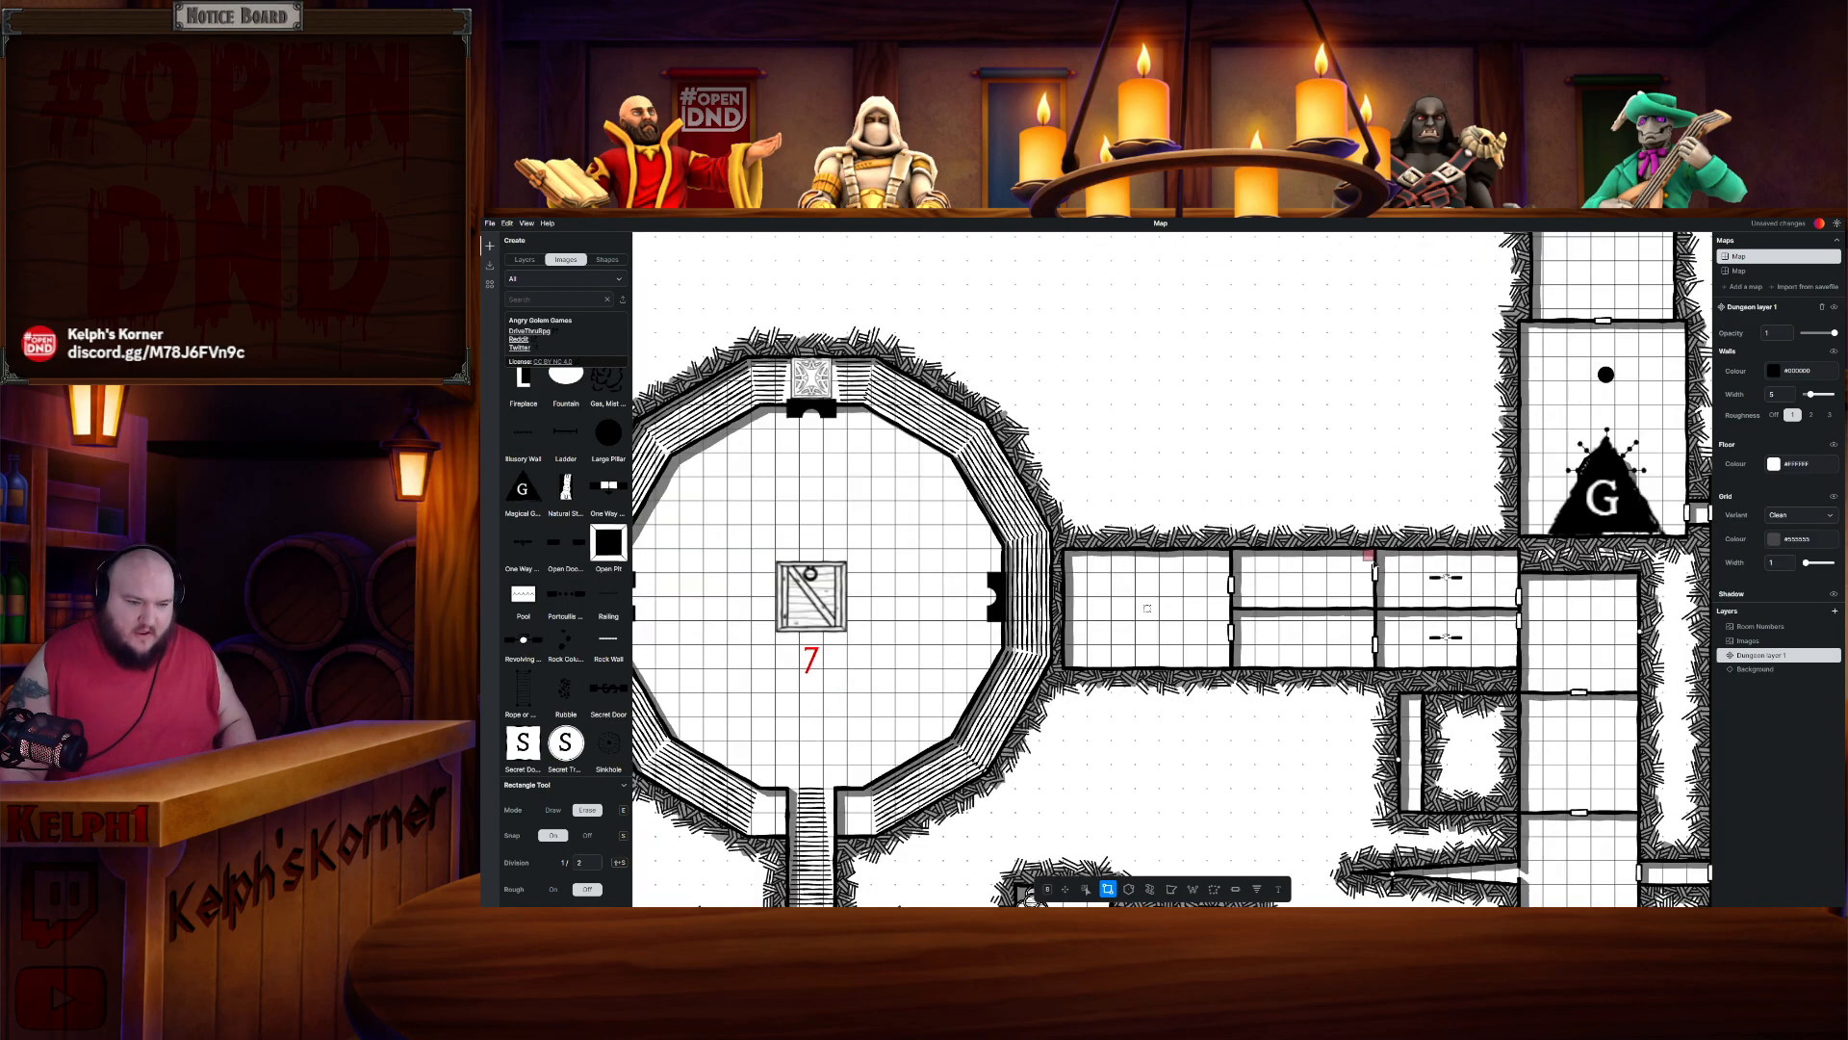
{"action": "scroll", "coordinate": [1449, 623], "scroll_direction": "down", "scroll_amount": 2}
{"action": "left_click_drag", "start_coordinate": [1454, 626], "coordinate": [1206, 569]}
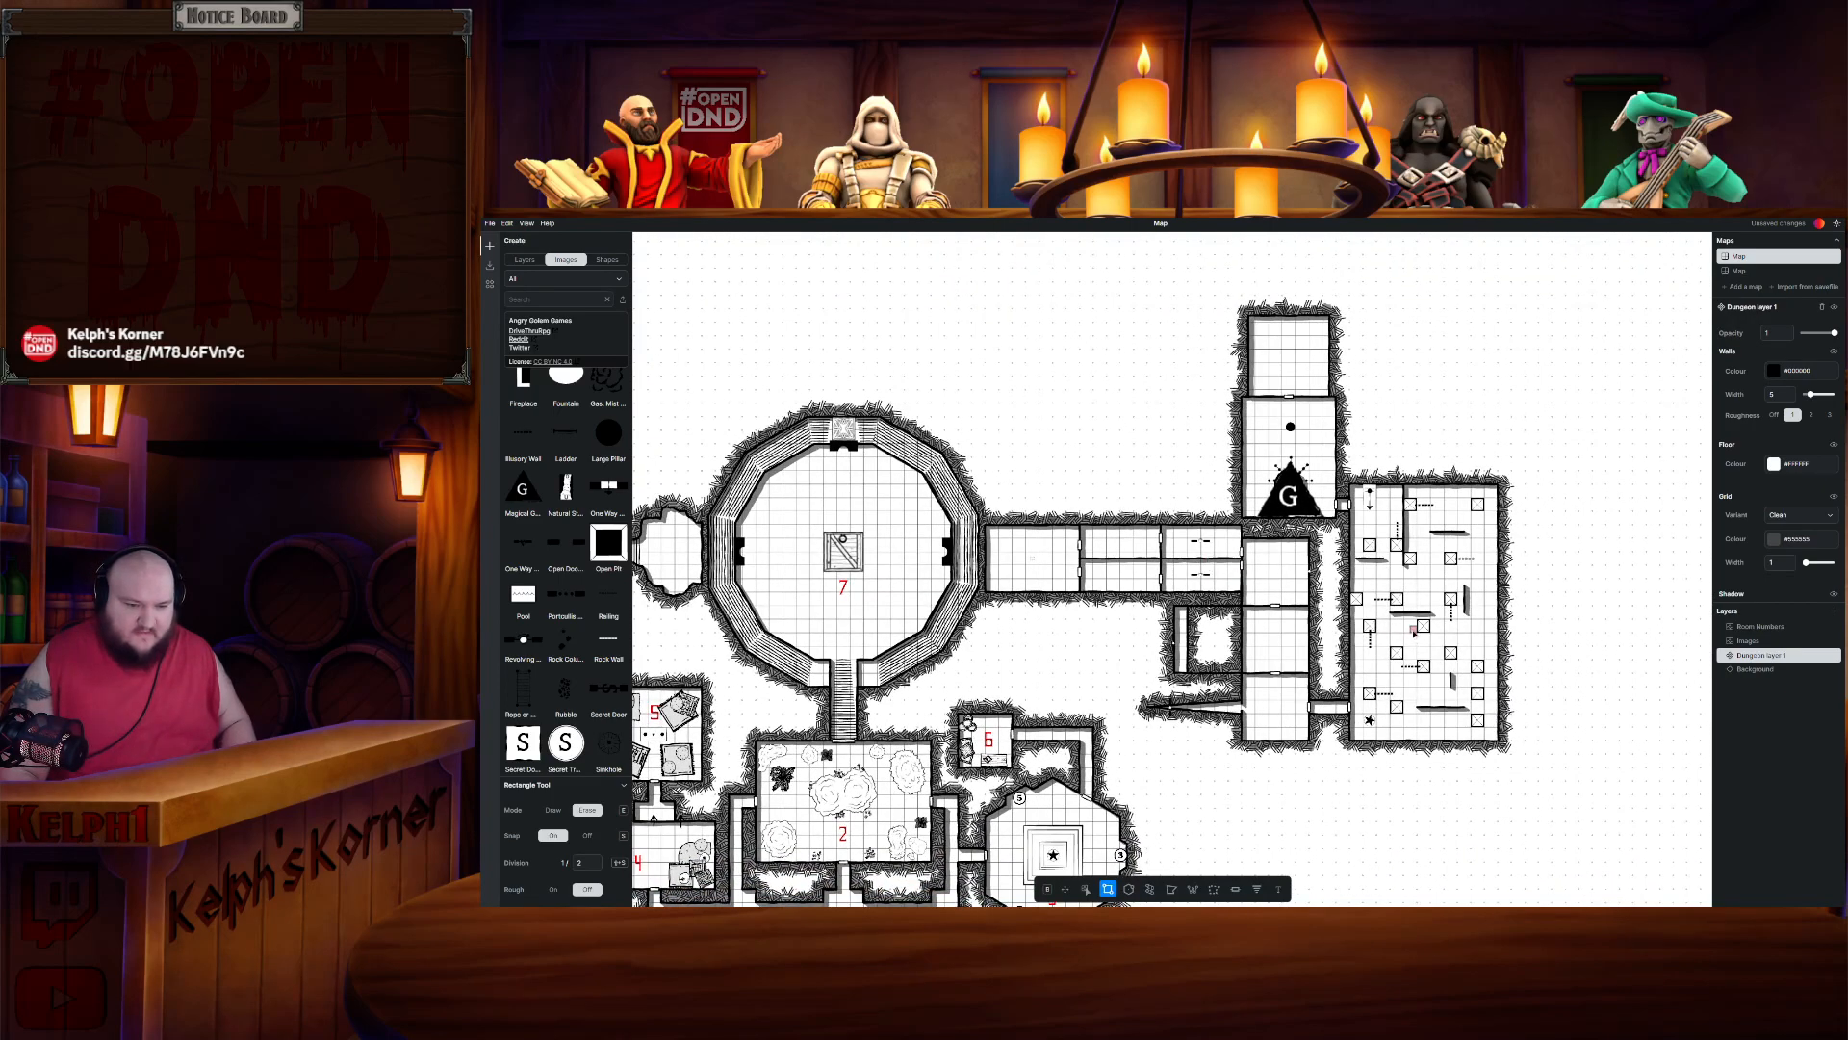
{"action": "scroll", "coordinate": [1246, 611], "scroll_direction": "down", "scroll_amount": 2}
{"action": "left_click_drag", "start_coordinate": [1162, 617], "coordinate": [1271, 622]}
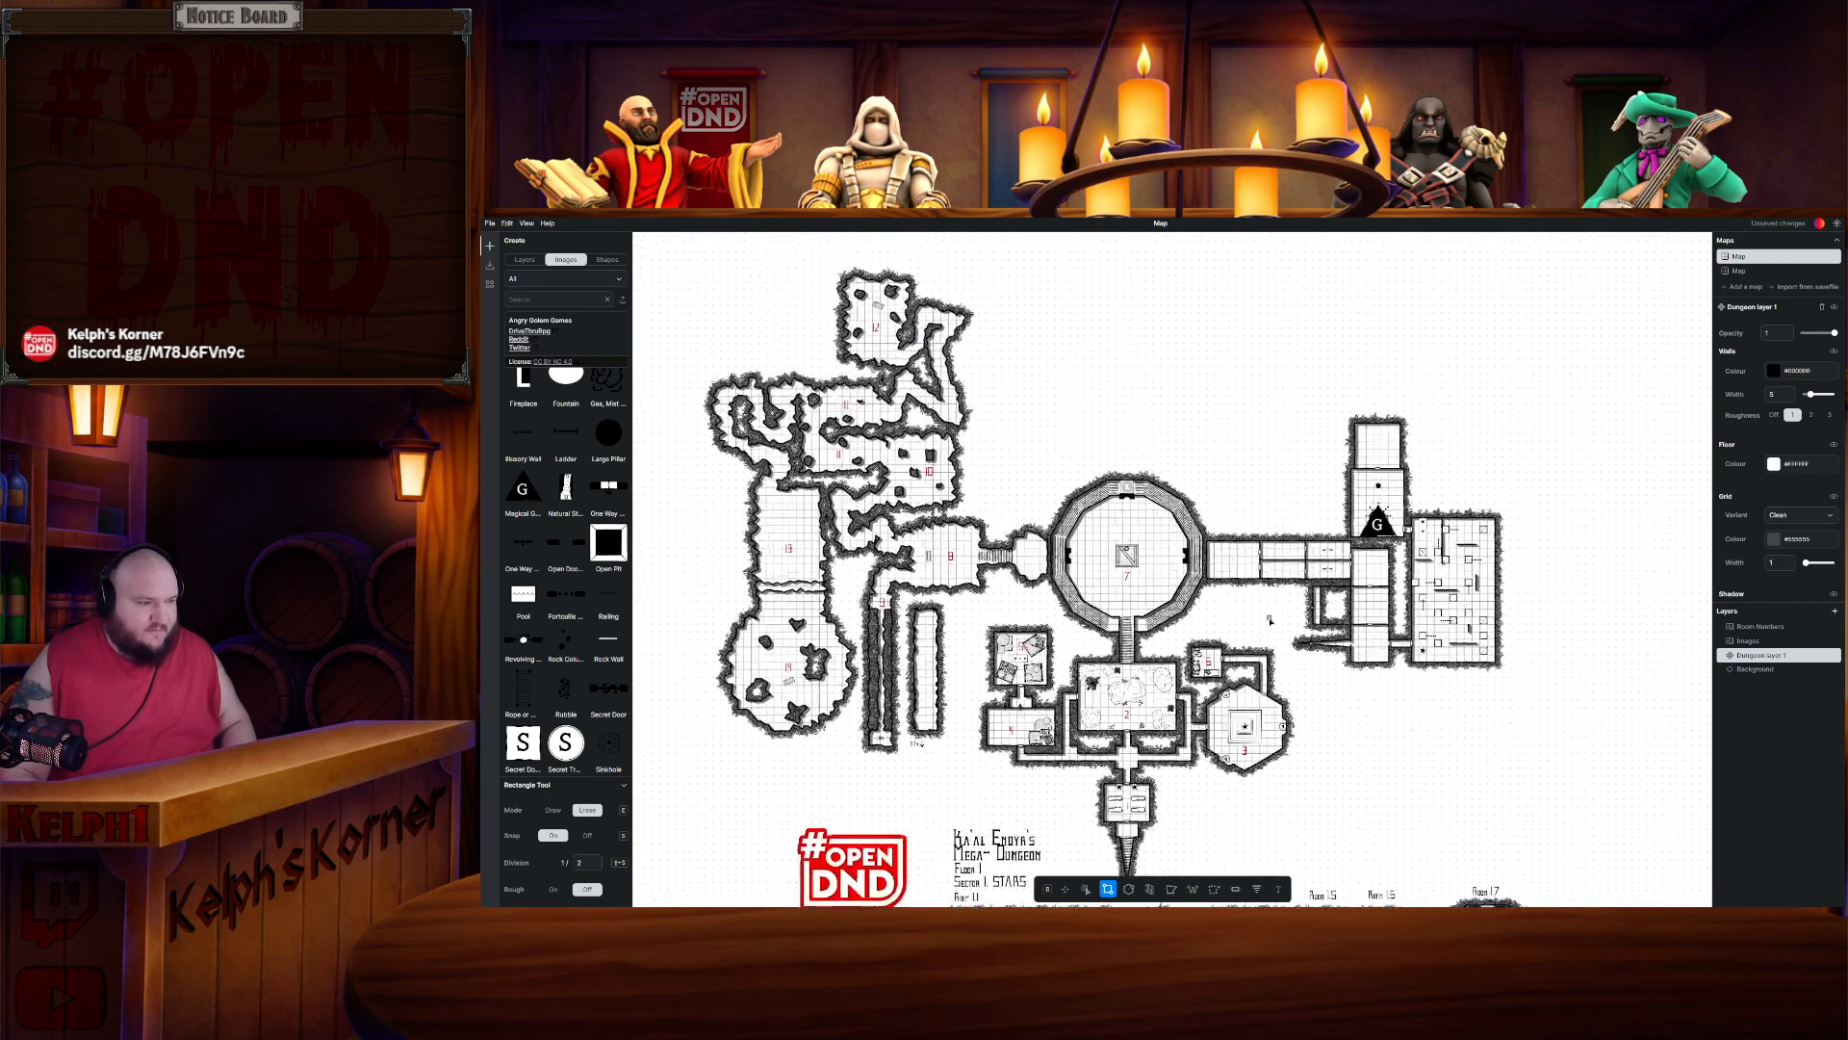
{"action": "left_click", "coordinate": [1764, 628]}
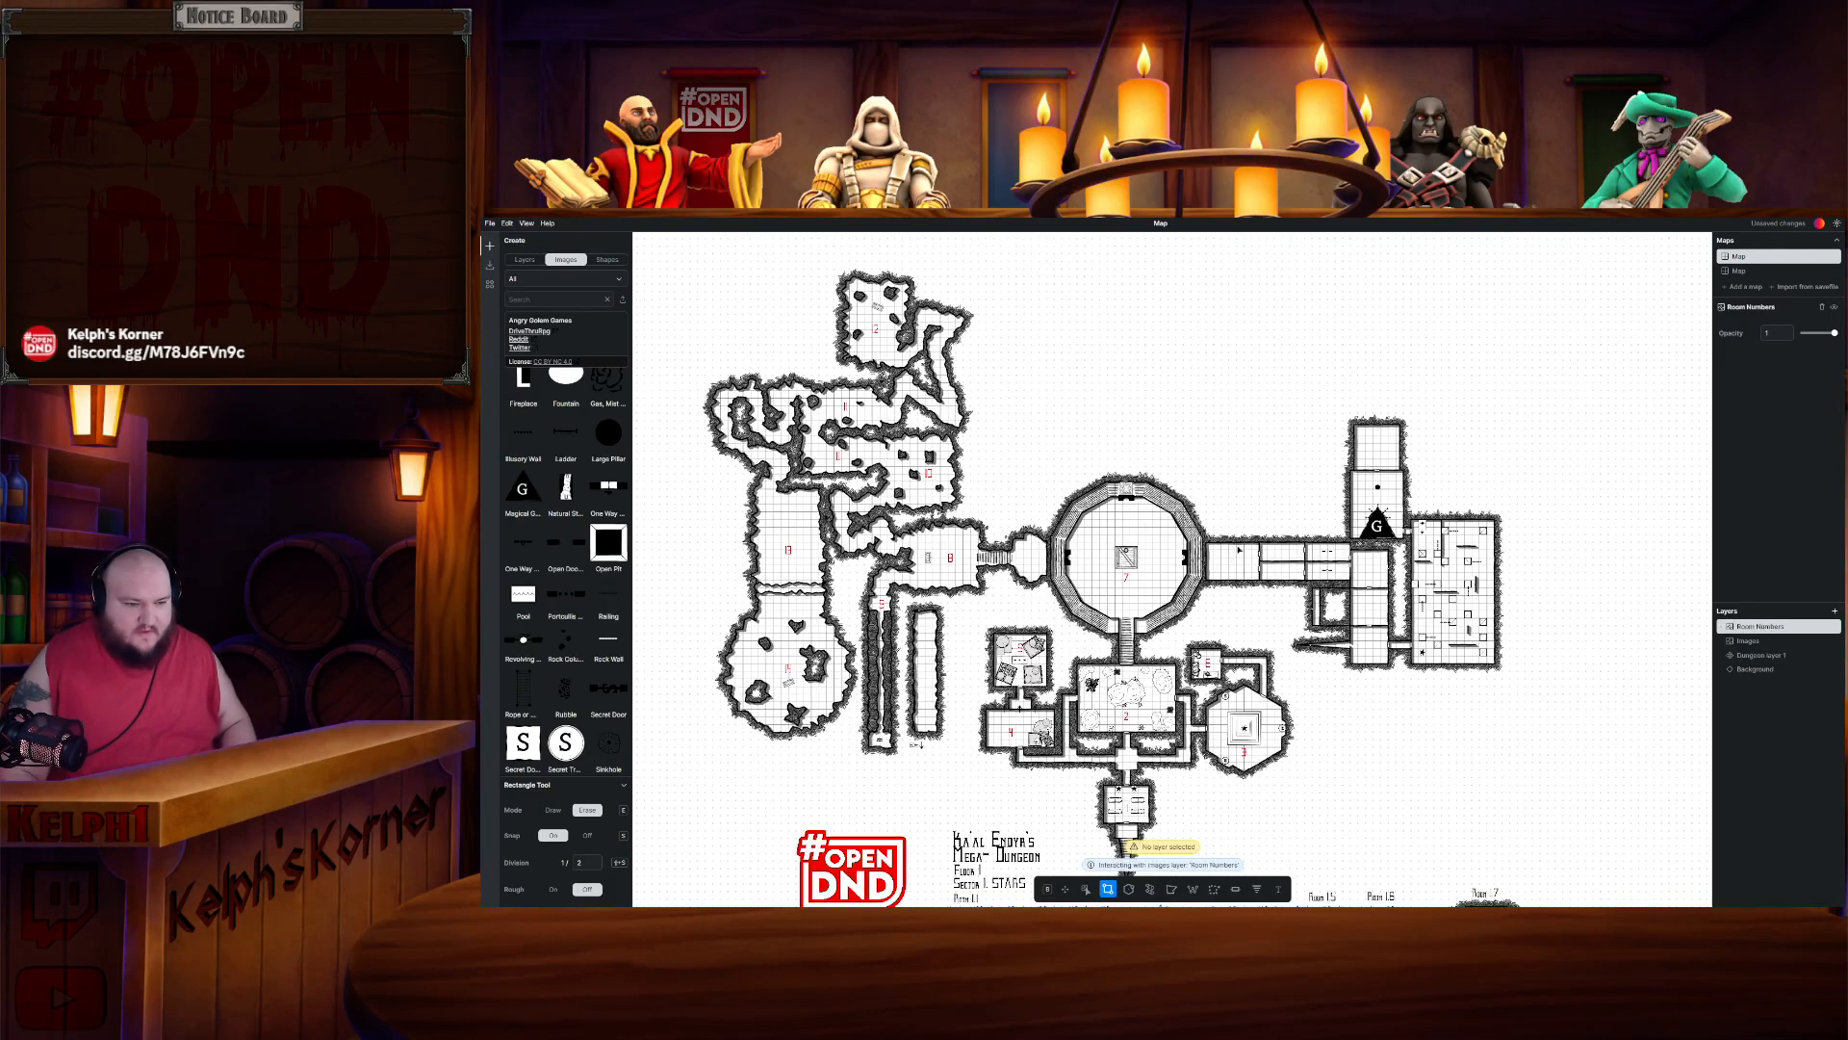
{"action": "scroll", "coordinate": [813, 608], "scroll_direction": "up", "scroll_amount": 2}
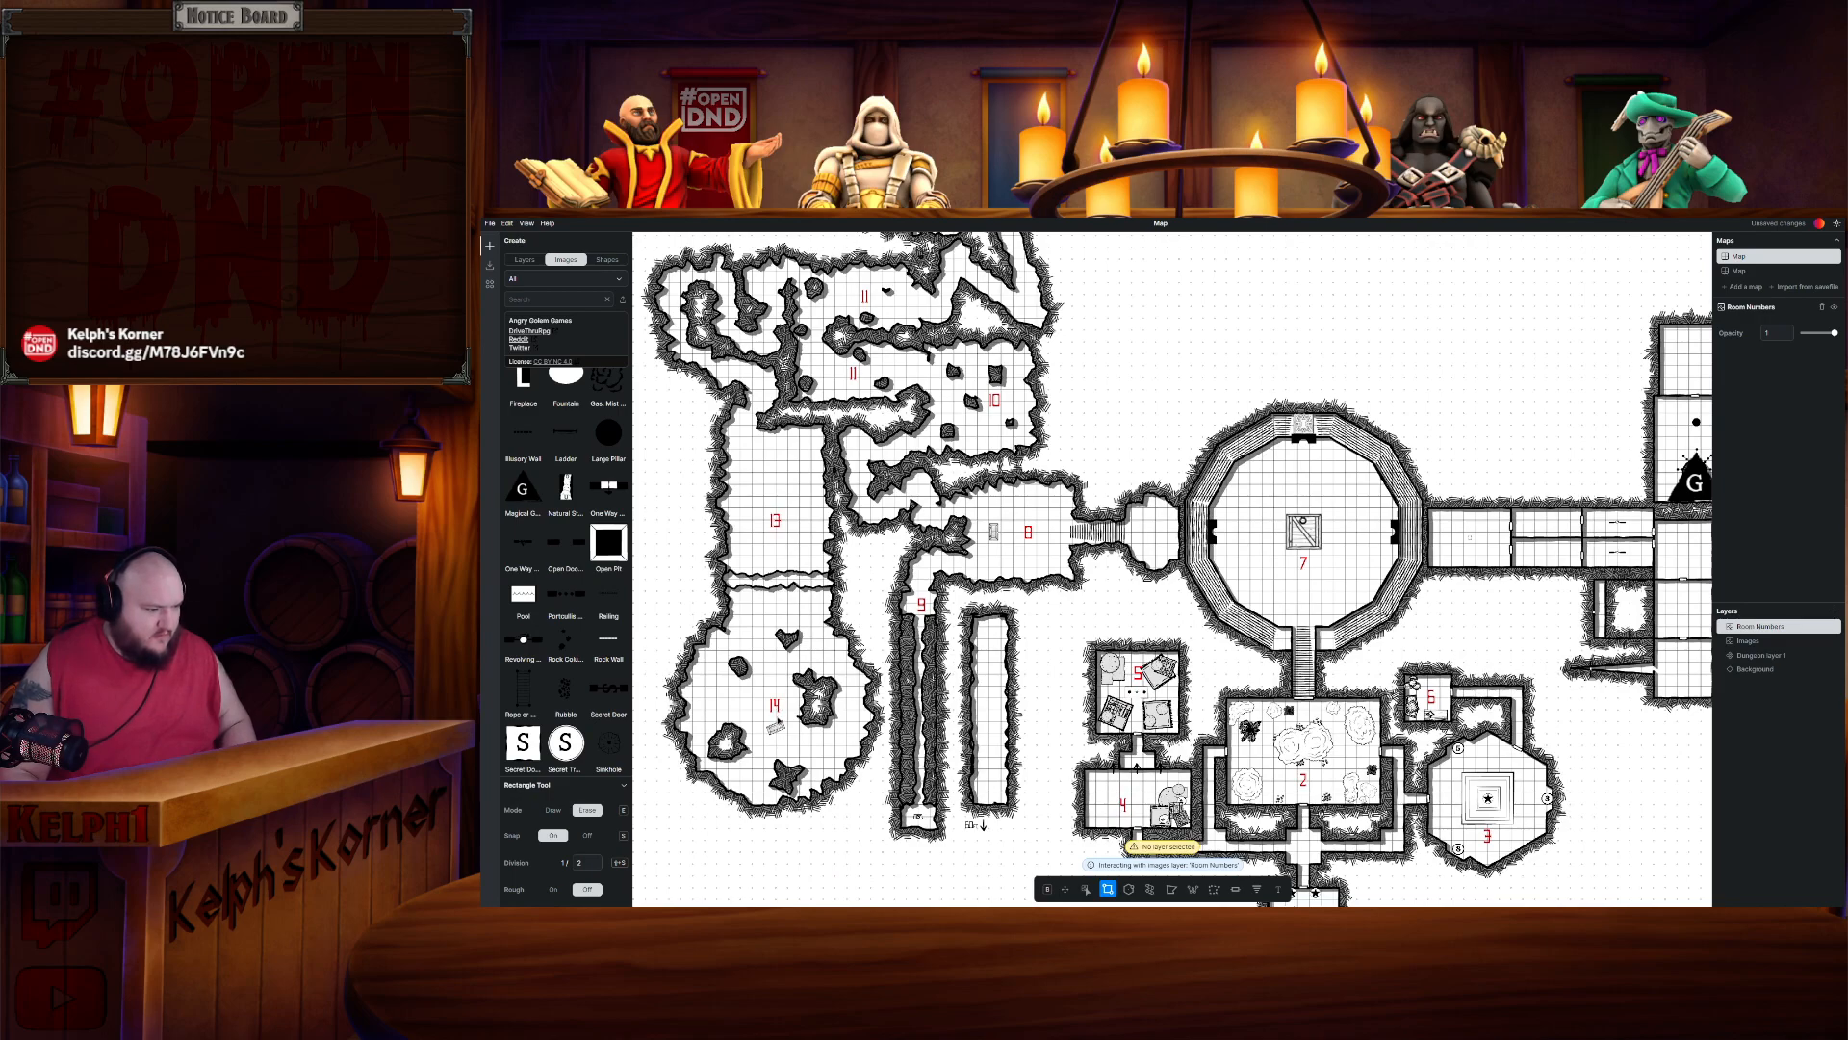
{"action": "left_click", "coordinate": [1086, 888]}
{"action": "left_click", "coordinate": [802, 707]}
{"action": "left_click", "coordinate": [788, 706]}
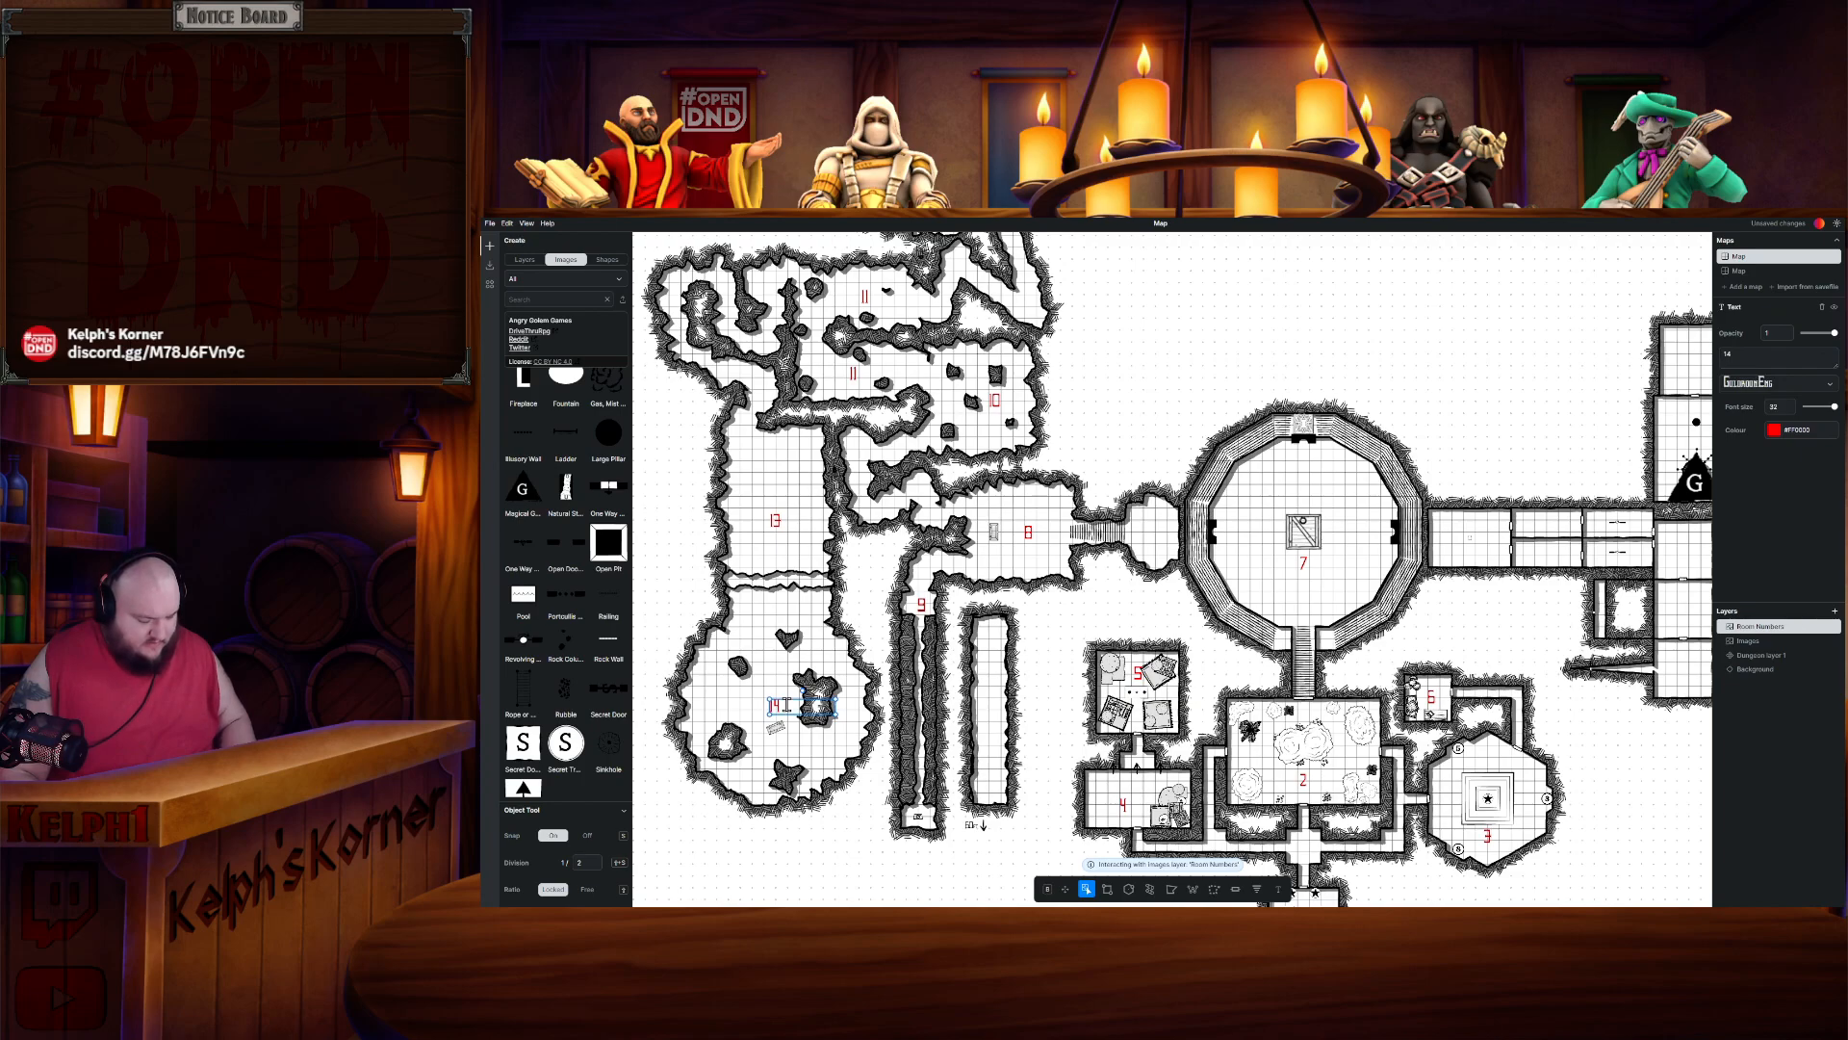
- Copy the Room 14 label, paste it into the room east of Room 7, and renumber it 15
{"action": "key", "text": "ctrl+c"}
{"action": "key", "text": "ctrl+v"}
{"action": "left_click", "coordinate": [809, 763]}
{"action": "key", "text": "ctrl+v"}
{"action": "left_click_drag", "start_coordinate": [1446, 527], "coordinate": [1478, 530]}
{"action": "scroll", "coordinate": [1478, 530], "scroll_direction": "up", "scroll_amount": 4}
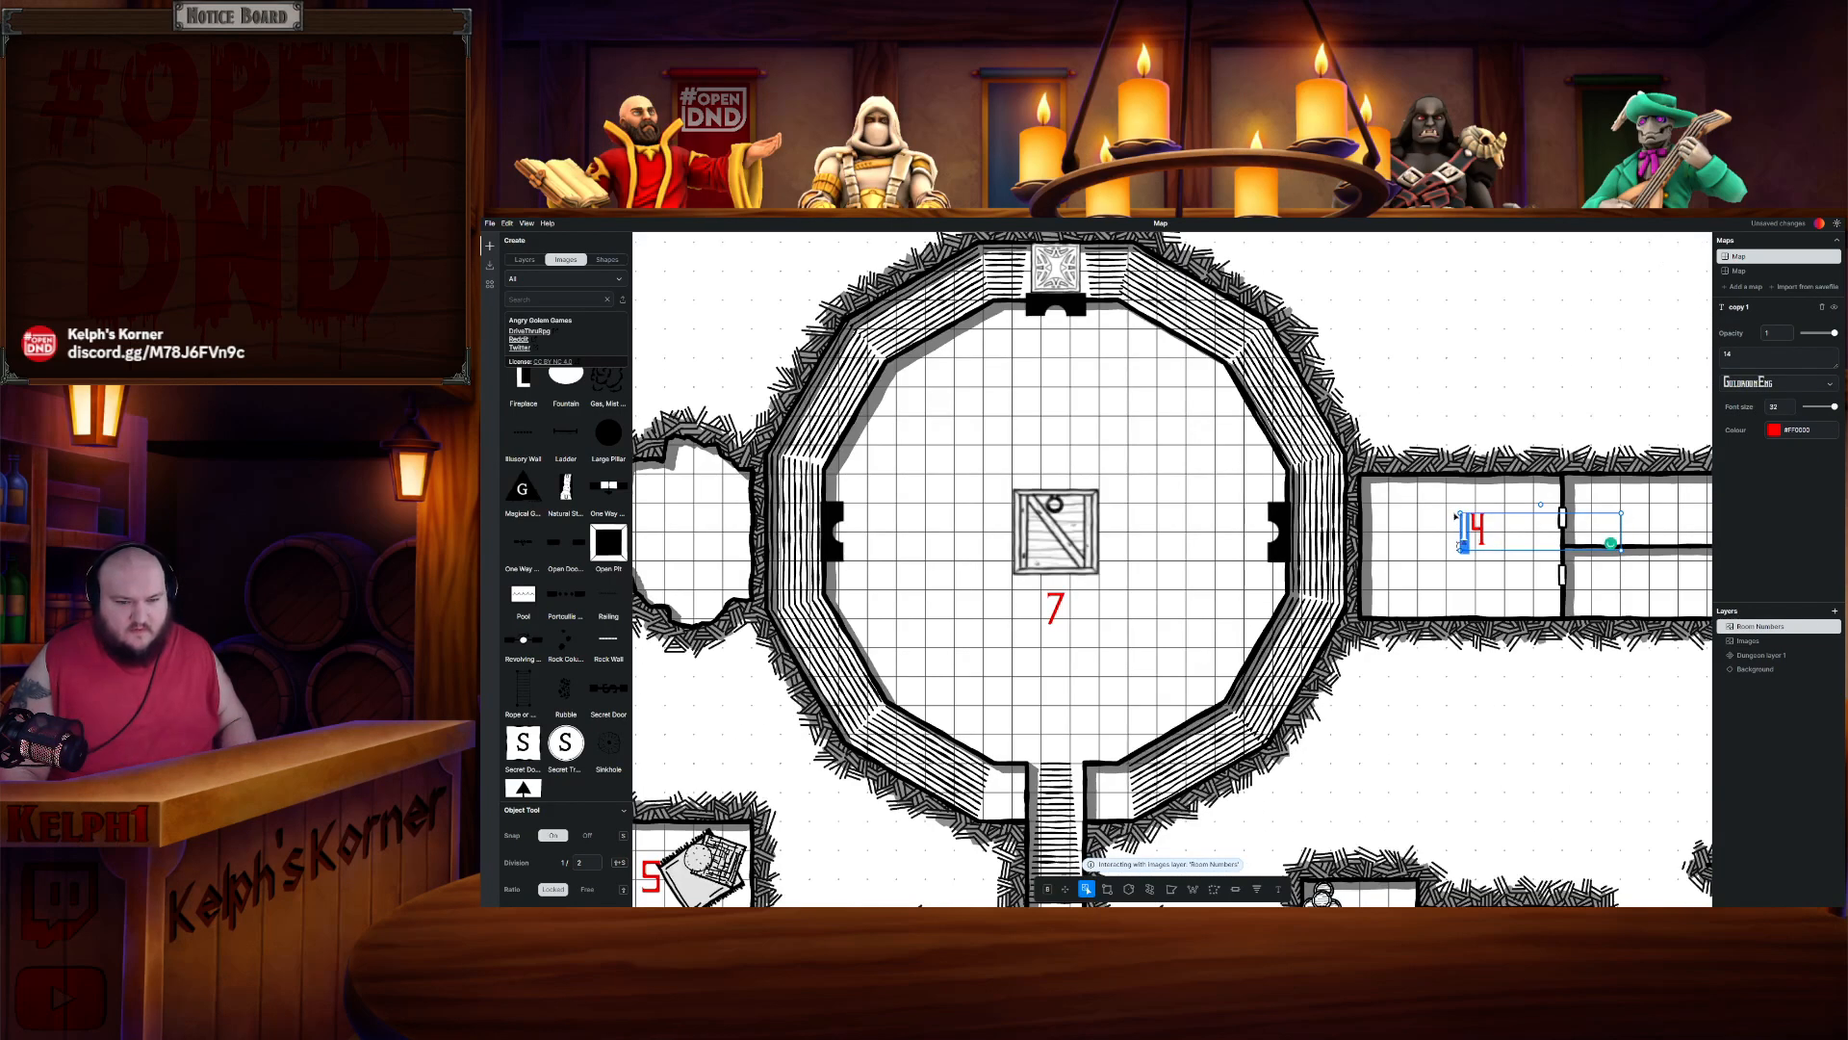
{"action": "key", "text": "BackSpace"}
{"action": "type", "text": "5"}
{"action": "key", "text": "Escape"}
{"action": "left_click_drag", "start_coordinate": [1463, 507], "coordinate": [1458, 498]}
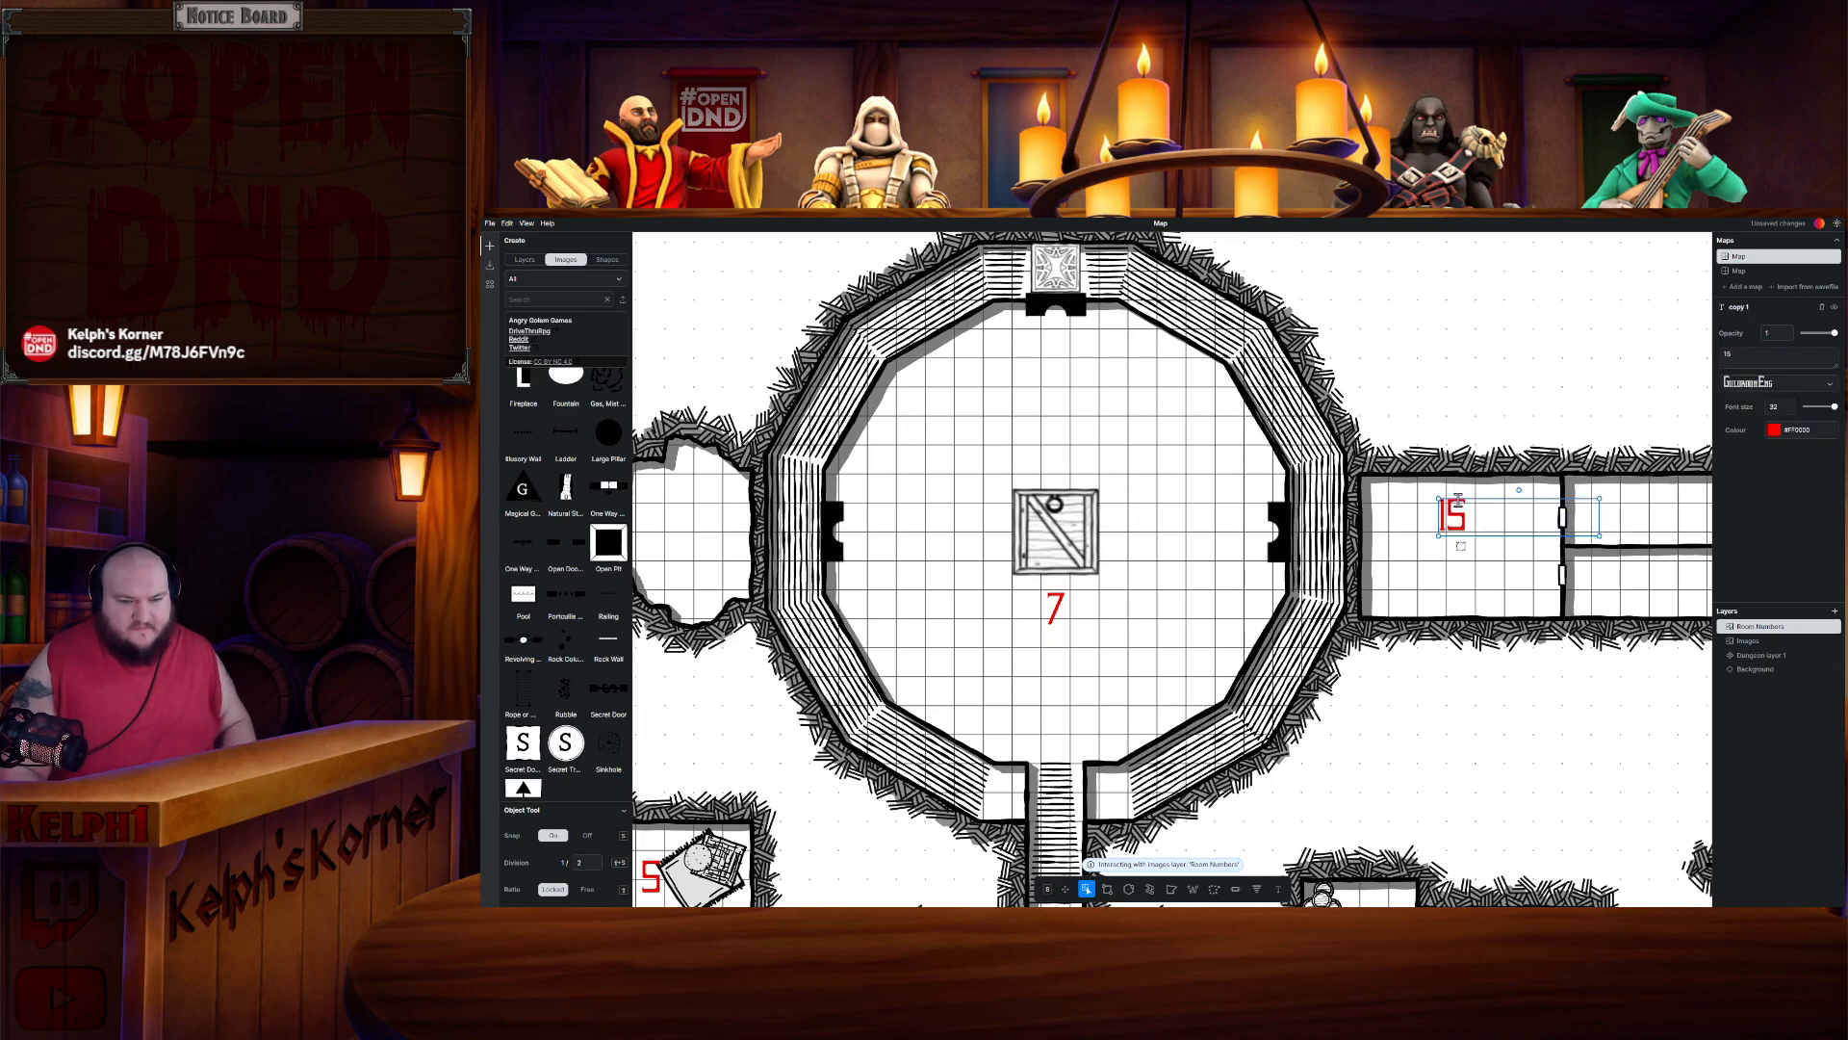
- Deselect the label and undo the last change
{"action": "left_click_drag", "start_coordinate": [1535, 376], "coordinate": [1110, 421]}
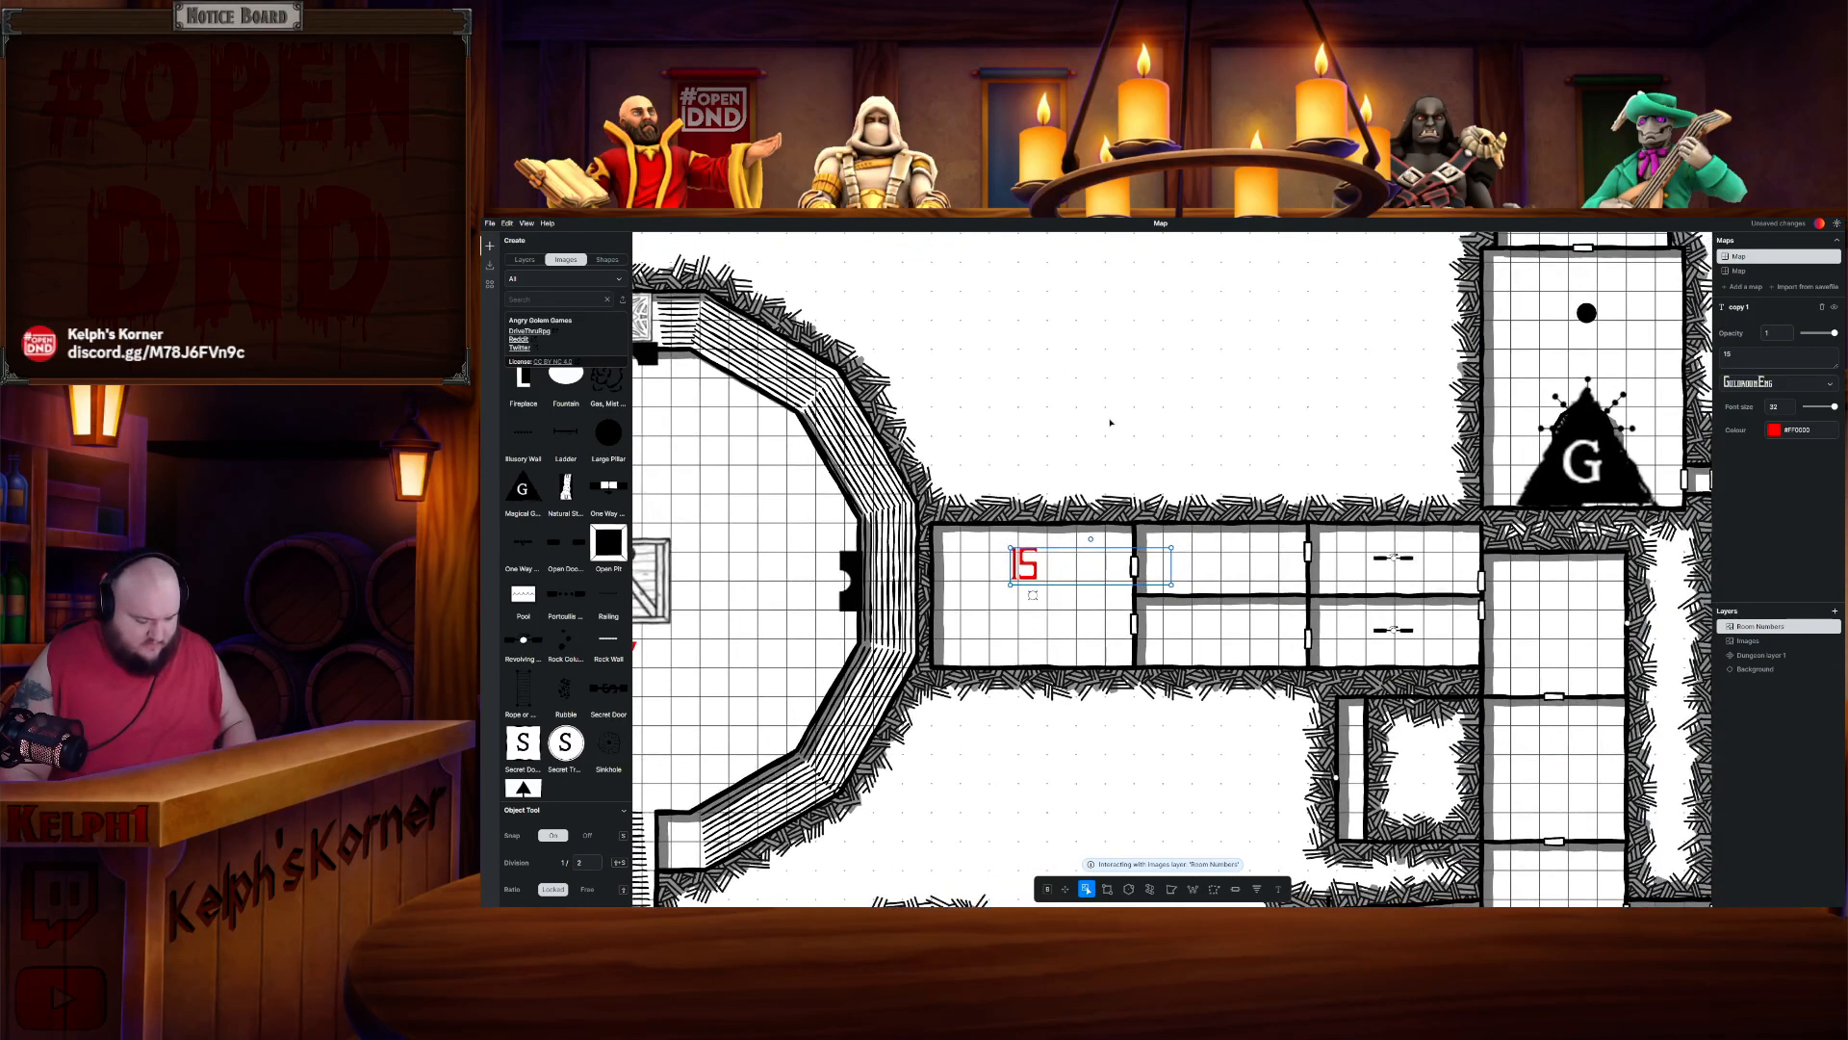
{"action": "key", "text": "Escape"}
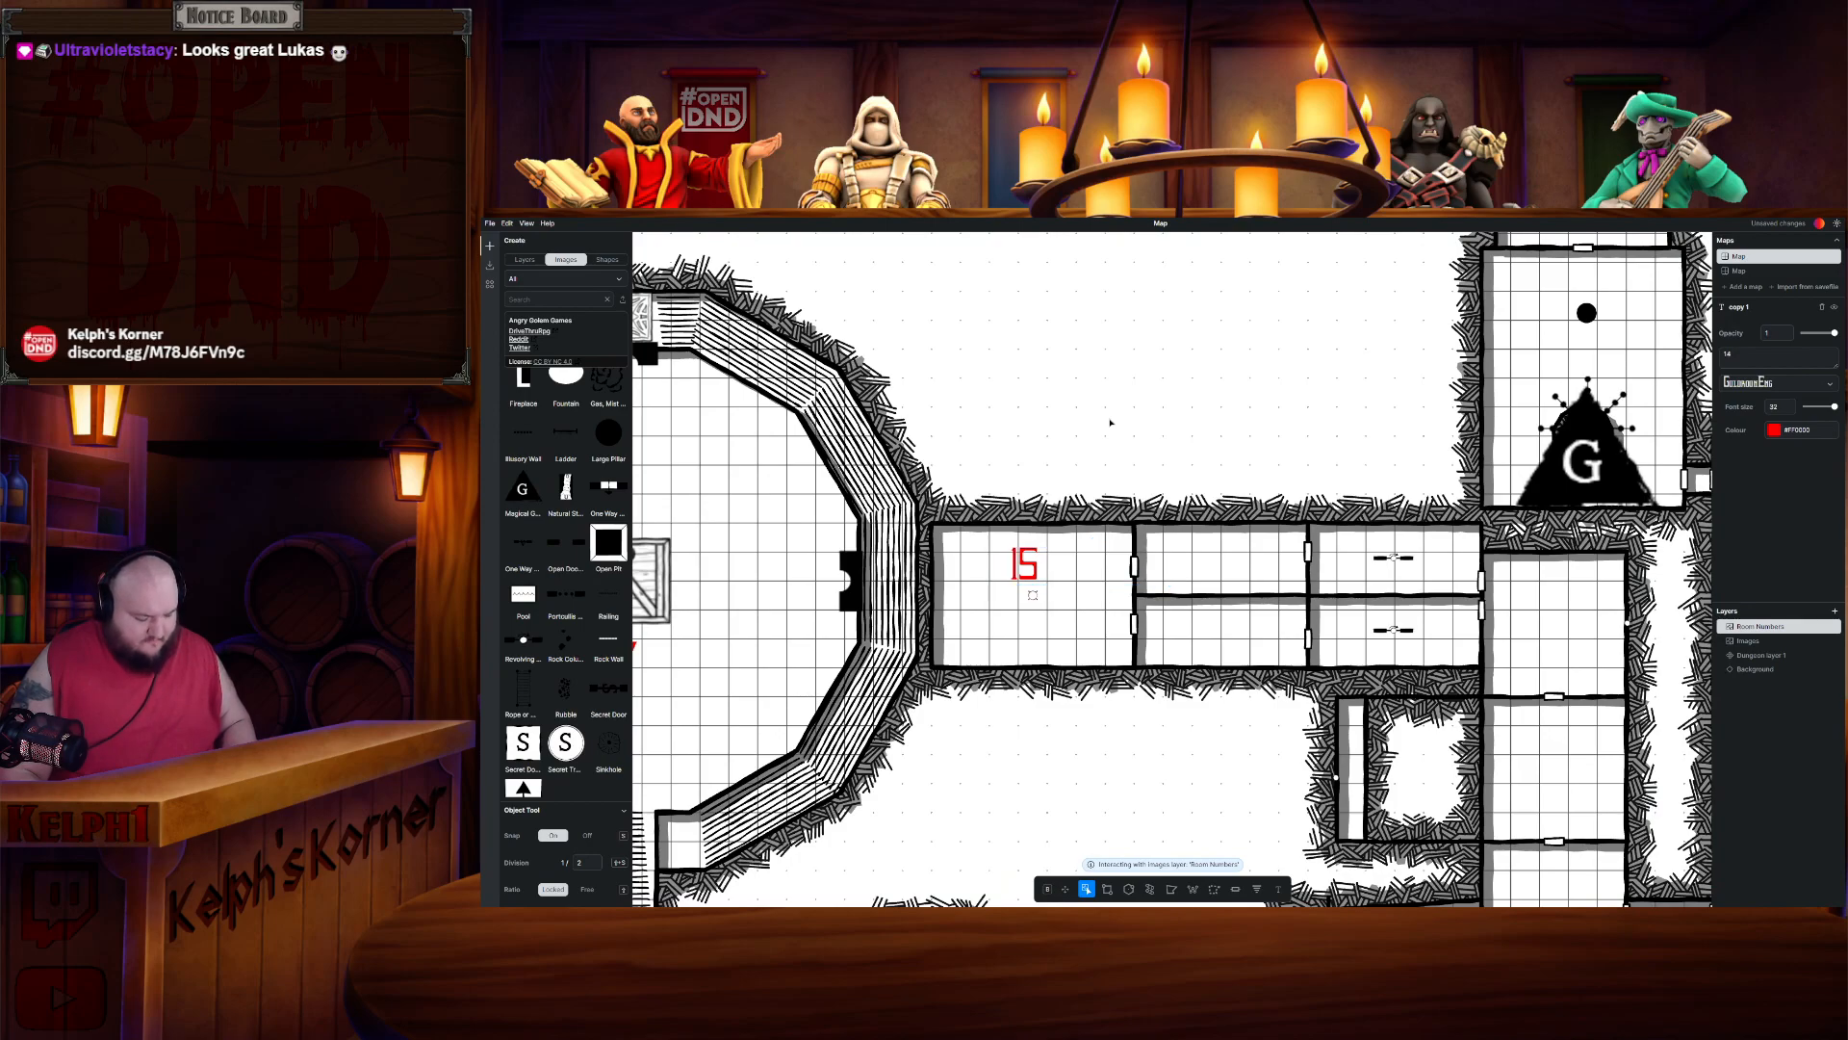
{"action": "key", "text": "ctrl+z"}
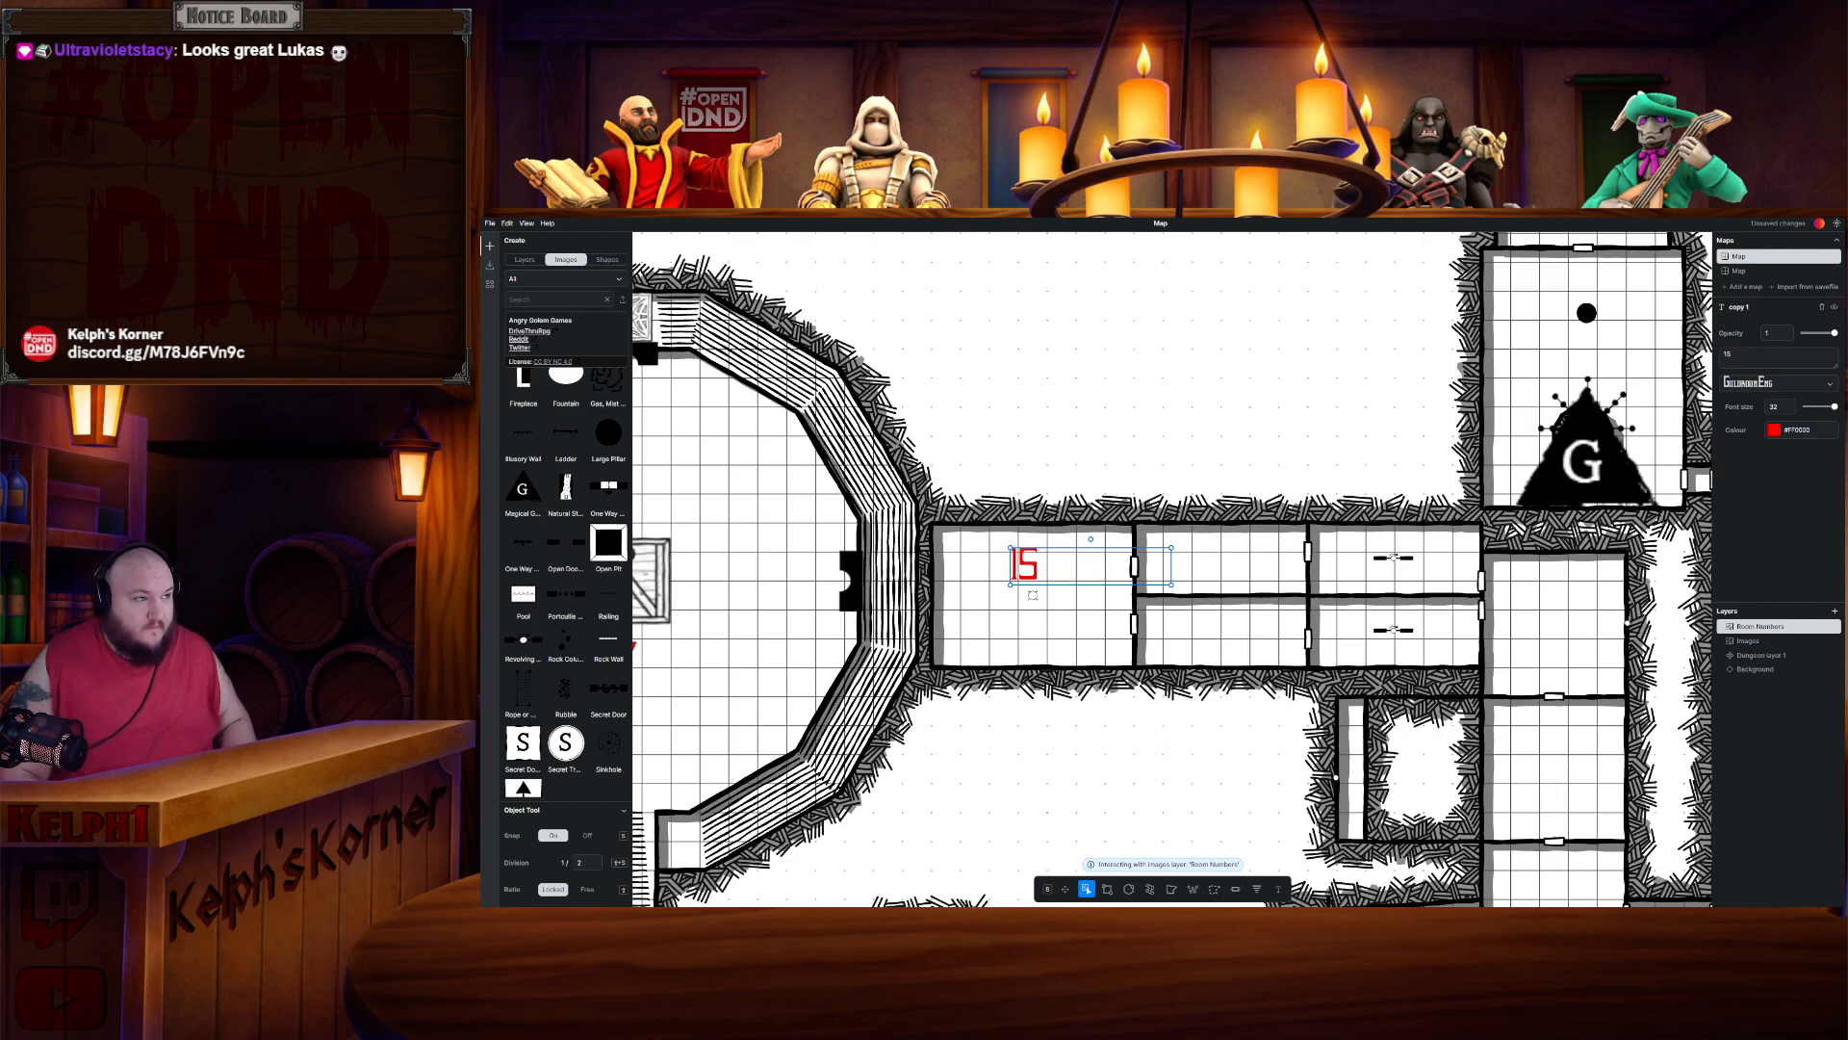
{"action": "scroll", "coordinate": [1120, 581], "scroll_direction": "down", "scroll_amount": 5}
{"action": "key", "text": "ctrl+v"}
{"action": "left_click", "coordinate": [493, 225]}
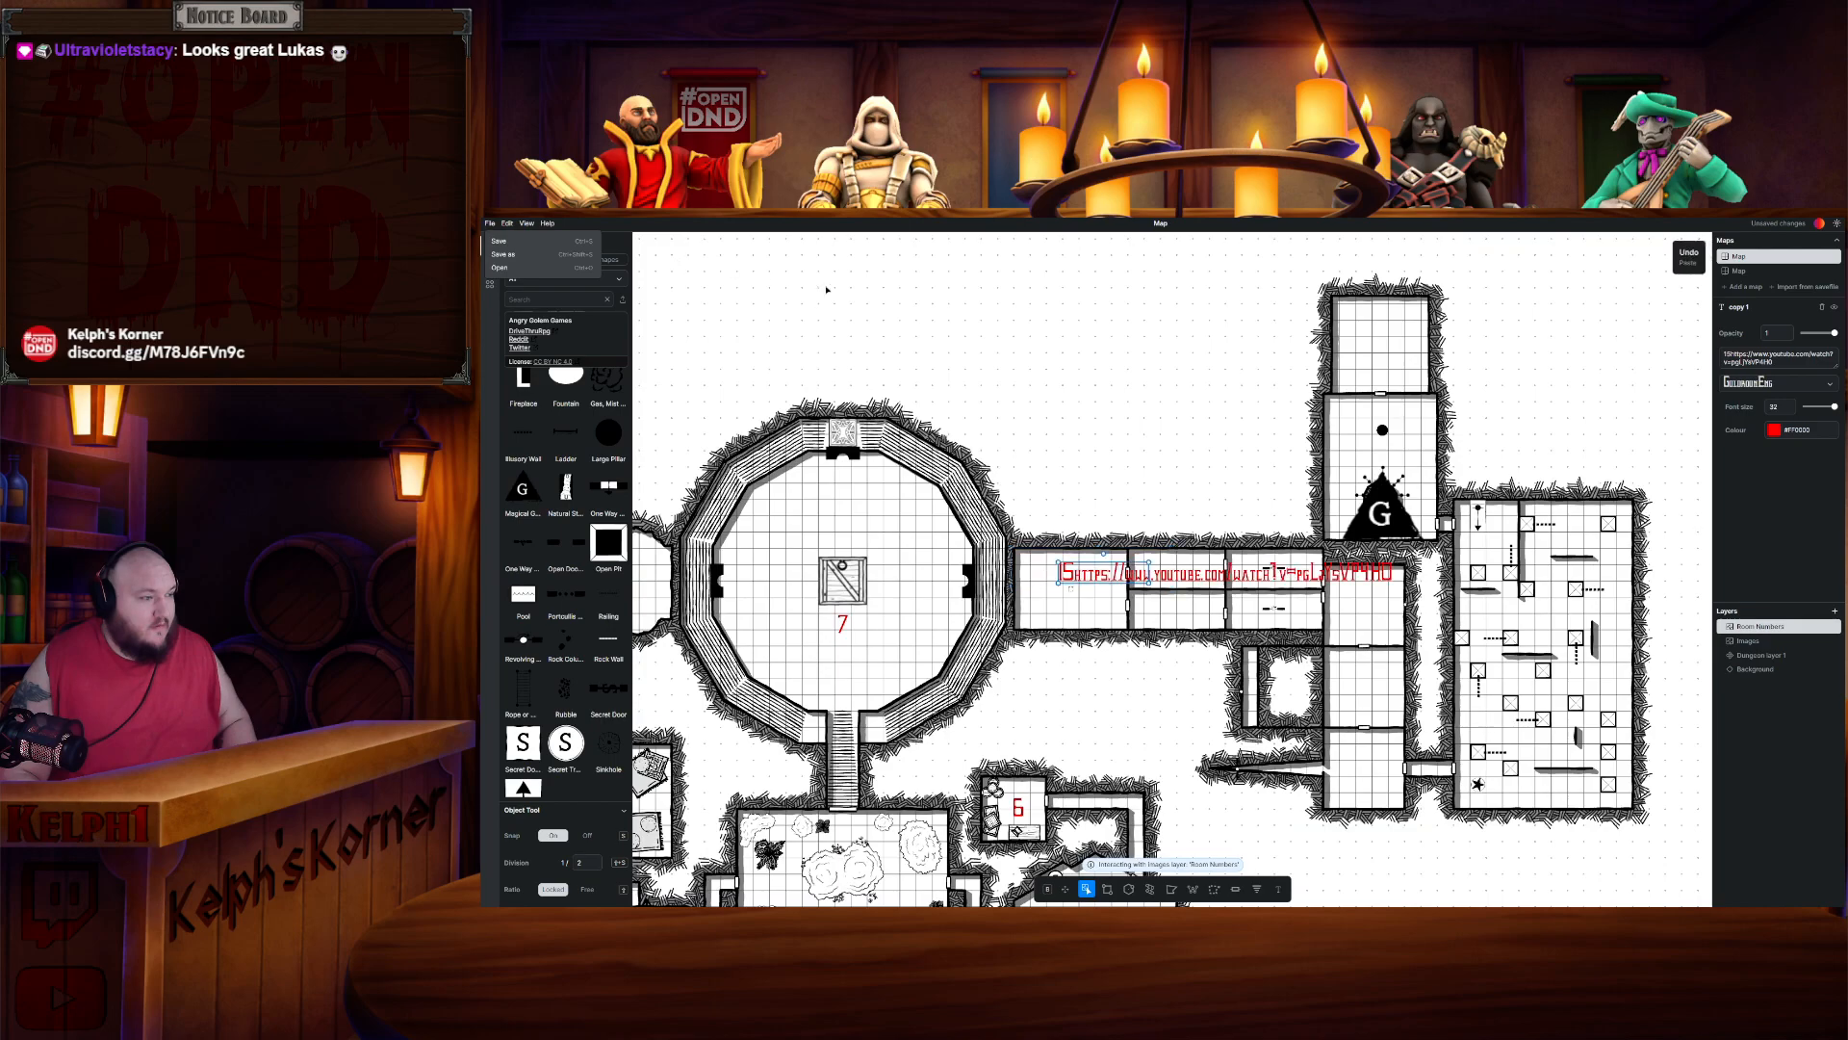
{"action": "left_click", "coordinate": [1180, 487]}
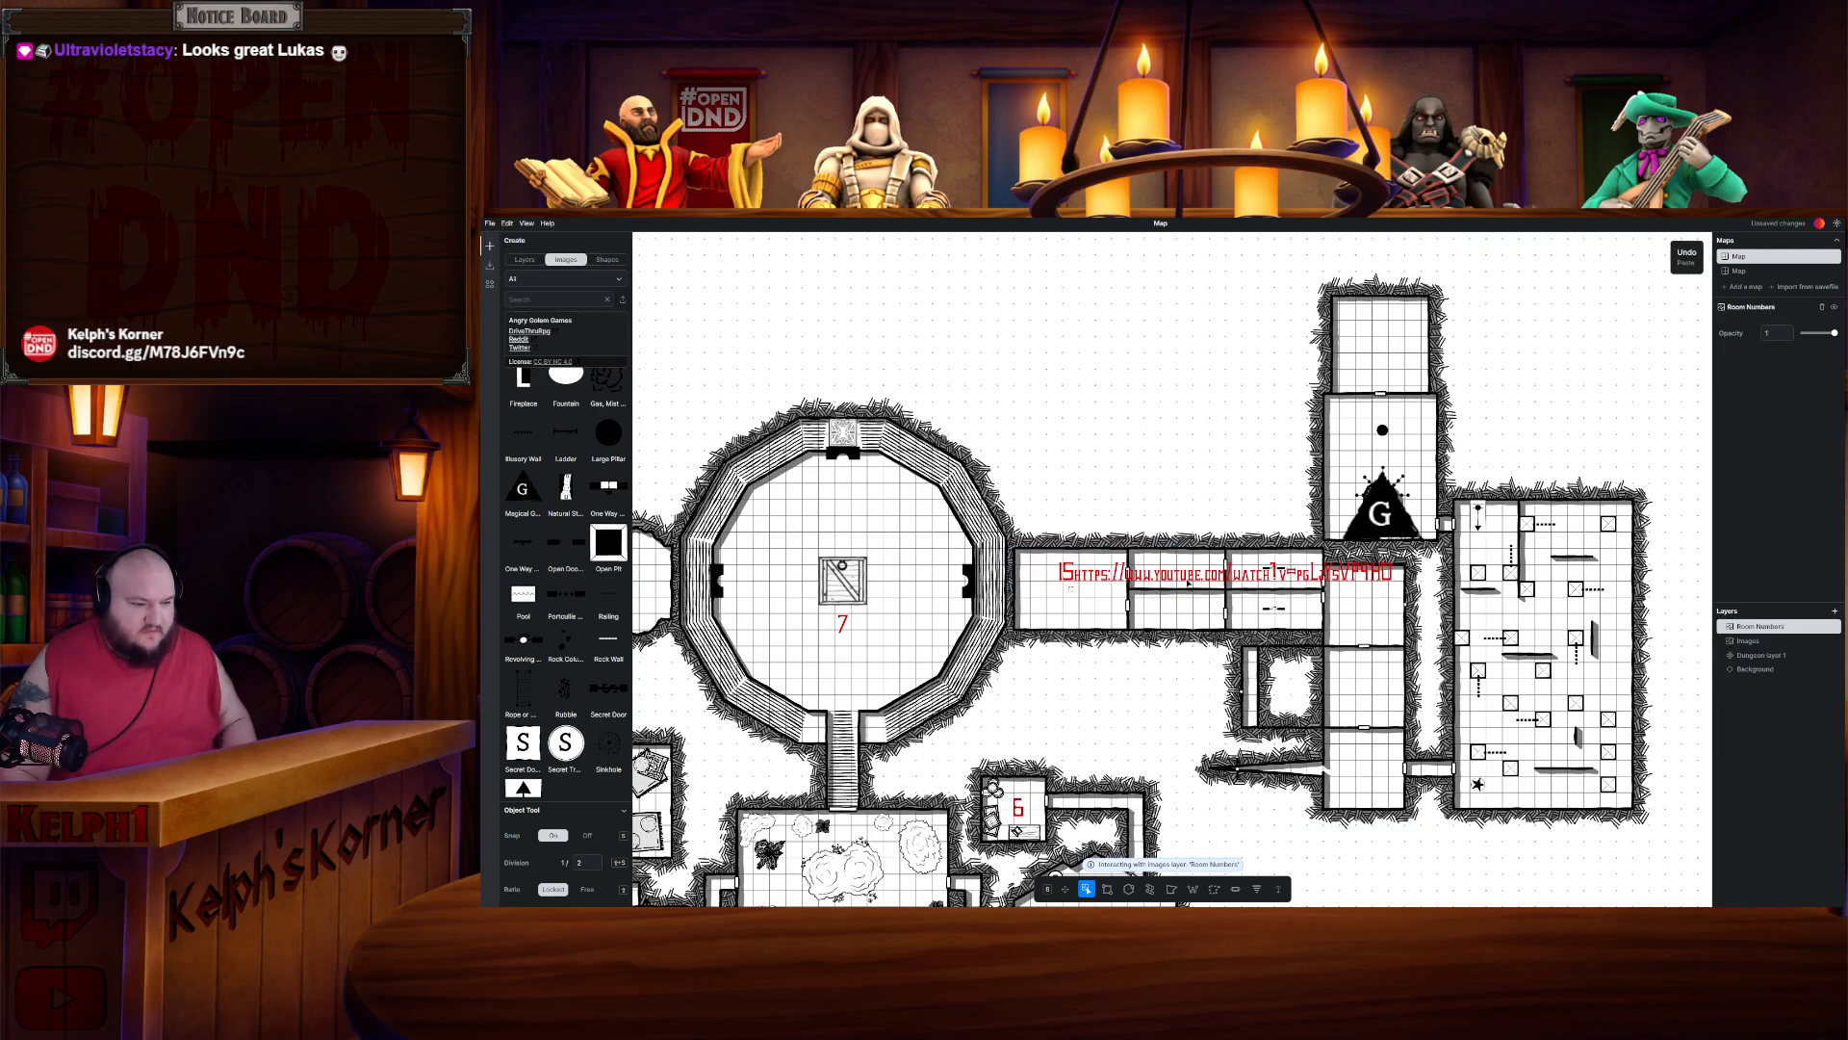
{"action": "left_click", "coordinate": [1105, 577]}
{"action": "double_click", "coordinate": [1102, 573]}
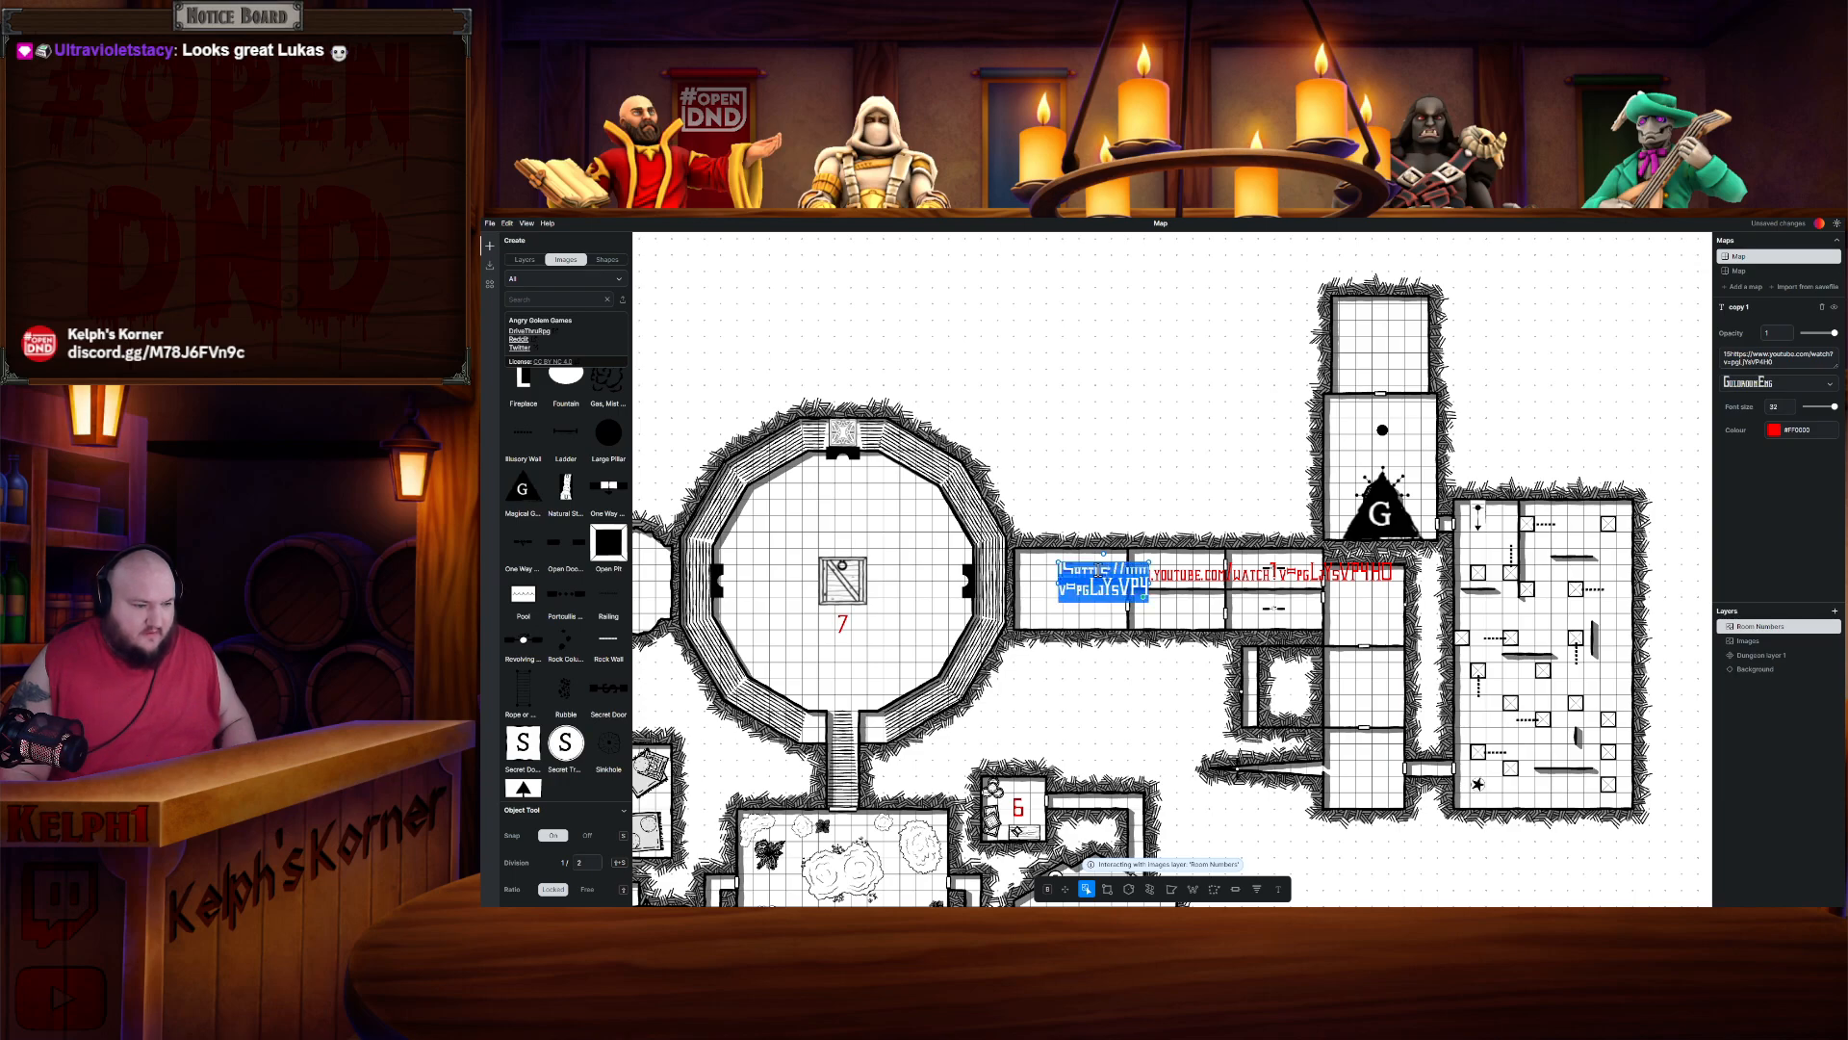
{"action": "type", "text": "15"}
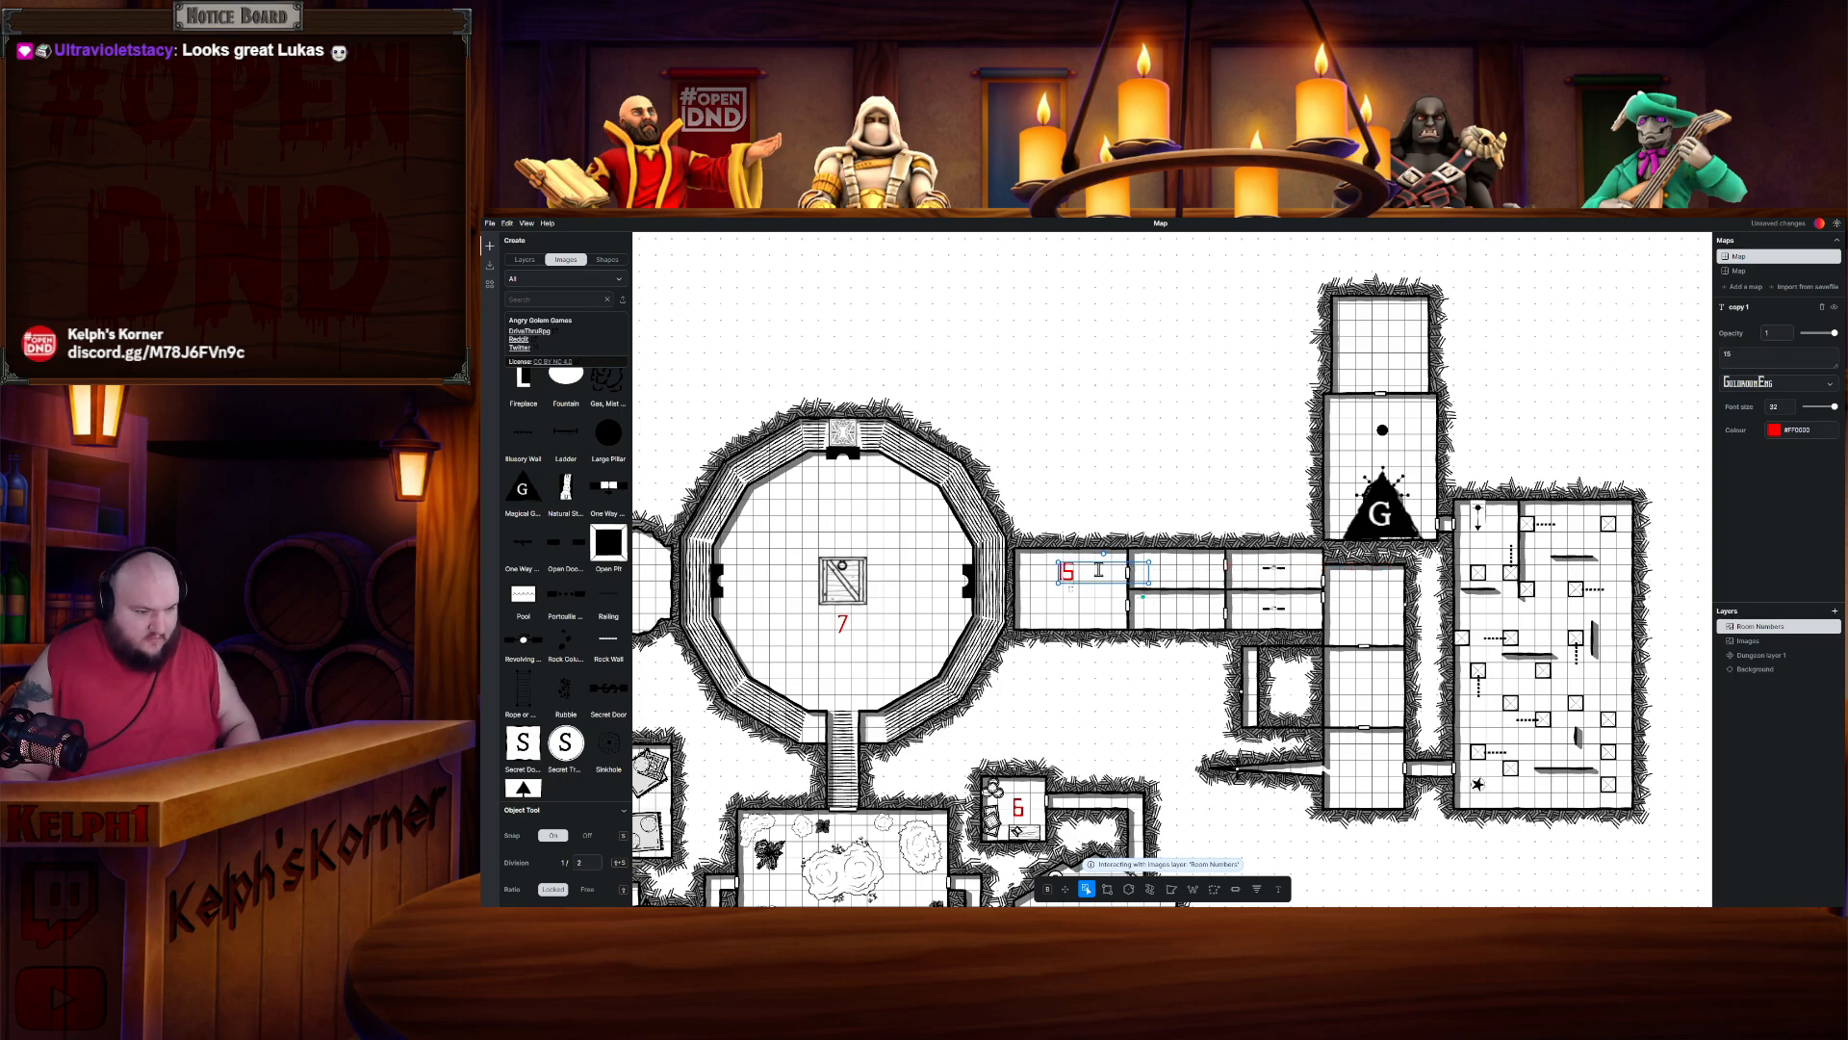
- Duplicate the Room 15 label, keeping the original inside the room east of Room 7
{"action": "left_click", "coordinate": [1084, 508]}
{"action": "scroll", "coordinate": [1084, 507], "scroll_direction": "down", "scroll_amount": 5}
{"action": "scroll", "coordinate": [1076, 512], "scroll_direction": "up", "scroll_amount": 6}
{"action": "left_click", "coordinate": [1075, 574]}
{"action": "double_click", "coordinate": [1087, 572]}
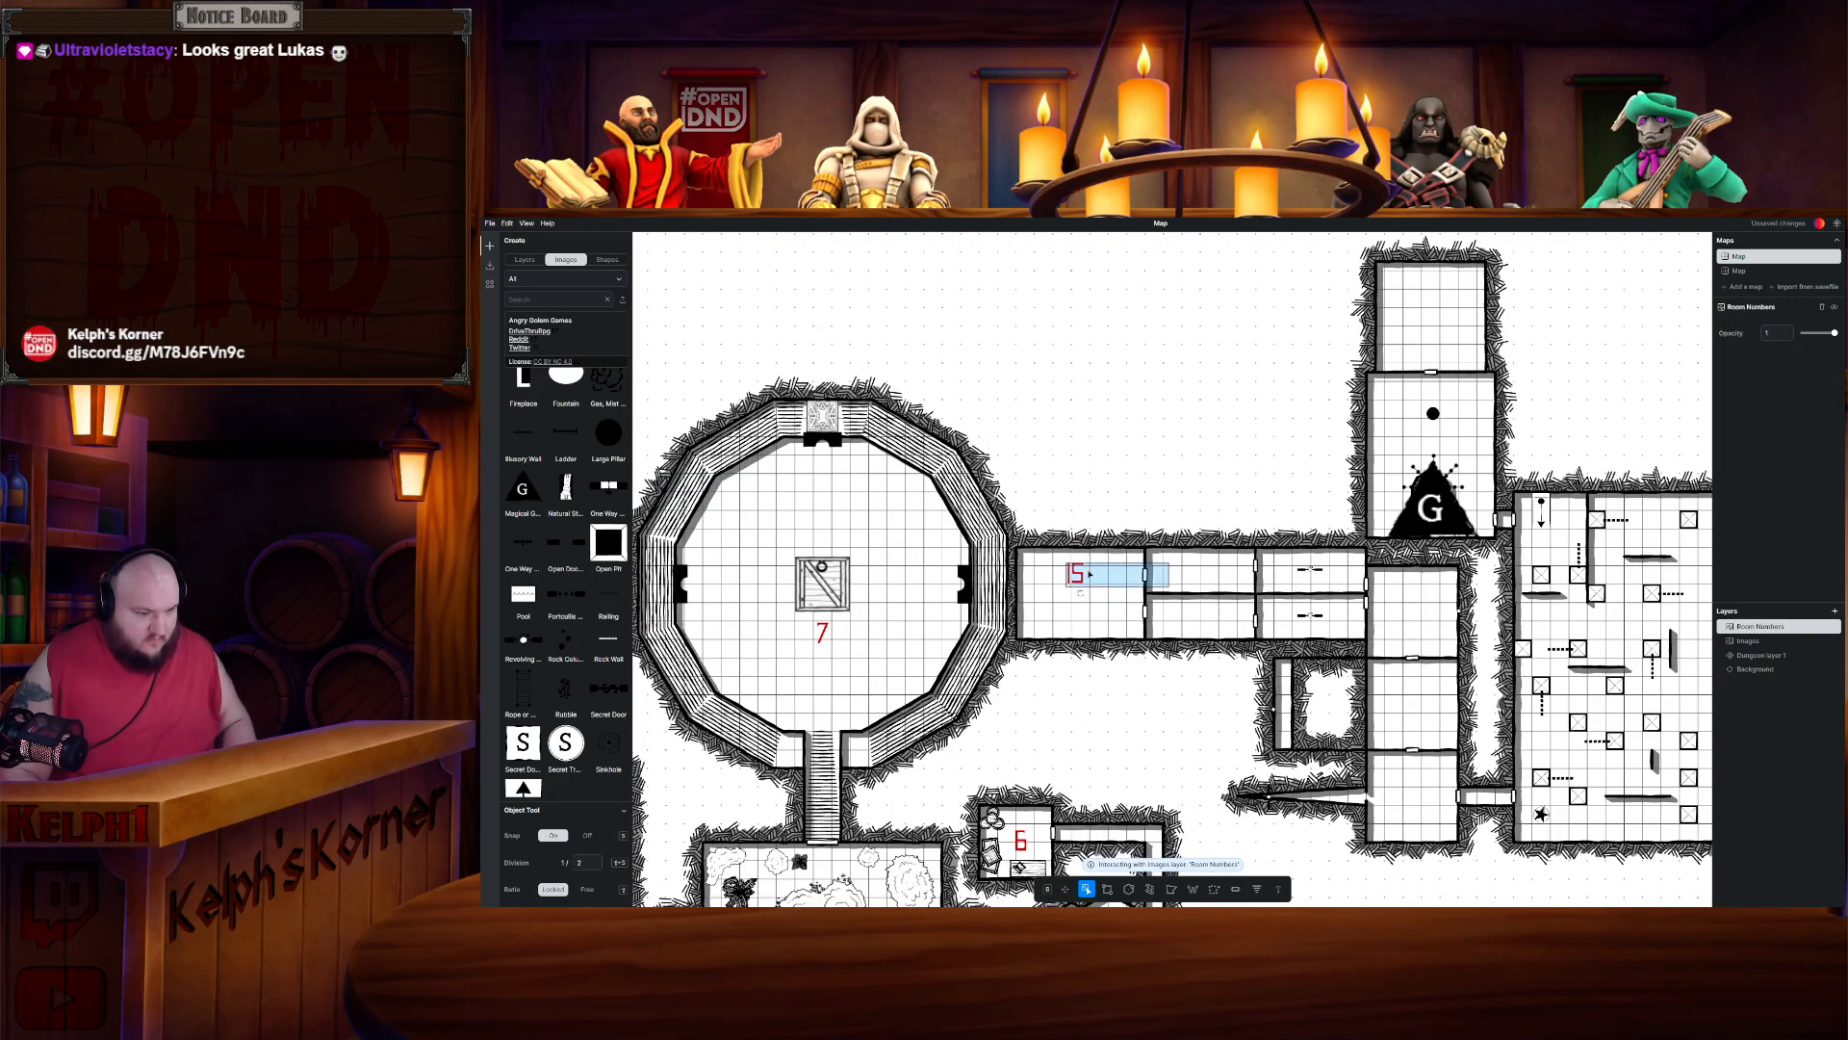
{"action": "key", "text": "Escape"}
{"action": "double_click", "coordinate": [1086, 572]}
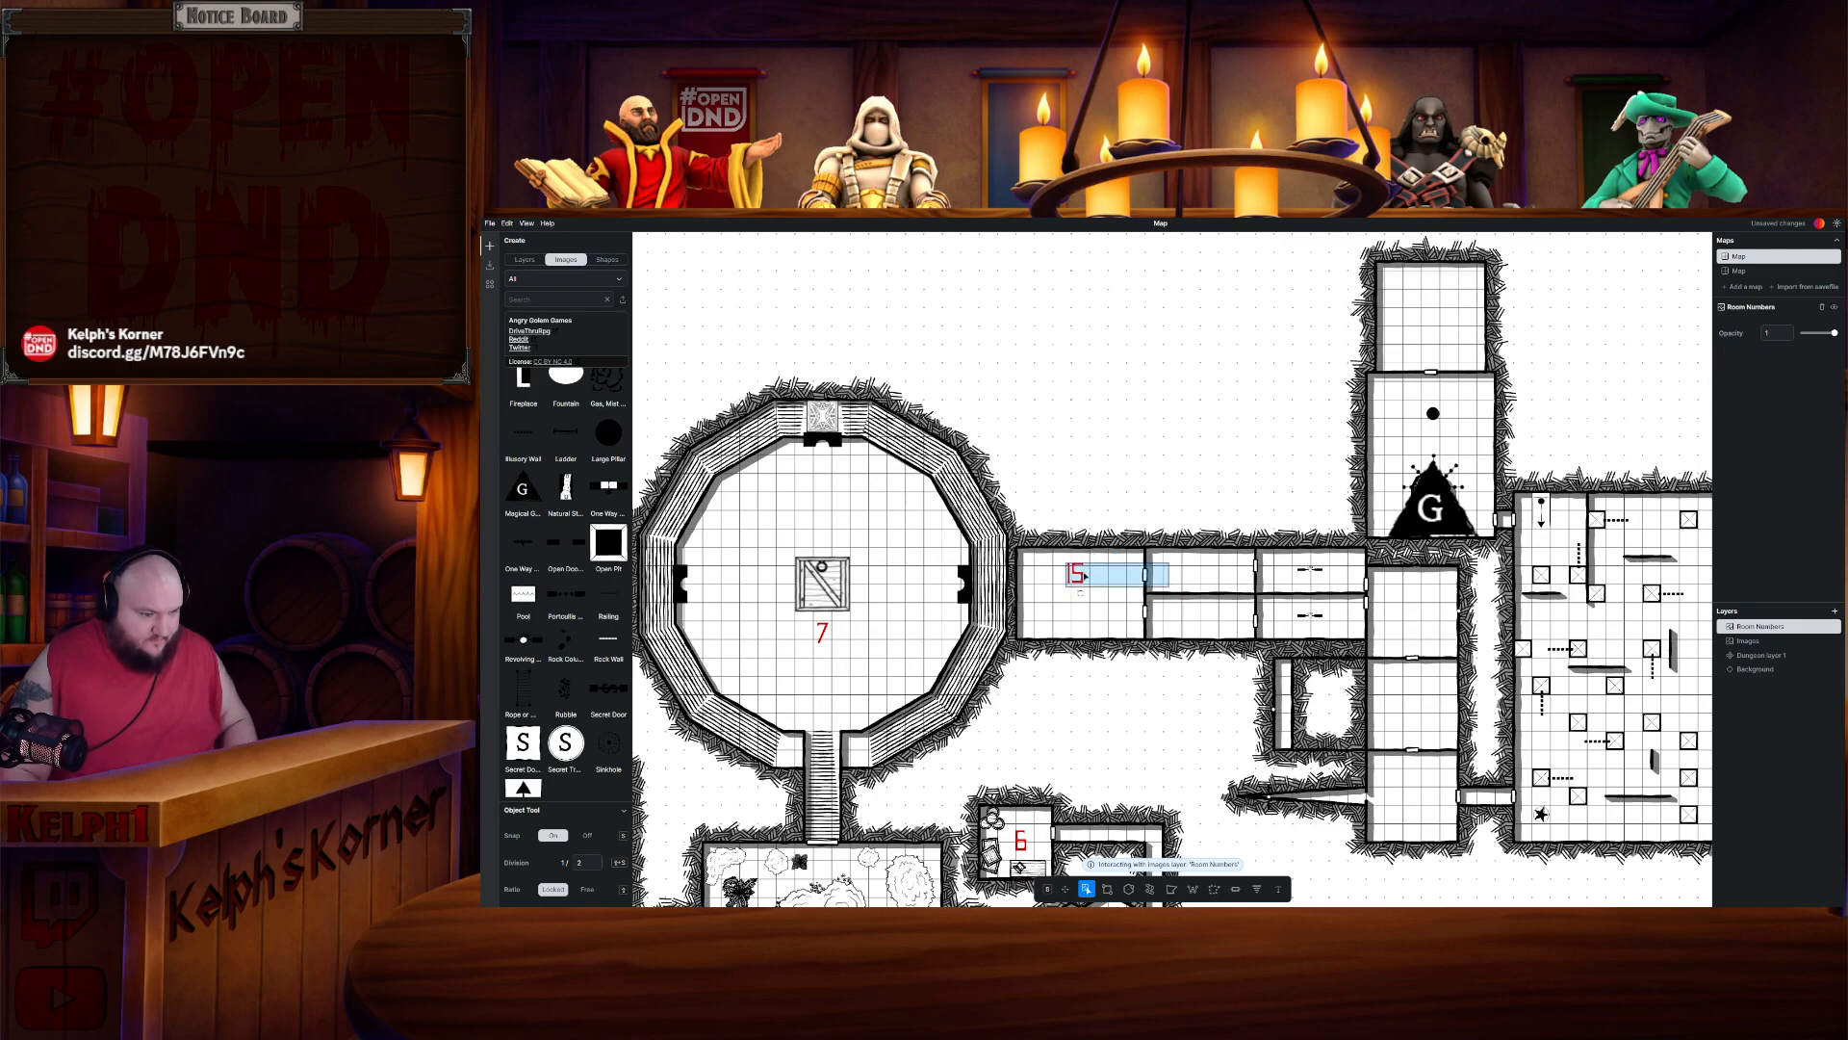
{"action": "left_click_drag", "start_coordinate": [1084, 575], "coordinate": [1092, 486]}
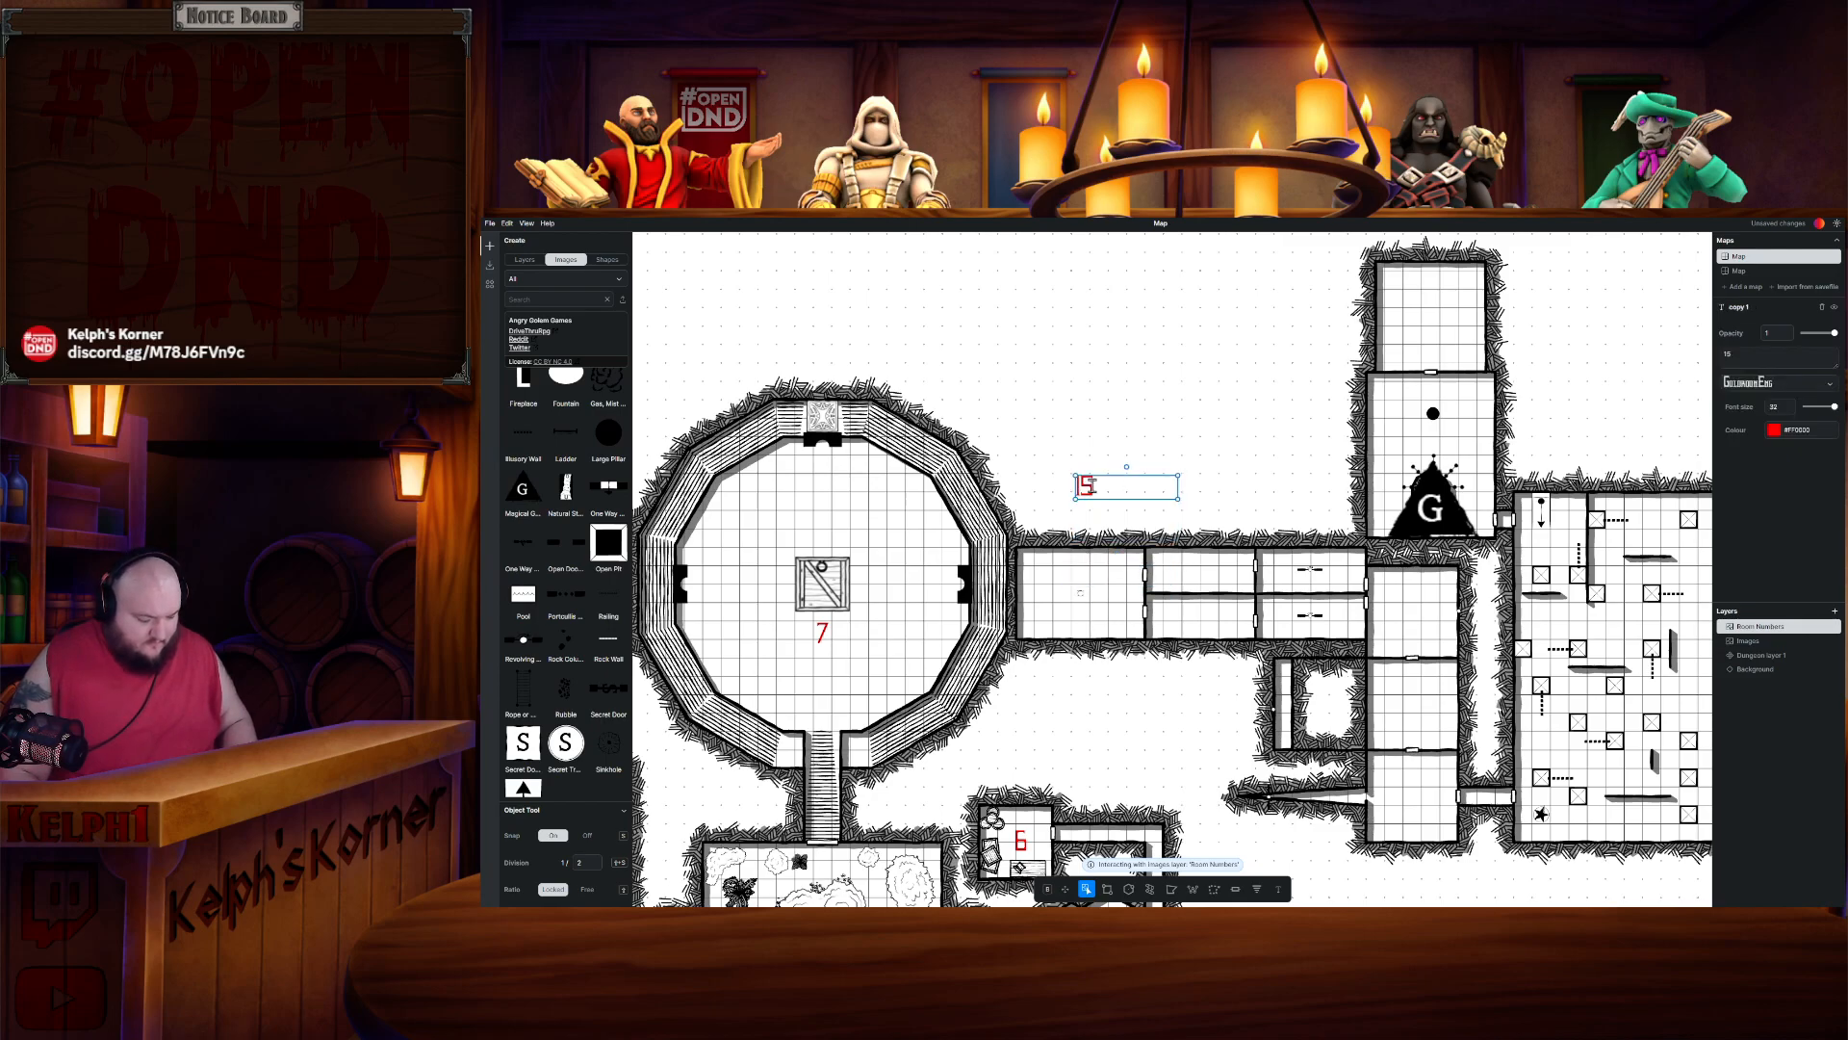
{"action": "key", "text": "ctrl+c"}
{"action": "key", "text": "ctrl+v"}
{"action": "key", "text": "Escape"}
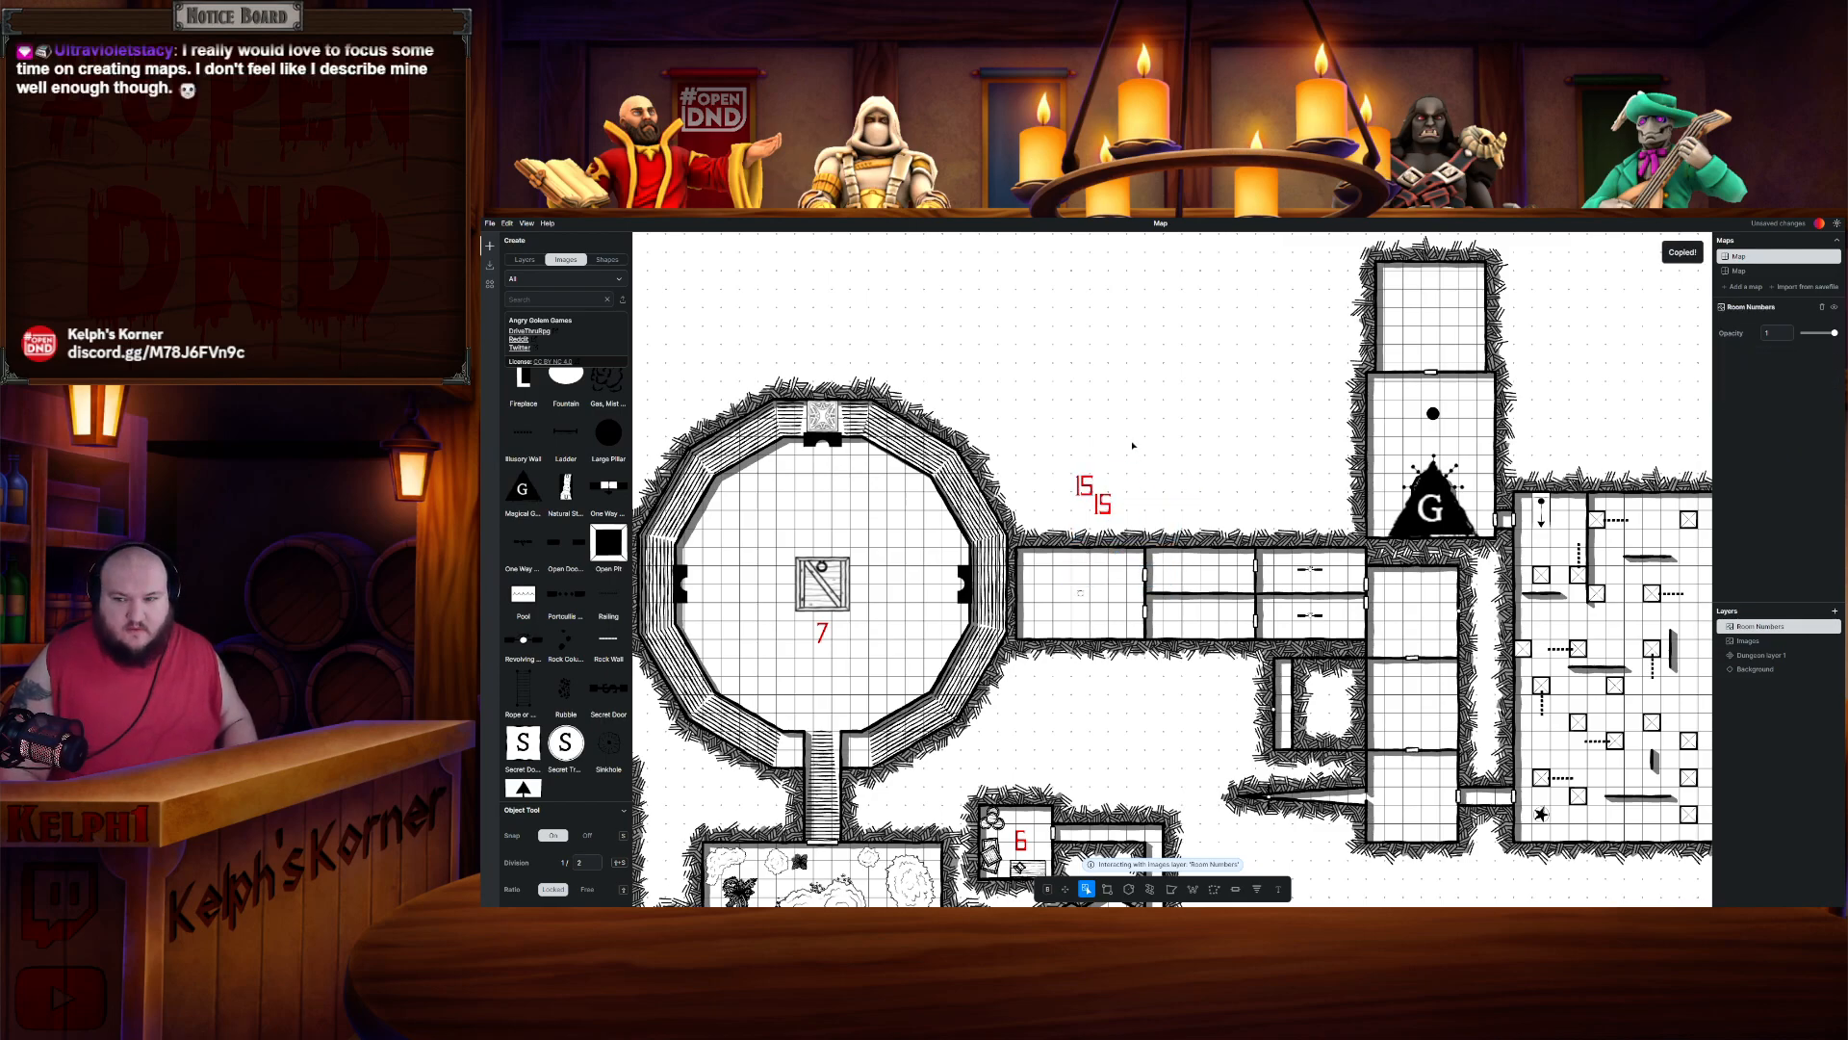
{"action": "double_click", "coordinate": [1085, 486]}
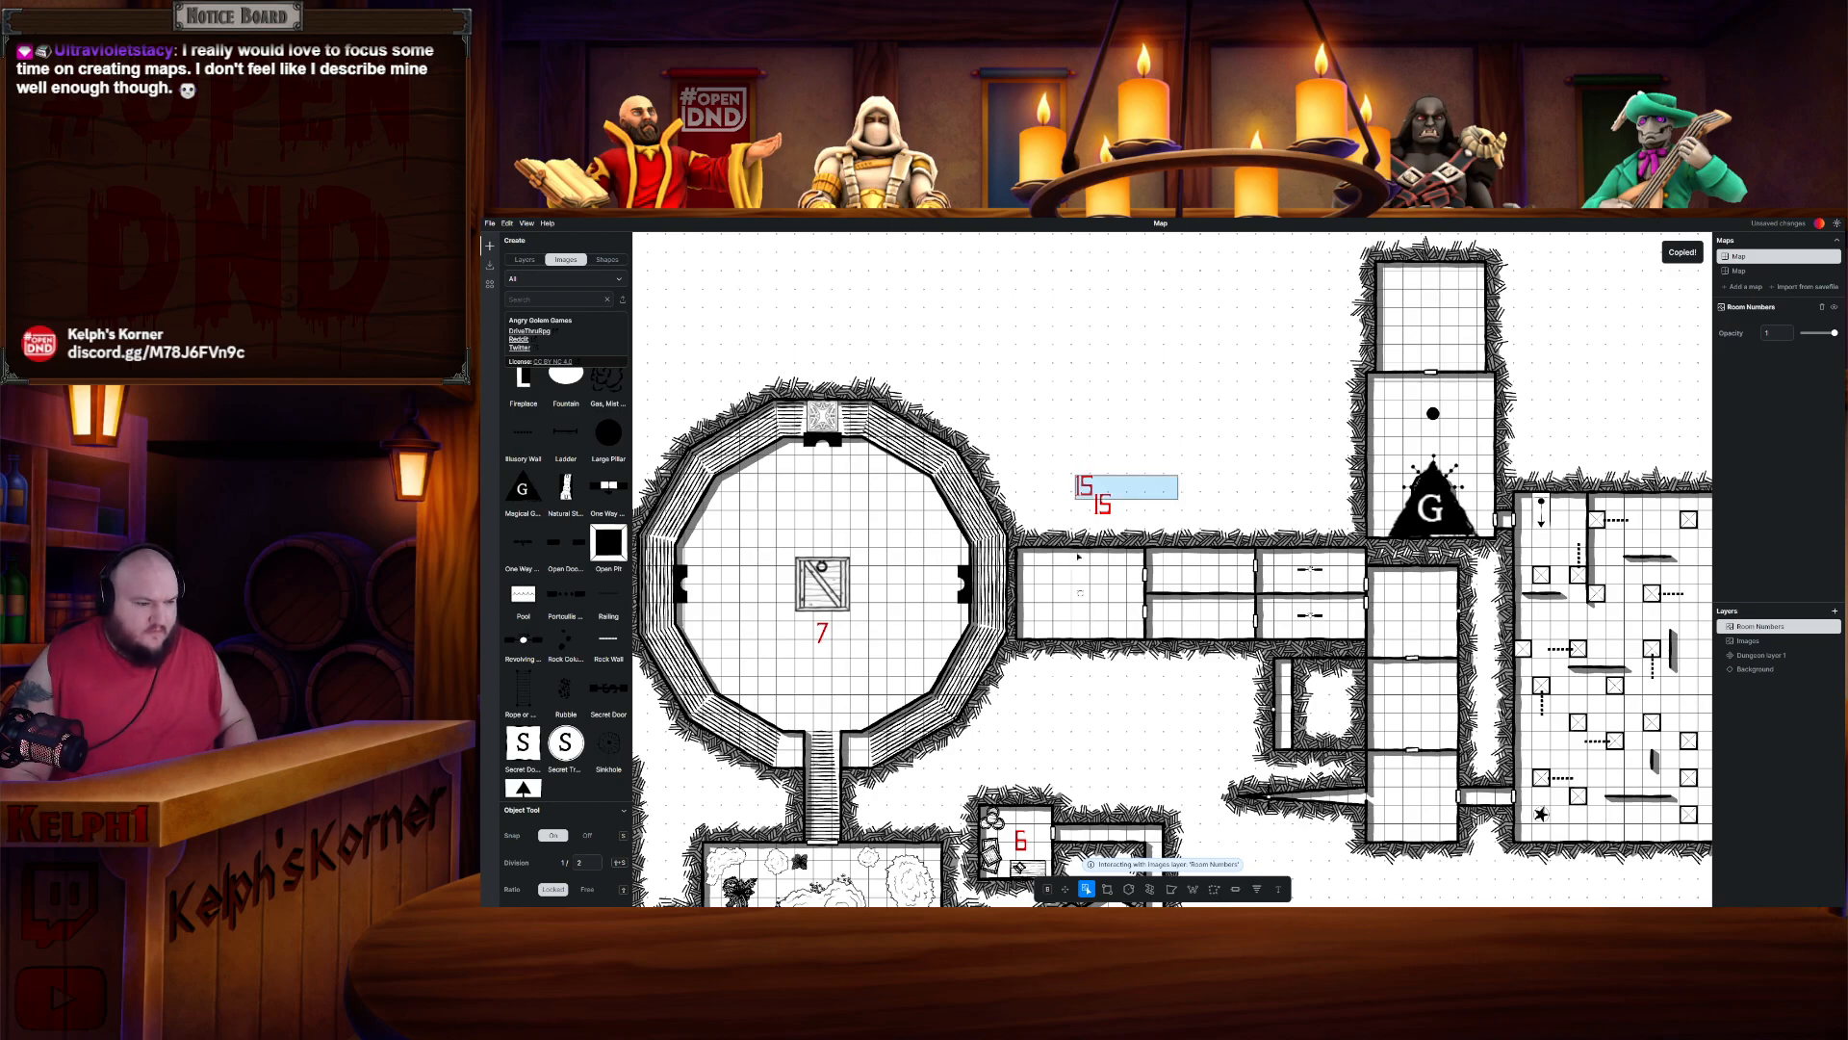
{"action": "left_click_drag", "start_coordinate": [1085, 486], "coordinate": [1076, 567]}
- Move the duplicated label into the next room east and renumber it 16
{"action": "double_click", "coordinate": [1100, 504]}
{"action": "left_click_drag", "start_coordinate": [1101, 504], "coordinate": [1202, 572]}
{"action": "key", "text": "BackSpace"}
{"action": "type", "text": "6"}
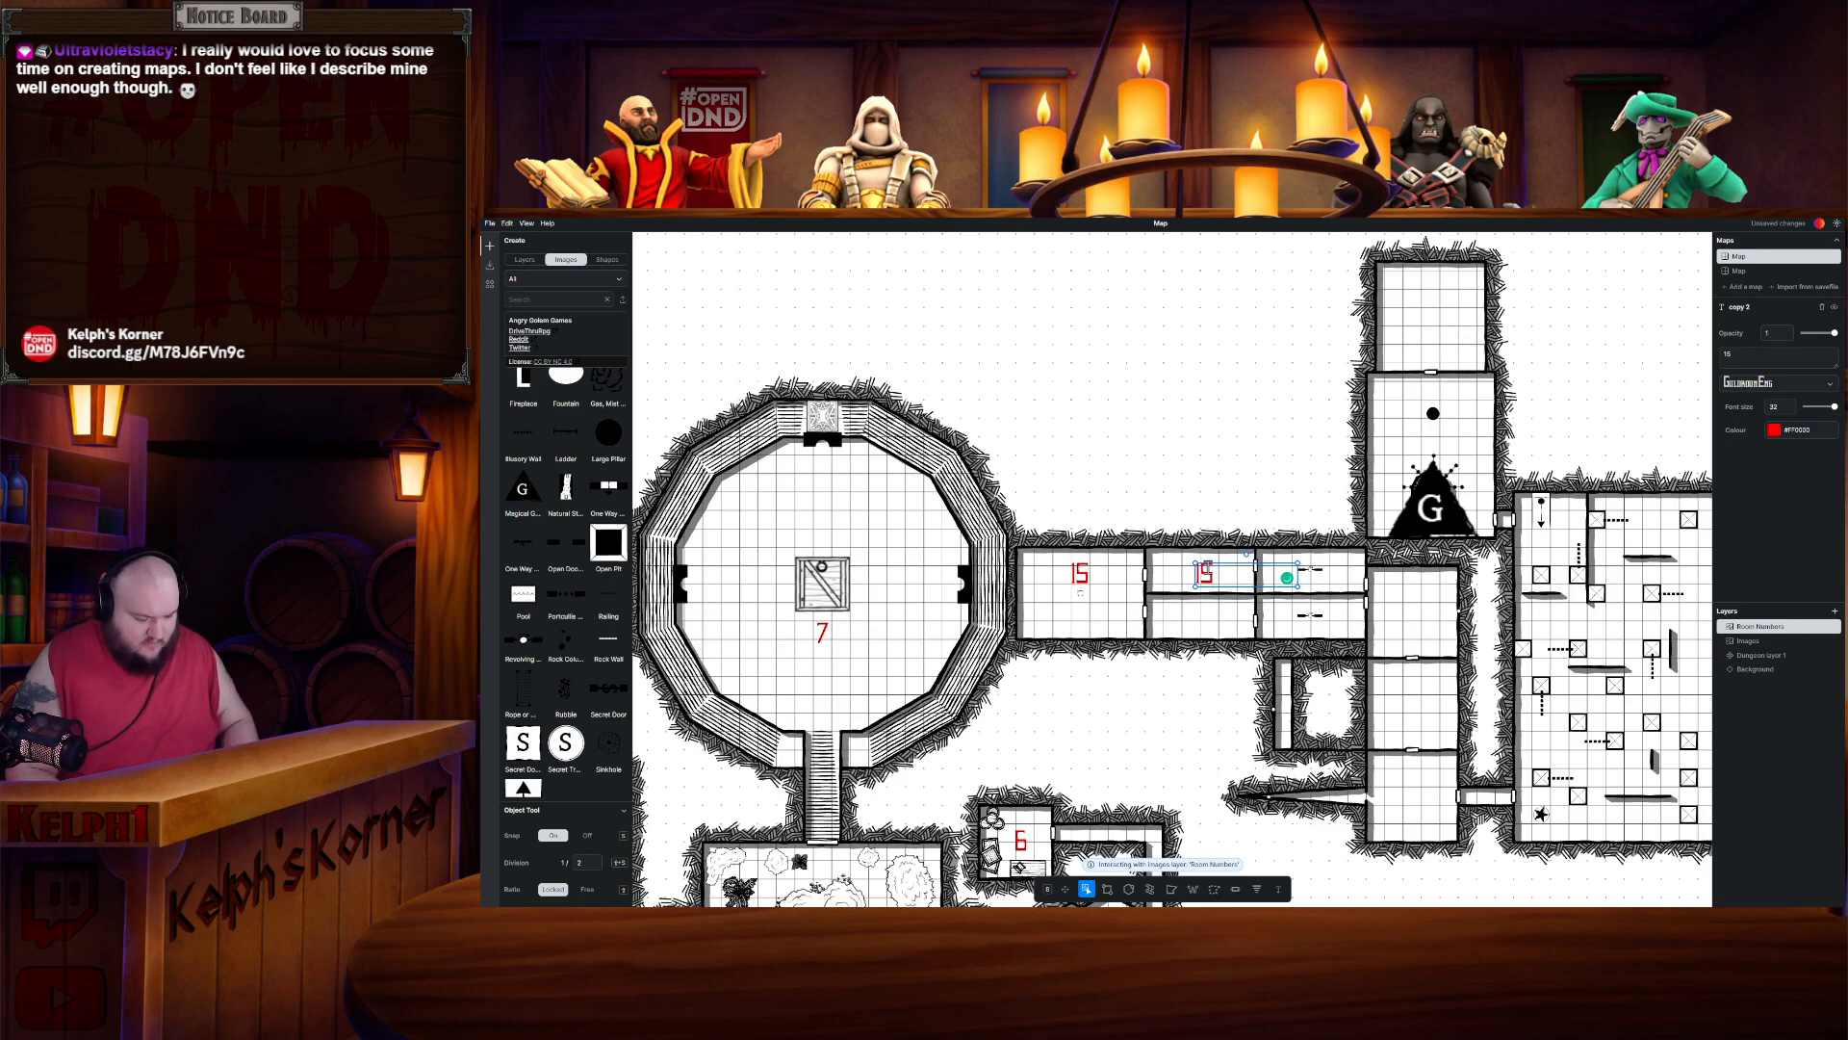
- Paste another label copy into the tall room at the corridor's east end and renumber it 17
{"action": "left_click", "coordinate": [1202, 451]}
{"action": "left_click", "coordinate": [1204, 573]}
{"action": "key", "text": "ctrl+c"}
{"action": "key", "text": "ctrl+v"}
{"action": "mouse_move", "coordinate": [1259, 594]}
{"action": "left_mouse_down"}
{"action": "mouse_move", "coordinate": [1218, 570]}
{"action": "mouse_move", "coordinate": [1254, 589]}
{"action": "left_mouse_up"}
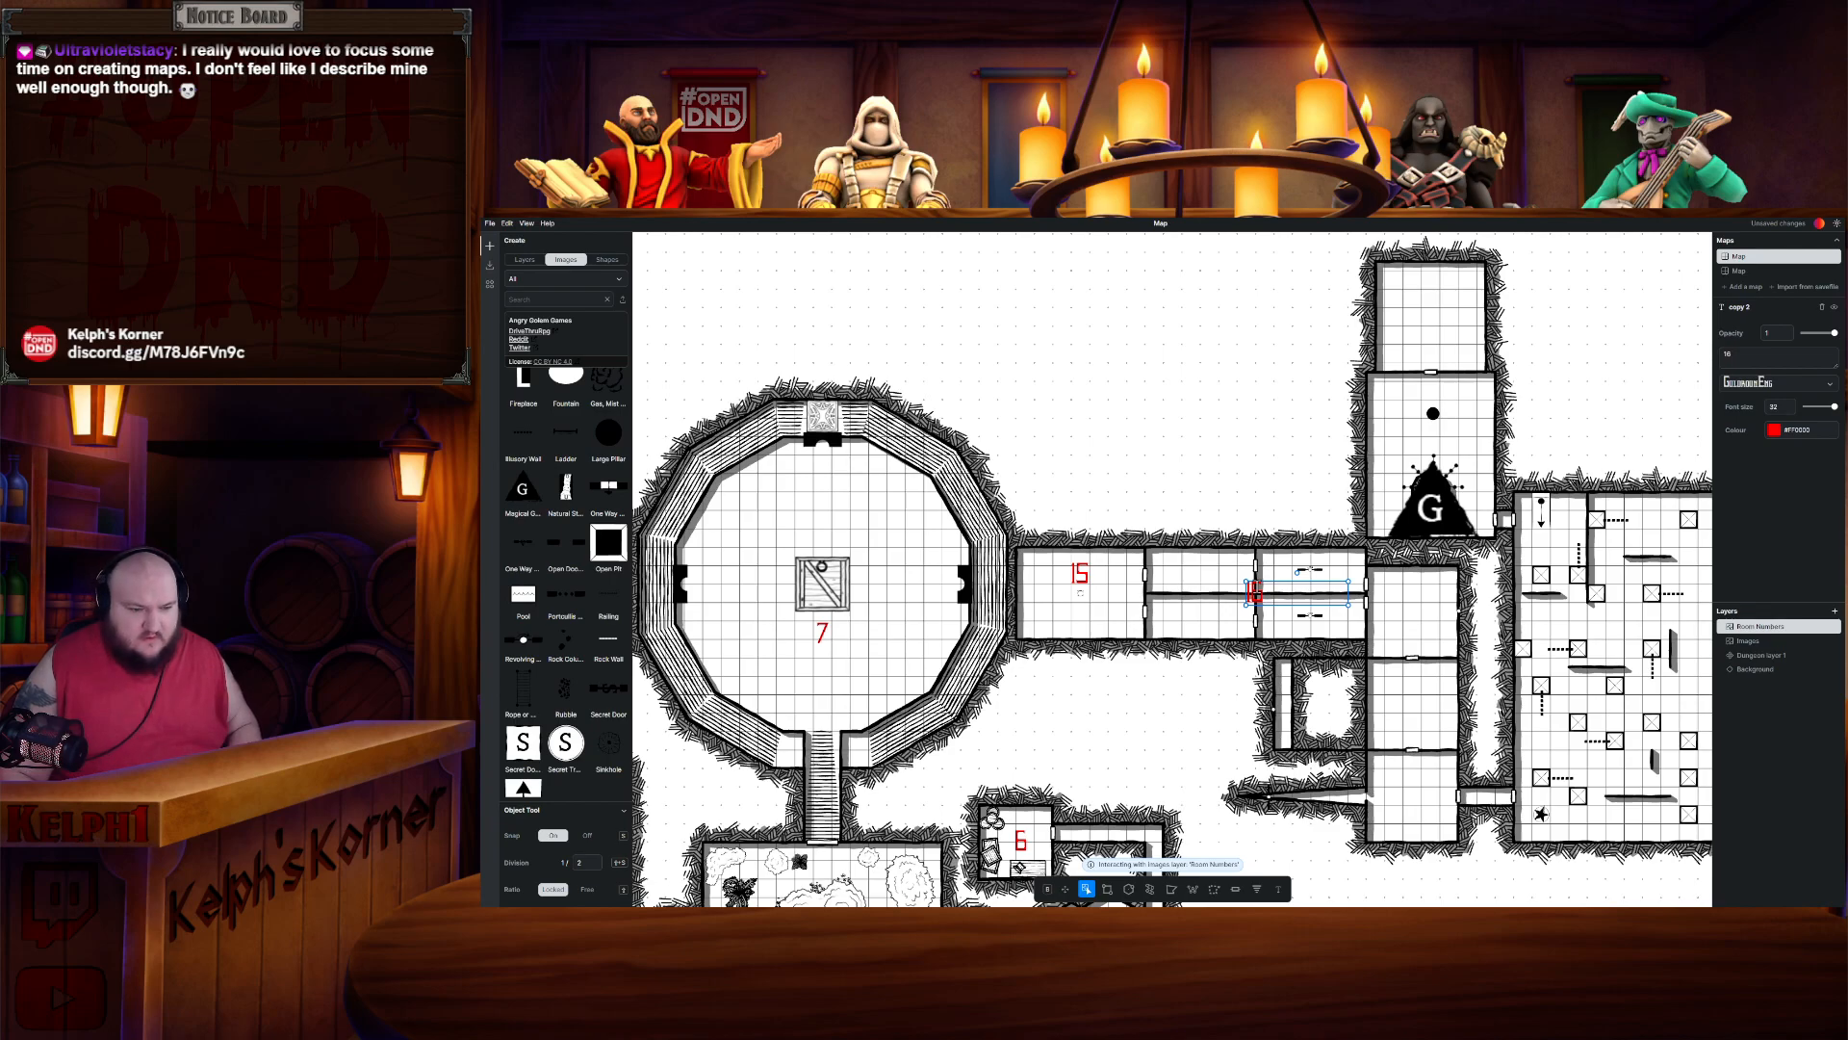
{"action": "left_click_drag", "start_coordinate": [1276, 504], "coordinate": [1065, 442]}
{"action": "key", "text": "ctrl+v"}
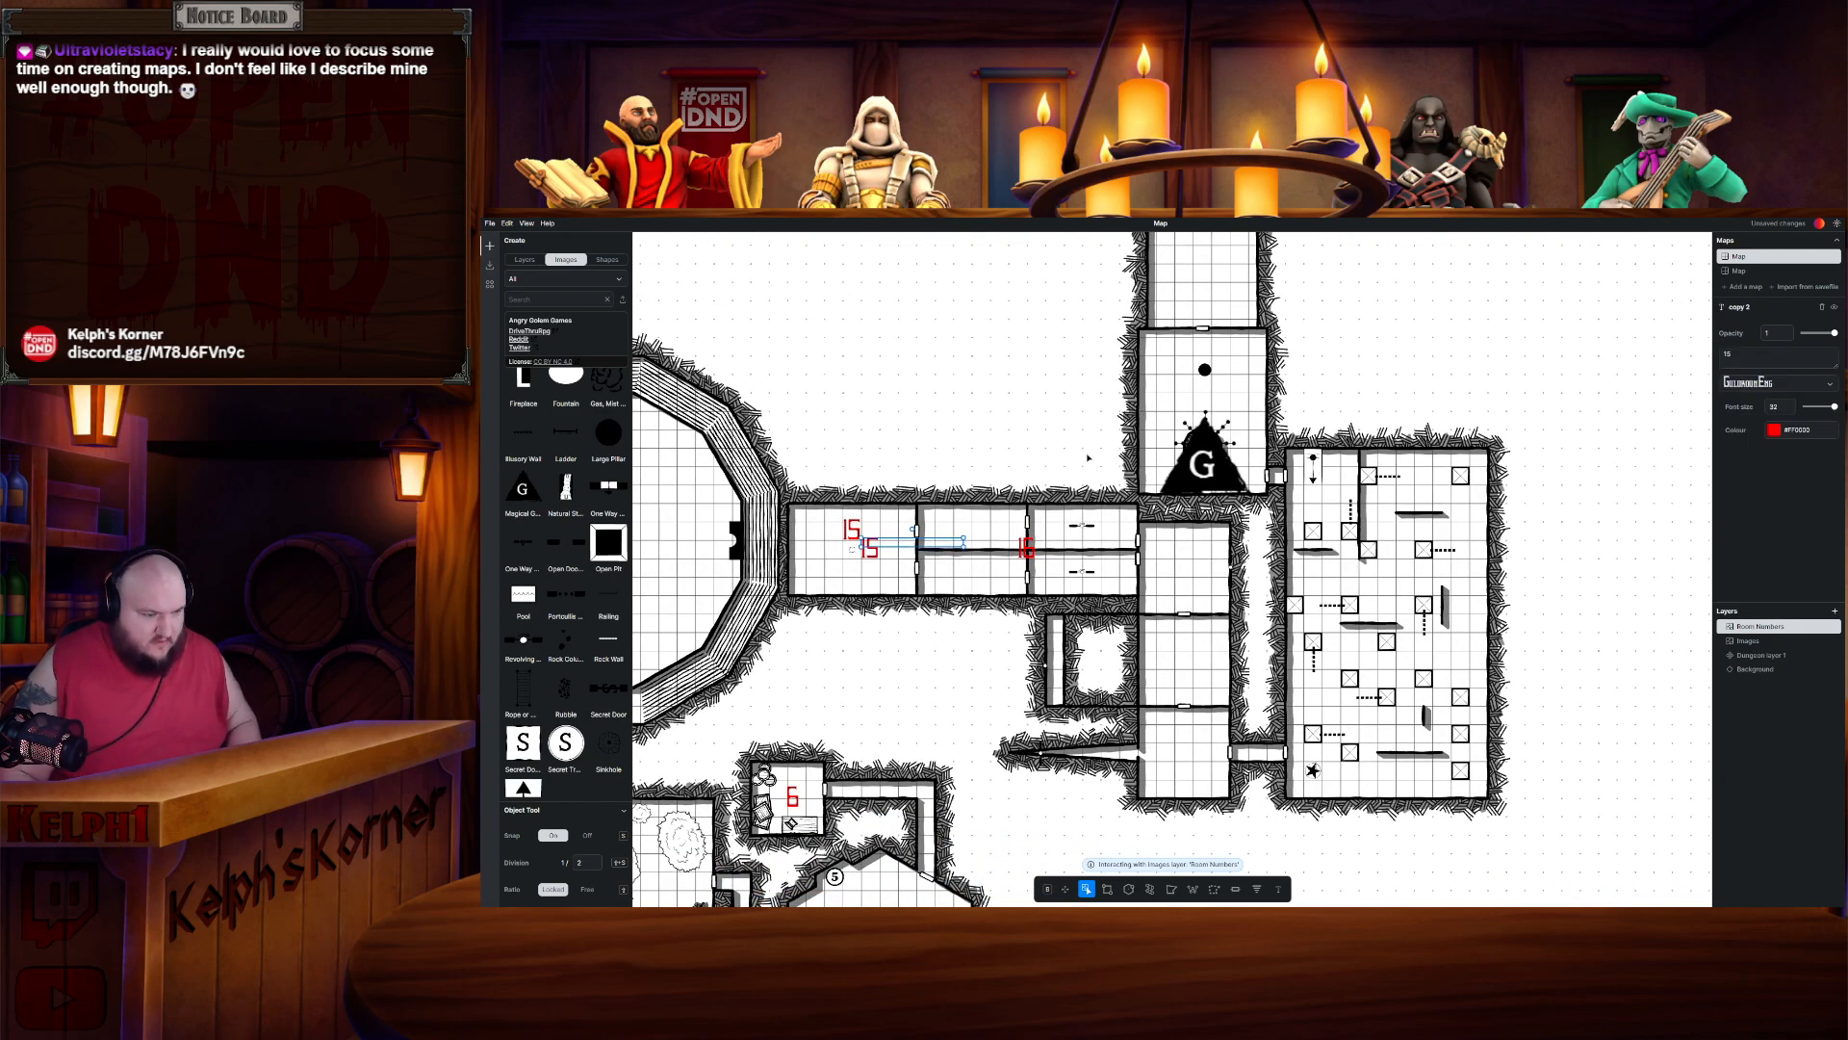
{"action": "left_click", "coordinate": [840, 555]}
{"action": "left_click_drag", "start_coordinate": [875, 546], "coordinate": [1189, 564]}
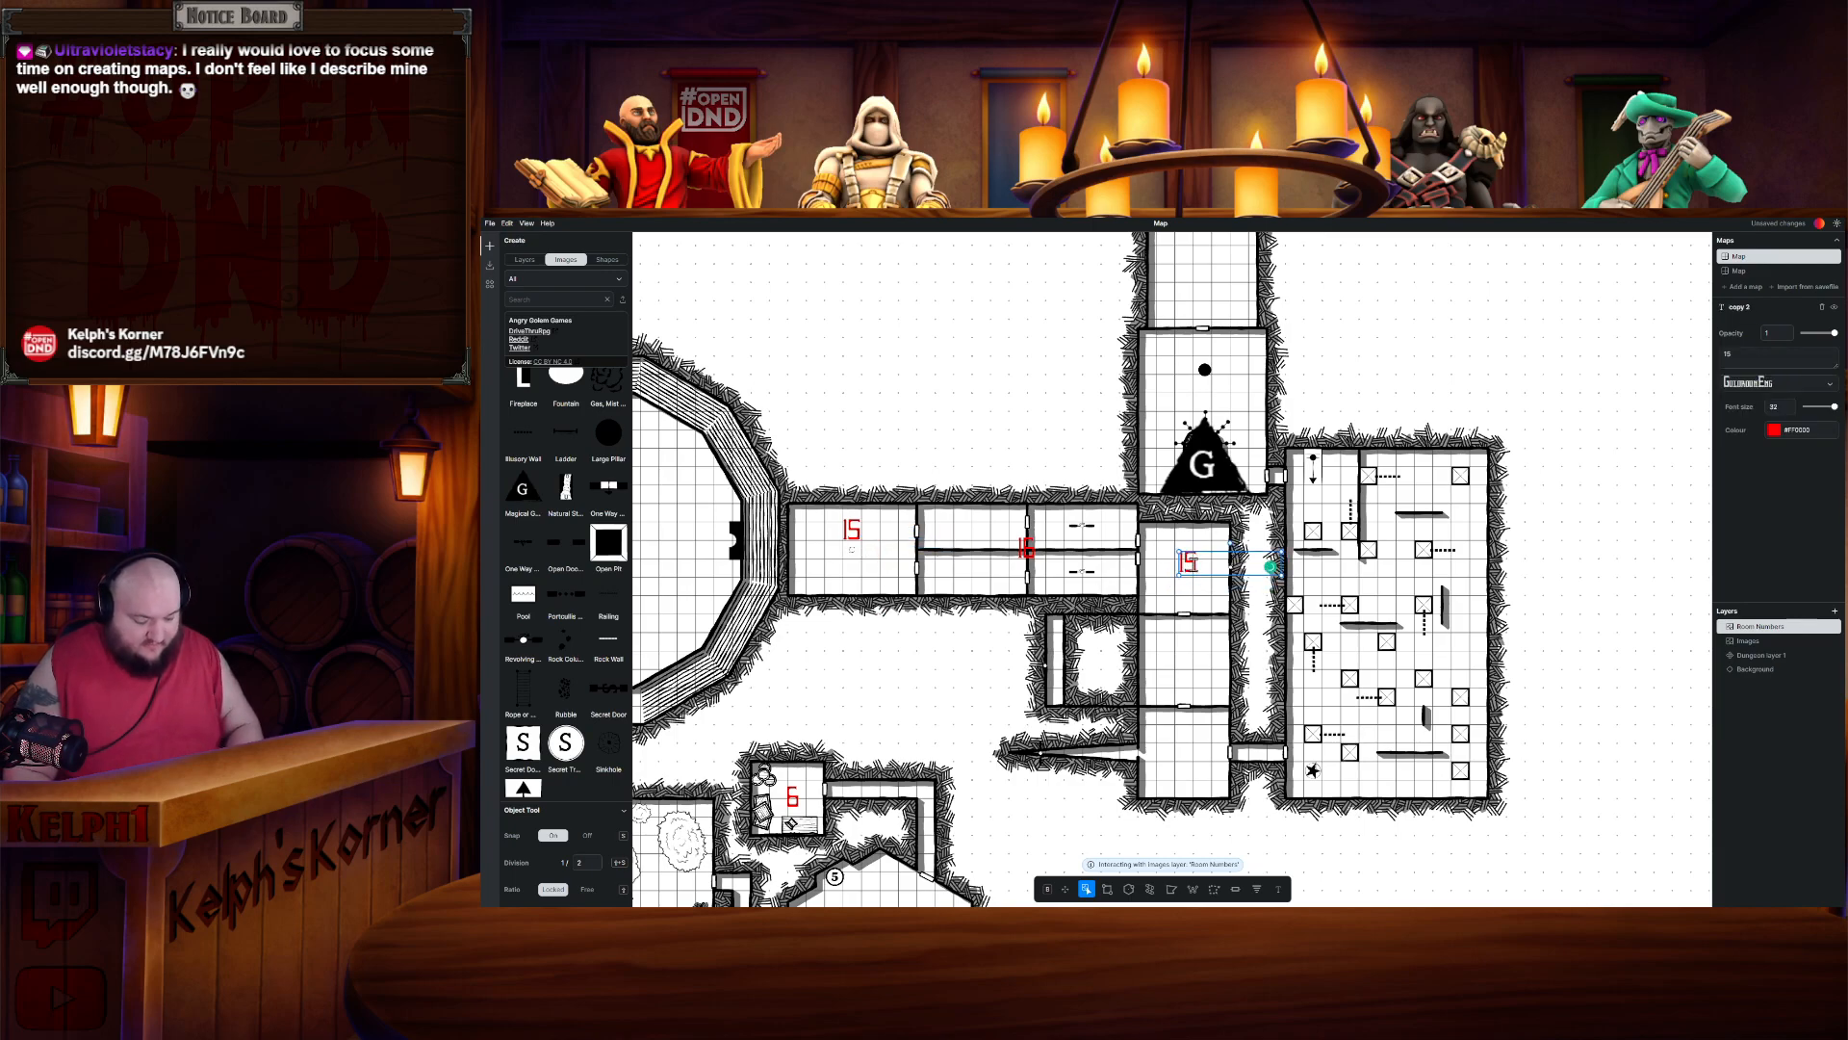
{"action": "key", "text": "BackSpace"}
{"action": "type", "text": "7"}
{"action": "left_click", "coordinate": [1192, 638]}
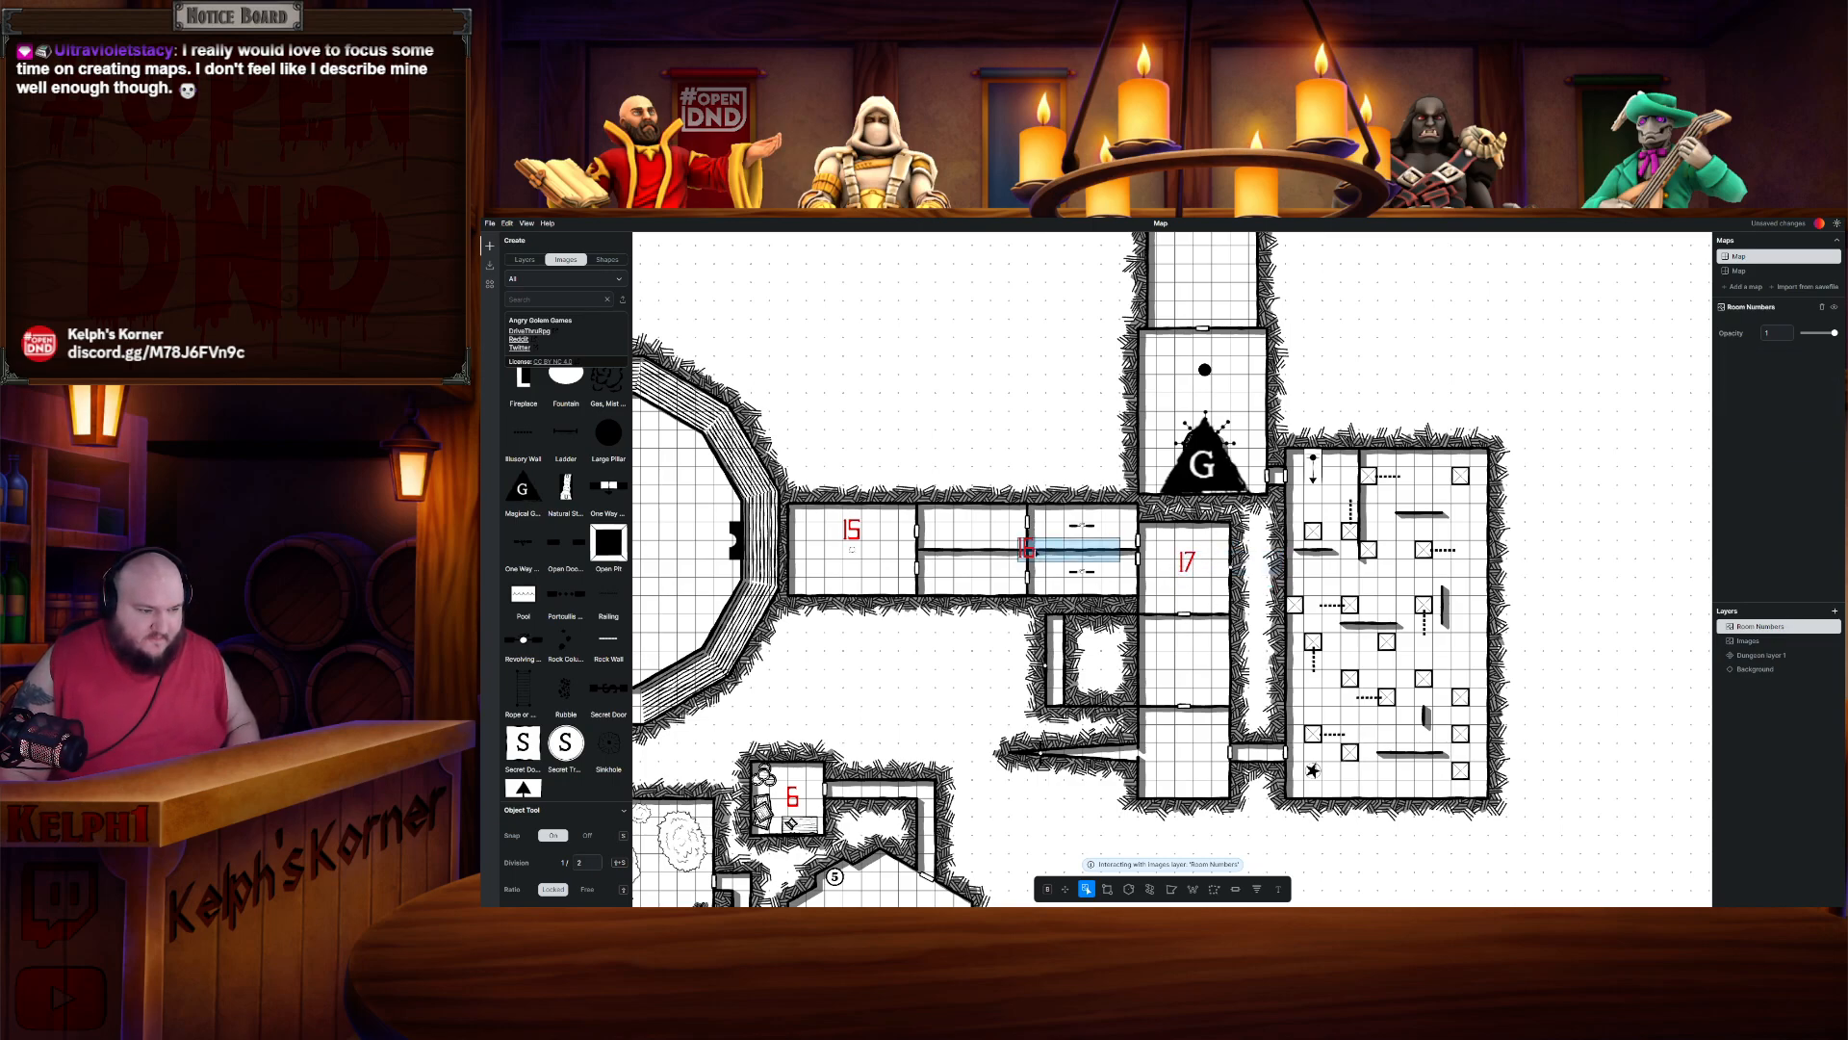
- Move the Room 16 label into the upper half-room and paste a second 16 label into the lower half-room
{"action": "left_click_drag", "start_coordinate": [1024, 549], "coordinate": [978, 531]}
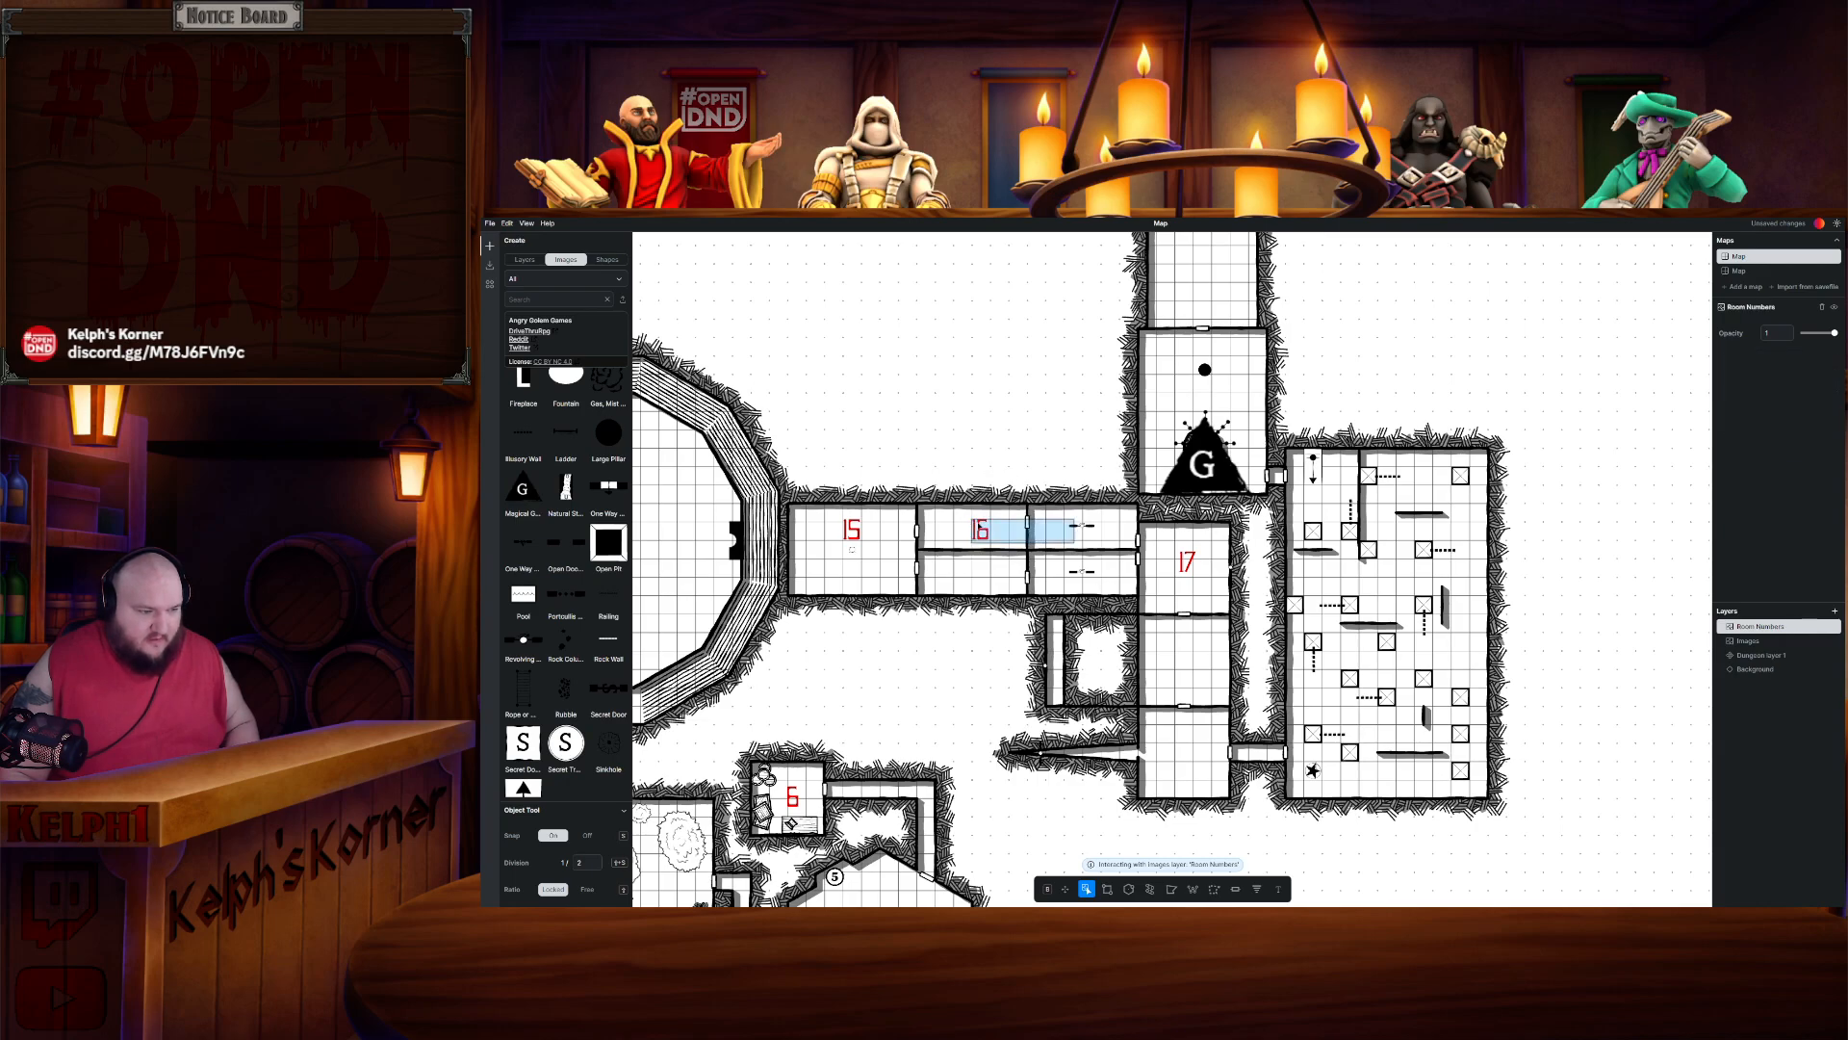
{"action": "key", "text": "ctrl+c"}
{"action": "key", "text": "ctrl+v"}
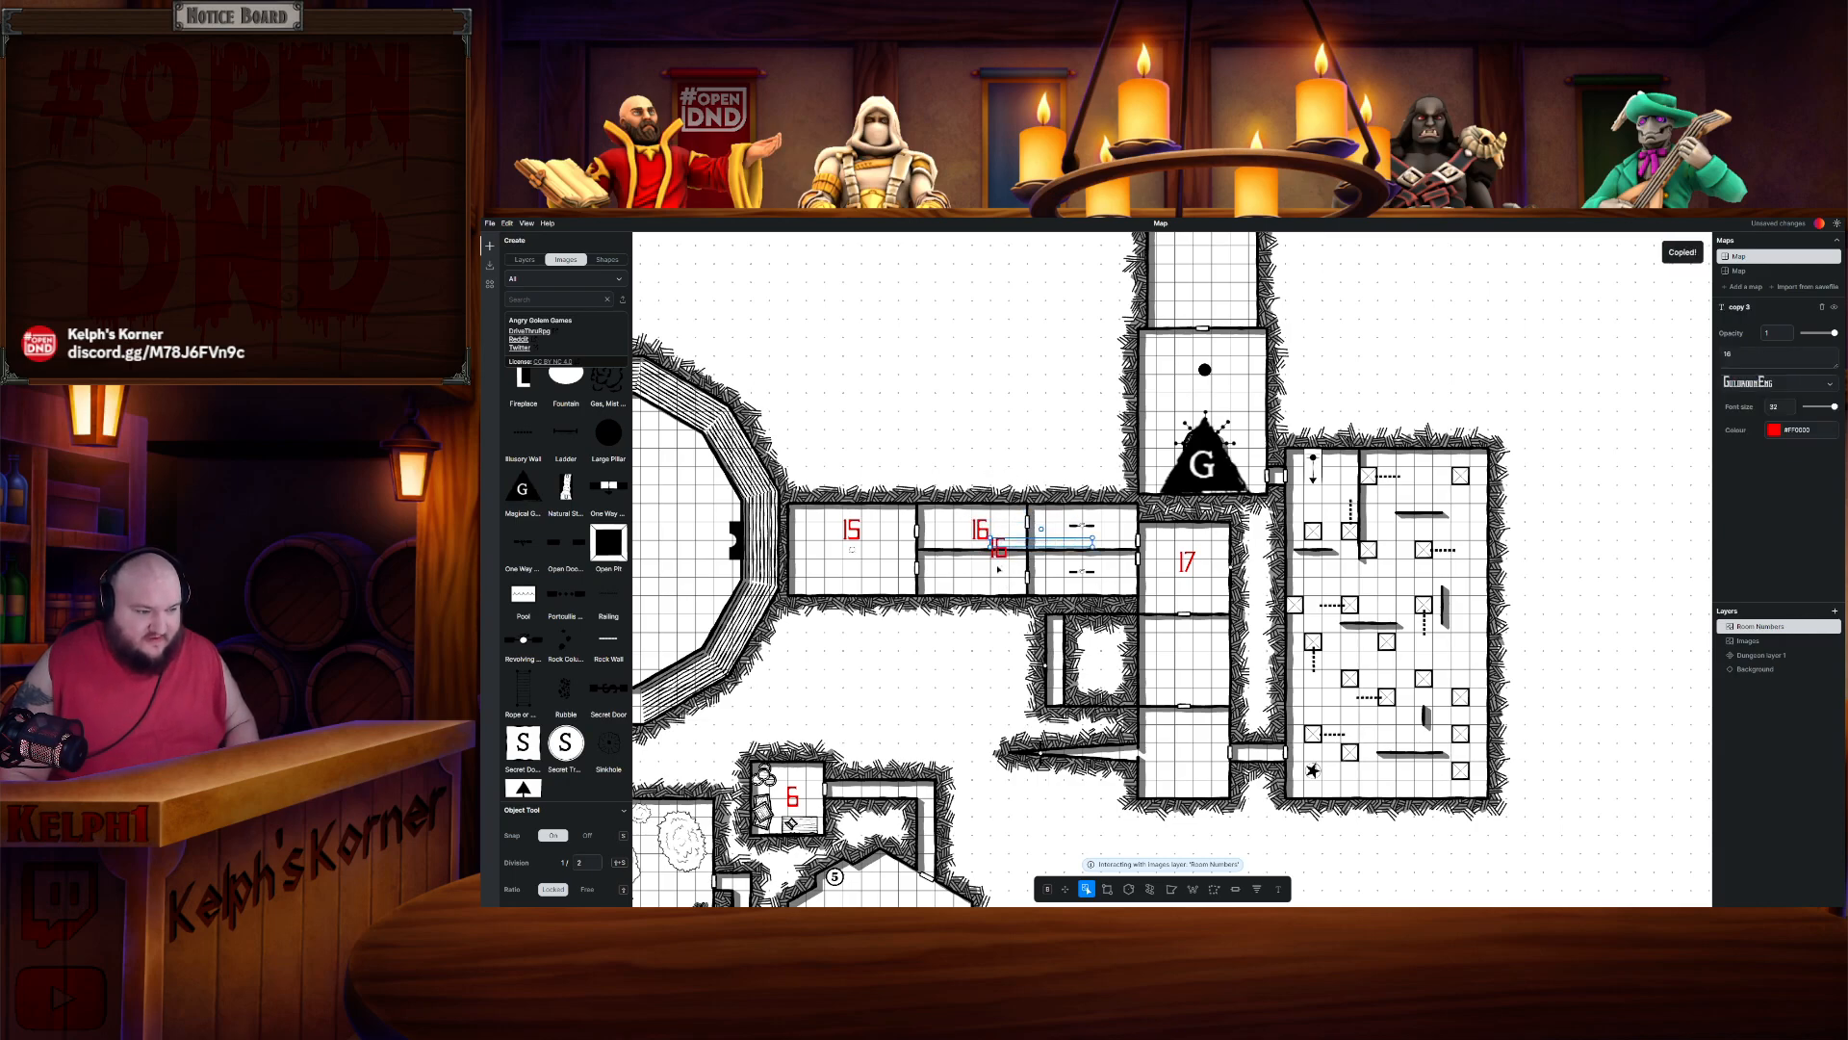
{"action": "left_click_drag", "start_coordinate": [975, 574], "coordinate": [978, 576]}
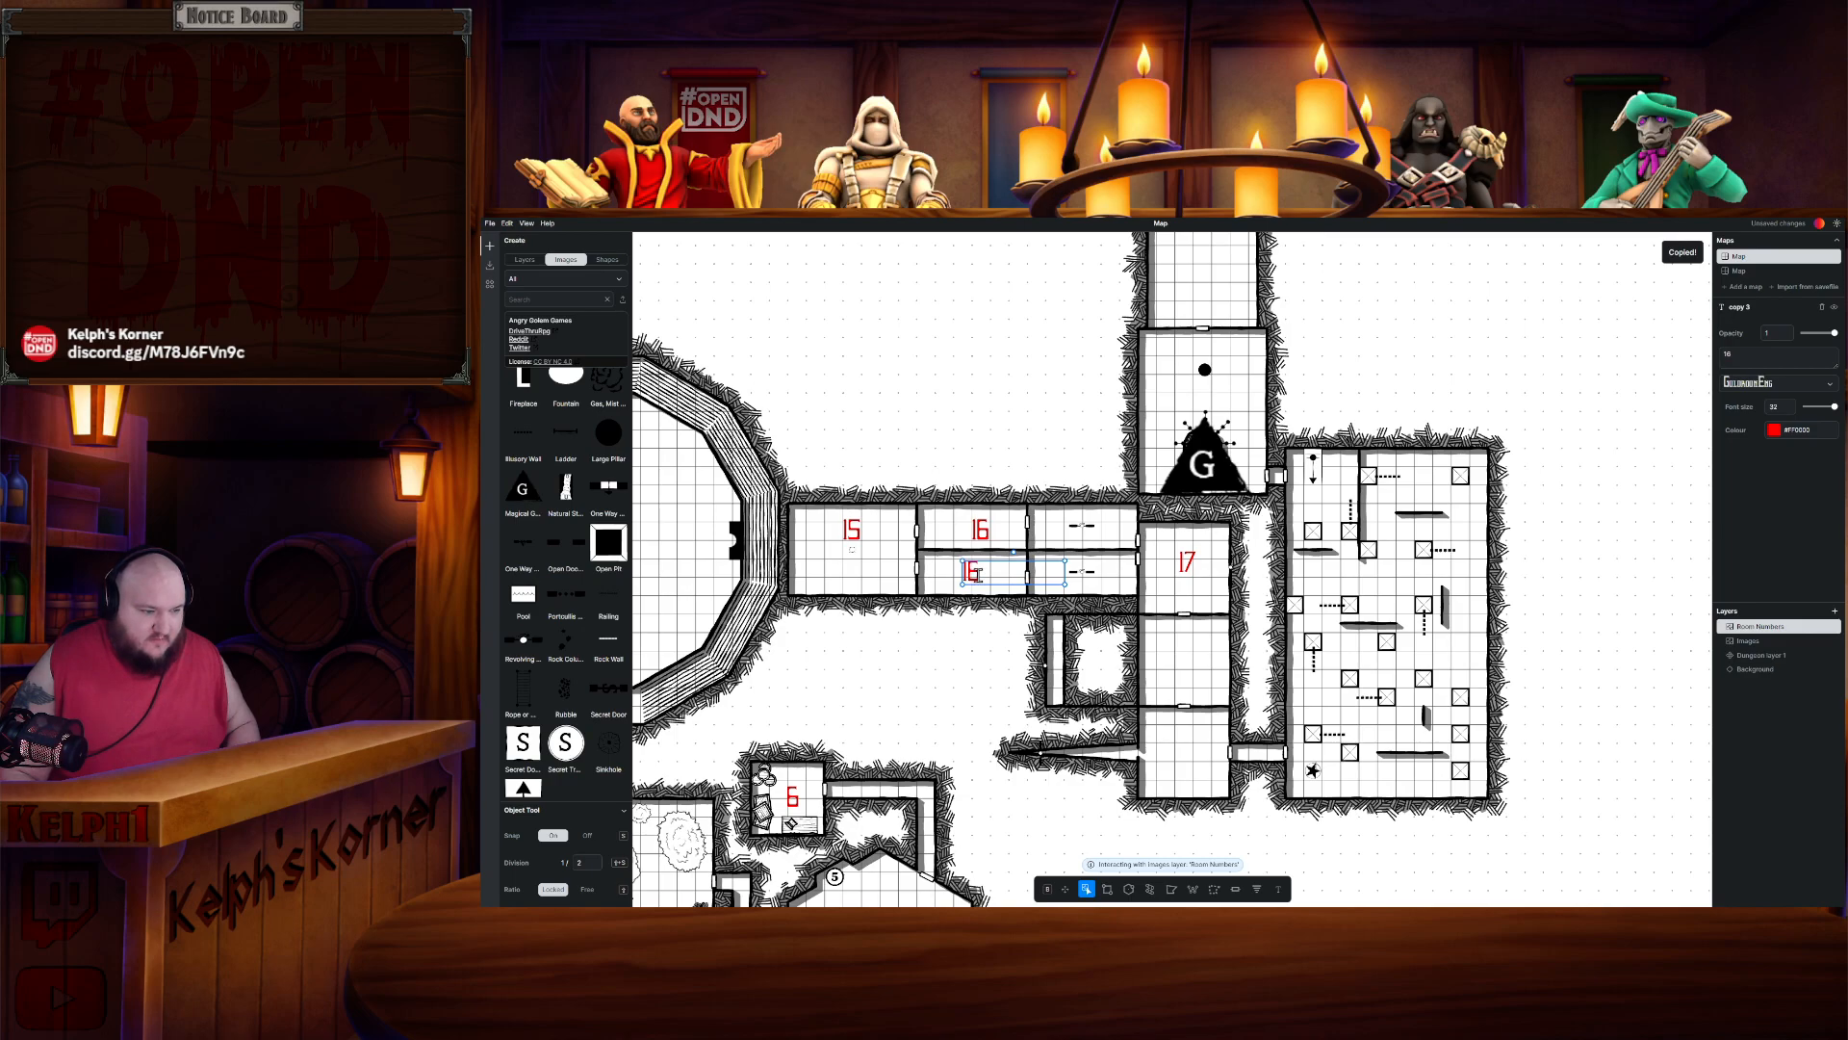
- Copy the Room 17 label into the room directly south and renumber it 18
{"action": "left_click", "coordinate": [1184, 563]}
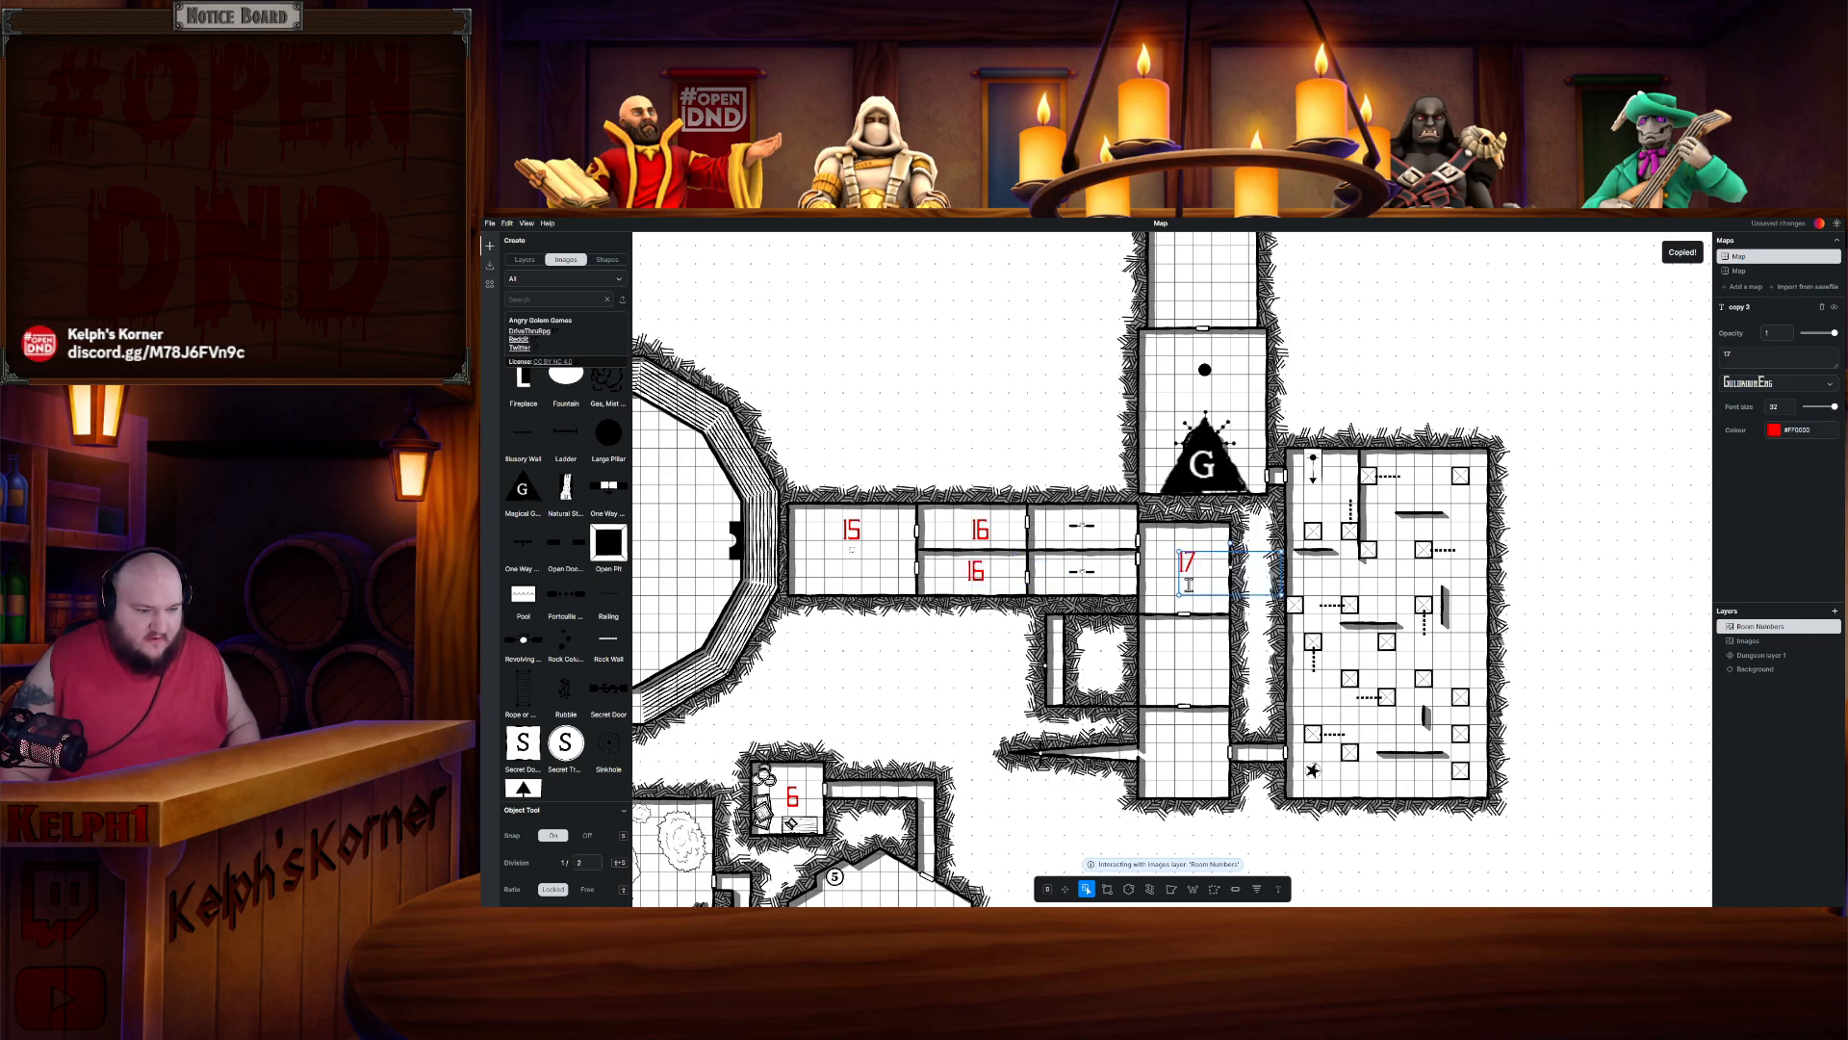
{"action": "key", "text": "ctrl+c"}
{"action": "key", "text": "ctrl+v"}
{"action": "left_click_drag", "start_coordinate": [1215, 575], "coordinate": [1187, 653]}
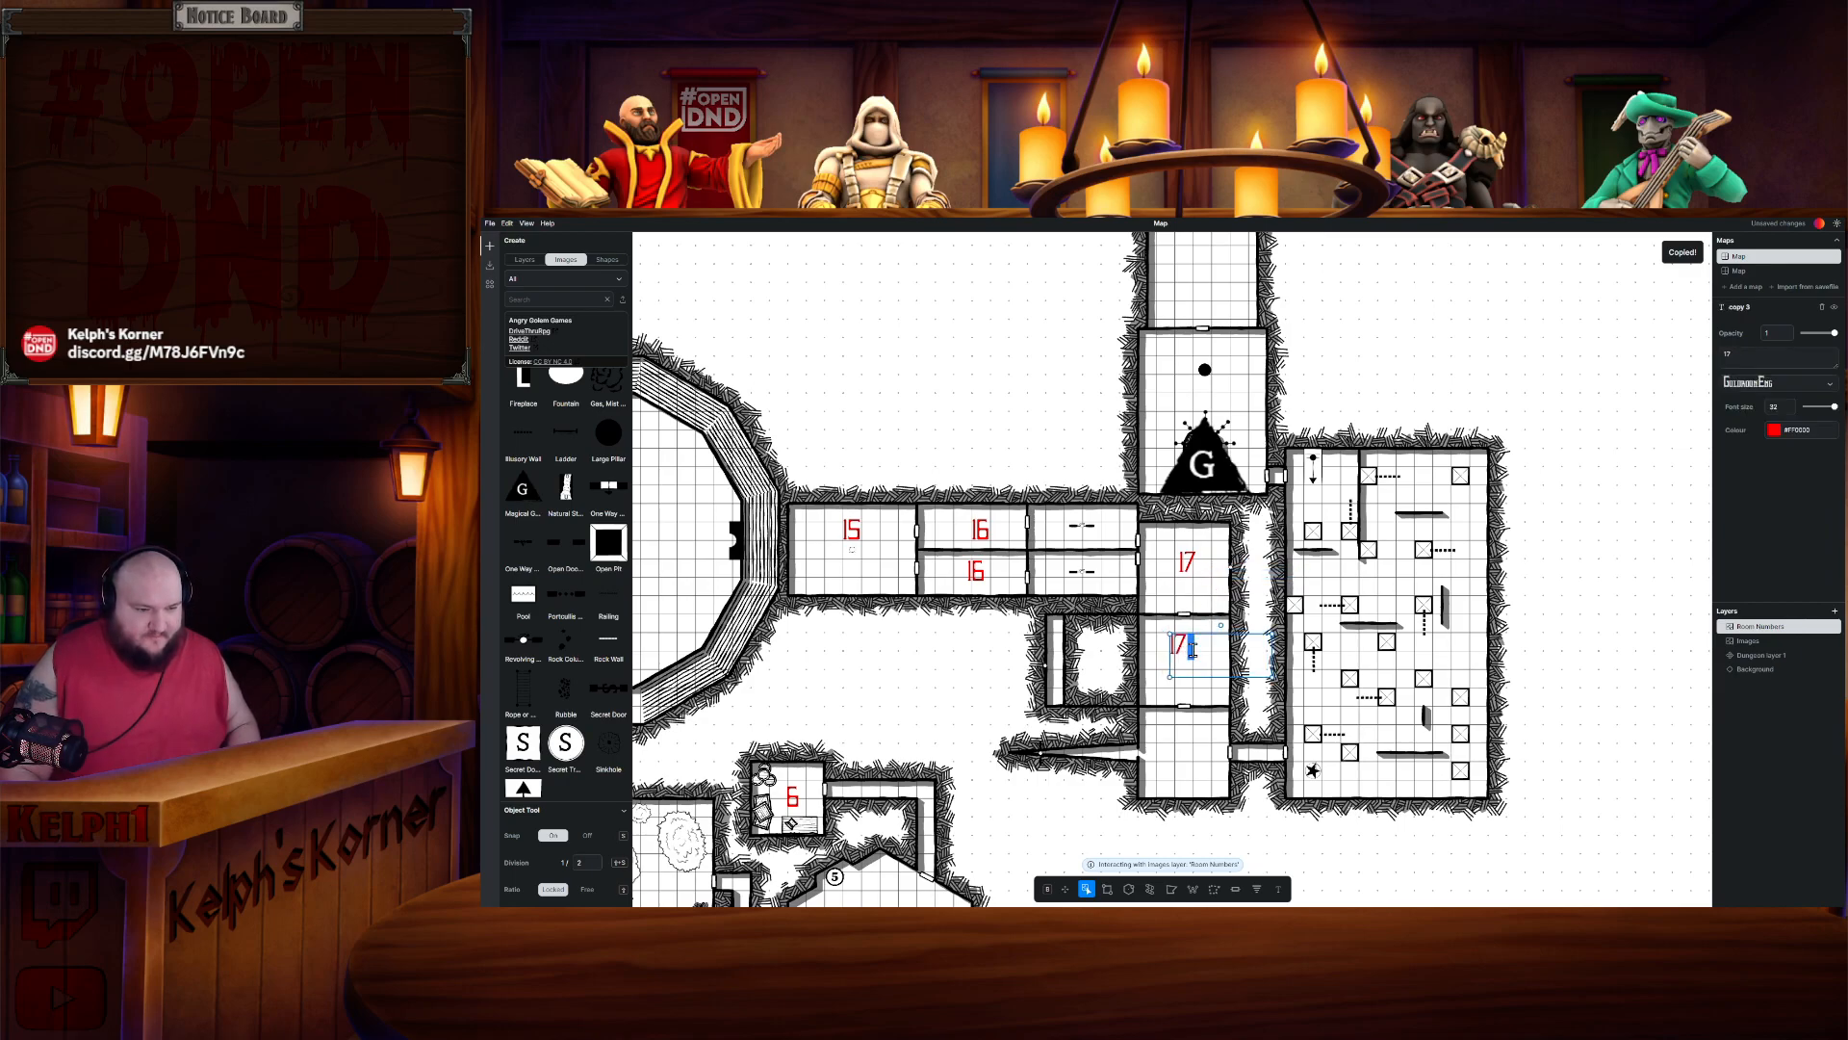
{"action": "key", "text": "BackSpace"}
{"action": "type", "text": "8"}
- Paste another label into the room south of Room 18 and renumber it 19
{"action": "left_click", "coordinate": [1205, 765]}
{"action": "key", "text": "ctrl+v"}
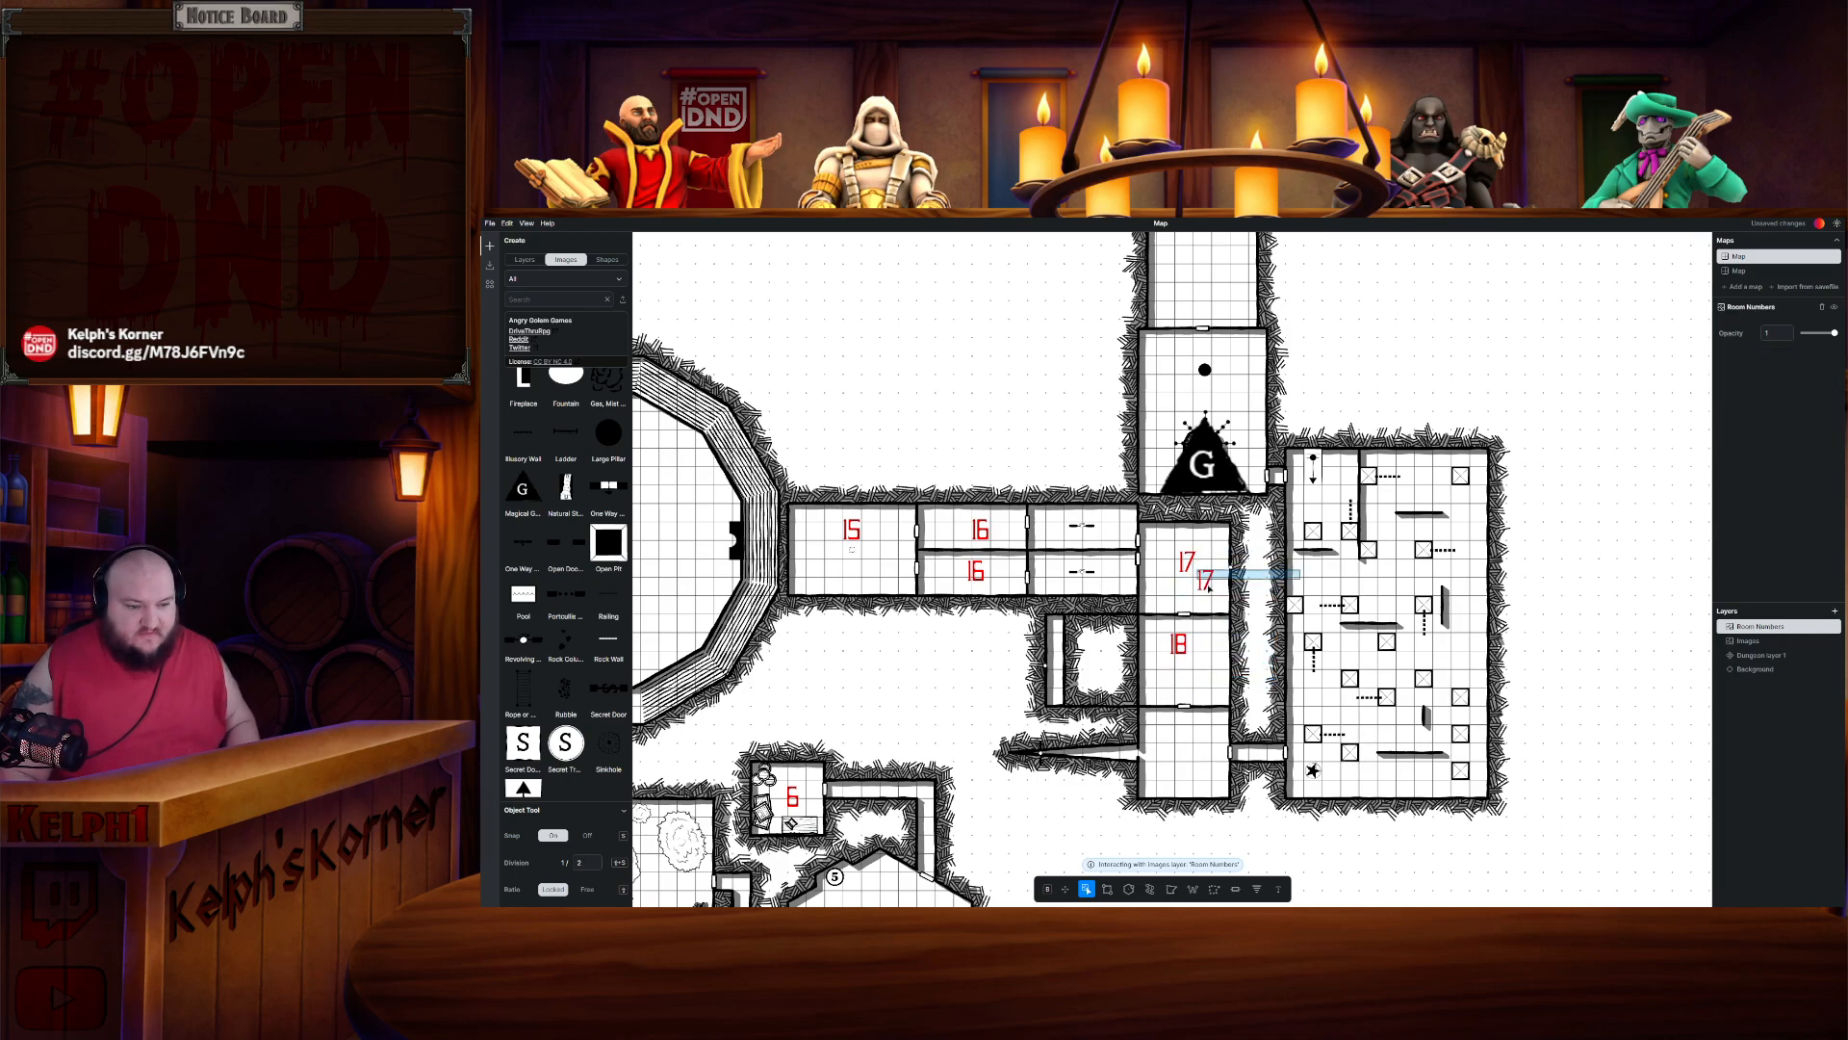
{"action": "left_click_drag", "start_coordinate": [1205, 588], "coordinate": [1184, 764]}
{"action": "double_click", "coordinate": [1186, 754]}
{"action": "key", "text": "BackSpace"}
{"action": "type", "text": "9"}
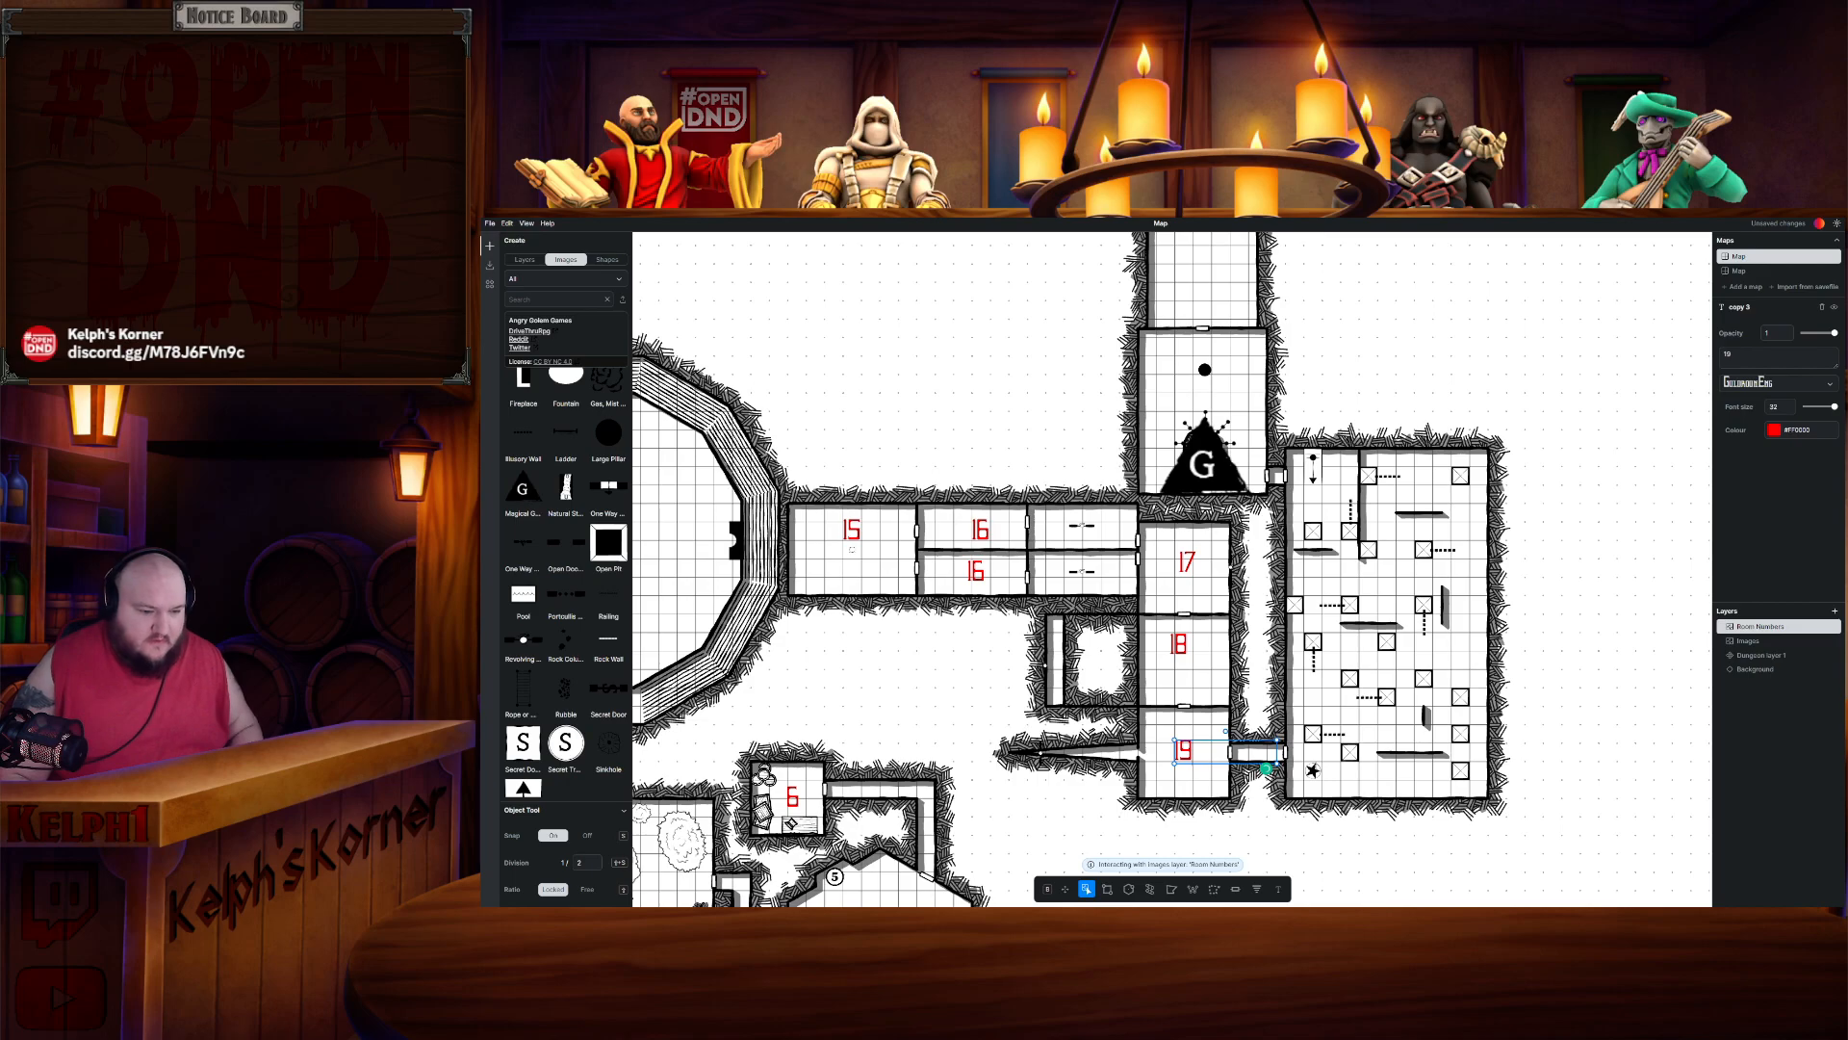
- Copy the Room 19 label into the large eastern room and renumber it 20
{"action": "left_click", "coordinate": [1260, 697]}
{"action": "left_click", "coordinate": [1189, 752]}
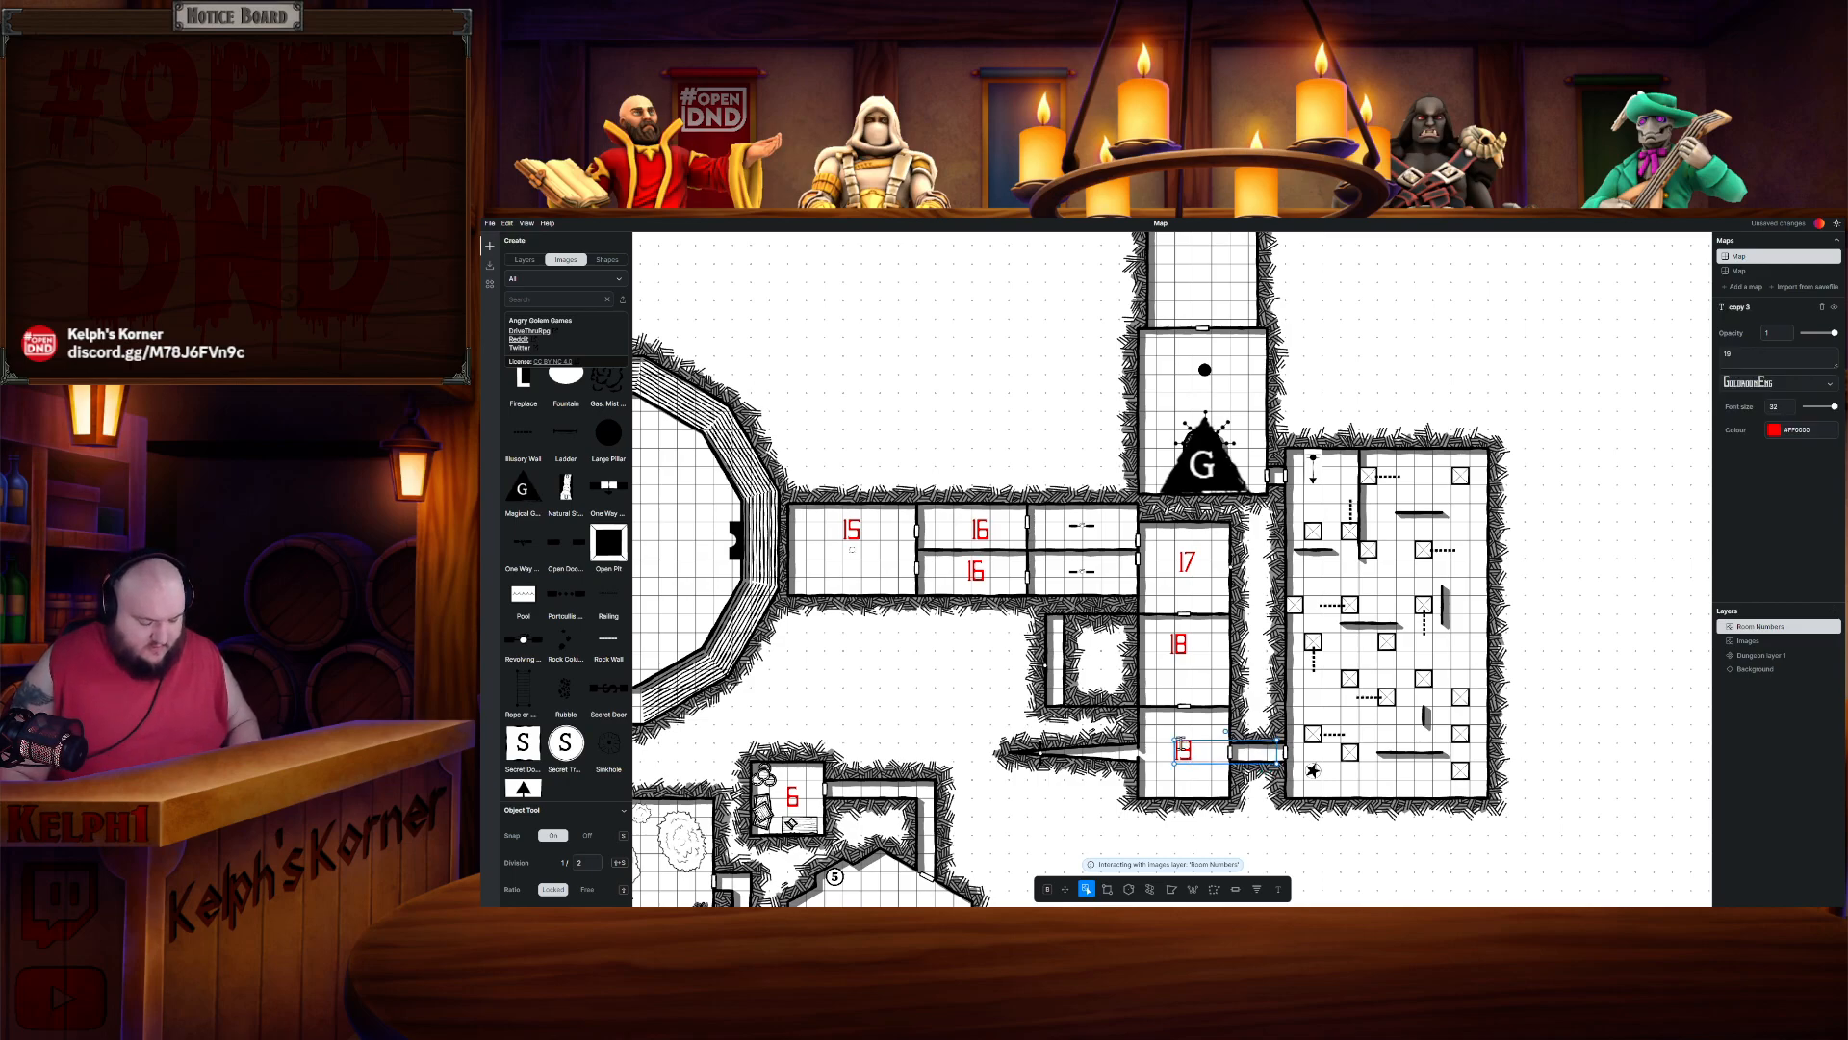
{"action": "key", "text": "ctrl+c"}
{"action": "key", "text": "ctrl+v"}
{"action": "key", "text": "Escape"}
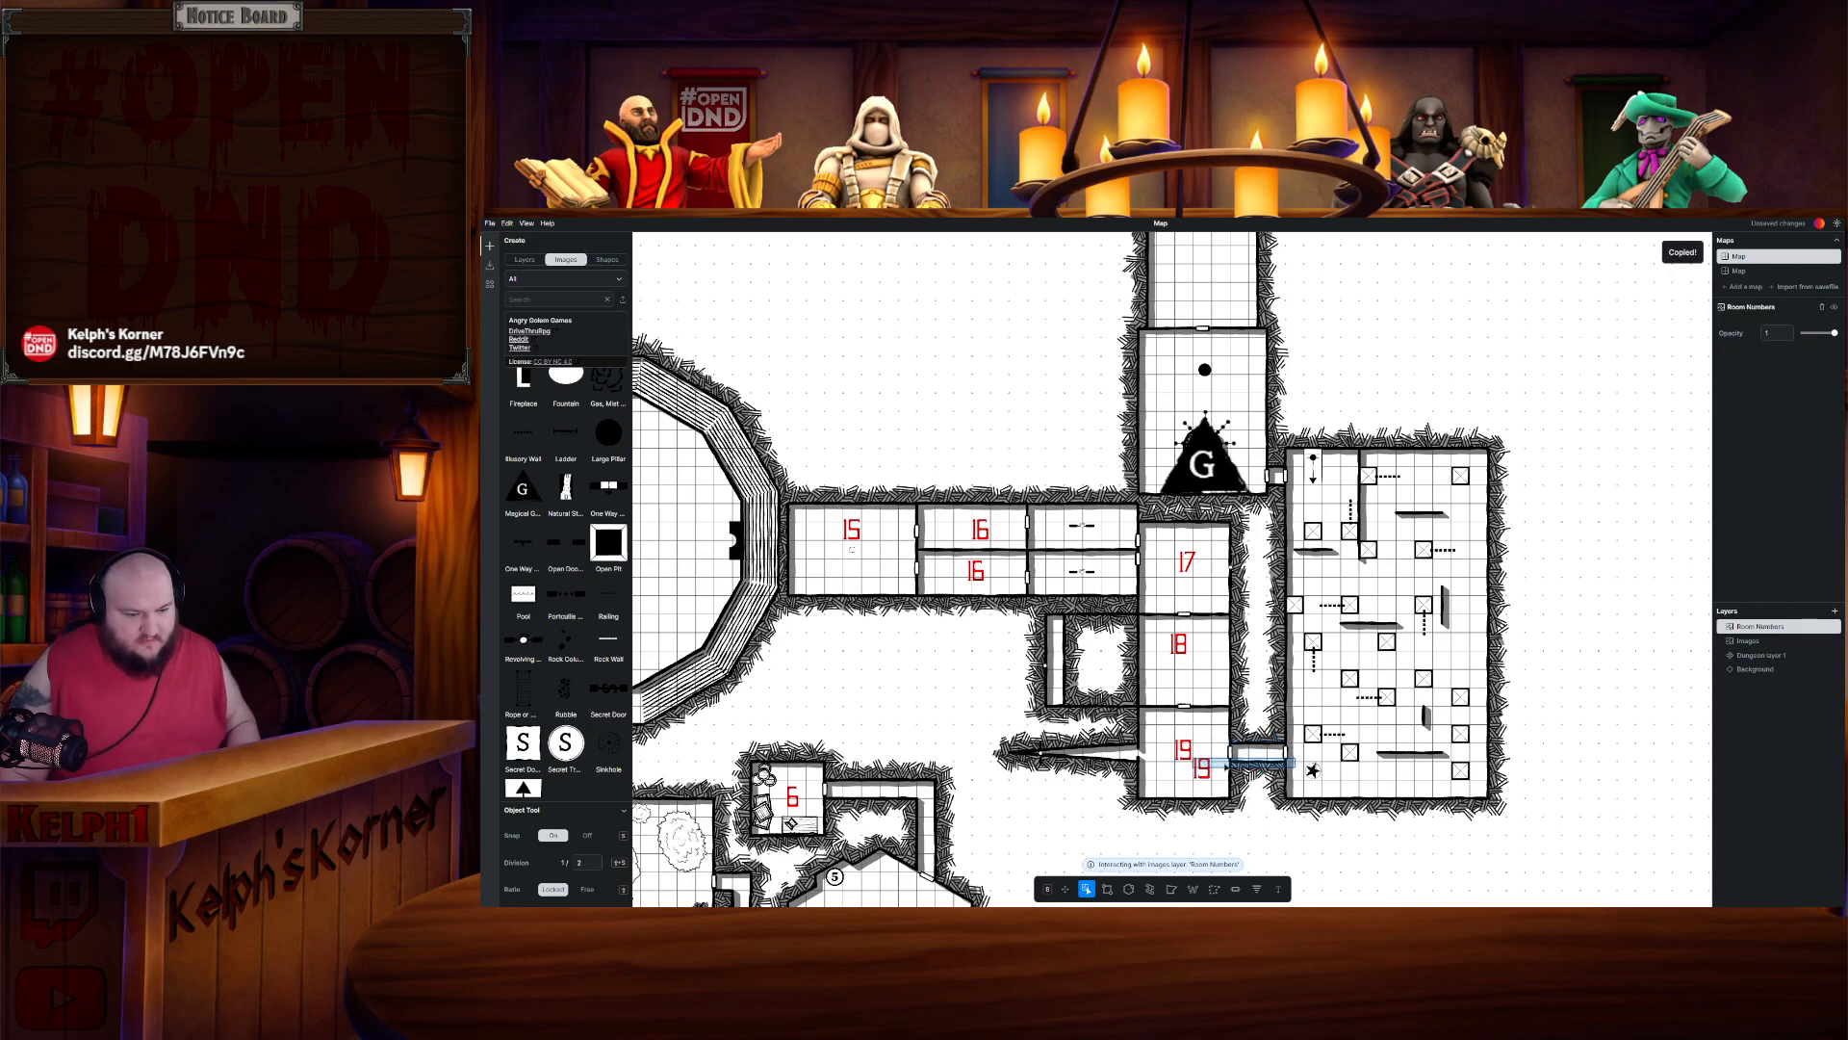
{"action": "left_click_drag", "start_coordinate": [1390, 663], "coordinate": [1392, 584]}
{"action": "double_click", "coordinate": [1392, 582]}
{"action": "type", "text": "2"}
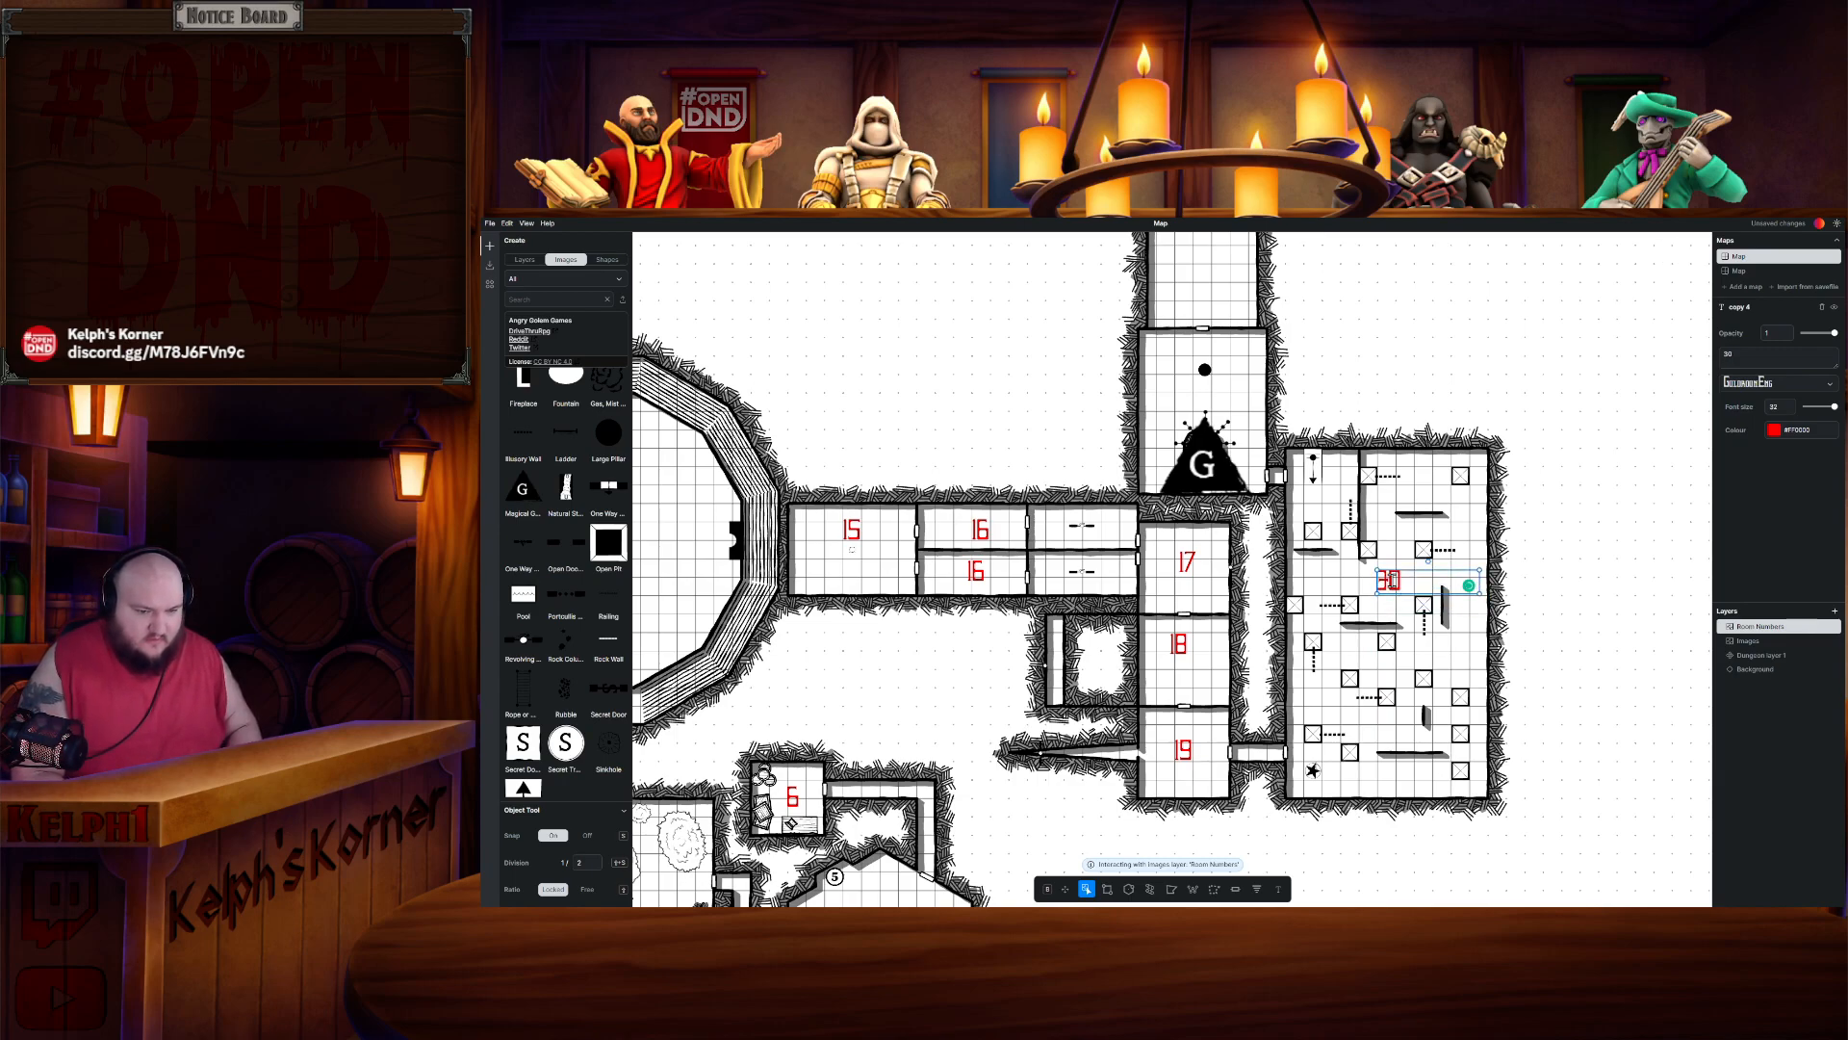
{"action": "type", "text": "0"}
{"action": "key", "text": "Escape"}
- Copy the Room 20 label into the room with the G symbol and renumber it 21
{"action": "left_click", "coordinate": [1384, 582]}
{"action": "key", "text": "ctrl+c"}
{"action": "key", "text": "ctrl+v"}
{"action": "left_click", "coordinate": [1552, 540]}
{"action": "left_click_drag", "start_coordinate": [1408, 603], "coordinate": [1206, 406]}
{"action": "double_click", "coordinate": [1218, 394]}
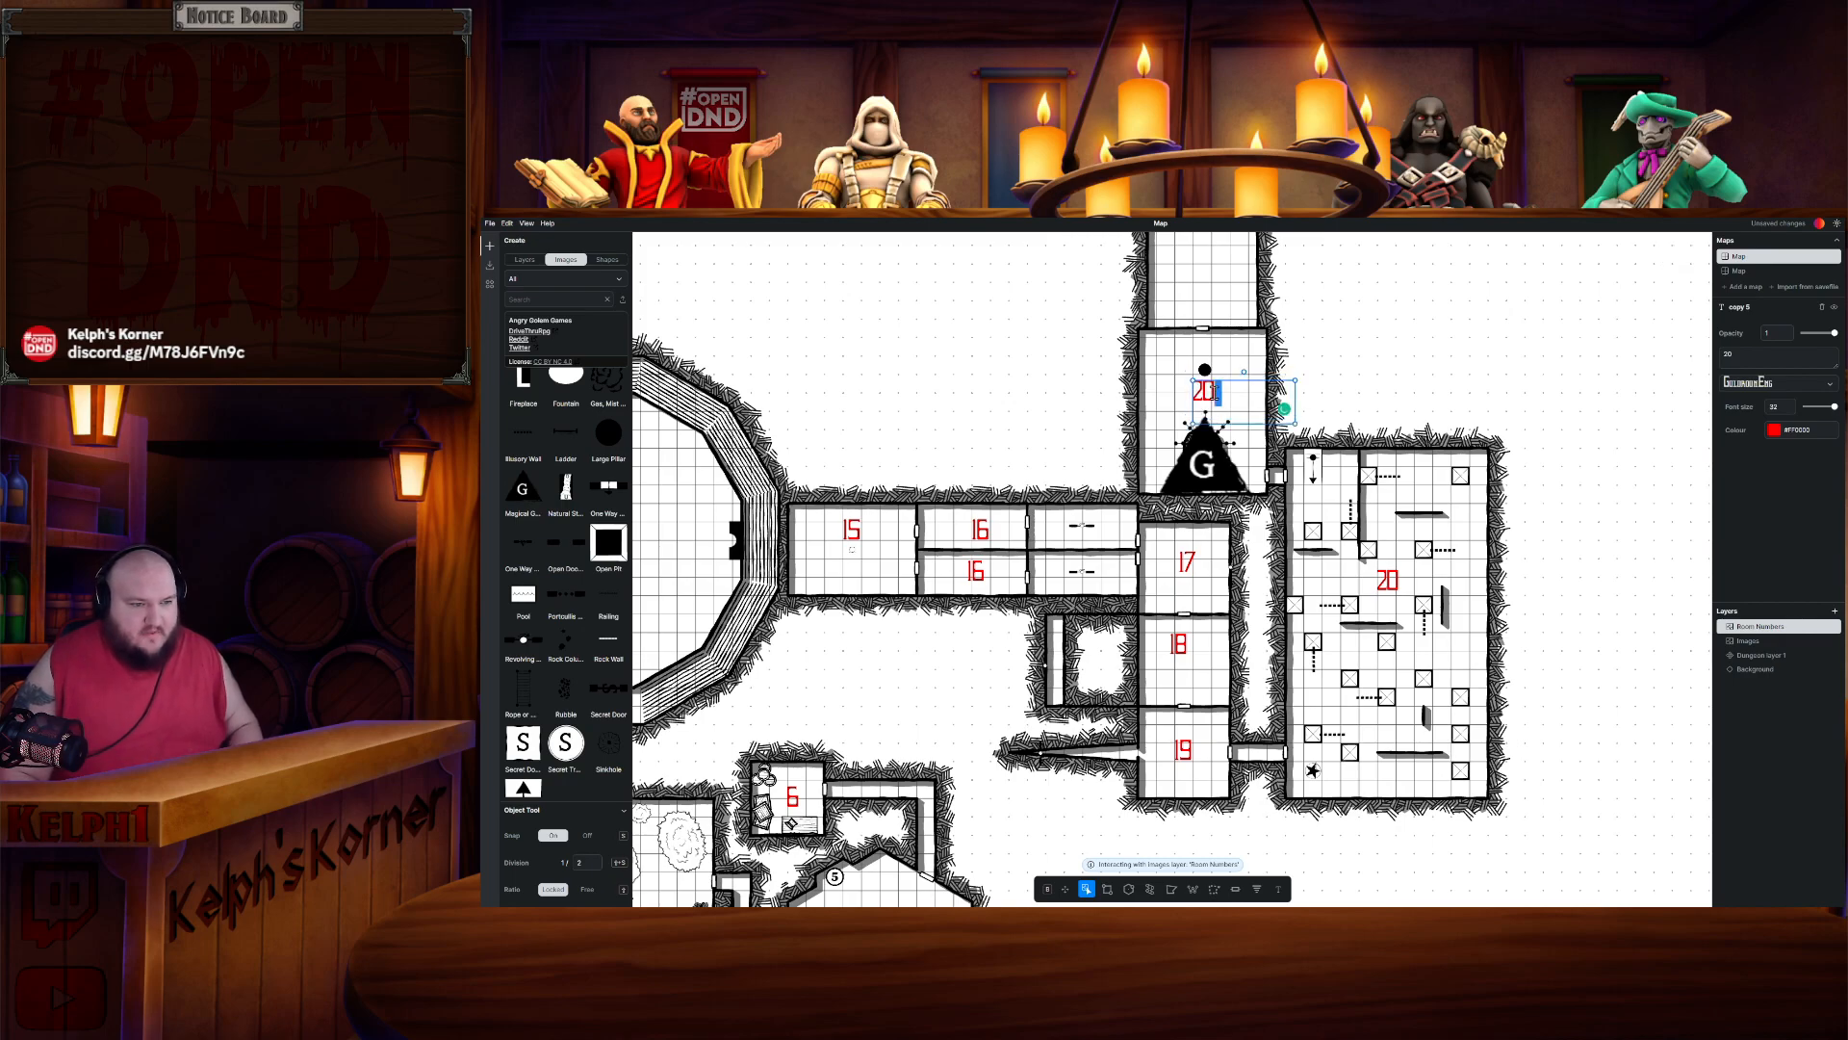
{"action": "key", "text": "BackSpace"}
{"action": "type", "text": "1"}
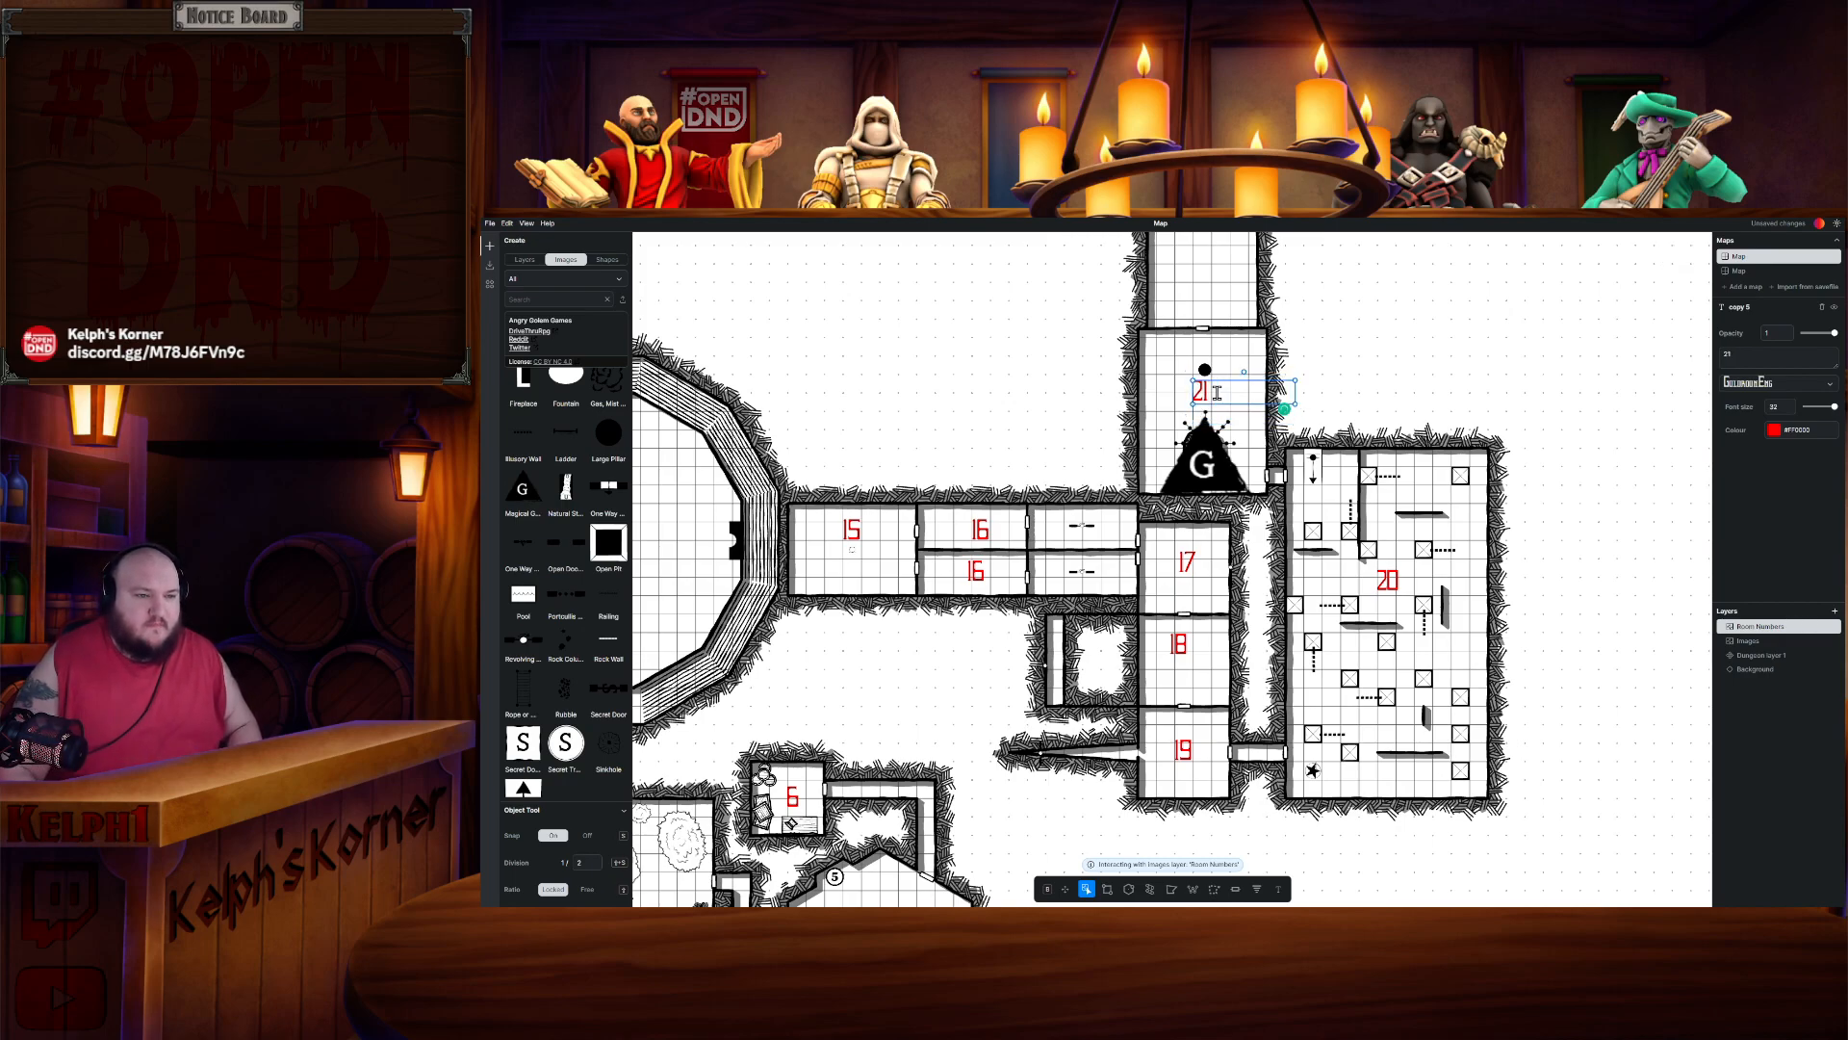
- Paste a copy of the Room 21 label into the small room north of it
{"action": "left_click", "coordinate": [1342, 326]}
{"action": "left_click_drag", "start_coordinate": [1342, 326], "coordinate": [1344, 537]}
{"action": "double_click", "coordinate": [1213, 600]}
{"action": "key", "text": "ctrl+c"}
{"action": "key", "text": "ctrl+v"}
{"action": "left_click", "coordinate": [1213, 493]}
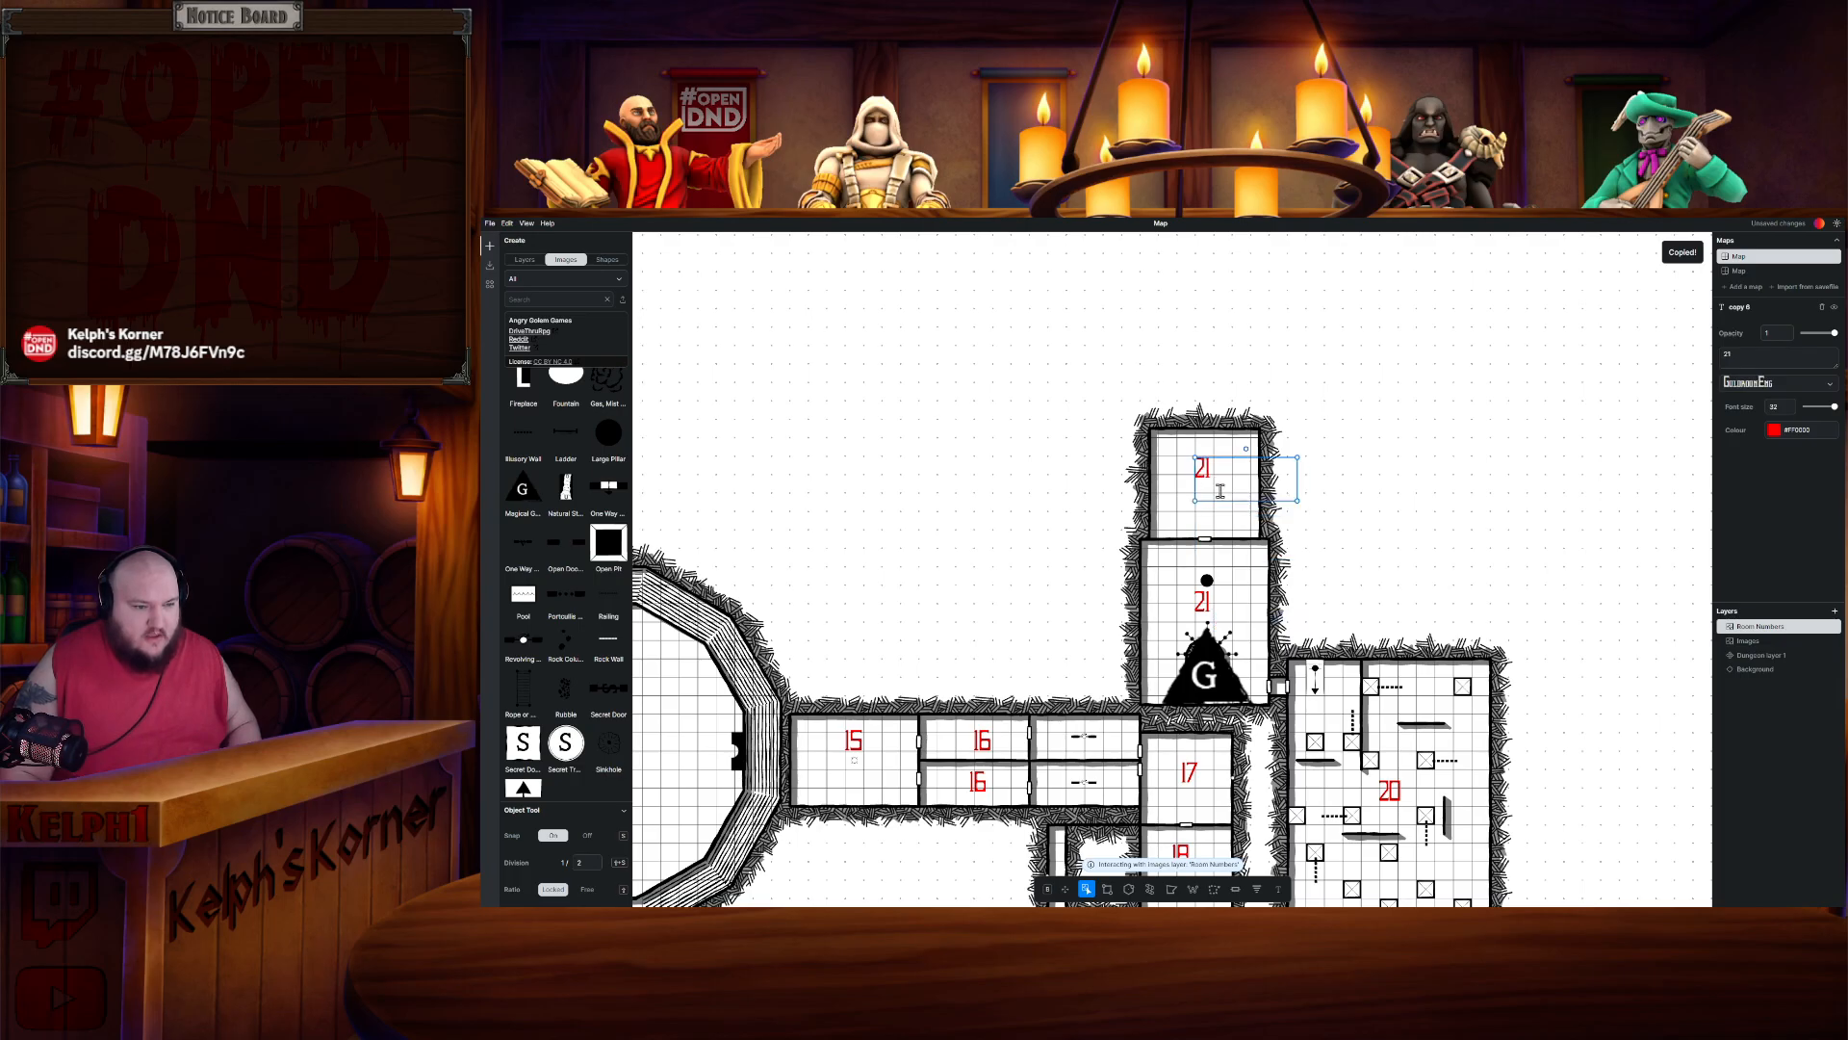
- Review the room-number labels across the whole map, then save the map file
{"action": "scroll", "coordinate": [1213, 493], "scroll_direction": "down", "scroll_amount": 5}
{"action": "scroll", "coordinate": [1213, 493], "scroll_direction": "left", "scroll_amount": 6}
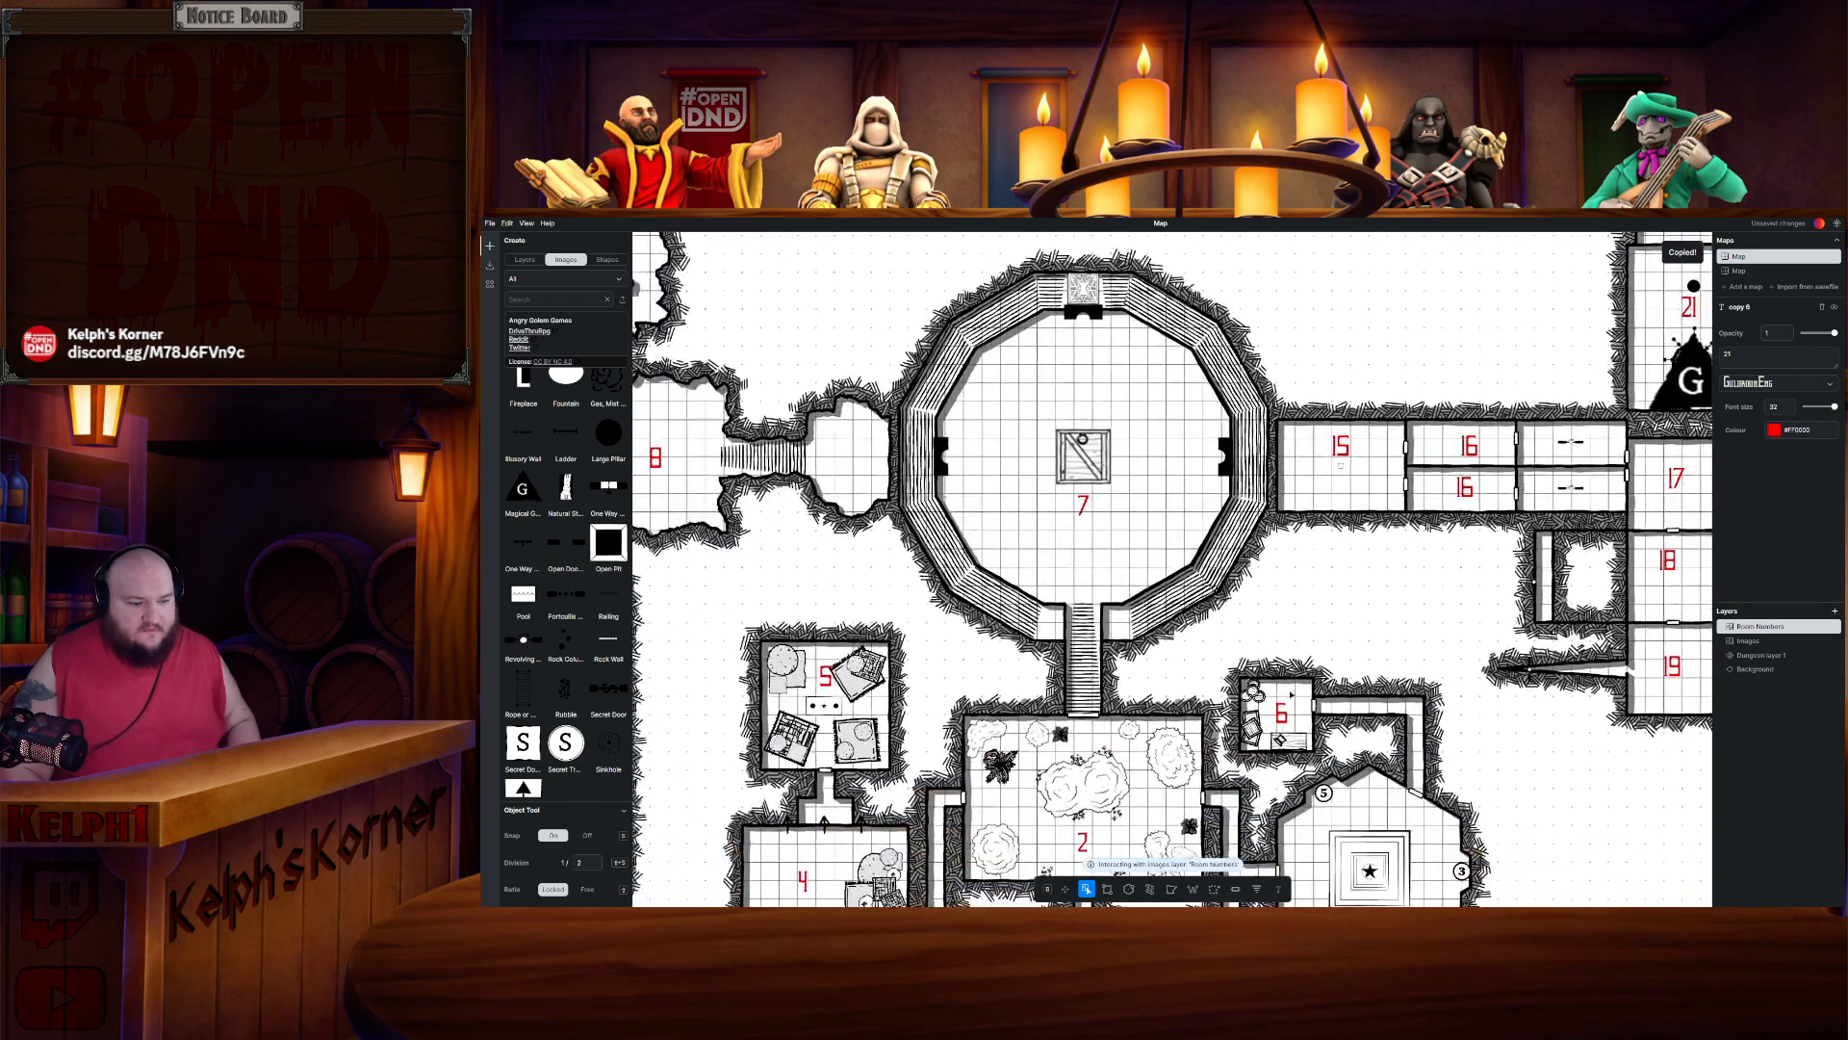
{"action": "scroll", "coordinate": [1449, 416], "scroll_direction": "down", "scroll_amount": 4}
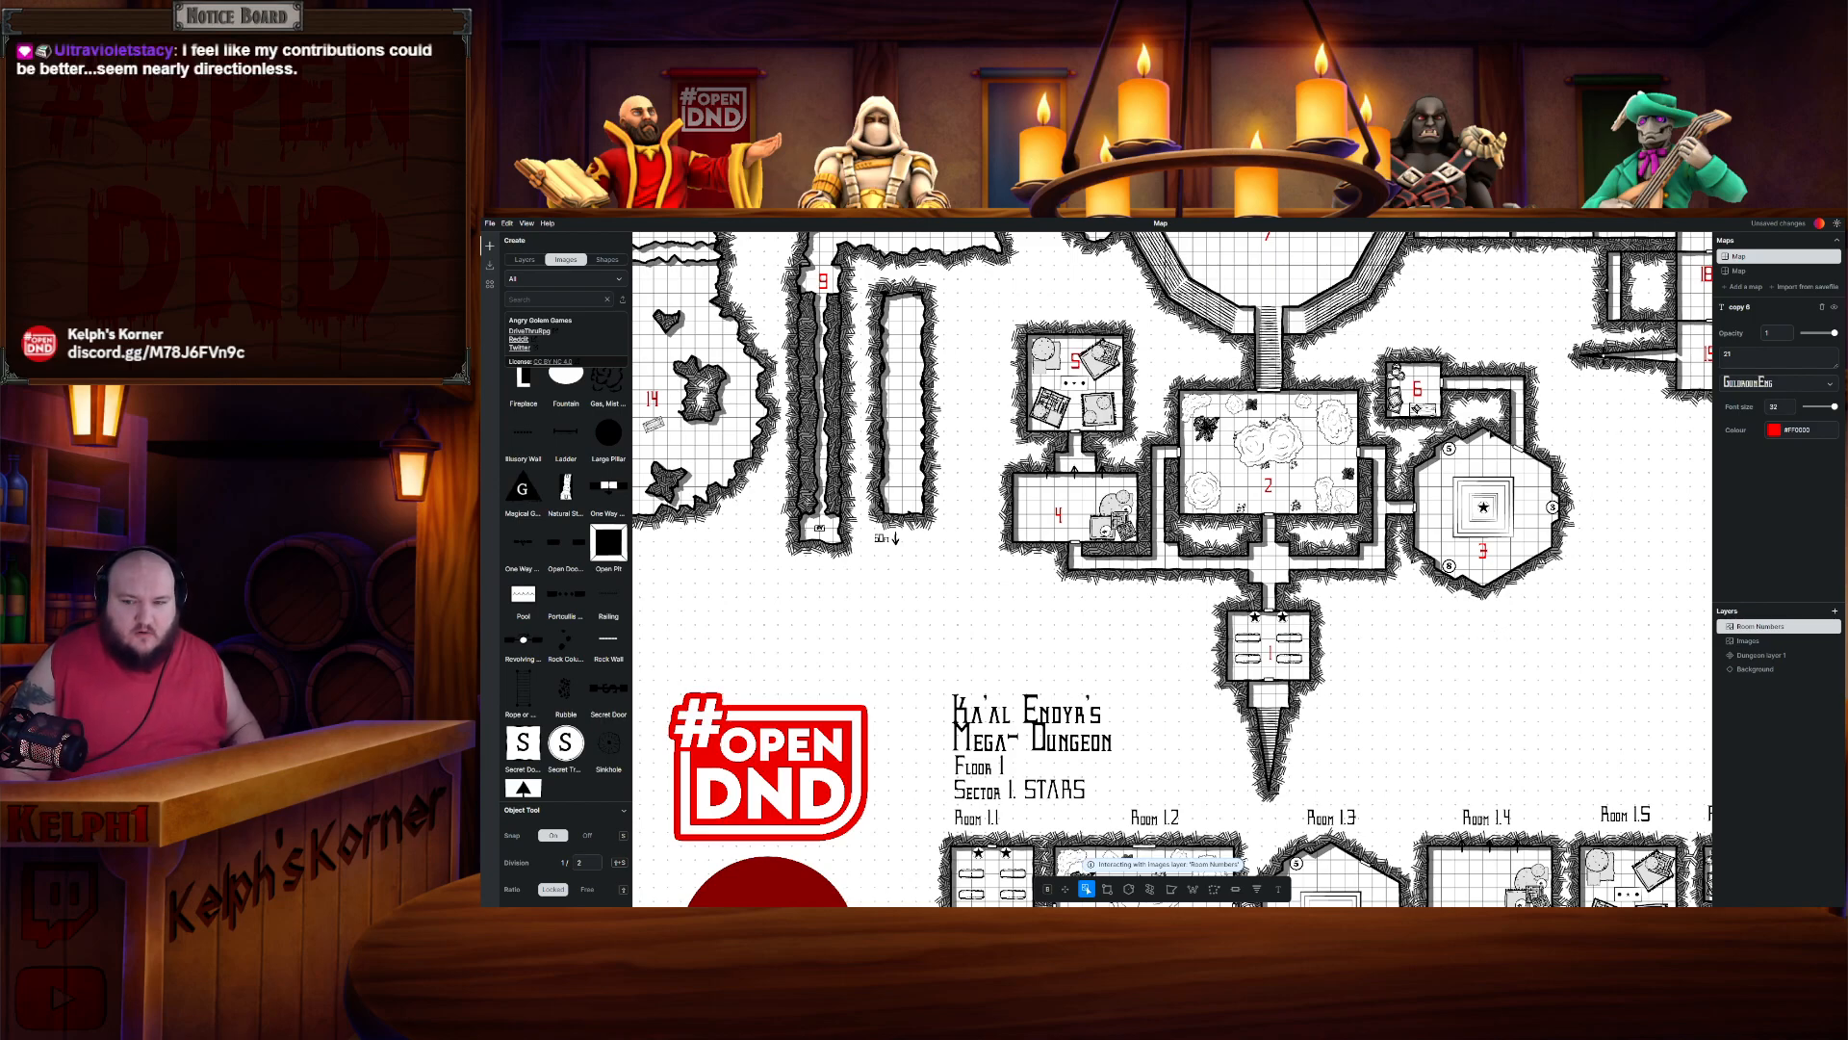
{"action": "left_click_drag", "start_coordinate": [992, 329], "coordinate": [1242, 799]}
{"action": "left_click_drag", "start_coordinate": [1236, 485], "coordinate": [1390, 664]}
{"action": "left_click_drag", "start_coordinate": [1306, 735], "coordinate": [1249, 405]}
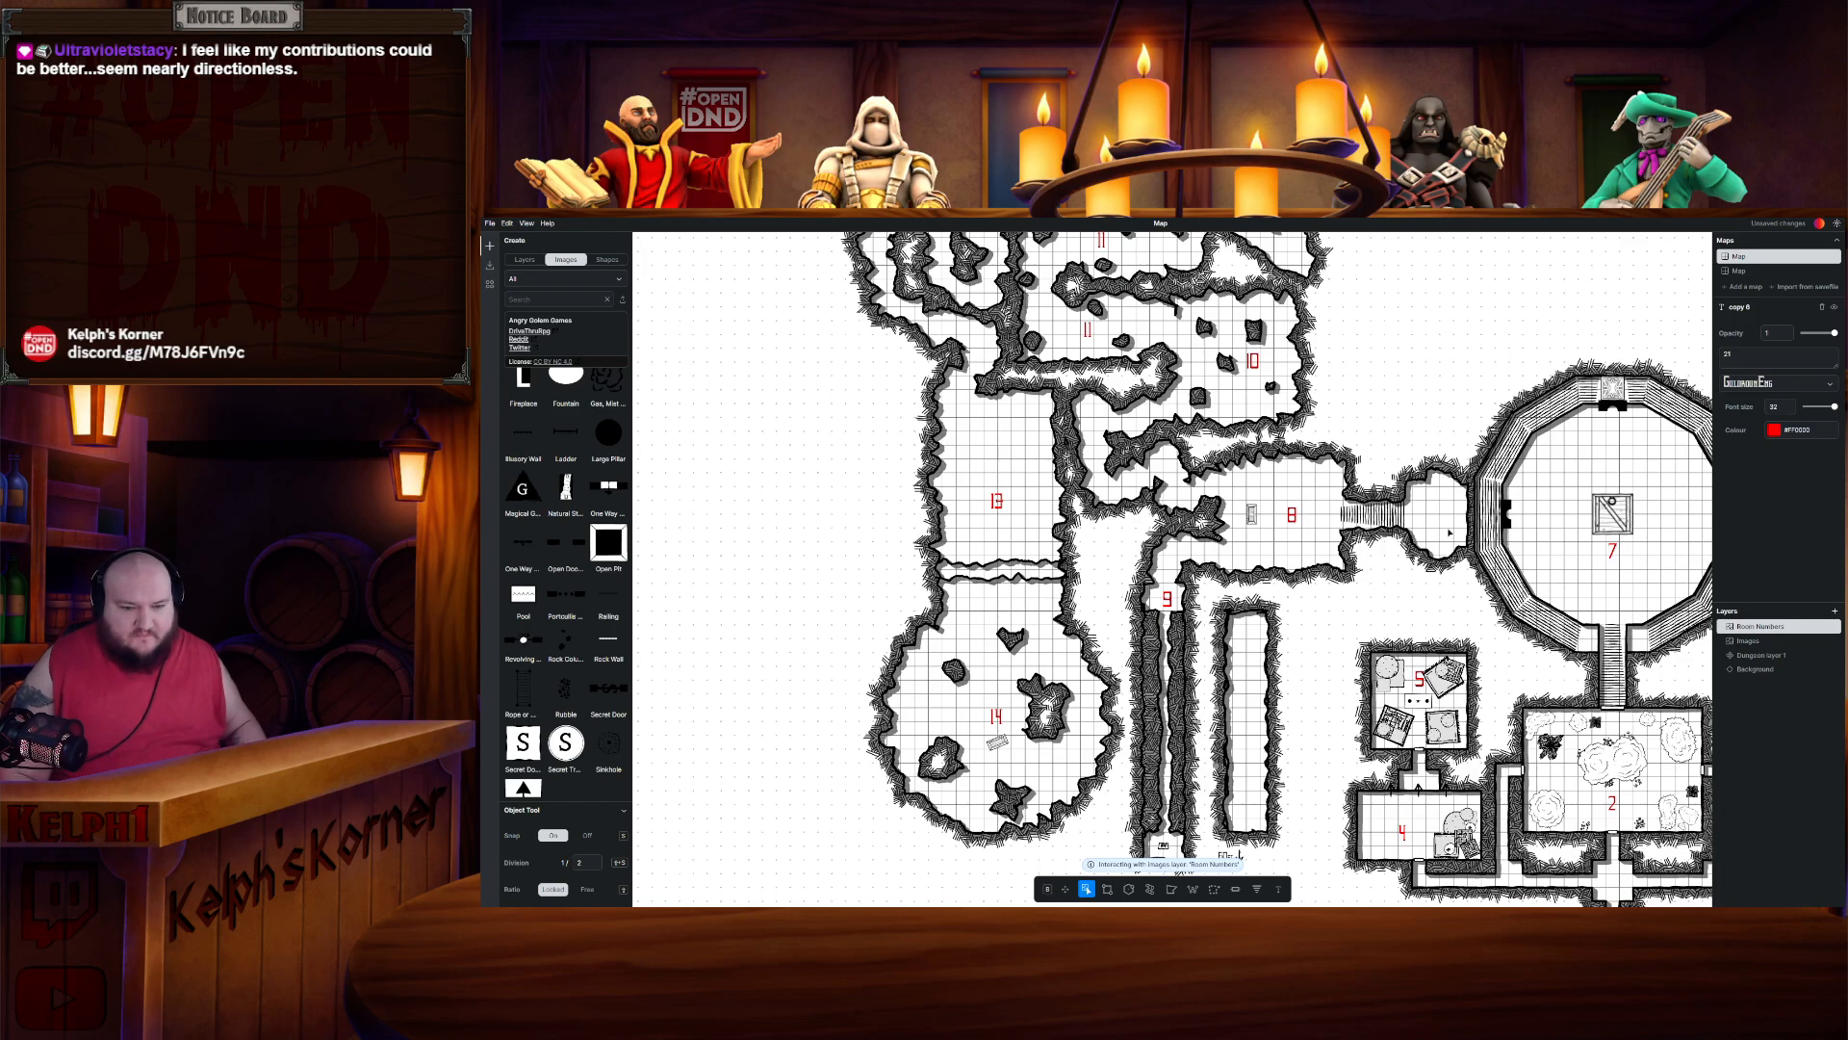
{"action": "left_click_drag", "start_coordinate": [1584, 500], "coordinate": [1080, 515]}
{"action": "left_click_drag", "start_coordinate": [1479, 548], "coordinate": [1137, 495]}
{"action": "scroll", "coordinate": [1380, 504], "scroll_direction": "up", "scroll_amount": 3}
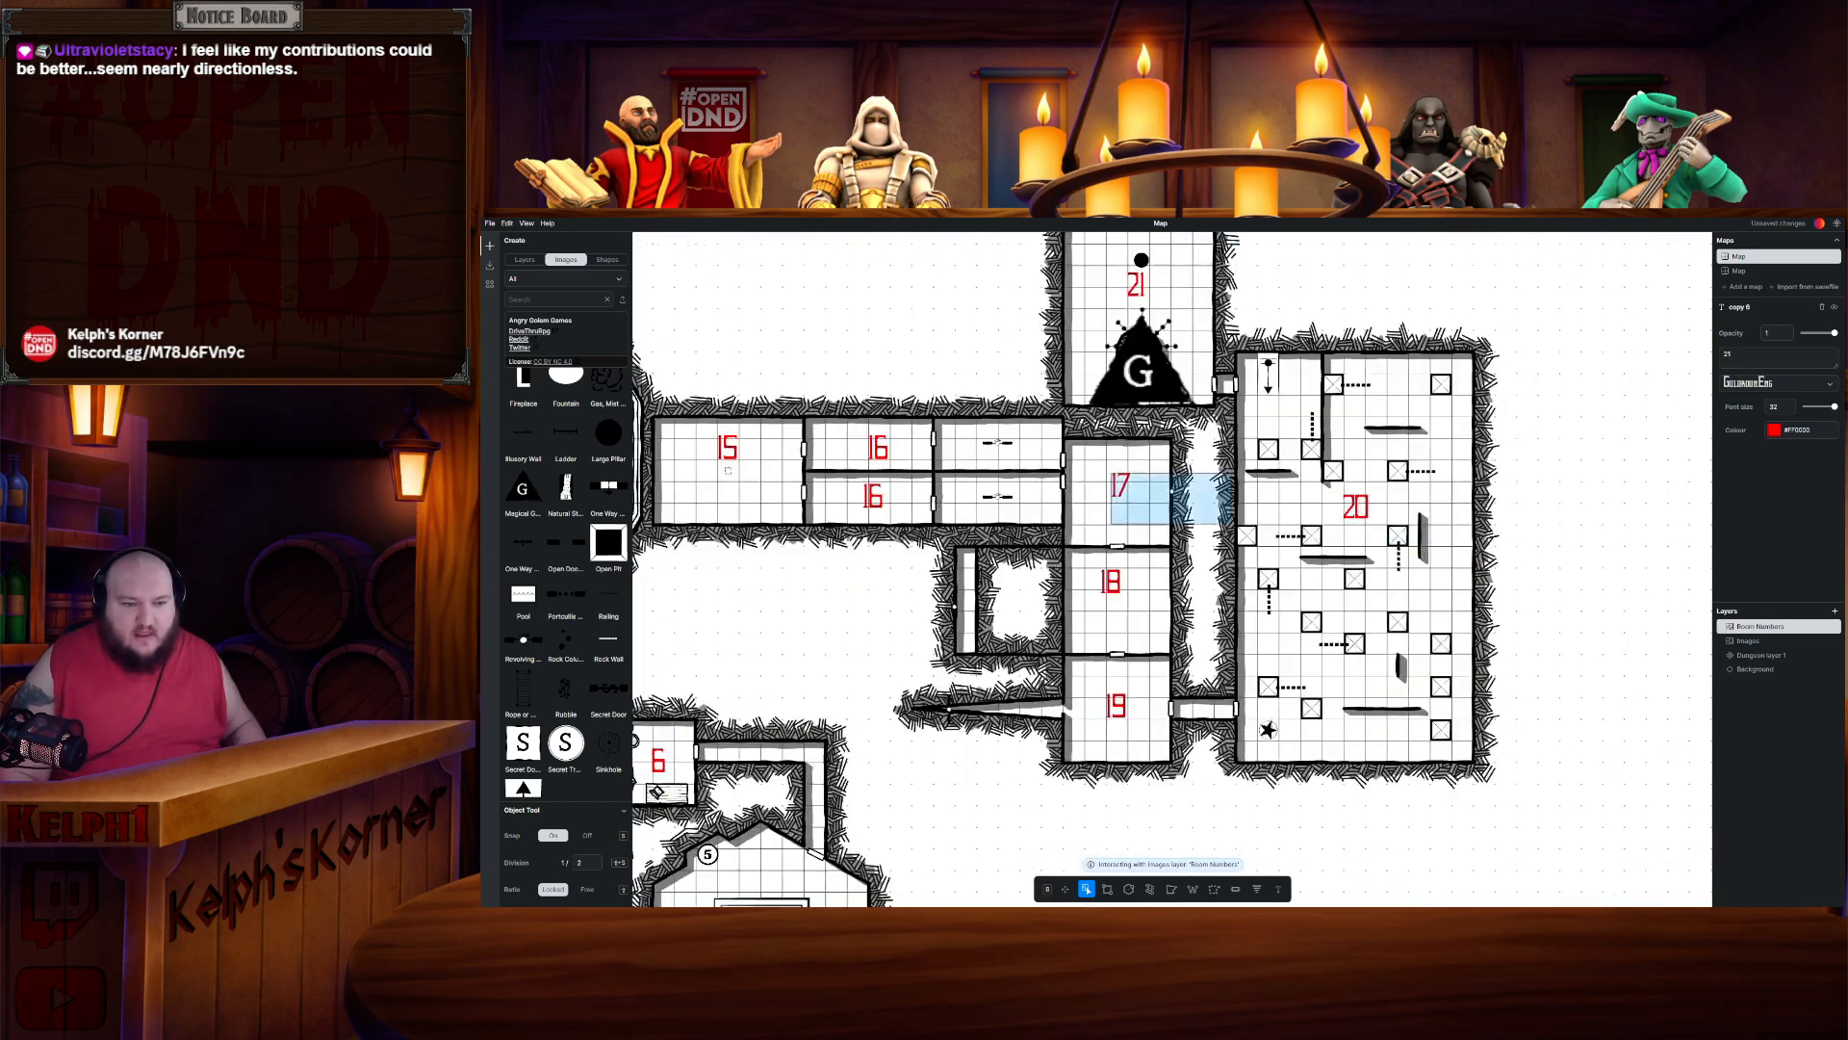
{"action": "scroll", "coordinate": [1022, 481], "scroll_direction": "down", "scroll_amount": 2}
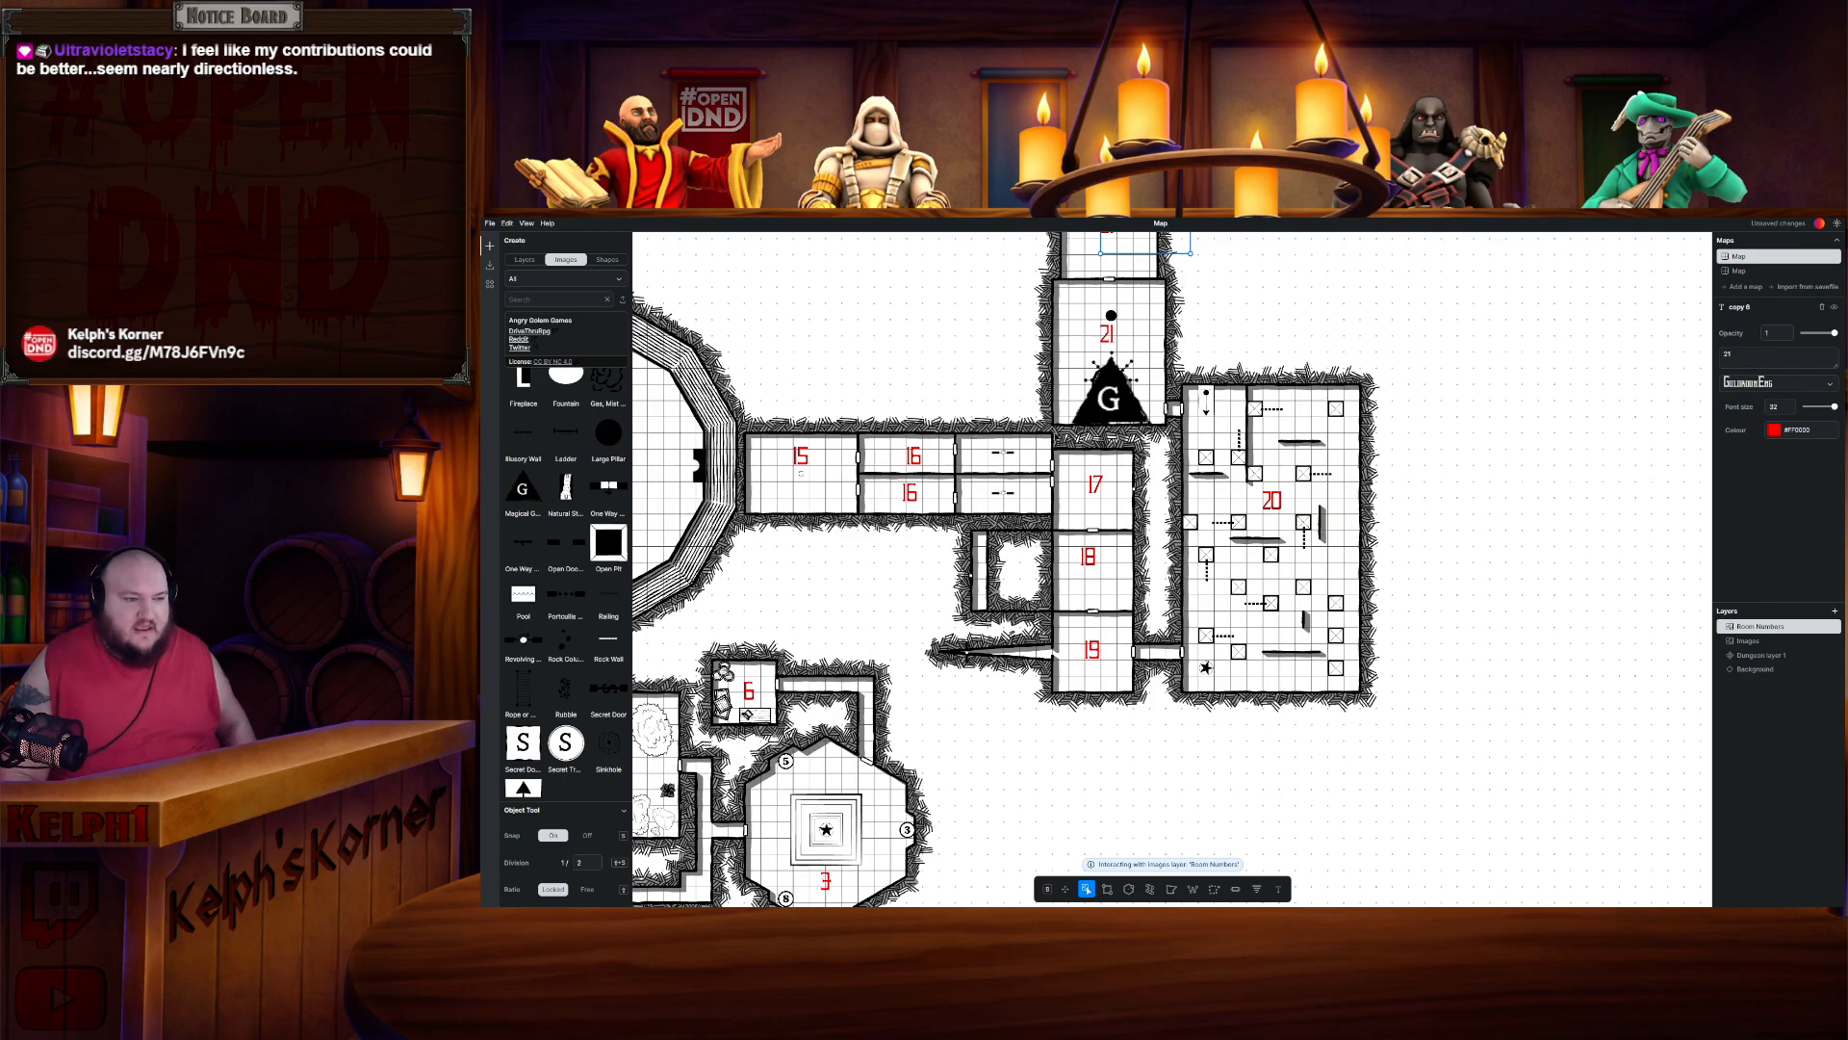
{"action": "scroll", "coordinate": [1069, 423], "scroll_direction": "down", "scroll_amount": 4}
{"action": "left_click_drag", "start_coordinate": [868, 385], "coordinate": [1302, 648]}
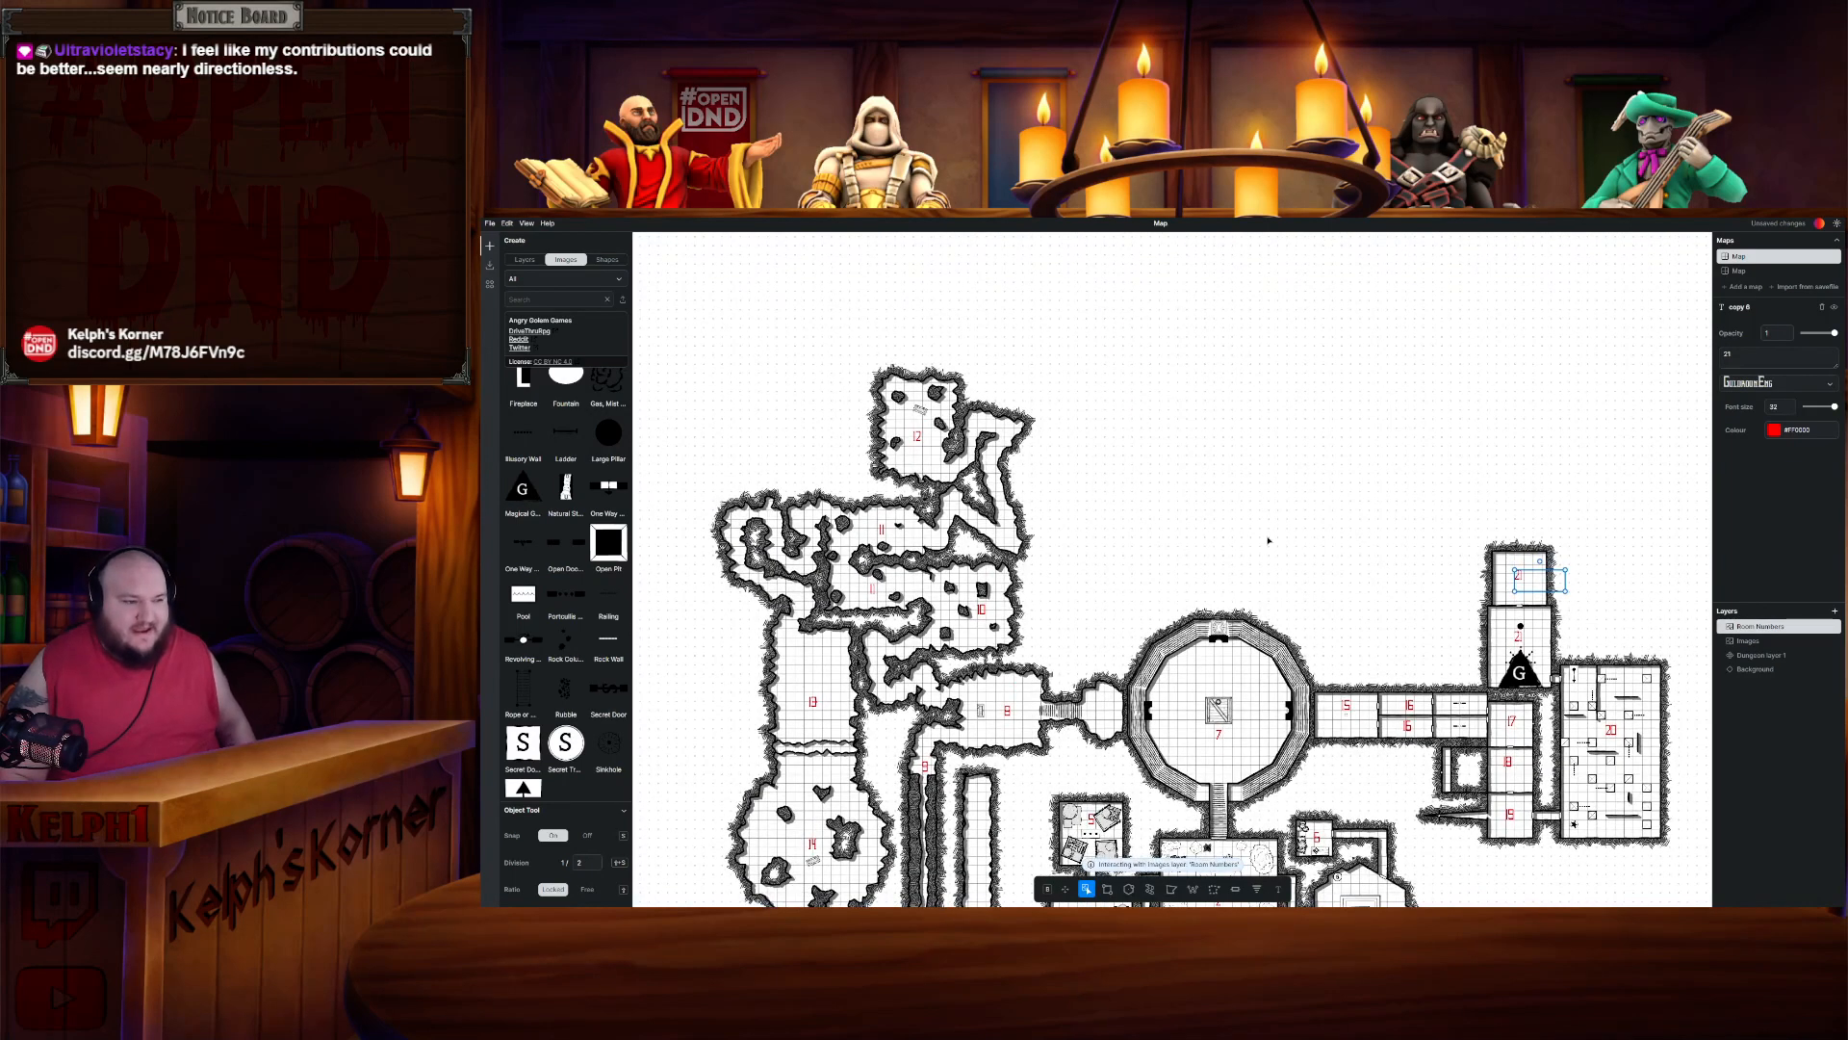
{"action": "left_click", "coordinate": [492, 224]}
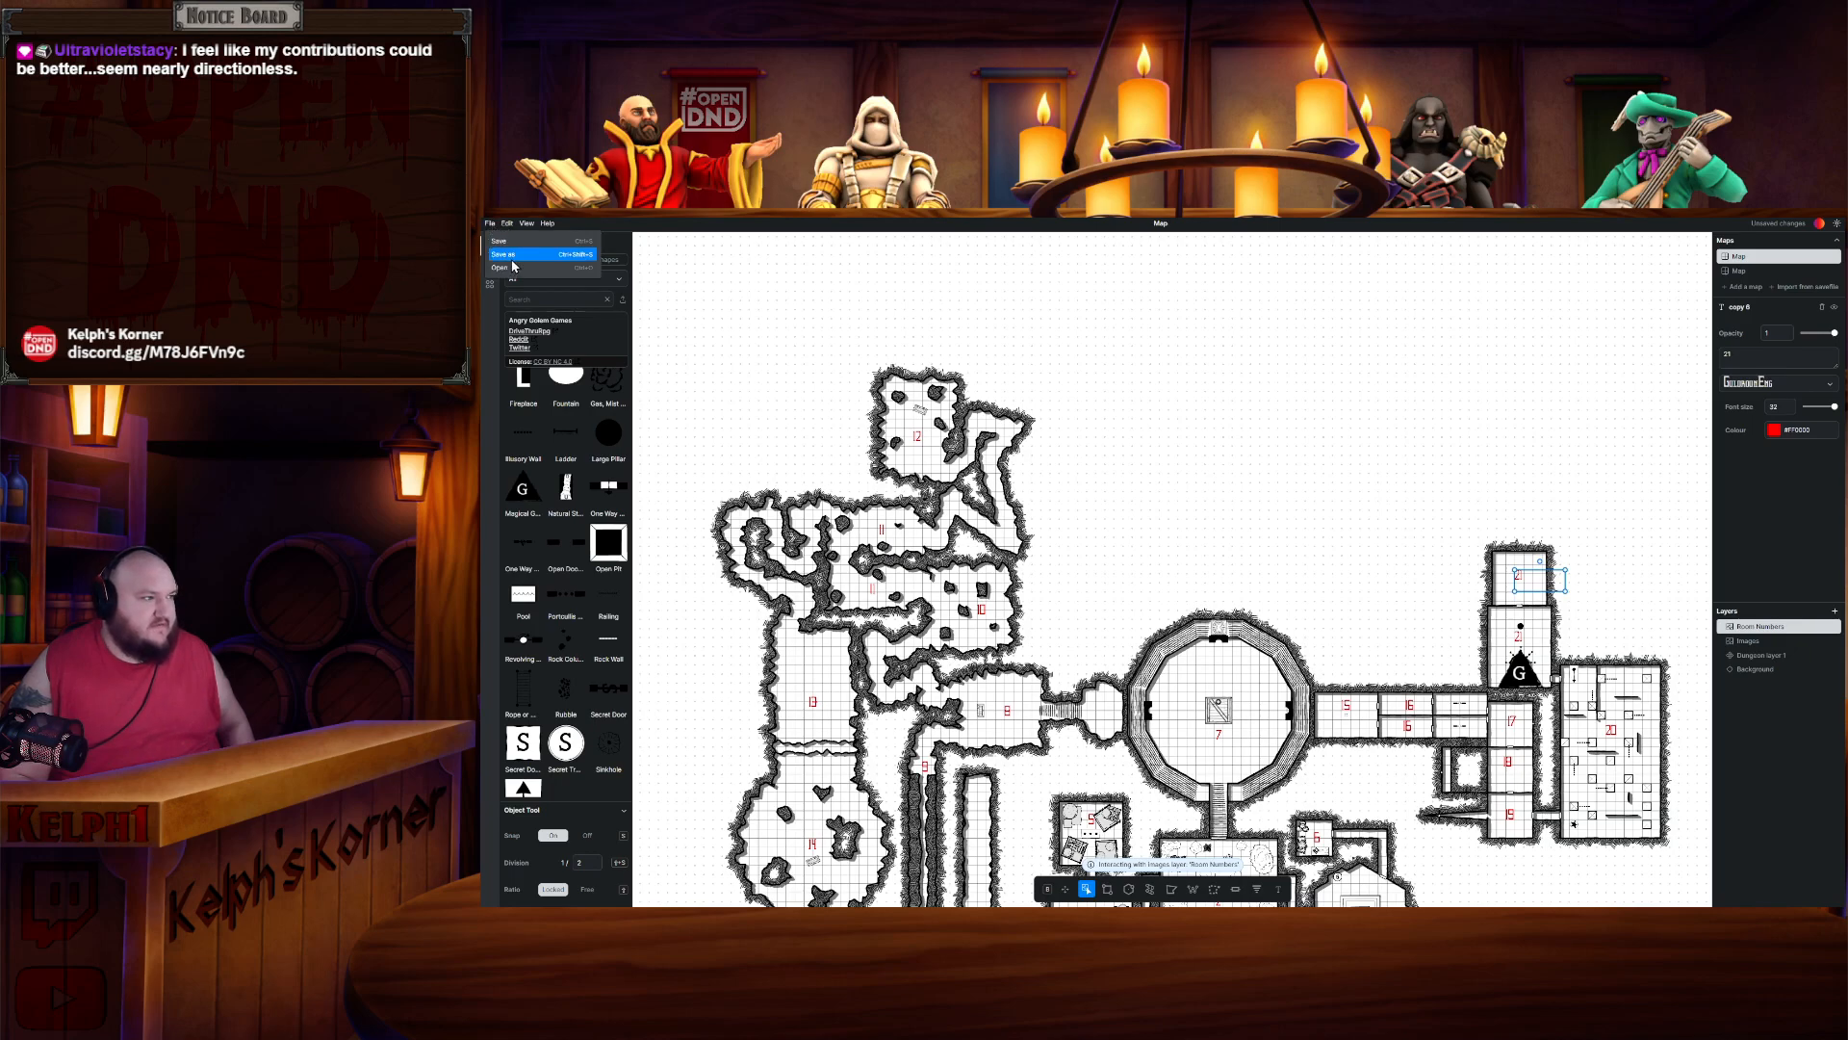
{"action": "left_click", "coordinate": [510, 261]}
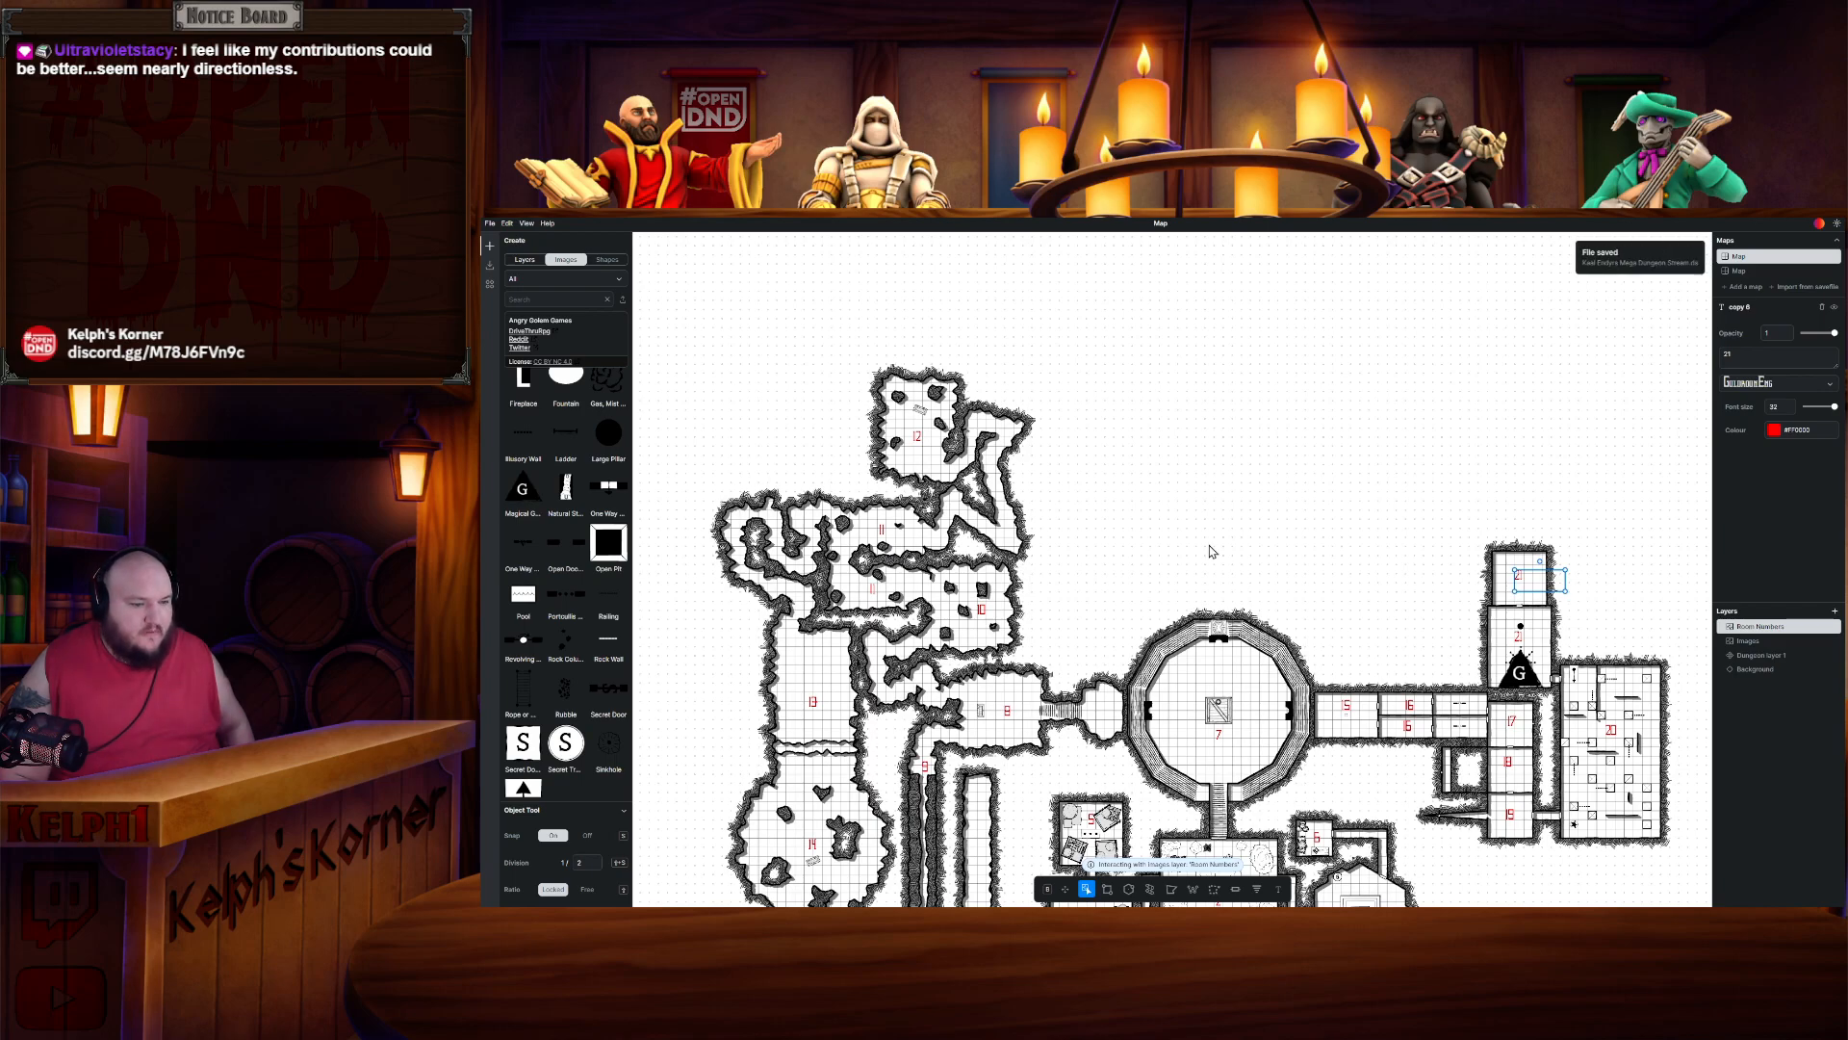
- Adjust the position of the Room 16 label in the upper corridor room east of Room 7
{"action": "left_click_drag", "start_coordinate": [1368, 633], "coordinate": [1248, 312]}
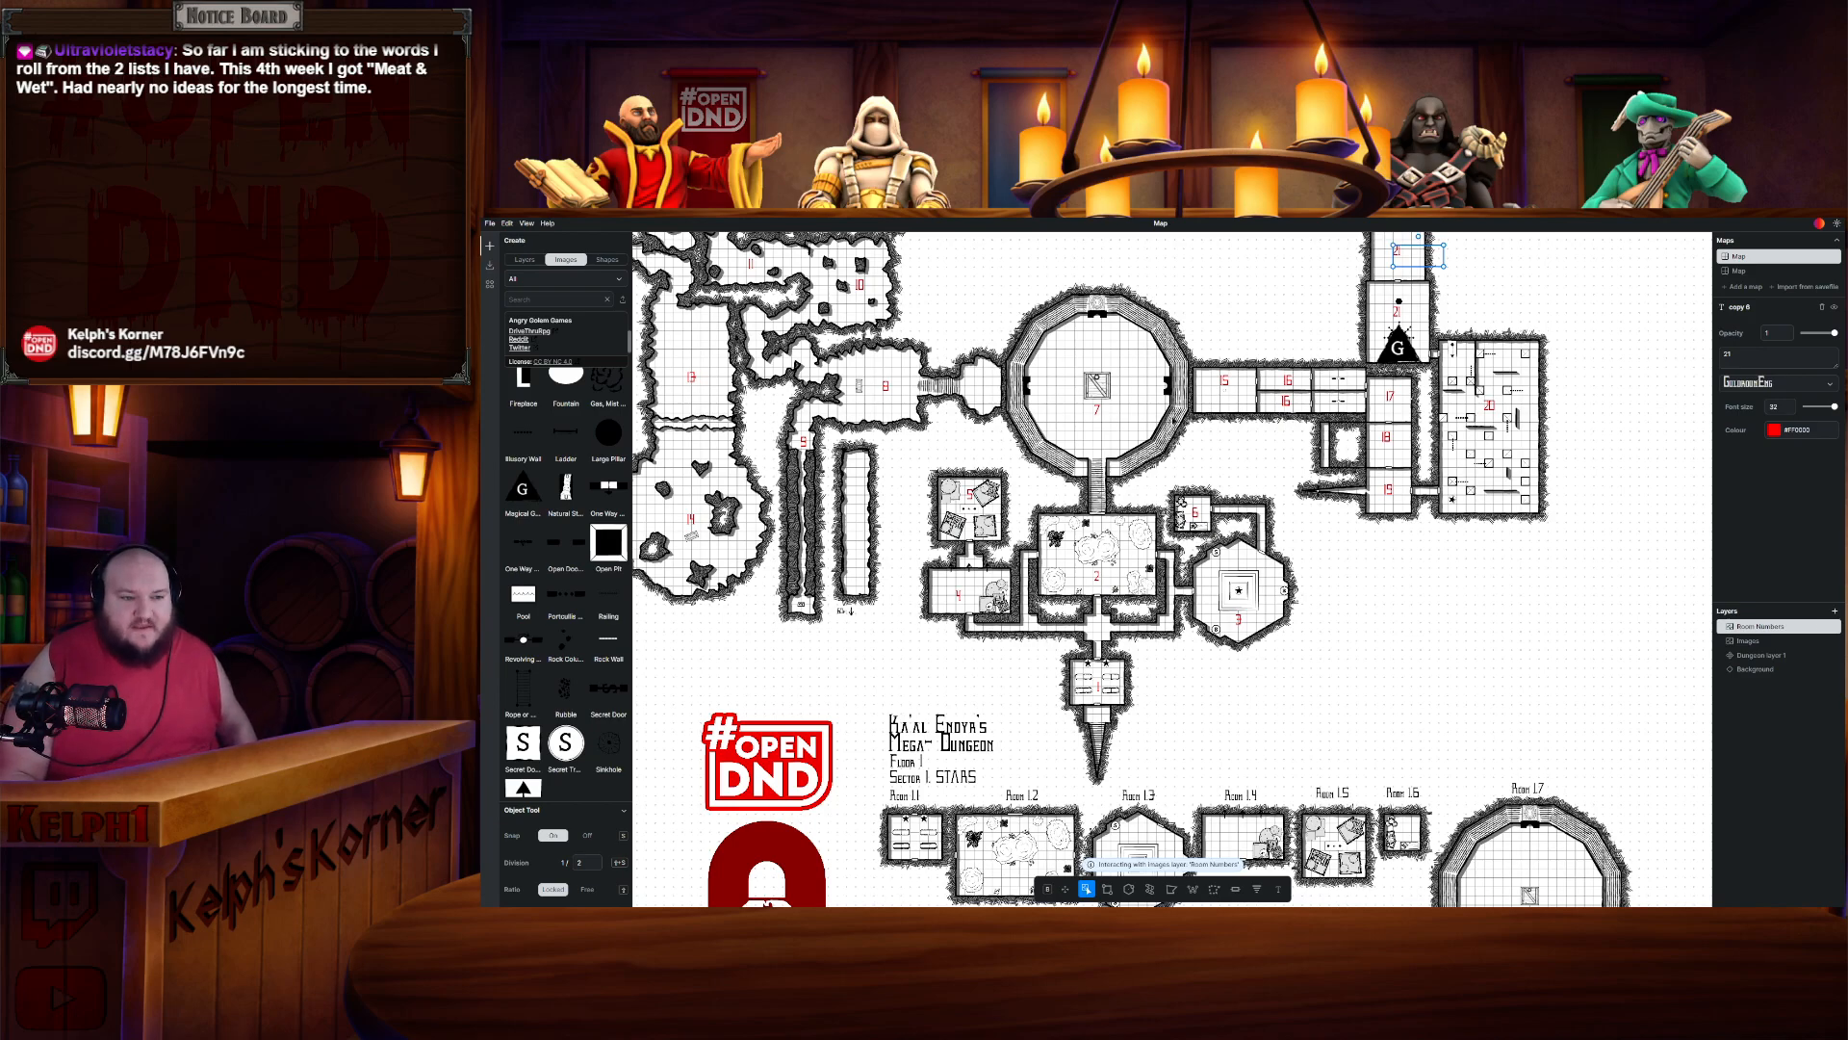
{"action": "scroll", "coordinate": [1215, 420], "scroll_direction": "up", "scroll_amount": 5}
{"action": "scroll", "coordinate": [1304, 419], "scroll_direction": "down", "scroll_amount": 3}
{"action": "left_click_drag", "start_coordinate": [1340, 422], "coordinate": [1234, 544]}
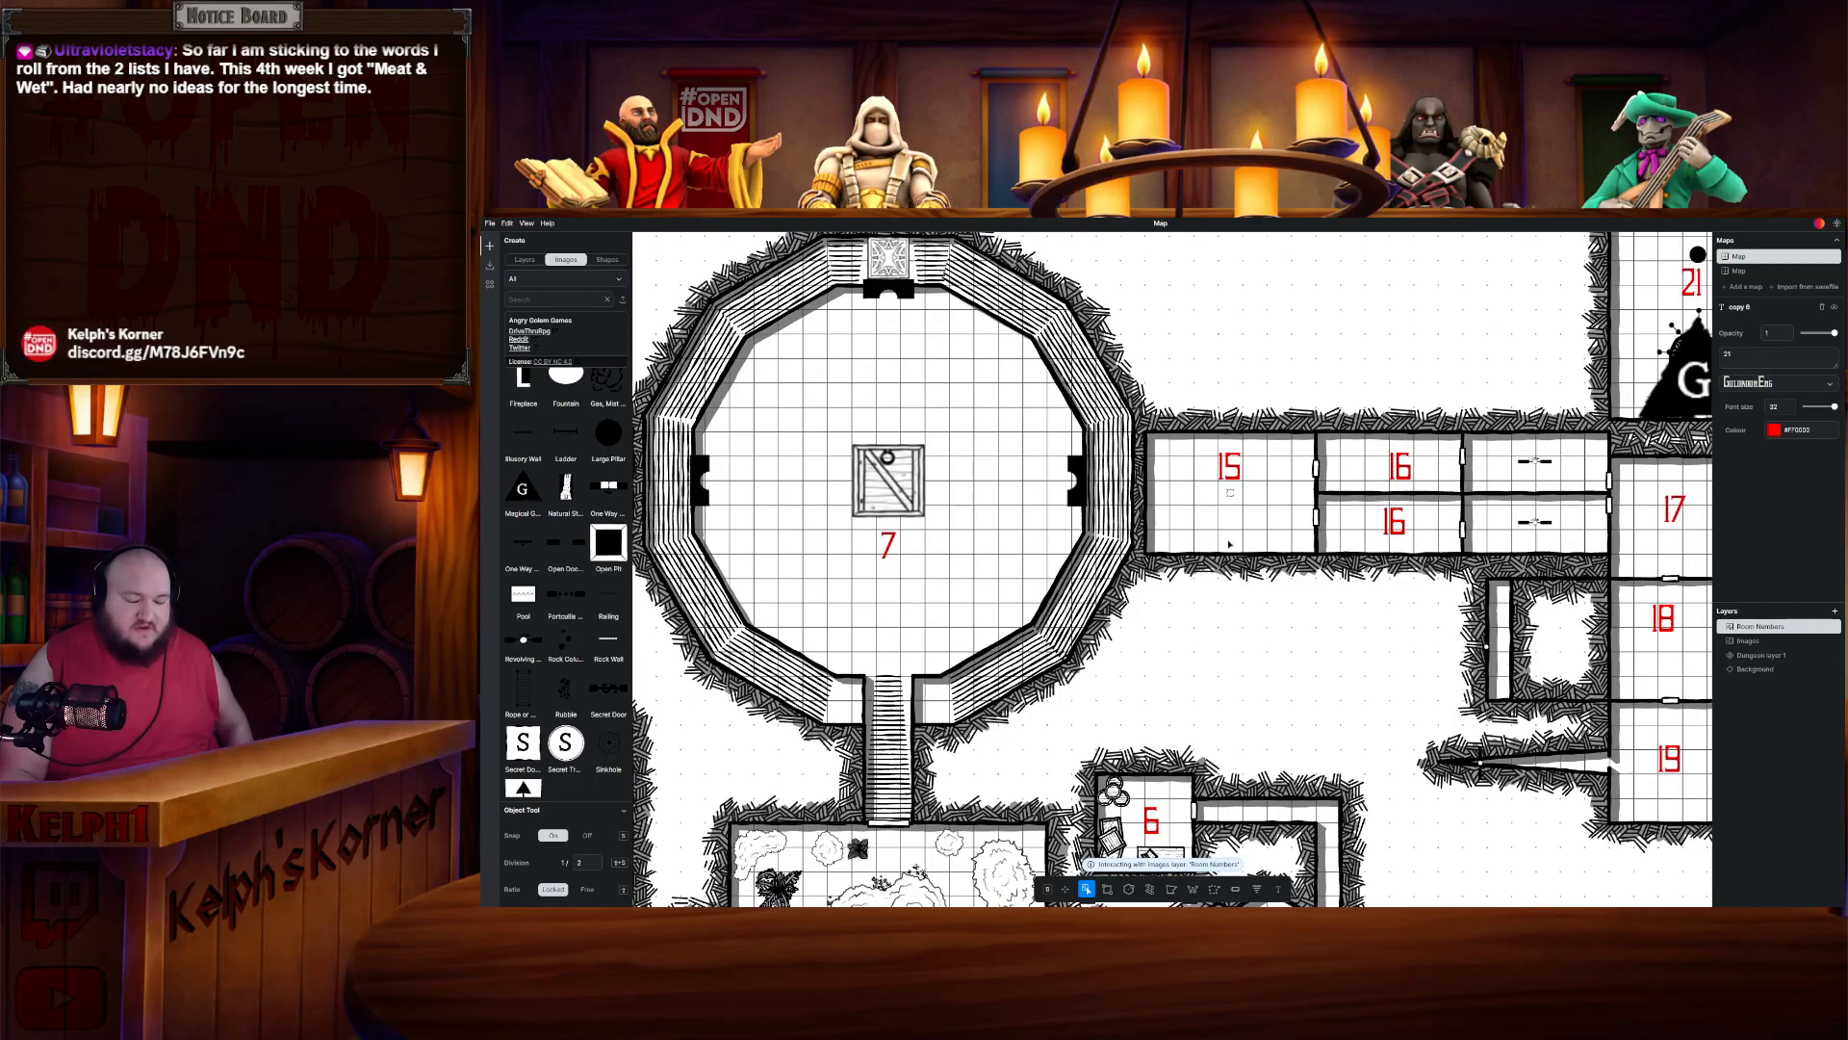
{"action": "left_click_drag", "start_coordinate": [1526, 484], "coordinate": [1404, 458]}
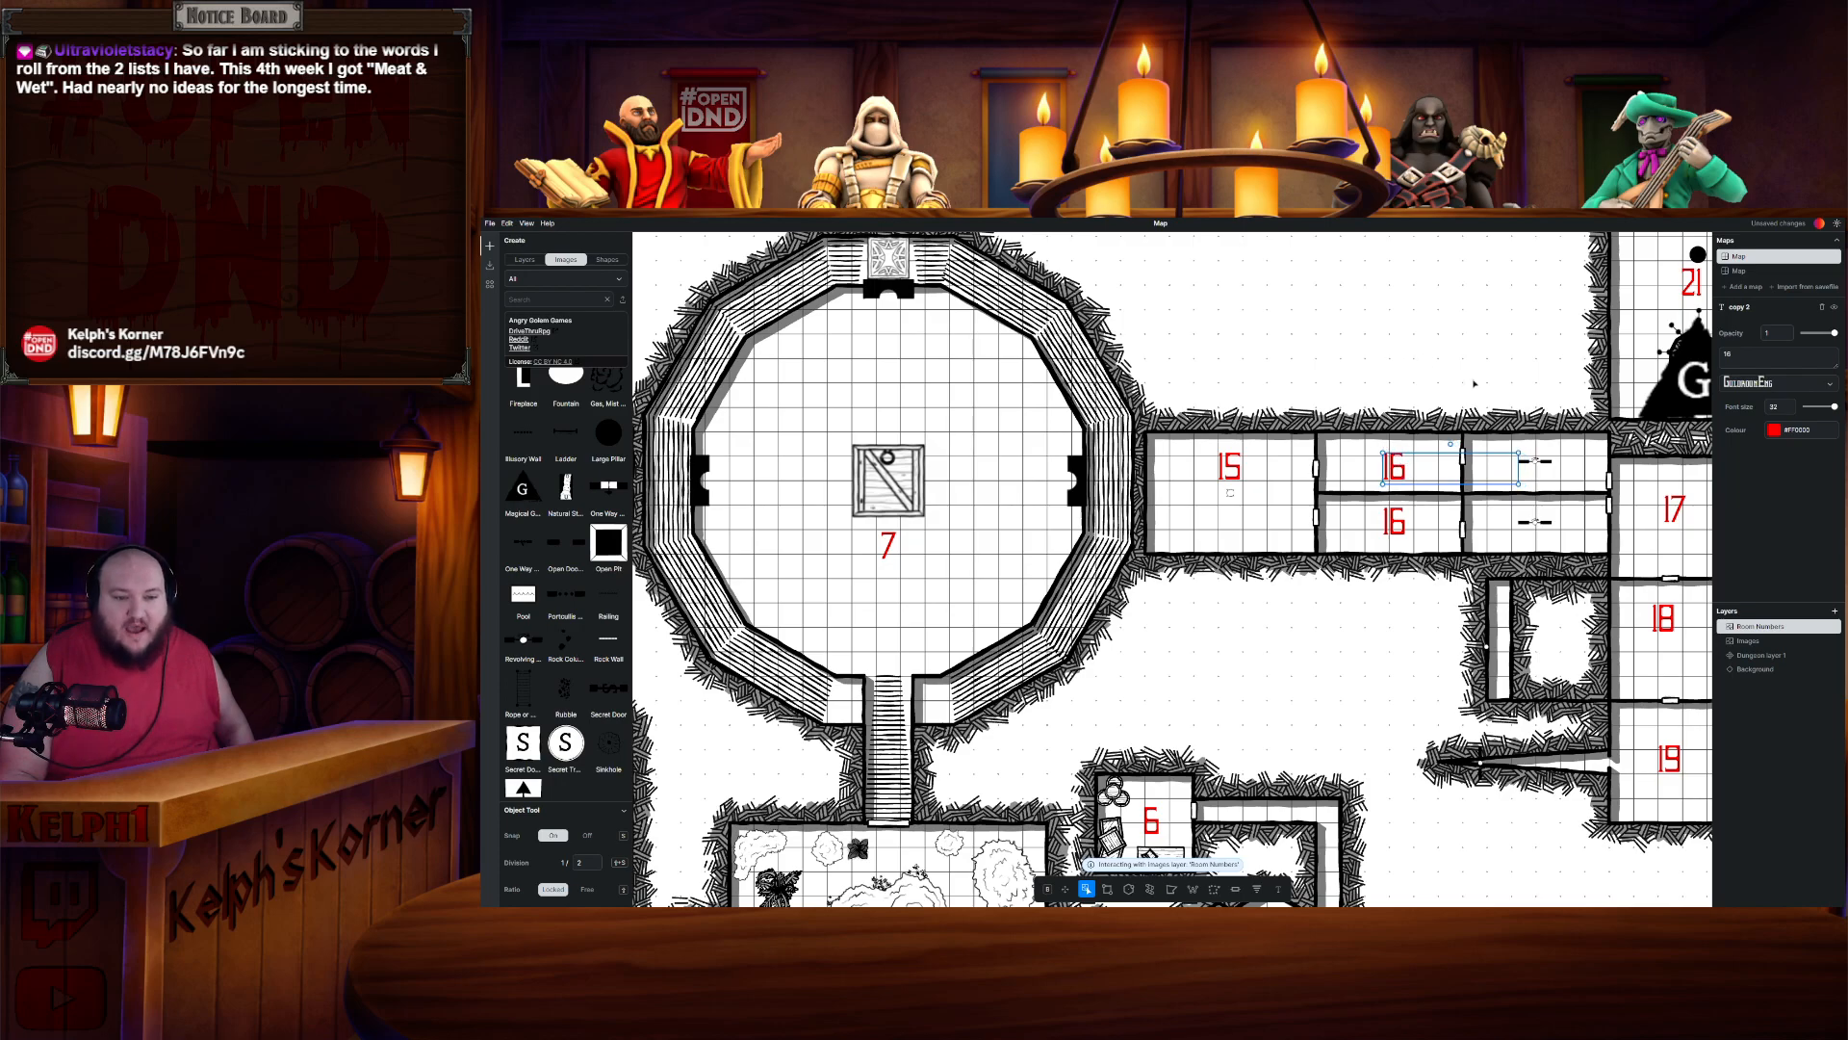
{"action": "left_click", "coordinate": [1528, 460]}
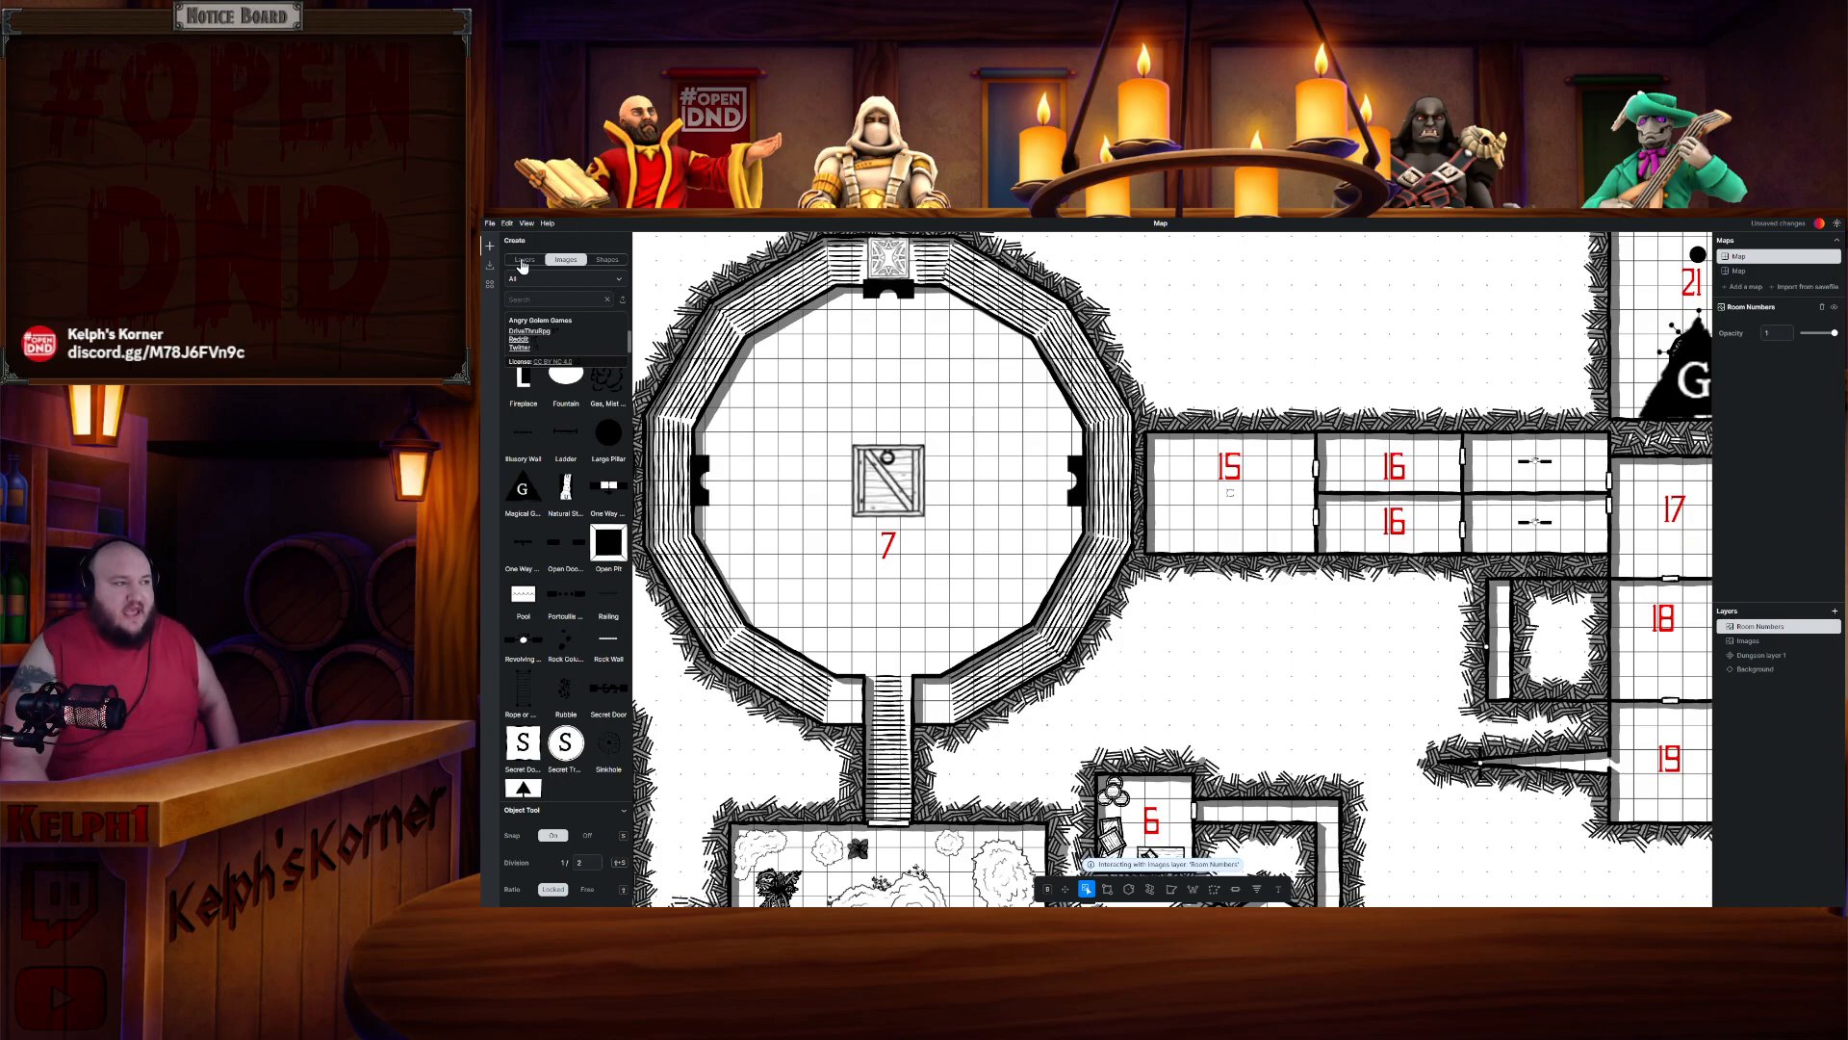
- Switch to the dungeon layer and survey the assembled map and the sector room templates below it
{"action": "left_click", "coordinate": [1751, 656]}
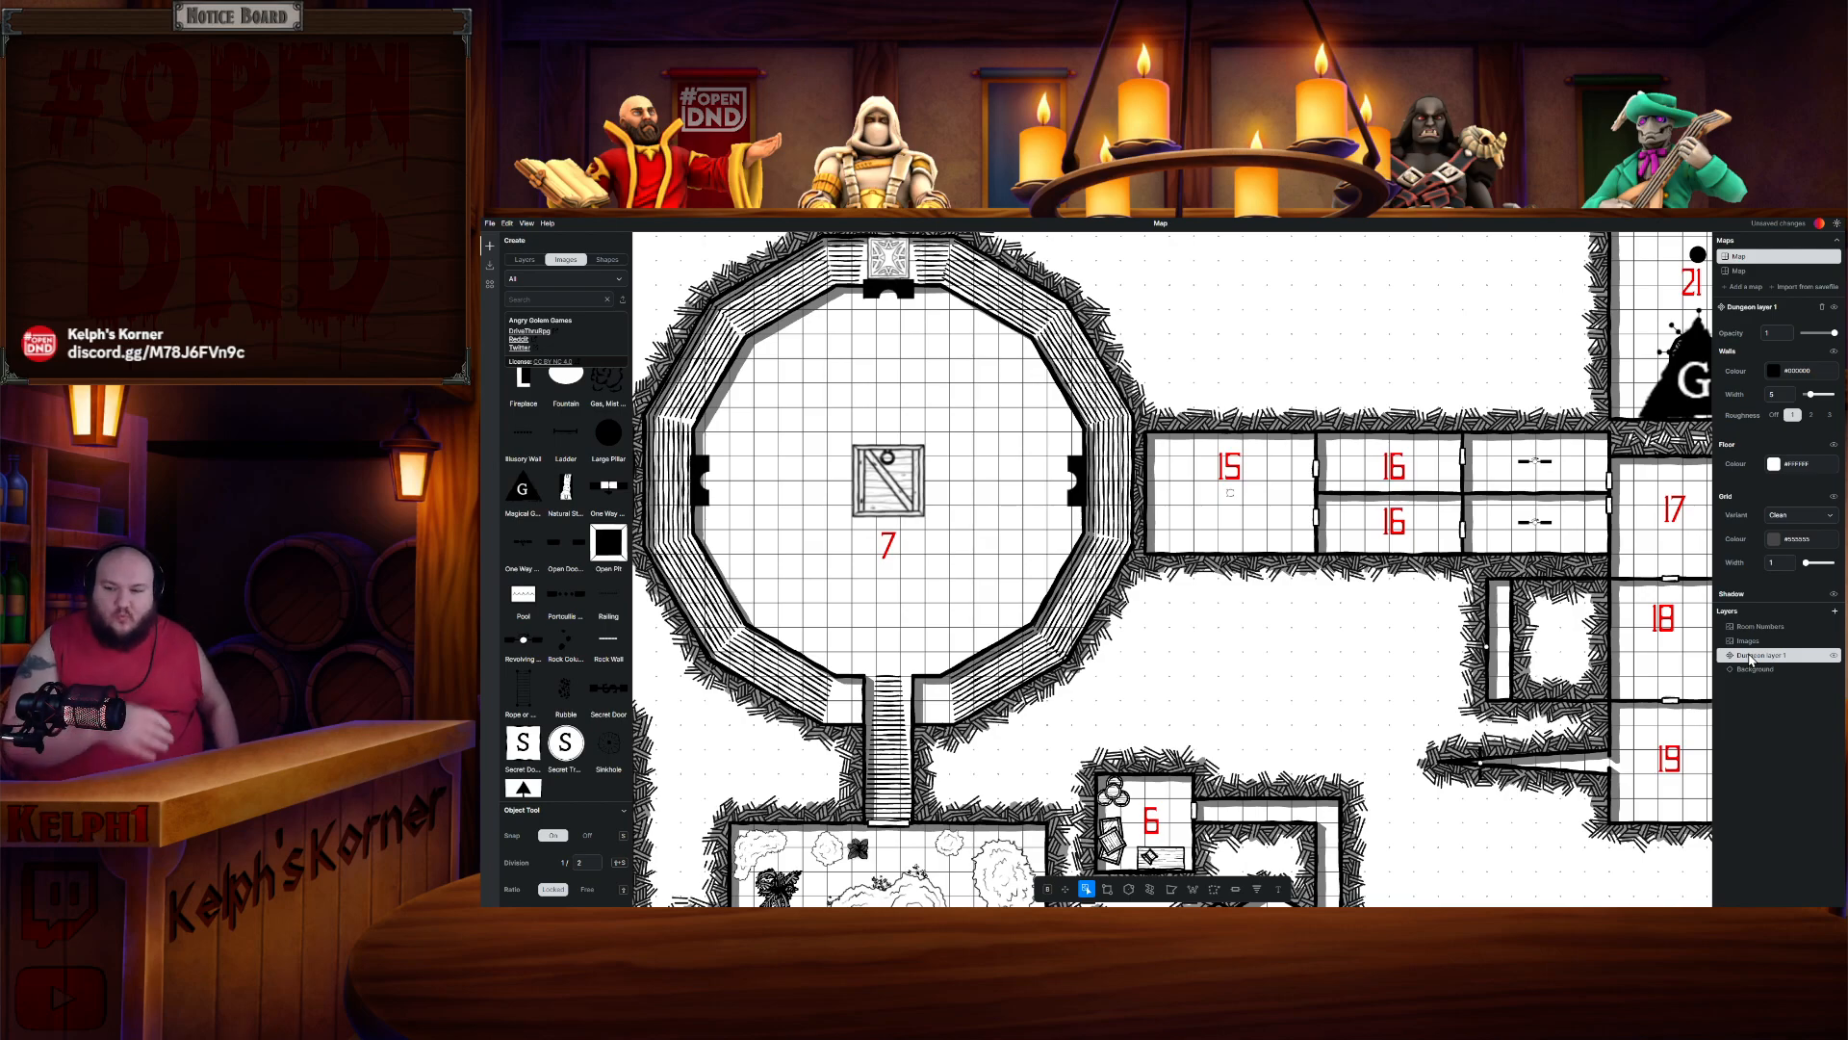
{"action": "scroll", "coordinate": [1347, 428], "scroll_direction": "down", "scroll_amount": 5}
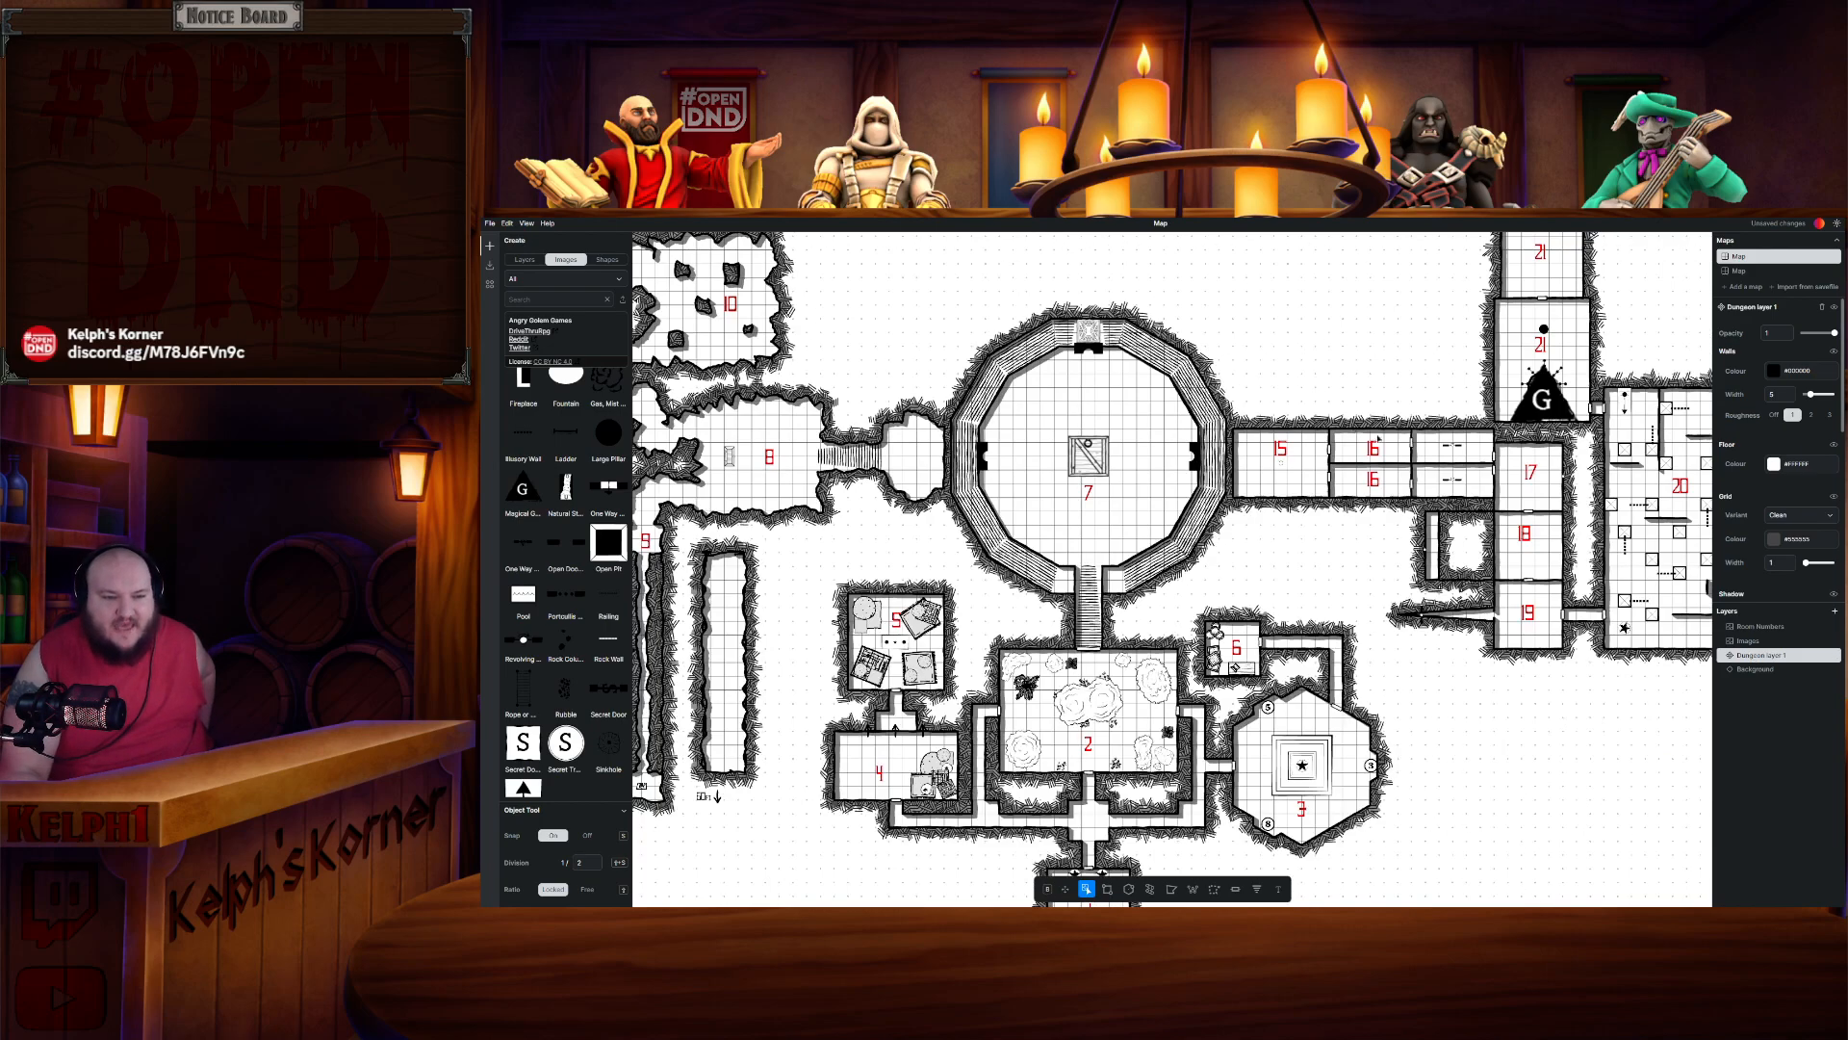
{"action": "scroll", "coordinate": [1382, 434], "scroll_direction": "up", "scroll_amount": 4}
{"action": "scroll", "coordinate": [1433, 392], "scroll_direction": "down", "scroll_amount": 5}
{"action": "scroll", "coordinate": [1204, 513], "scroll_direction": "up", "scroll_amount": 4}
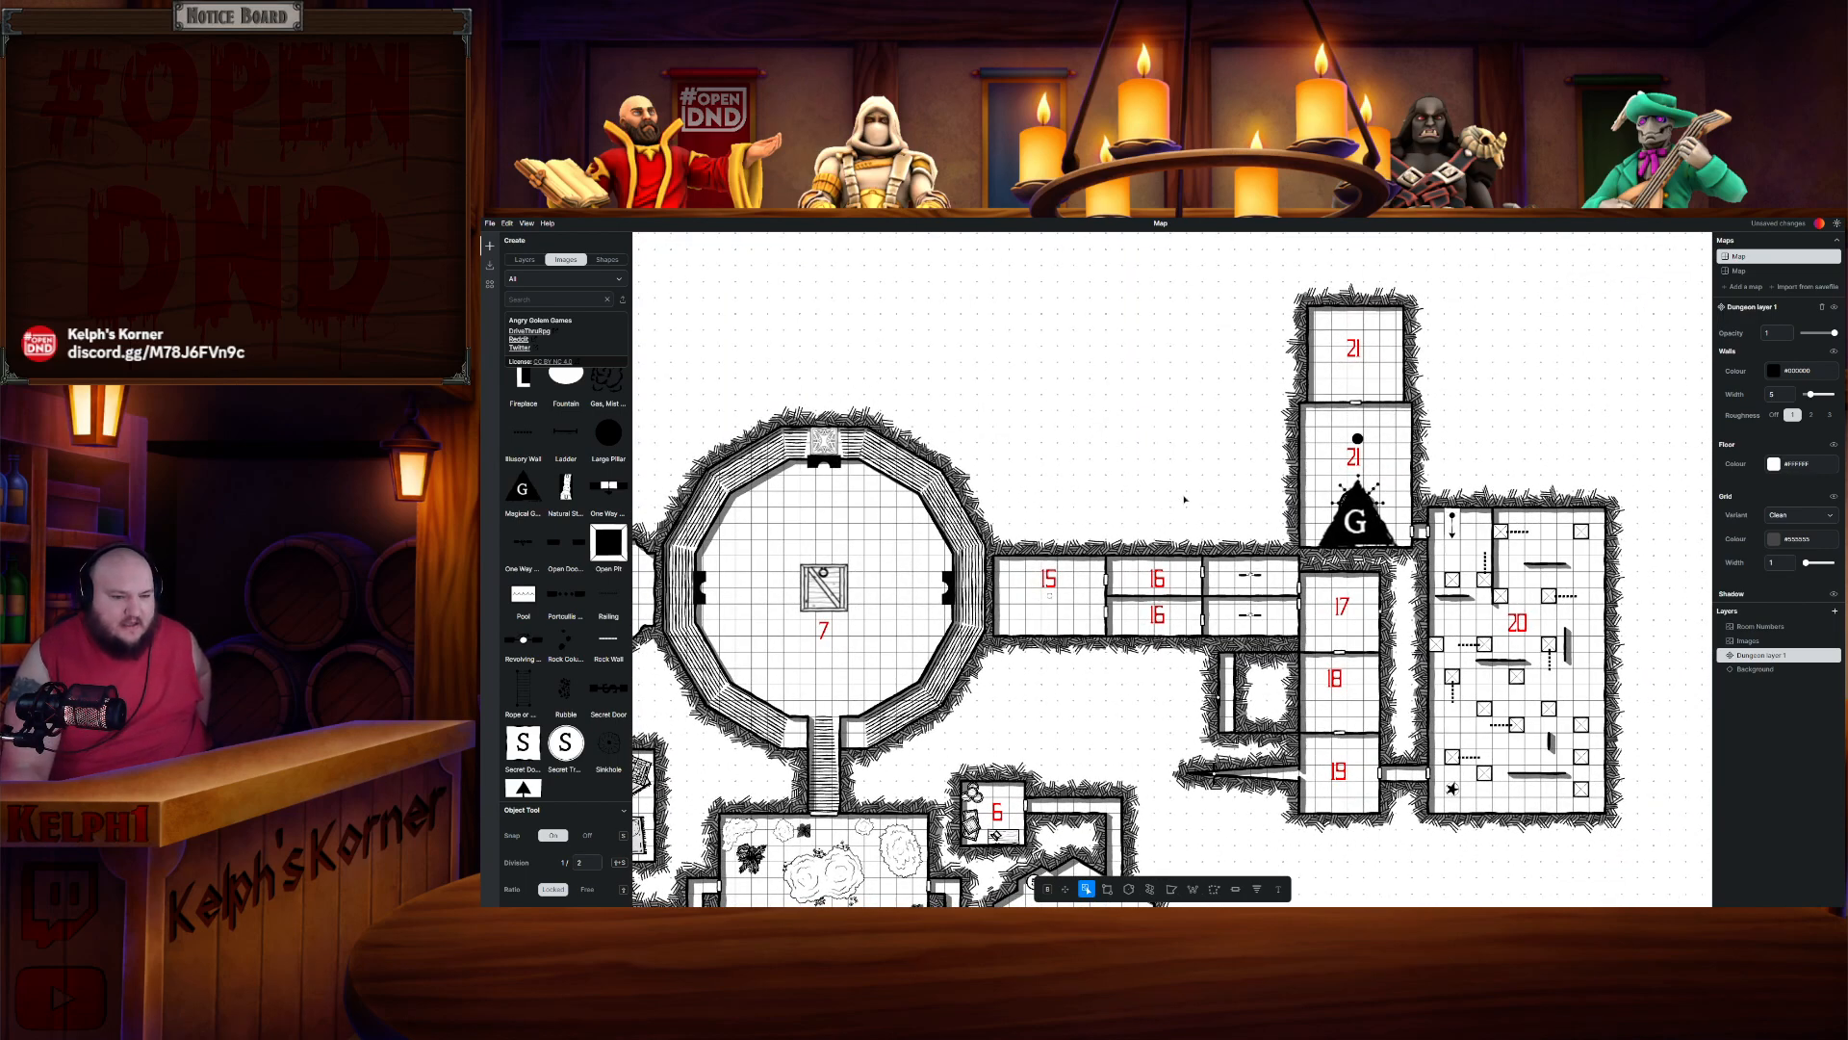
{"action": "scroll", "coordinate": [1186, 495], "scroll_direction": "down", "scroll_amount": 1}
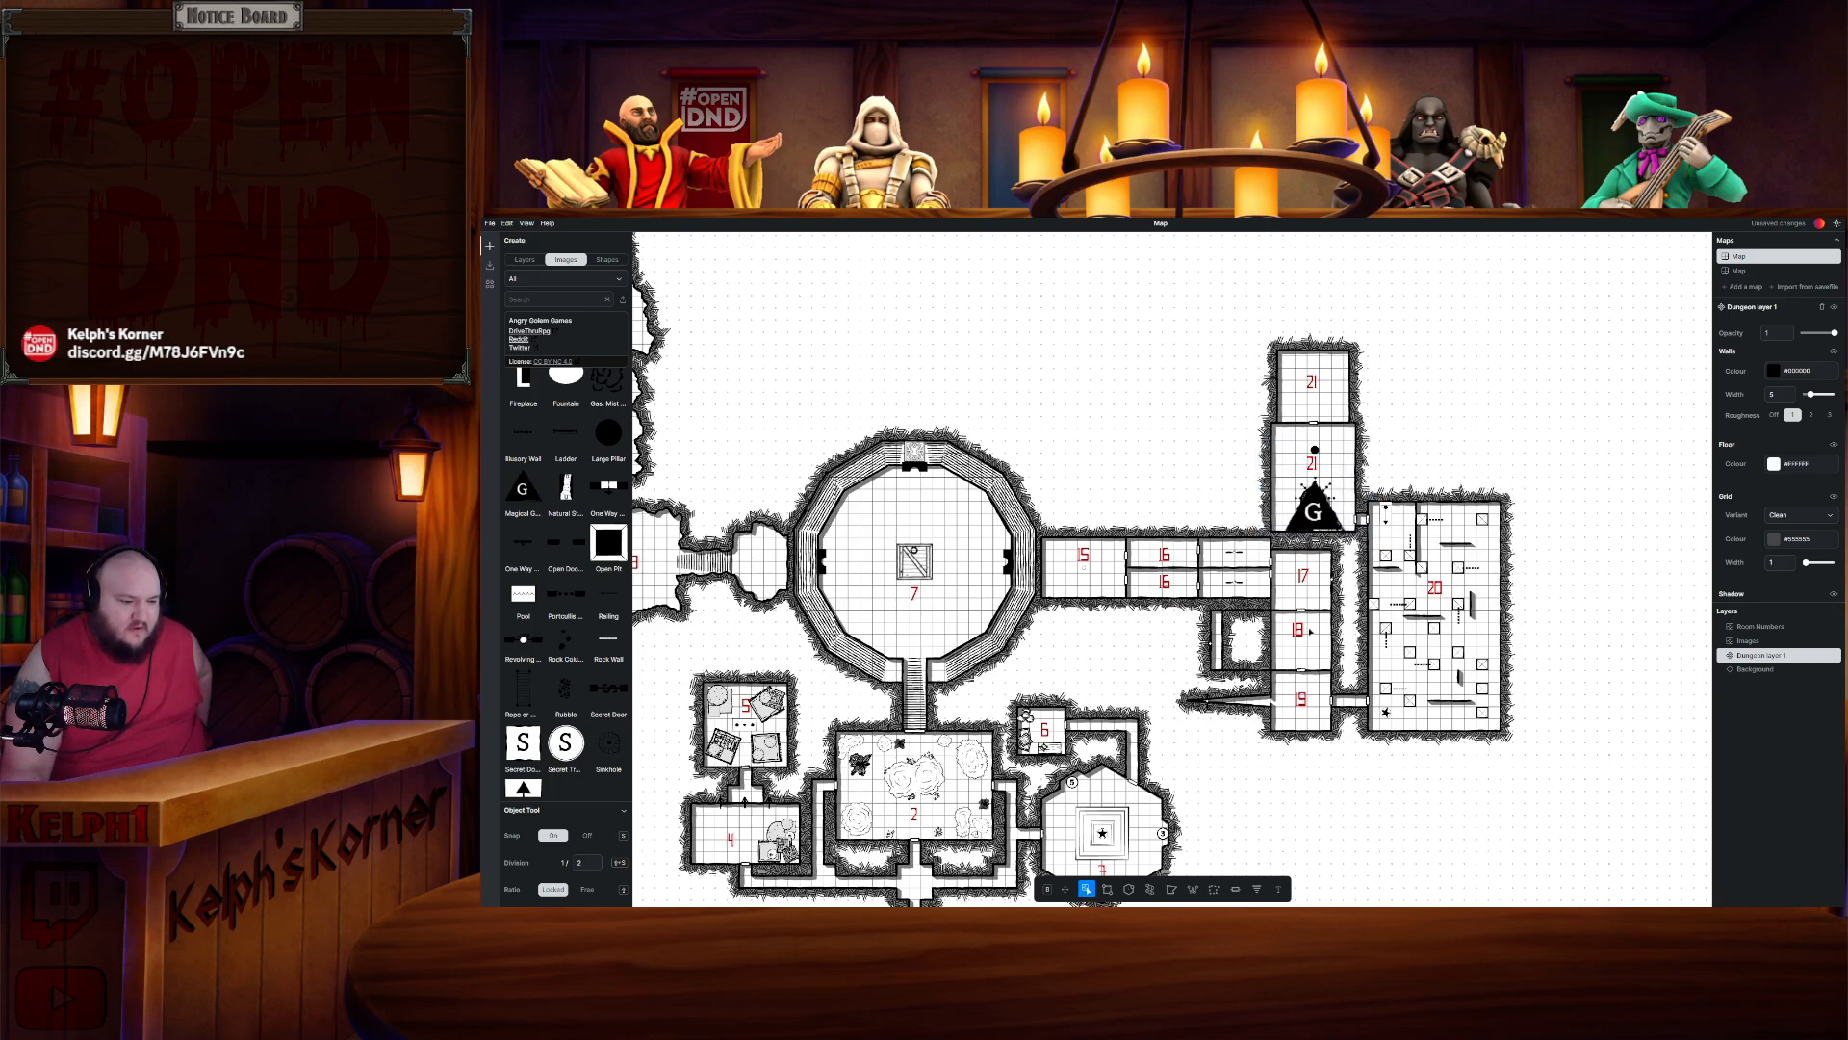
{"action": "left_click_drag", "start_coordinate": [1136, 635], "coordinate": [1425, 606]}
{"action": "scroll", "coordinate": [1425, 606], "scroll_direction": "down", "scroll_amount": 3}
{"action": "scroll", "coordinate": [1425, 606], "scroll_direction": "up", "scroll_amount": 4}
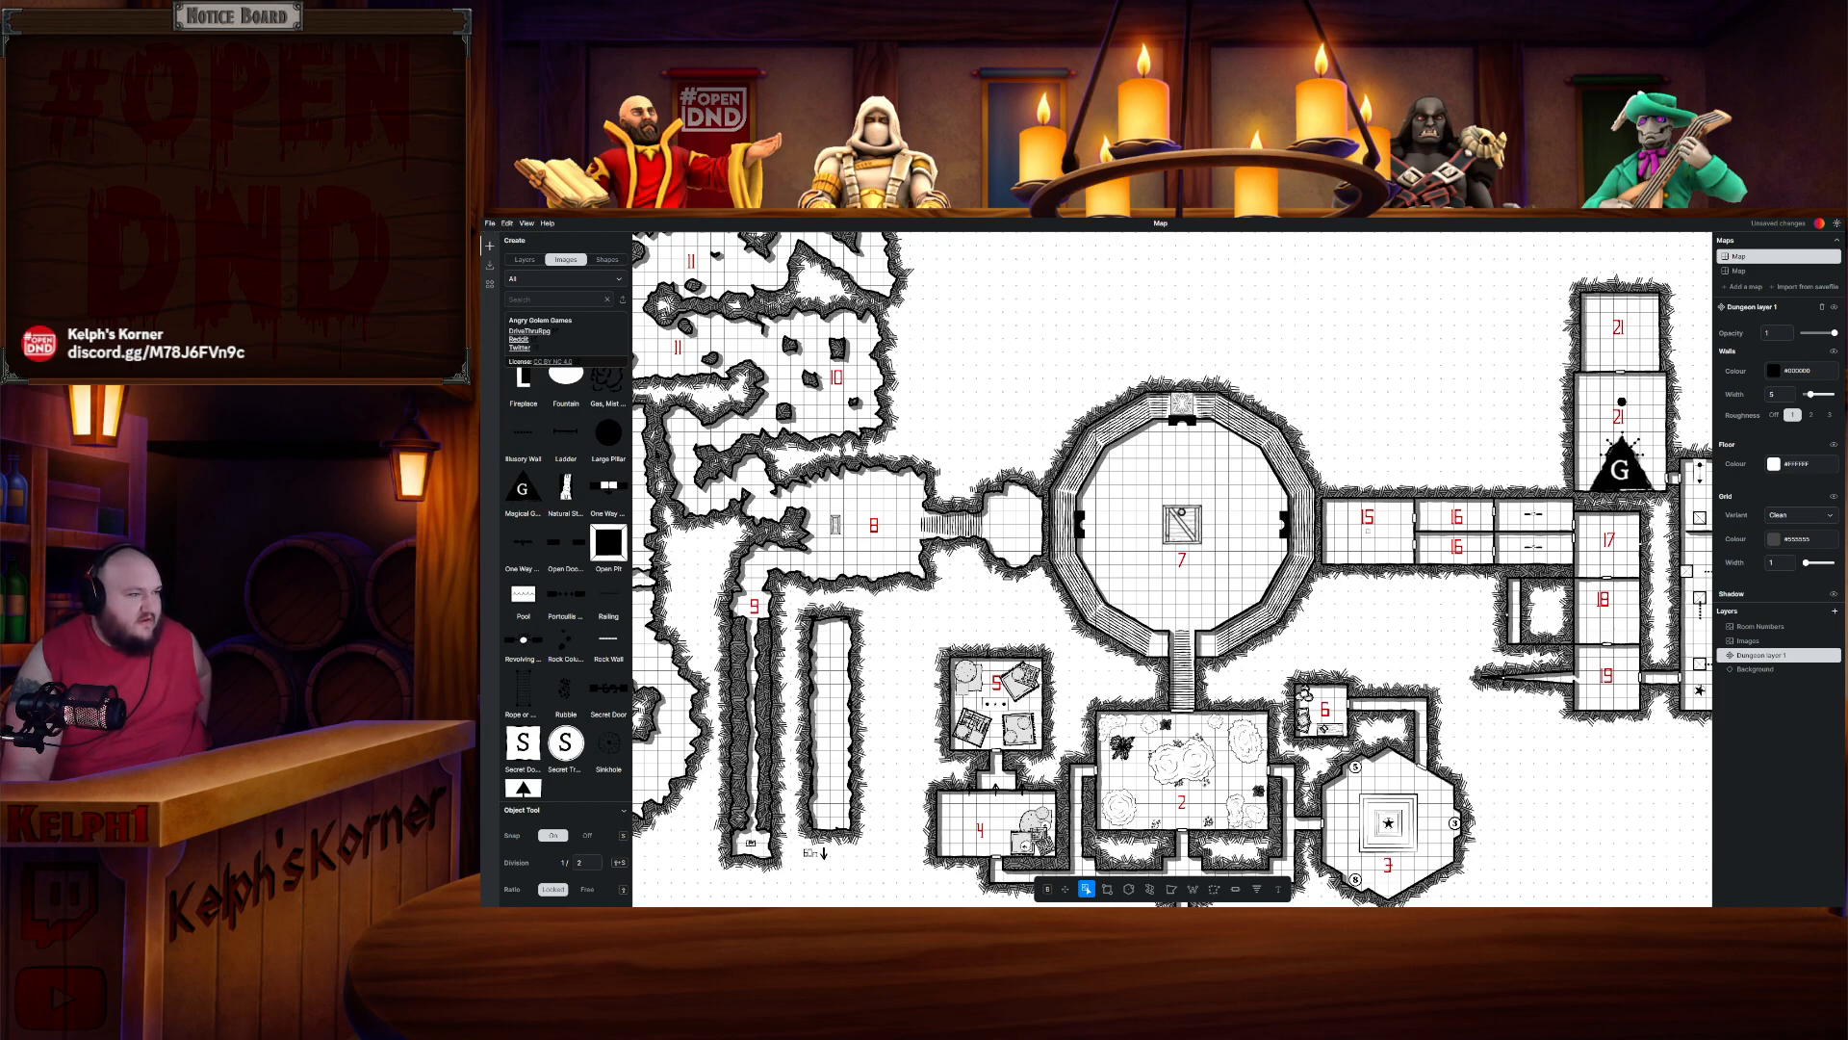
{"action": "scroll", "coordinate": [1441, 482], "scroll_direction": "down", "scroll_amount": 3}
{"action": "scroll", "coordinate": [1441, 481], "scroll_direction": "up", "scroll_amount": 1}
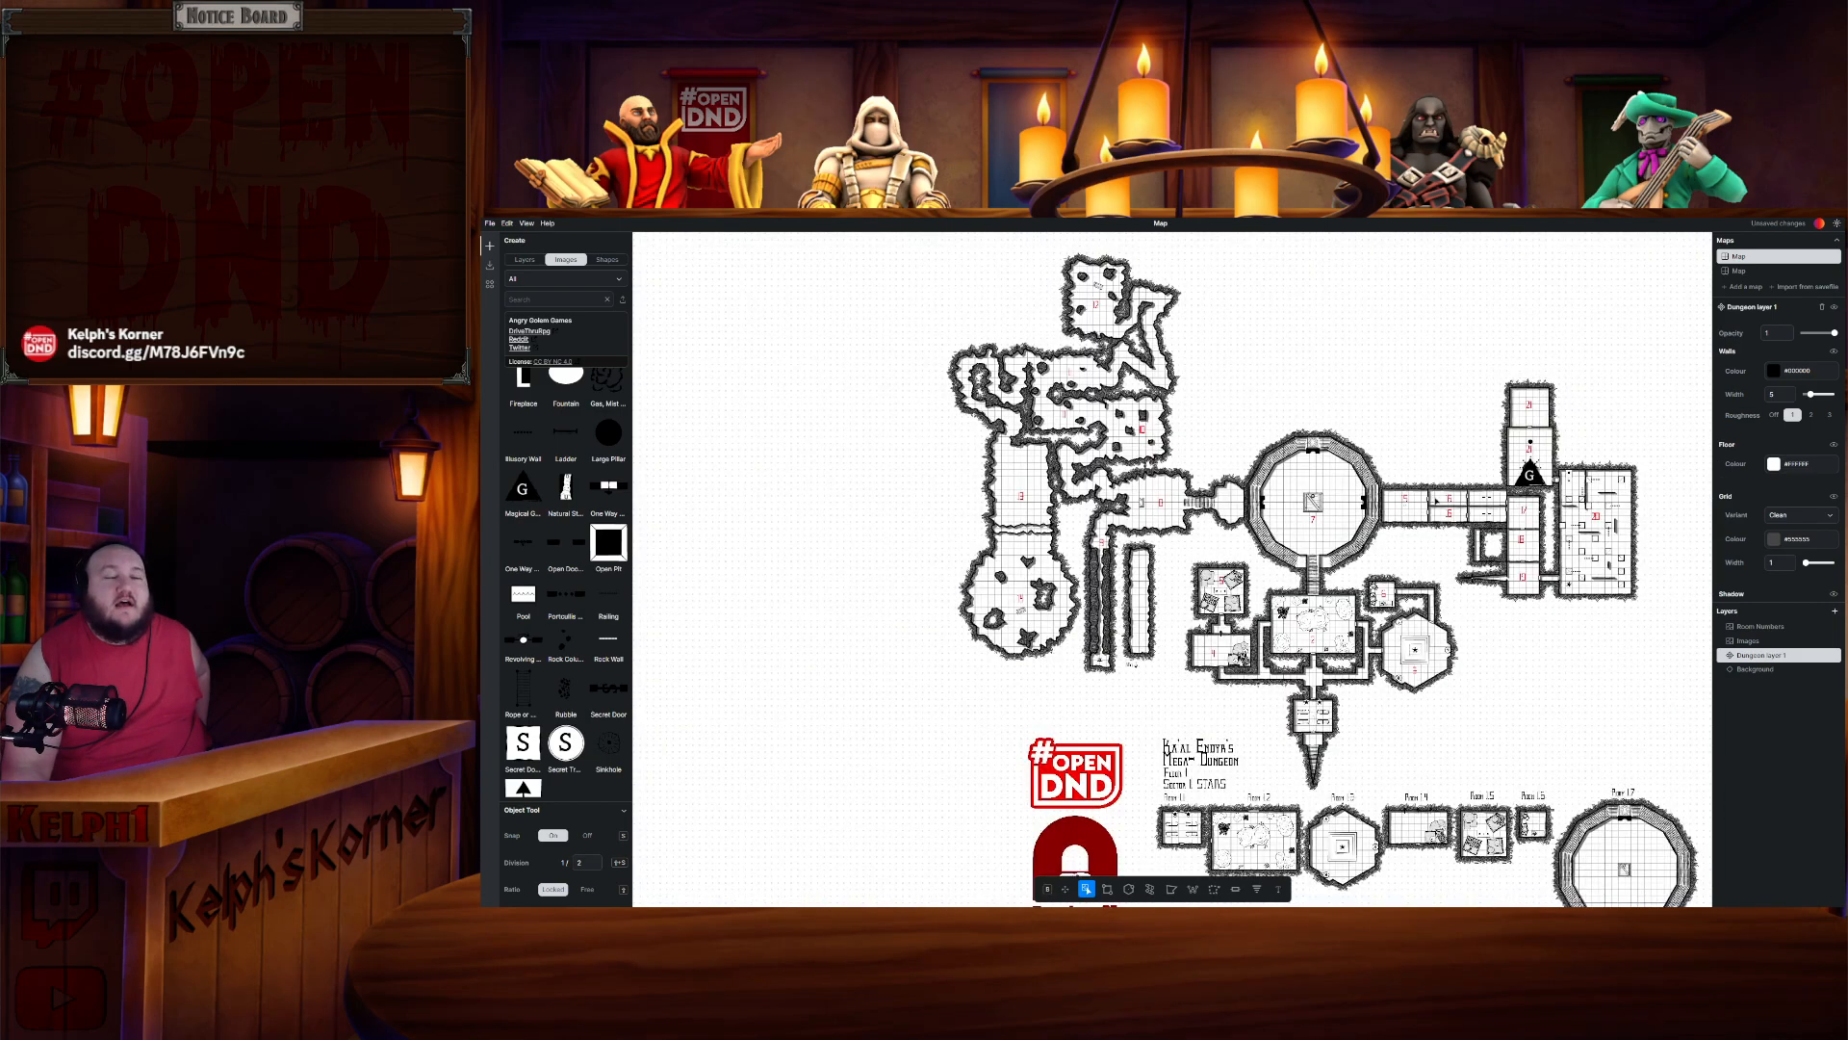
{"action": "left_click_drag", "start_coordinate": [1508, 724], "coordinate": [1379, 336]}
{"action": "left_click_drag", "start_coordinate": [1461, 641], "coordinate": [1442, 711]}
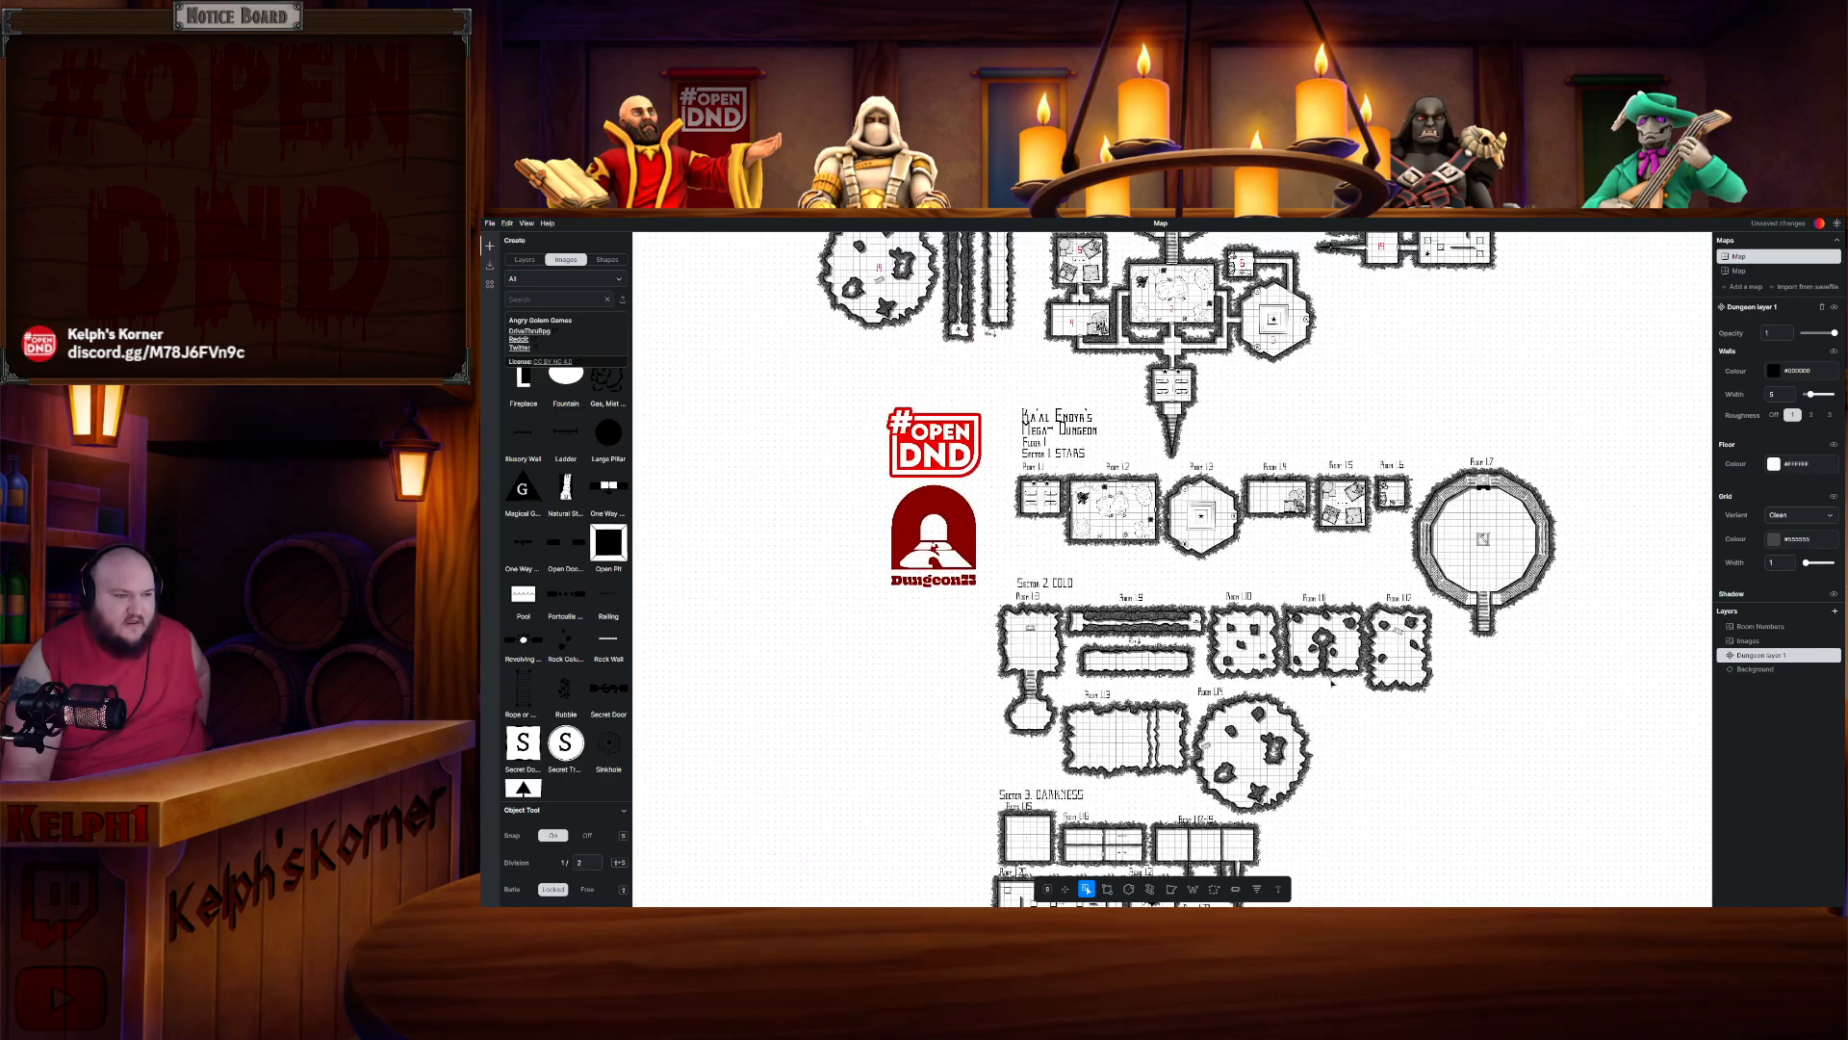
{"action": "left_click_drag", "start_coordinate": [1179, 578], "coordinate": [1121, 390]}
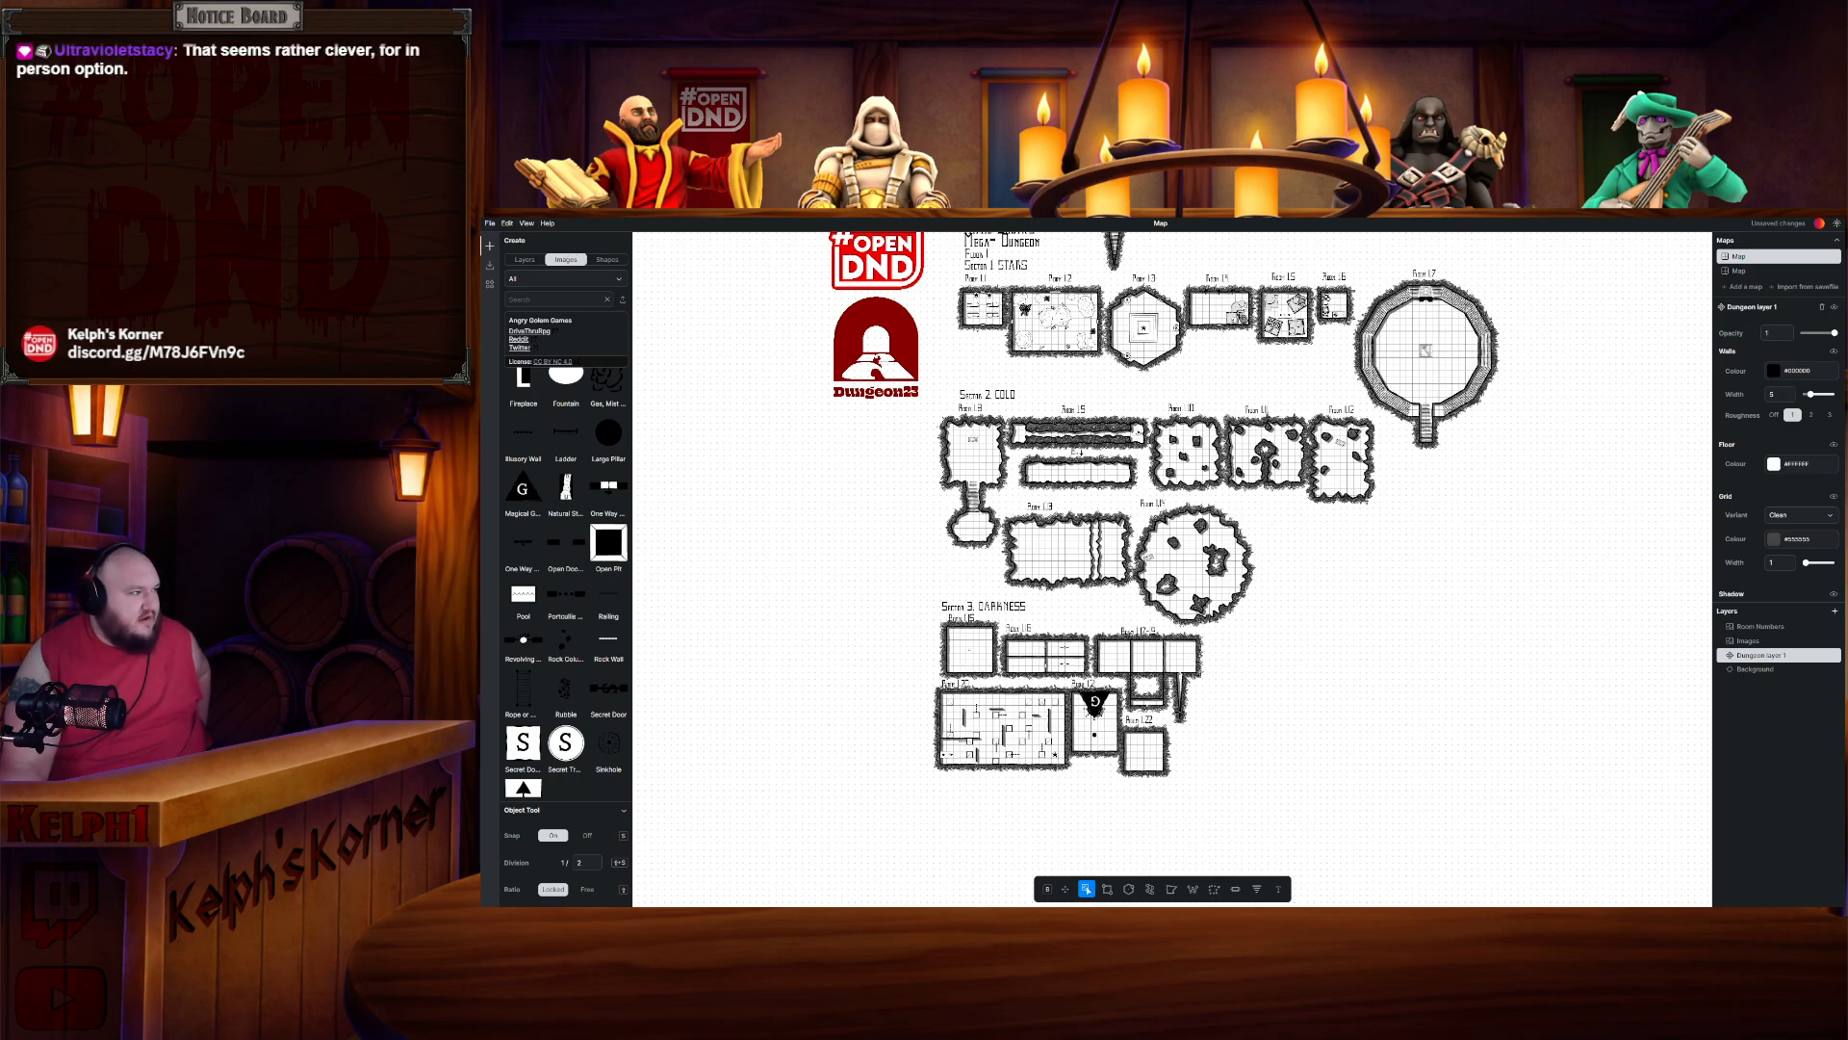
- Switch to the Dungeon23 document, set its zoom to 150% and read the Darkness sector room descriptions
{"action": "key", "text": "alt+Tab"}
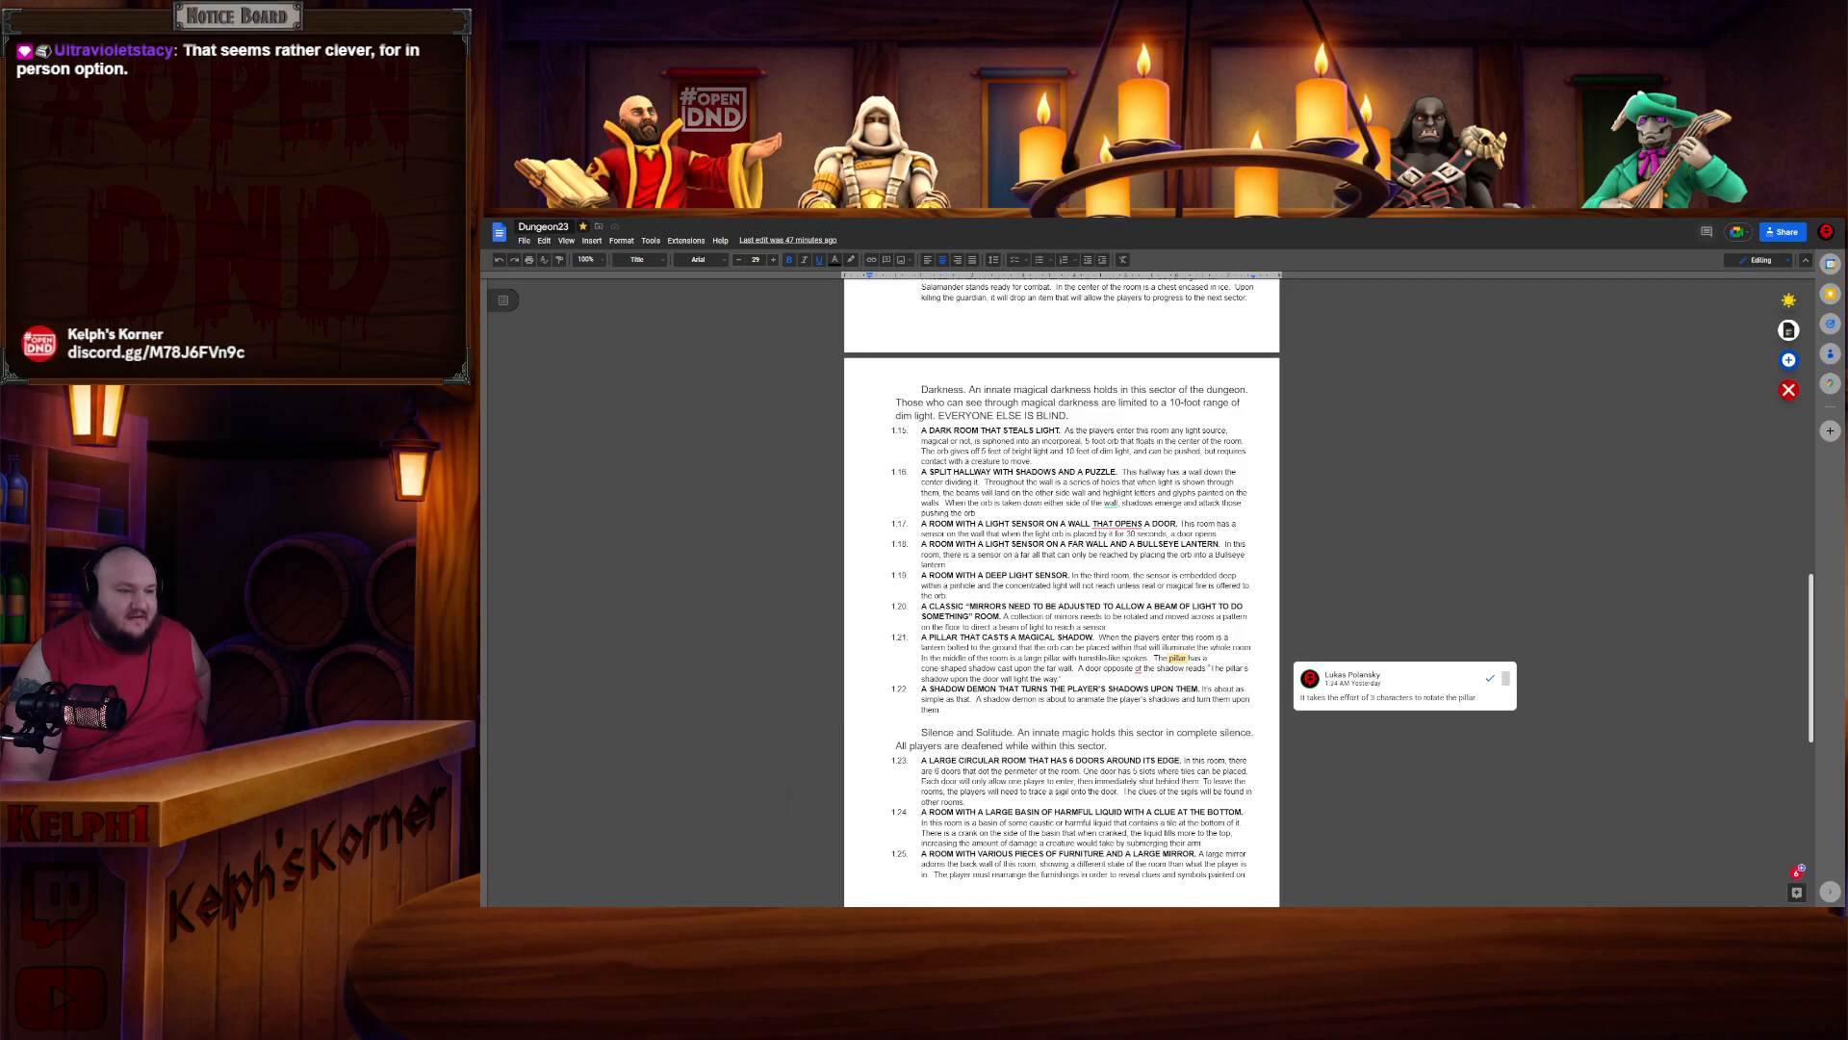
{"action": "left_click", "coordinate": [603, 260]}
{"action": "left_click", "coordinate": [590, 397]}
{"action": "scroll", "coordinate": [993, 523], "scroll_direction": "down", "scroll_amount": 5}
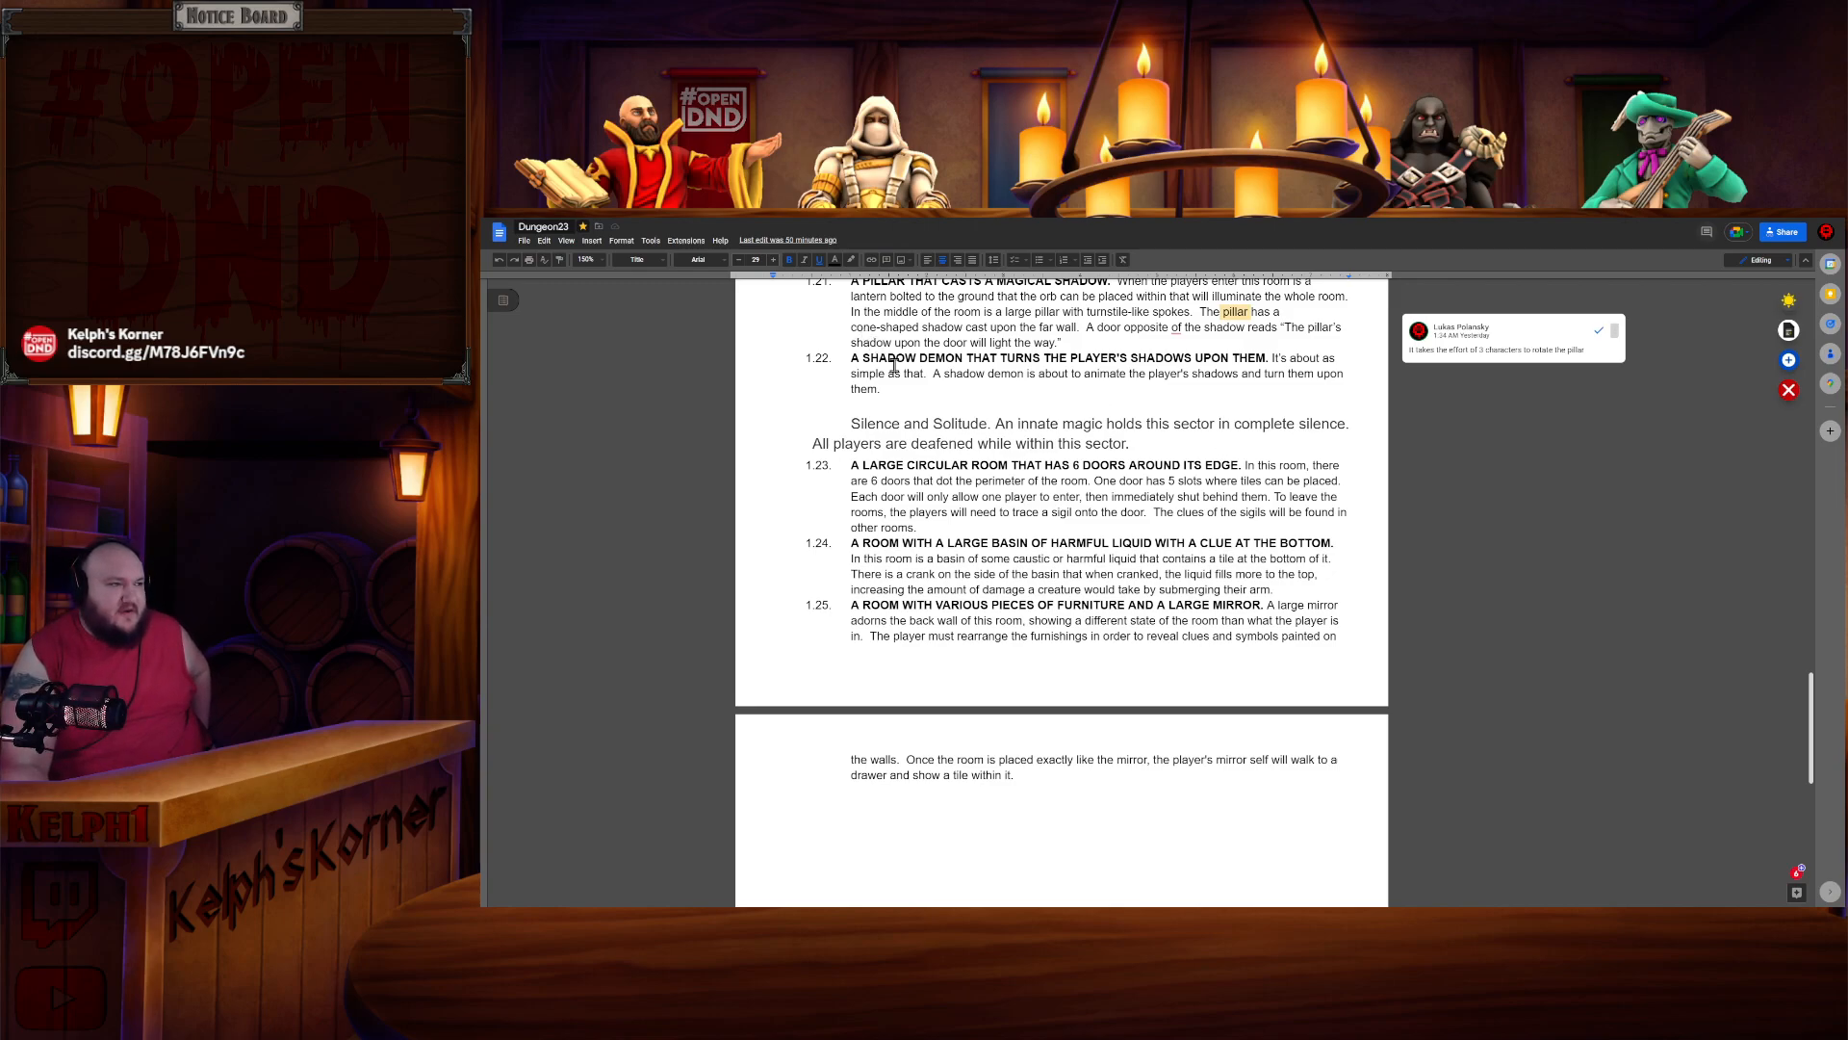
{"action": "scroll", "coordinate": [893, 366], "scroll_direction": "up", "scroll_amount": 5}
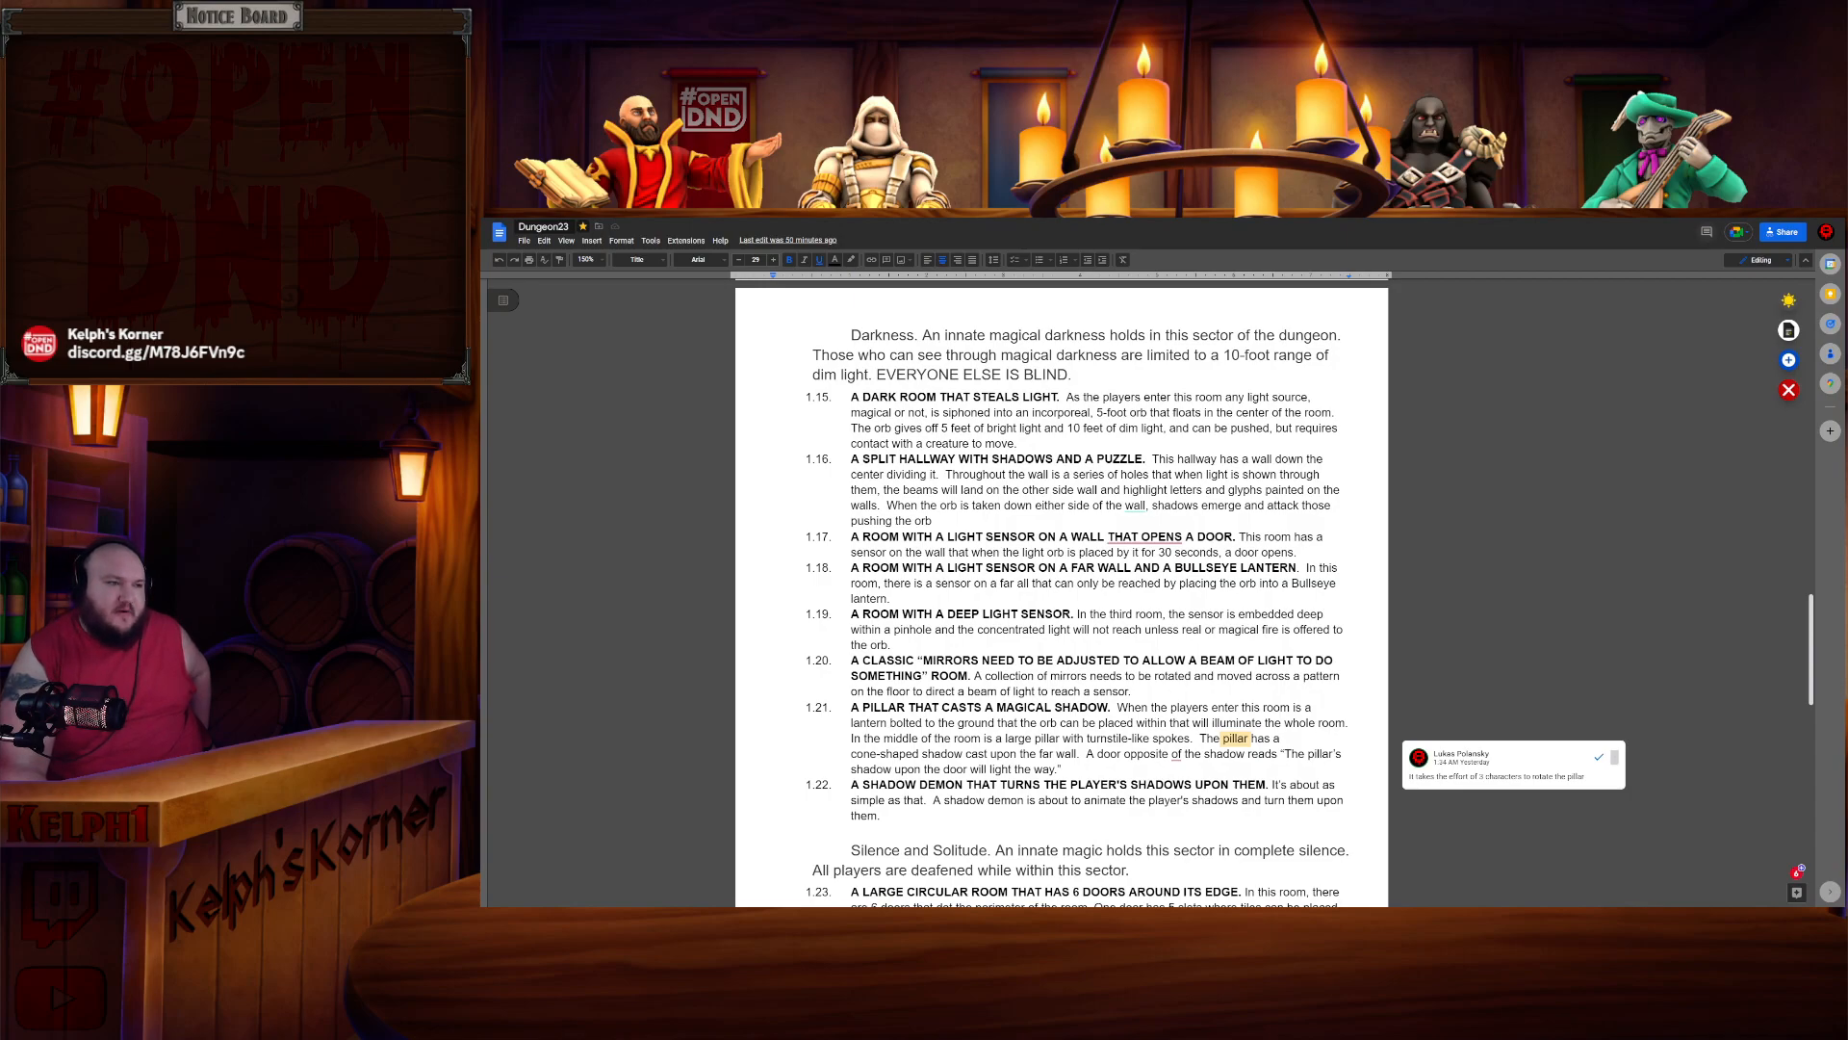
- Return to the map editor and save the map file
{"action": "key", "text": "ctrl+Tab"}
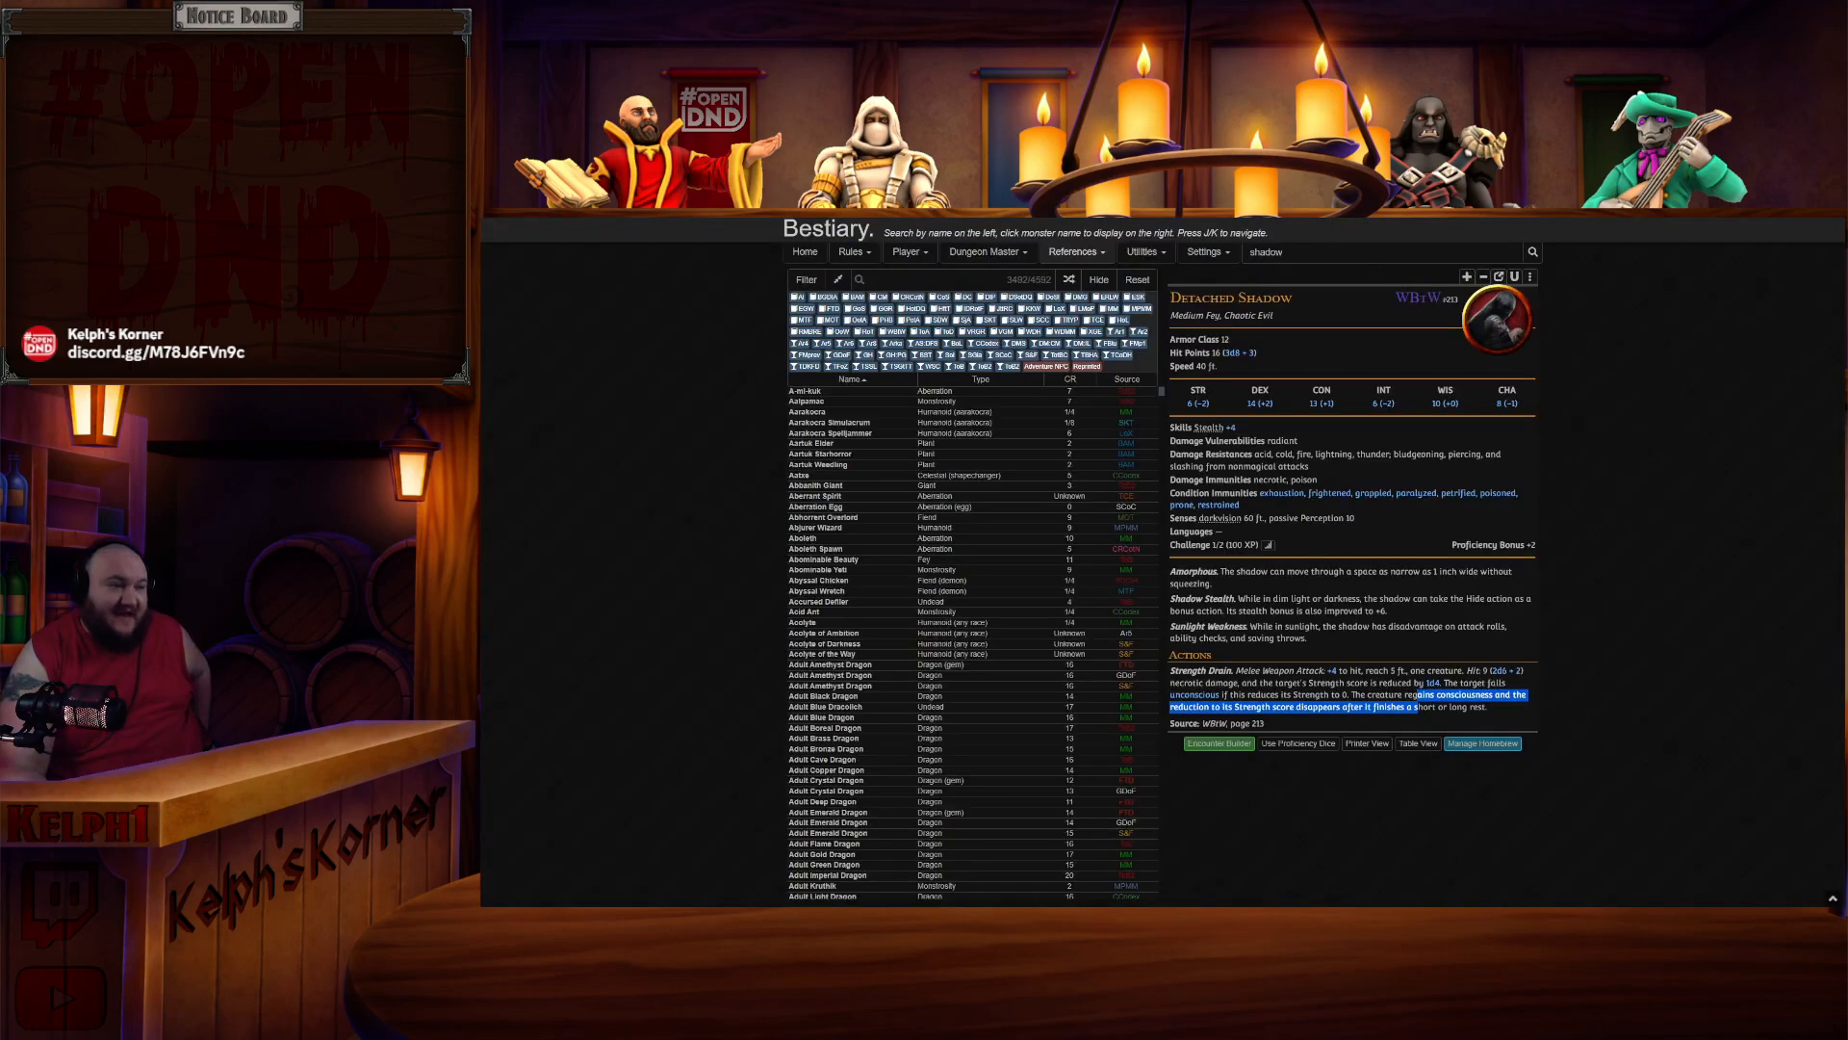
{"action": "key", "text": "alt+Left"}
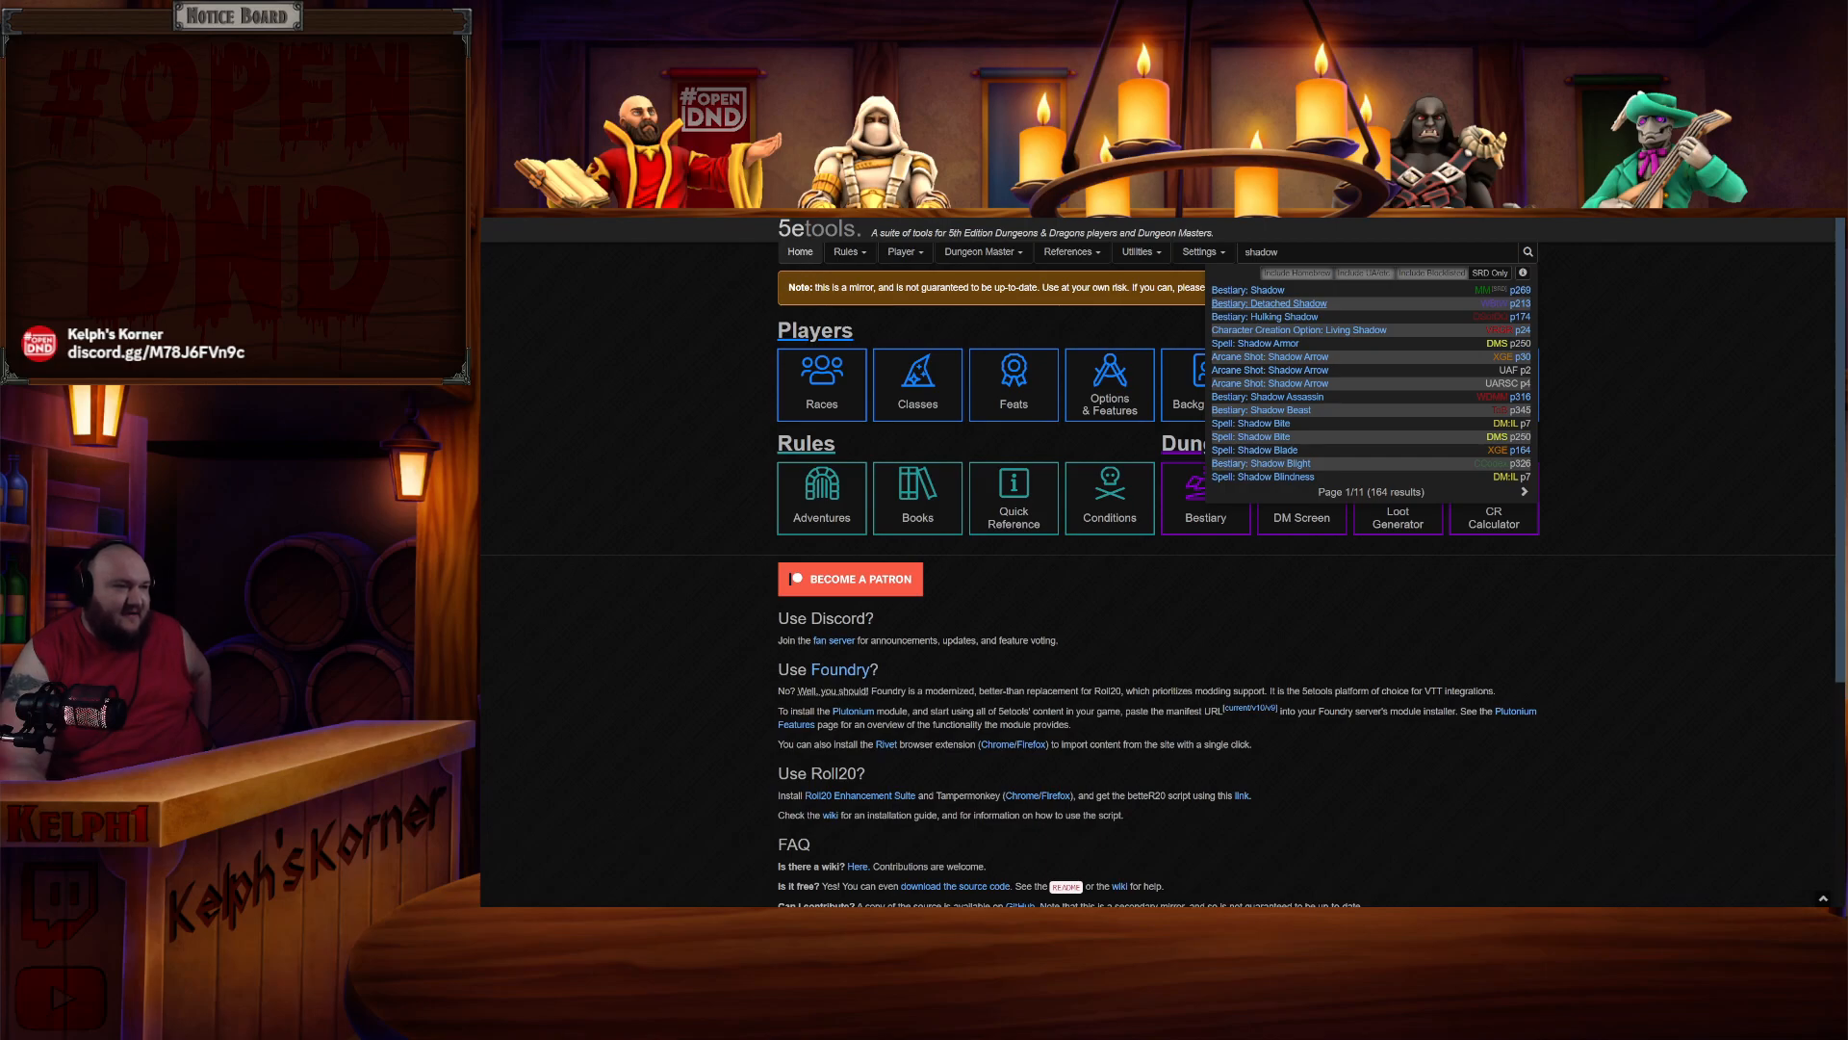
{"action": "key", "text": "alt+Tab"}
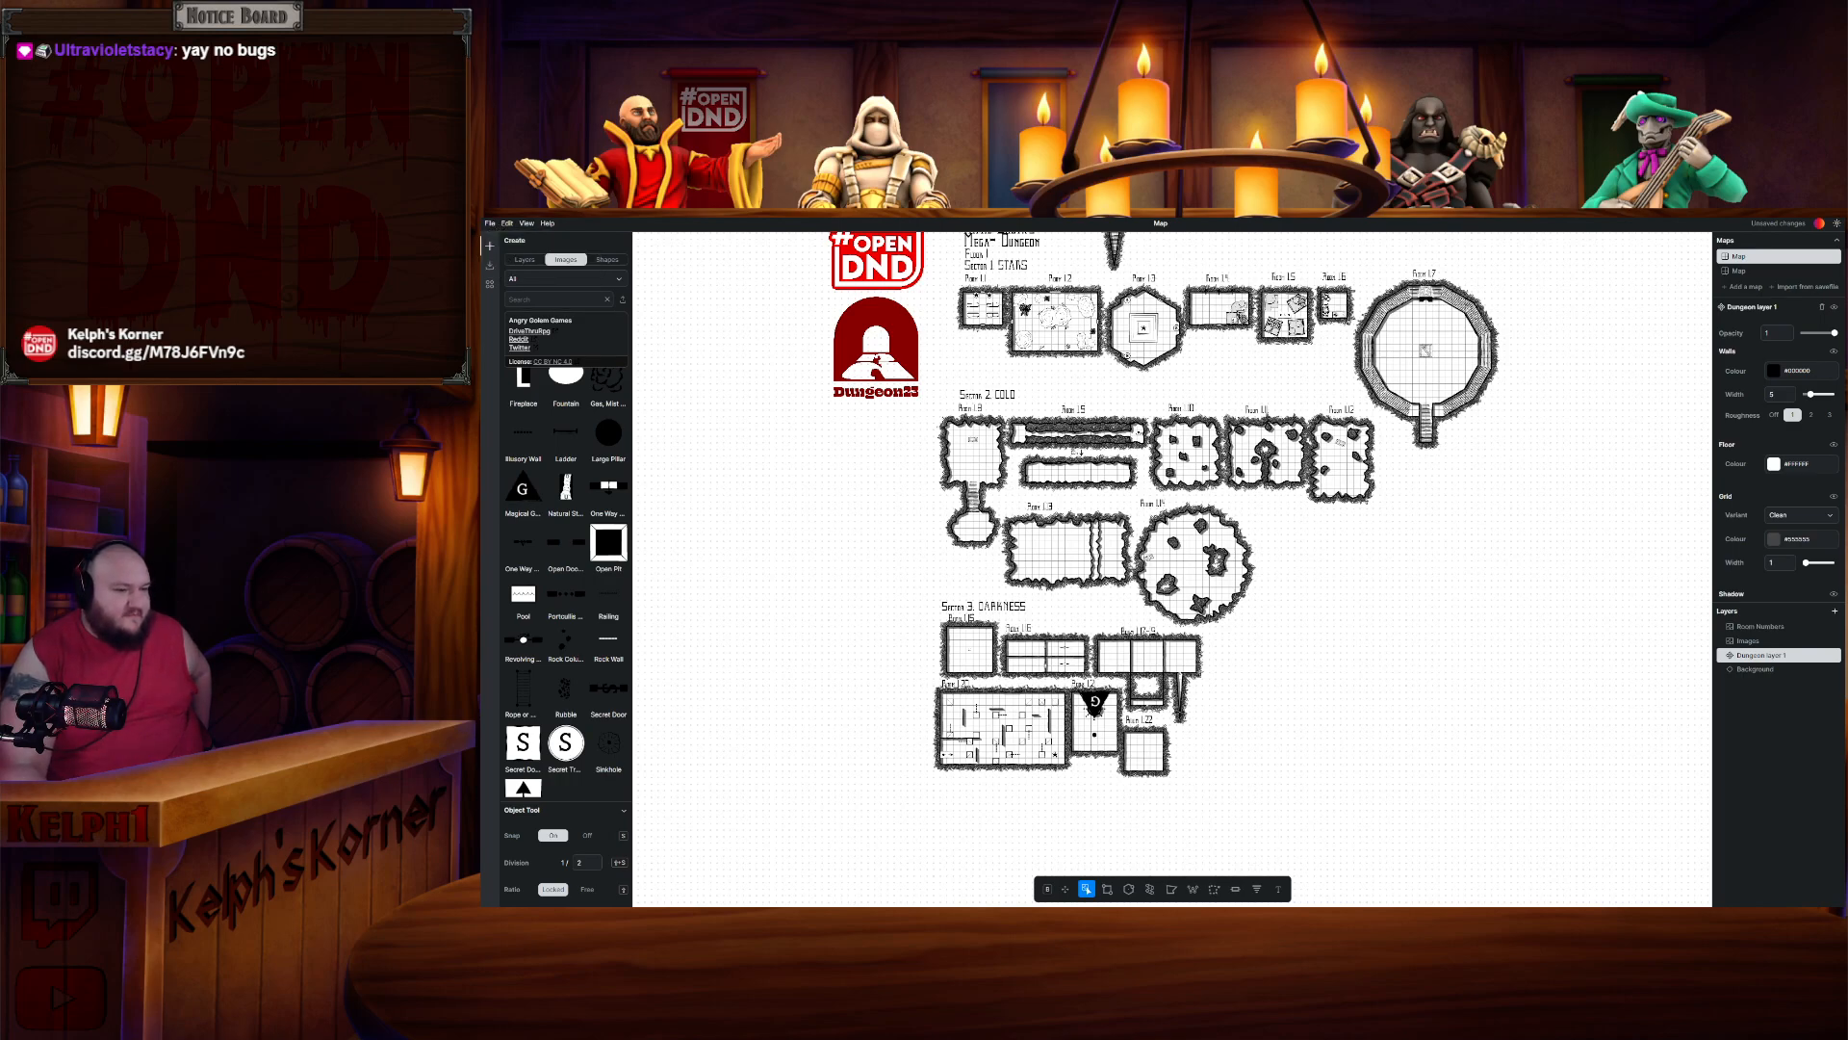
{"action": "key", "text": "ctrl+s"}
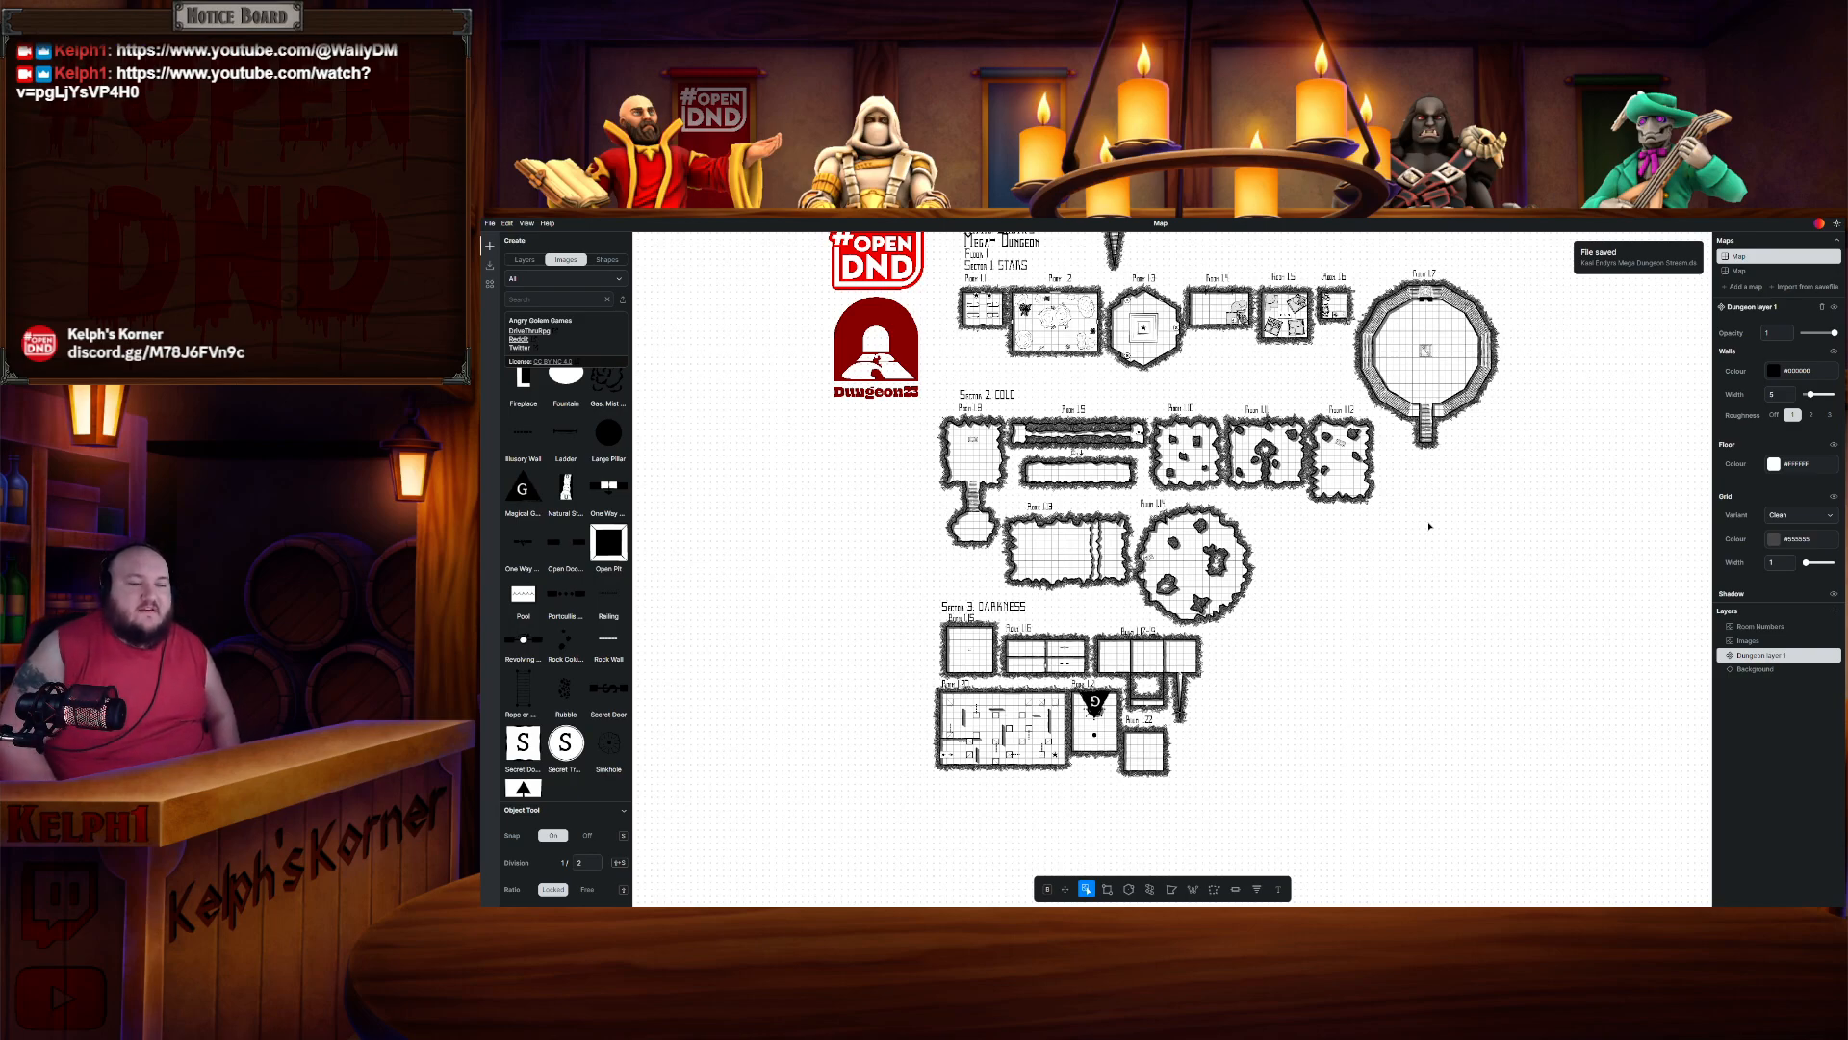
- Zoom in to inspect the #OPEN DND logo beside the map title
{"action": "scroll", "coordinate": [974, 626], "scroll_direction": "up", "scroll_amount": 4}
{"action": "scroll", "coordinate": [974, 627], "scroll_direction": "left", "scroll_amount": 2}
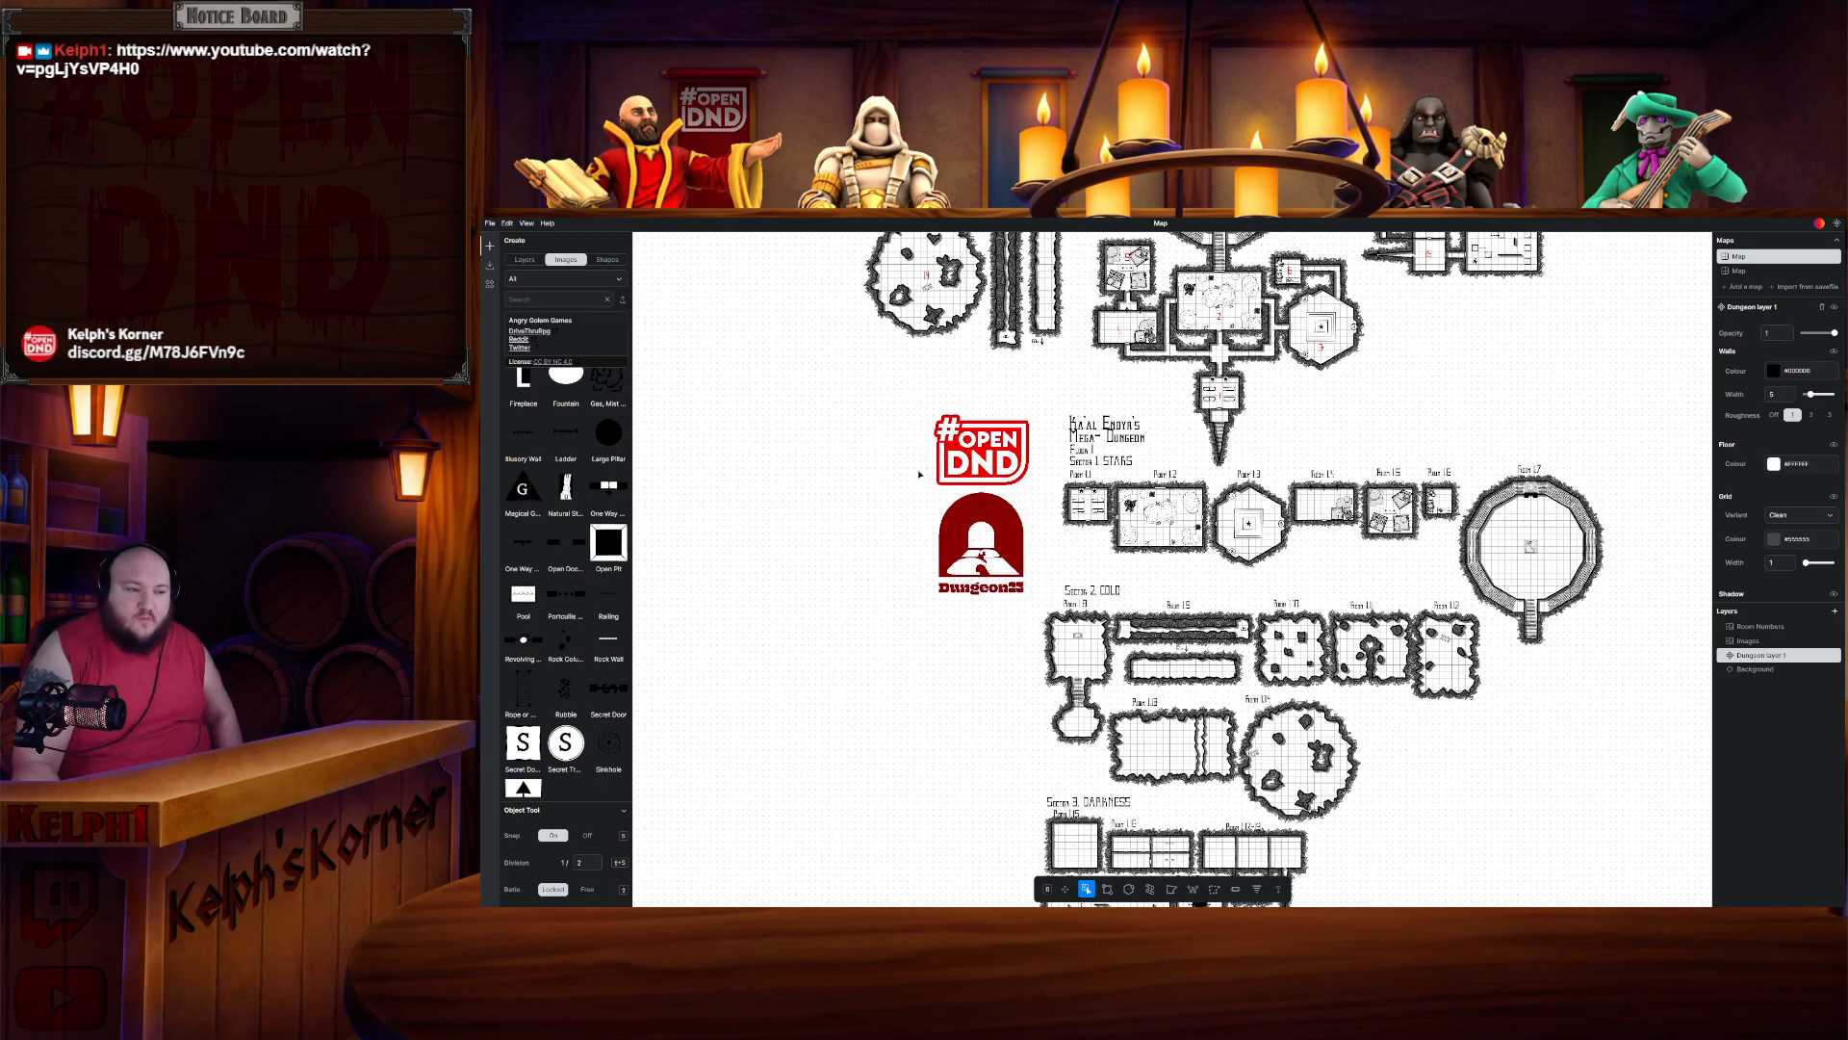
{"action": "scroll", "coordinate": [927, 476], "scroll_direction": "up", "scroll_amount": 5}
{"action": "left_click_drag", "start_coordinate": [928, 481], "coordinate": [842, 570]}
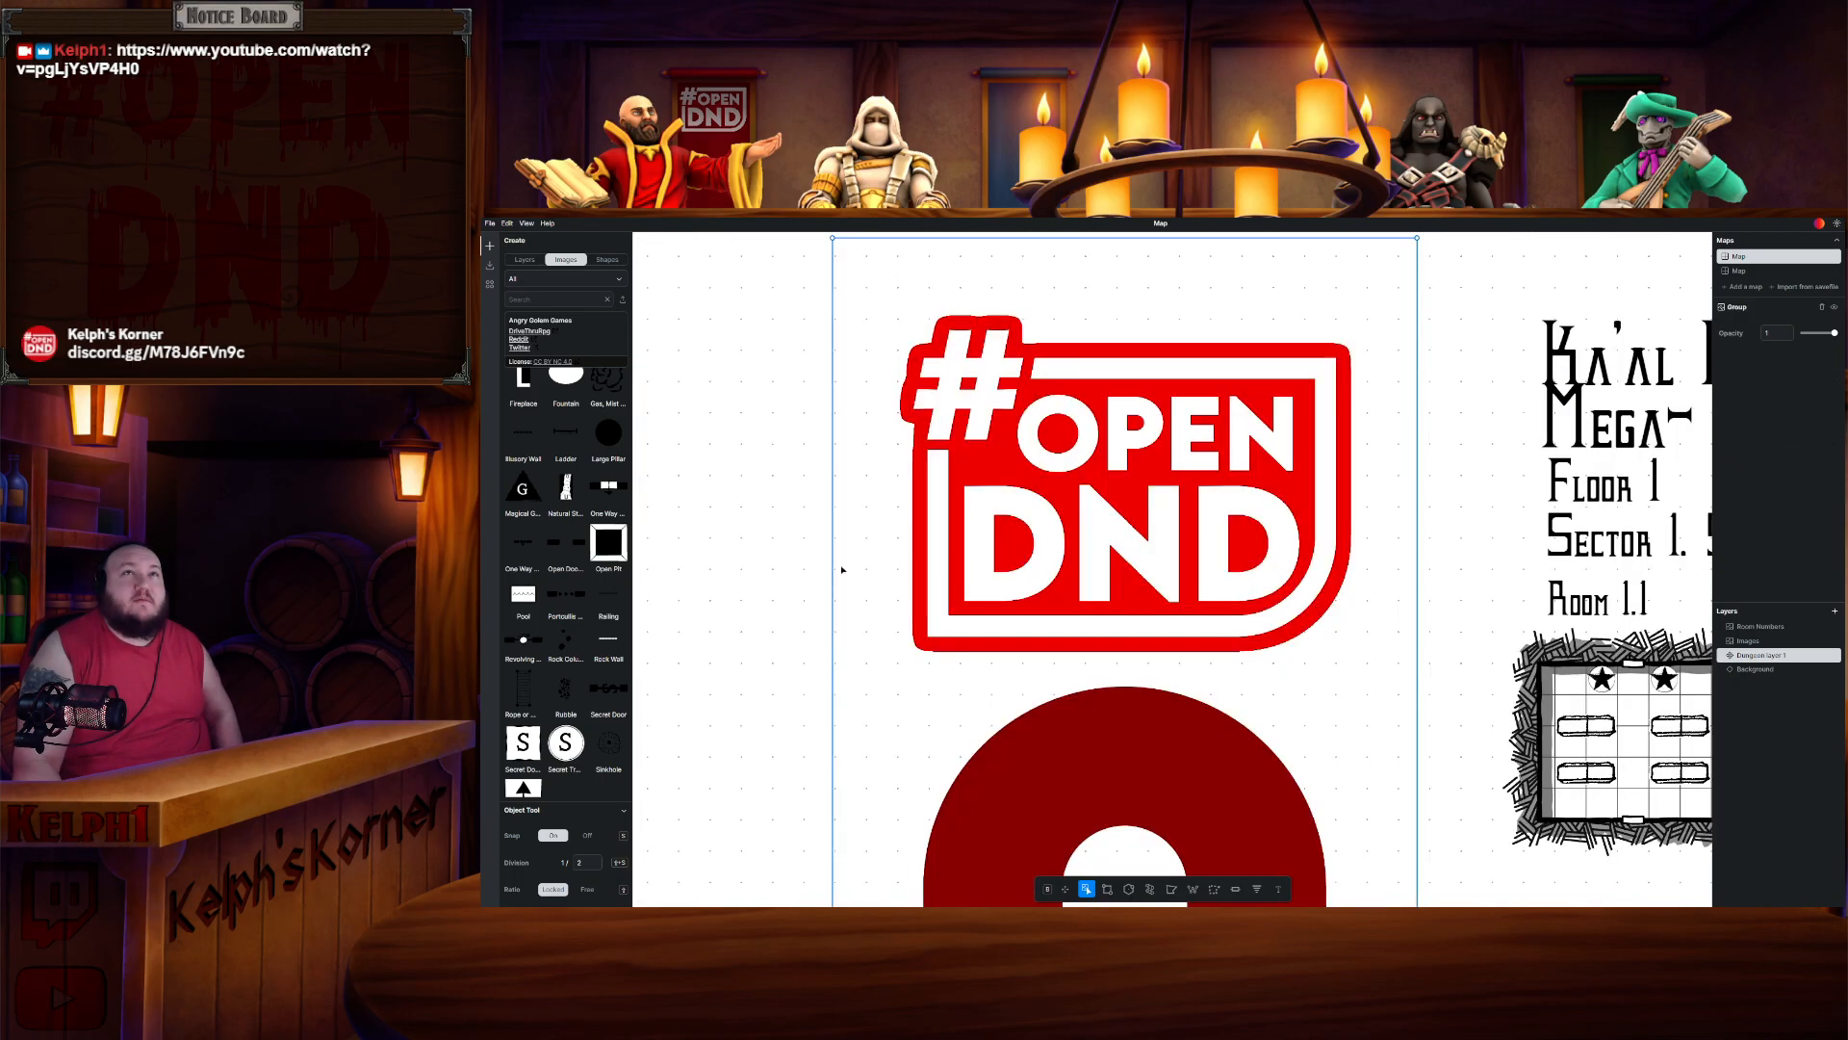
{"action": "scroll", "coordinate": [842, 569], "scroll_direction": "up", "scroll_amount": 2}
{"action": "scroll", "coordinate": [821, 588], "scroll_direction": "up", "scroll_amount": 2}
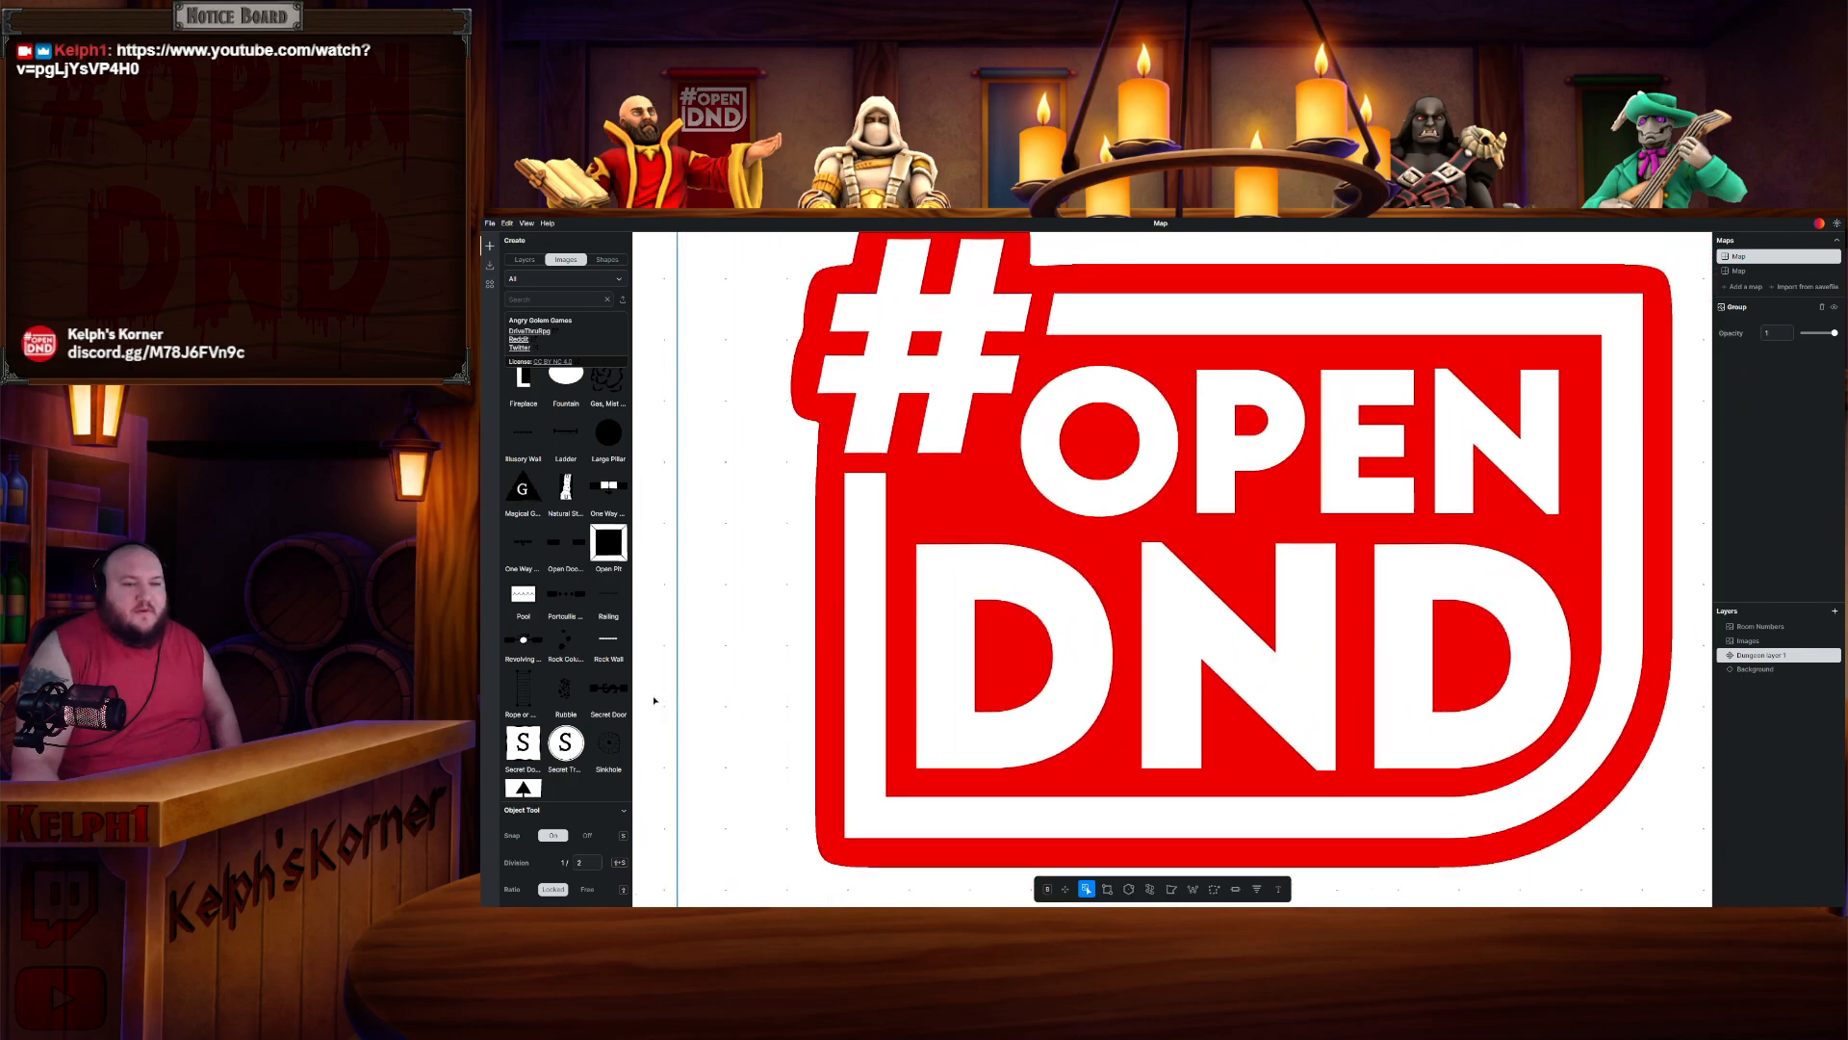
{"action": "mouse_move", "coordinate": [1038, 544]}
{"action": "left_mouse_down"}
{"action": "mouse_move", "coordinate": [1064, 500]}
{"action": "mouse_move", "coordinate": [1050, 519]}
{"action": "left_mouse_up"}
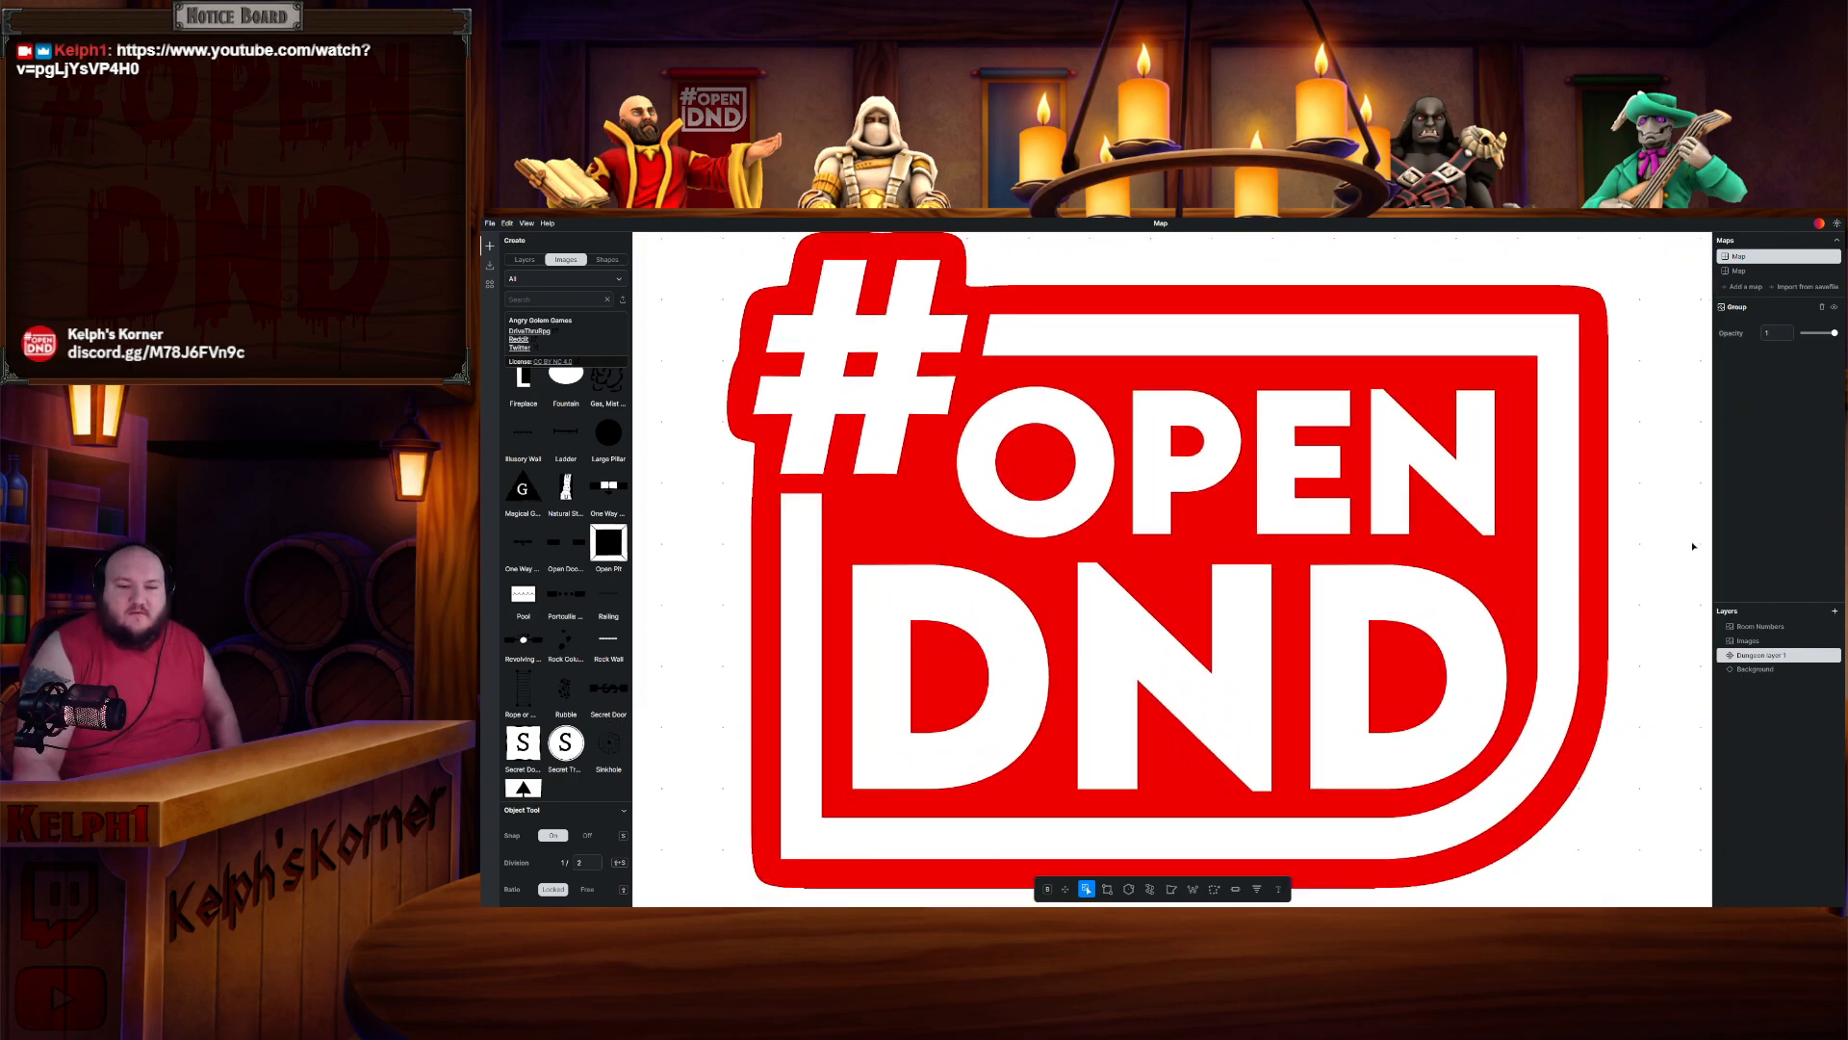
{"action": "scroll", "coordinate": [1680, 537], "scroll_direction": "down", "scroll_amount": 2}
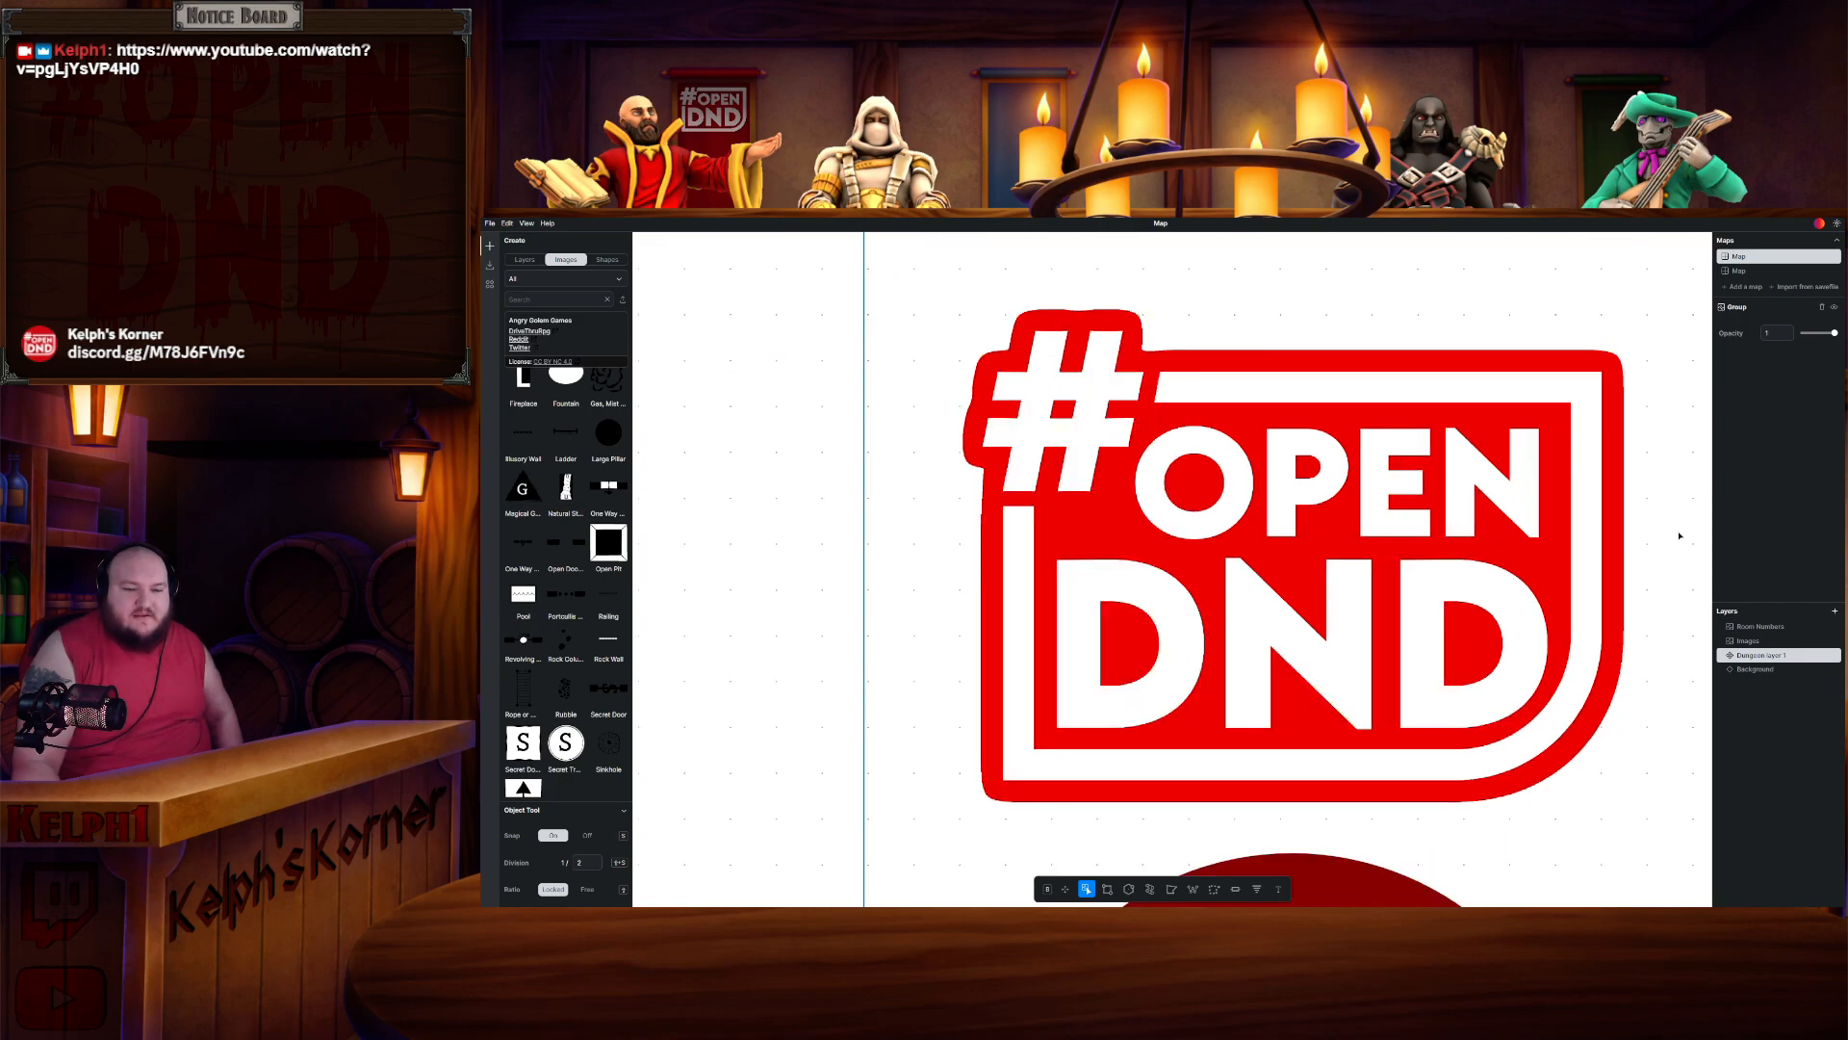
{"action": "left_click_drag", "start_coordinate": [1678, 537], "coordinate": [1592, 546]}
{"action": "left_click", "coordinate": [1671, 542]}
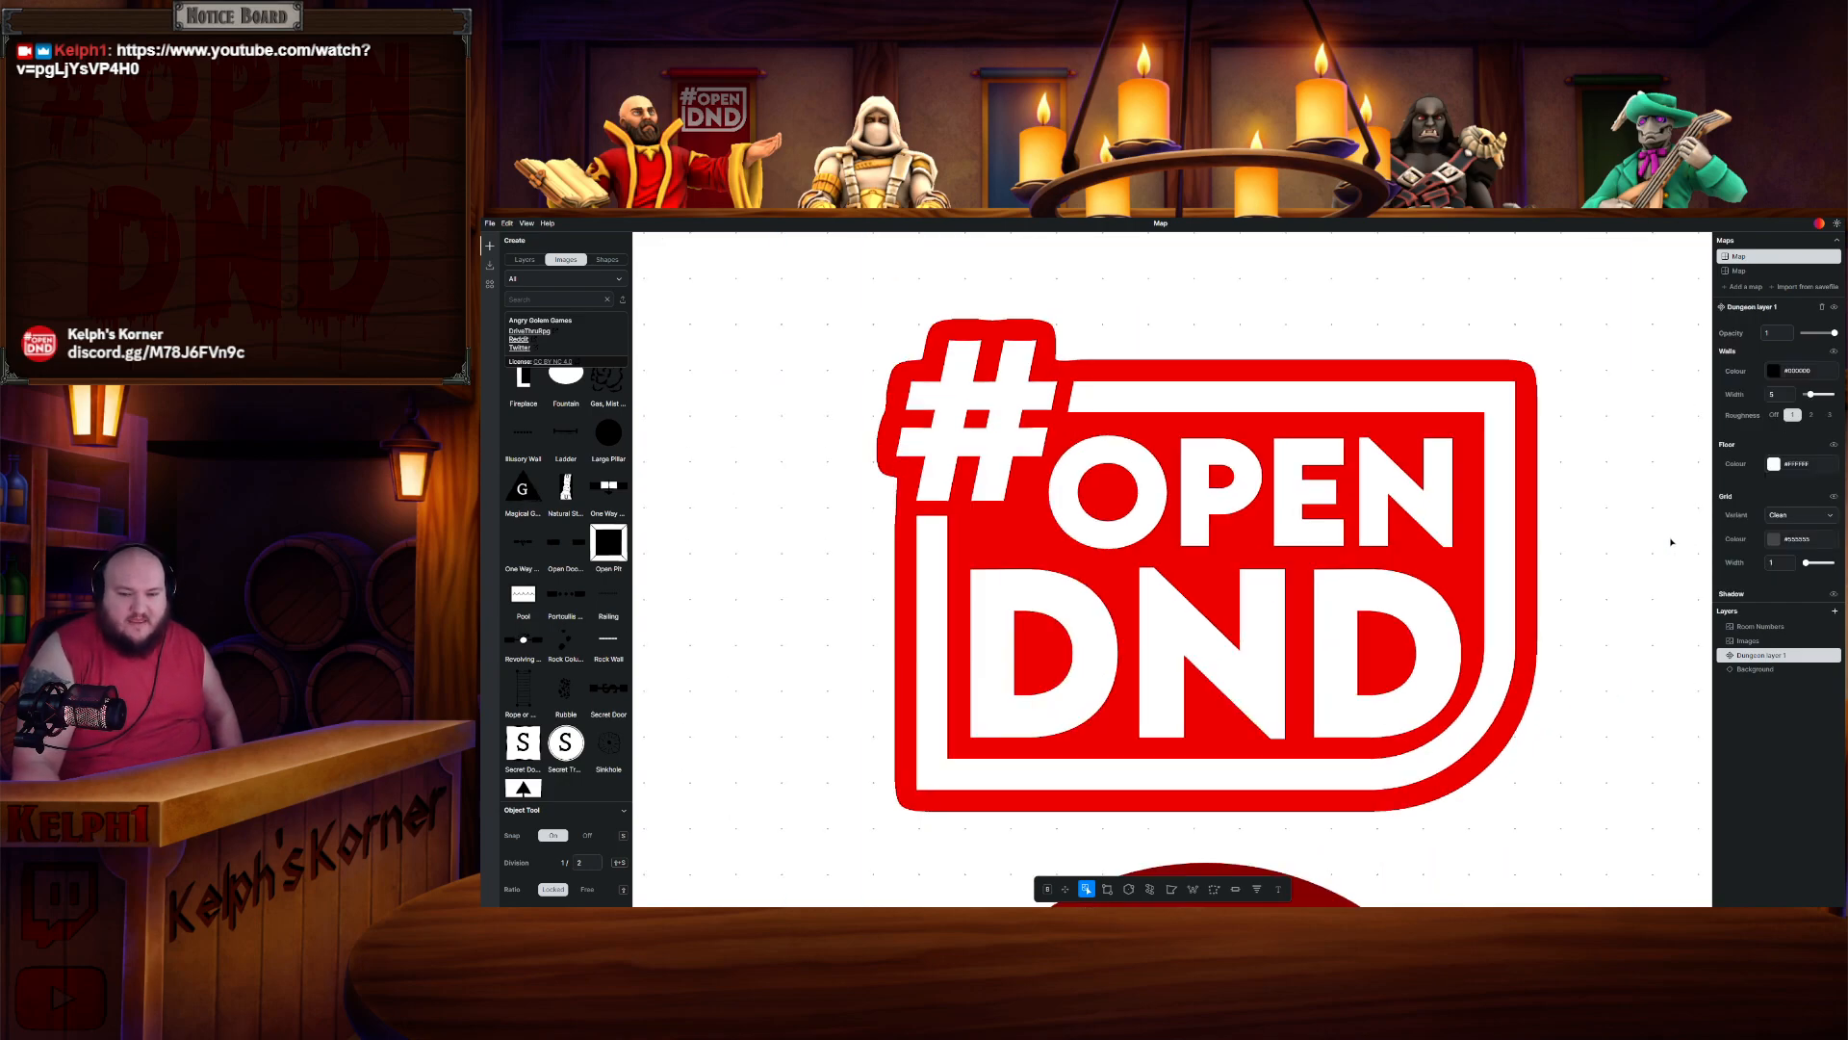